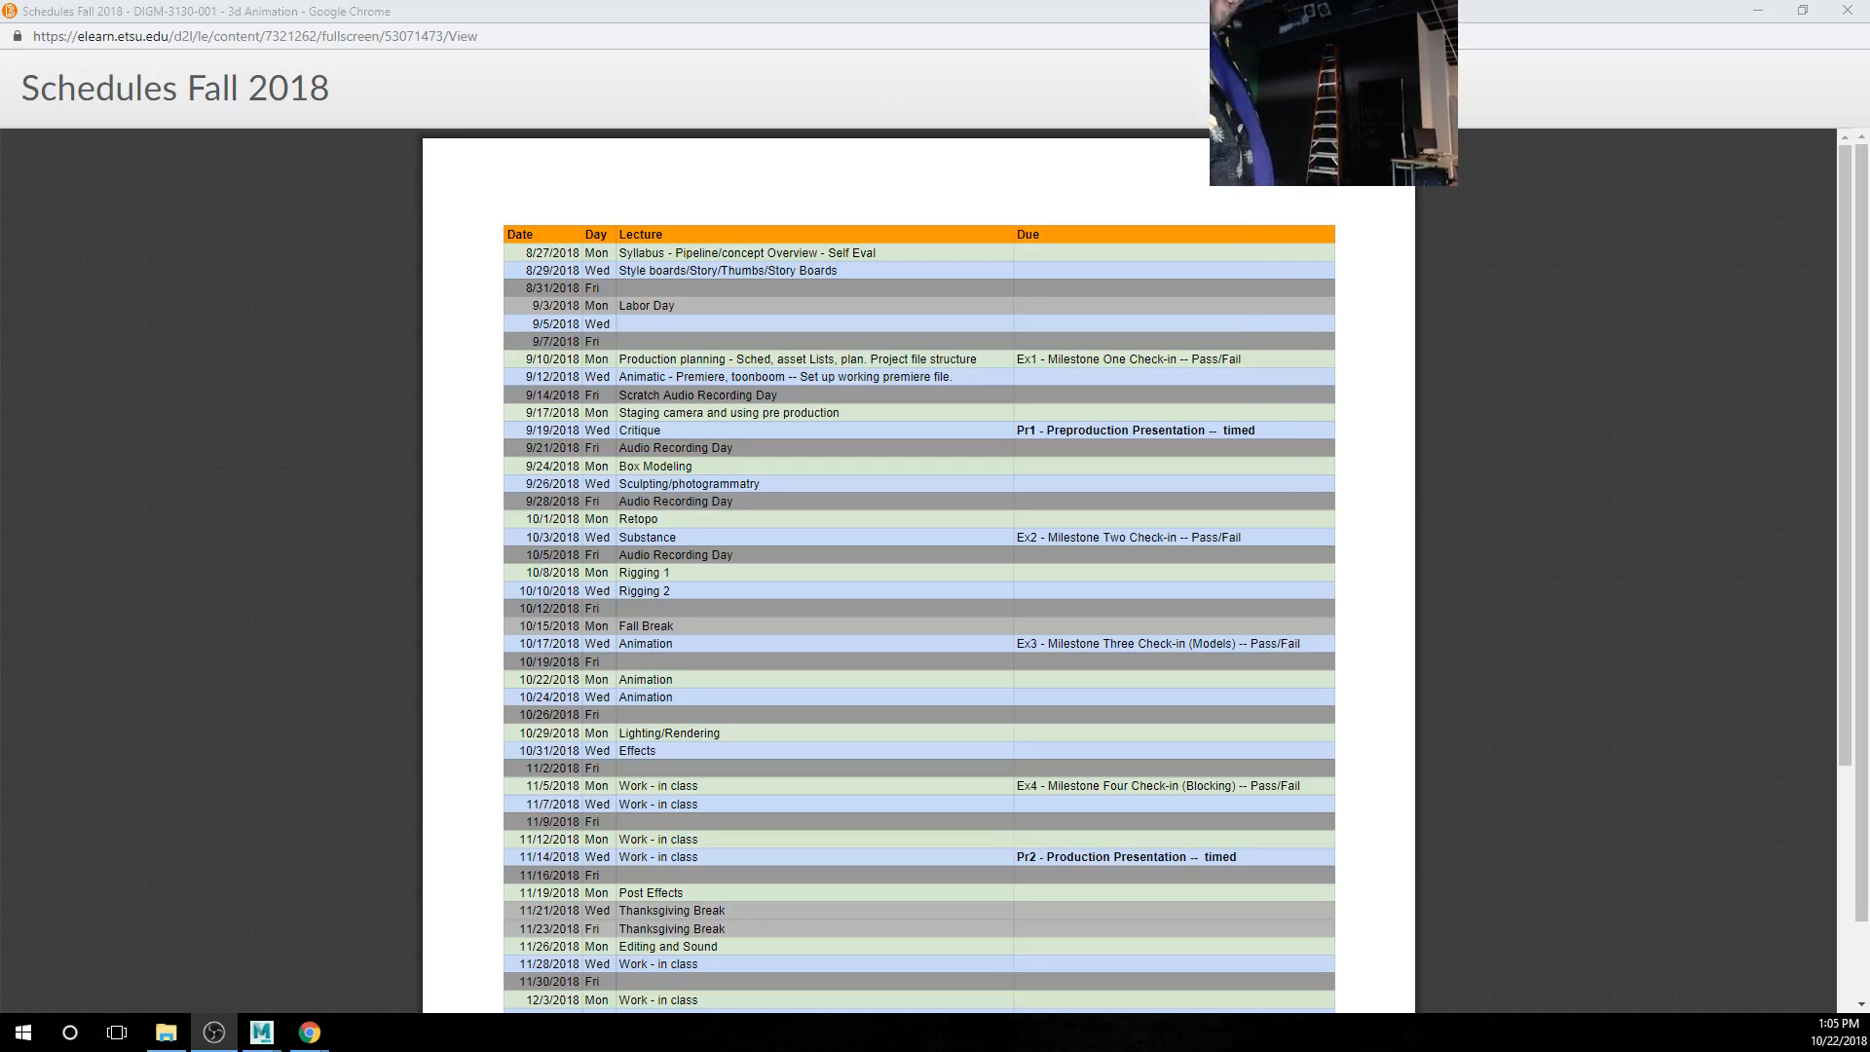
Review the 10/22 class and Ex4 check-in entries in the schedule, and read the Ex4 - Milestone Four requirements in the Exercises document
drag(533, 678, 654, 677)
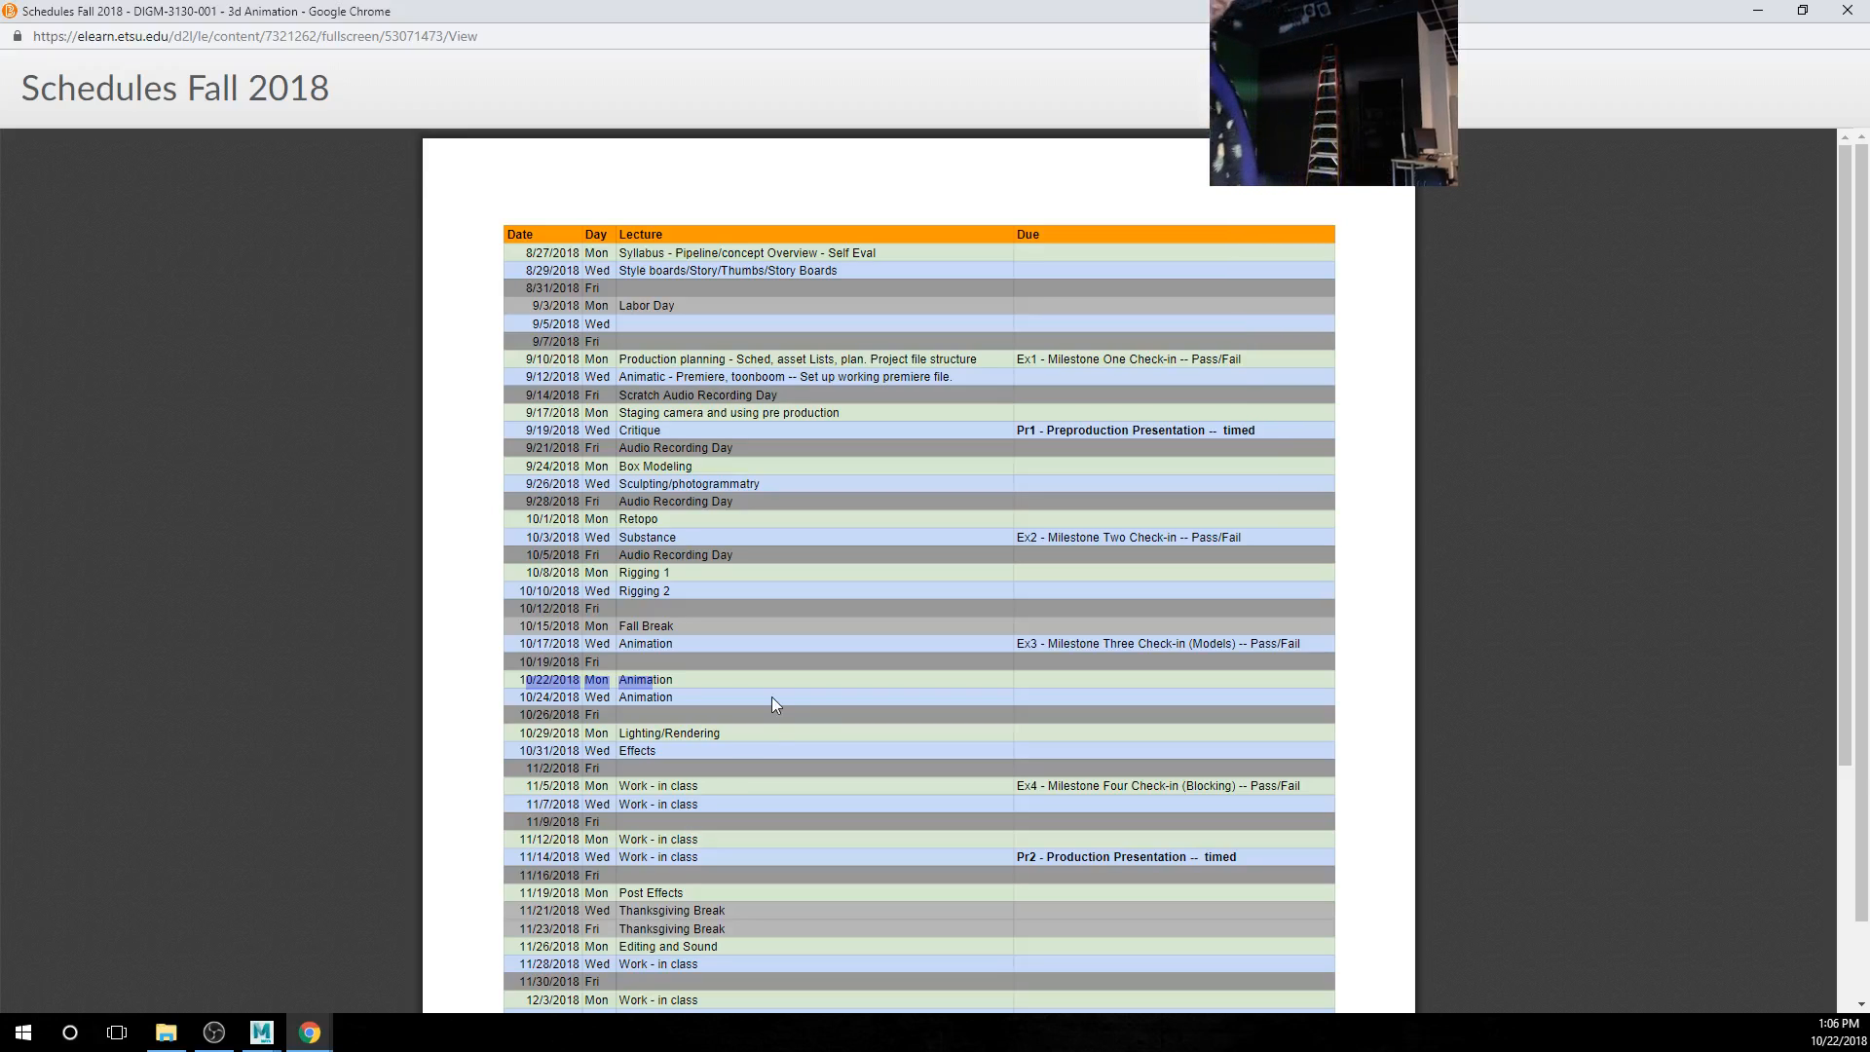
drag(1040, 789, 1280, 795)
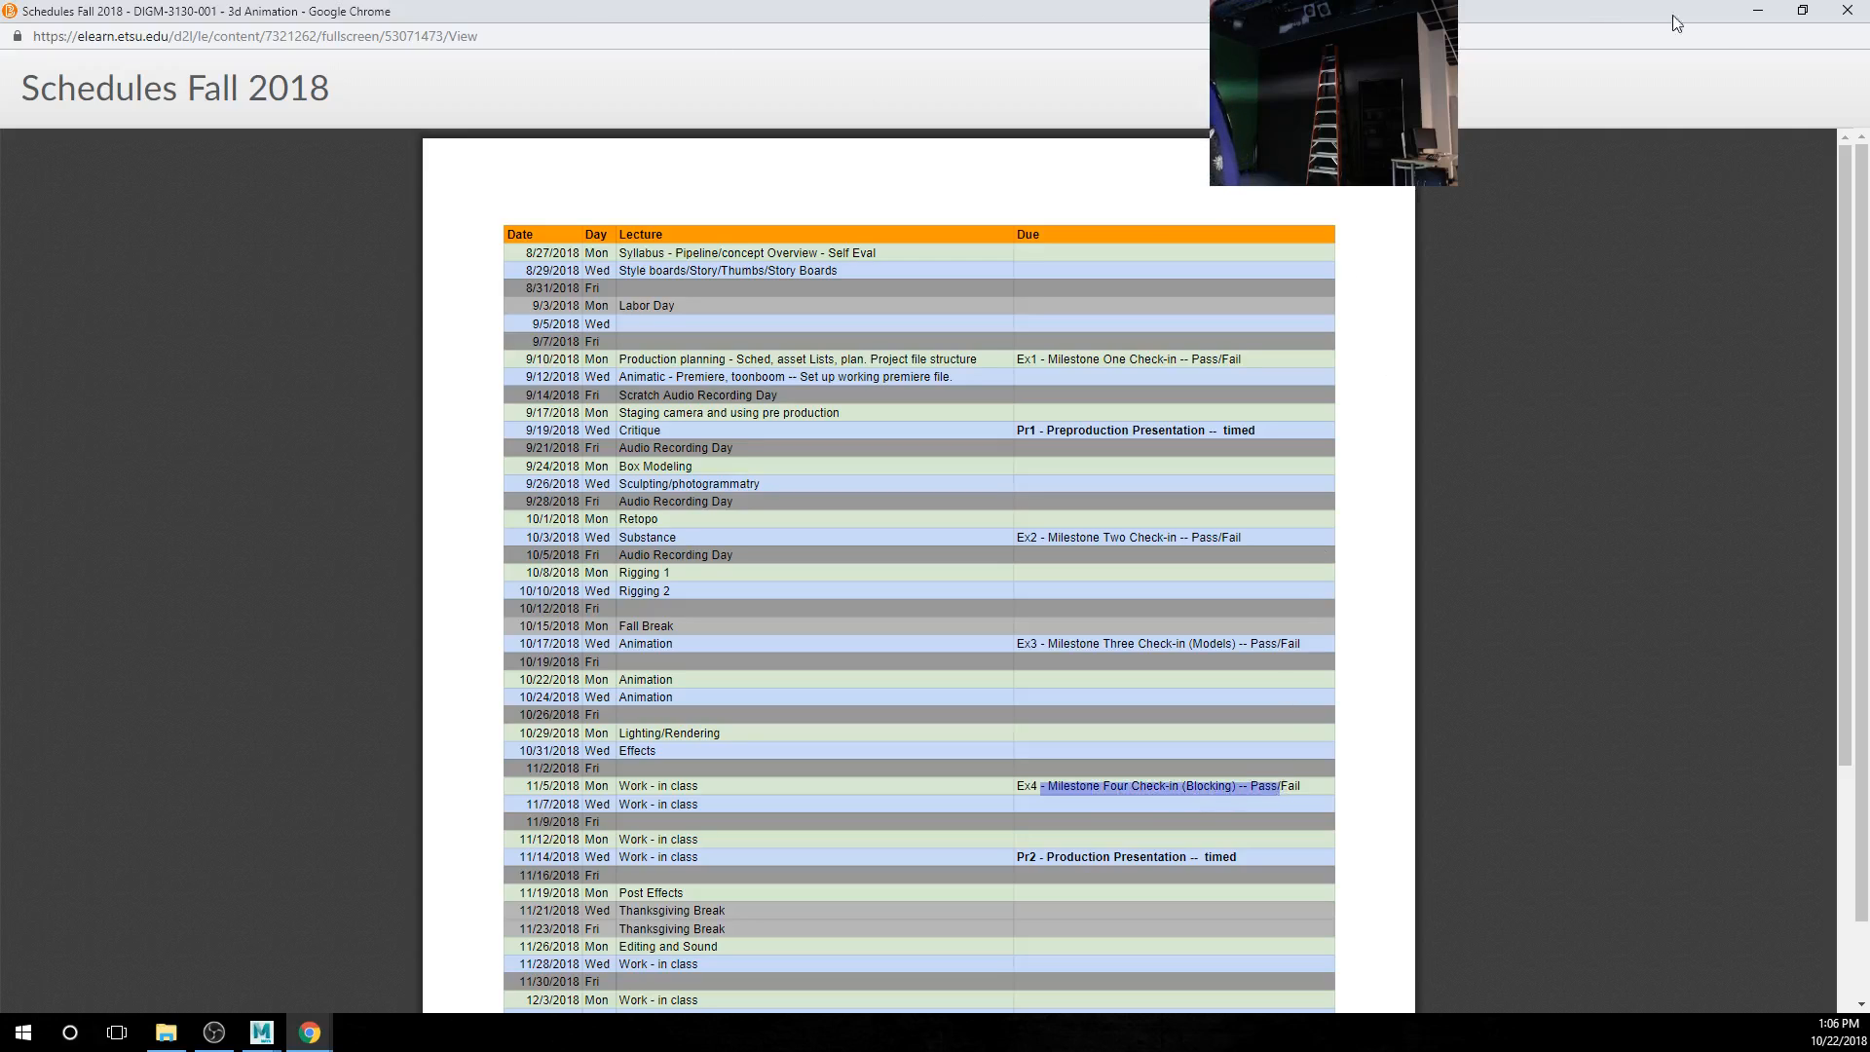
key(alt+Tab)
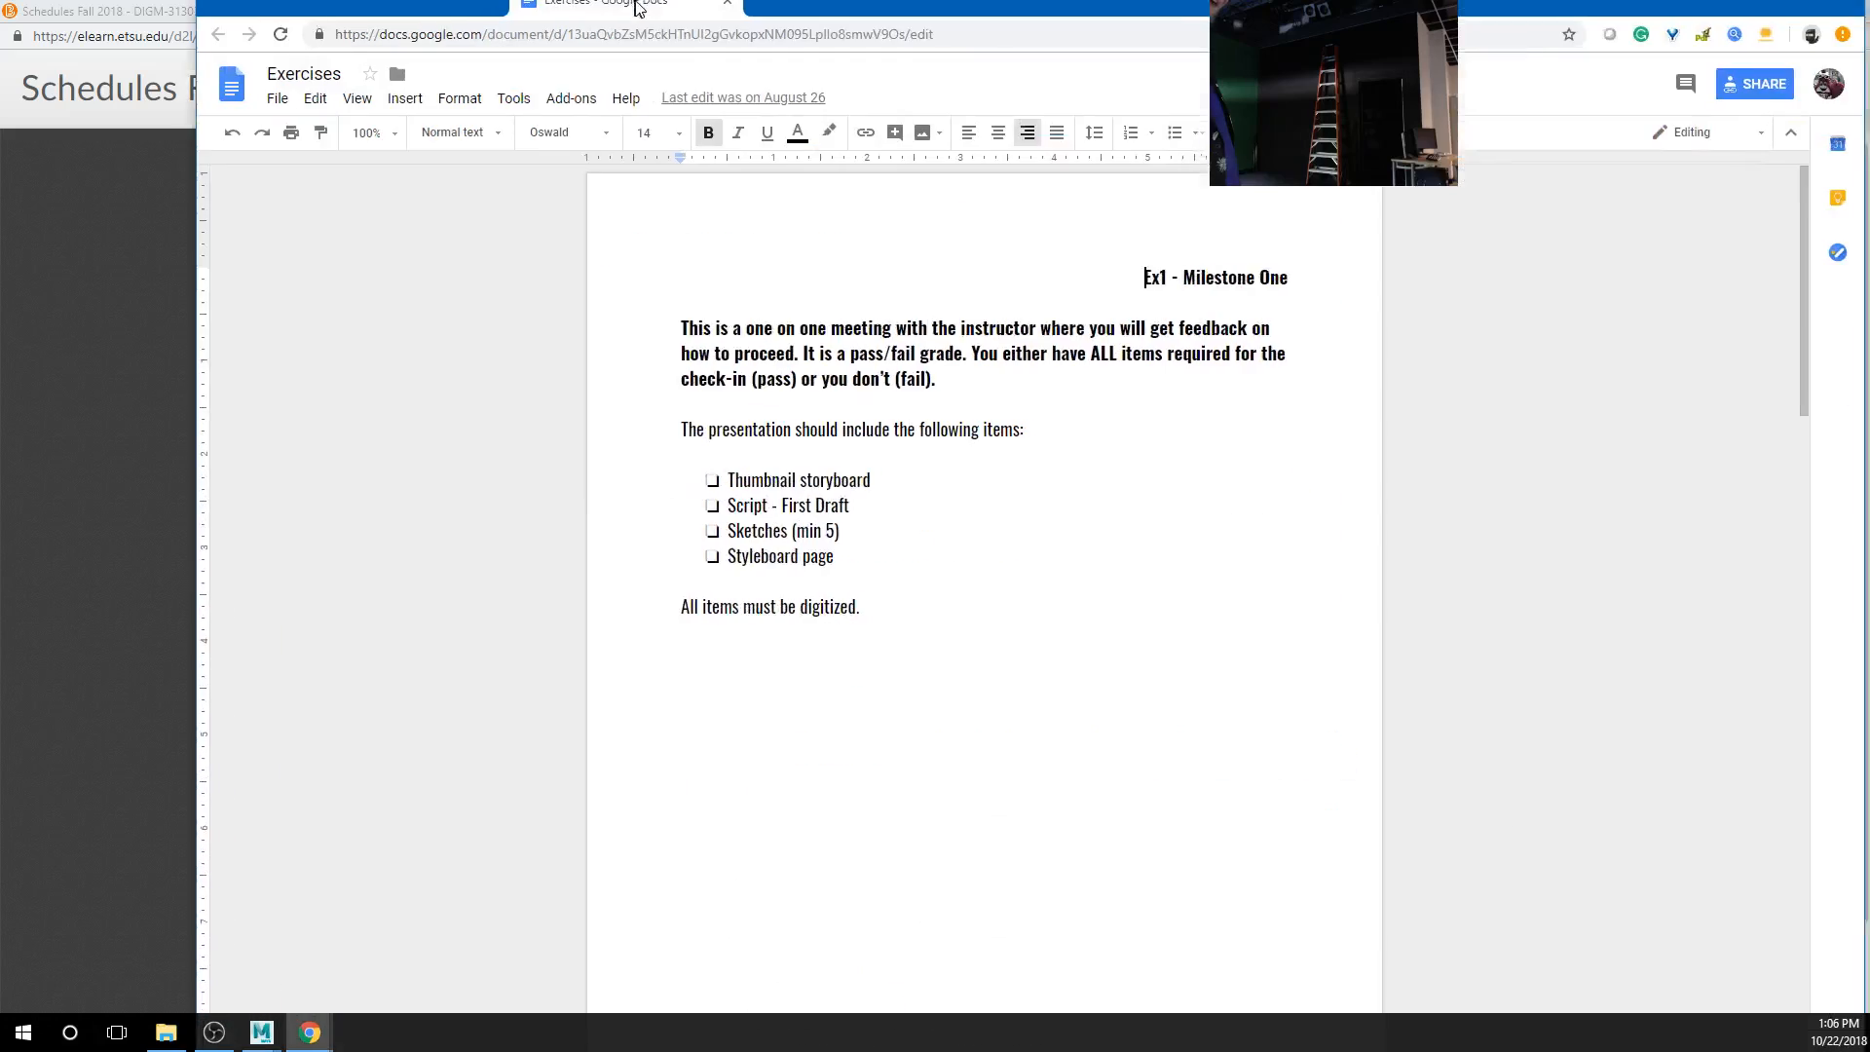
double_click(635, 7)
scroll(879, 429, down, 6)
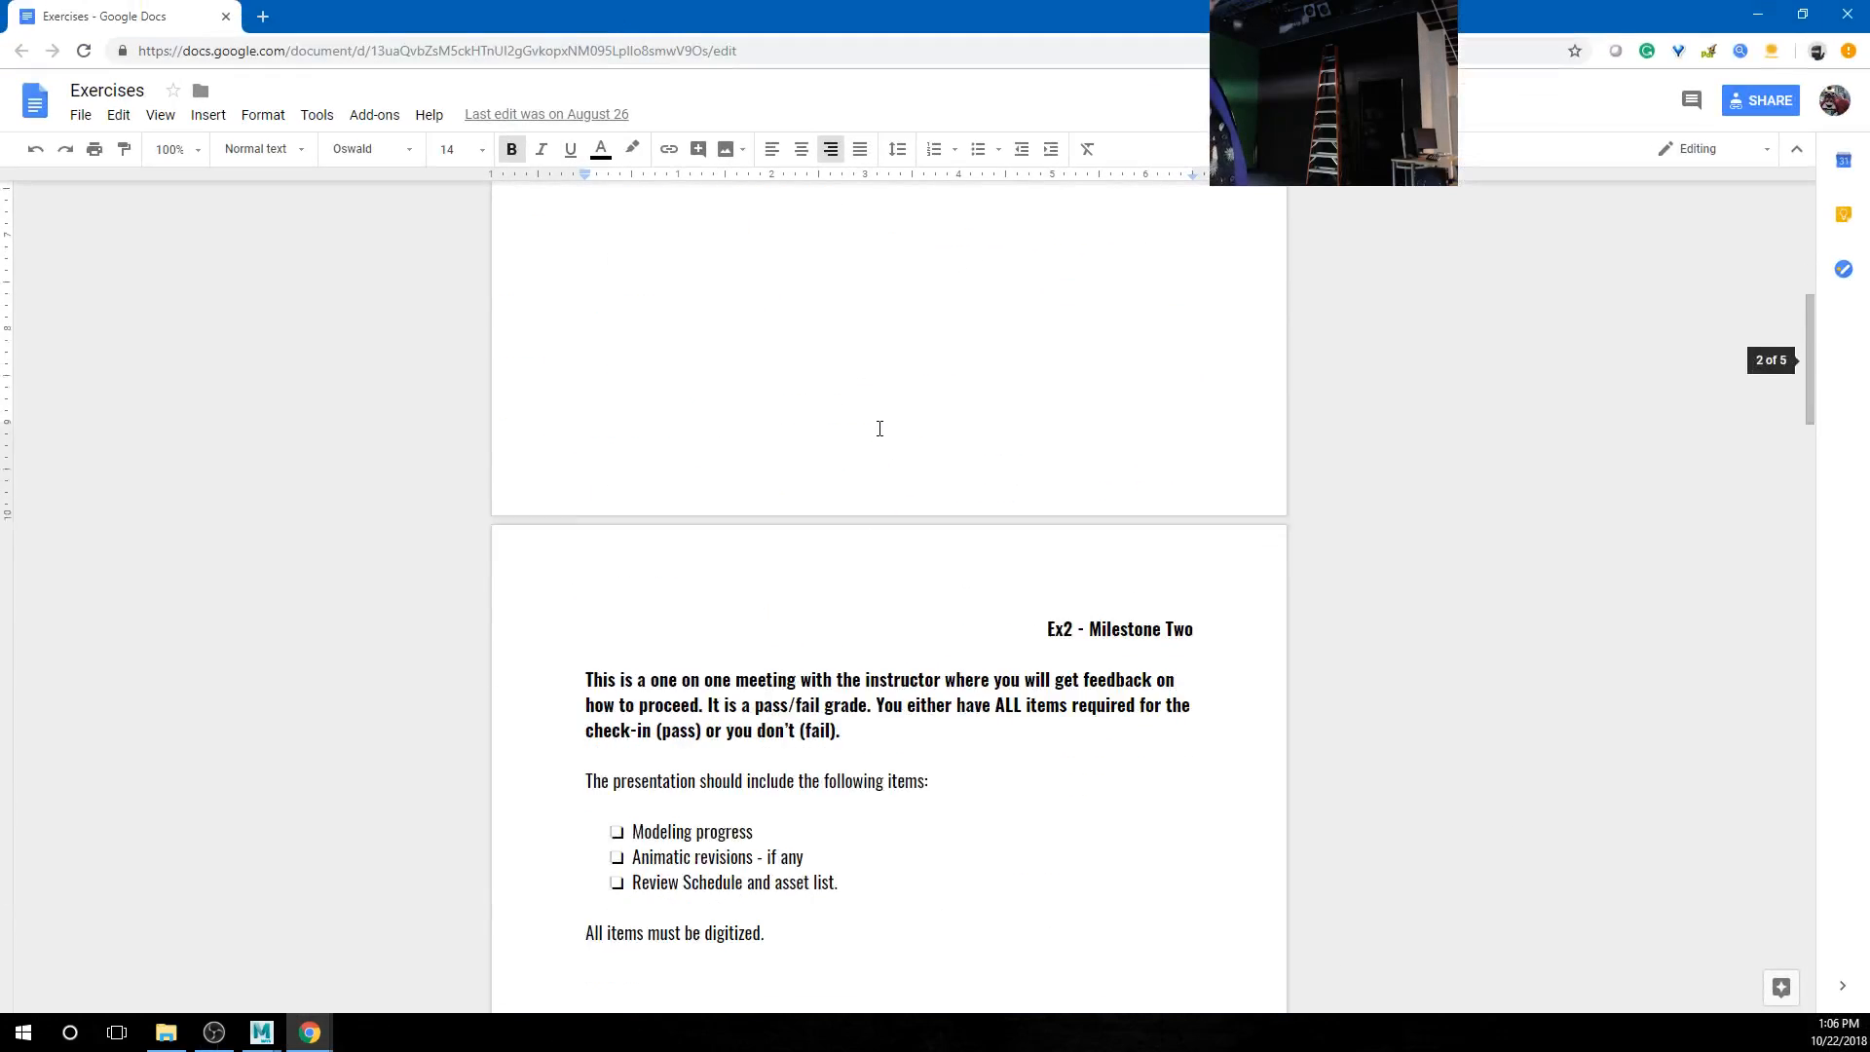
scroll(880, 429, down, 20)
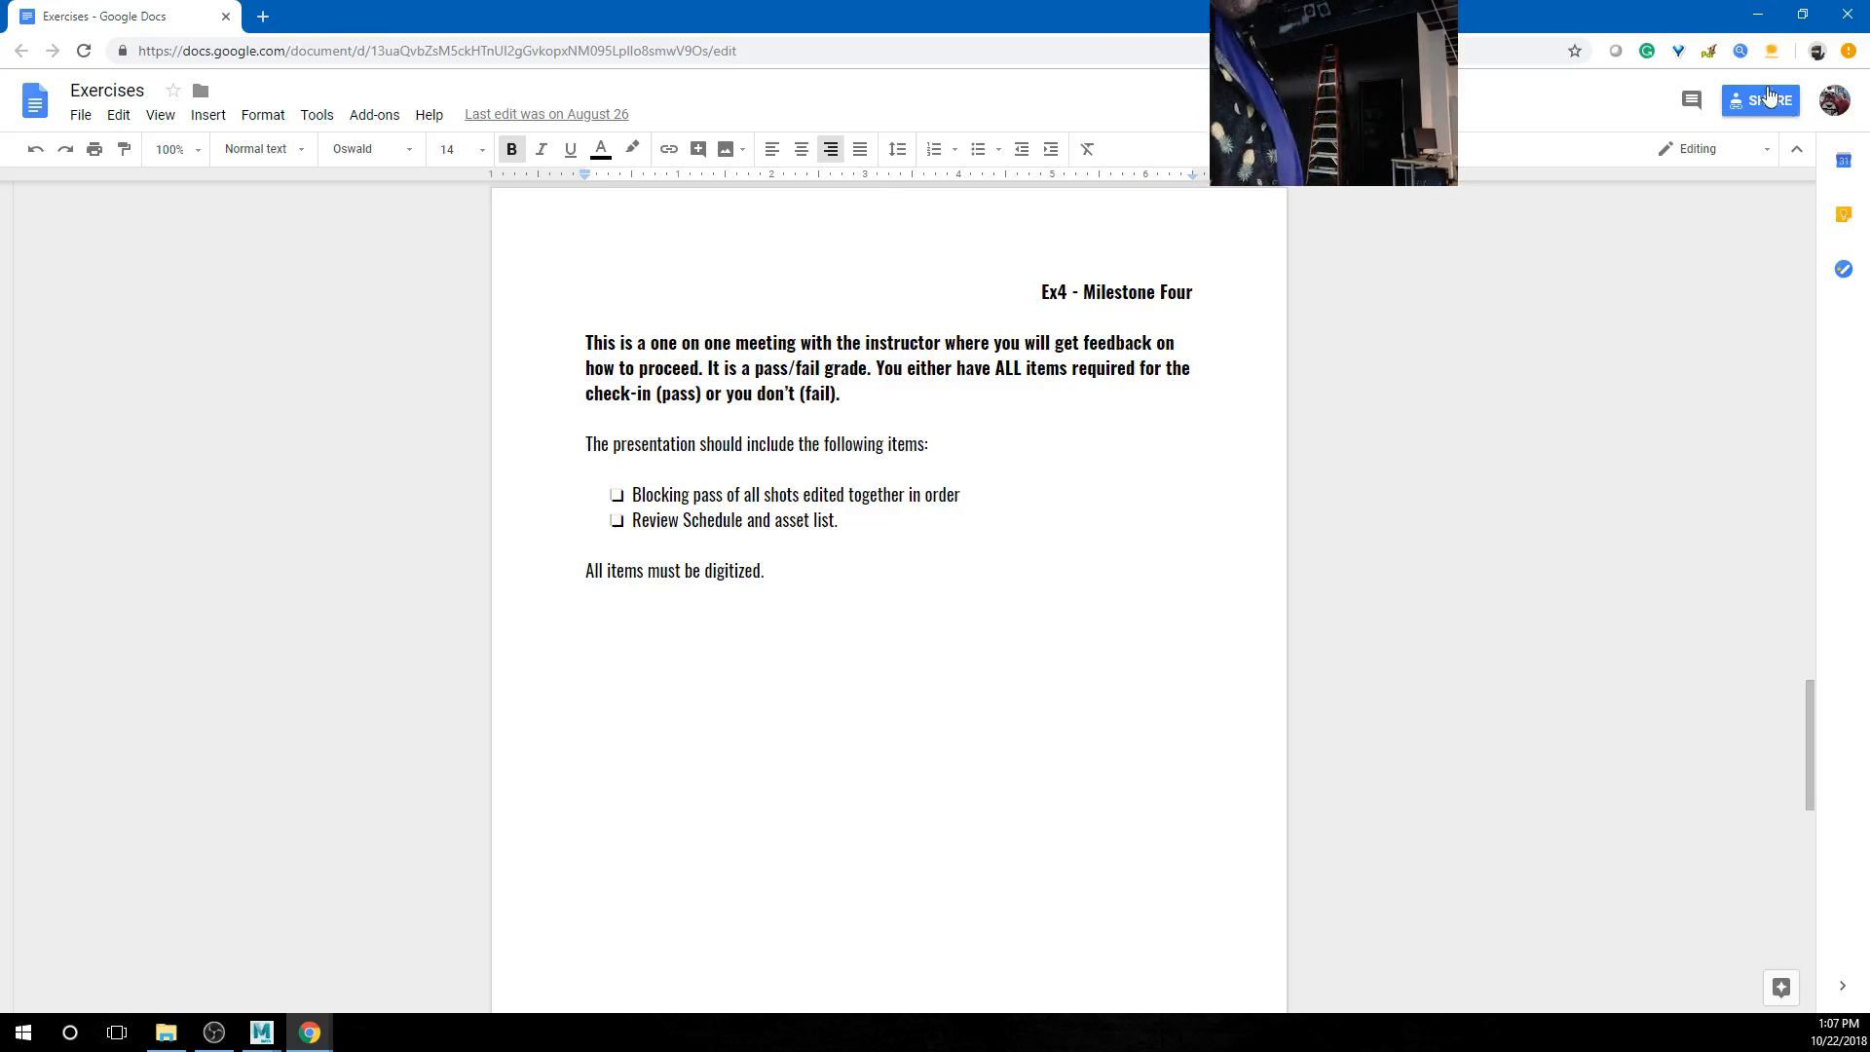
Return to the Fall 2018 schedule and examine the remaining classes and deadlines from 10/22 onward, including the Pr2 - Production Presentation
key(alt+Tab)
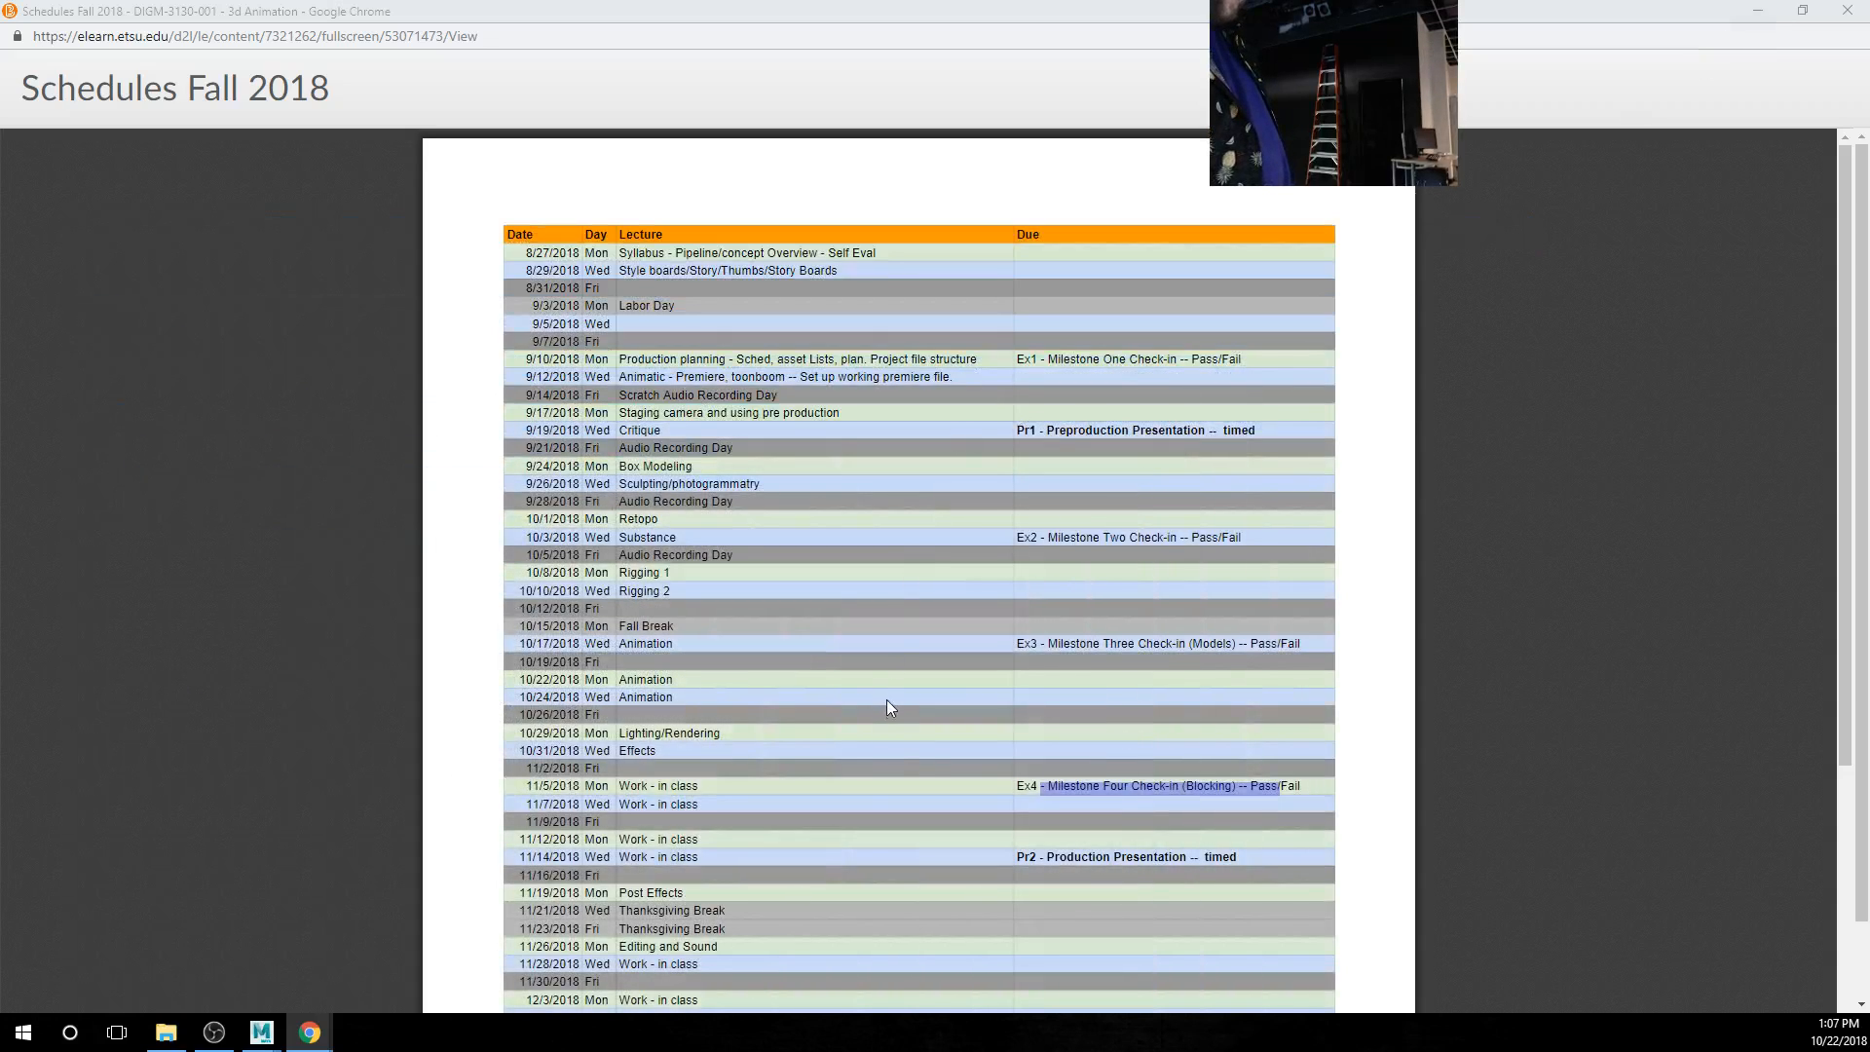
scroll(892, 780, down, 2)
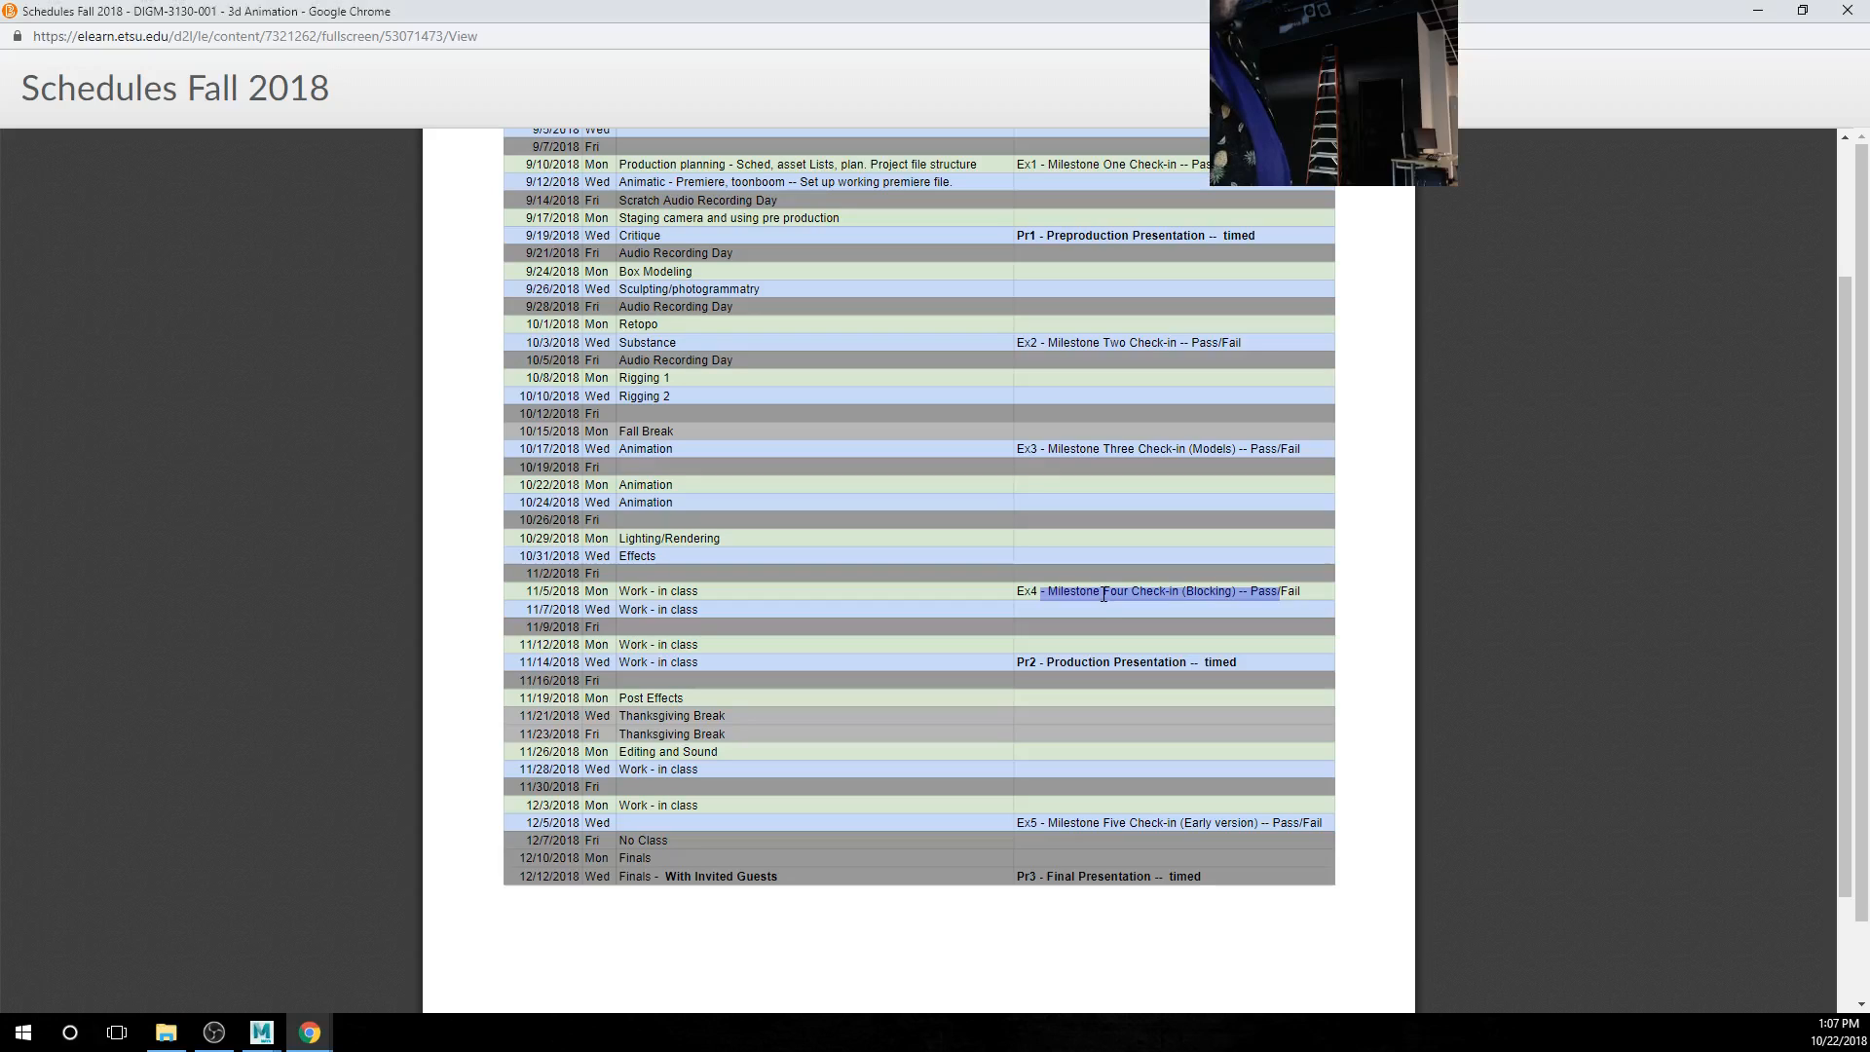
click(1085, 668)
drag(1074, 662, 1225, 659)
click(1237, 664)
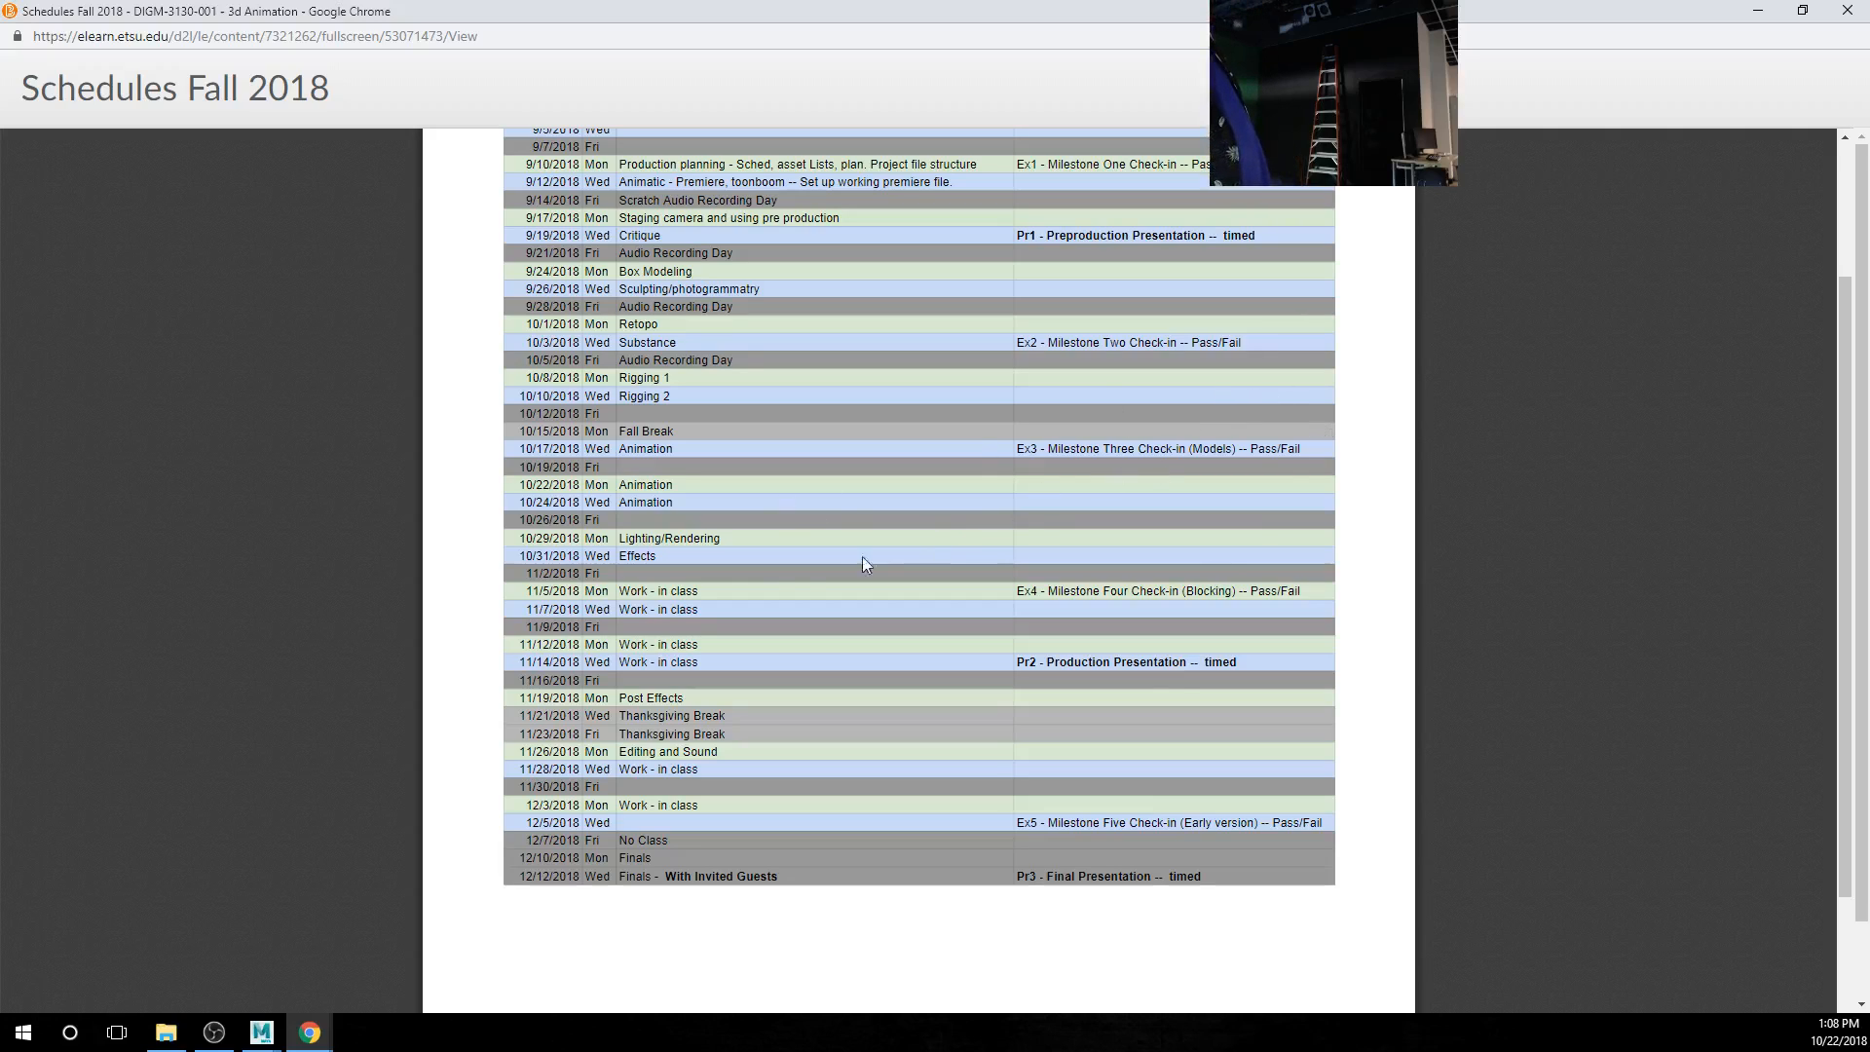
scroll(760, 527, up, 2)
scroll(762, 528, down, 1)
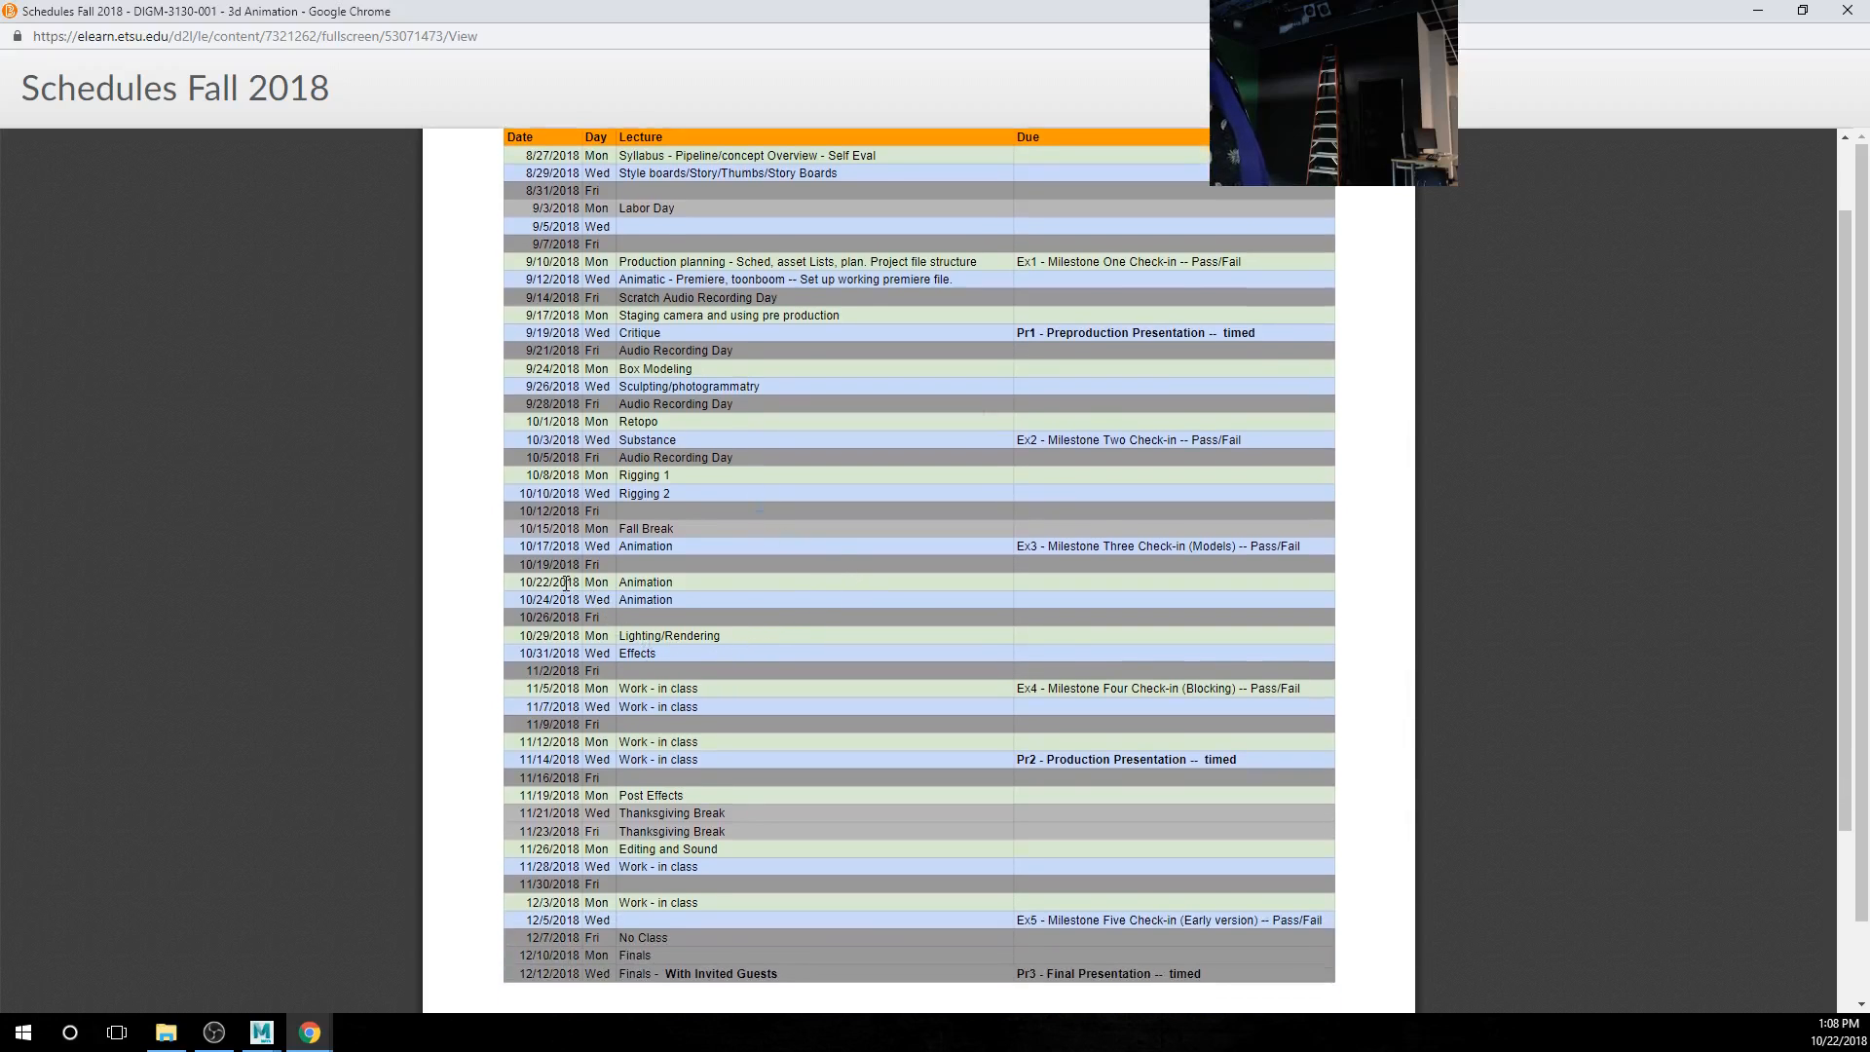
drag(566, 583, 681, 599)
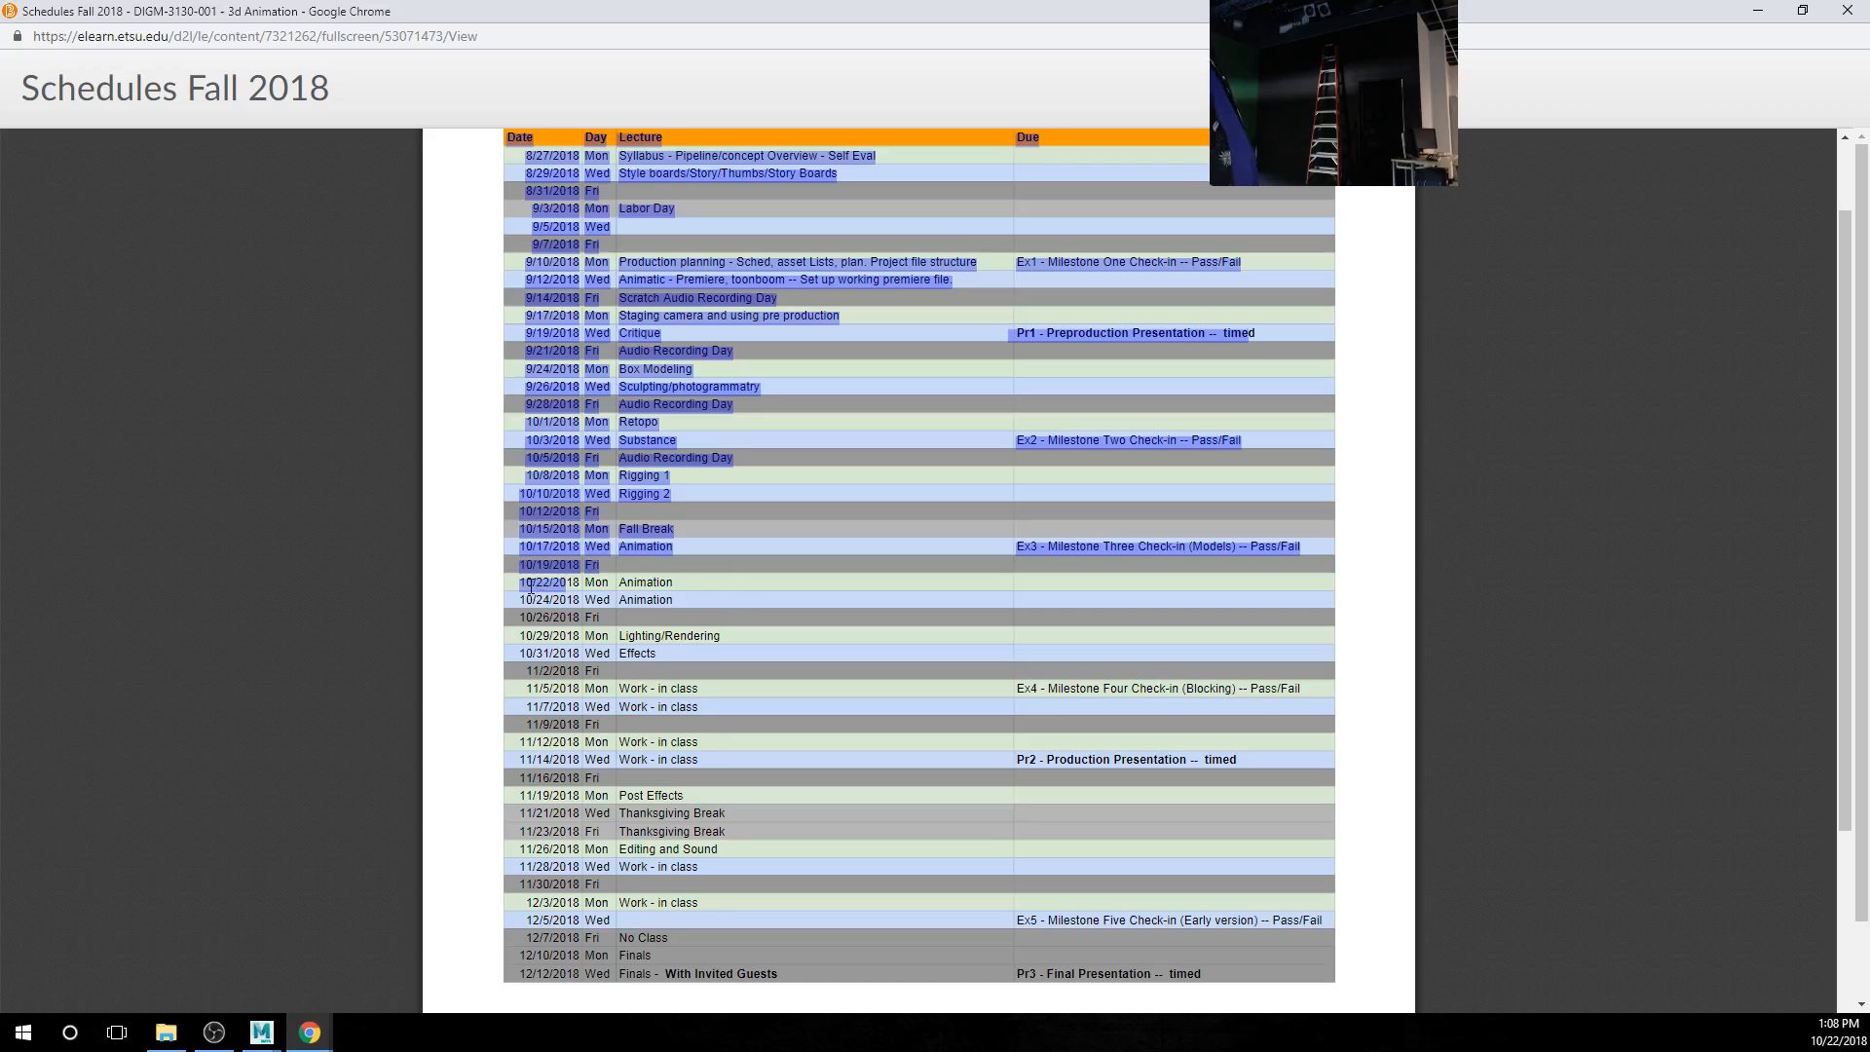
drag(523, 581, 664, 571)
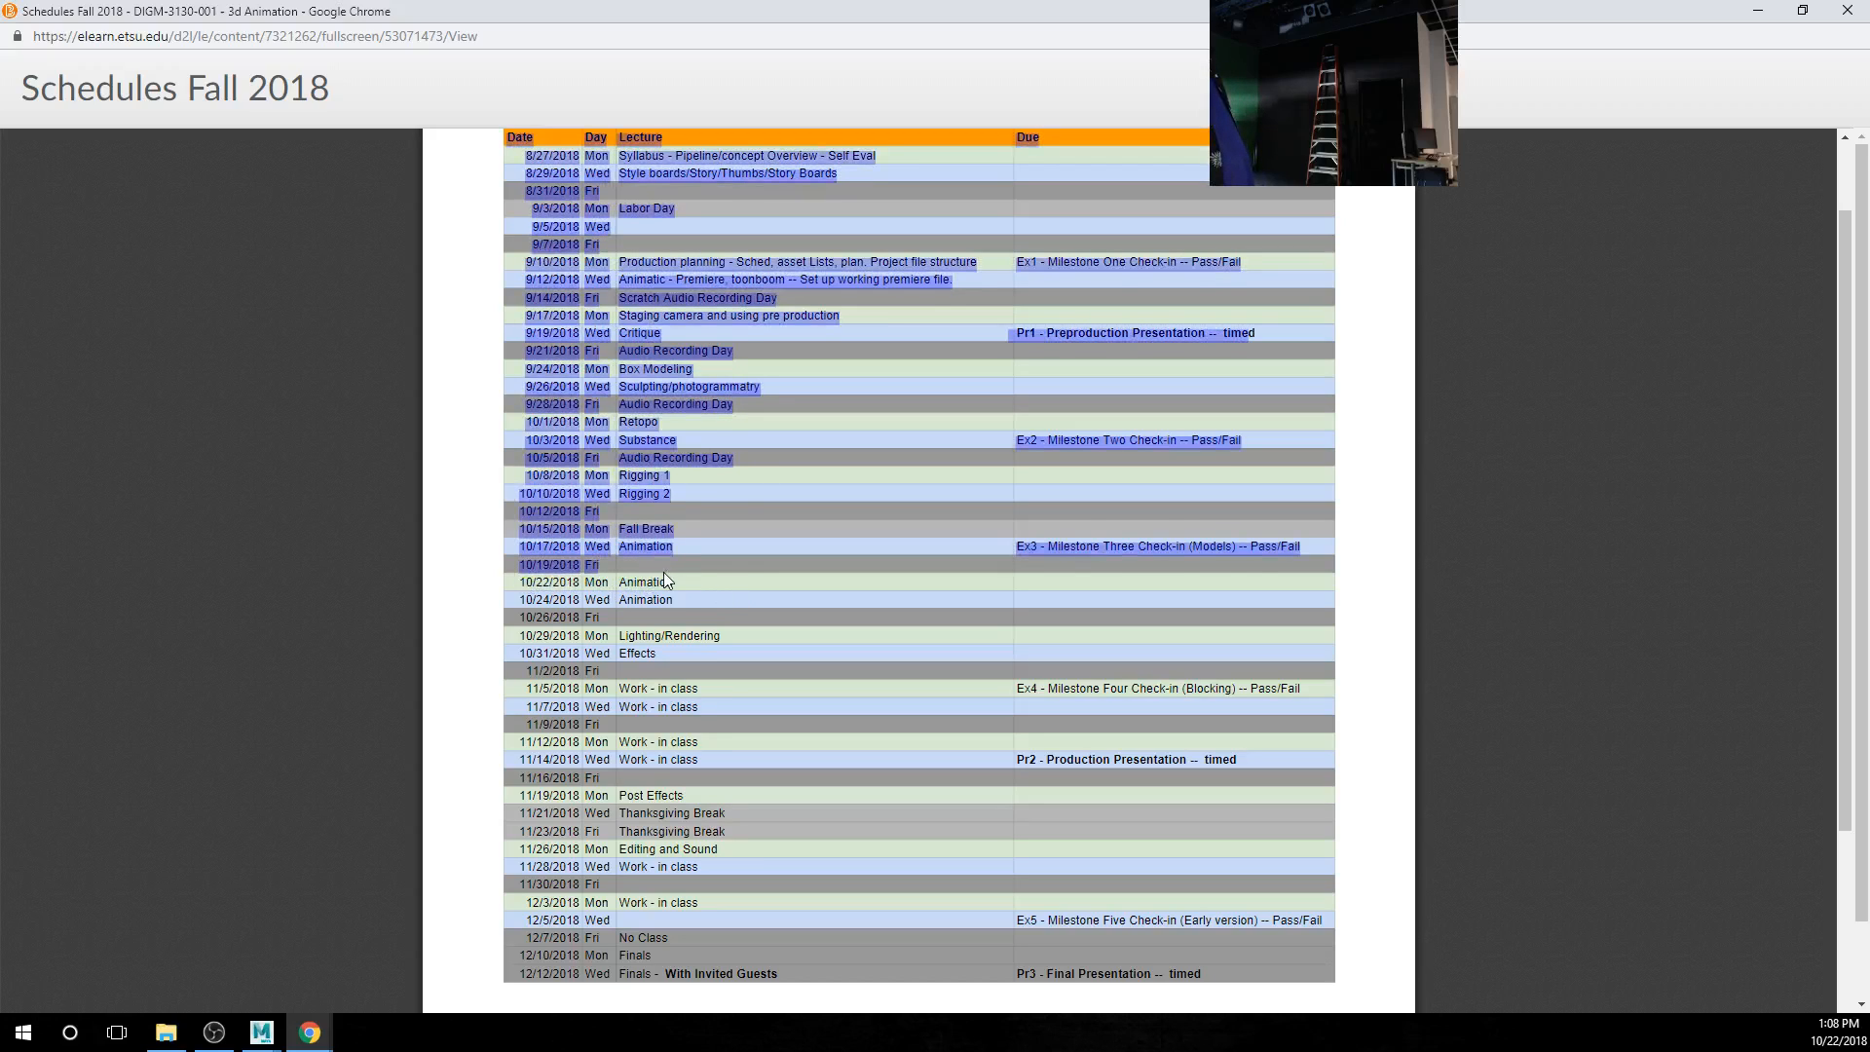
click(581, 774)
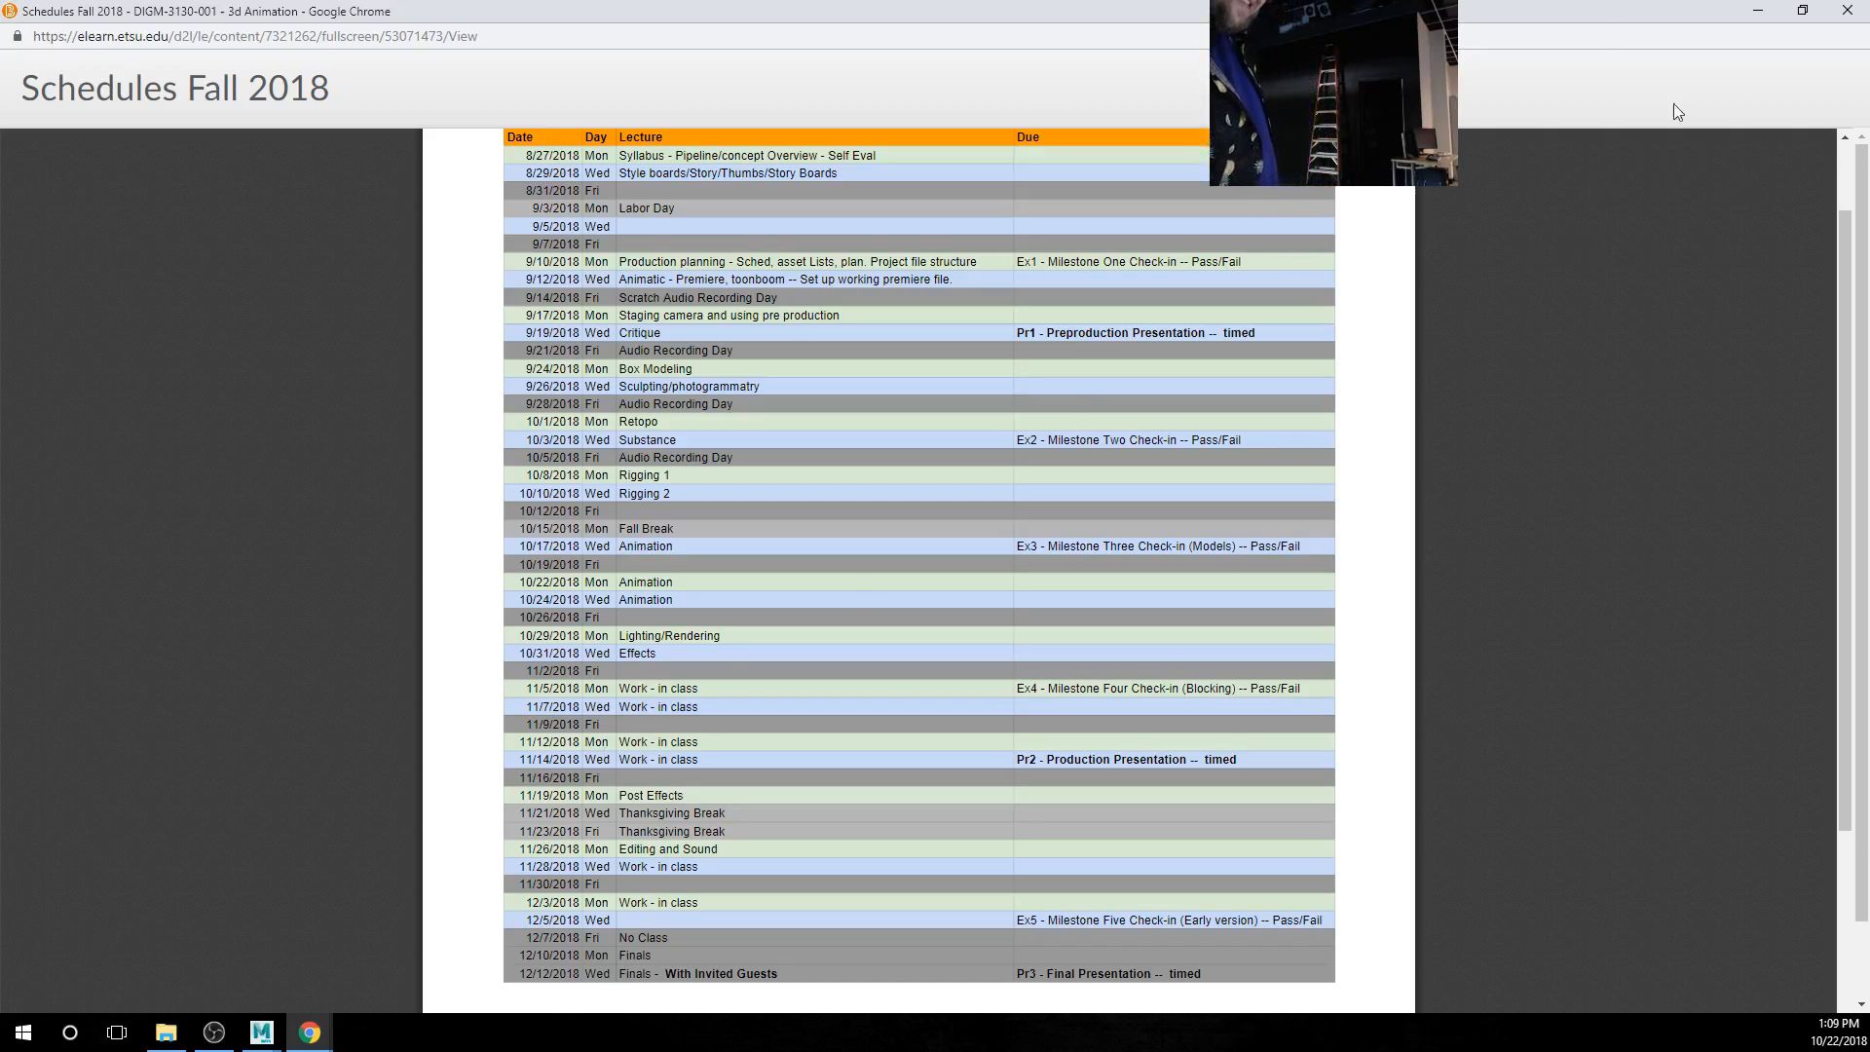
Minimize the schedule window and switch to Autodesk Maya 2018
click(1758, 12)
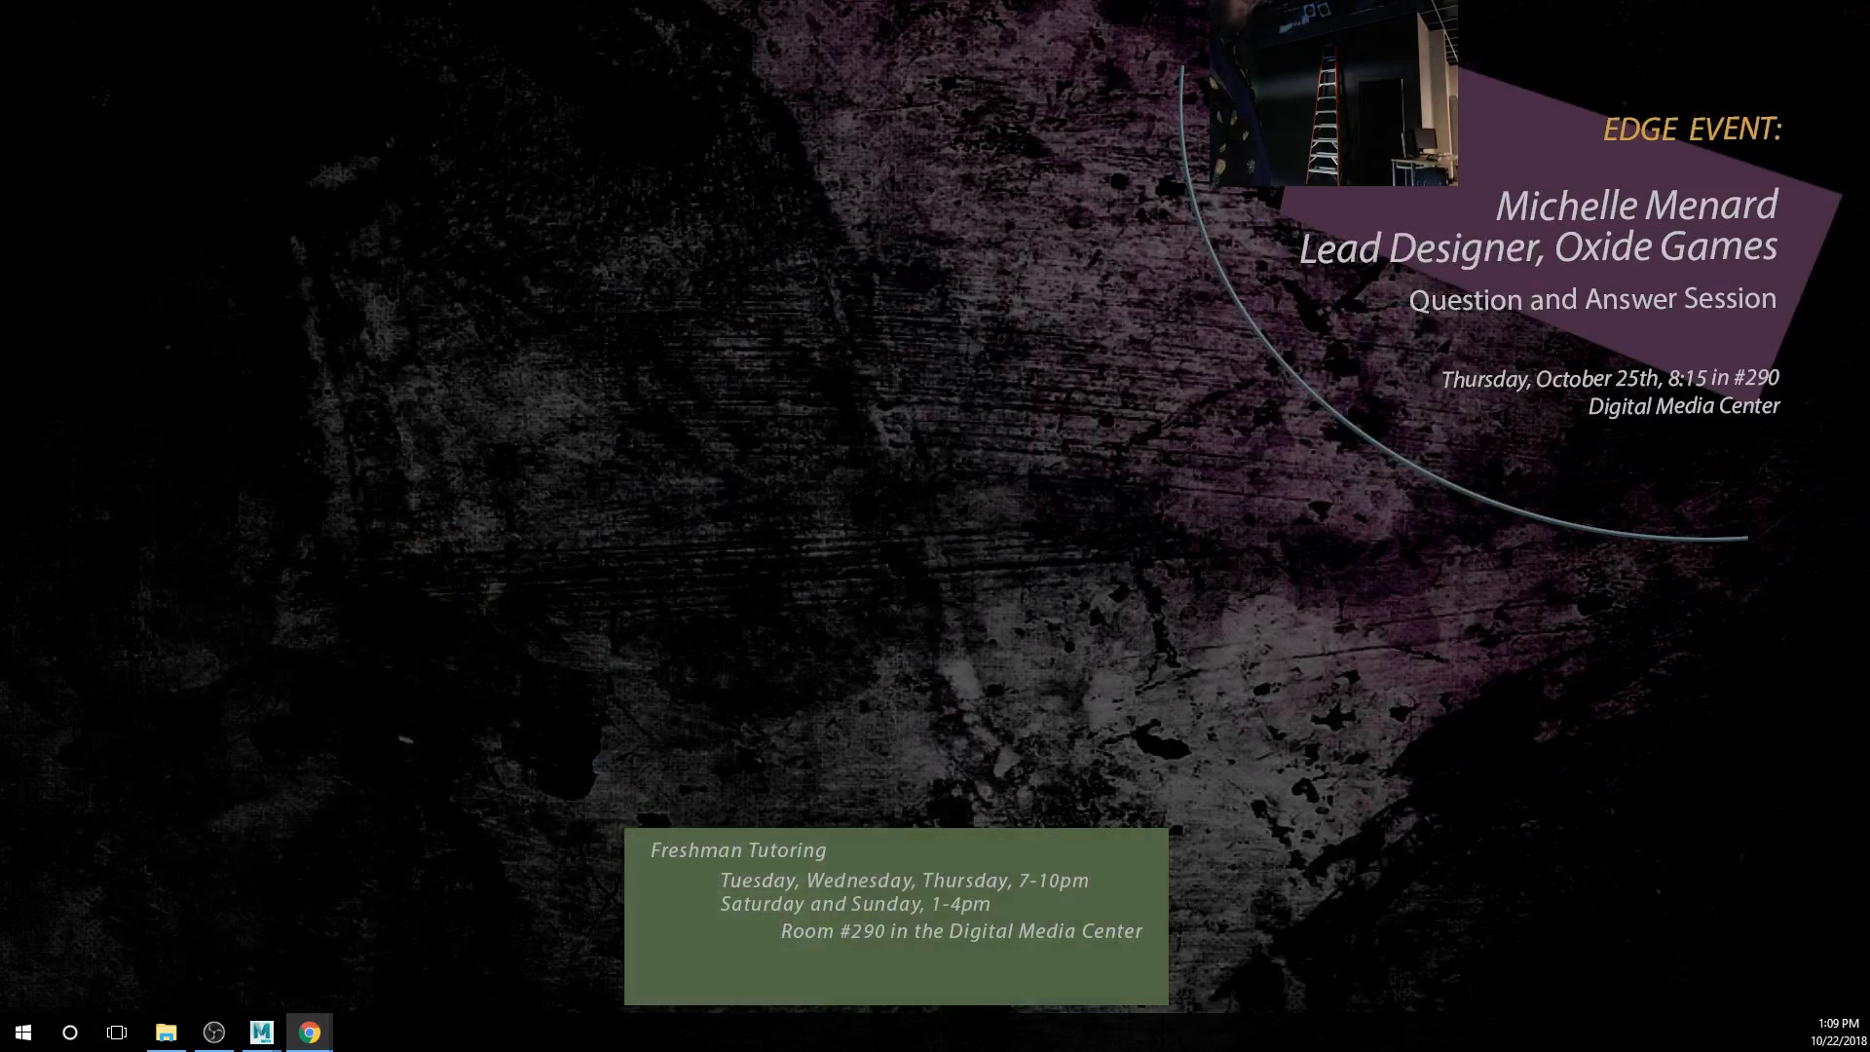
mouse_move(277, 1044)
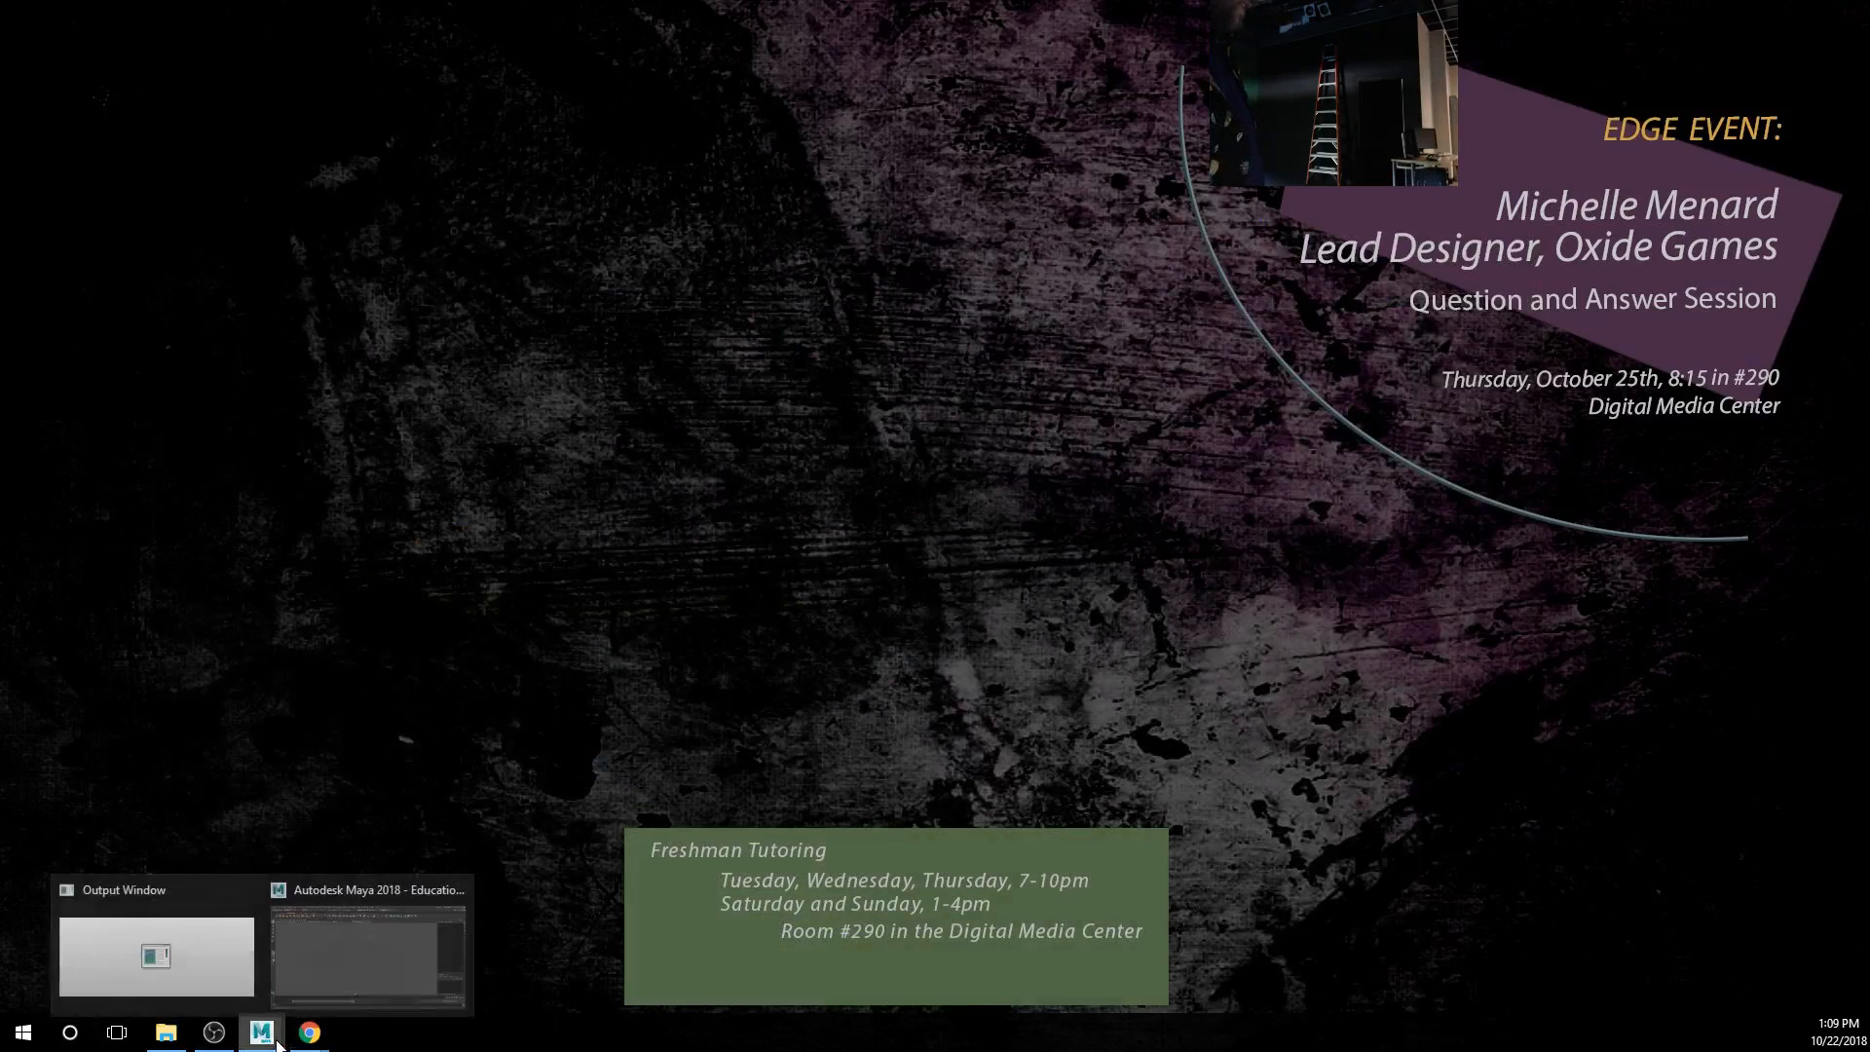
click(308, 990)
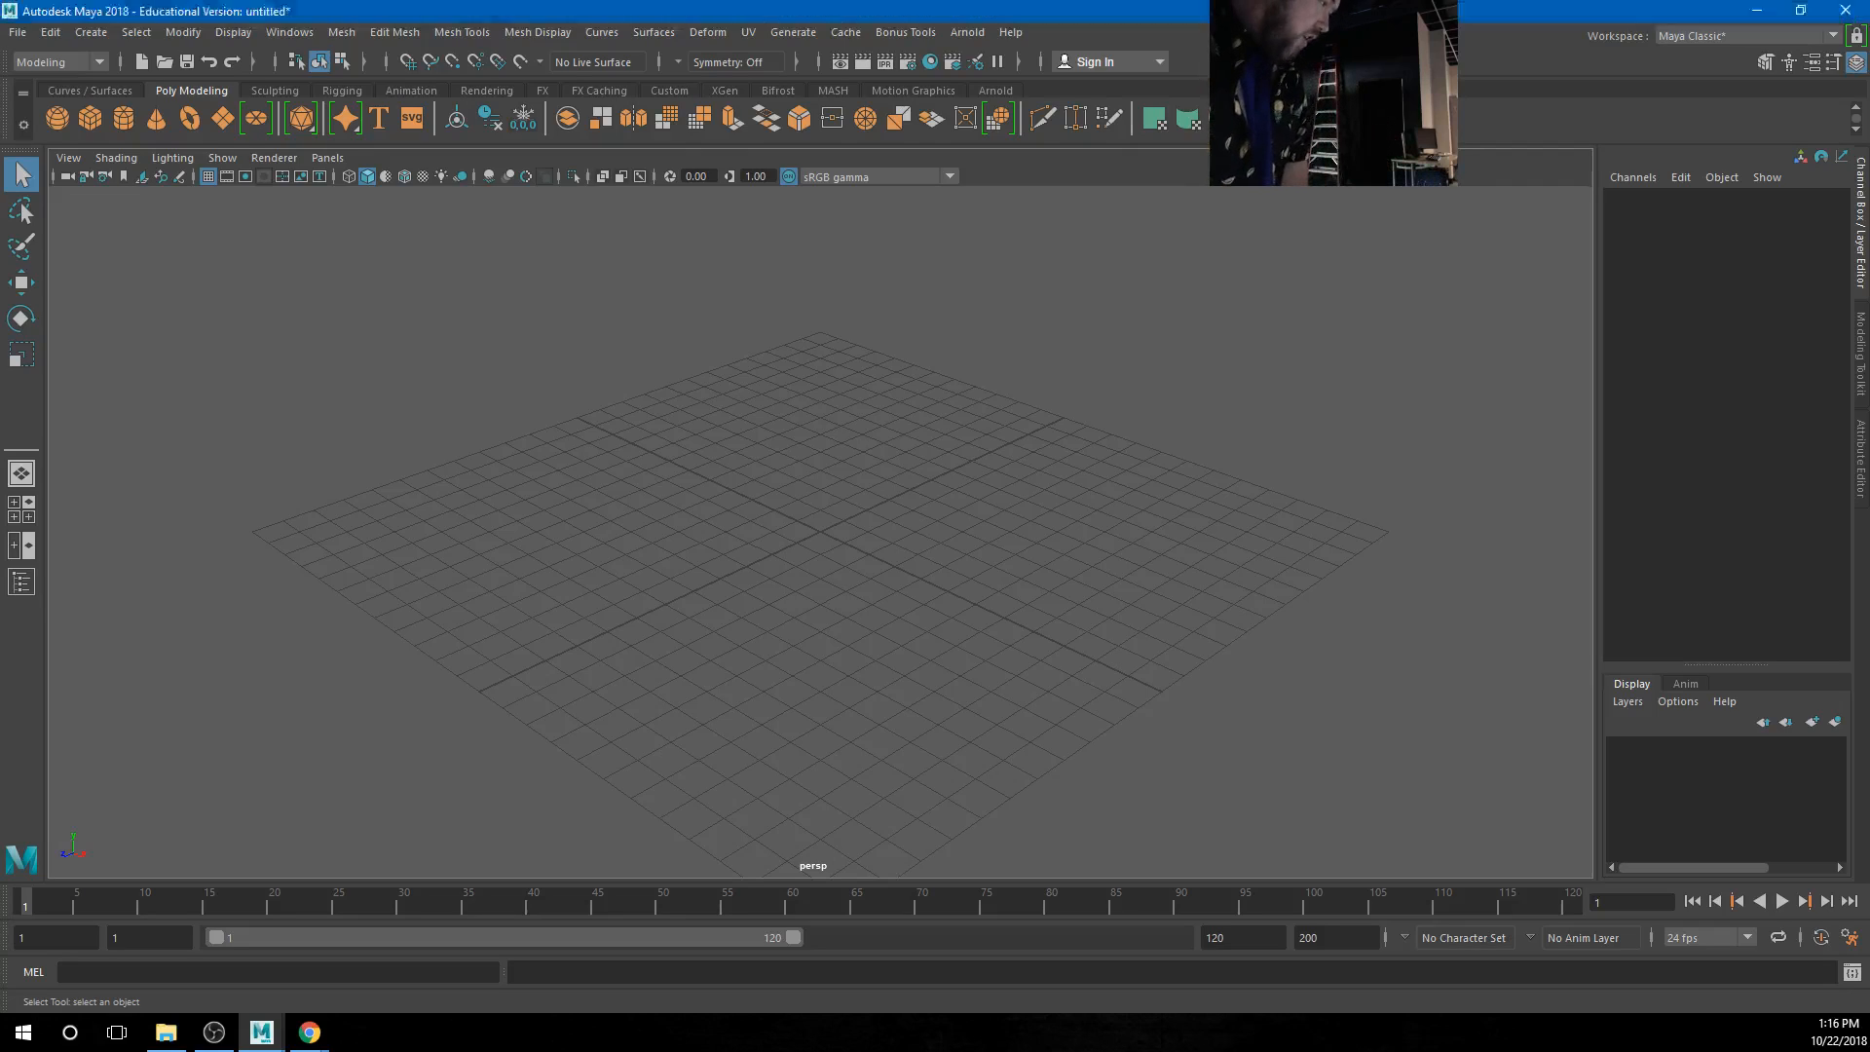
Change the viewport from the perspective camera to the top orthographic view, with a wide area of the grid in view
key(space)
click(672, 570)
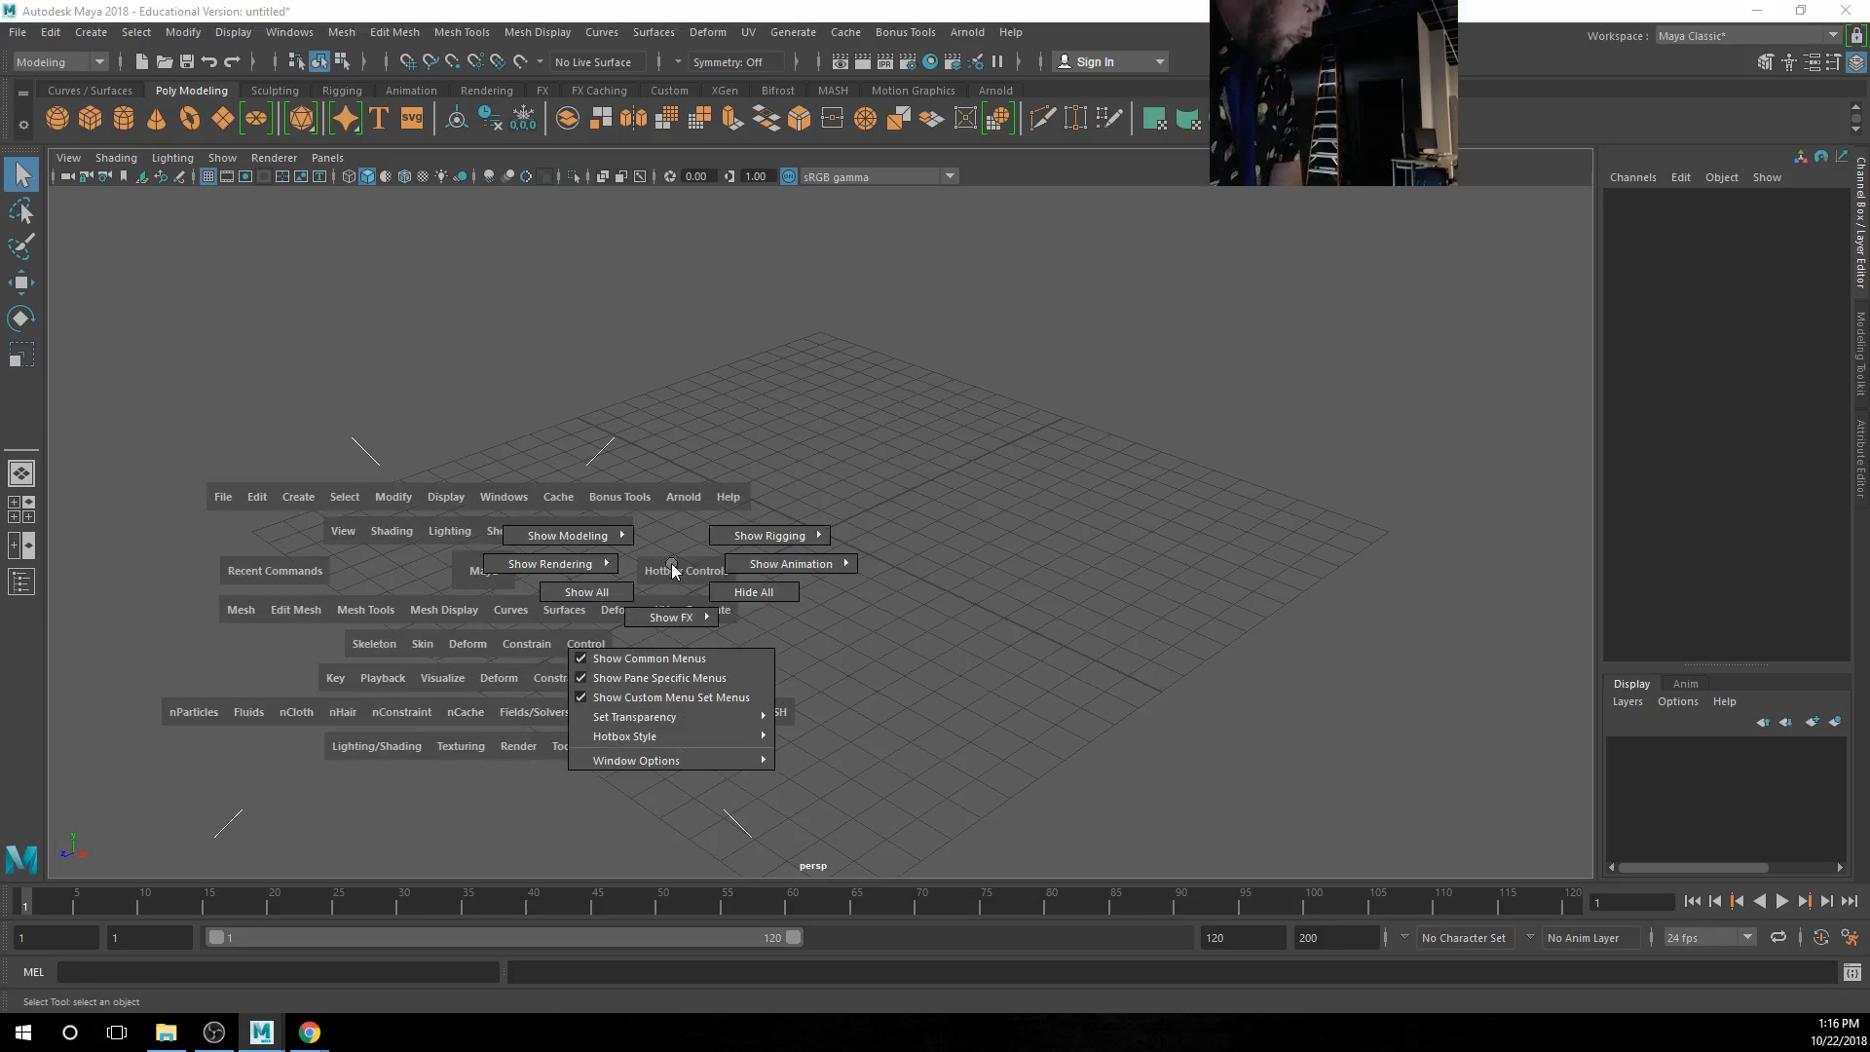
key(space)
drag(484, 578, 401, 553)
key(space)
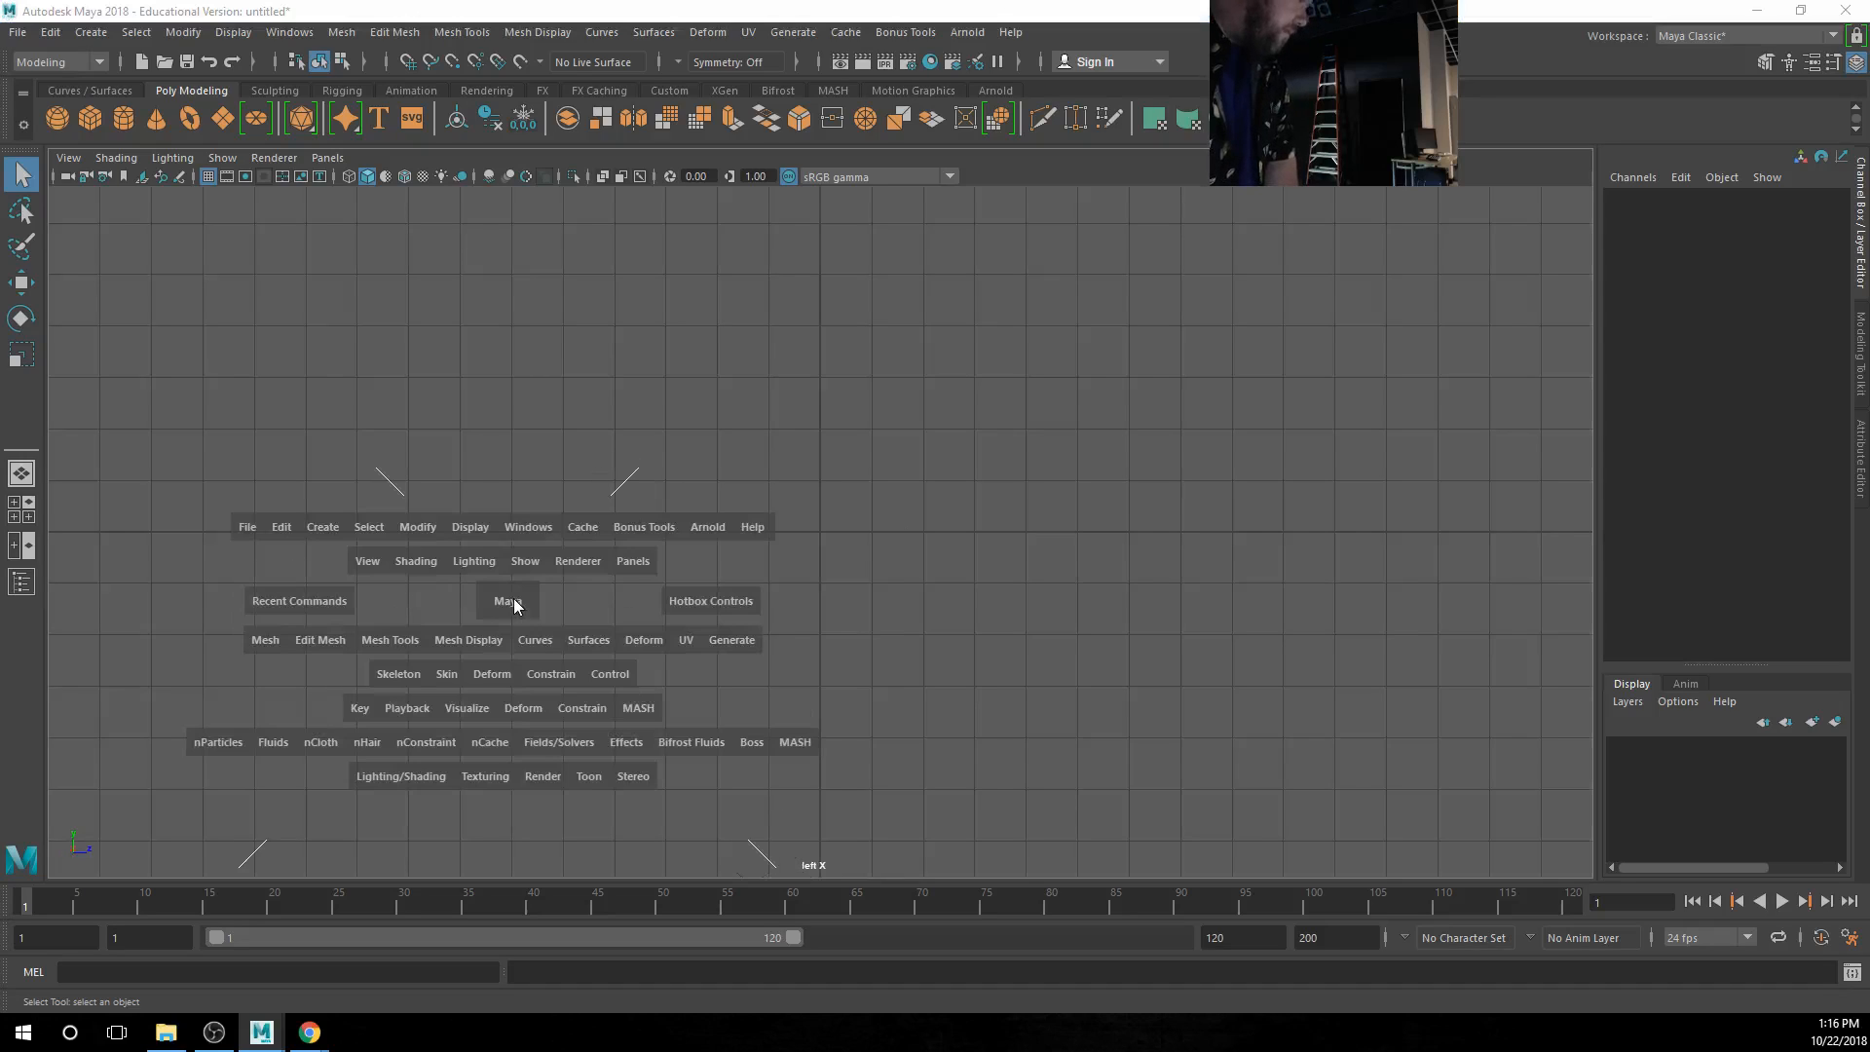
drag(508, 600, 448, 604)
scroll(704, 553, down, 1)
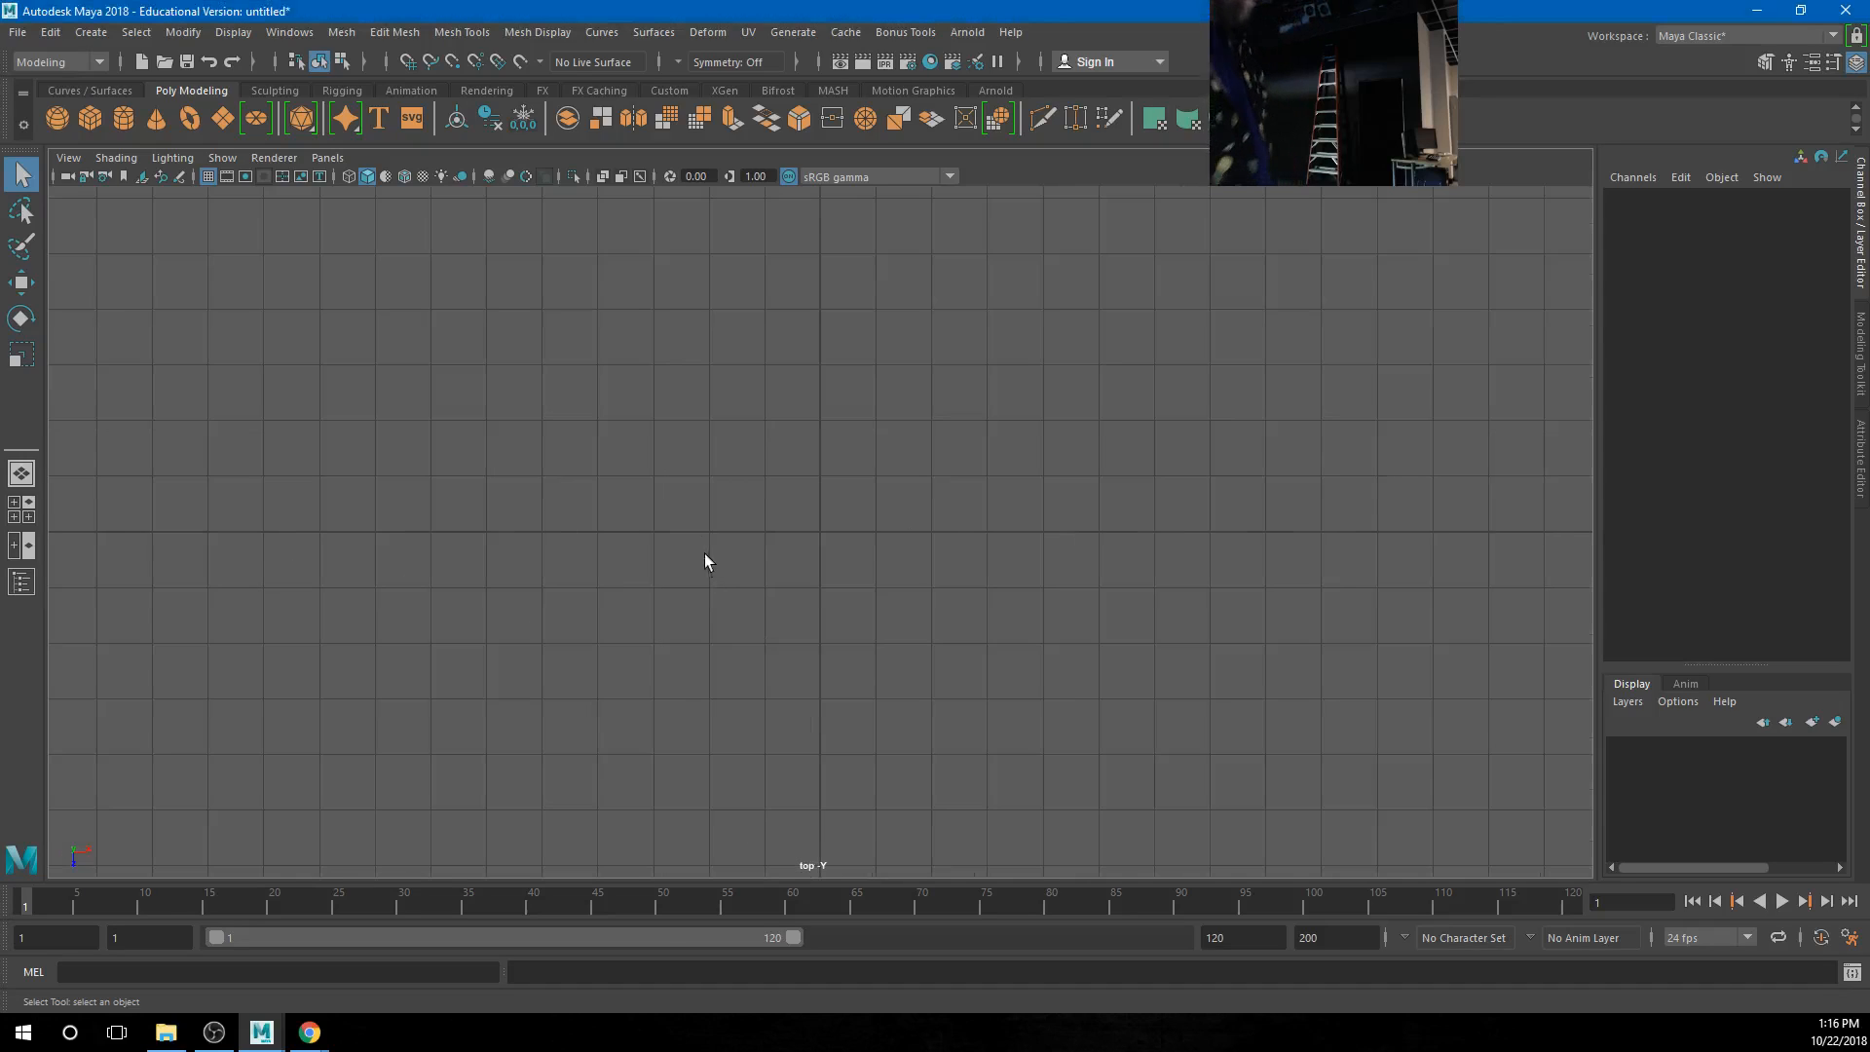
scroll(938, 602, down, 2)
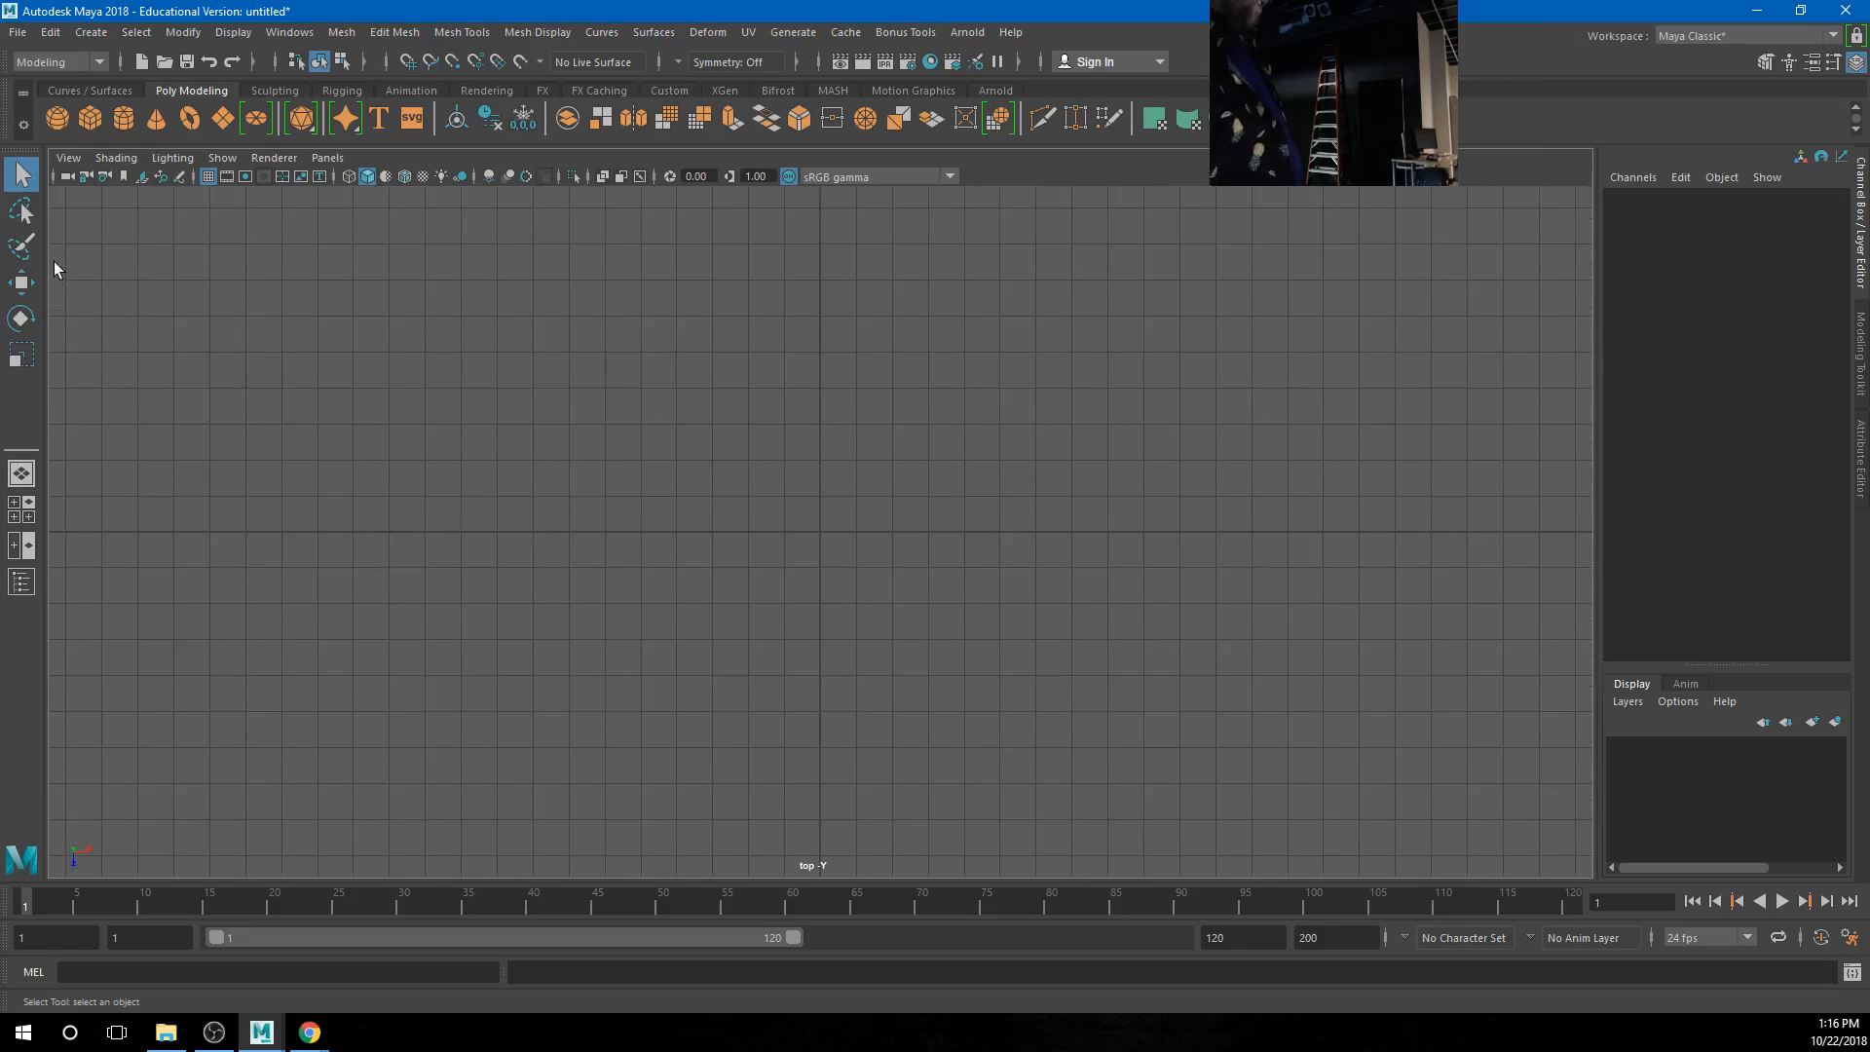
Create a polygon sphere at the origin and move it along the positive X axis to about 33.05
scroll(843, 529, down, 3)
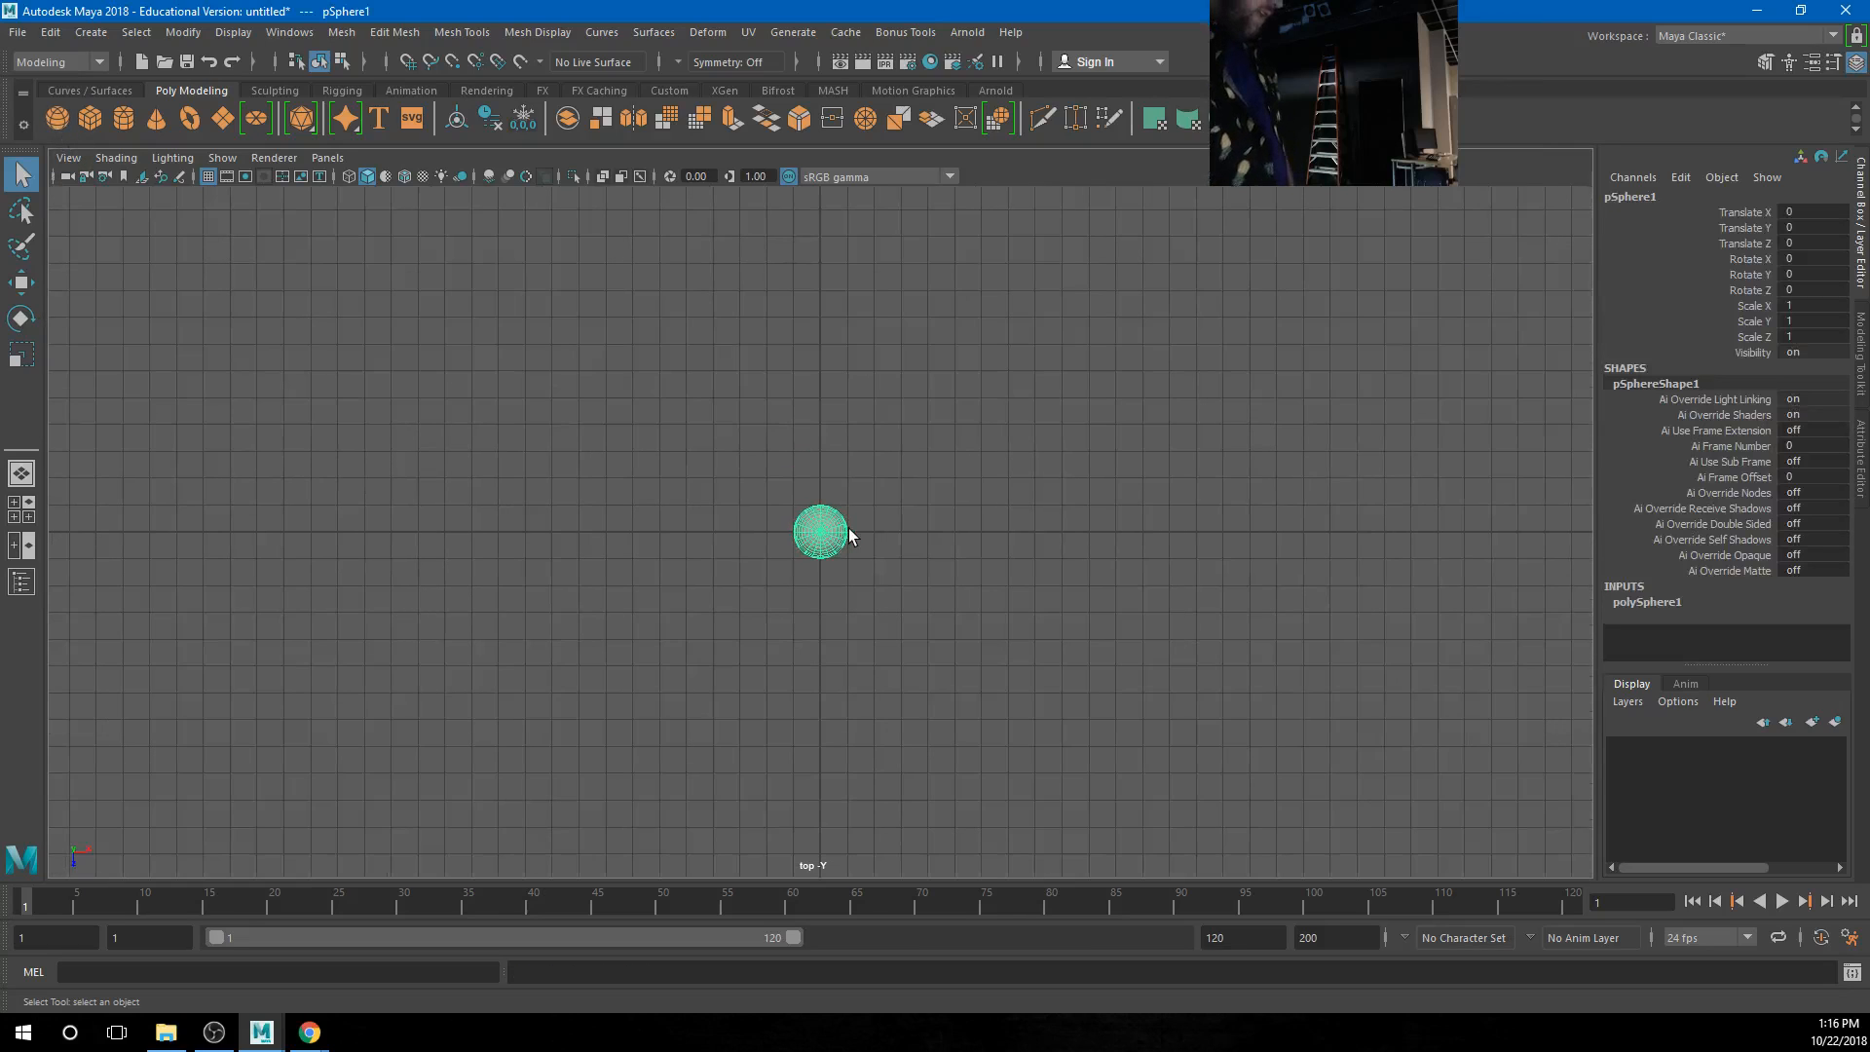
key(w)
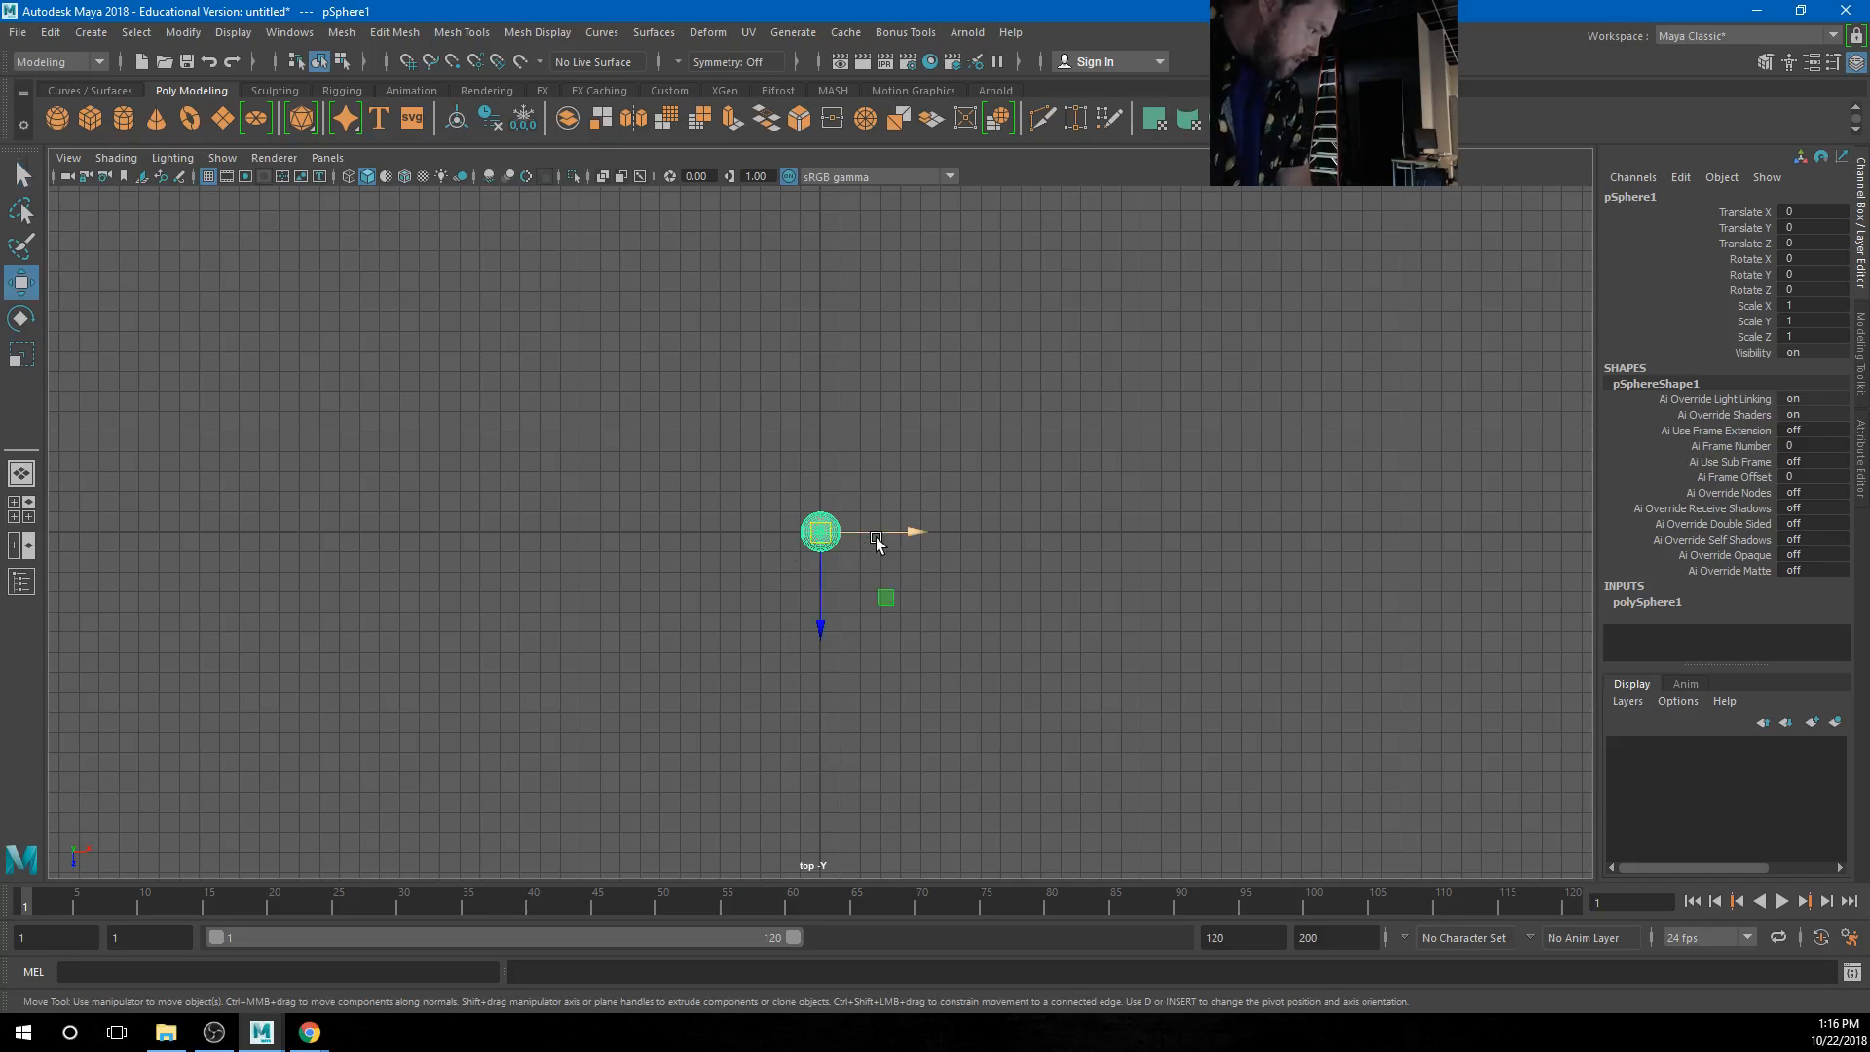
drag(876, 541, 1533, 473)
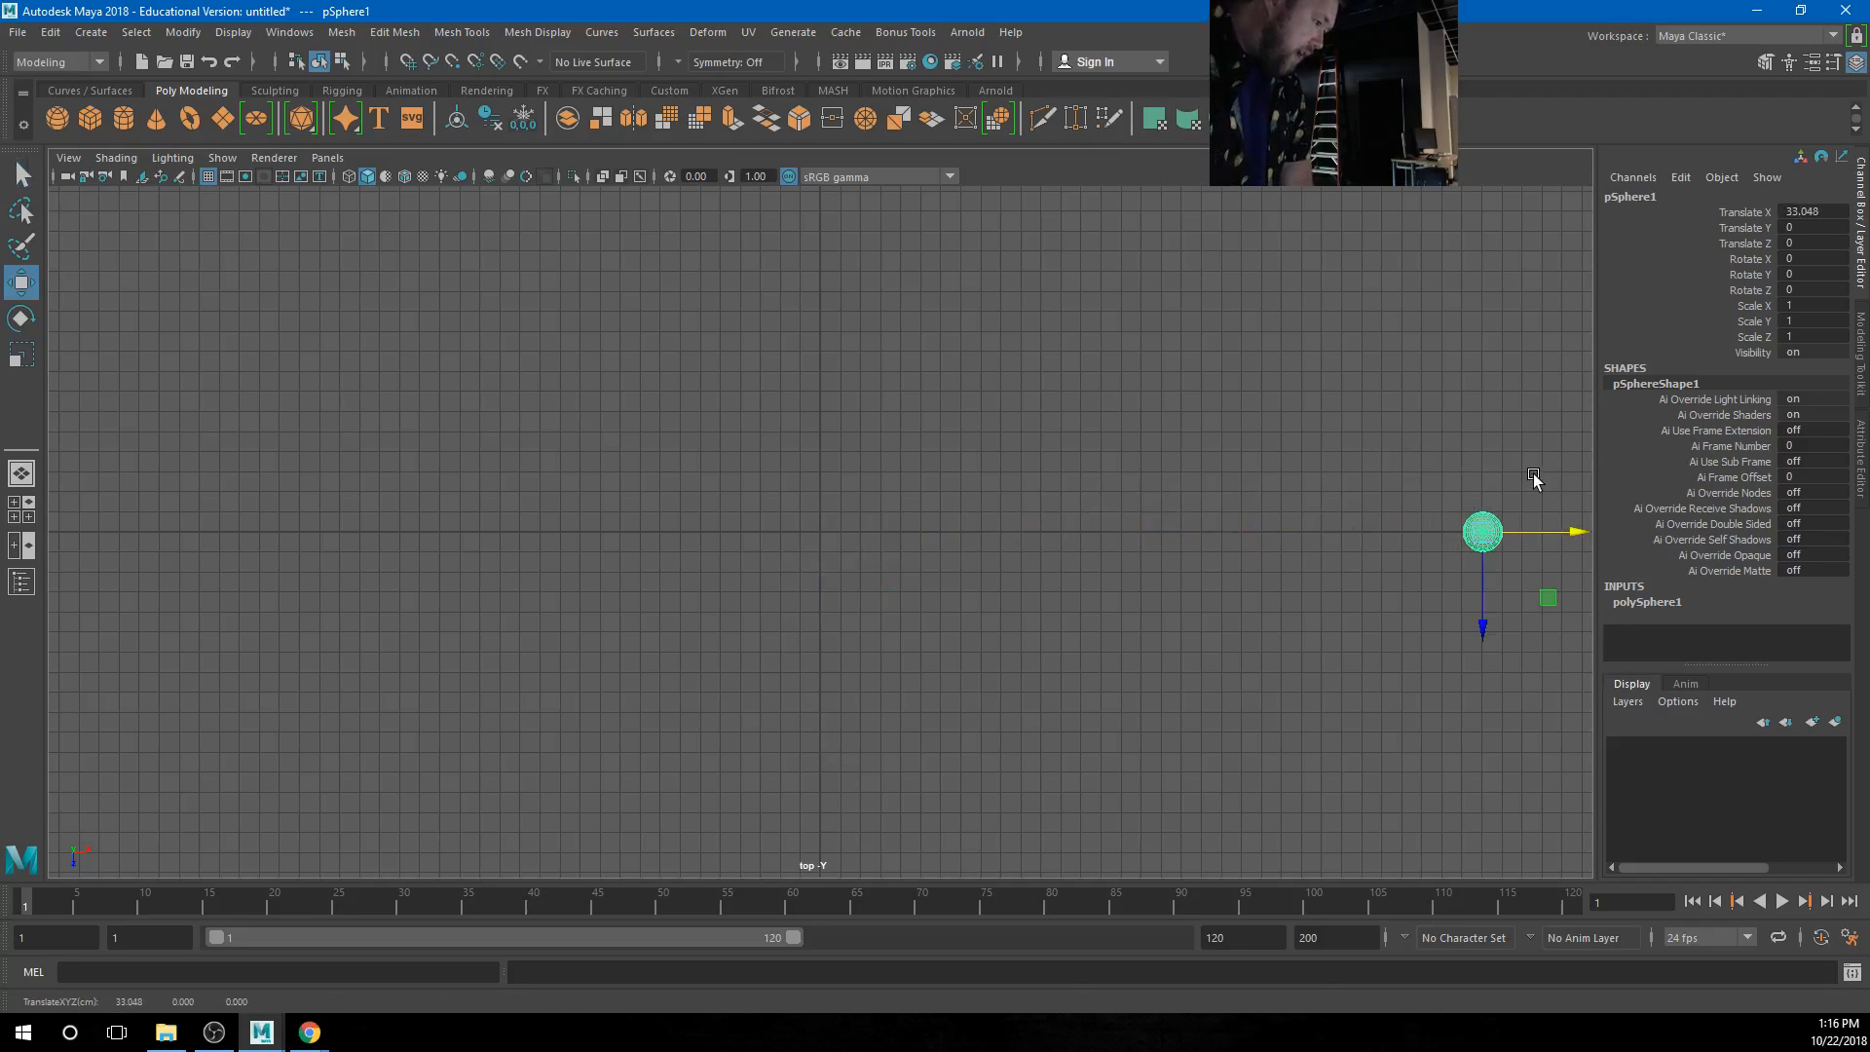
Show the Outliner and rename the sphere as moon
click(22, 581)
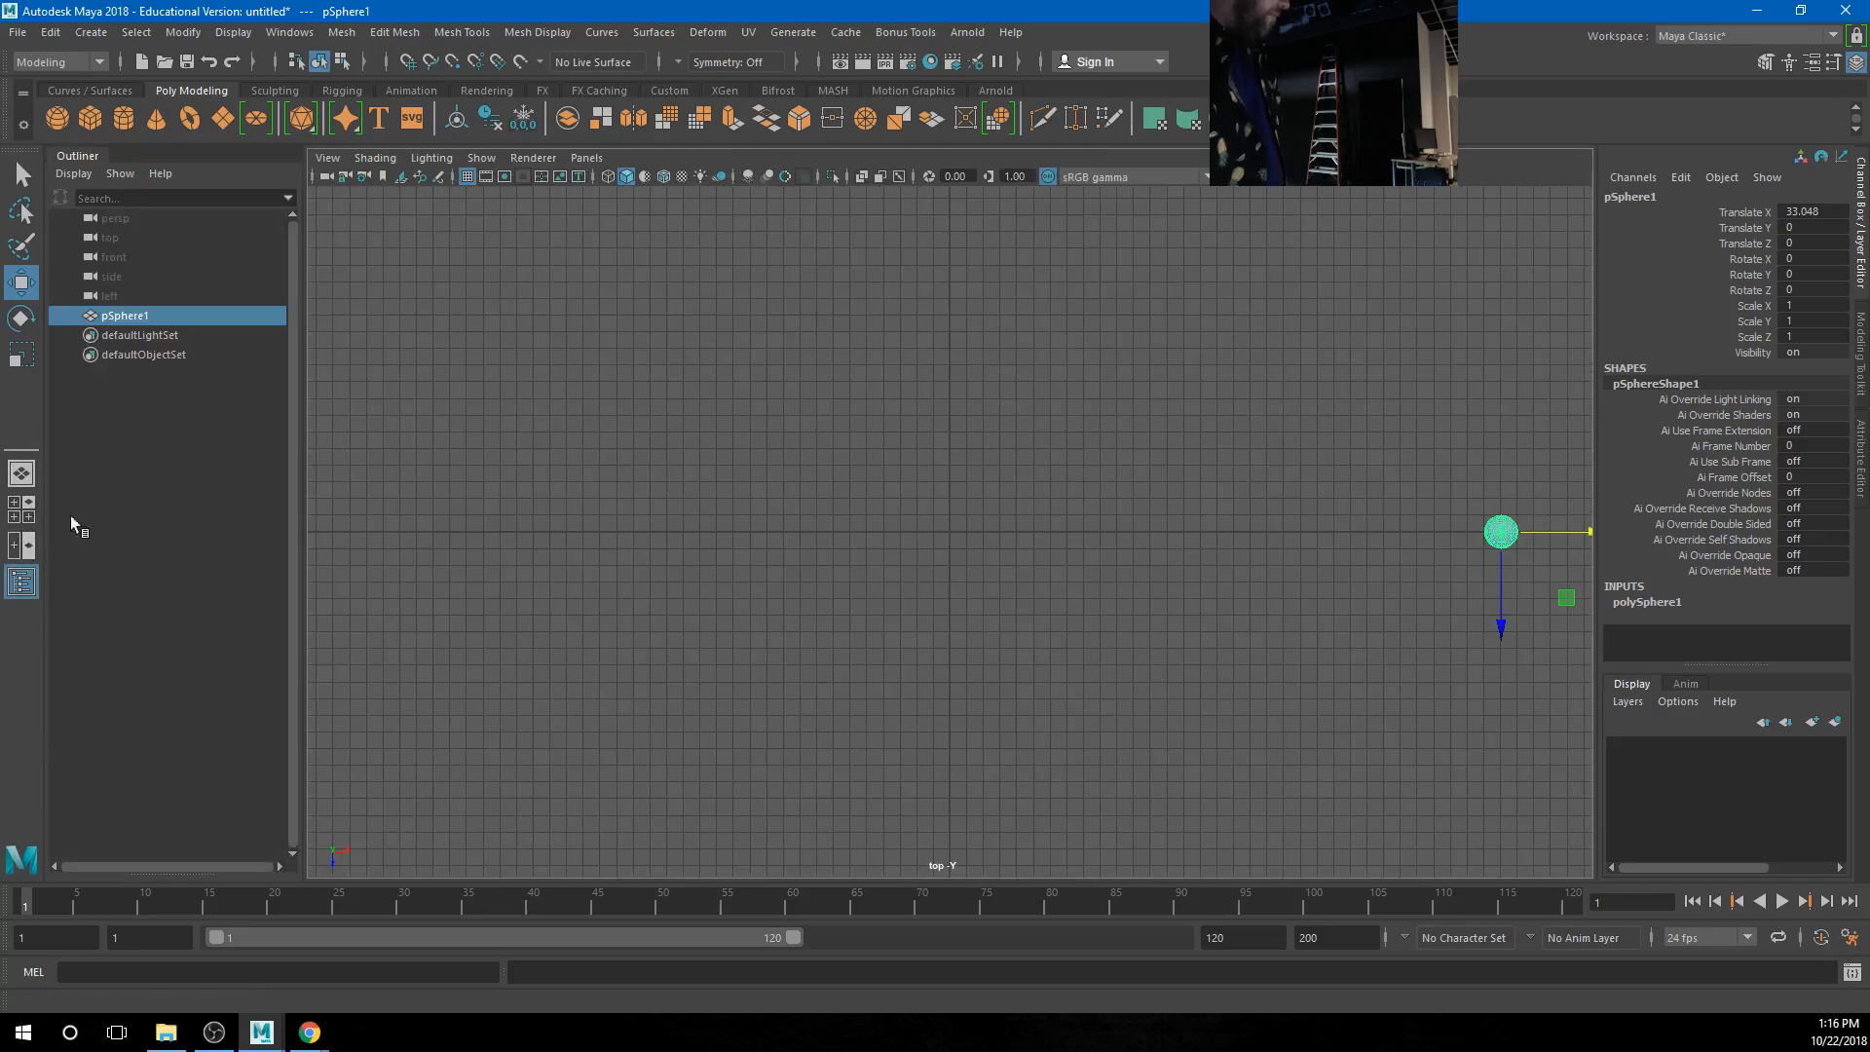
double_click(125, 315)
text(m)
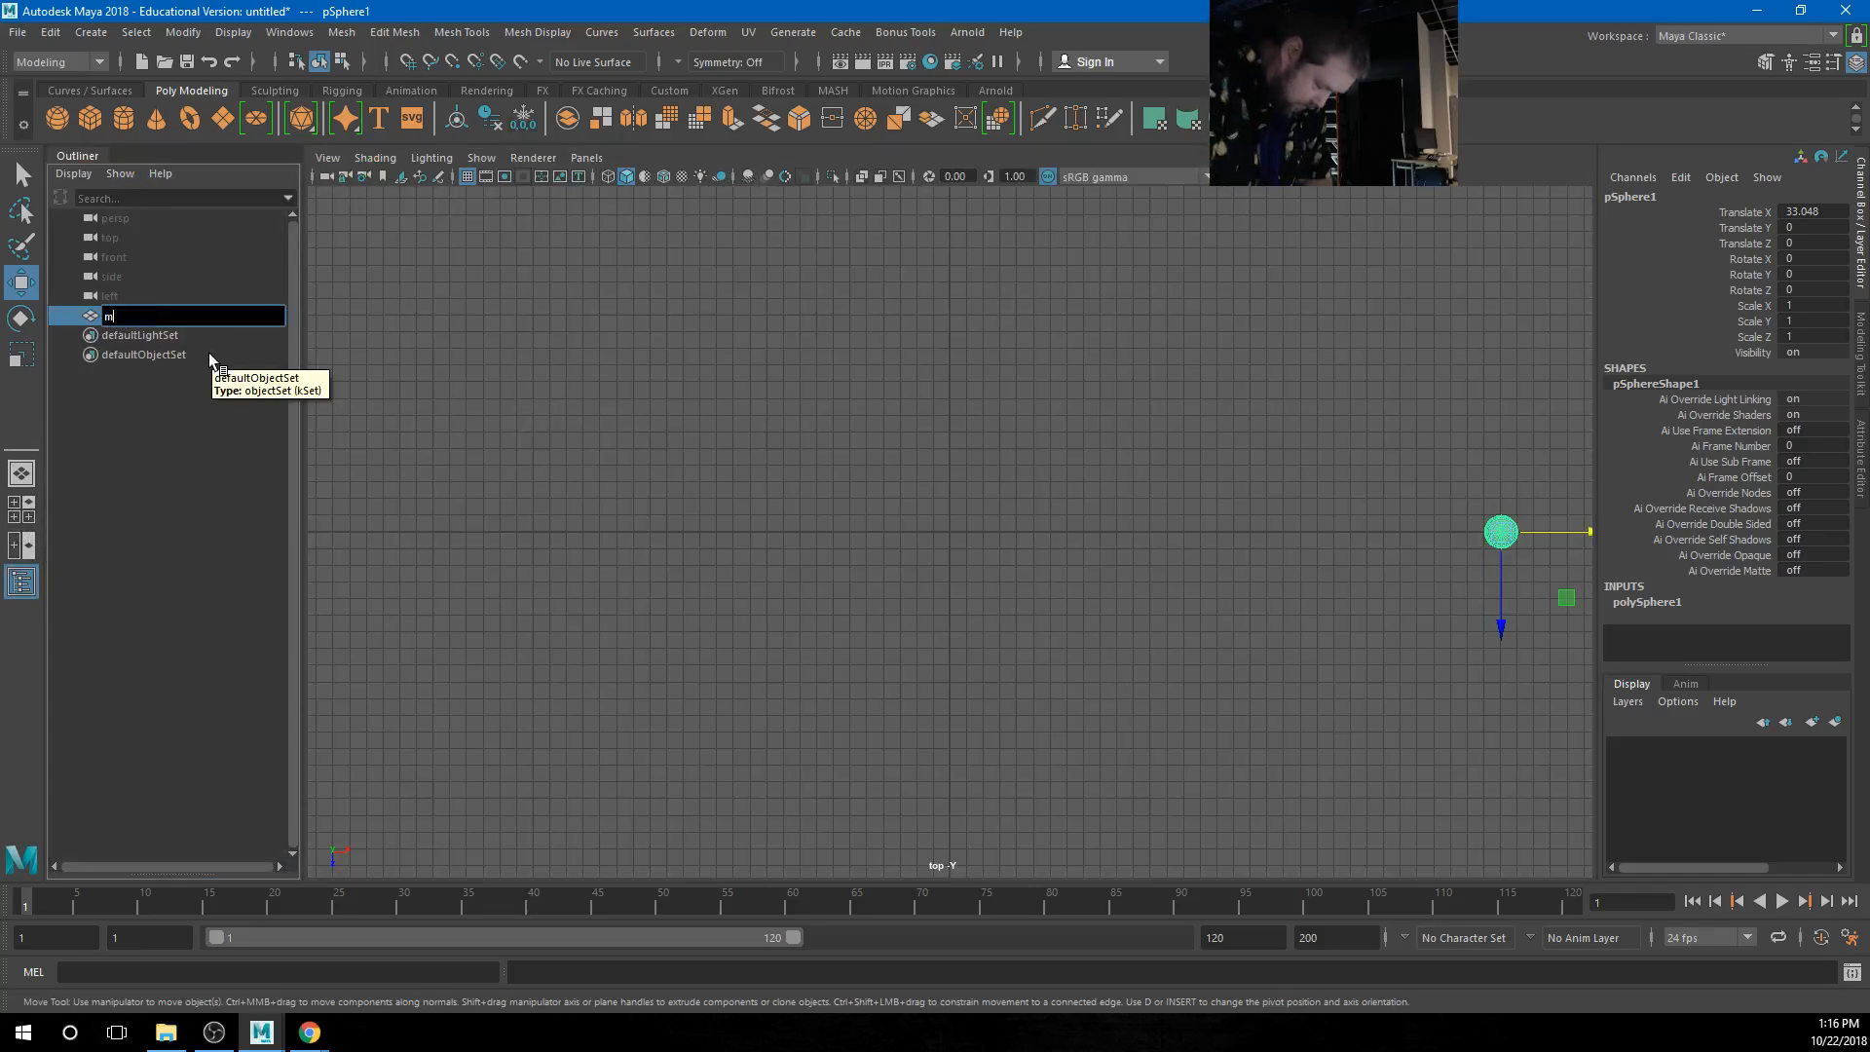
text(oon)
key(Return)
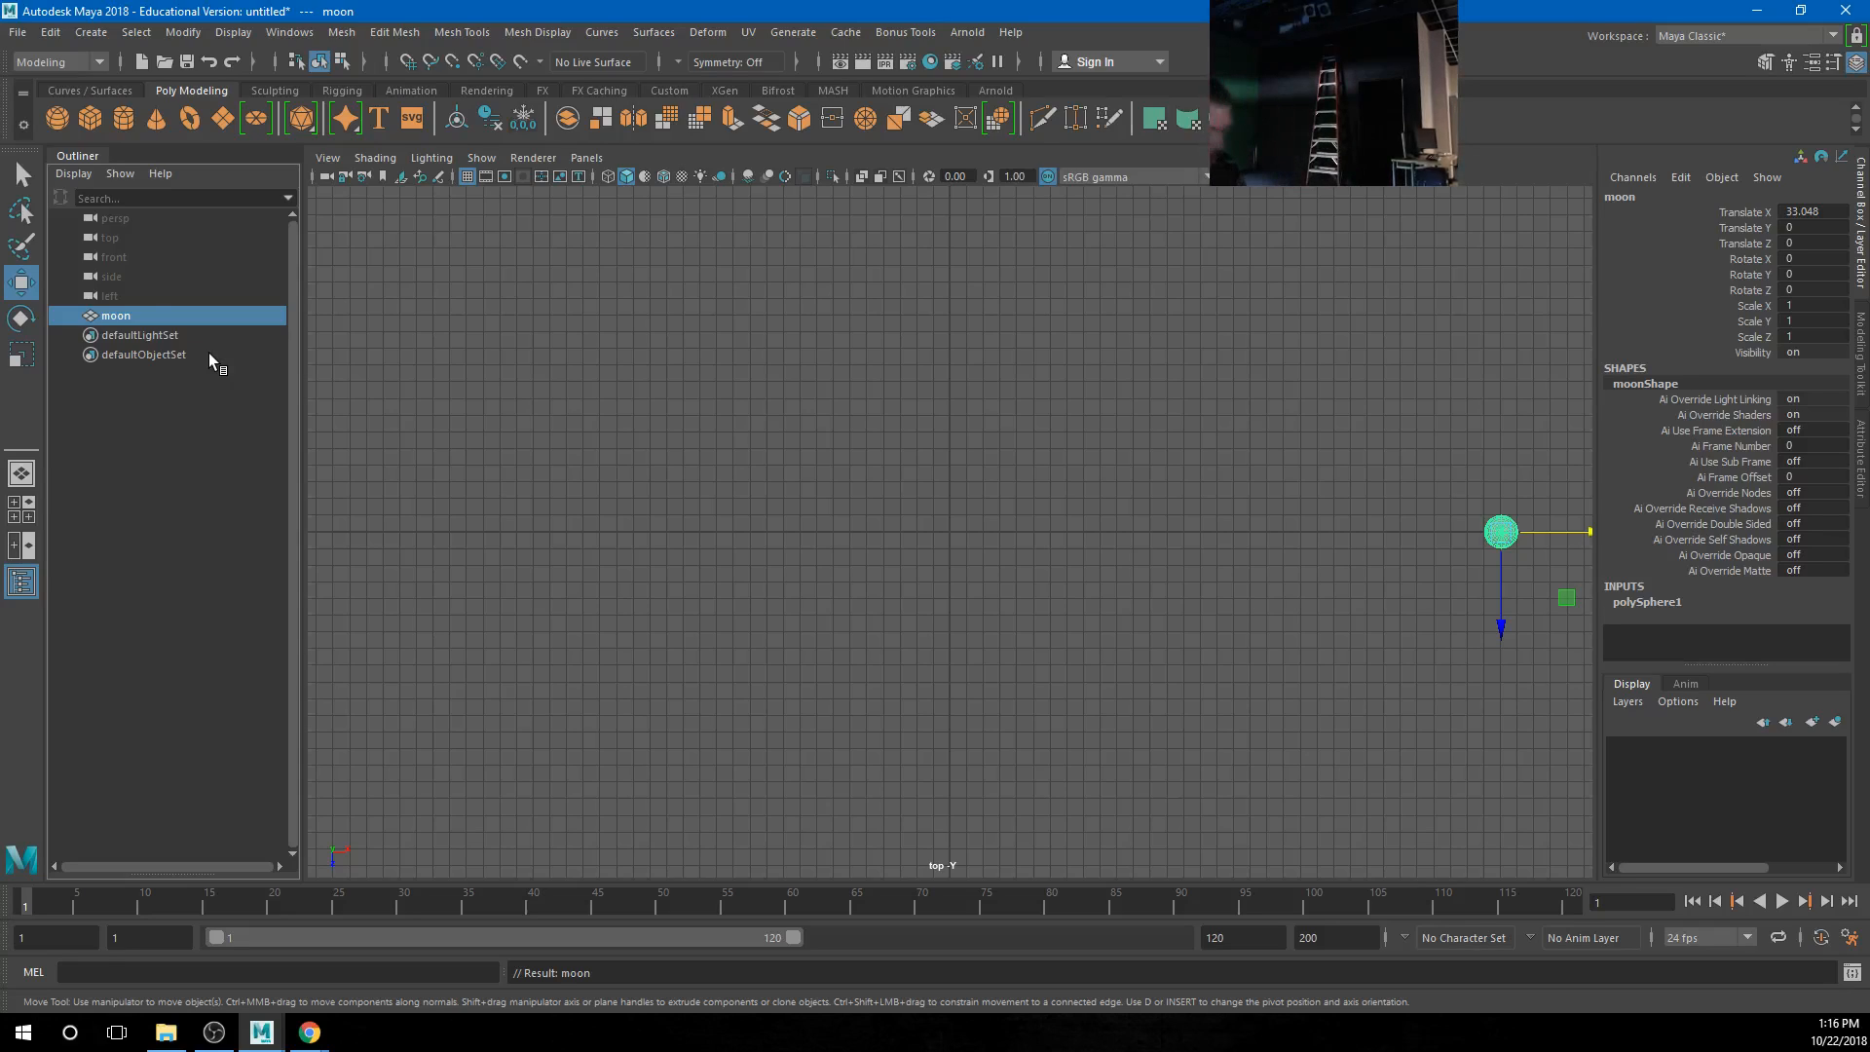
Duplicate the moon, placing the copy at about 27.9 on X and scaling it uniformly to about 3.26
key(ctrl+d)
drag(1554, 534, 1482, 545)
key(r)
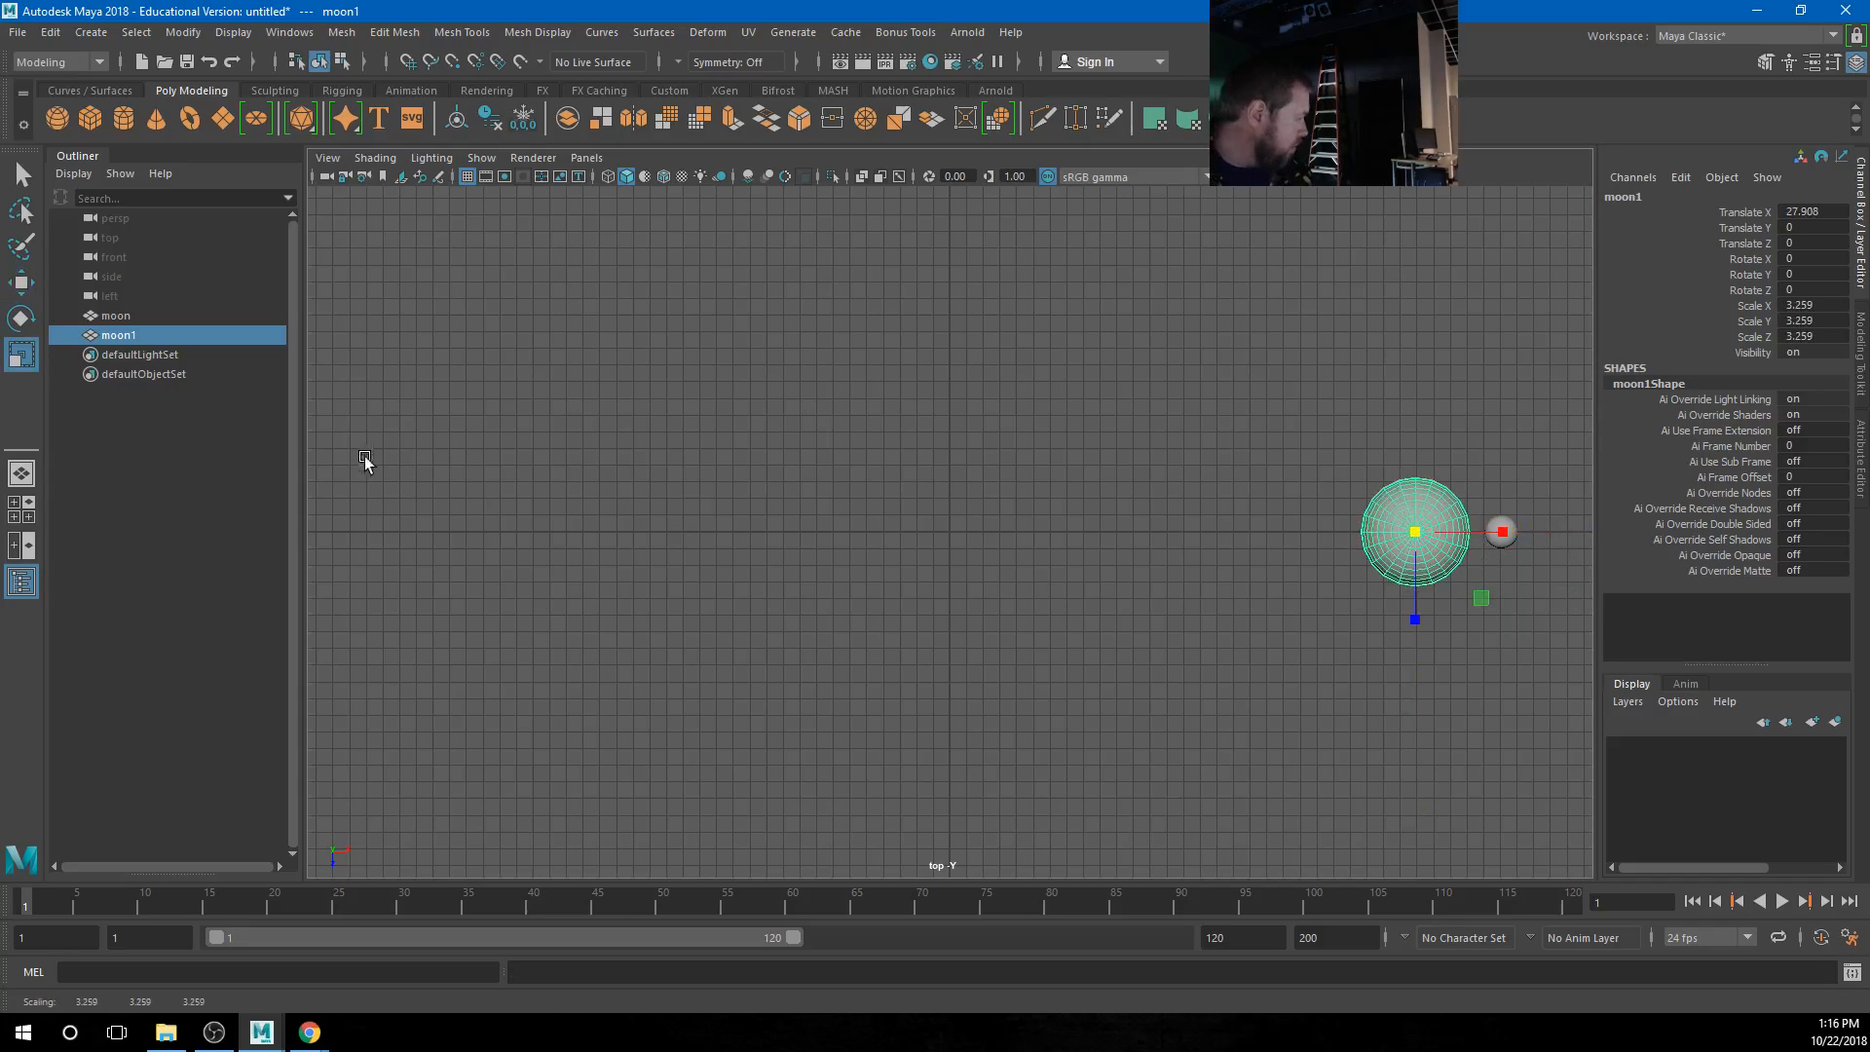
Rename the enlarged copy of the moon as Earth and deselect it
double_click(114, 333)
text(Earth)
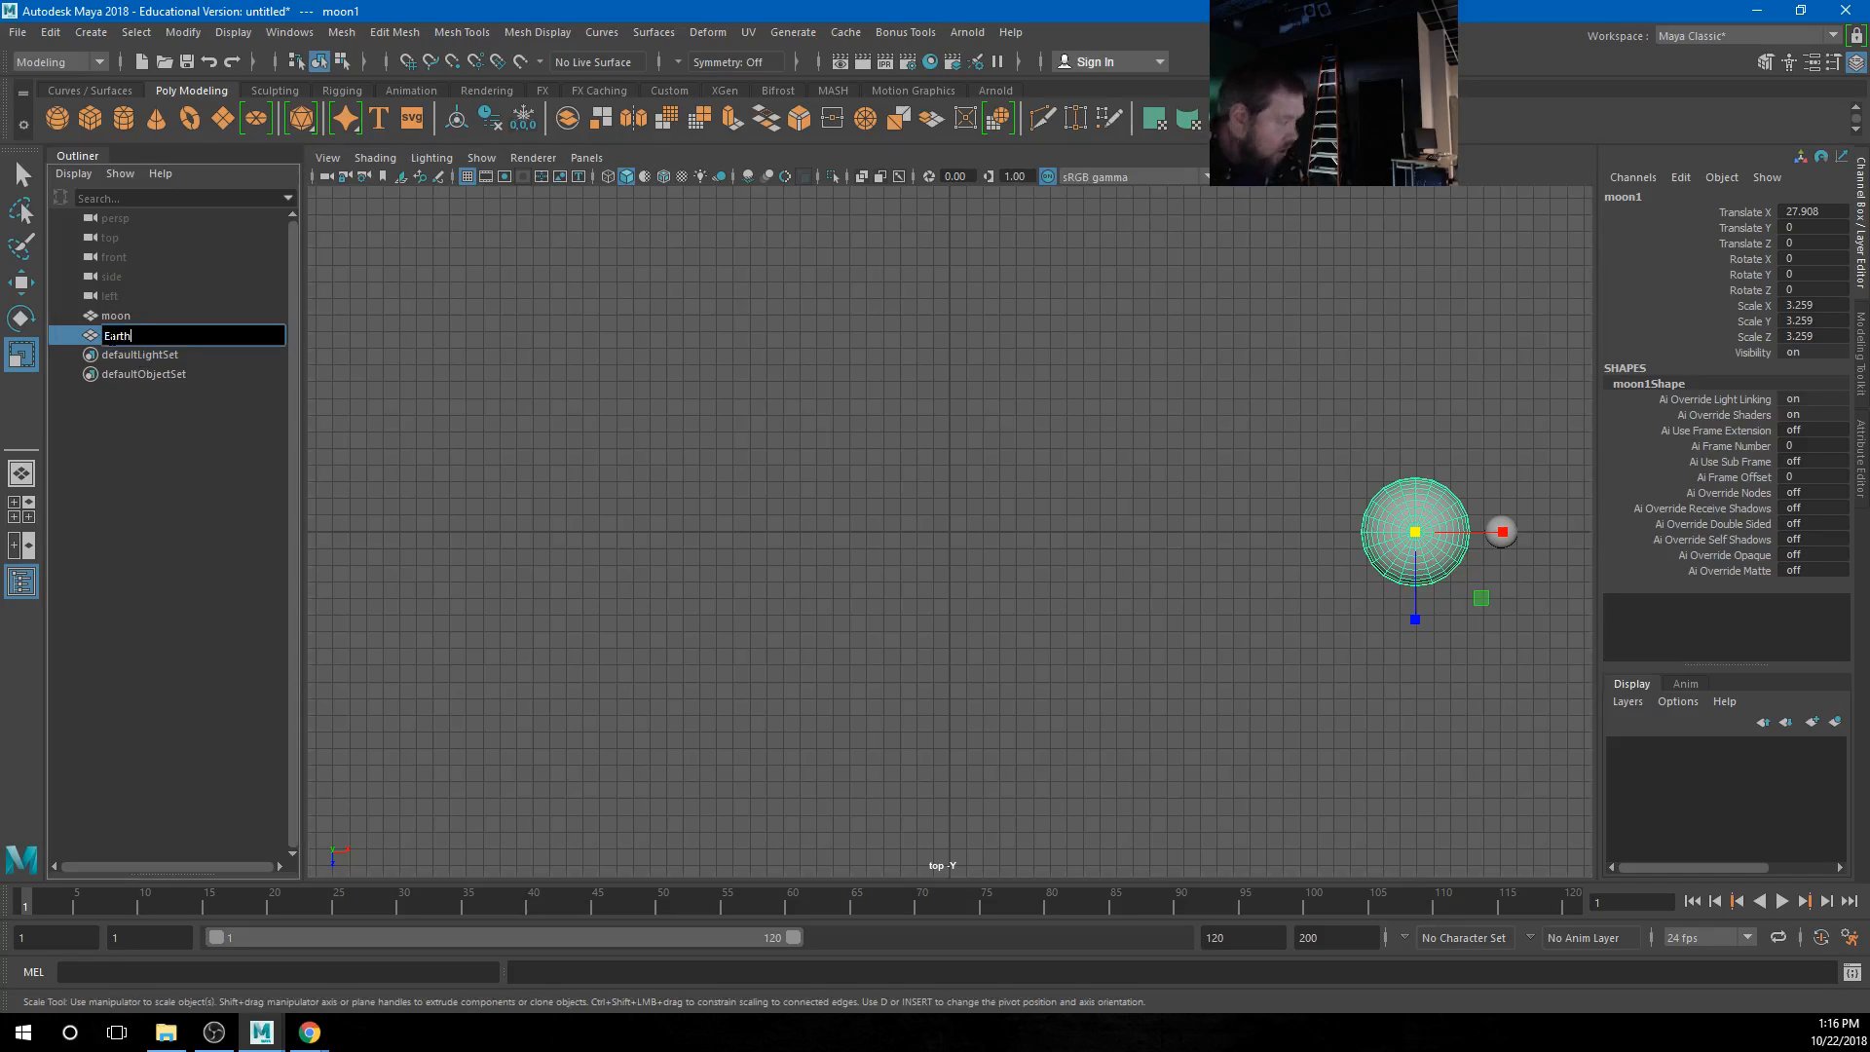
key(Return)
click(1317, 449)
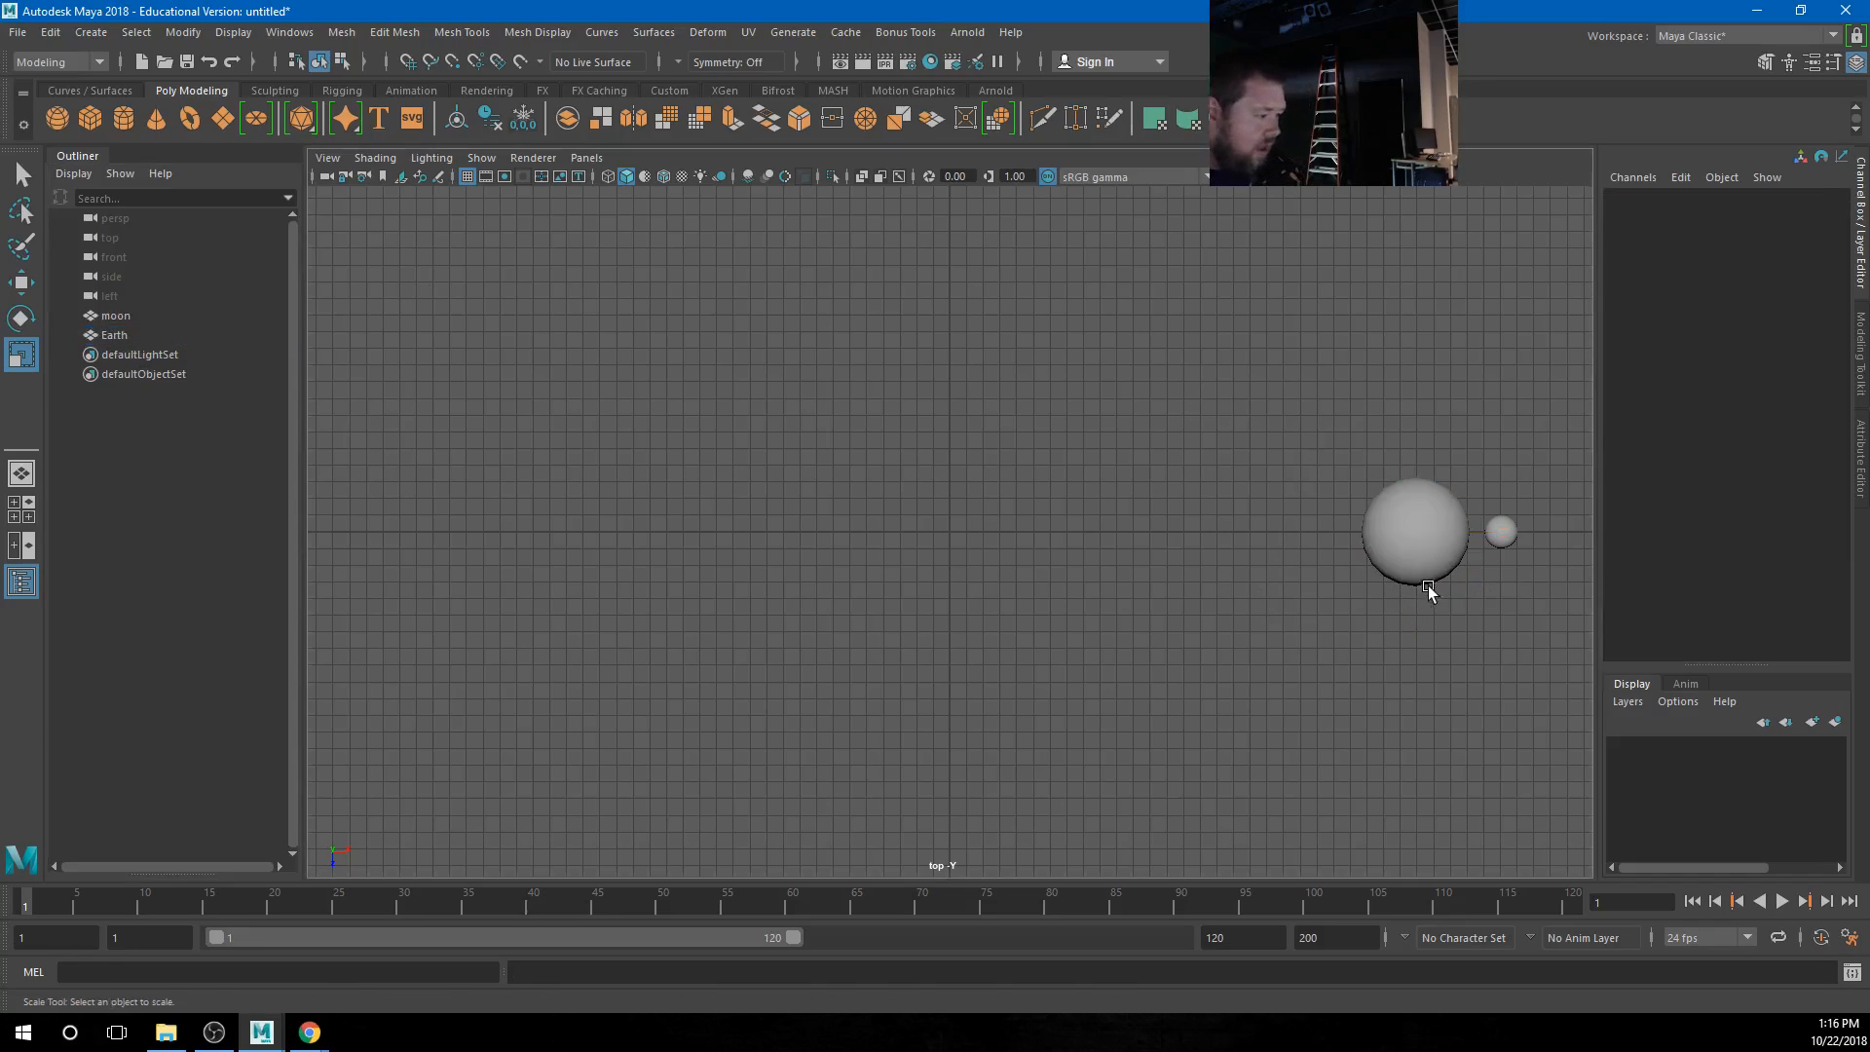
Duplicate the Earth sphere and center the copy at the origin by setting its Translate X to 0
click(1411, 530)
key(ctrl+d)
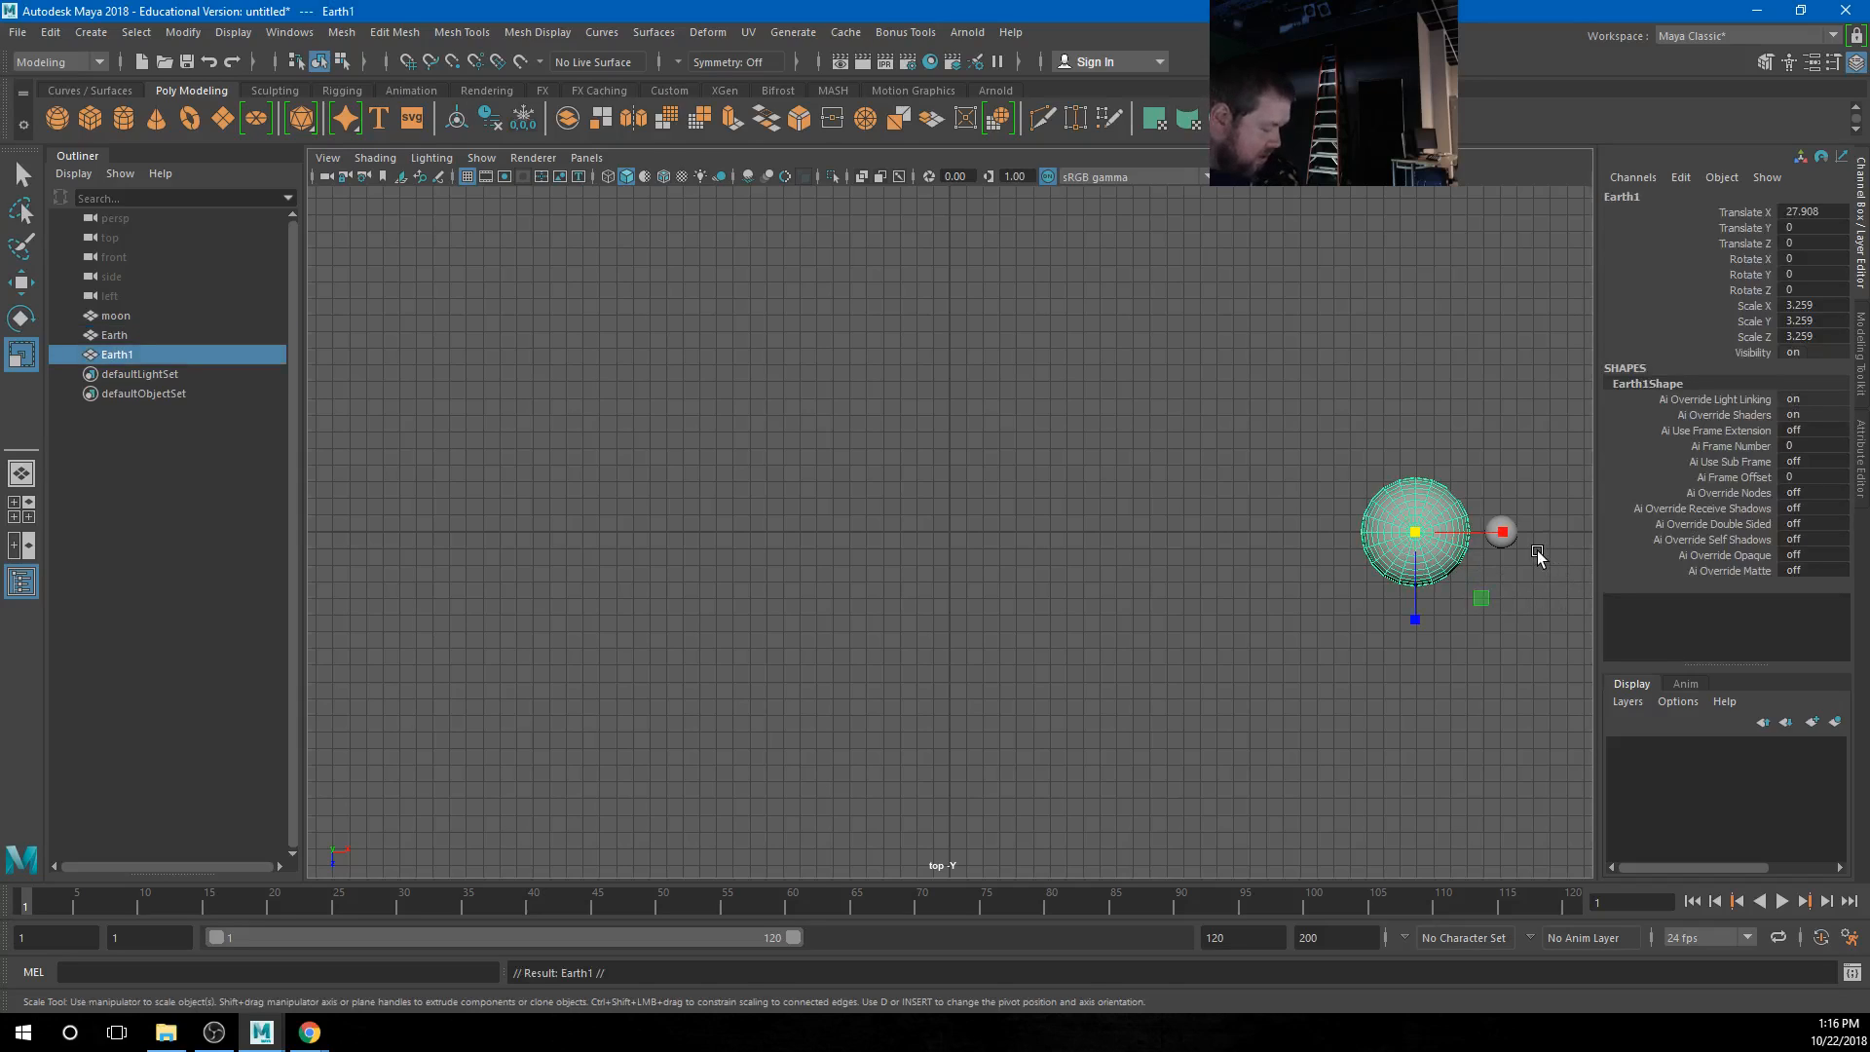
key(w)
drag(1502, 532, 1266, 531)
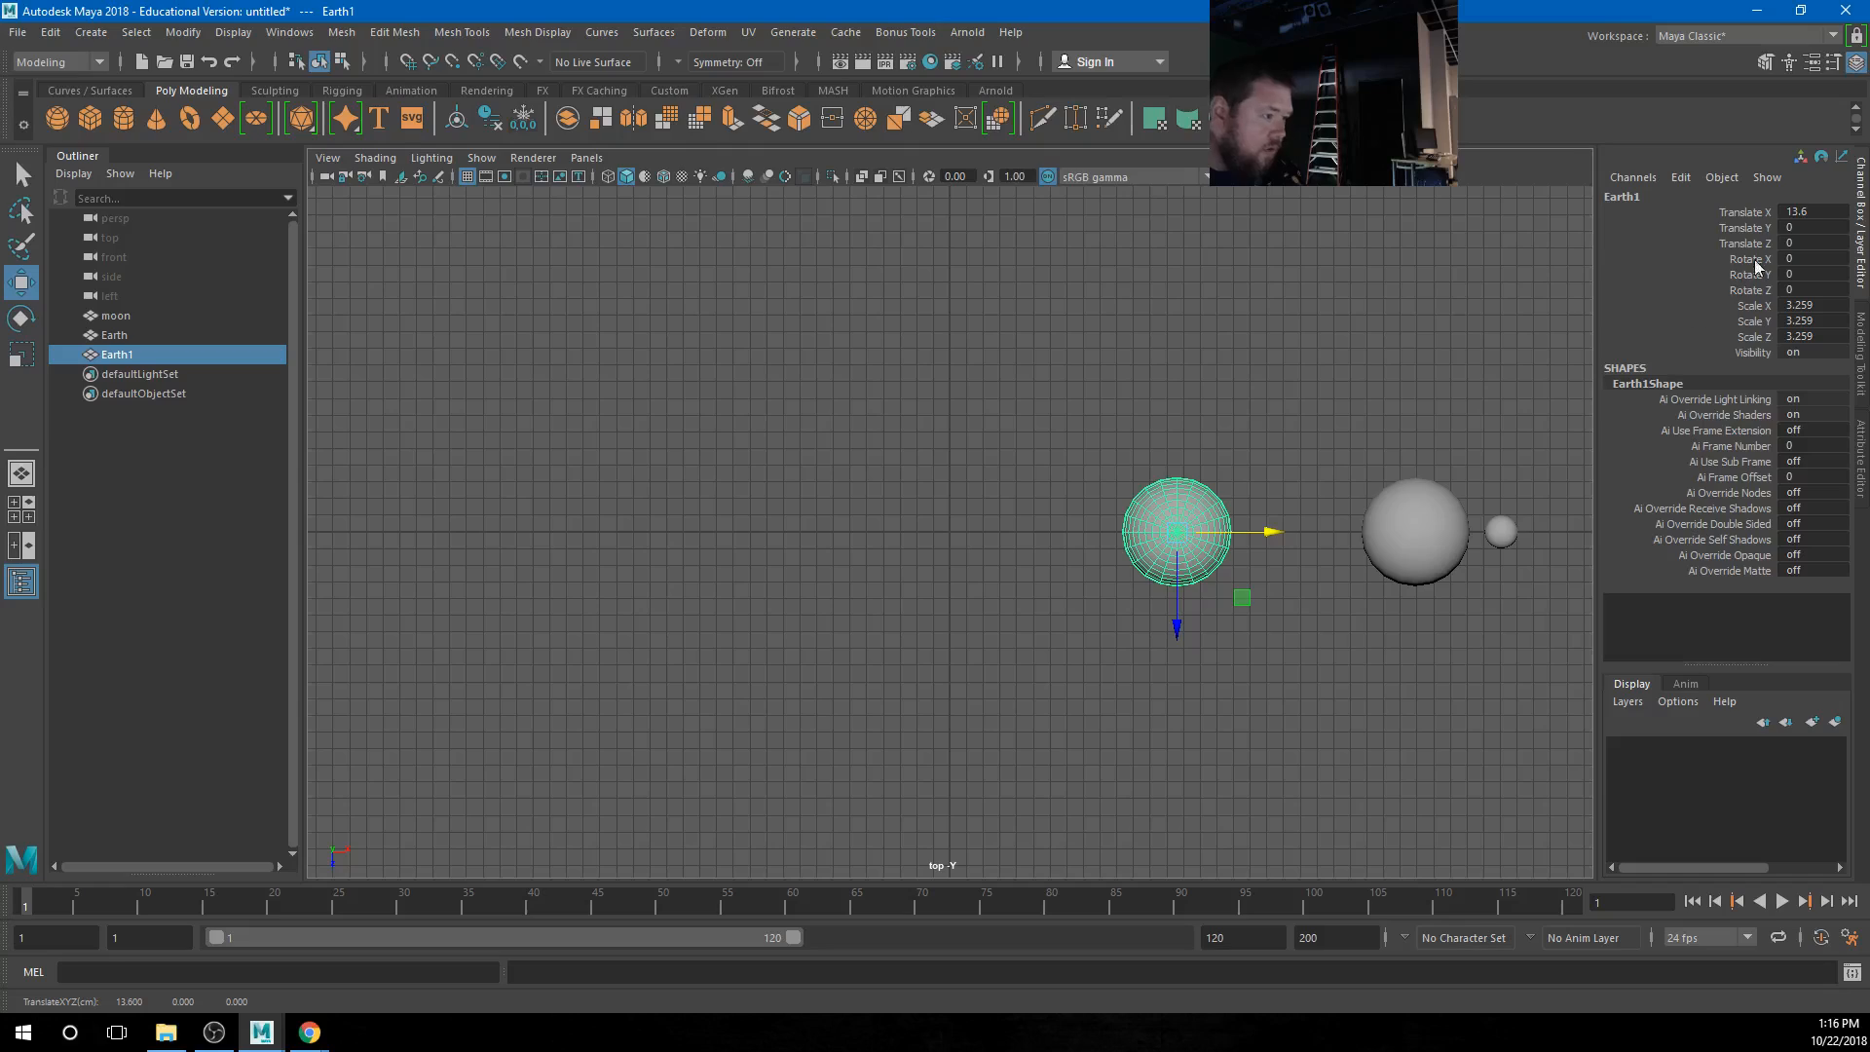
double_click(1800, 212)
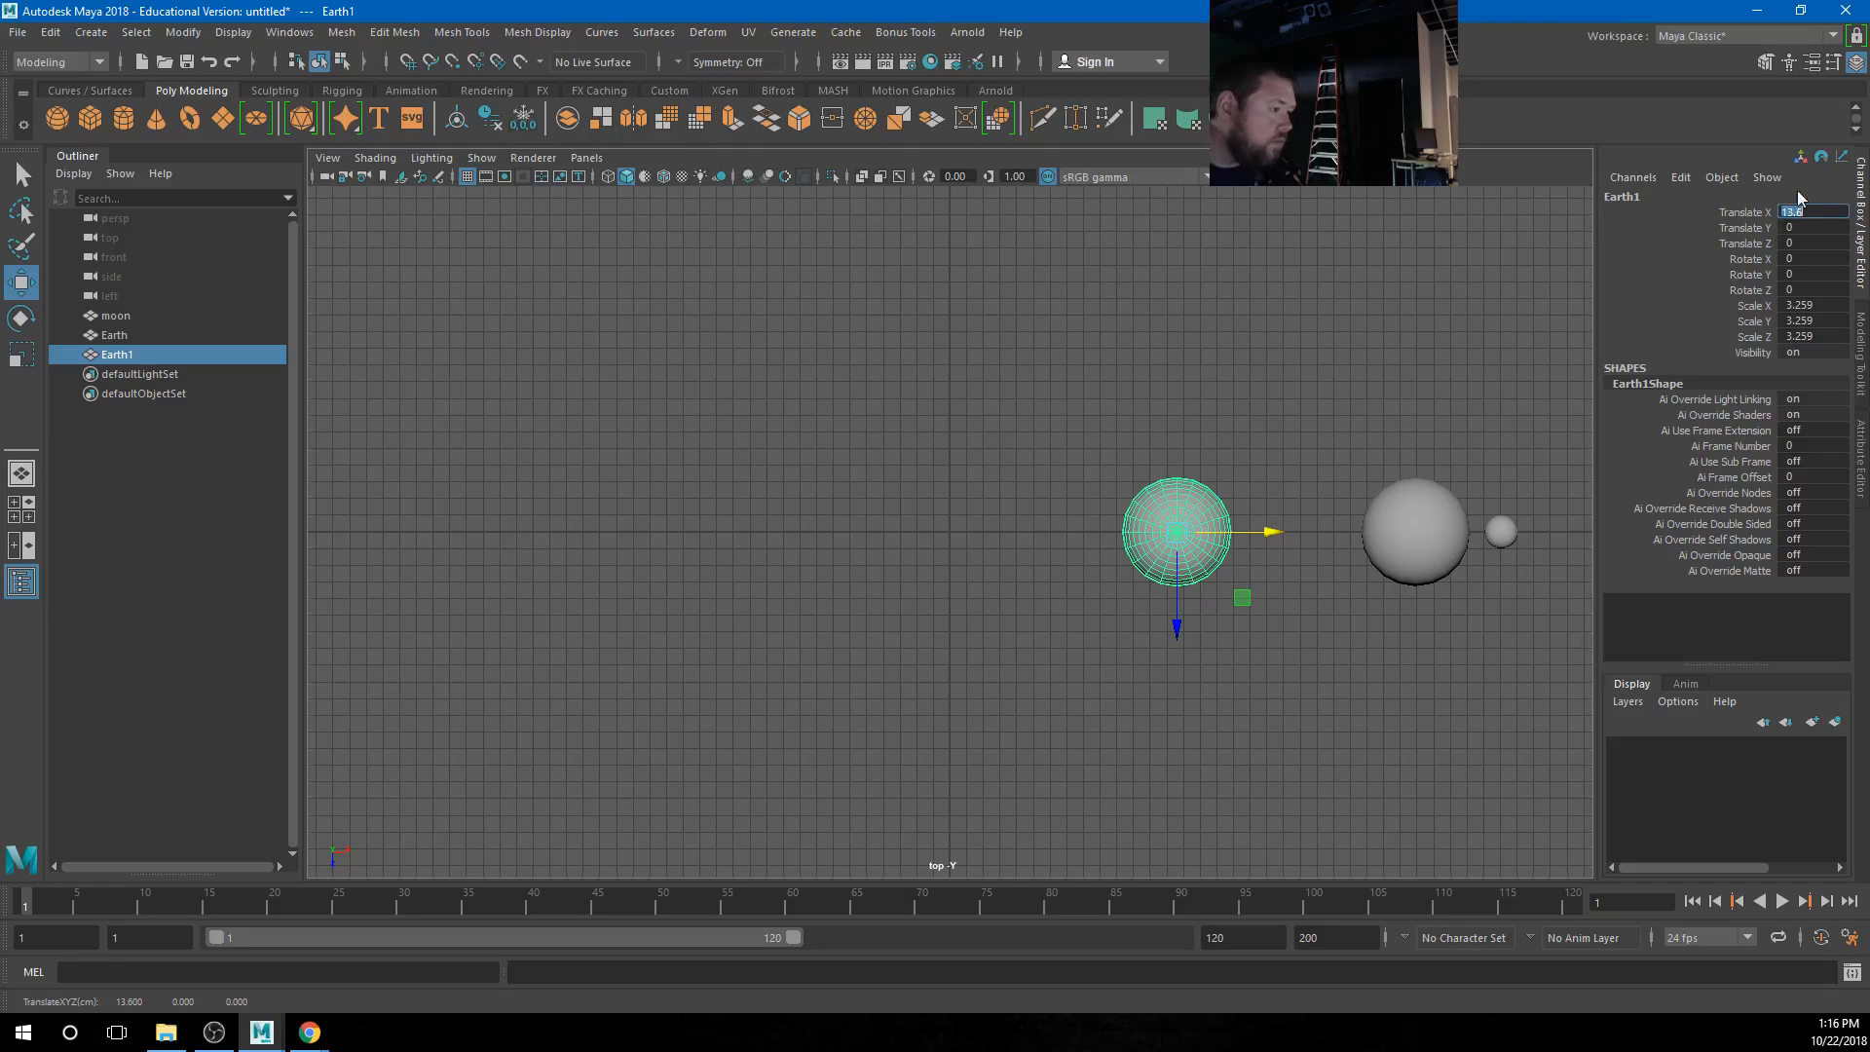
text(0)
key(Return)
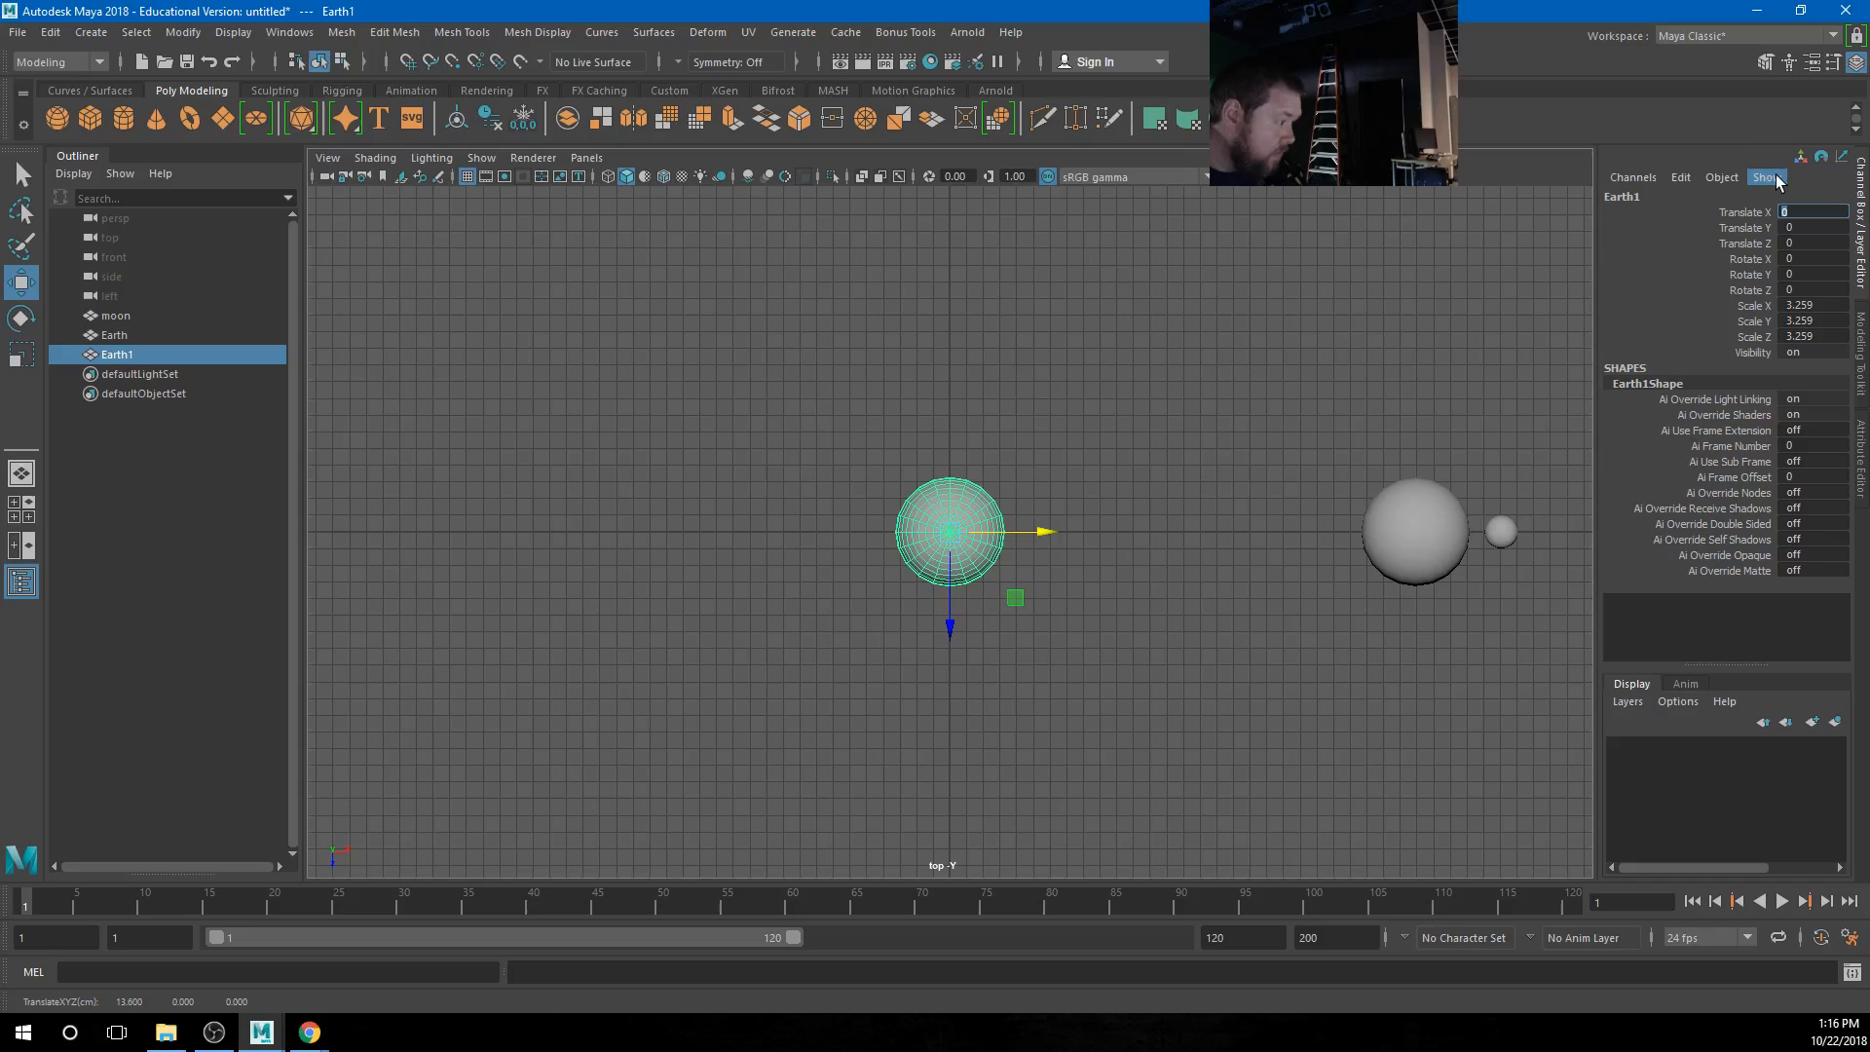
Scale the sphere at the origin uniformly to about 7.68
click(1069, 446)
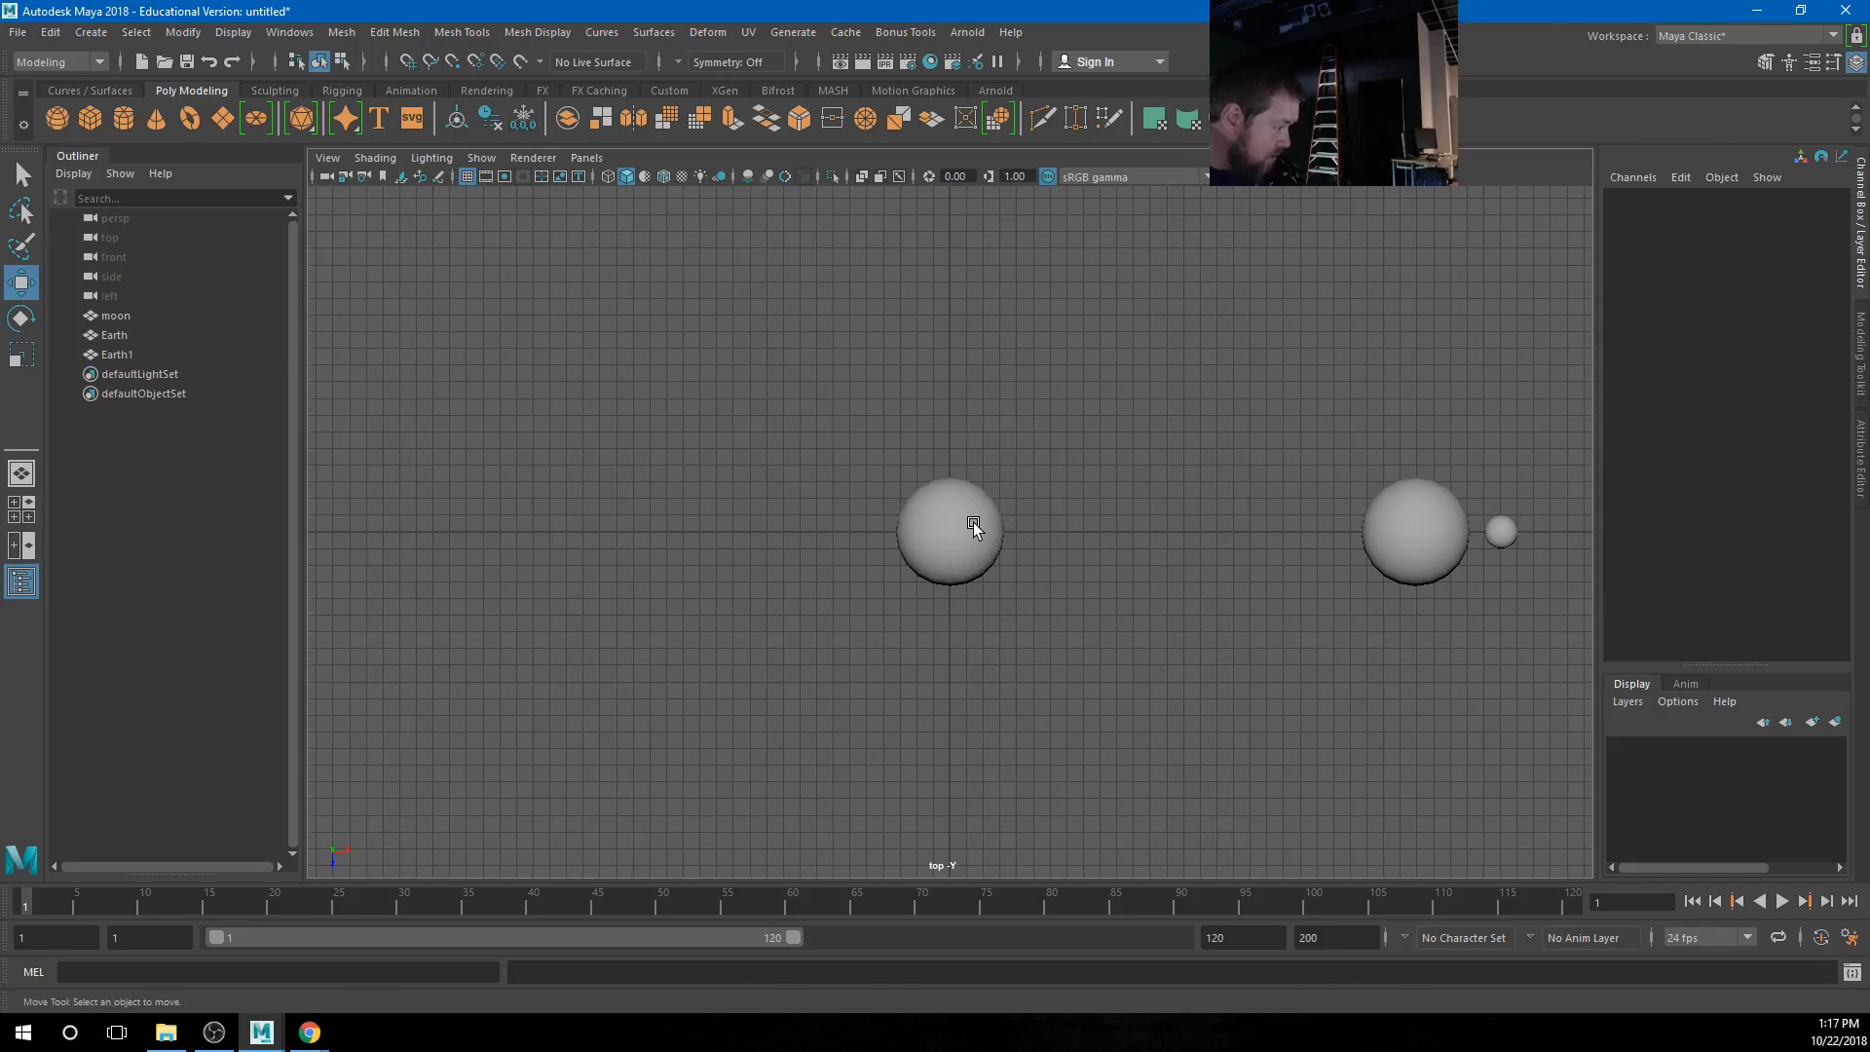
click(960, 552)
key(r)
drag(949, 531, 1082, 552)
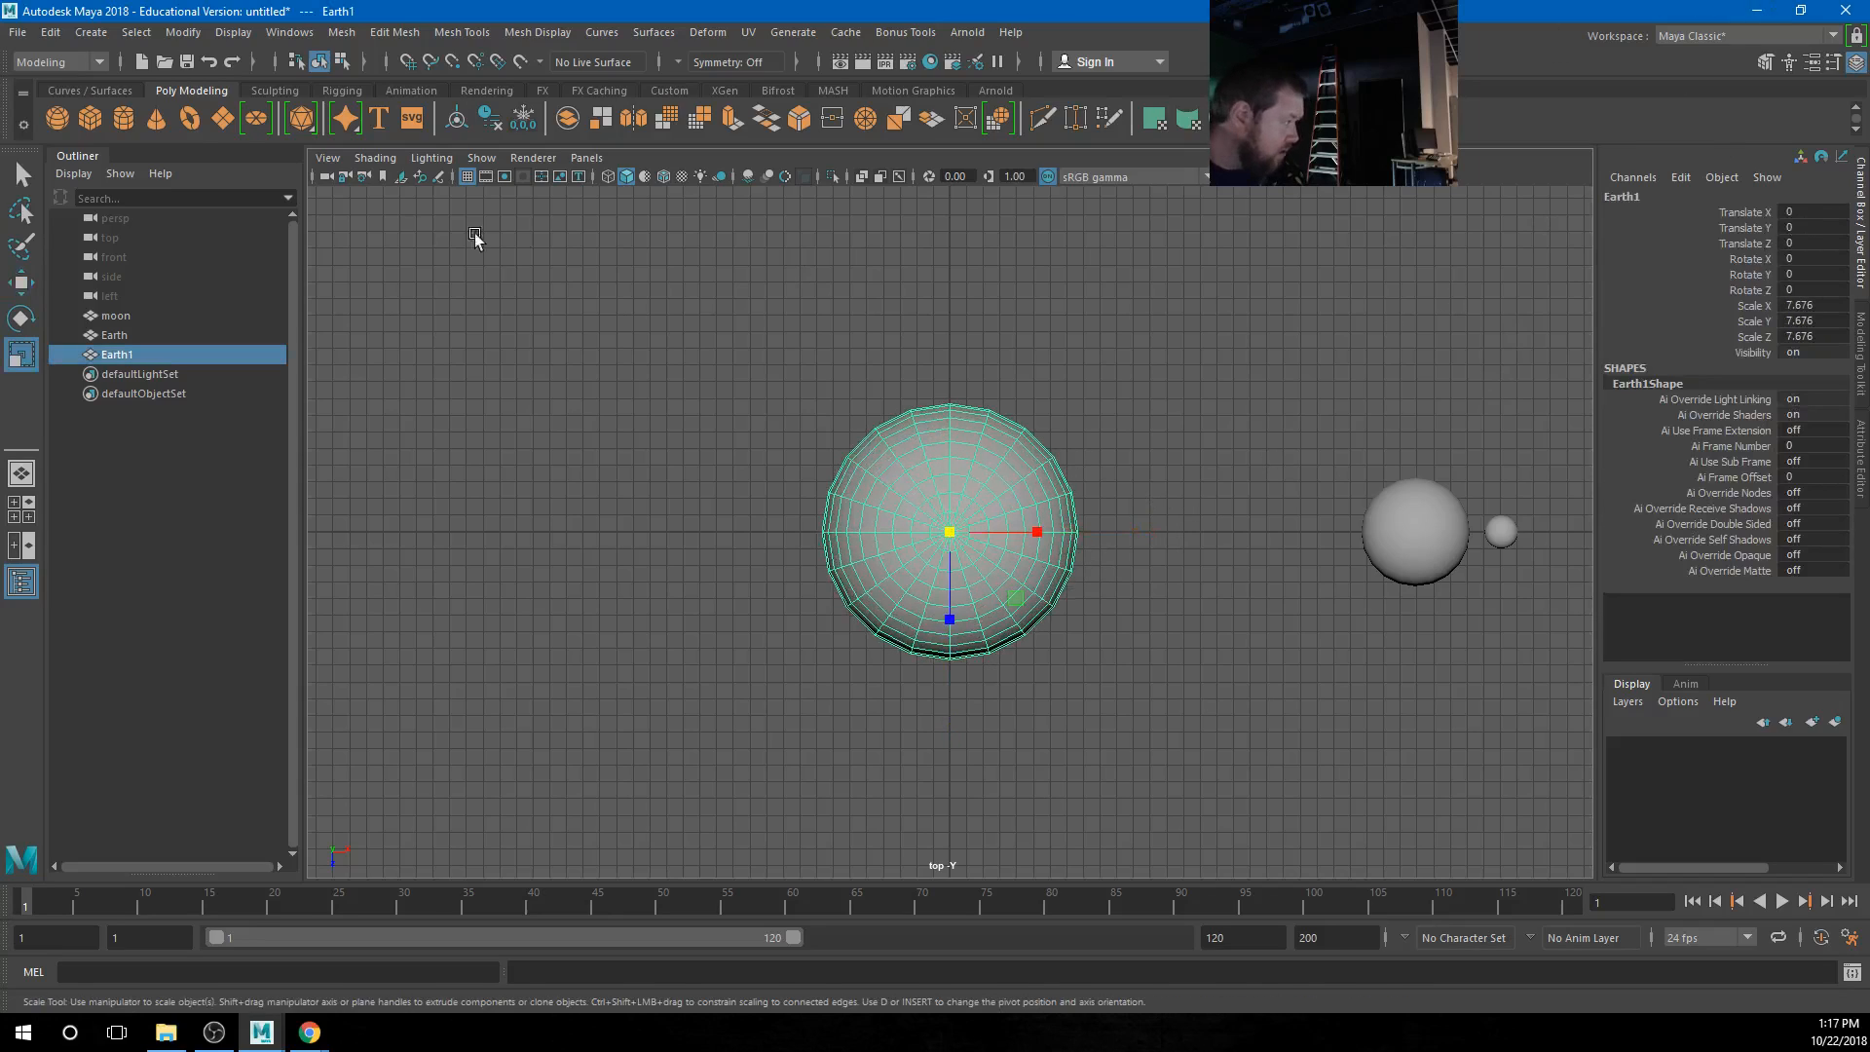
Rename the large sphere at the origin as Sun
double_click(121, 354)
text(Sun)
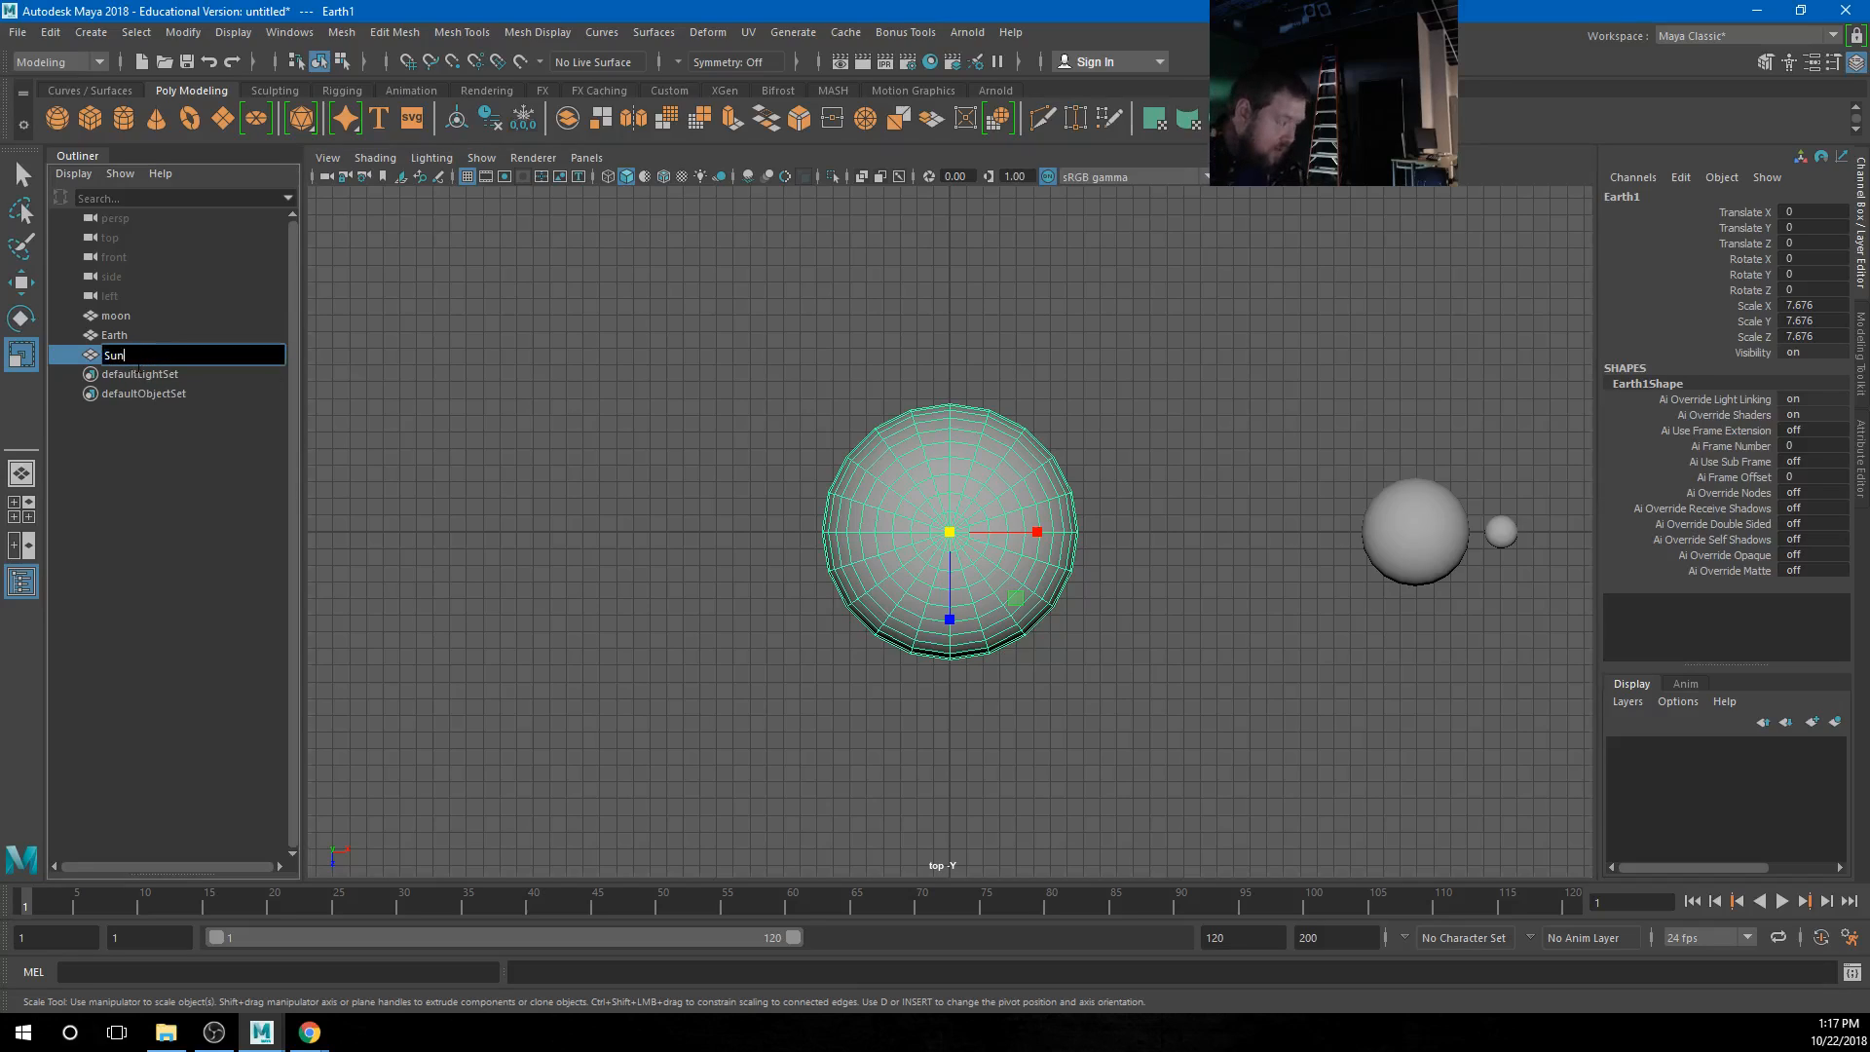
key(Return)
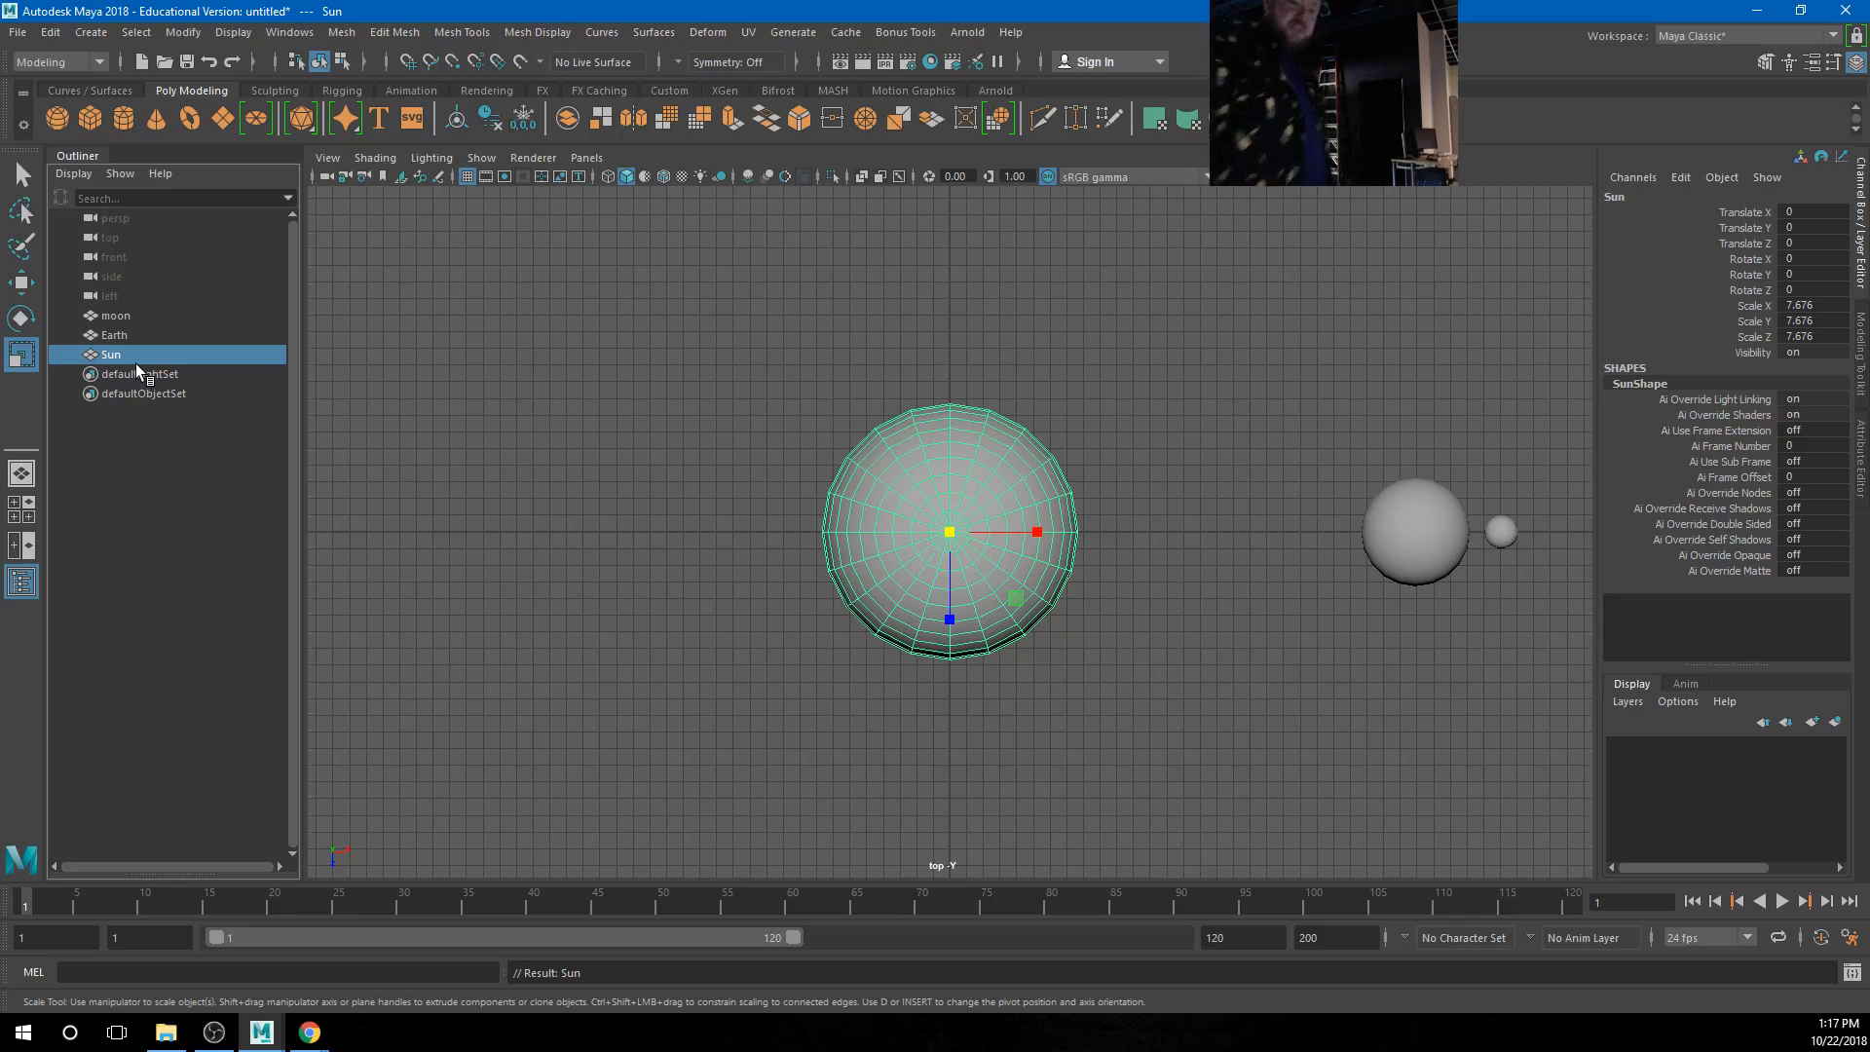
Move the moon outward to about 35.7 on X and set a keyframe for it at frame 1
click(1502, 542)
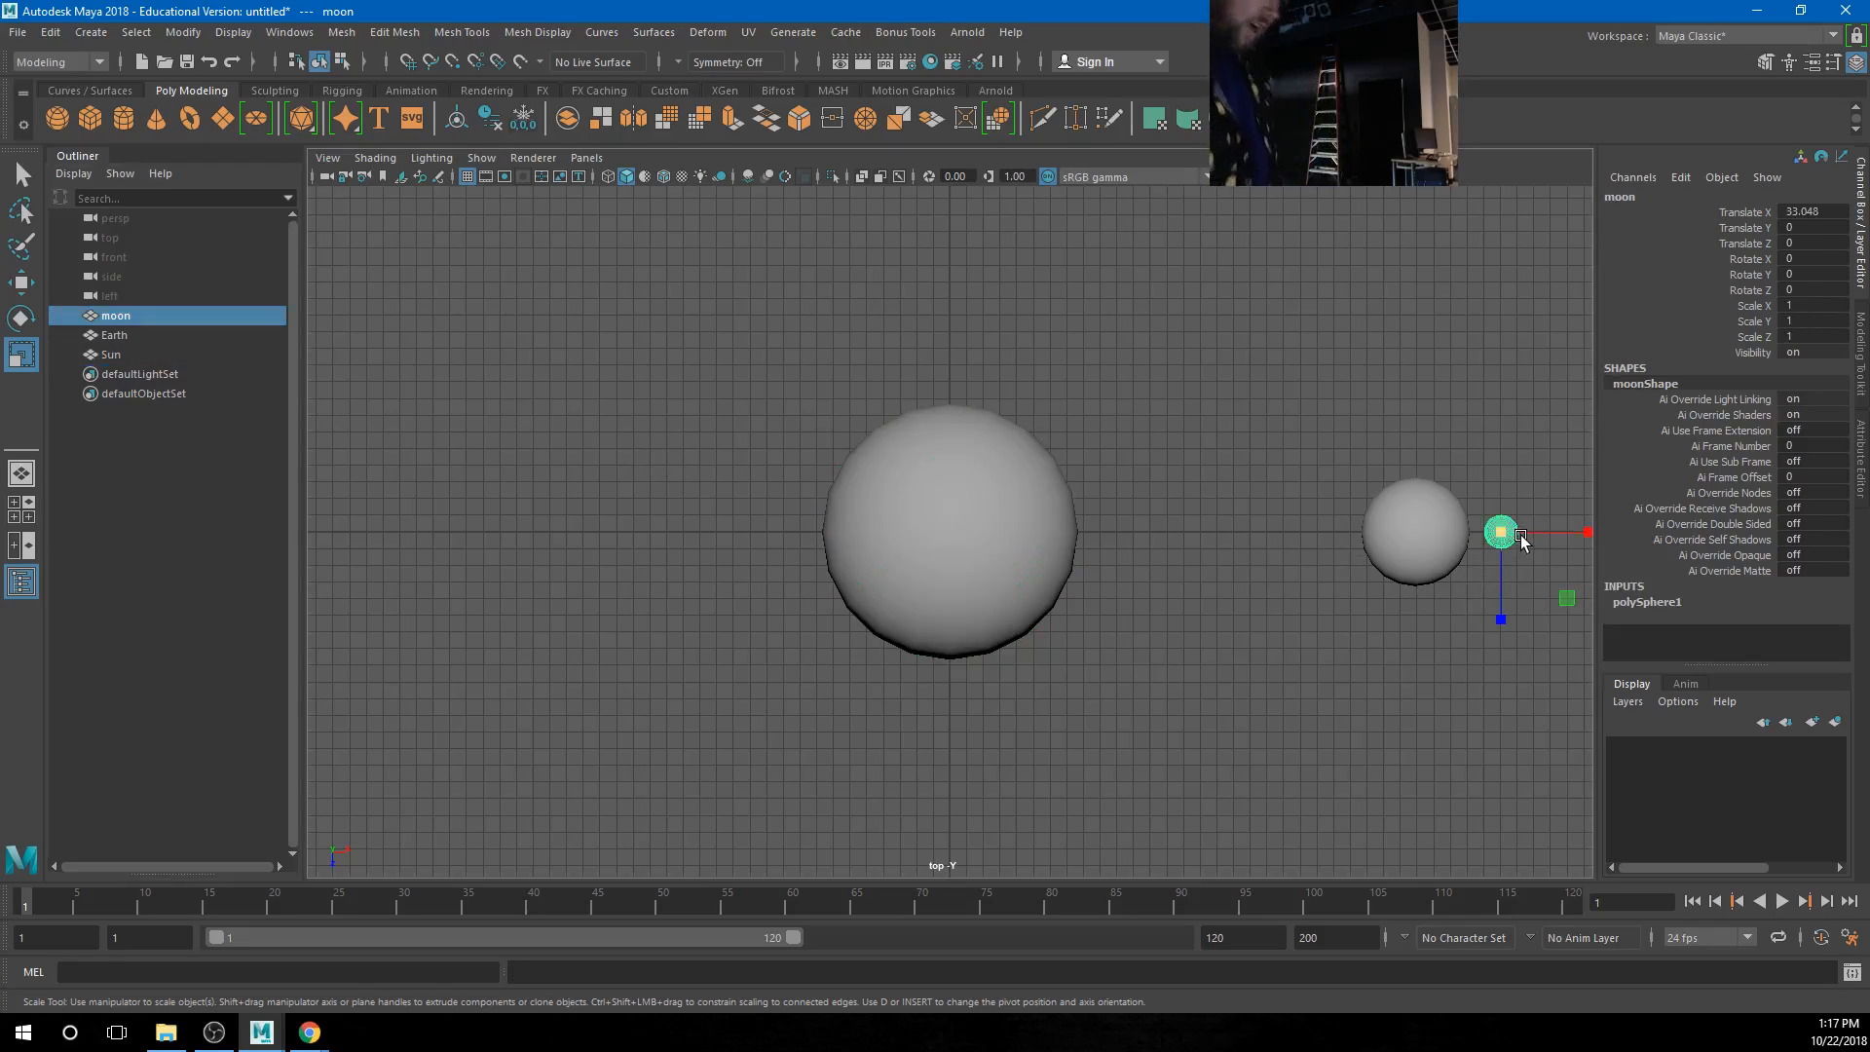
key(w)
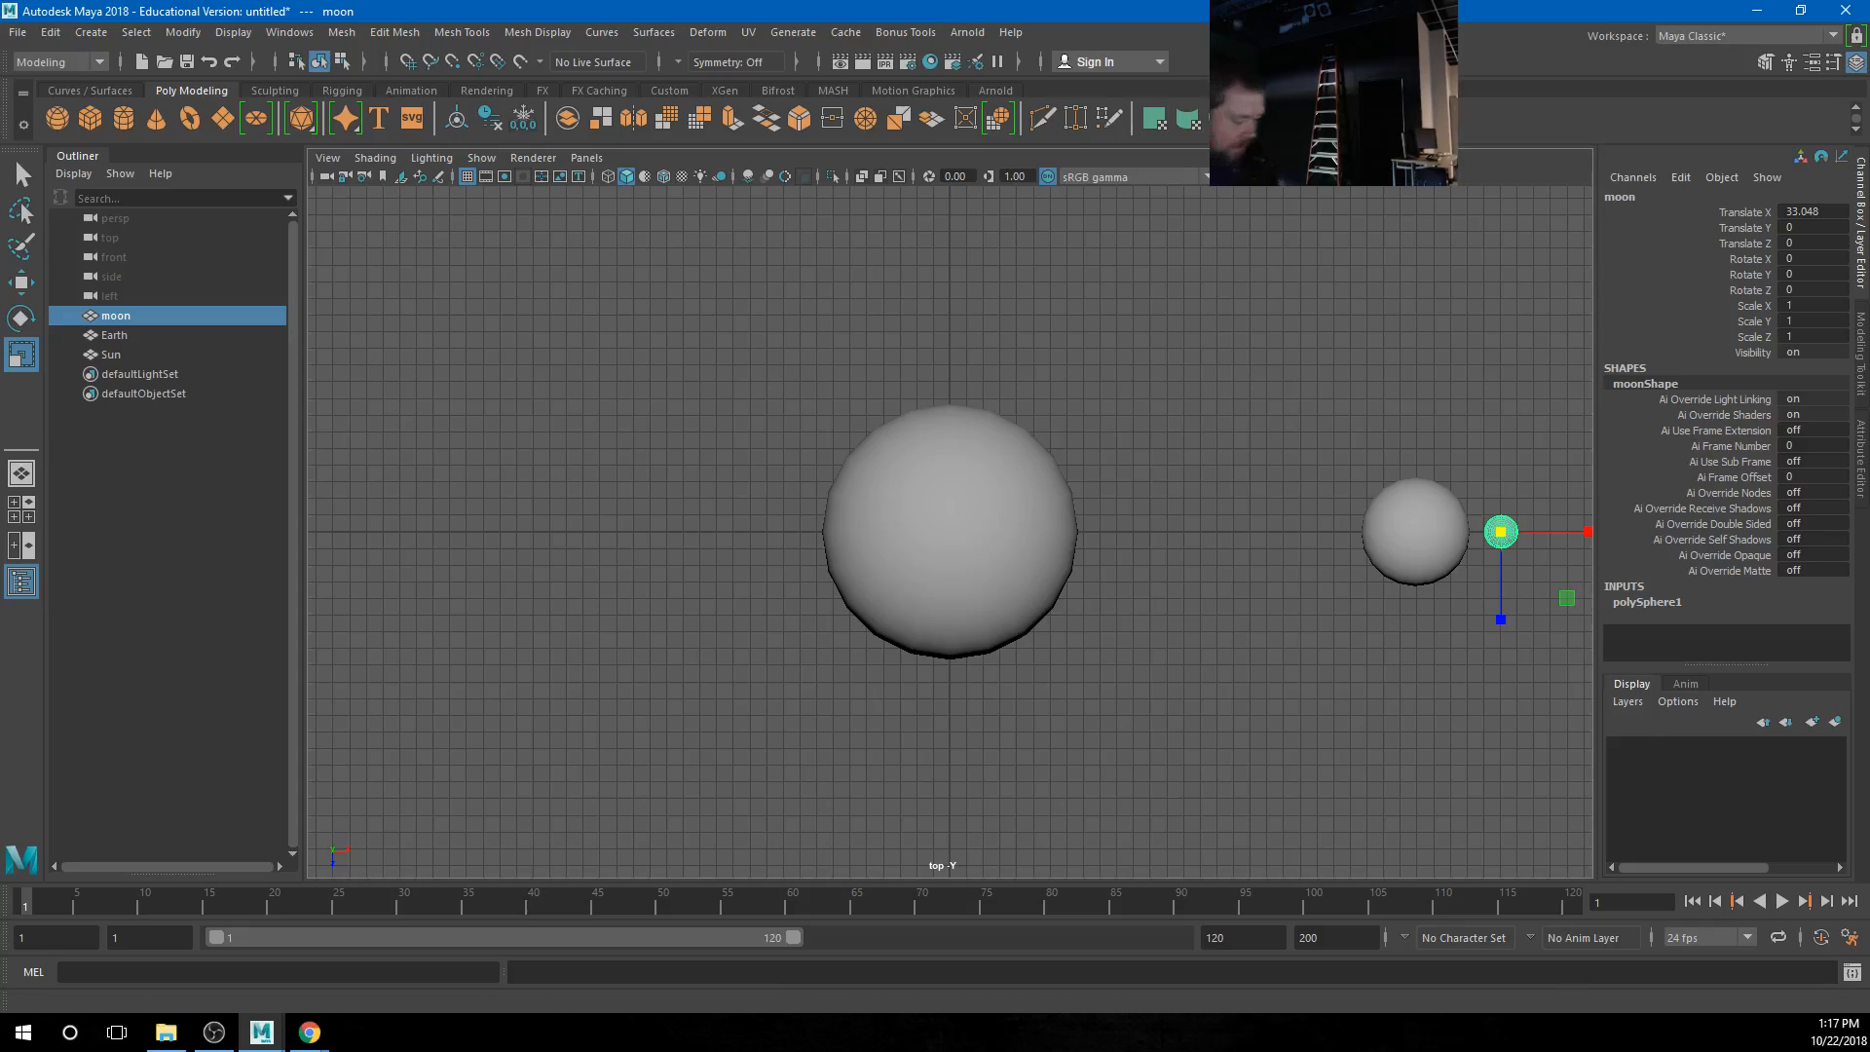
drag(1501, 532, 1591, 538)
key(ctrl+z)
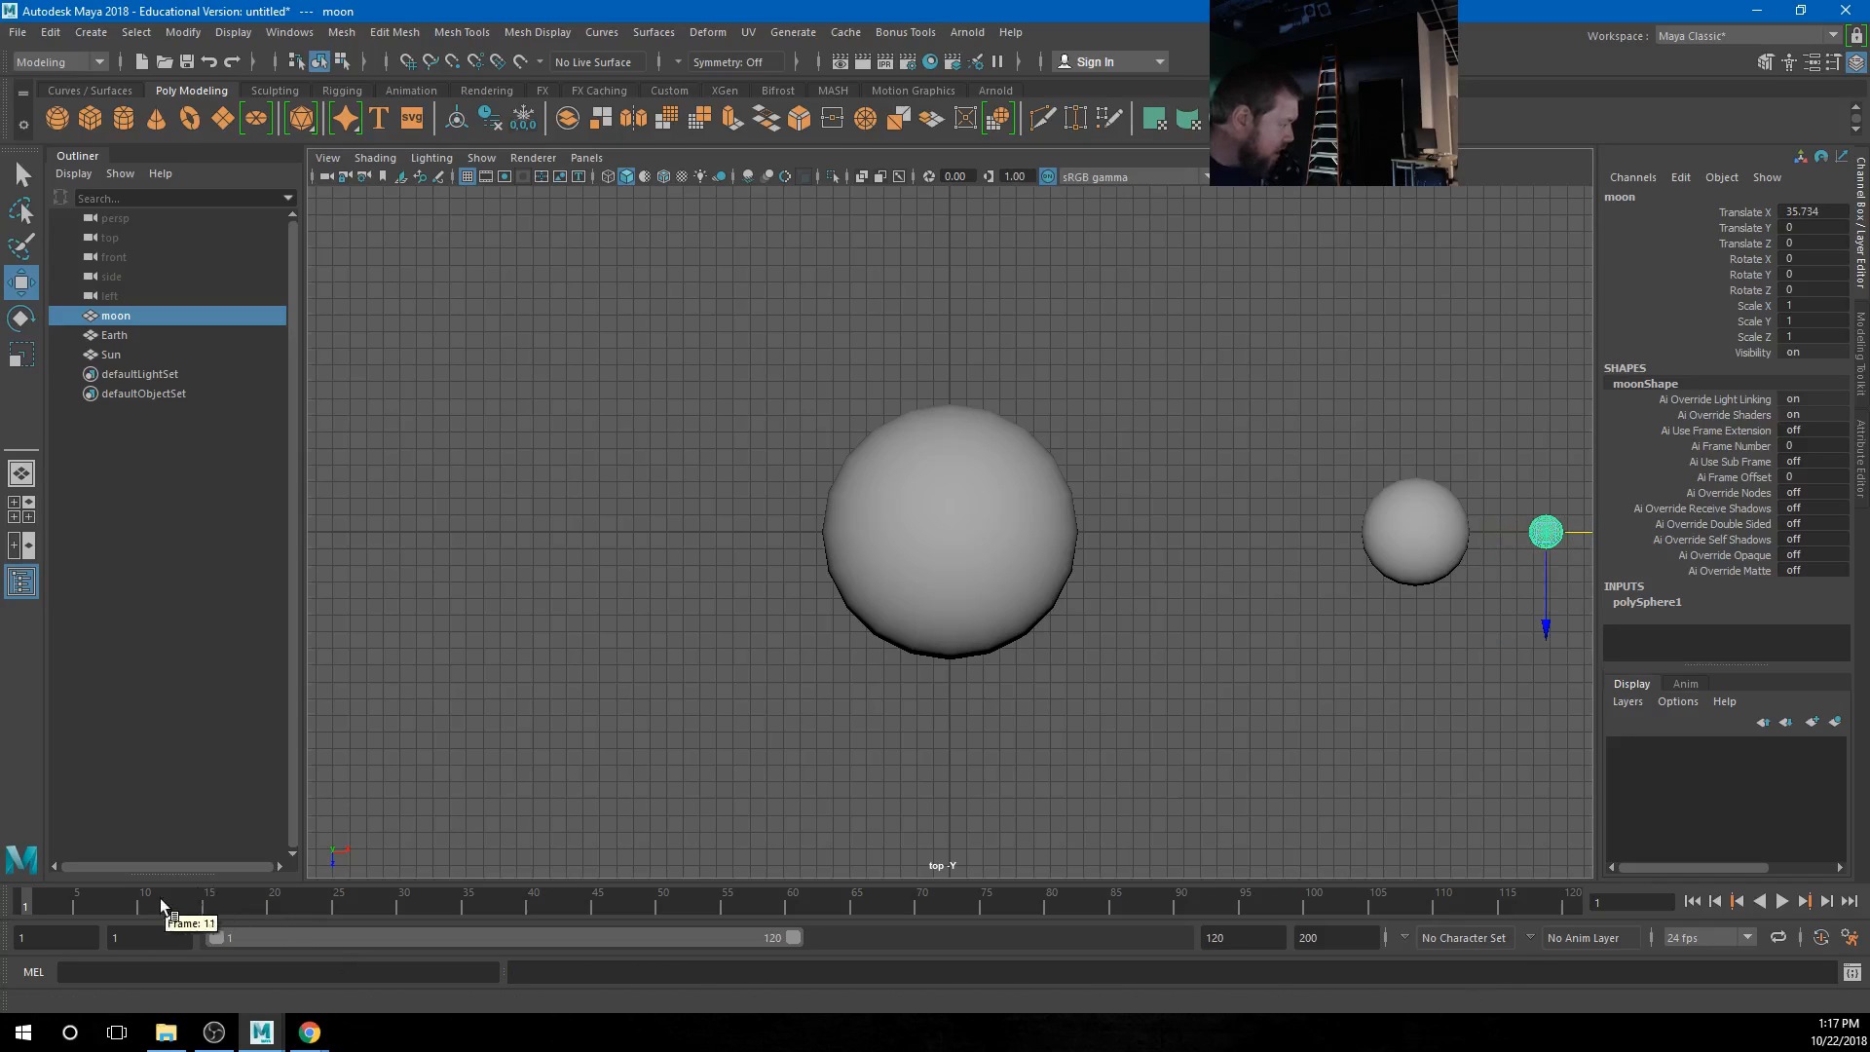
key(s)
Turn on automatic keyframing, move the moon to about 21.4 on X at frame 15, and play the motion
drag(33, 896, 263, 920)
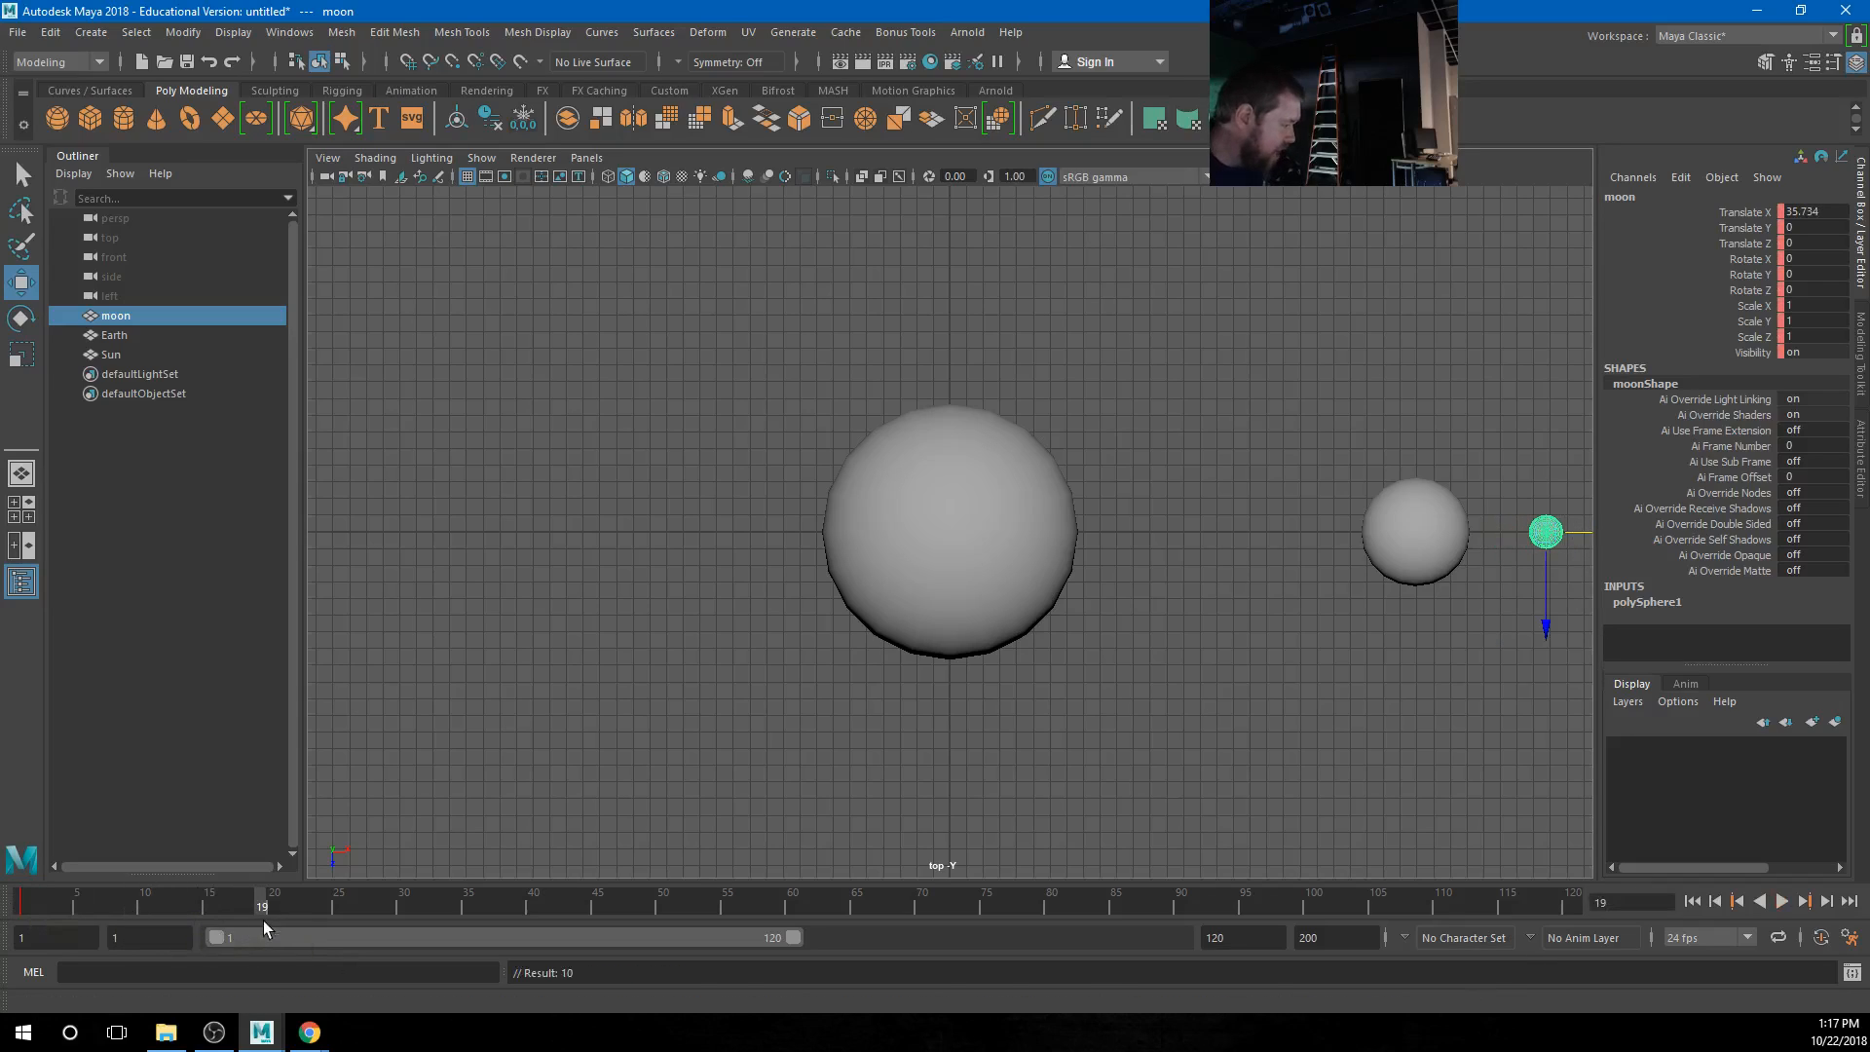
click(1822, 938)
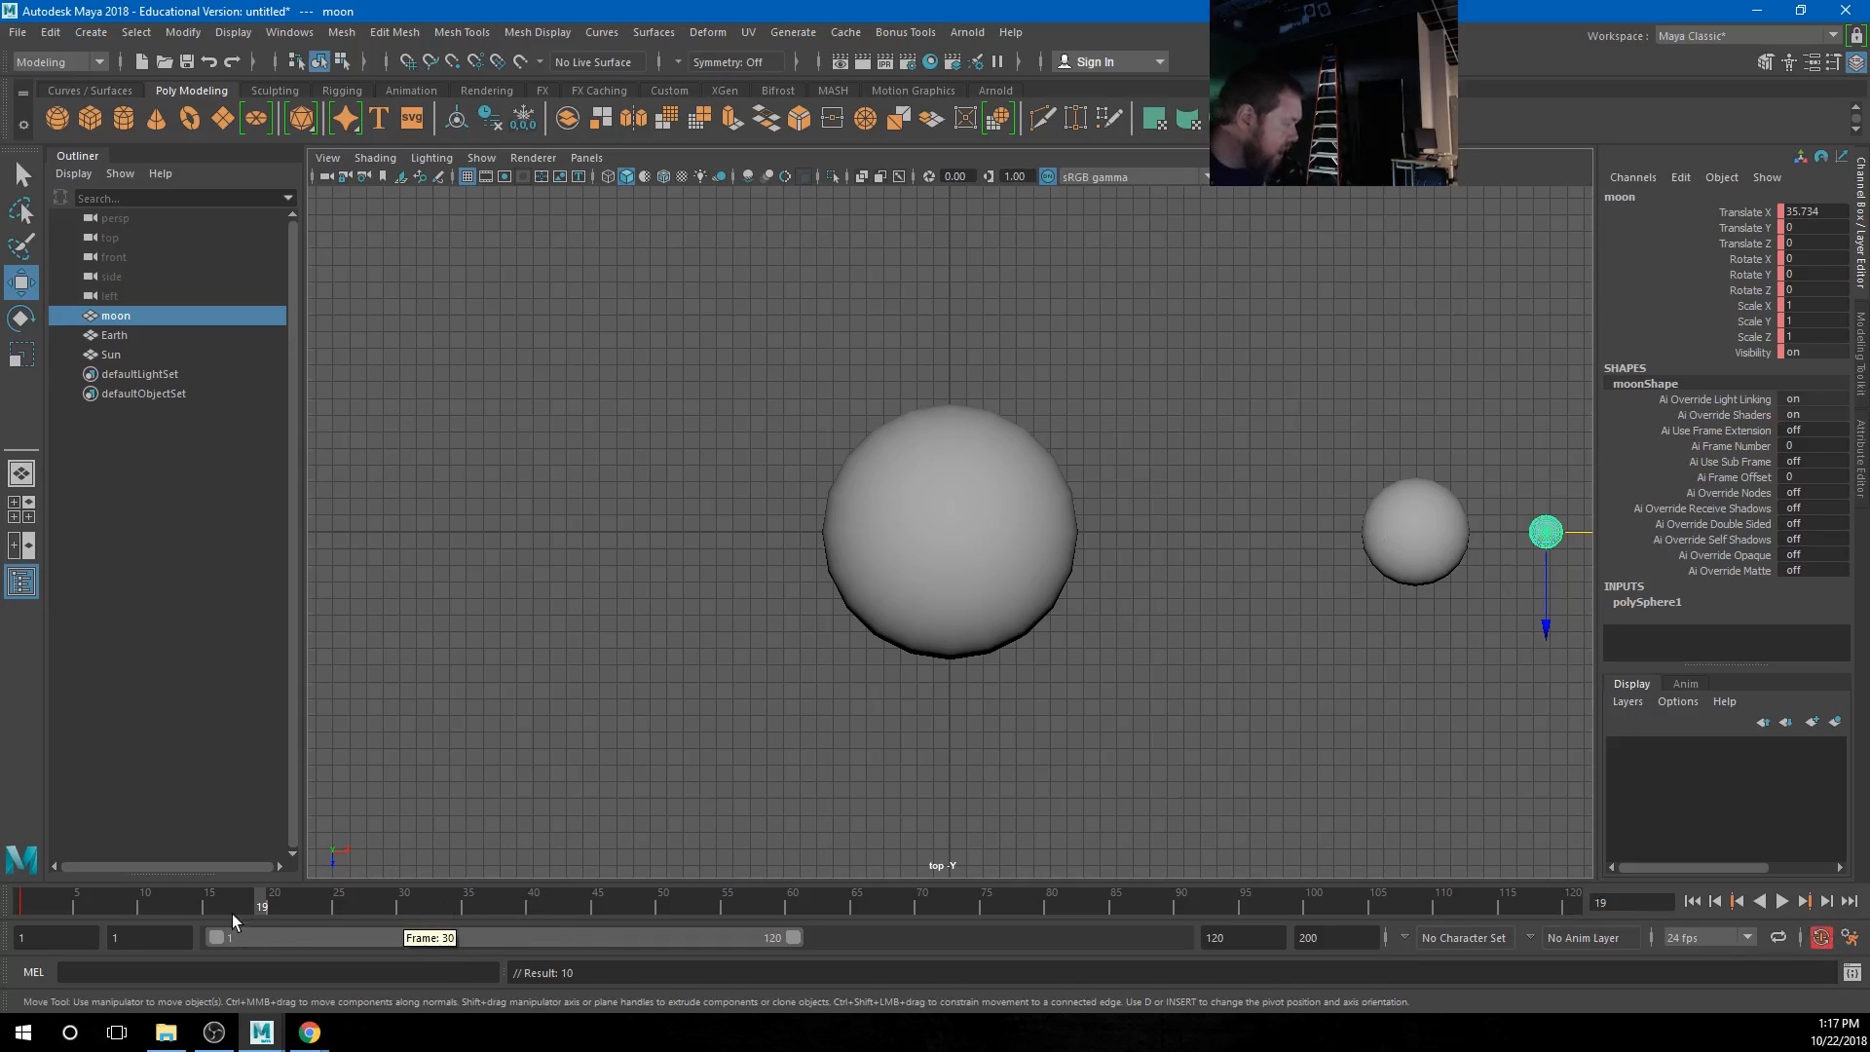
click(207, 904)
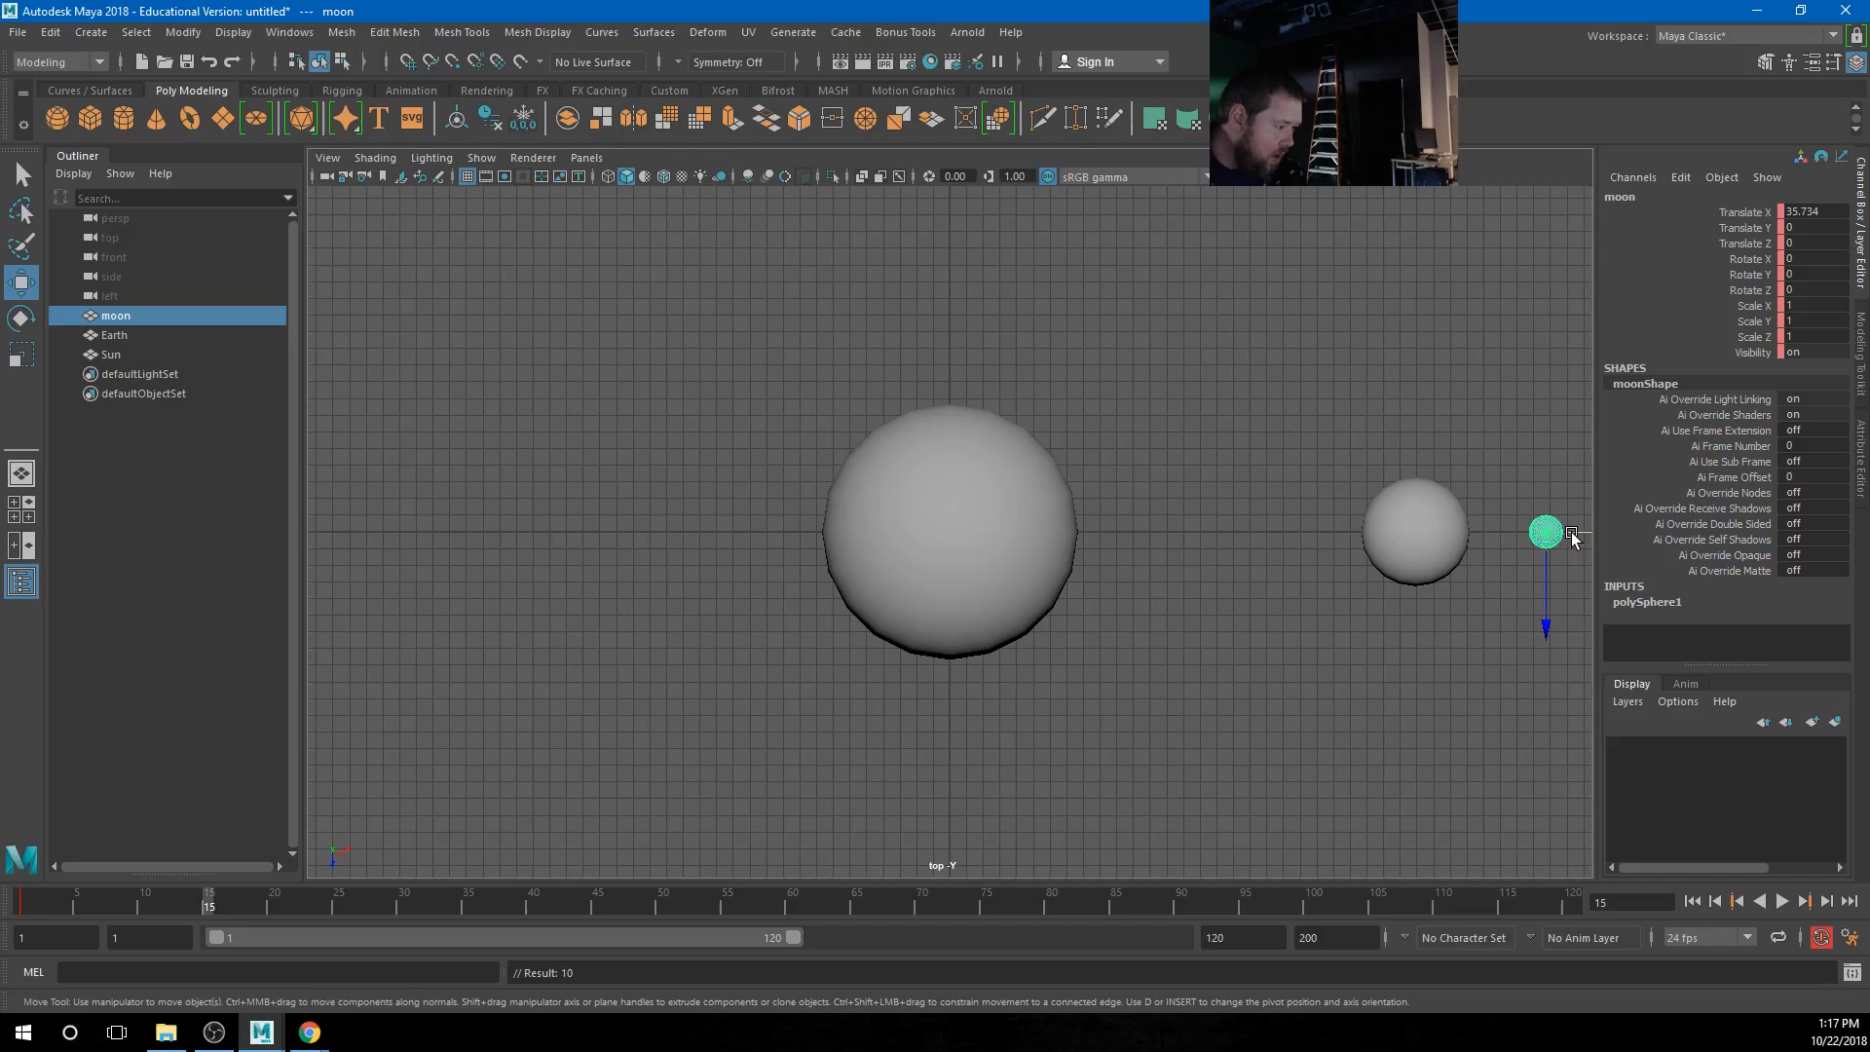
drag(1571, 538, 1332, 538)
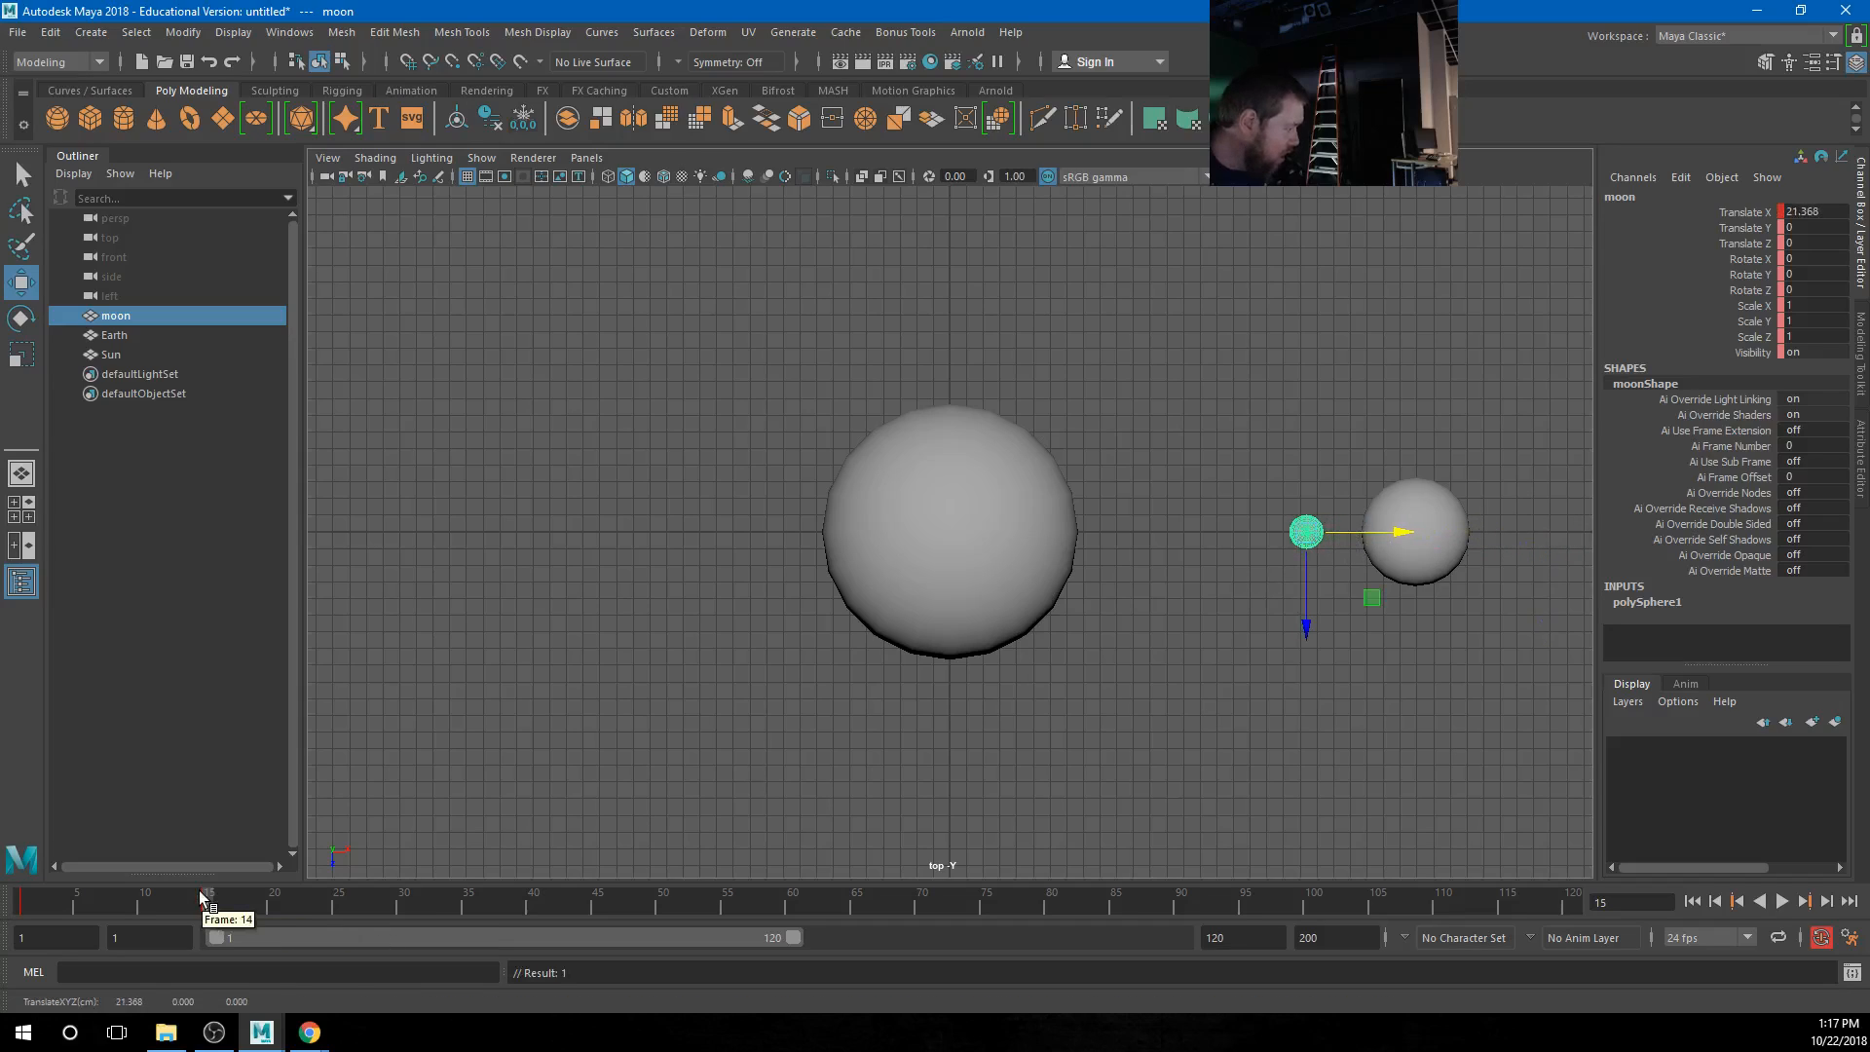
key(alt+v)
At frame 8, move the moon to about -5.84 on Z, key it, and play the motion
click(111, 901)
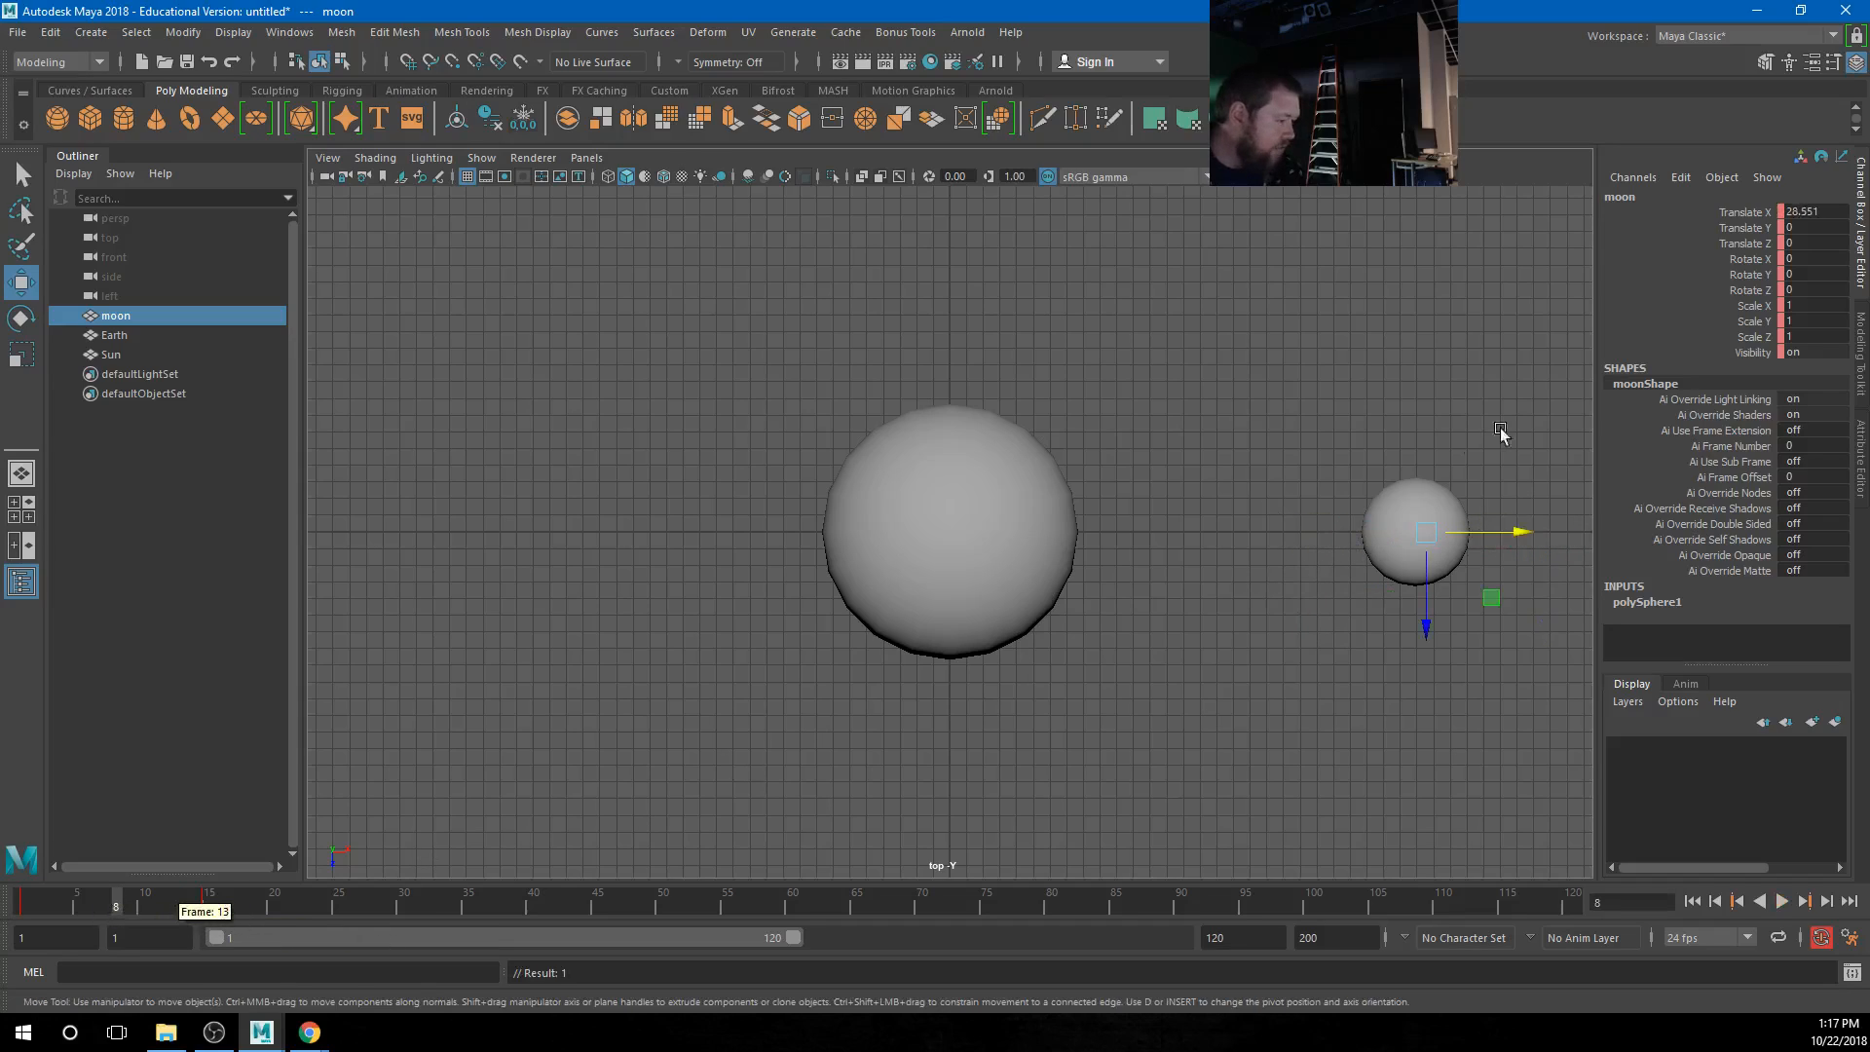
drag(1425, 585, 1416, 518)
key(s)
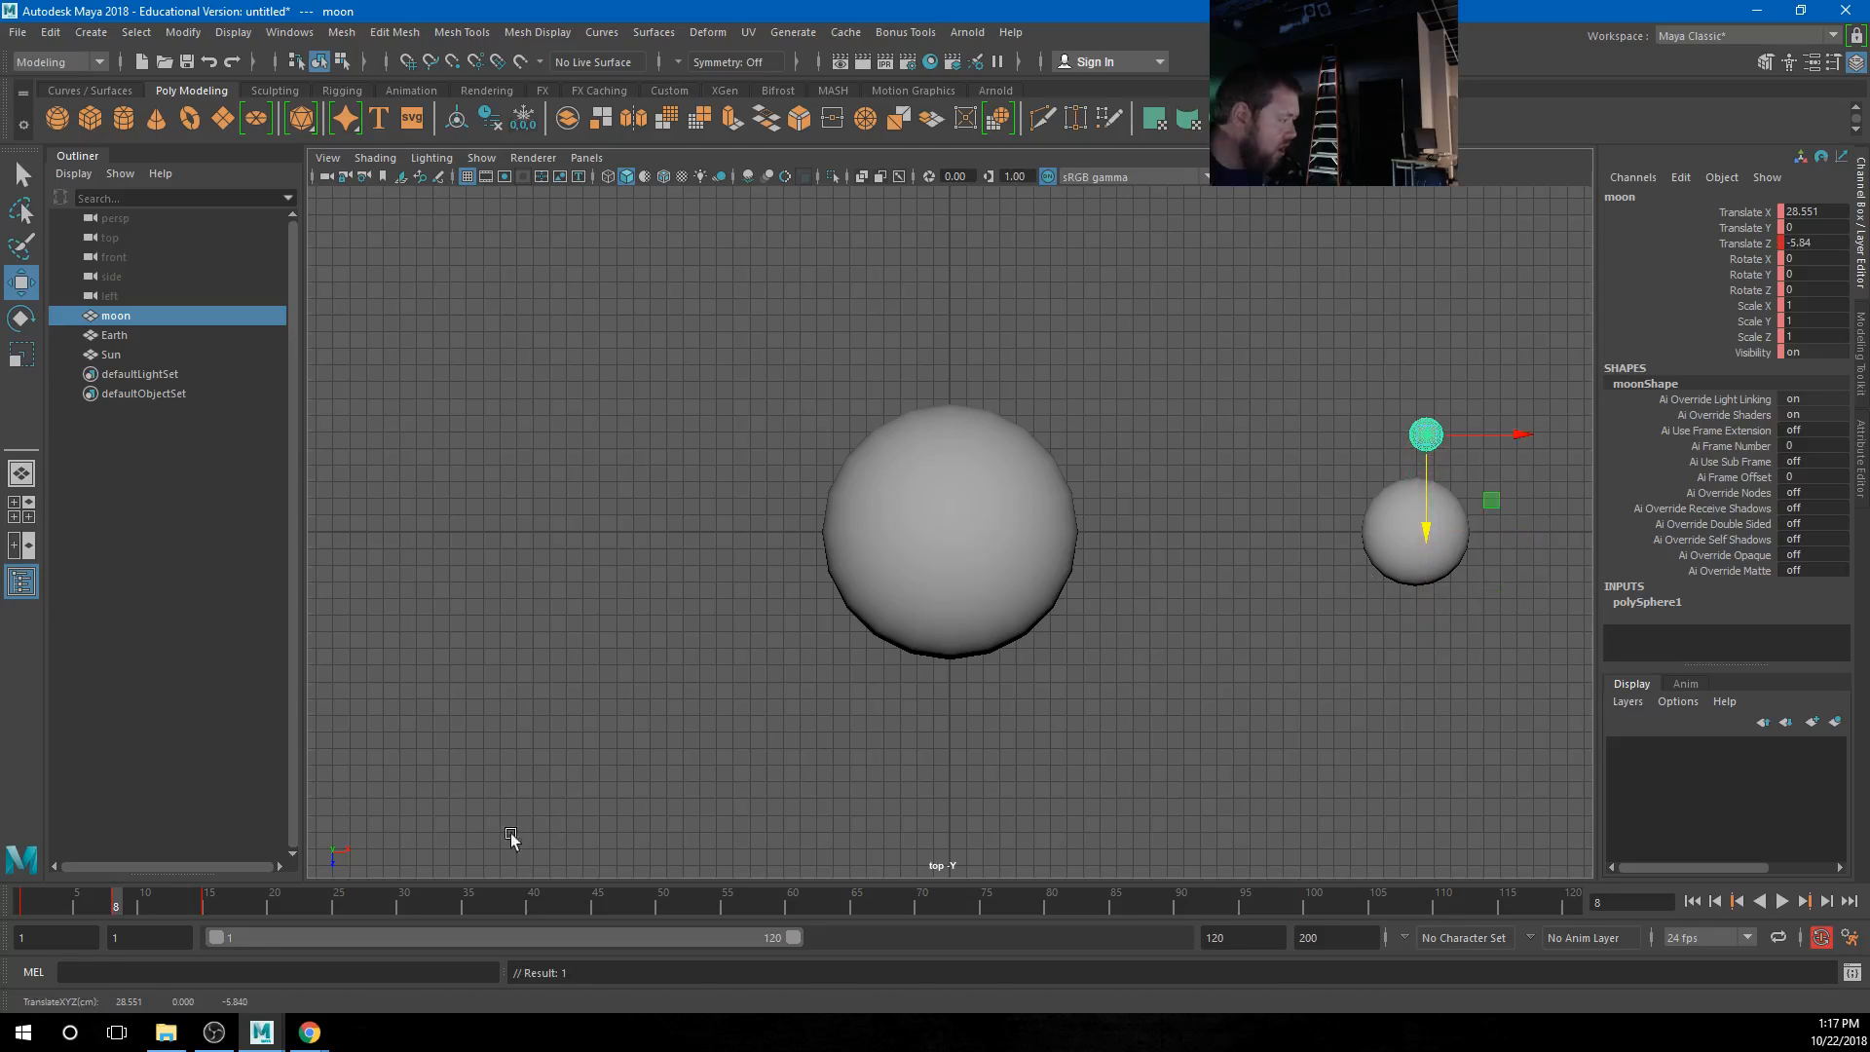
key(alt+v)
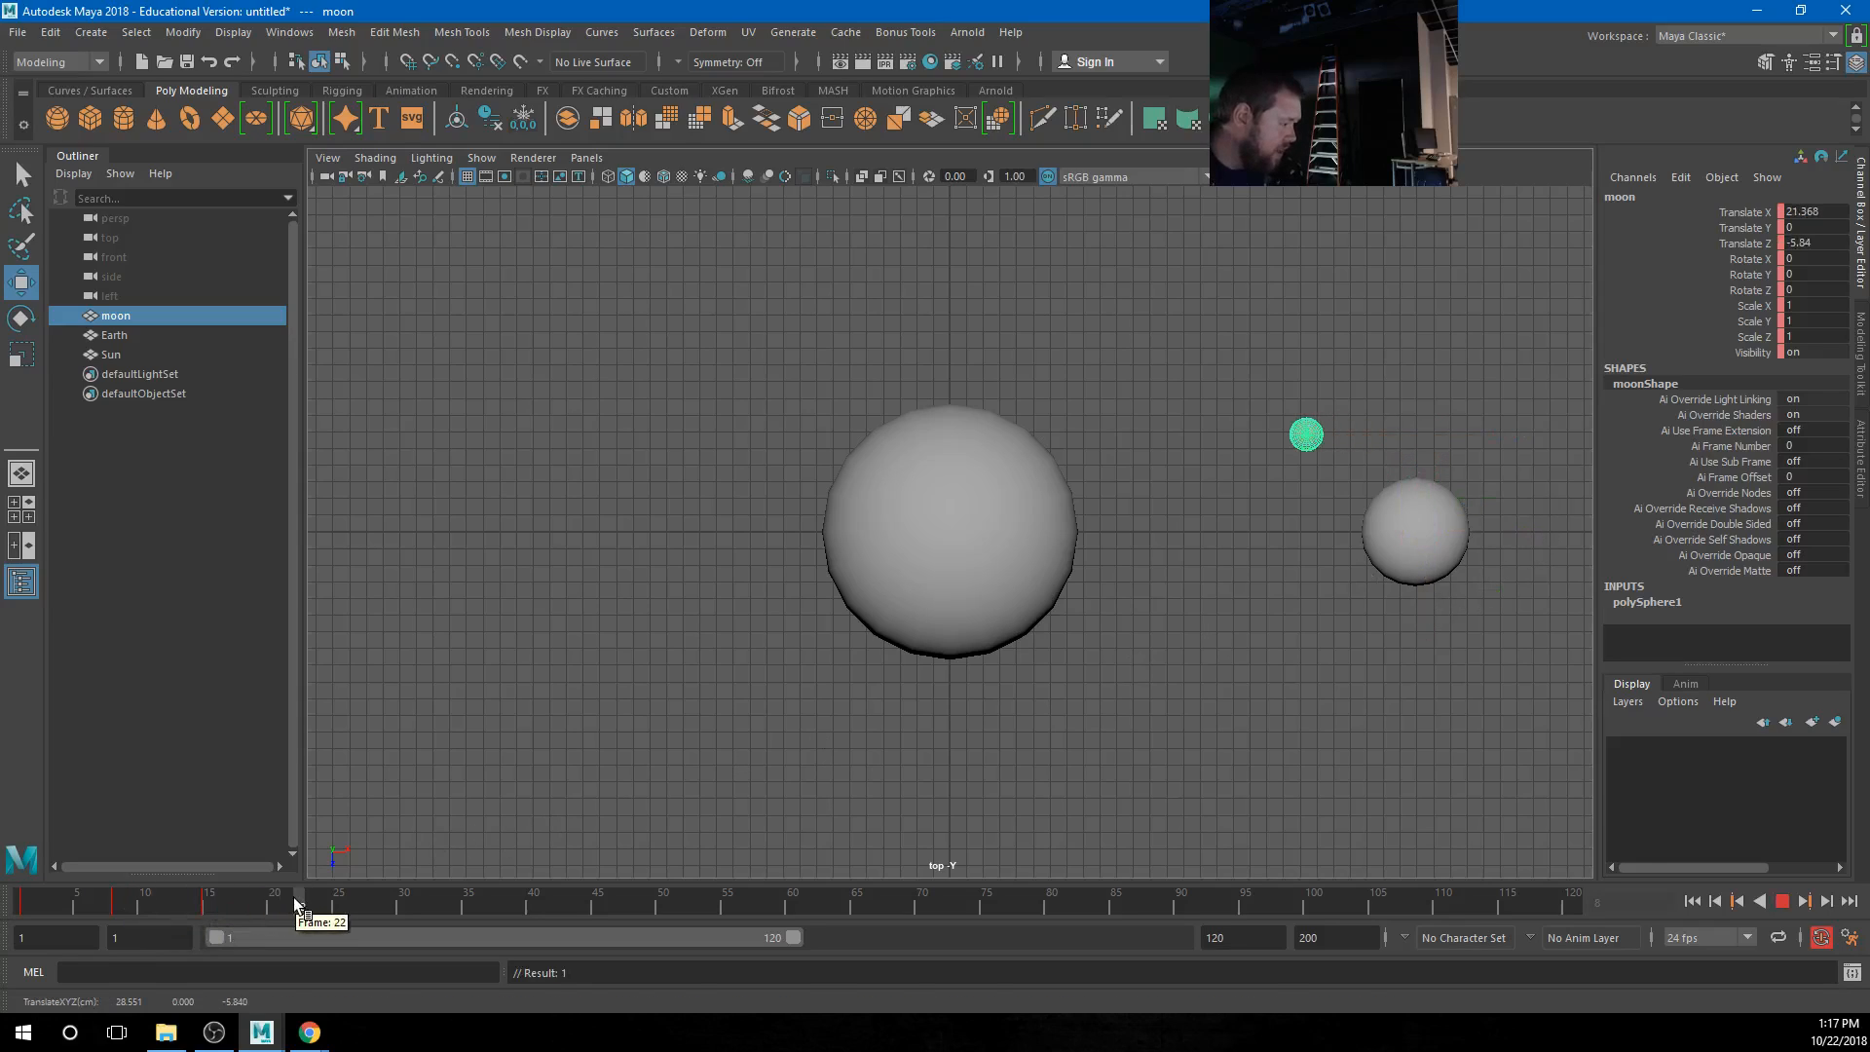
At frame 15, bring the moon back to about -0.18 on Z and play the motion
click(210, 902)
drag(1305, 506, 1305, 604)
key(alt+v)
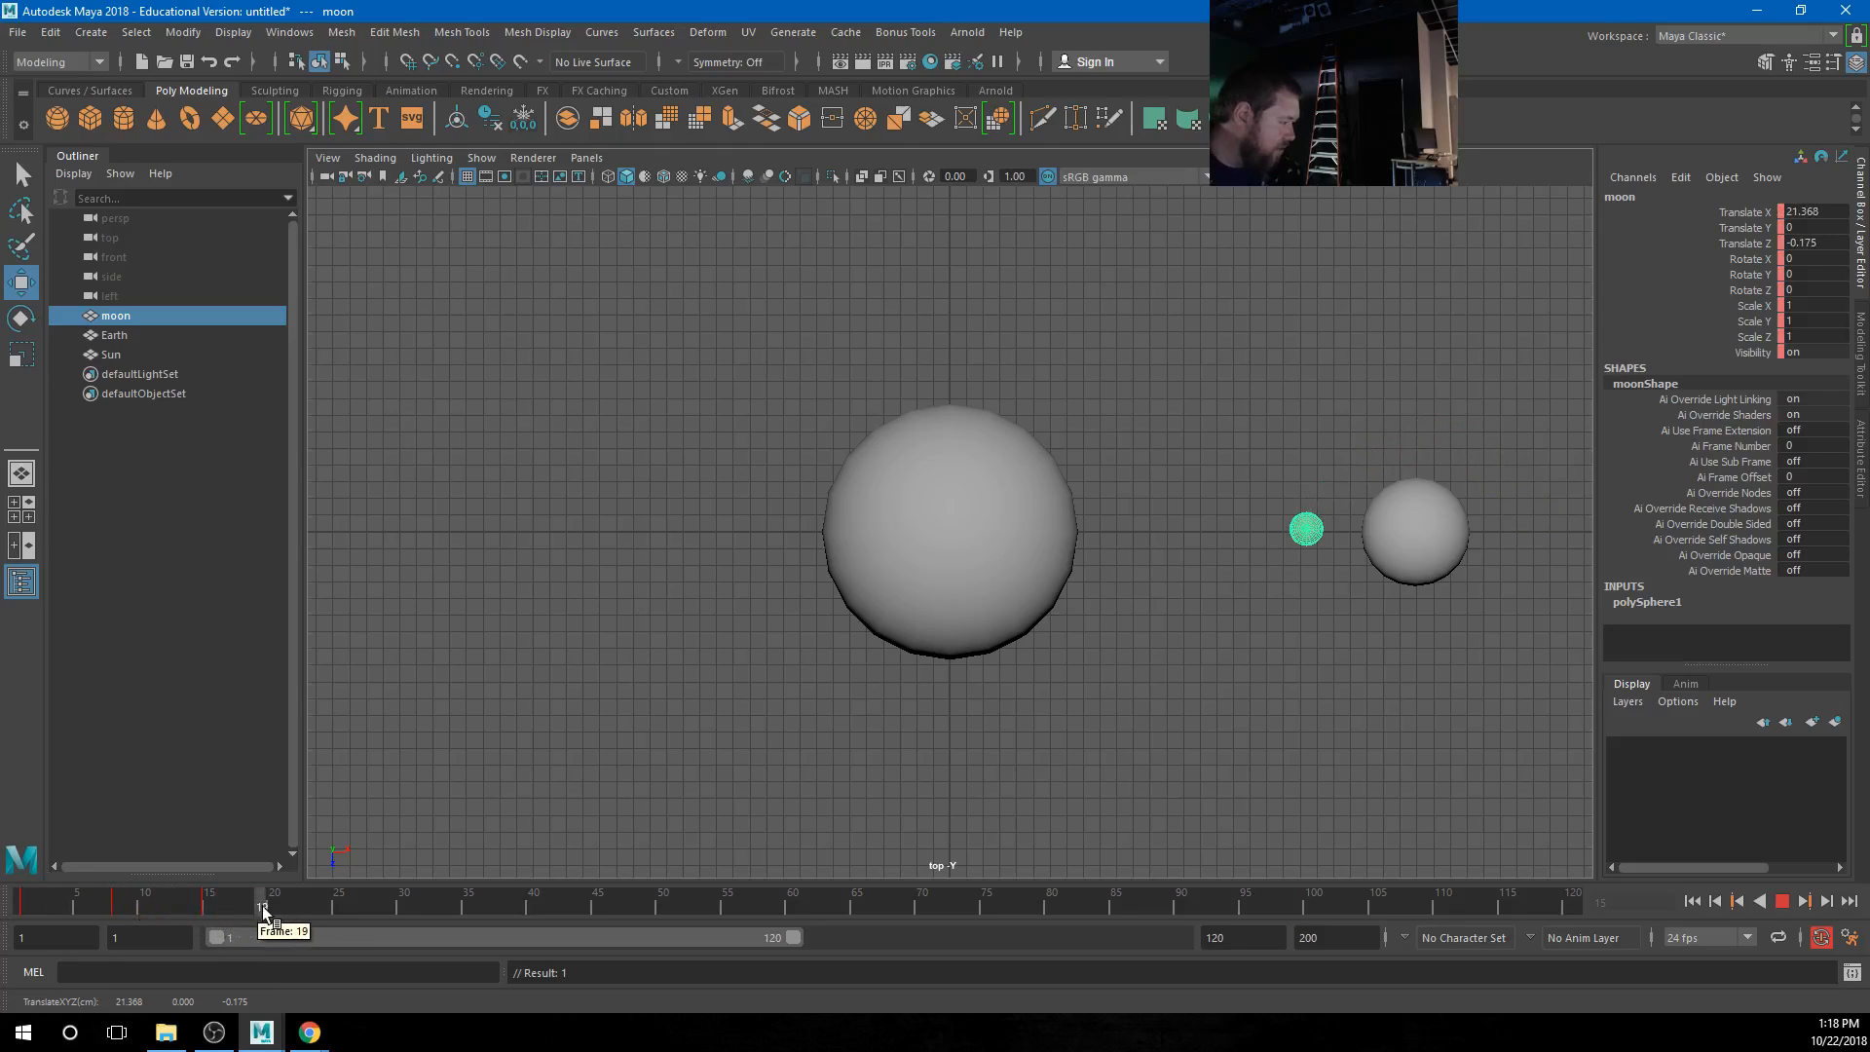
Key the moon at frame 30 in the same position it has at frame 1
click(20, 904)
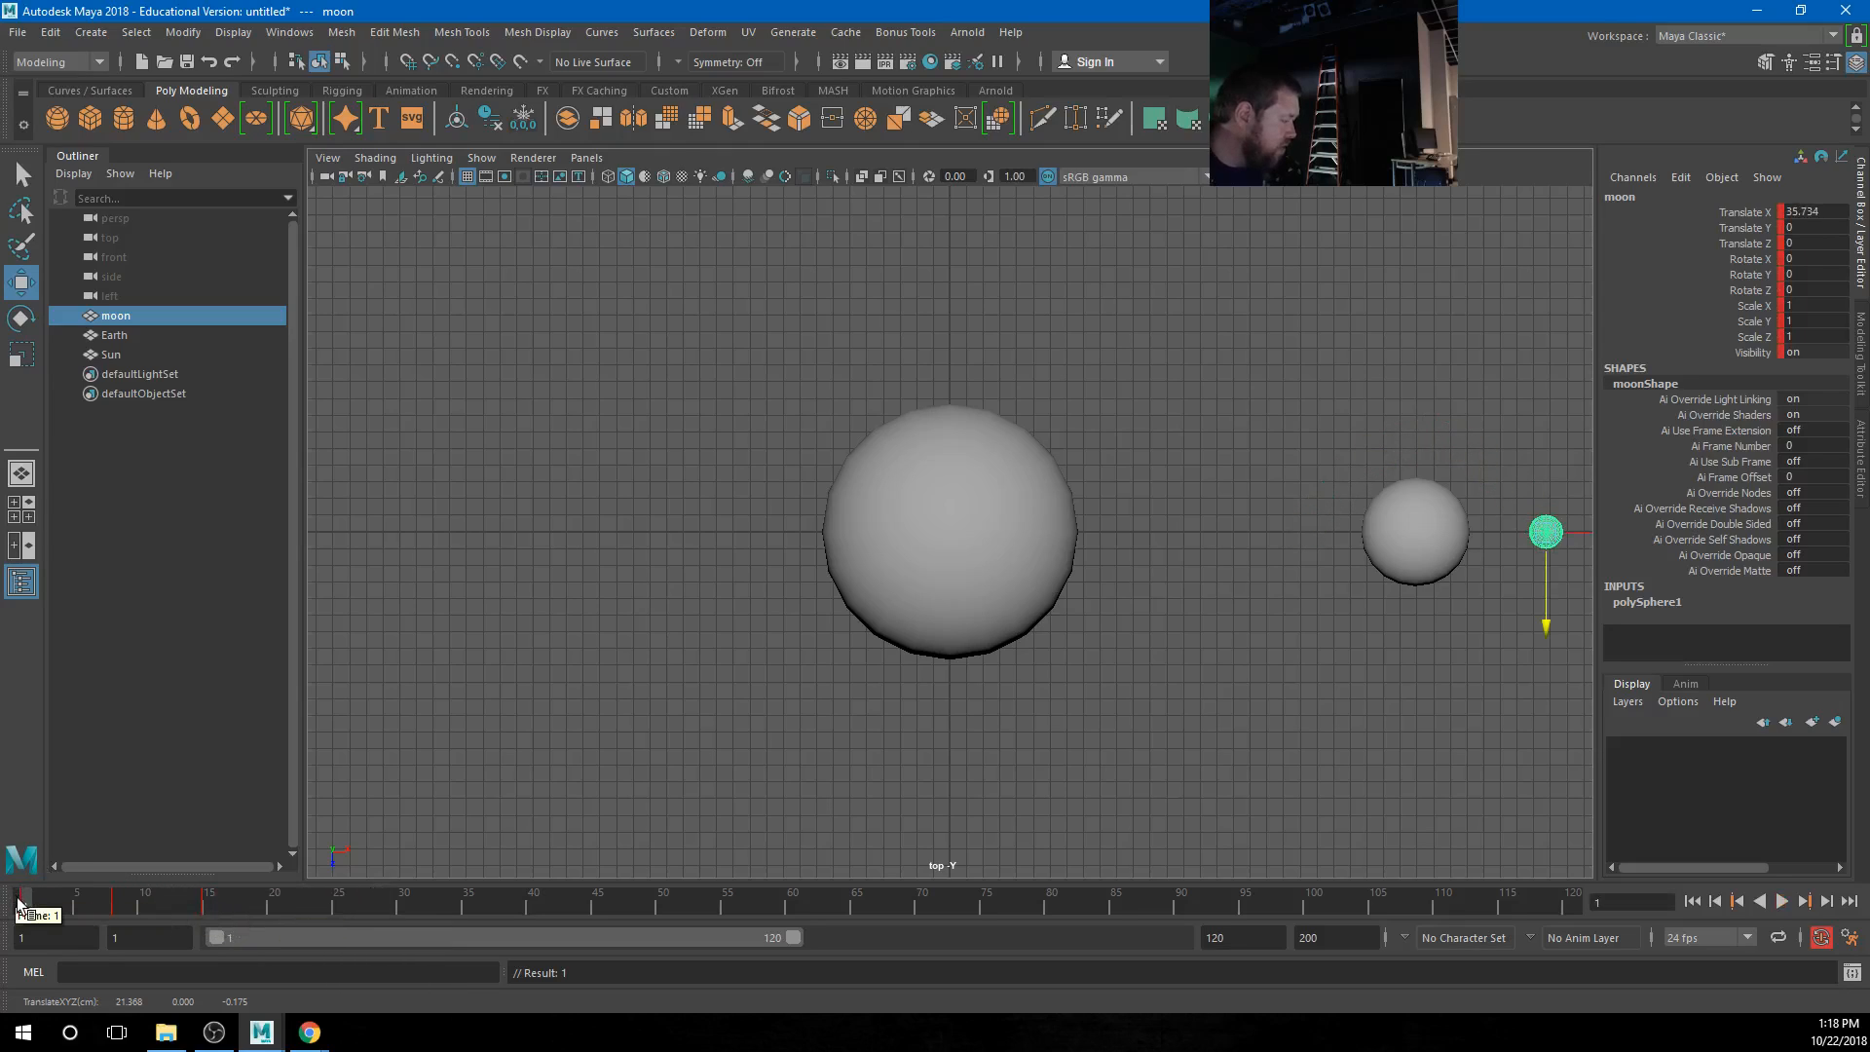
click(401, 906)
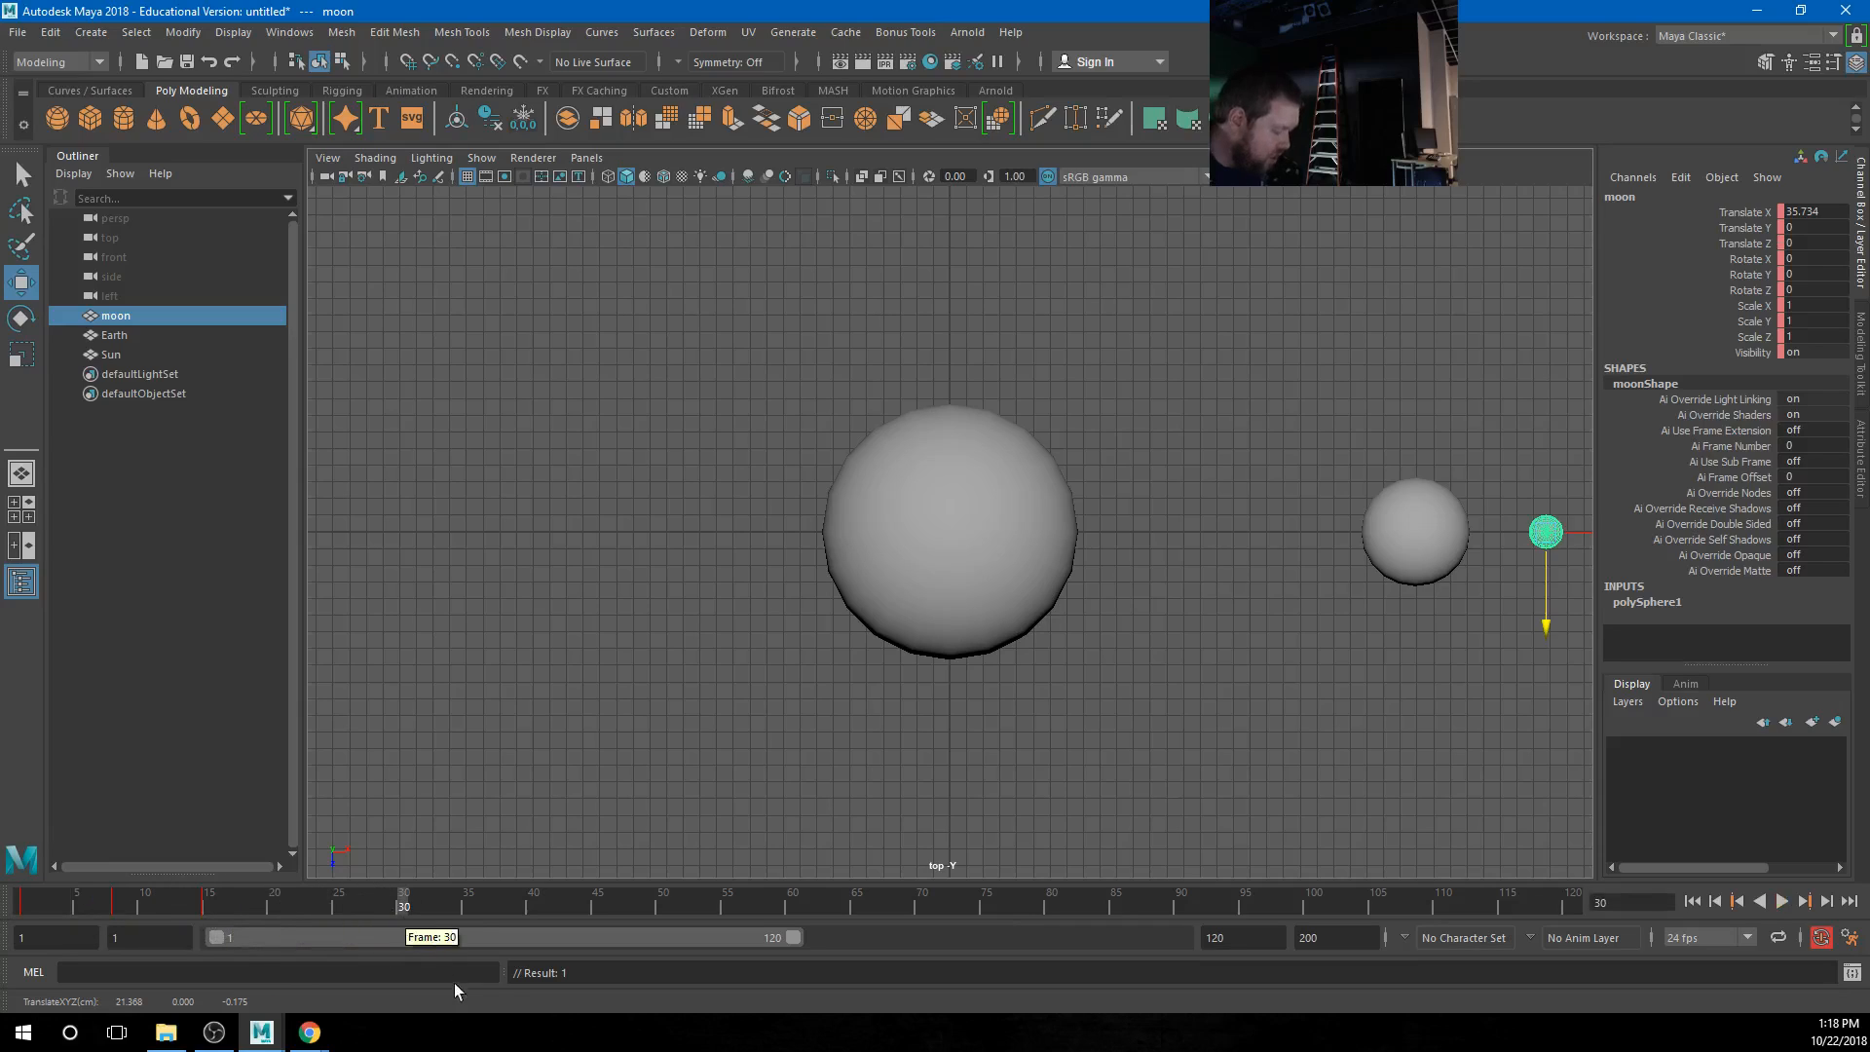
key(s)
At frame 23, place the moon on the opposite side of Earth at about 27.6 on X and 4.9 on Z
mouse_move(341, 904)
mouse_down()
mouse_move(143, 887)
mouse_move(310, 907)
mouse_up()
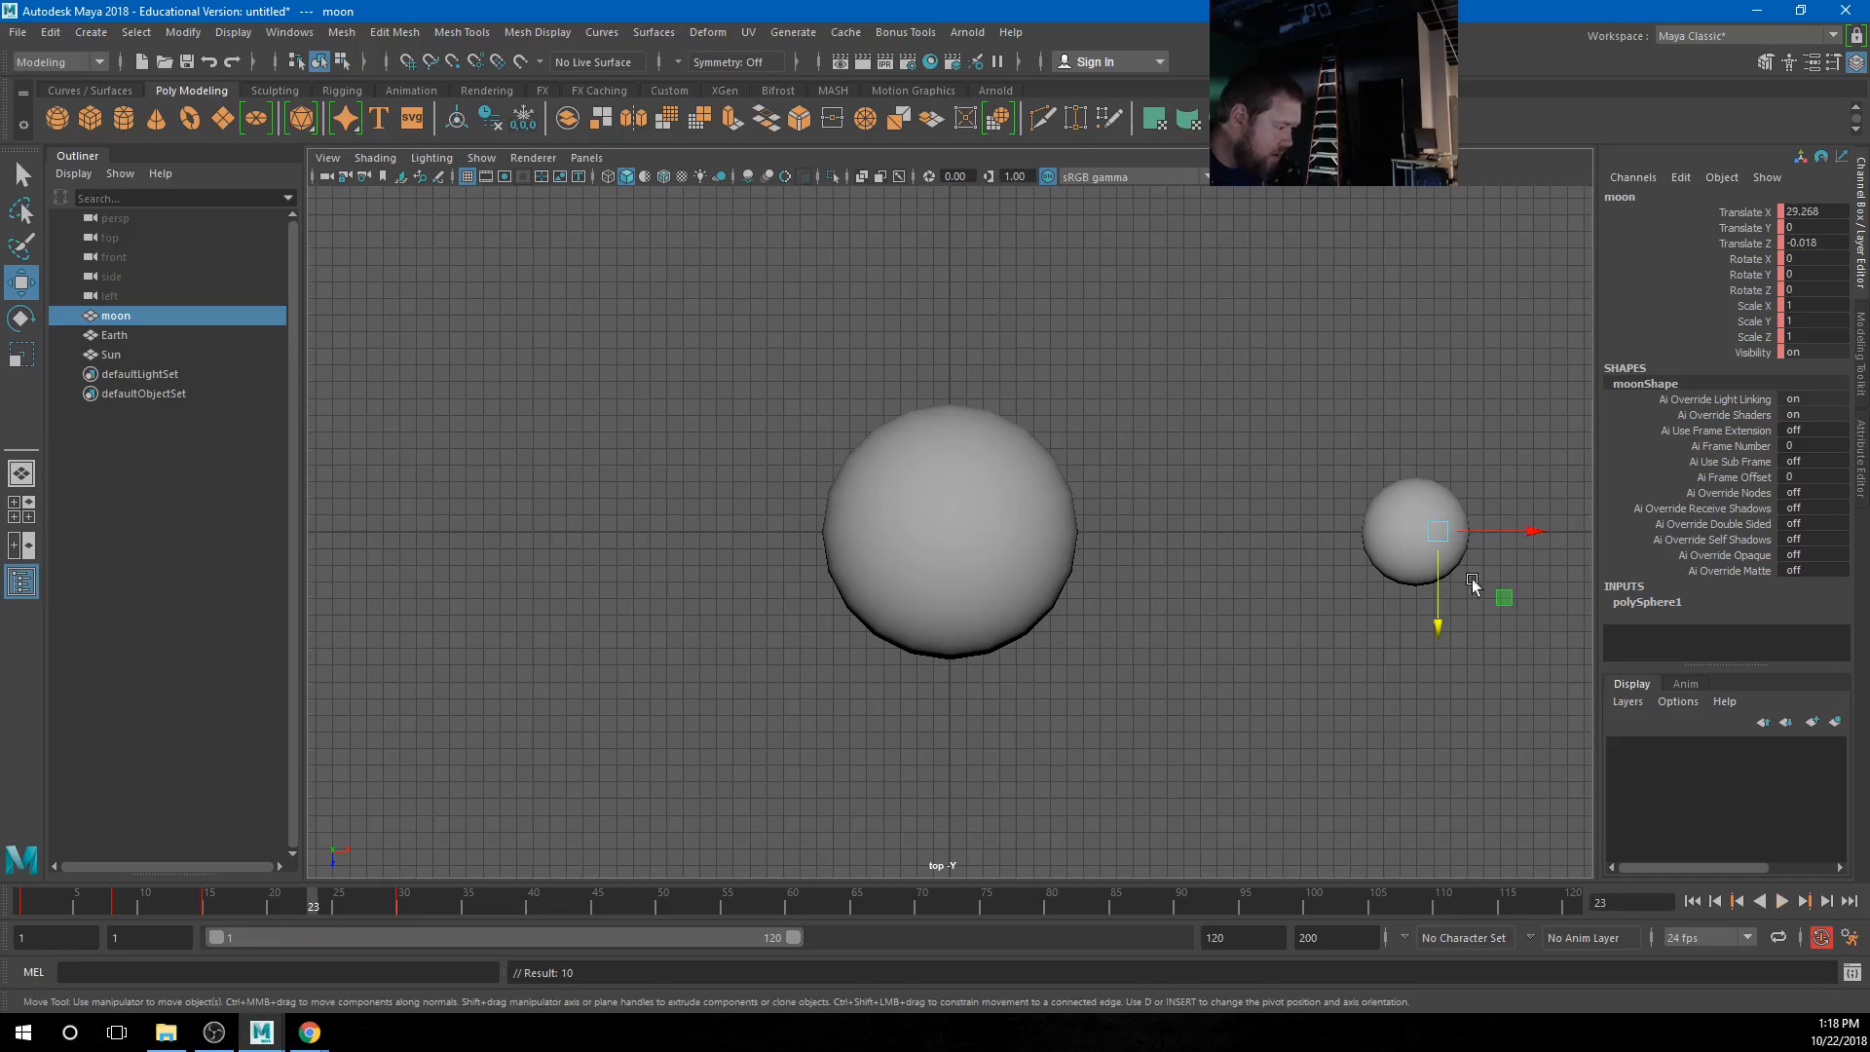
drag(1436, 598, 1439, 681)
drag(1505, 612, 1473, 614)
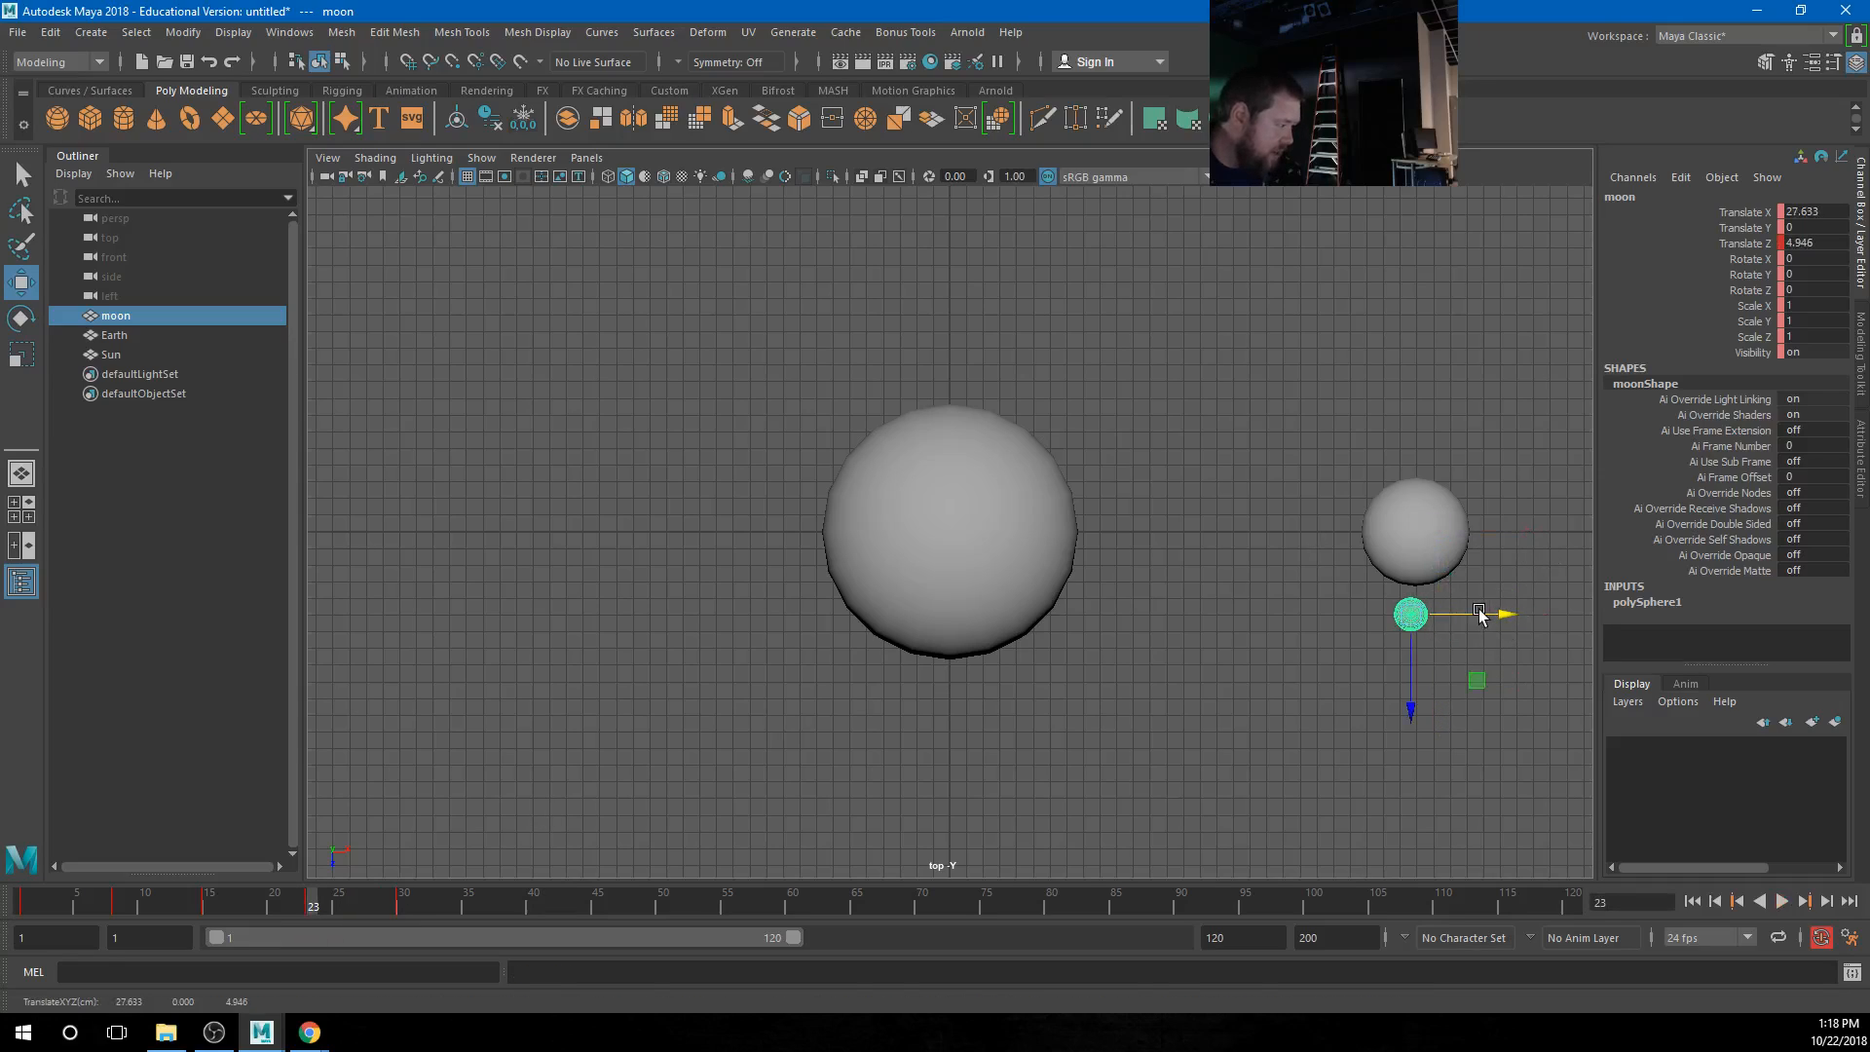
Play back the moon's keyframed path around Earth and stop the playback
key(alt+v)
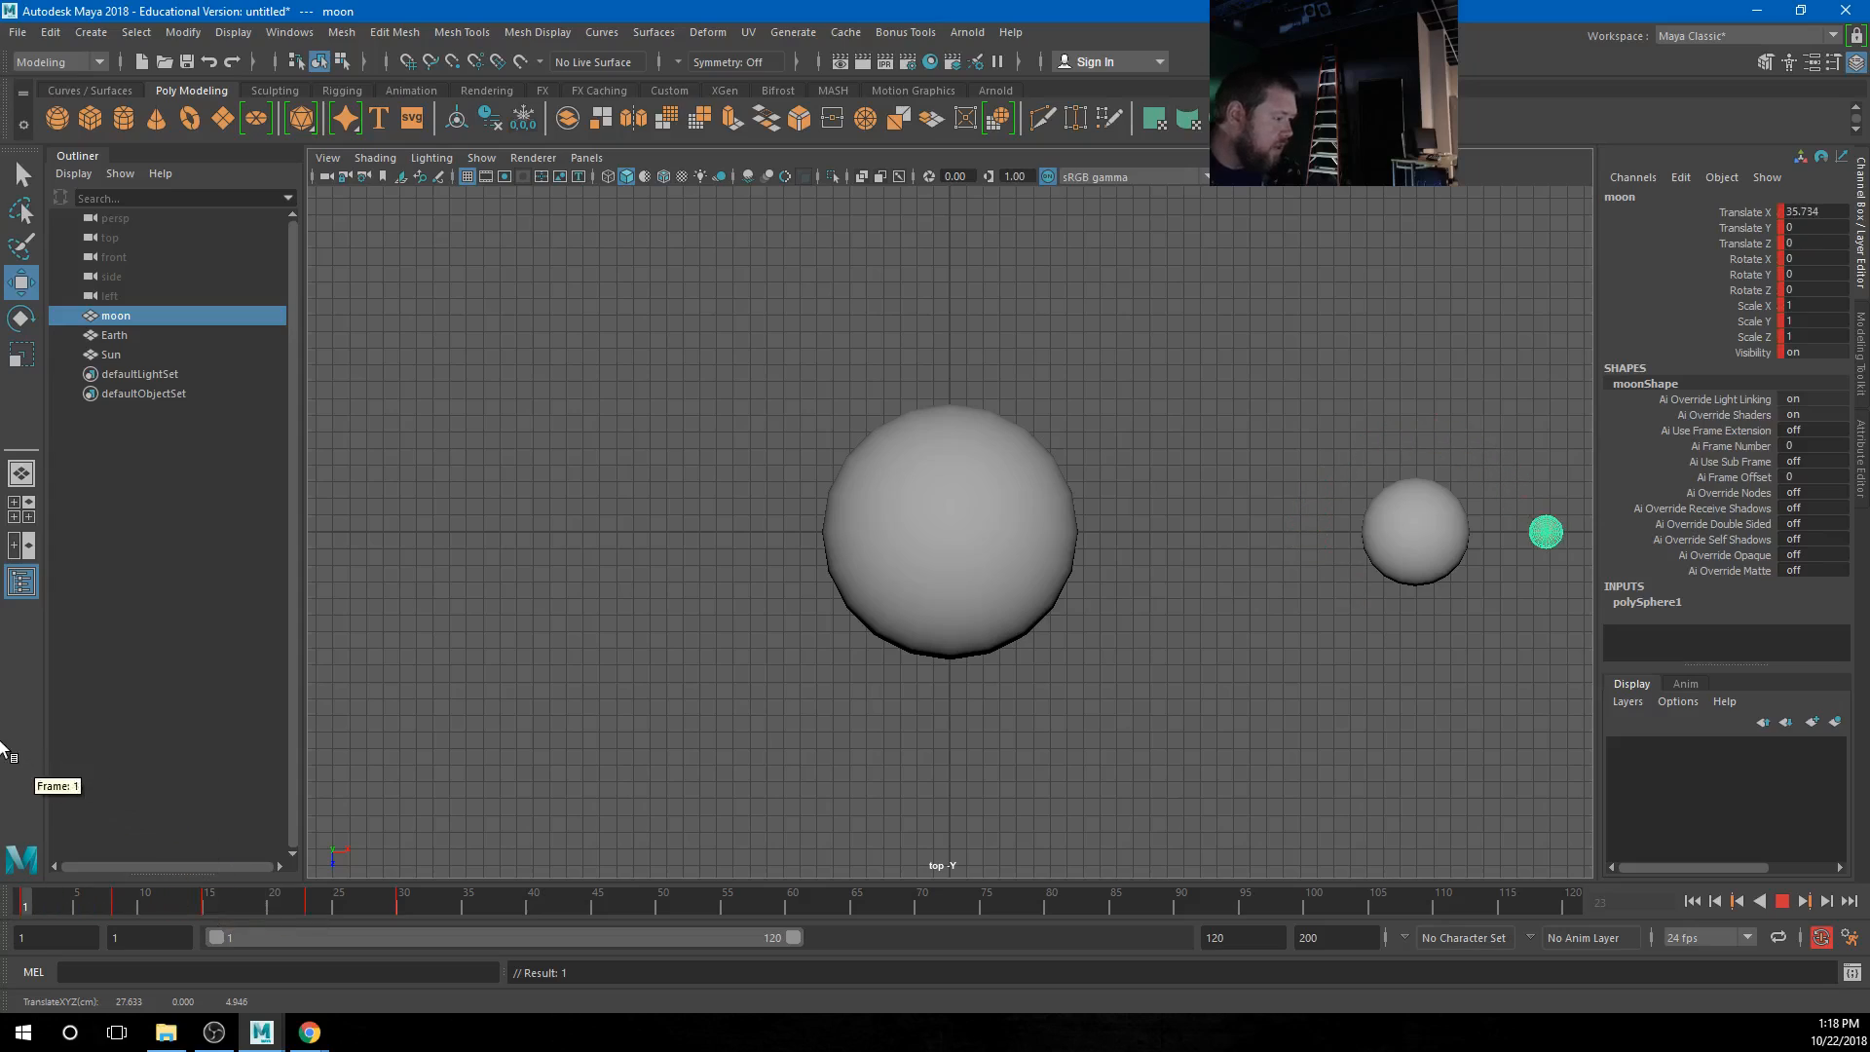
drag(298, 793, 183, 769)
click(1784, 901)
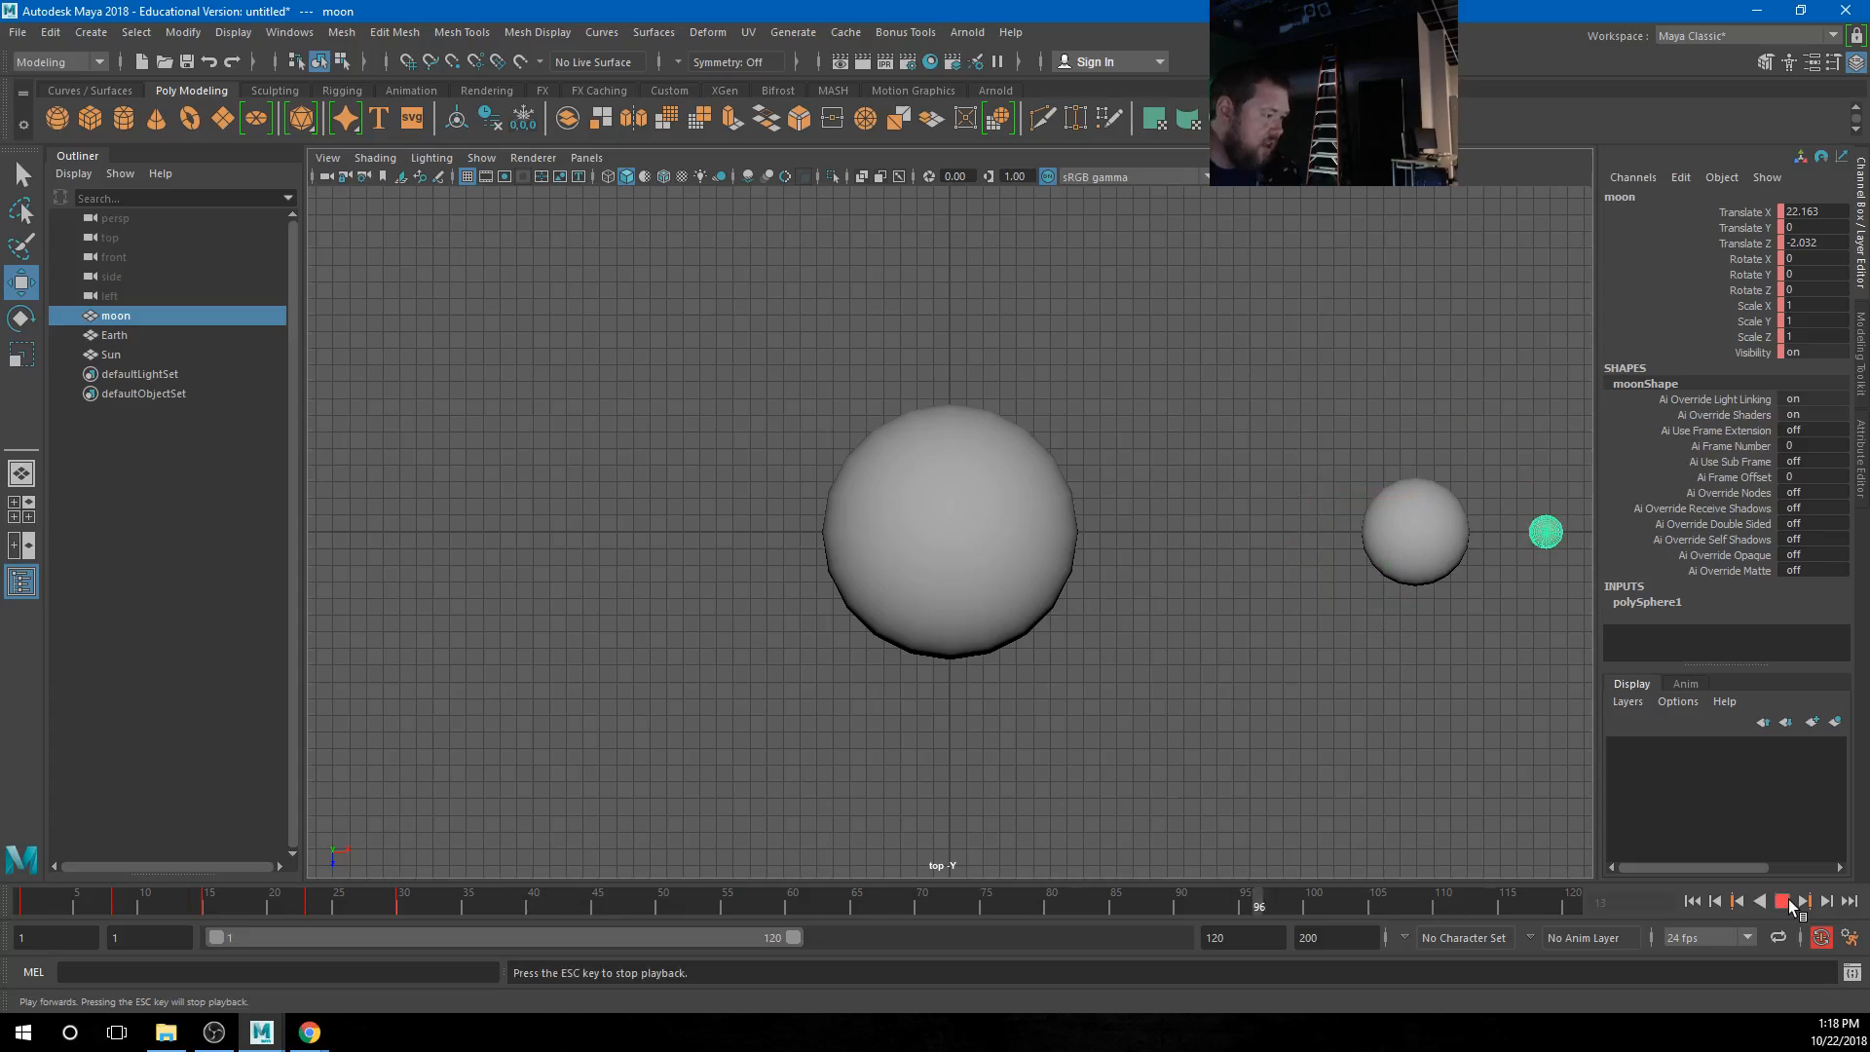
click(1788, 898)
Set the playback speed to Real-time and replay the moon's animation from the first frame
right_click(1181, 906)
mouse_move(1257, 766)
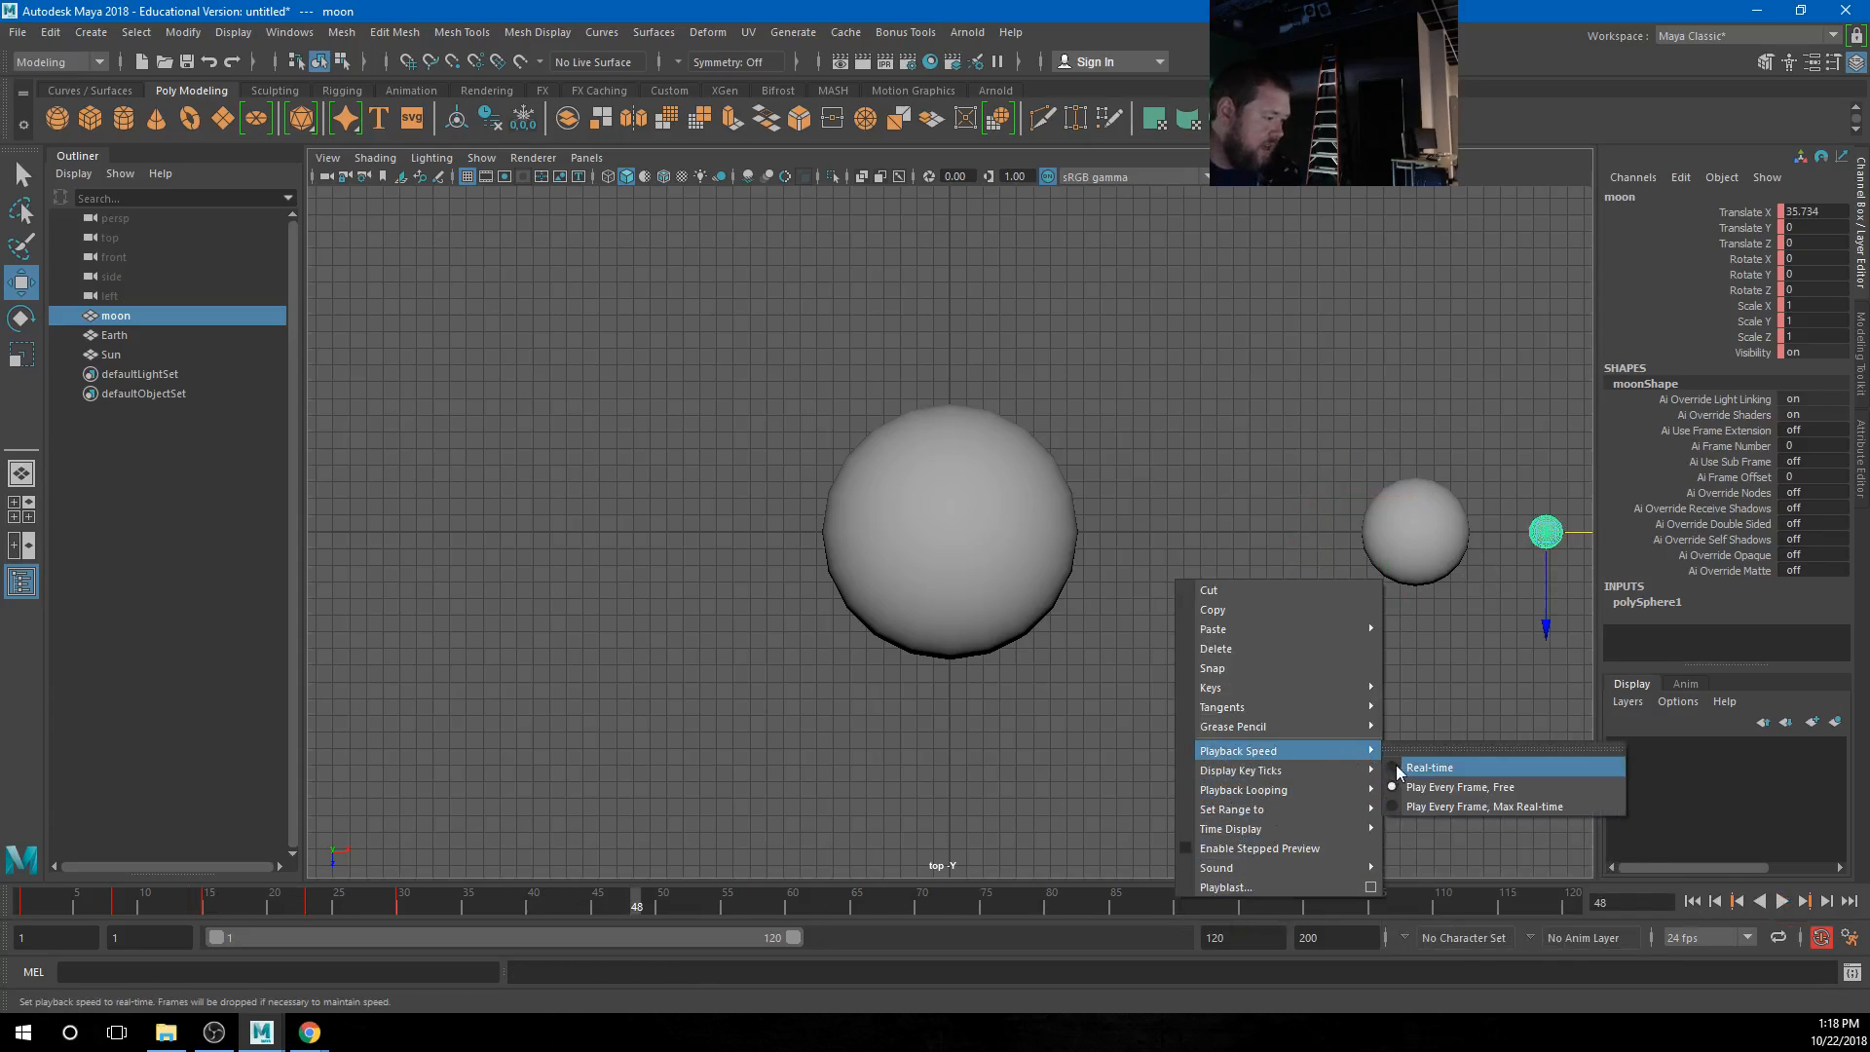
click(1417, 774)
click(1691, 901)
click(1782, 901)
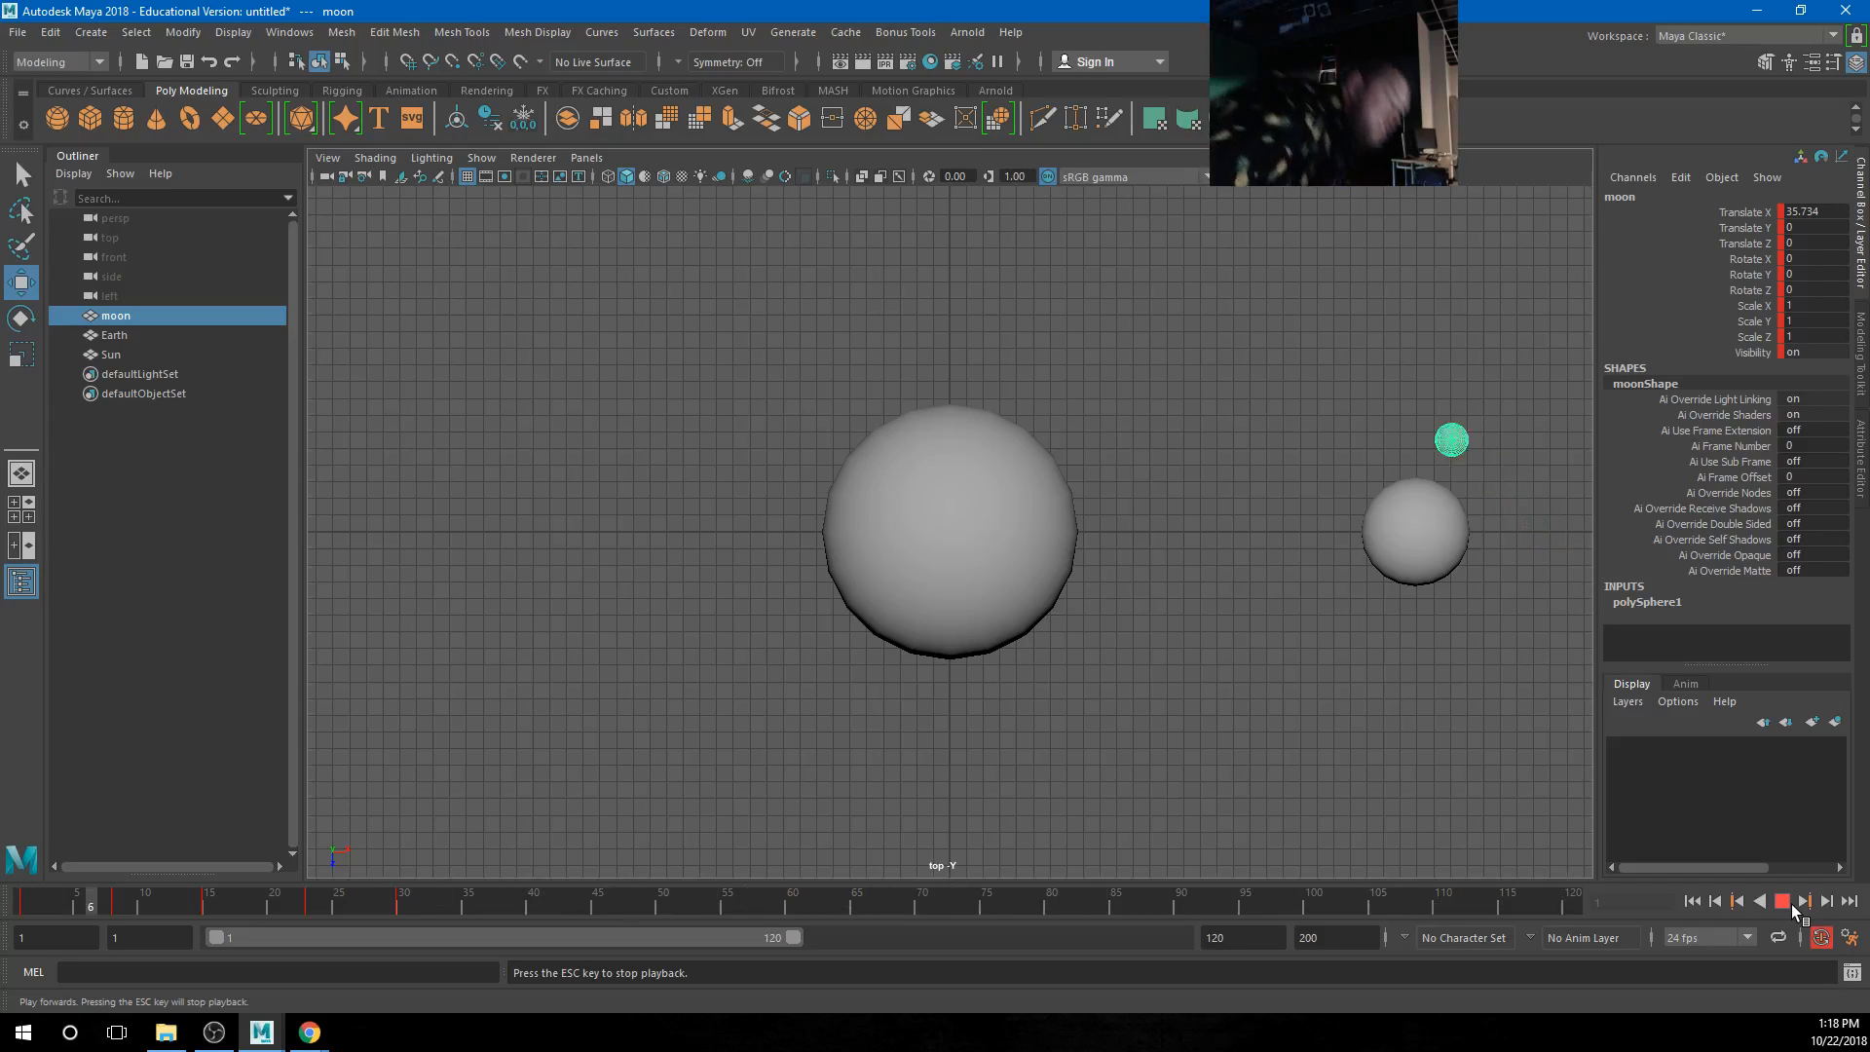
click(1792, 903)
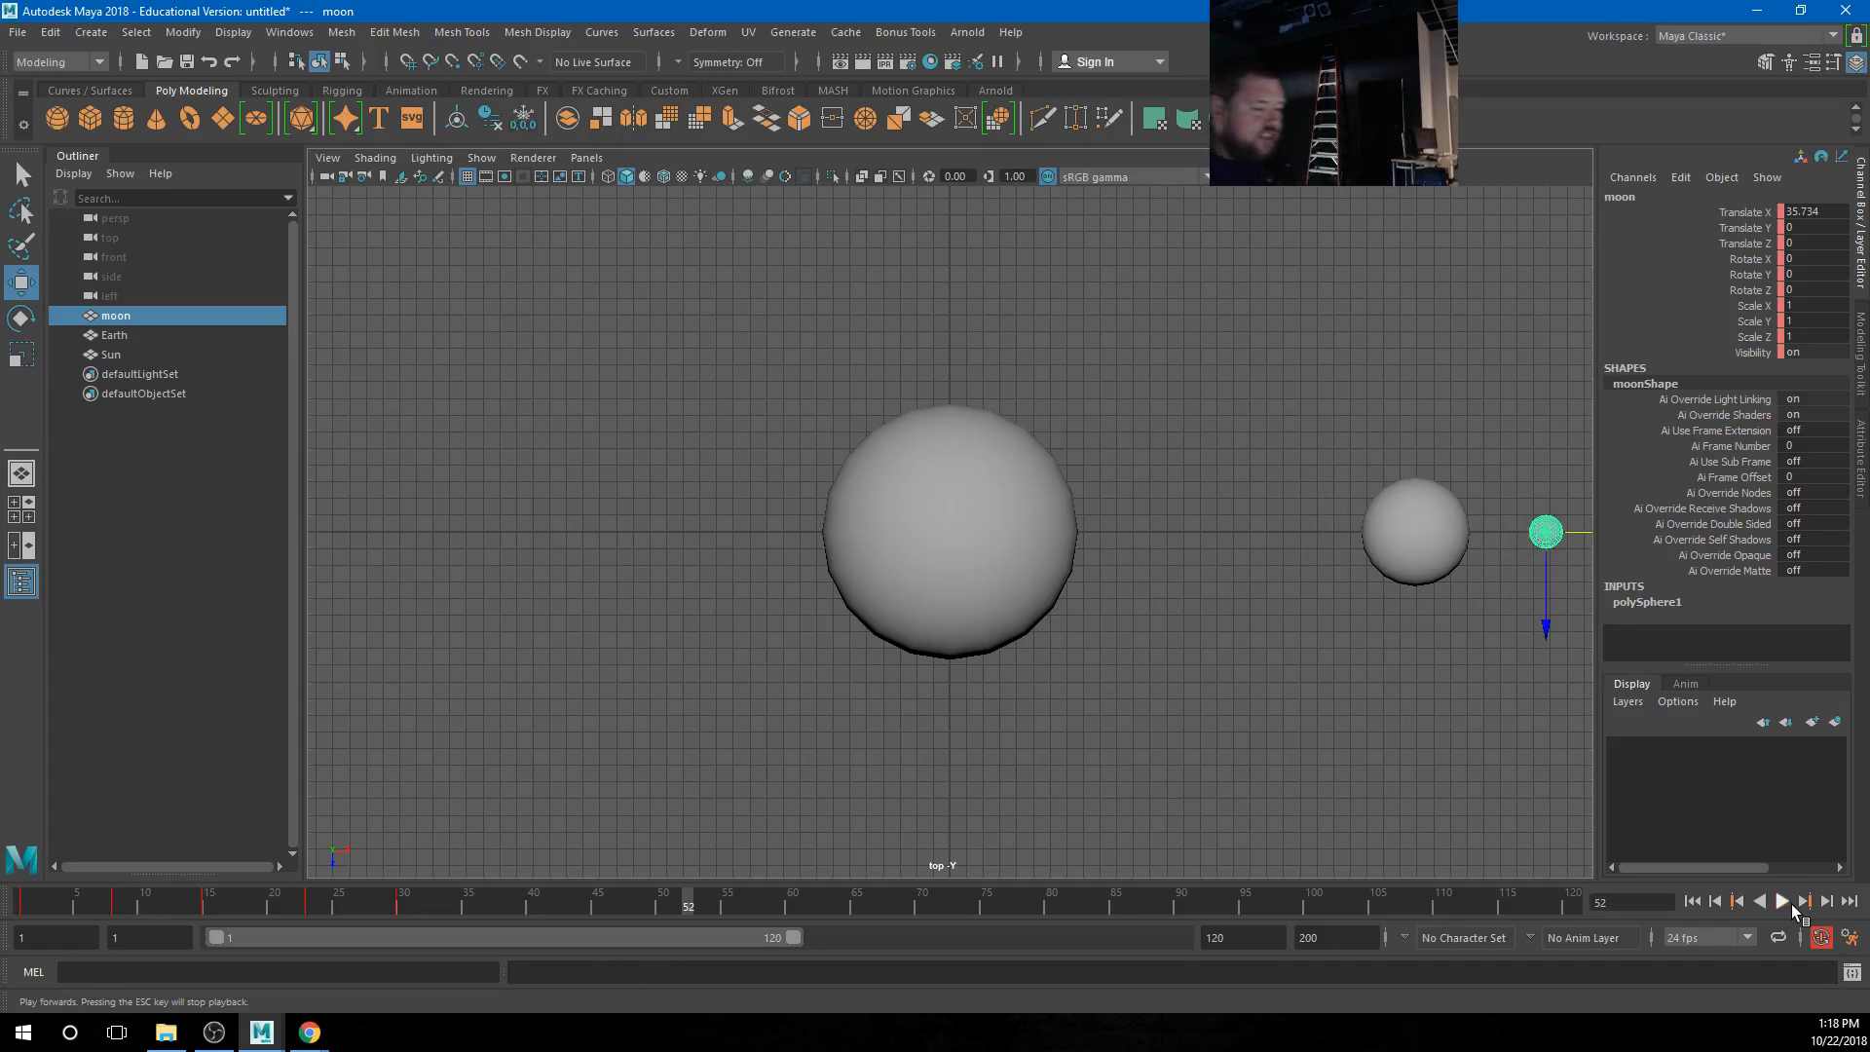
Delete all of the moon's keyframes from frame 1 to 30 and deselect it
click(23, 902)
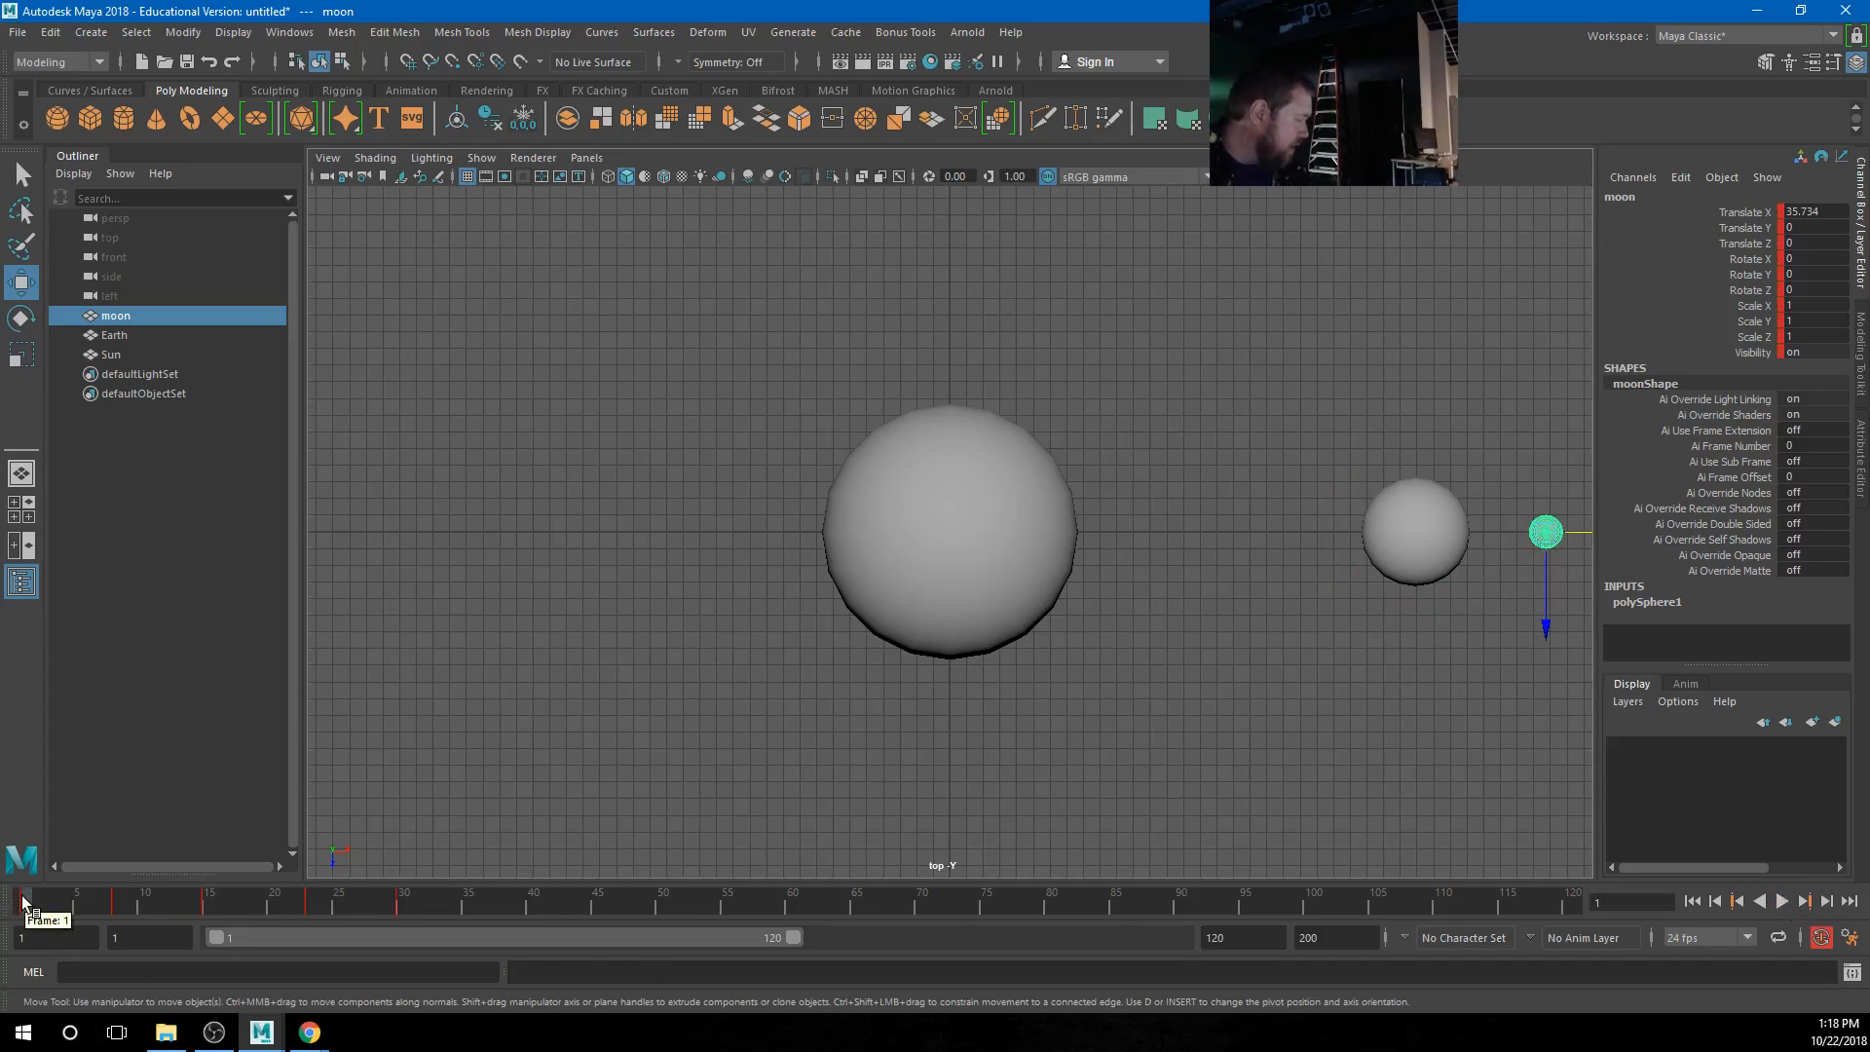
shift+drag(23, 903, 405, 906)
right_click(405, 906)
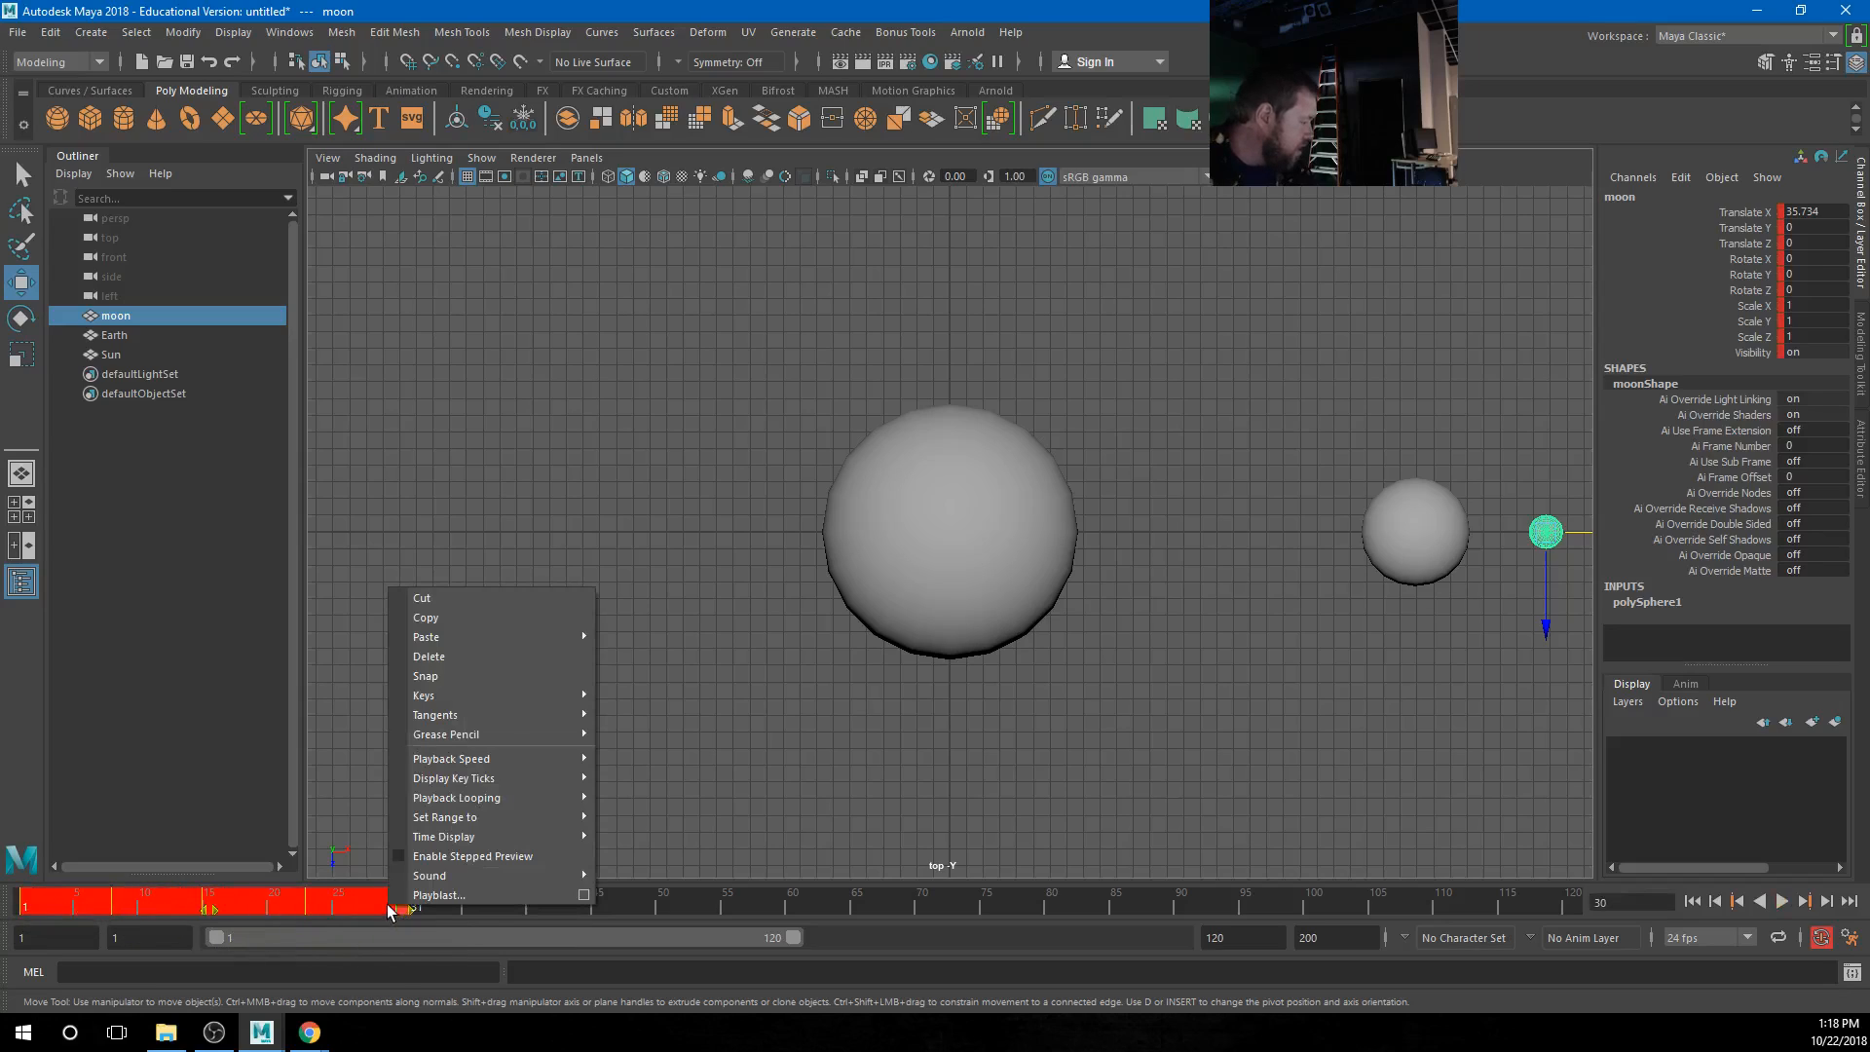
mouse_move(454, 637)
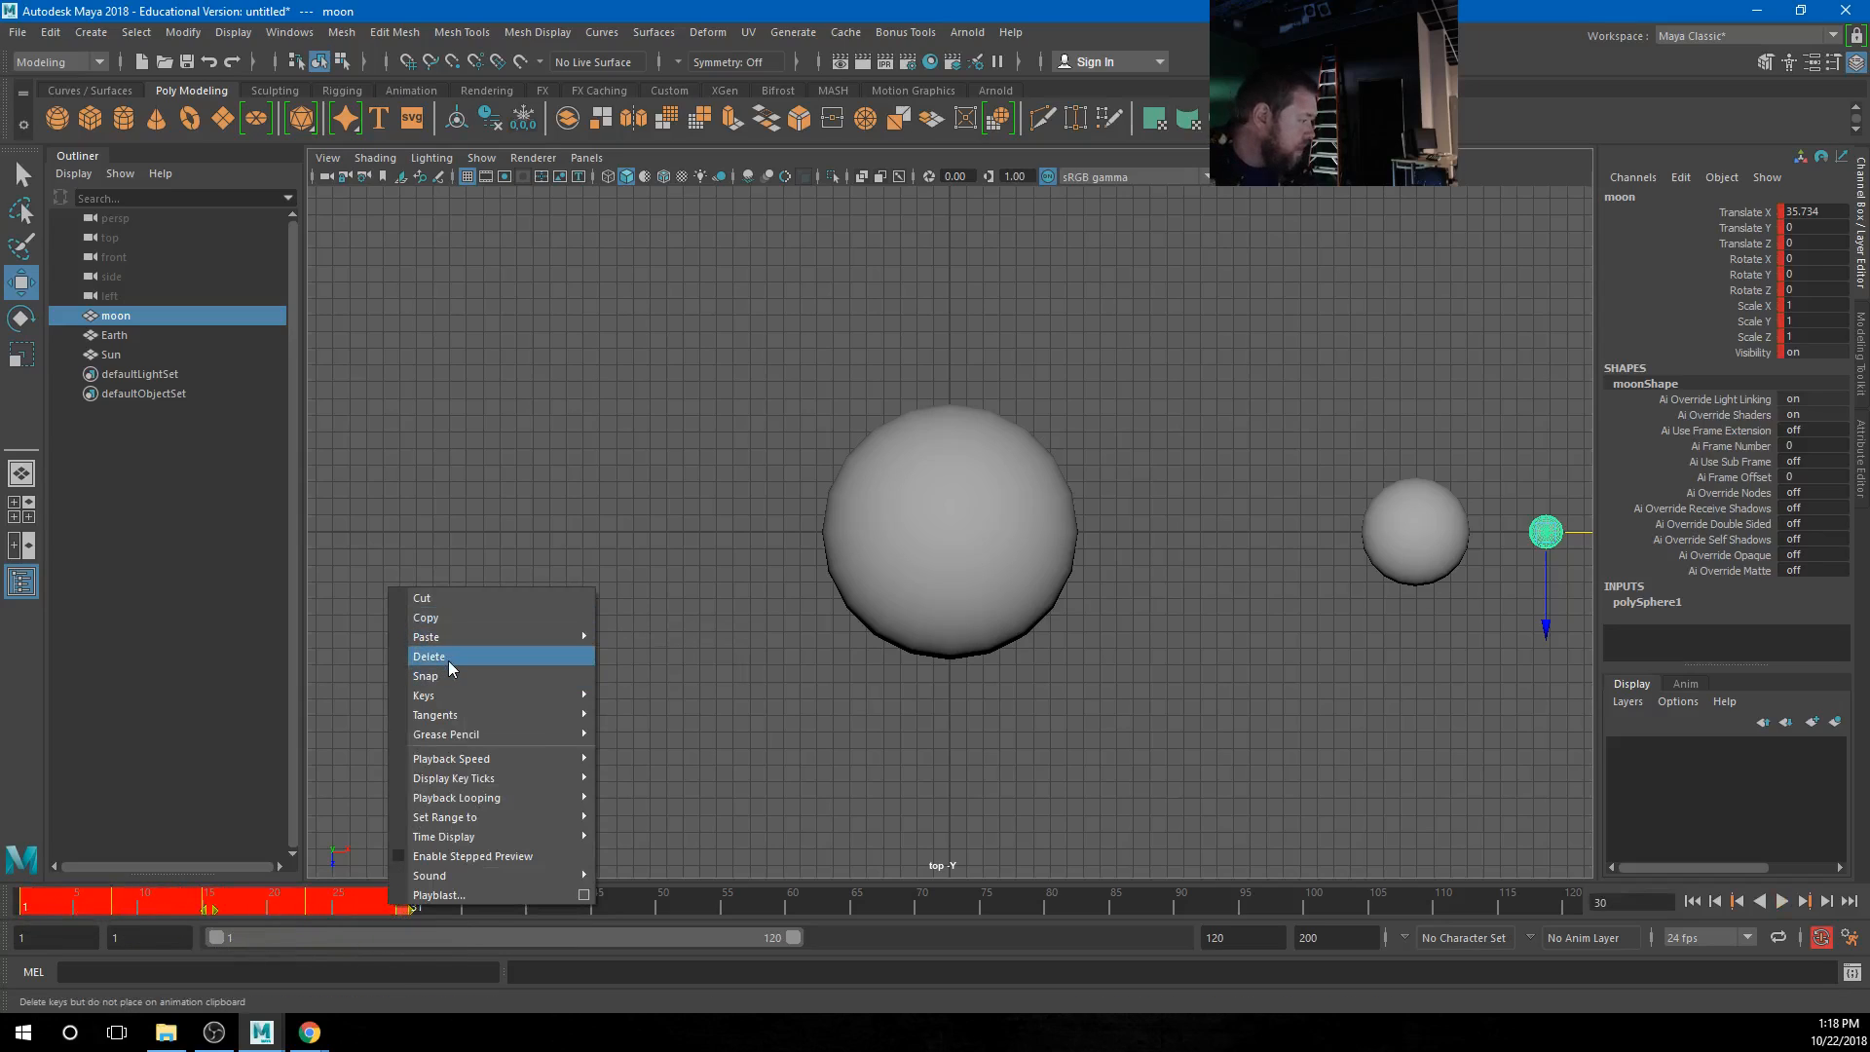
click(438, 656)
click(1323, 664)
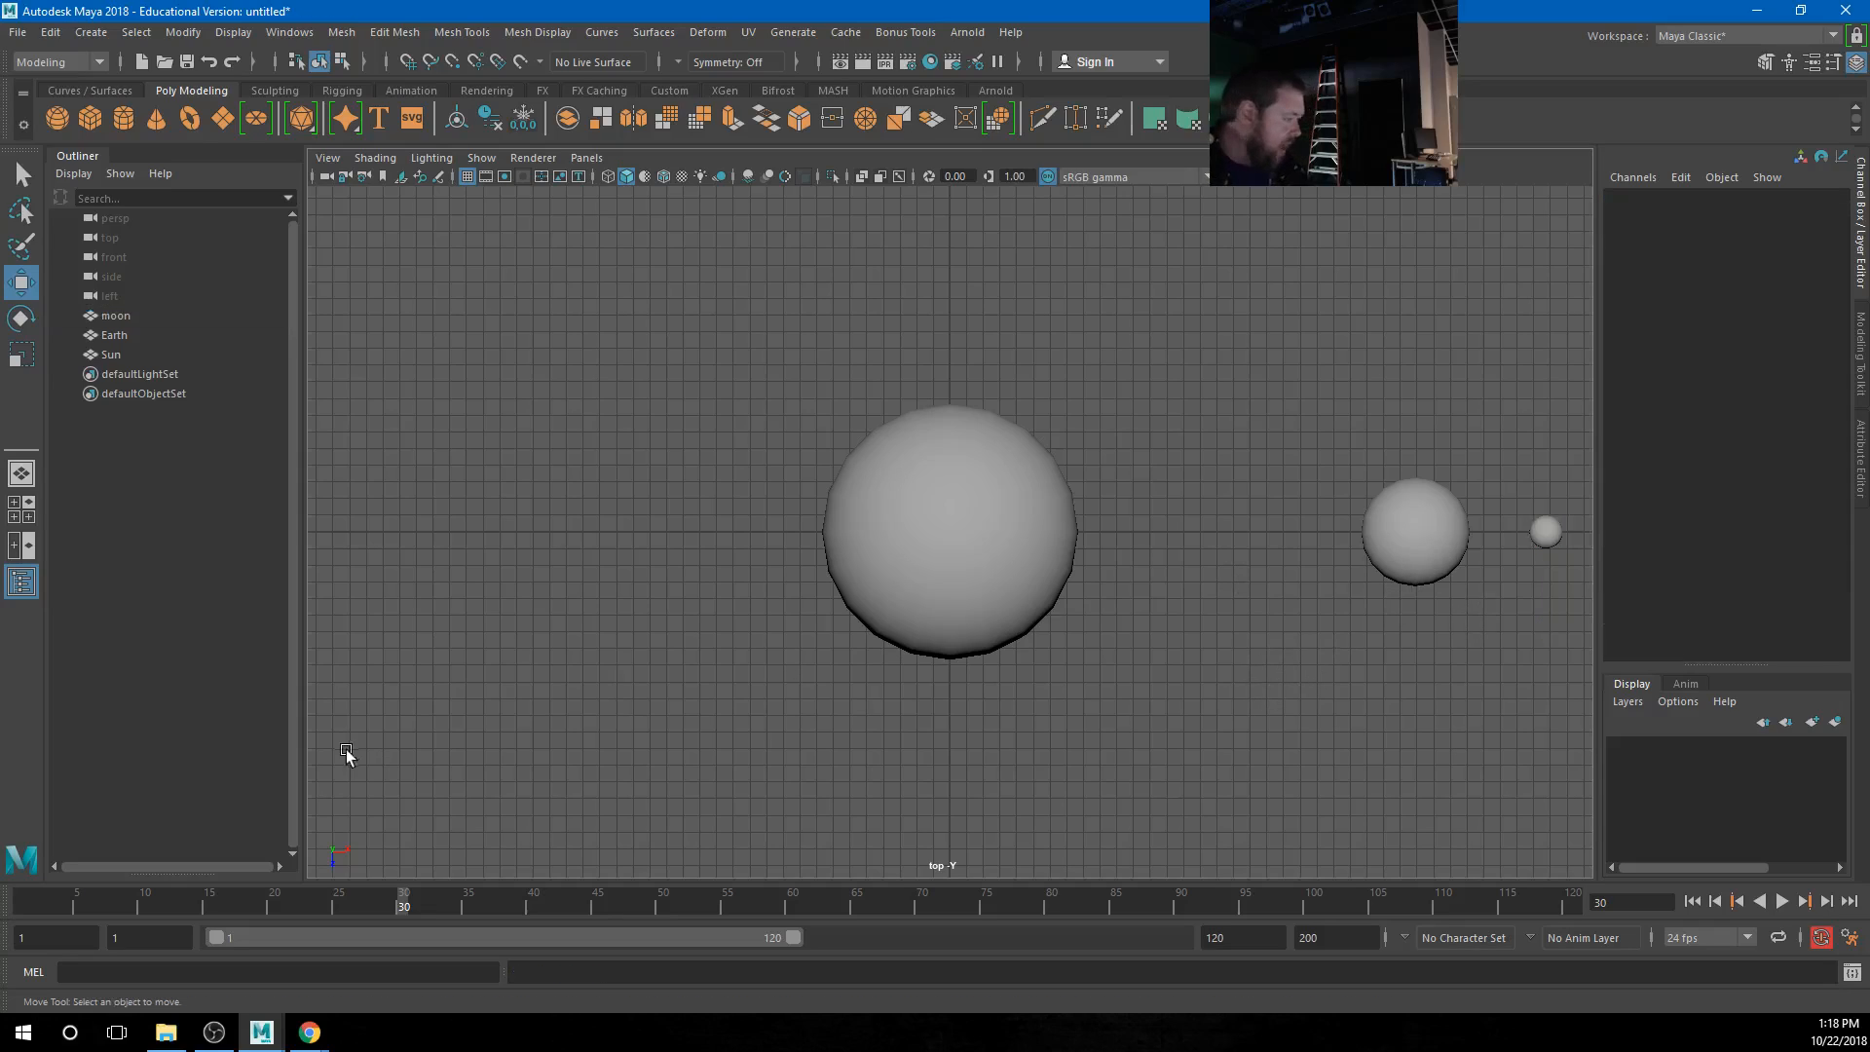
At frame 1, move the moon's pivot to Earth's center, at about 27.9 on X
drag(74, 898, 17, 902)
click(1541, 534)
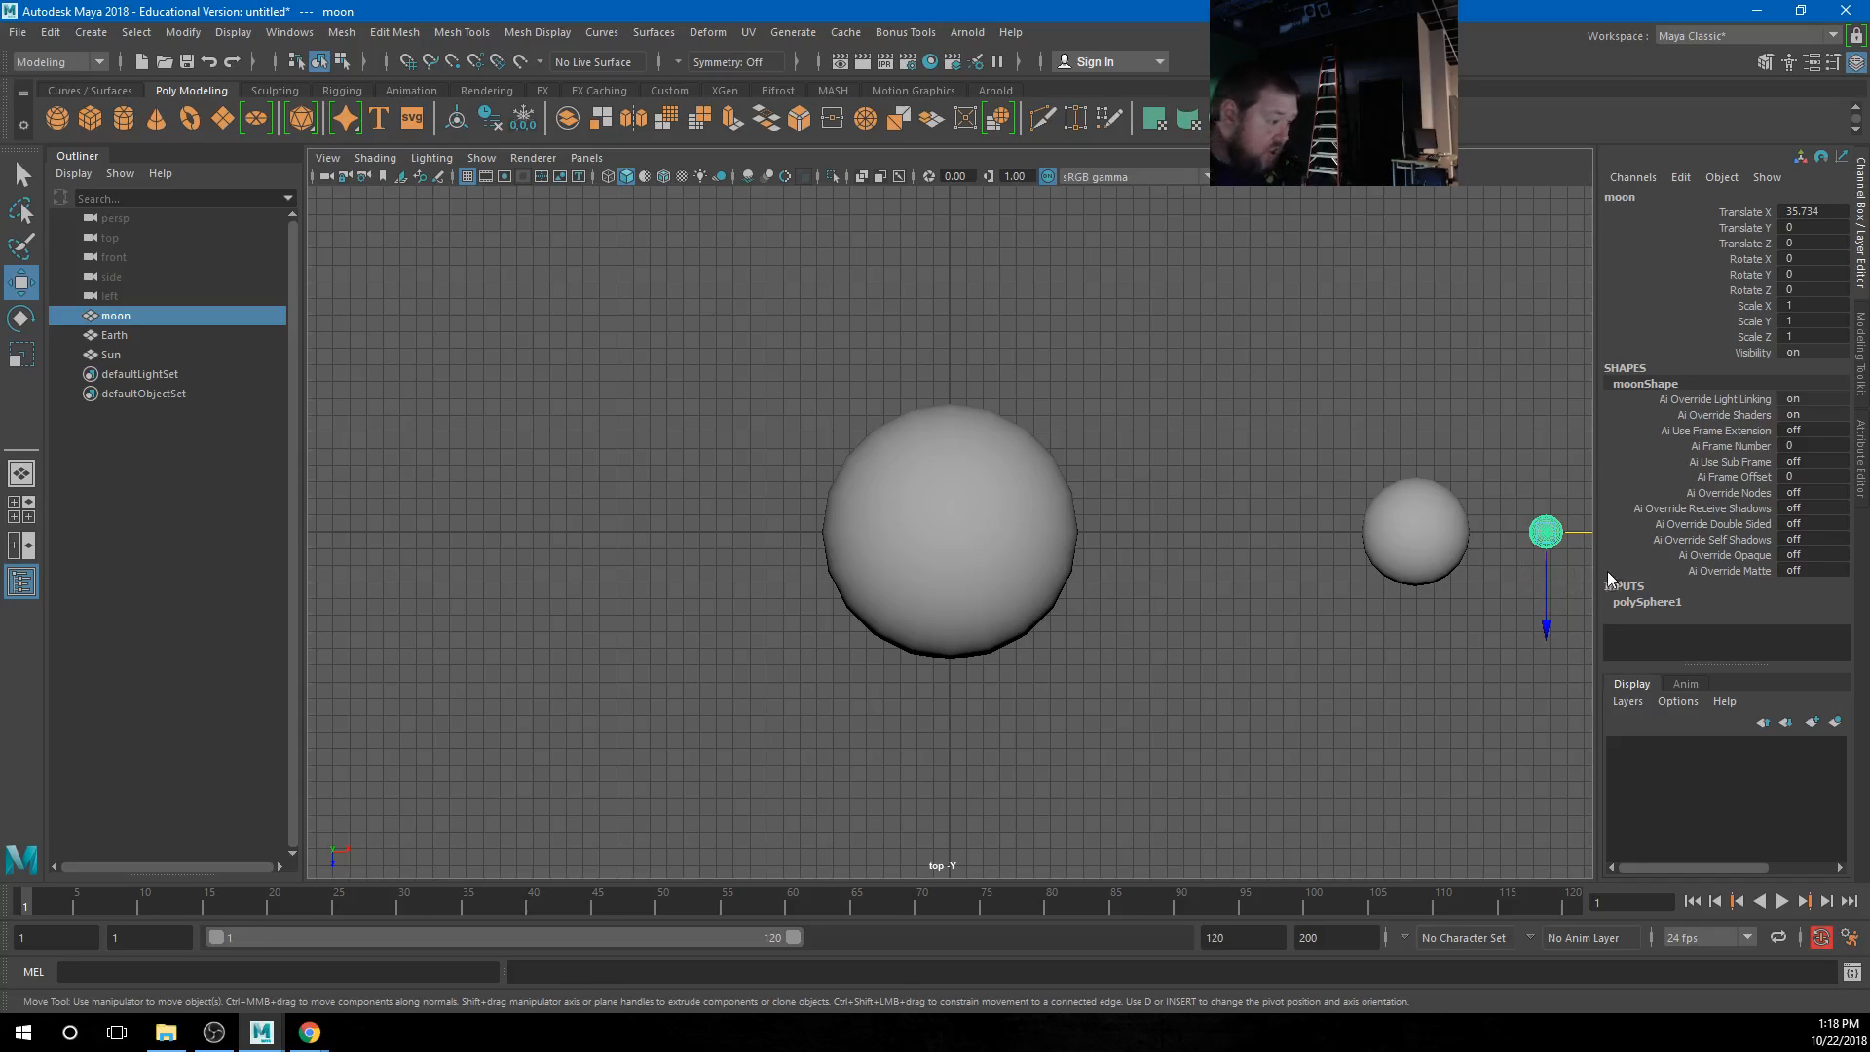
key(d)
alt+middle_drag(1536, 677, 1327, 695)
drag(1444, 561, 1315, 559)
key(d)
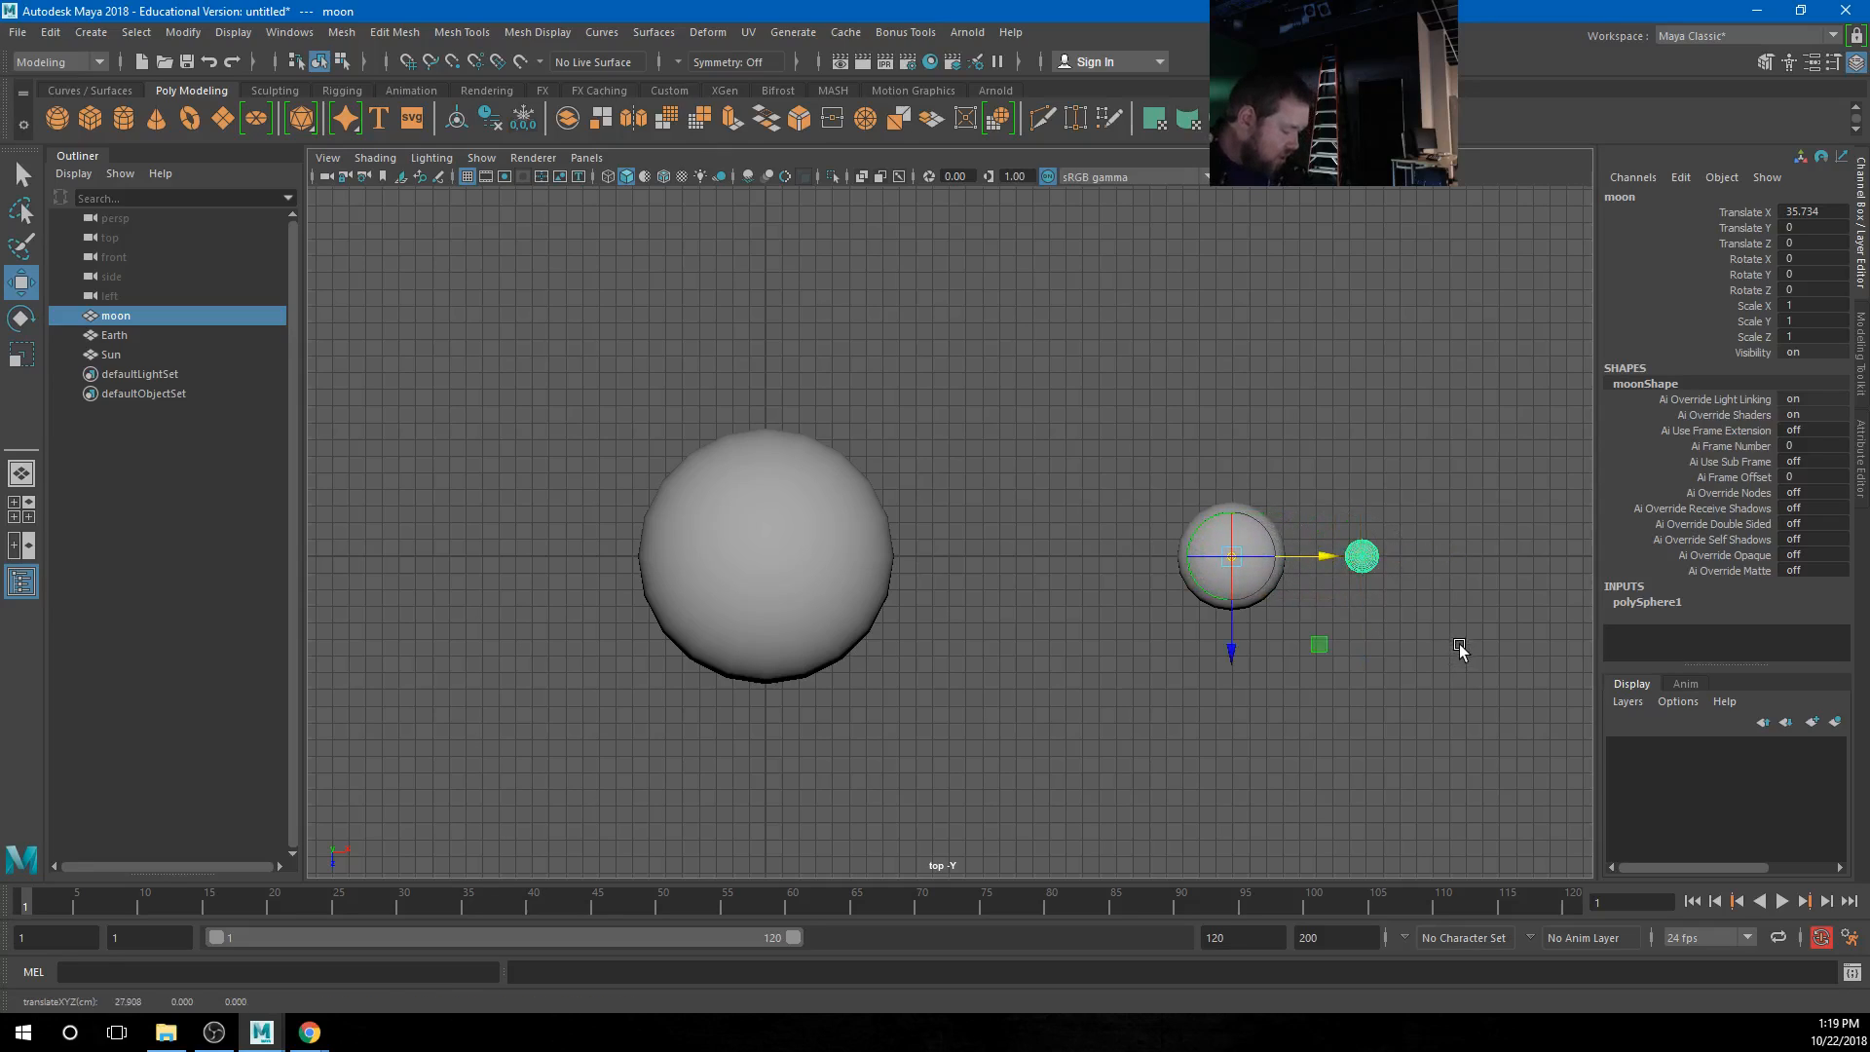
Try rotating the moon around Earth on the Y axis, undo the rotation, and deselect the moon
key(e)
drag(1153, 508, 1214, 626)
key(ctrl+z)
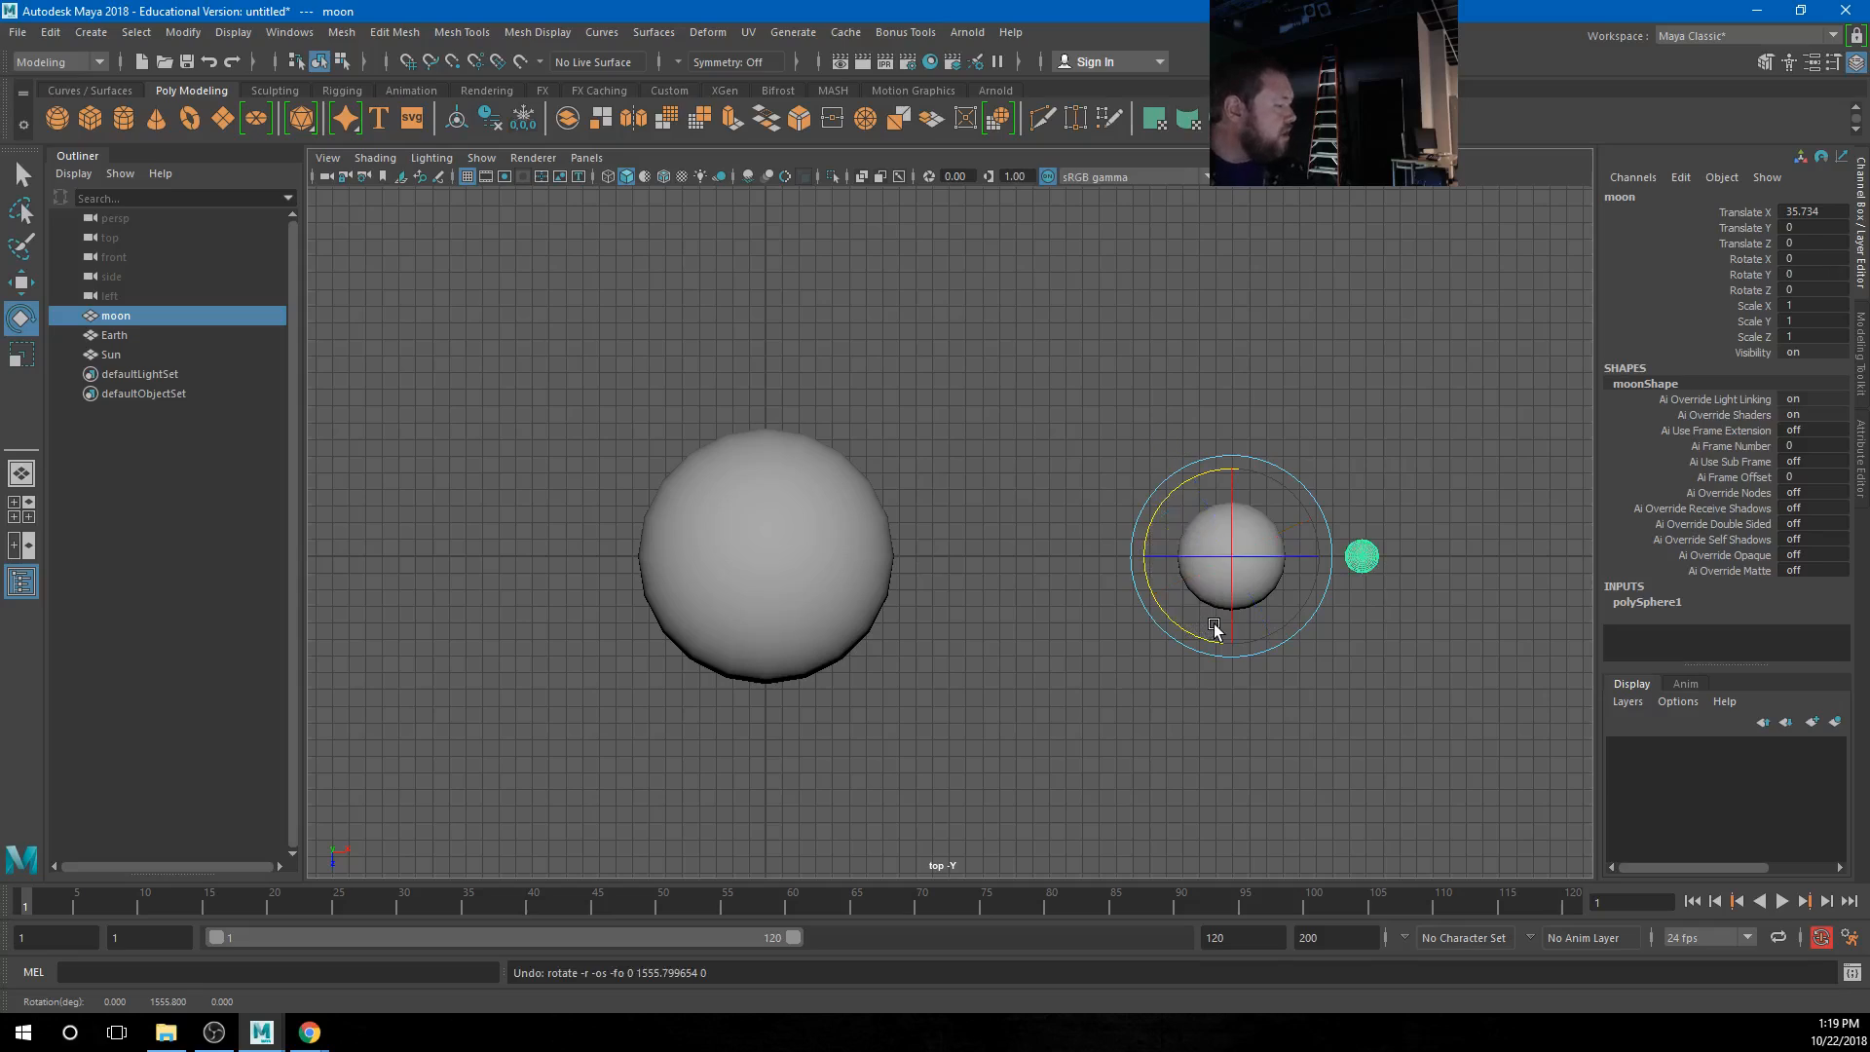
click(1293, 750)
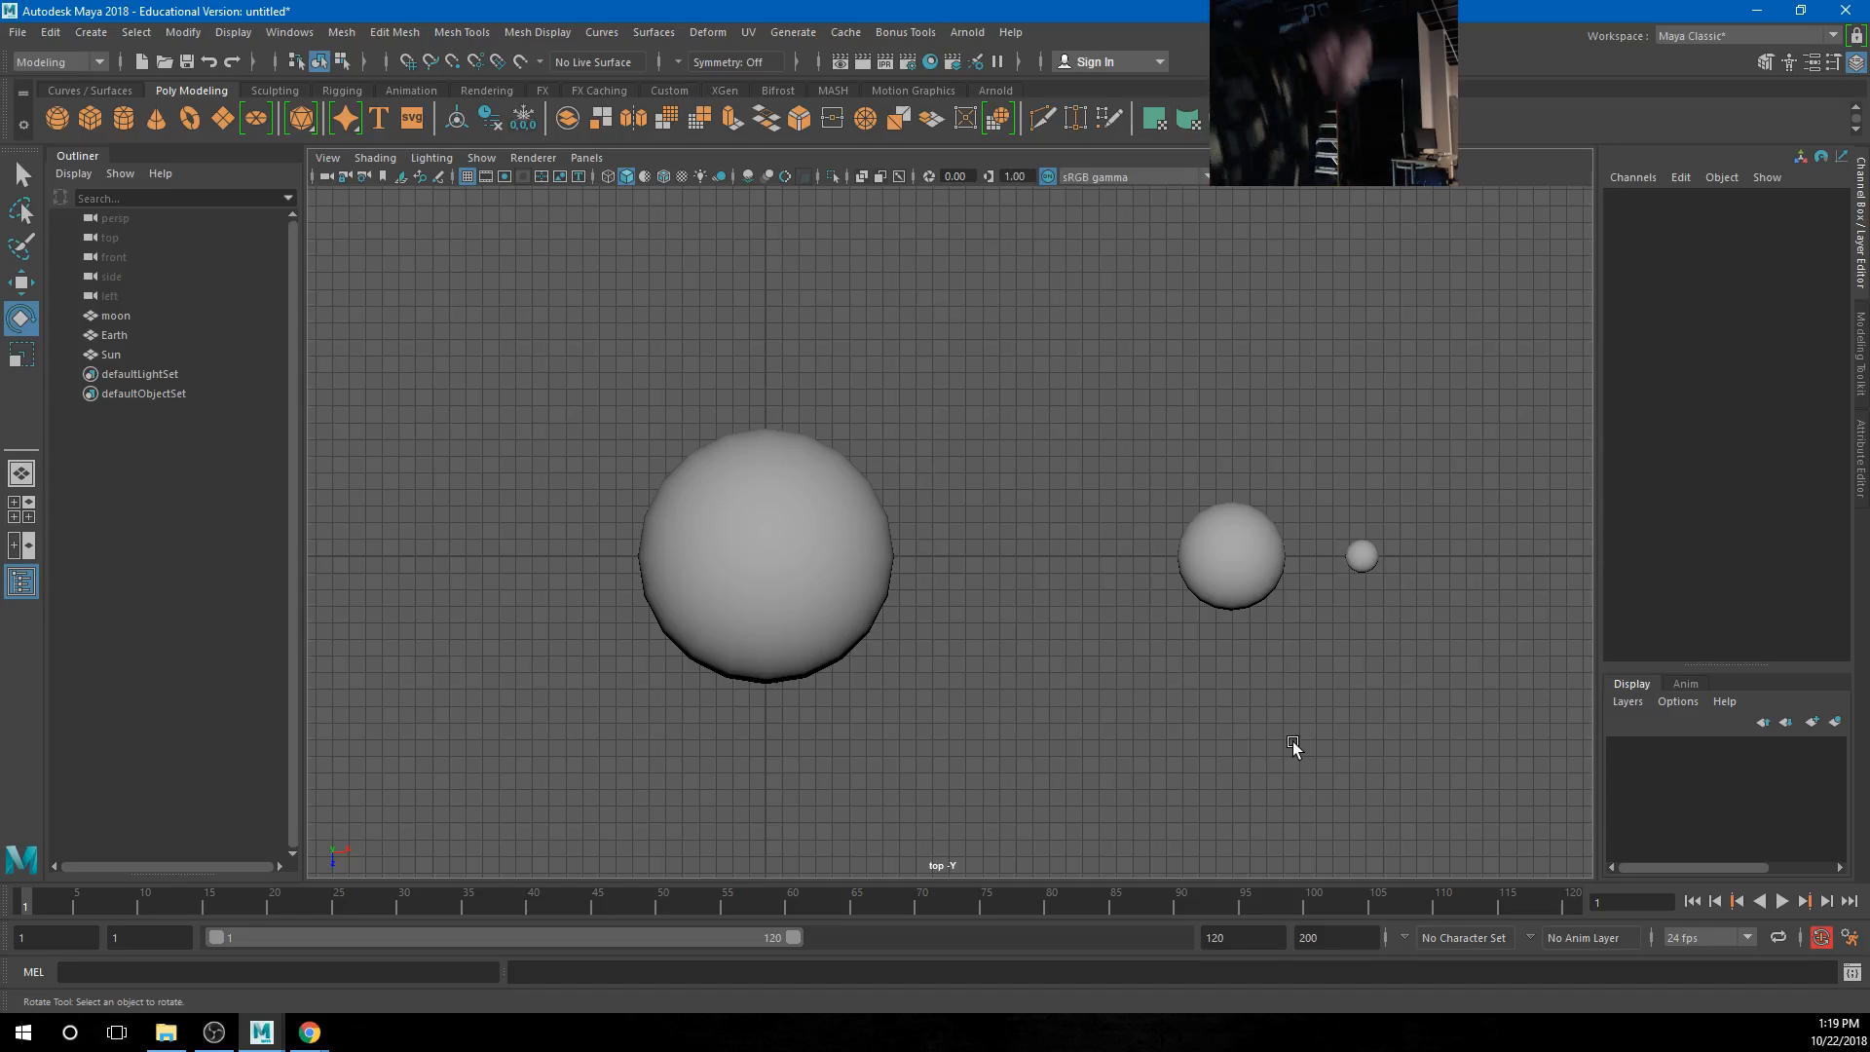
Group the moon by itself and try a small Y rotation of the group around the origin, undoing the rotation
click(119, 316)
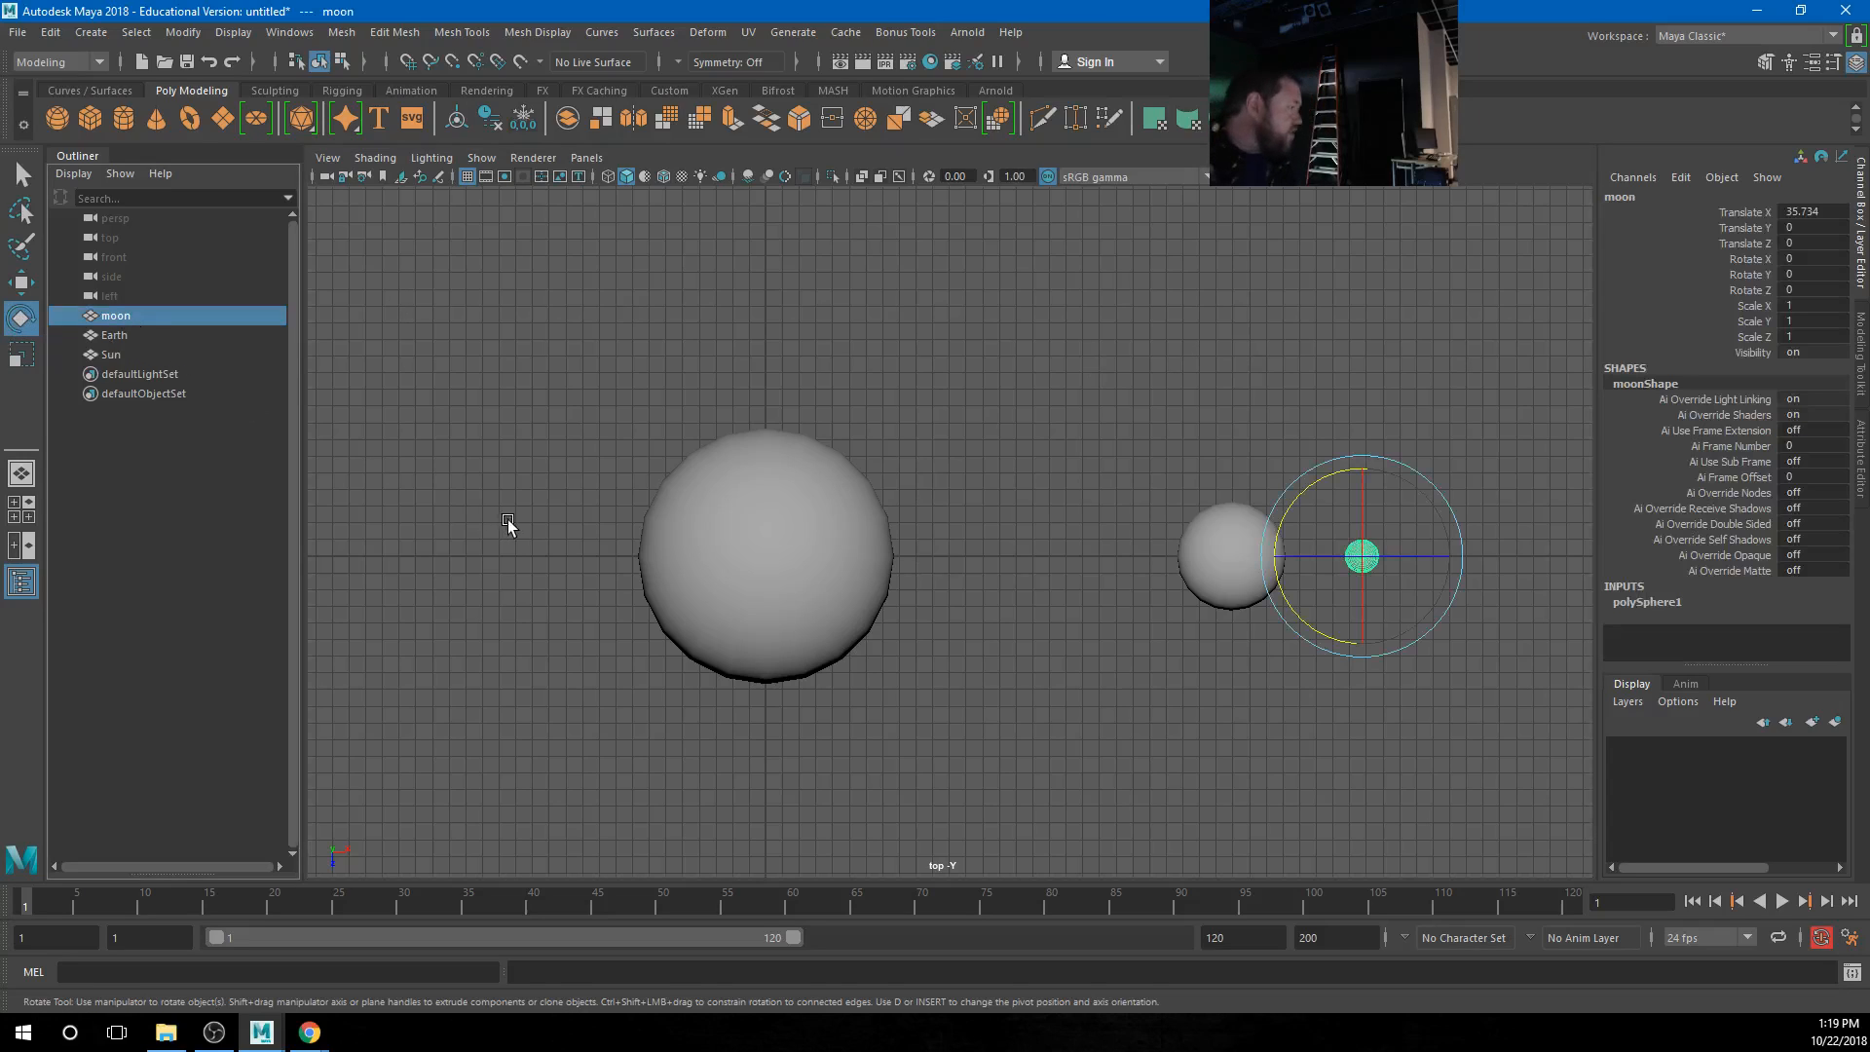
key(ctrl+g)
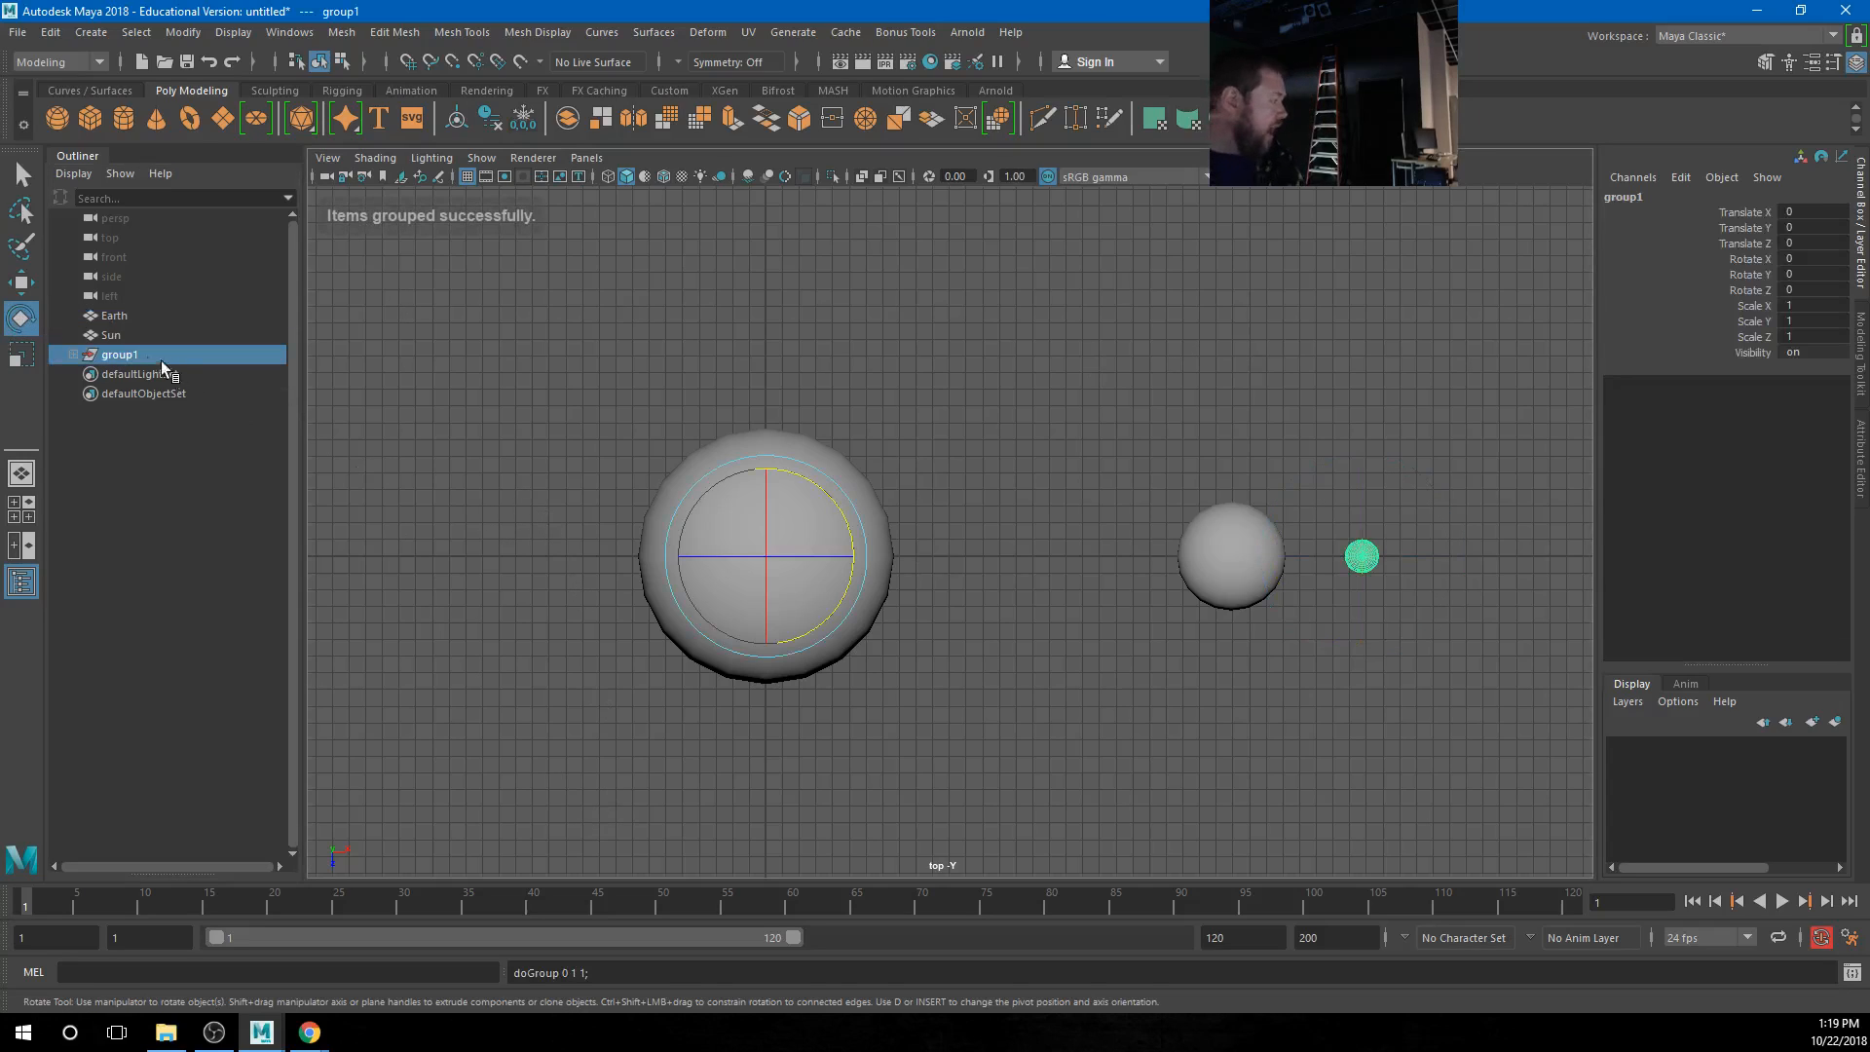
click(73, 354)
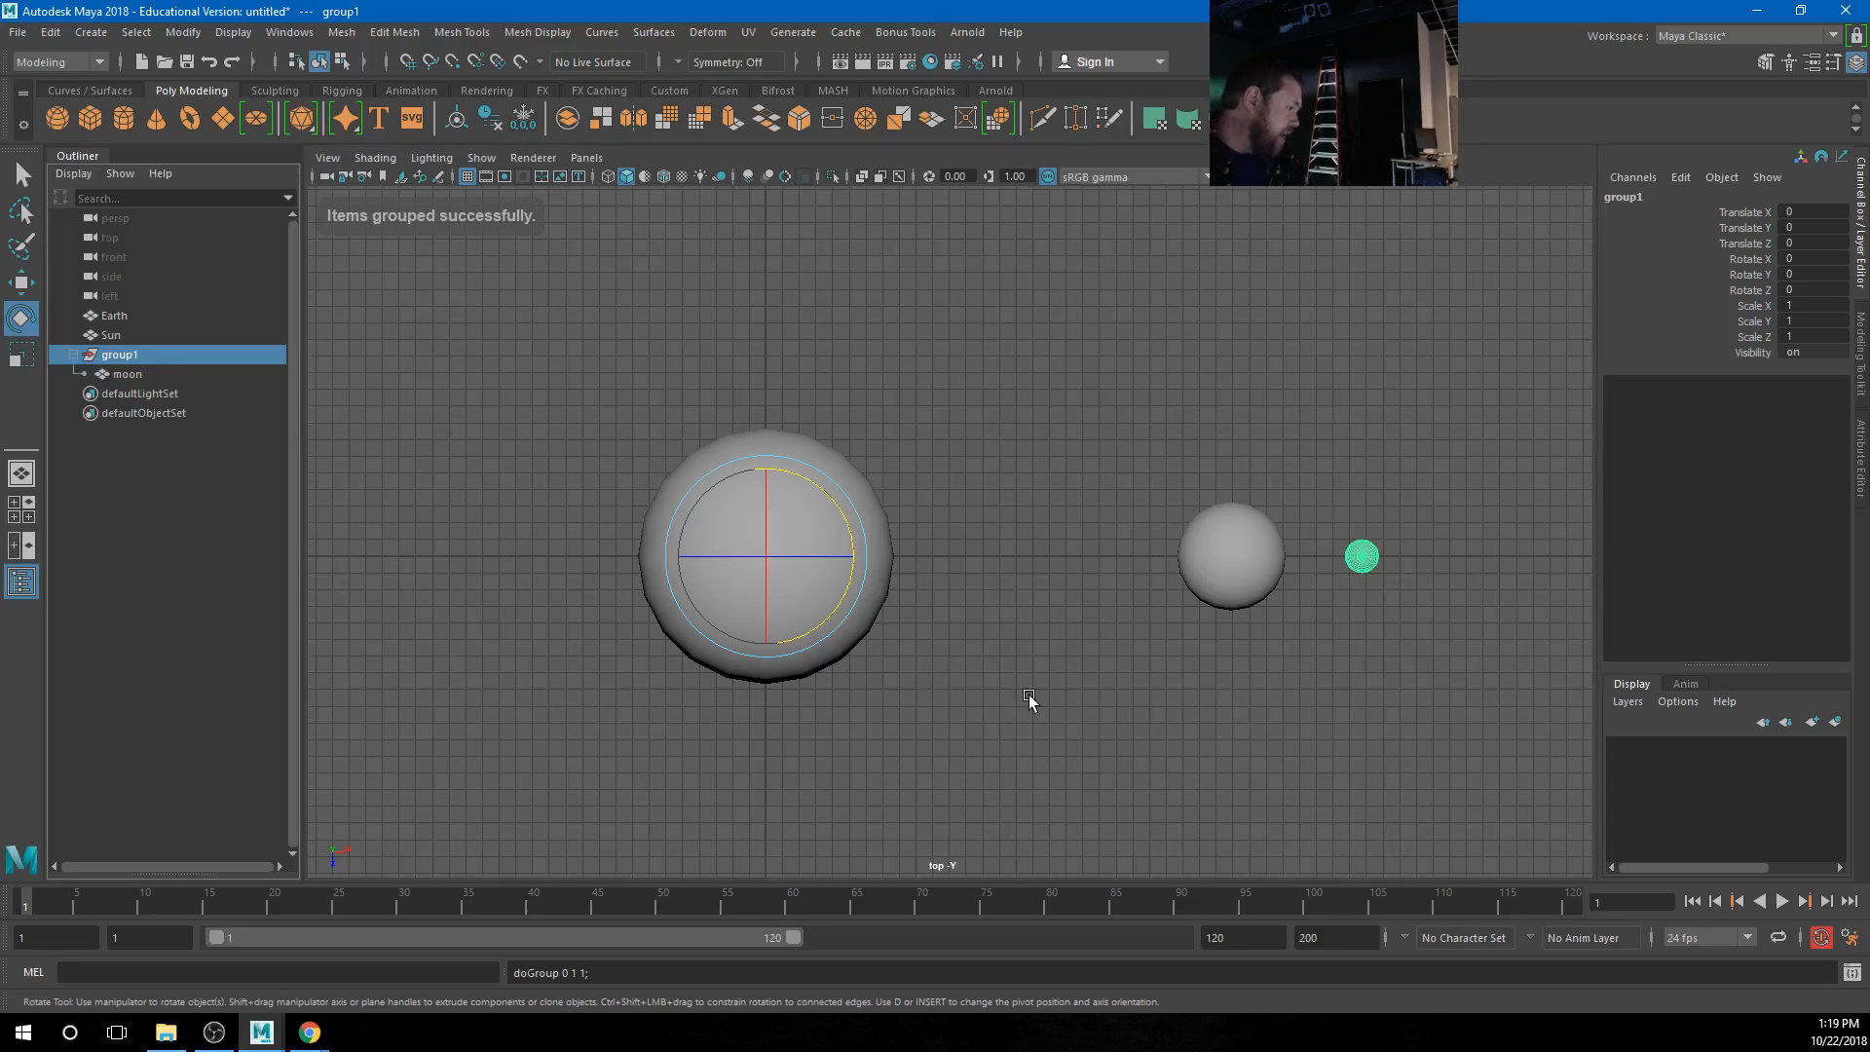
drag(851, 546, 851, 510)
key(ctrl+z)
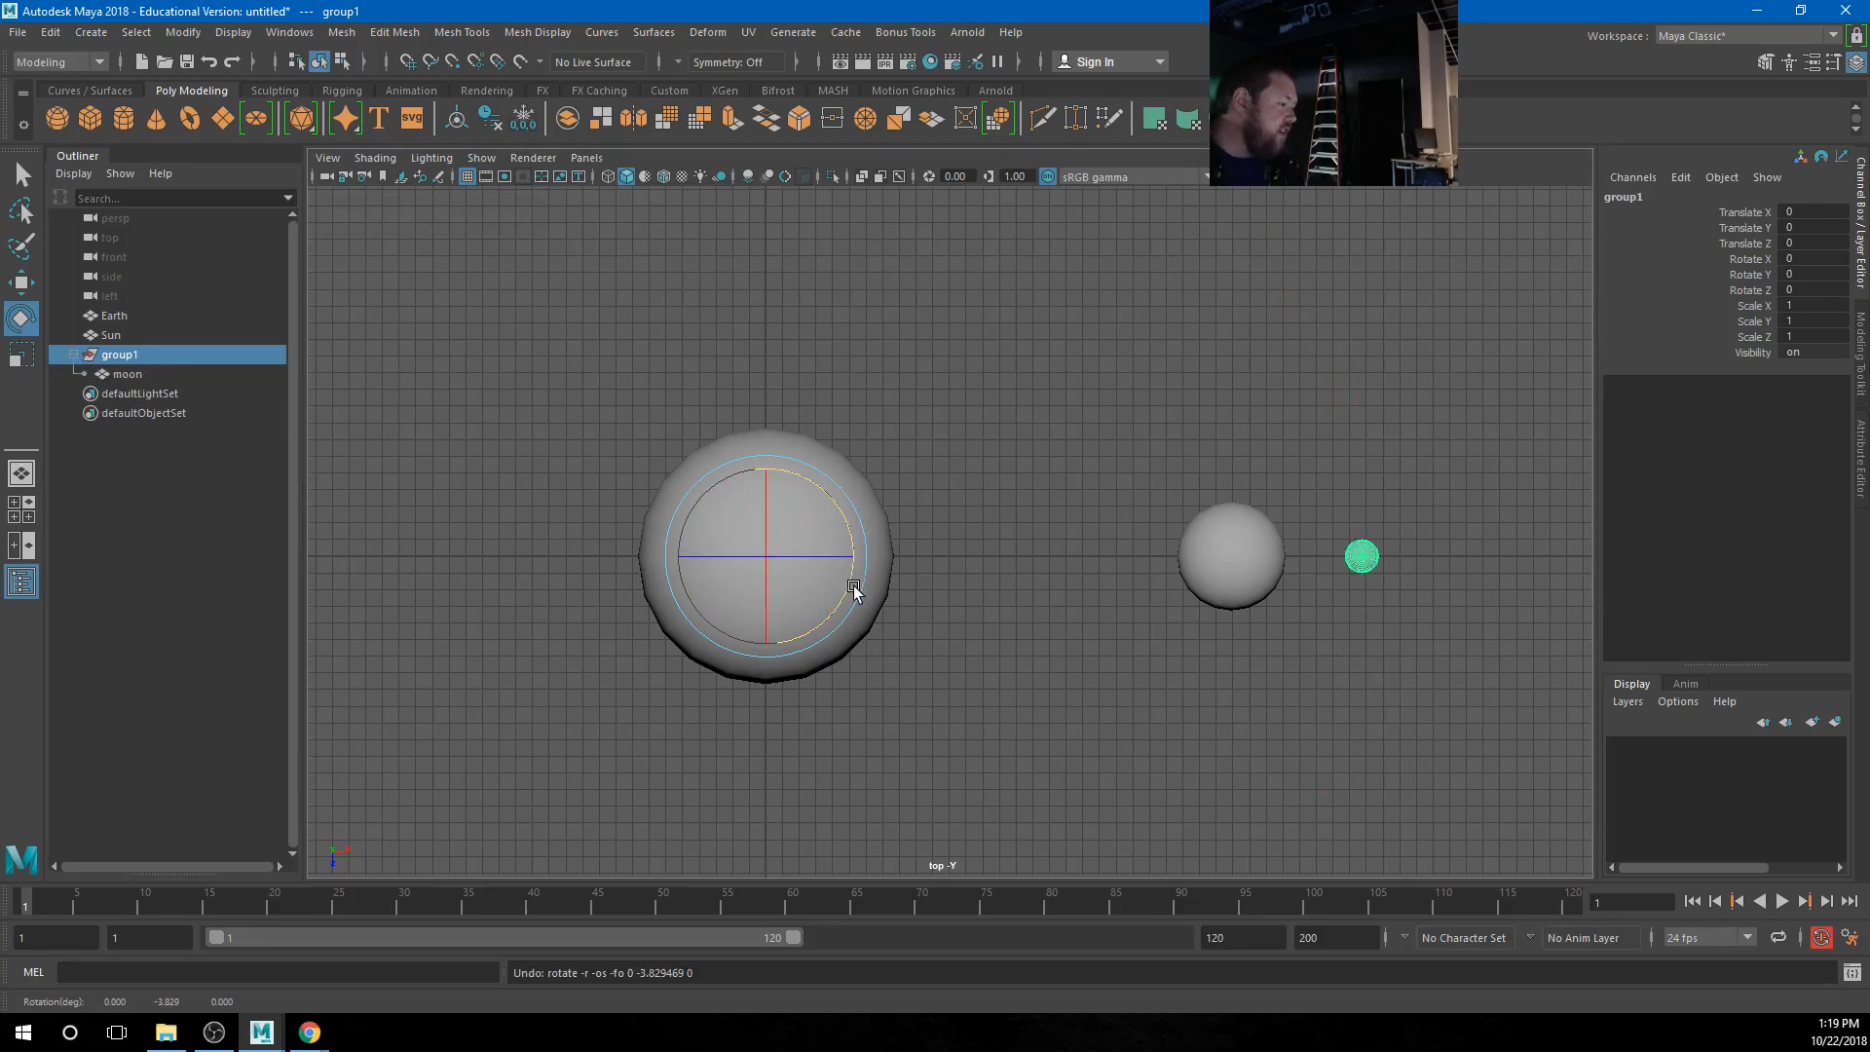
Rename the moon's group MoonGRP and move its pivot along X towards Earth, to about 26.8
double_click(132, 354)
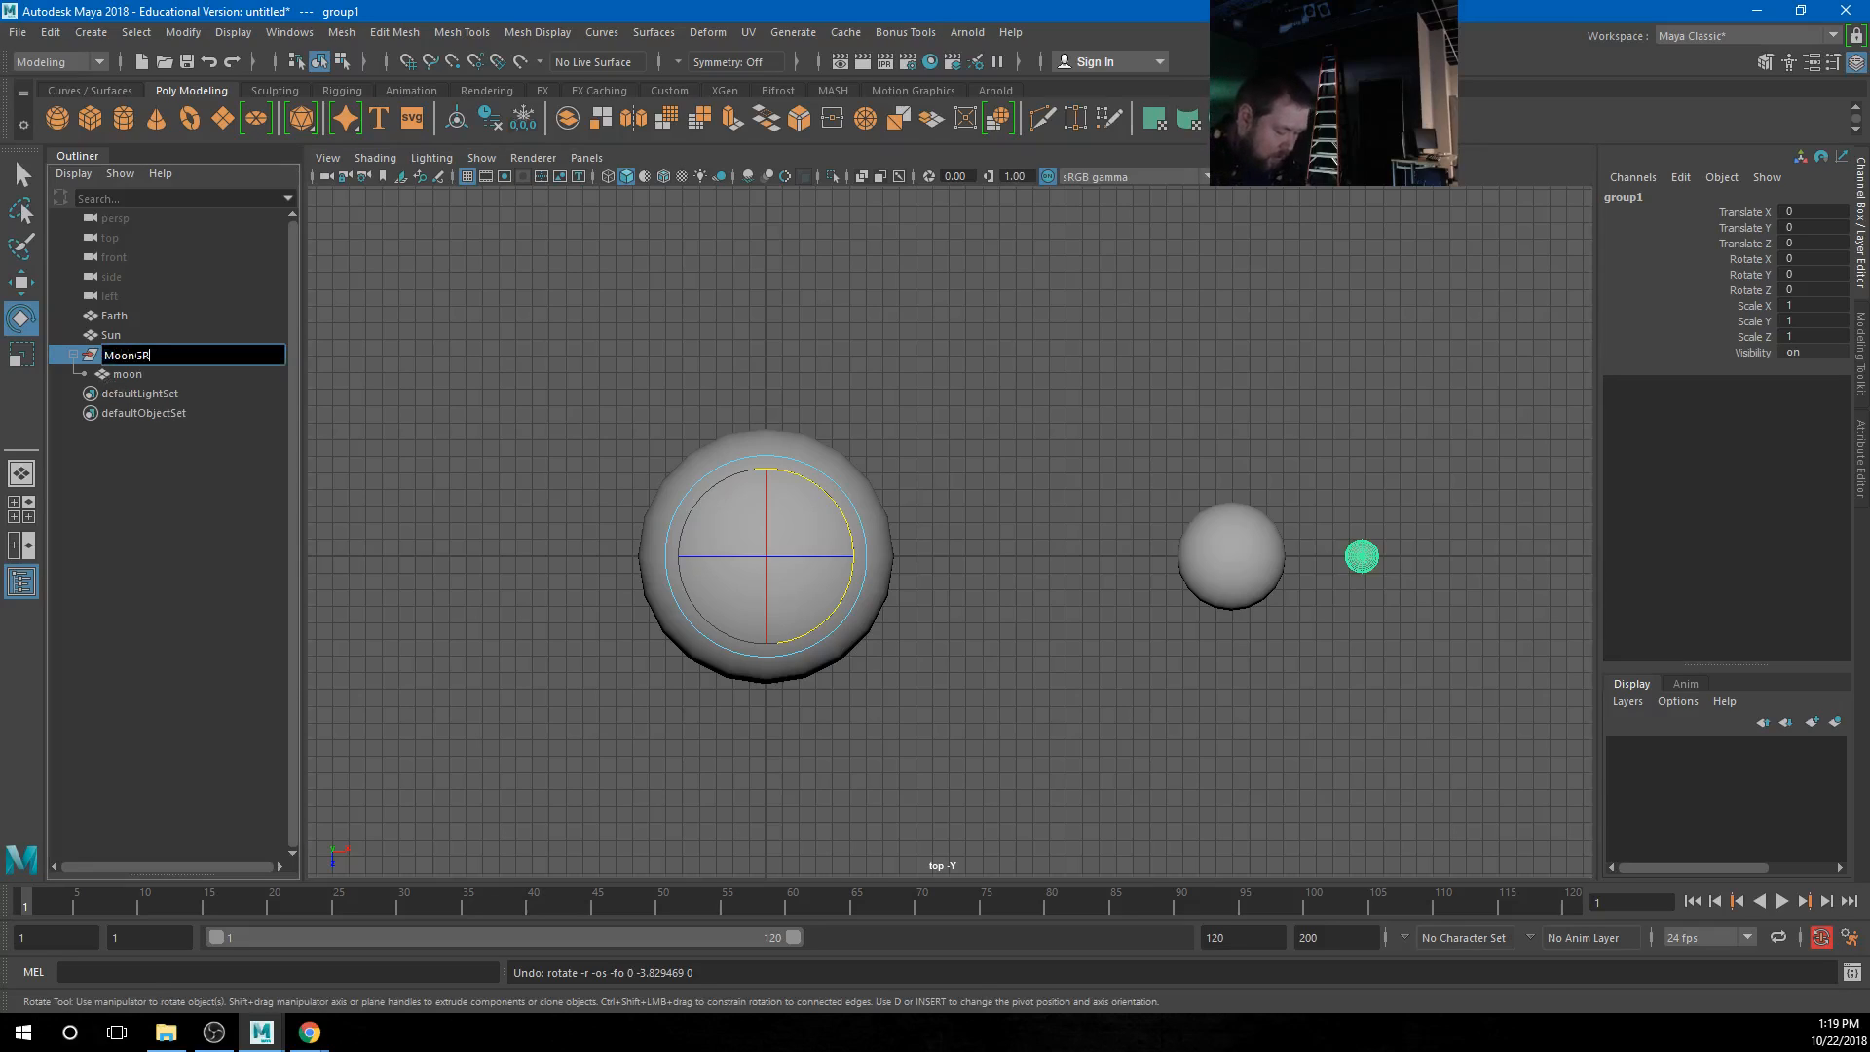
key(Return)
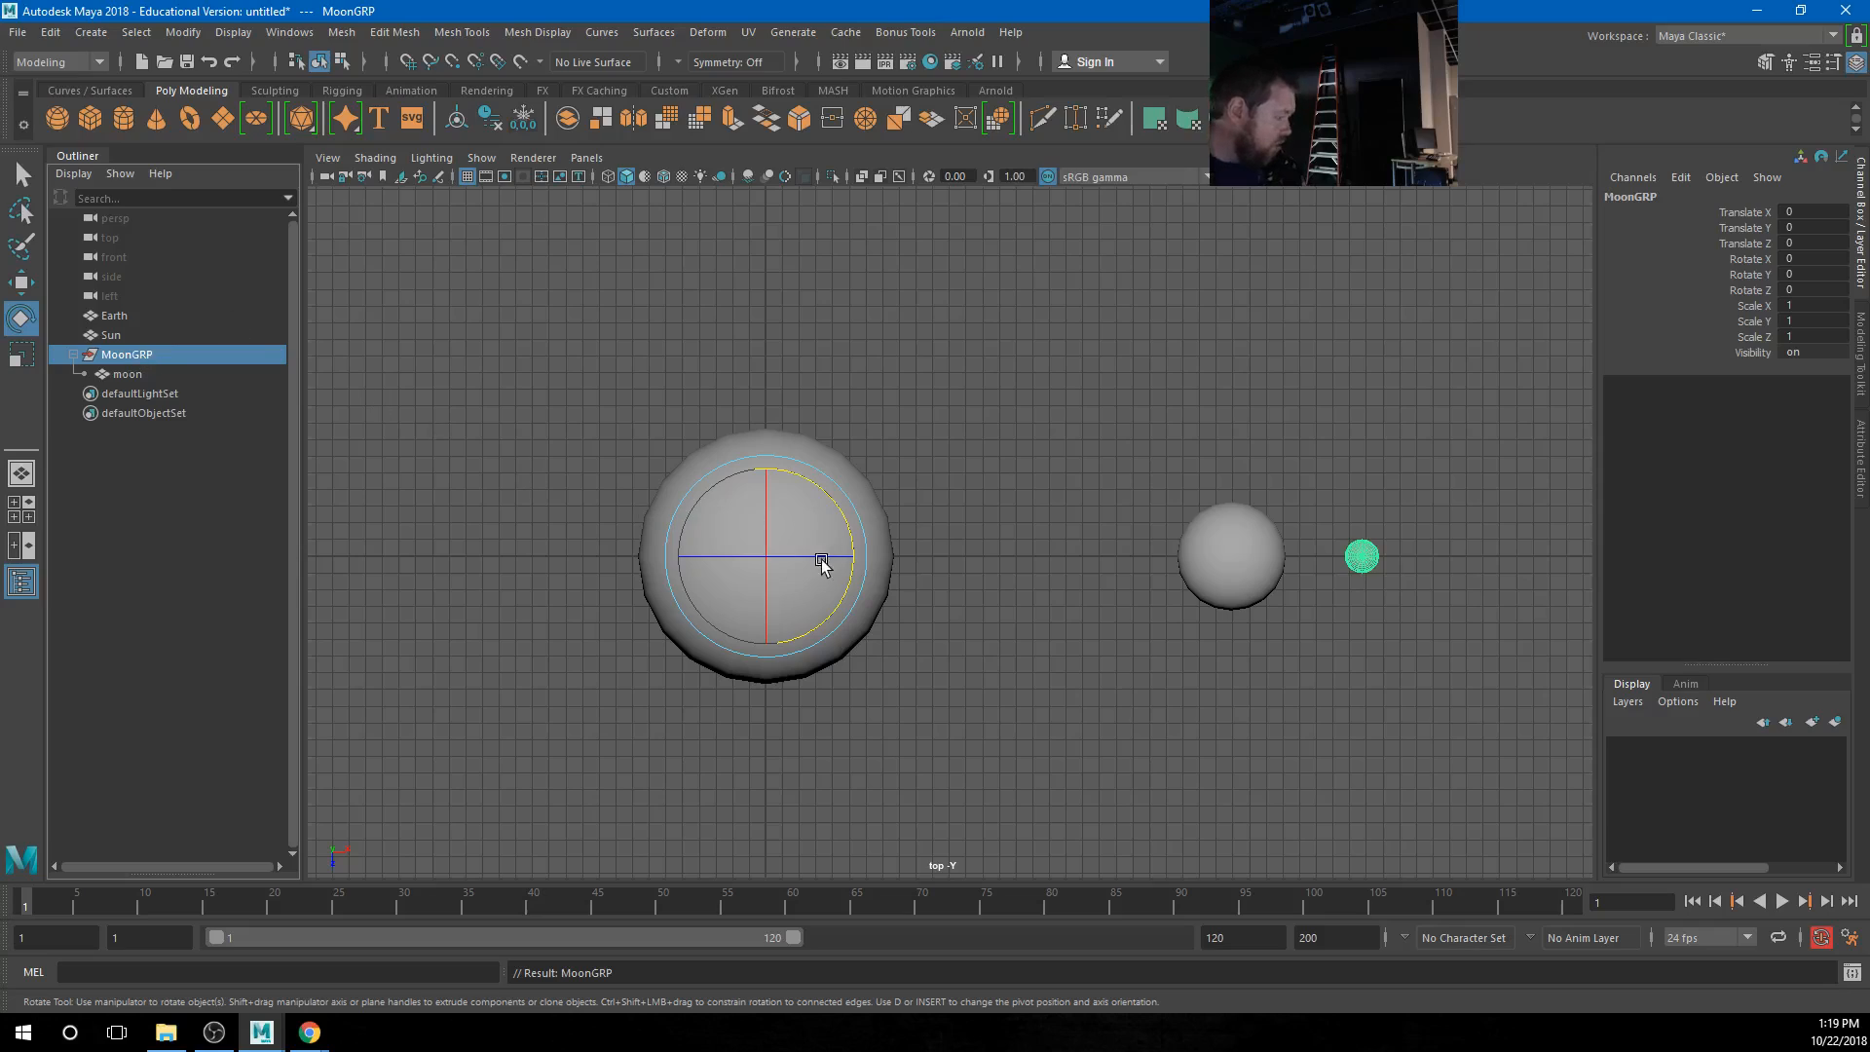
key(w)
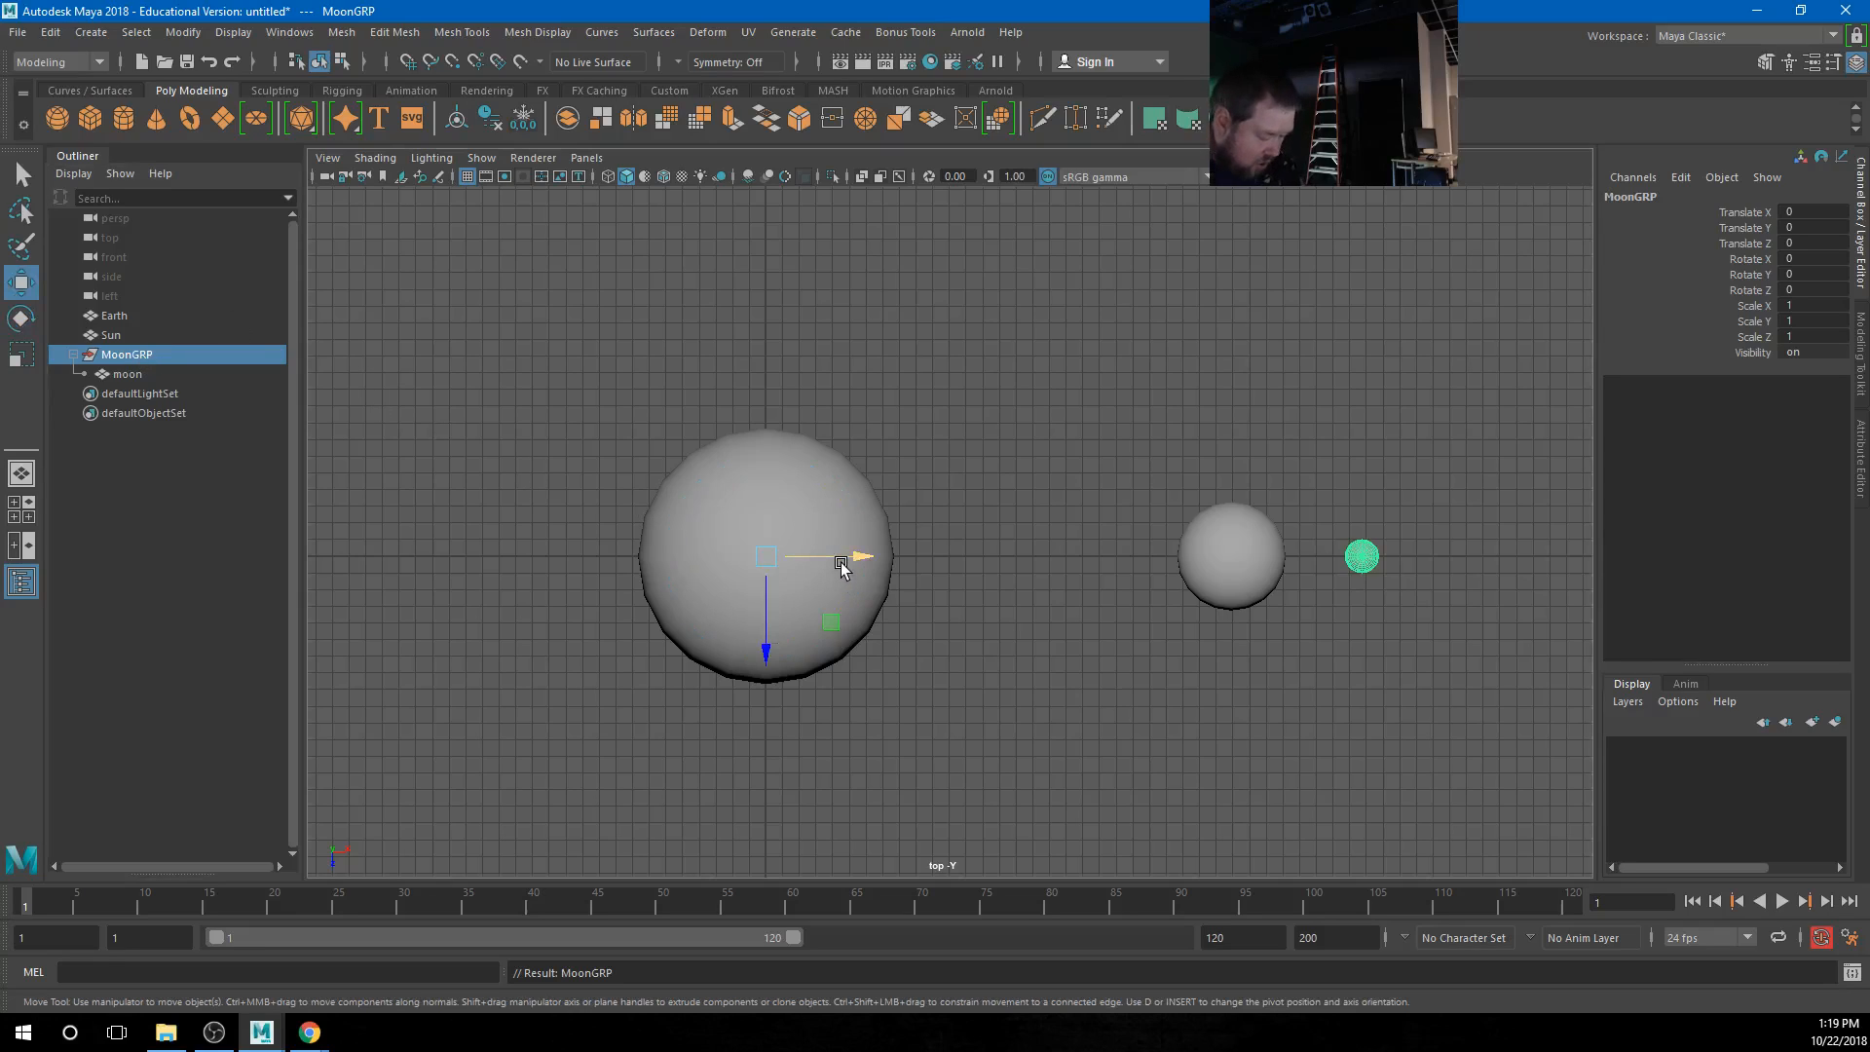
key(d)
drag(842, 564, 1291, 575)
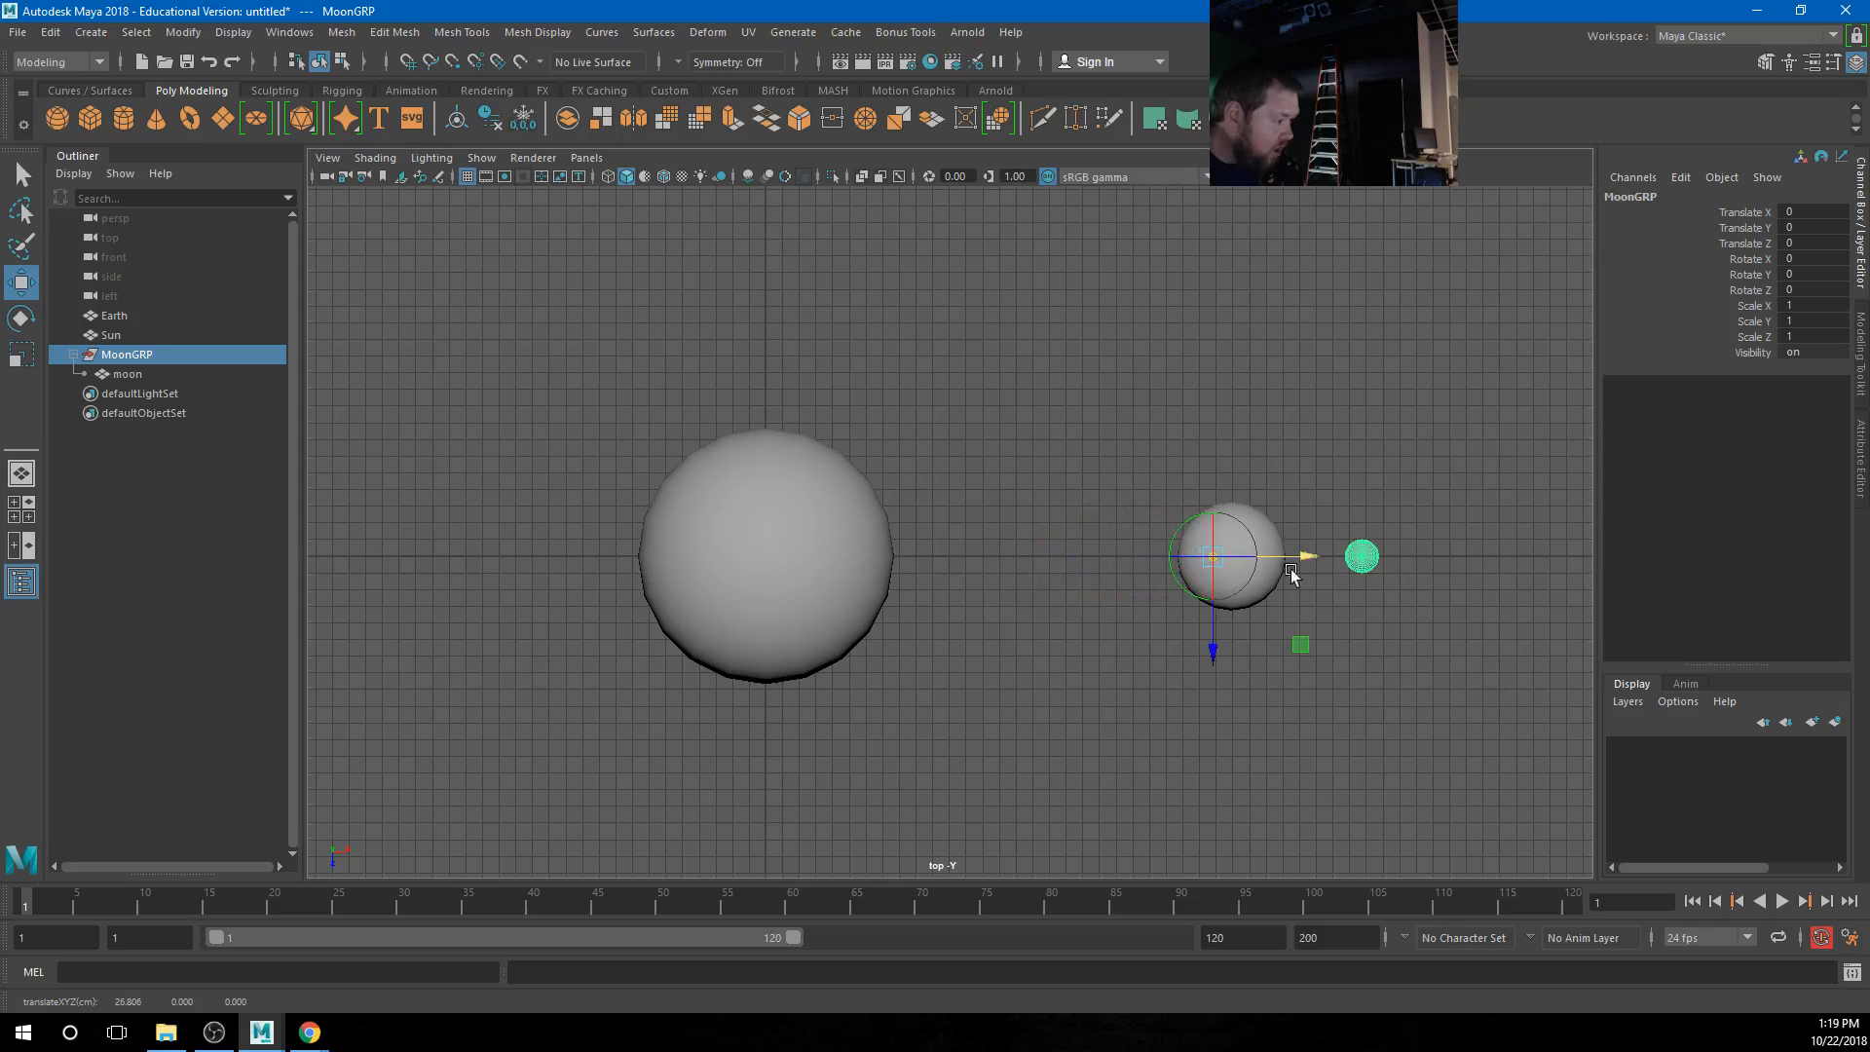
Switch the top view to wireframe and snap MoonGRP's pivot to Earth's center vertex, at about 27.9 on X
alt+middle_drag(1229, 628, 1082, 621)
alt+right_drag(1082, 621, 1490, 689)
alt+middle_drag(1467, 684, 825, 646)
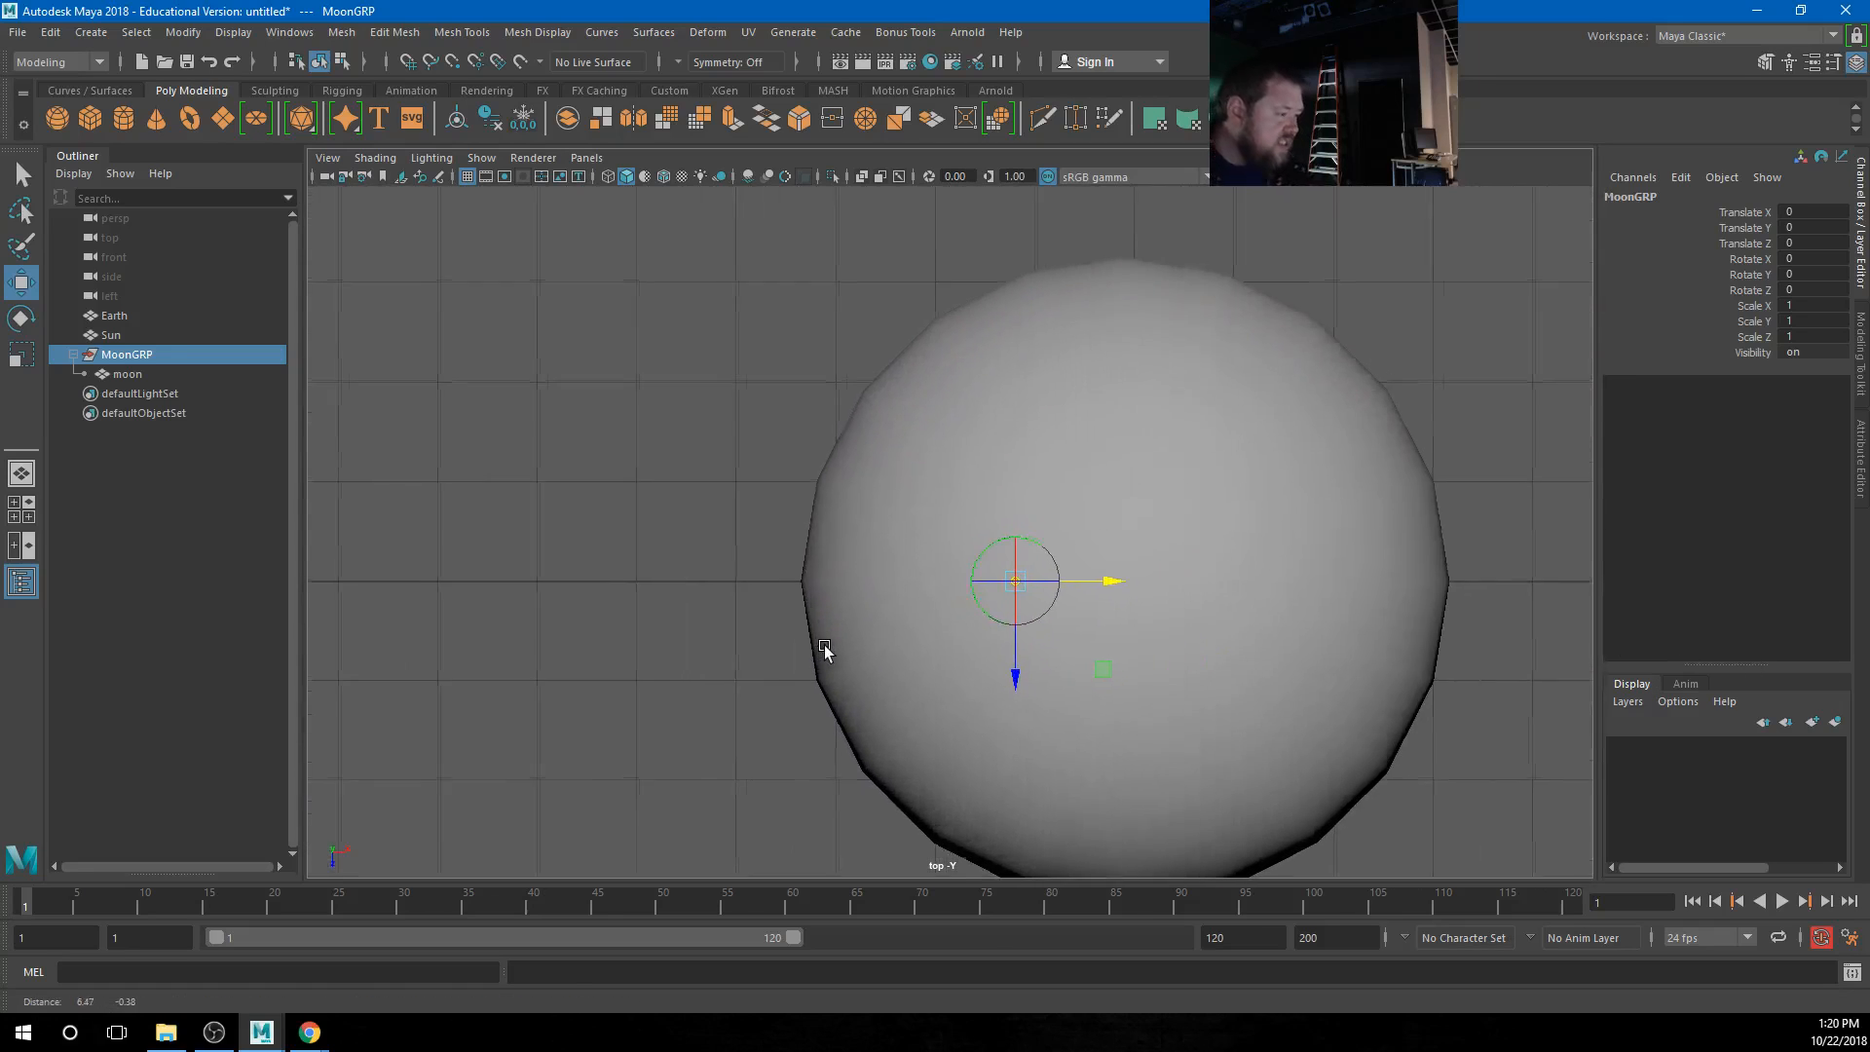
alt+right_drag(1344, 688, 1106, 655)
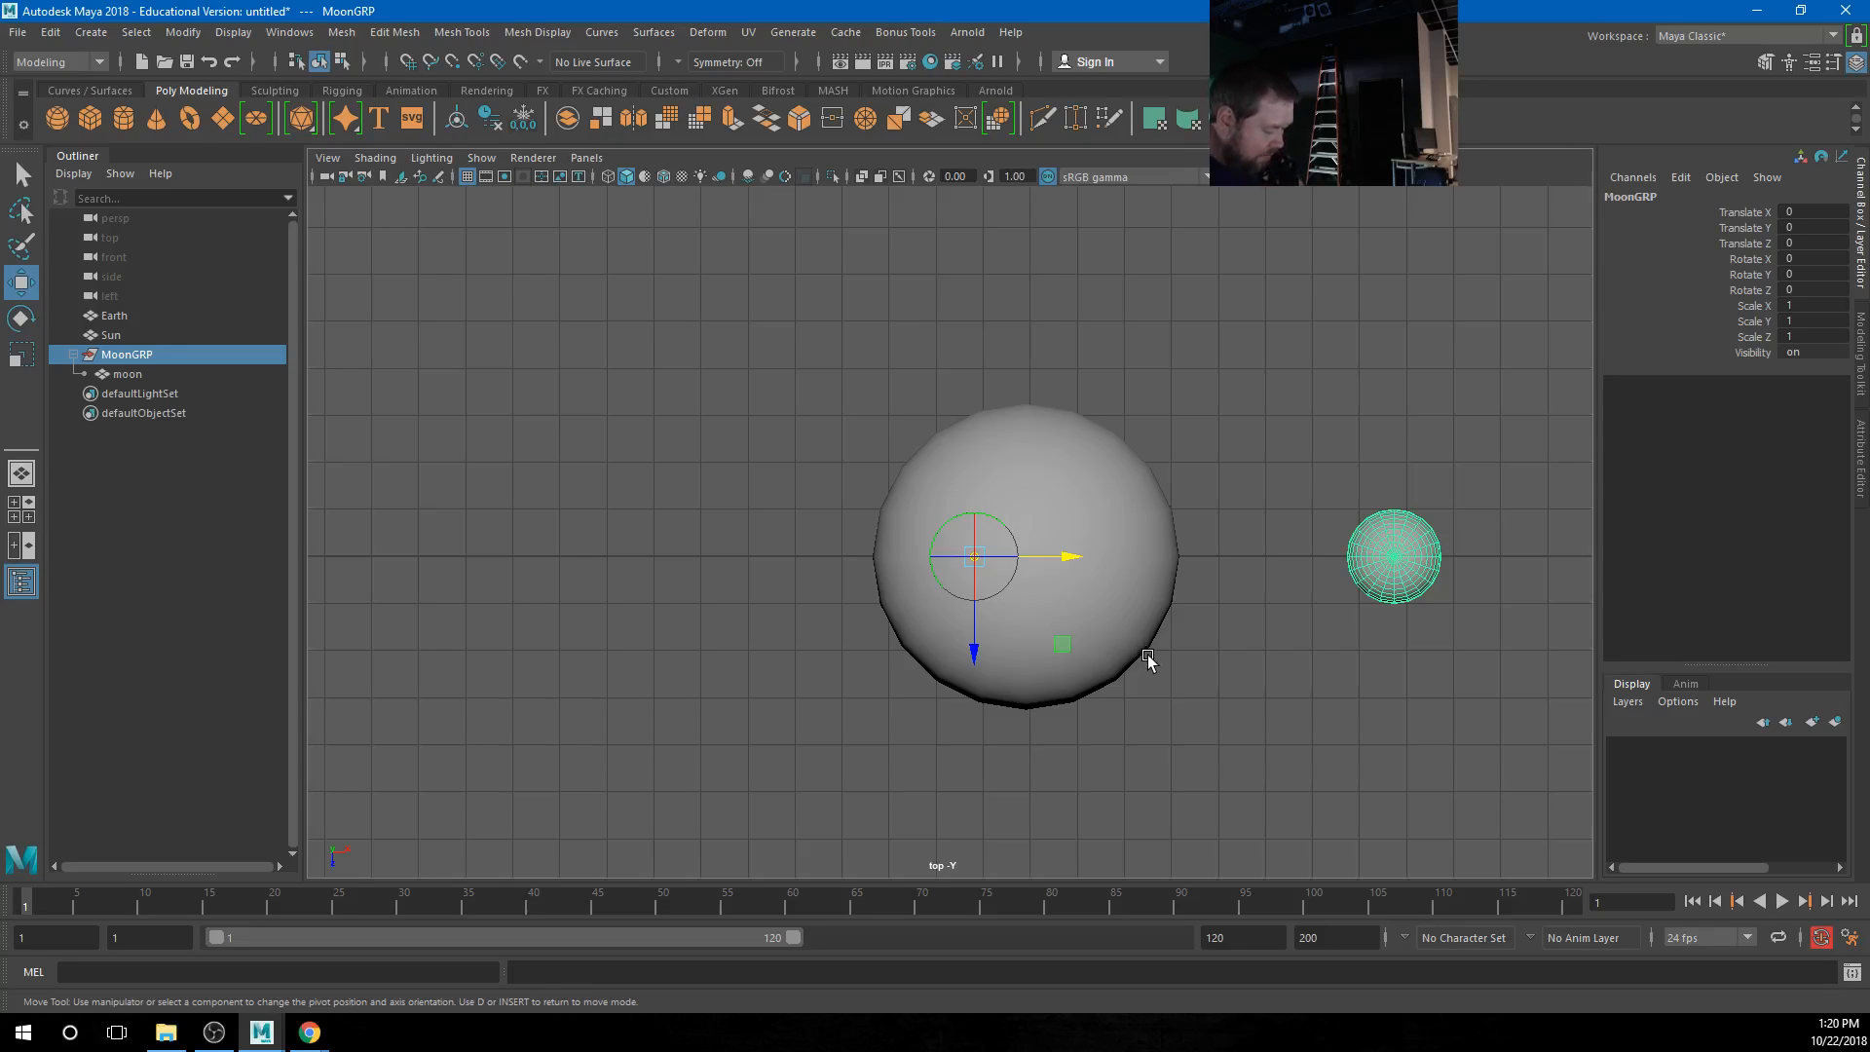
key(4)
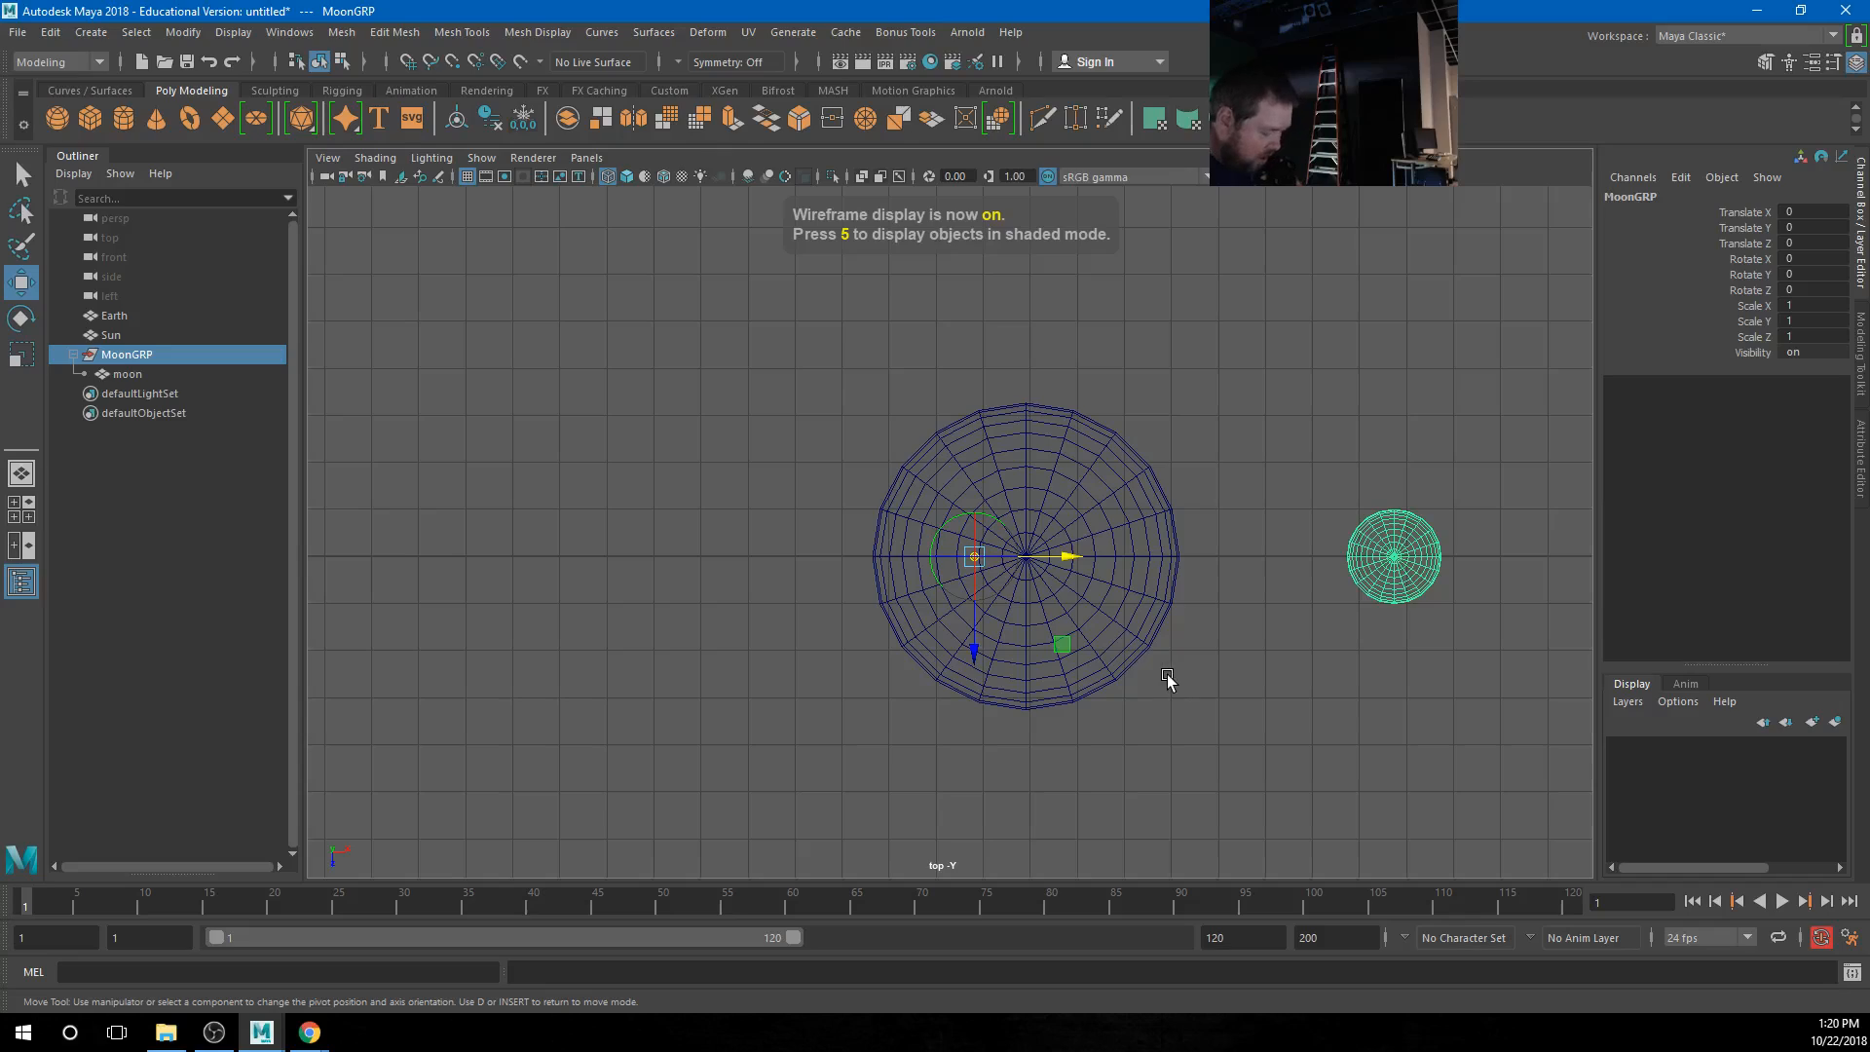
key(v)
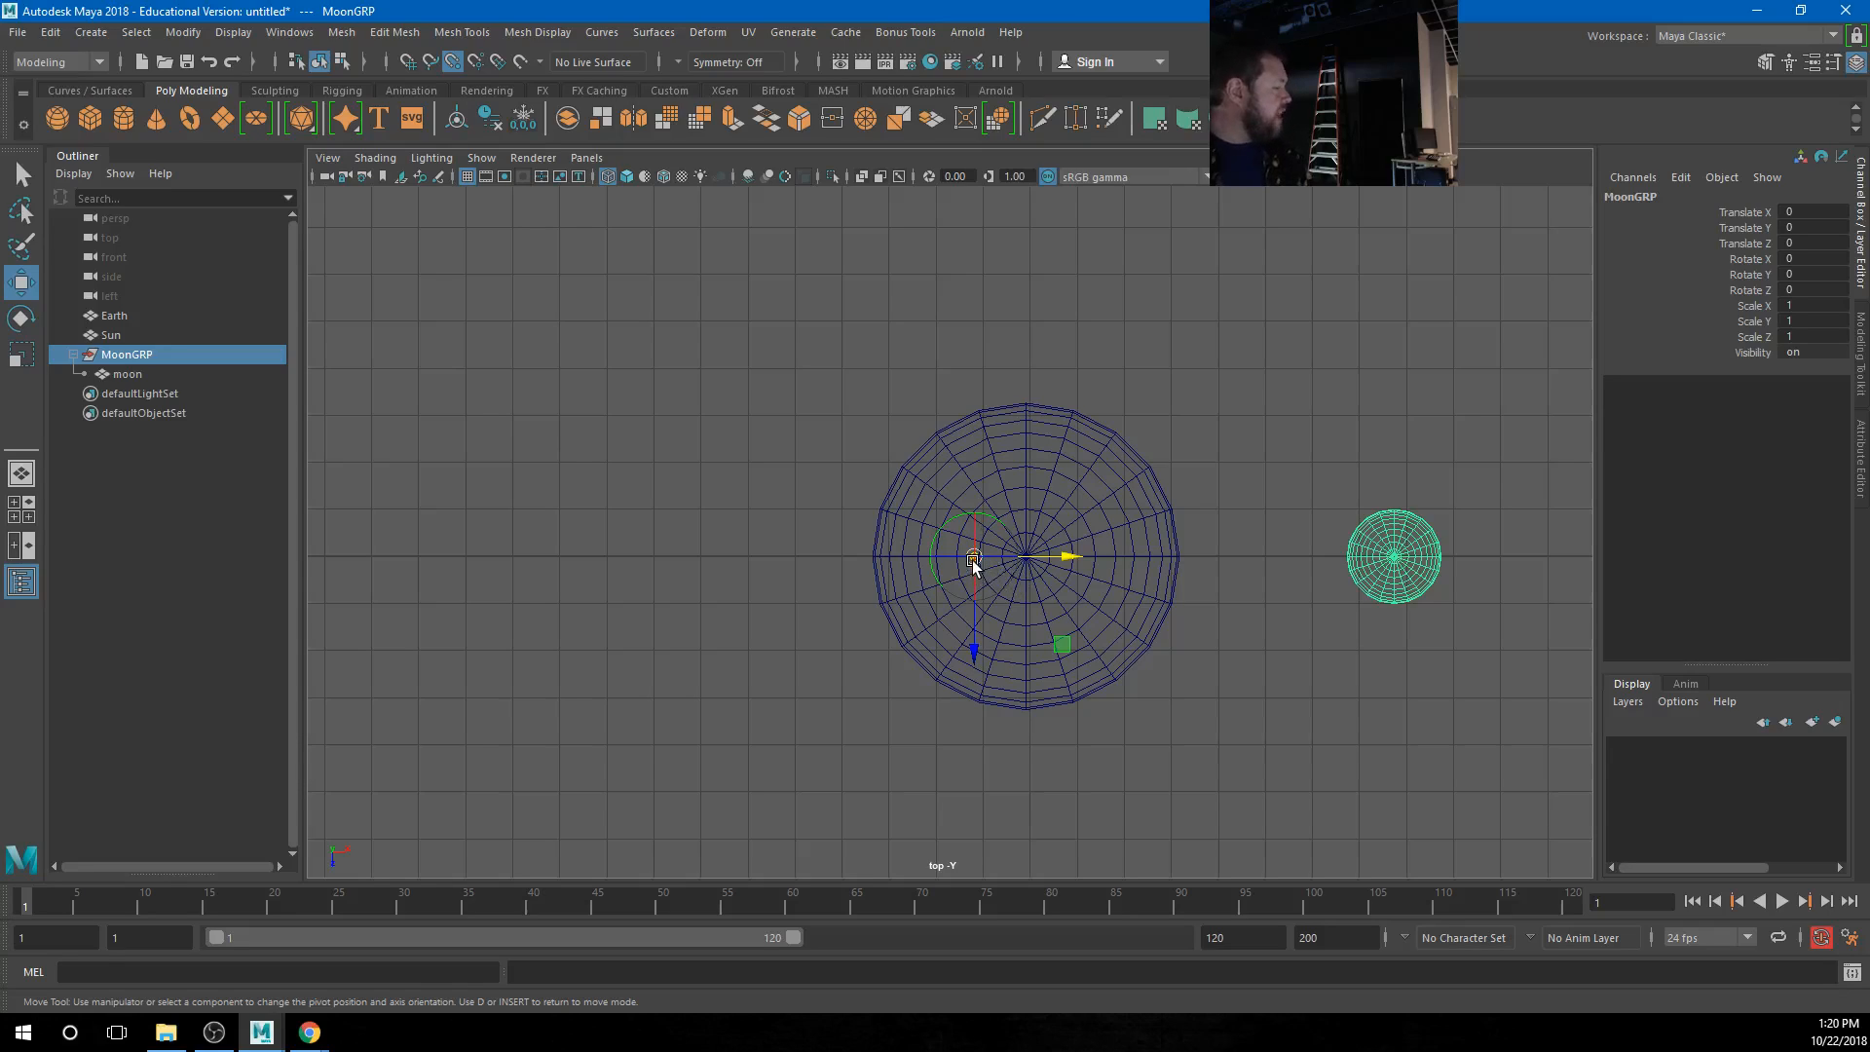
drag(973, 563, 1030, 561)
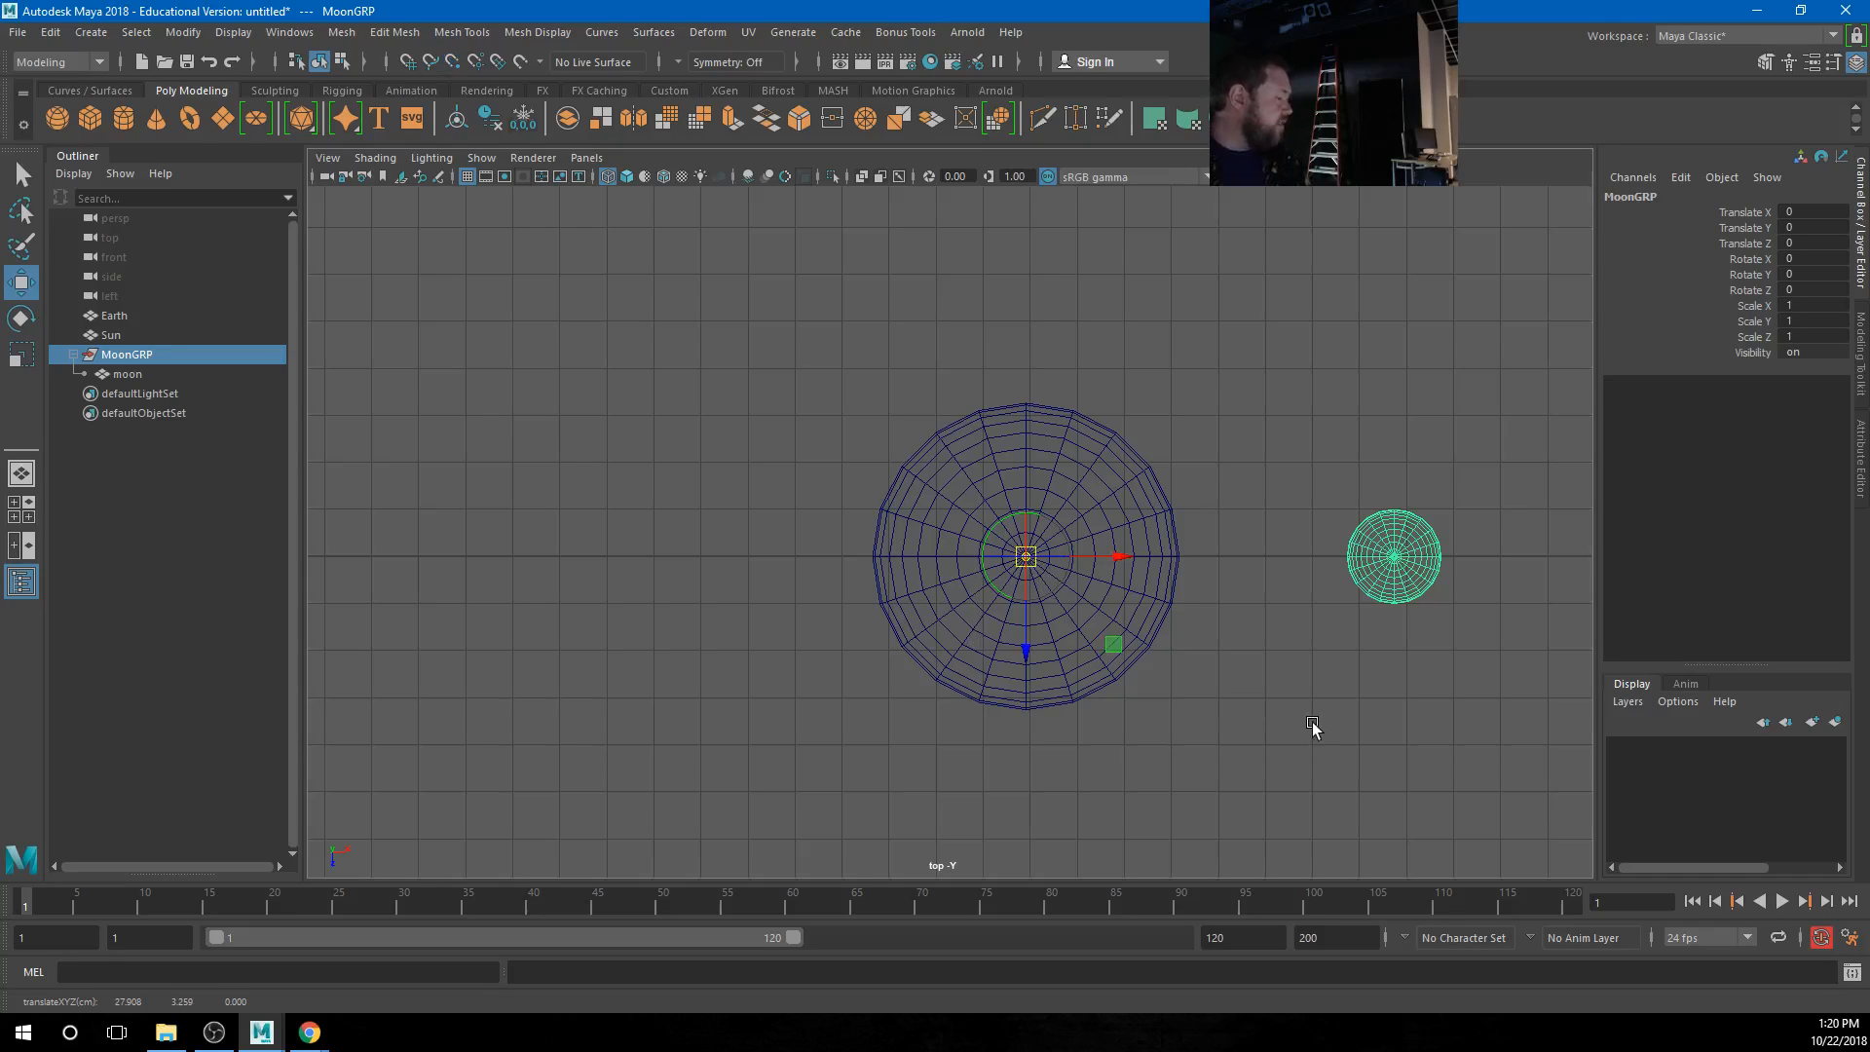
Try rotating MoonGRP around Earth and moving the moon farther out, and undo everything back through the pivot snap
key(e)
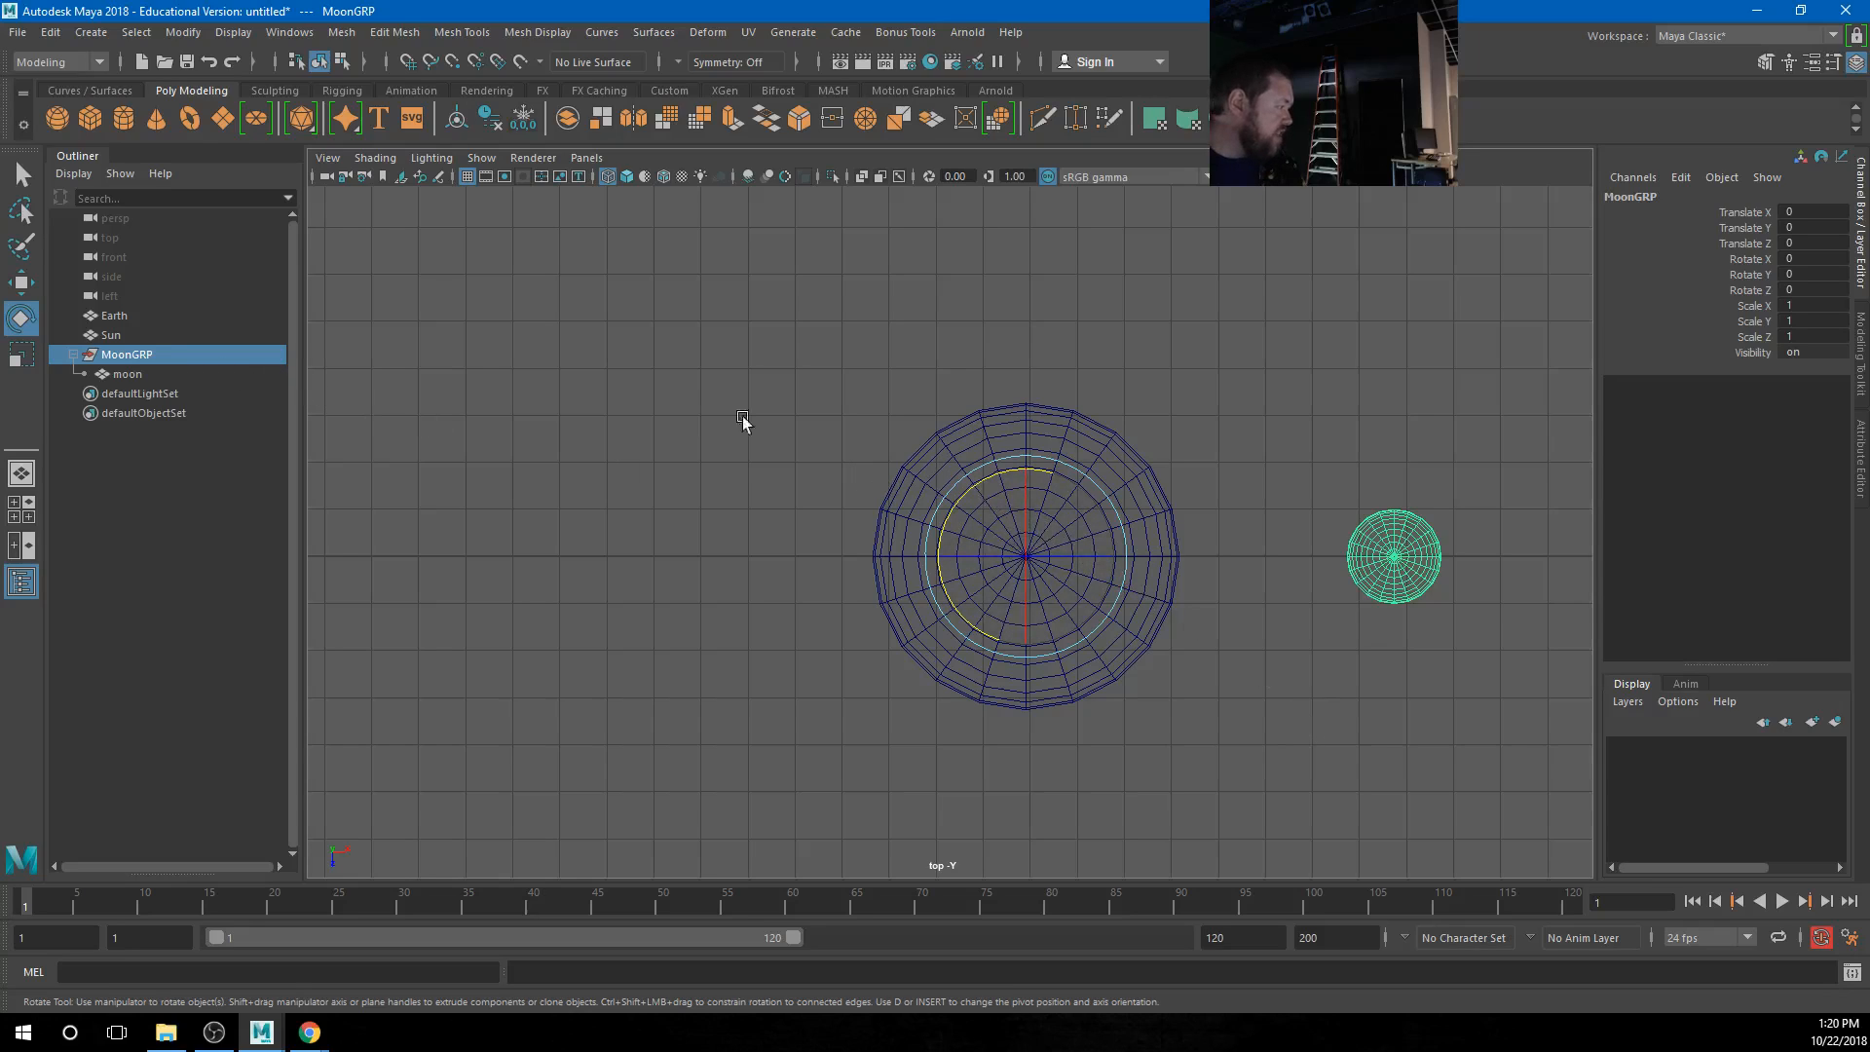
drag(972, 493, 805, 504)
click(1347, 338)
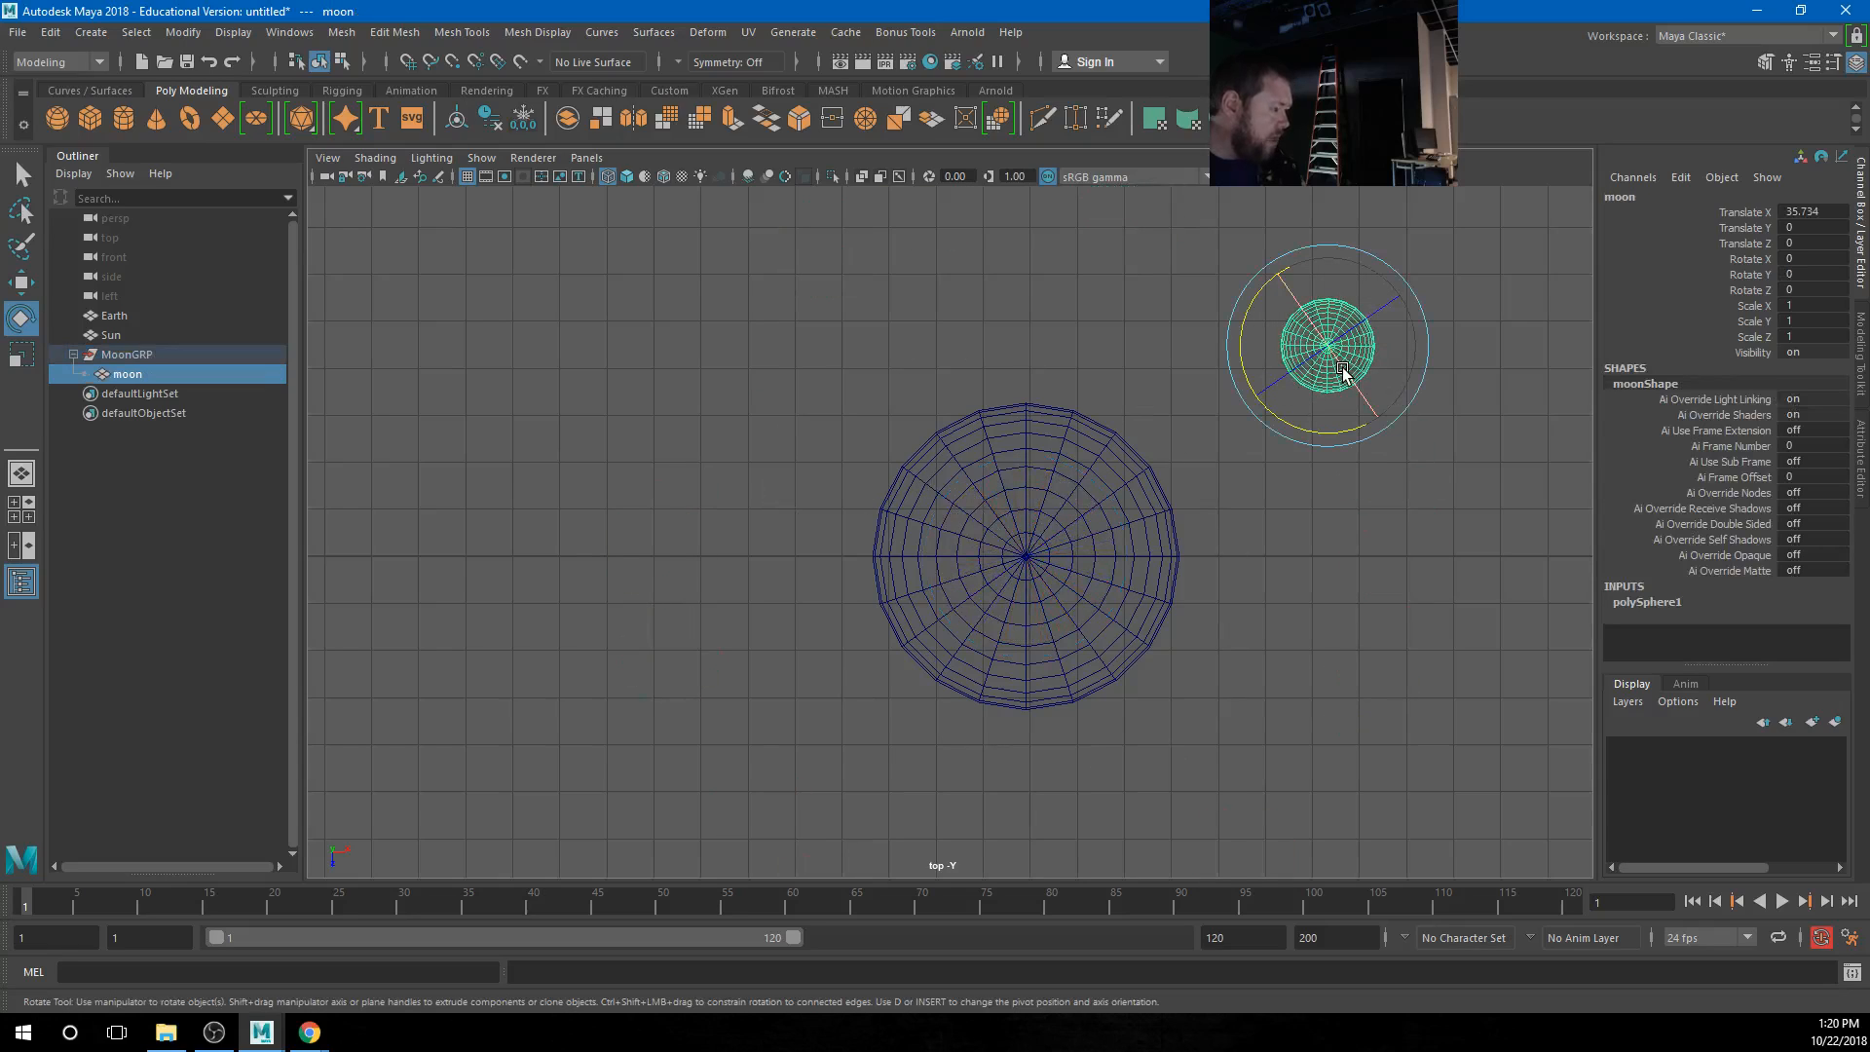
key(w)
drag(1327, 344, 1487, 282)
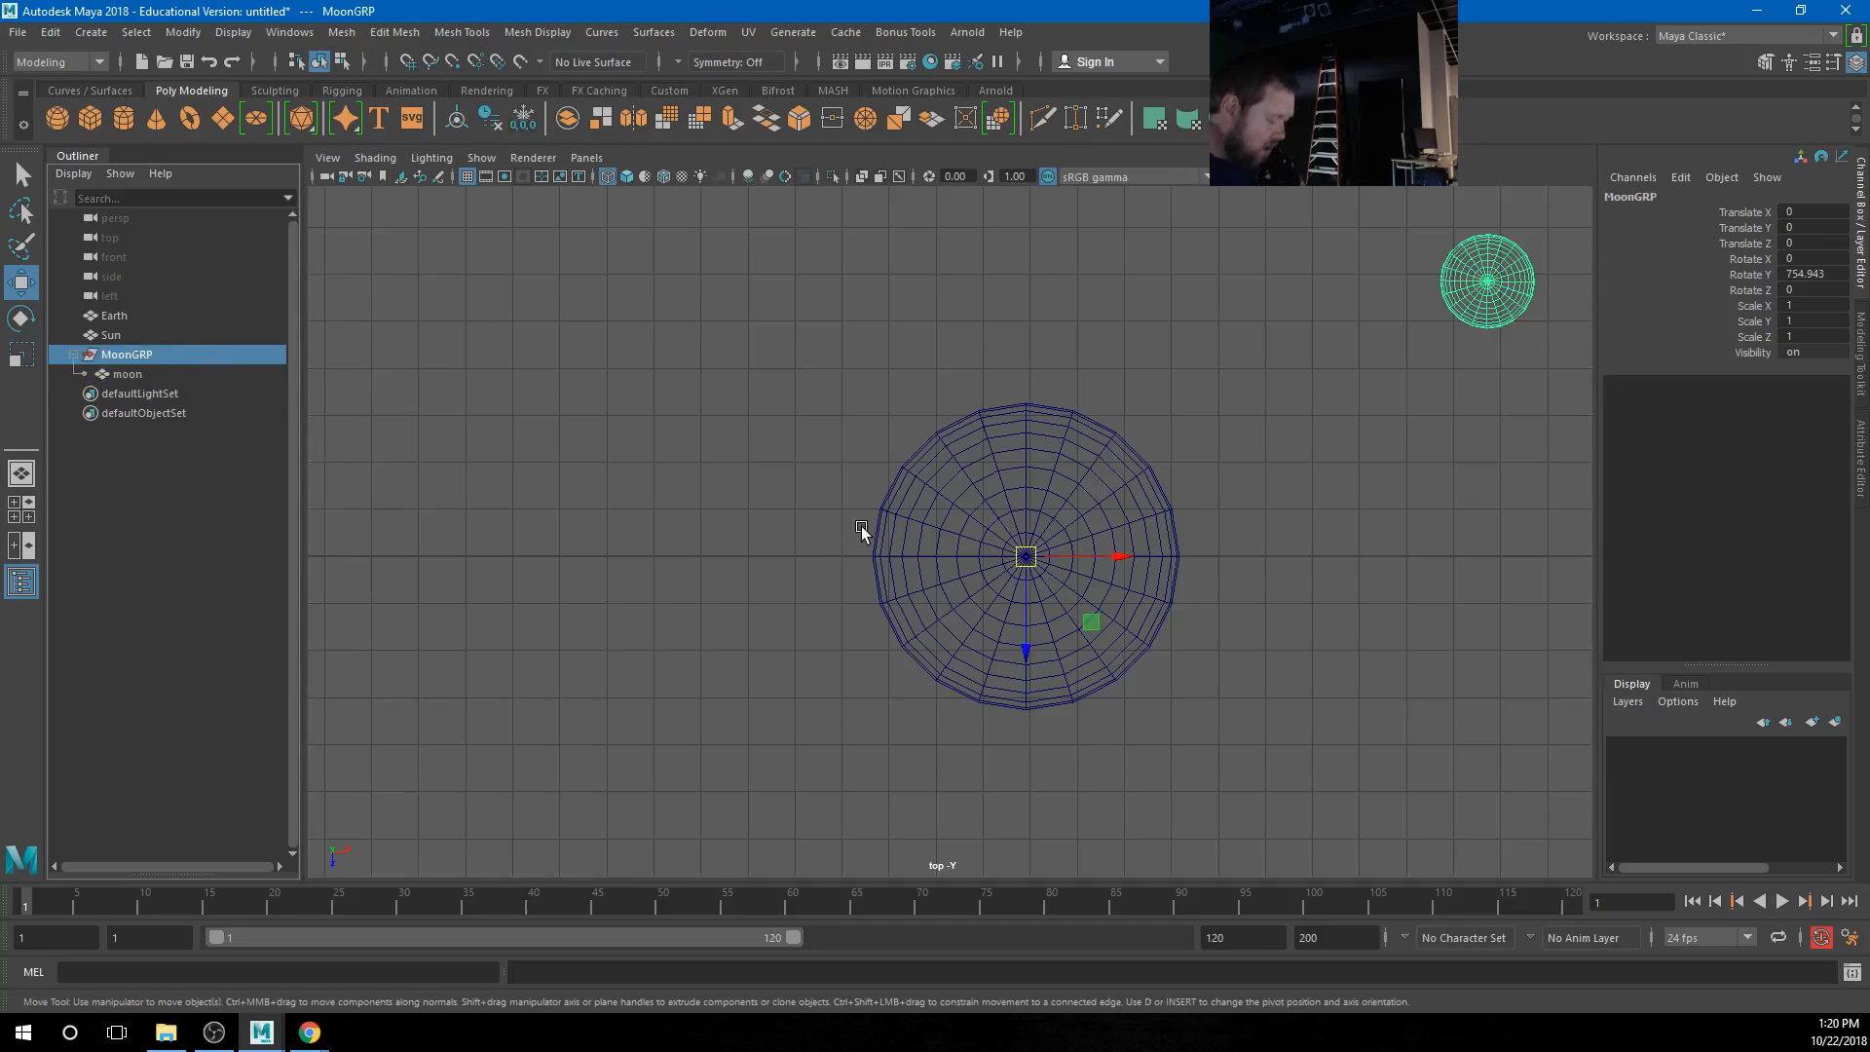
key(e)
drag(976, 484, 937, 596)
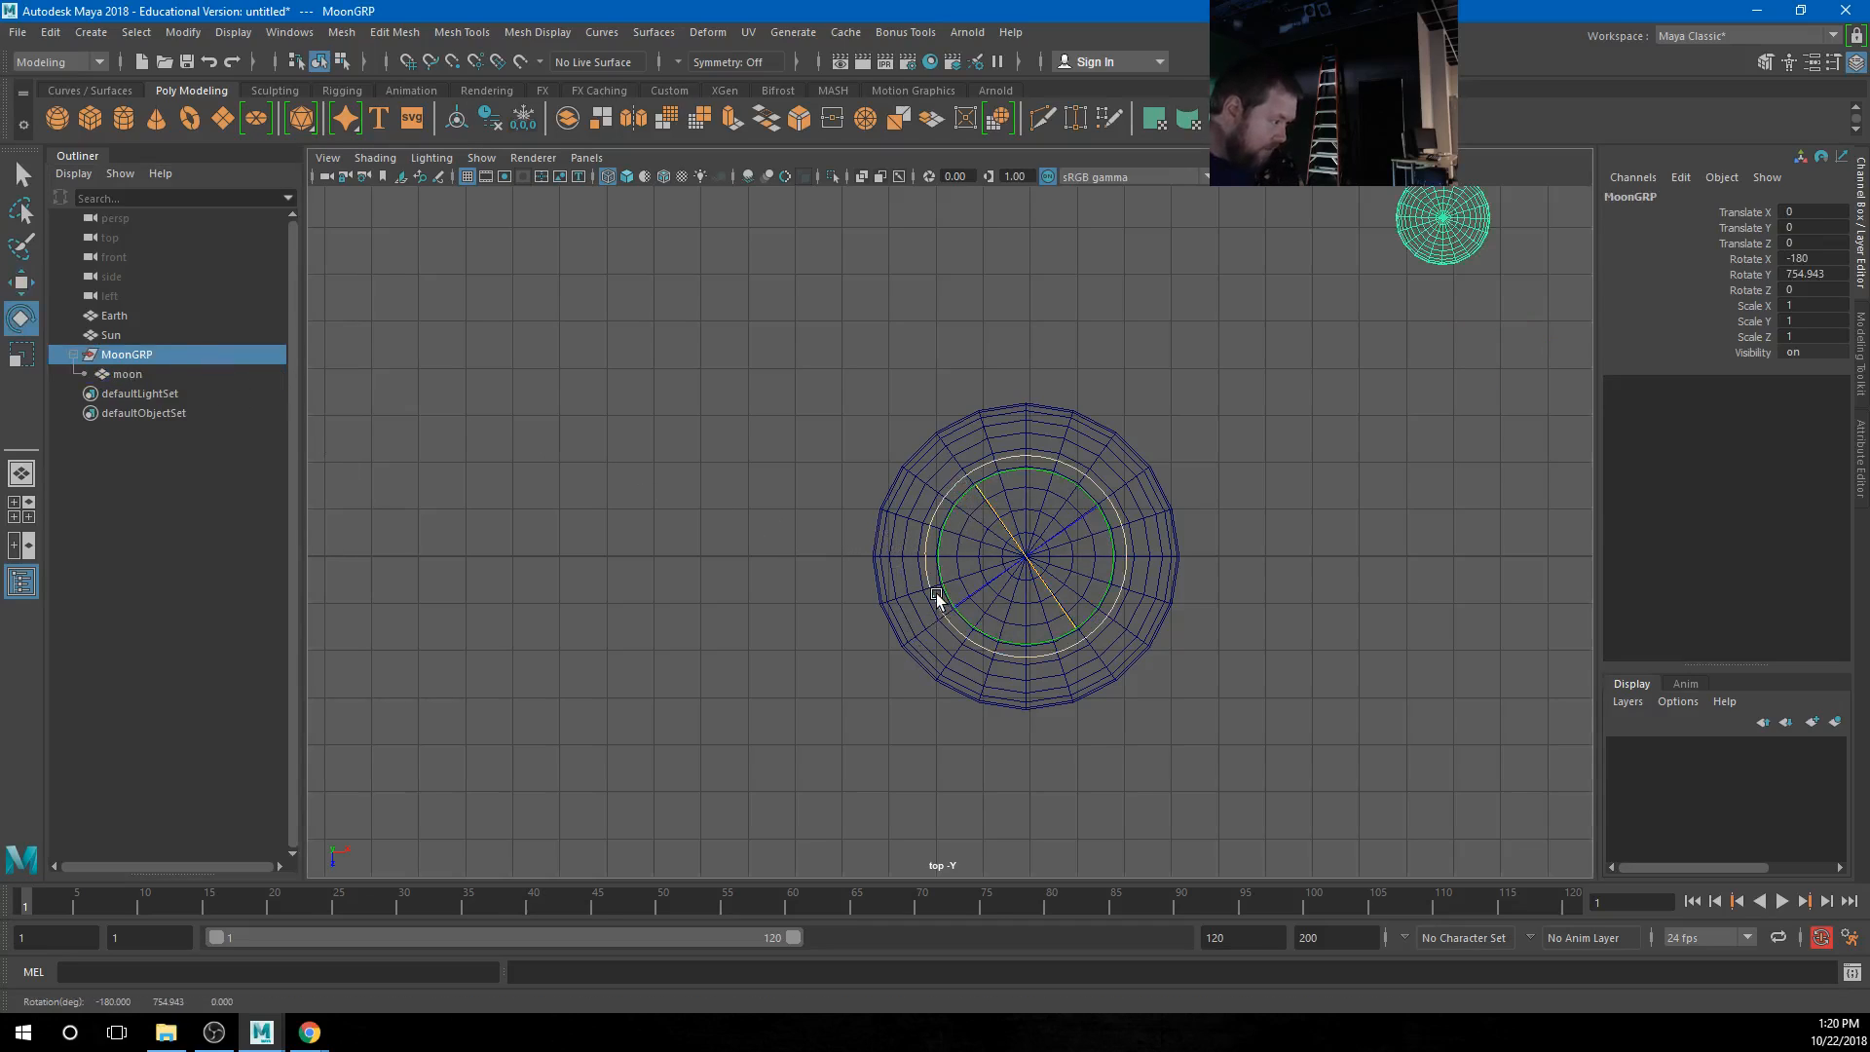
key(ctrl+z)
key(ctrl+z)
key(ctrl+z)
key(ctrl+z)
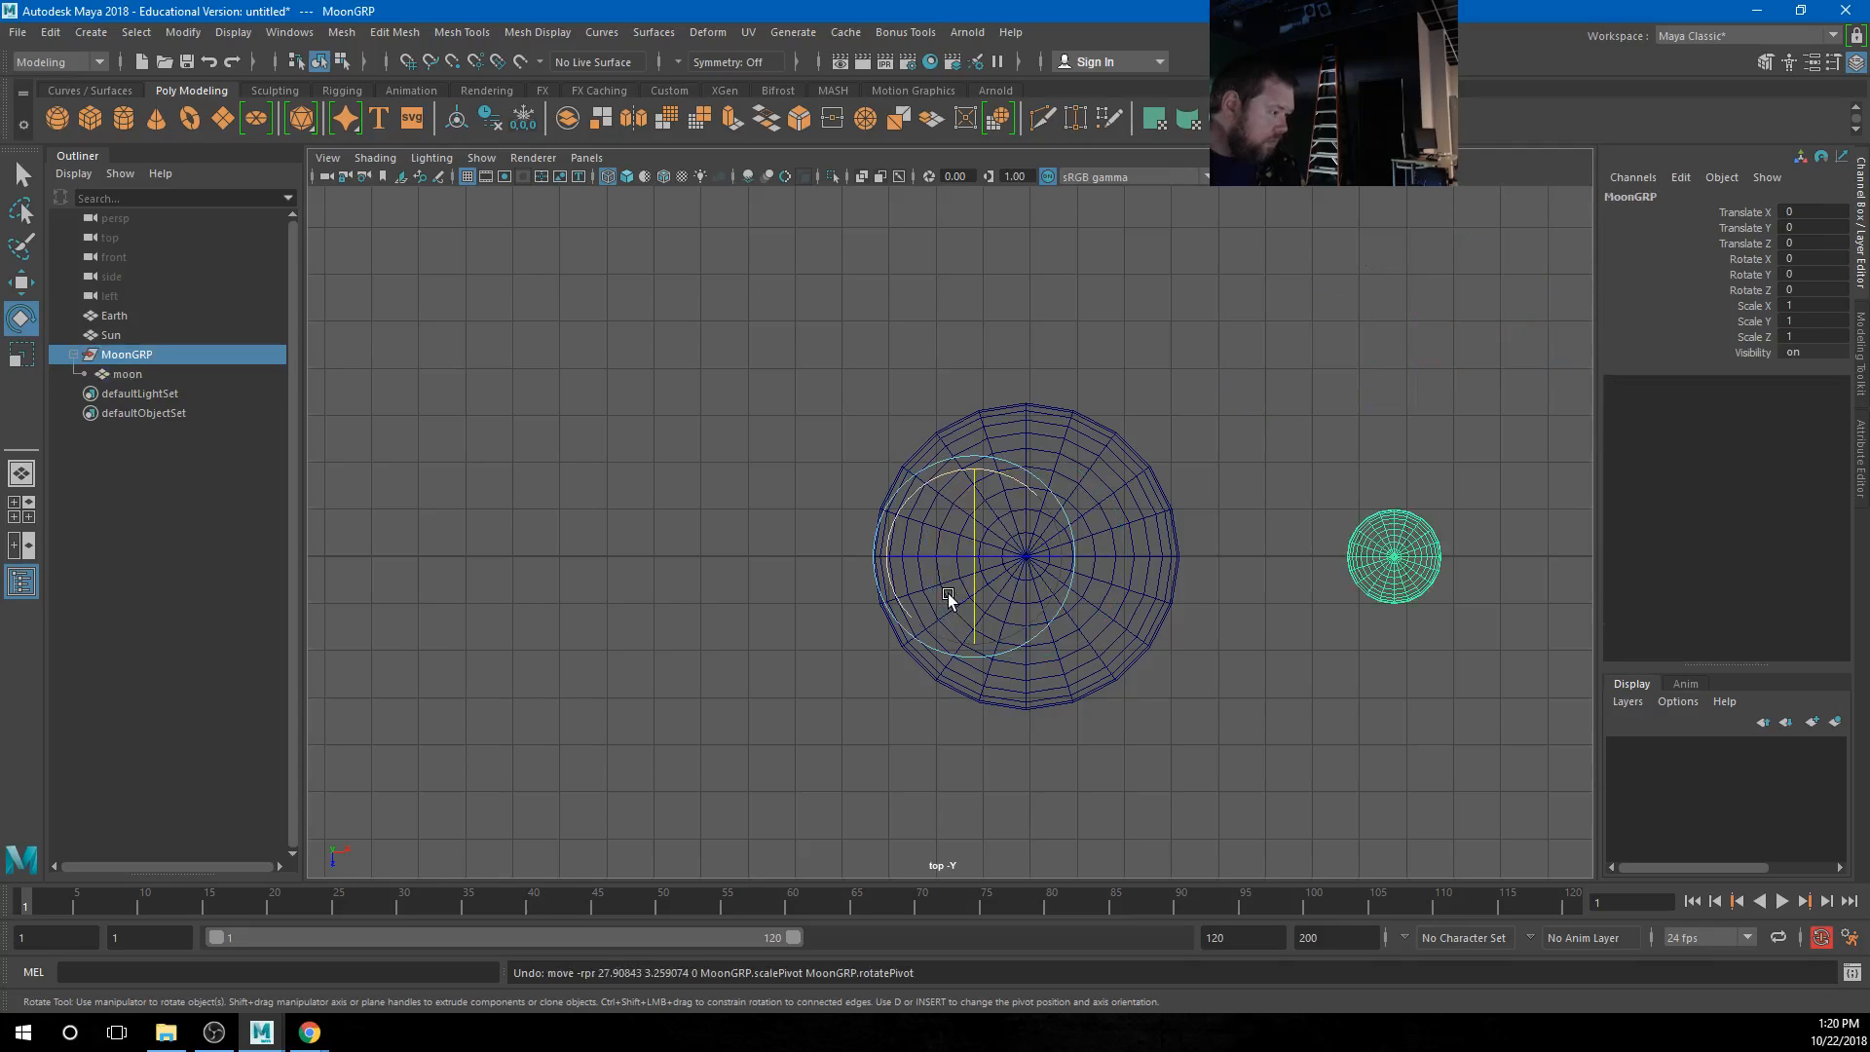
Reselect MoonGRP through its moon, snap the group's pivot onto Earth's center vertex again, and deselect it
click(1160, 446)
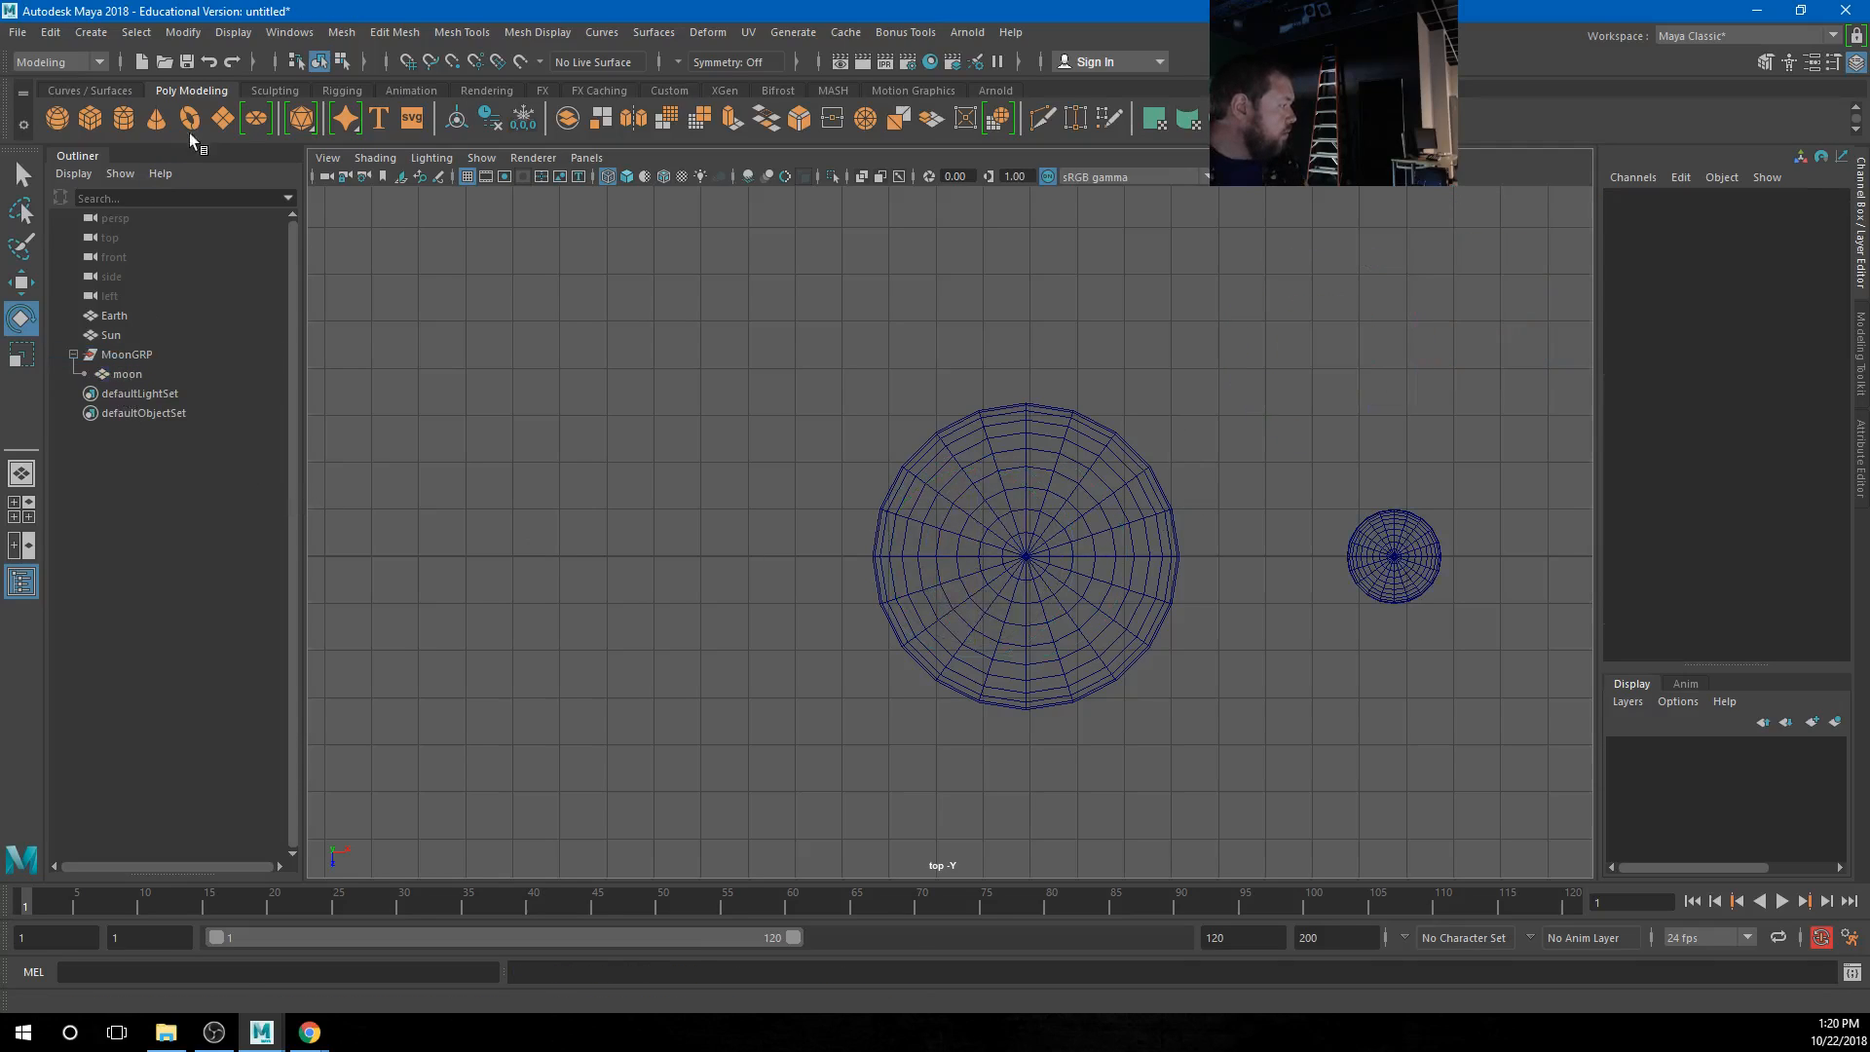
click(232, 60)
click(1398, 568)
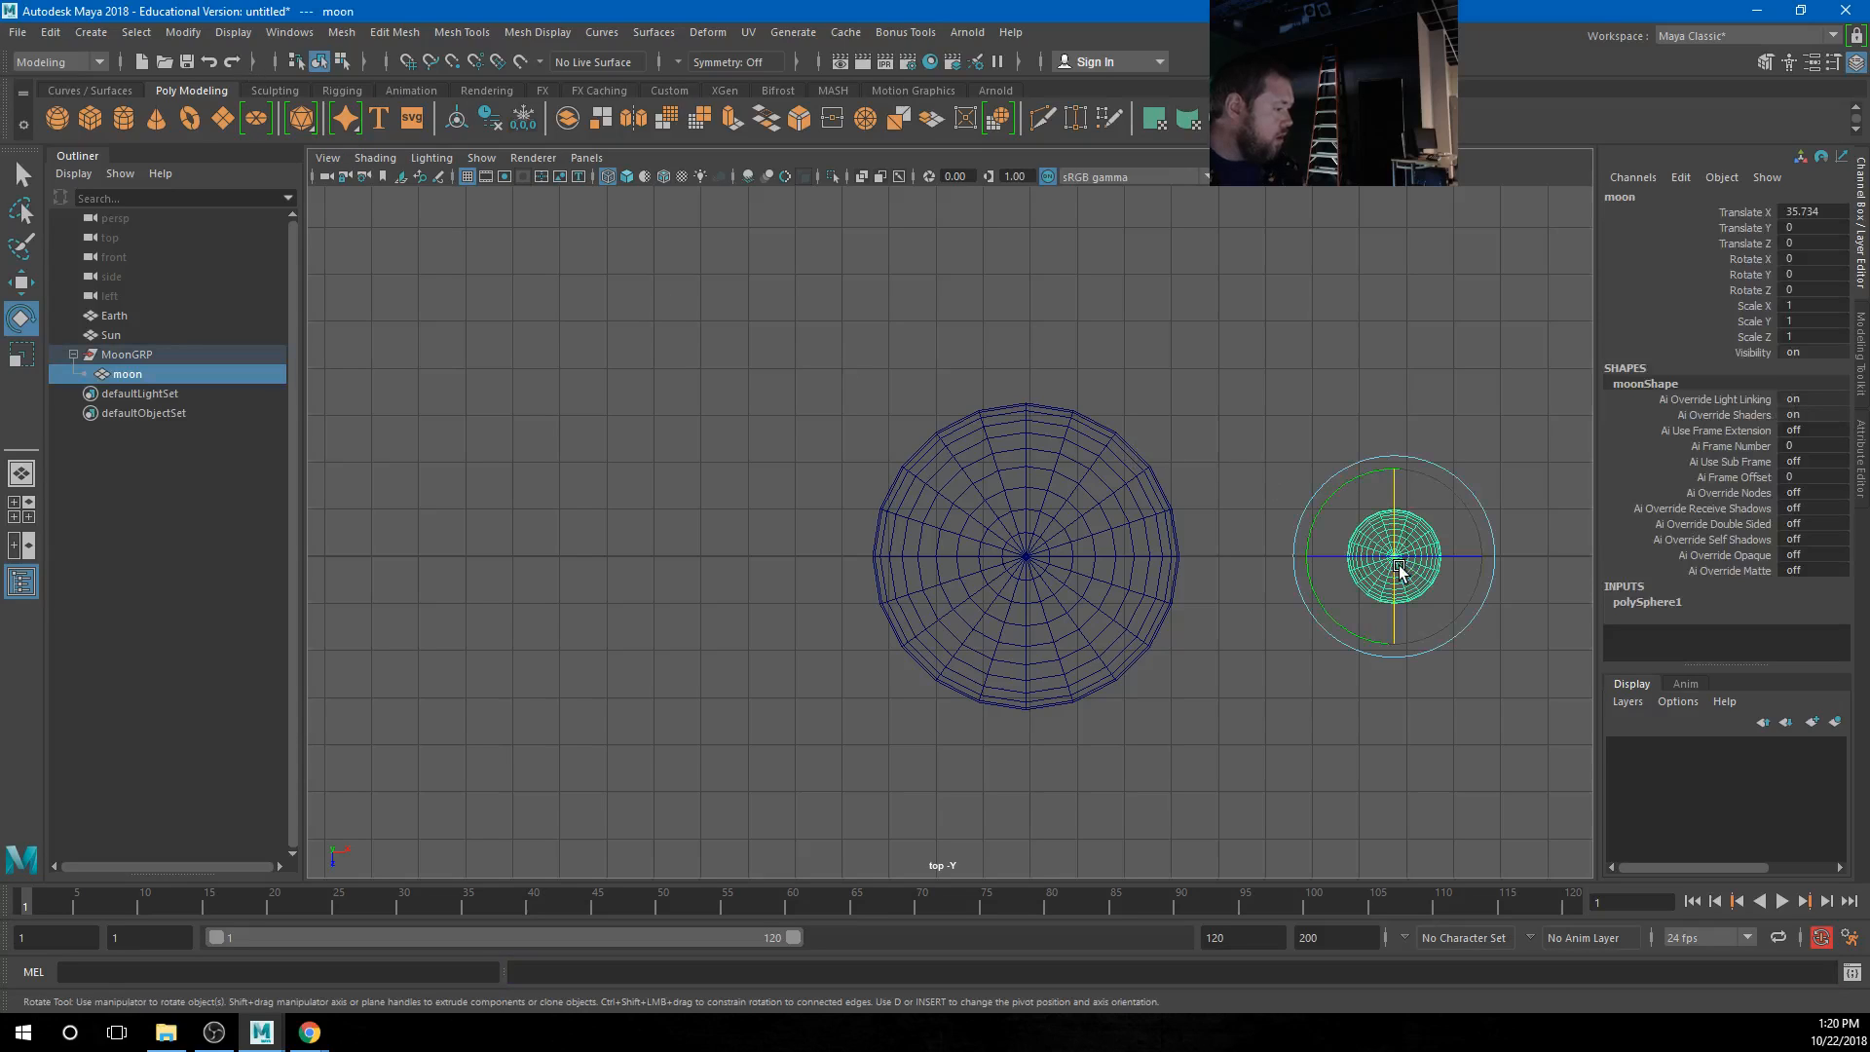
key(Up)
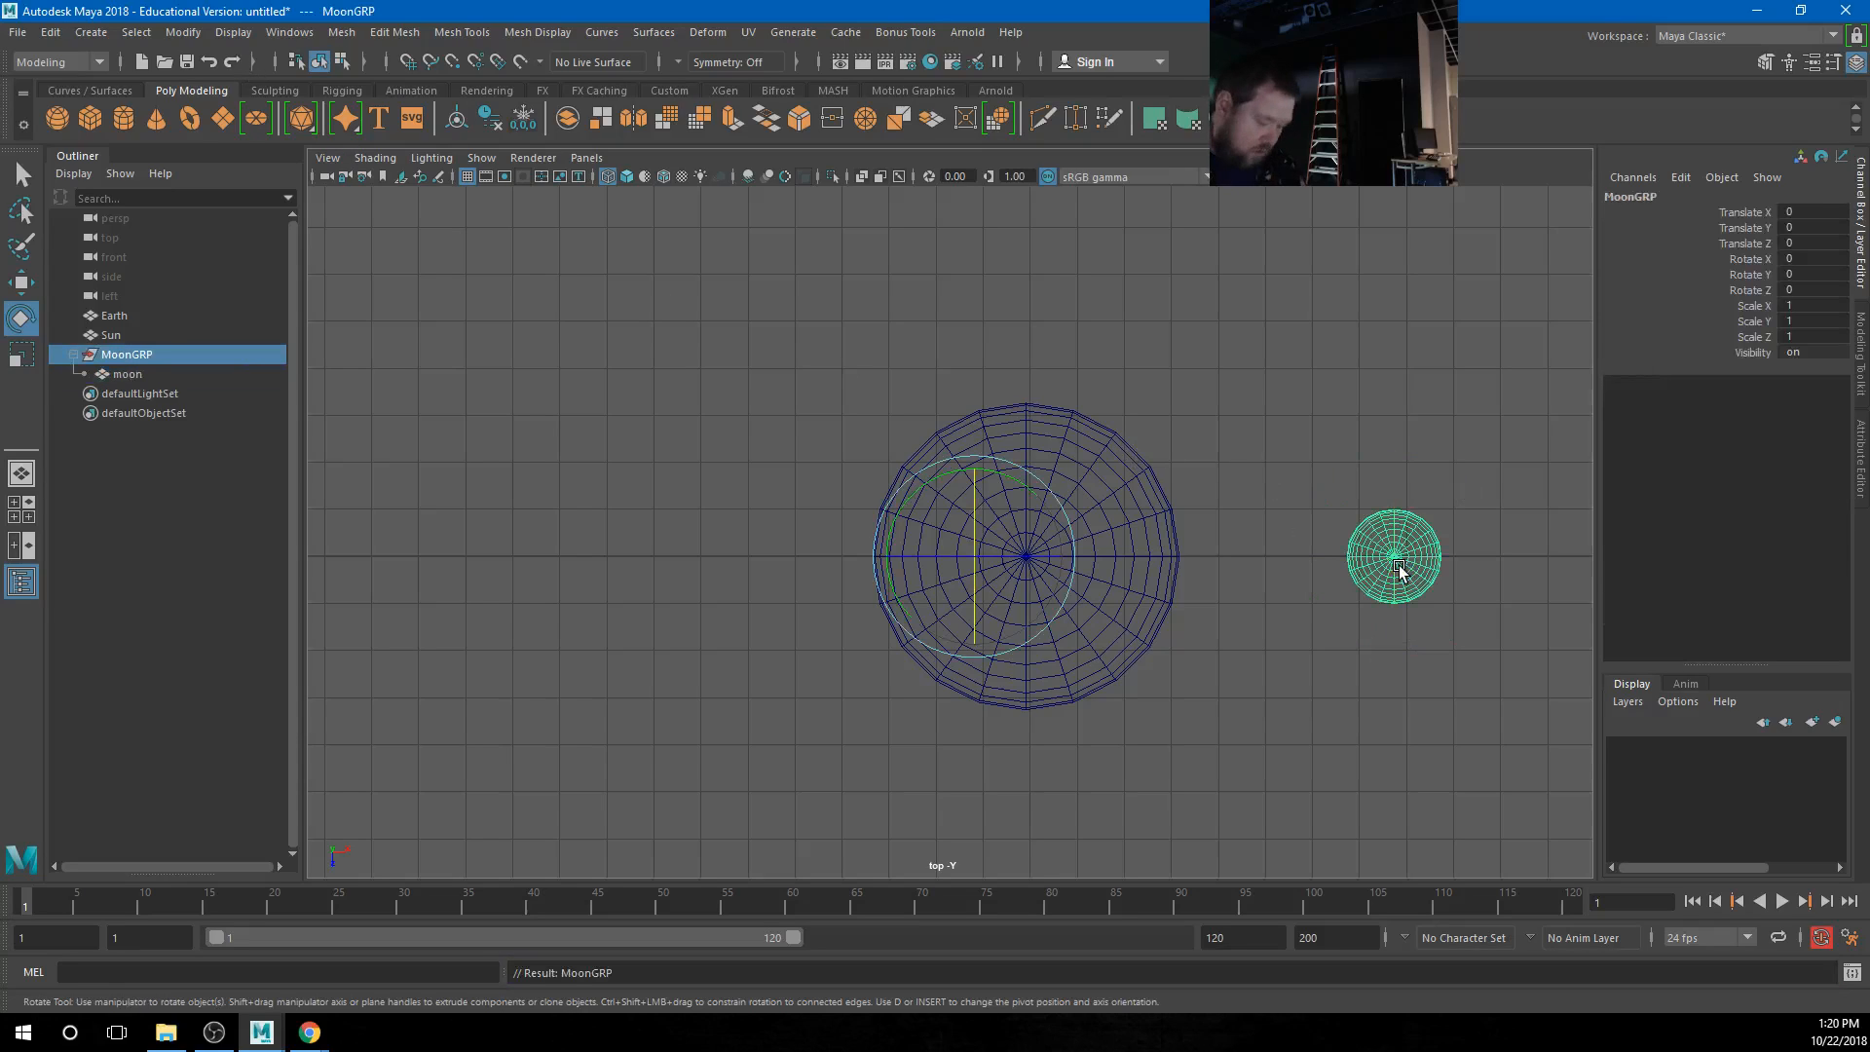
key(w)
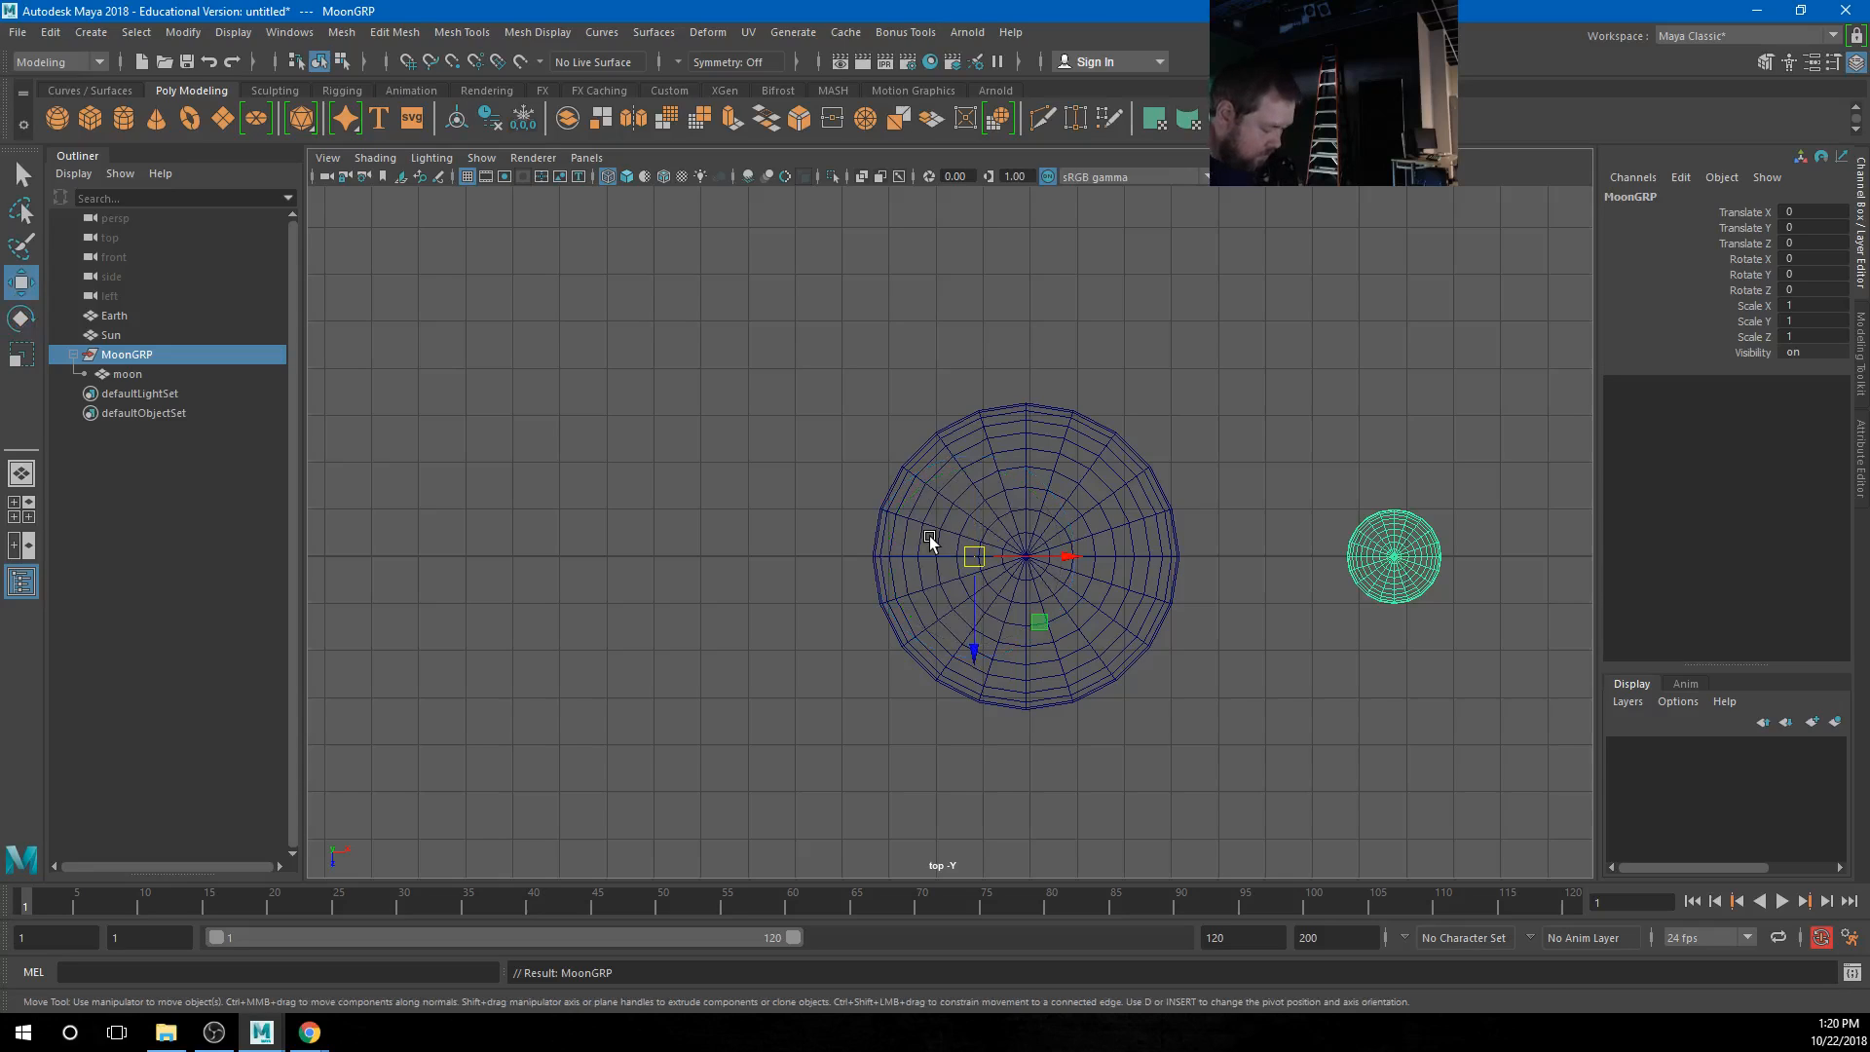
key(d)
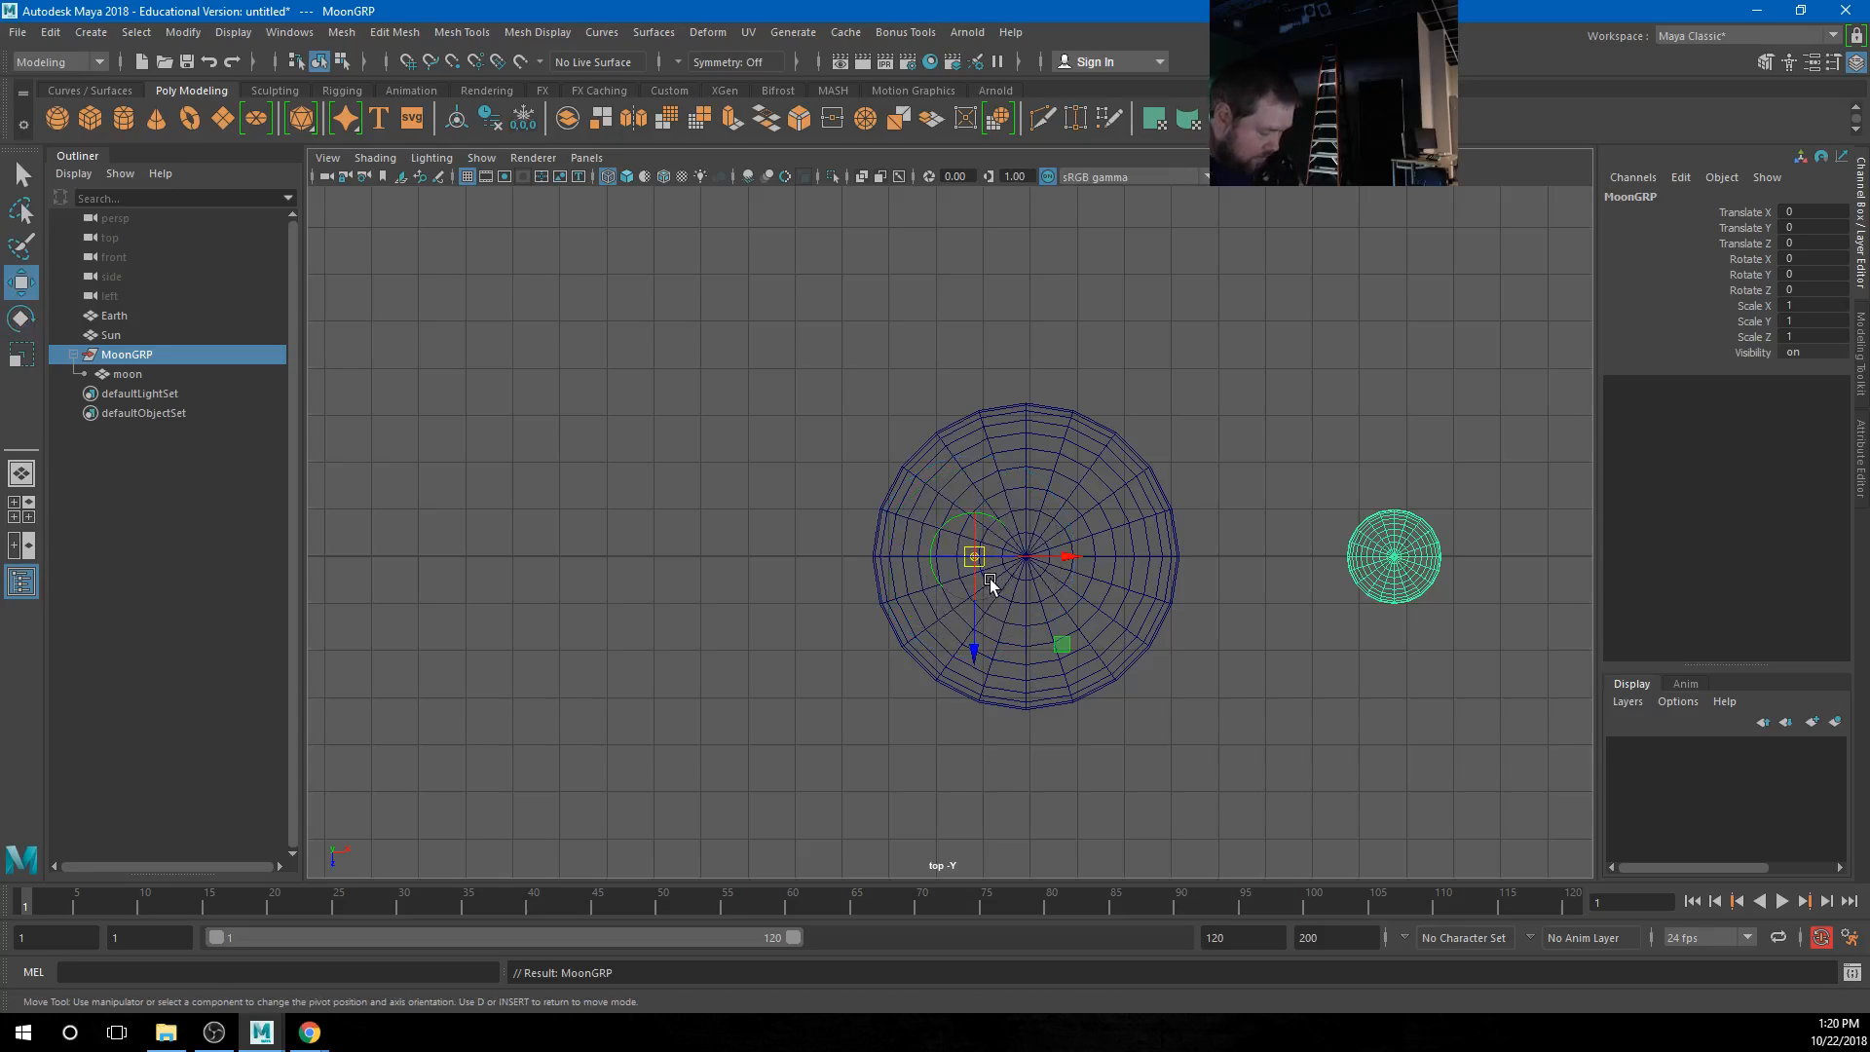
drag(975, 559, 1028, 574)
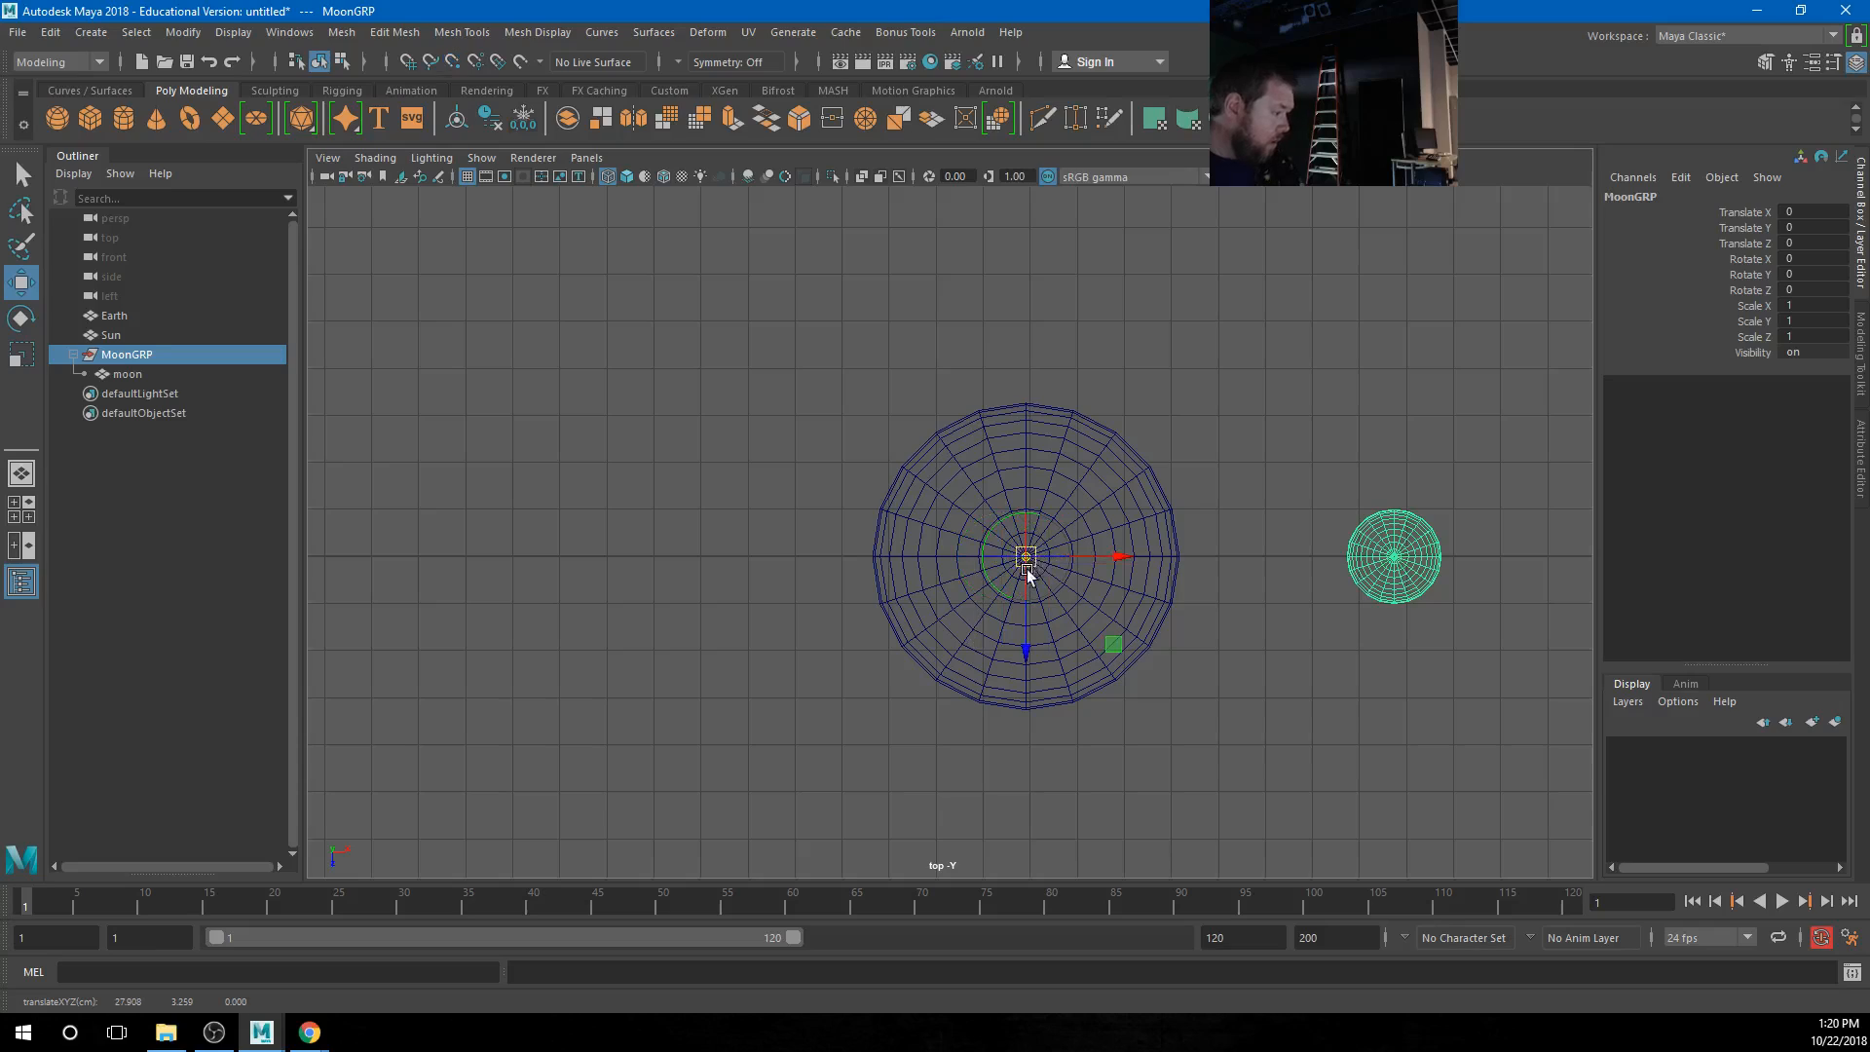
key(e)
click(1237, 419)
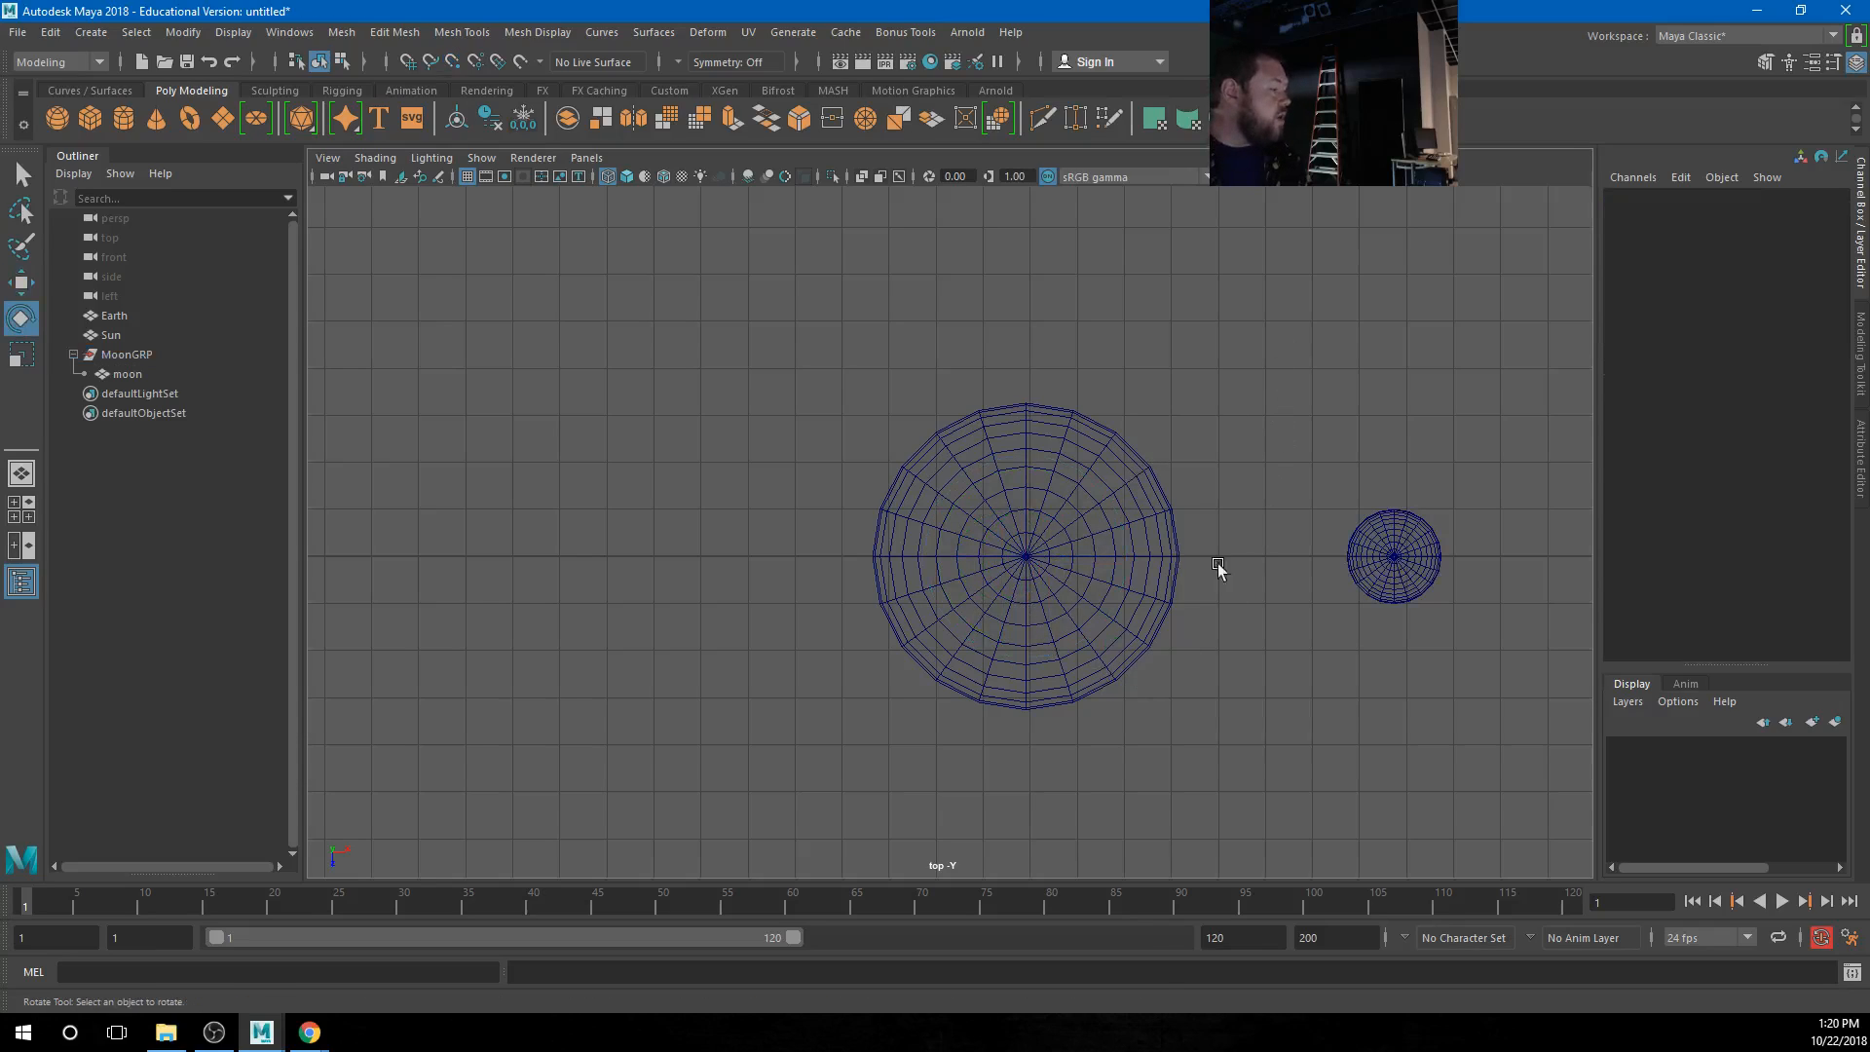
Keyframe all of MoonGRP's channels at frame 1 and set its Rotate Y to 360 at frame 30
click(161, 357)
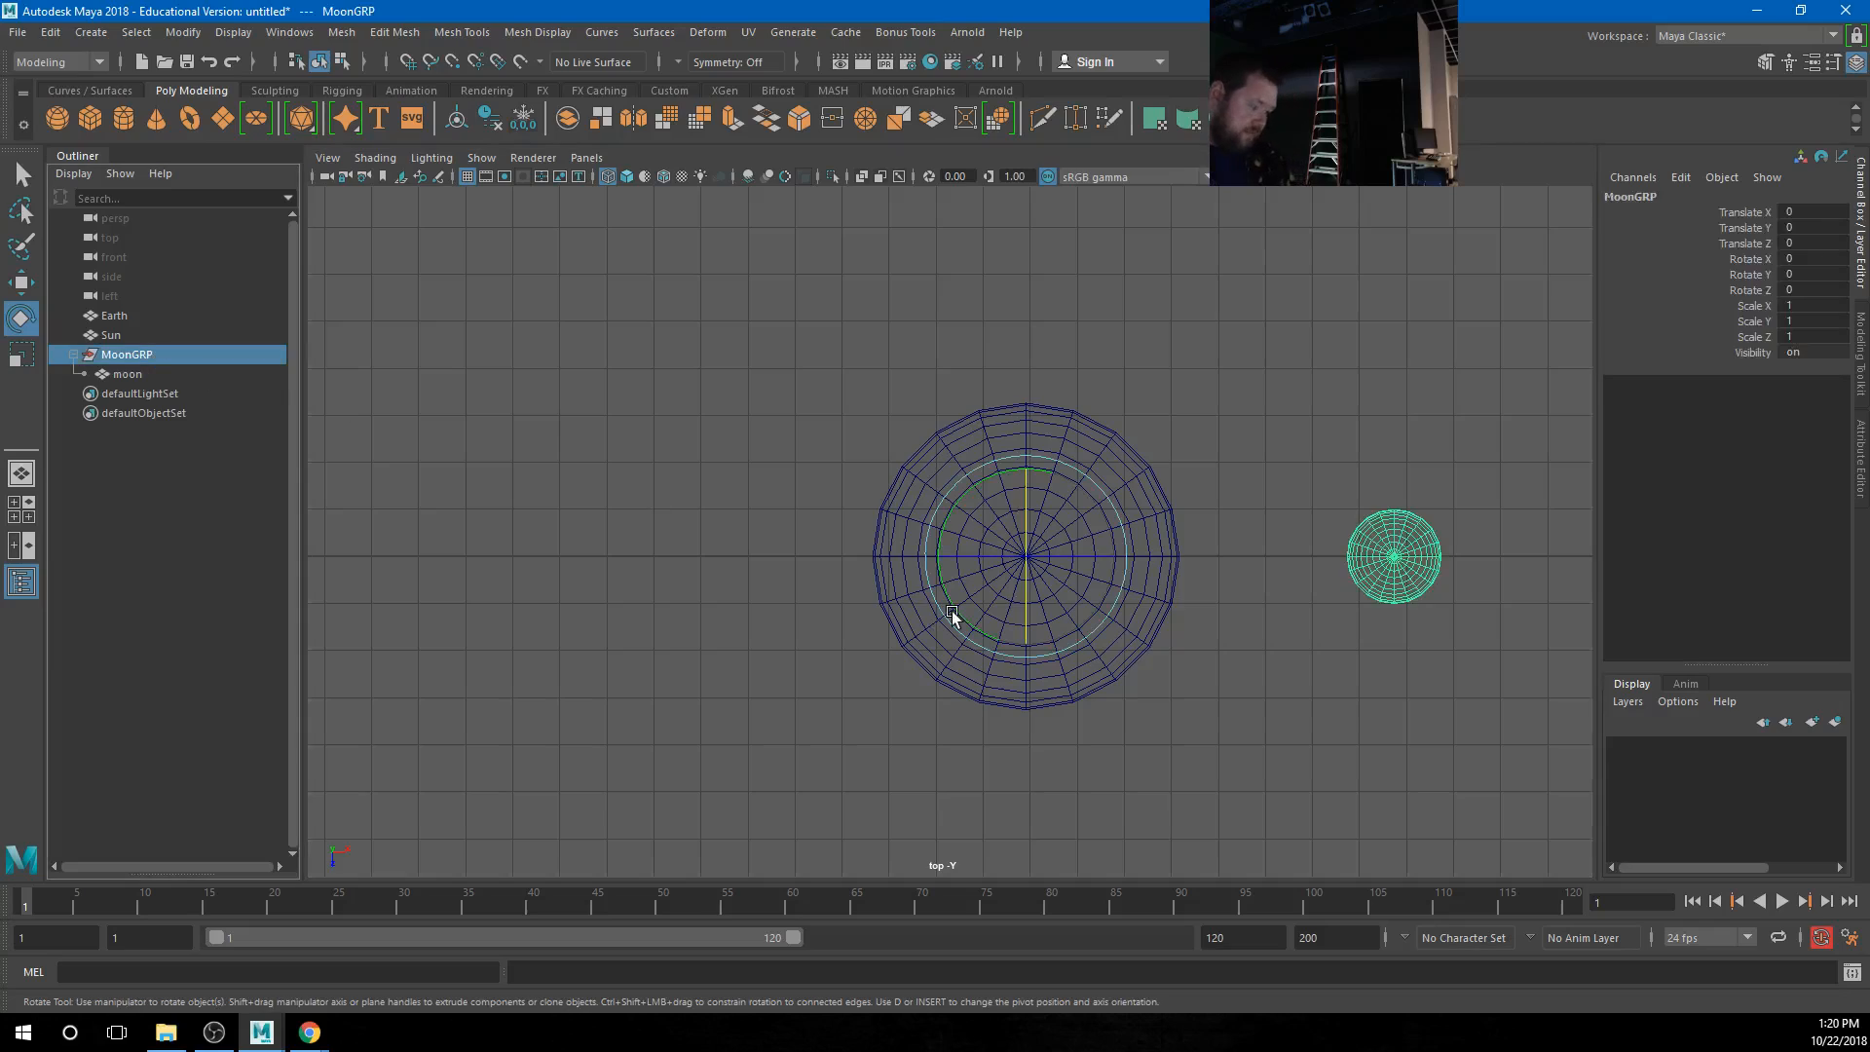
key(s)
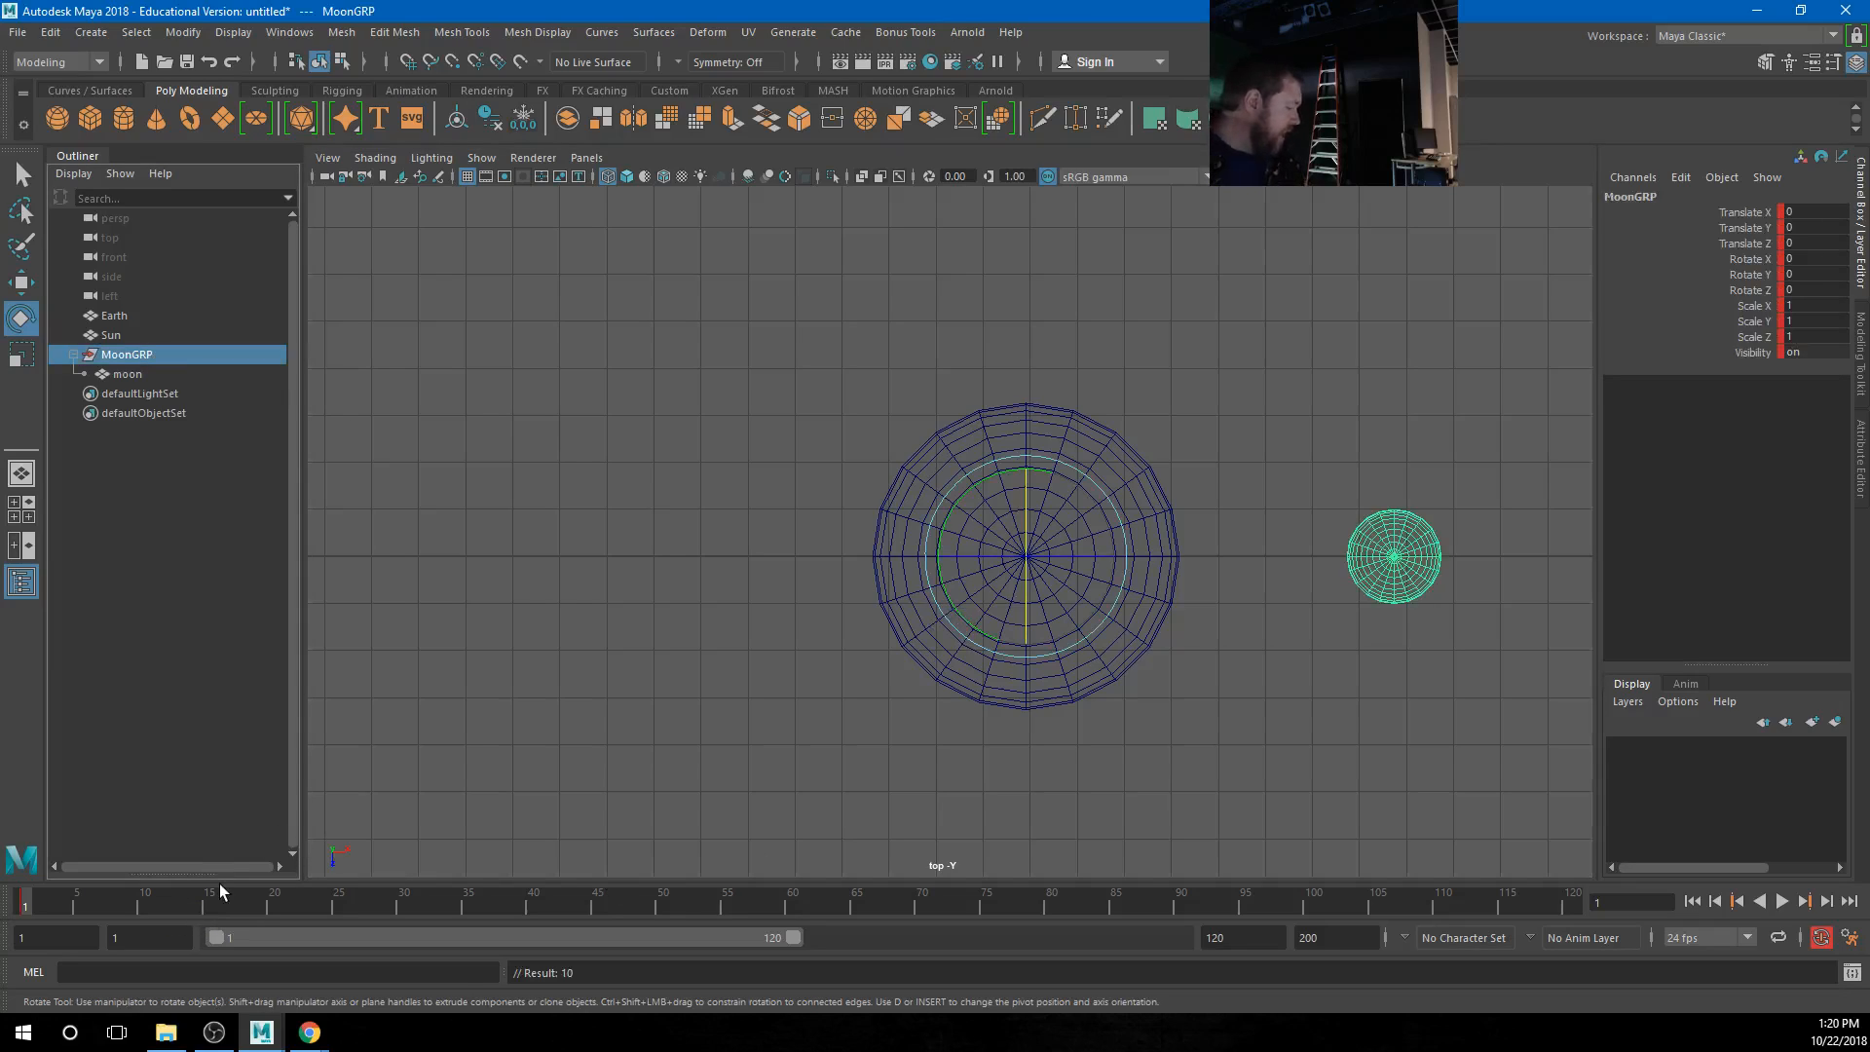
click(401, 907)
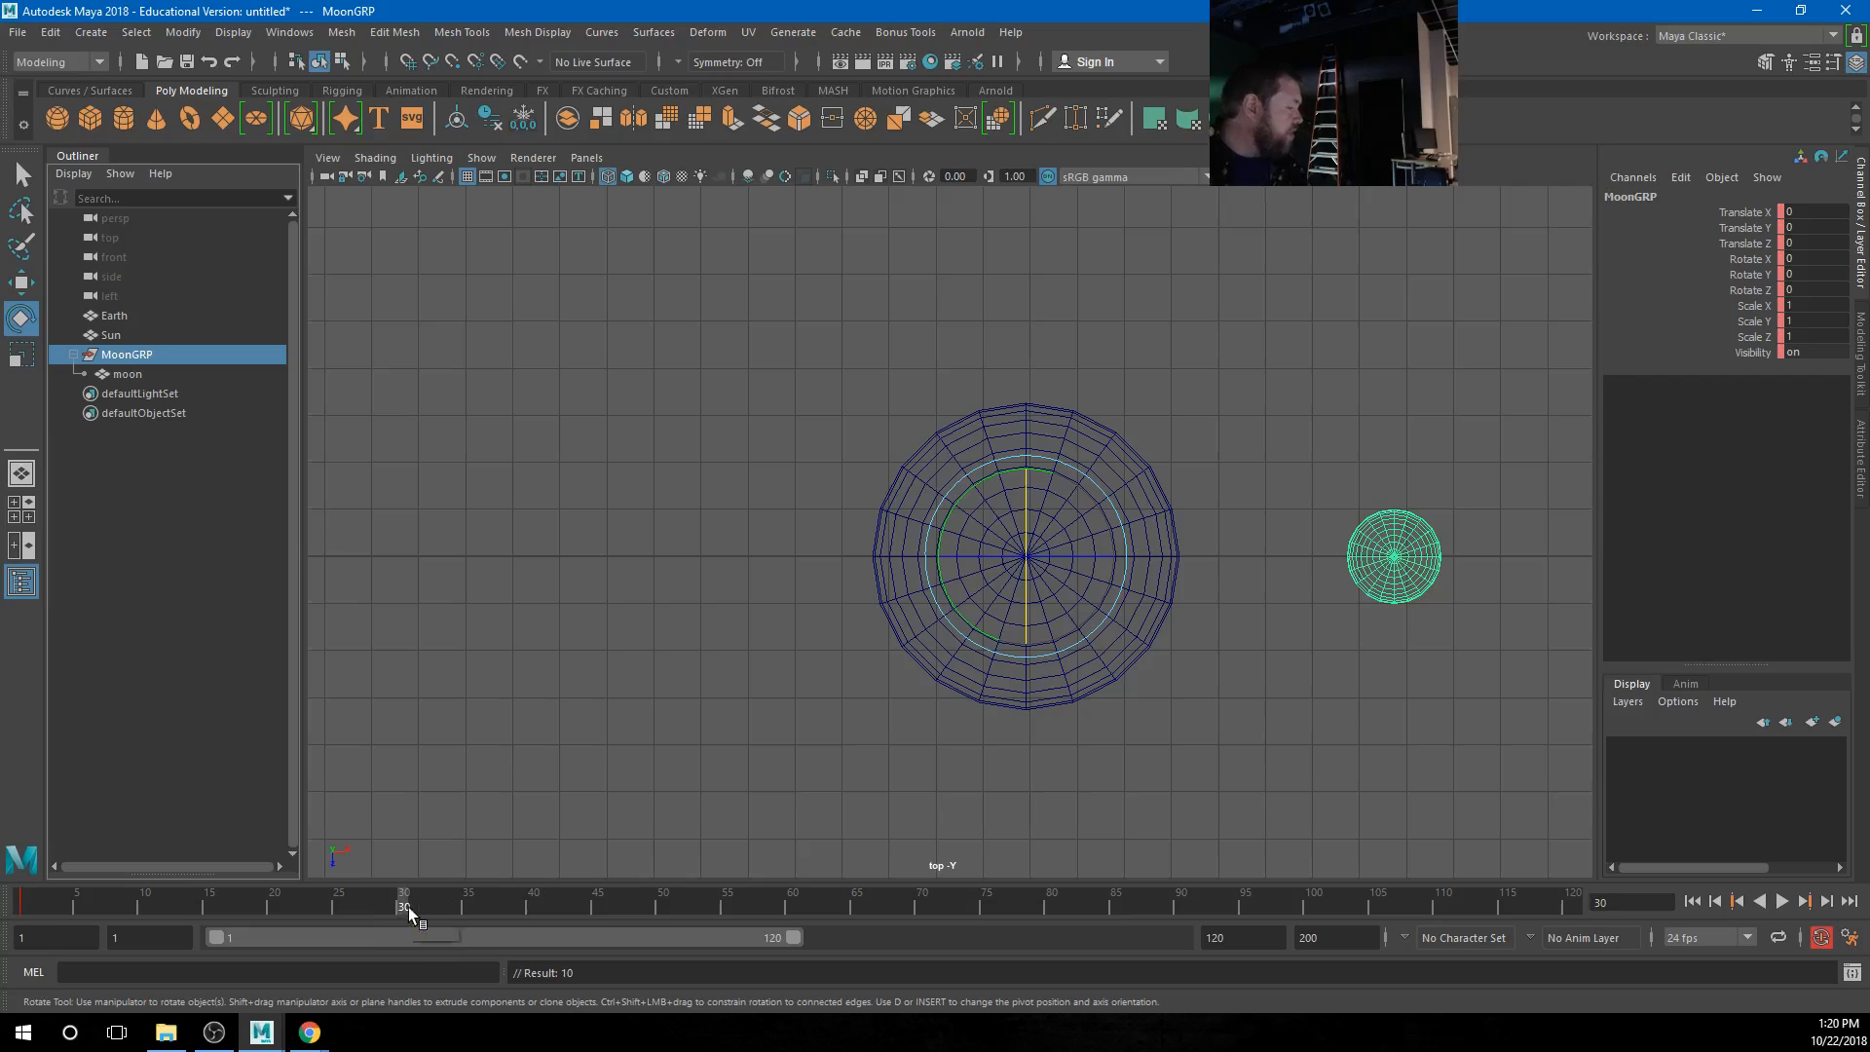
drag(983, 478, 947, 412)
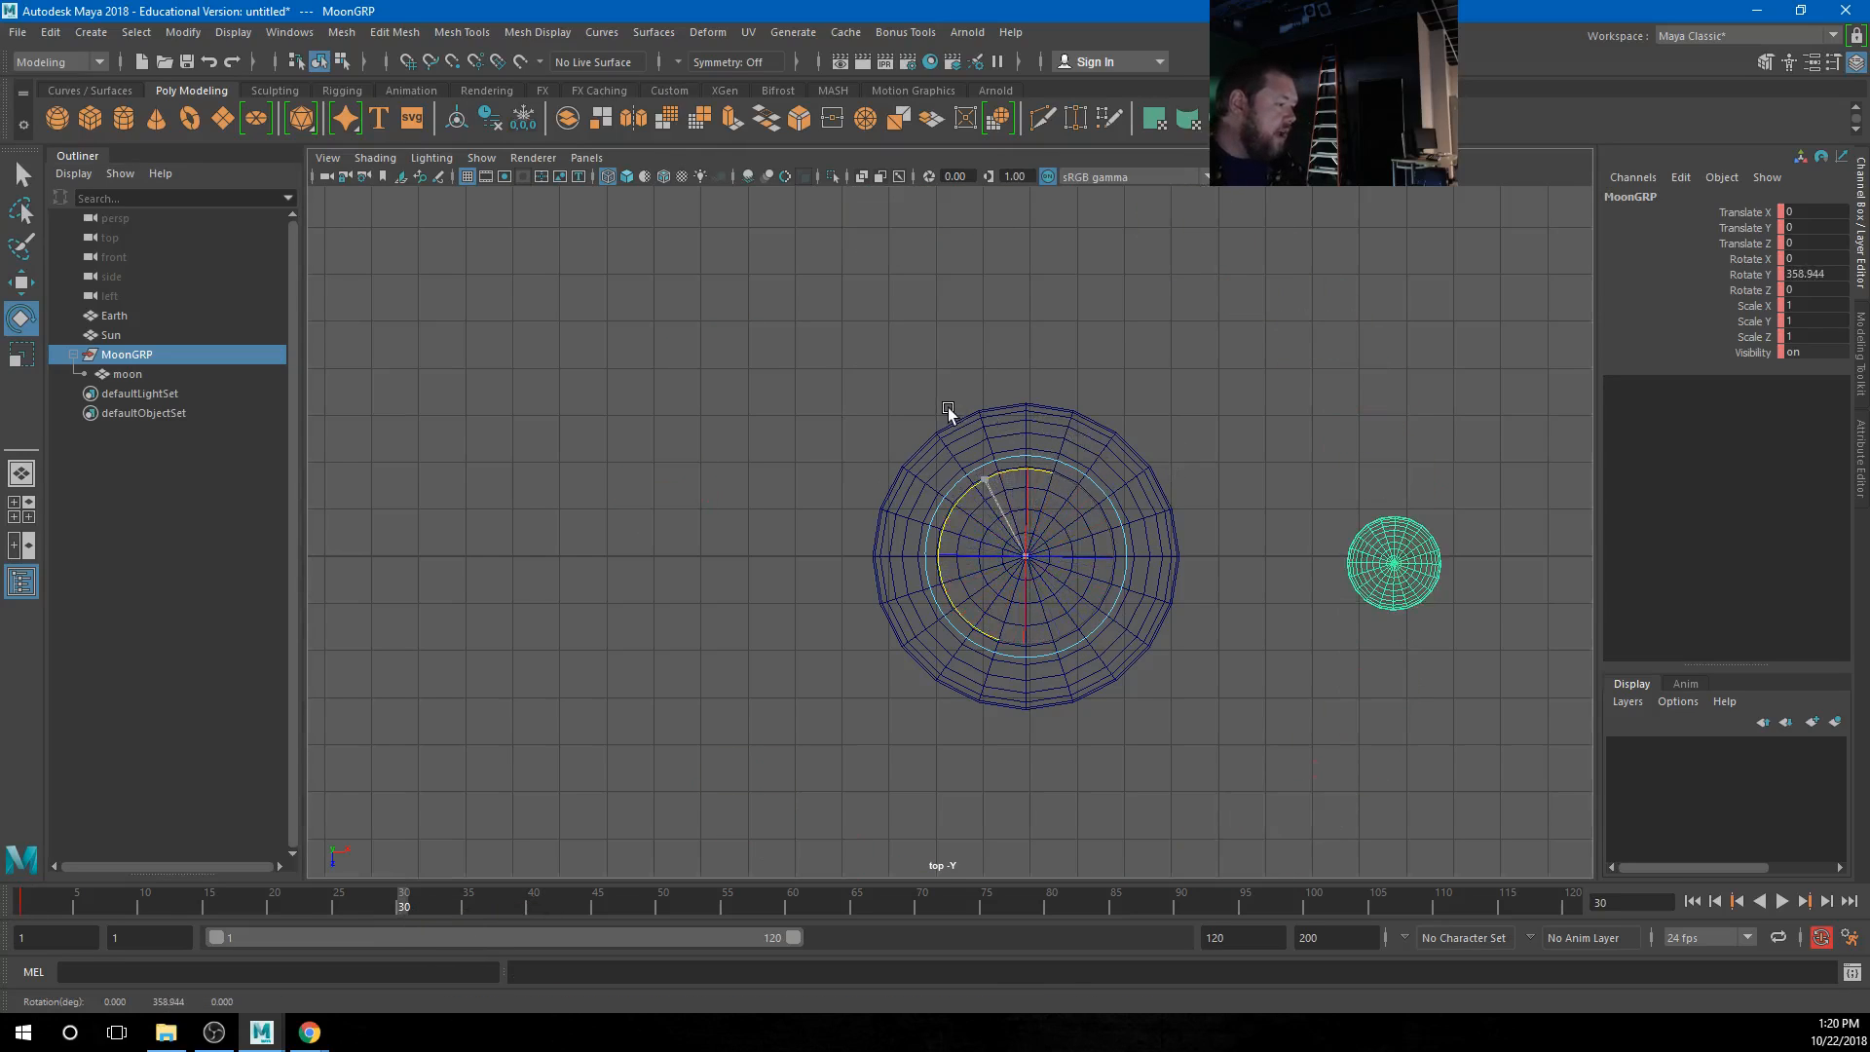
double_click(1837, 274)
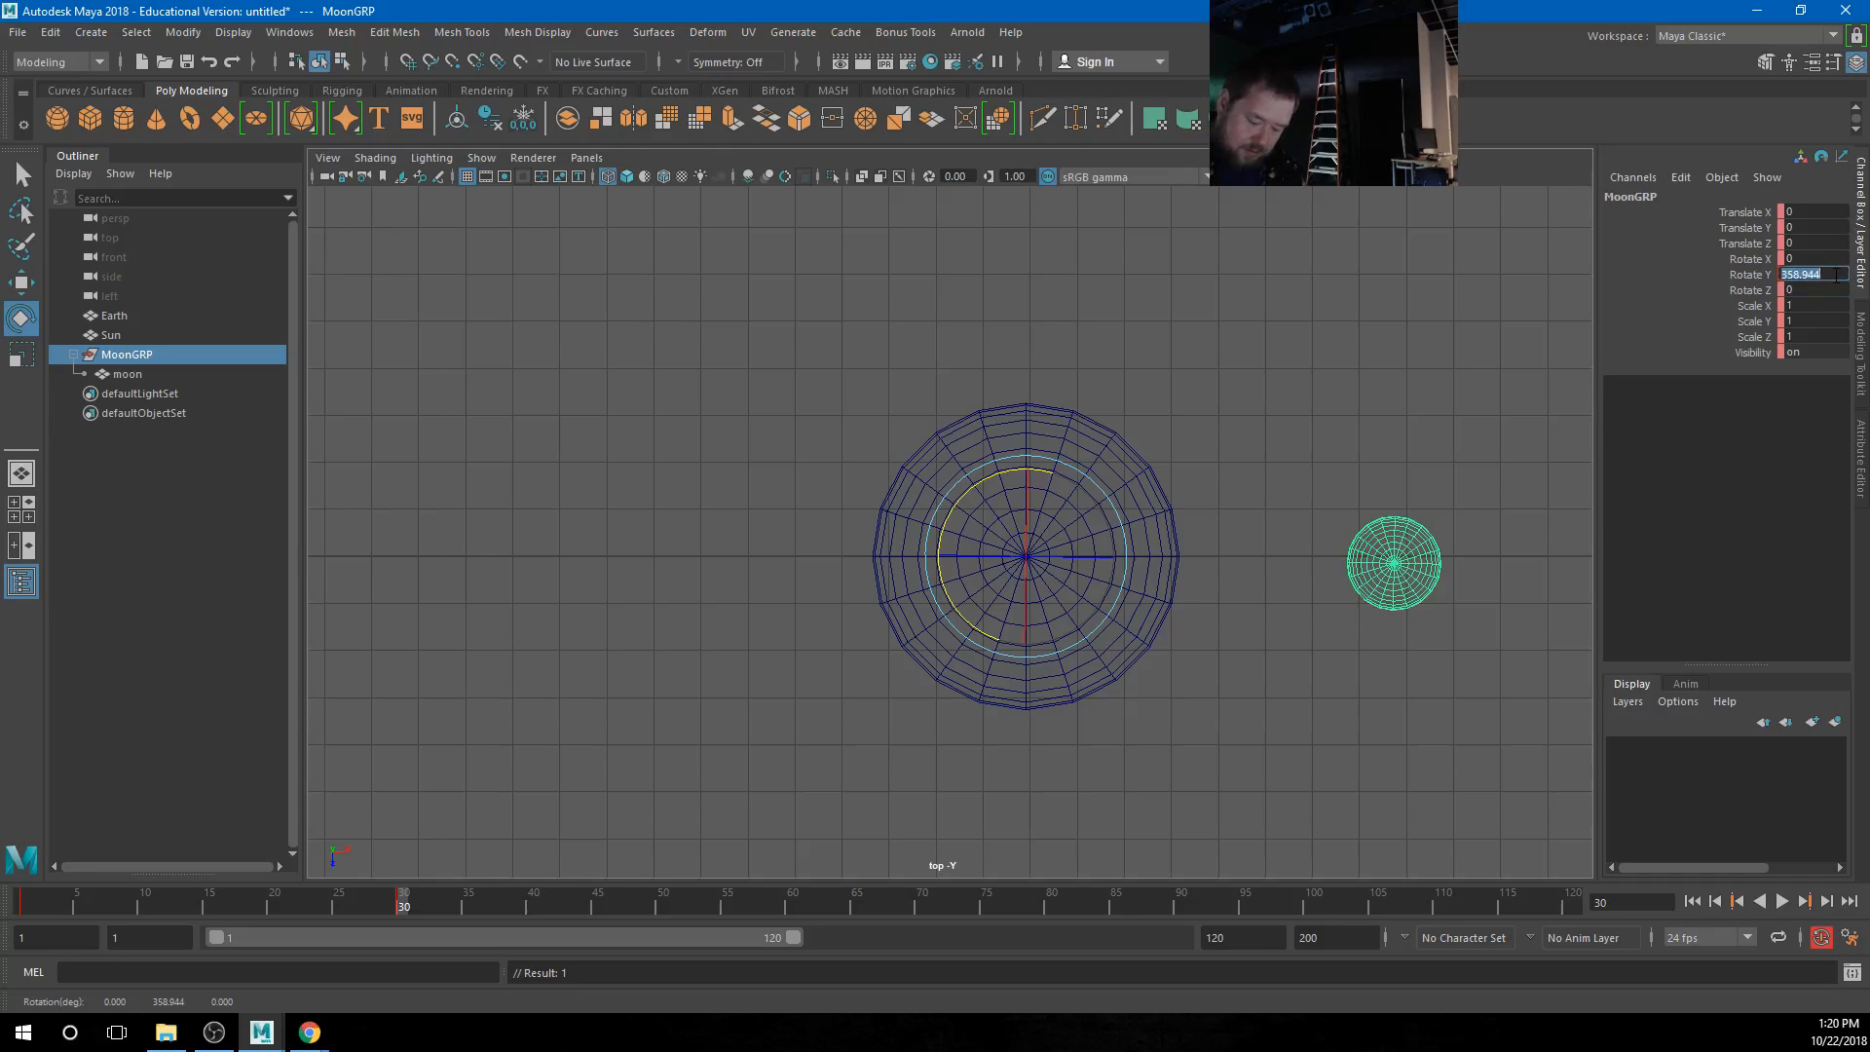
text(360)
key(Return)
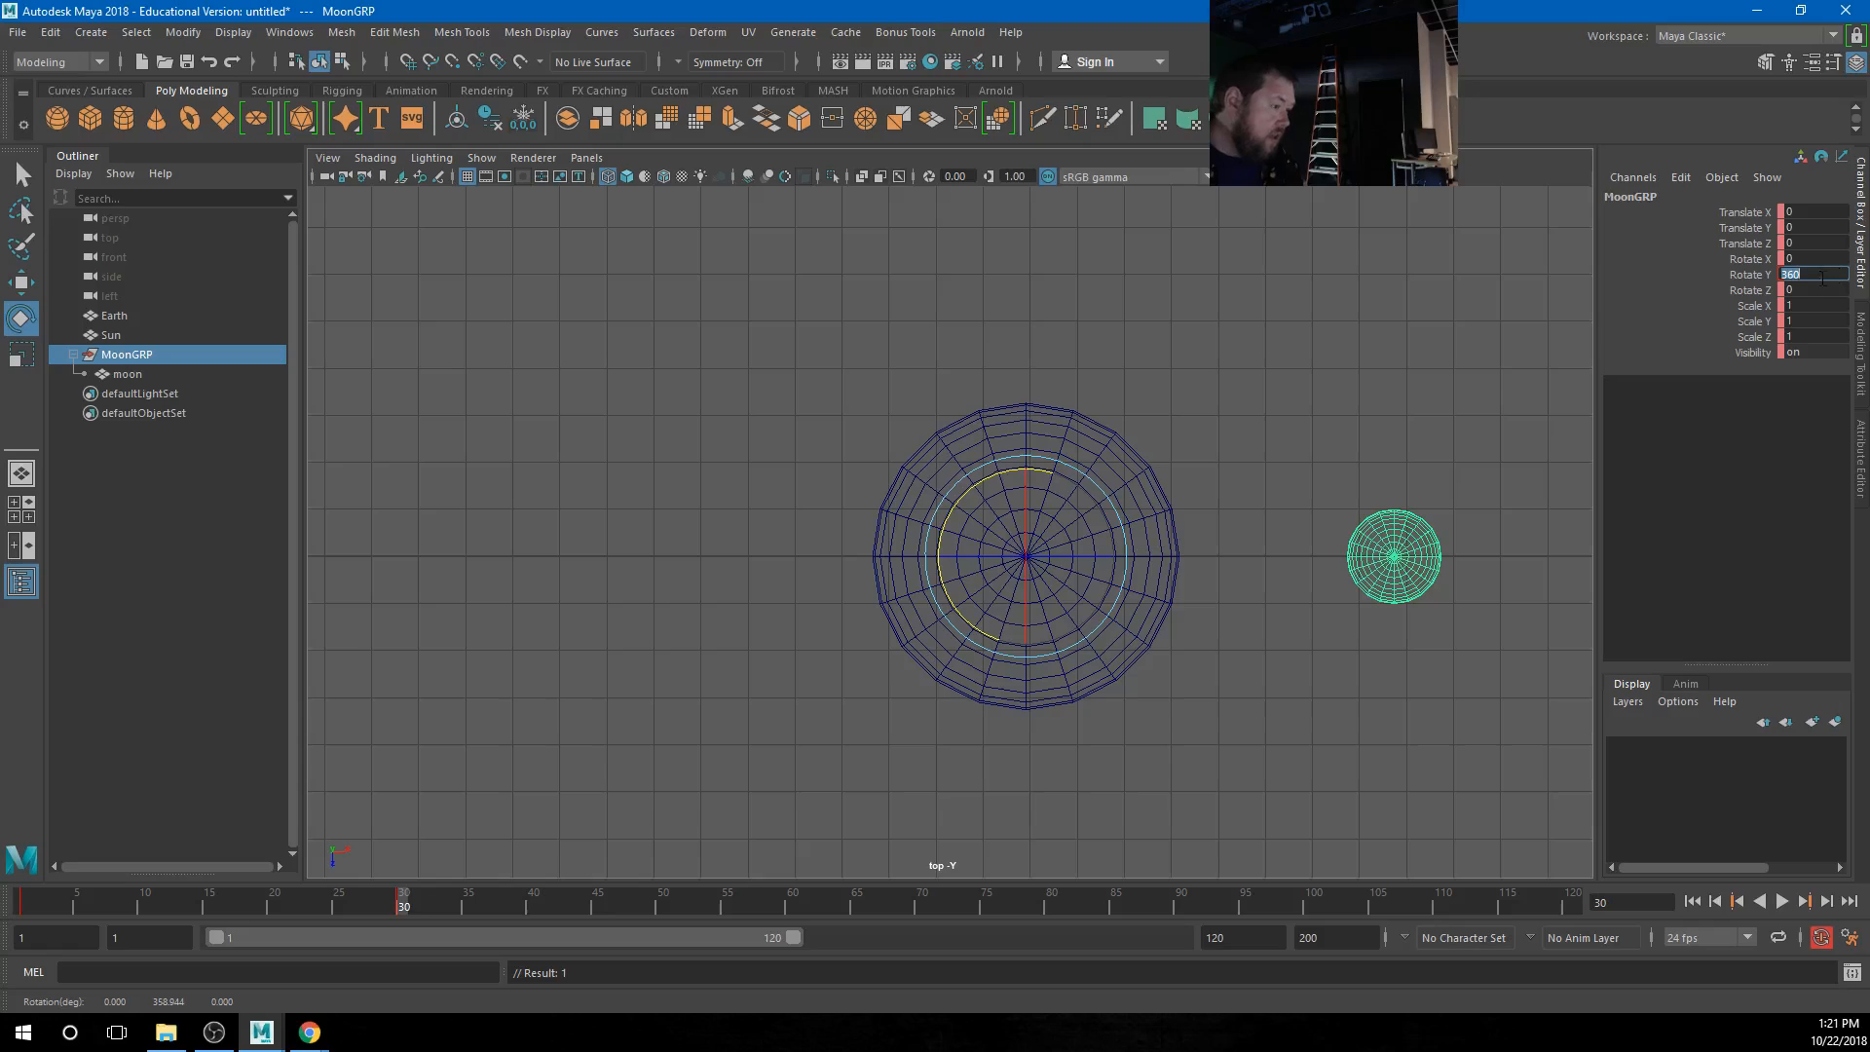
Return to frame 1 and play back the moon's orbit with both Earth and the Sun in view
drag(350, 901, 24, 901)
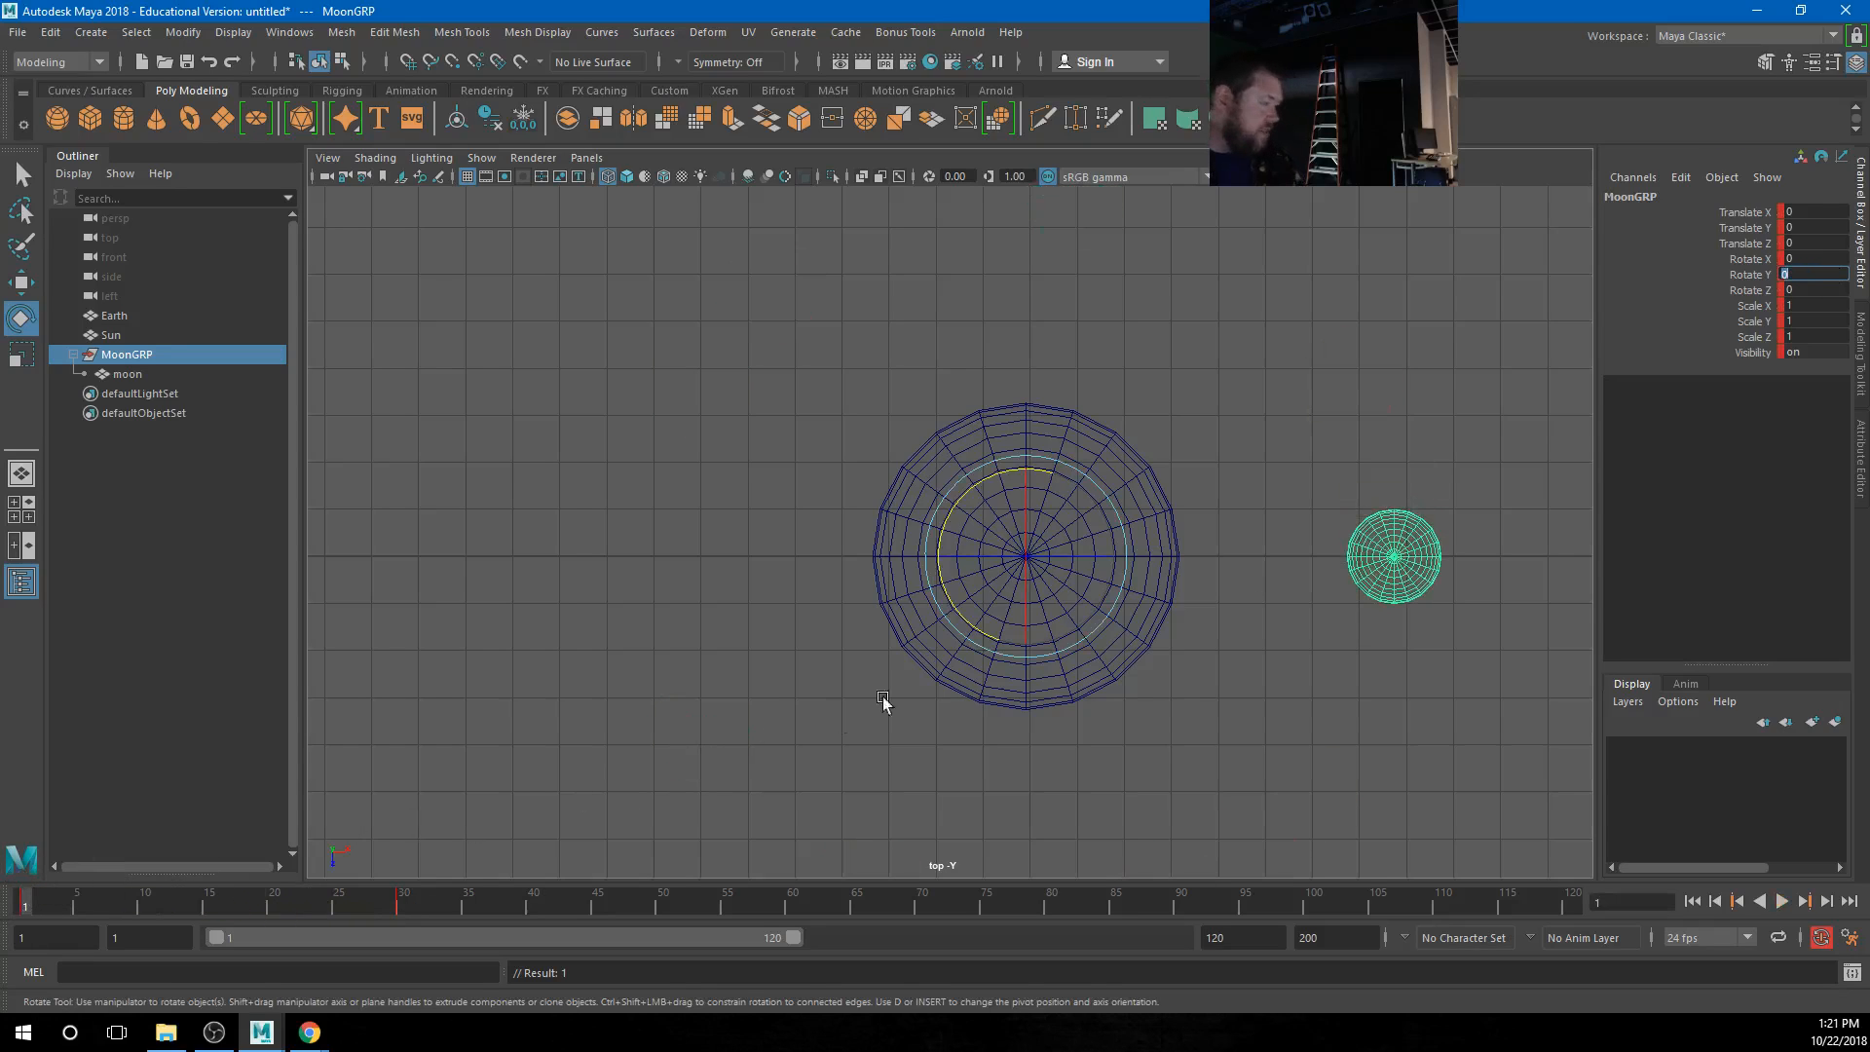
scroll(886, 699, down, 3)
click(1782, 901)
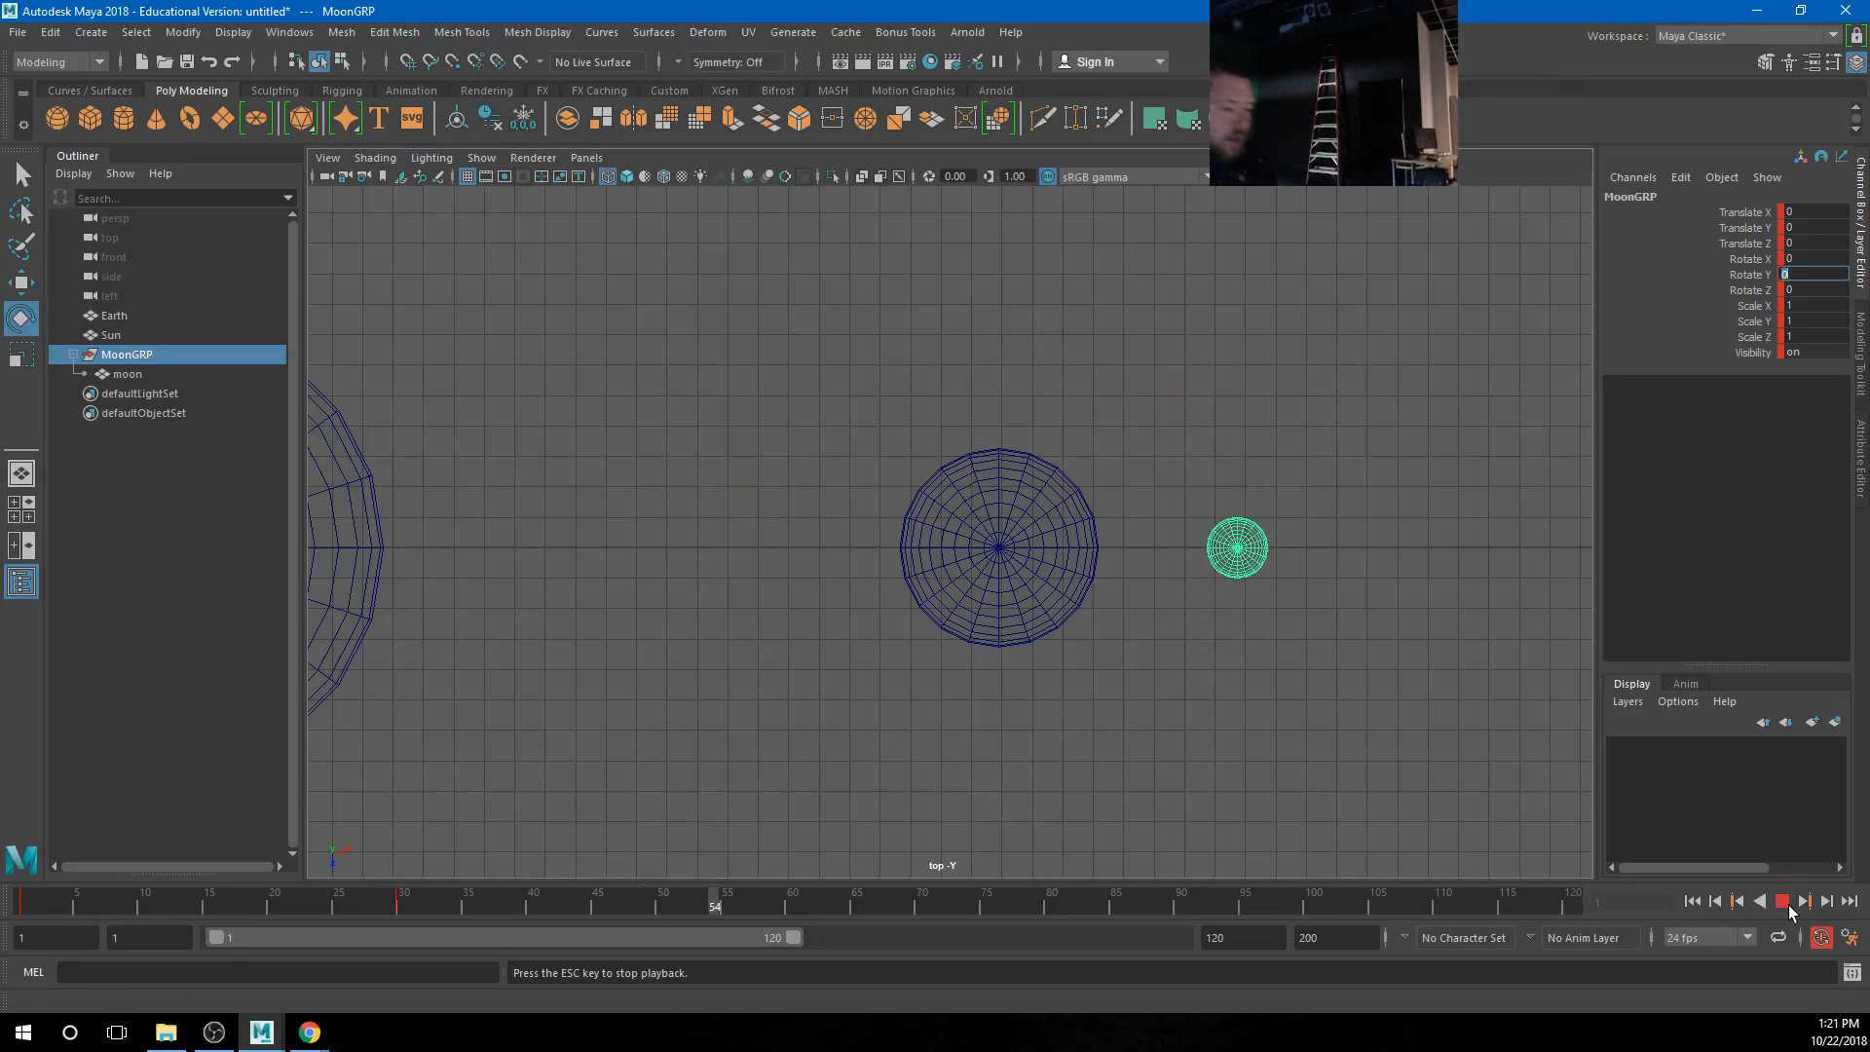
click(1784, 903)
Switch to the Animation workspace, enlarge the Graph Editor, and frame all of MoonGRP's animation curves
click(1831, 36)
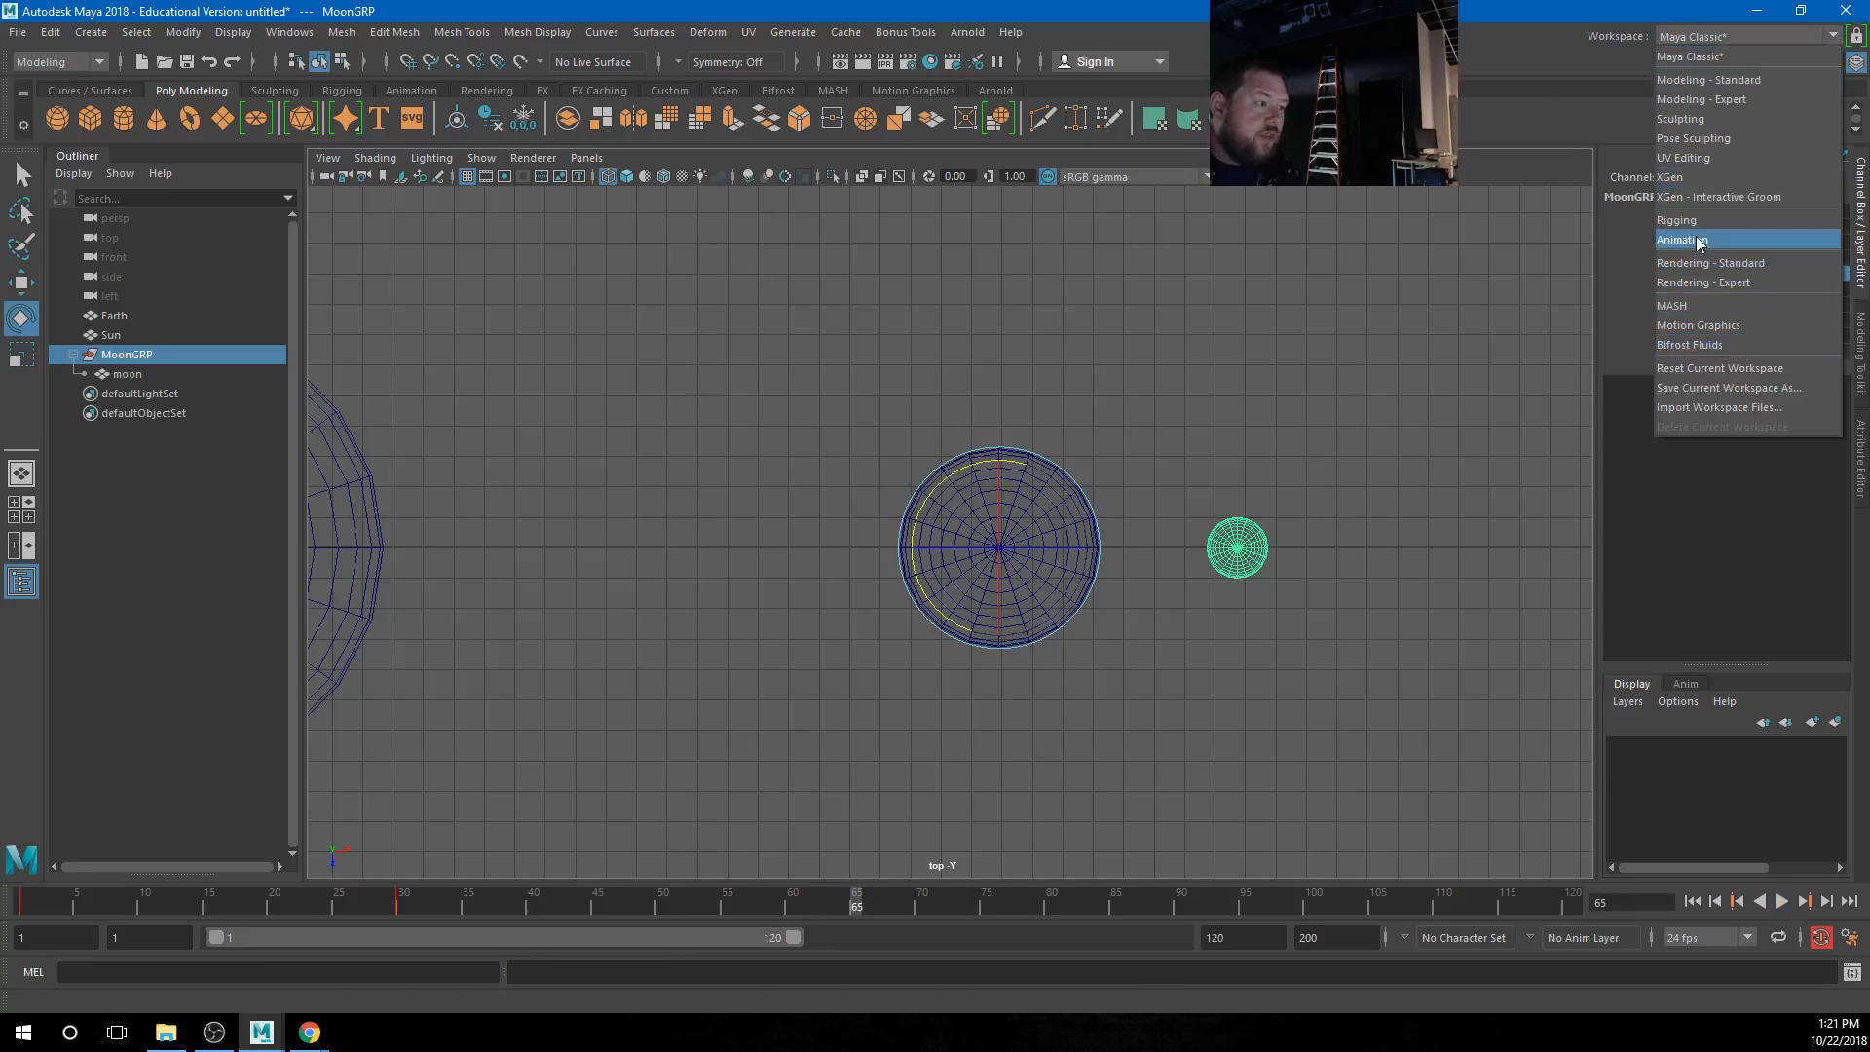
click(1682, 240)
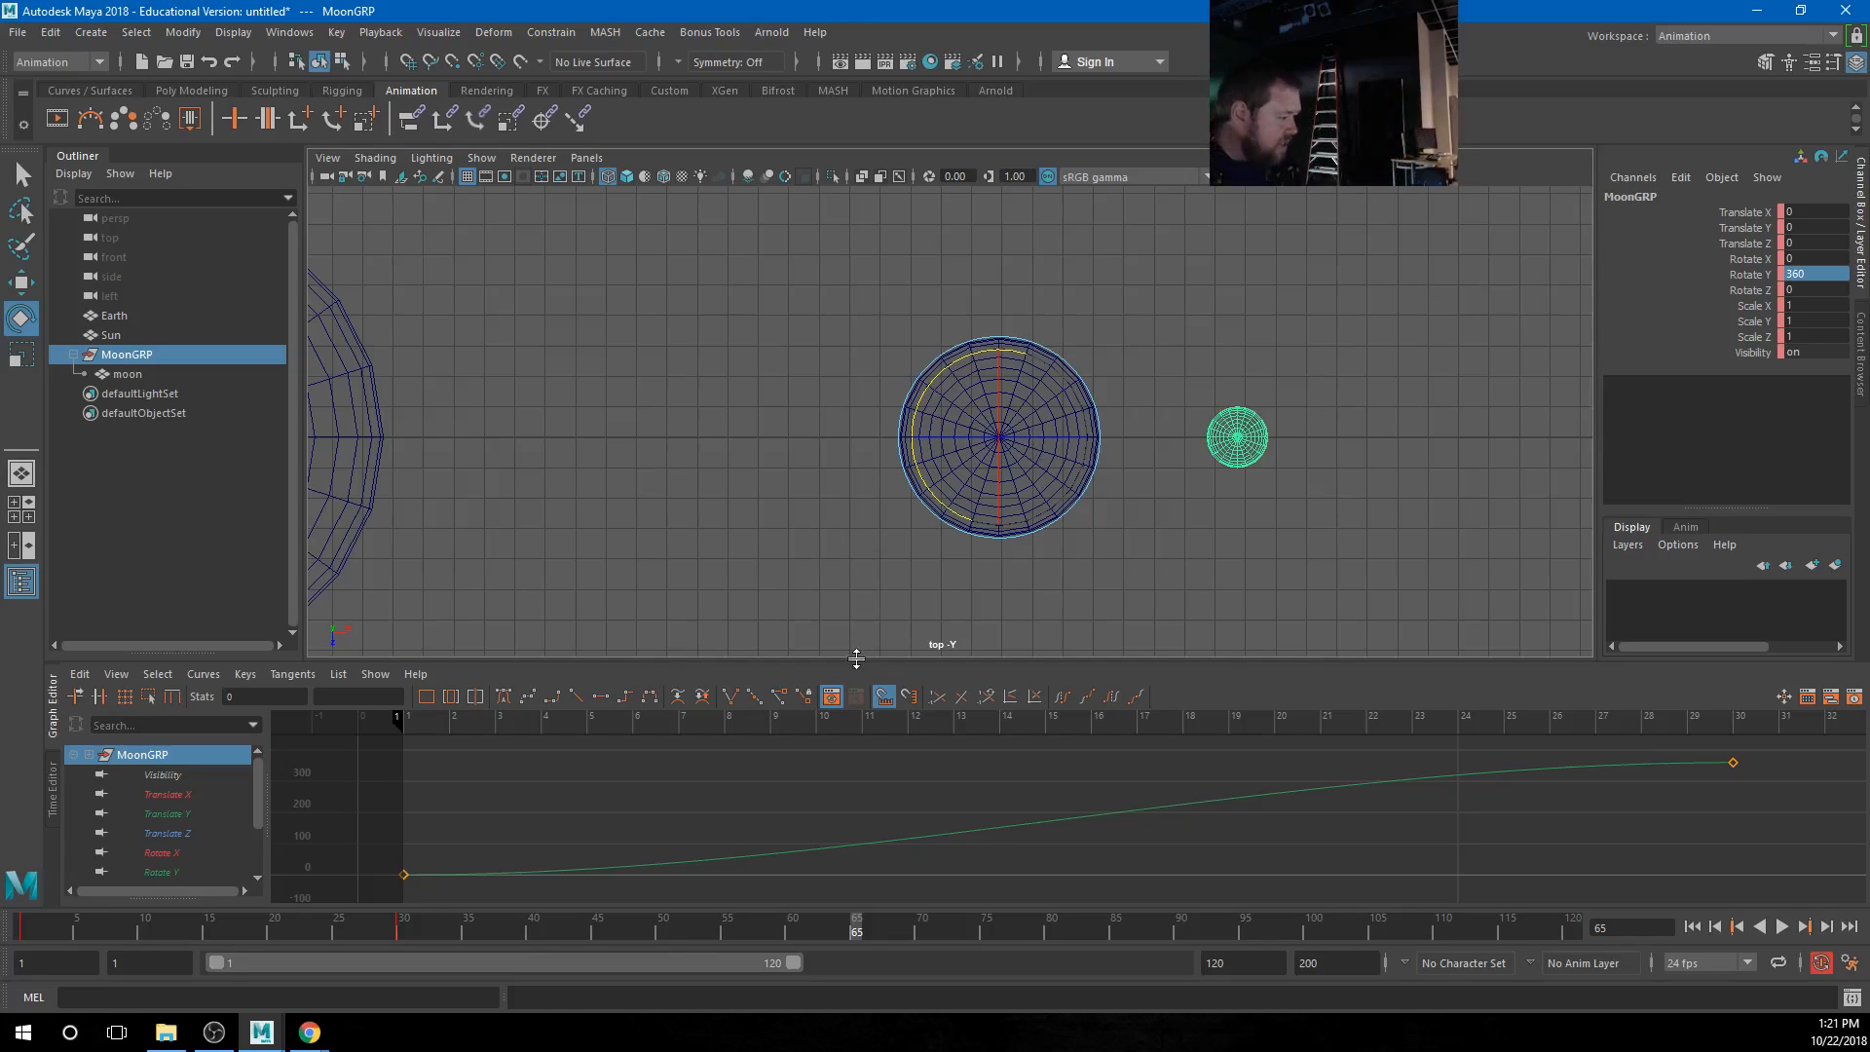
drag(856, 660, 856, 509)
key(a)
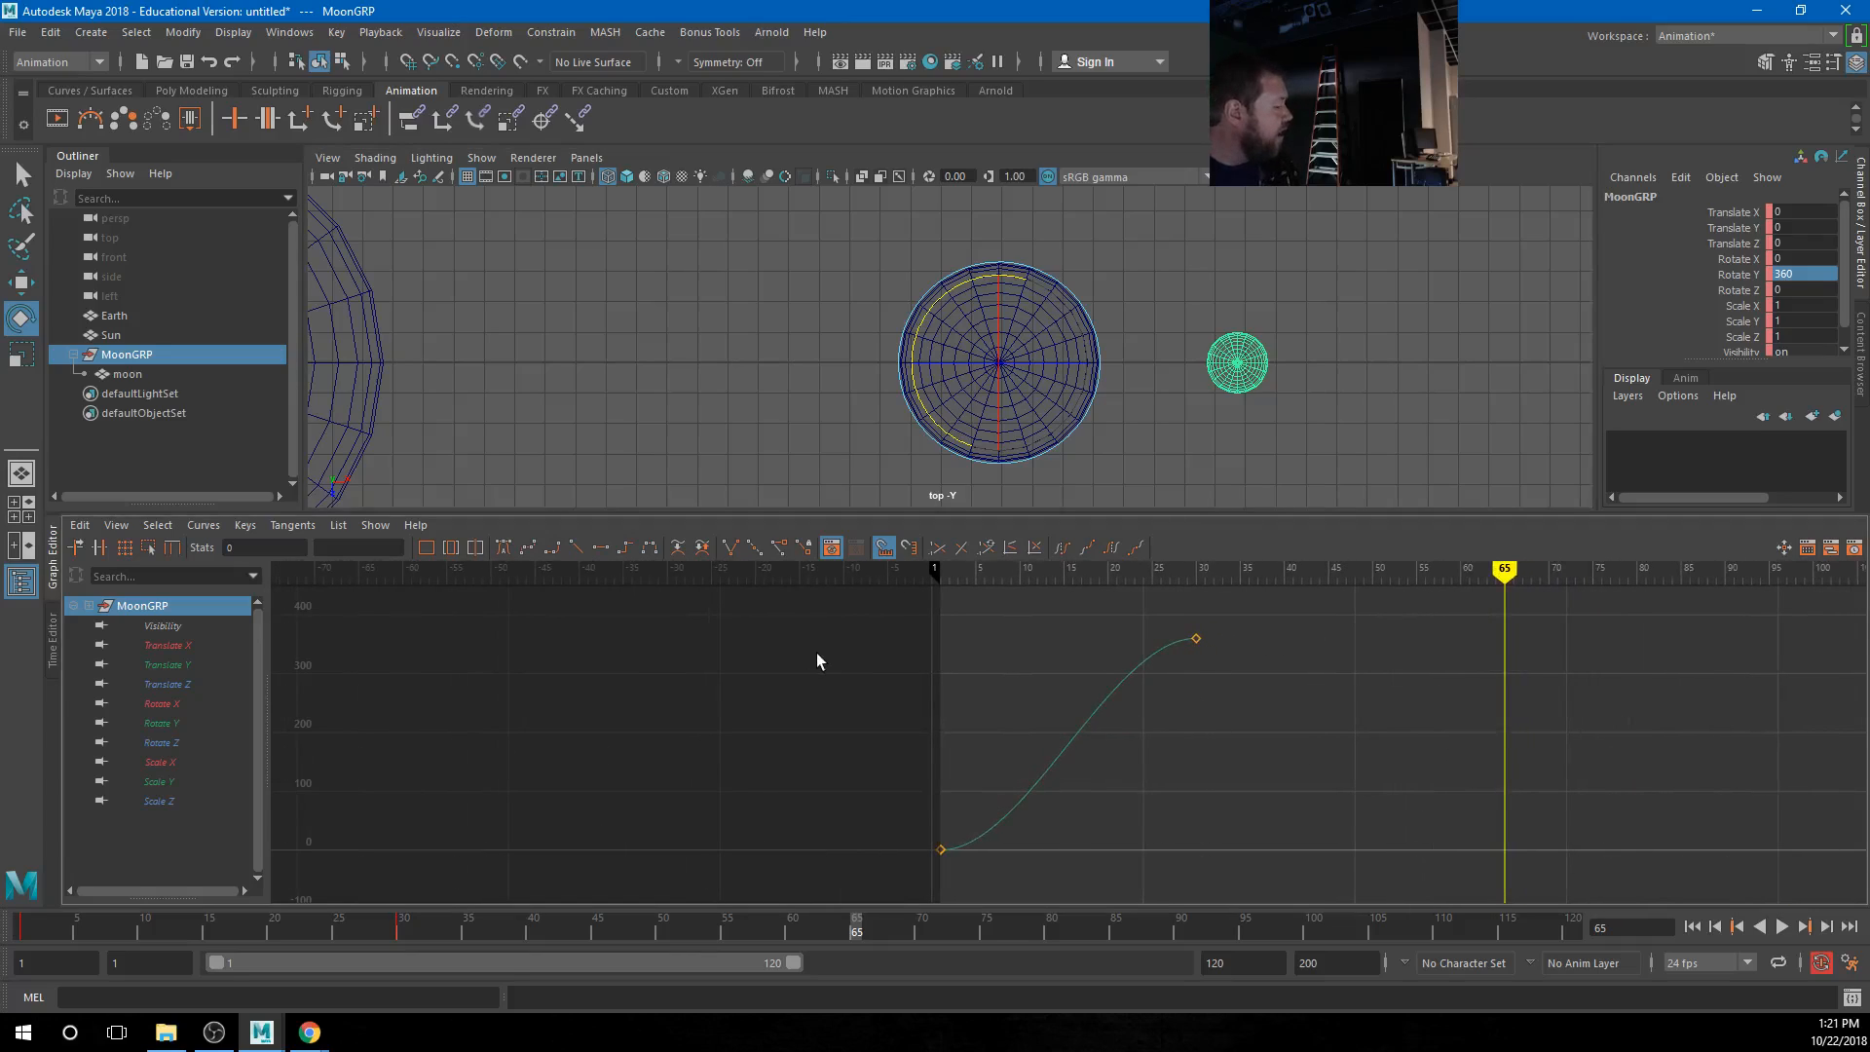
Set all of MoonGRP's keys to linear tangents and play the orbit from frame 1
drag(805, 593, 1353, 901)
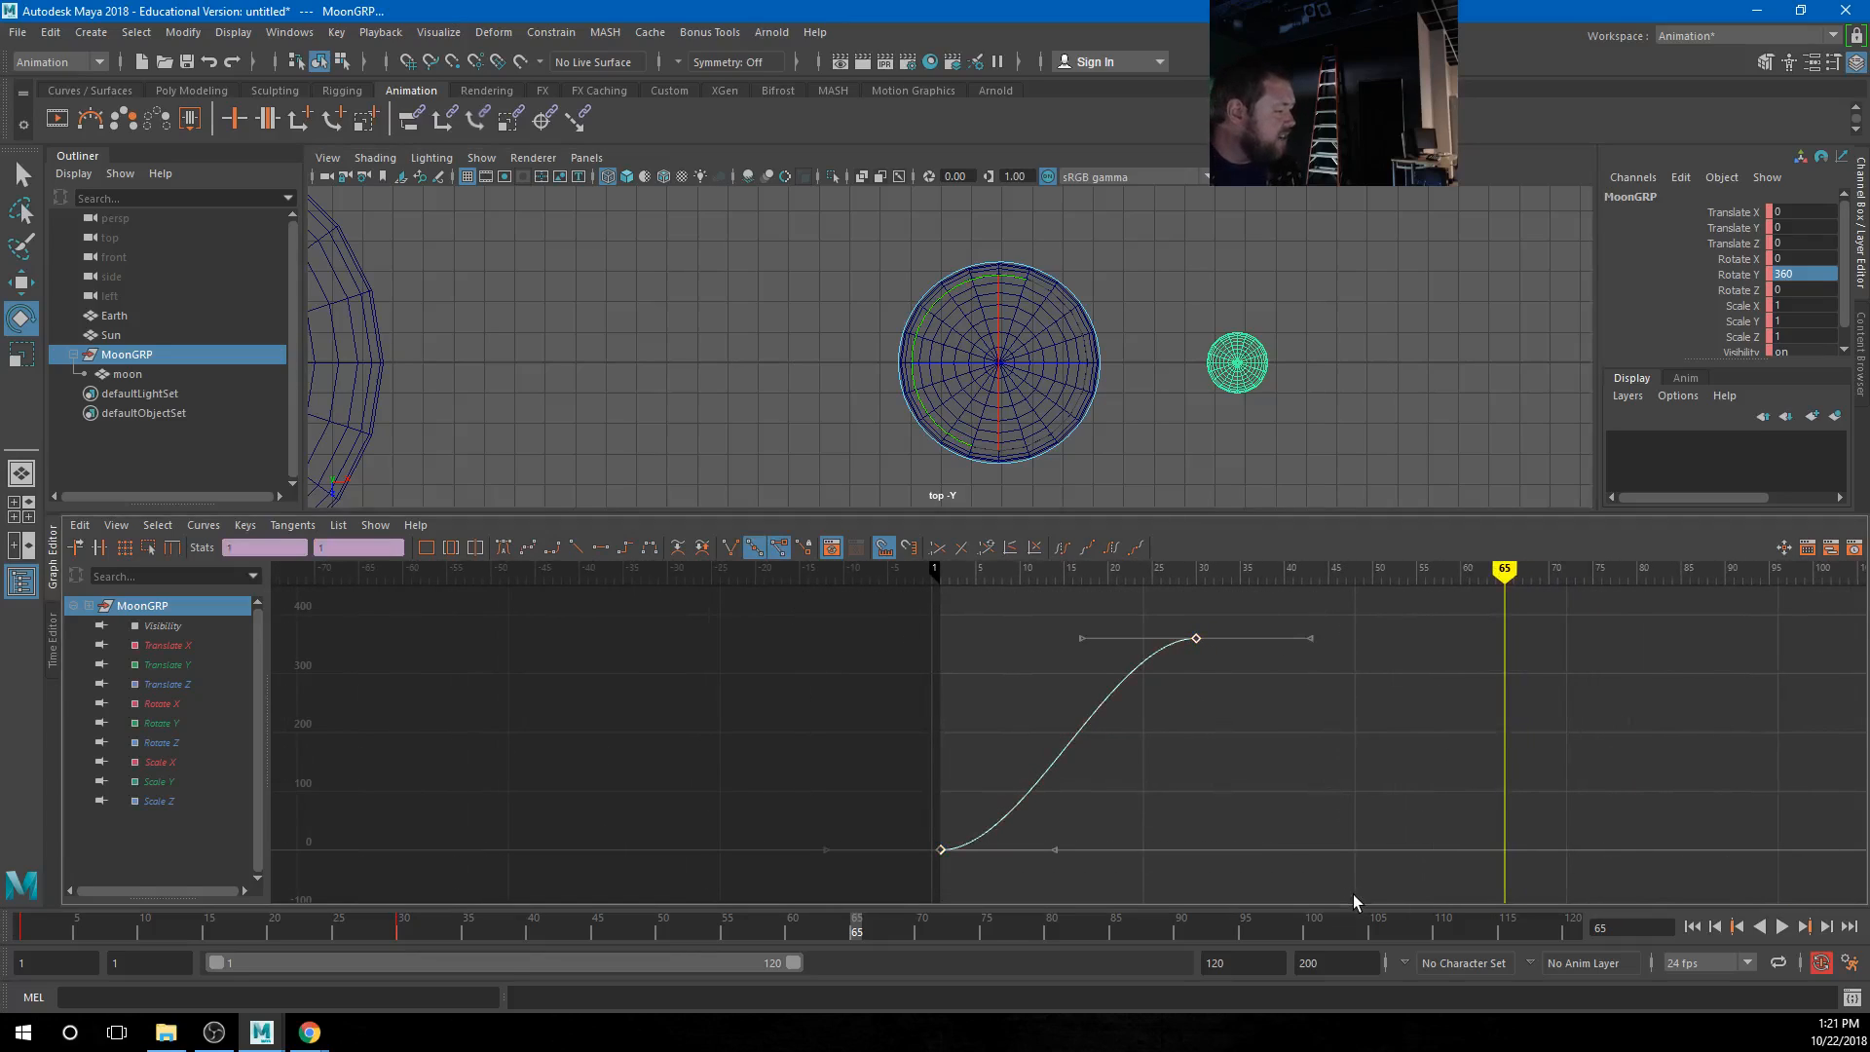
click(575, 549)
click(1691, 926)
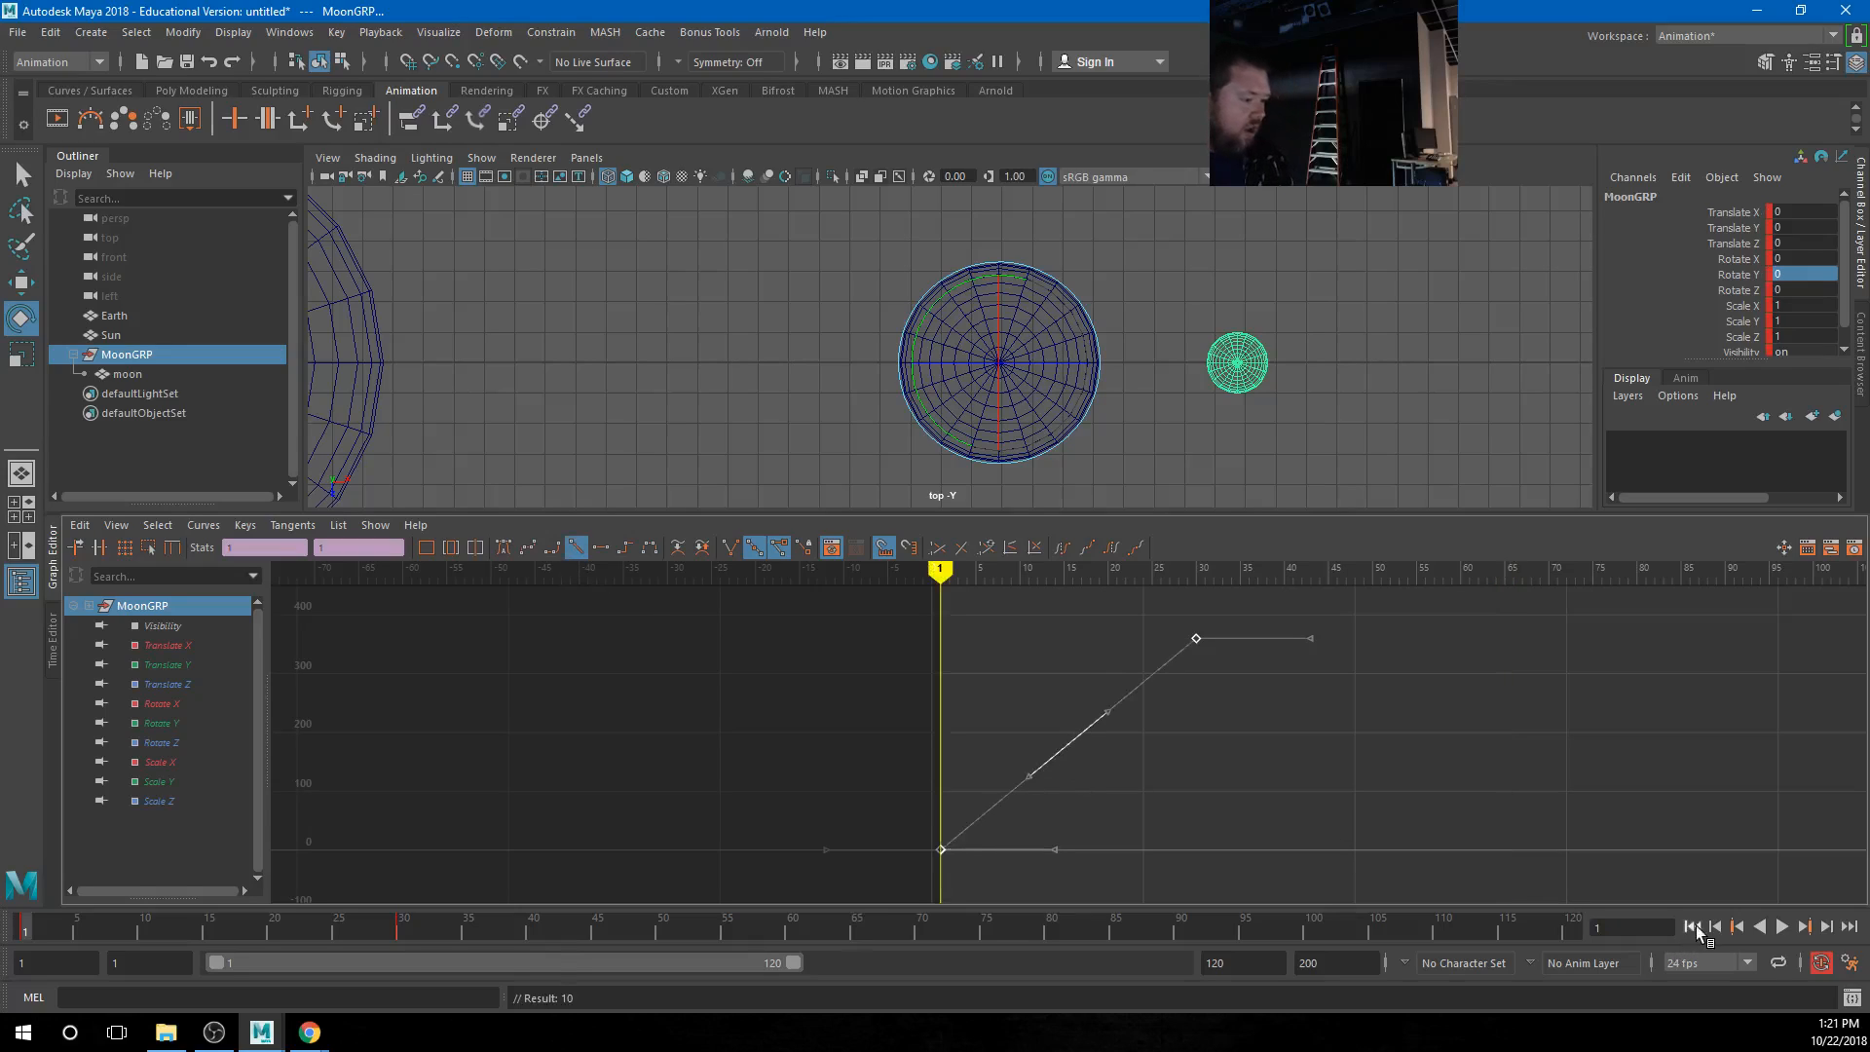
click(1782, 926)
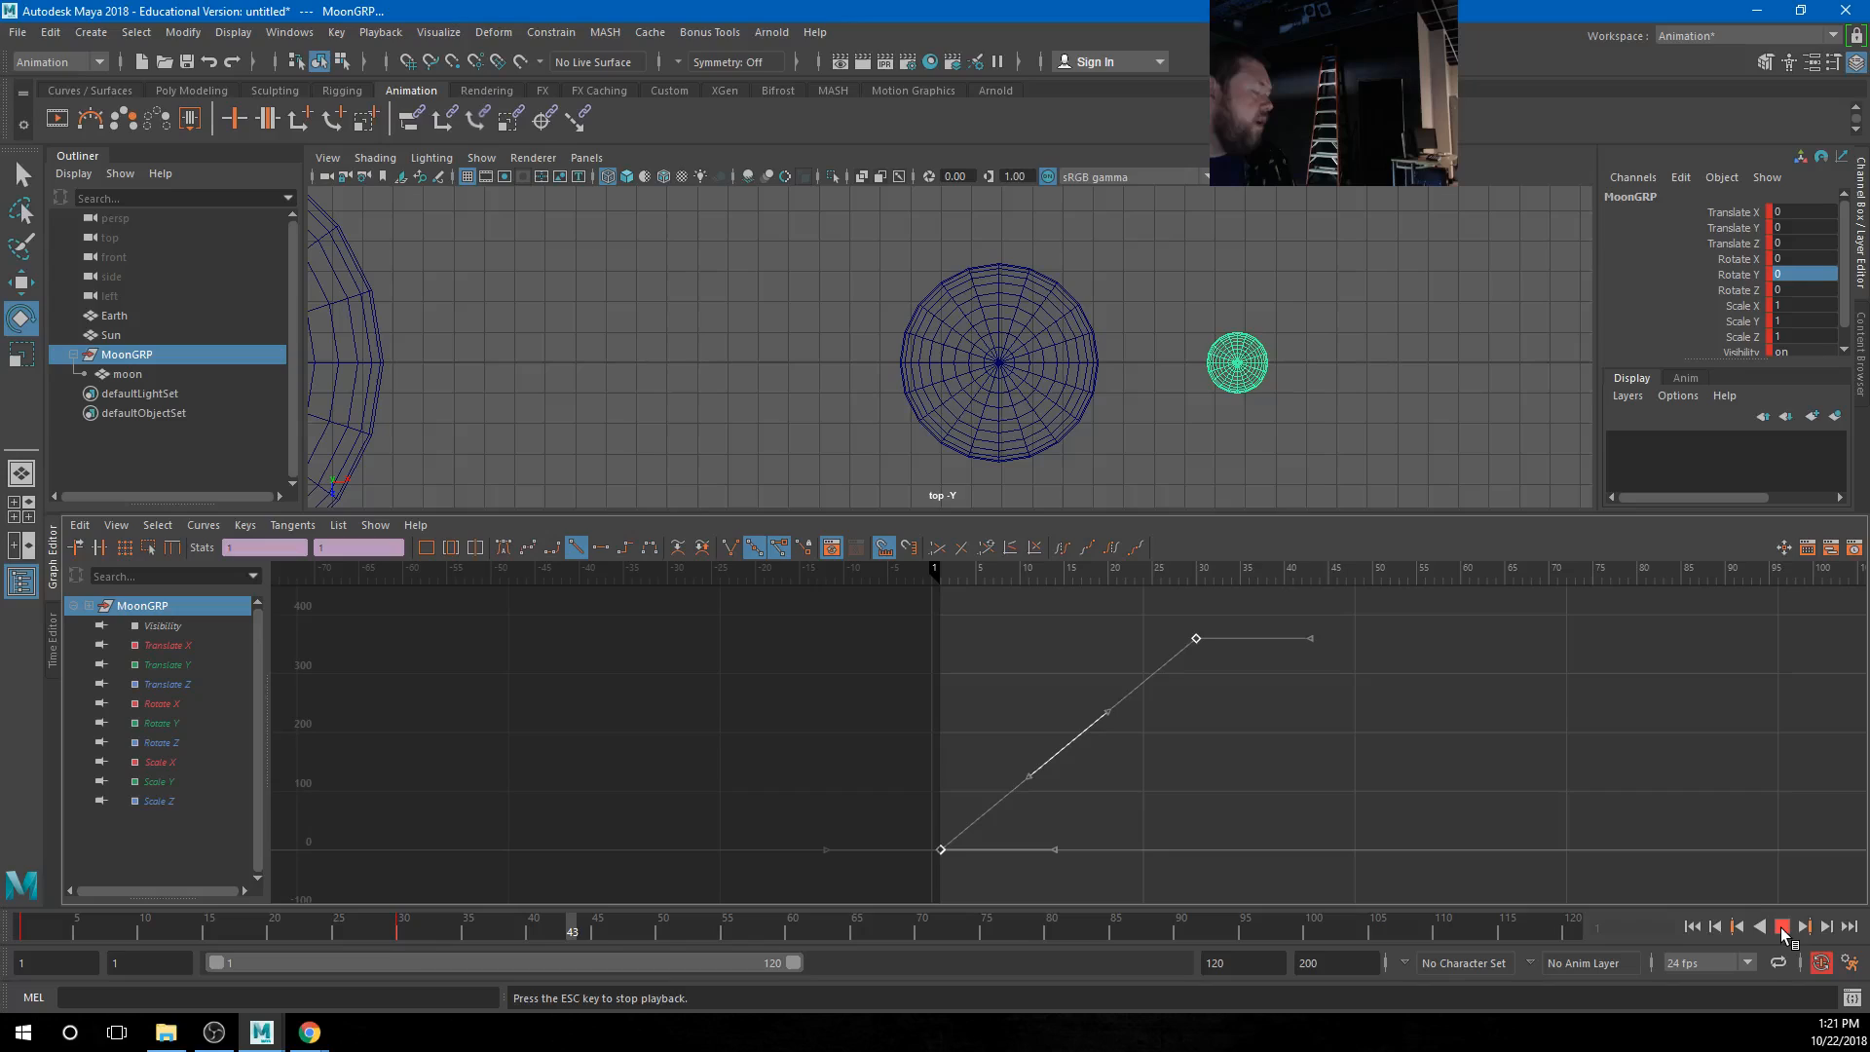
Stop playback and scrub the moon's orbit between frames 1 and 30 with the whole Sun in view
click(1781, 926)
drag(279, 927, 429, 931)
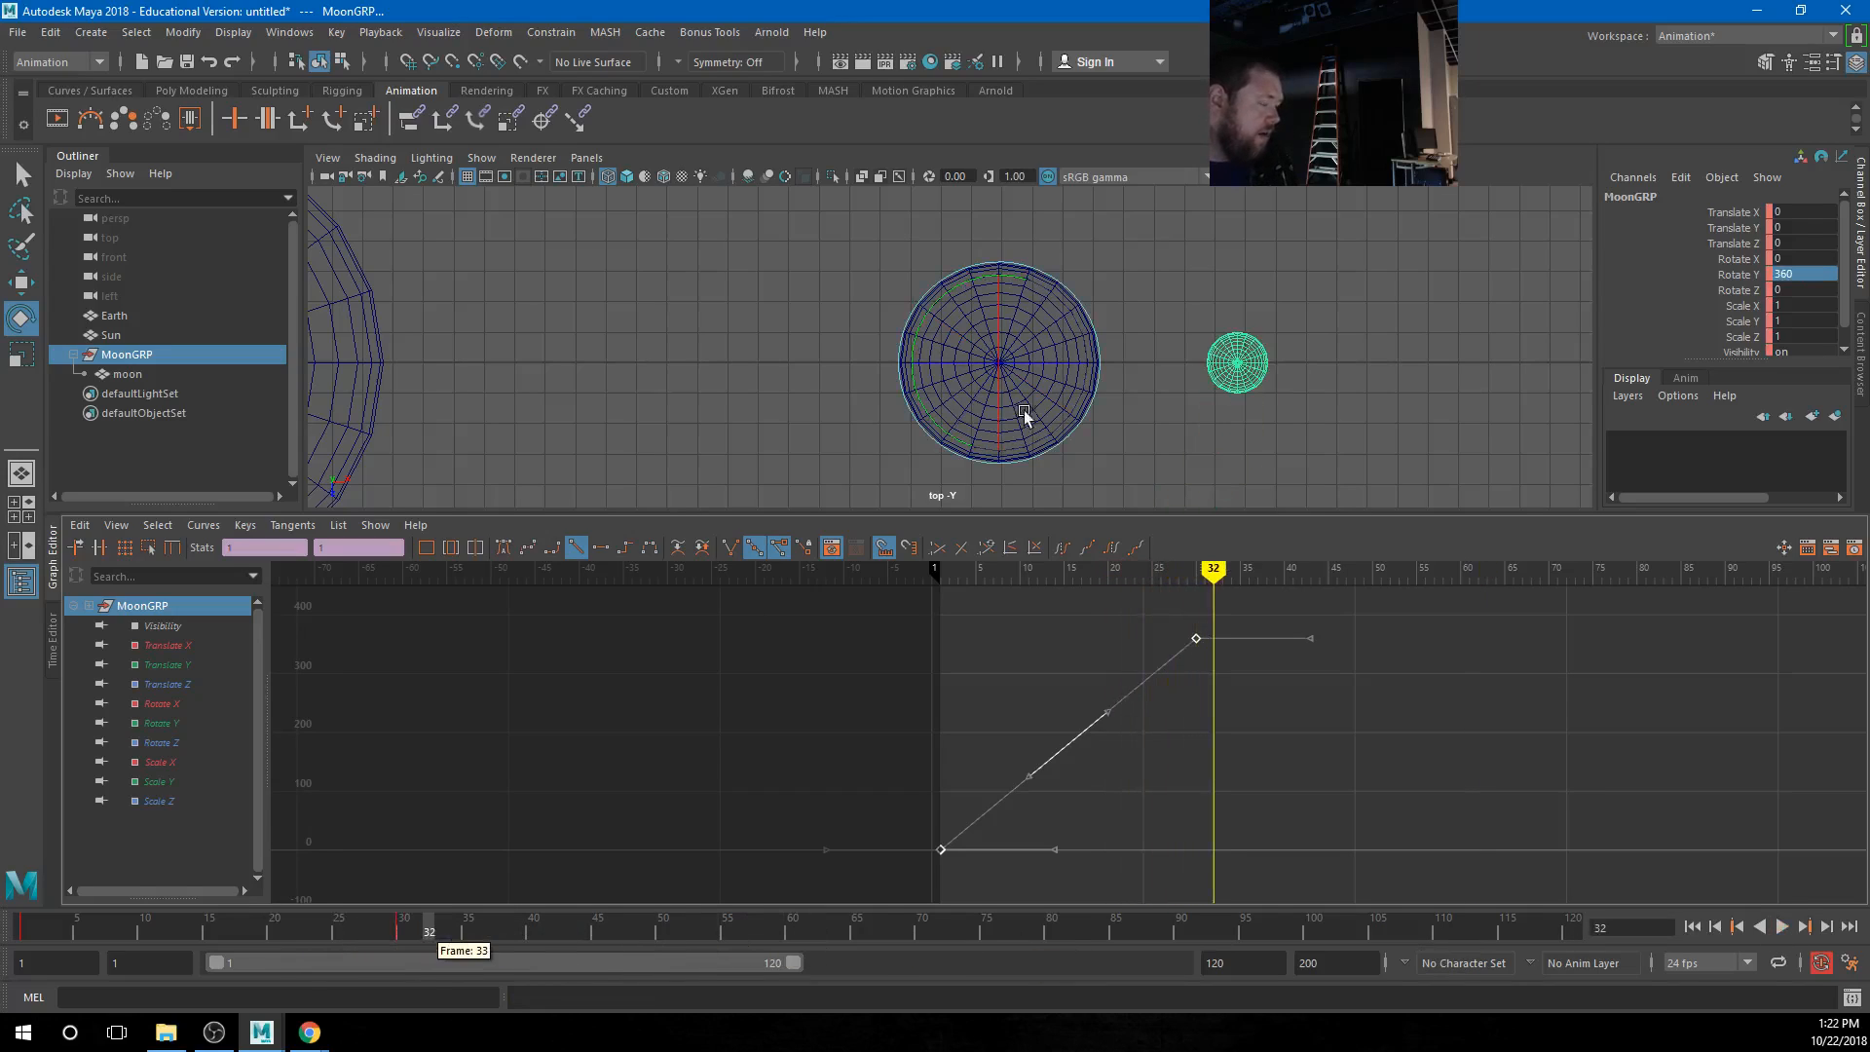
alt+right_drag(1335, 375, 274, 251)
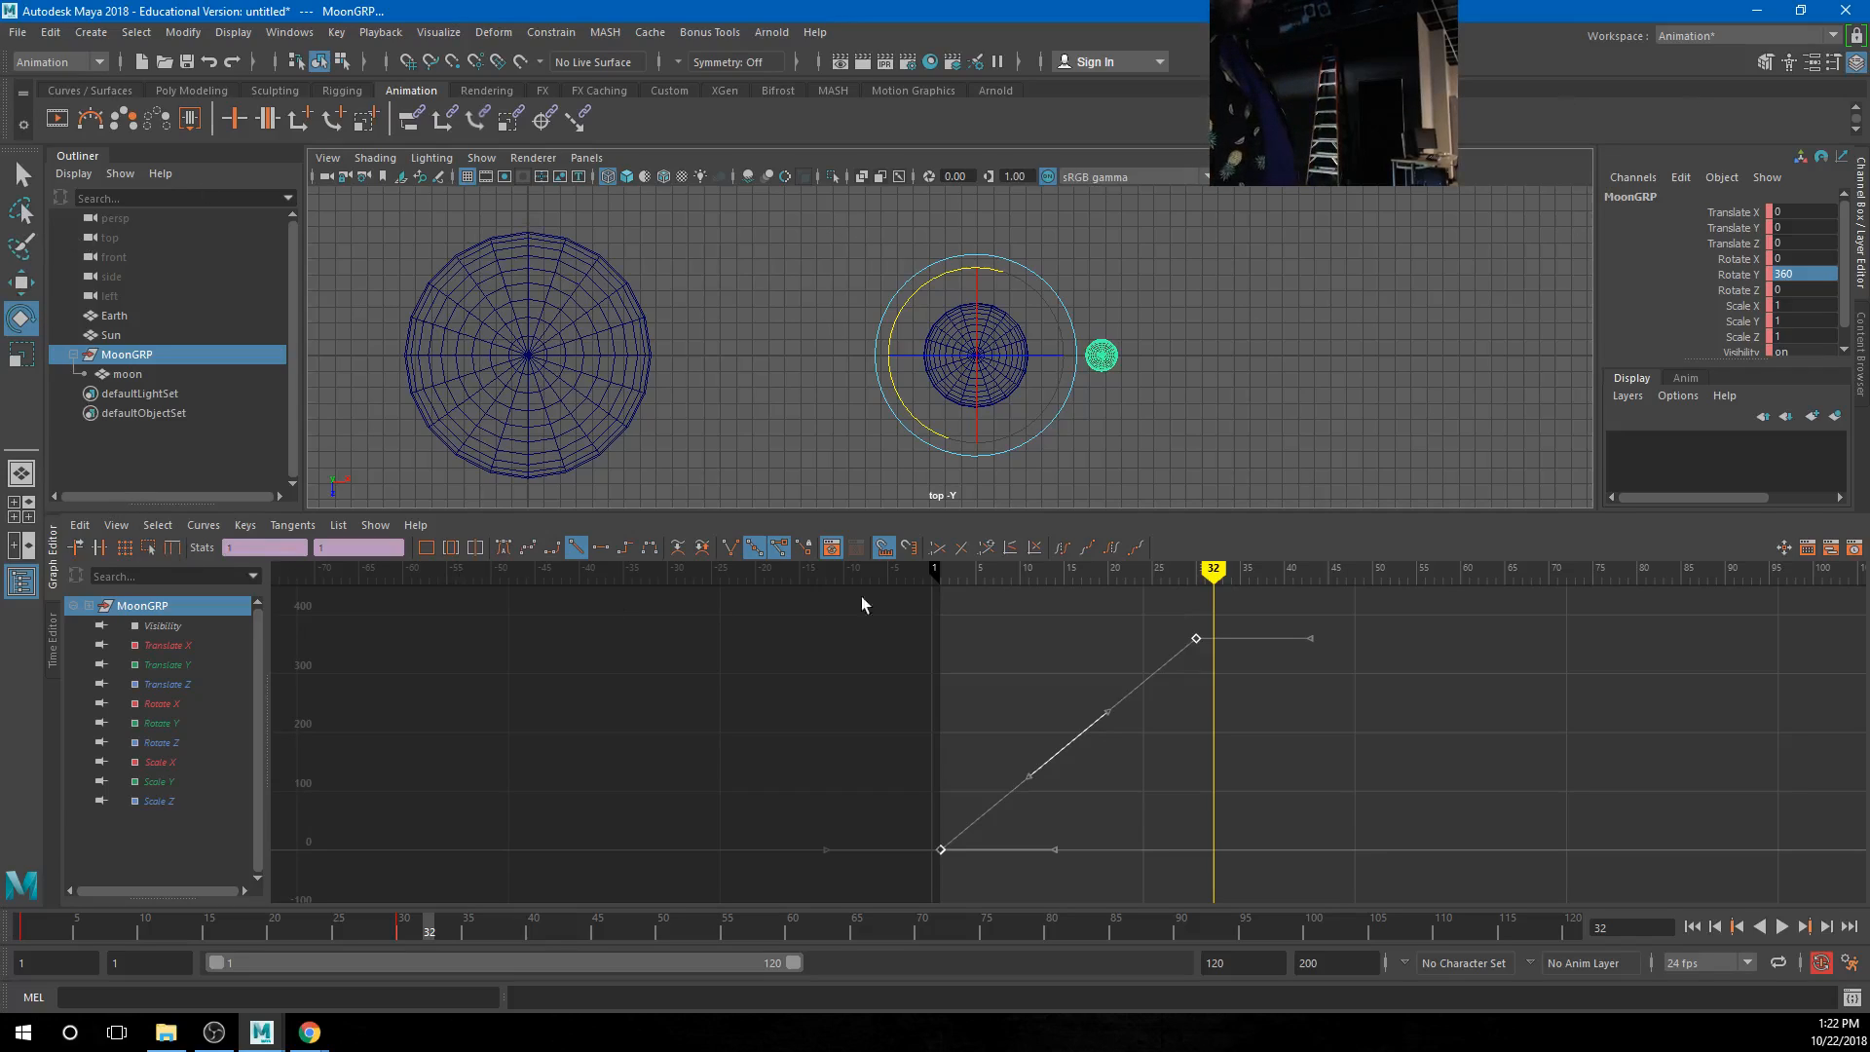
mouse_move(1217, 572)
mouse_down()
mouse_move(1043, 584)
mouse_move(937, 621)
mouse_up()
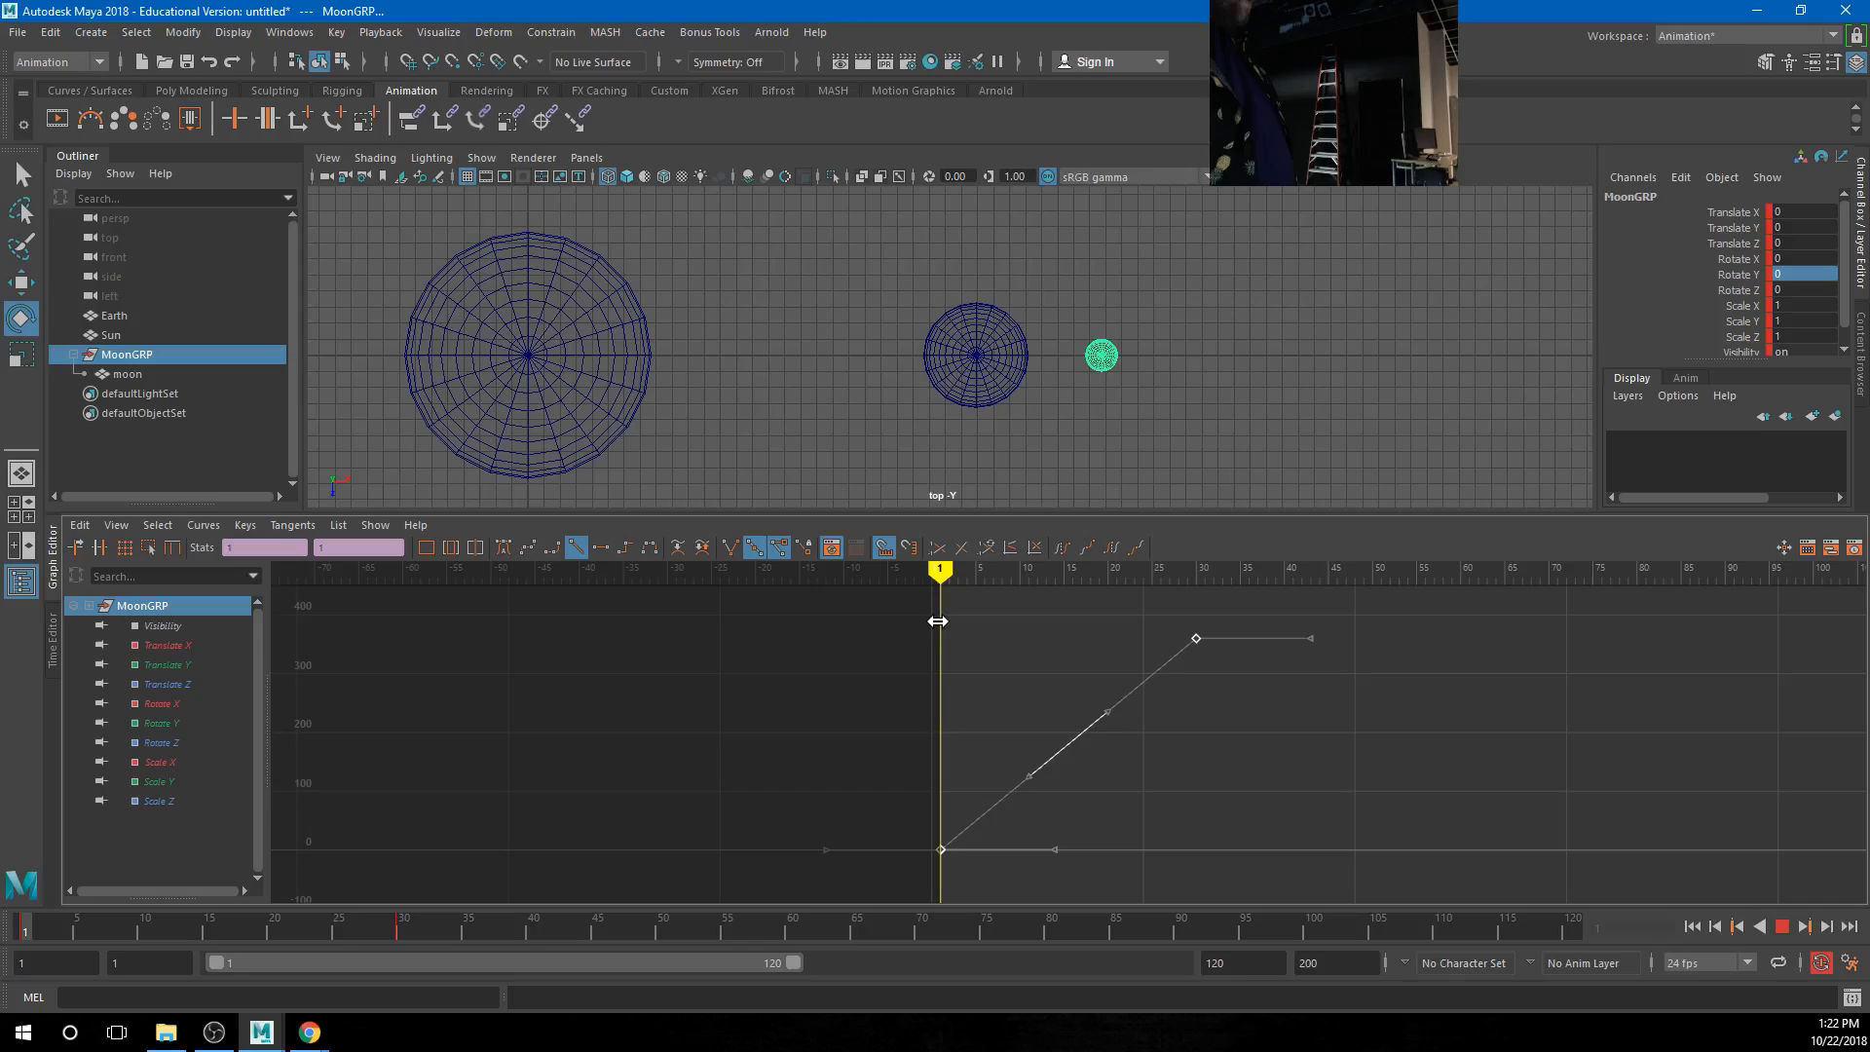
drag(937, 621, 1194, 644)
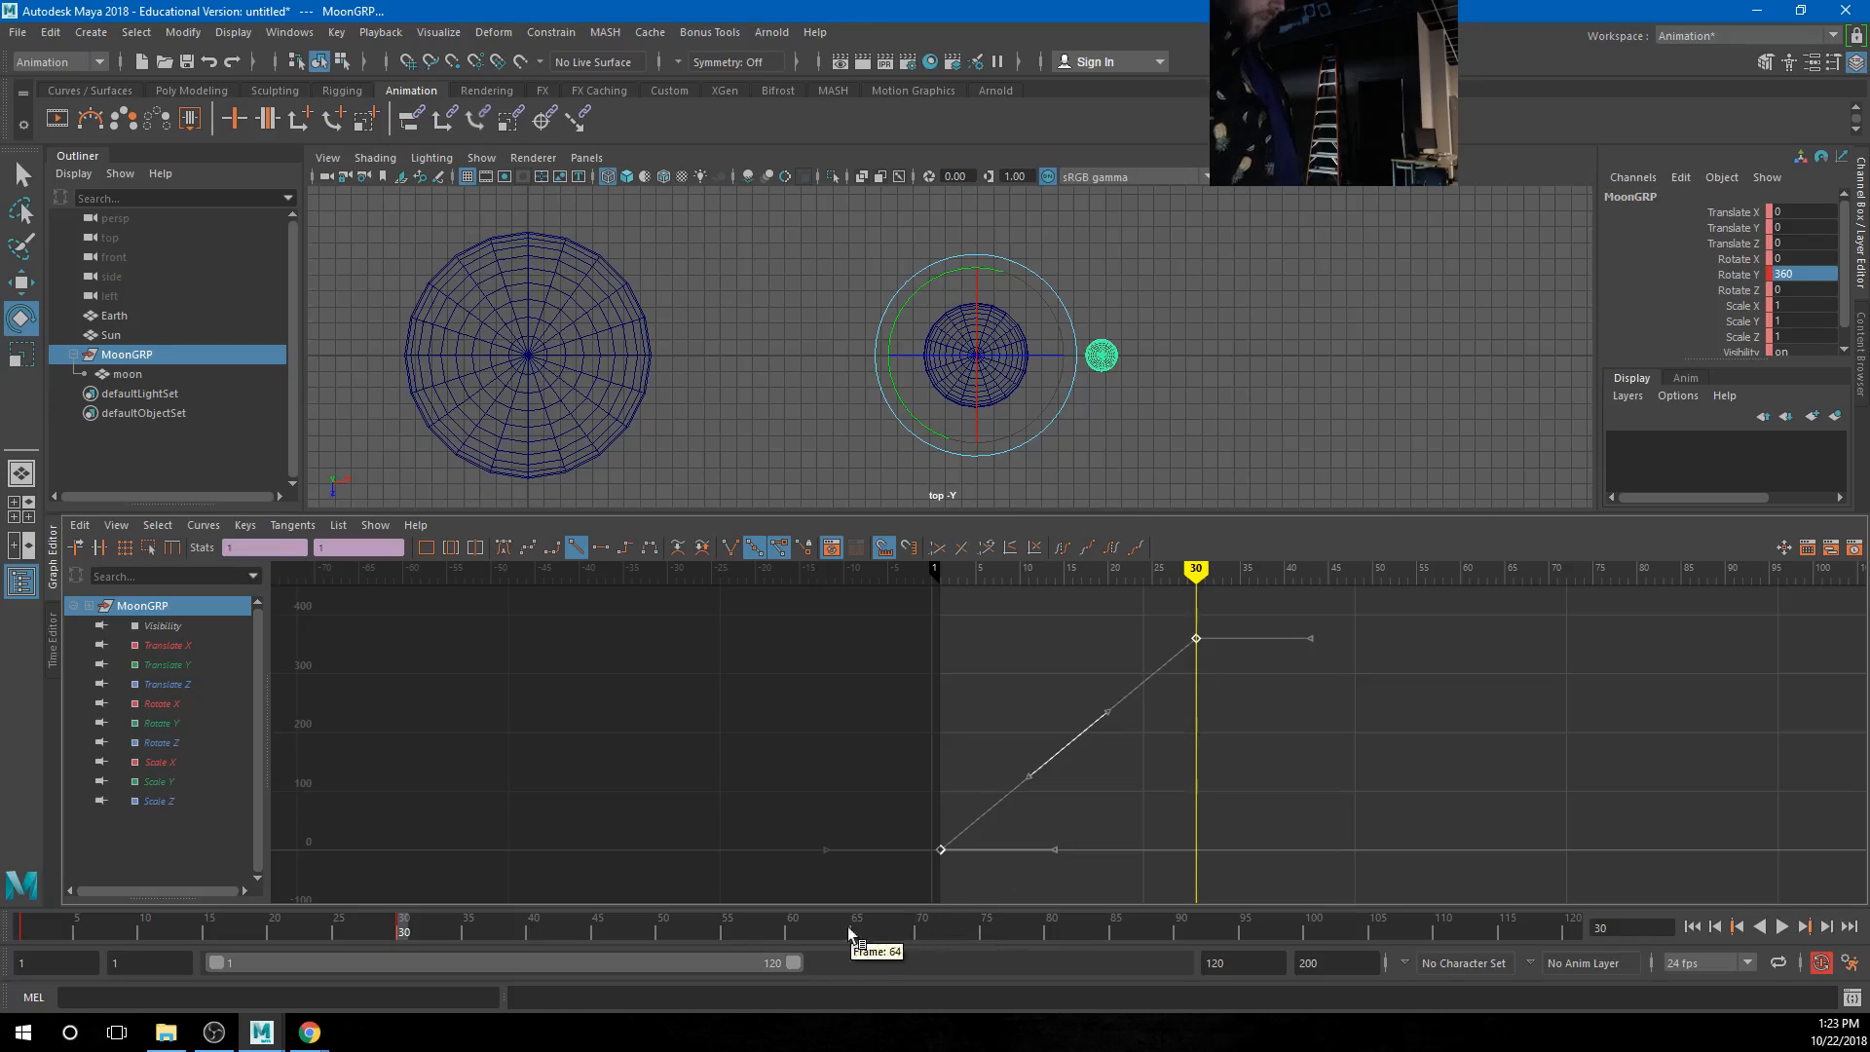
Extend the playback range to frame 200 and turn on the Infinity display for curves in the Graph Editor
drag(793, 964, 1176, 965)
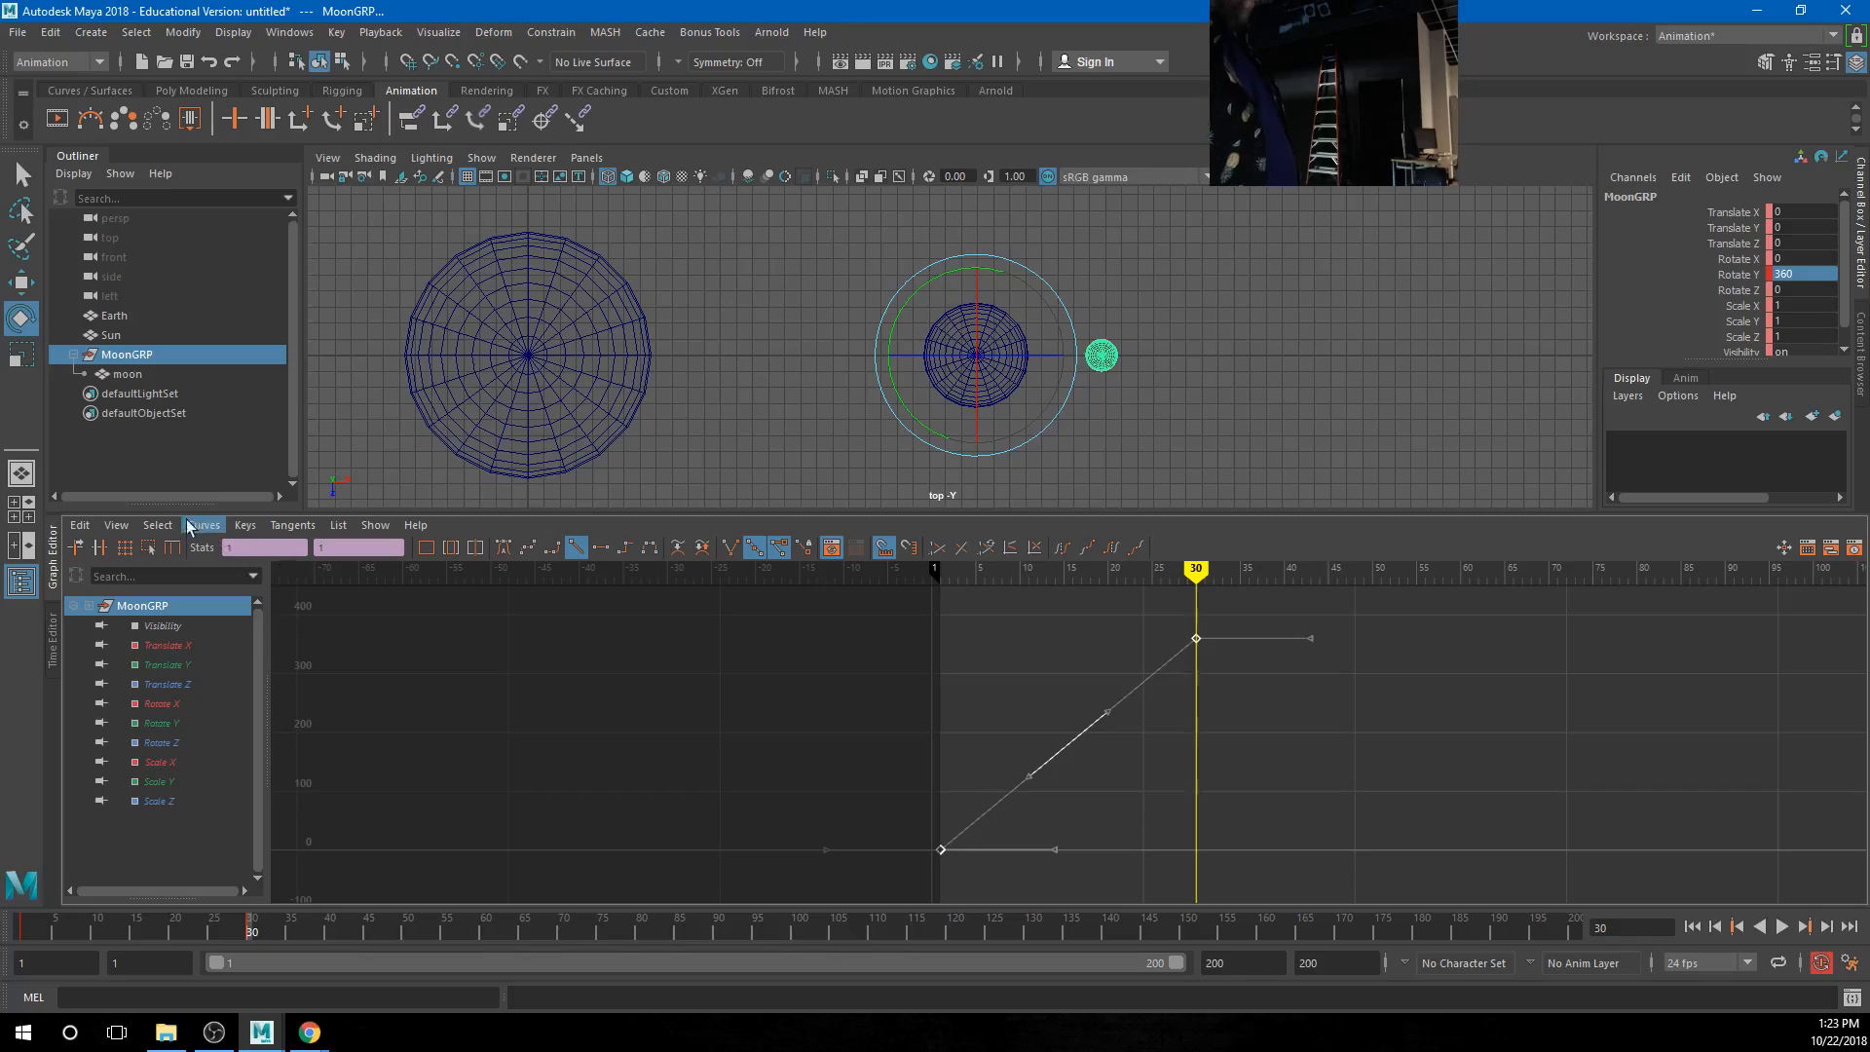
click(116, 525)
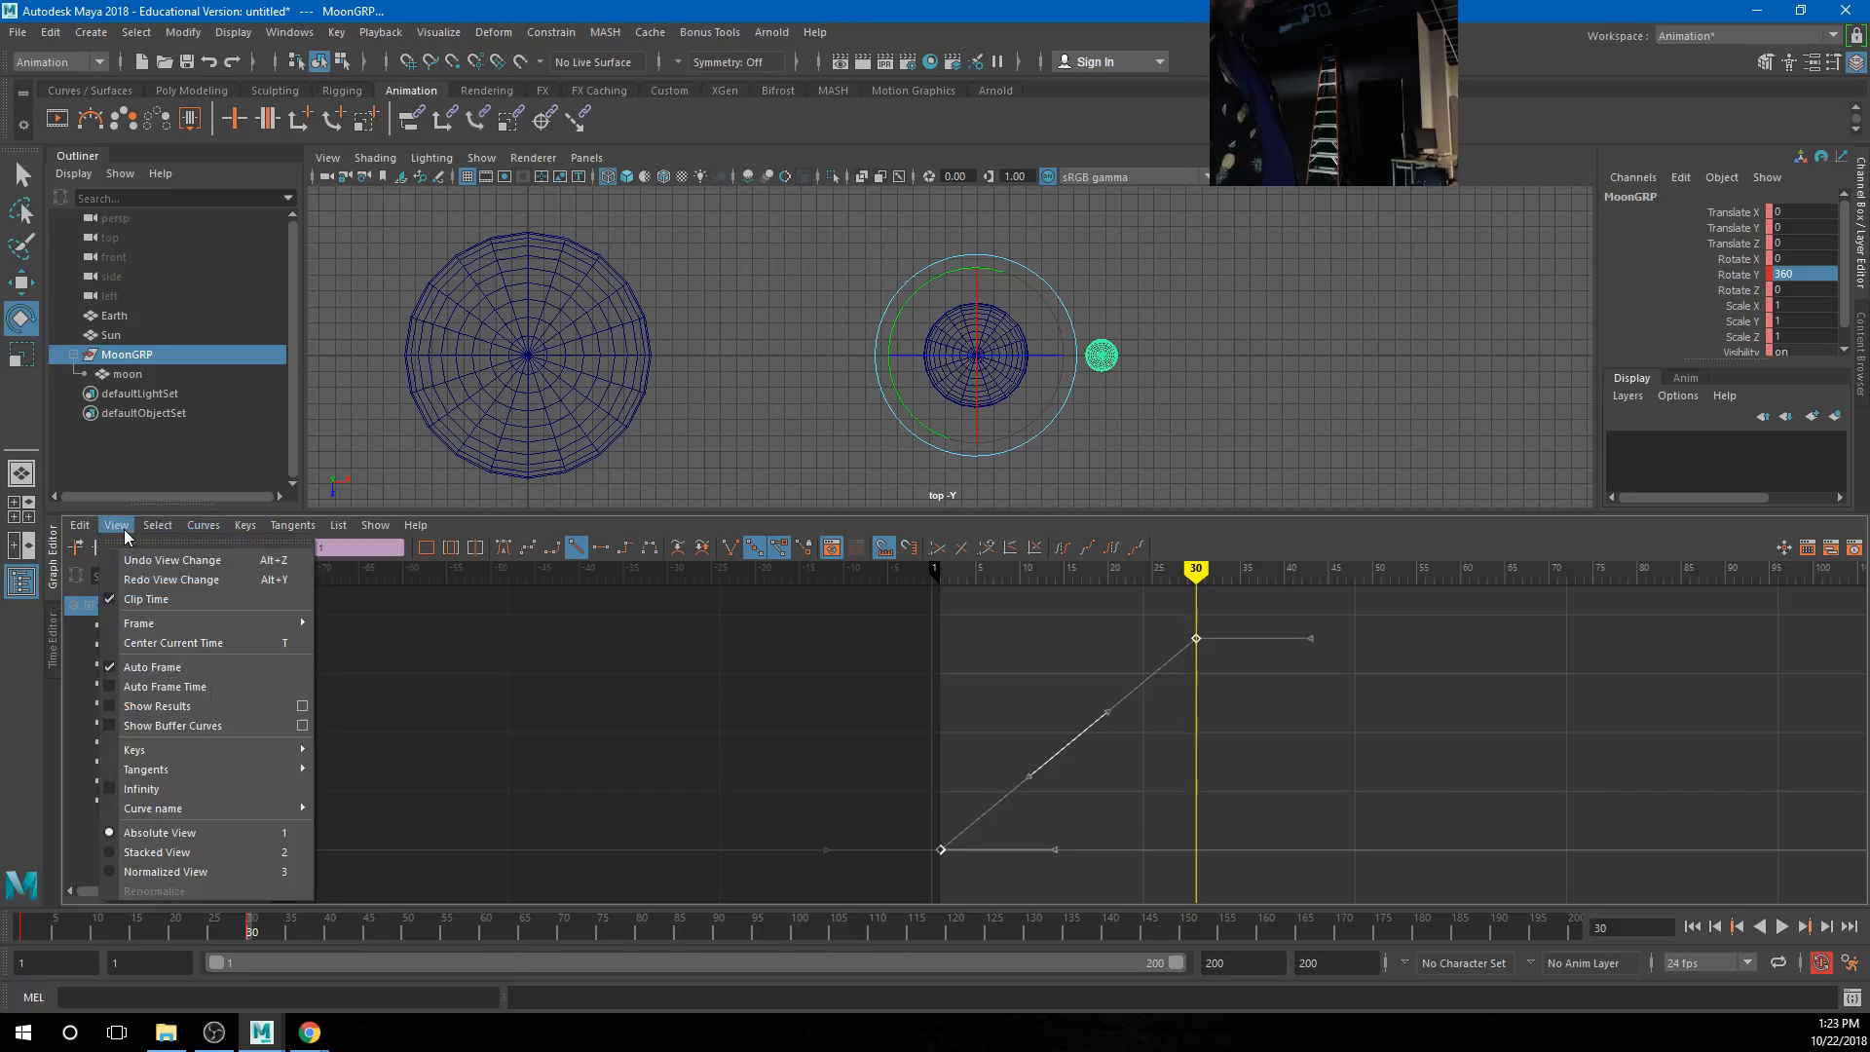
click(182, 797)
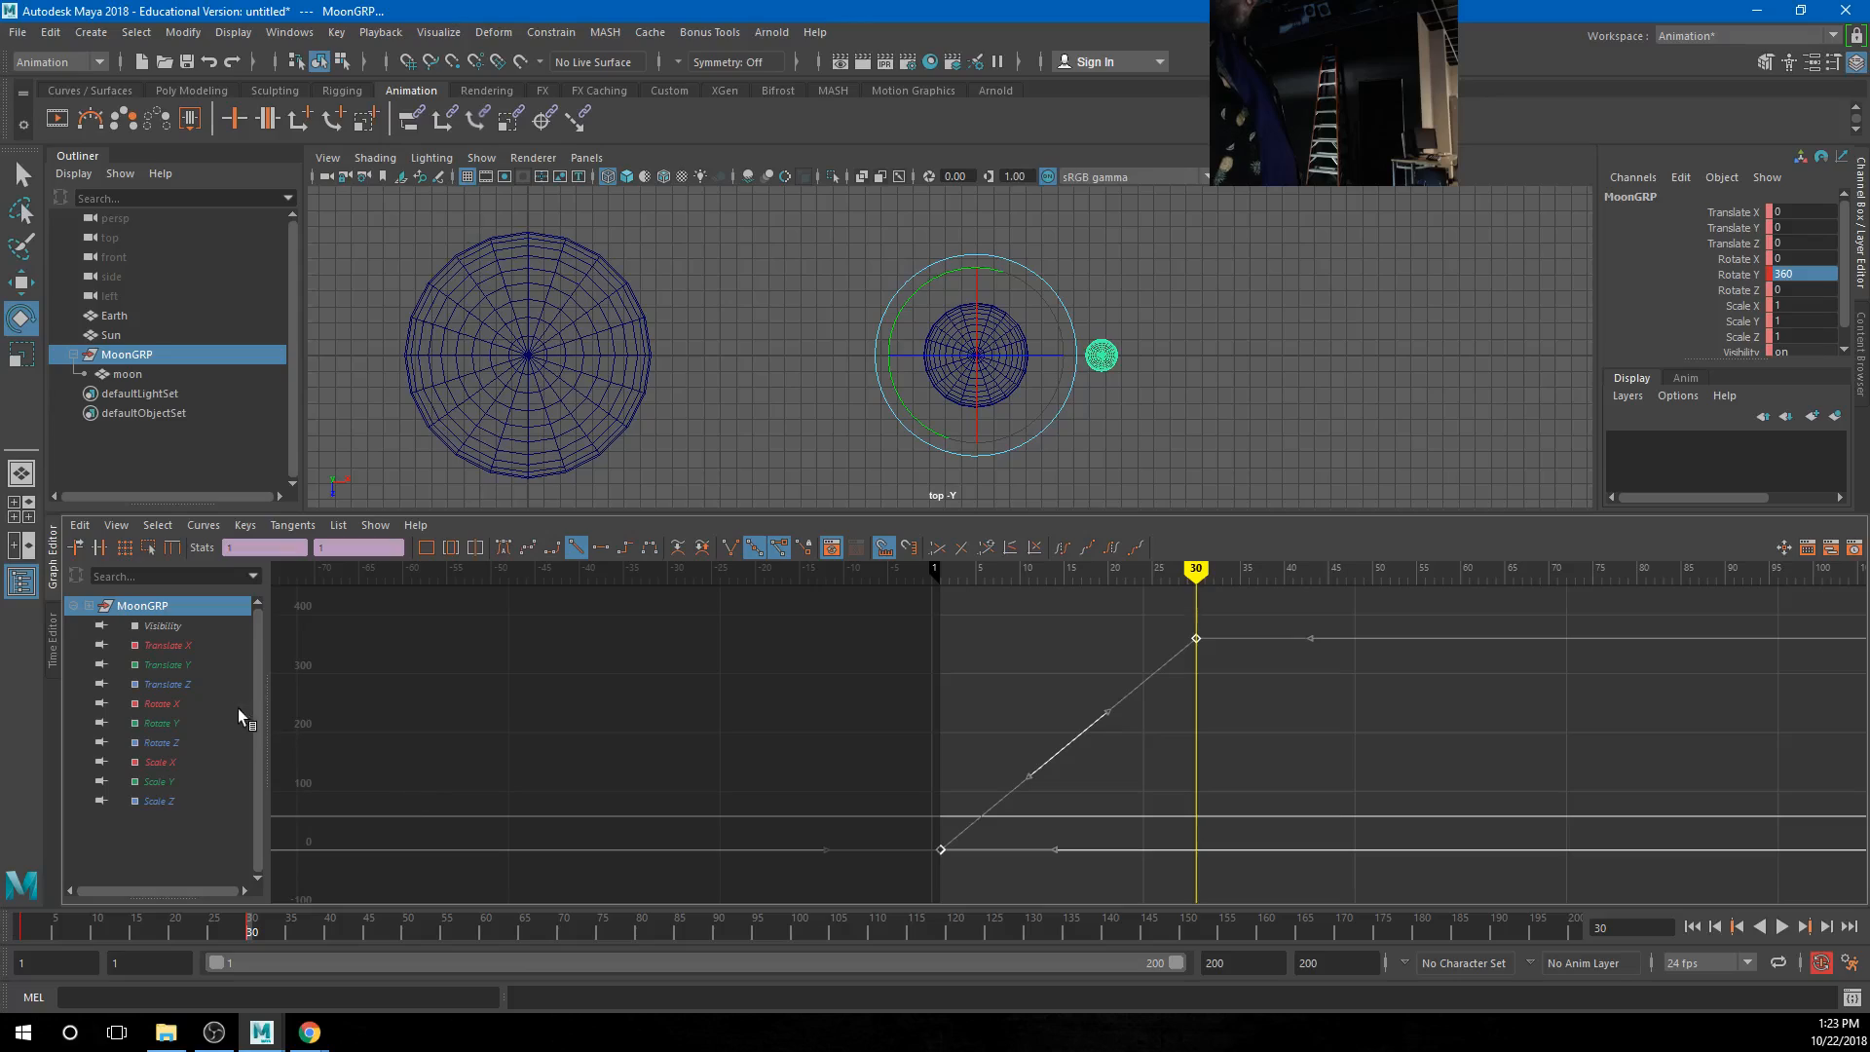
Show only MoonGRP's Rotate Y curve in the Graph Editor with room around it for the frames past its last key
click(183, 723)
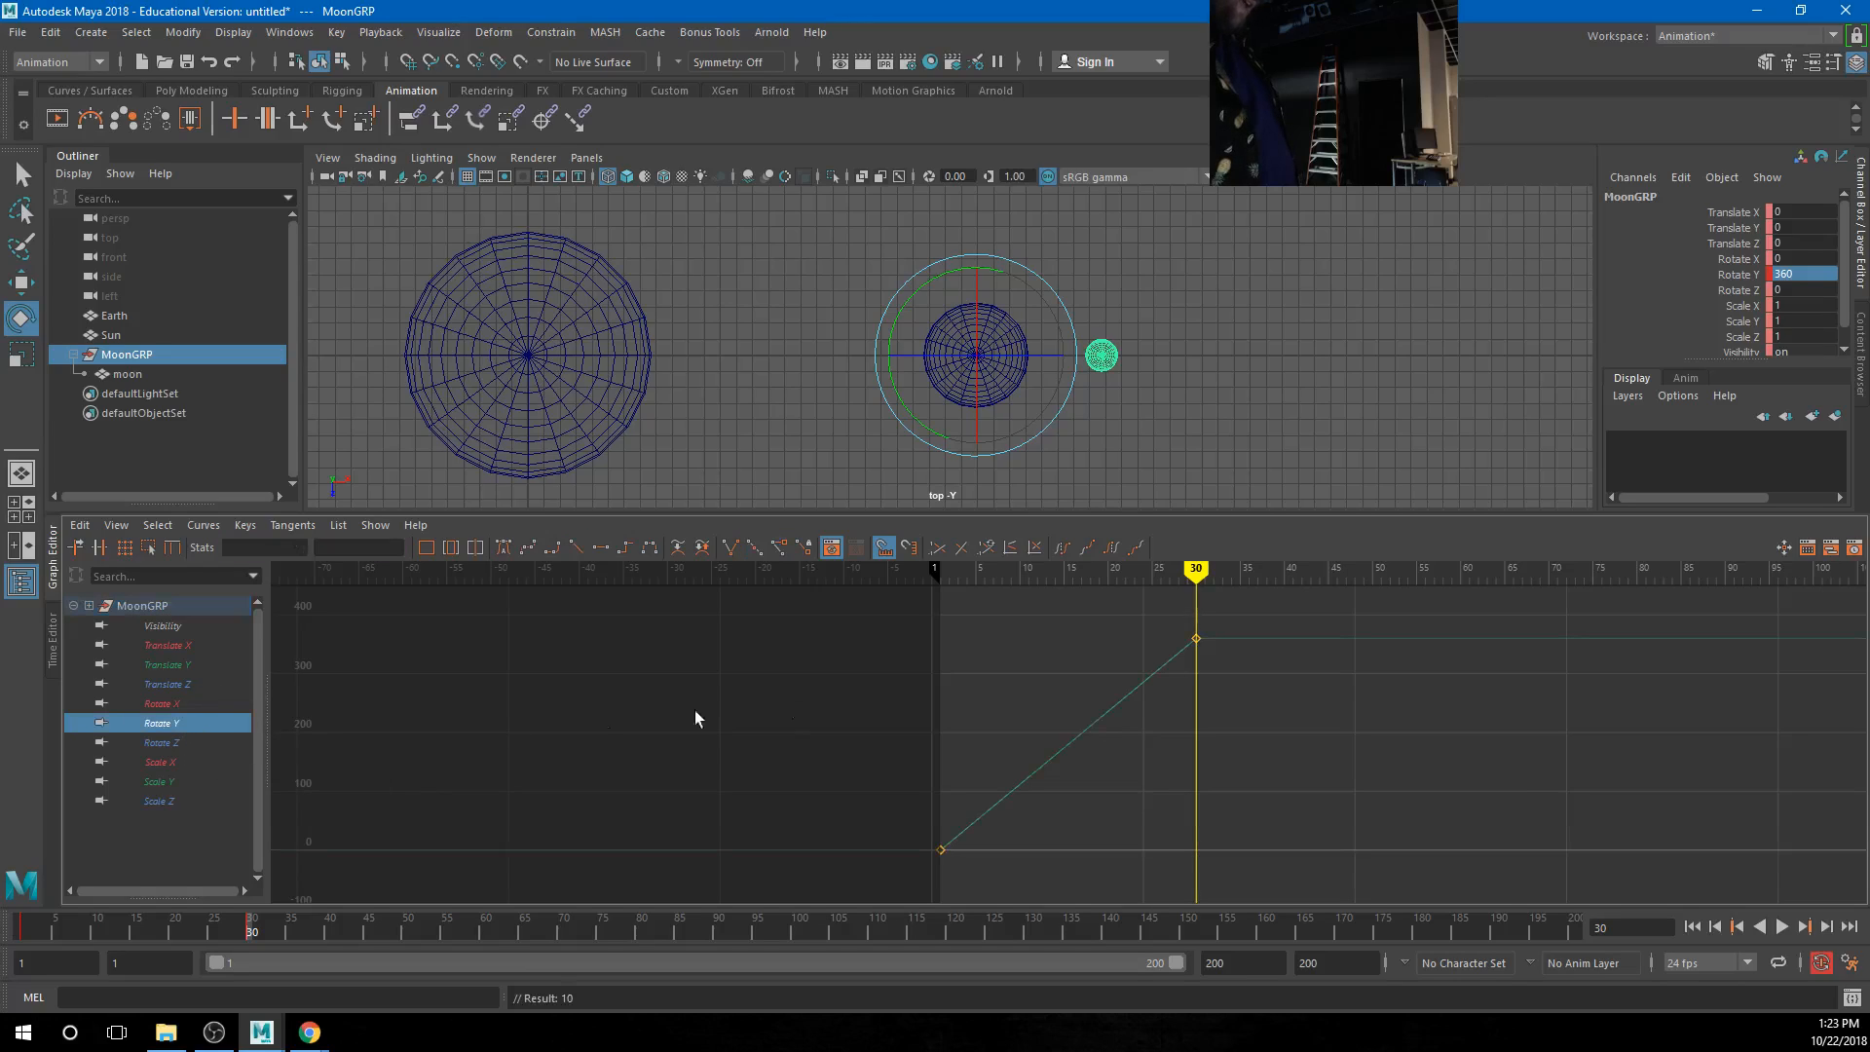
key(a)
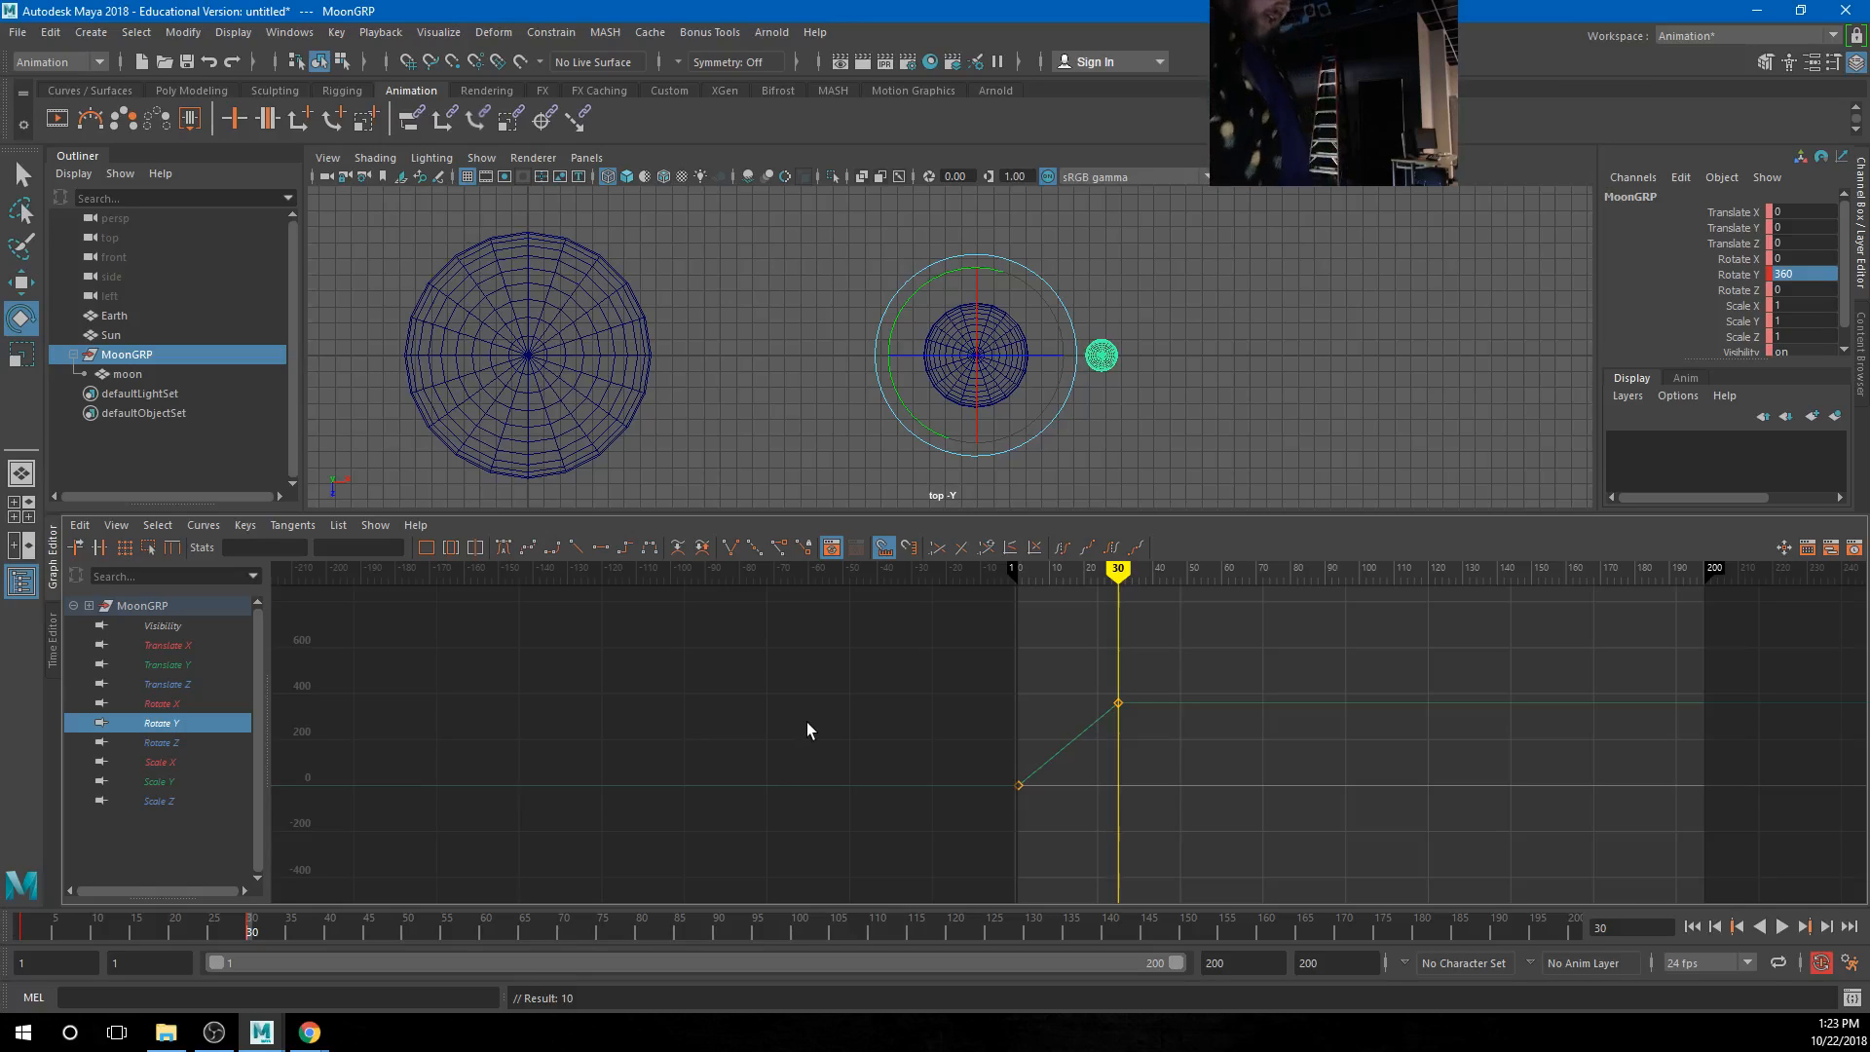
click(208, 726)
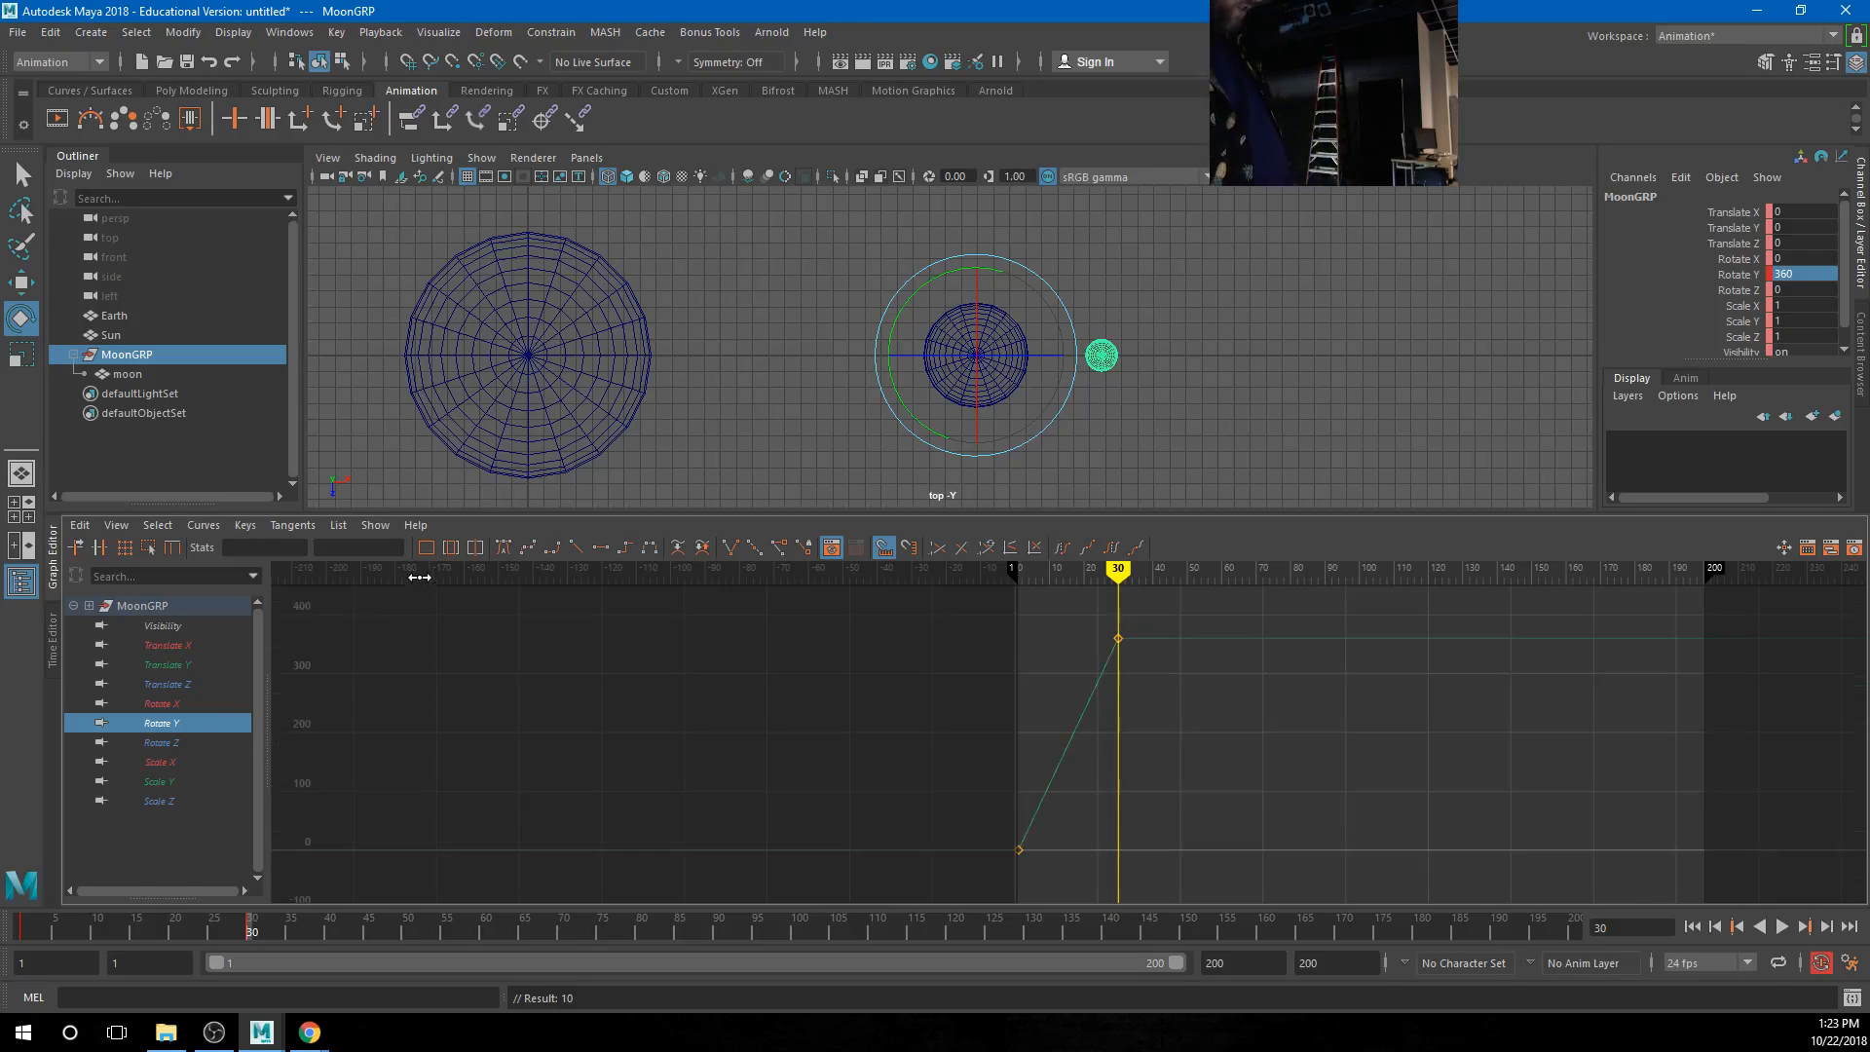
key(f)
scroll(1141, 785, down, 3)
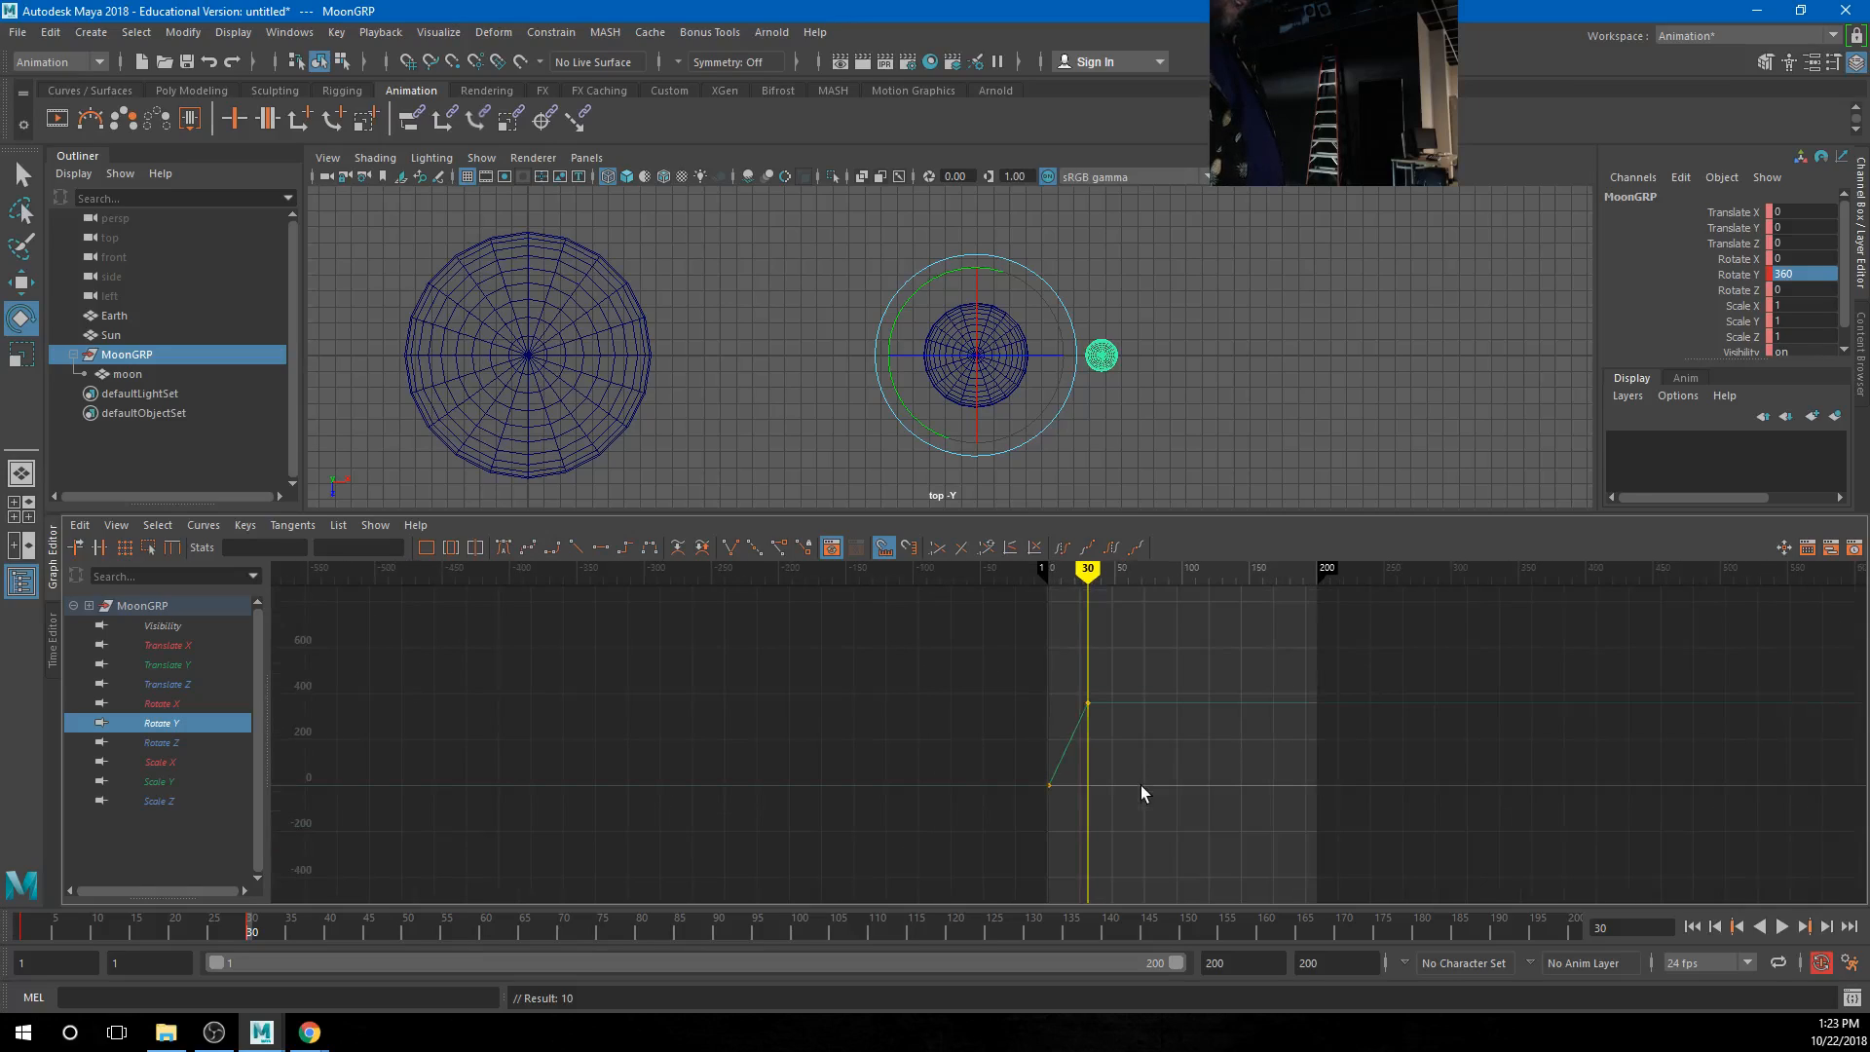
Set the Rotate Y curve's post infinity to Cycle and check the repeating orbit by playing and scrubbing past frame 30
click(201, 526)
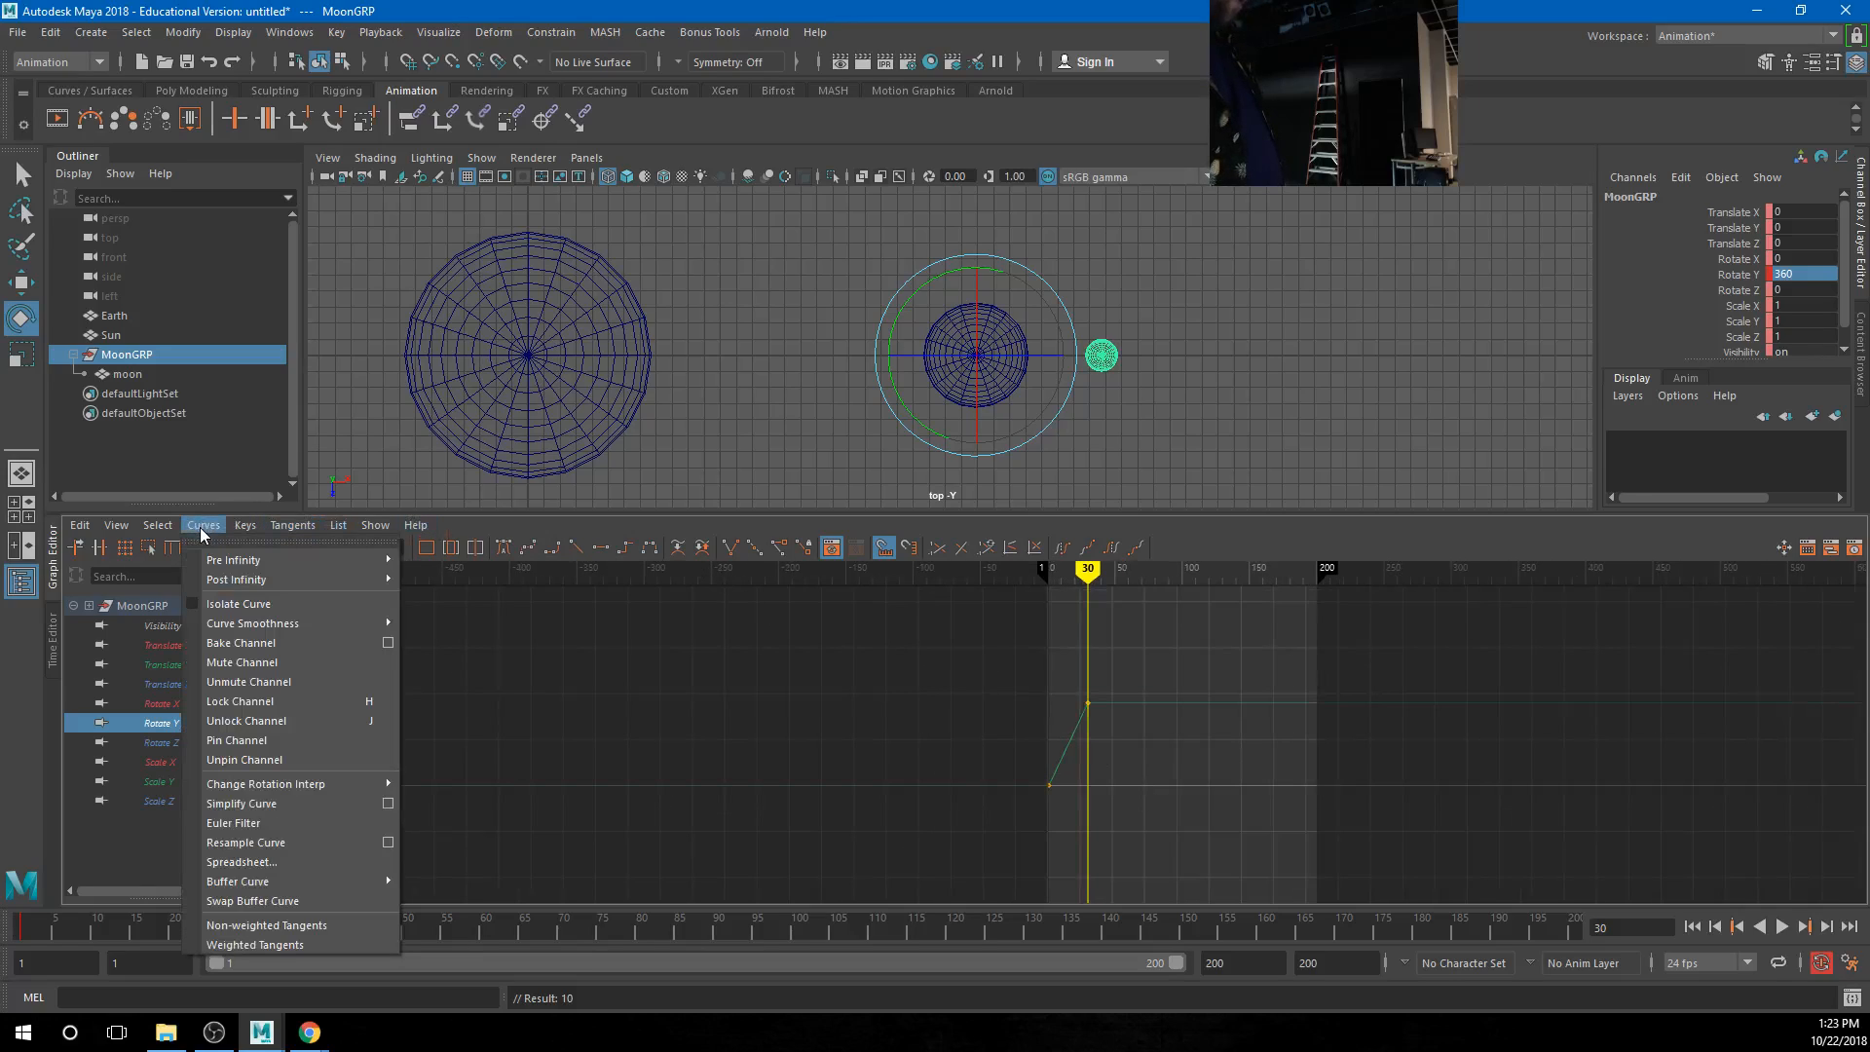
mouse_move(234, 562)
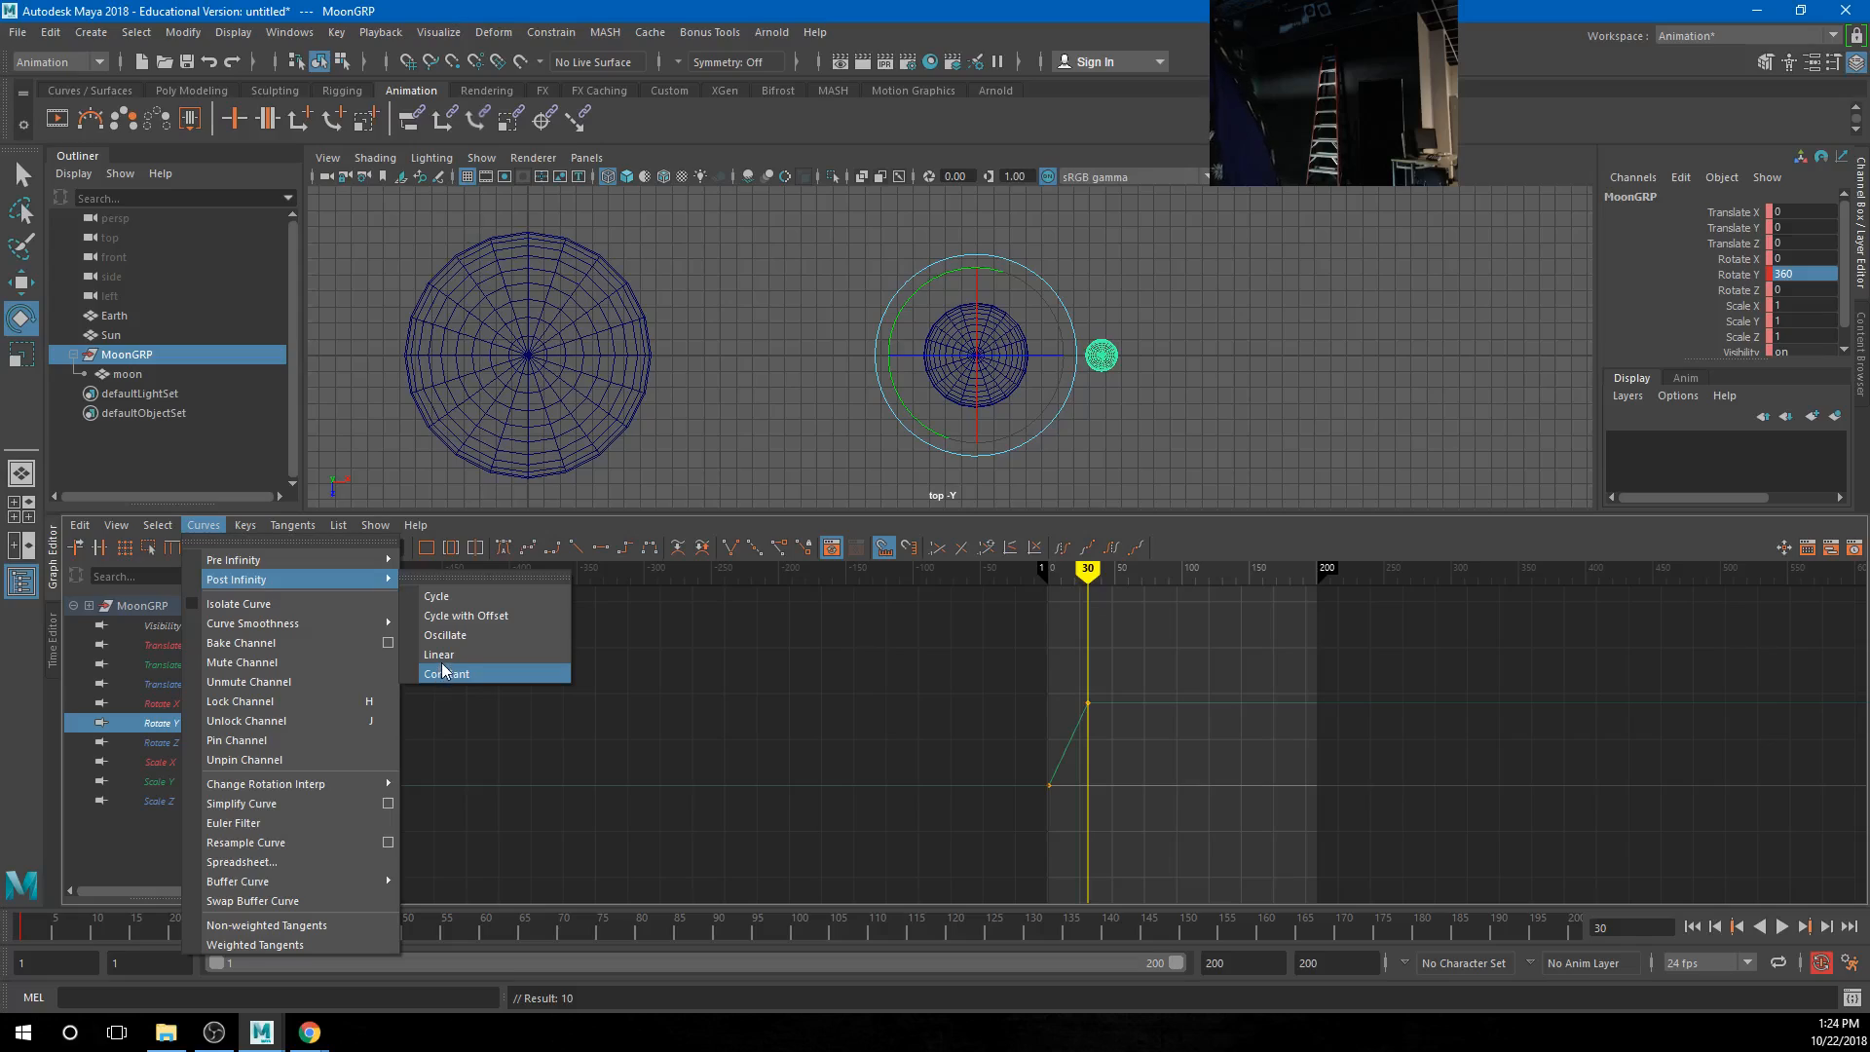
click(451, 602)
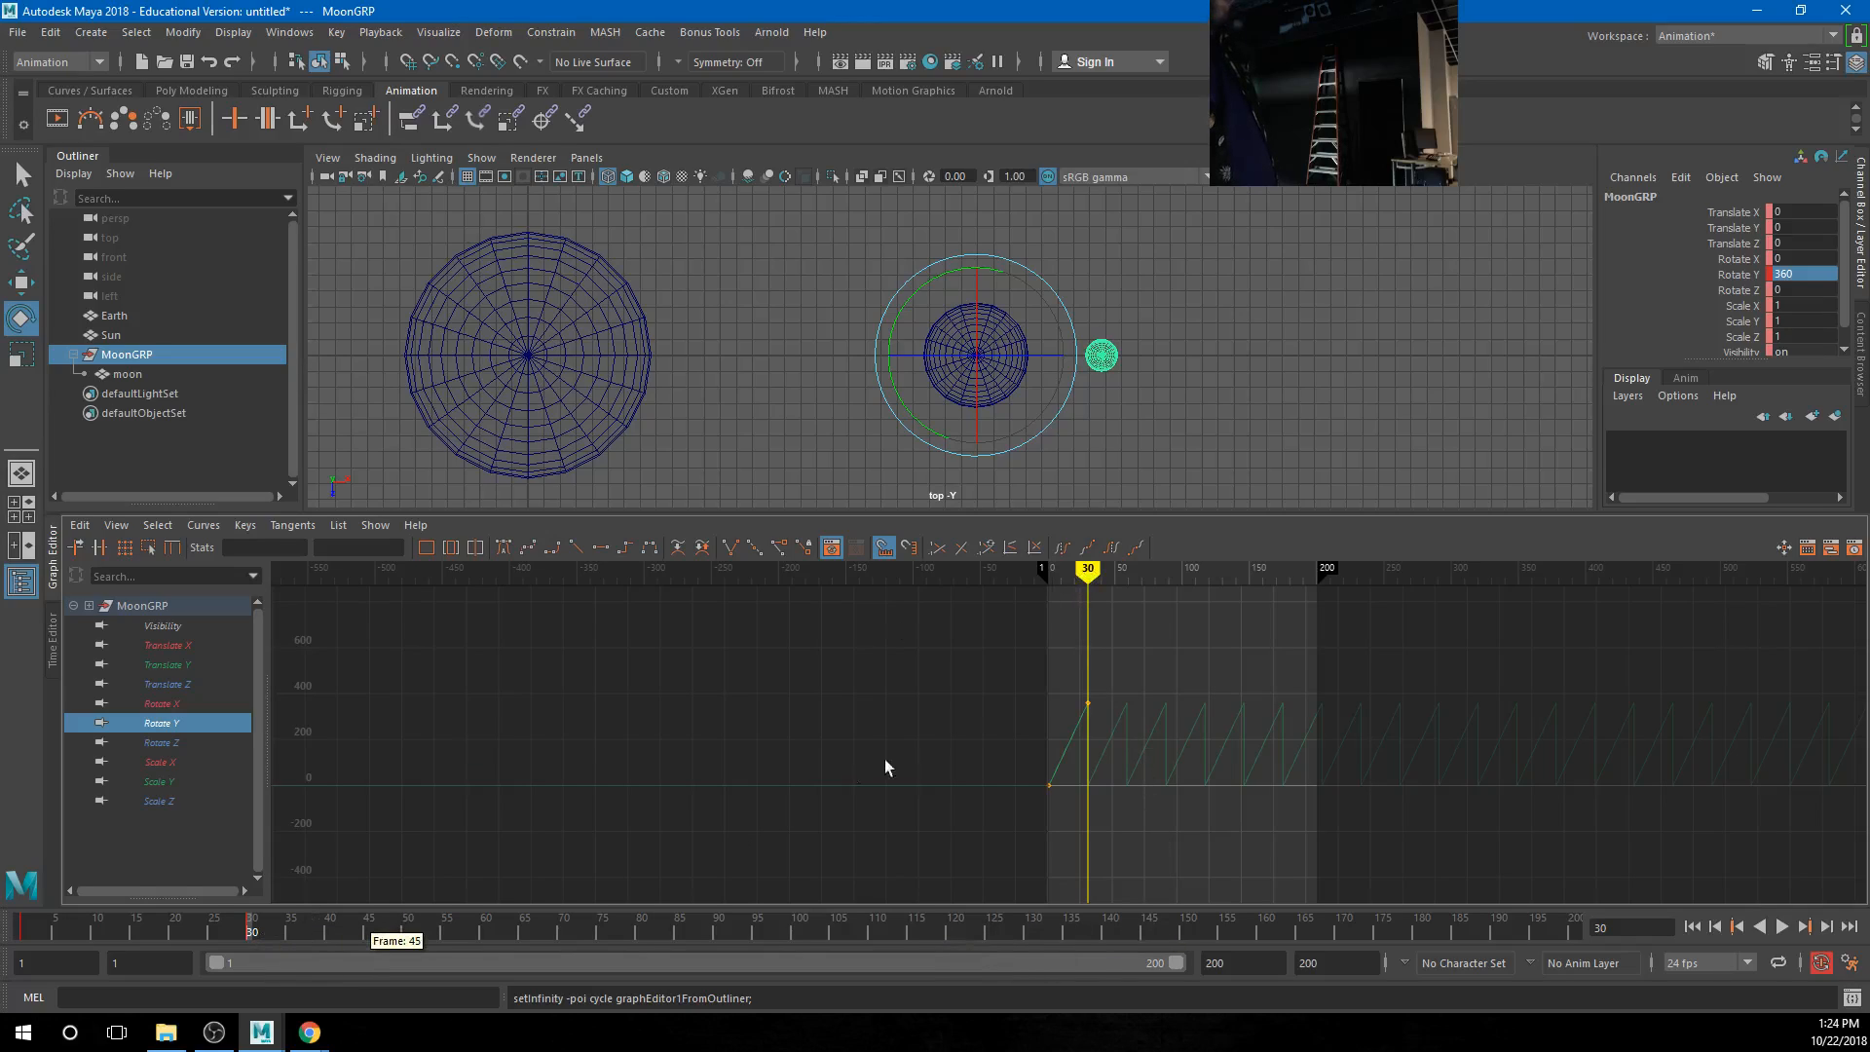
key(alt+v)
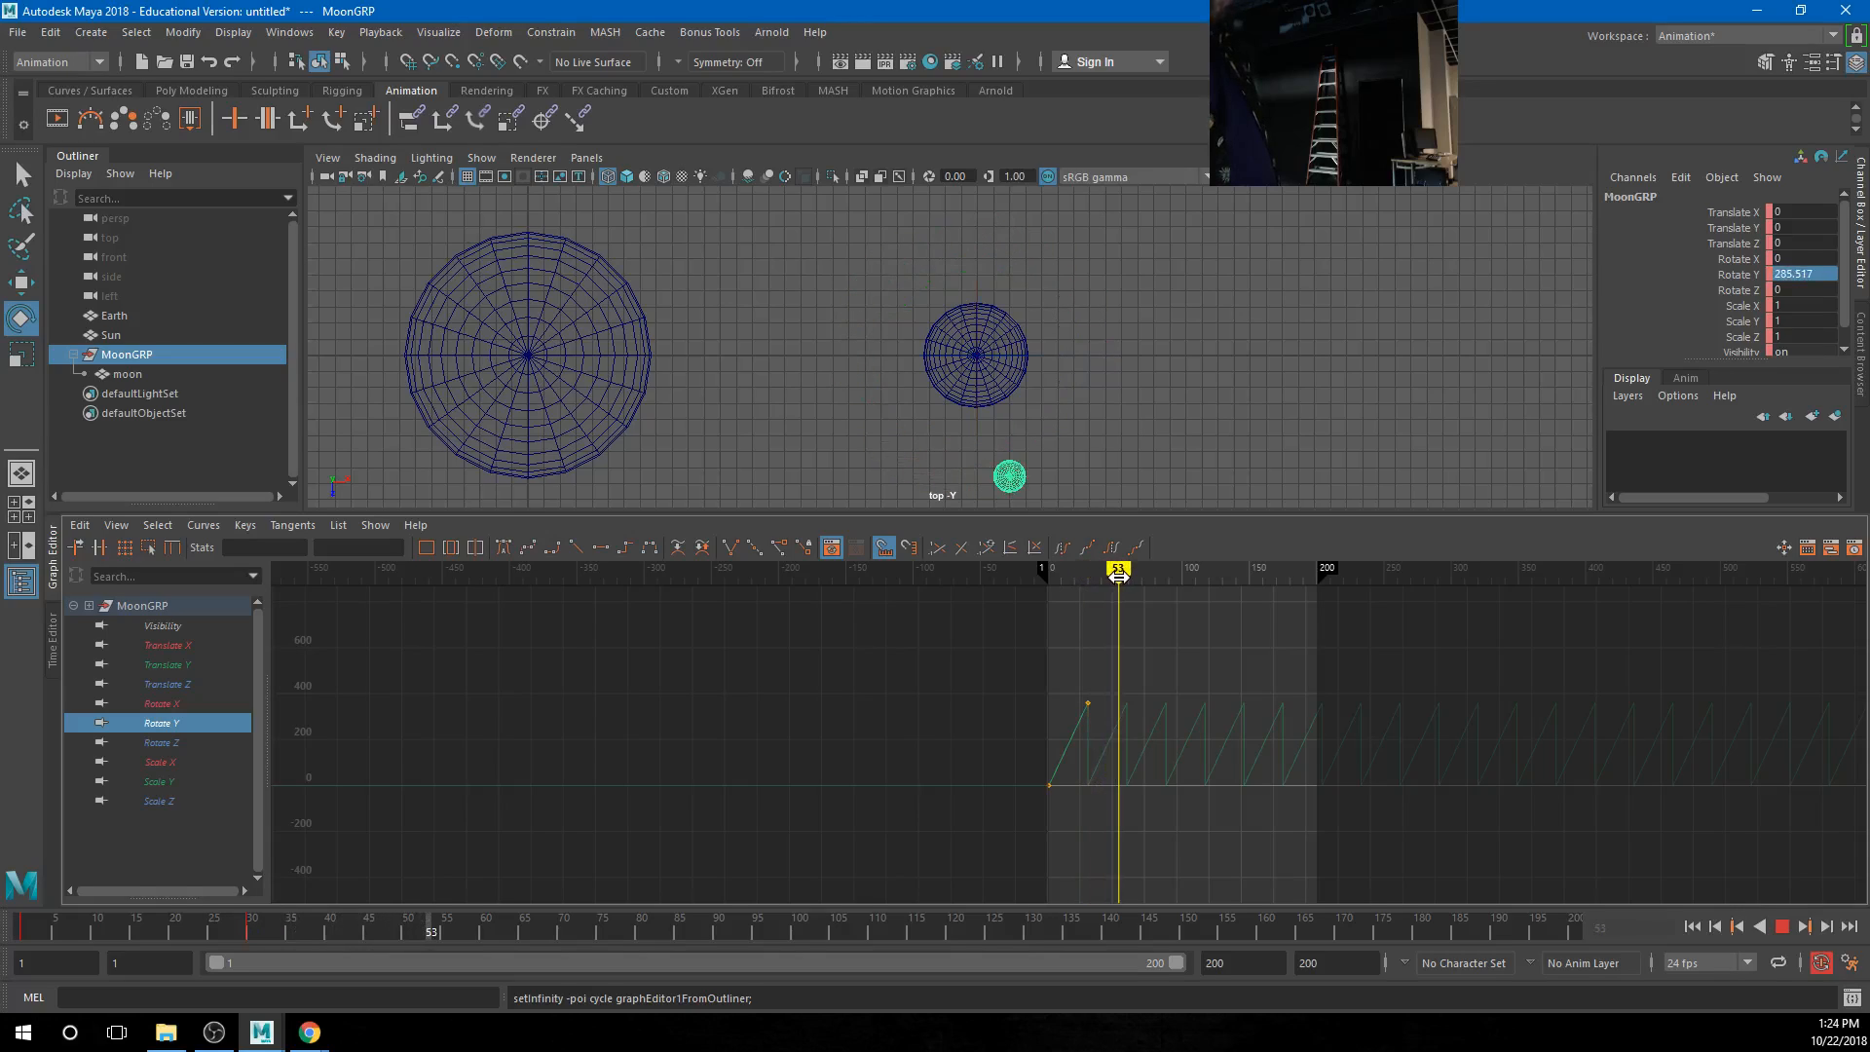
drag(1128, 576, 1281, 598)
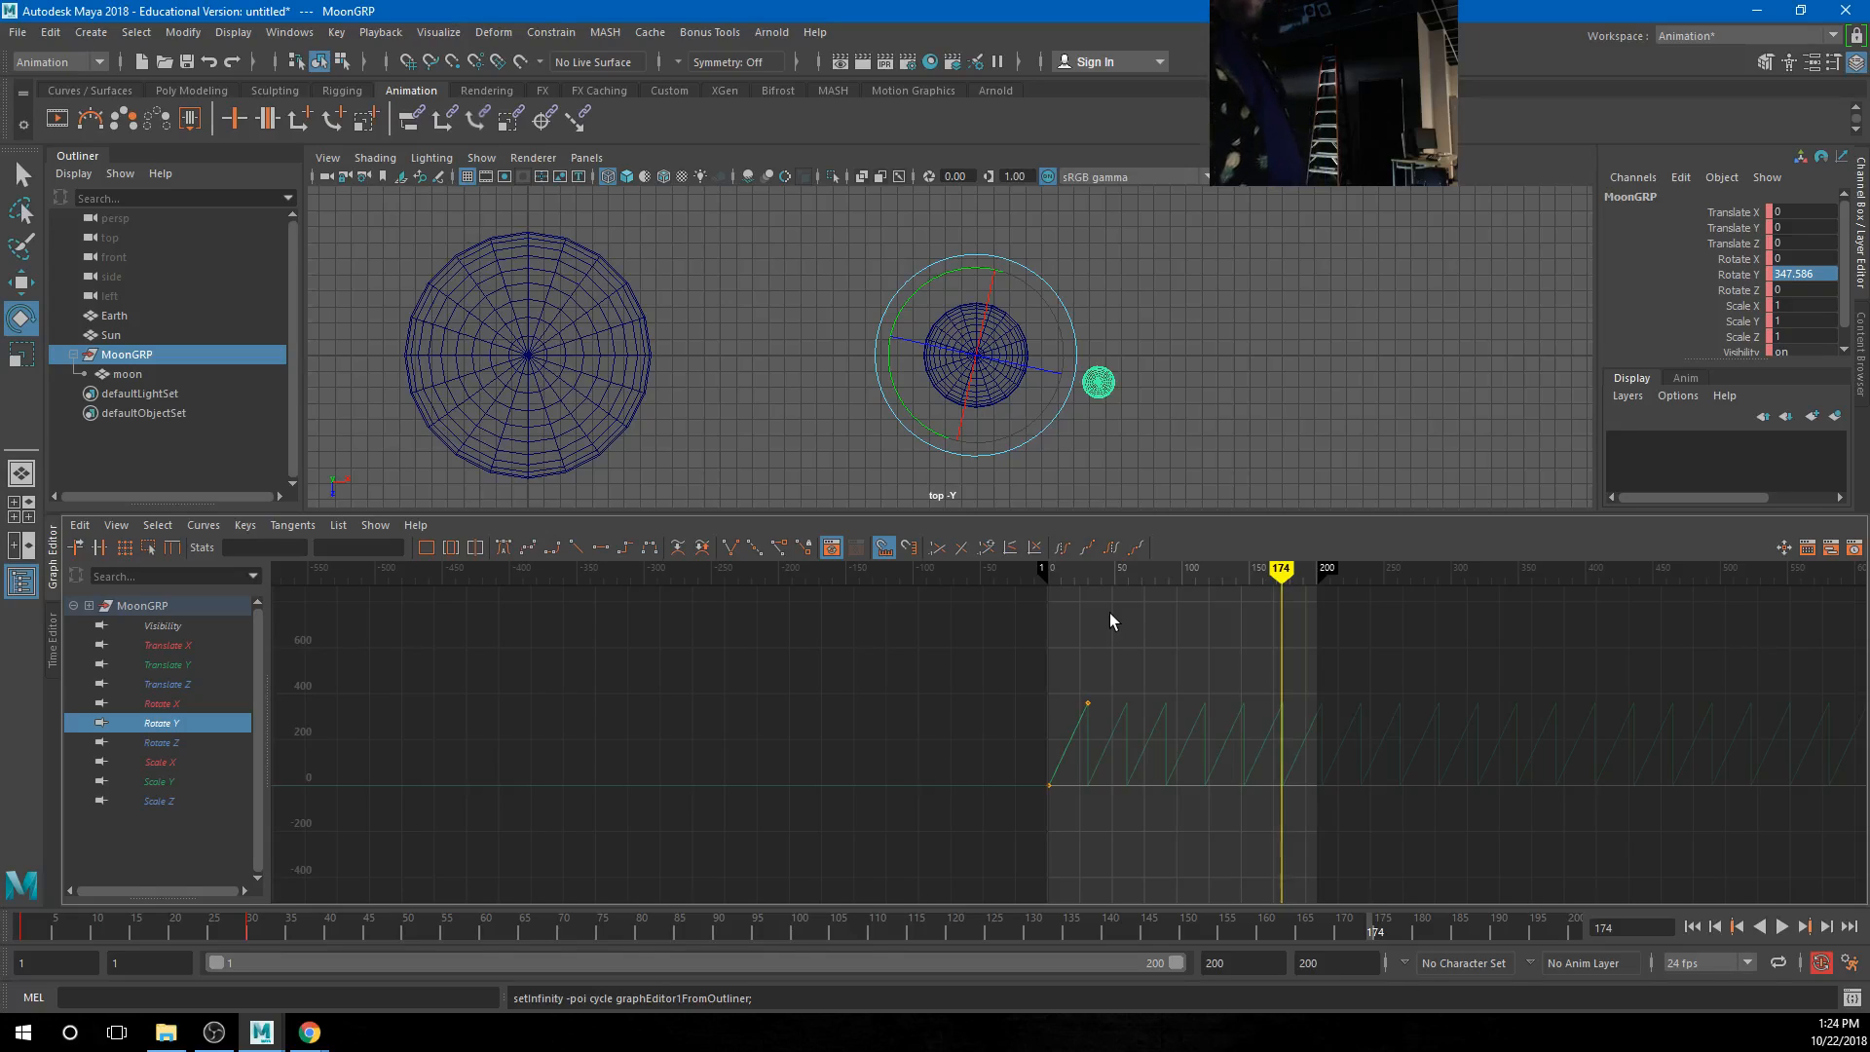
Set the Rotate Y curve's post infinity to Cycle with Offset and inspect how the curve extends over a much longer range
click(203, 525)
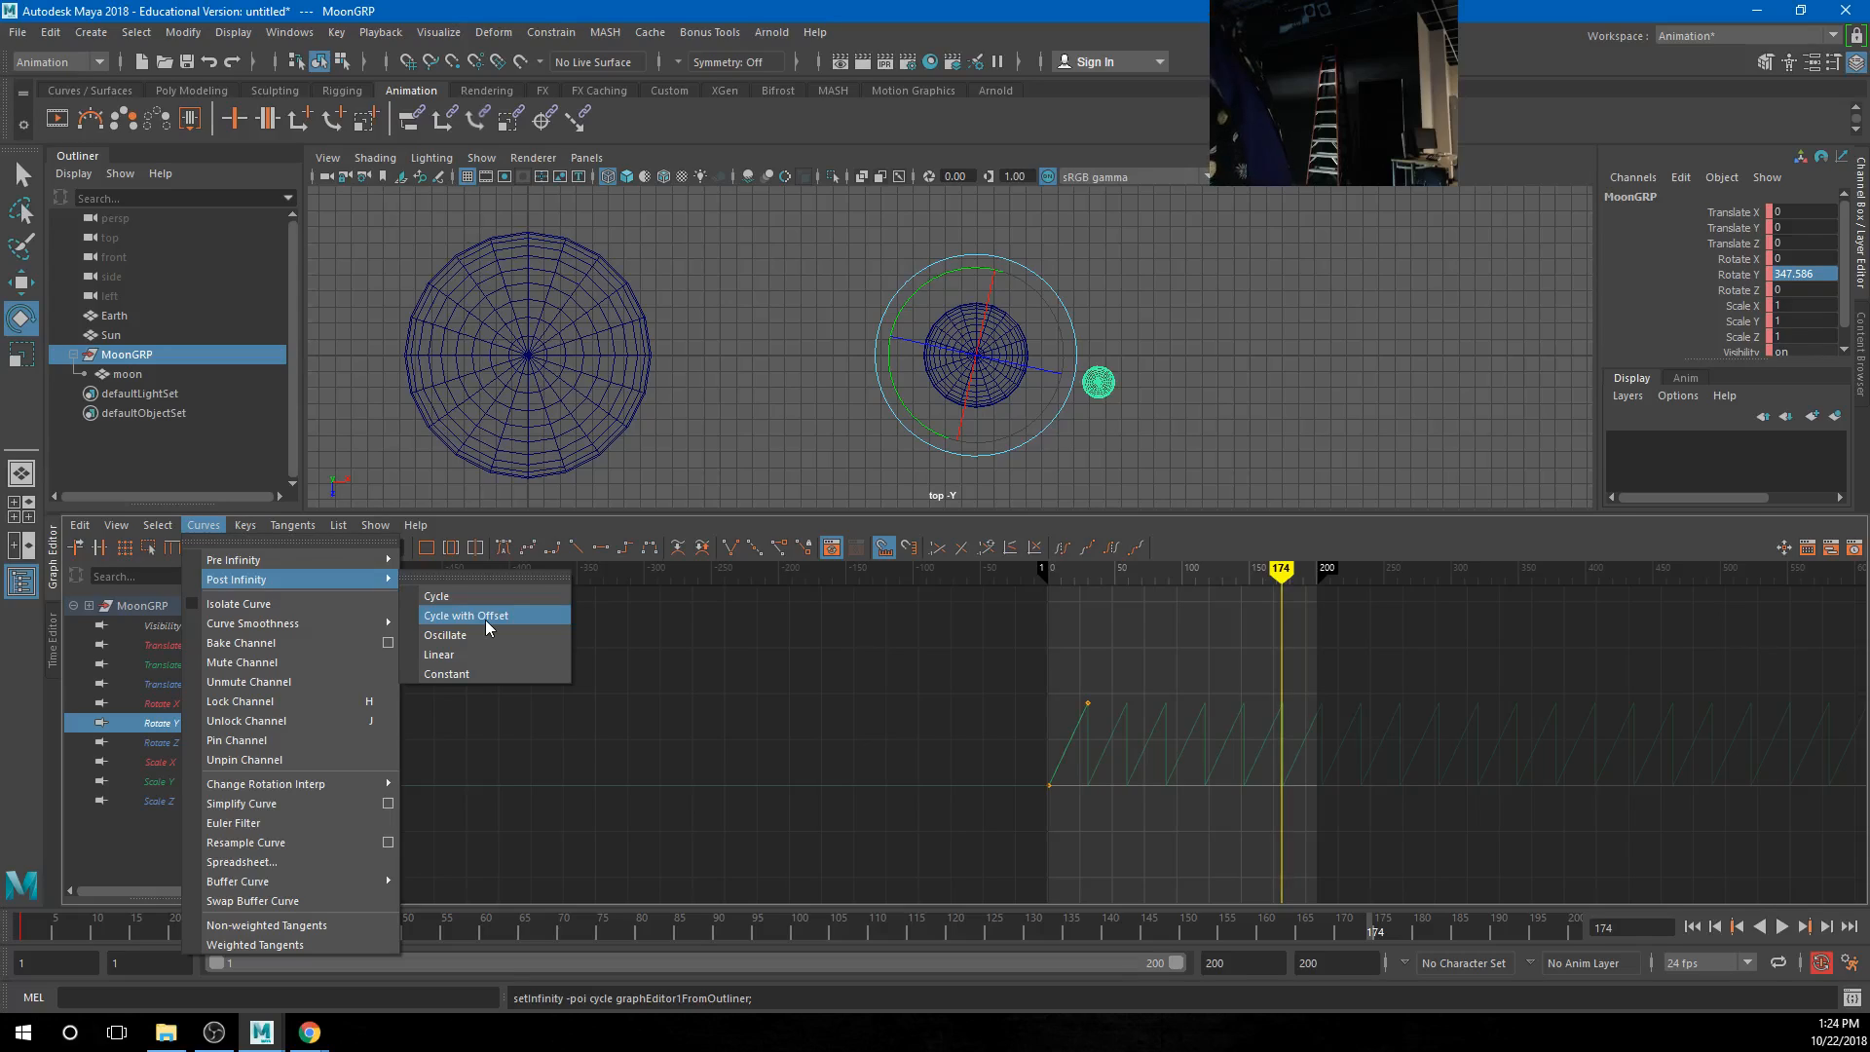
click(489, 617)
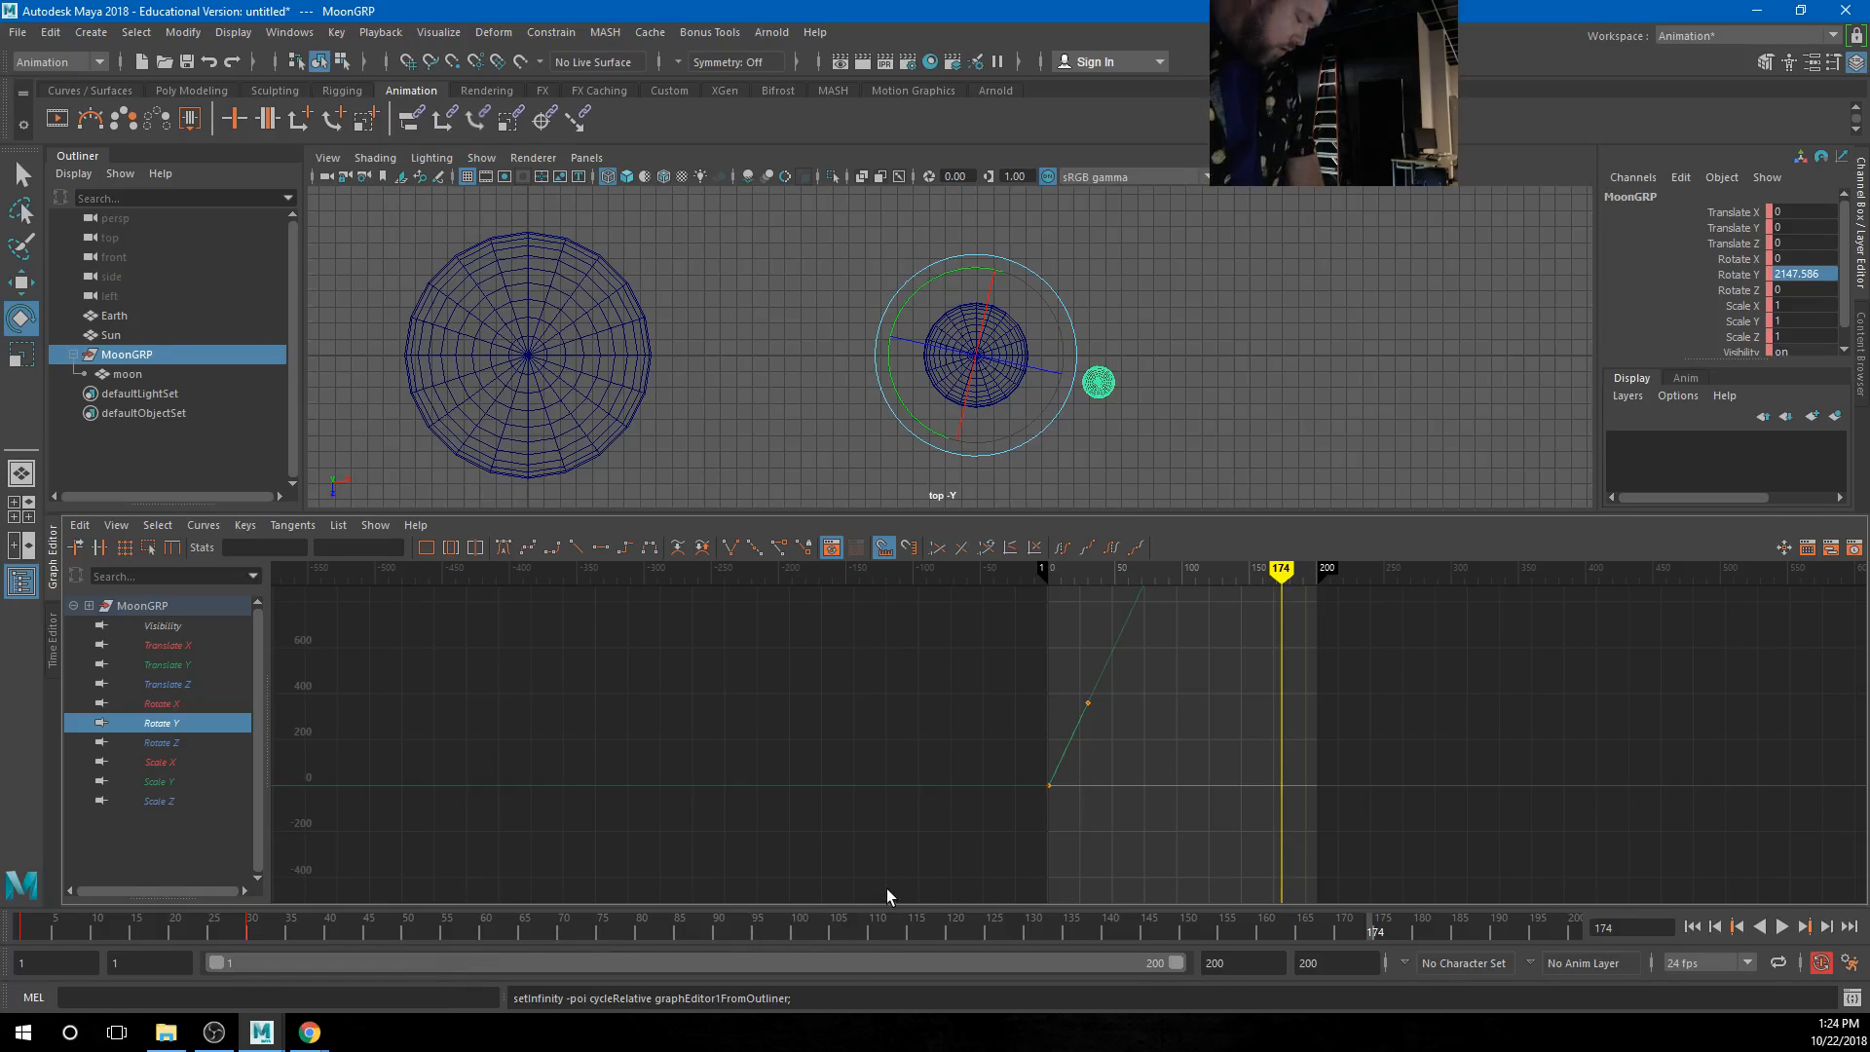
alt+right_drag(1040, 755, 1043, 877)
alt+right_drag(1214, 756, 1215, 789)
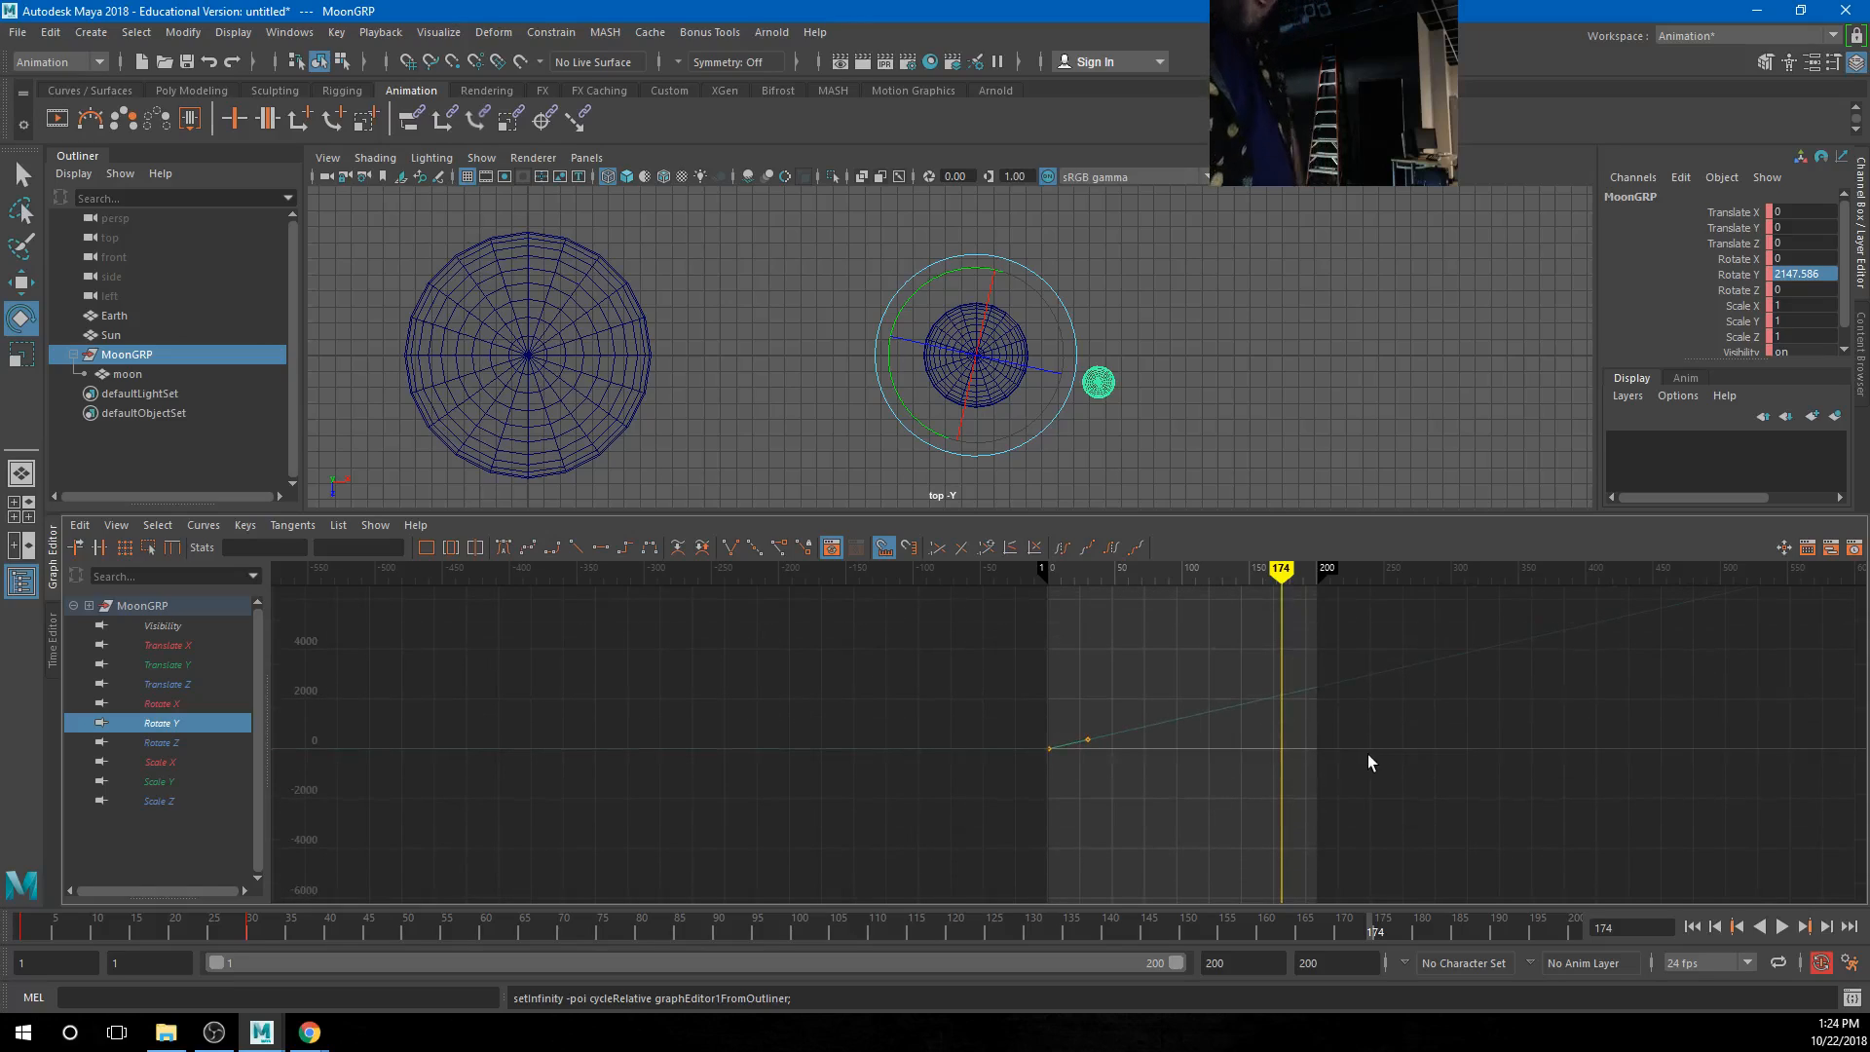
scroll(1160, 760, down, 10)
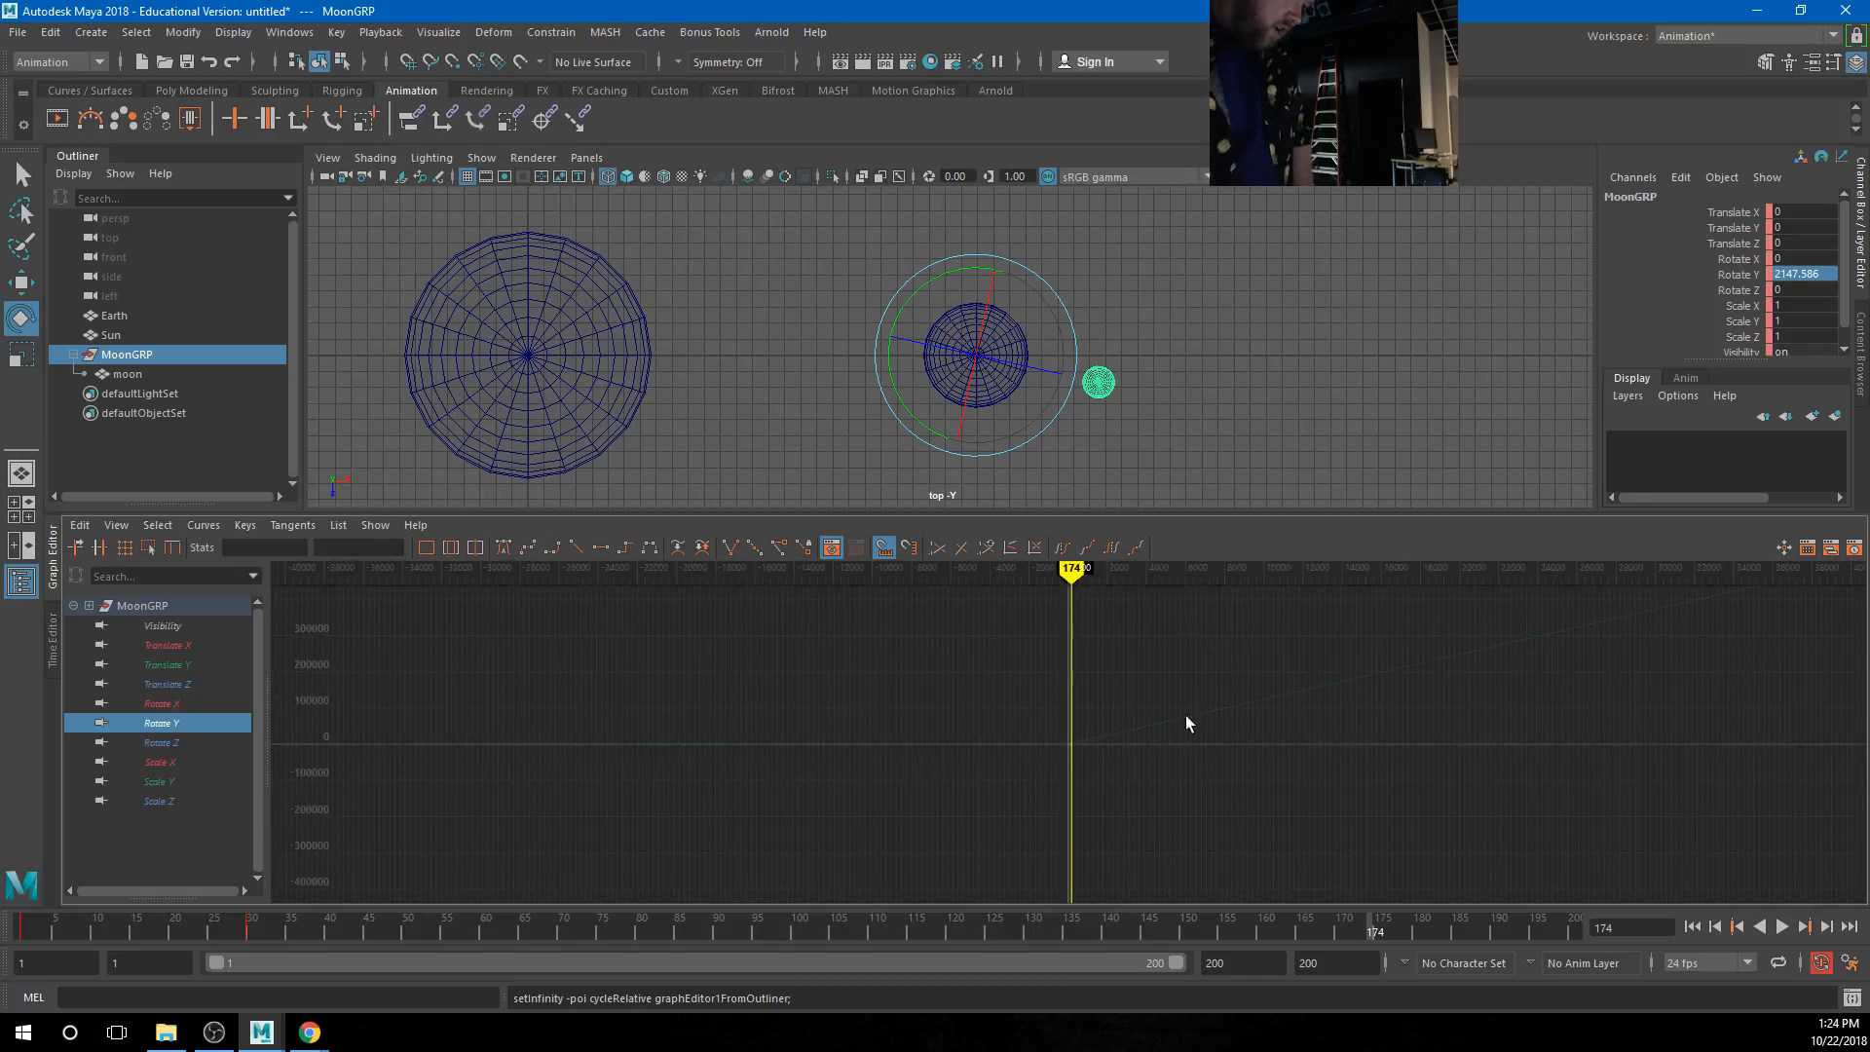
Move the current time to about frame 32,000 on the extended curve, and play the moon's continuous orbit briefly
click(1700, 577)
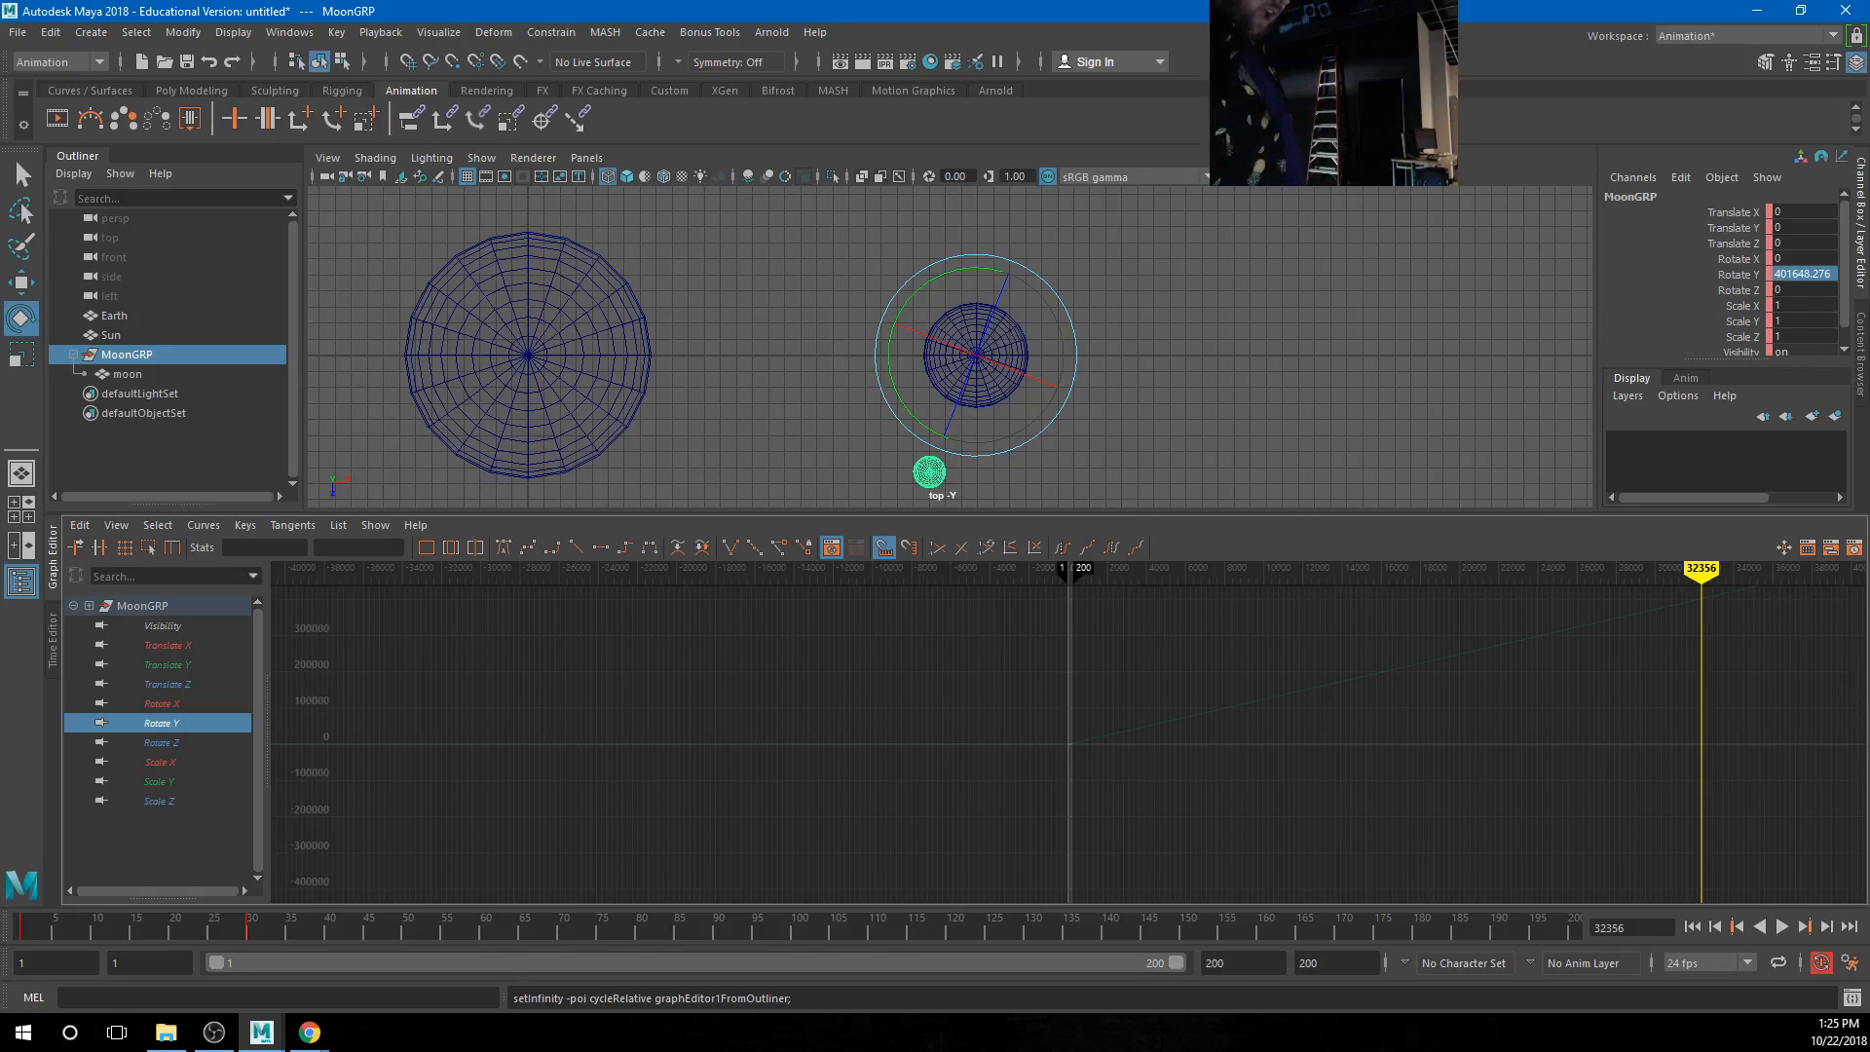
click(1782, 926)
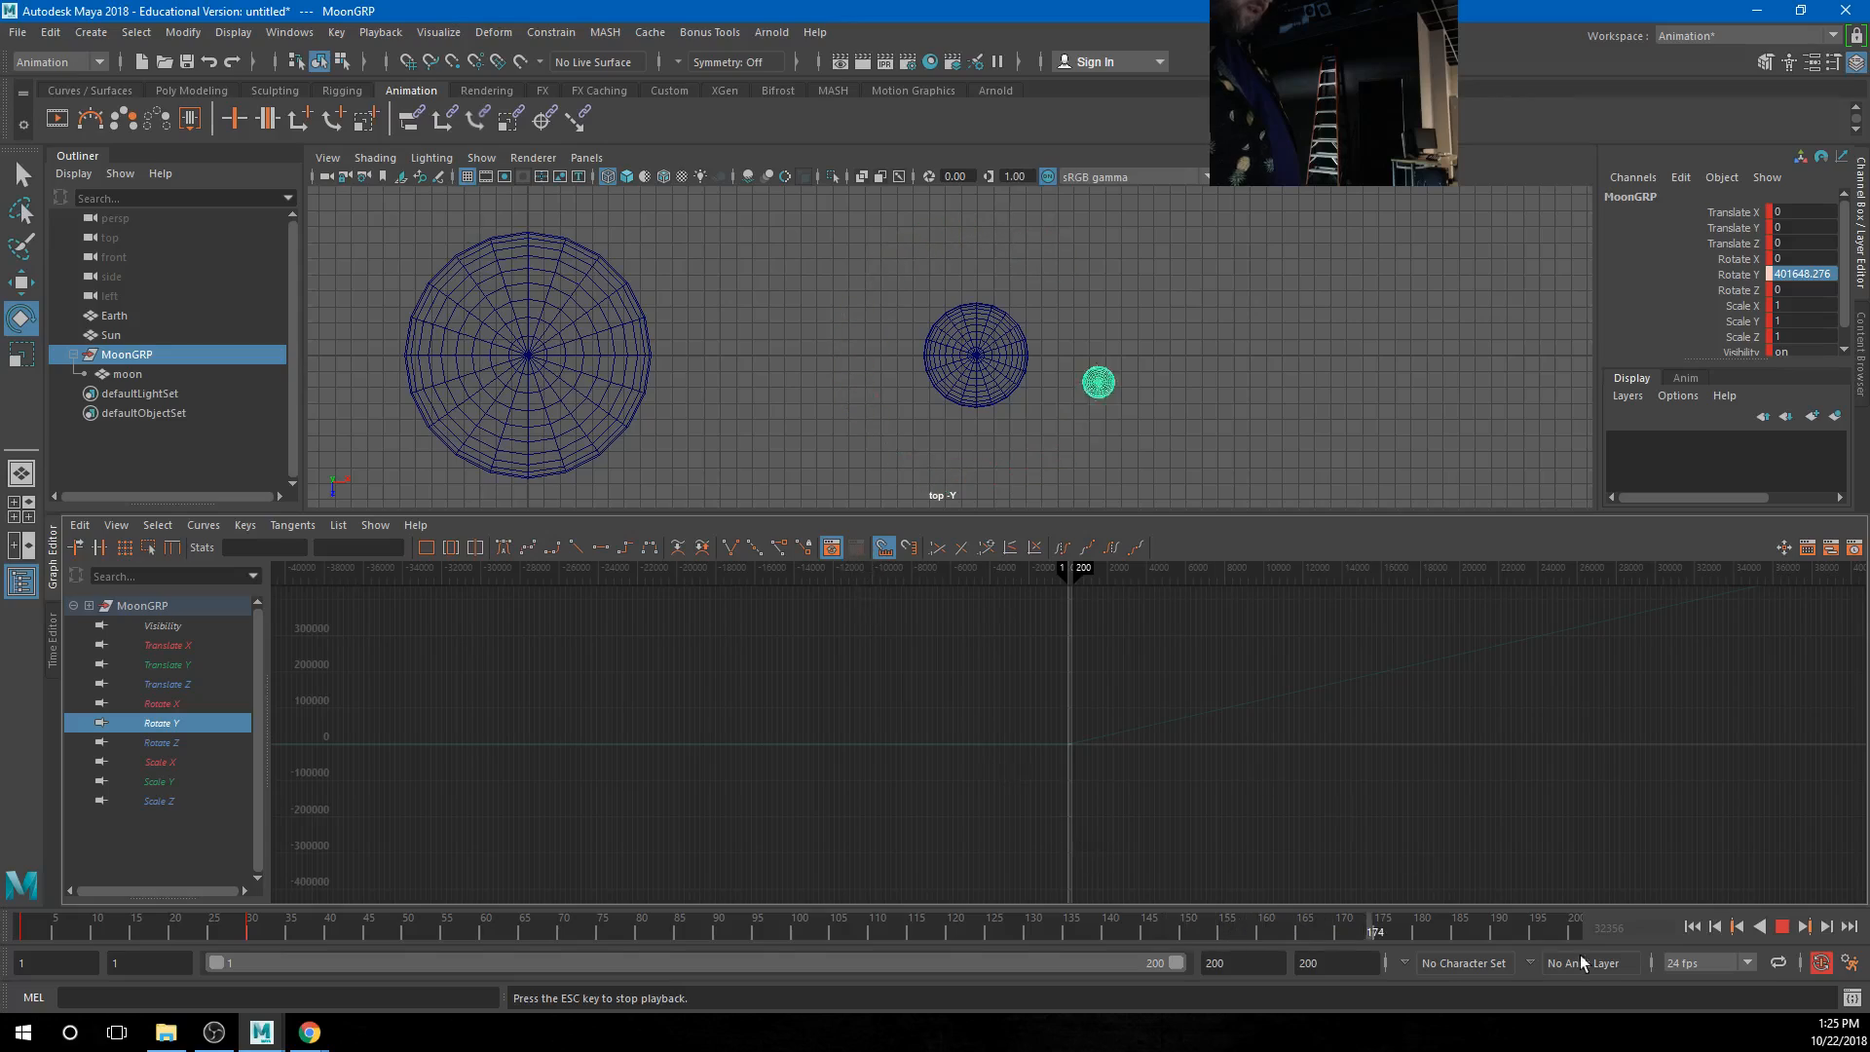
click(1786, 933)
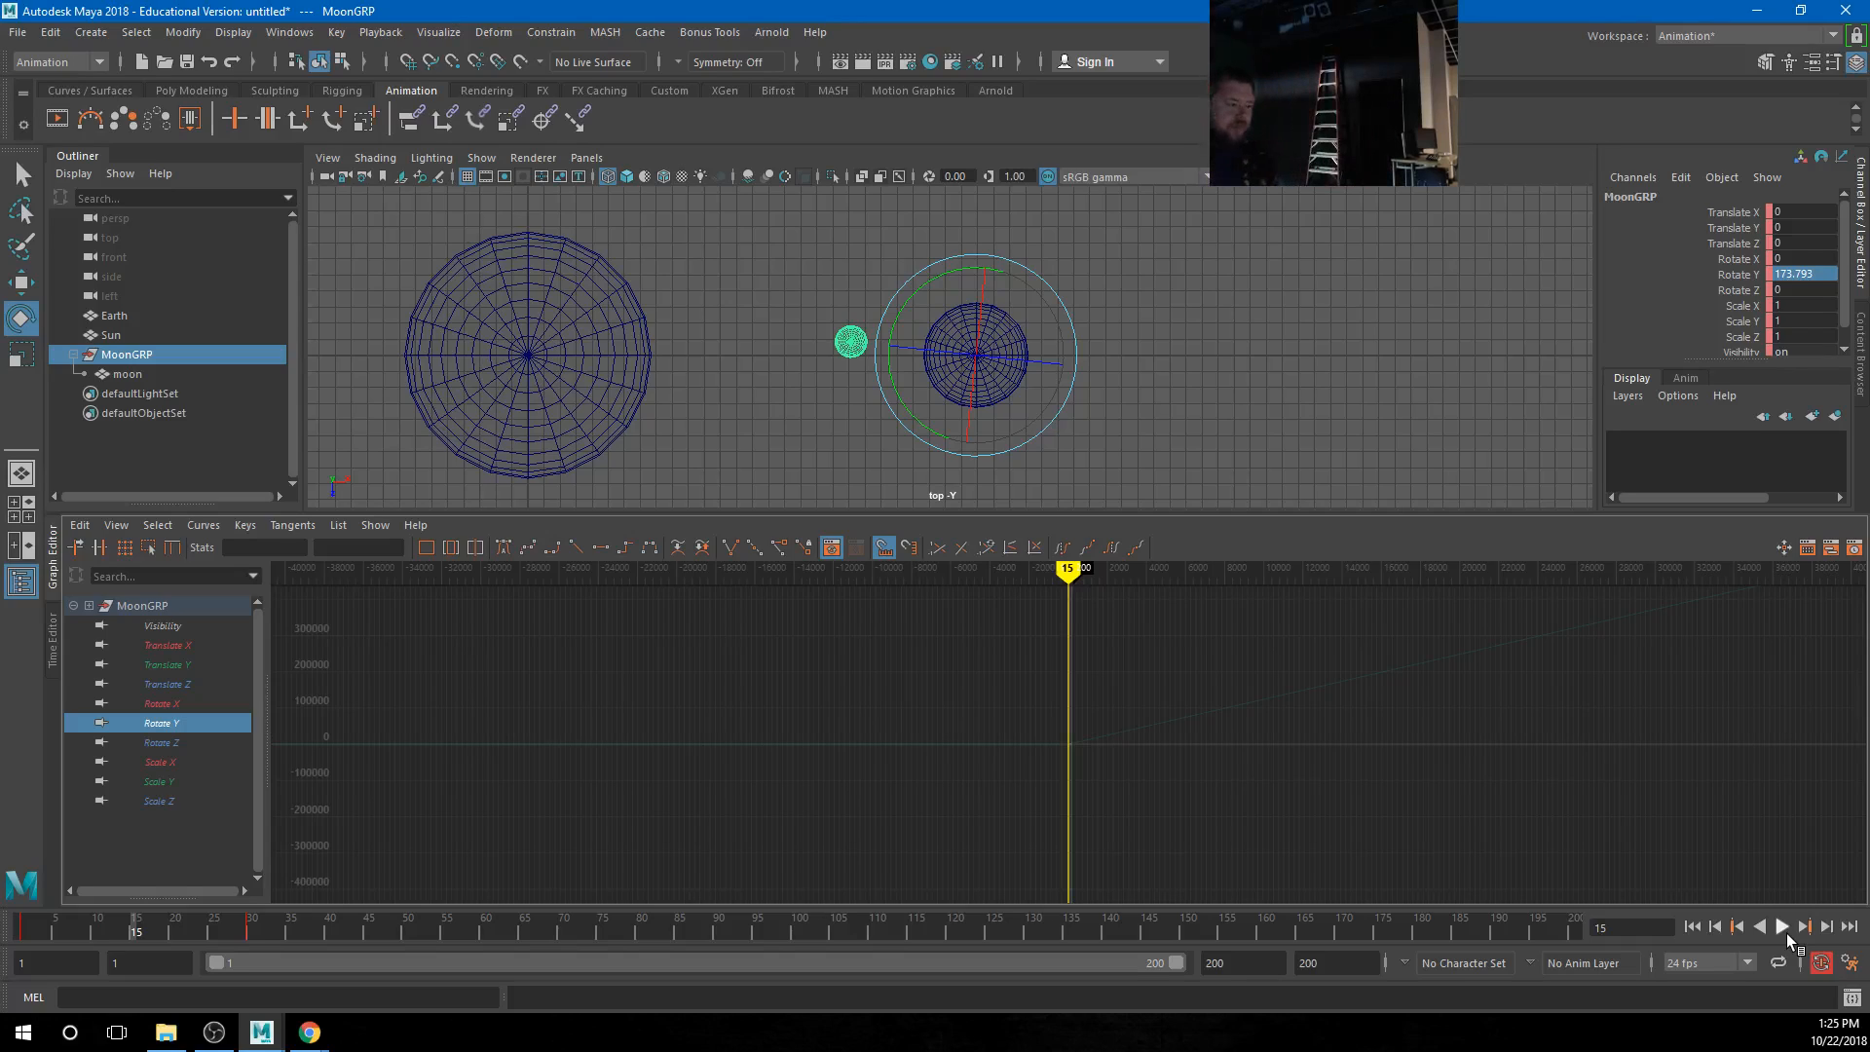
Group Earth and MoonGRP together and name the new group EarthGRP
scroll(1202, 343, down, 1)
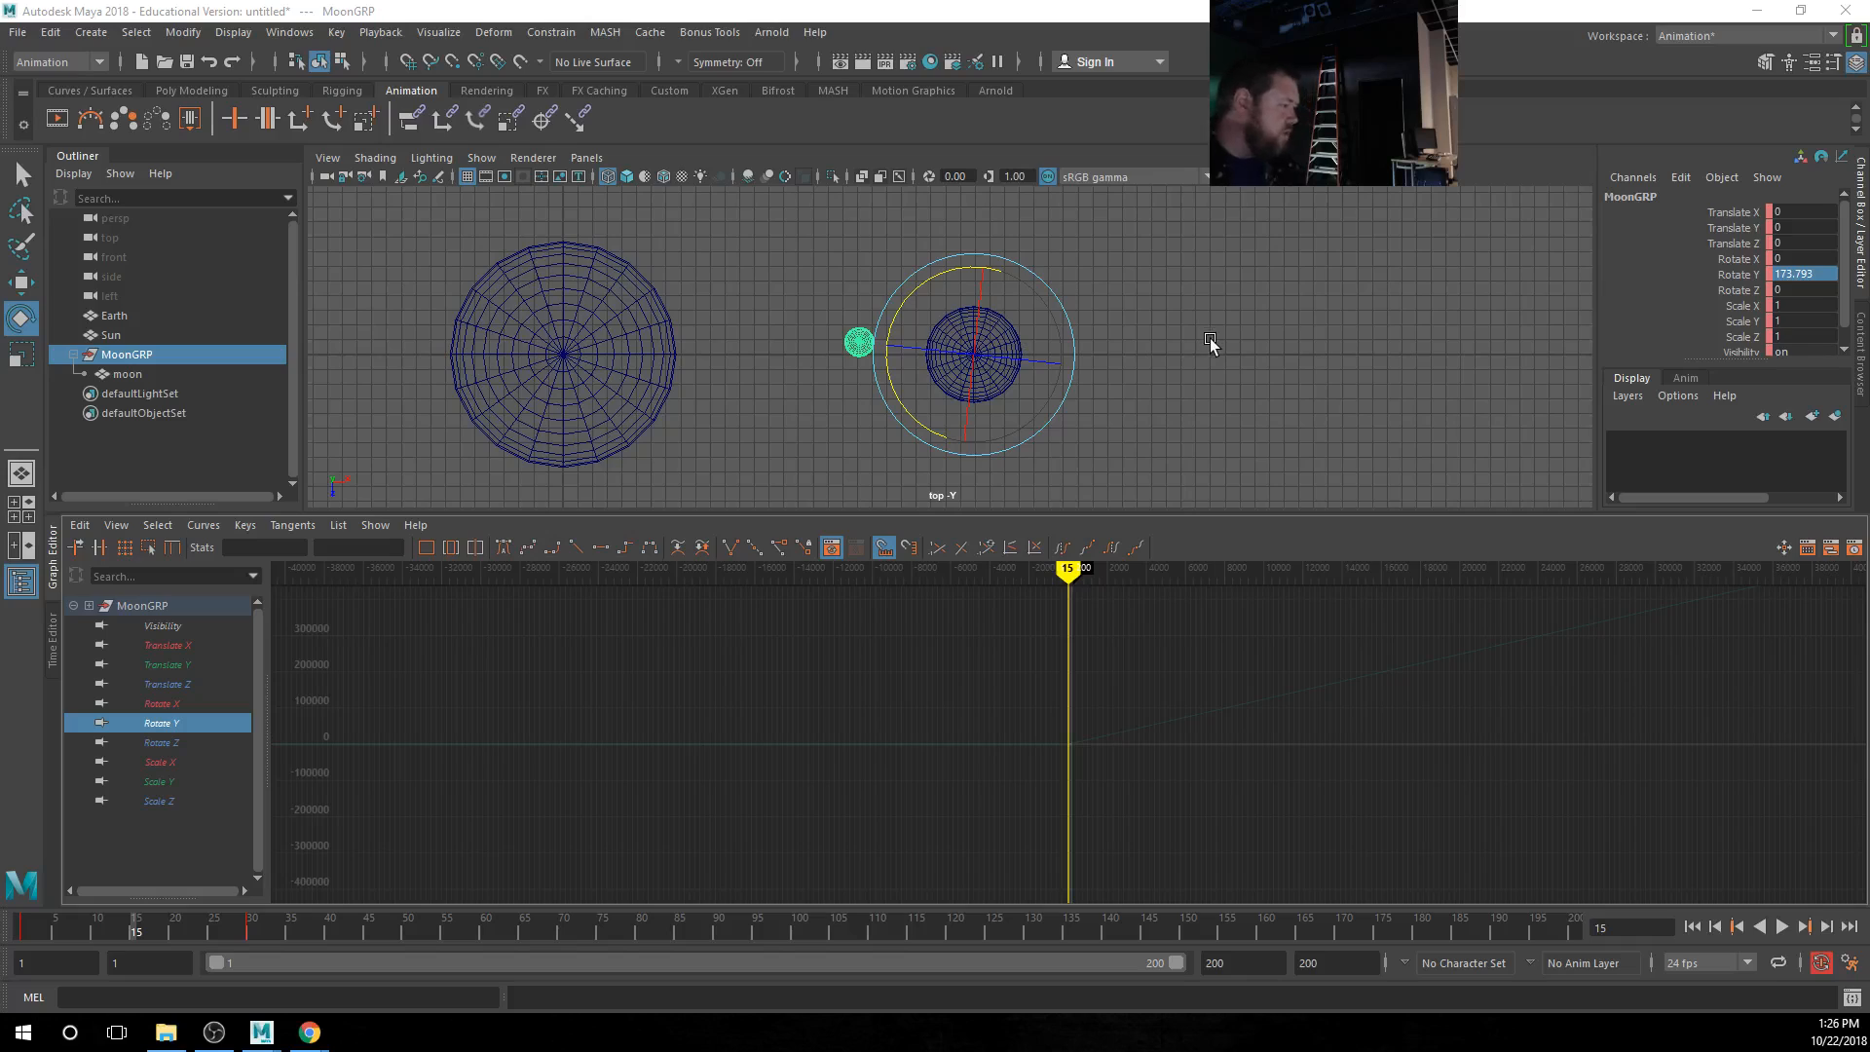
scroll(1212, 347, down, 3)
click(114, 317)
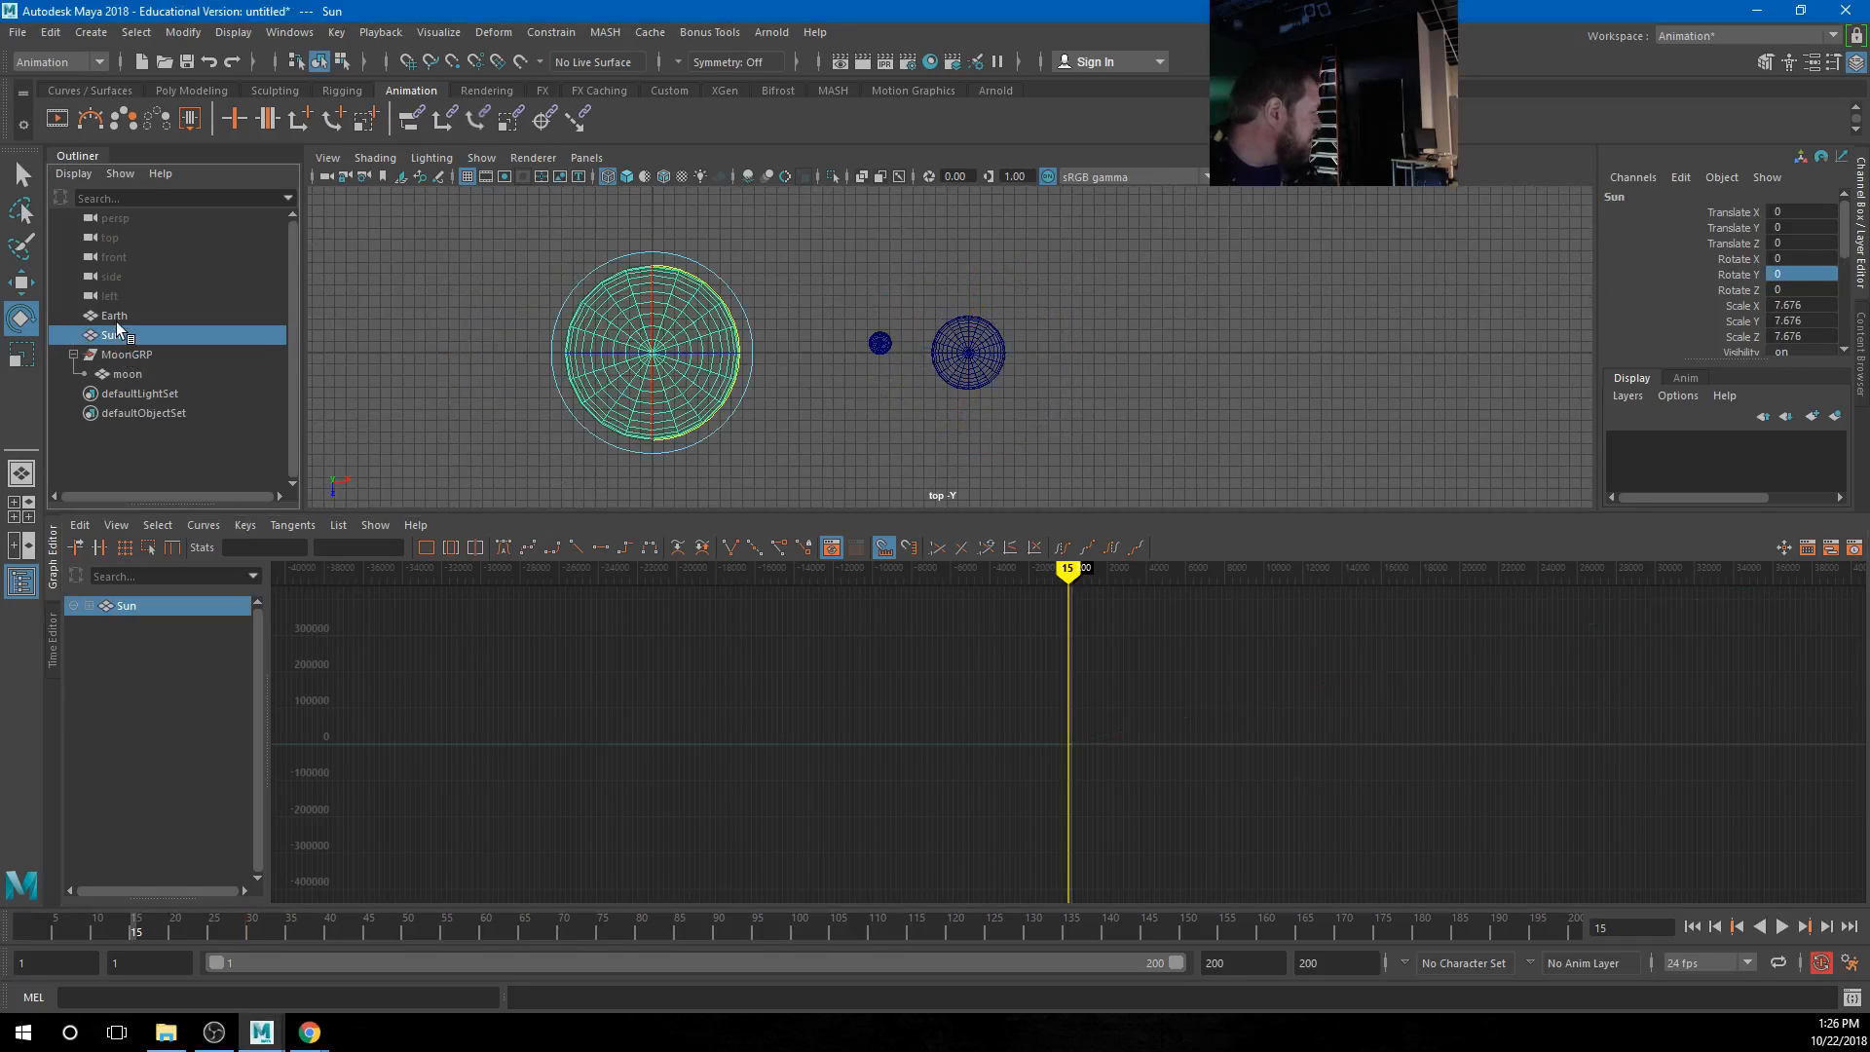
ctrl+click(131, 356)
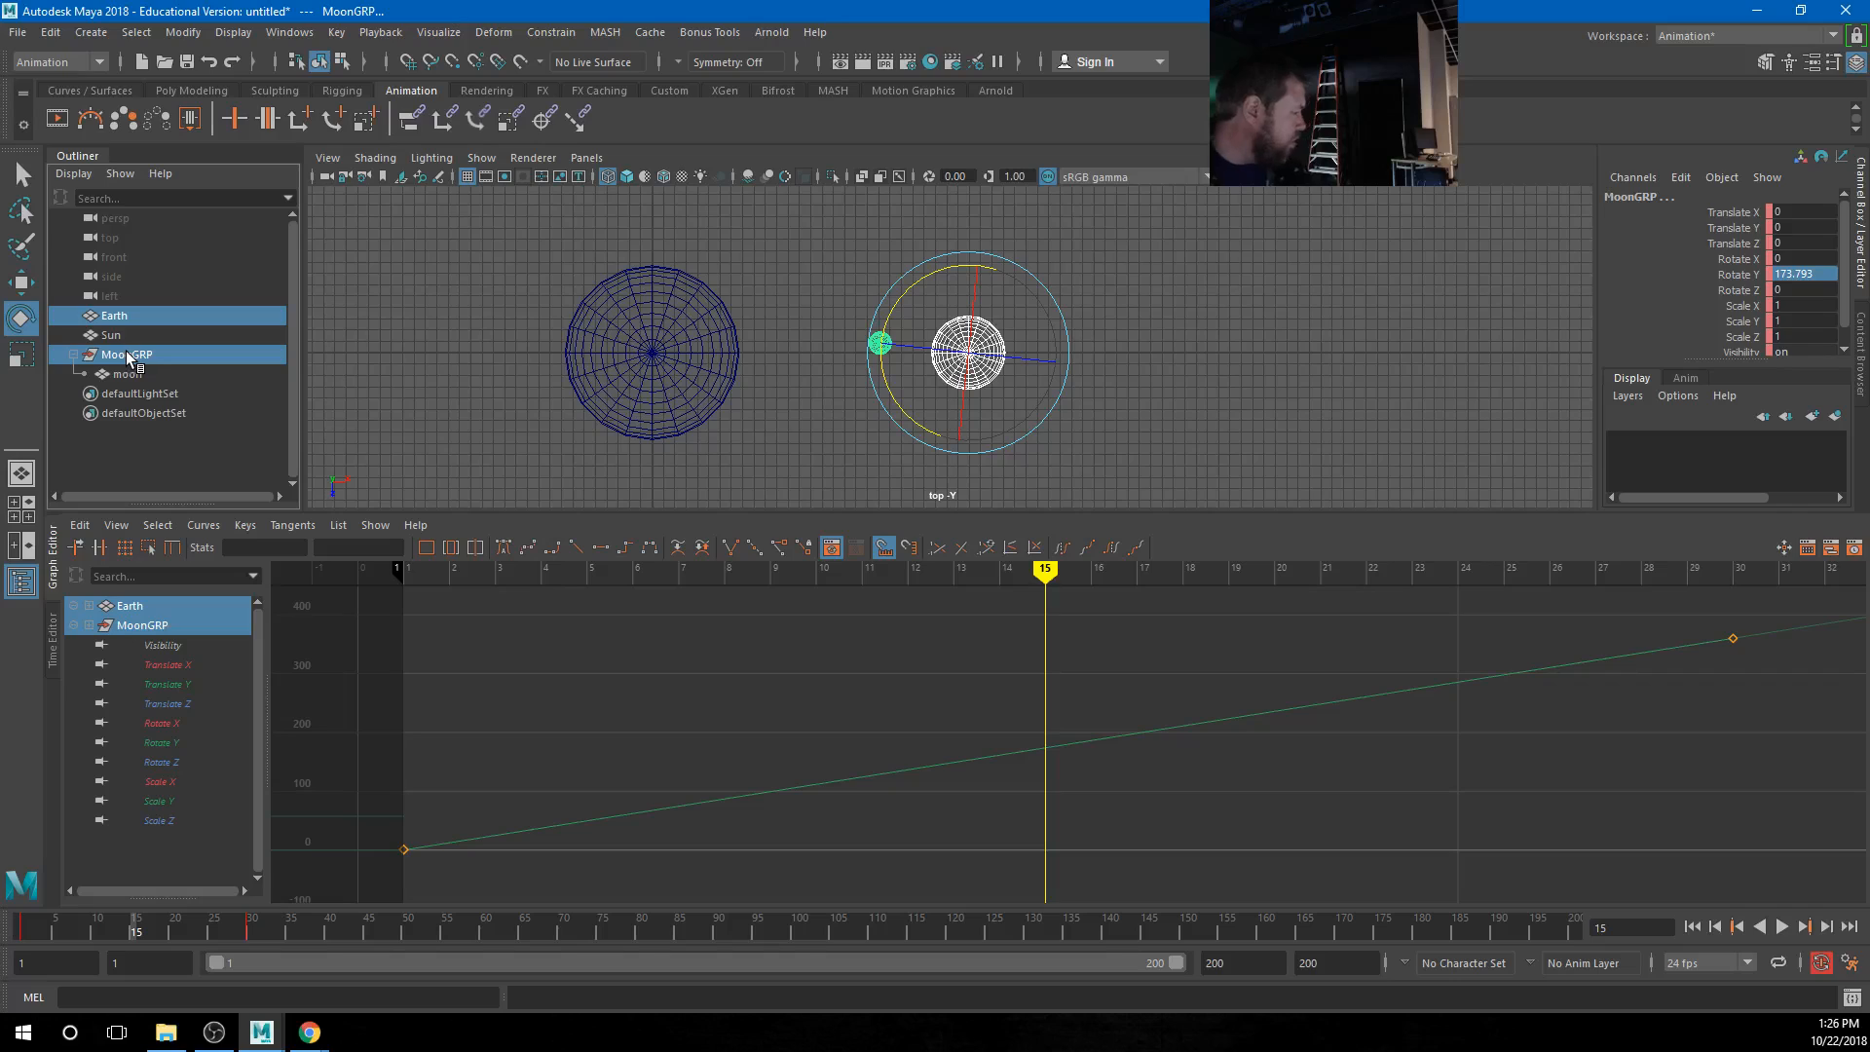
scroll(740, 321, down, 4)
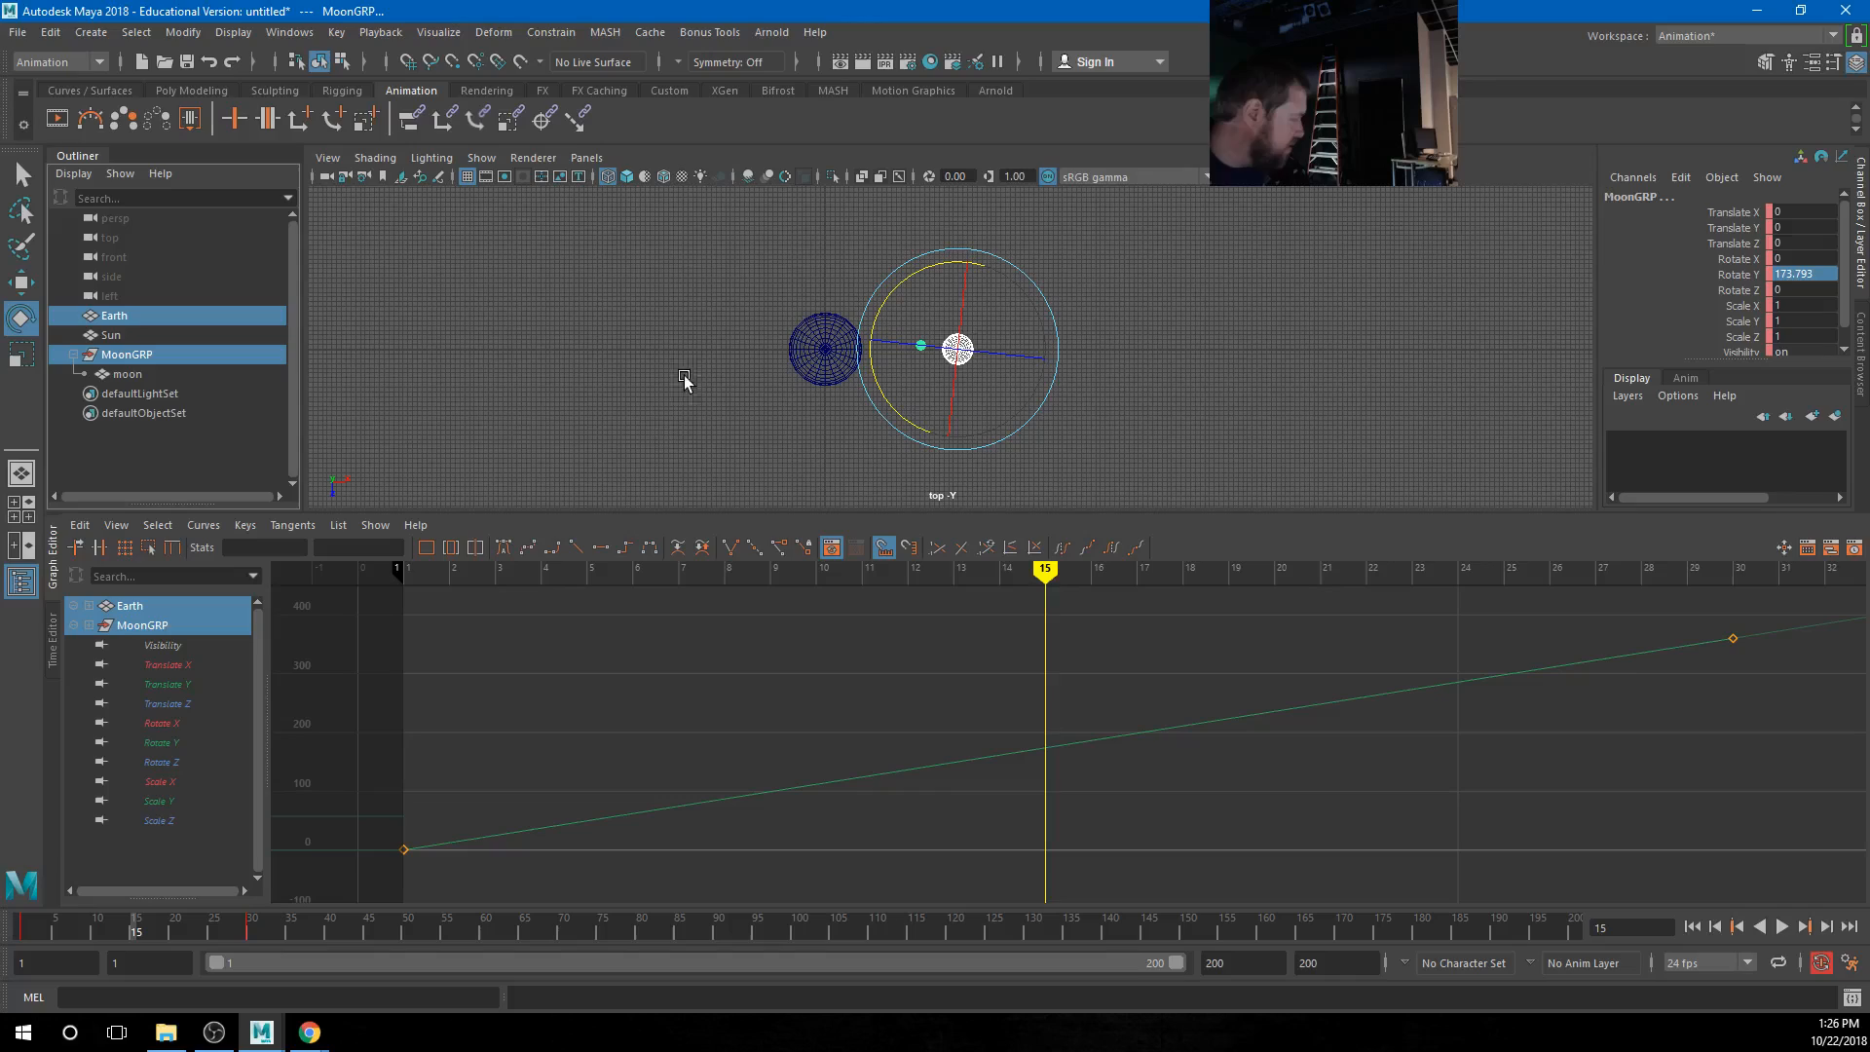
key(ctrl+g)
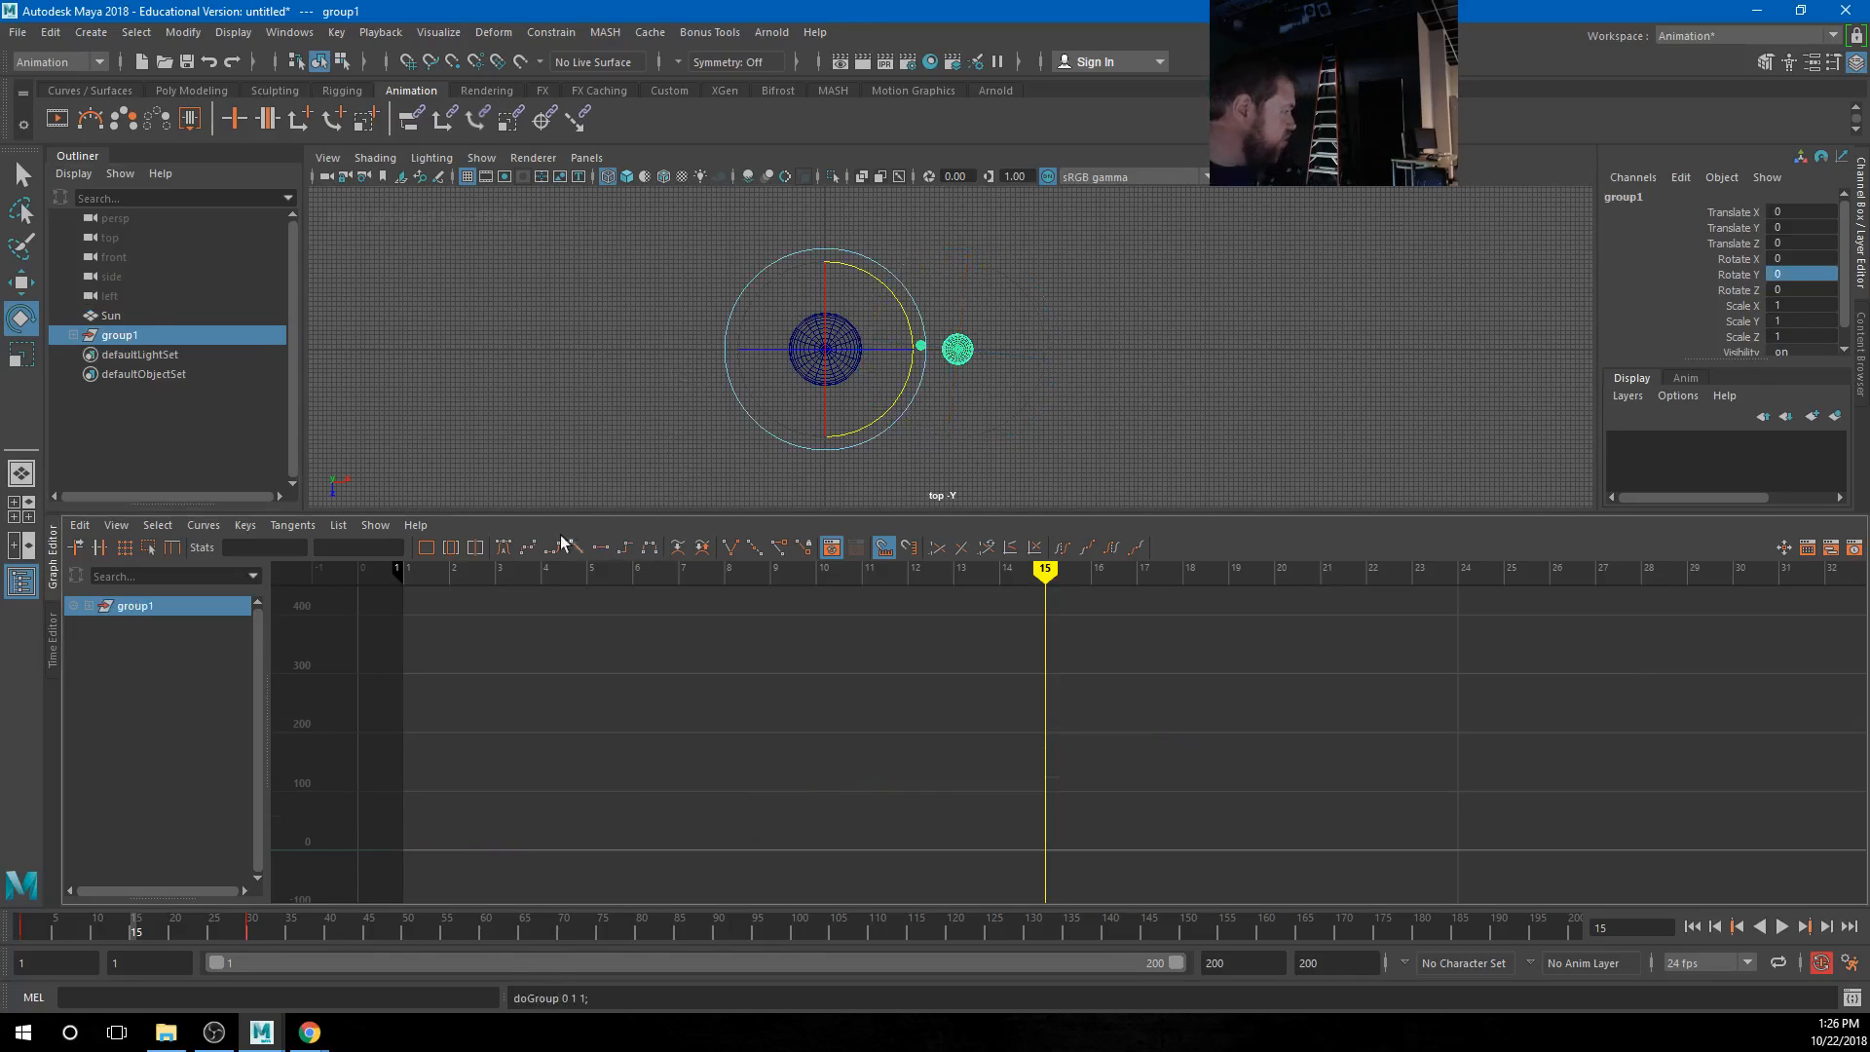
double_click(127, 336)
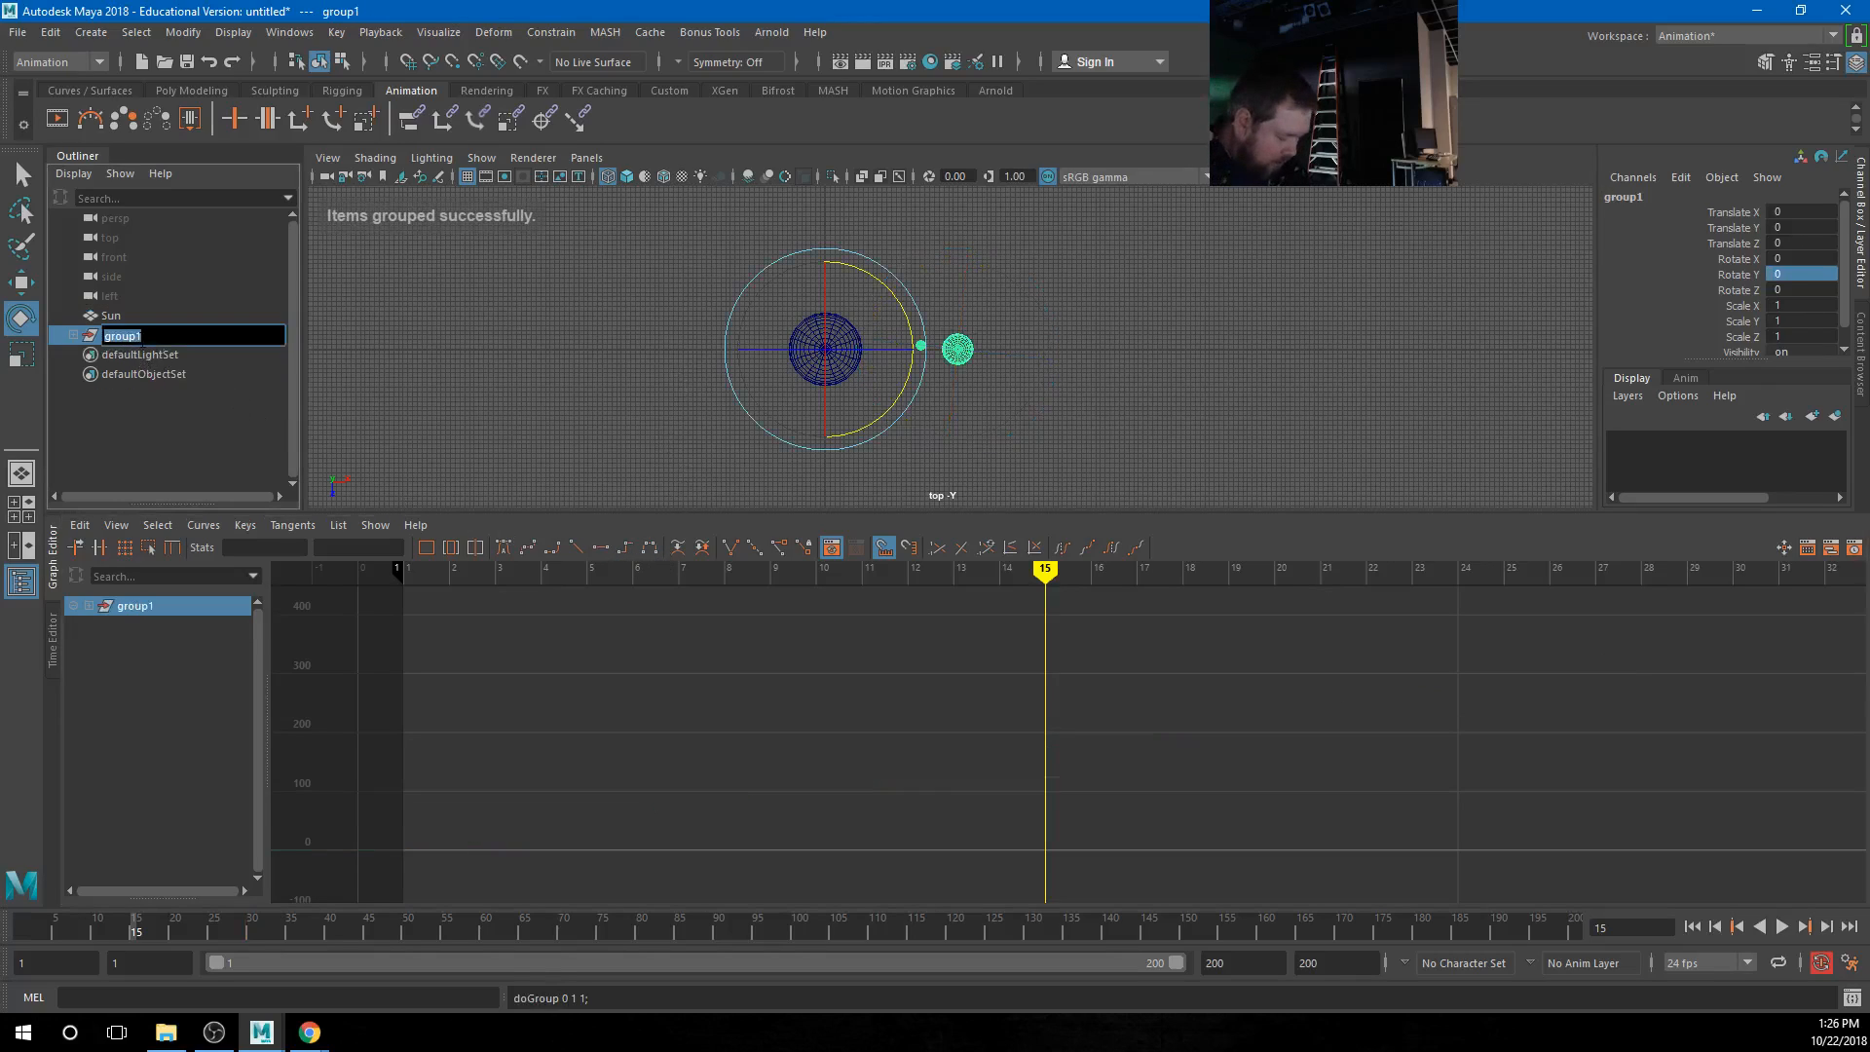
text(EarthGRP)
key(Return)
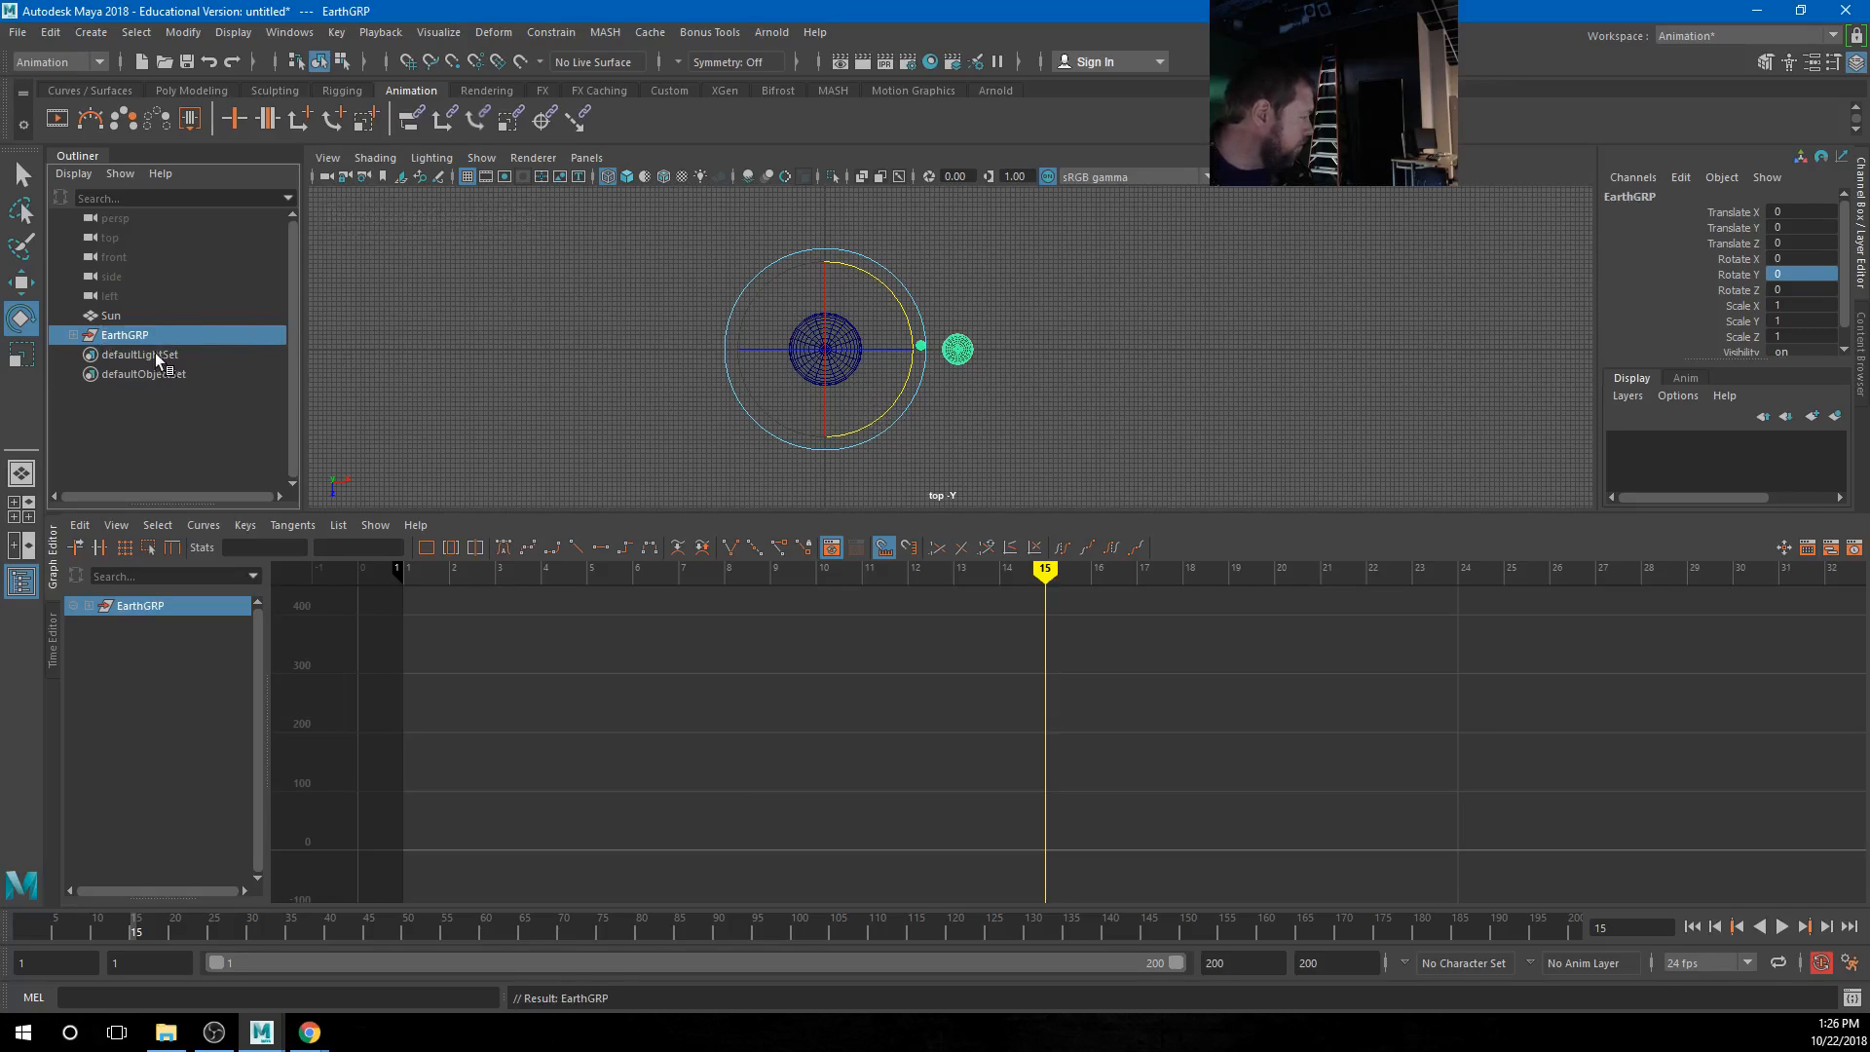
Return to frame 1, extend the animation and playback ranges to frame 300, and keep EarthGRP selected
click(387, 577)
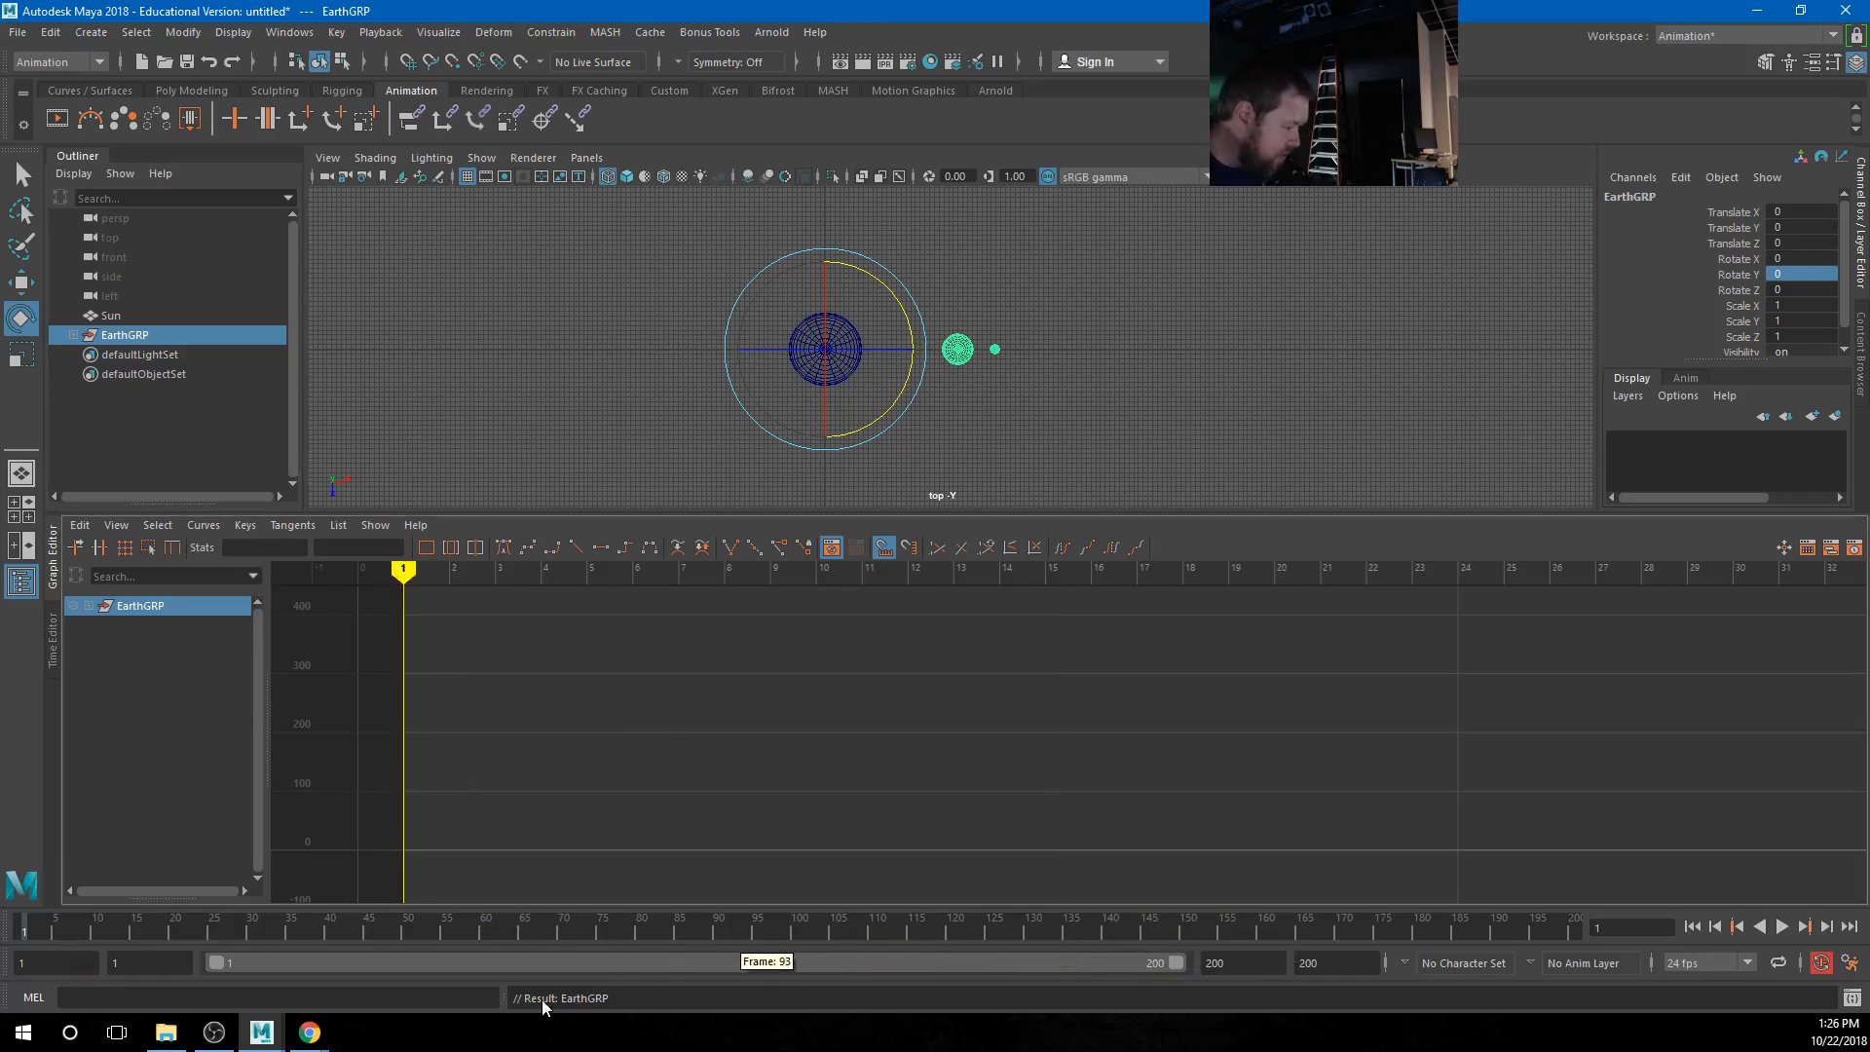
double_click(1337, 968)
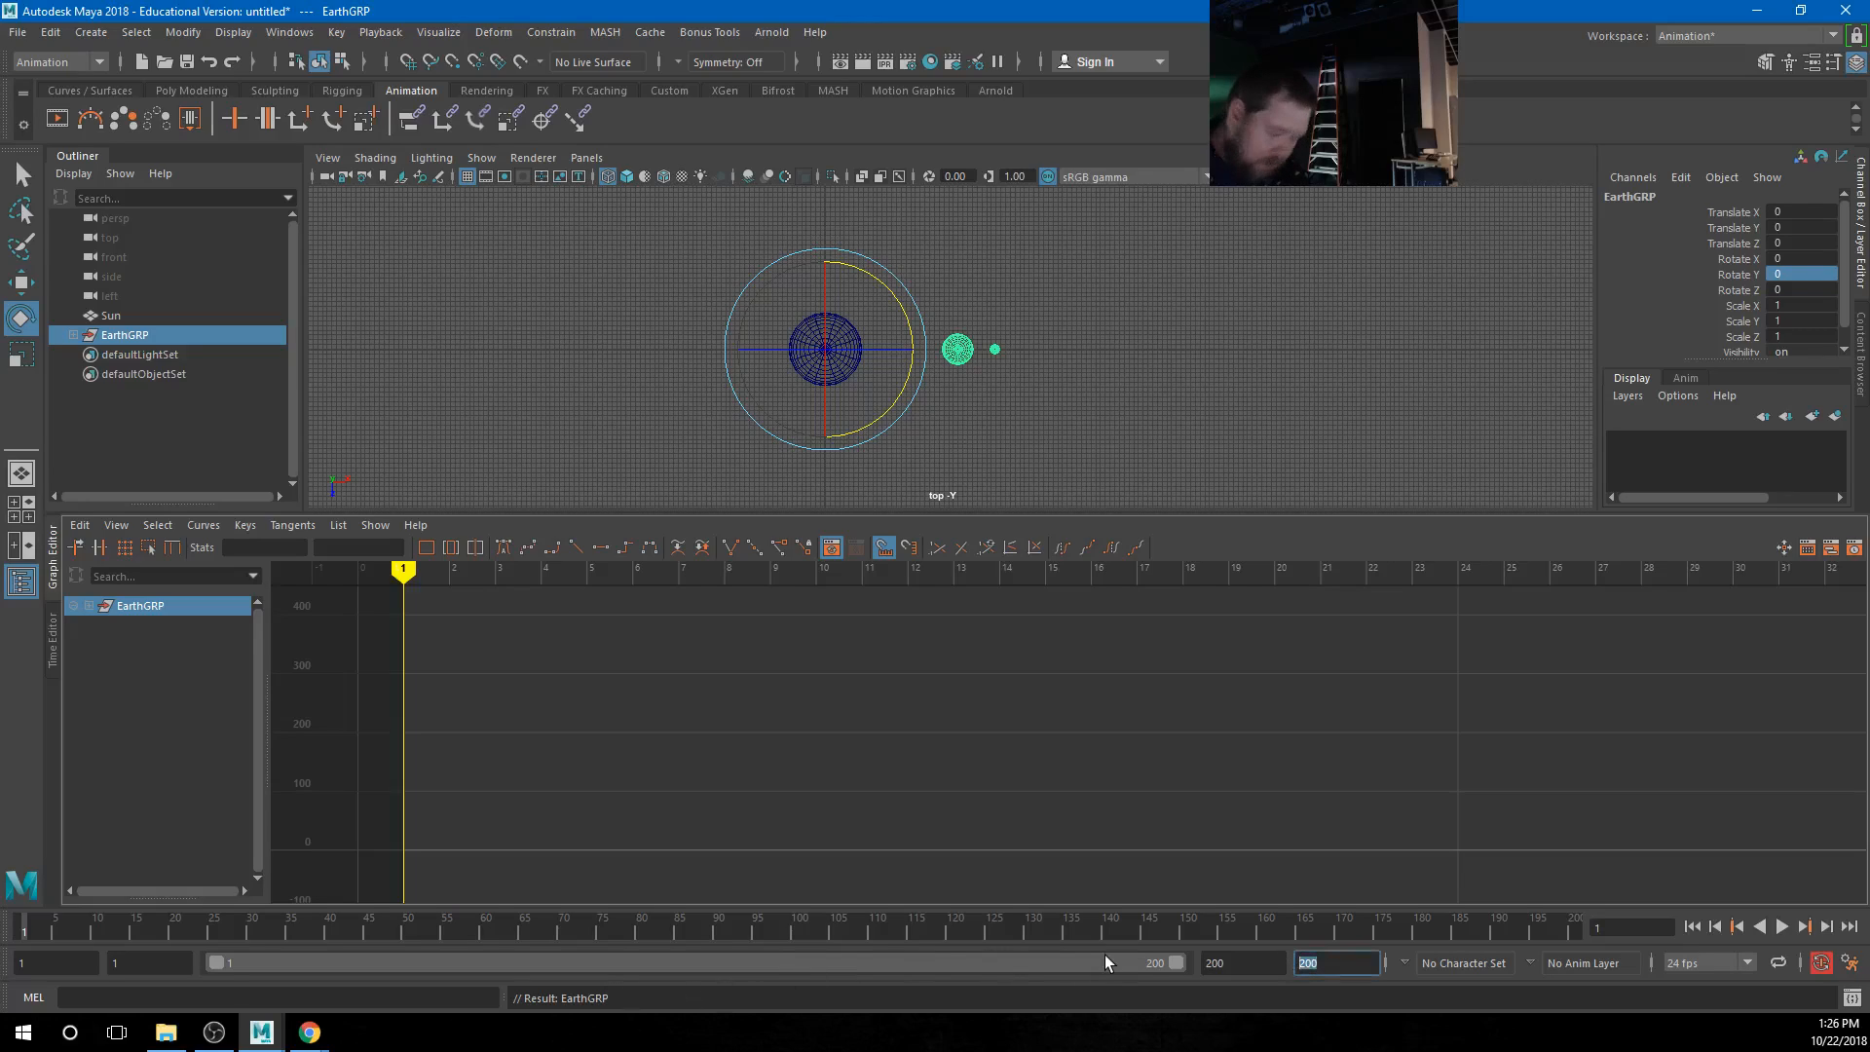
text(300)
key(Return)
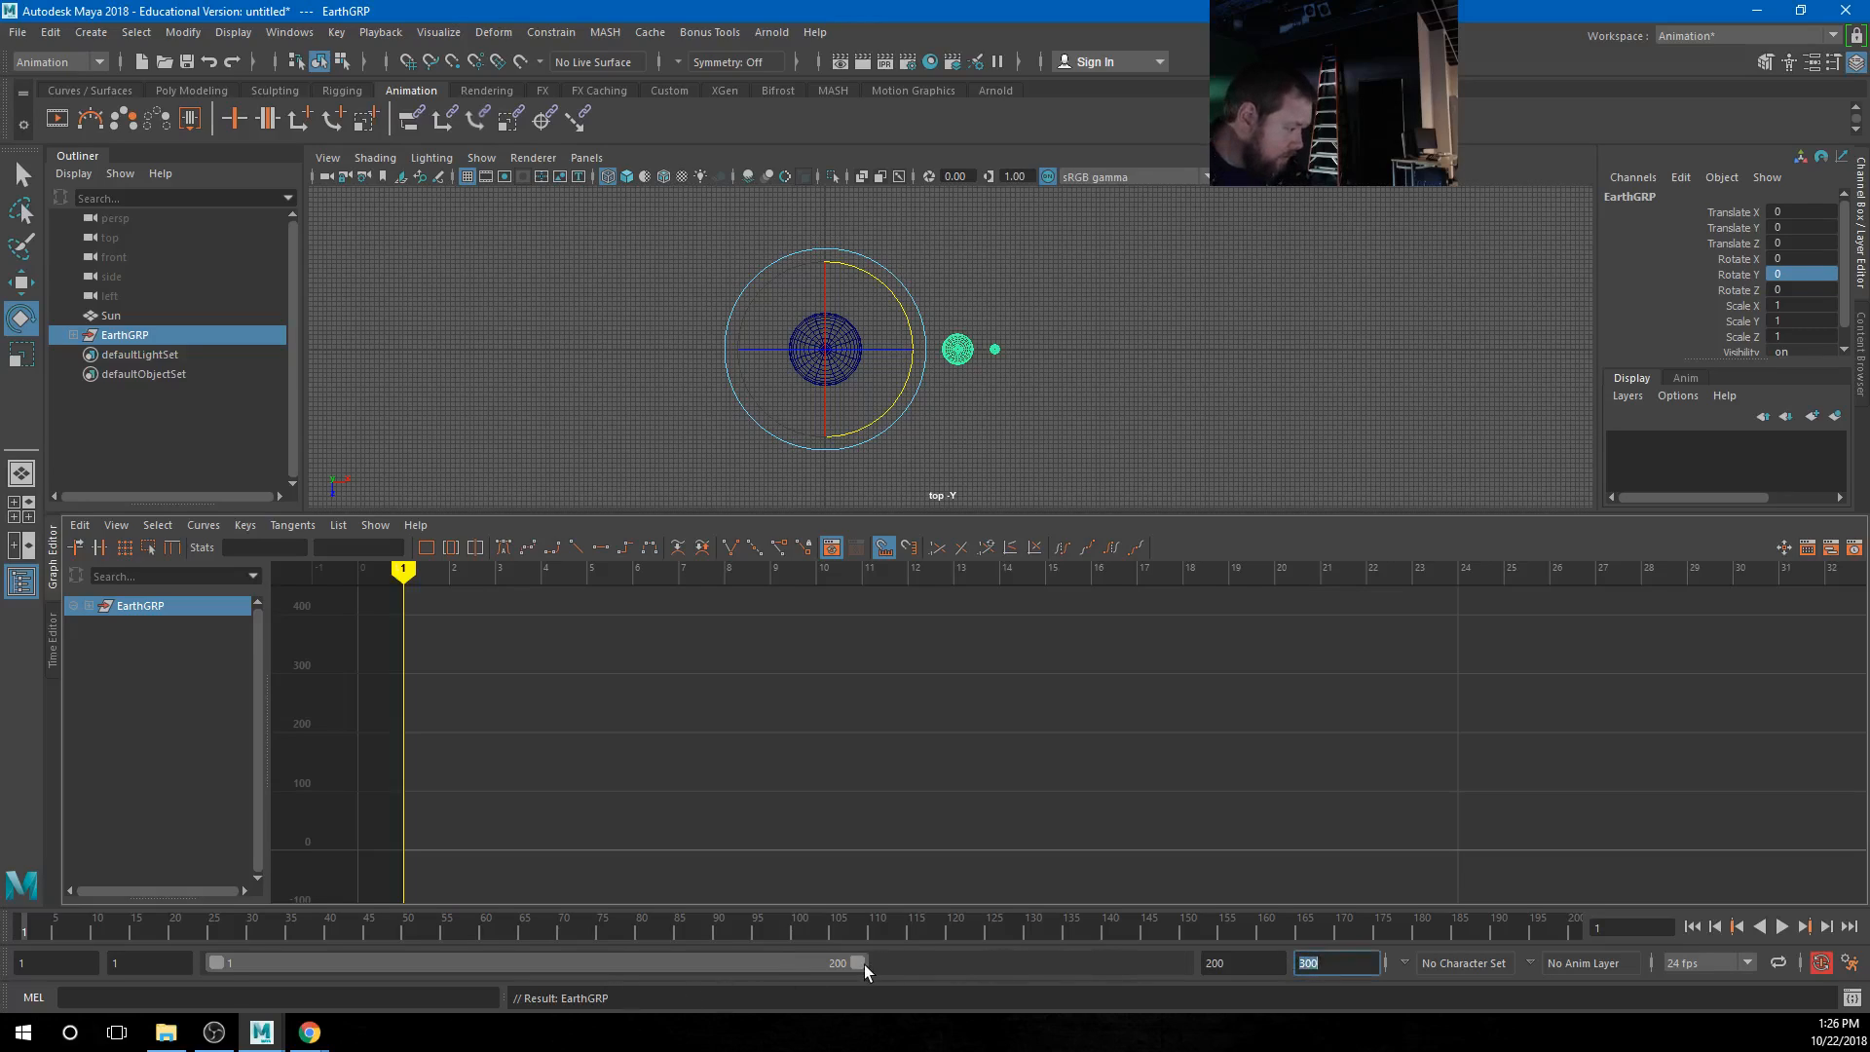
drag(863, 964, 1179, 965)
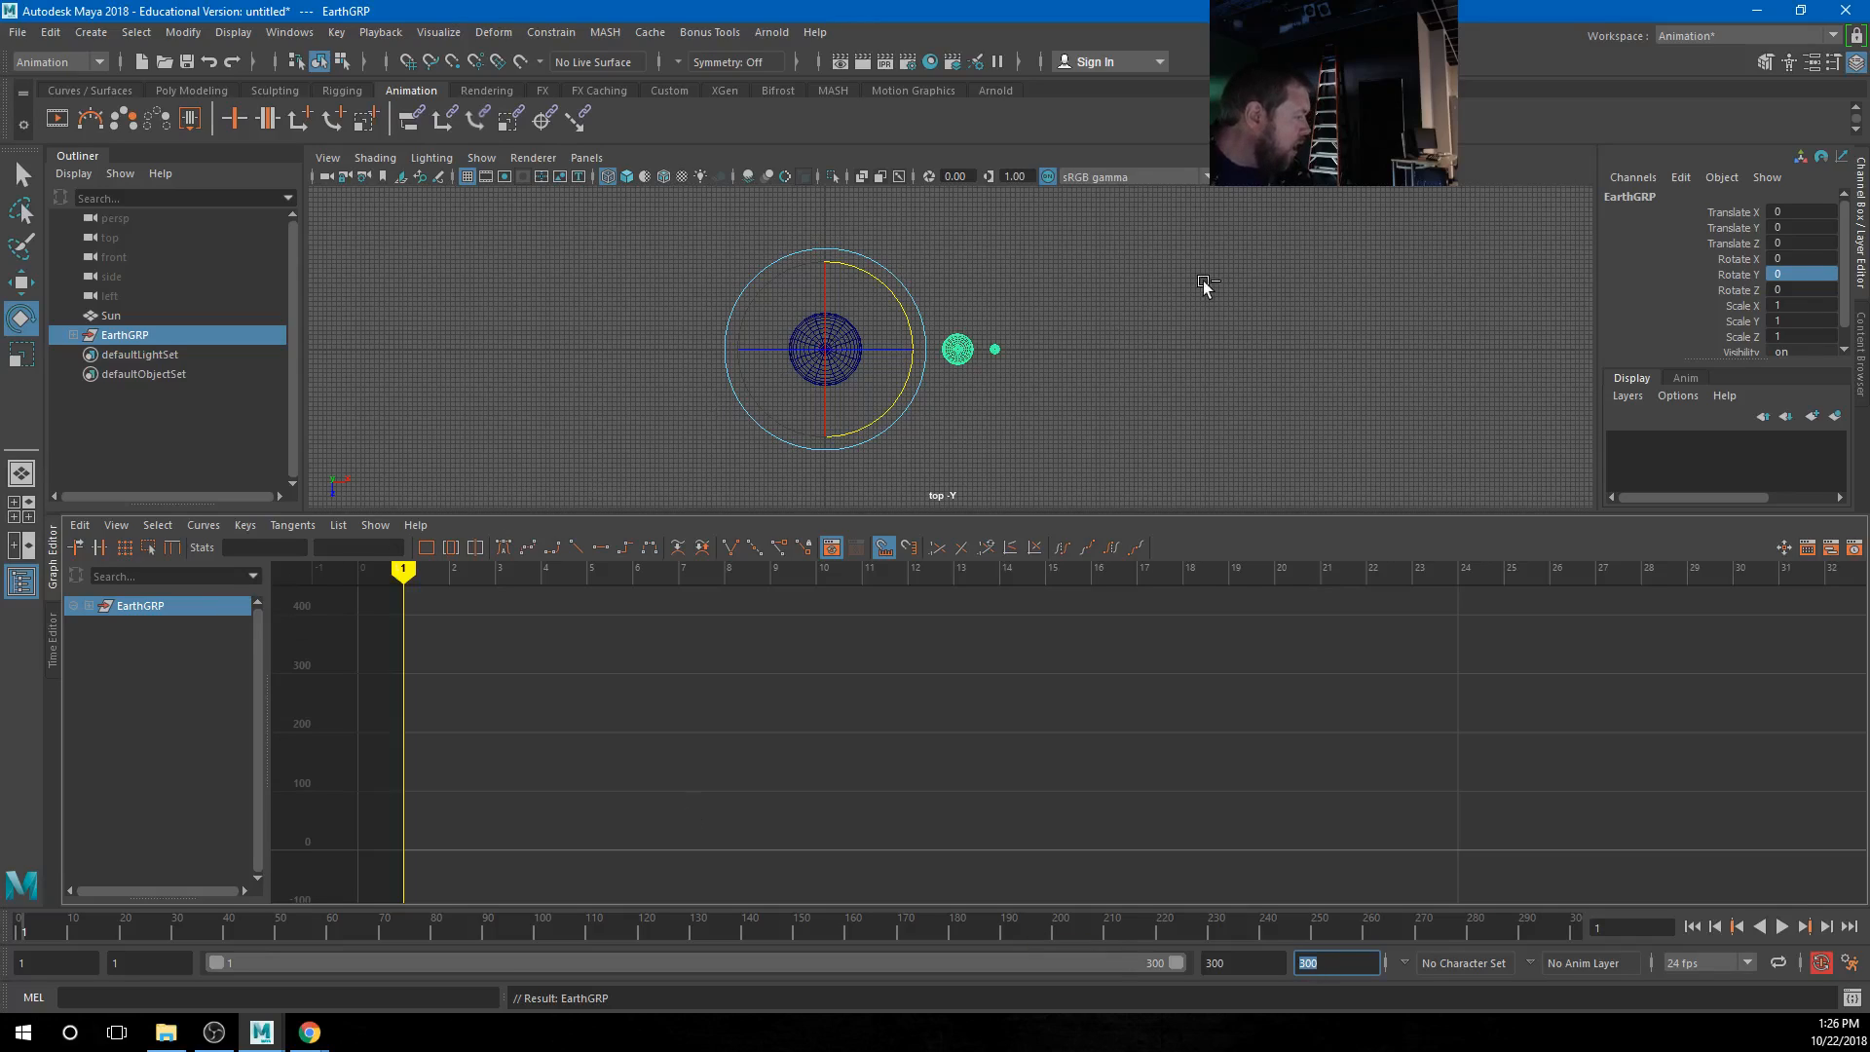
click(146, 335)
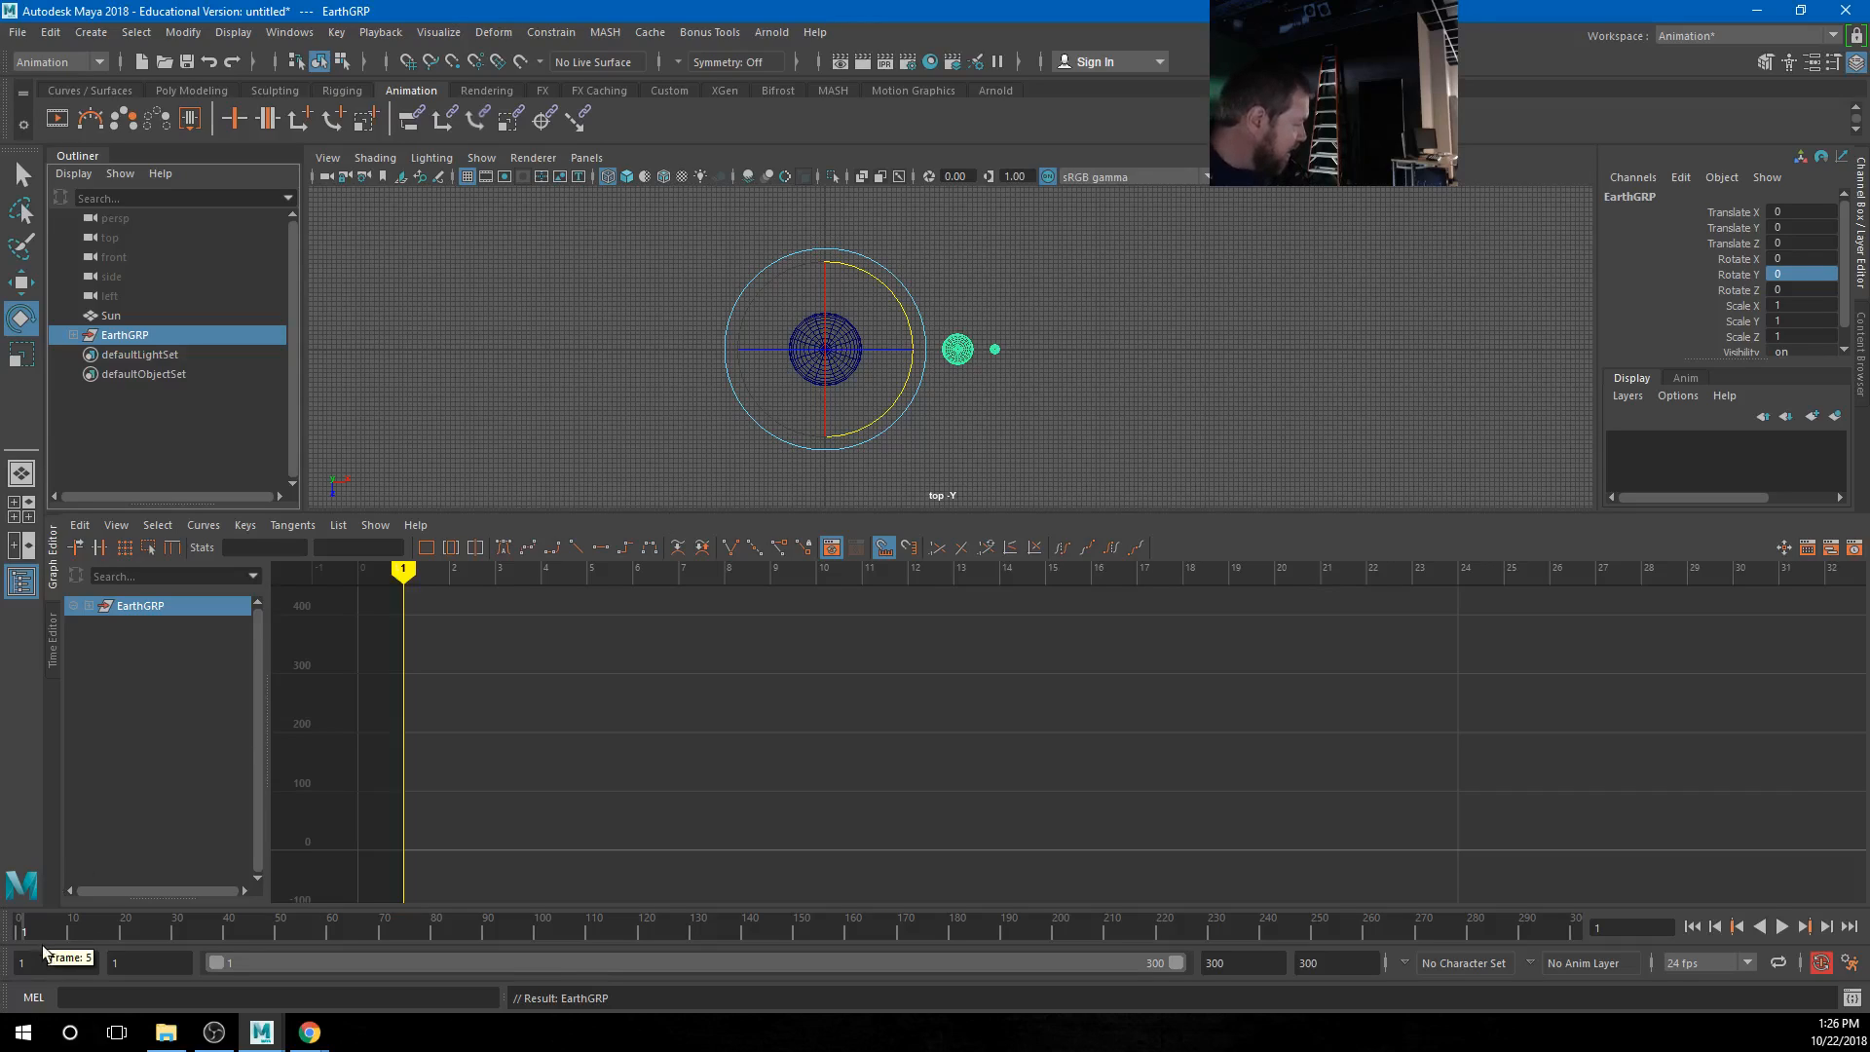
Key EarthGRP at frame 1 and set its Rotate Y to 360 at frame 300
key(s)
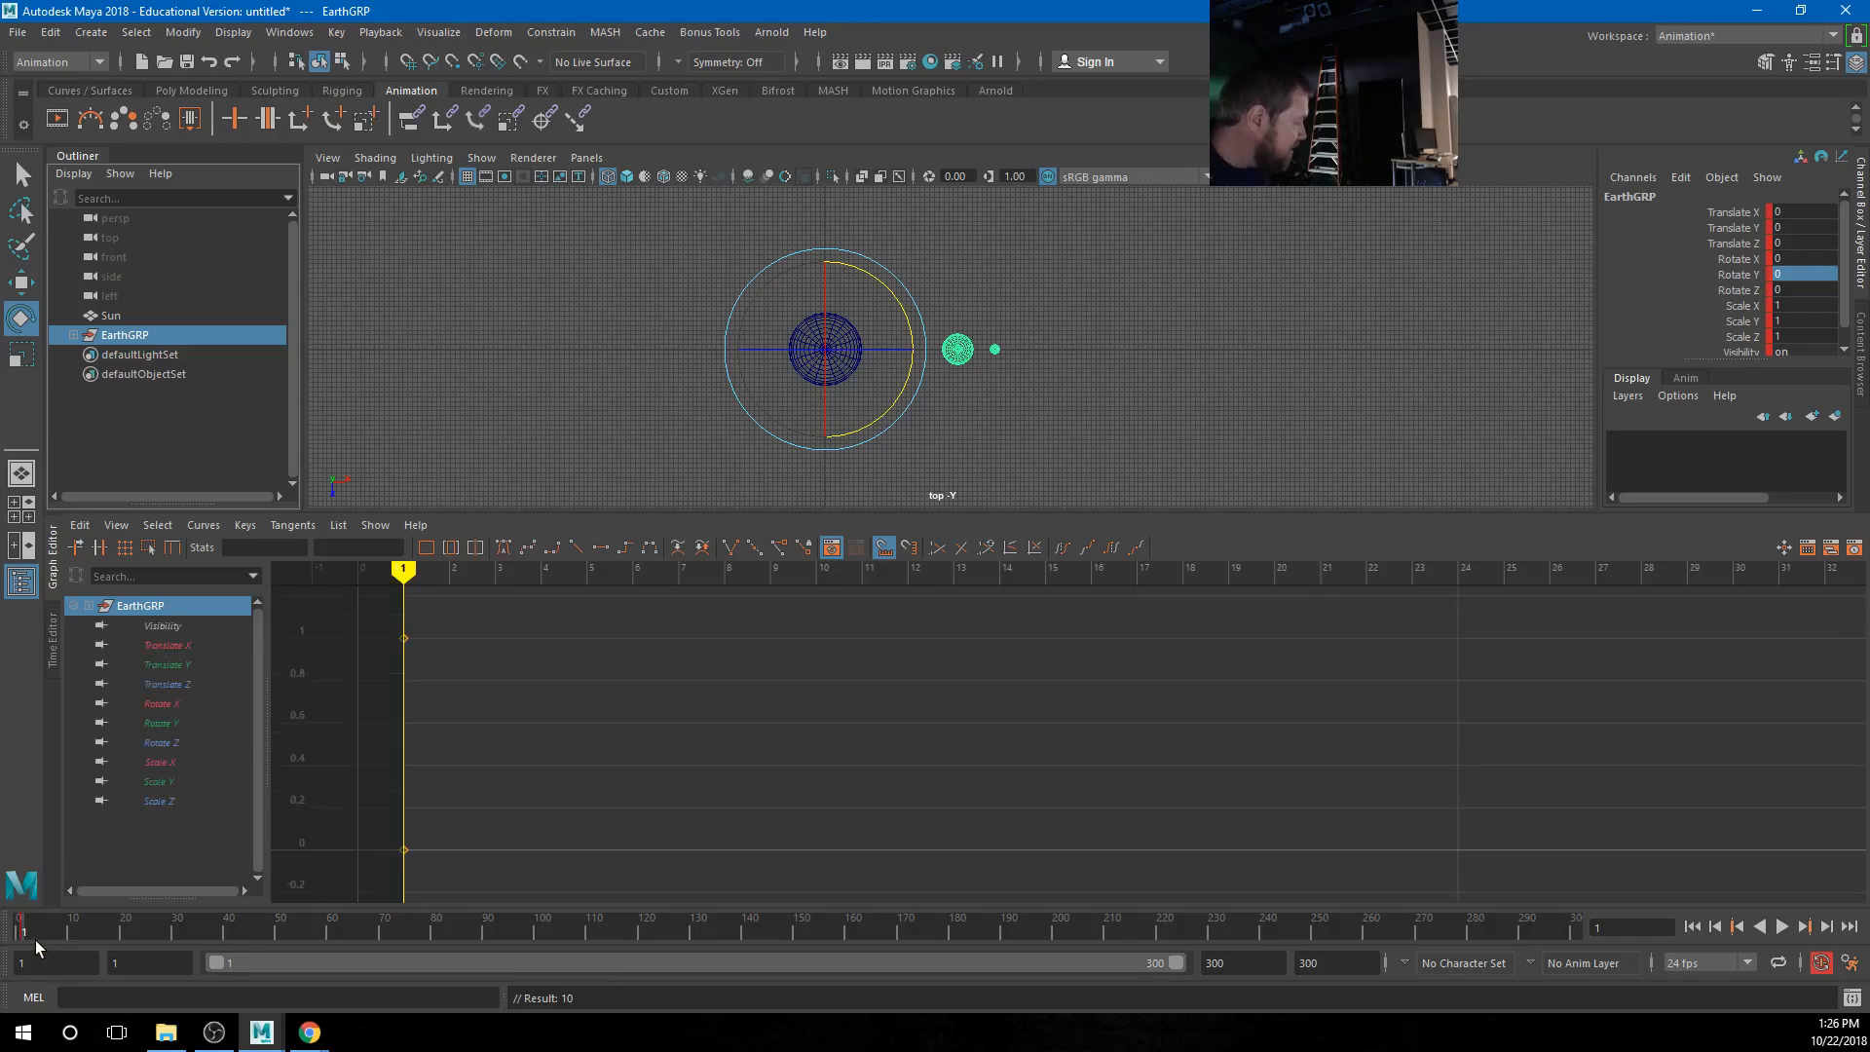
click(1572, 925)
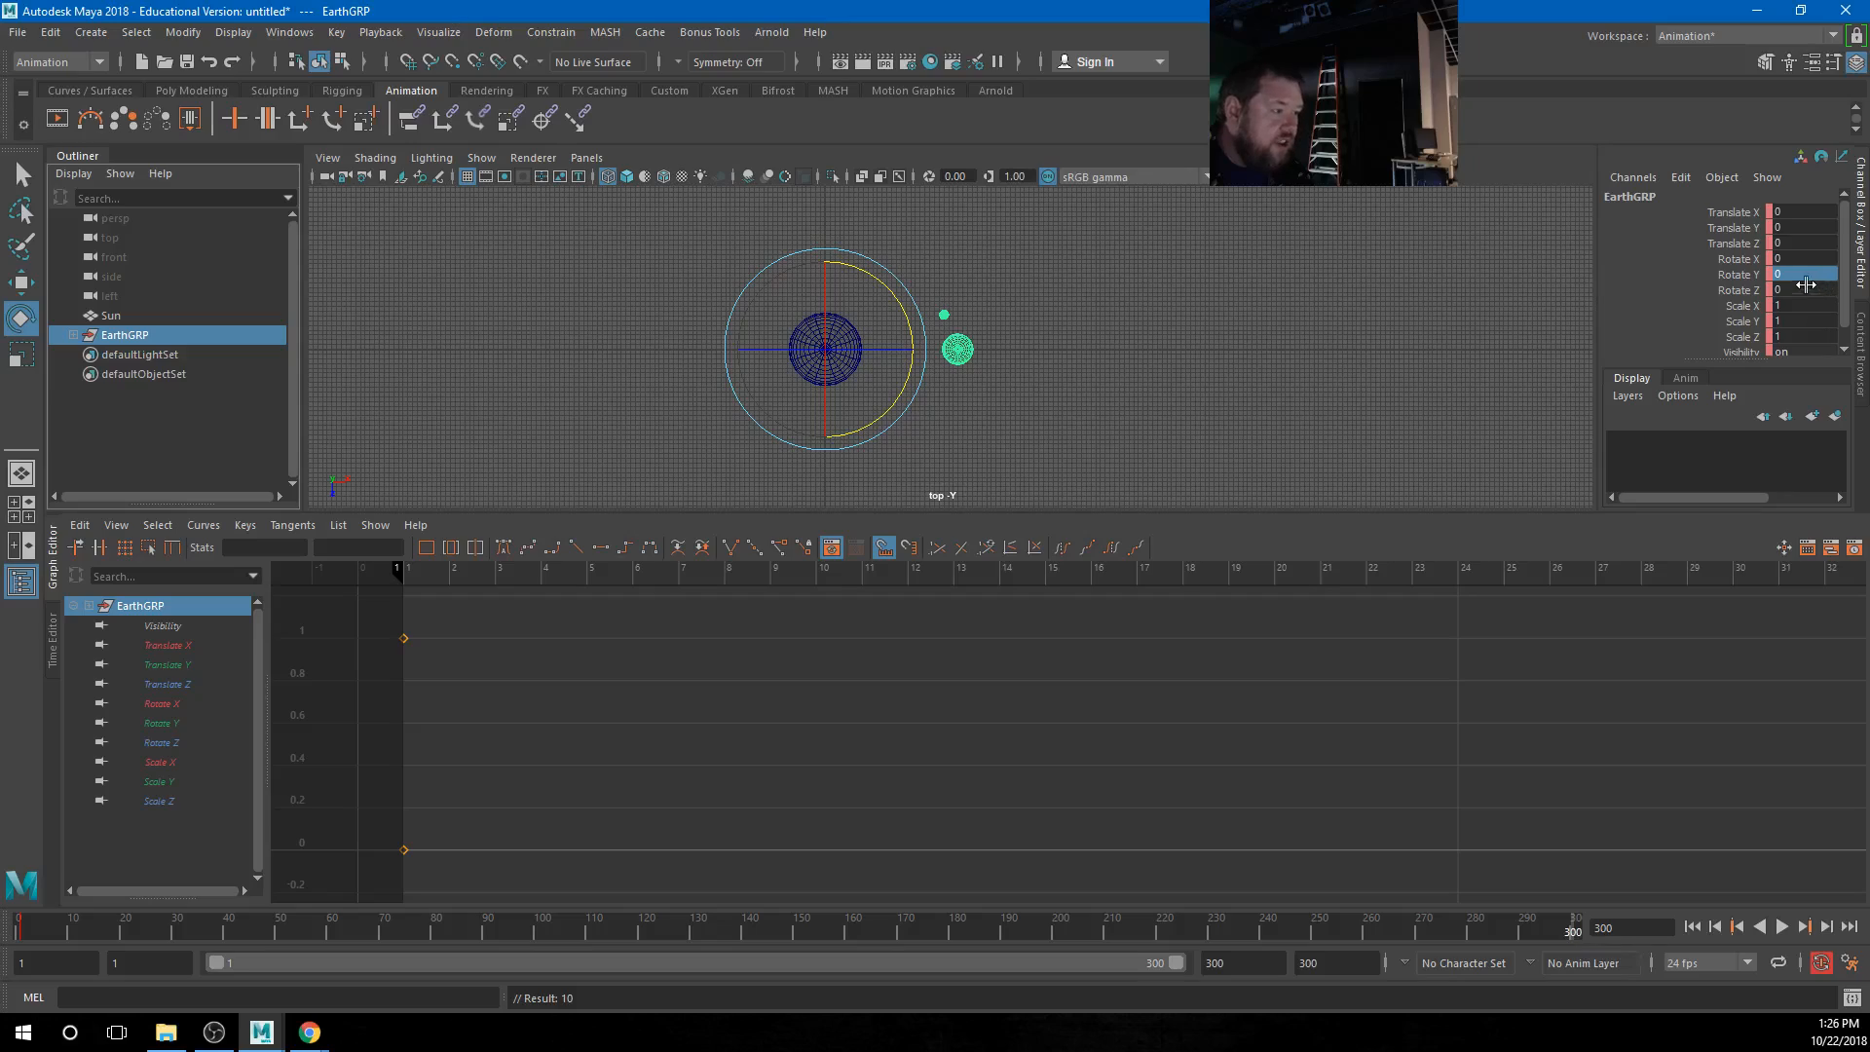
double_click(1803, 277)
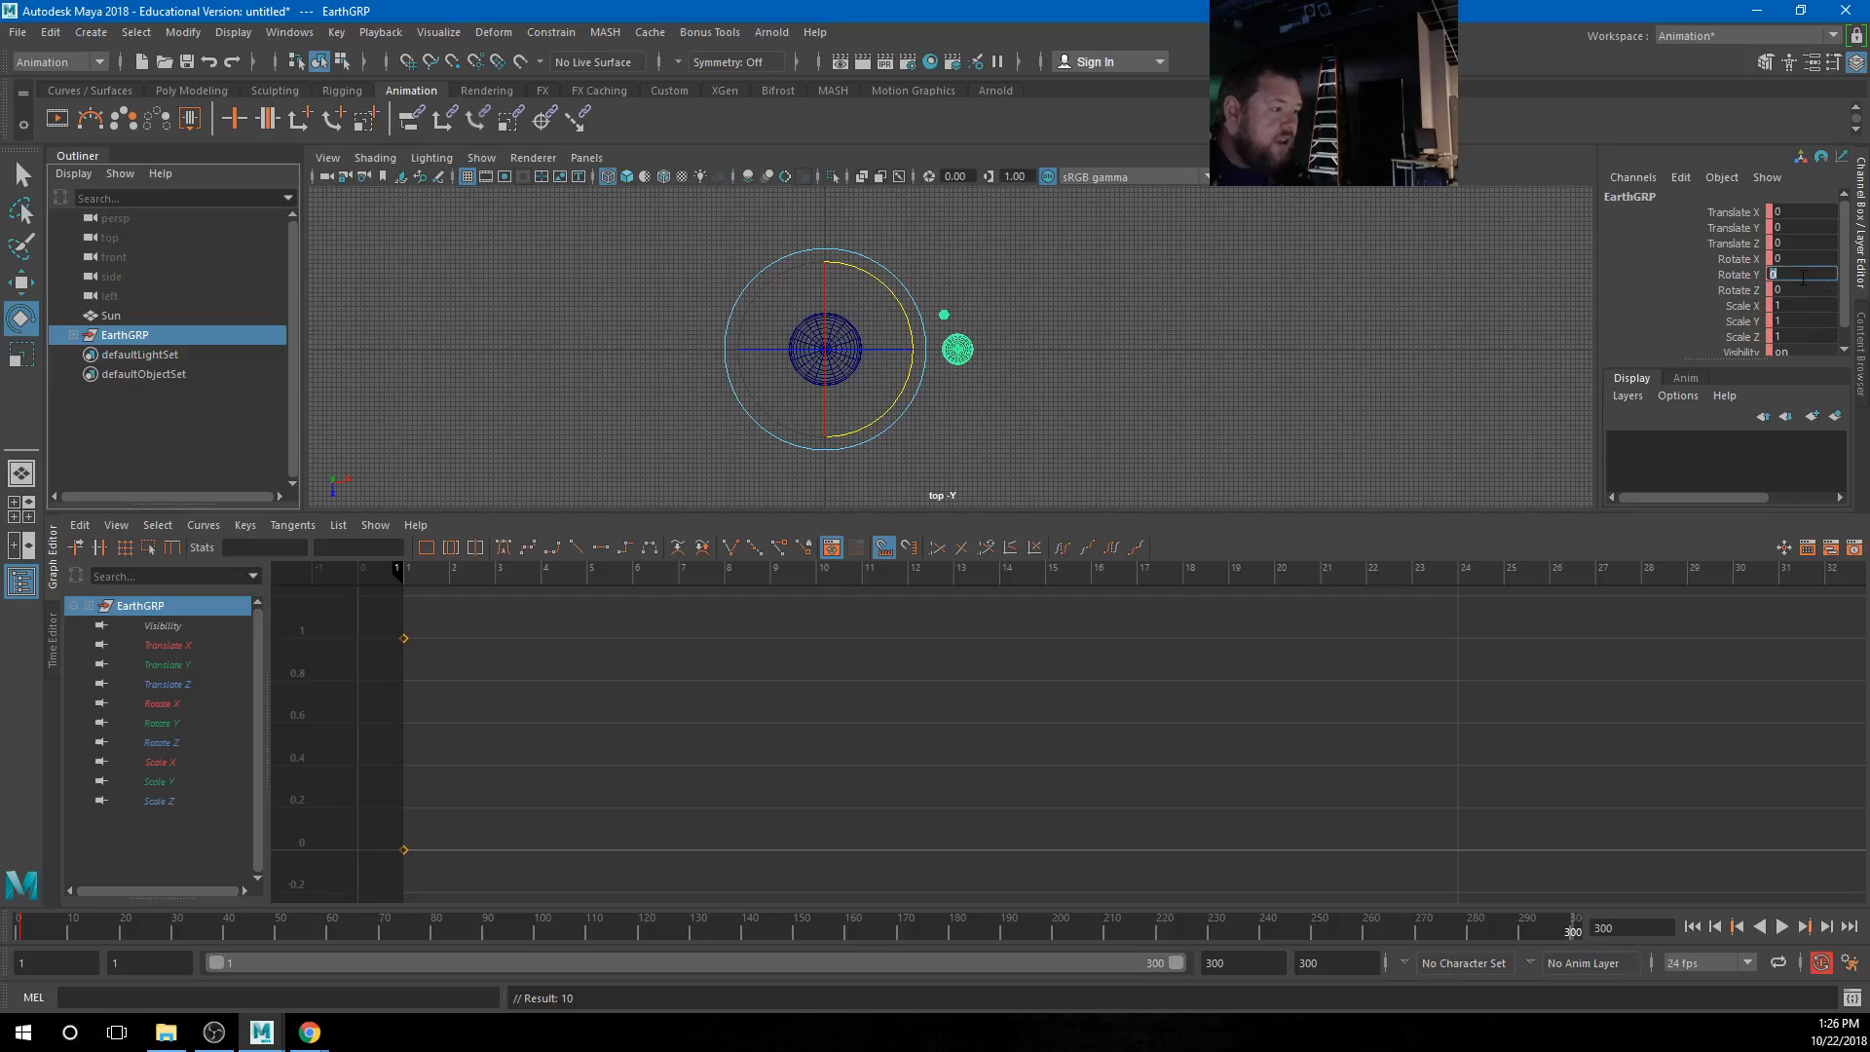
text(36)
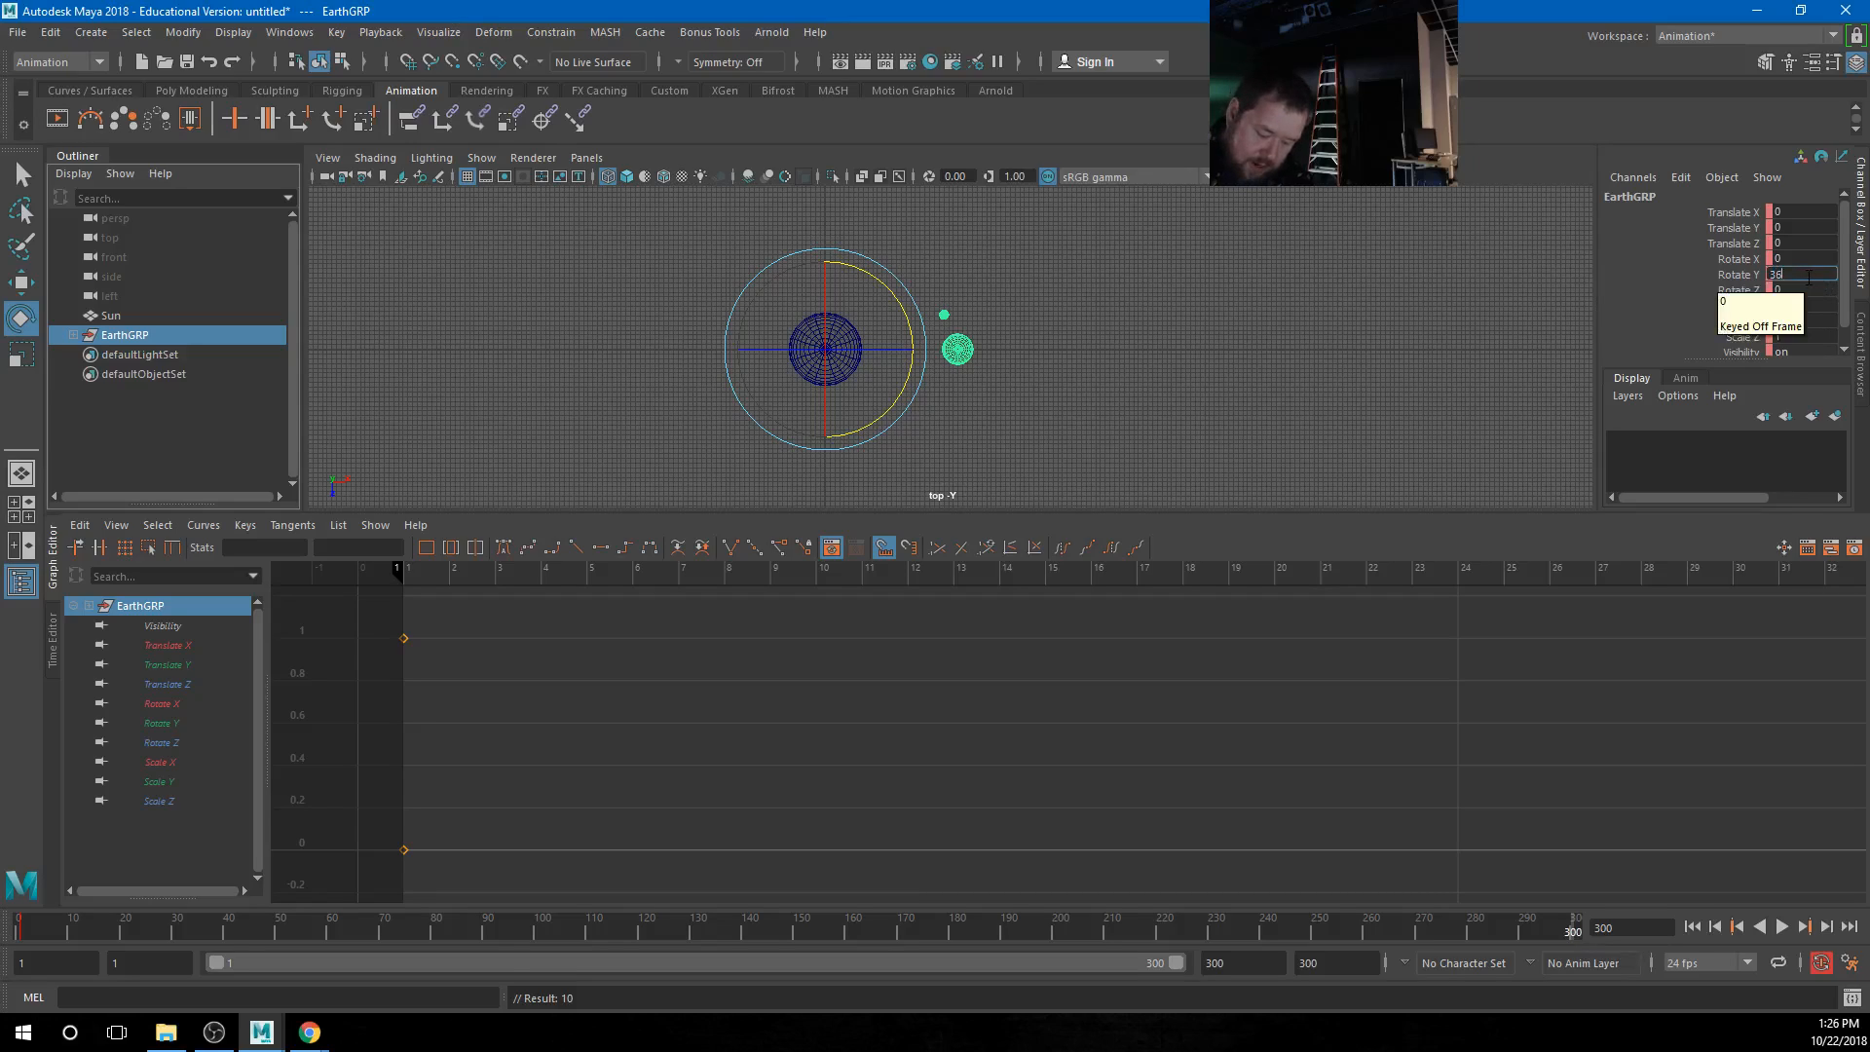
text(0)
key(Return)
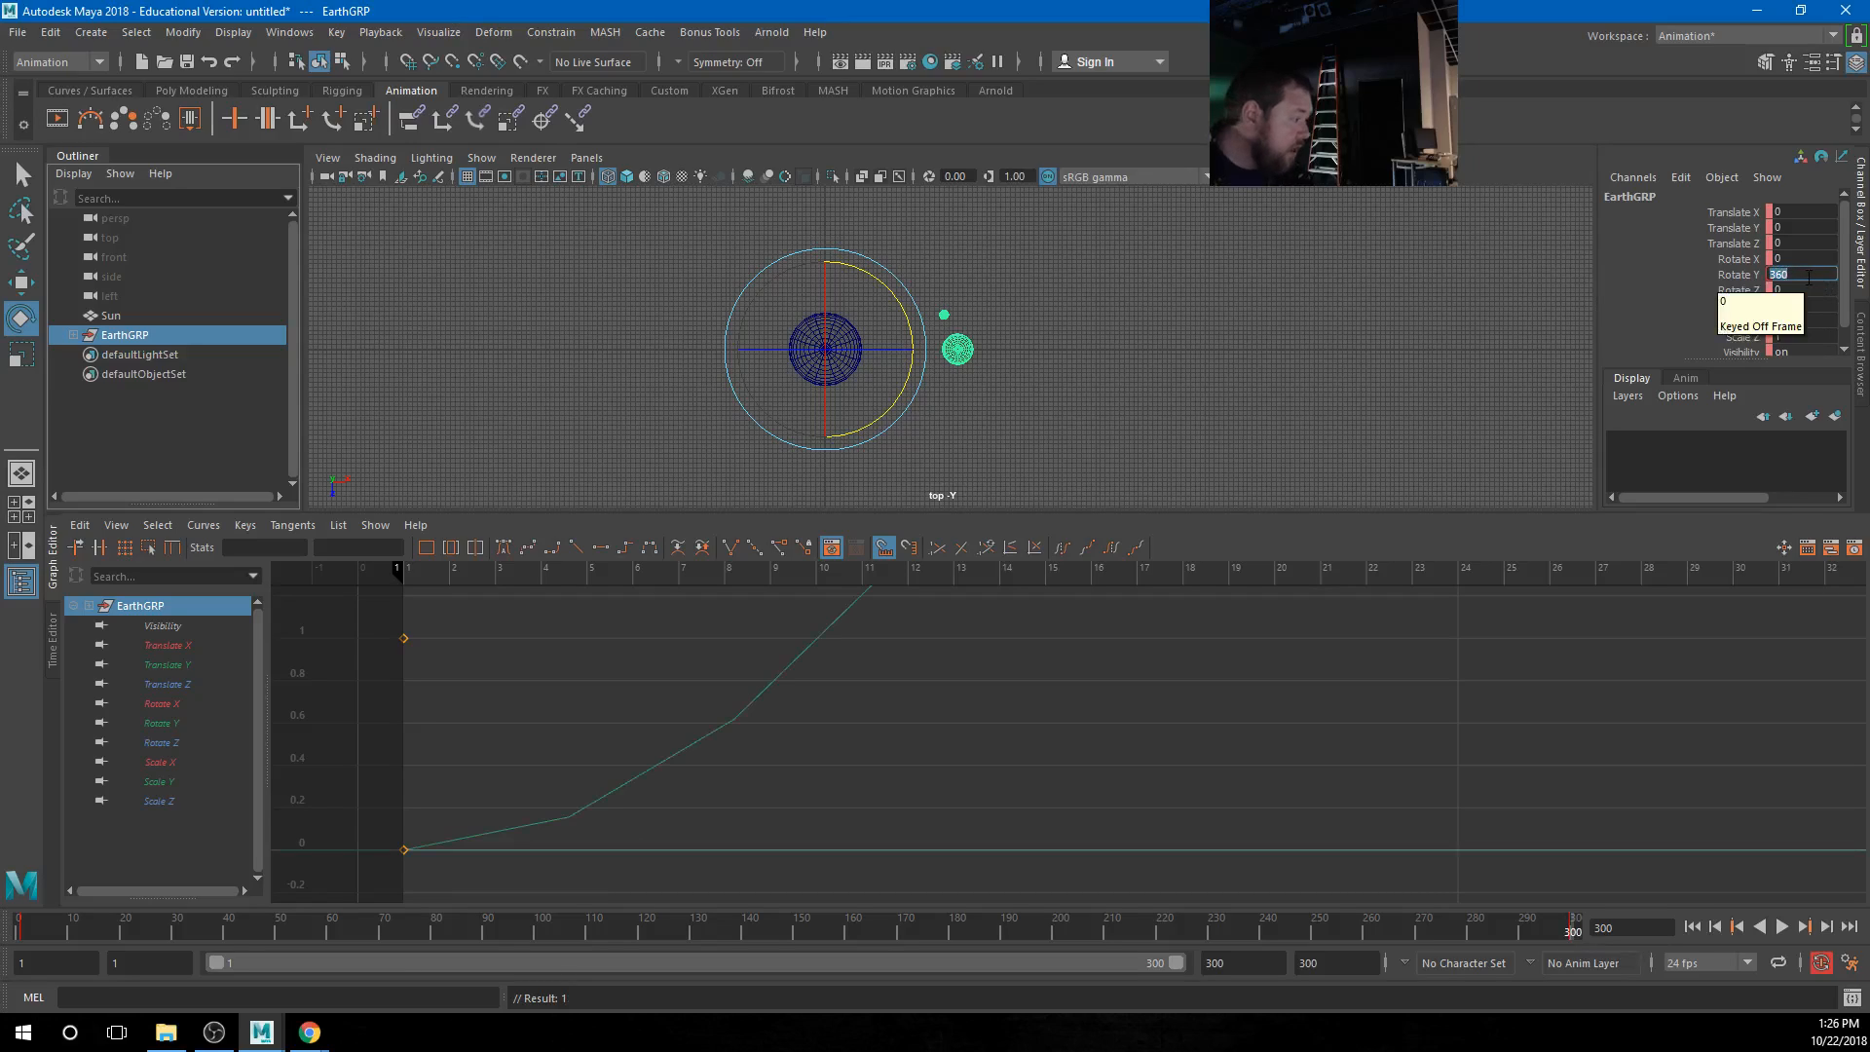
click(426, 547)
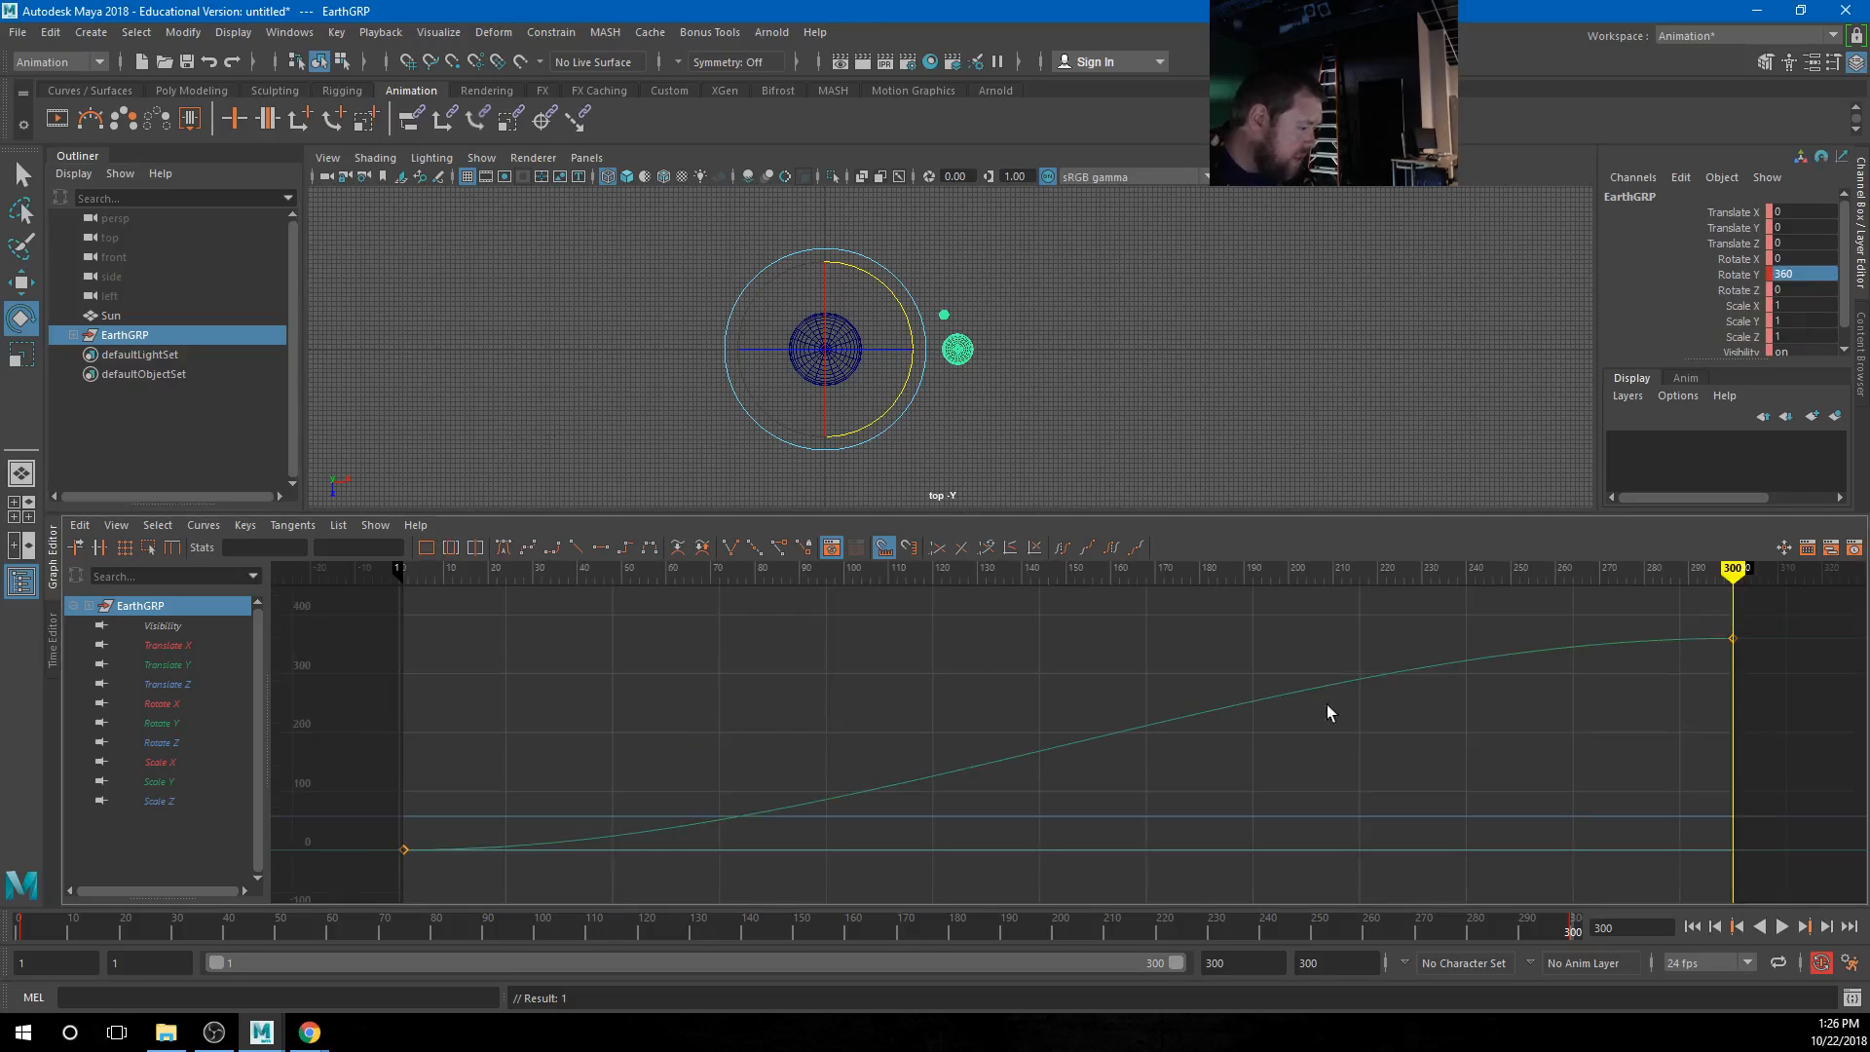
Preview Earth's orbit briefly and set all of EarthGRP's animation keys to linear tangents
click(1781, 926)
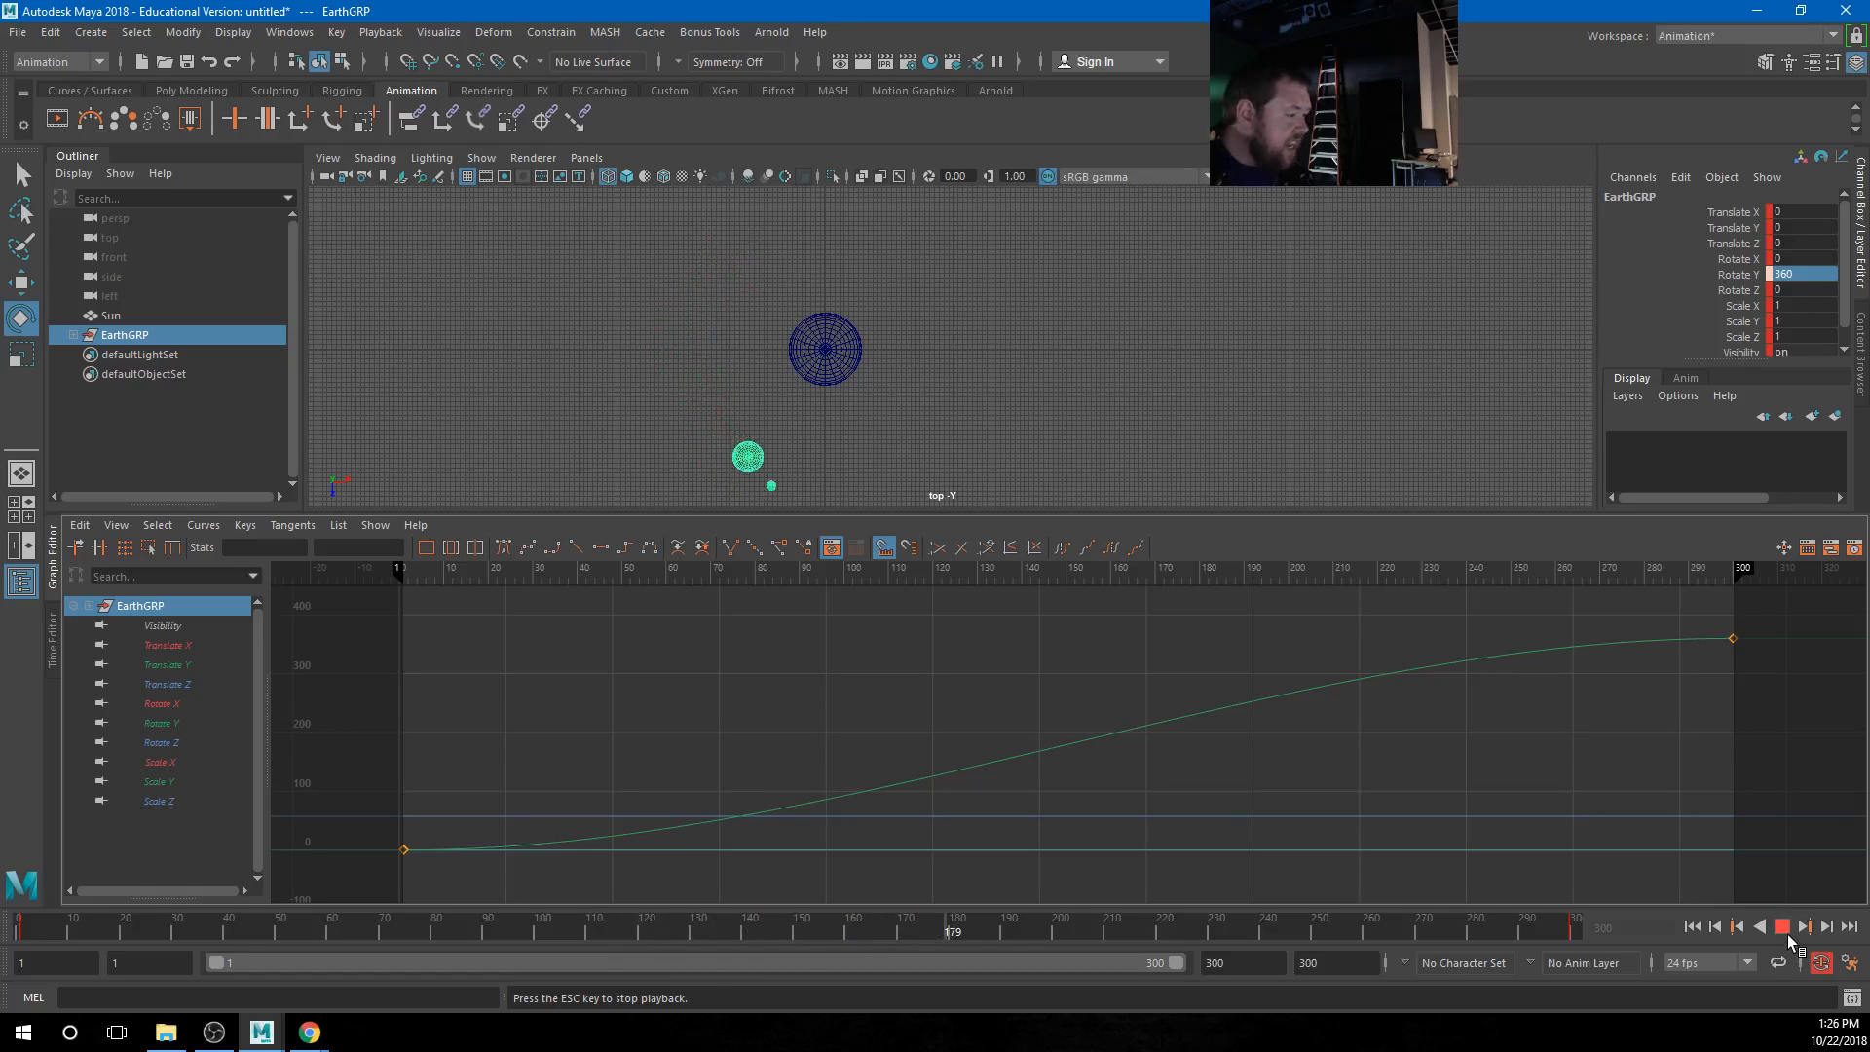
click(1782, 925)
scroll(1383, 781, down, 3)
scroll(1382, 781, down, 2)
drag(857, 664, 1333, 831)
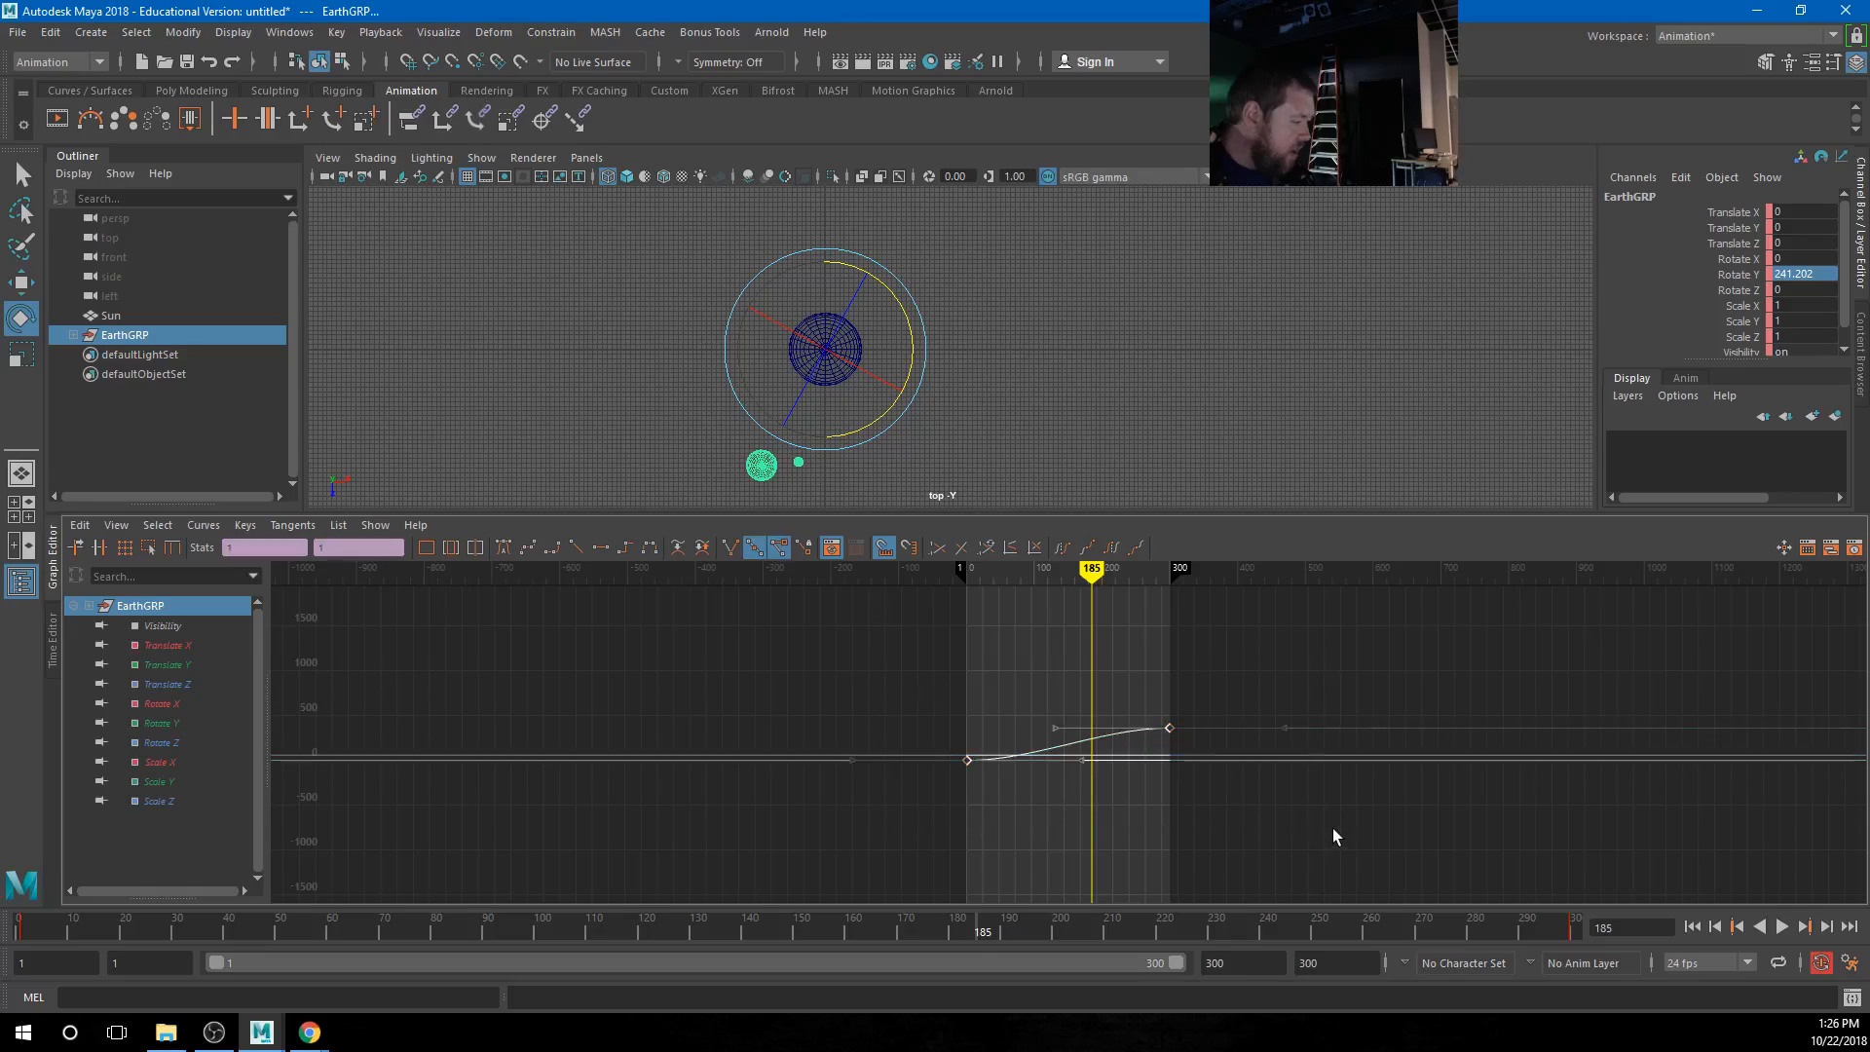
click(575, 547)
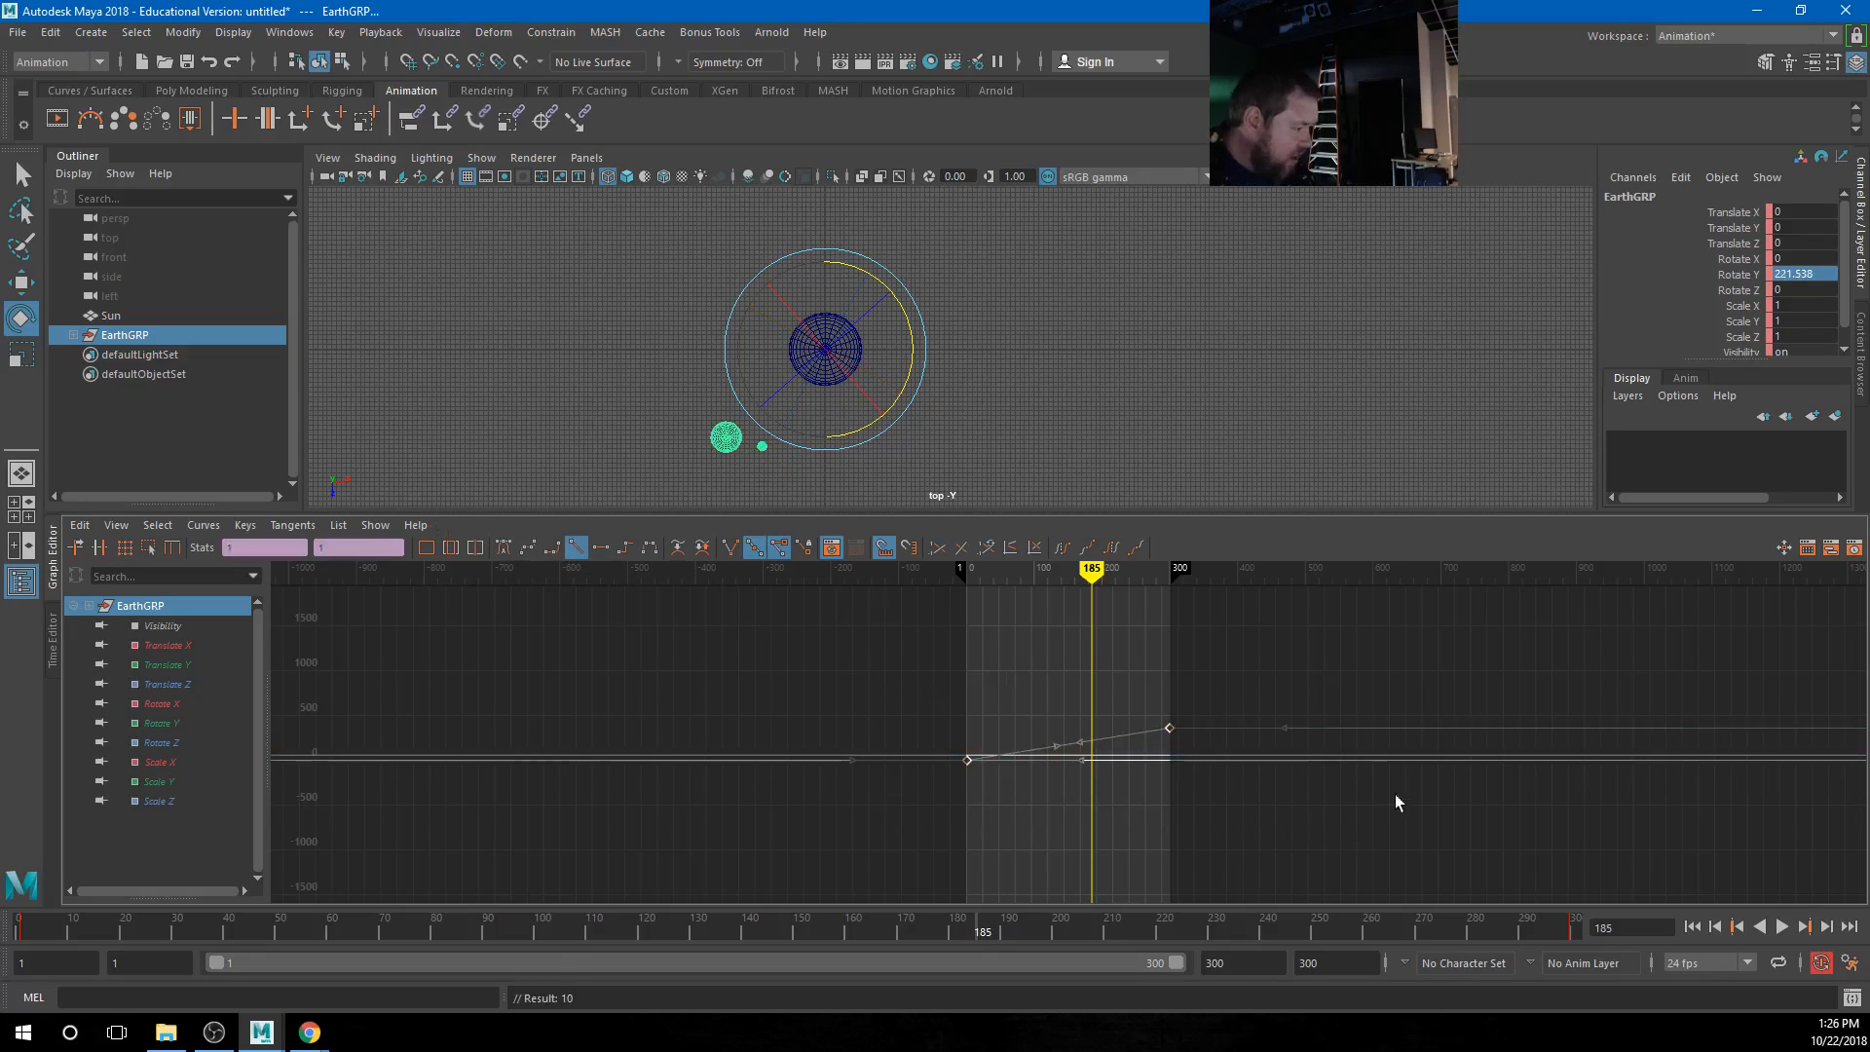
Play the combined Earth and moon orbit from frame 1 to check its constant speed
click(1692, 926)
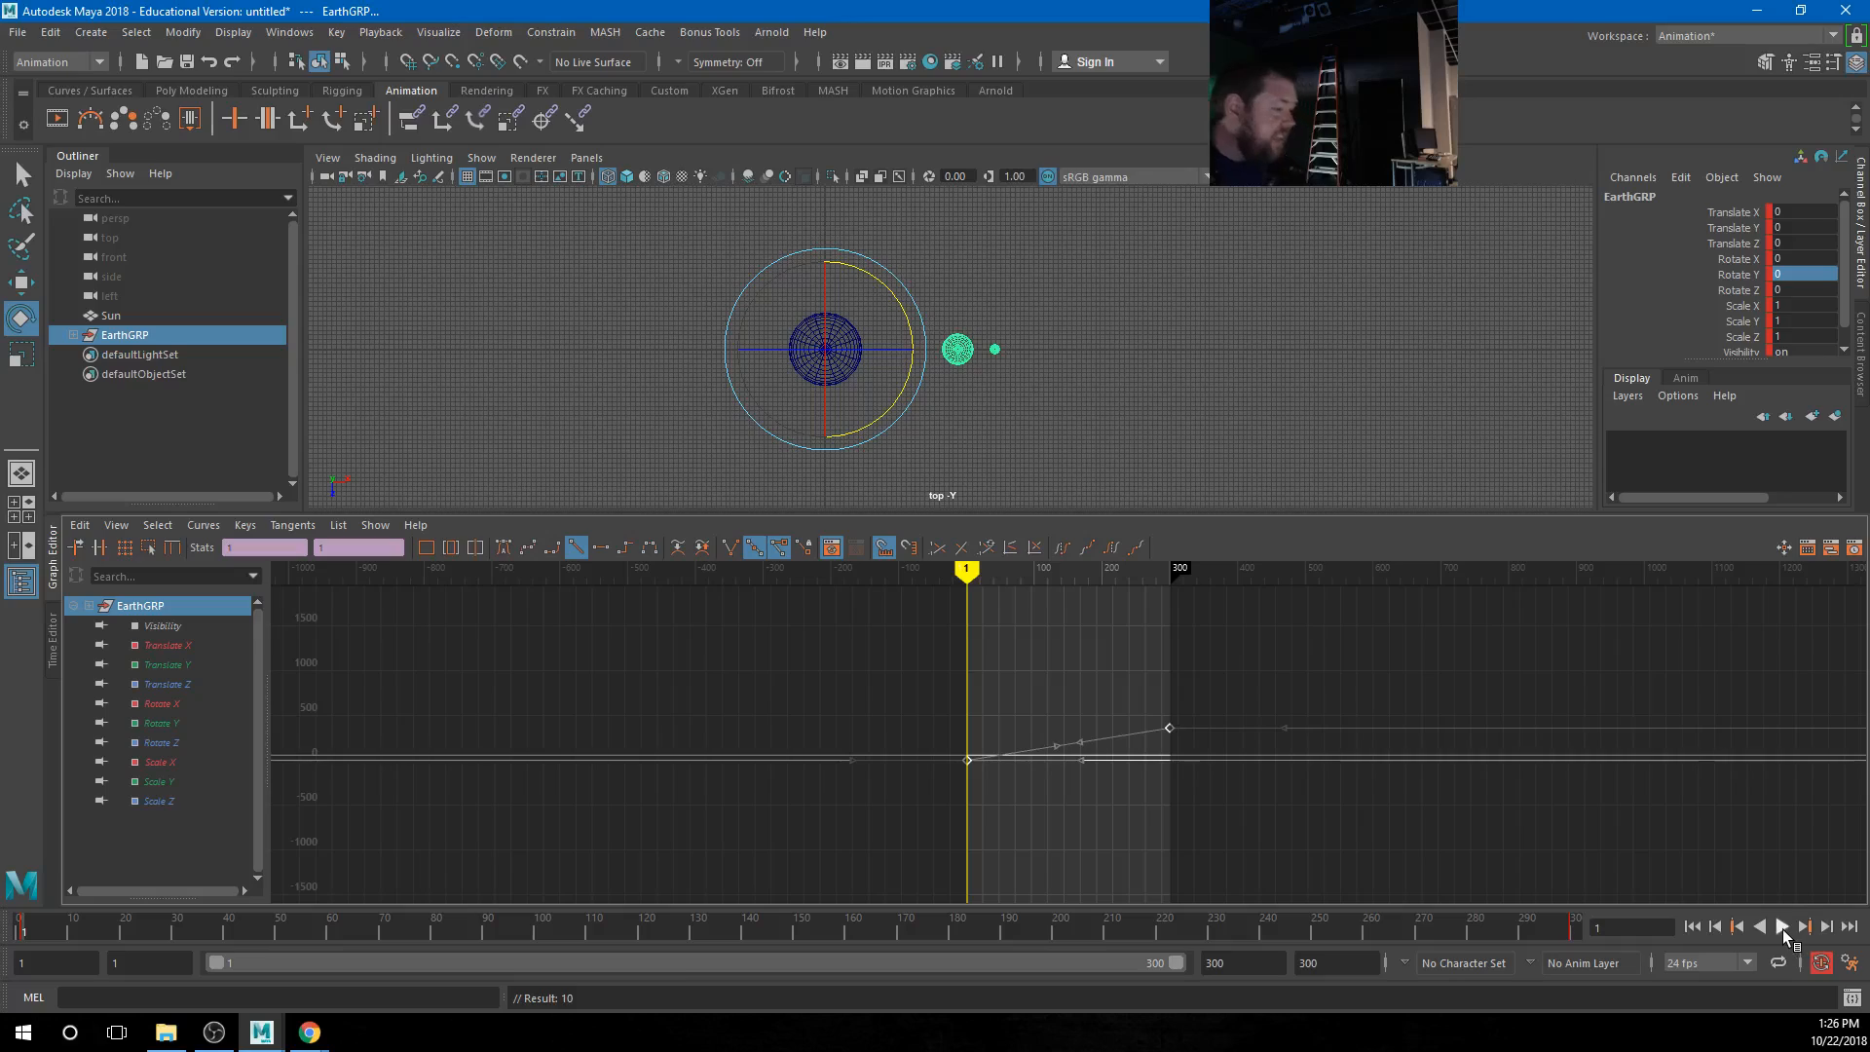
click(1781, 926)
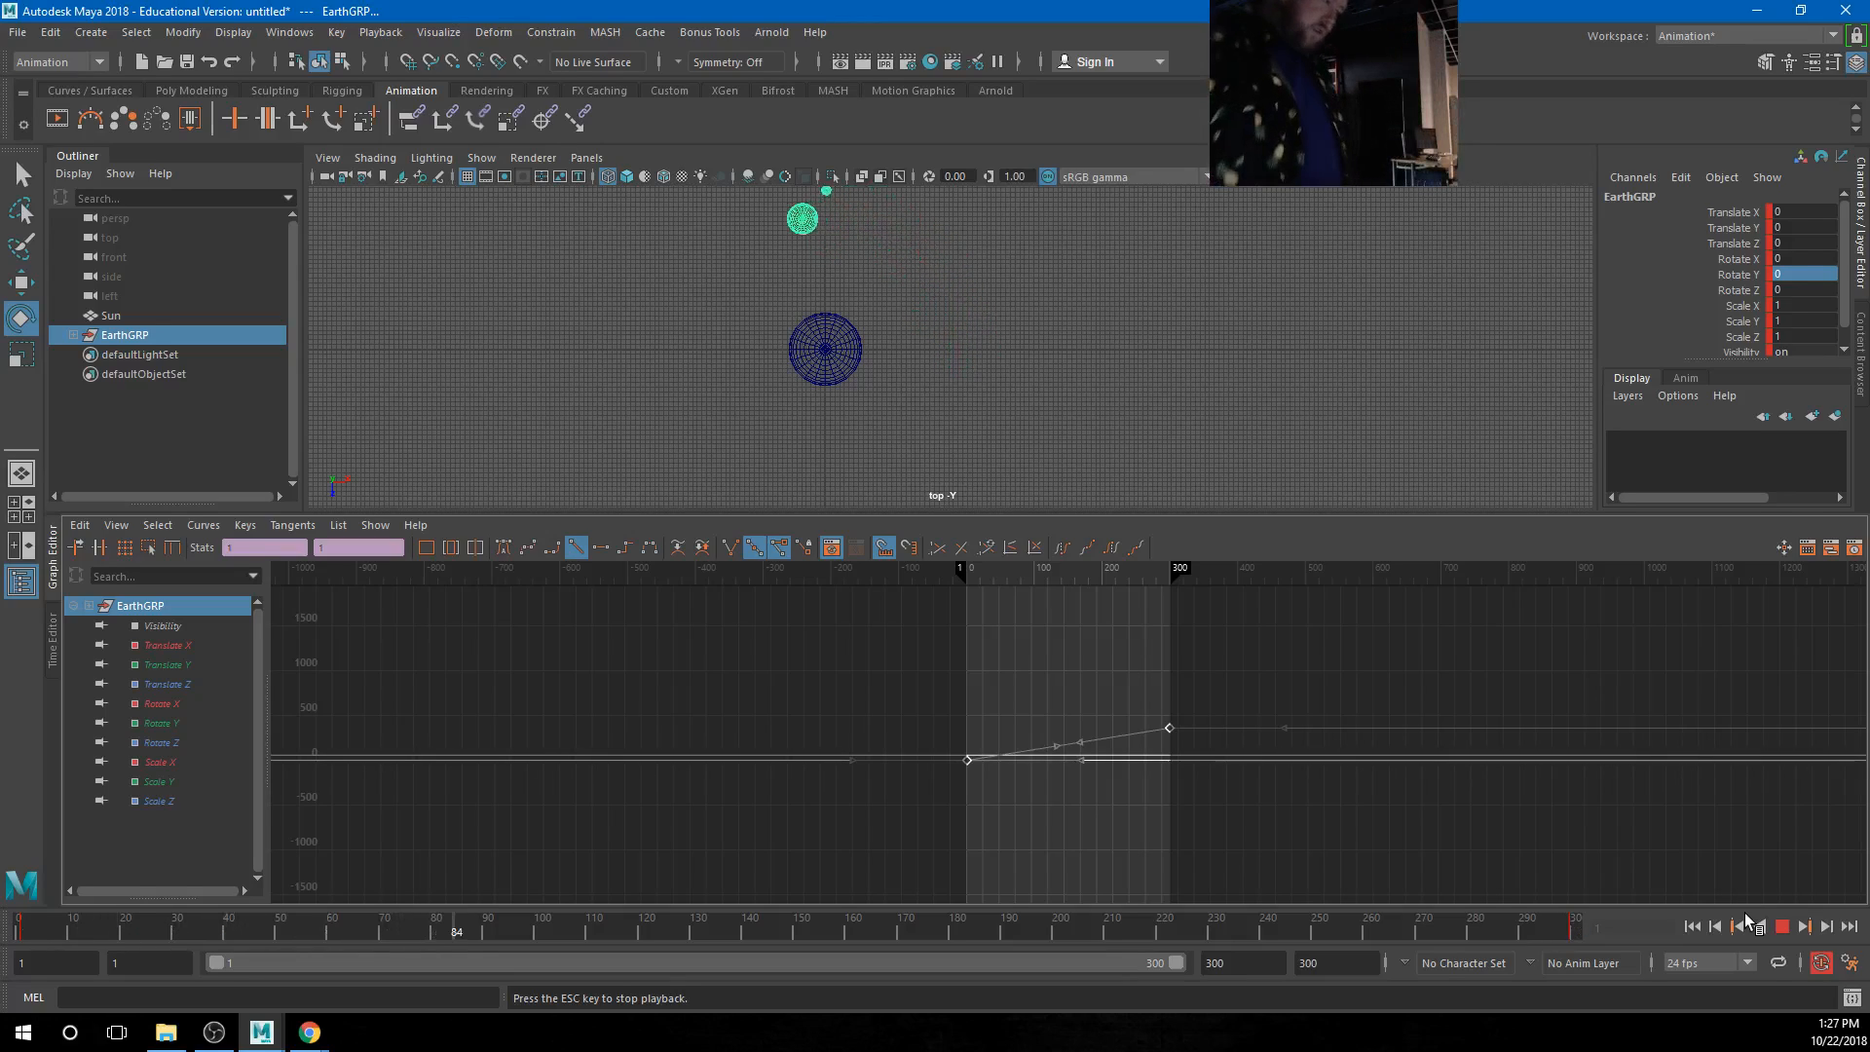
click(1782, 929)
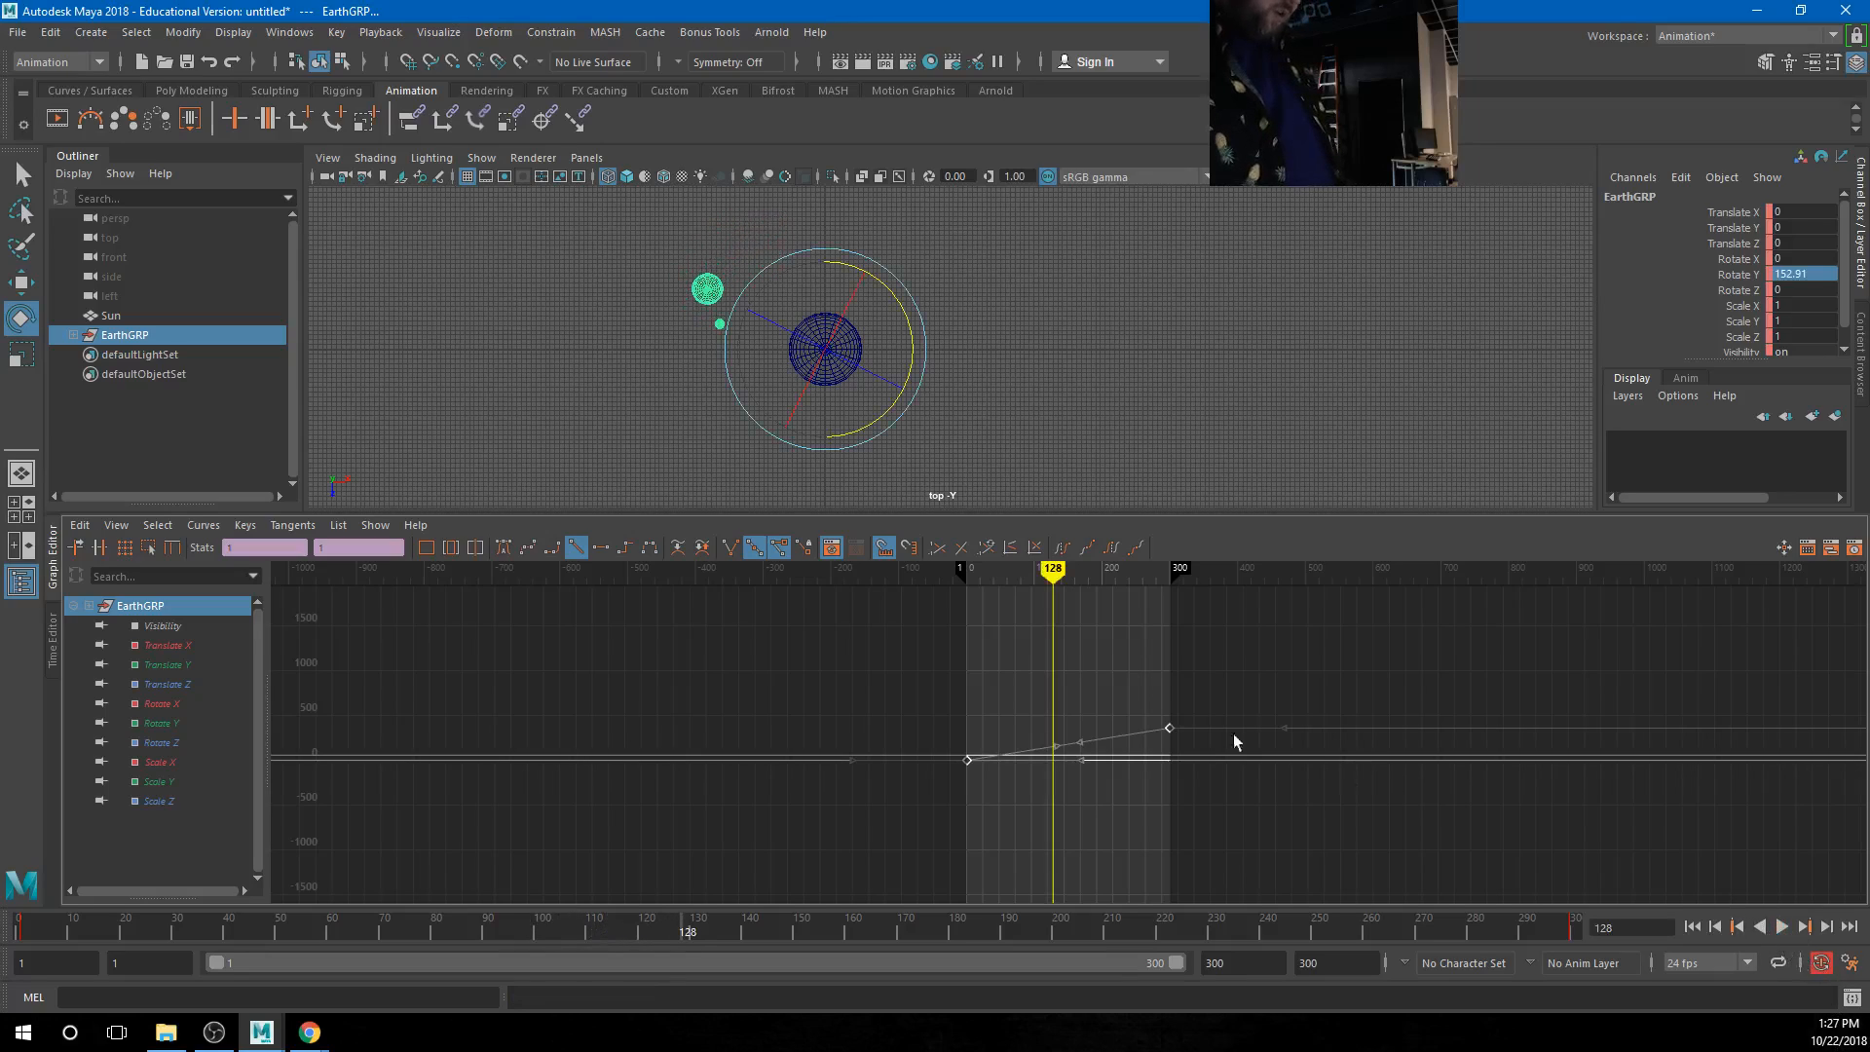
Create an editable motion trail for the moon and play the animation along it
click(670, 373)
click(726, 327)
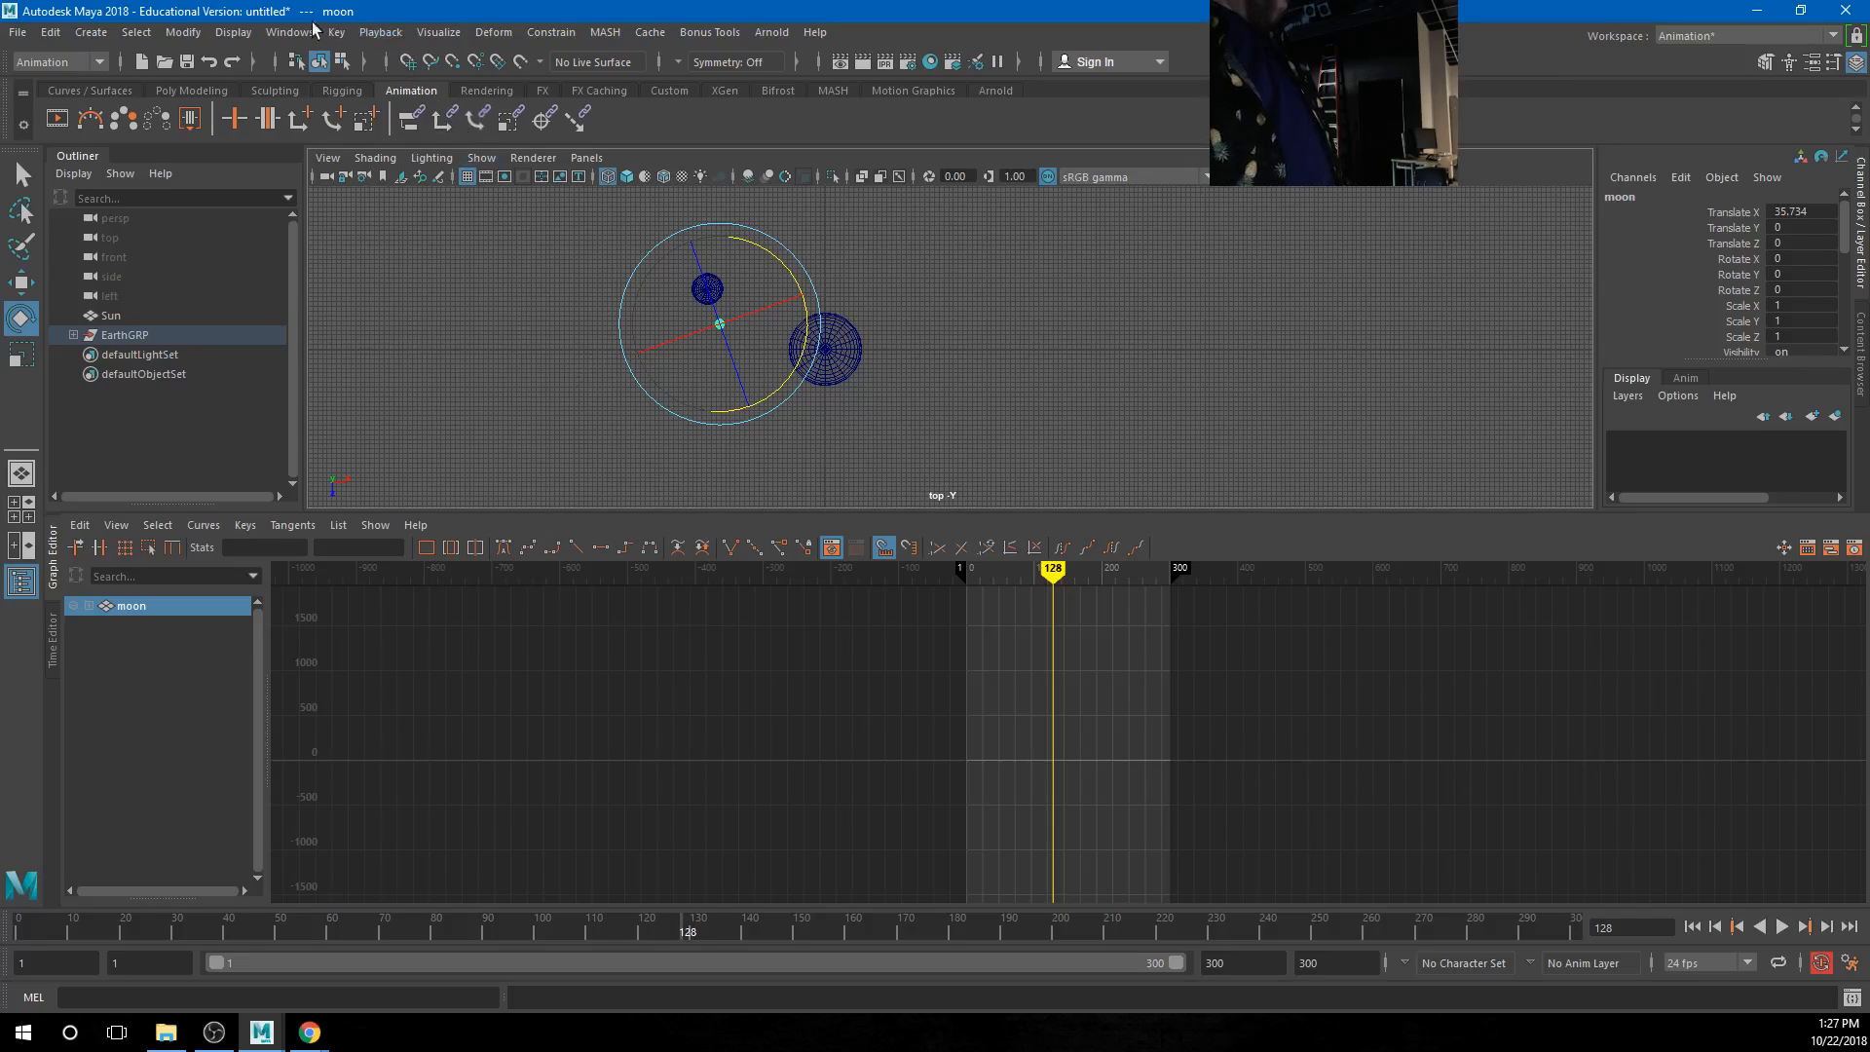
click(437, 35)
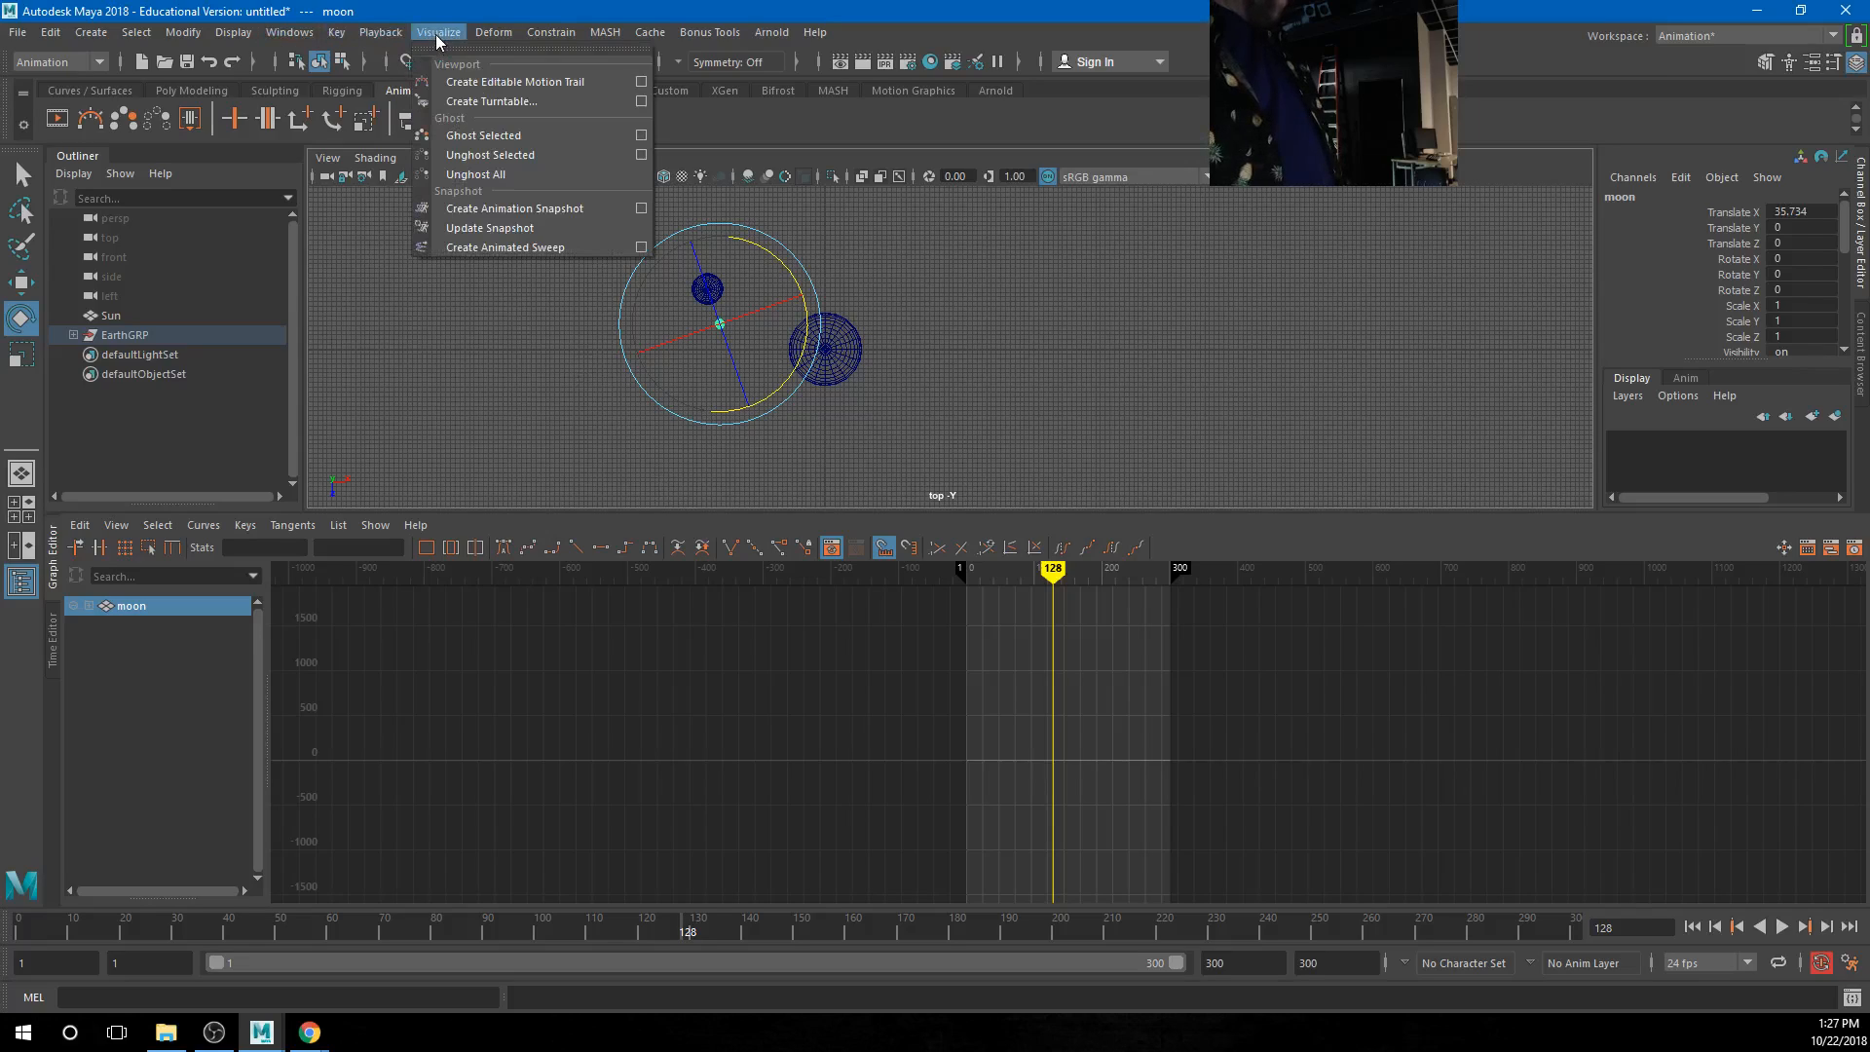
click(456, 84)
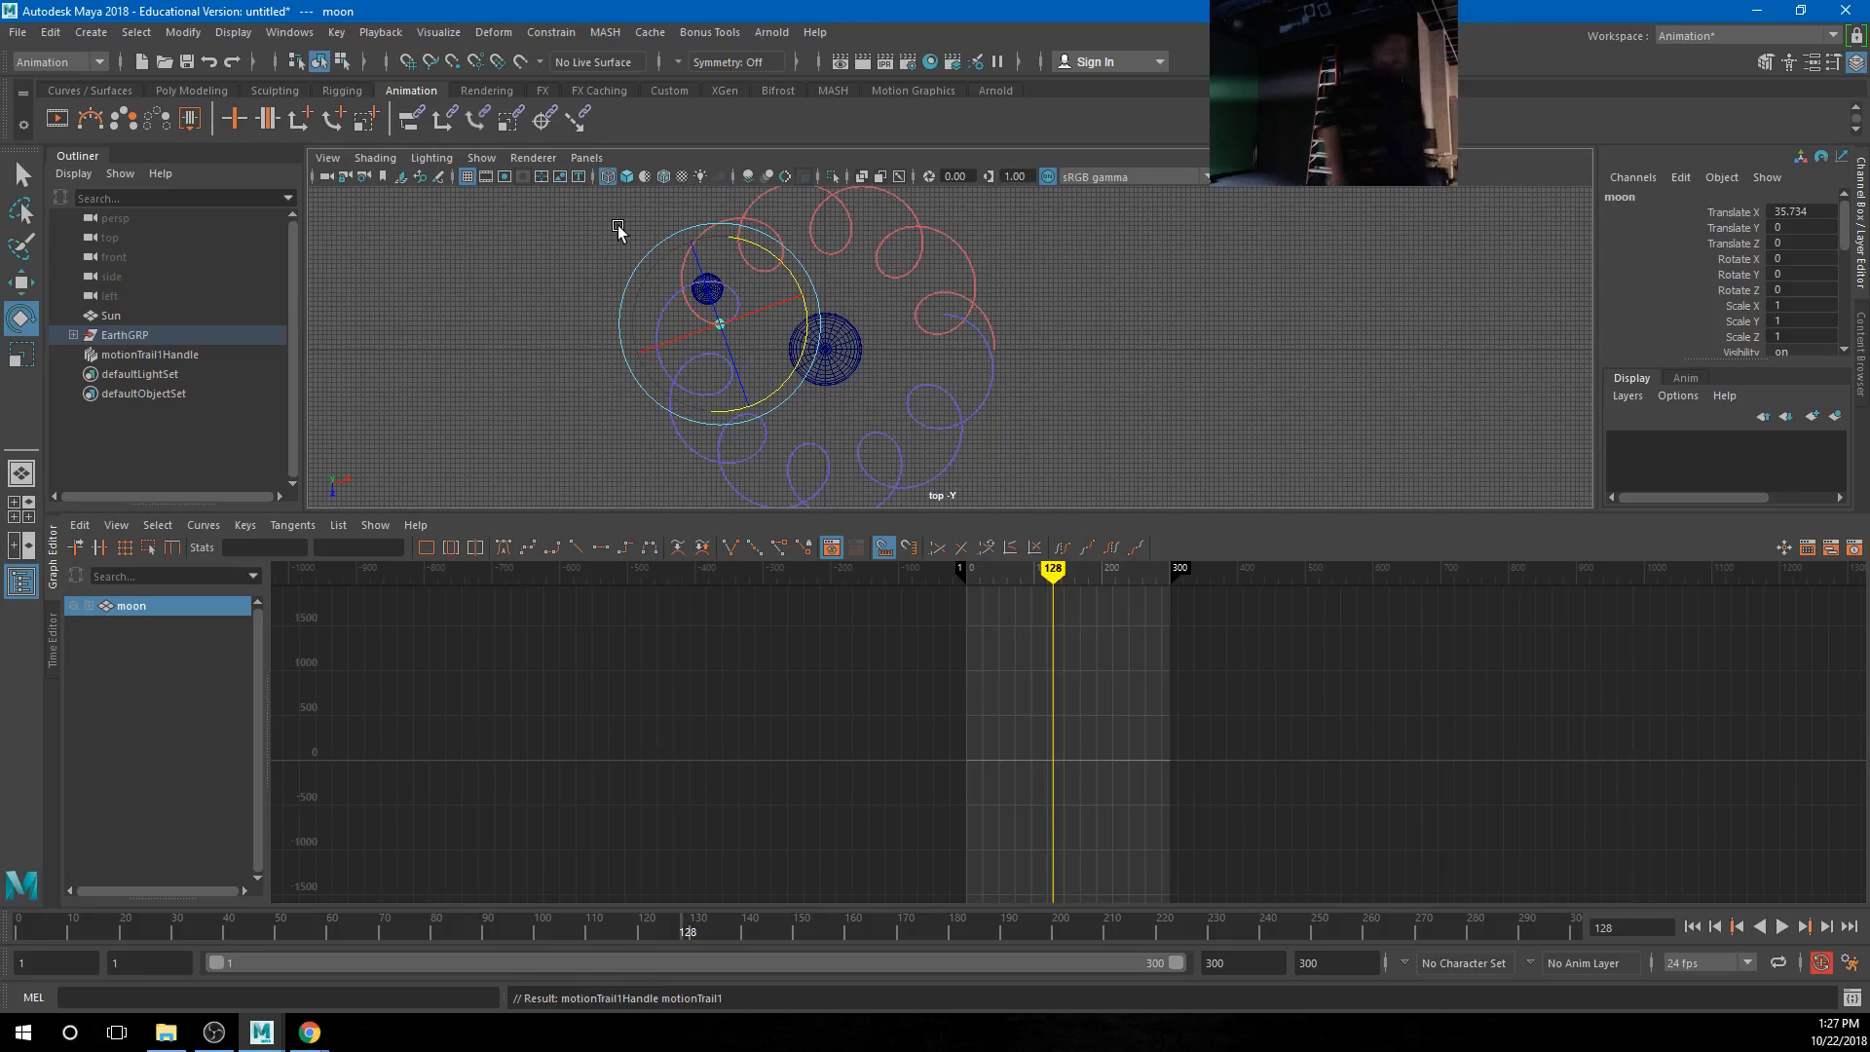
click(1784, 930)
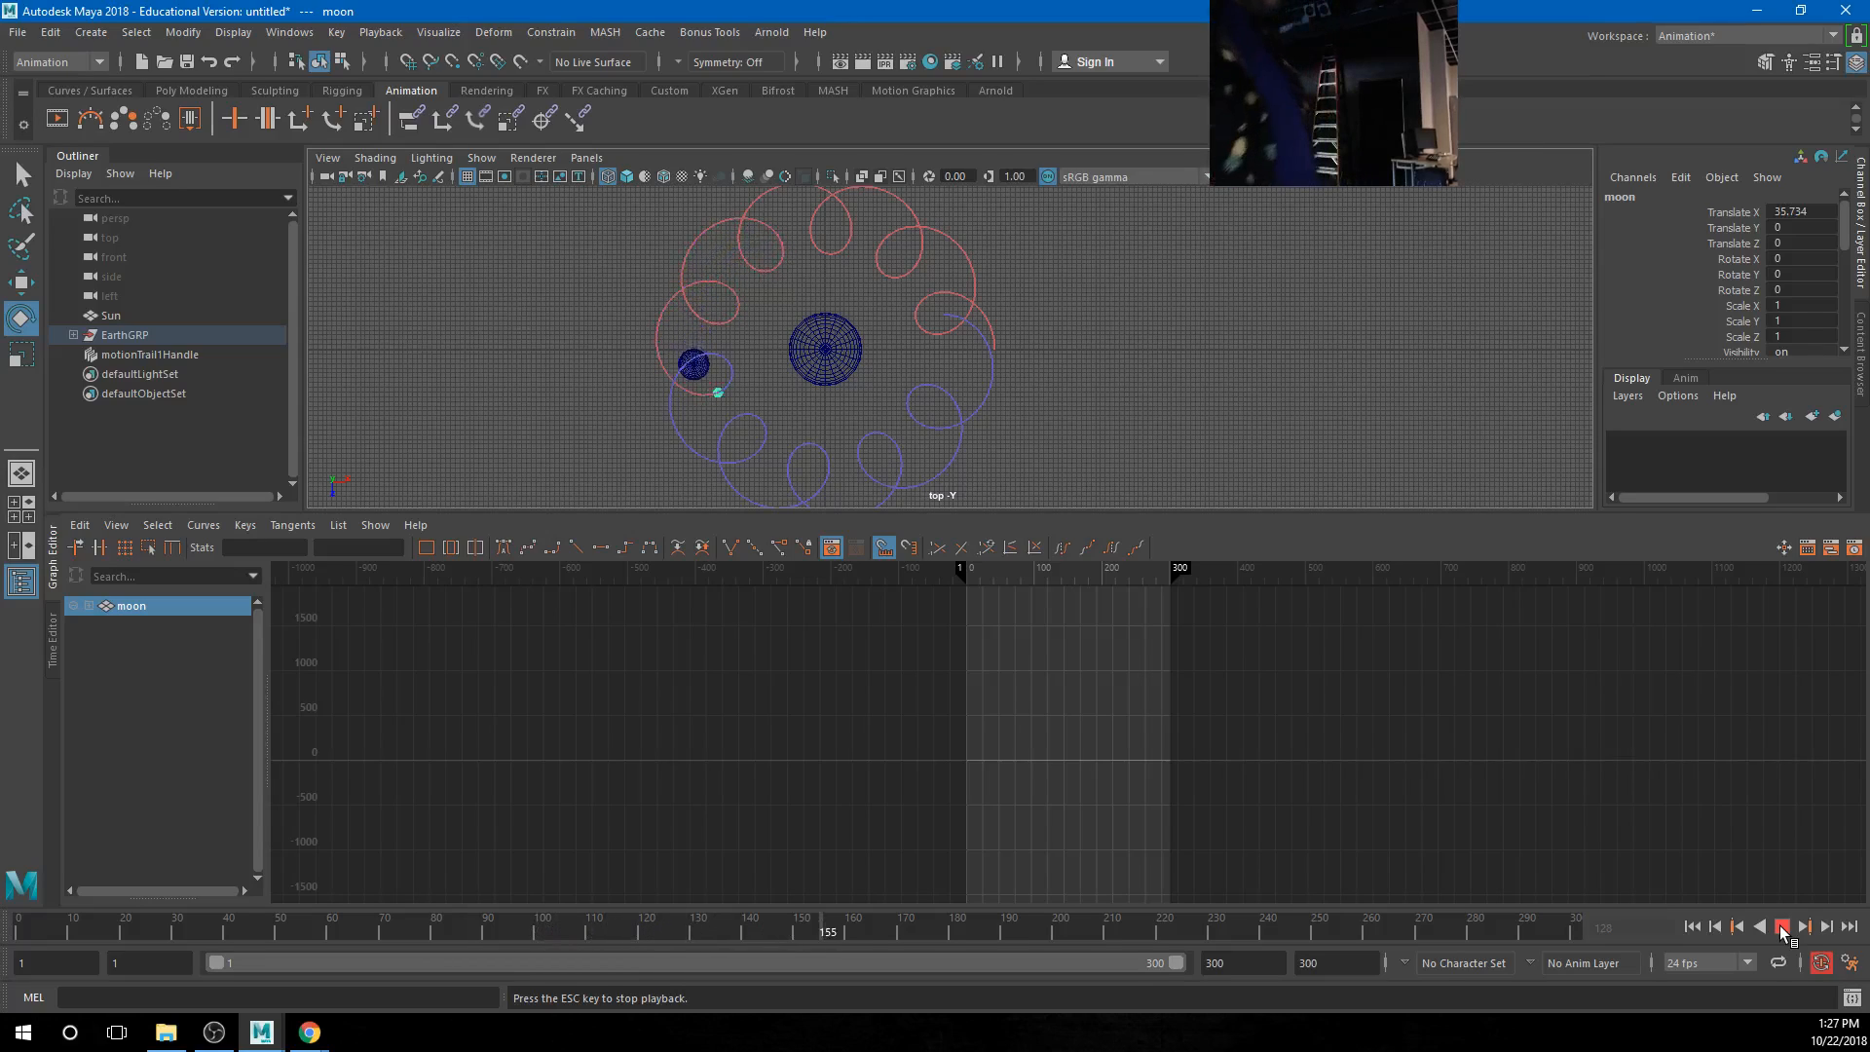
click(1781, 926)
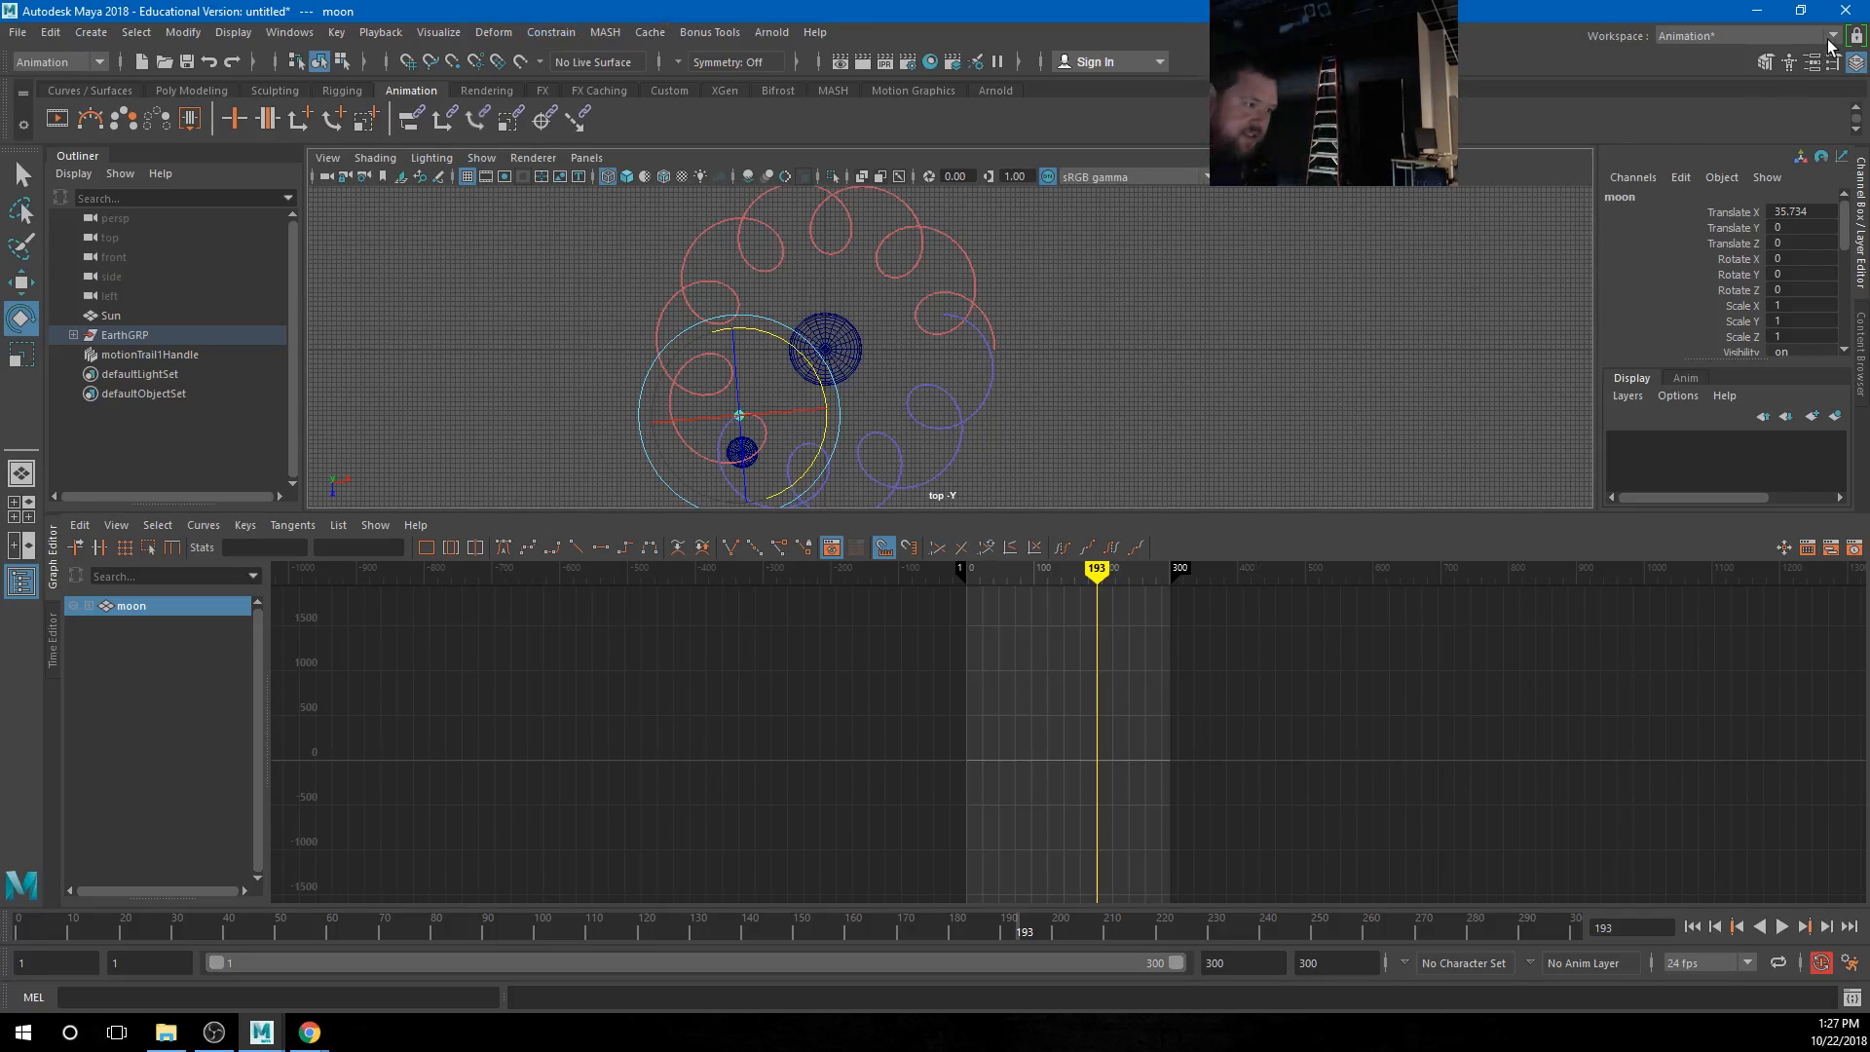
Enlarge the viewport above the Graph Editor and start a new scene without saving the orbit scene
drag(1155, 516, 1152, 730)
click(42, 34)
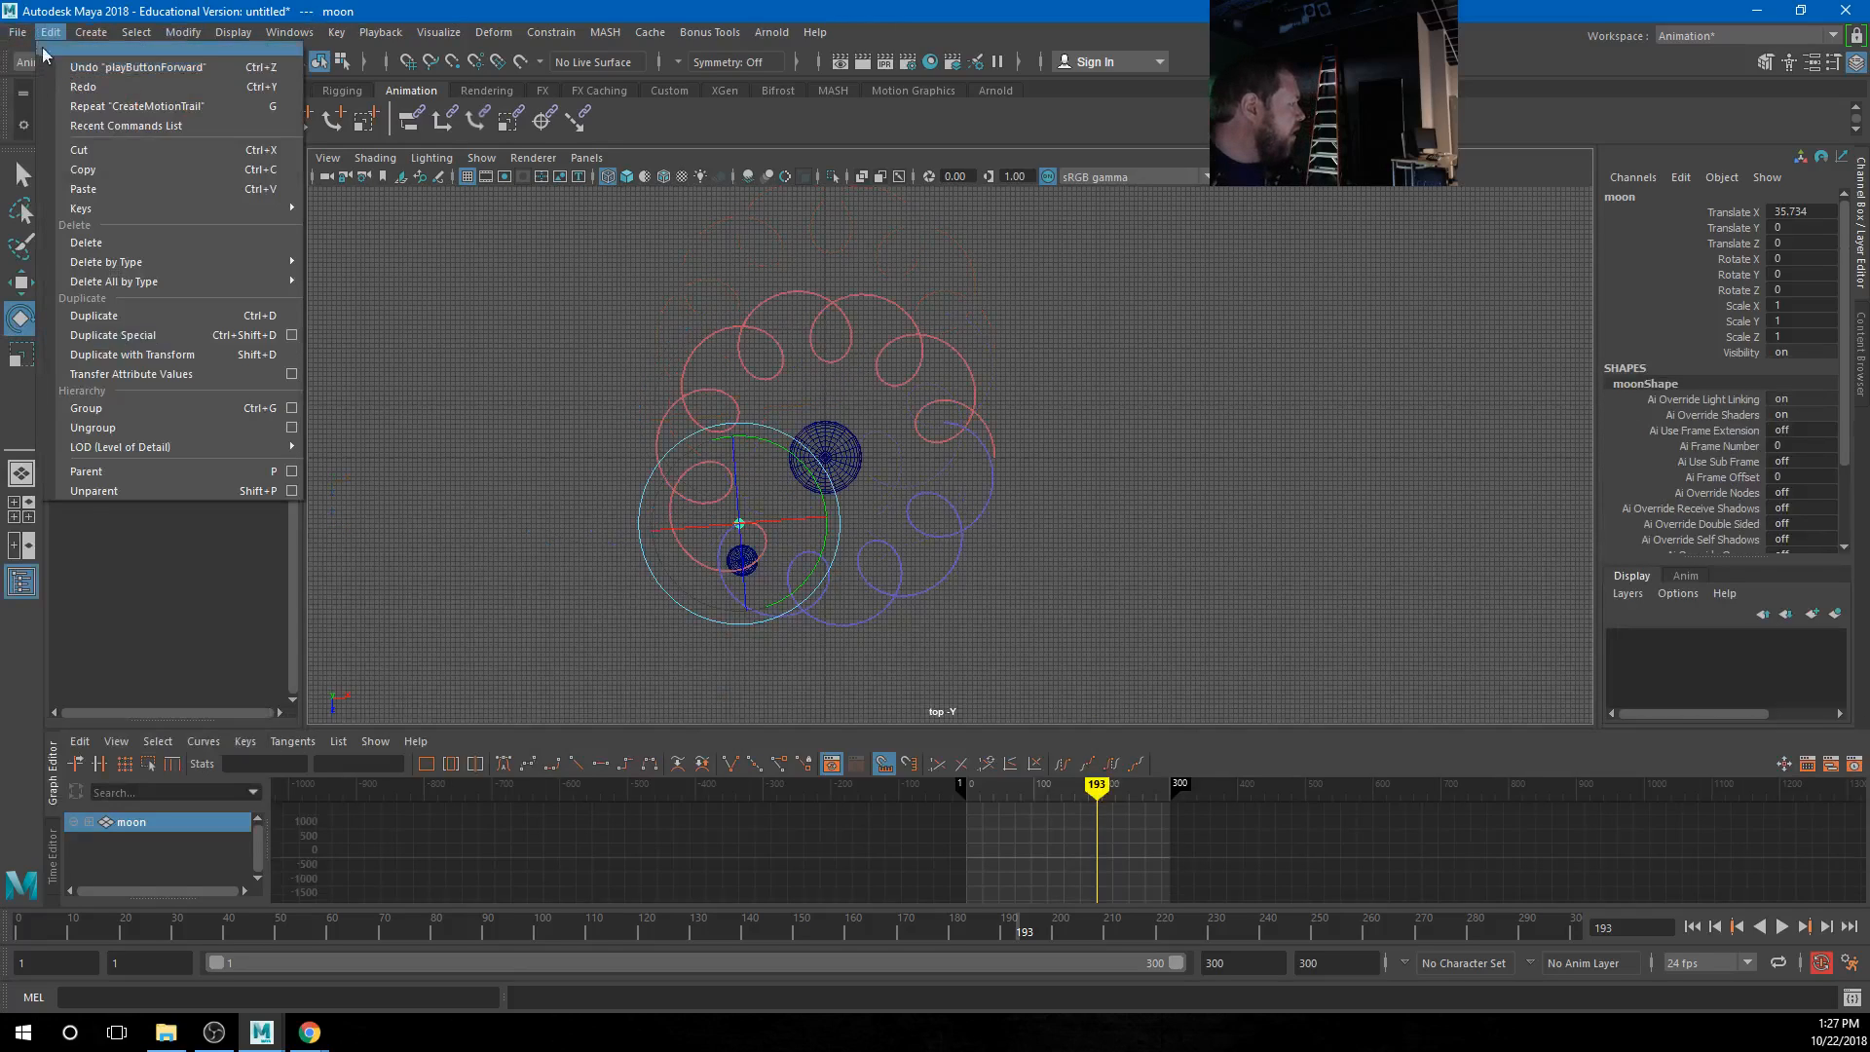
mouse_move(18, 32)
click(48, 68)
click(934, 520)
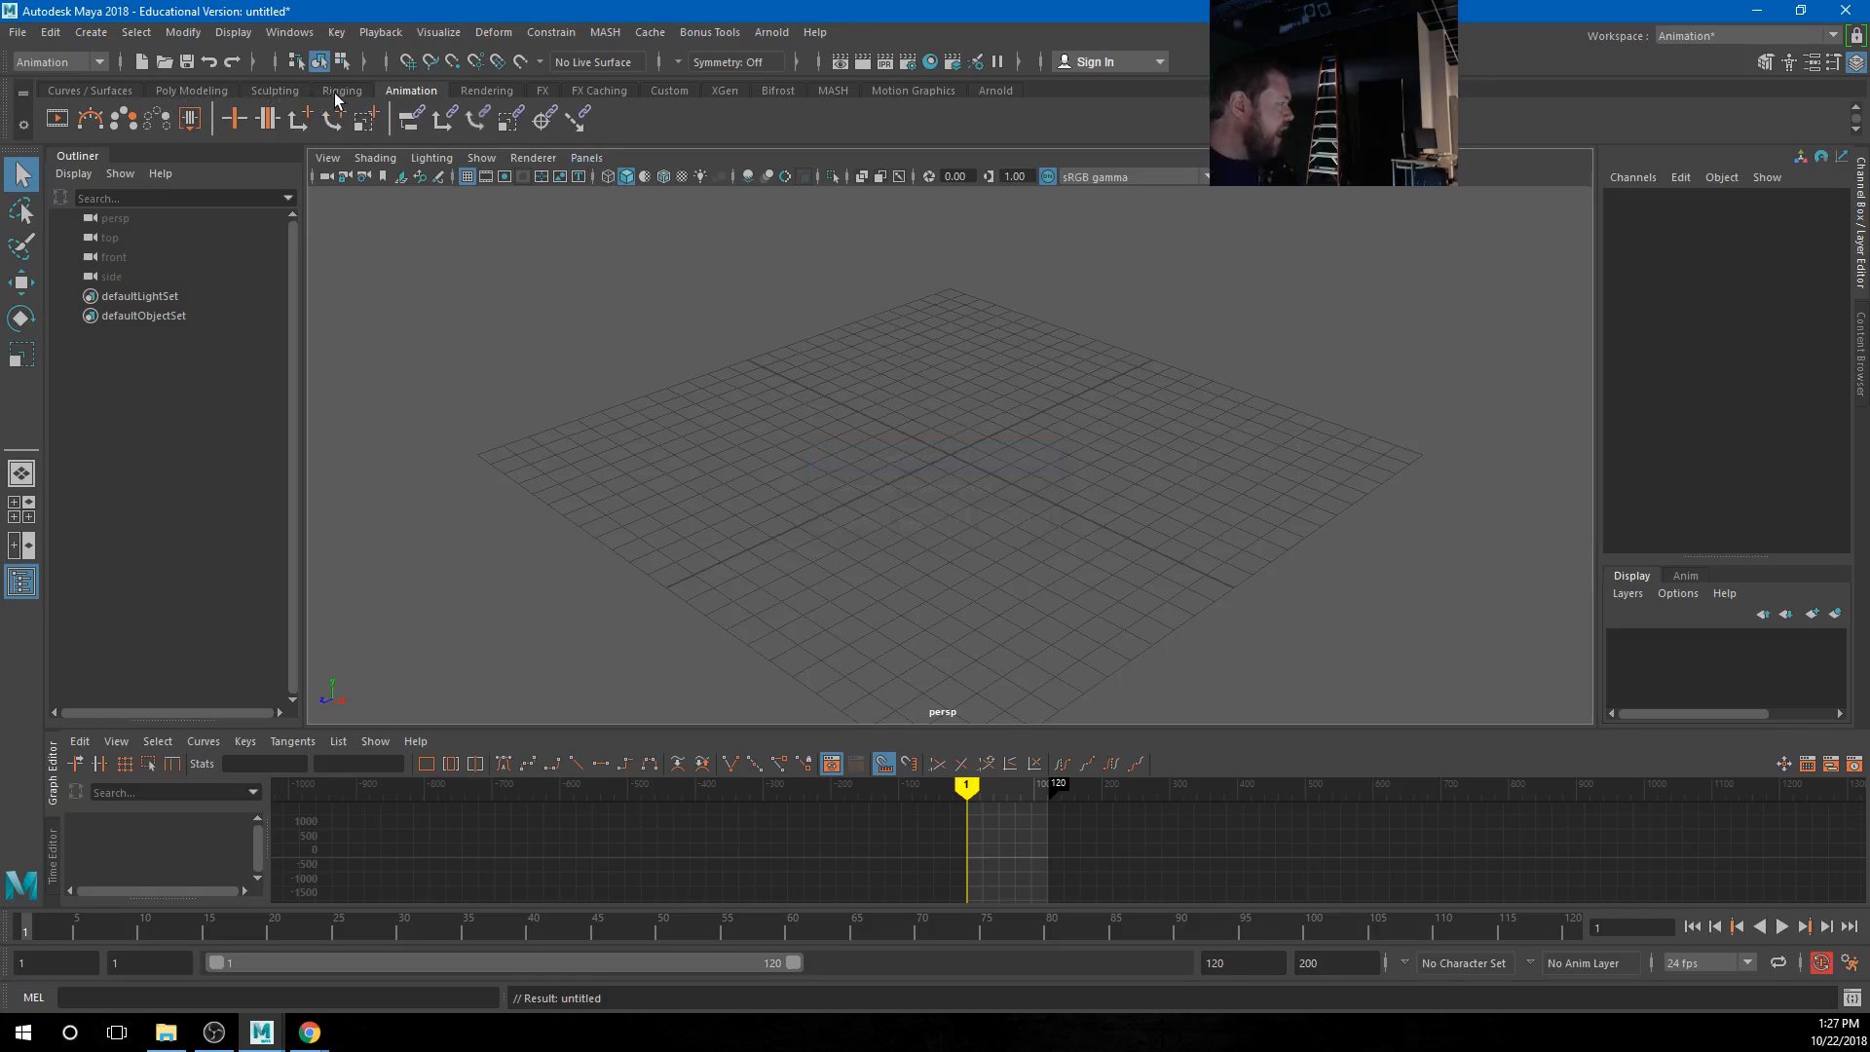
Create a polygon cylinder at the origin and set its height subdivisions to 10
click(191, 90)
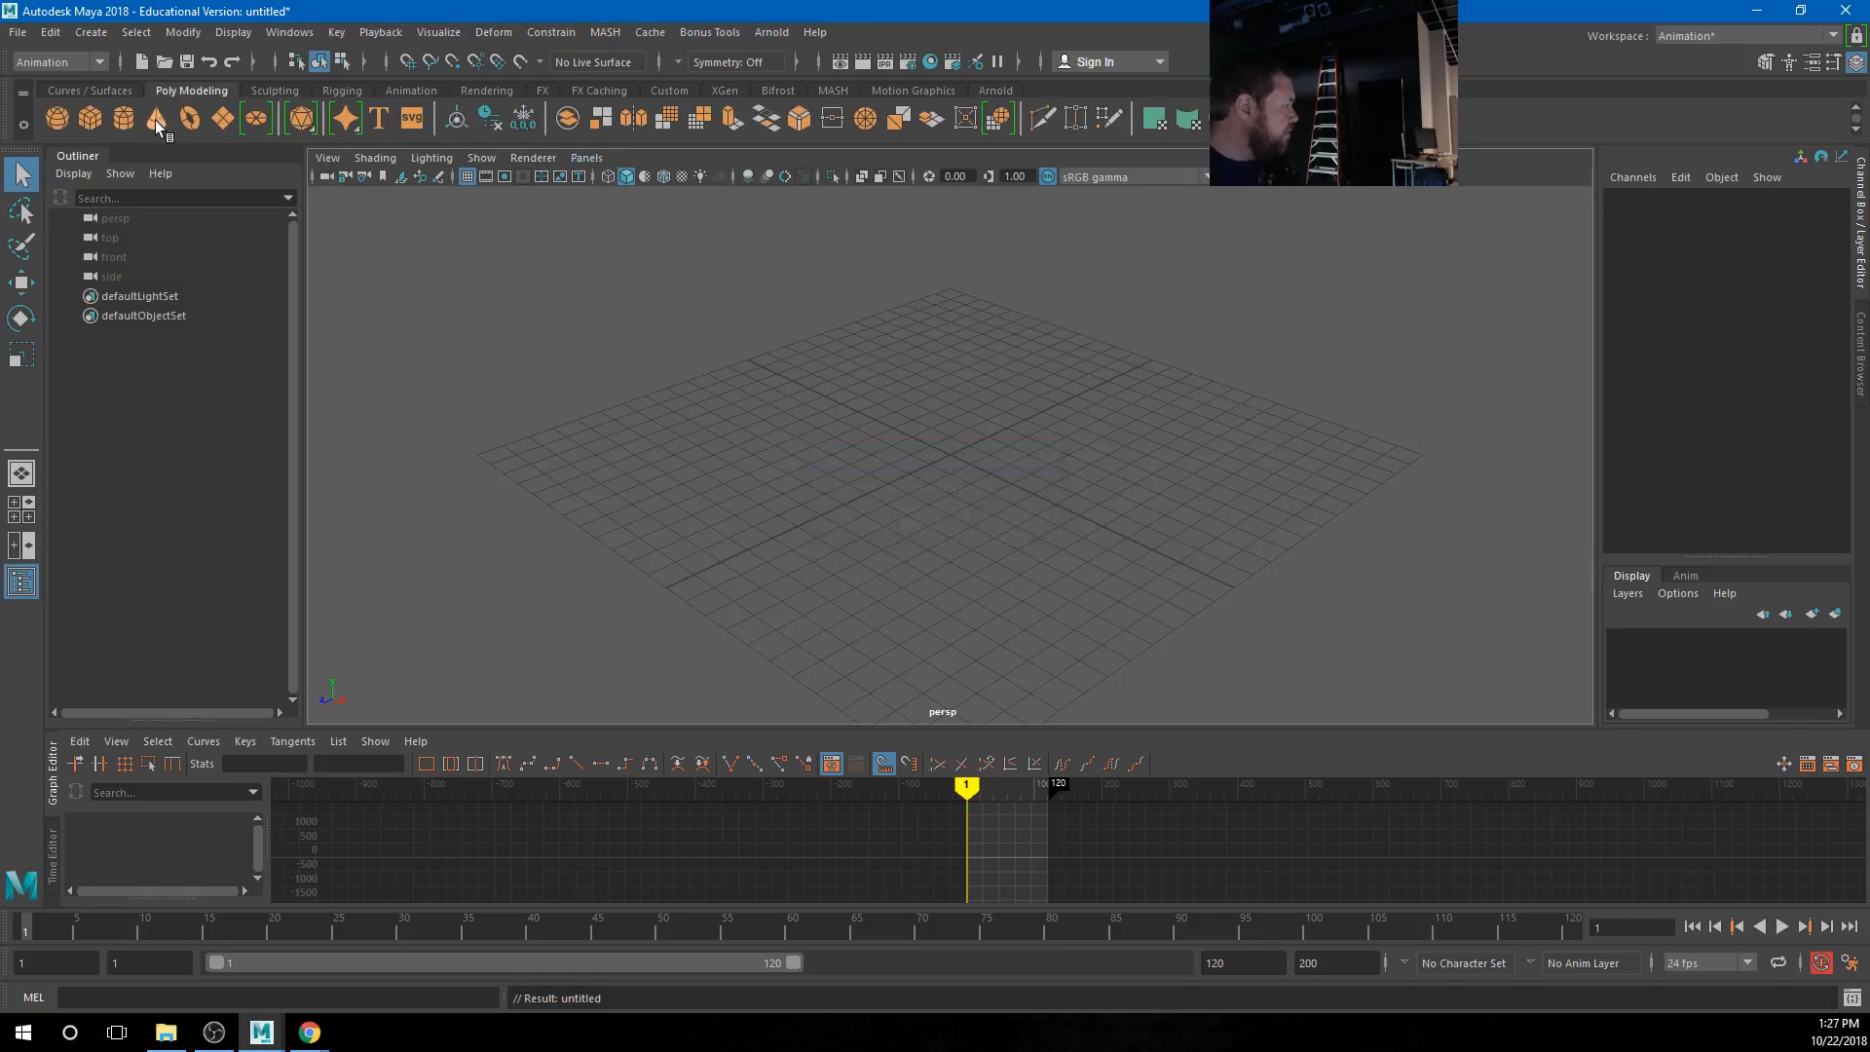
click(123, 117)
scroll(1710, 477, down, 2)
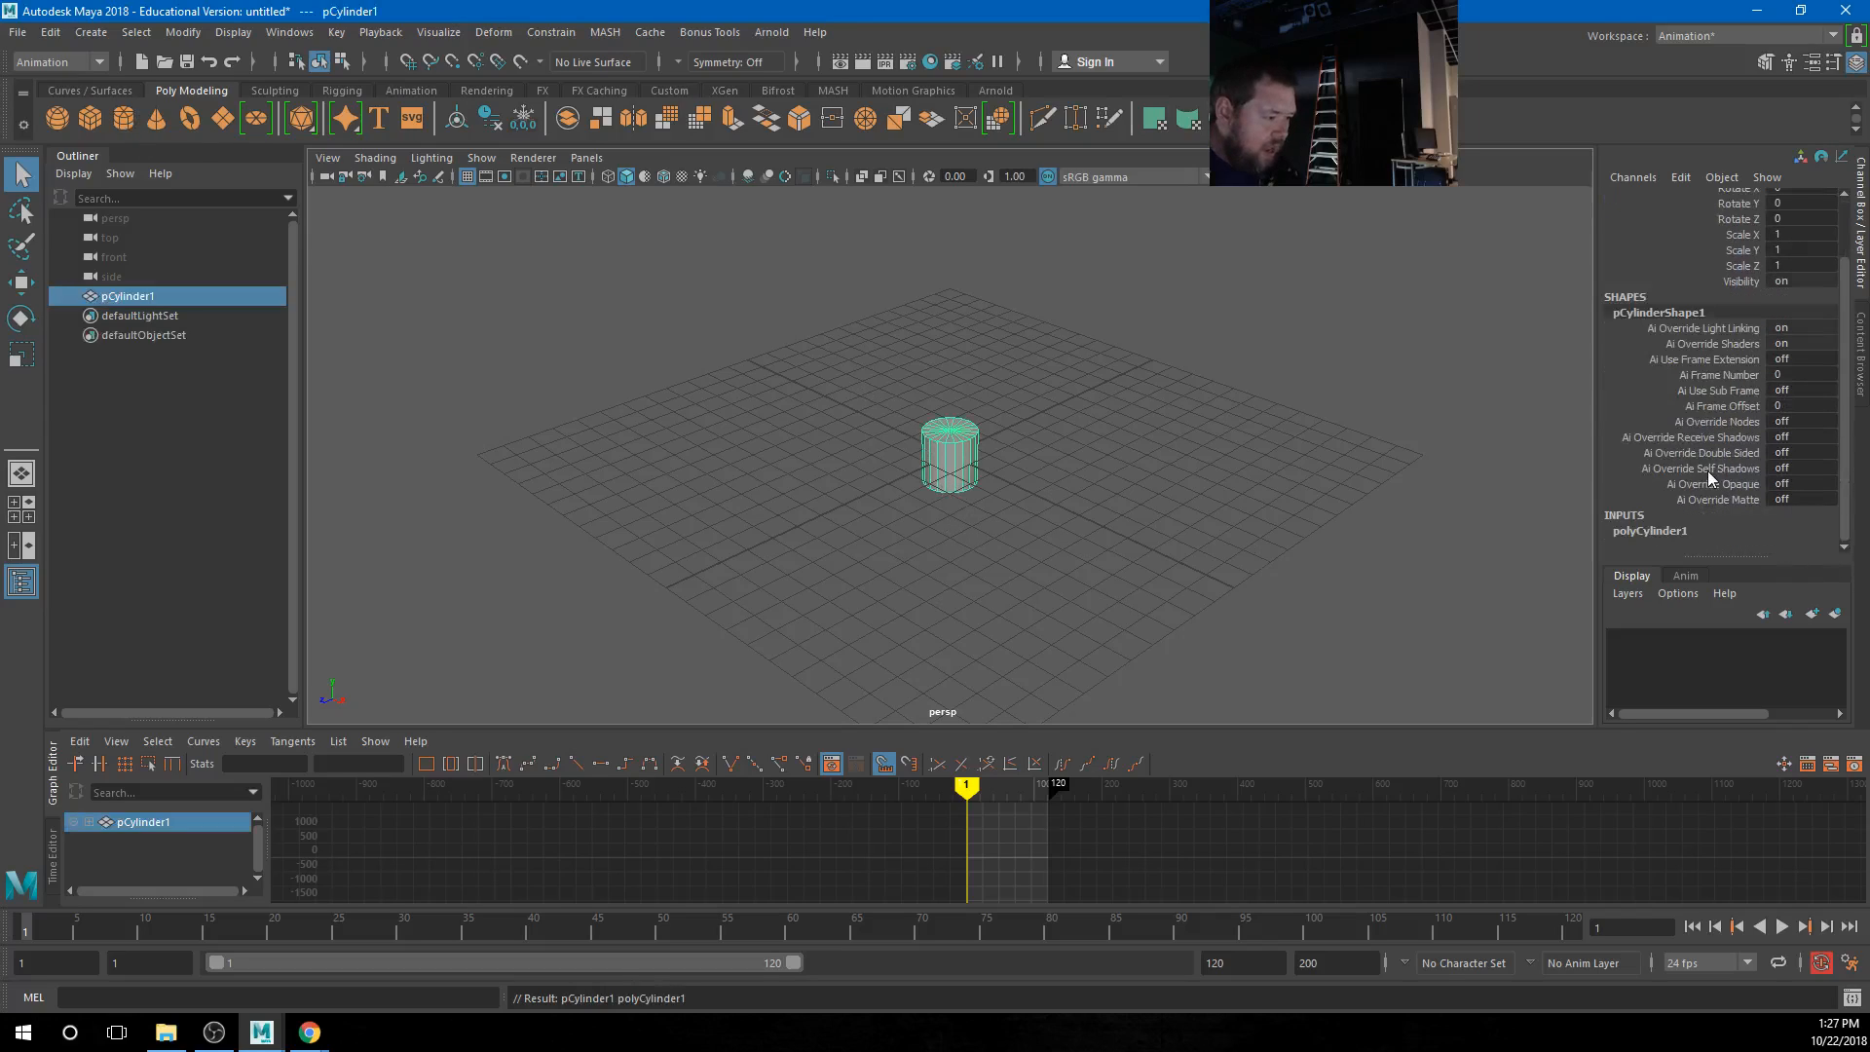
click(1656, 531)
scroll(1743, 495, down, 3)
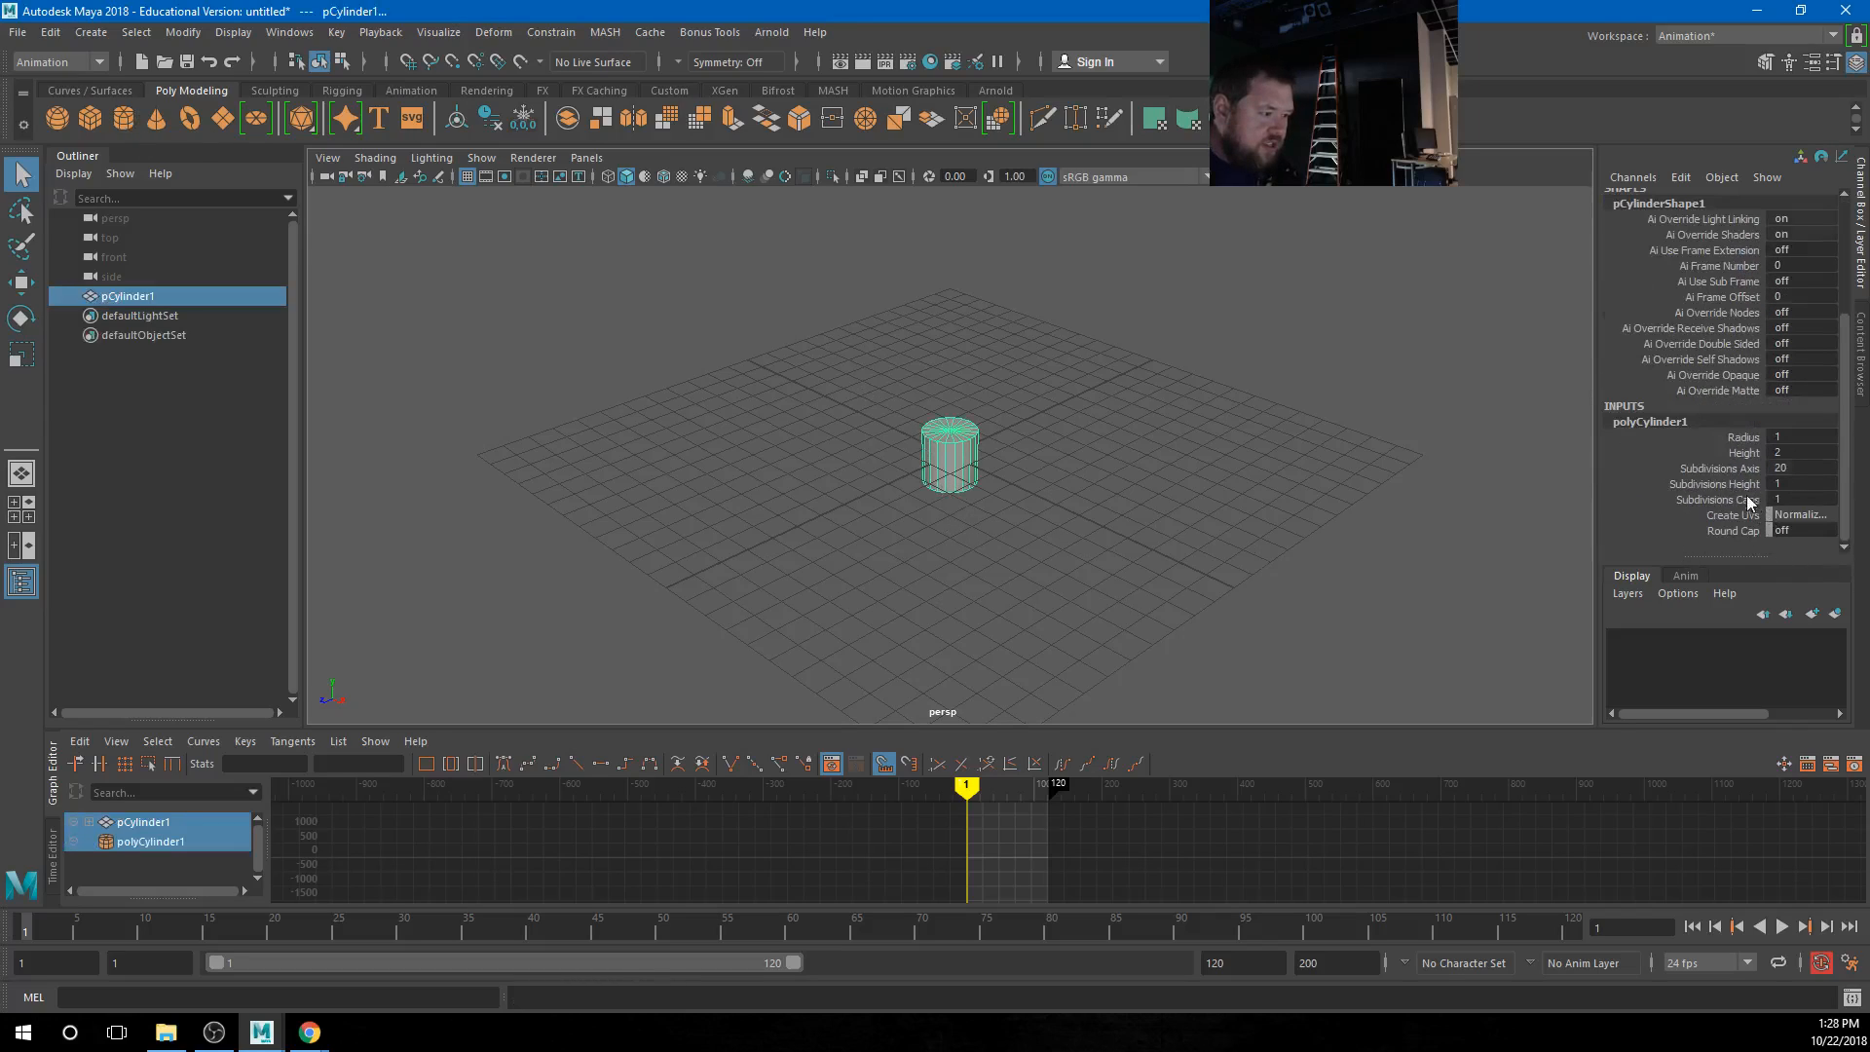
click(1729, 484)
middle_drag(1529, 476, 1524, 483)
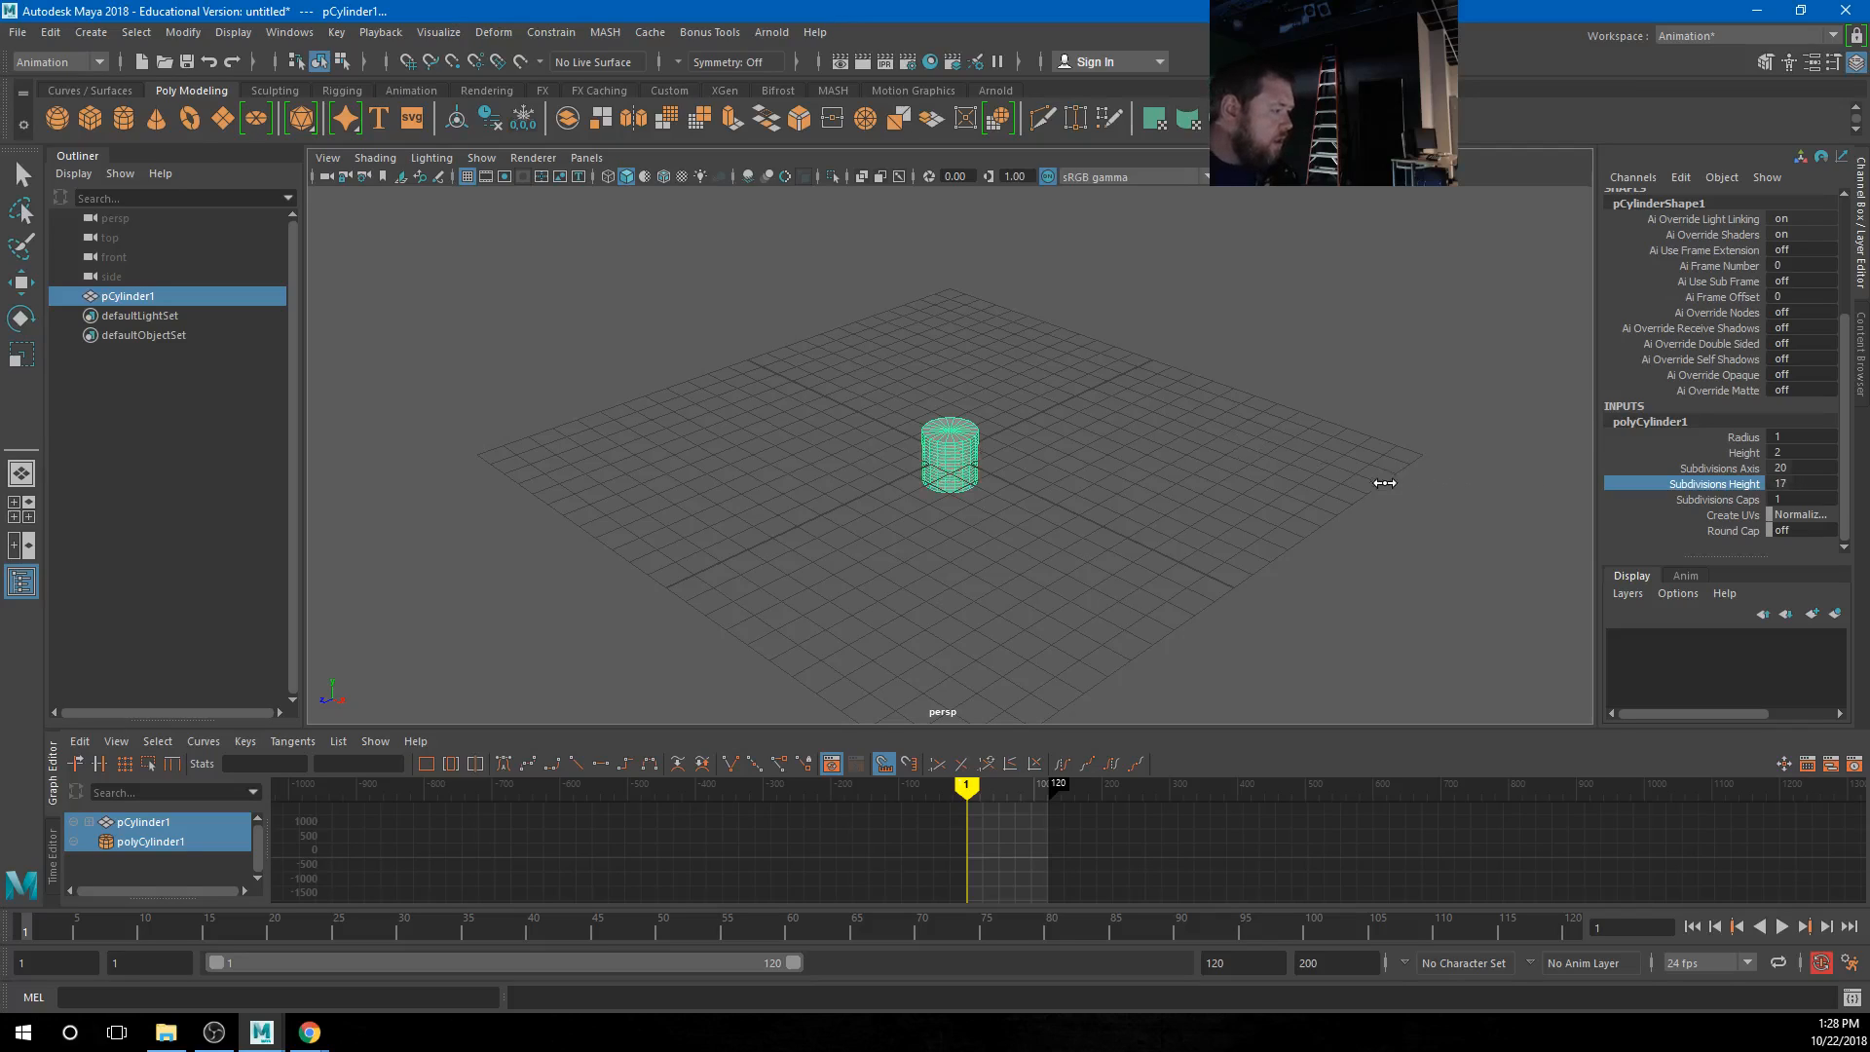
Scale the cylinder into a tall, thin pole and set its subdivisions to 6 for the caps and 11 for the height
key(r)
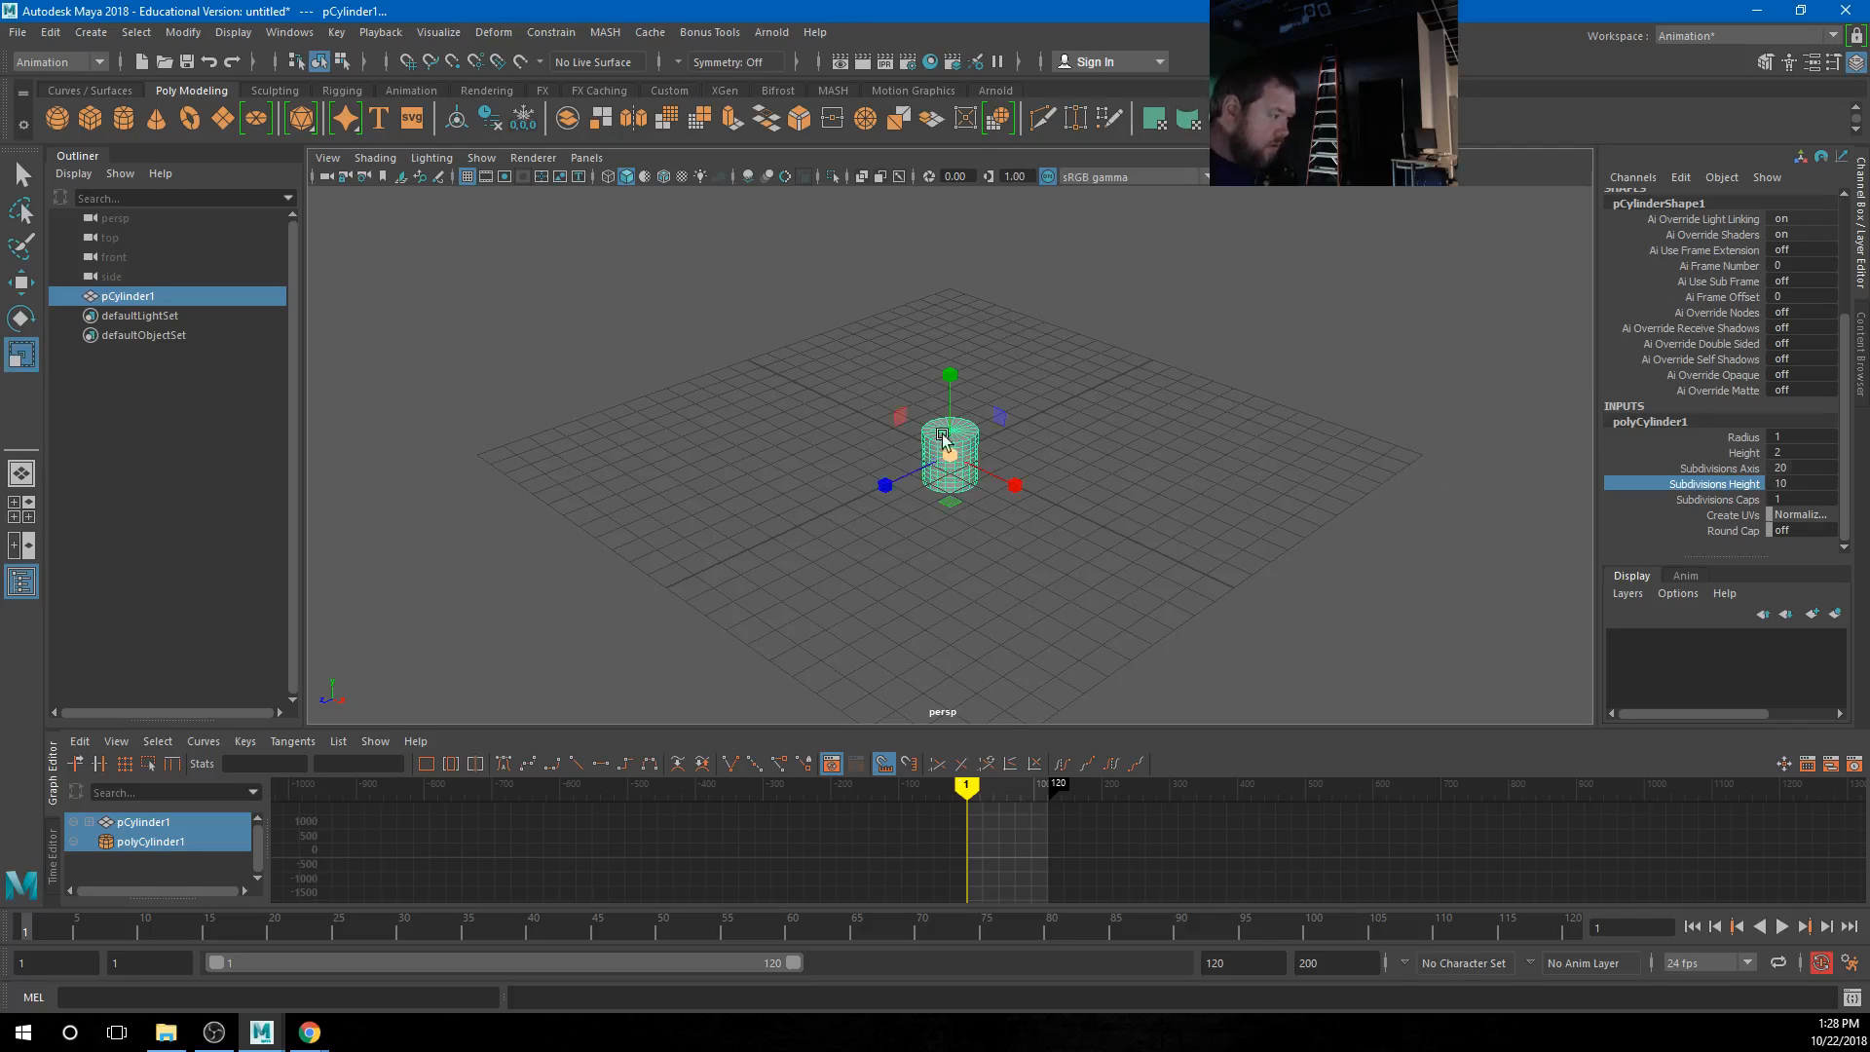
drag(951, 375, 953, 253)
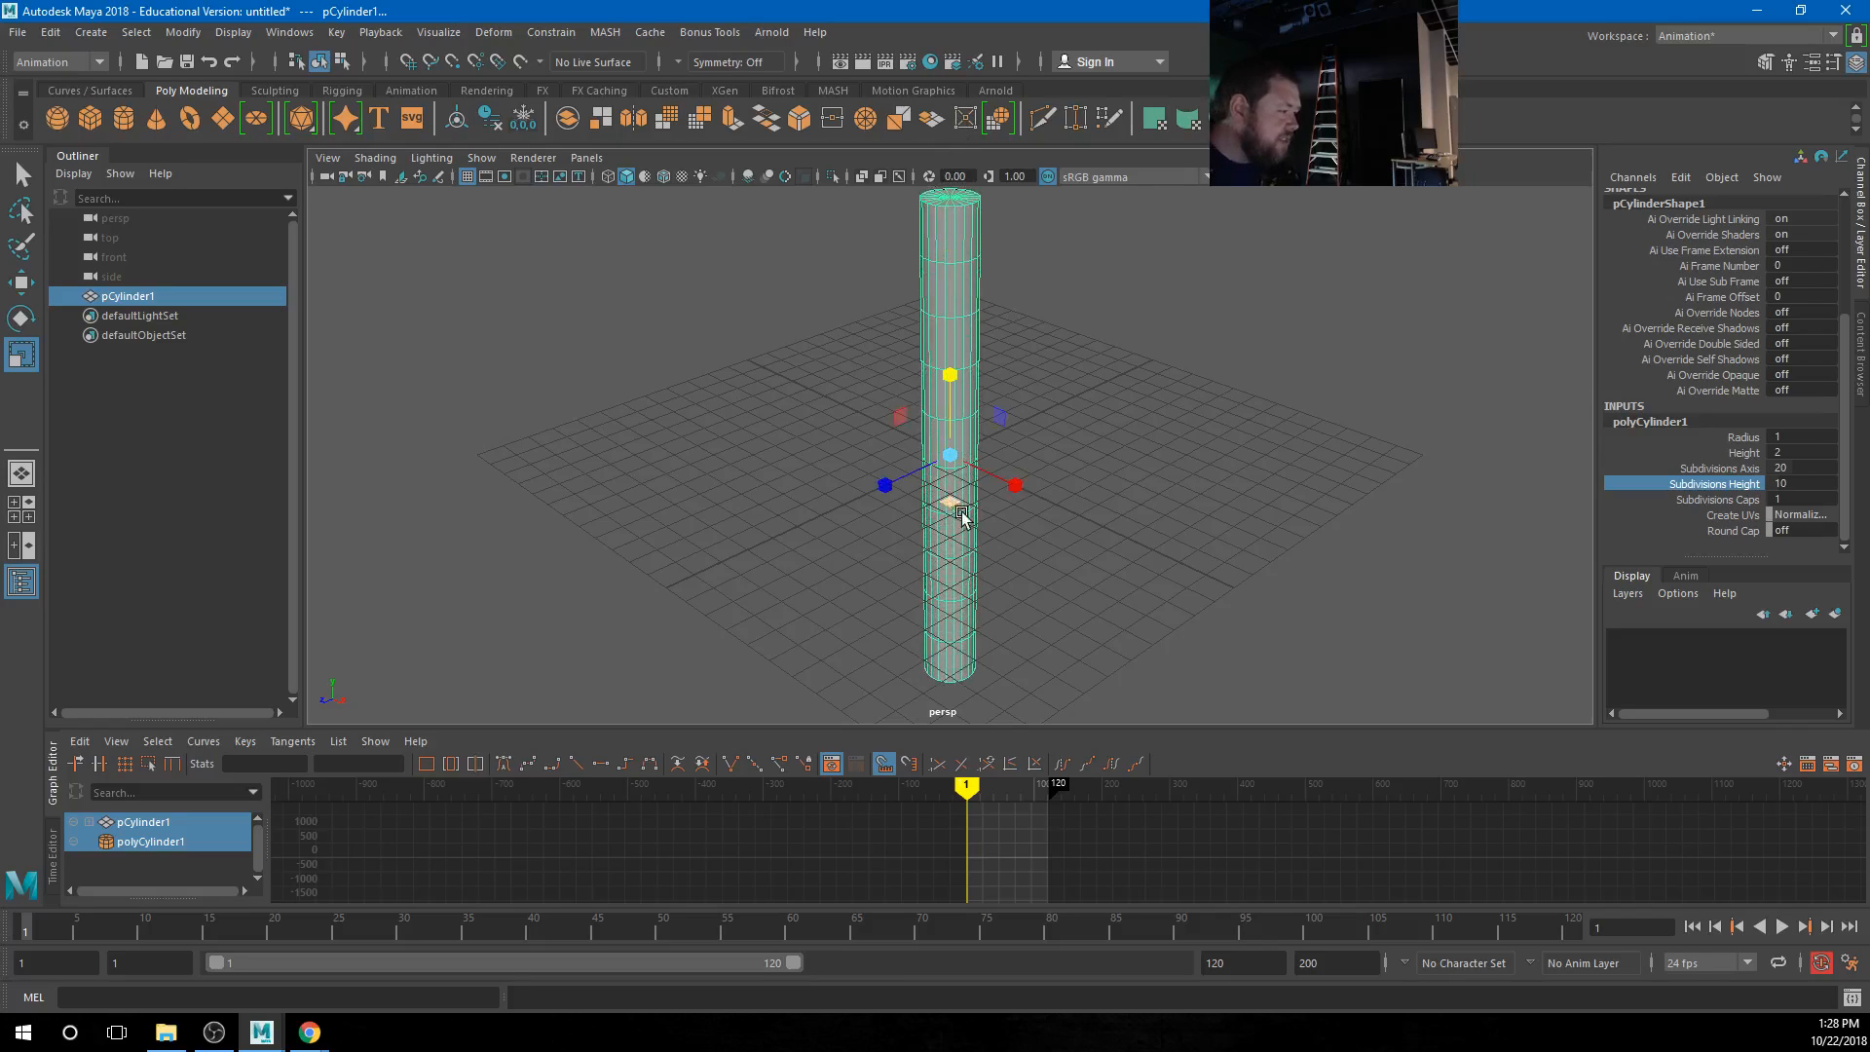
drag(948, 508, 830, 489)
click(1744, 500)
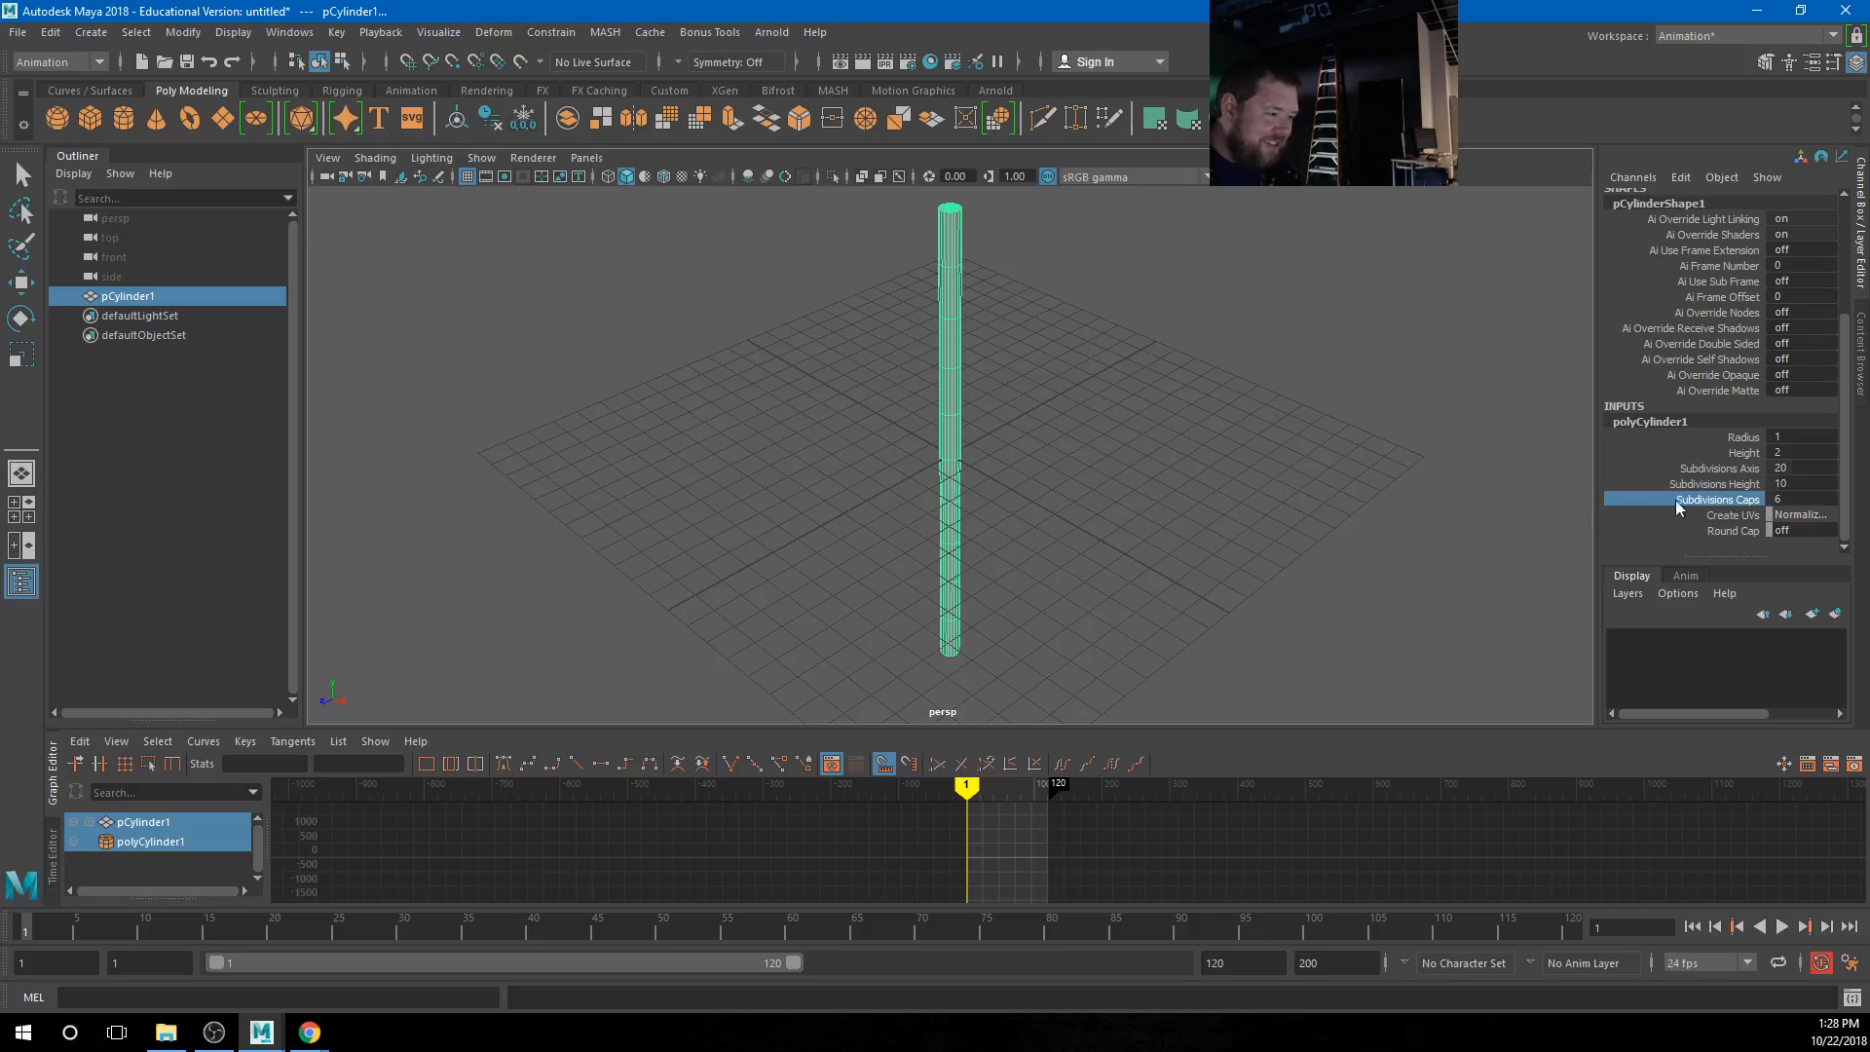
click(1739, 484)
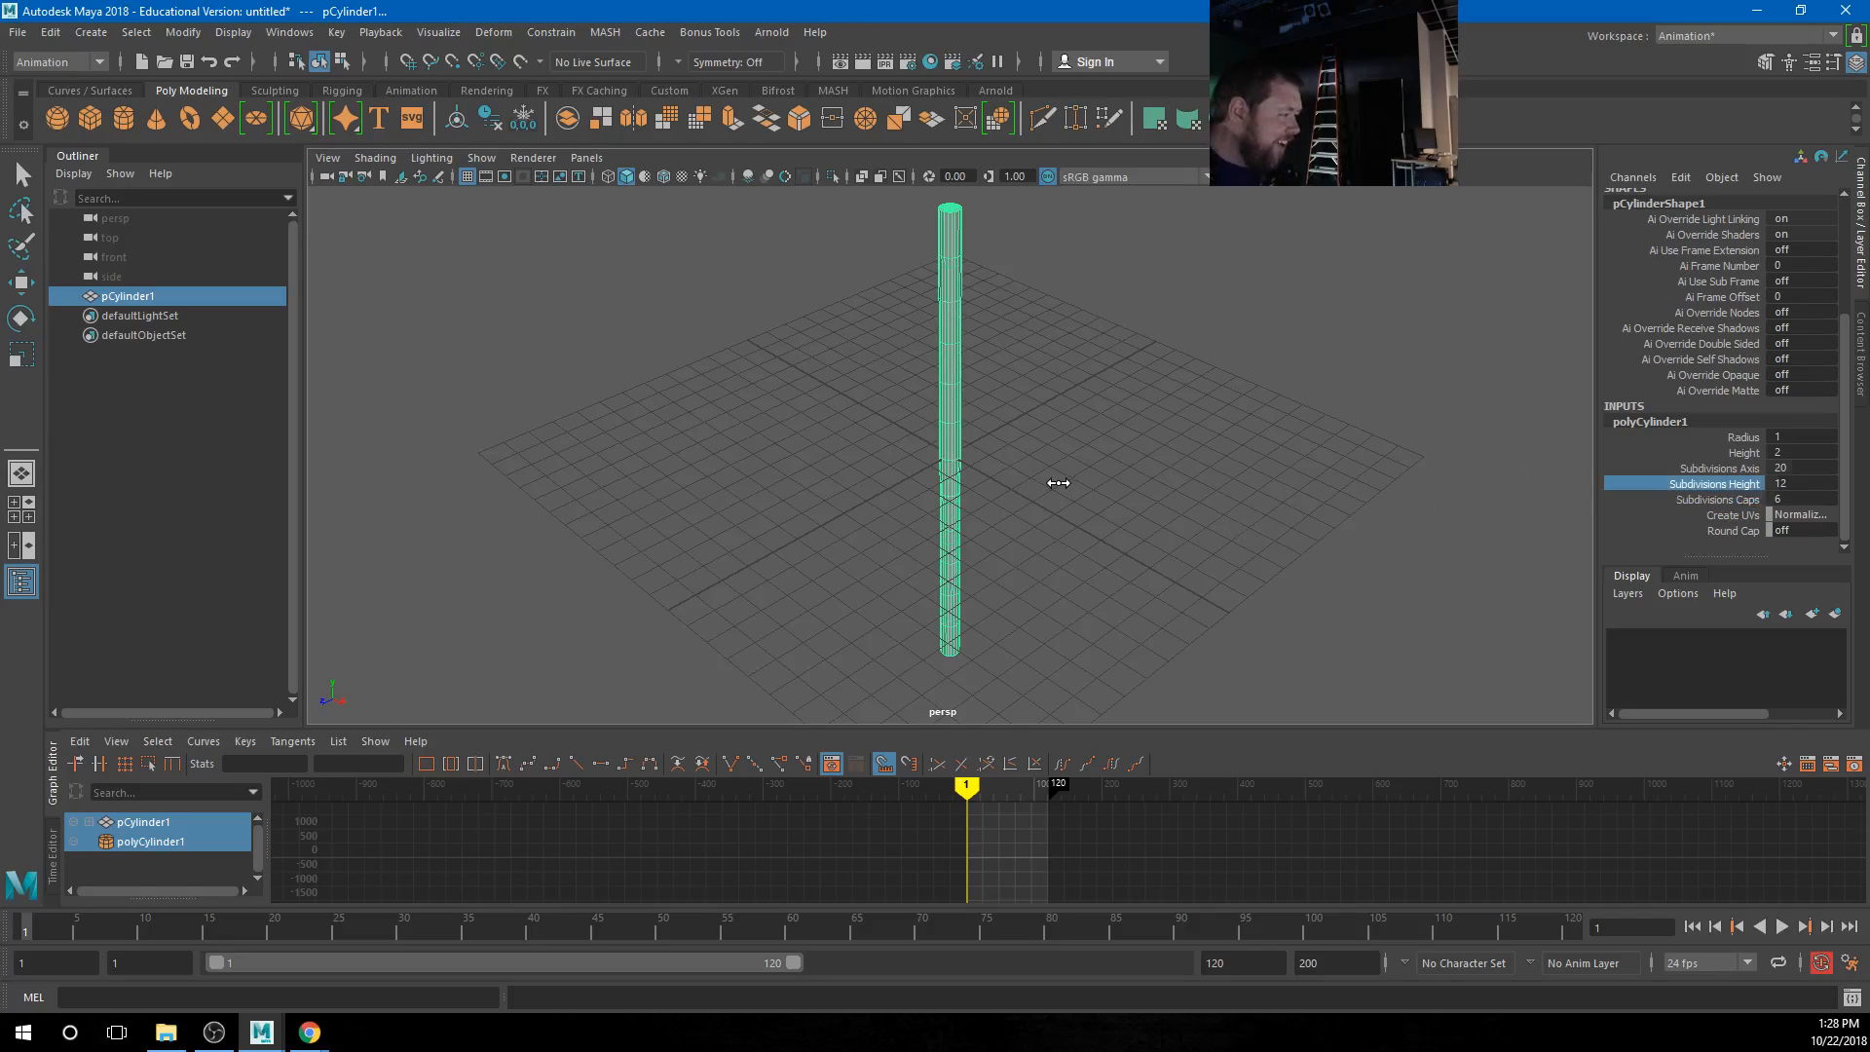
Raise the pole along Y until its base rests on the grid
key(w)
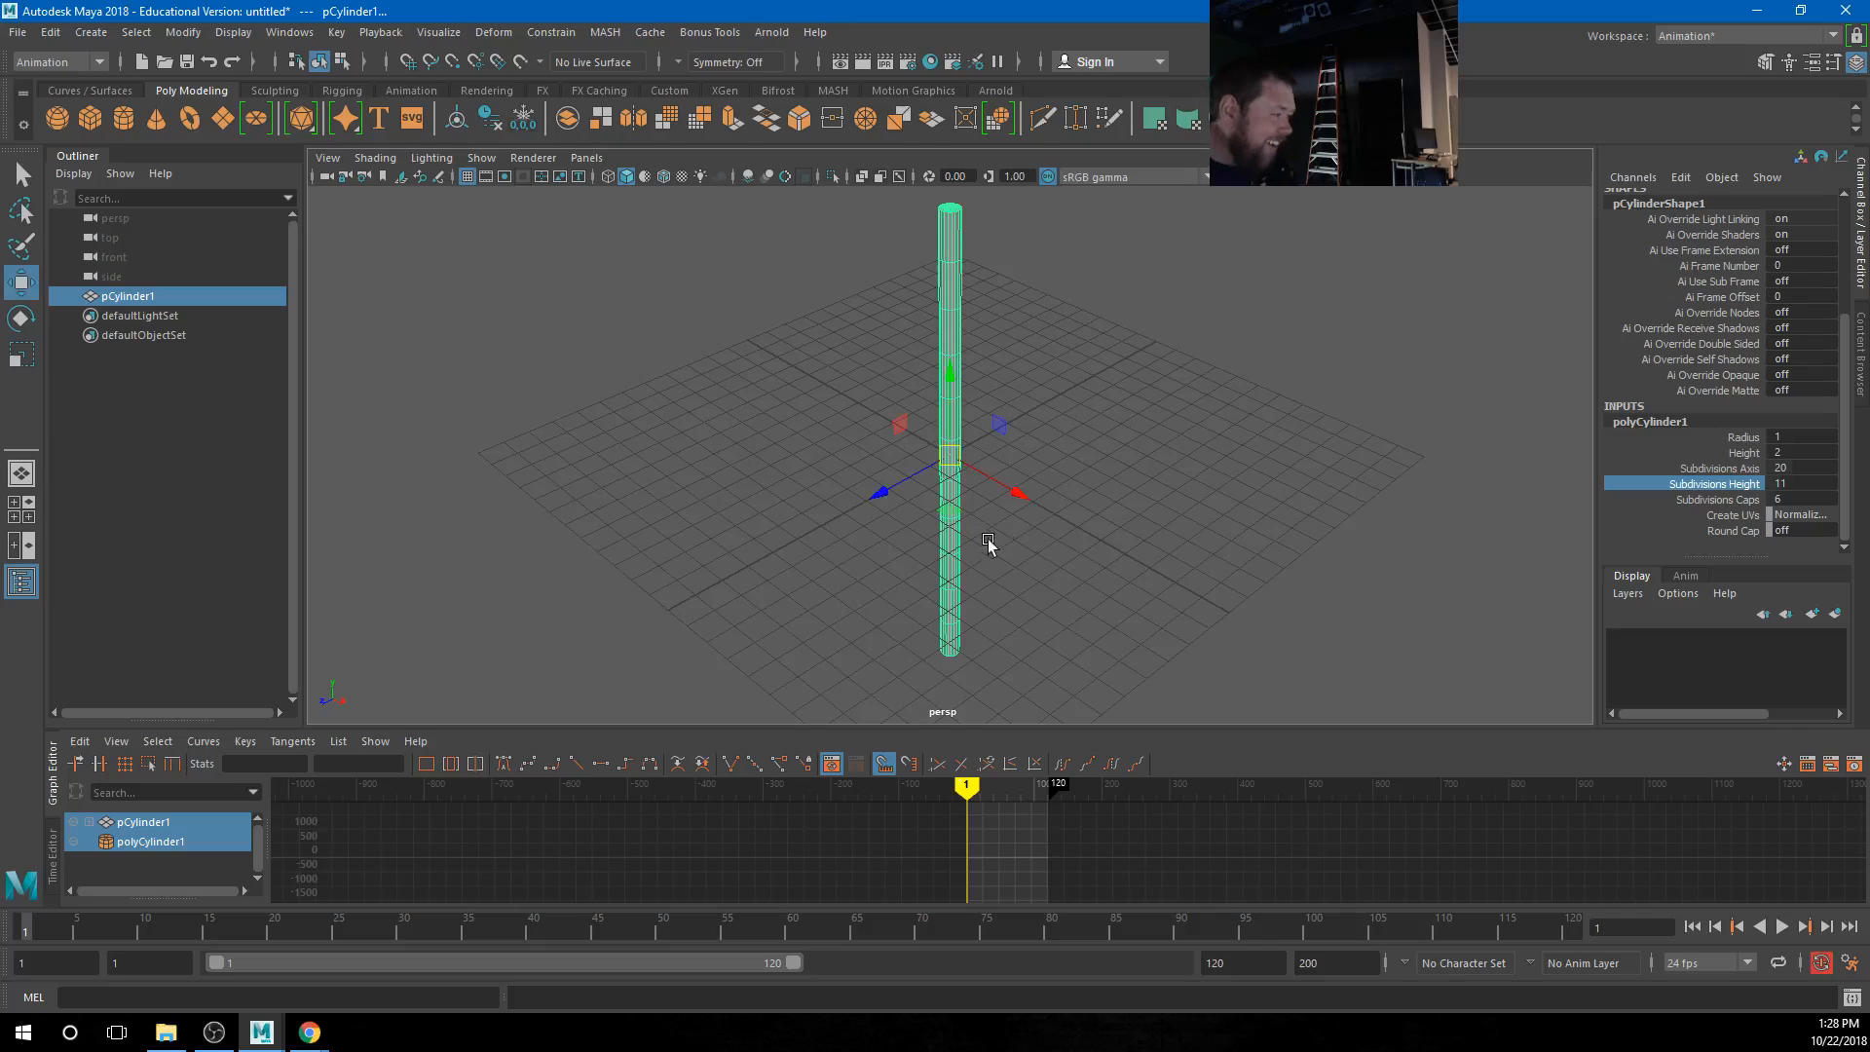
alt+drag(1021, 548, 1233, 526)
alt+right_drag(1233, 526, 953, 441)
drag(958, 402, 962, 241)
alt+middle_drag(997, 366, 991, 506)
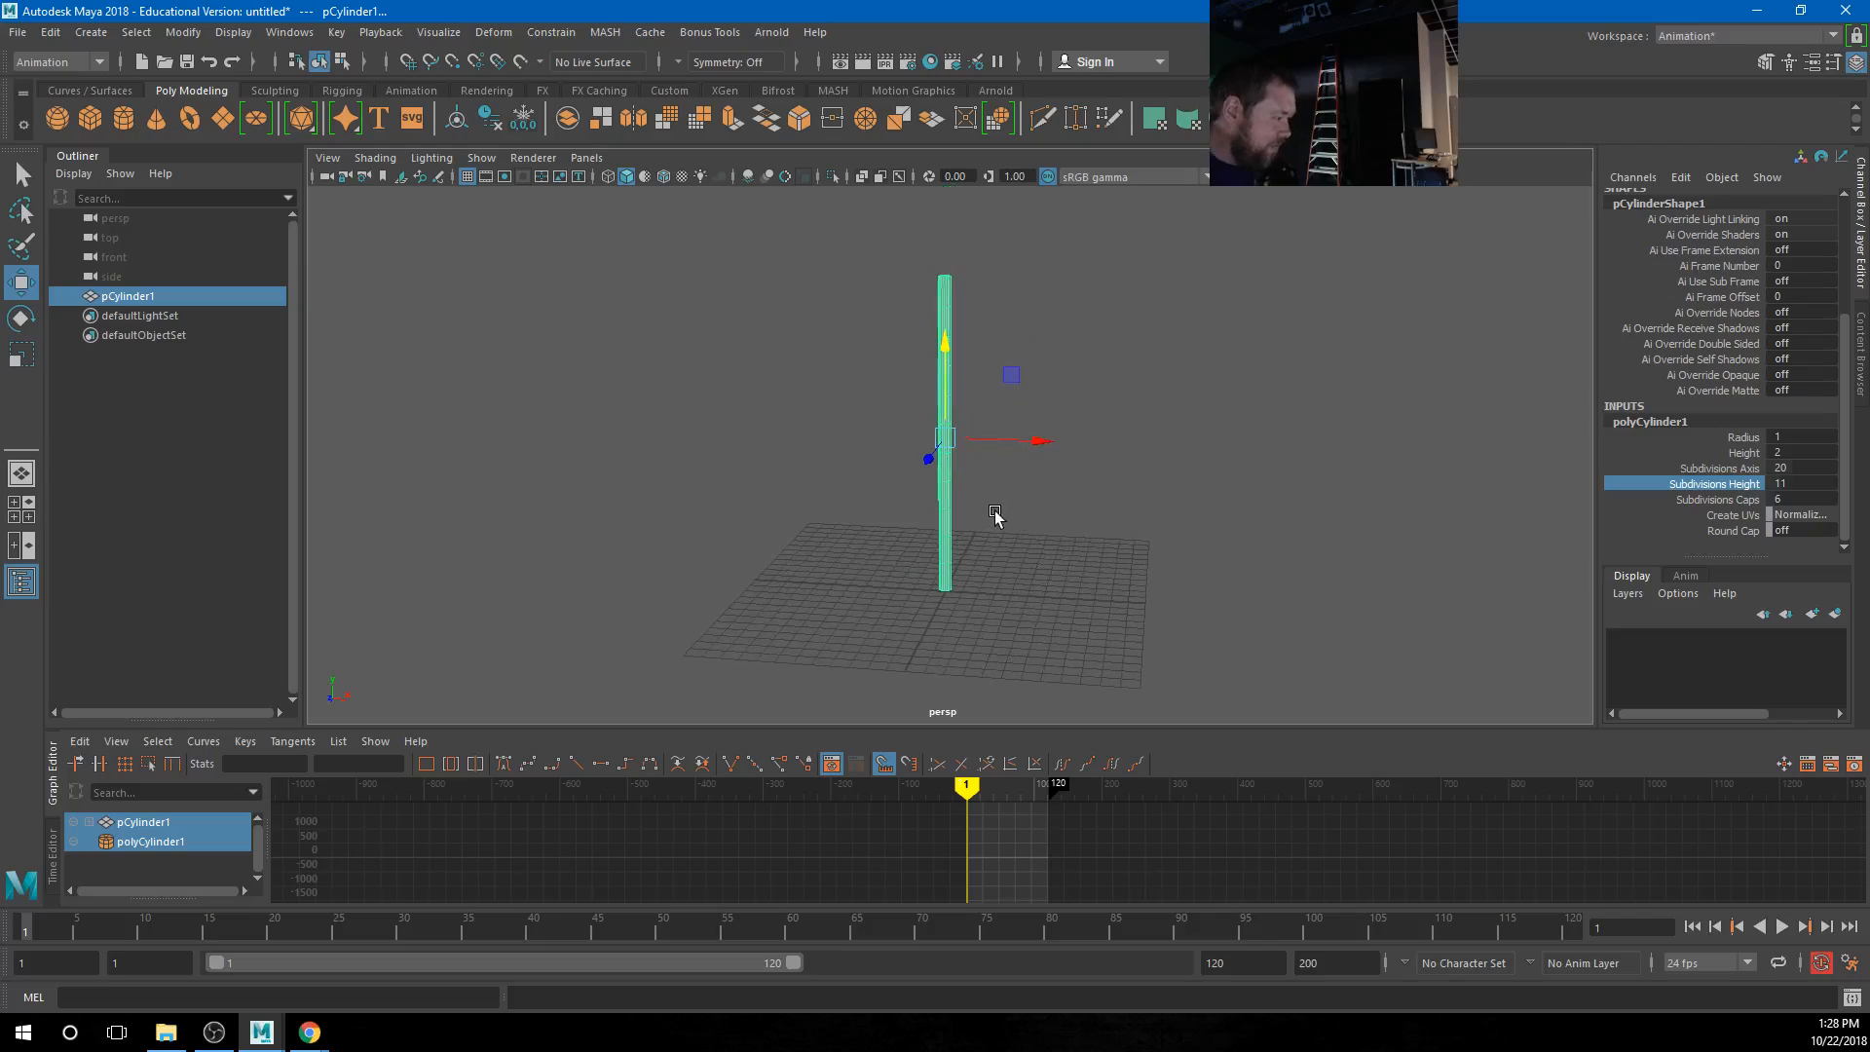
Create a polygon sphere at the pole's base and move it along X to about 3.863 units
click(1120, 437)
alt+drag(1056, 388, 986, 400)
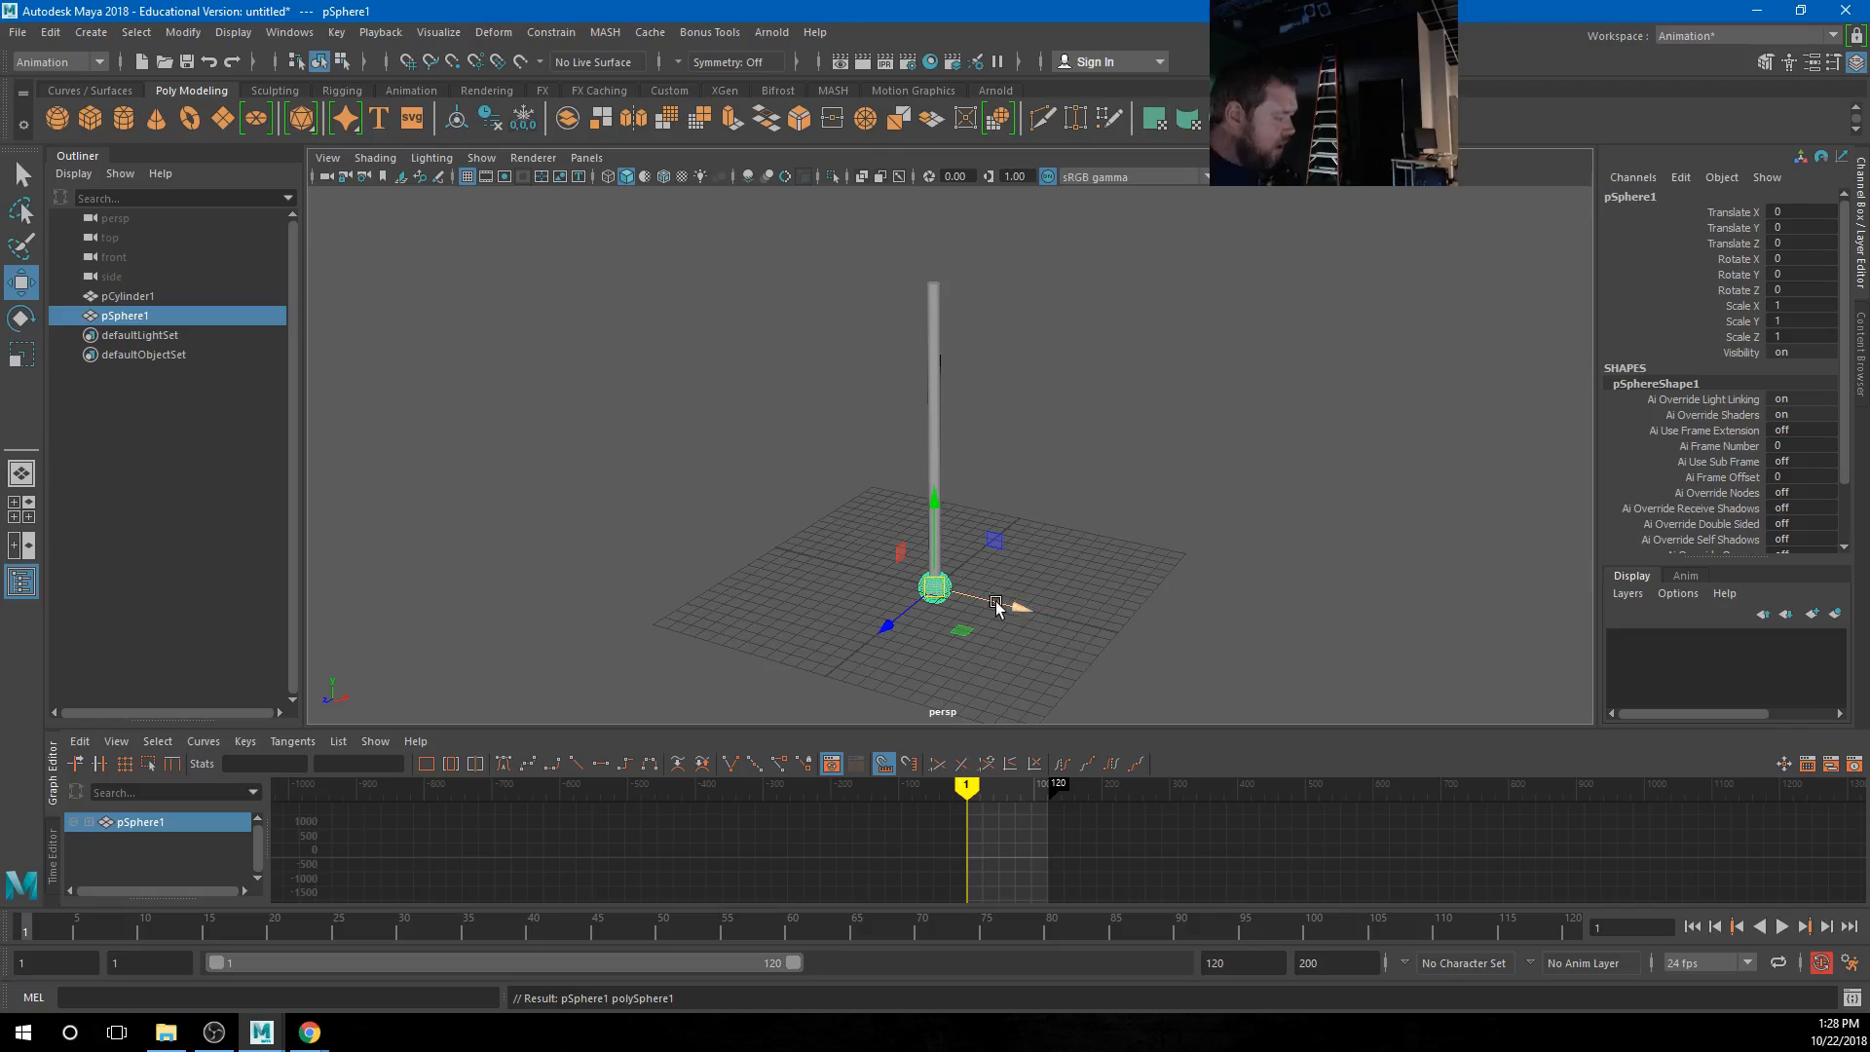
drag(995, 605, 1052, 610)
click(1114, 546)
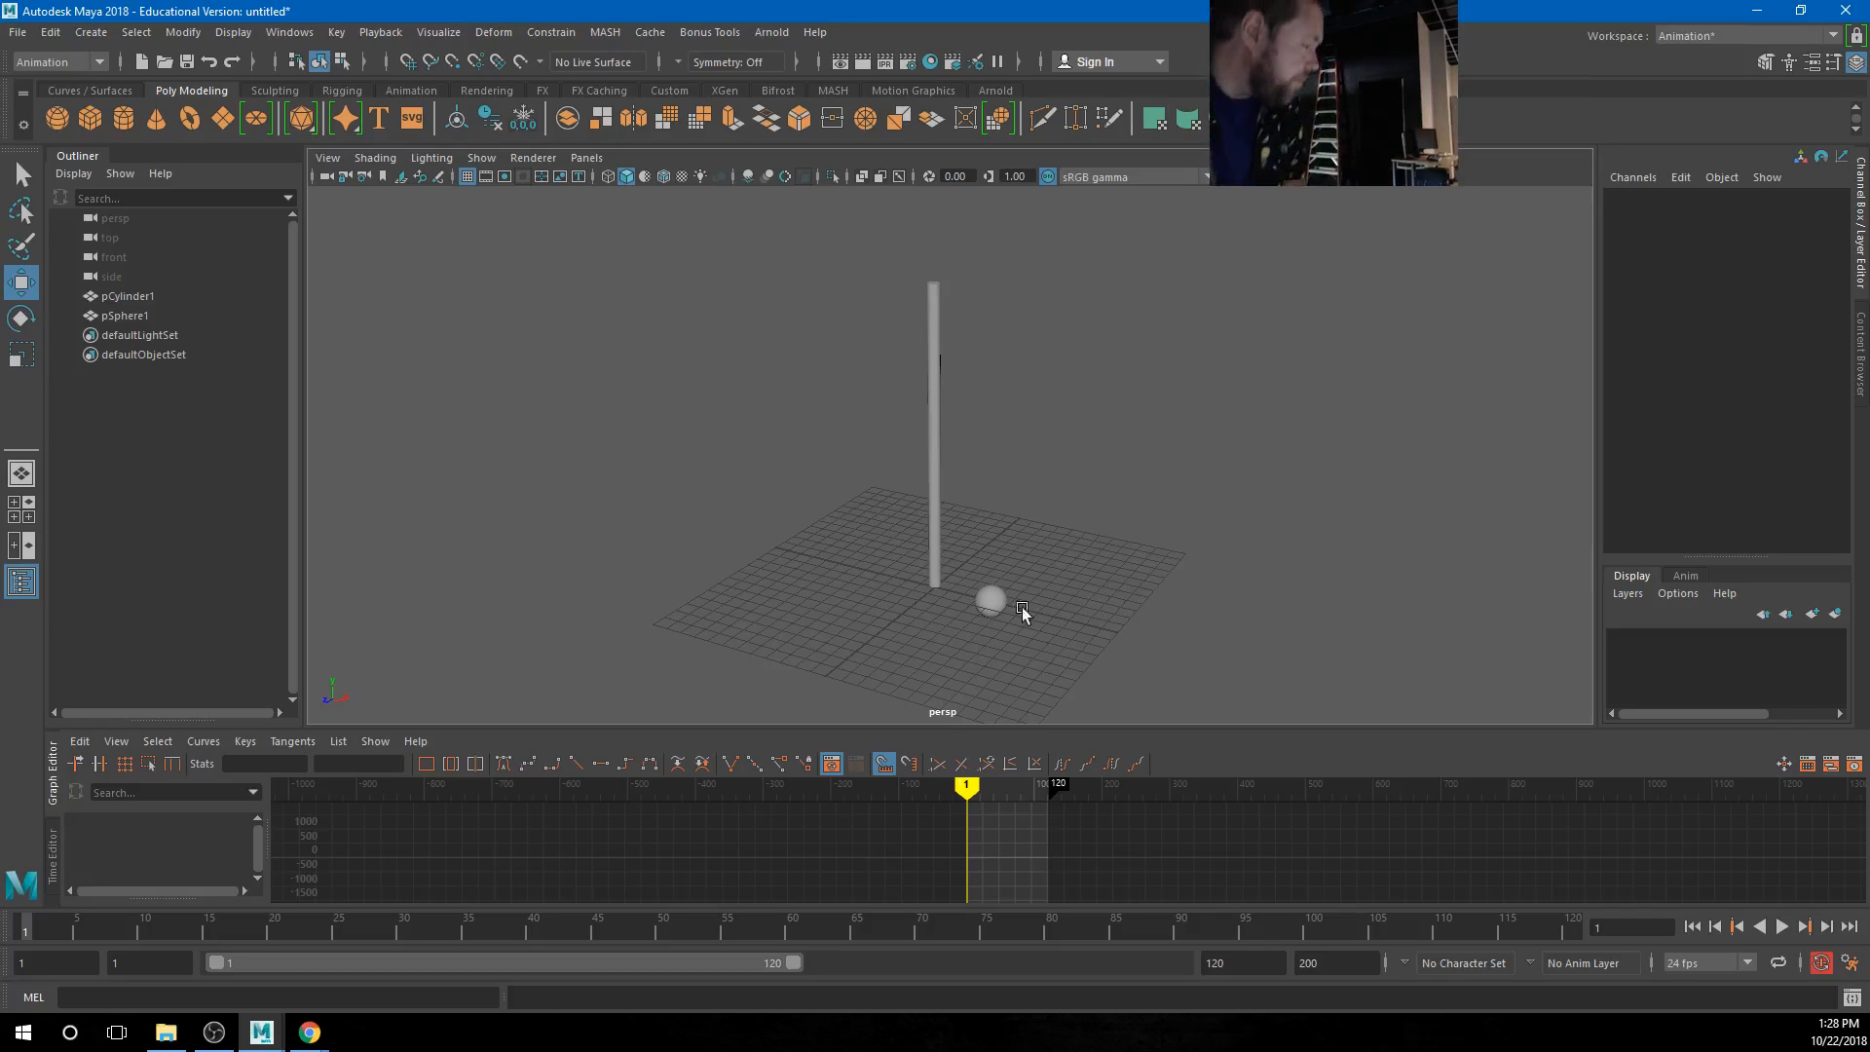
Snap the sphere's pivot to the grid origin at the pole's base and activate the Rotate tool
click(986, 603)
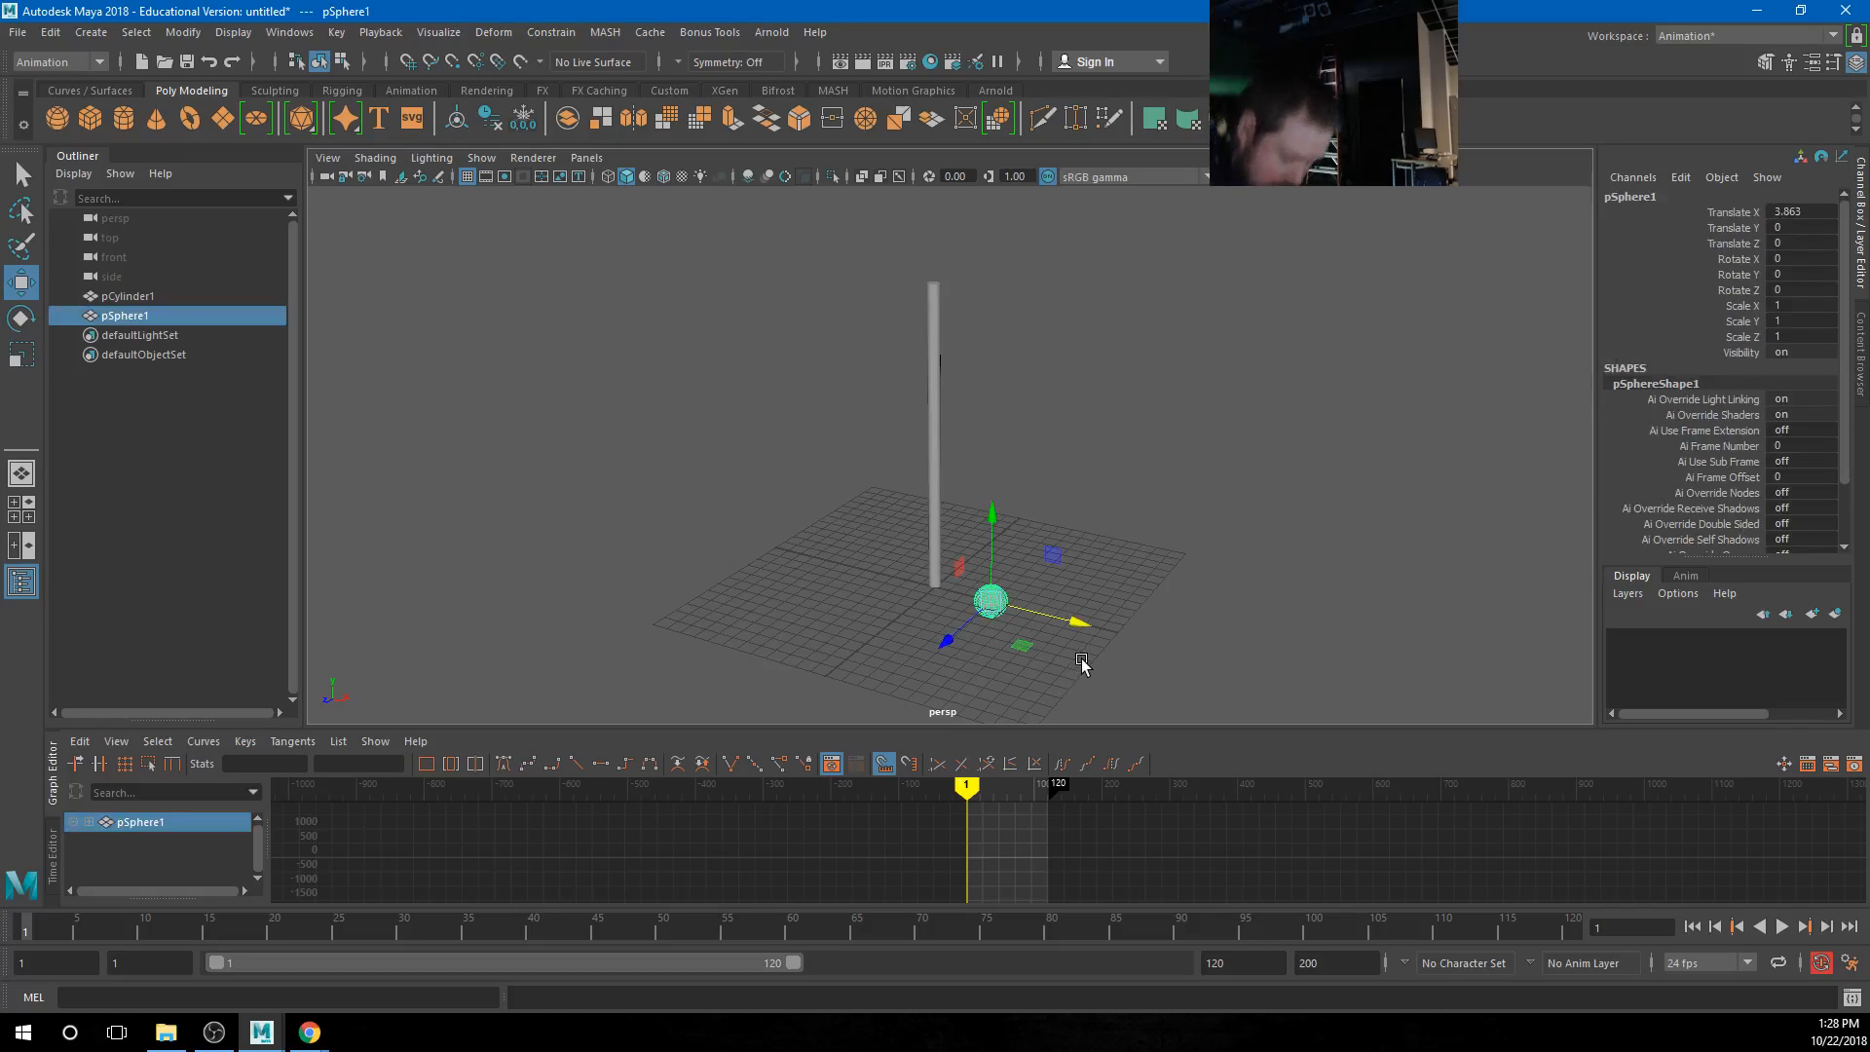
key(d)
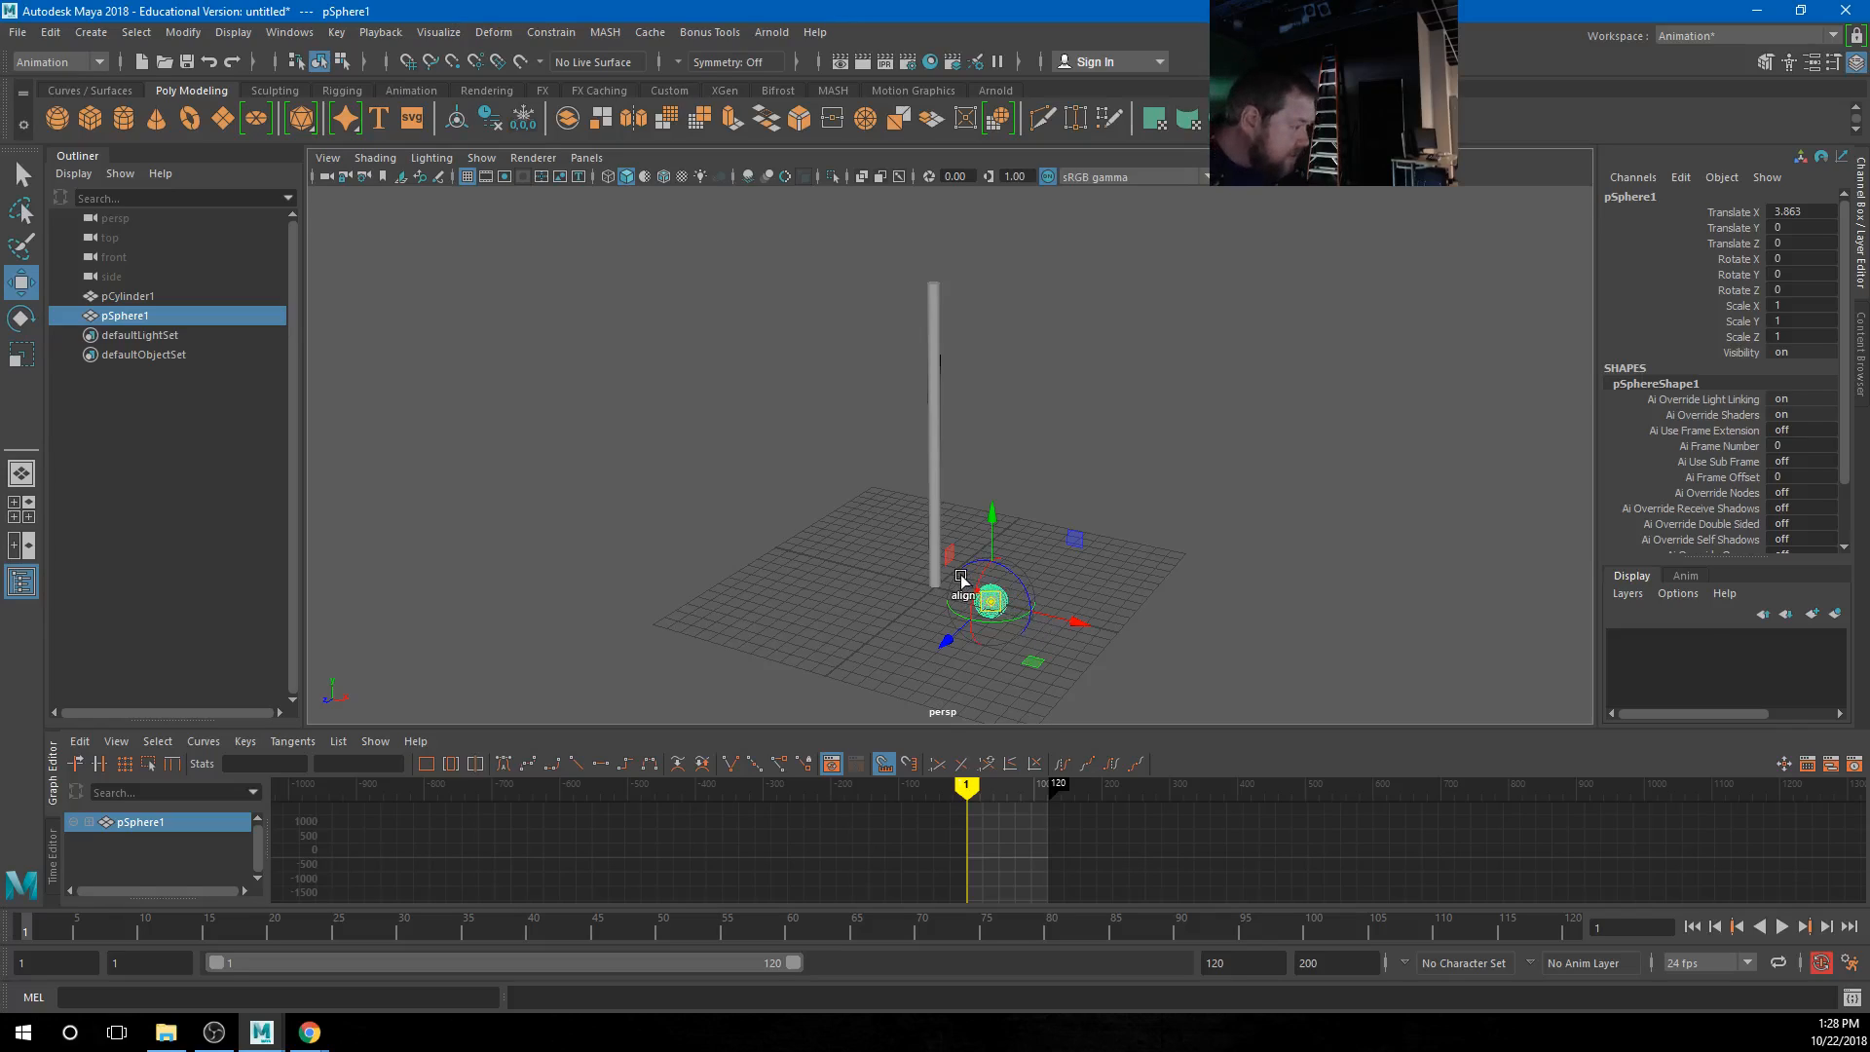
drag(961, 579, 935, 587)
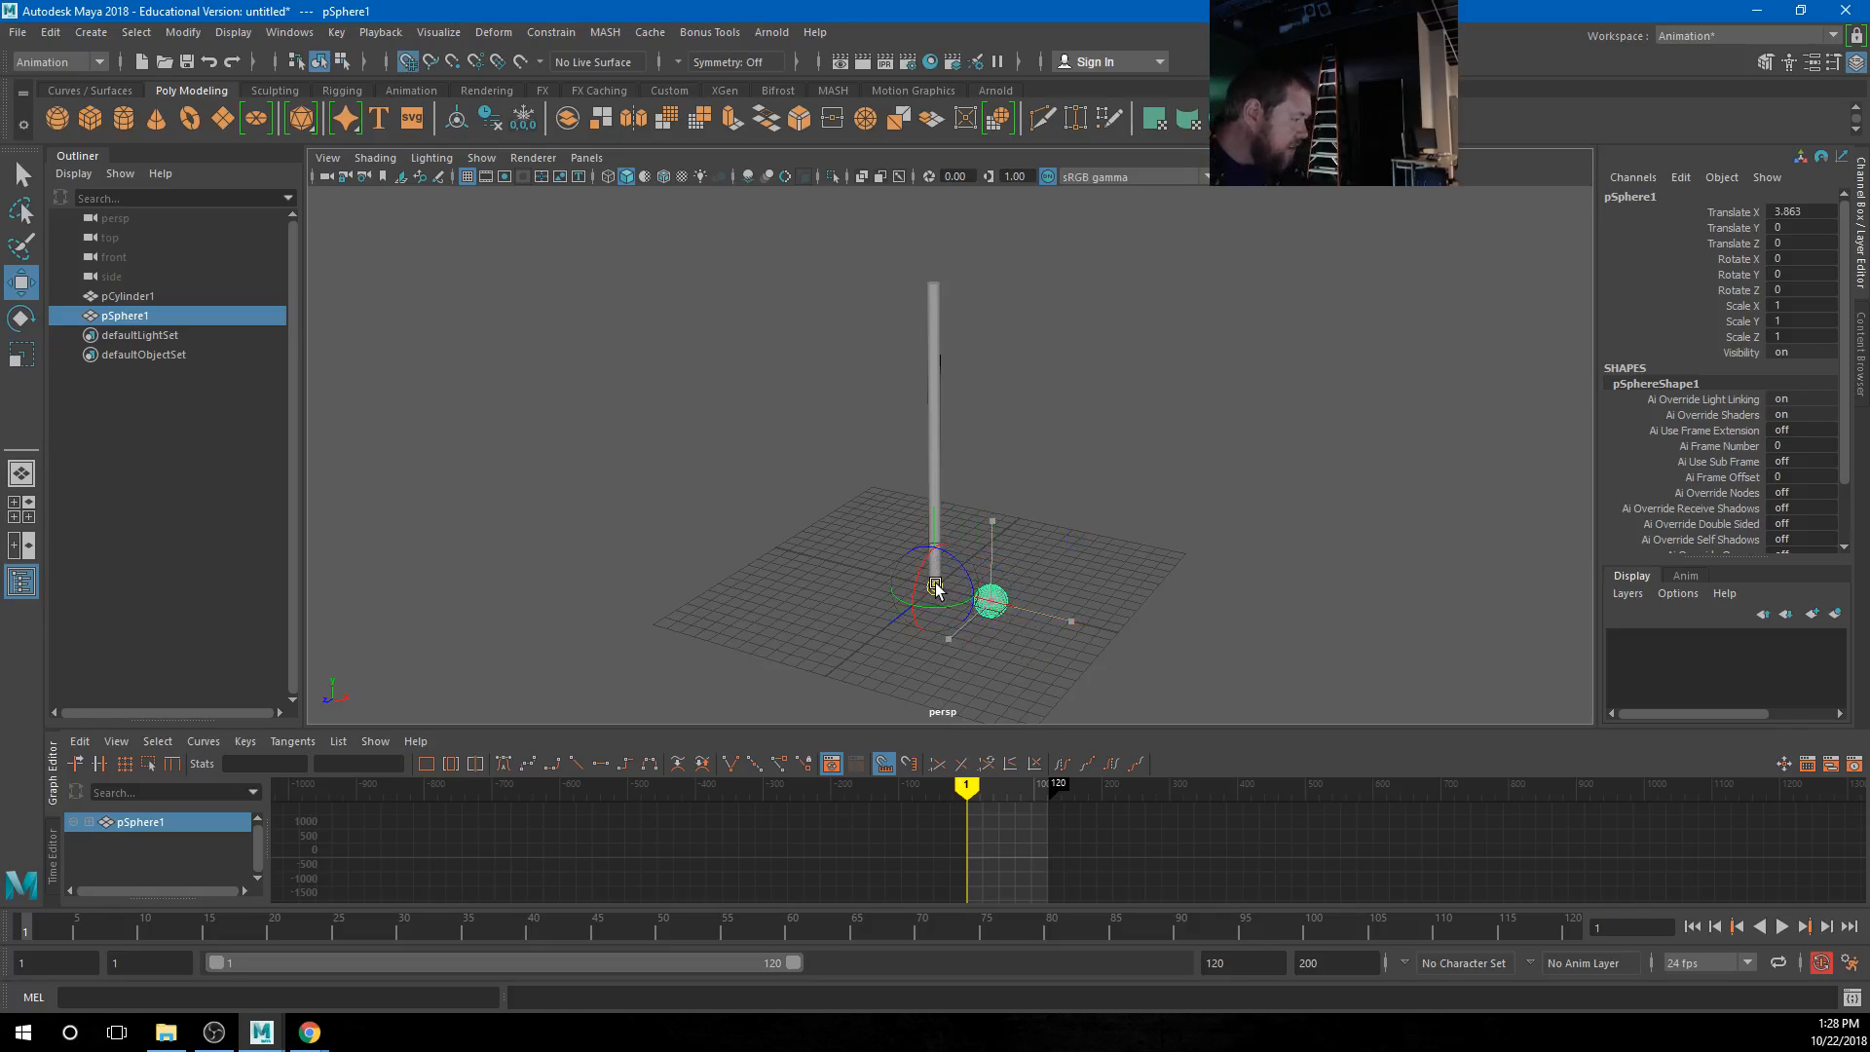
key(e)
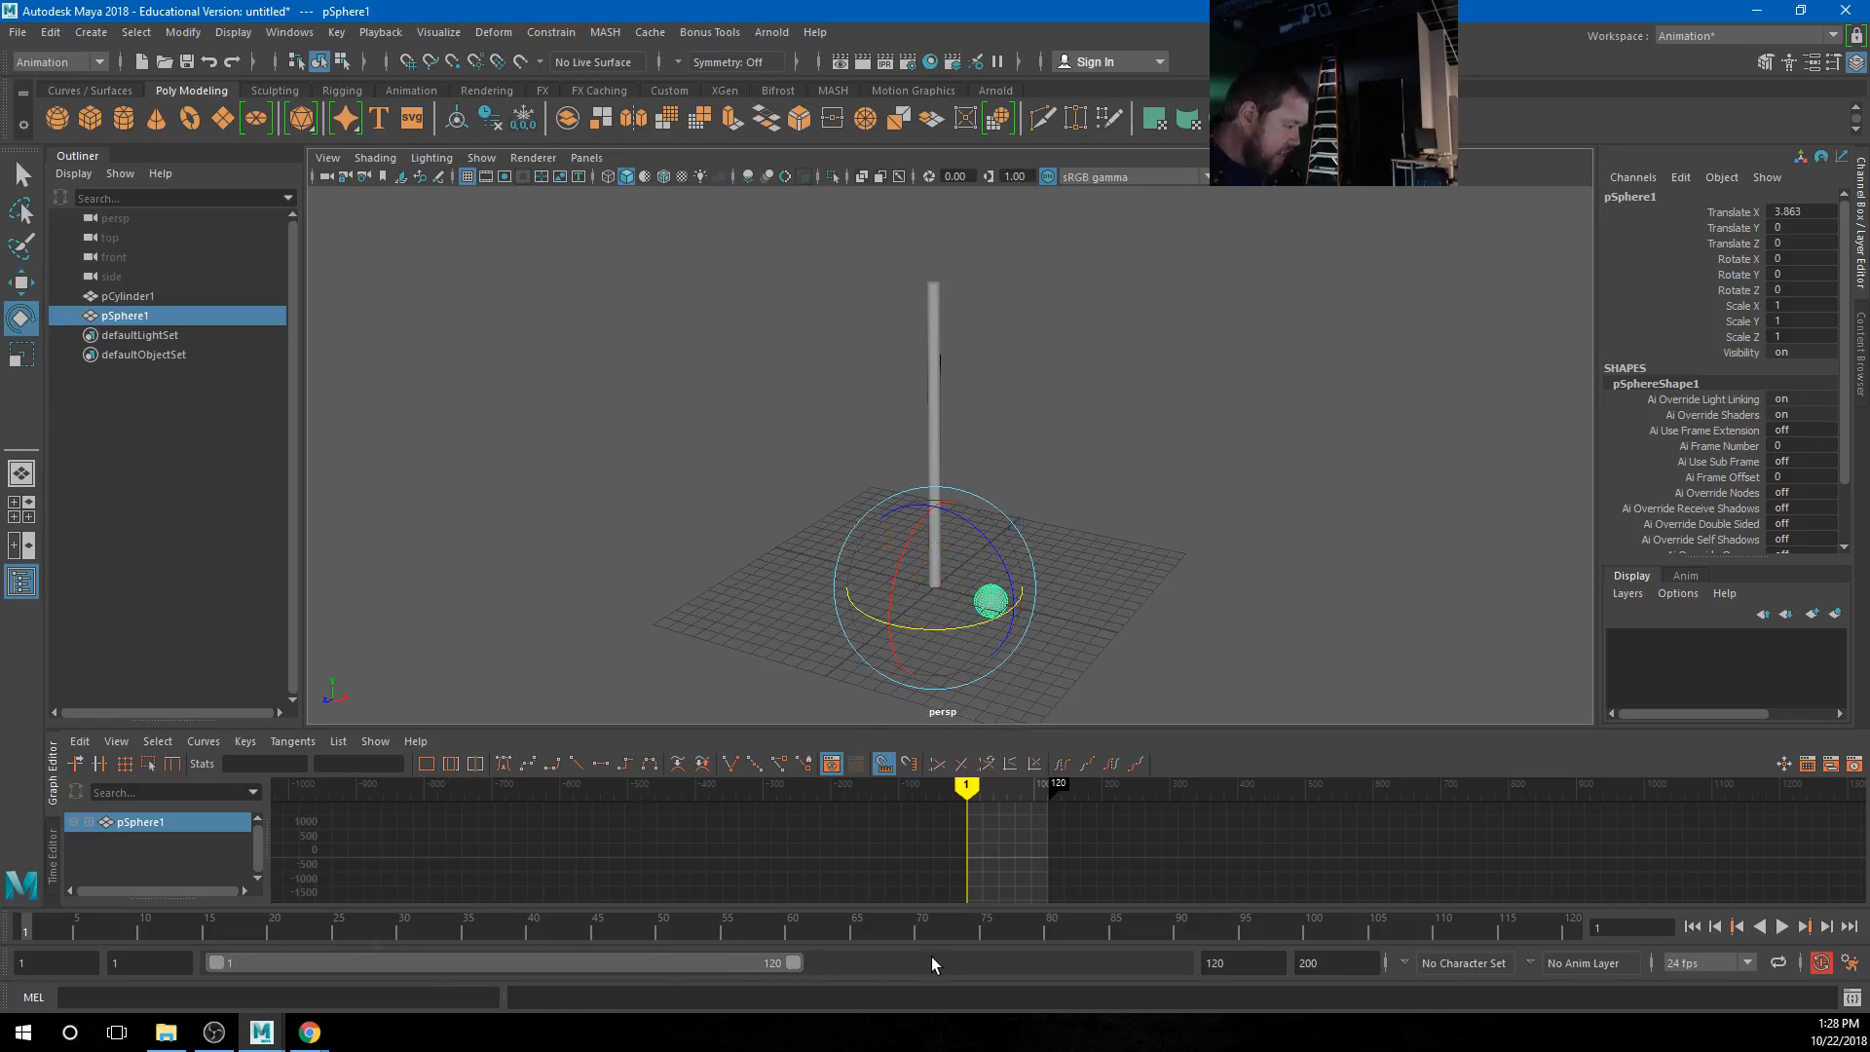
Set a keyframe on all of the sphere's channels at frame 1
key(alt+v)
key(alt+v)
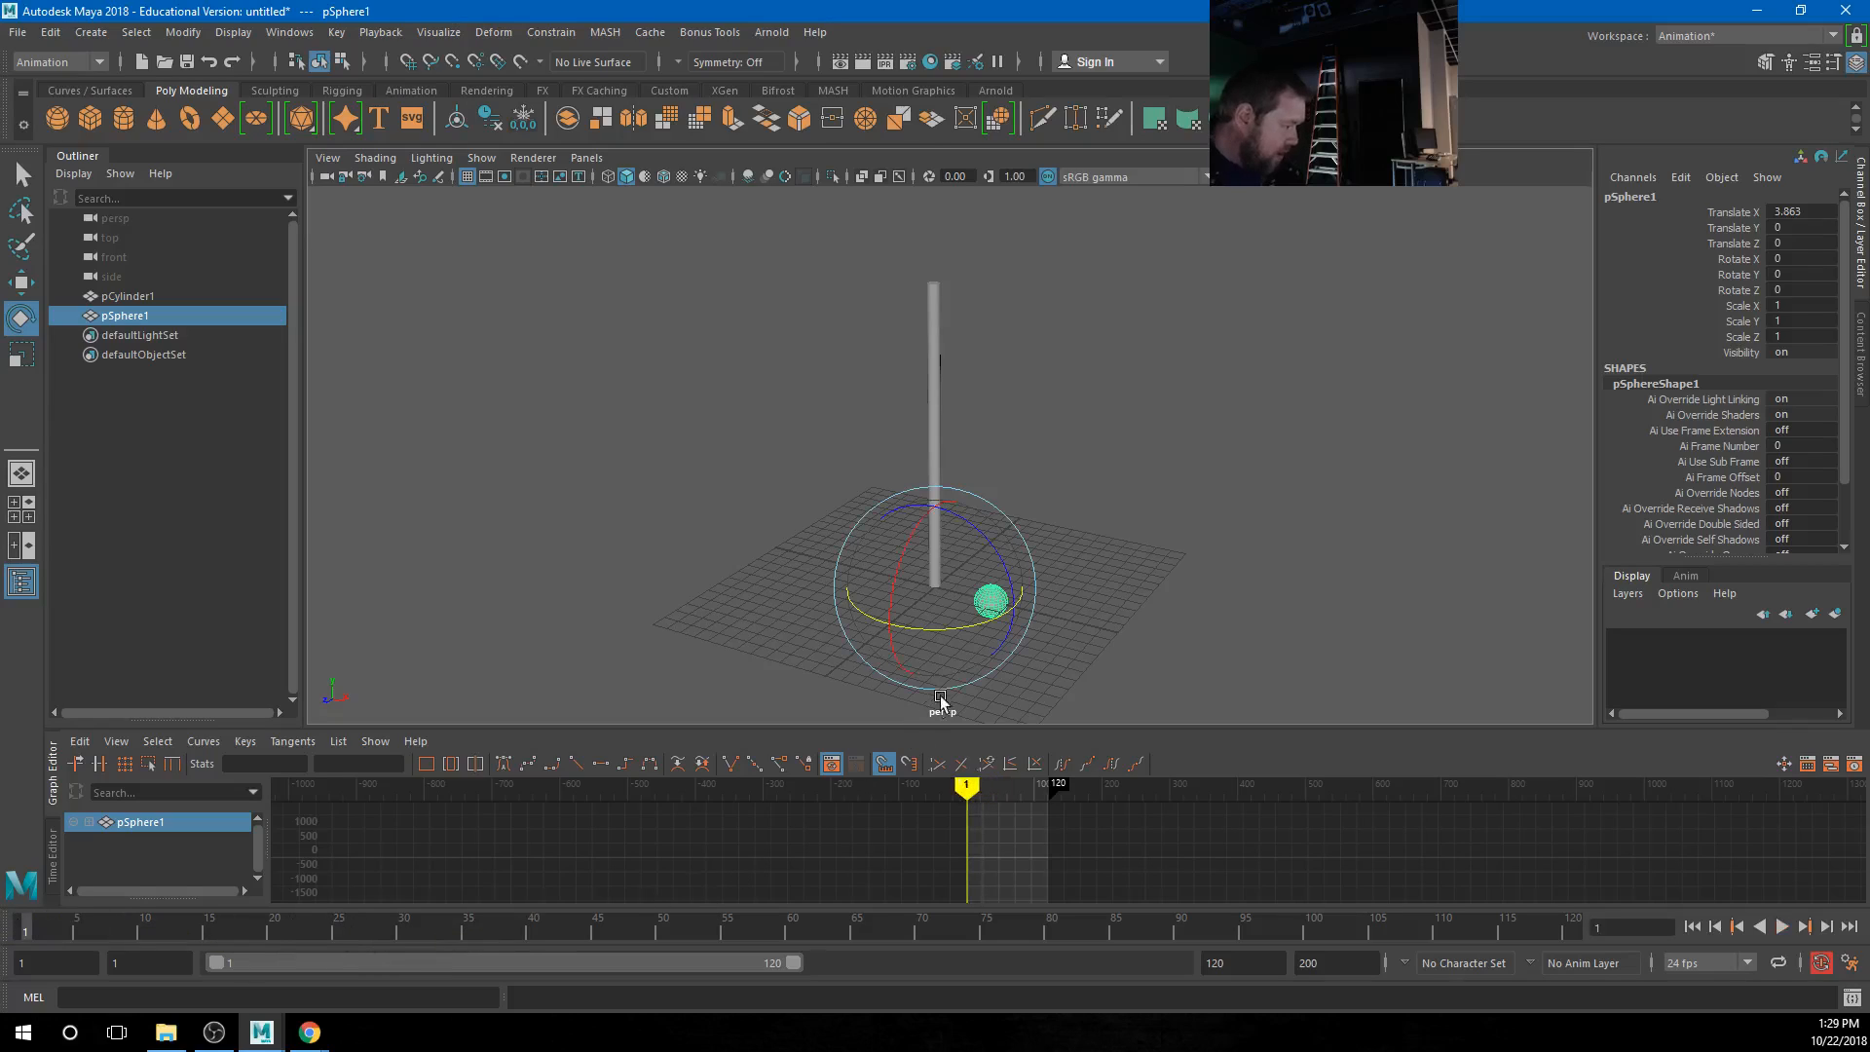
key(s)
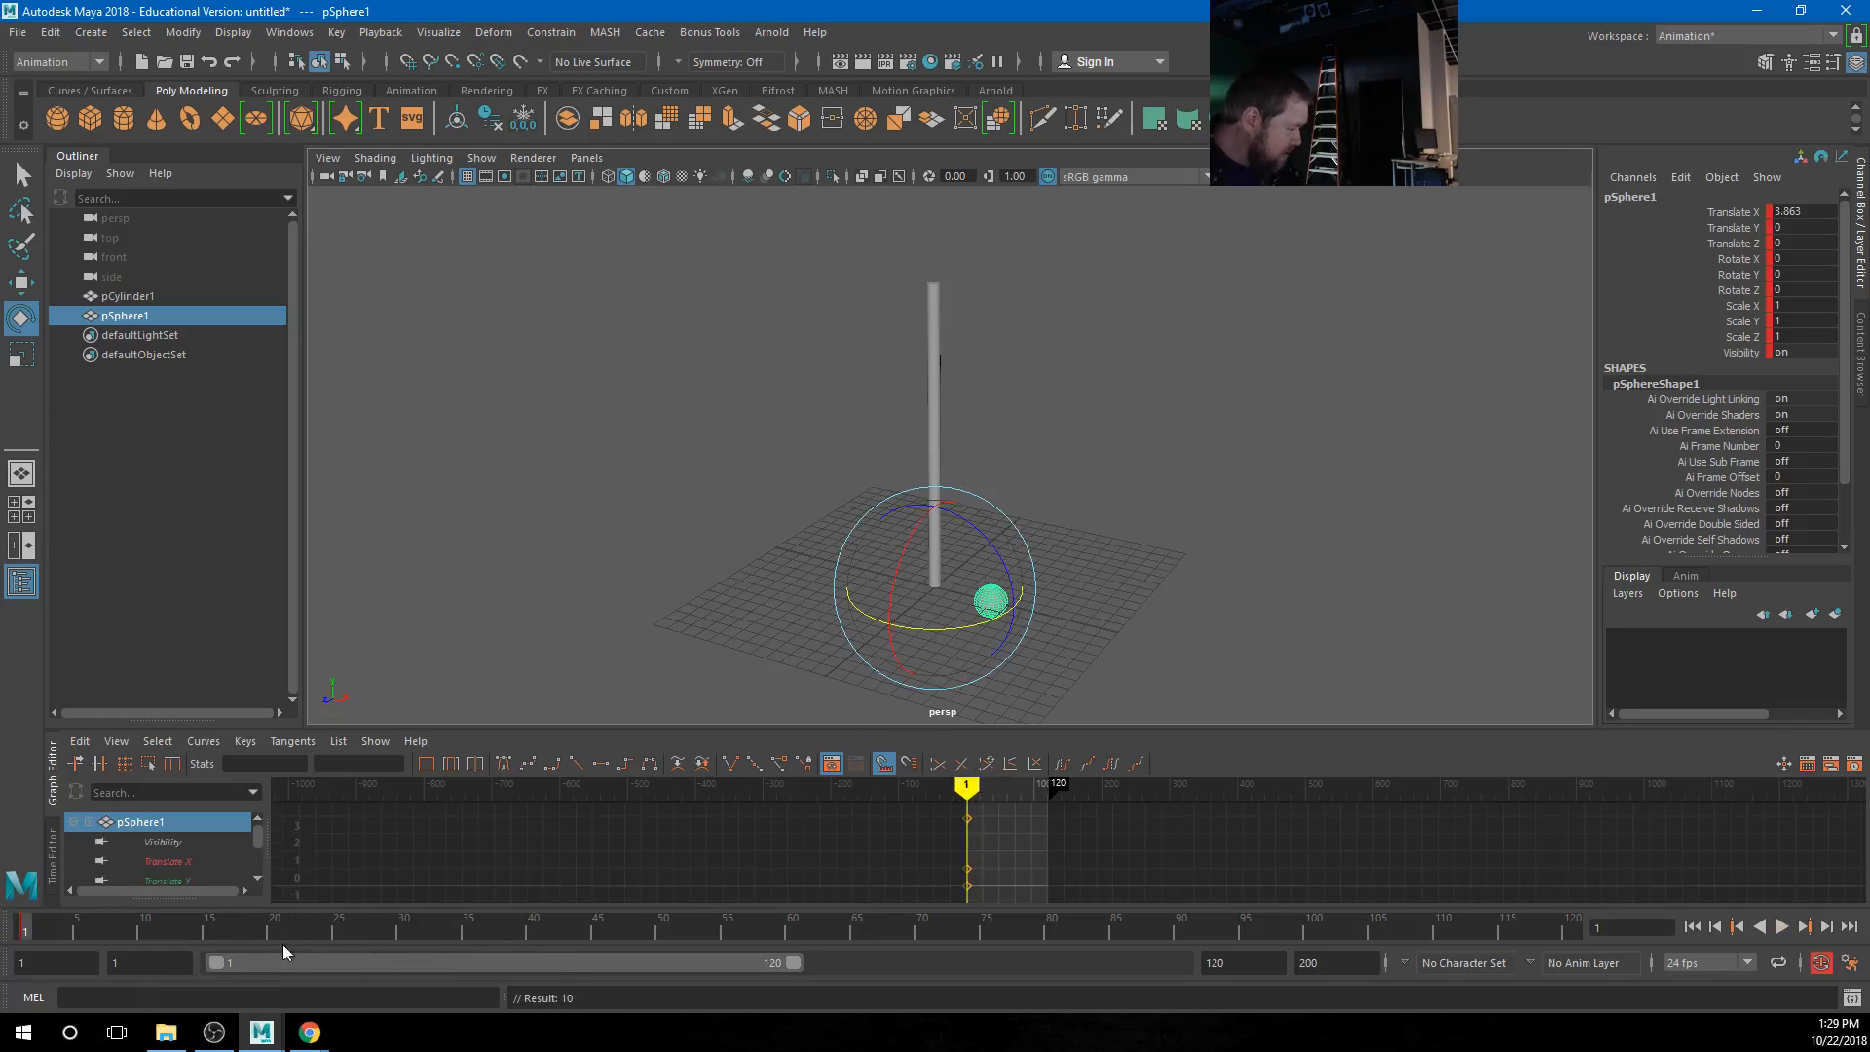
key(alt+v)
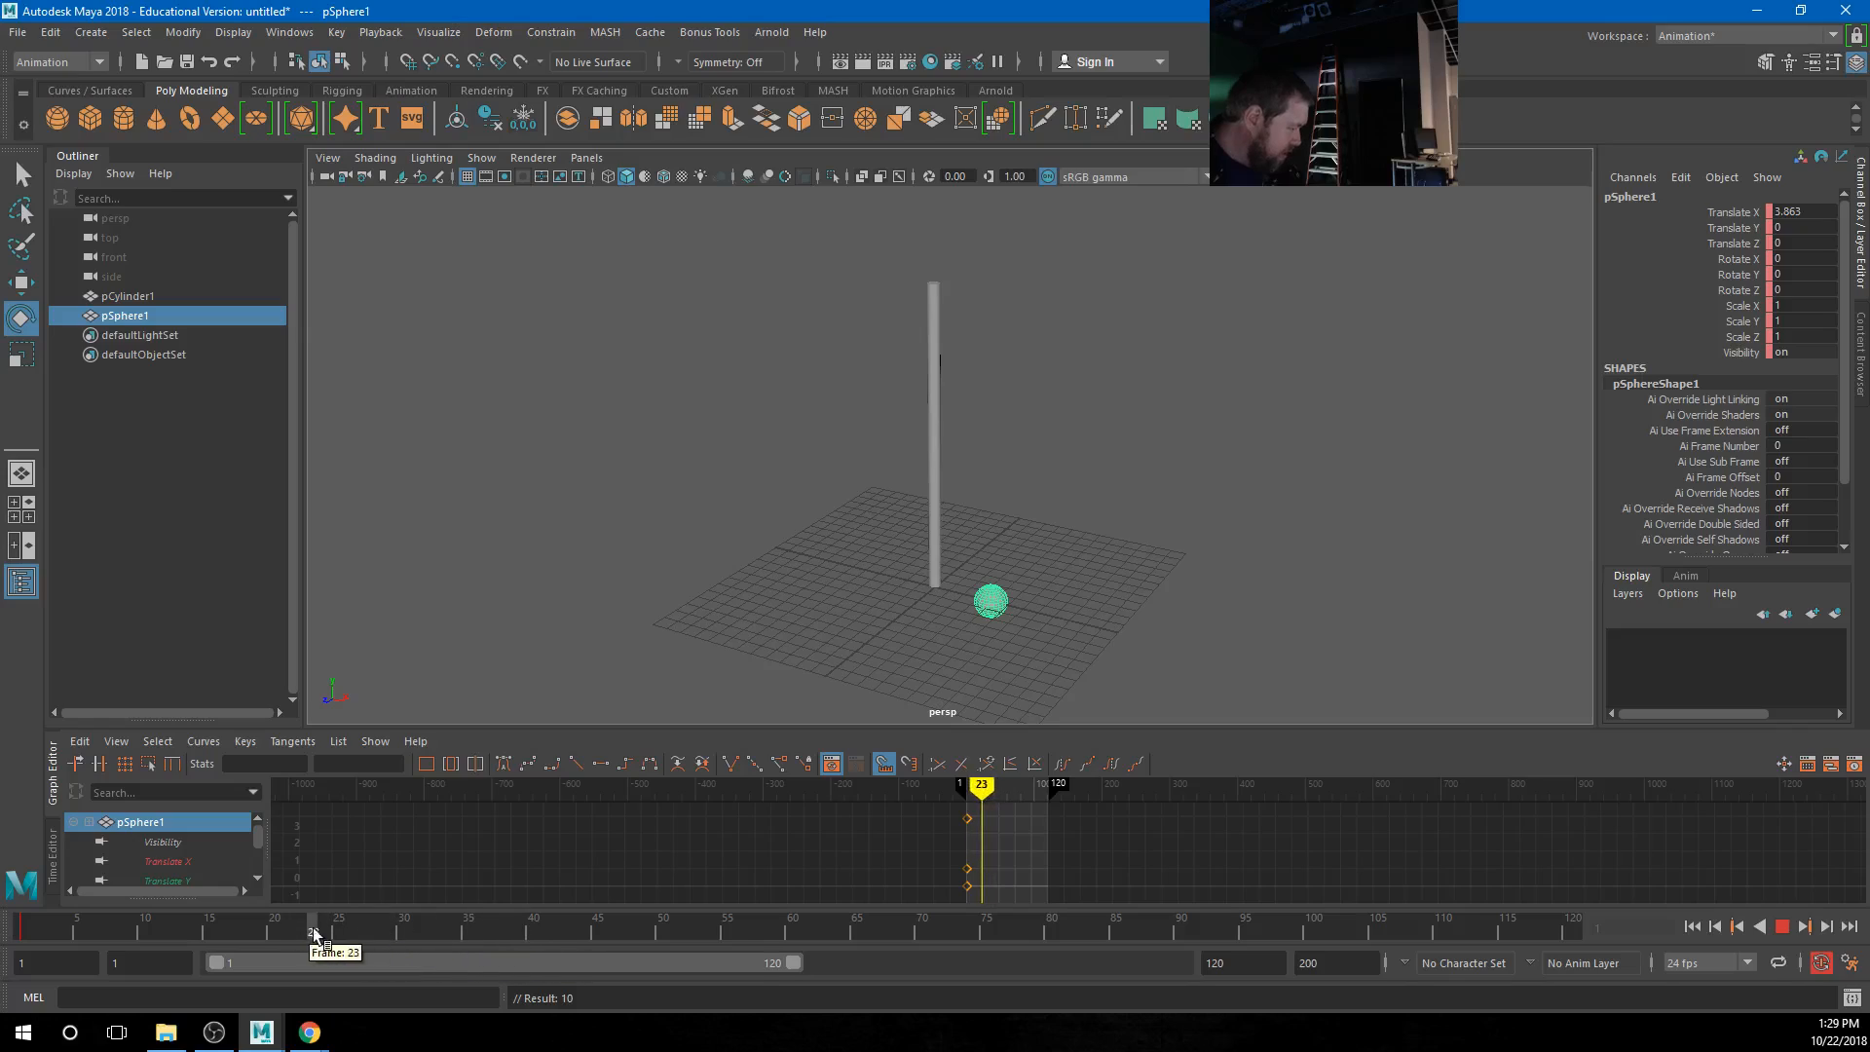
At frame 40, set the sphere's Rotate Y to 360
mouse_move(314, 935)
mouse_down()
mouse_move(510, 935)
mouse_move(293, 939)
mouse_move(532, 939)
mouse_up()
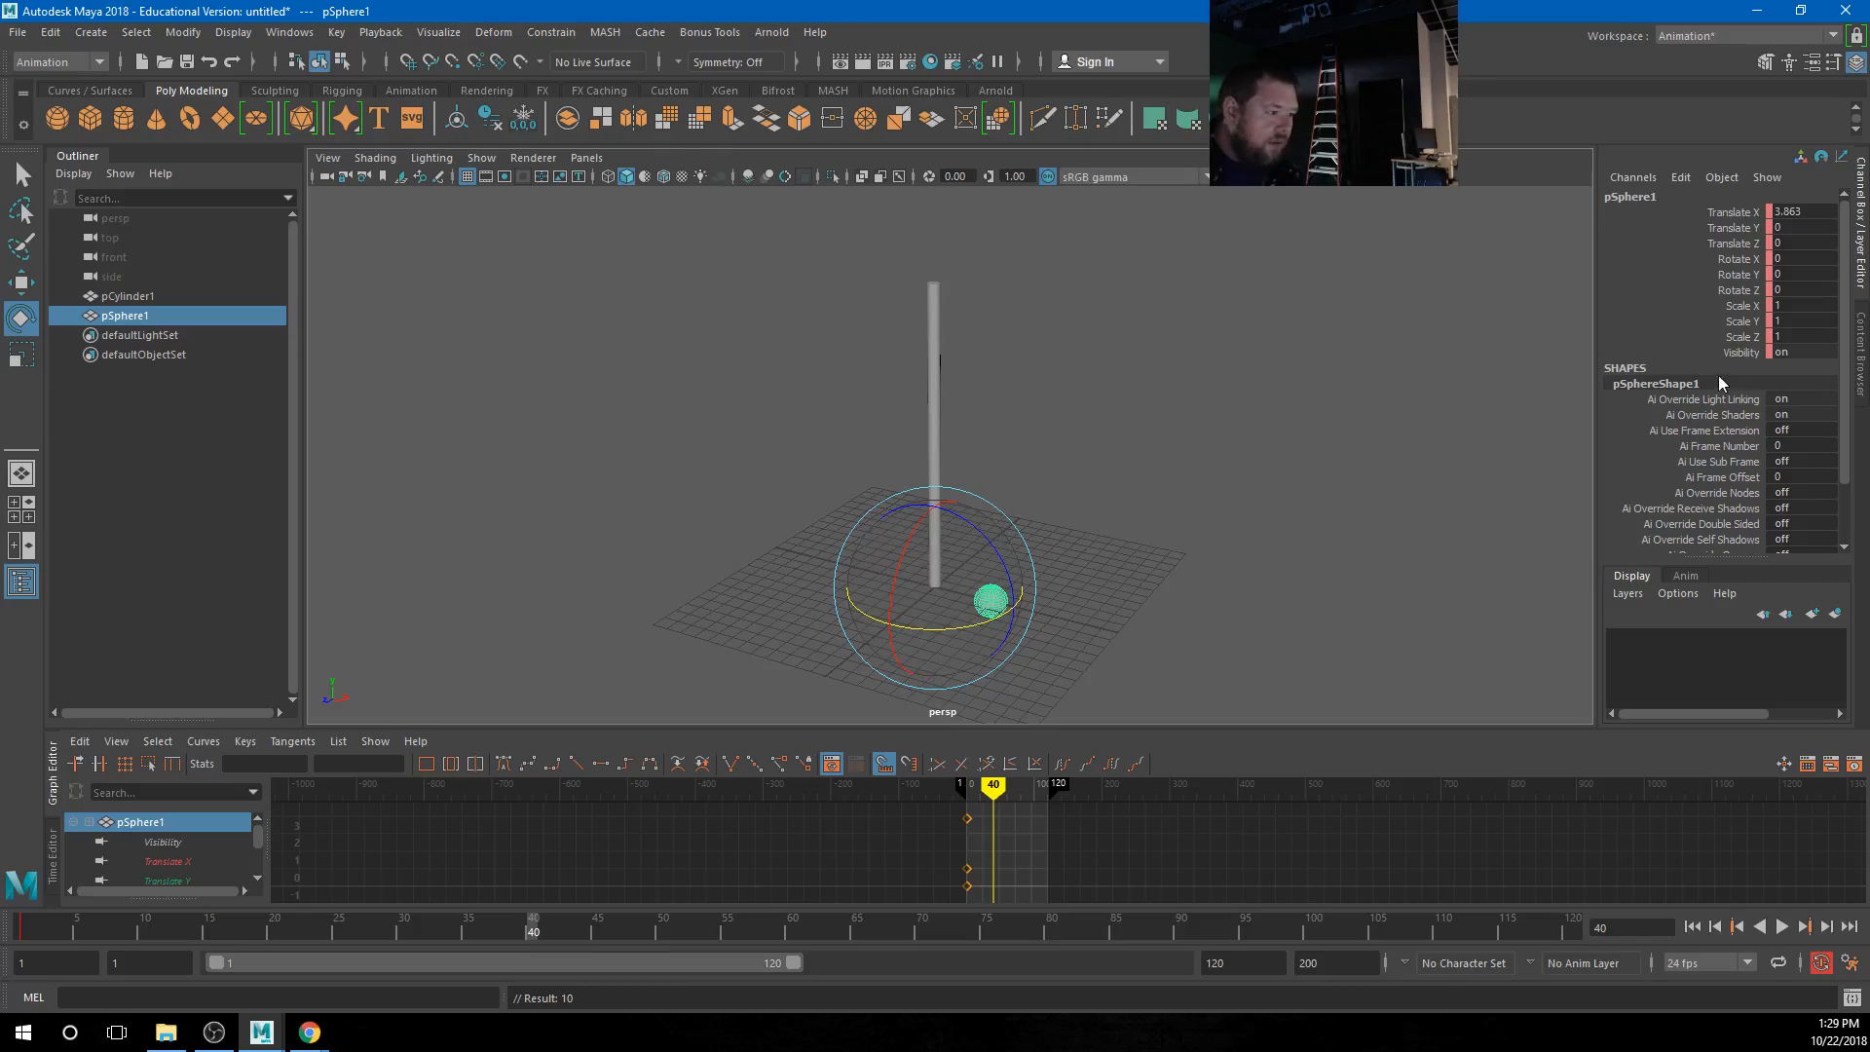
drag(943, 629, 1043, 580)
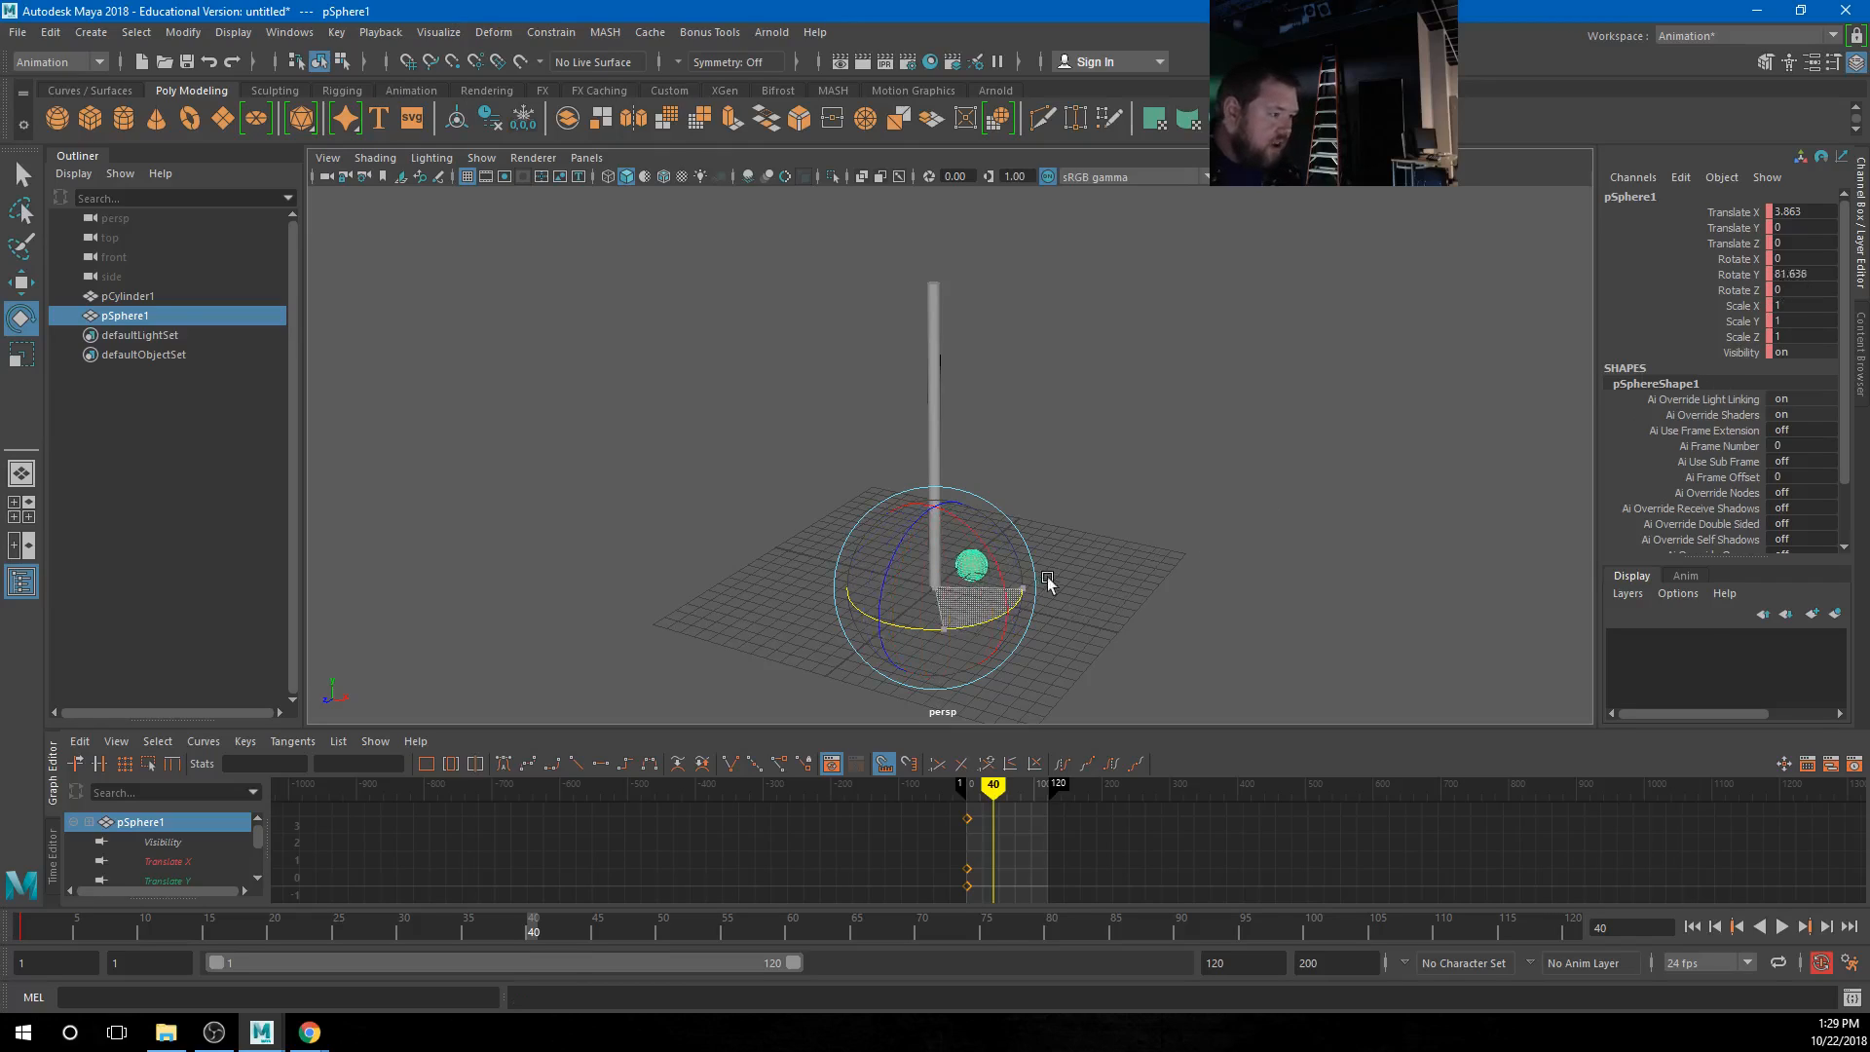
click(1823, 277)
text(360)
key(Return)
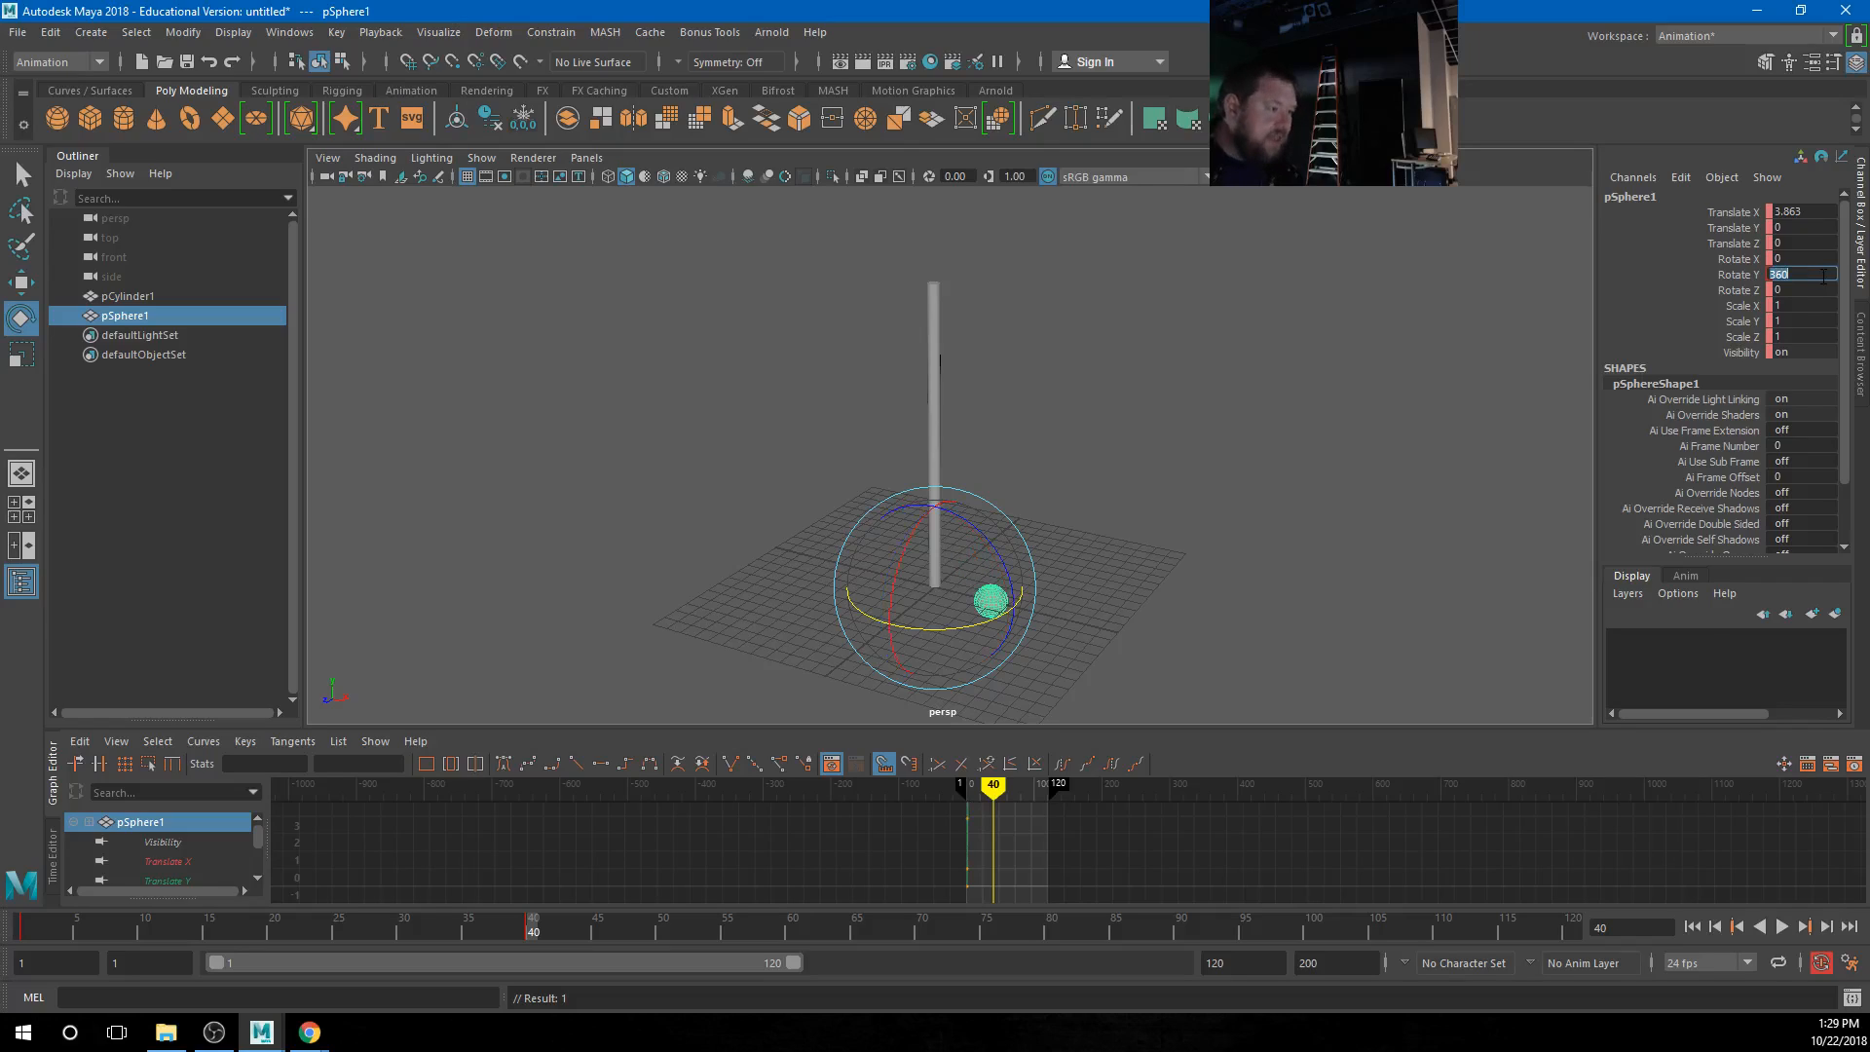
Enlarge the Graph Editor and give the sphere's keys at frames 1 and 40 linear tangents
alt+drag(1159, 570, 1109, 576)
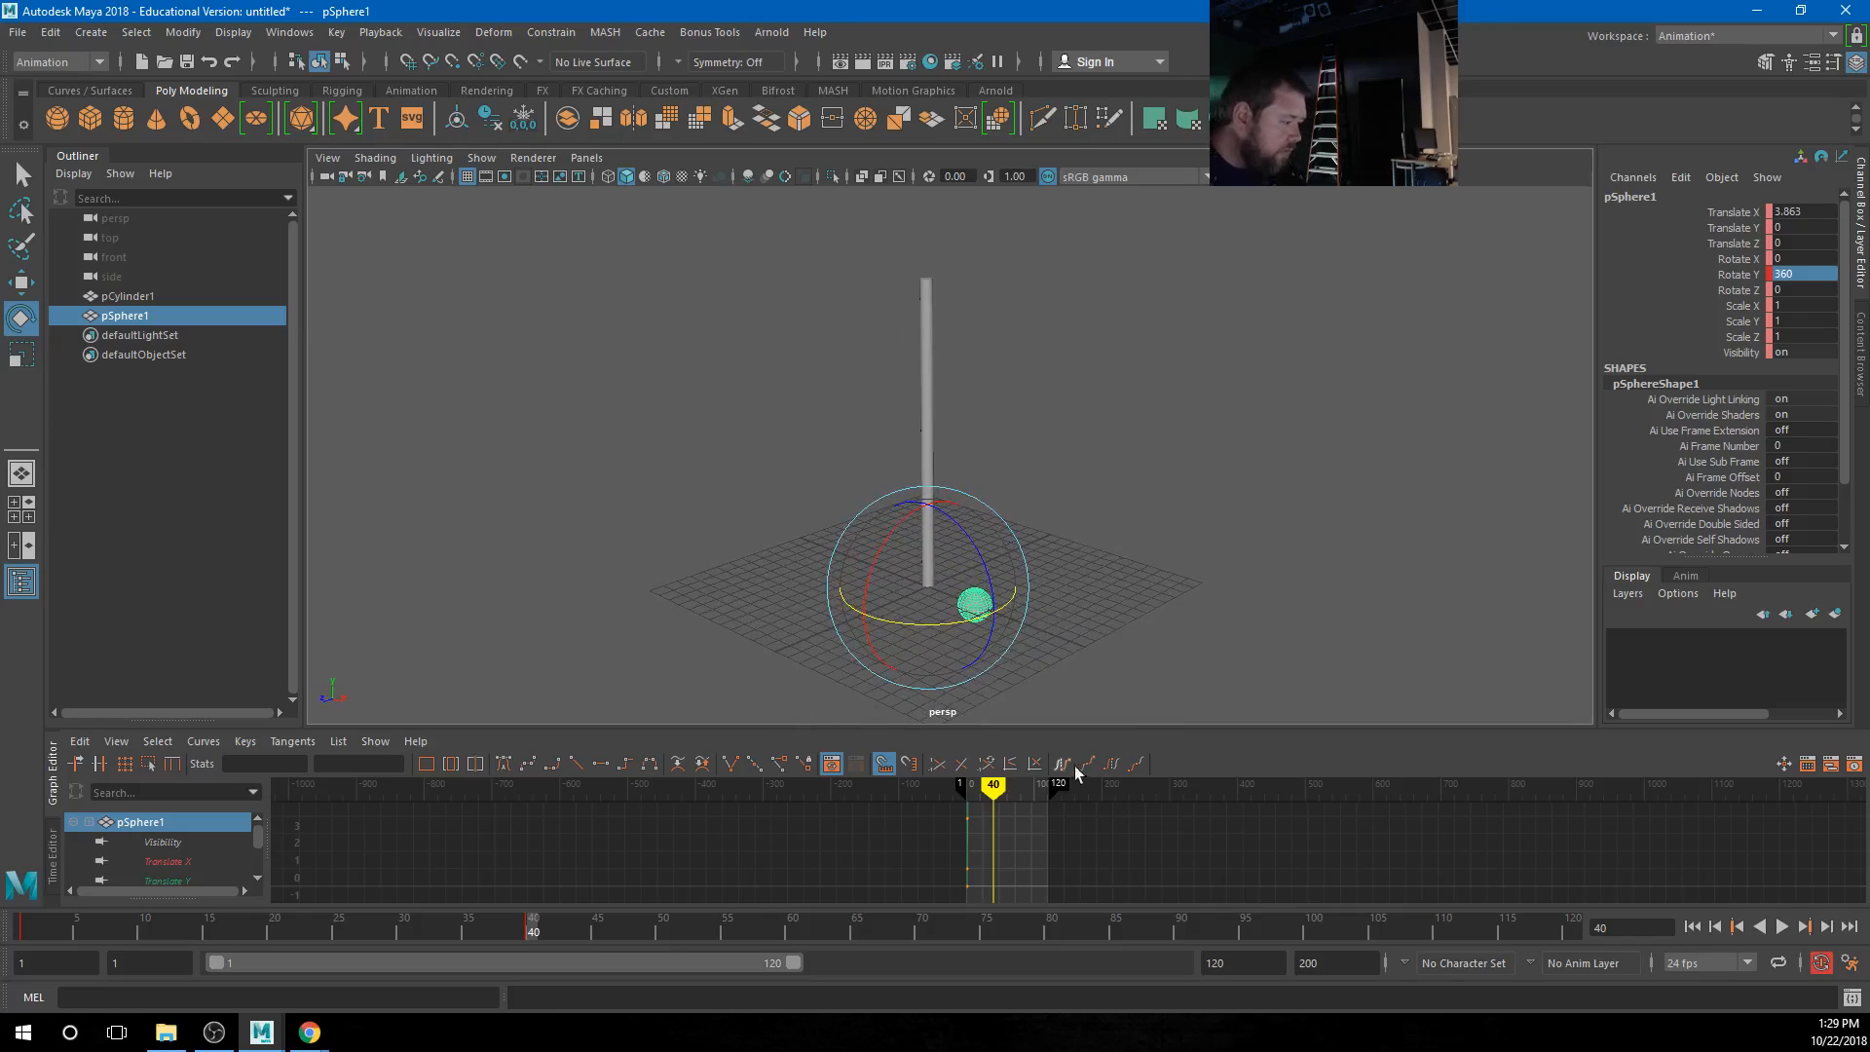
click(450, 764)
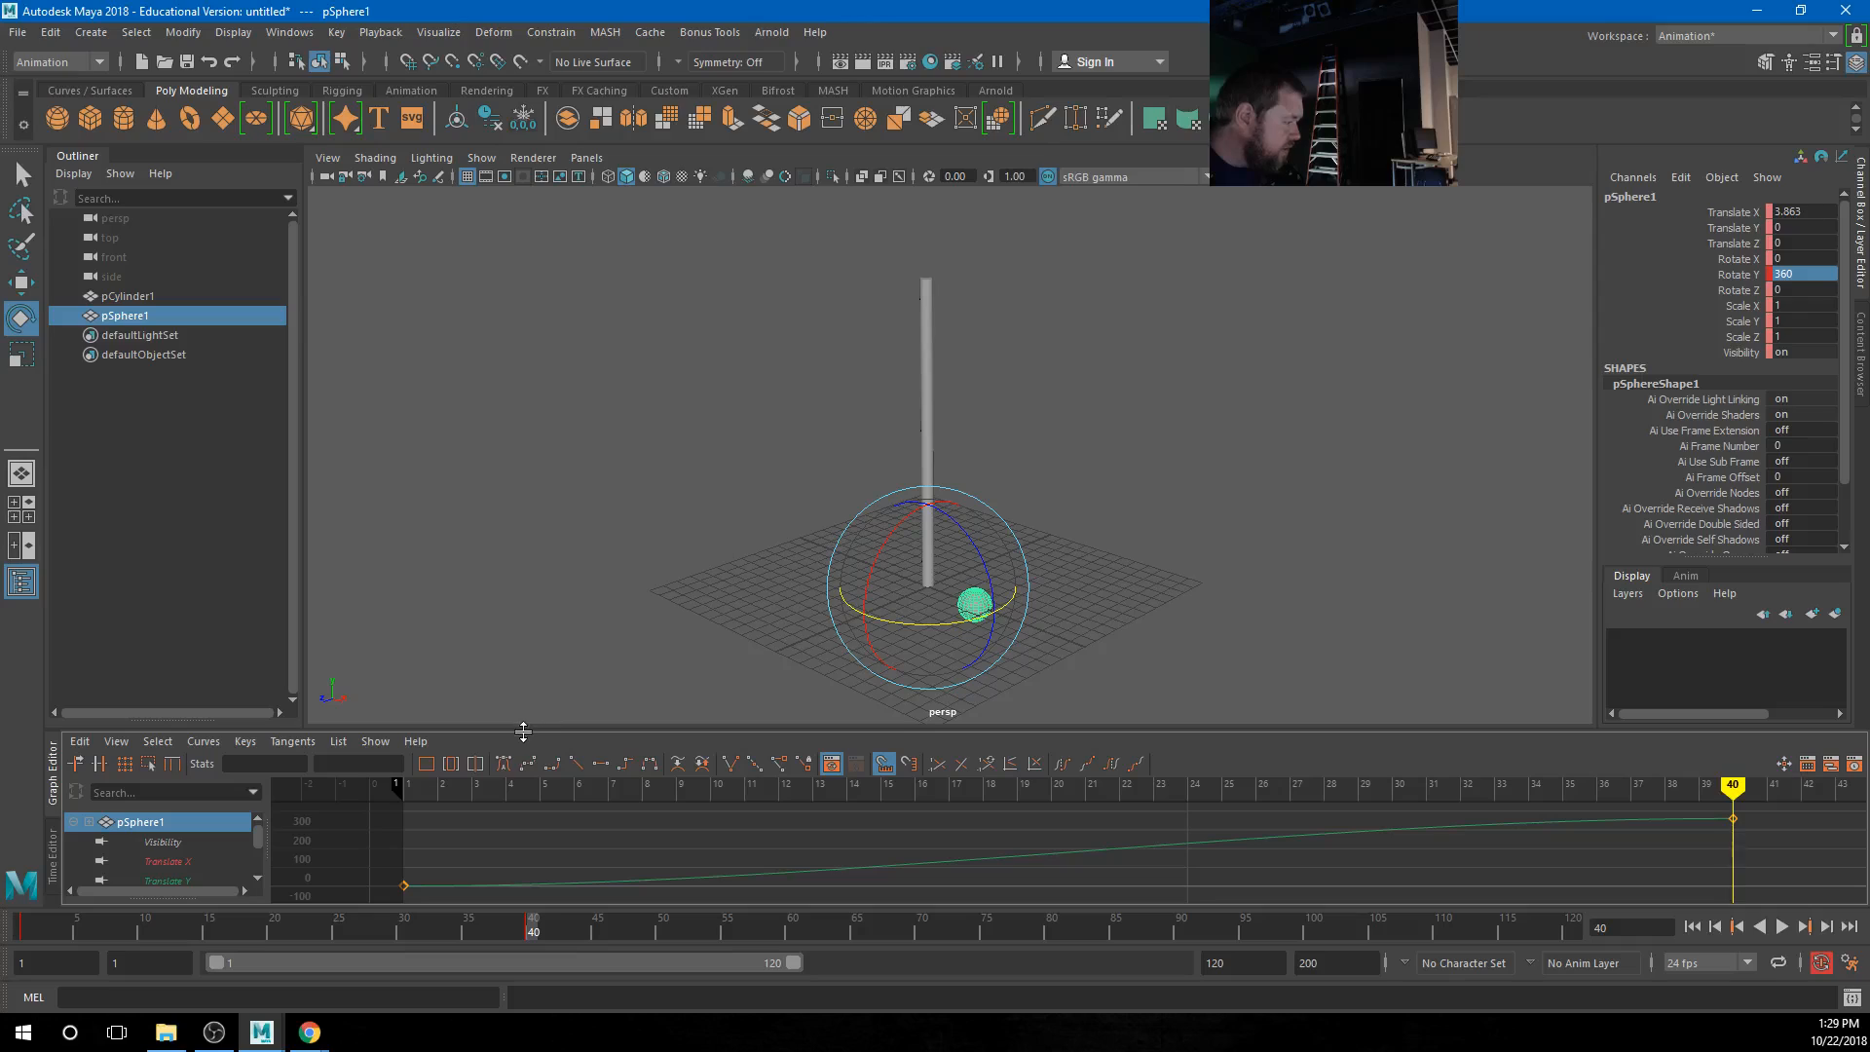
drag(523, 732, 542, 518)
alt+right_drag(1373, 780, 1254, 772)
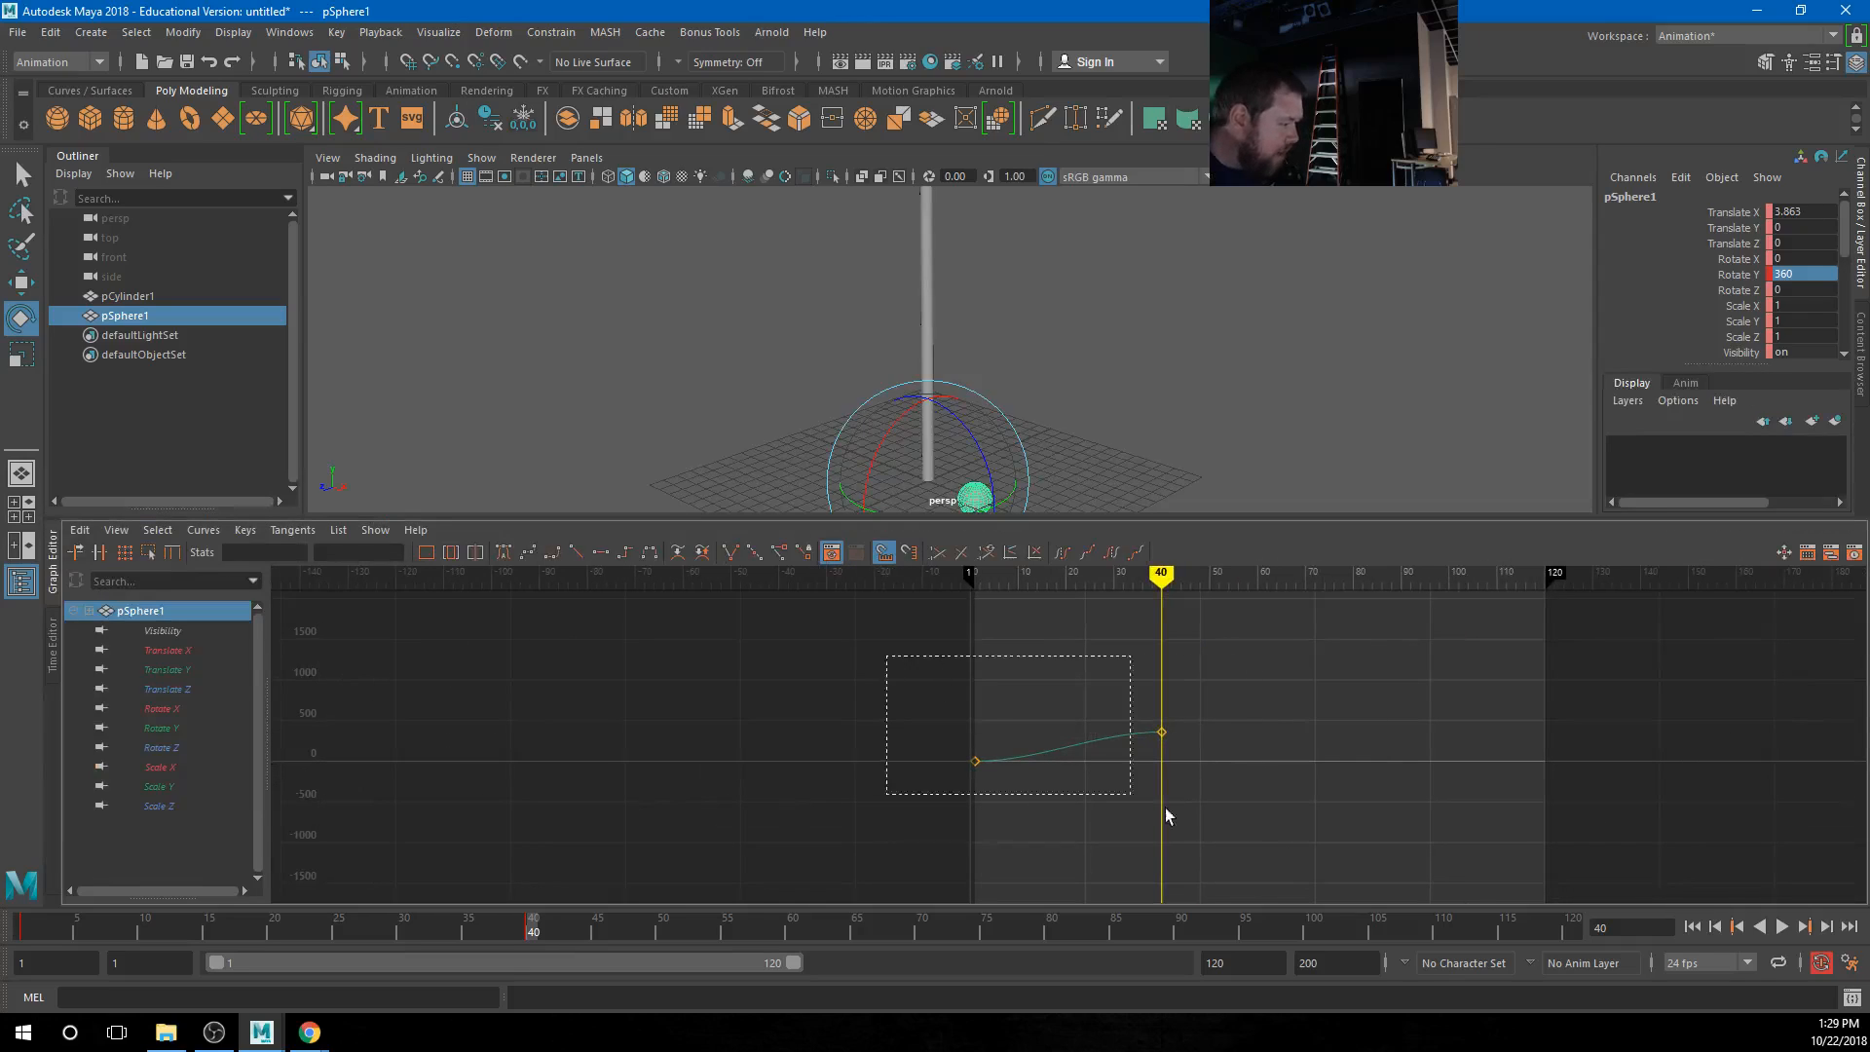
drag(1167, 816, 1168, 816)
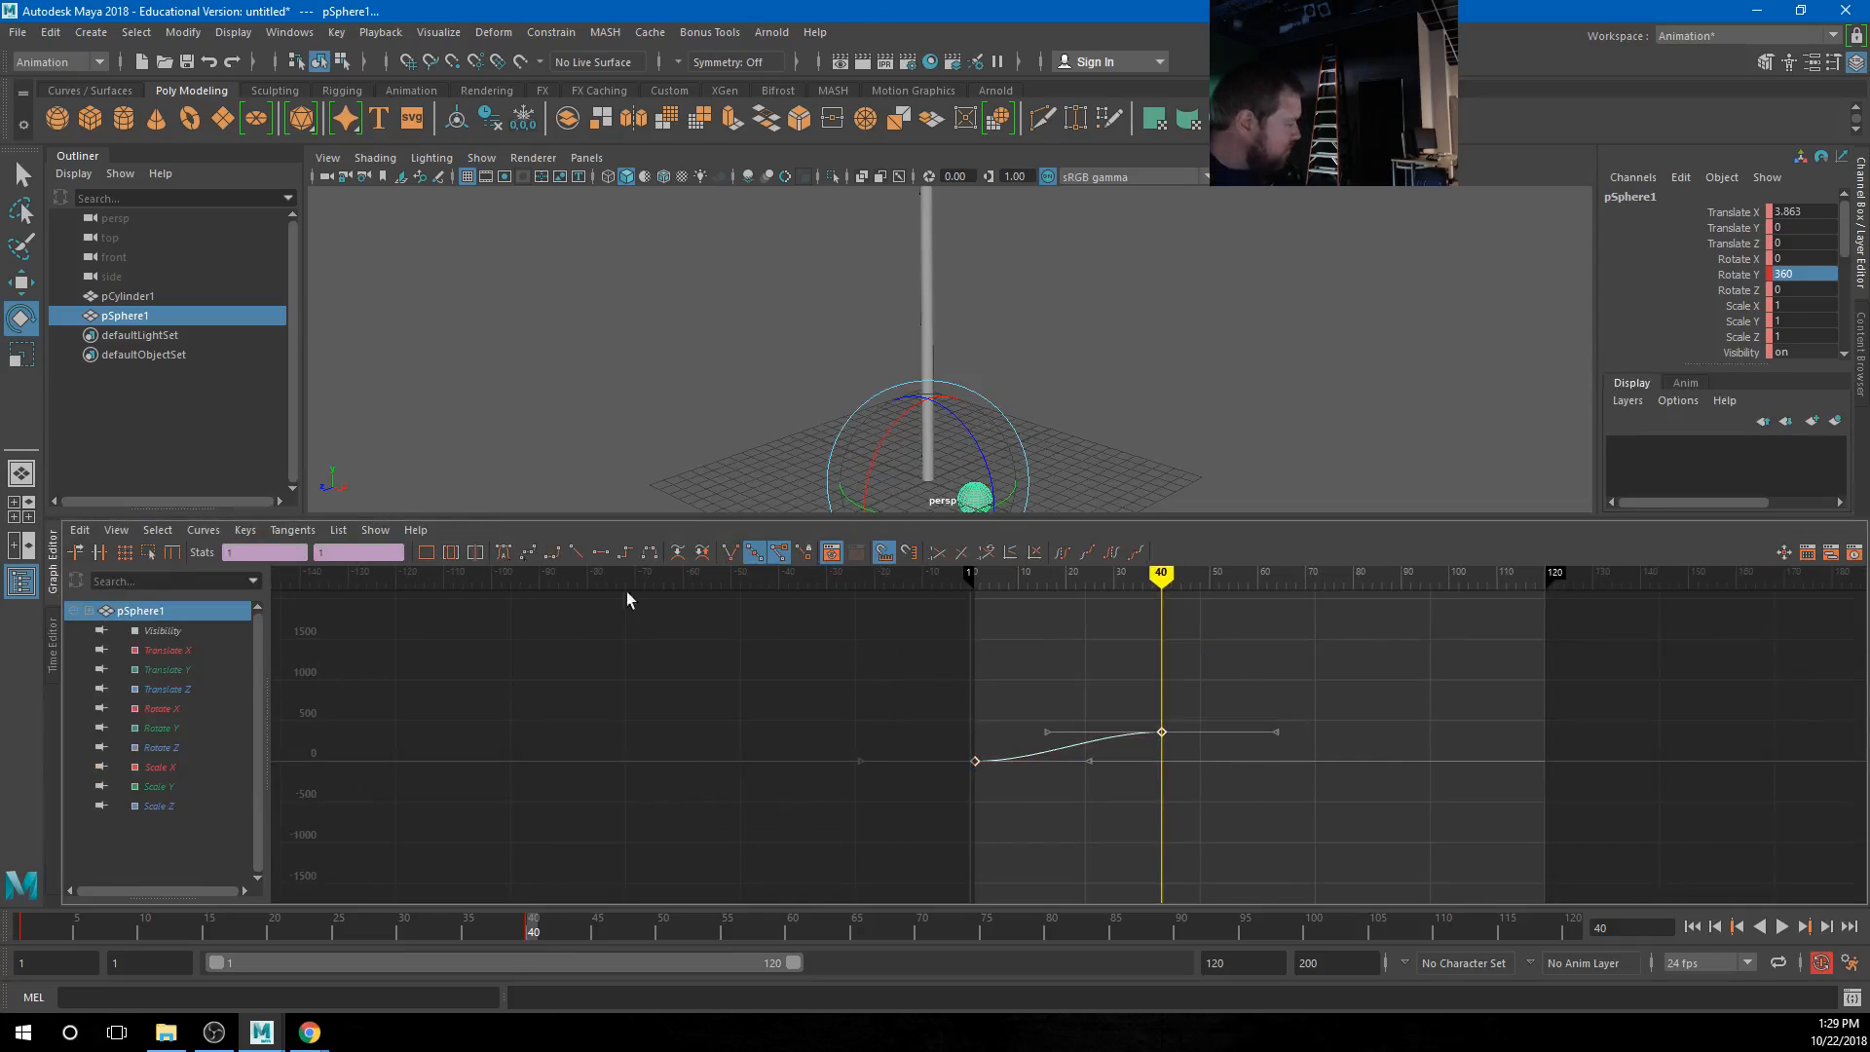
click(577, 552)
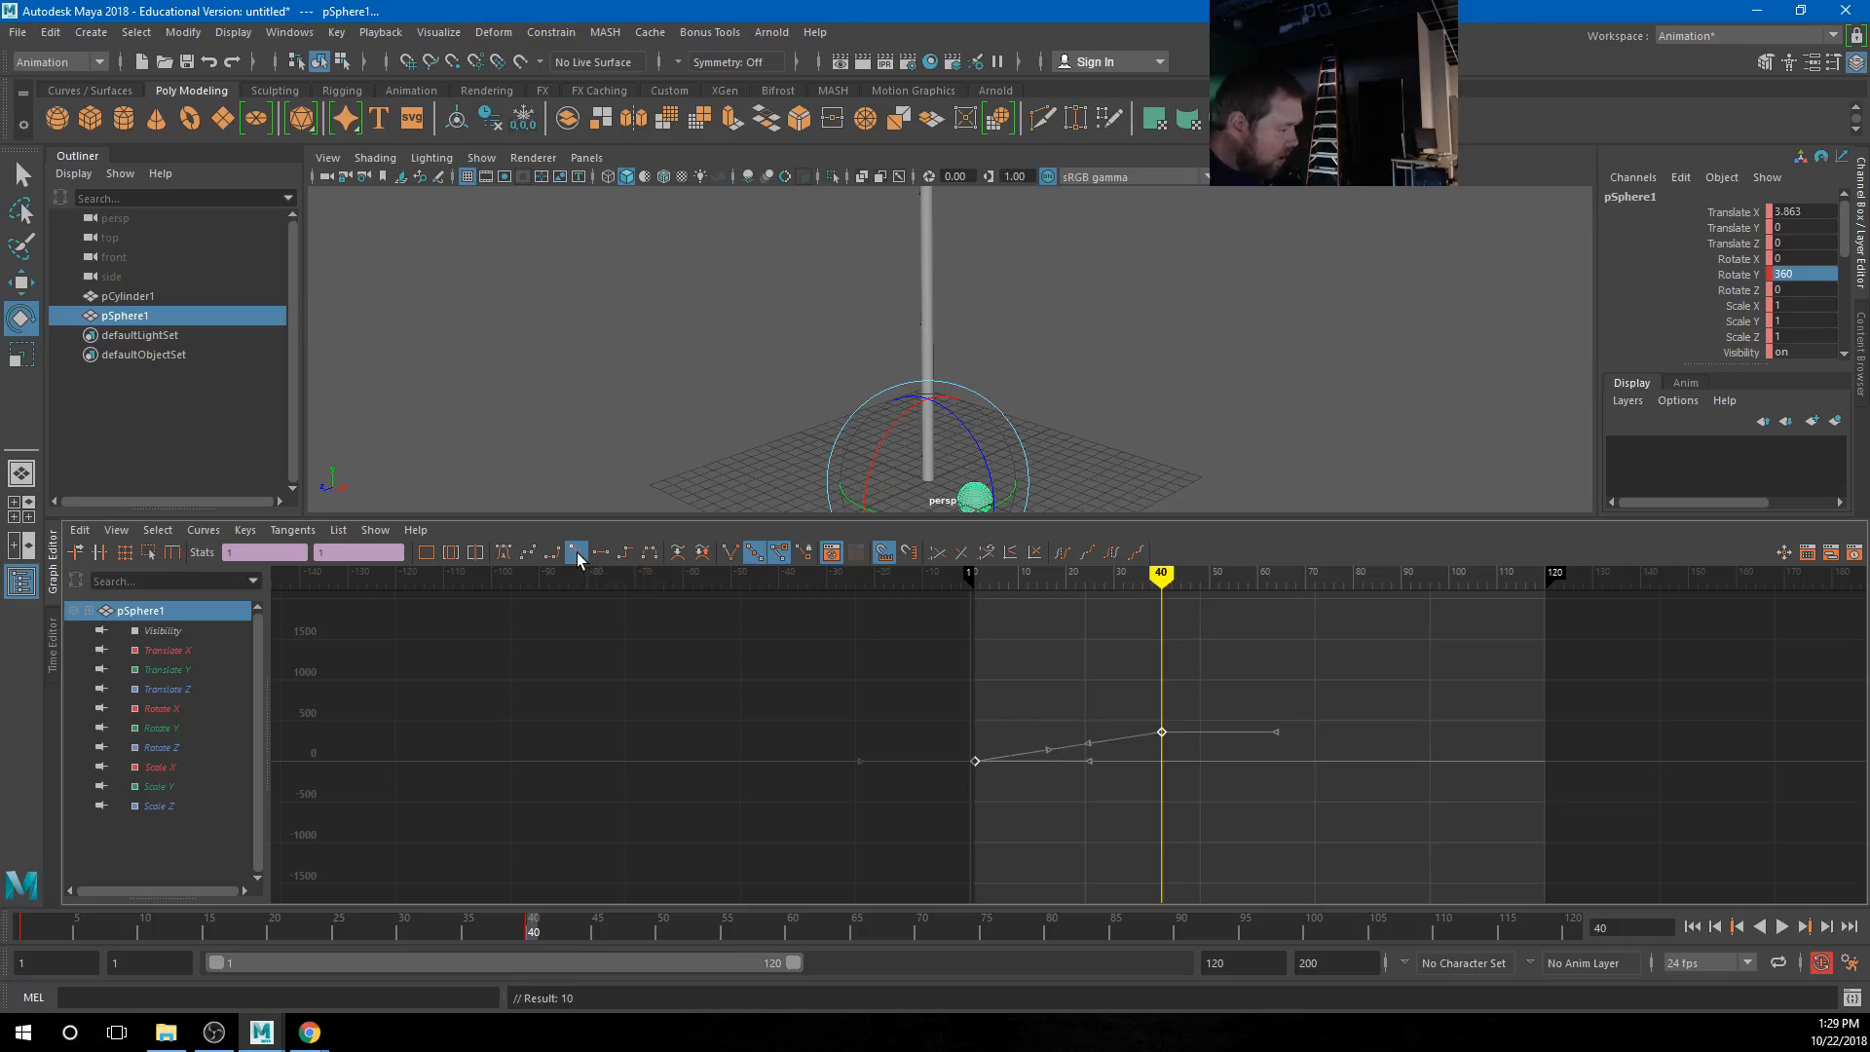
Set the sphere curves' post infinity to Cycle with Offset and display infinity in the Graph Editor
click(197, 534)
mouse_move(217, 592)
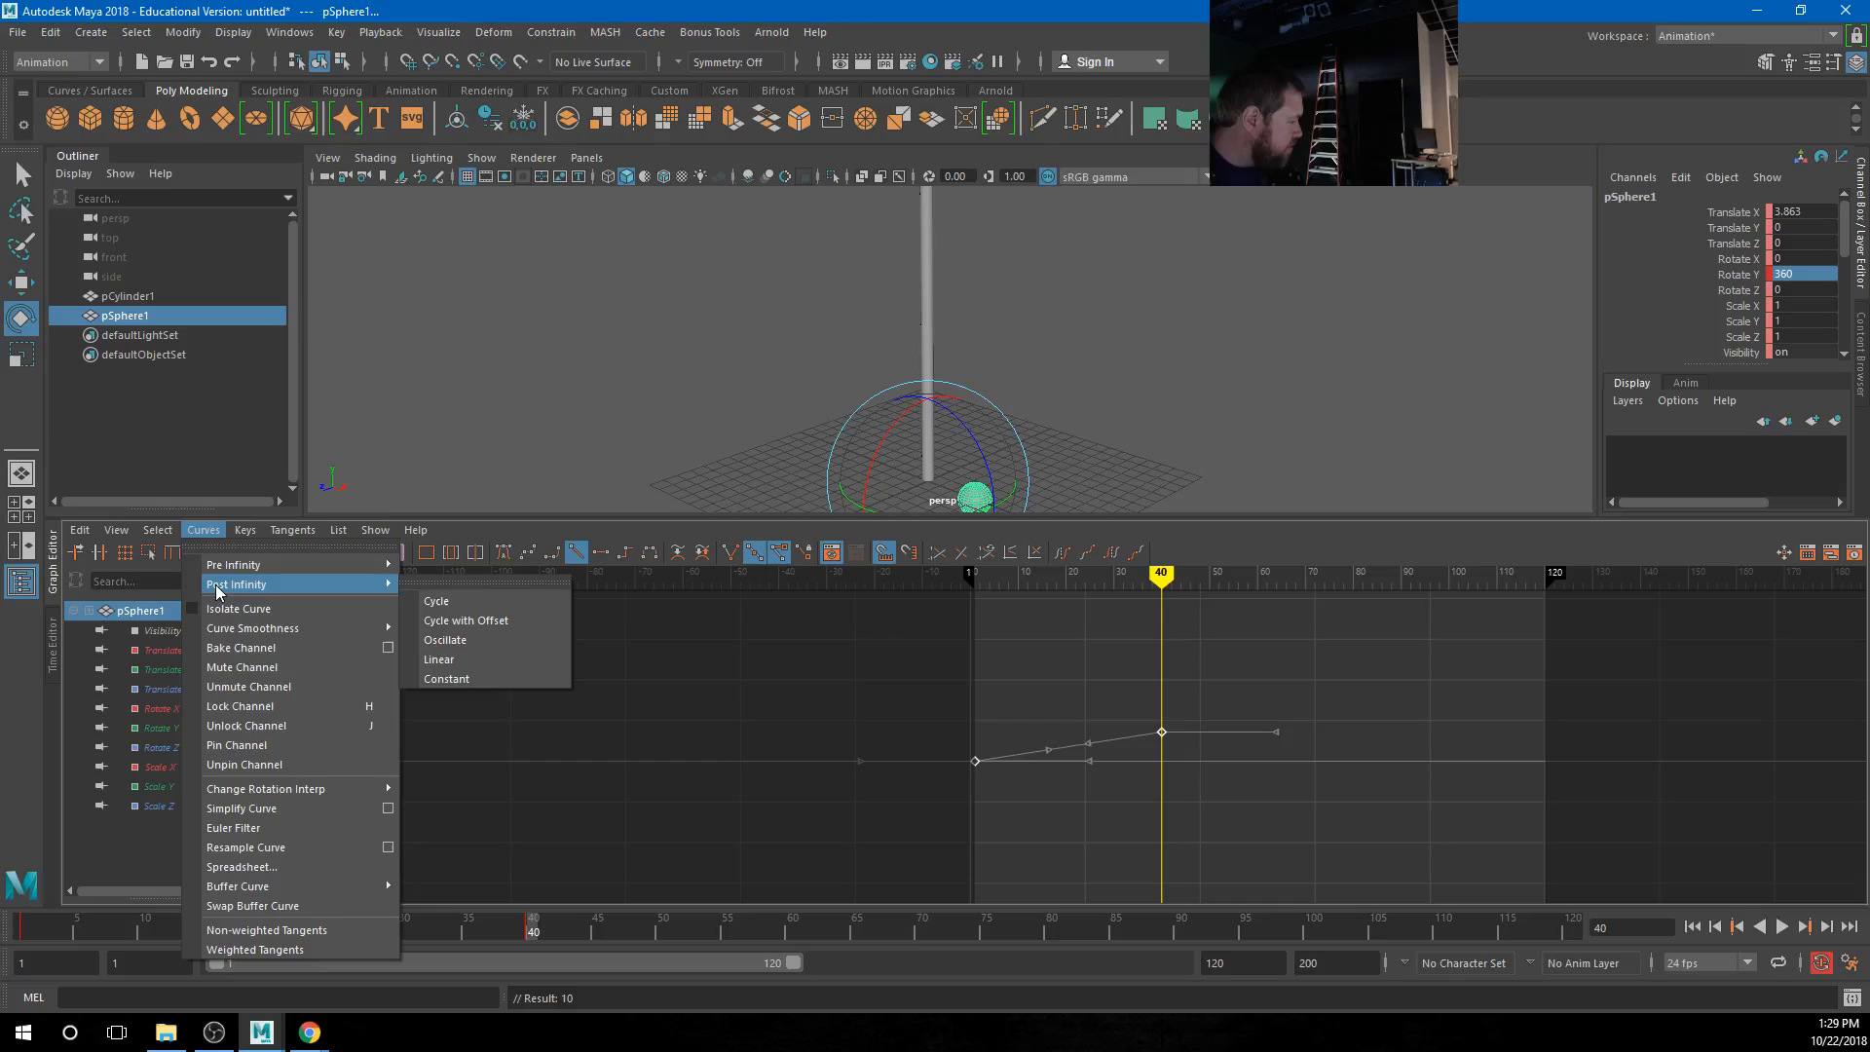
click(458, 620)
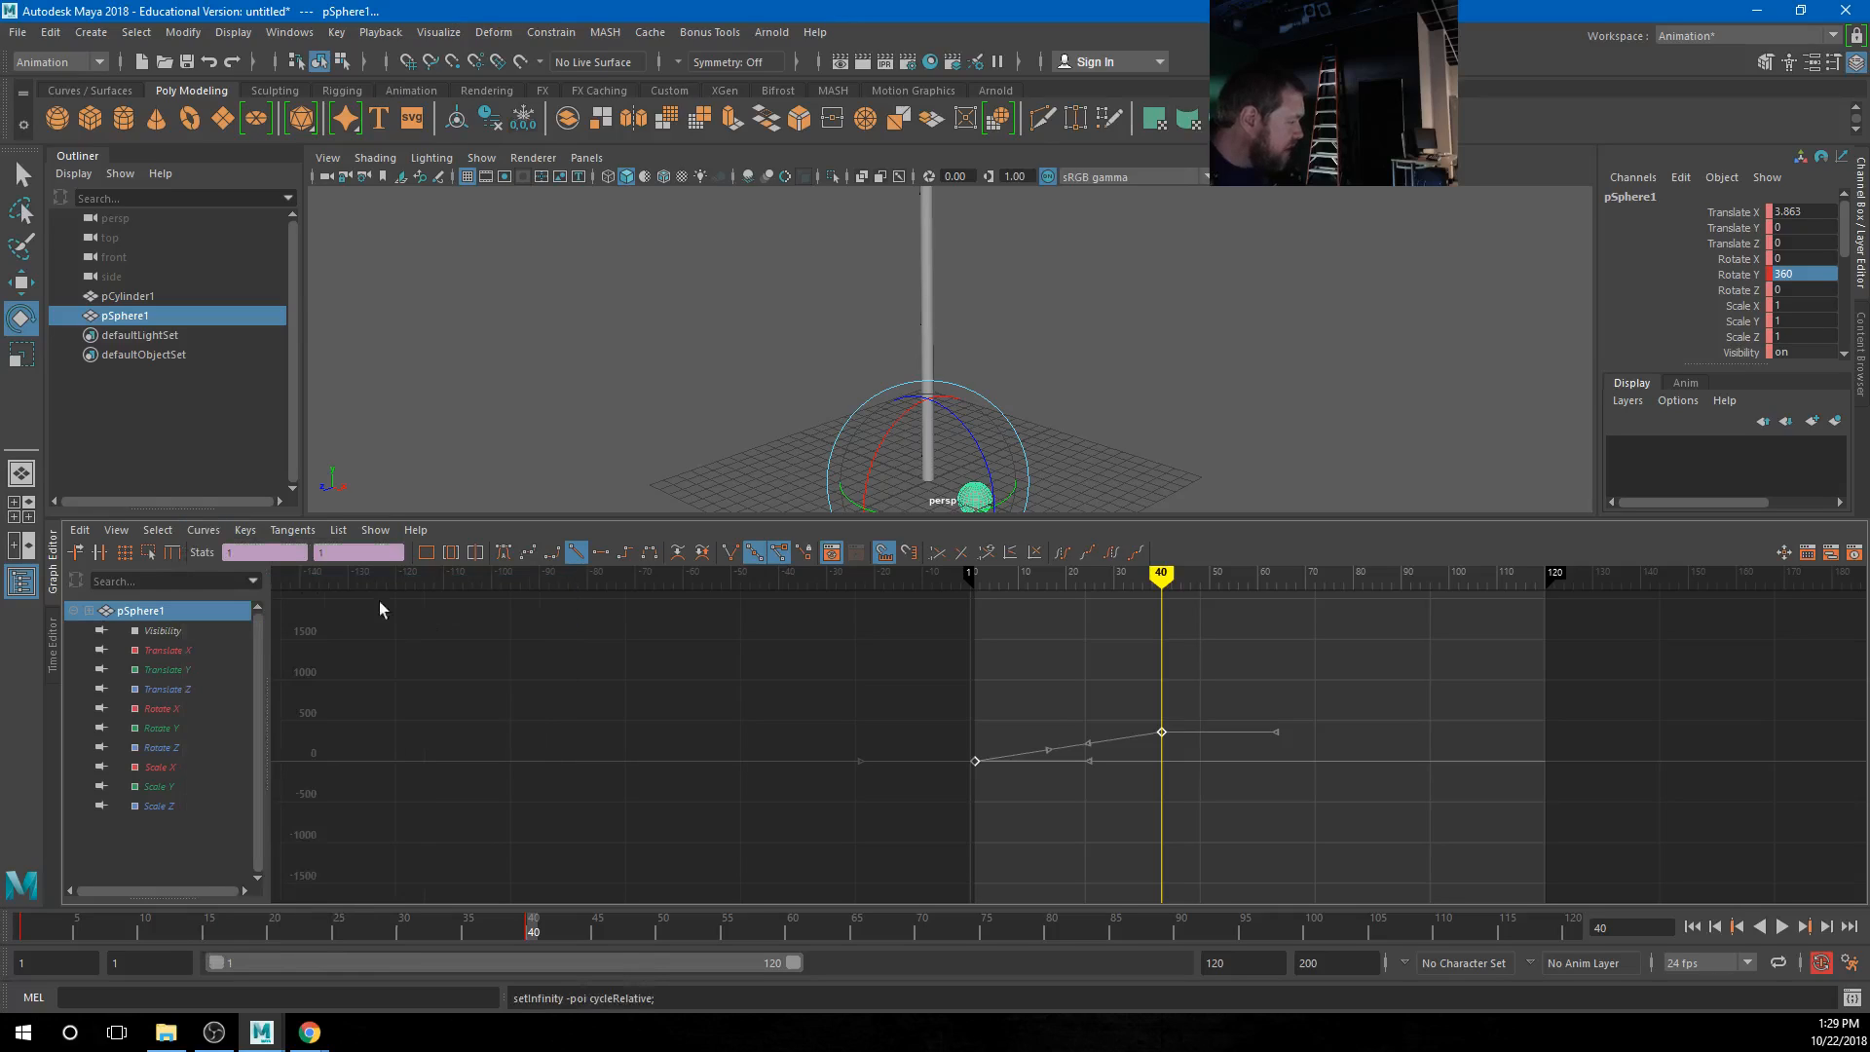
click(117, 533)
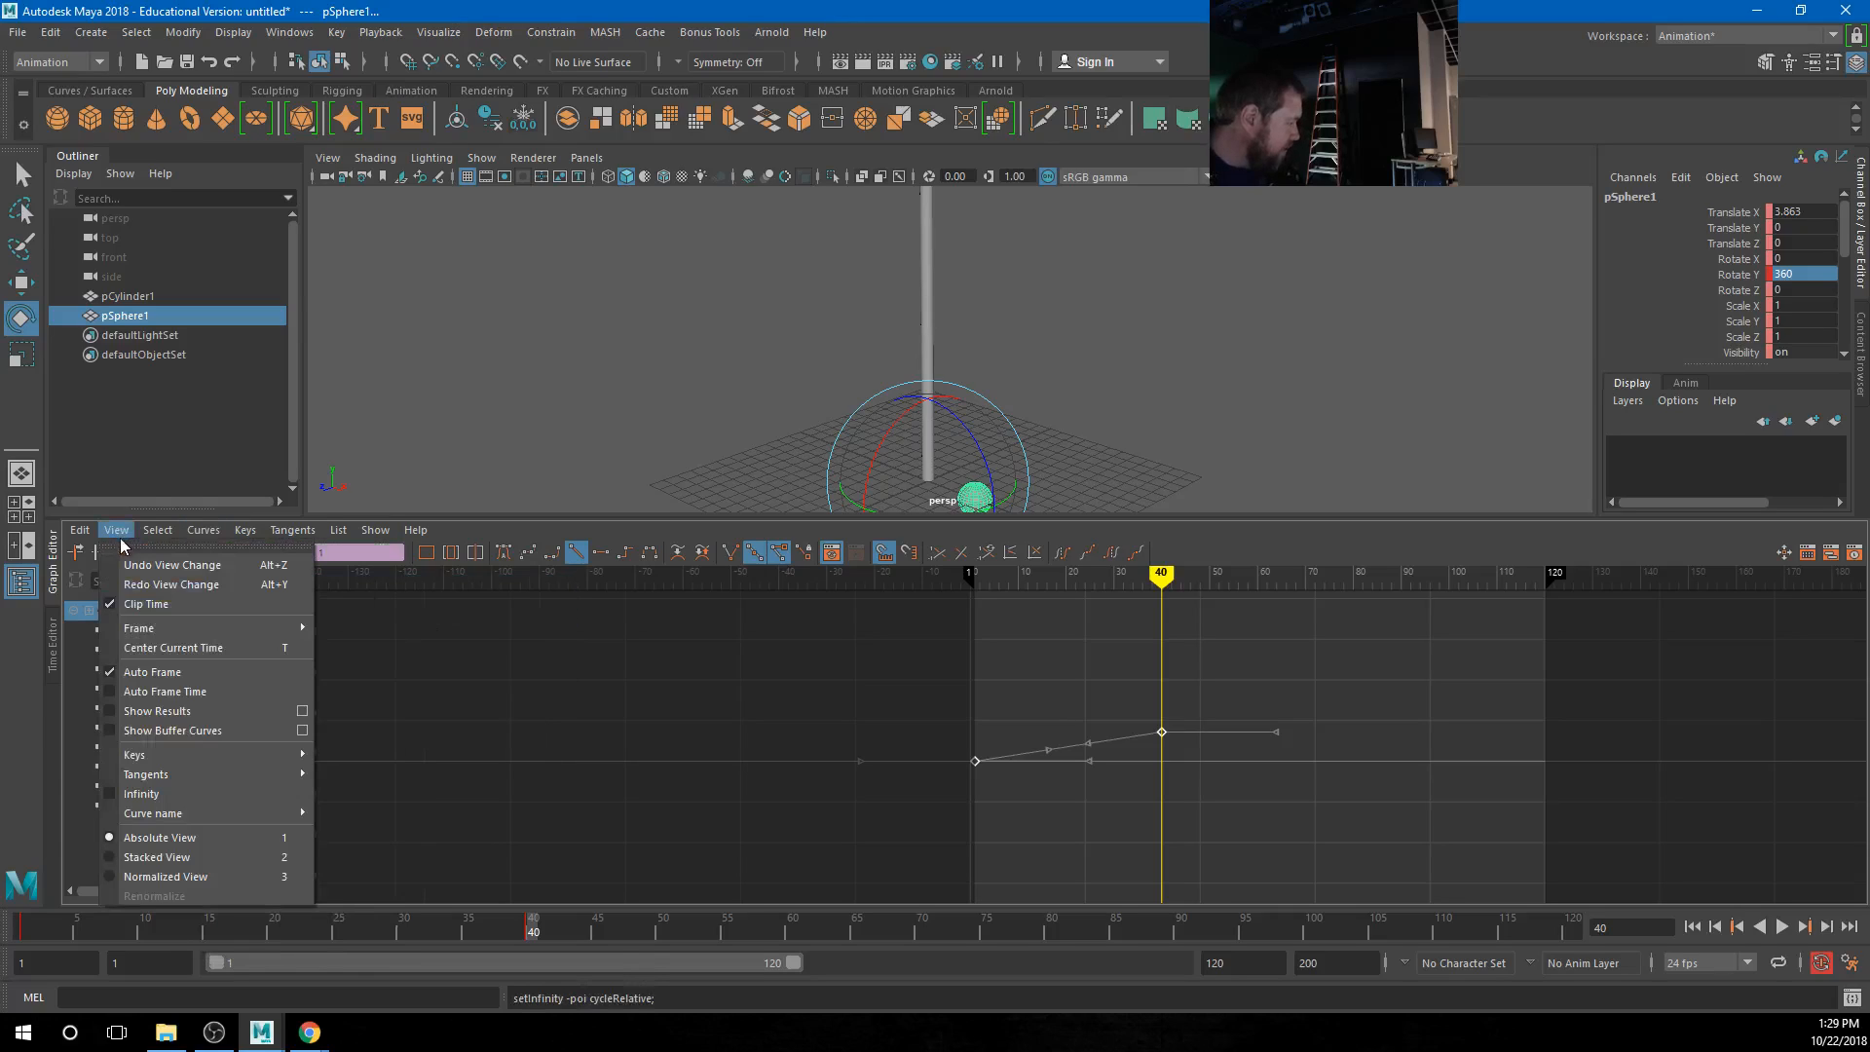
click(156, 792)
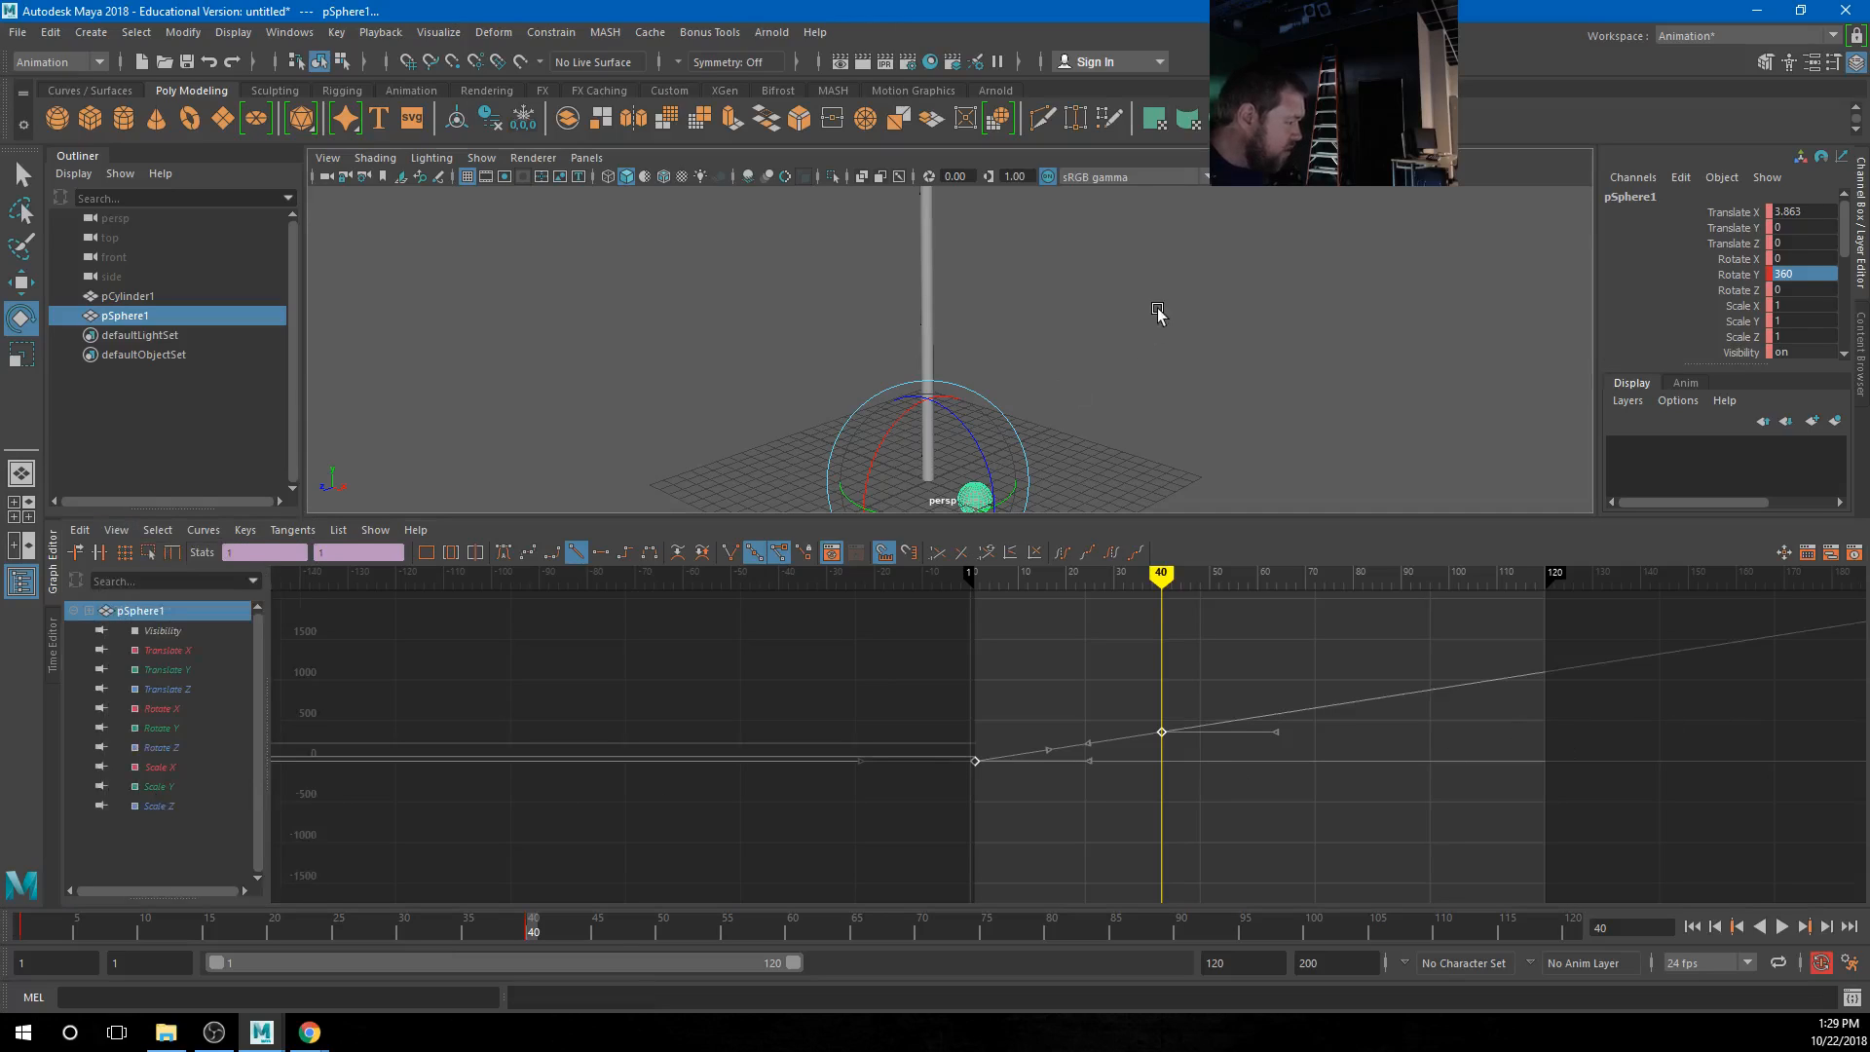
Deselect the sphere and play the animation to check its continuous rotation around the pole
click(1290, 400)
scroll(947, 376, down, 3)
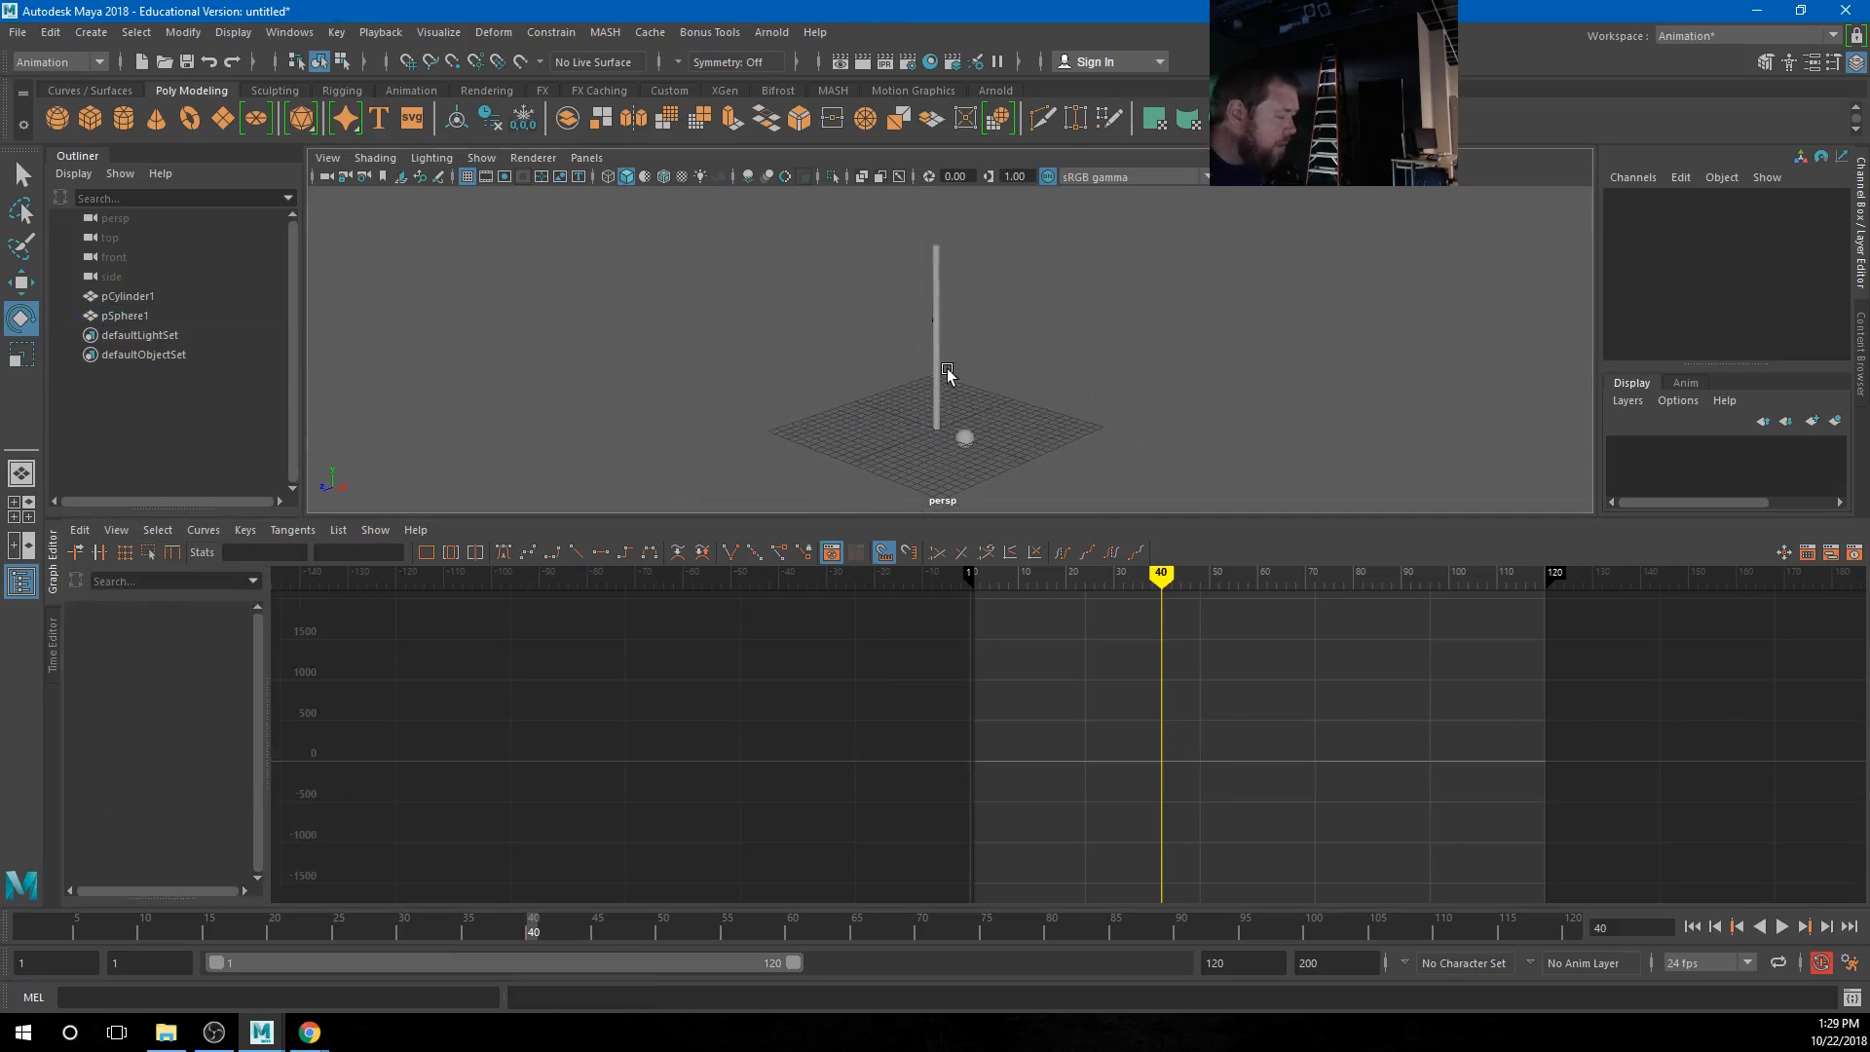
click(1780, 930)
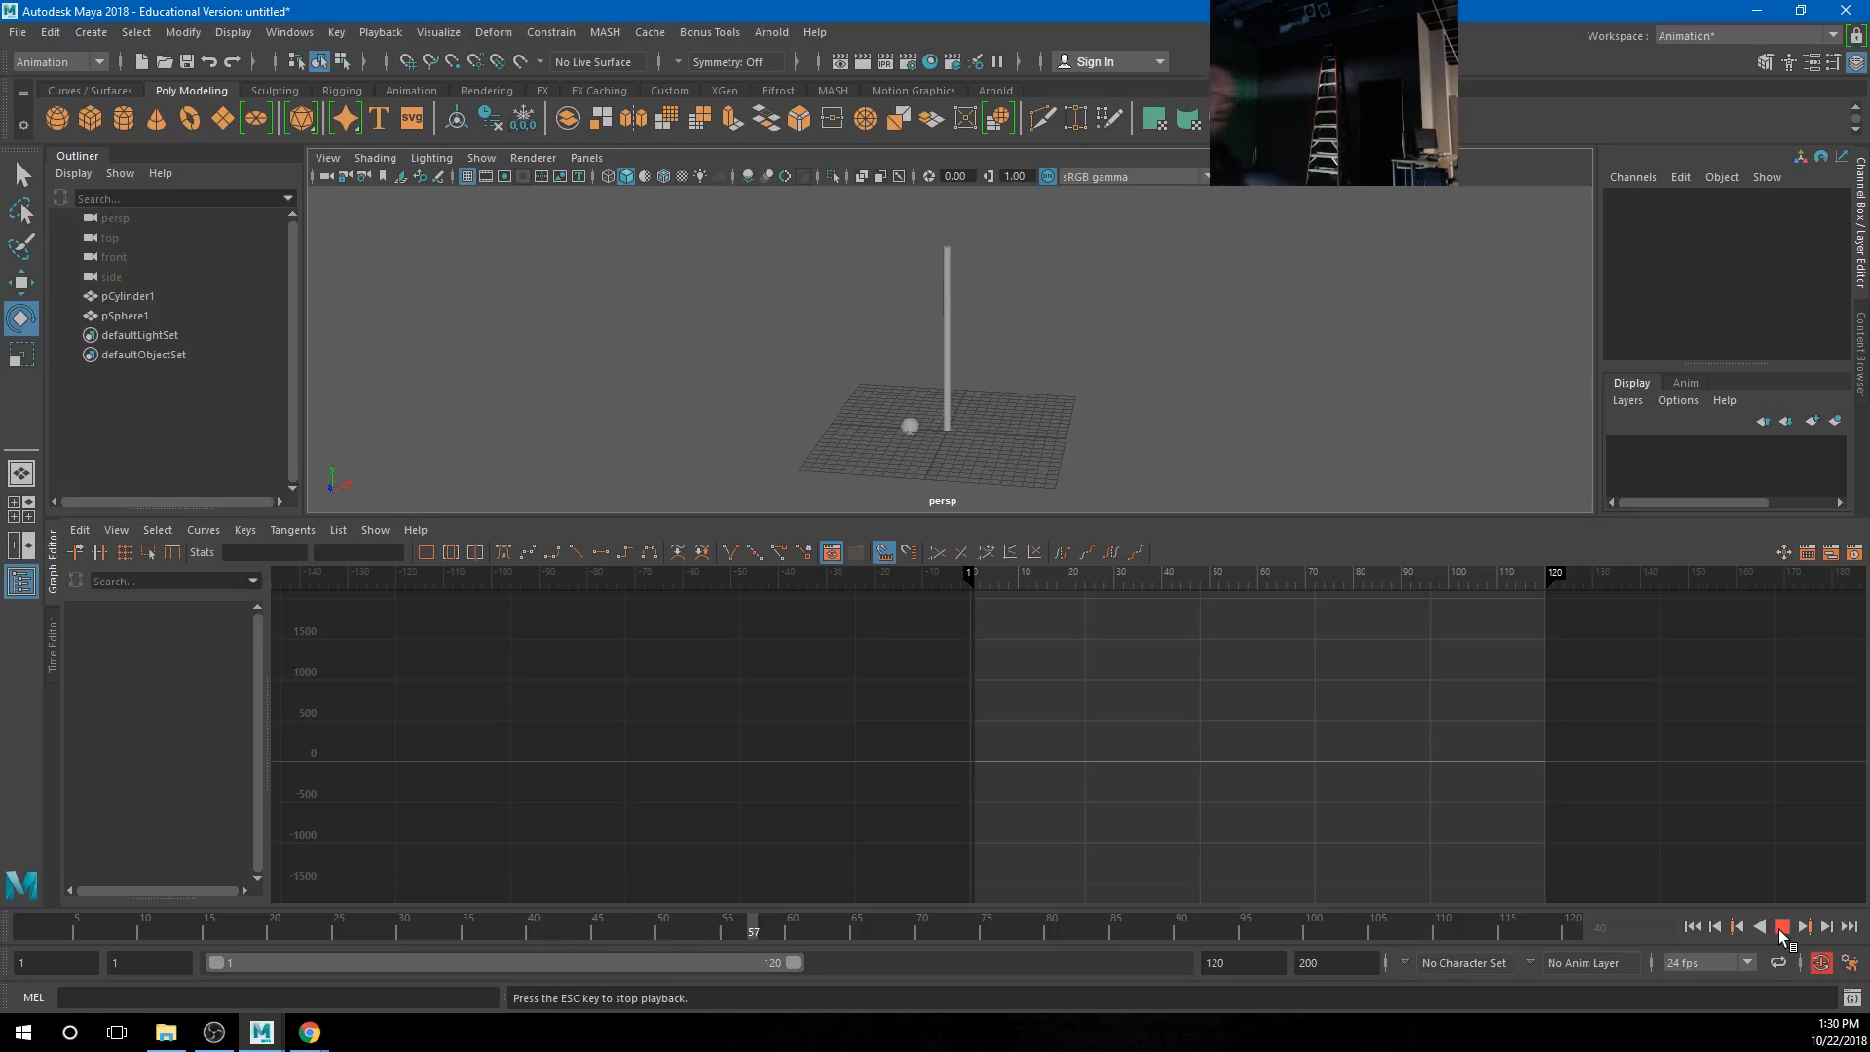
click(1781, 927)
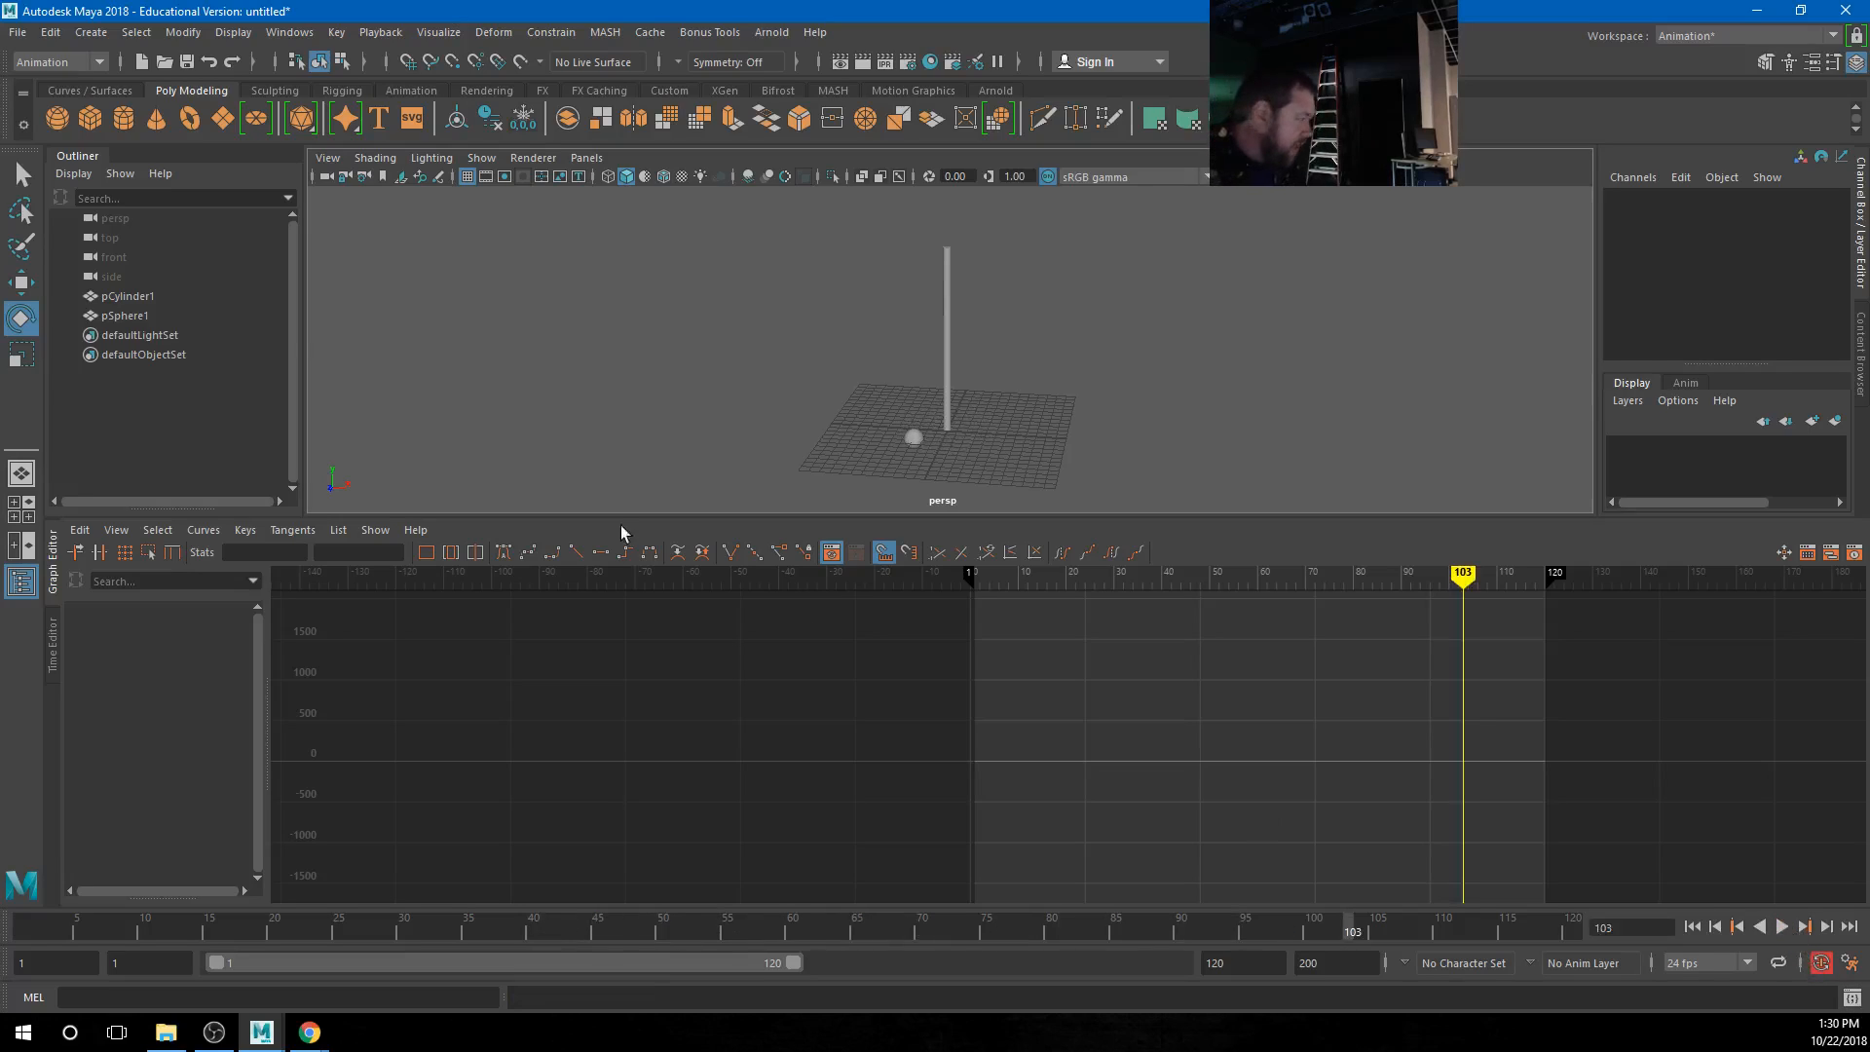
Select the sphere and set a keyframe on all of its channels at frame 40
click(913, 439)
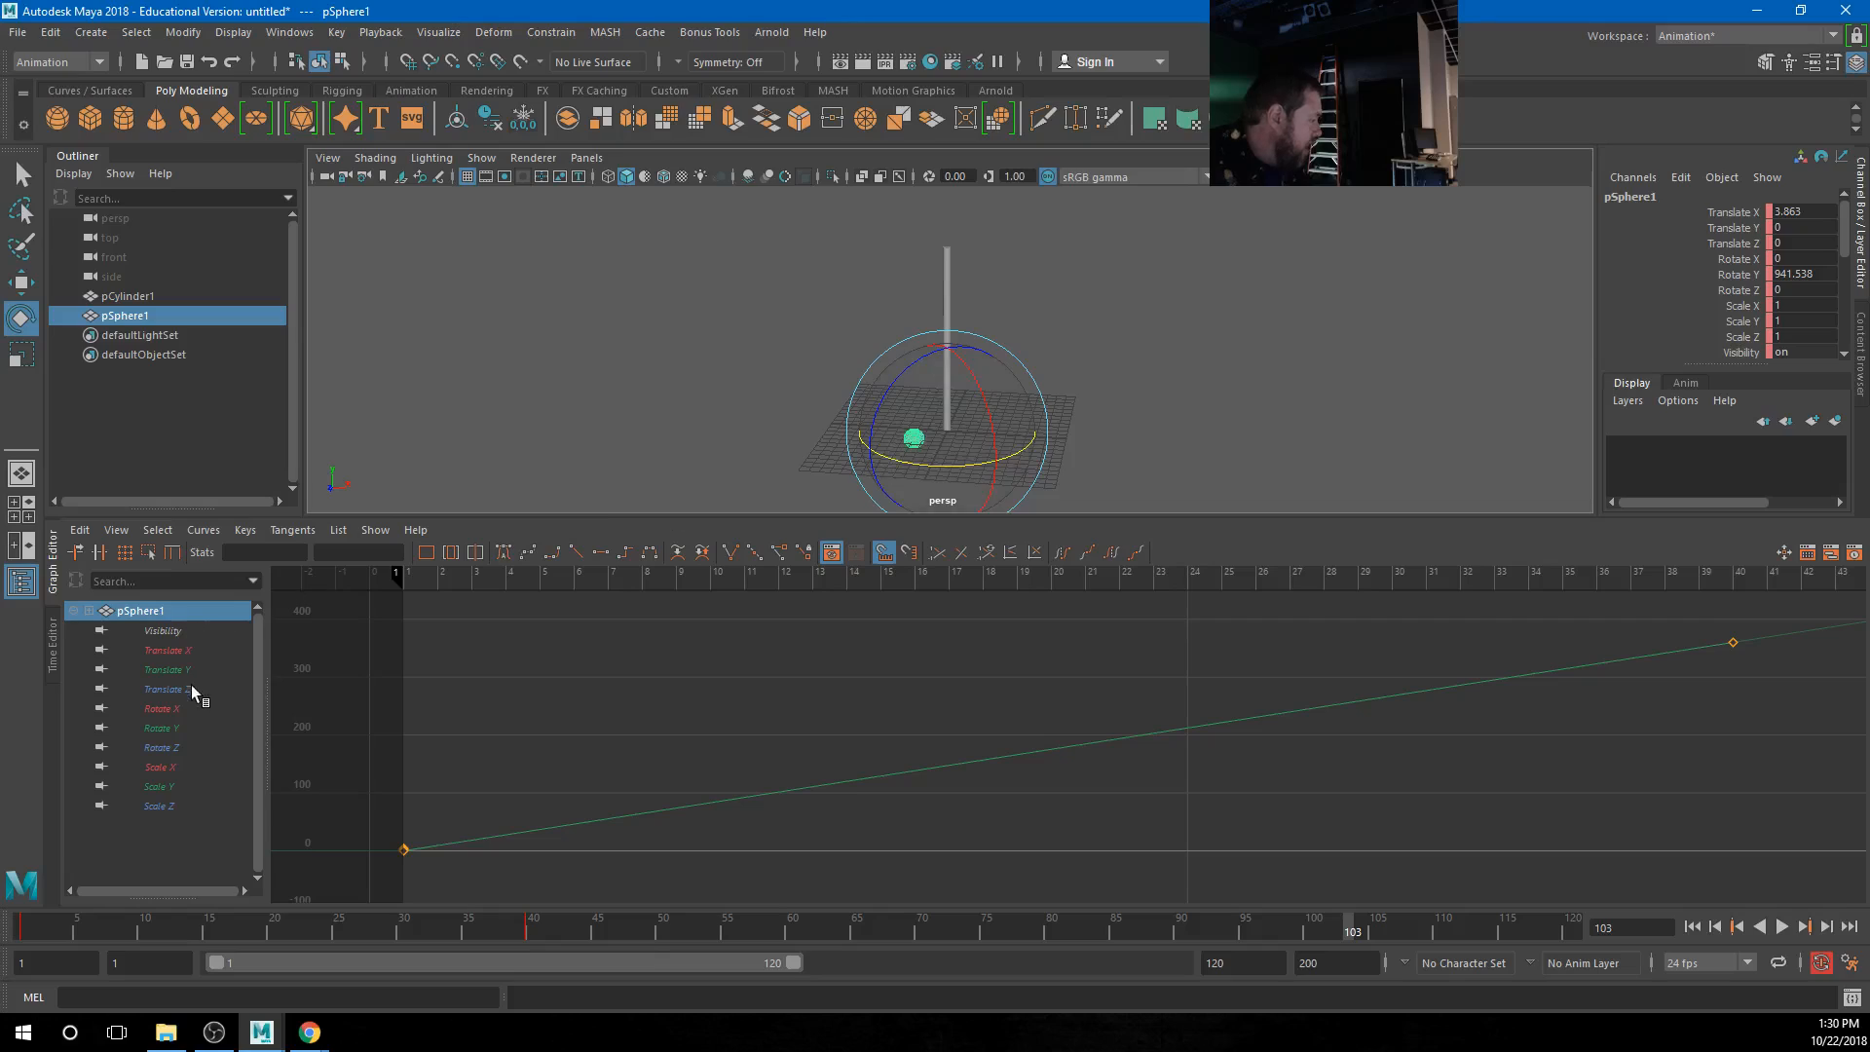
click(533, 929)
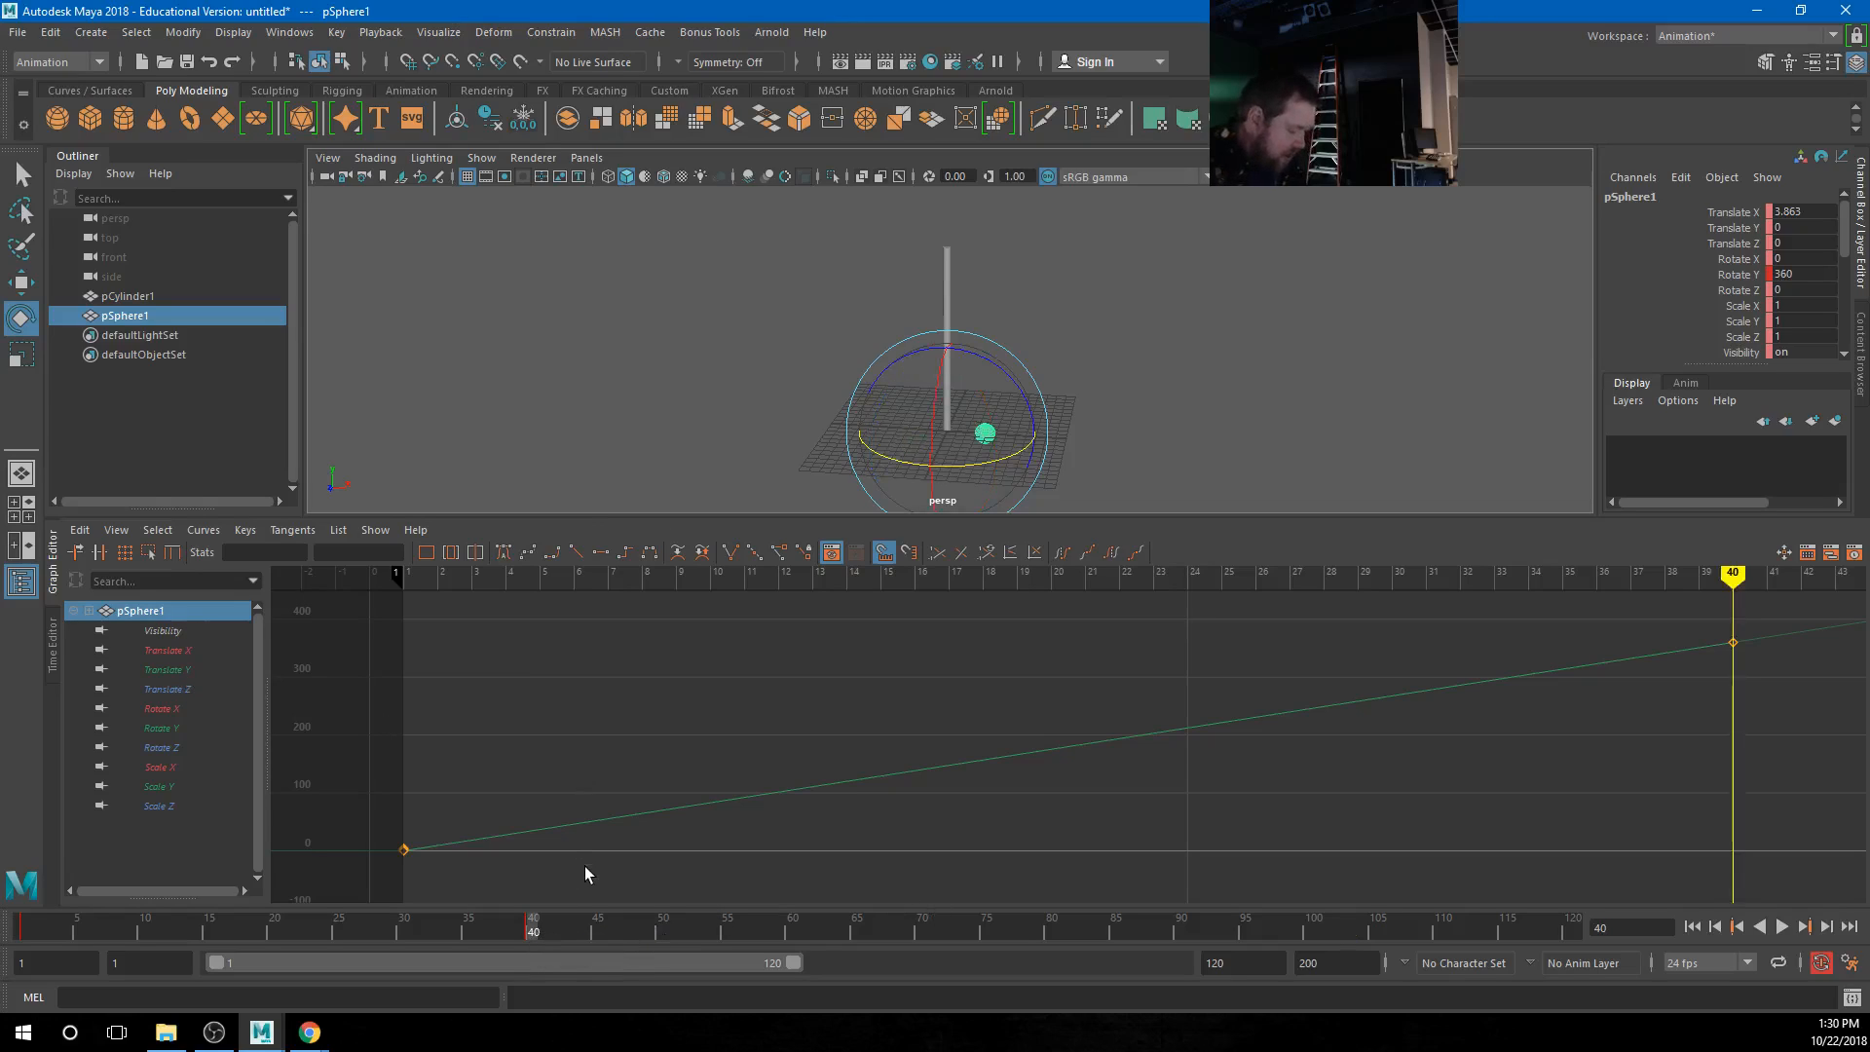
key(s)
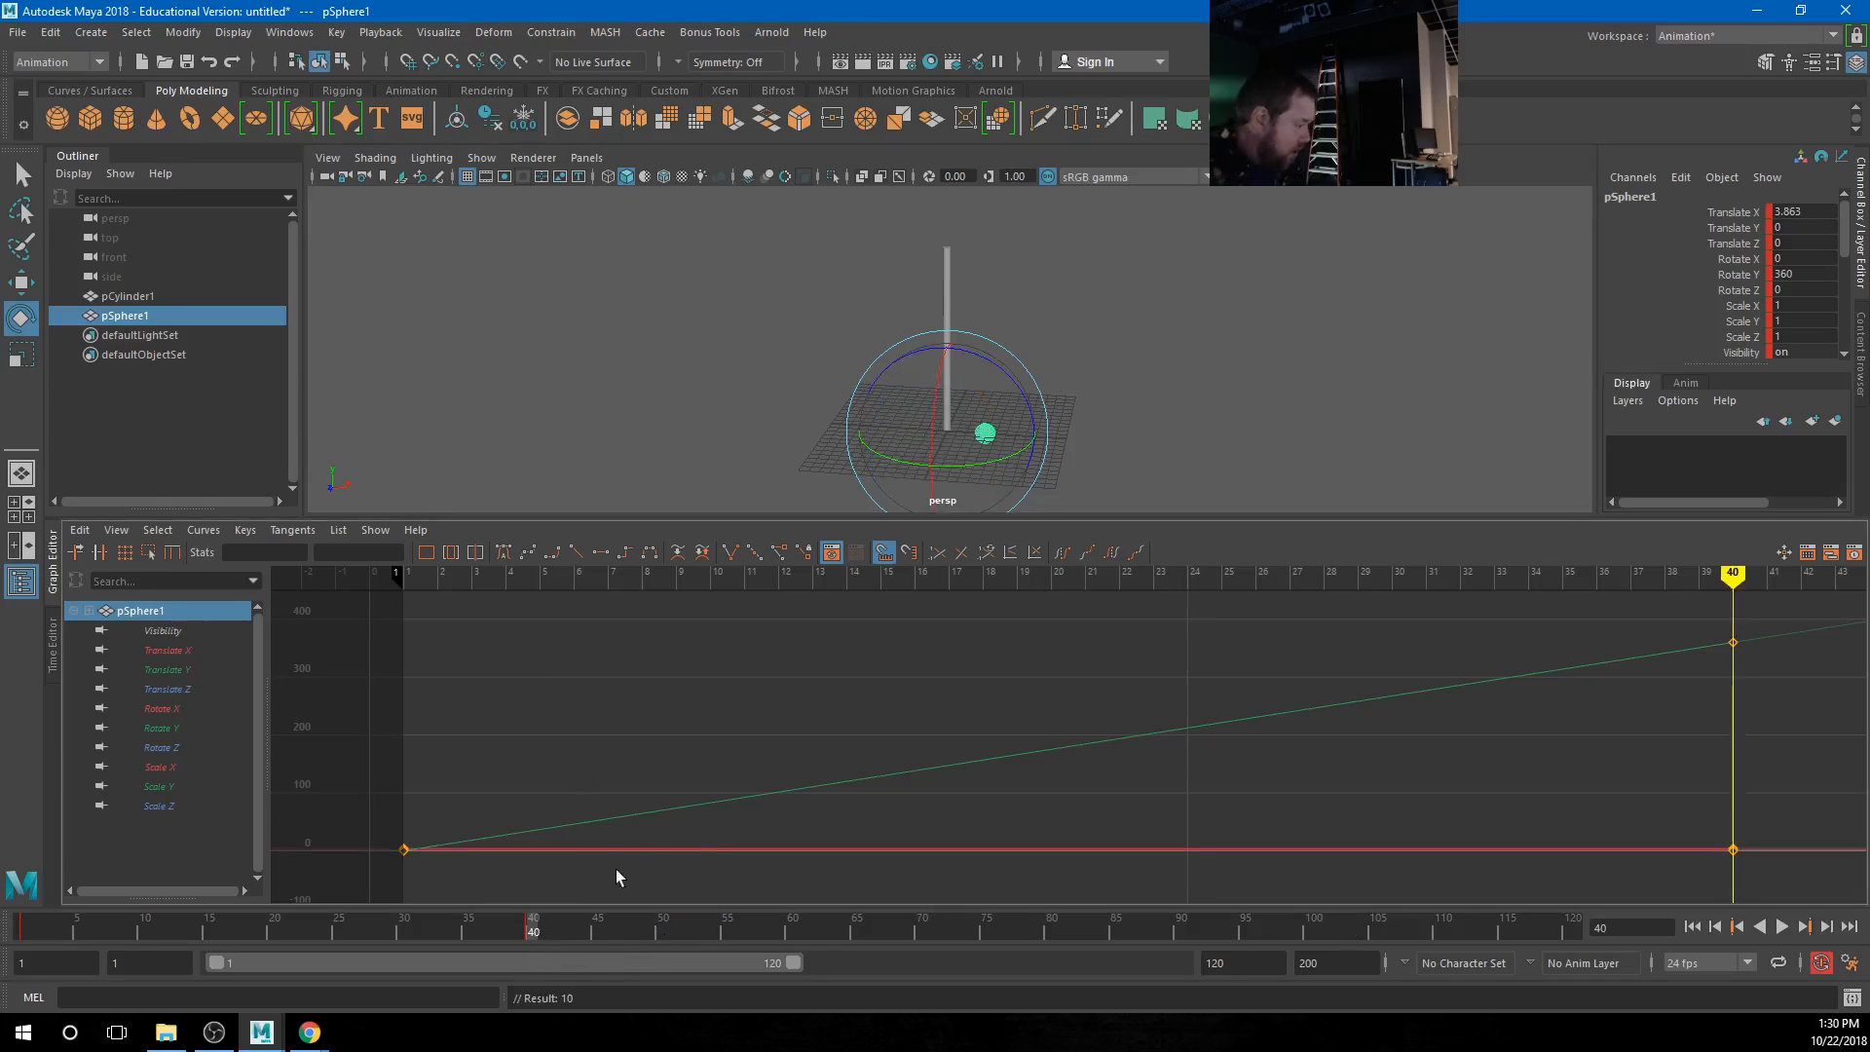
Isolate the sphere's Translate Y curve and raise its frame 40 key to about 4.282
click(167, 669)
scroll(1205, 786, down, 10)
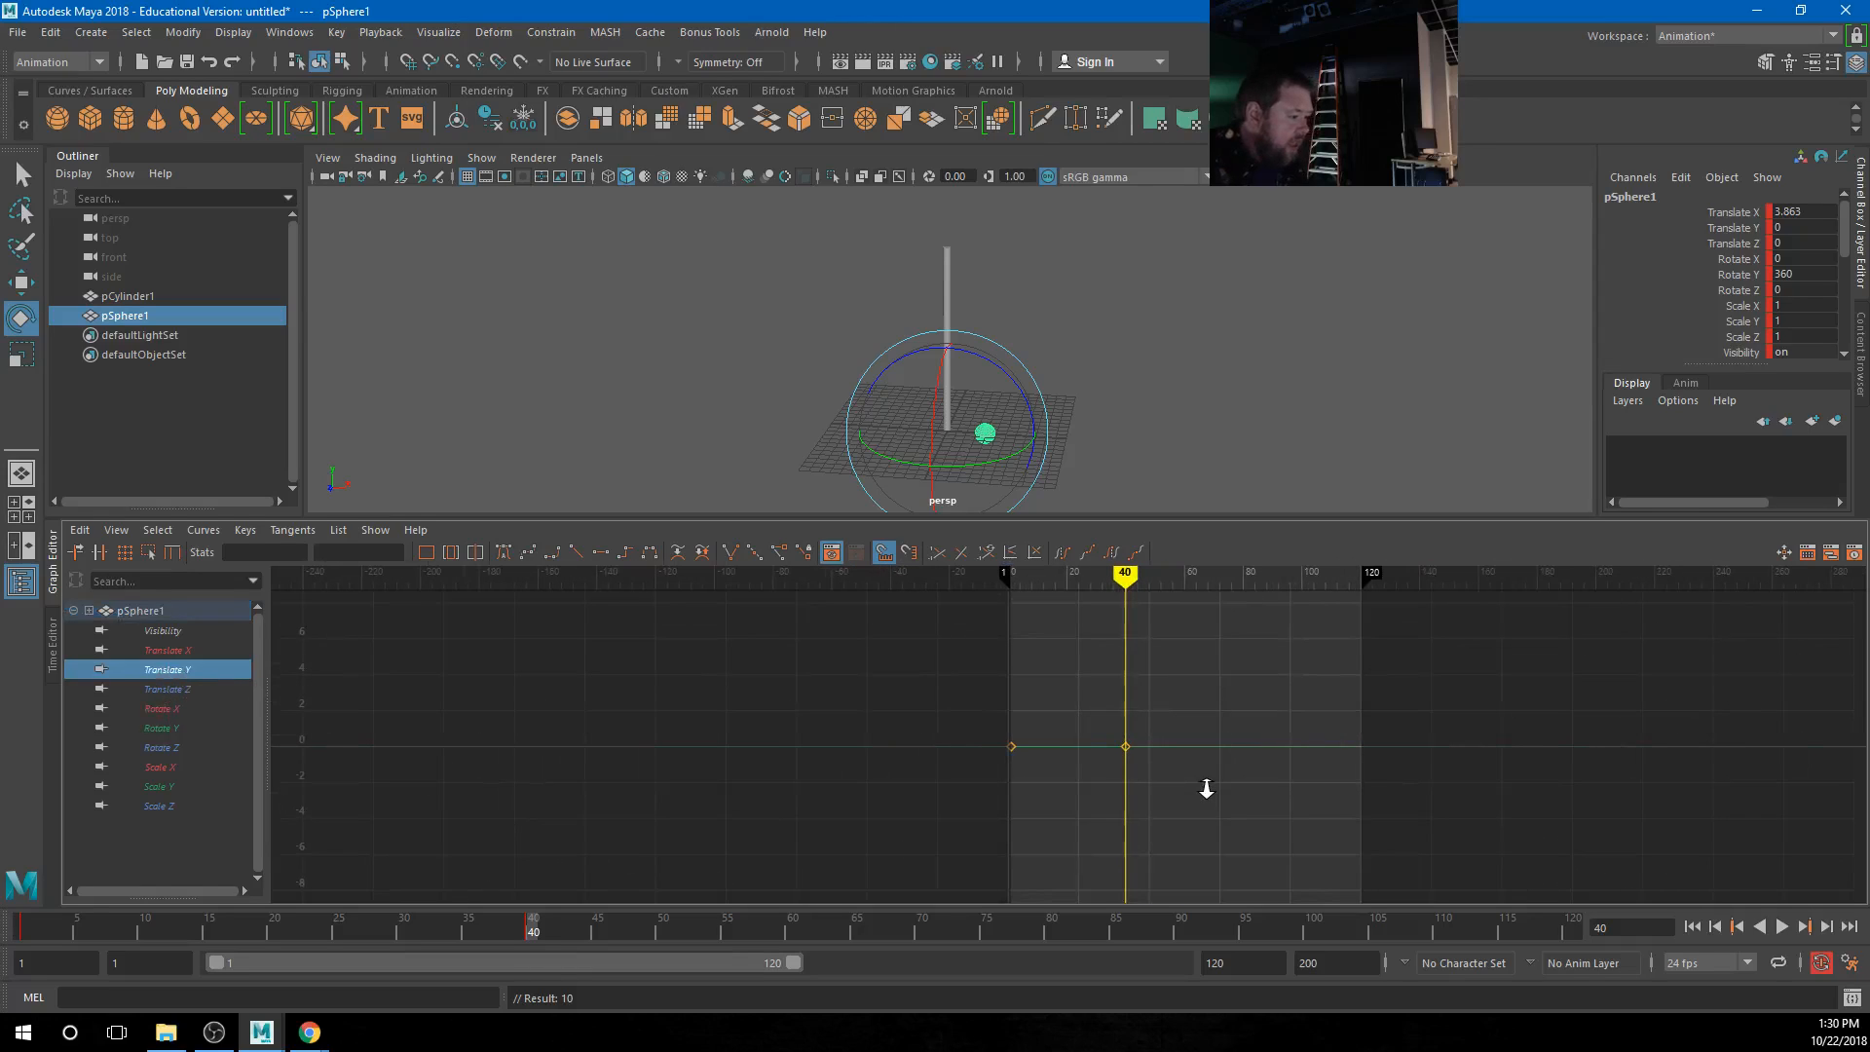
drag(872, 670, 1273, 848)
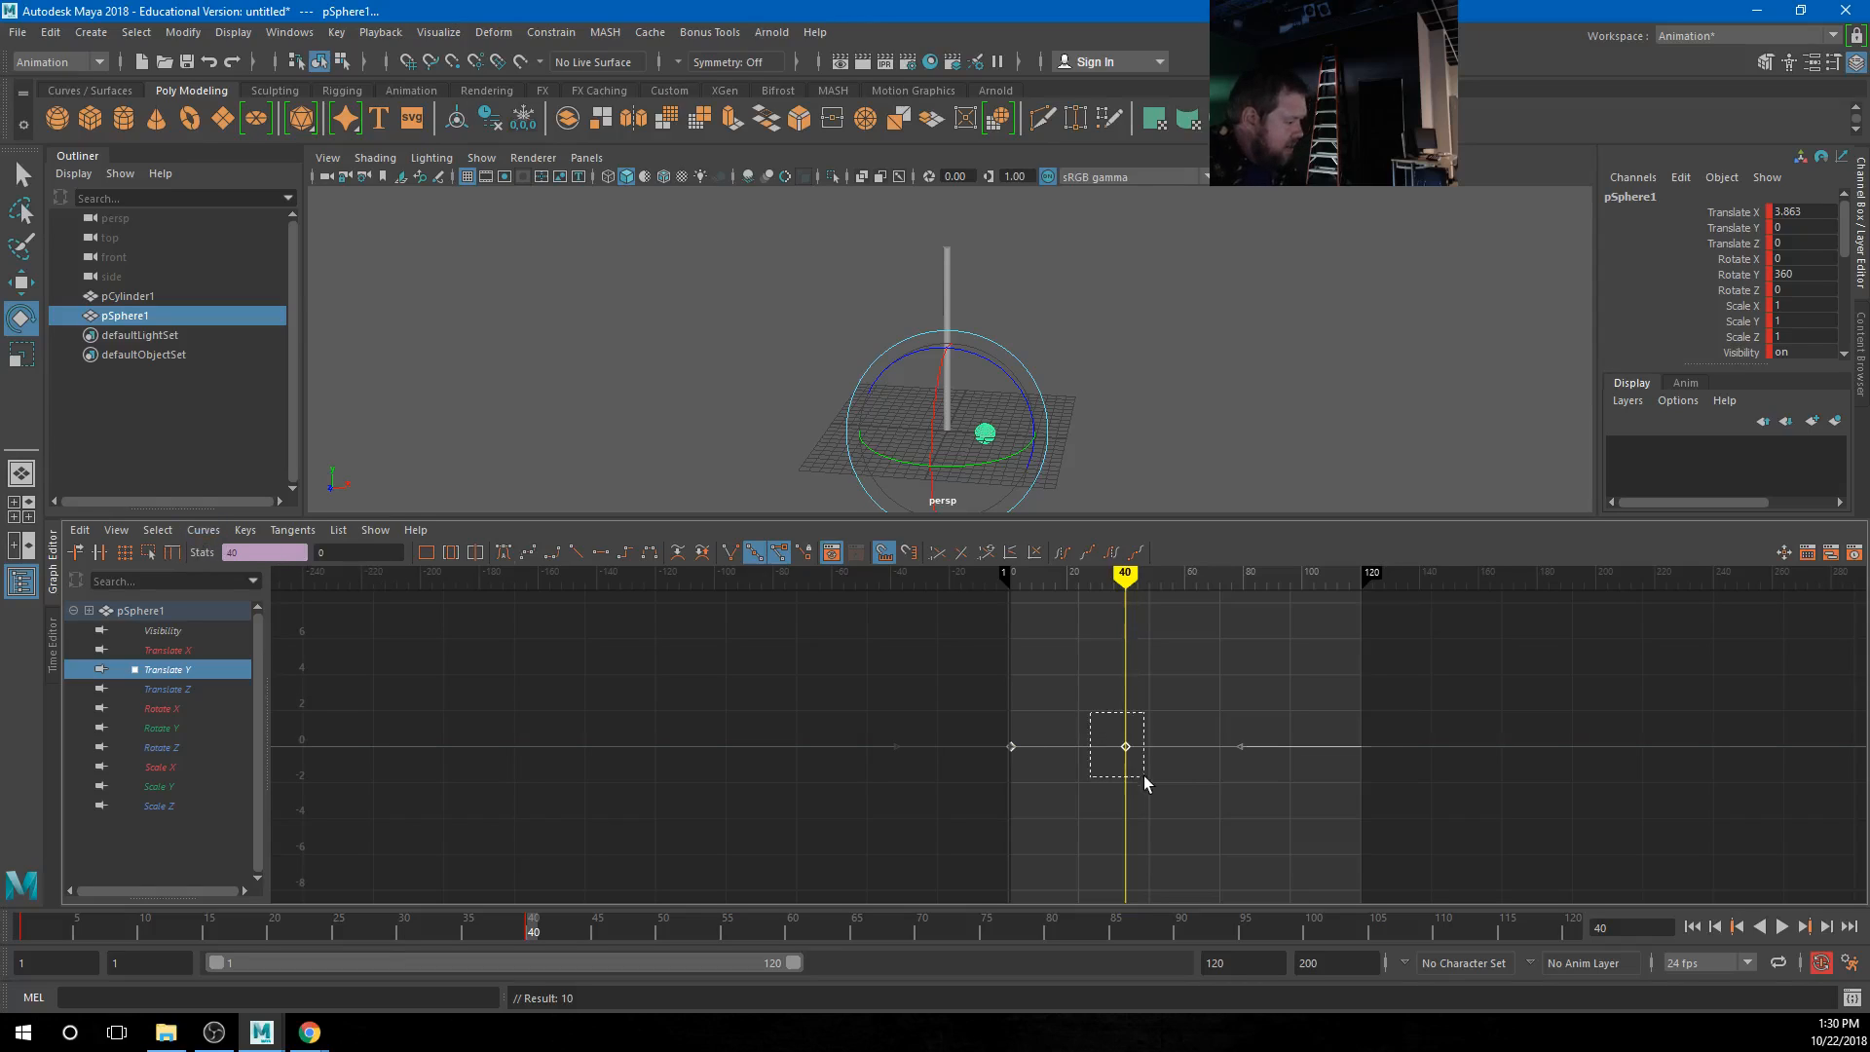
drag(1143, 775, 1143, 777)
shift+middle_drag(1137, 798, 1135, 714)
key(f)
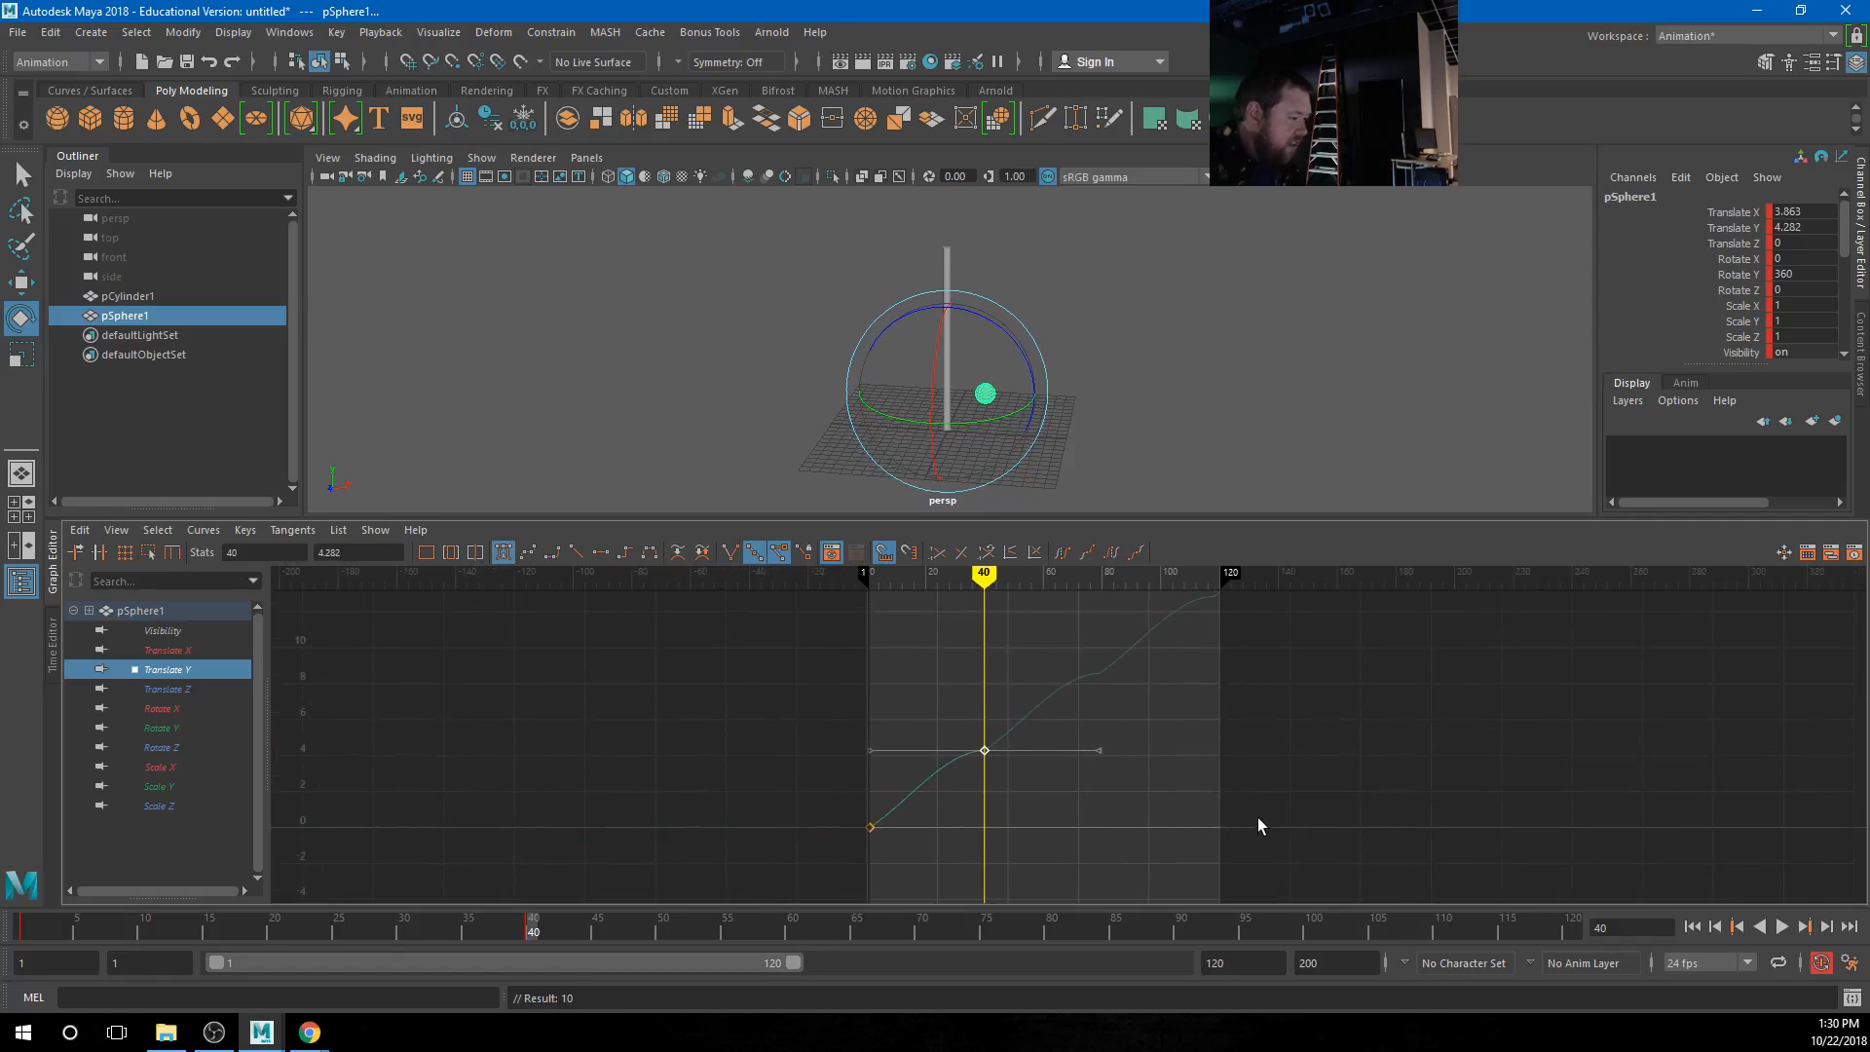
Give the sphere's Translate Y keys linear tangents, then select only the frame 40 key
alt+right_drag(1258, 826, 1078, 847)
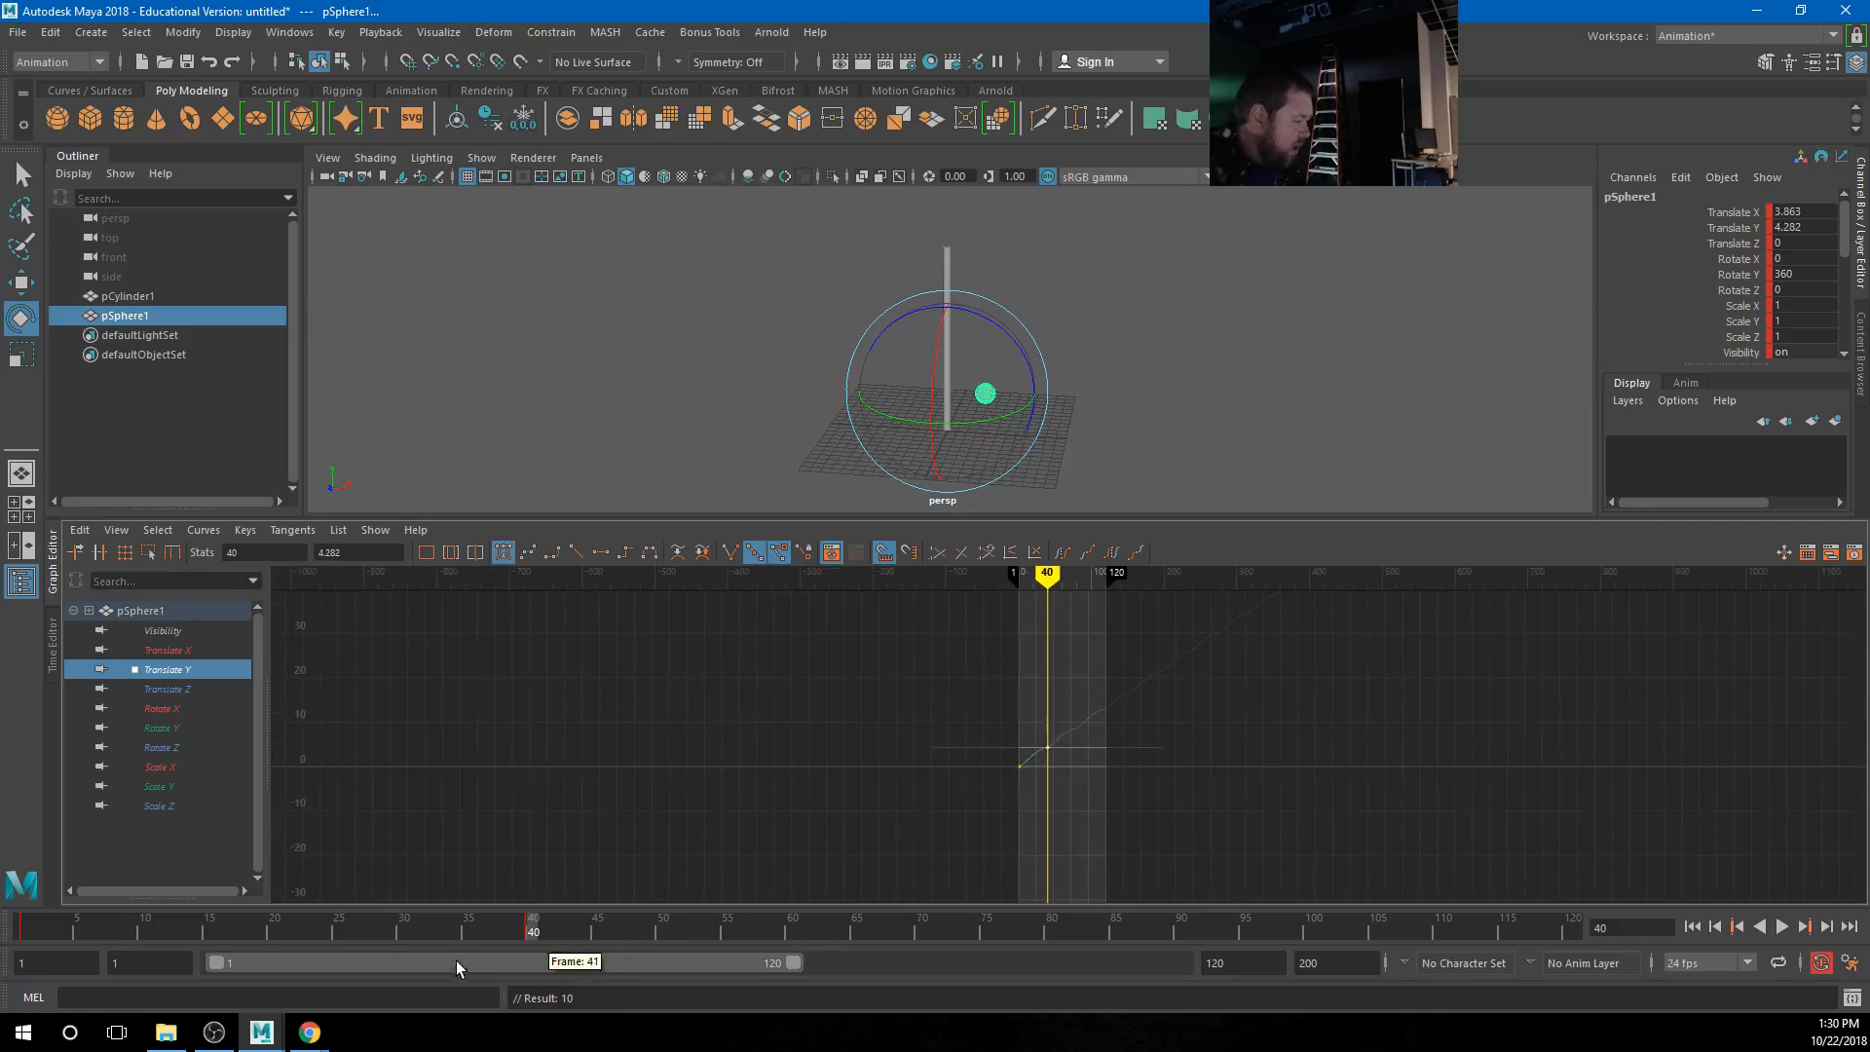
drag(433, 927, 378, 926)
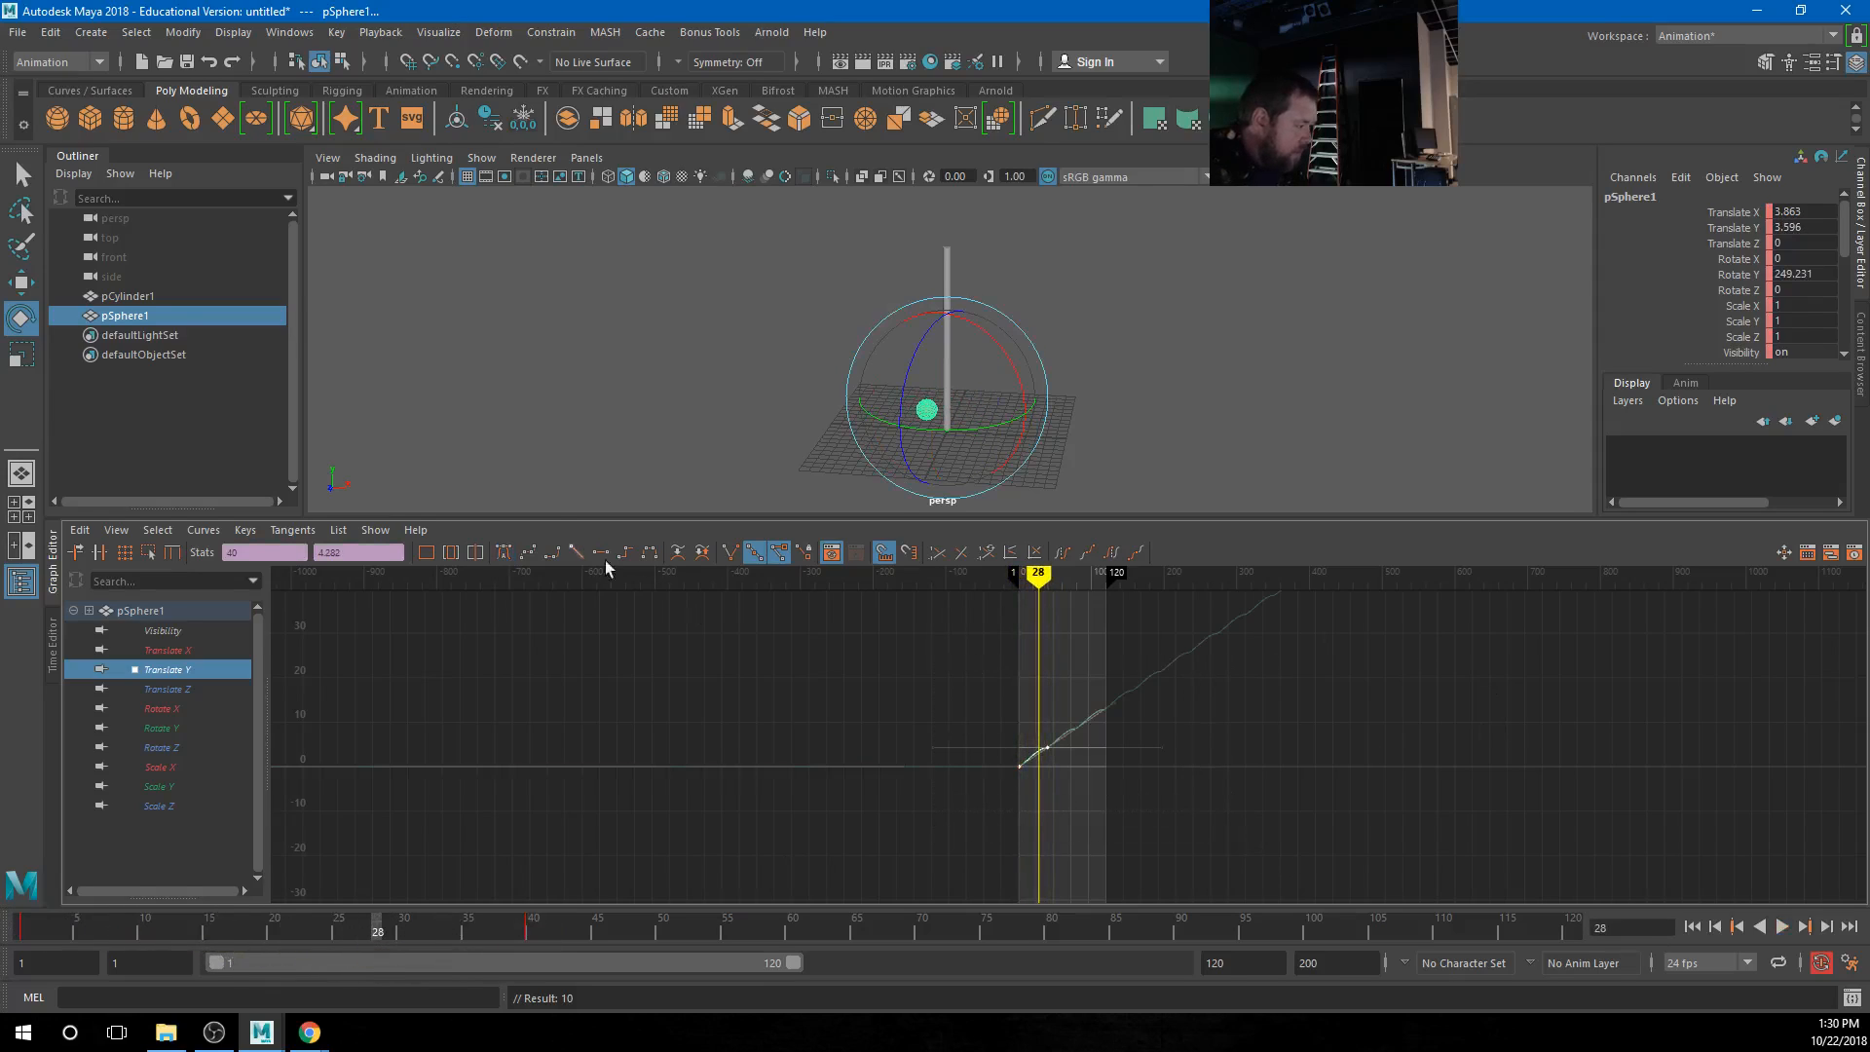
scroll(1169, 769, up, 5)
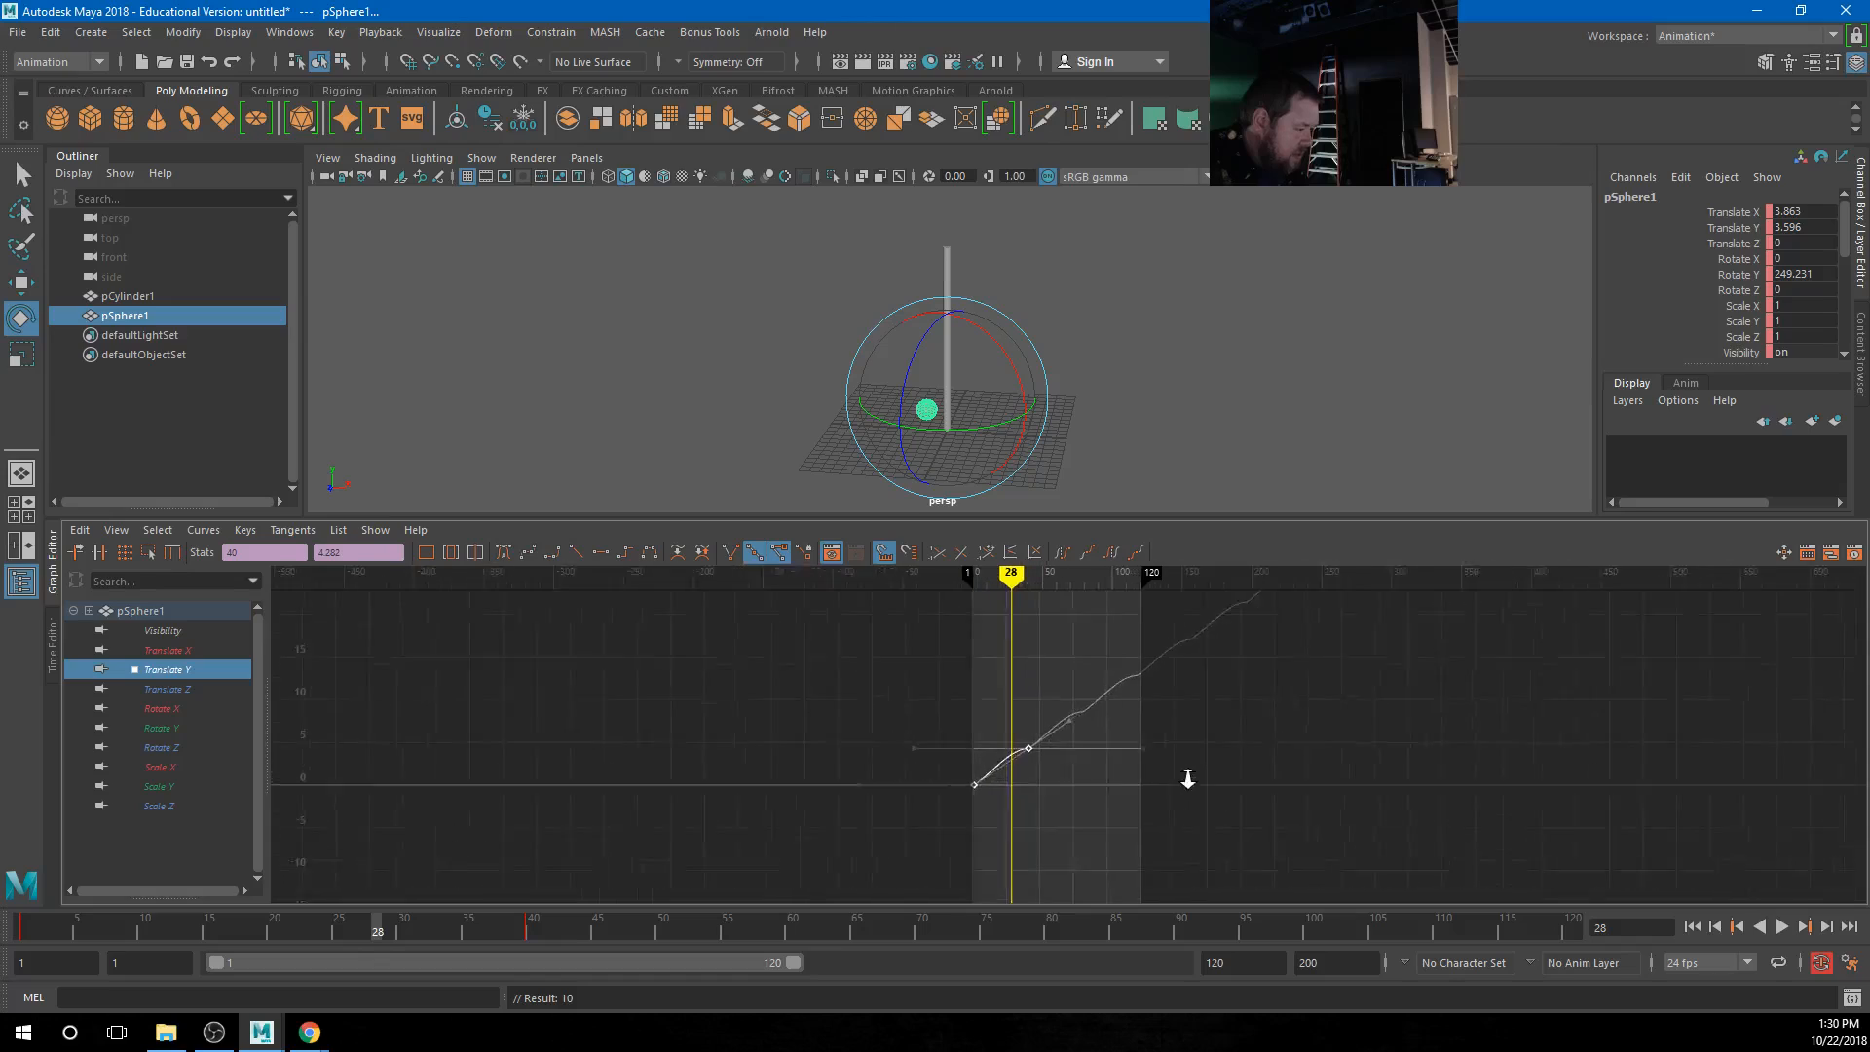
click(577, 553)
click(1037, 805)
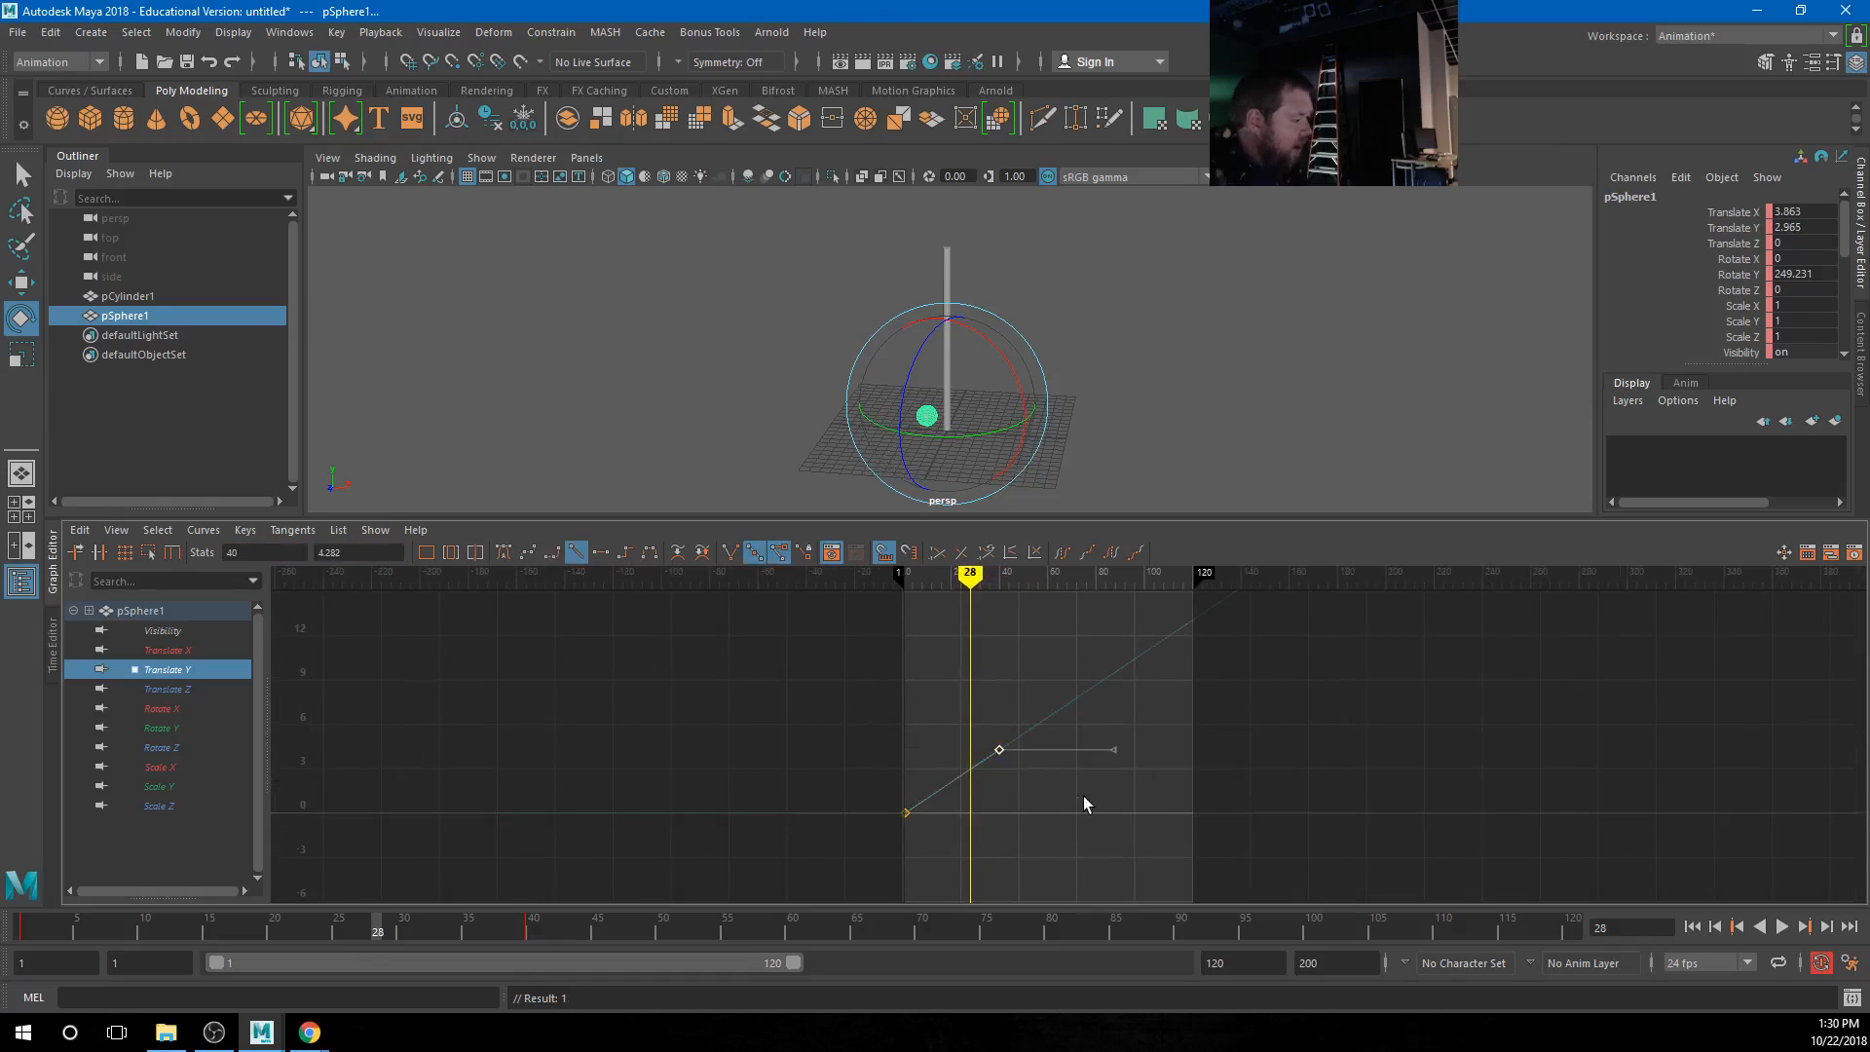
Raise the frame 40 Translate Y key to about 16.353 and play the sphere's climb from the start
shift+middle_drag(1031, 787, 1019, 618)
scroll(1126, 849, down, 3)
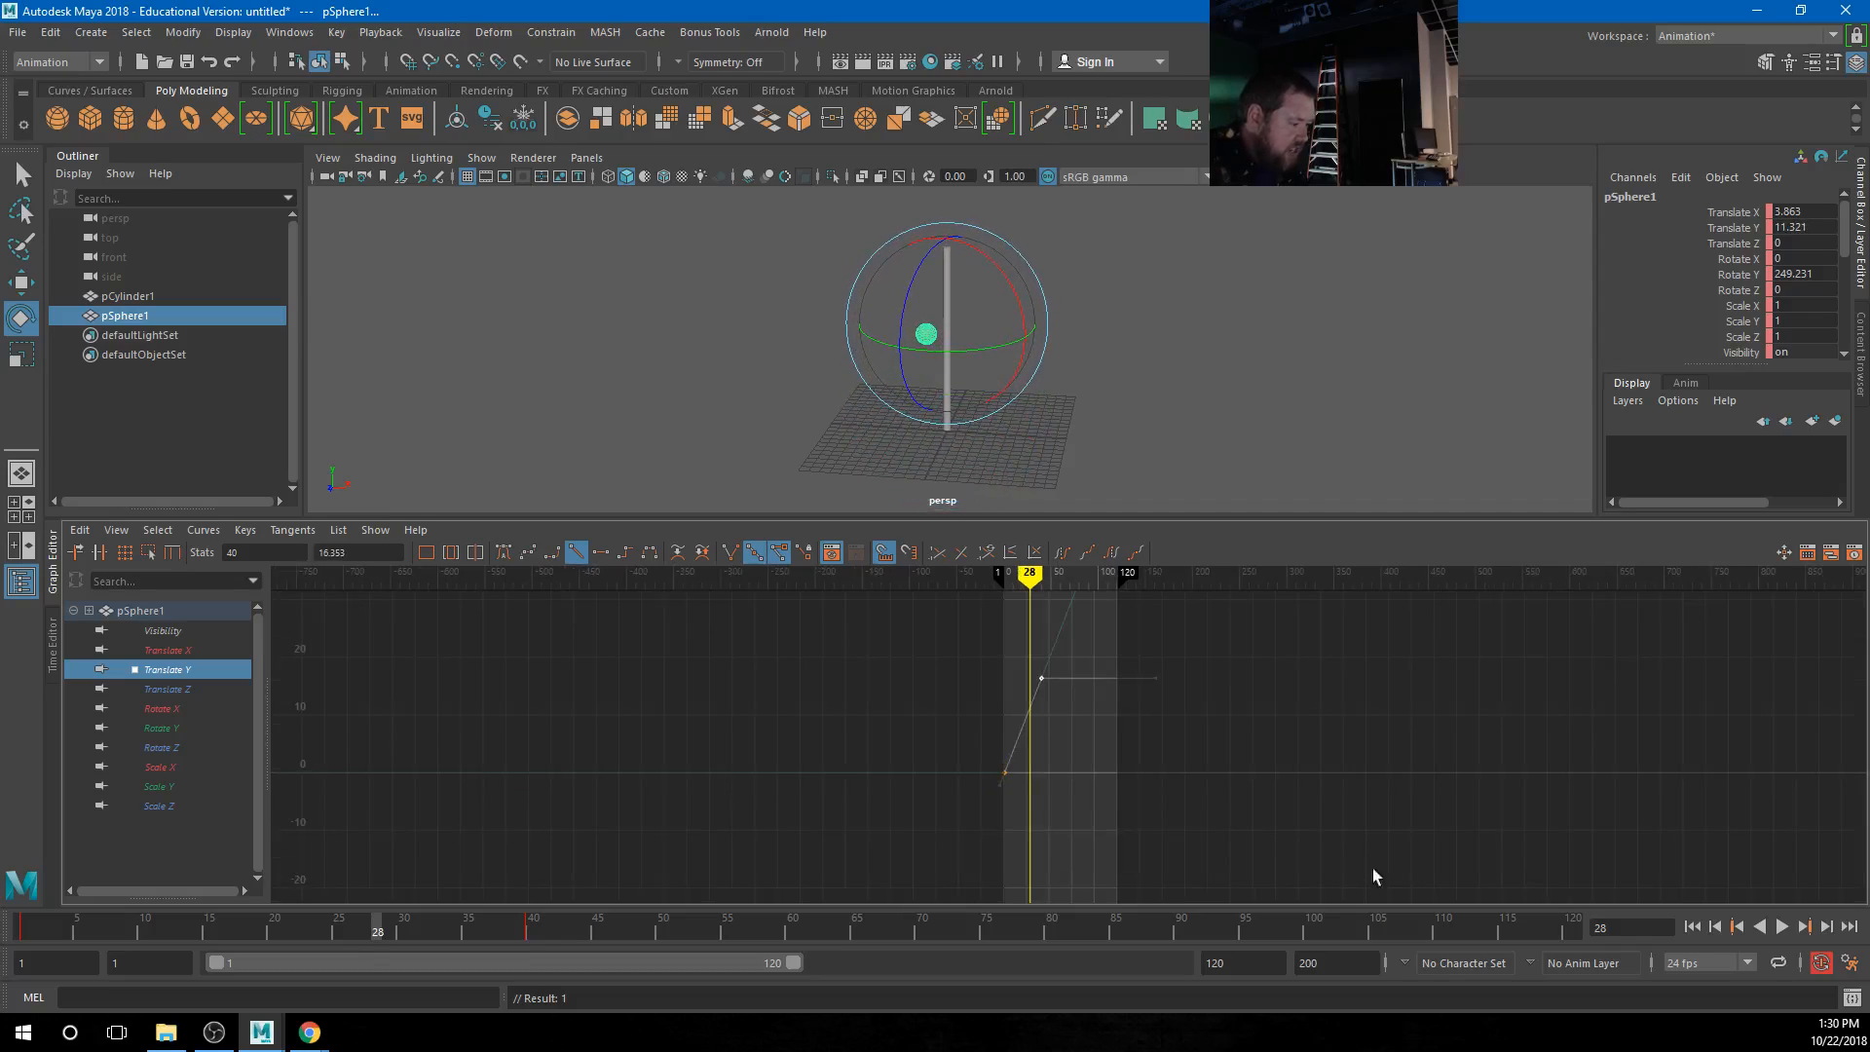
click(1692, 926)
click(1781, 927)
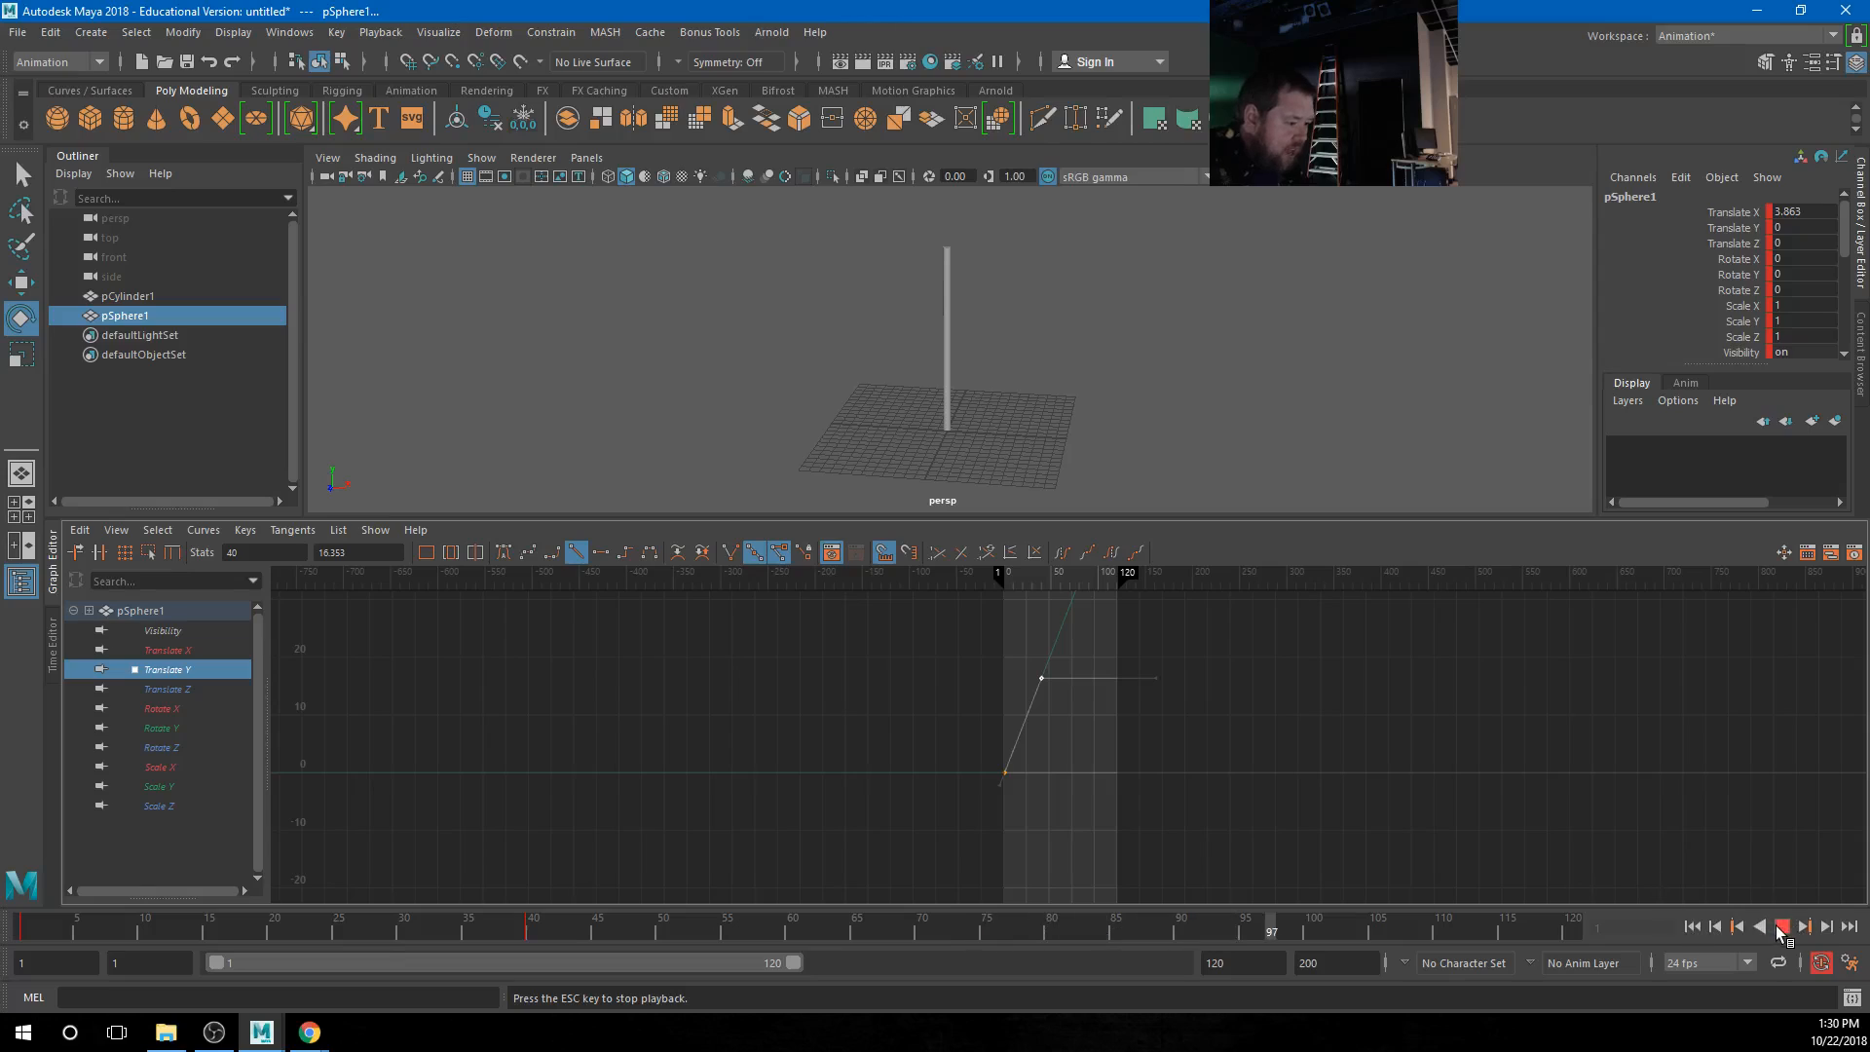
click(1781, 926)
Lower the frame 40 Translate Y key to about 3.689 and replay the sphere's climb from the start
scroll(1037, 709, up, 2)
middle_drag(1039, 716, 1038, 835)
scroll(1038, 835, up, 3)
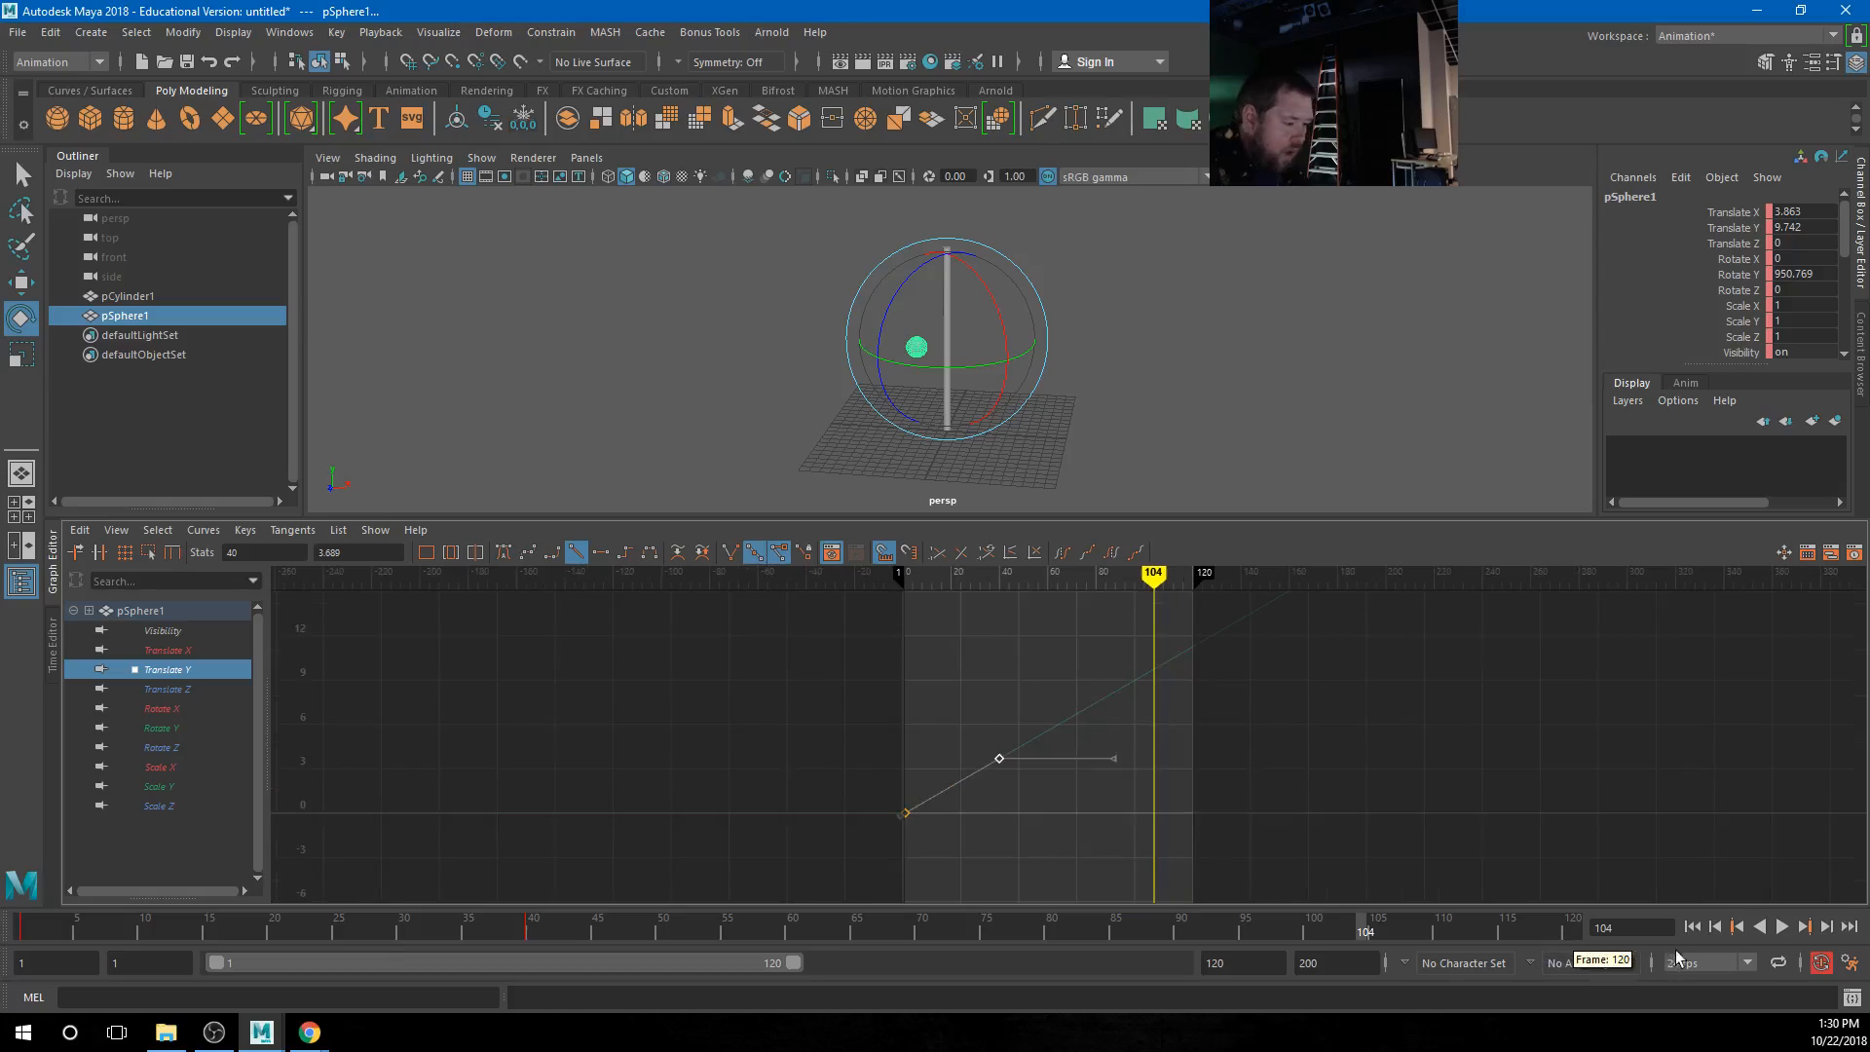
click(1693, 926)
click(1781, 926)
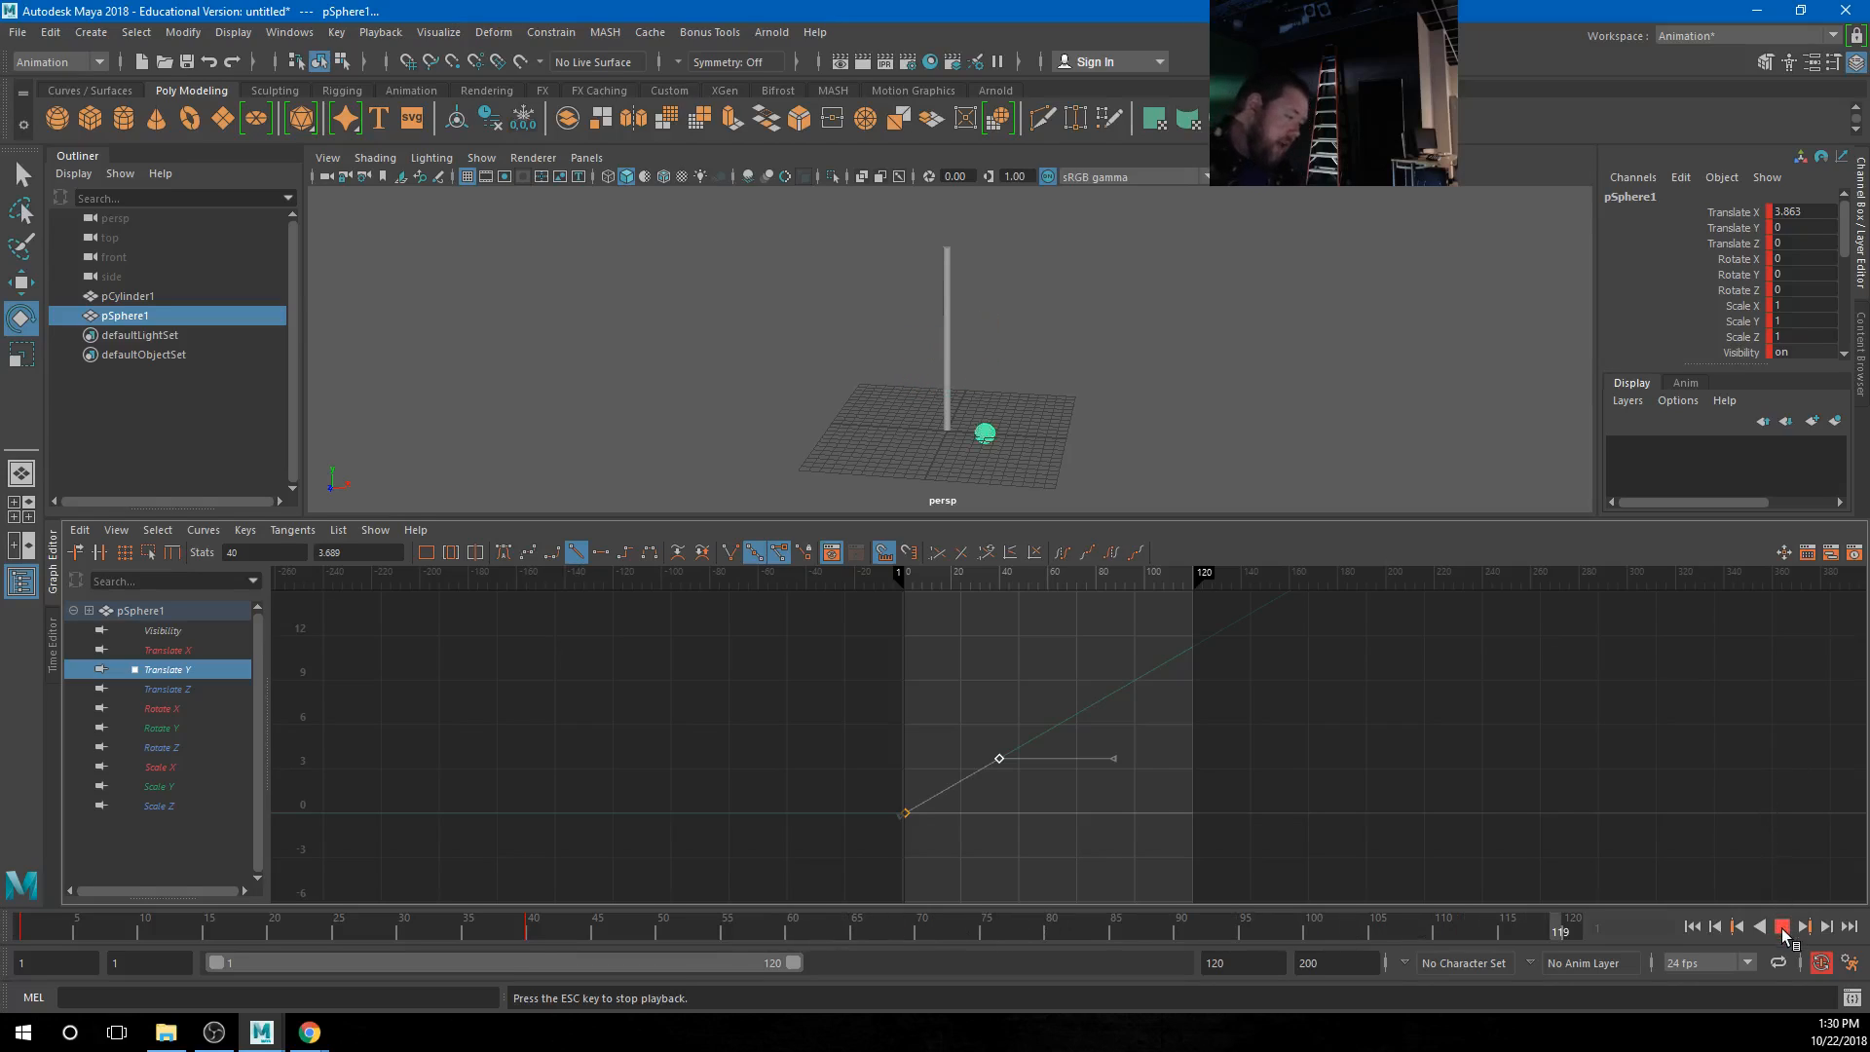
key(Escape)
Play the animation from the start while adjusting the sphere's frame 40 Translate Y key to about 9.097
shift+middle_drag(1033, 777, 1007, 660)
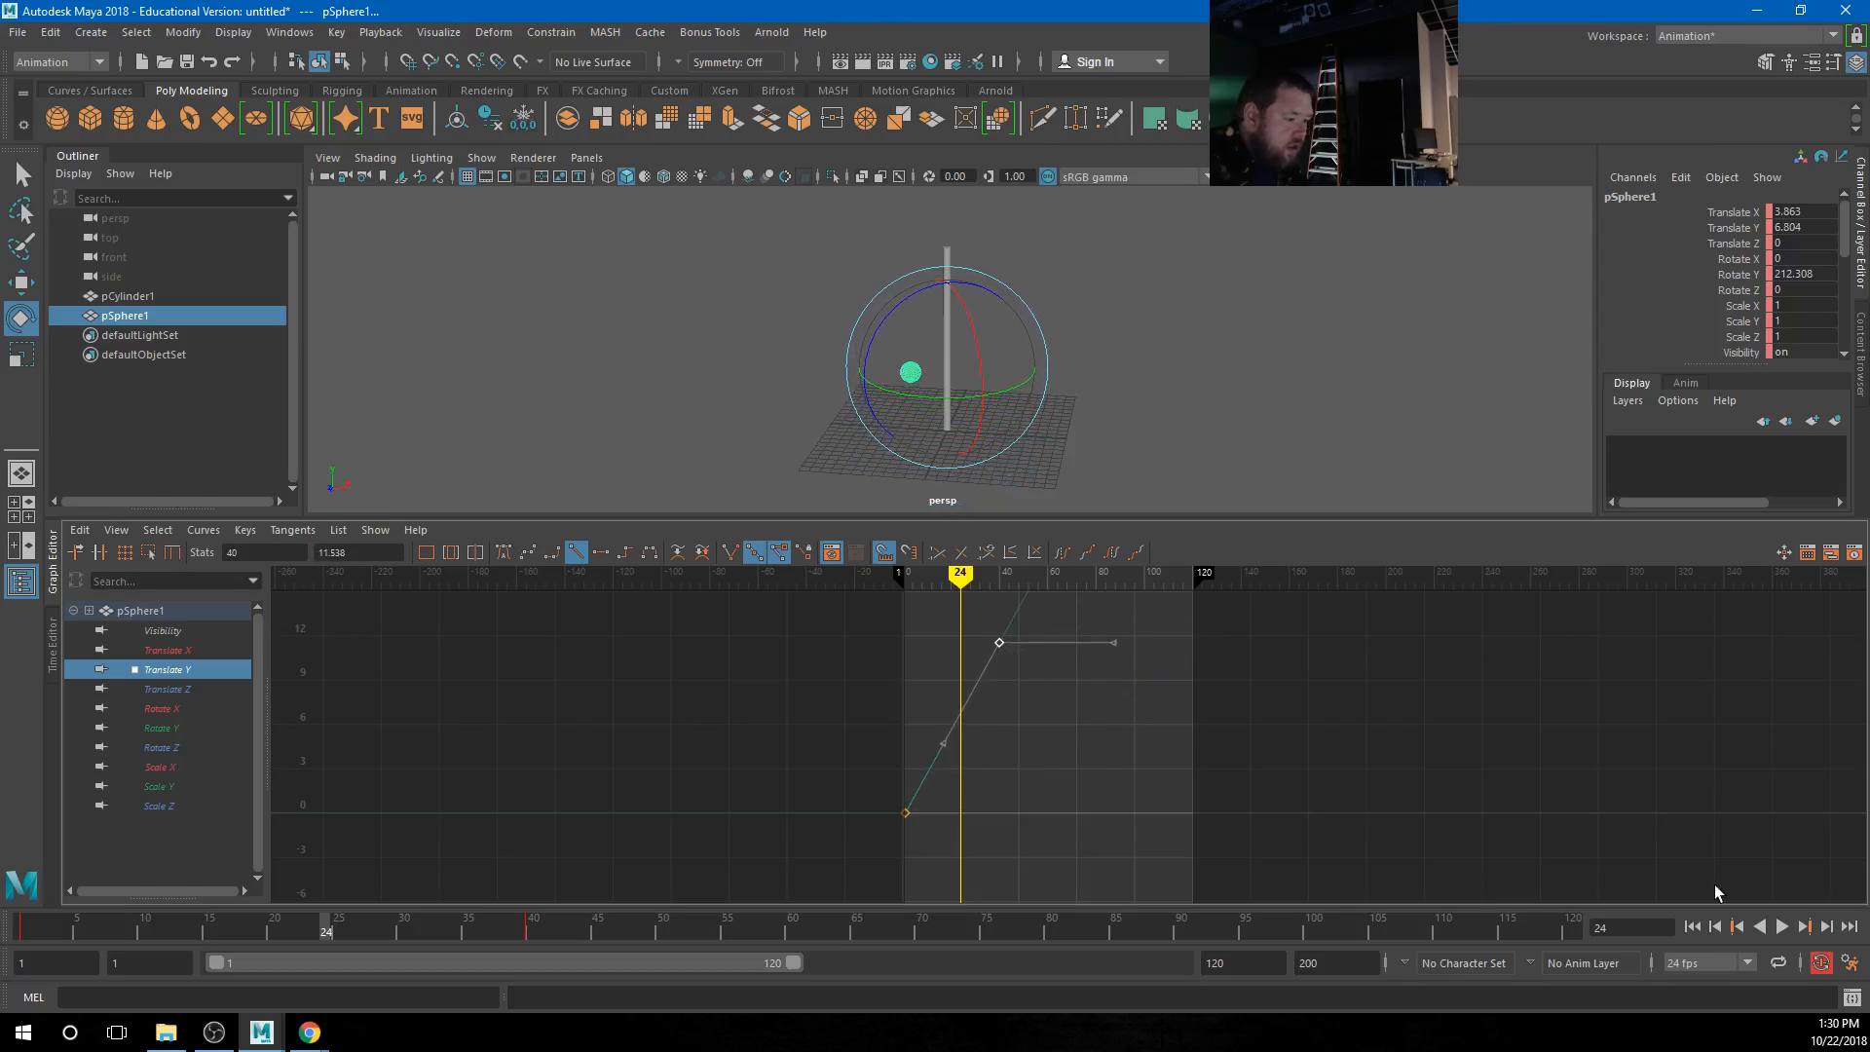
click(1692, 930)
click(1782, 931)
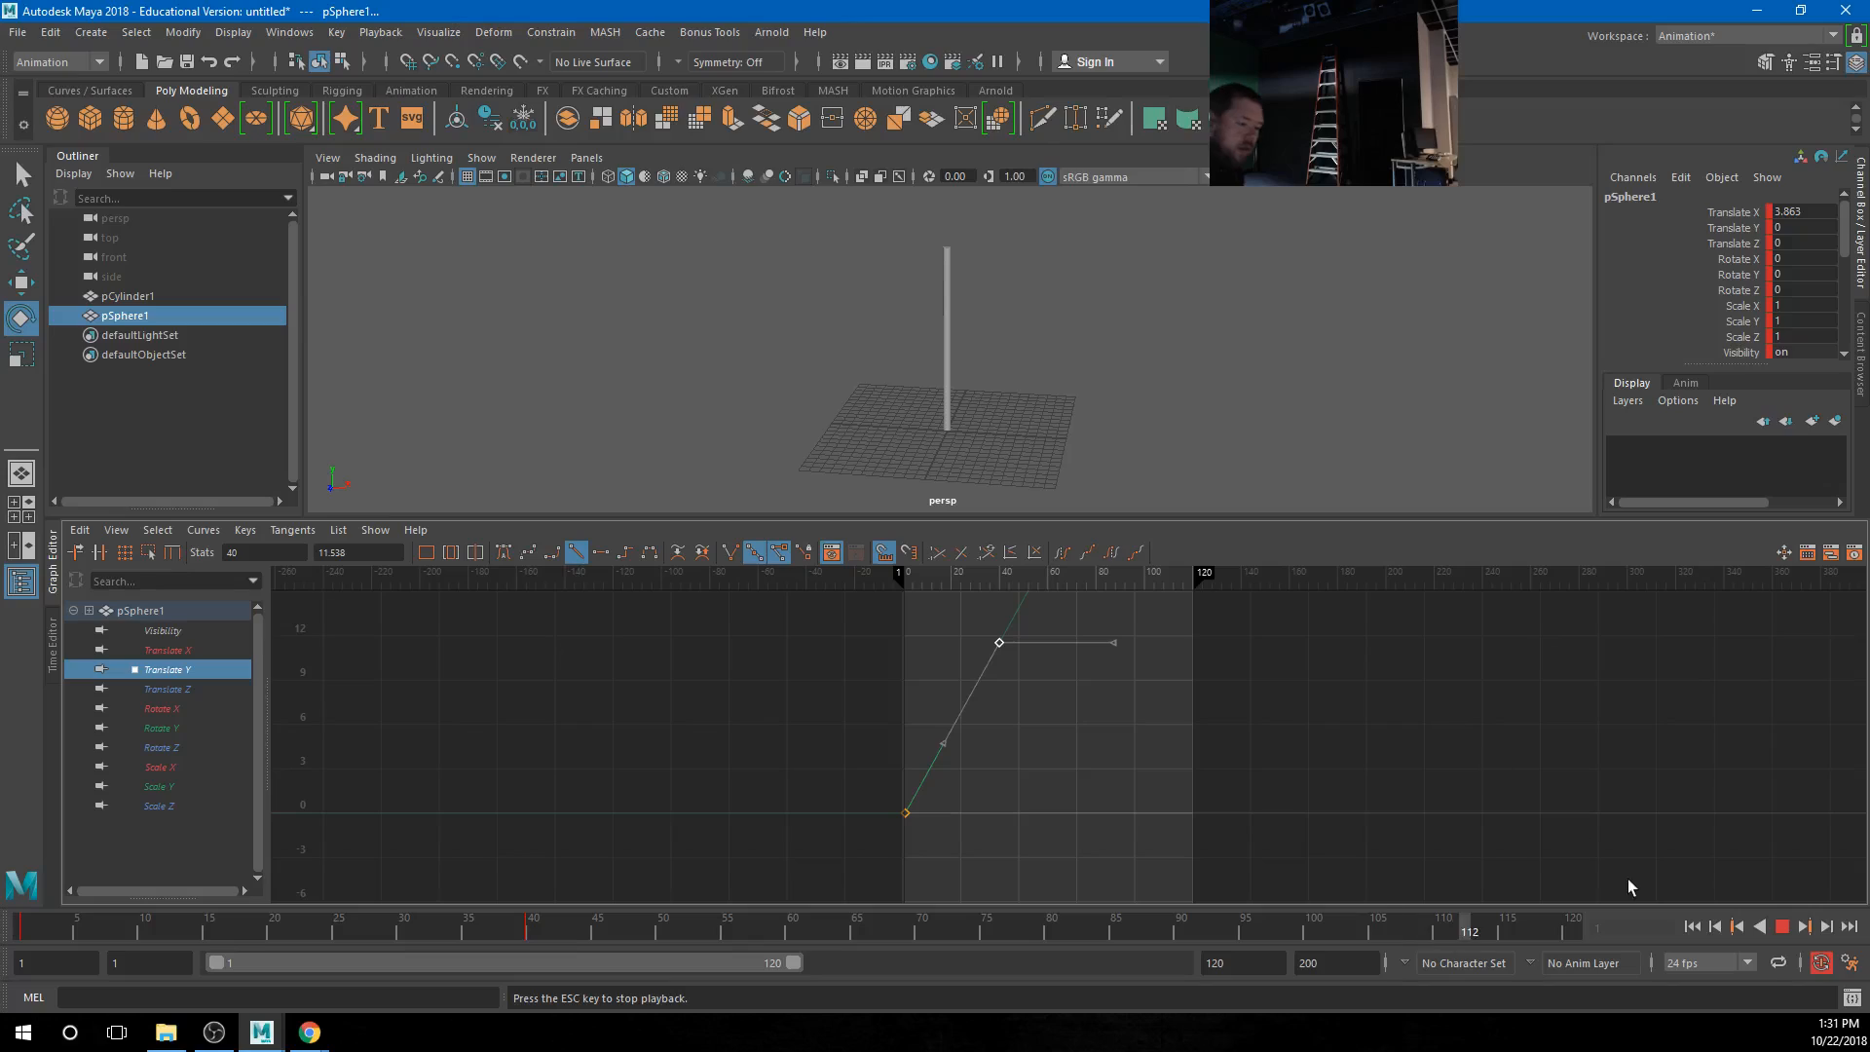
middle_drag(1013, 705, 1010, 746)
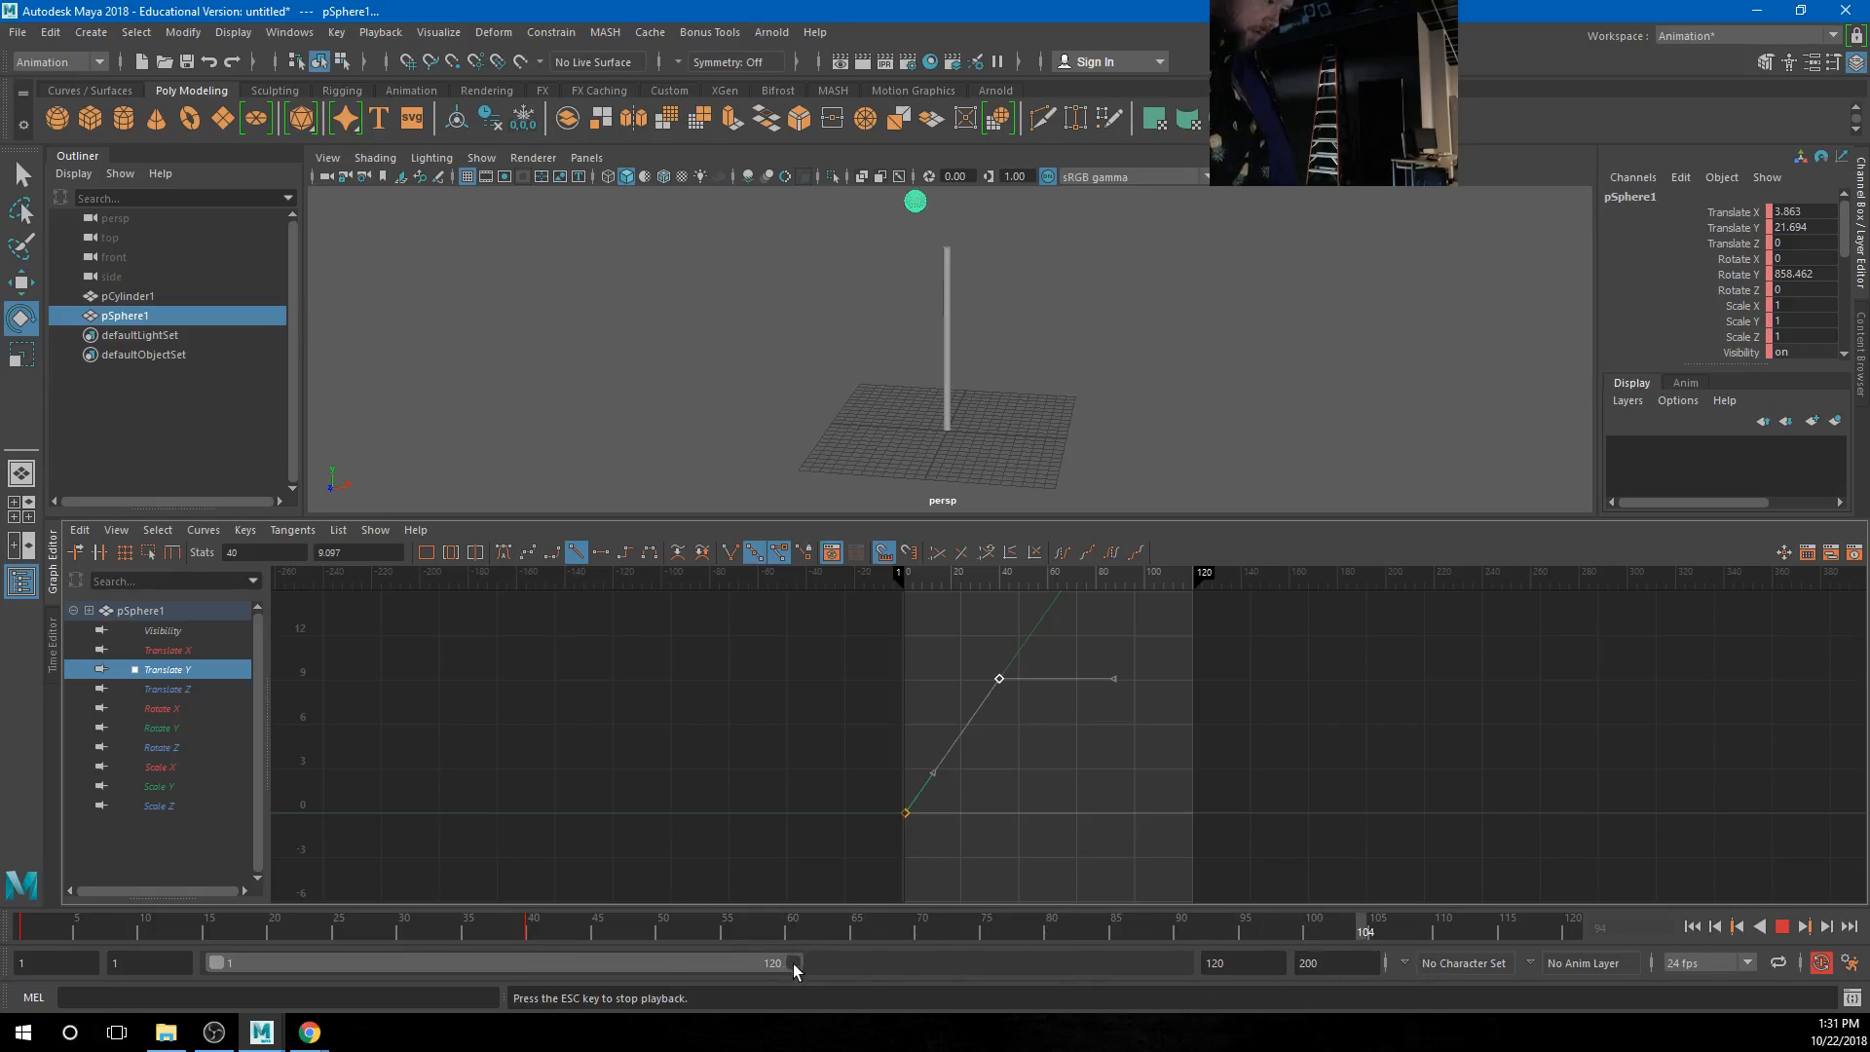
Shorten the playback range to end at frame 80, stop the playback, deselect the sphere and return to frame 1
drag(796, 971, 583, 971)
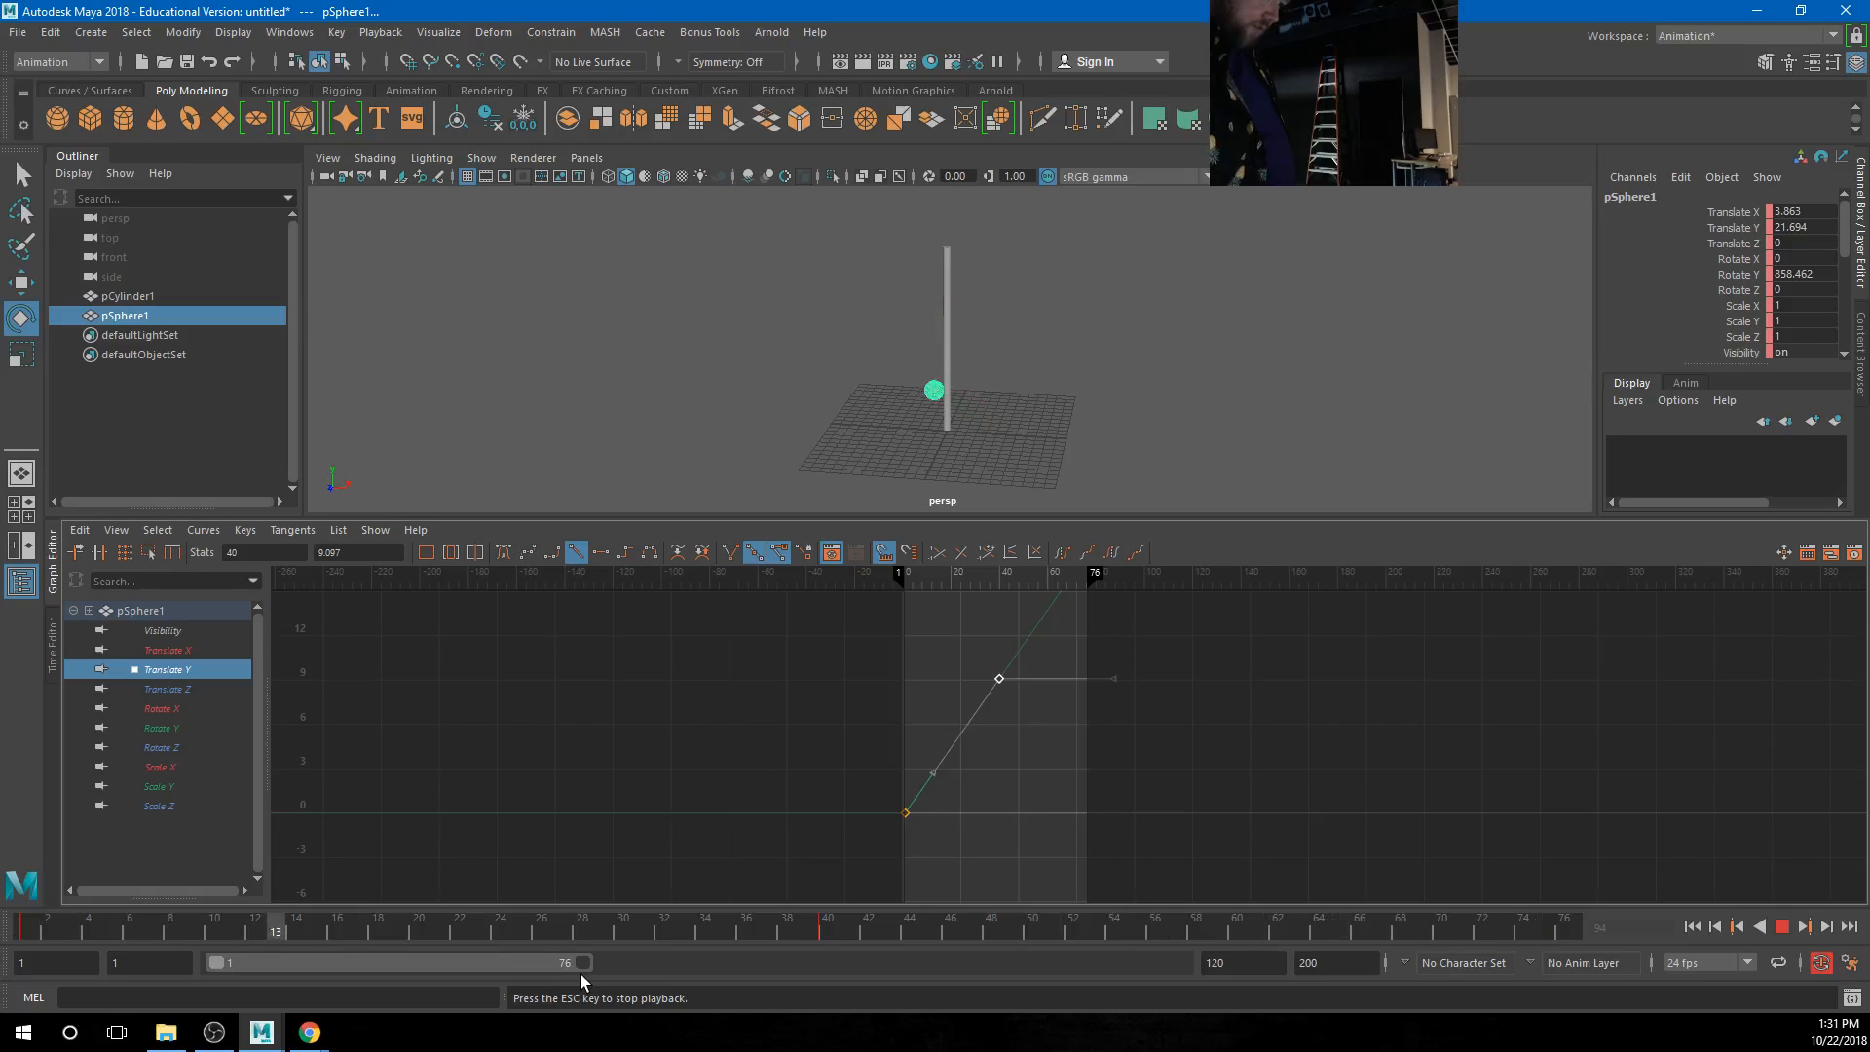
drag(580, 974, 598, 970)
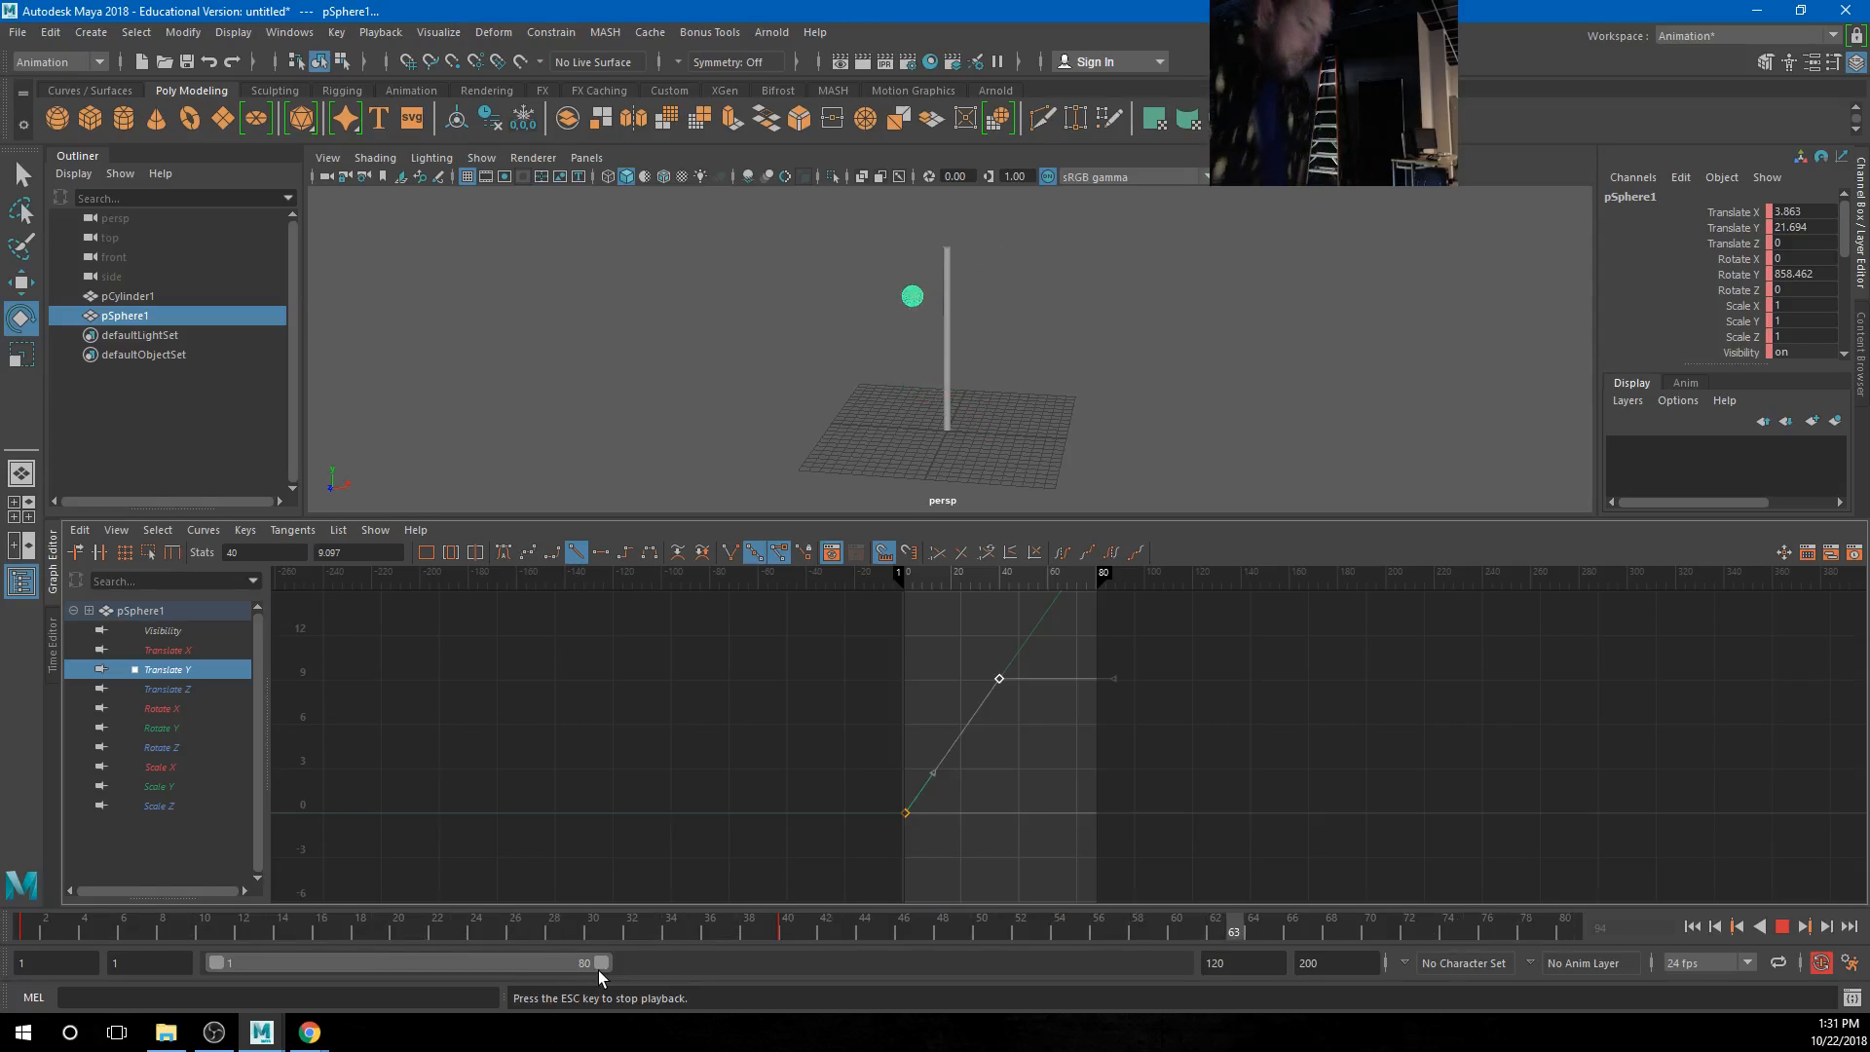
click(1783, 926)
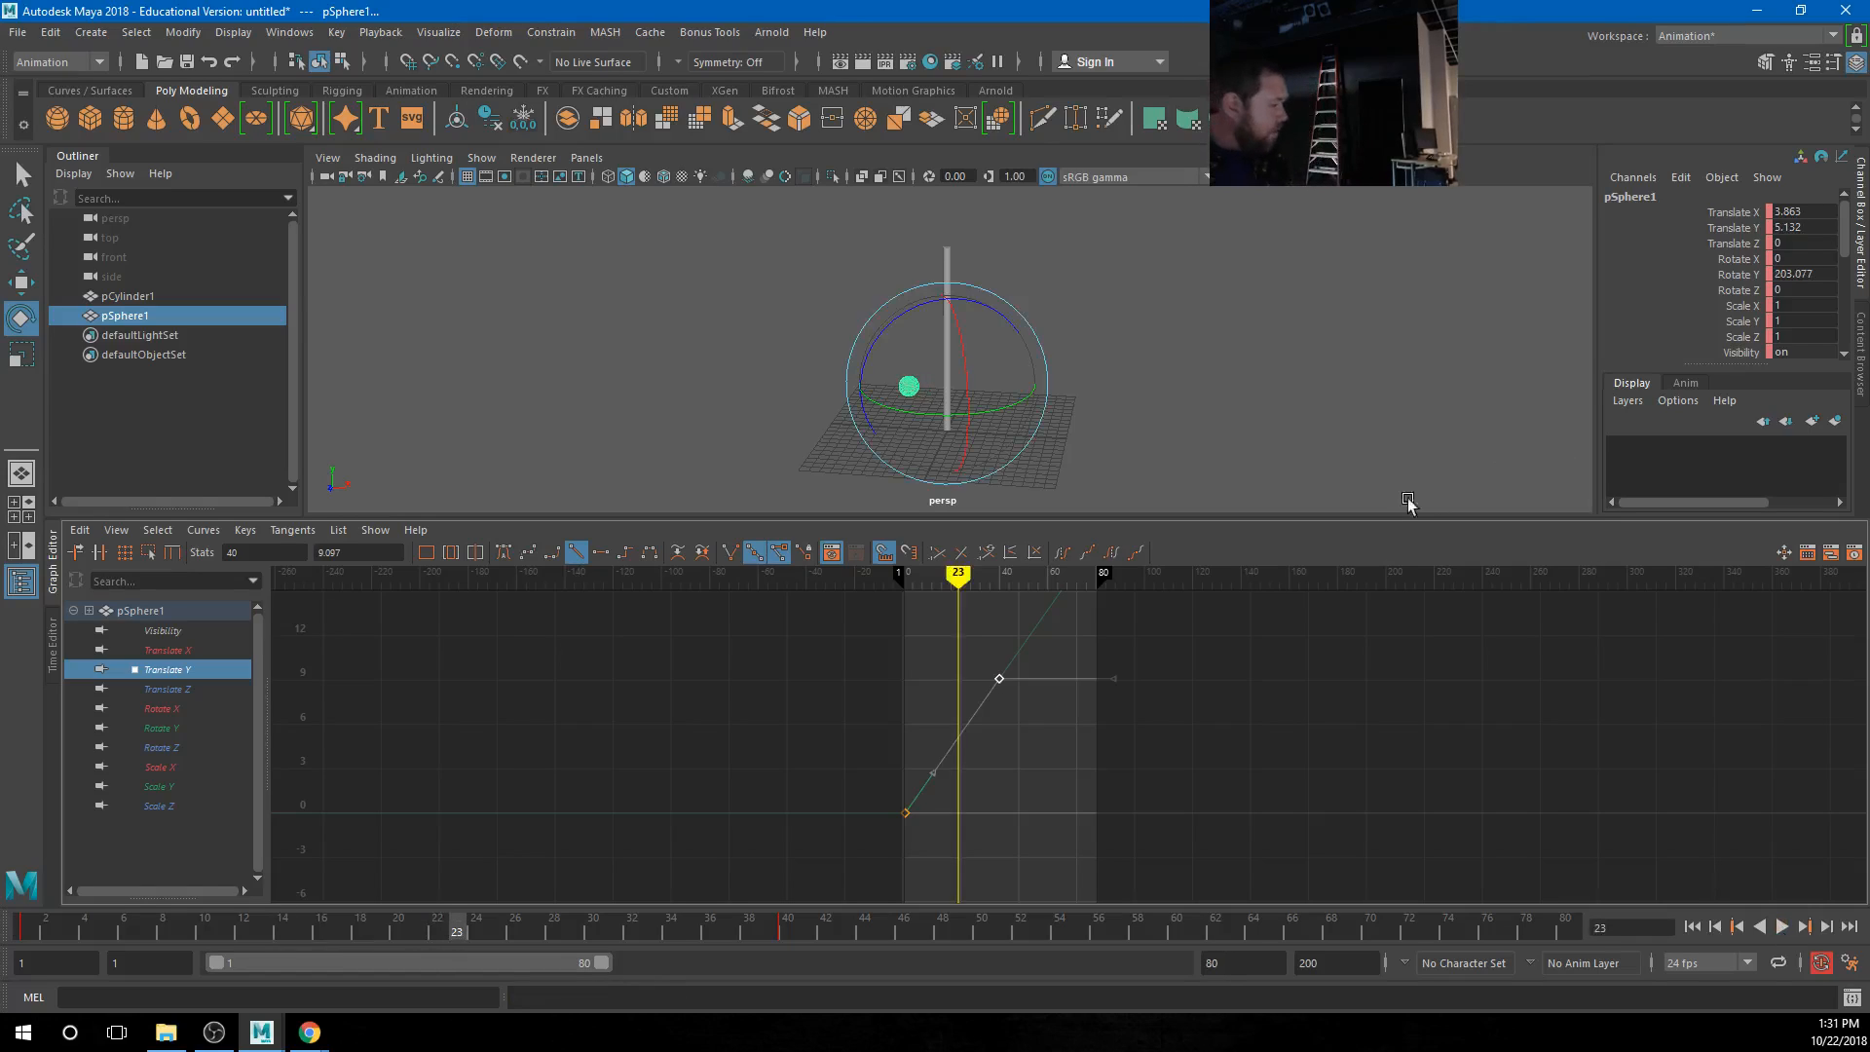
click(1243, 368)
click(26, 925)
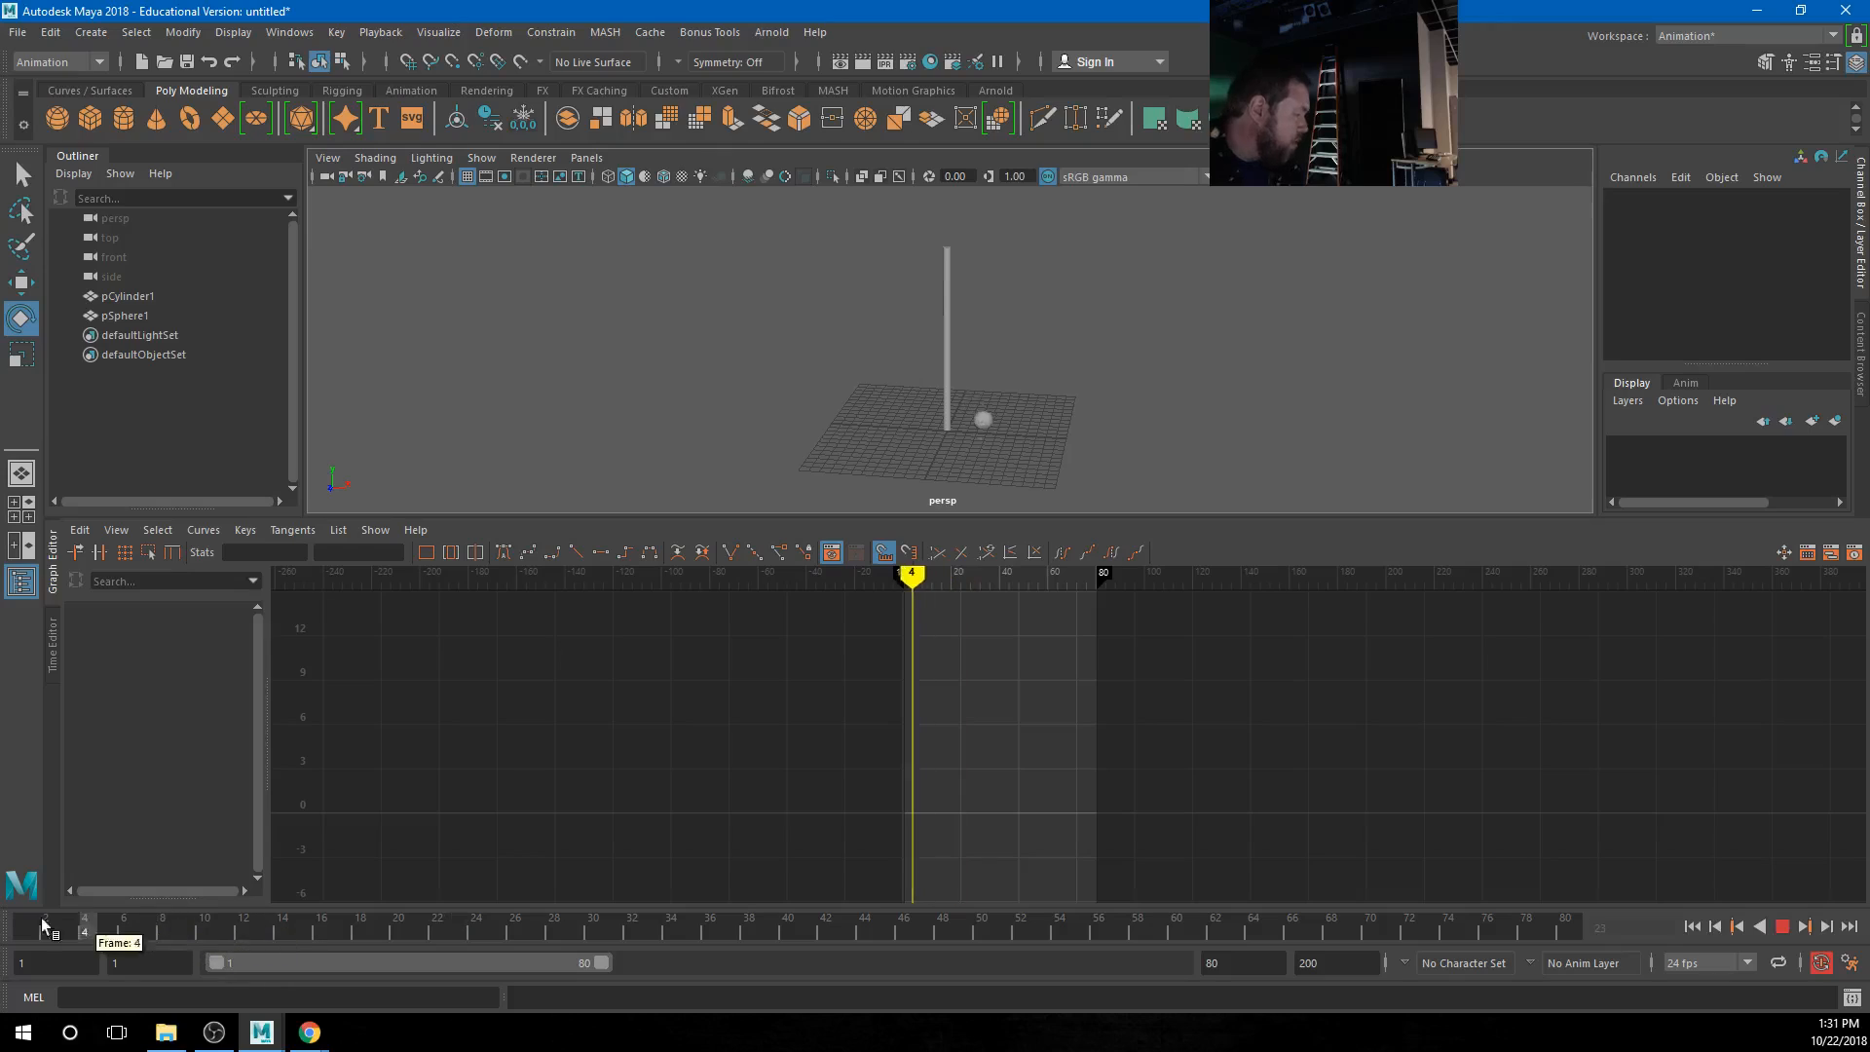
Try a plain duplicate of the sphere, scrub the timeline to check it for animation, and delete the copy
click(986, 432)
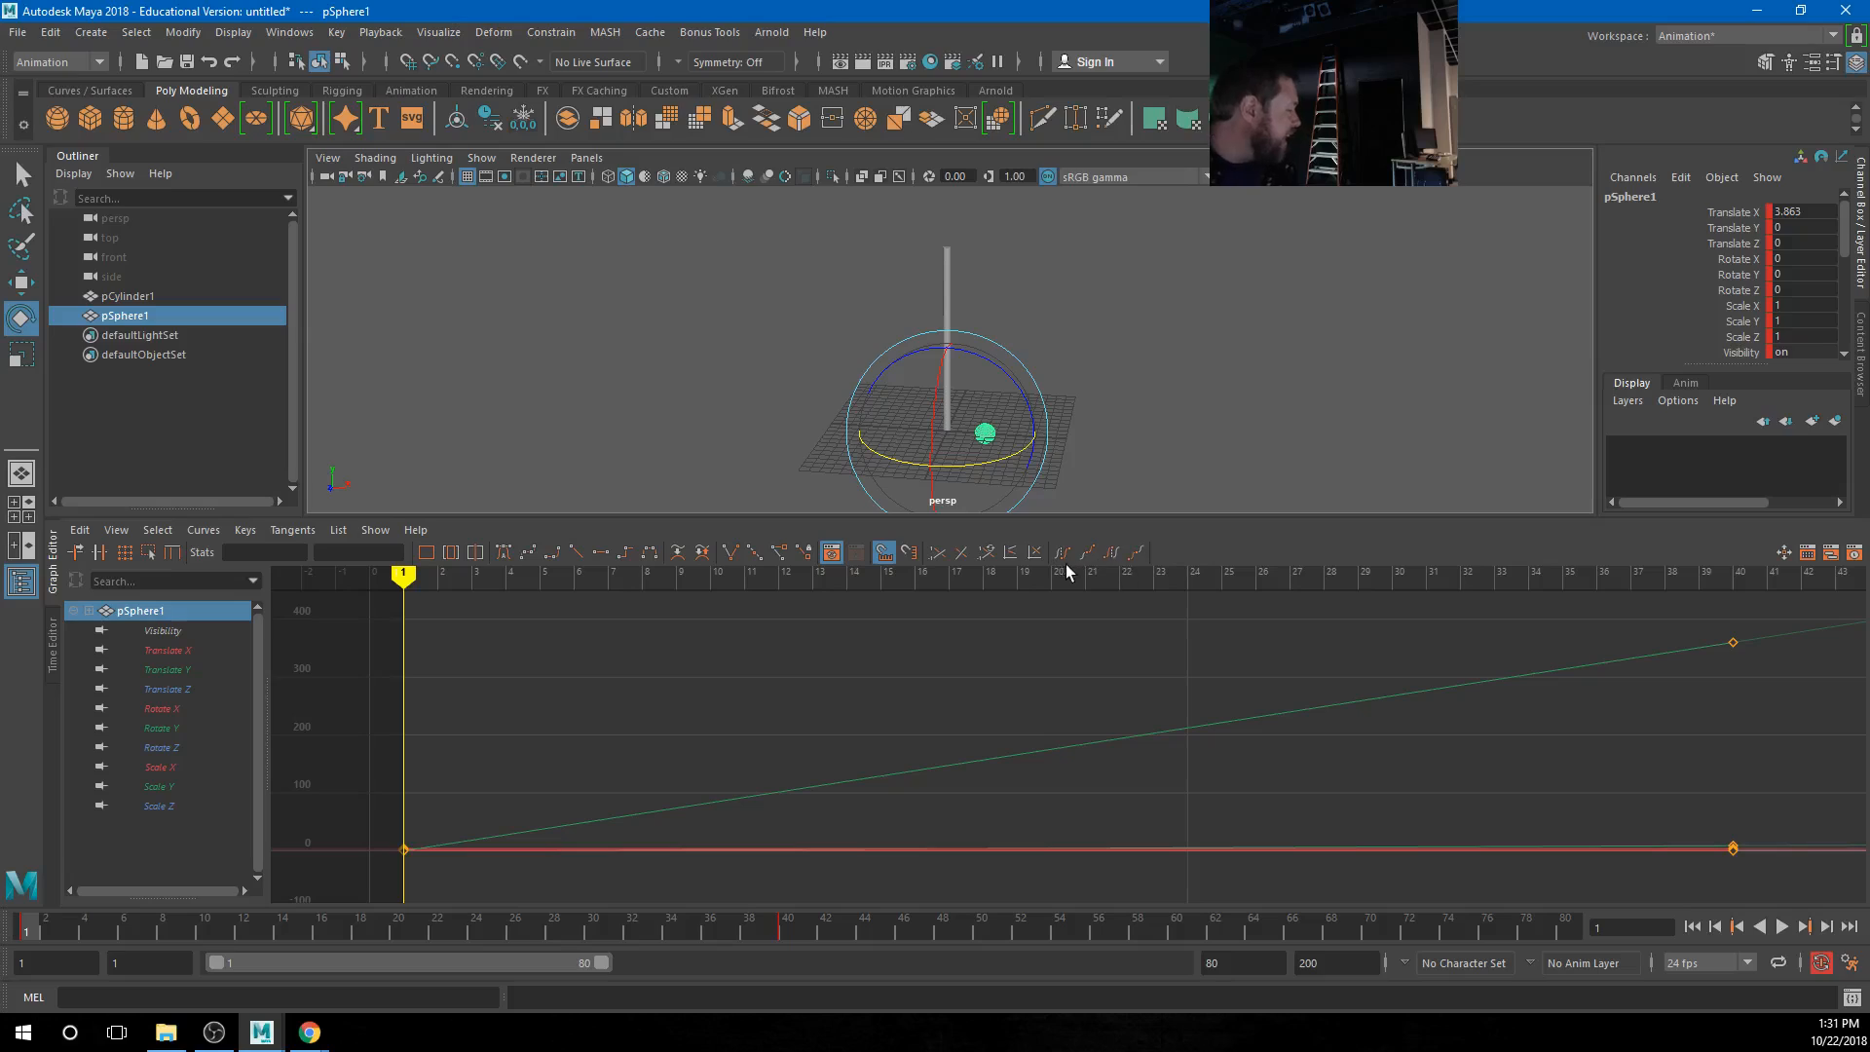
key(ctrl+d)
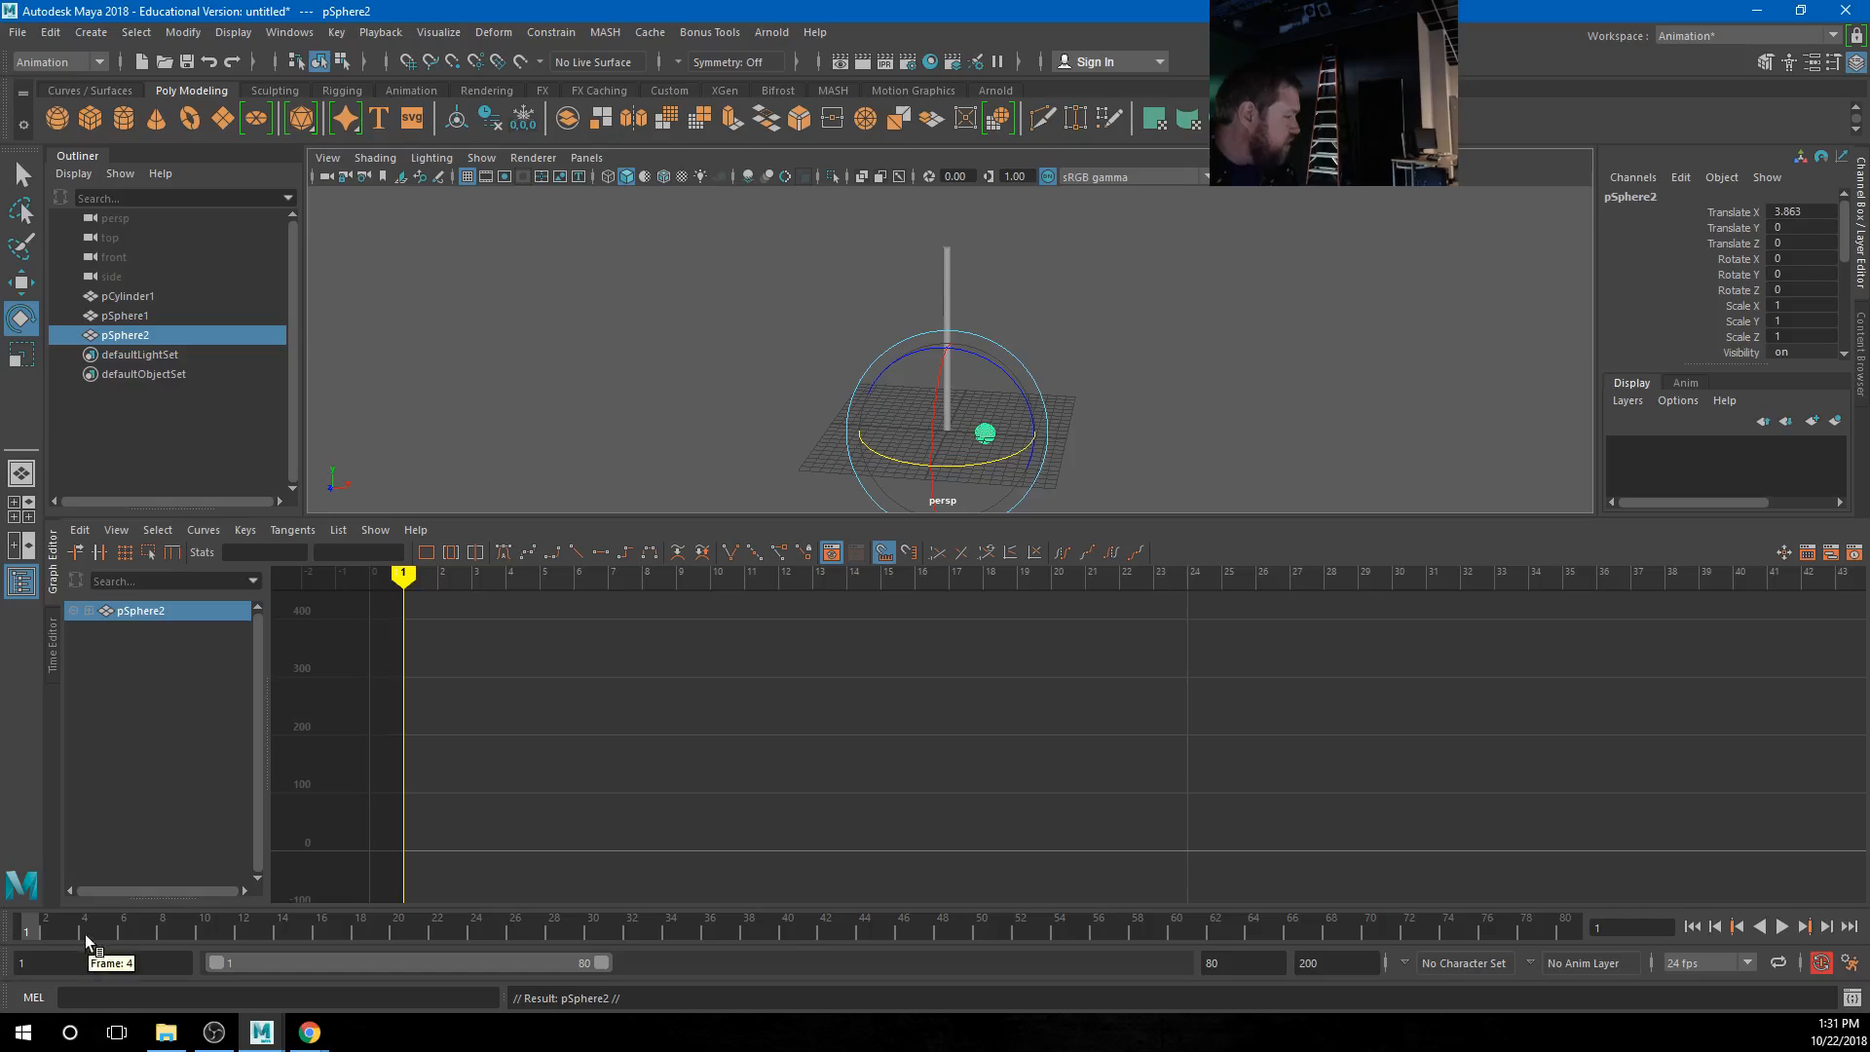
drag(84, 933, 2, 867)
key(Delete)
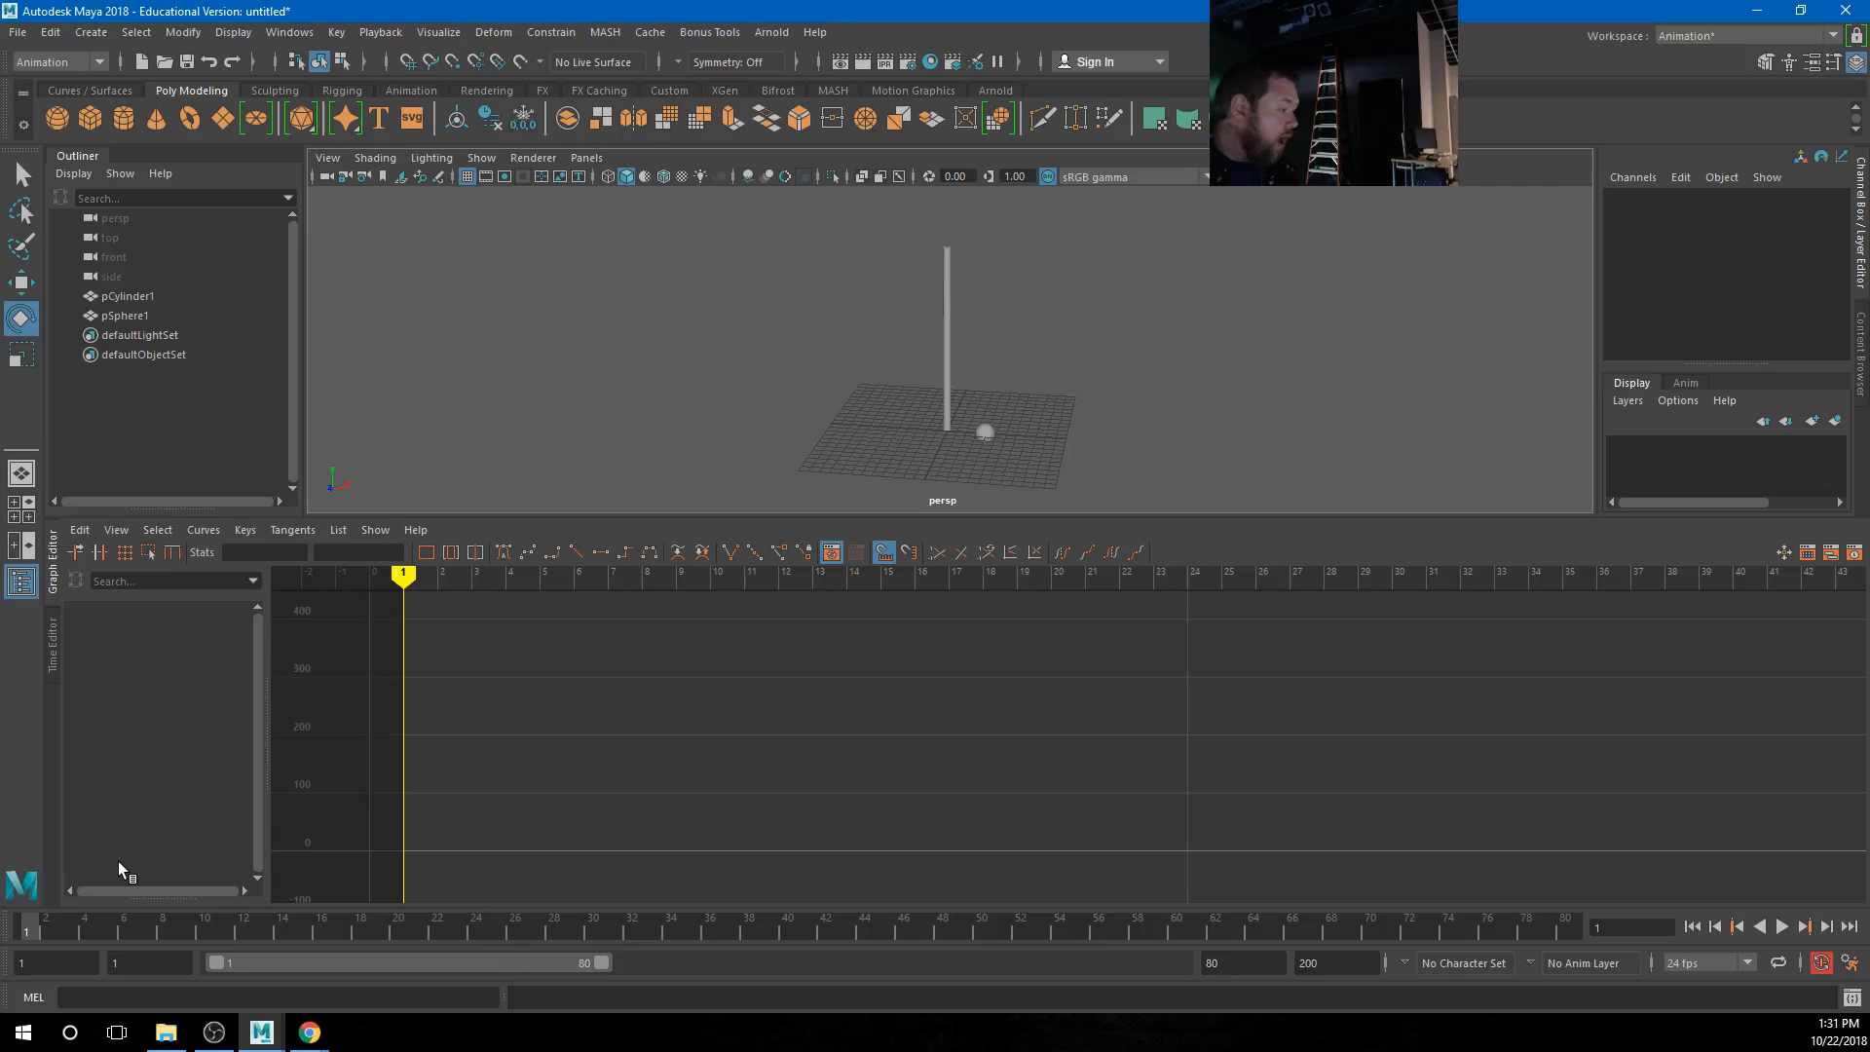
Duplicate the sphere using Duplicate Special with Duplicate input graph enabled, and play the copy's animation
click(986, 434)
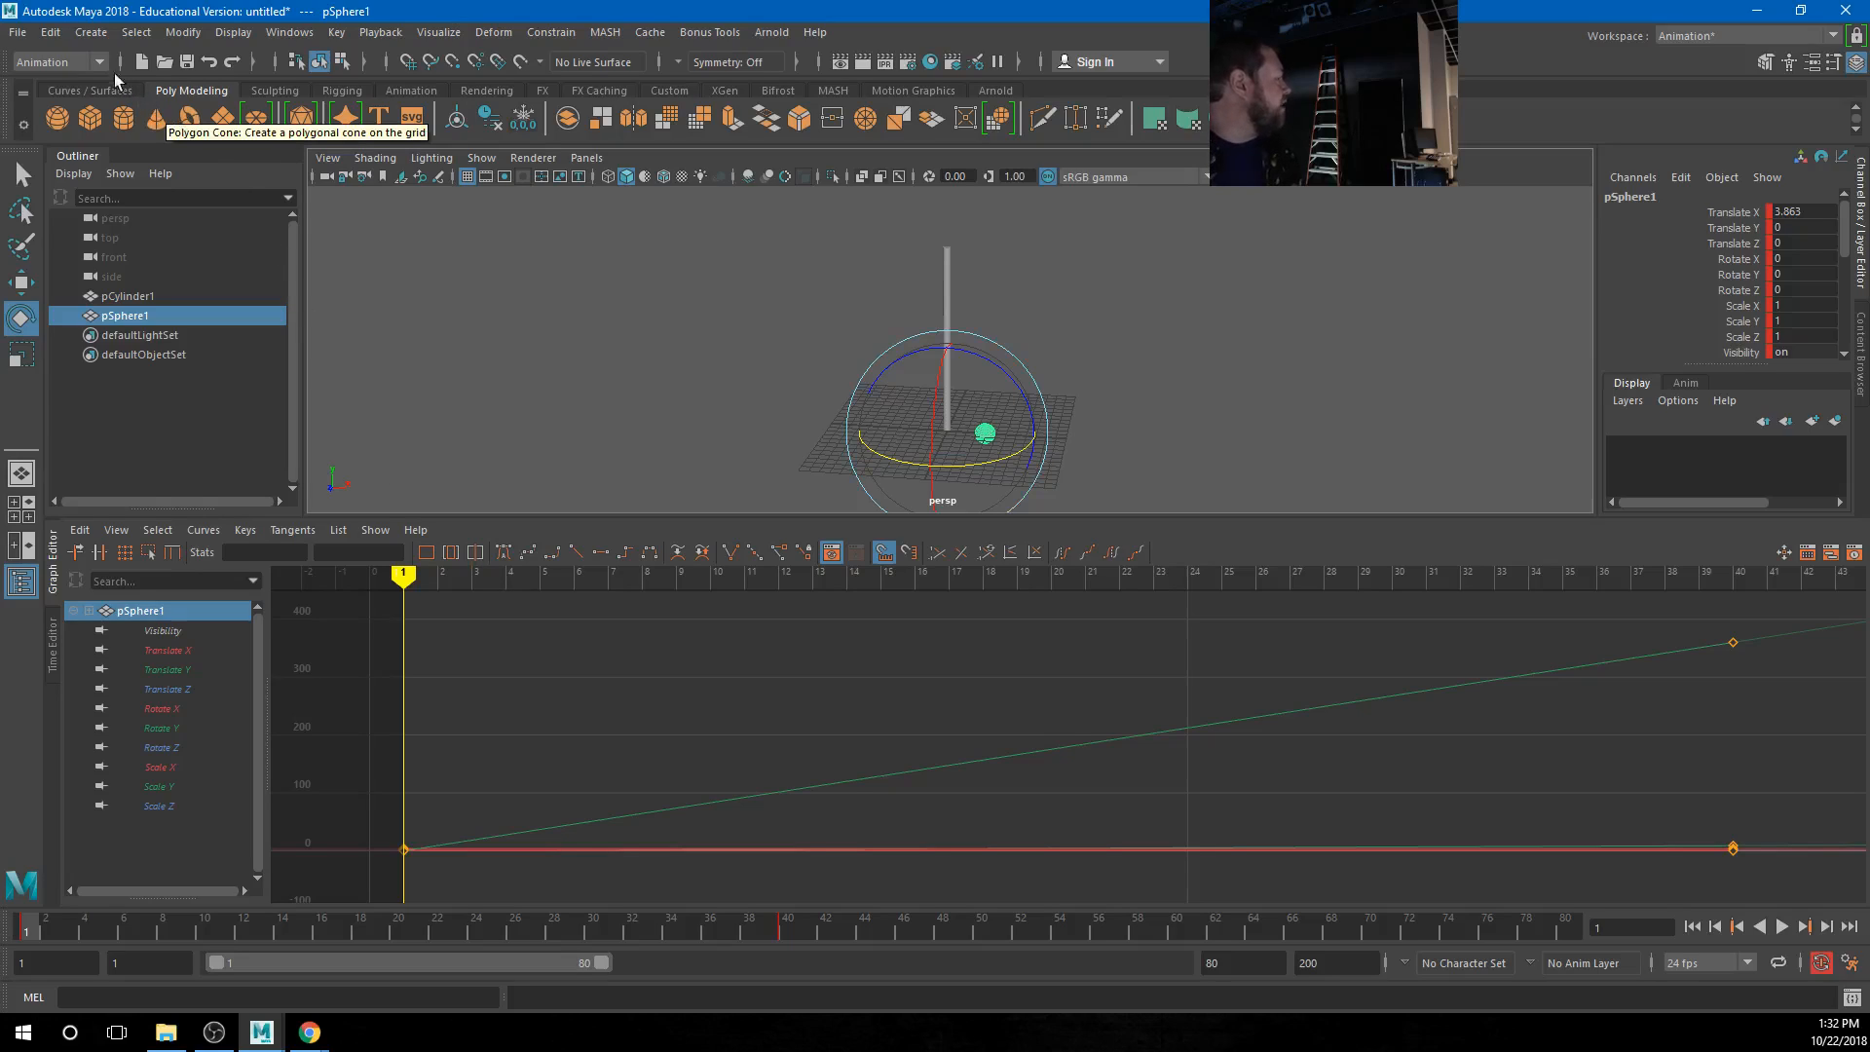
click(49, 33)
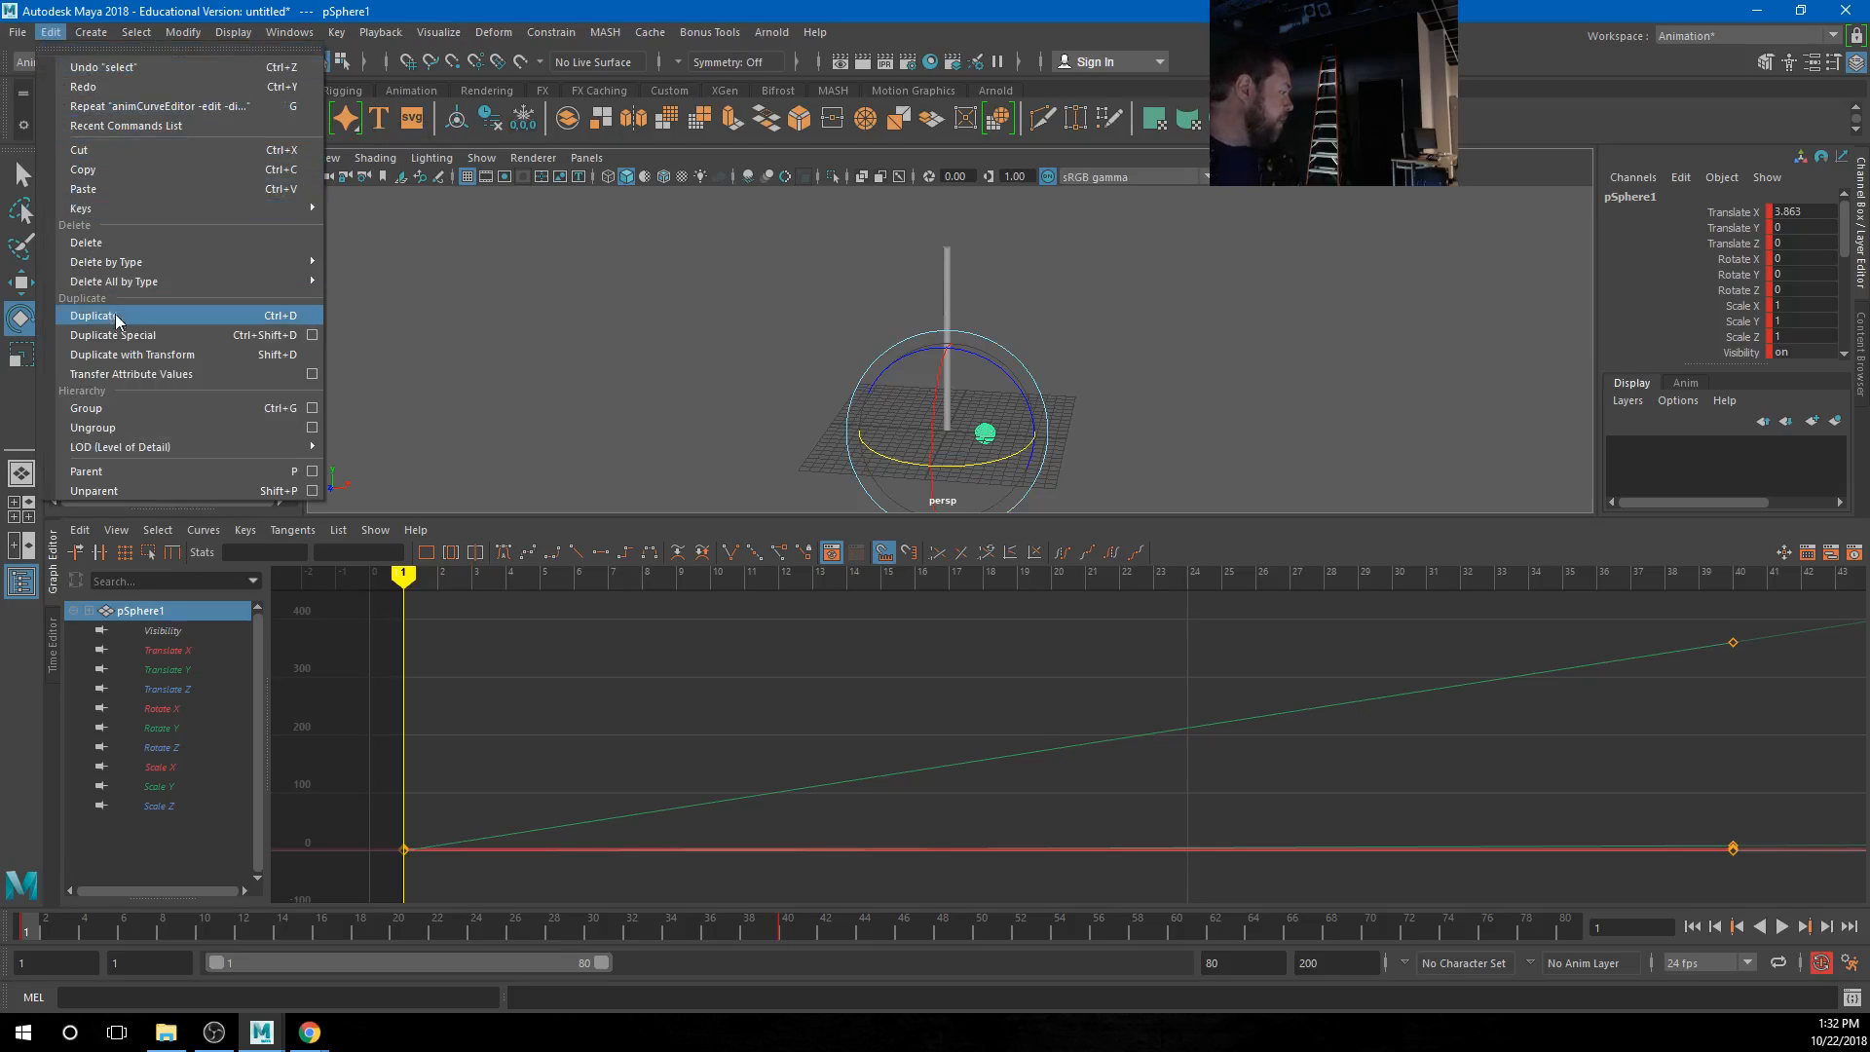
click(313, 335)
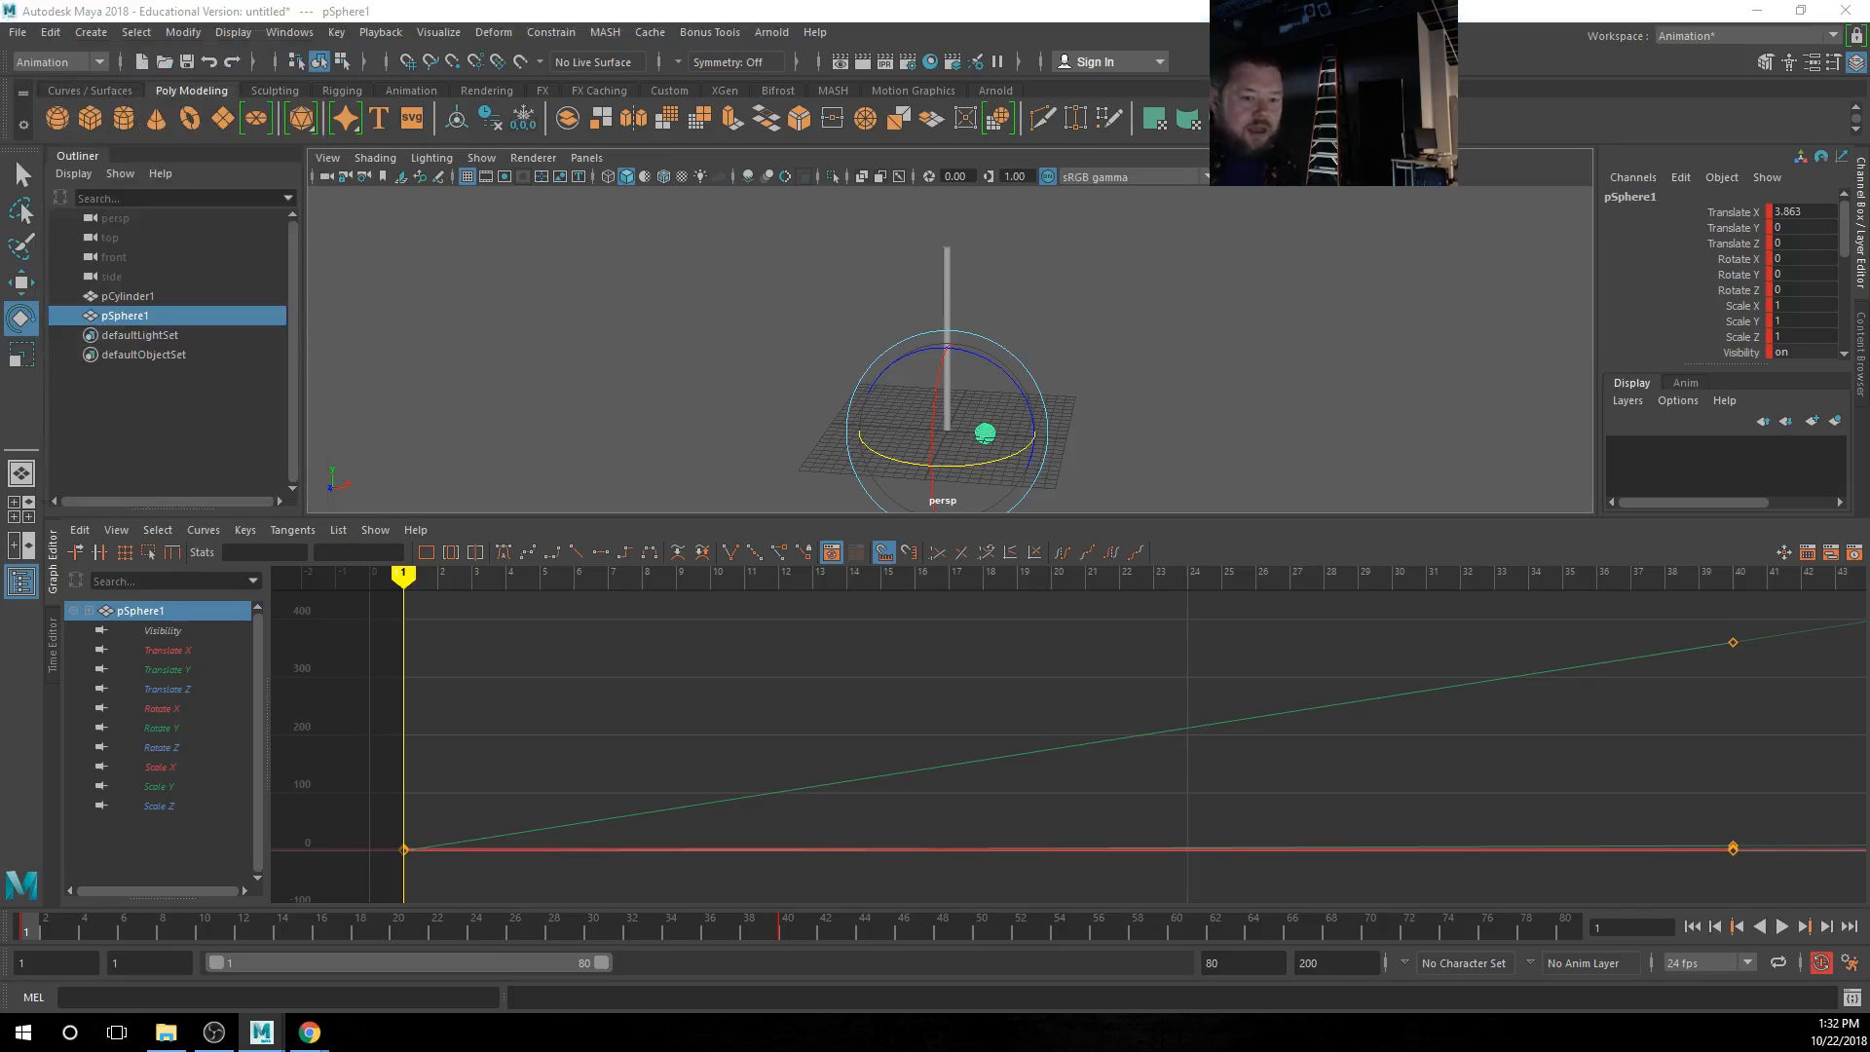
drag(868, 438, 623, 247)
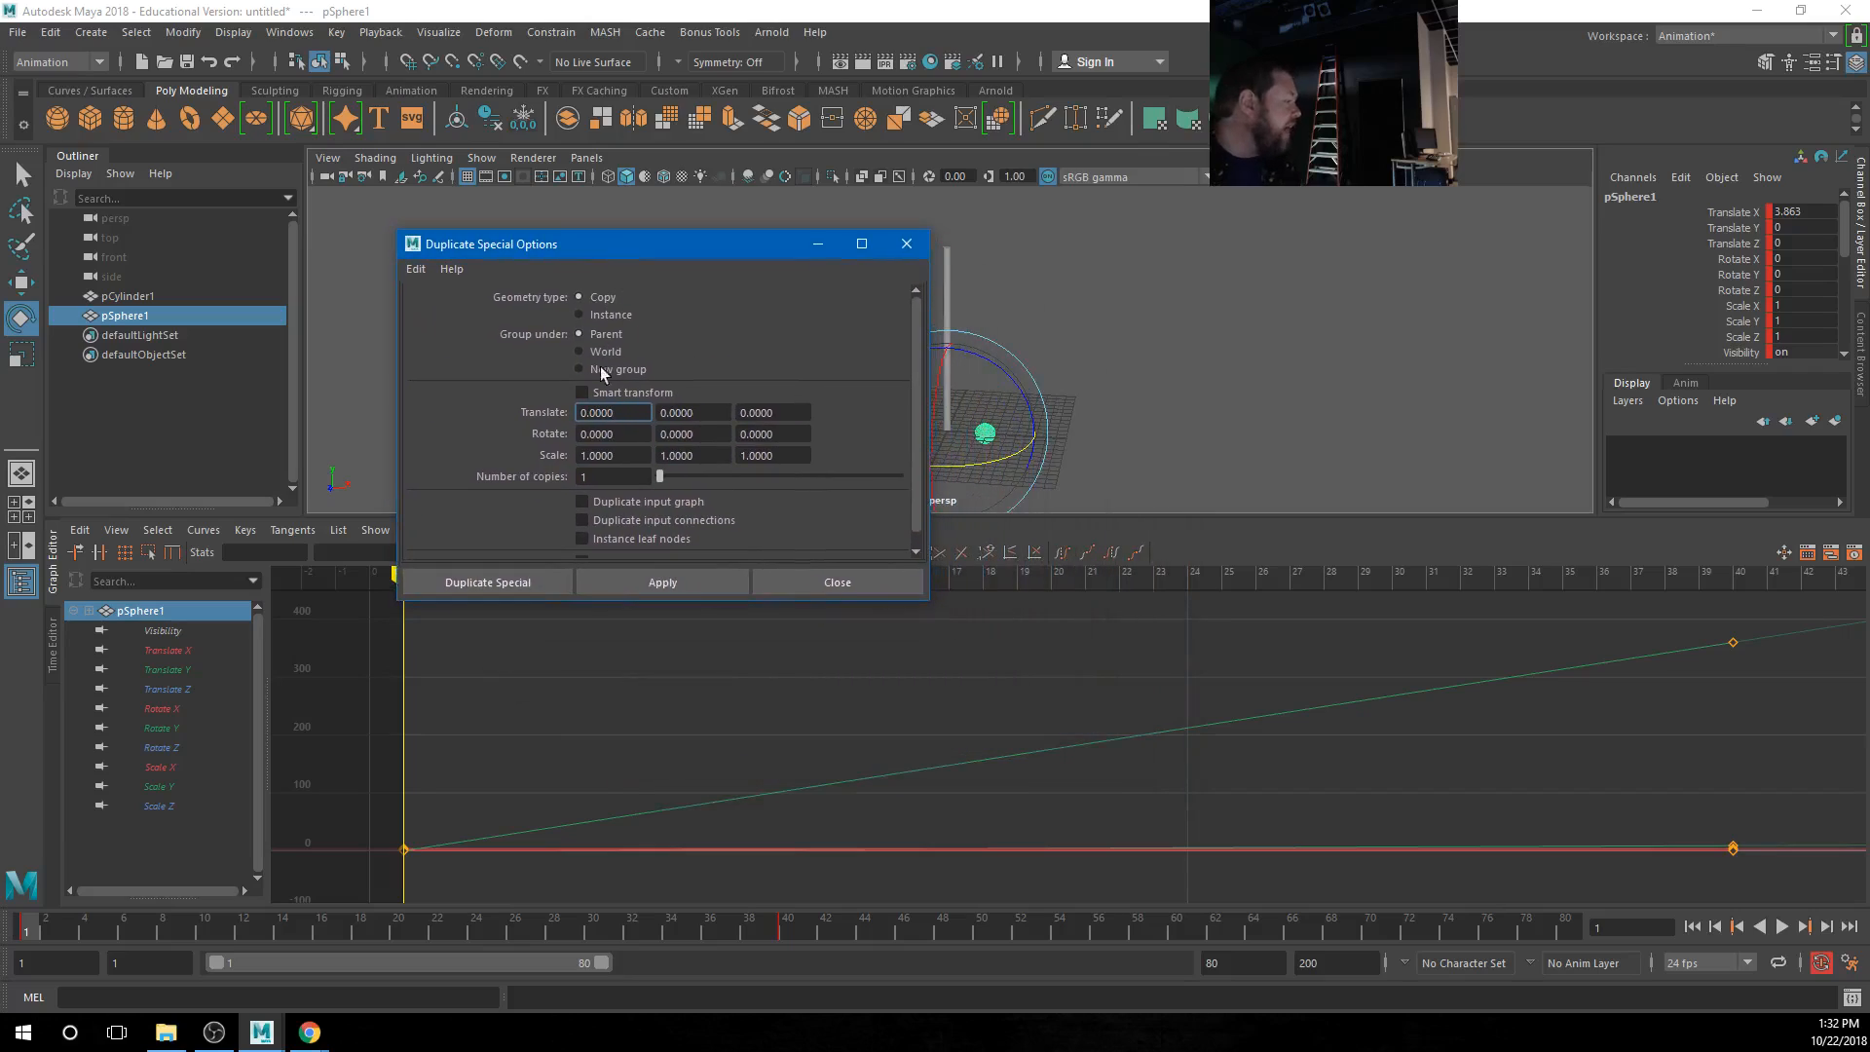
click(581, 501)
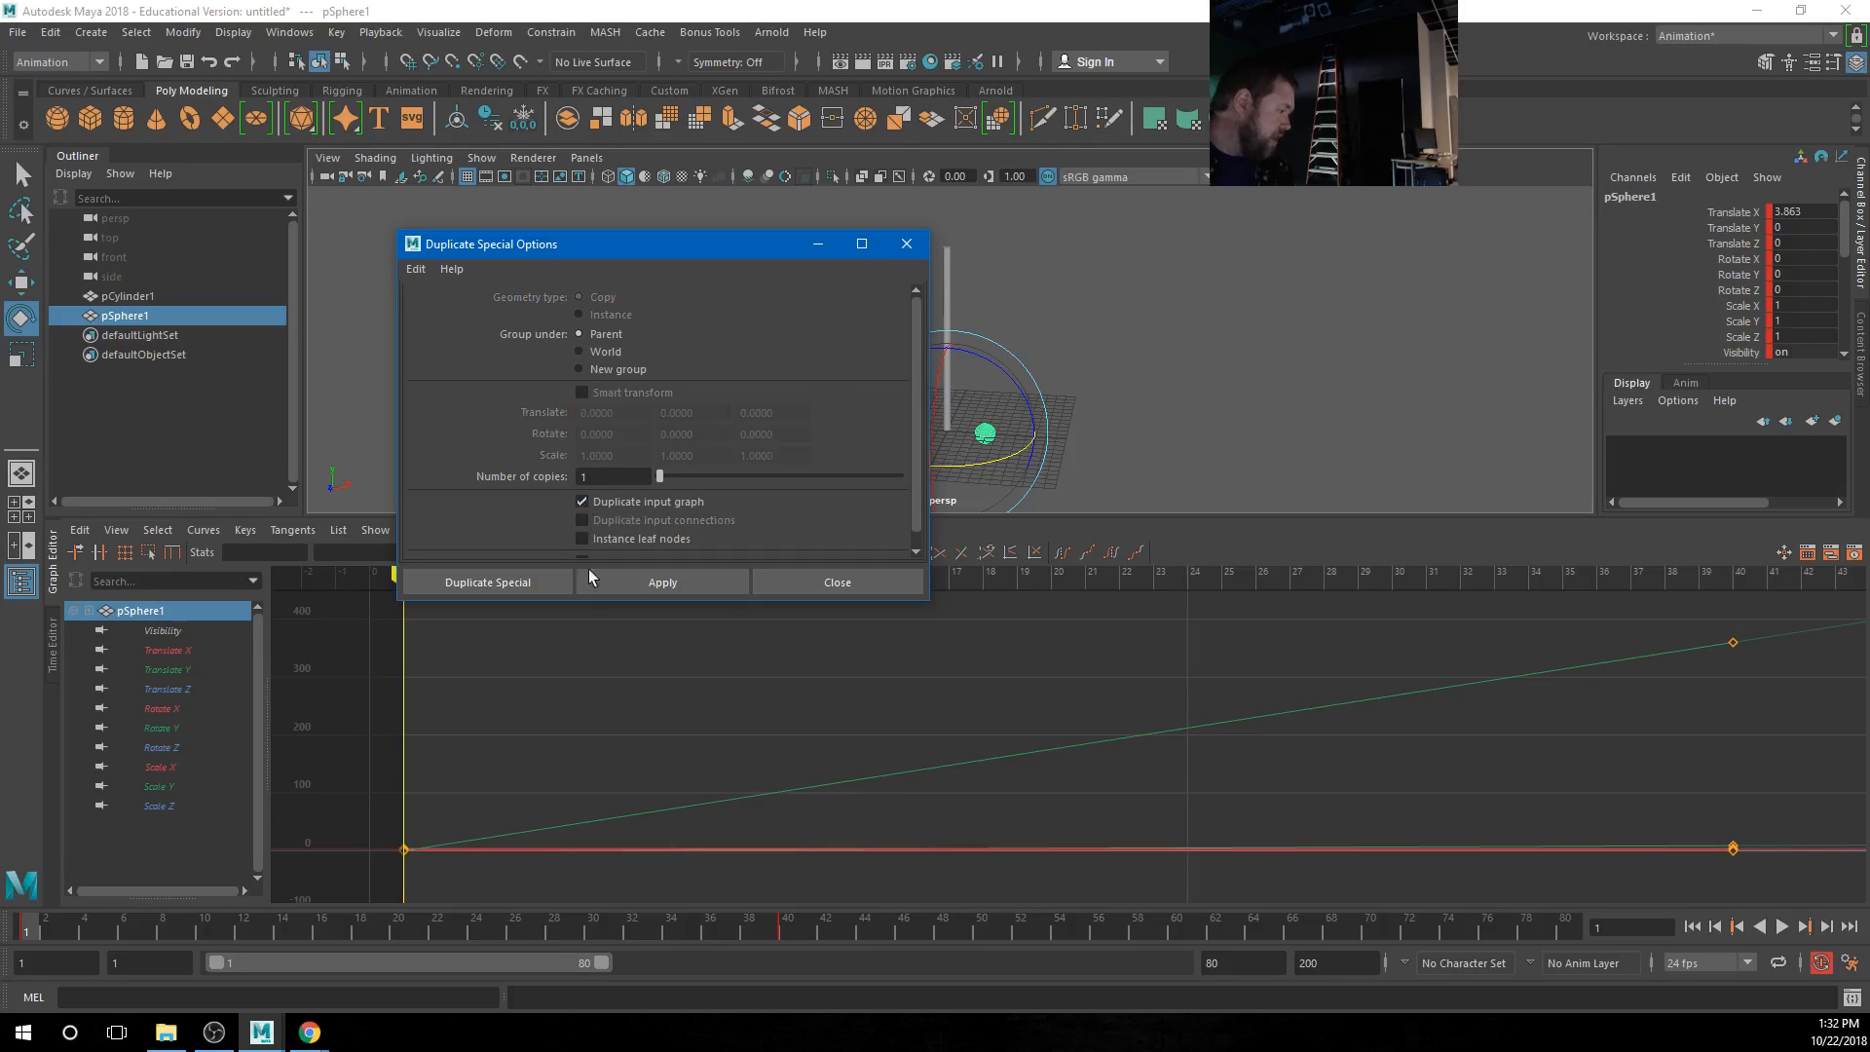
click(483, 580)
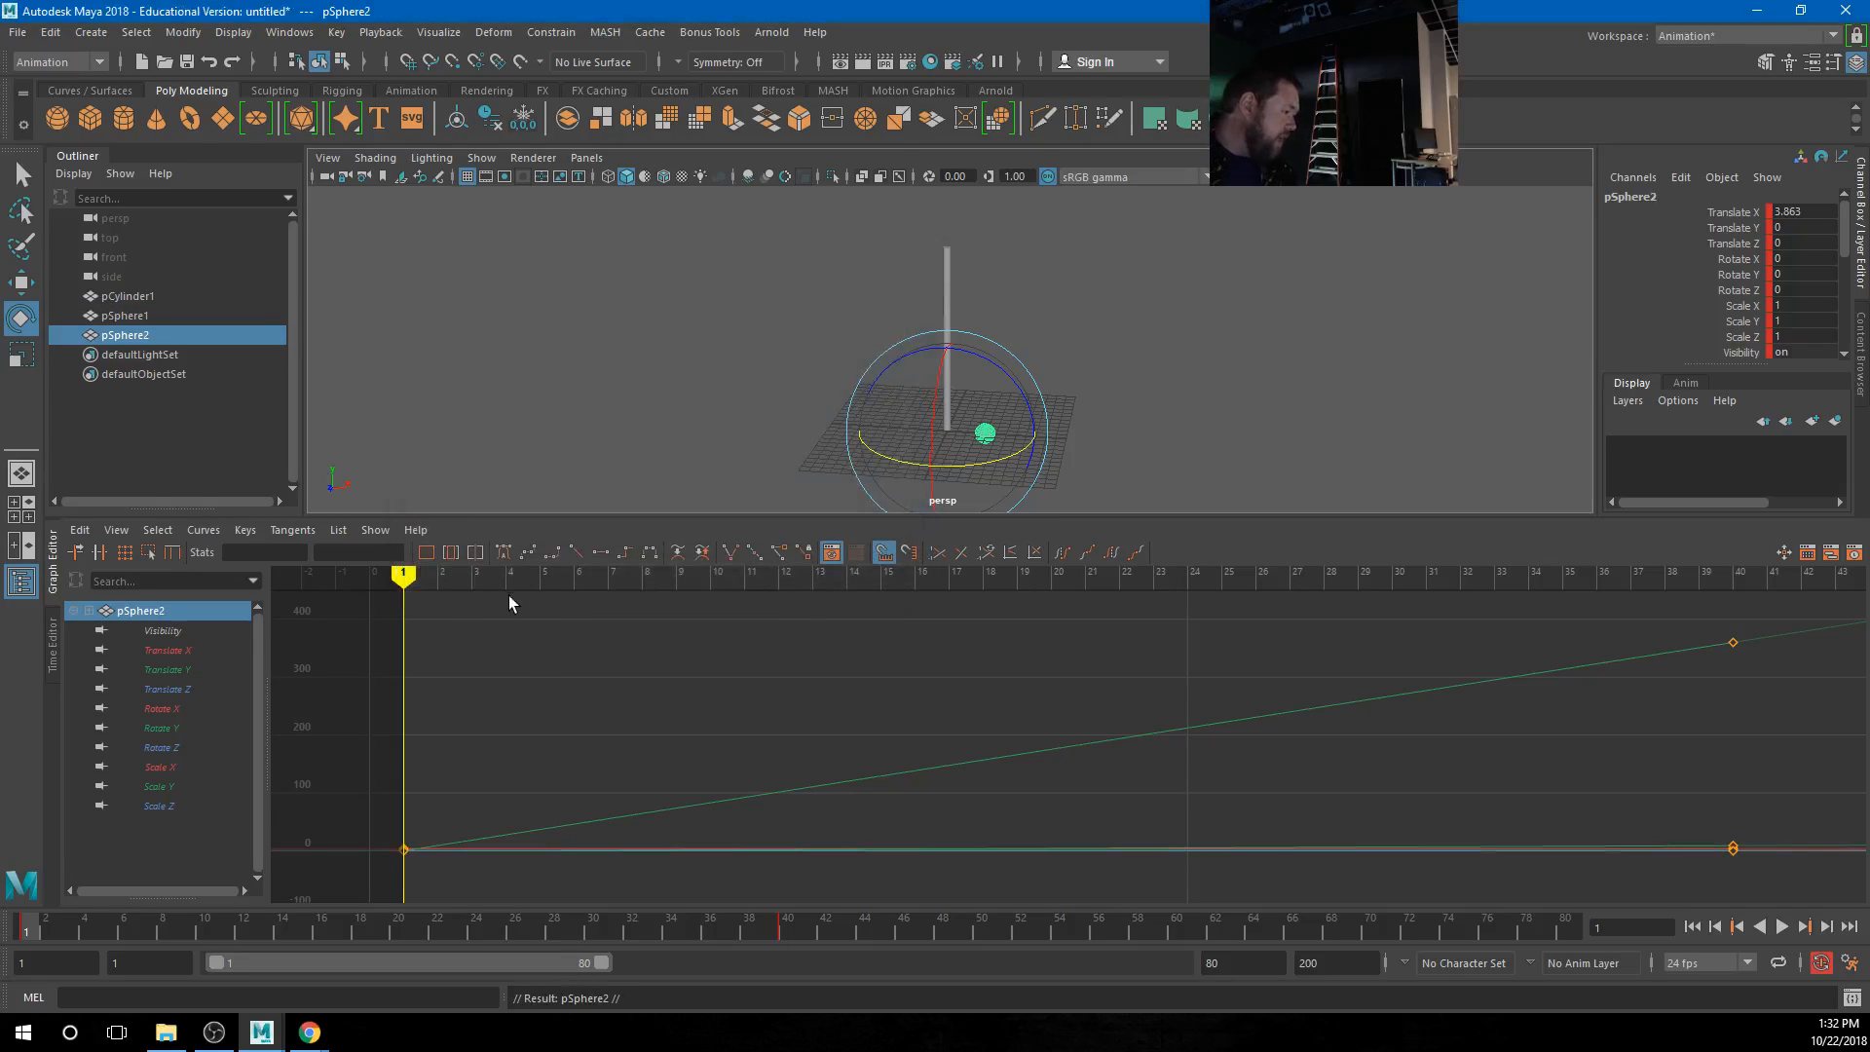
key(alt+v)
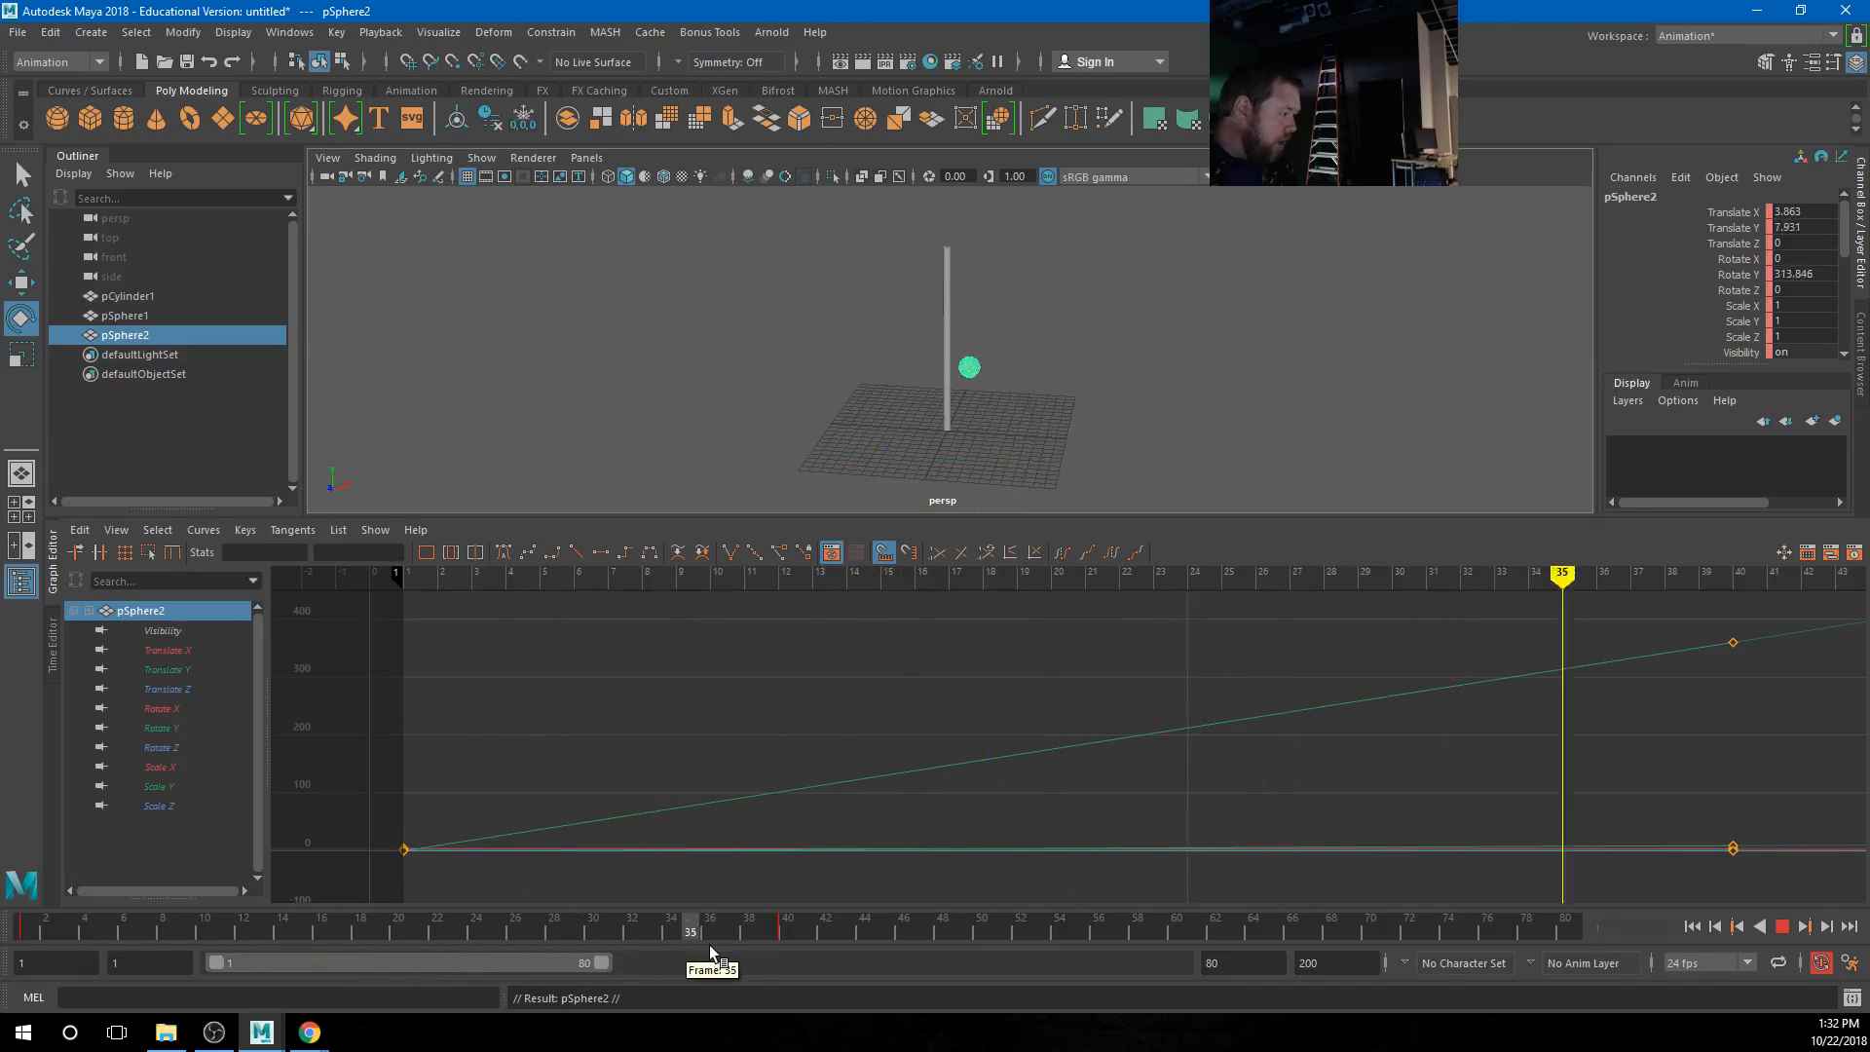
click(1451, 952)
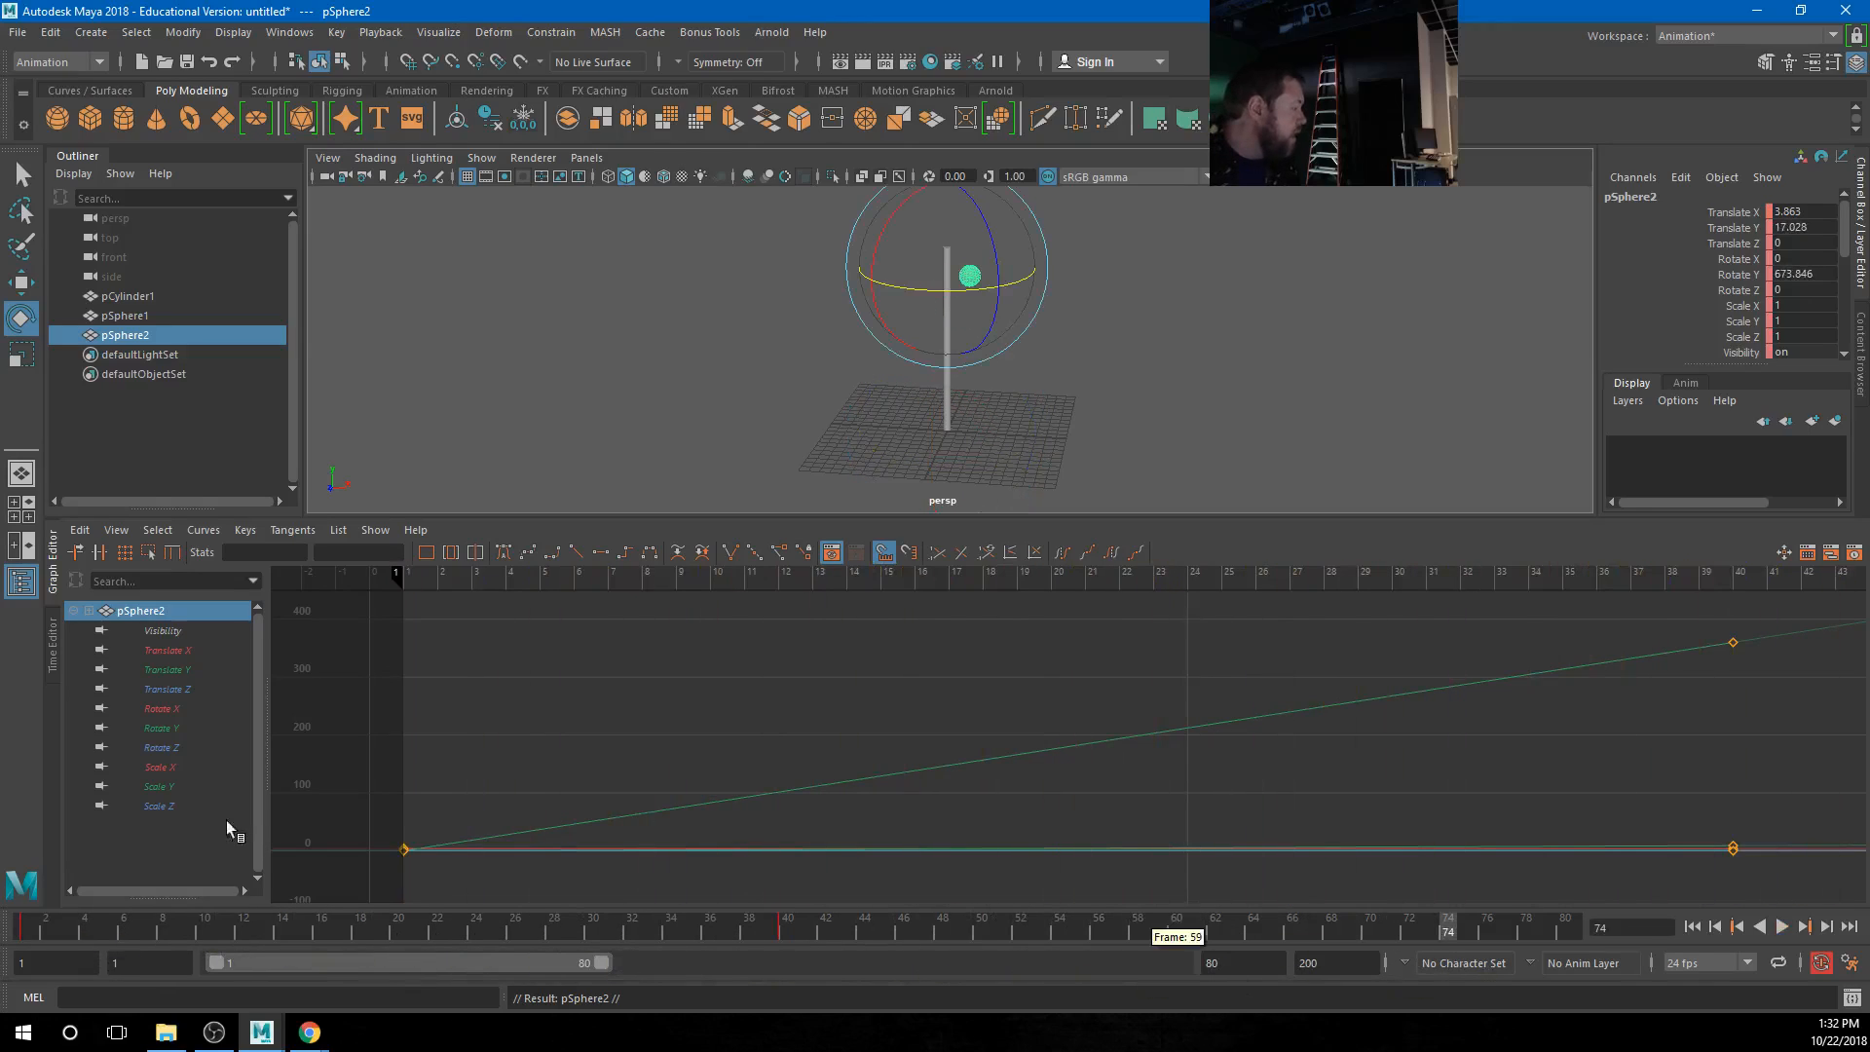
At frame 1, shift the copied sphere's whole Rotate Y curve down so its first key sits at about -183.517
click(171, 727)
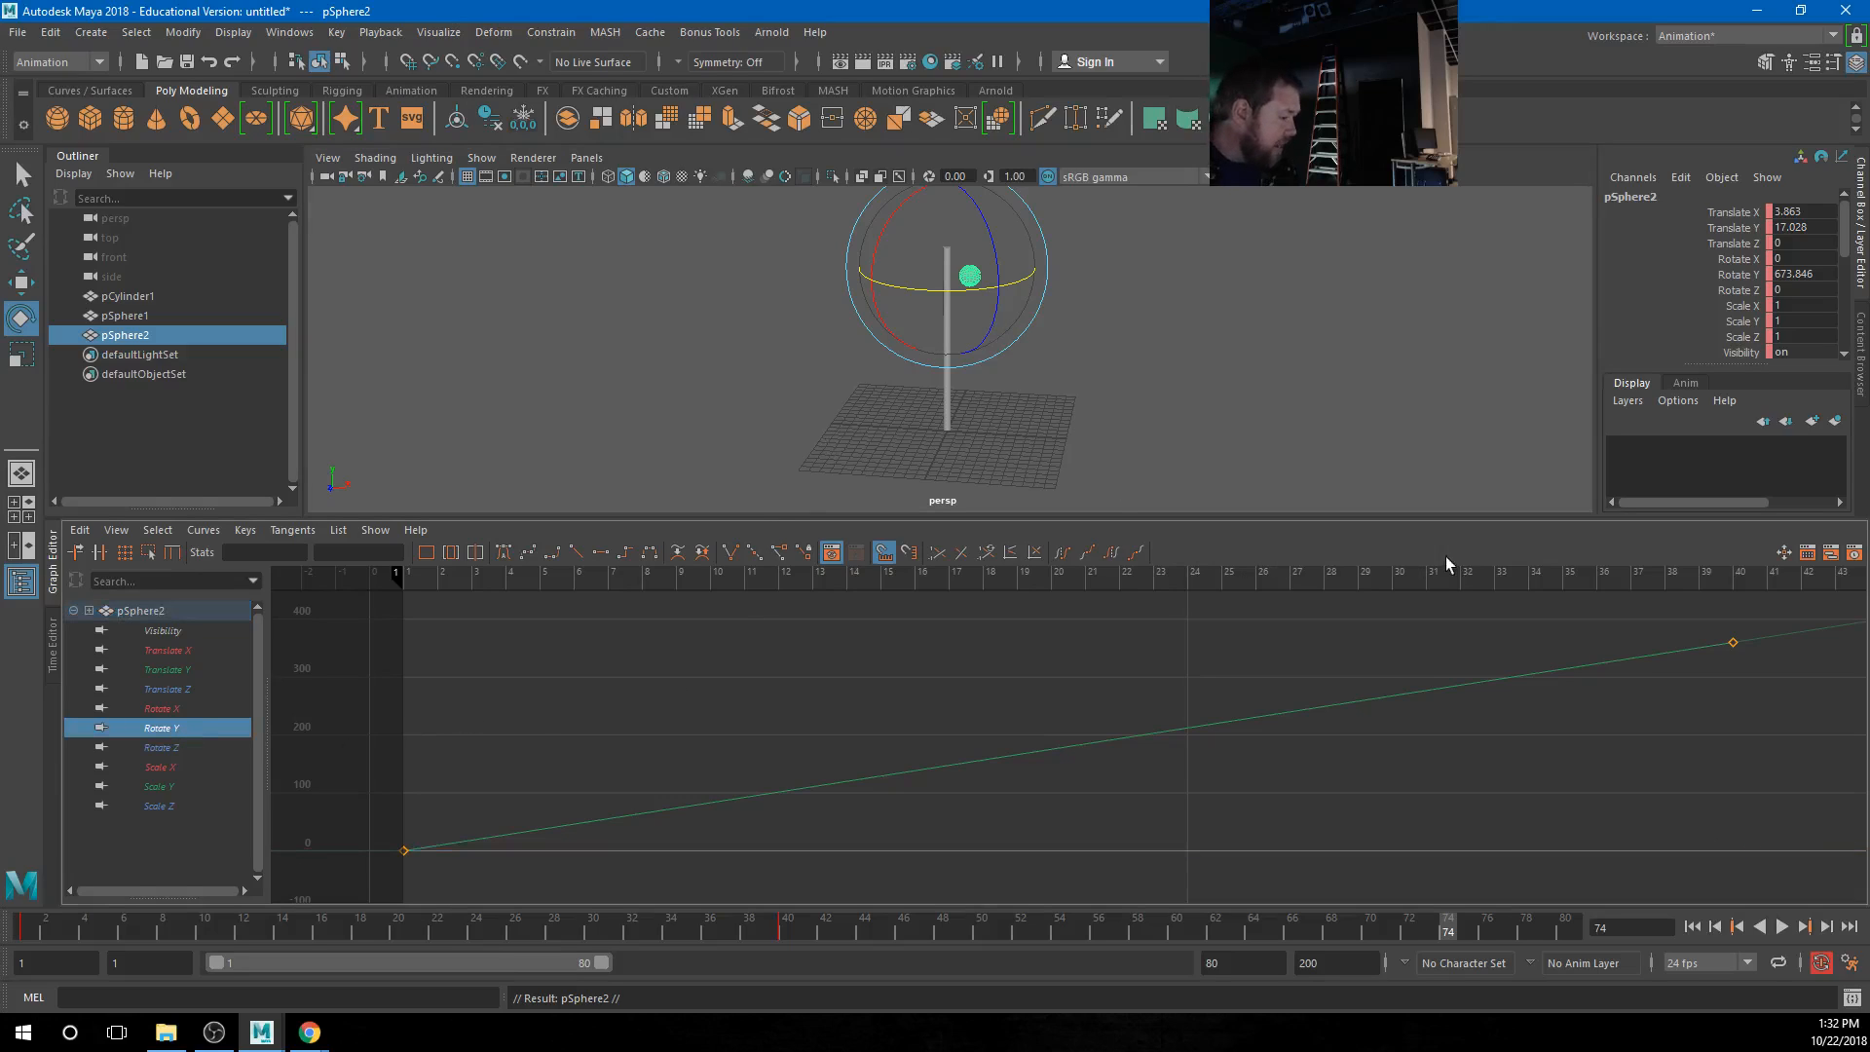
key(space)
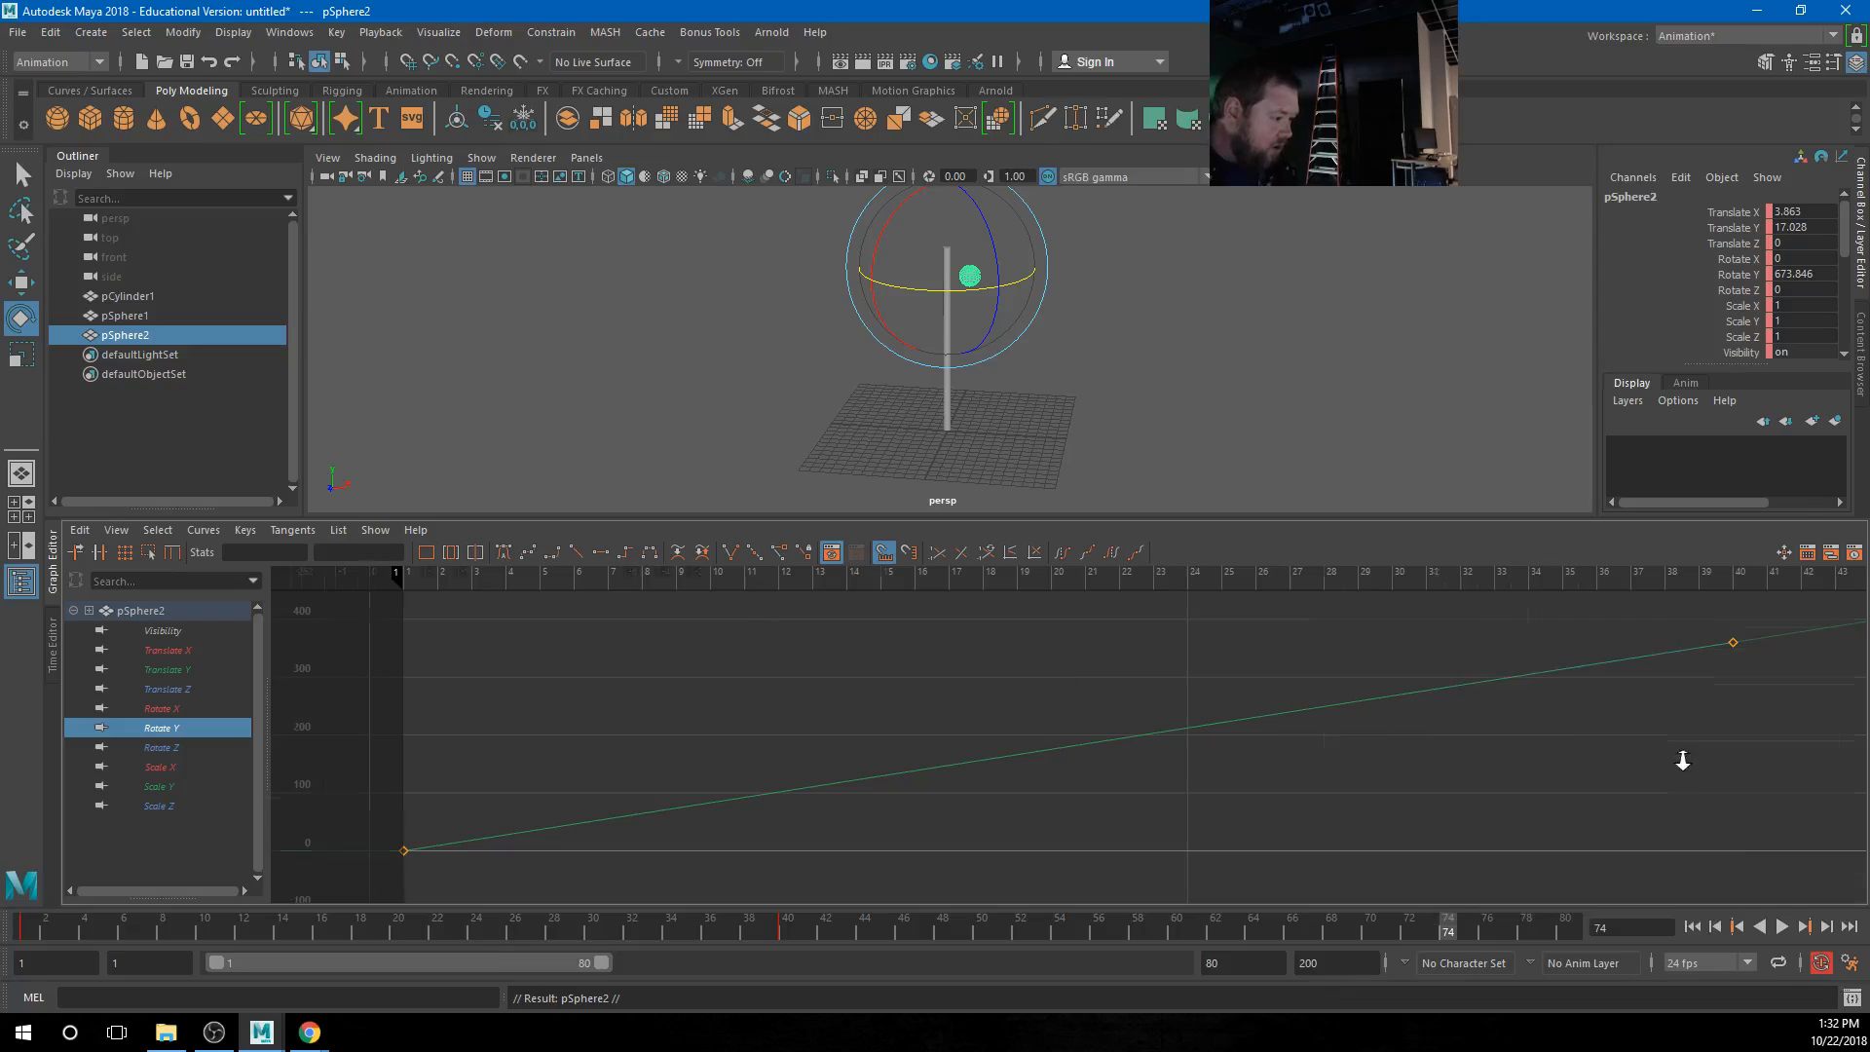
alt+right_drag(1683, 760, 1525, 736)
mouse_move(1217, 574)
mouse_down()
mouse_move(955, 573)
mouse_move(975, 576)
mouse_up()
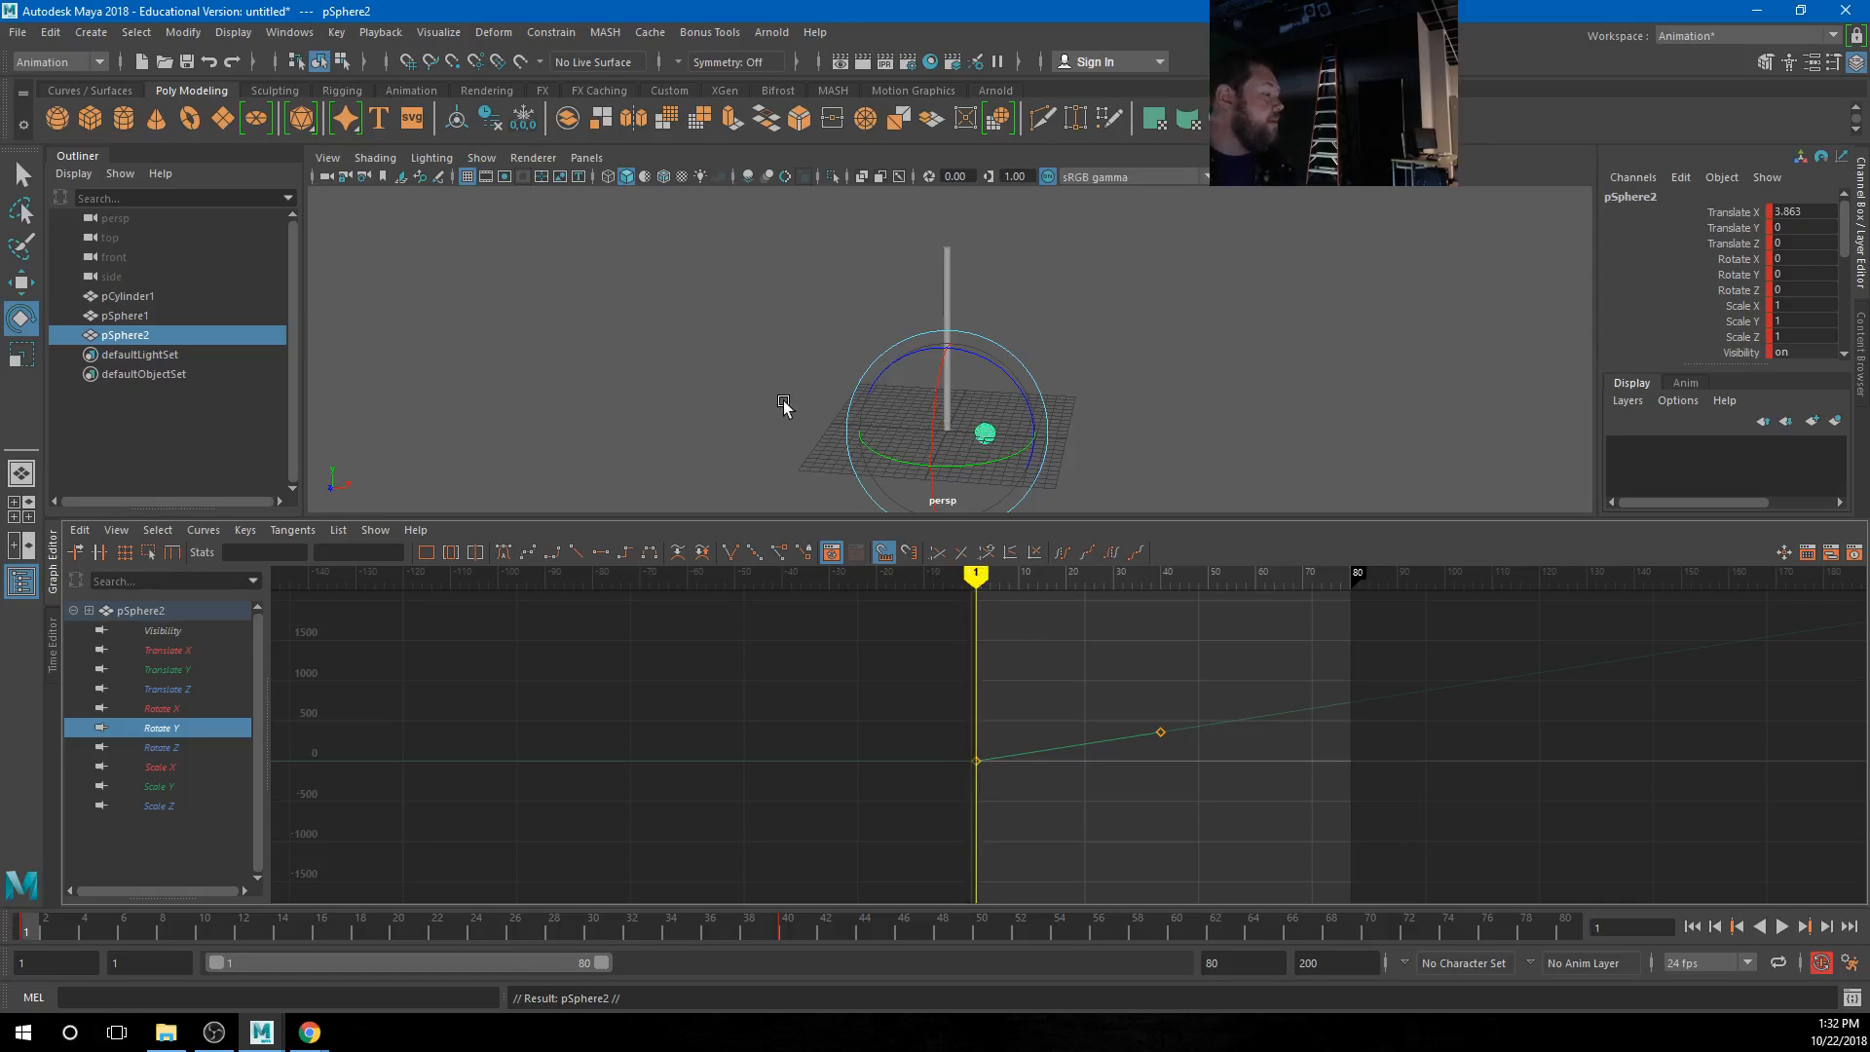
key(space)
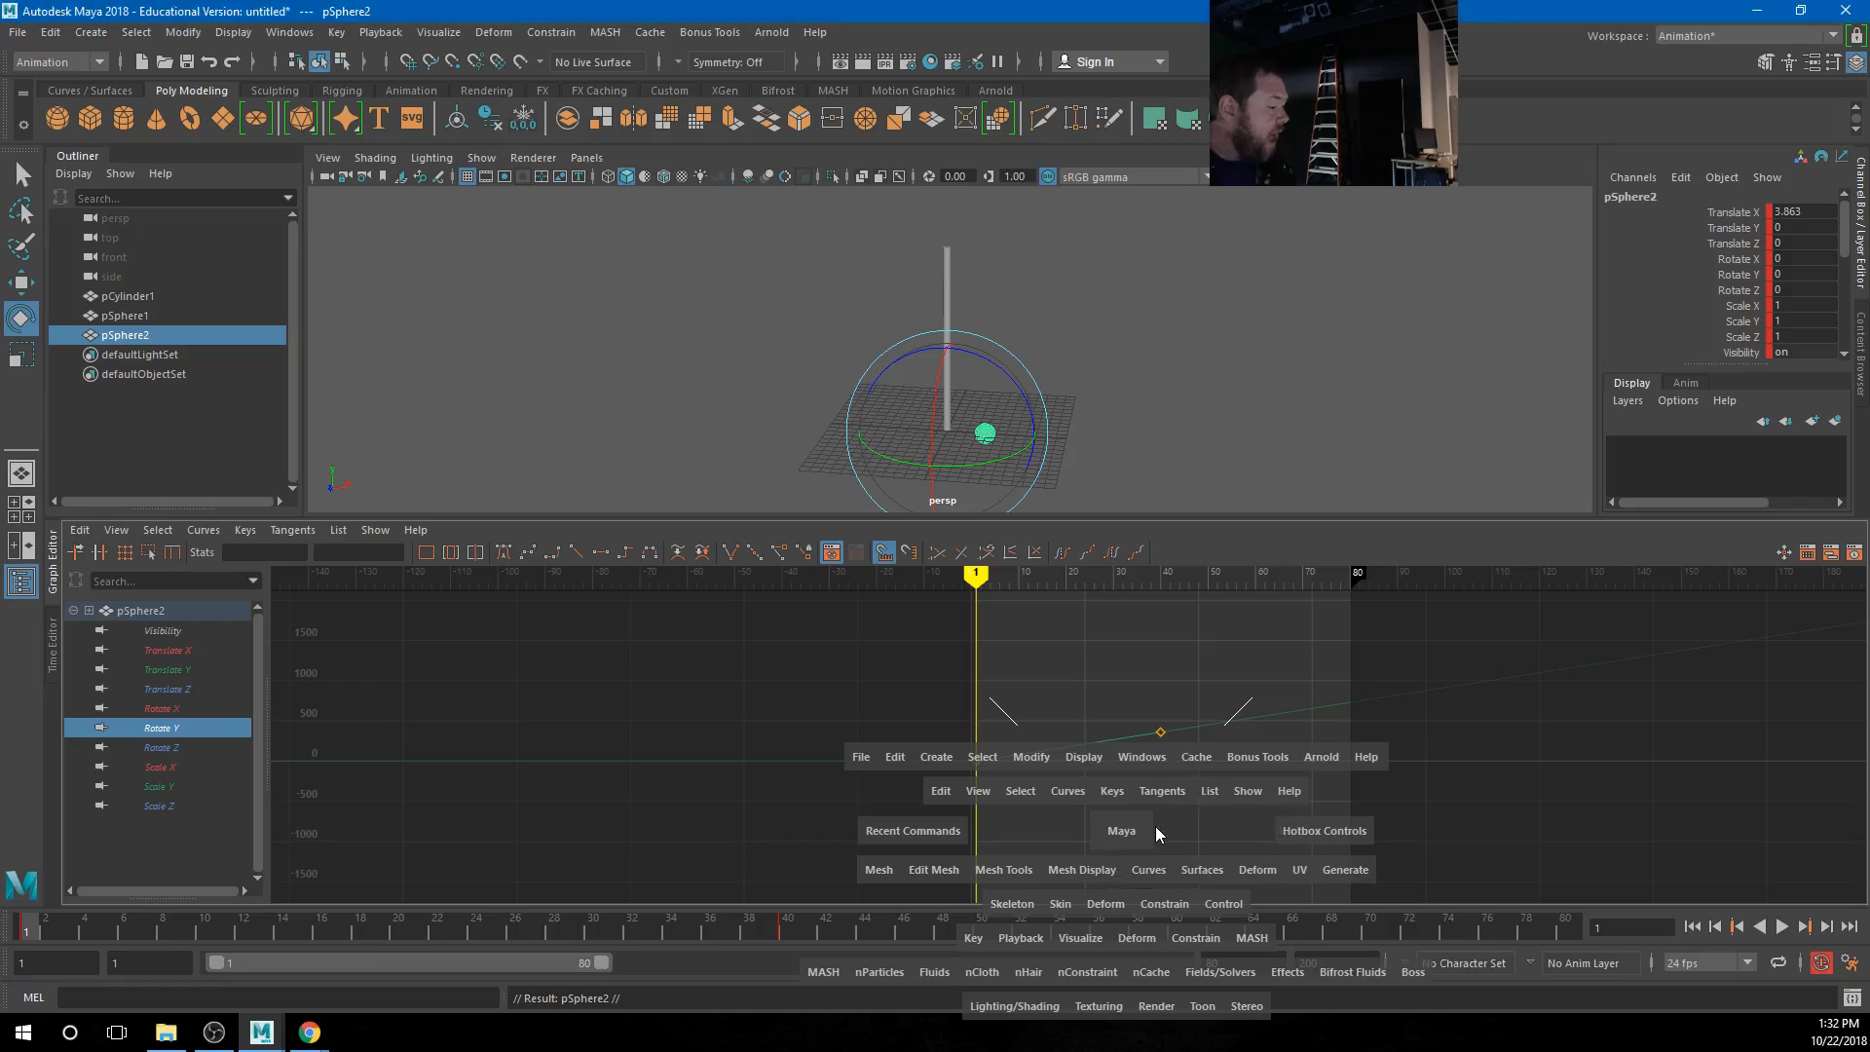
alt+middle_drag(1142, 787, 965, 760)
alt+right_drag(720, 742, 774, 718)
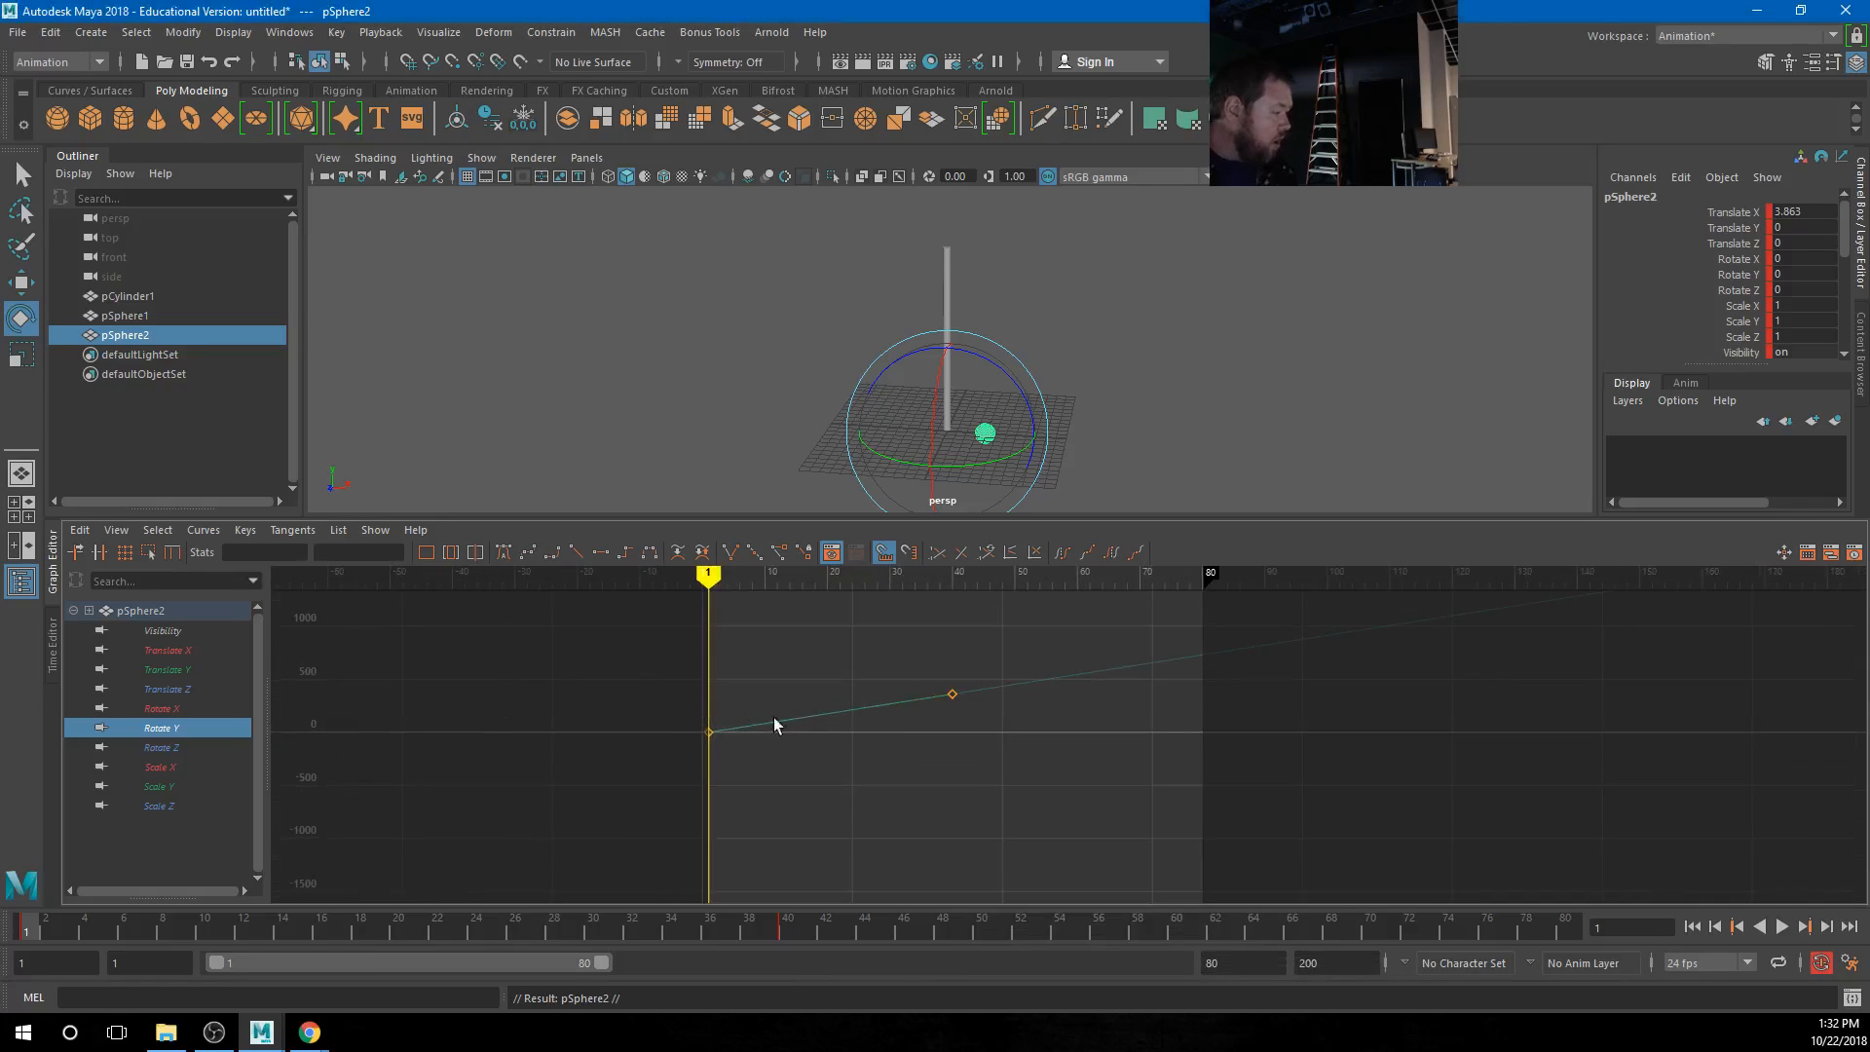
drag(926, 748, 912, 750)
middle_drag(911, 750, 904, 772)
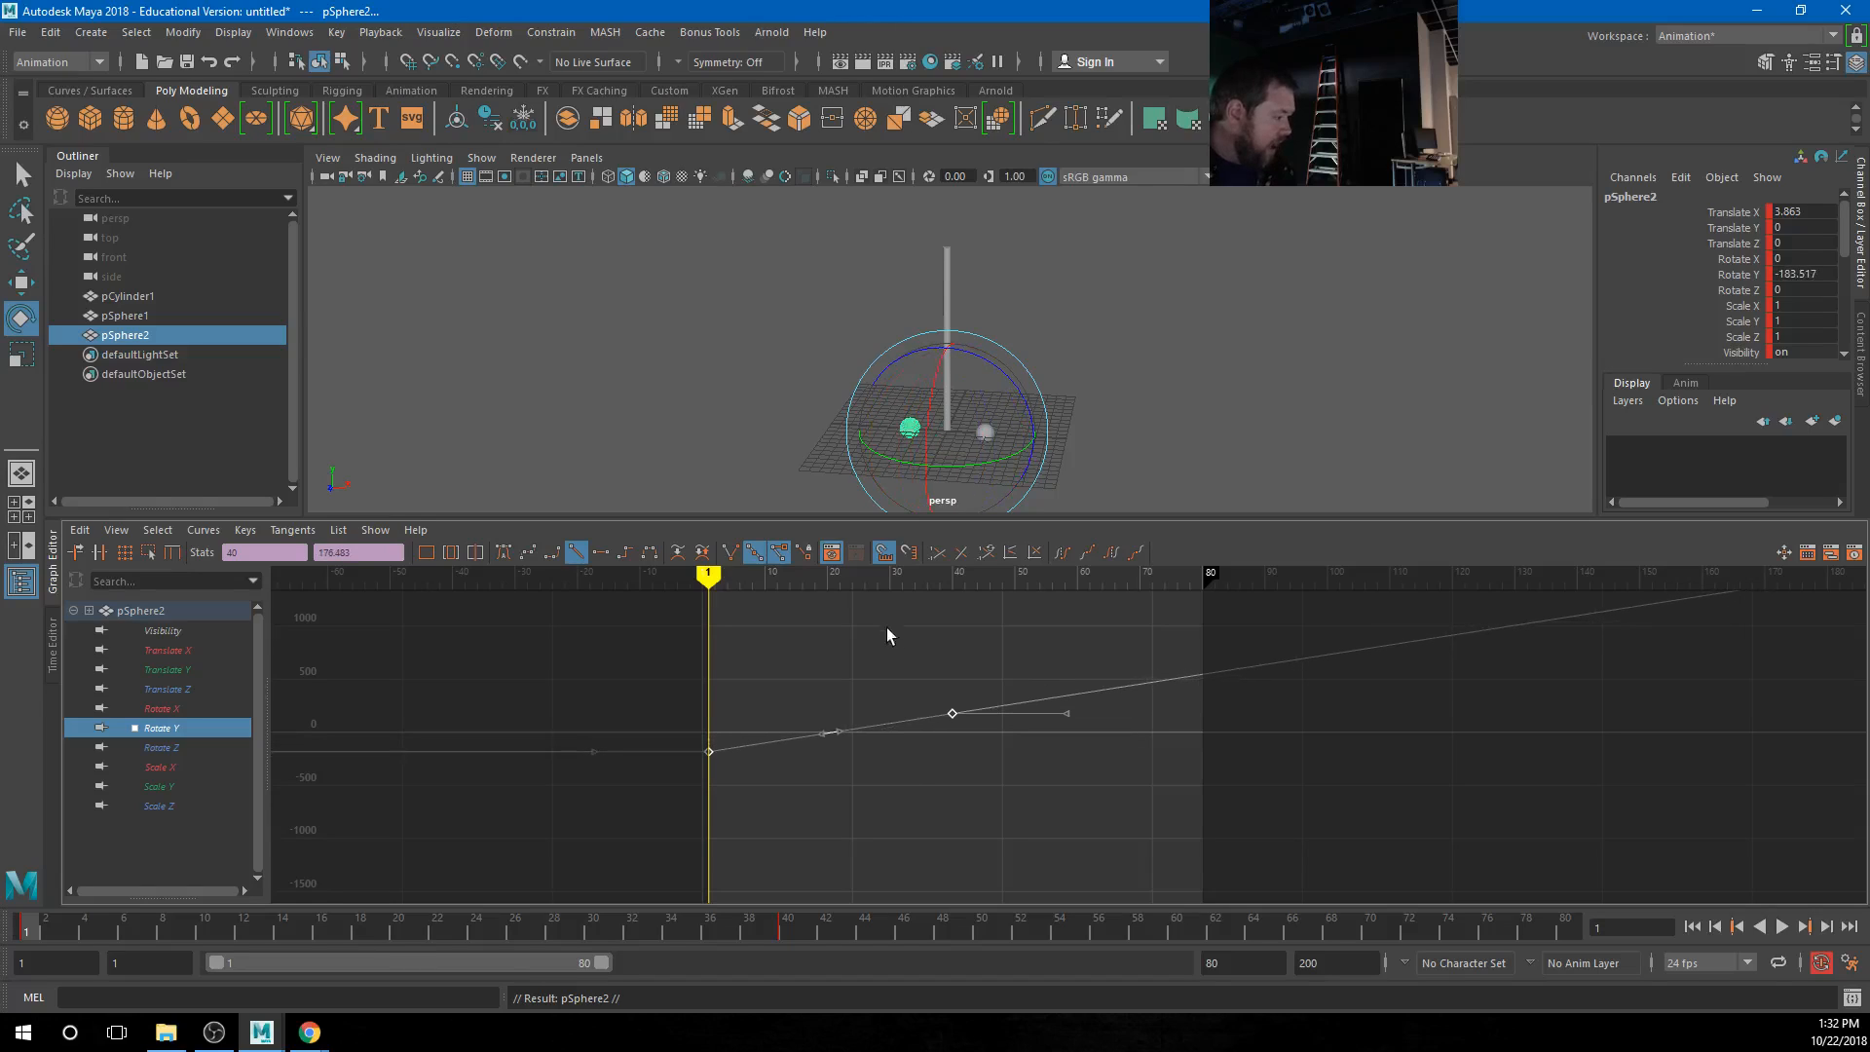
Set the copied sphere's Rotate Y keys to exactly -180 at frame 1 and 180 at frame 40
mouse_move(715, 574)
mouse_down()
mouse_move(941, 574)
mouse_move(677, 584)
mouse_up()
click(861, 810)
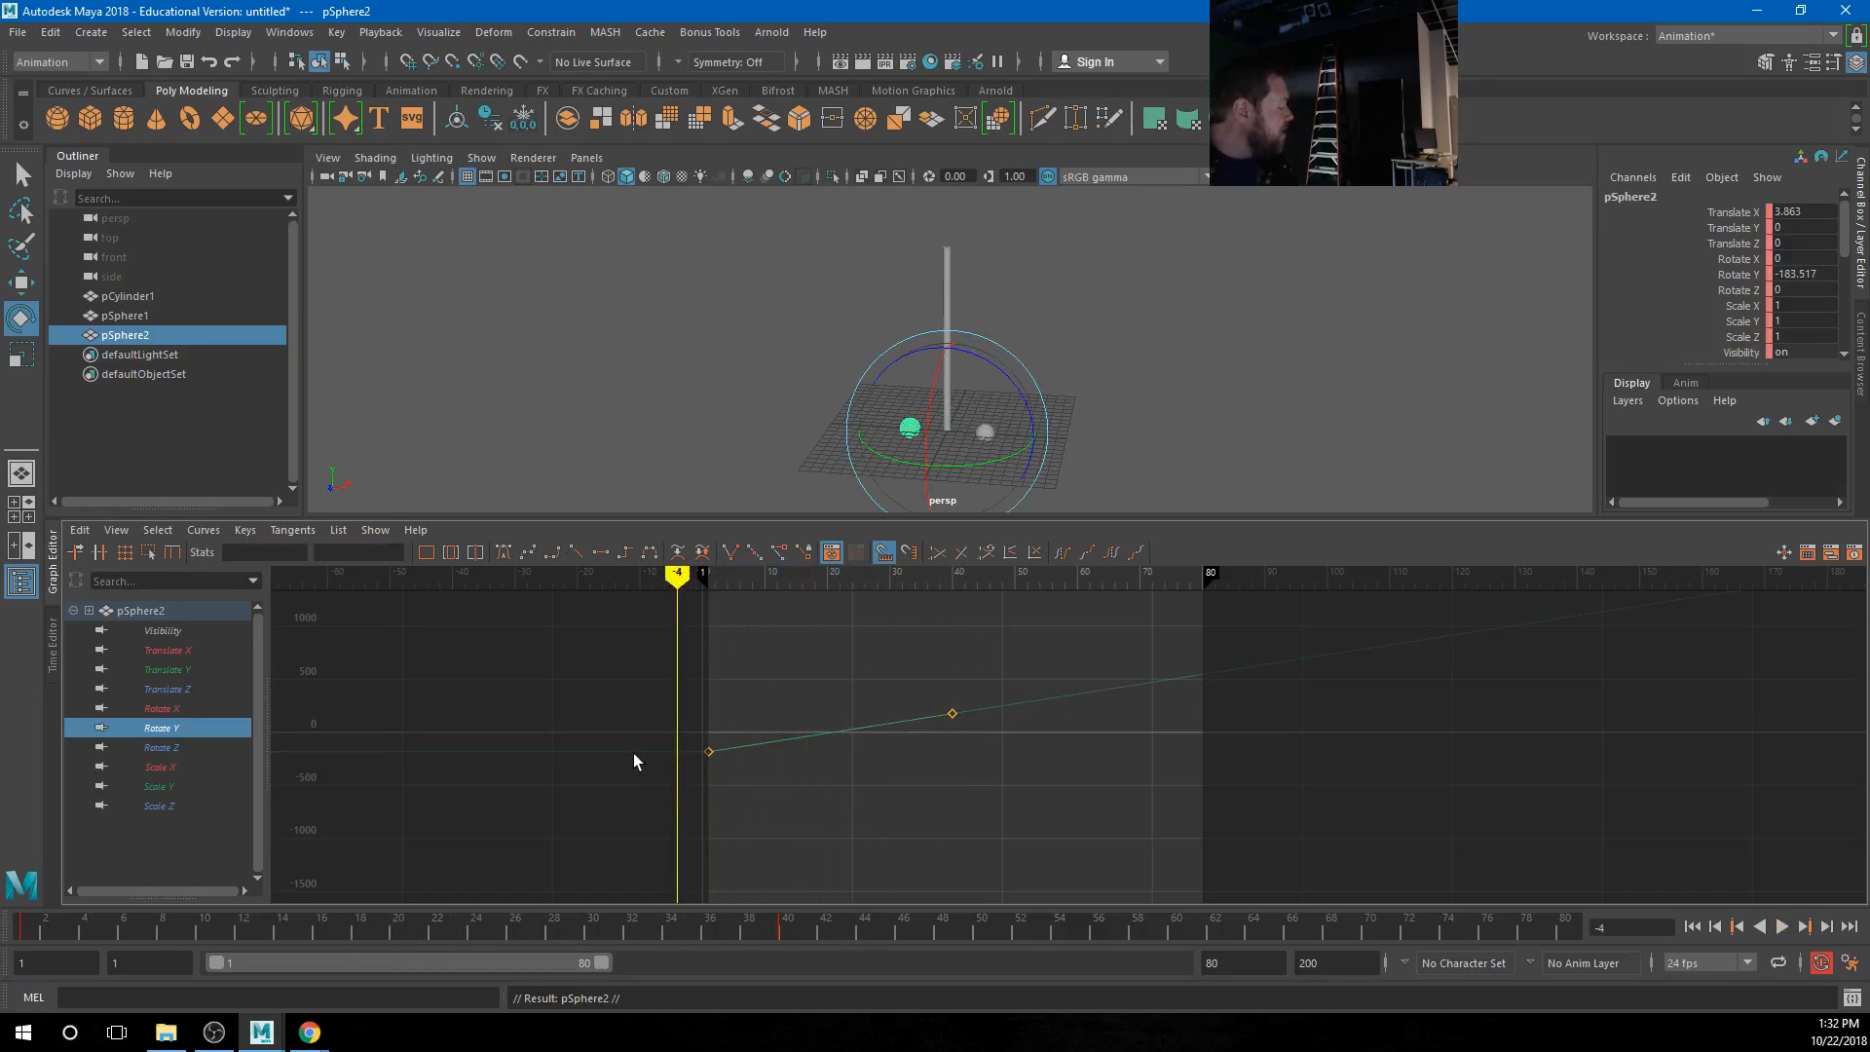
drag(674, 750, 808, 824)
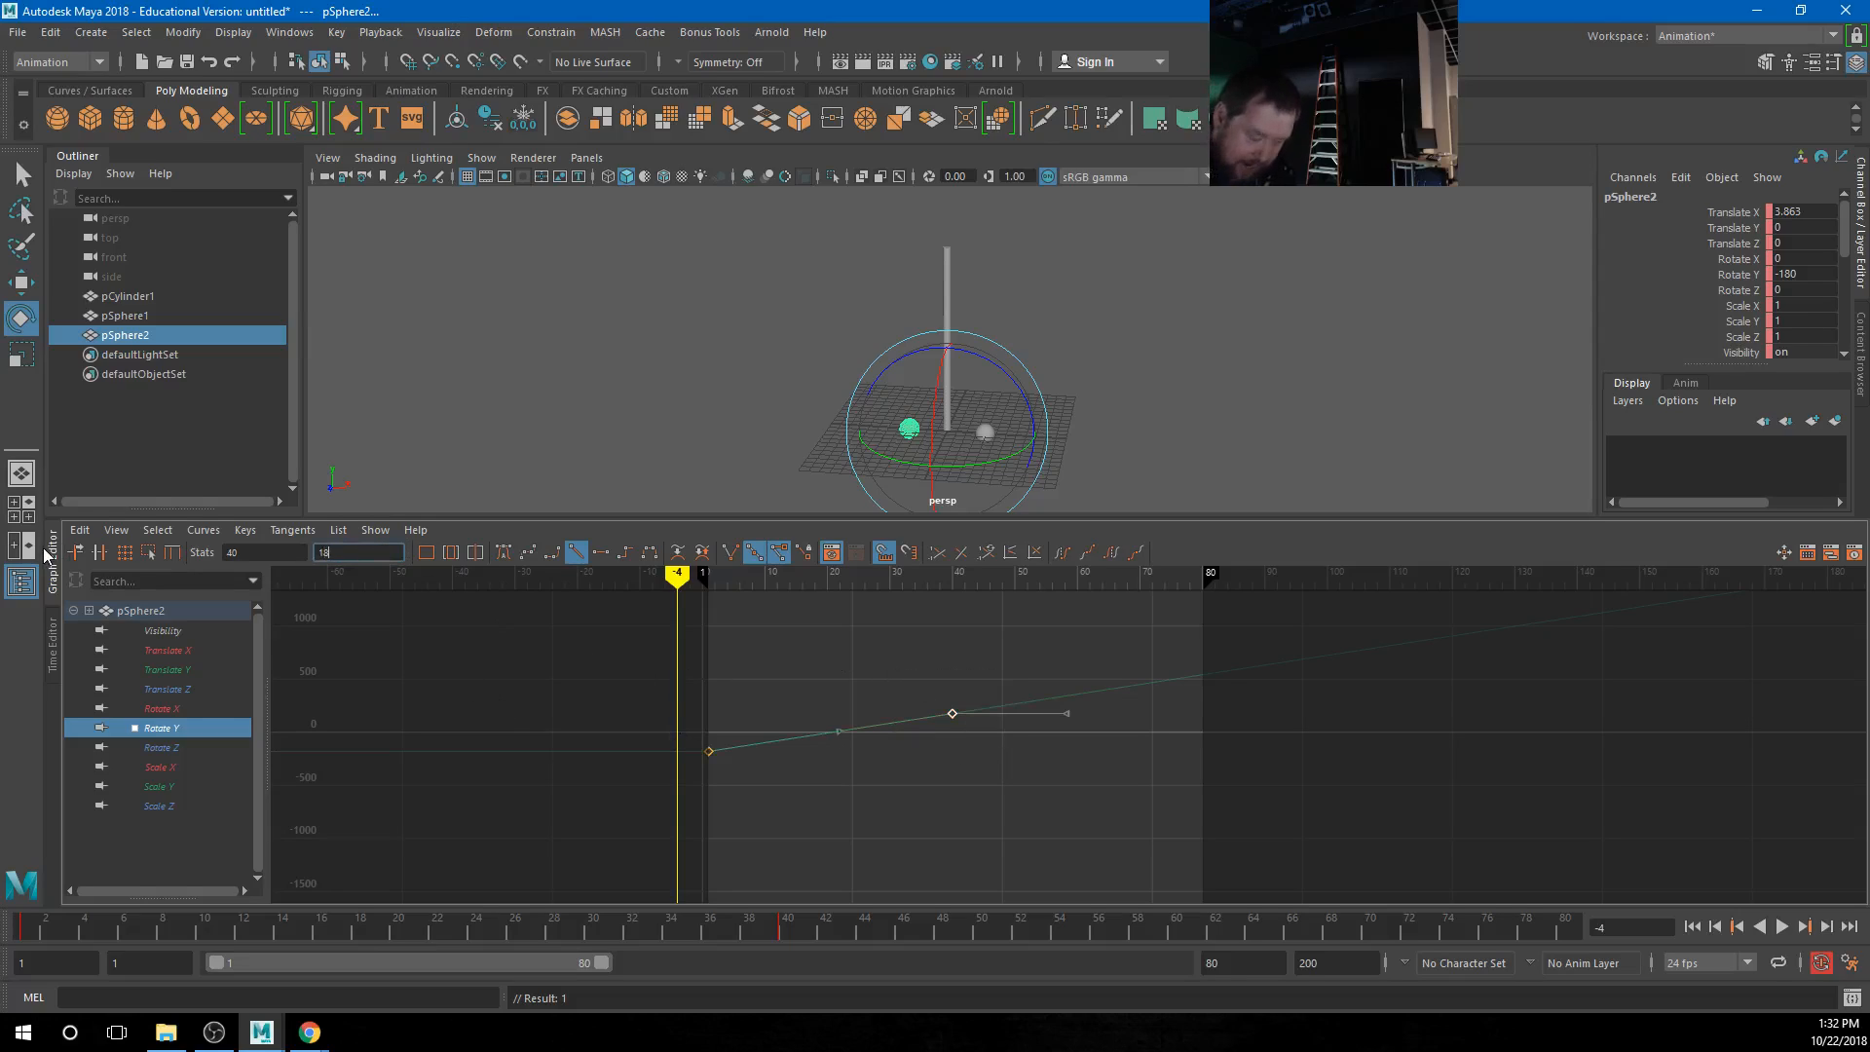
key(Return)
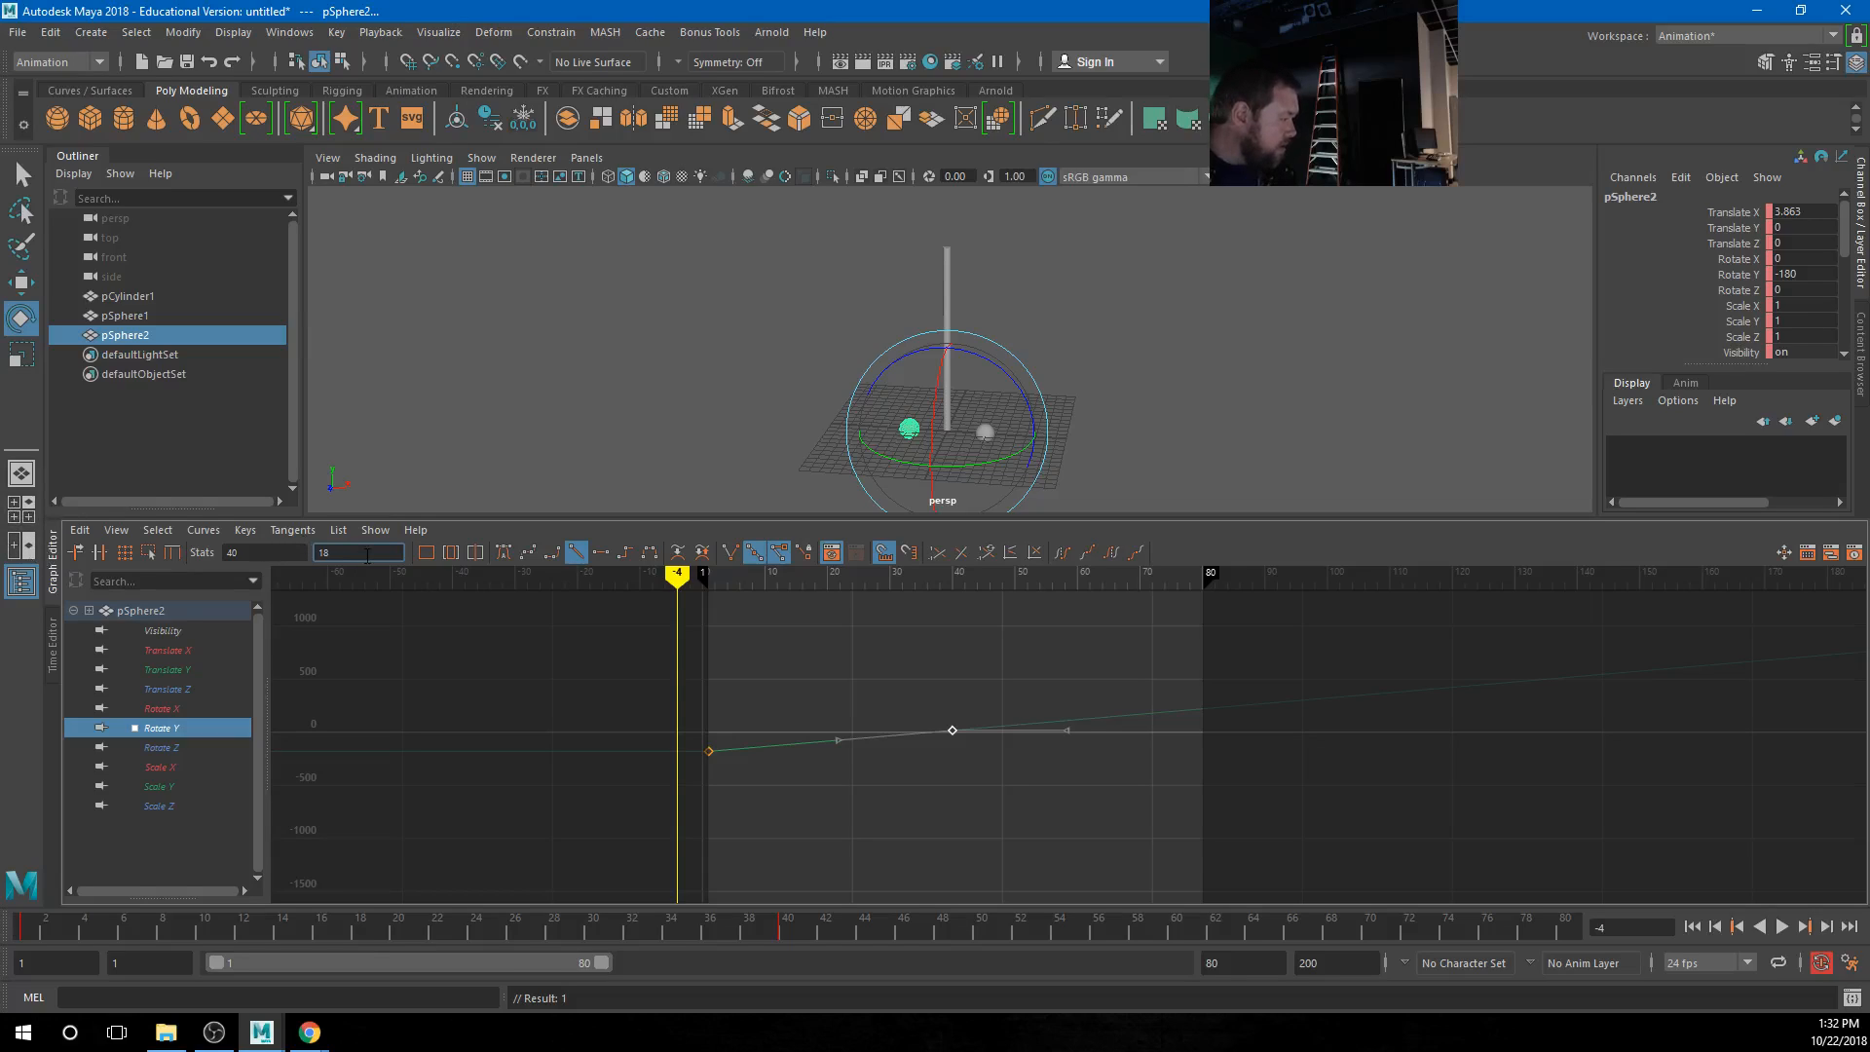
key(Return)
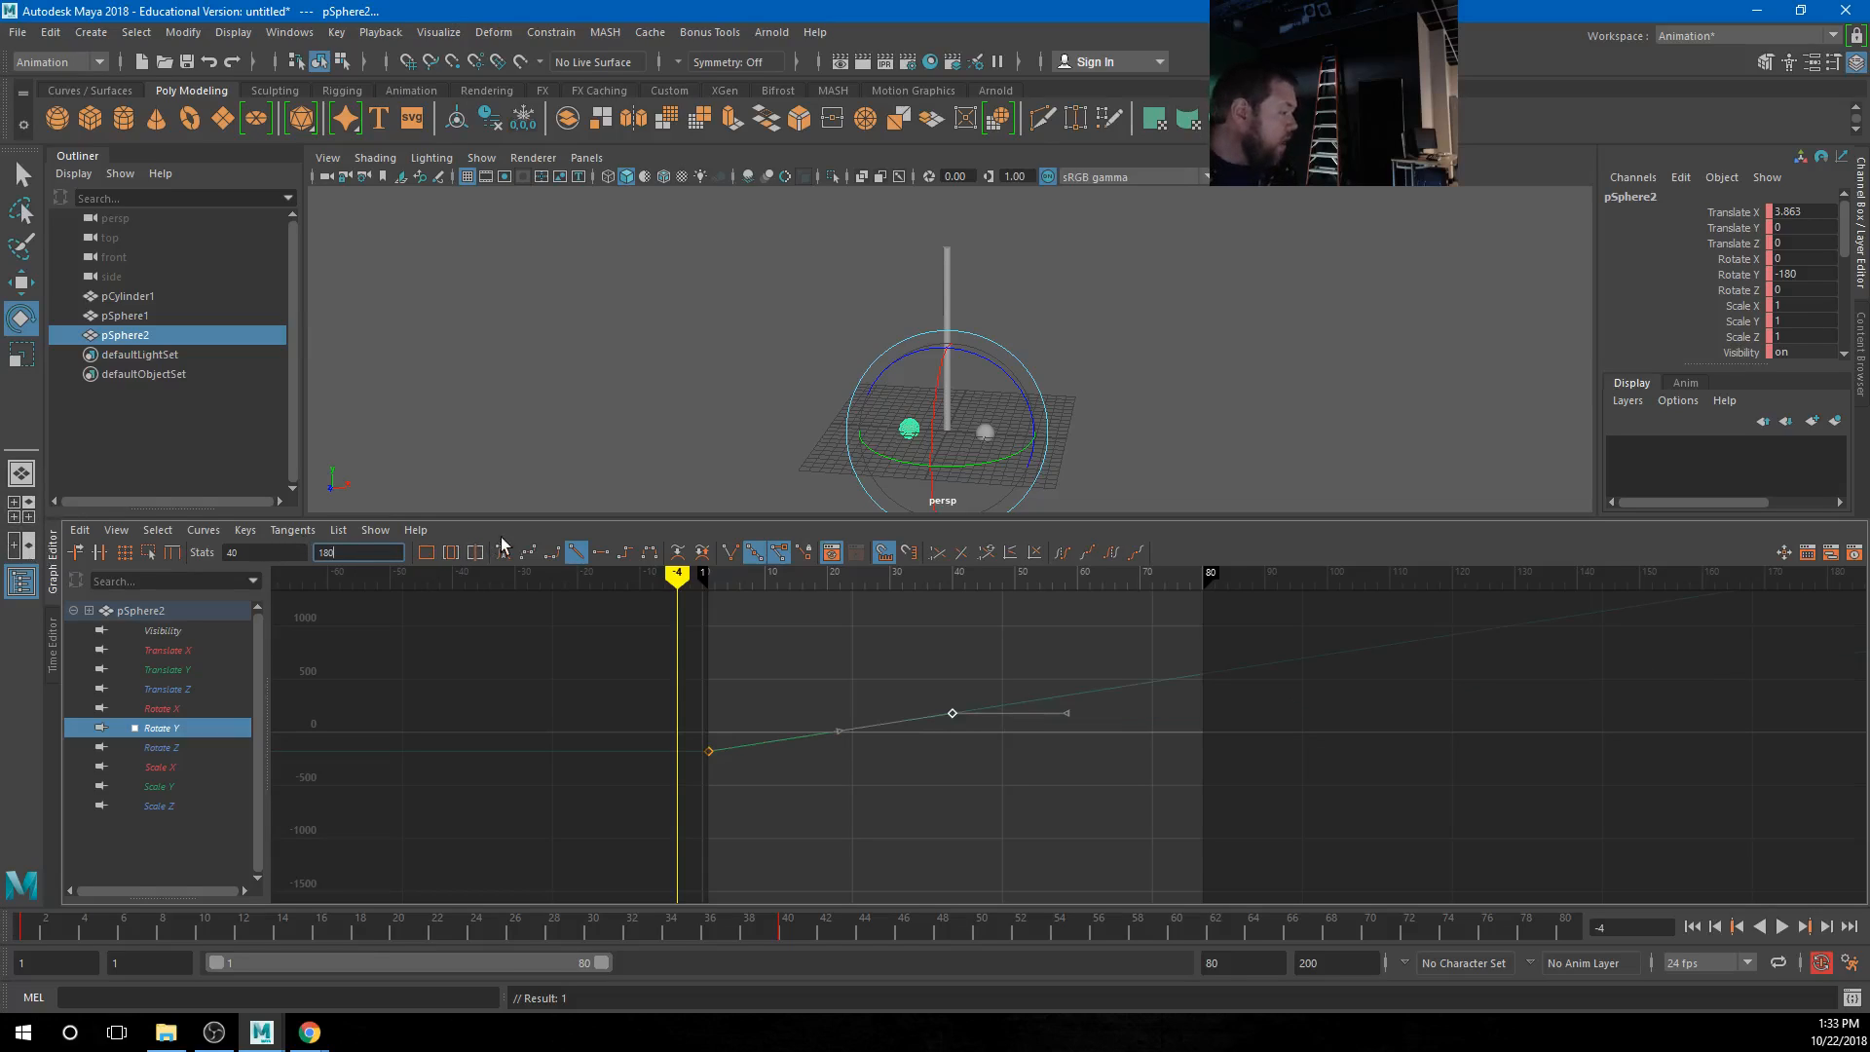
Play the animation with nothing selected to watch both spheres spiral up the pole, and stop it
click(1779, 926)
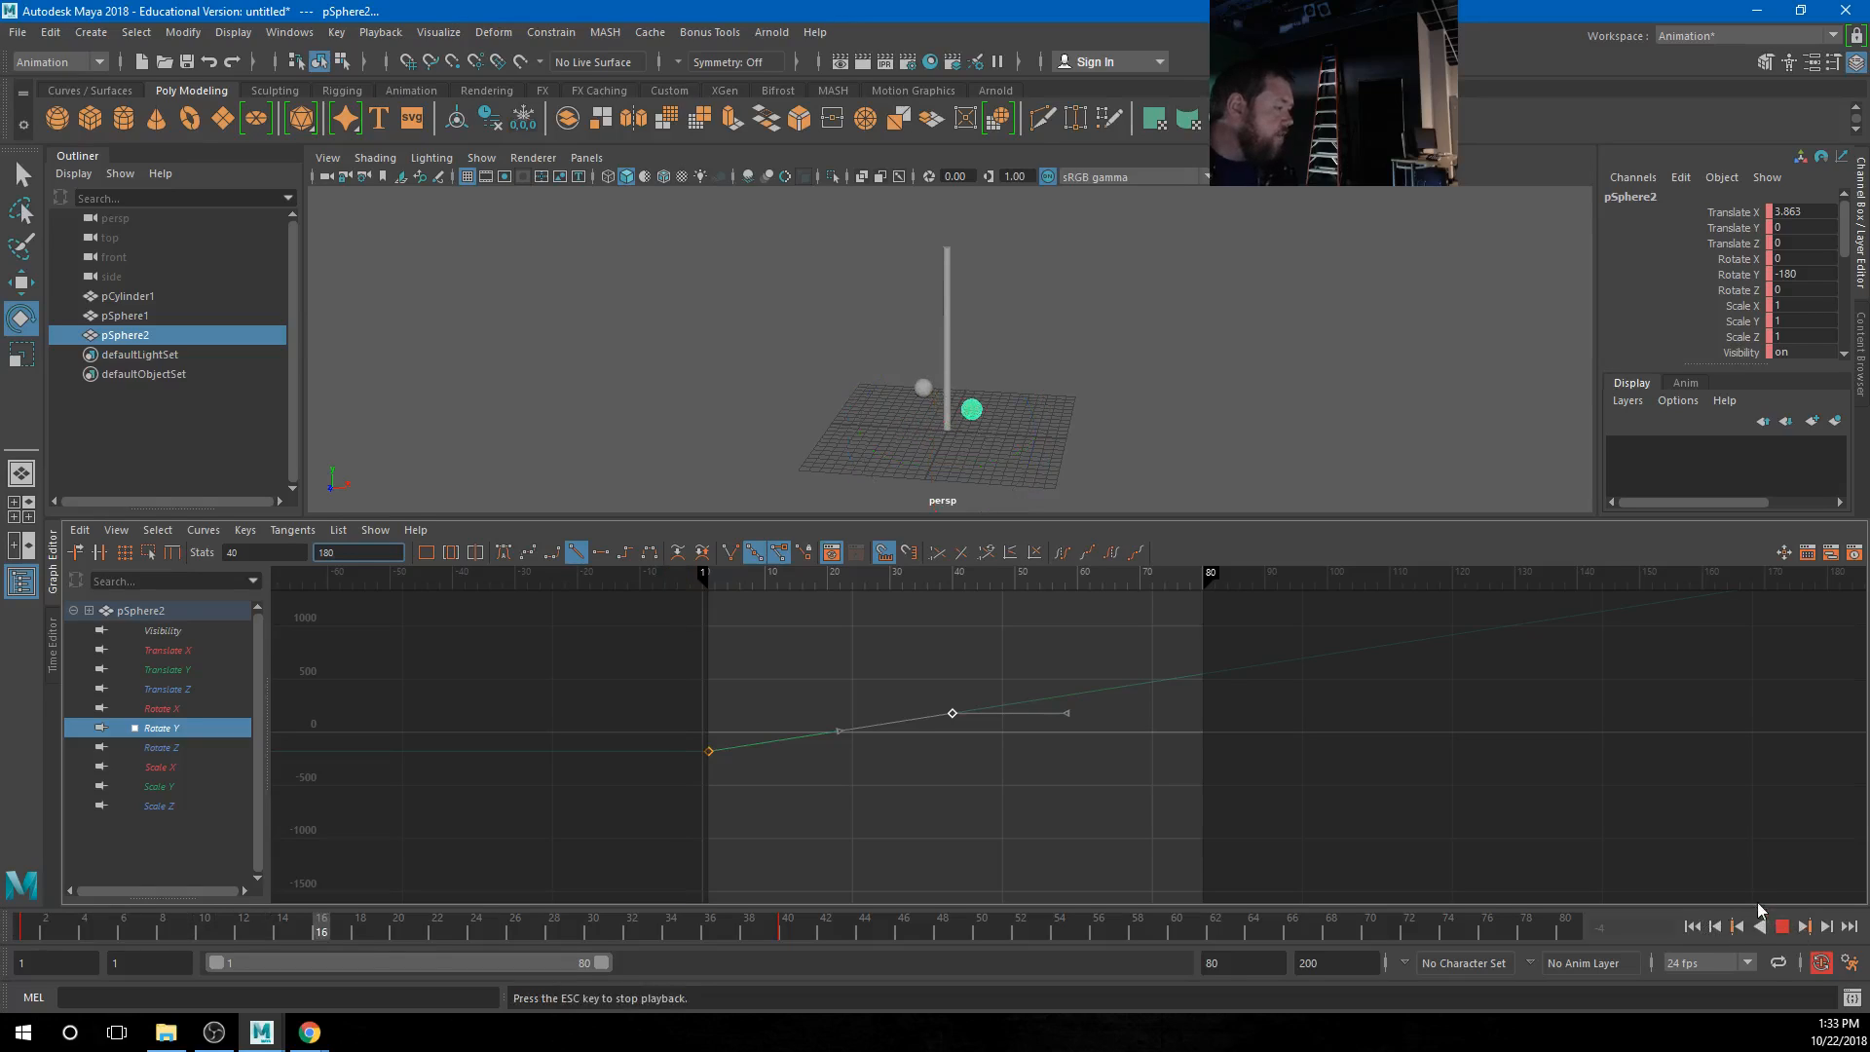
click(1312, 404)
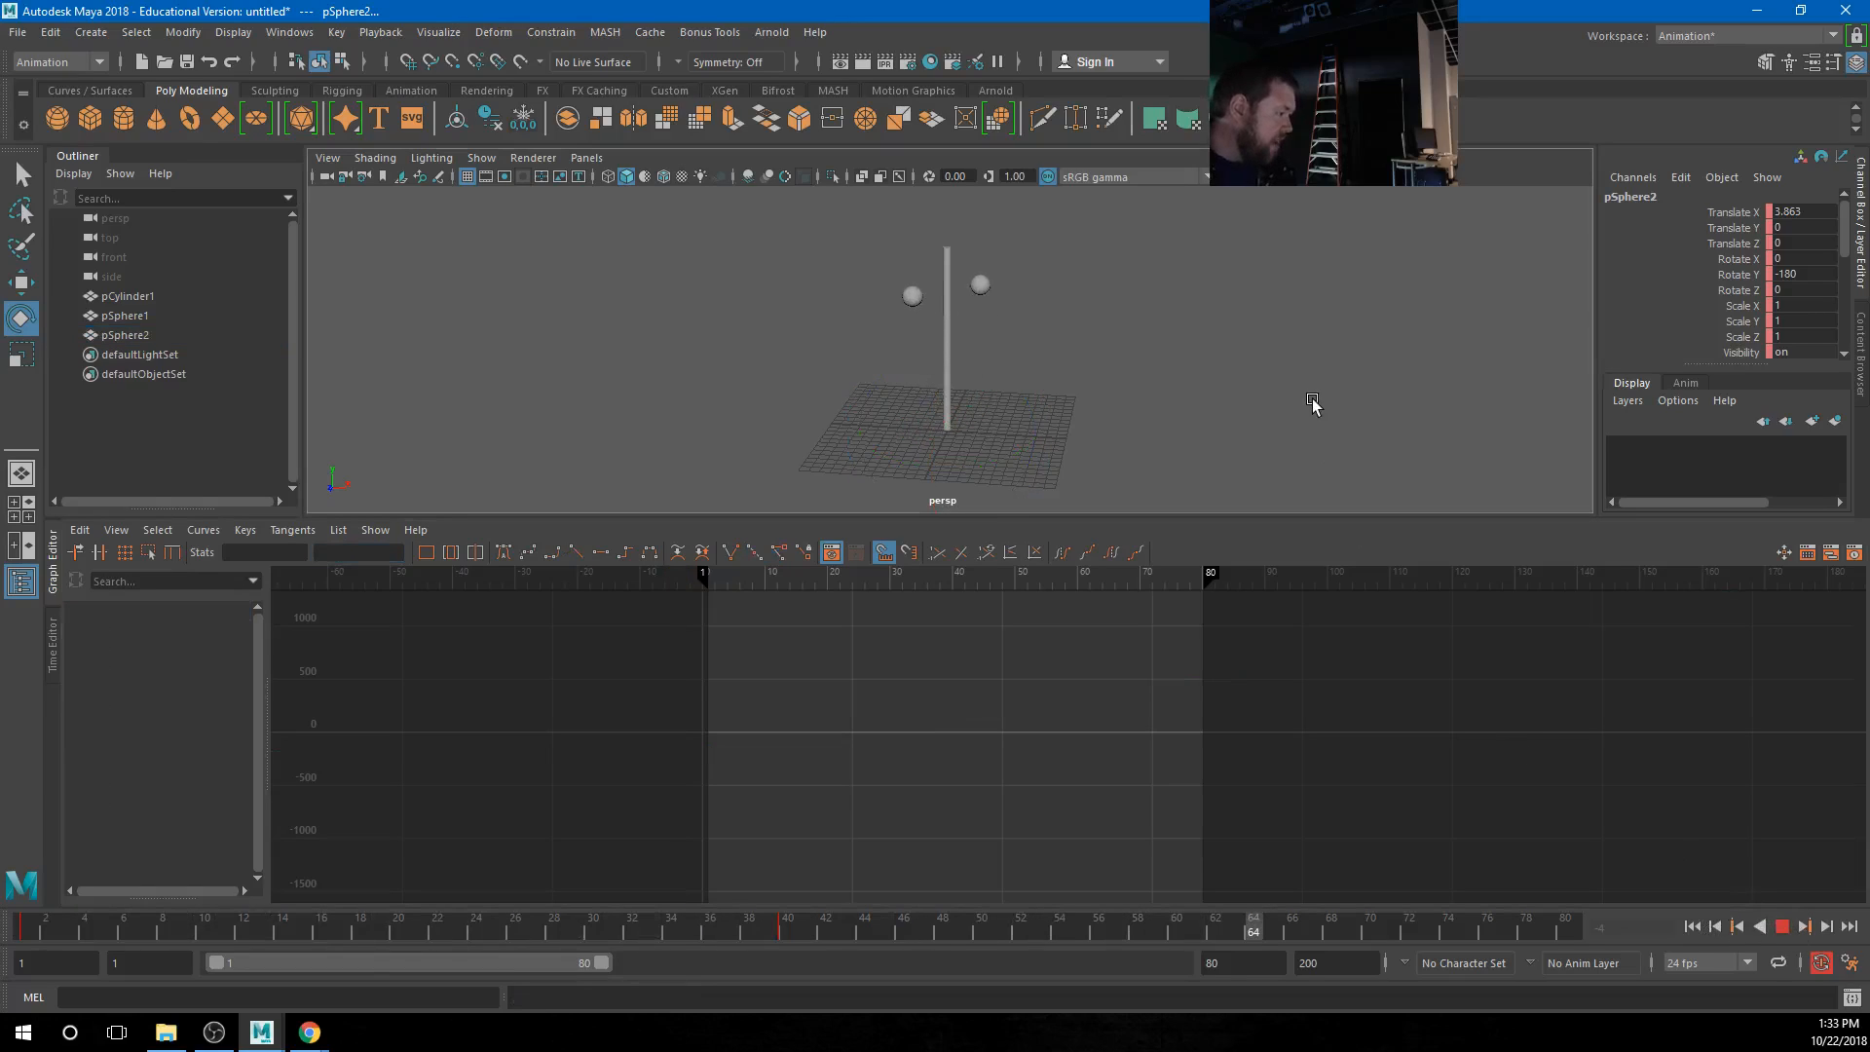
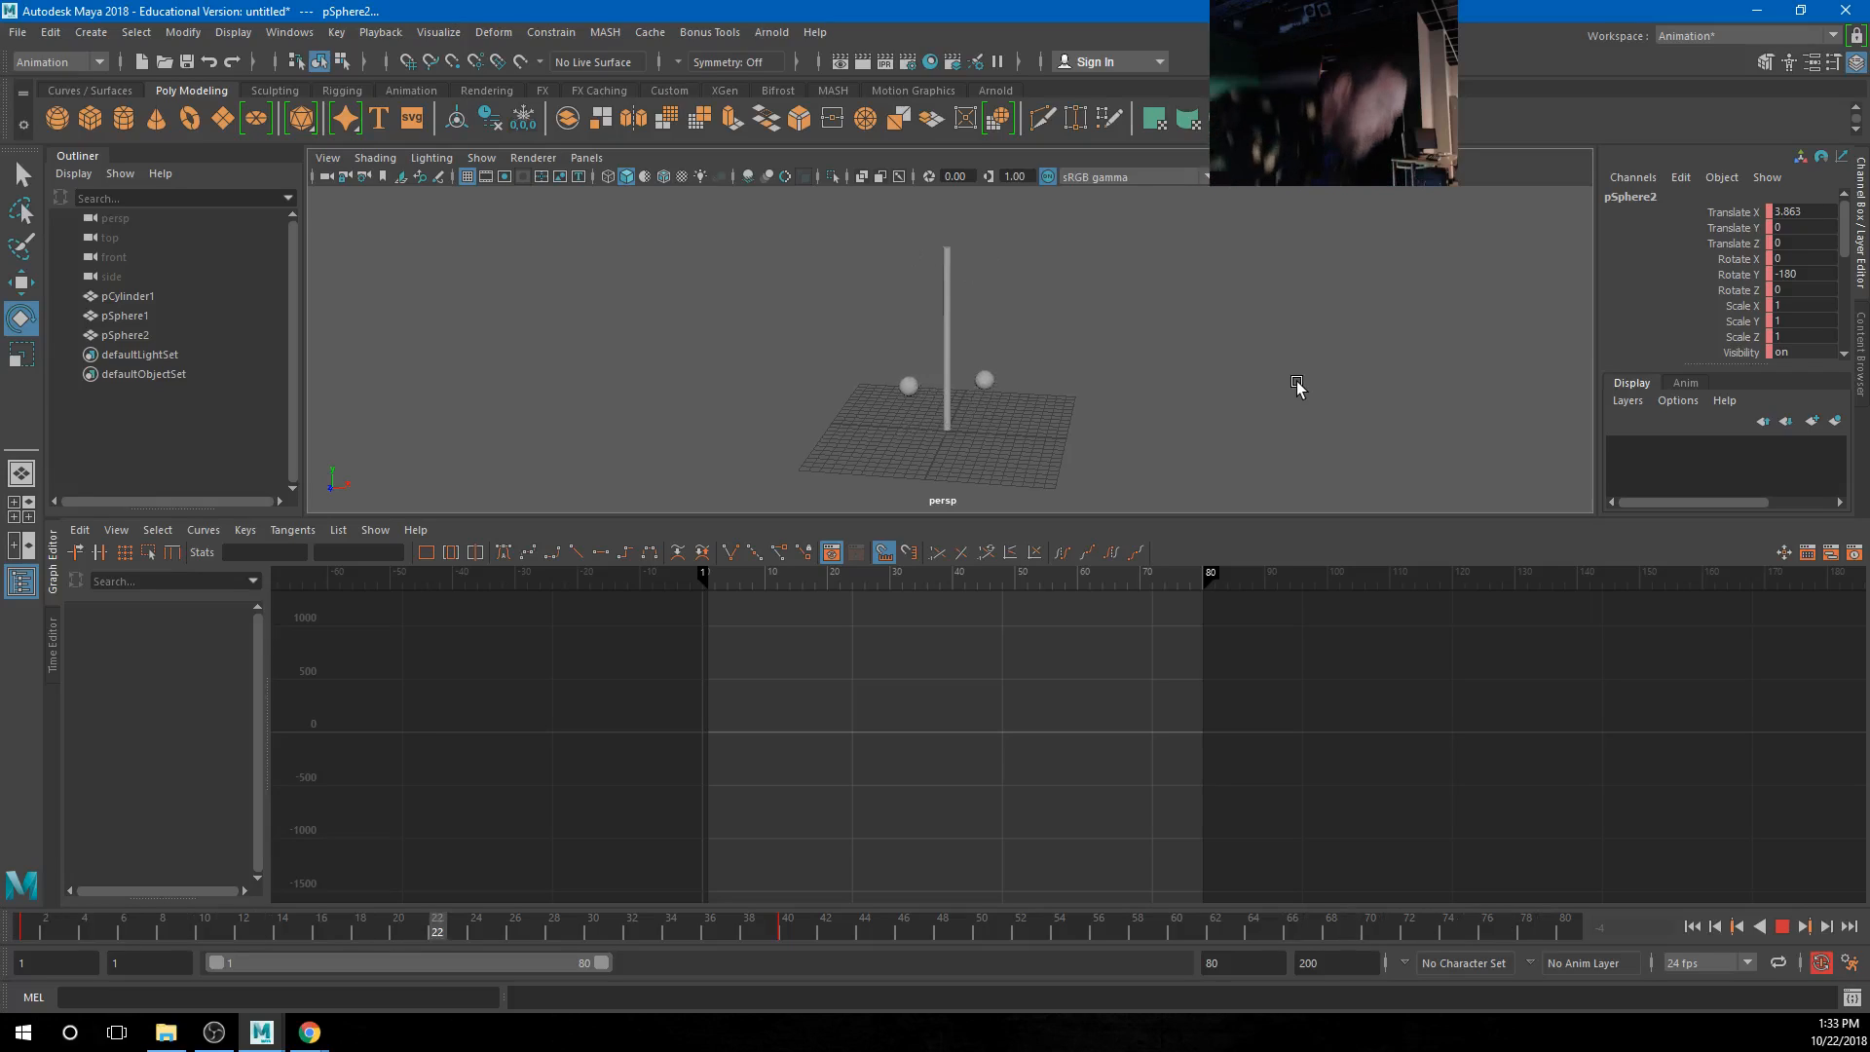
click(1781, 926)
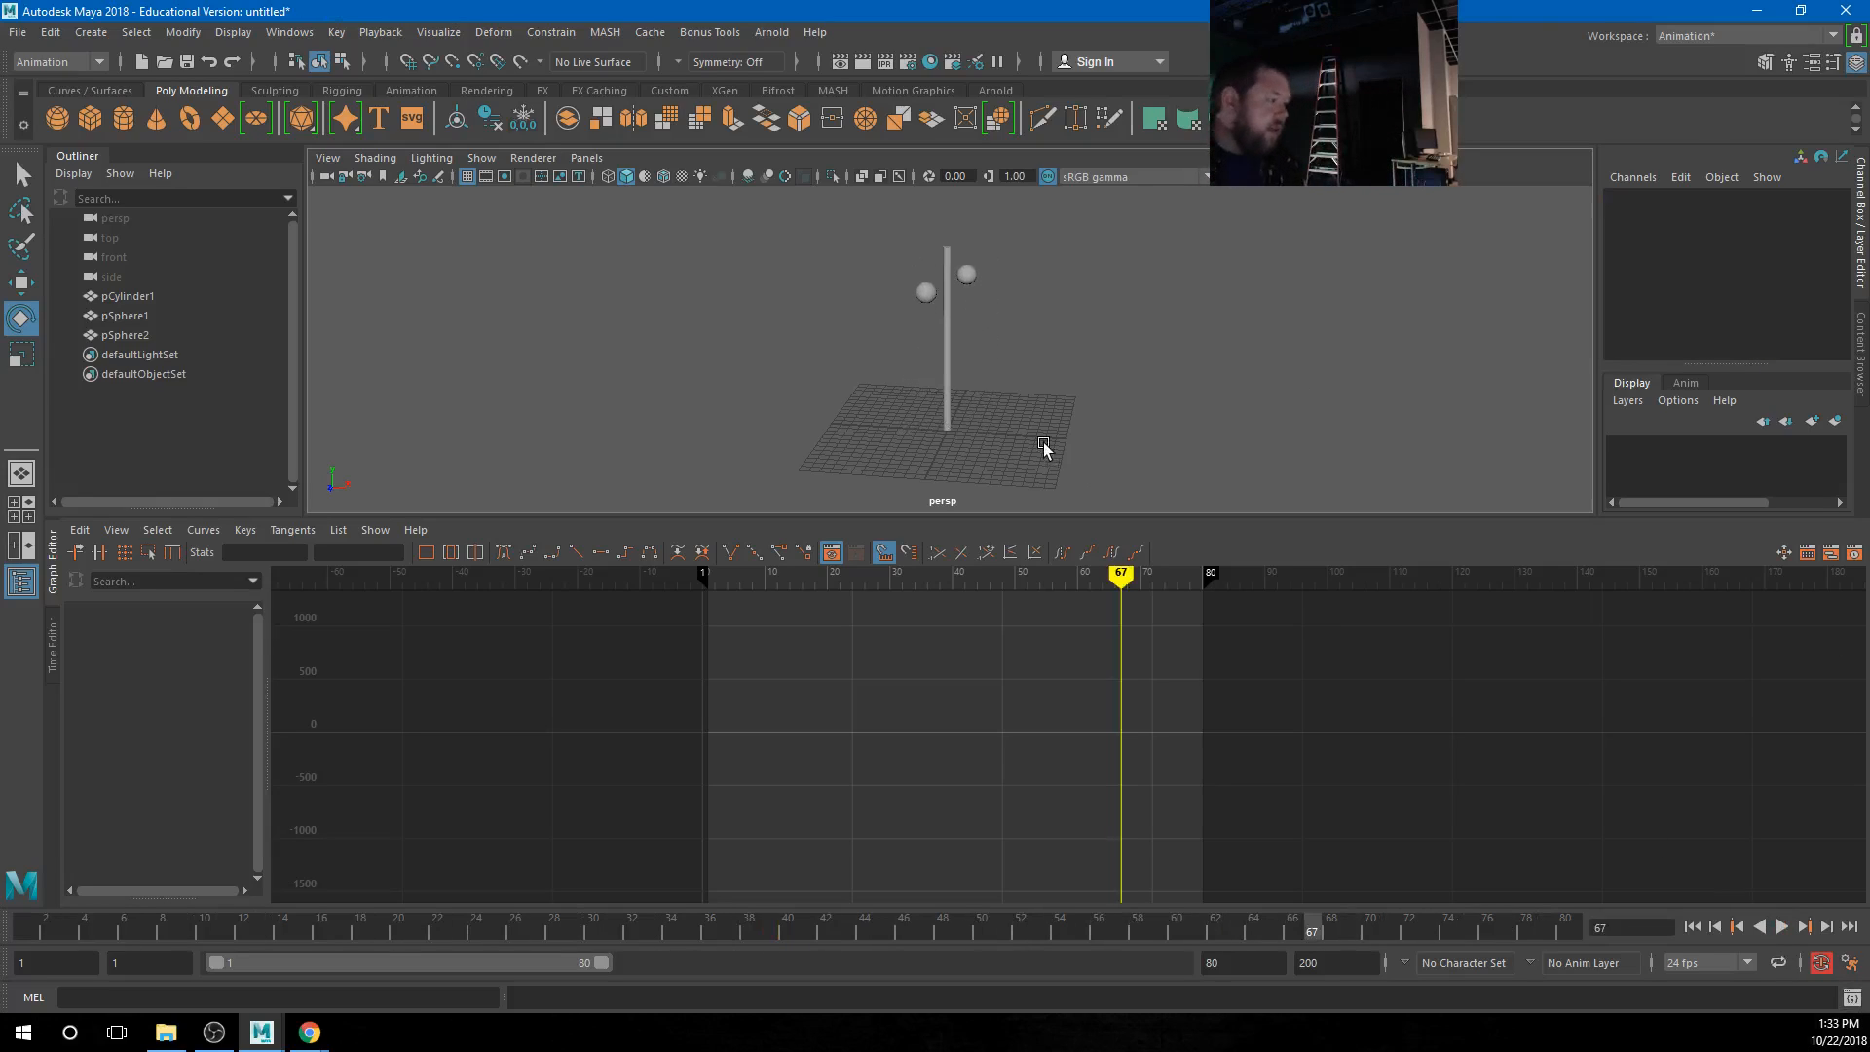
Select the pole and show its middle section close up in the front view at frame 1
click(948, 361)
key(space)
click(957, 414)
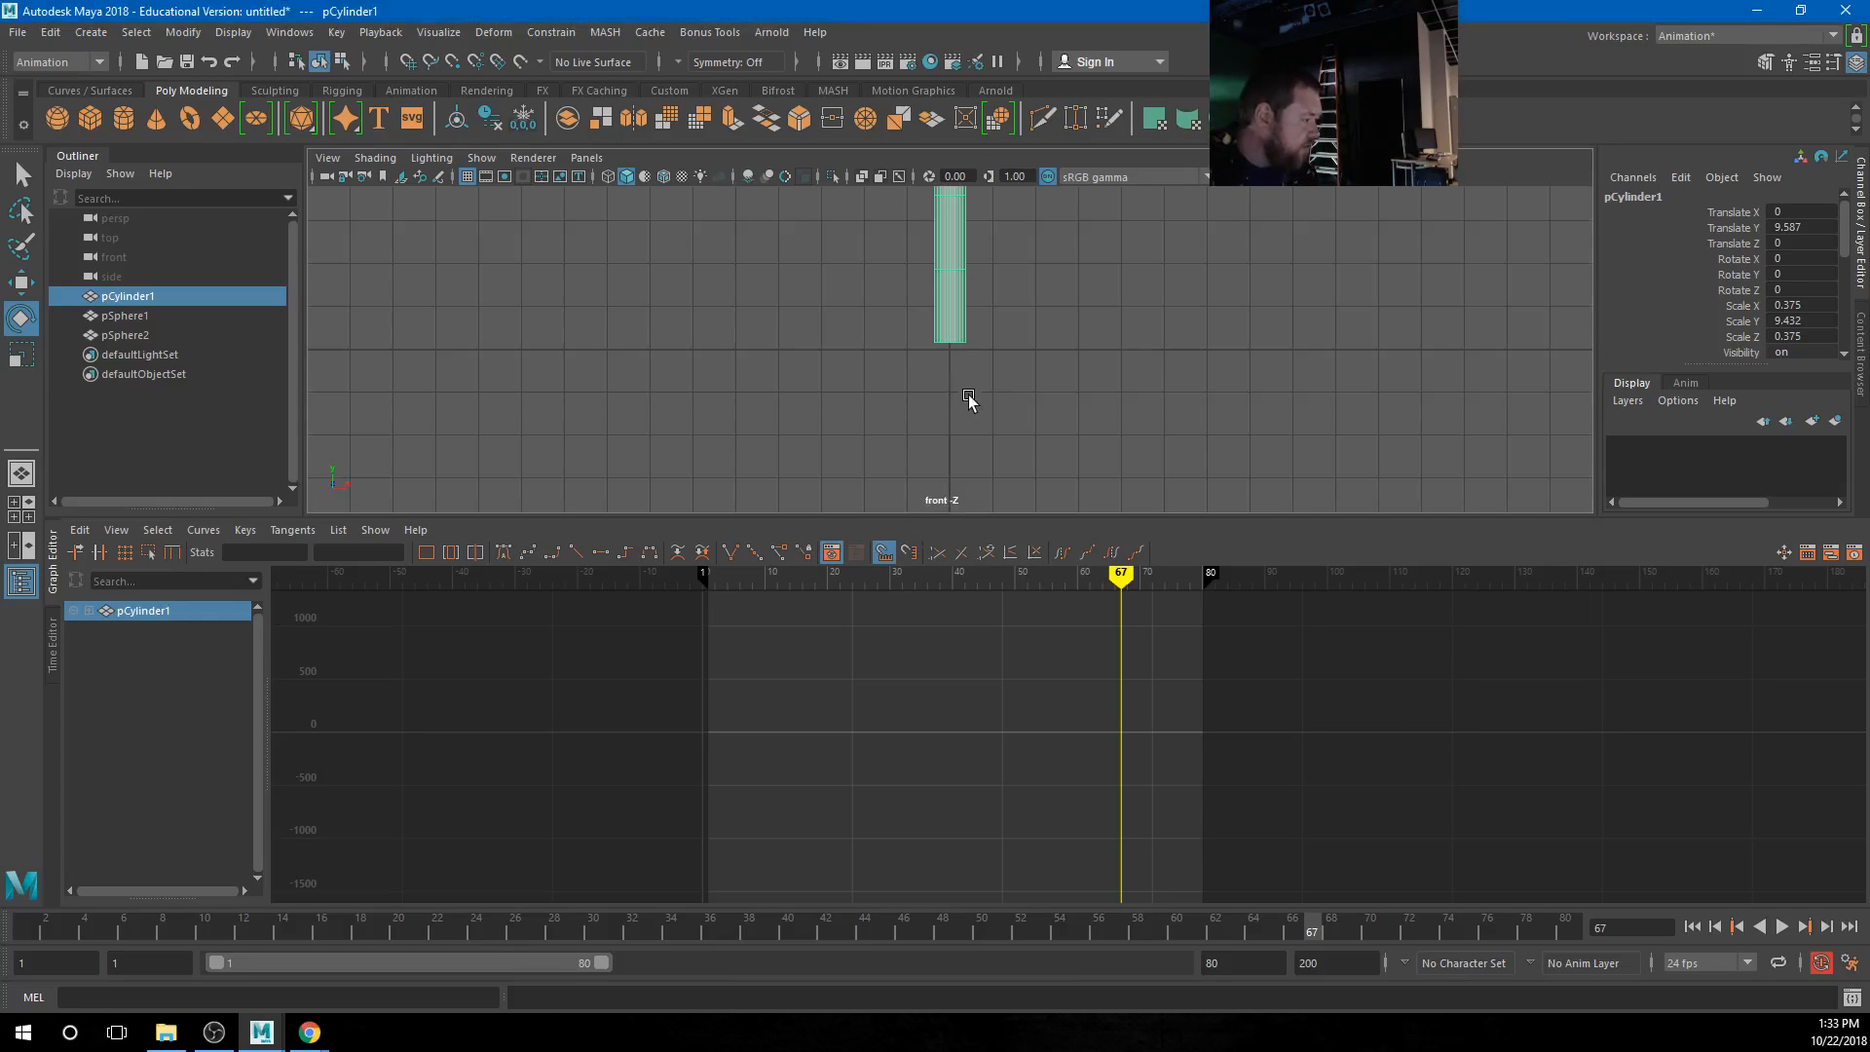
drag(182, 933, 21, 933)
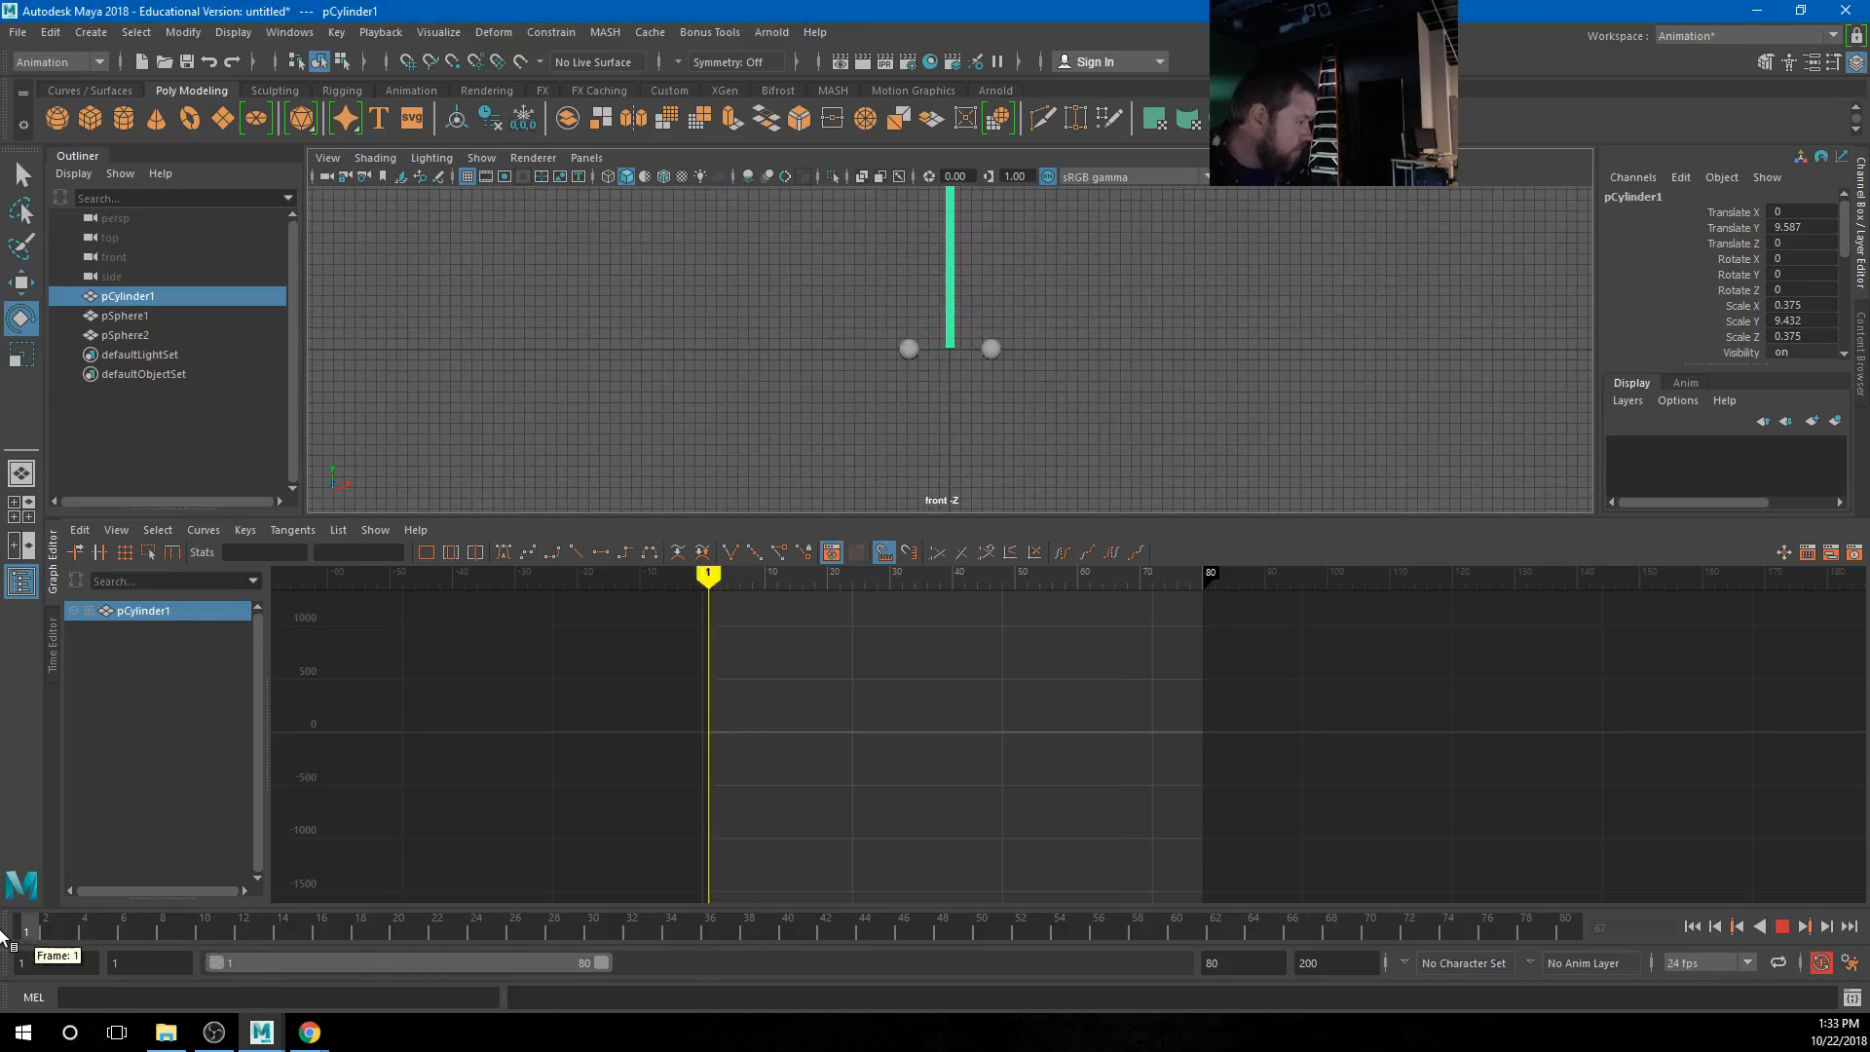
alt+middle_drag(1044, 336, 1026, 522)
alt+right_drag(1051, 467, 1286, 448)
alt+middle_drag(1011, 422, 1068, 209)
alt+right_drag(1091, 345, 1216, 357)
alt+middle_drag(1217, 357, 1173, 468)
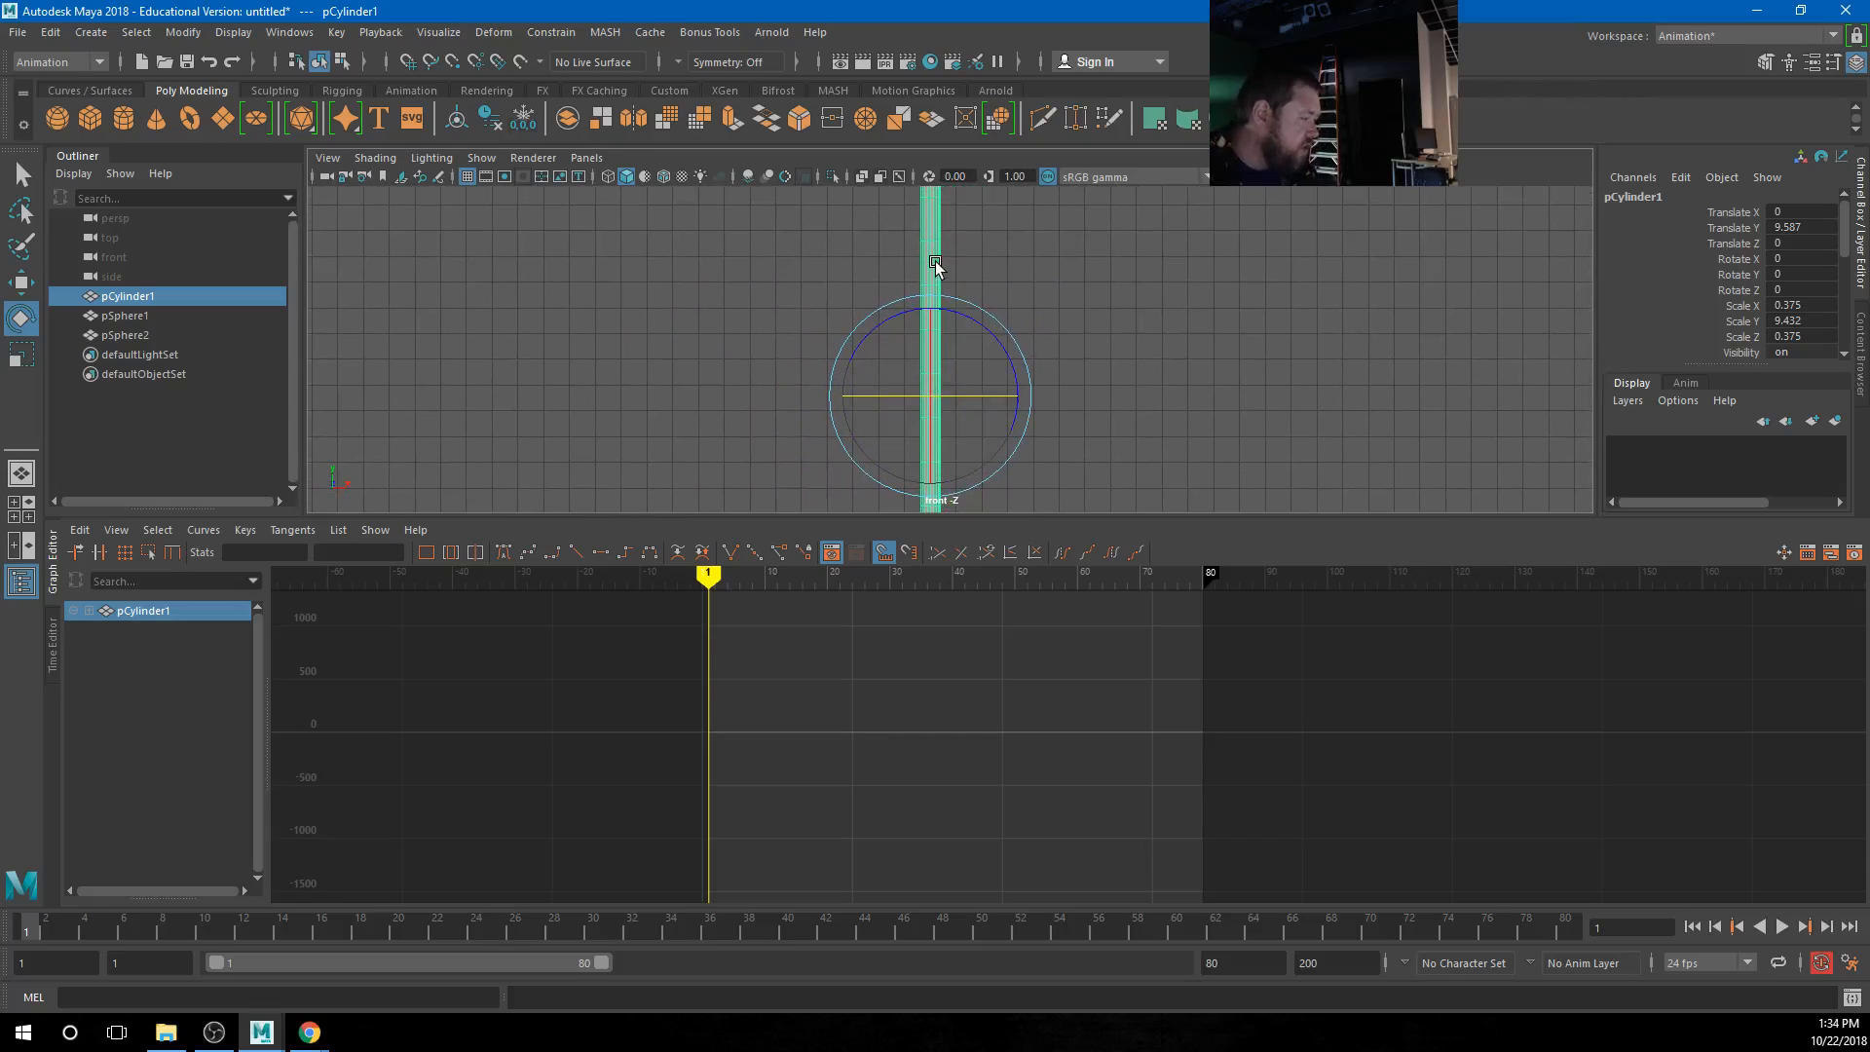
Select the pole's middle ring of vertices and move it sideways along X with a wide Soft Select falloff to bend the pole
right_drag(935, 279, 835, 289)
drag(823, 335, 1039, 395)
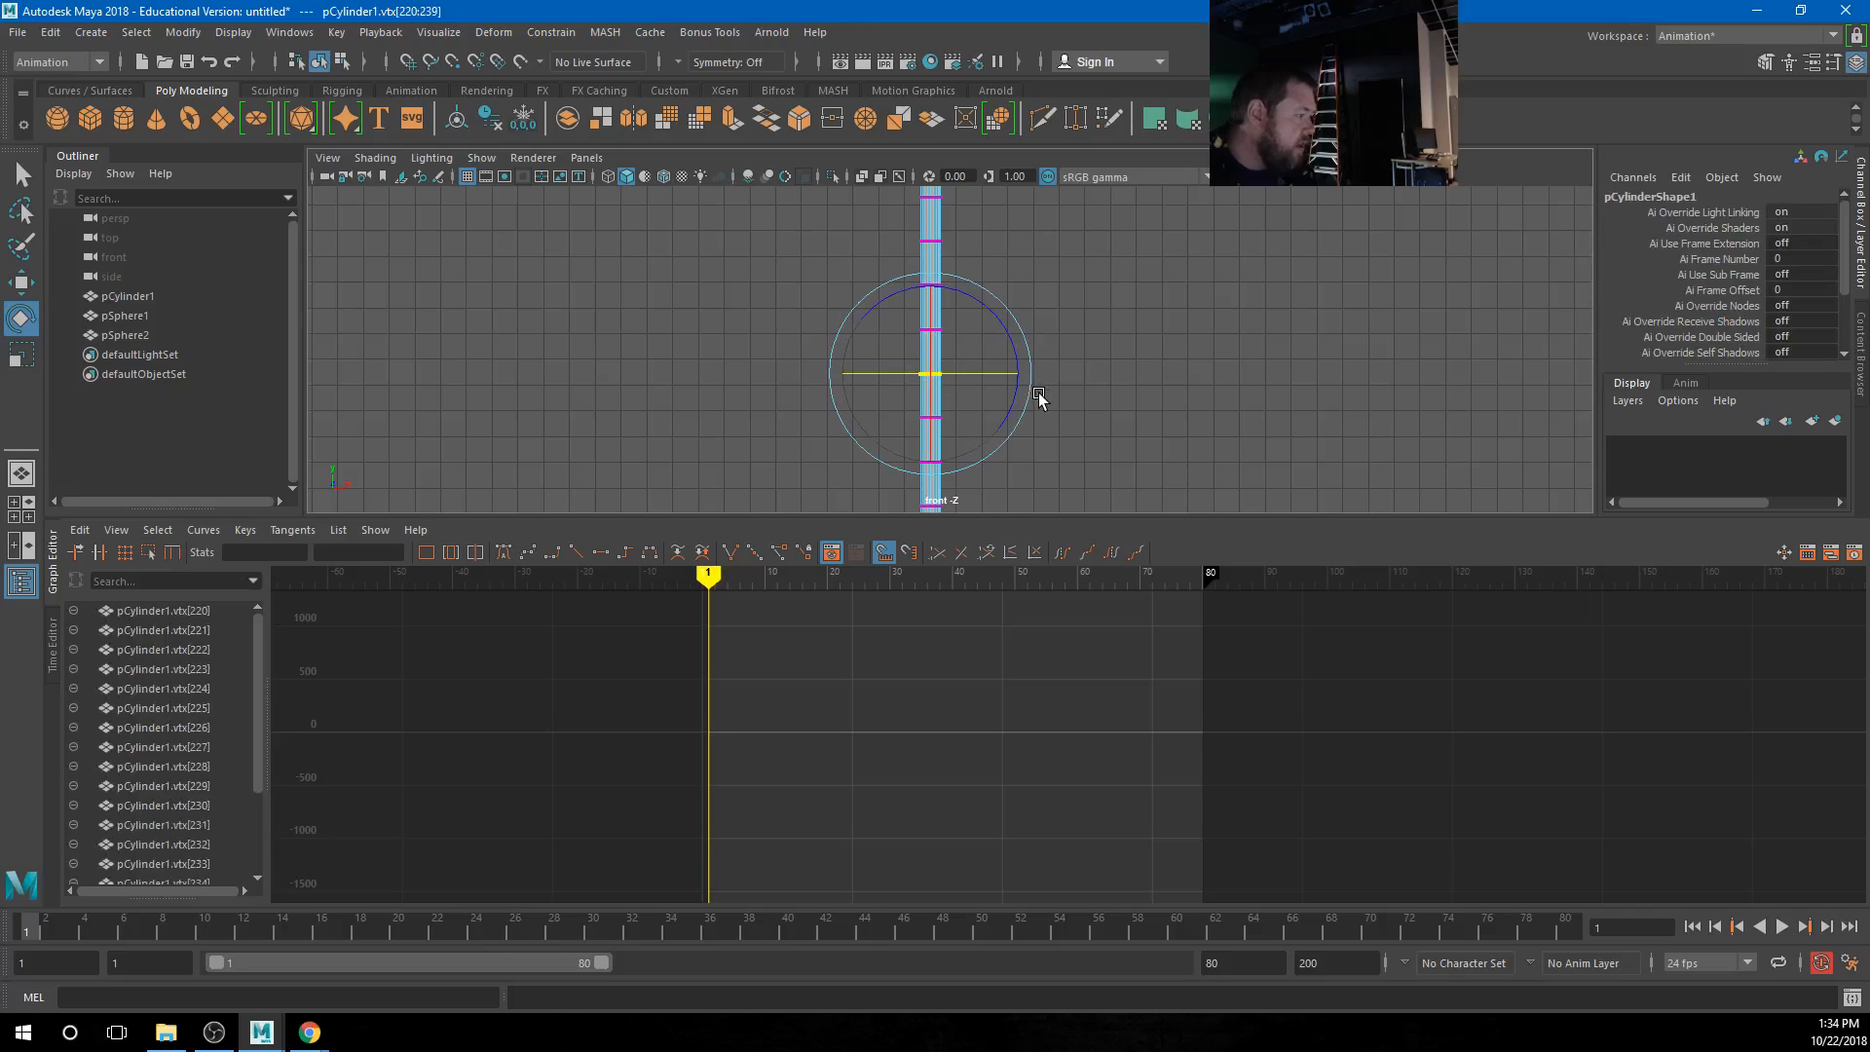
key(b)
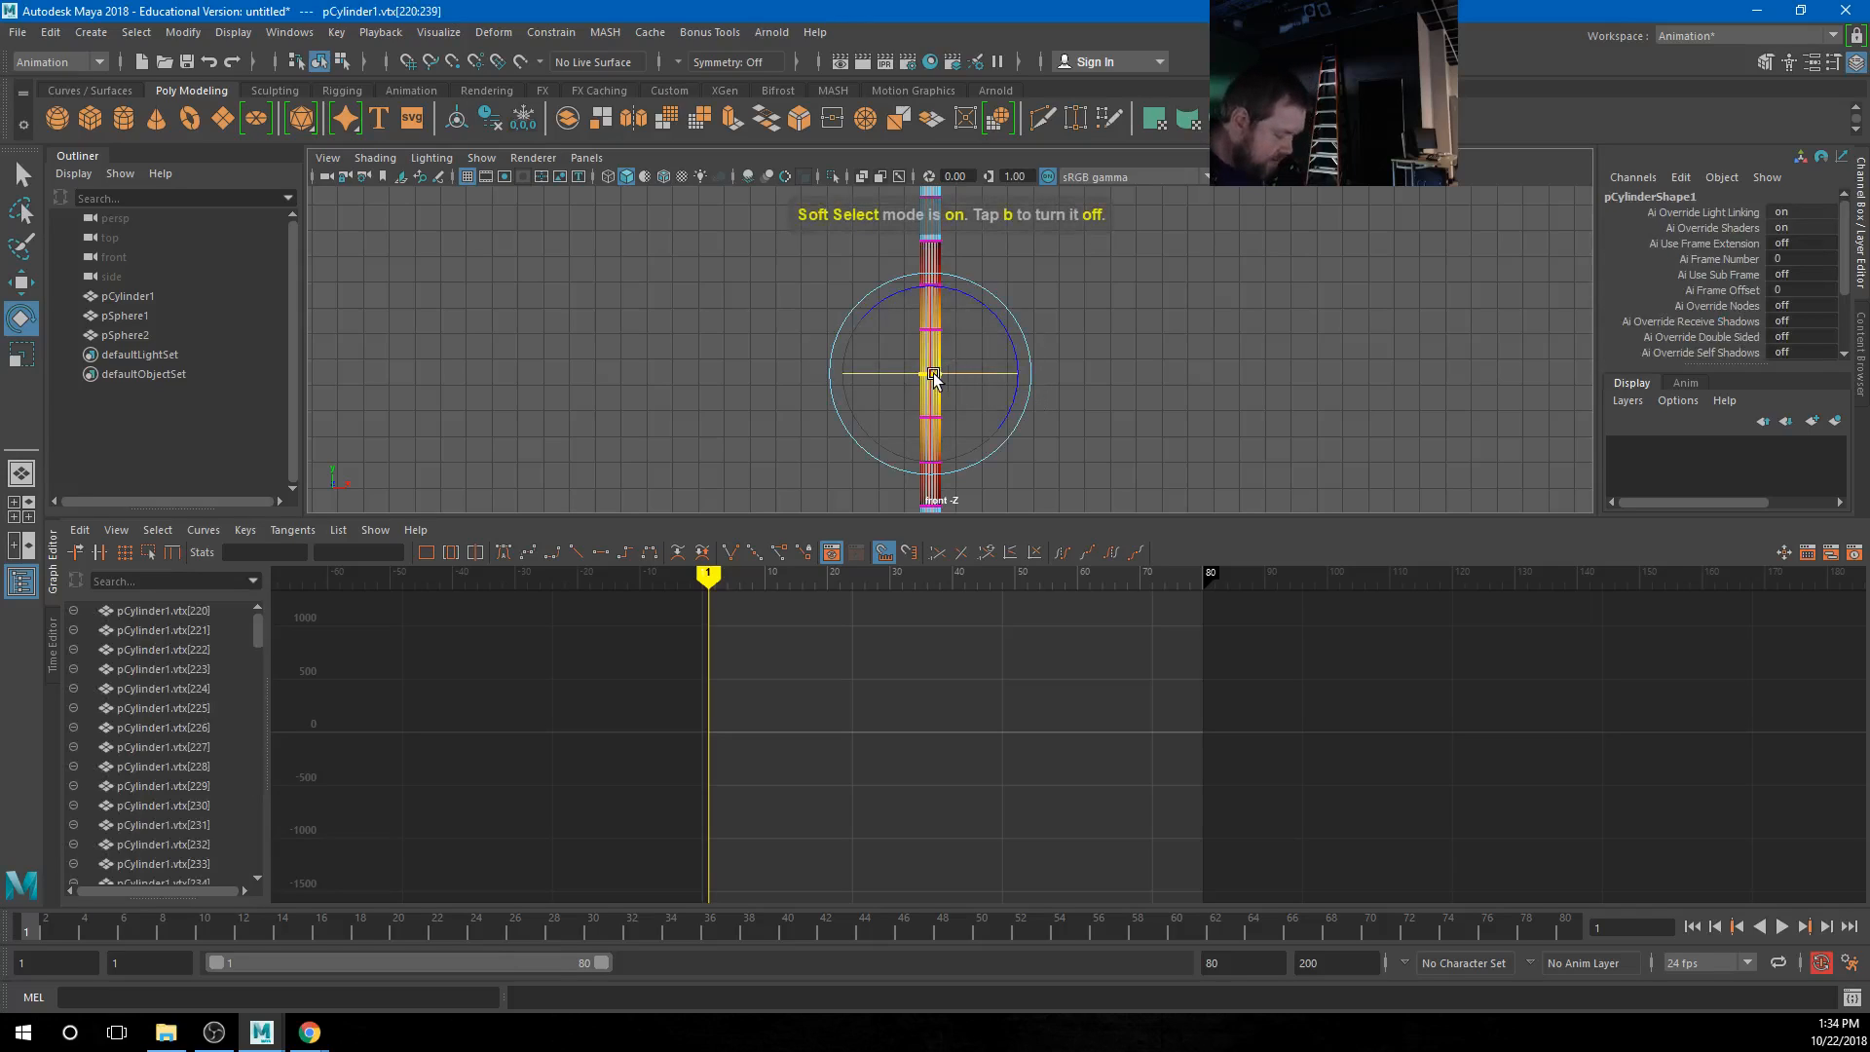
drag(1029, 388, 1141, 375)
key(w)
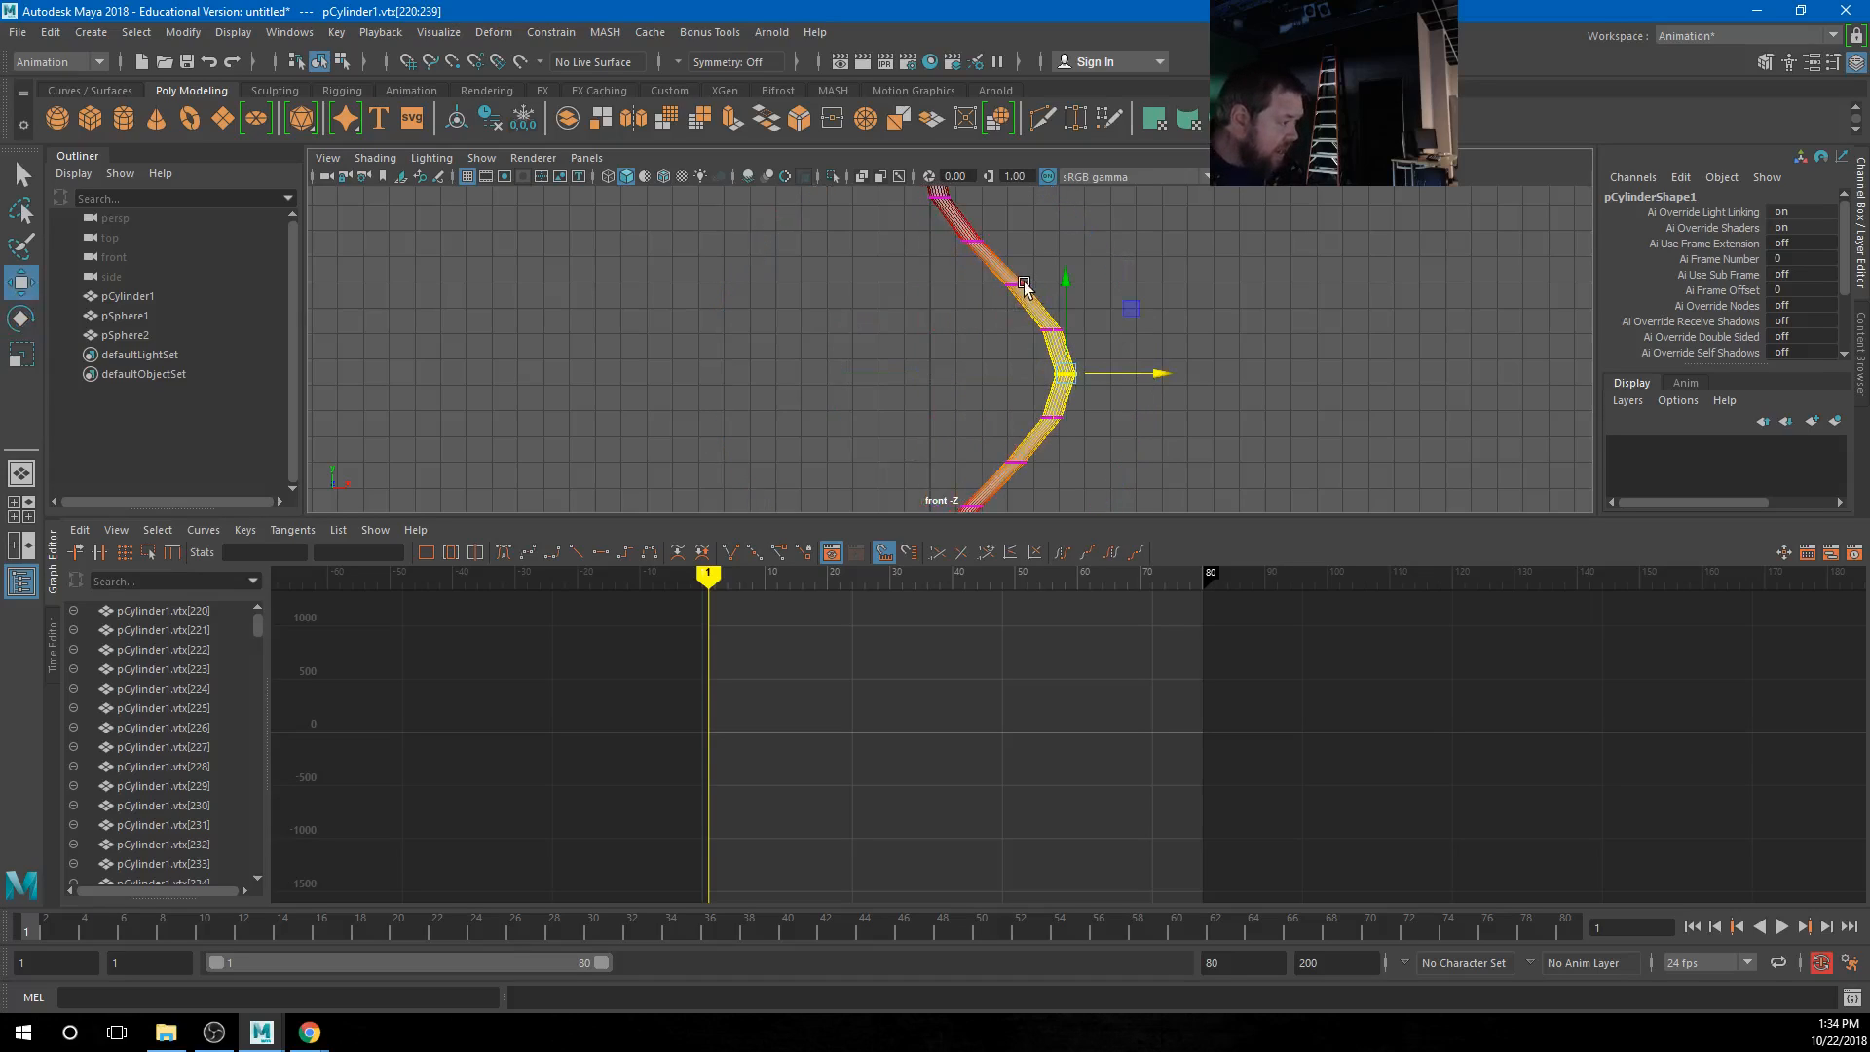
Return the pole to object mode, deselect it and show the bent pole with both spheres in the perspective view
right_drag(1016, 281, 1111, 261)
click(1330, 340)
scroll(1383, 424, down, 3)
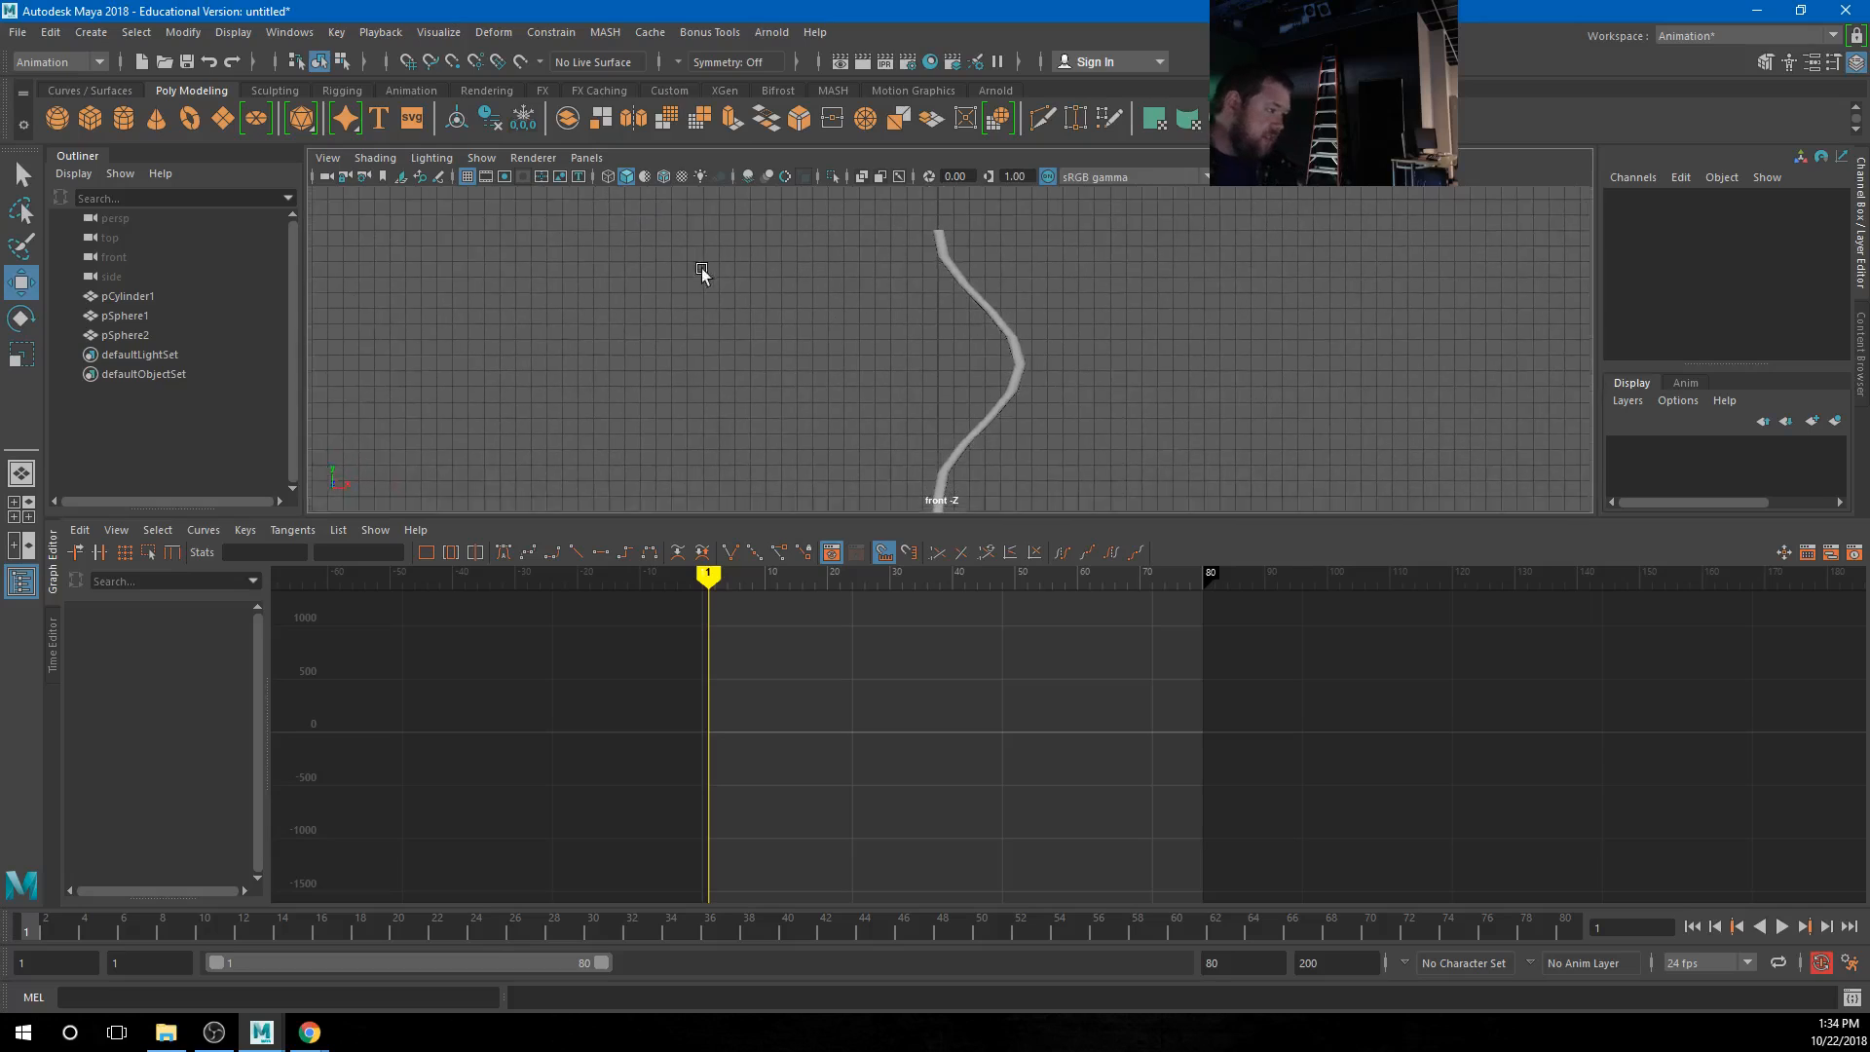
click(1009, 383)
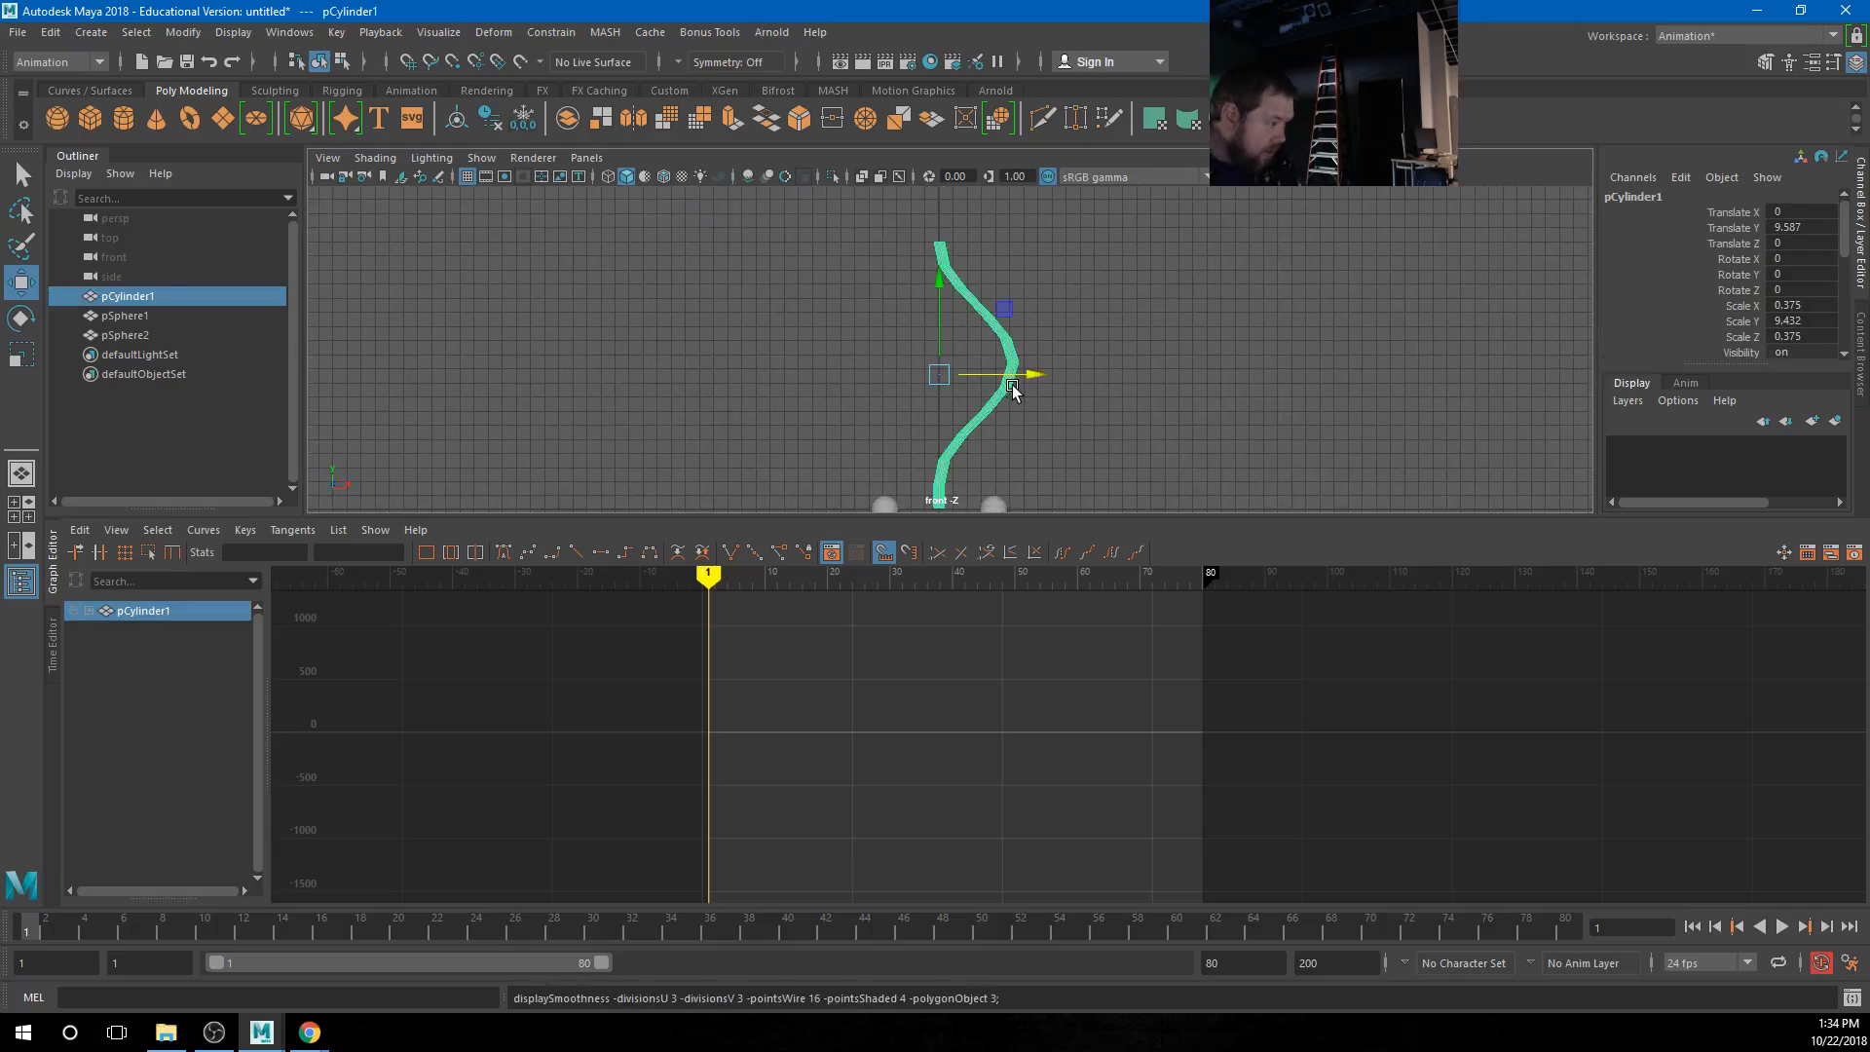
click(1212, 388)
alt+drag(1106, 405, 1056, 376)
key(space)
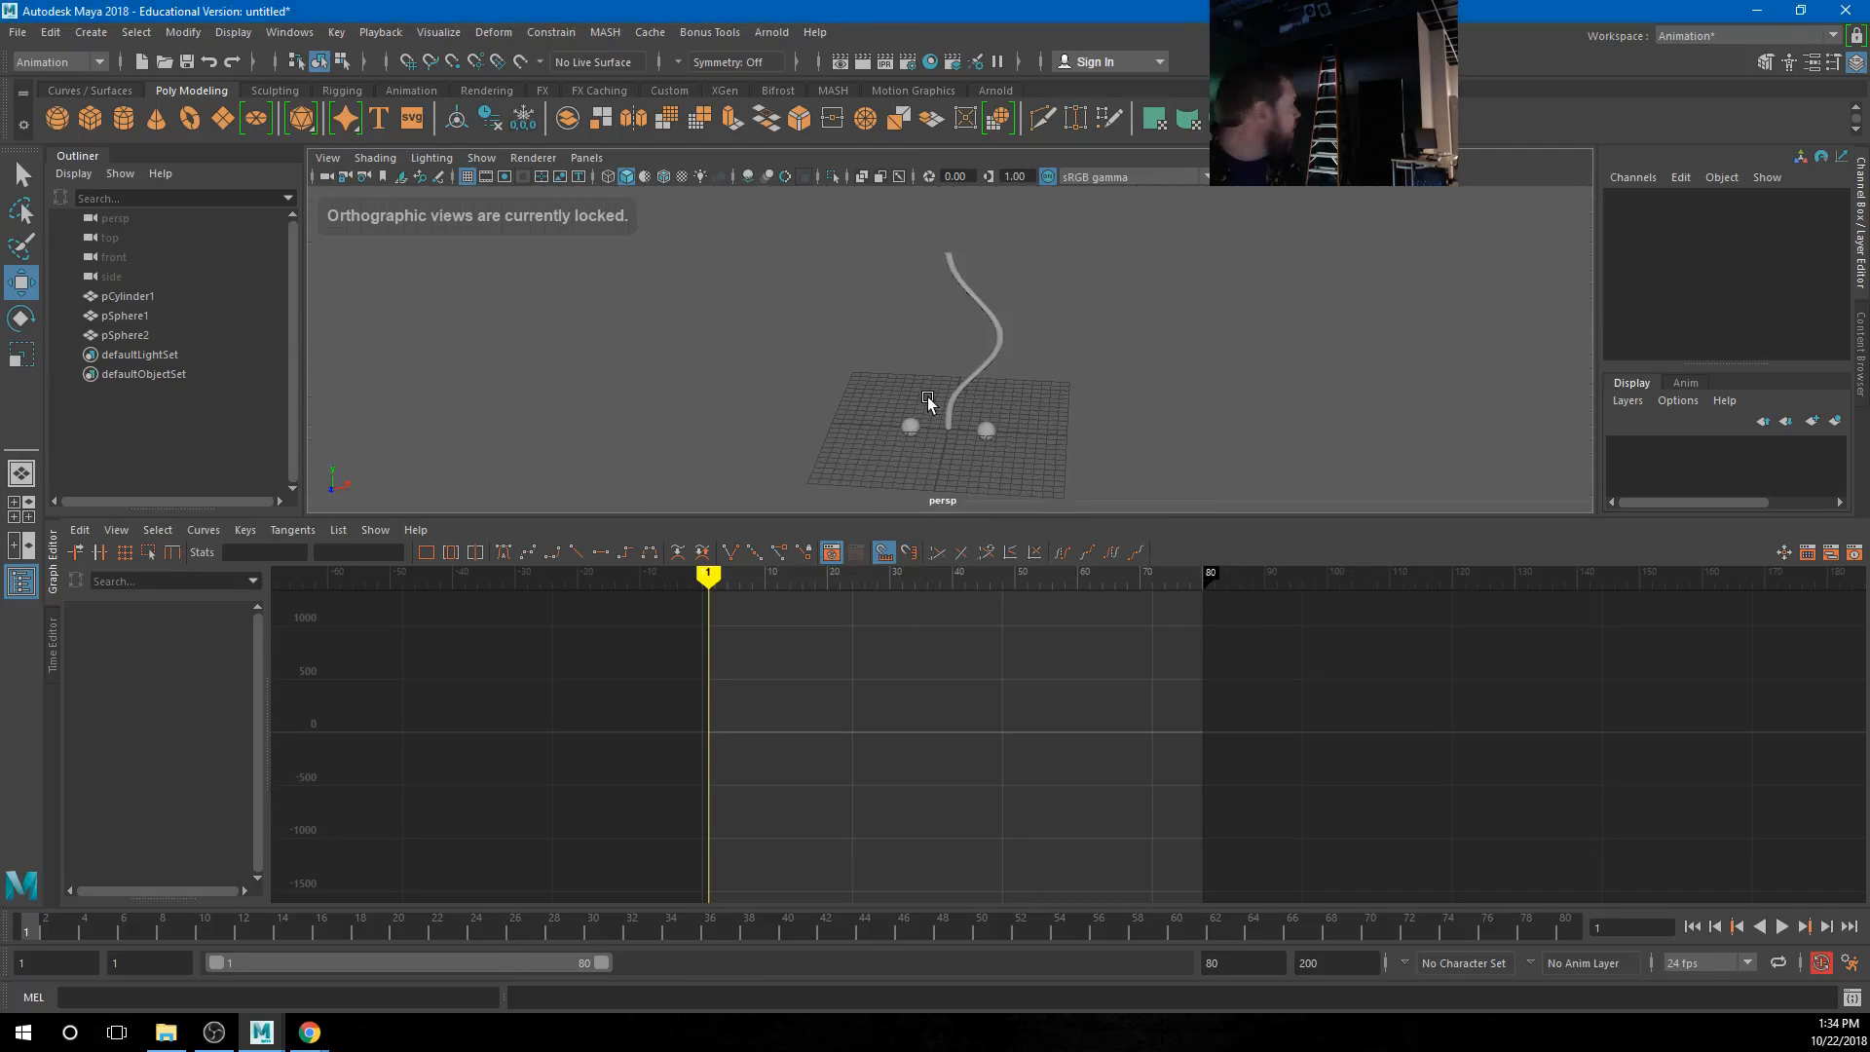
Play the animation against the bent pole, stop it and scrub the timeline to frame 40
click(1780, 930)
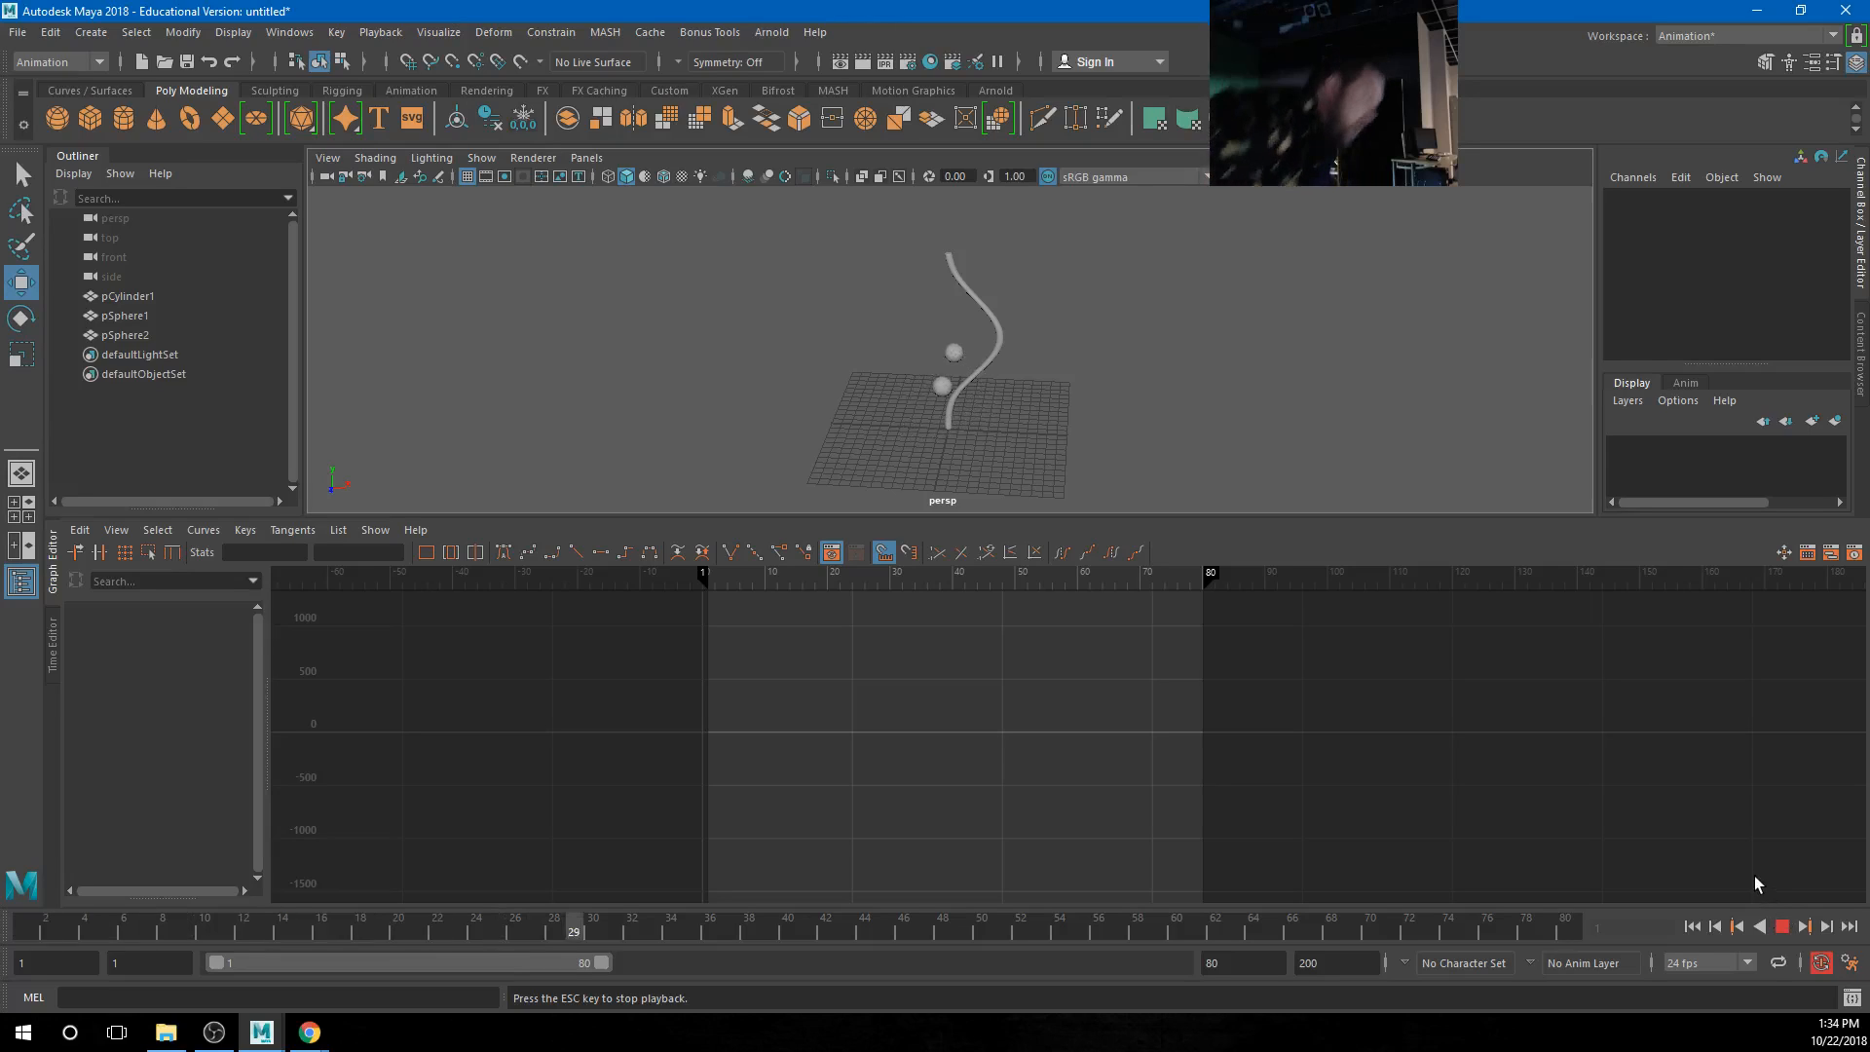
click(1782, 926)
drag(317, 923, 793, 937)
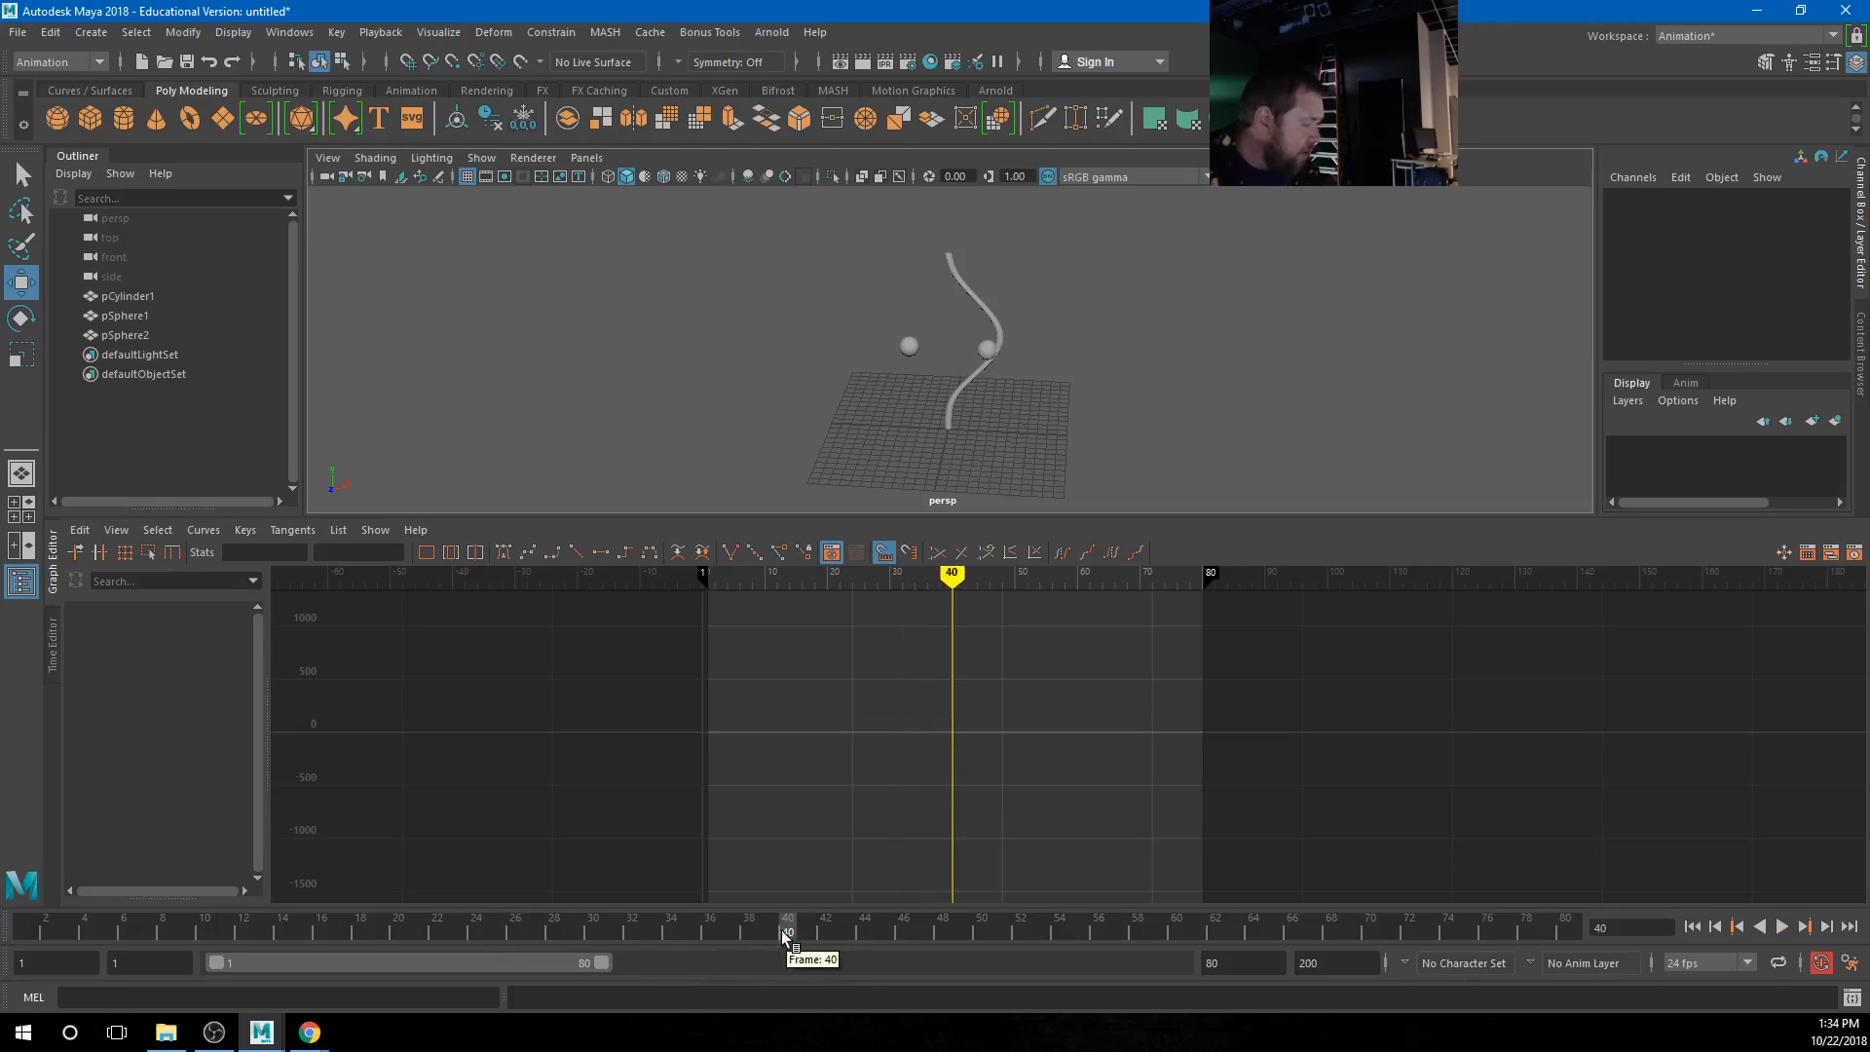
Try moving both spheres sideways along X to center them on the pole's bend at frame 40, and play the result from frame 1
drag(876, 319, 1084, 362)
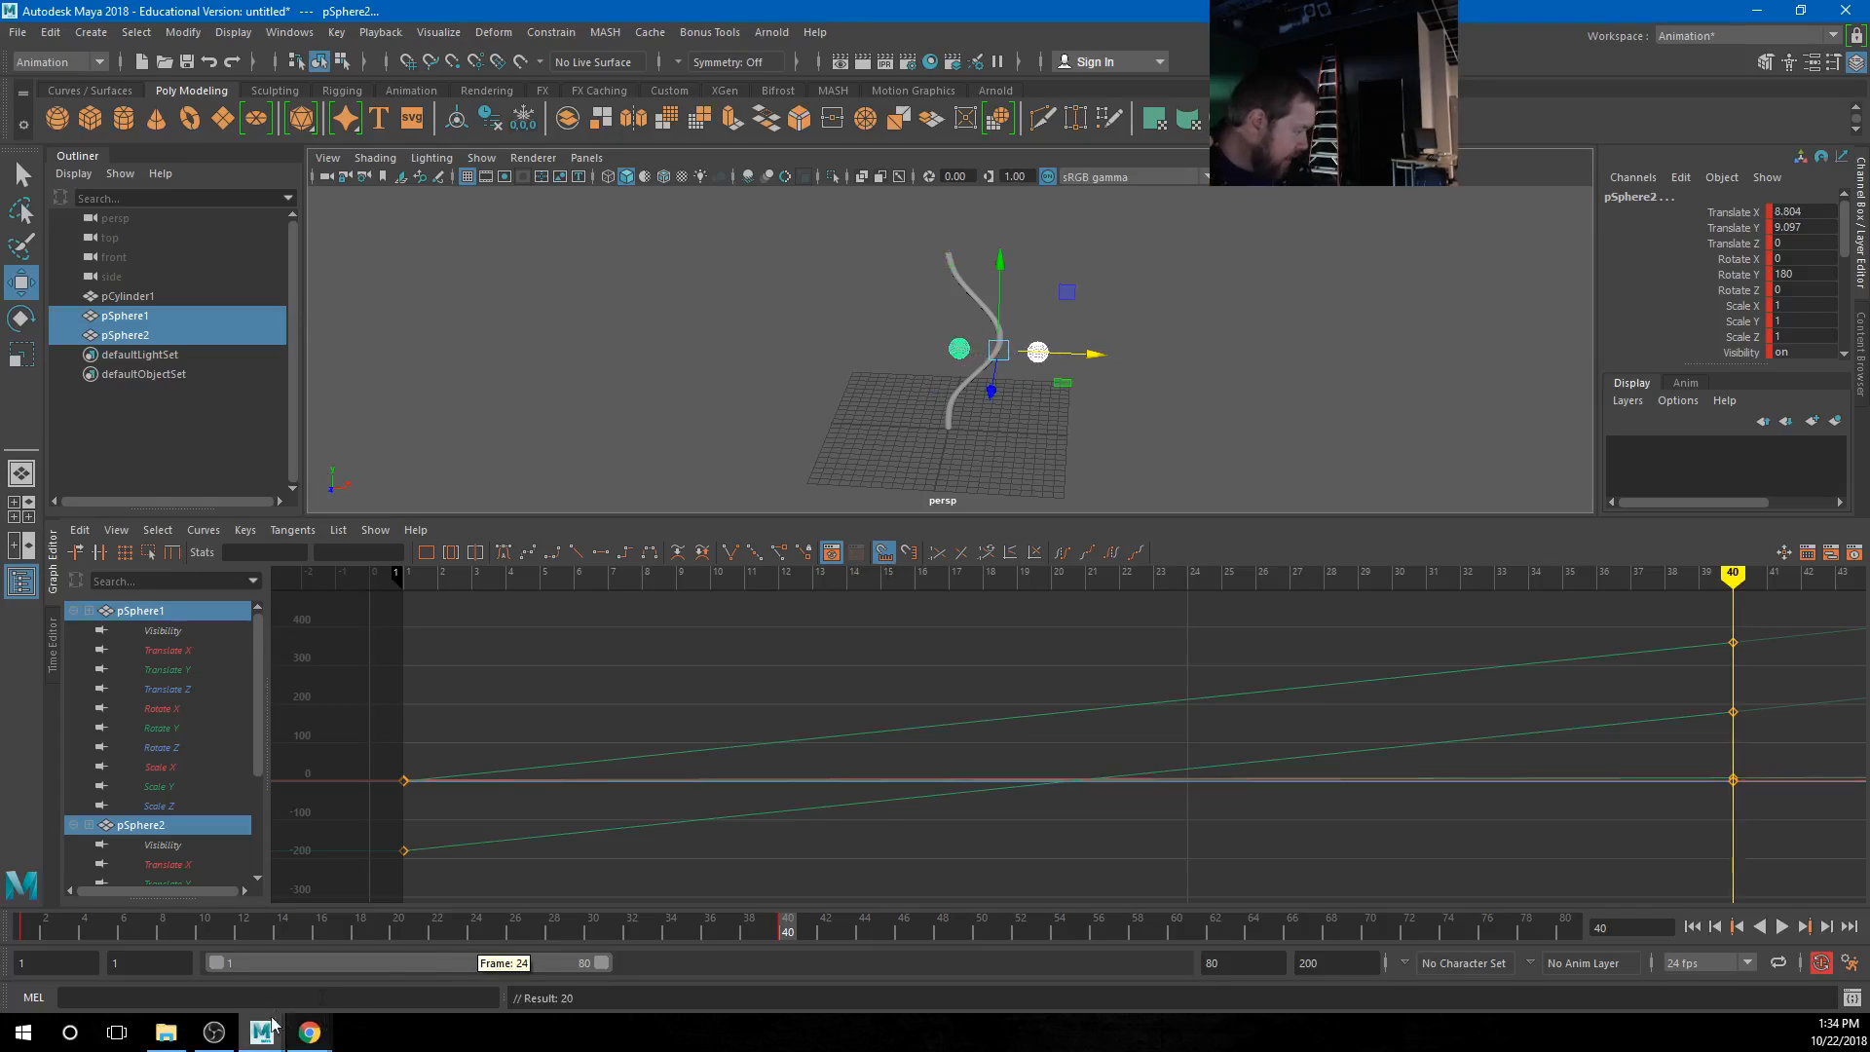
drag(722, 930, 54, 894)
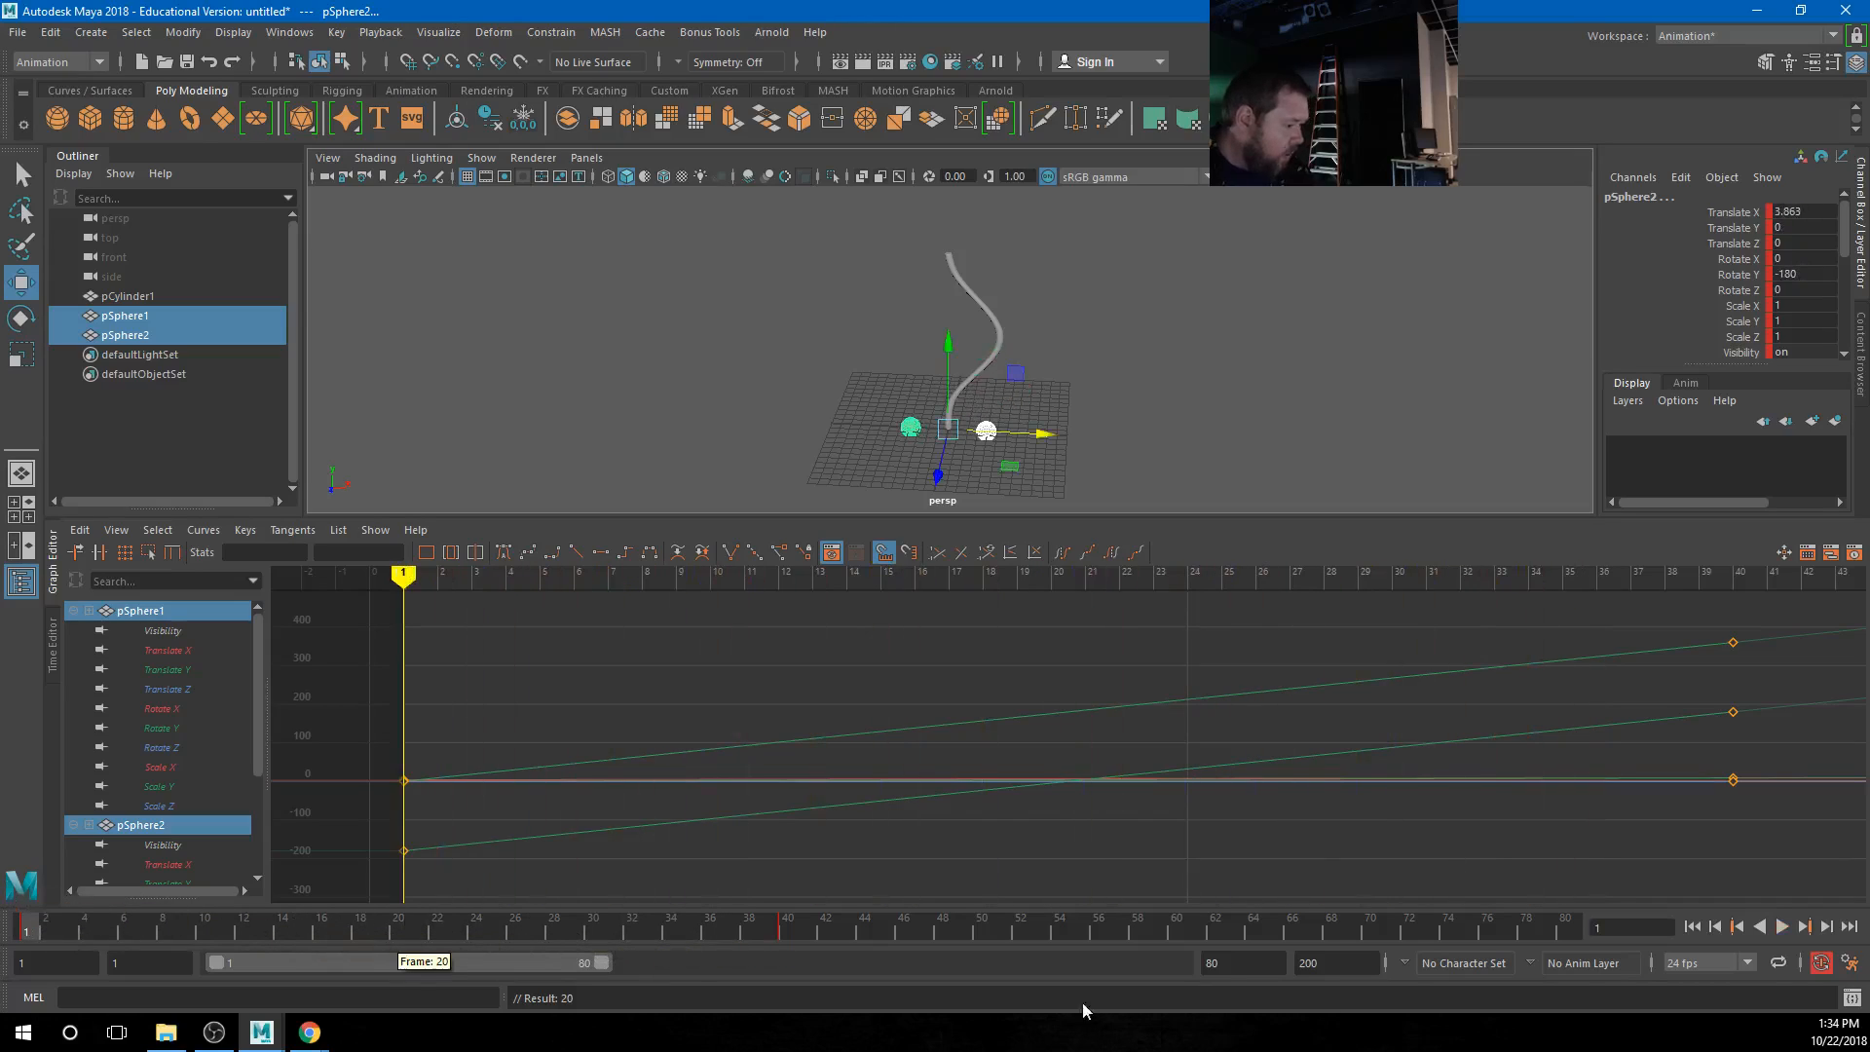
click(1785, 927)
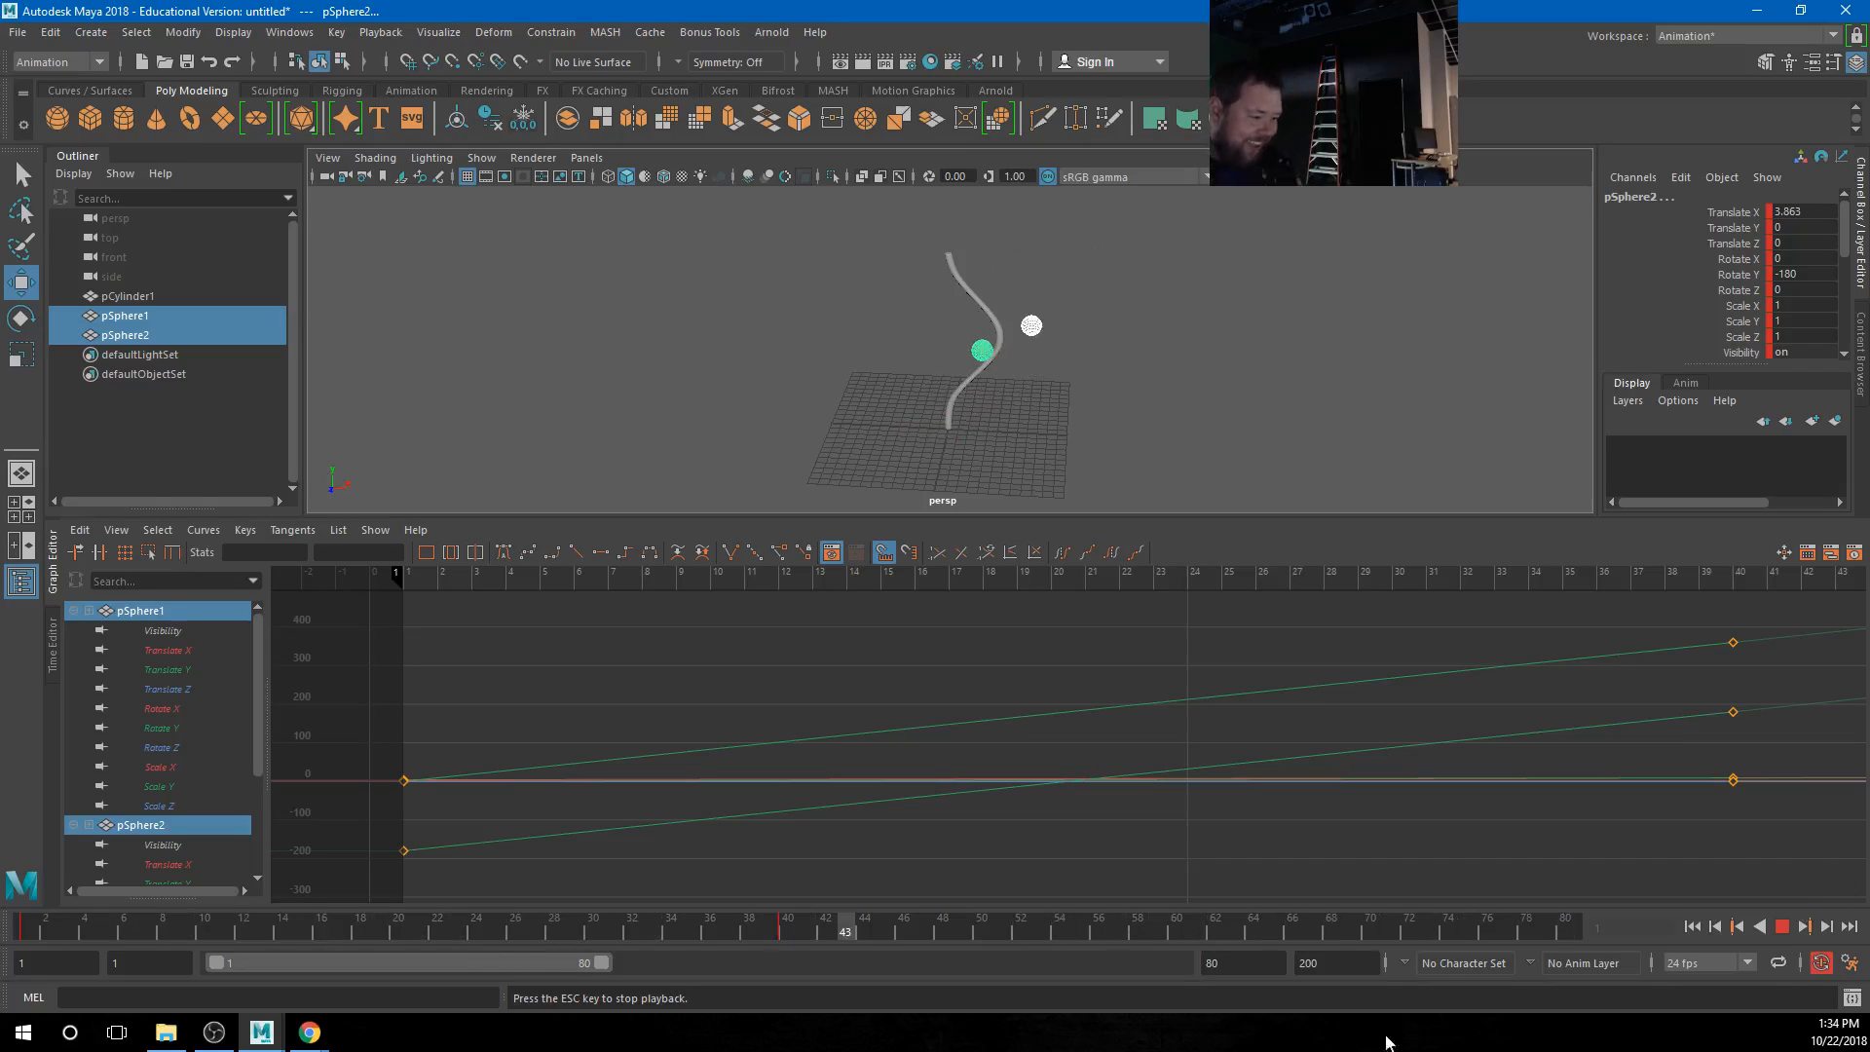
click(1780, 926)
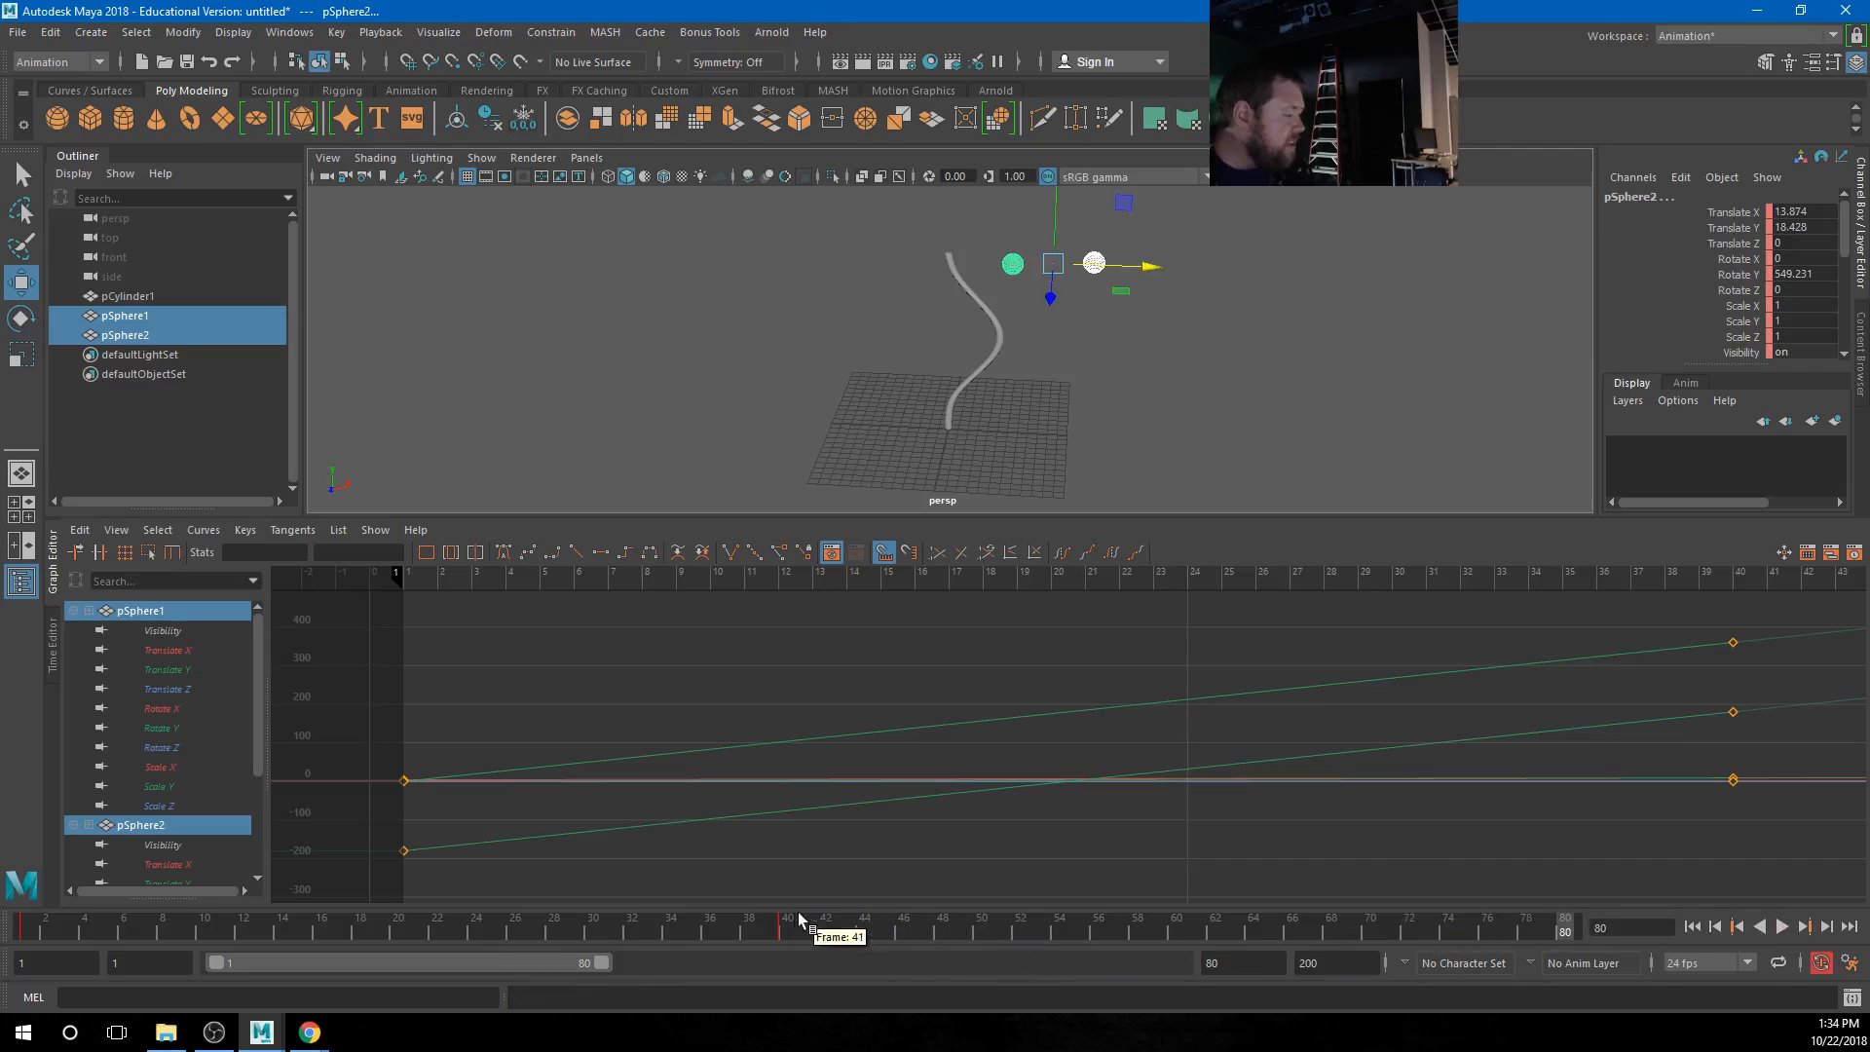
Try moving both spheres back along X to center them on the pole's top at frame 80, and scrub through the timeline
drag(785, 927, 1537, 920)
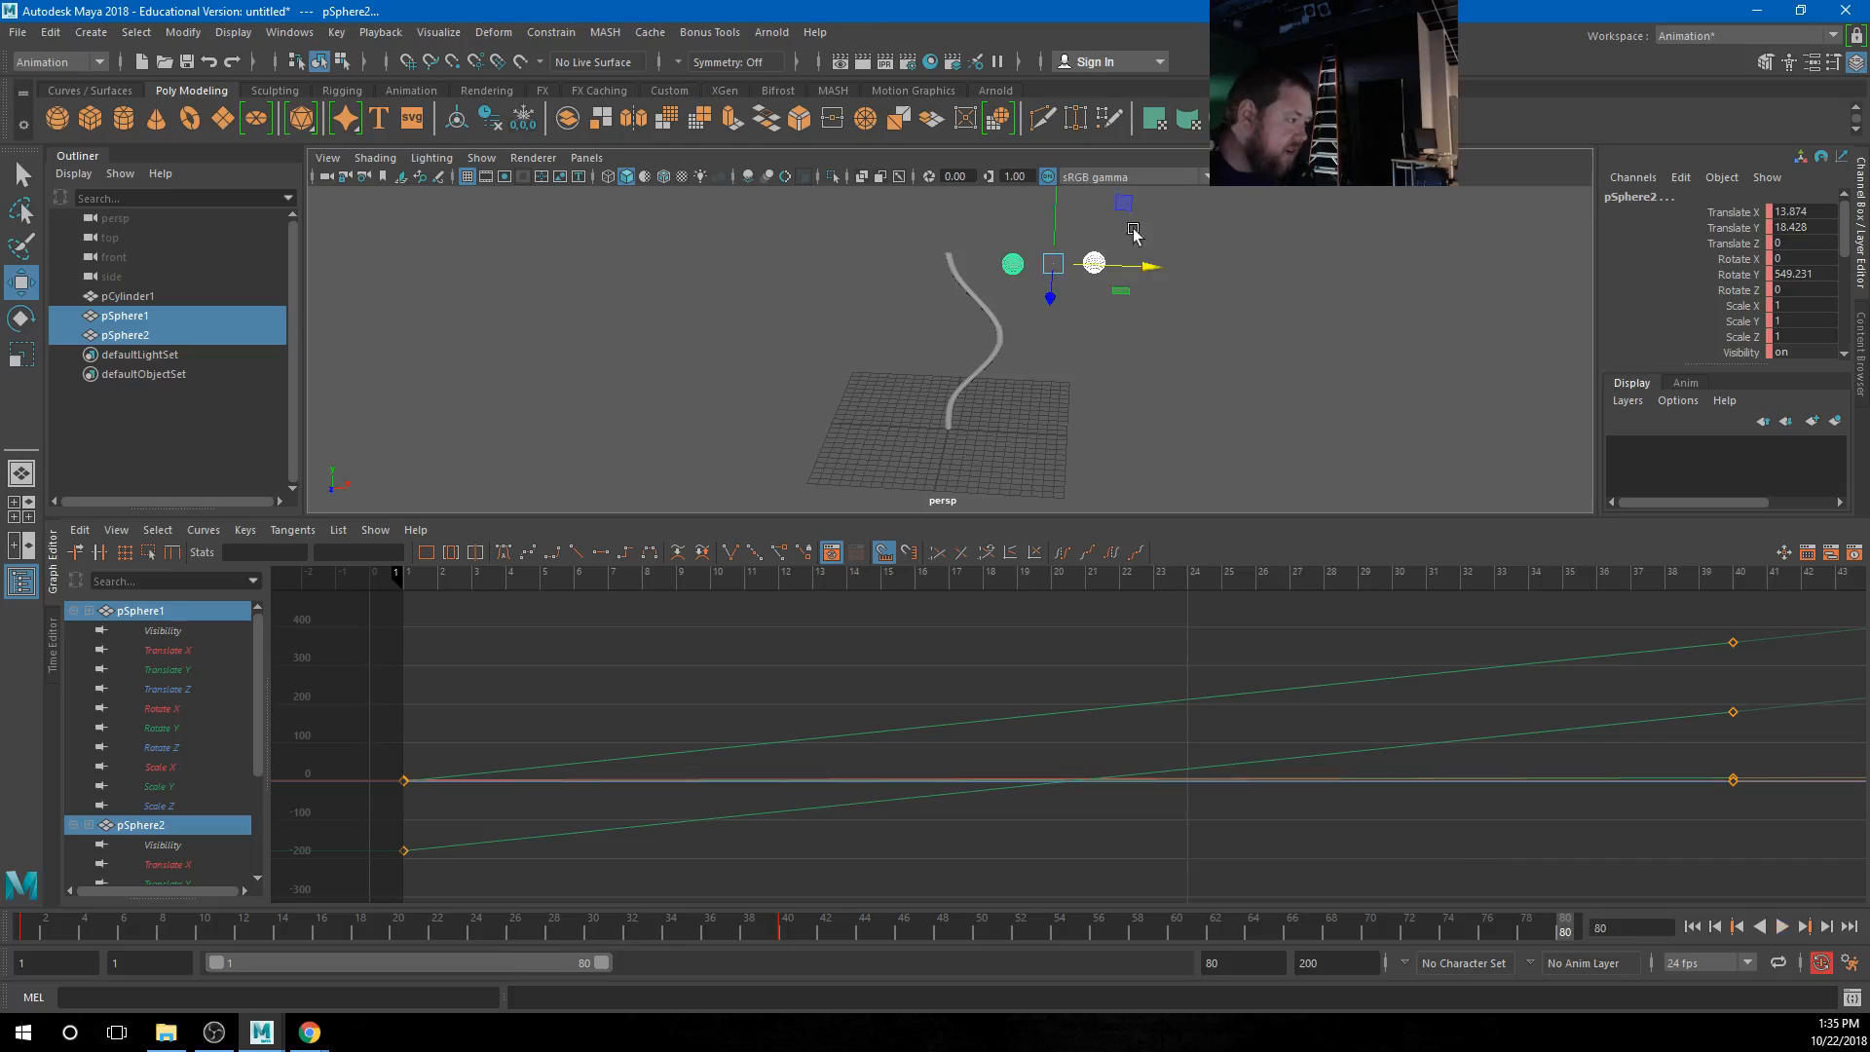
drag(1145, 266, 1043, 272)
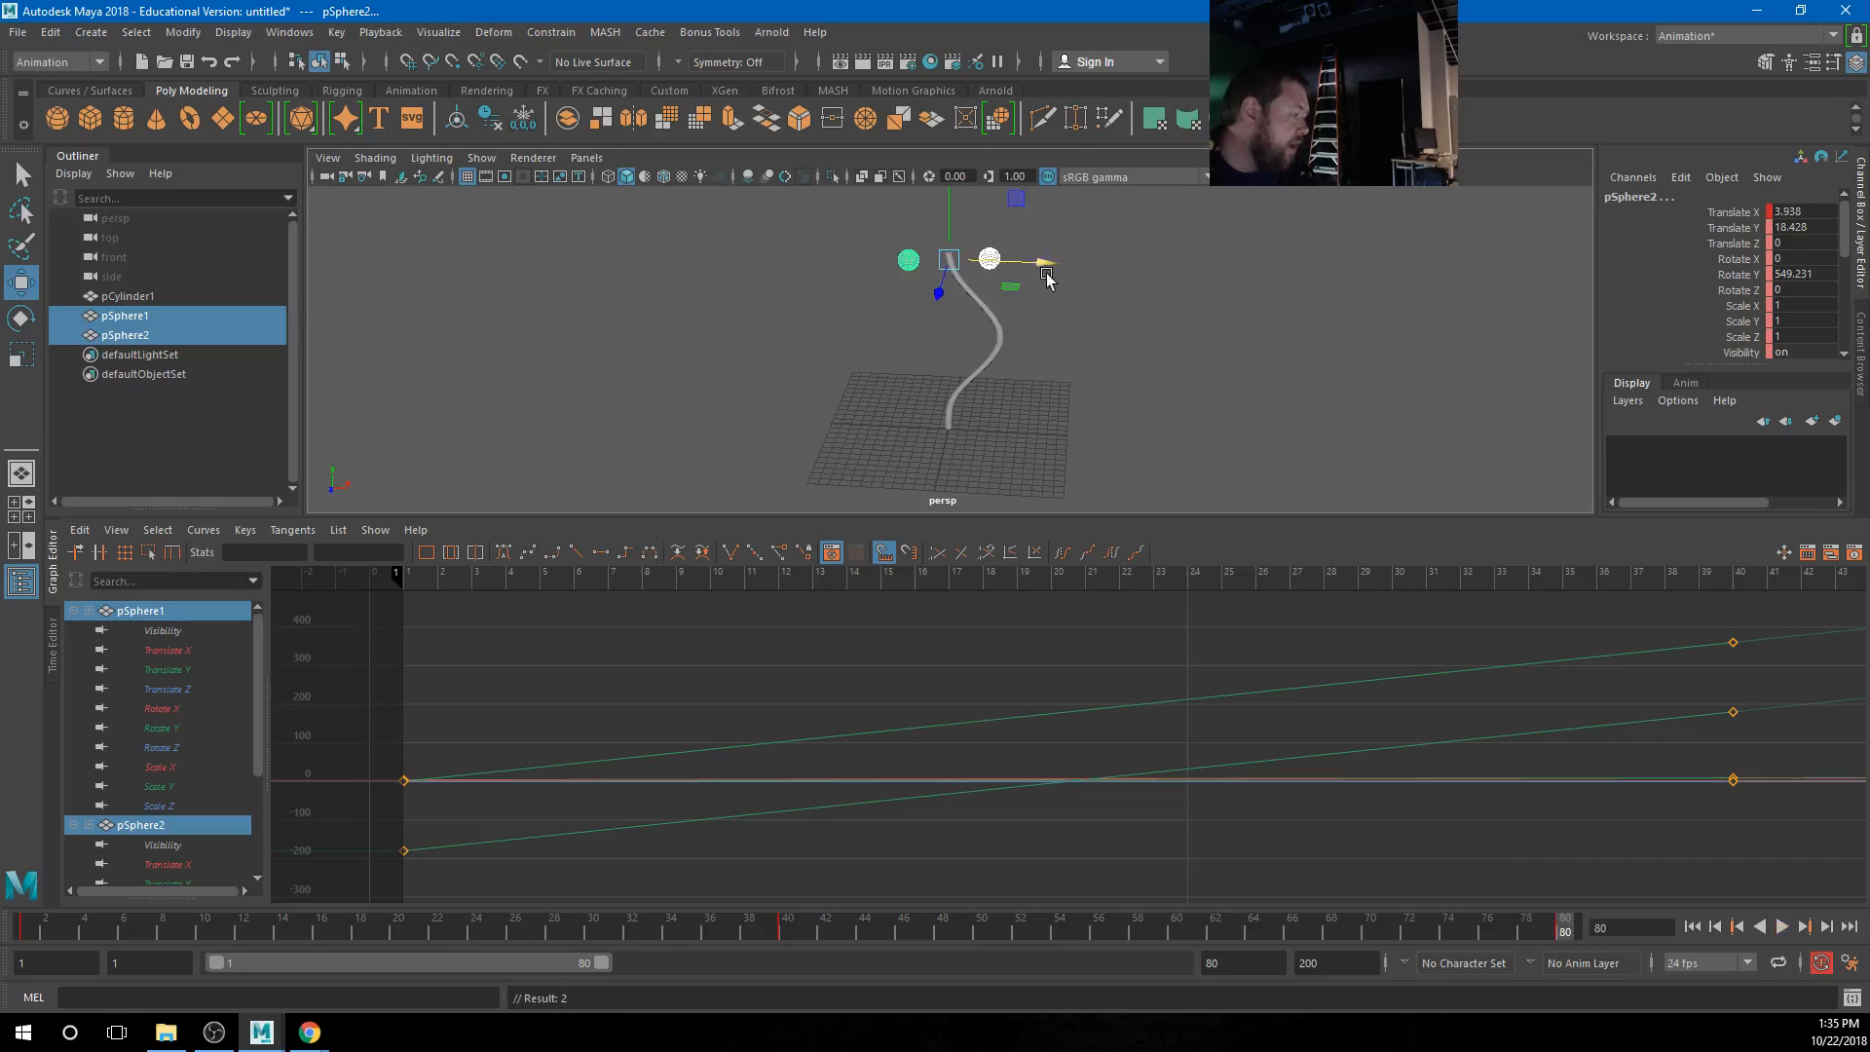
key(alt+v)
drag(1236, 926, 257, 935)
Undo the sideways moves of both spheres and clear the selection
key(ctrl+z)
key(ctrl+z)
key(ctrl+z)
key(ctrl+z)
key(ctrl+z)
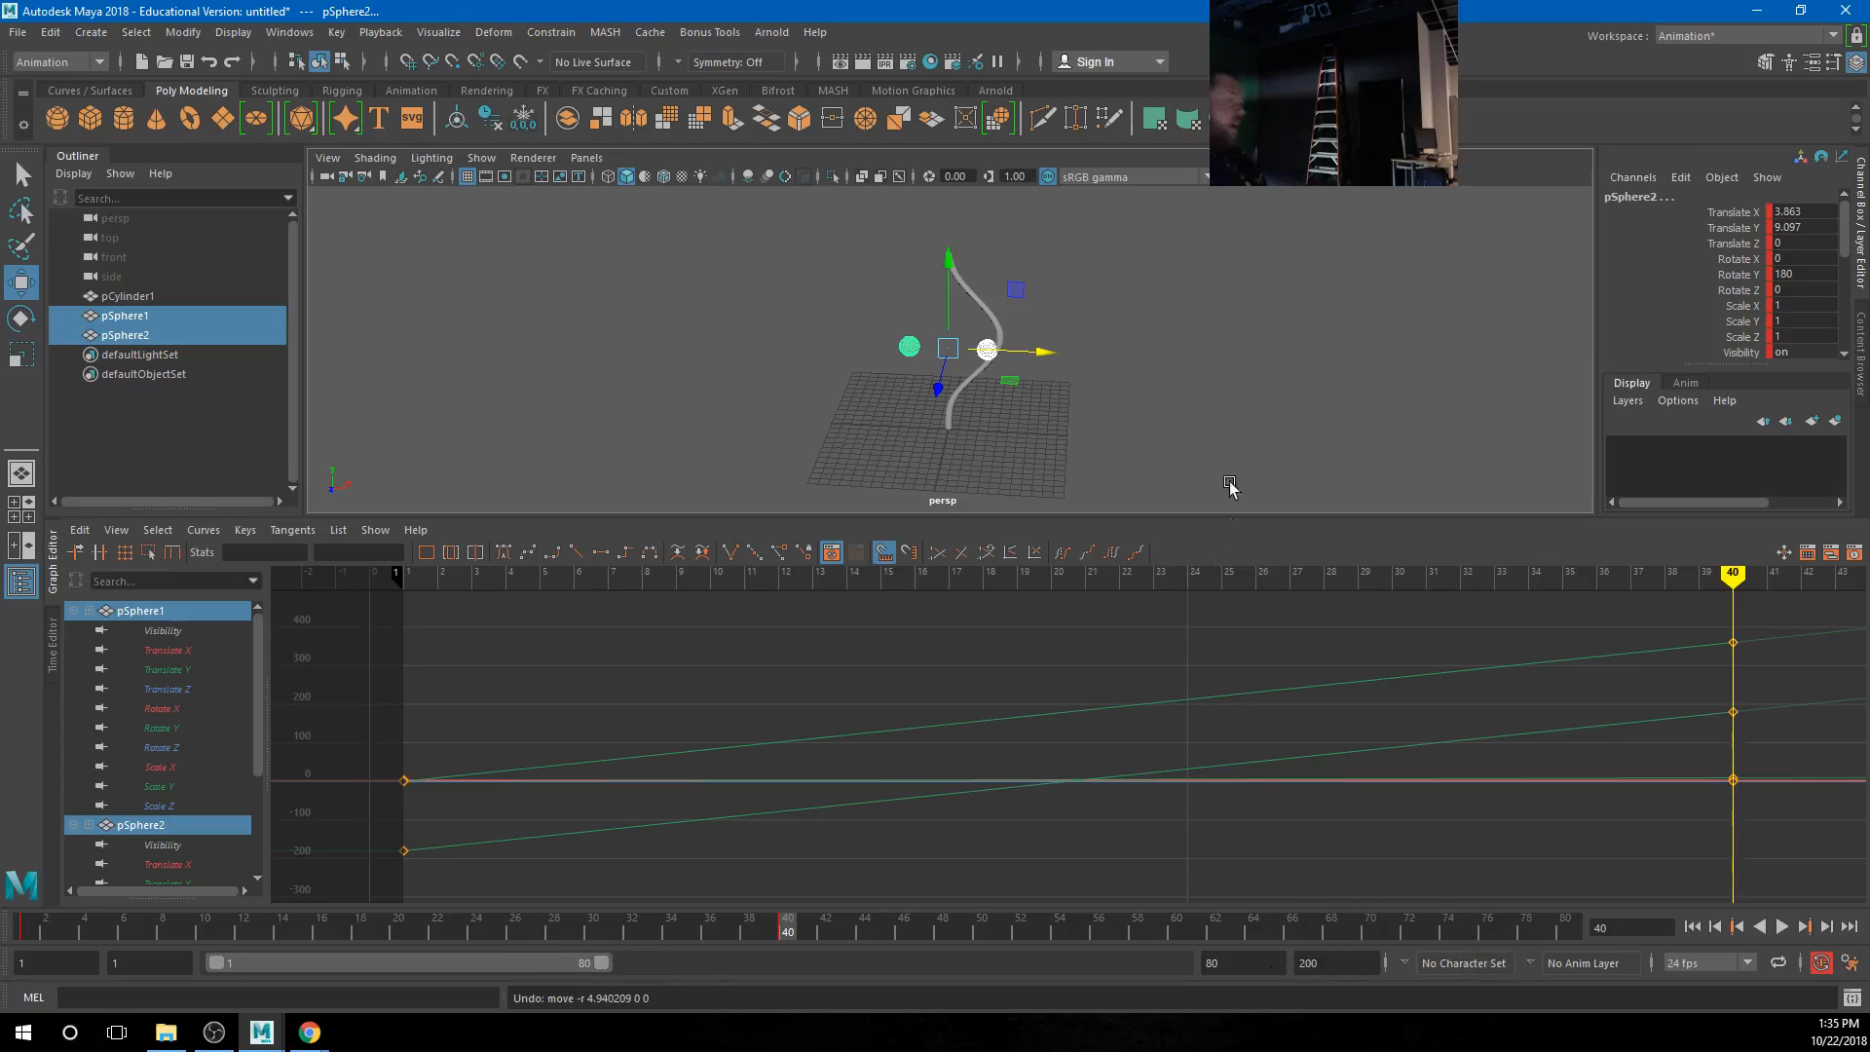
click(1244, 367)
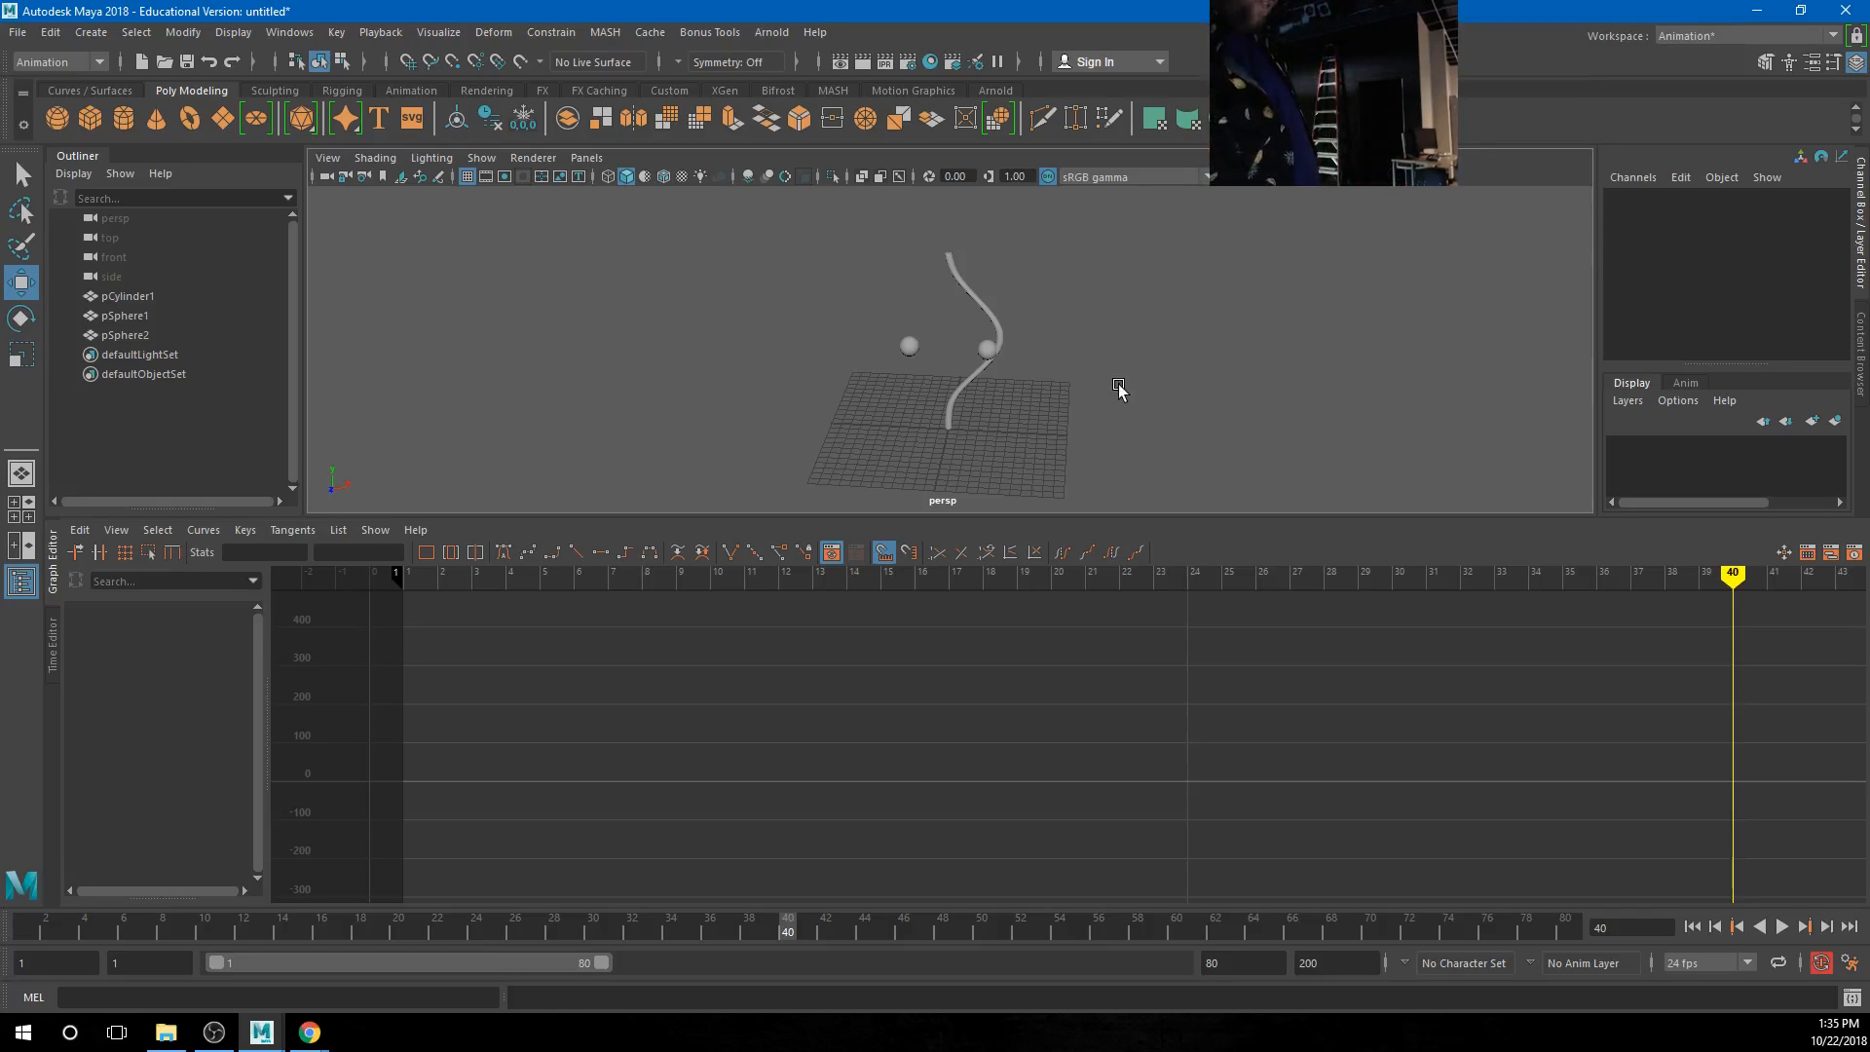
Show the animation layers and enlarge the area above the Graph Editor, leaving nothing selected
click(1684, 389)
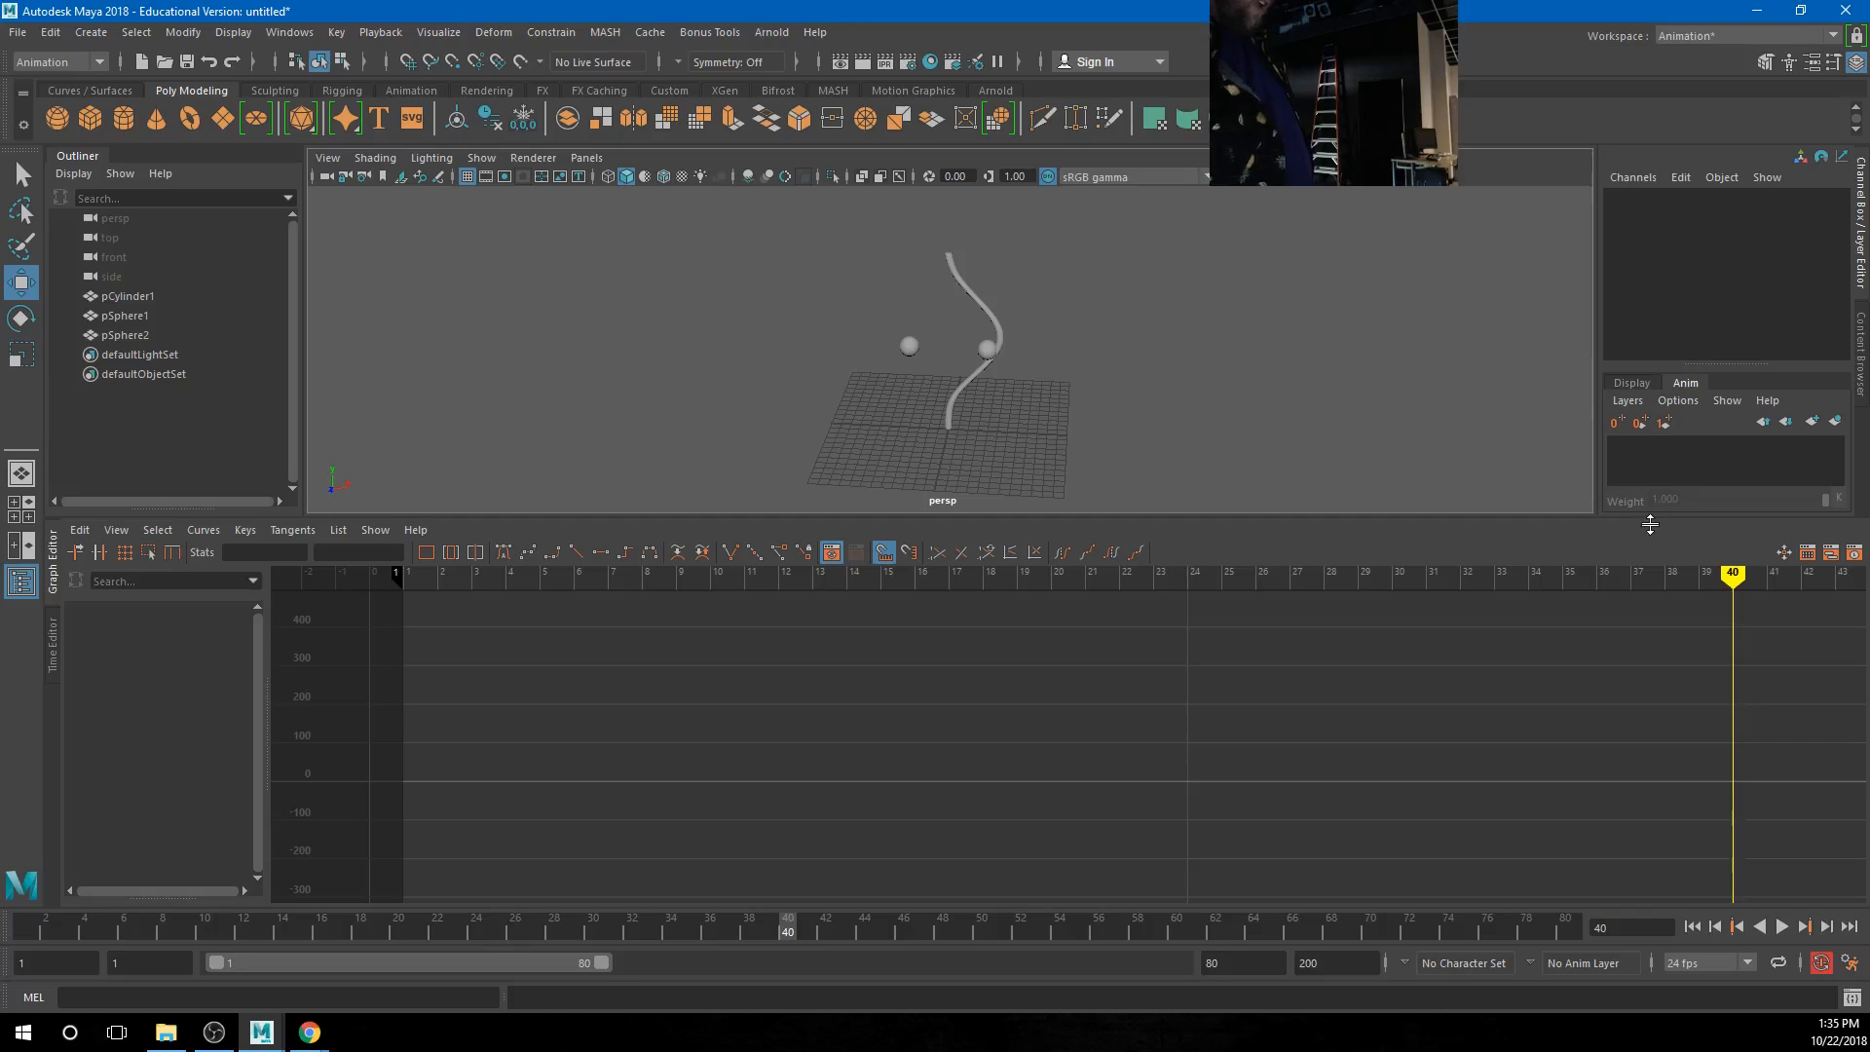
drag(1649, 517, 1664, 649)
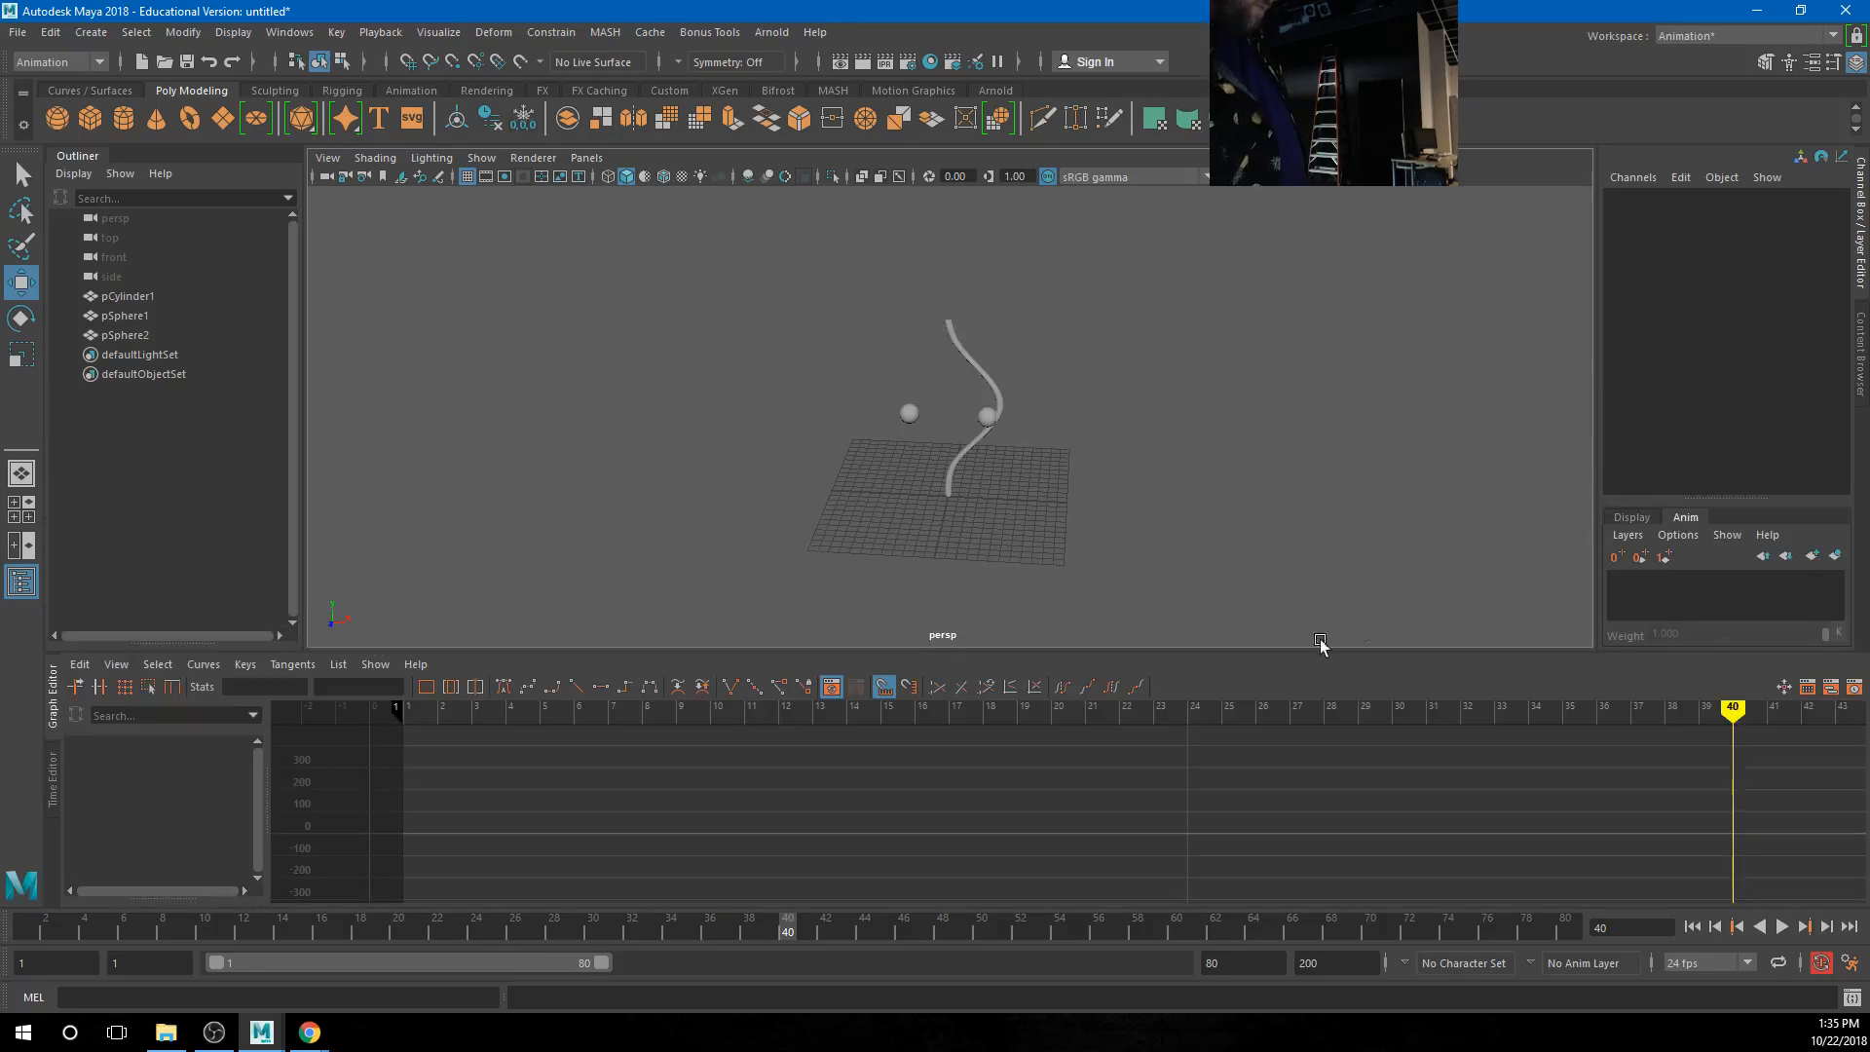
click(903, 421)
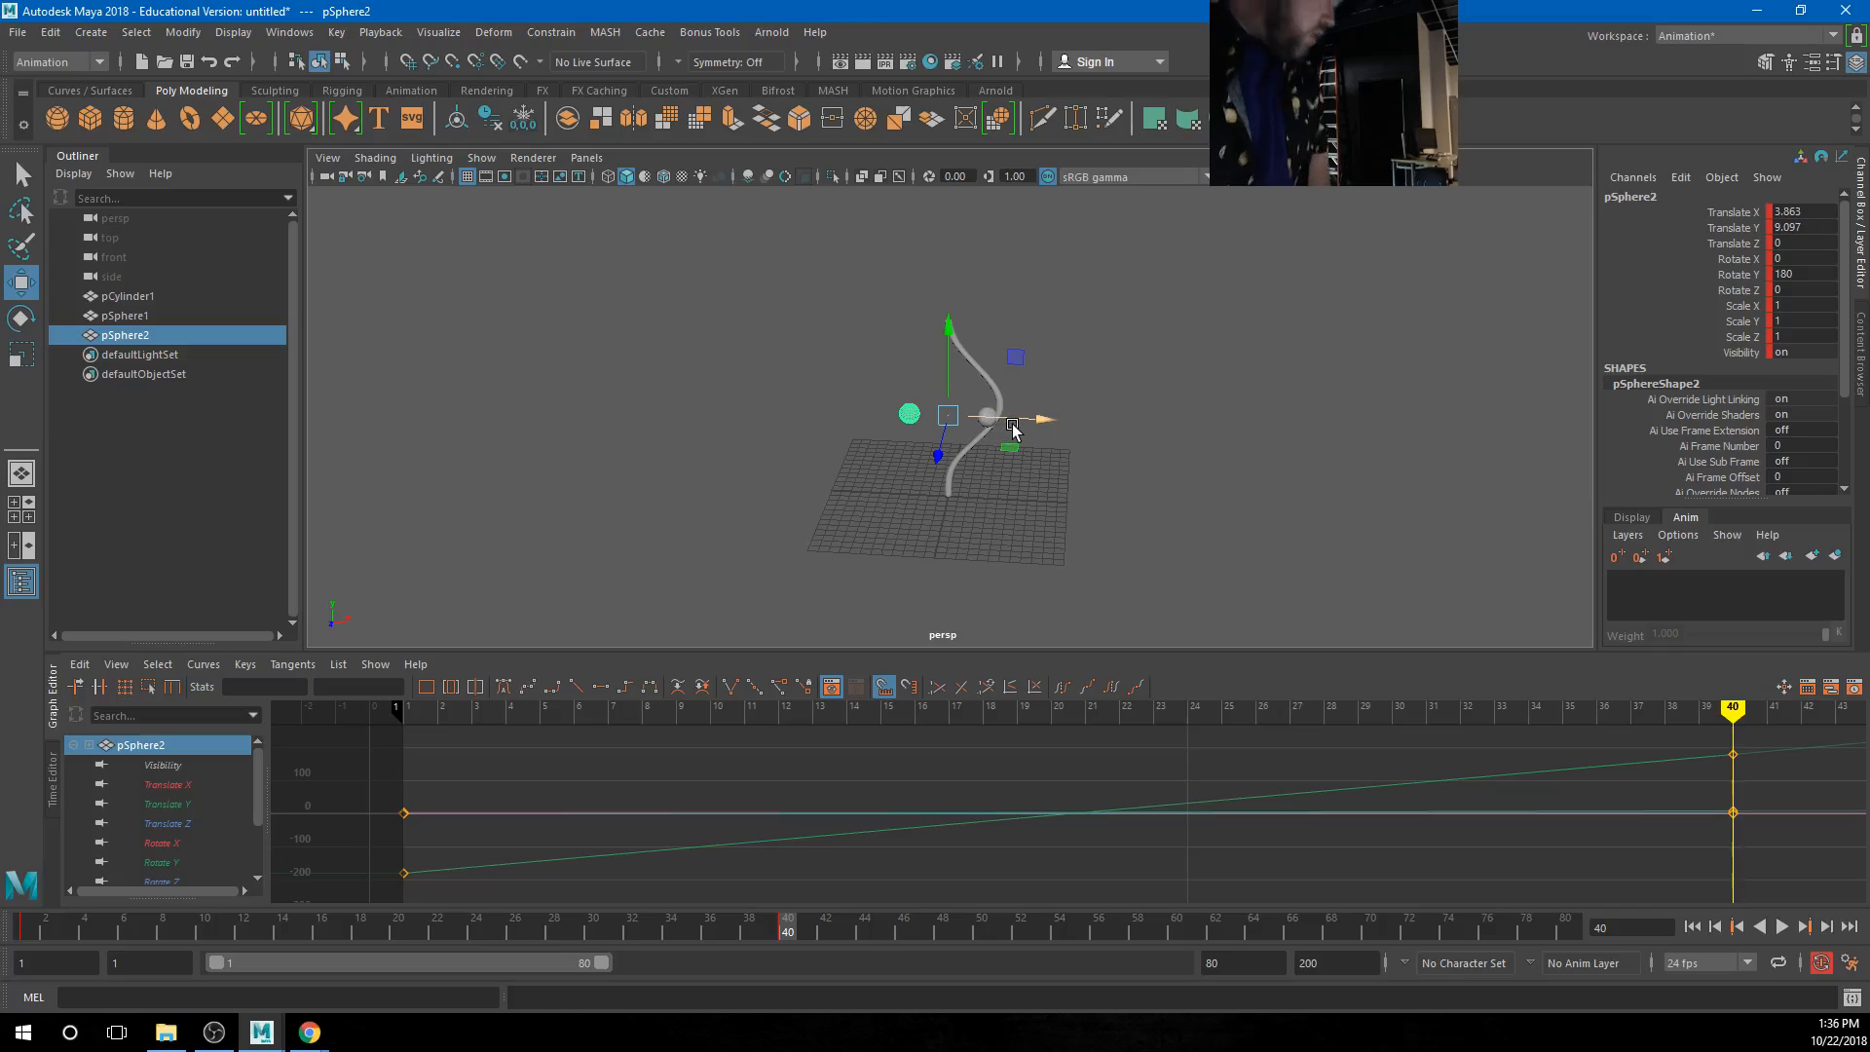
key(q)
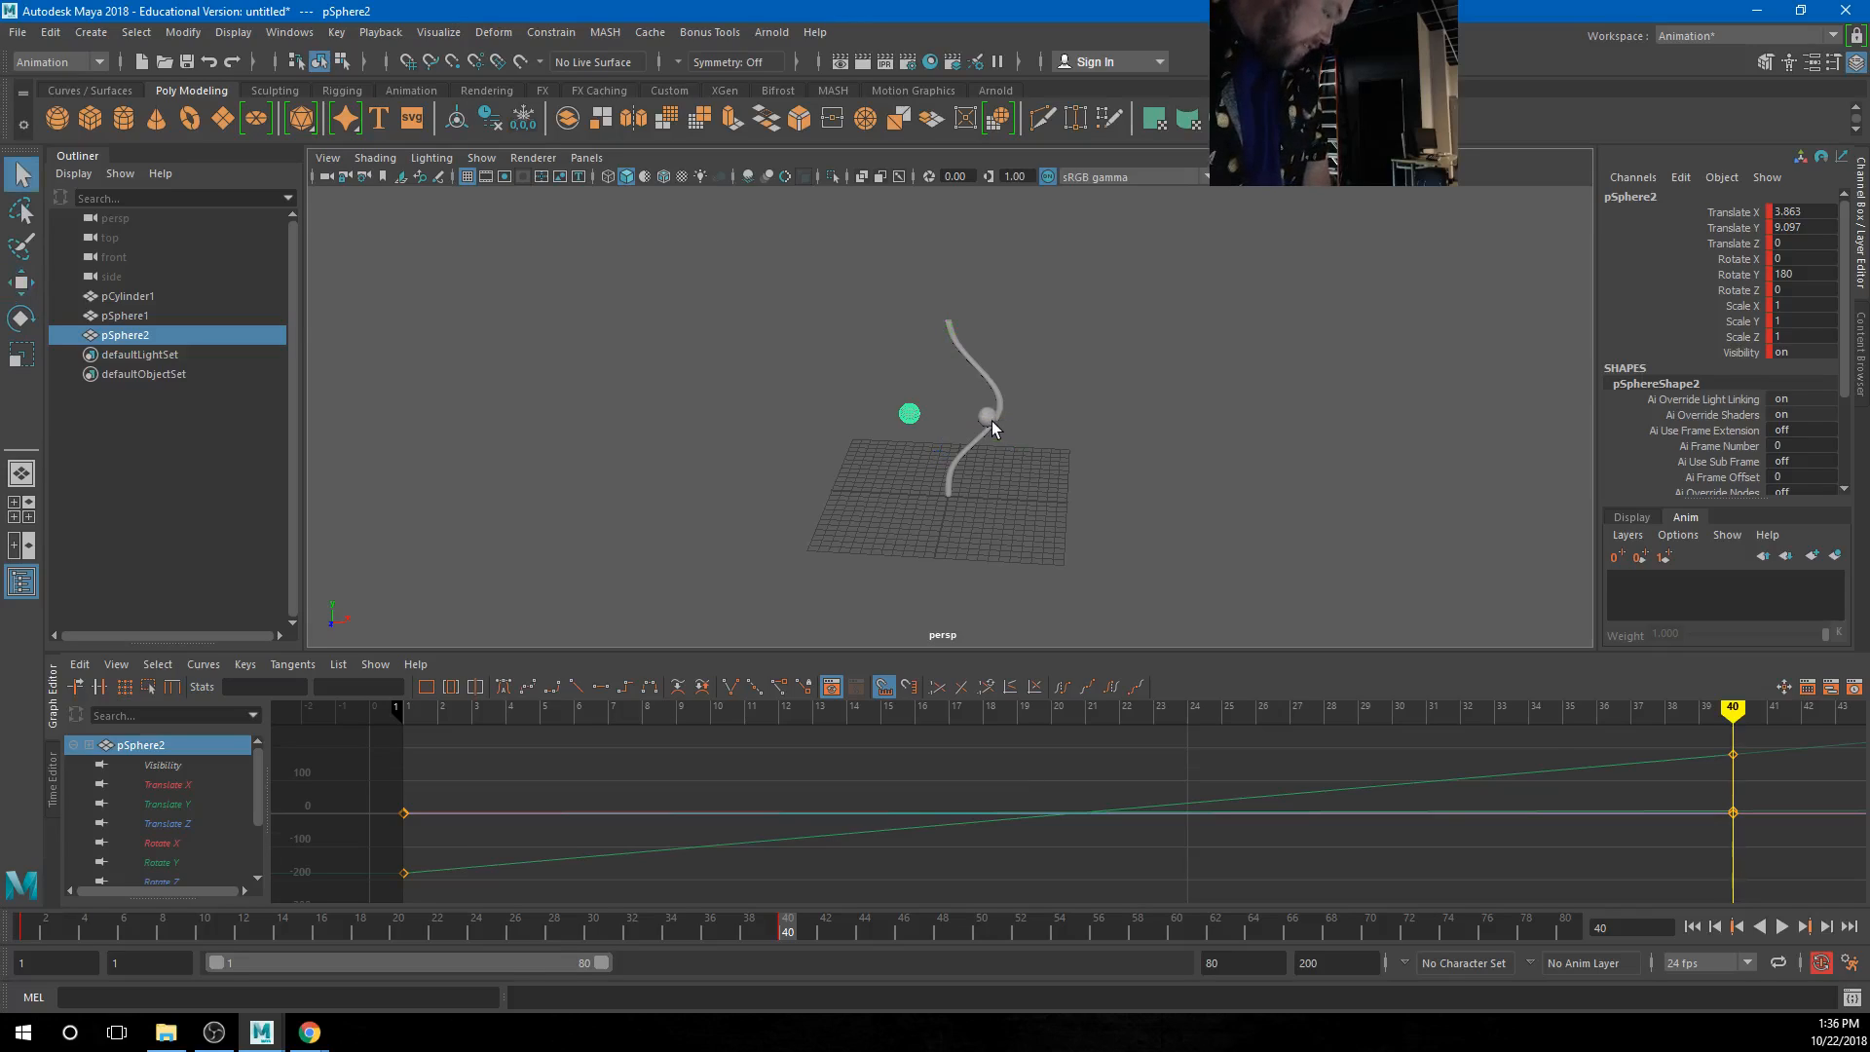
shift+click(991, 421)
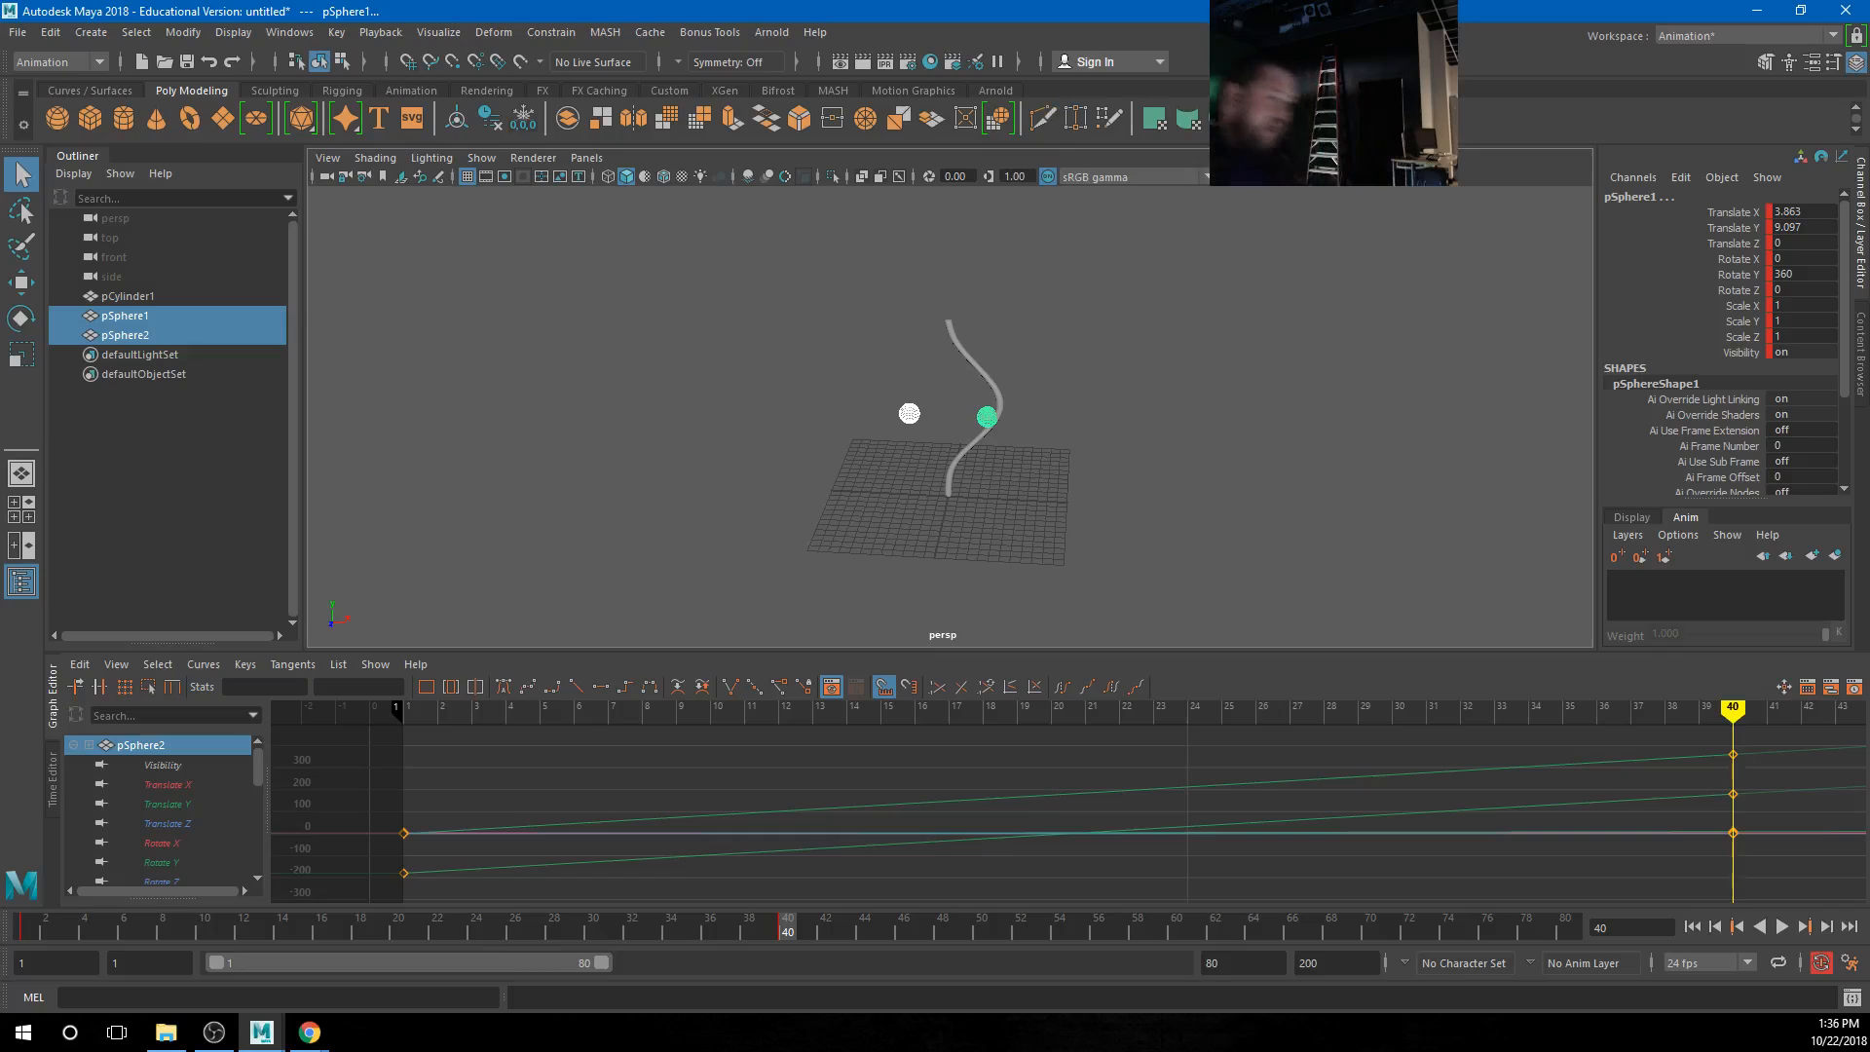
click(1116, 484)
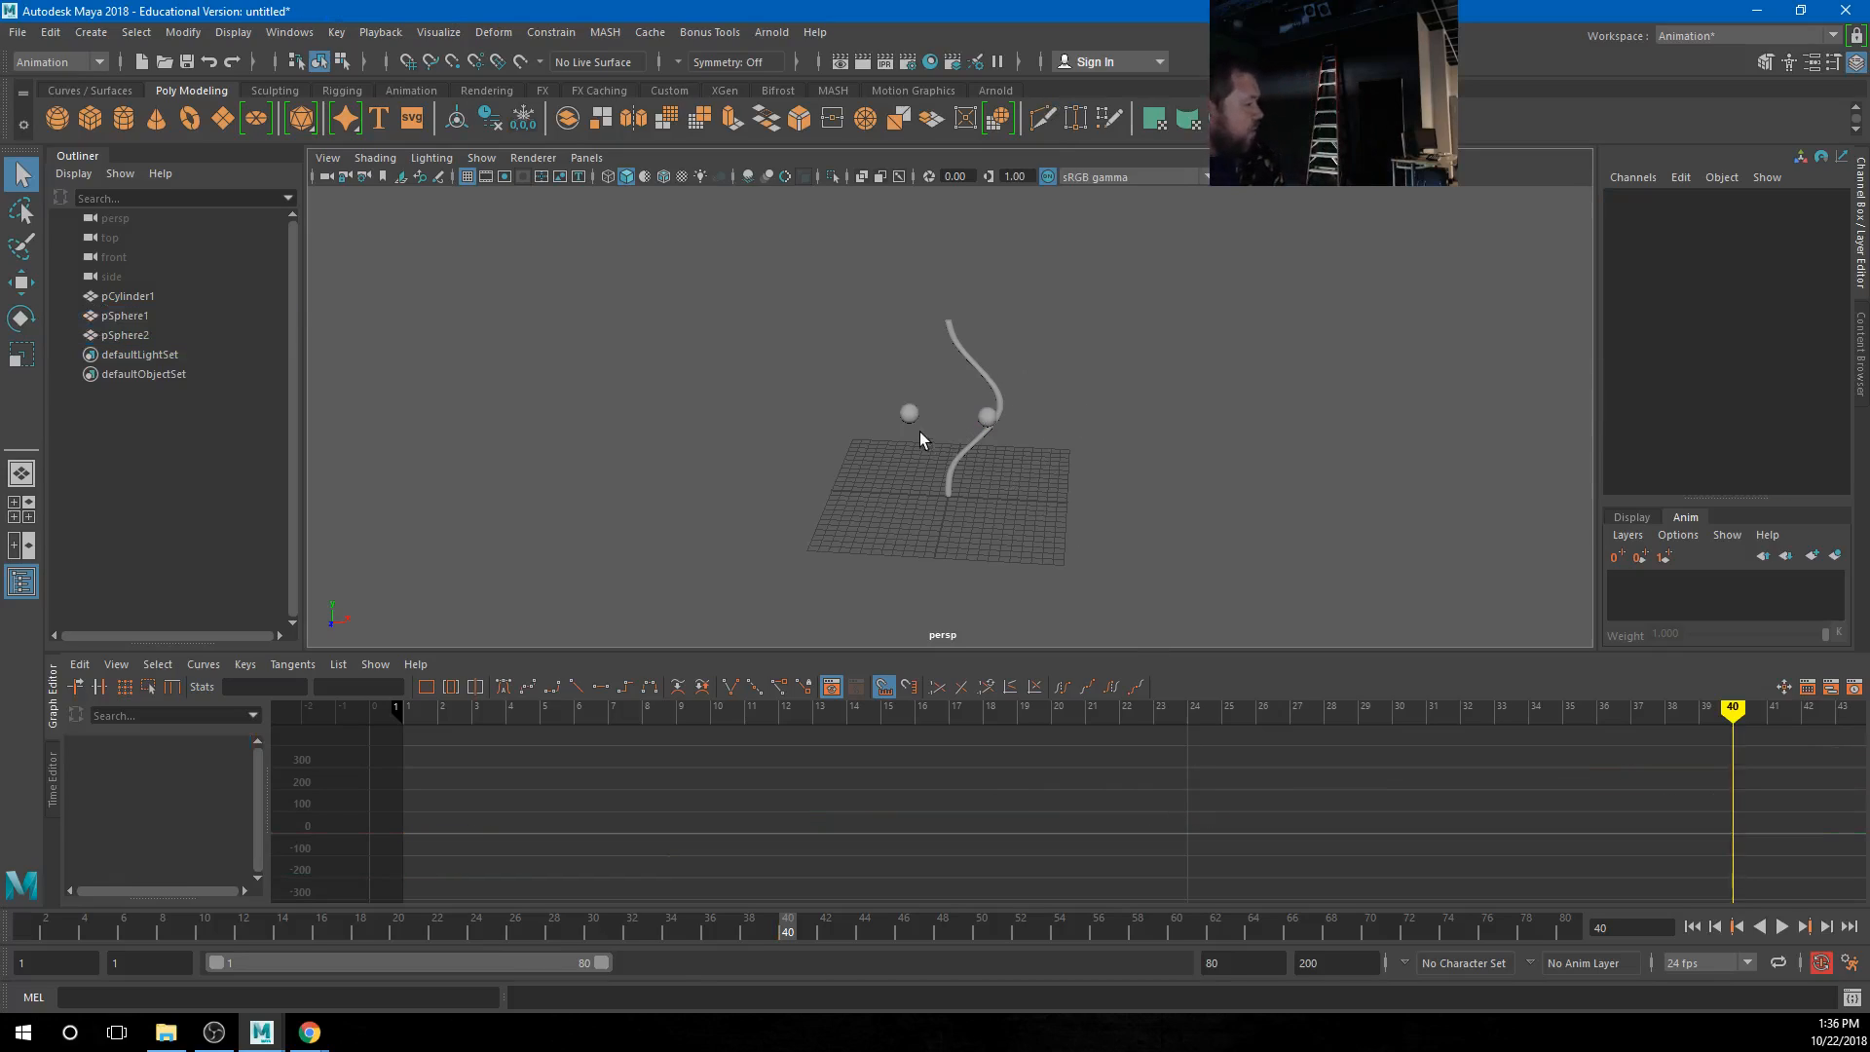
Select both spheres, create an animation layer from them and name the layer Curve
drag(870, 388, 990, 423)
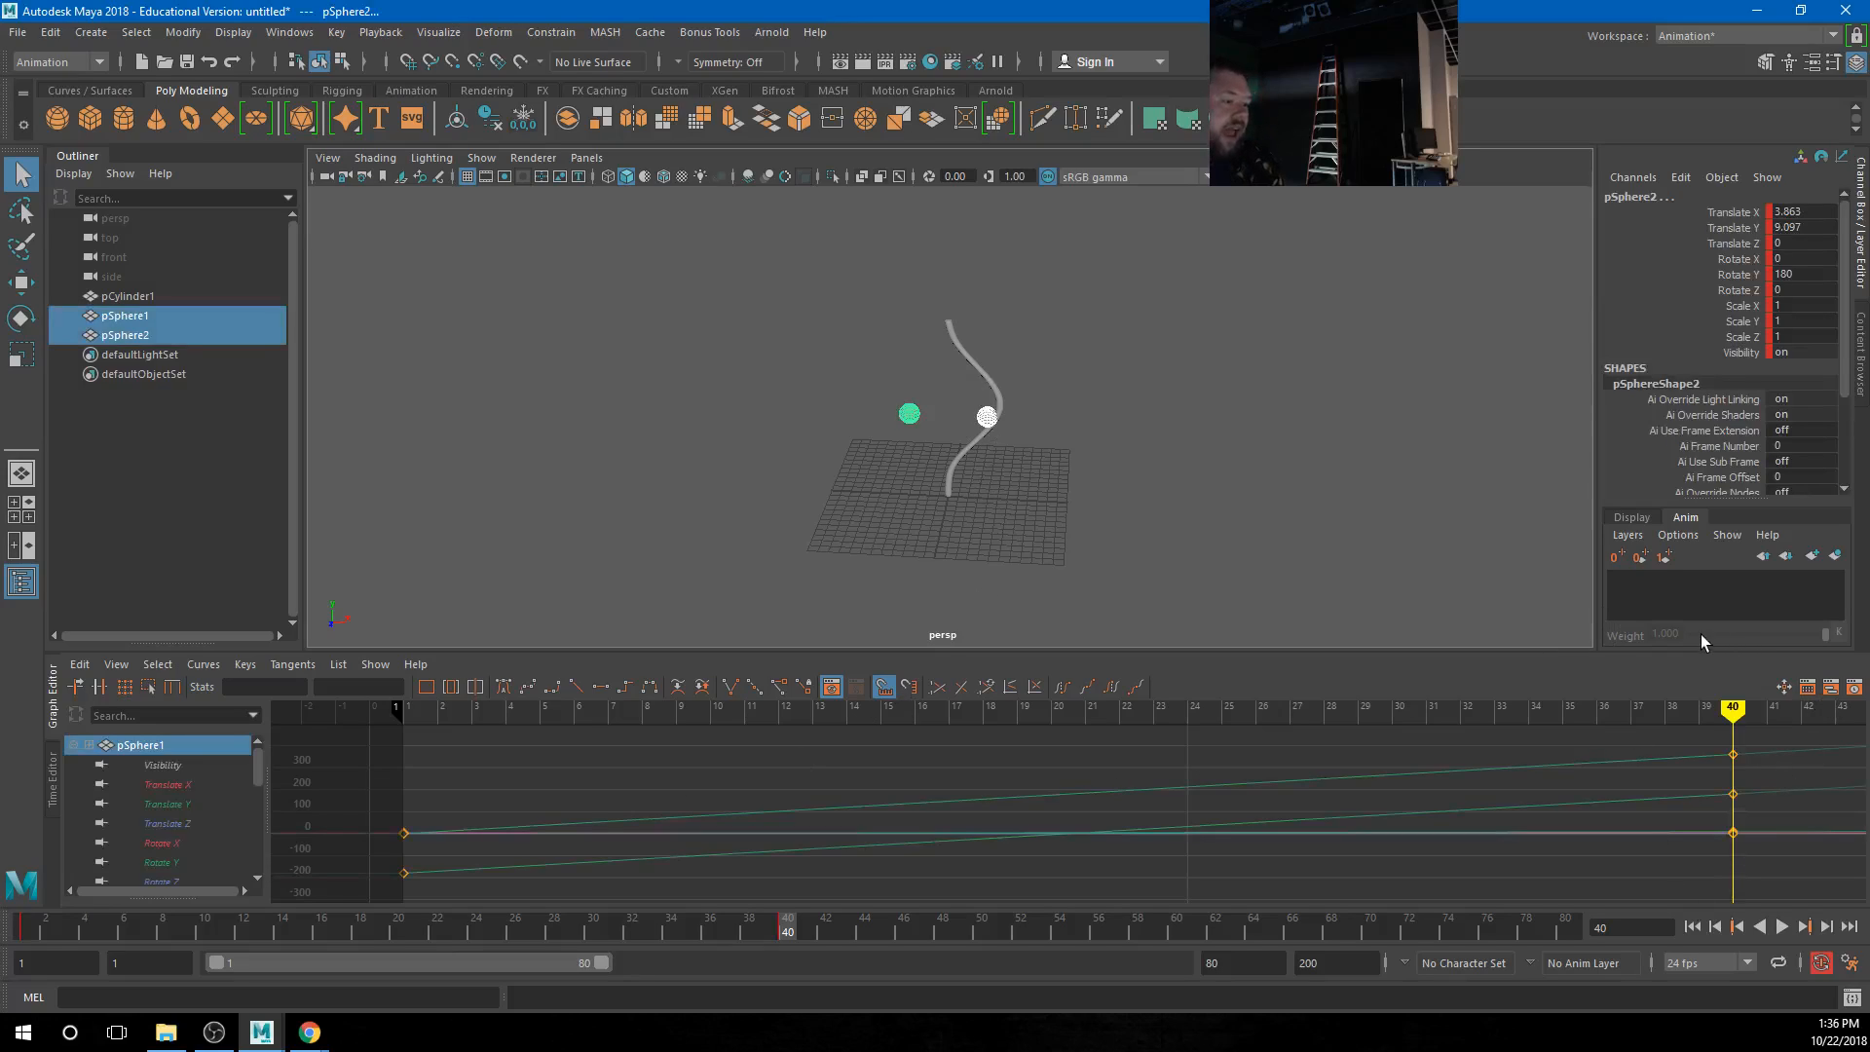
drag(1716, 496, 1716, 368)
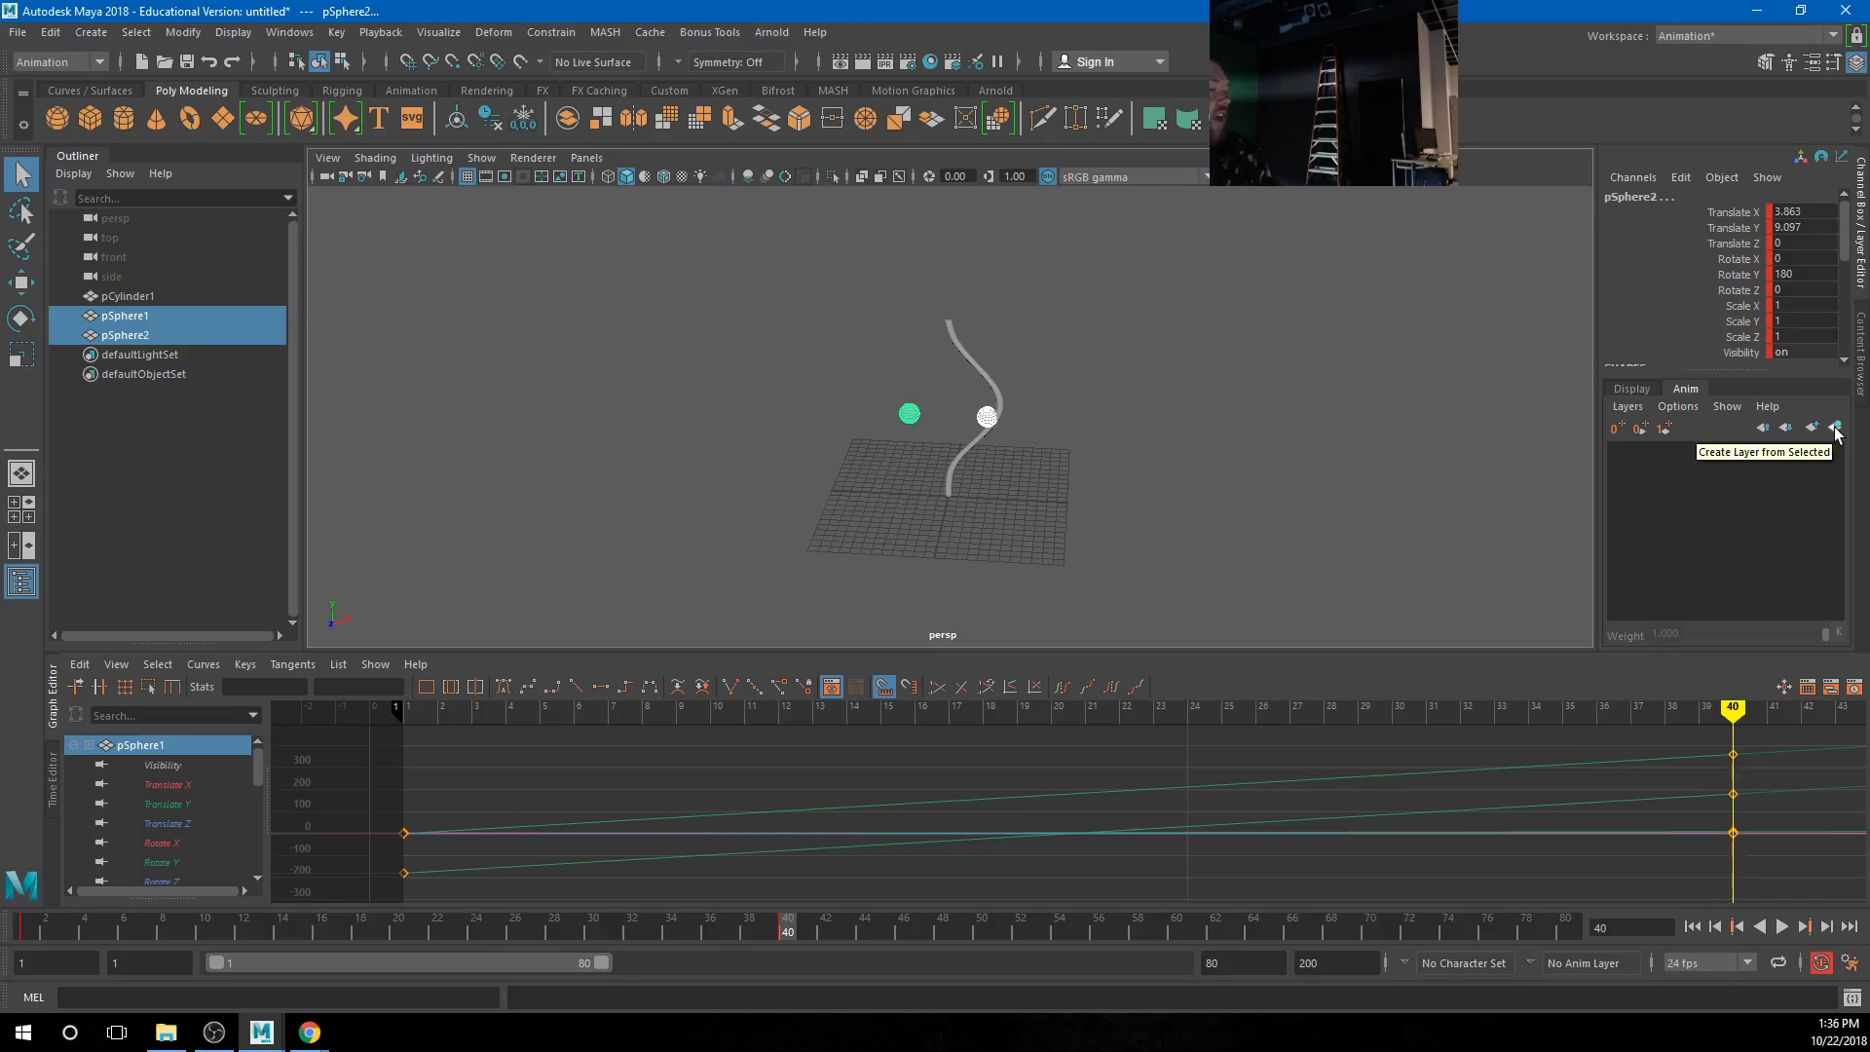
click(1835, 429)
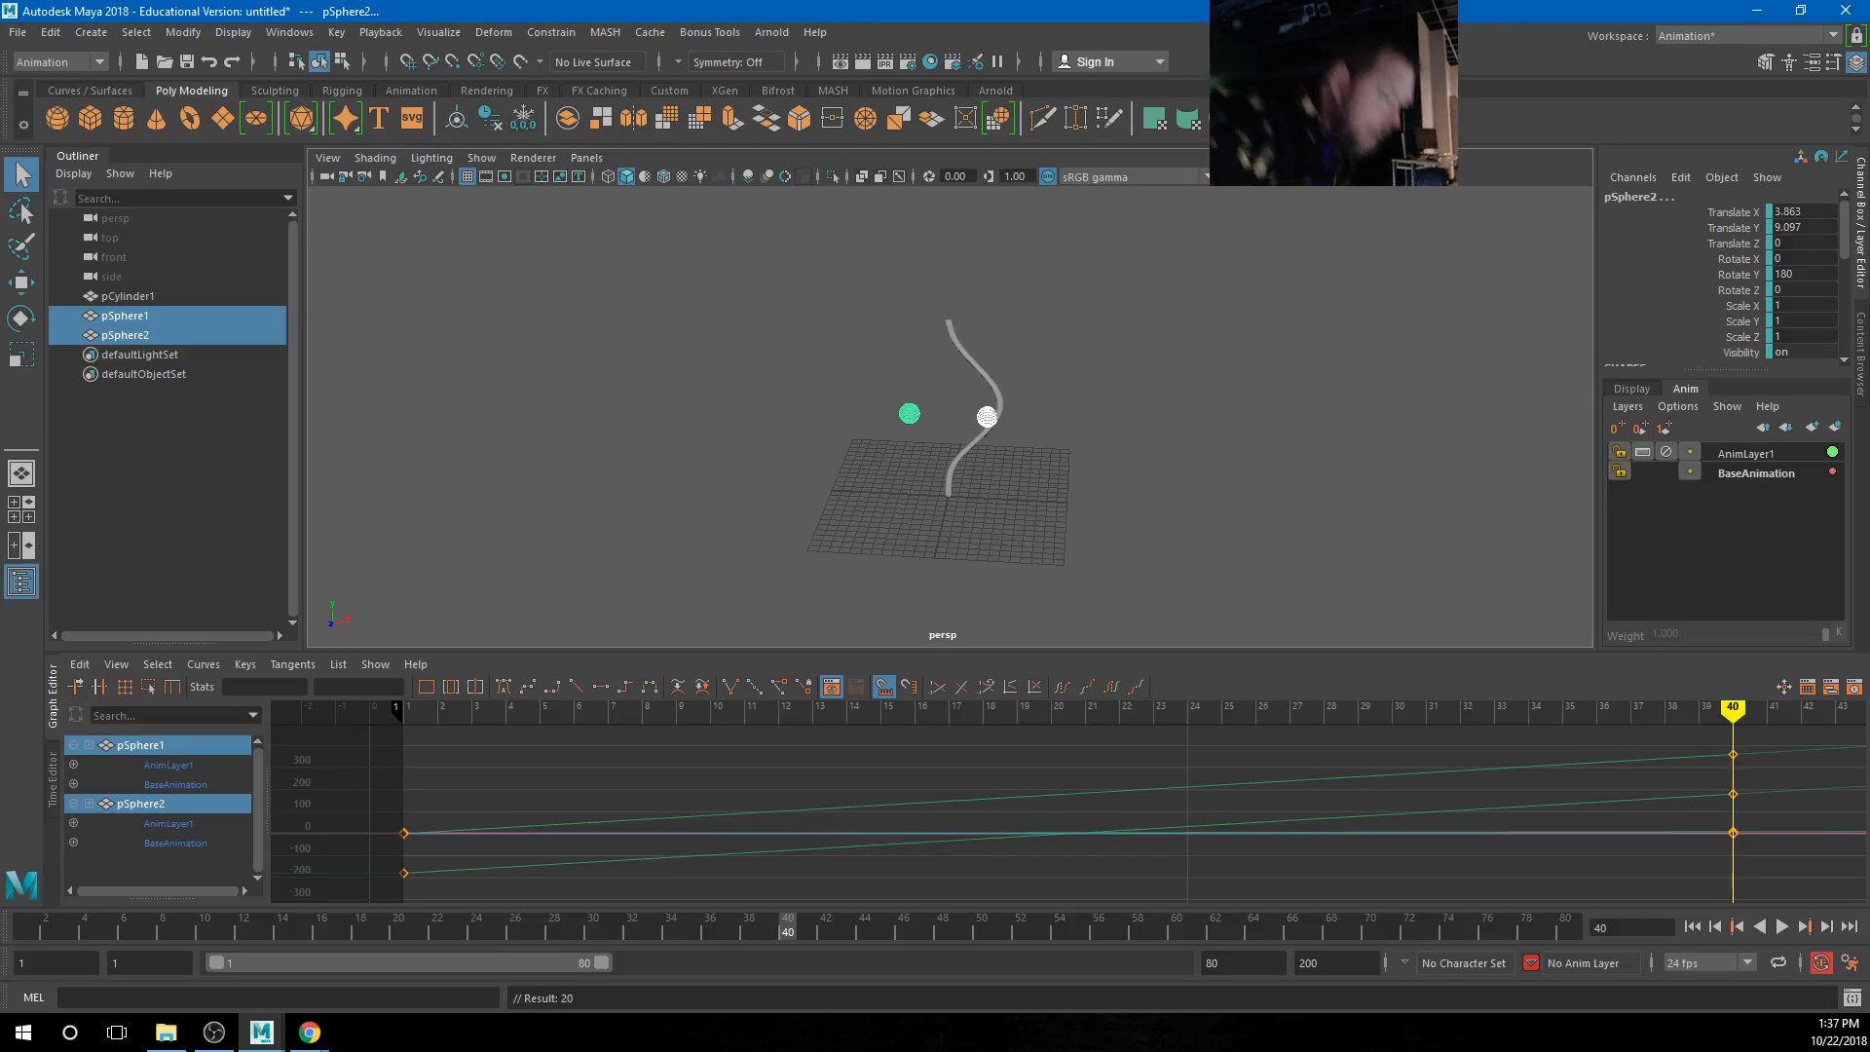
double_click(1733, 454)
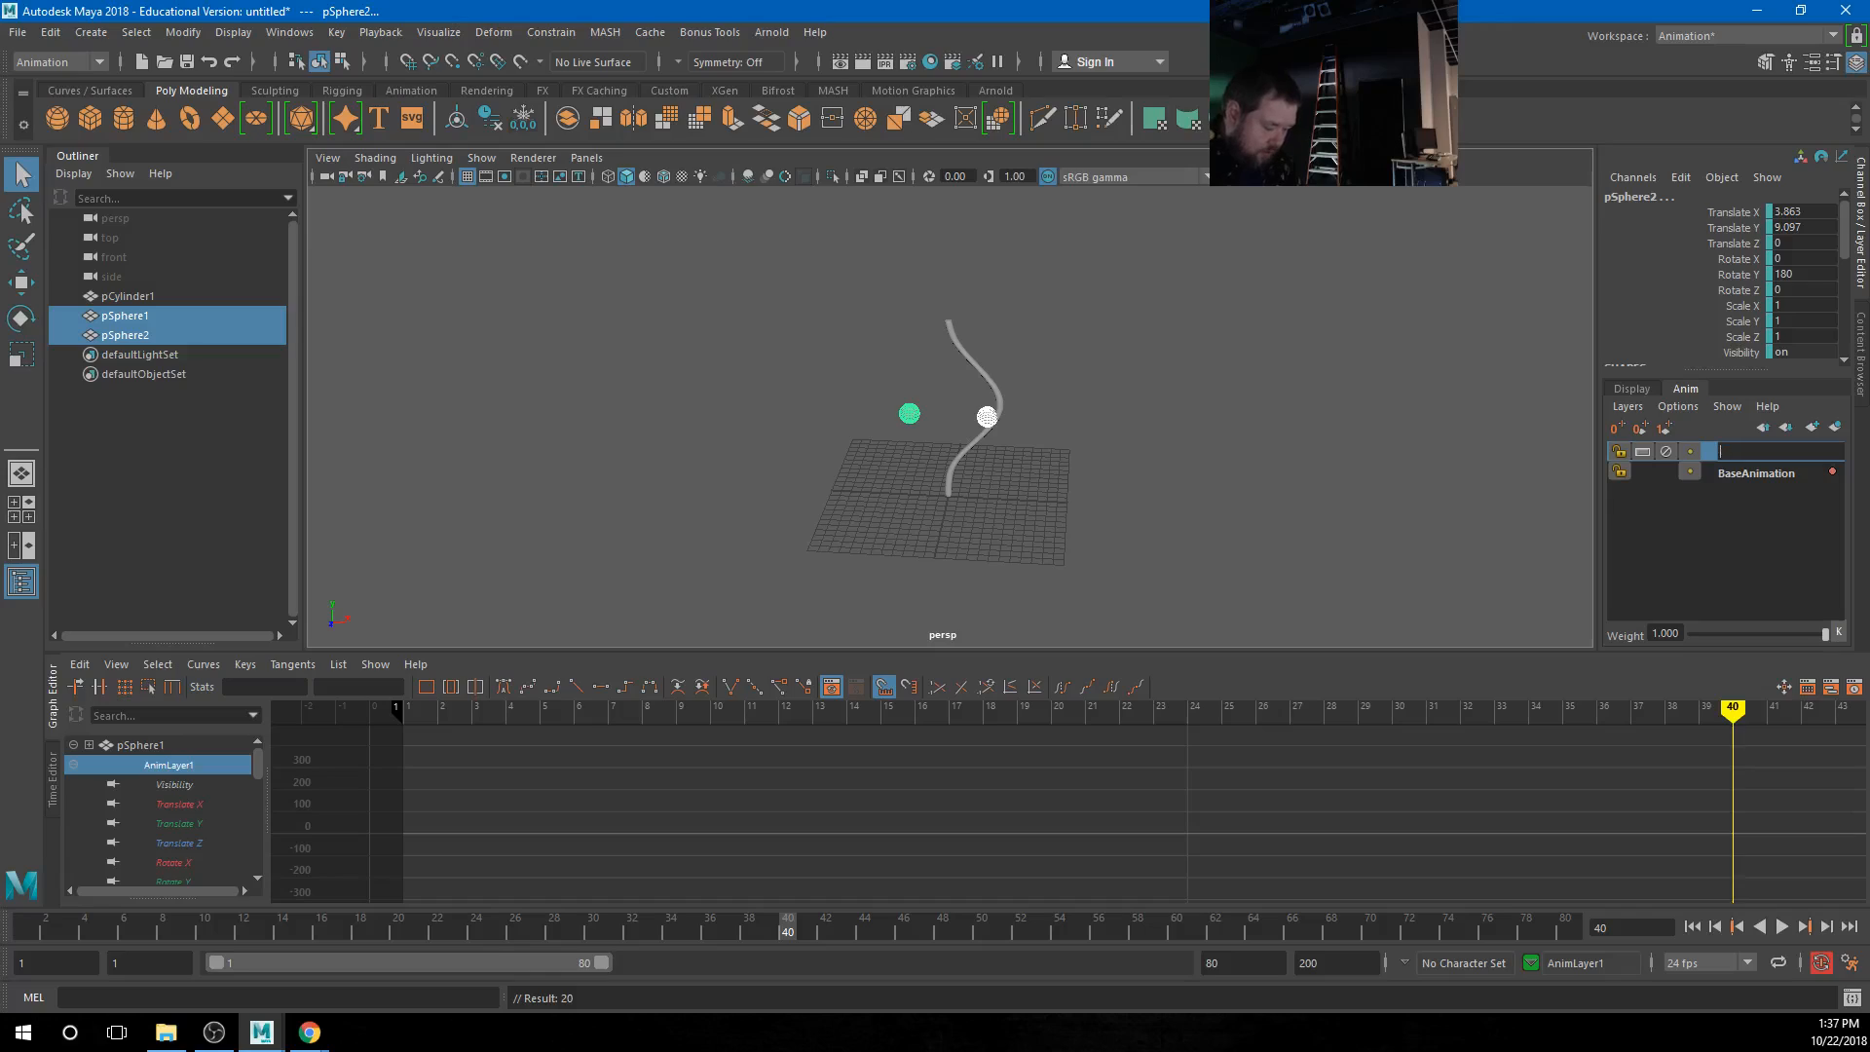
text(e)
key(Return)
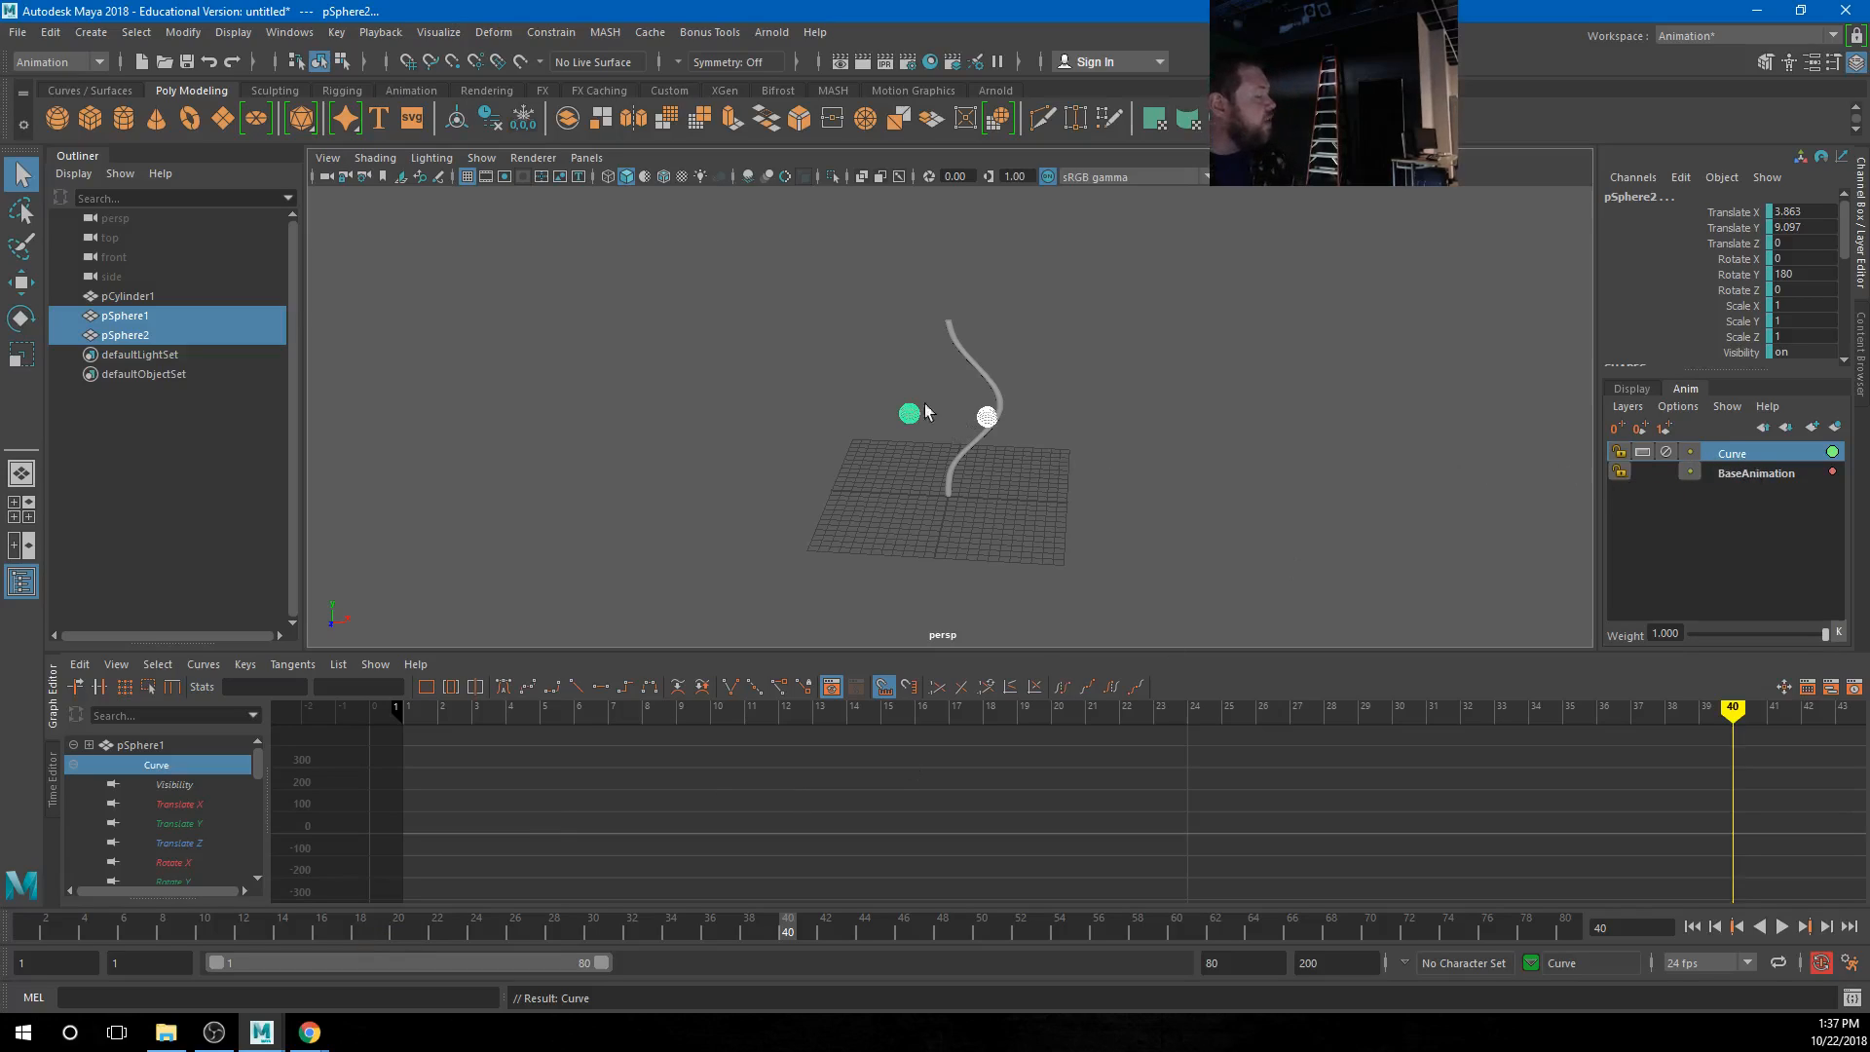
Key both spheres in their unshifted positions on the Curve layer at frames 1 and 80
drag(50, 937, 620, 943)
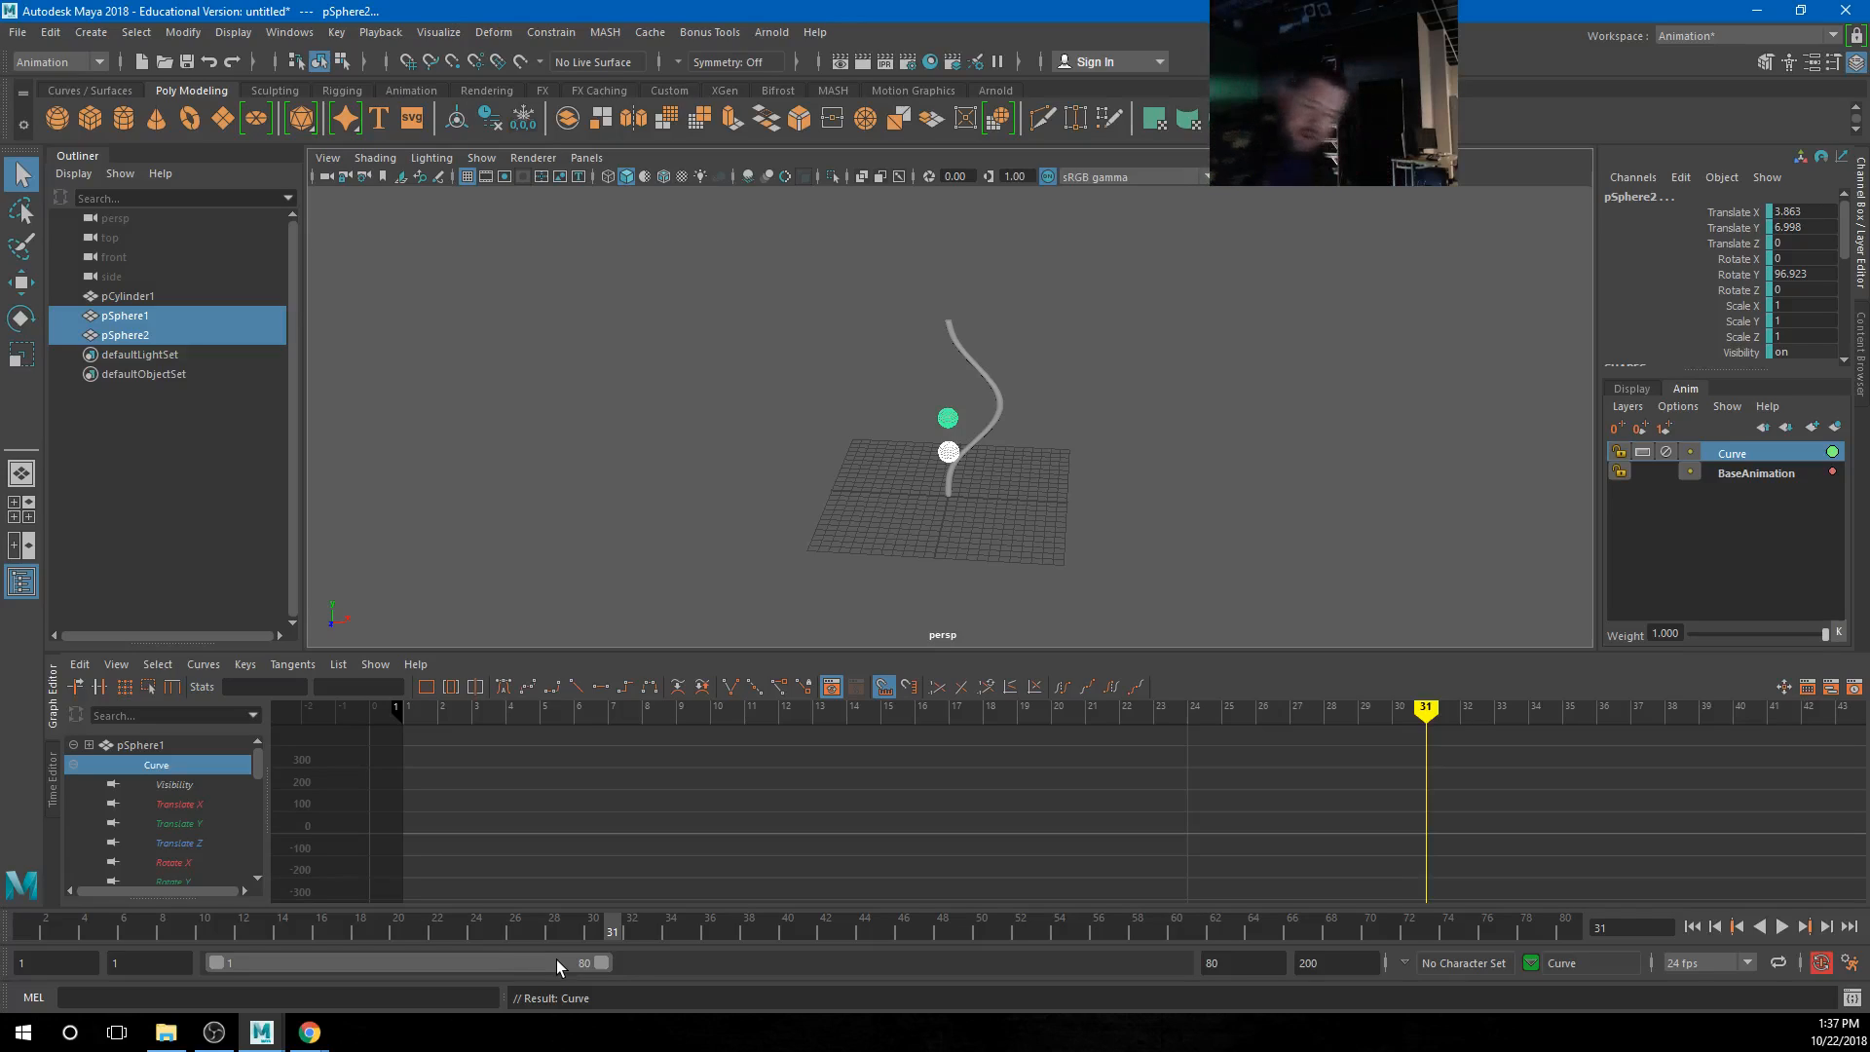
click(30, 927)
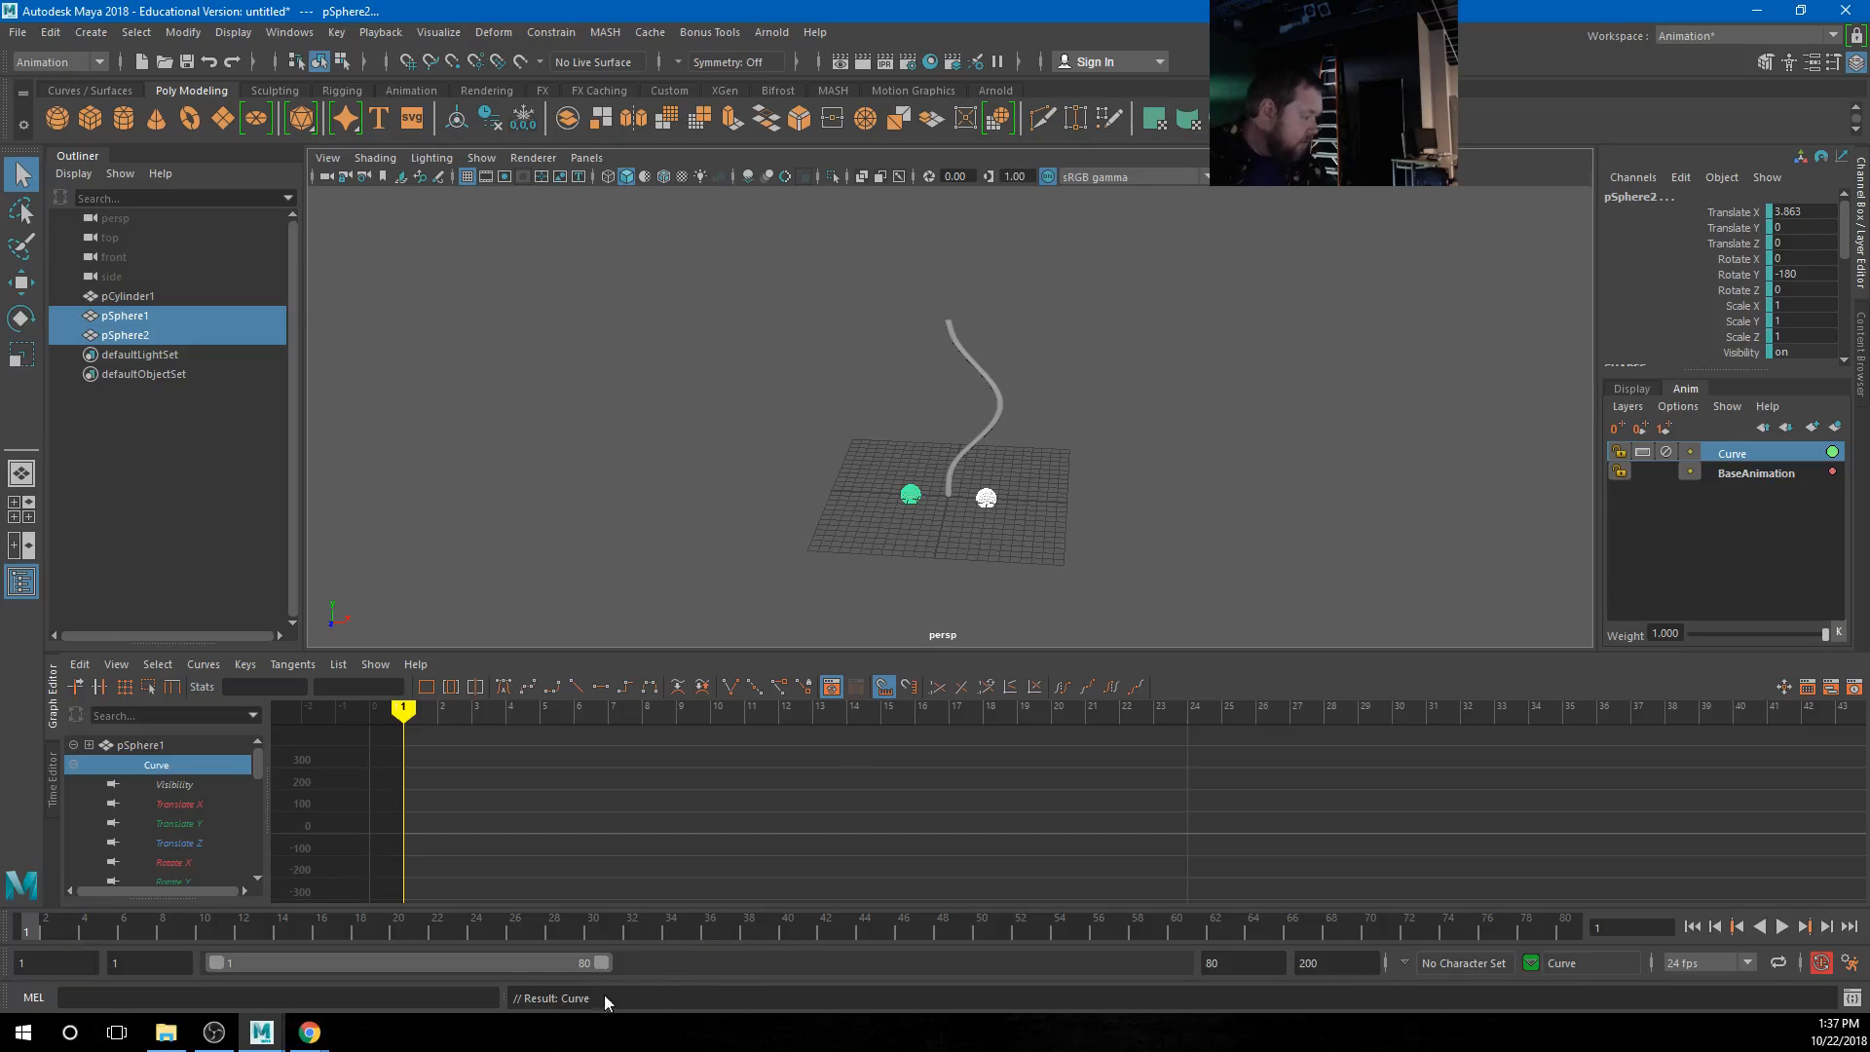
key(s)
key(alt+v)
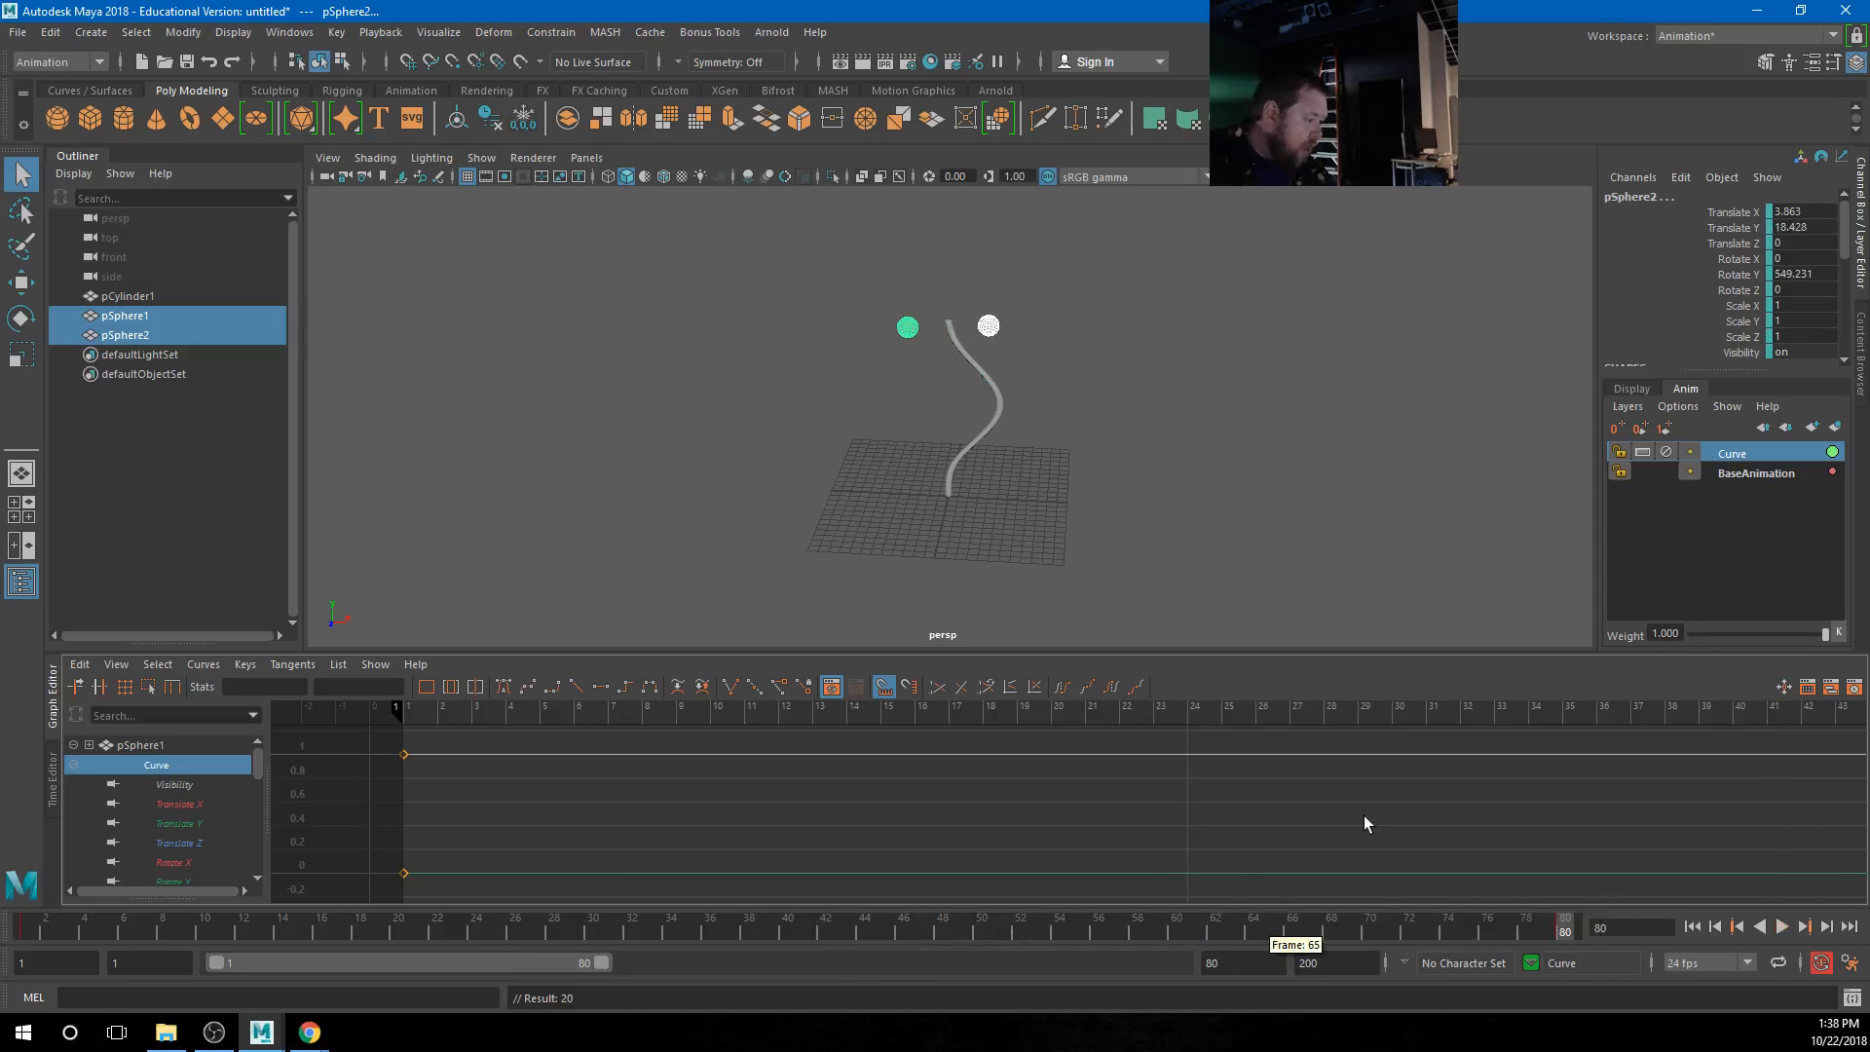
At frame 40, move both spheres along X to the pole's bend, to Translate X 8.582, and key them on the Curve layer
drag(798, 930, 797, 931)
key(w)
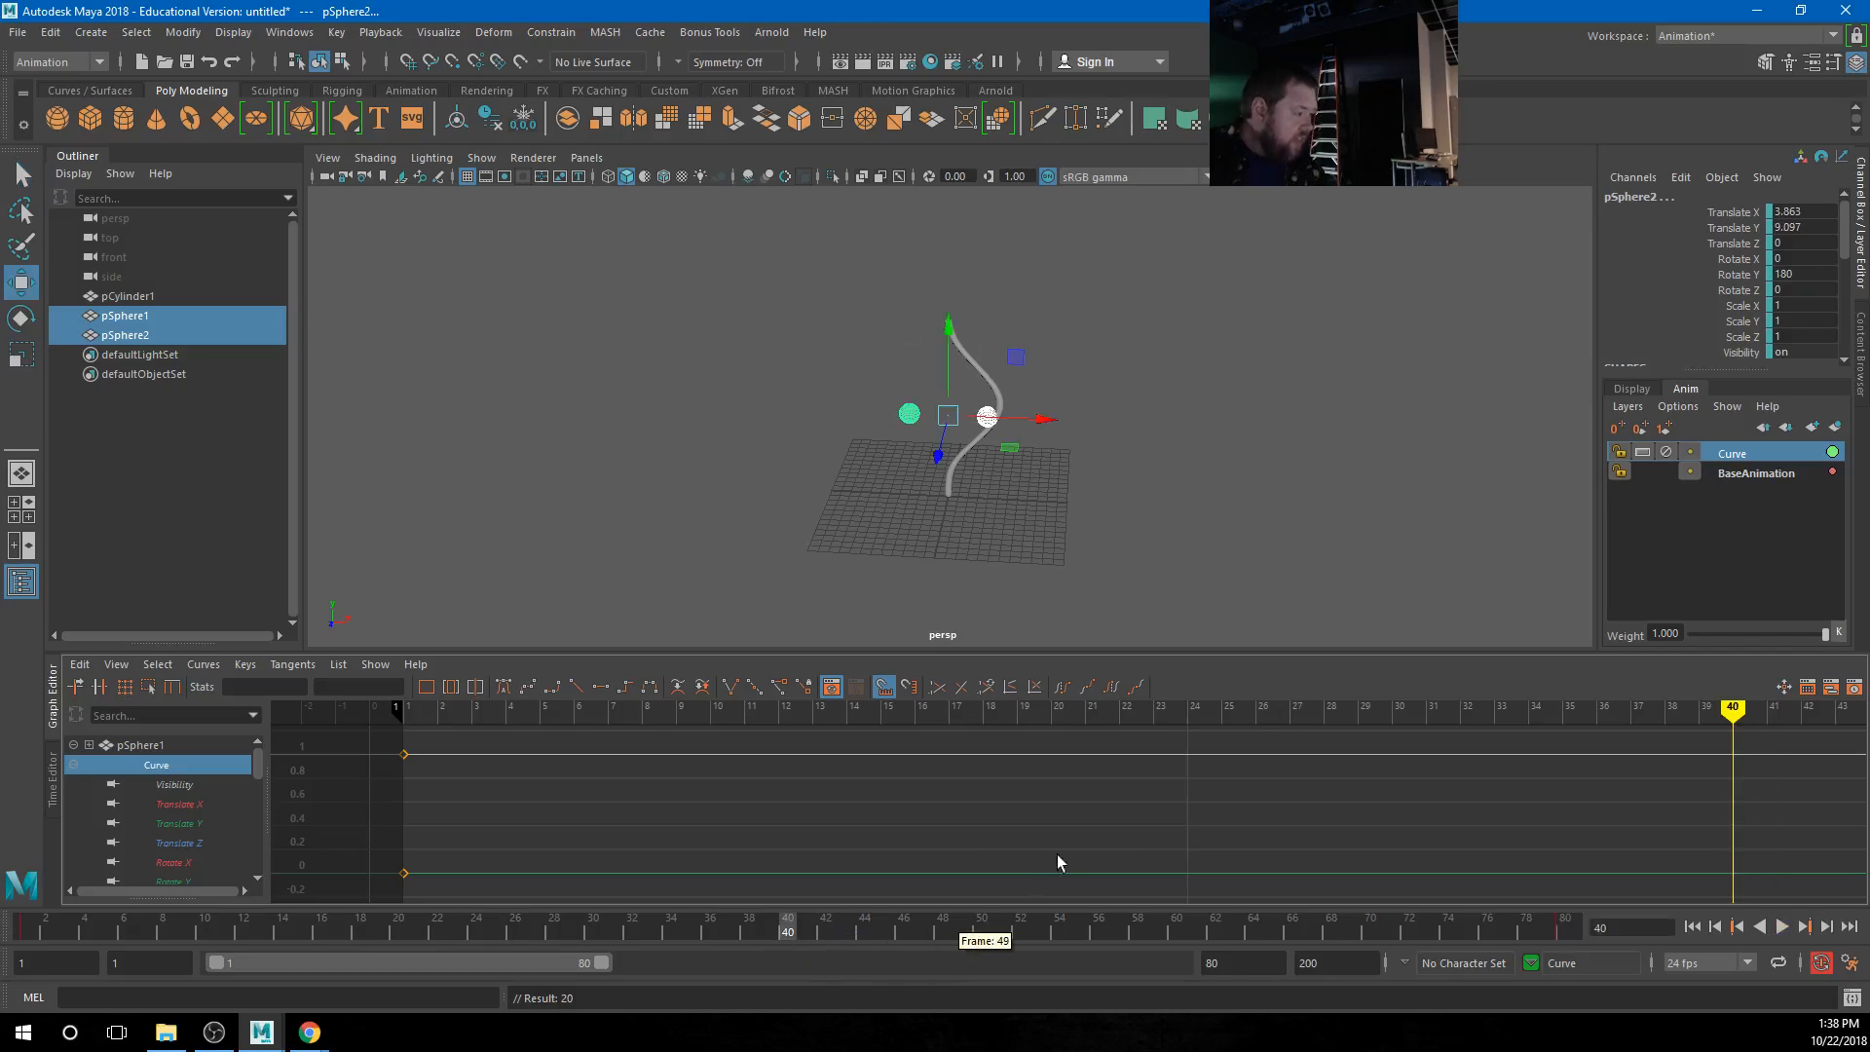
click(1041, 419)
drag(1041, 420, 1093, 421)
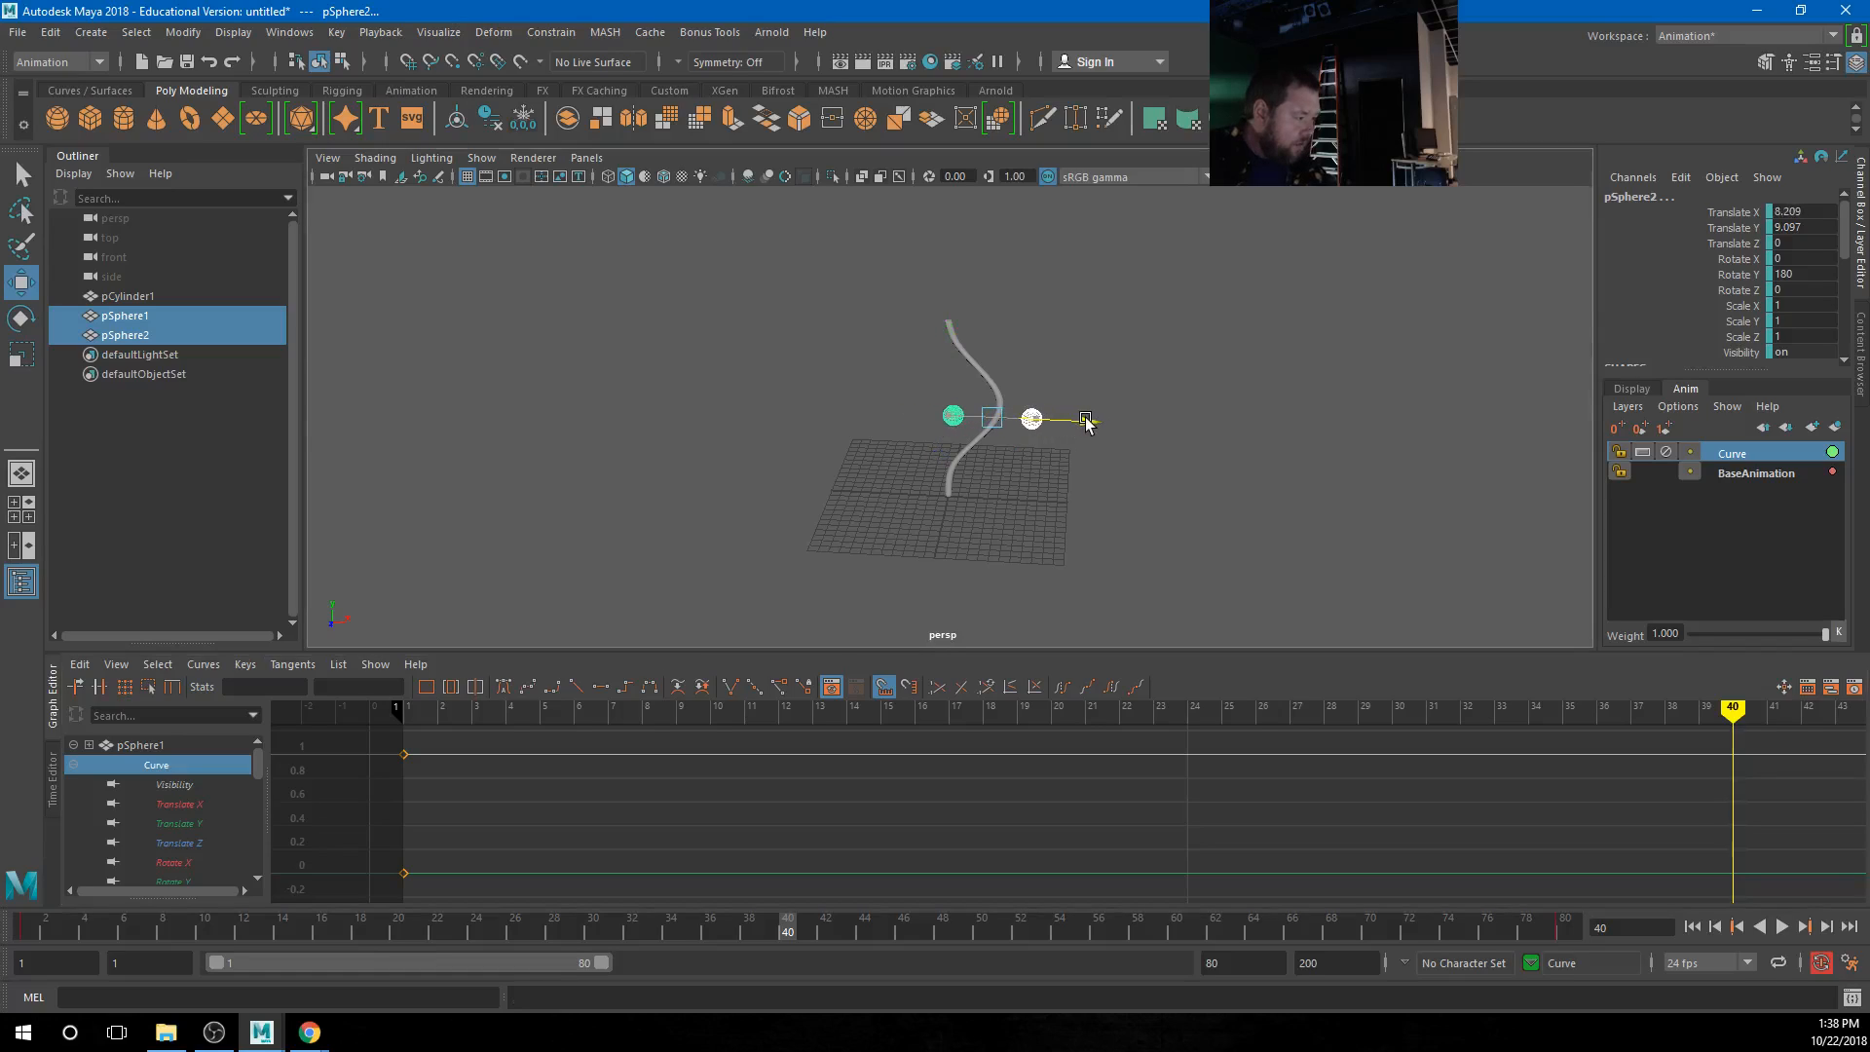
key(s)
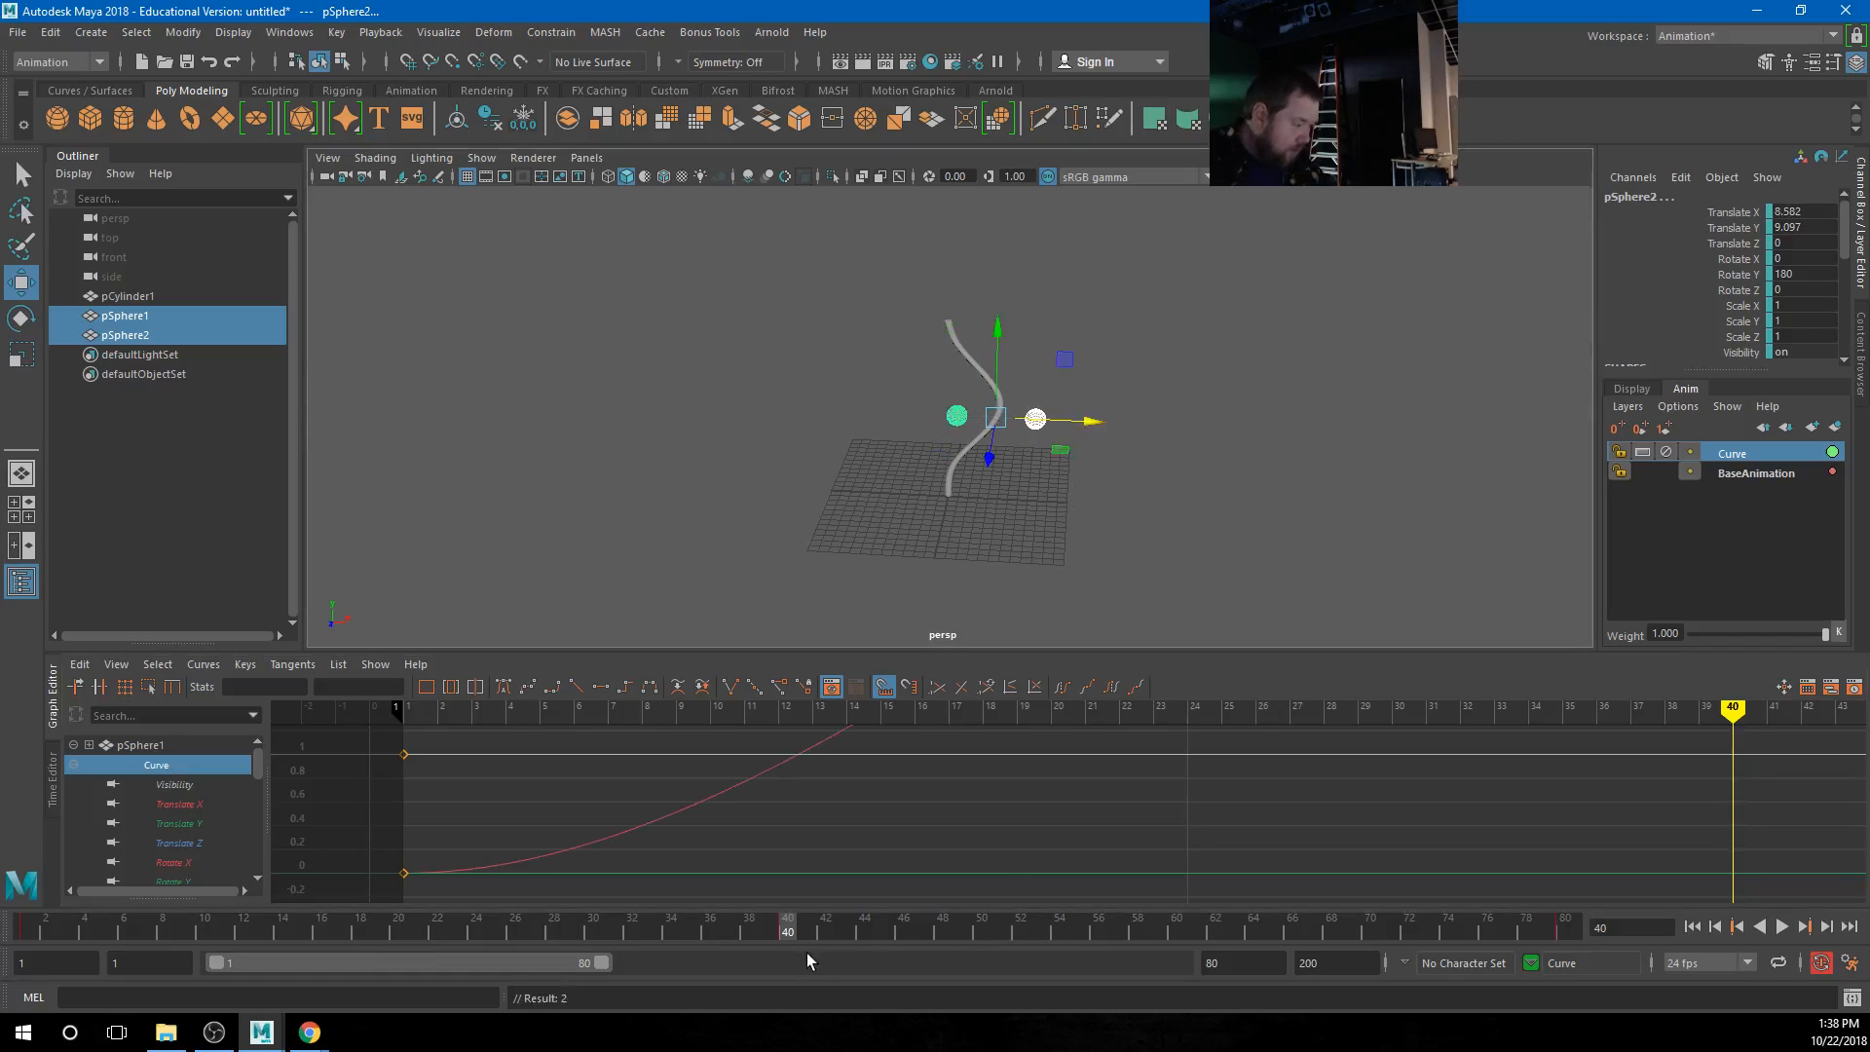
Frame the Curve layer's Translate X curve in the Graph Editor and play the animation from before frame 1
key(a)
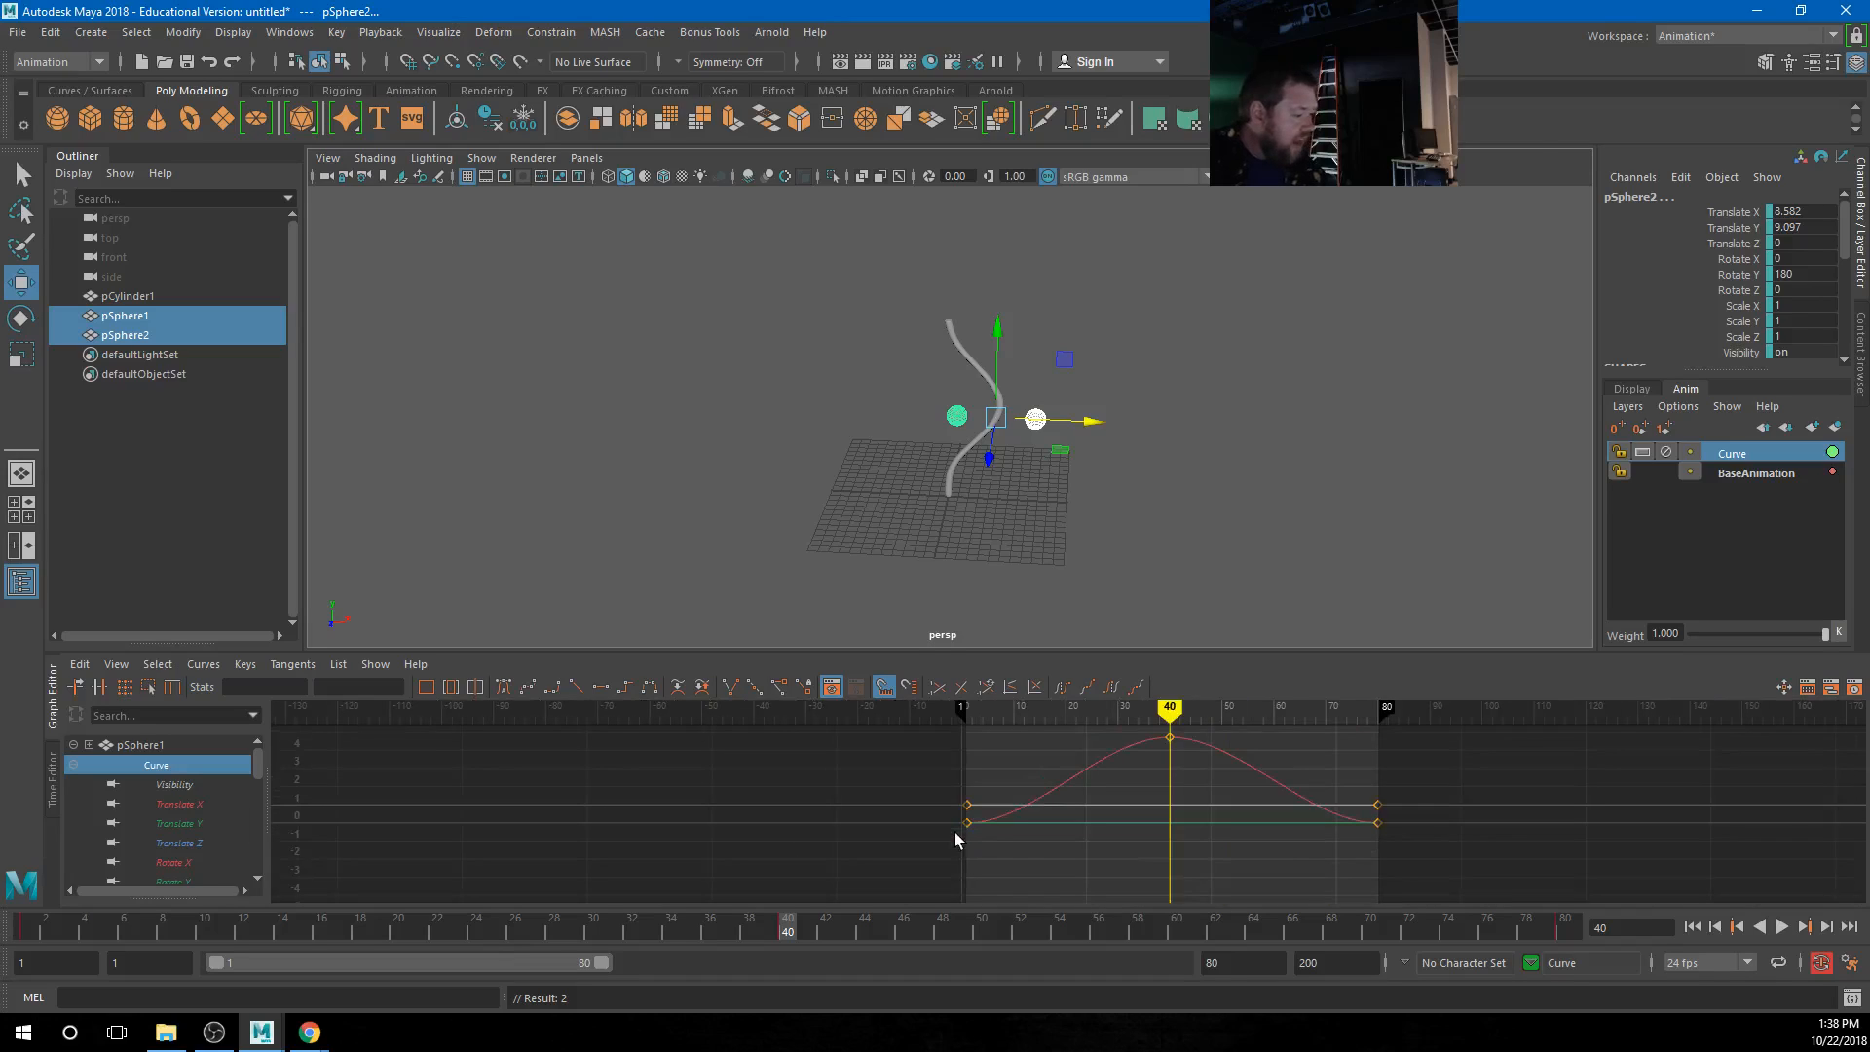
click(175, 823)
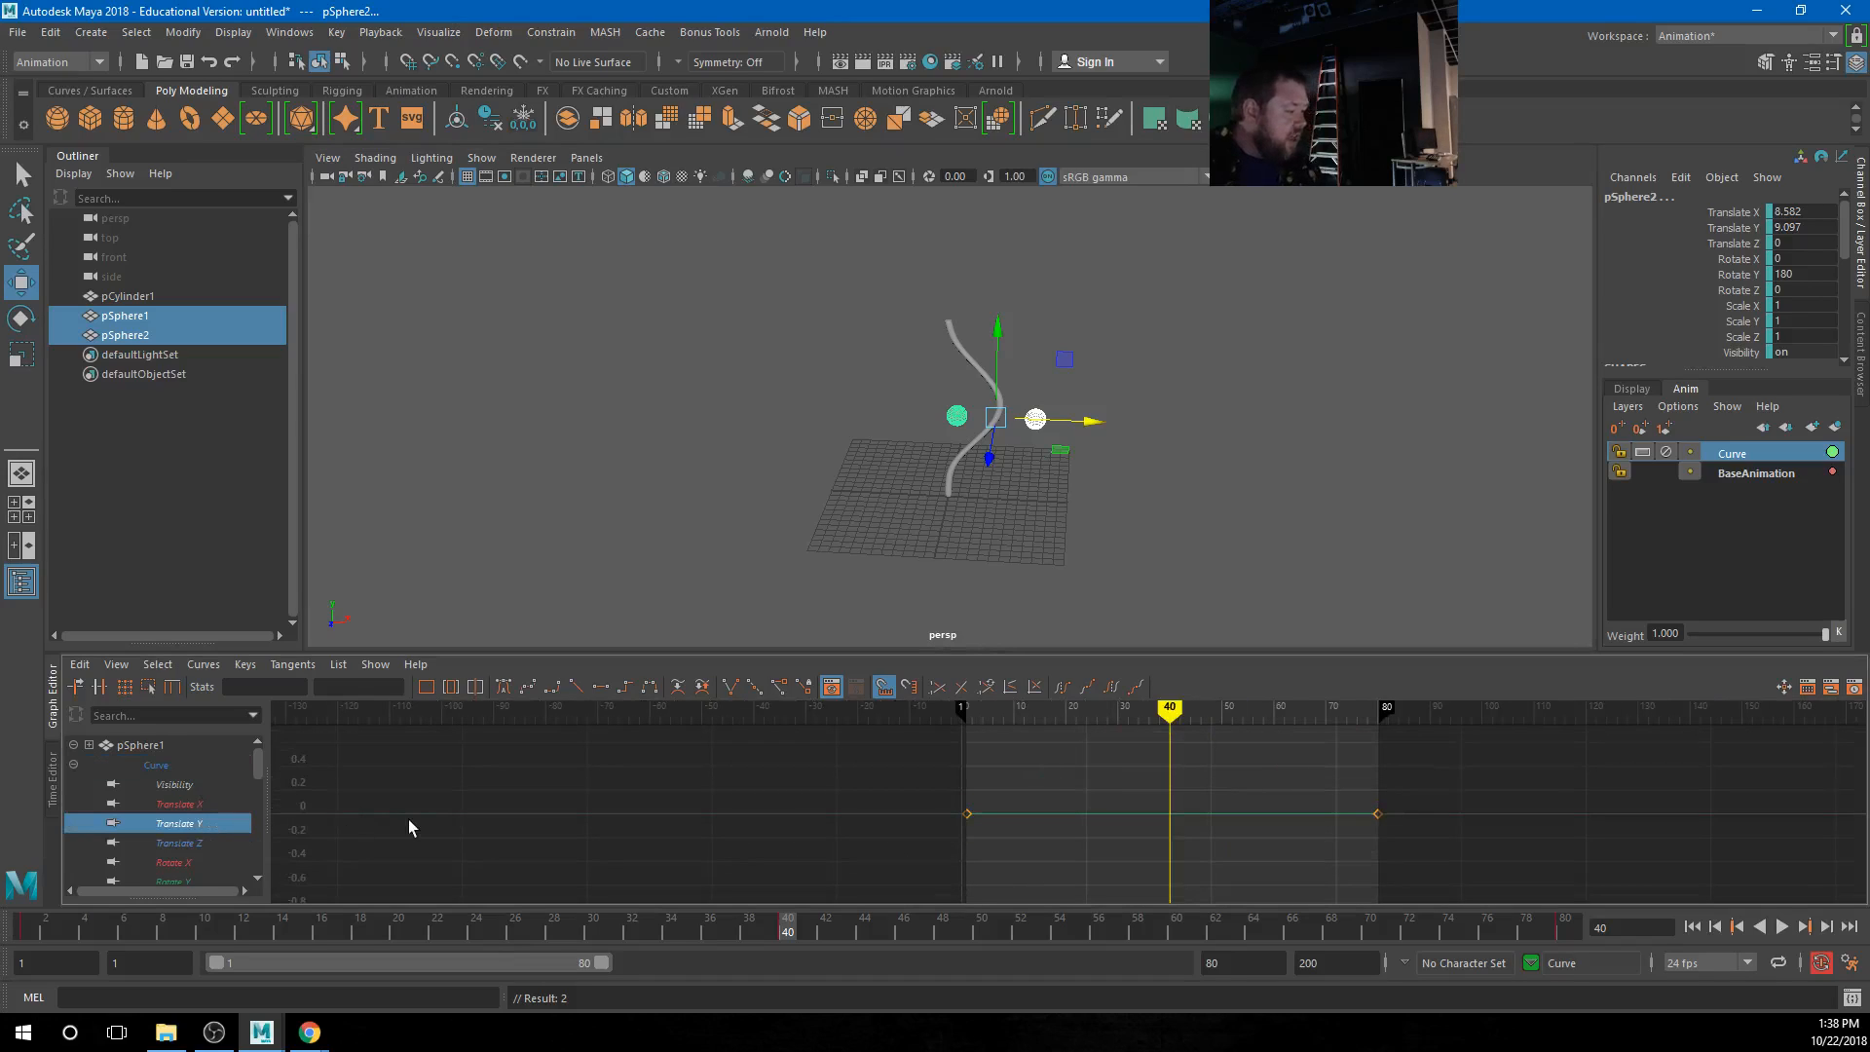
click(185, 805)
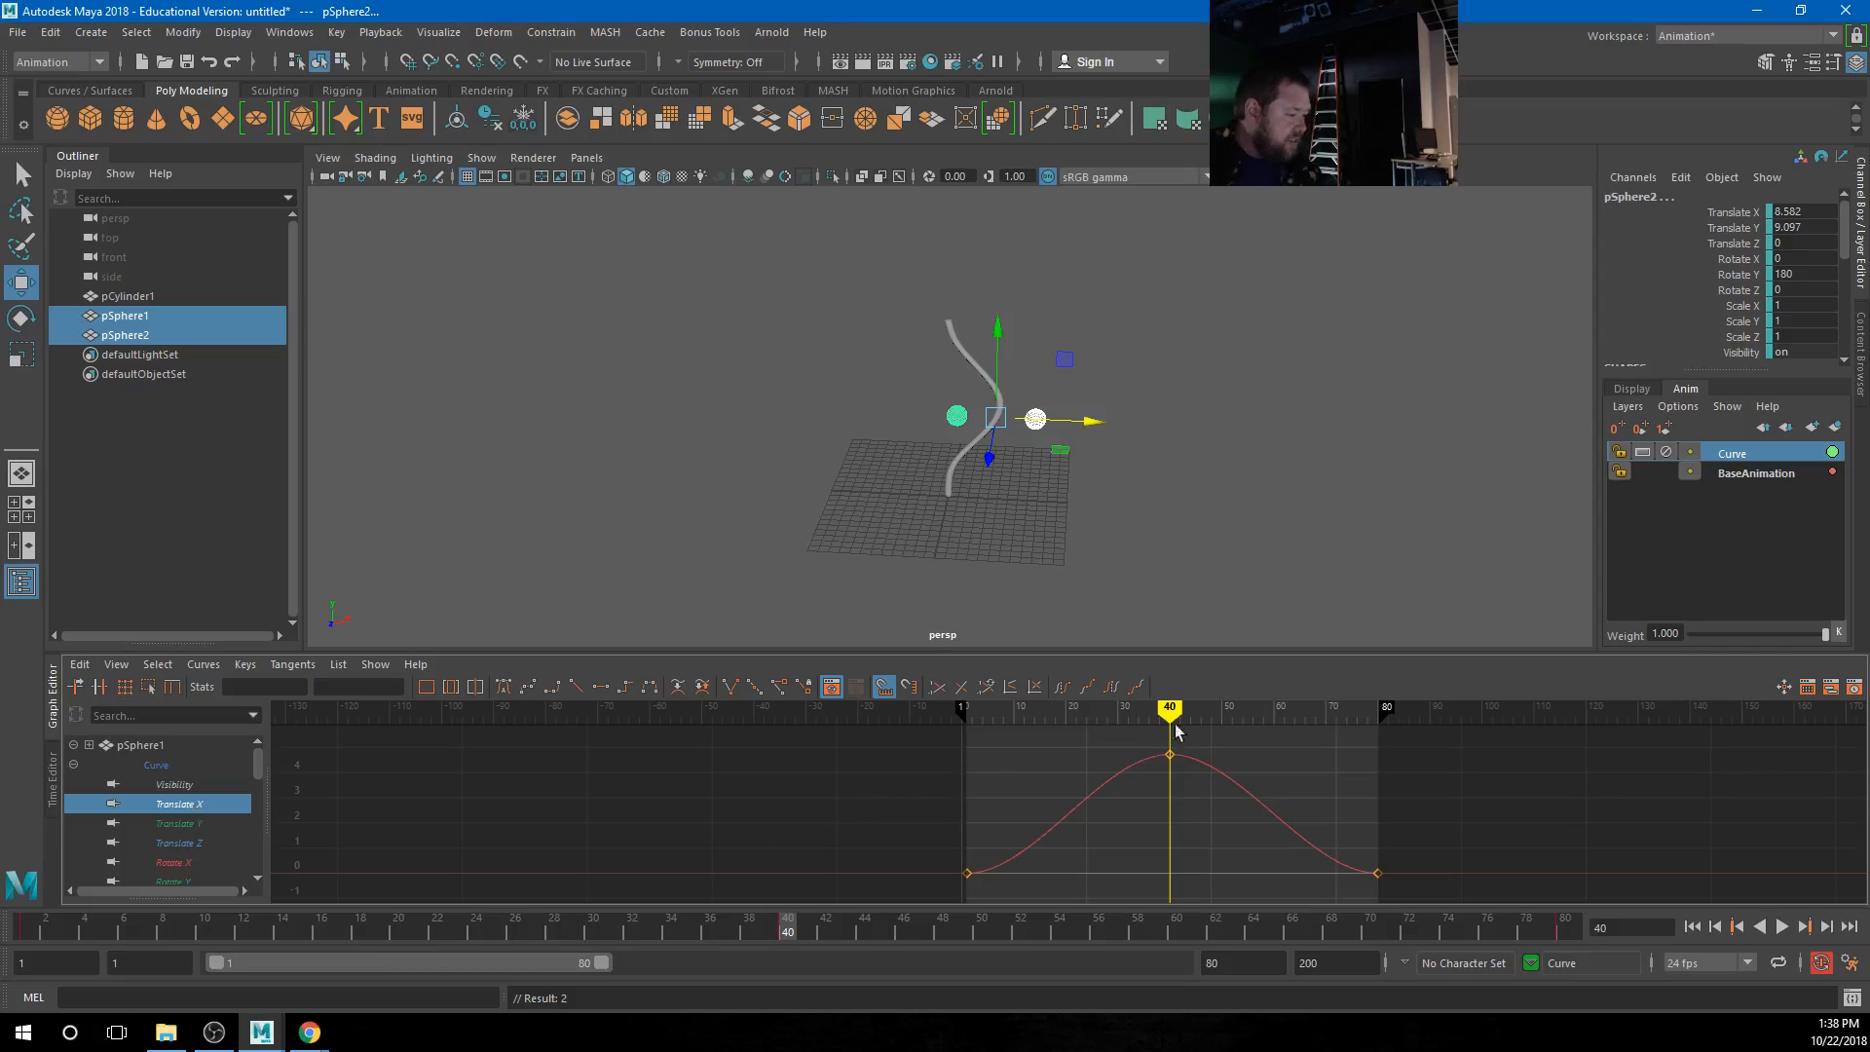
drag(1172, 713, 926, 711)
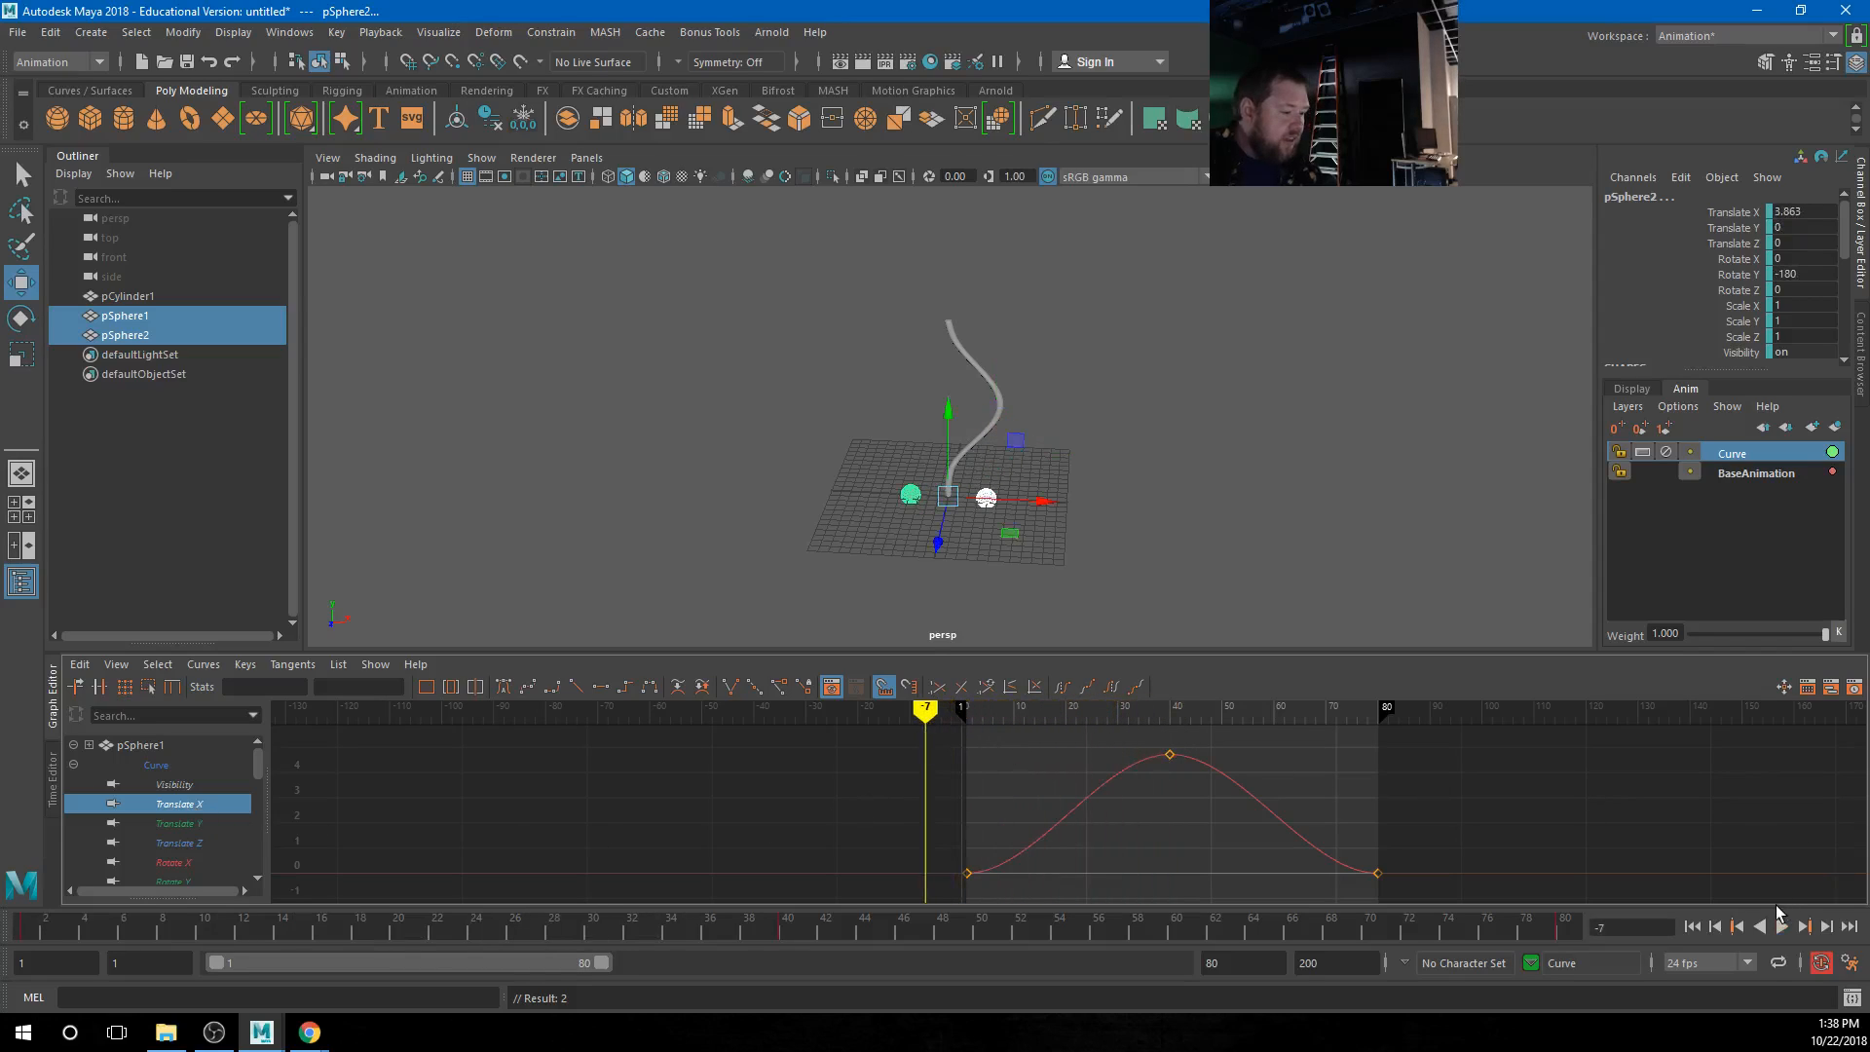
click(1780, 927)
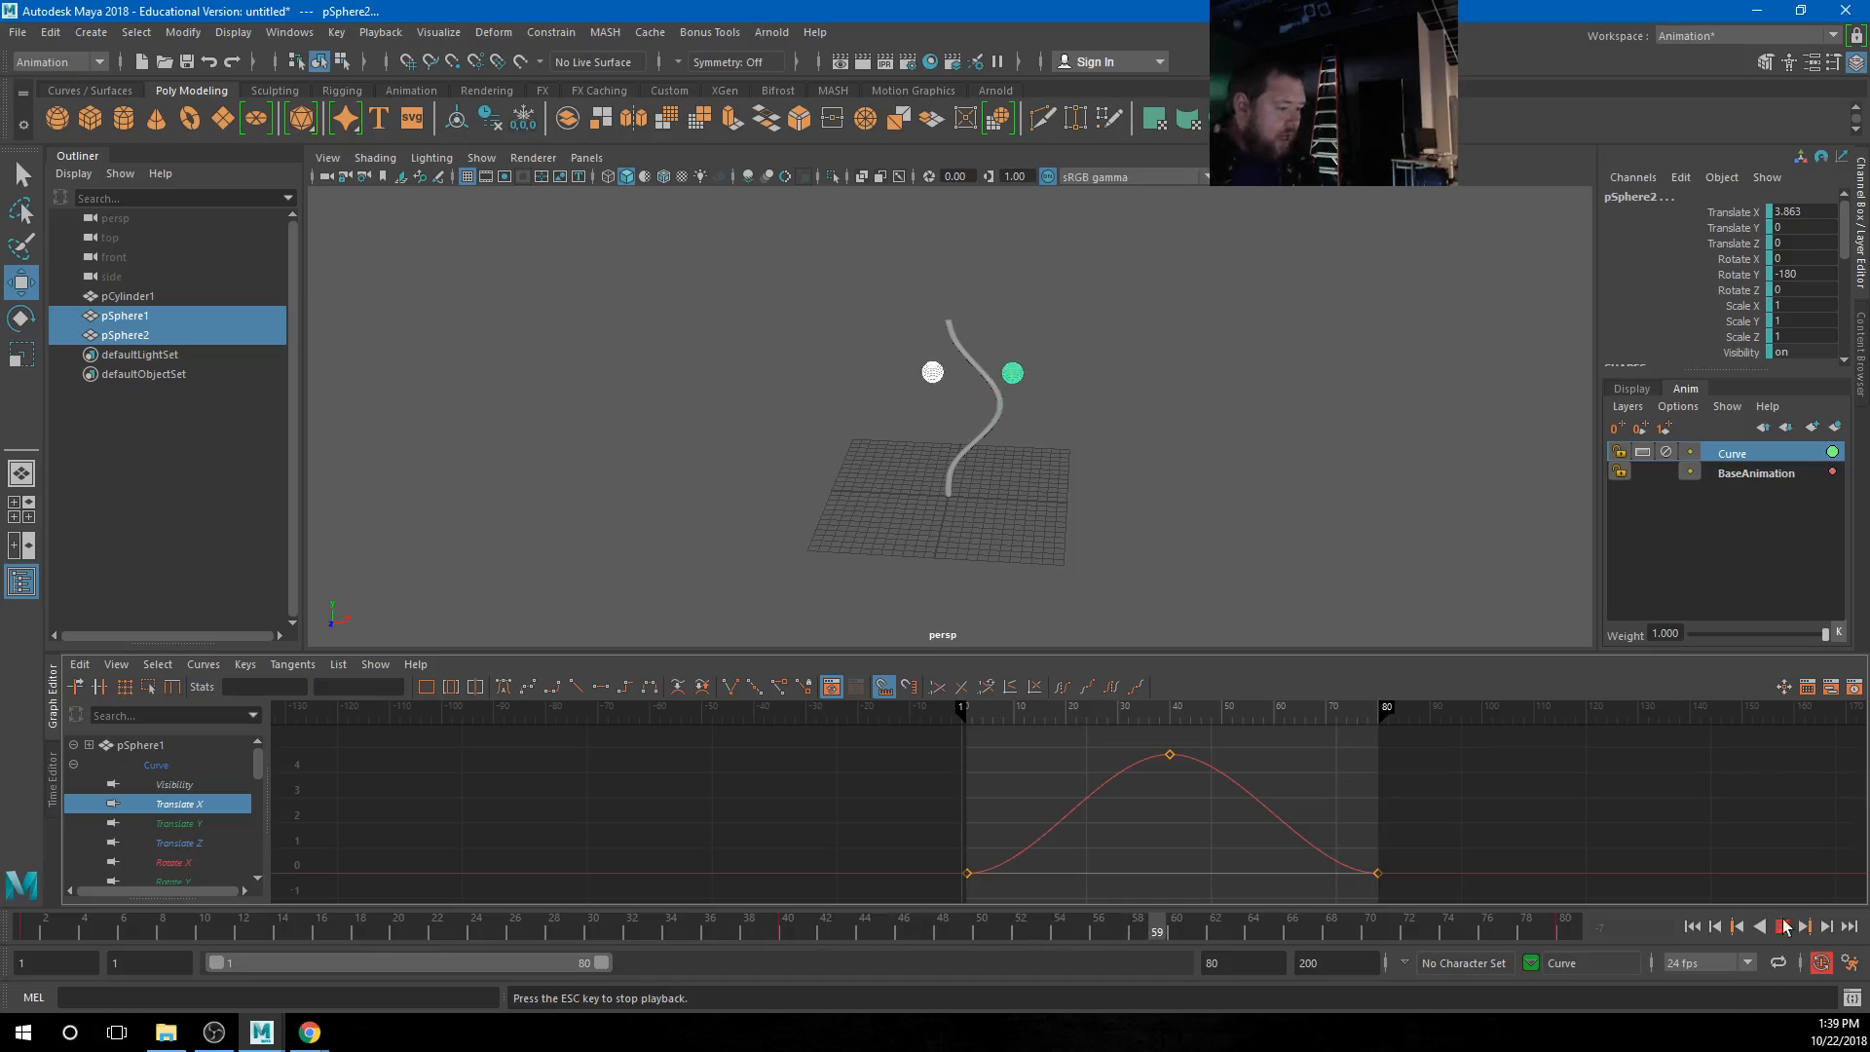
Try the Curve layer at weight 0.726 while the animation plays, and restore its weight to 1
click(1667, 452)
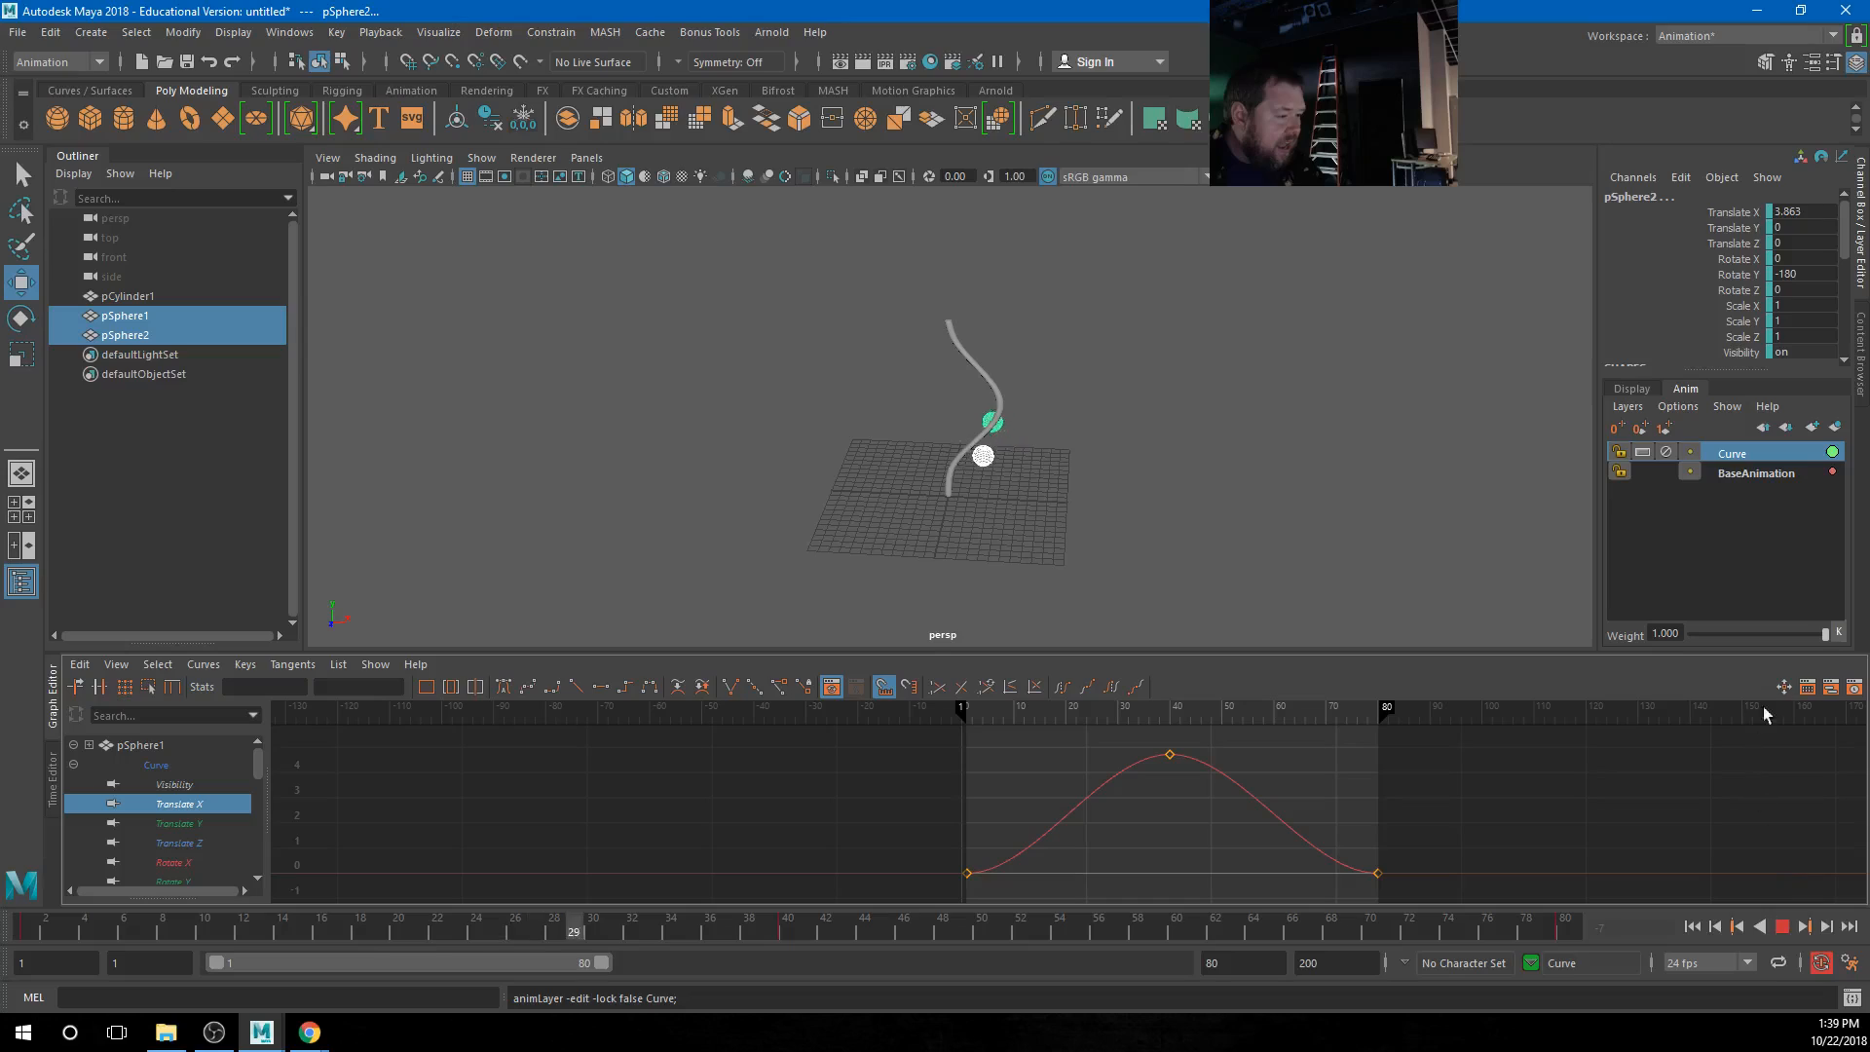
mouse_move(1824, 634)
mouse_down()
mouse_move(1582, 635)
mouse_move(1824, 639)
mouse_up()
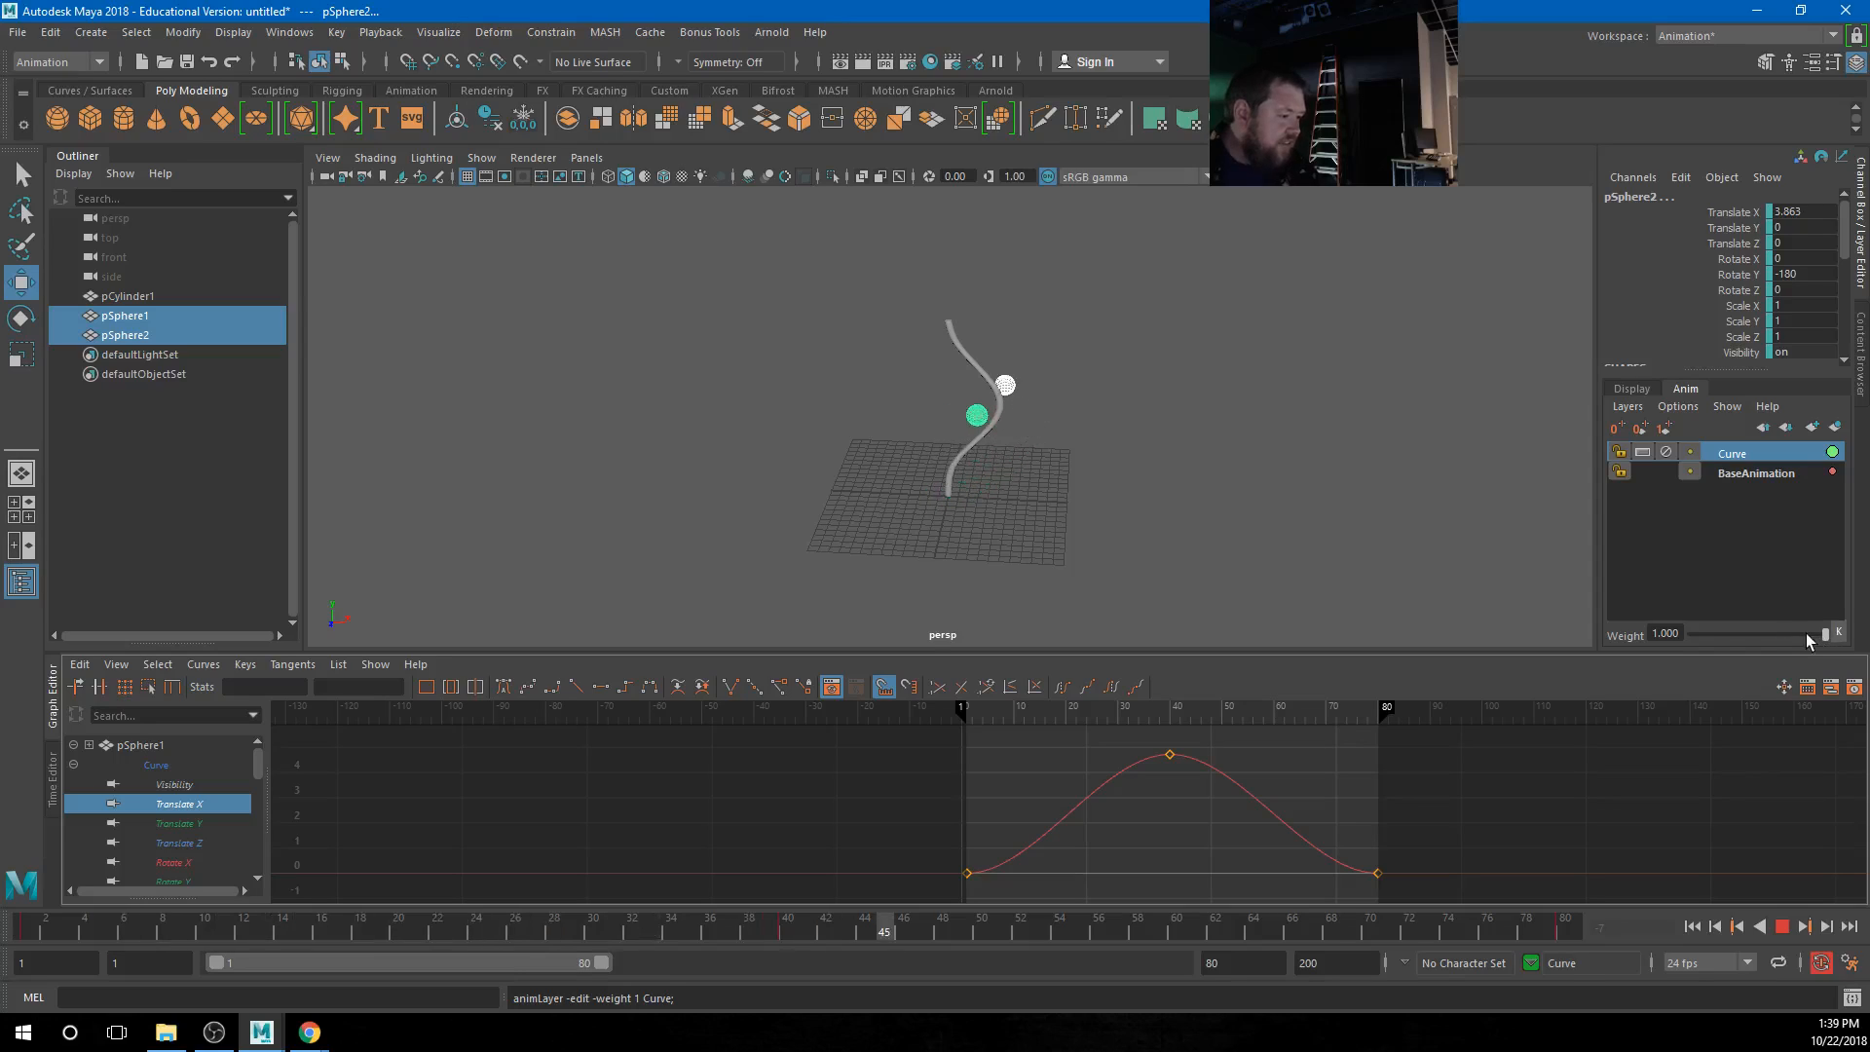
drag(1824, 633, 1788, 635)
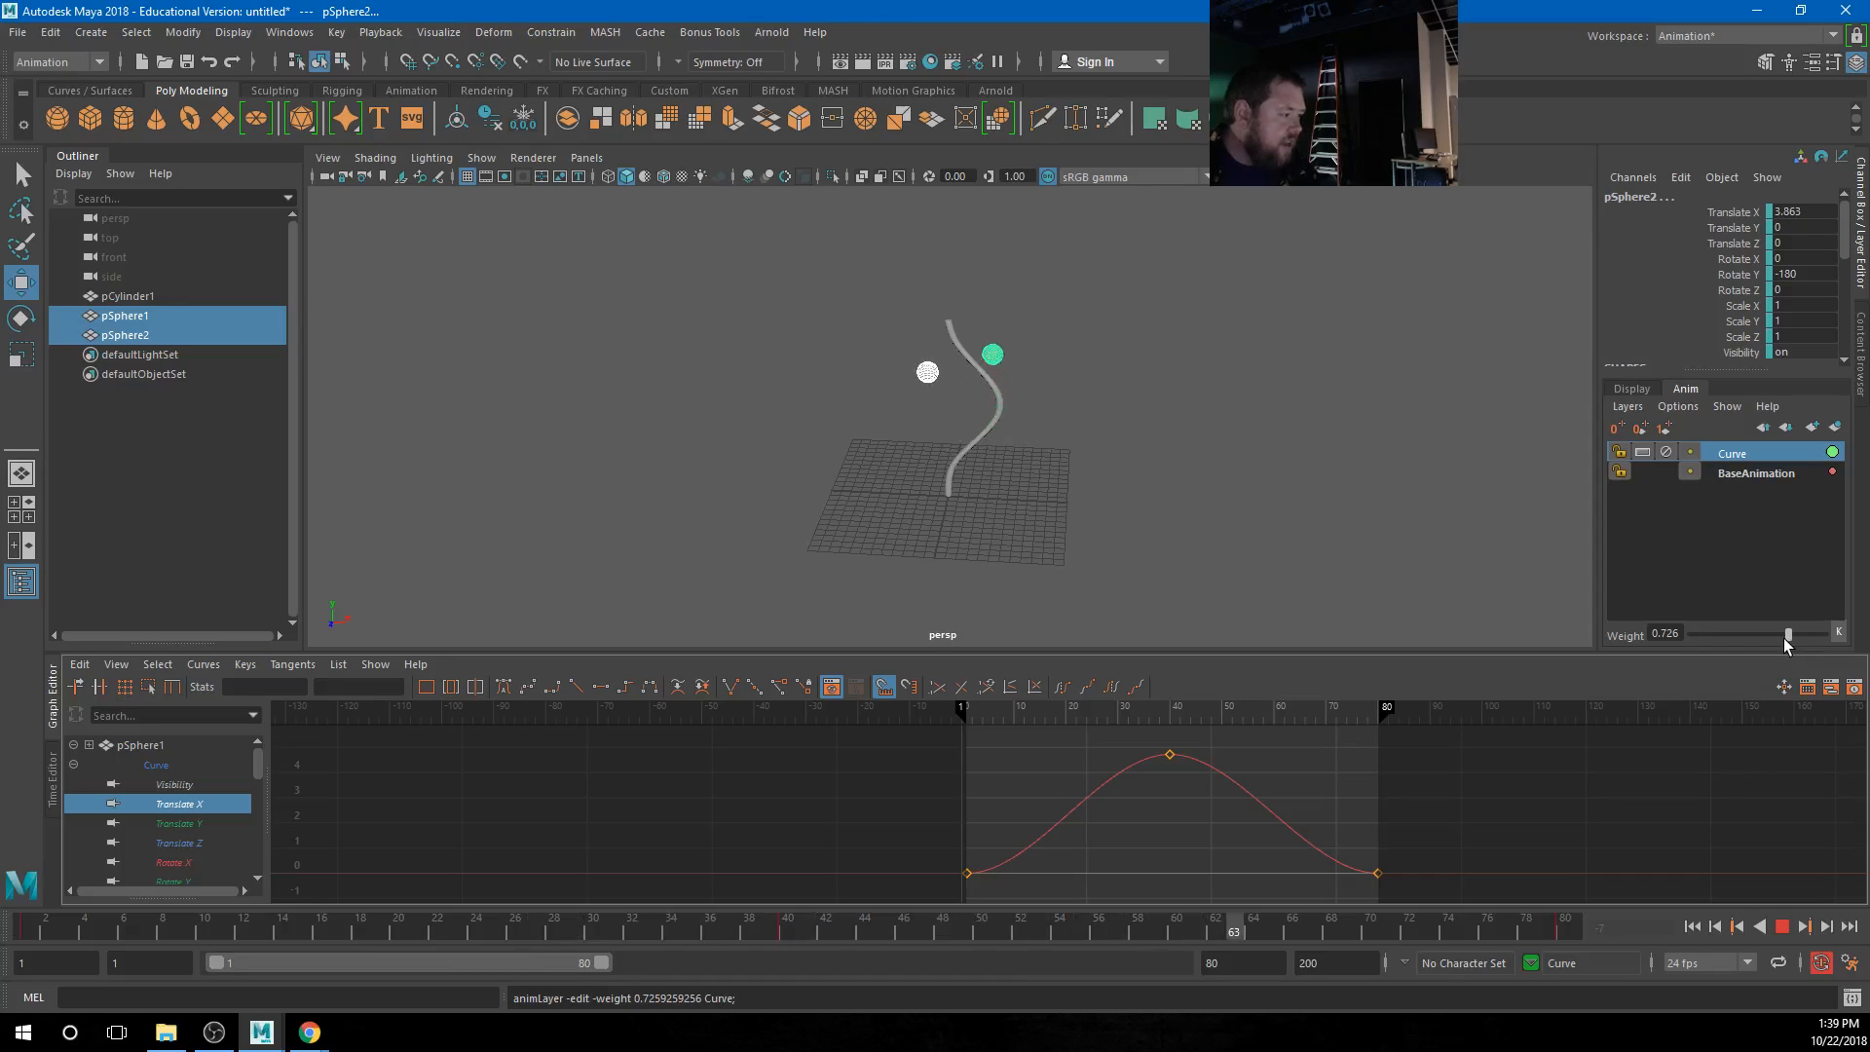
scroll(1043, 456, up, 5)
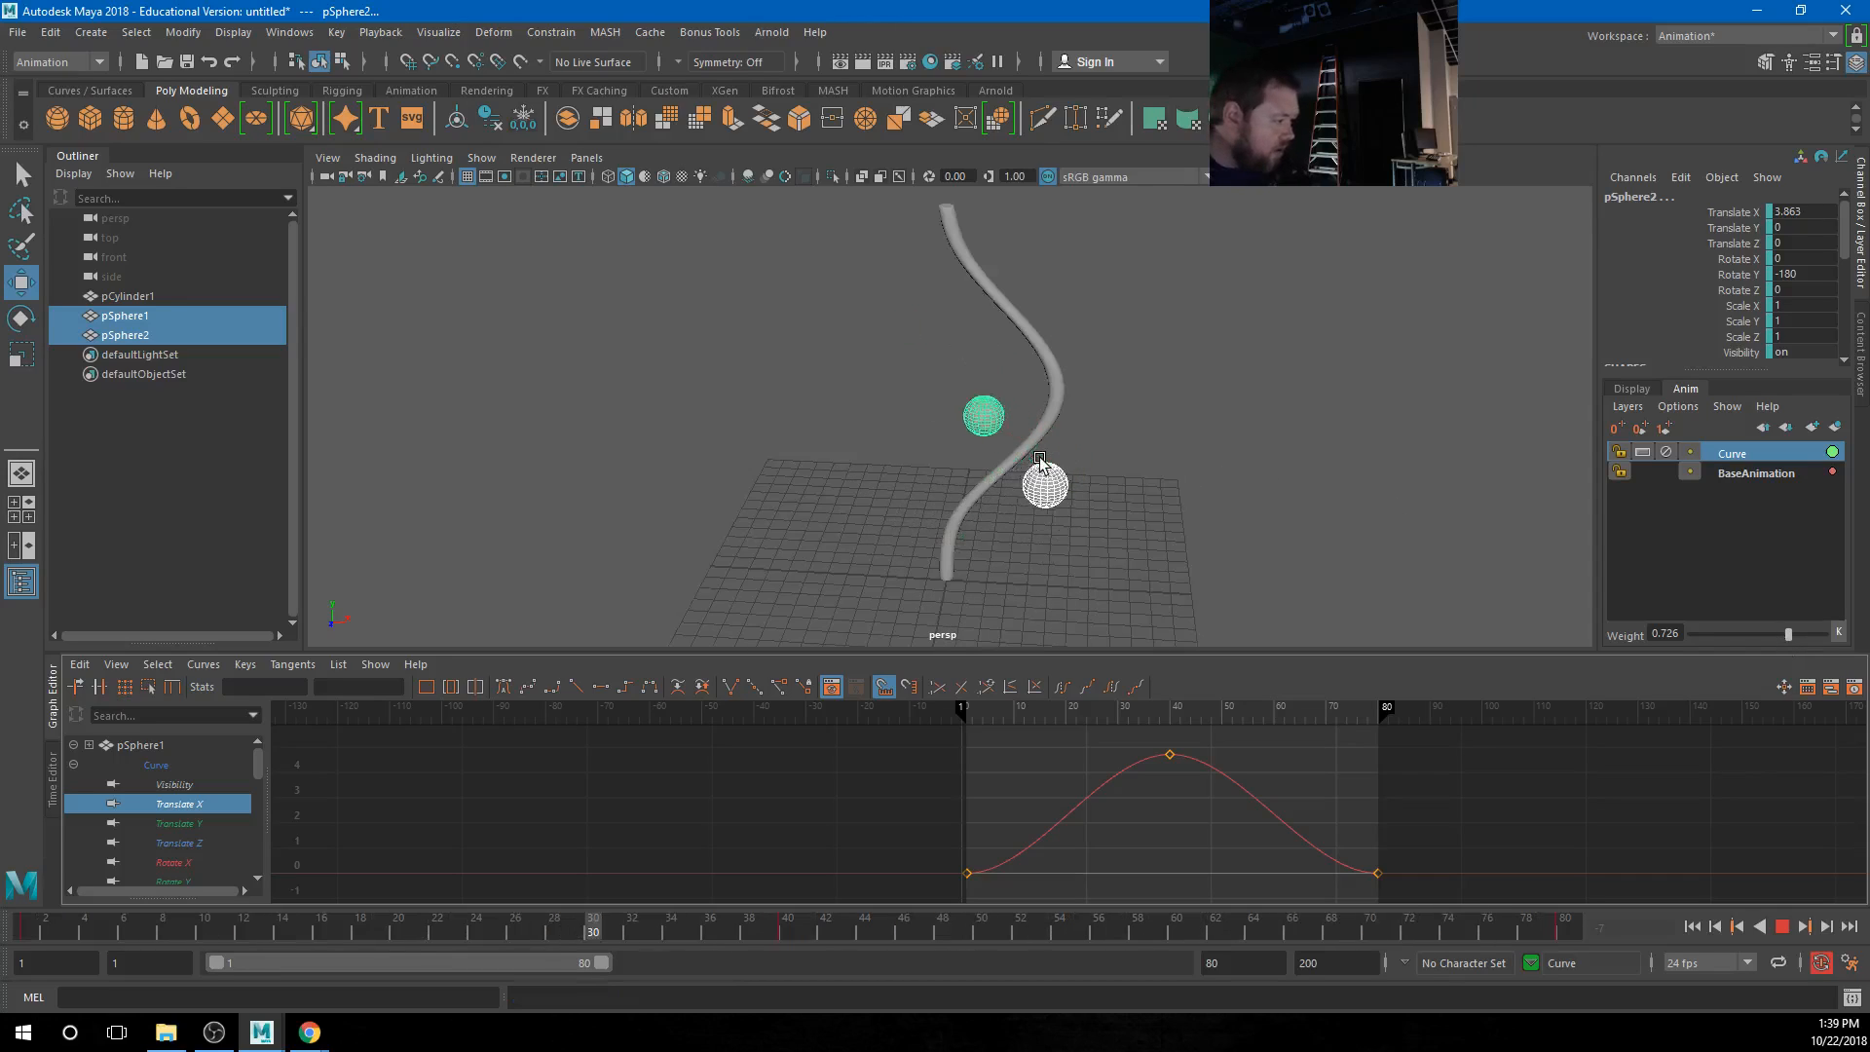
alt+drag(1013, 483, 982, 444)
alt+middle_drag(982, 444, 983, 619)
alt+right_drag(1311, 459, 939, 417)
alt+drag(939, 417, 944, 427)
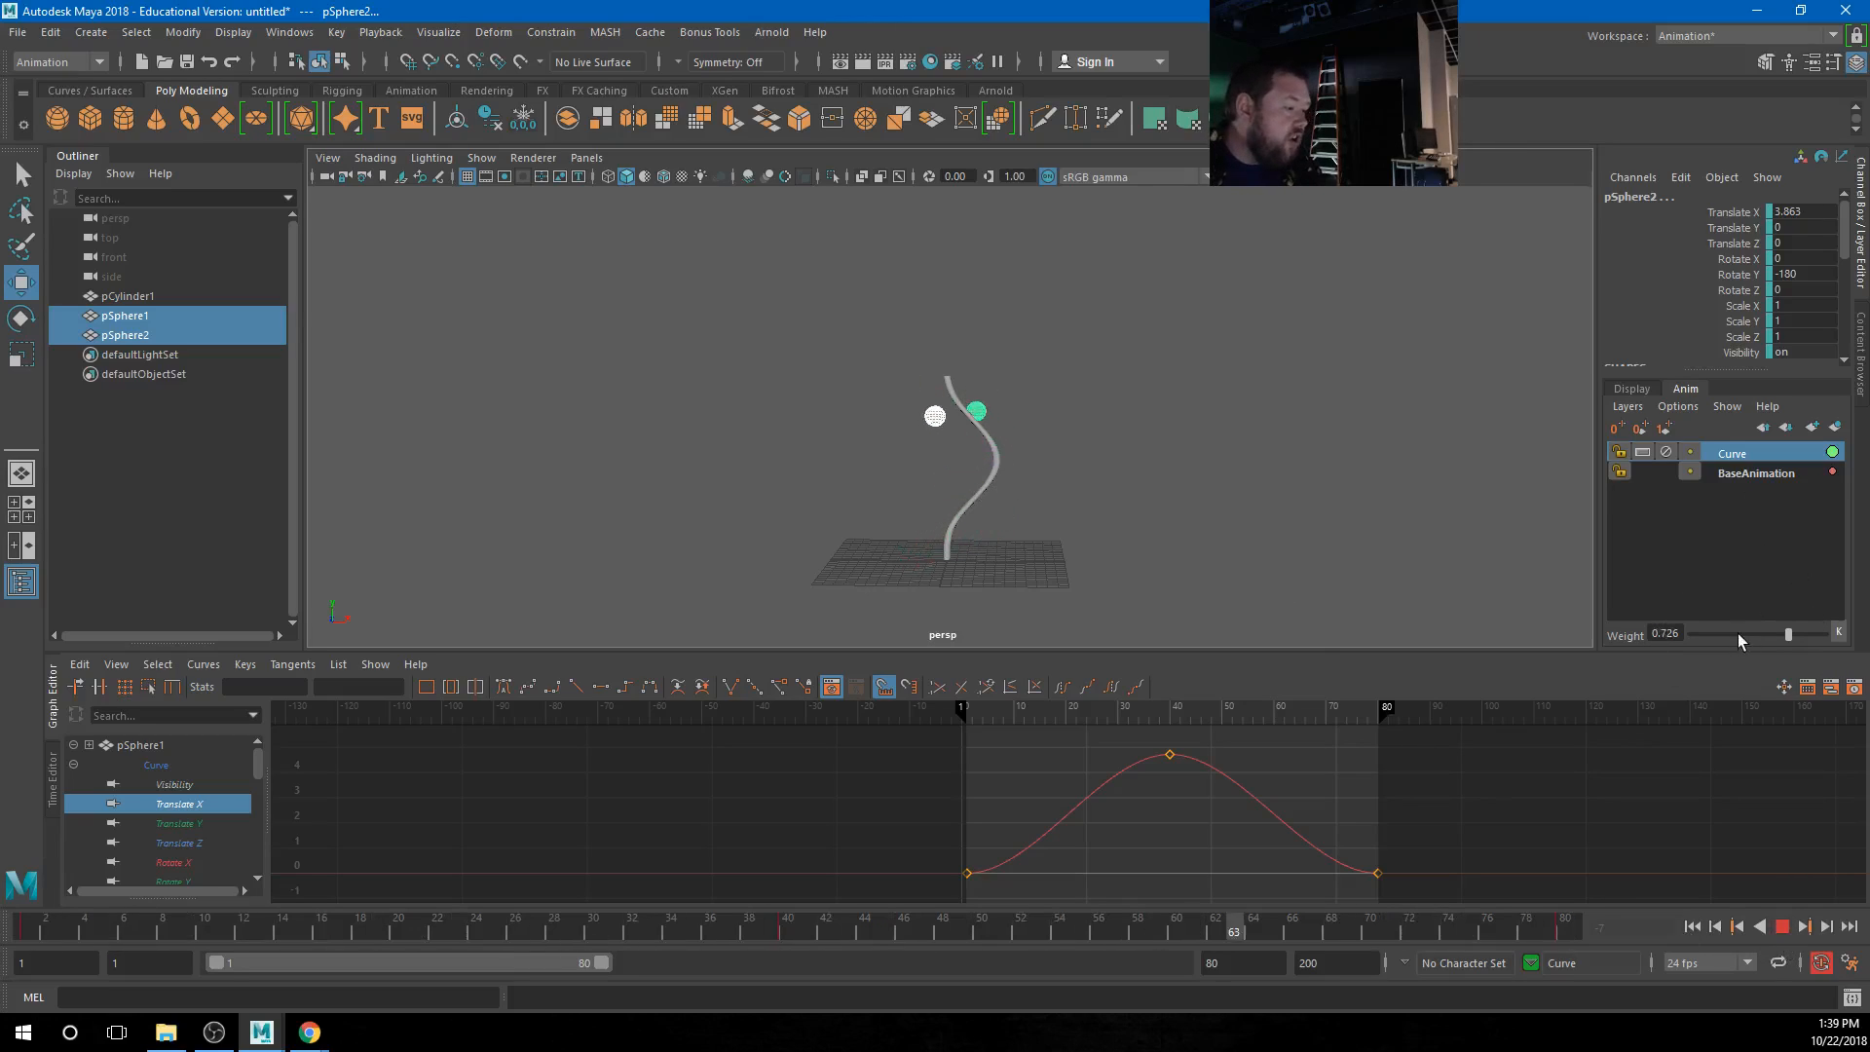
drag(1788, 634, 1829, 634)
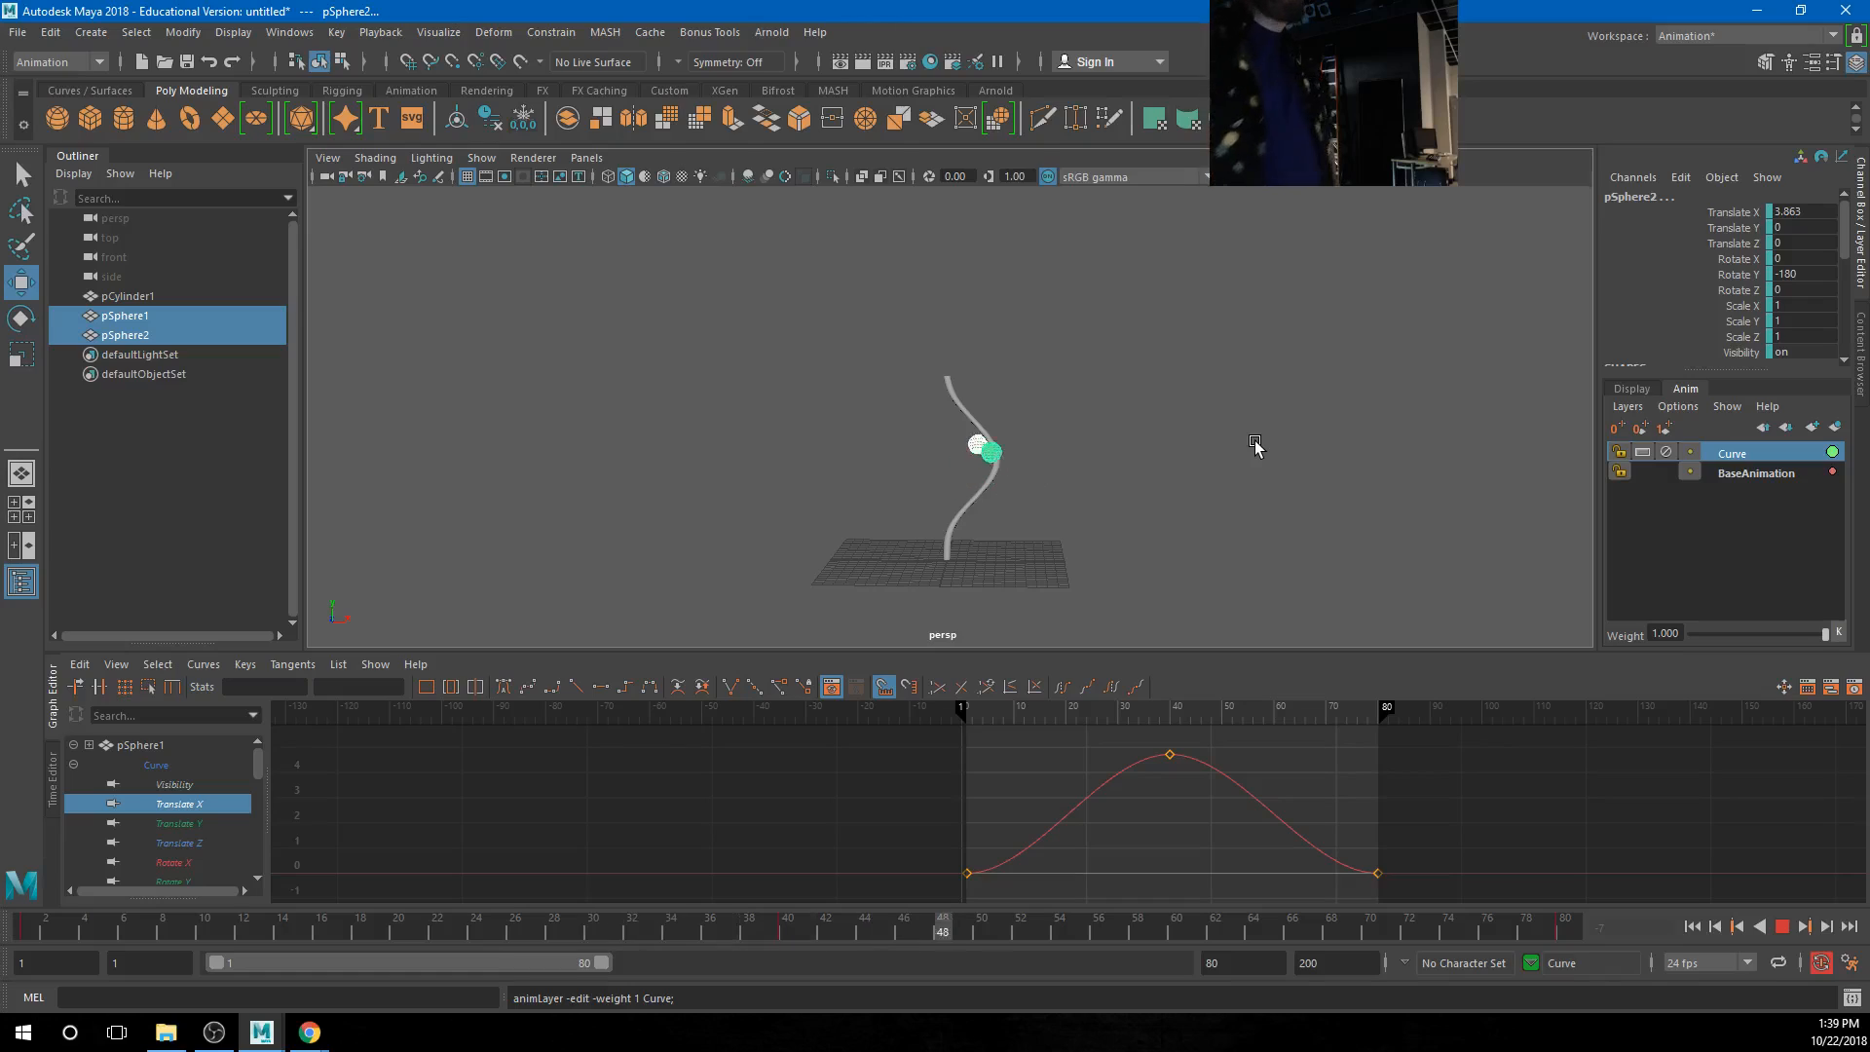
Merge the Curve and BaseAnimation layers to the bottom selected layer with Smart Bake enabled, and stop the playback
click(1759, 476)
right_click(1761, 475)
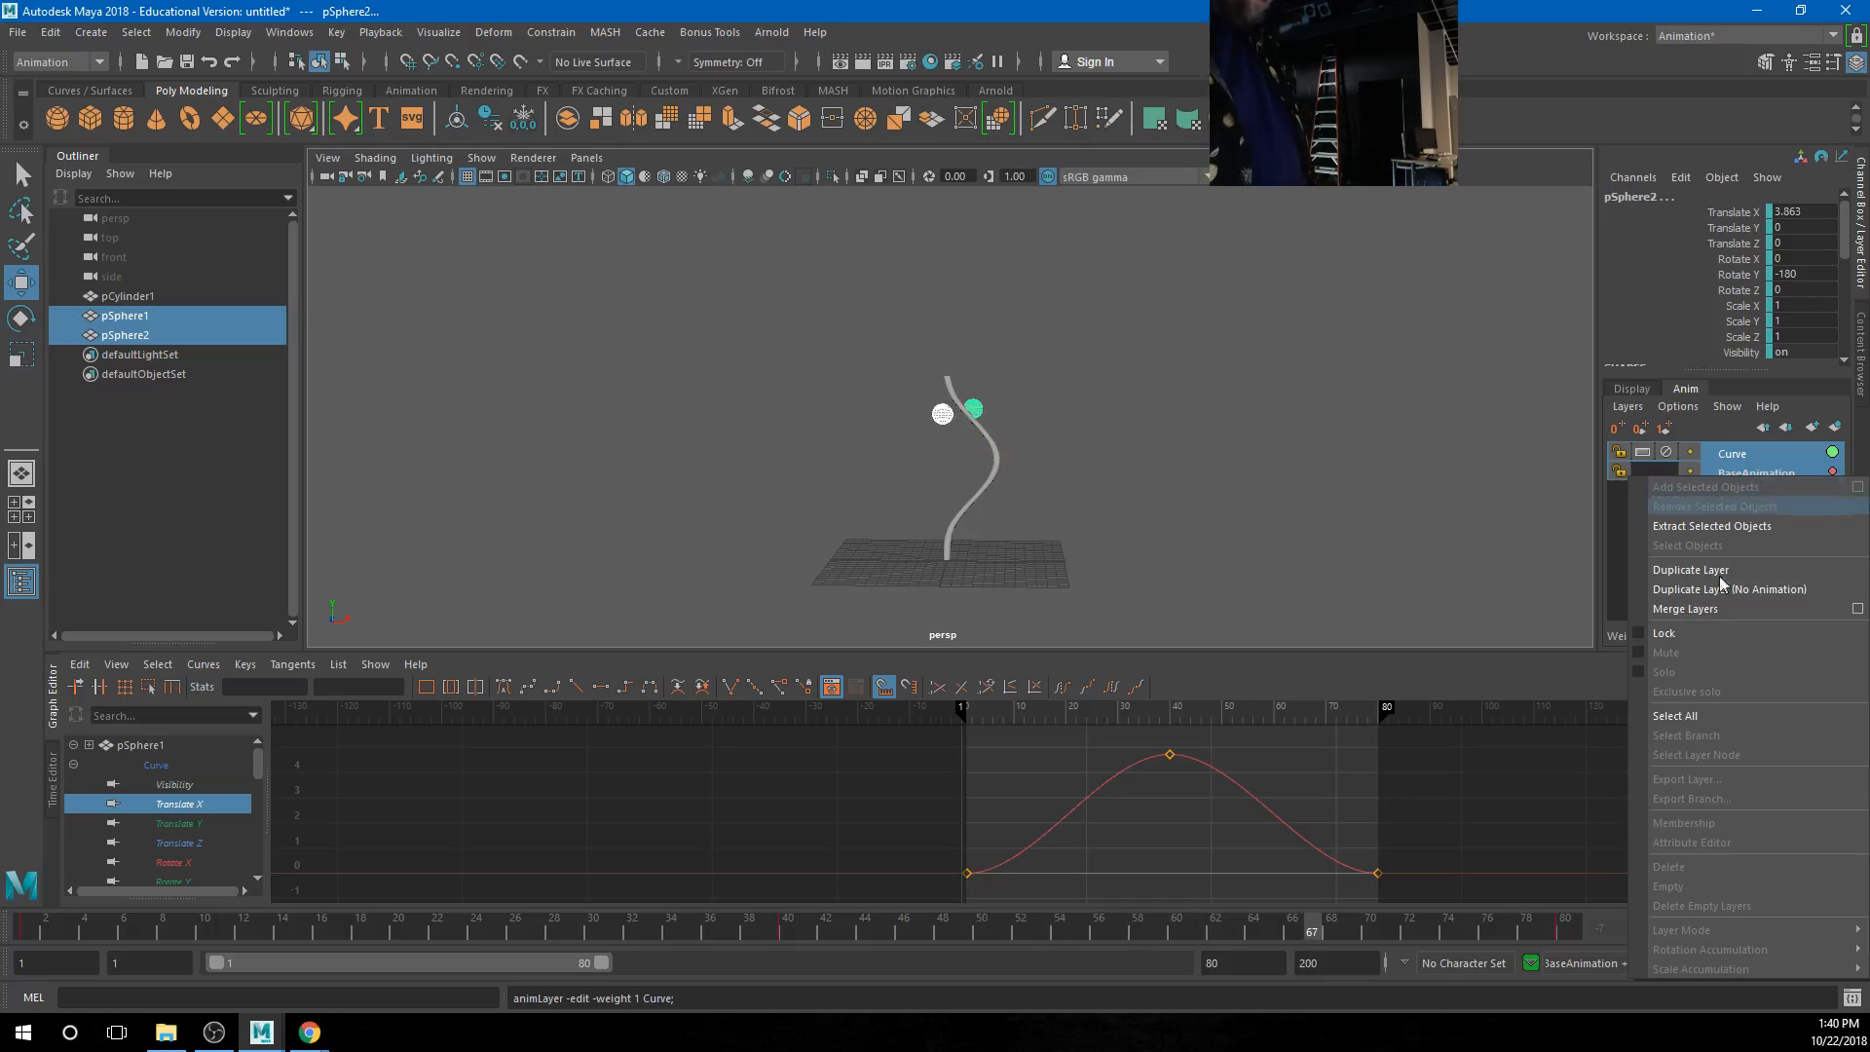
click(1858, 609)
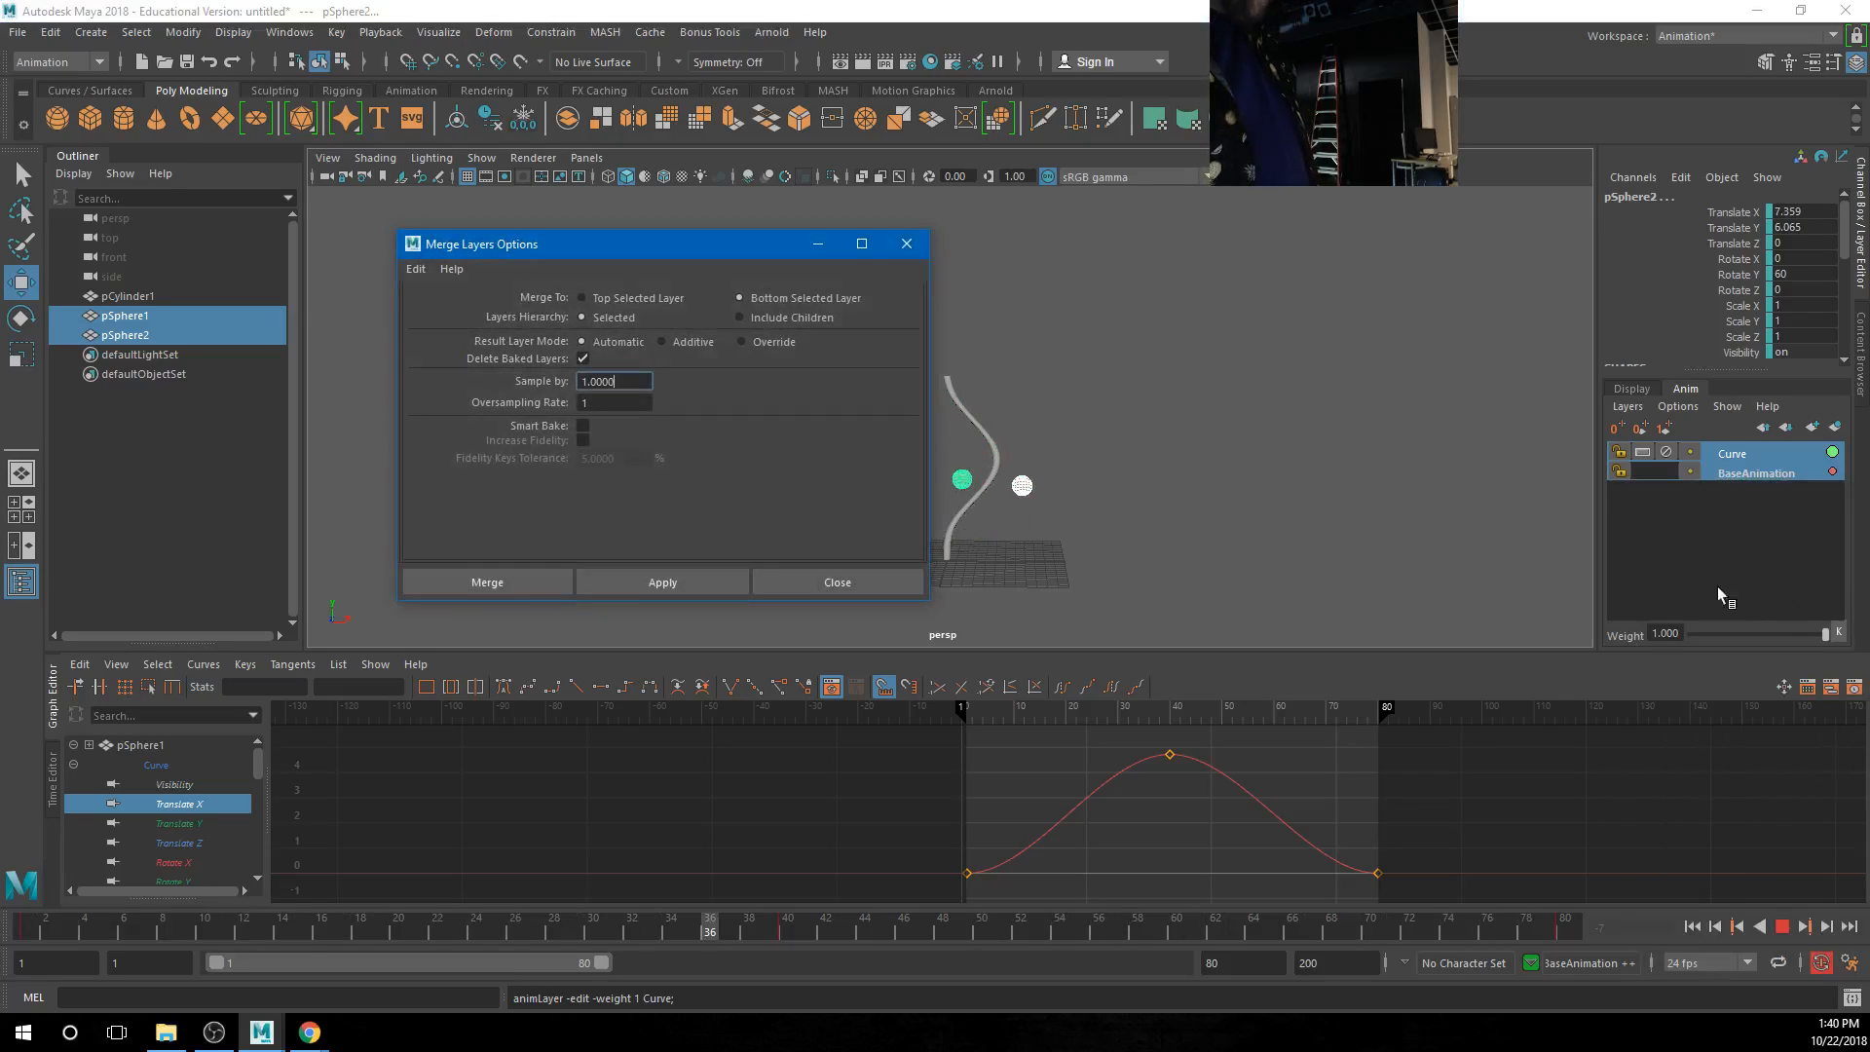
click(582, 427)
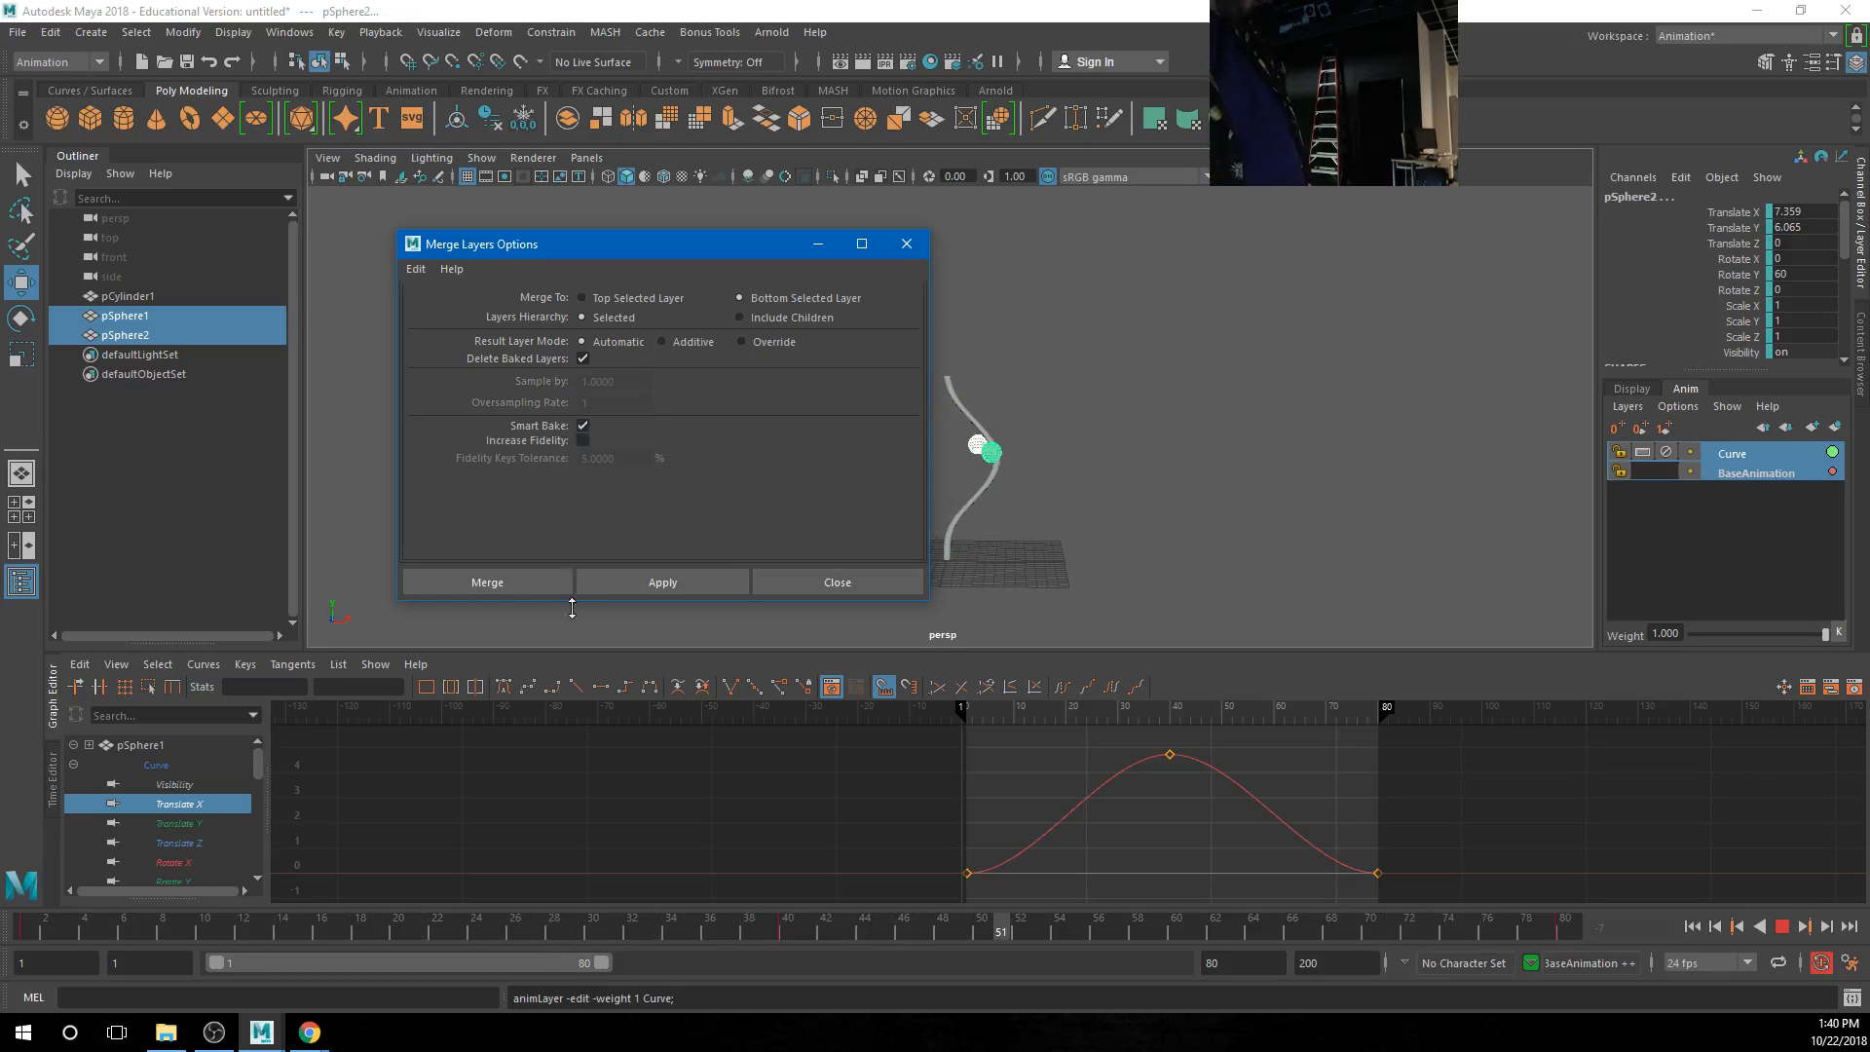
click(495, 585)
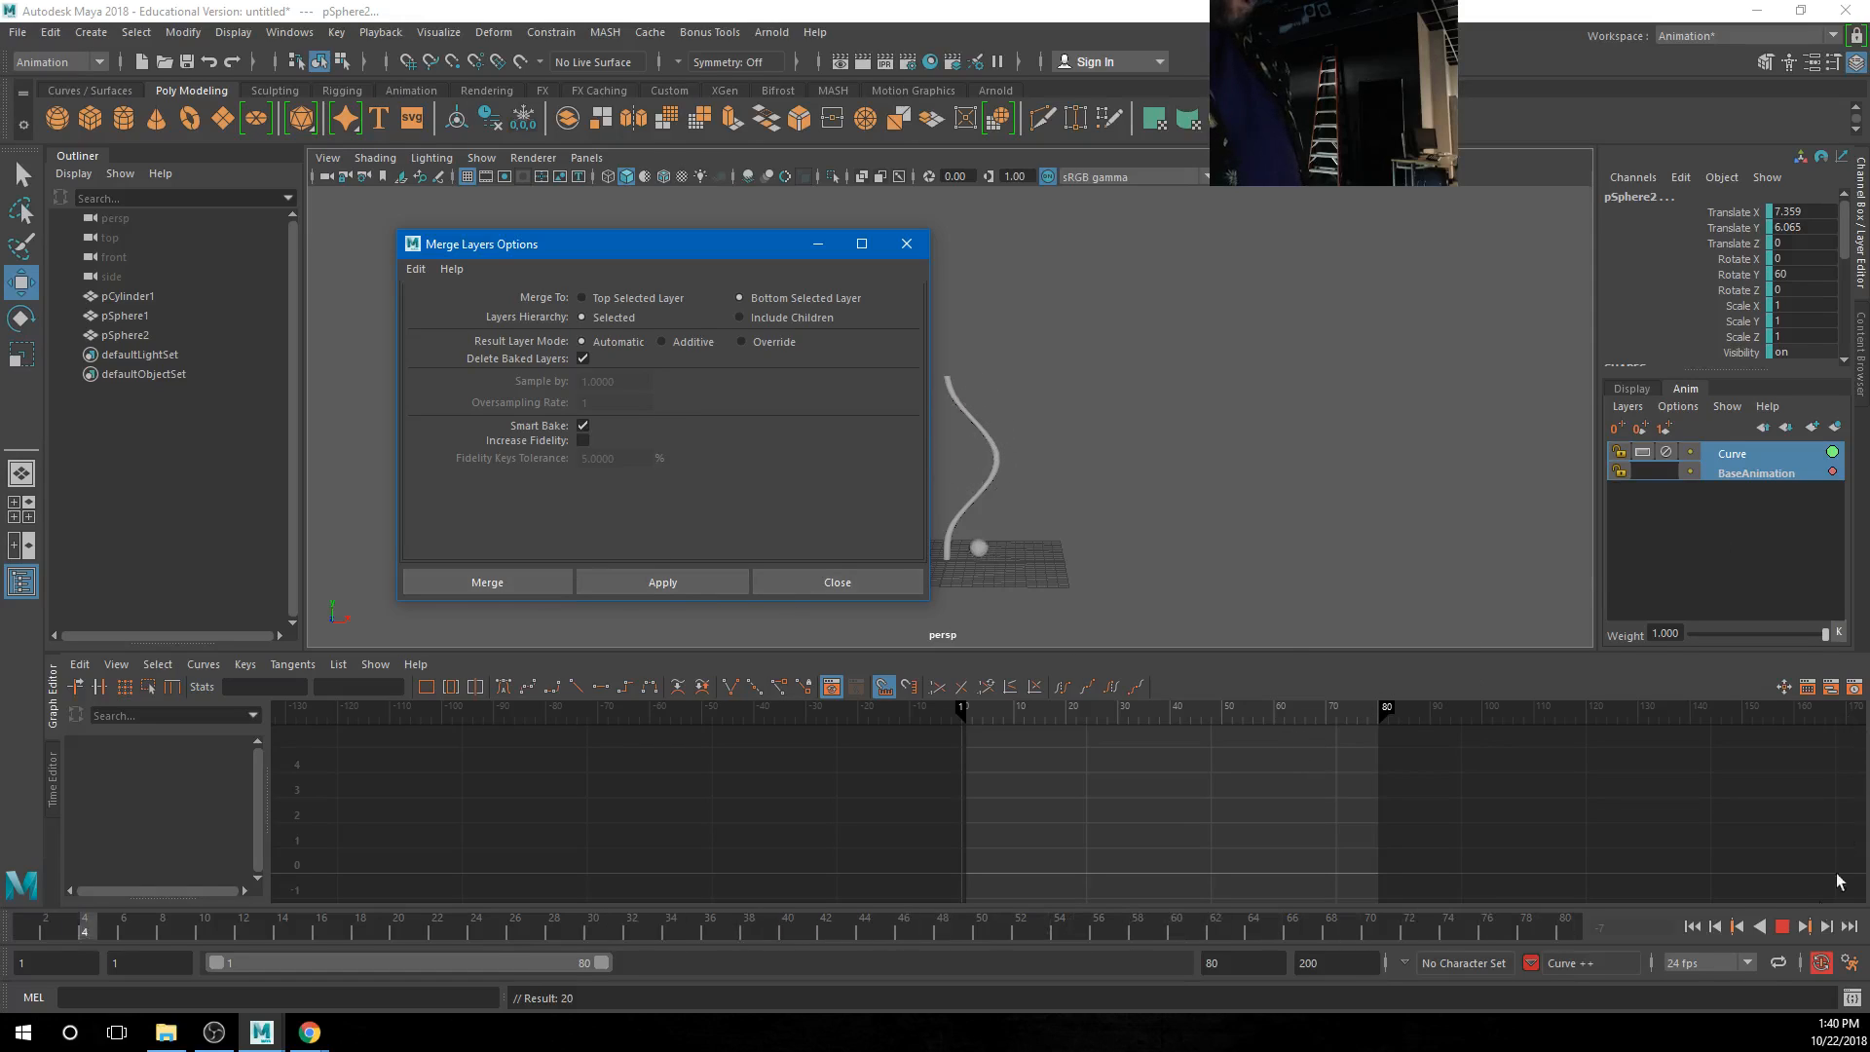
click(1782, 926)
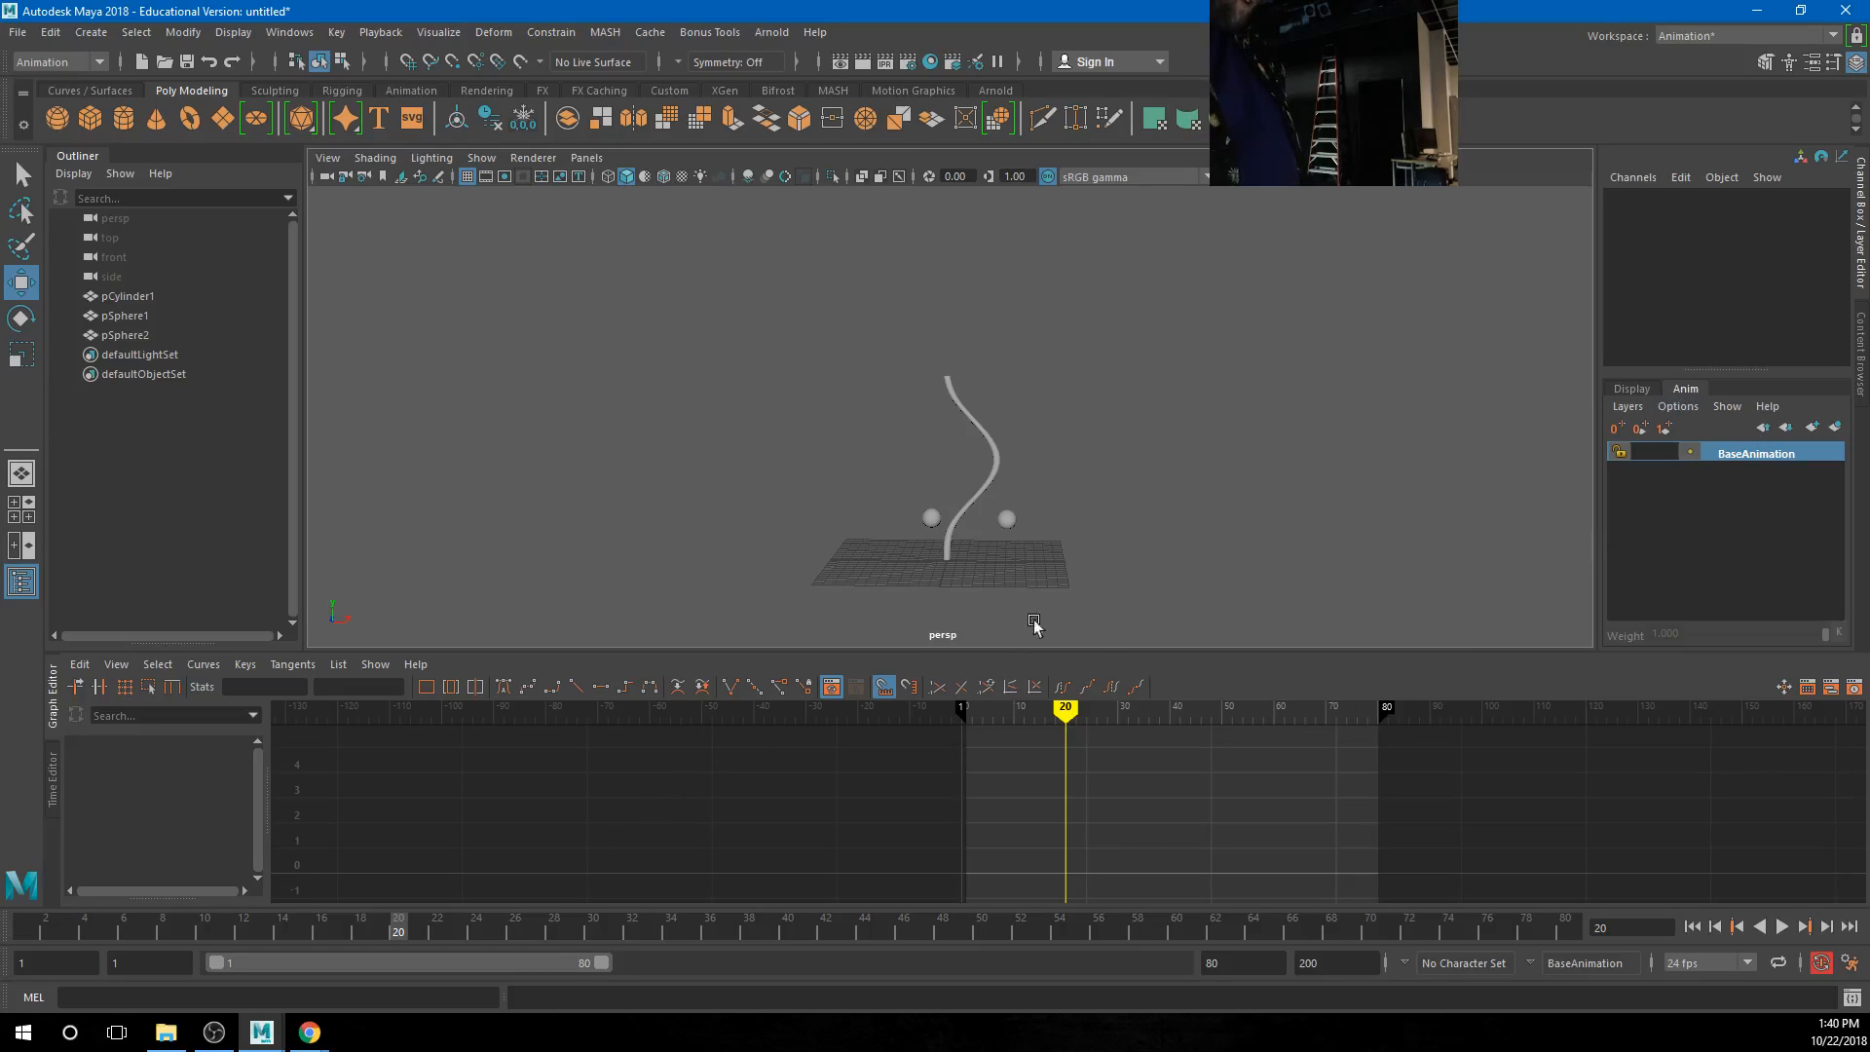
Examine the merged Translate X and Rotate Y curves of pSphere2 in the Graph Editor and deselect the sphere
click(1006, 520)
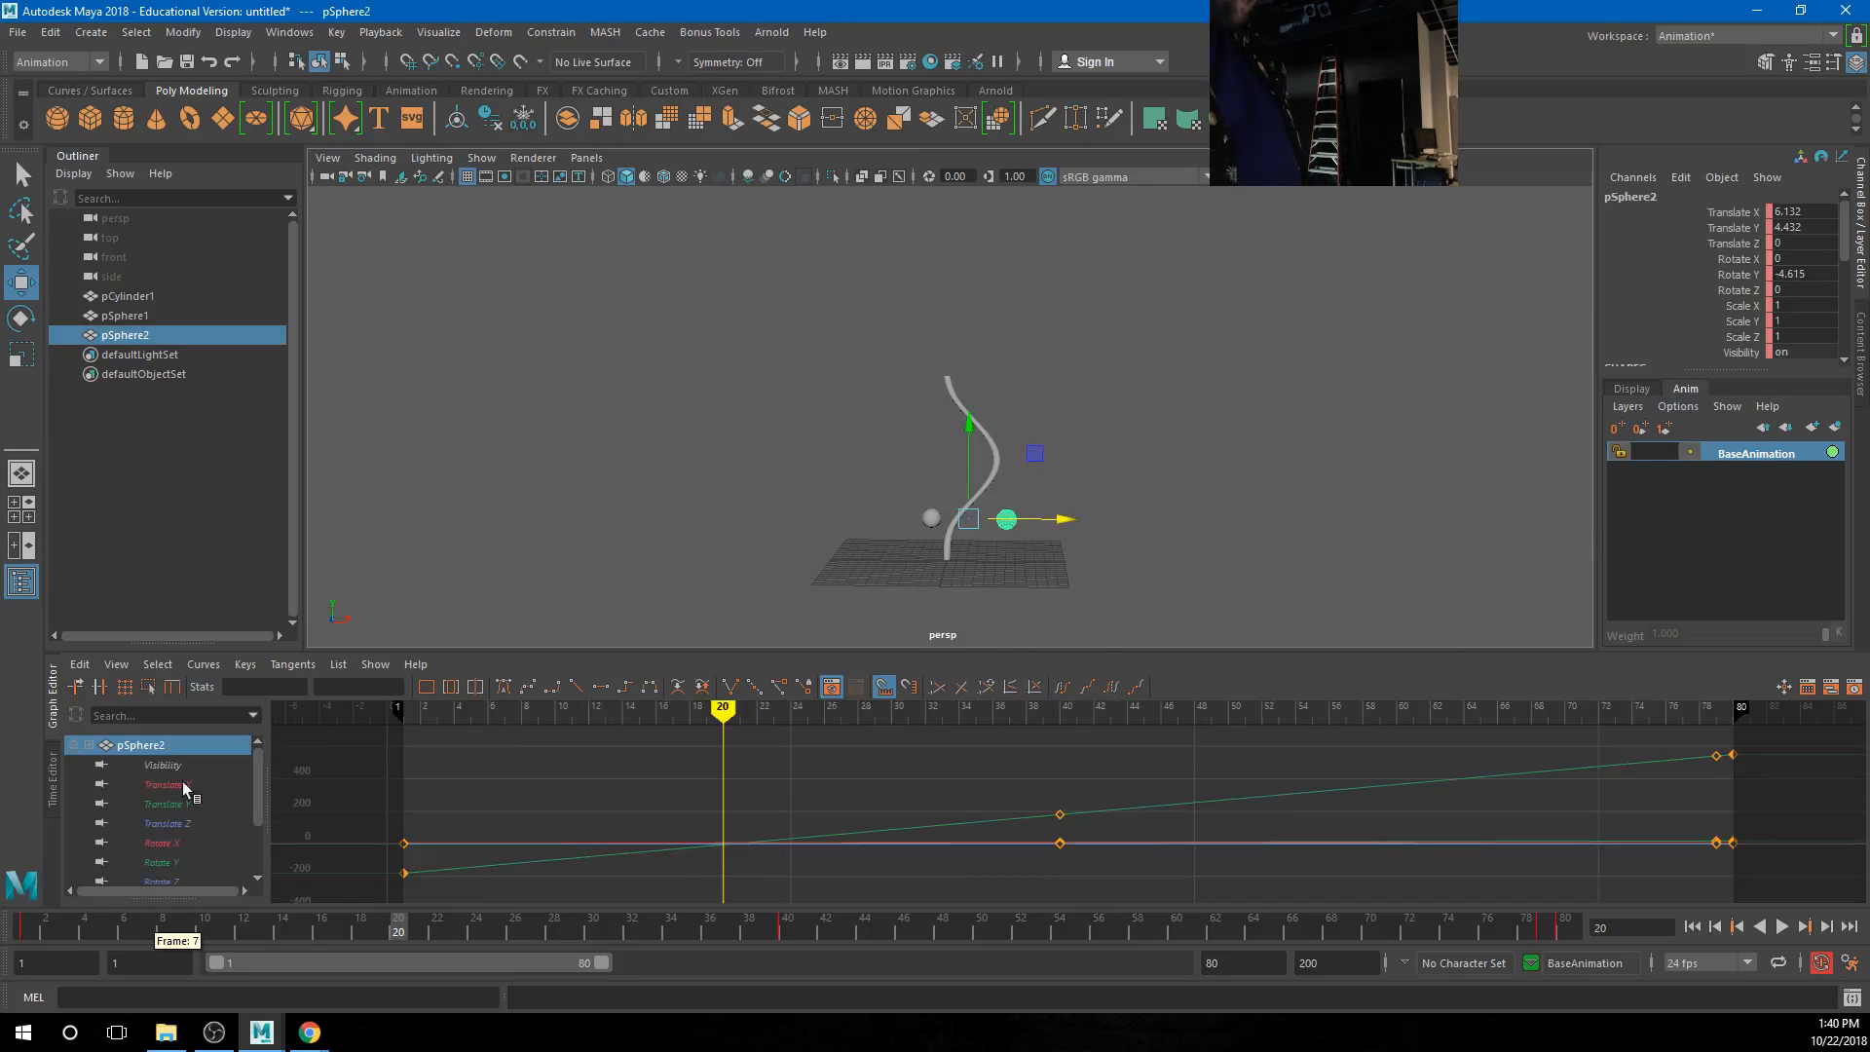
click(177, 779)
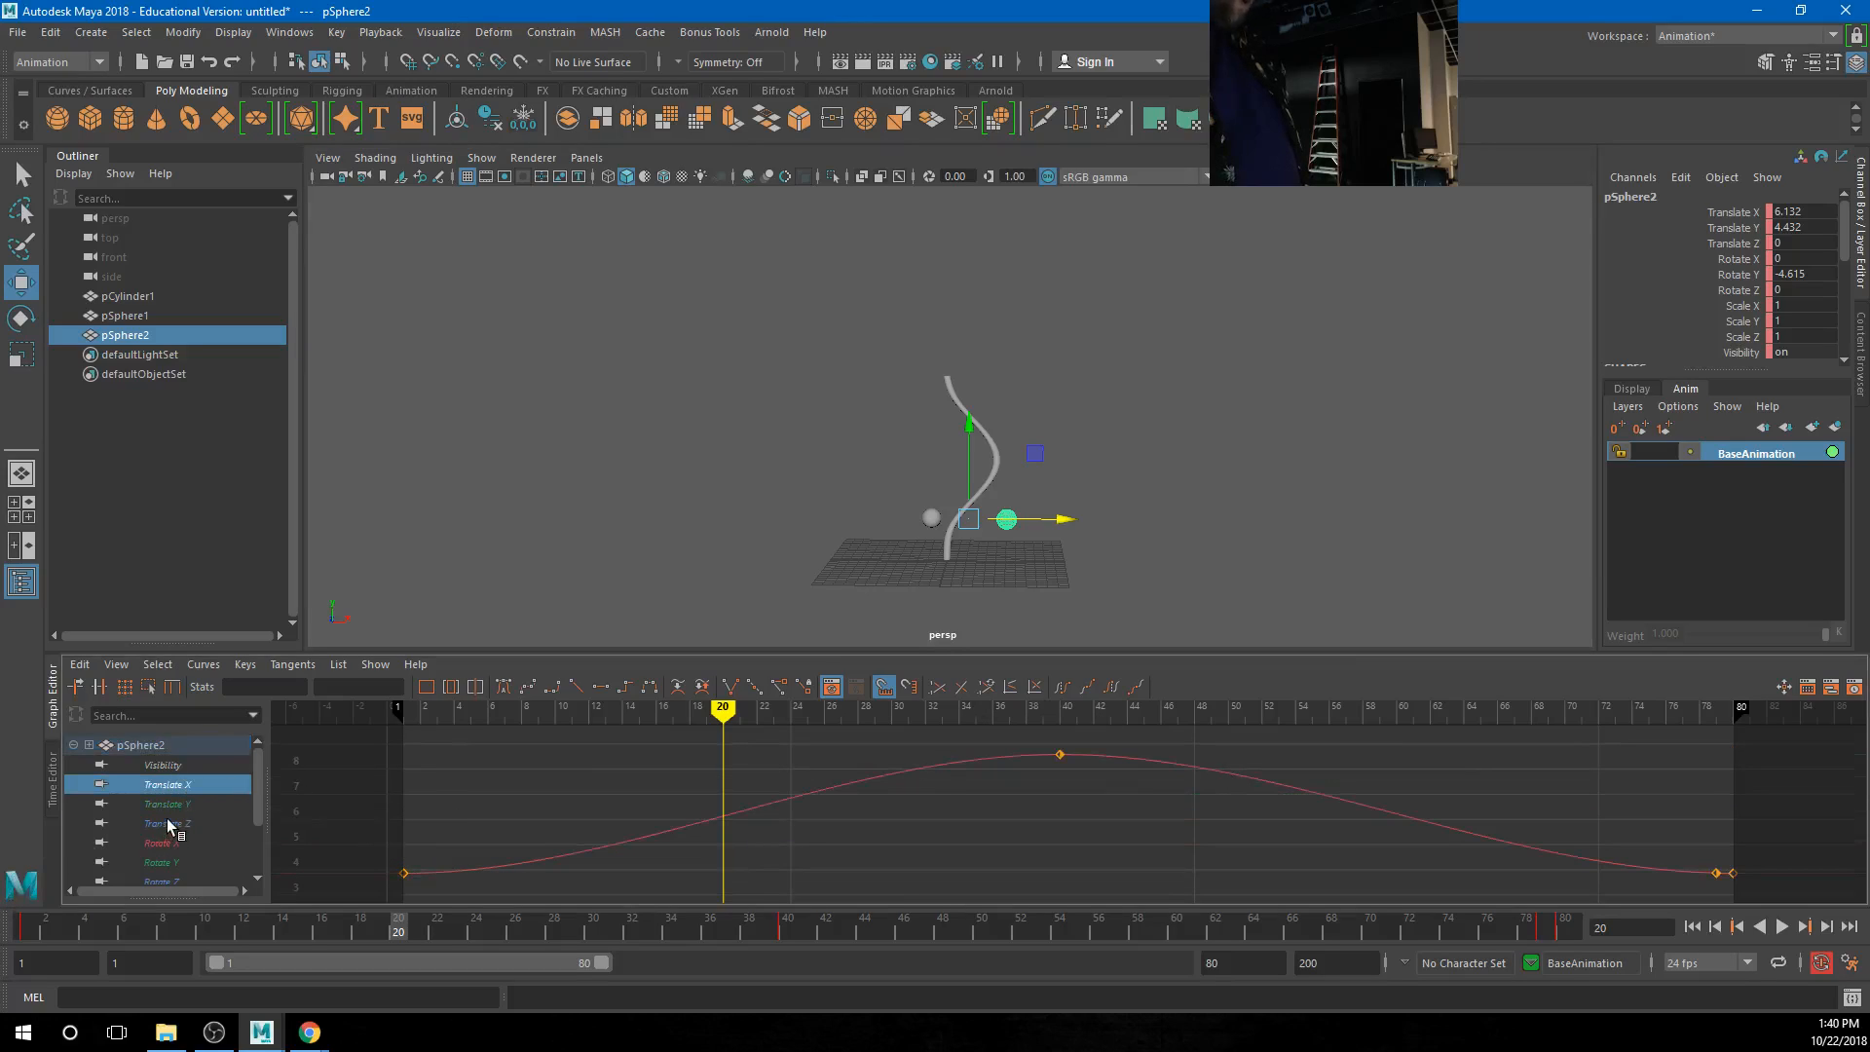
click(153, 863)
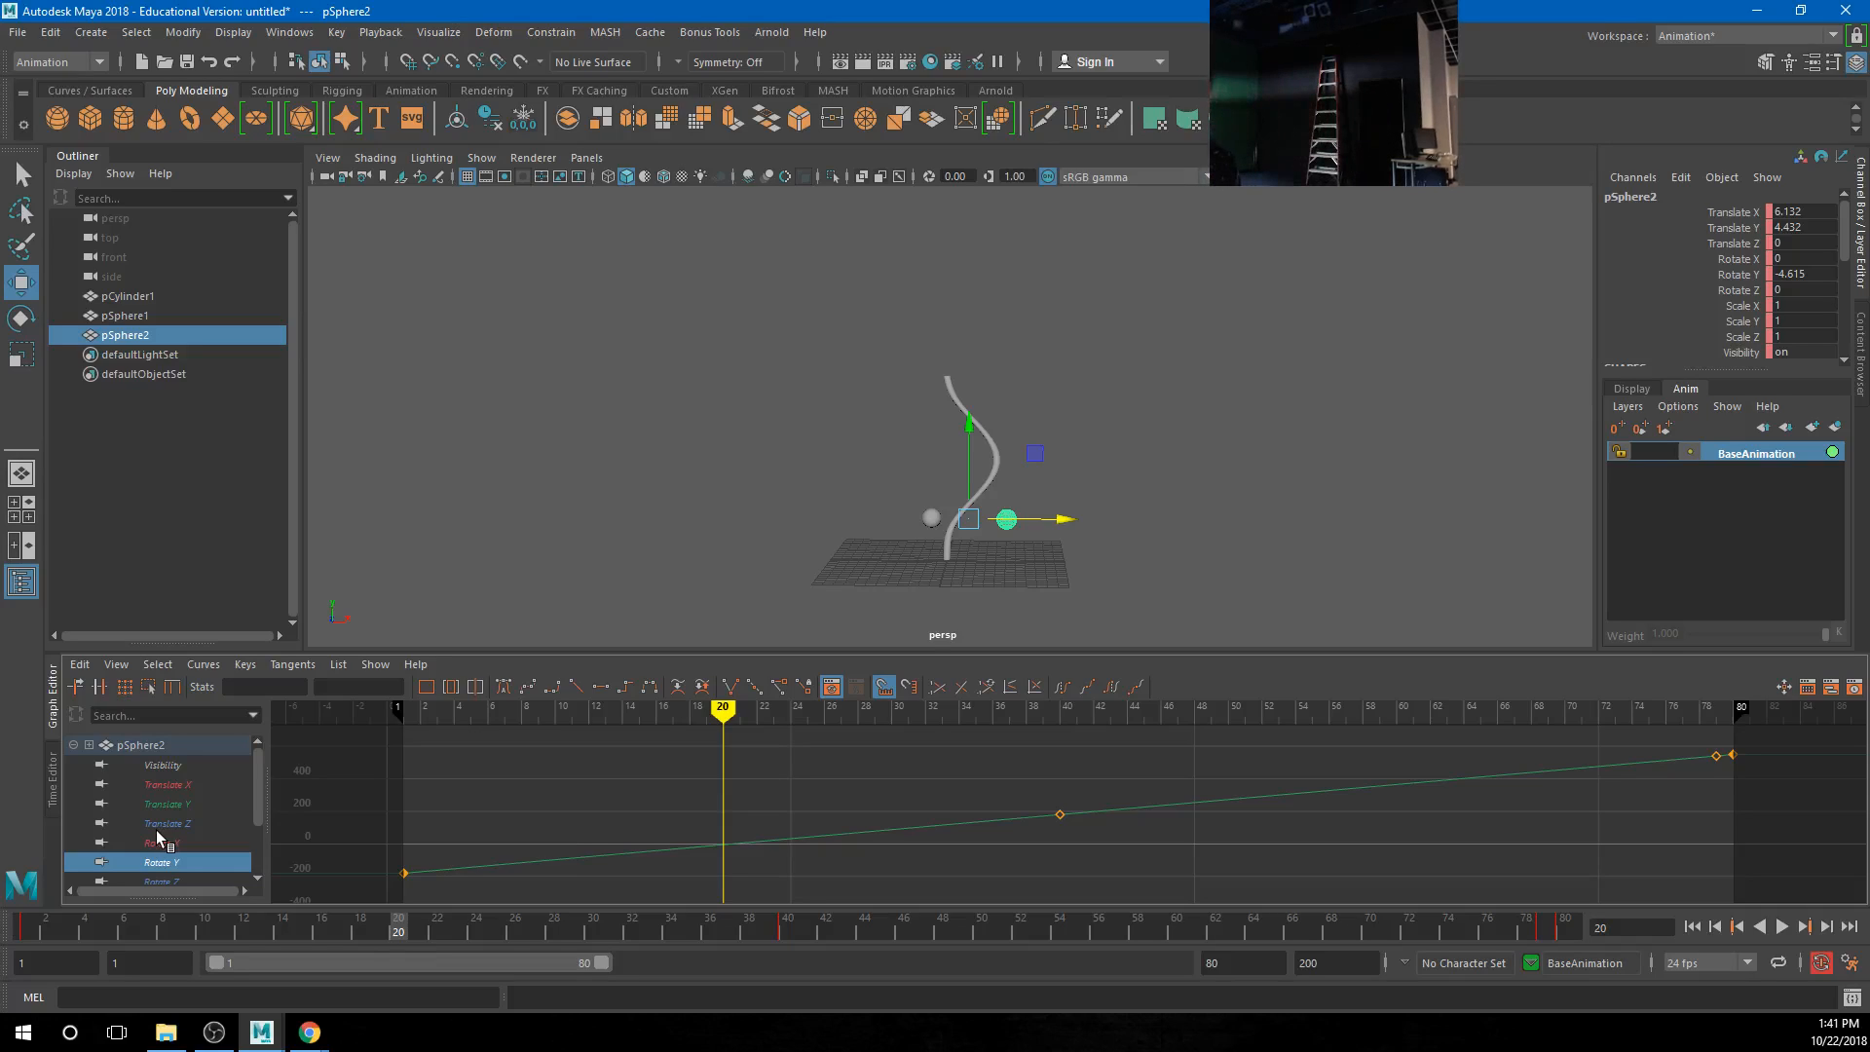
click(1157, 384)
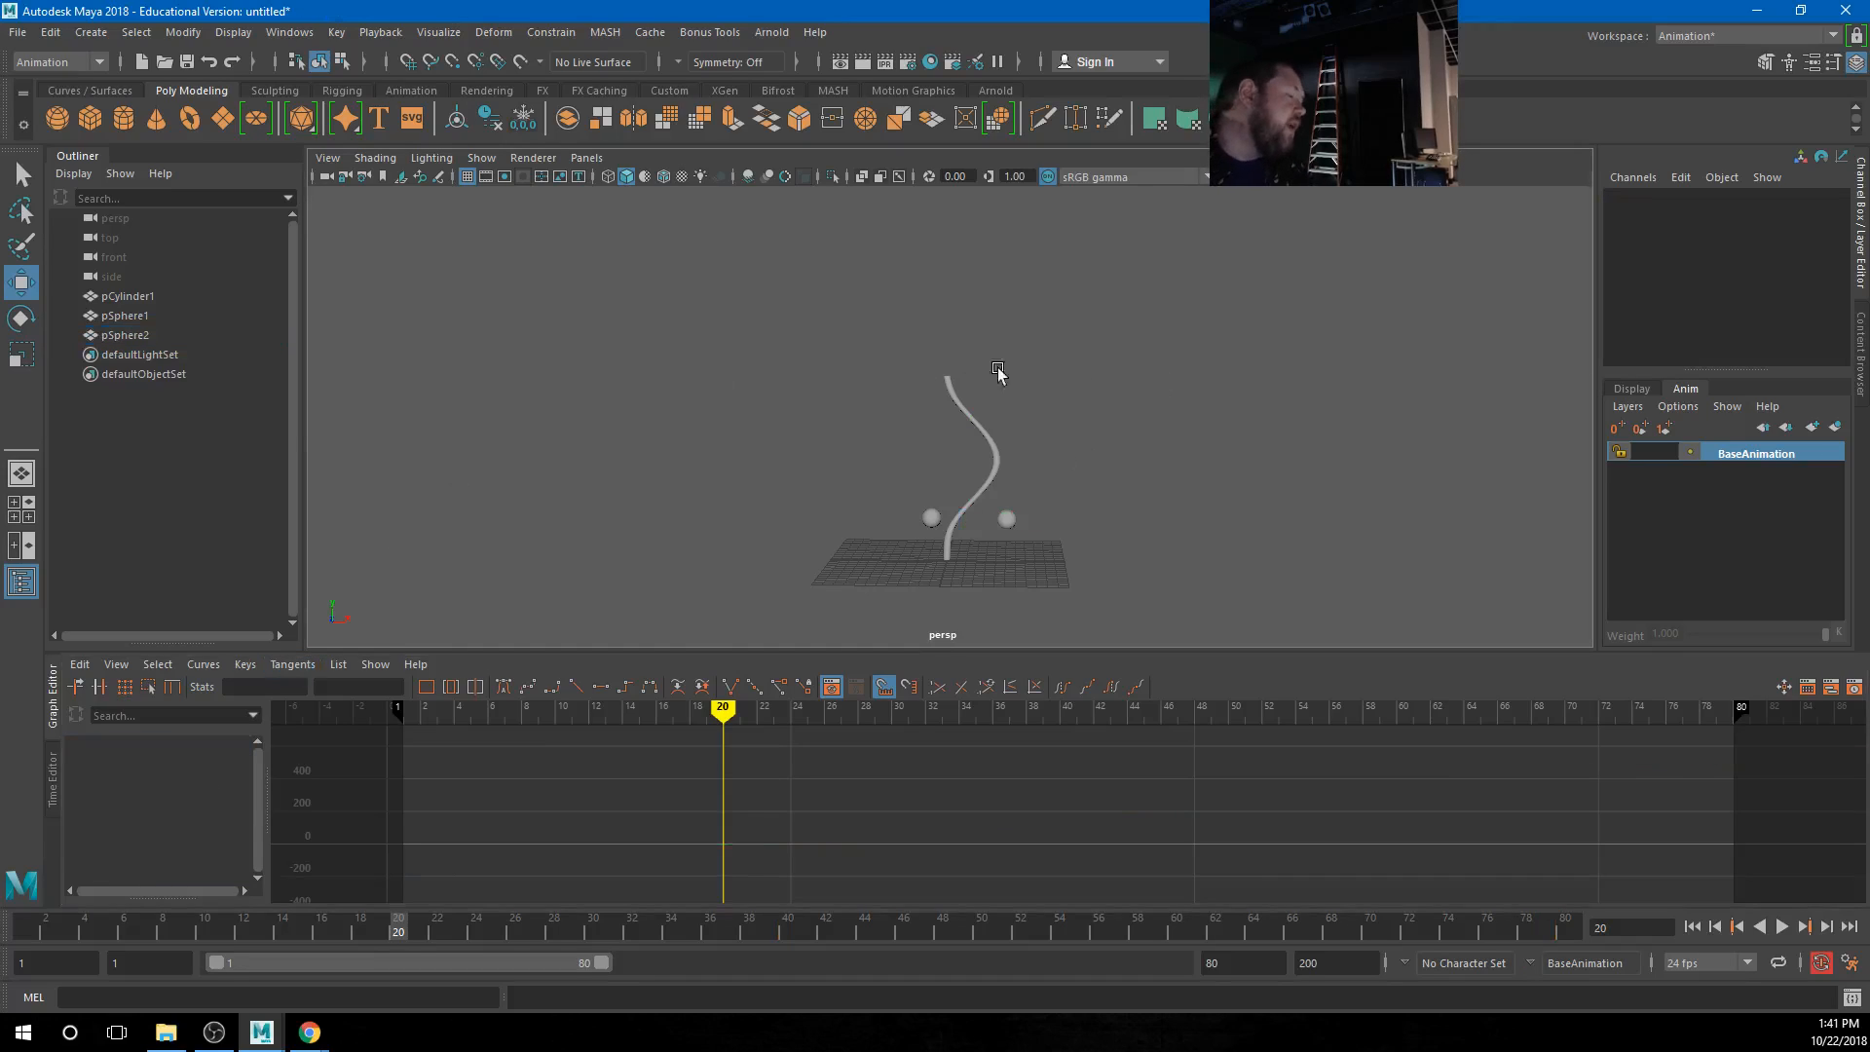
From the scene-opening dialog, set the project to the Game Characters folder inside the instructor's class folder on \\etsue3\DIGMFaculty
click(17, 31)
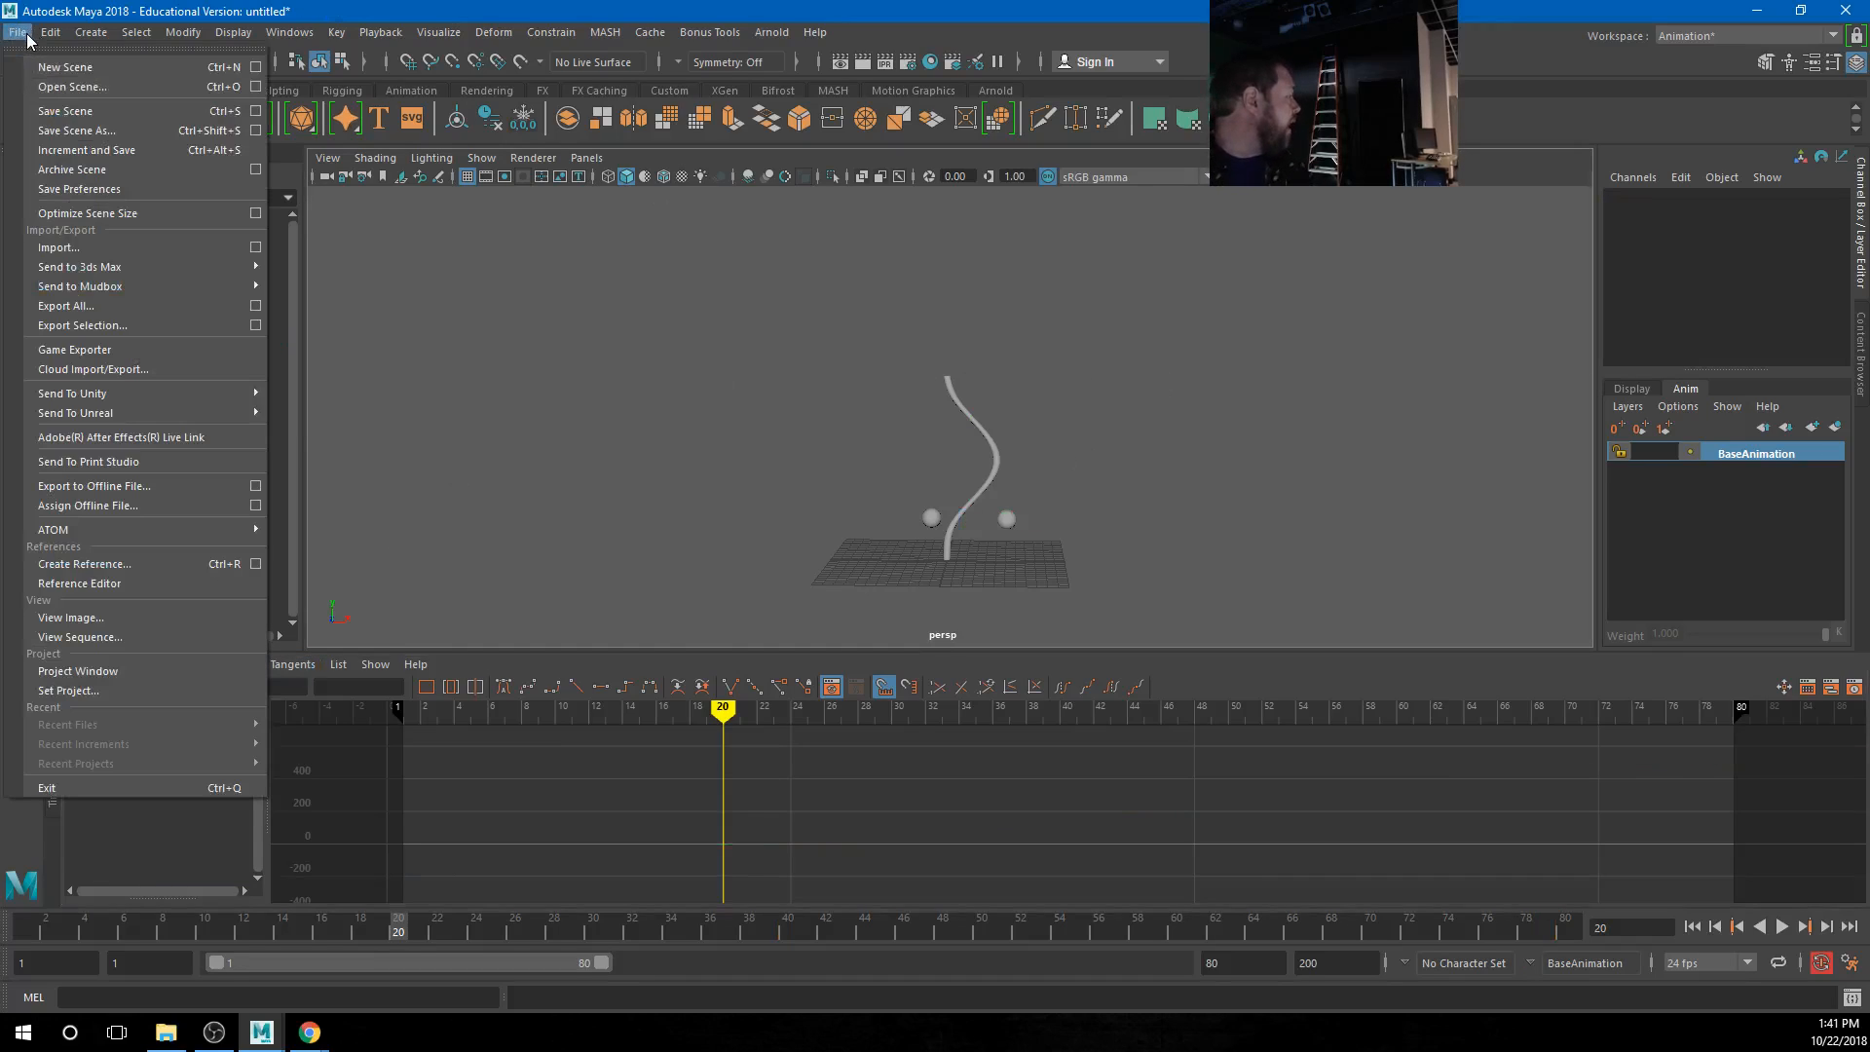
click(63, 86)
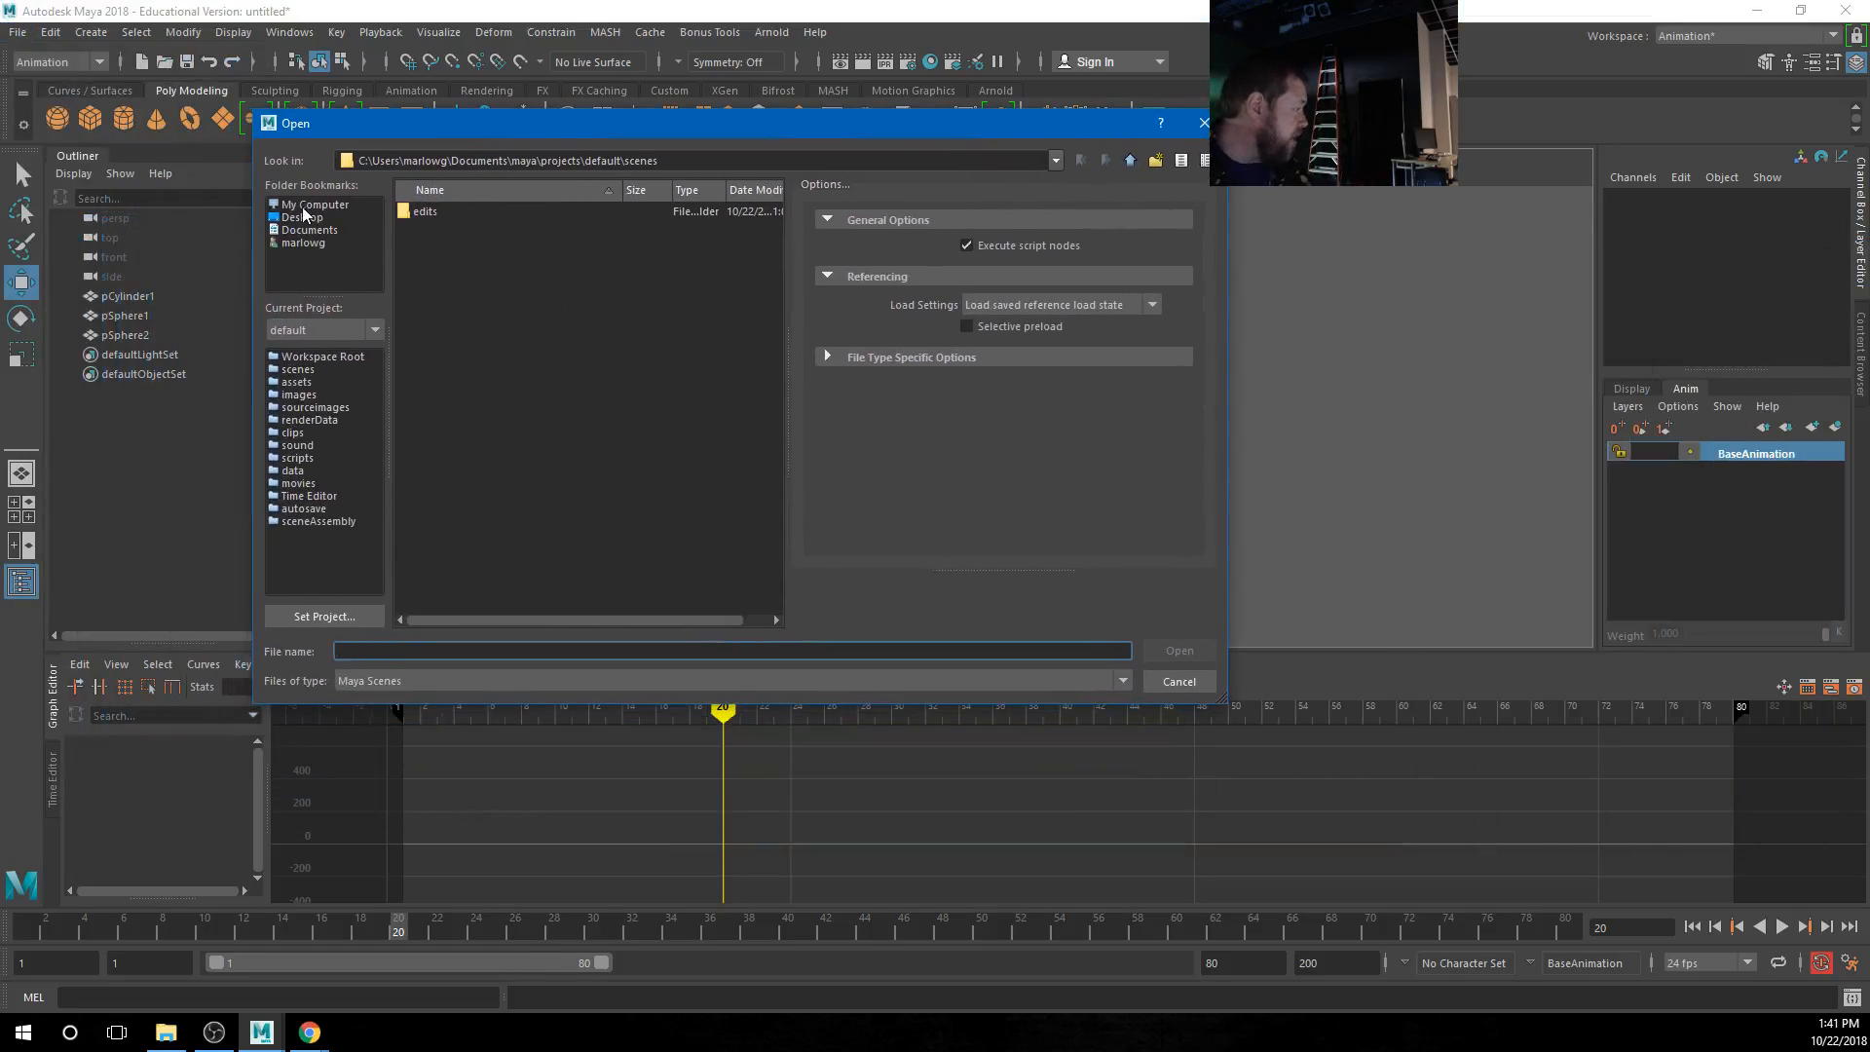
click(324, 616)
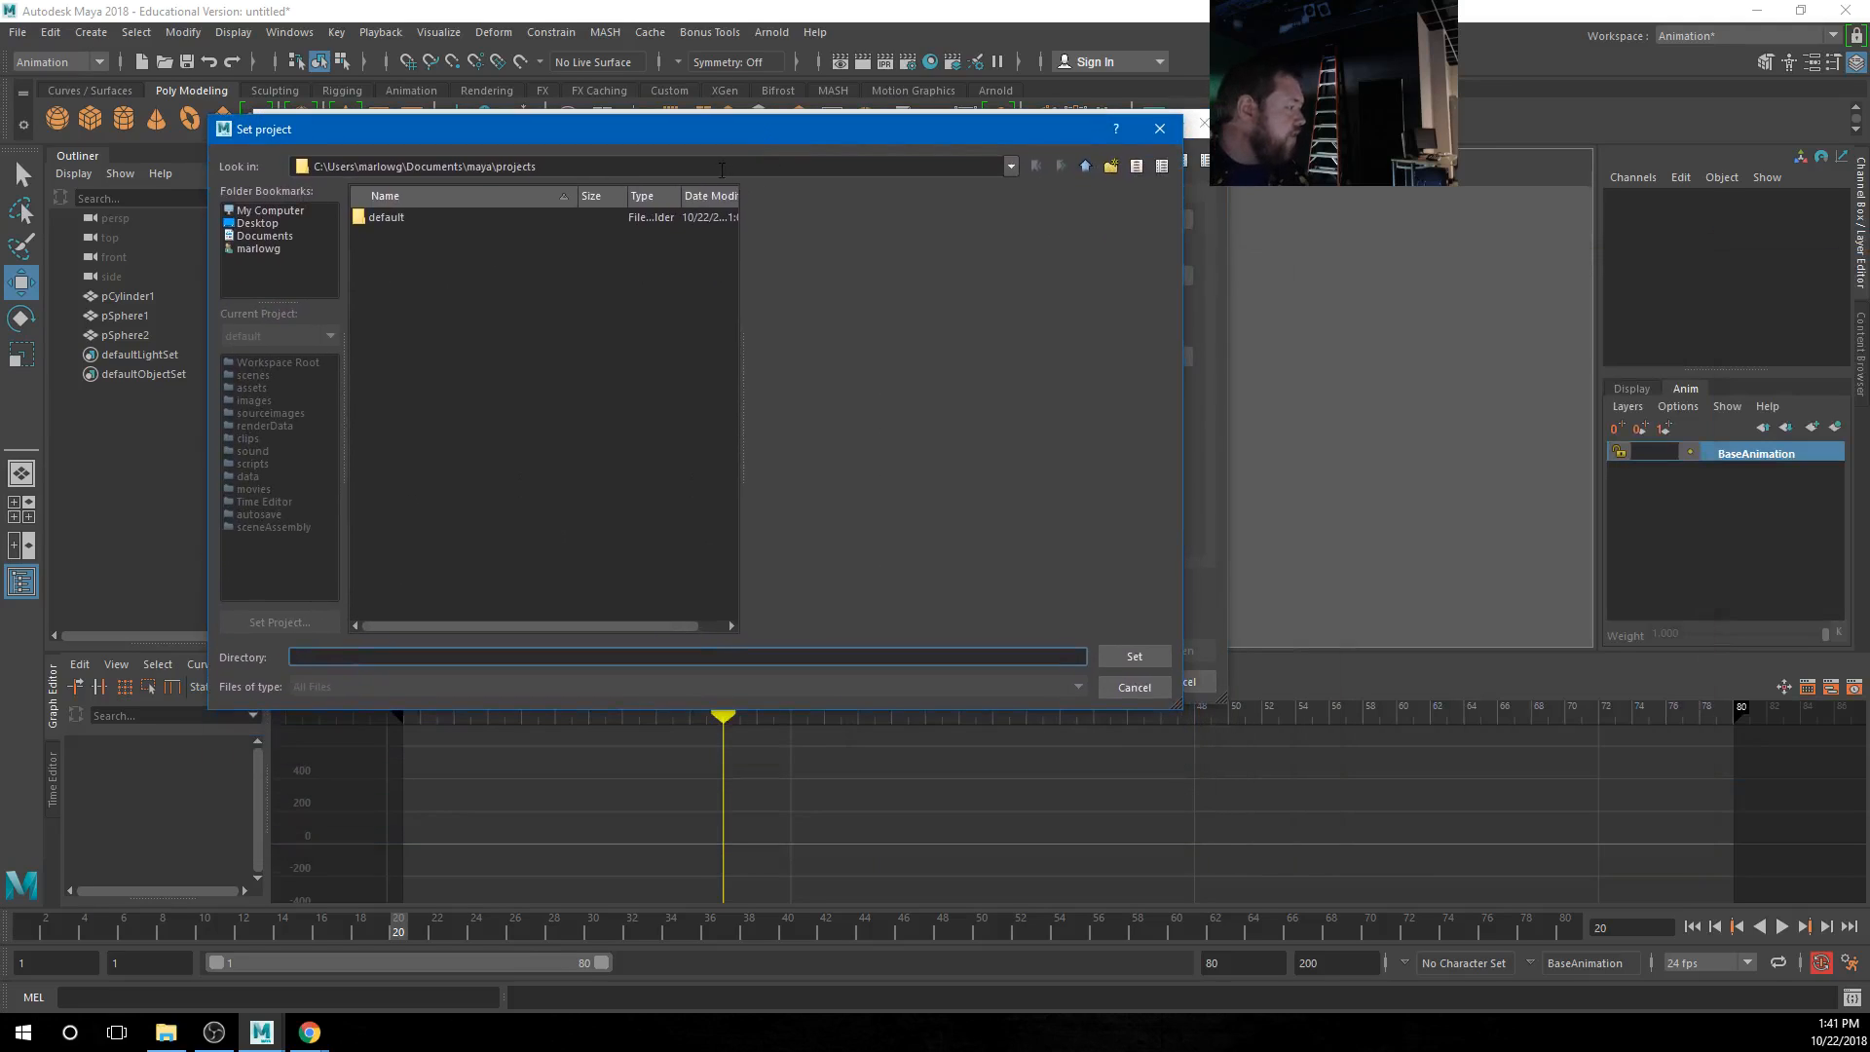
text(\\etsue3)
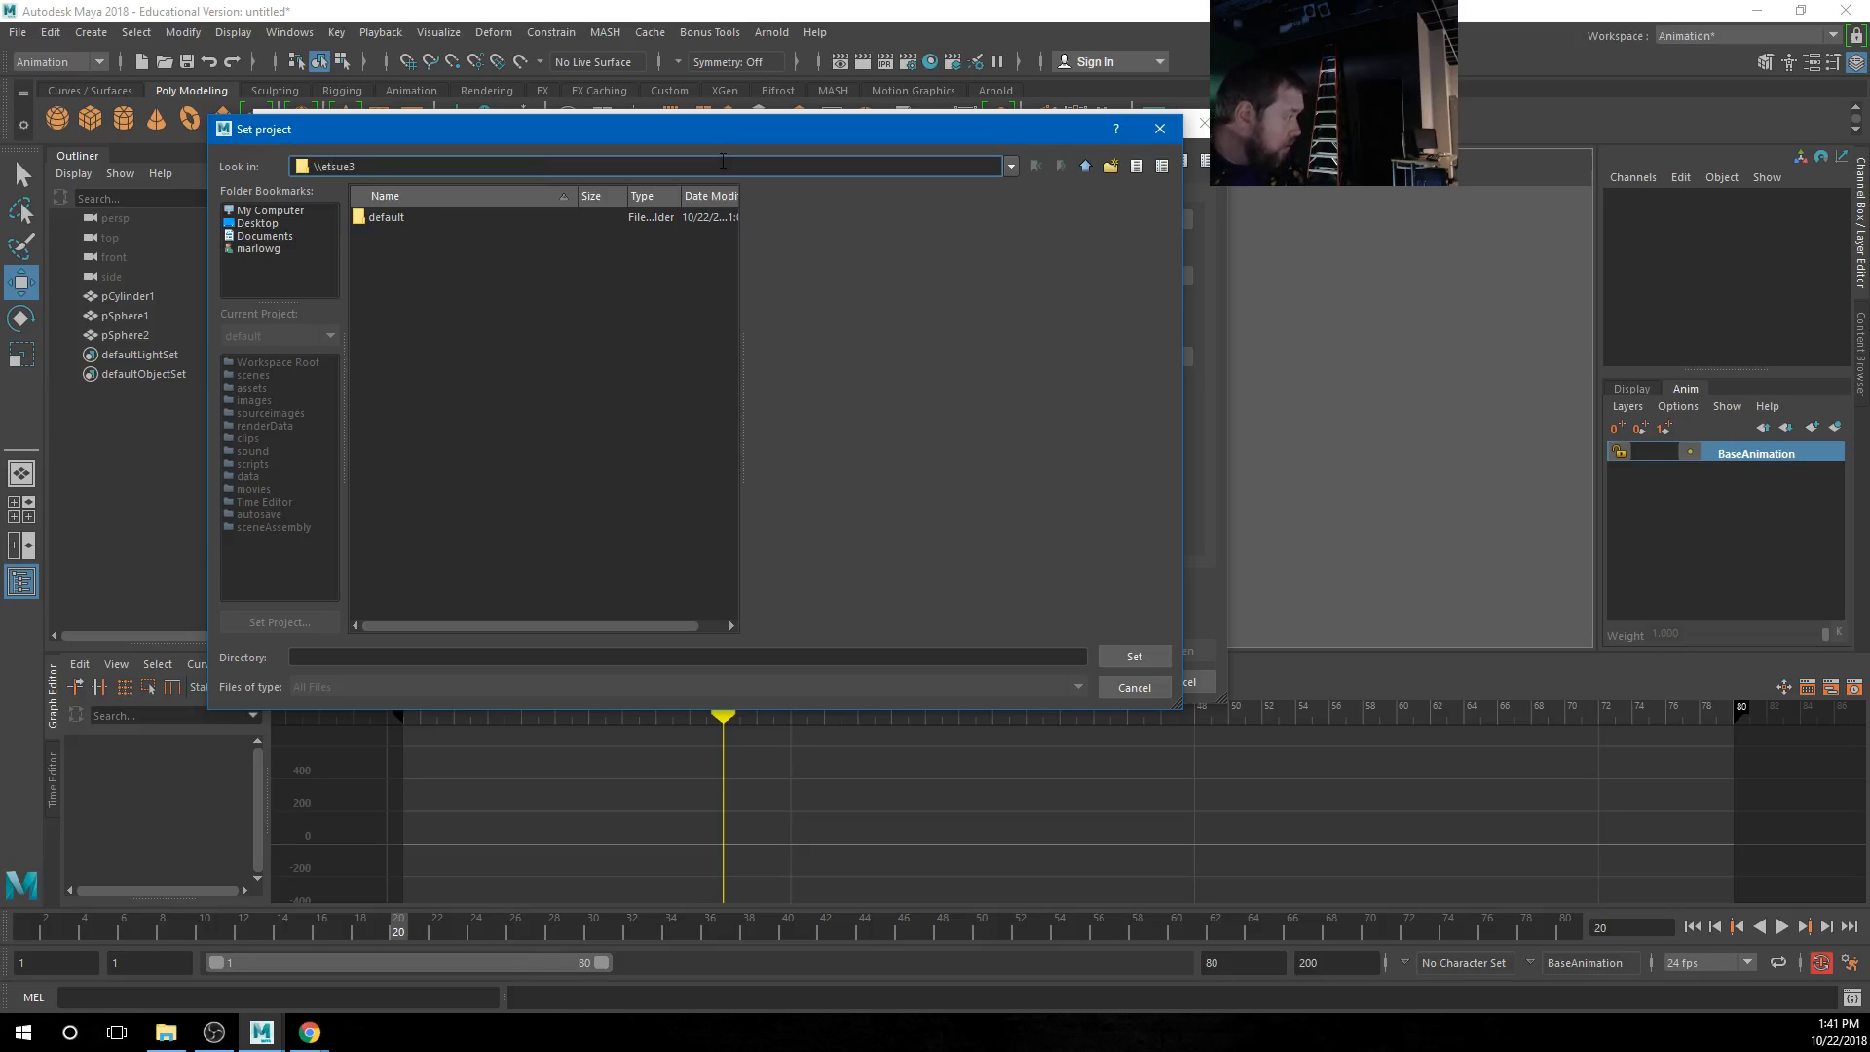
key(Return)
double_click(427, 280)
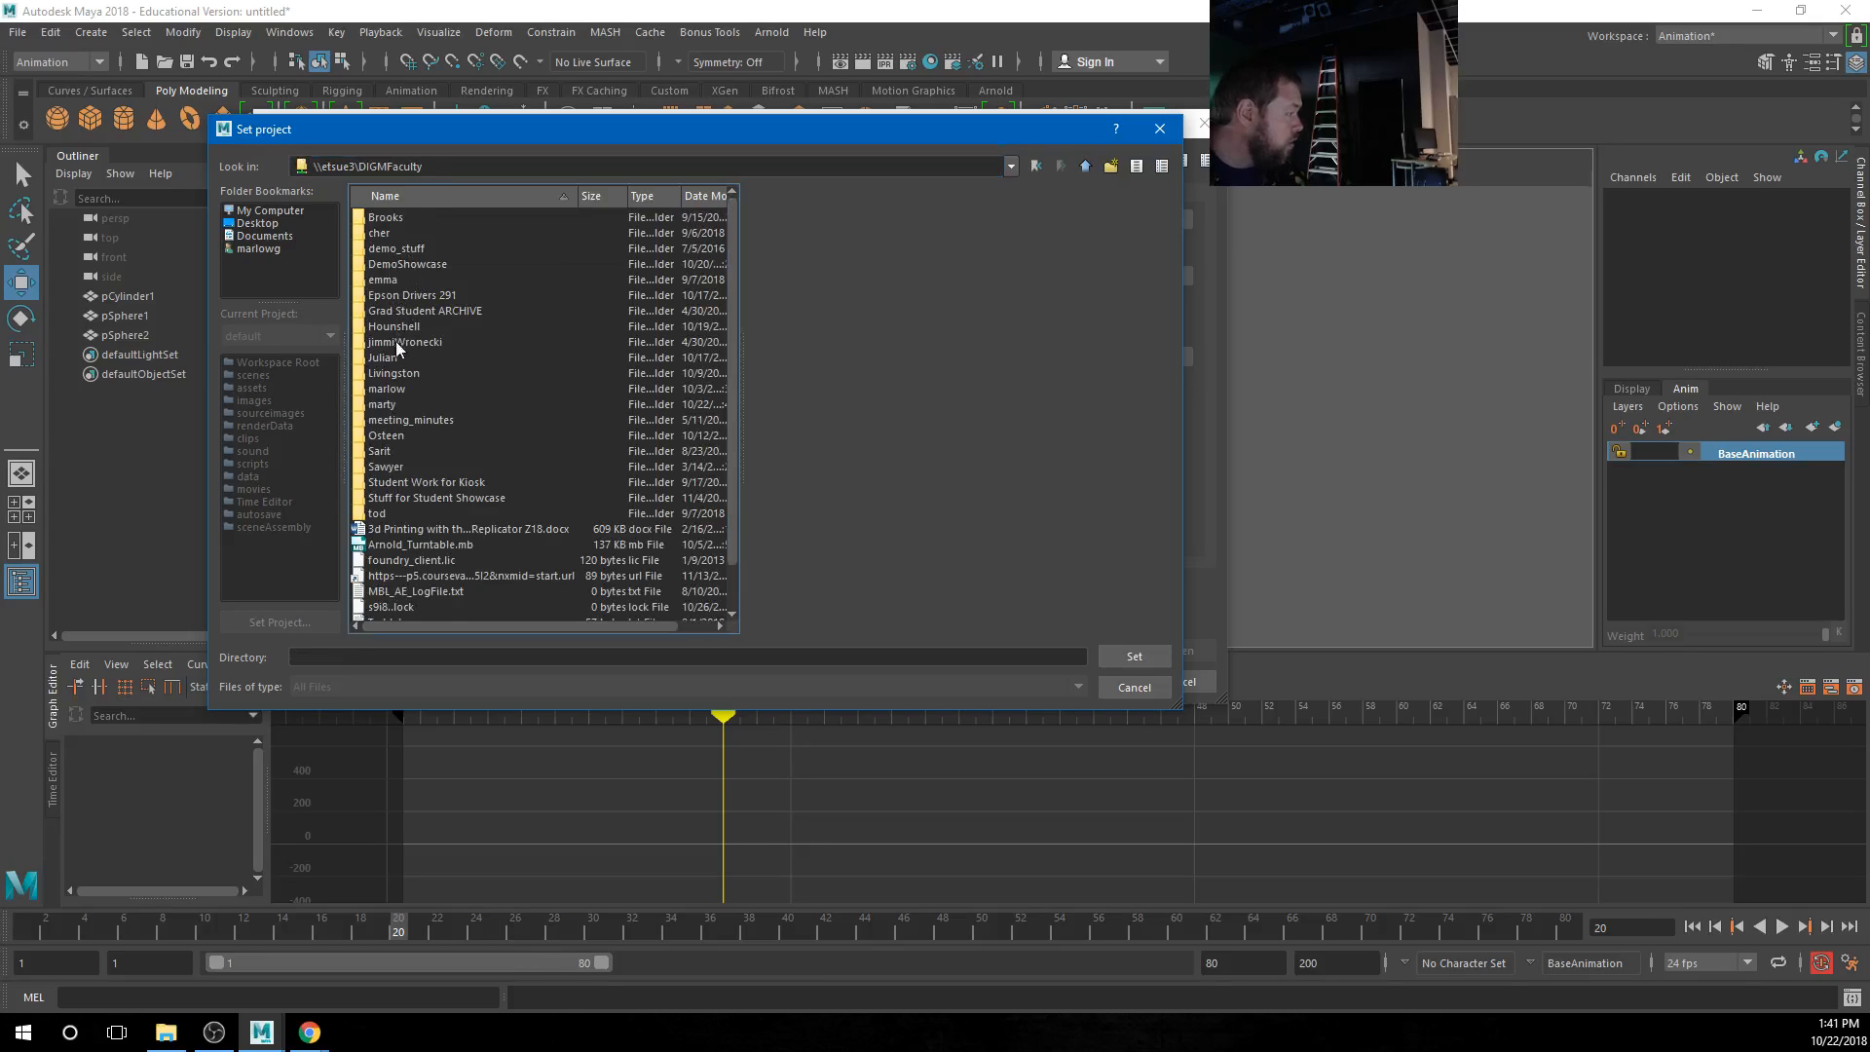
double_click(392, 389)
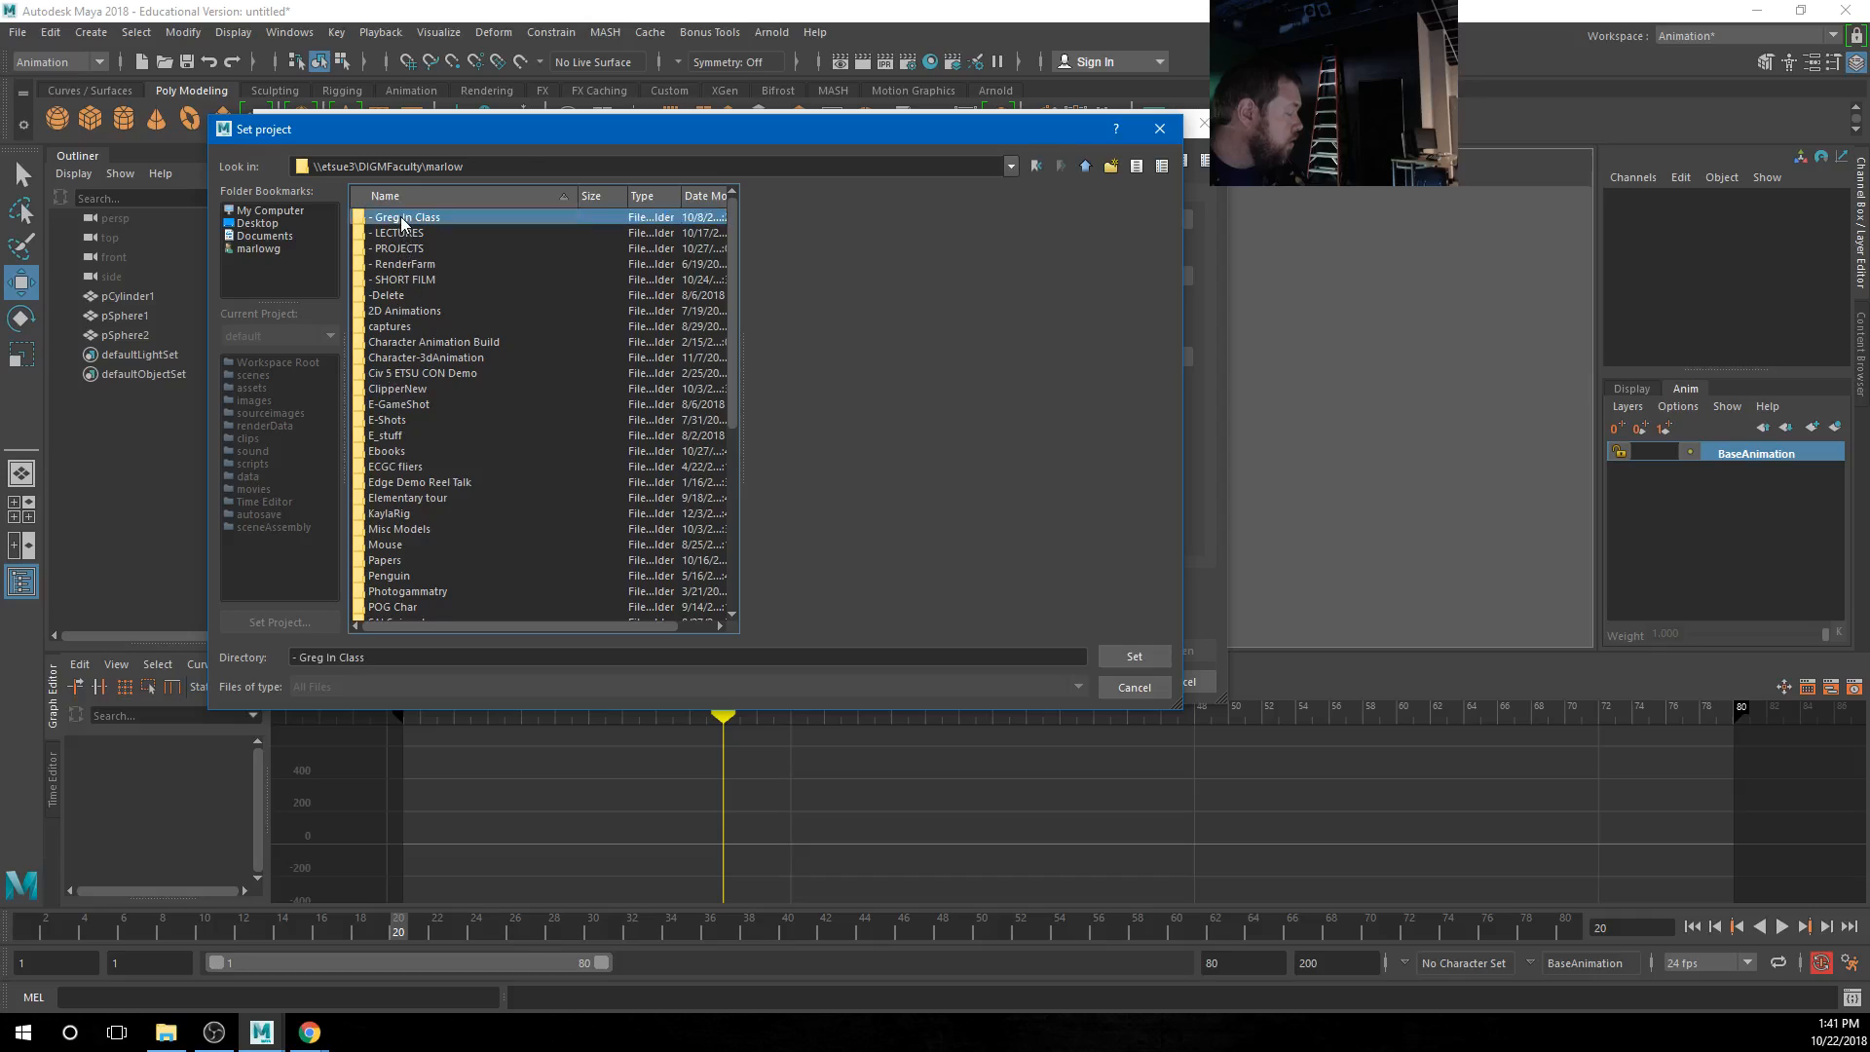
double_click(401, 222)
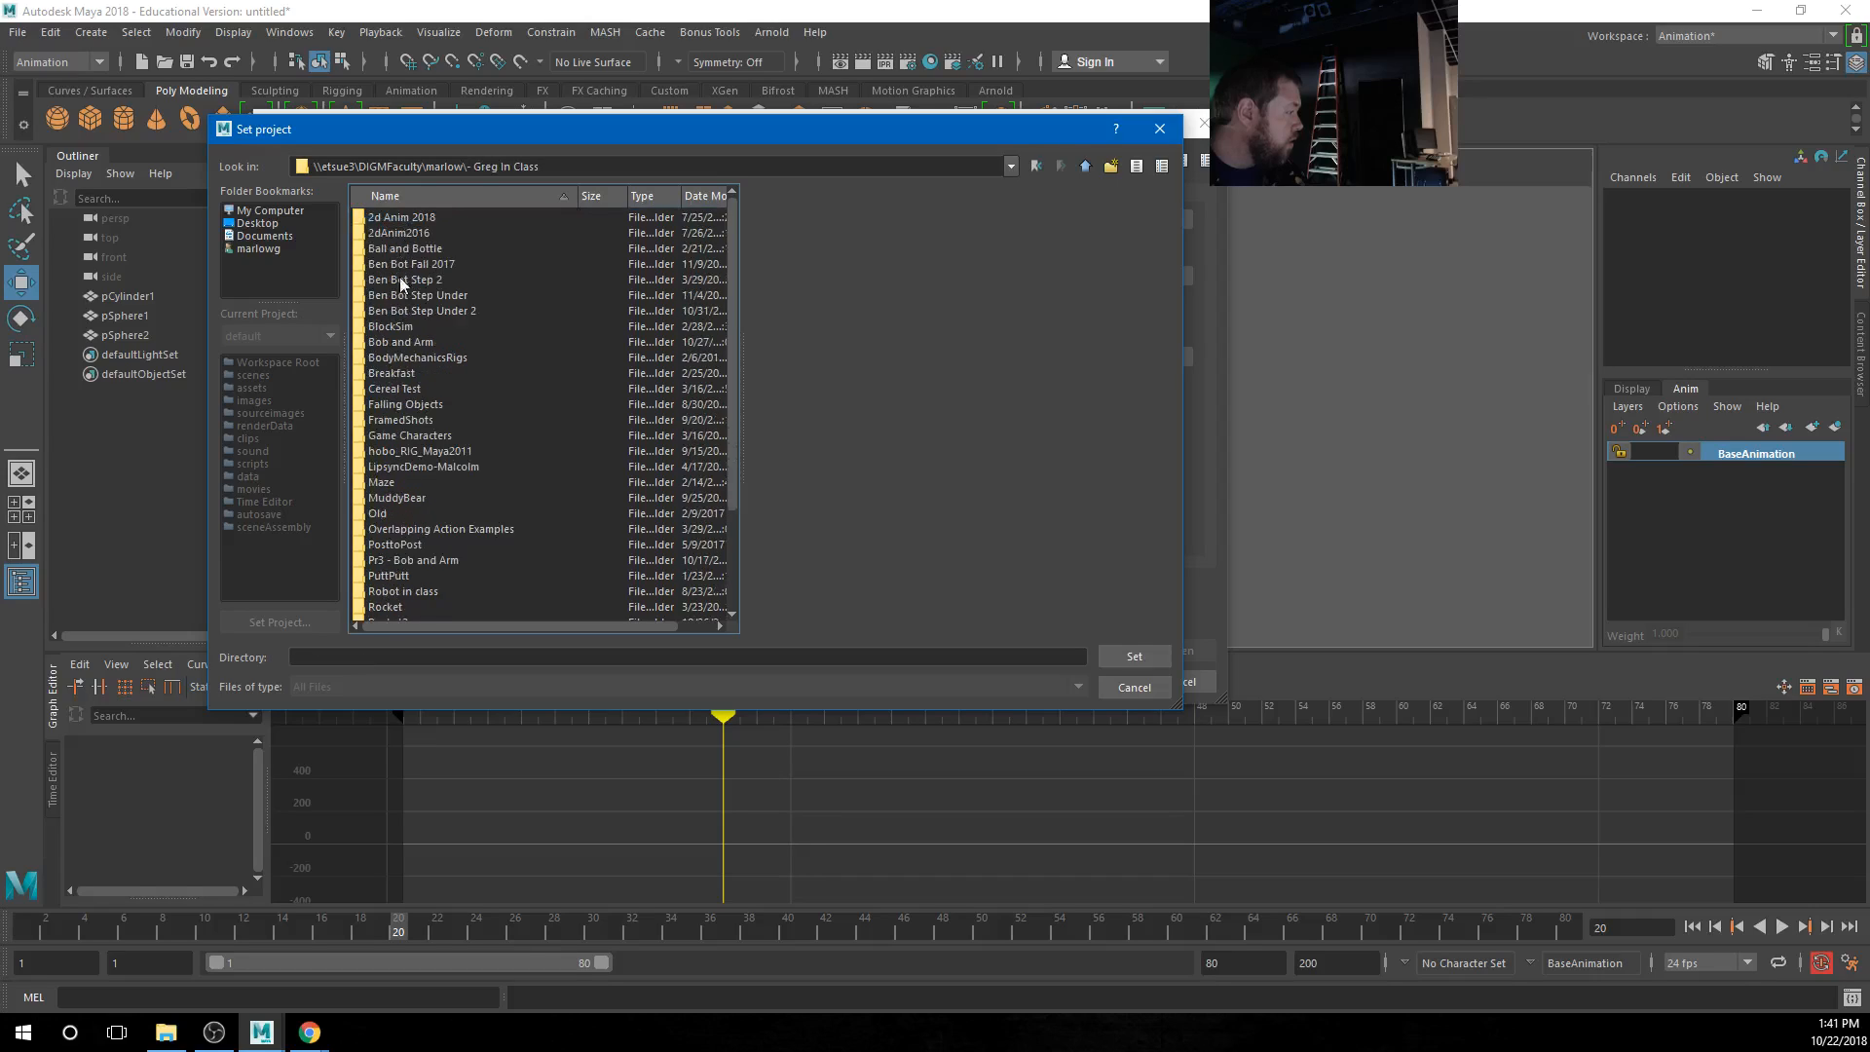
double_click(415, 437)
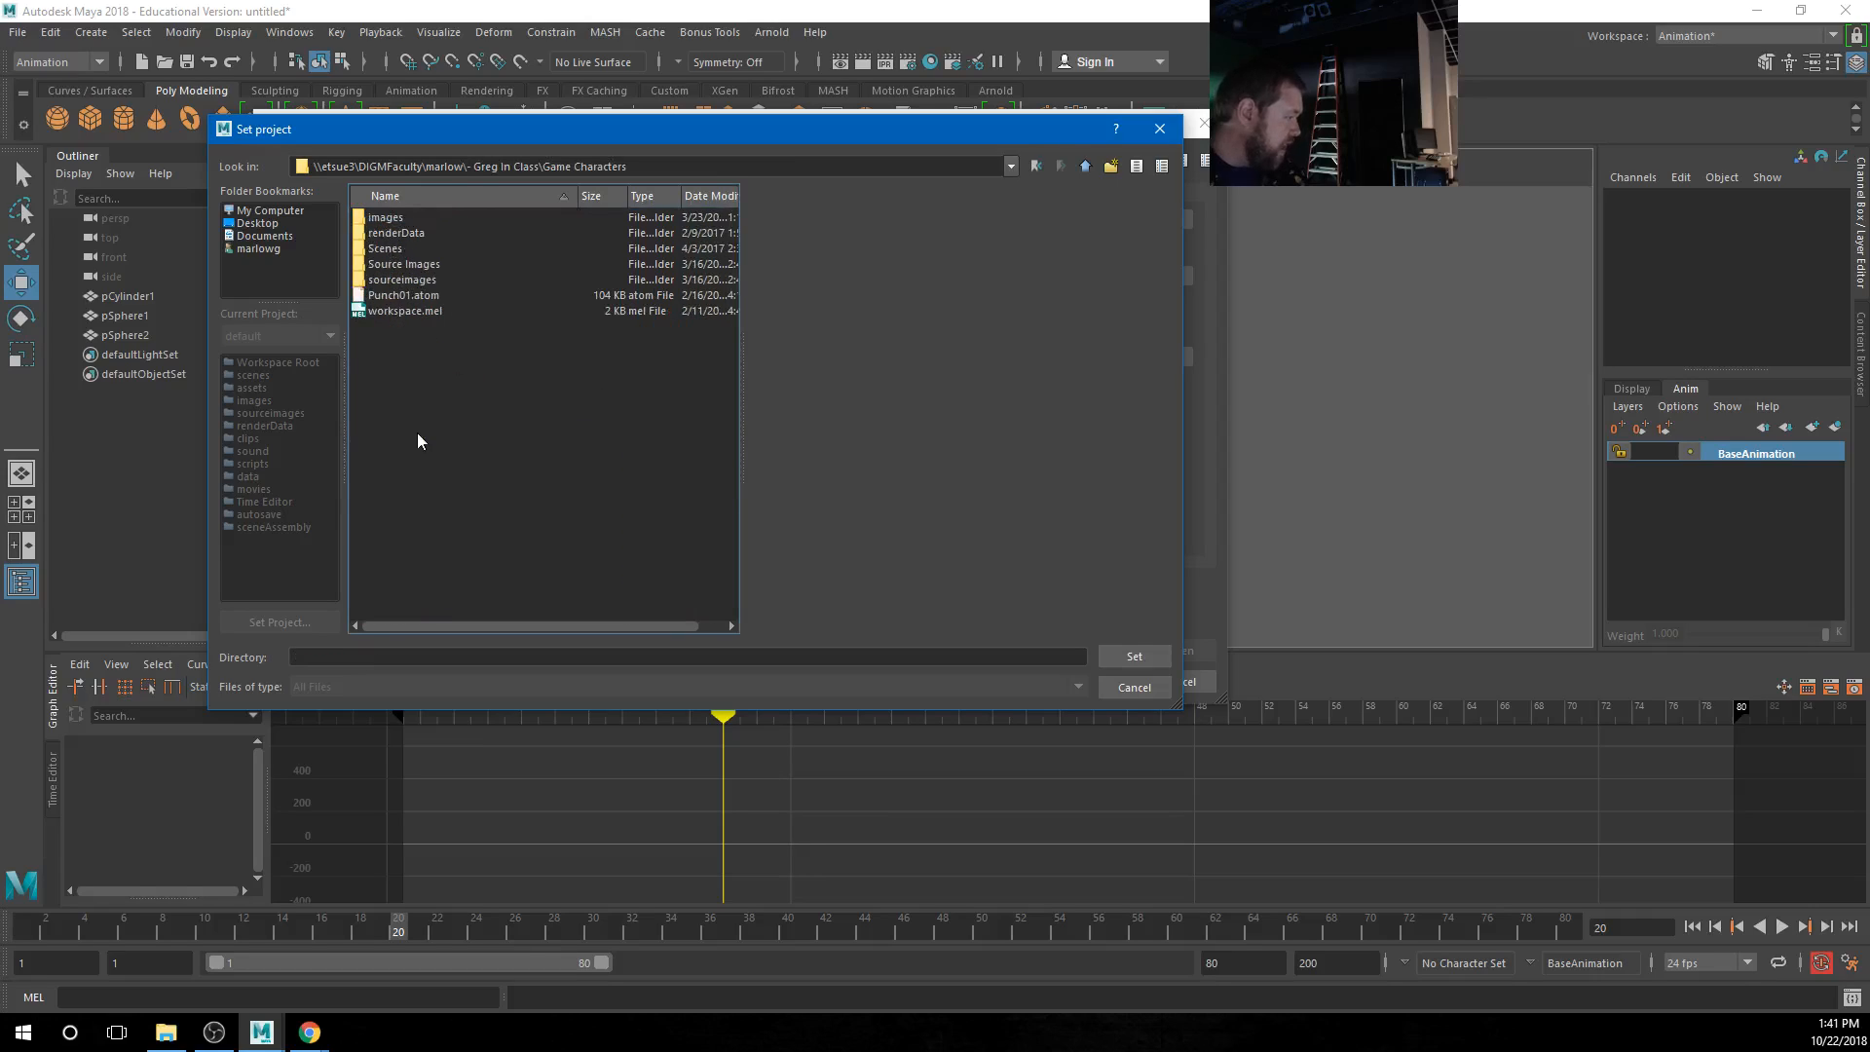
click(1147, 662)
Sort the project's Scenes folder by modification date and open Run_ANIM.0013.mb without saving the current scene
double_click(430, 242)
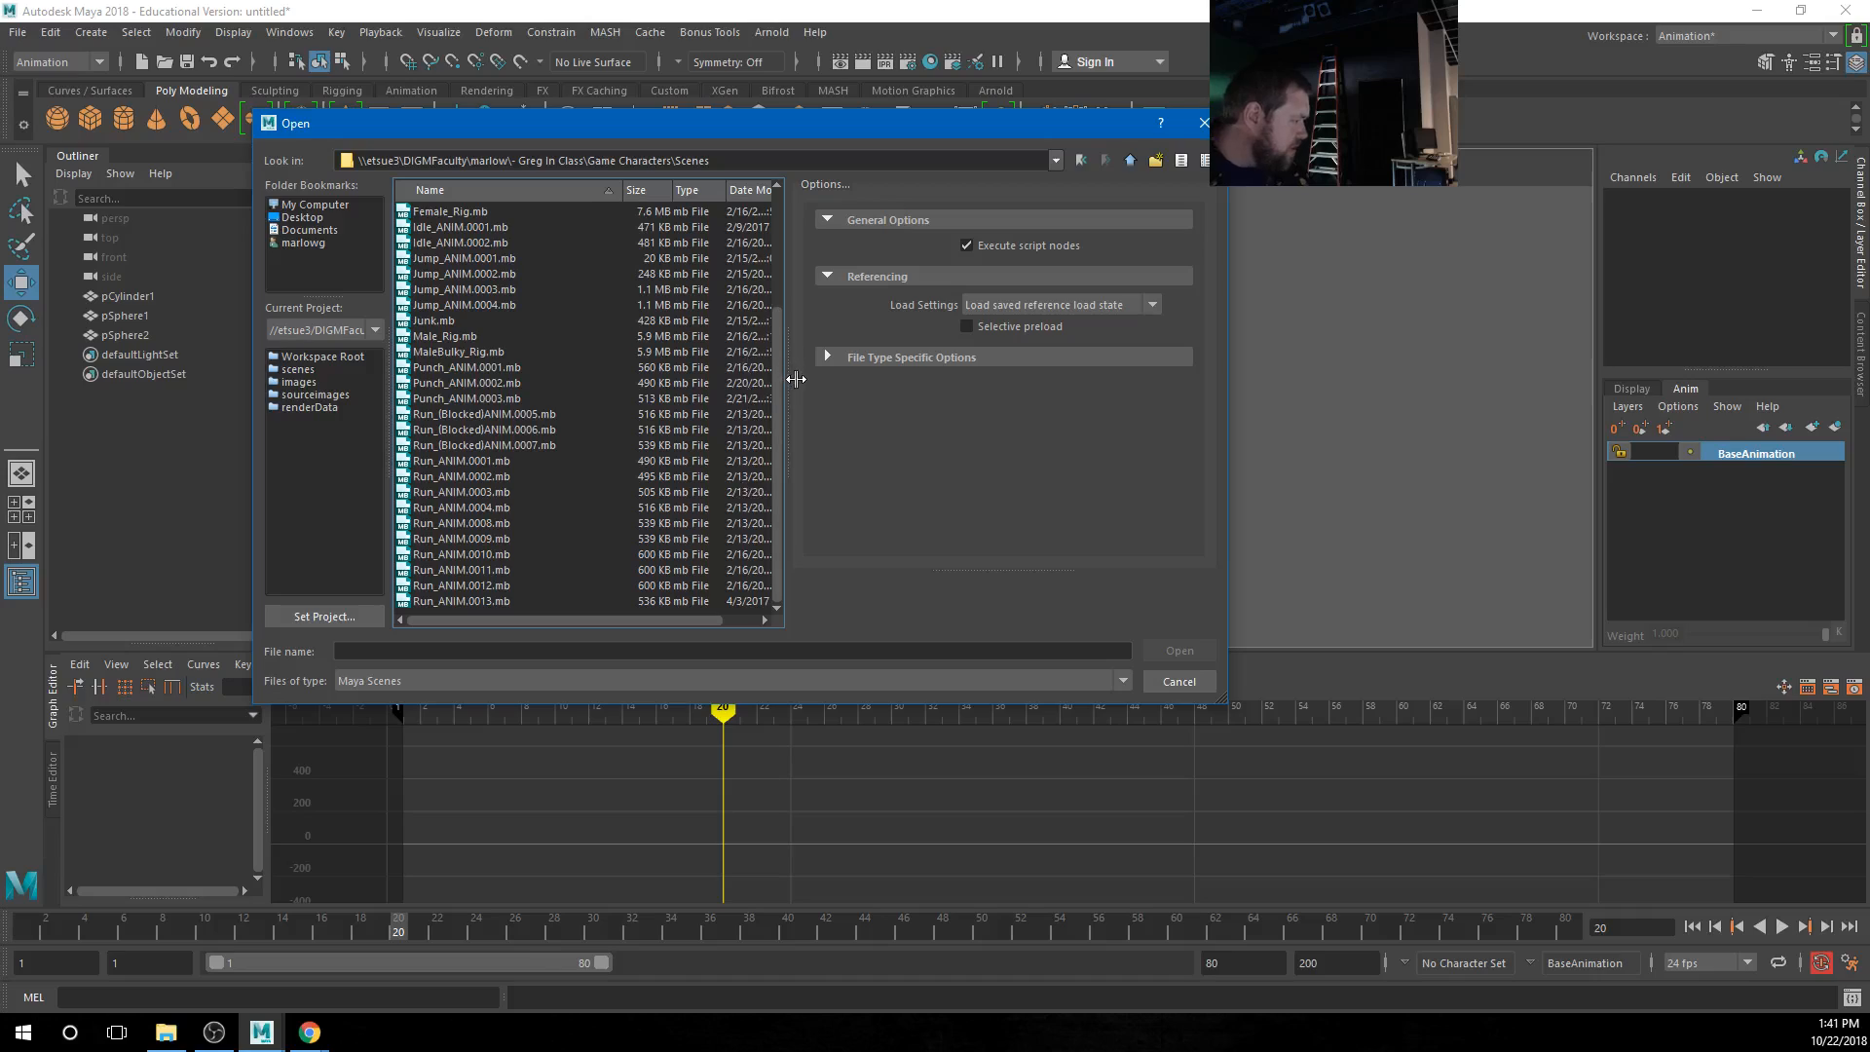
drag(792, 380, 966, 380)
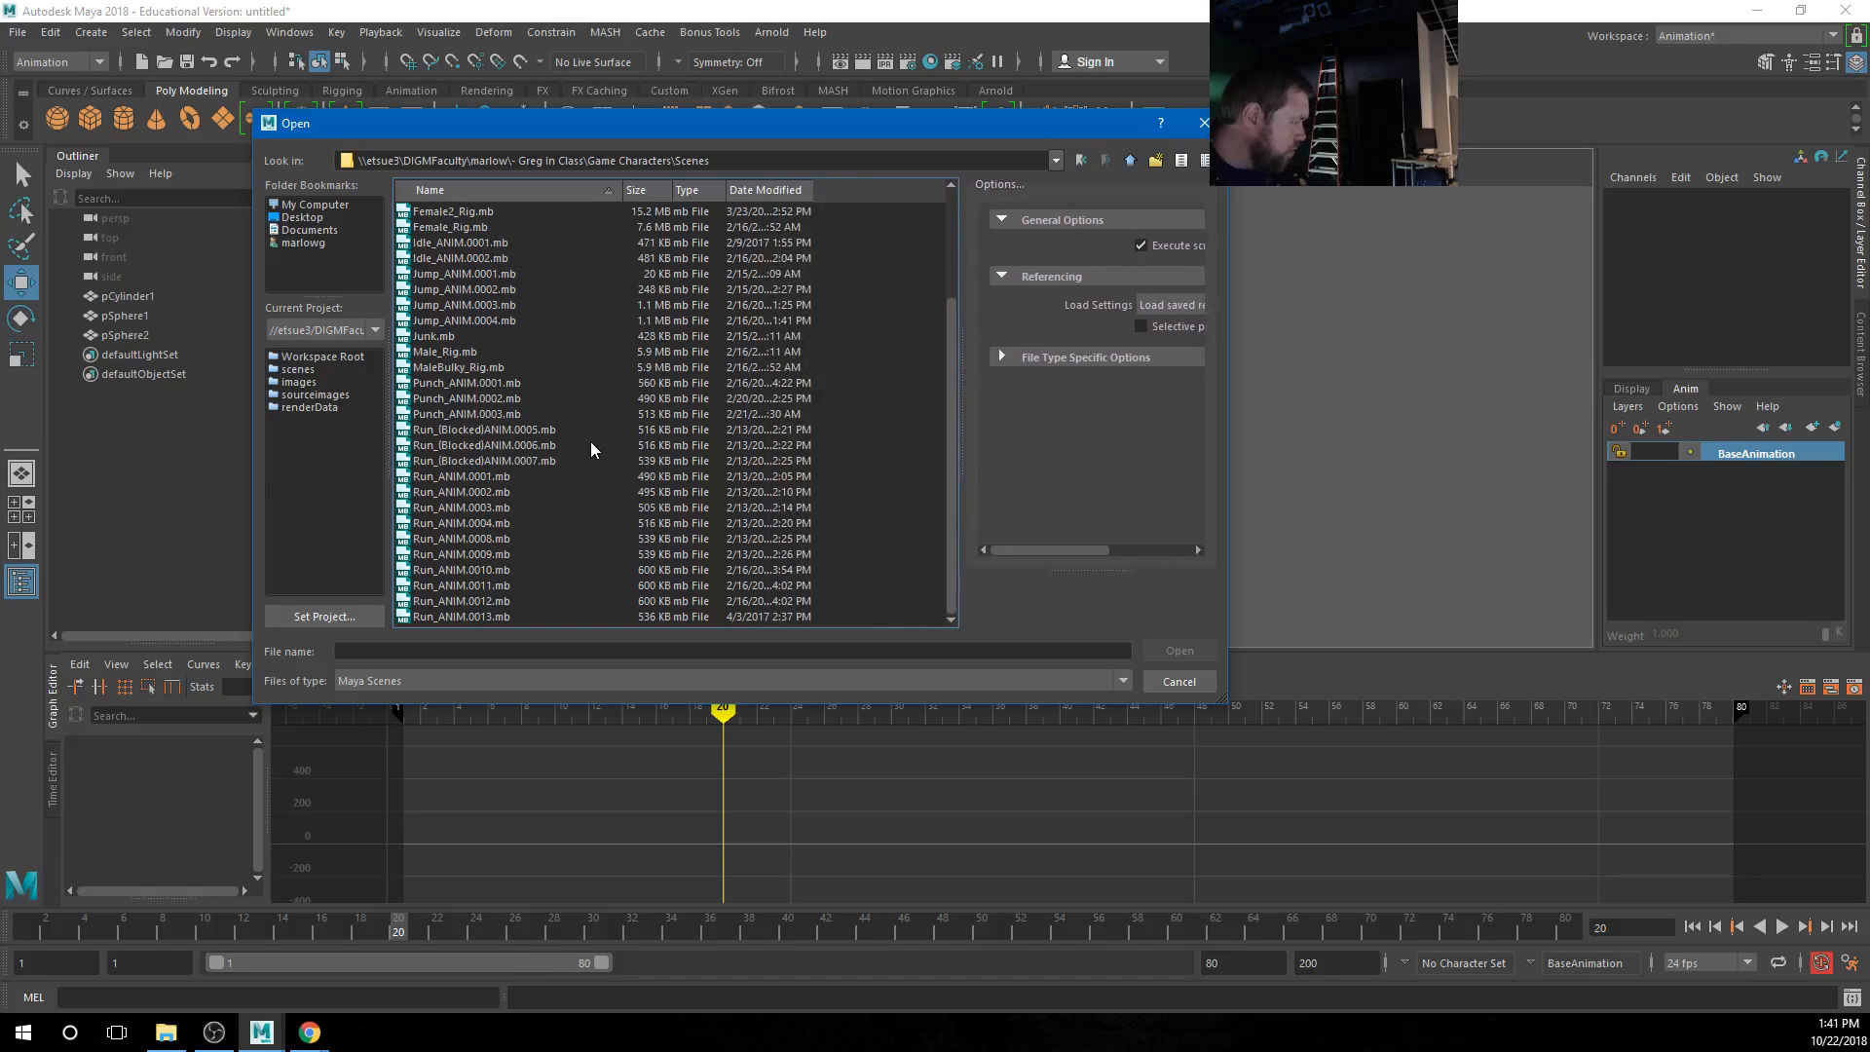
click(753, 191)
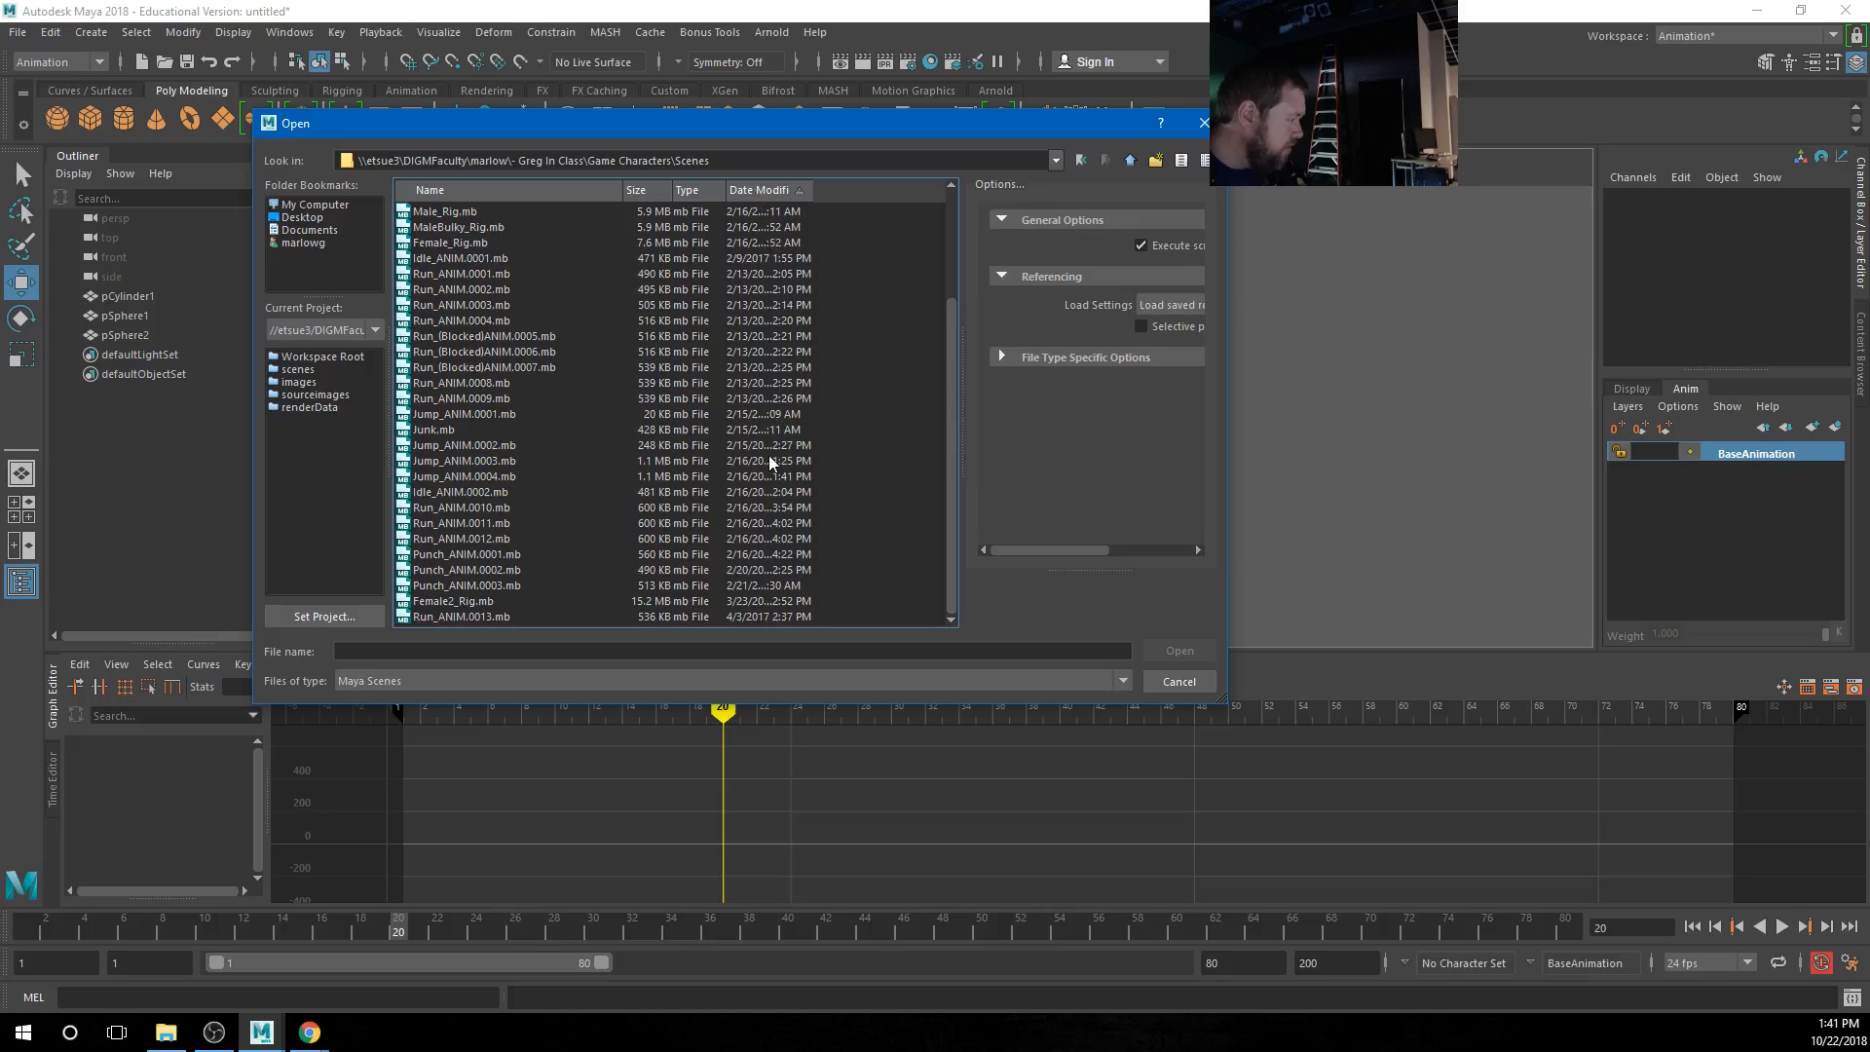
click(486, 620)
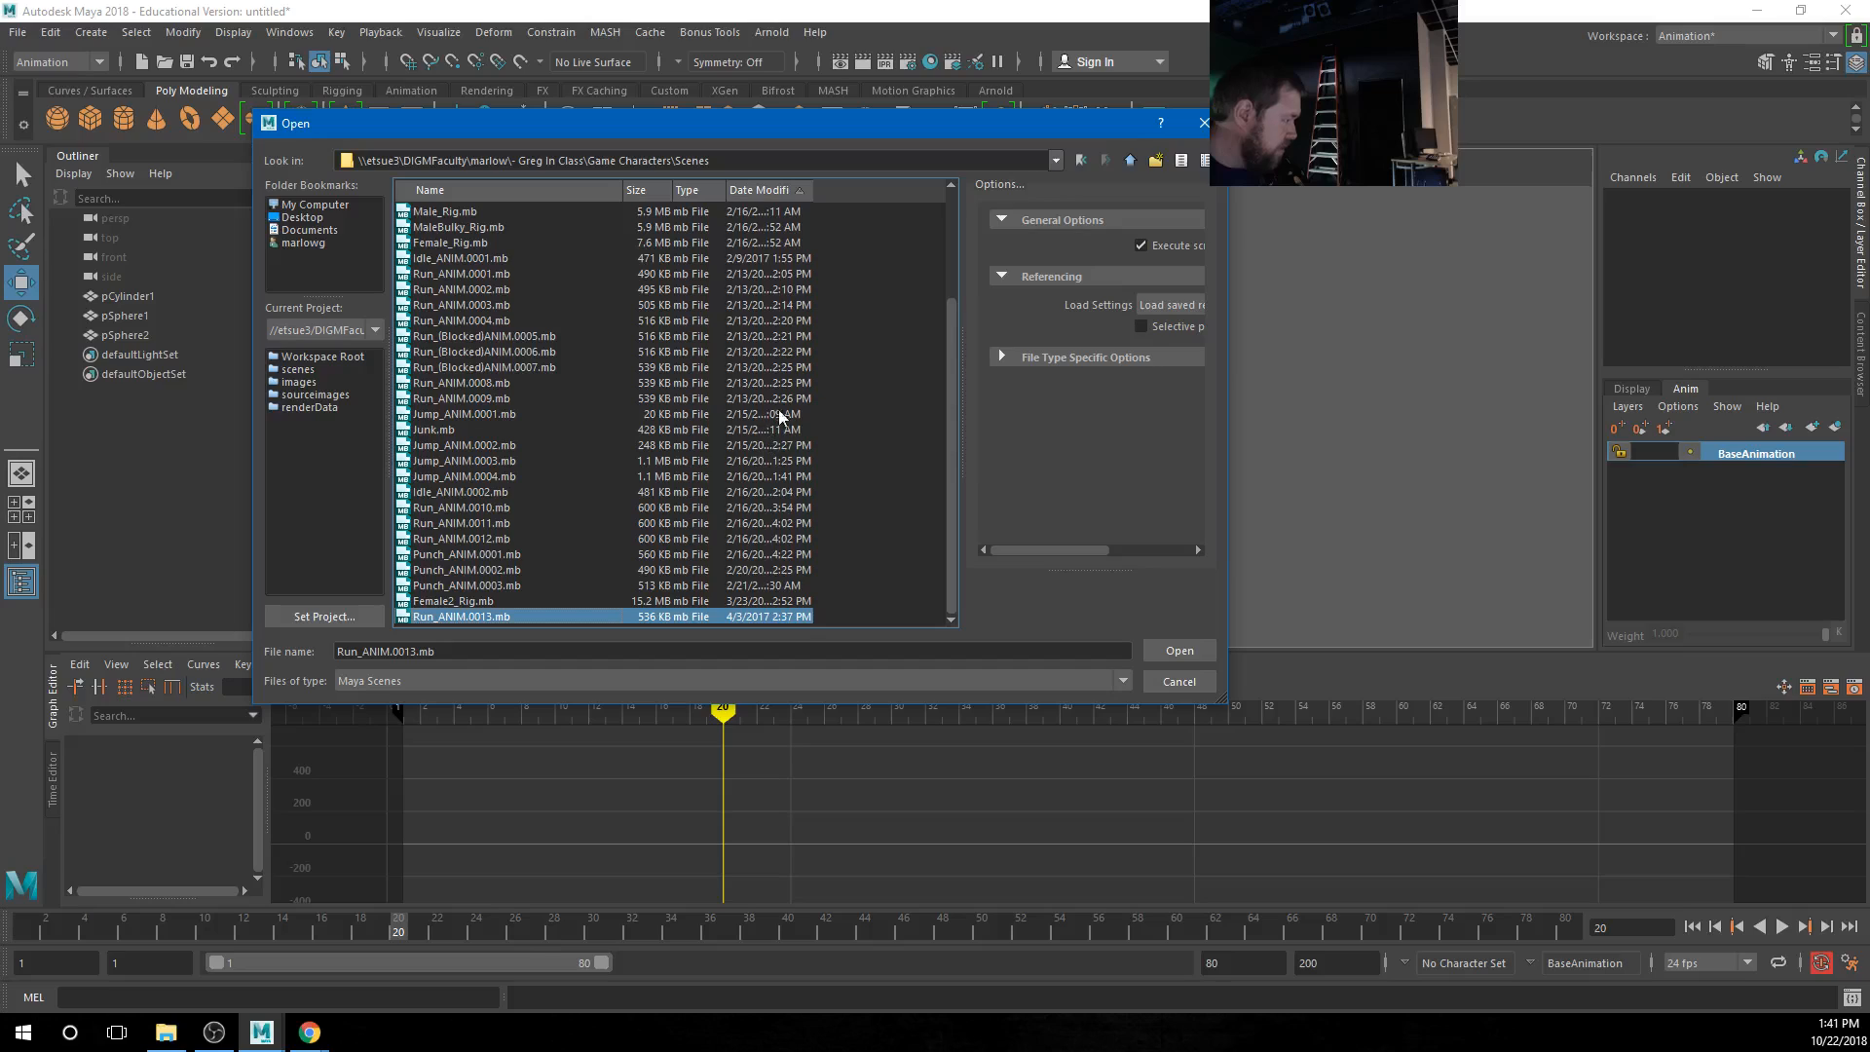
scroll(723, 429, up, 3)
scroll(723, 429, down, 3)
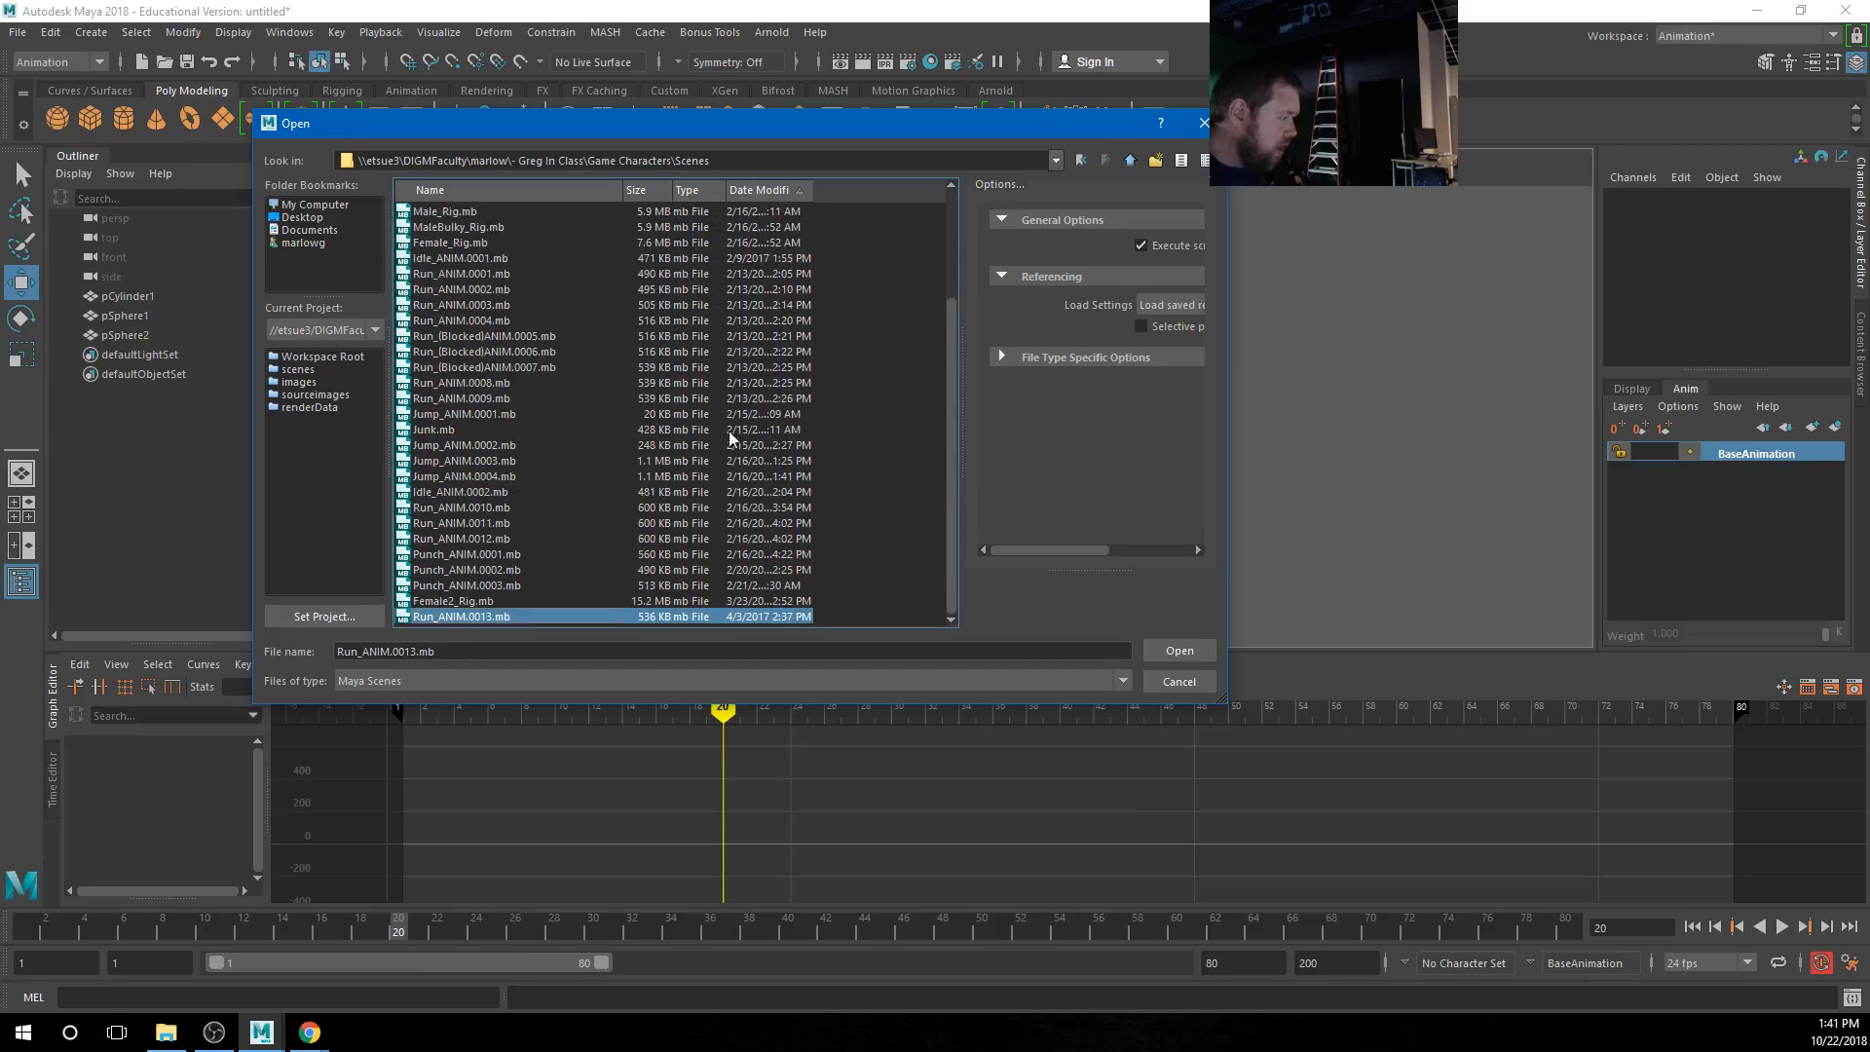
click(1180, 650)
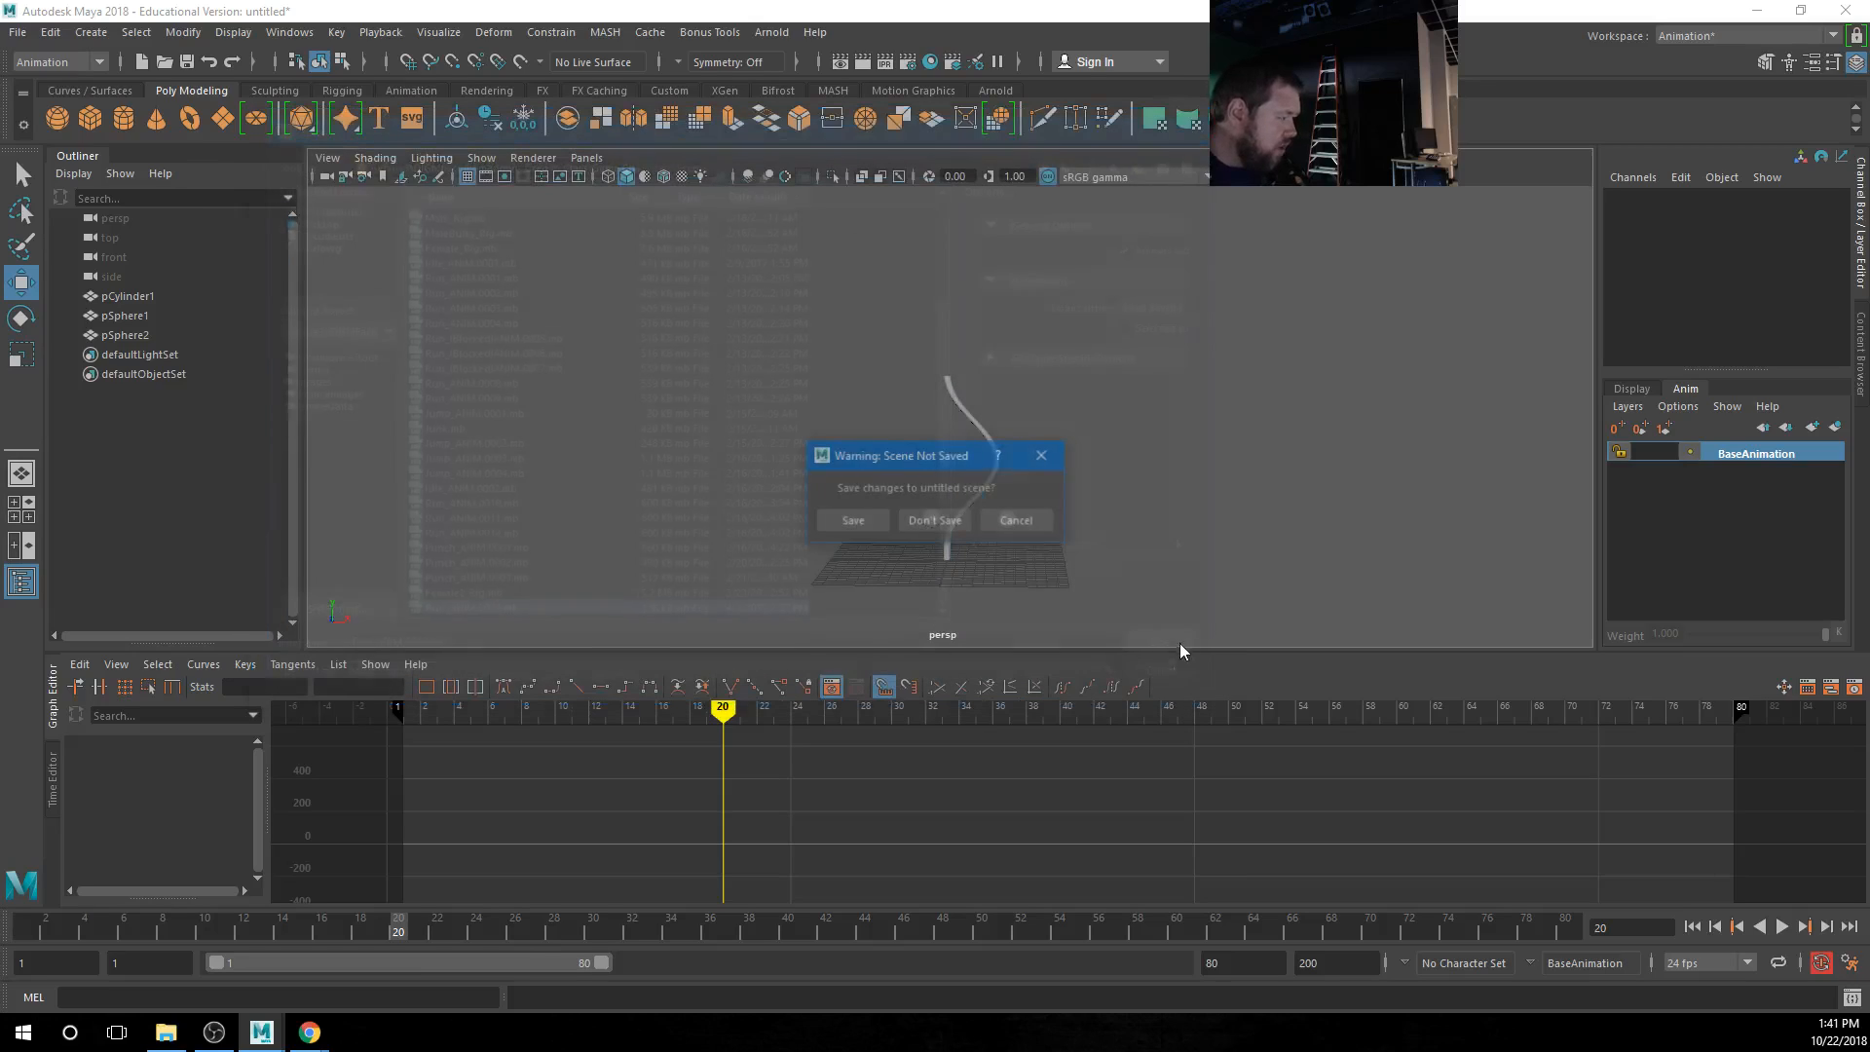
click(938, 519)
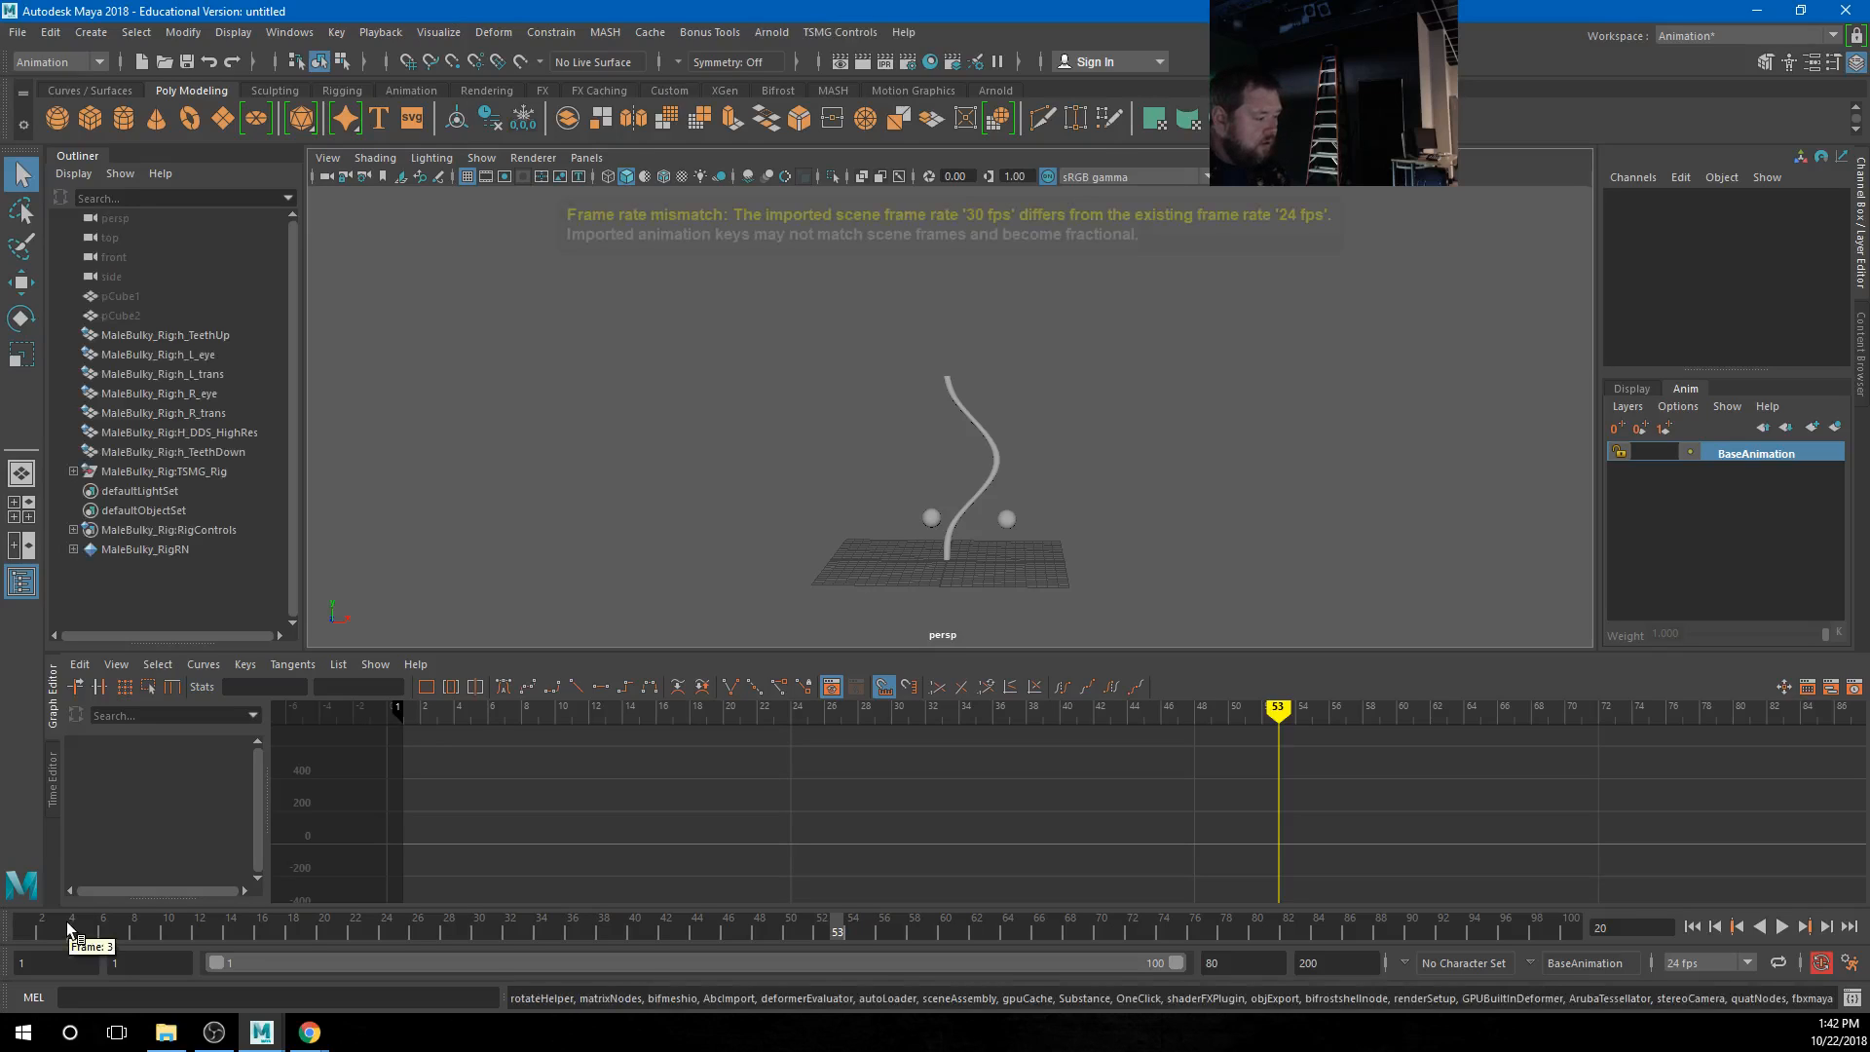
Limit the perspective view to displaying only NURBS curves and polygons of the running character
key(space)
drag(770, 469, 768, 414)
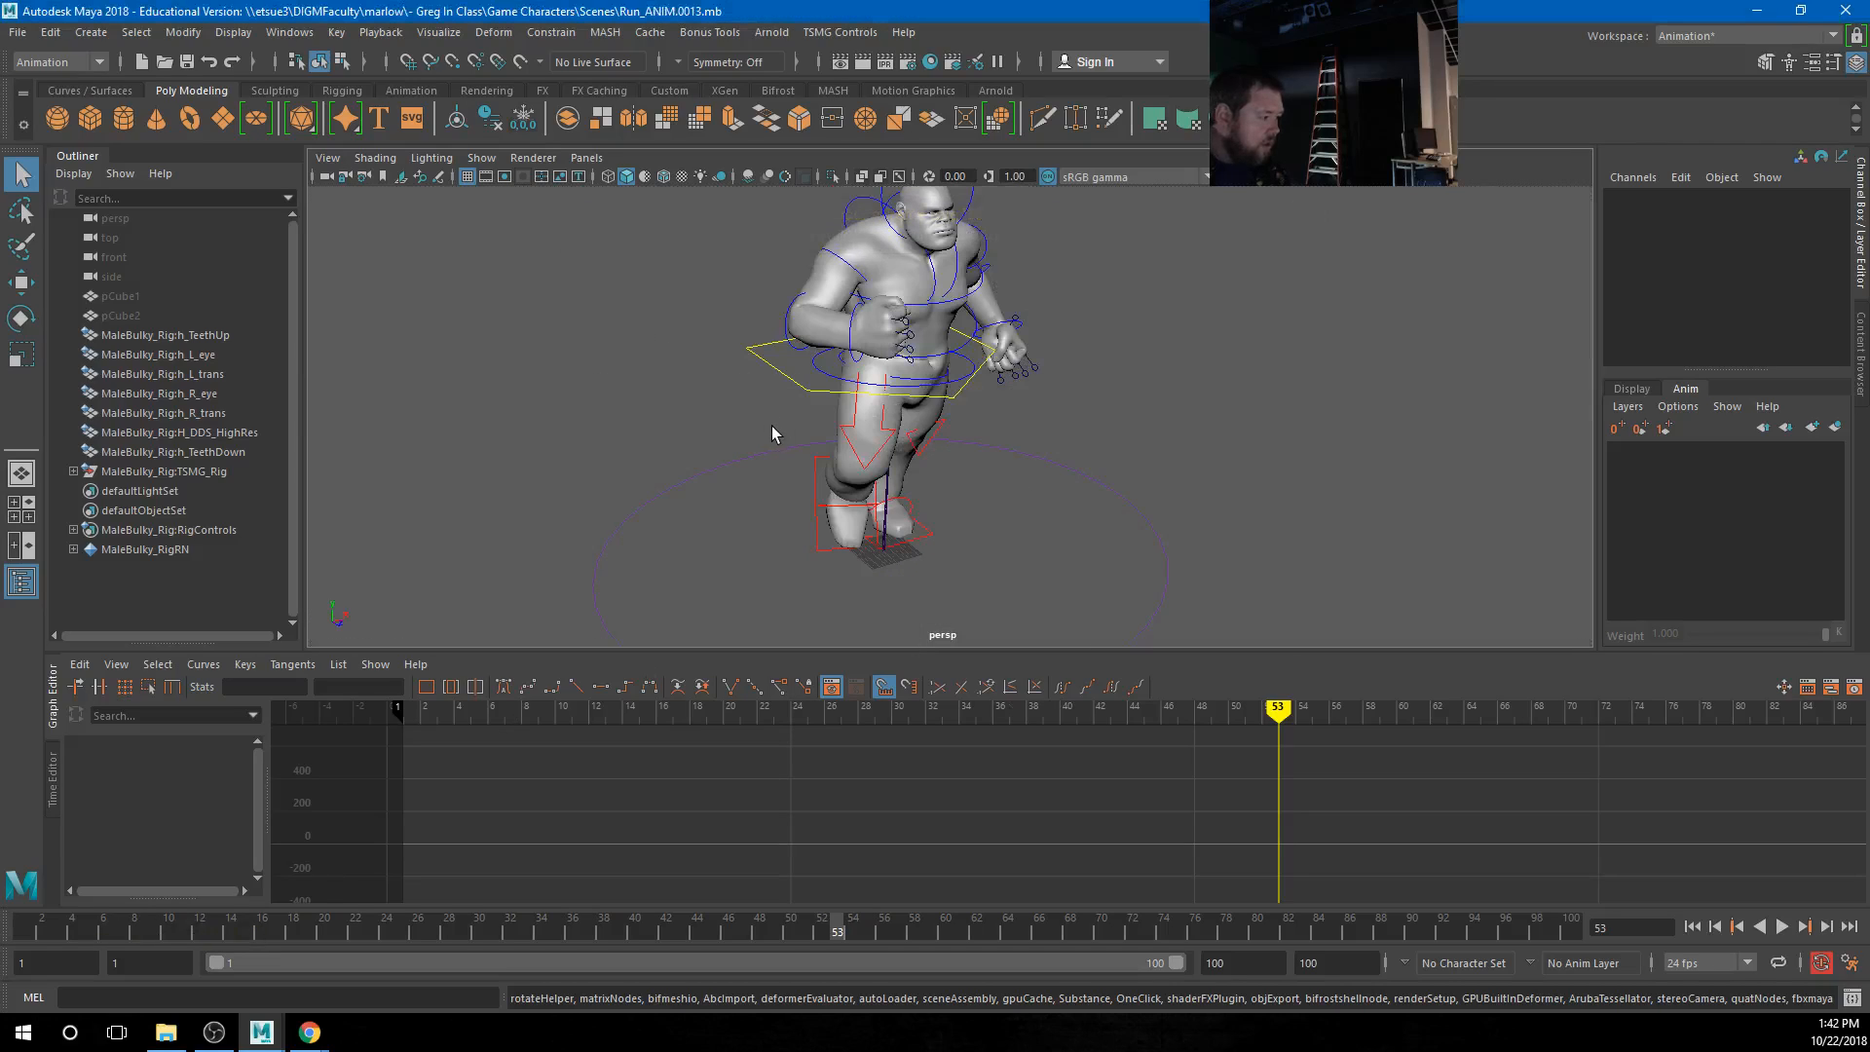
click(481, 158)
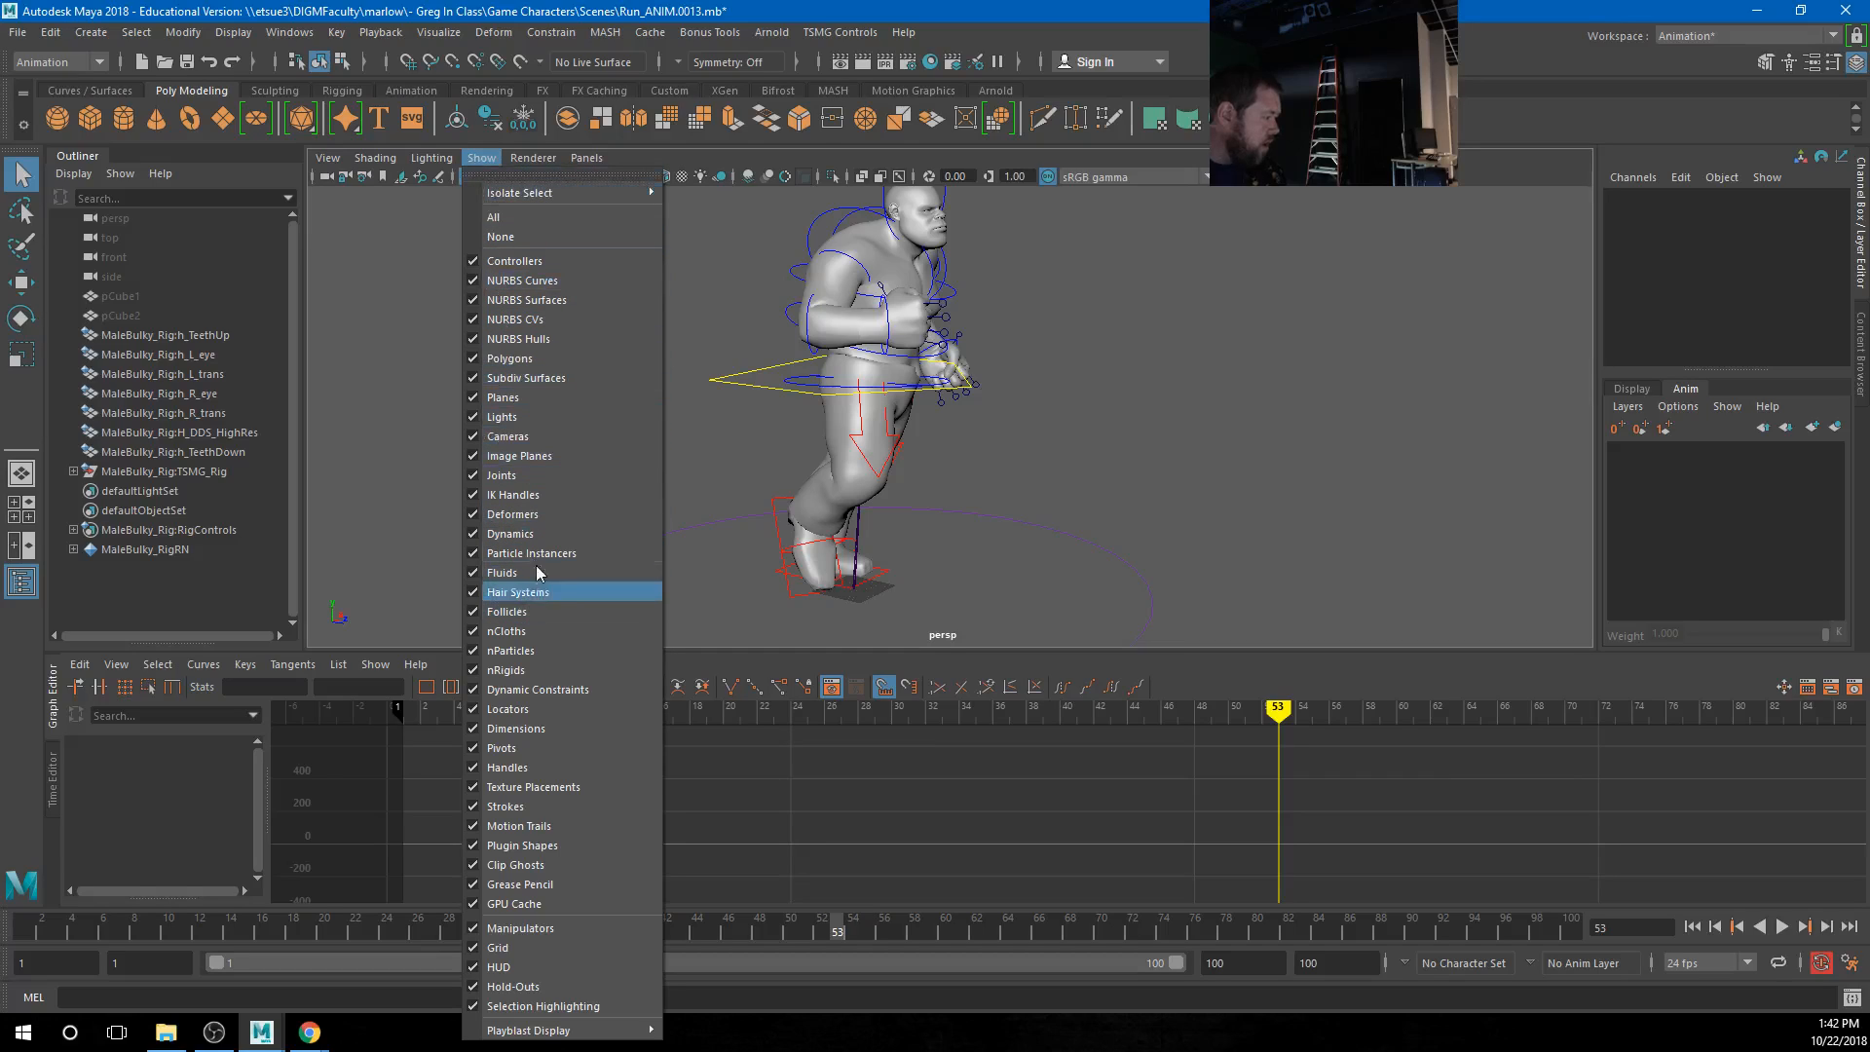
click(522, 239)
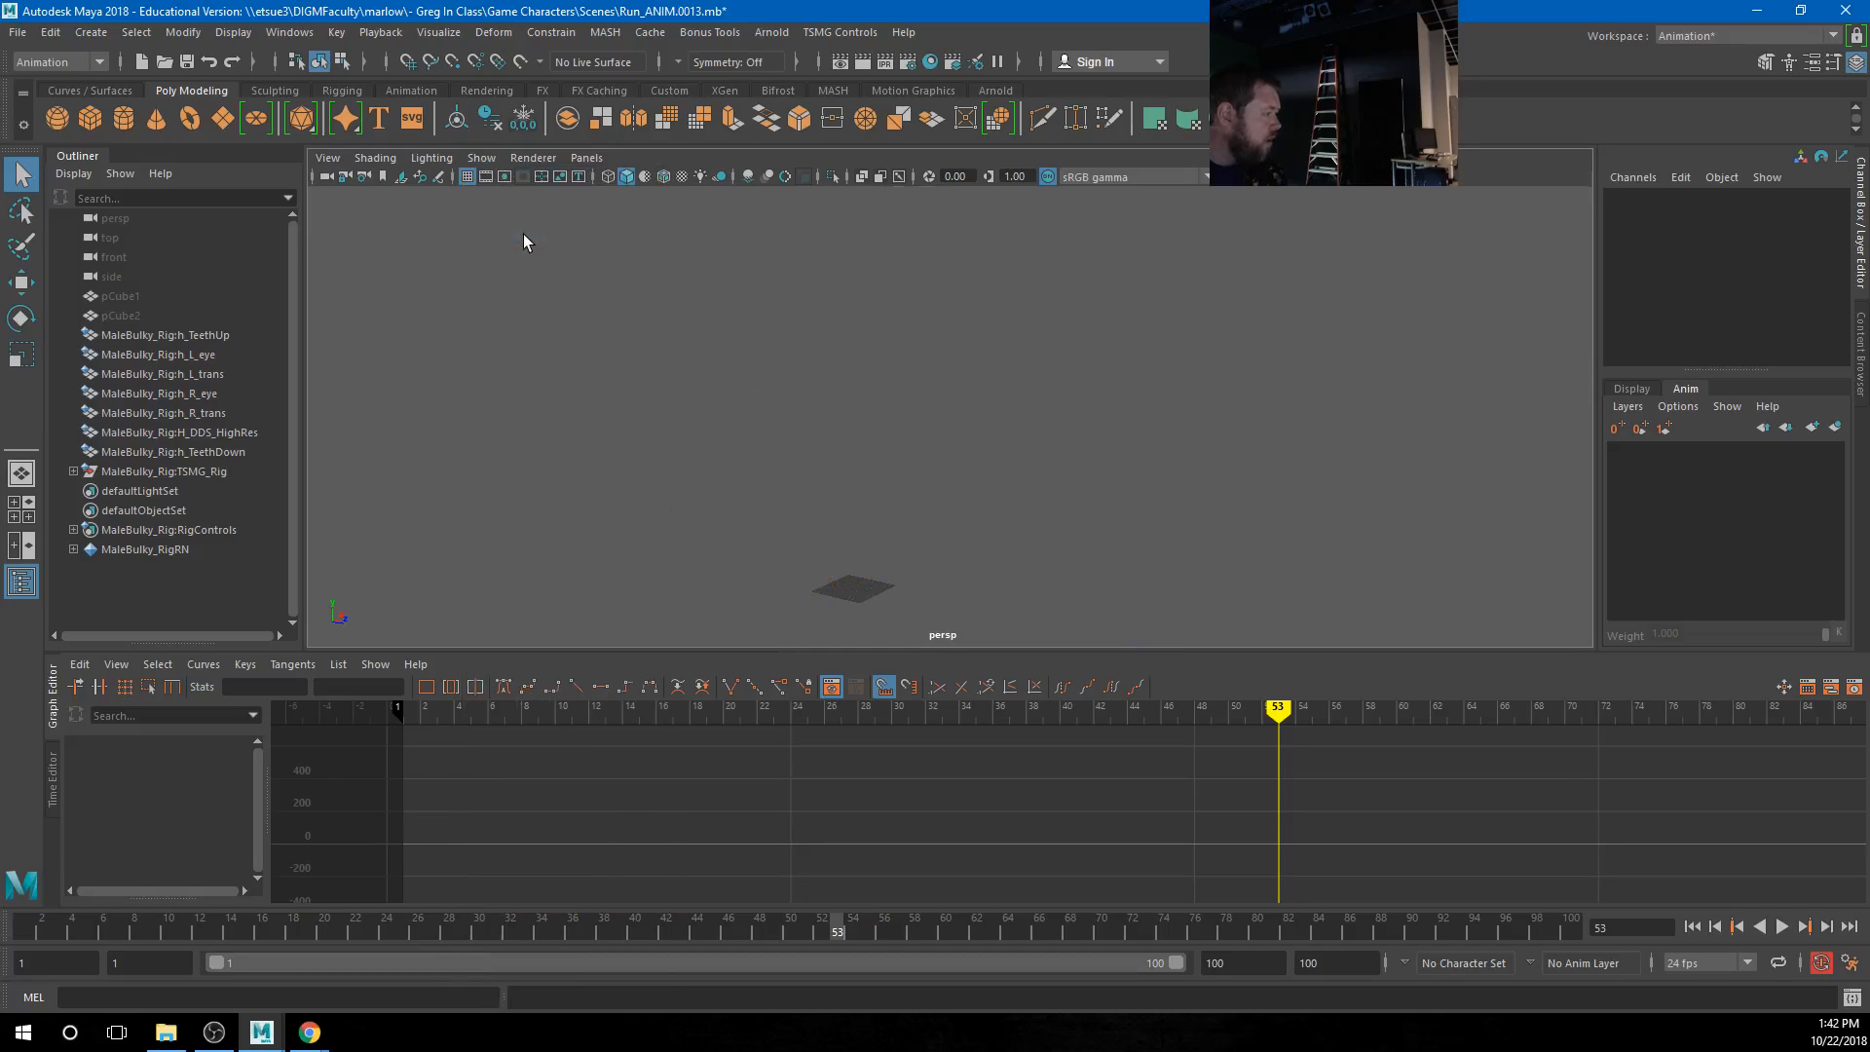
click(481, 157)
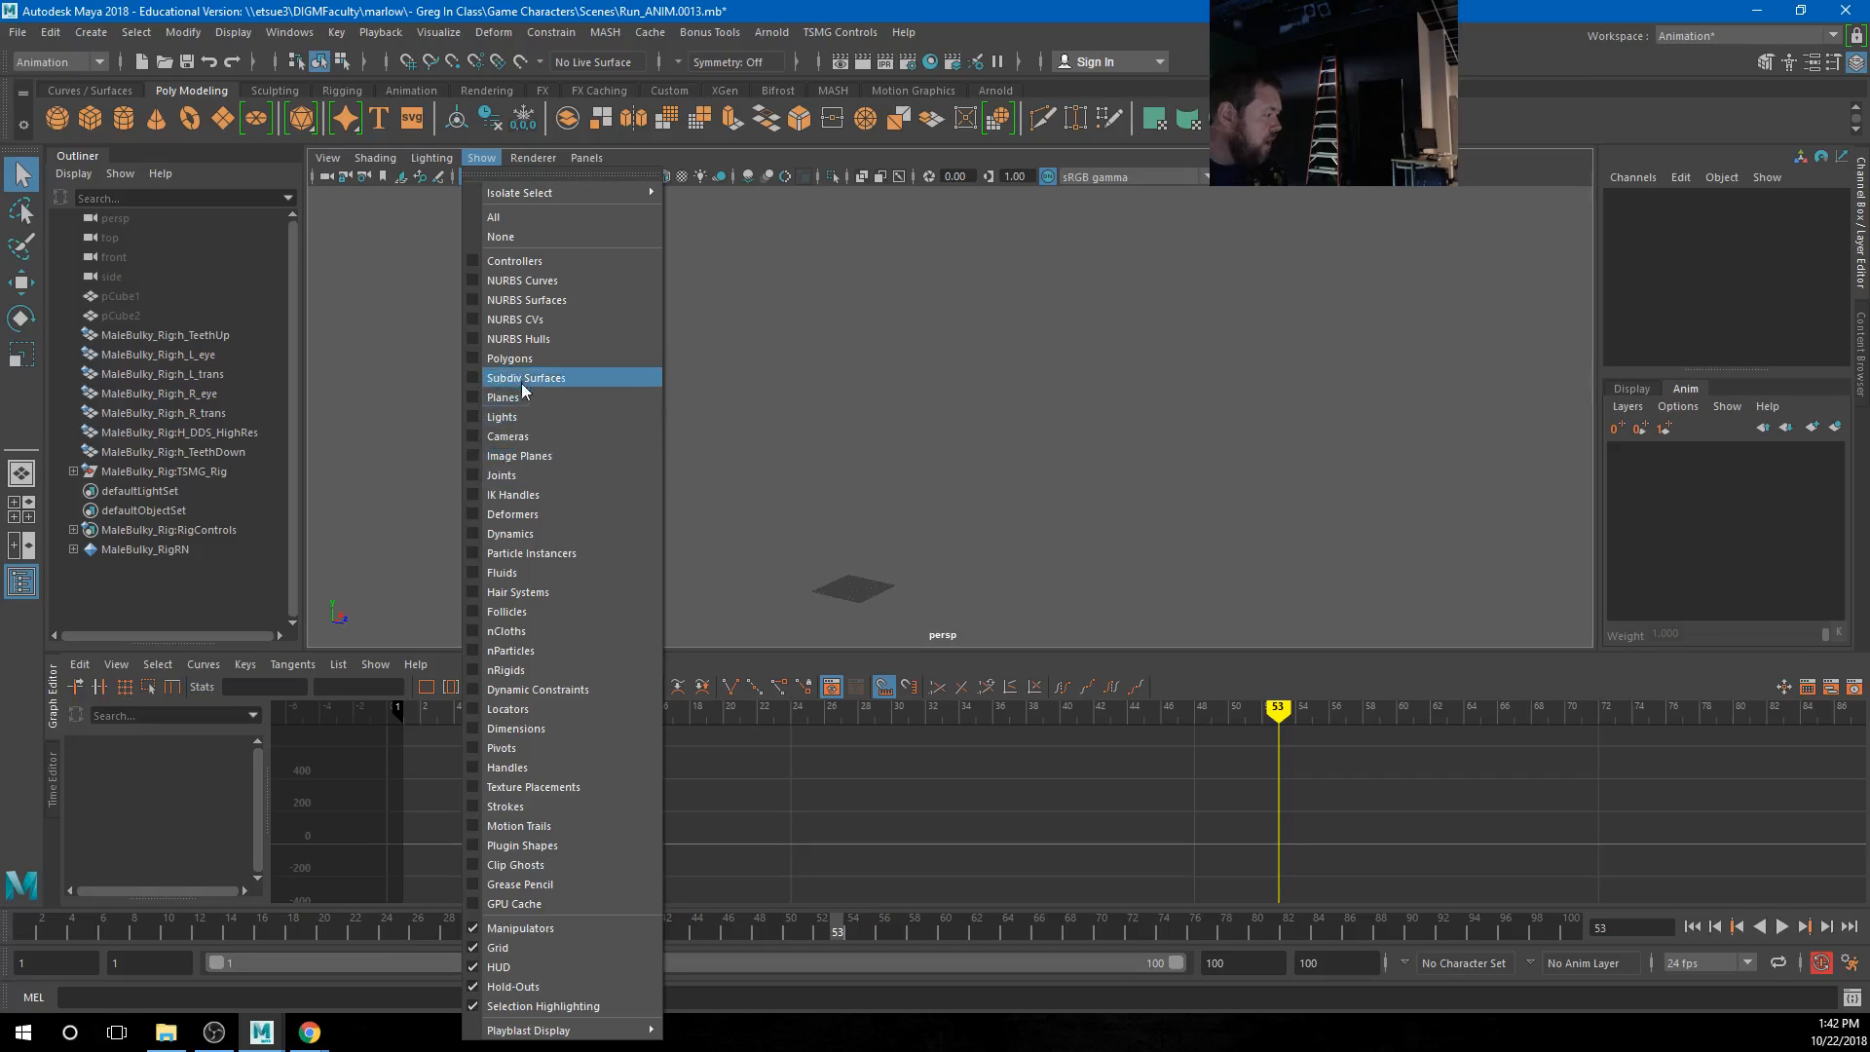
click(521, 281)
click(481, 158)
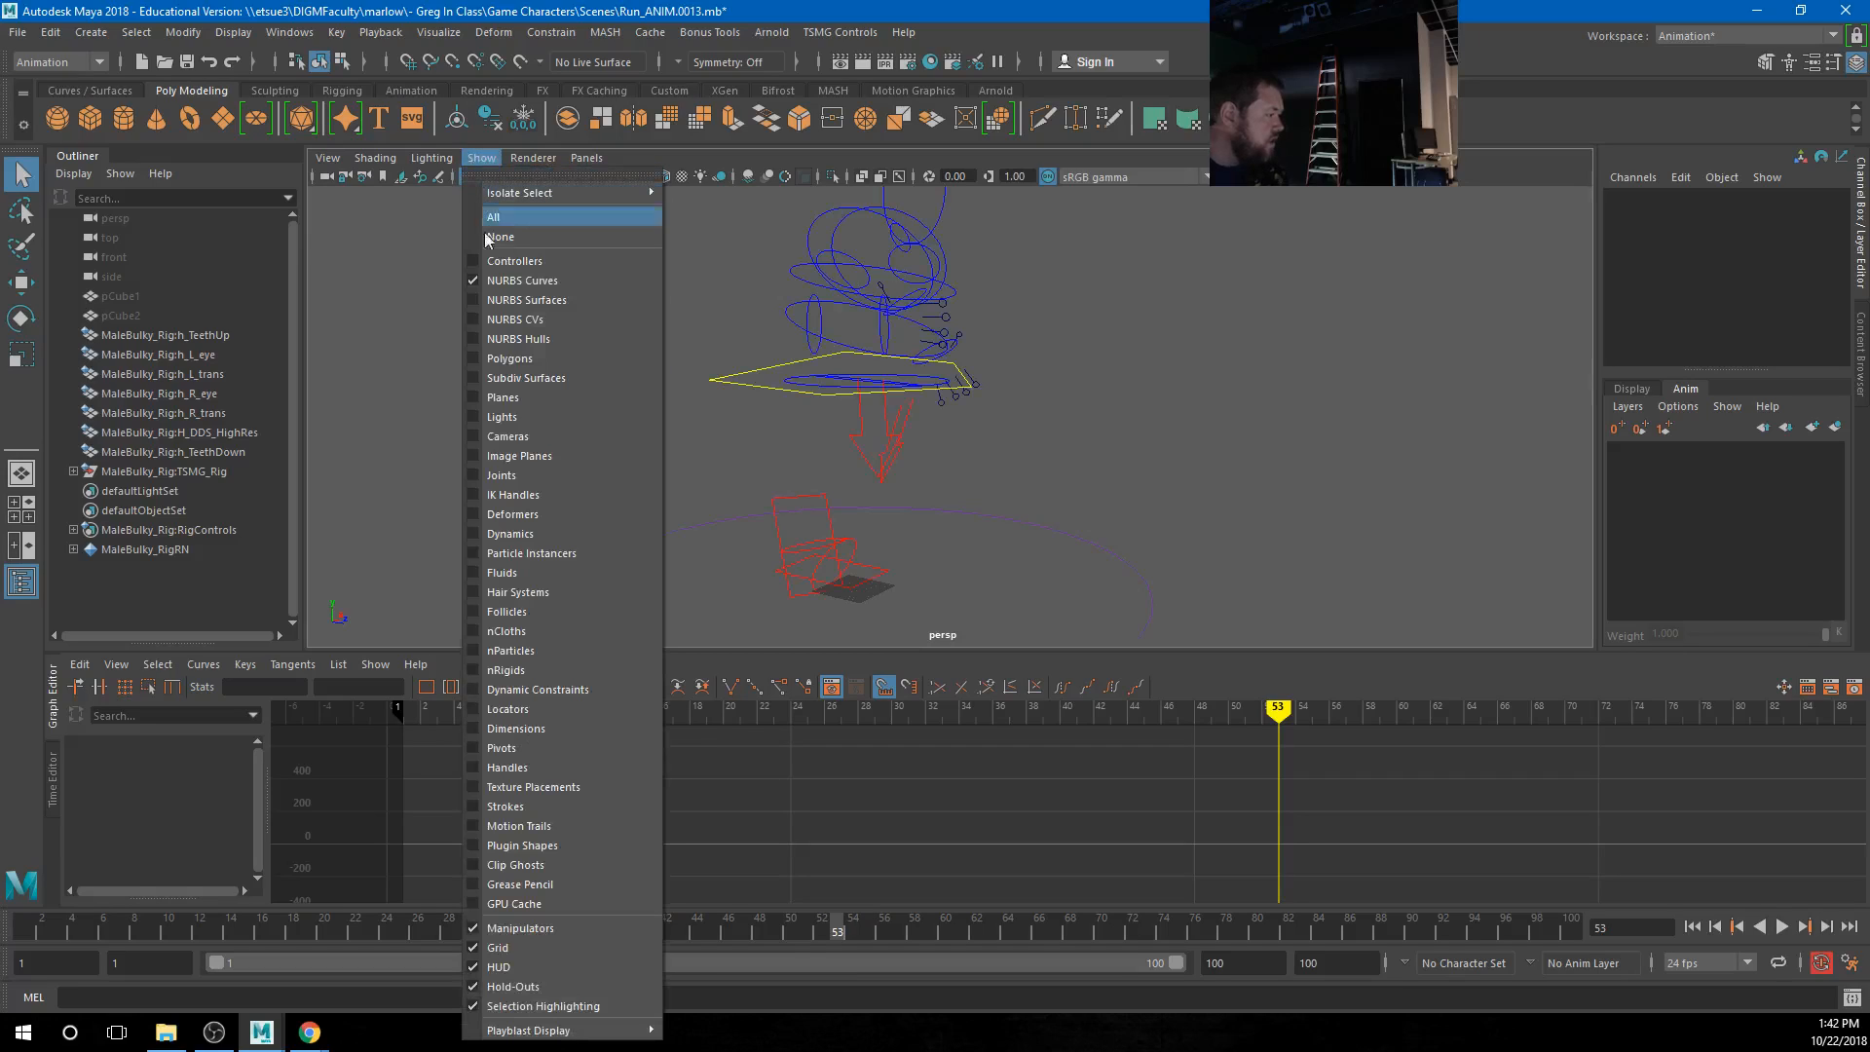
click(521, 357)
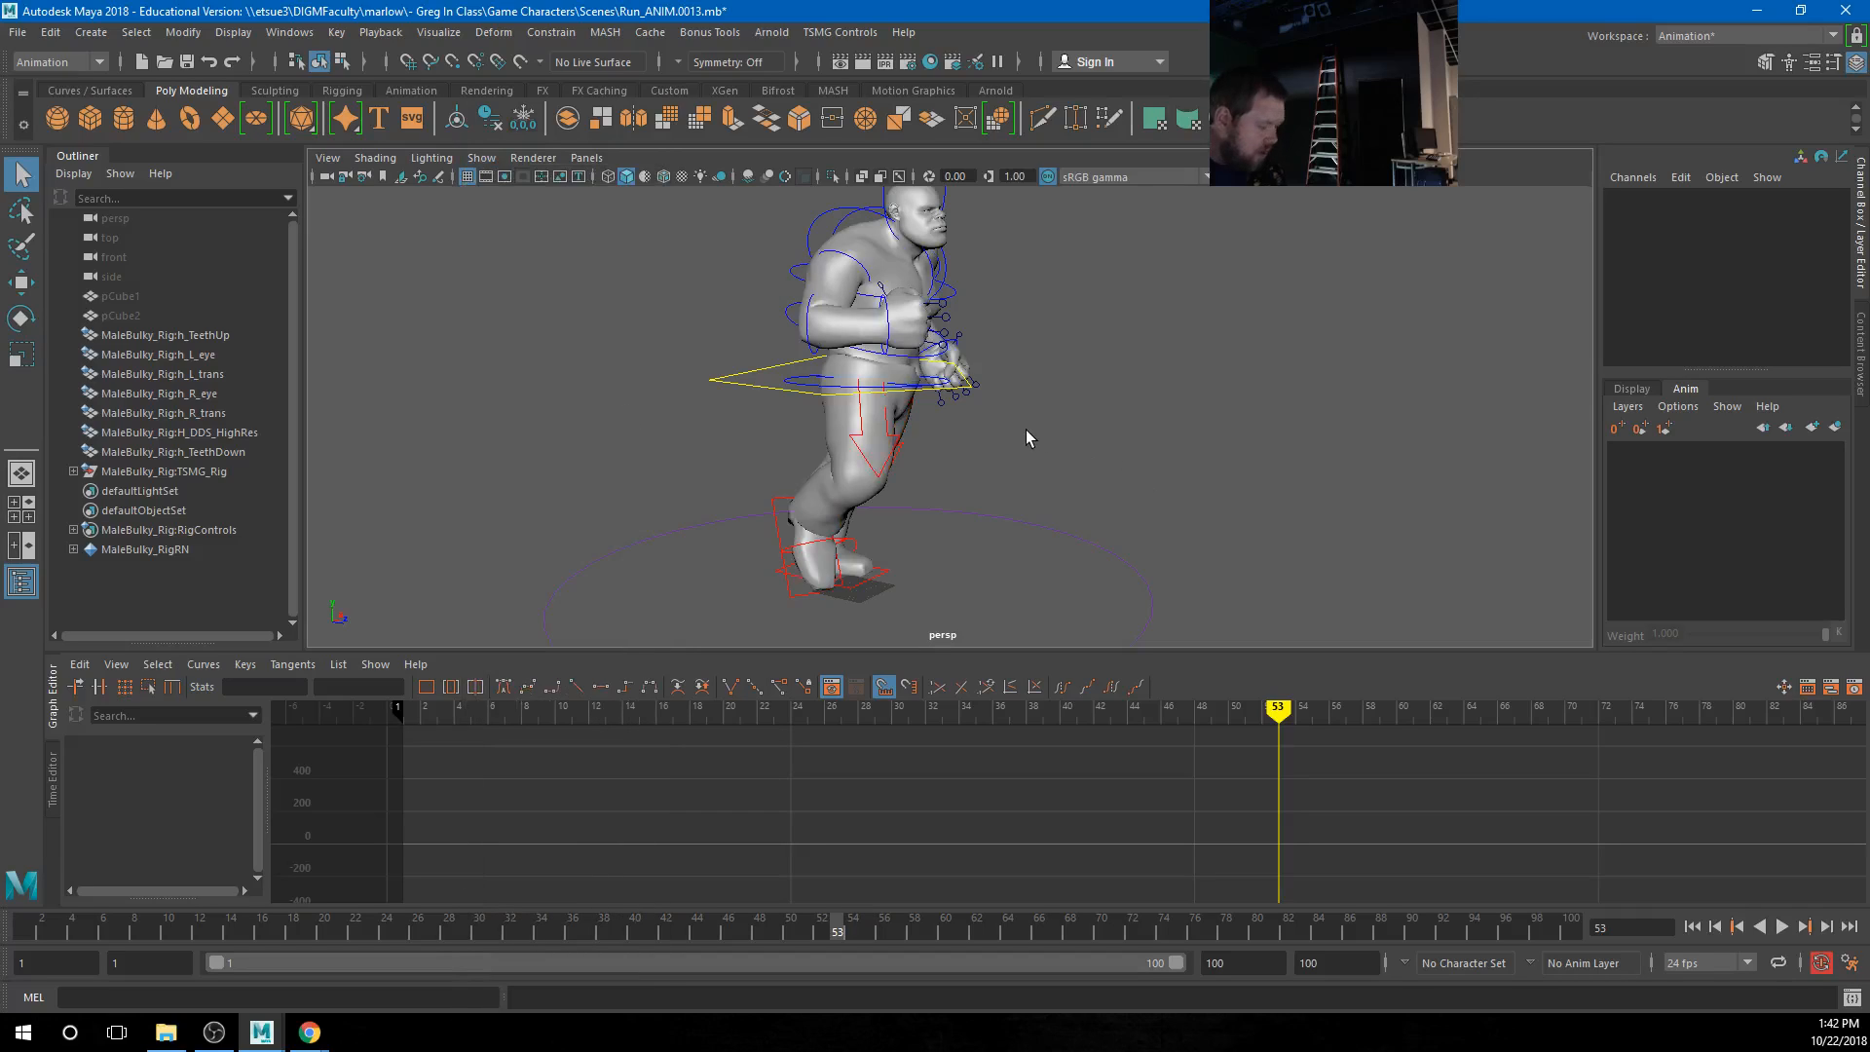
Turn on textured shading for the character and play its run cycle
key(6)
mouse_move(957, 450)
alt+mouse_down()
mouse_move(1016, 506)
mouse_move(990, 506)
alt+mouse_up()
scroll(989, 505, down, 3)
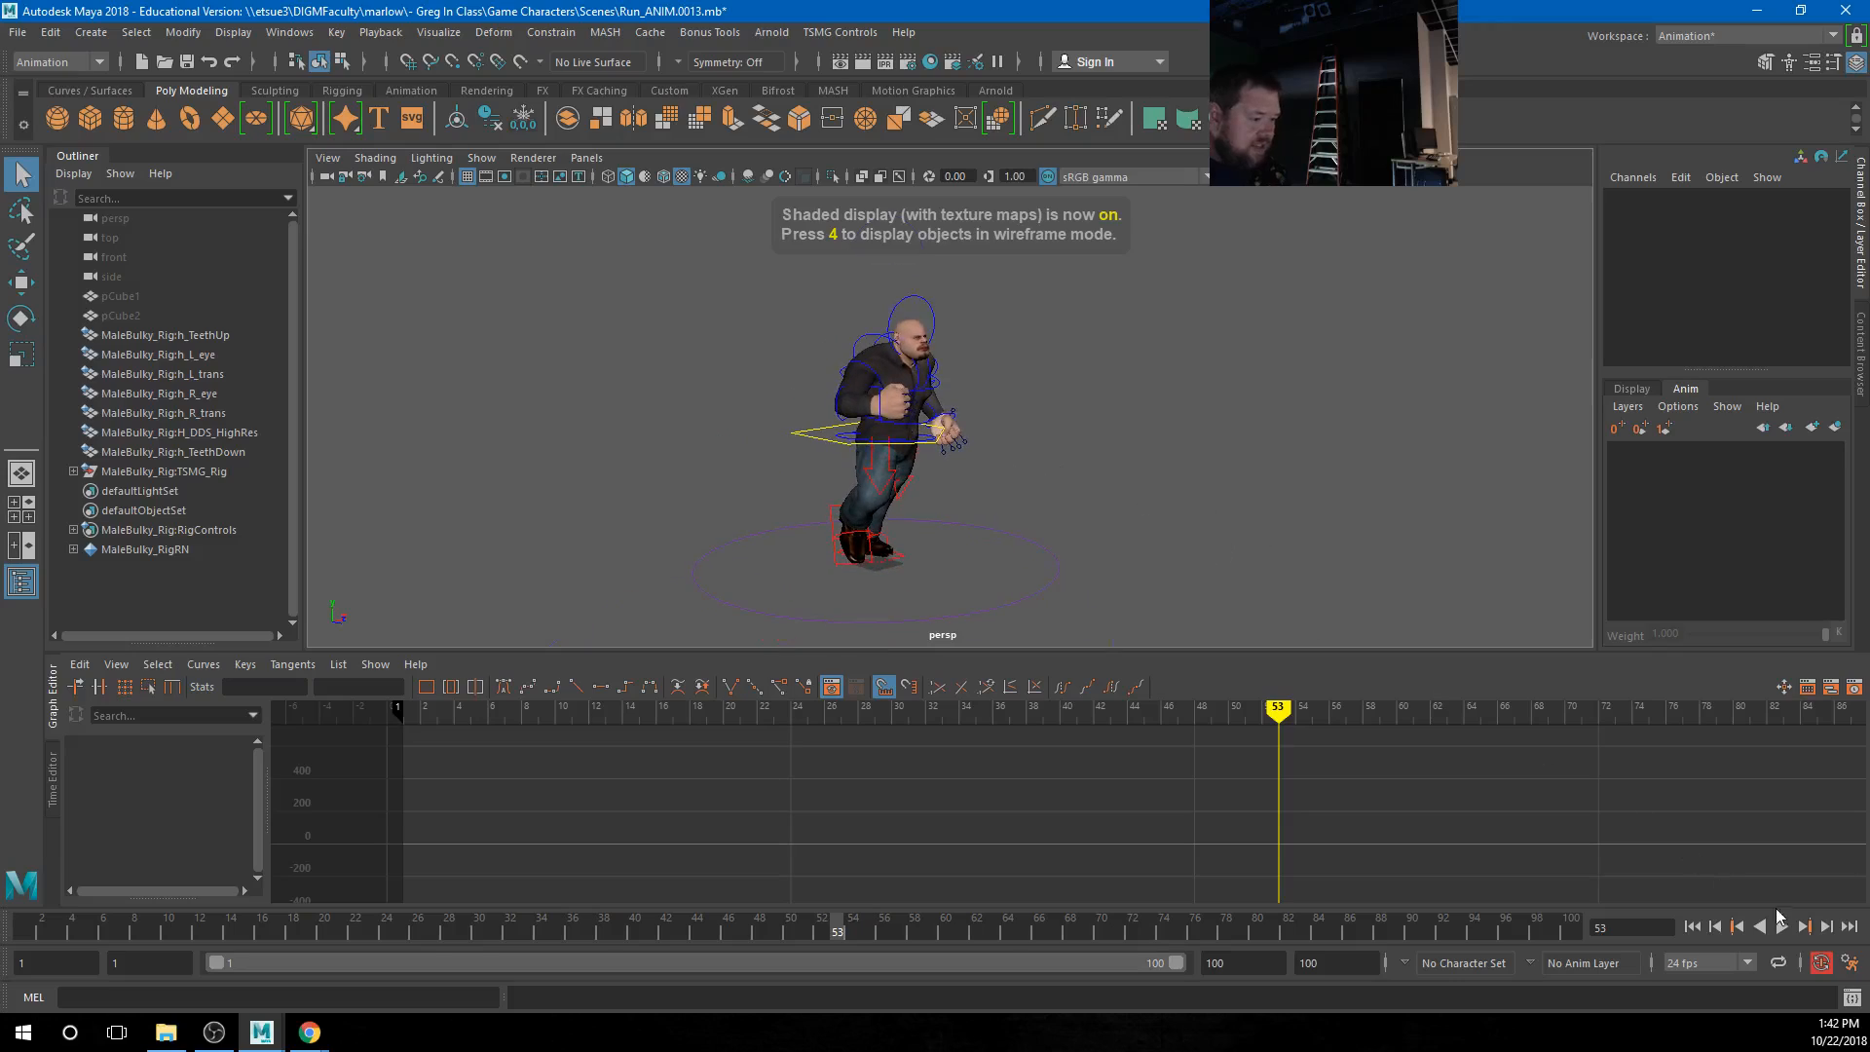
click(1781, 925)
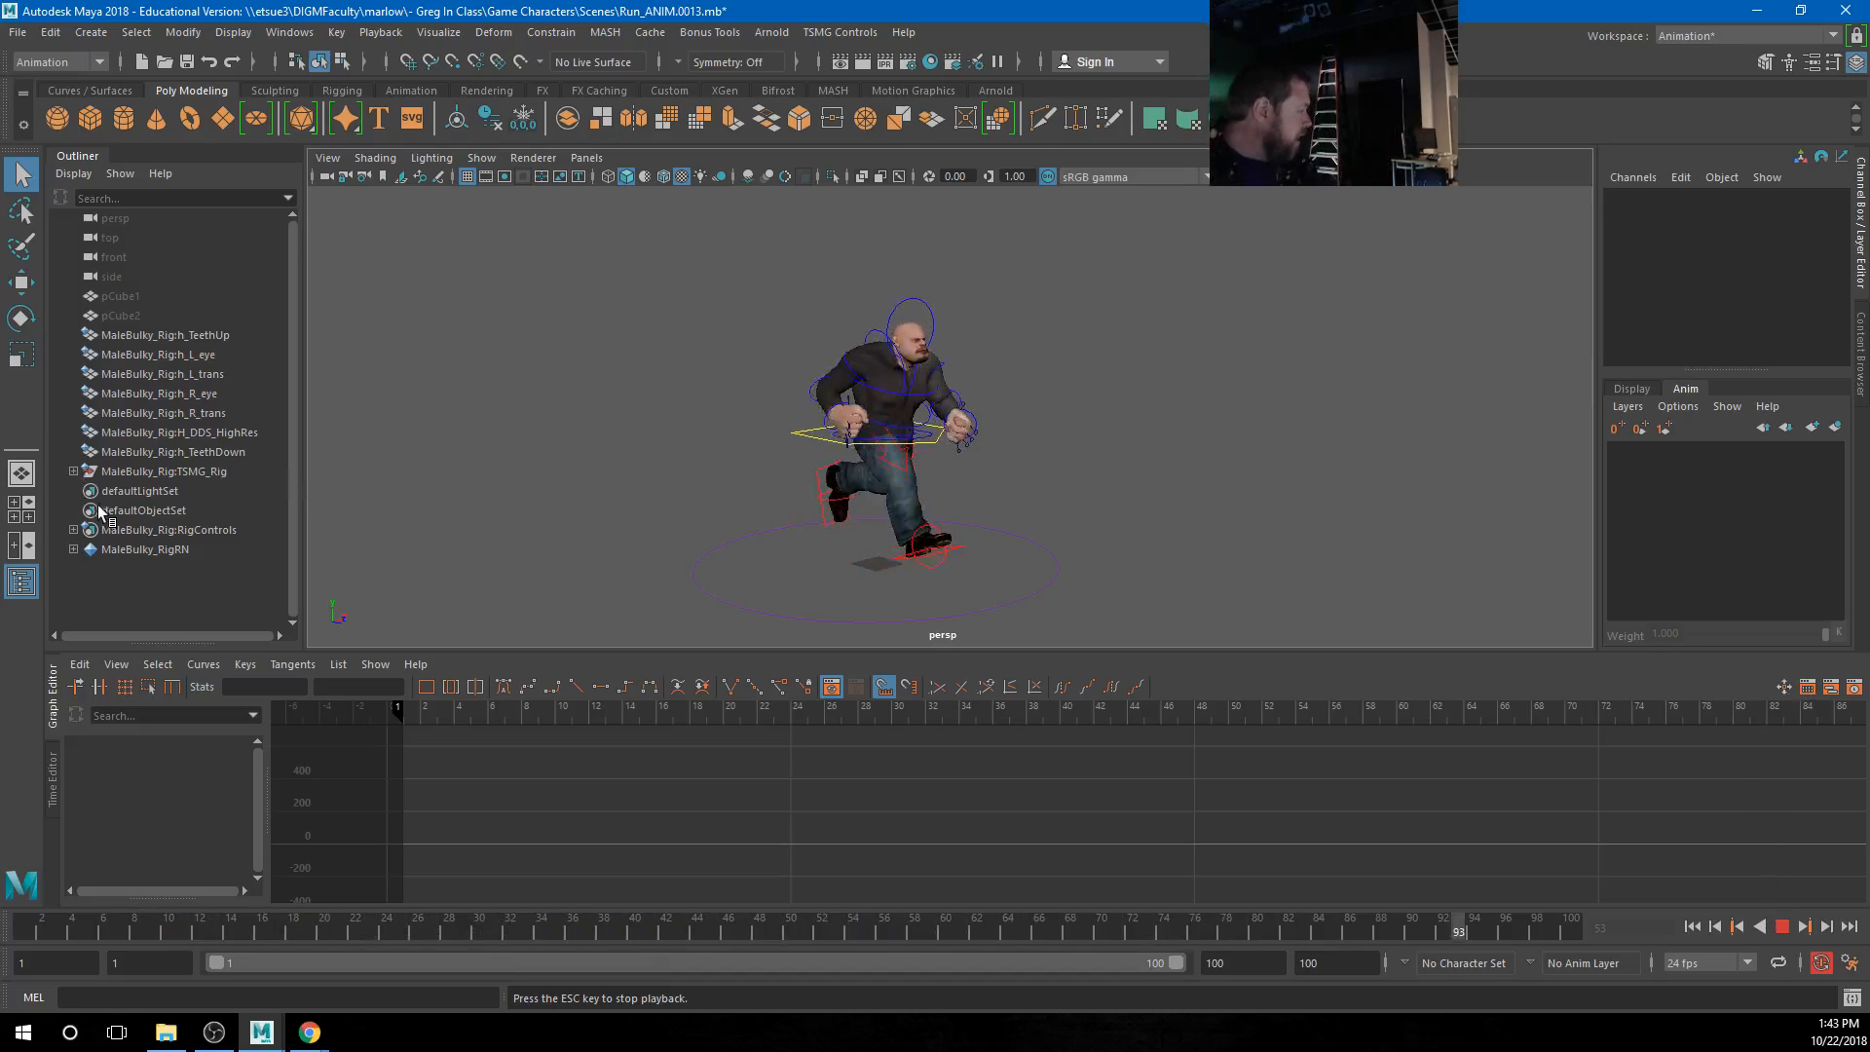
Select every control in the MaleBulky_Rig:RigControls set and stop the playback
click(73, 530)
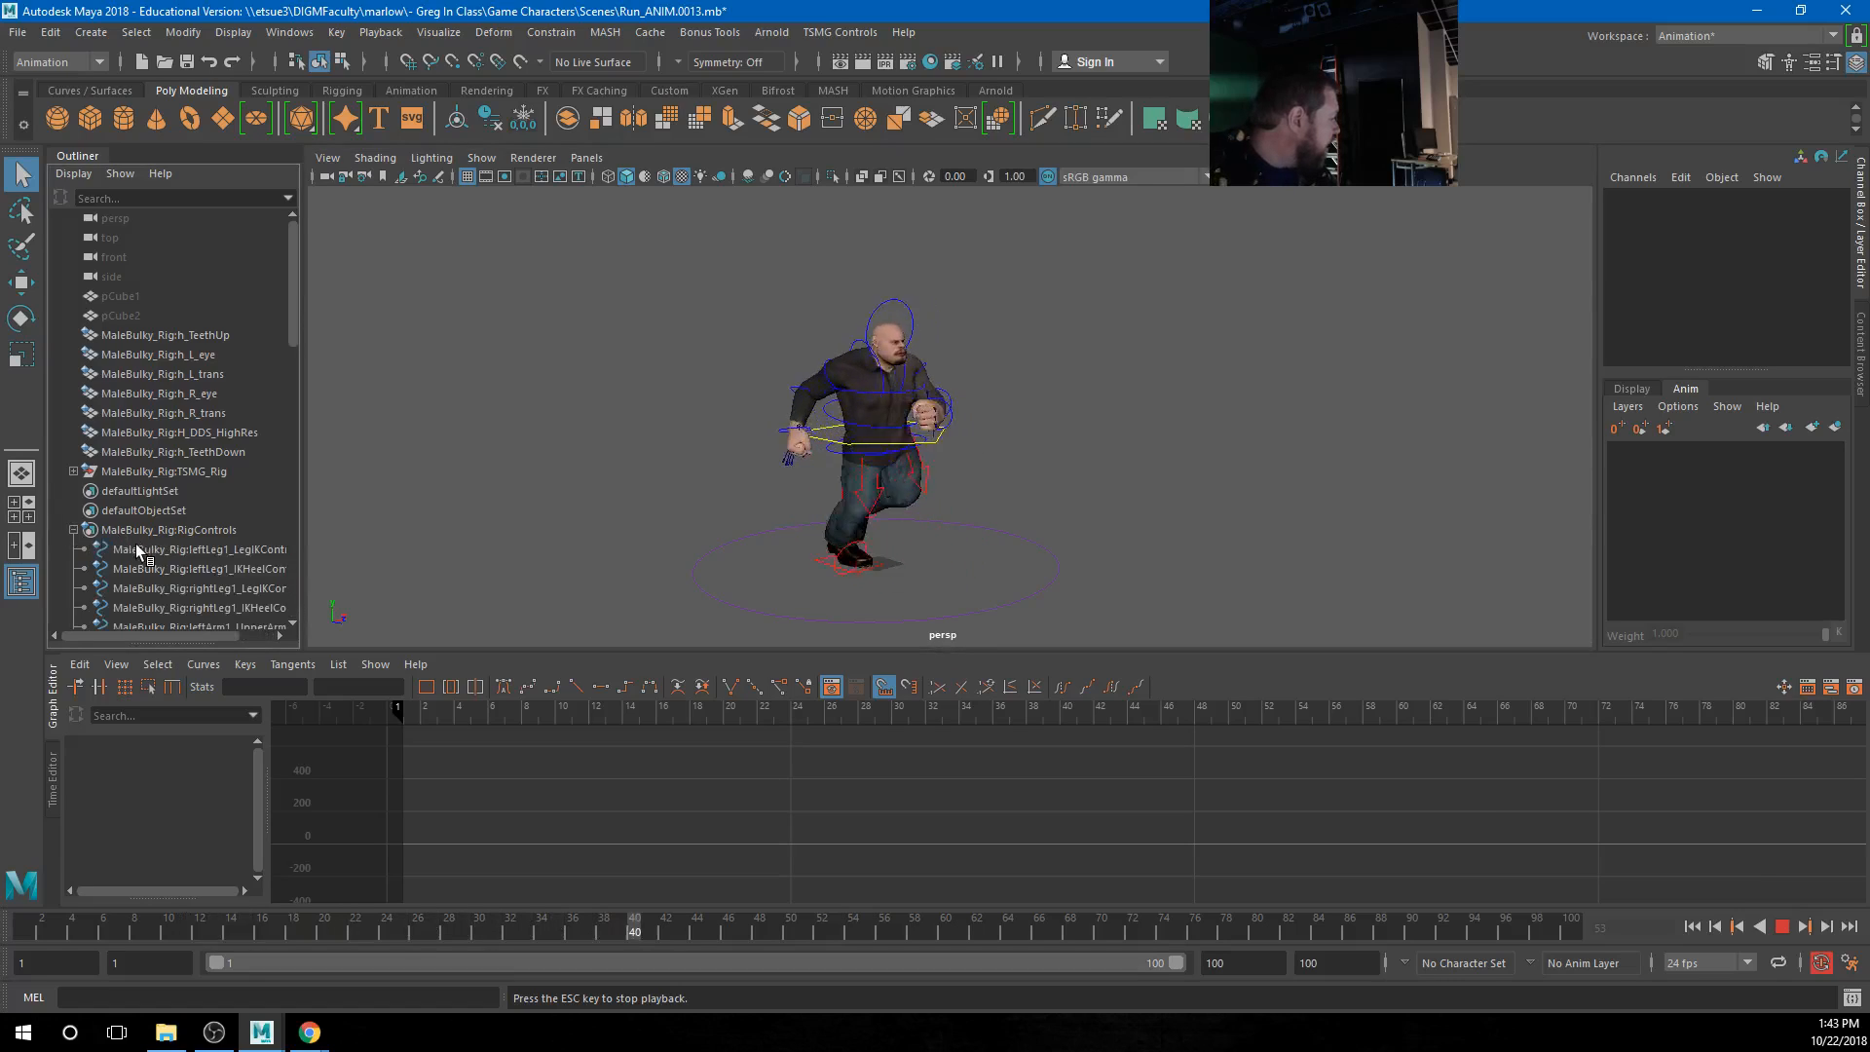
click(138, 549)
scroll(186, 574, down, 15)
shift+click(190, 587)
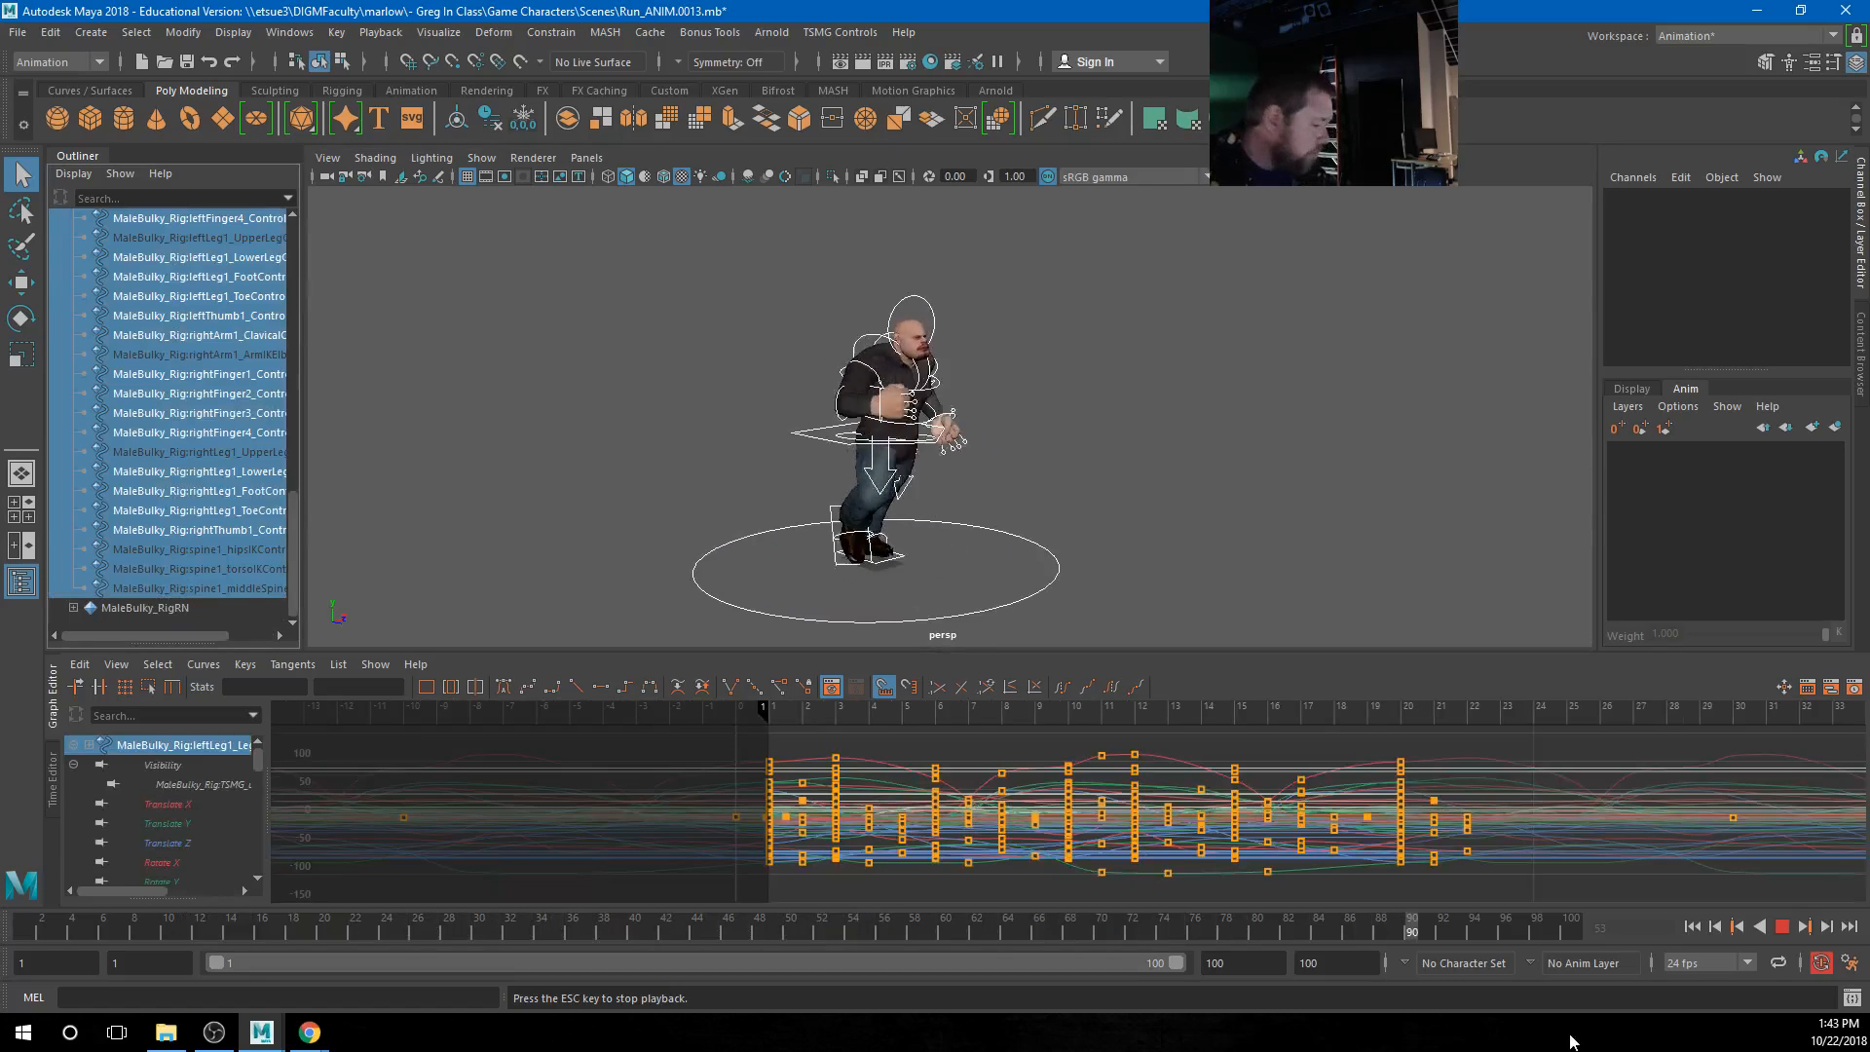
click(1782, 926)
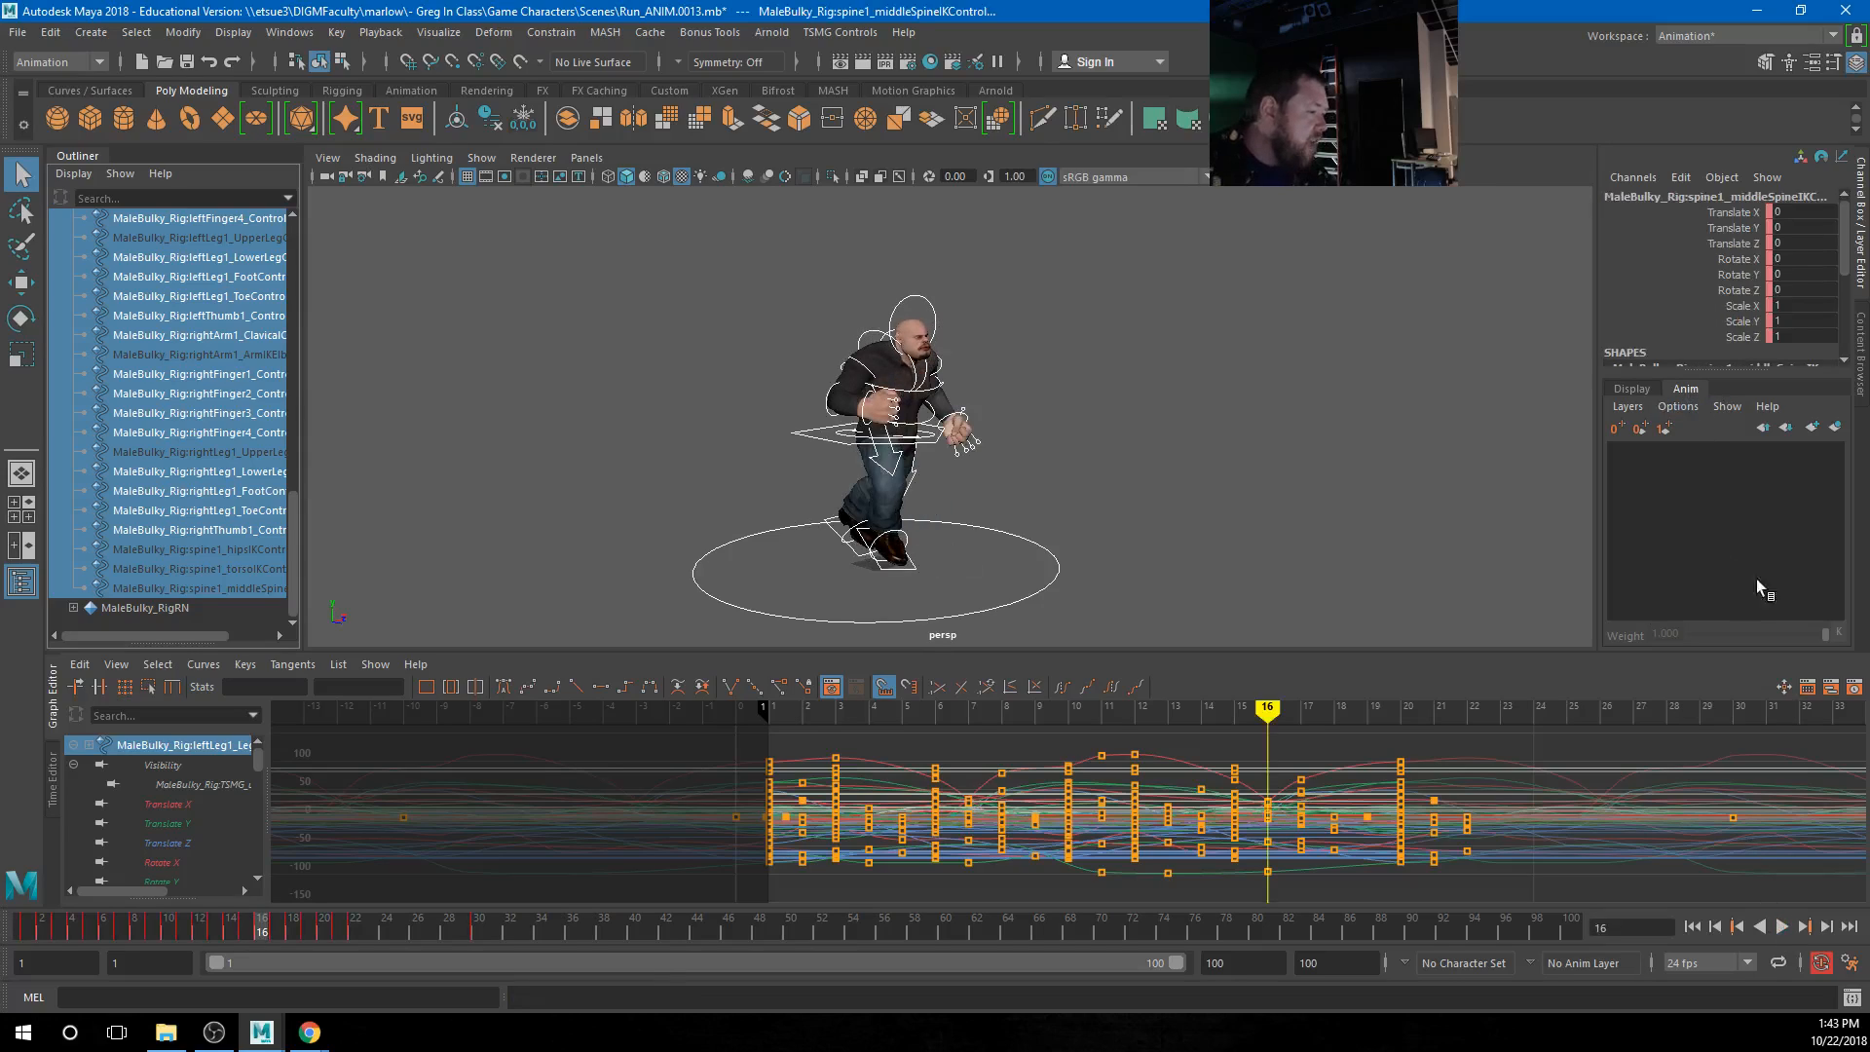
Create an animation layer from the selected rig controls and rename it Pose1
click(1836, 429)
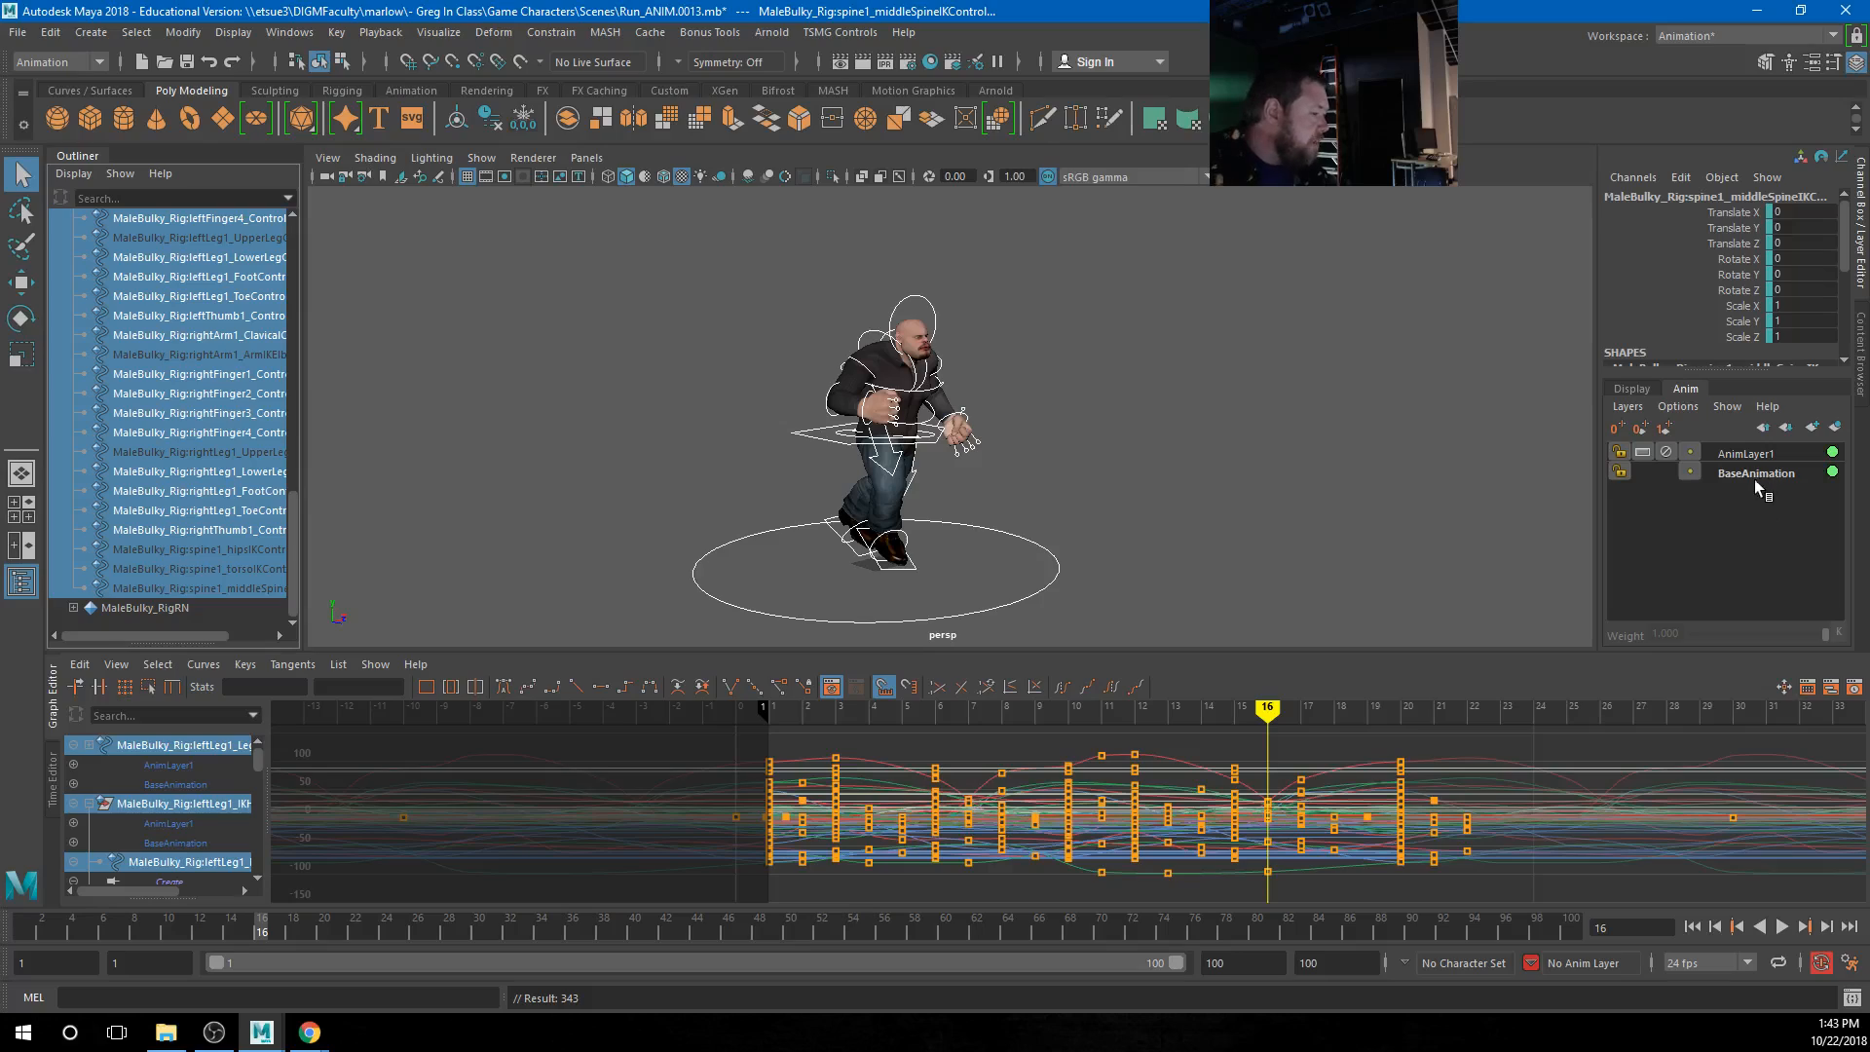
double_click(1747, 454)
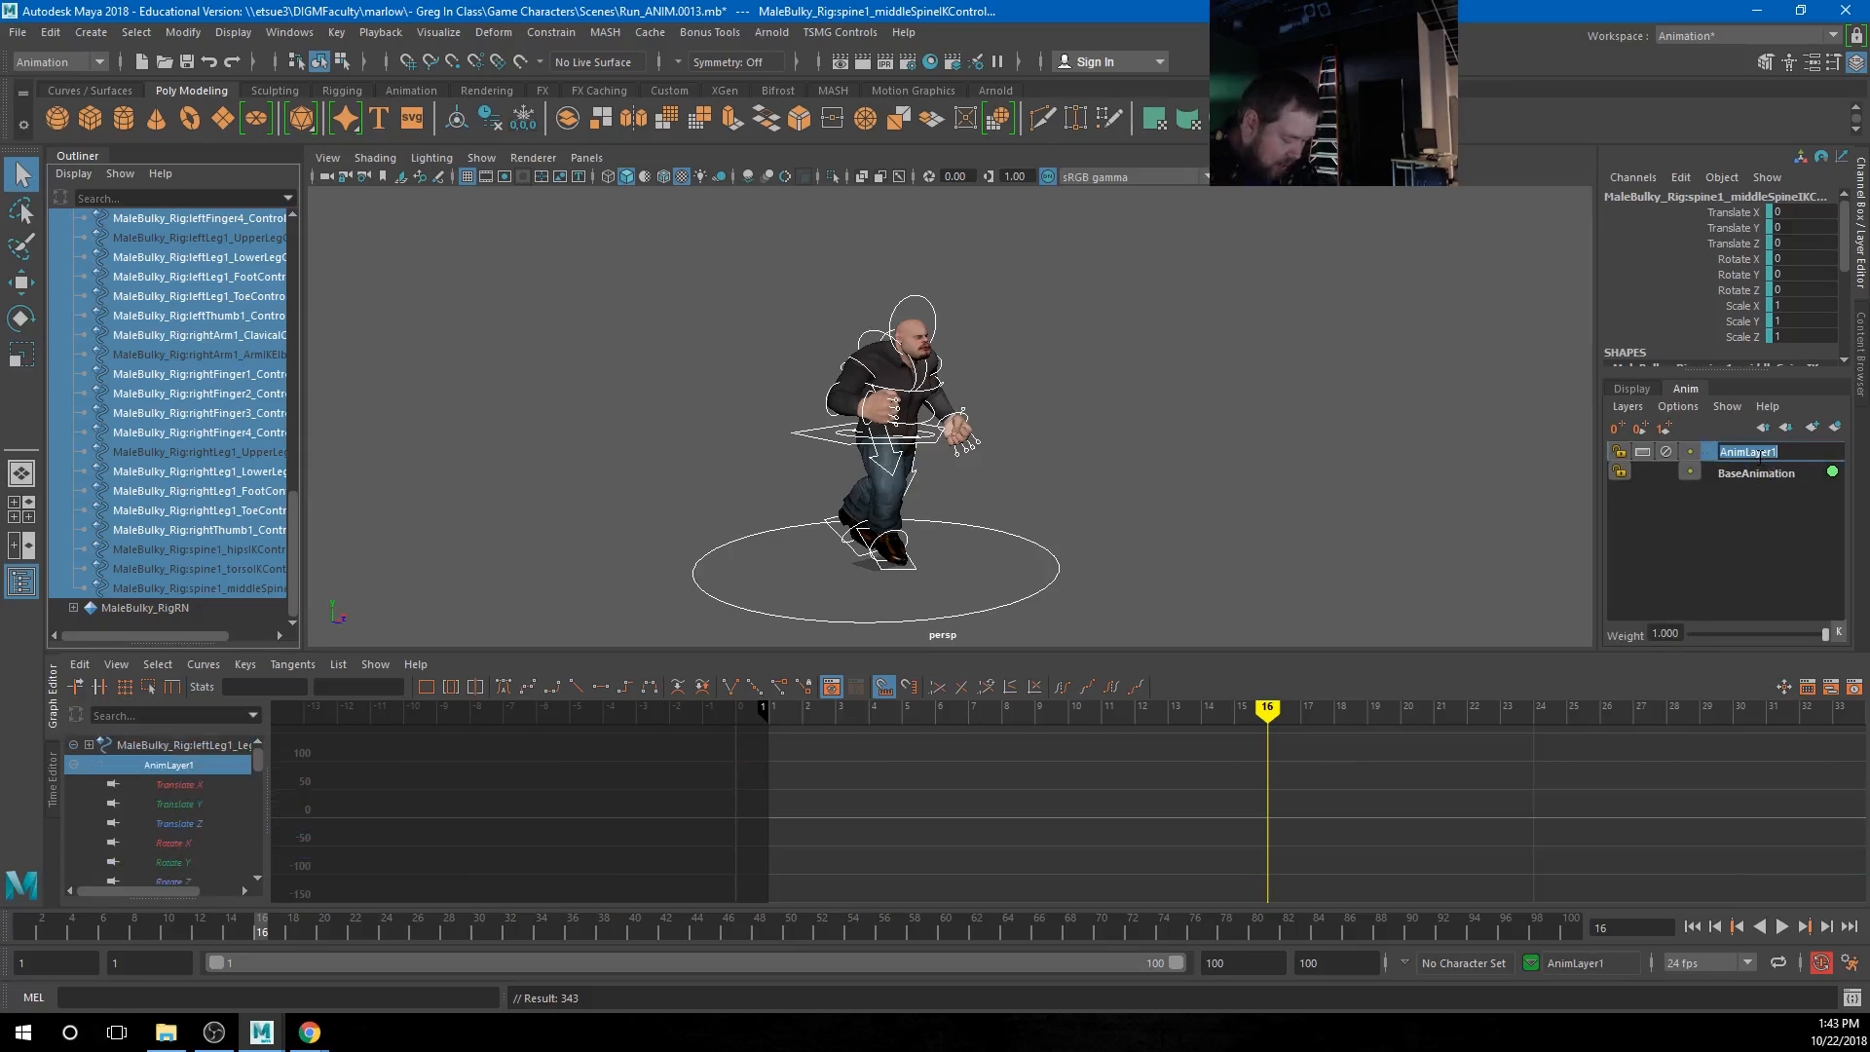
text(Pose1)
key(Return)
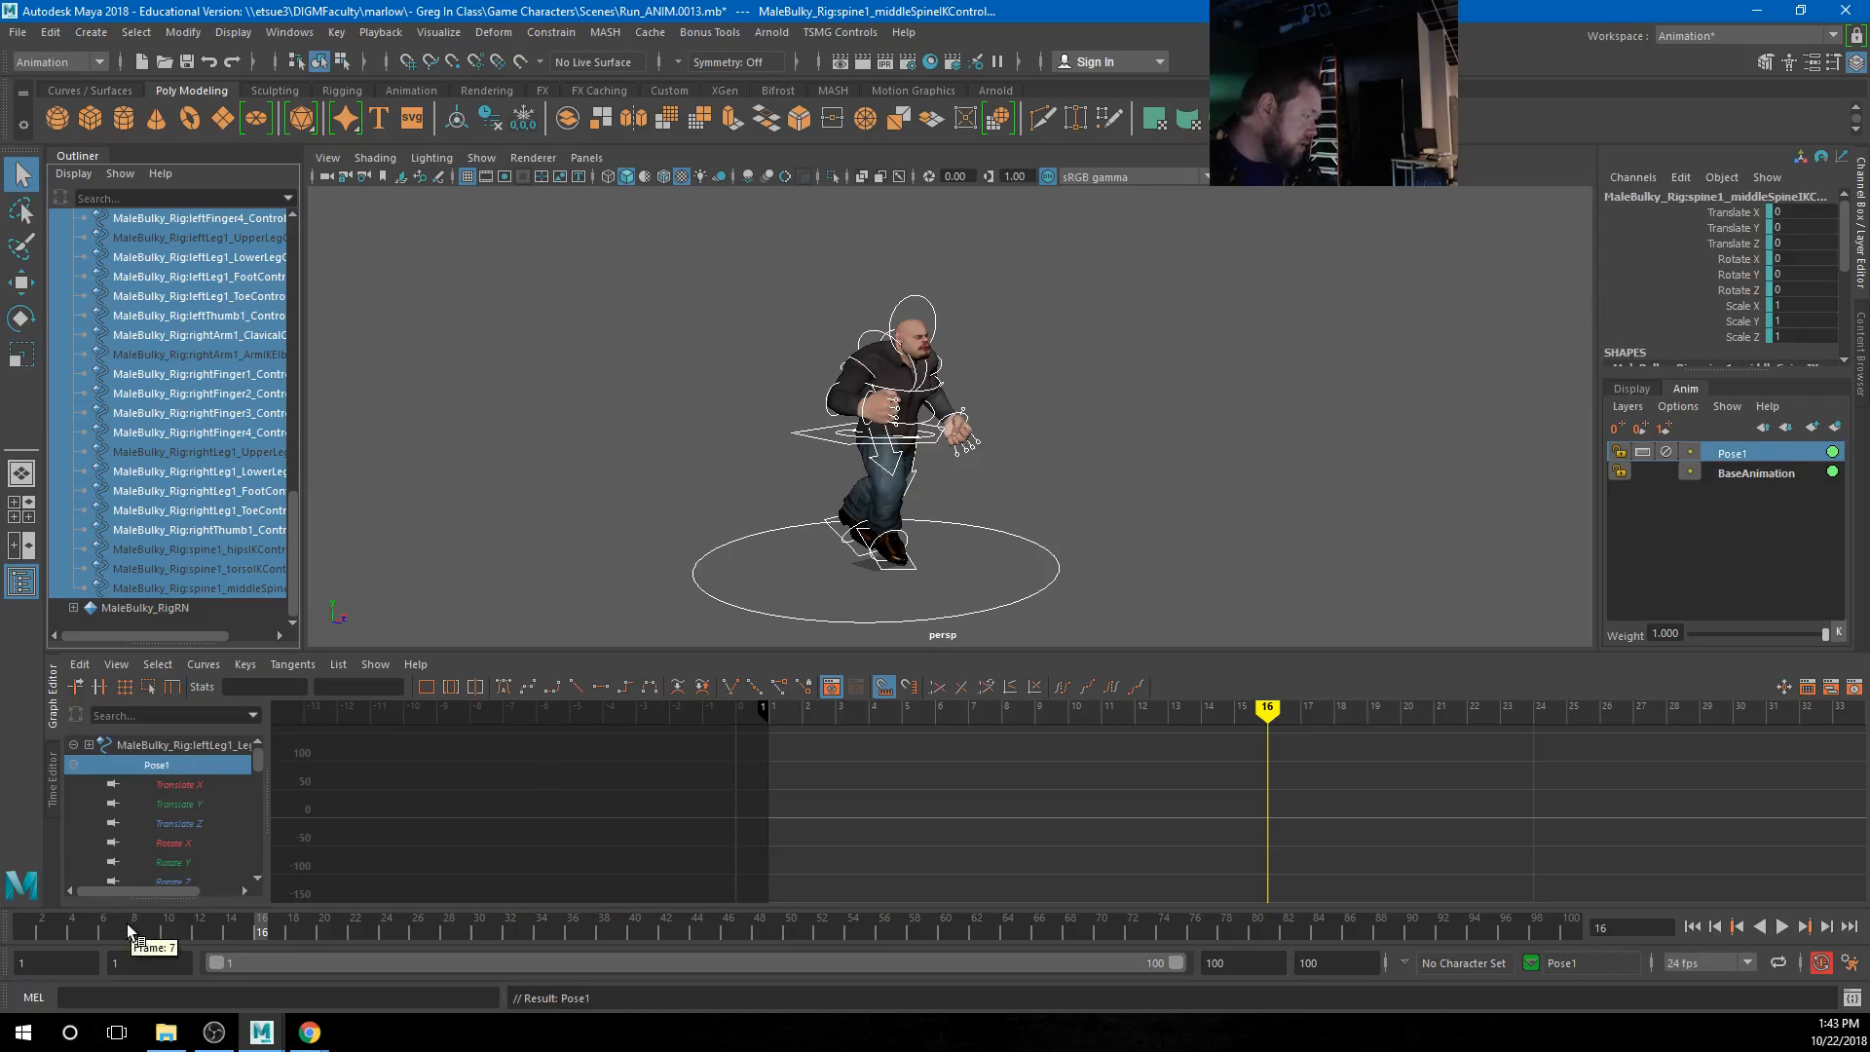
Set a key on all rig controls in the Pose1 layer at frame 9
mouse_move(130, 926)
mouse_down()
mouse_move(6, 928)
mouse_move(249, 938)
mouse_move(1, 953)
mouse_move(147, 958)
mouse_up()
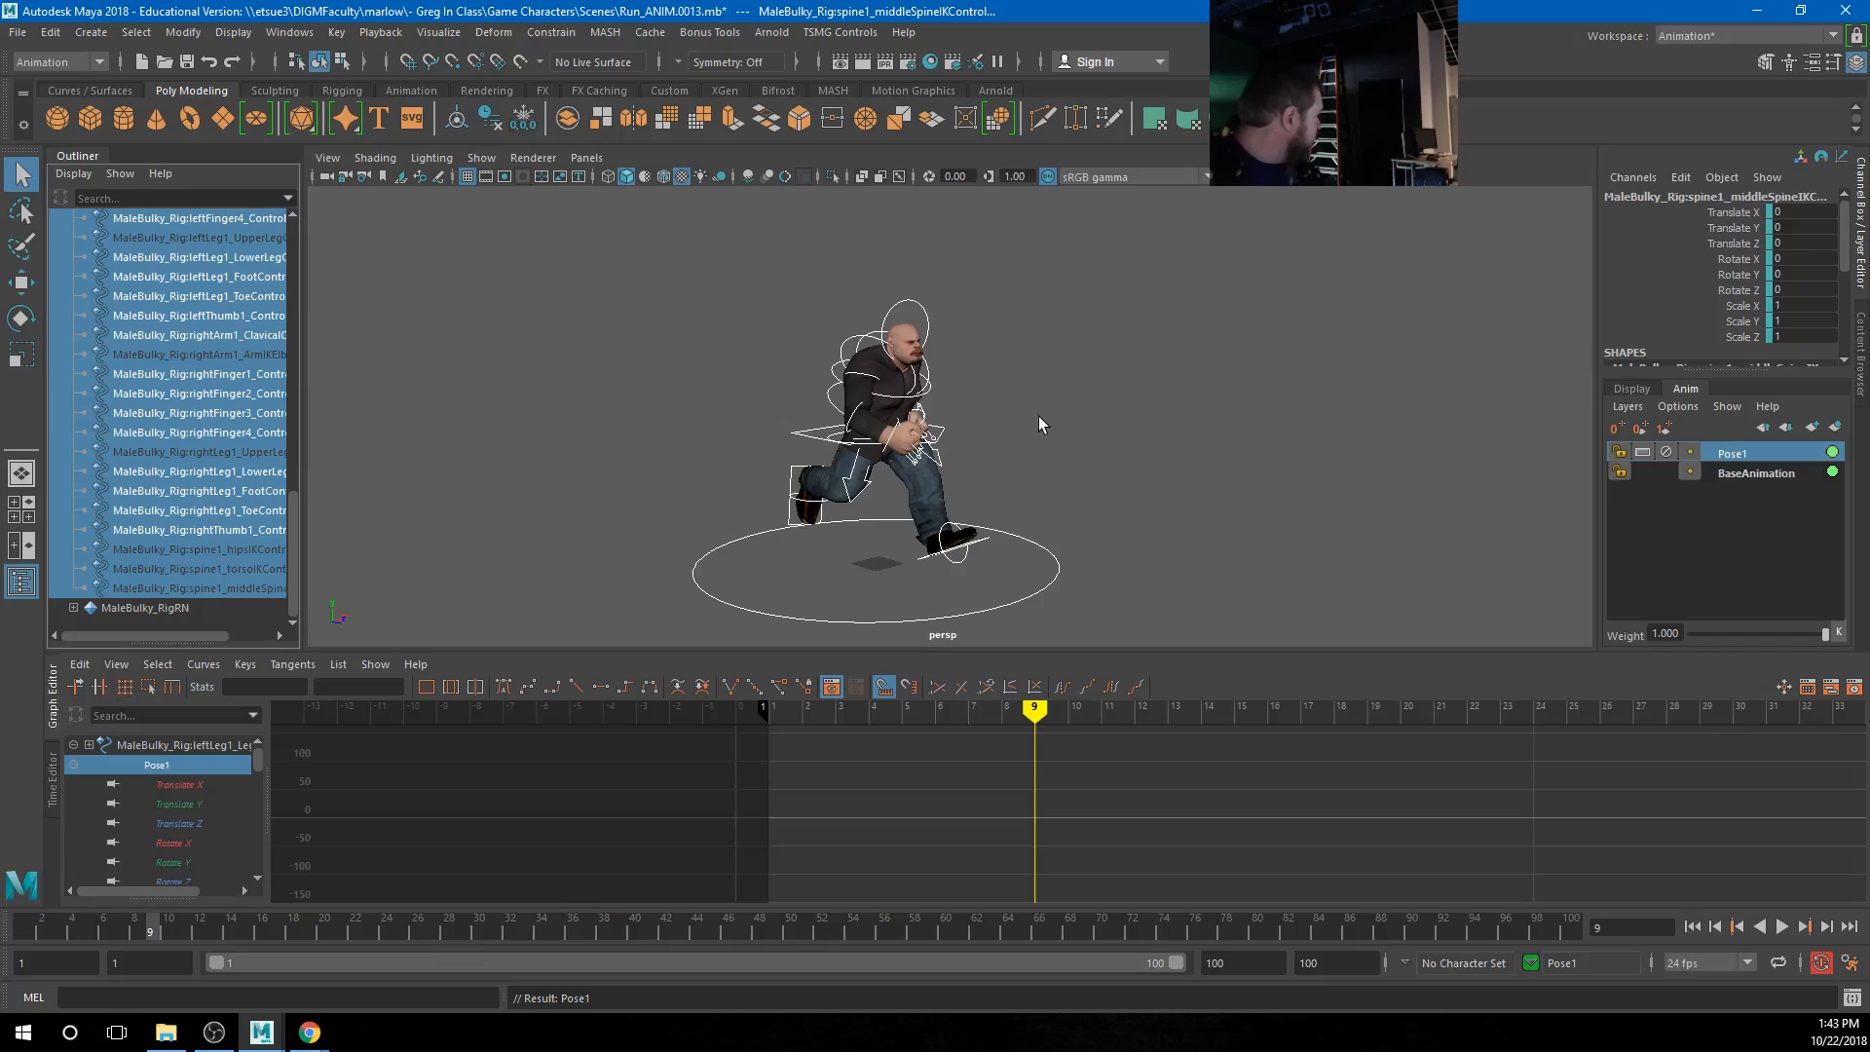
key(s)
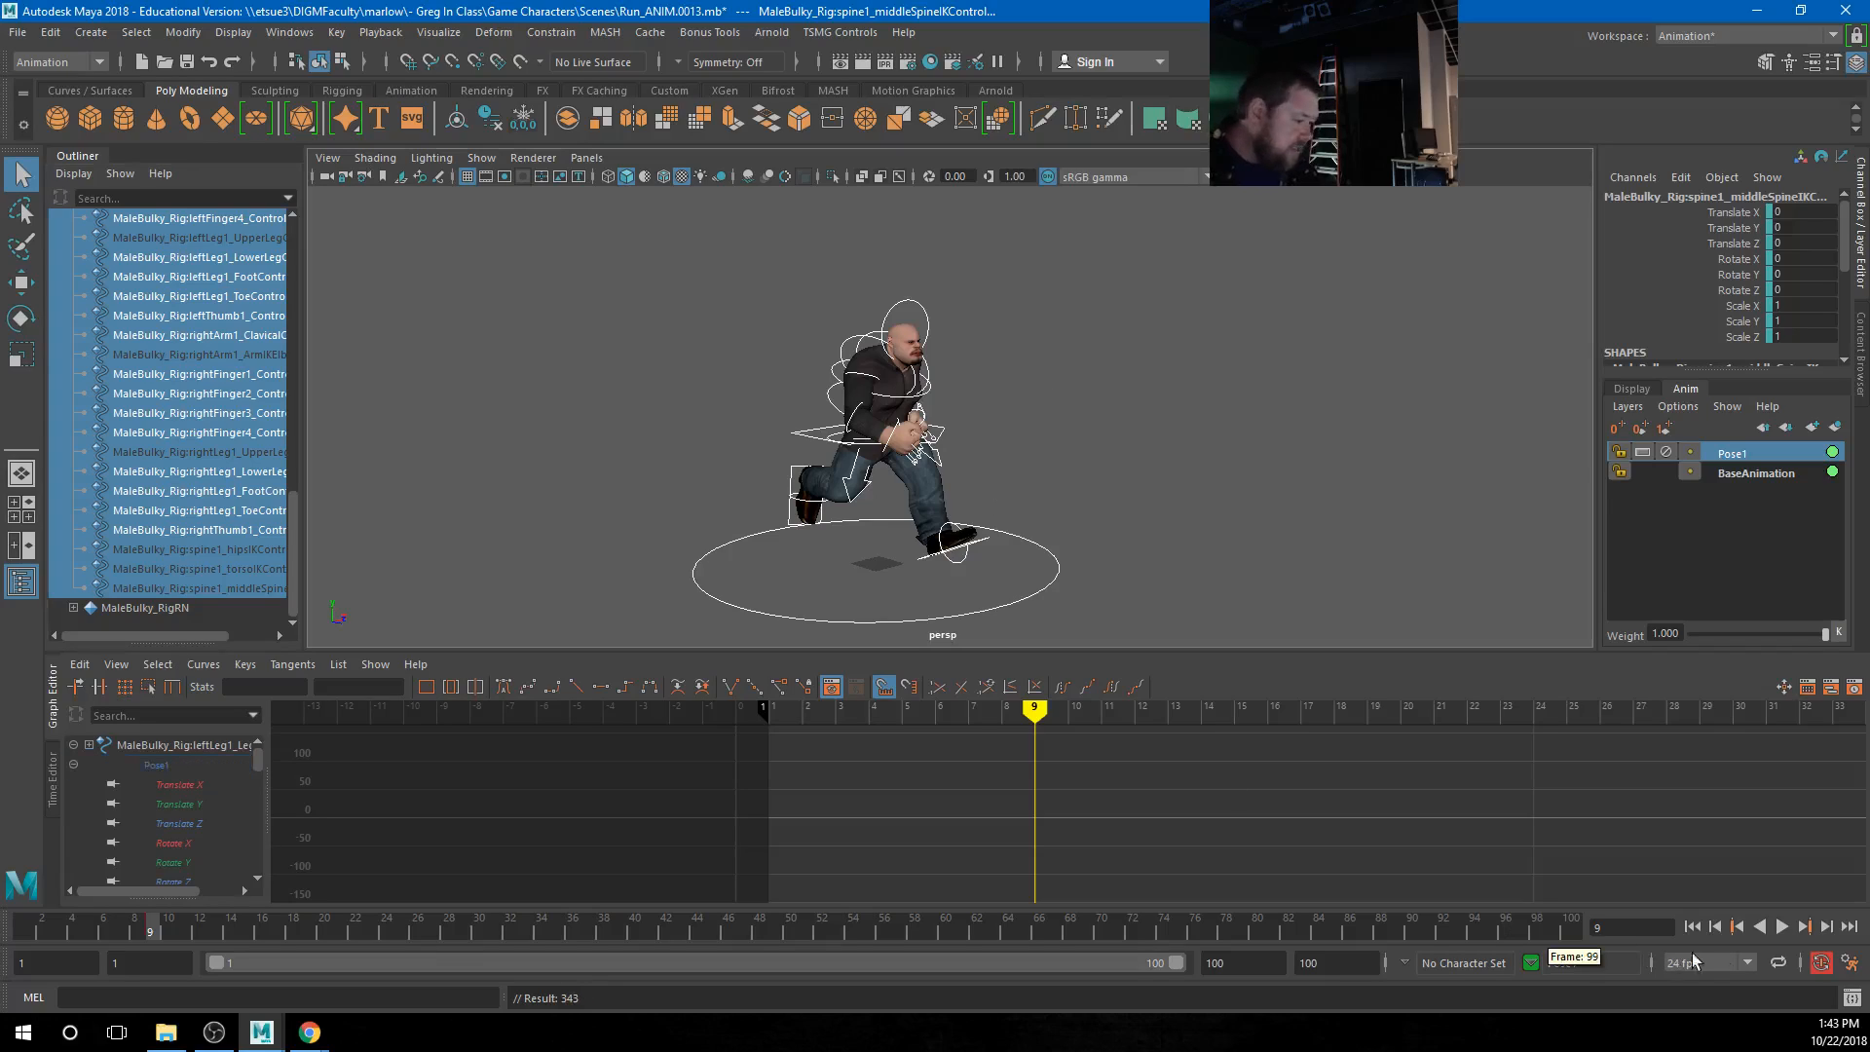
alt+drag(1018, 505, 950, 513)
alt+right_drag(950, 513, 1387, 481)
alt+middle_drag(1214, 452, 1377, 445)
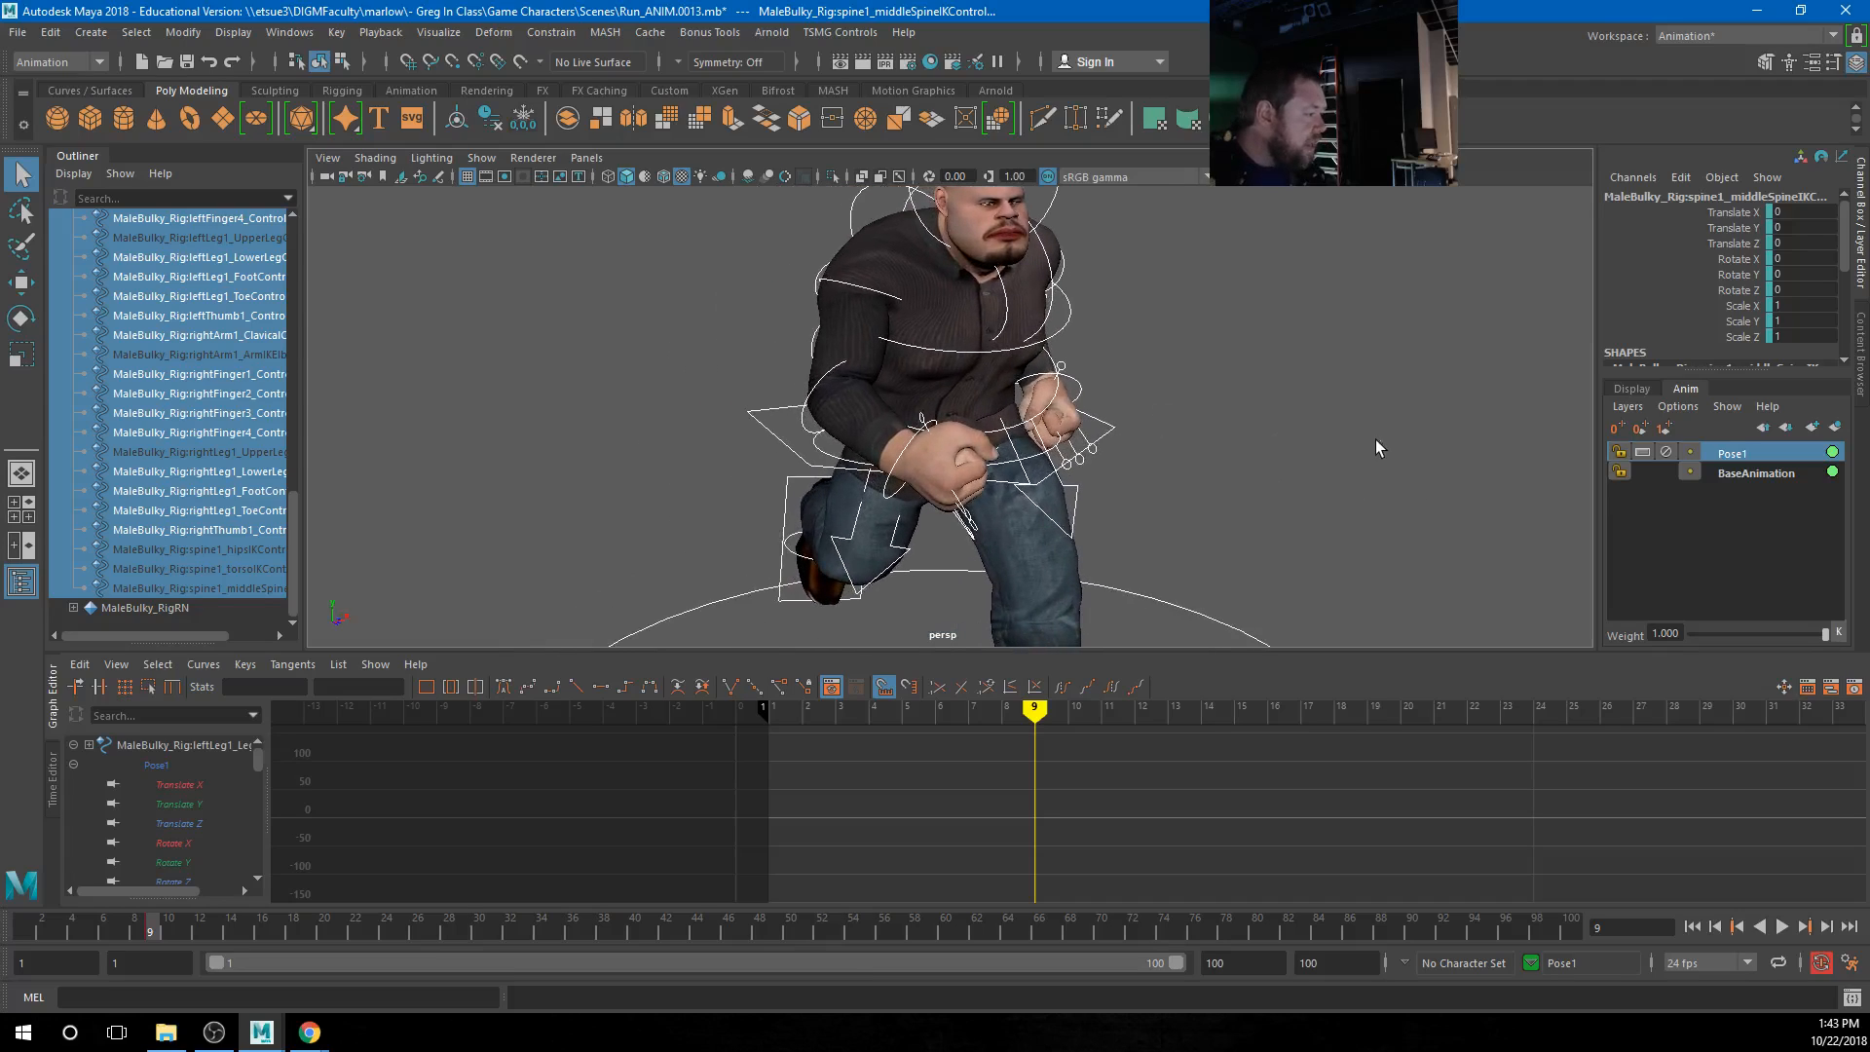
Rotate the character's torso control to about 18.4, -28.5, -17.6 at frame 9
click(1375, 442)
click(1006, 359)
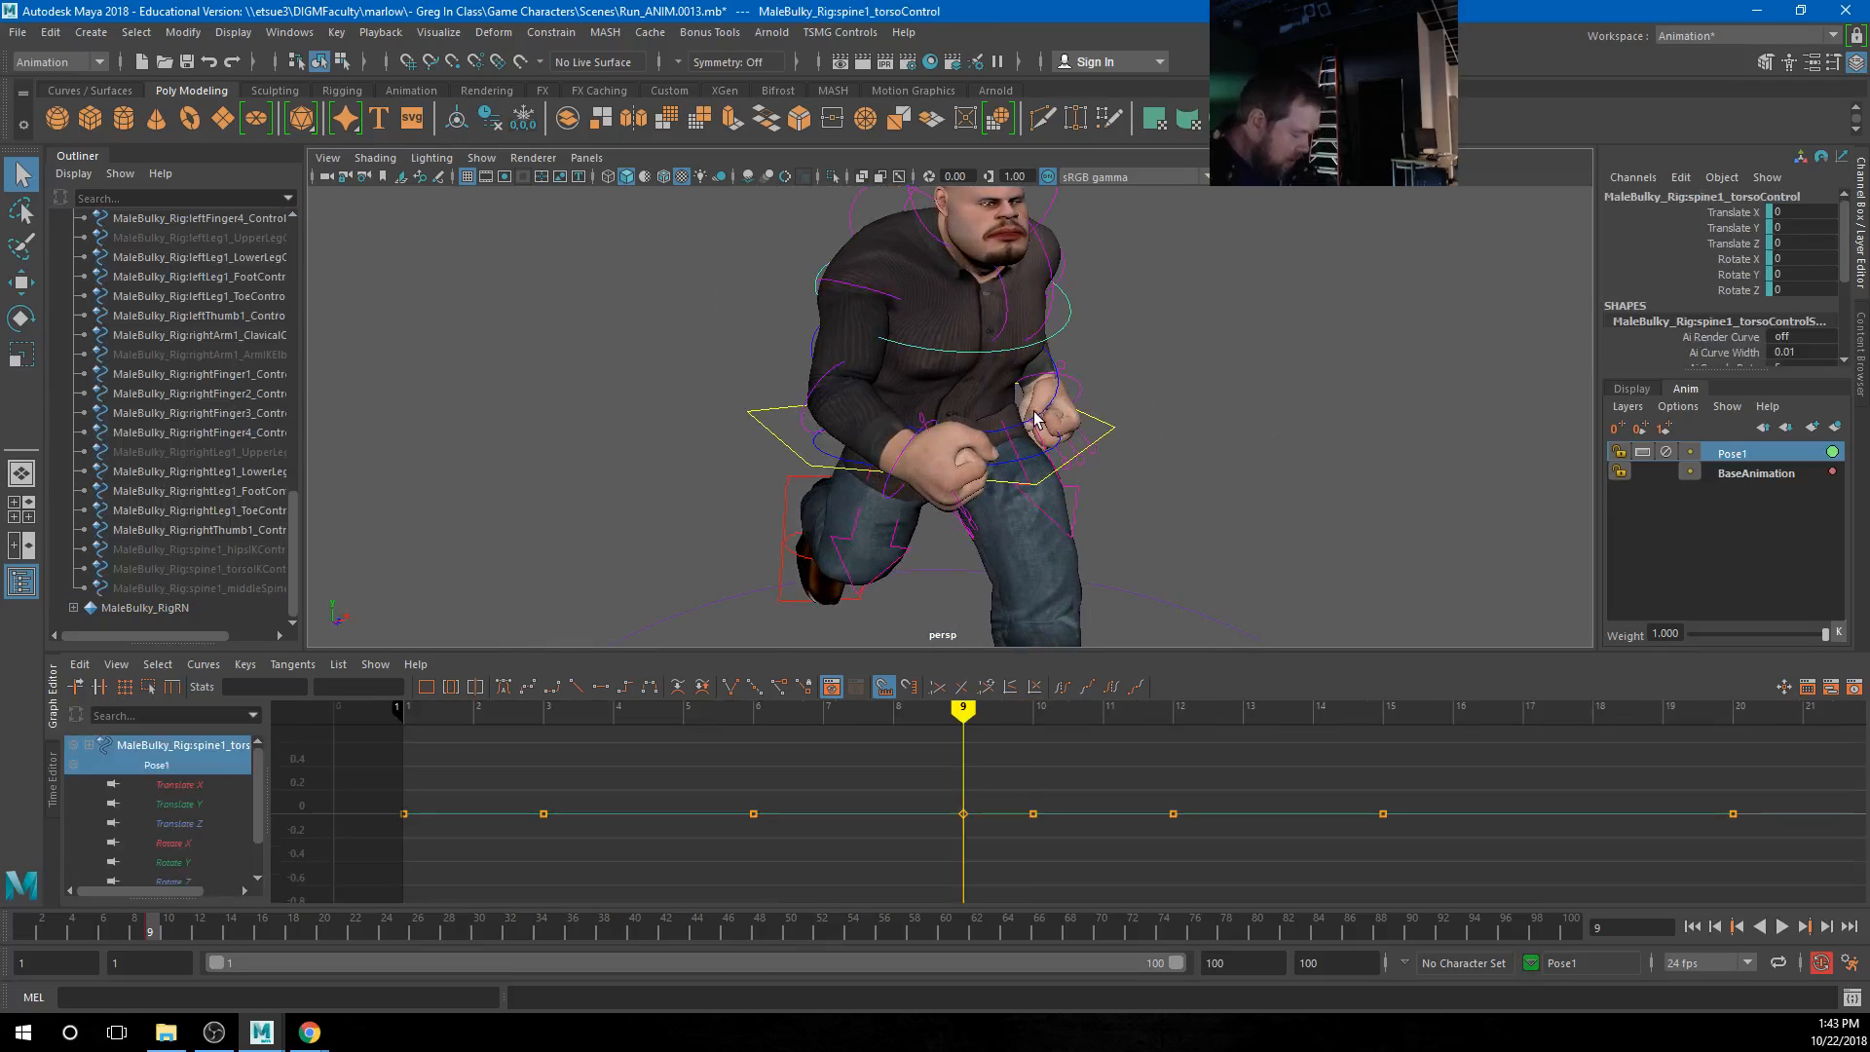
key(e)
drag(1002, 359, 933, 461)
key(ctrl+z)
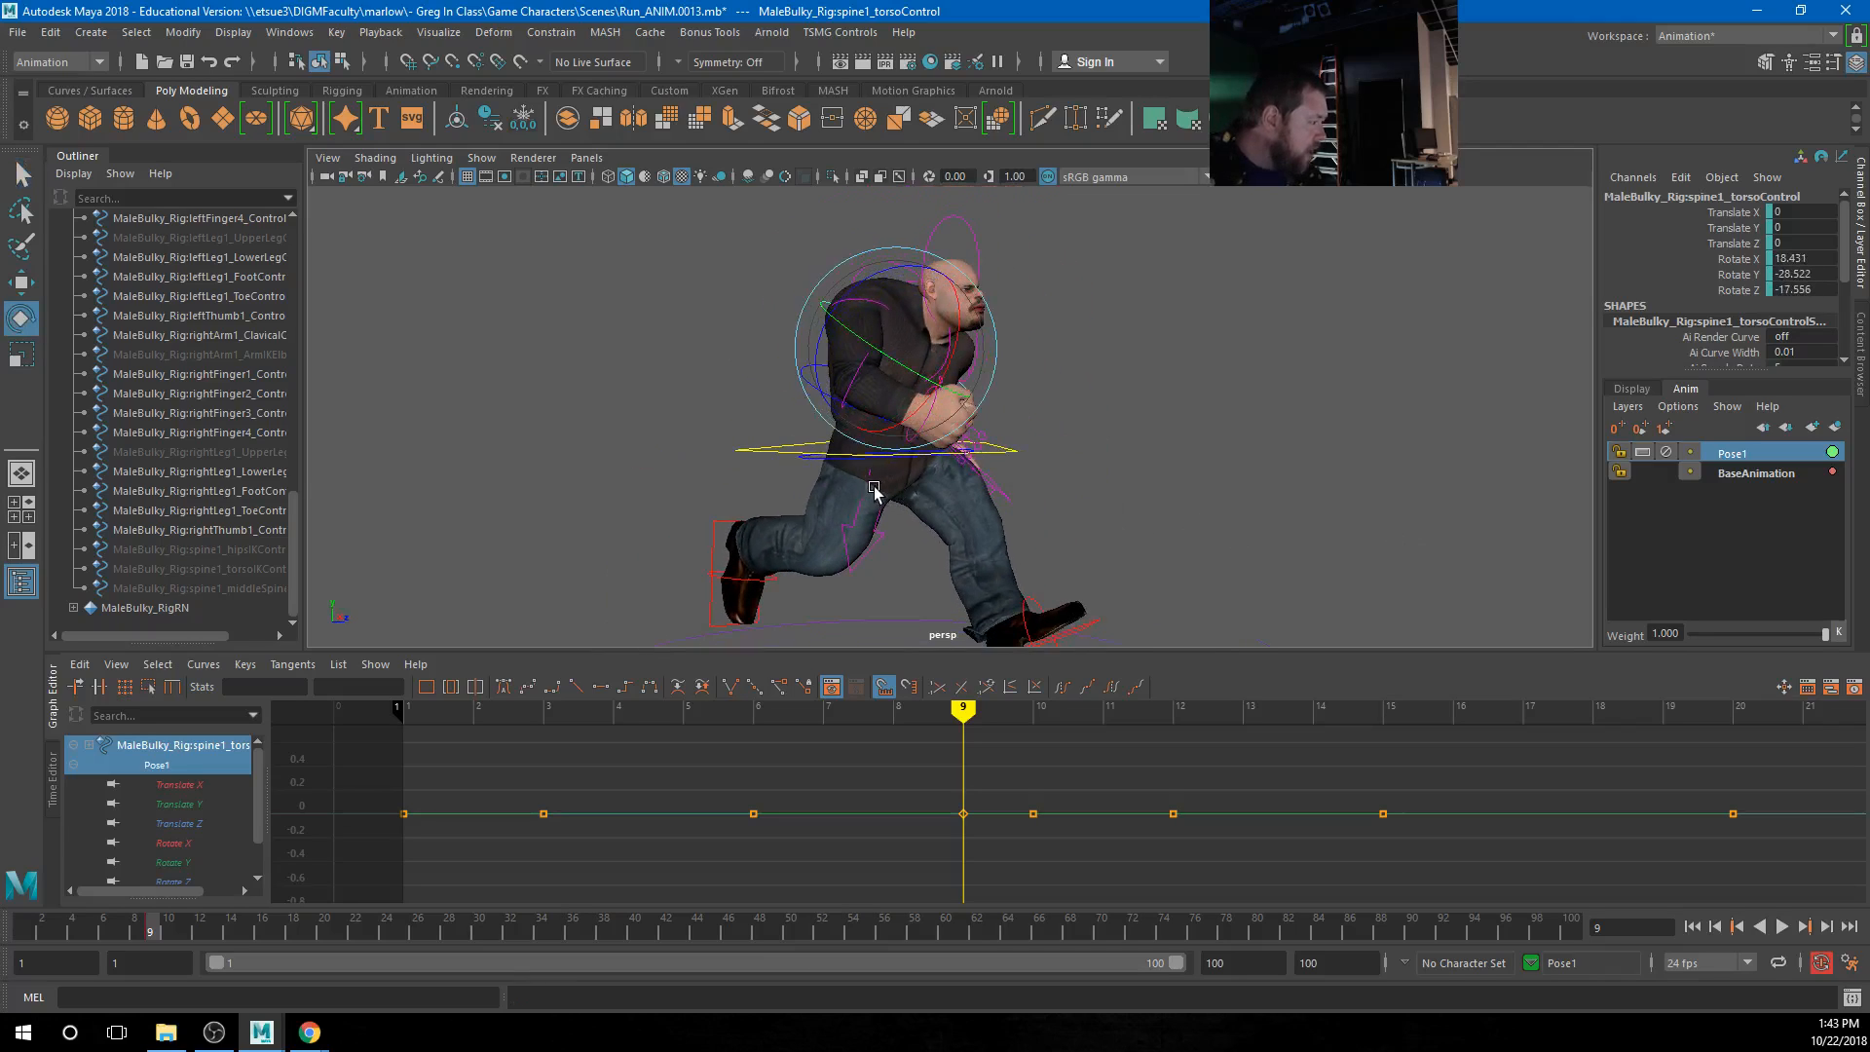
Lower the lower spine control to about -6.47 in Translate Y and tilt it forward
click(1178, 484)
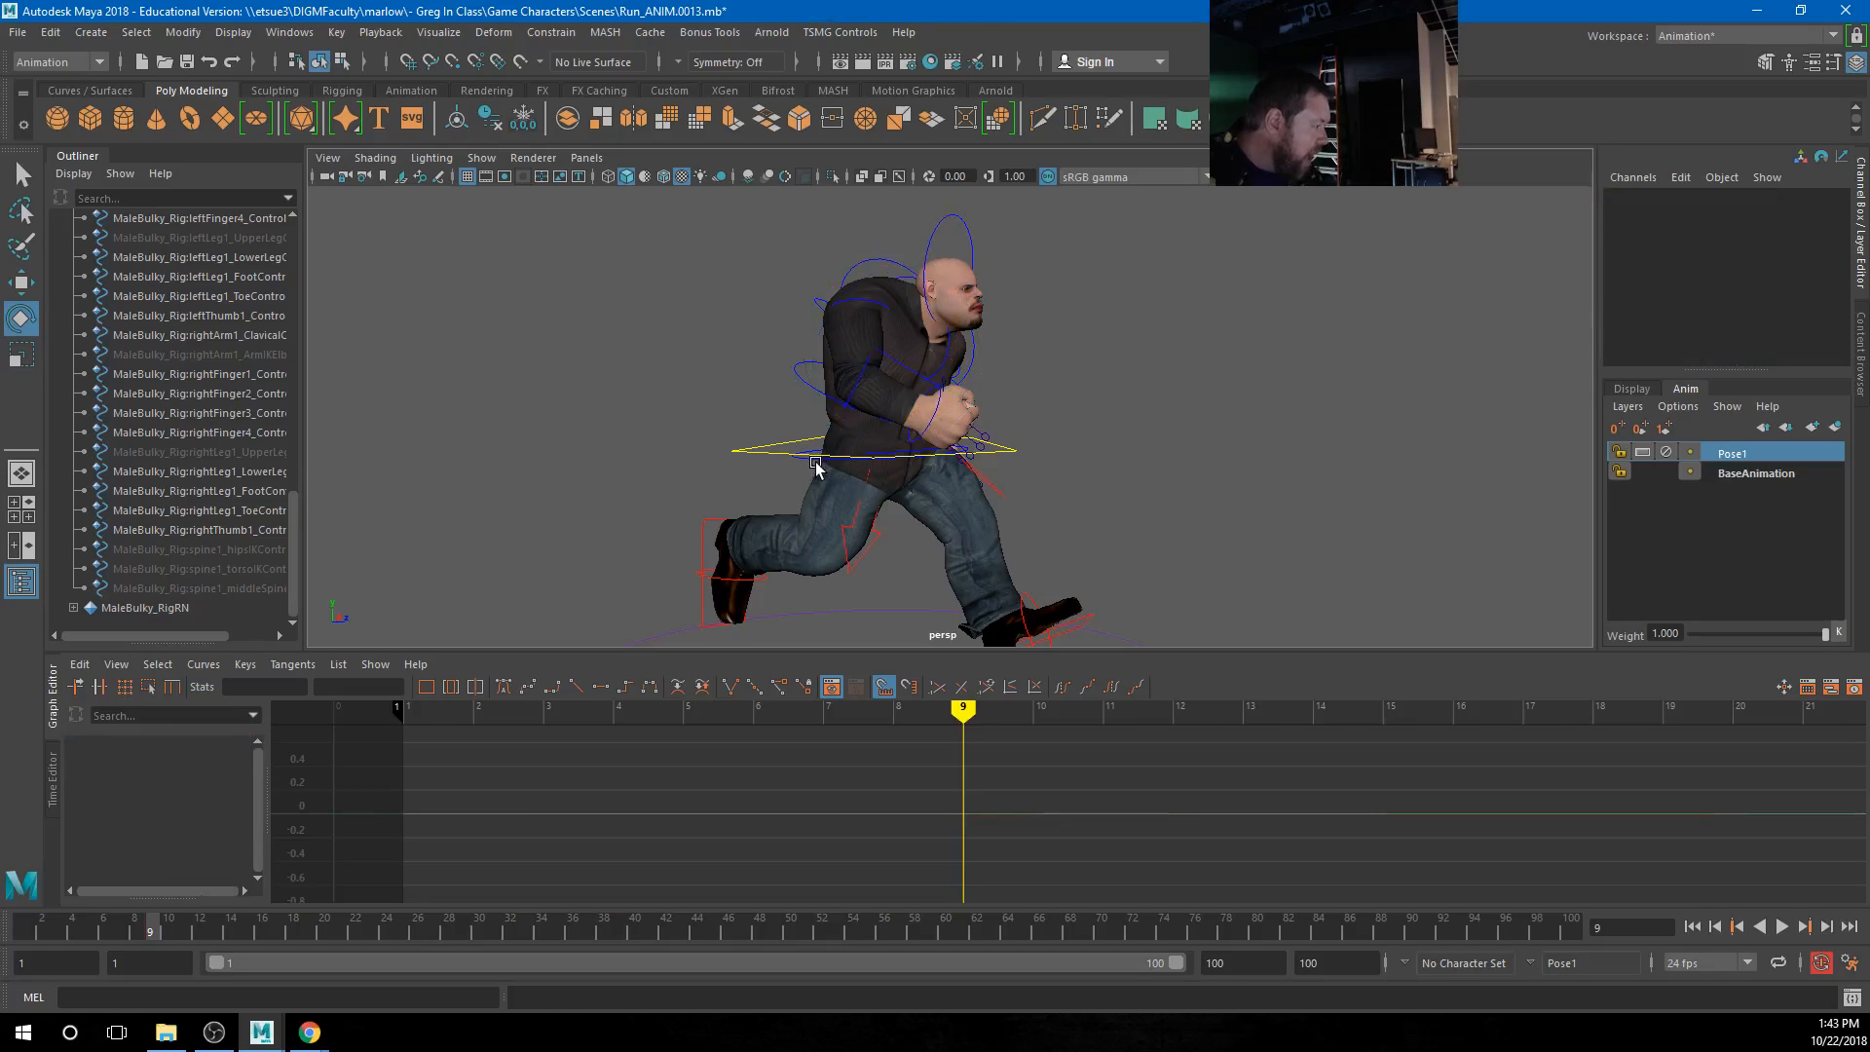
click(815, 461)
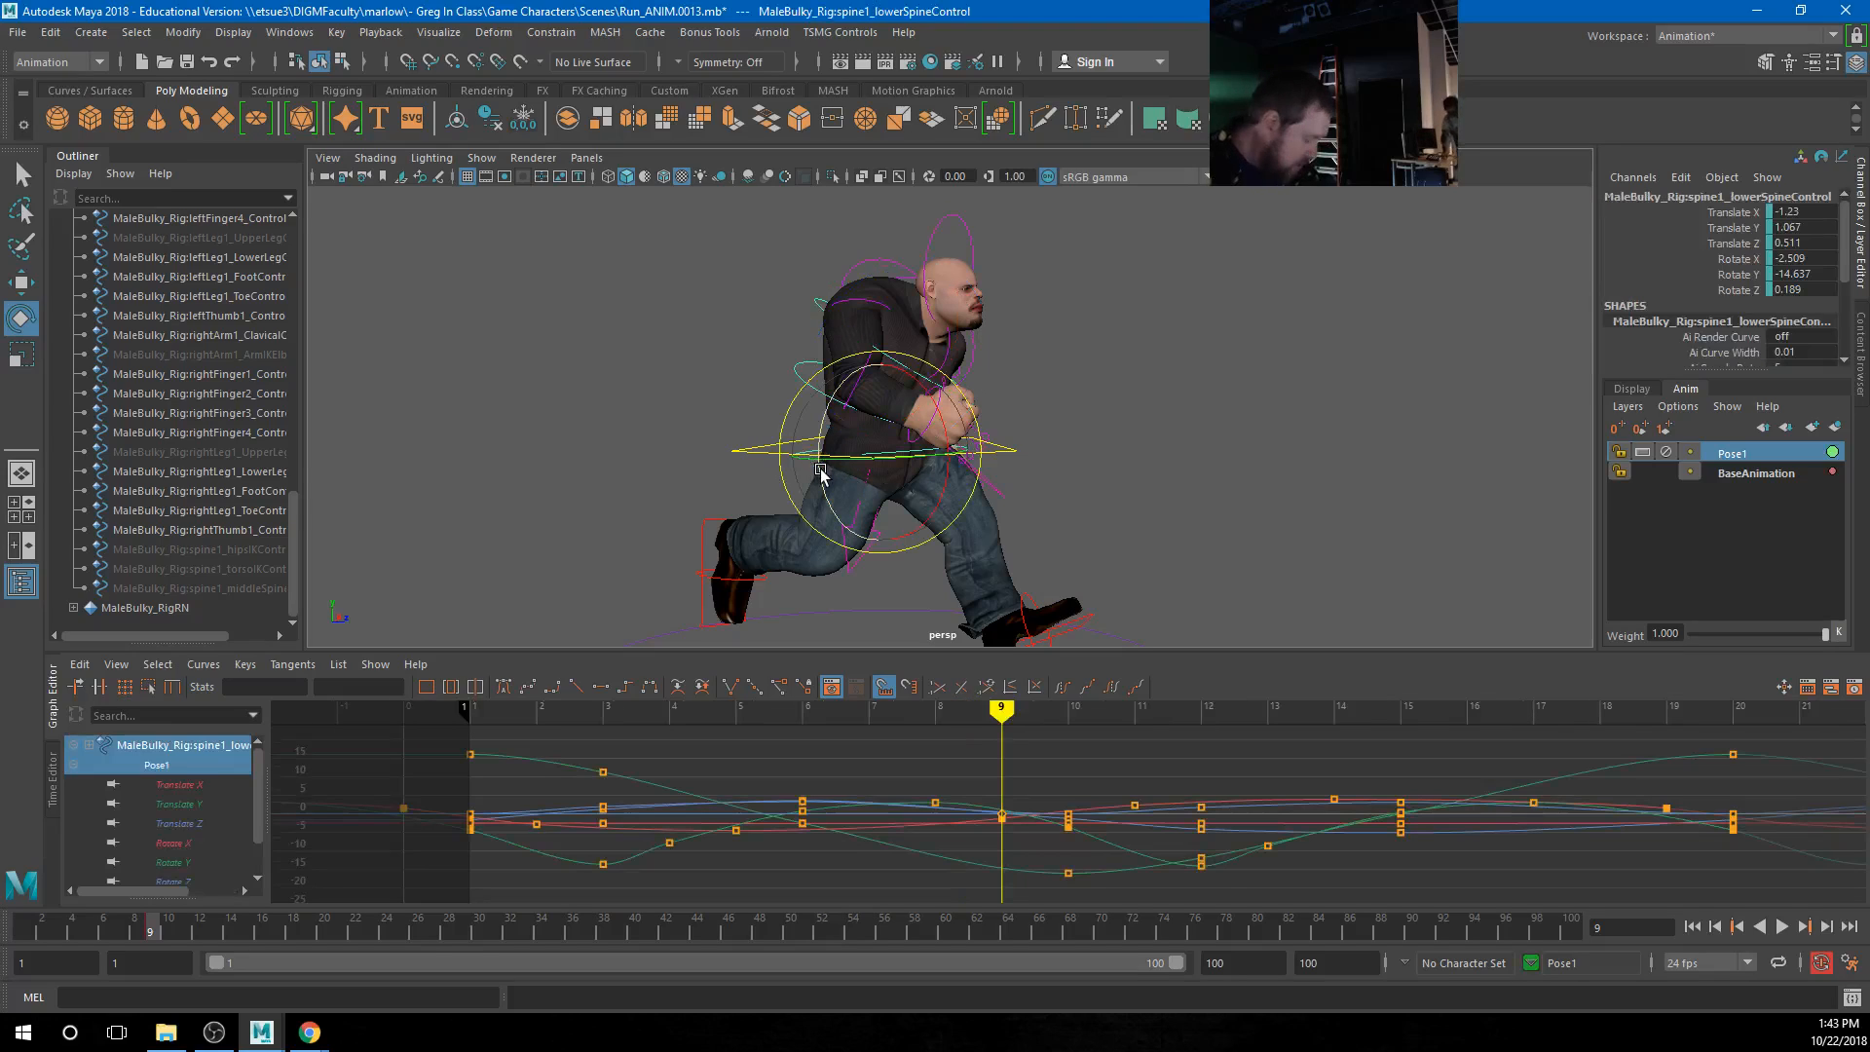
key(w)
drag(884, 418, 814, 488)
key(e)
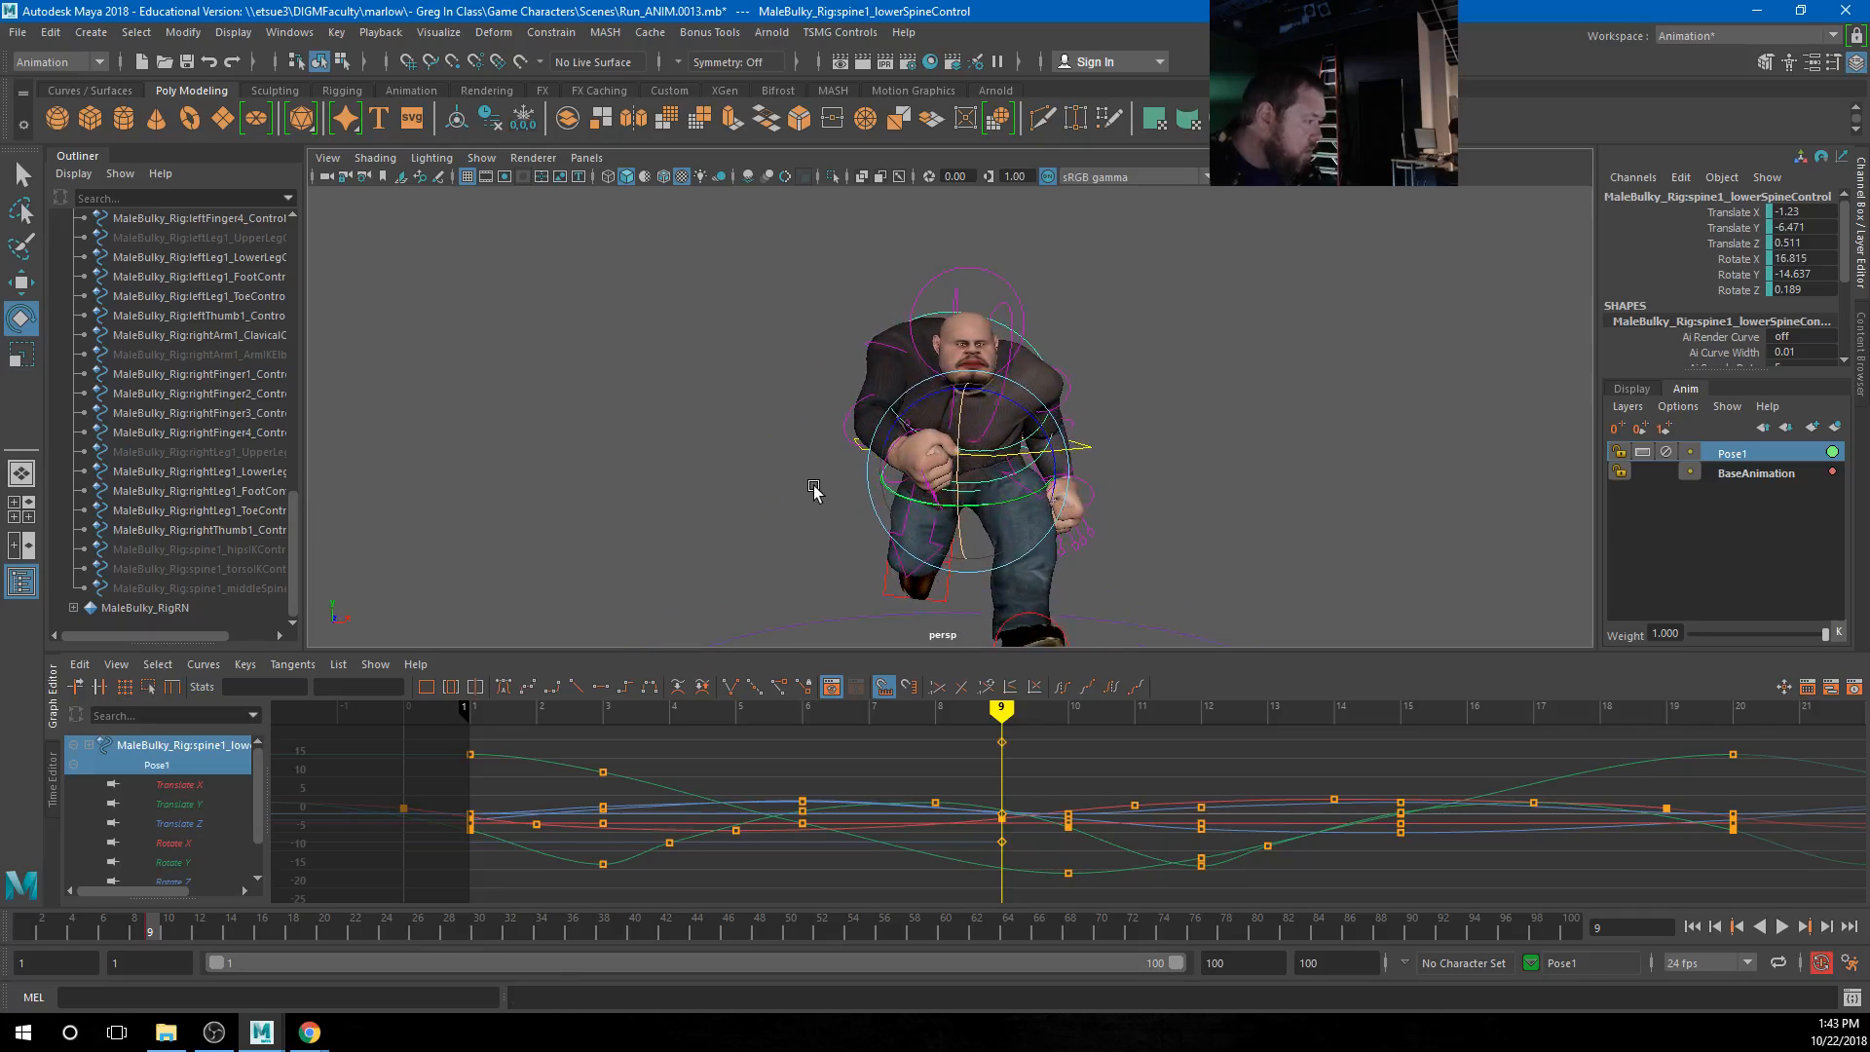
click(1156, 422)
Rotate the middle spine control to about 28.2, 8.9, 11.6 and twist the torso control further
mouse_move(1023, 367)
alt+mouse_down()
mouse_move(952, 376)
mouse_move(994, 343)
mouse_move(1001, 358)
alt+mouse_up()
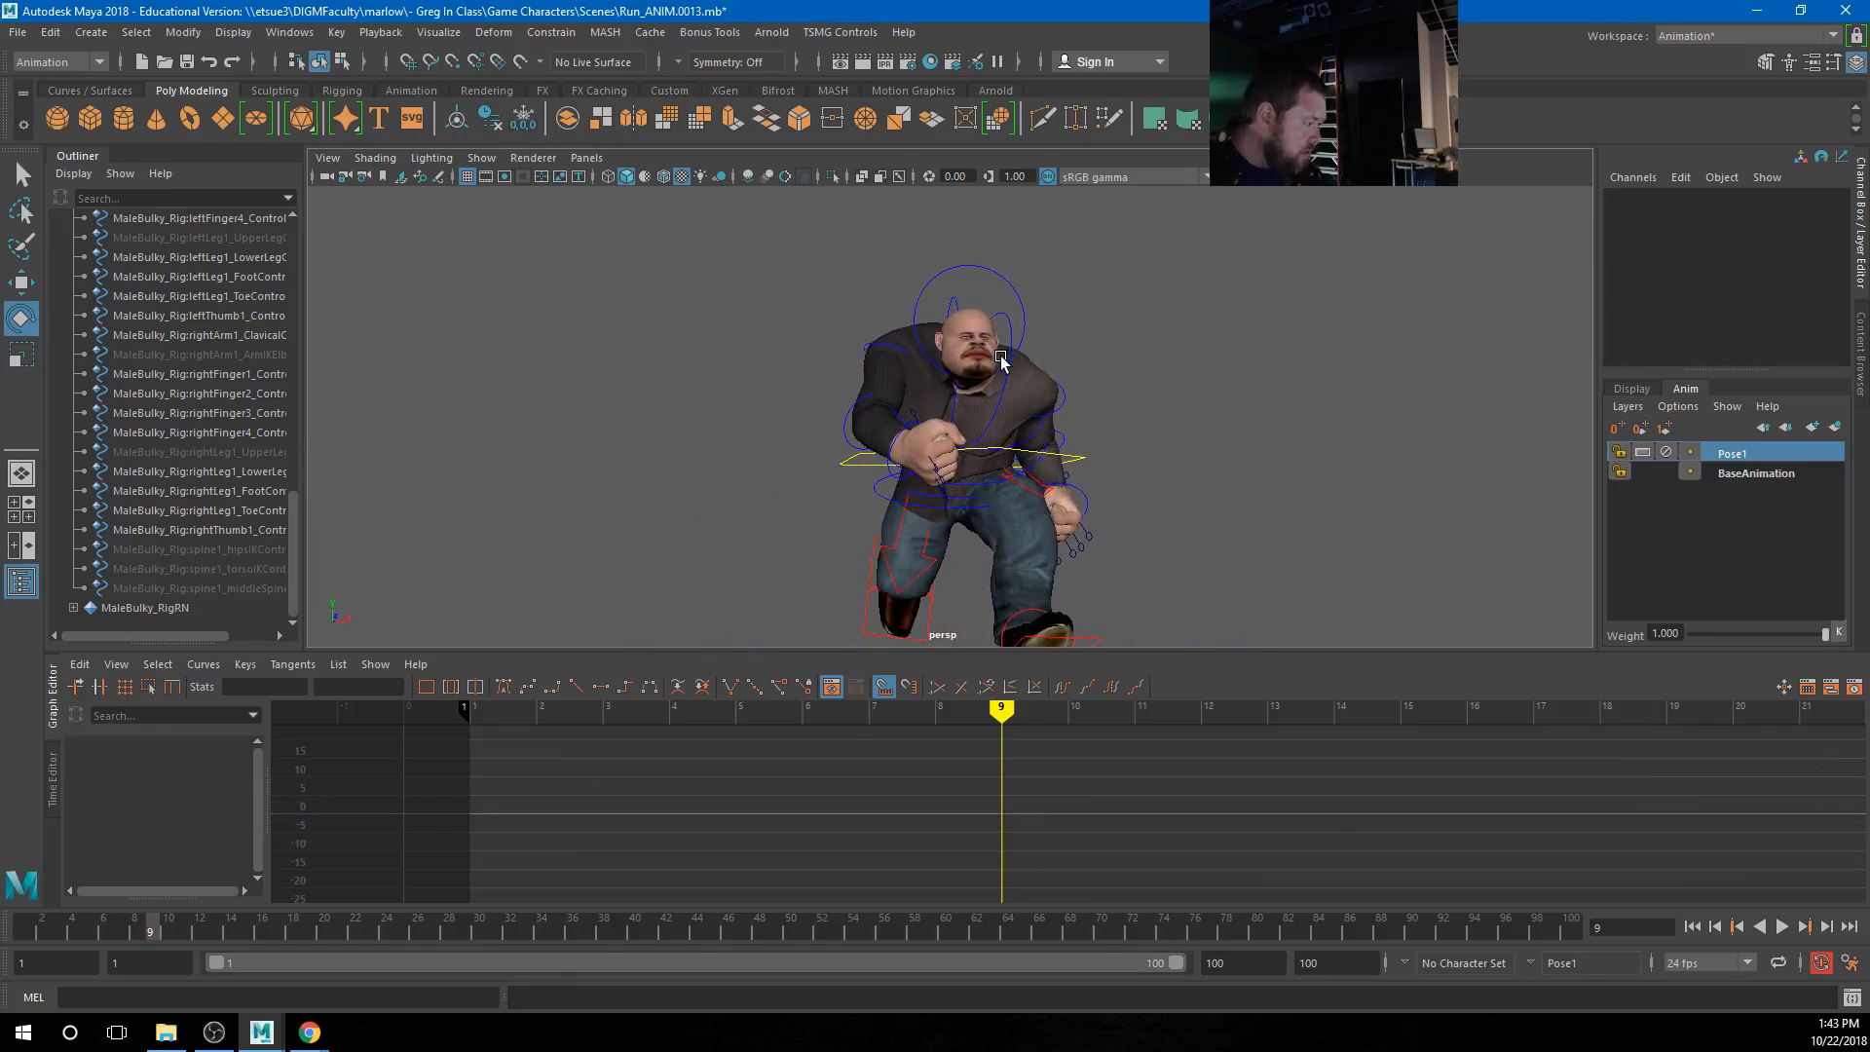
click(986, 490)
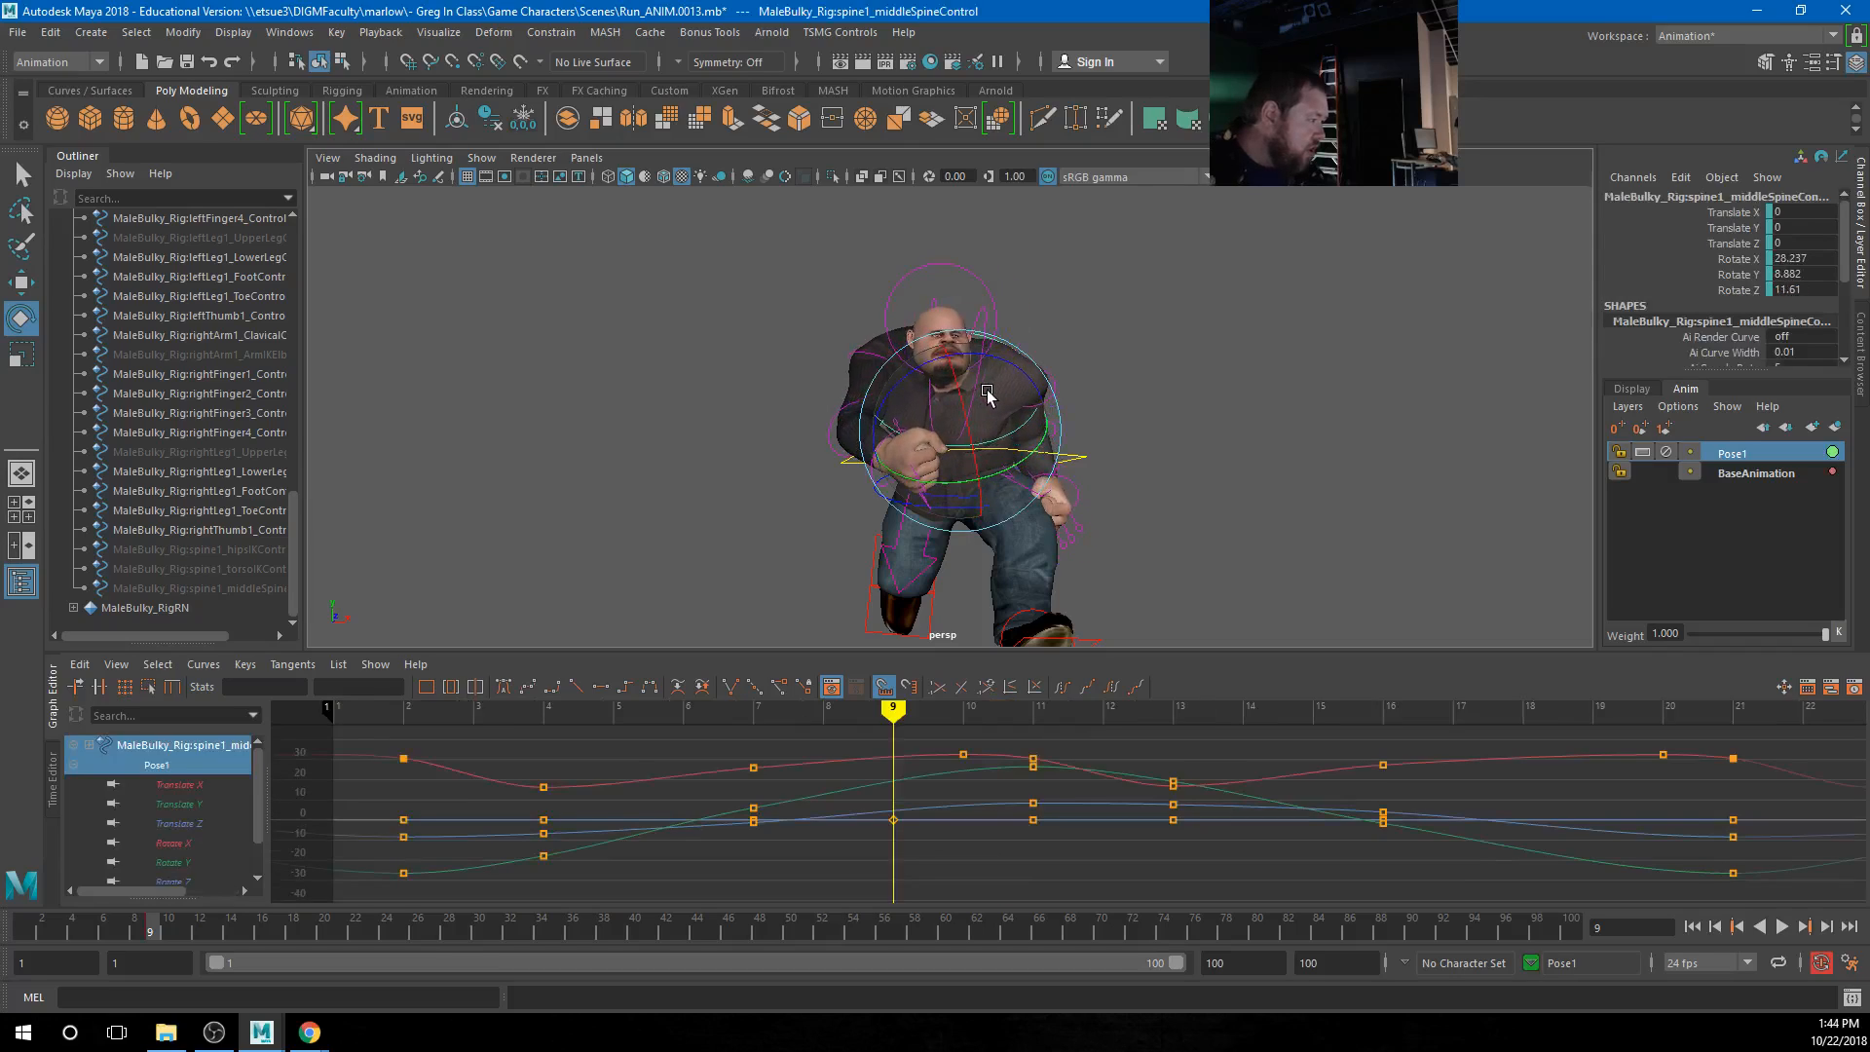
click(975, 439)
click(993, 430)
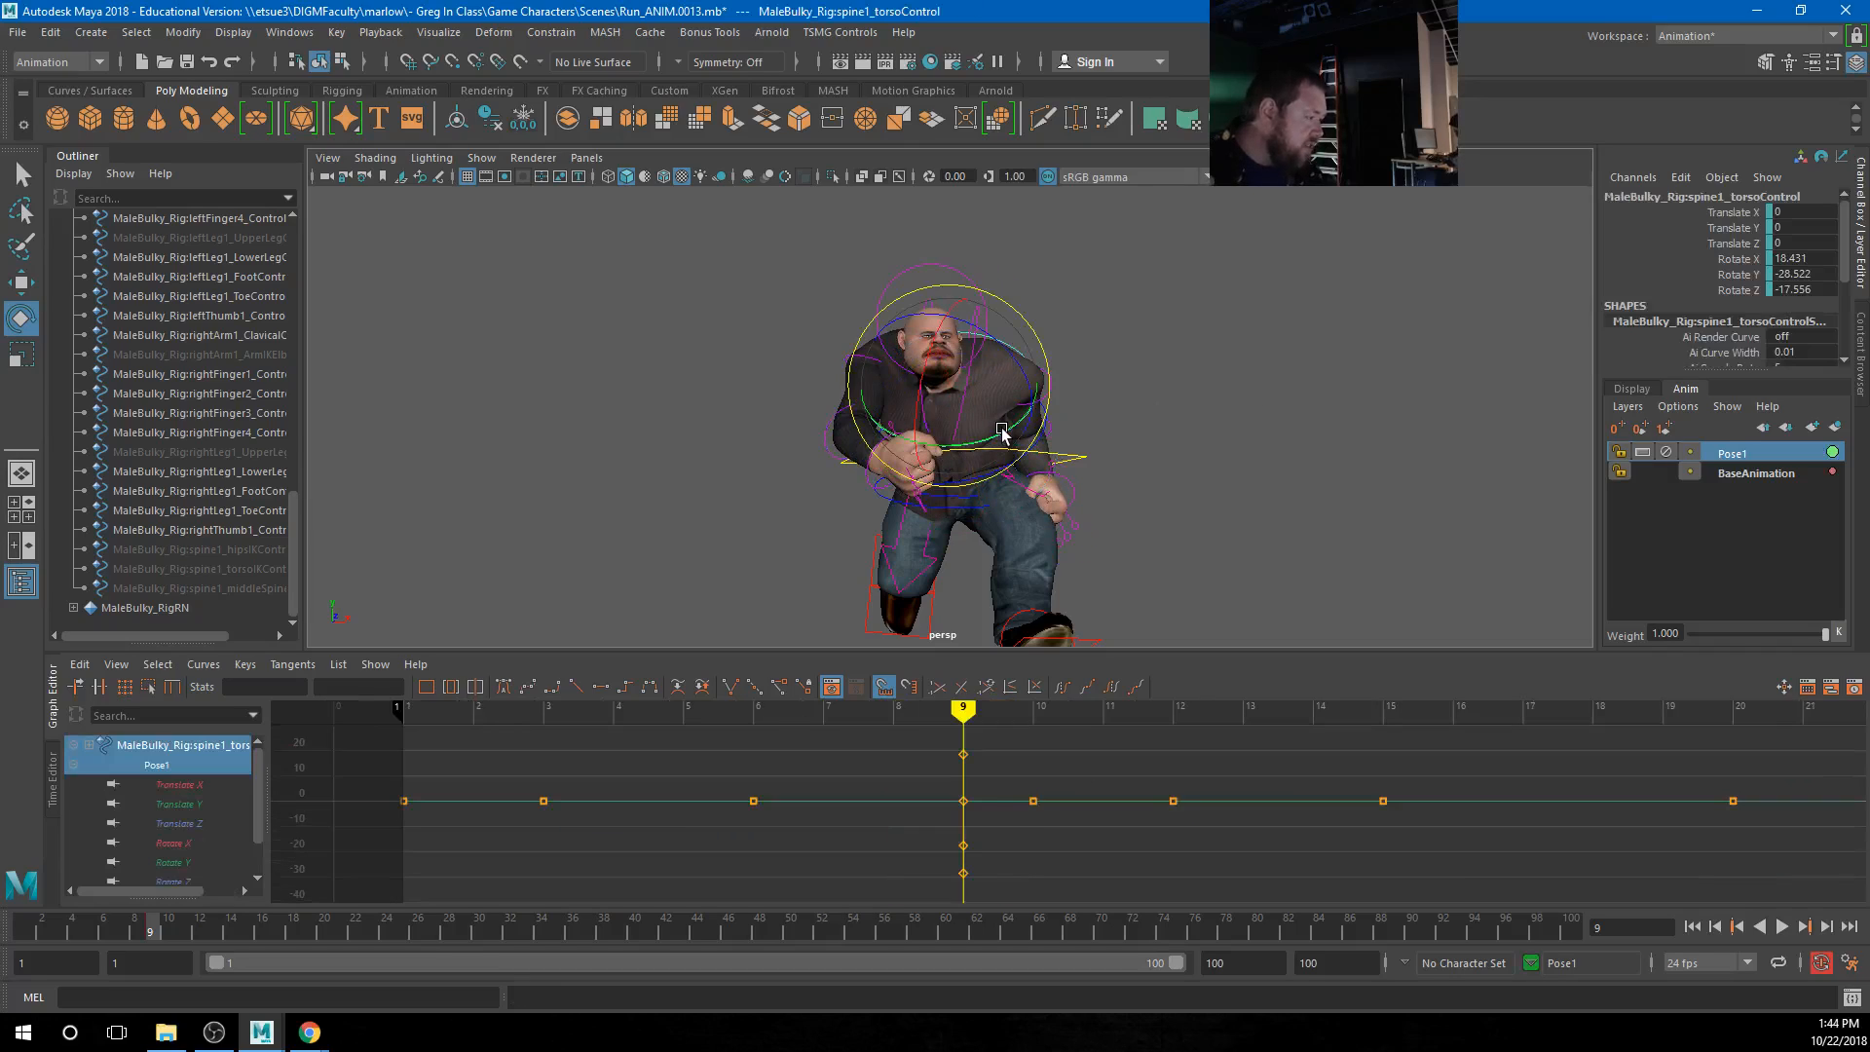
drag(1002, 434, 1173, 401)
click(1173, 401)
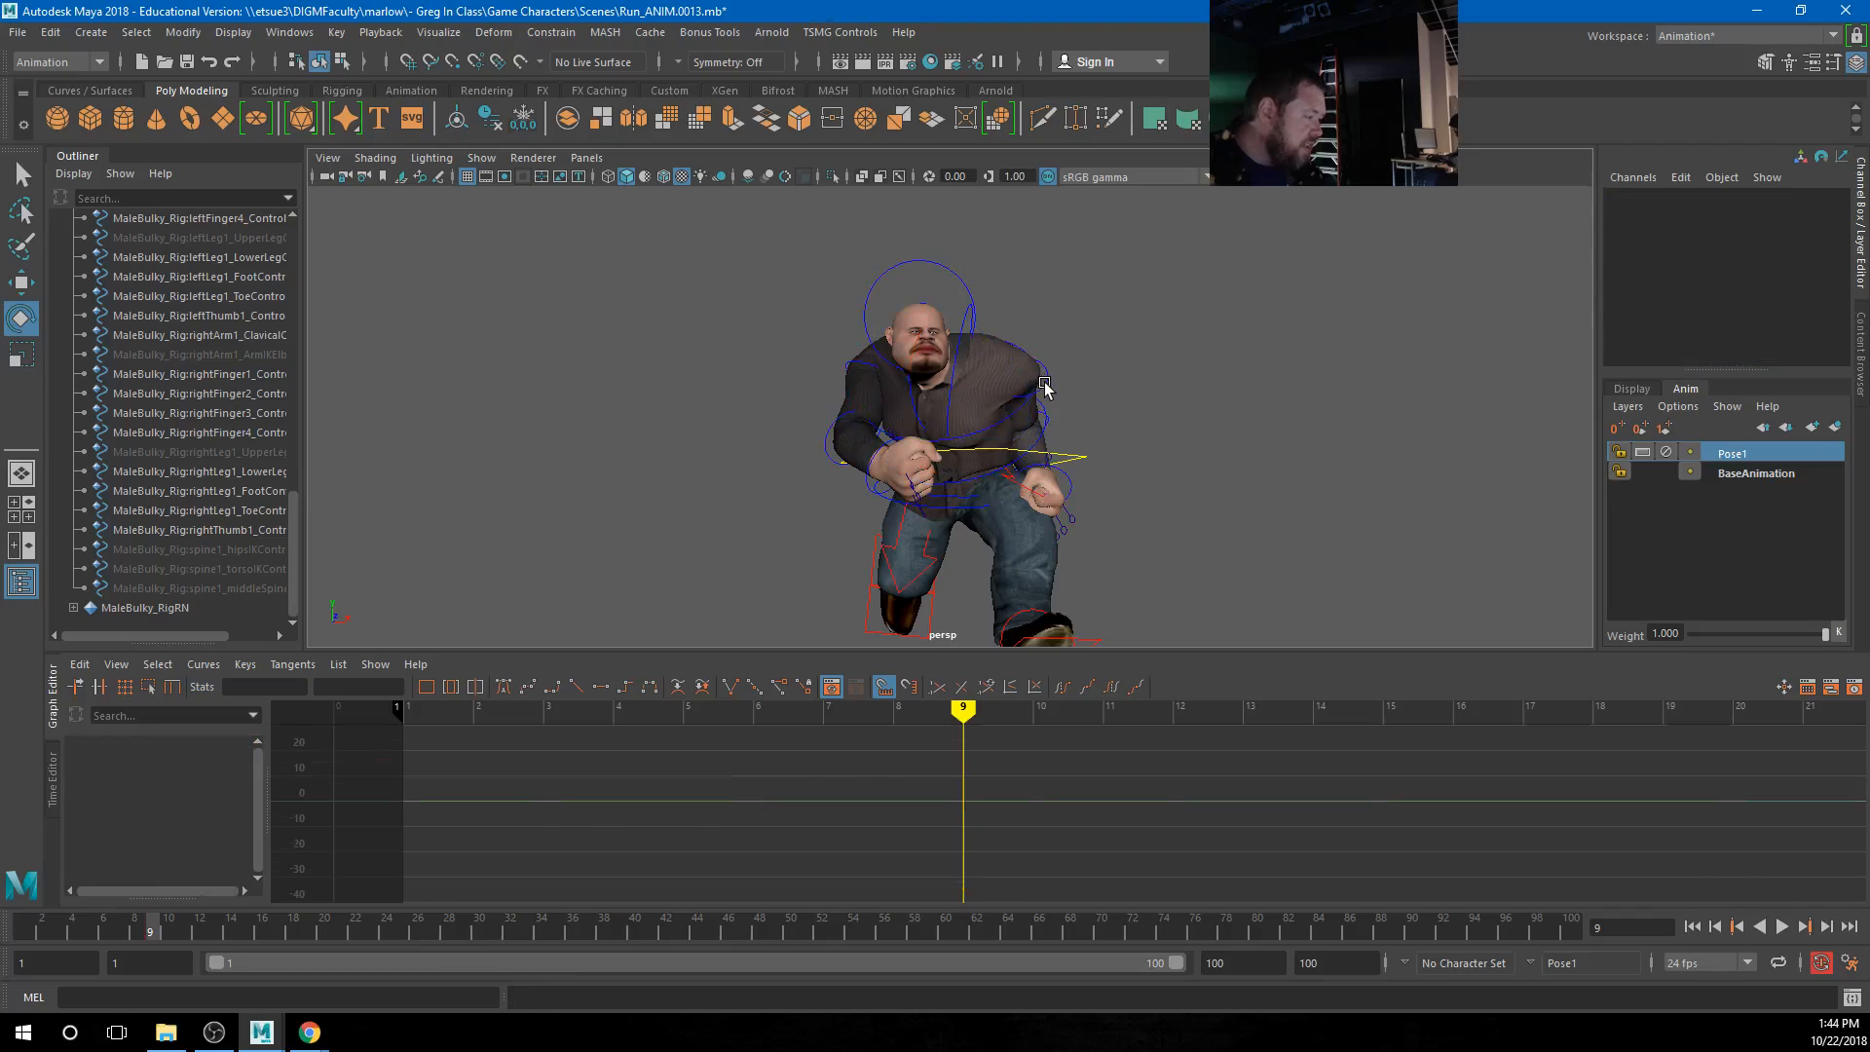
Pose the left arm by rotating its upper arm control to about 70.3, -34.8, -43.9 and its lower arm to about -84 in Y
click(1044, 385)
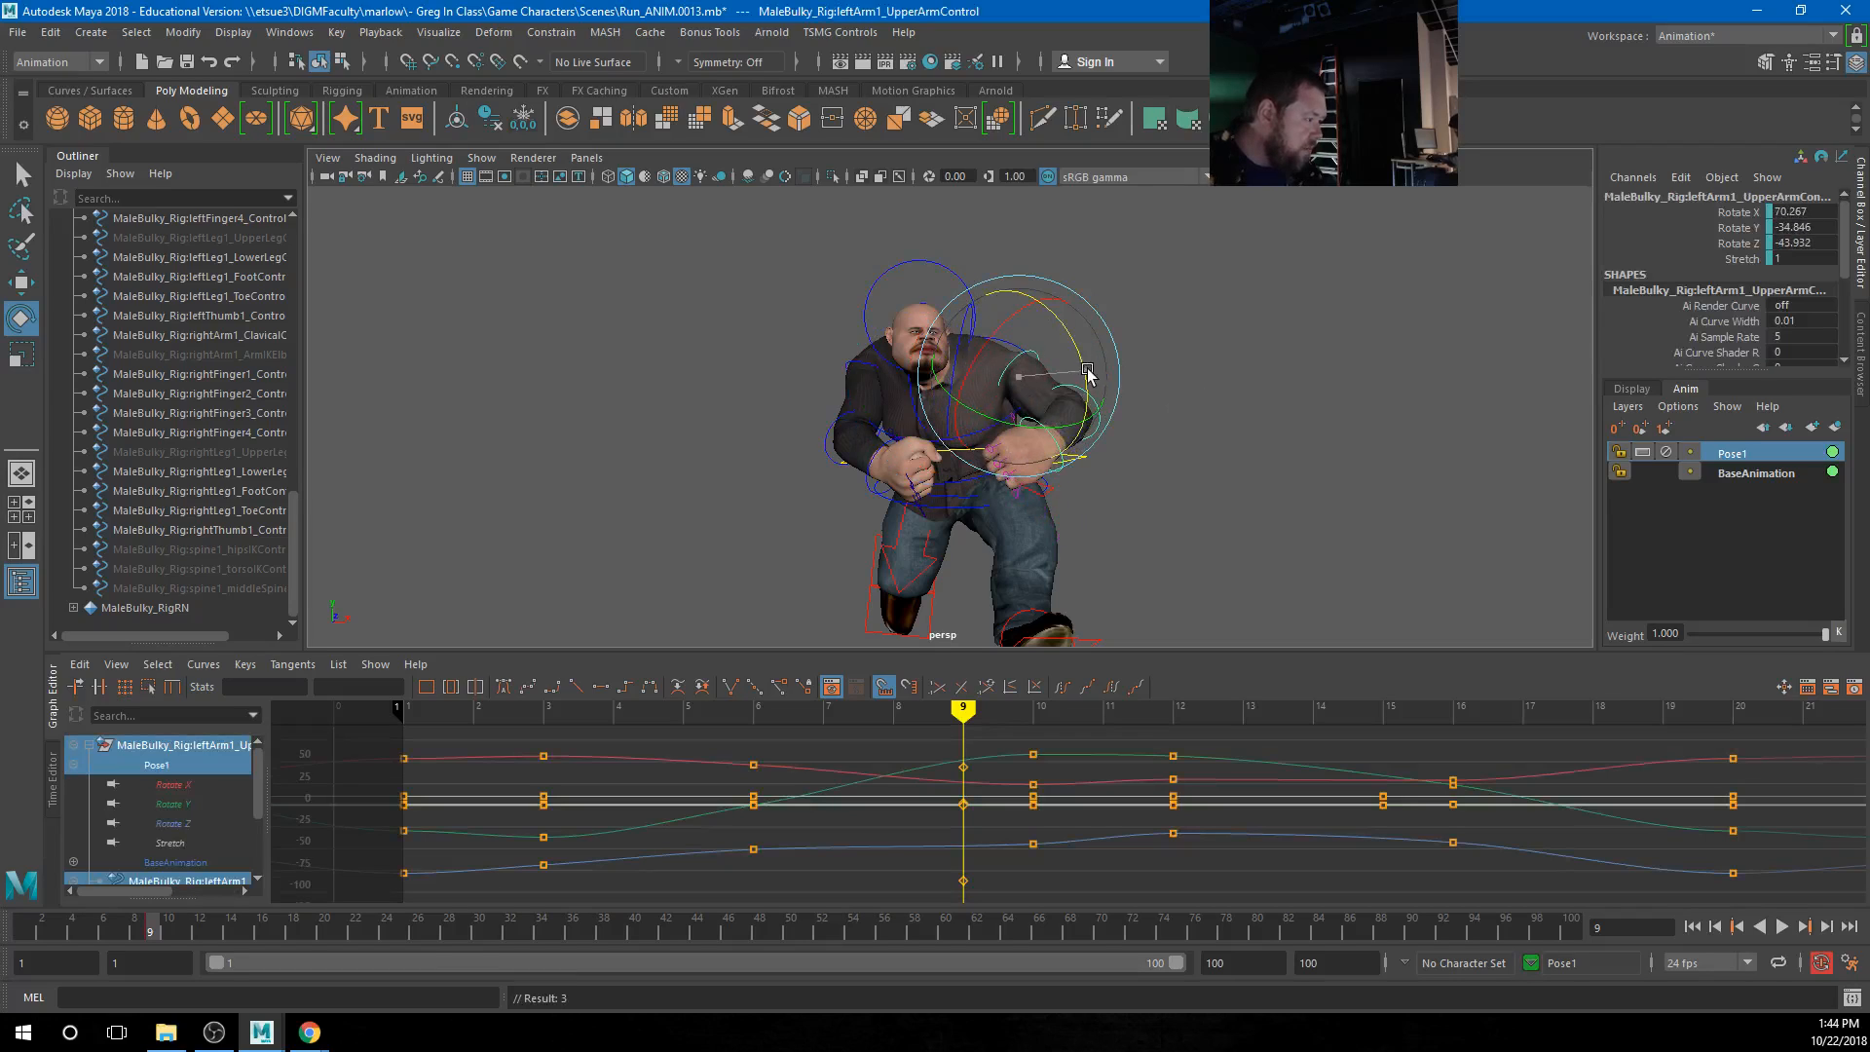
click(1205, 484)
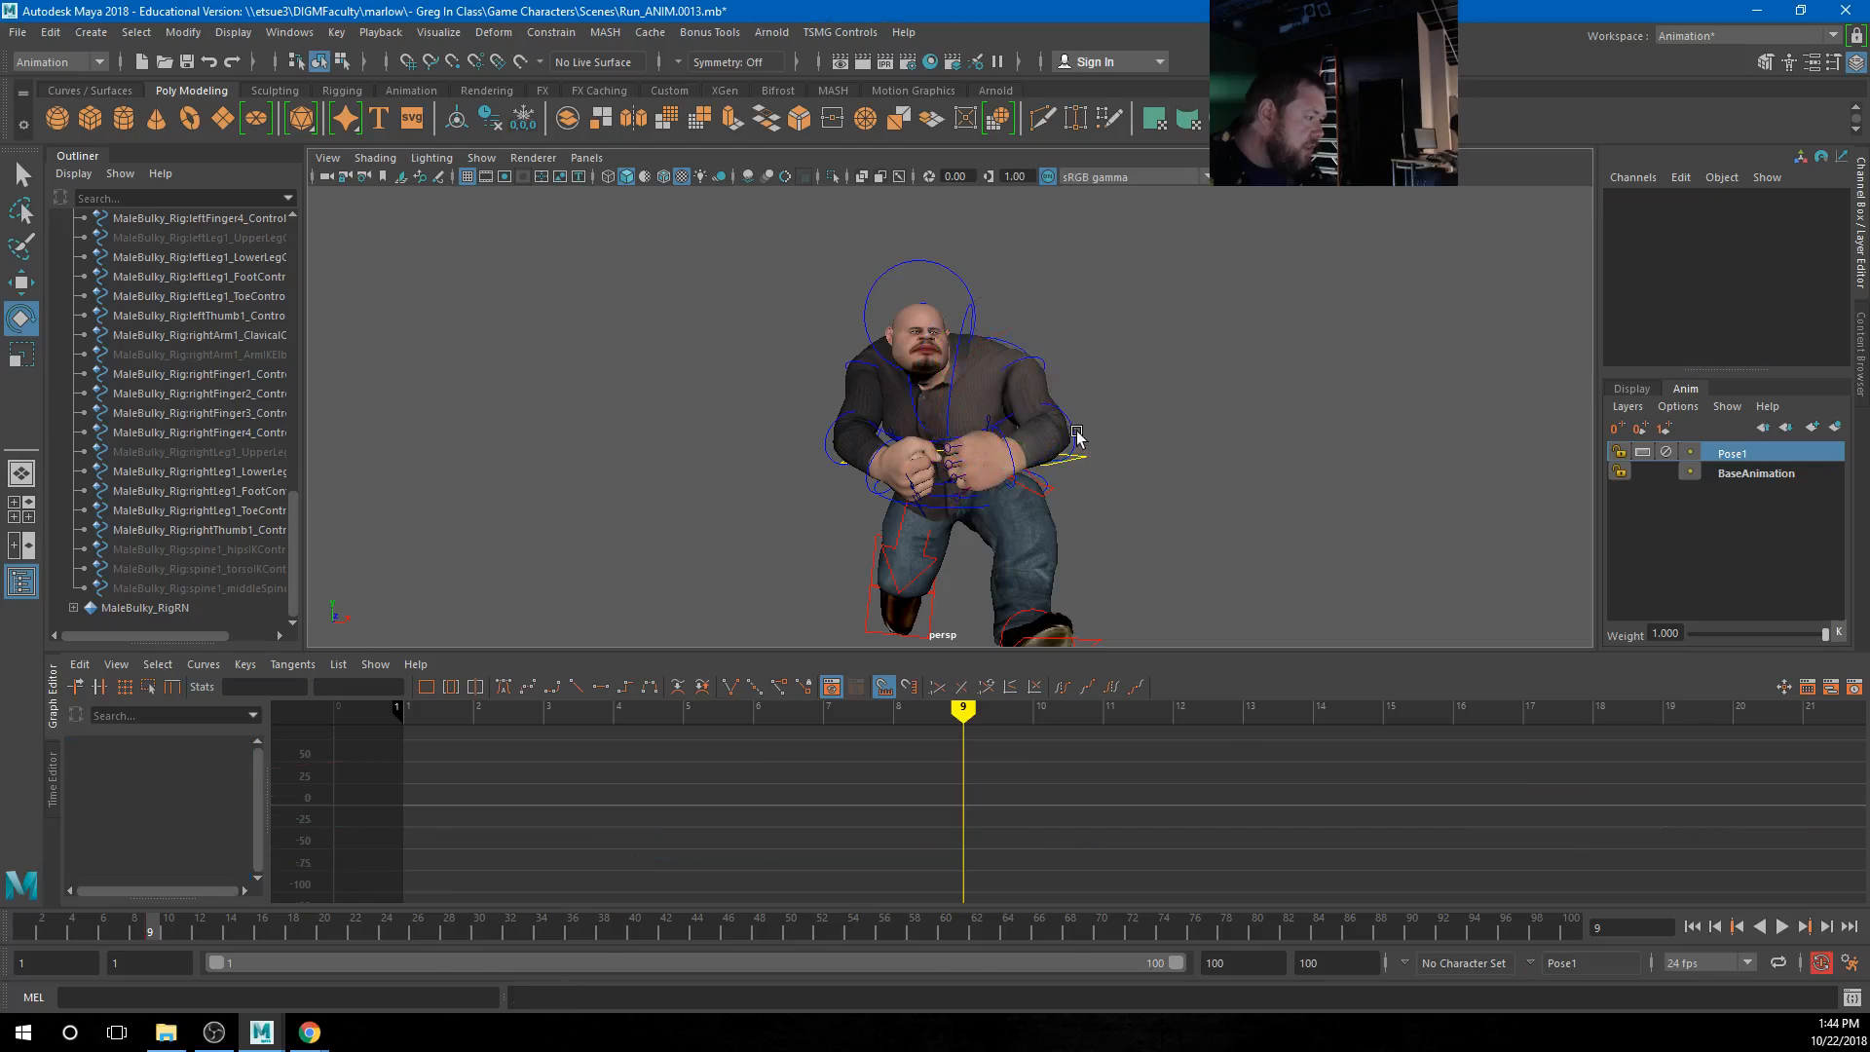
click(1085, 459)
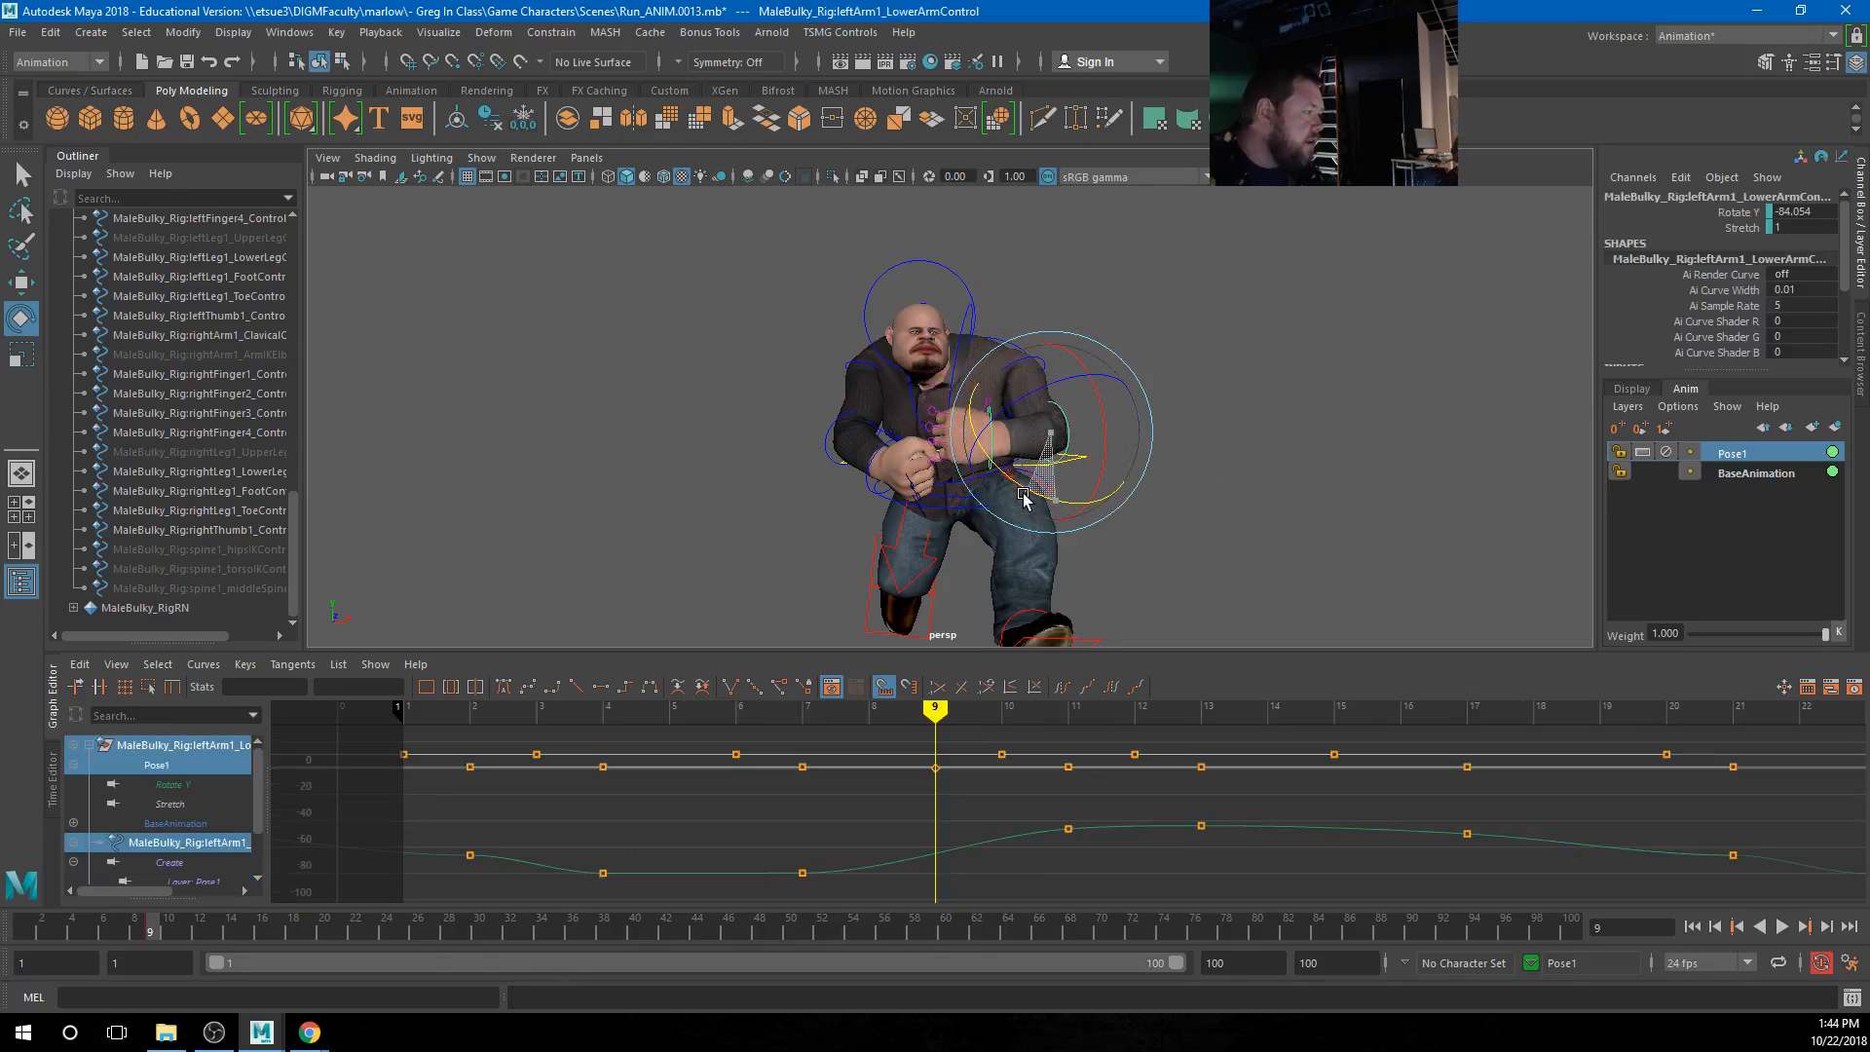
click(1286, 497)
Rotate the right upper arm control to about -1.3, 56, -47.1 and the lower spine control to about 19, -11.5, -9.6
alt+drag(792, 474, 618, 410)
click(876, 361)
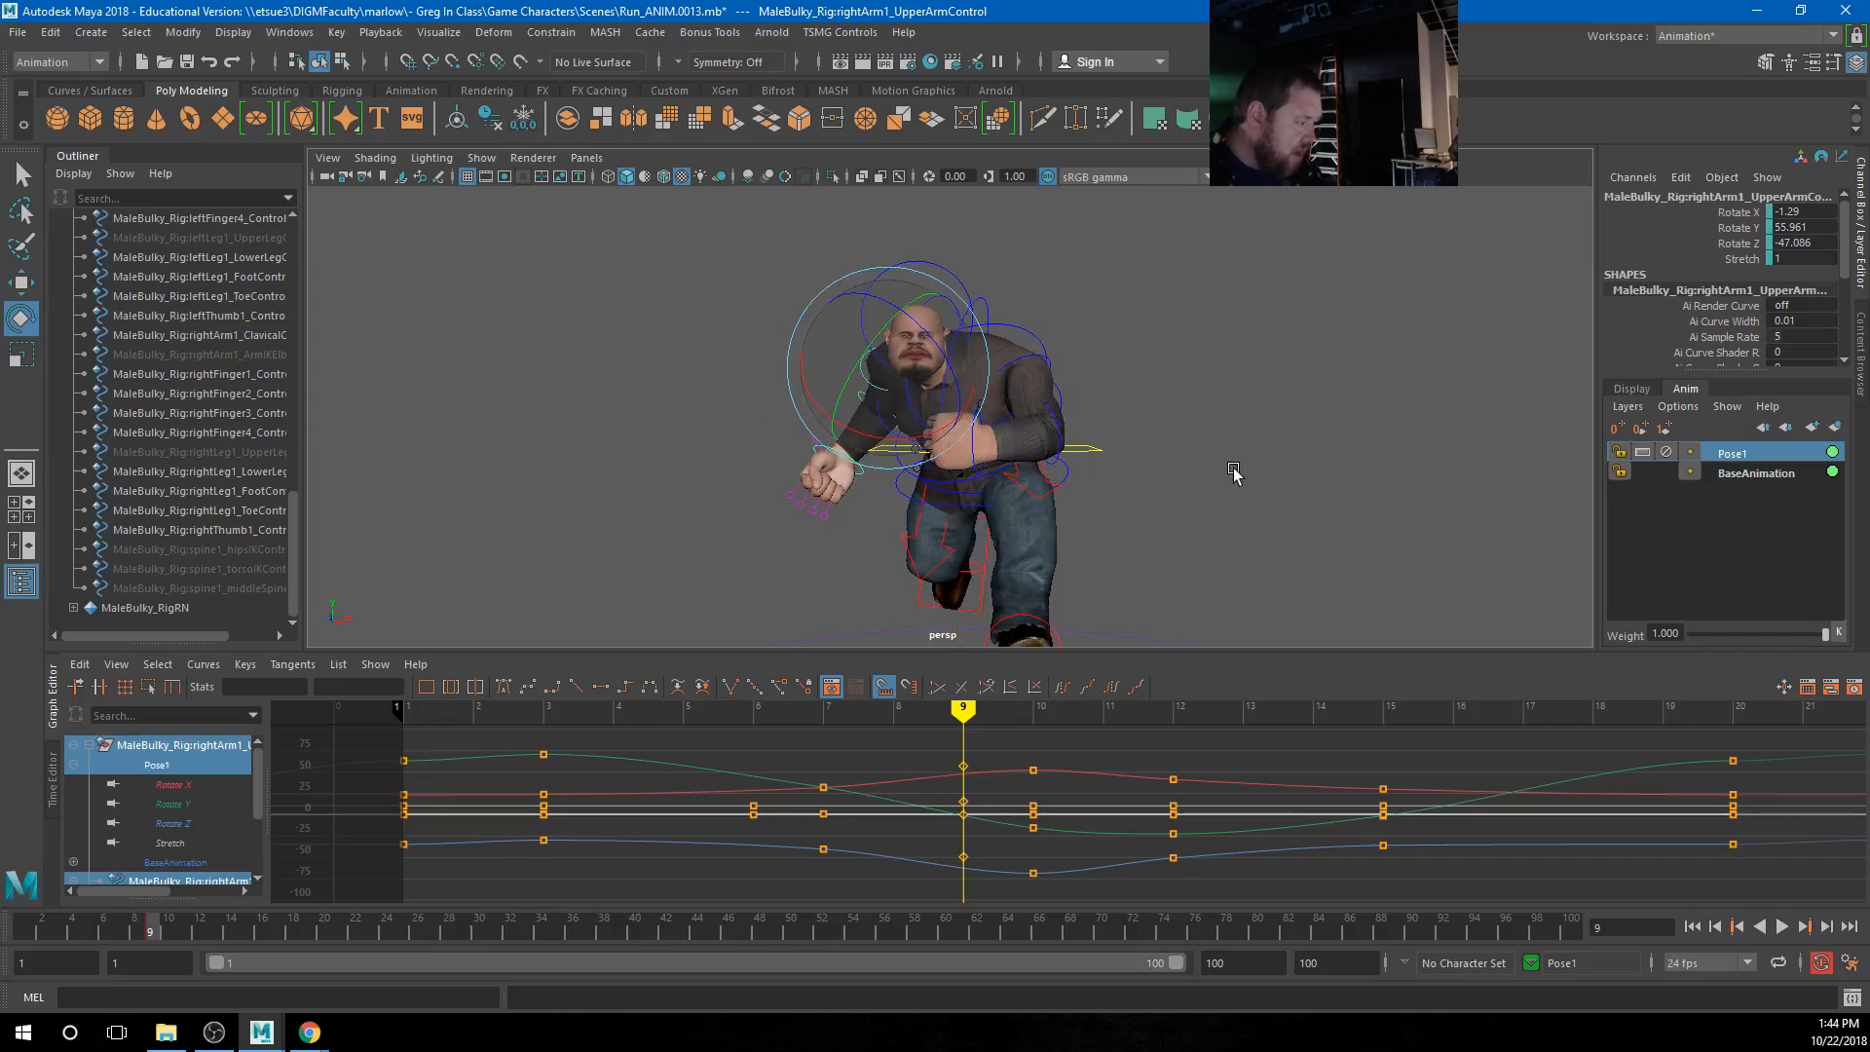
alt+right_drag(1231, 467, 1048, 470)
click(1041, 460)
drag(1028, 394, 1038, 417)
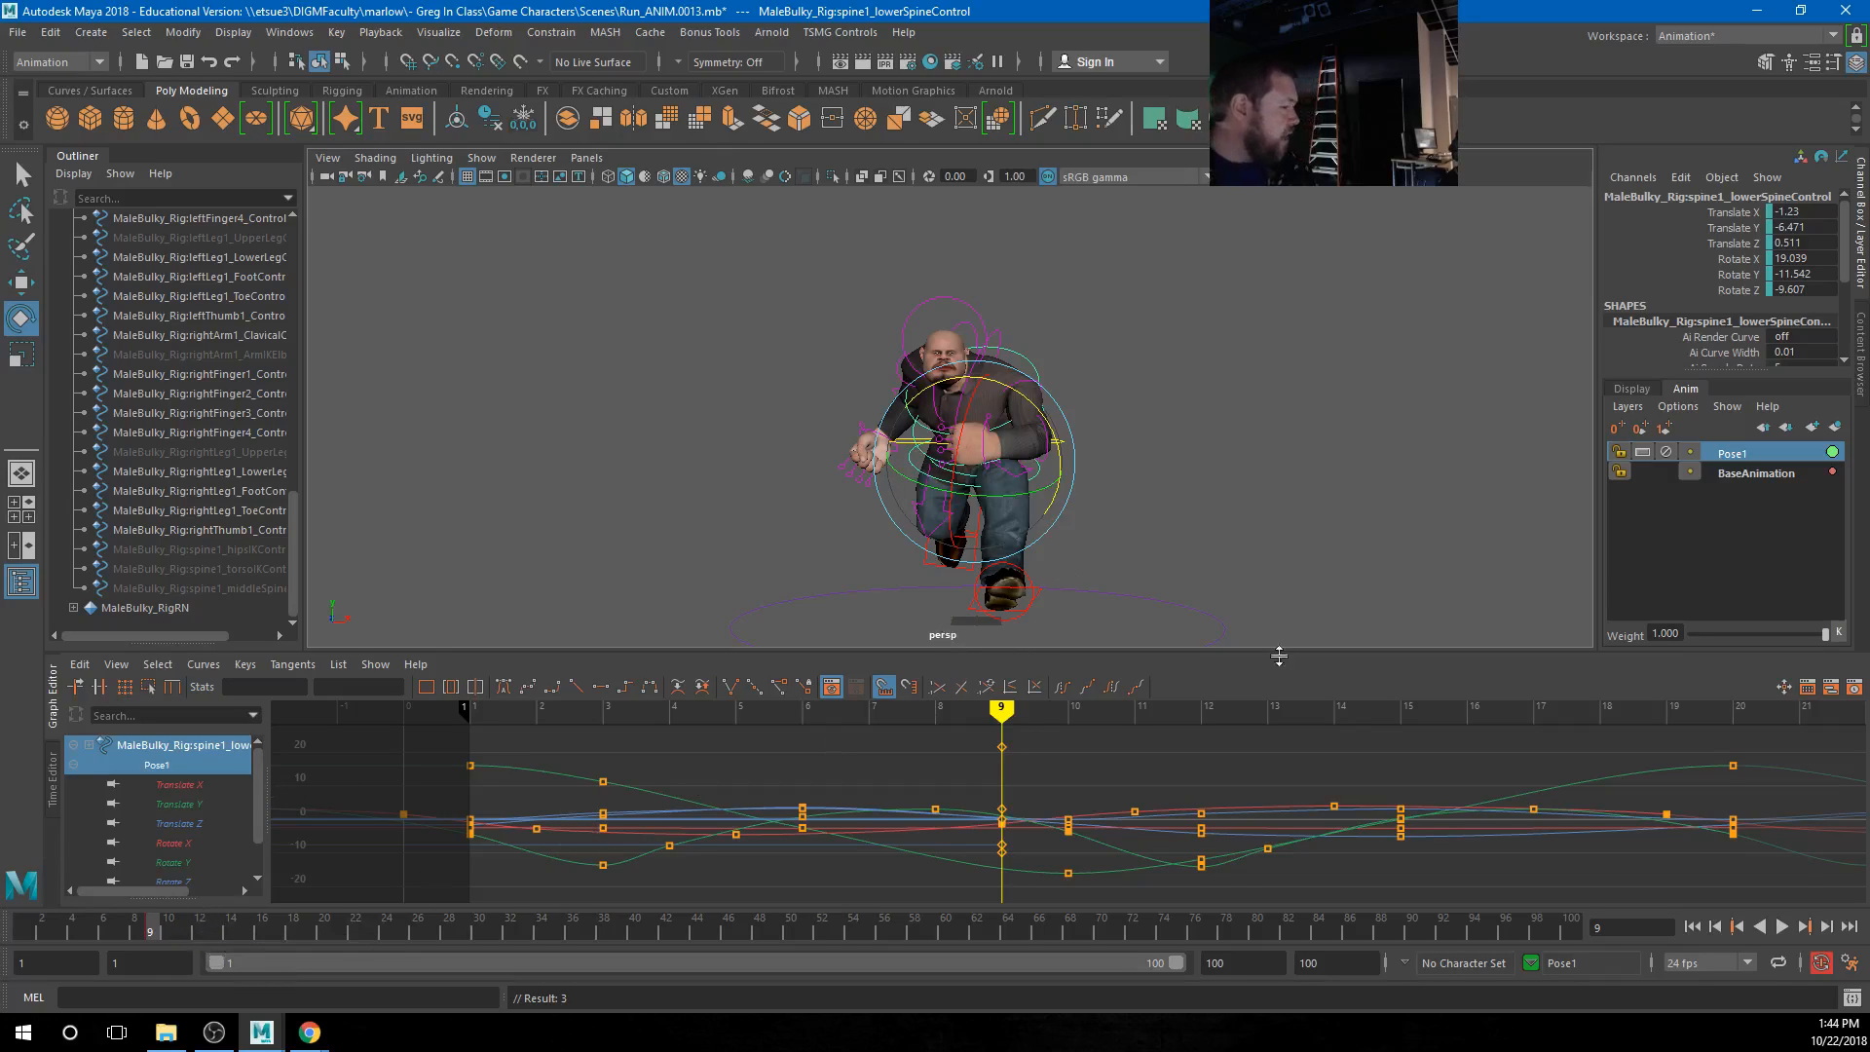
Review the lower spine's Pose1 keys, play the layered run cycle, stop it, and select the left upper arm control
click(1759, 456)
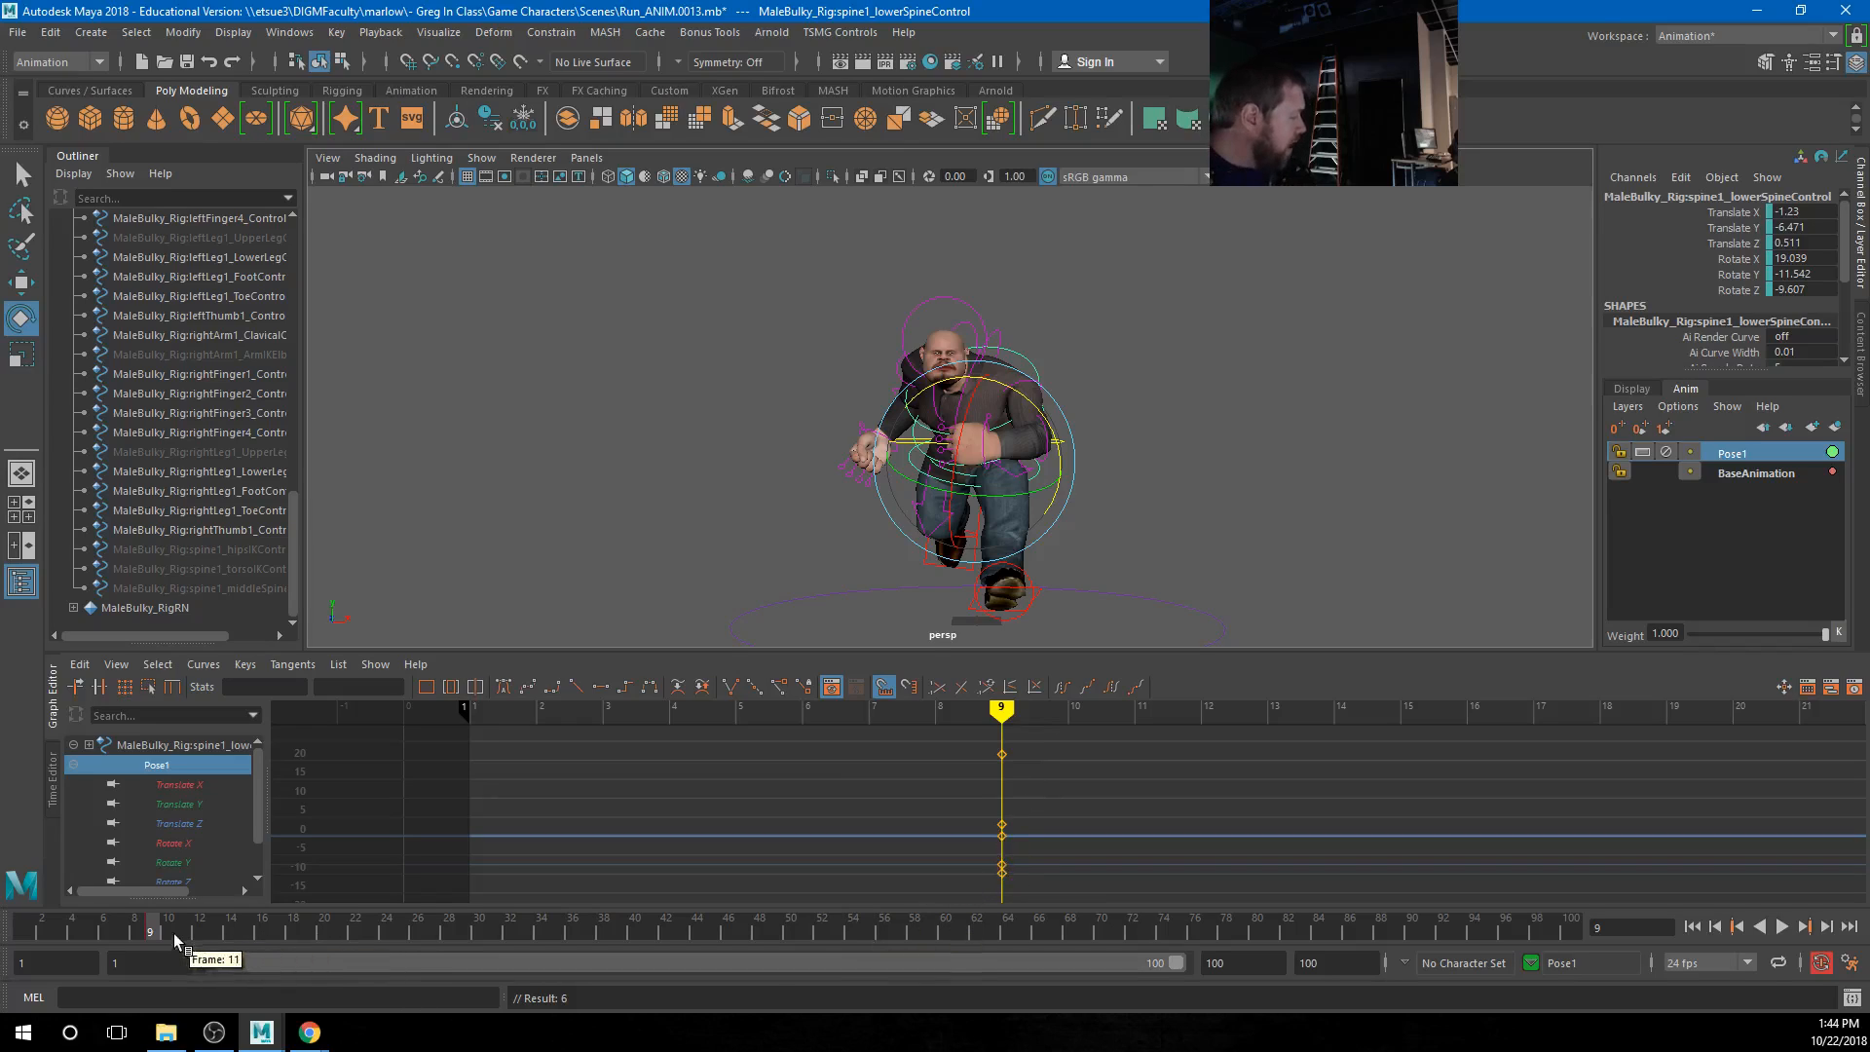
alt+drag(667, 583, 1270, 509)
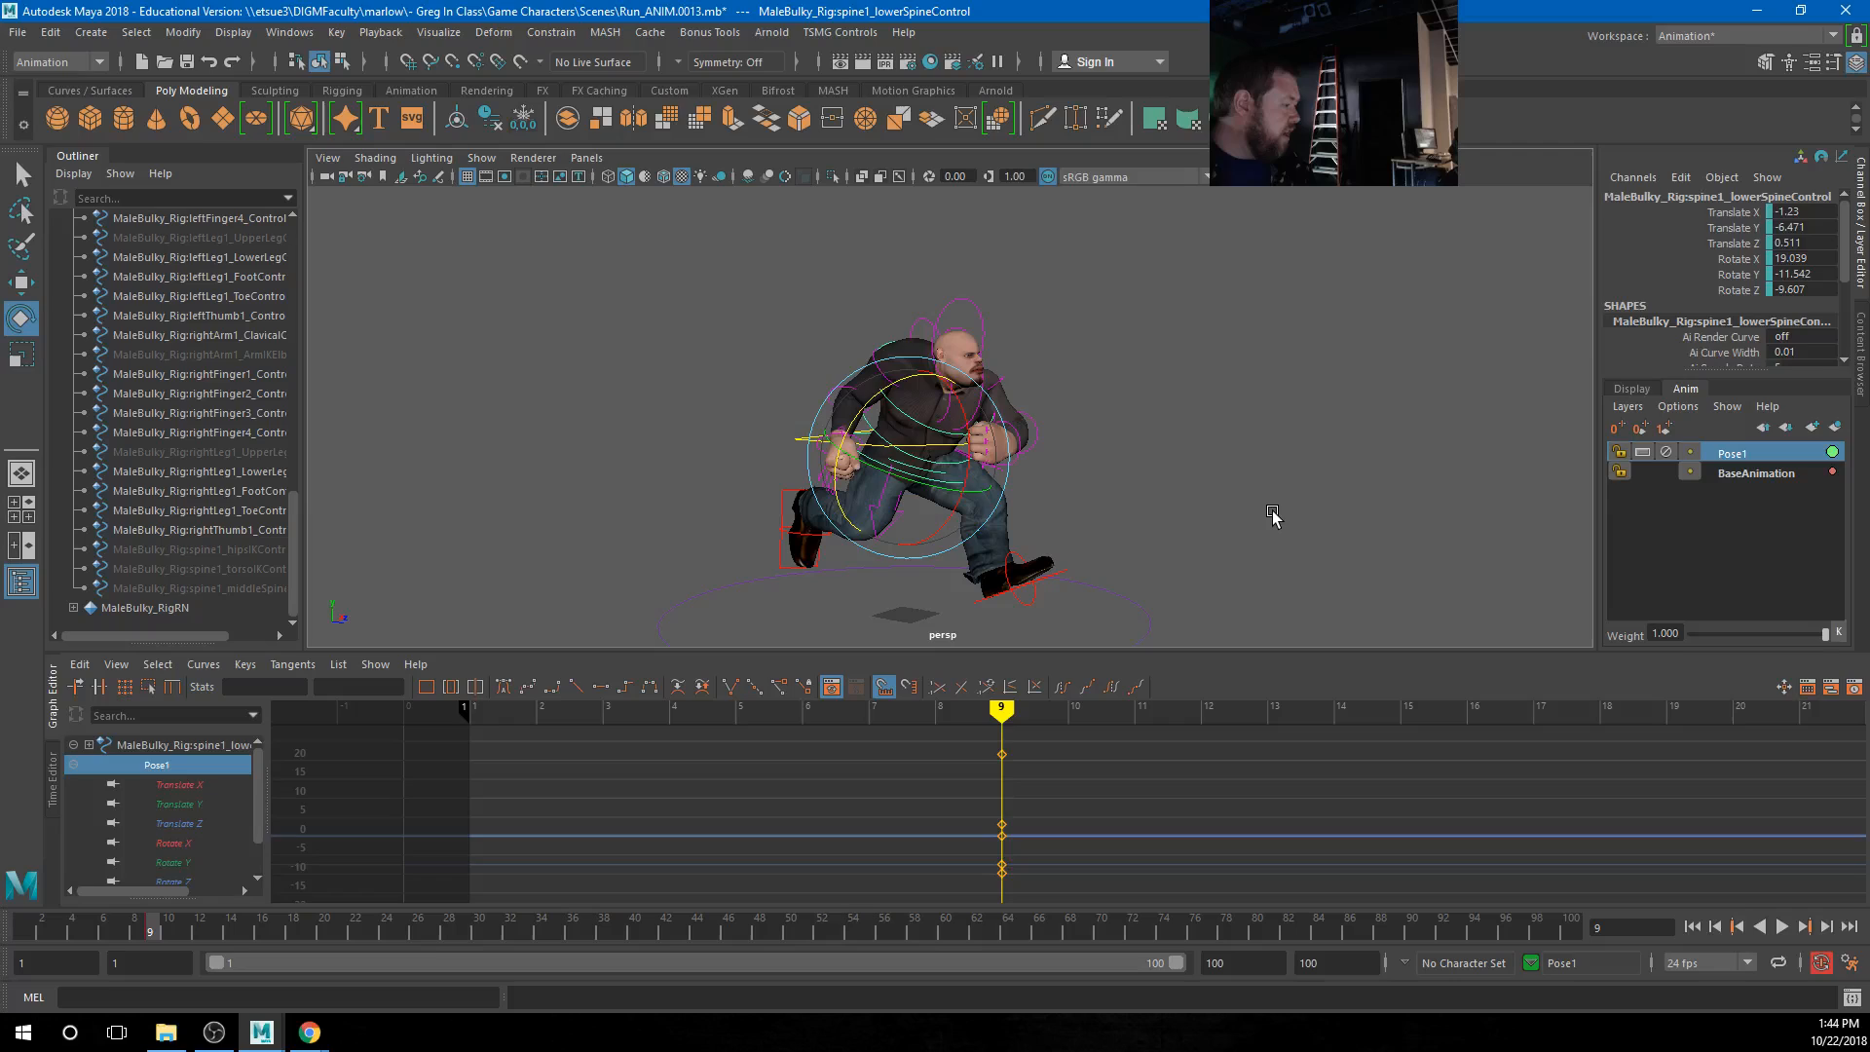
click(1270, 510)
click(1781, 928)
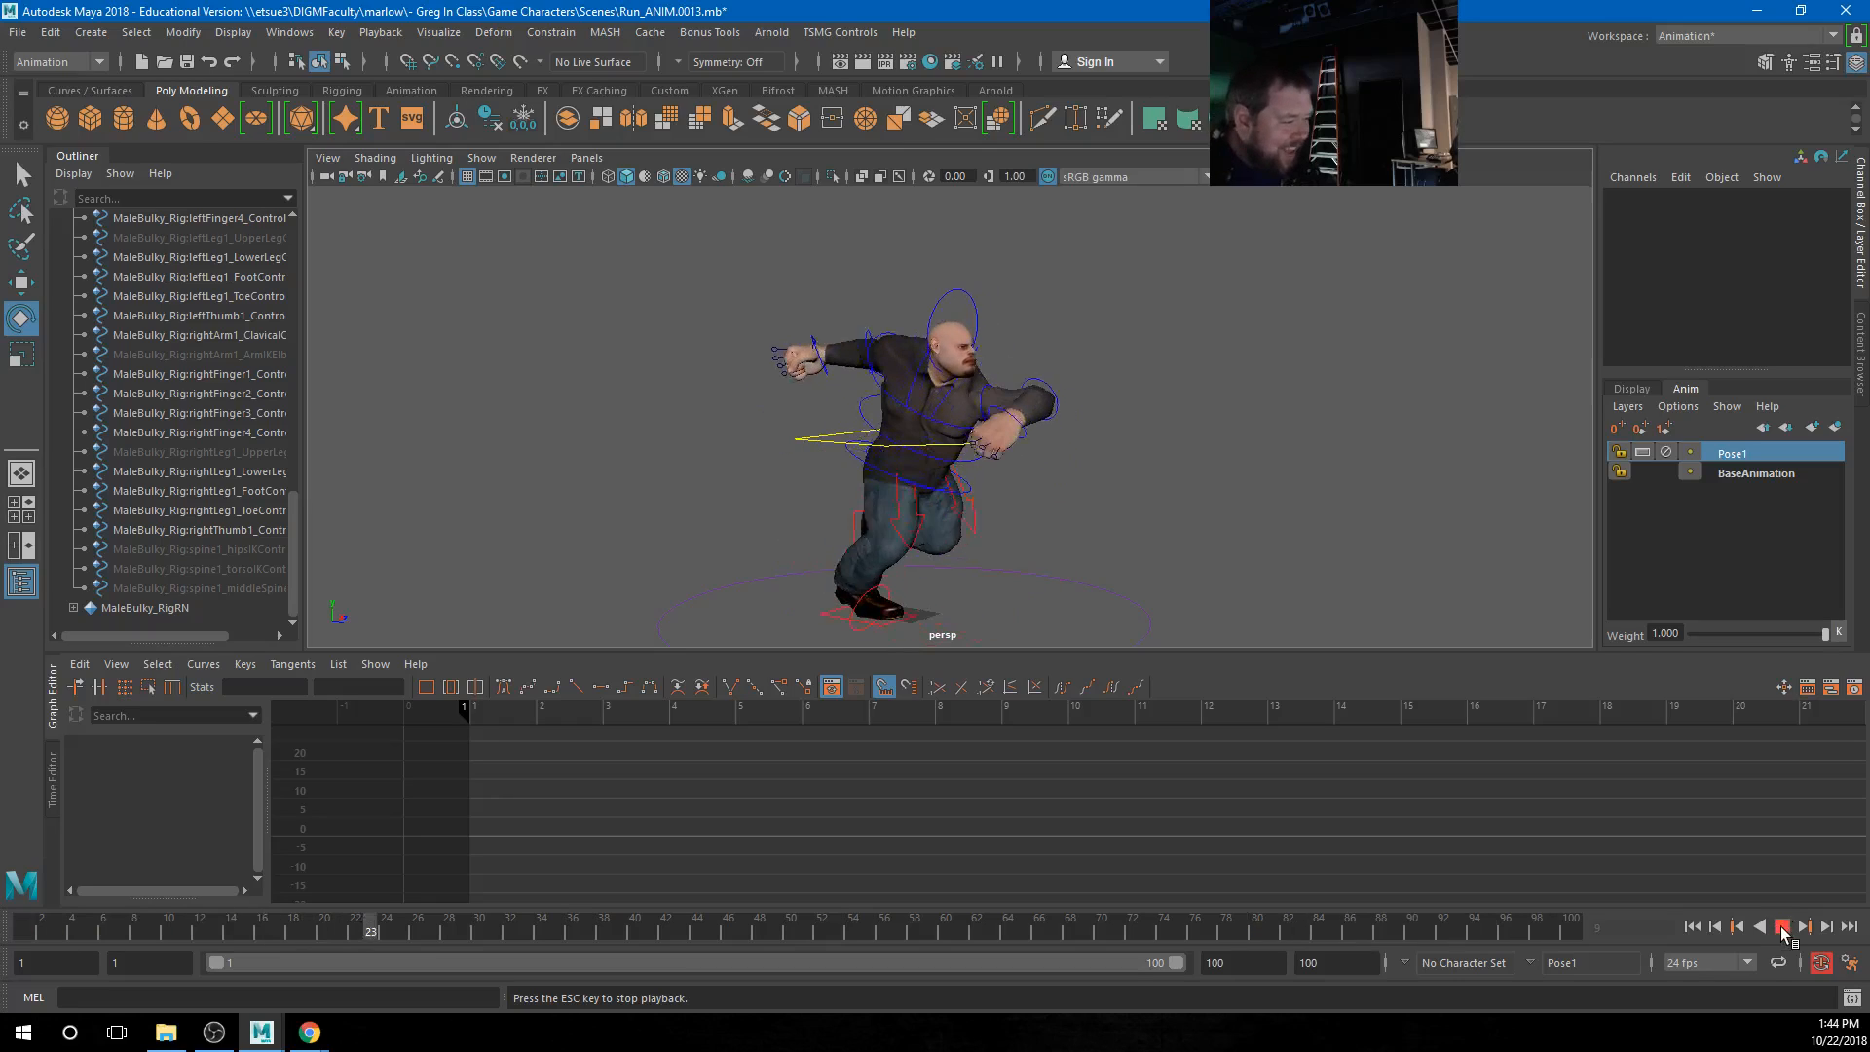
click(1781, 927)
click(995, 382)
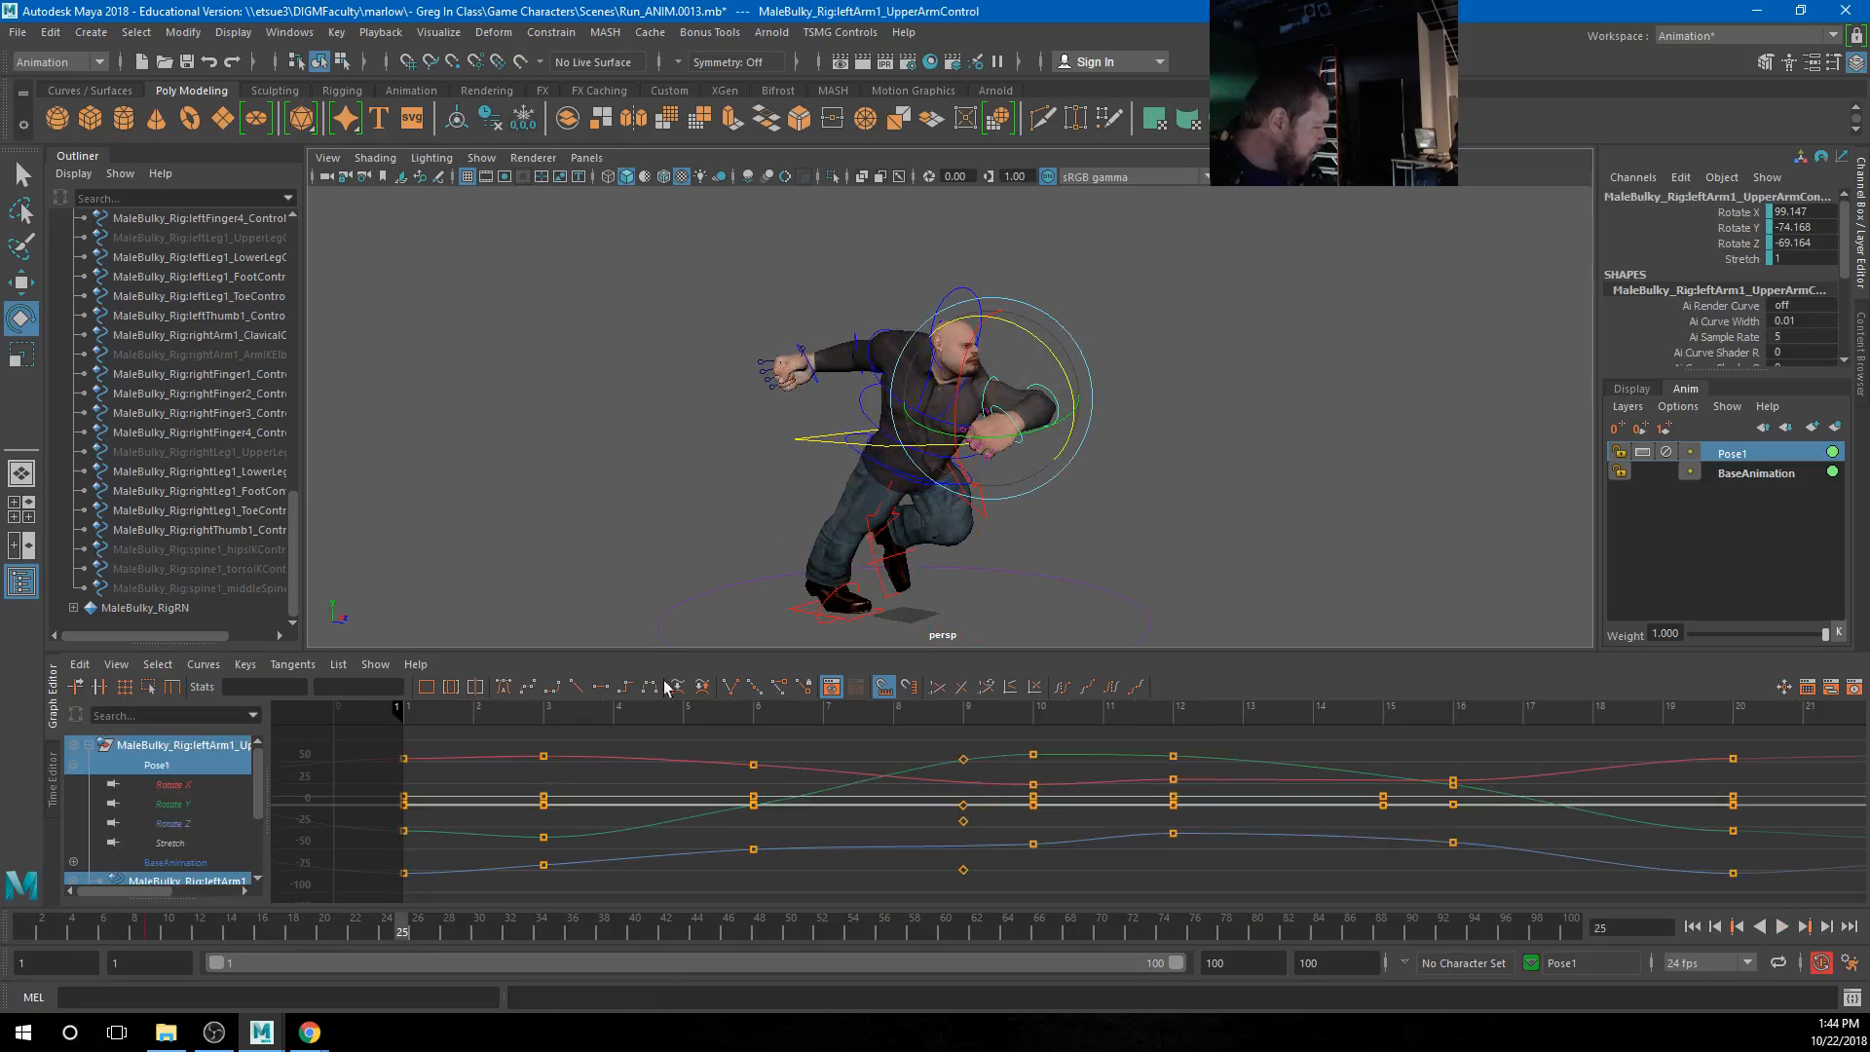
Scrub the run cycle, go to frame 9, and refine the left arm's pose there on the Pose1 layer
drag(169, 932, 3, 923)
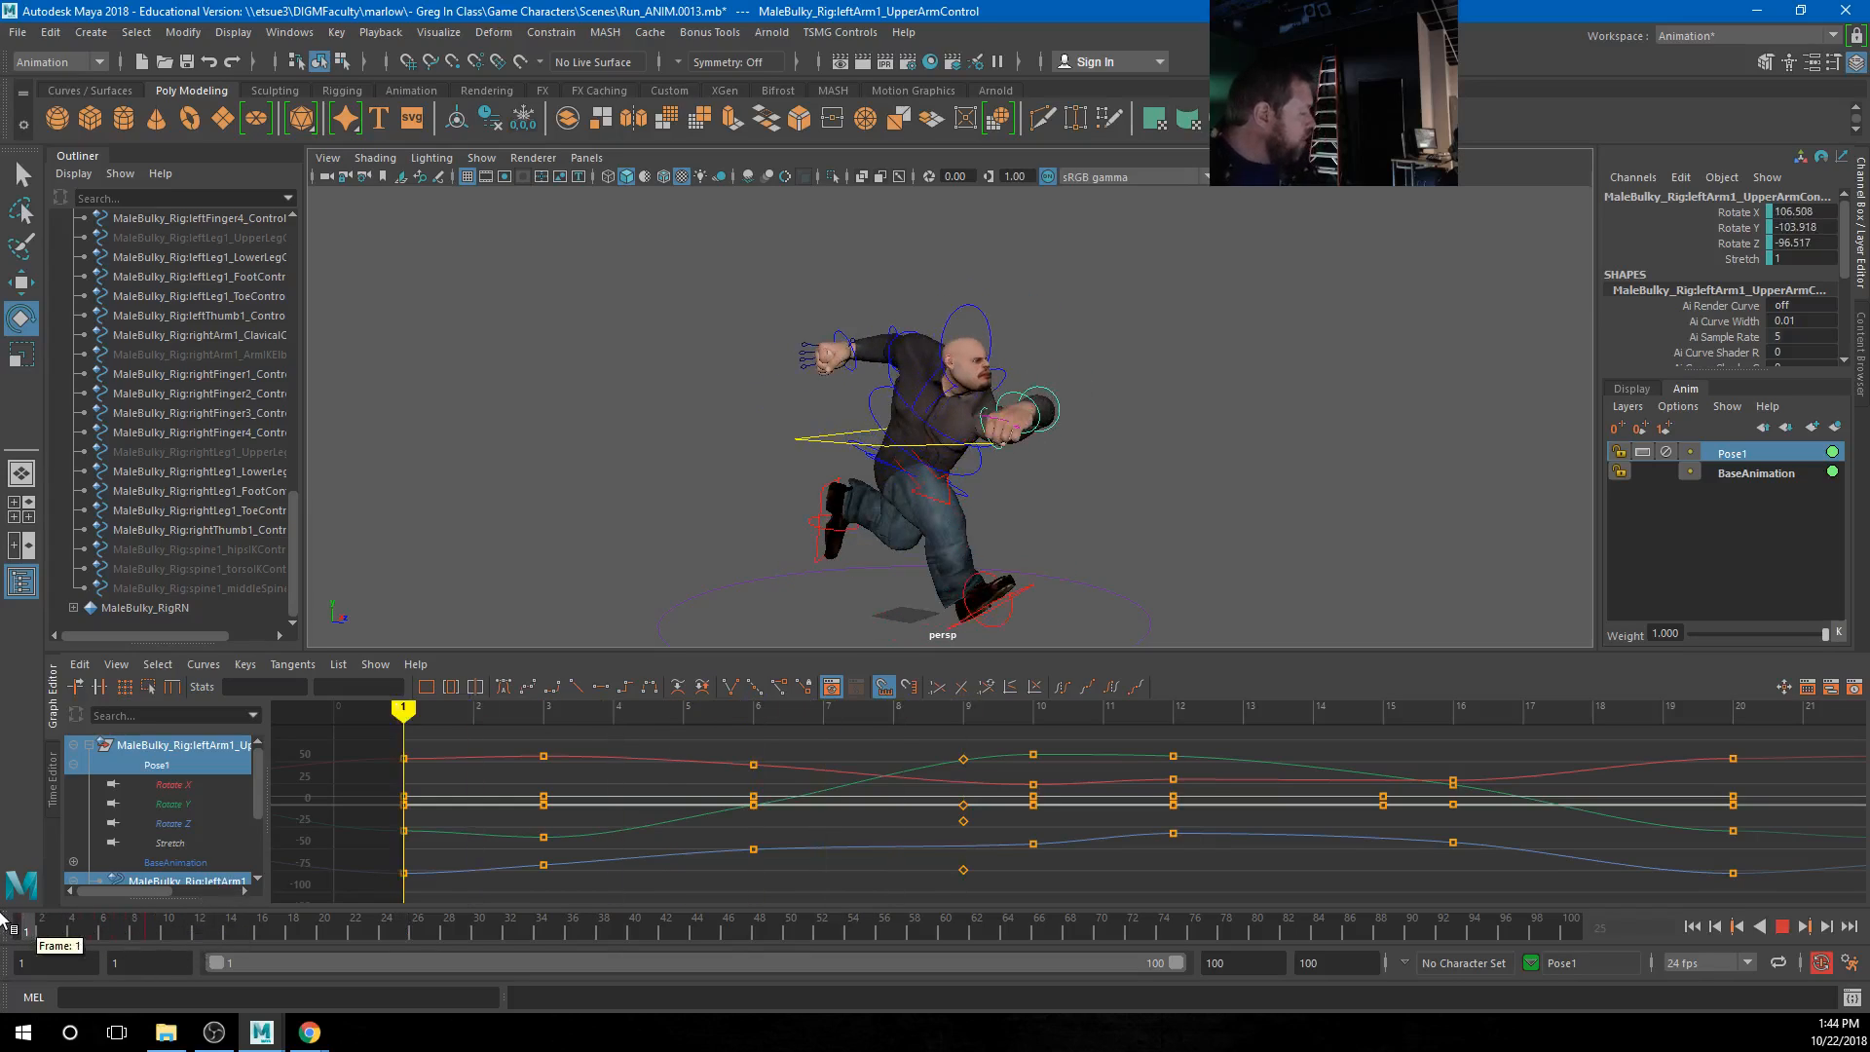
drag(3, 924, 3, 920)
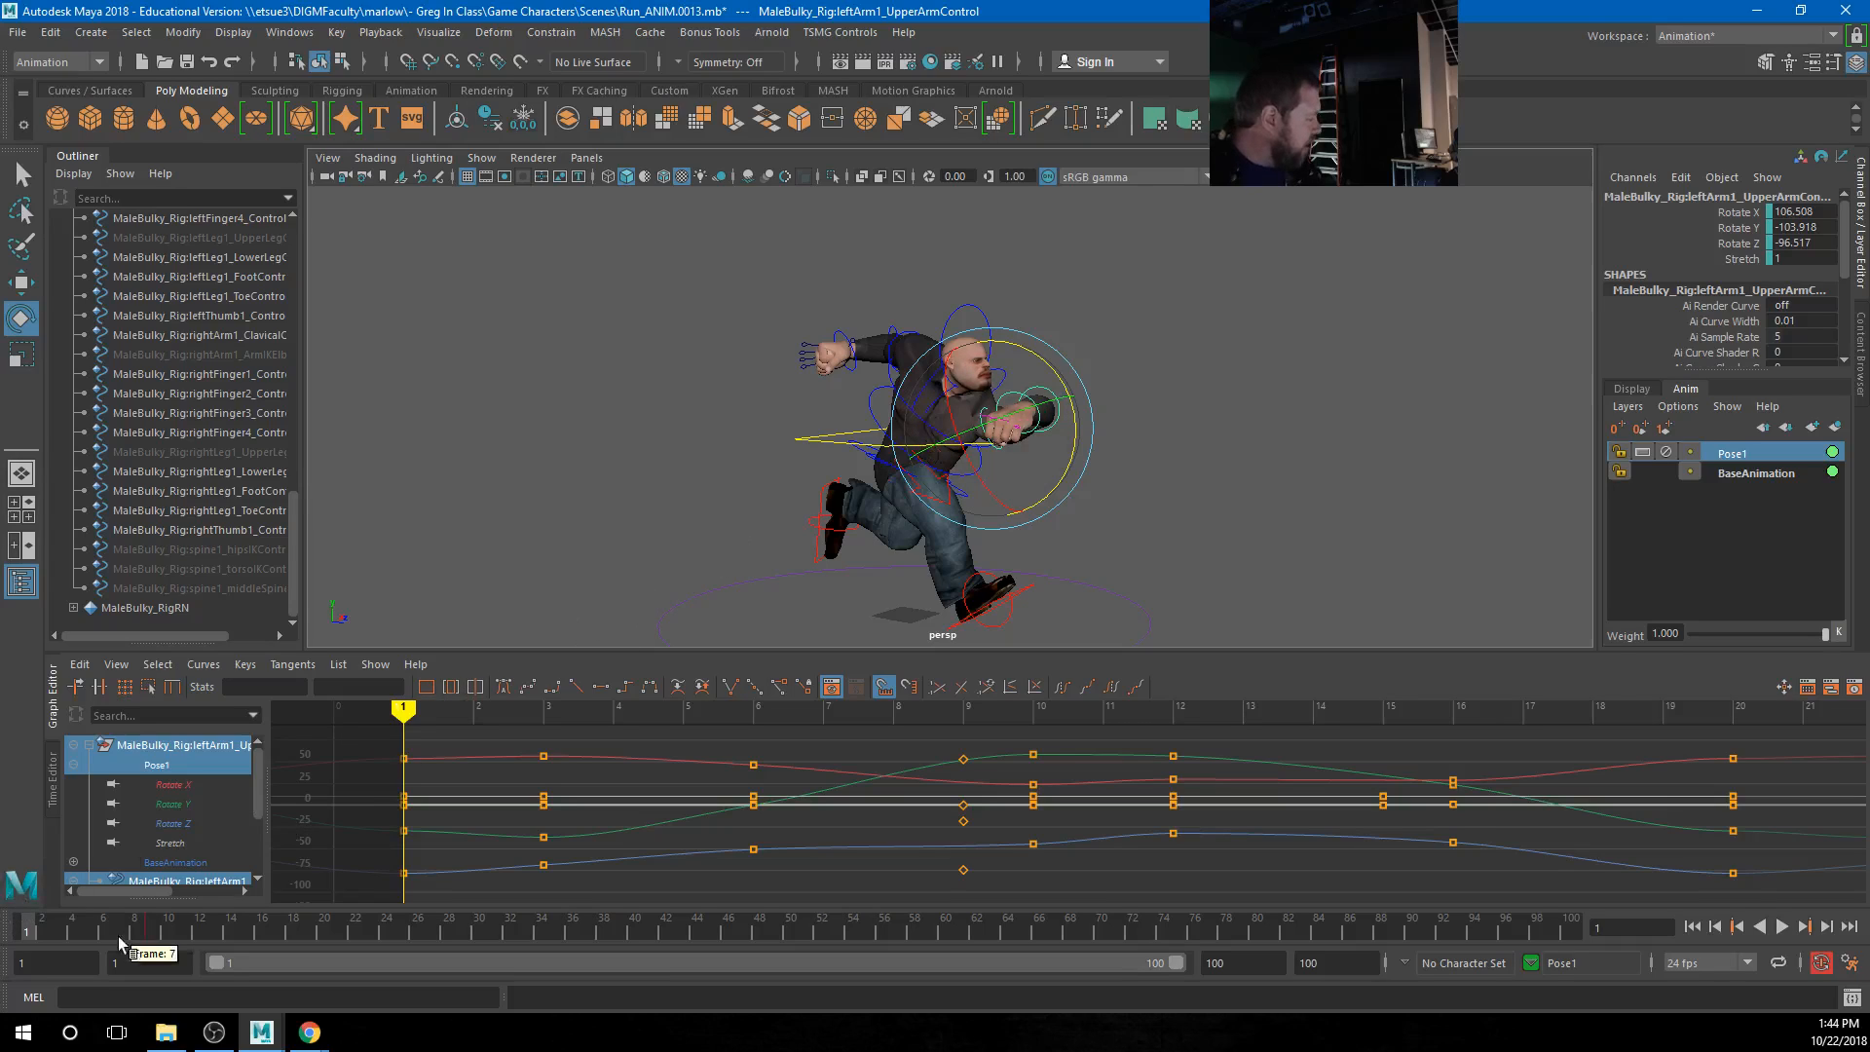
click(148, 932)
alt+drag(973, 487, 1281, 531)
click(1234, 415)
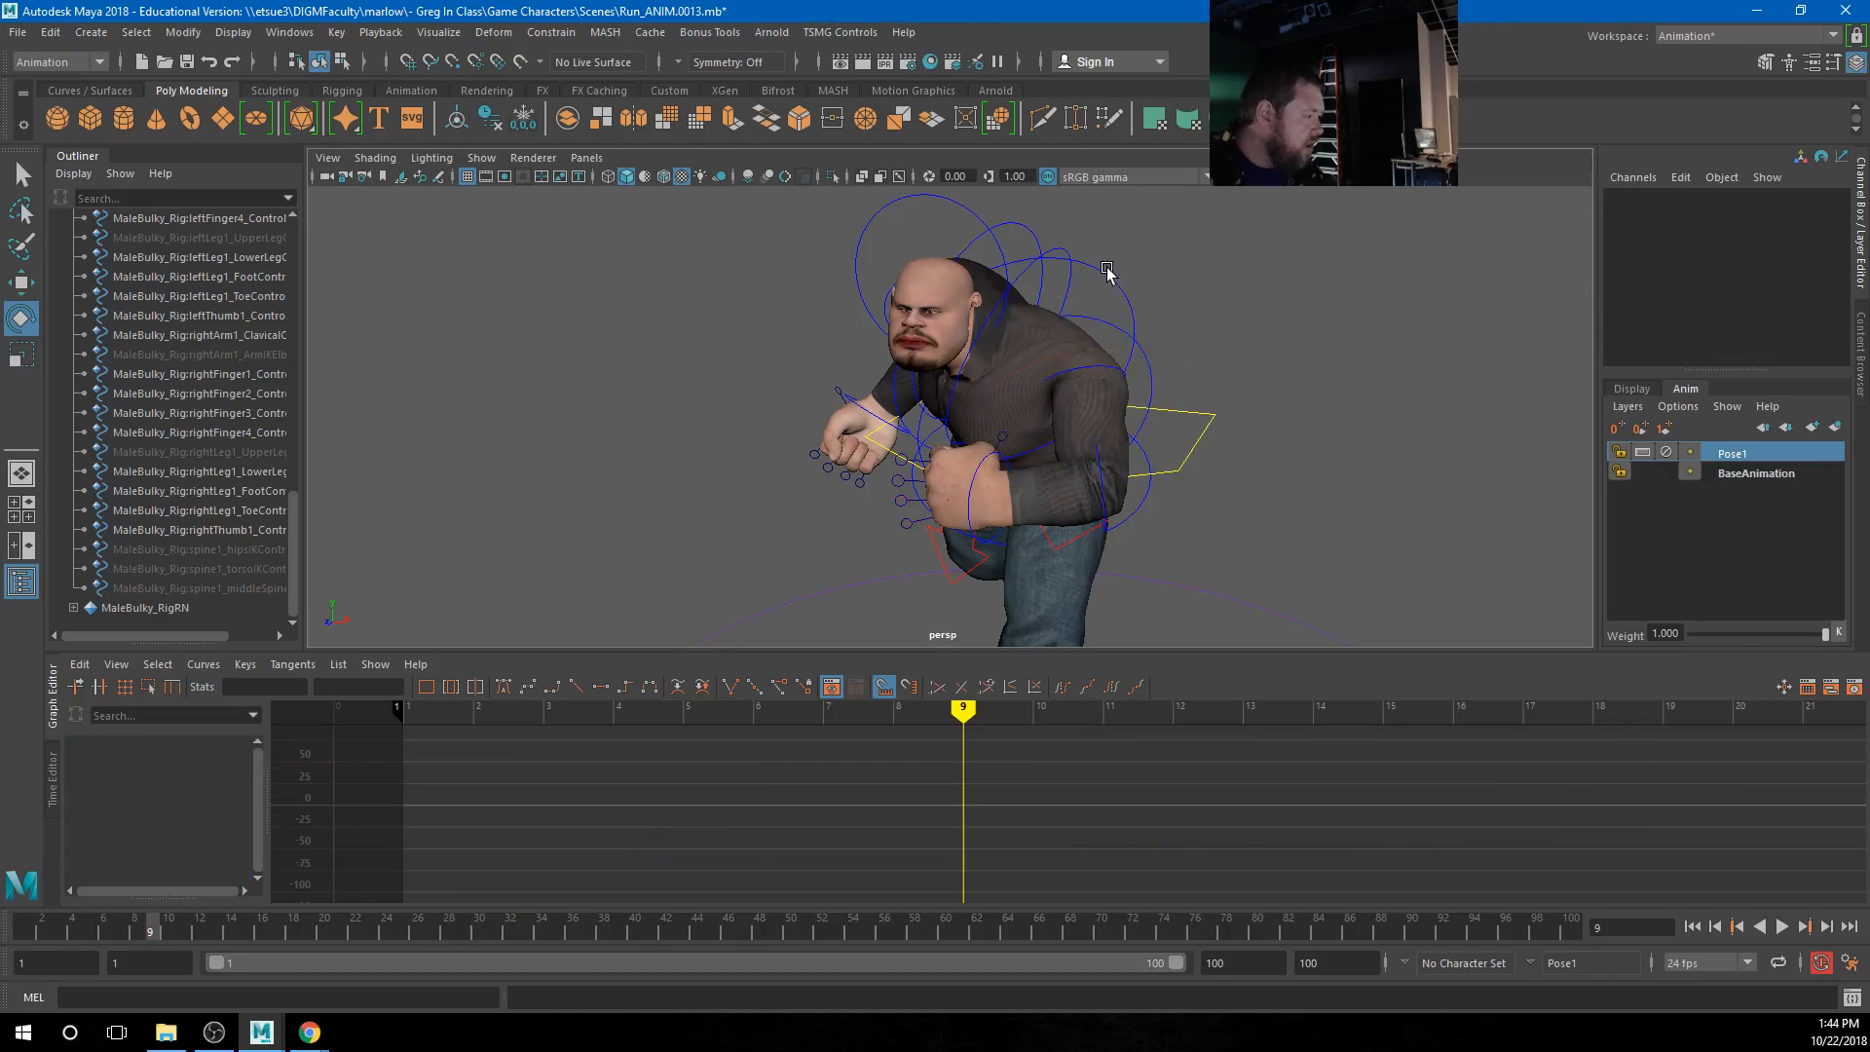
click(1024, 269)
drag(1091, 362, 1237, 538)
click(1206, 417)
click(1061, 393)
click(1112, 473)
At frame 1, rotate the left clavicle control to about -6.6, -14.2, 1.4 and the left upper arm to about 117.1, -2.8, -91.2
drag(145, 927, 26, 926)
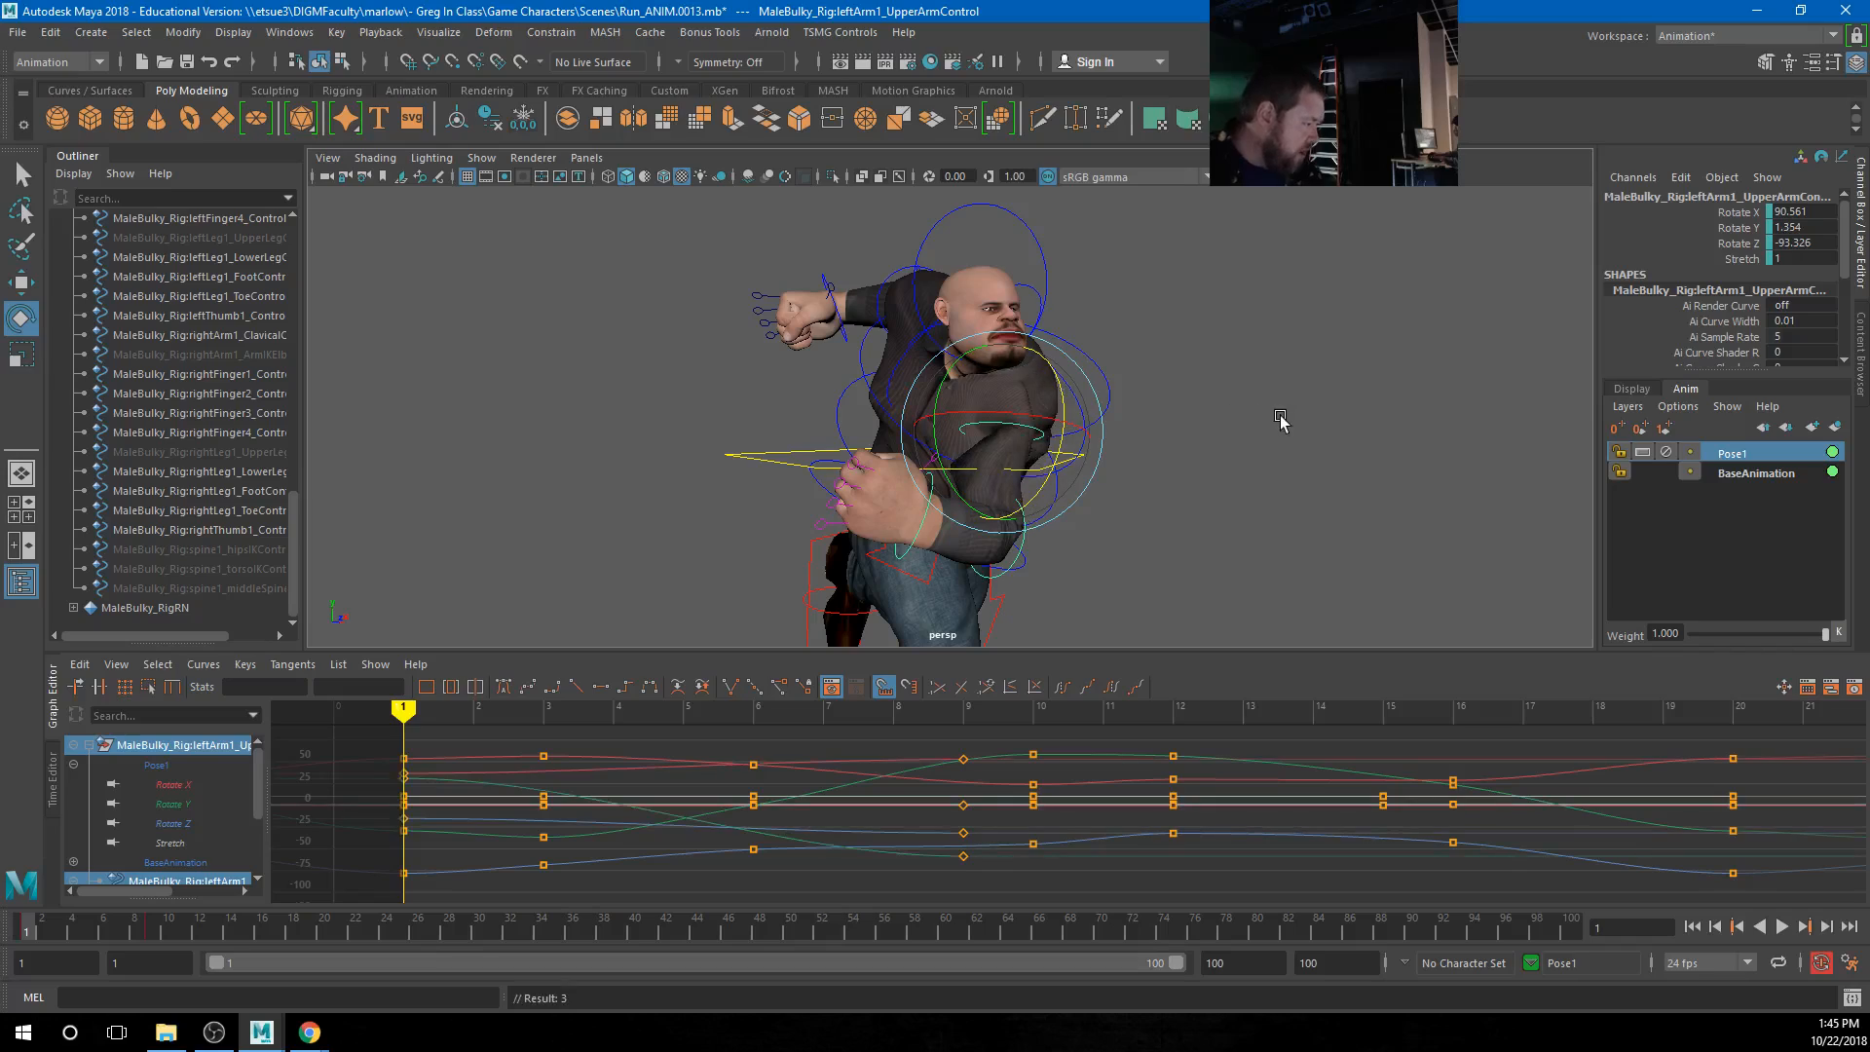
click(1282, 417)
click(998, 428)
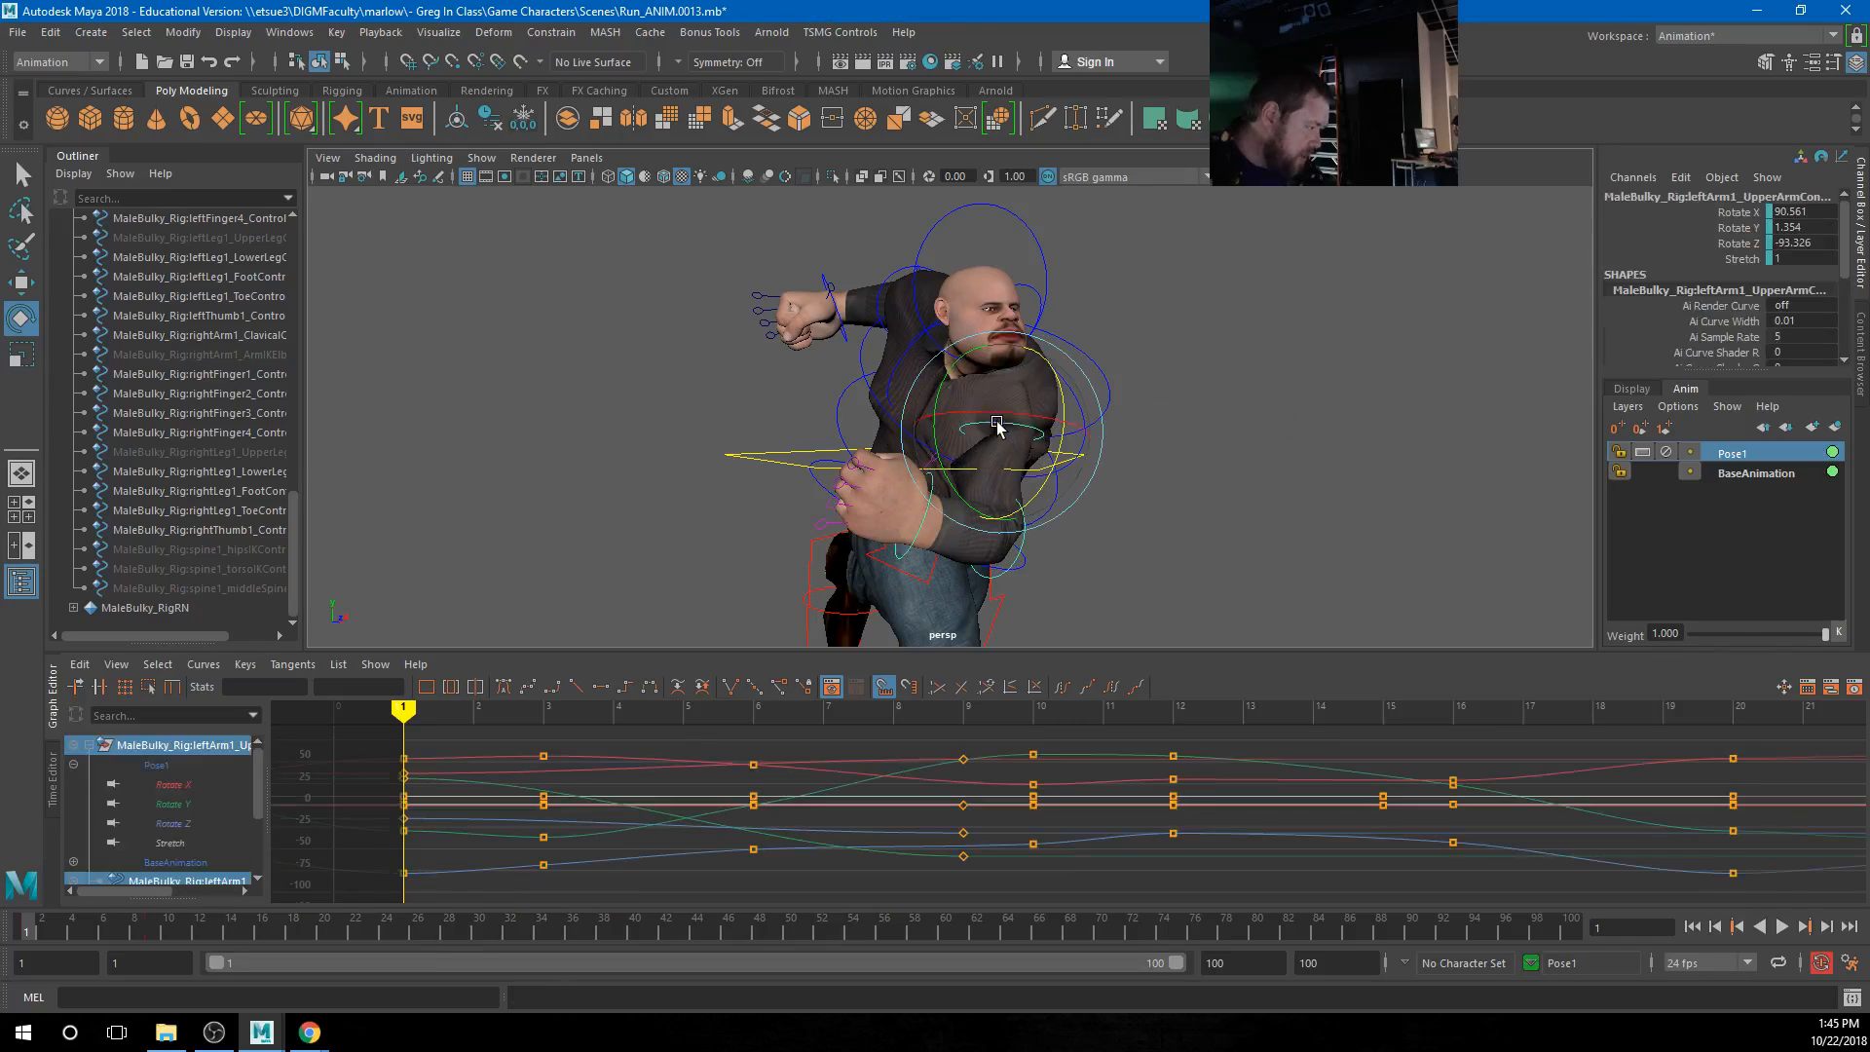
click(1110, 402)
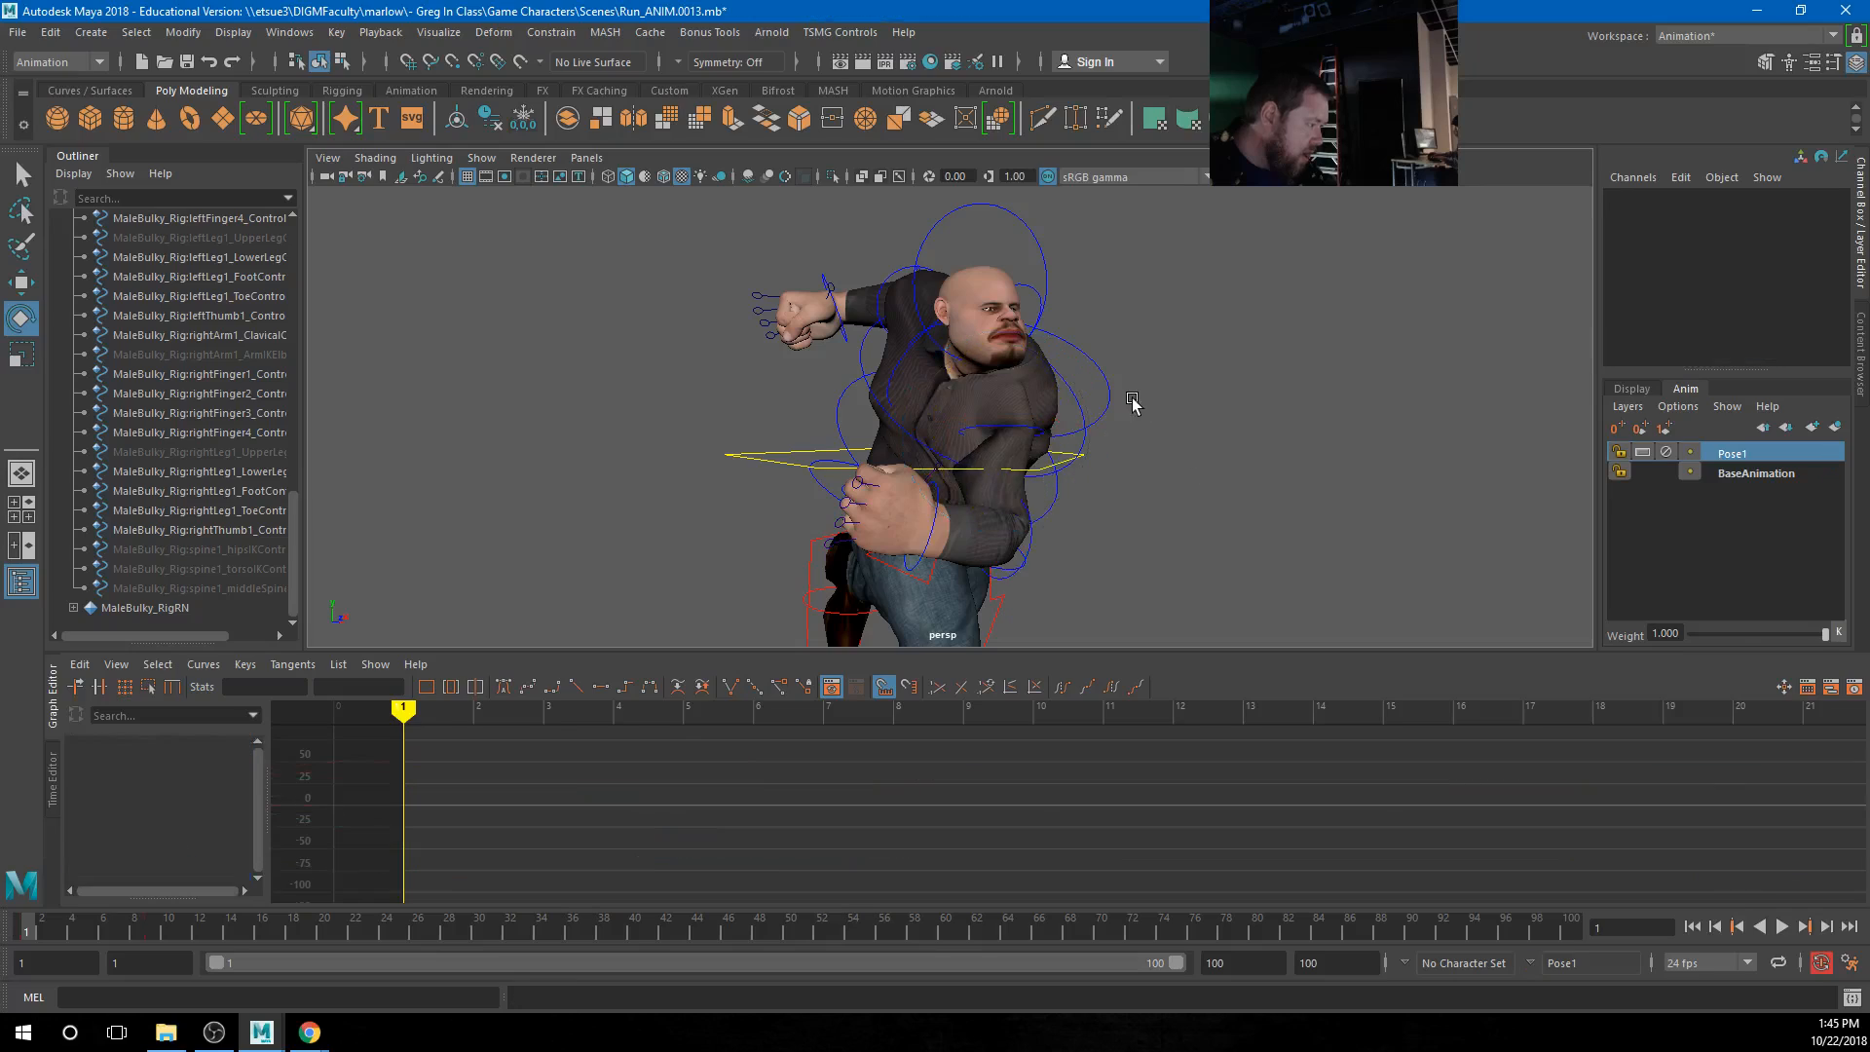
click(1013, 440)
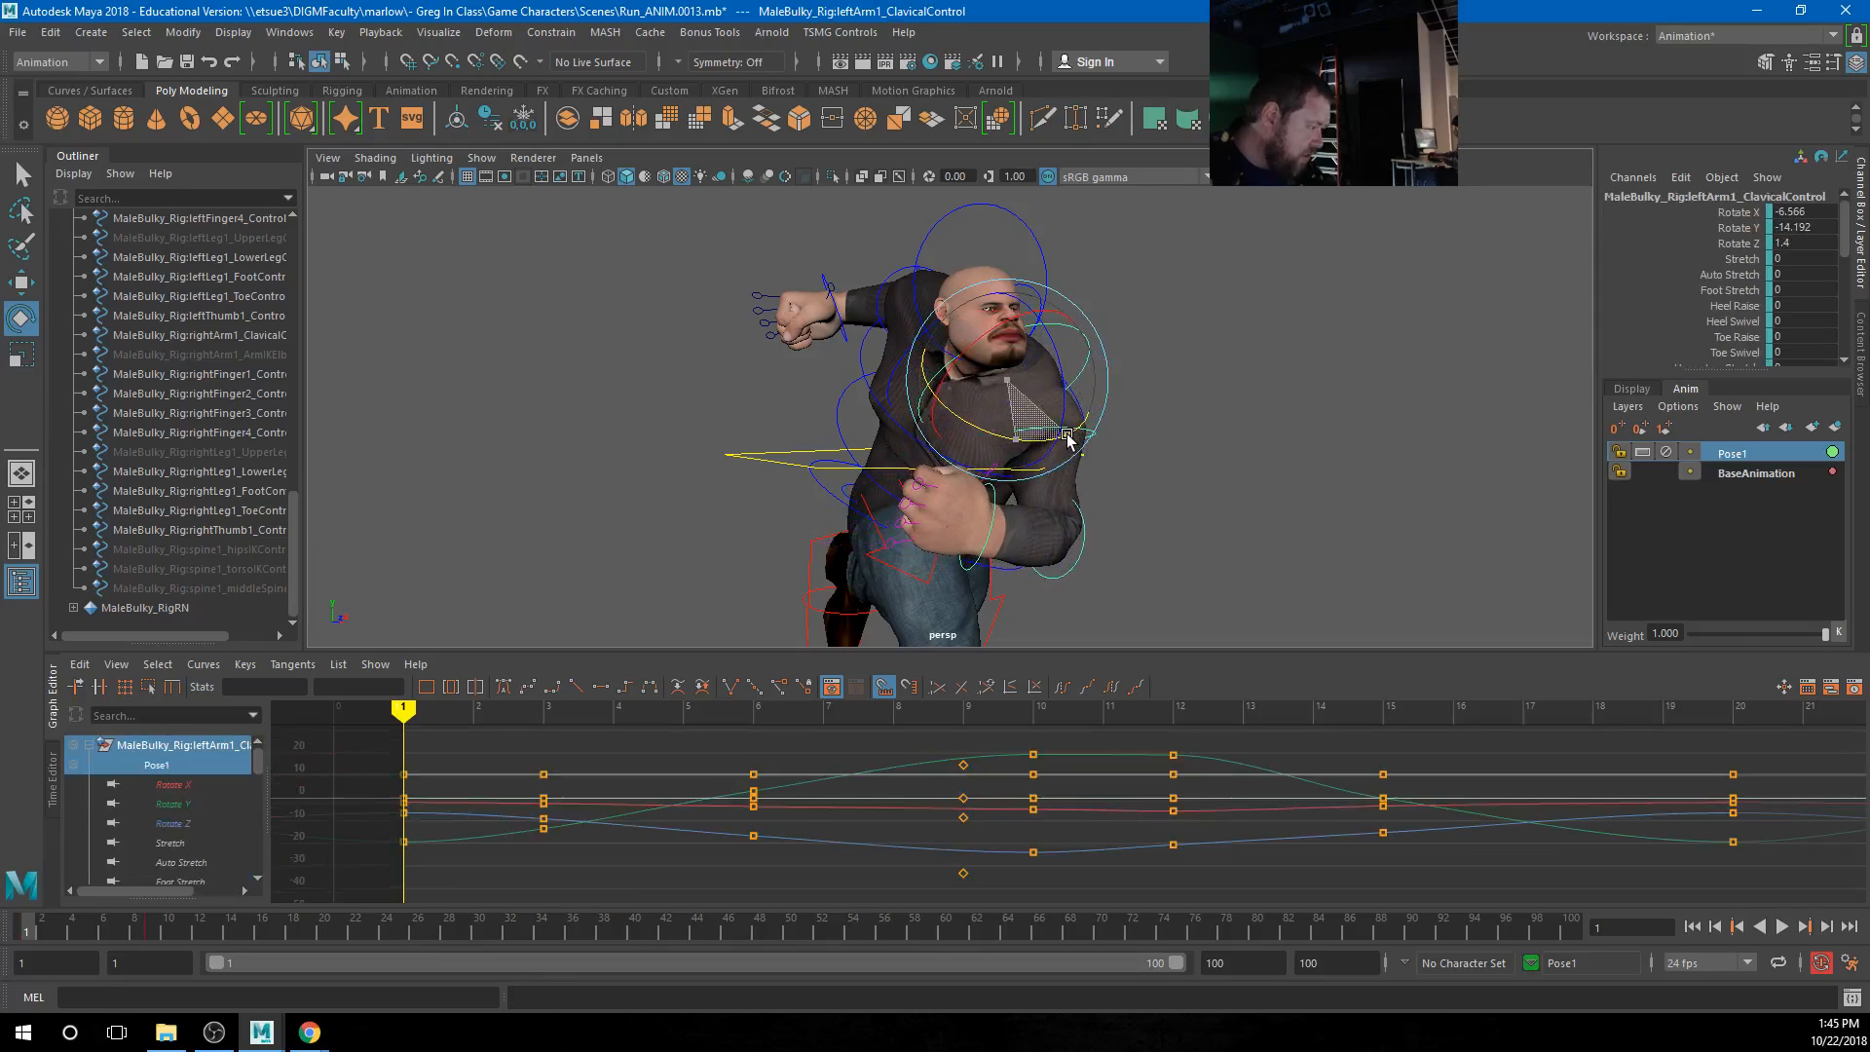
click(1107, 443)
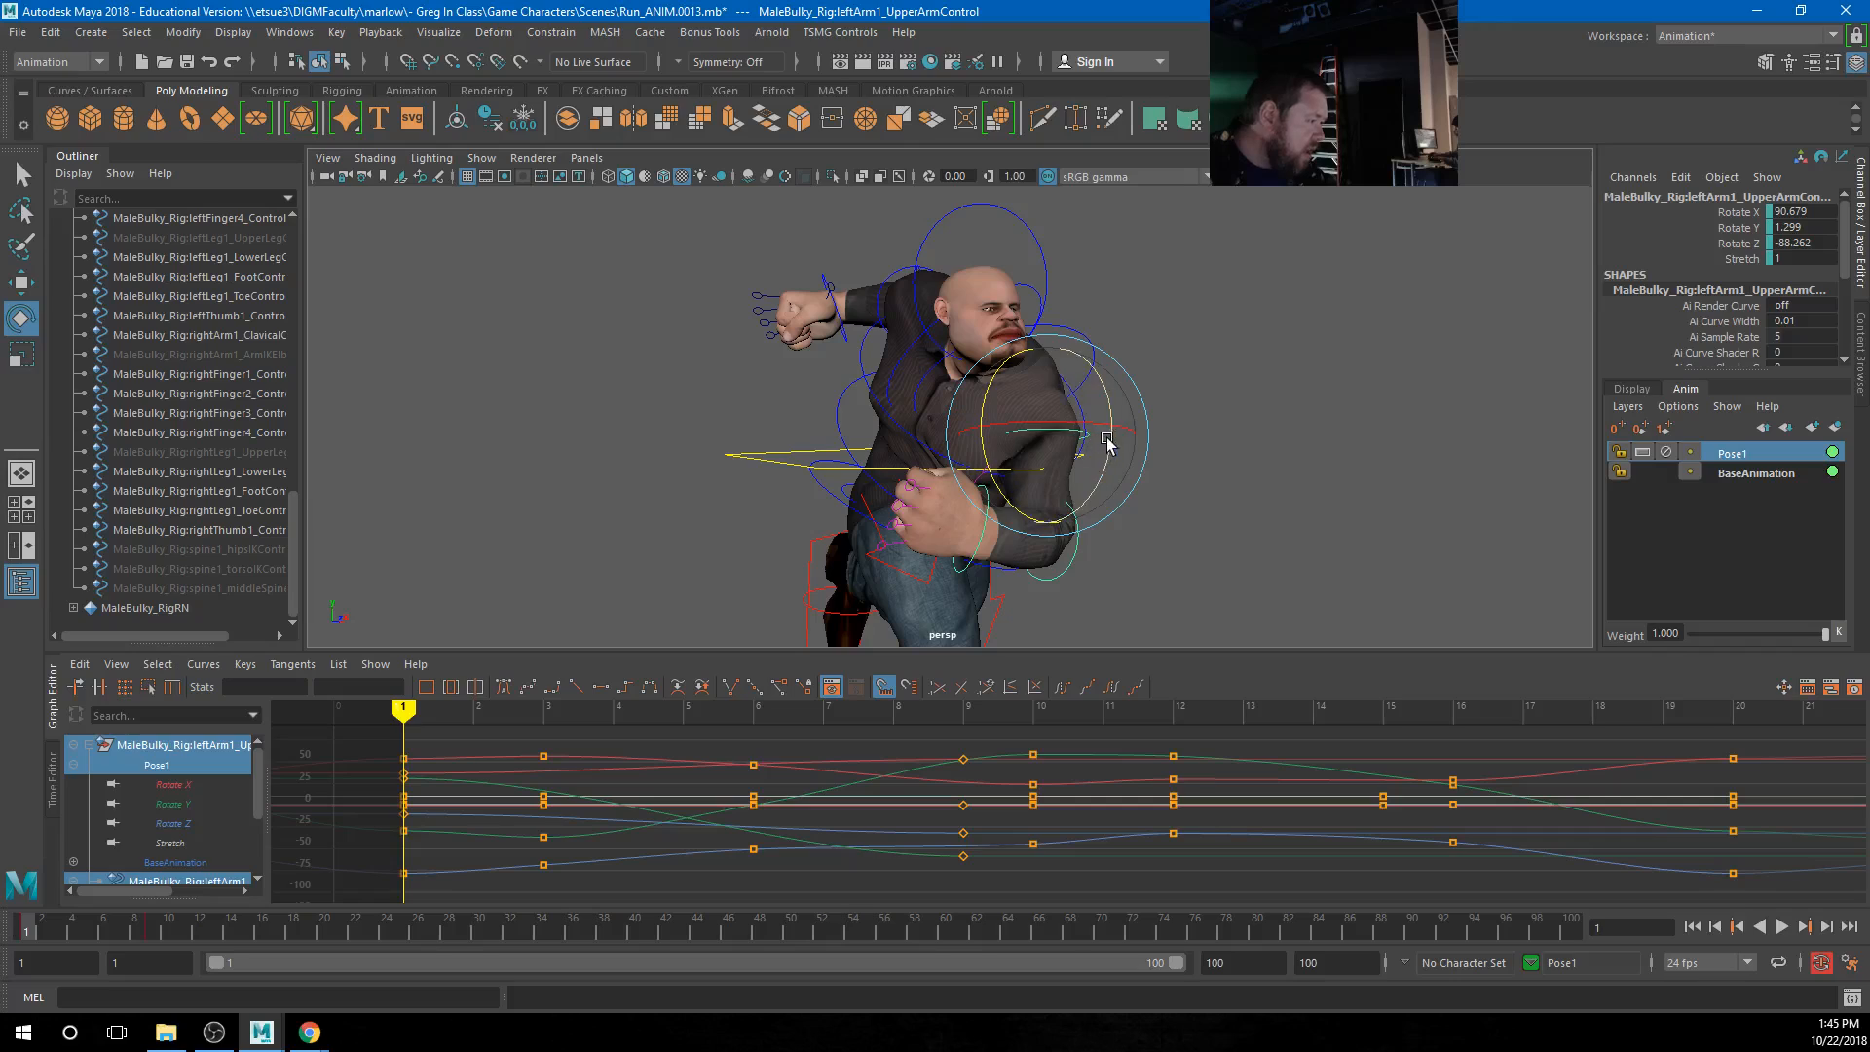
drag(1107, 443, 1091, 433)
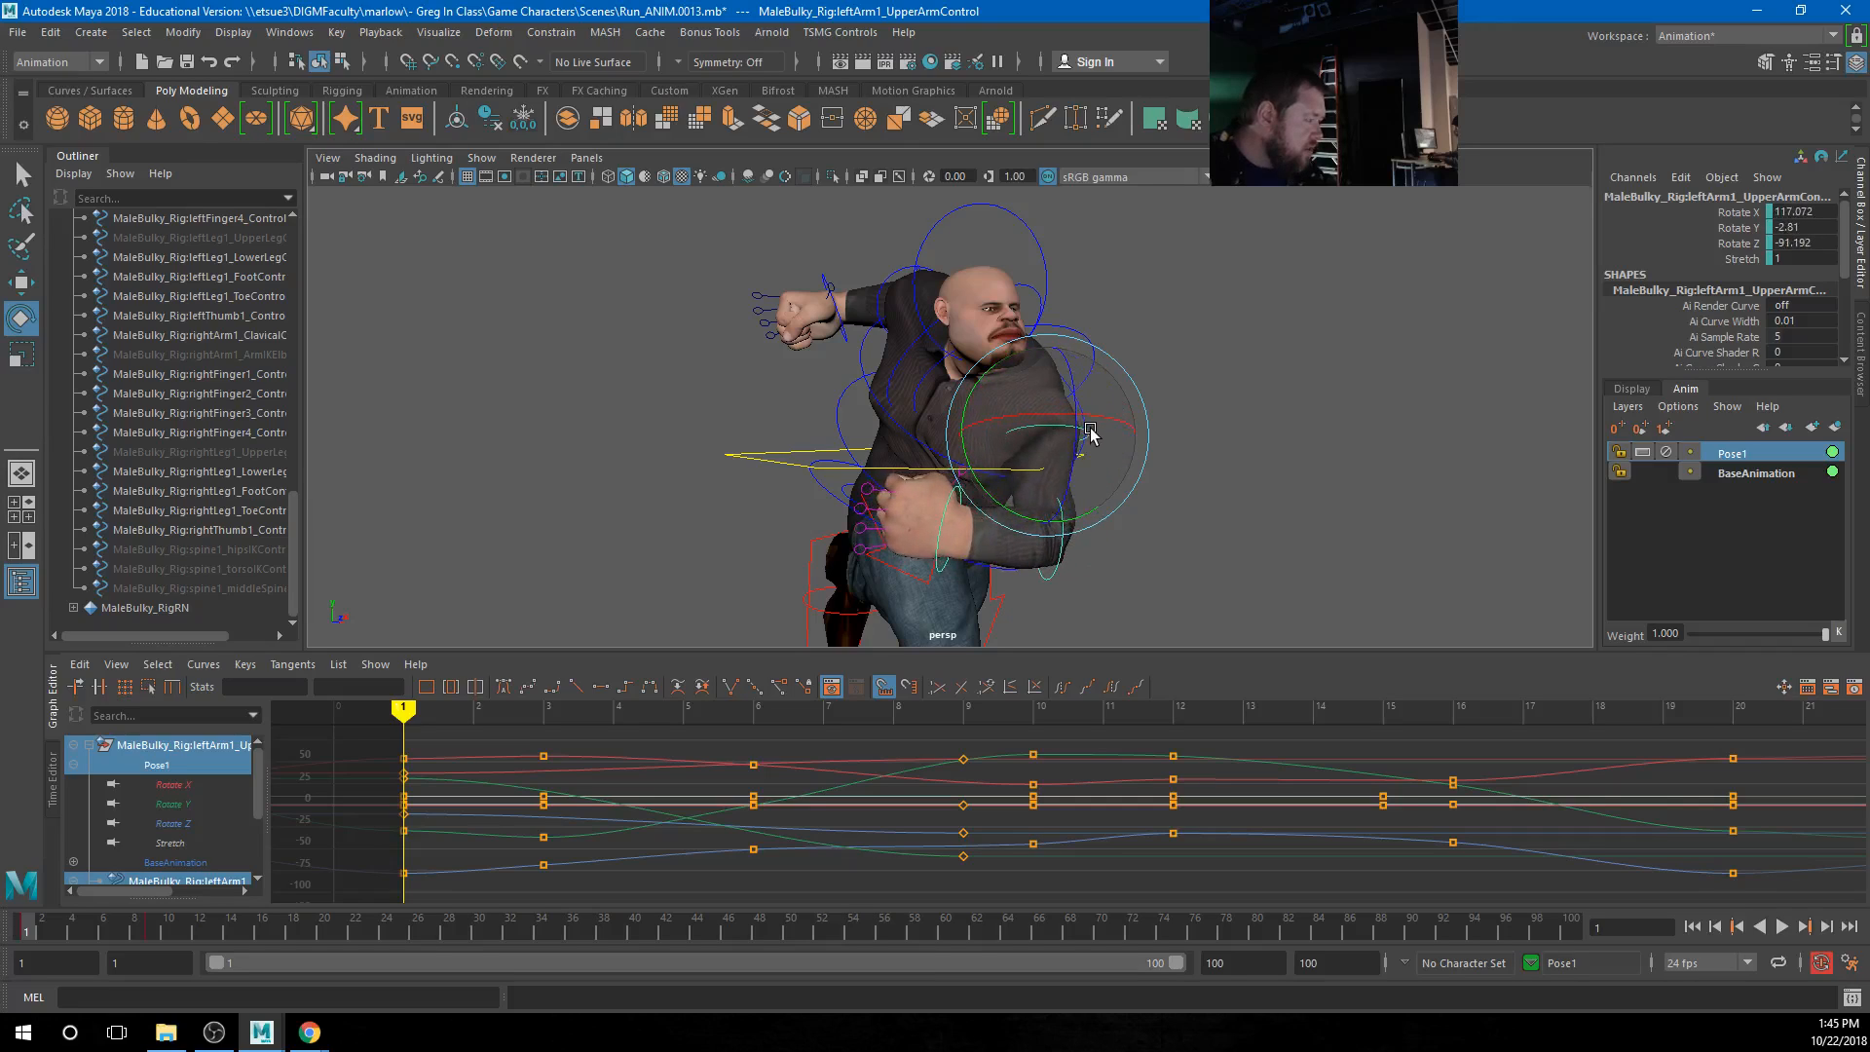
Lower the bent right arm at frame 1 and rotate the middle spine control to about 23.6, -22.3, 11.1
alt+drag(855, 428, 897, 305)
click(842, 261)
alt+drag(936, 487, 867, 506)
drag(857, 358, 919, 476)
click(842, 458)
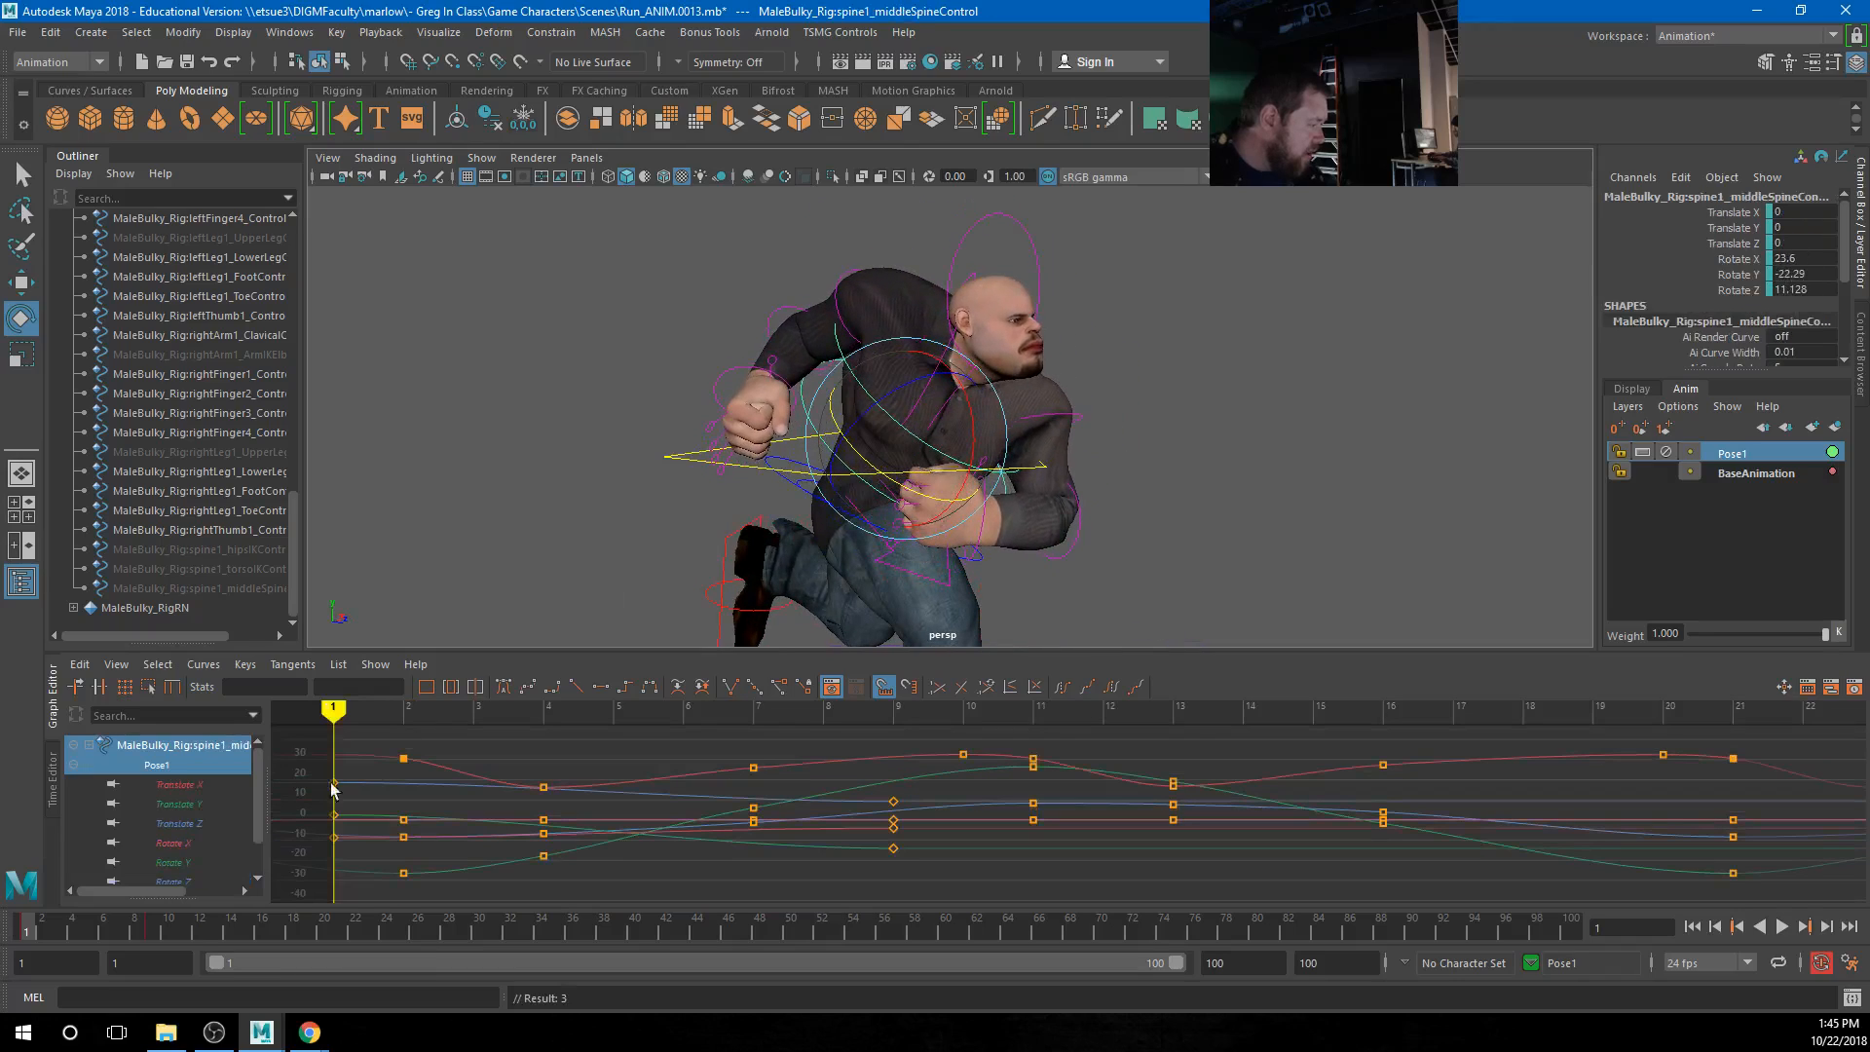
Select all of the character's rig controls in the RigControls set and compare the poses at frames 9 and 20
click(163, 592)
scroll(150, 471, up, 12)
shift+click(144, 470)
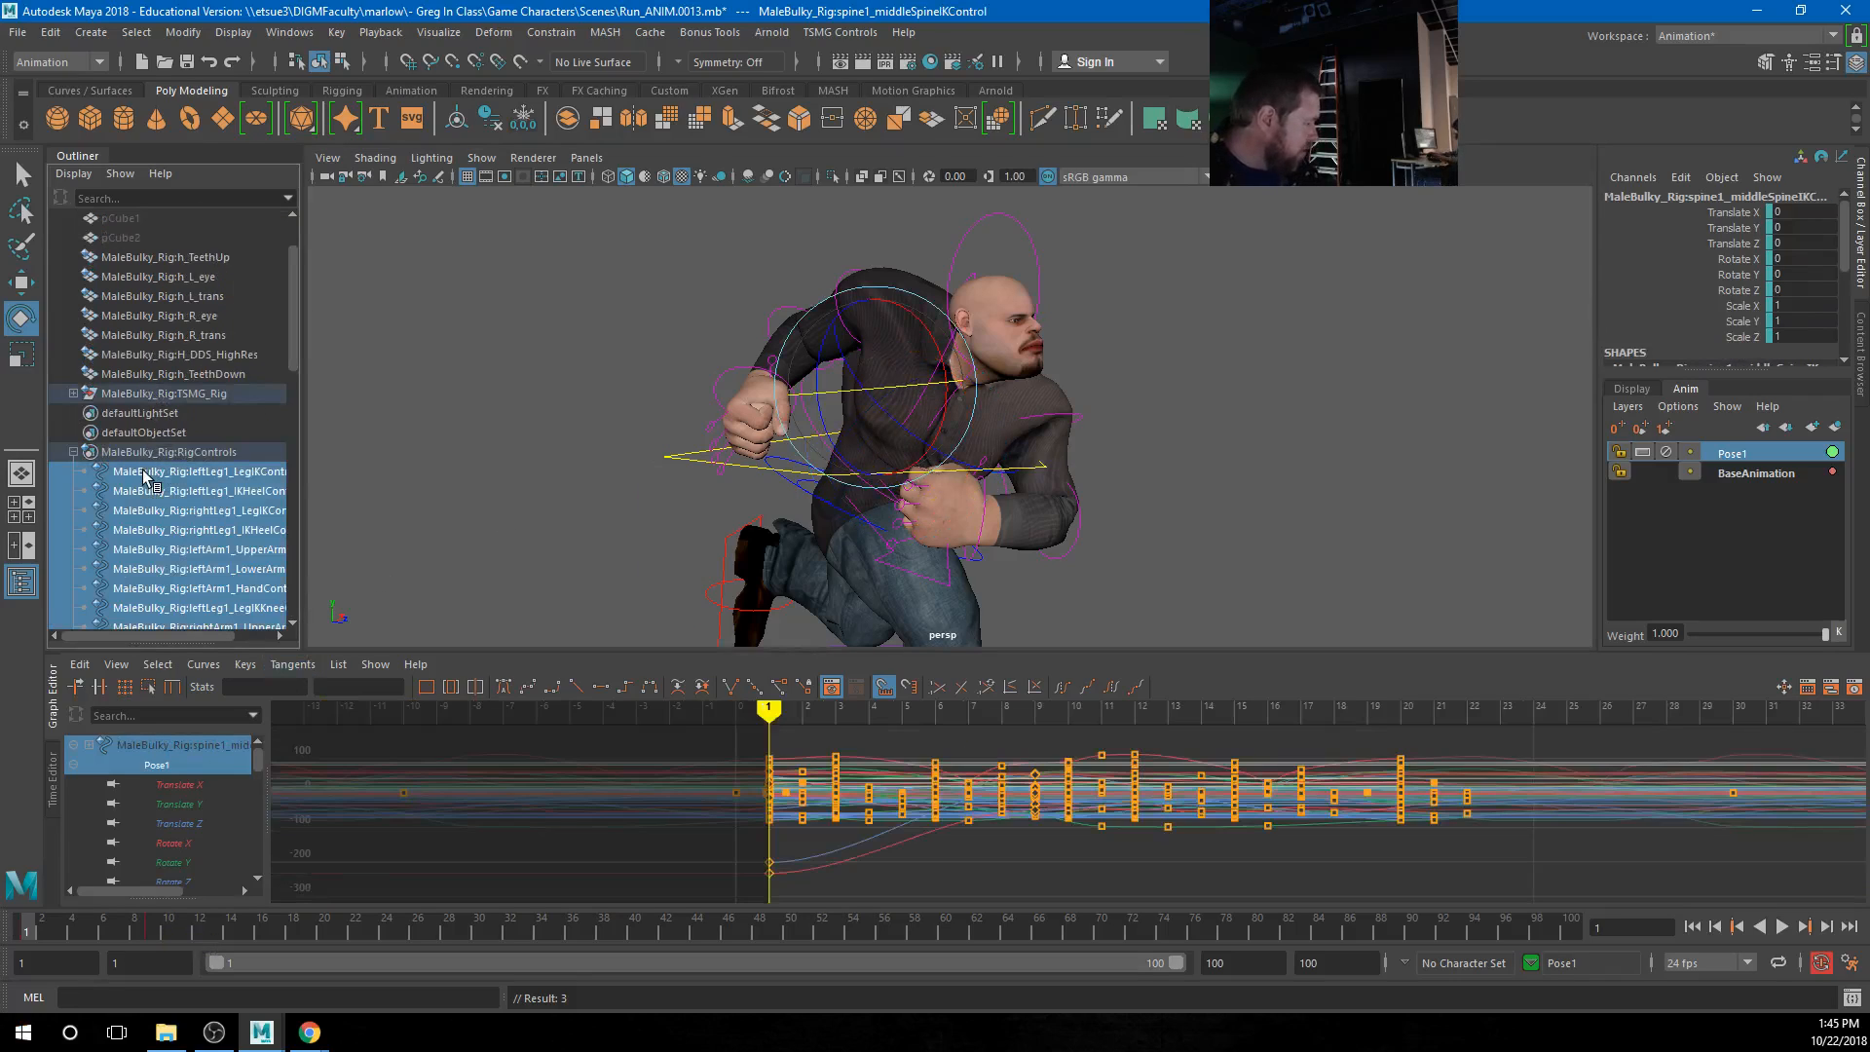
click(148, 932)
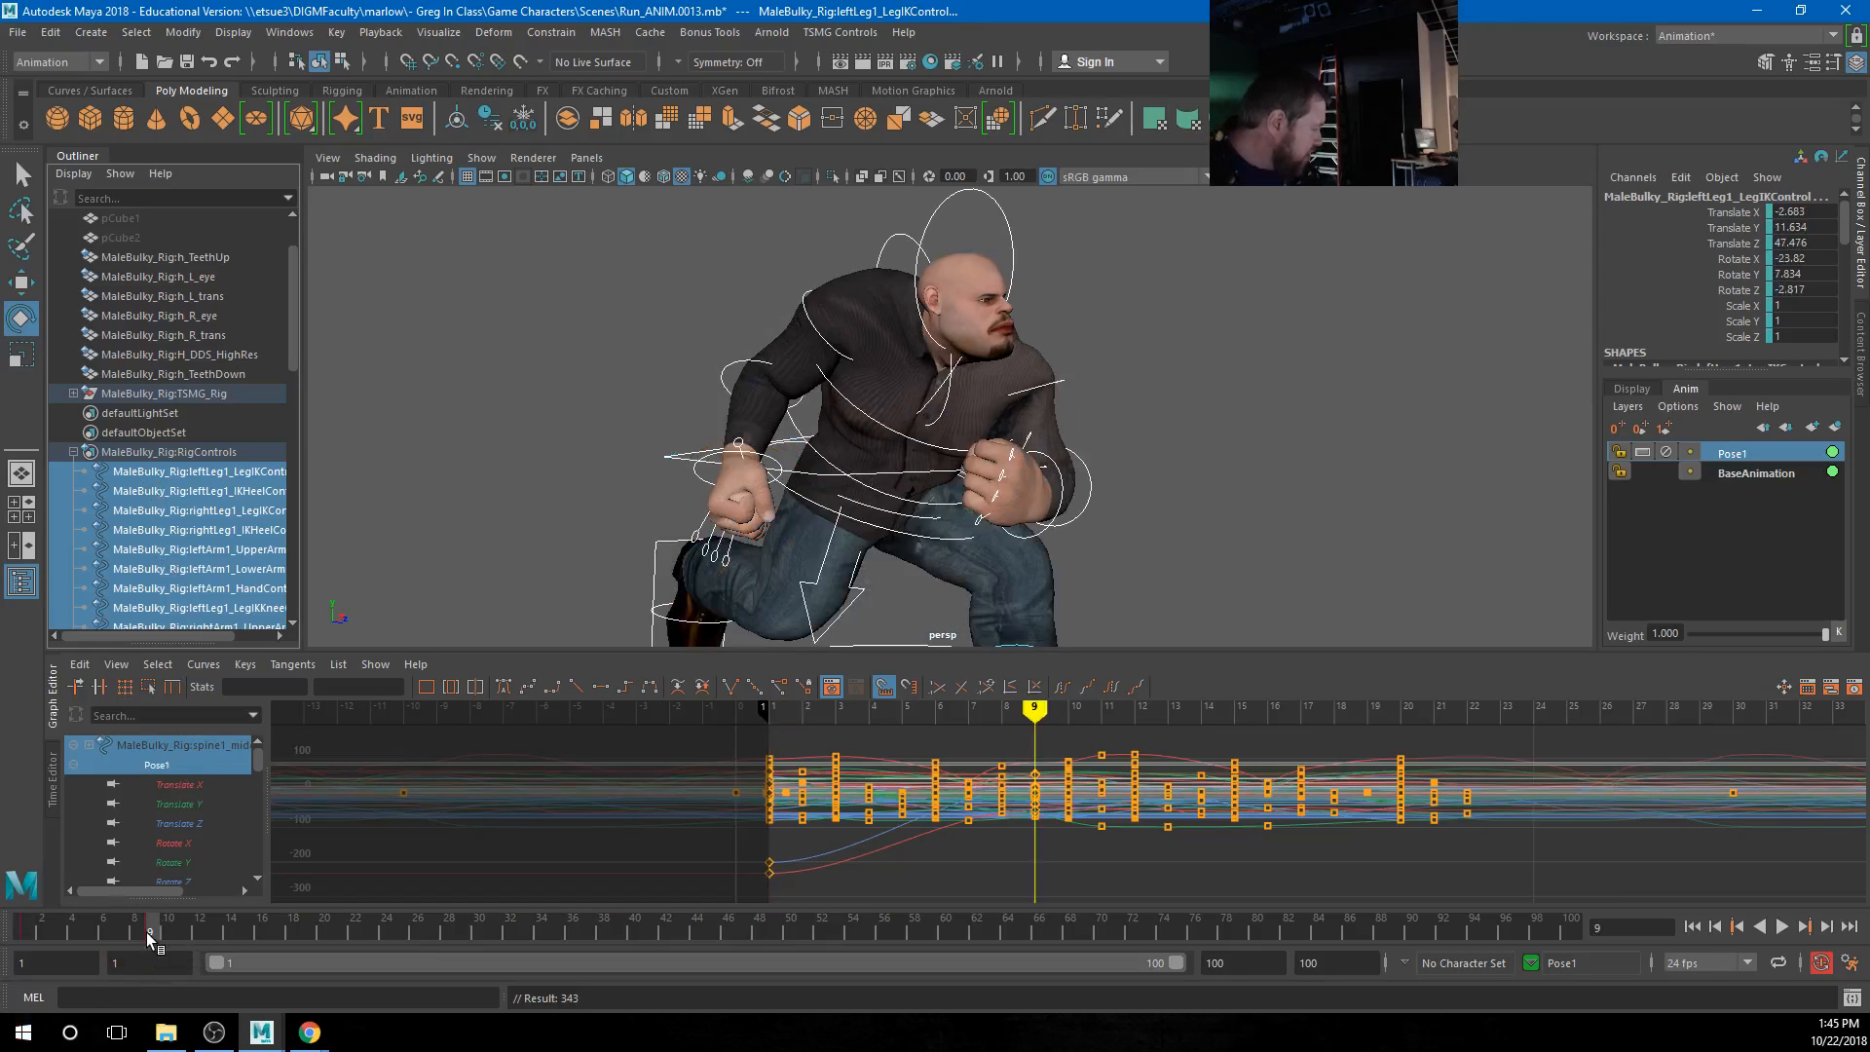
click(316, 930)
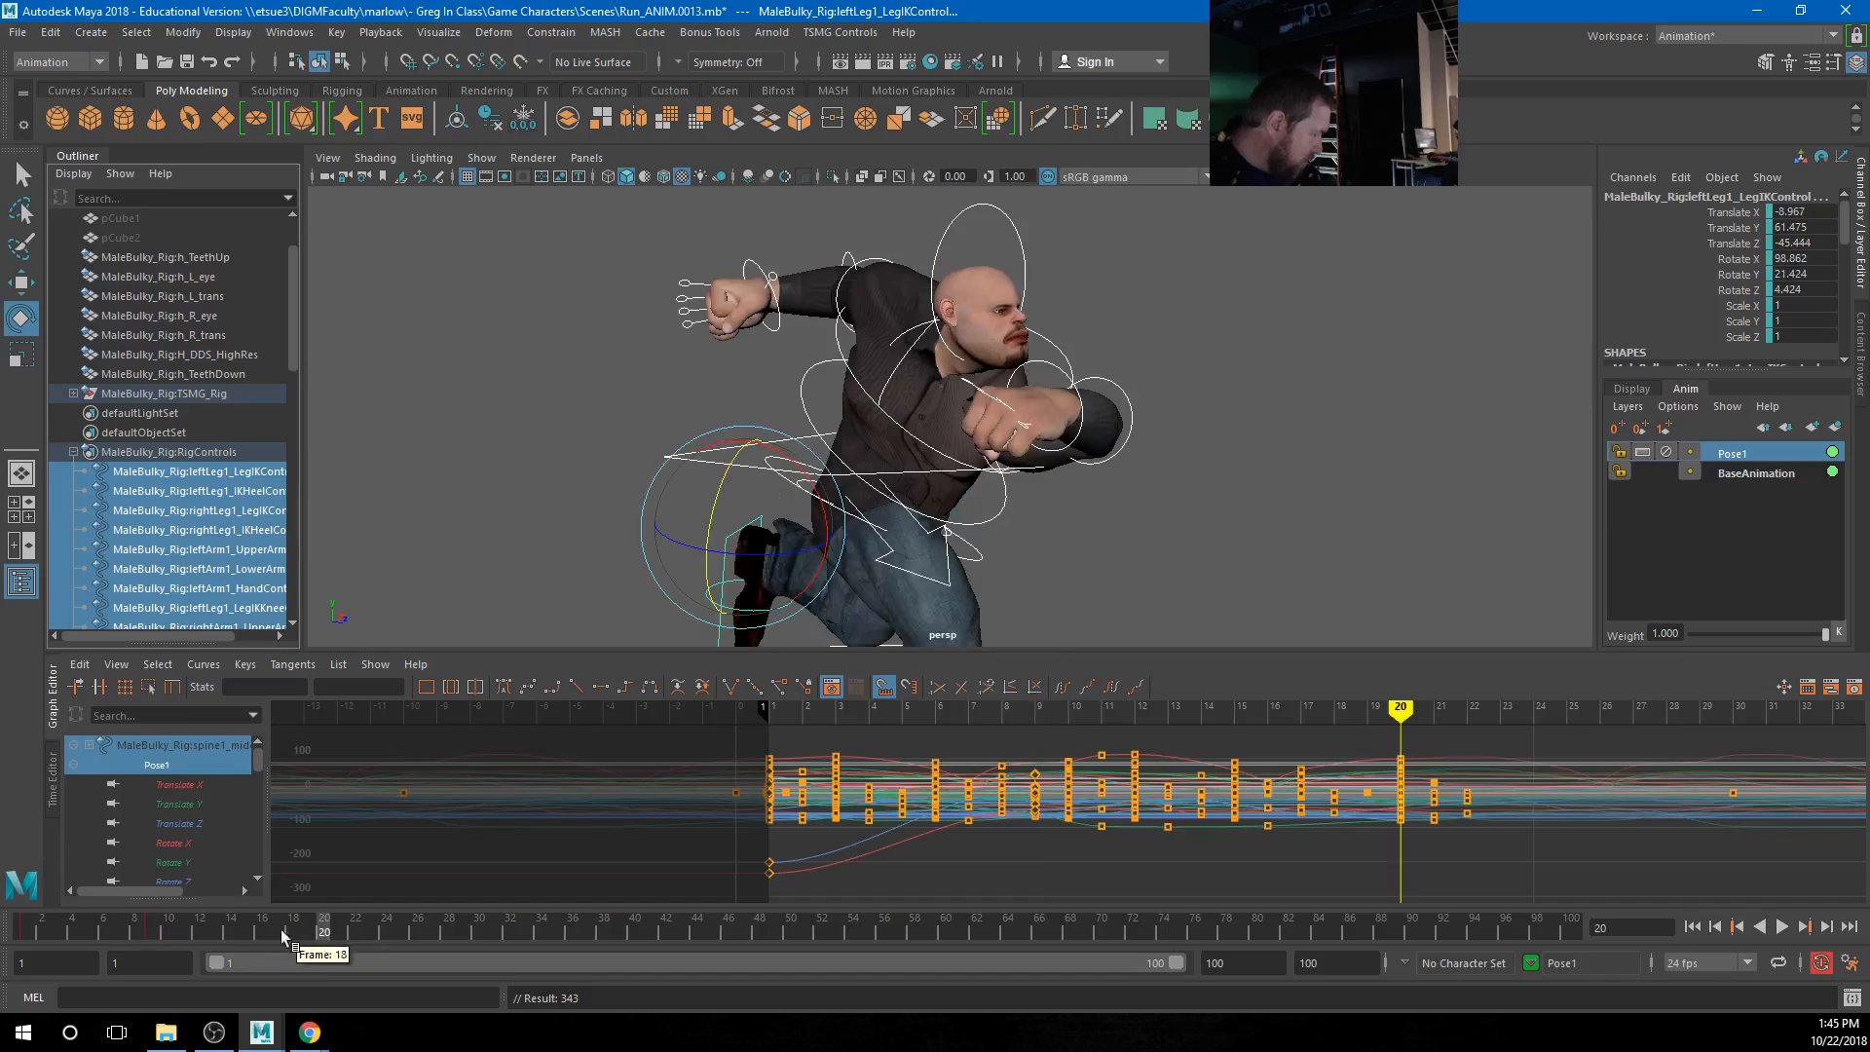
Copy the selected rig controls' keys at frame 1 and paste them at frame 20
click(21, 933)
right_click(21, 933)
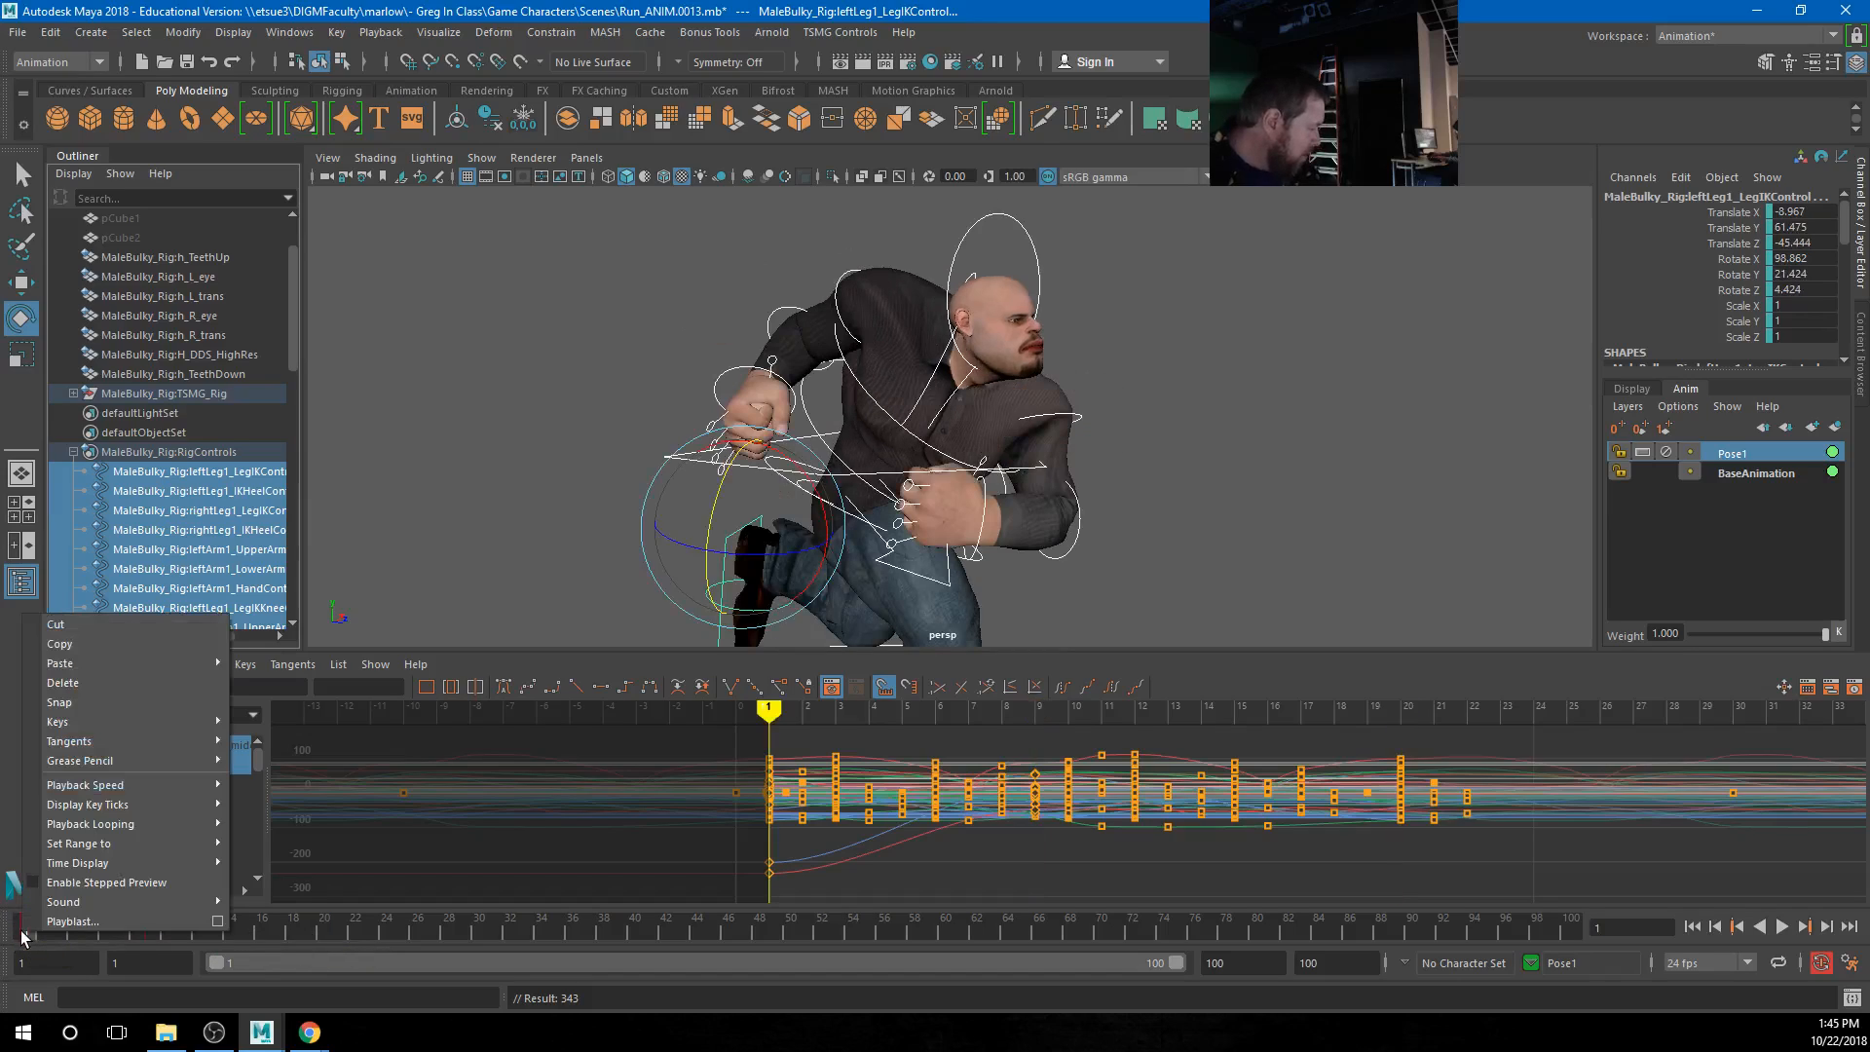
click(74, 644)
click(323, 931)
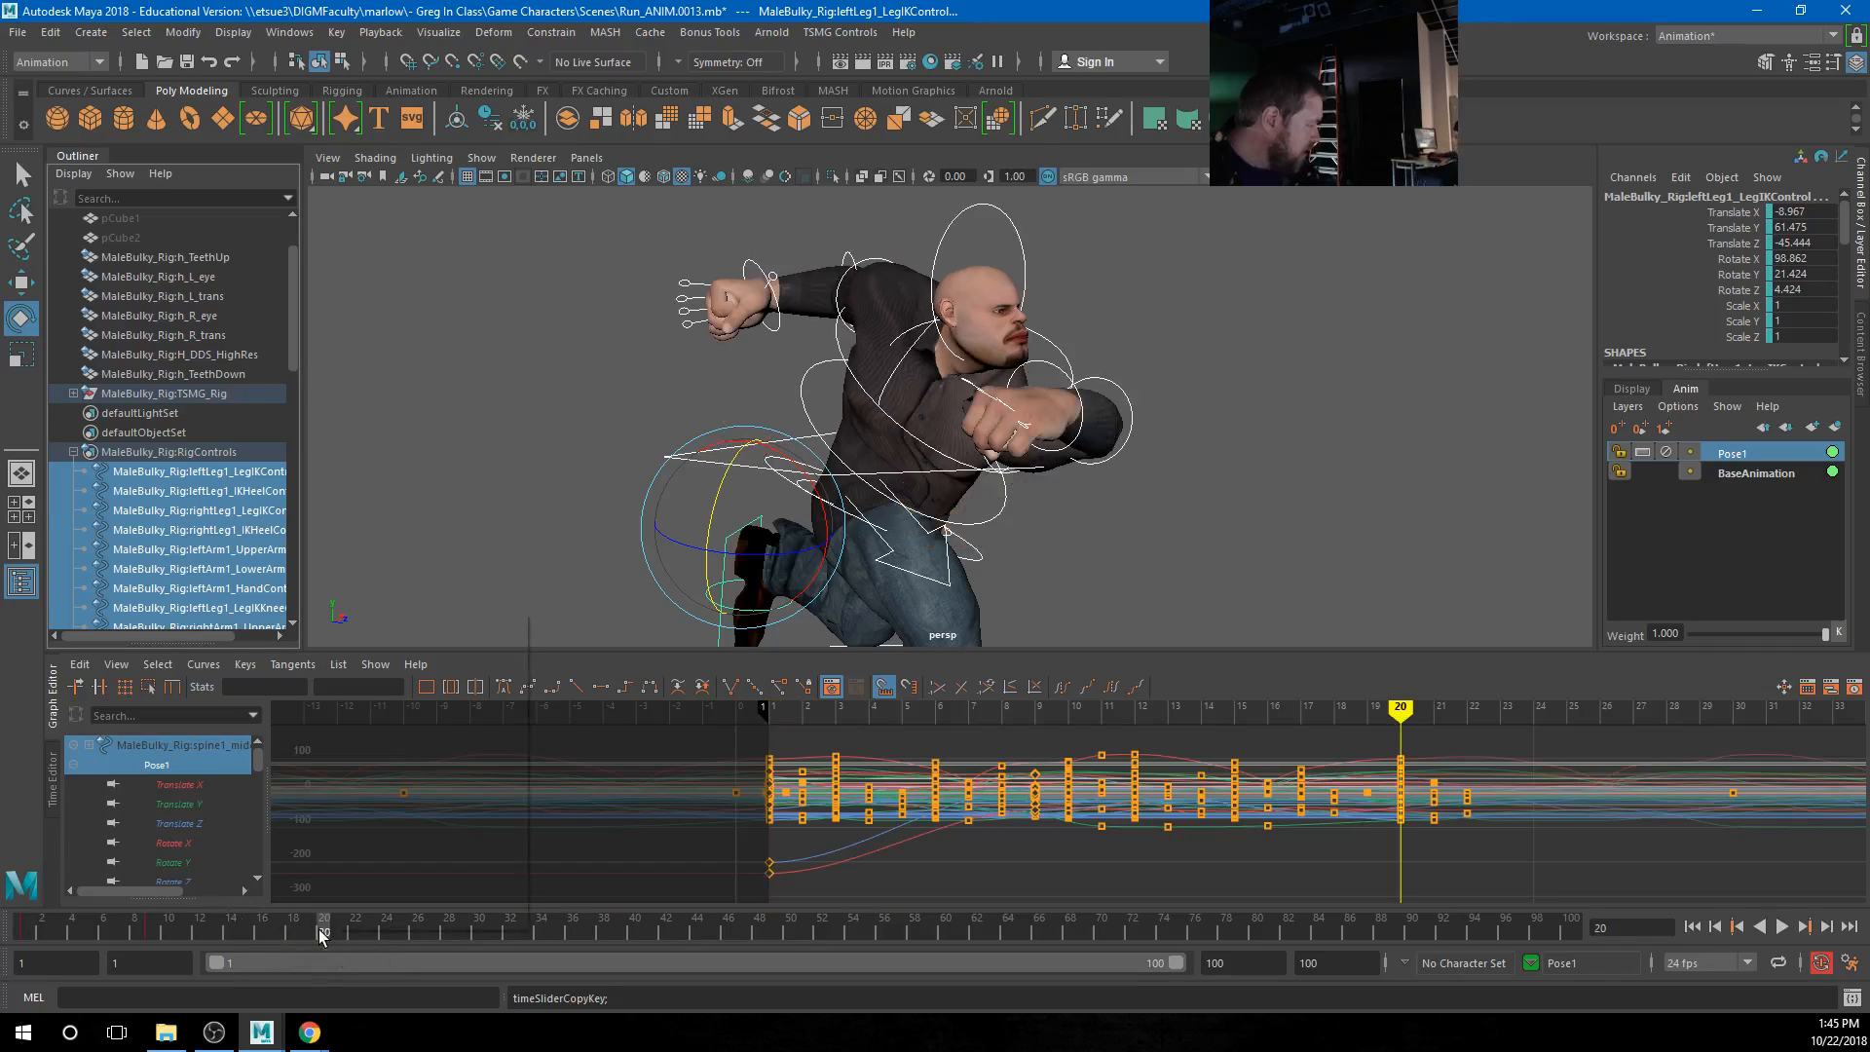
right_click(318, 935)
mouse_move(482, 681)
click(582, 682)
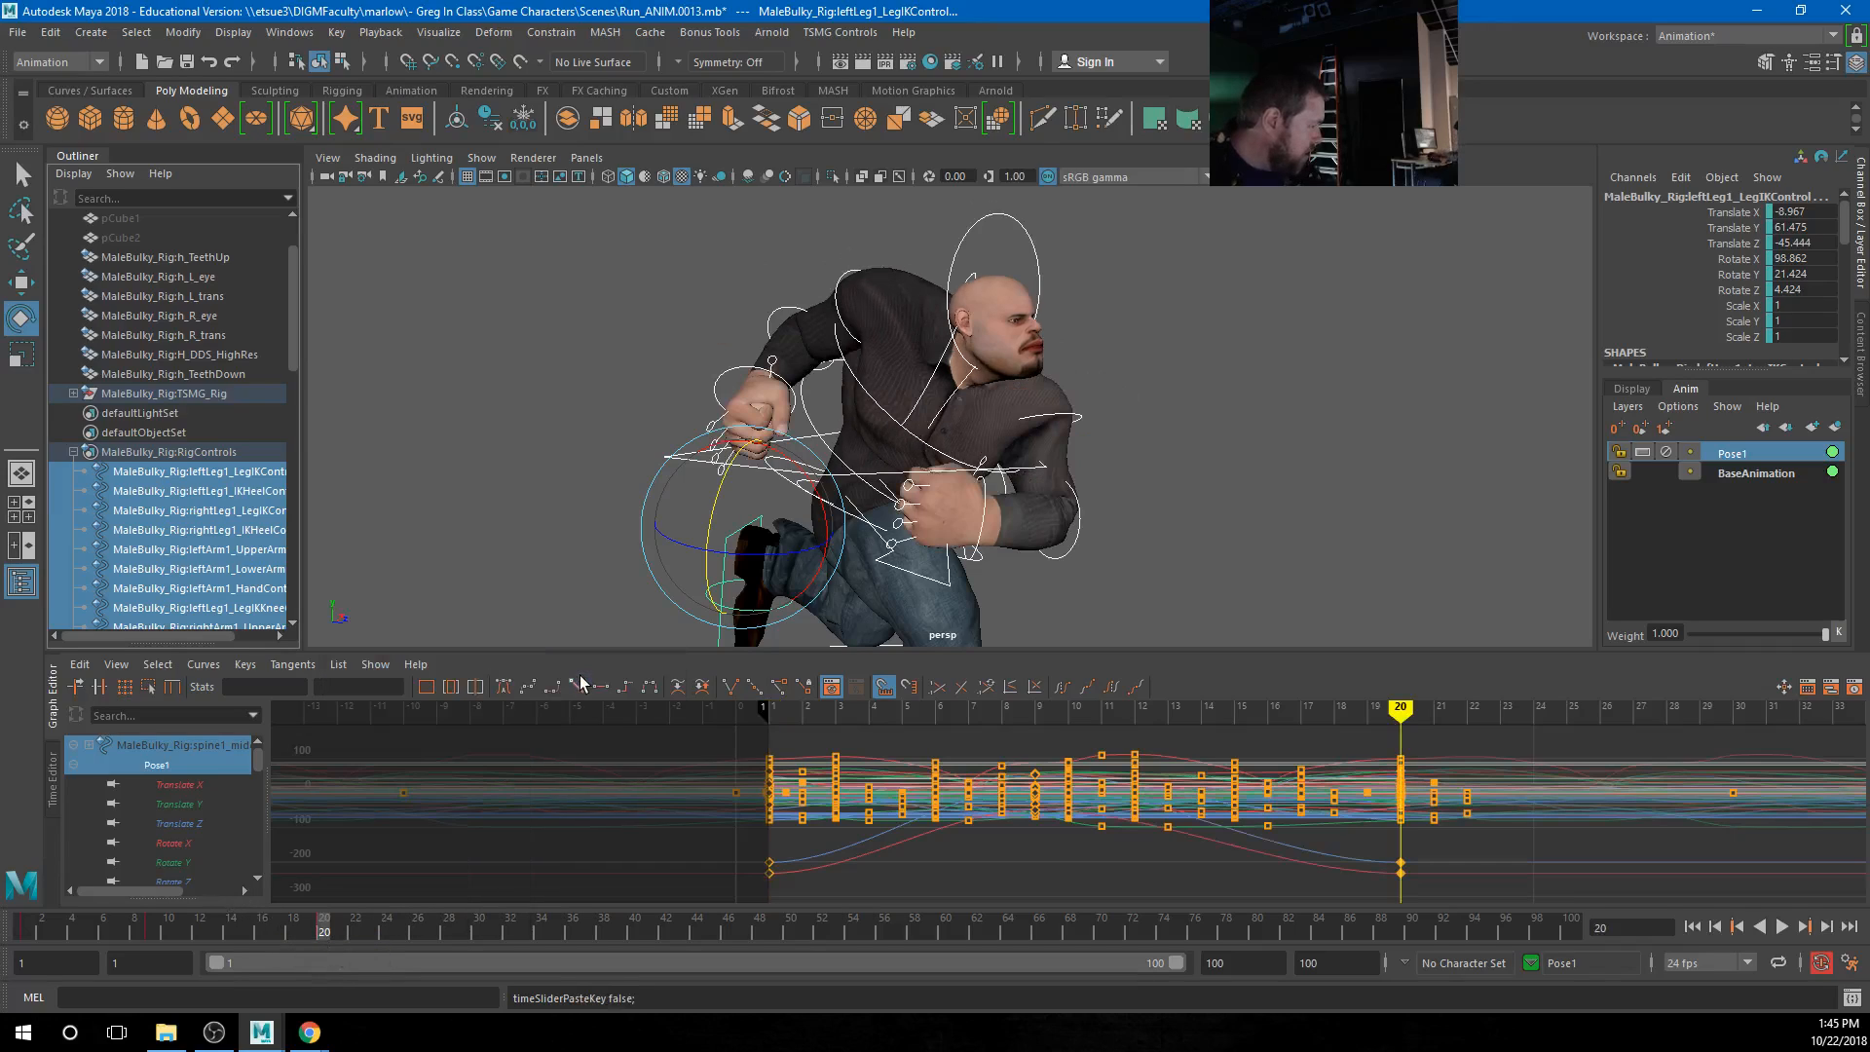
Scrub to frame 15, adjust the right arm's rotation there, and select the left upper arm control
drag(298, 917, 242, 938)
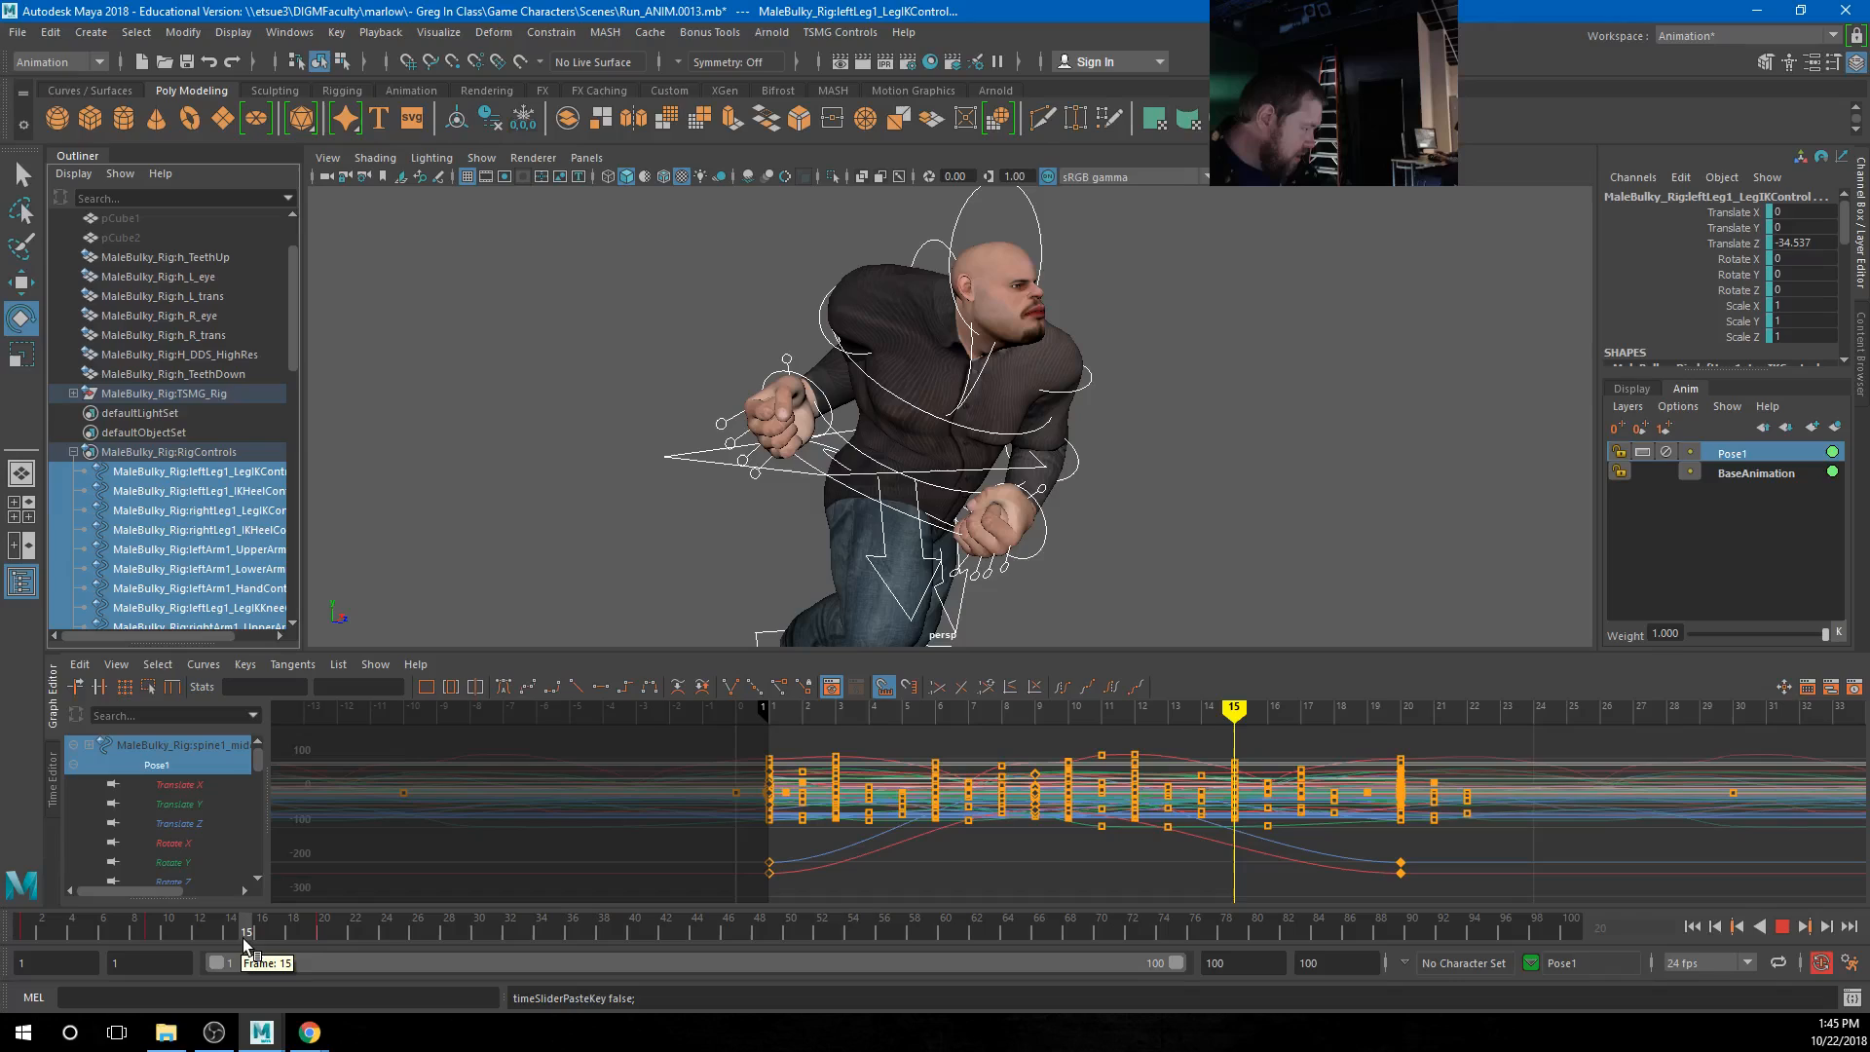
click(828, 312)
mouse_move(896, 299)
mouse_down()
mouse_move(921, 293)
mouse_move(838, 276)
mouse_move(917, 328)
mouse_up()
click(1088, 380)
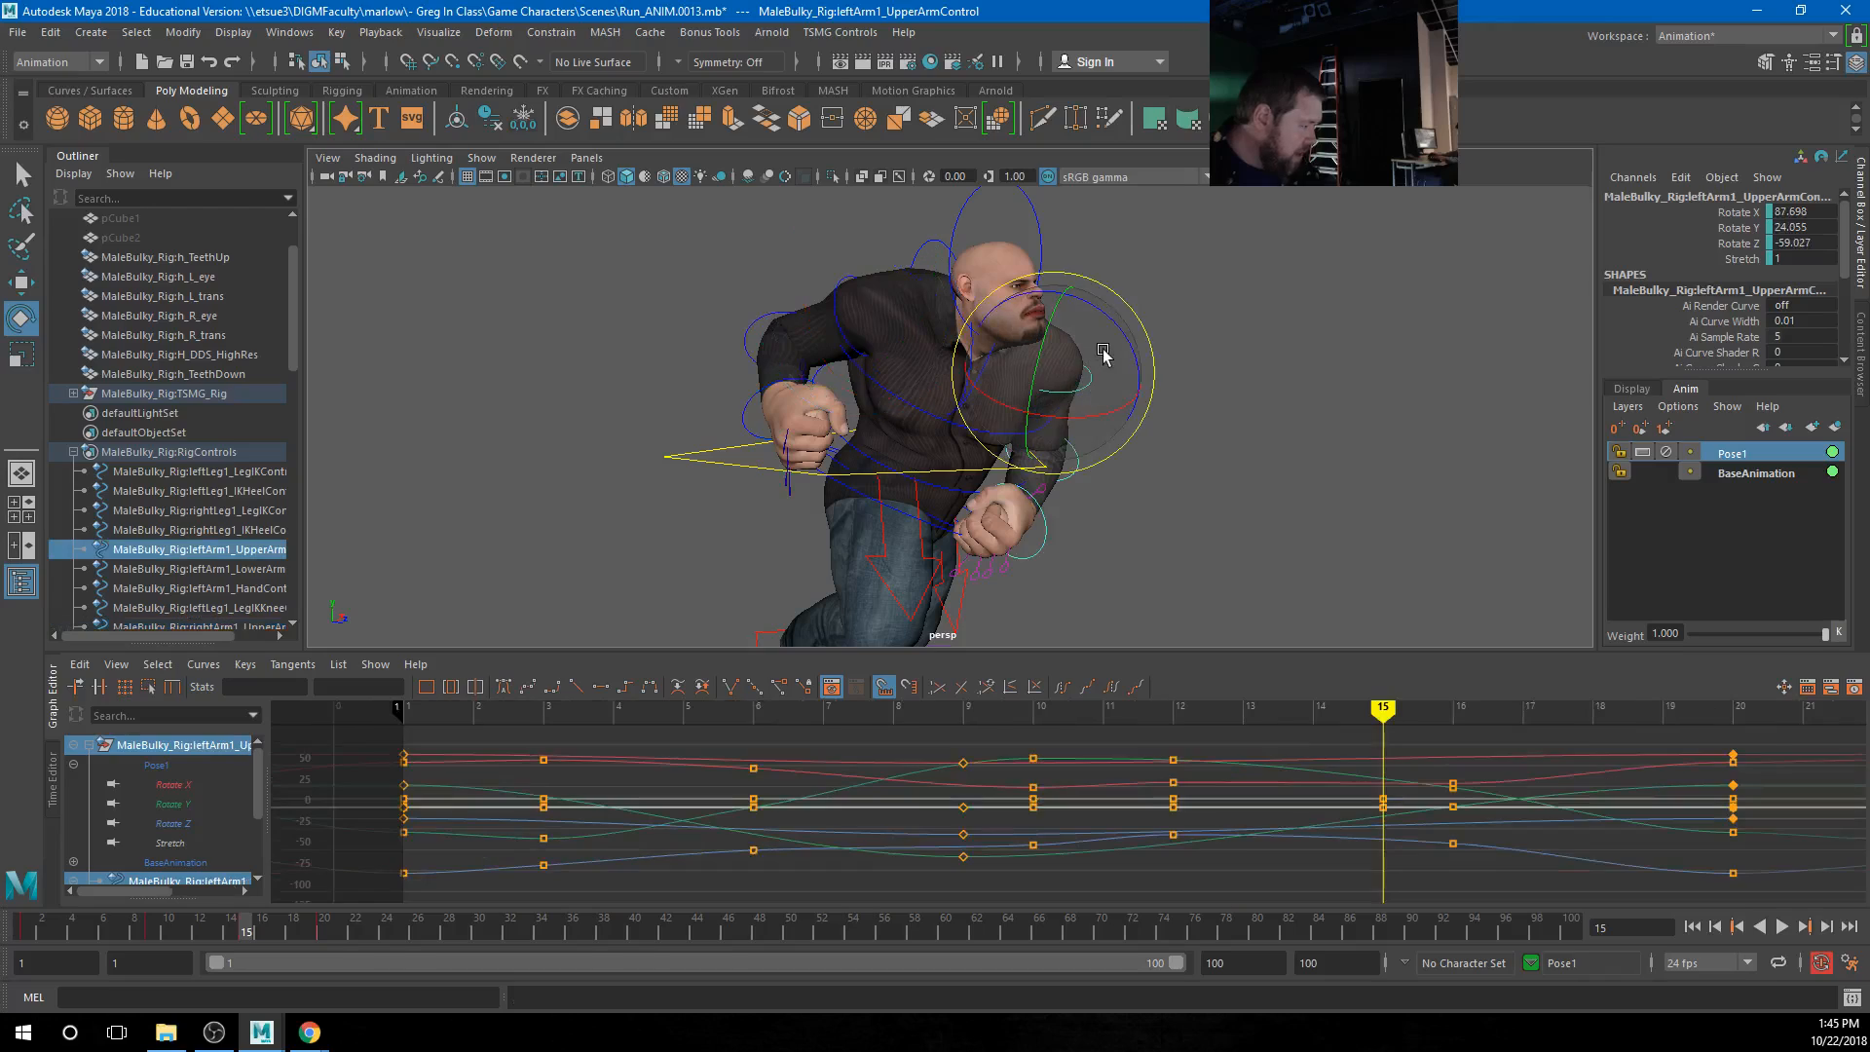
Rotate the right upper arm control at frame 15 to about X -1, Y 77, Z -45 degrees on the Pose1 layer
click(832, 299)
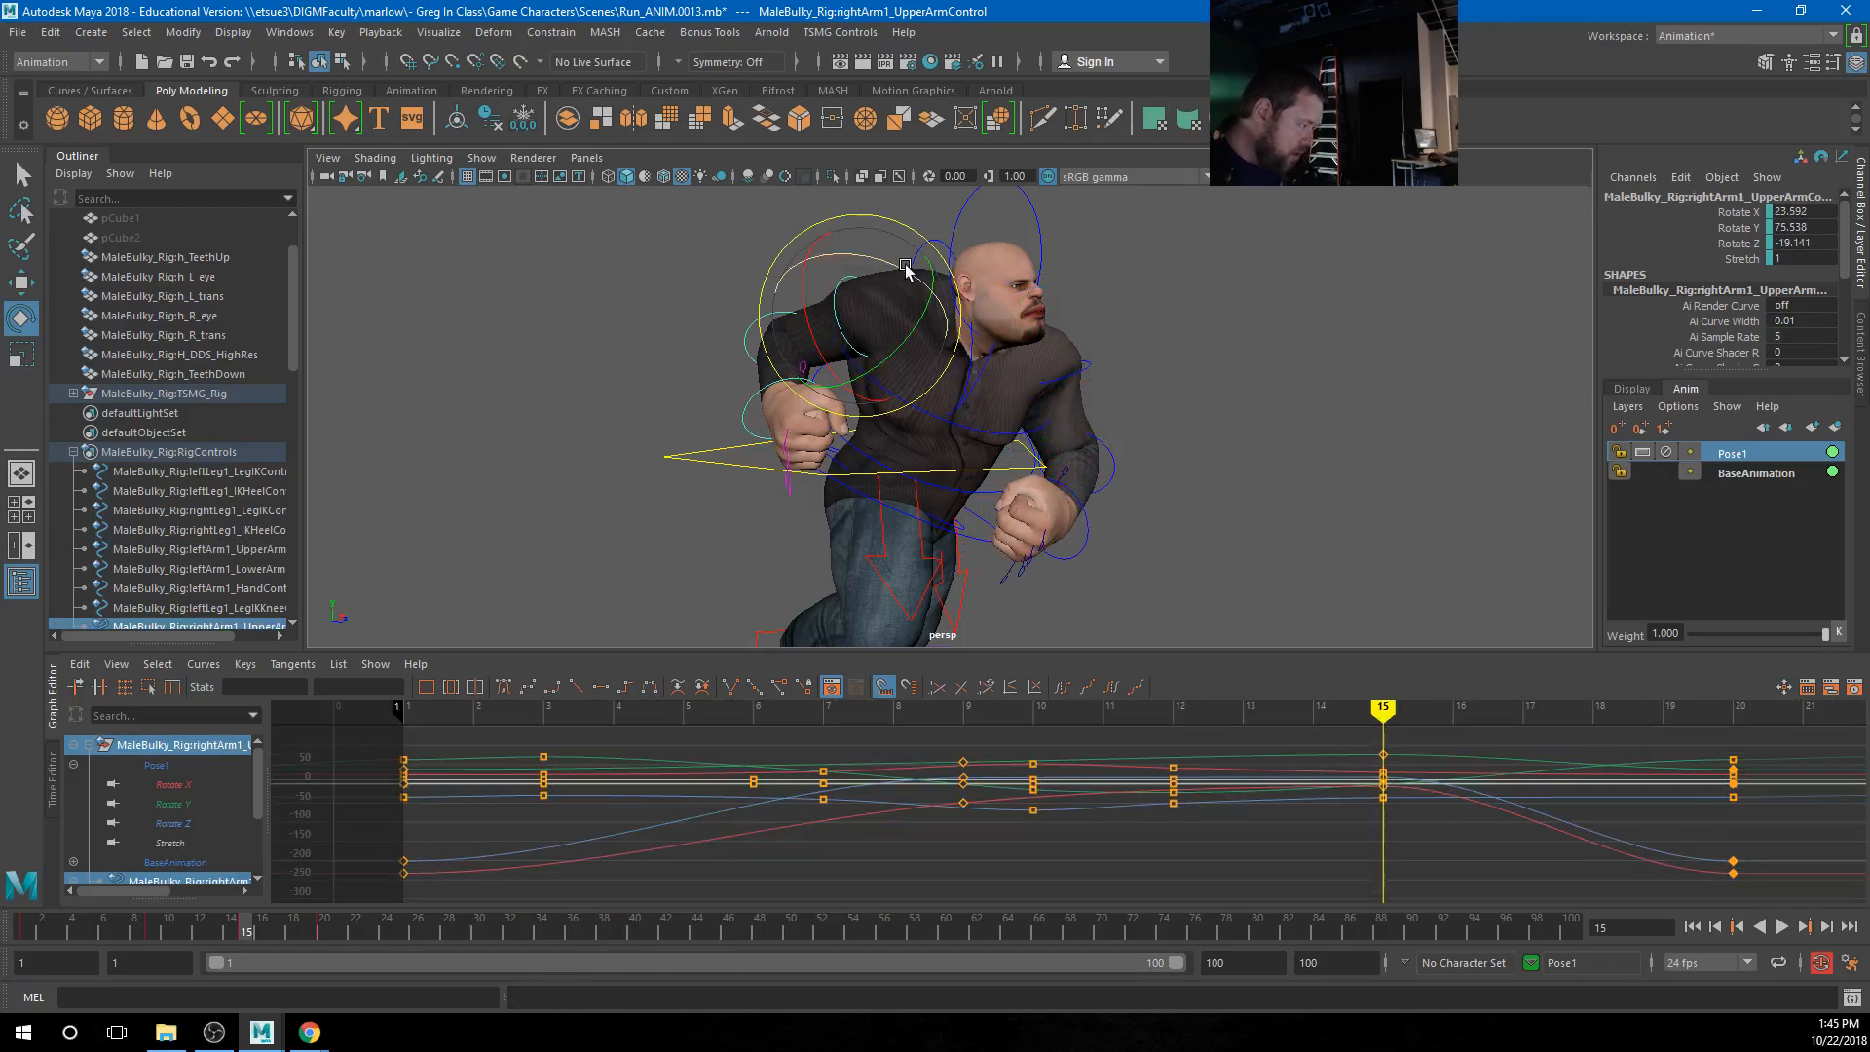
drag(906, 267, 855, 302)
alt+drag(977, 451, 851, 454)
scroll(911, 389, down, 3)
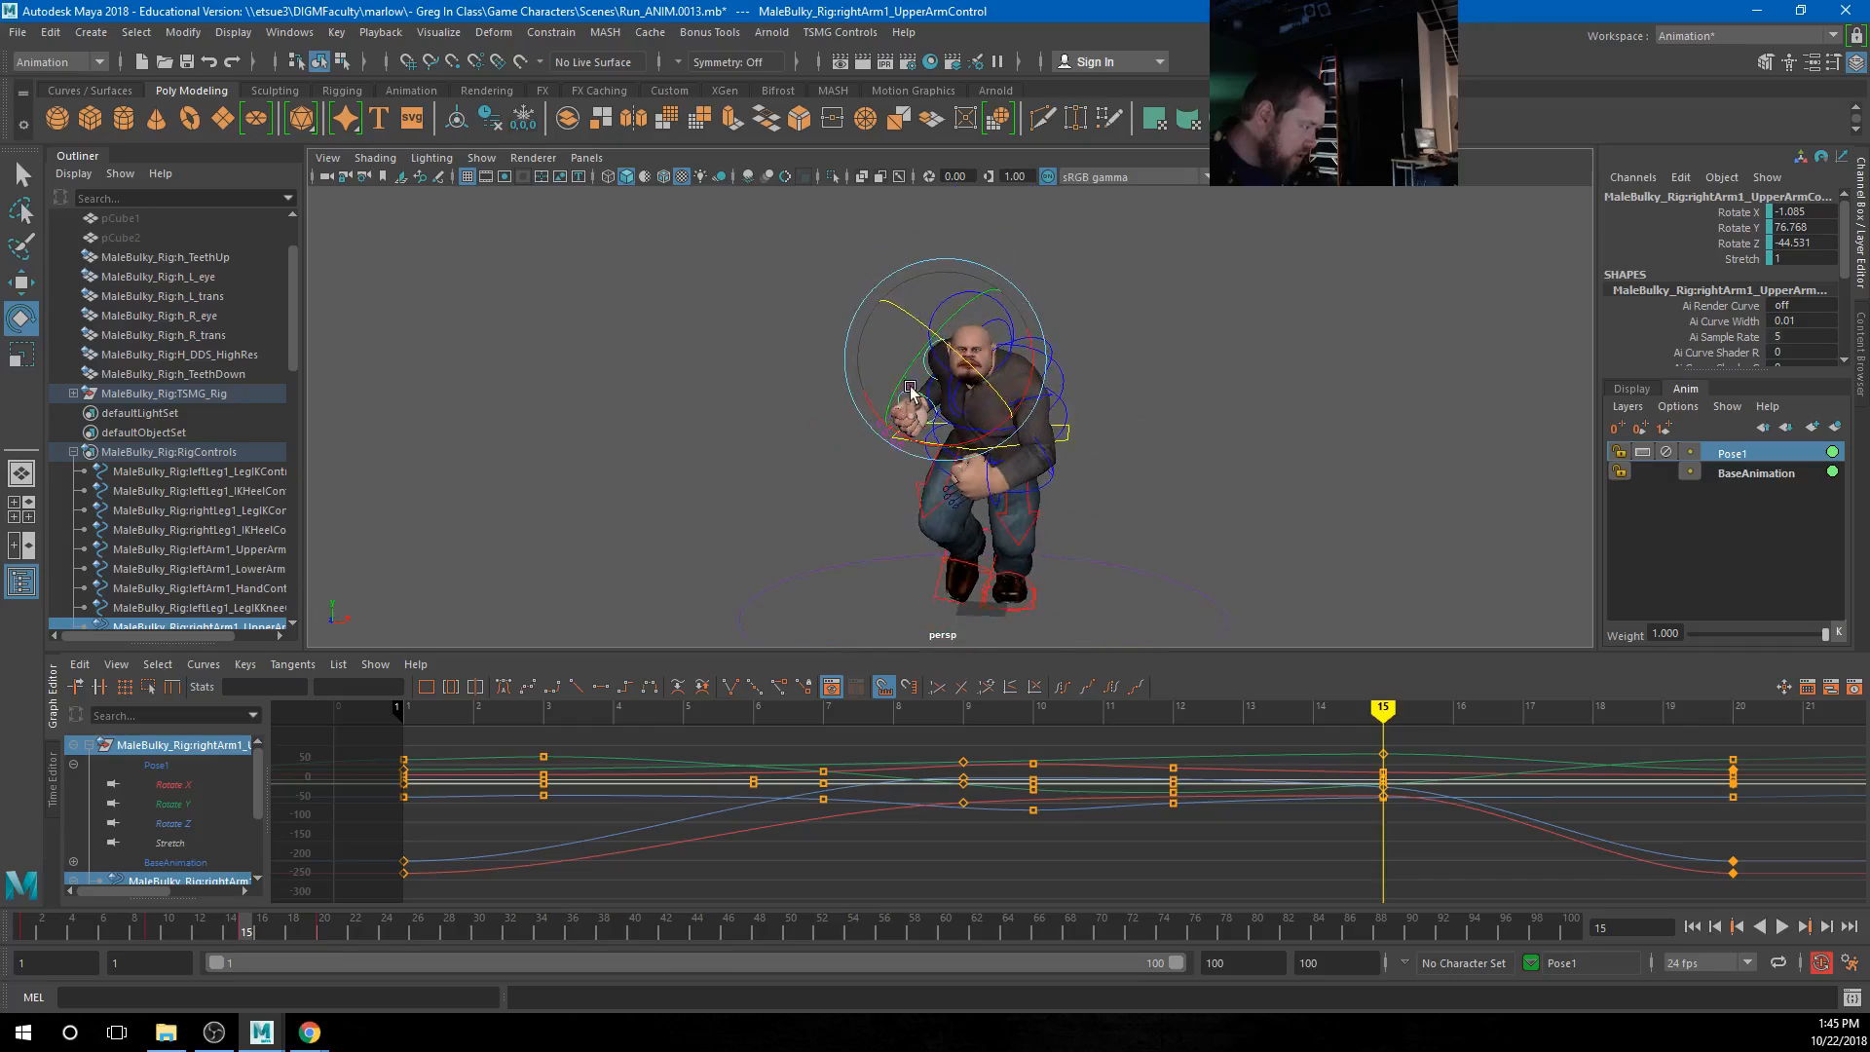
Set the playback range to end at frame 20 and play the run cycle
click(1698, 929)
click(1779, 933)
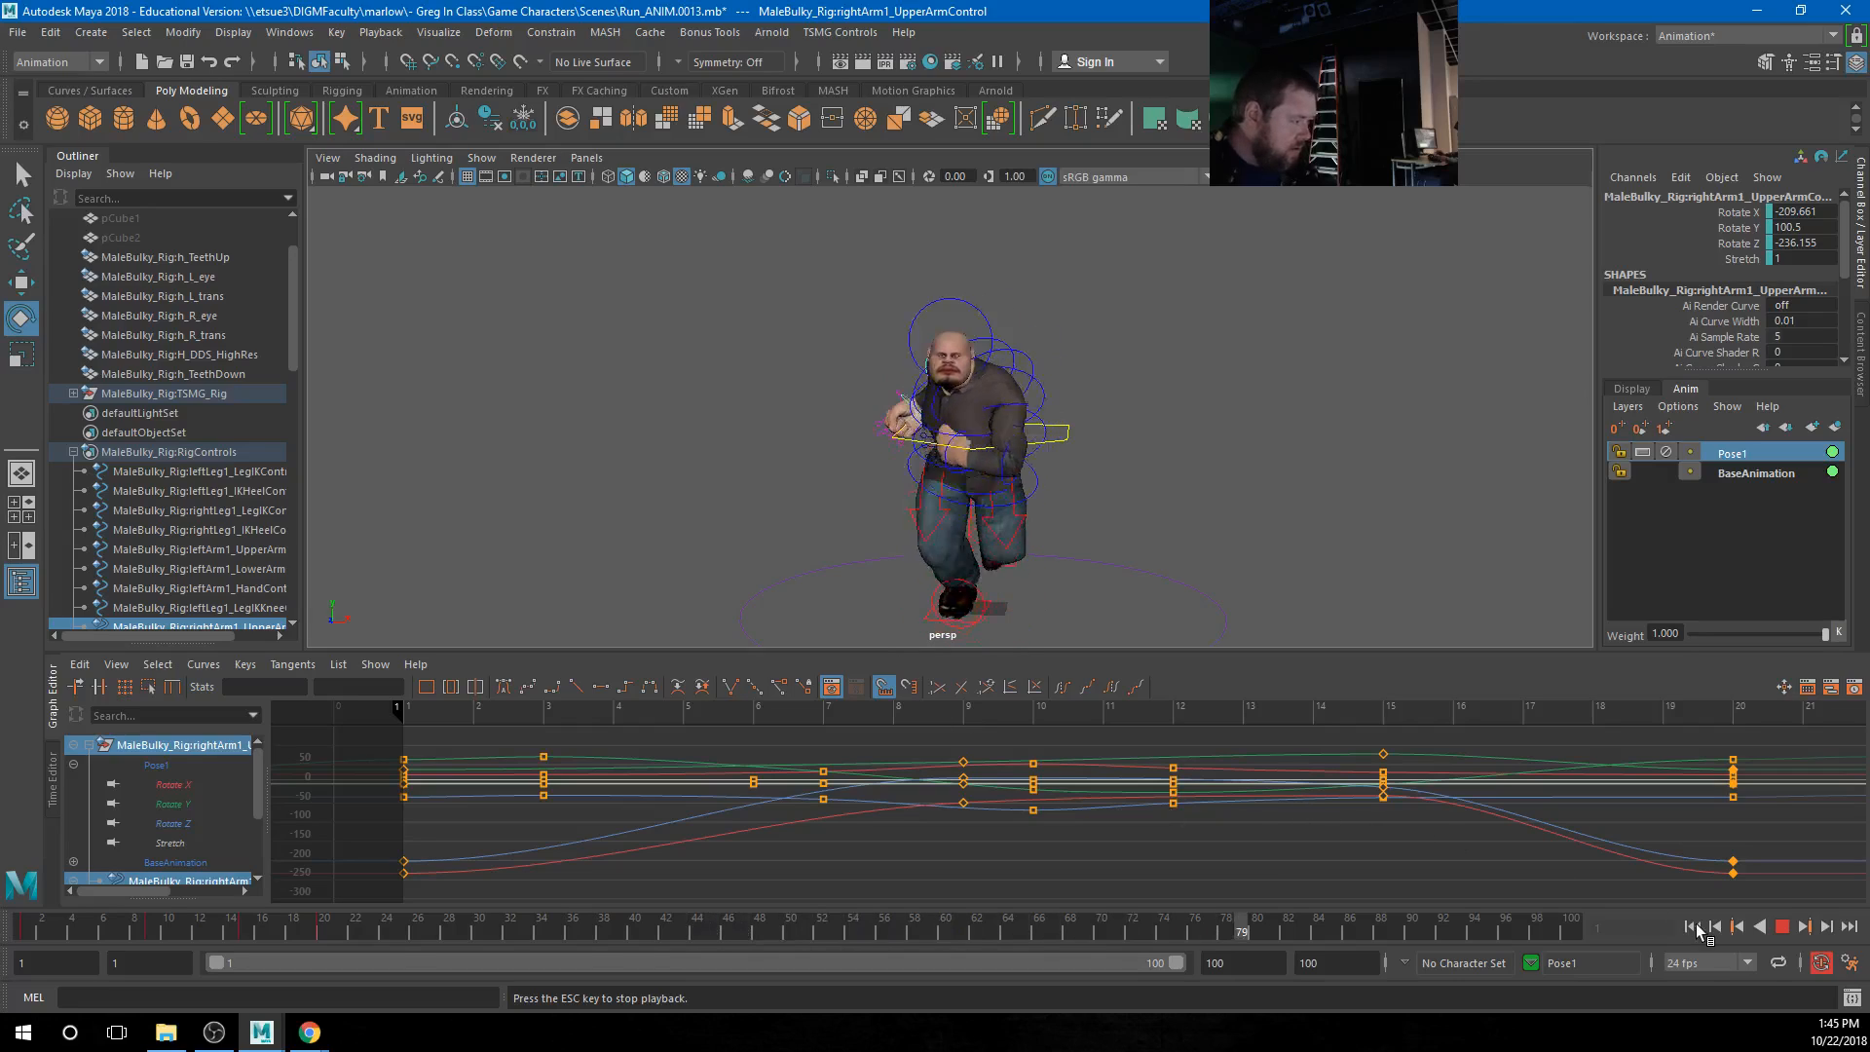
click(1781, 926)
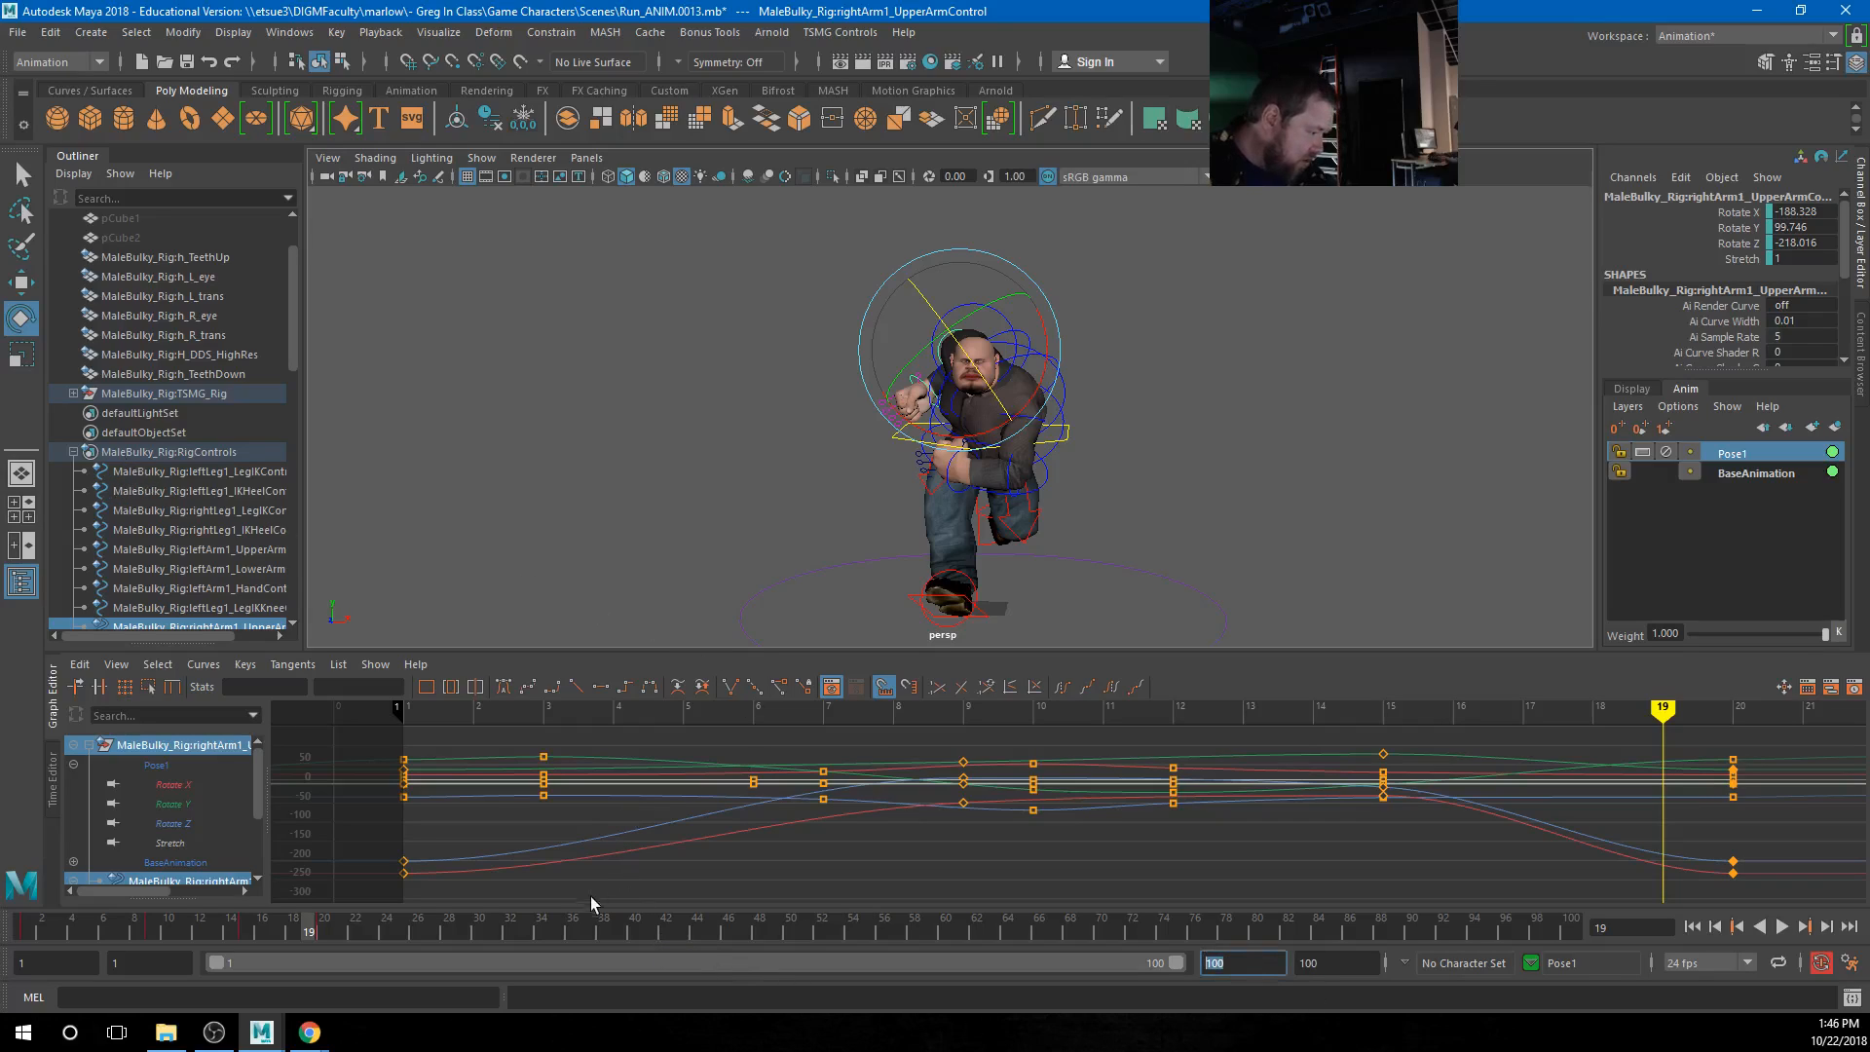
text(20)
key(Return)
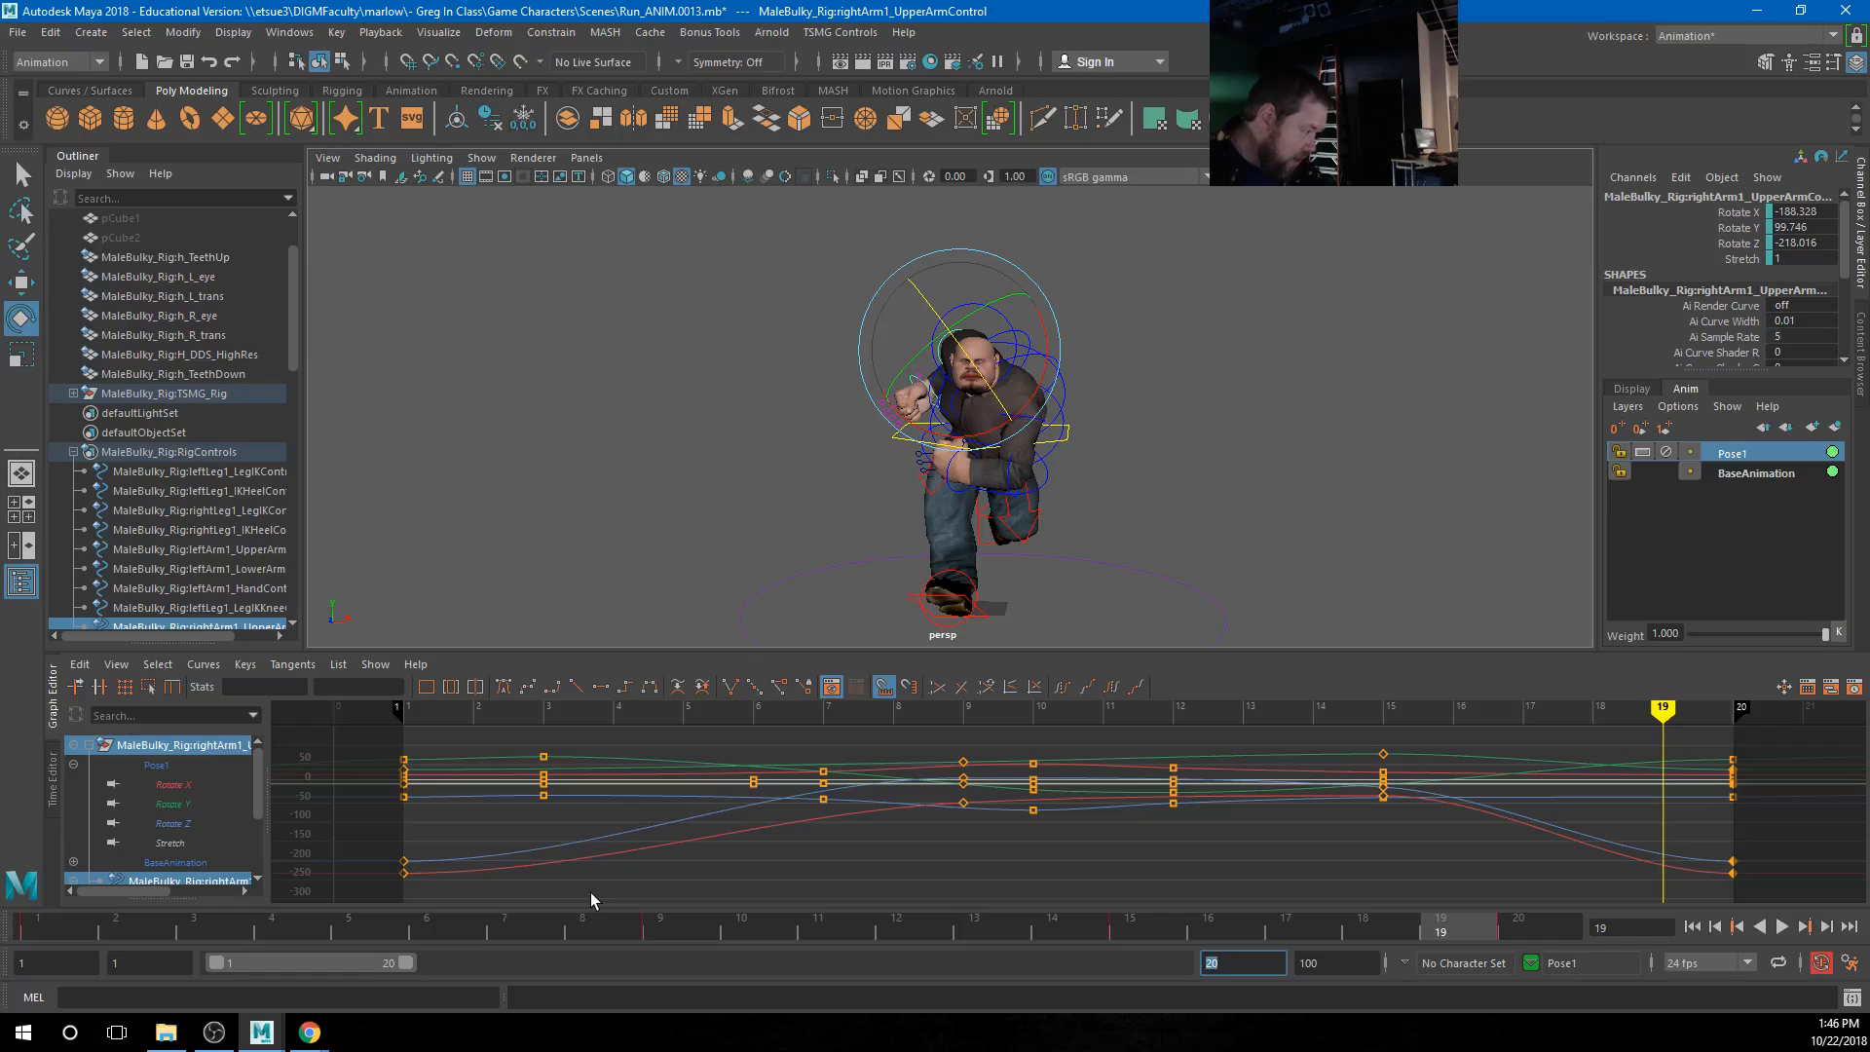
click(1782, 927)
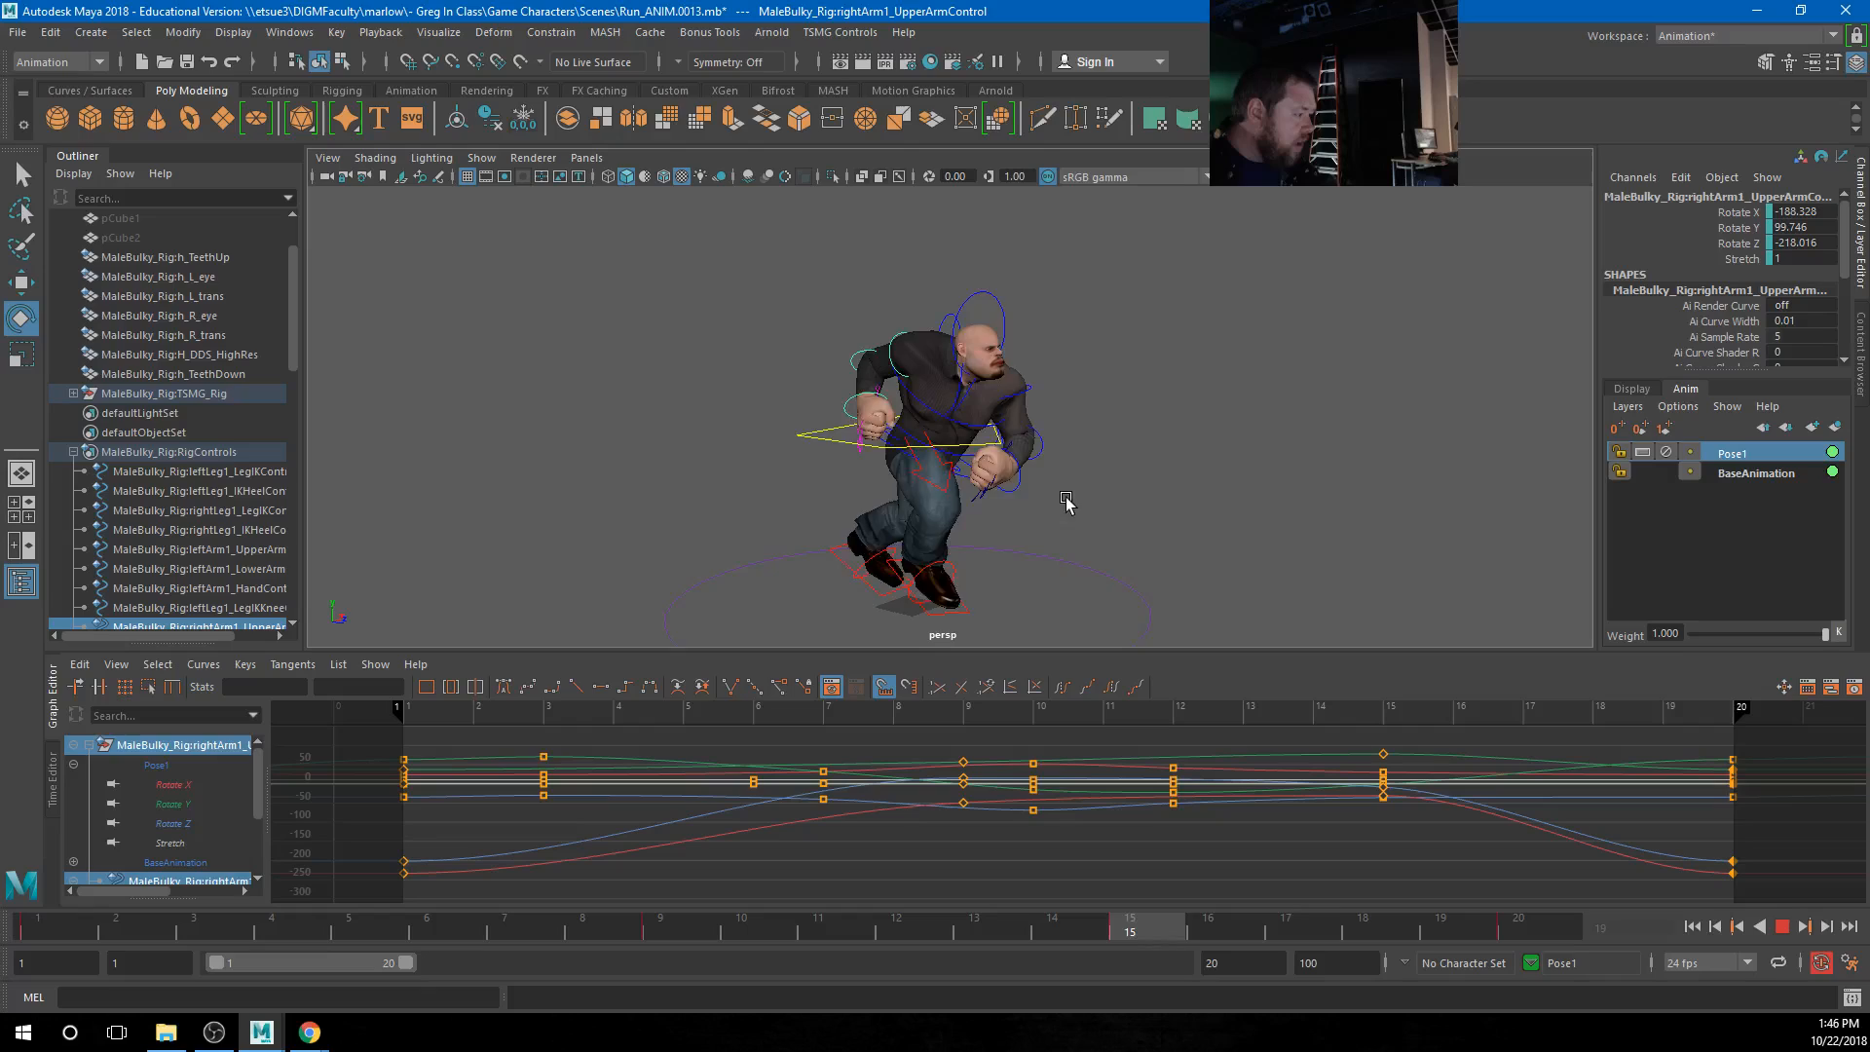
click(1781, 926)
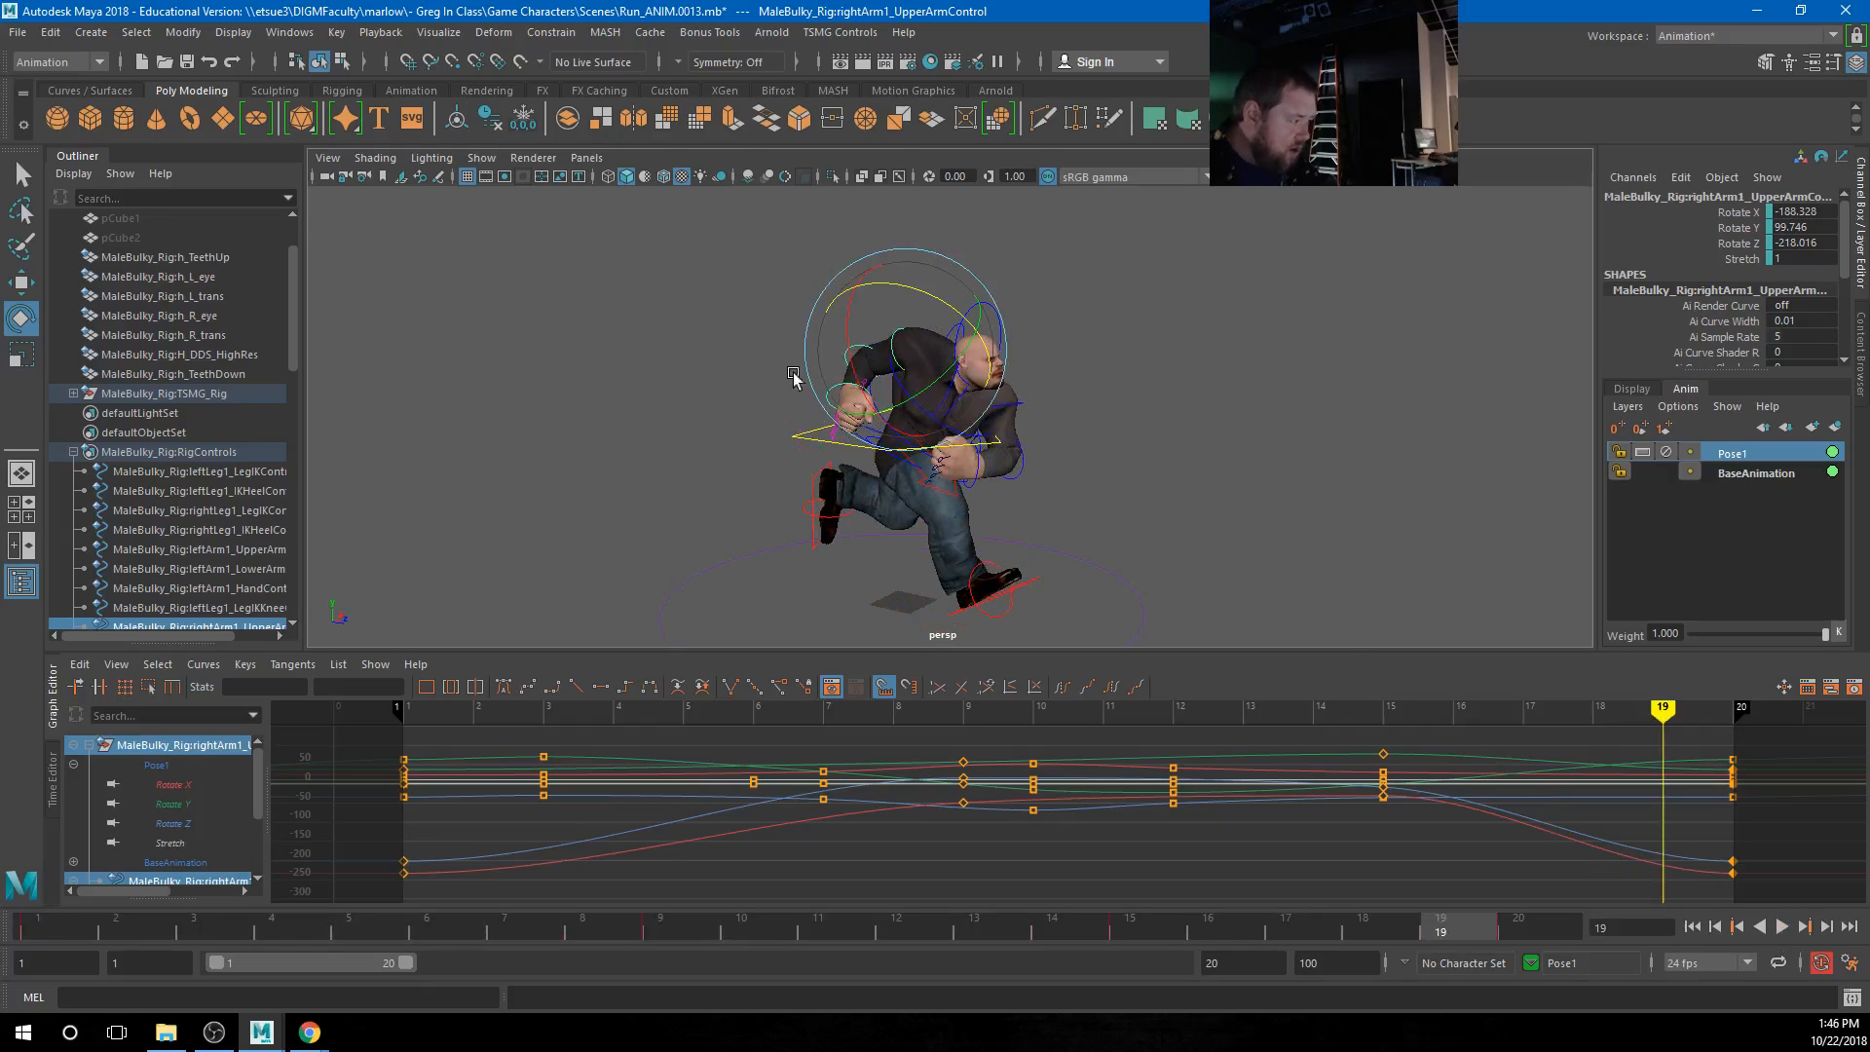
At frame 5, rotate the right upper arm to about X -184, Y 121, Z -189 and bend the lower arm to about Y -84
click(837, 303)
click(898, 336)
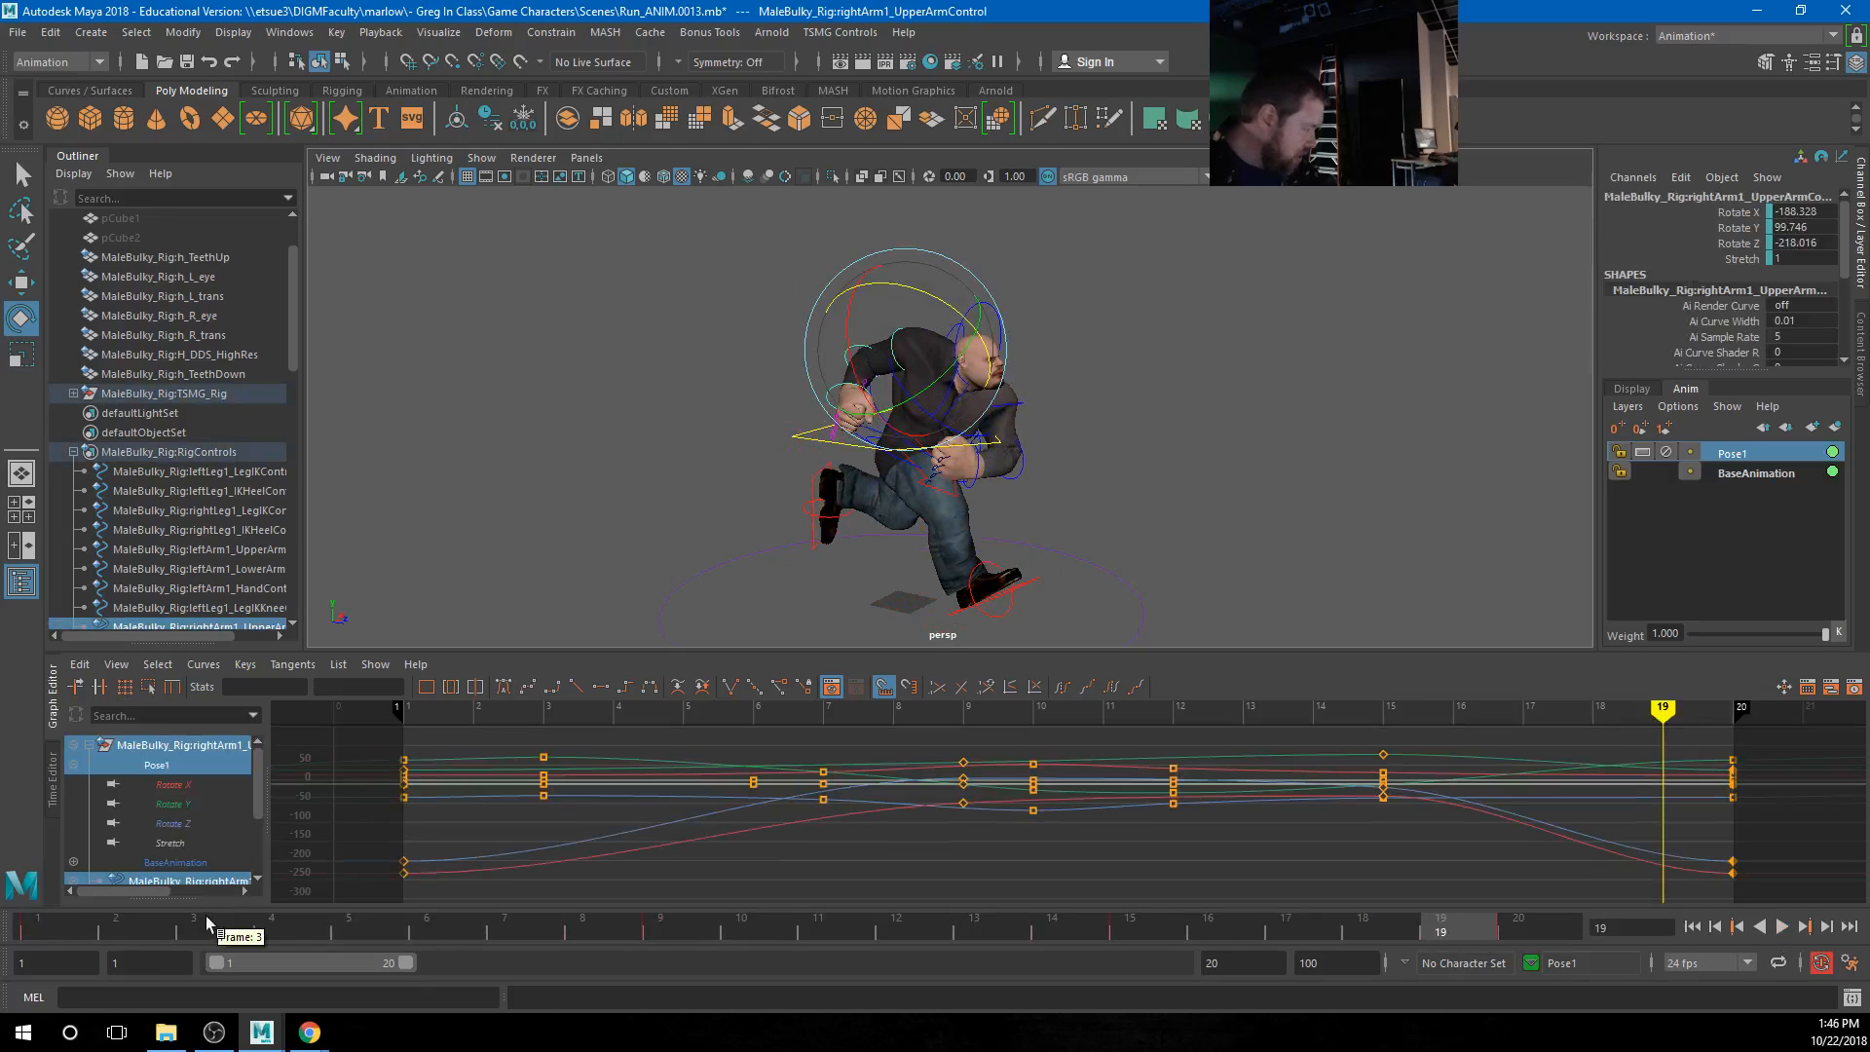
key(alt+v)
drag(178, 933, 349, 954)
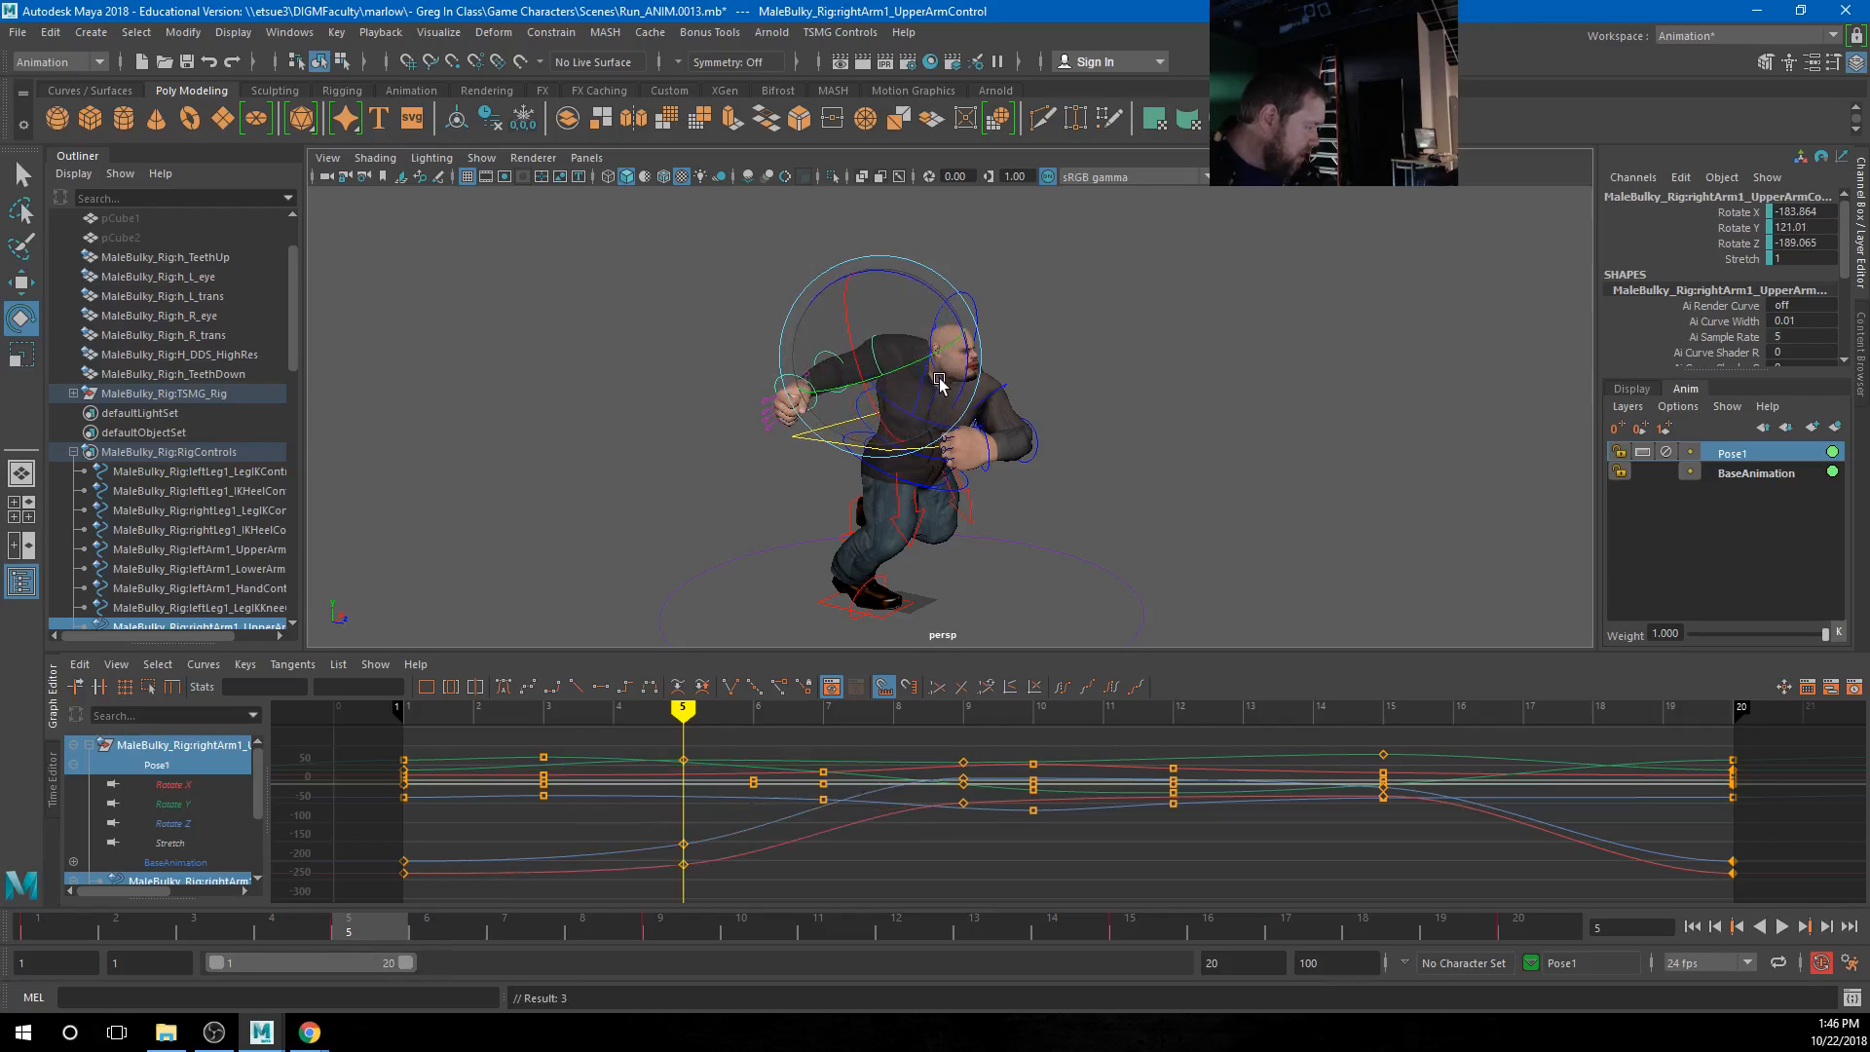
click(663, 301)
click(839, 393)
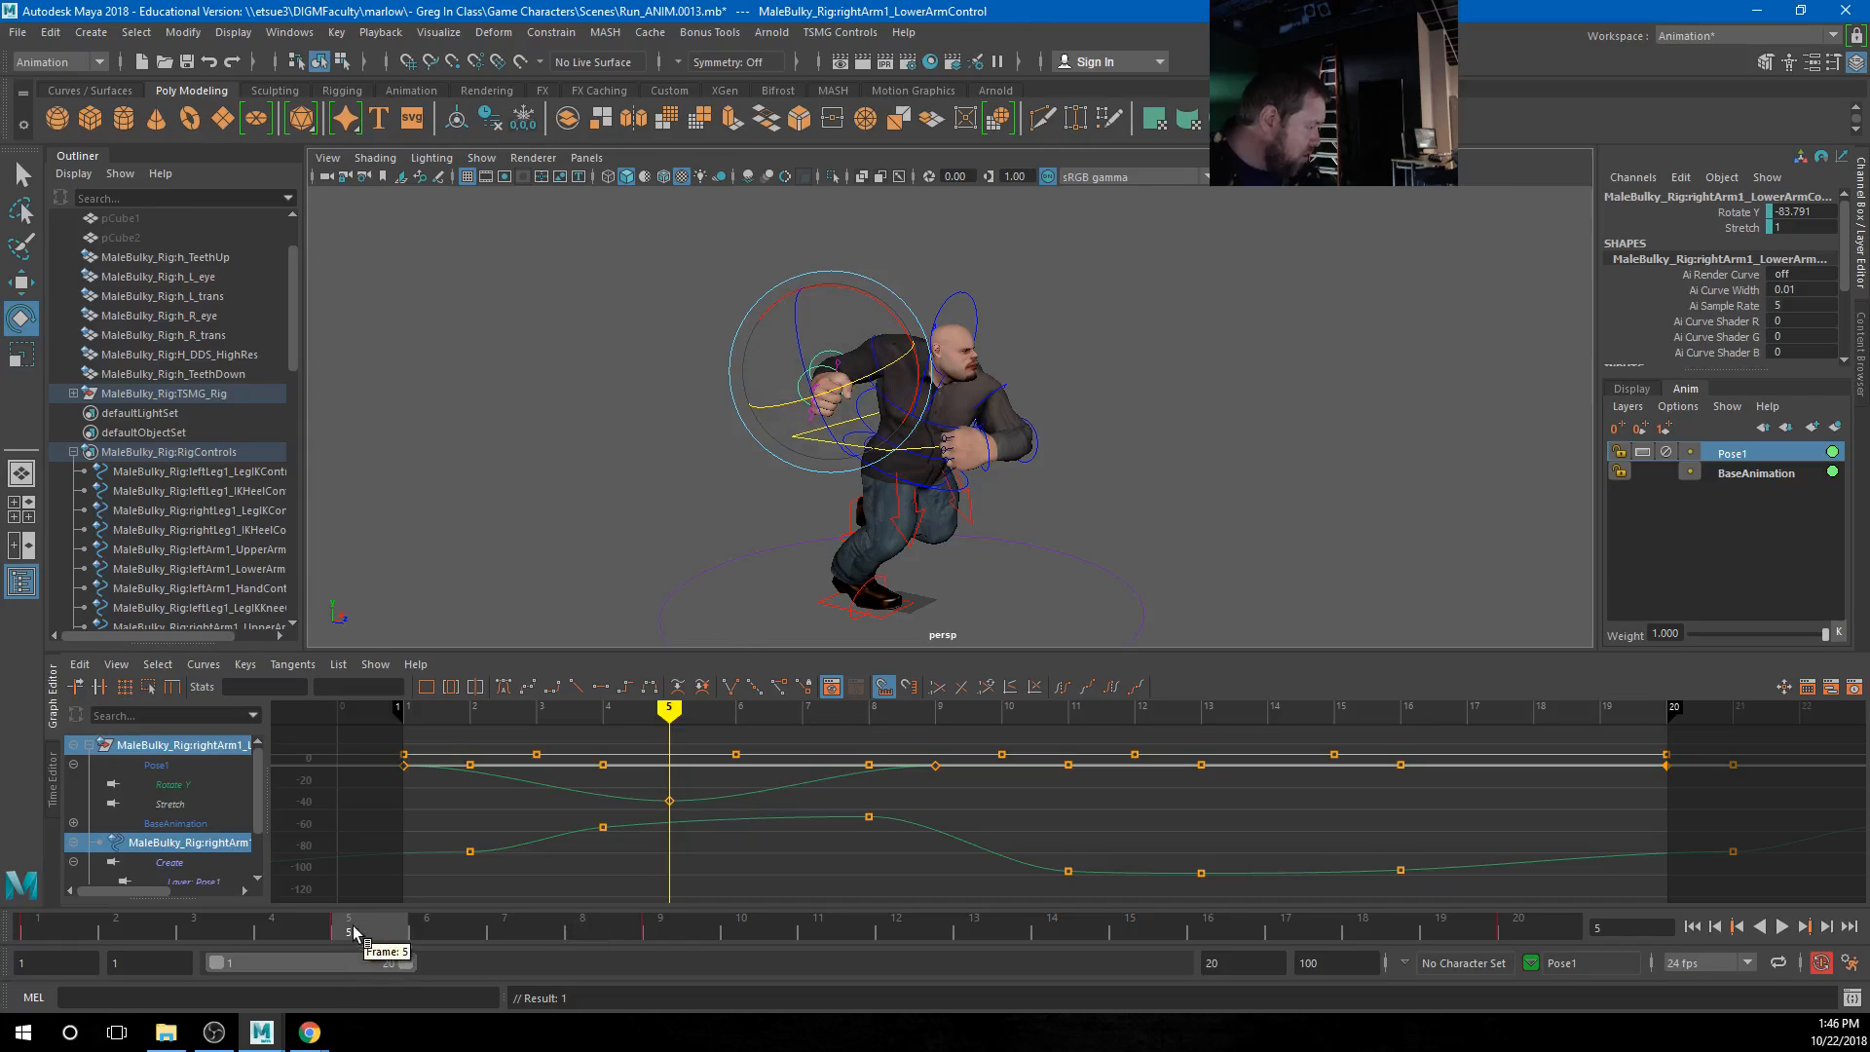
Play the cycle, then bend the right lower arm control at frame 8 to about Y -88 degrees
key(alt+v)
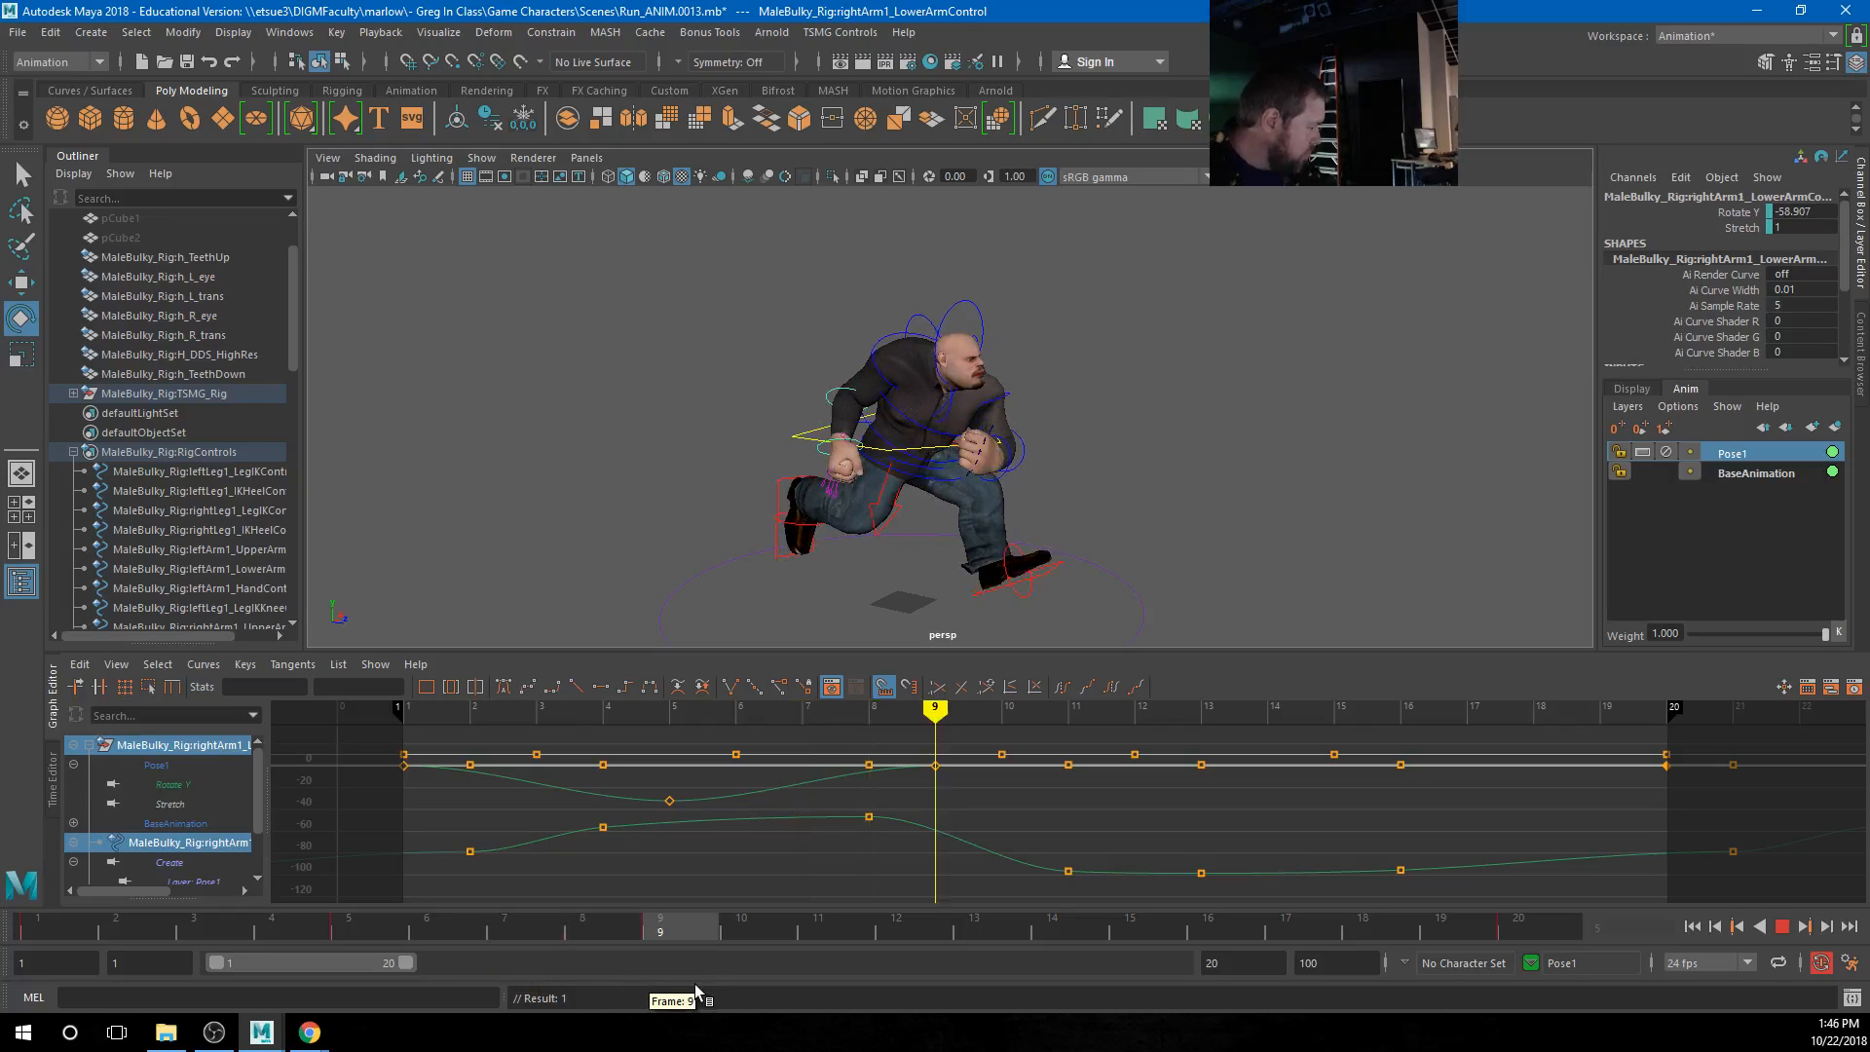
drag(695, 985, 594, 962)
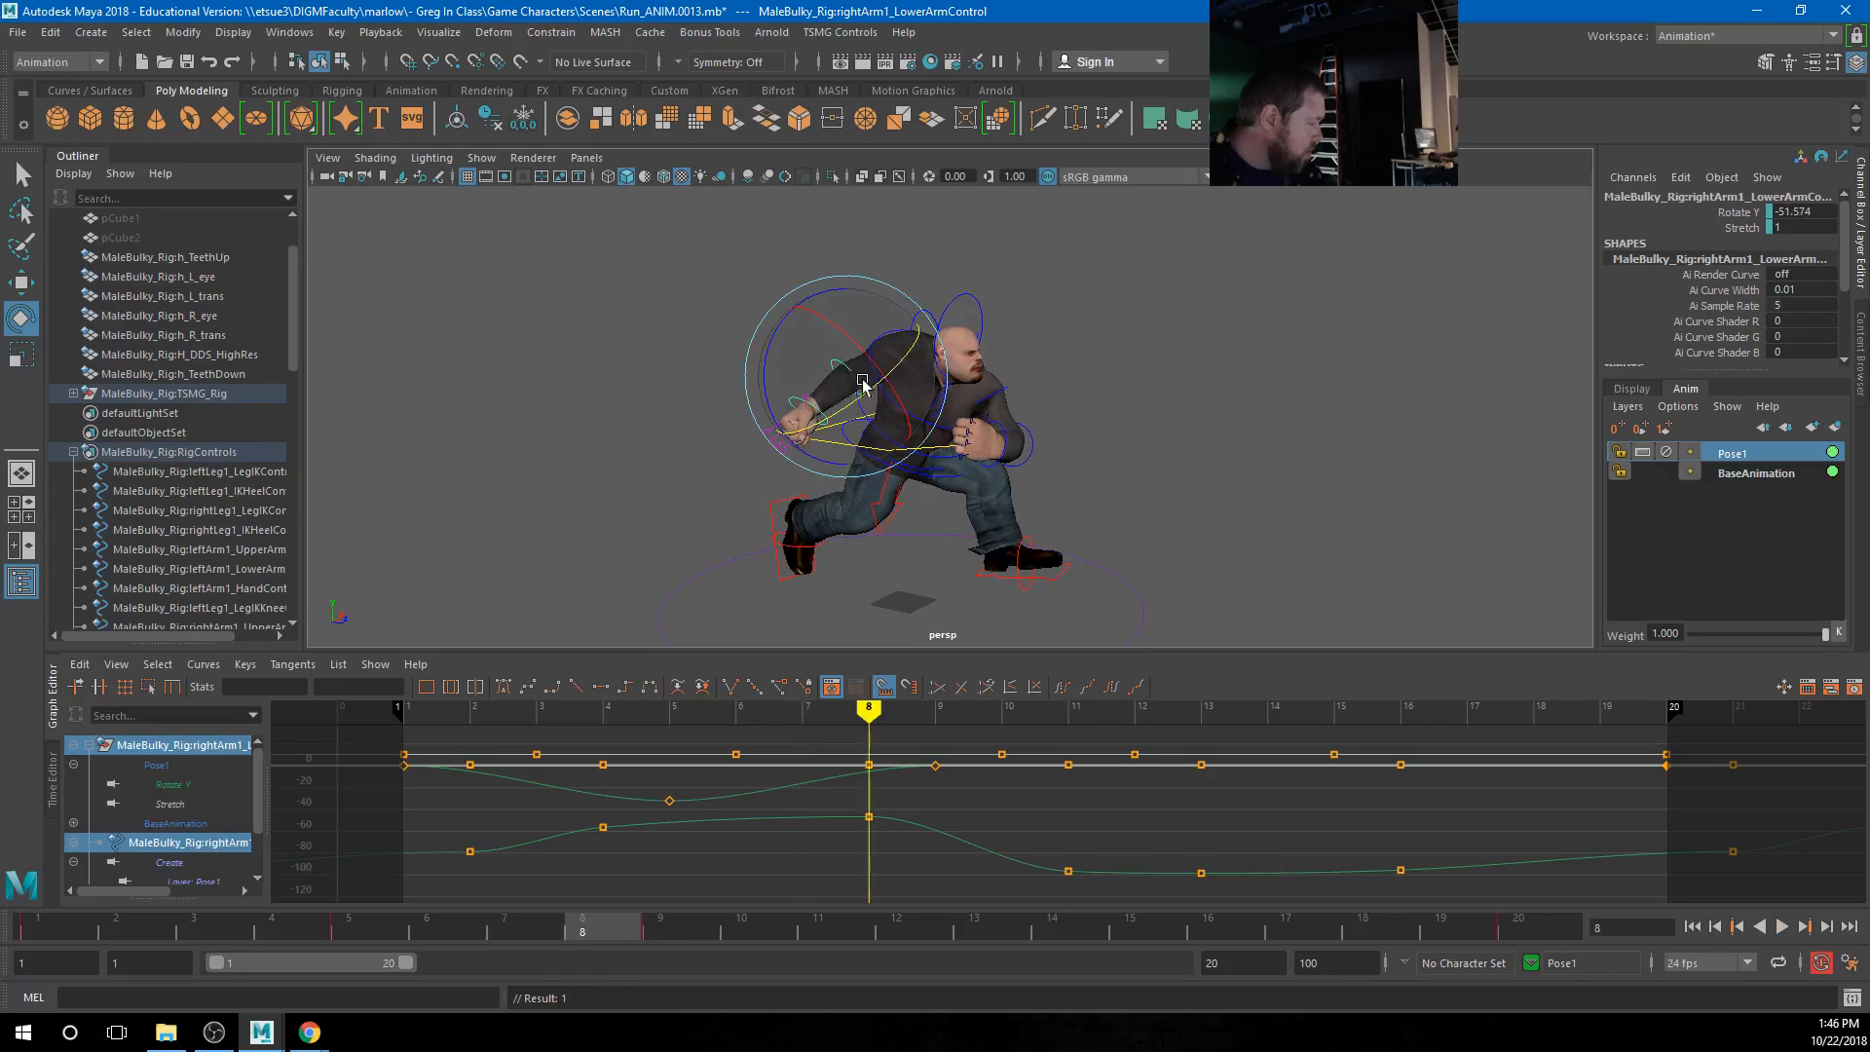
drag(863, 383, 840, 419)
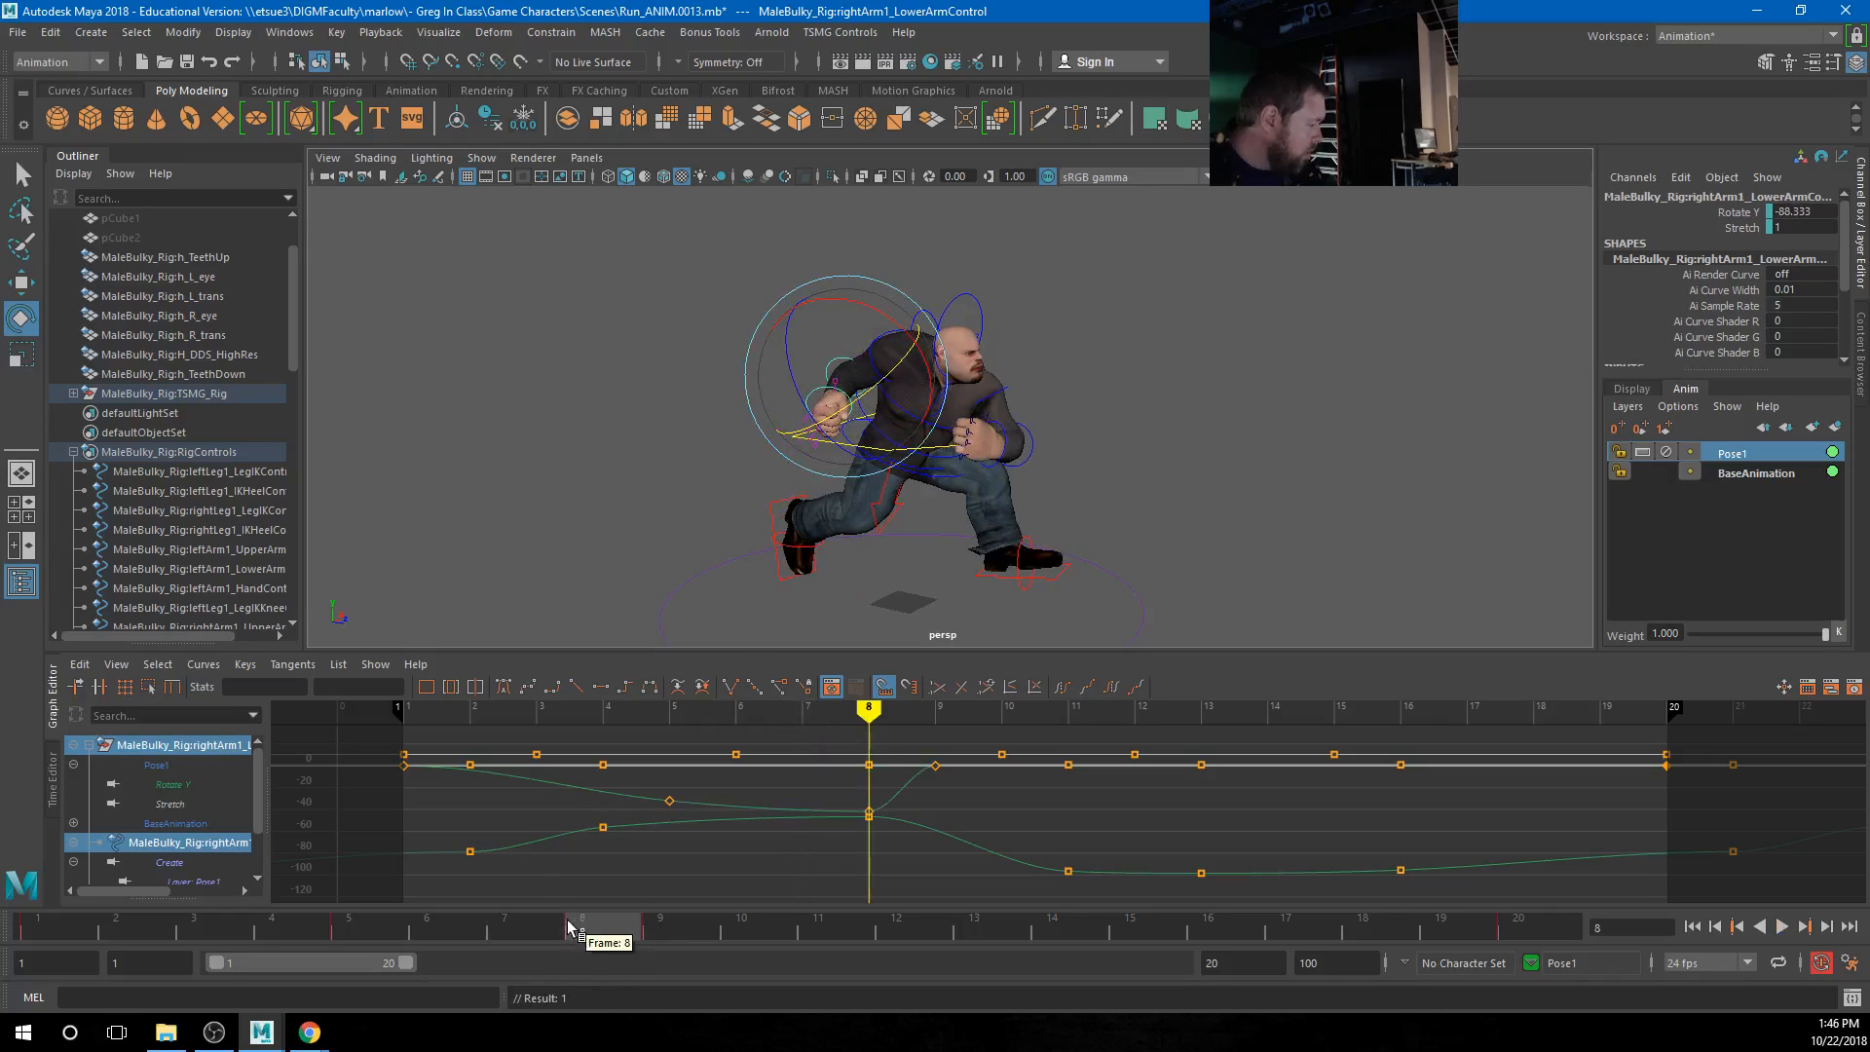
drag(571, 927, 610, 945)
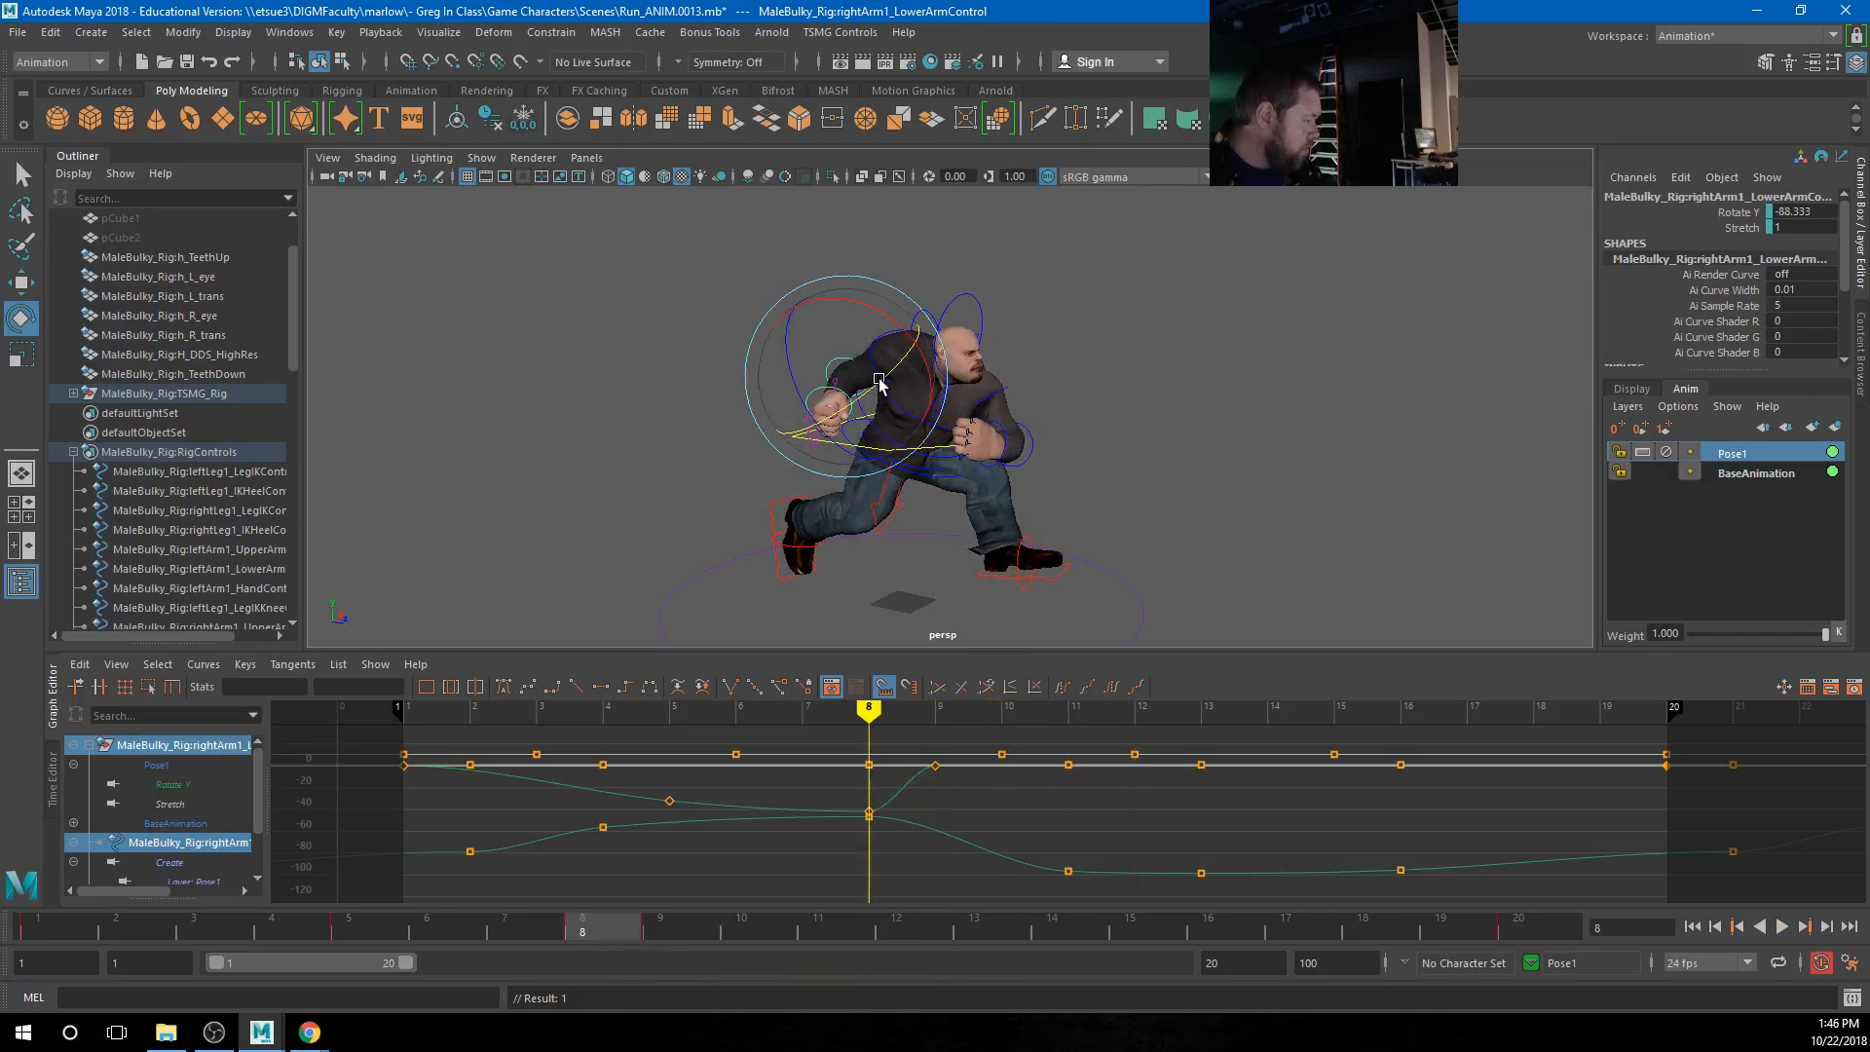
Rotate the right upper arm control at frame 8 to about X 10, Y 58, Z -19 degrees and key it
click(647, 930)
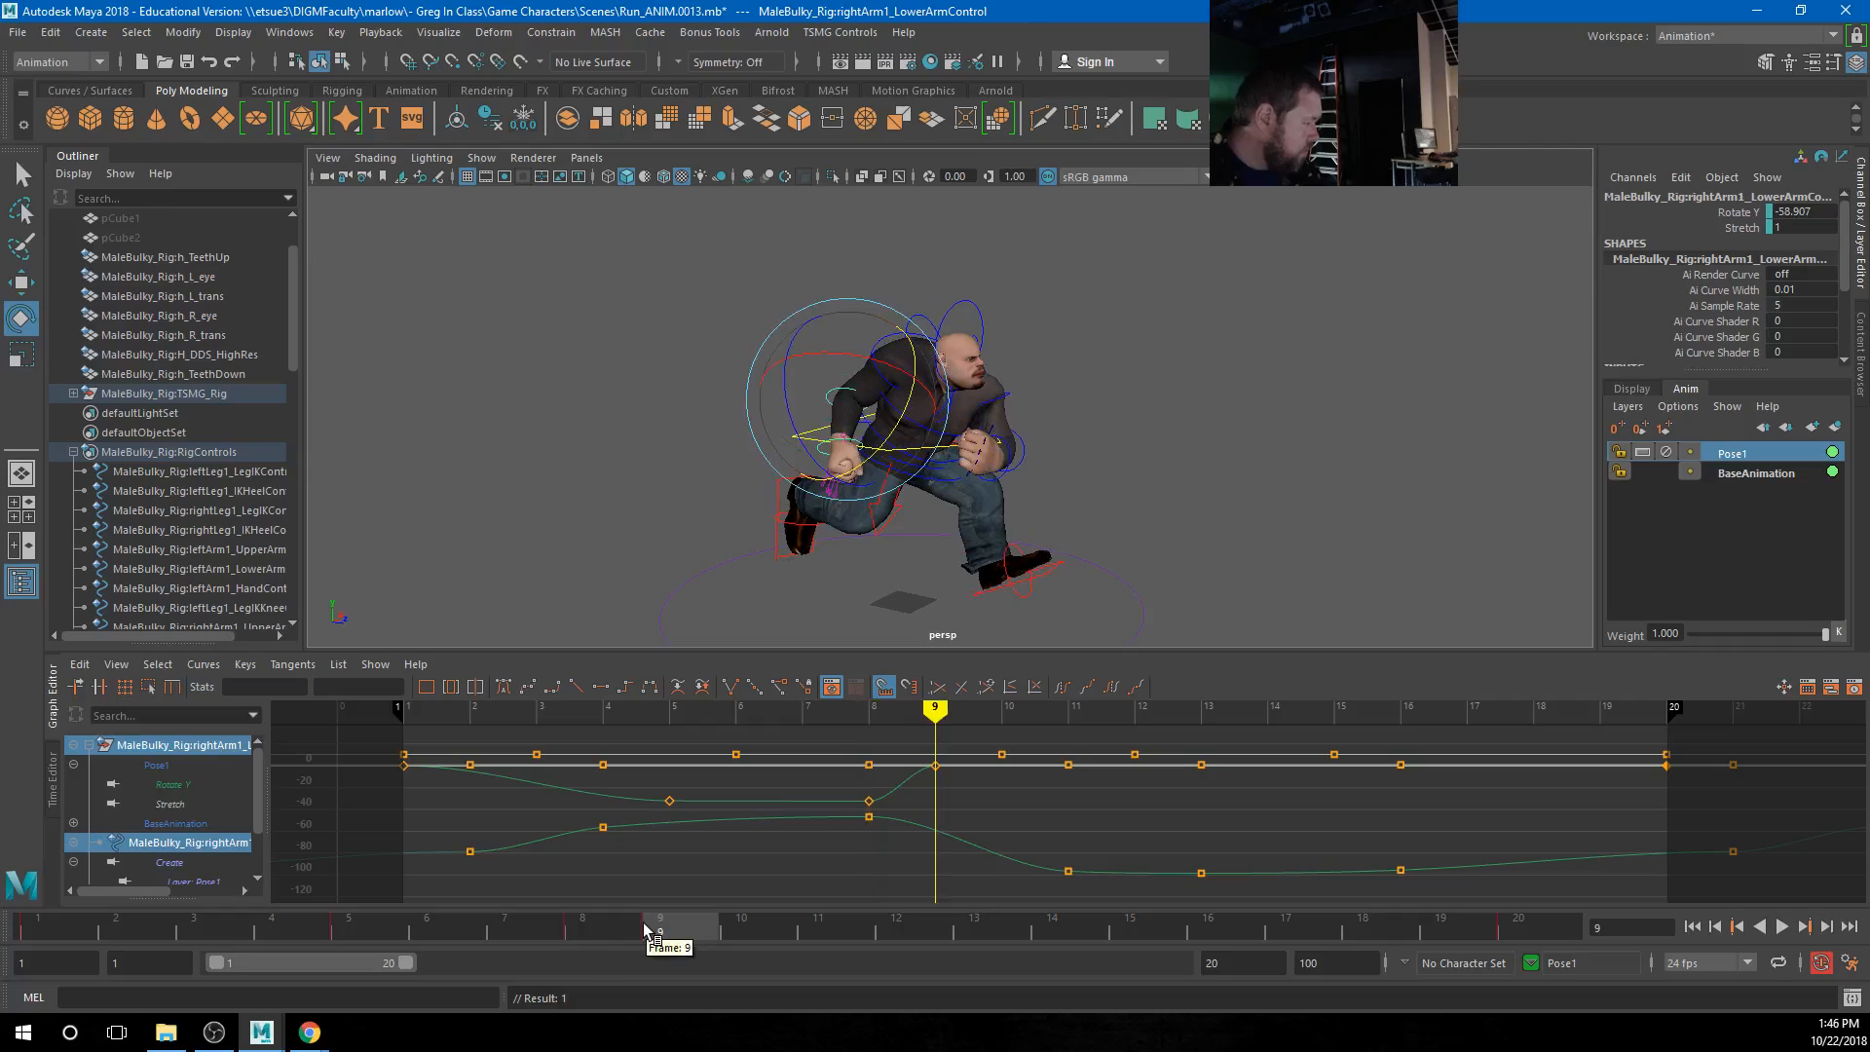
click(689, 345)
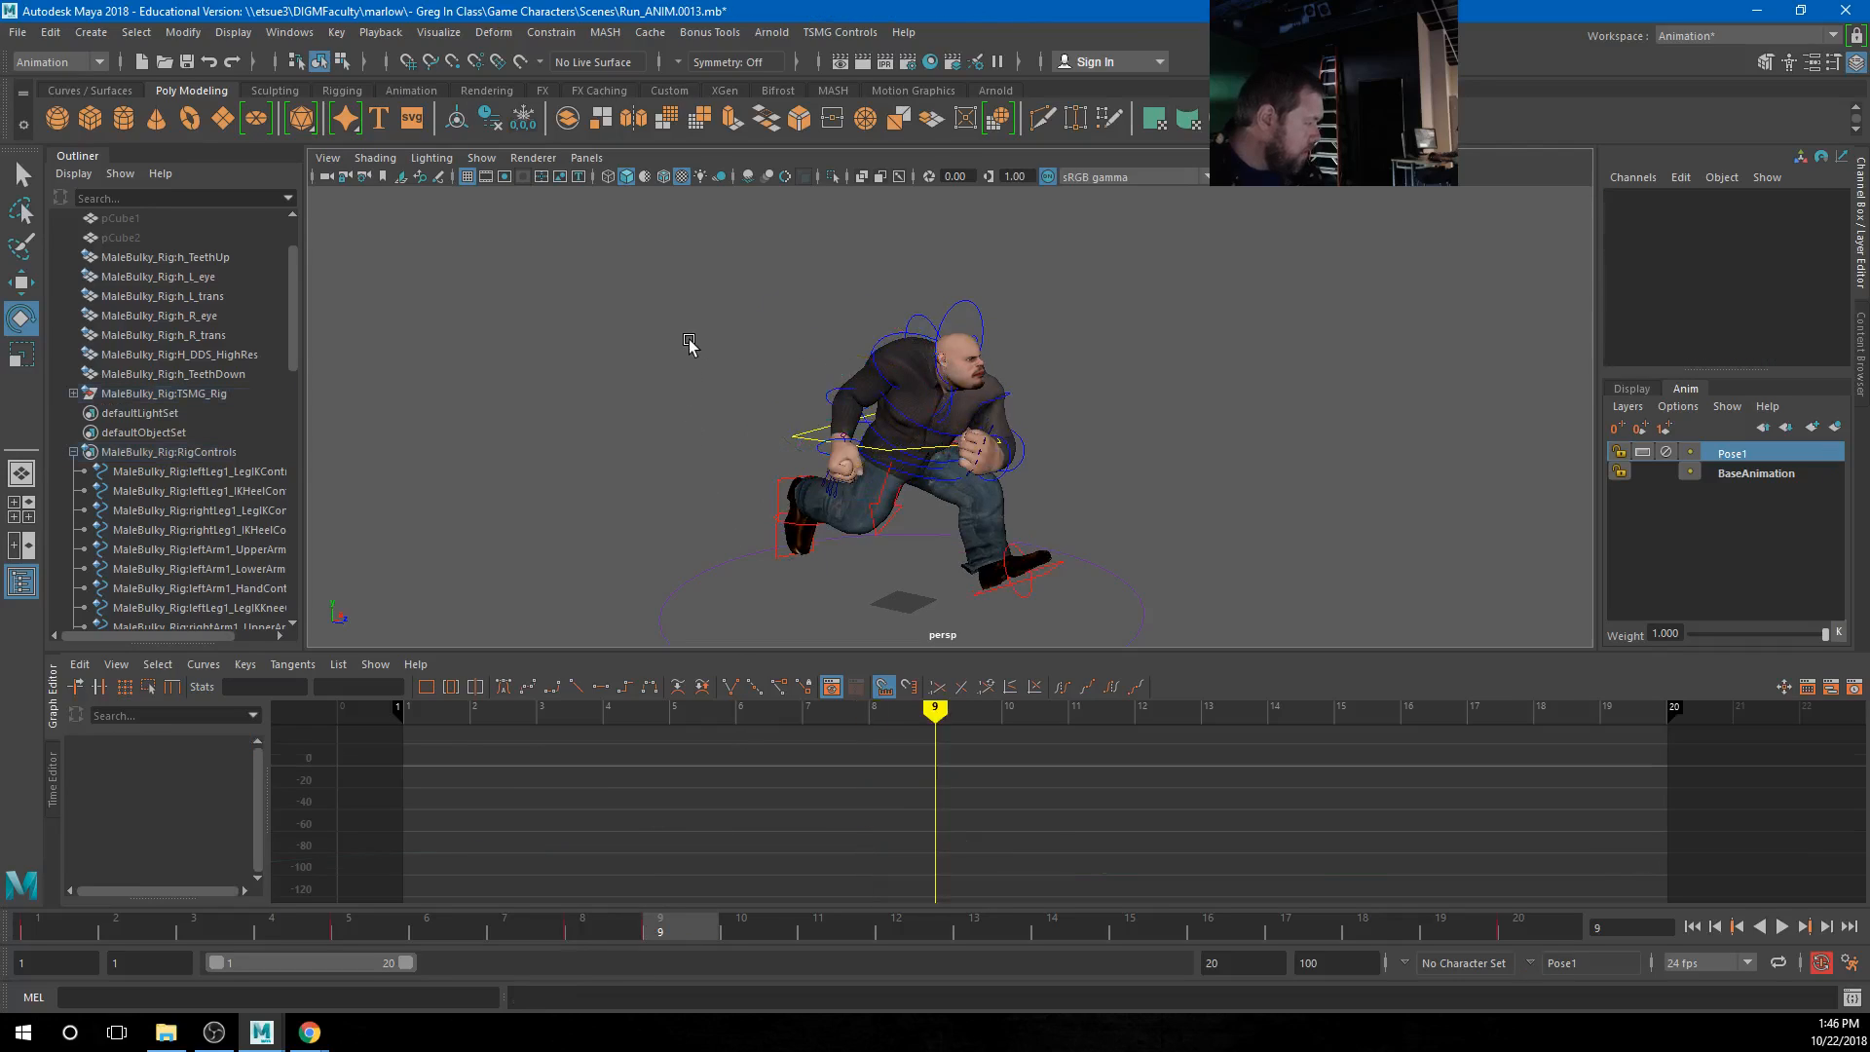
click(883, 375)
click(569, 930)
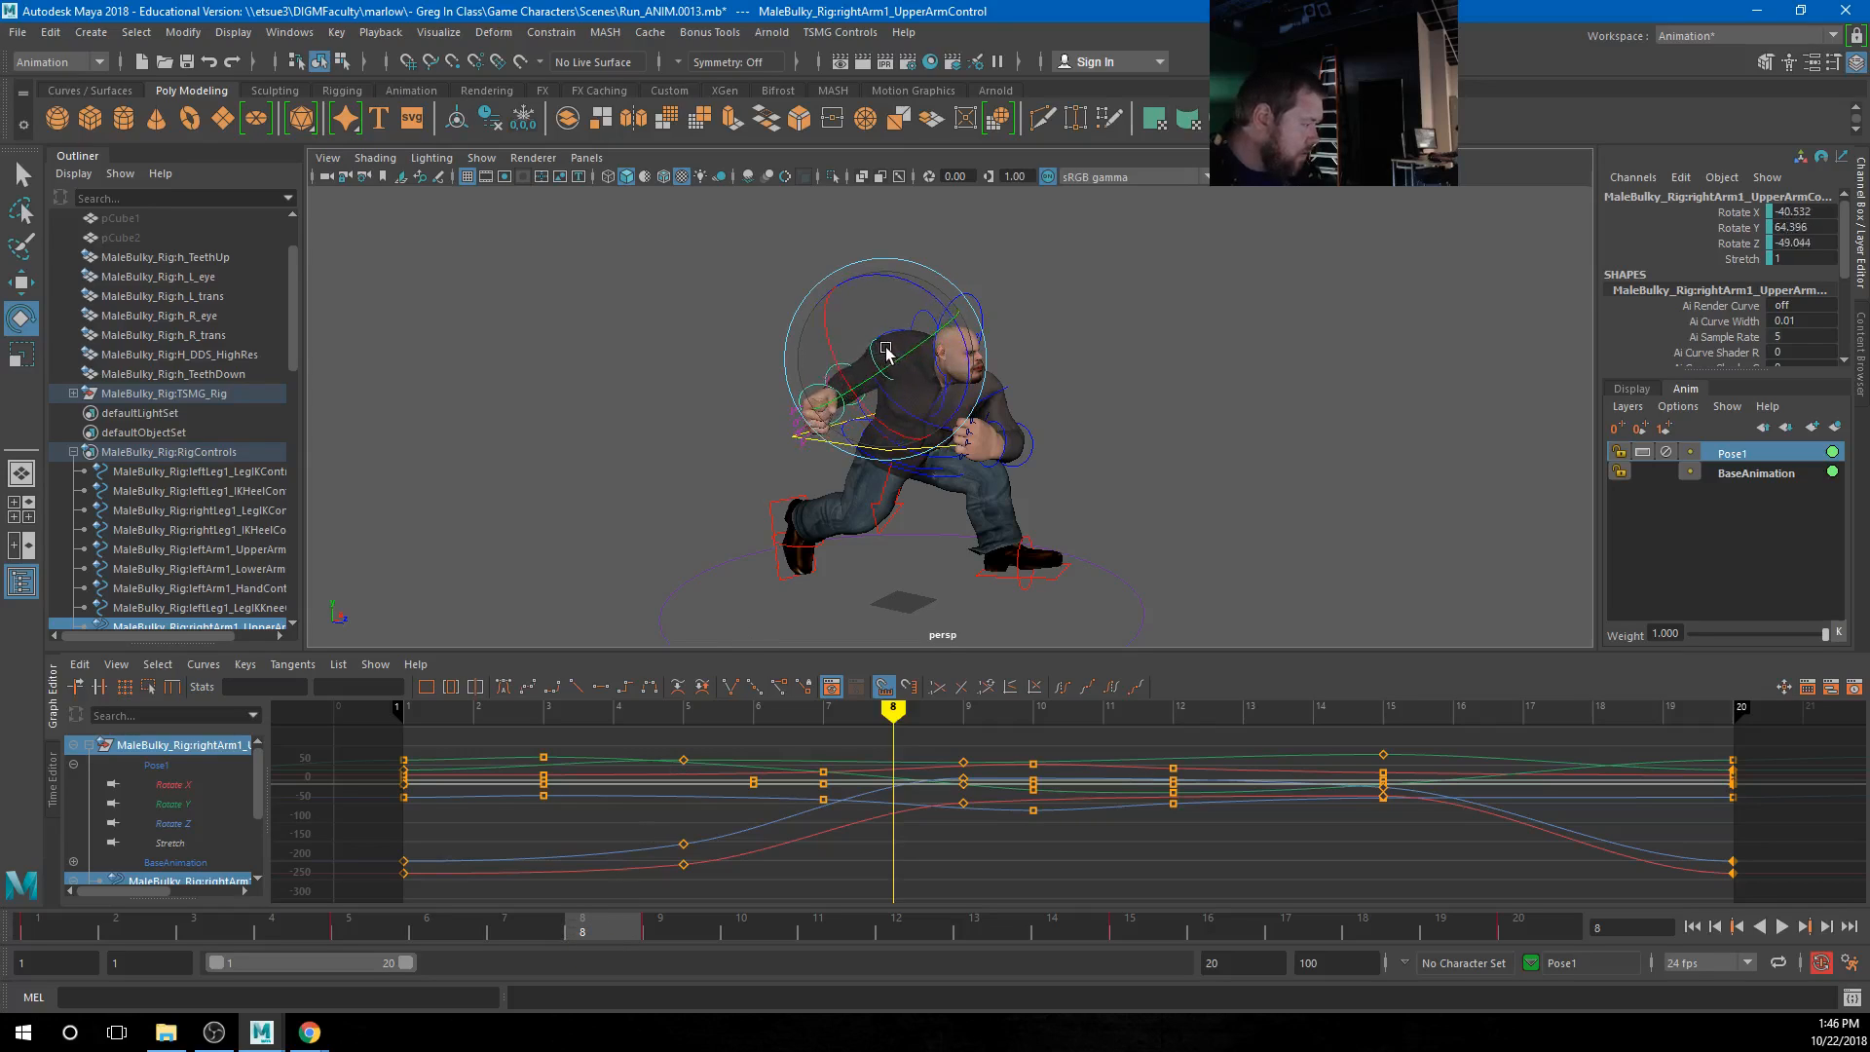
drag(886, 350, 899, 367)
key(s)
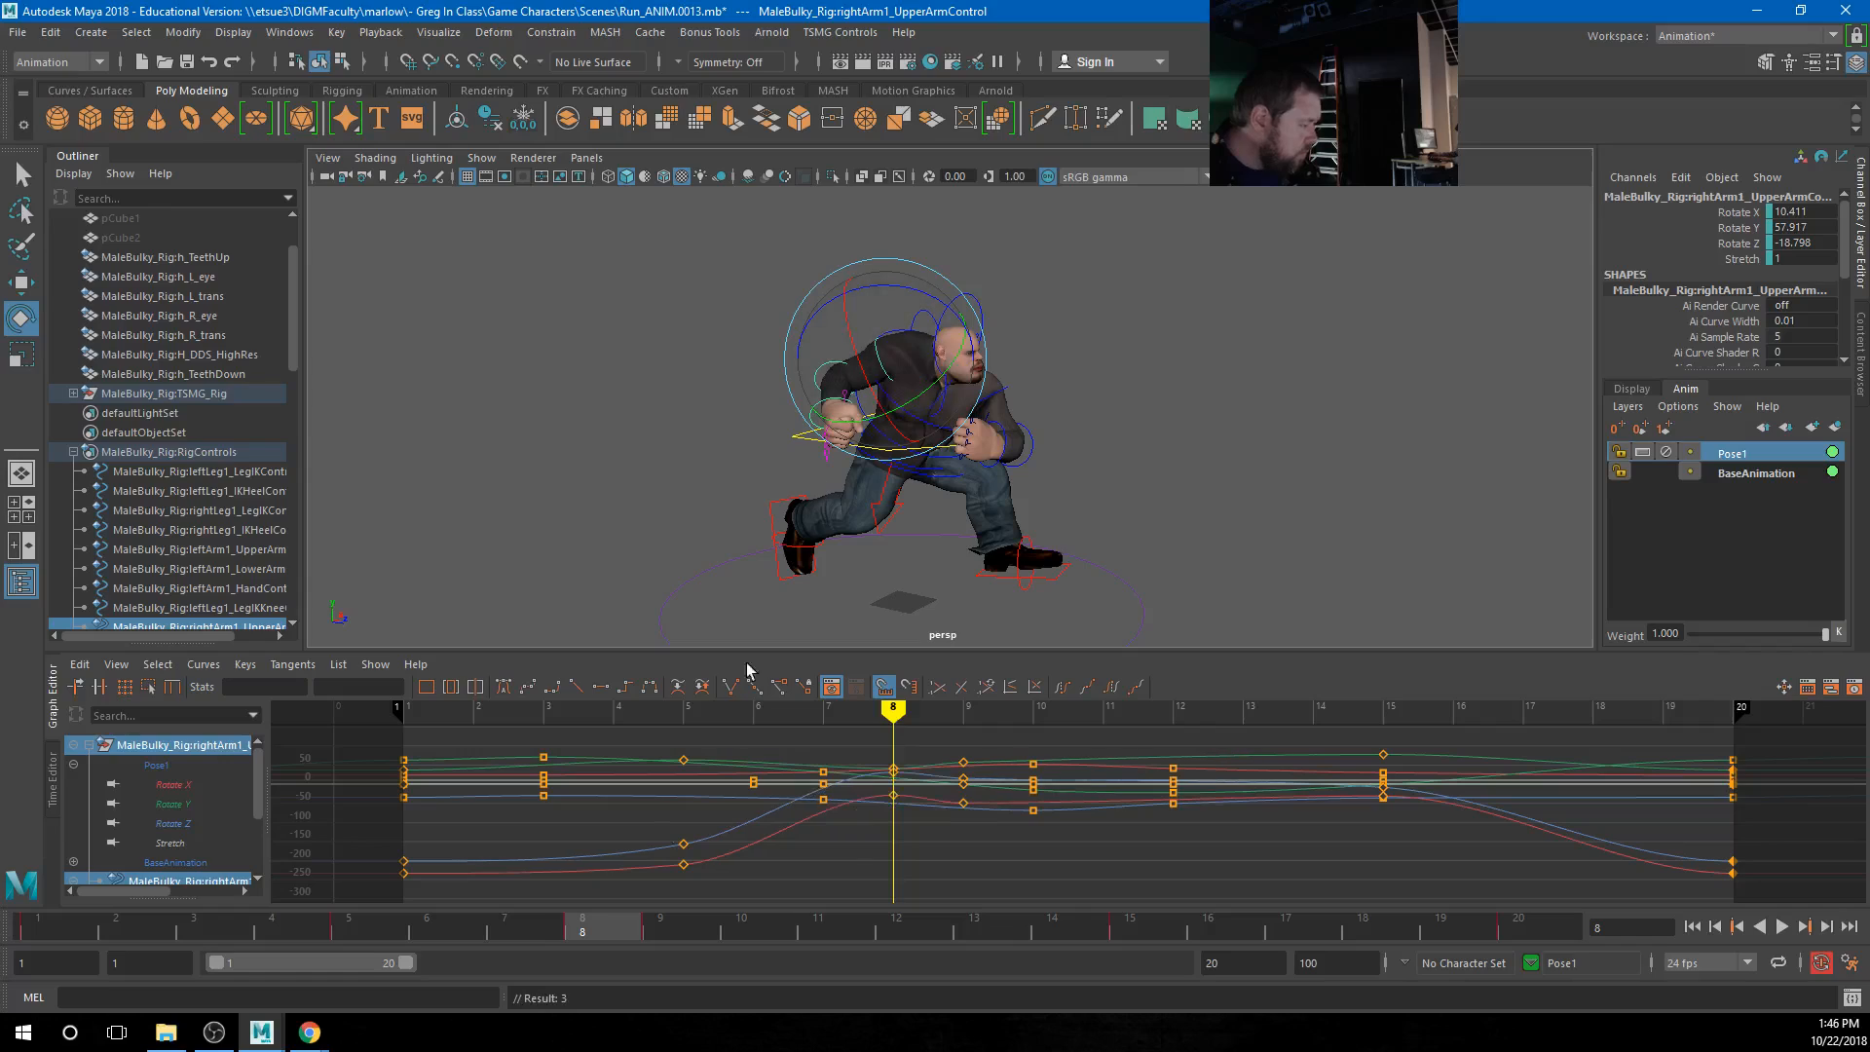
Scrub from frame 8 to 17 and play the run cycle to review the right arm swing
mouse_move(584, 937)
mouse_down()
mouse_move(443, 935)
mouse_move(1287, 944)
mouse_up()
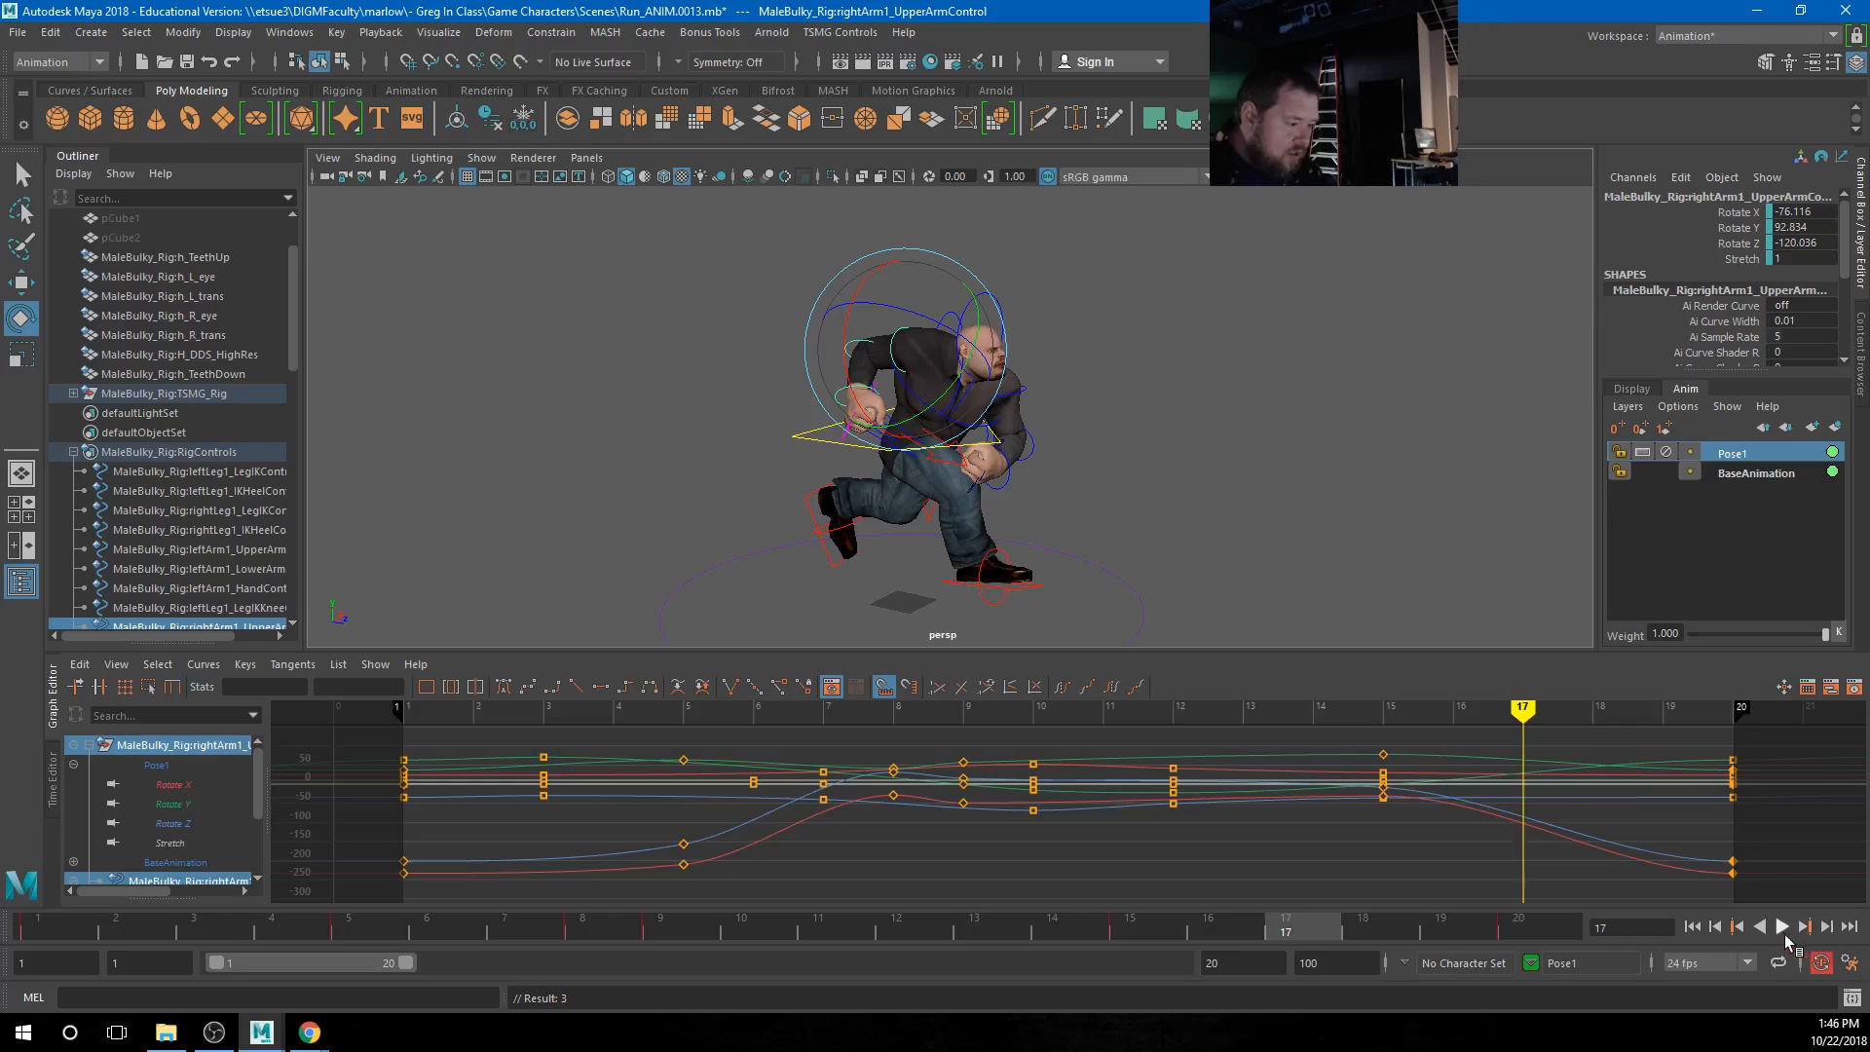
click(1783, 930)
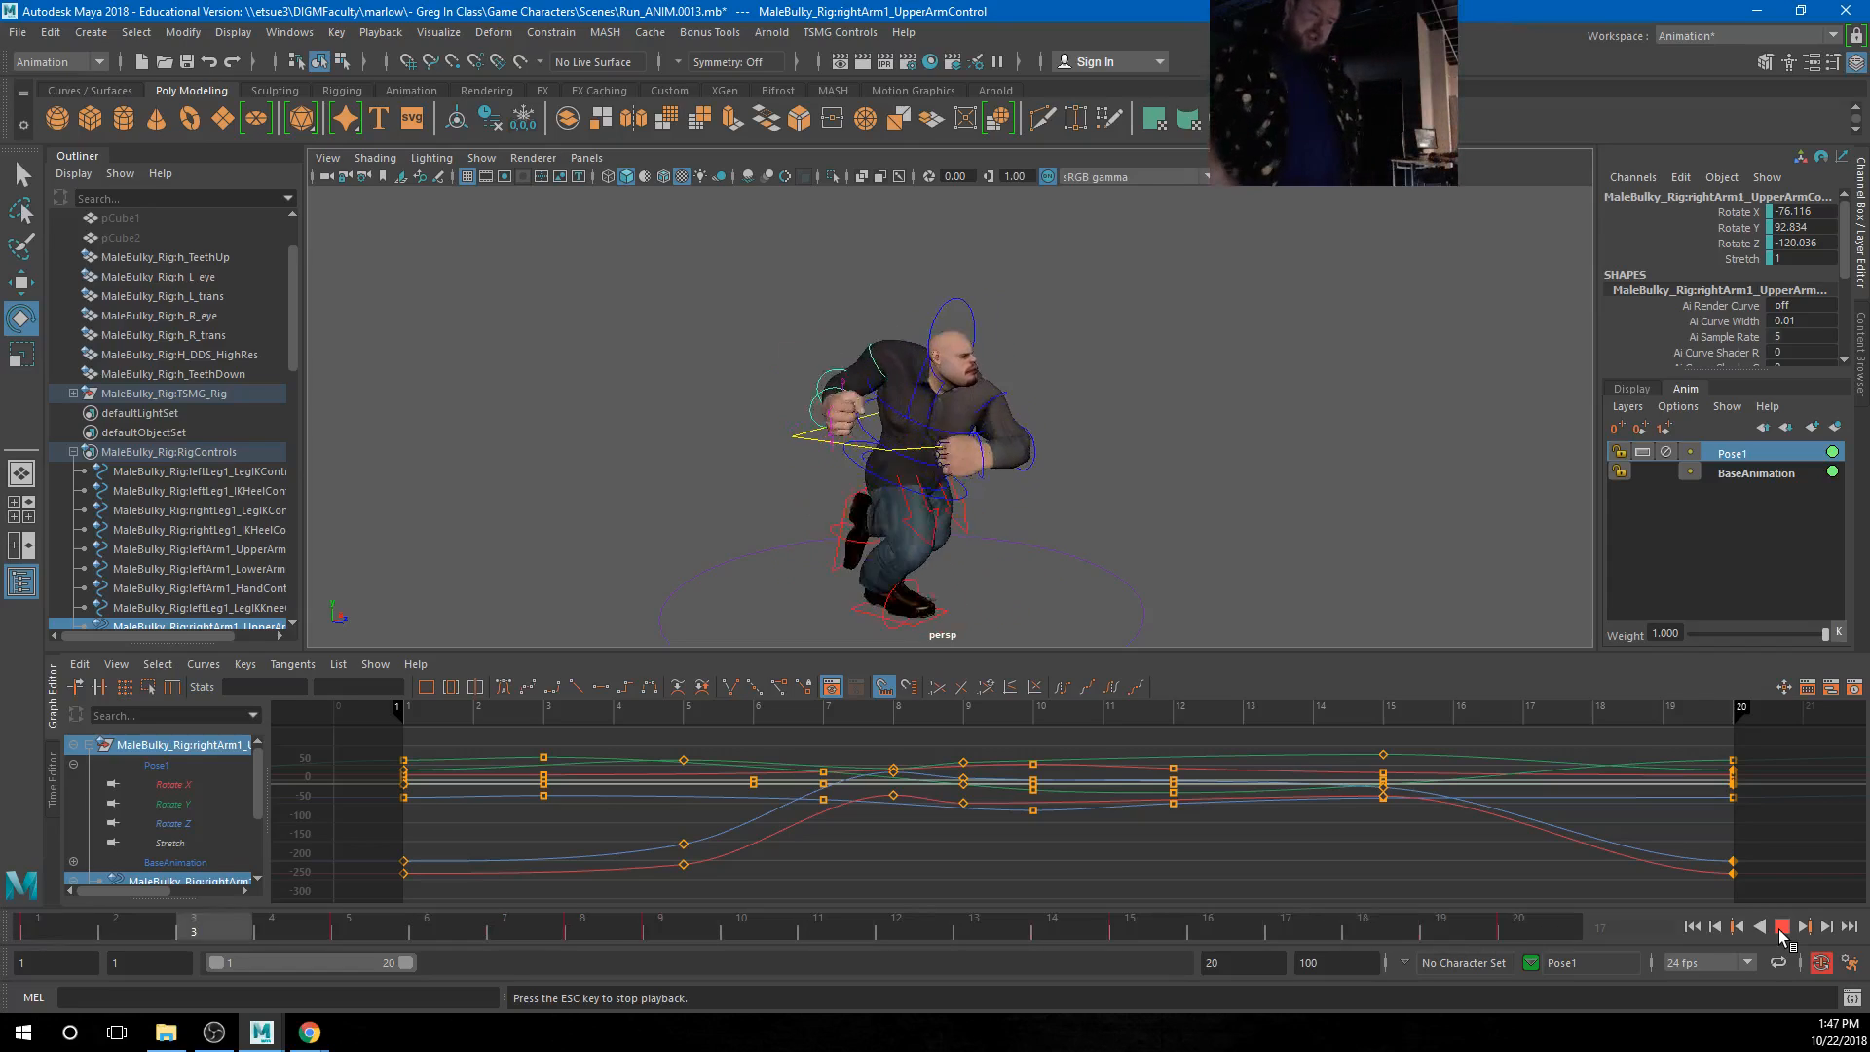
click(1782, 928)
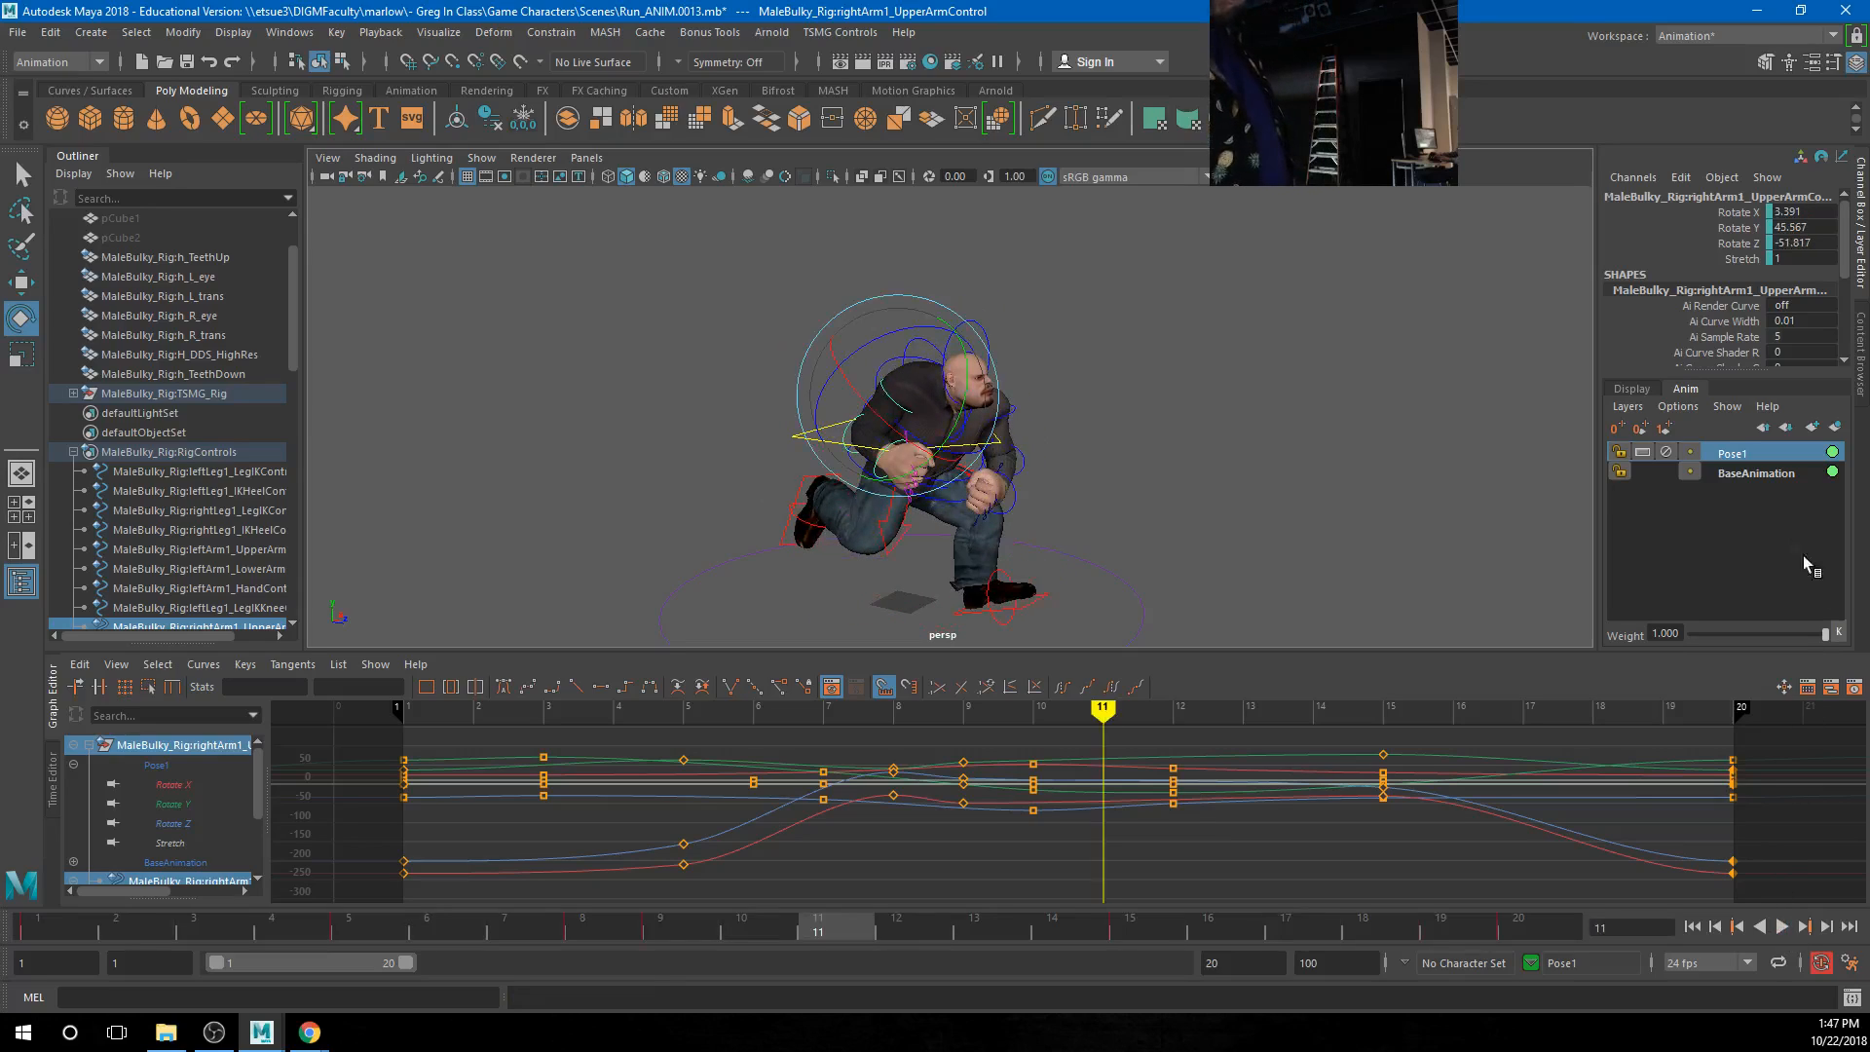
Apply the Euler Filter to the right upper arm's Pose1 rotation curves and check the arm pose at frames 8 and 9
click(1755, 474)
click(1738, 454)
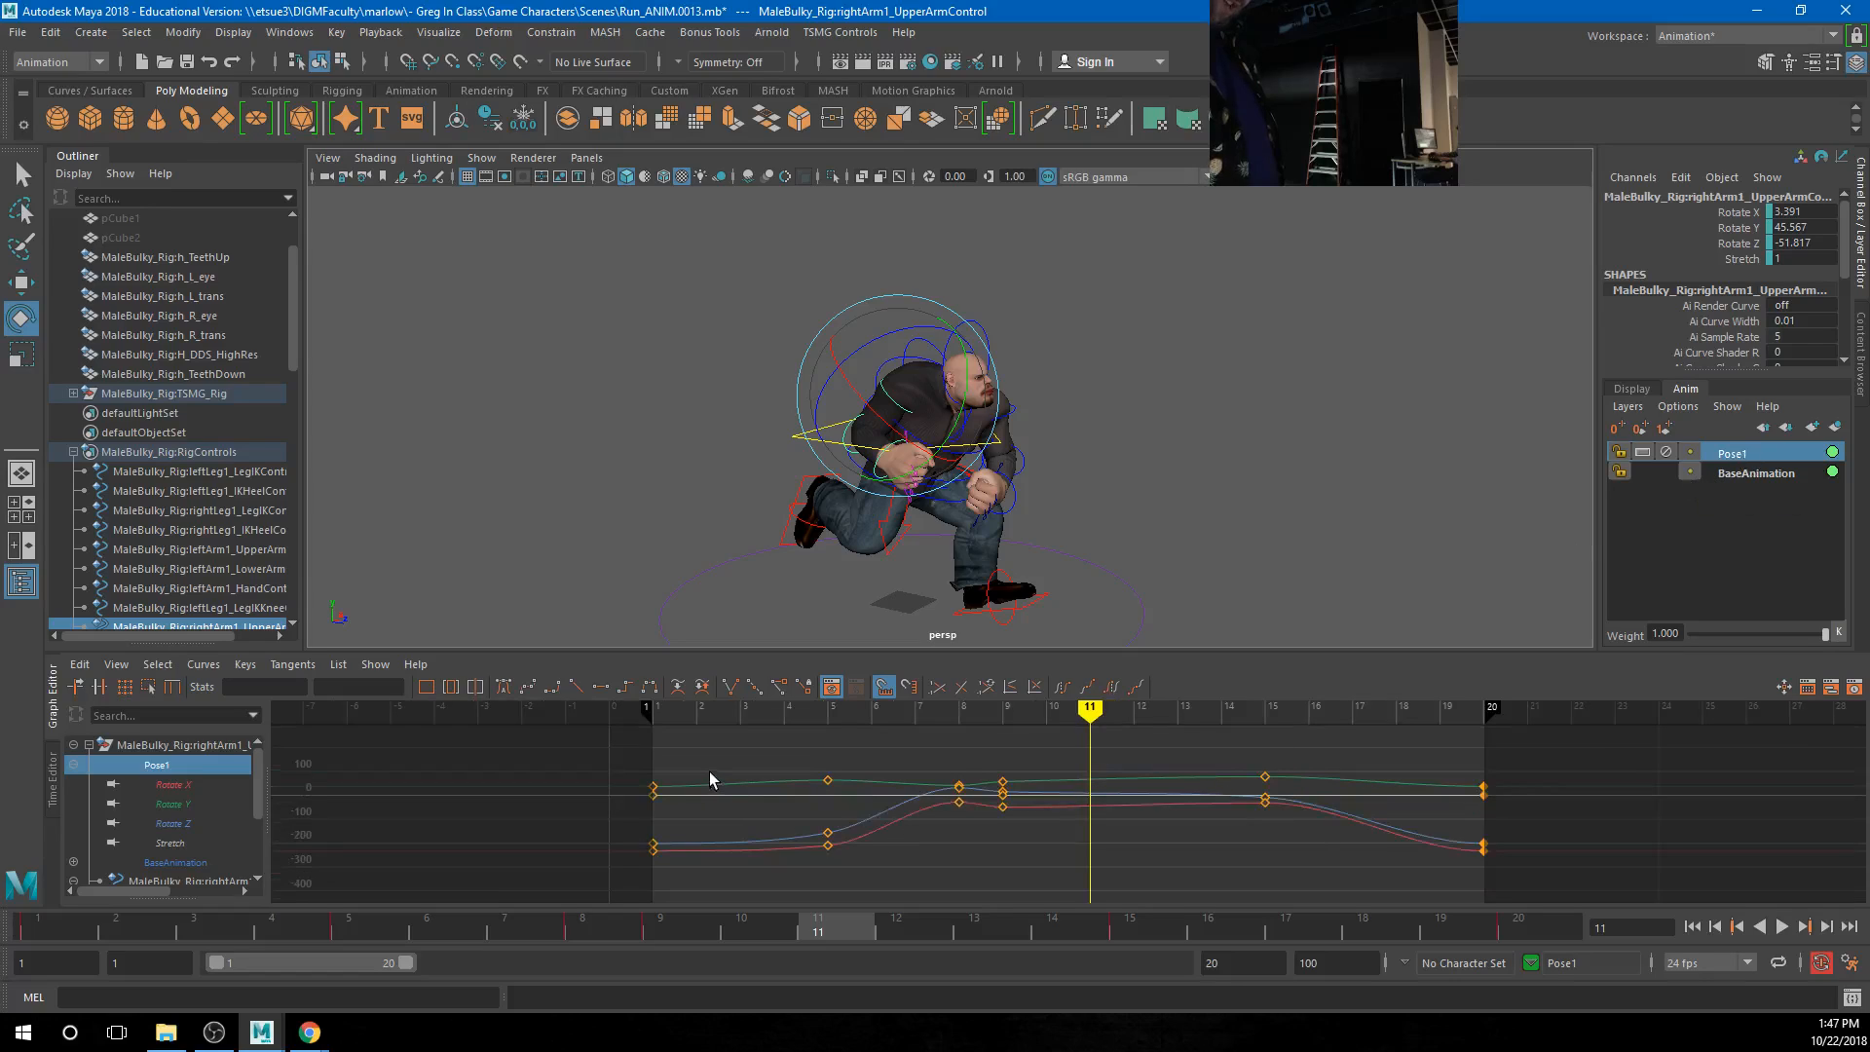
drag(709, 771, 1466, 888)
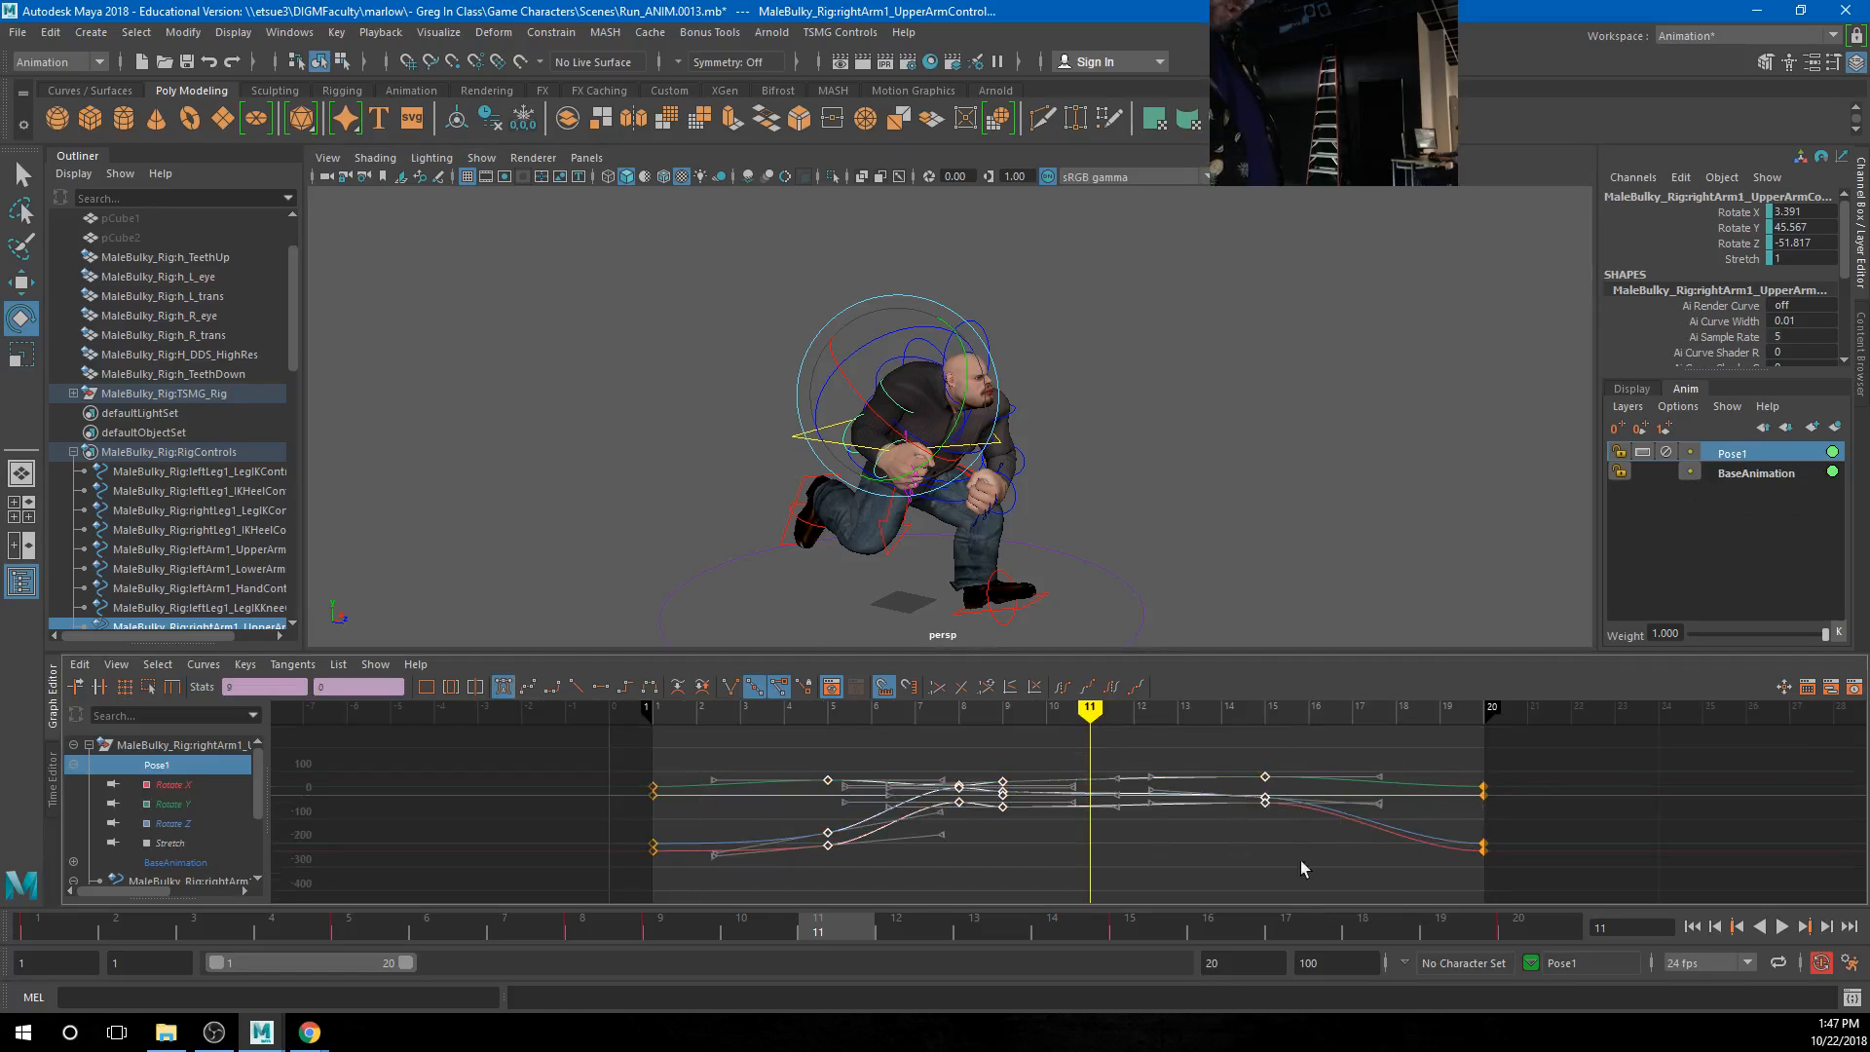
click(245, 665)
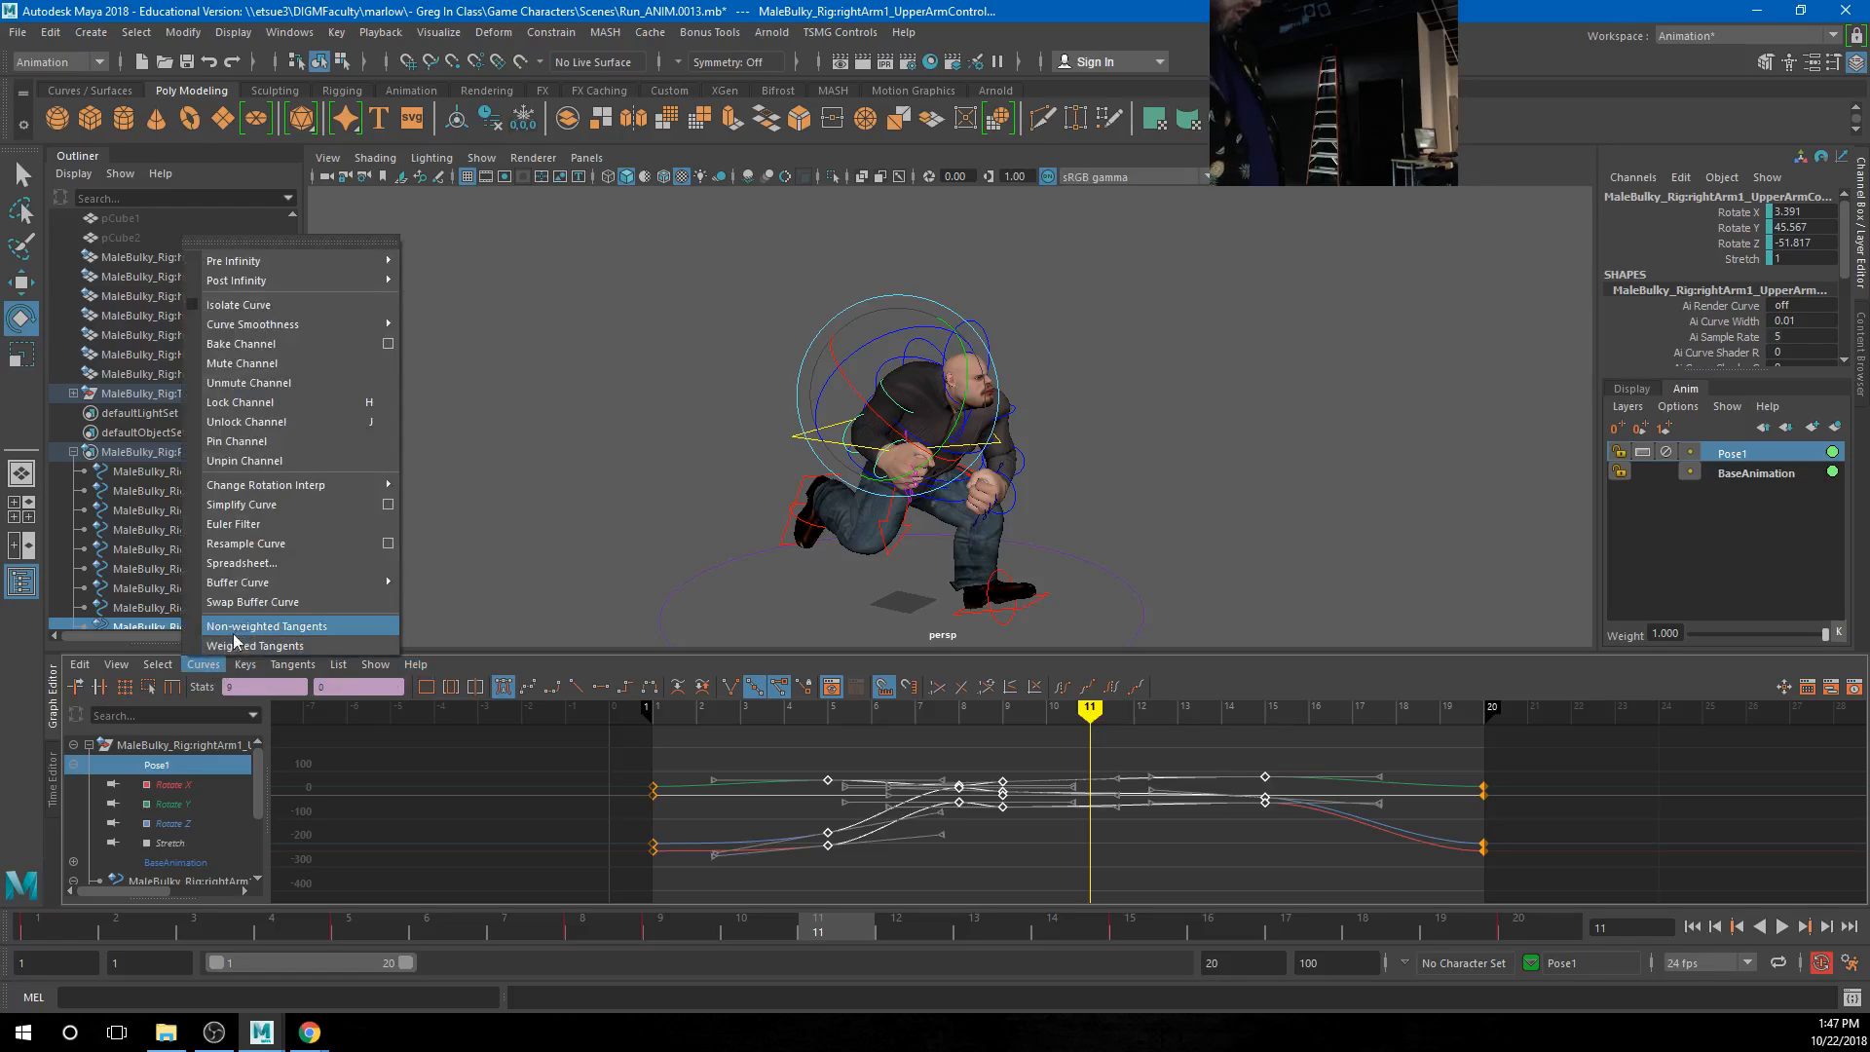
click(259, 536)
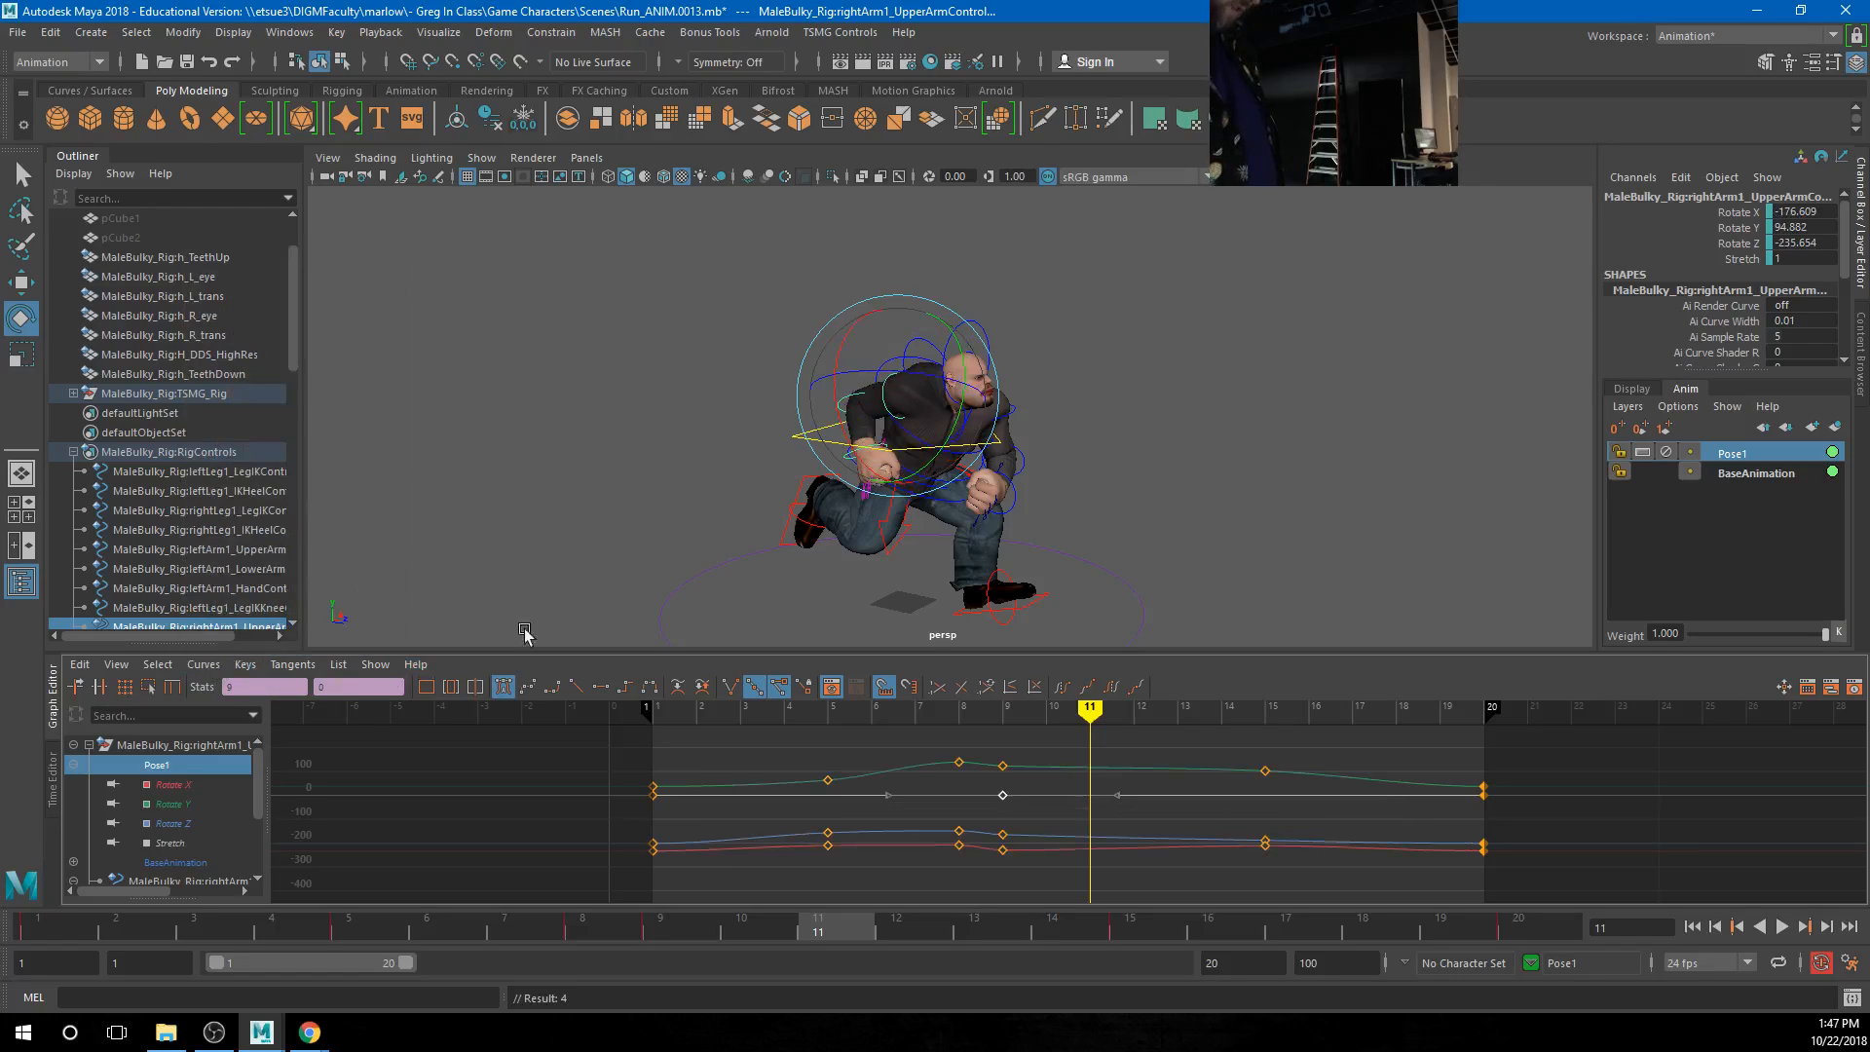
mouse_move(1036, 701)
mouse_down()
mouse_move(614, 702)
mouse_move(1002, 704)
mouse_move(962, 712)
mouse_up()
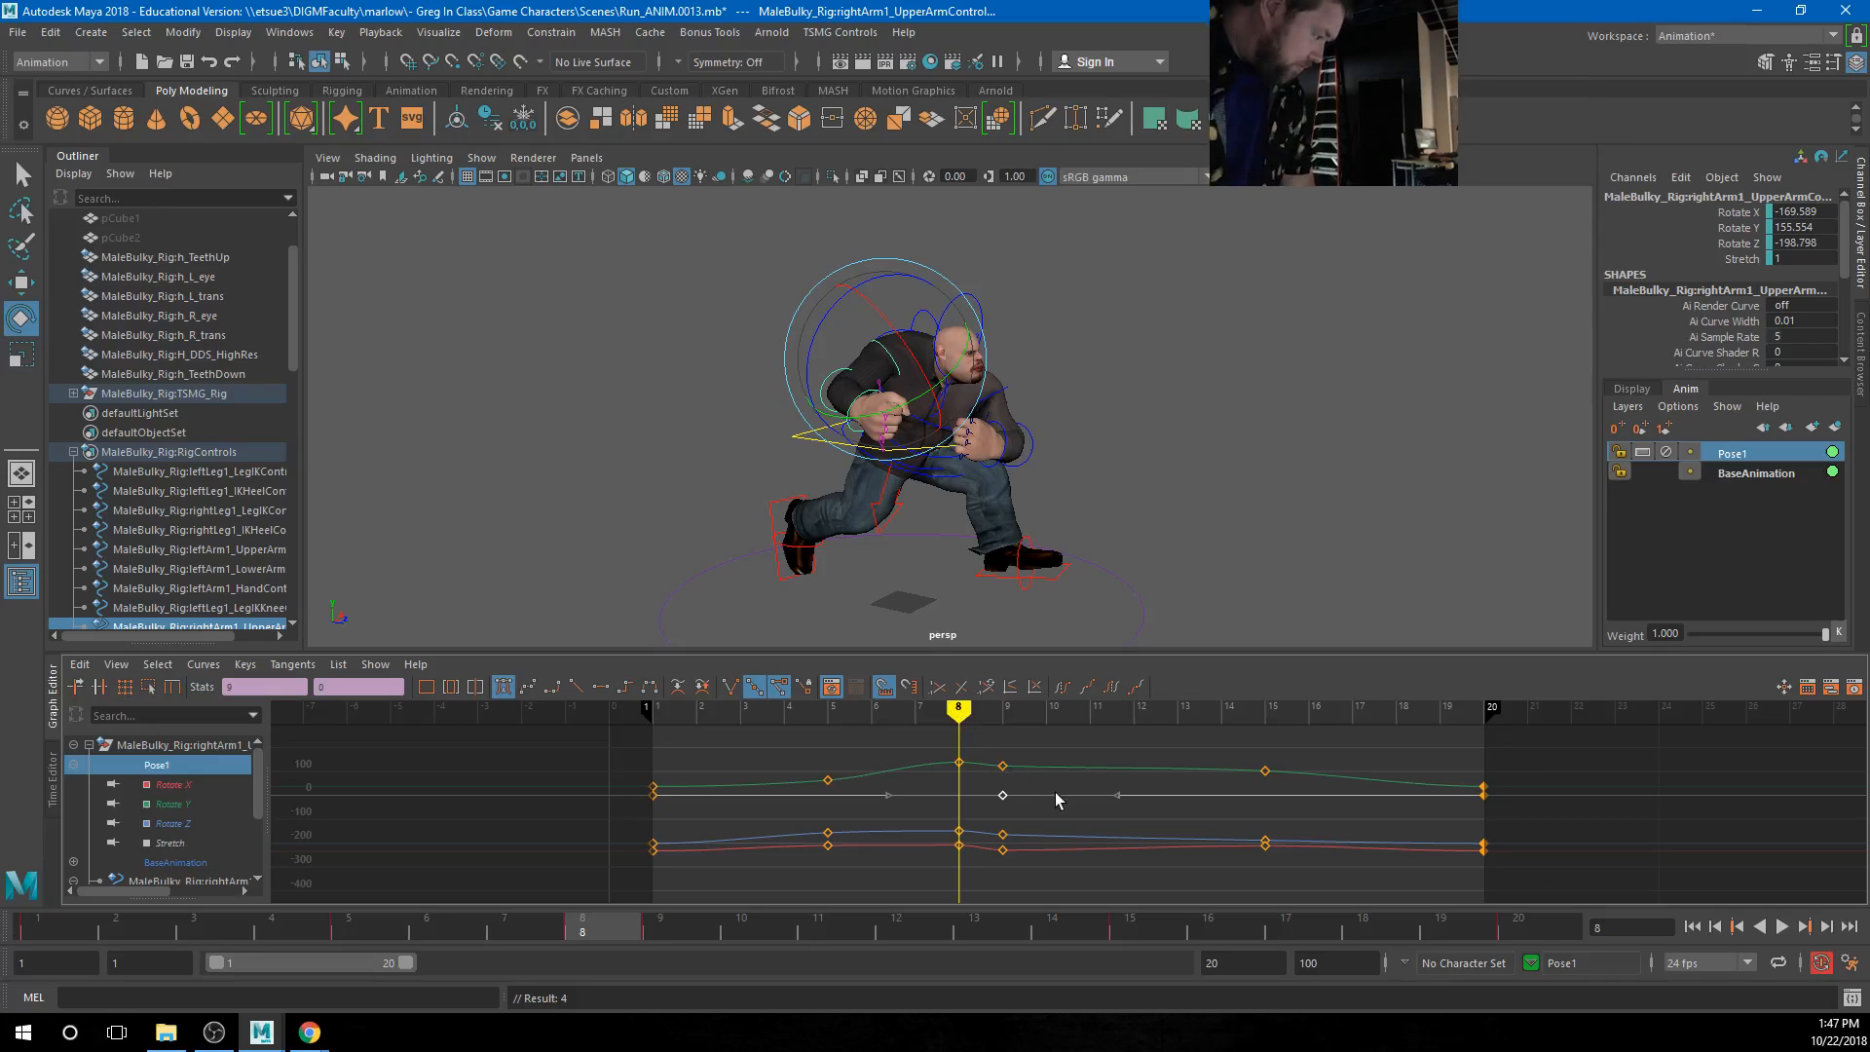
mouse_move(960, 725)
mouse_down()
mouse_move(1131, 725)
mouse_move(1002, 730)
mouse_up()
Delete the right lower arm control's frame 8 keys from its animation curves
click(760, 353)
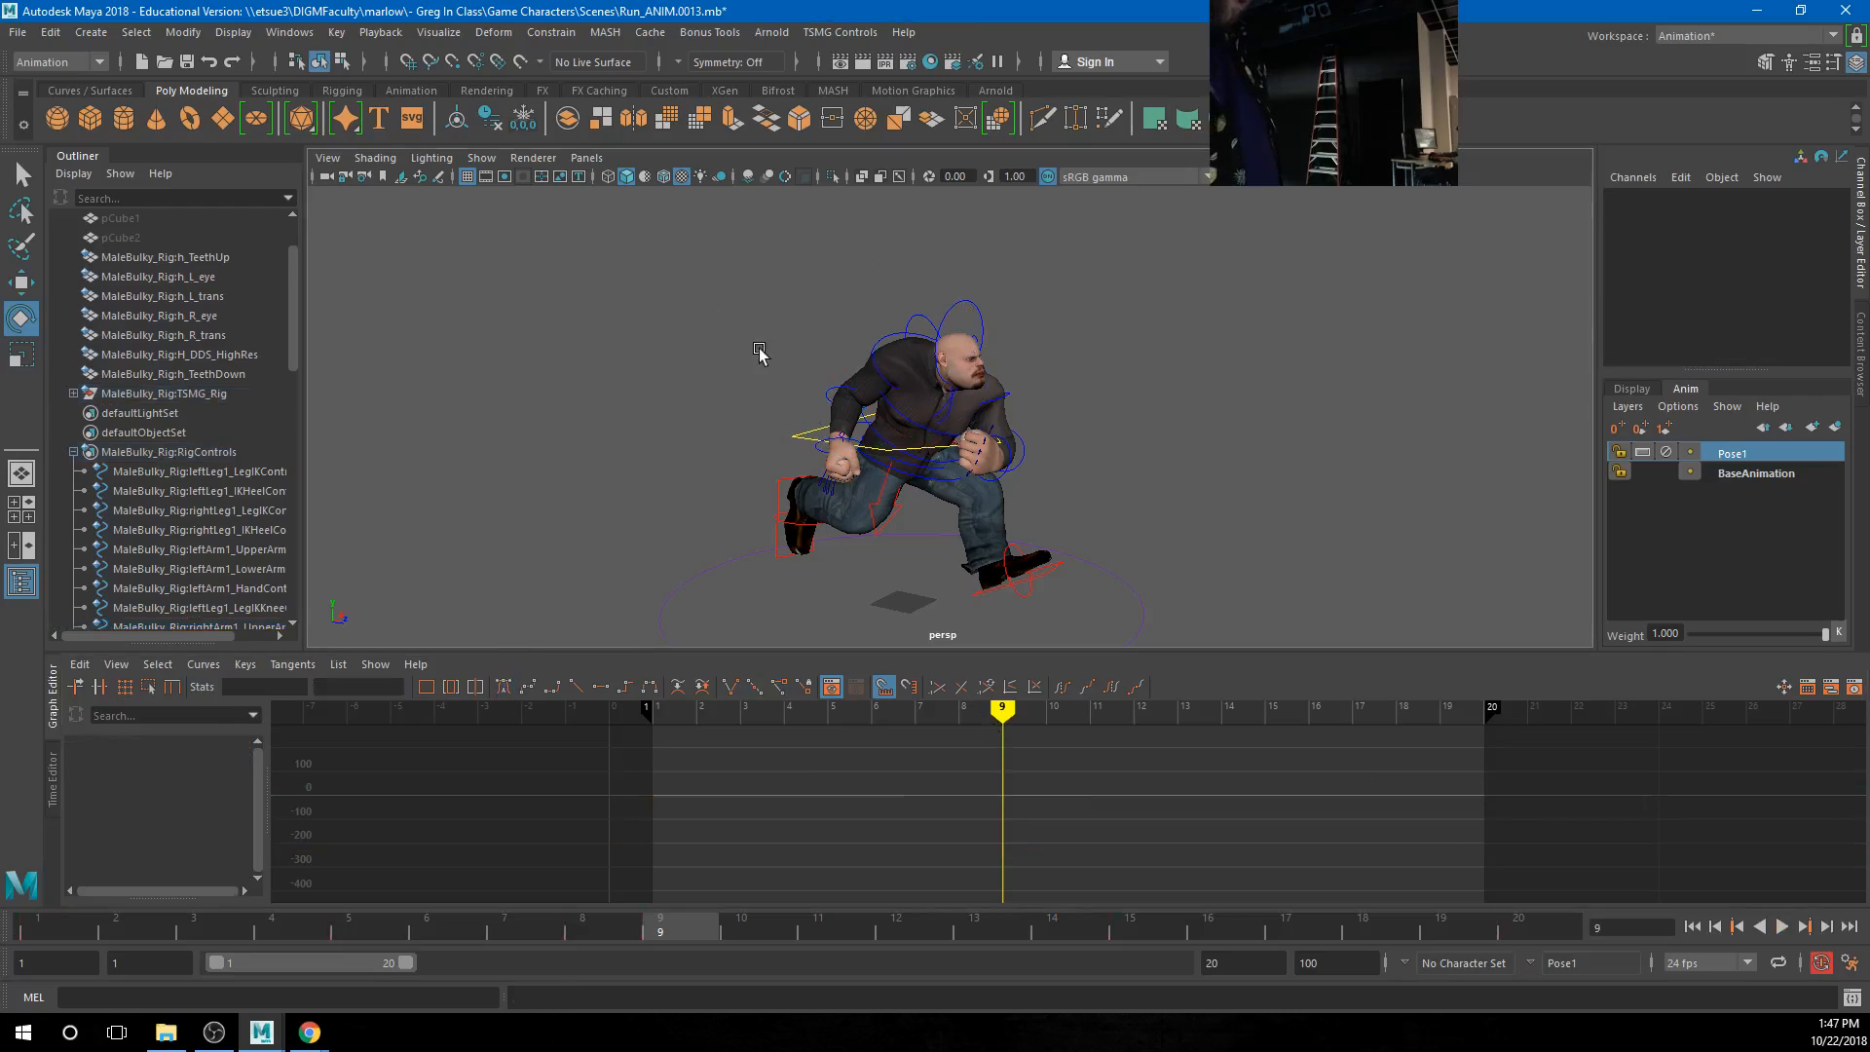
click(840, 390)
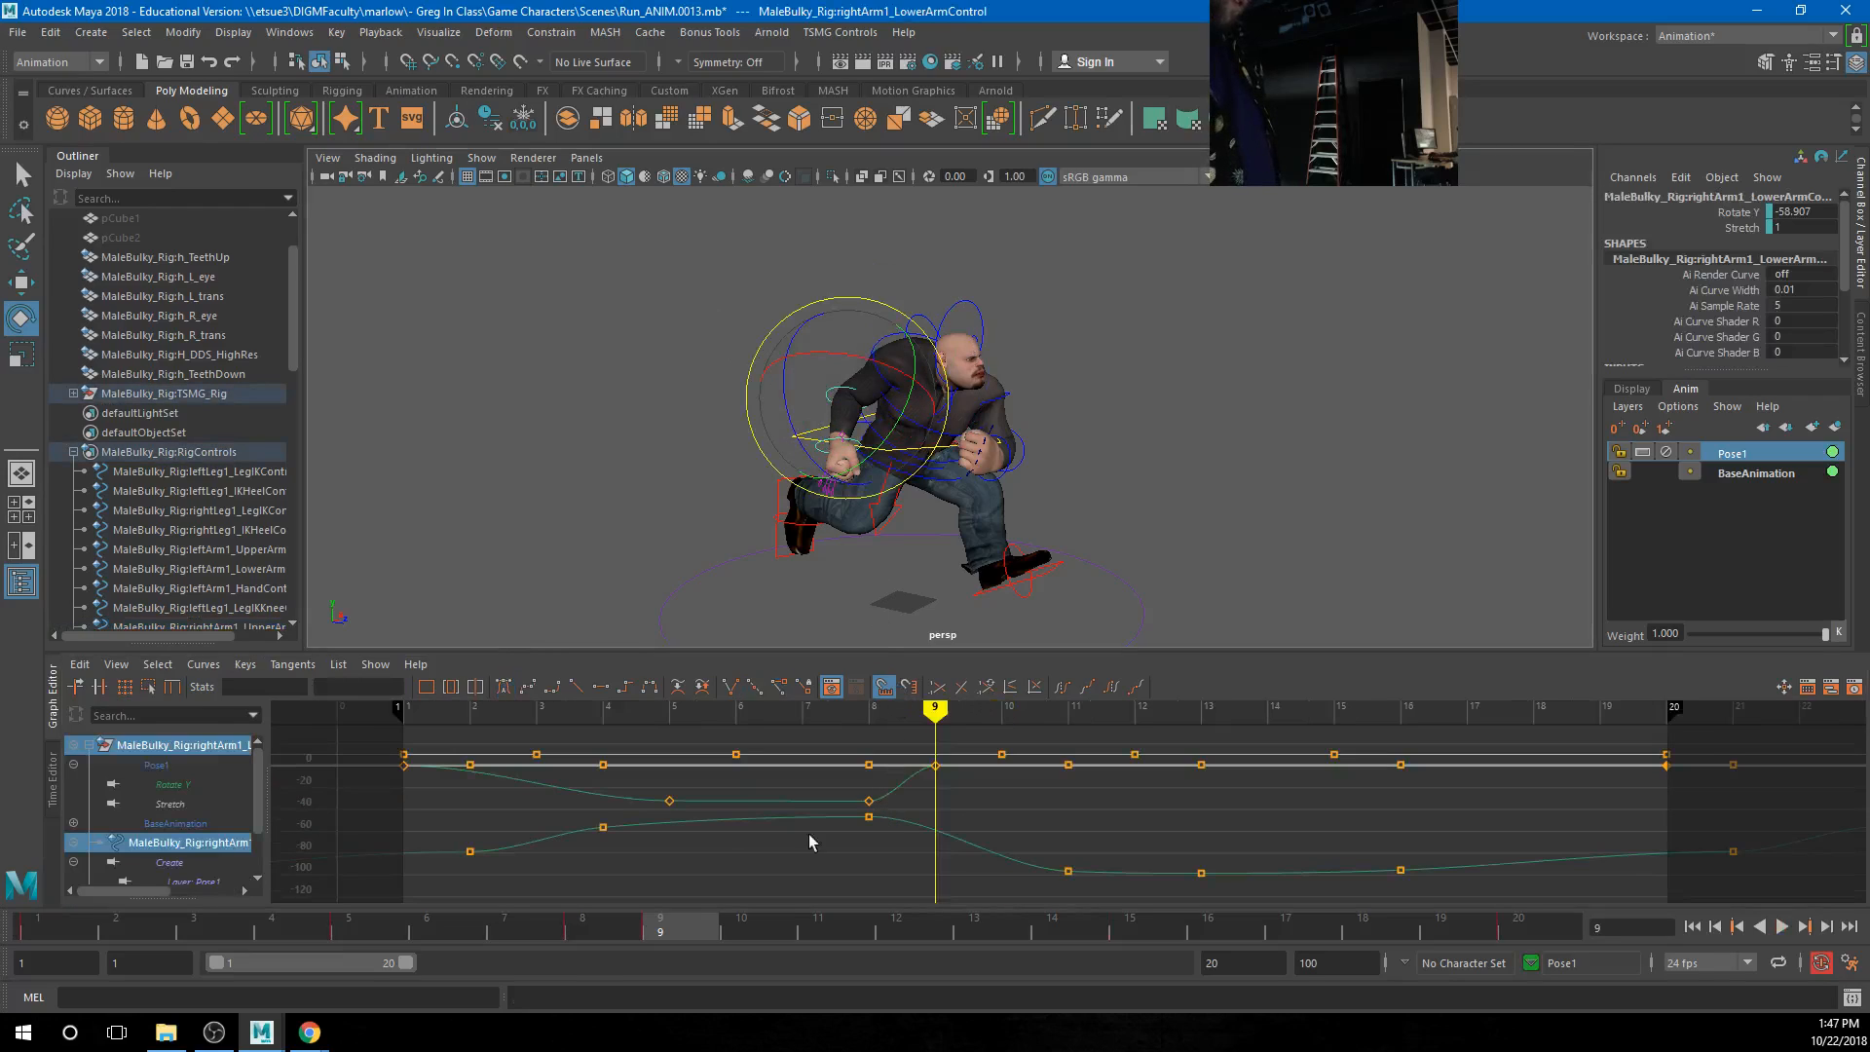
drag(449, 726, 585, 791)
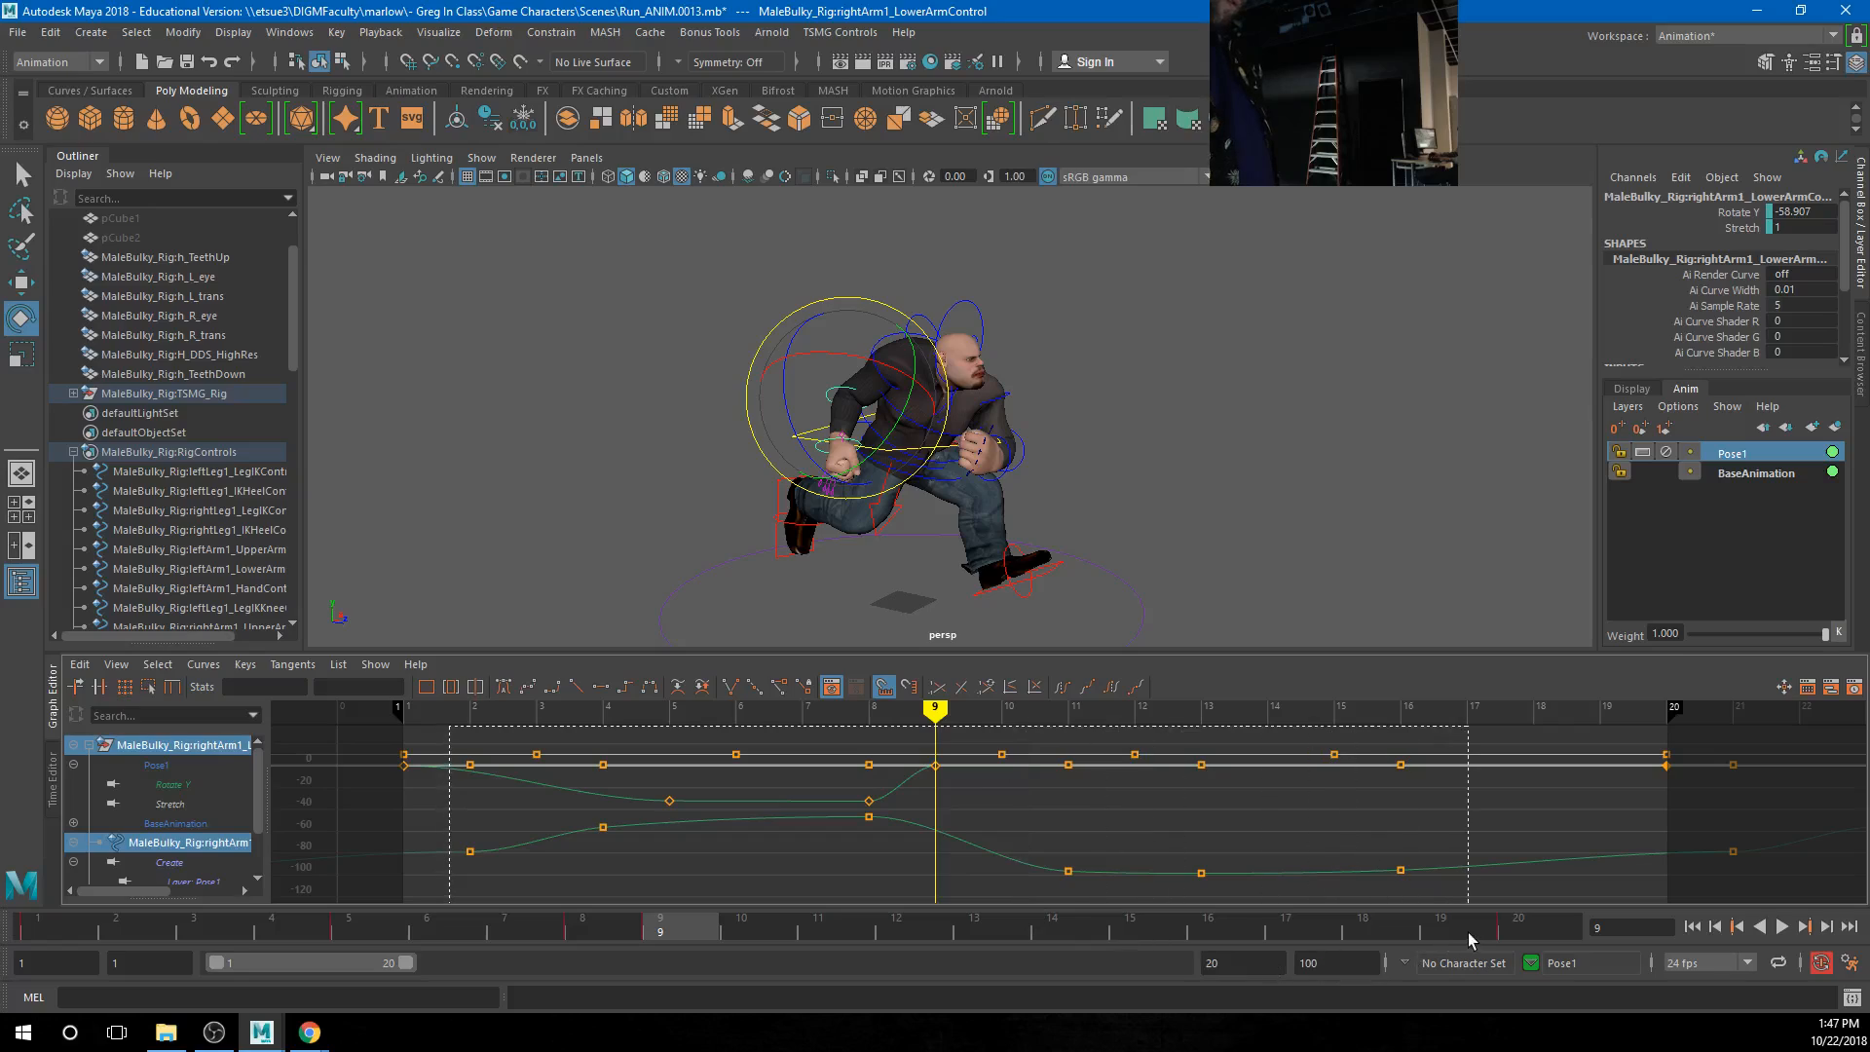
drag(1469, 932, 1473, 908)
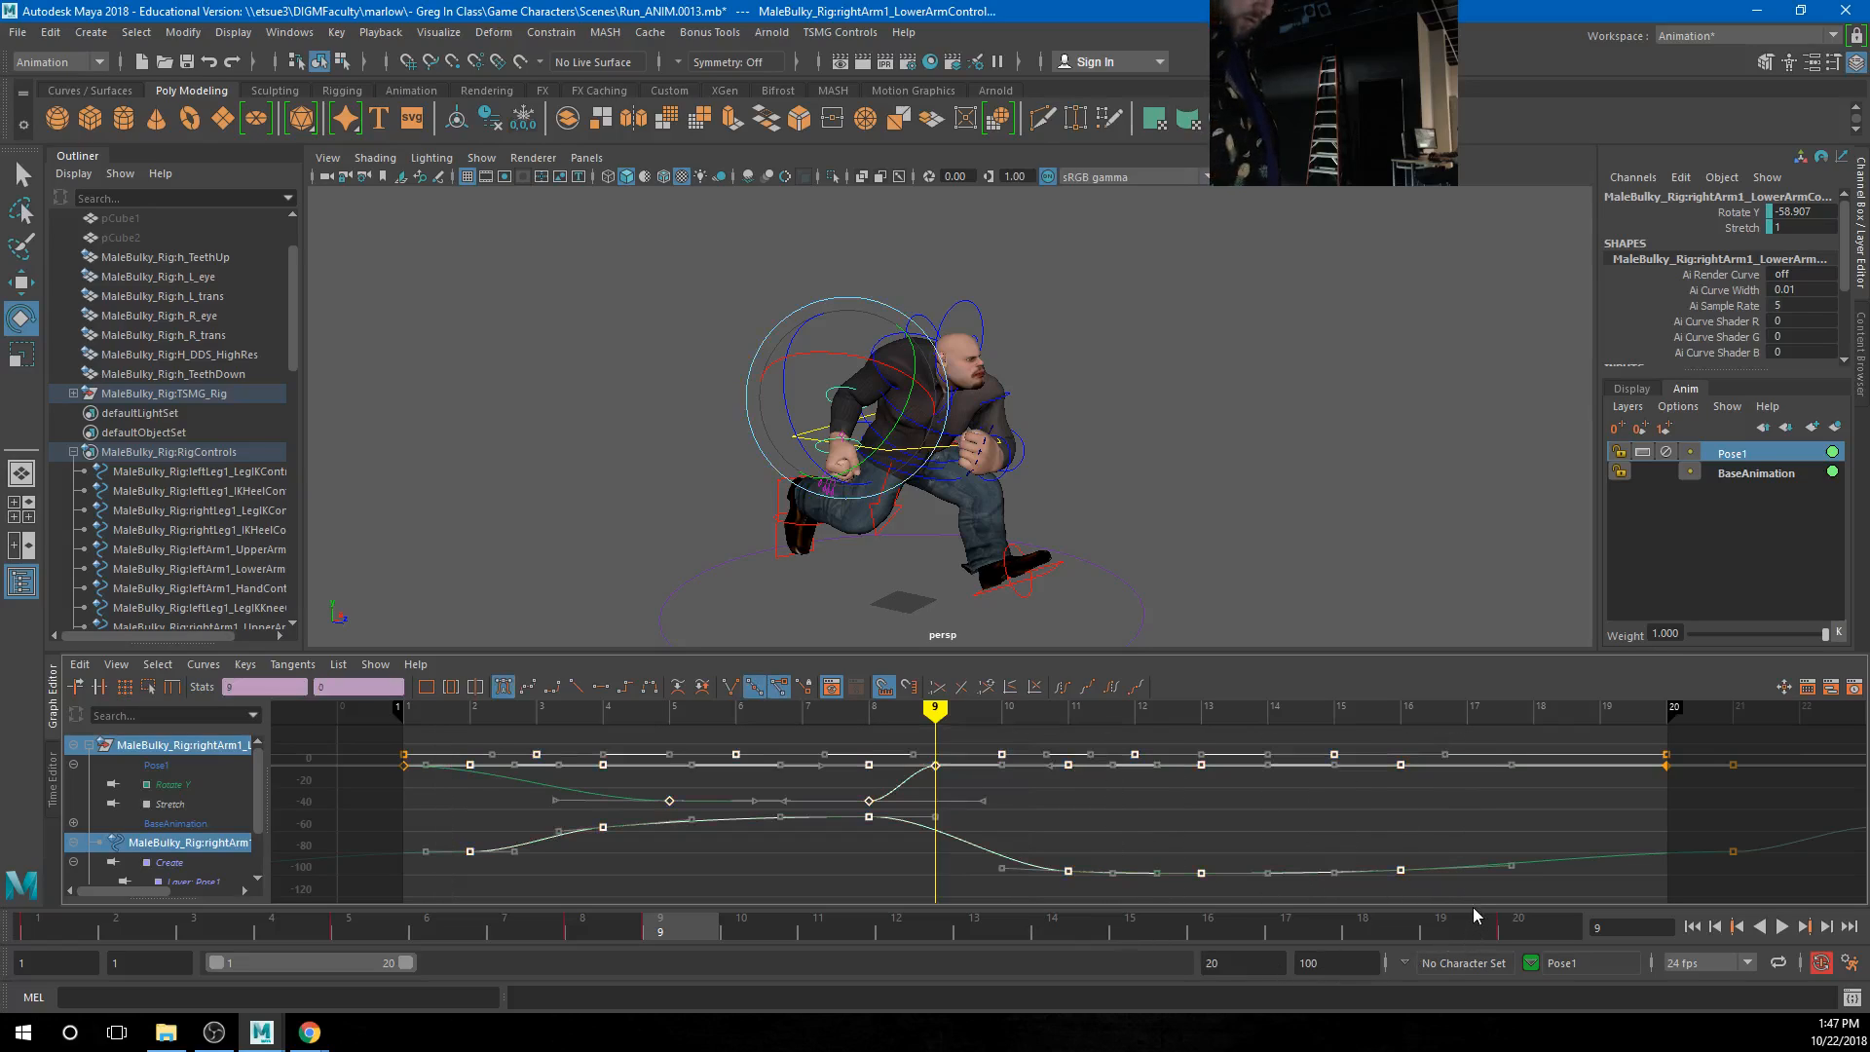
drag(888, 842, 836, 745)
key(Delete)
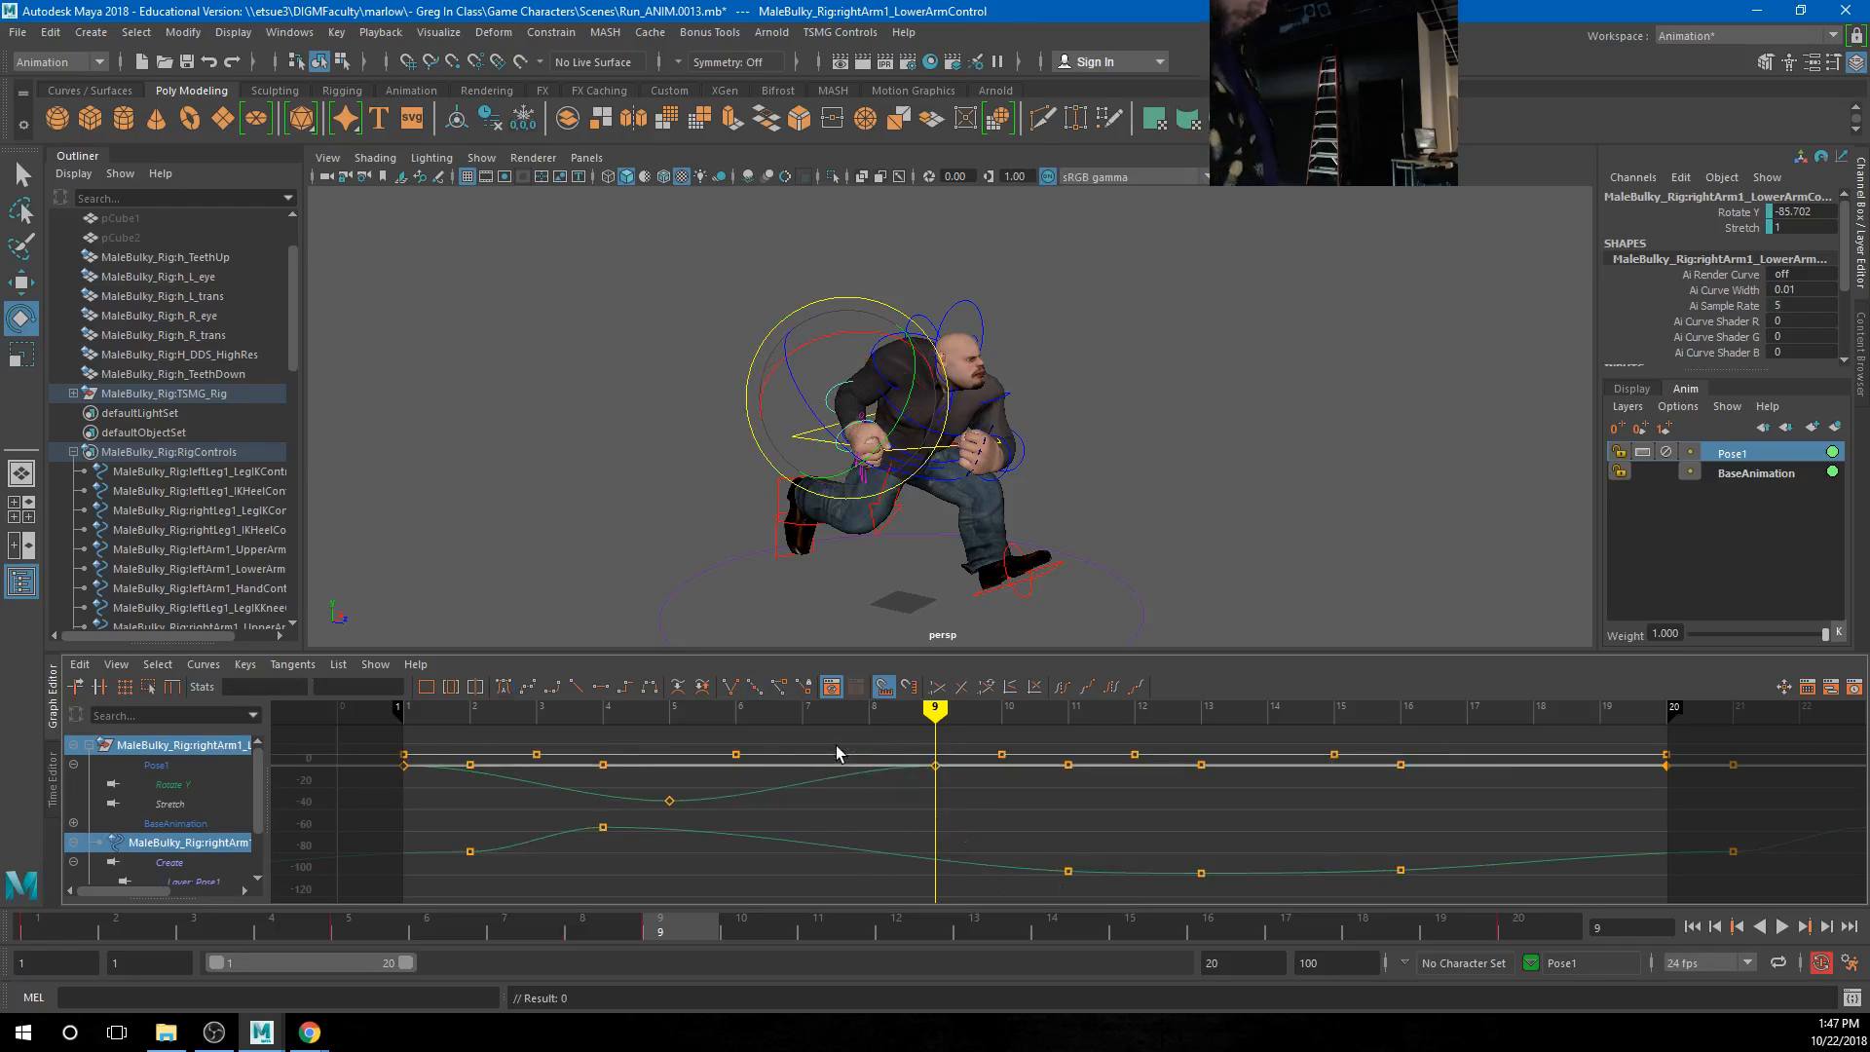
Scrub back to frame 1 and play the cycle to review the right lower arm motion
drag(662, 925, 29, 925)
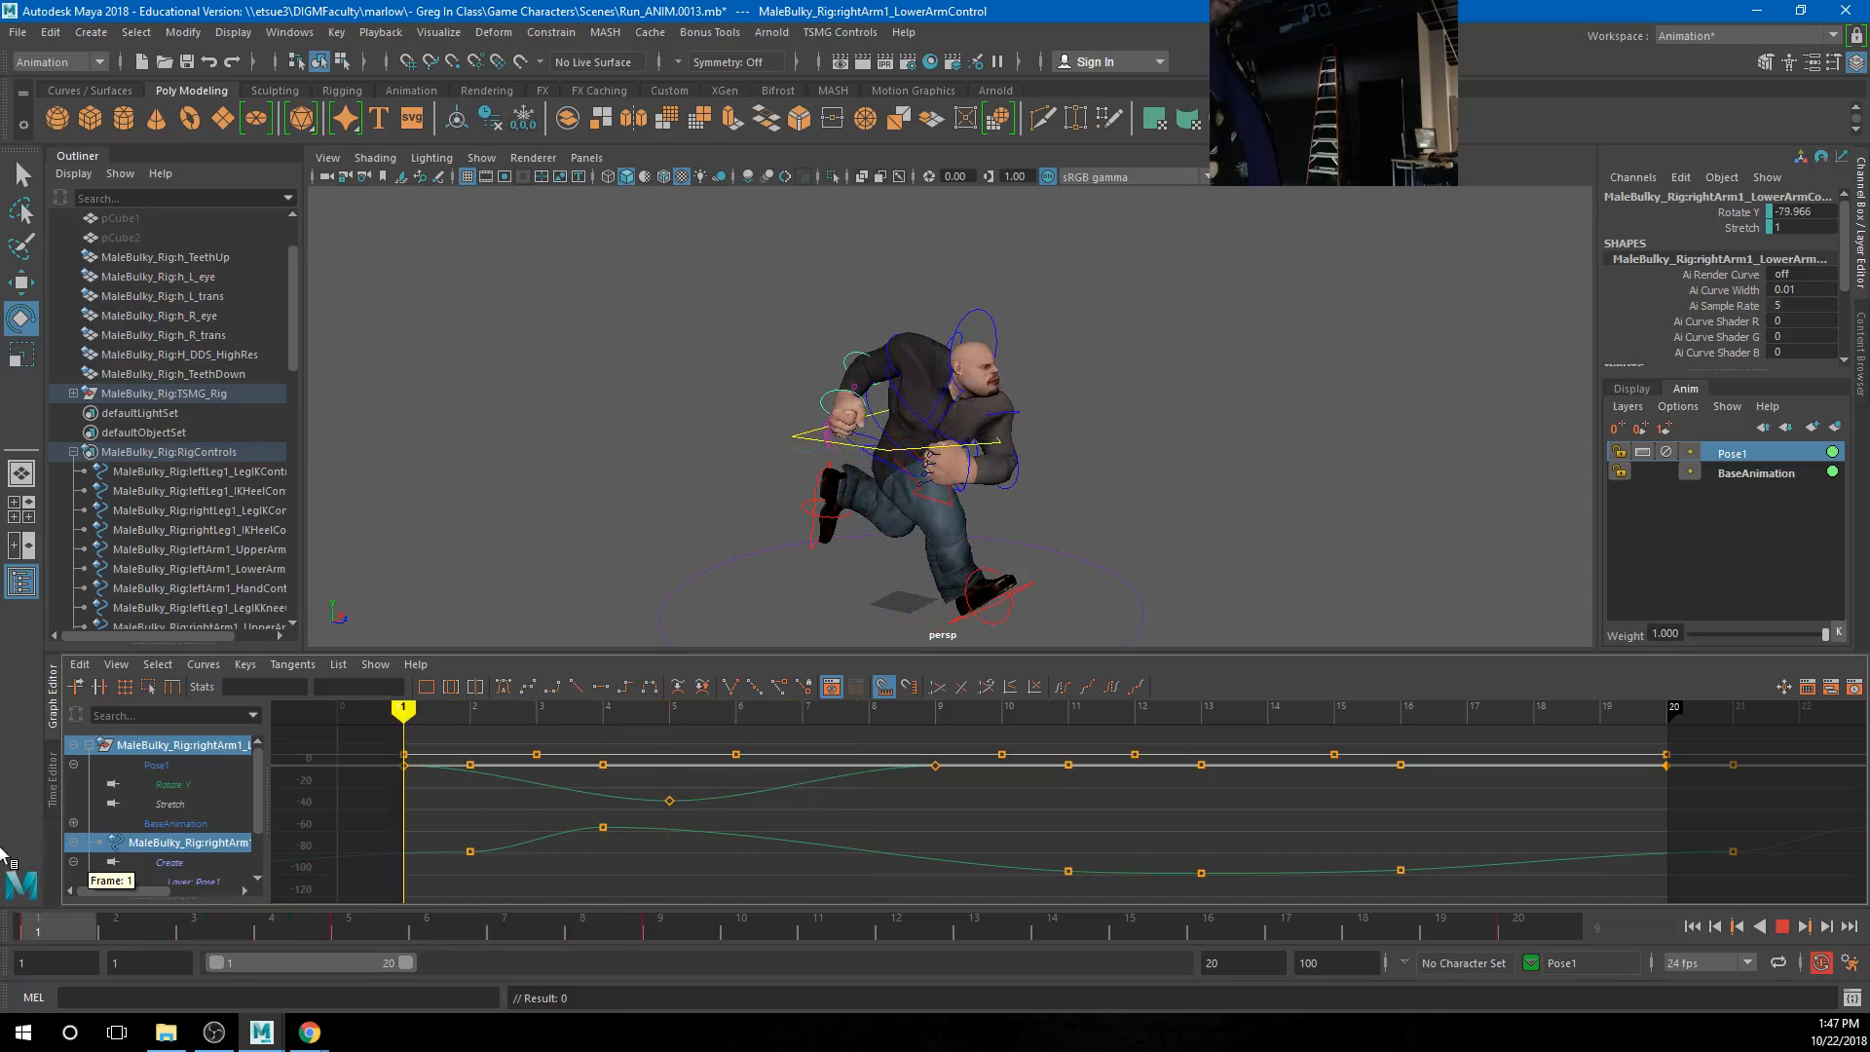
click(1783, 926)
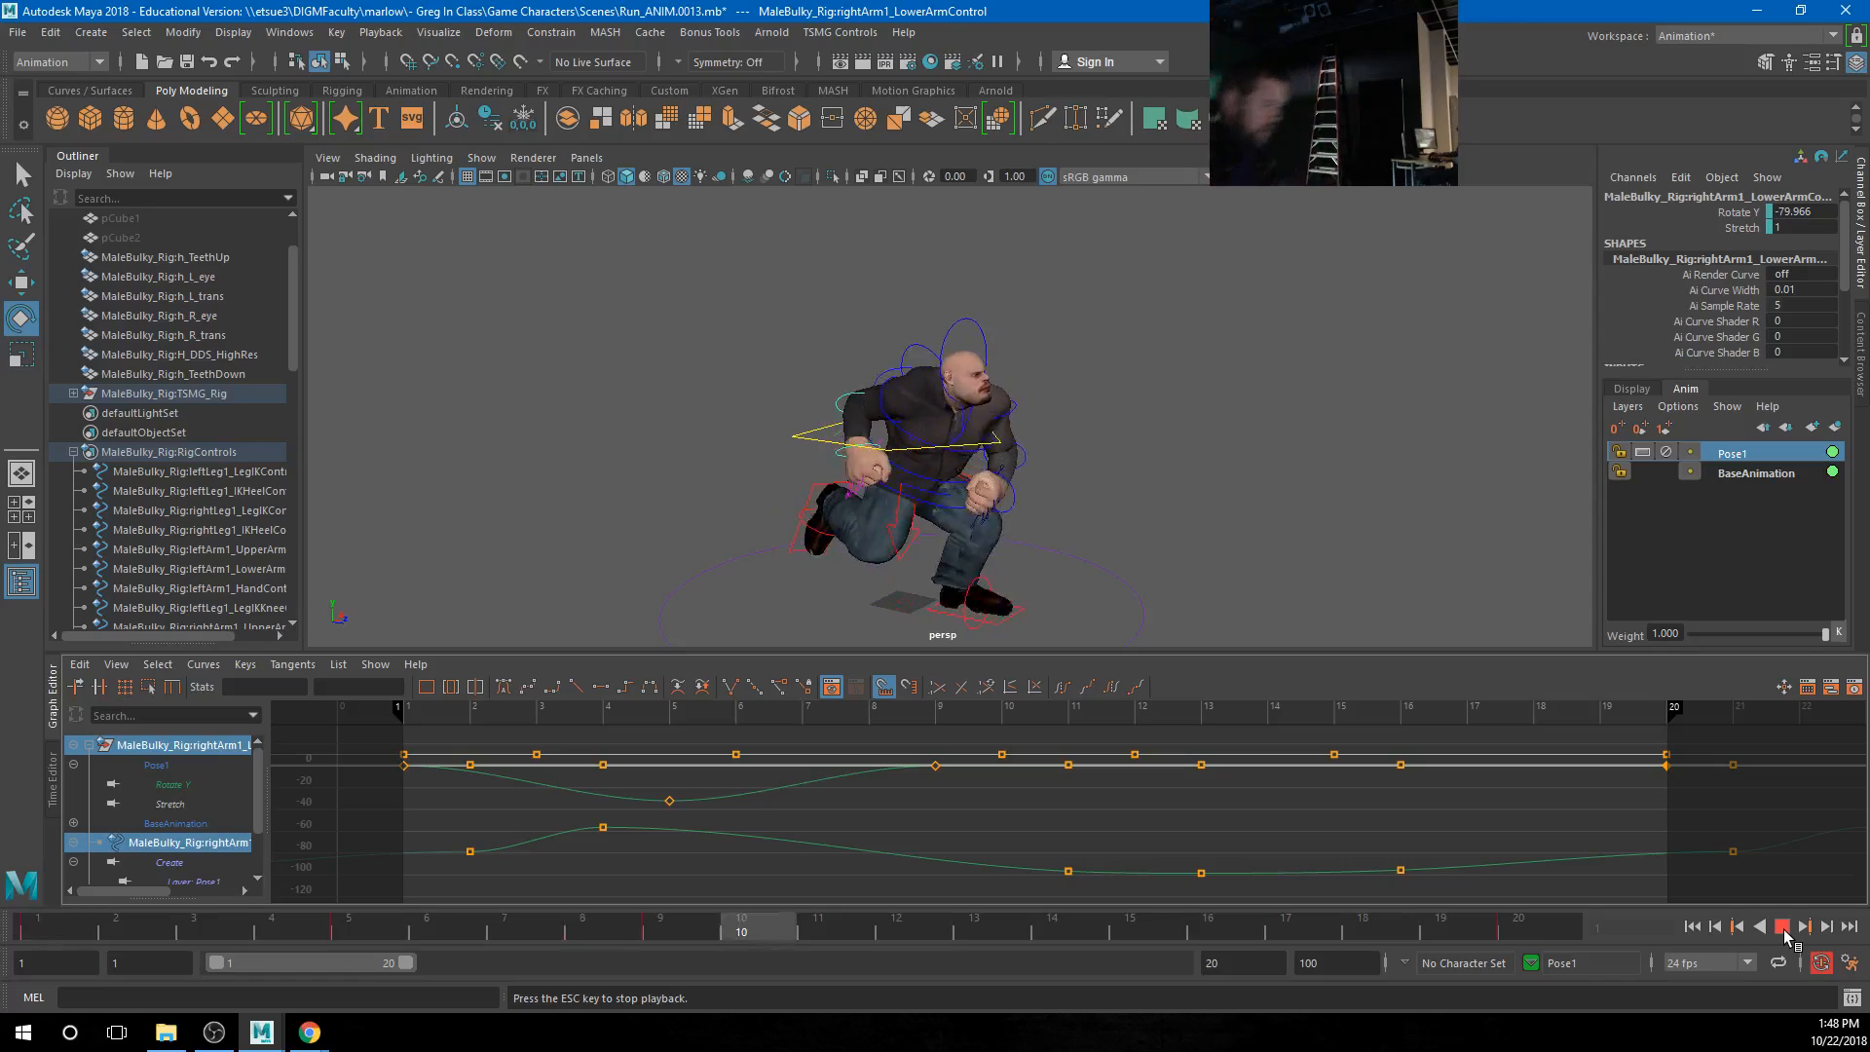
click(1784, 929)
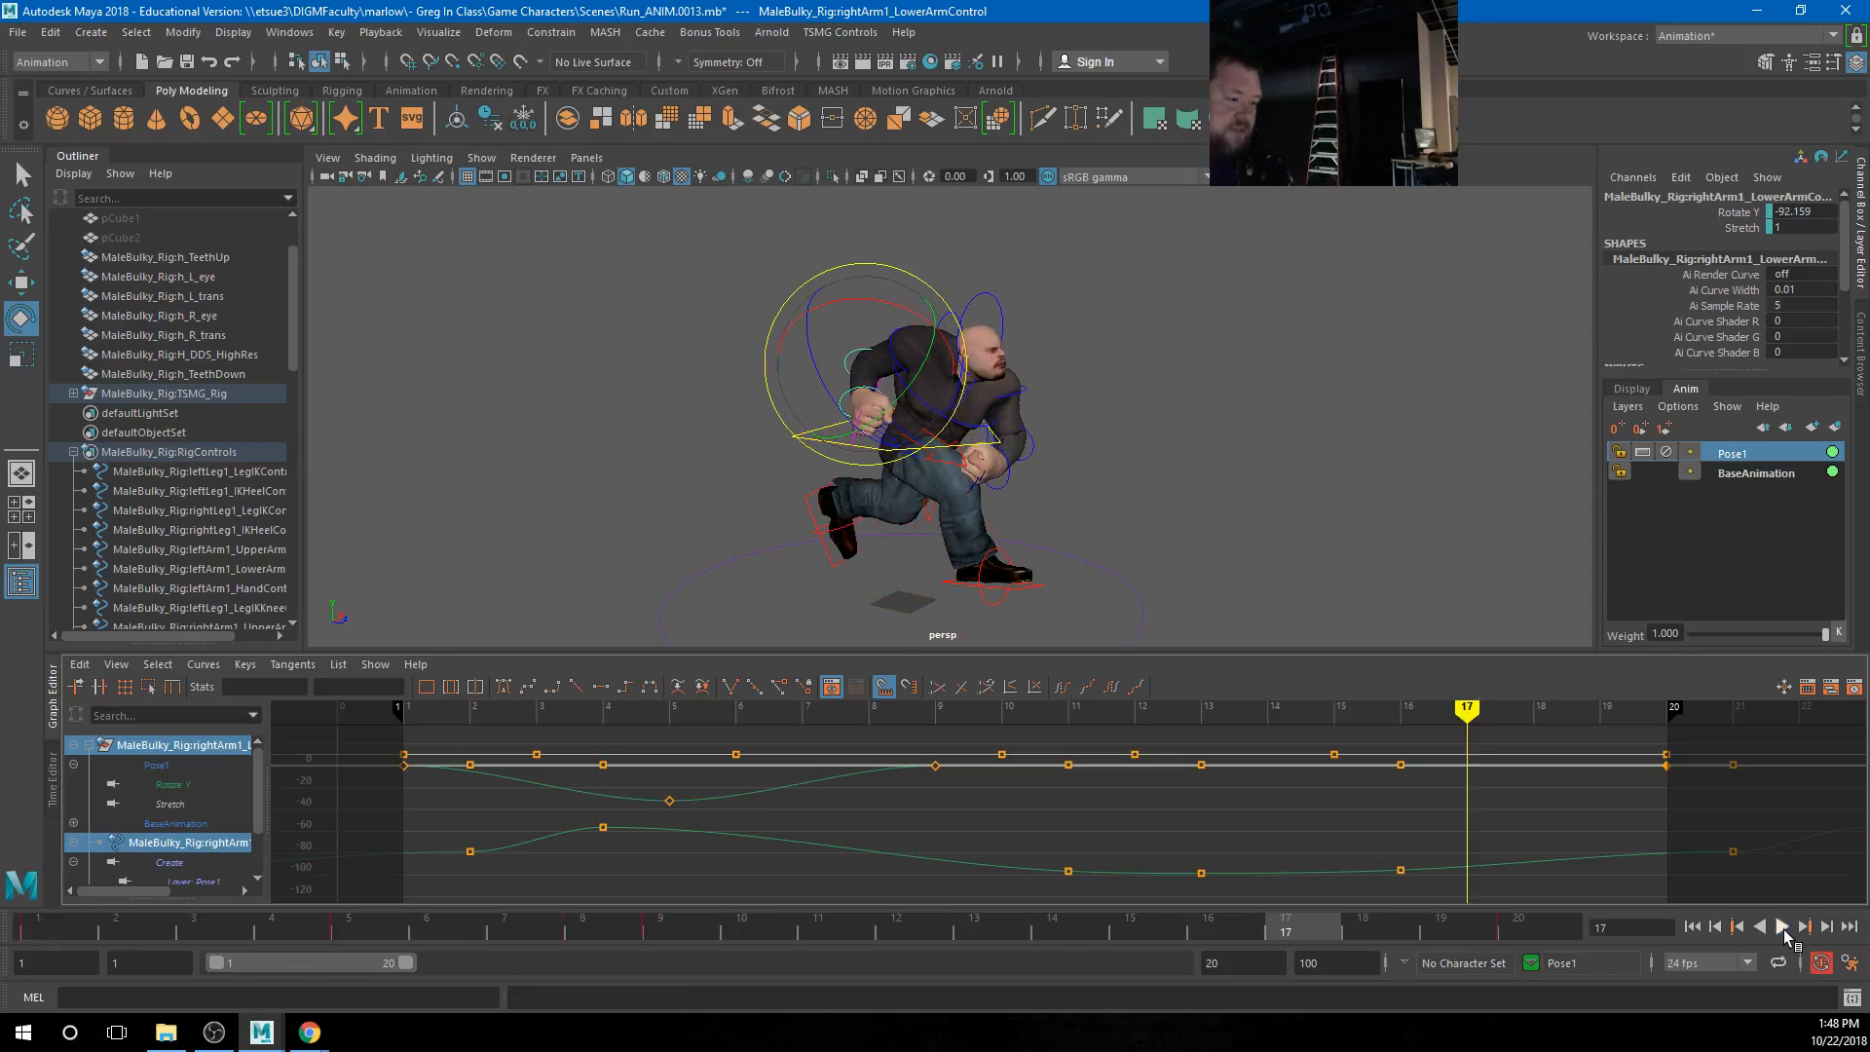
Select all the character's rig controls and merge the Pose1 and BaseAnimation layers
click(170, 472)
scroll(205, 575, down, 10)
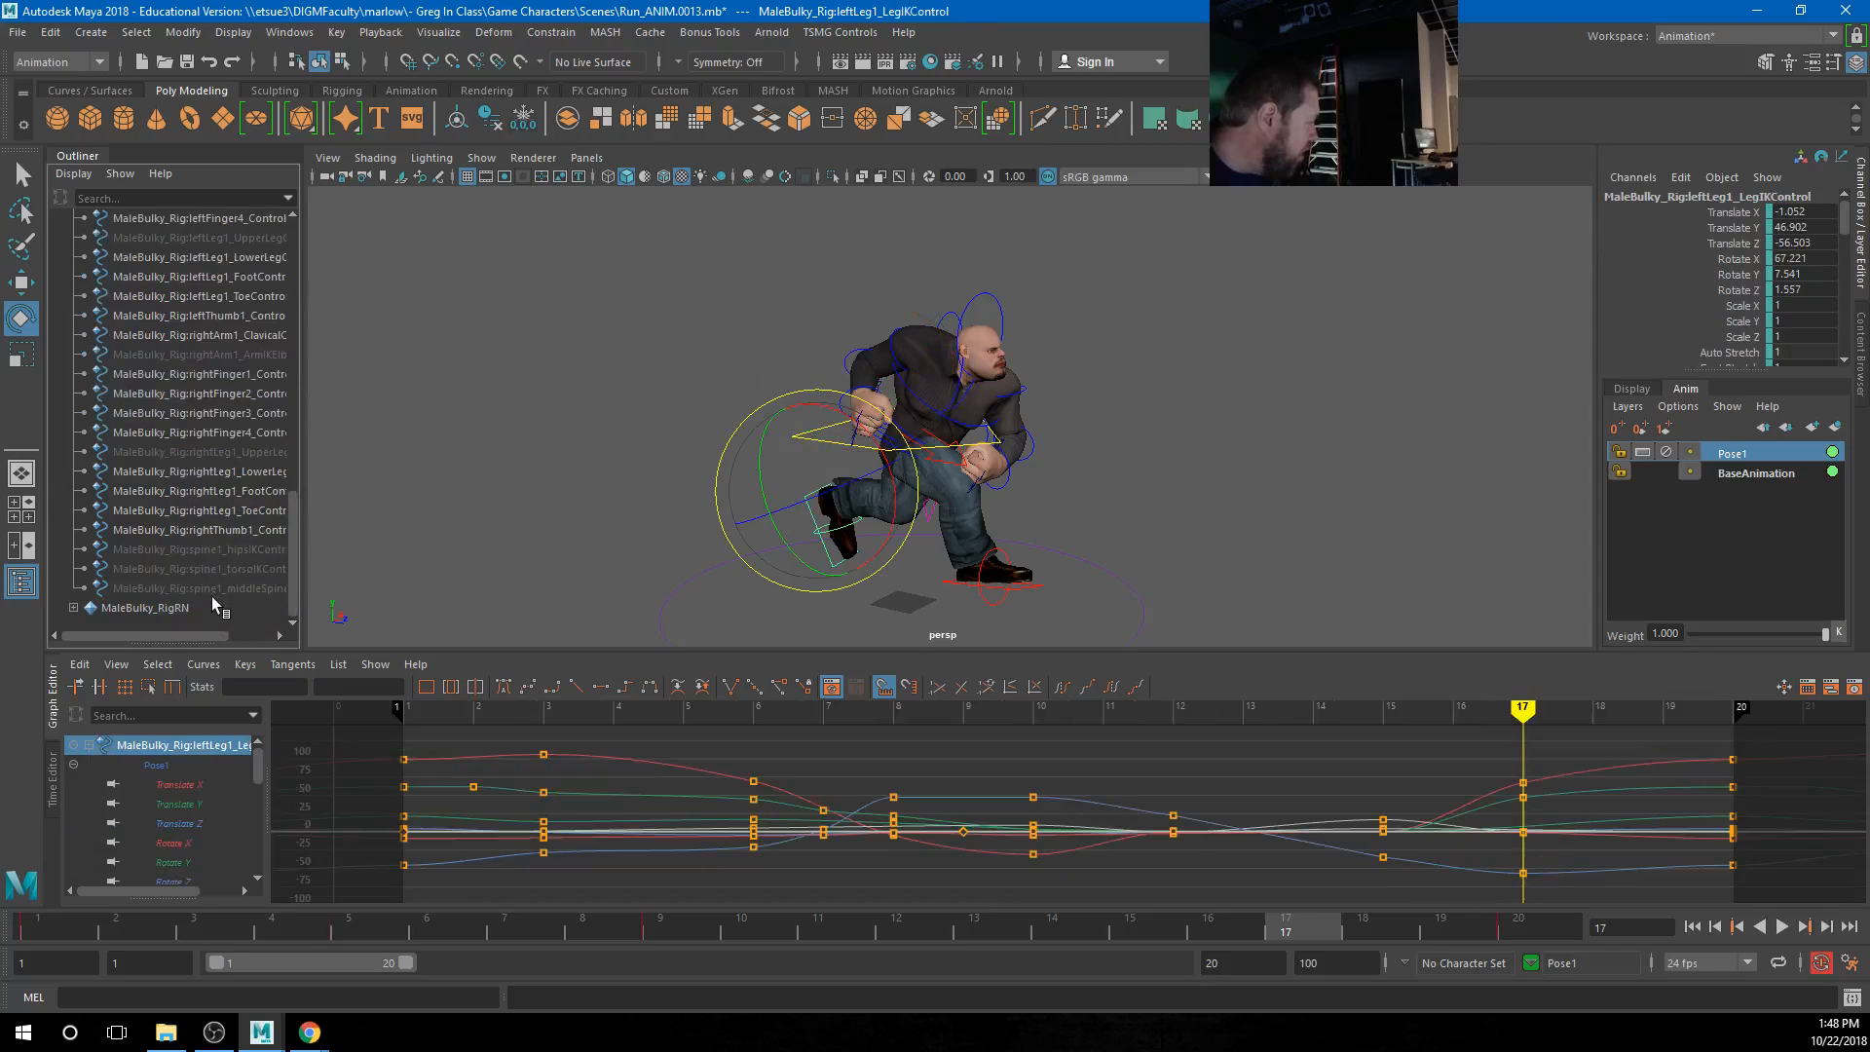
shift+click(214, 587)
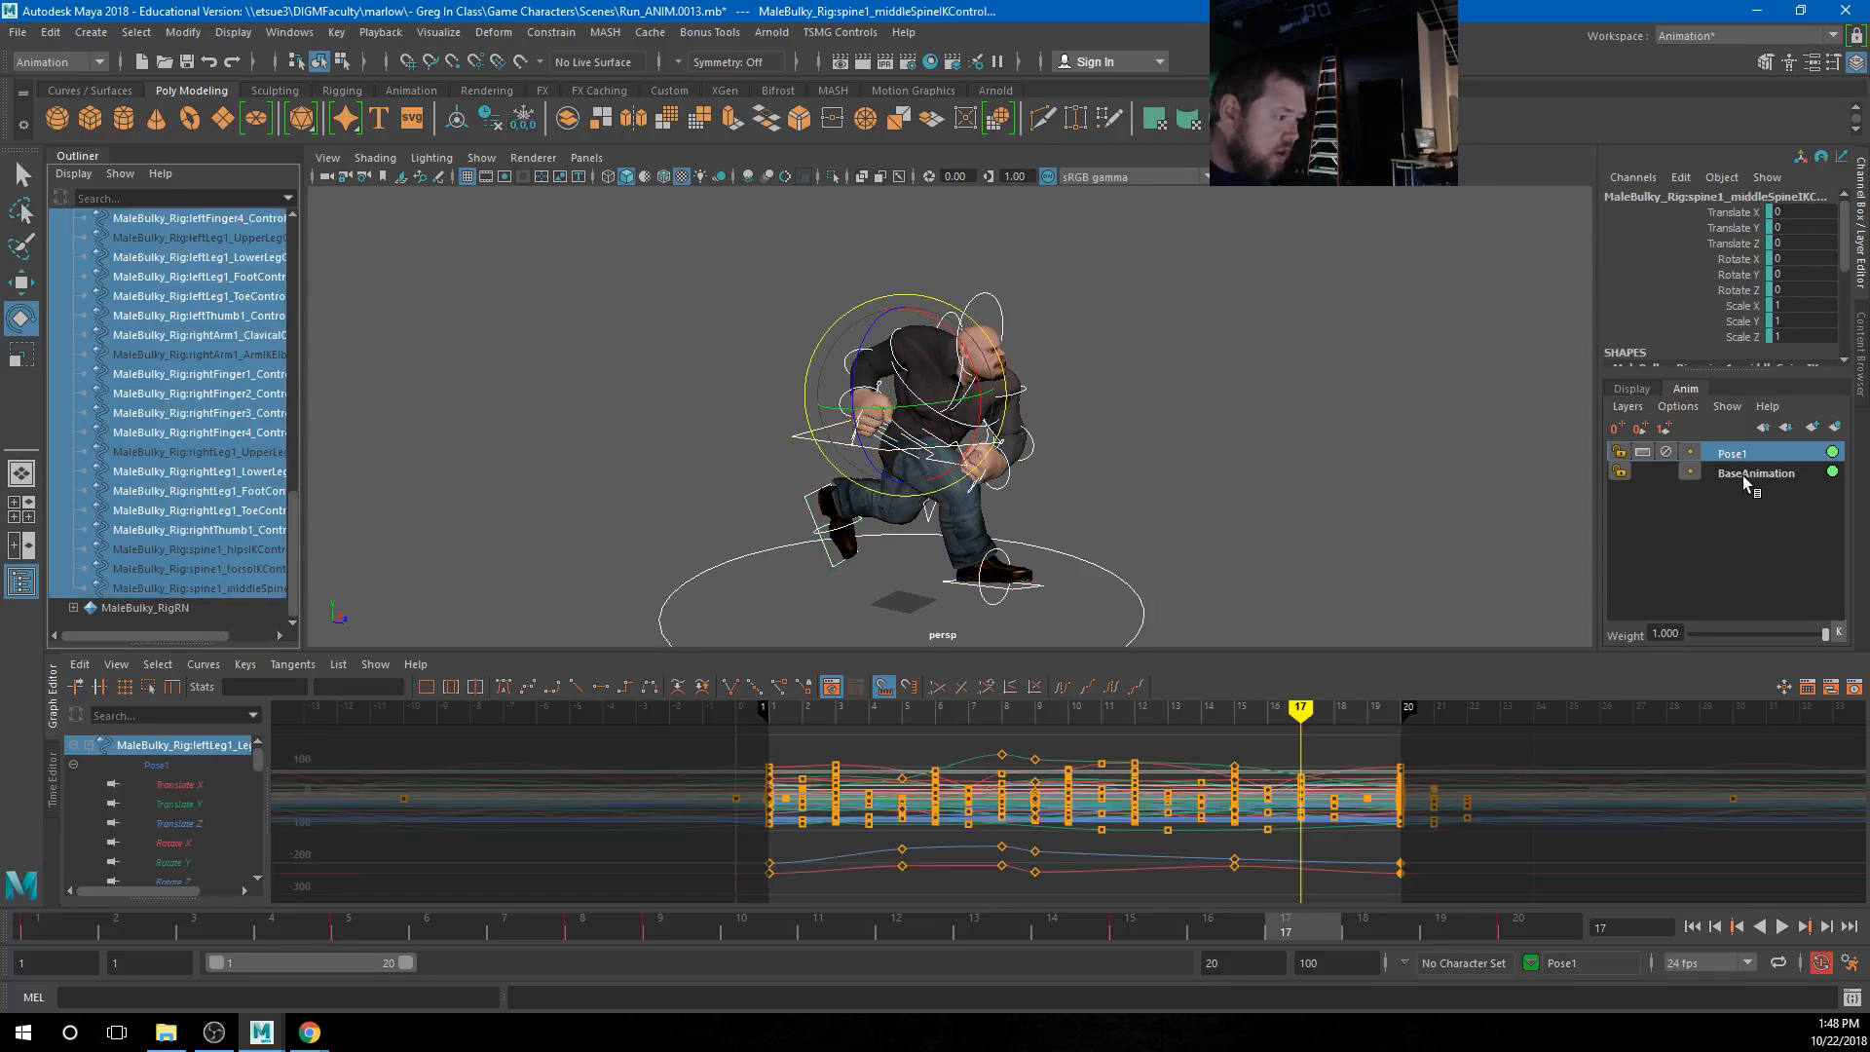
right_click(1744, 475)
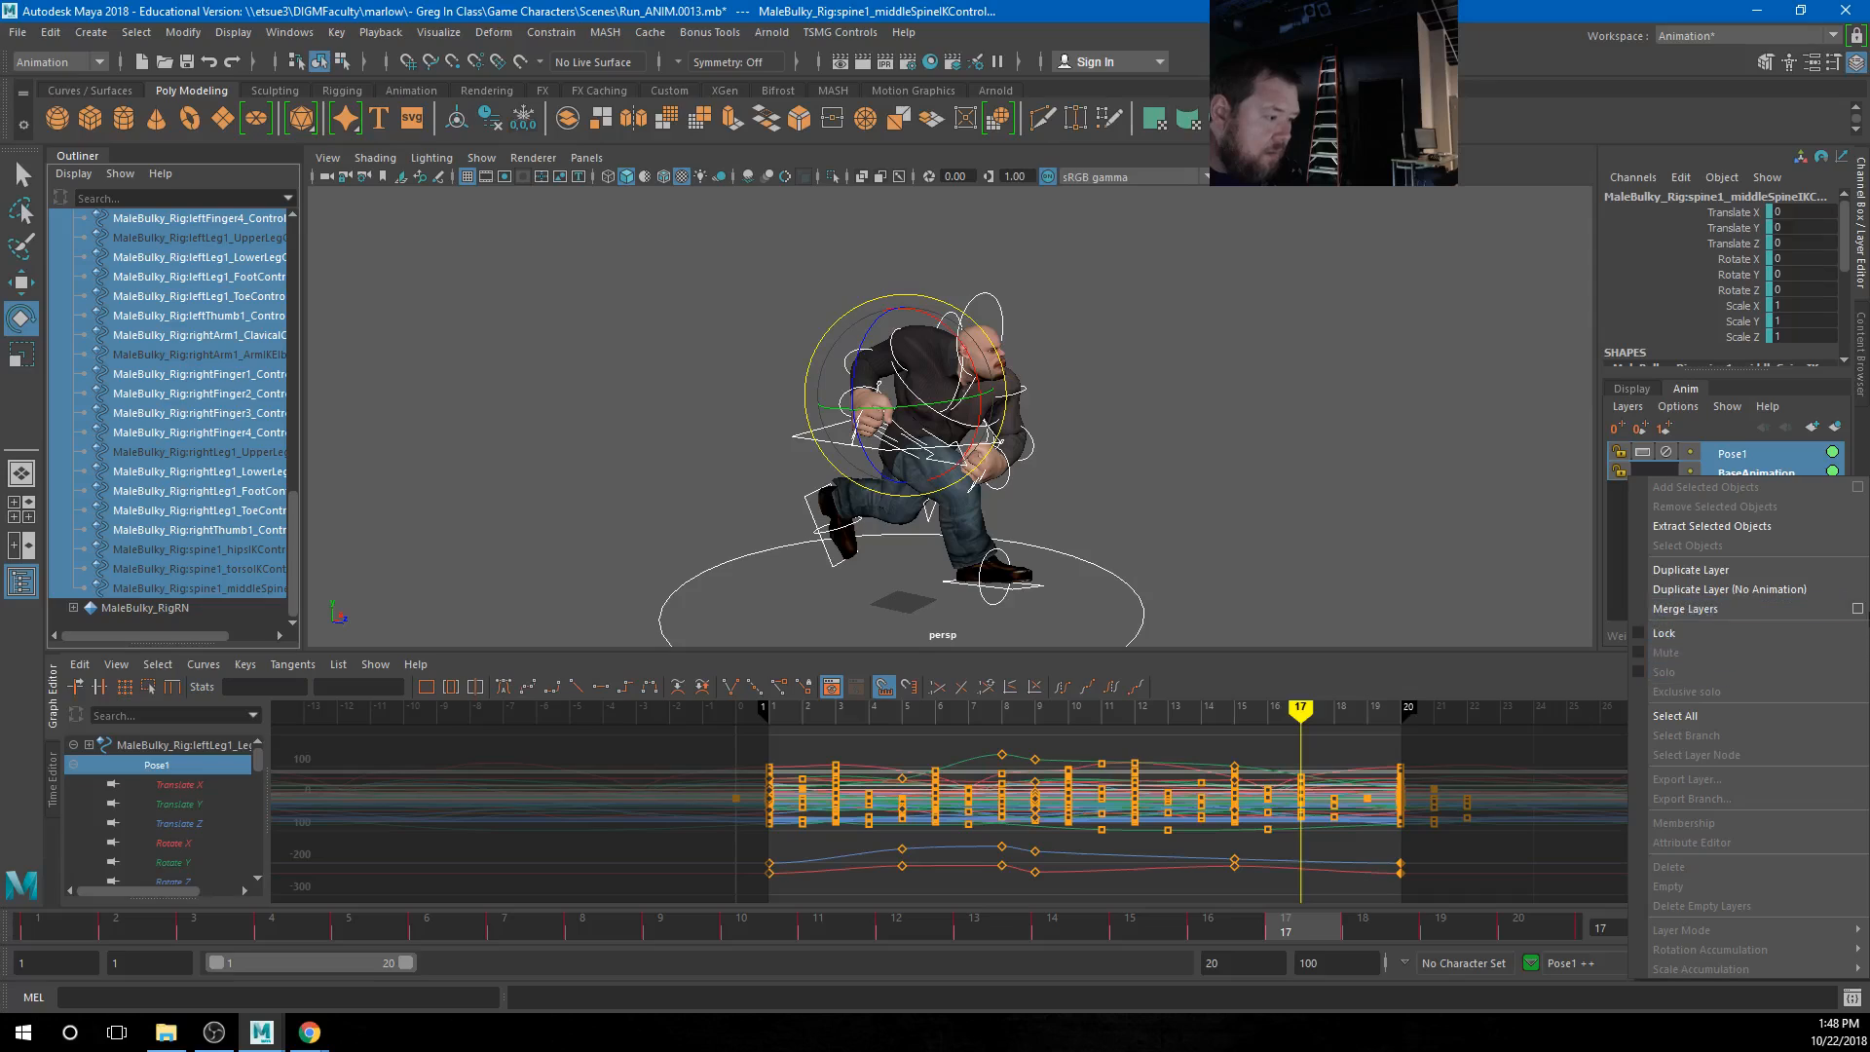
click(1858, 610)
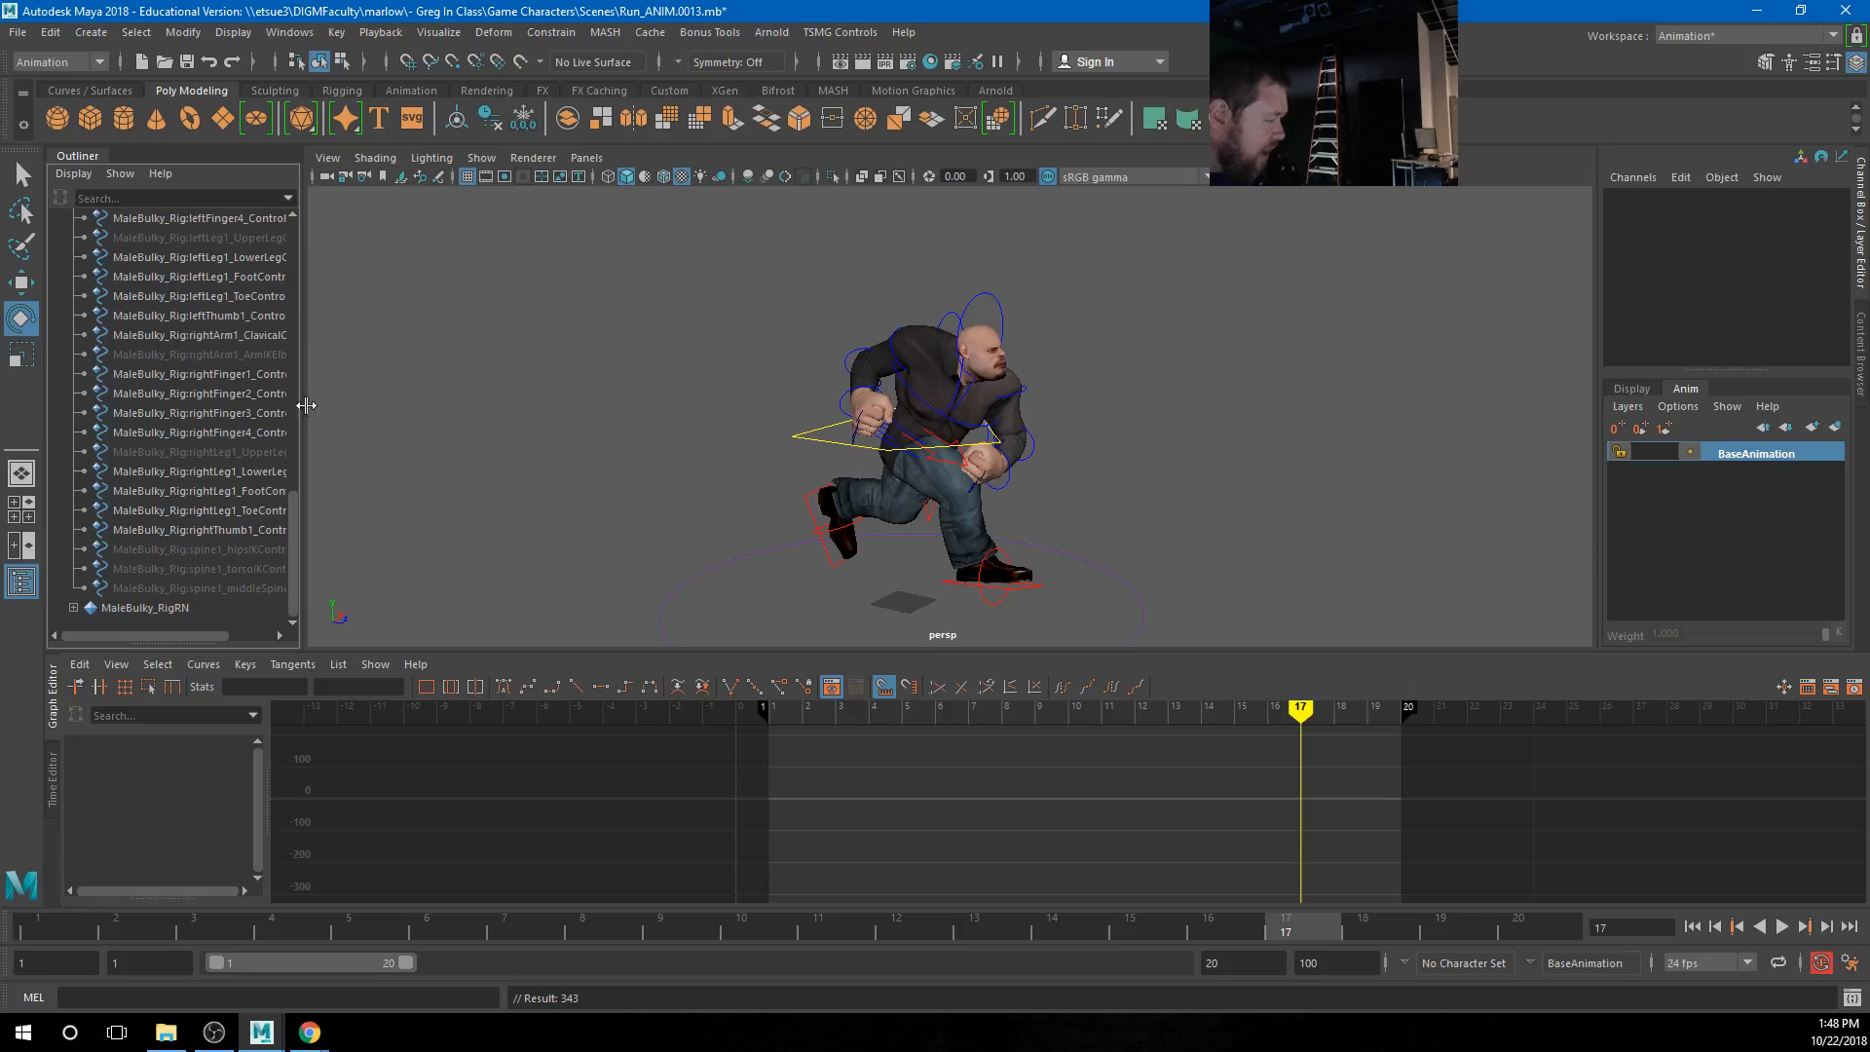
Reselect the complete set of rig controls and bake their animation with Bake Simulation
click(187, 589)
scroll(175, 565, up, 10)
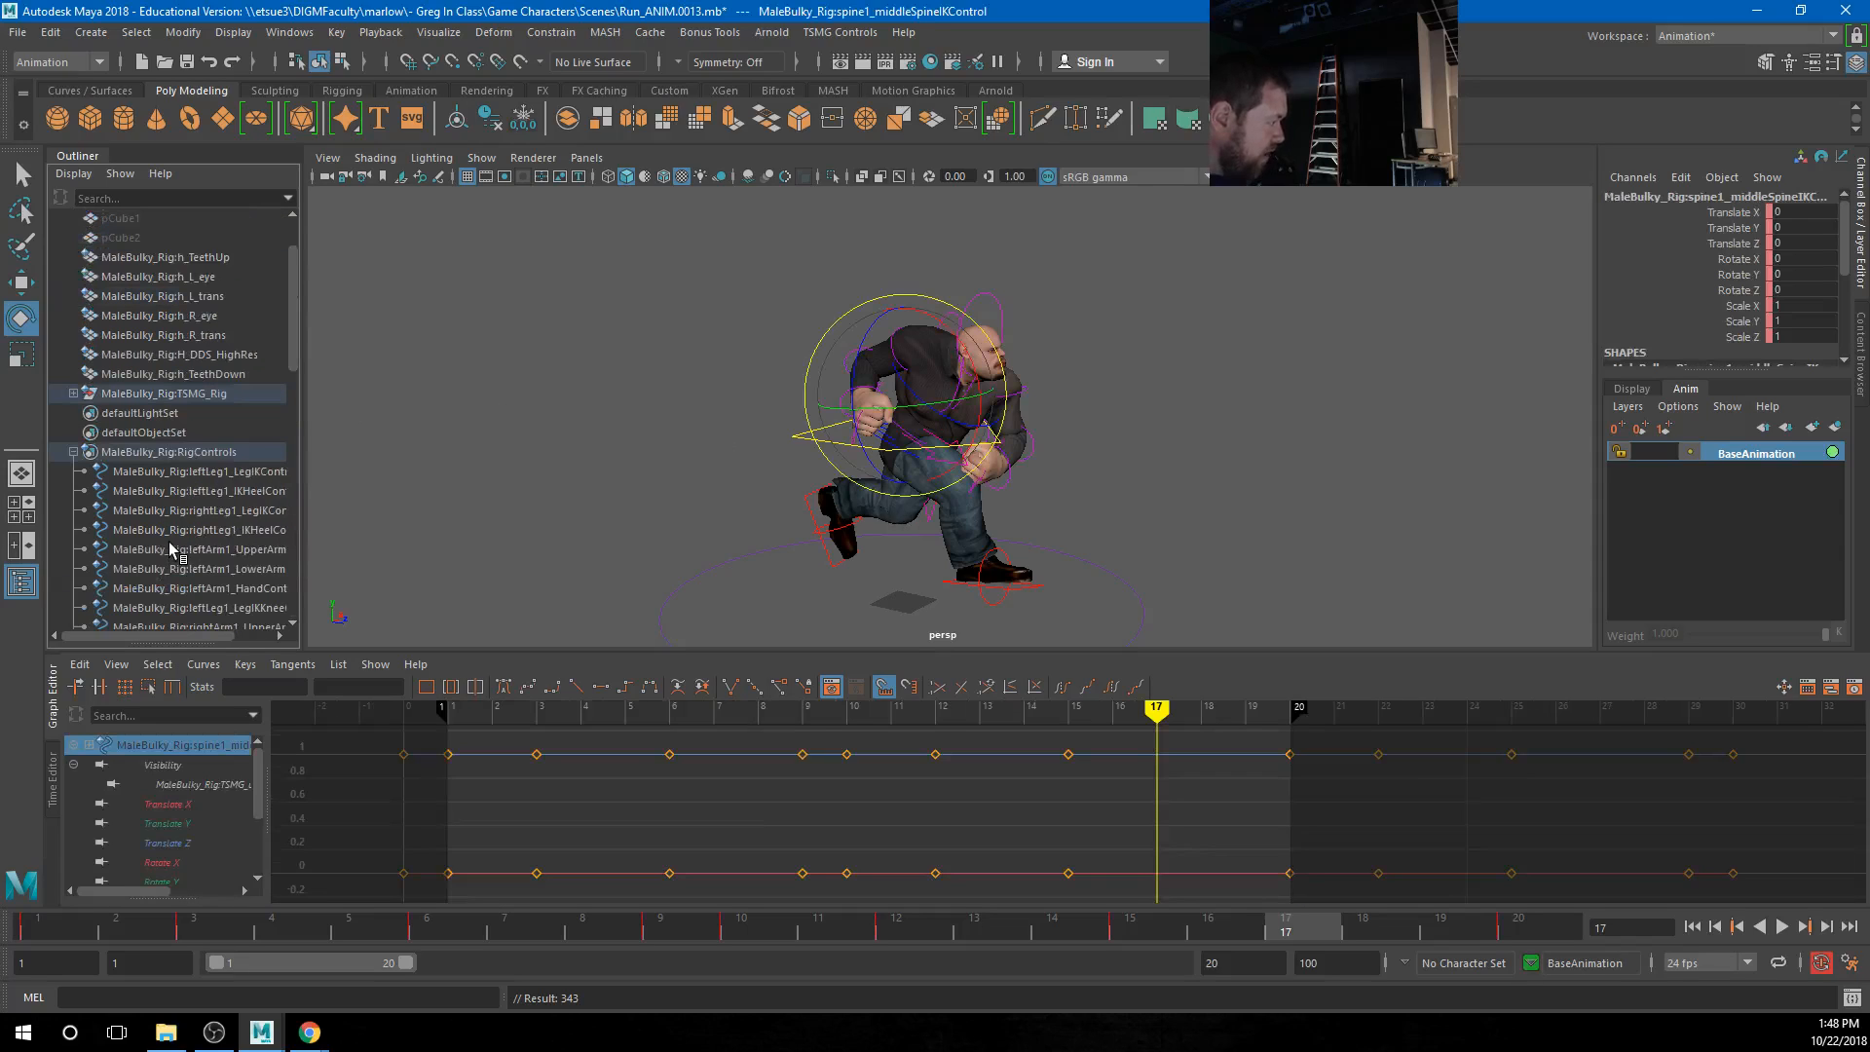
drag(231, 472, 214, 623)
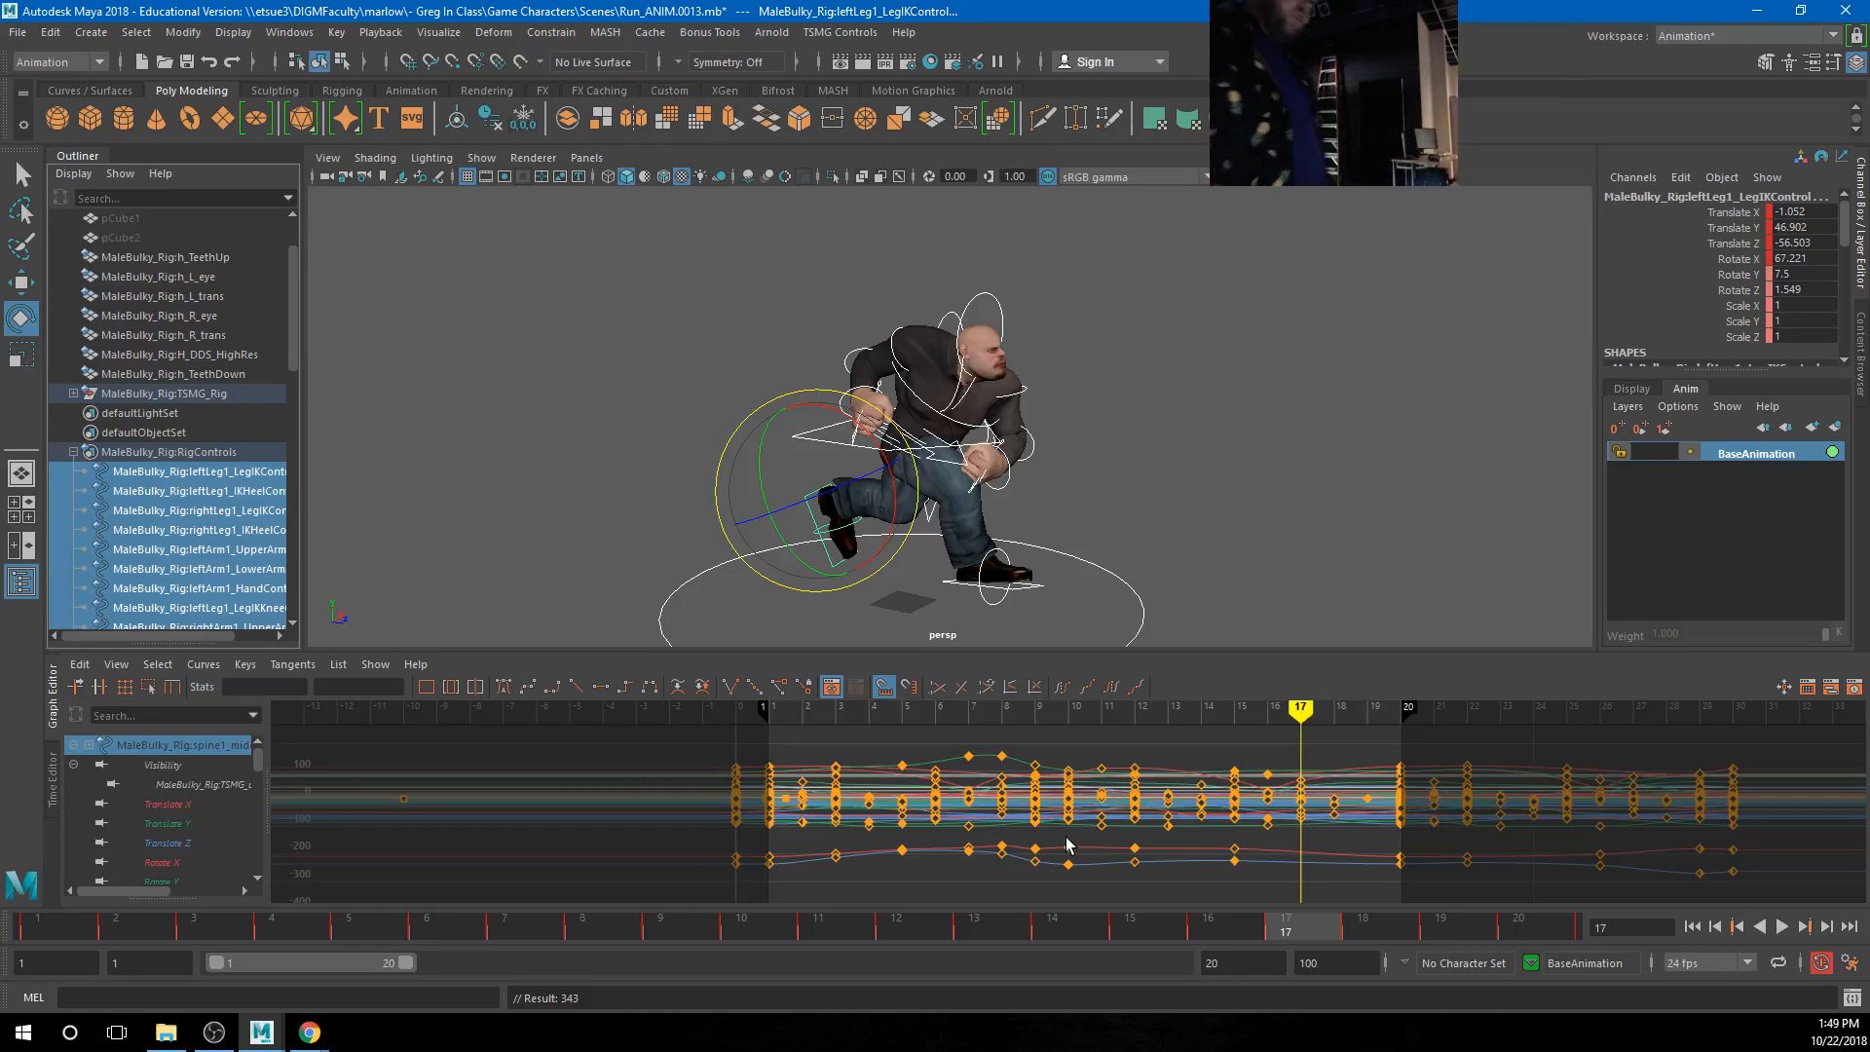
click(183, 32)
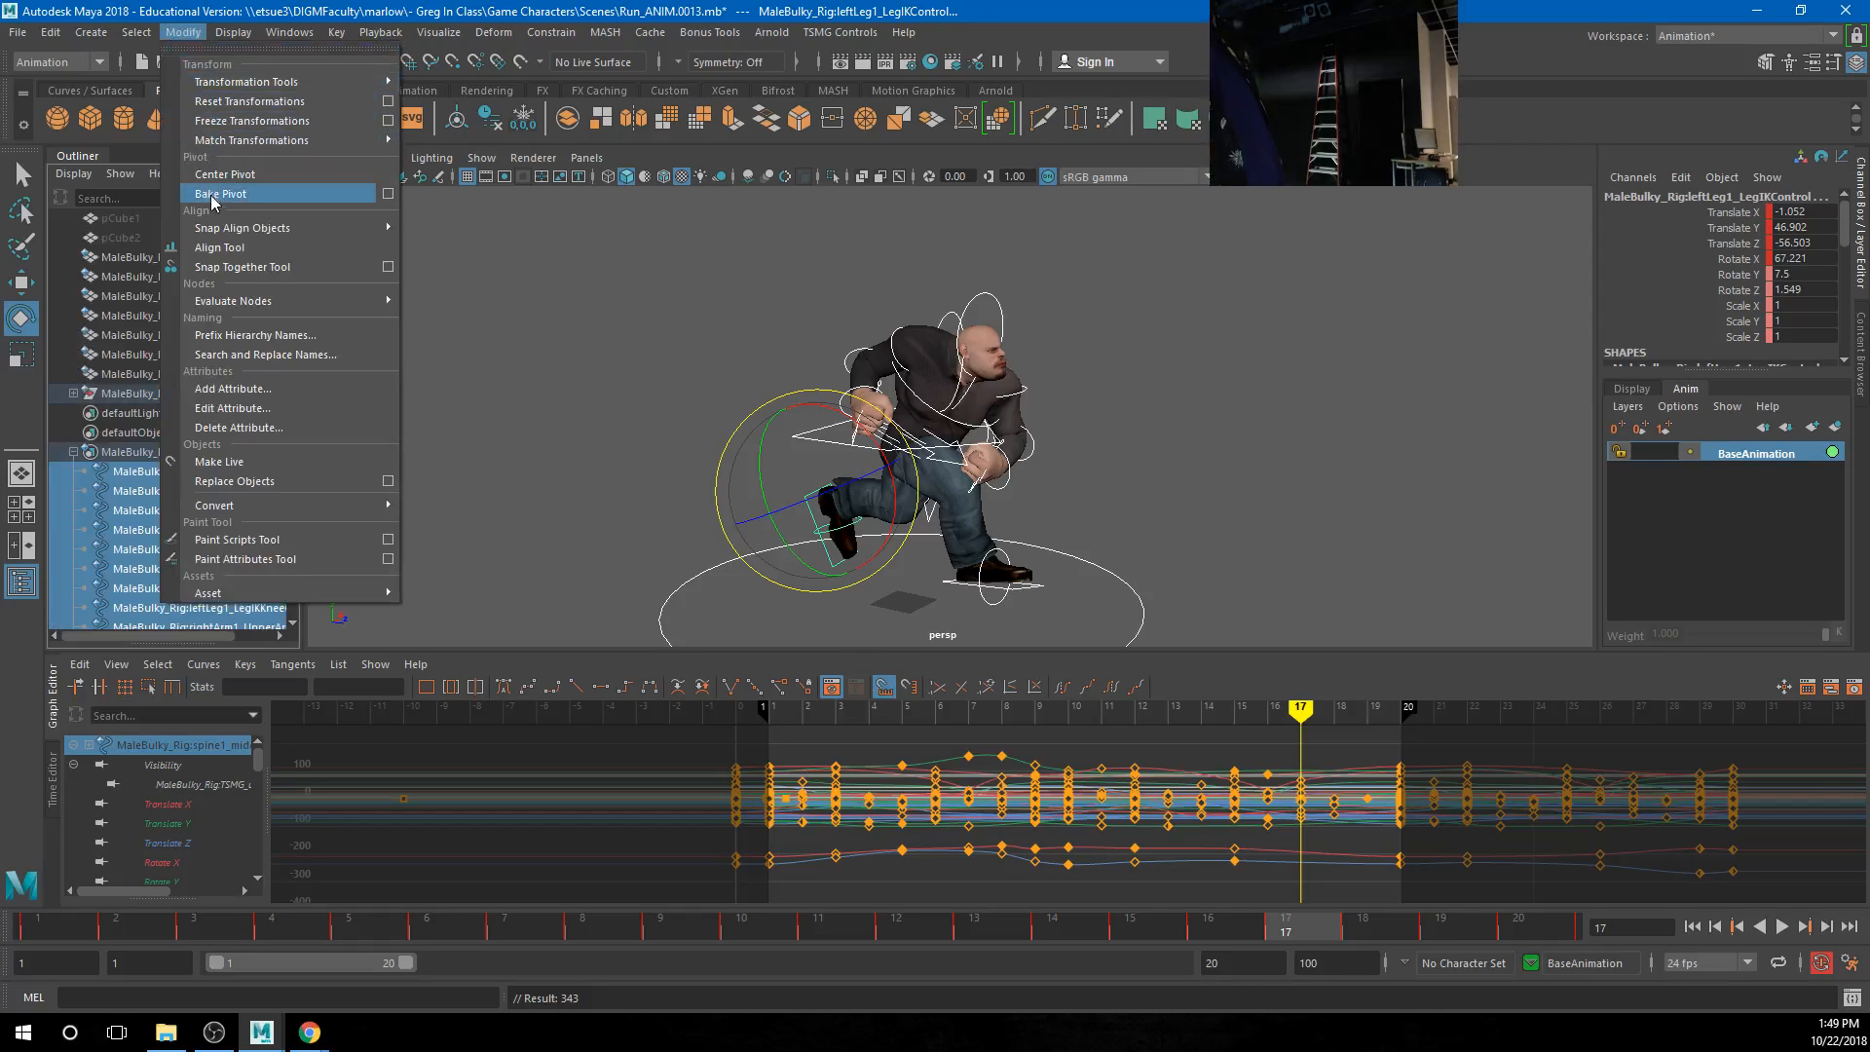
mouse_move(47, 32)
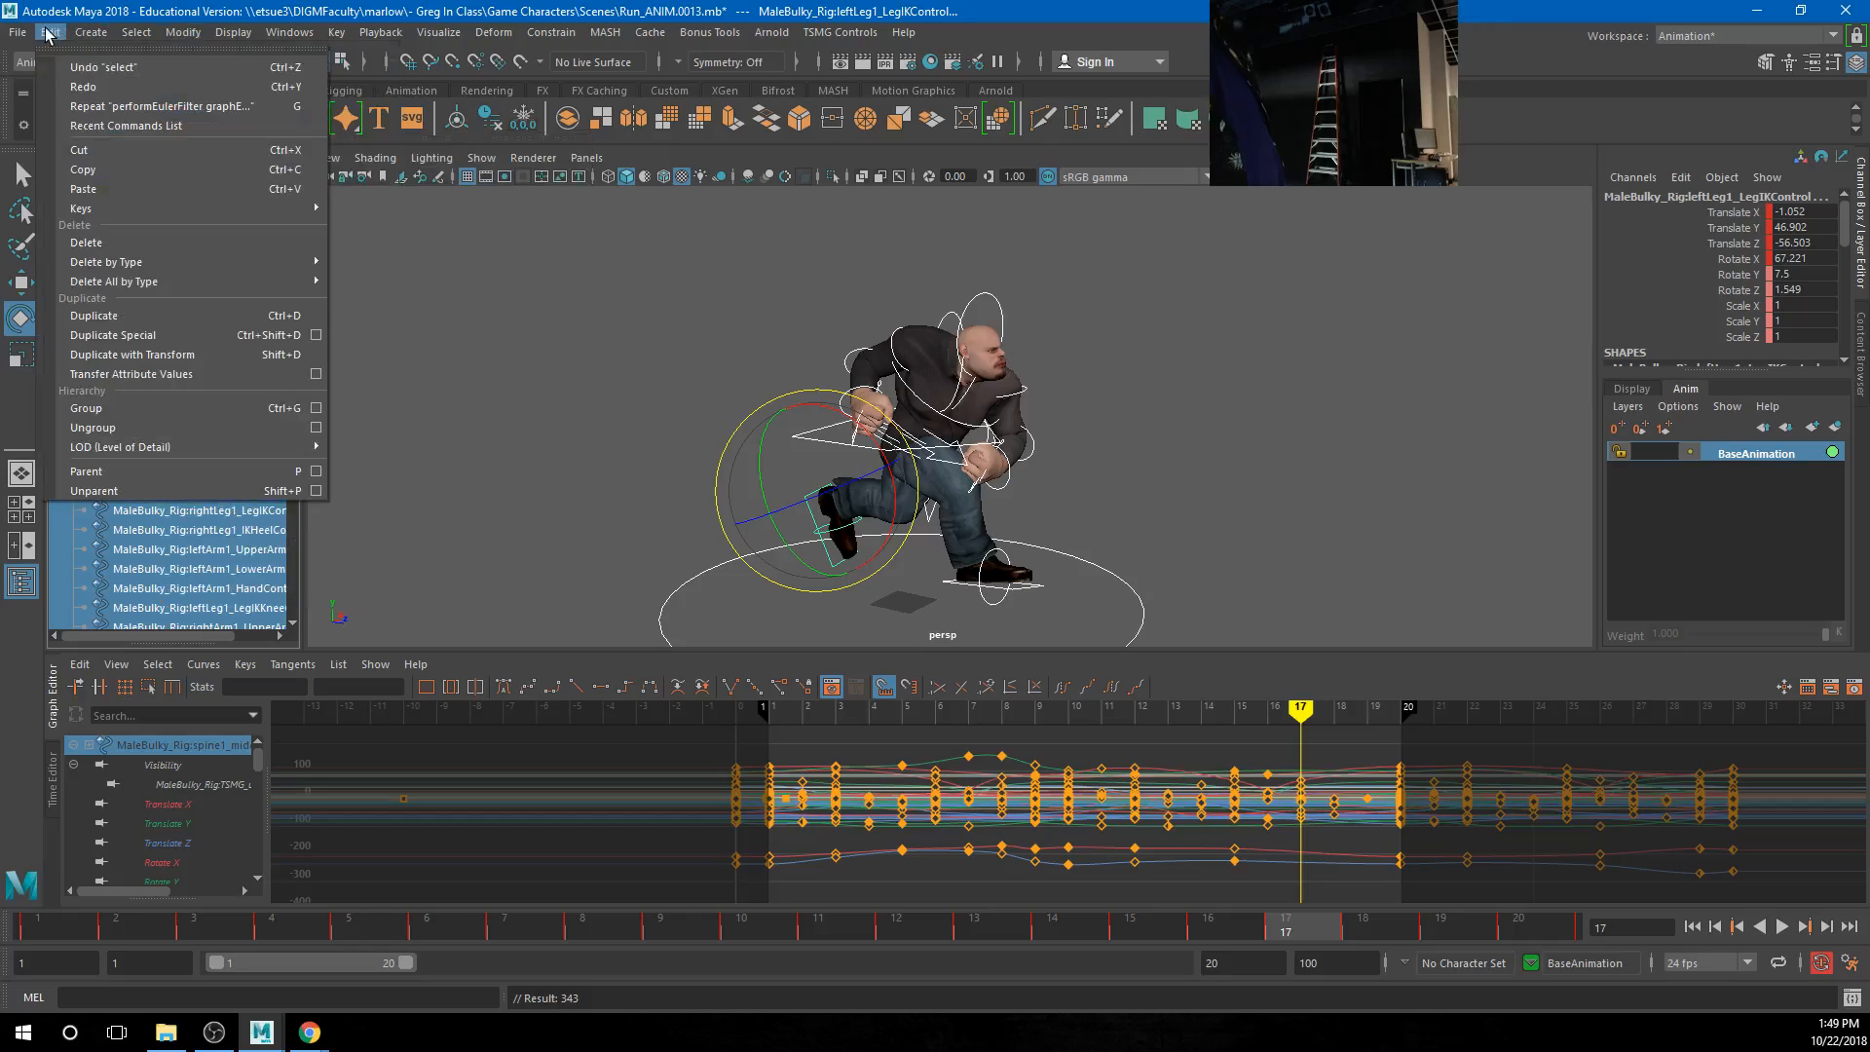
mouse_move(293, 207)
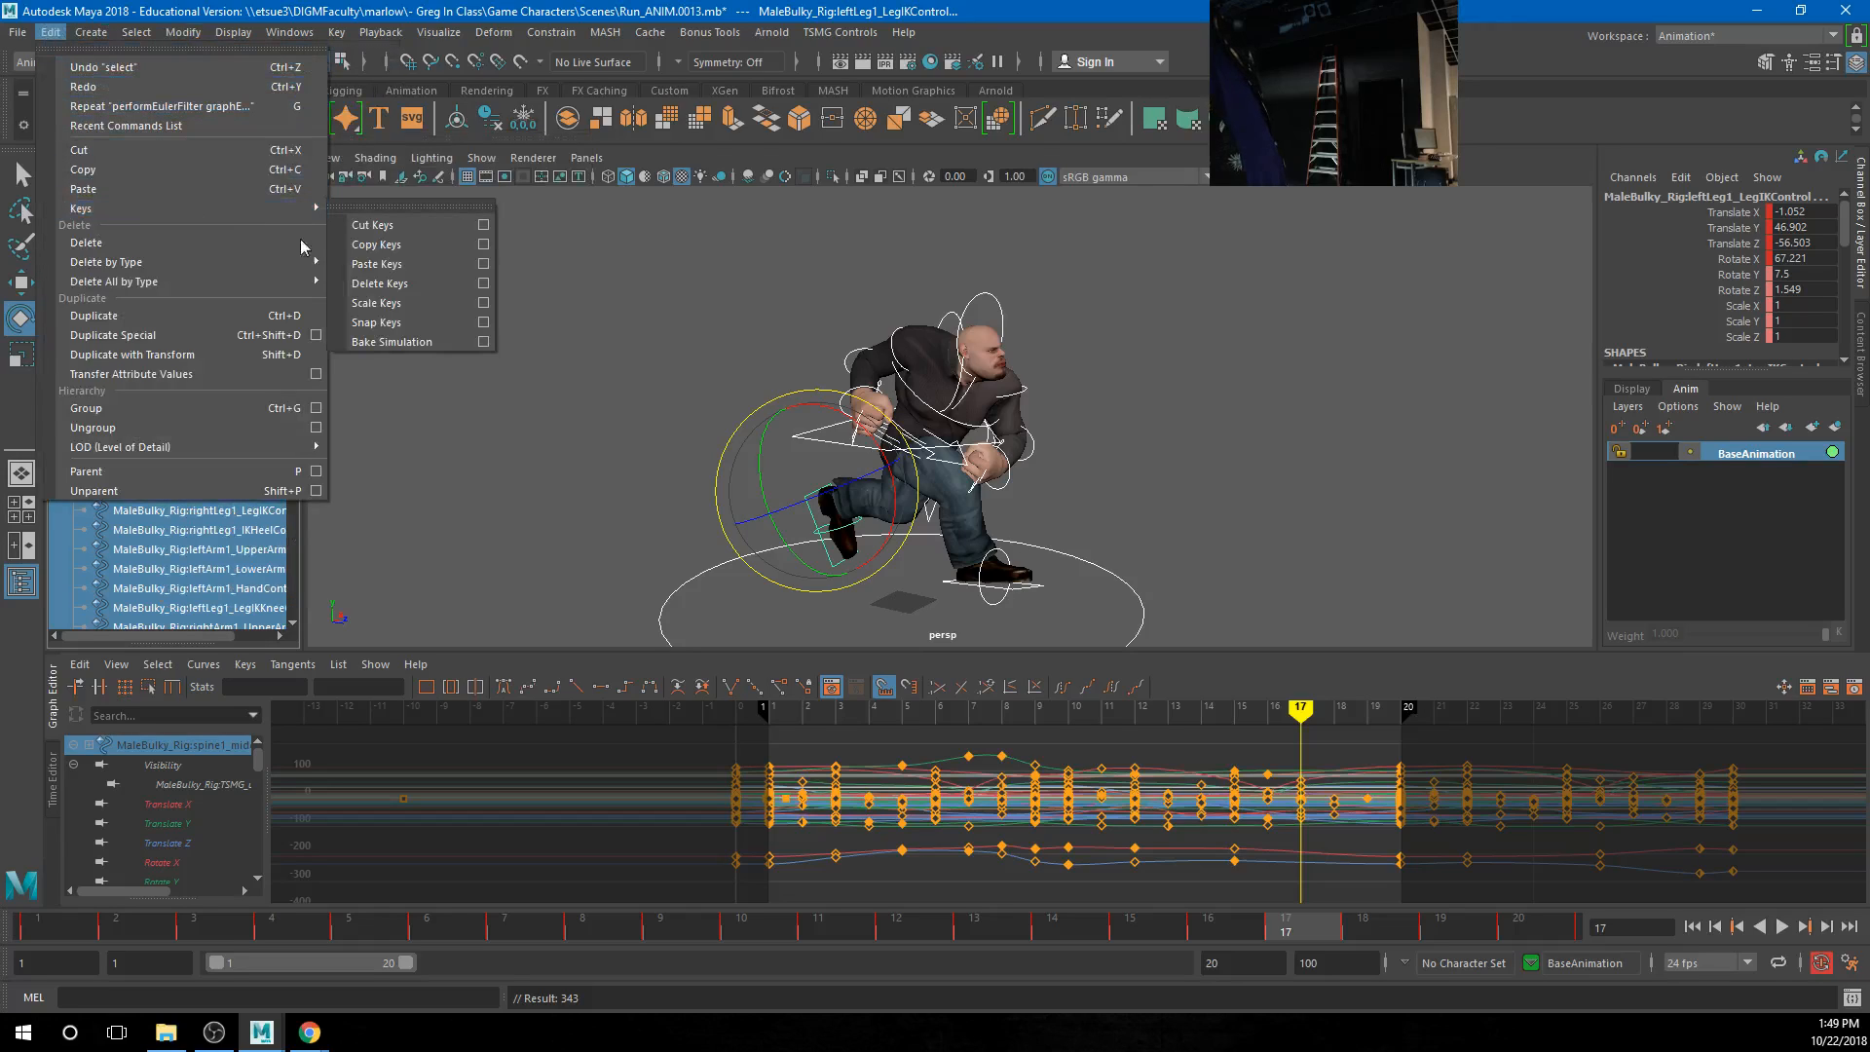
click(435, 345)
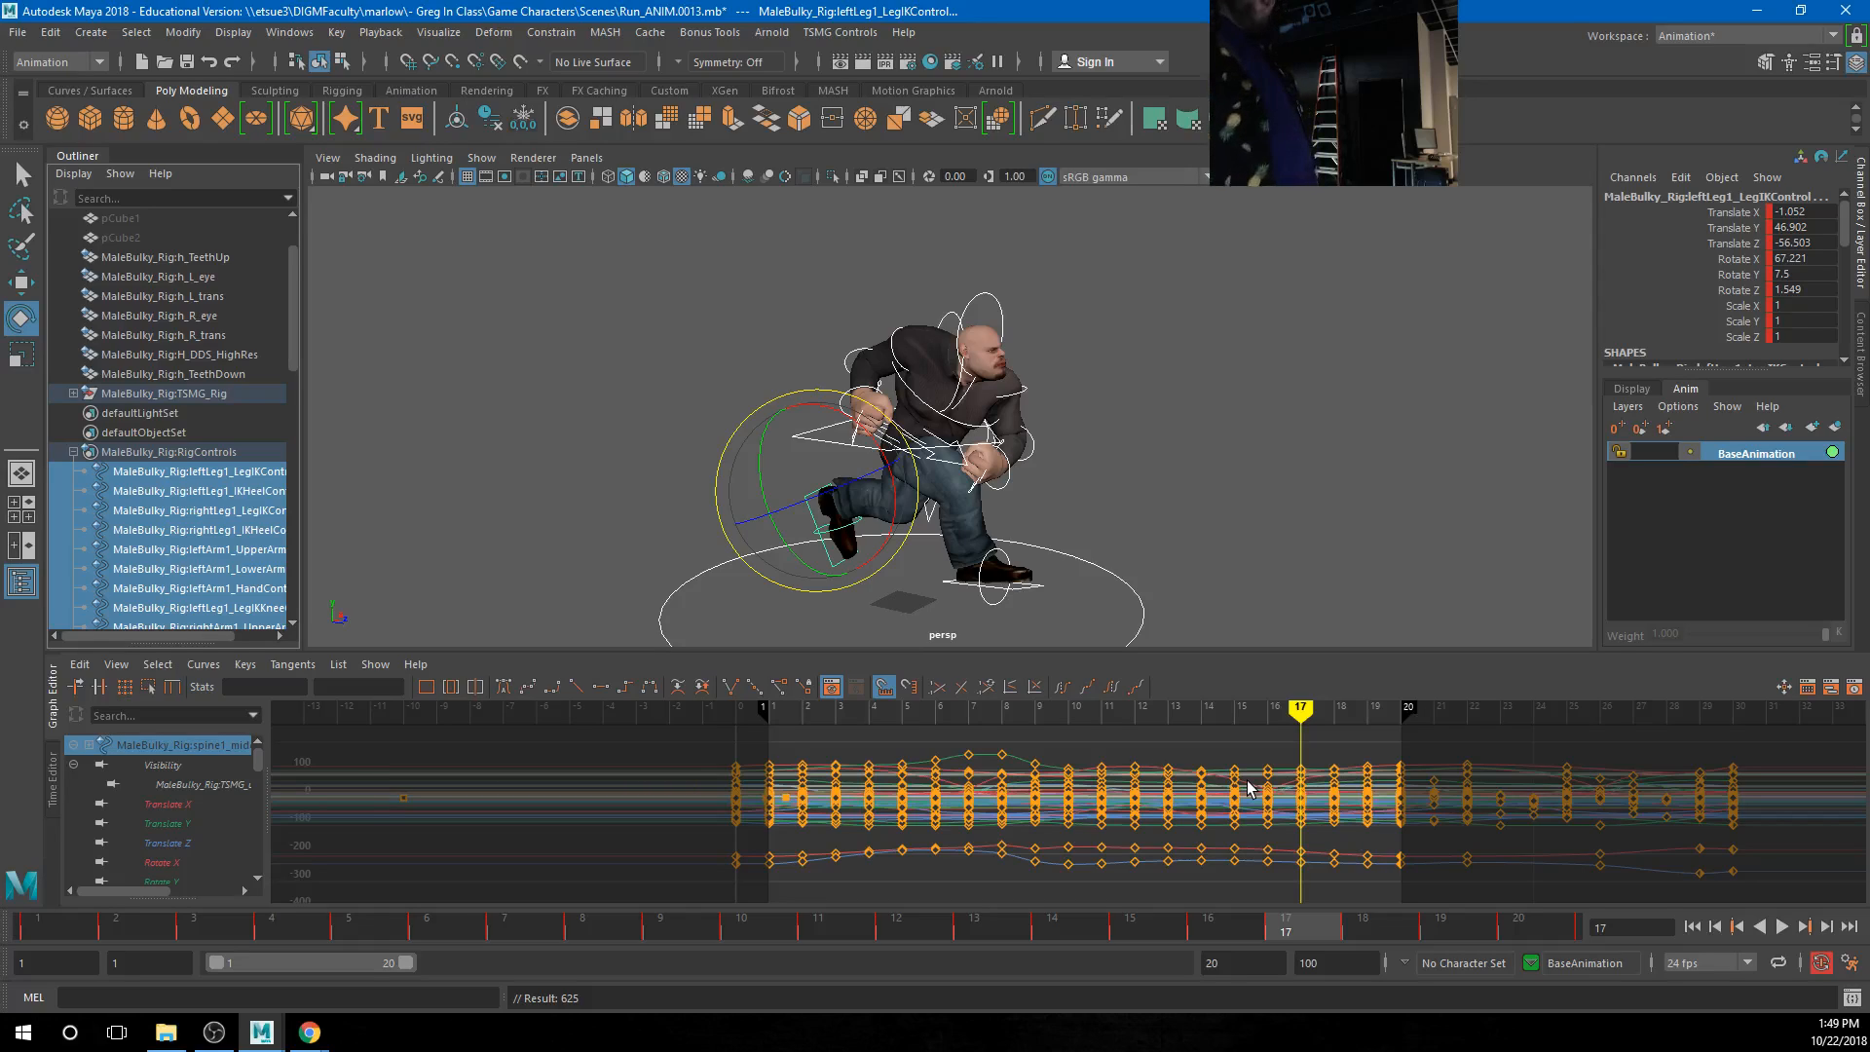
Isolate the lower spine control's Translate Y curve in an enlarged Graph Editor and select its keys within the playback range
click(168, 826)
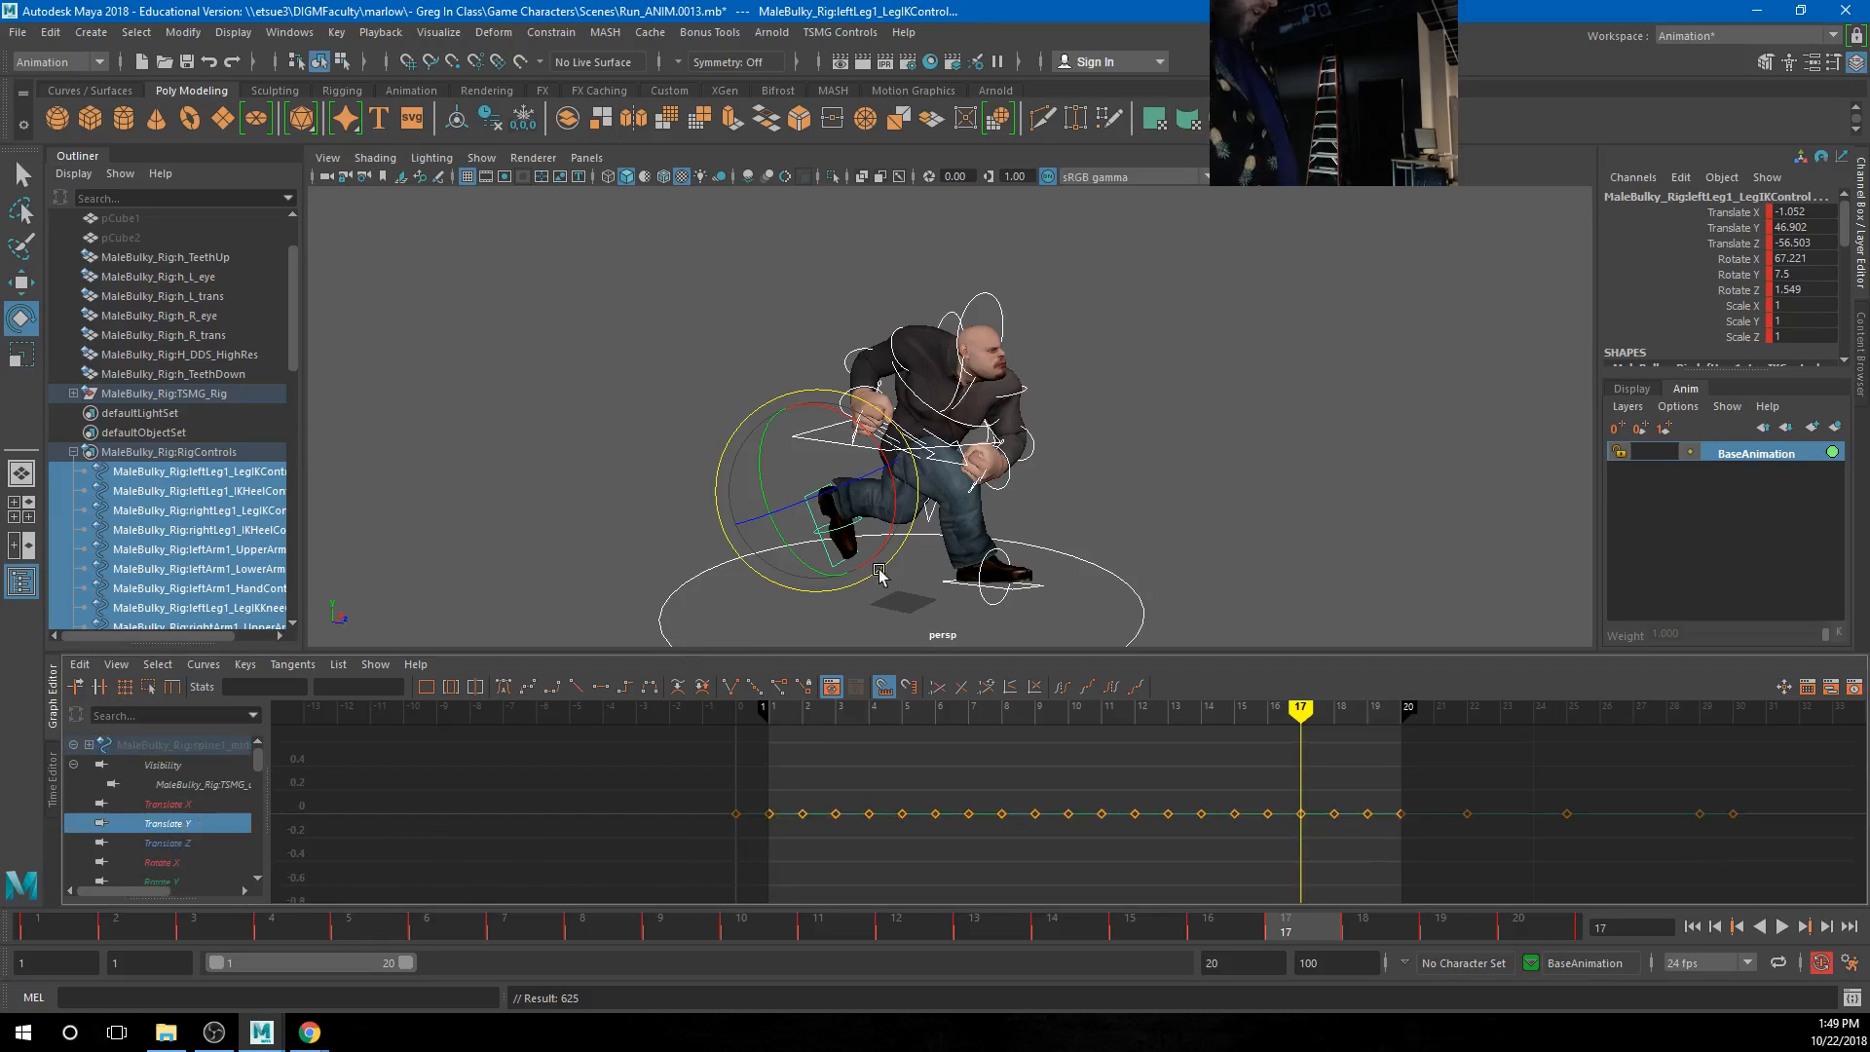
click(1152, 451)
click(887, 450)
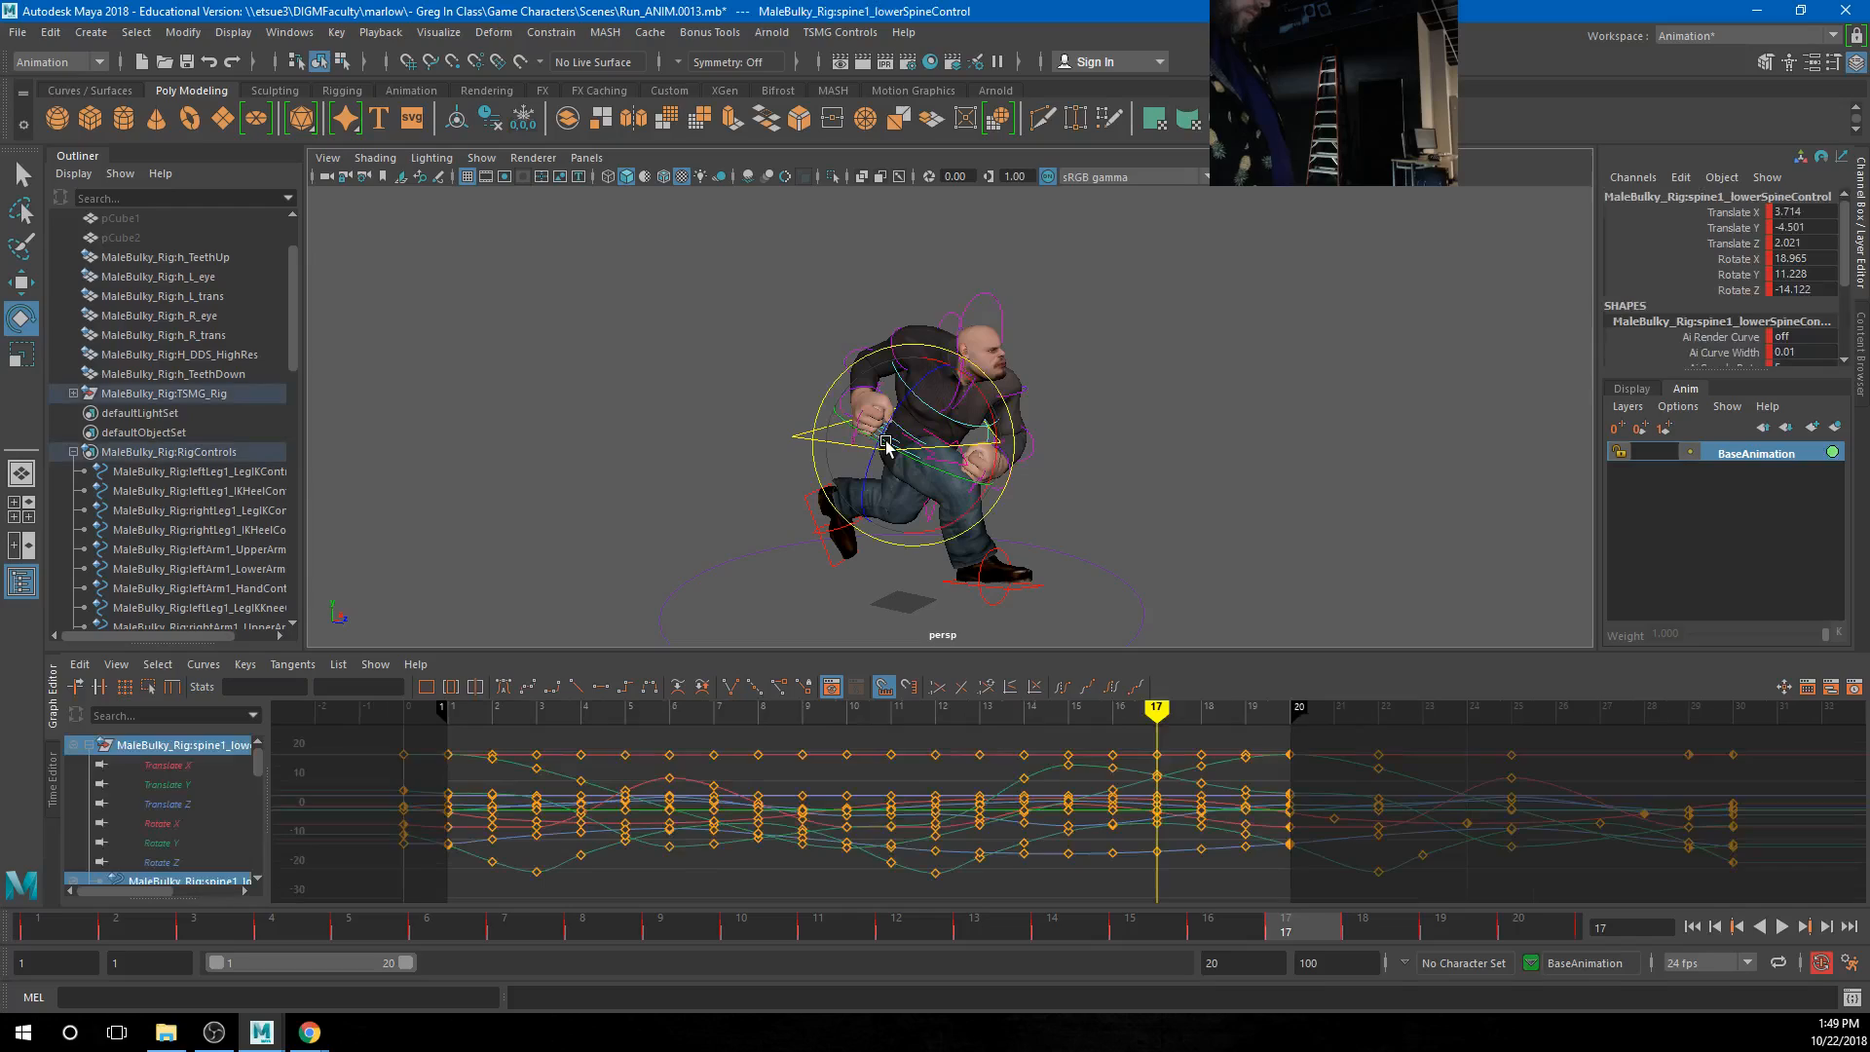
click(174, 785)
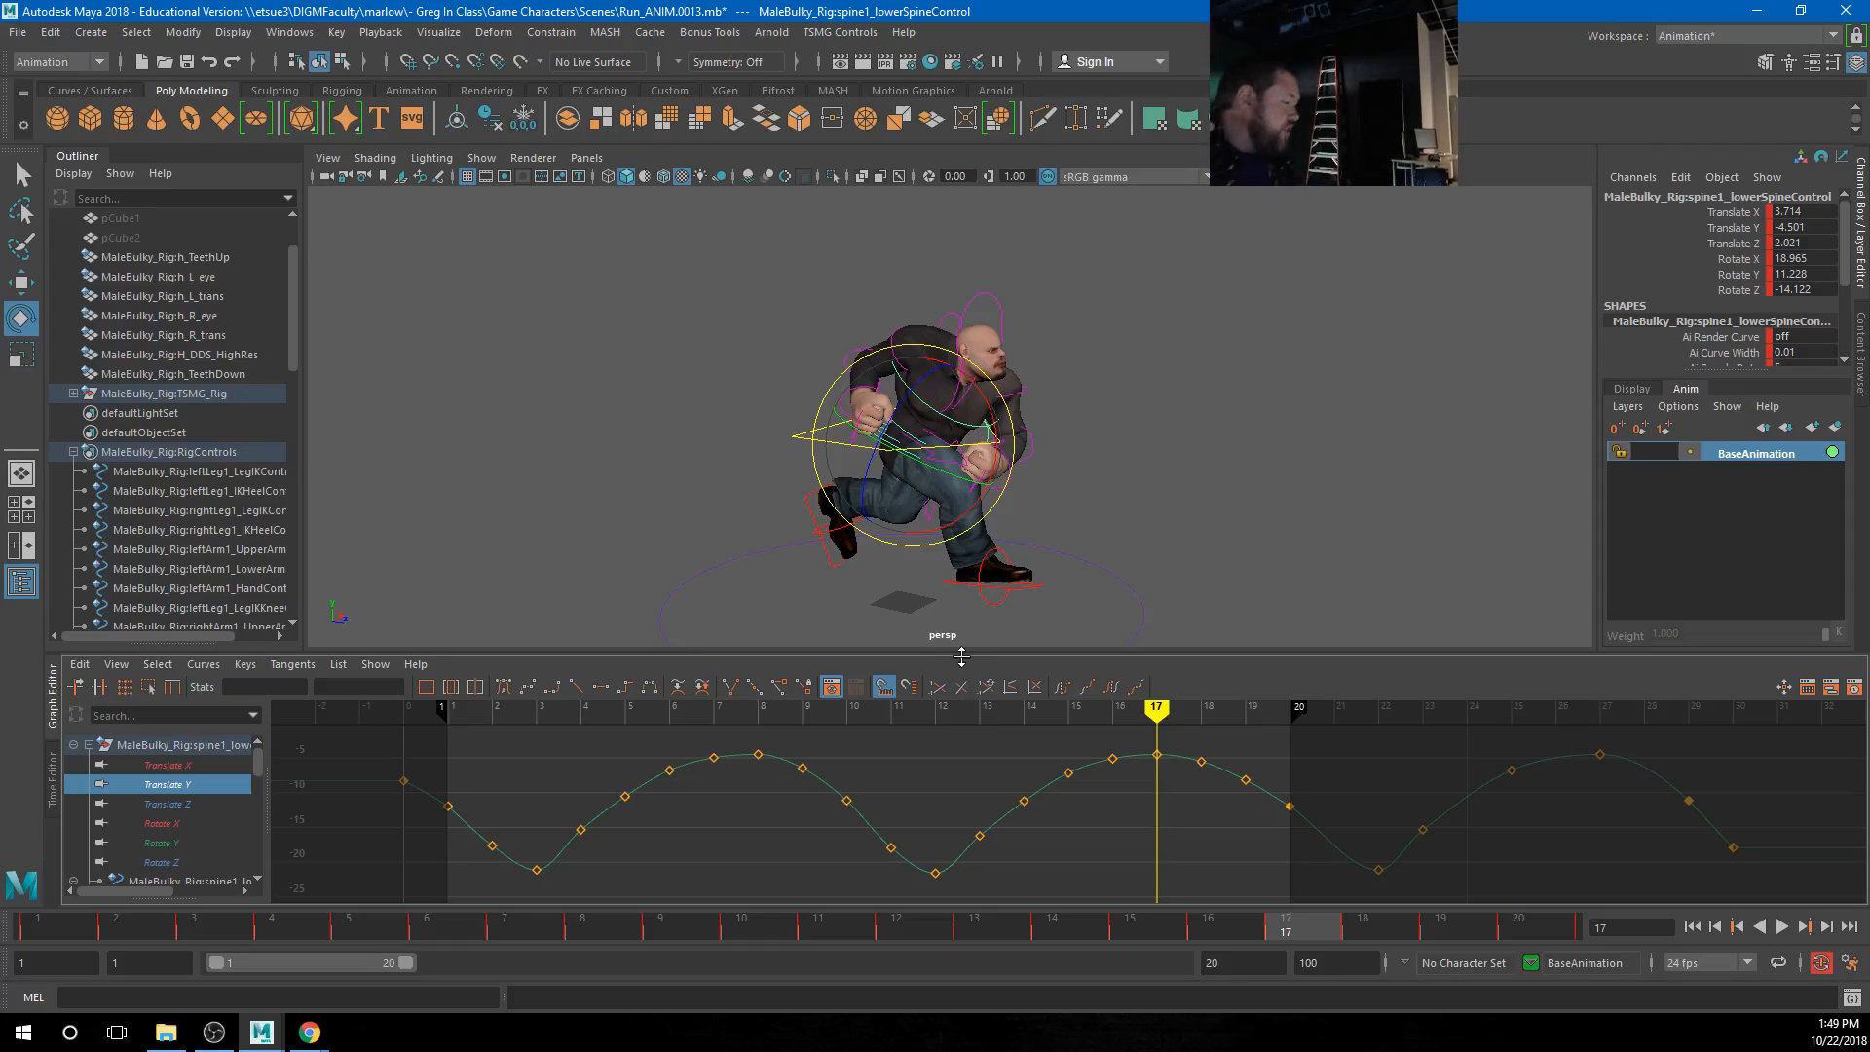
drag(961, 658, 969, 499)
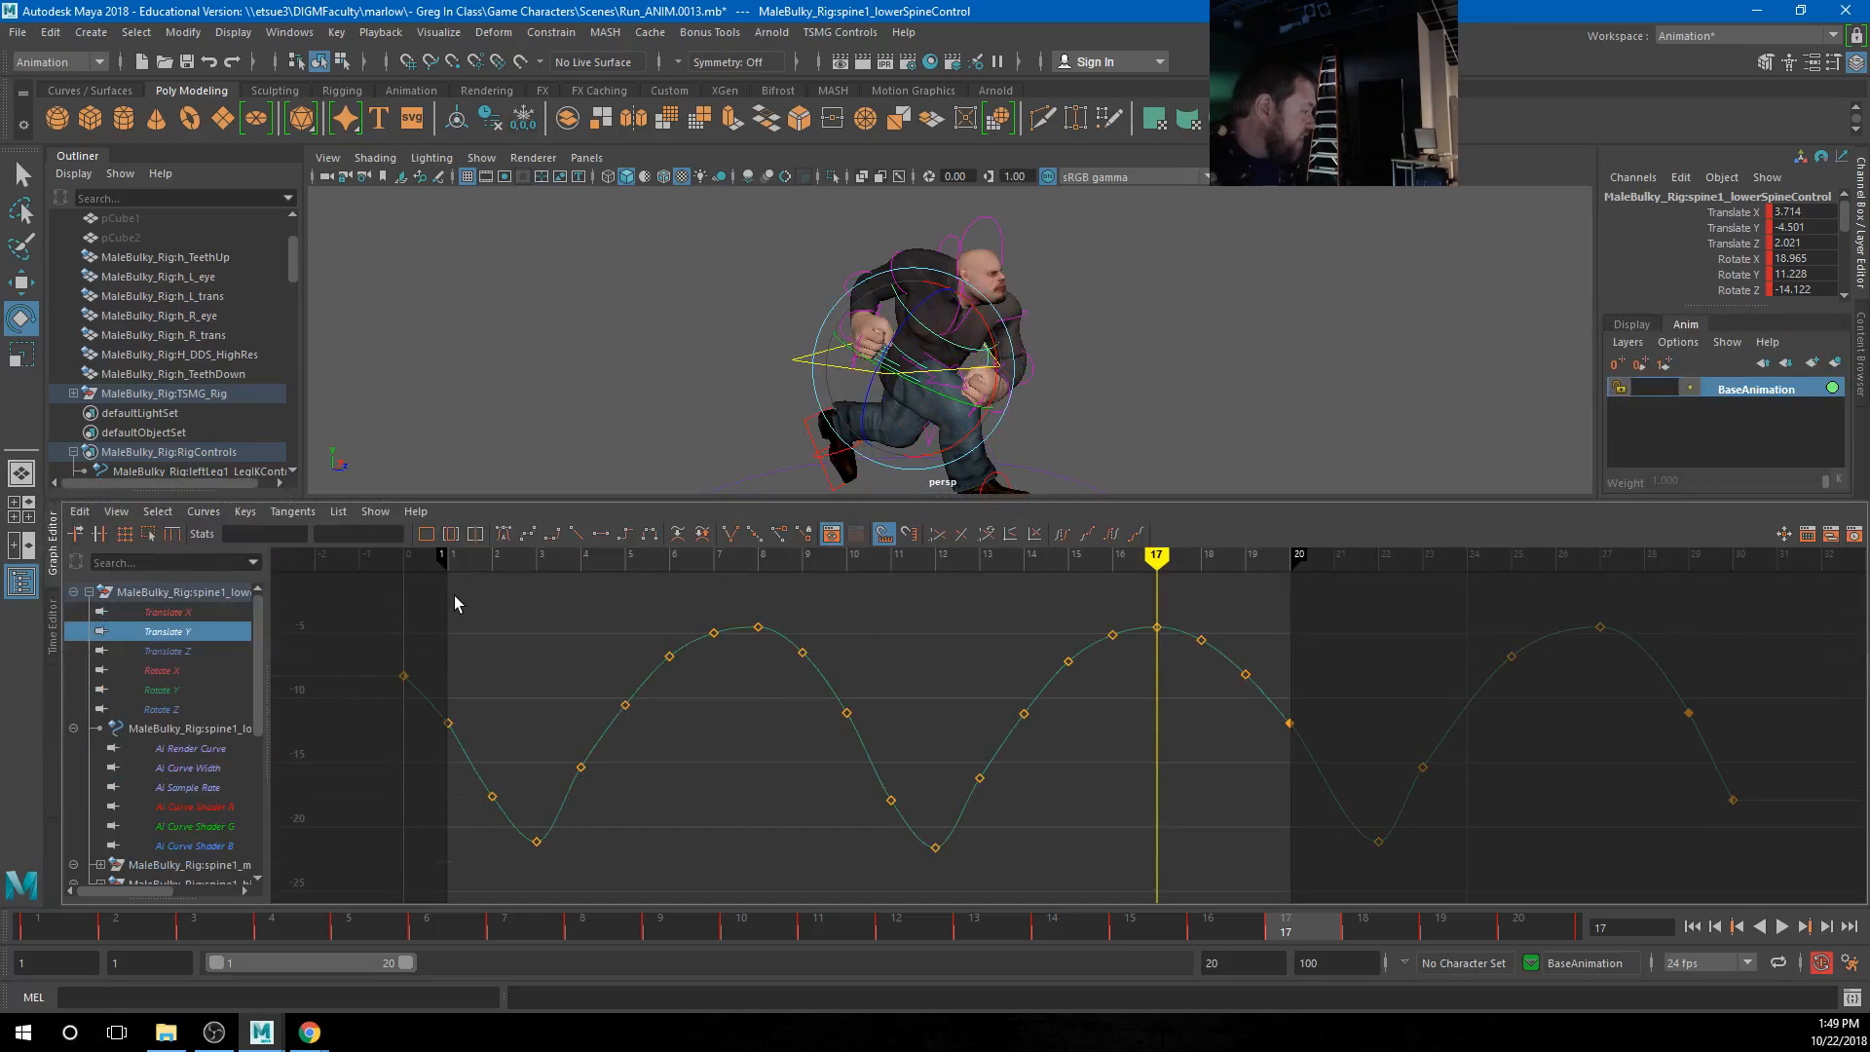
drag(452, 594, 1287, 885)
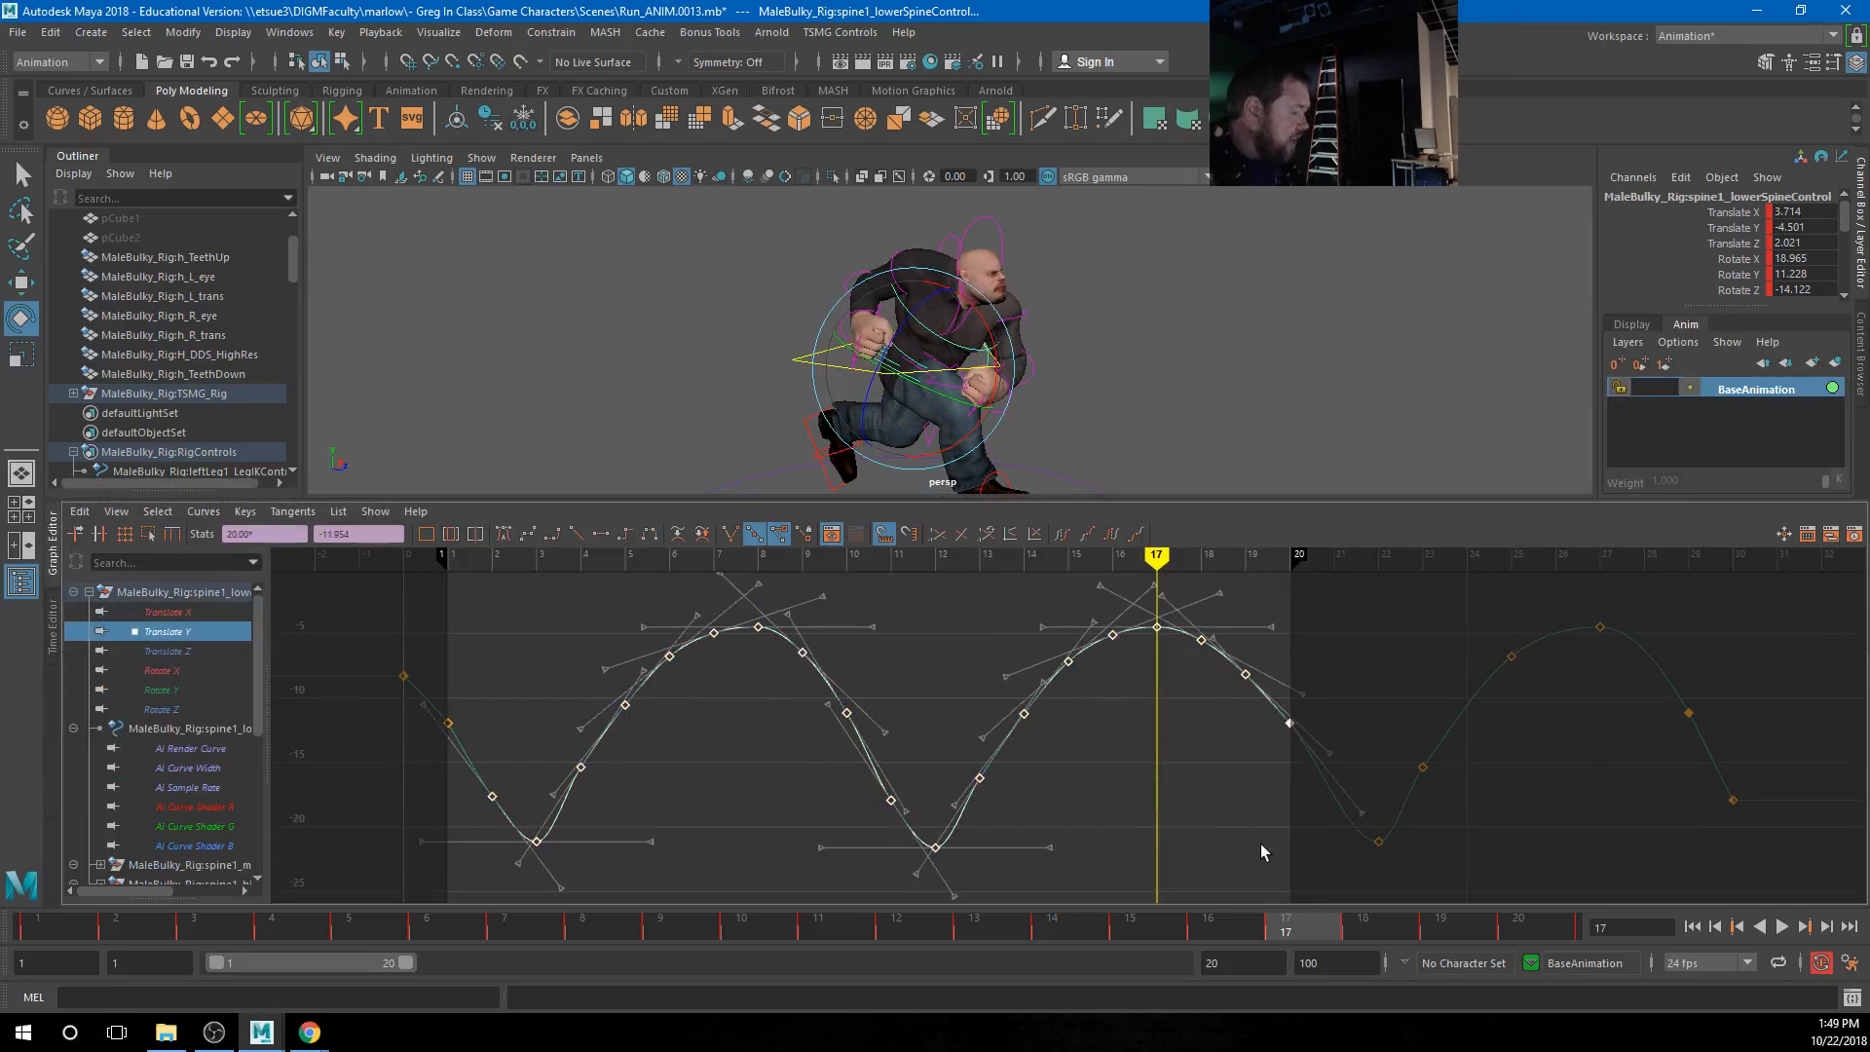
Activate the Move Keys Tool for the selected curve keys and open its tool settings
click(79, 511)
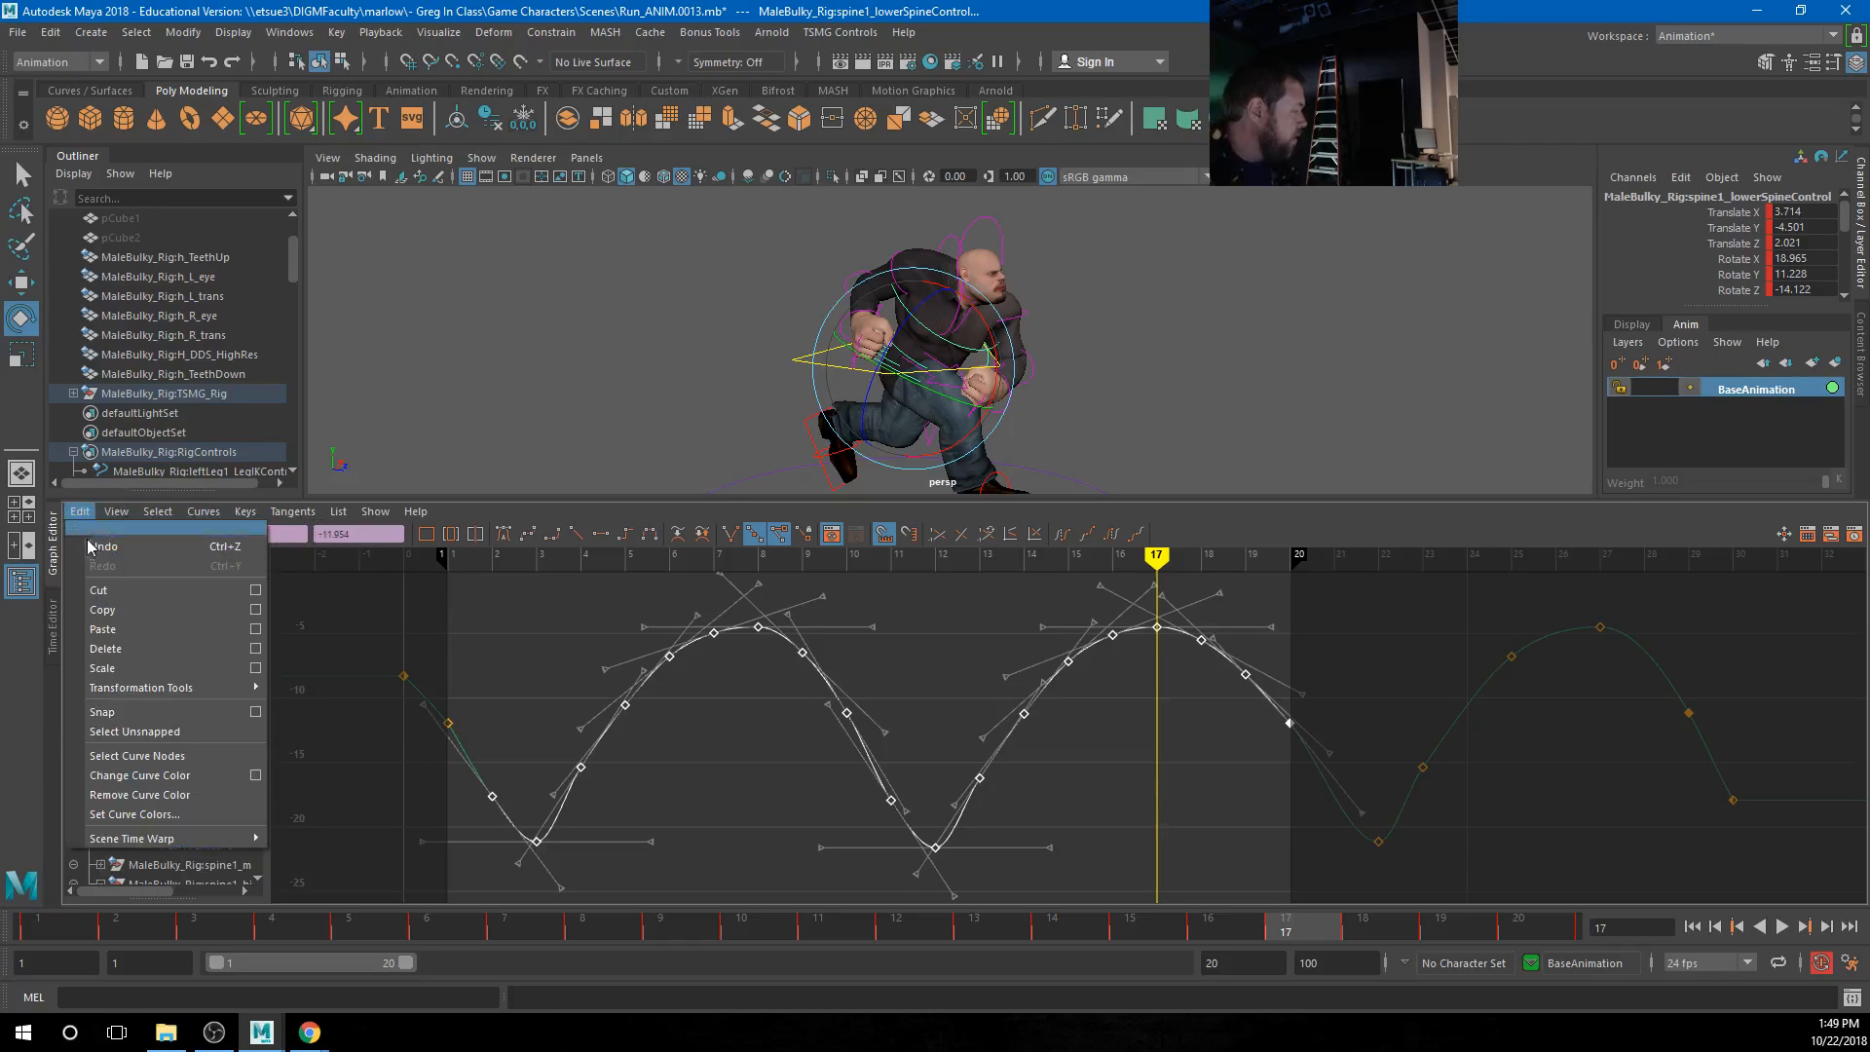
mouse_move(119, 689)
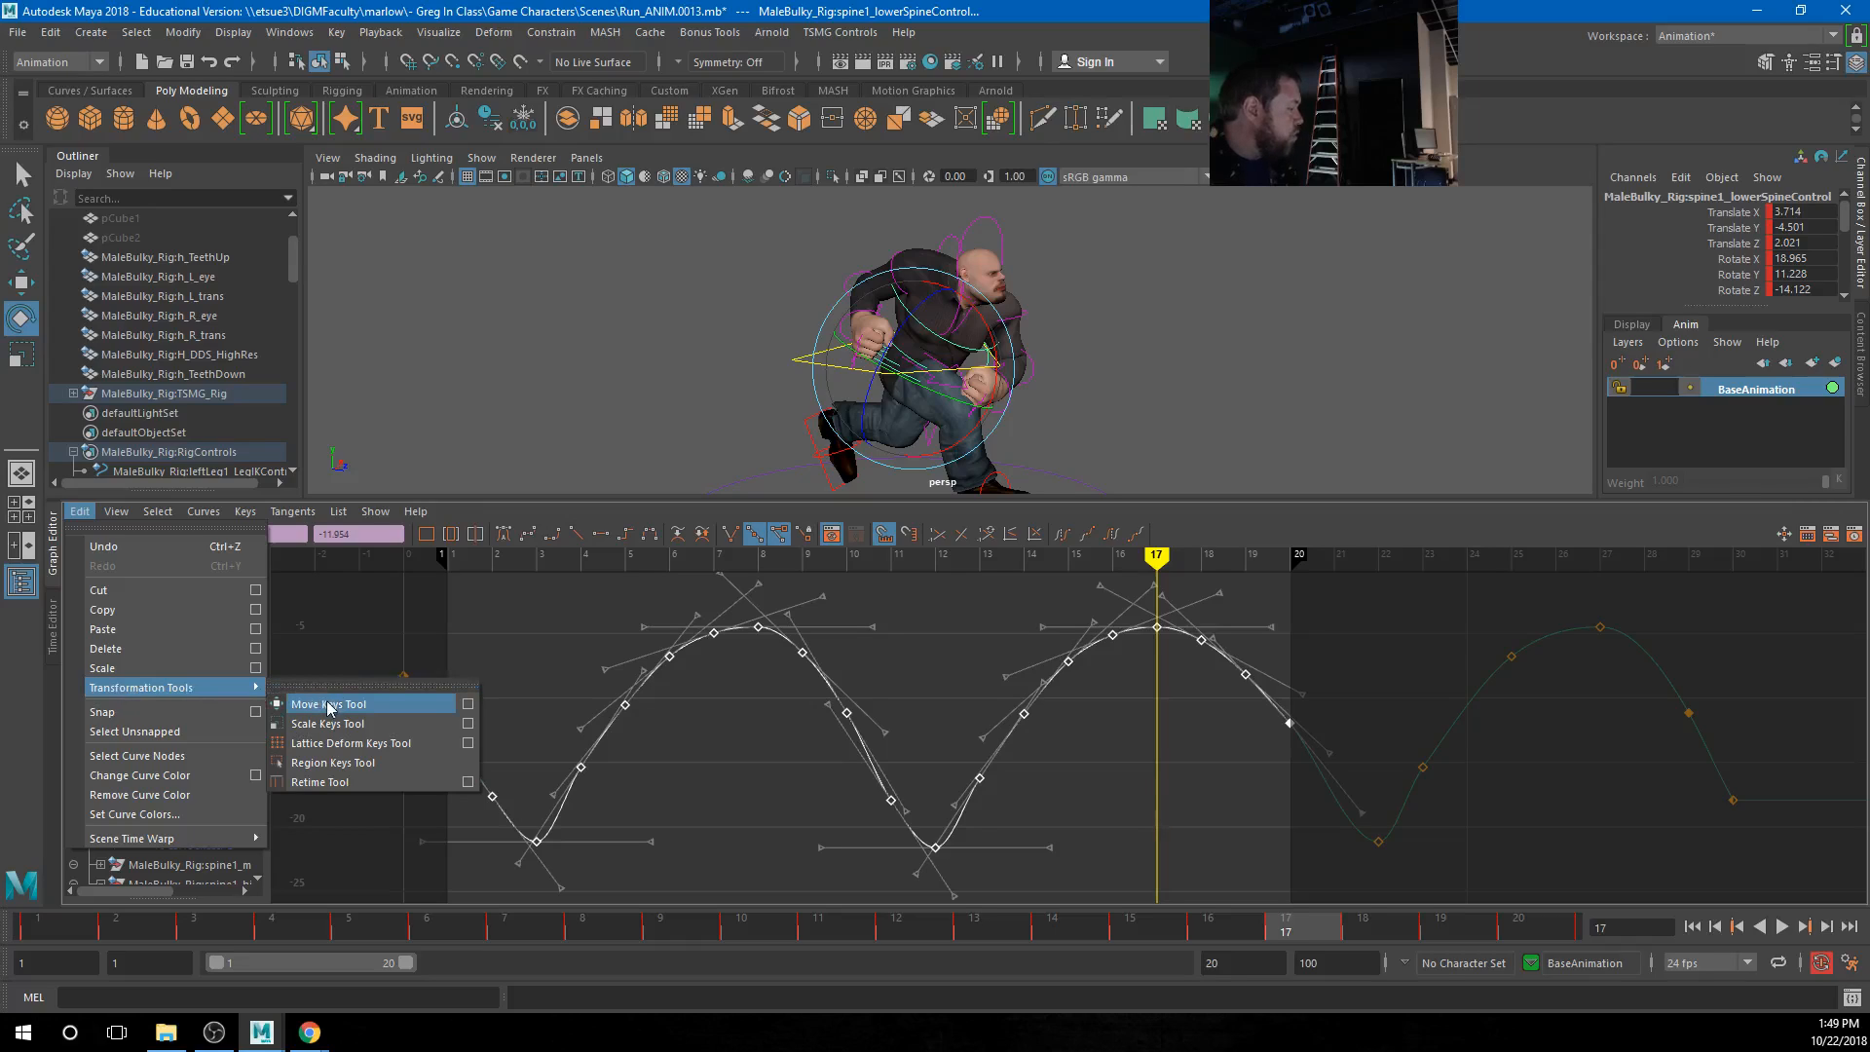
click(470, 705)
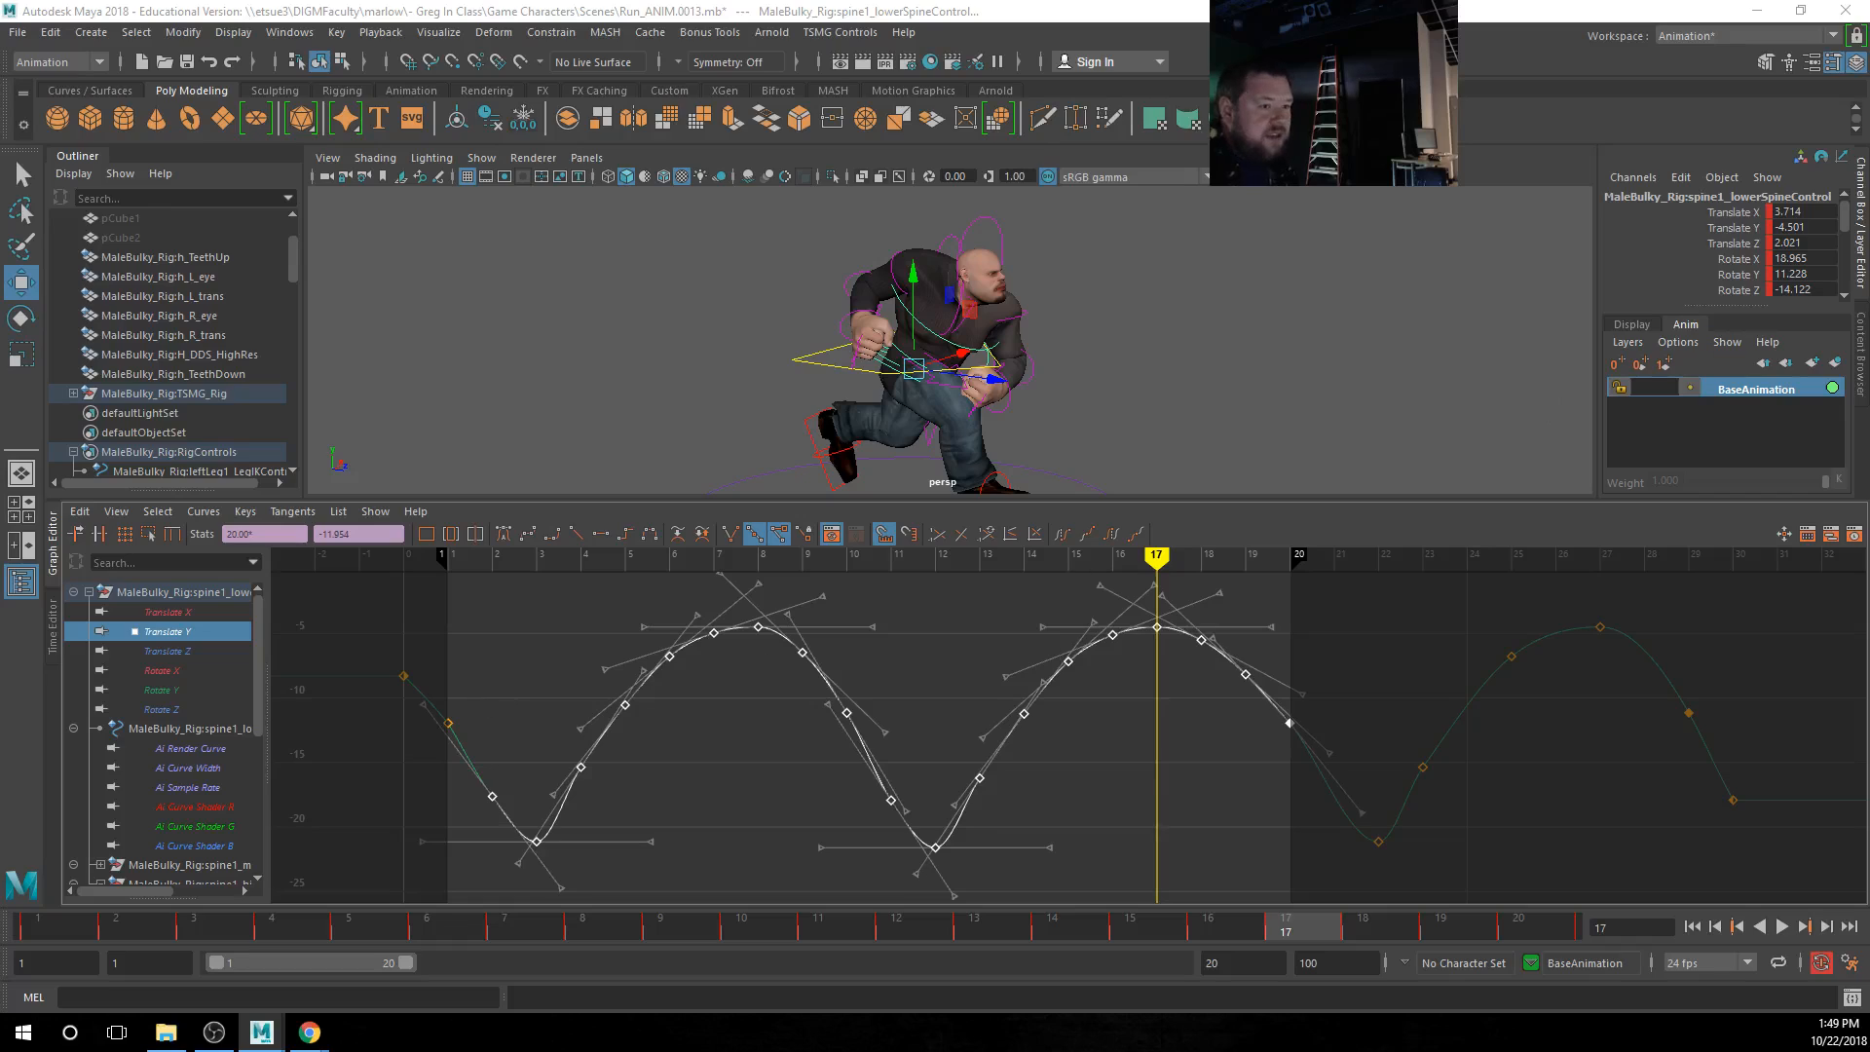
drag(304, 367, 202, 136)
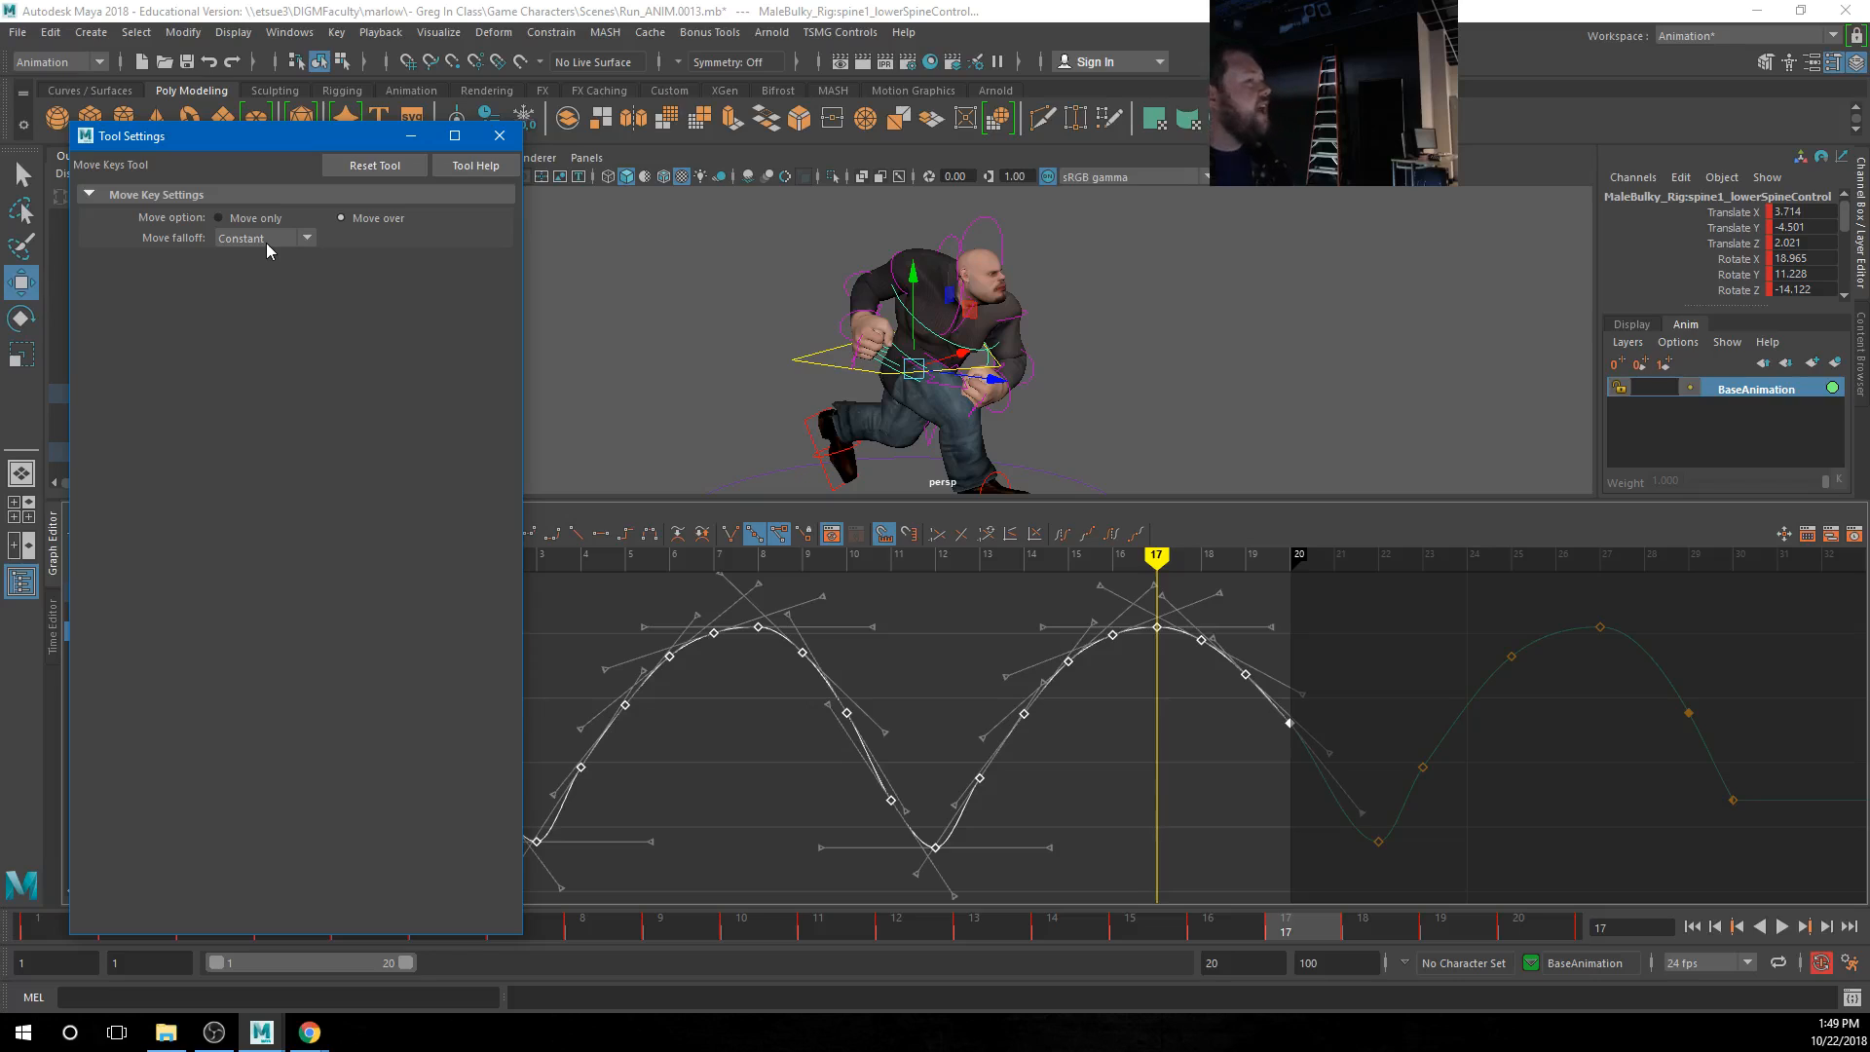
Try raising the selected Translate Y keys together with Constant falloff, and undo the move
alt+middle_drag(1094, 810, 1172, 818)
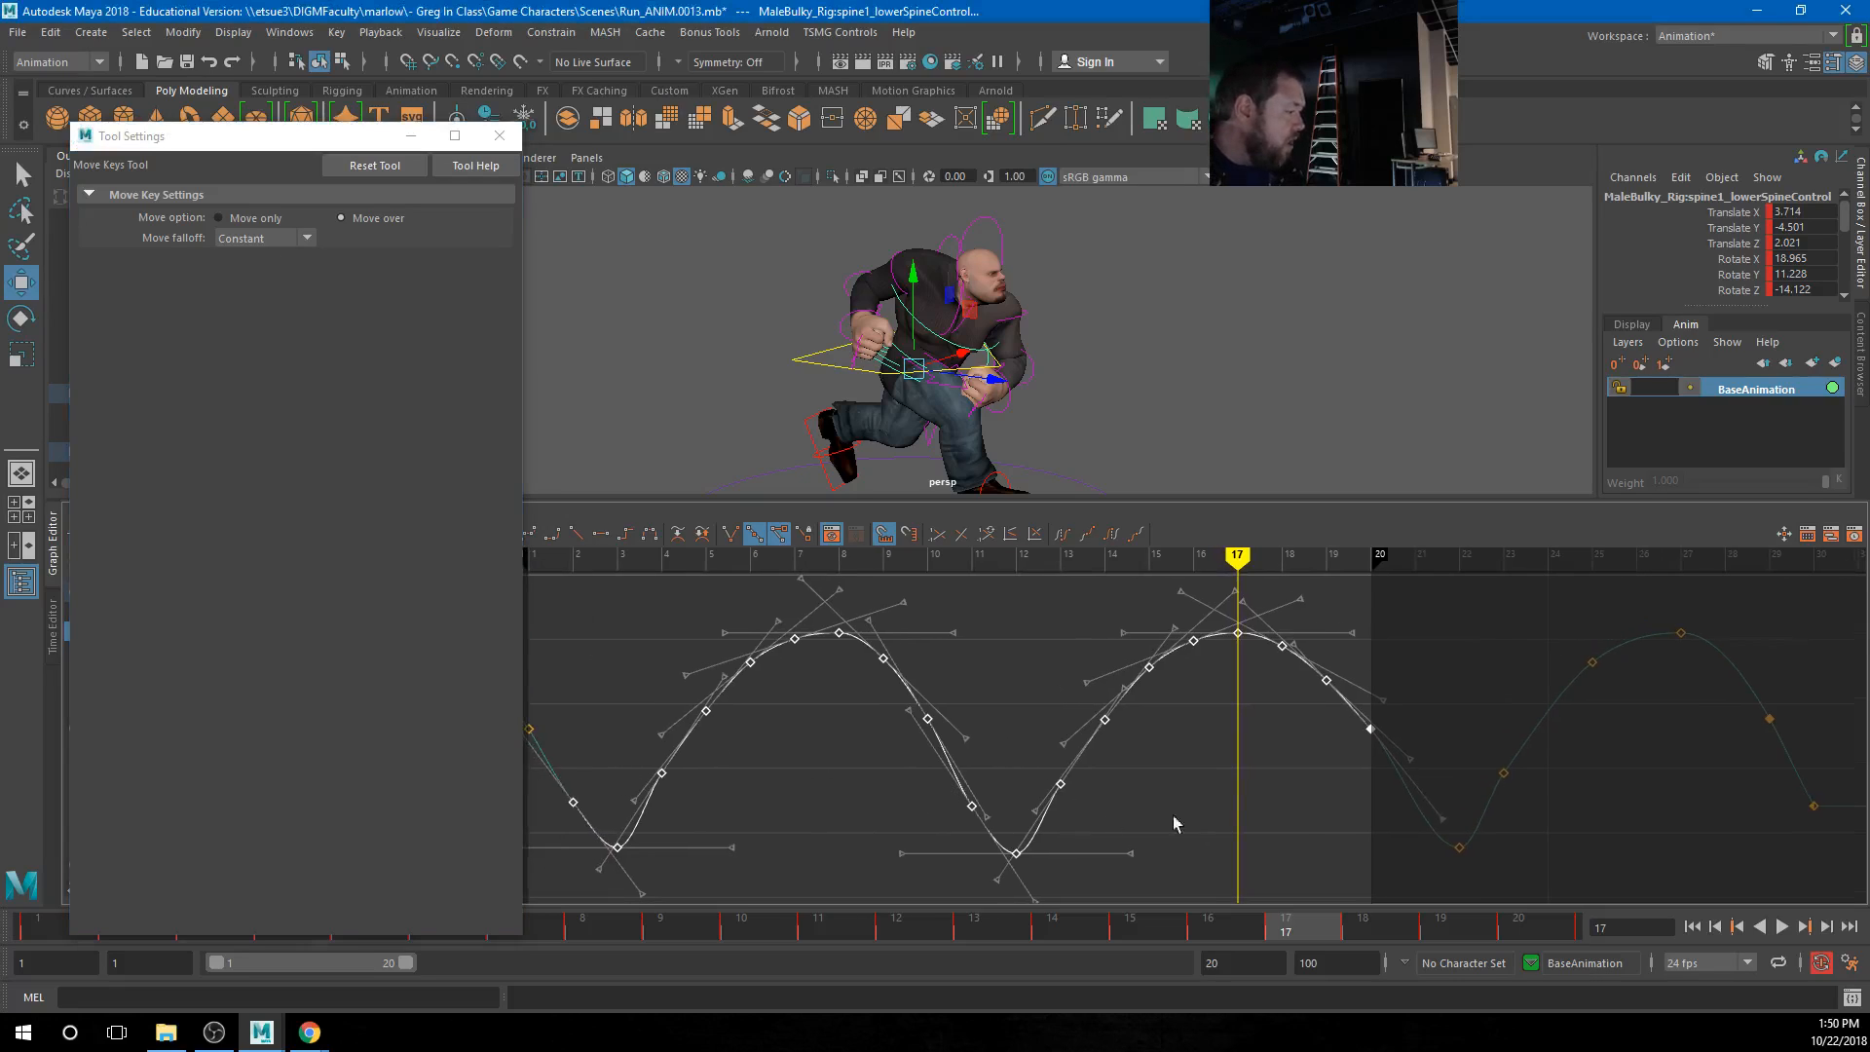
alt+right_drag(1173, 818, 1256, 815)
shift+middle_drag(979, 816, 976, 748)
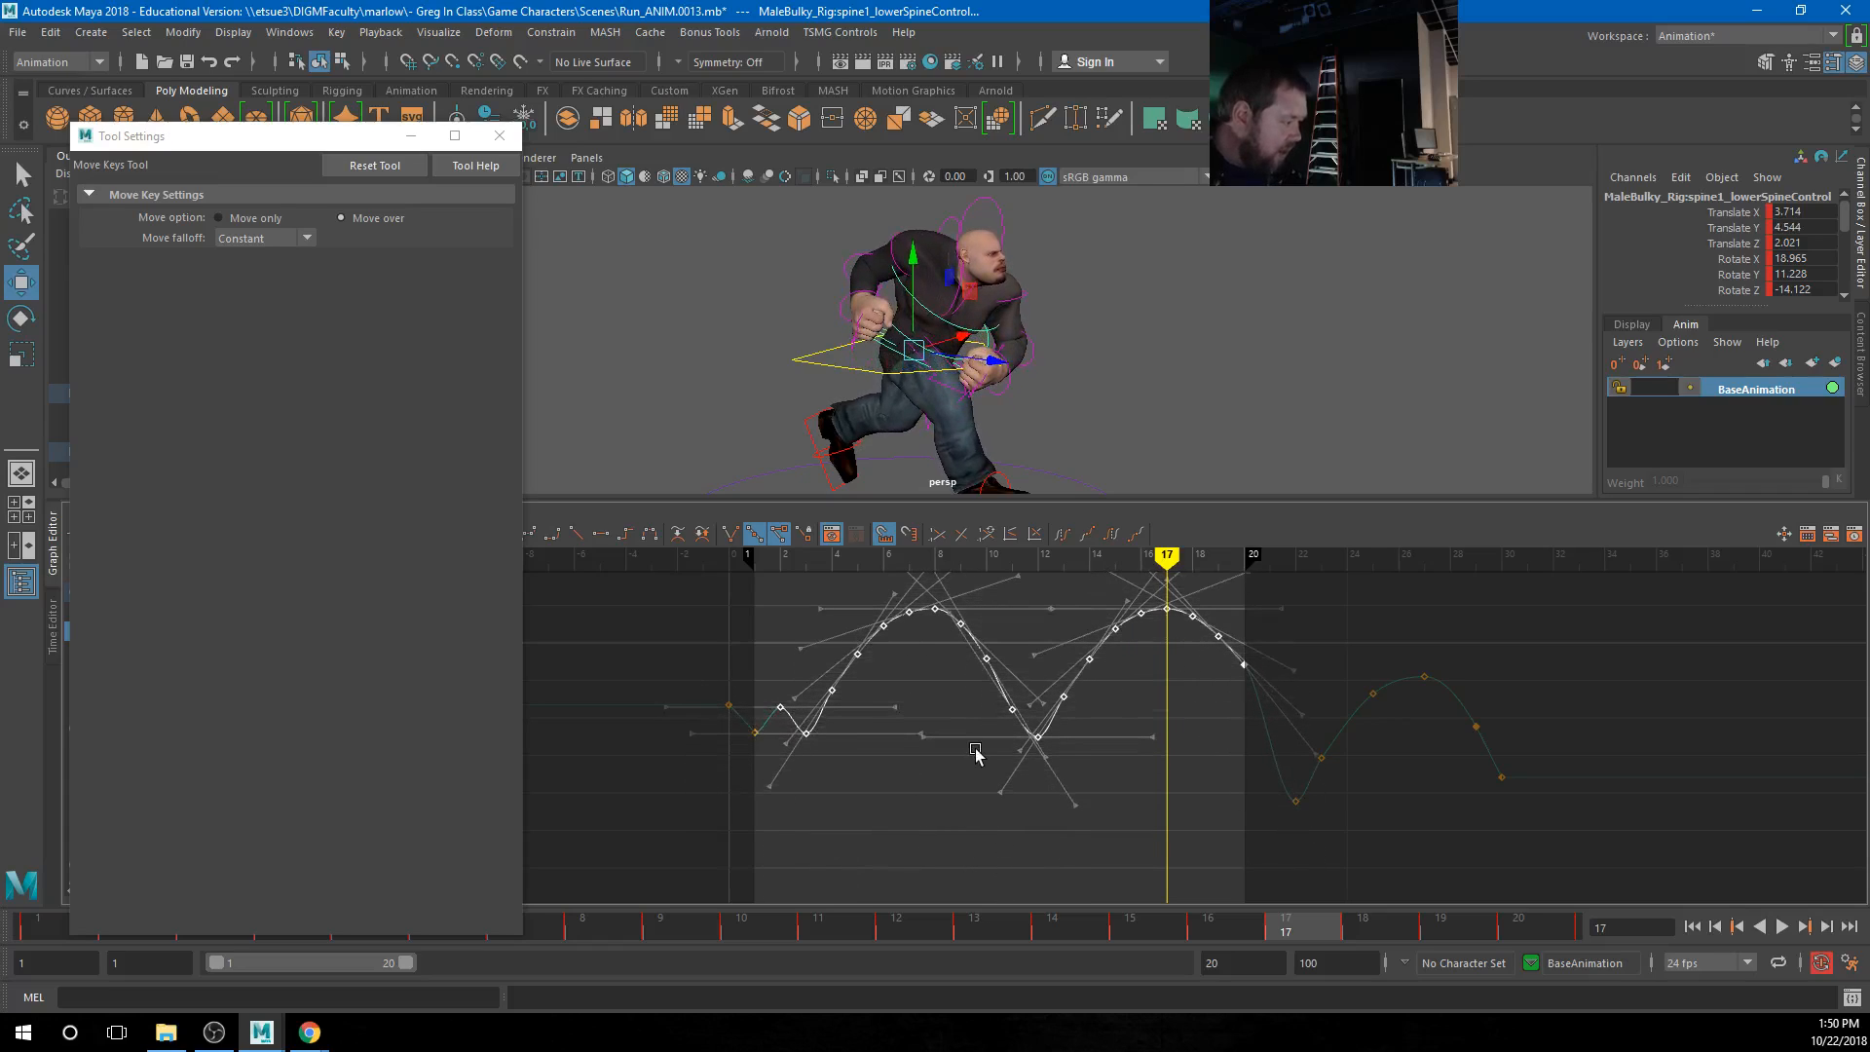
key(ctrl+z)
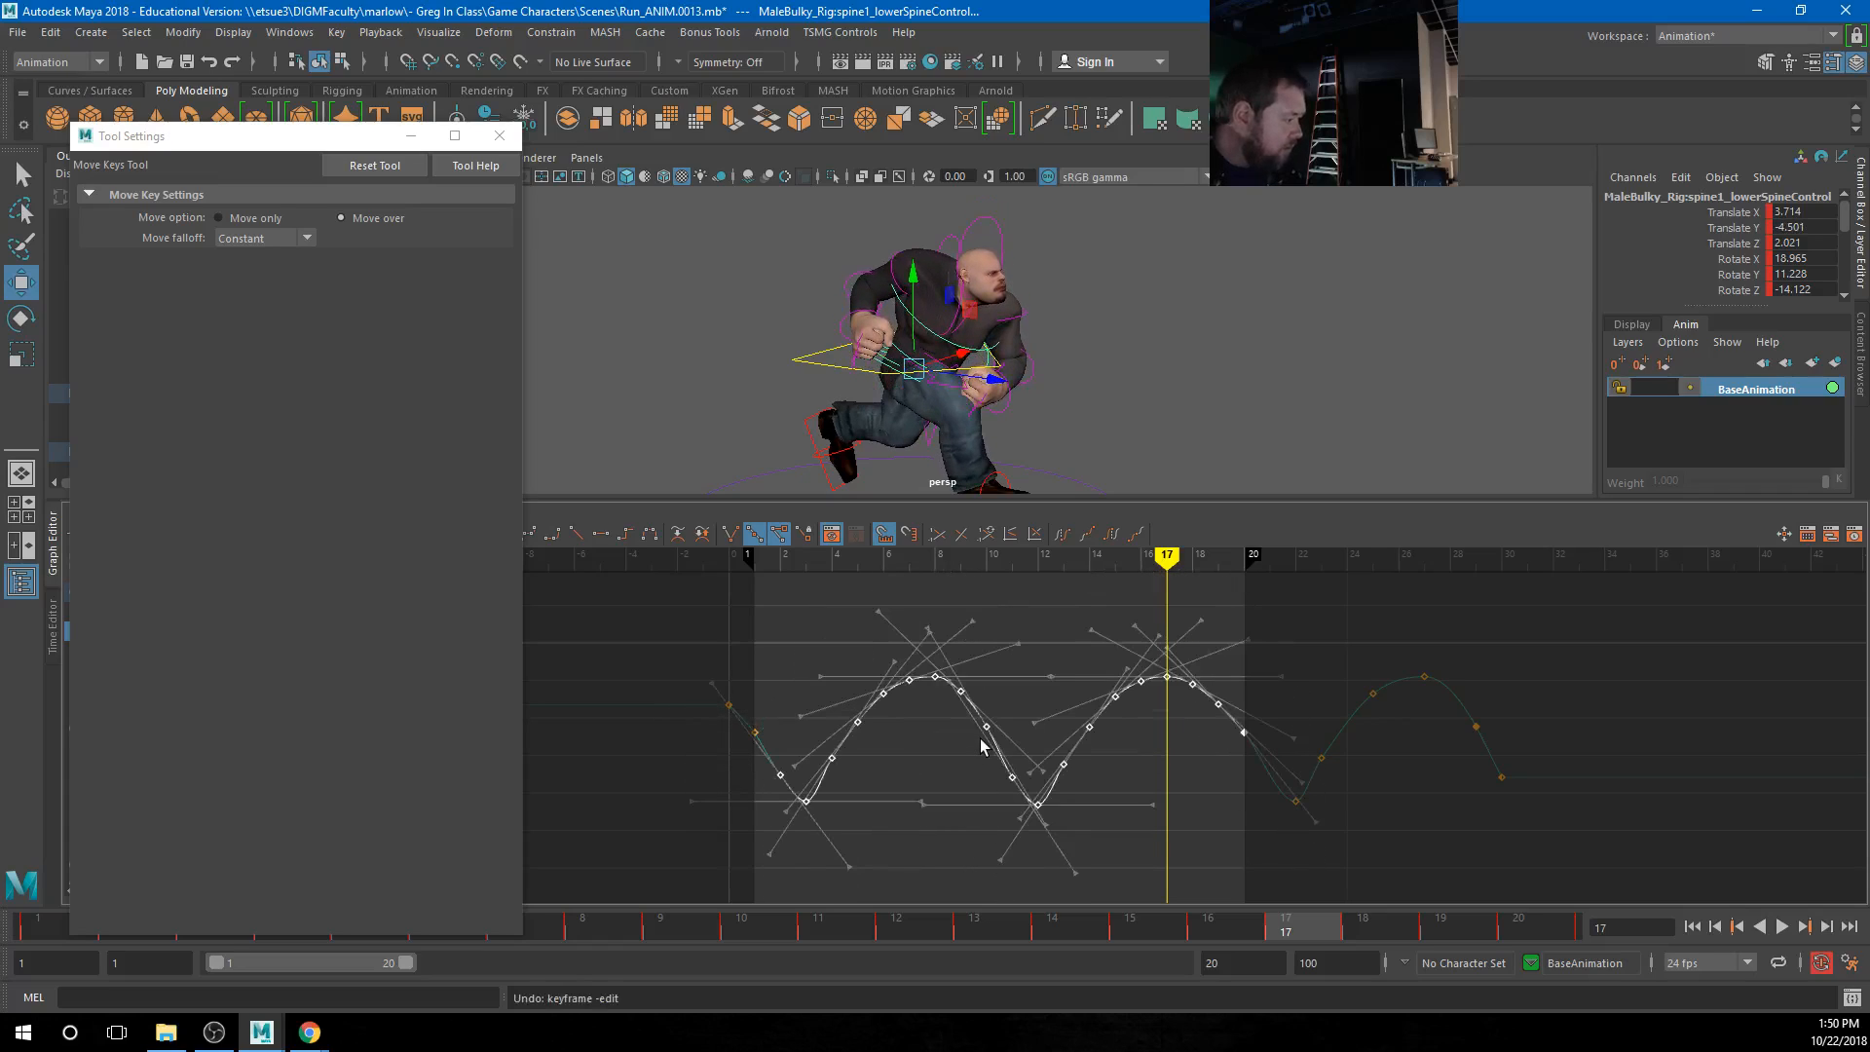
Set the Move Keys falloff to Linear and try moving the Translate Y keys vertically from the frame 20 and frame 1 ends
click(291, 242)
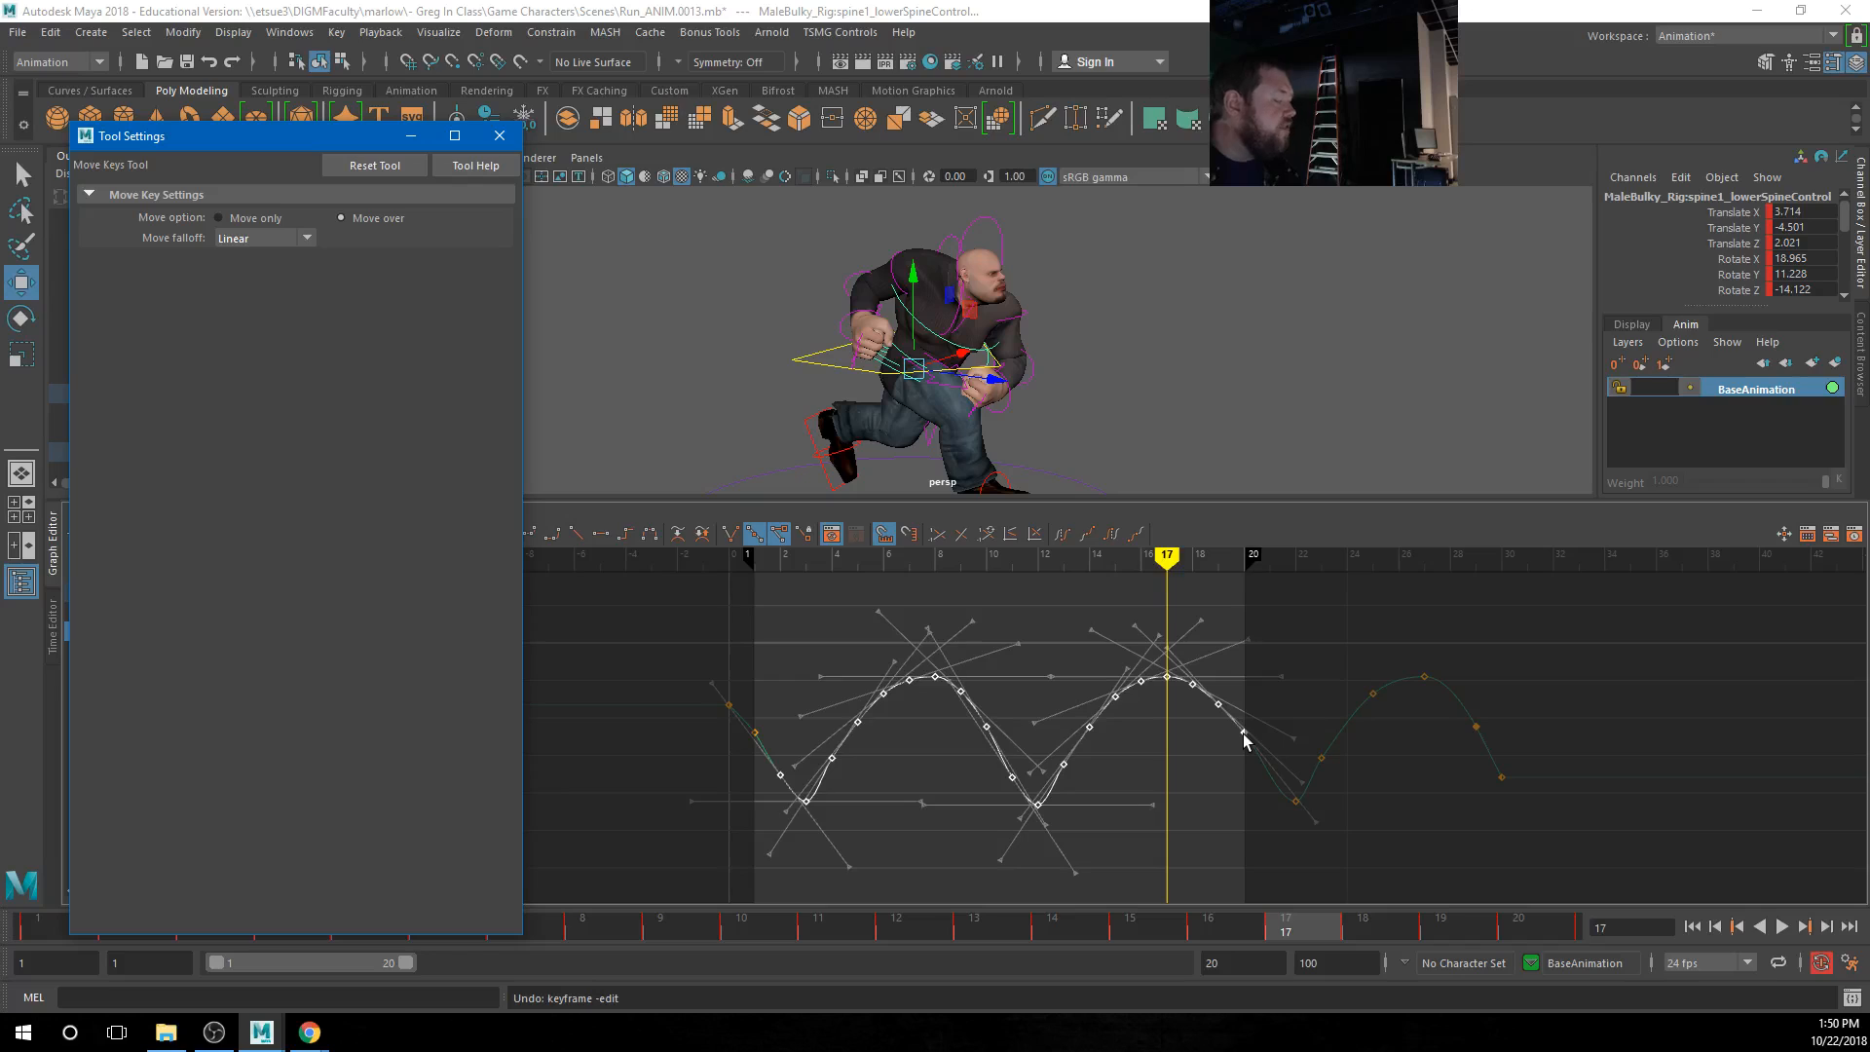
shift+middle_drag(1244, 740, 1222, 656)
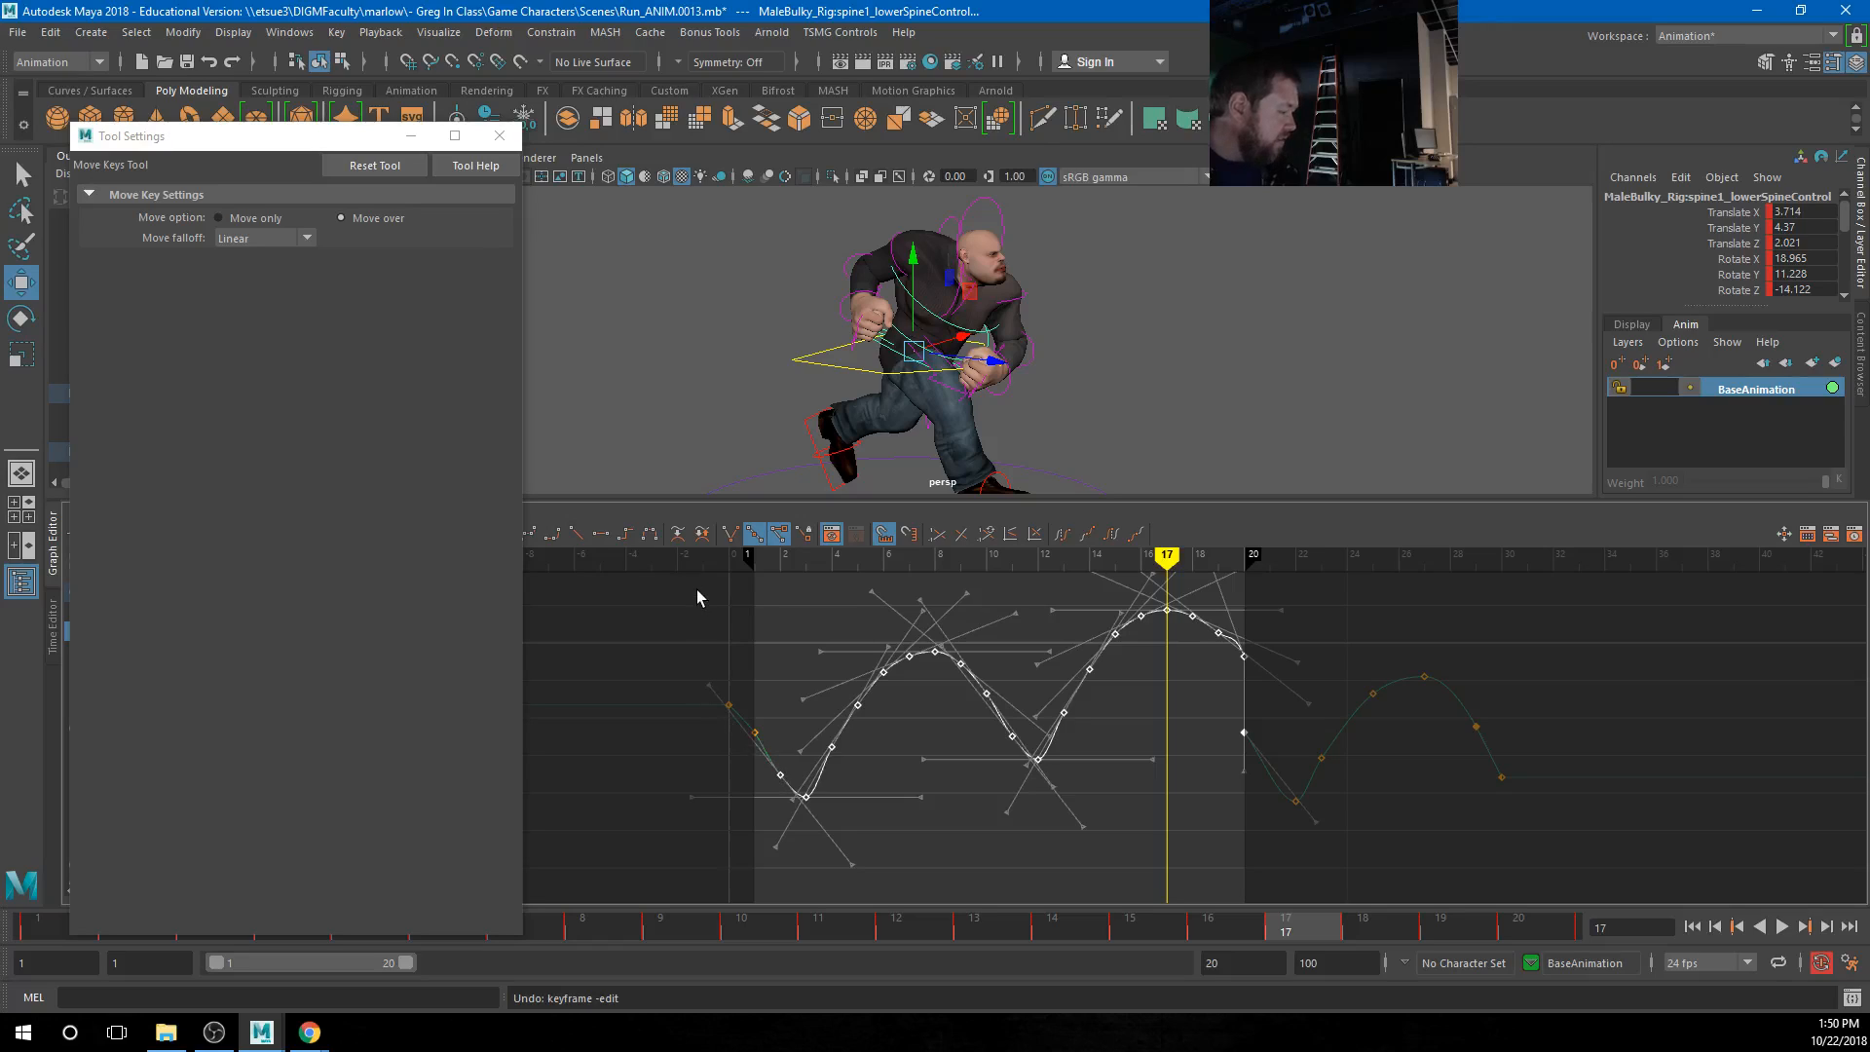
drag(694, 586, 1305, 838)
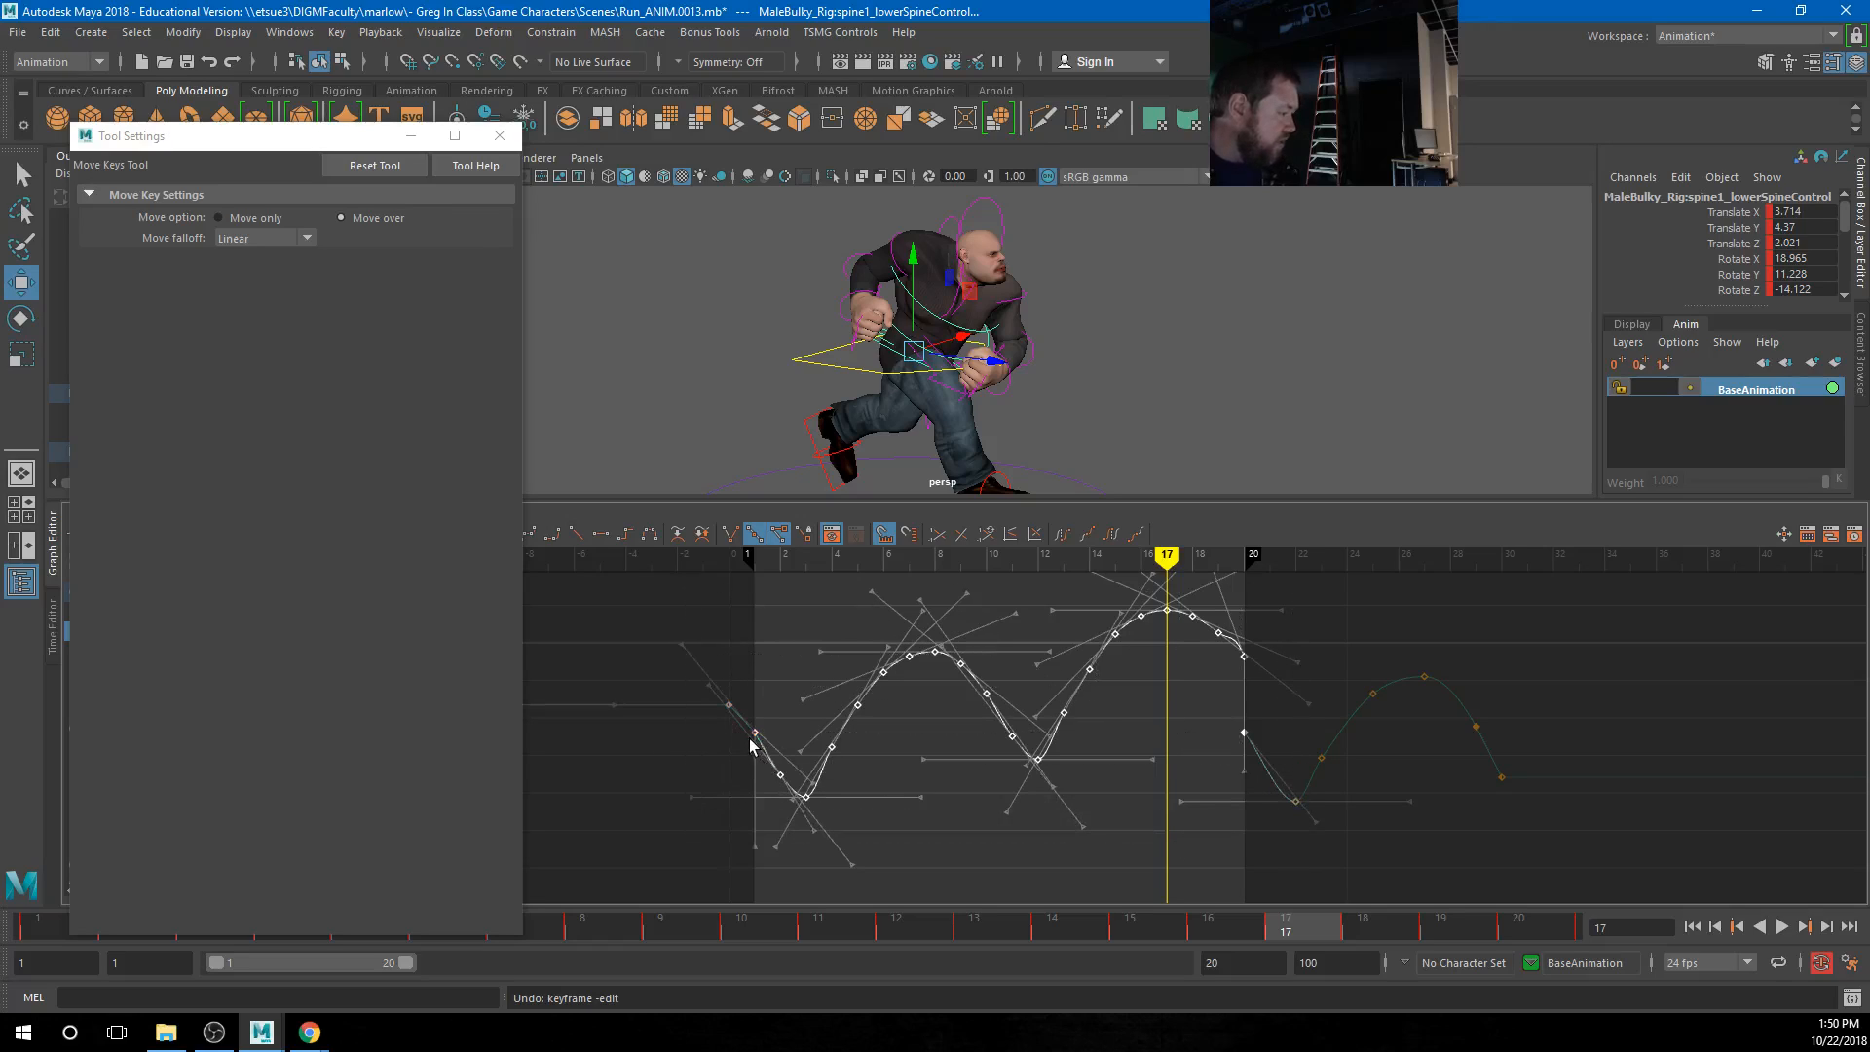
drag(756, 733, 828, 959)
click(843, 563)
drag(843, 563, 1321, 614)
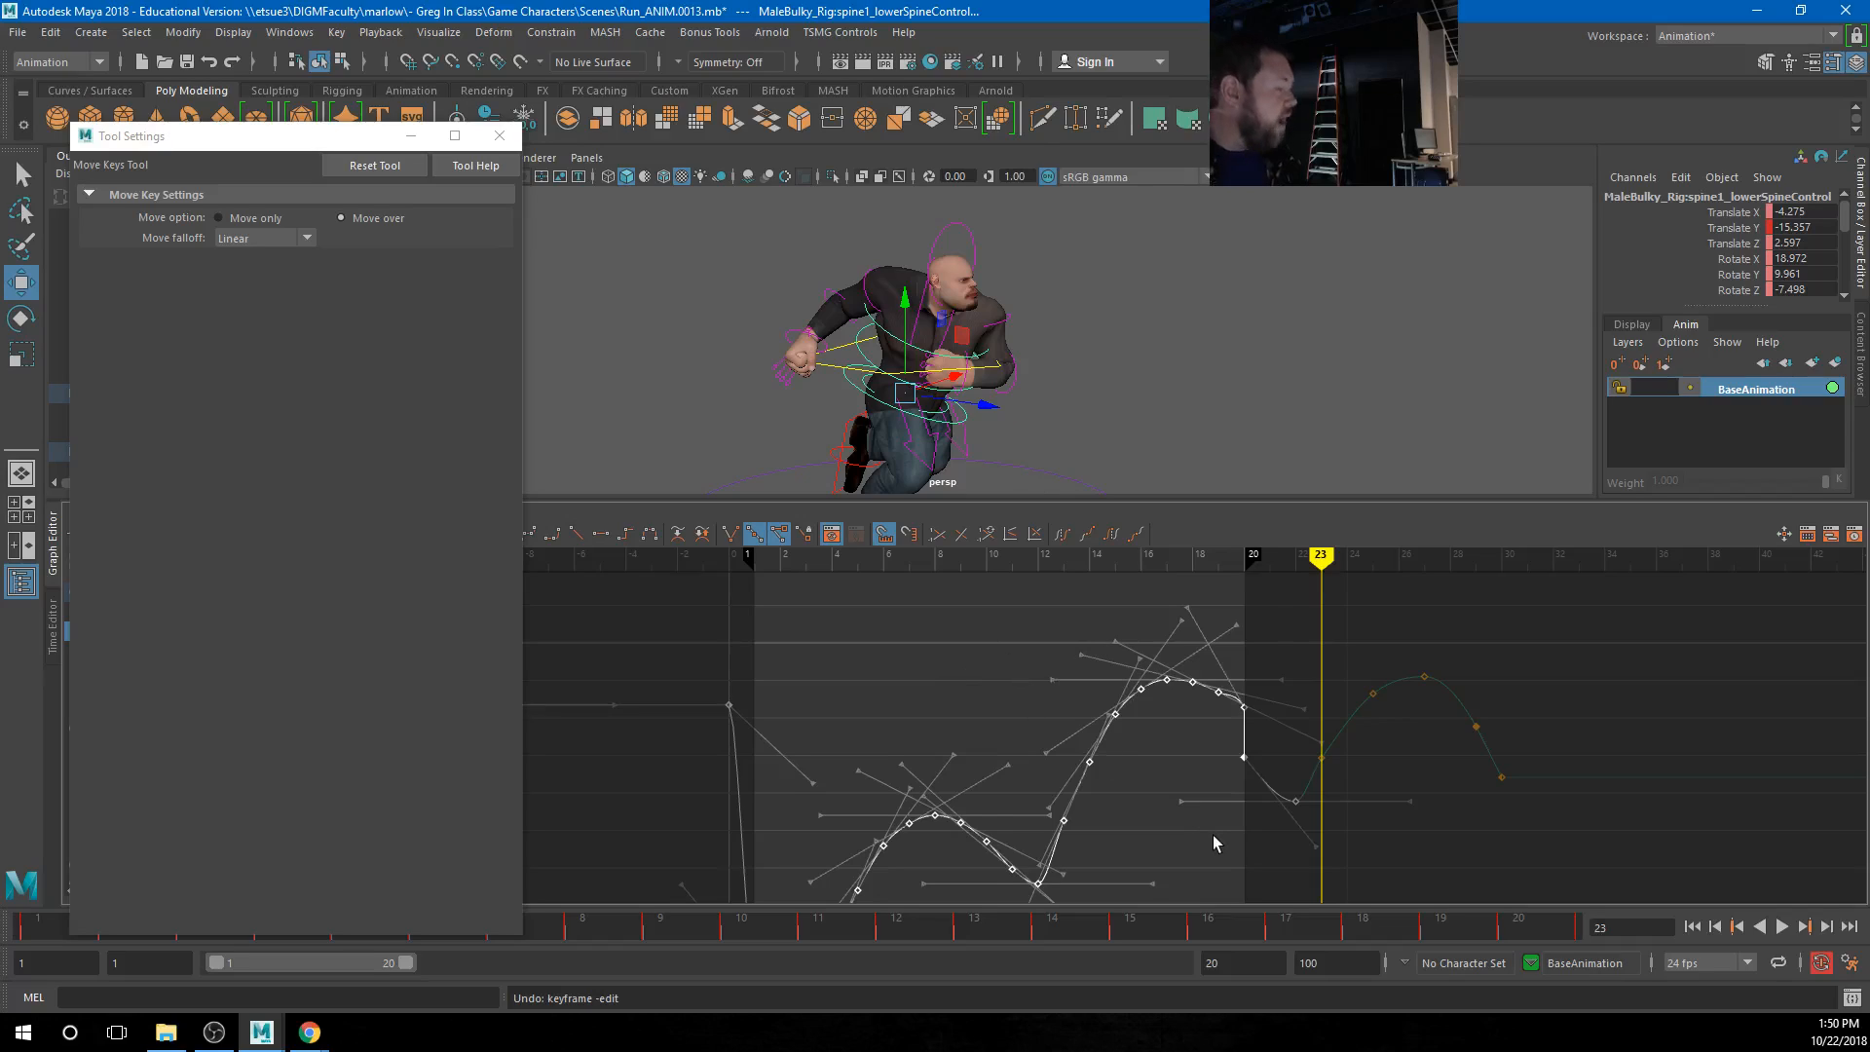
Undo the Linear falloff key moves on the Translate Y curve and close the Move Keys tool settings
key(ctrl+z)
key(ctrl+z)
key(ctrl+z)
key(ctrl+z)
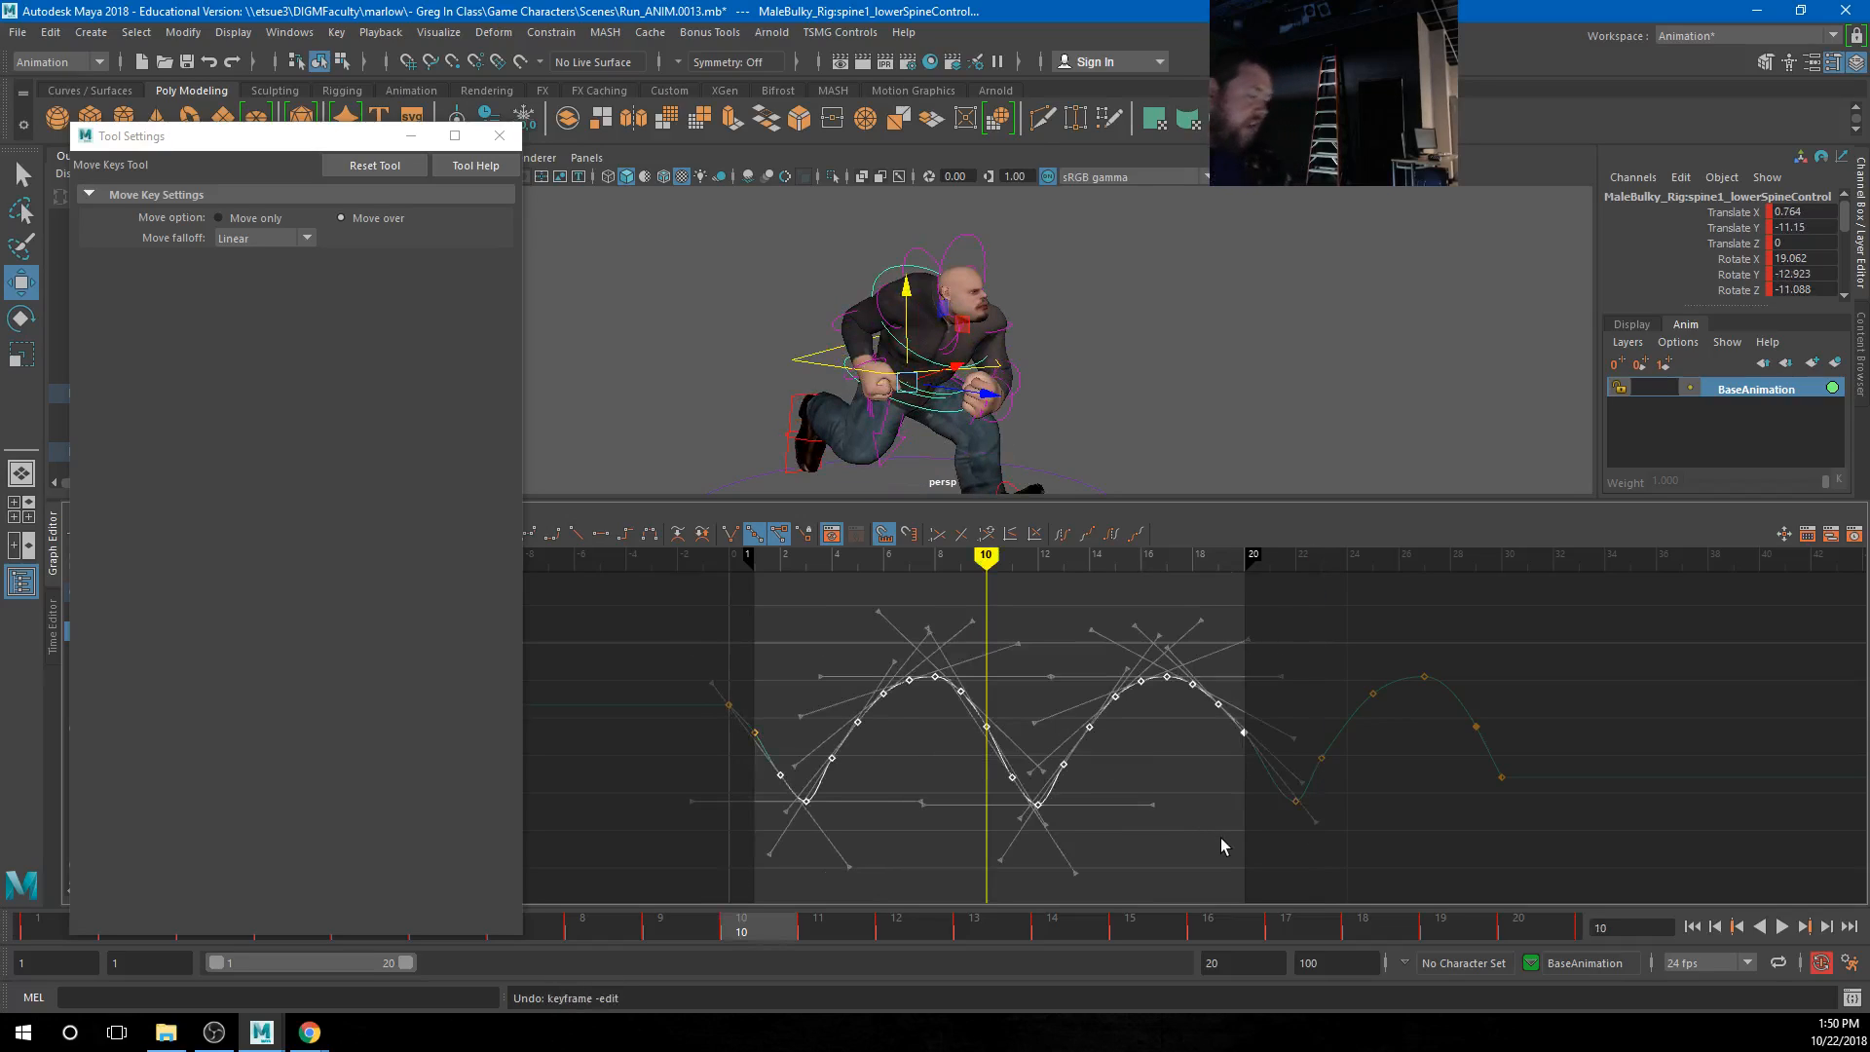
click(1353, 627)
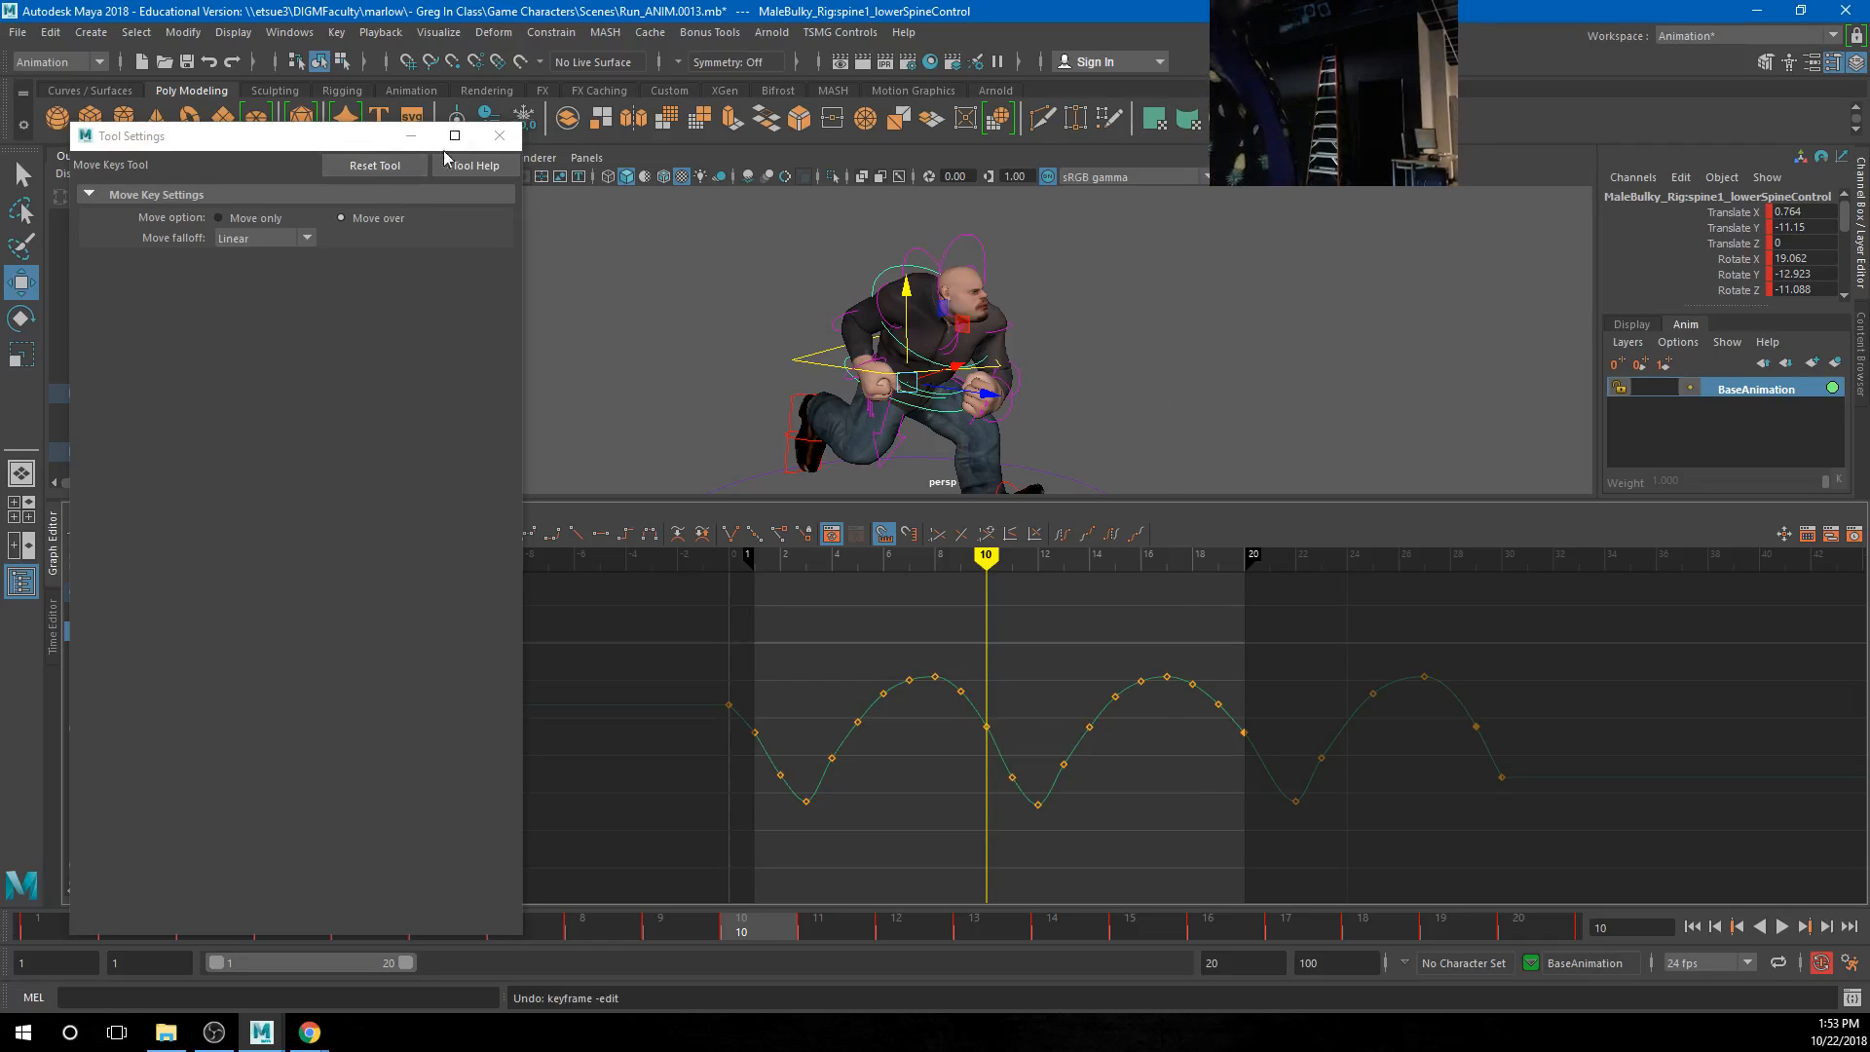
click(492, 146)
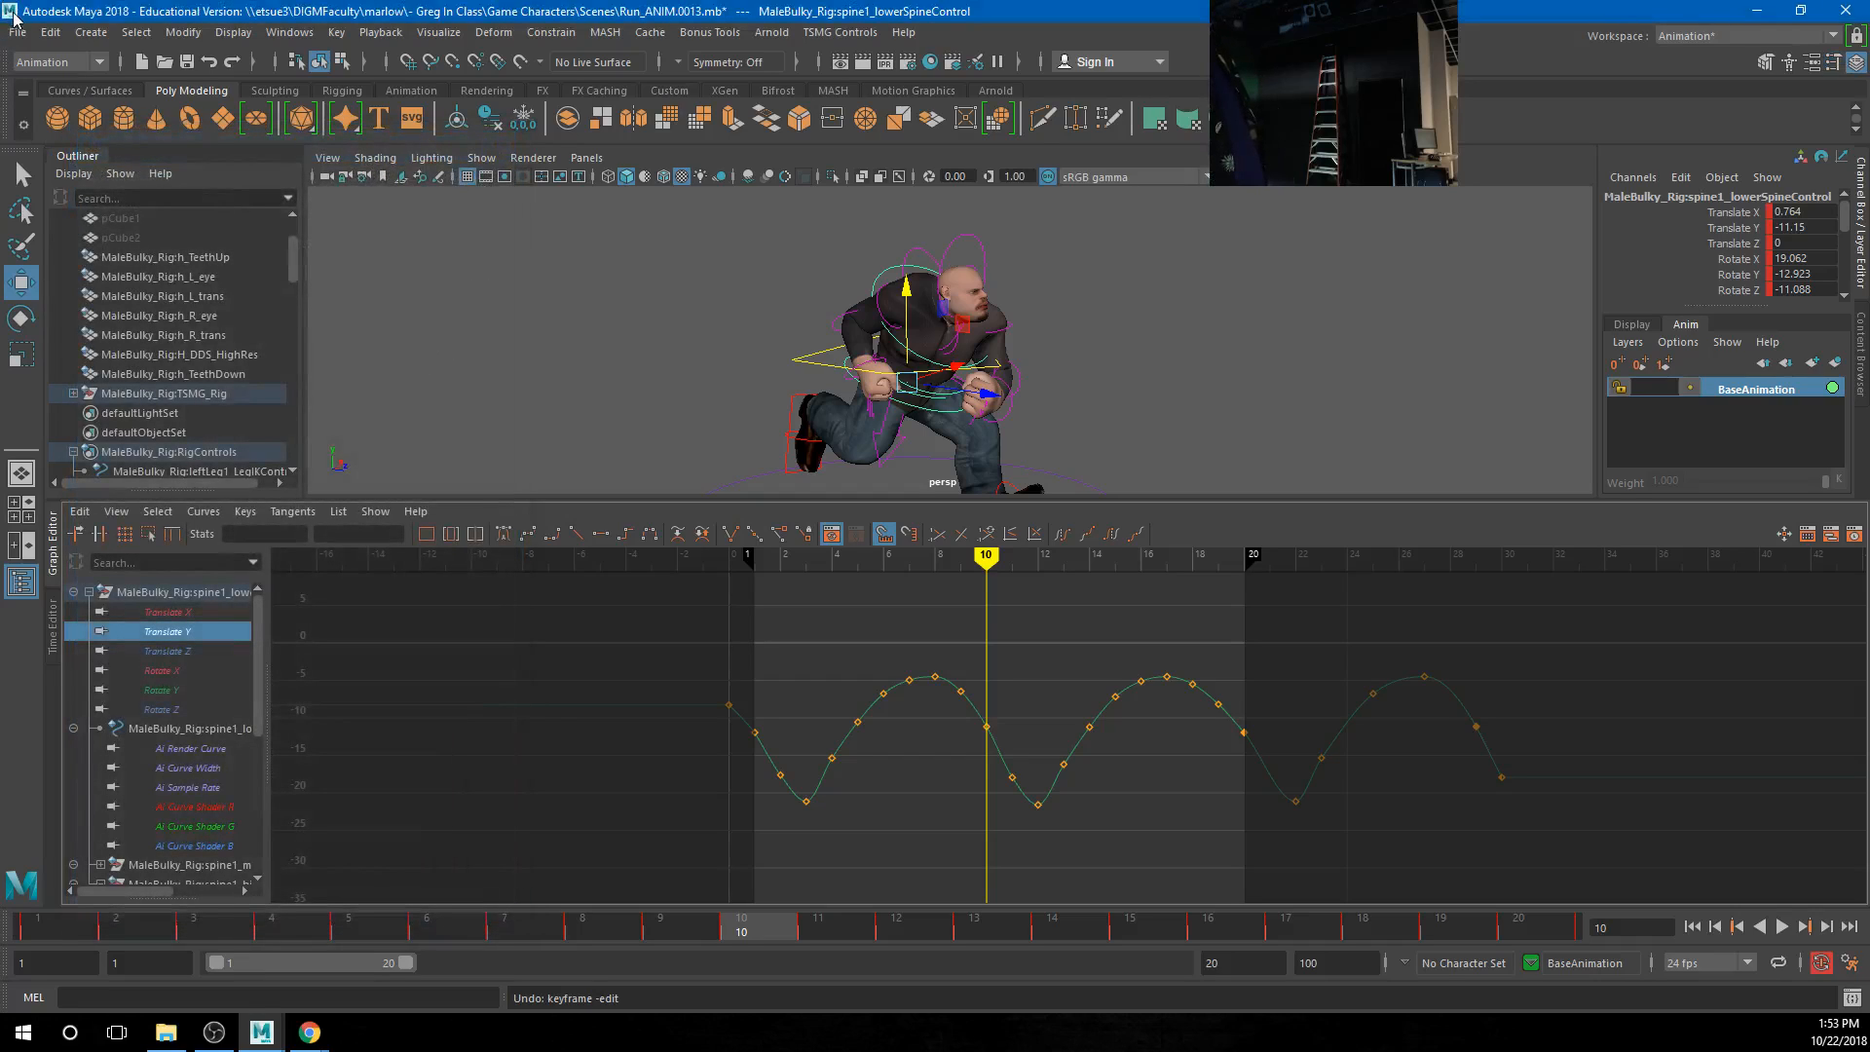
Start a new empty scene without saving the run cycle changes, and enlarge the perspective viewport
click(19, 31)
click(44, 74)
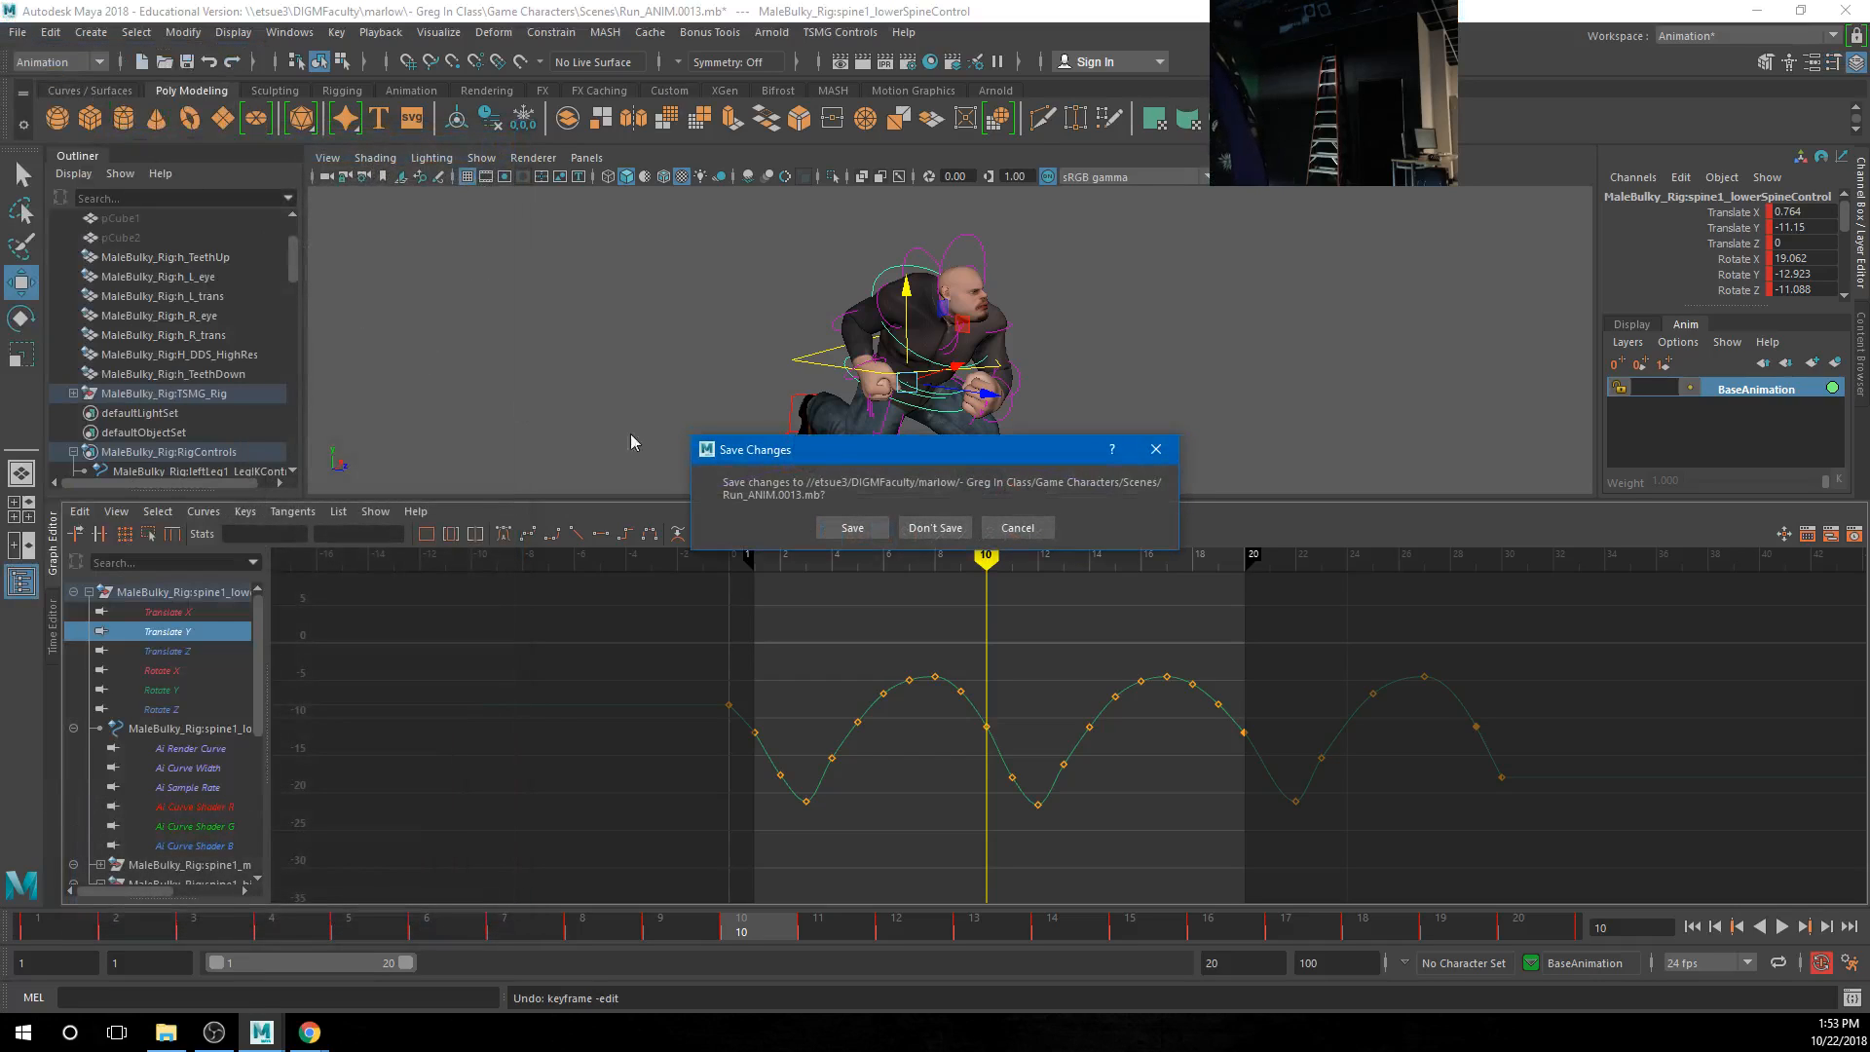
click(927, 528)
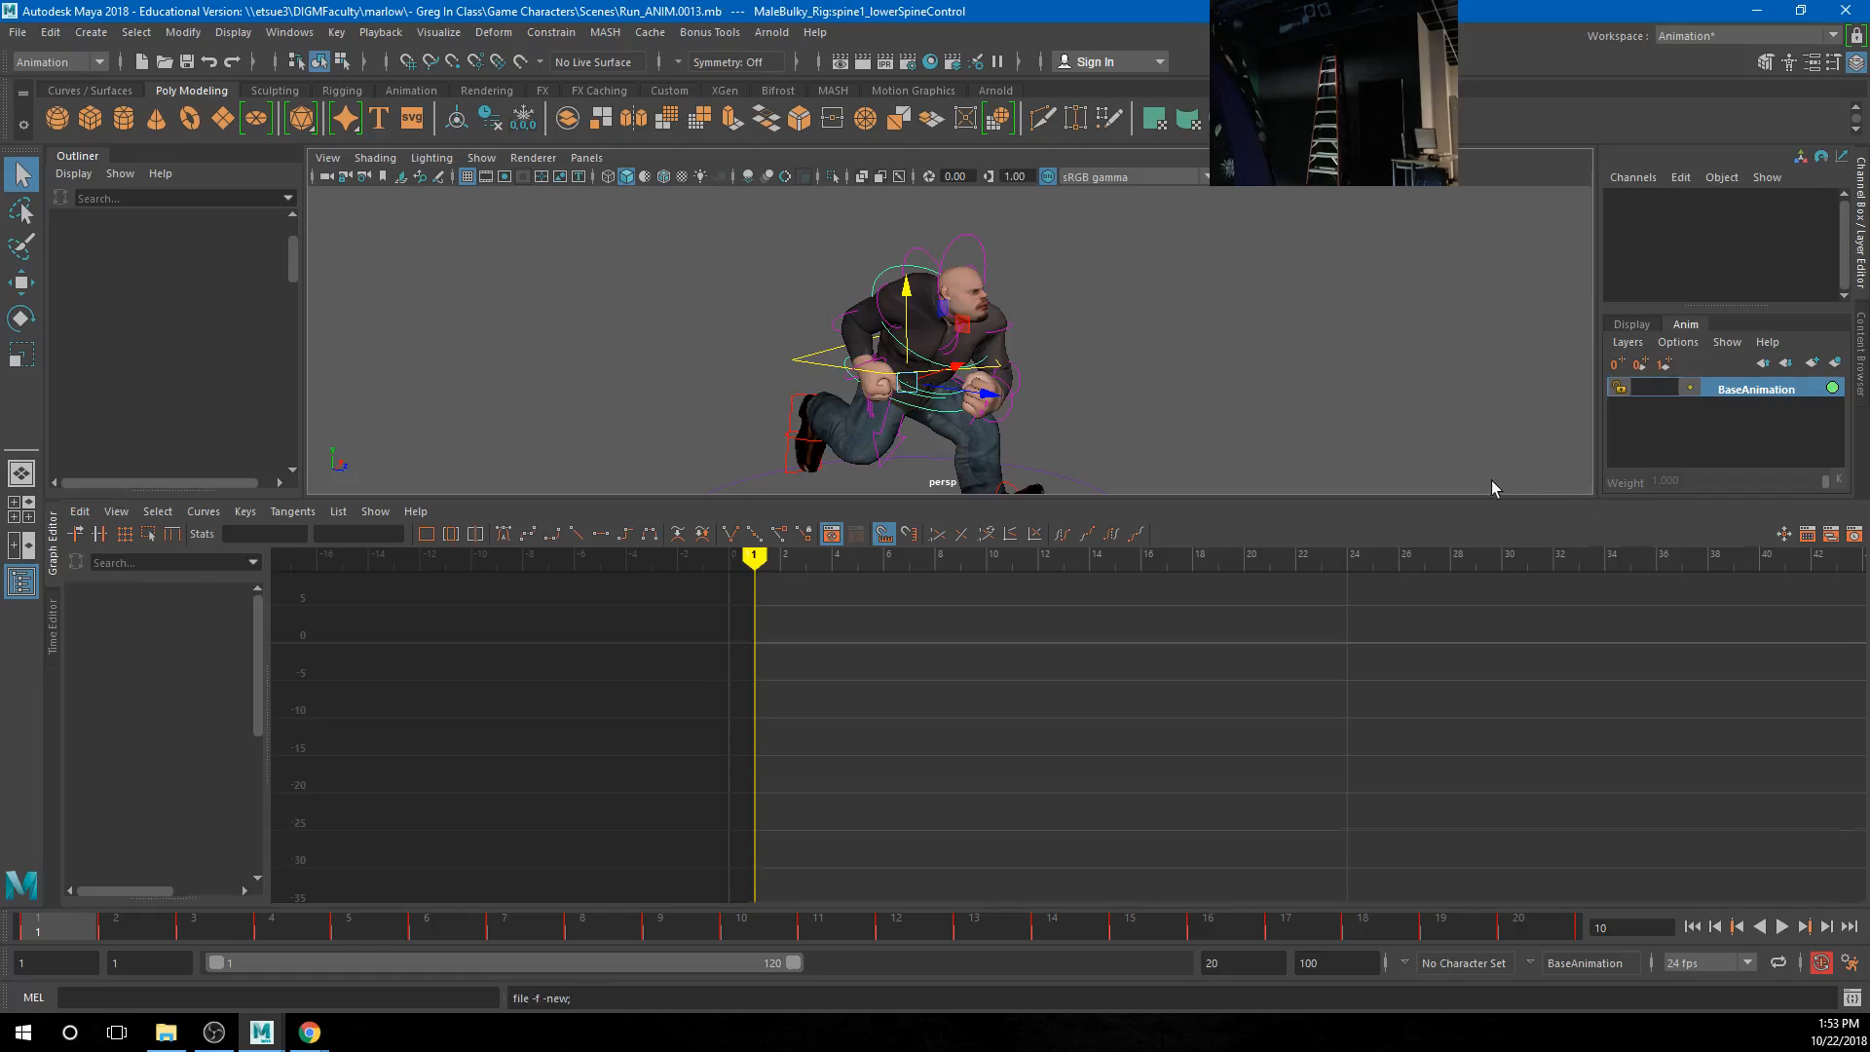
drag(926, 492, 925, 665)
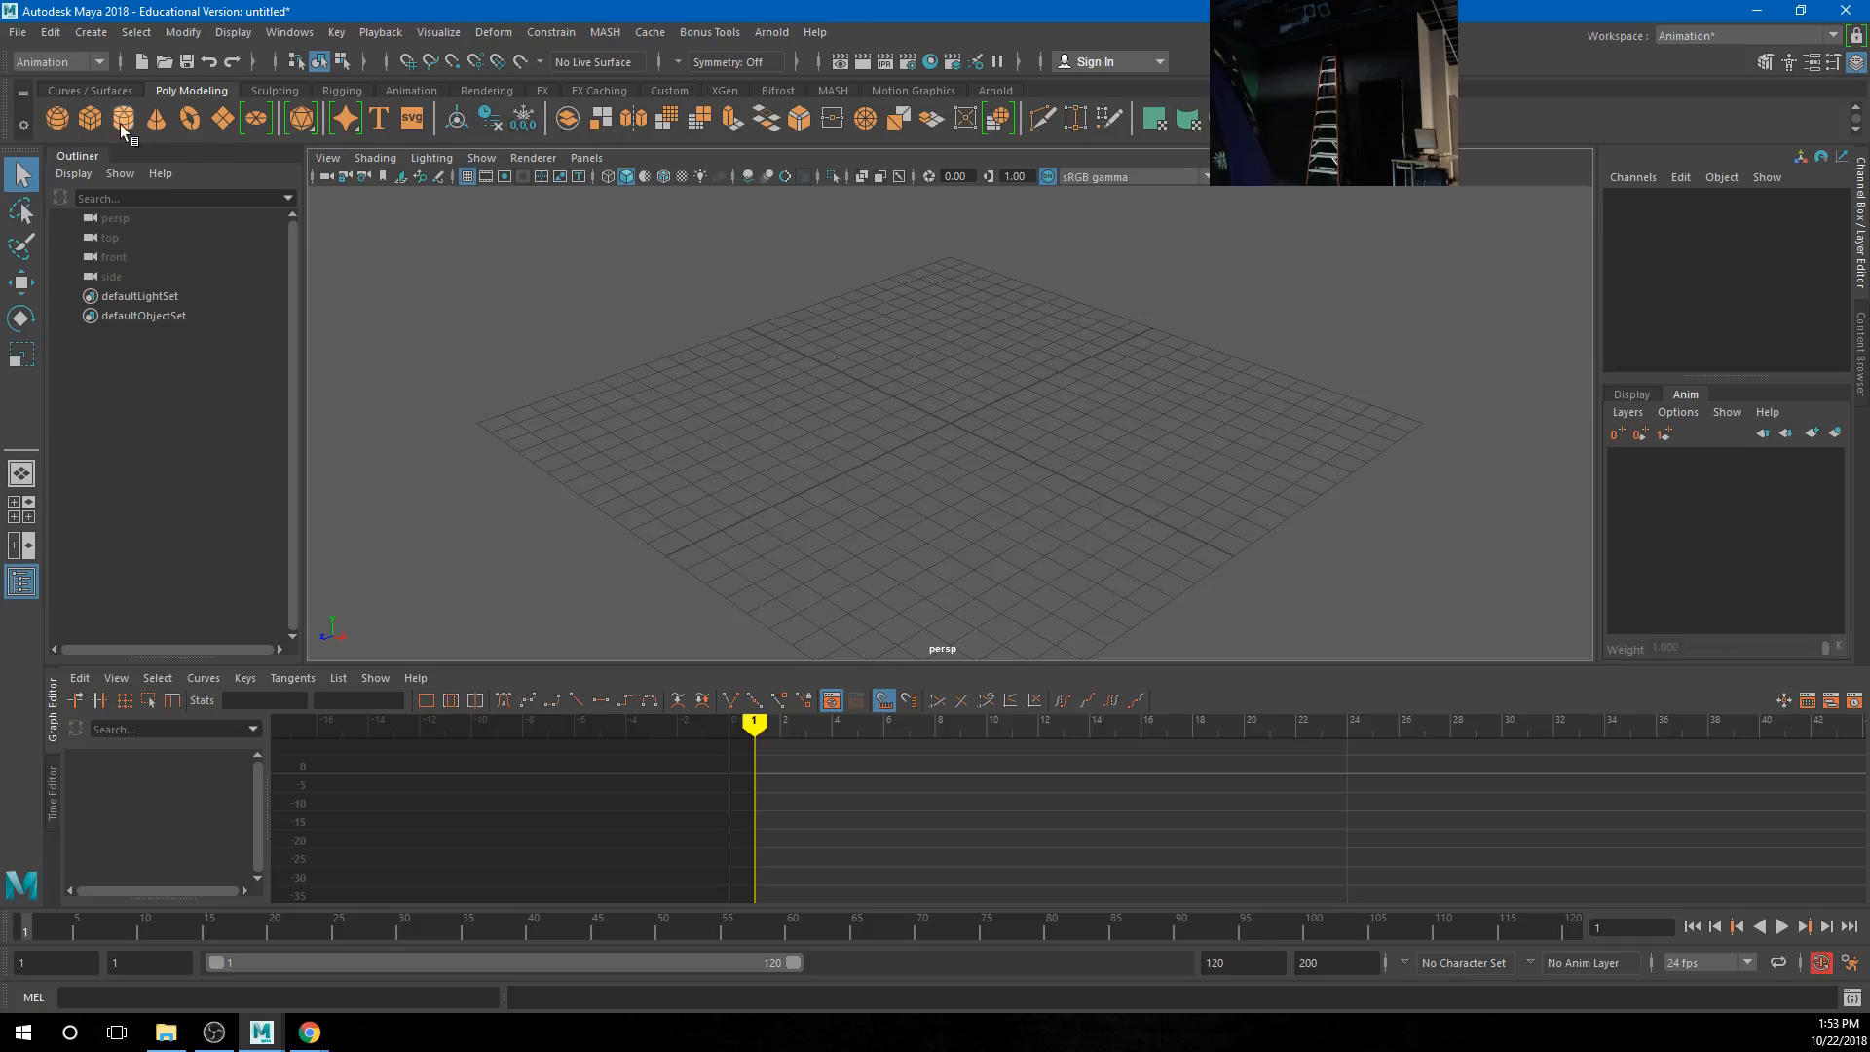
Create a polygon cube at the origin and scale it uniformly to about 3.34
click(90, 118)
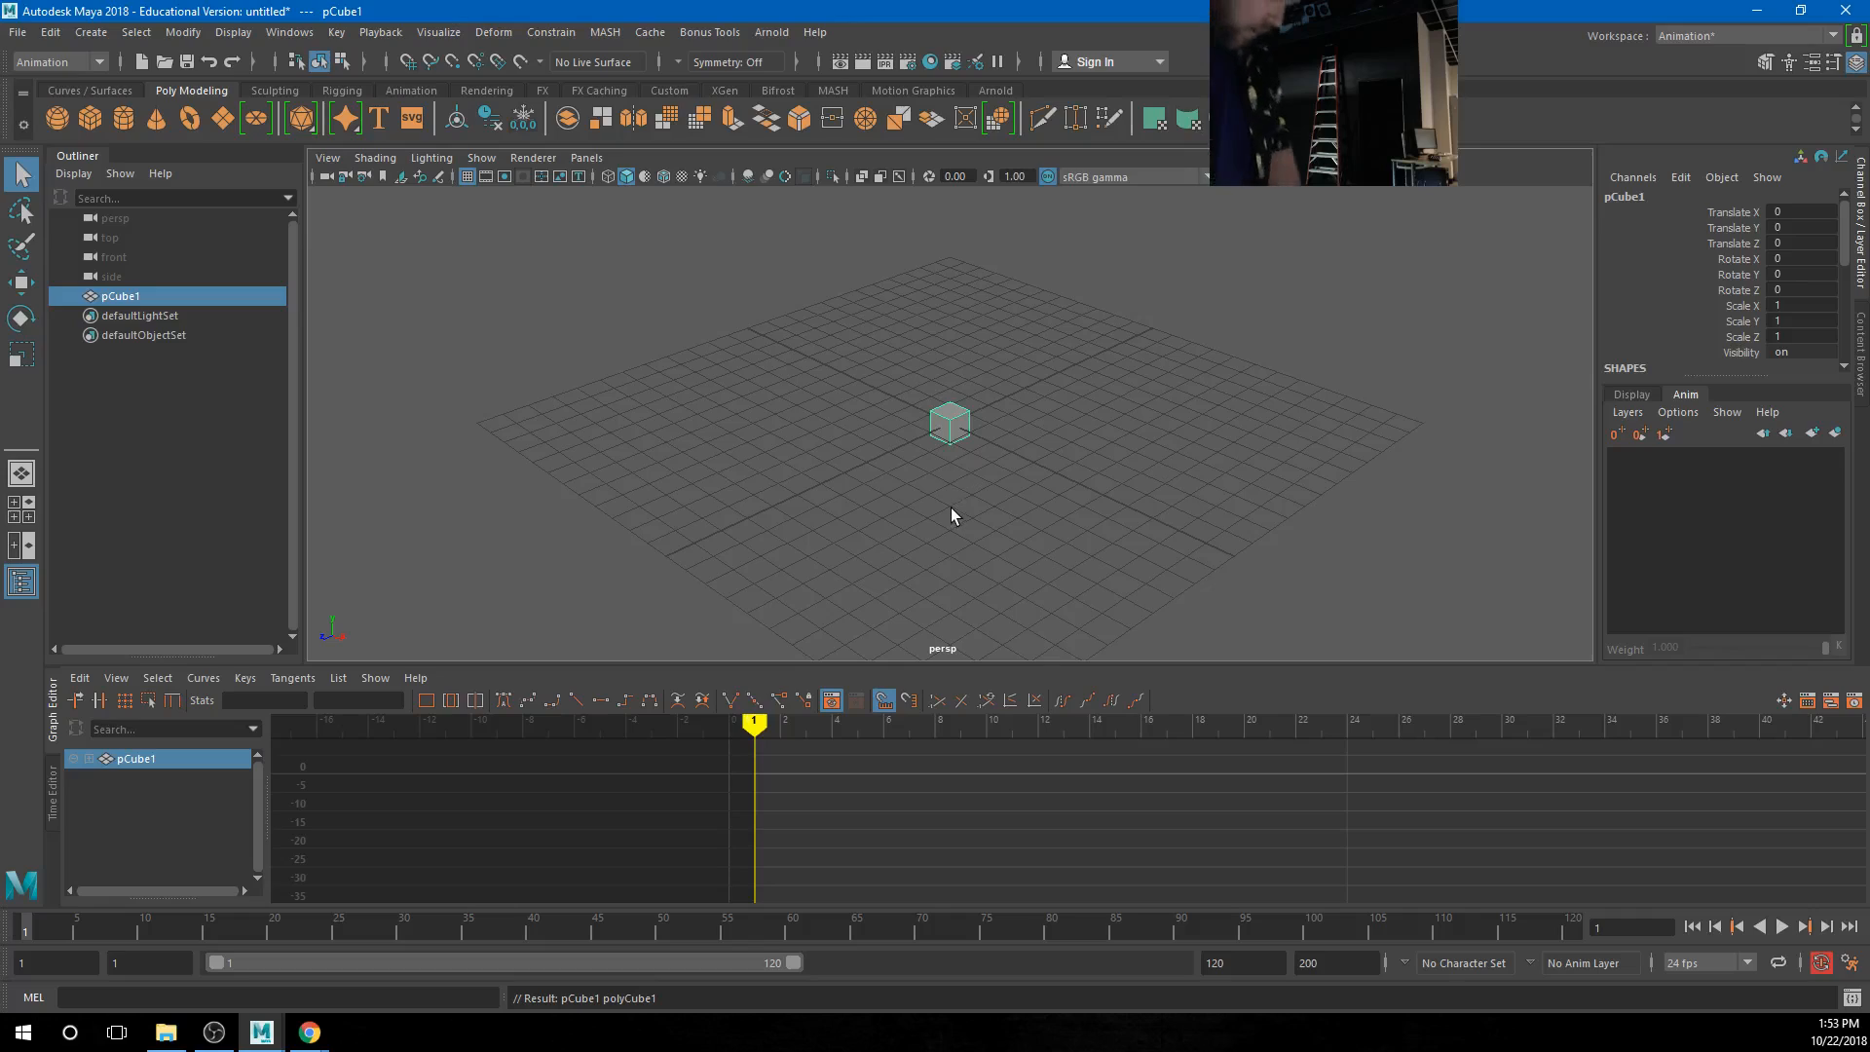
key(r)
drag(954, 425, 1002, 438)
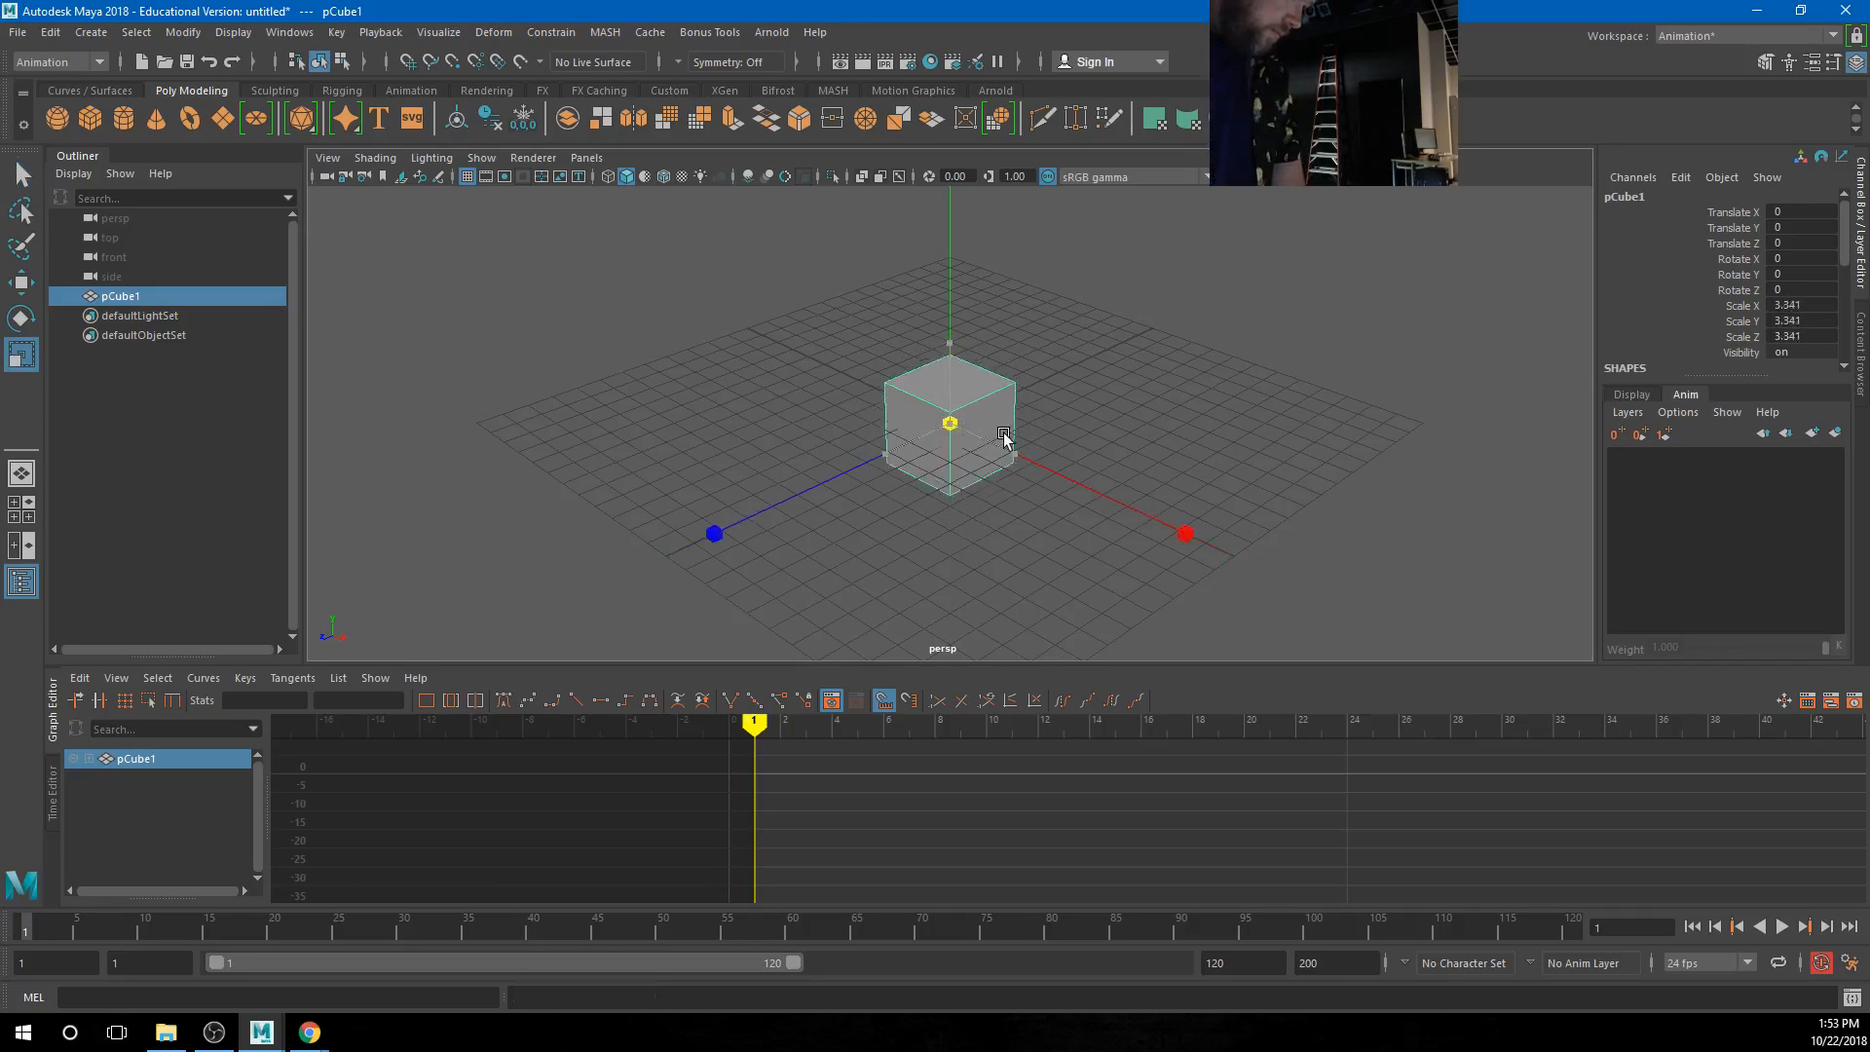
key(w)
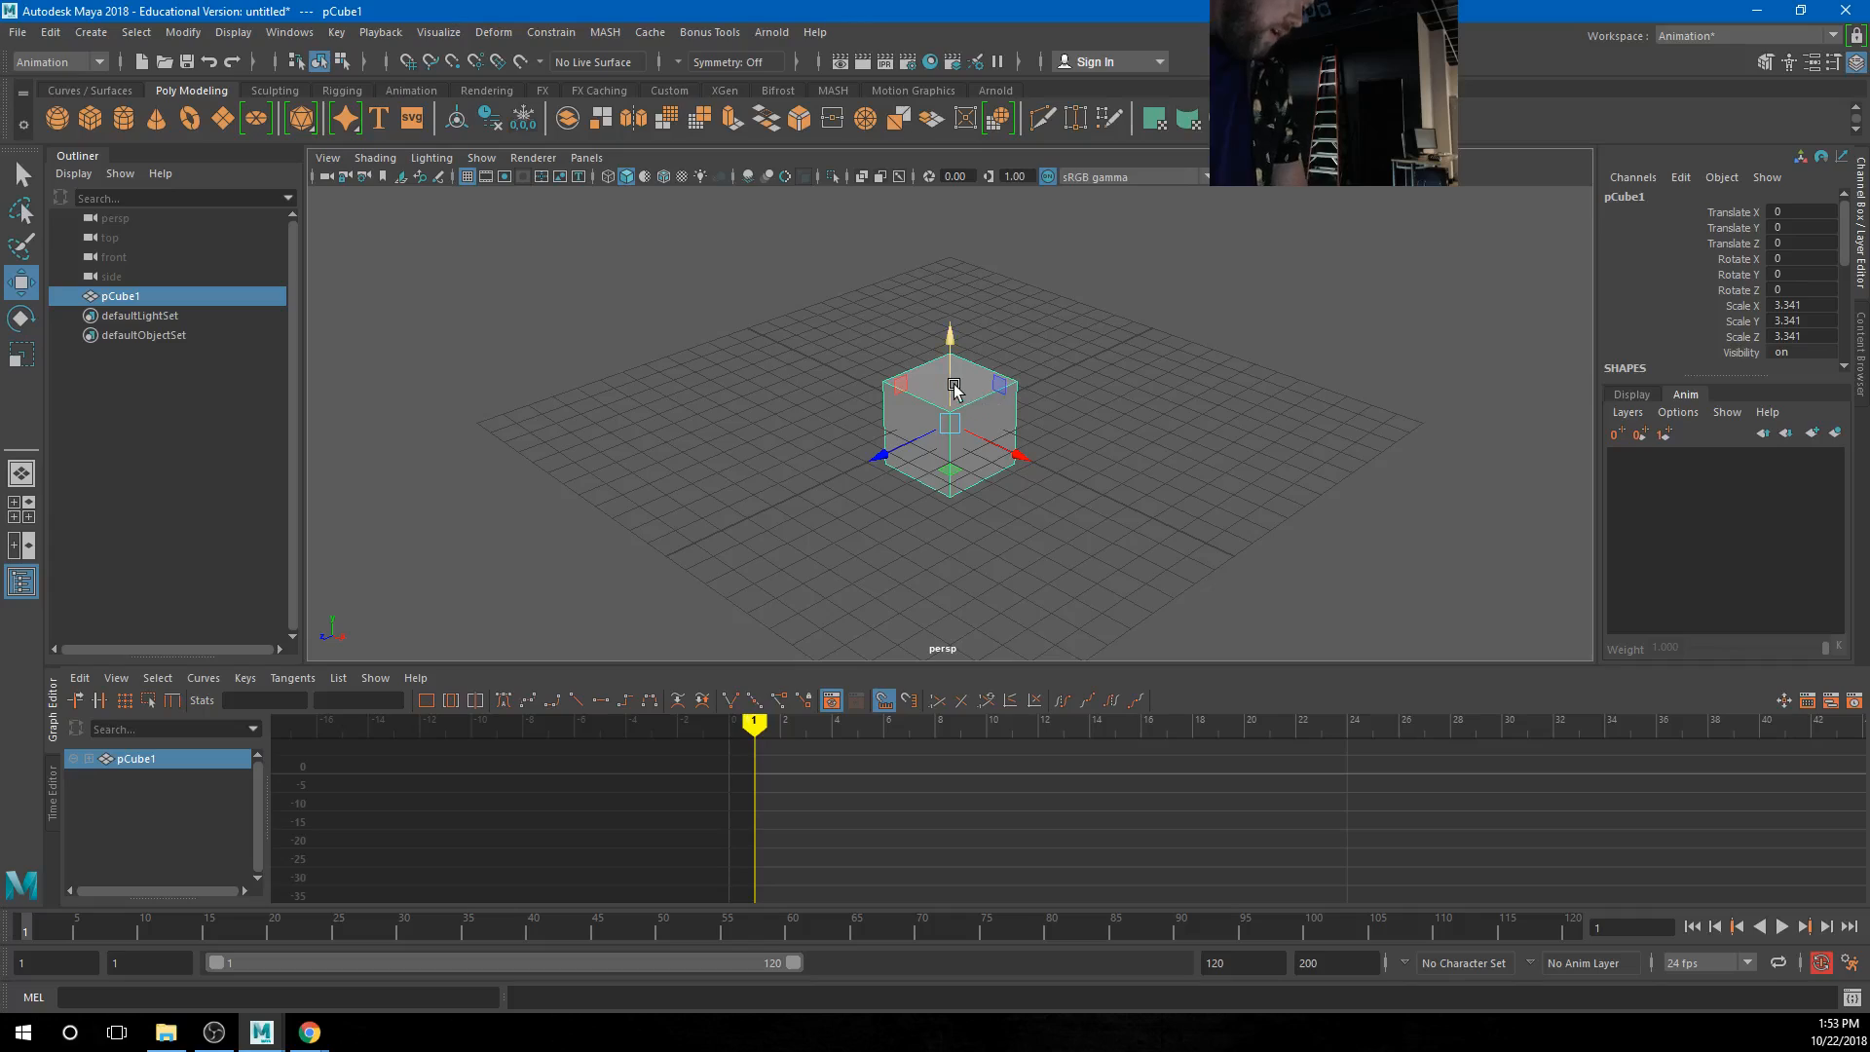
Raise the cube to Translate Y about 2.39 and place a duplicate above it at Translate Y about 5.94
middle_drag(1006, 434, 956, 237)
key(ctrl+d)
Scale the duplicate into a thin bar with Scale Y about 0.72 and Scale Z about 0.53
key(r)
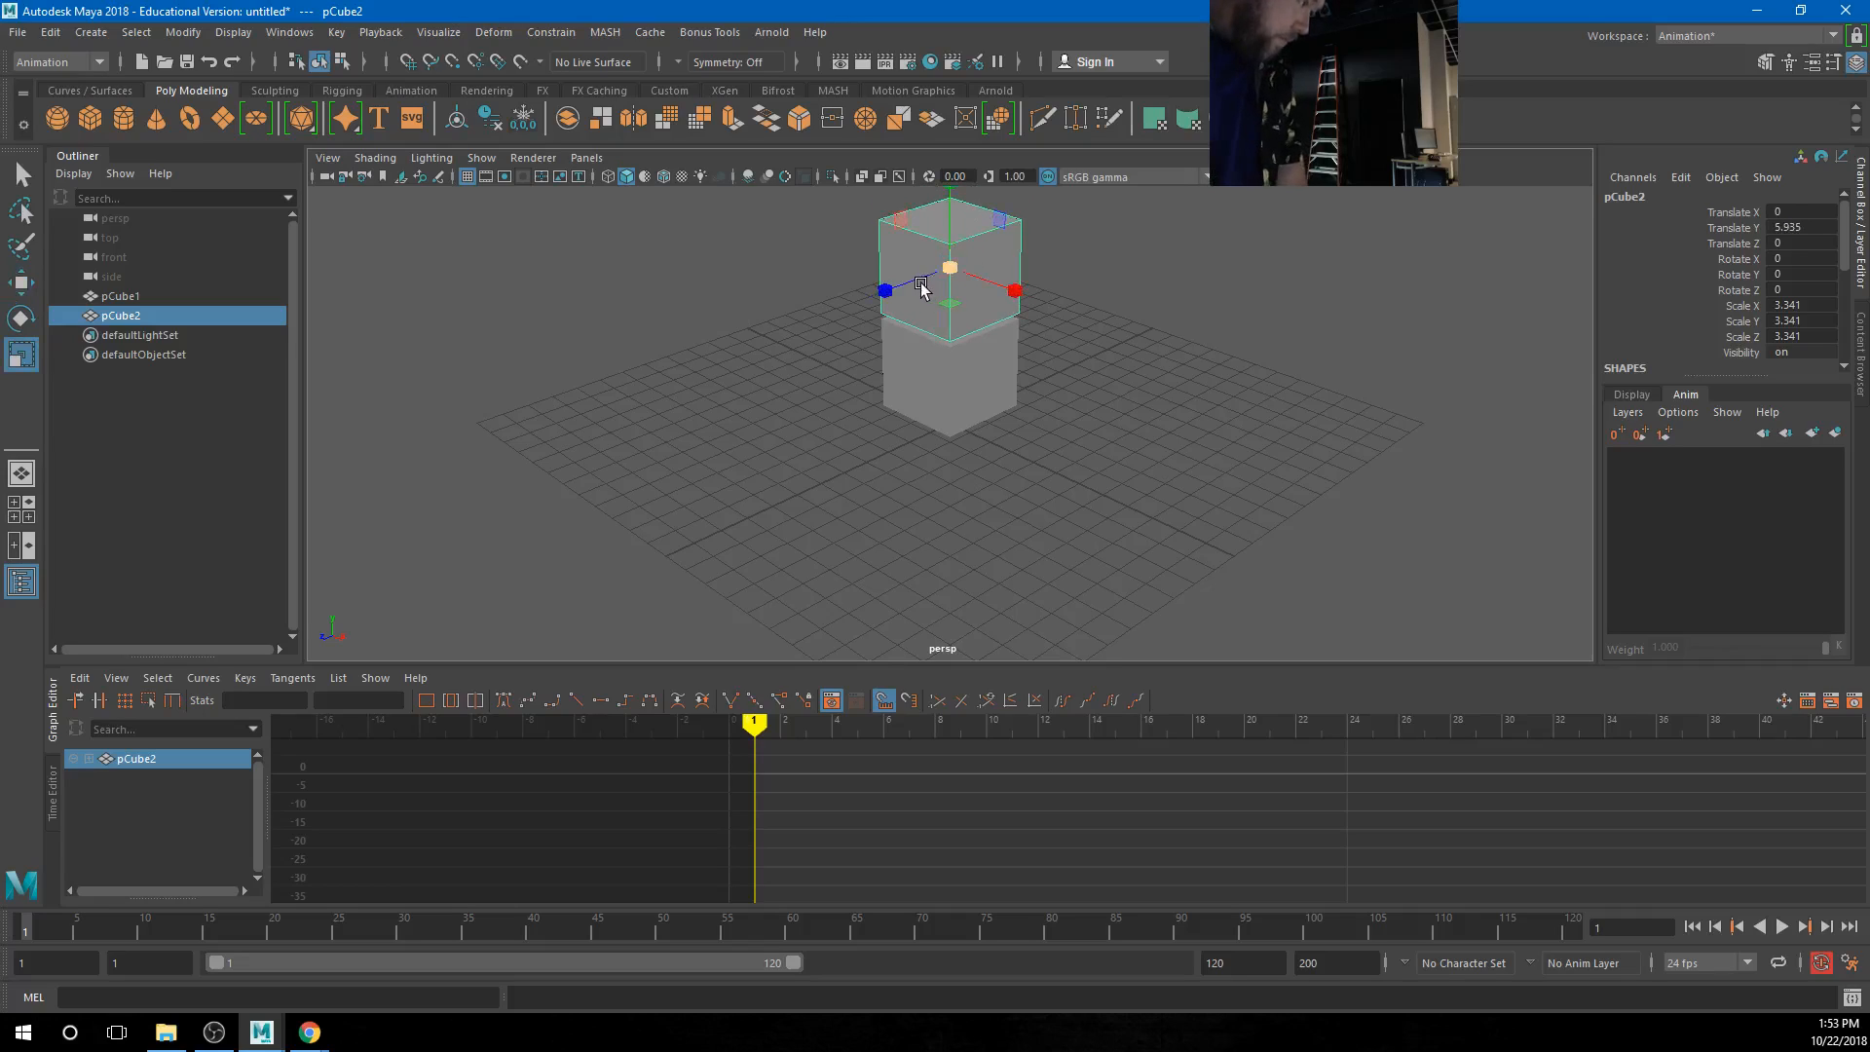
drag(885, 292, 962, 266)
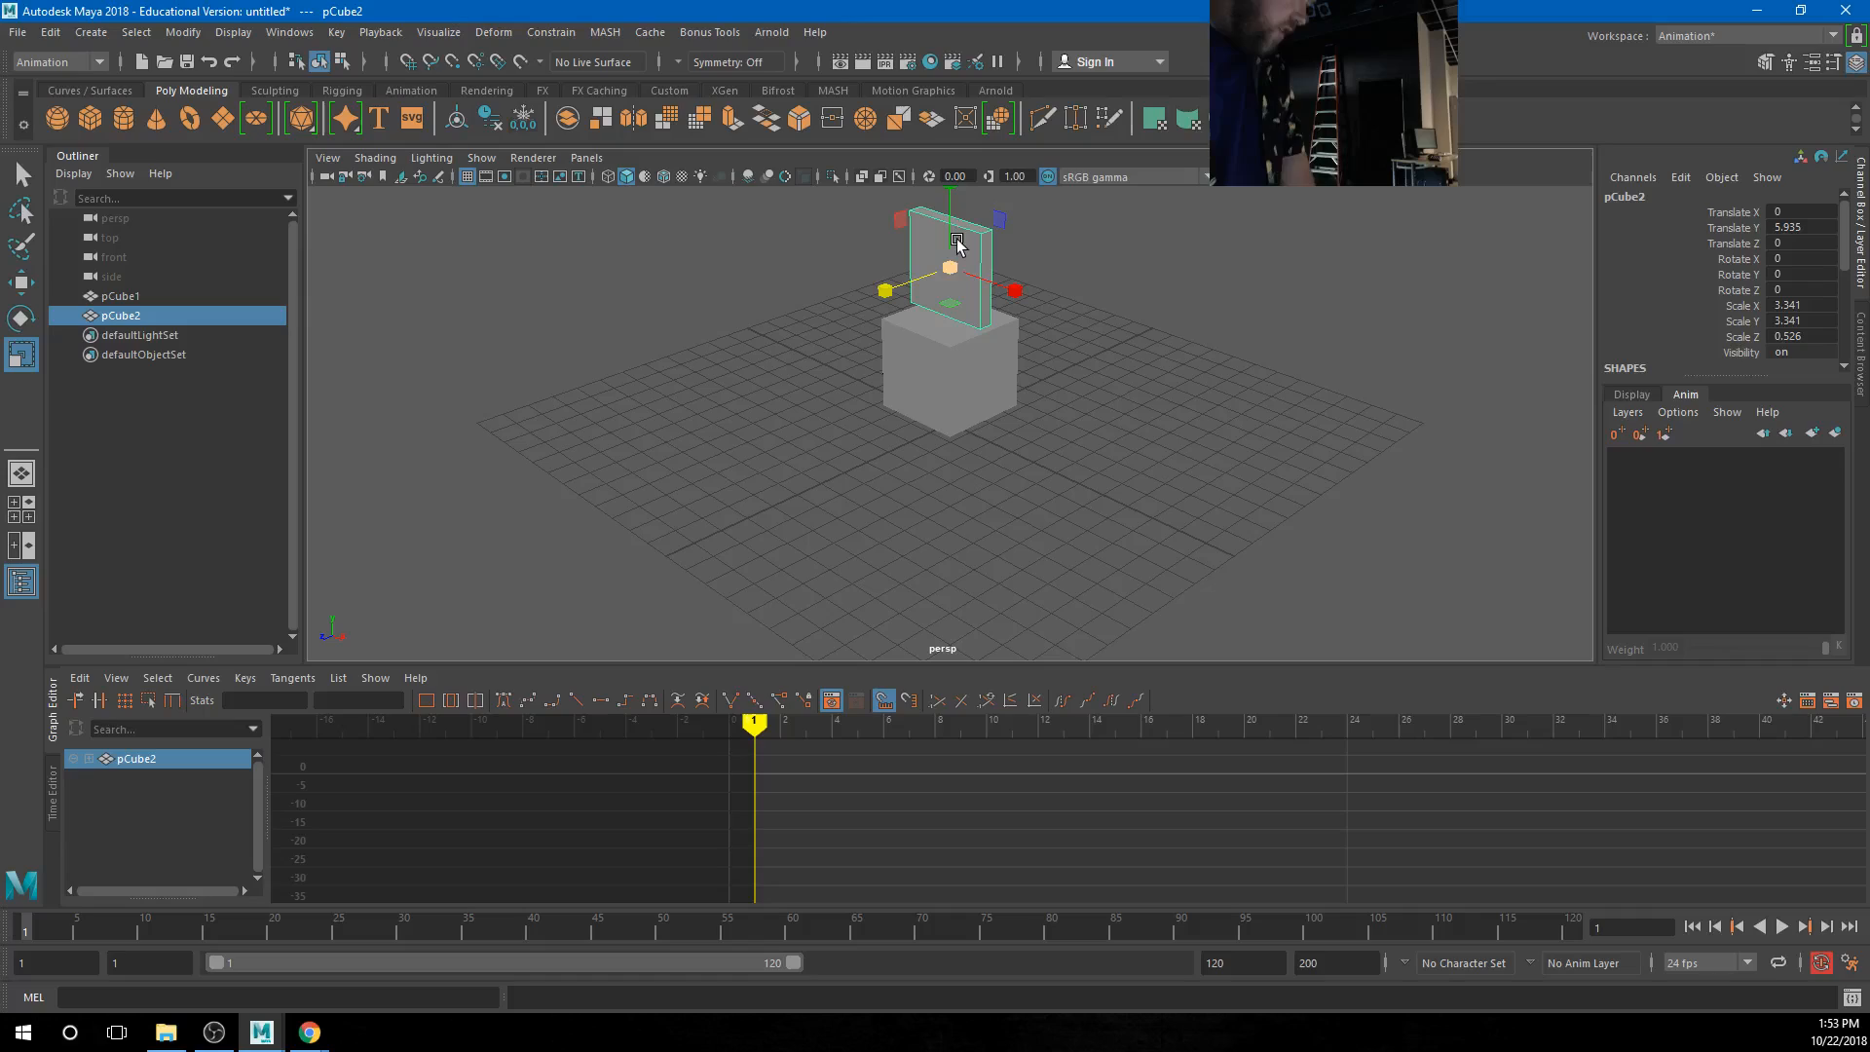
drag(953, 195, 951, 267)
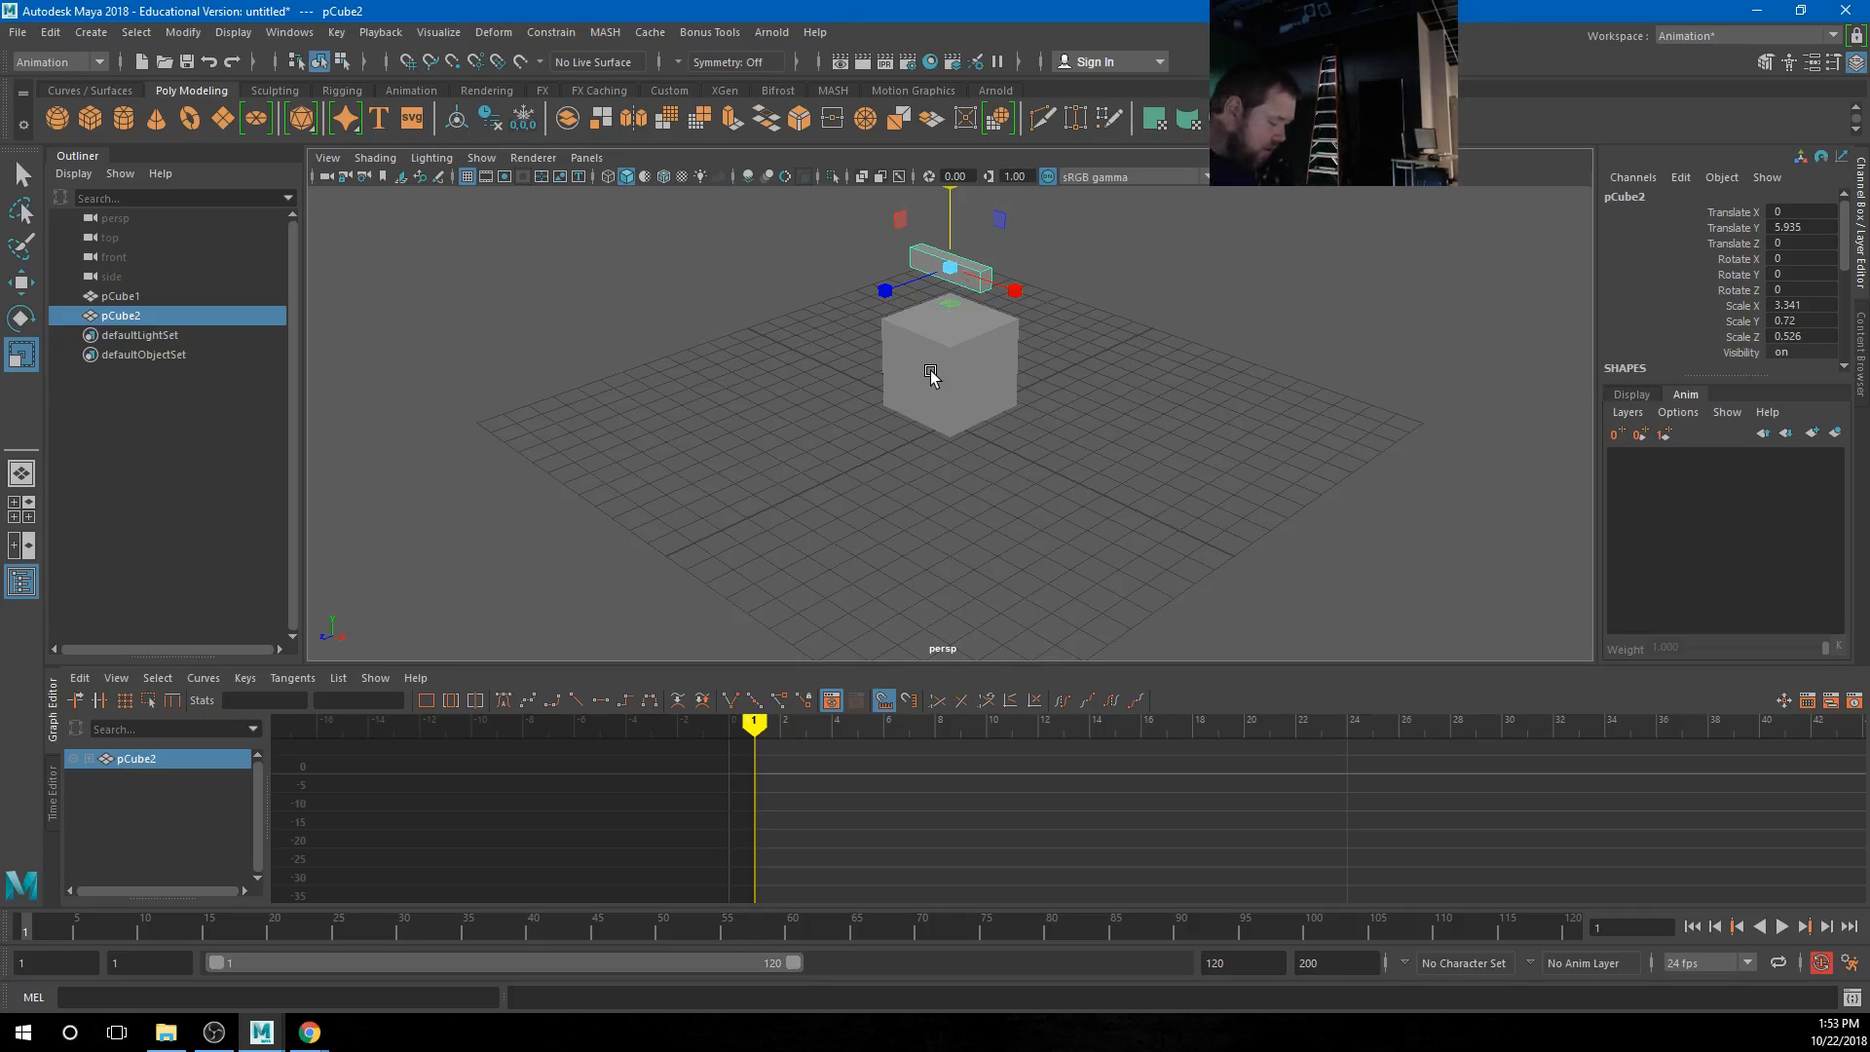
Move the bar down to Translate Y about 4.61 and sideways to Translate X about 2.2
key(w)
drag(956, 218, 952, 261)
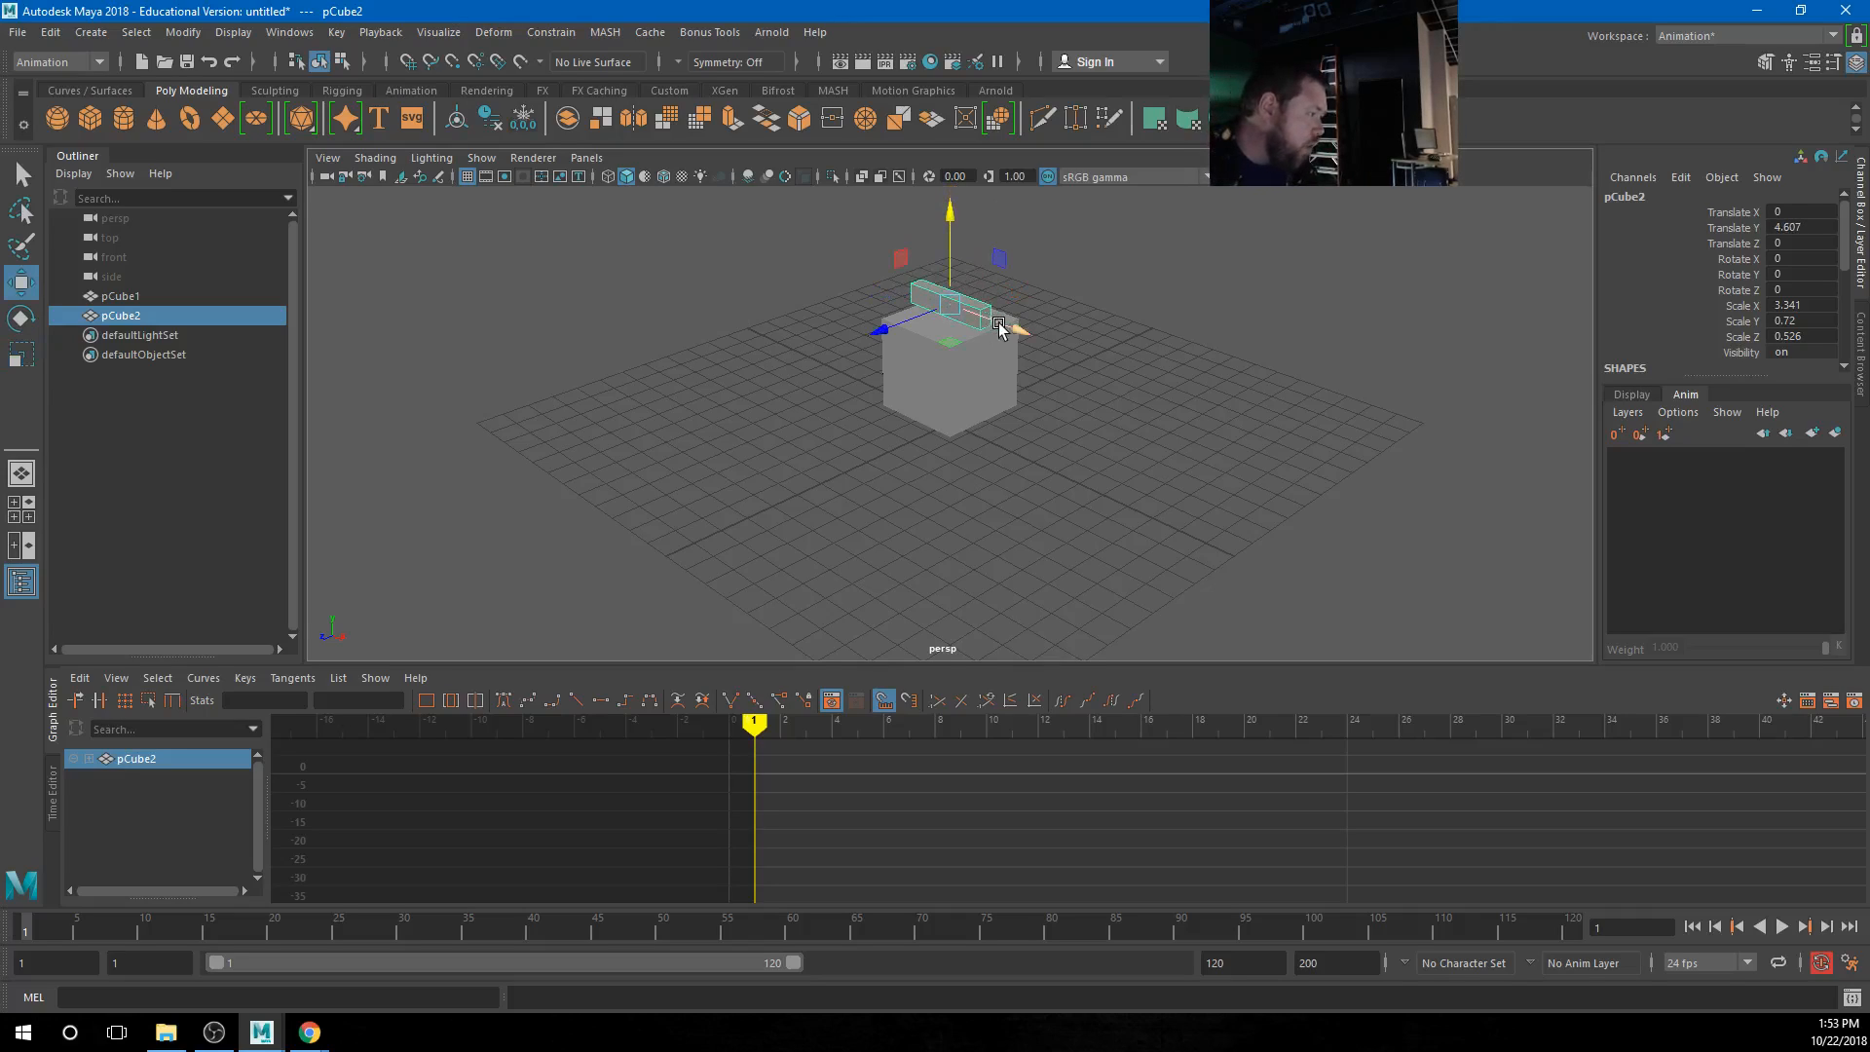
drag(1013, 329, 1056, 356)
Move the bar's pivot to the lower edge of its inner end and shift the bar to Translate X about 2.76
alt+right_drag(1043, 377, 1336, 484)
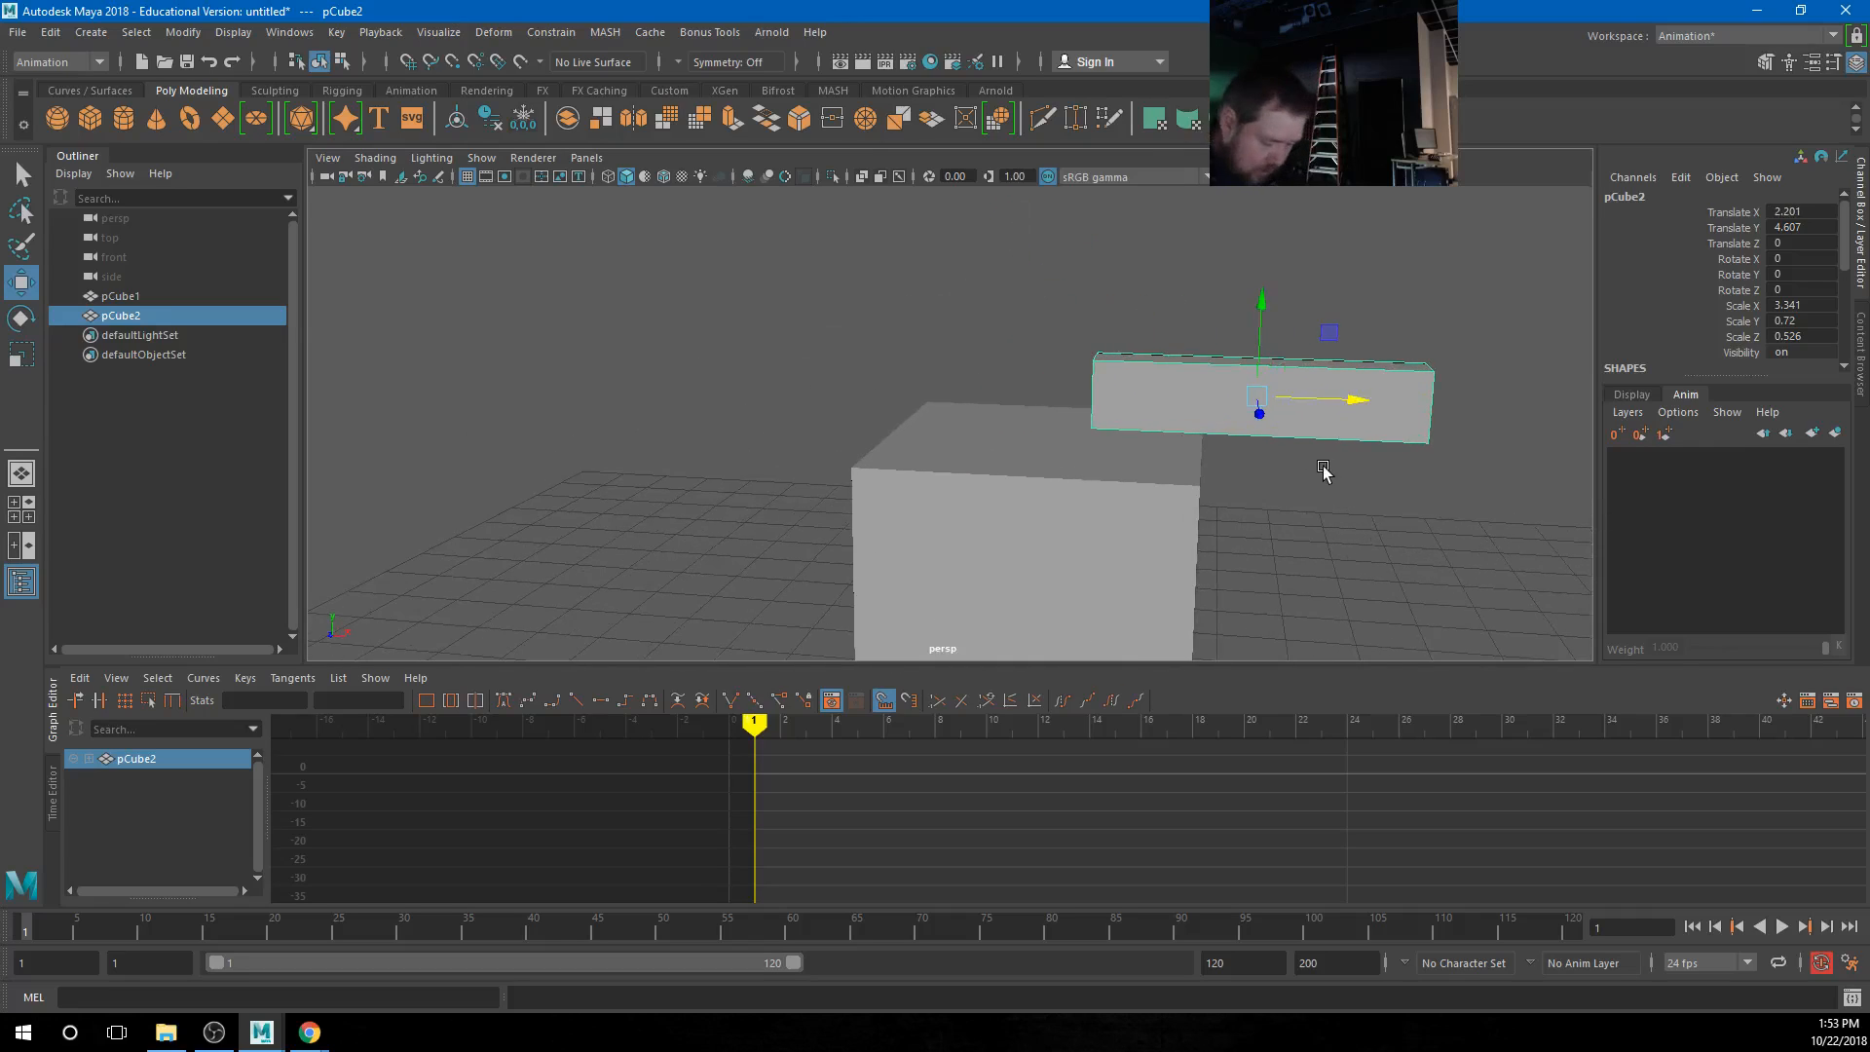
key(d)
drag(1361, 388, 1193, 404)
drag(1095, 295, 1087, 346)
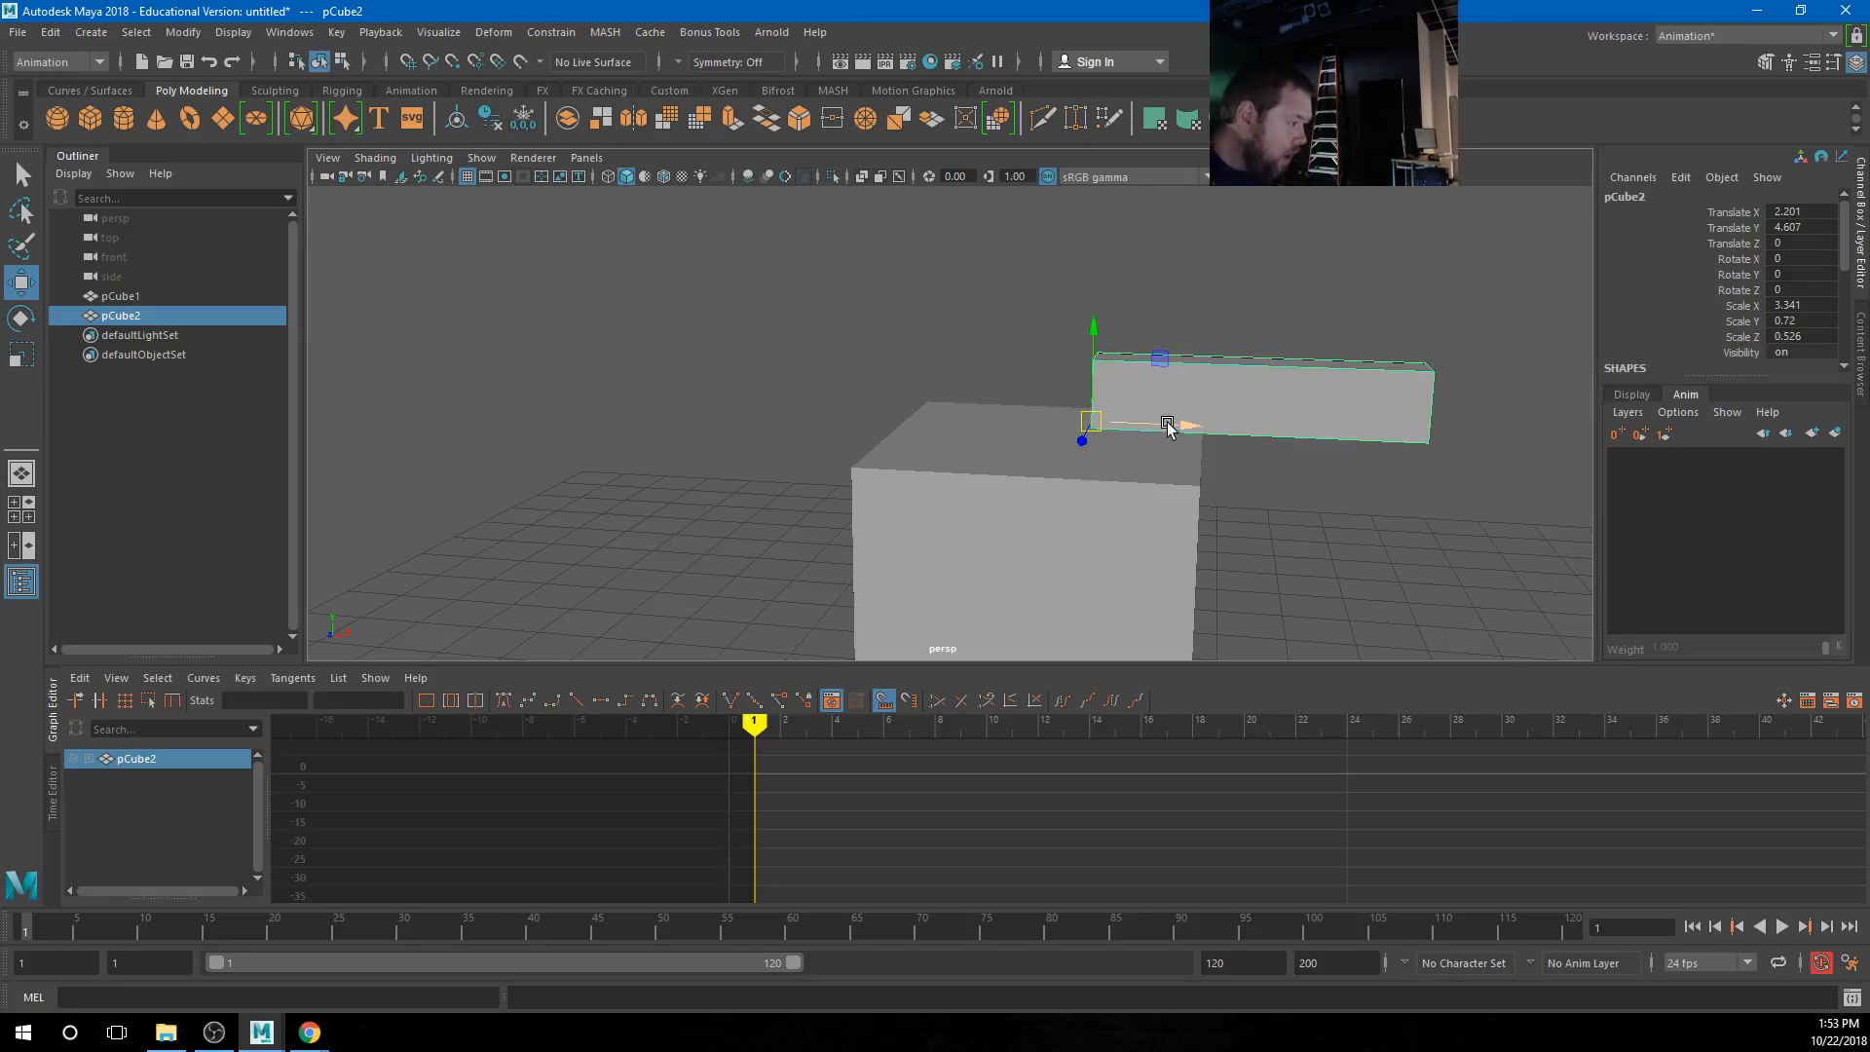
drag(1173, 425, 1228, 427)
scroll(1394, 534, down, 3)
alt+drag(1393, 534, 1089, 461)
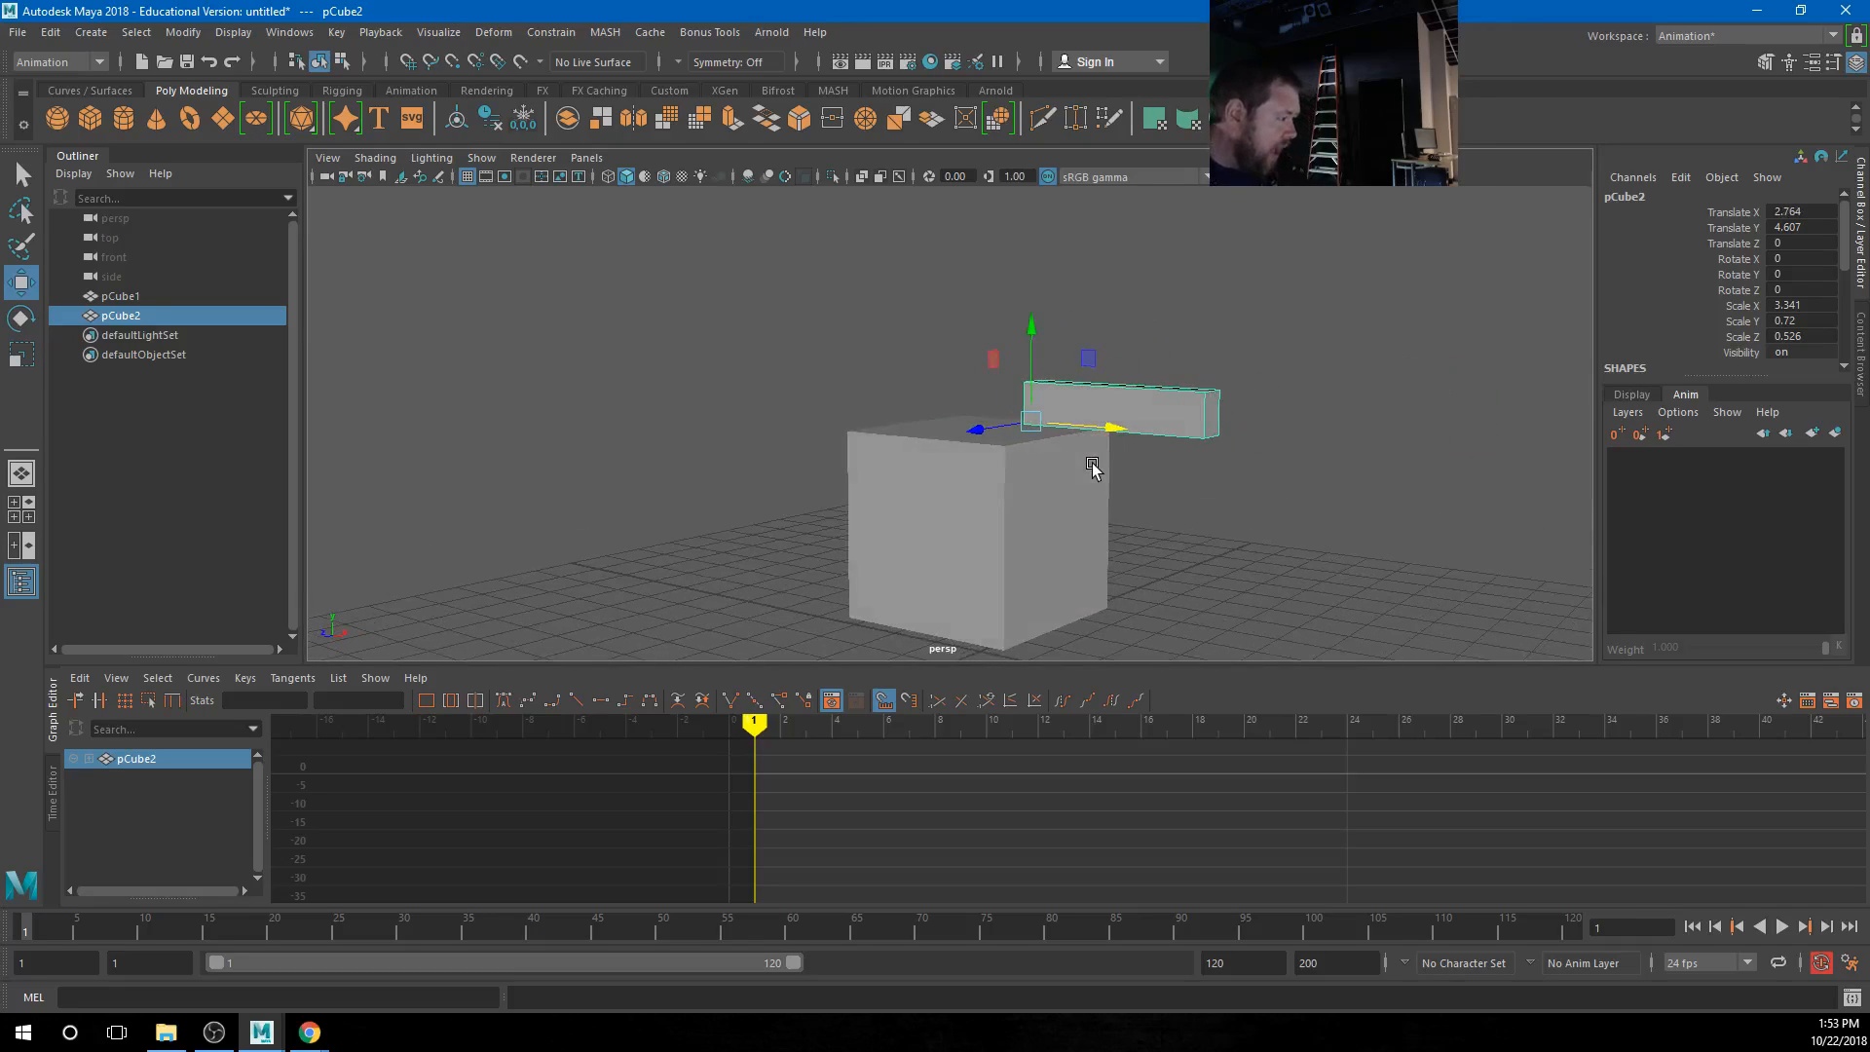
Freeze the transformations of both the cube and the bar and delete their history
drag(848, 296, 982, 409)
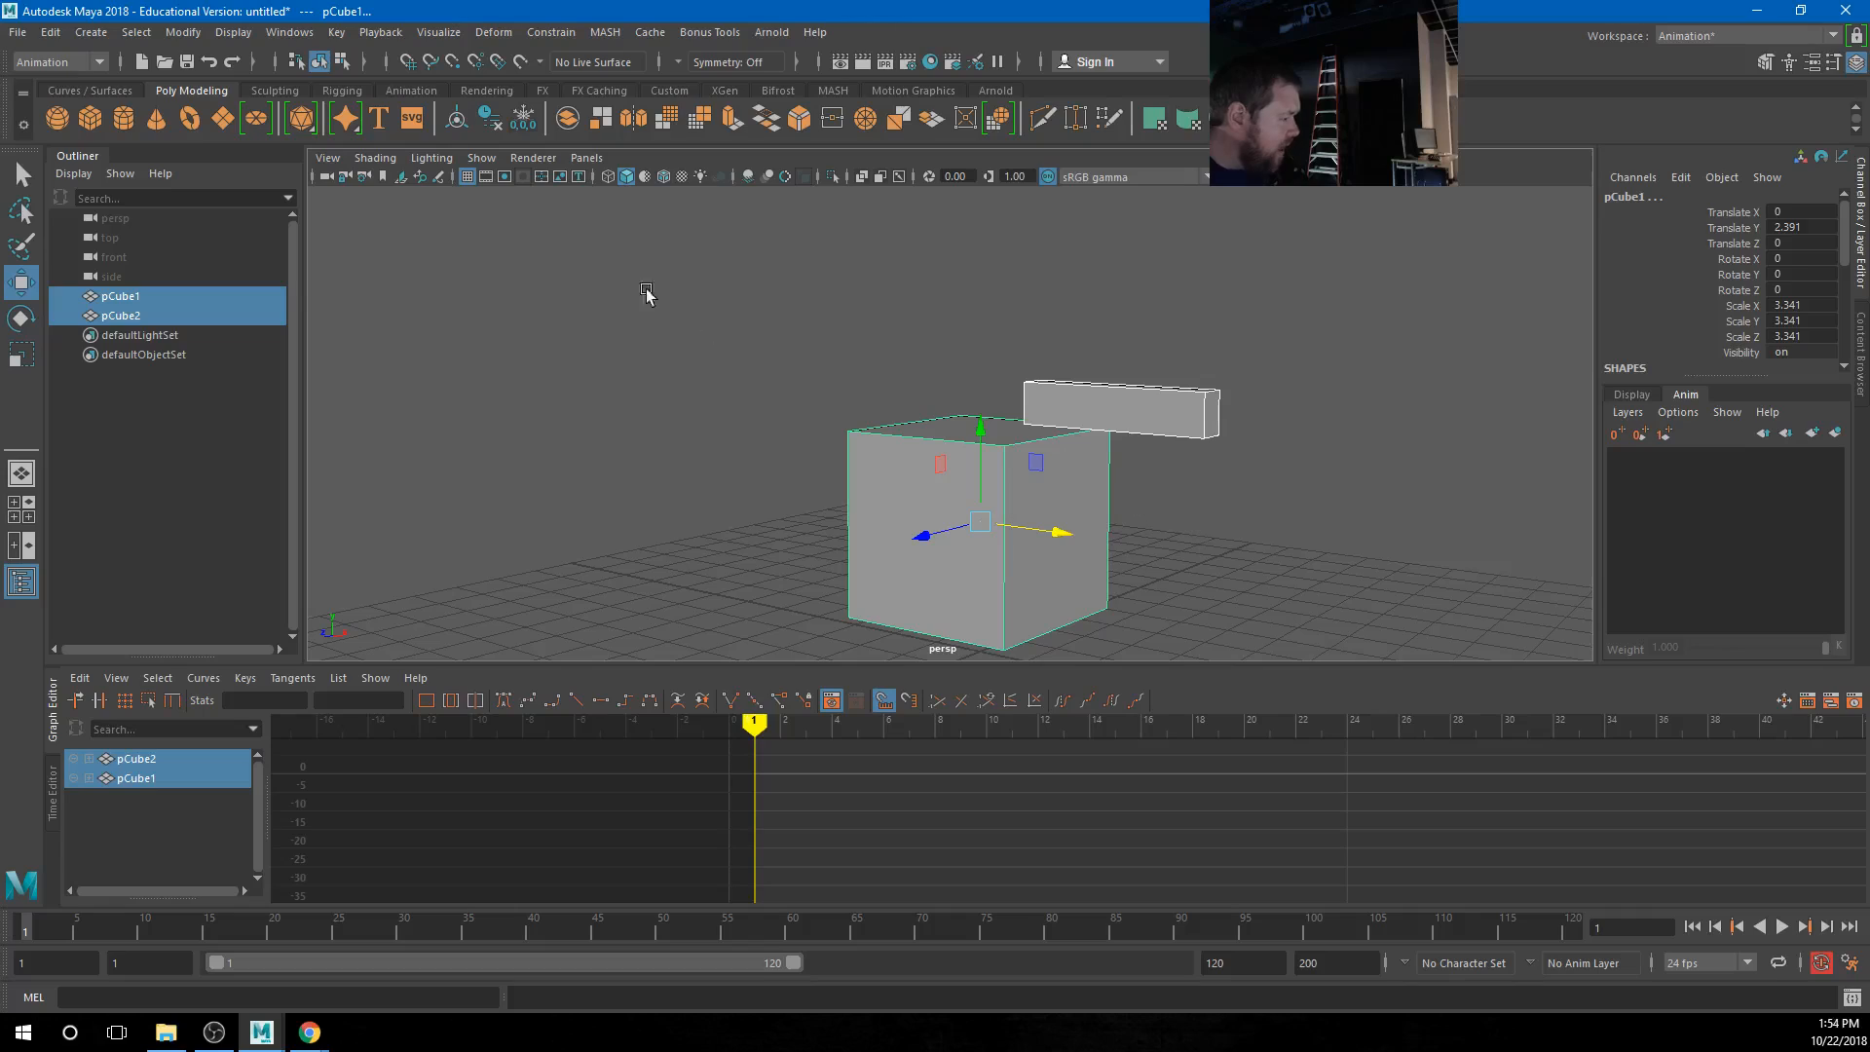
click(183, 32)
click(204, 120)
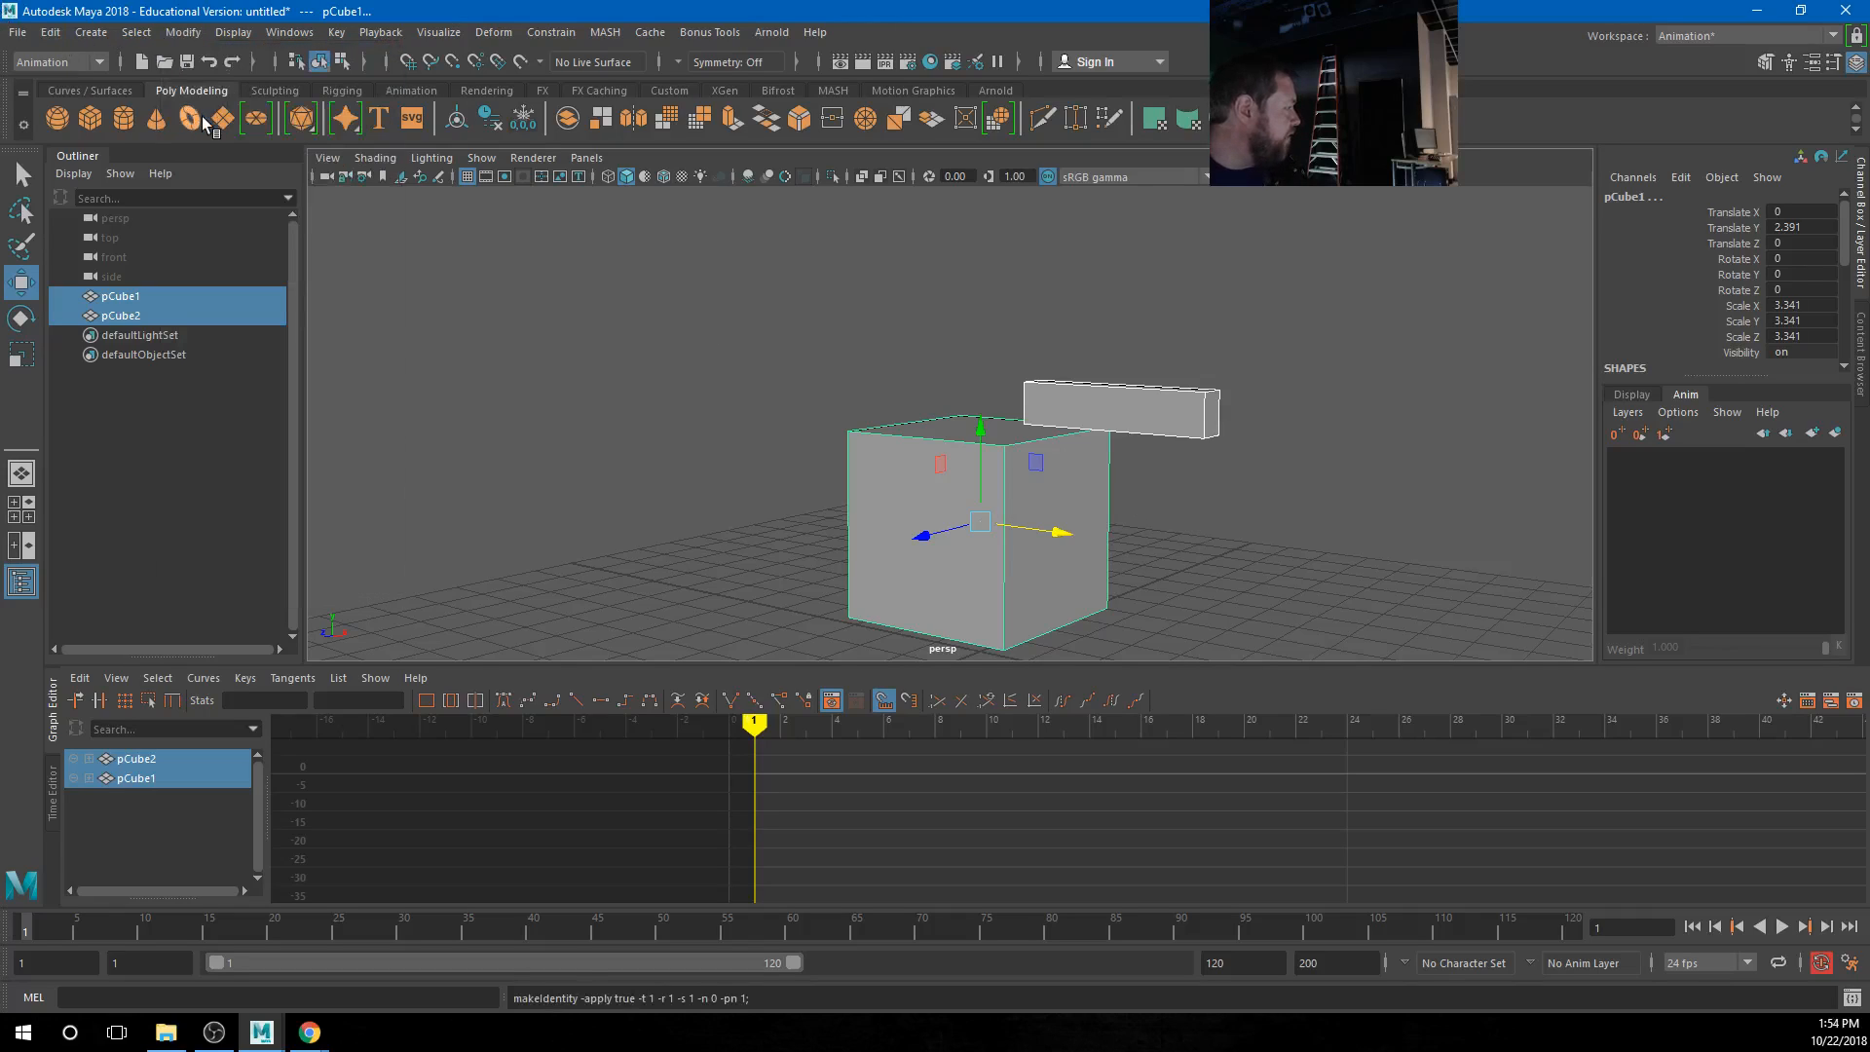
click(51, 32)
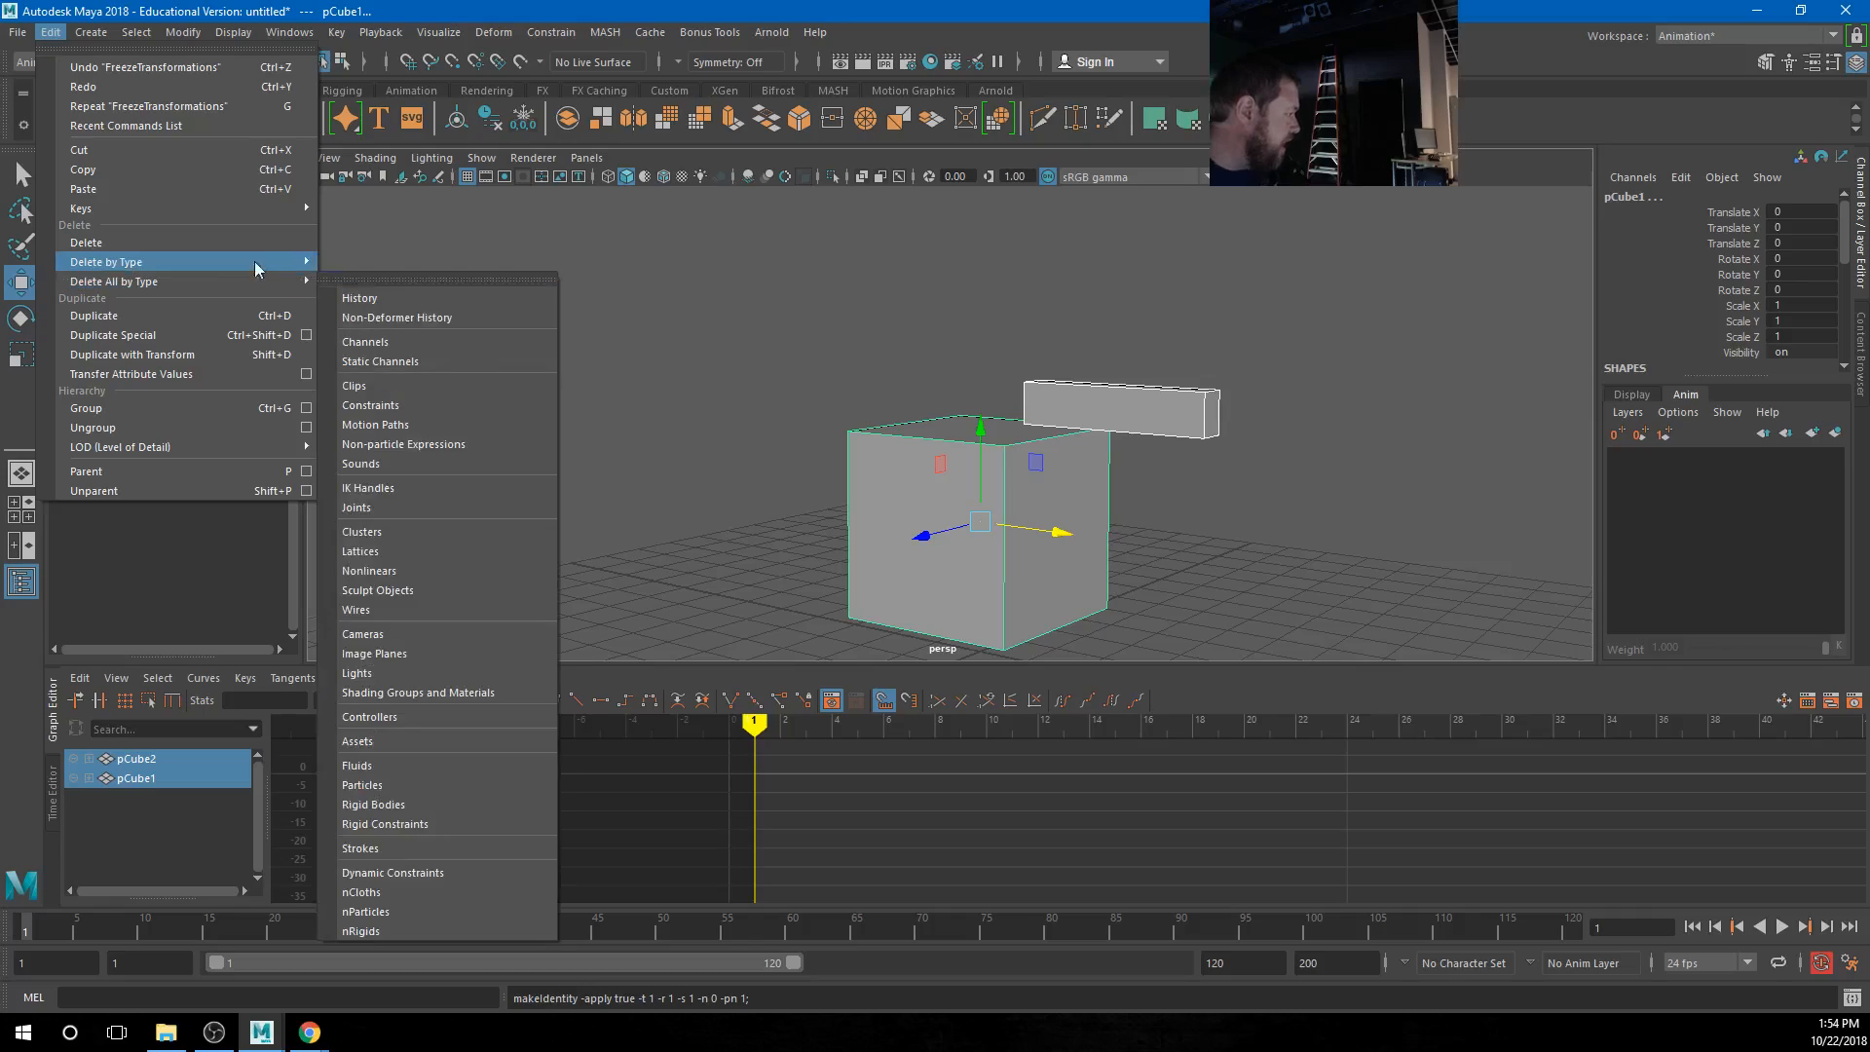
mouse_move(243, 262)
click(399, 287)
click(692, 292)
Parent the bar under the large cube in the Outliner and select the large cube
click(272, 298)
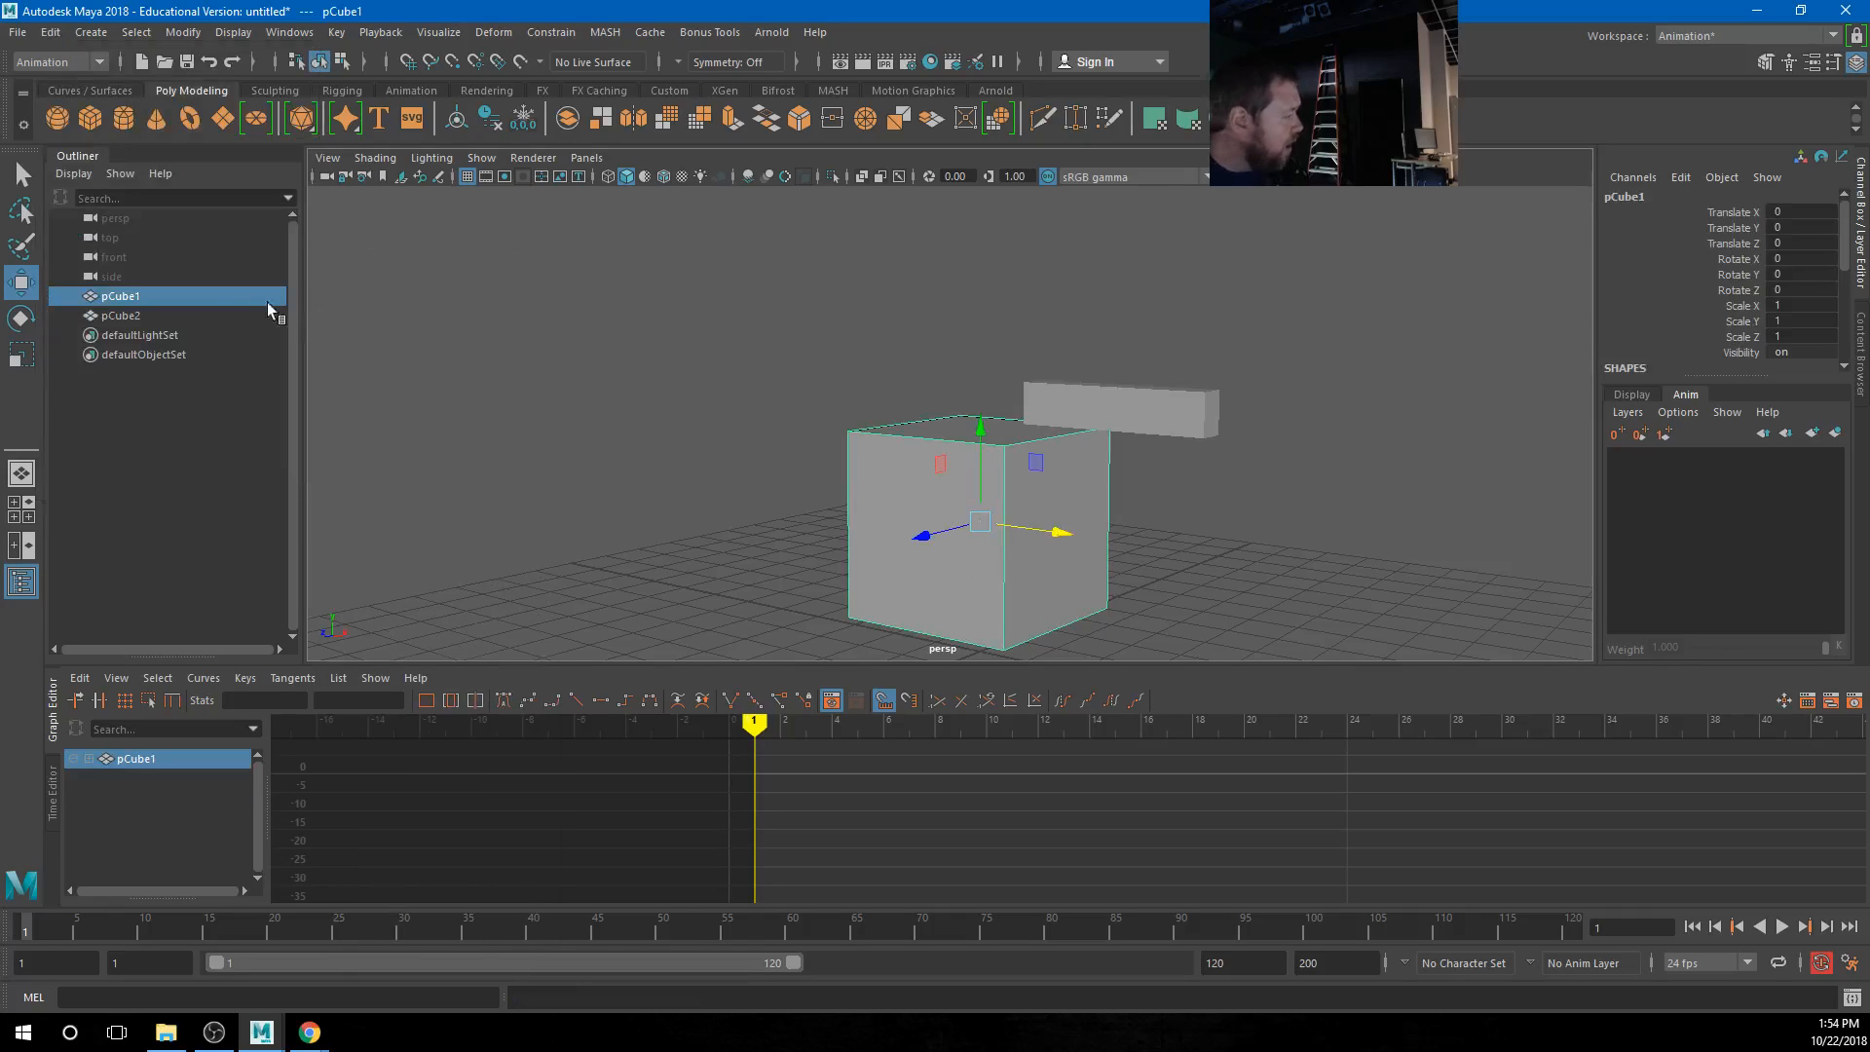
click(119, 317)
middle_drag(119, 321, 119, 297)
click(915, 530)
Try moving the parent cube upward in the viewport and undo the move
drag(992, 527, 1010, 422)
key(ctrl+z)
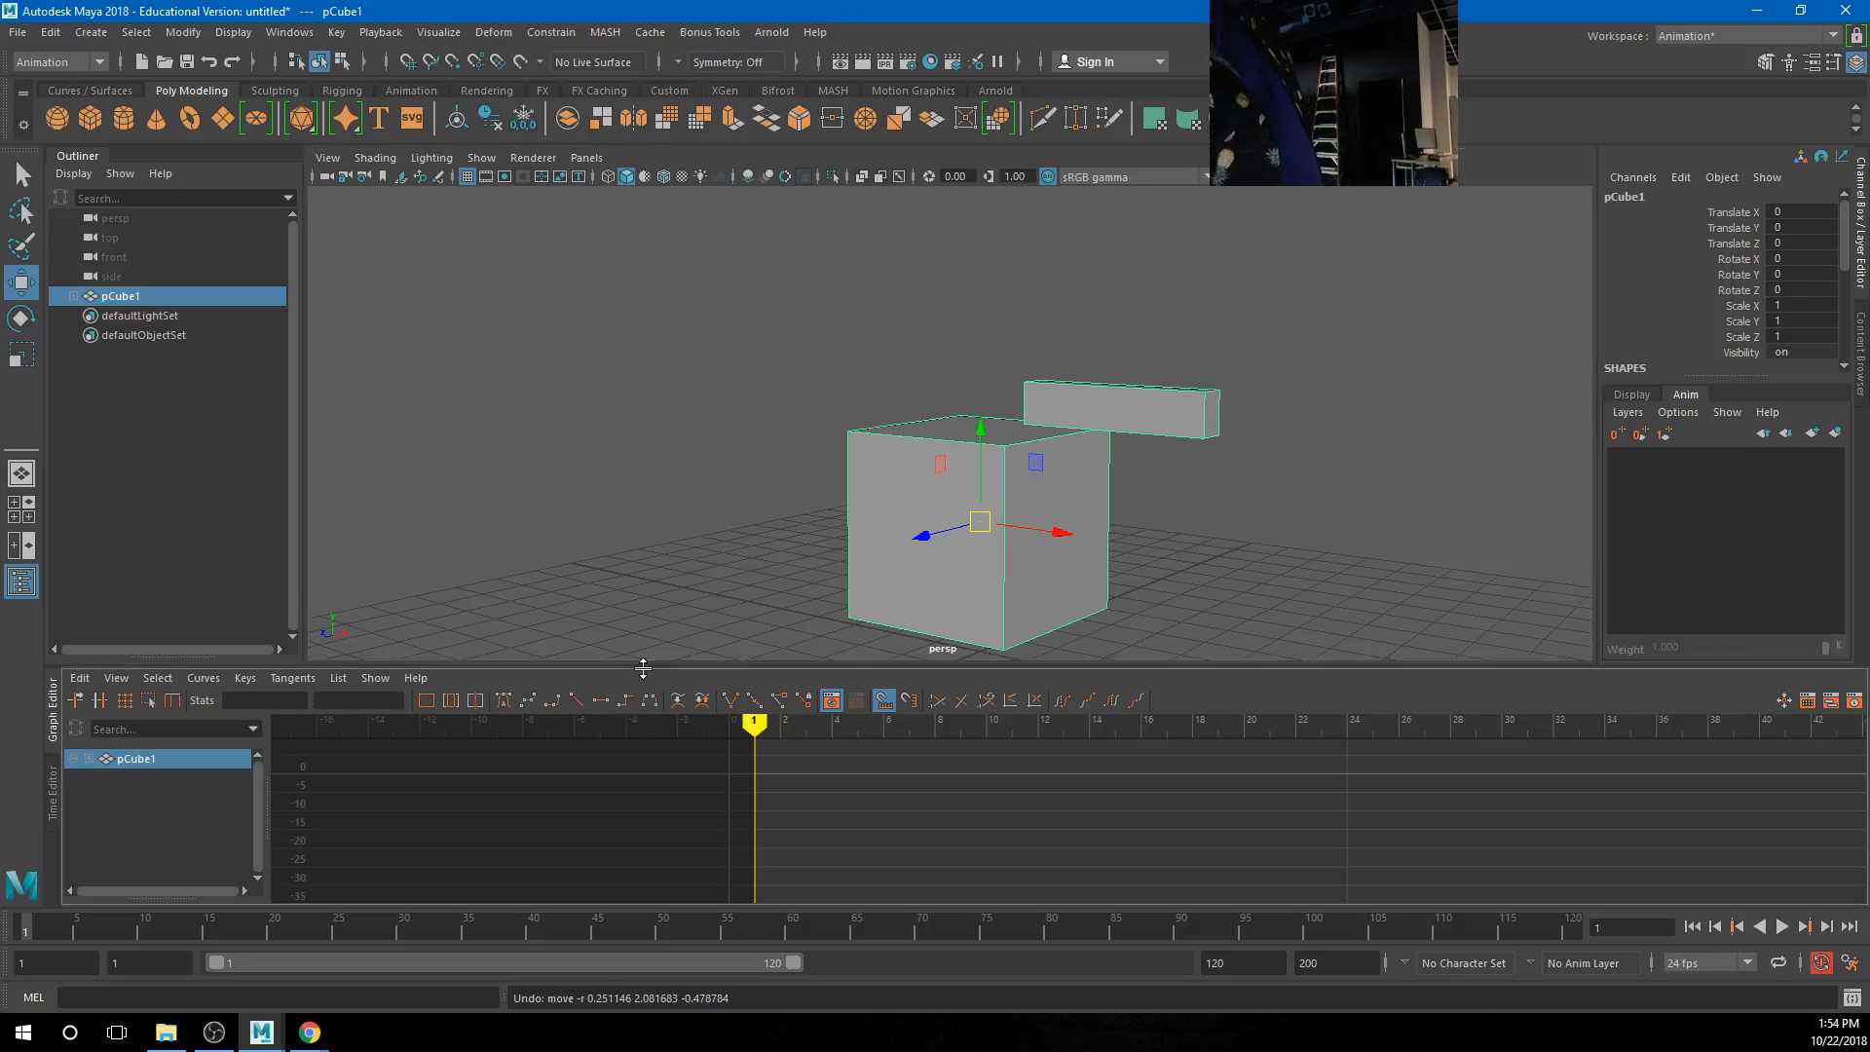
Enlarge the Graph Editor area and play the timeline briefly before stopping it
drag(645, 666, 646, 556)
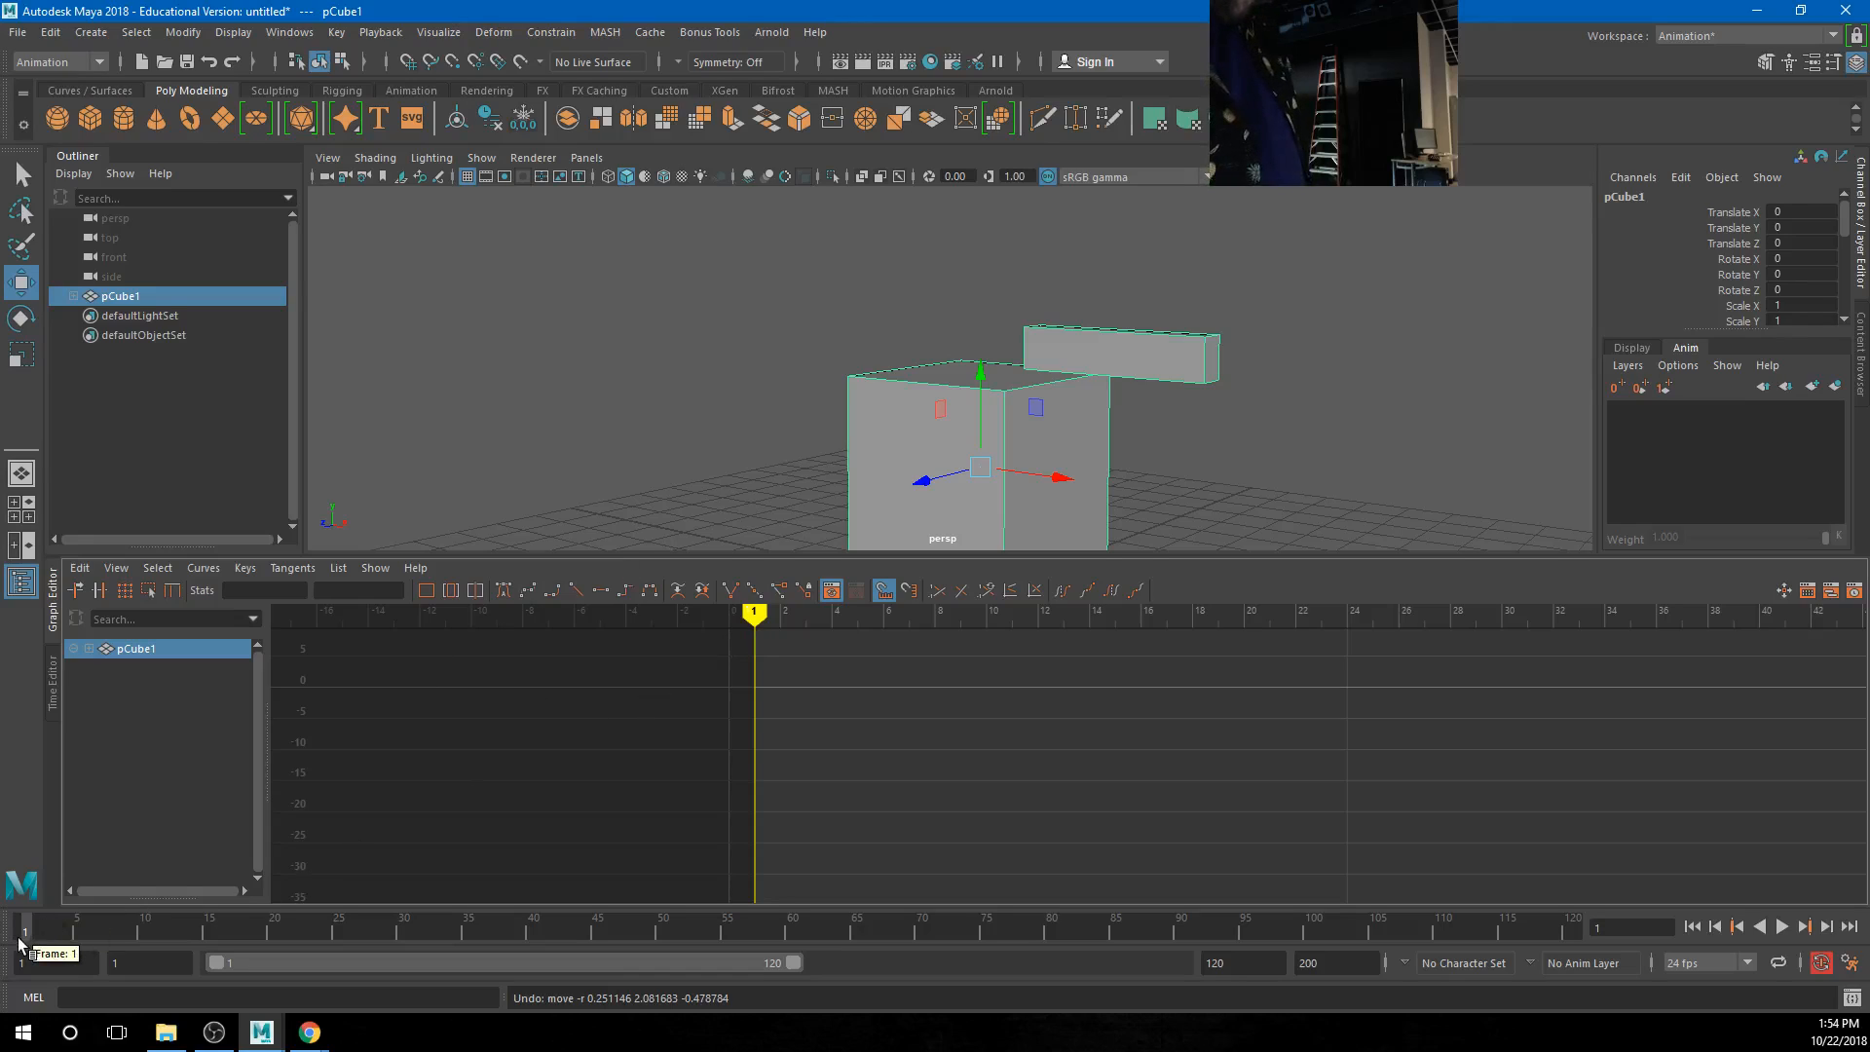
click(1782, 930)
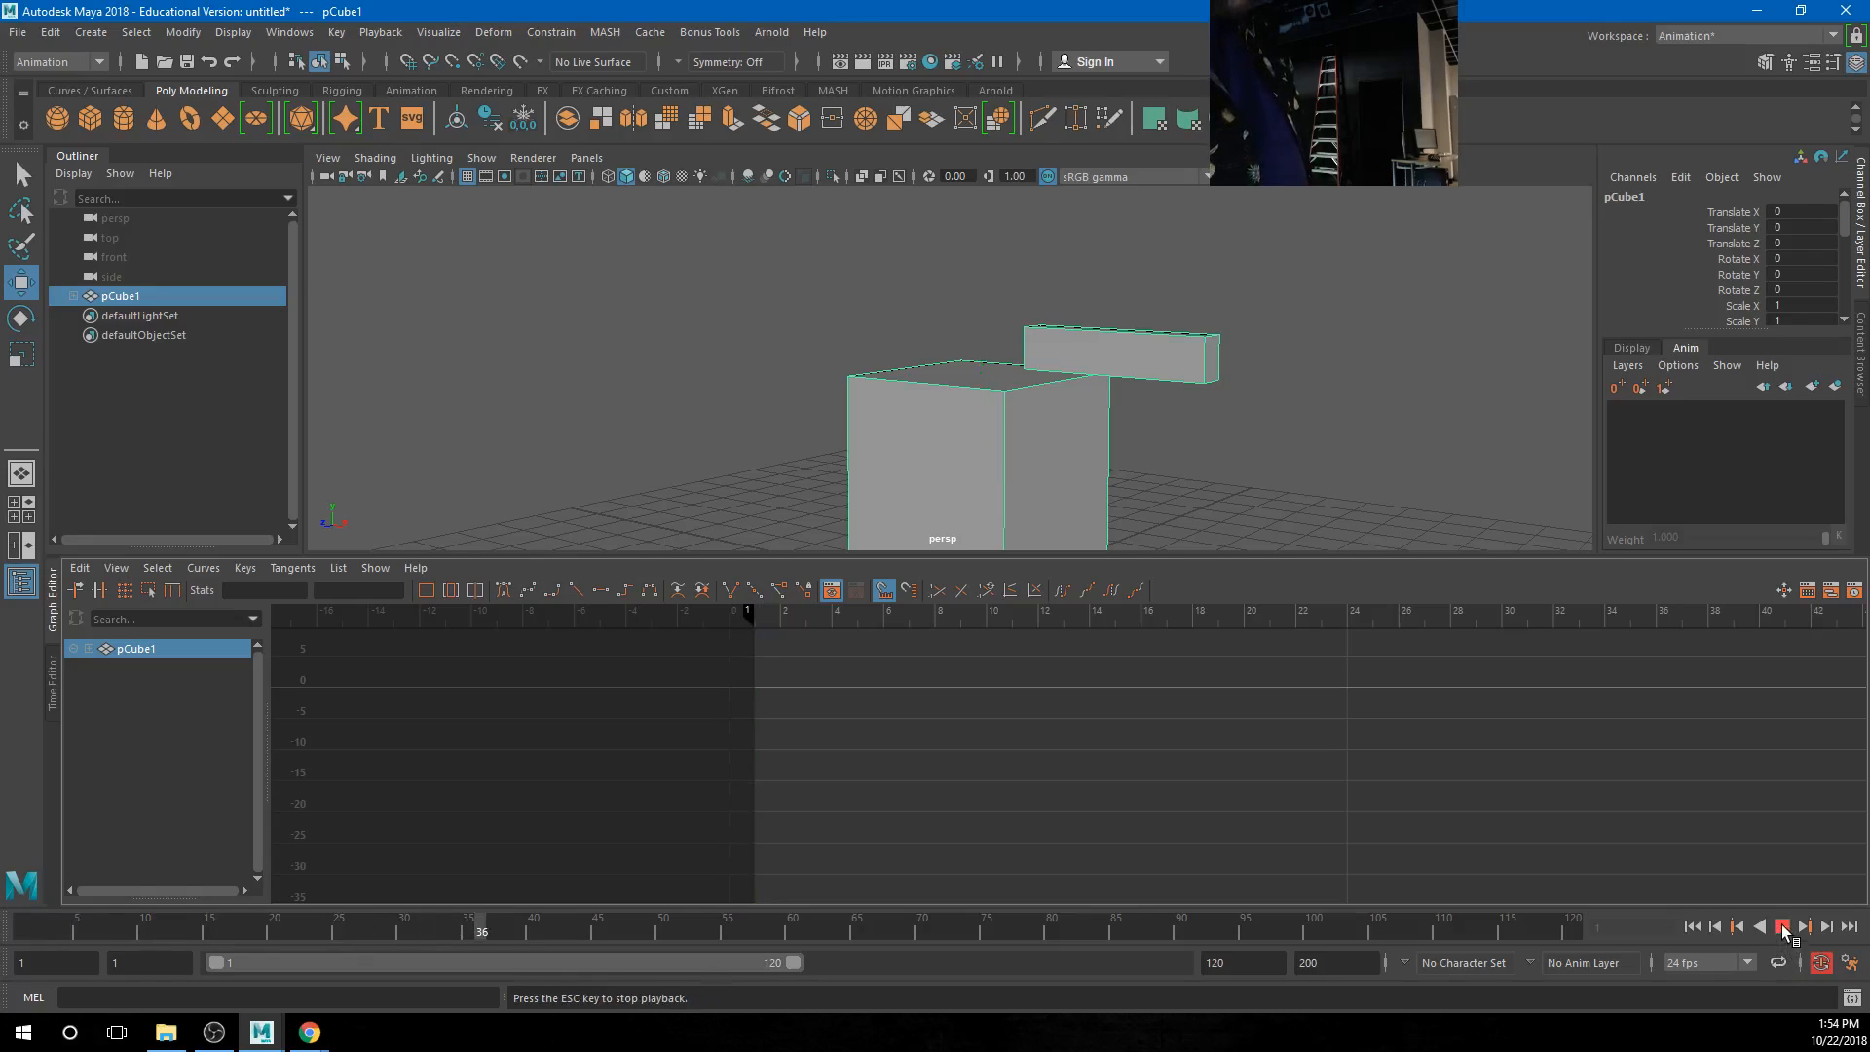
click(1782, 930)
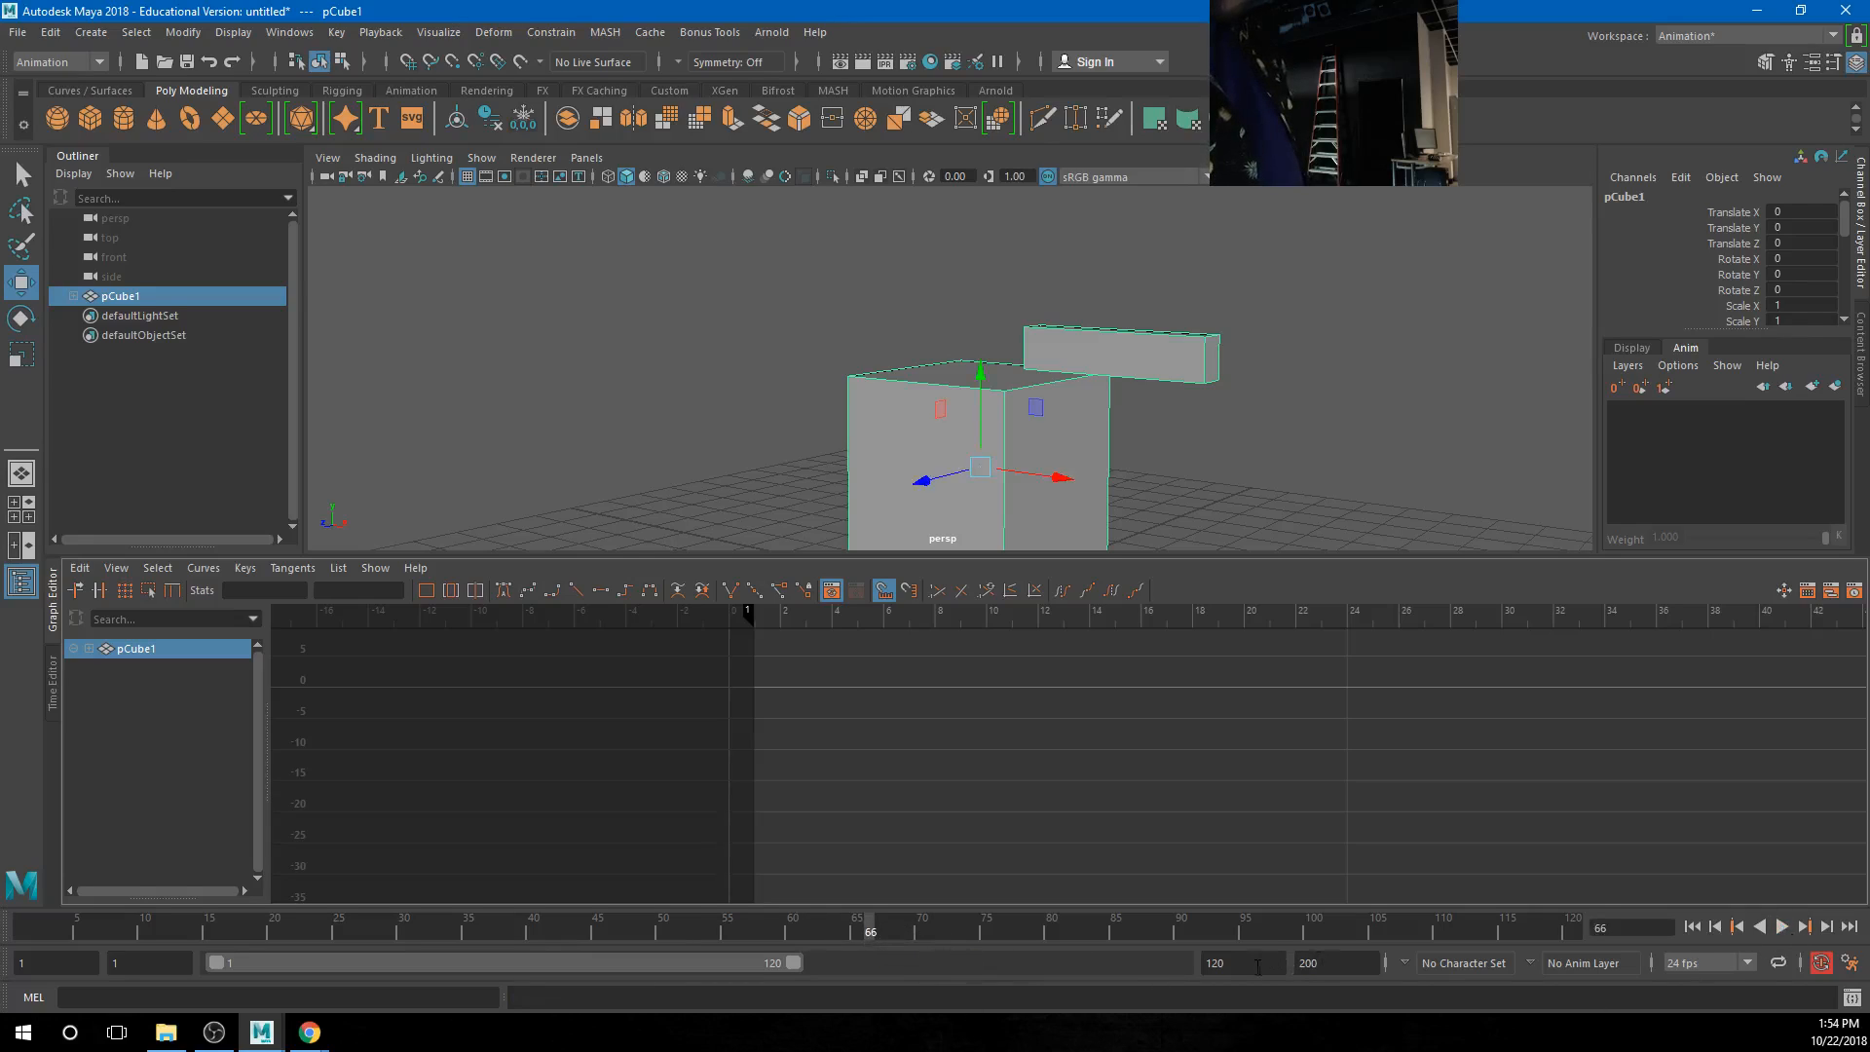
Set both the playback range end and the animation end to frame 65
drag(1281, 963, 1204, 964)
text(654)
key(Return)
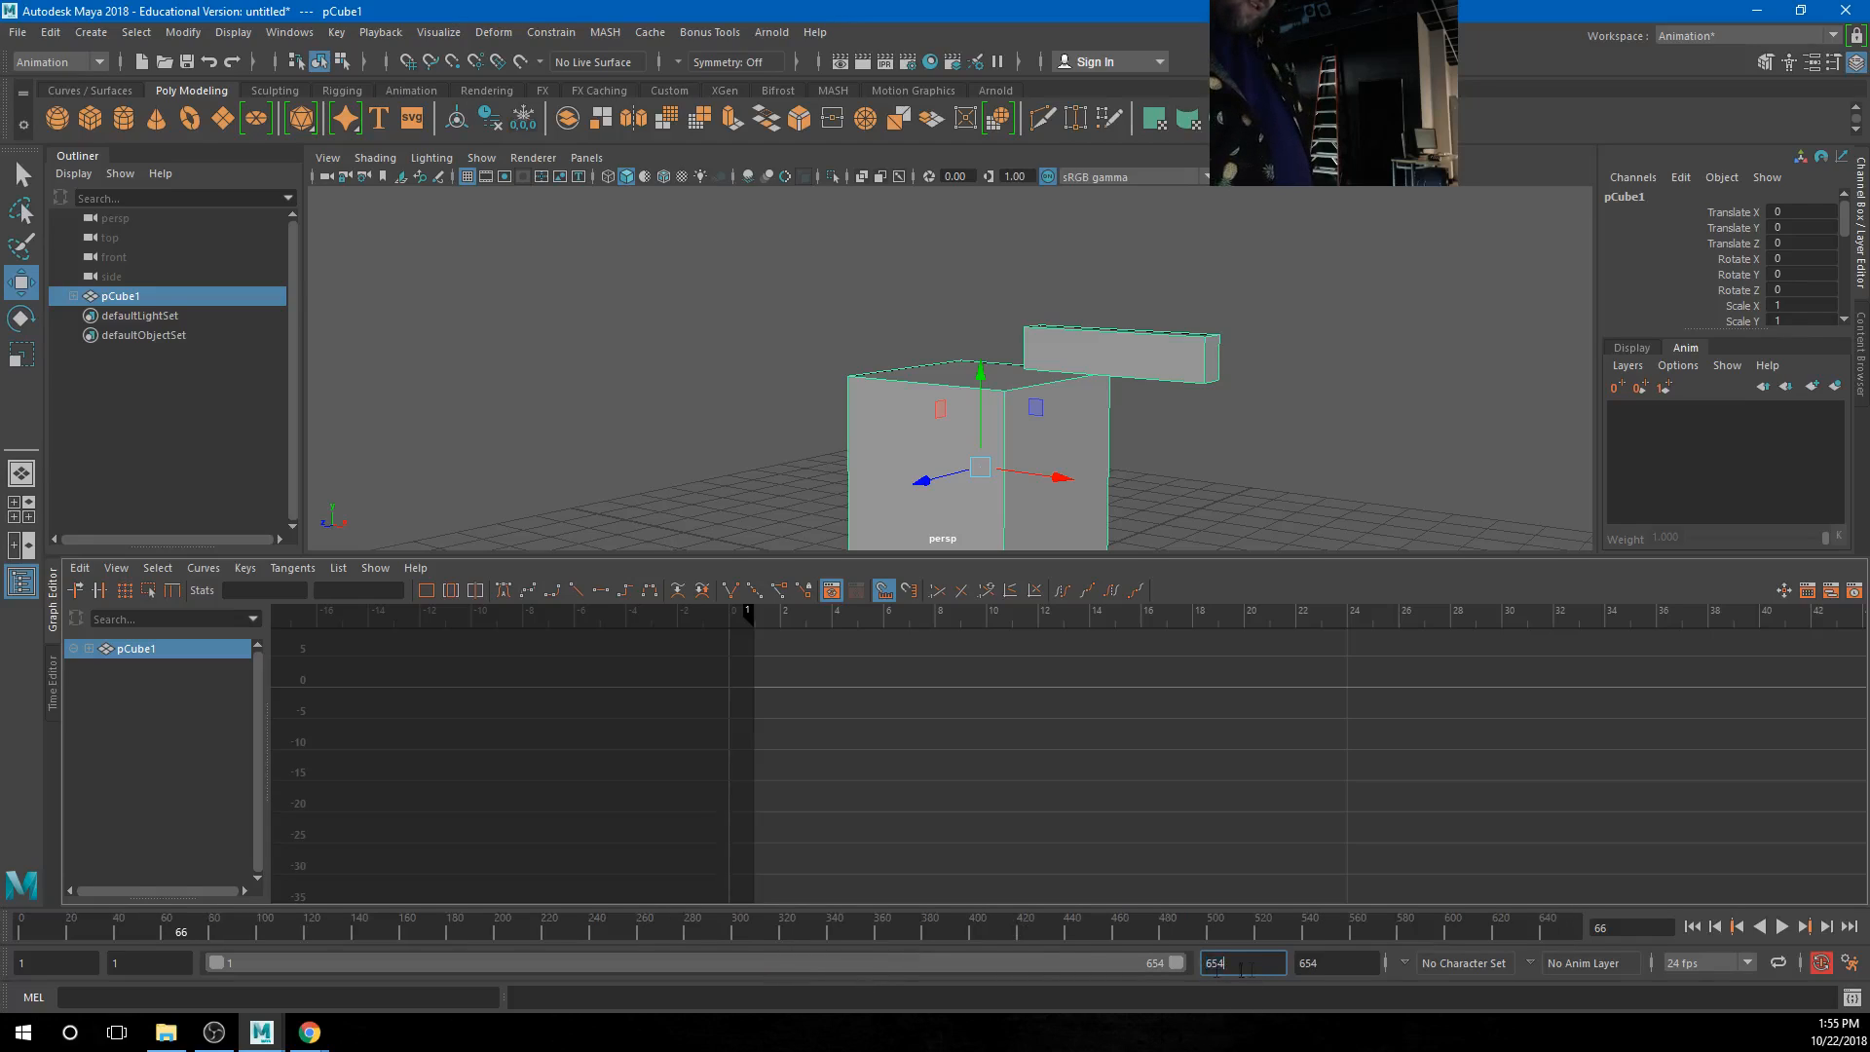
text(65)
key(Return)
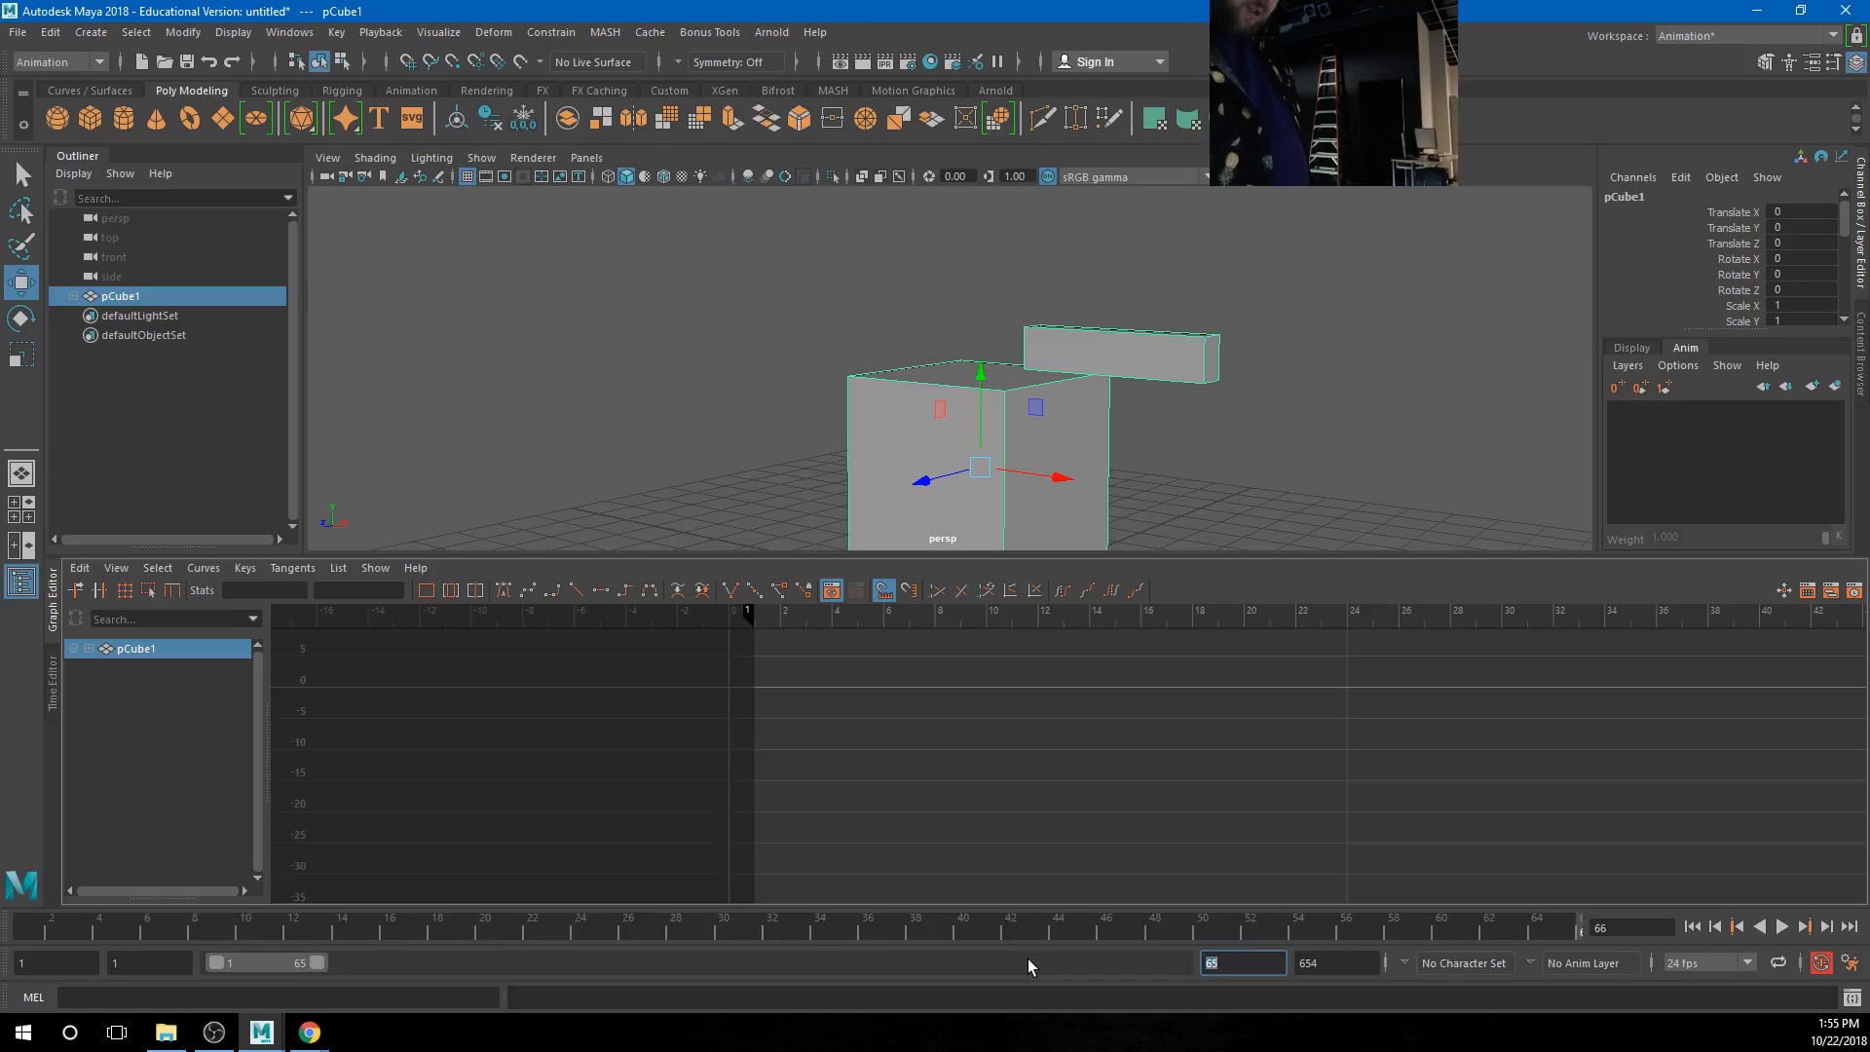
key(Tab)
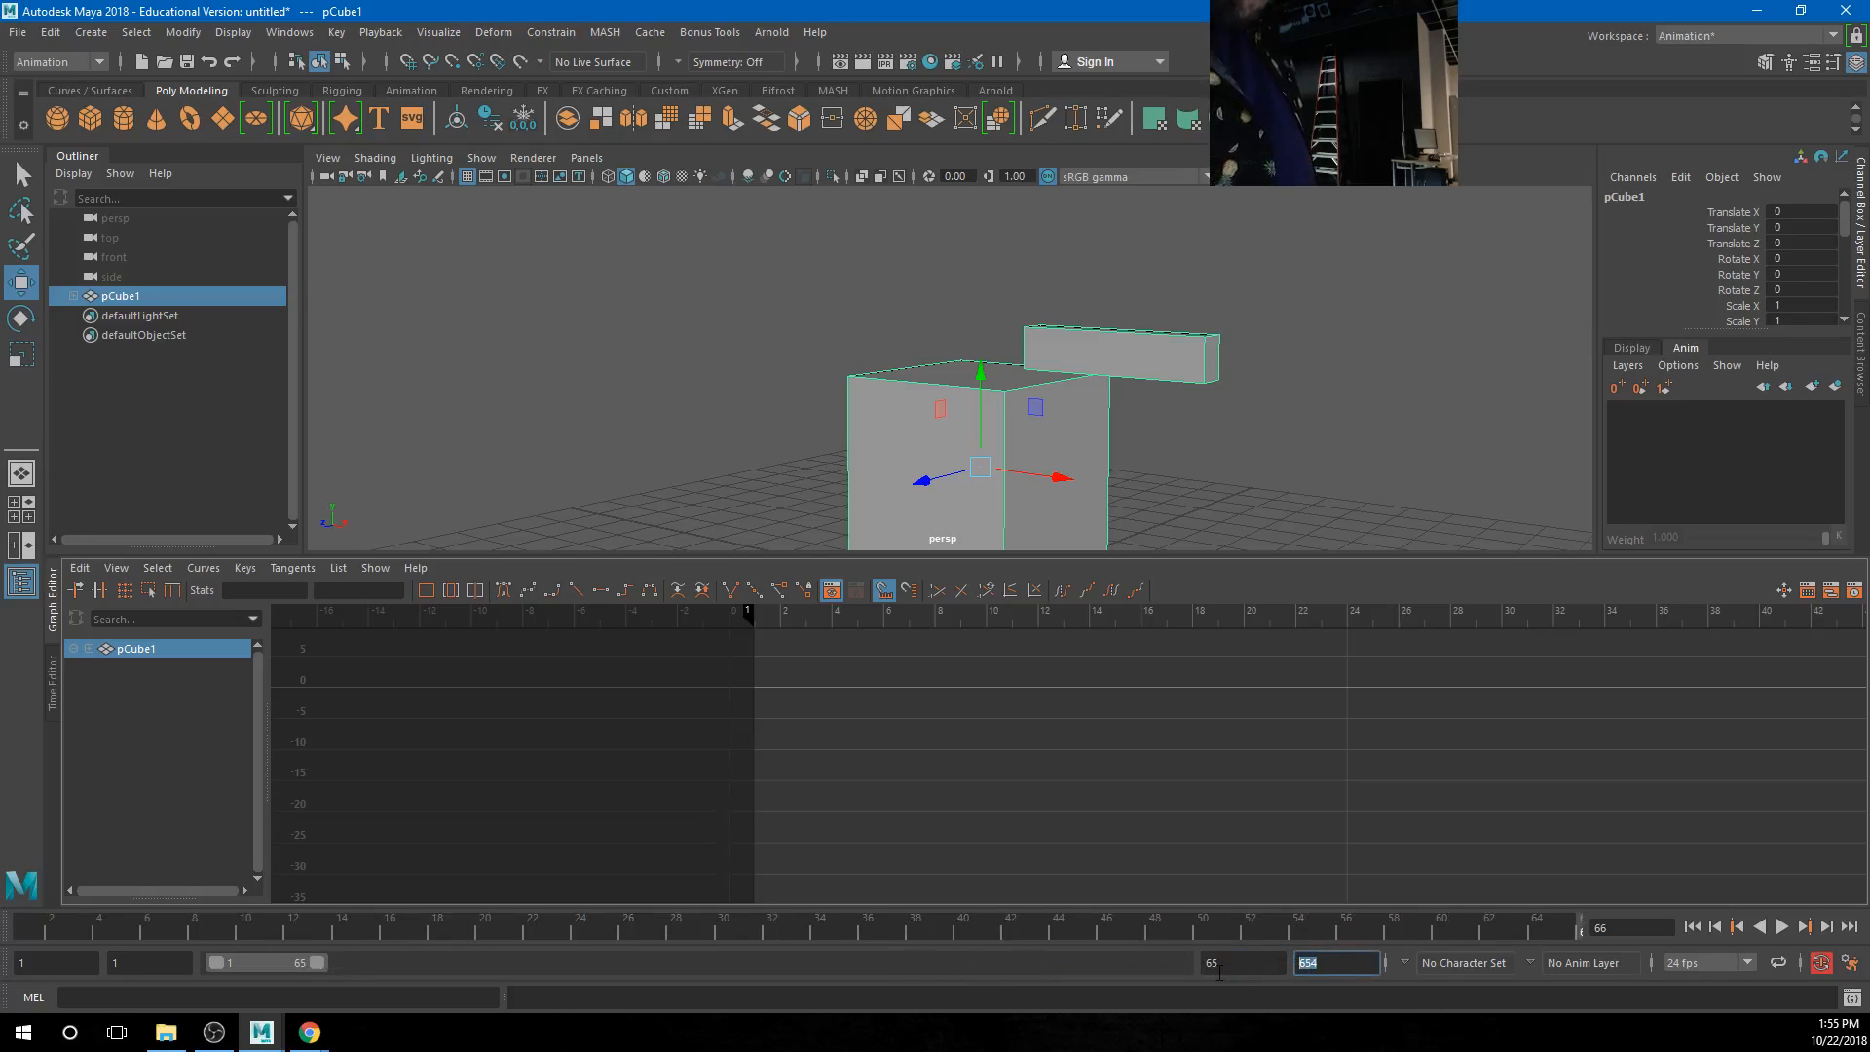
text(65)
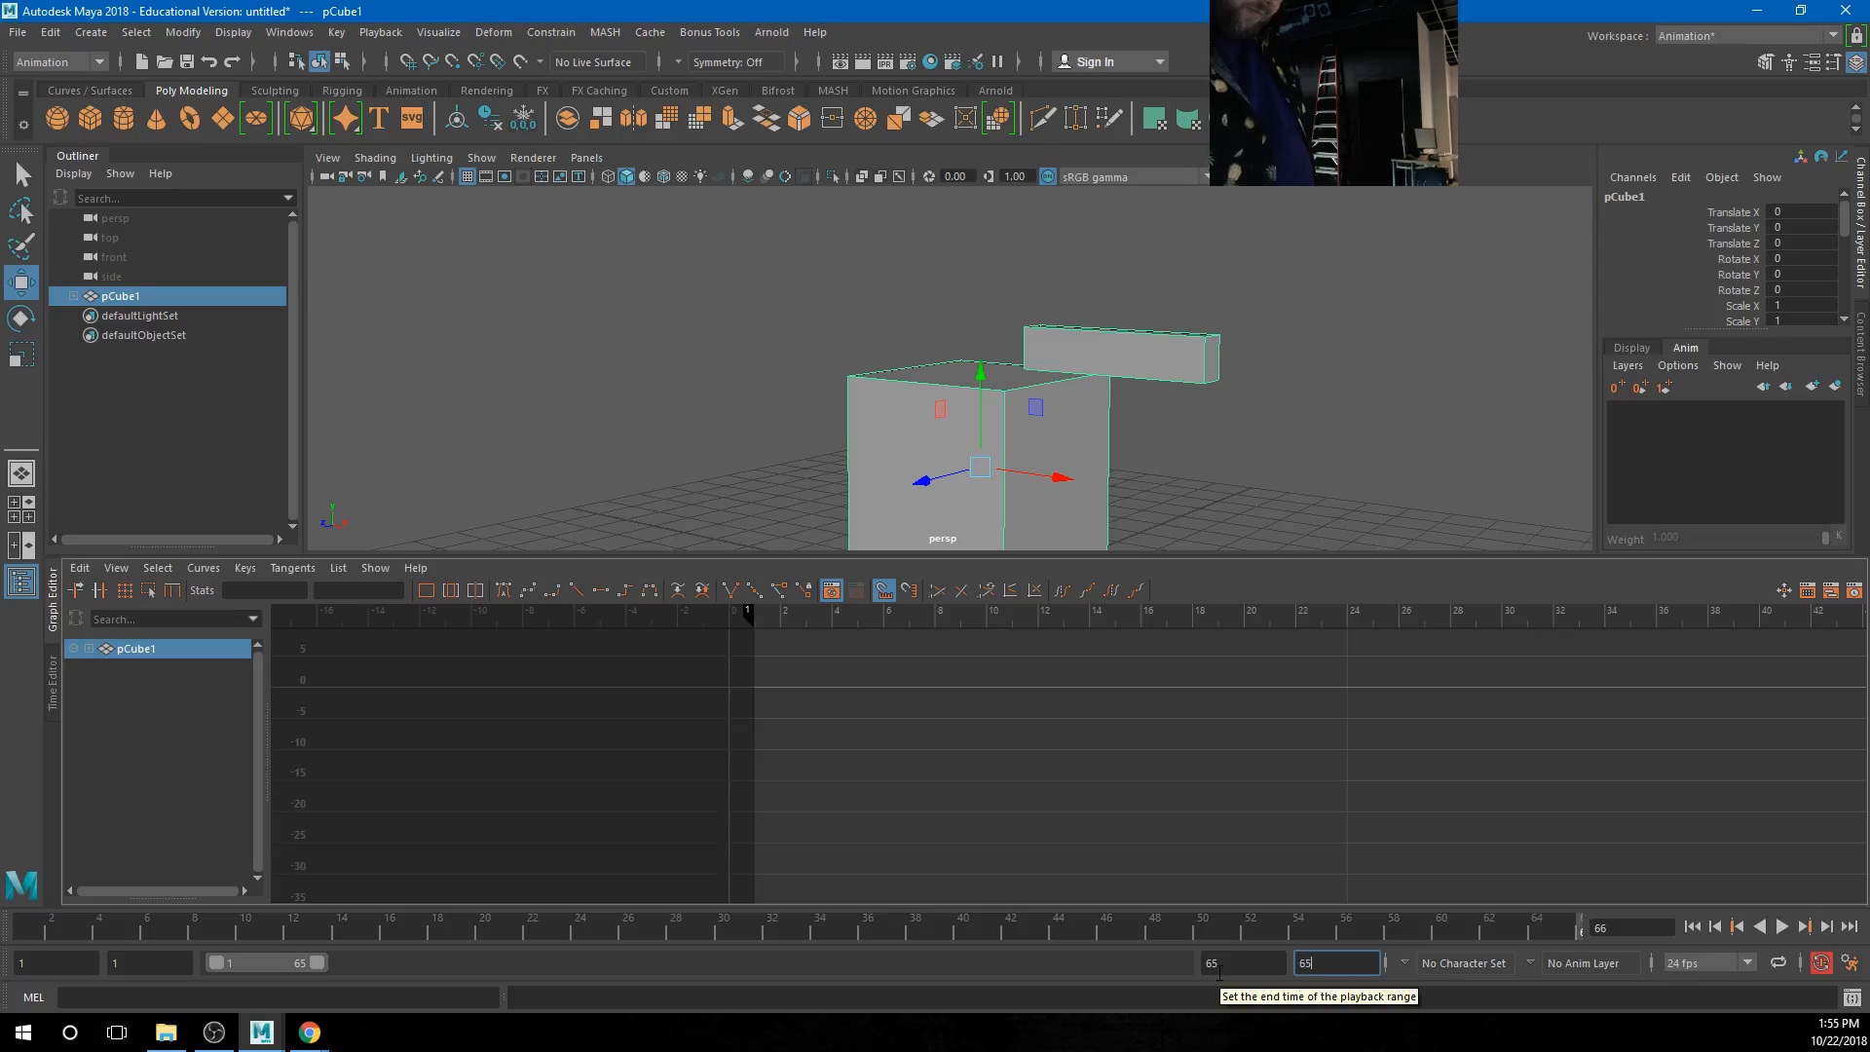
key(Return)
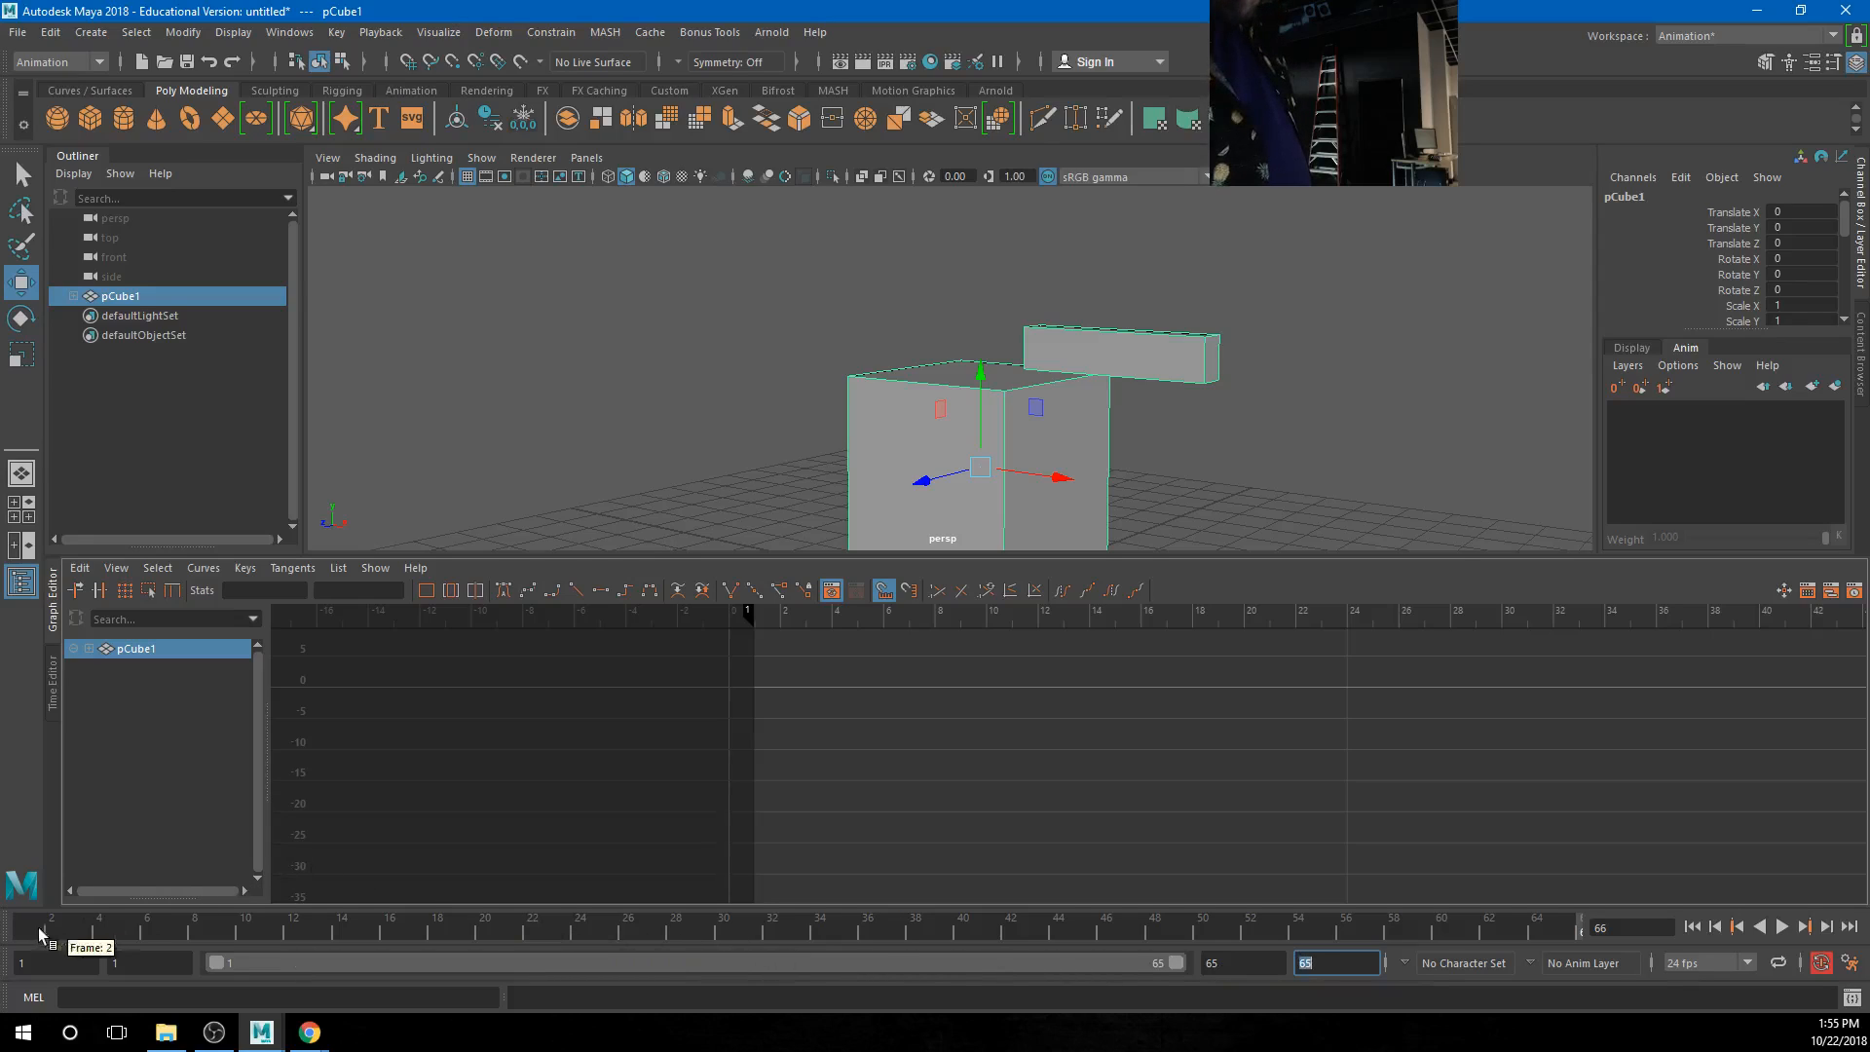
Key all the parent cube's channels at frame 1 and go to frame 65
click(27, 931)
text(s)
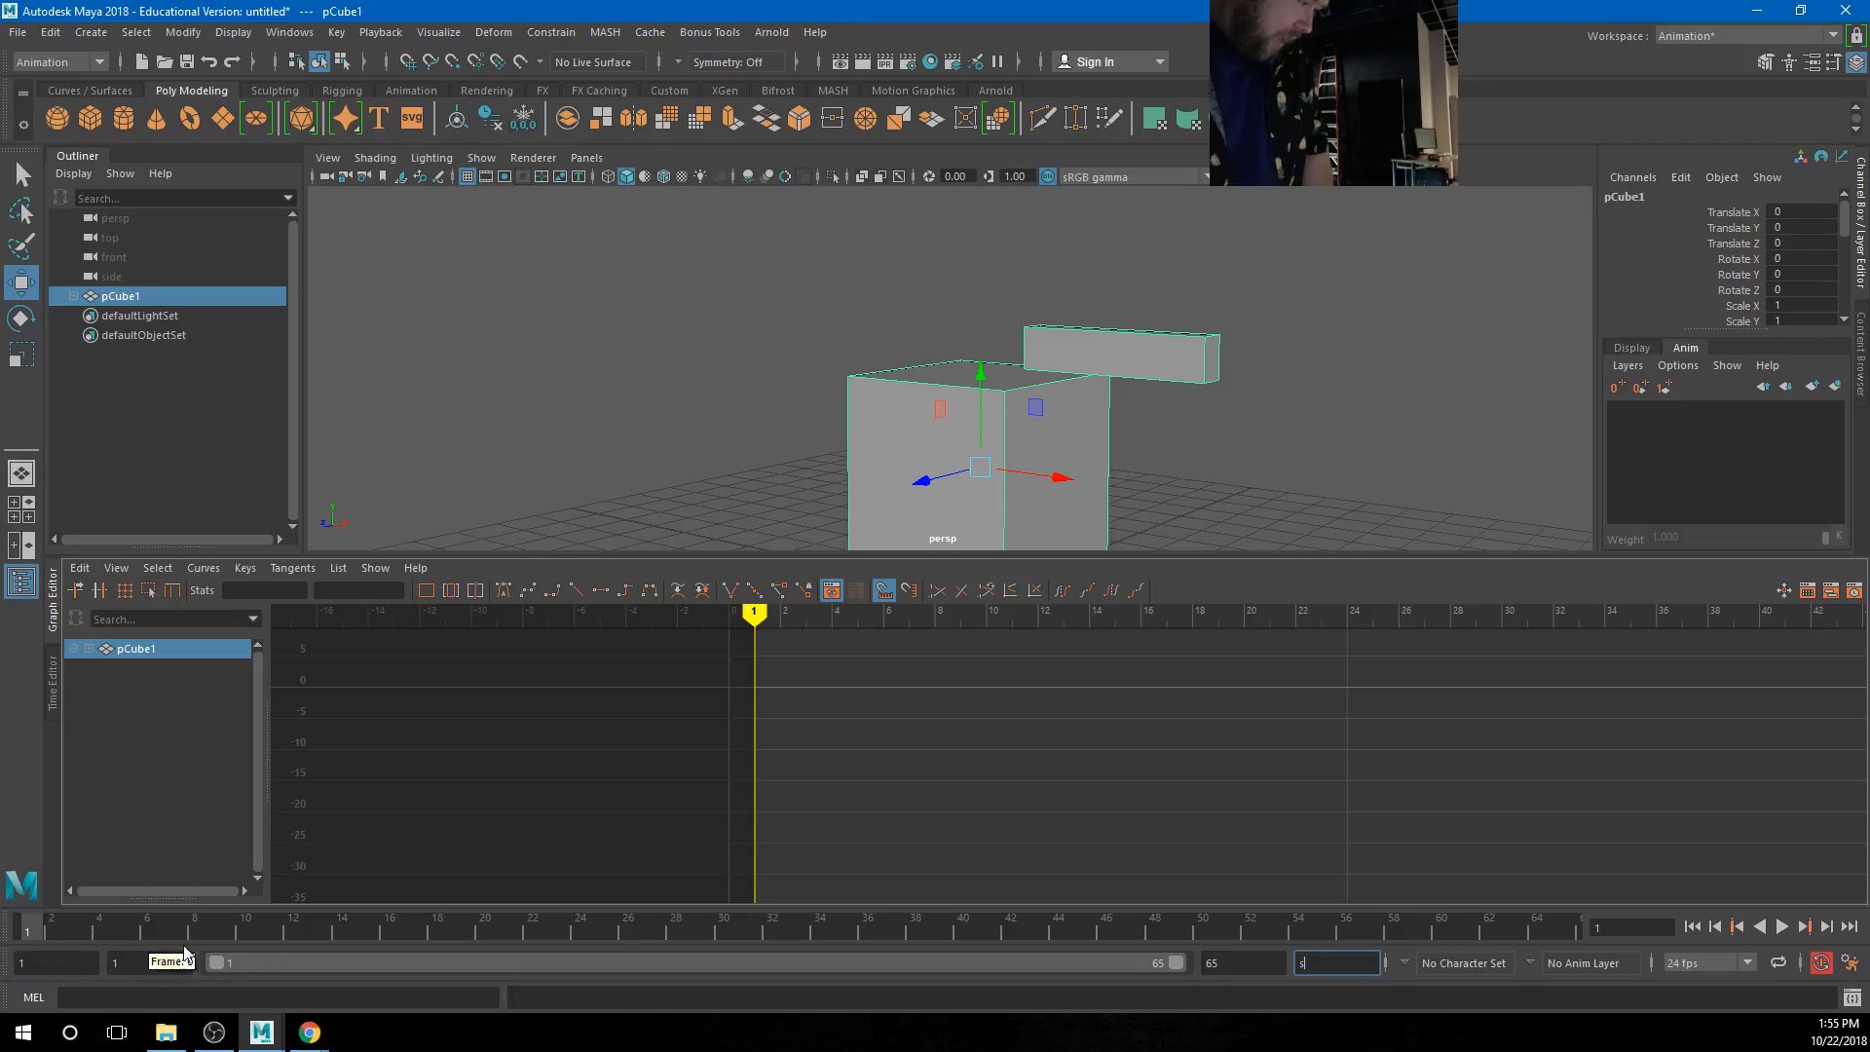
text(s)
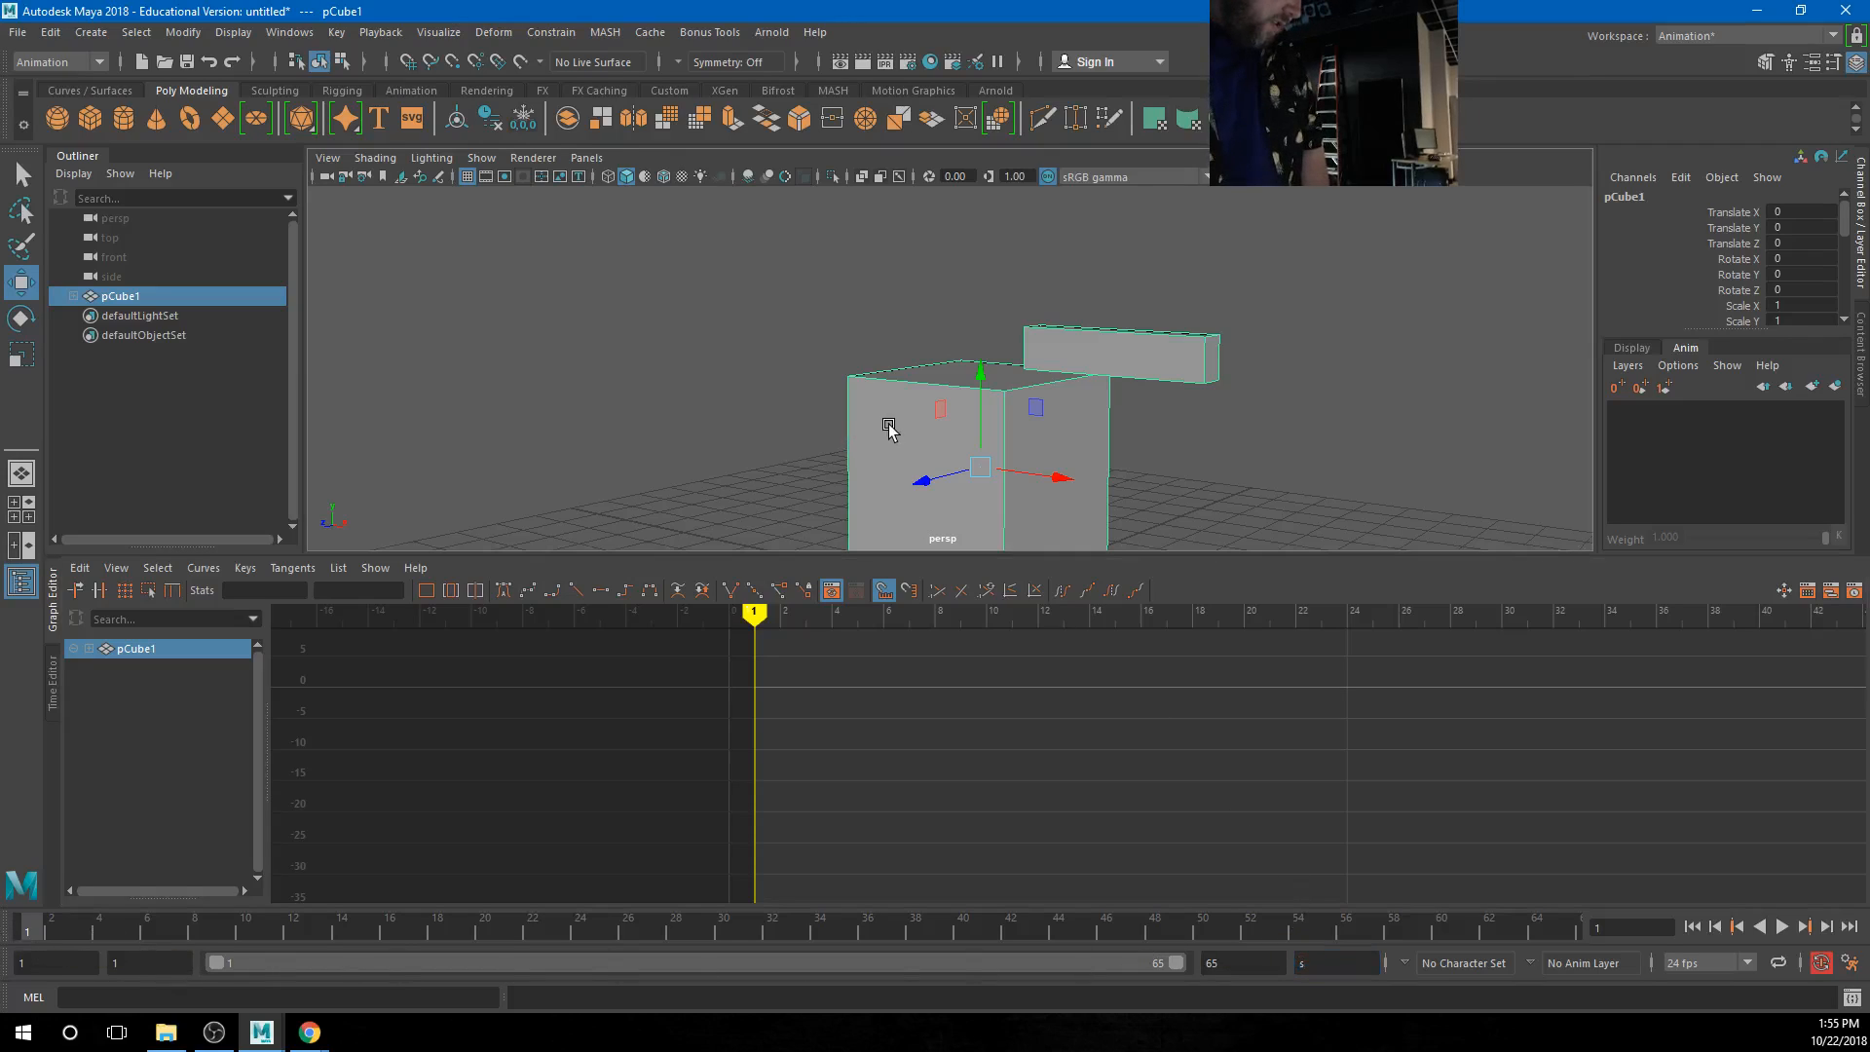
click(1569, 925)
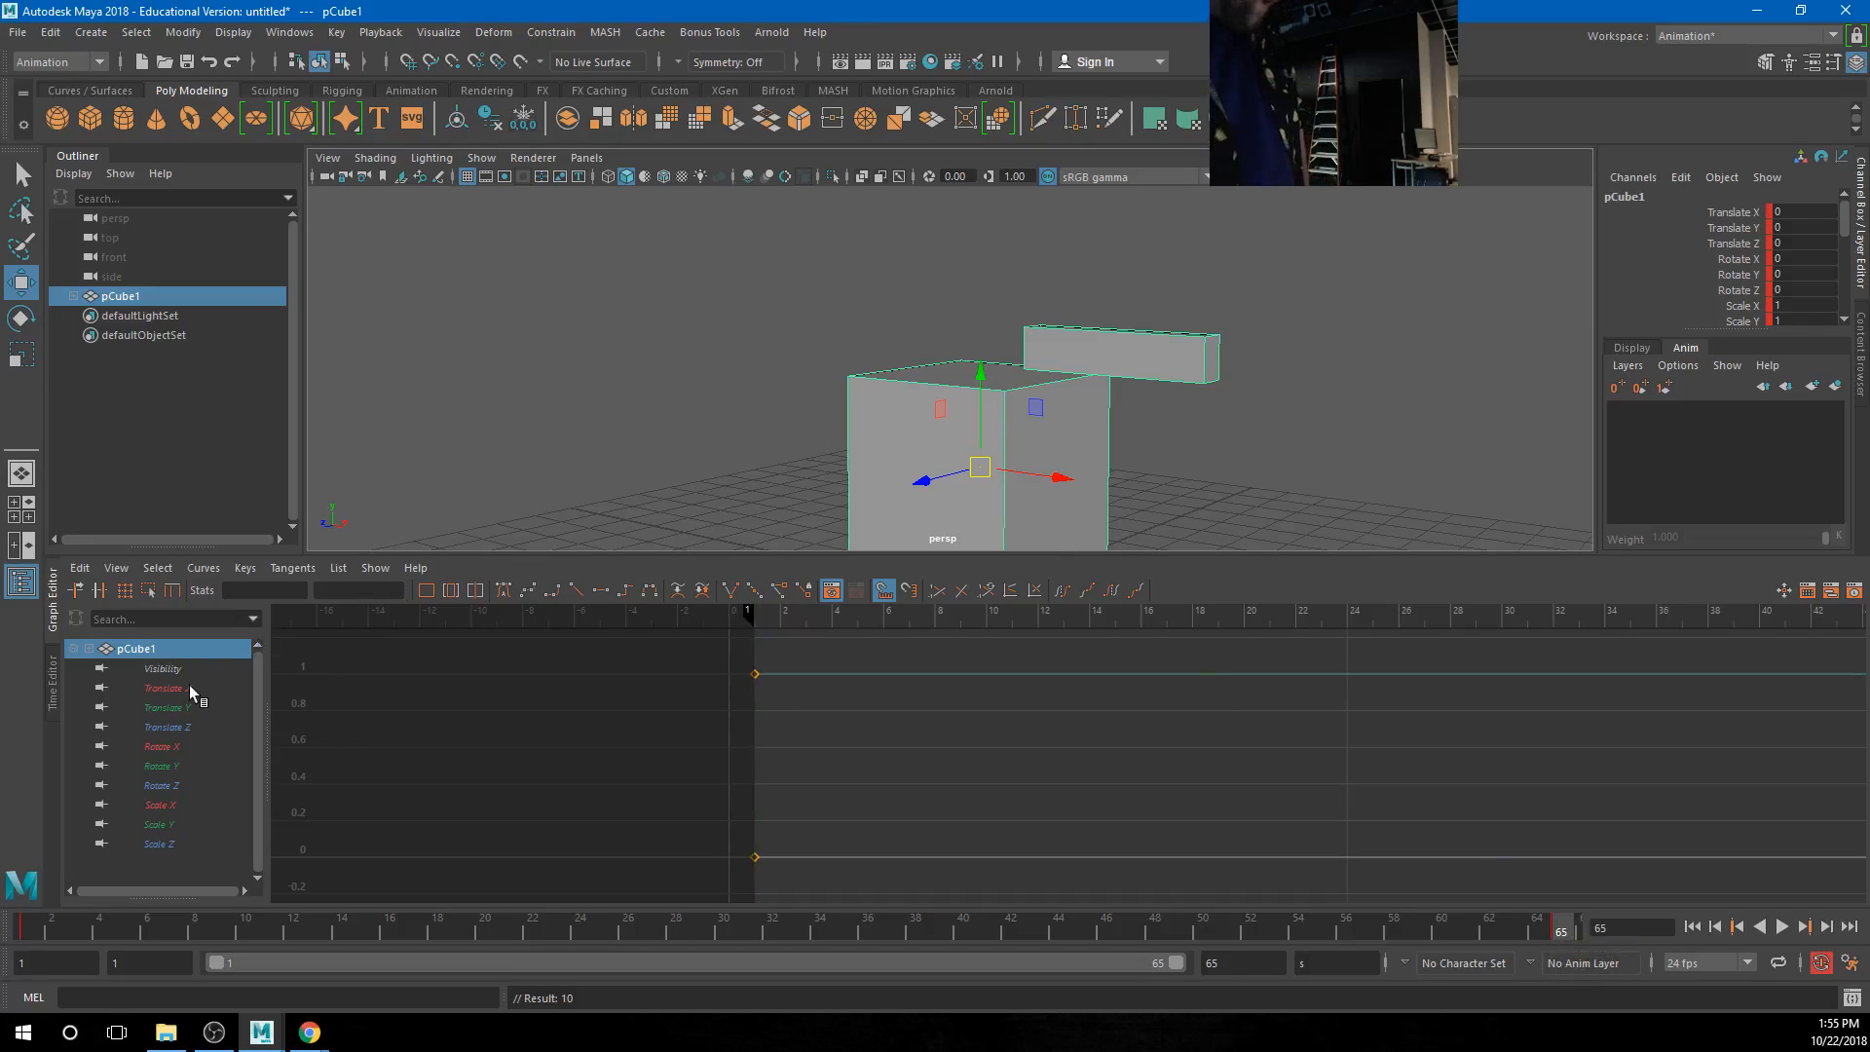
Delete the cube's translate, rotate and scale animation curves except Translate Y
drag(187, 688, 169, 843)
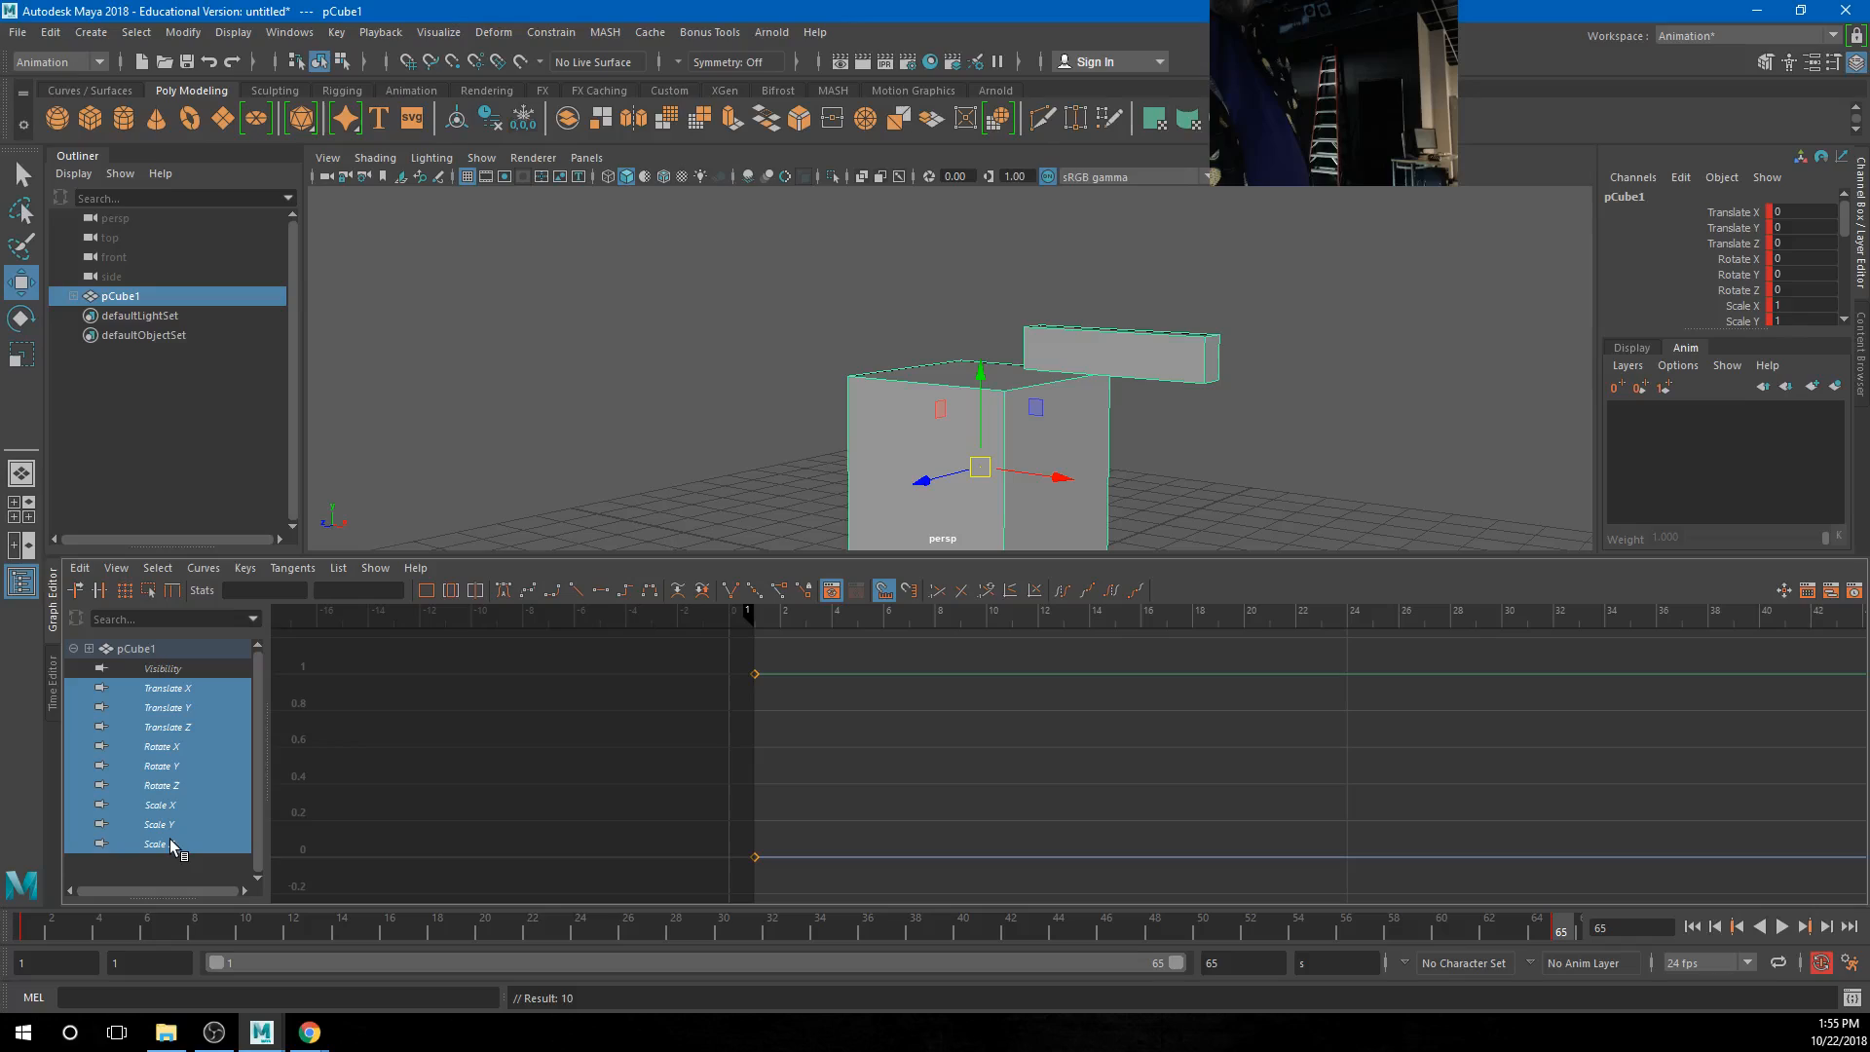
click(187, 713)
drag(185, 688, 161, 849)
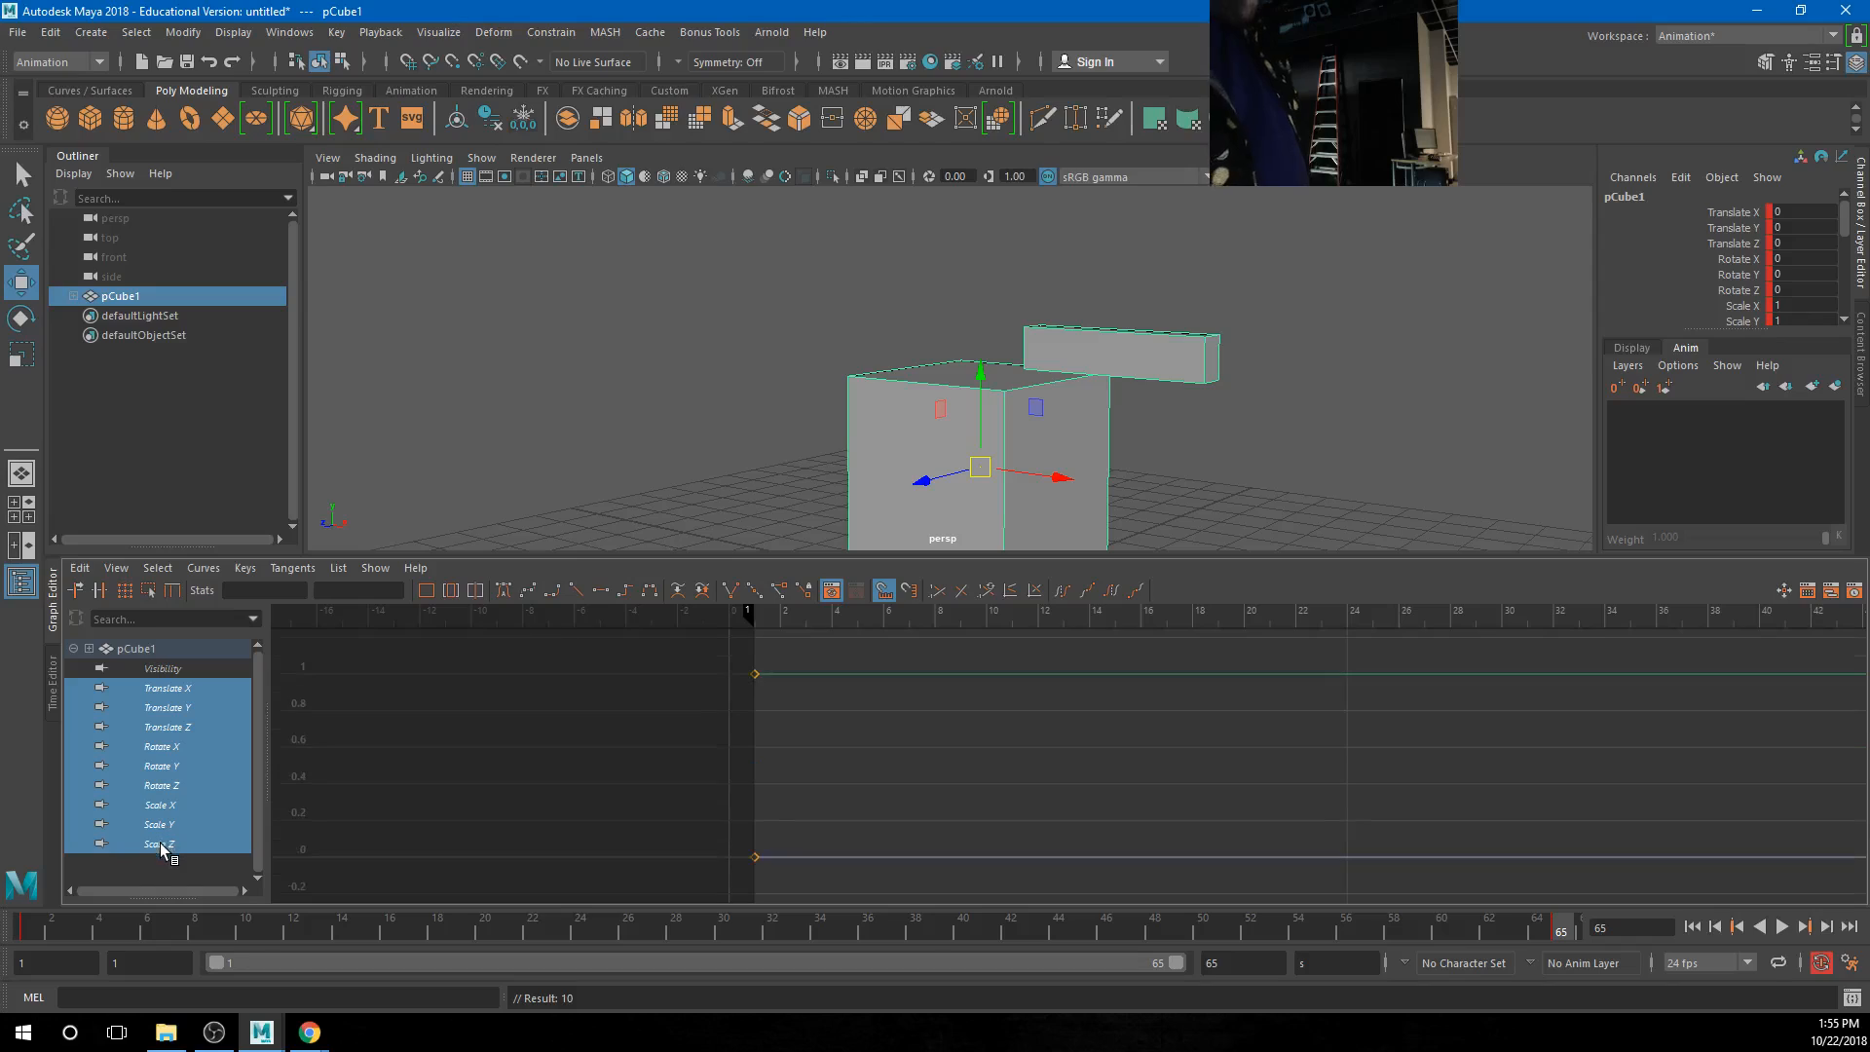
ctrl+click(150, 707)
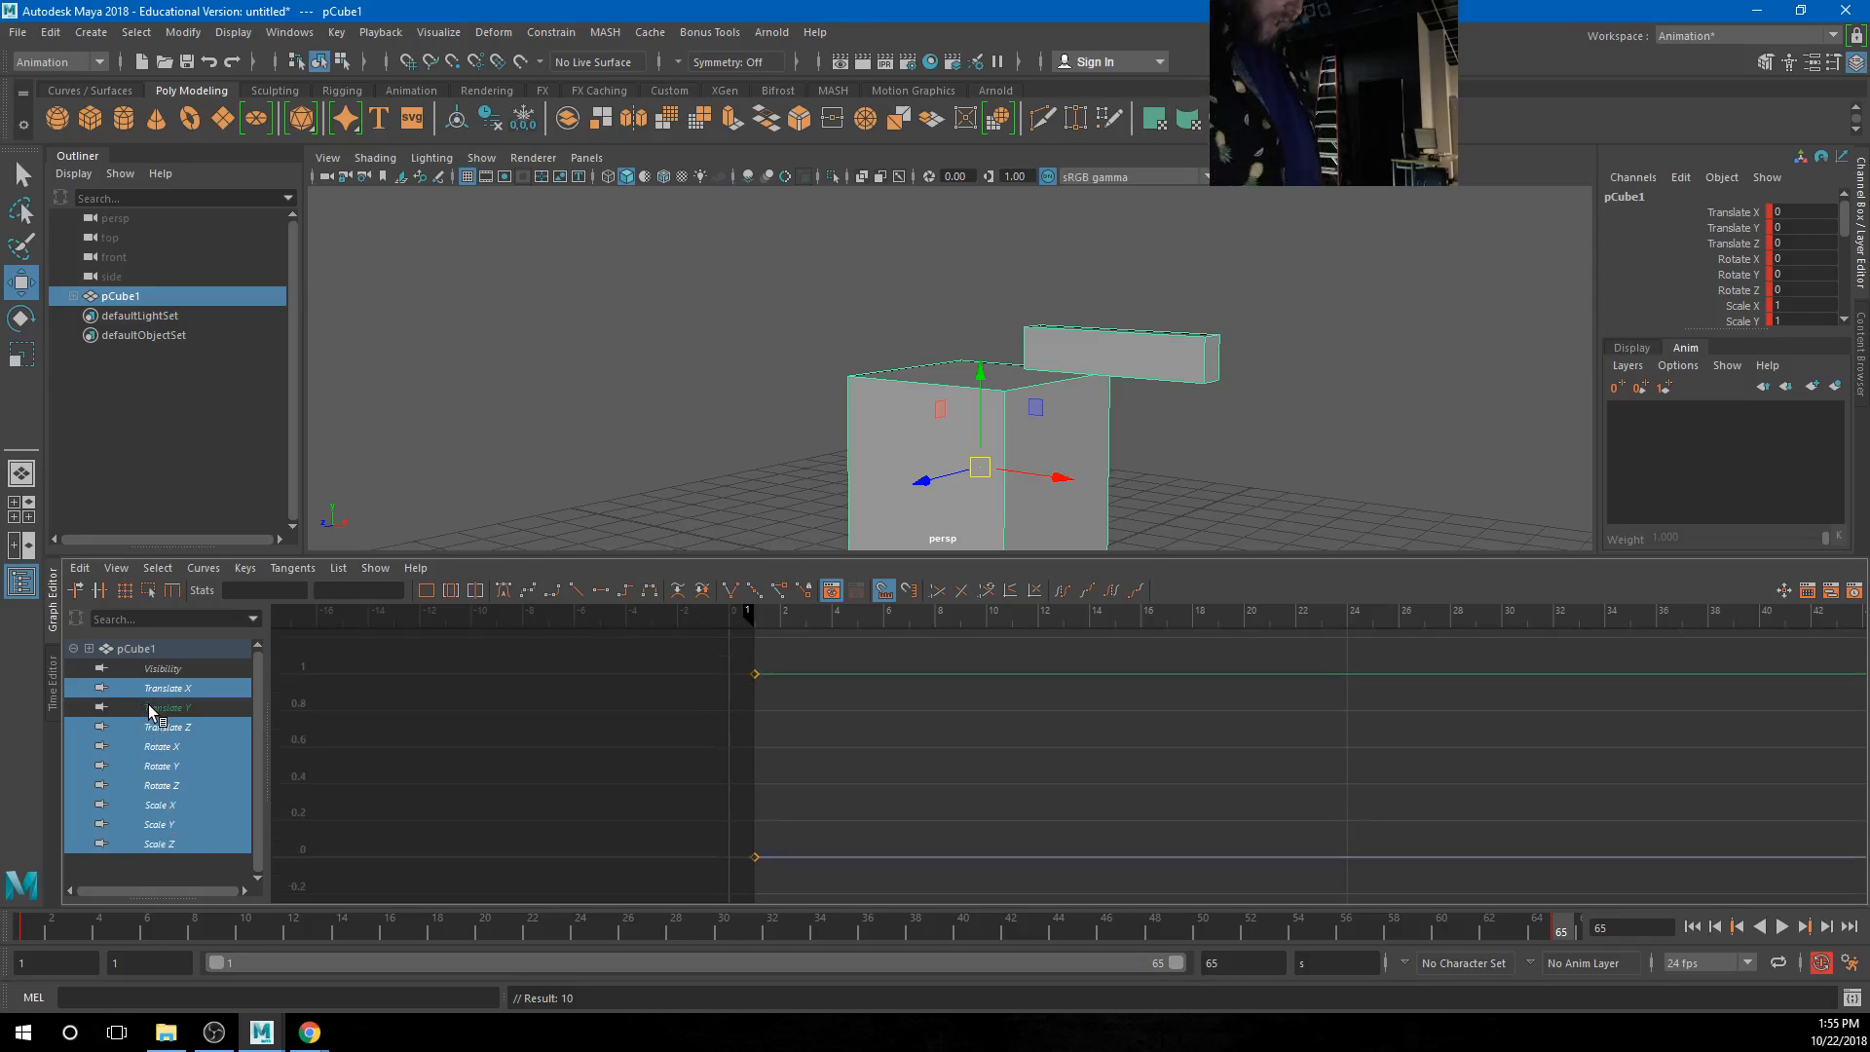
scroll(956, 757, down, 5)
drag(947, 699, 1327, 835)
key(Delete)
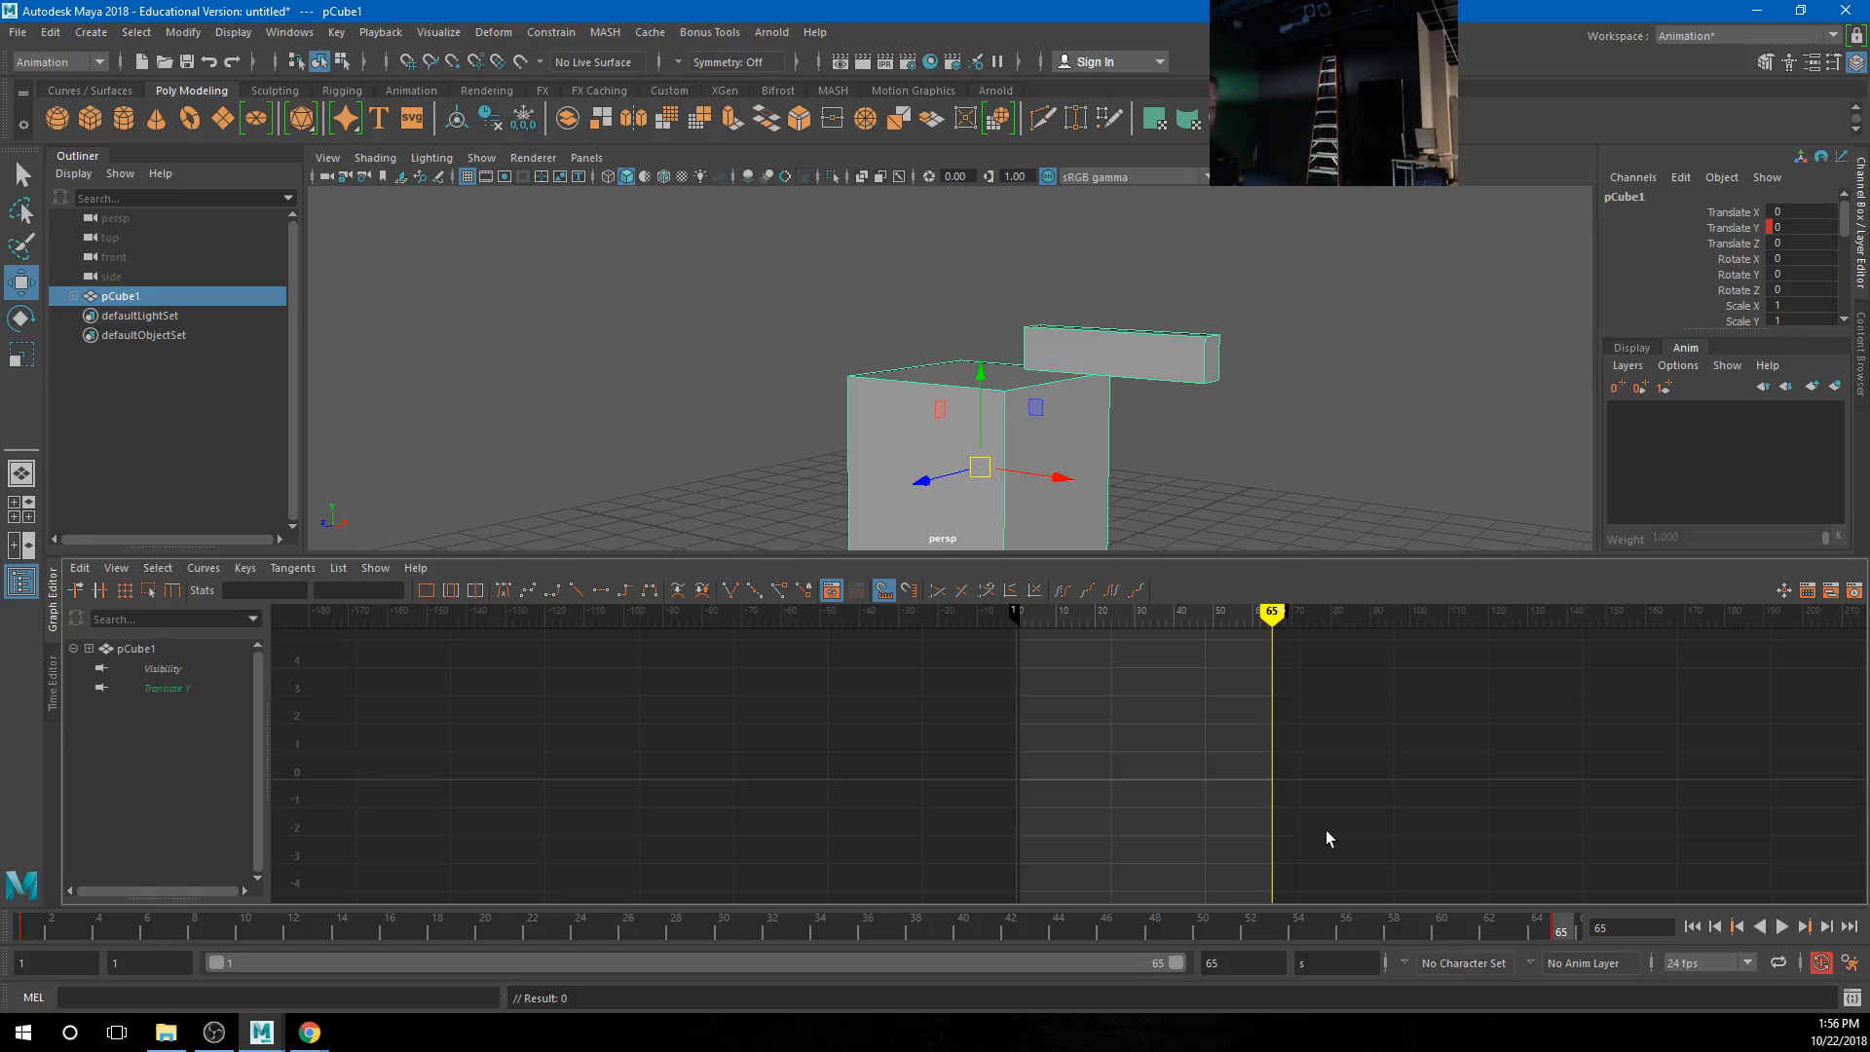
Isolate the cube's Translate Y curve, select all its keys and convert it to weighted tangents
click(179, 688)
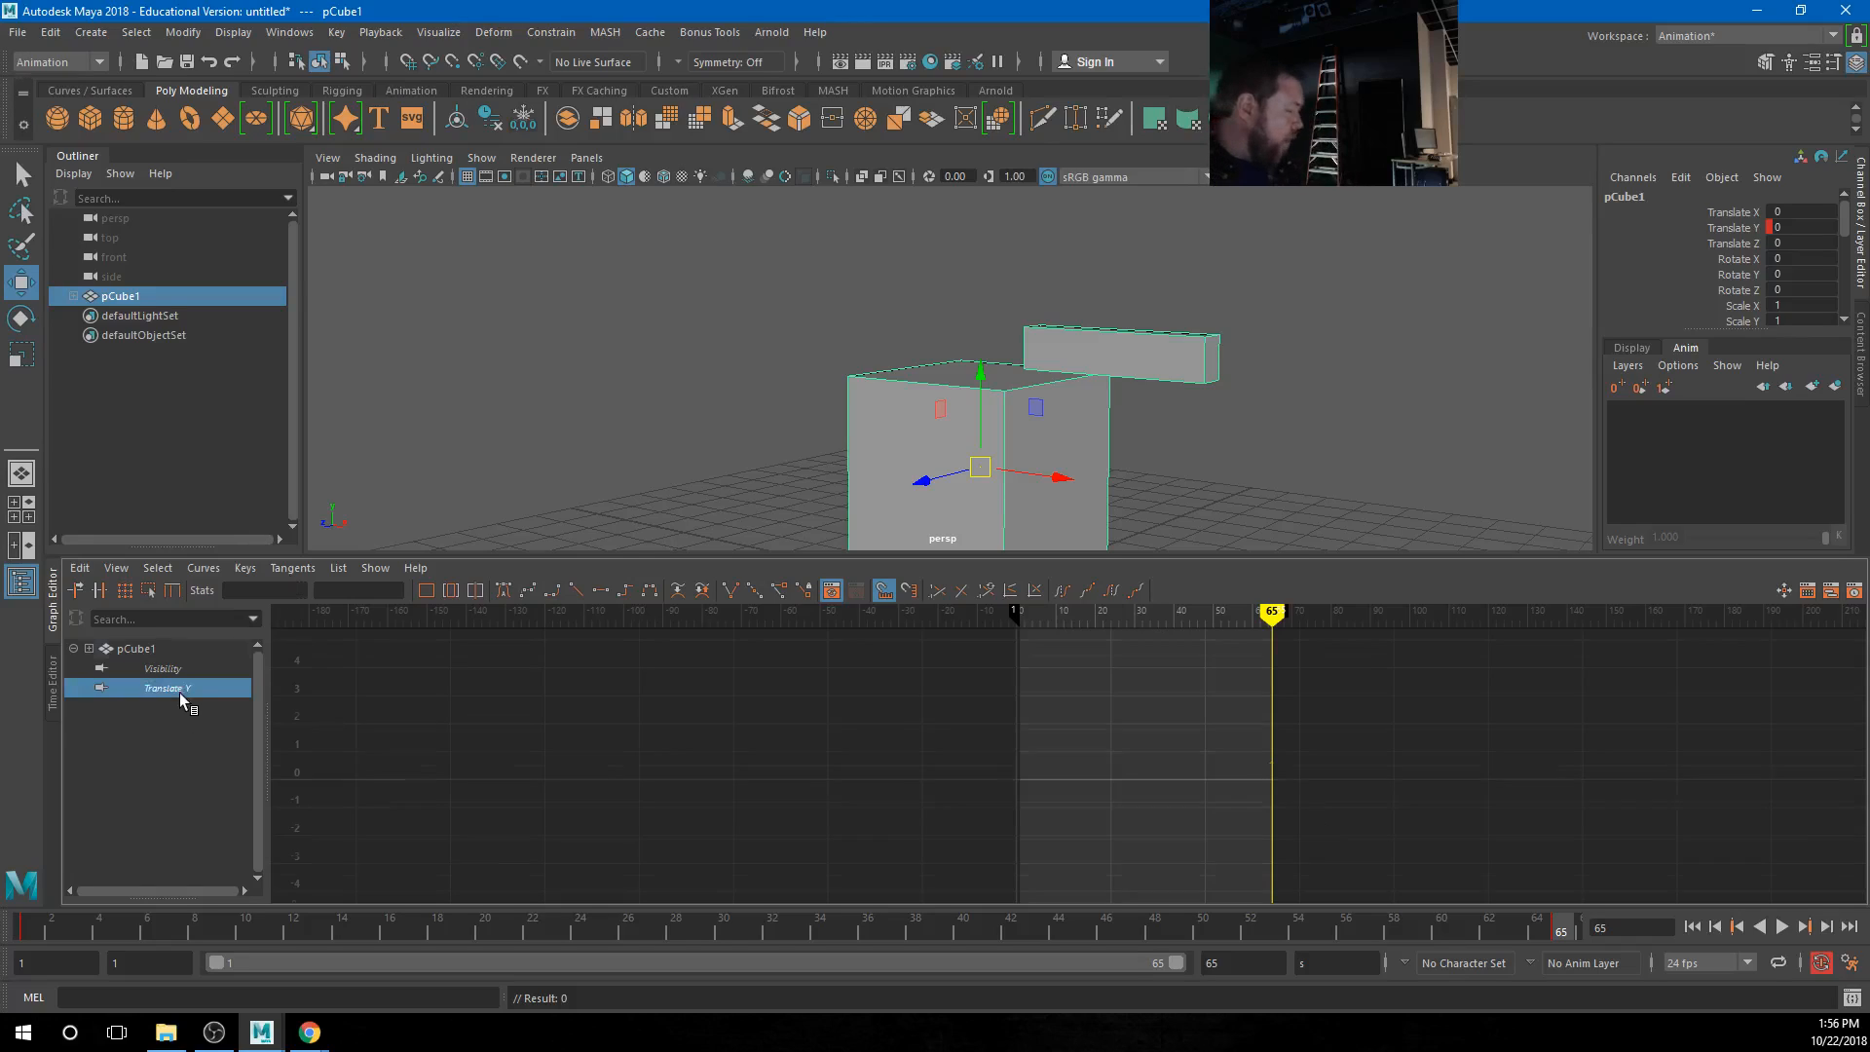
alt+middle_drag(1116, 768, 865, 762)
alt+shift+right_drag(760, 767, 882, 767)
click(659, 761)
click(871, 764)
alt+middle_drag(787, 798, 944, 809)
drag(338, 680, 1326, 869)
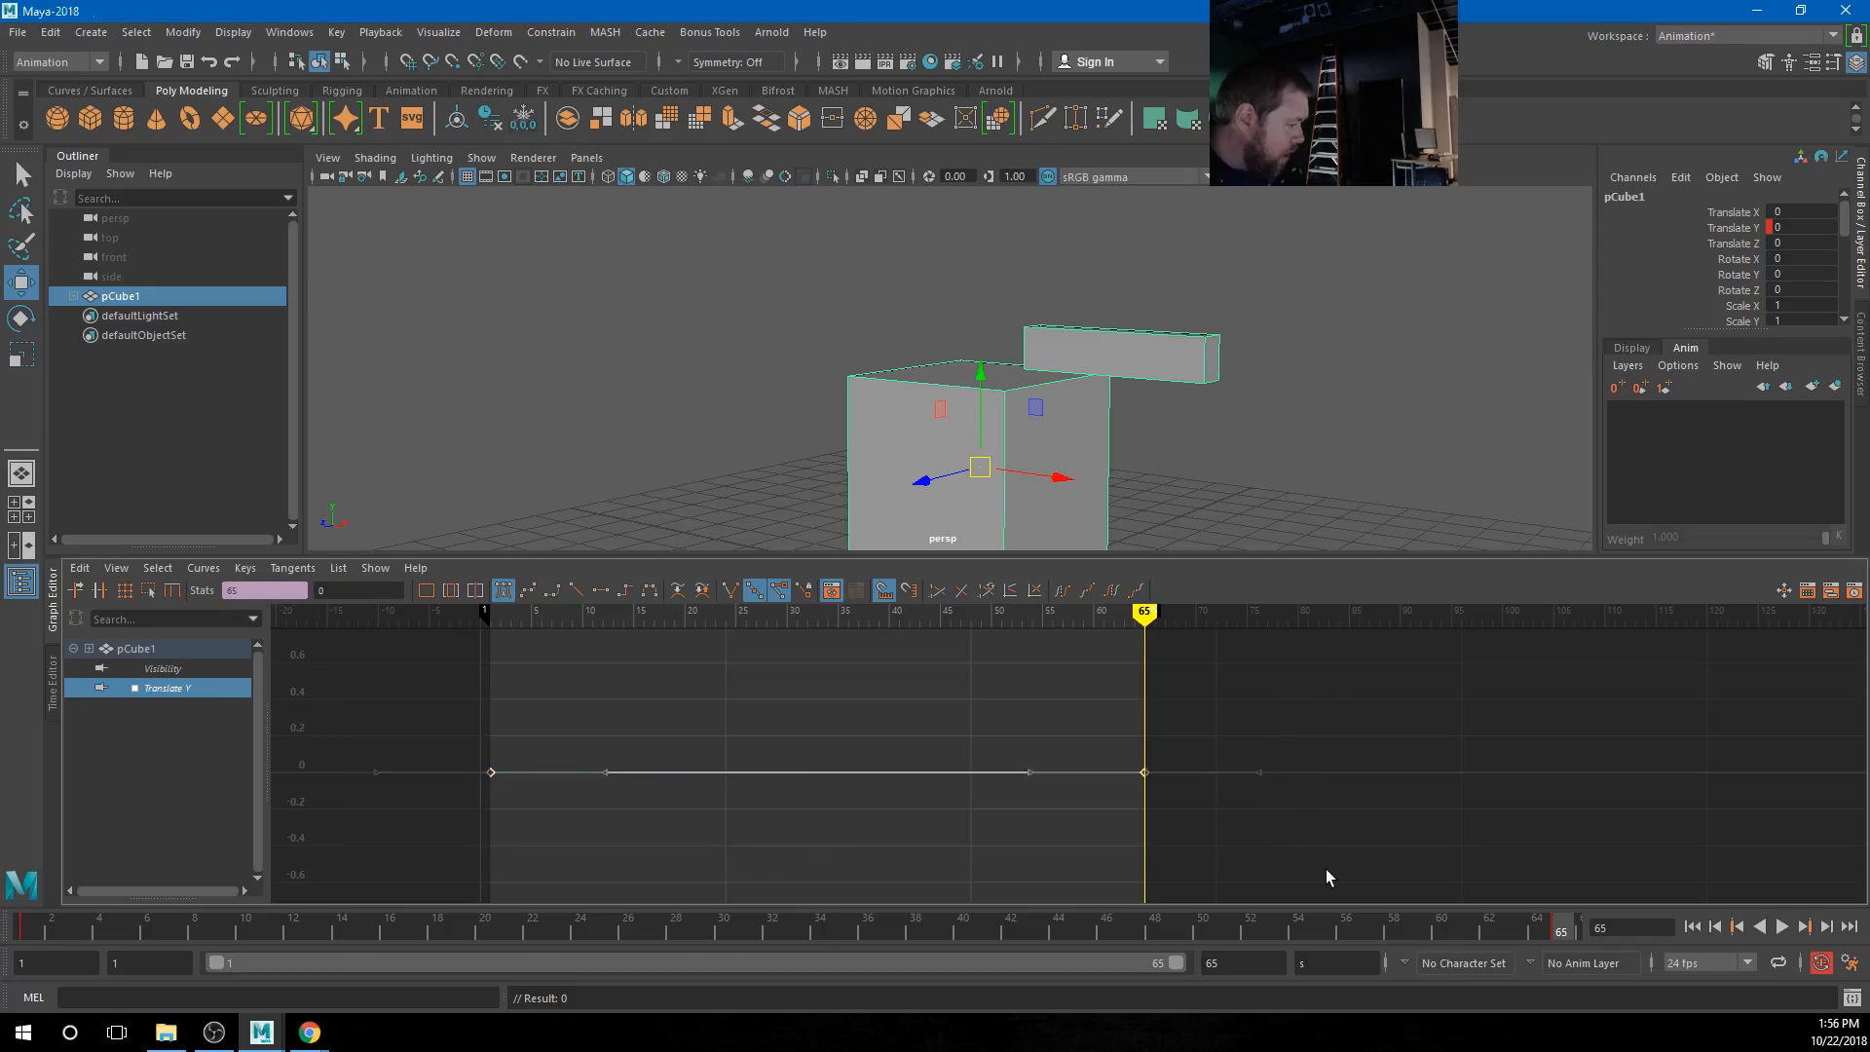
click(204, 568)
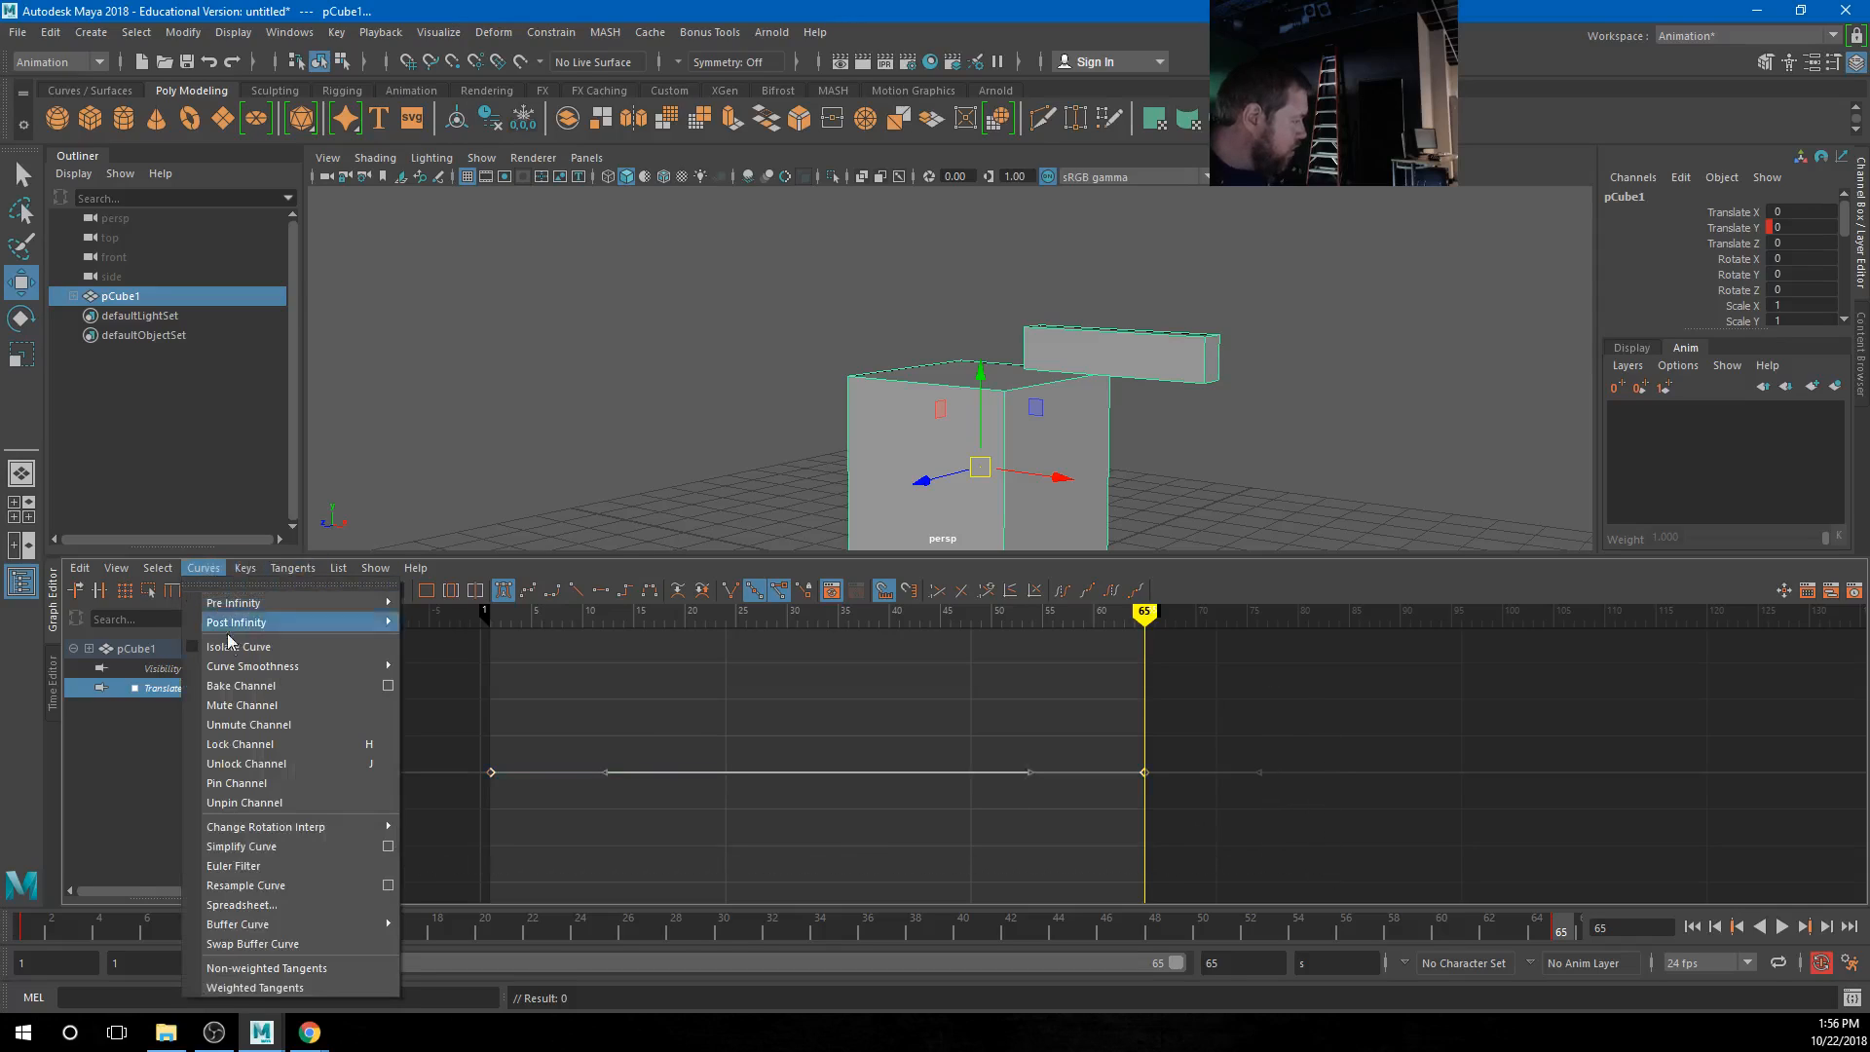
click(255, 988)
Set the current time to frame 13 and add a Translate Y key at frame 28 with a value of about -0.24 using the Add Key Tool
drag(418, 722, 588, 850)
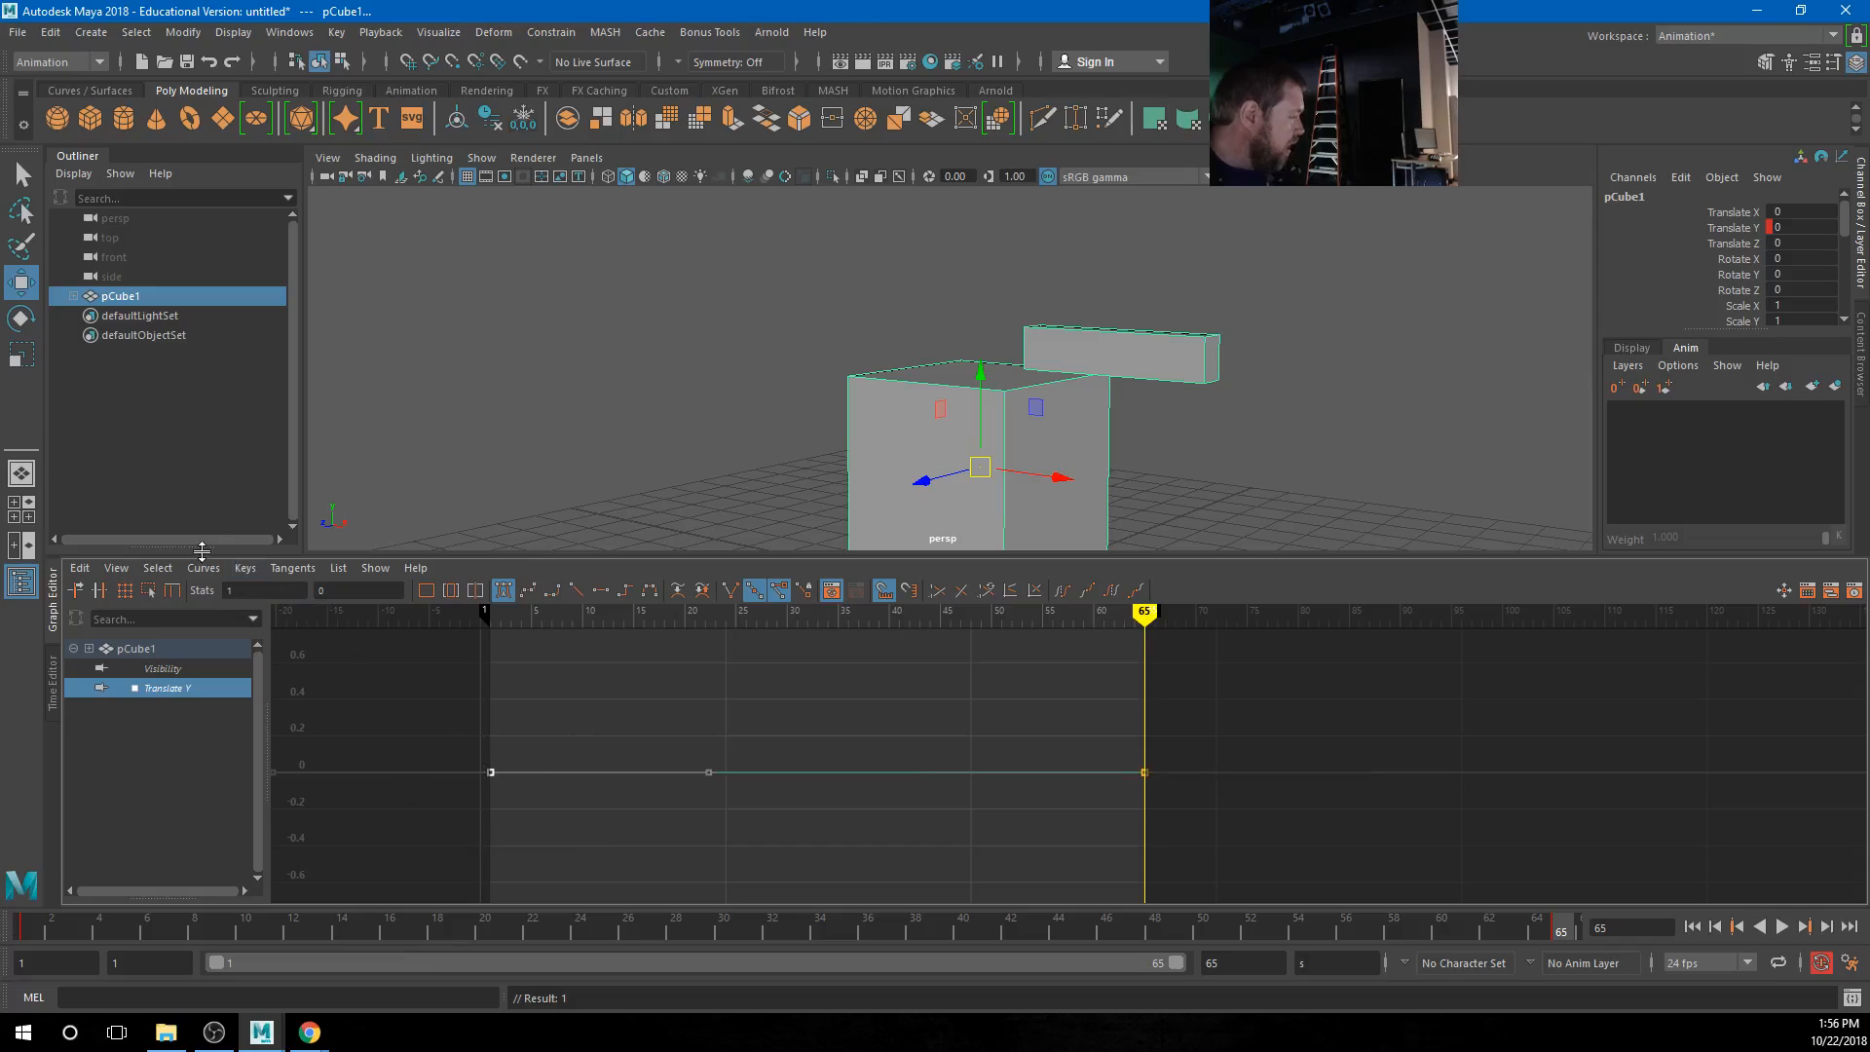
click(245, 570)
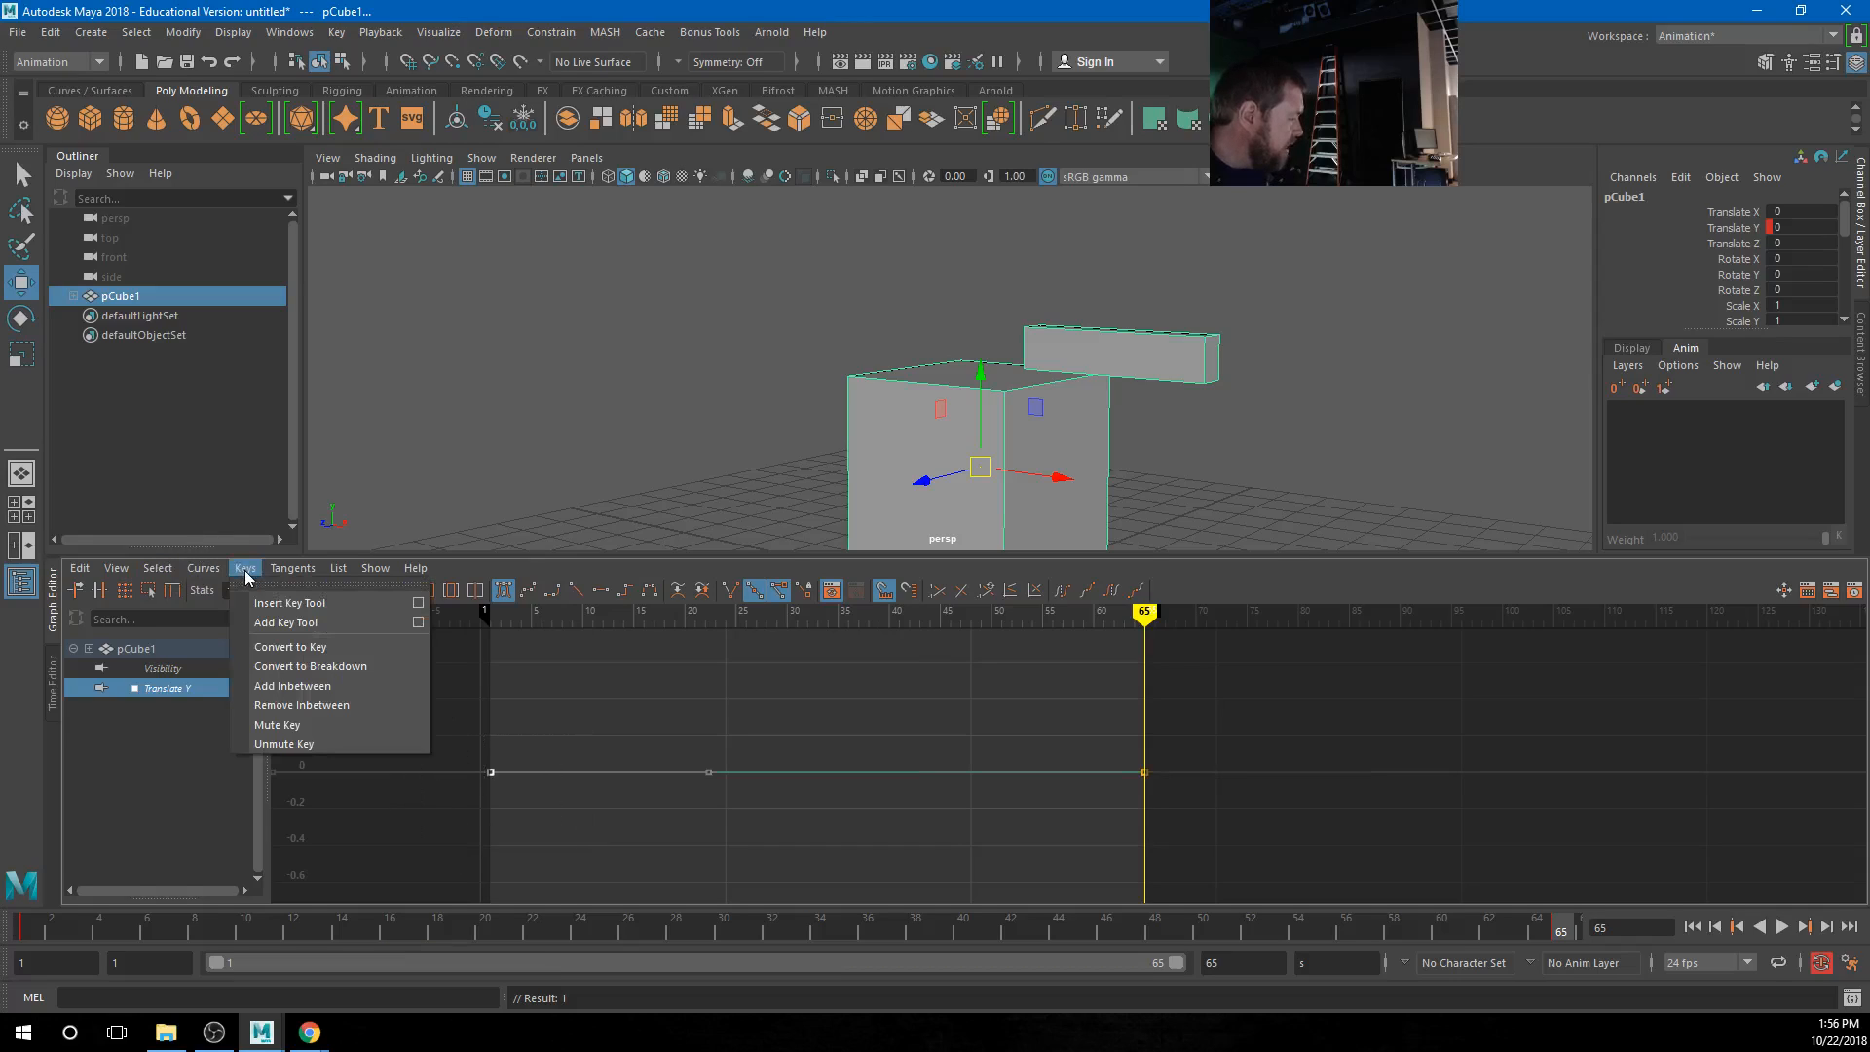
click(286, 623)
drag(421, 701, 555, 833)
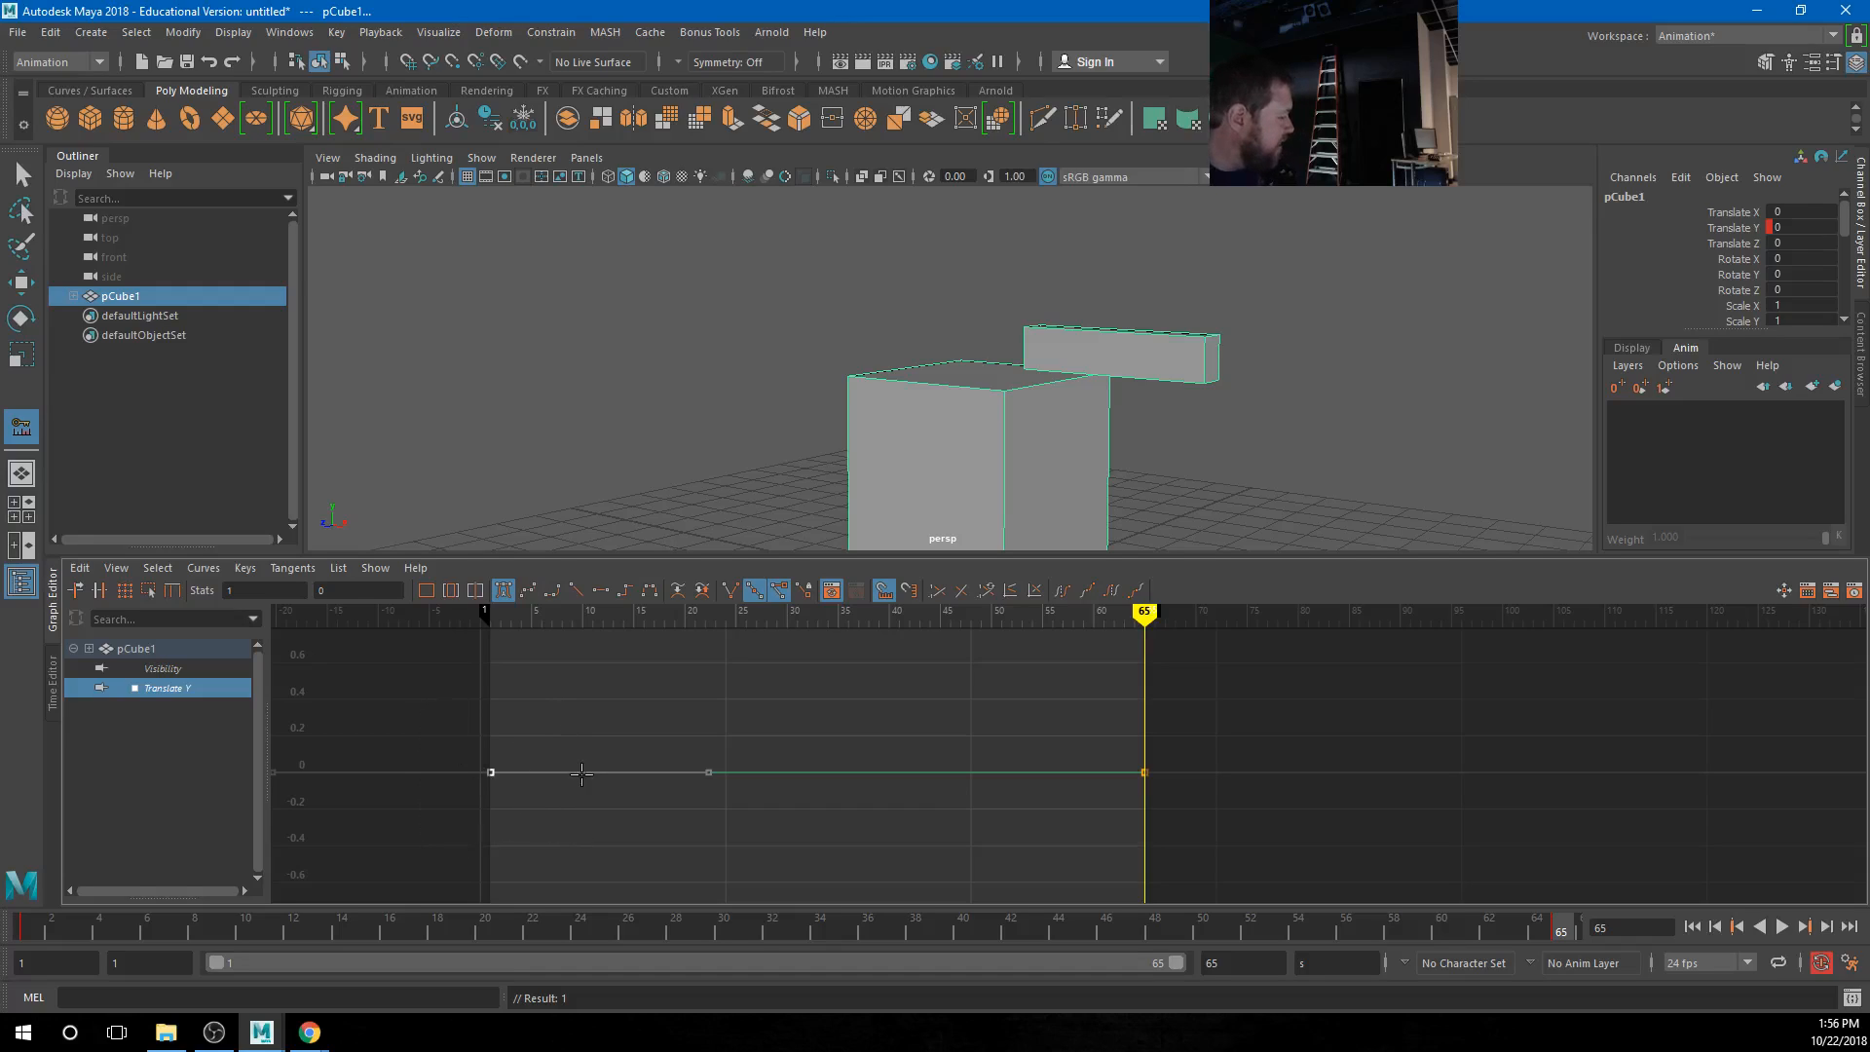
mouse_move(584, 614)
mouse_down()
mouse_move(672, 616)
mouse_move(612, 624)
mouse_up()
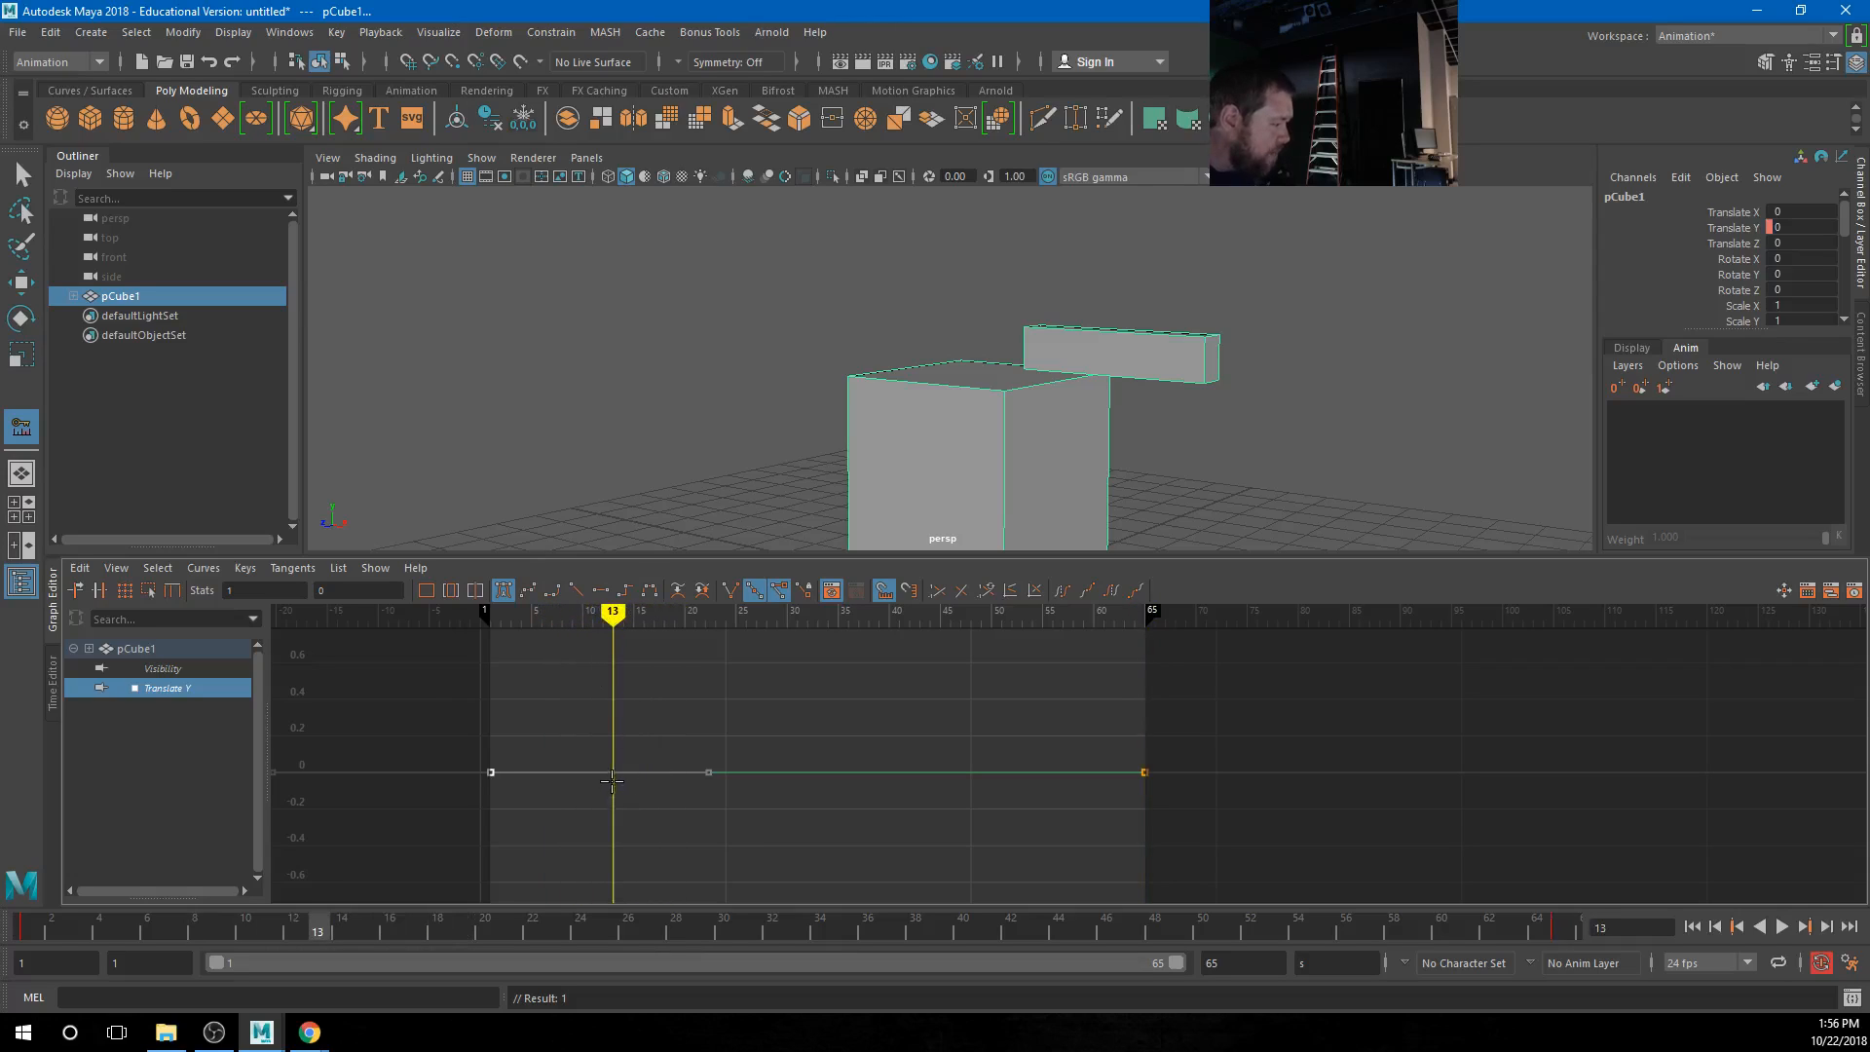
scroll(614, 779, up, 3)
key(i)
middle_drag(614, 775, 584, 850)
scroll(580, 850, up, 3)
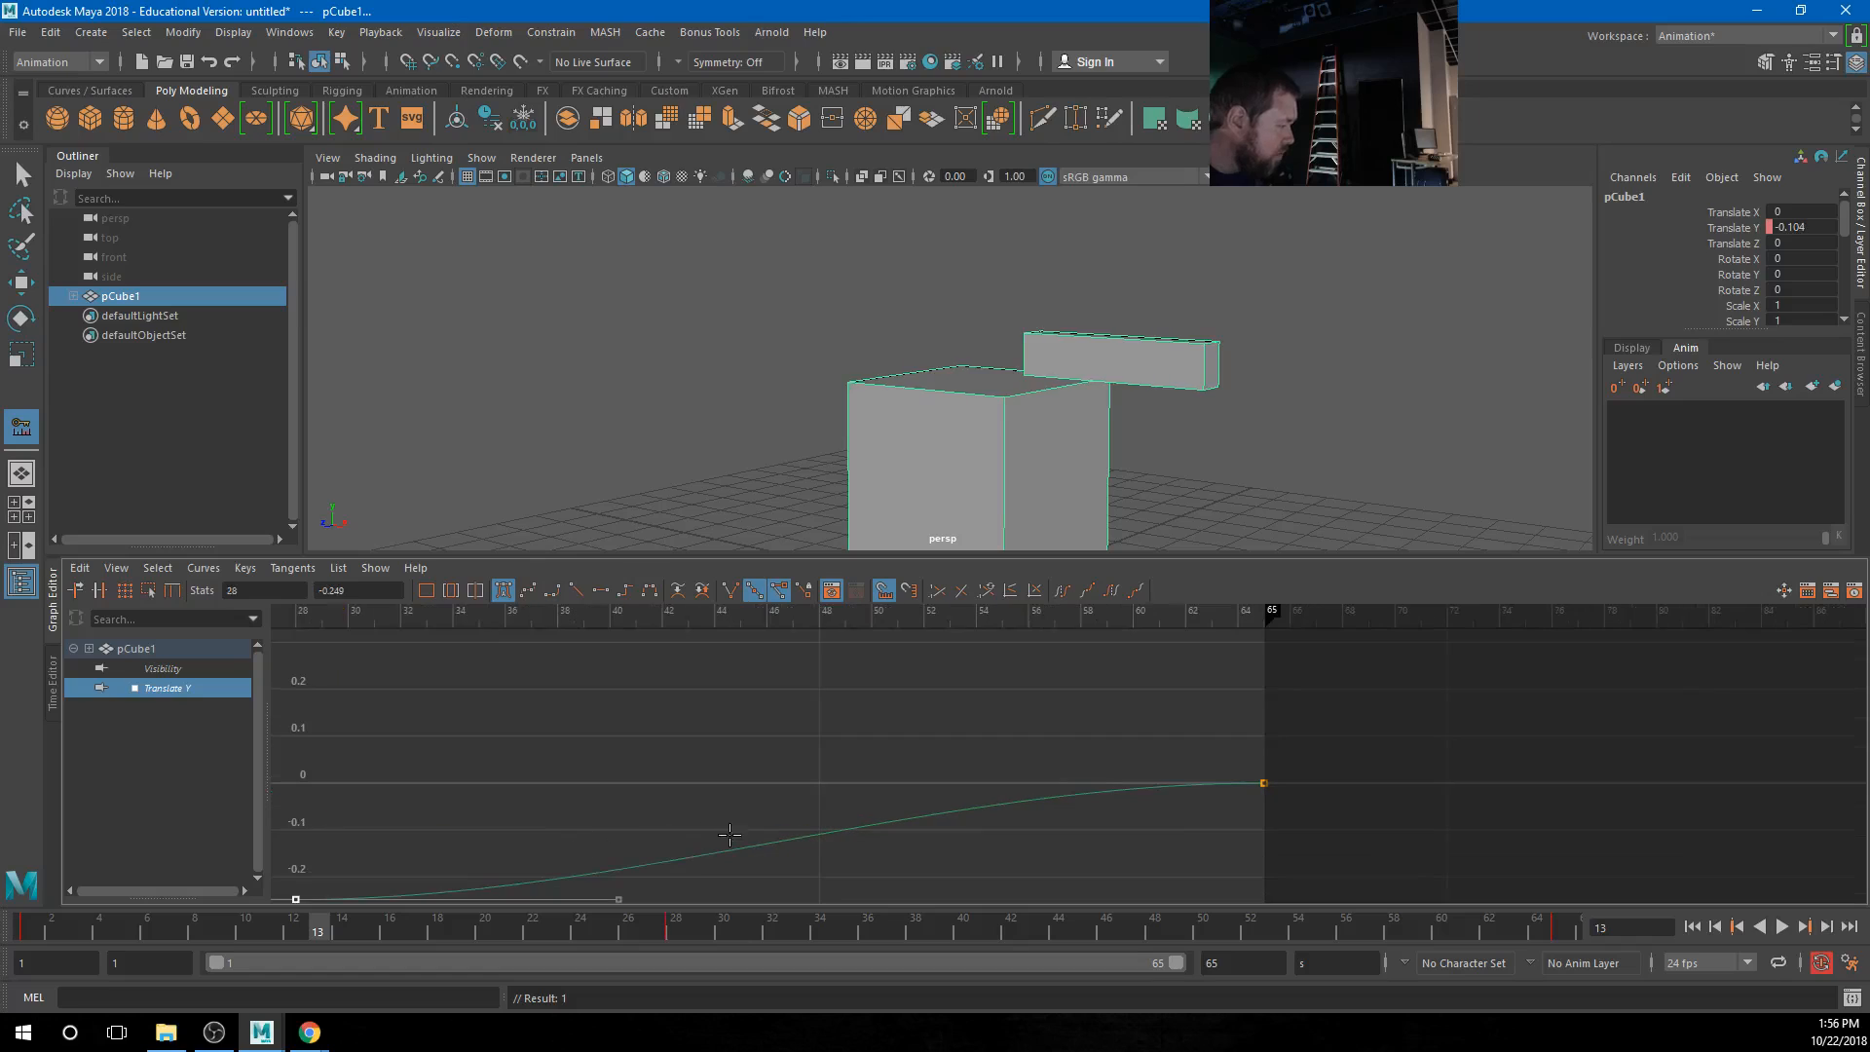
Move the low Translate Y key to frame 17 with a value of about -0.219
scroll(730, 836, down, 9)
scroll(629, 798, up, 5)
alt+middle_drag(729, 811, 690, 816)
key(w)
scroll(690, 816, up, 2)
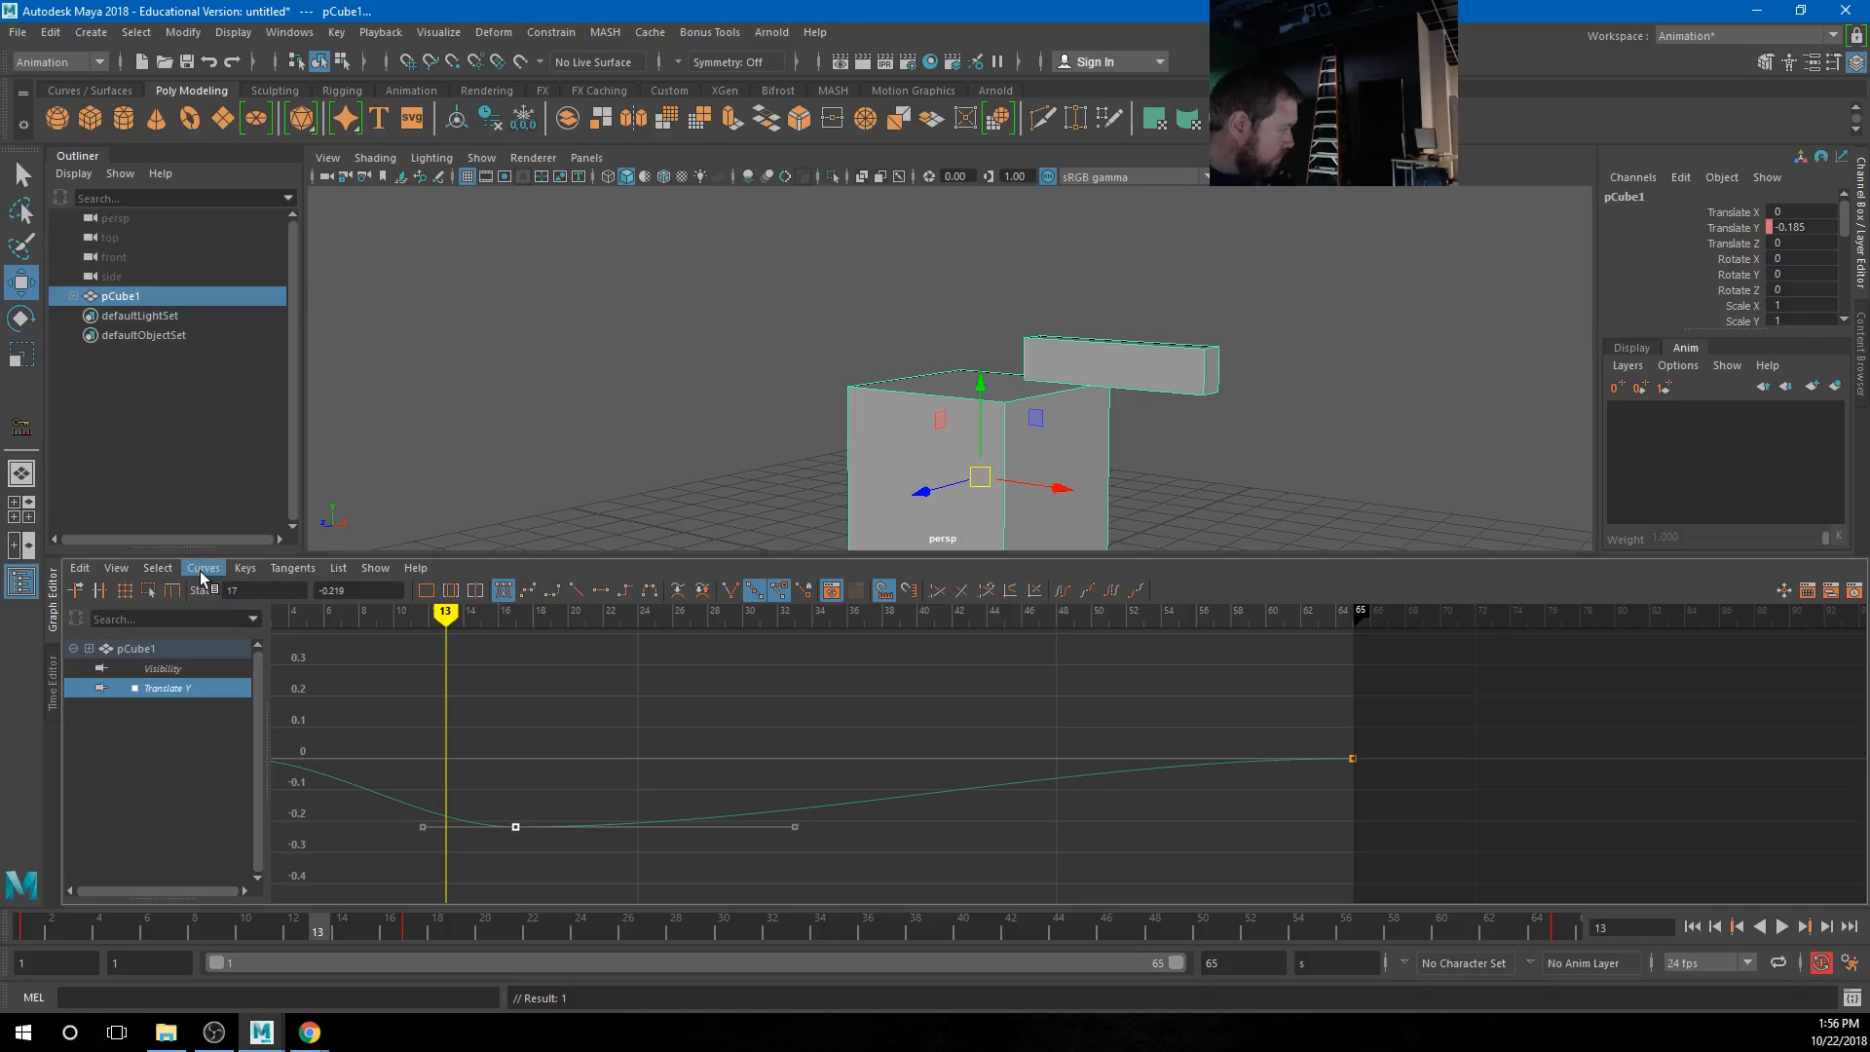
Add Translate Y keys at frames 23, 26, 30 (about 0.277), 13 (about -0.063) and 43 (about 0.242) using the Add Key Tool
click(244, 568)
click(259, 604)
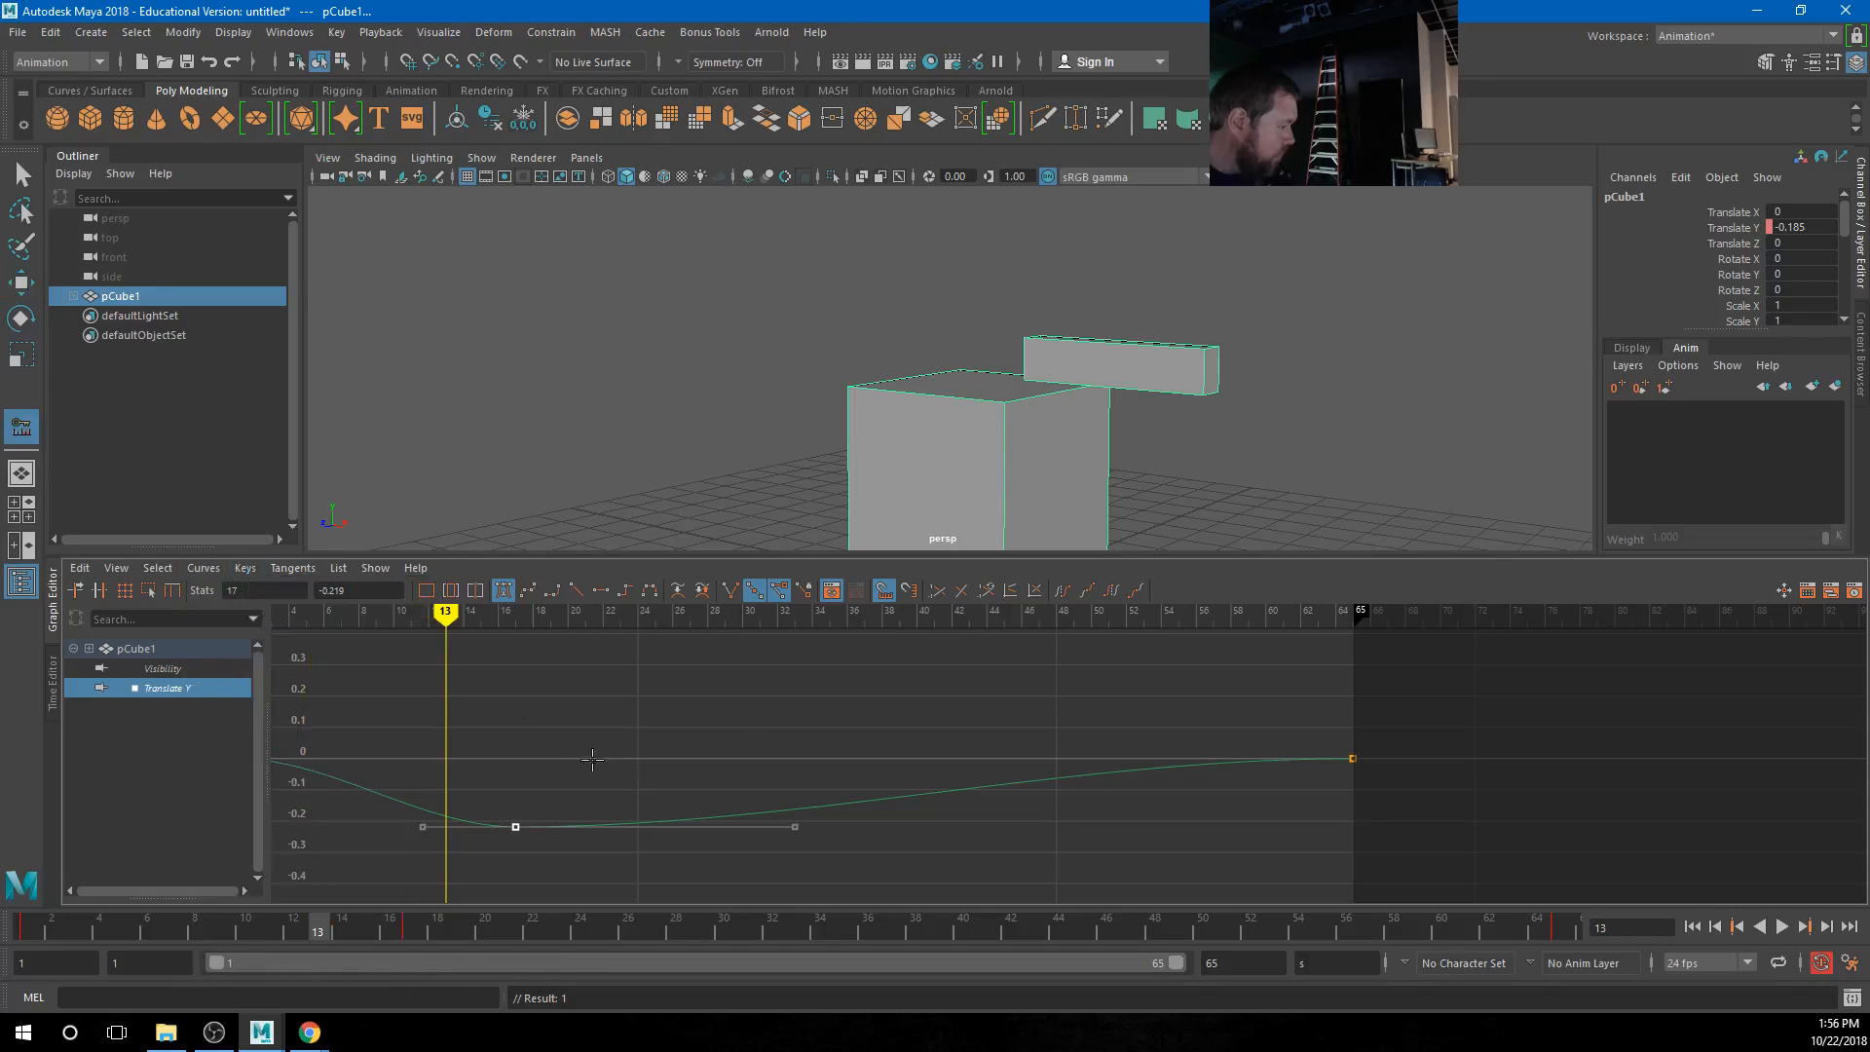
middle_drag(614, 823, 742, 672)
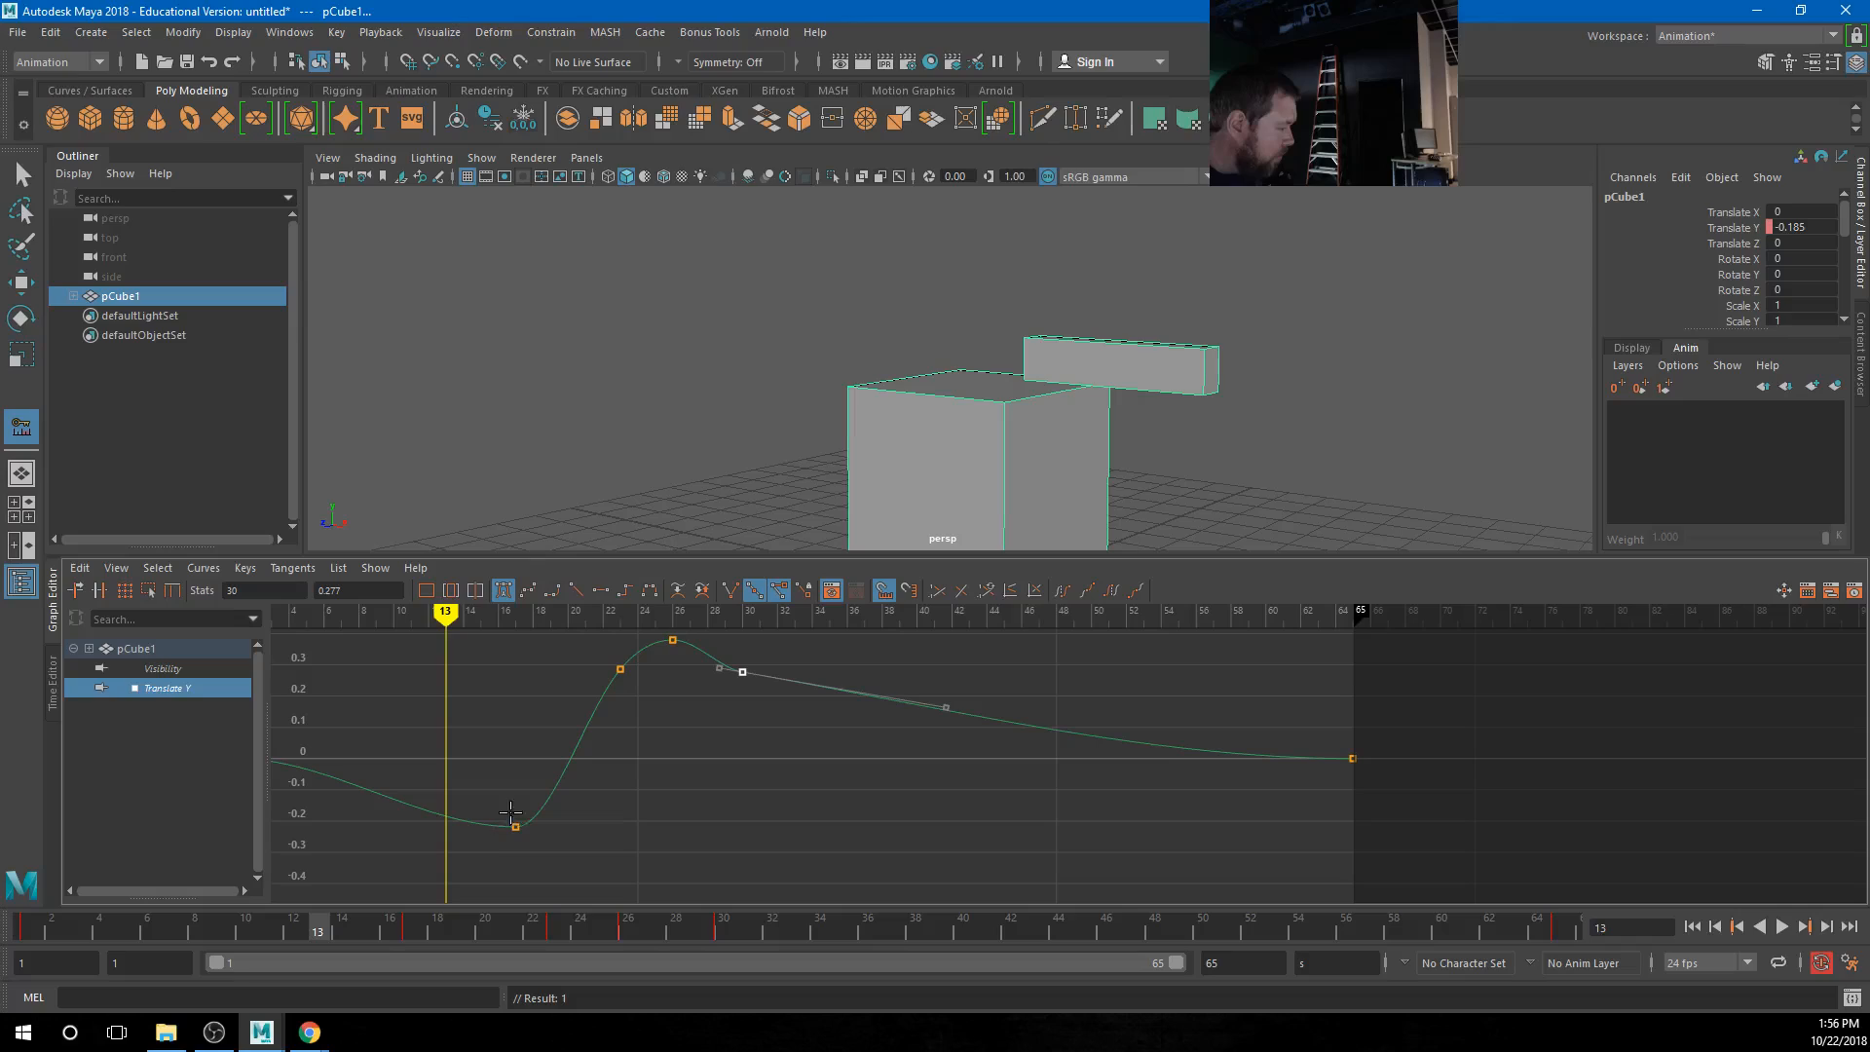
middle_drag(429, 806, 446, 776)
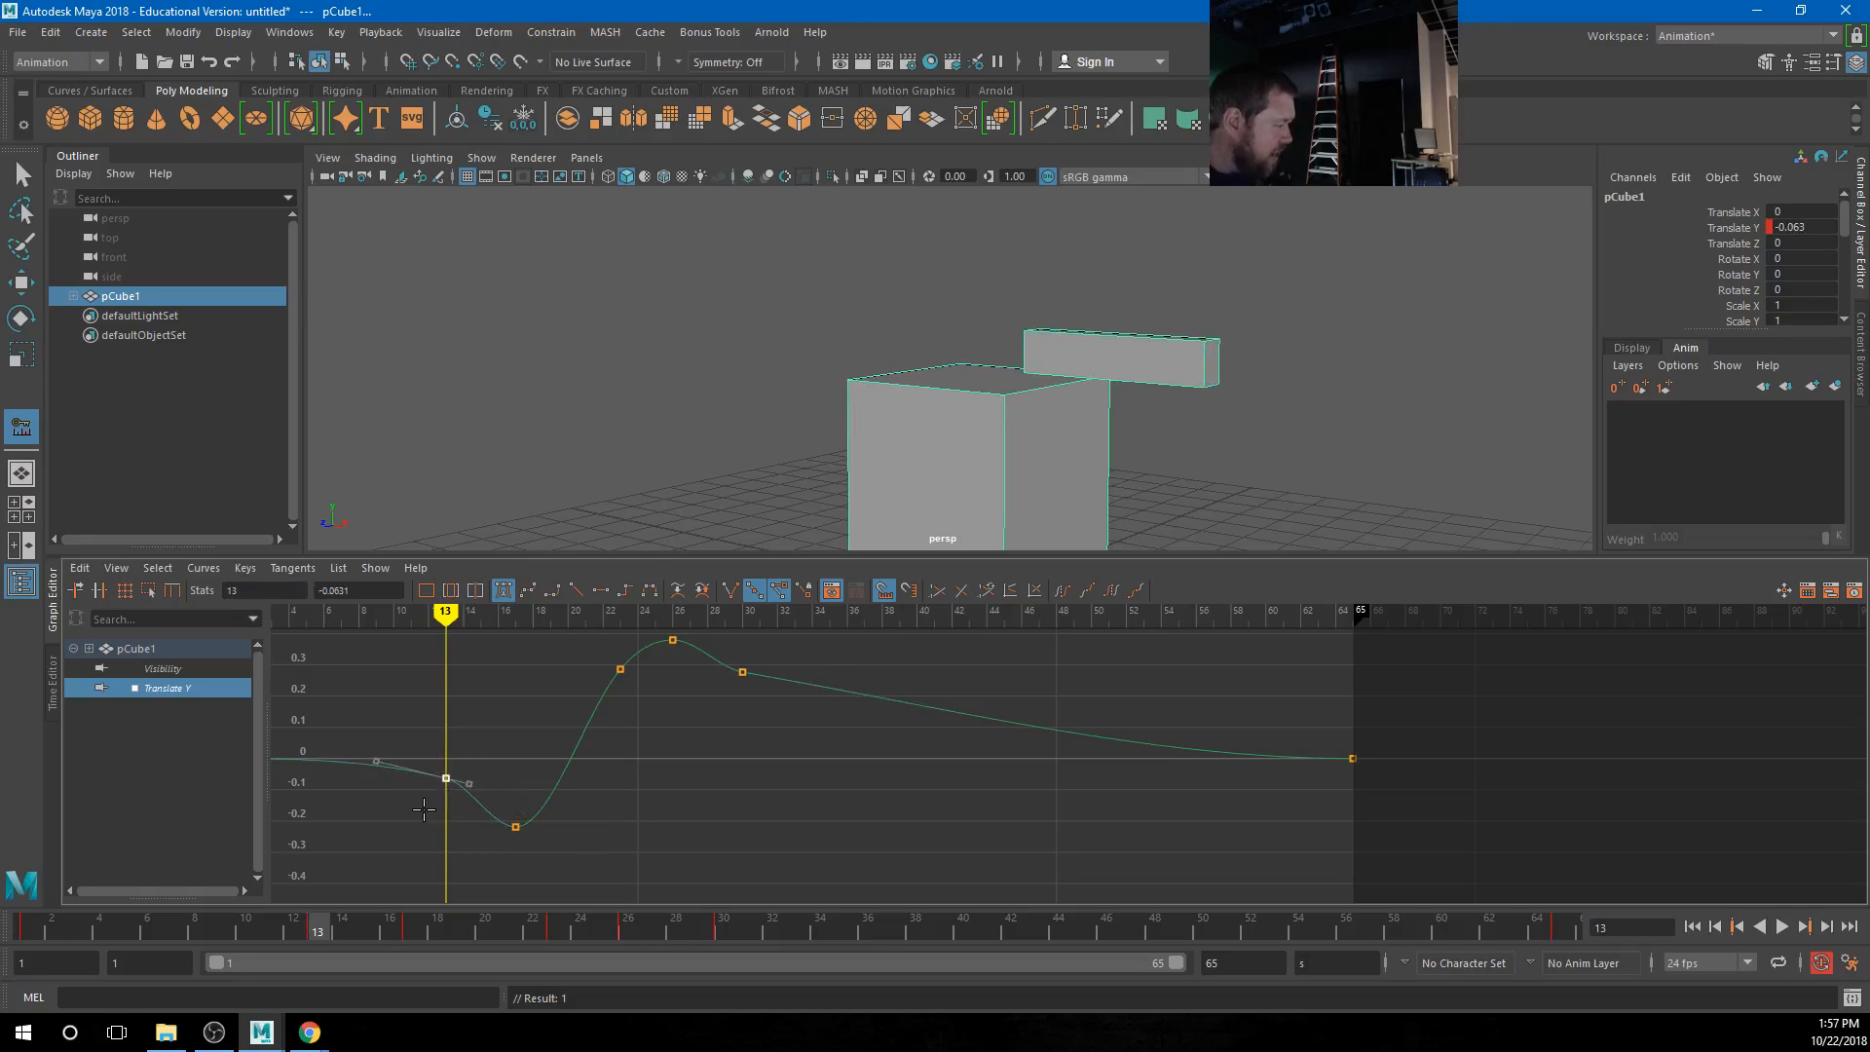
middle_drag(840, 701, 969, 683)
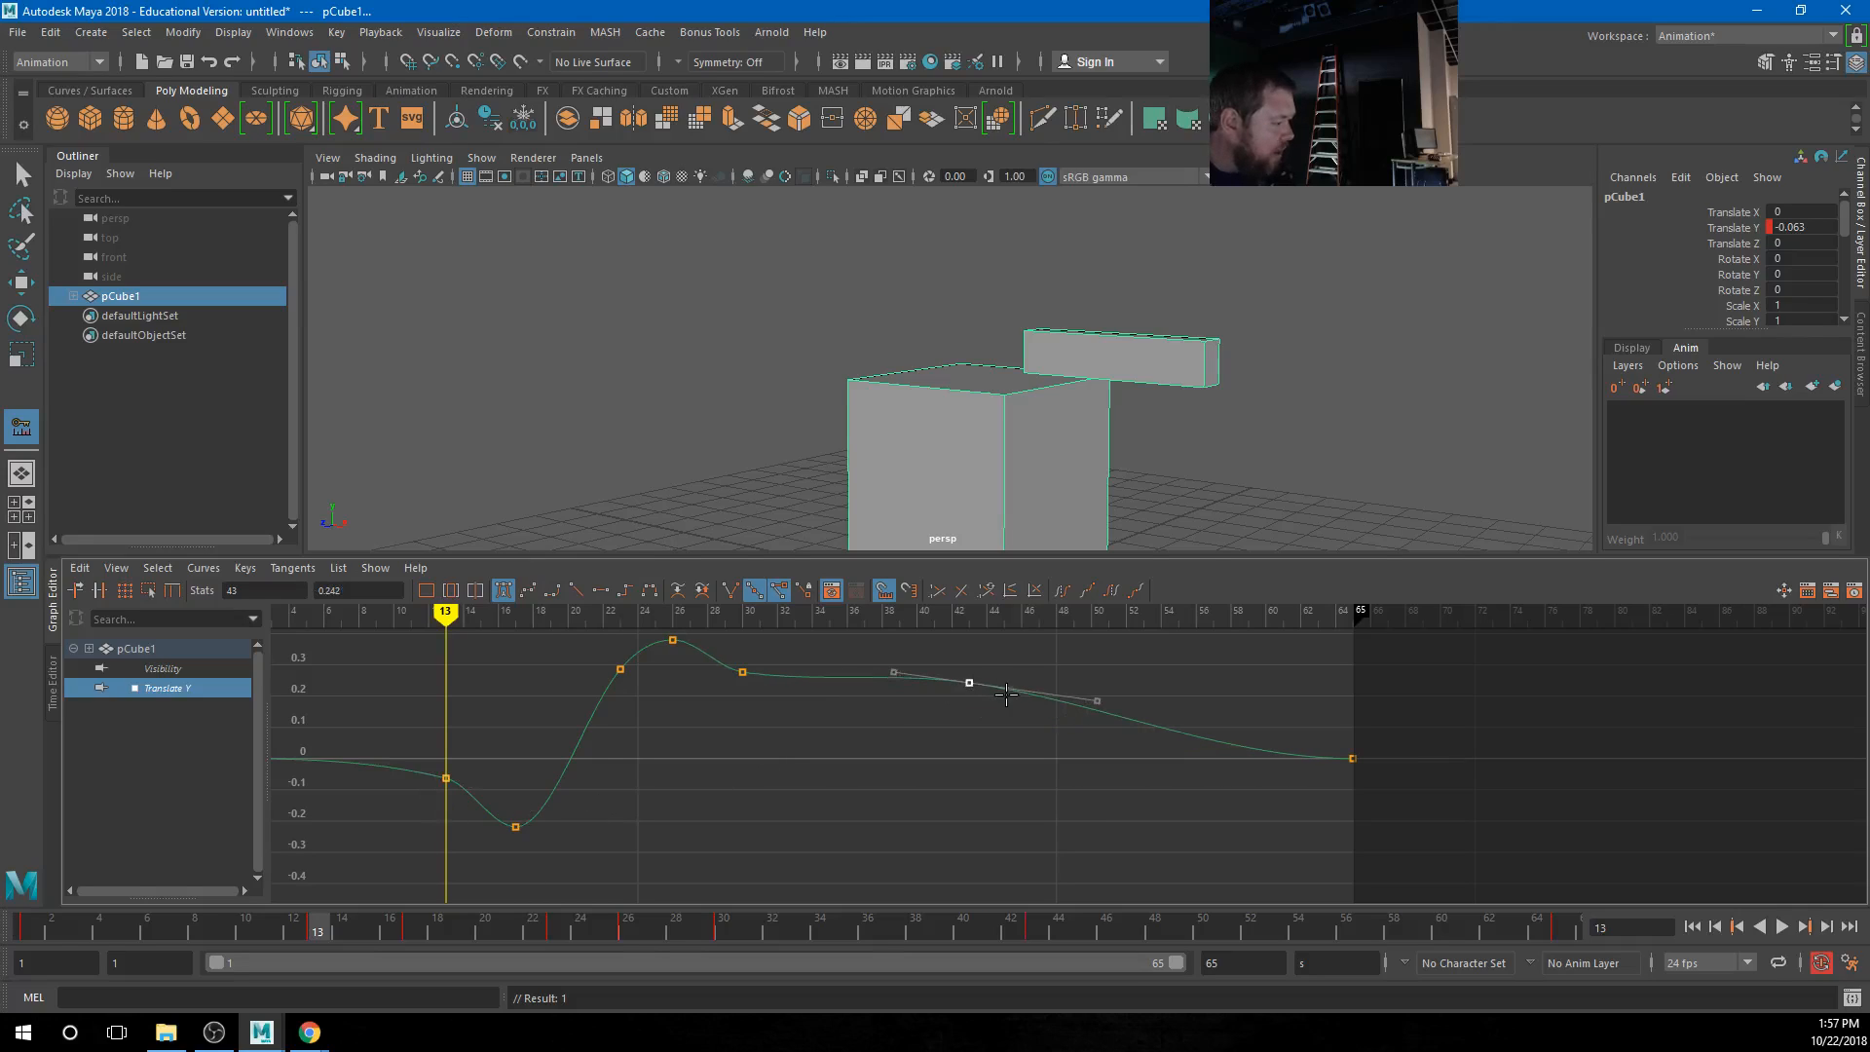
Move the frame 43 key to frame 46 with a value of about 0.248 and frame the whole curve
key(w)
middle_drag(976, 691, 1031, 693)
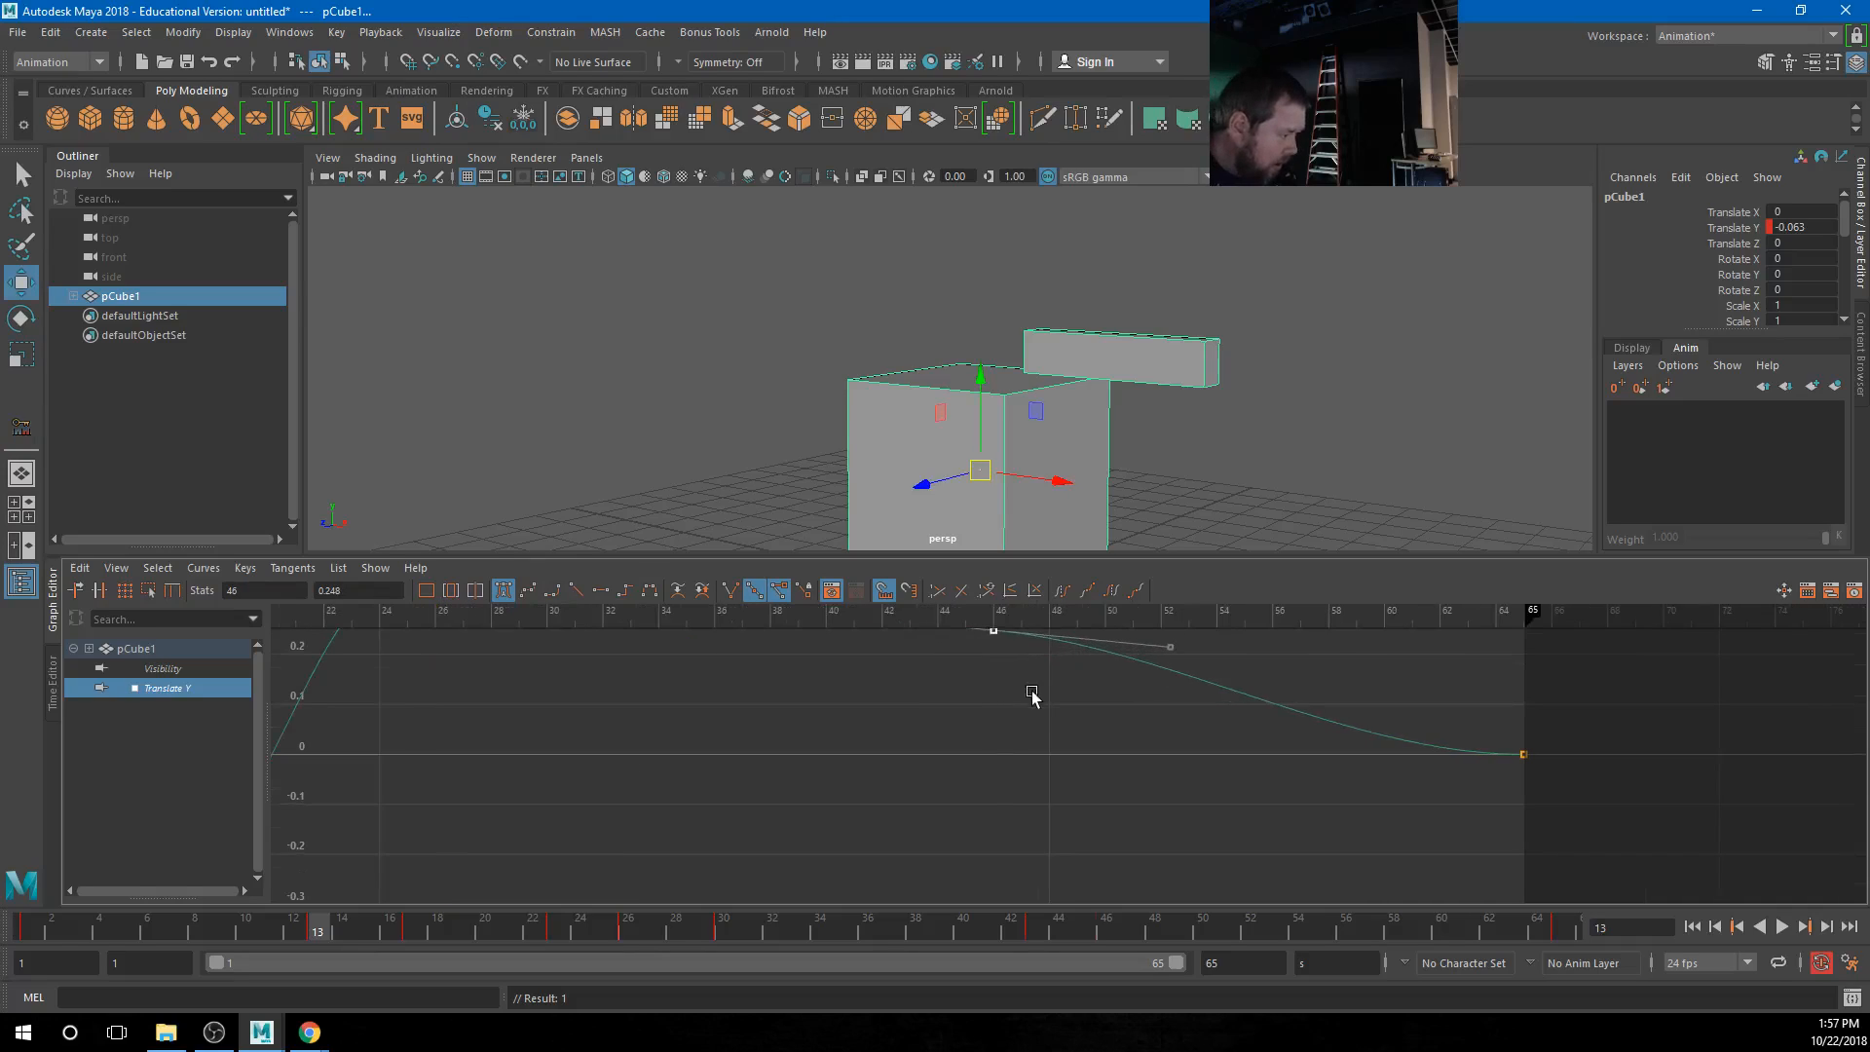
key(a)
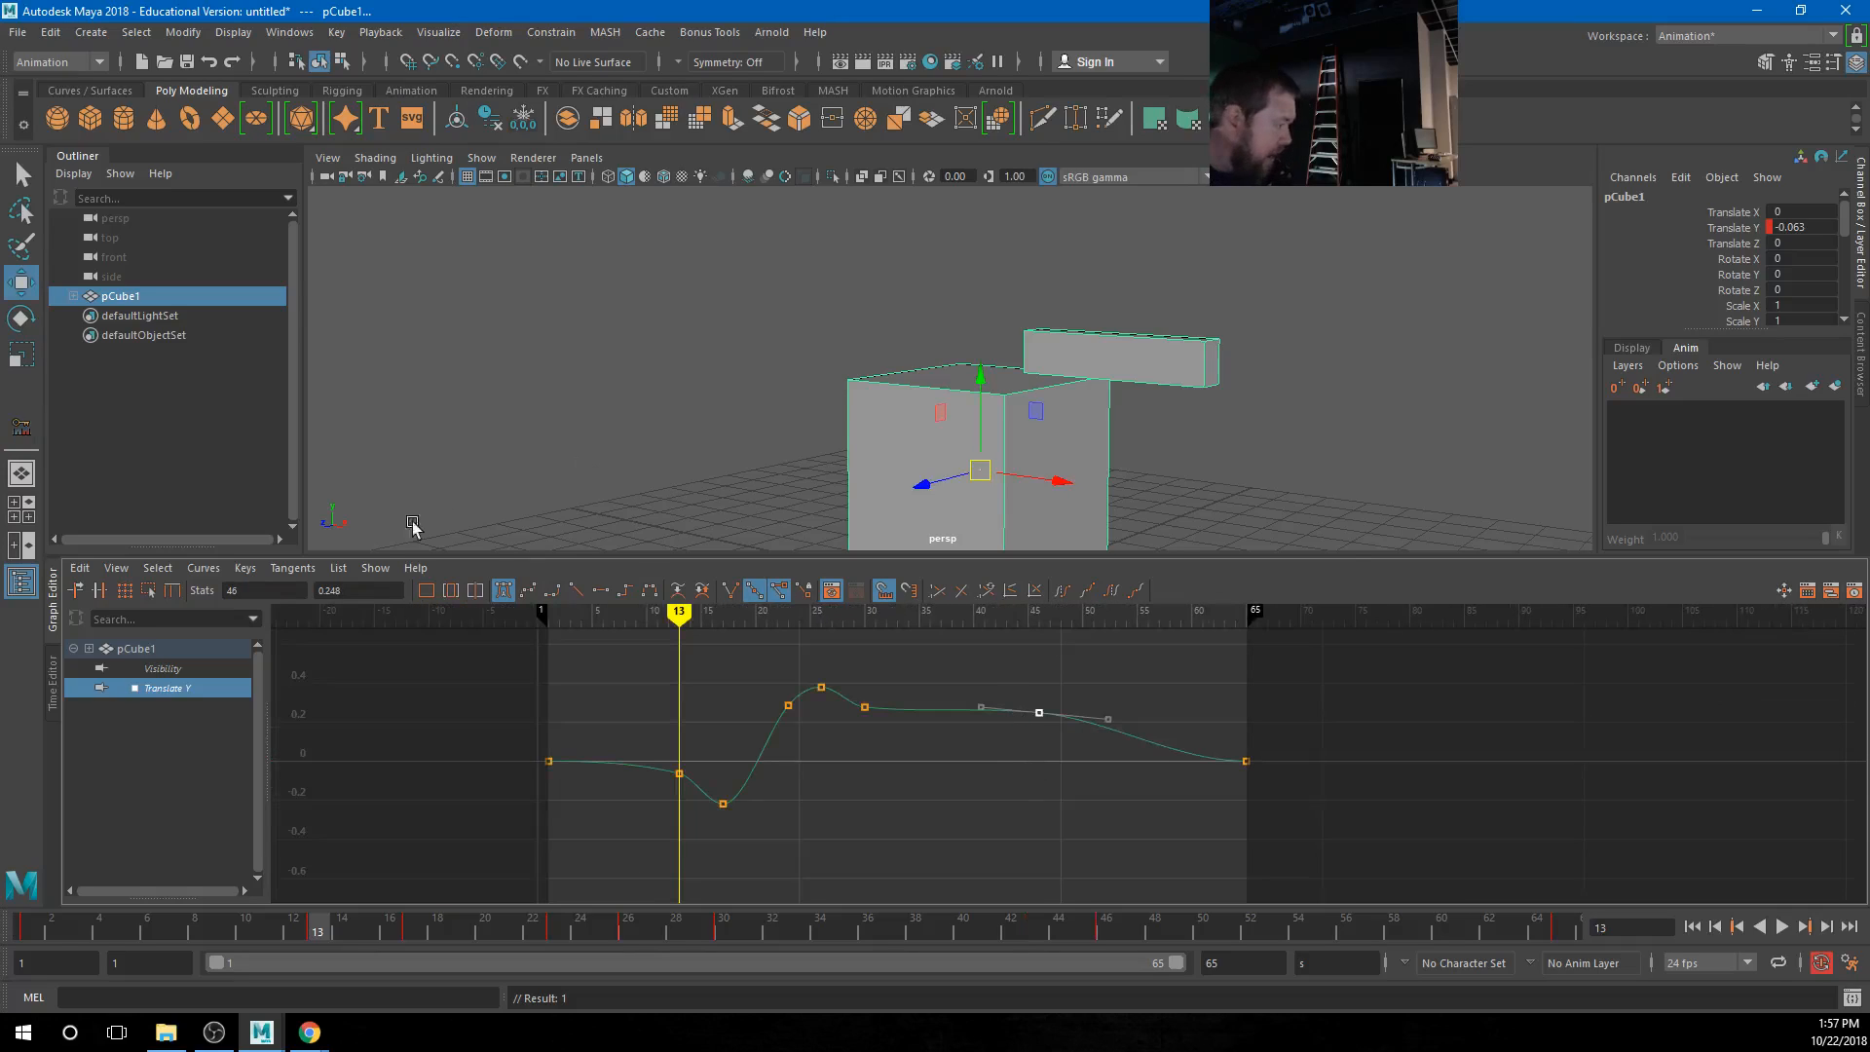
Add Translate Y keys at frames 52 (about -0.073), 58, 54 (about -0.099) and 20 (about -0.111) using the Add Key Tool
click(245, 569)
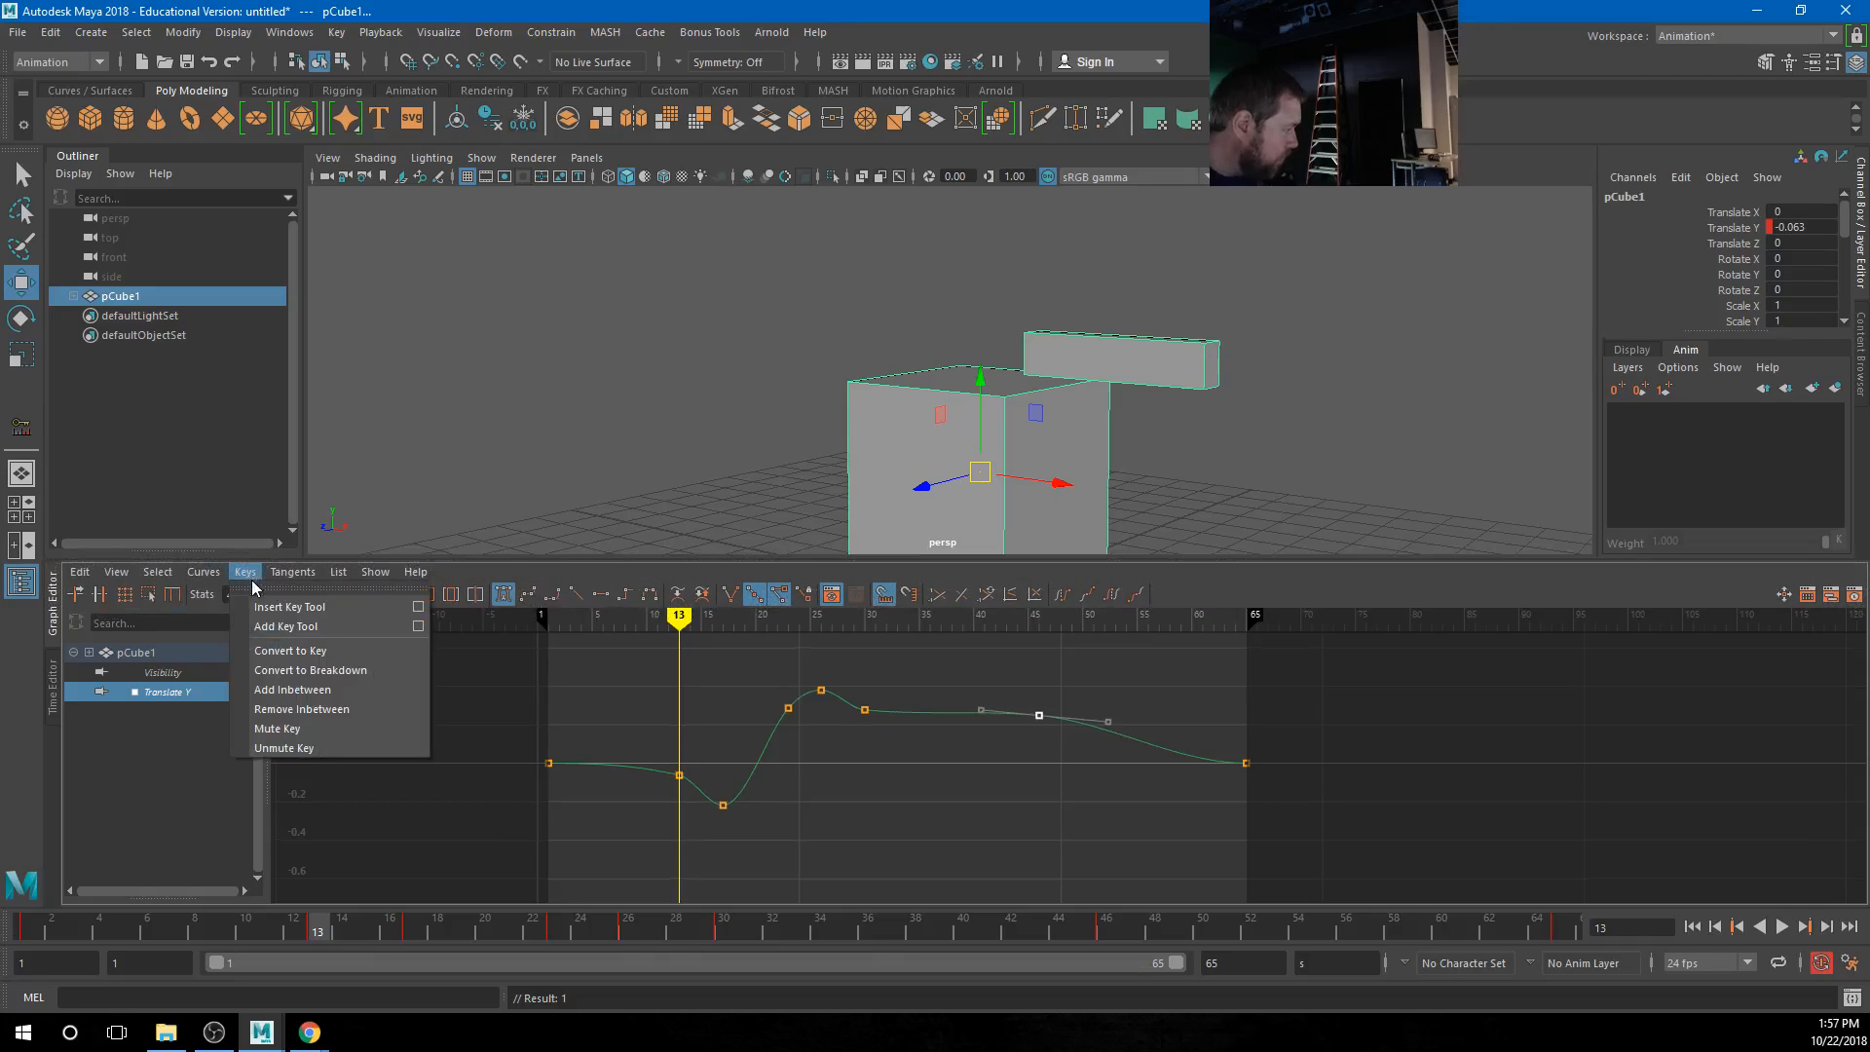
click(267, 629)
middle_drag(1089, 727, 1095, 782)
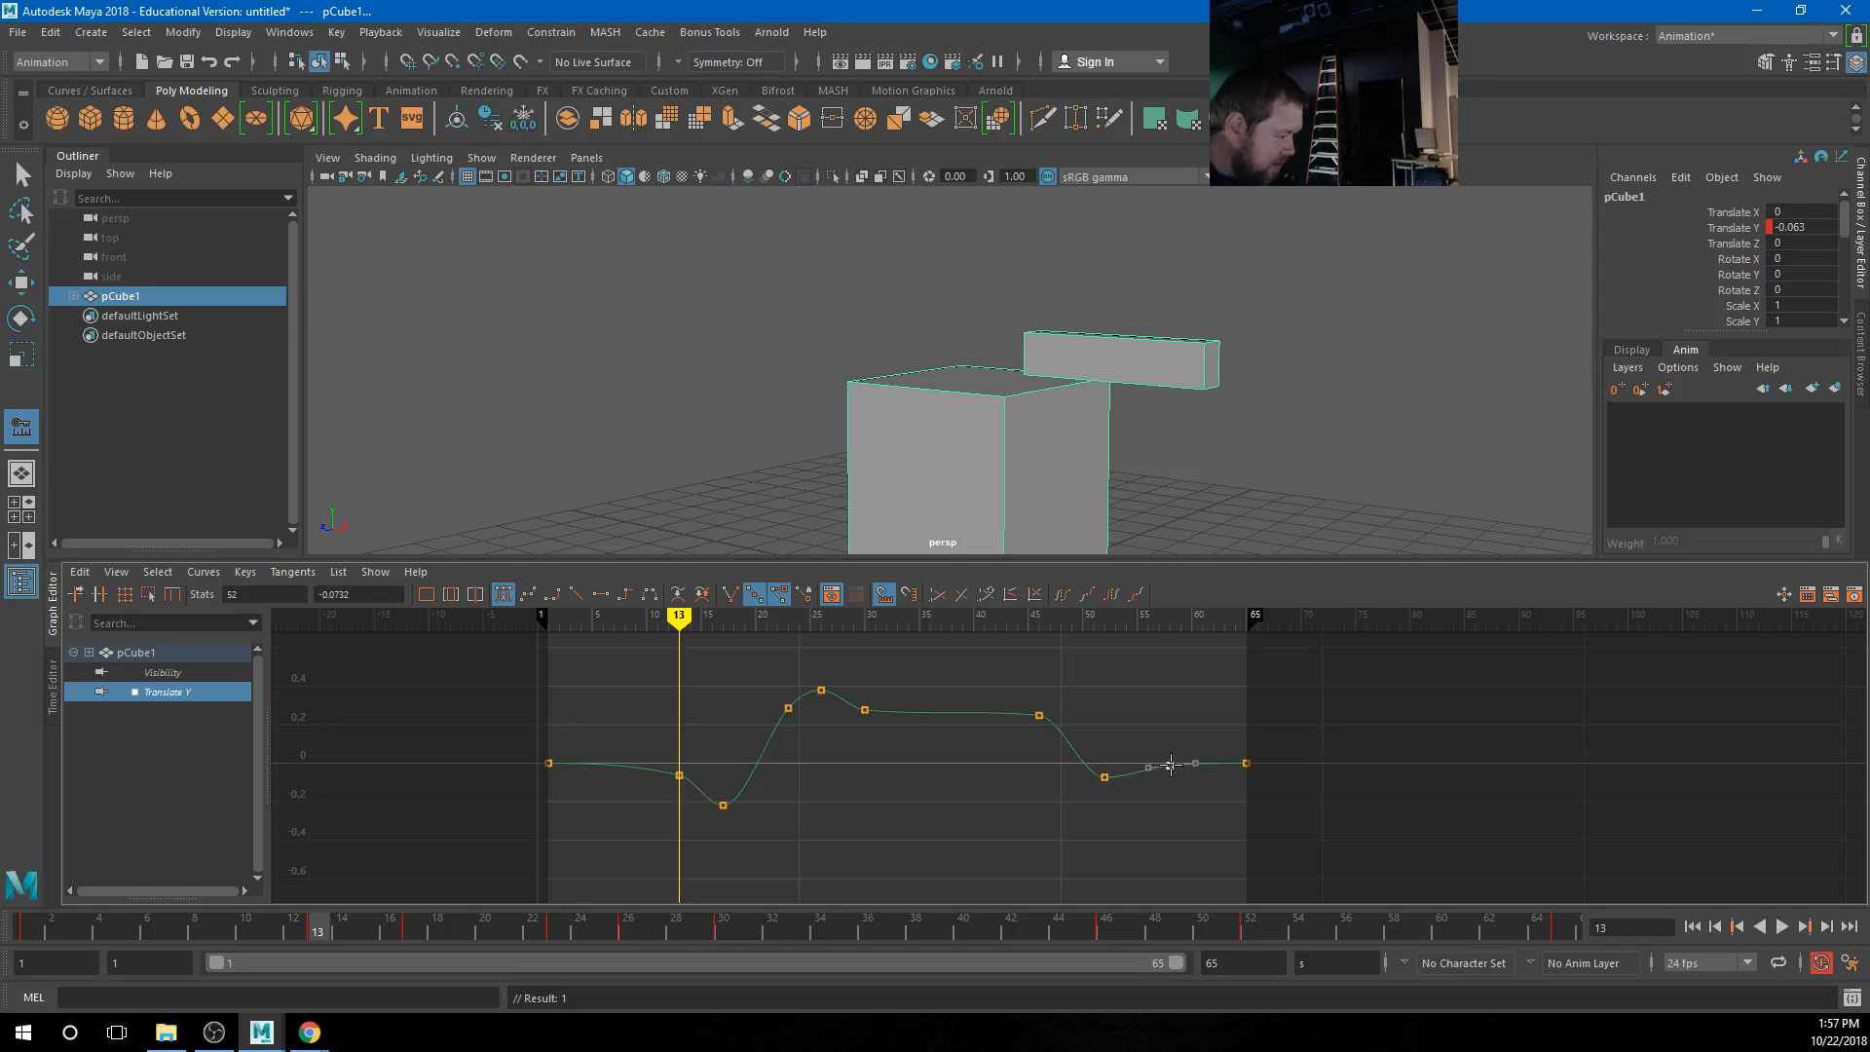
scroll(1125, 781, up, 2)
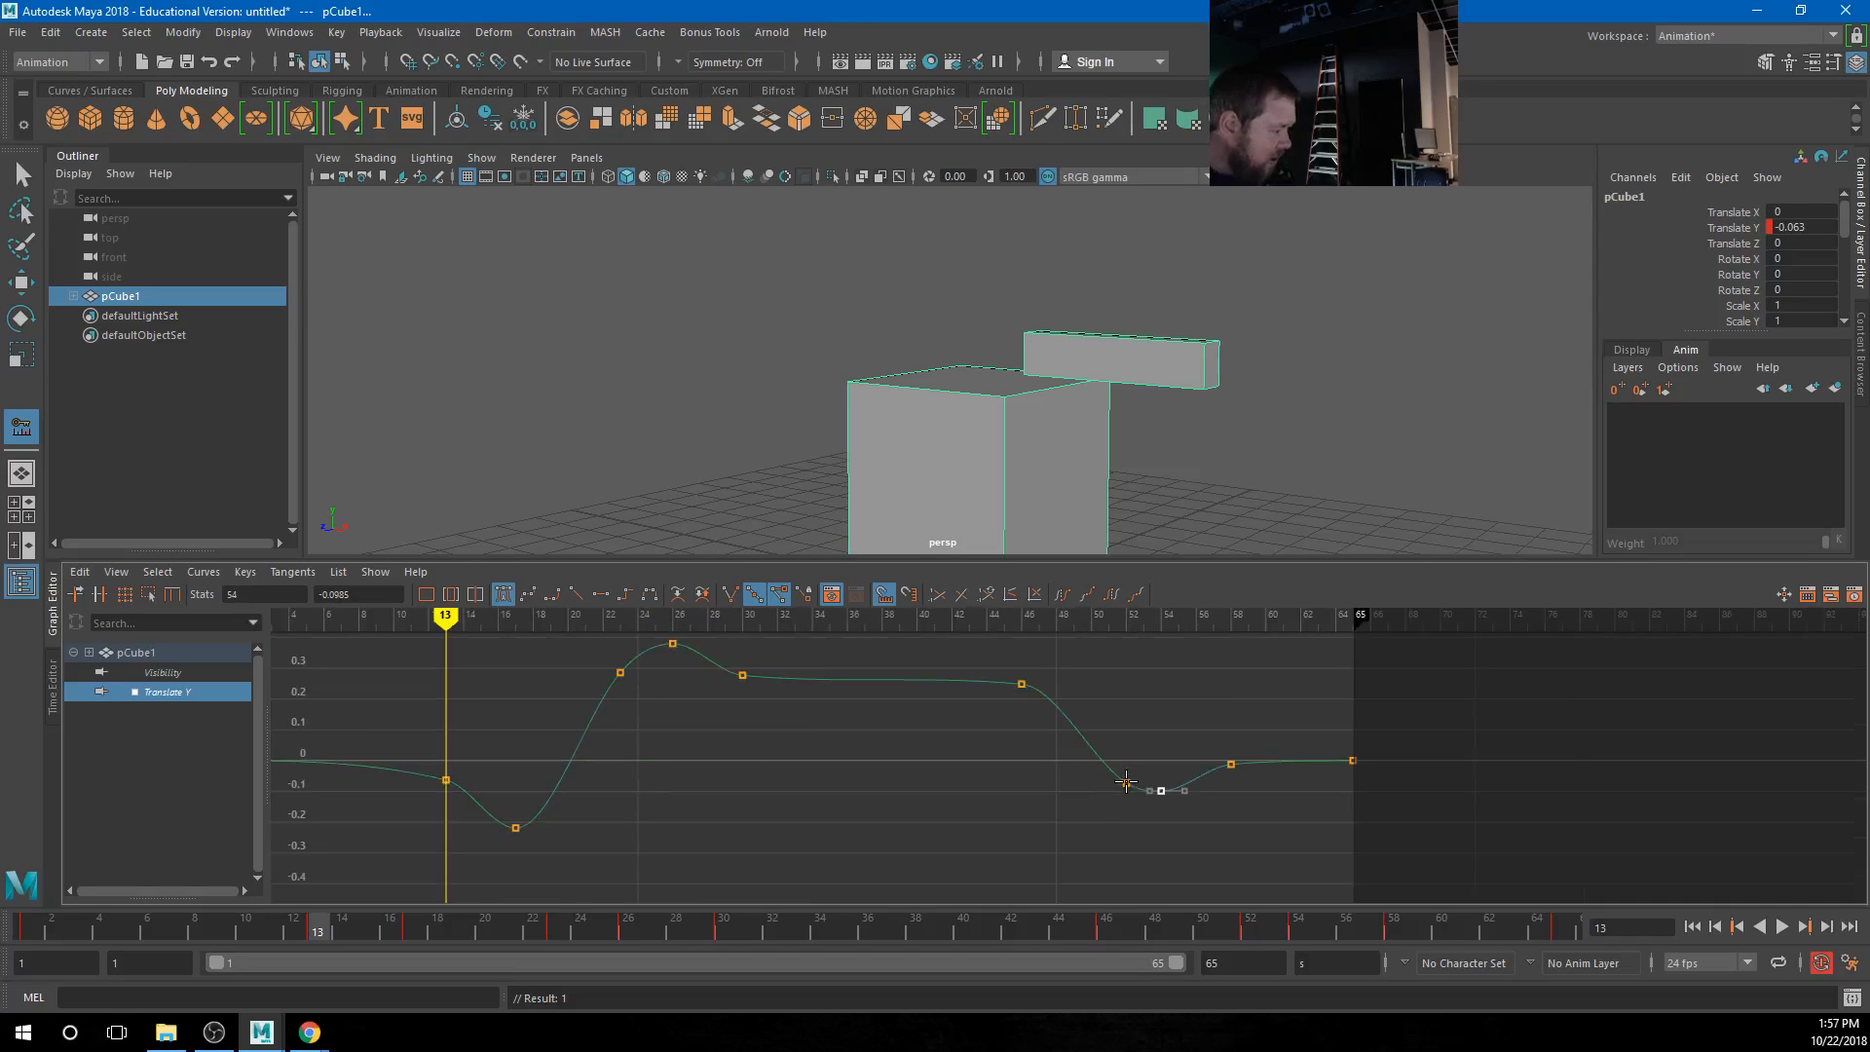
middle_click(563, 805)
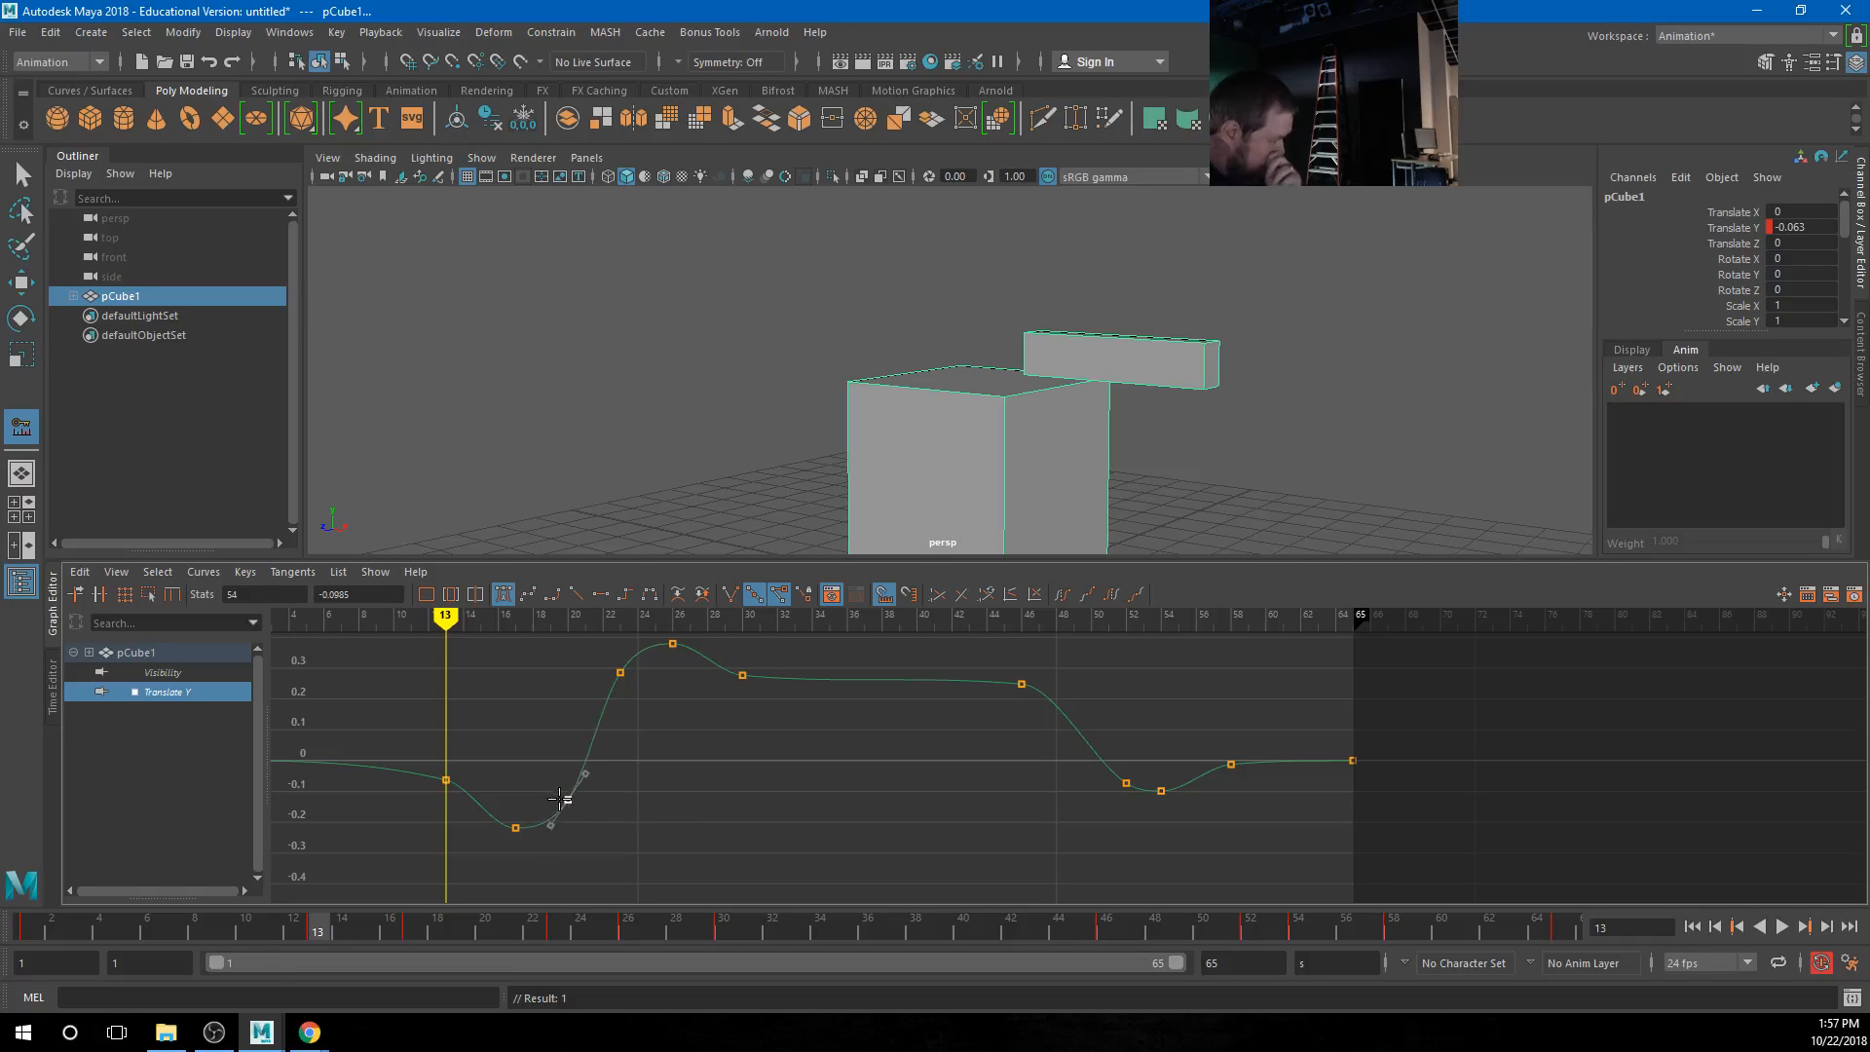
Play the cube's vertical animation from frame 1 in a wider viewport view
alt+right_drag(1097, 443, 682, 365)
click(1692, 926)
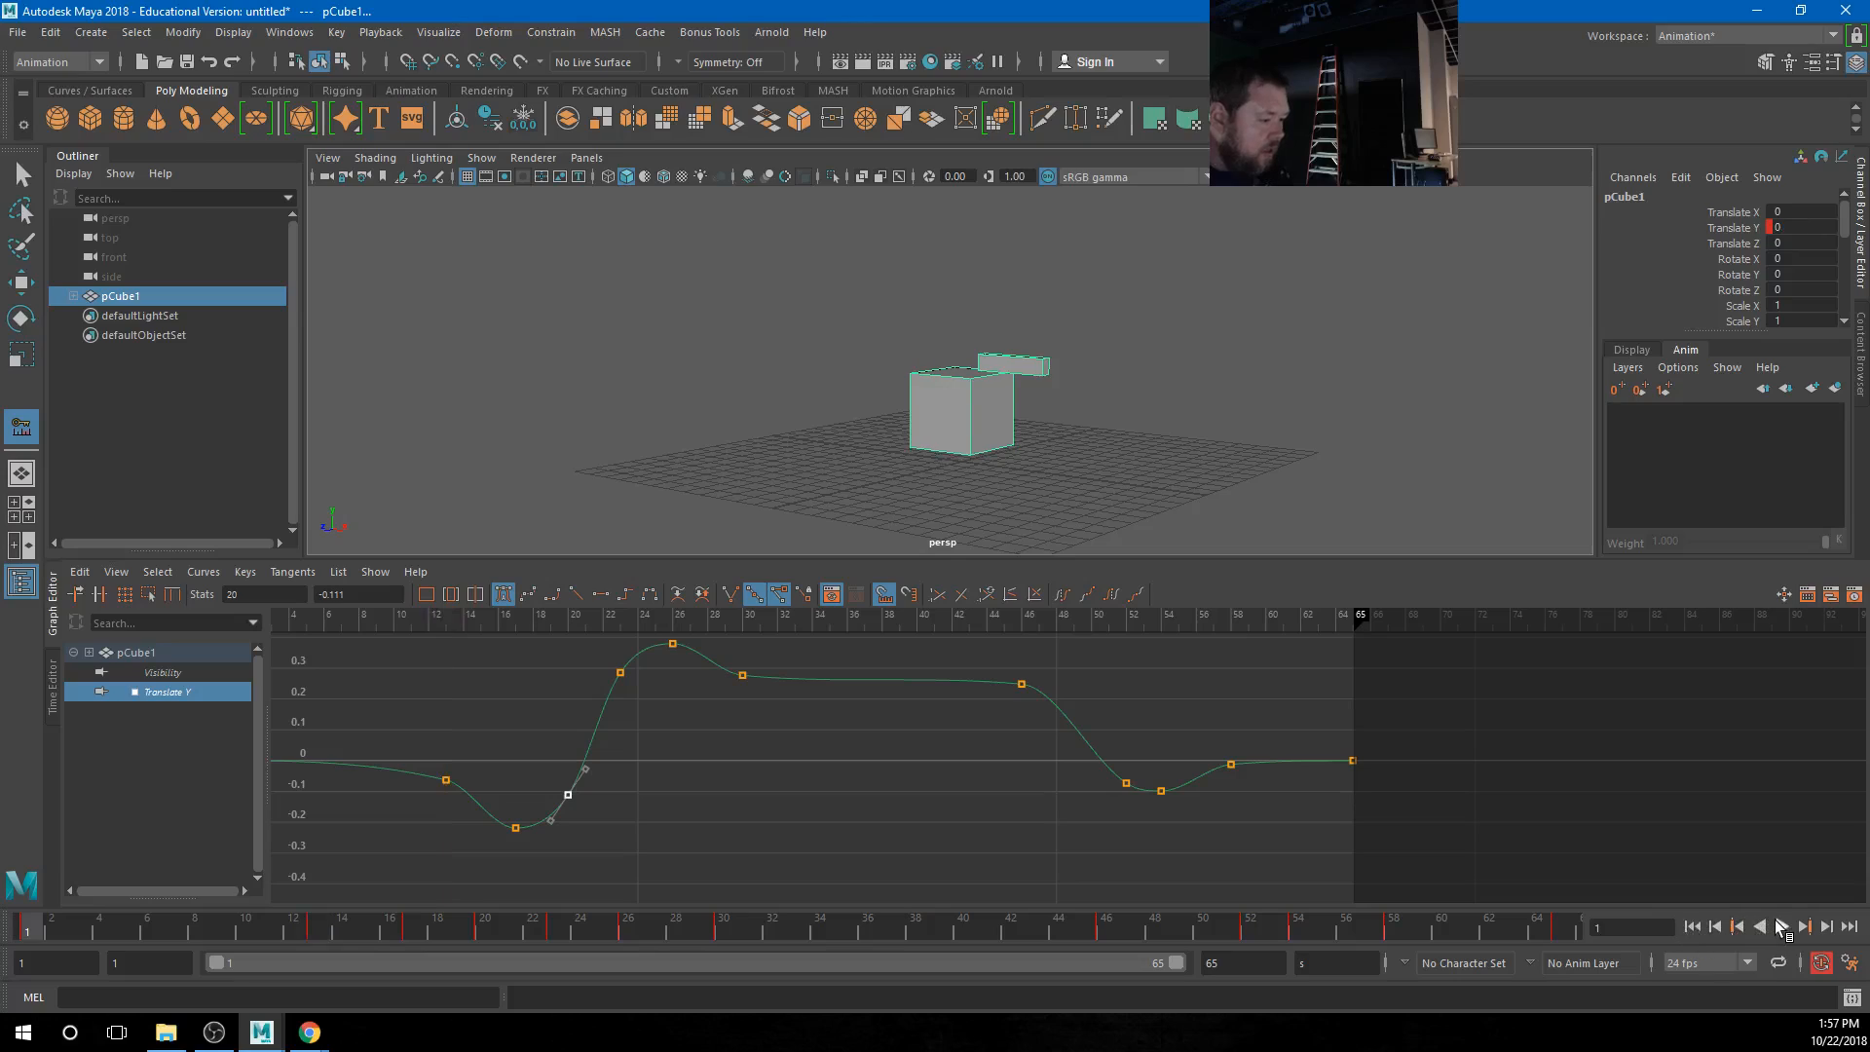
click(1782, 927)
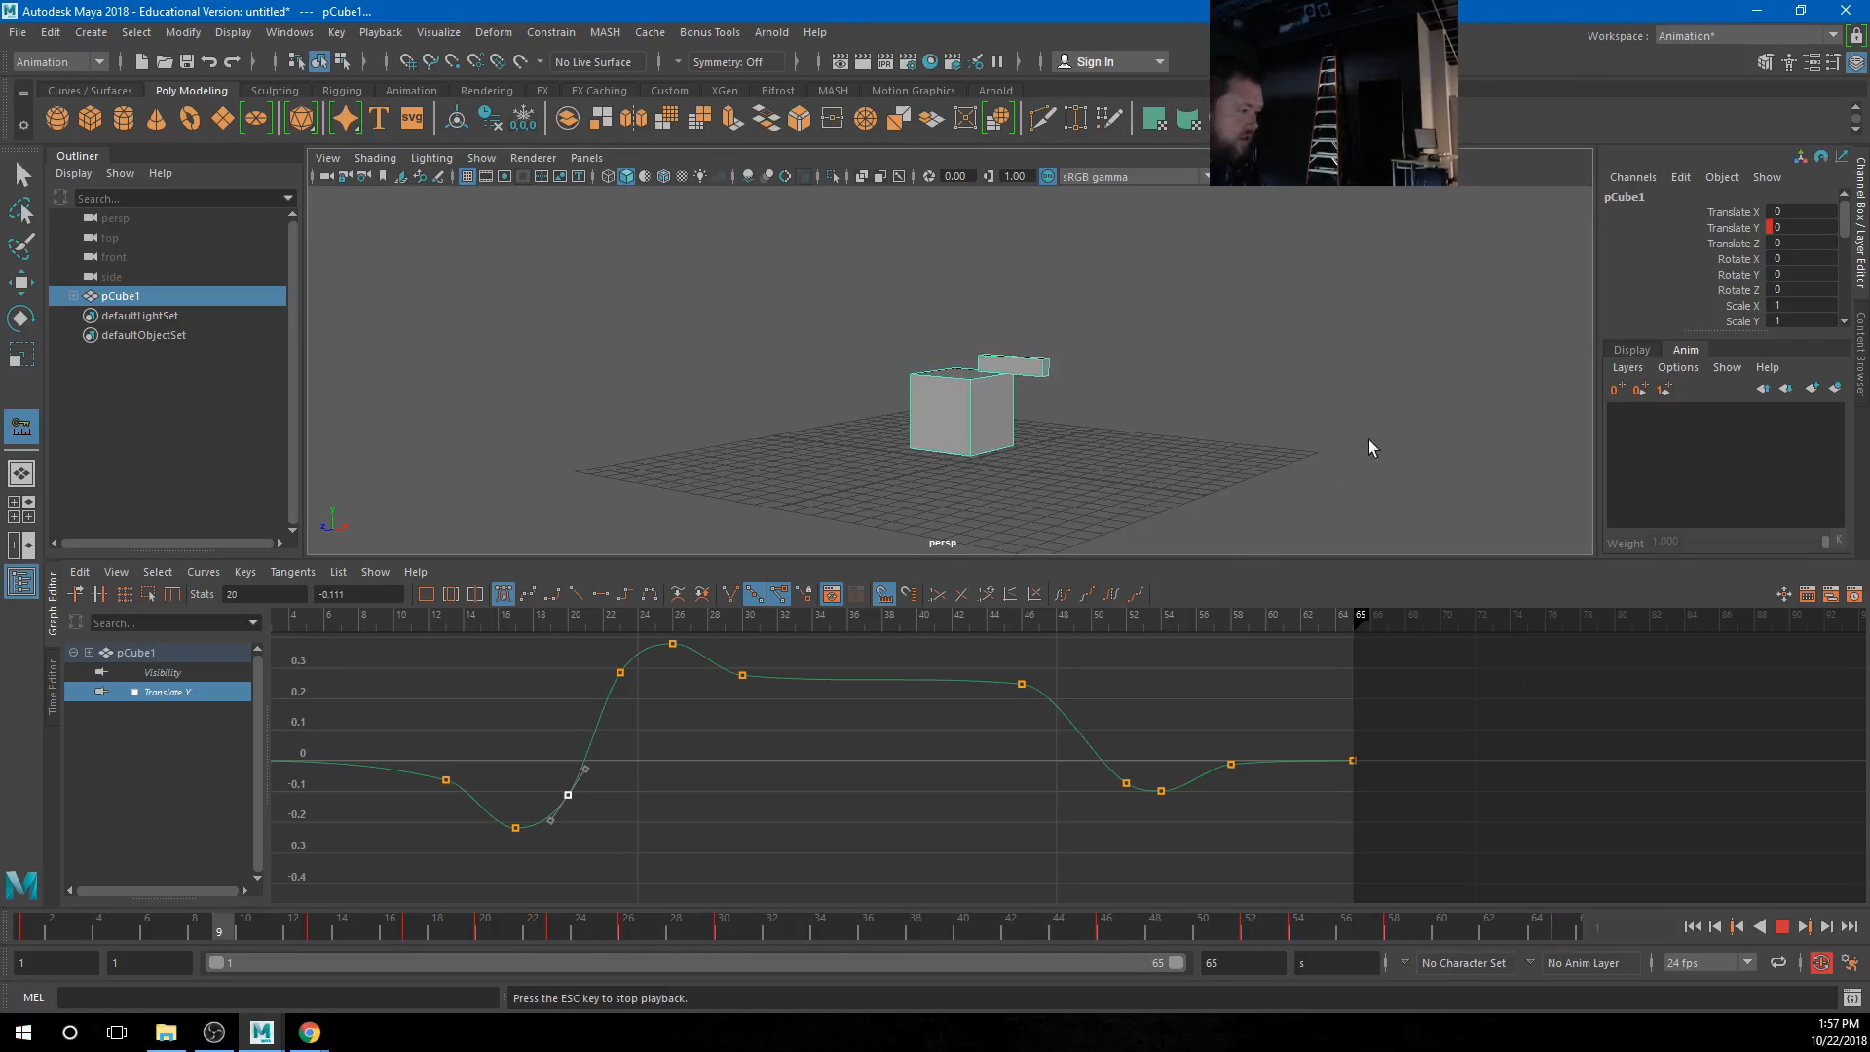
Select the raised Translate Y keys at frames 23, 26, 30 and 46, try moving them vertically and undo the move
key(w)
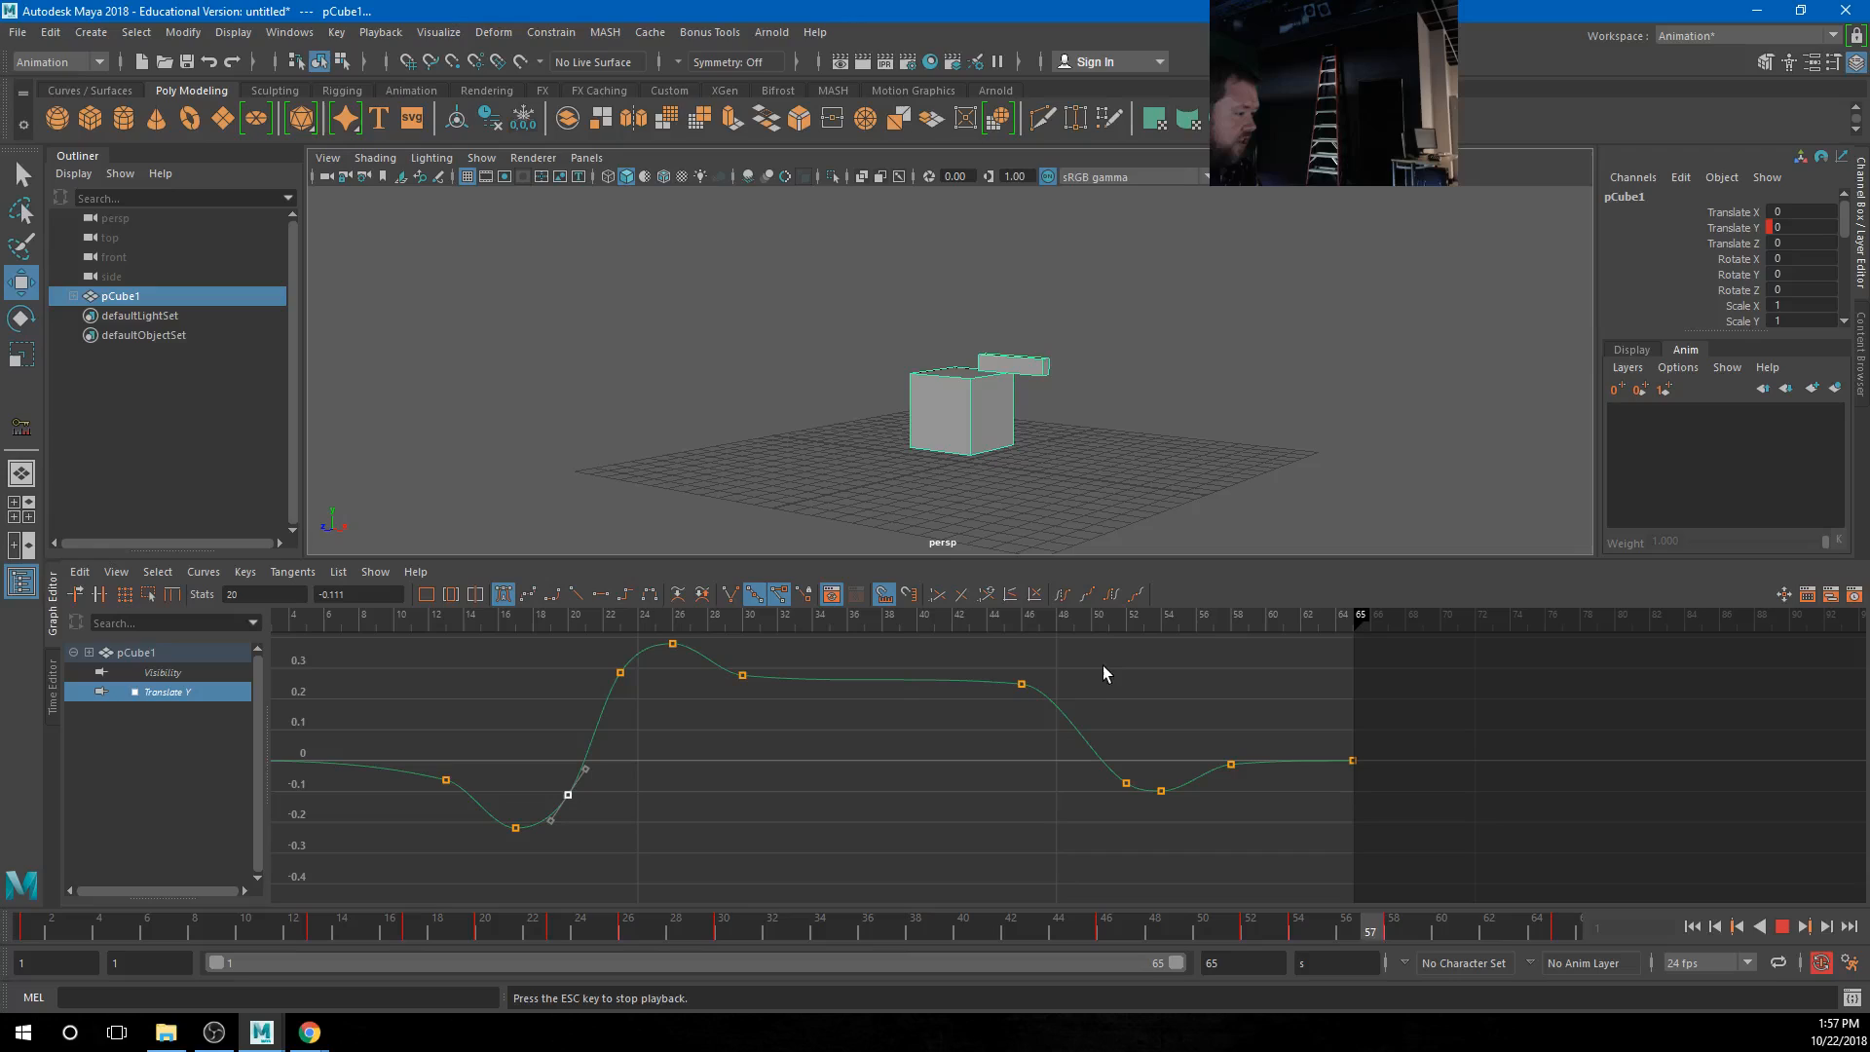
drag(1115, 643, 564, 707)
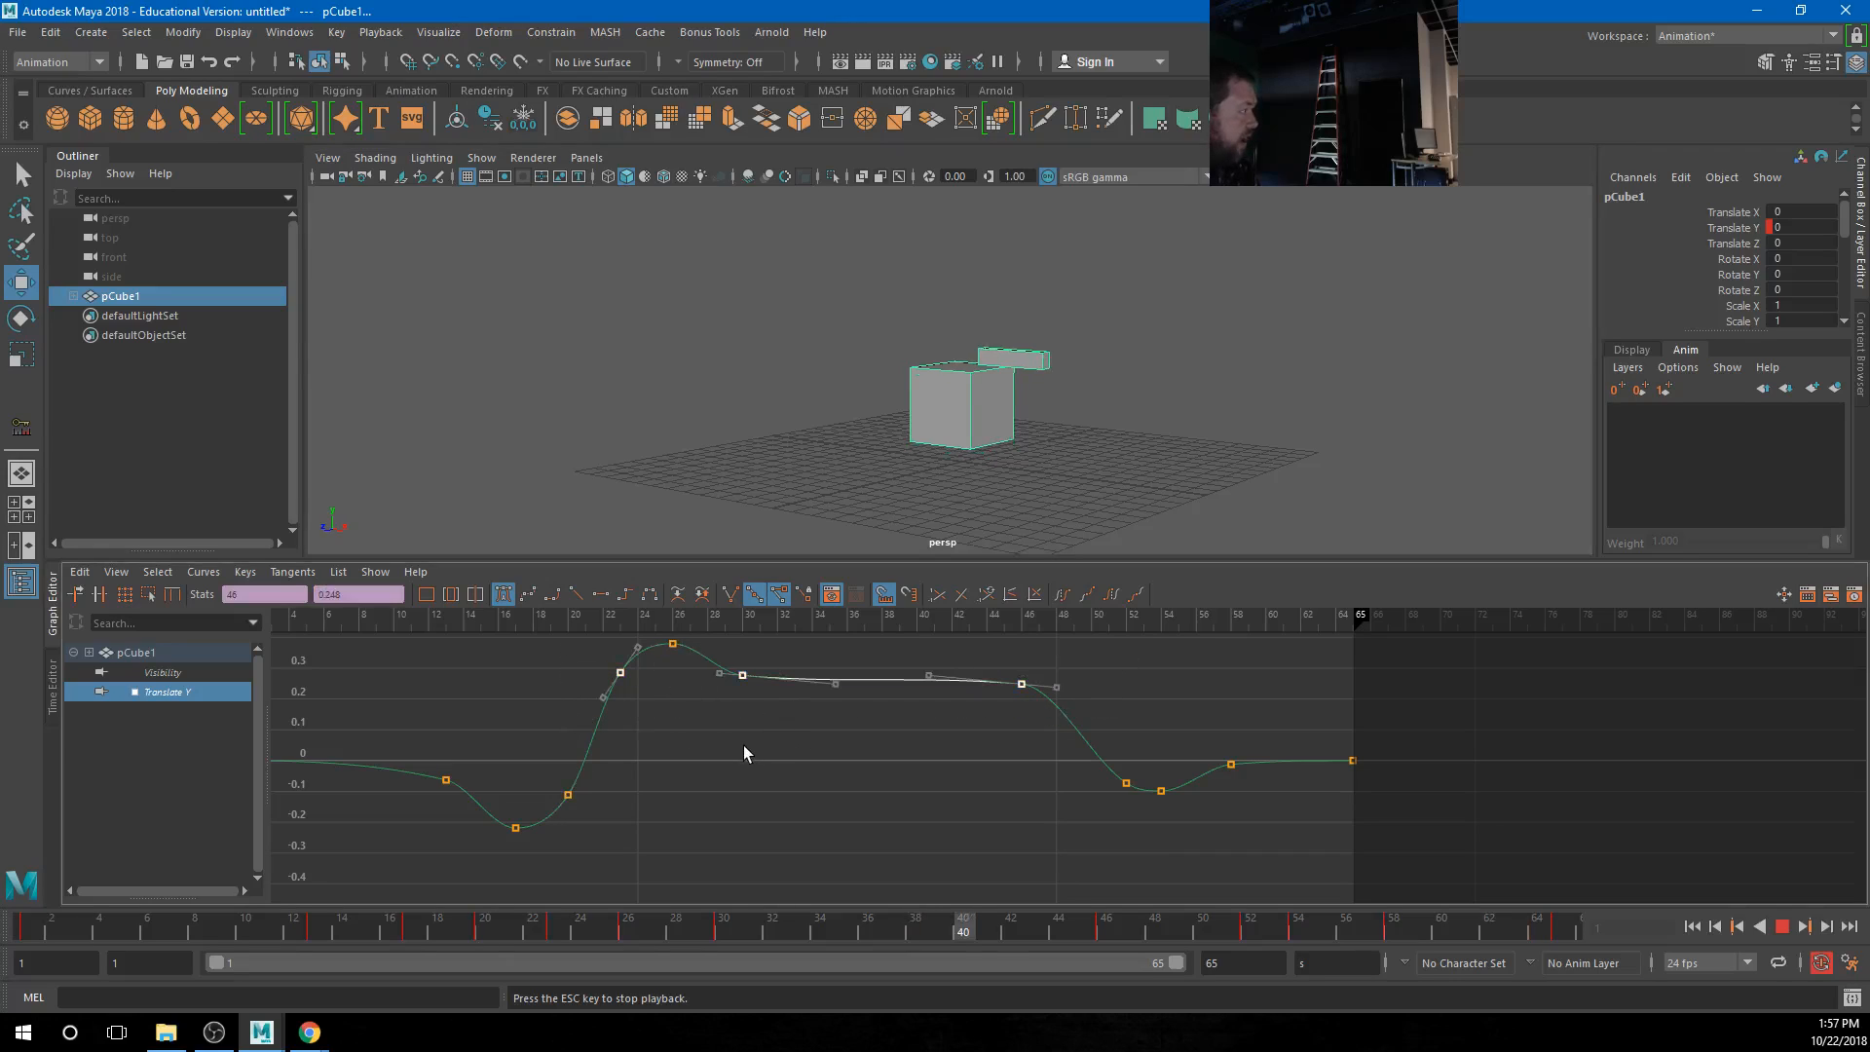
shift+drag(744, 750, 646, 623)
shift+drag(803, 744, 716, 668)
mouse_move(862, 795)
shift+middle_down()
mouse_move(861, 731)
mouse_move(857, 835)
mouse_move(857, 815)
shift+middle_up()
key(ctrl+z)
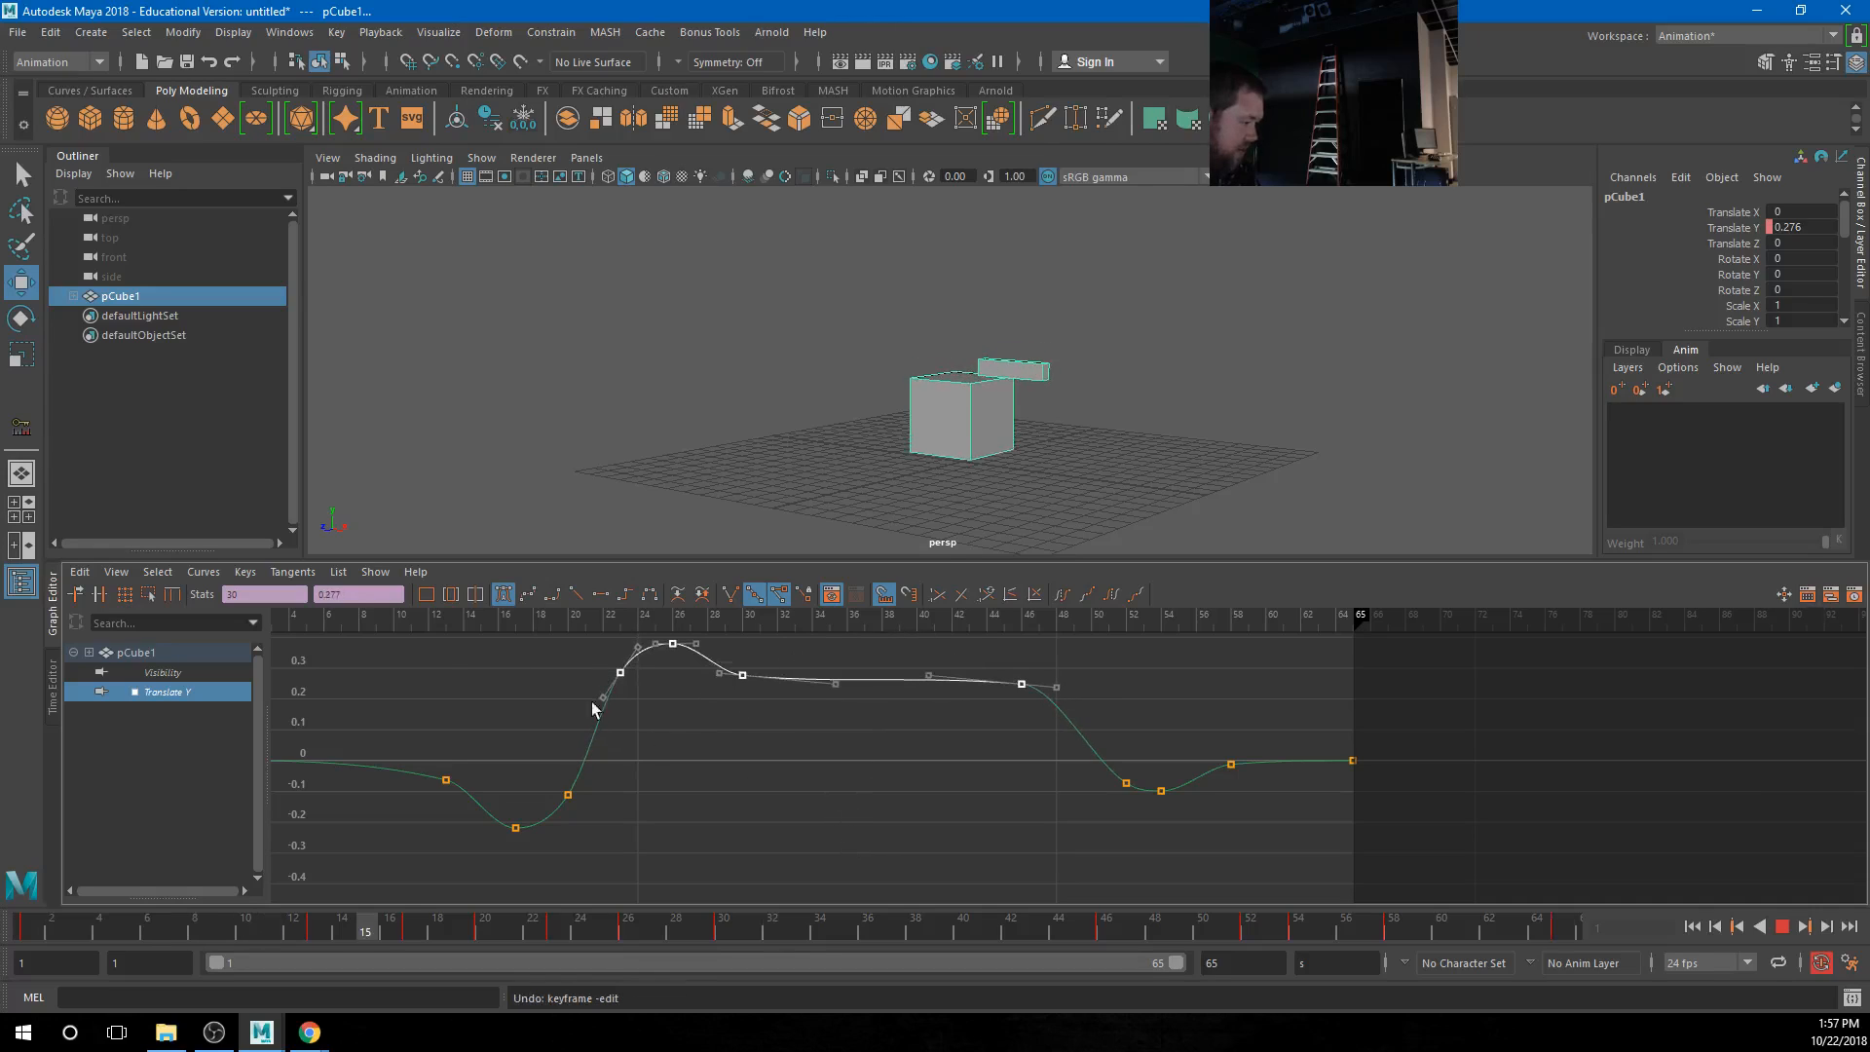
Set the Move Keys Tool's move falloff to Constant and close its settings
click(208, 575)
mouse_move(70, 570)
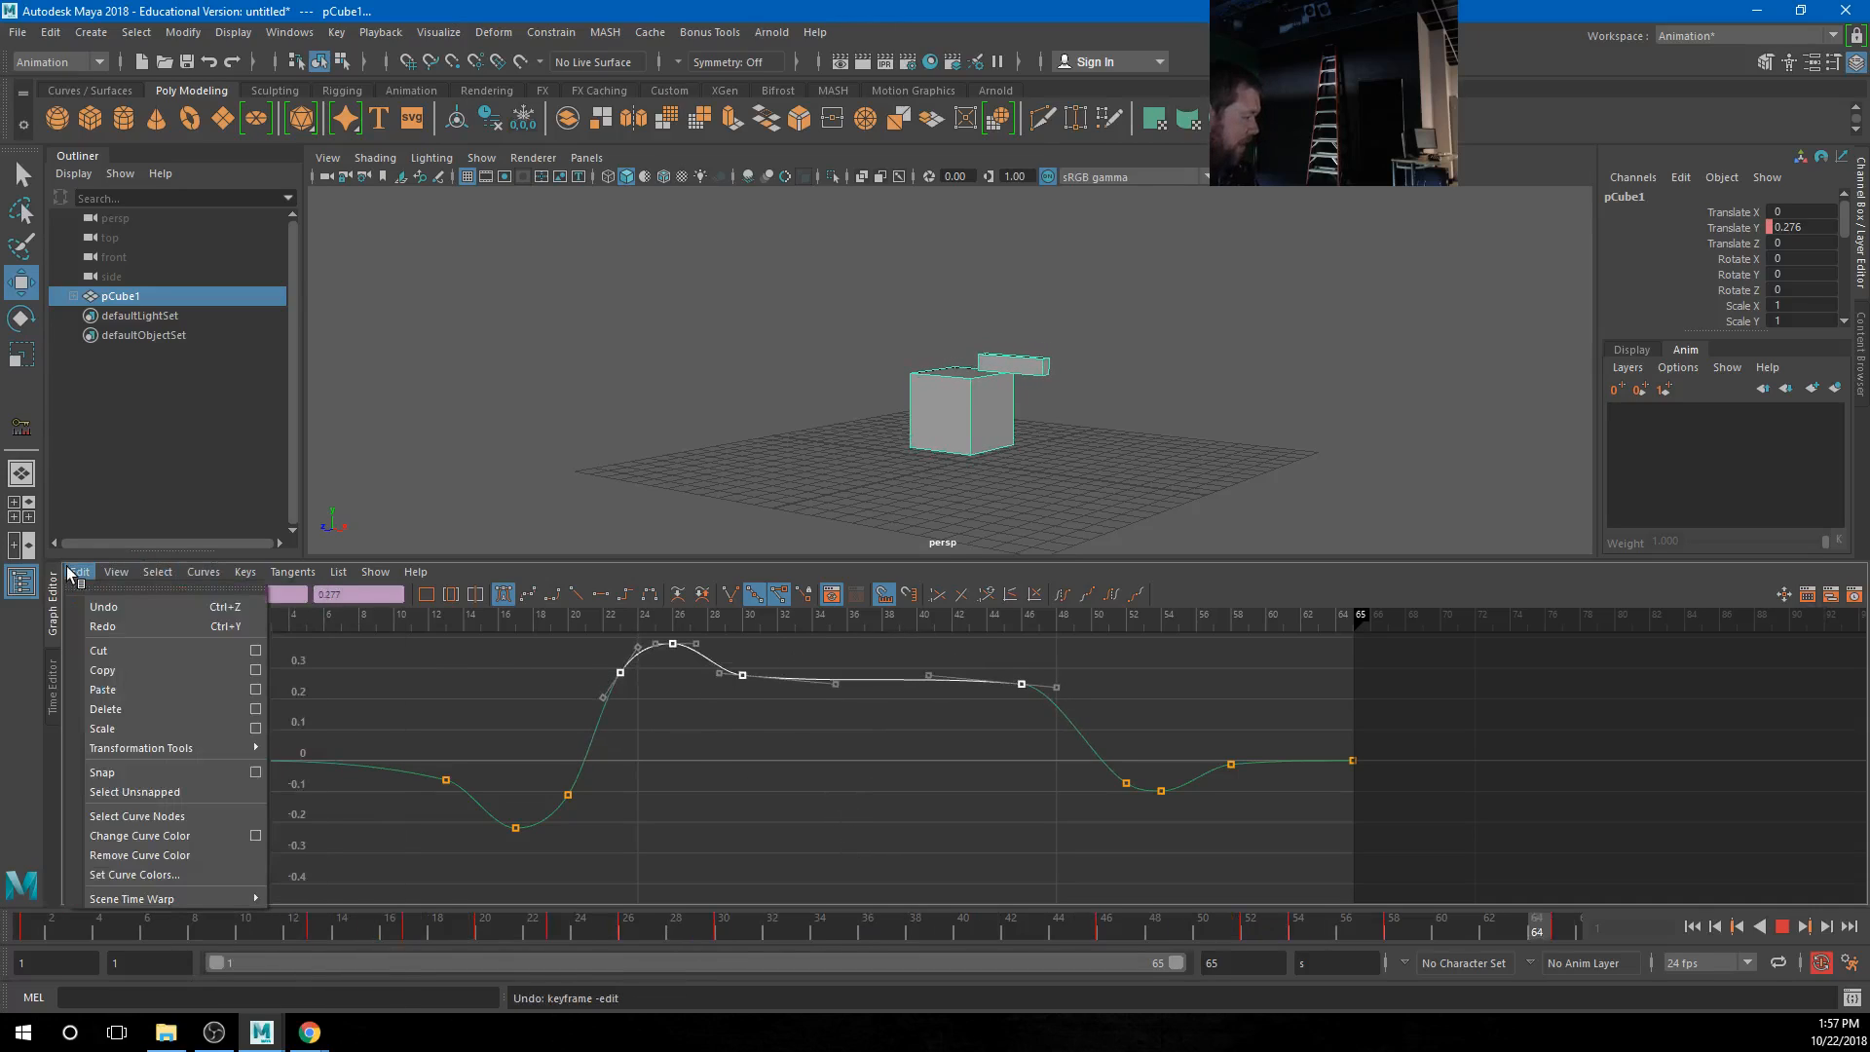
mouse_move(155, 748)
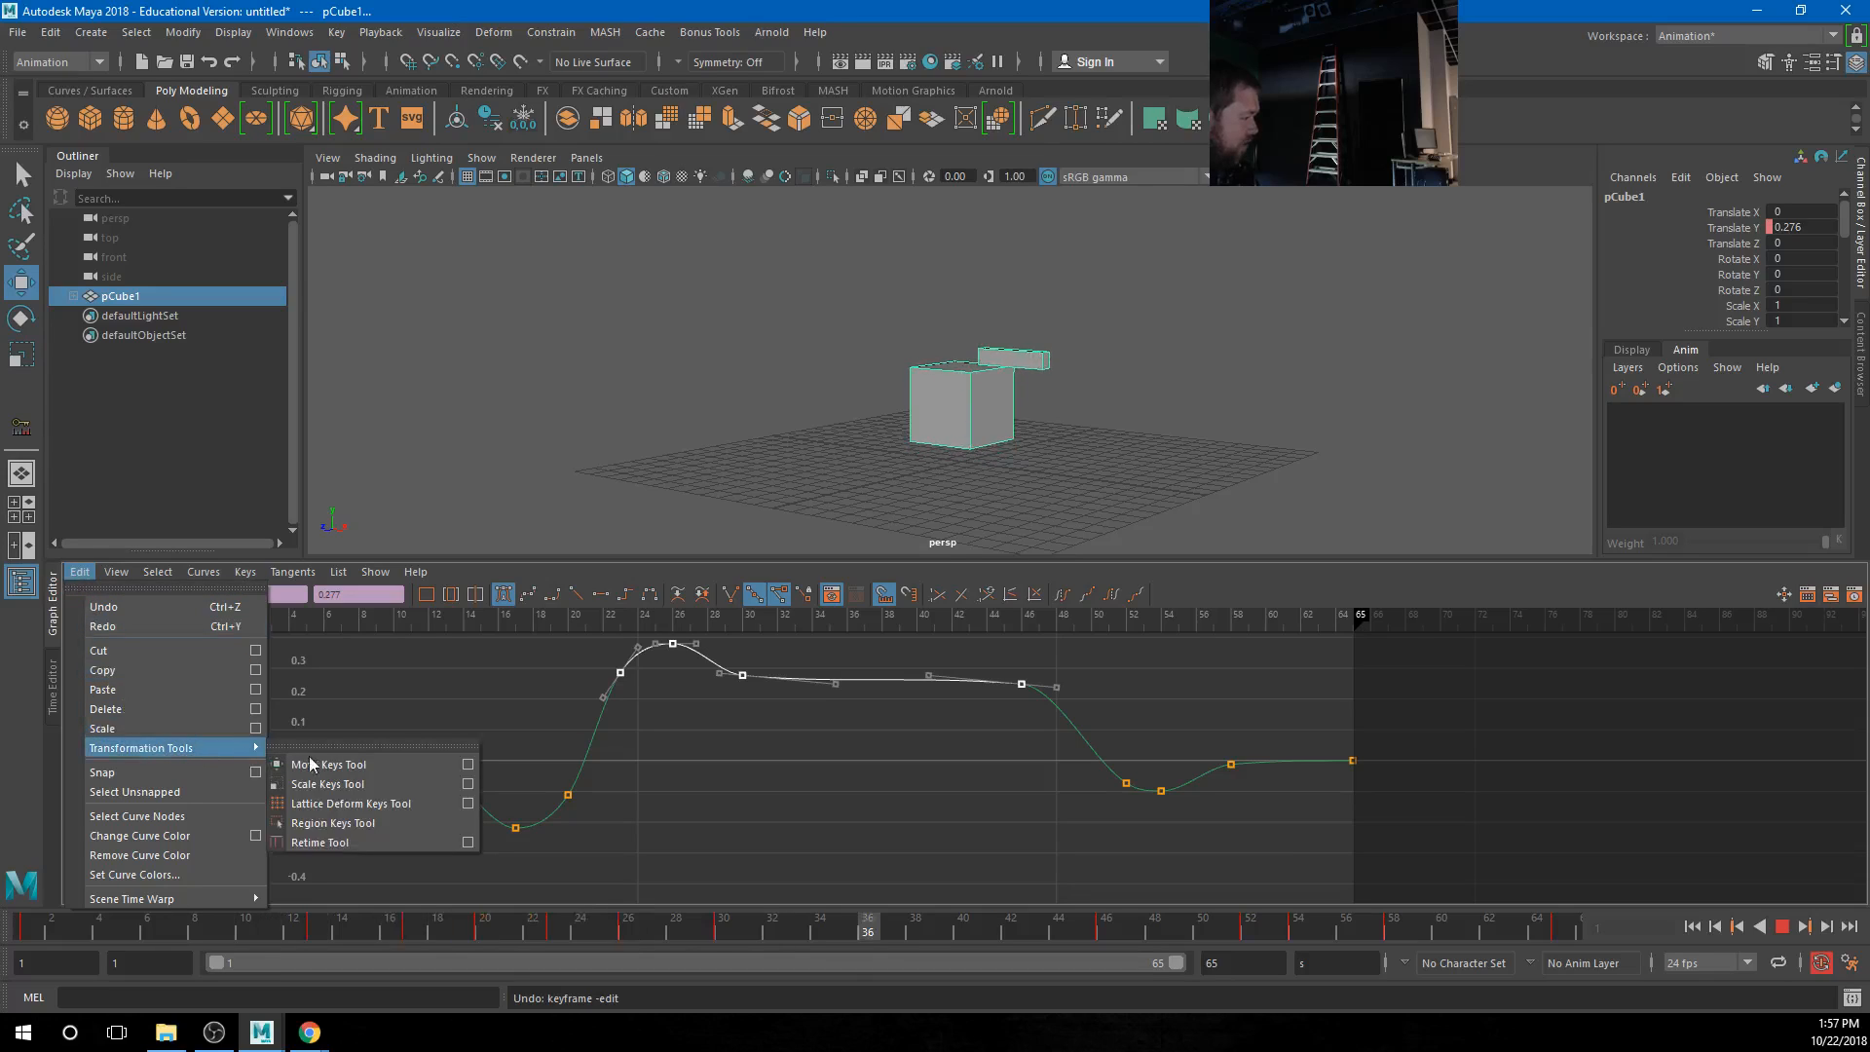
click(469, 767)
click(292, 238)
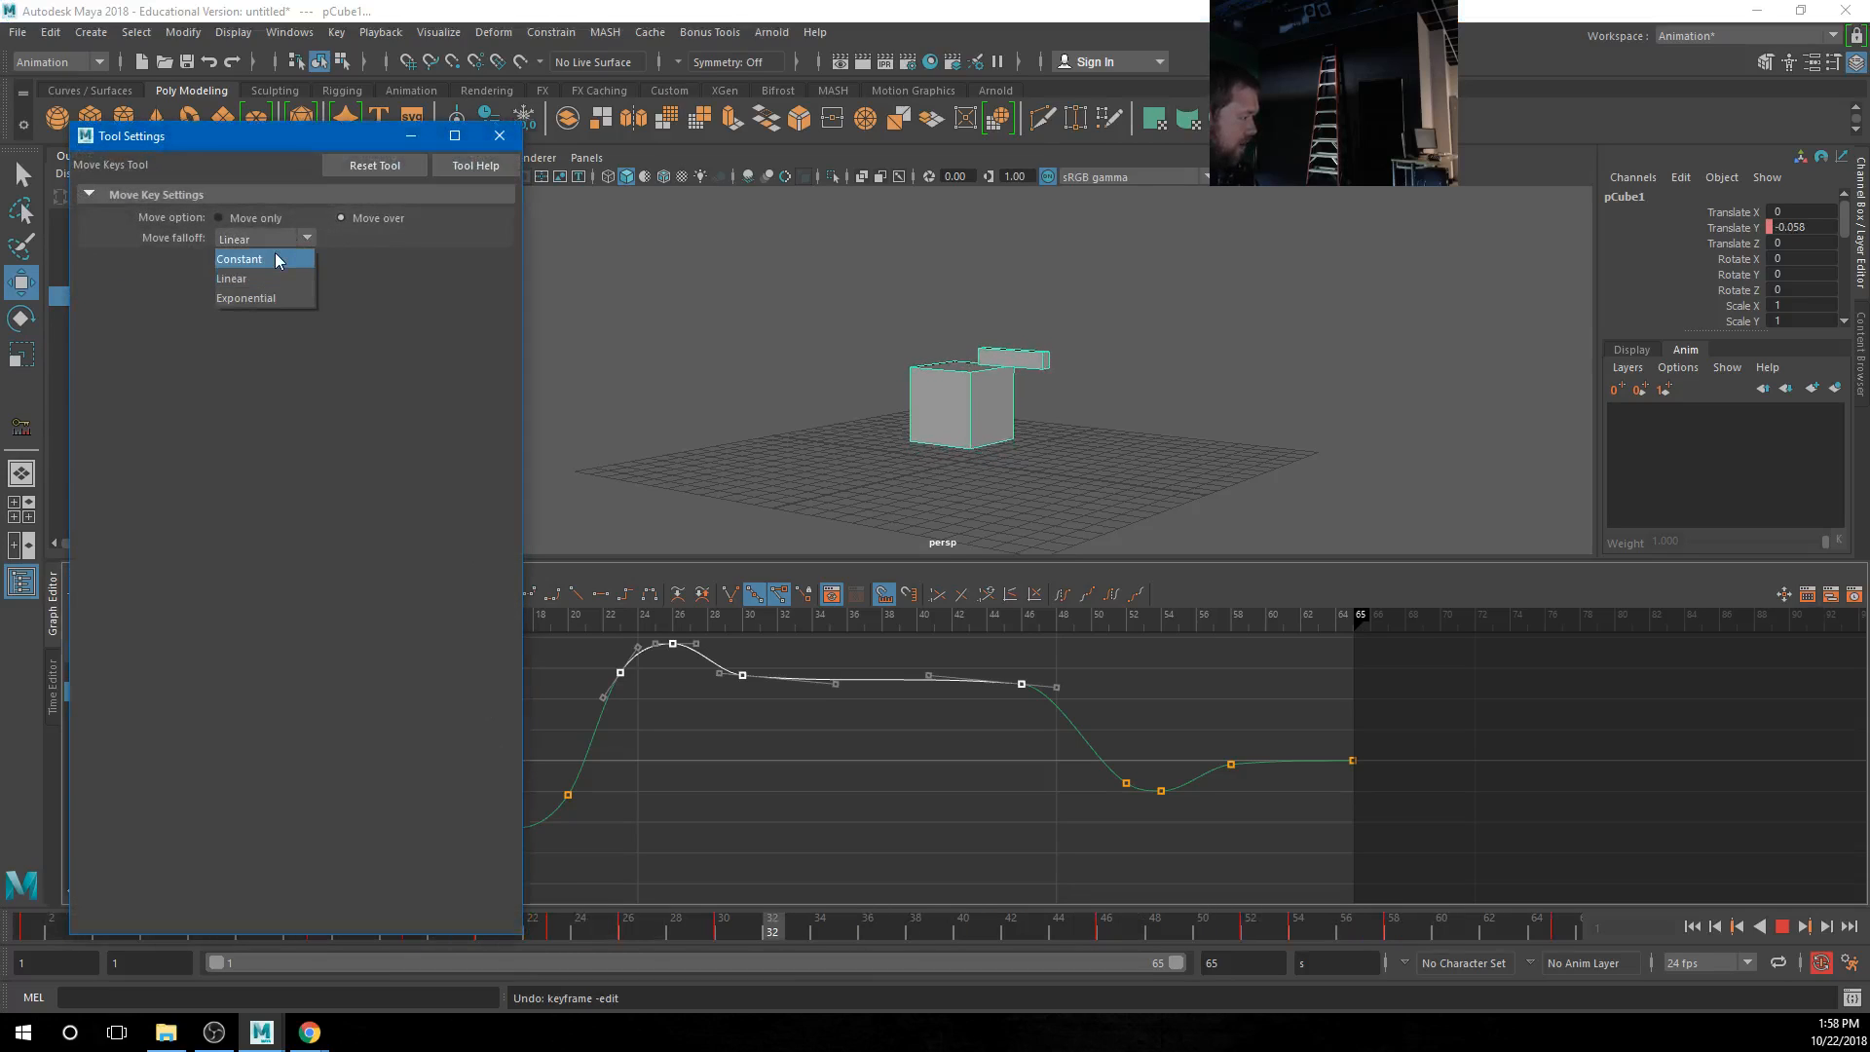
click(239, 259)
click(499, 136)
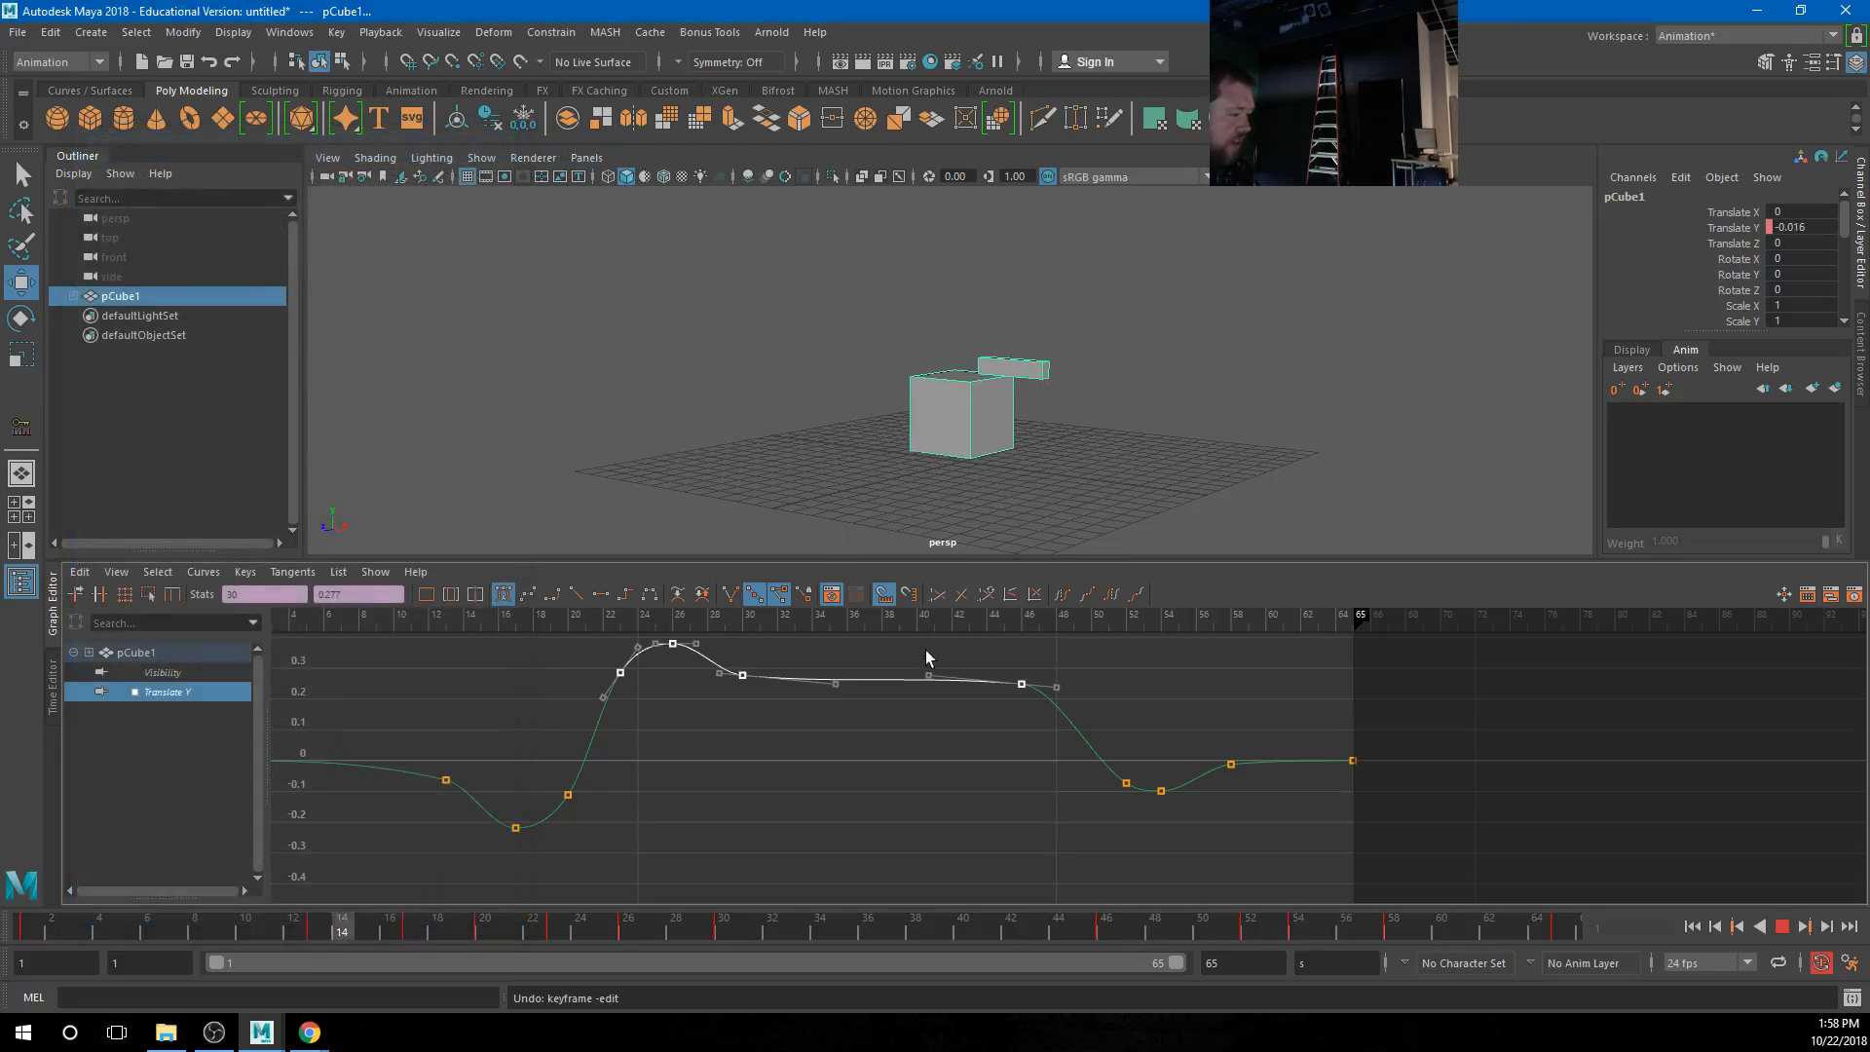
Try raising the selected keys vertically, taking the frame 30 key to about 0.76, and undo the move
shift+middle_drag(927, 659, 911, 588)
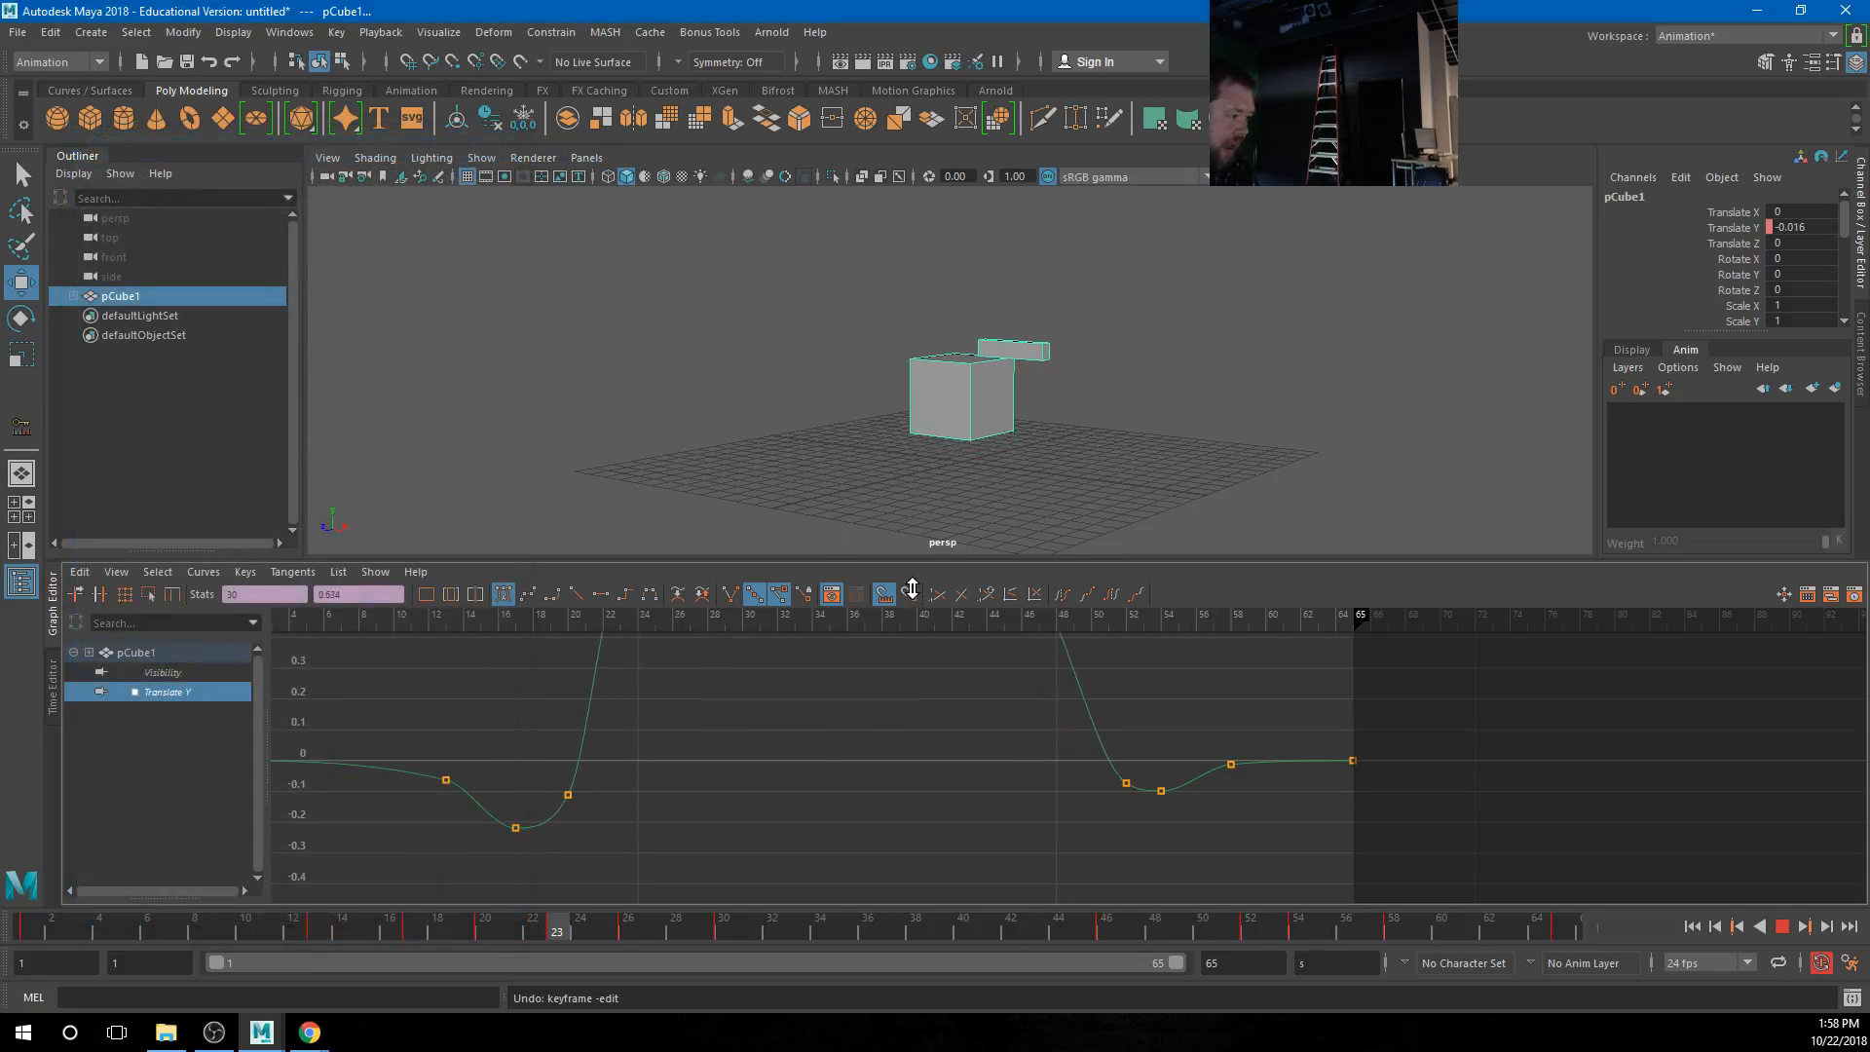
key(a)
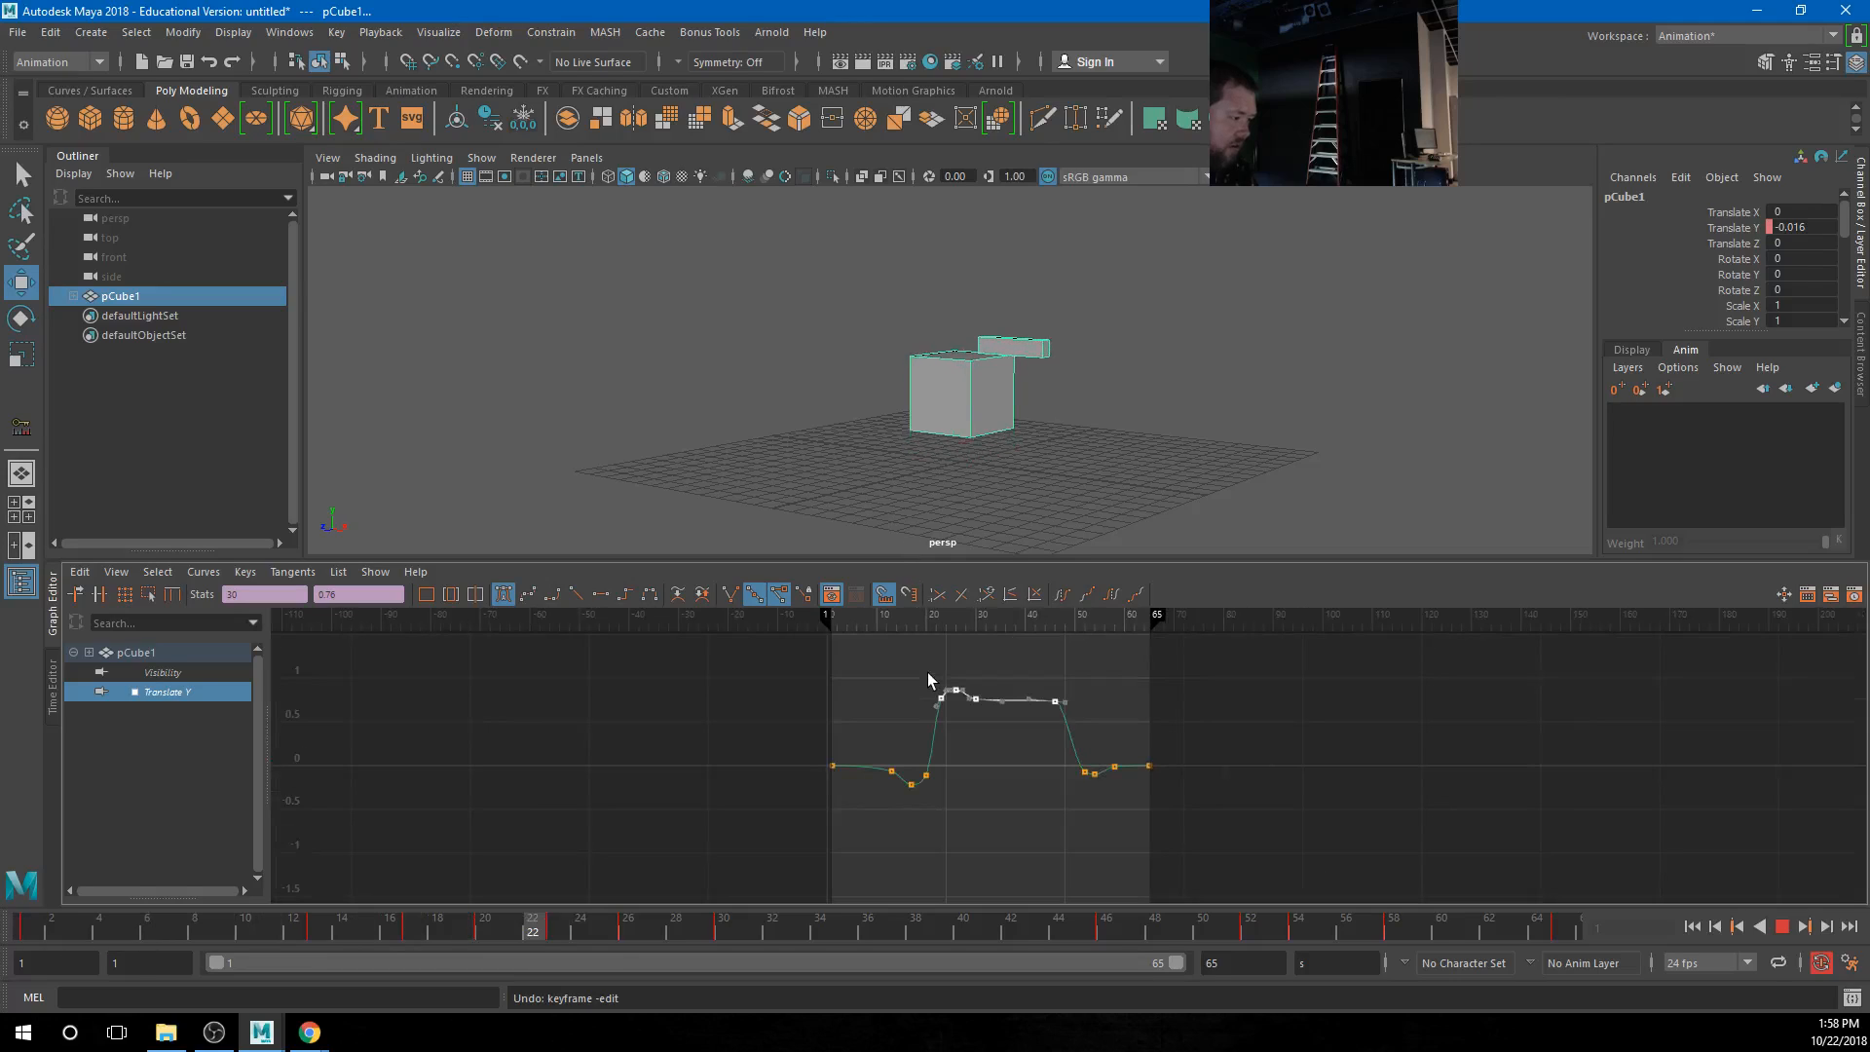
key(ctrl+z)
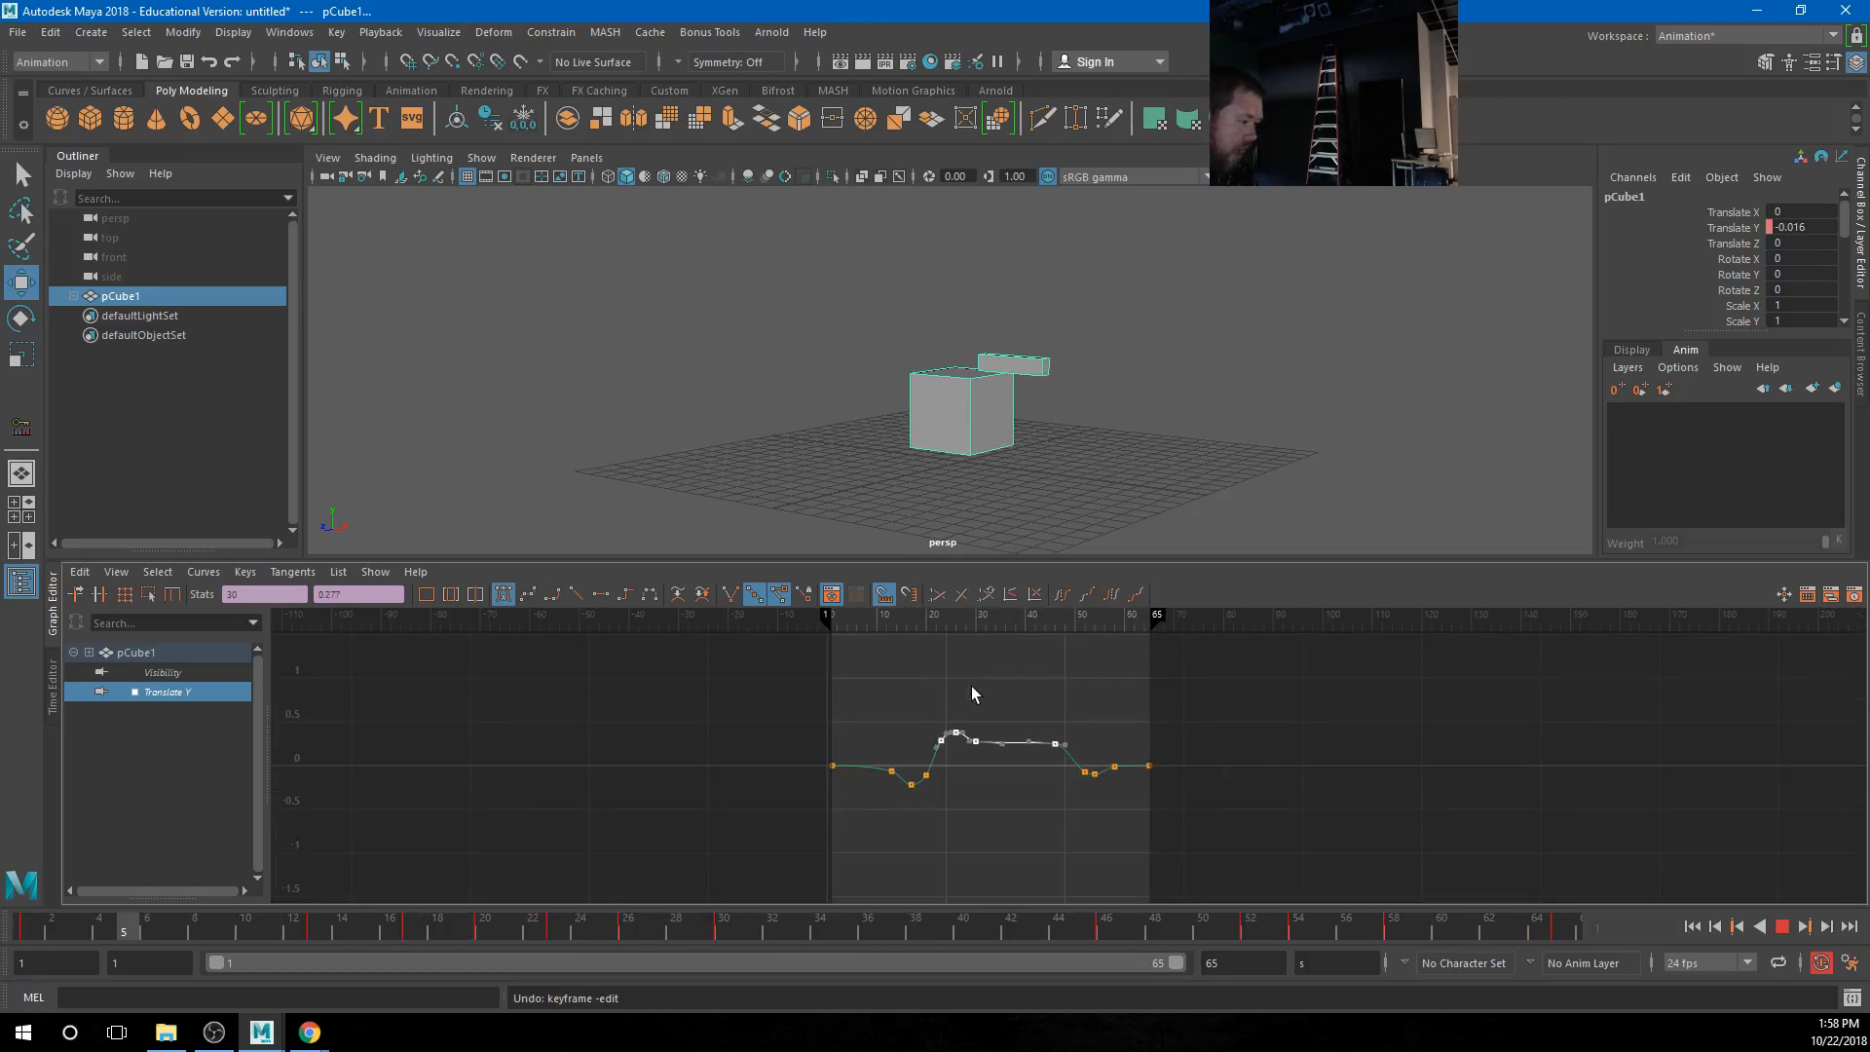
Select all Translate Y keys between the first and last and scale up their values about zero, bringing the frame 58 key to about -0.098
drag(857, 692, 1124, 836)
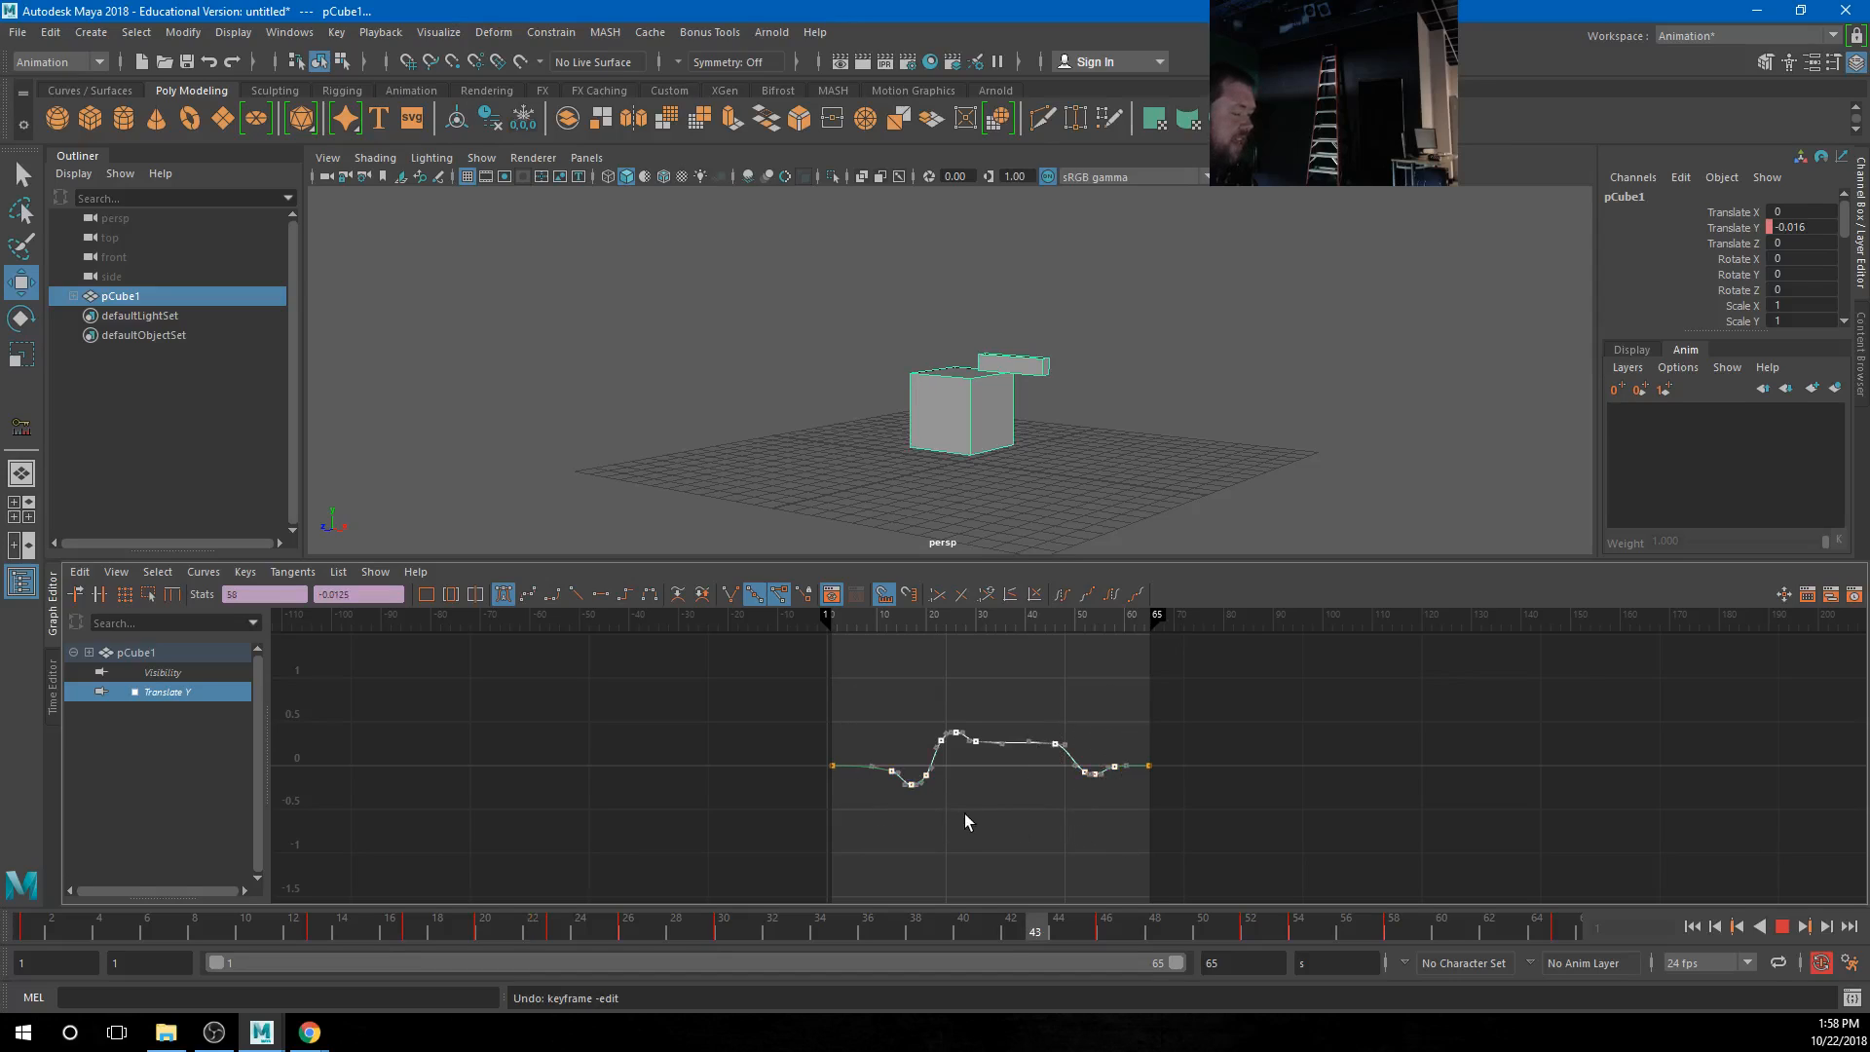
key(f)
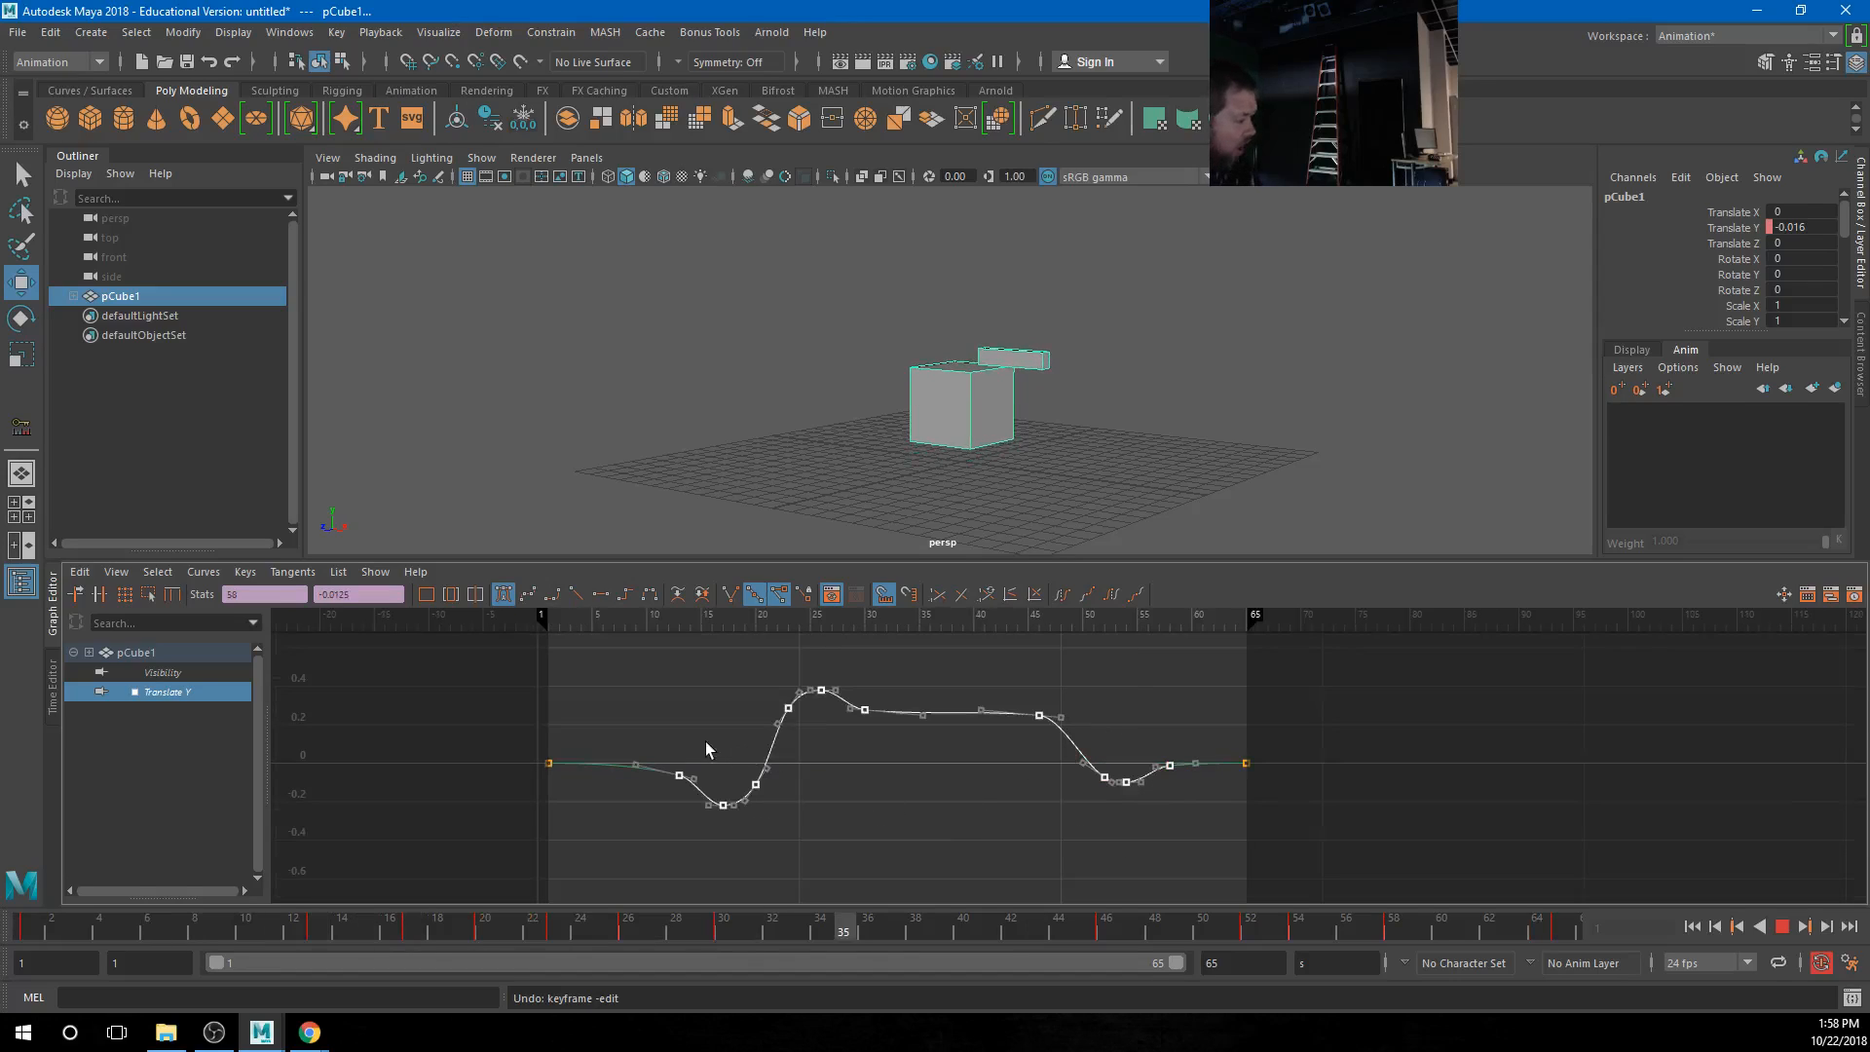
key(r)
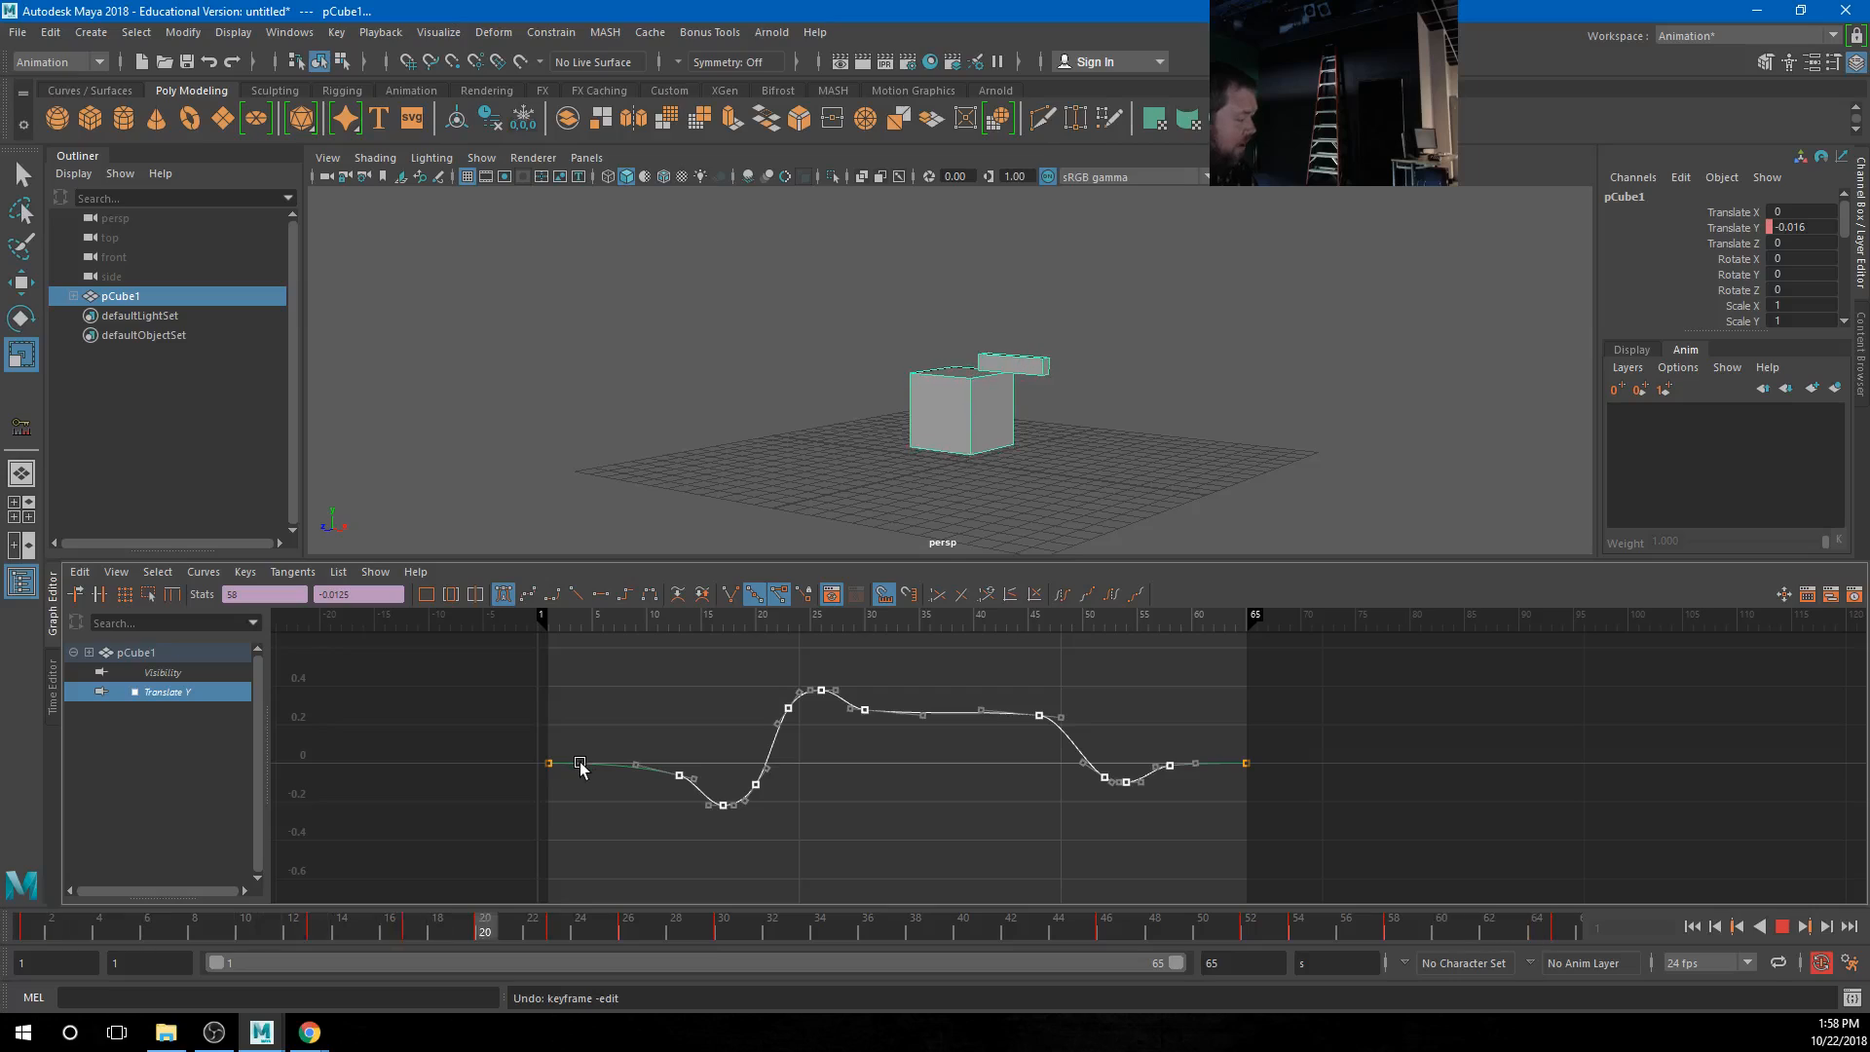
drag(581, 767, 584, 495)
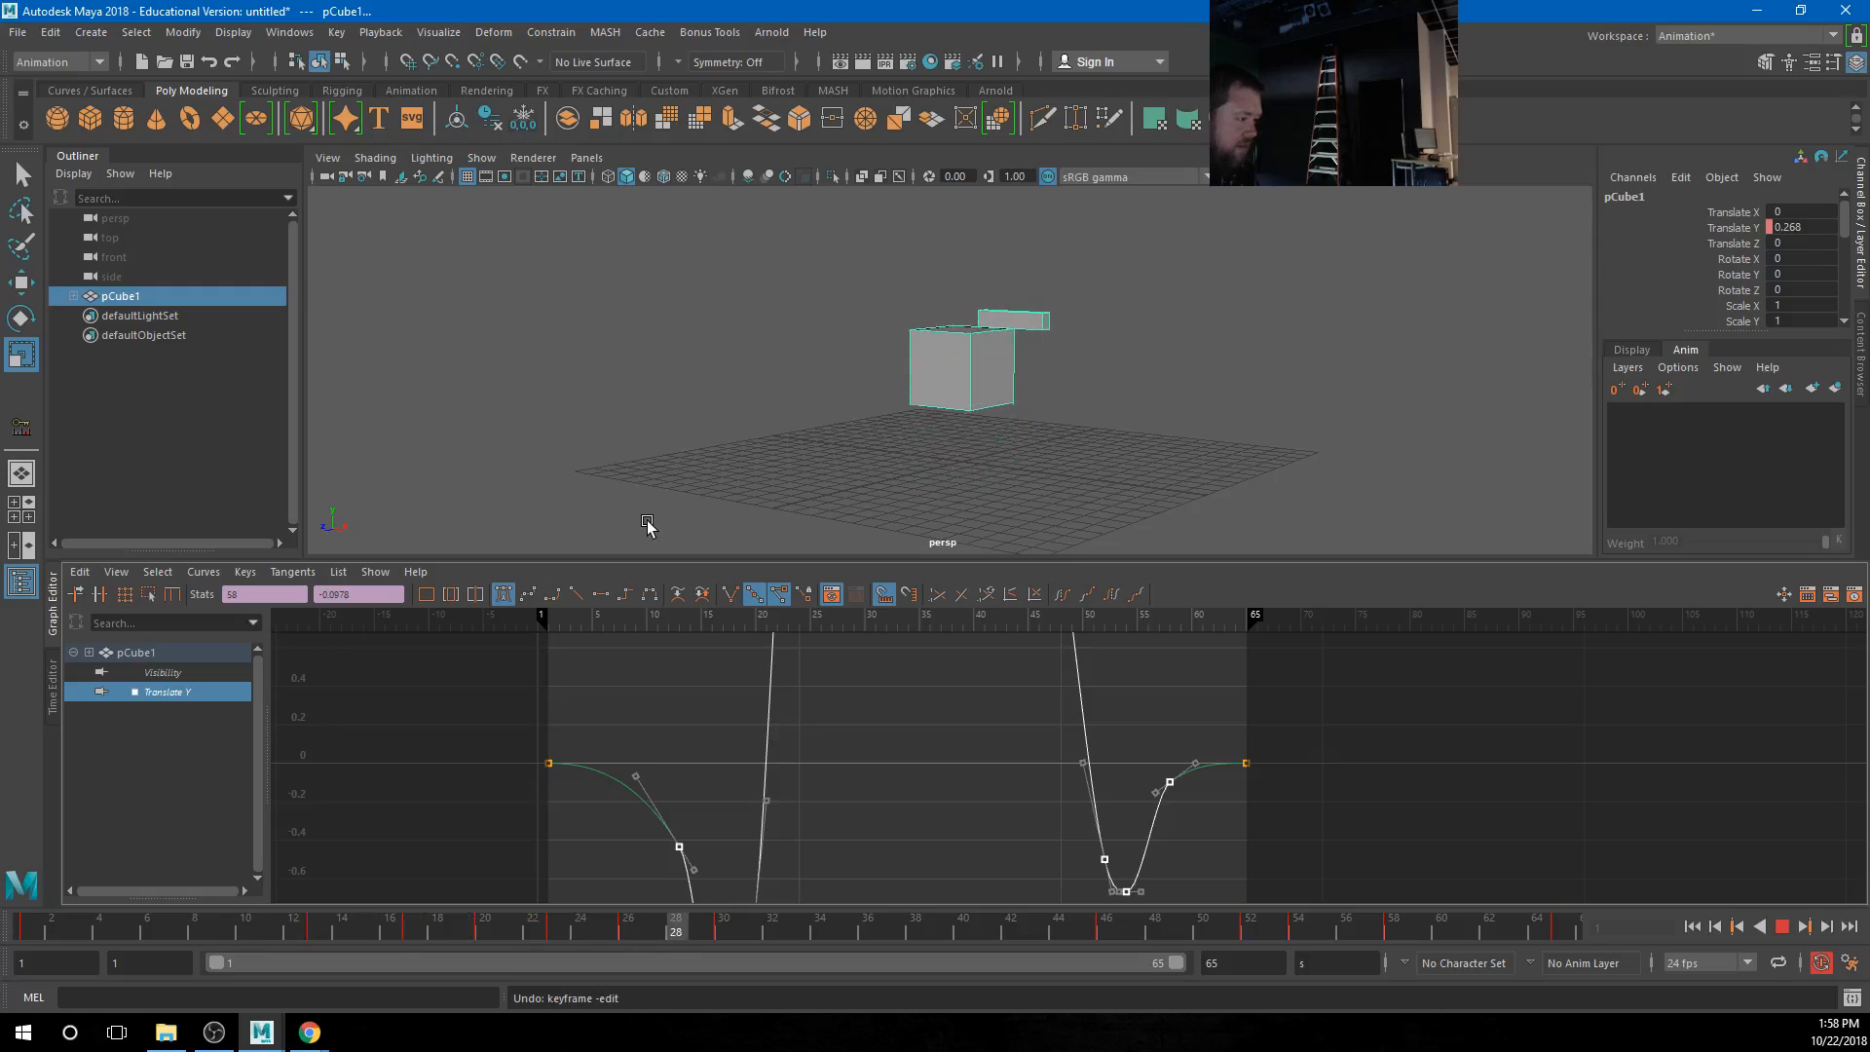
key(a)
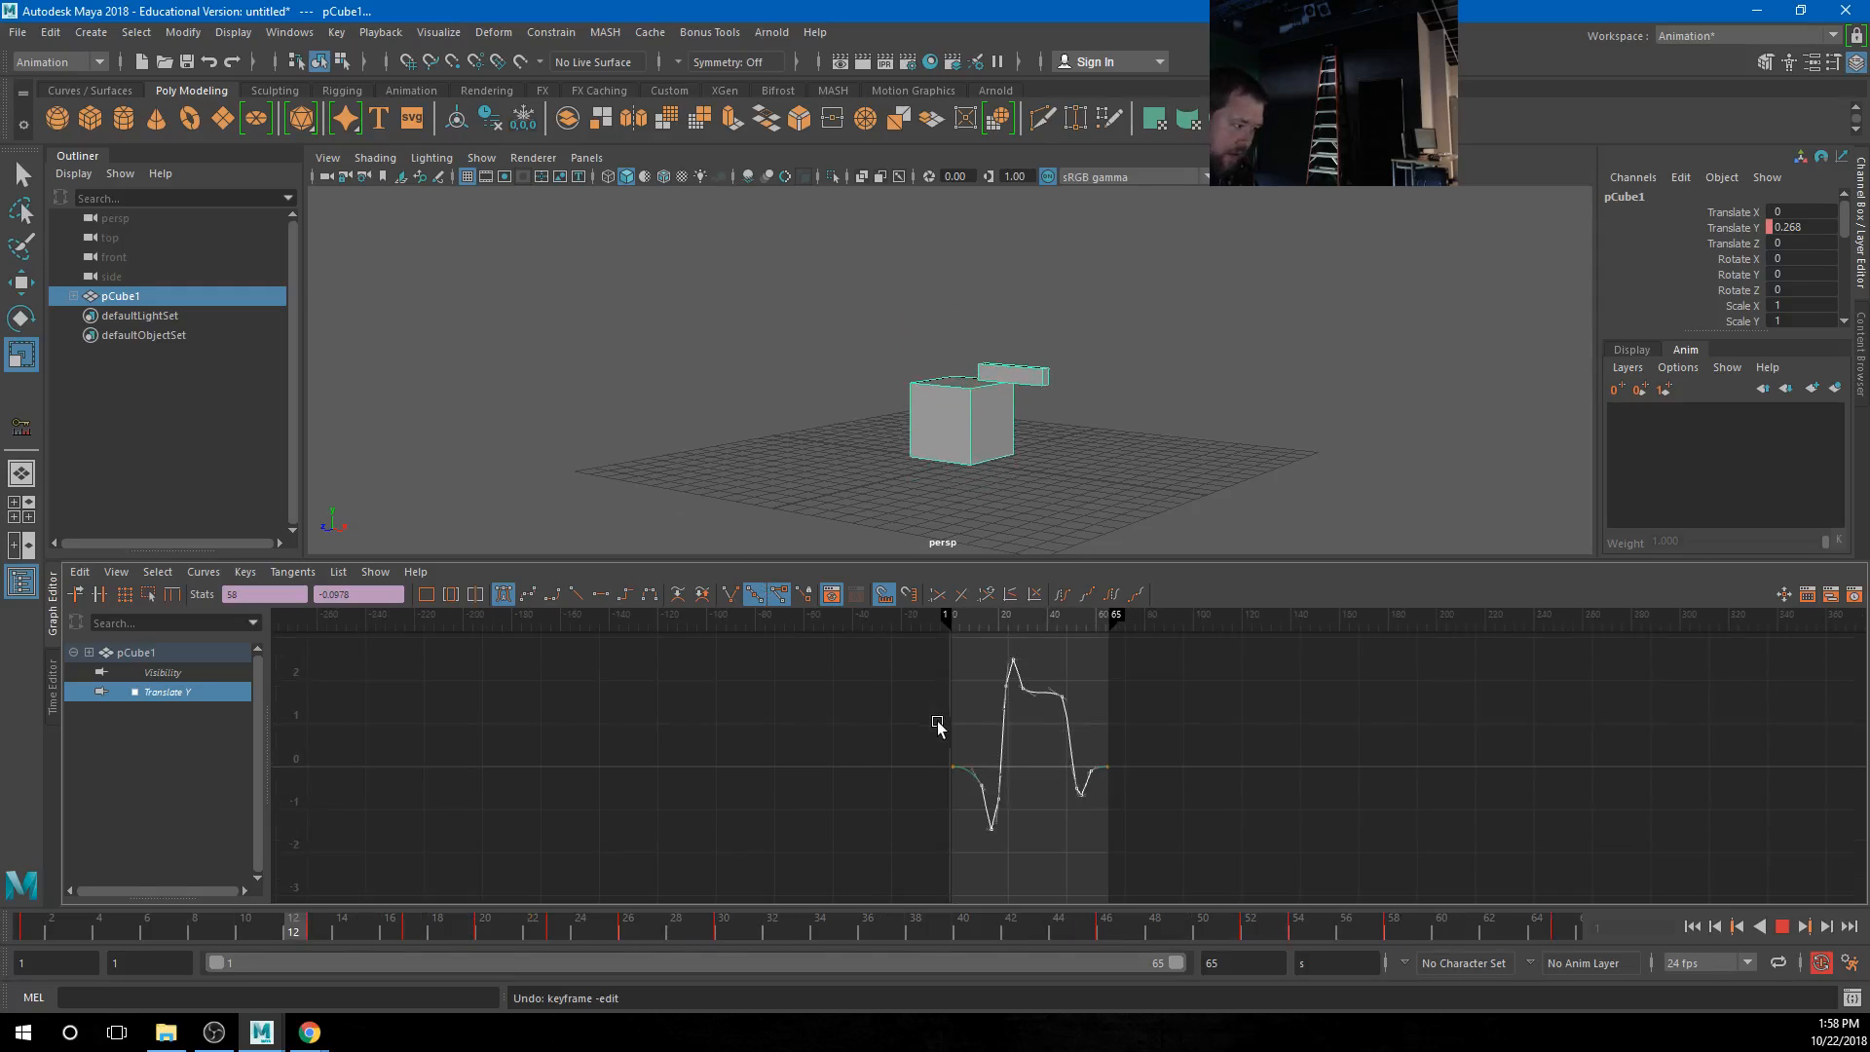
scroll(1052, 726, up, 5)
alt+shift+right_drag(1025, 705, 1033, 805)
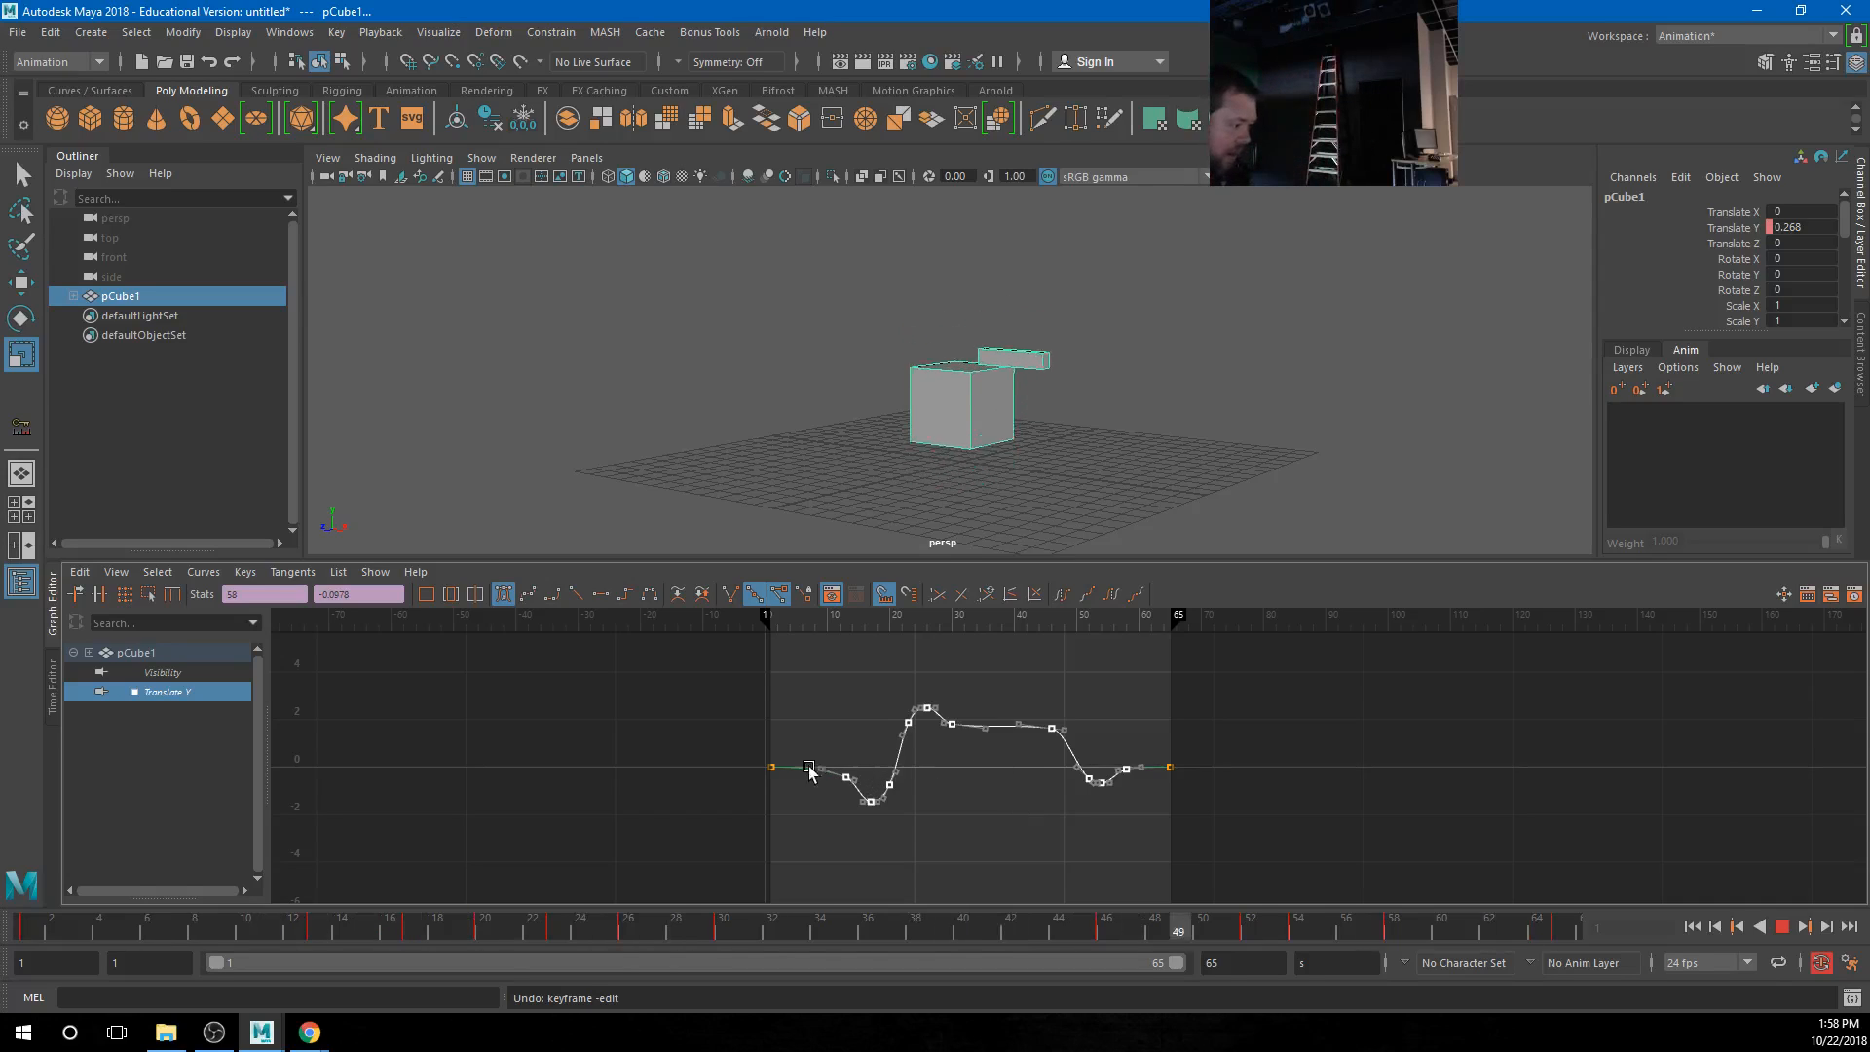
Stop playback, try inverting the selected keys by scaling about zero, play the result from frame 1, and undo the scale
click(1781, 928)
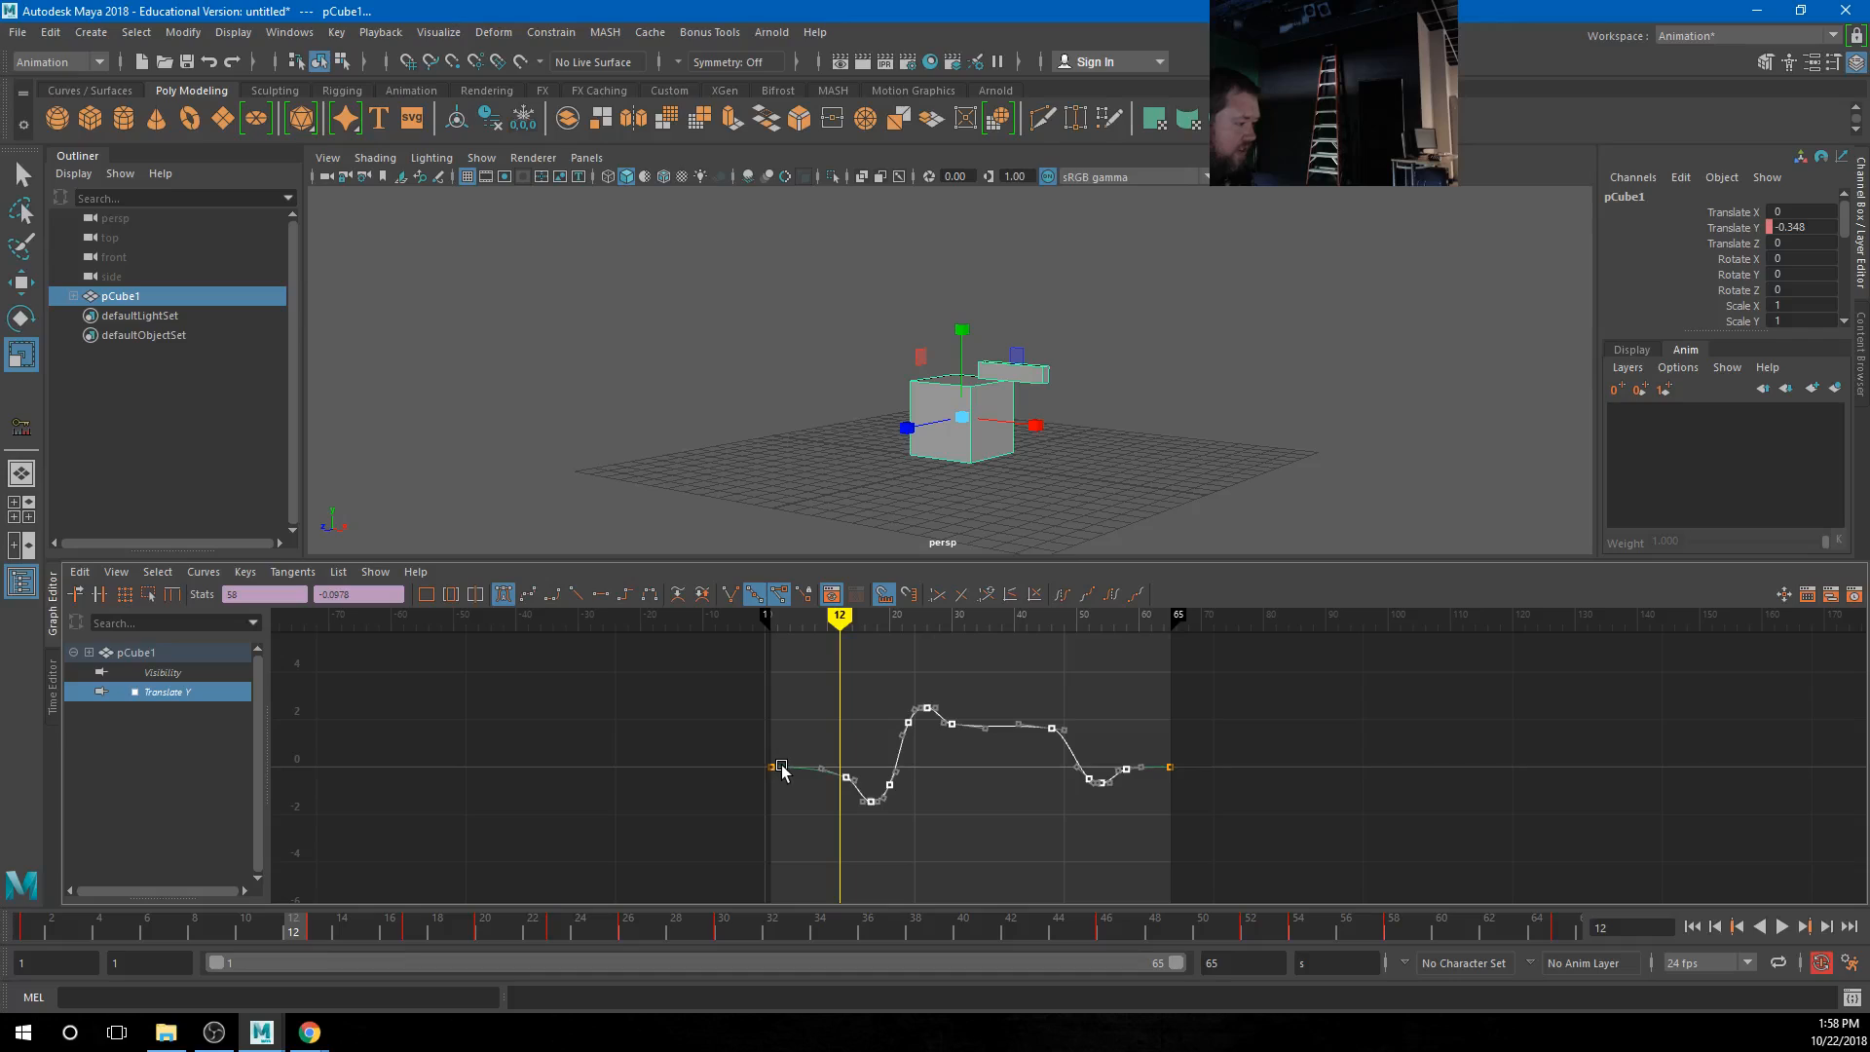
drag(782, 769, 780, 901)
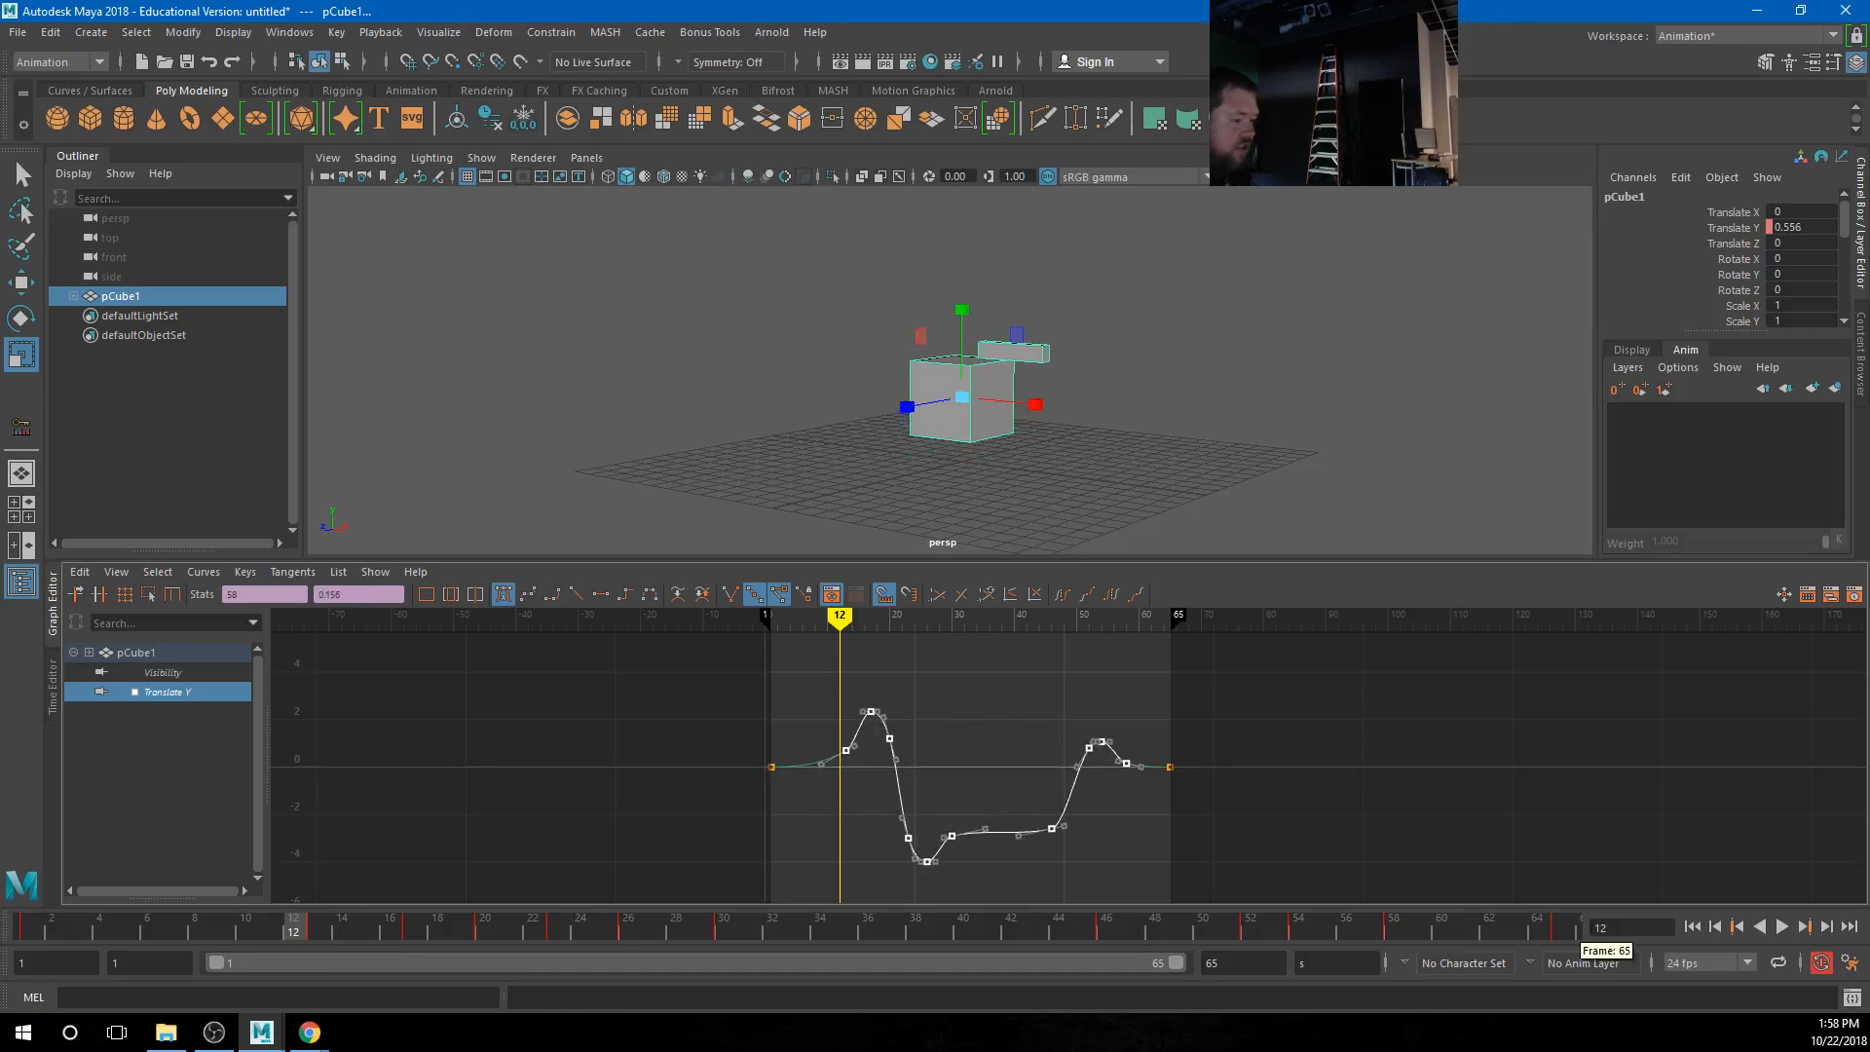
click(1695, 928)
click(1781, 927)
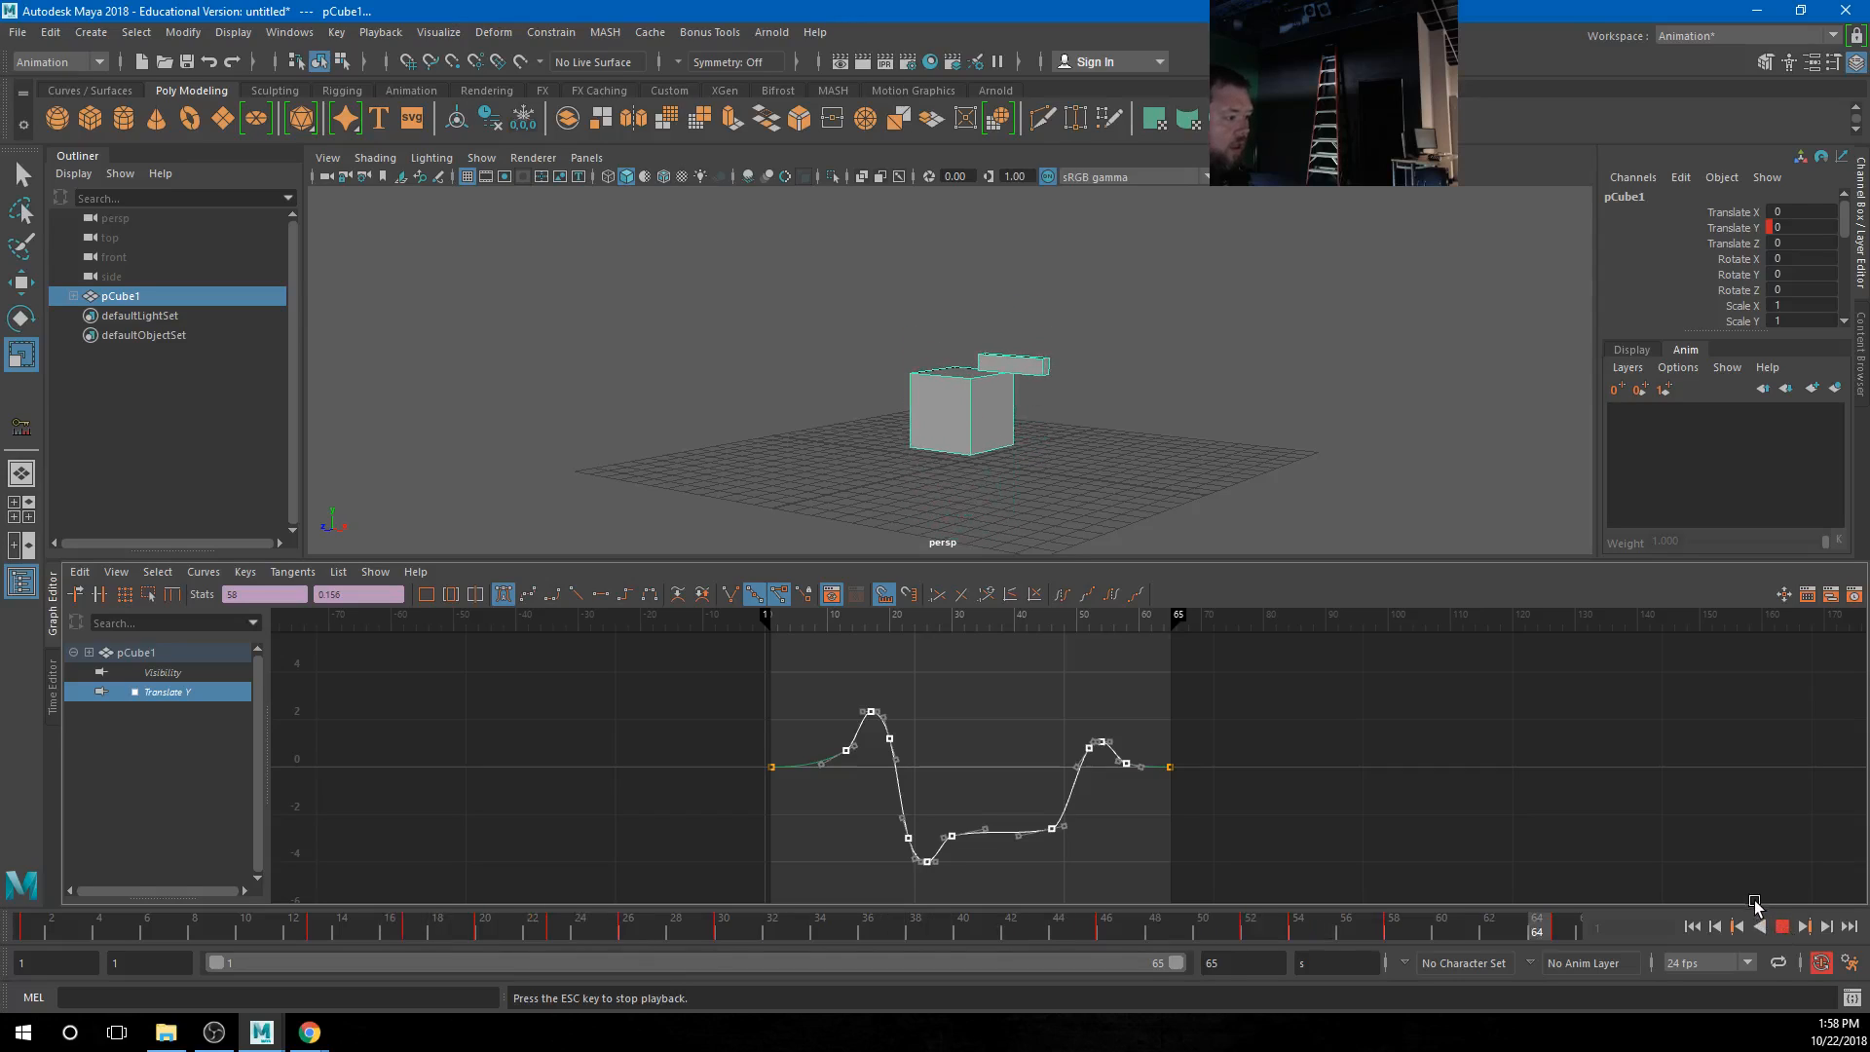
key(Escape)
key(ctrl+z)
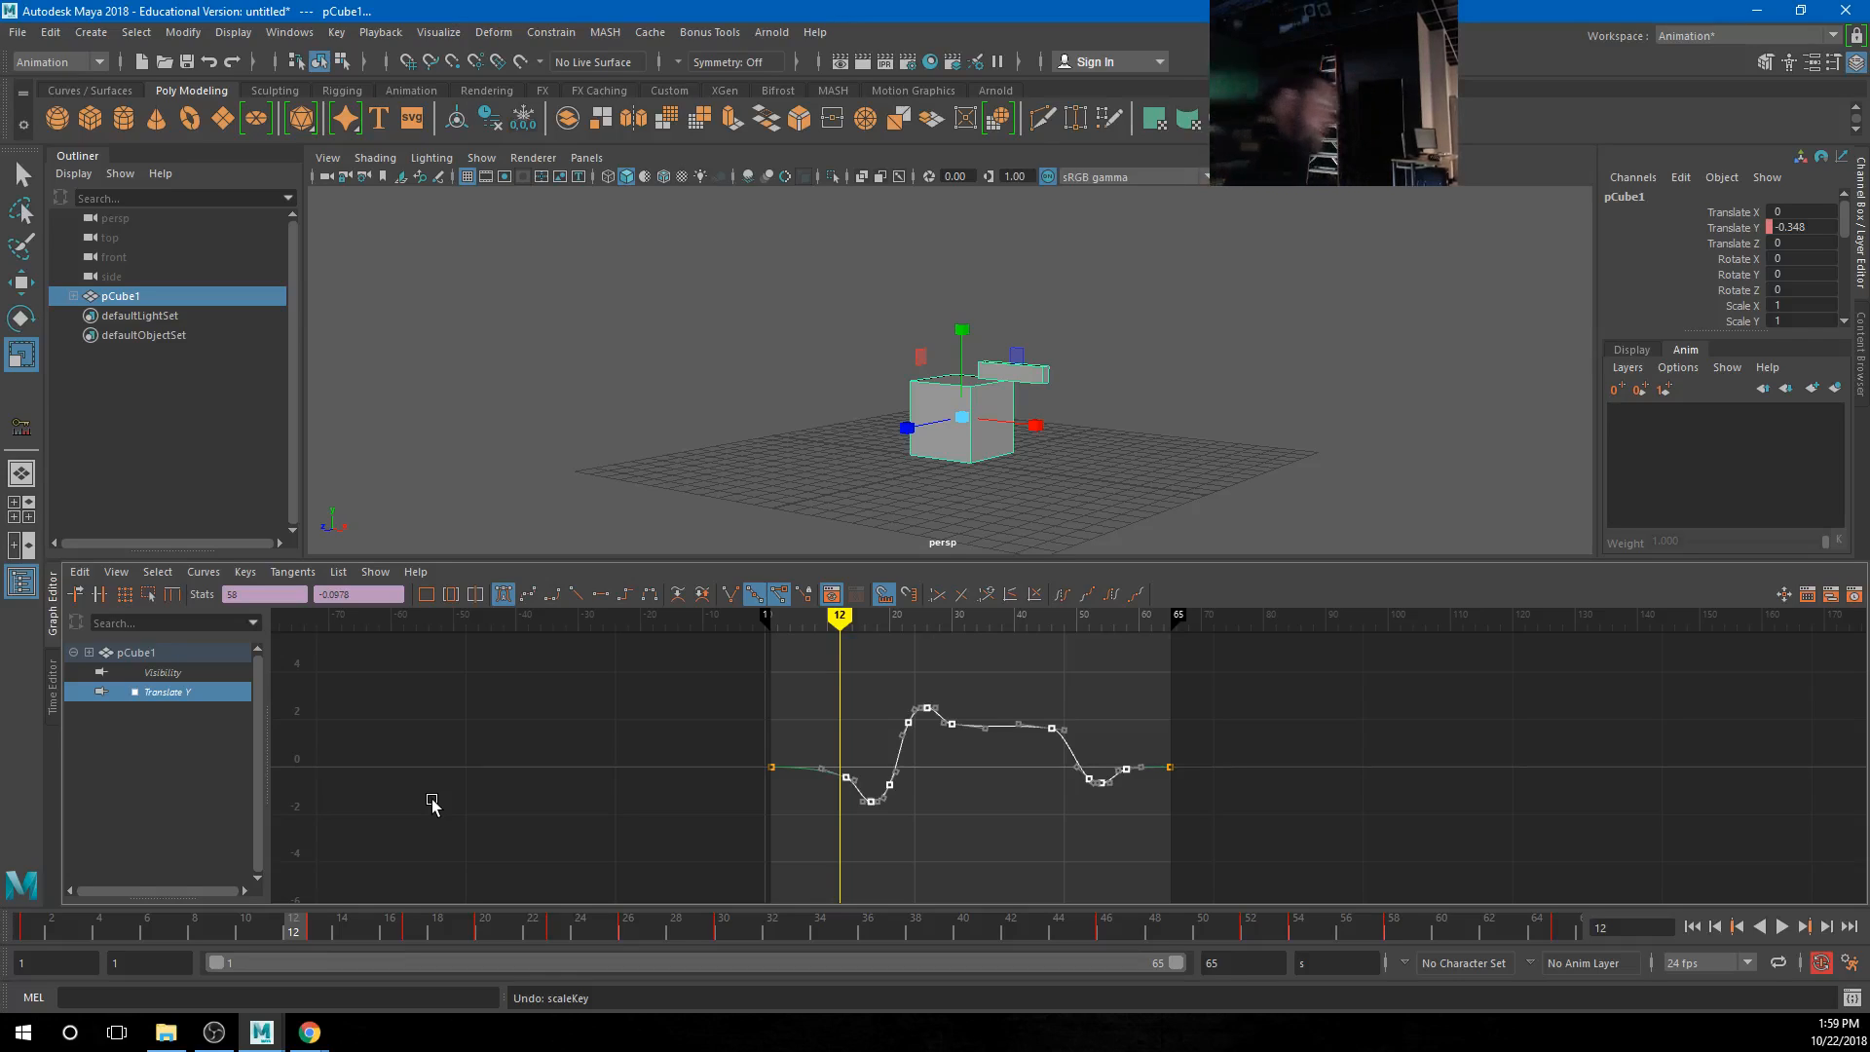
Try rotating the cube about -60 degrees around its Z axis and undo the rotation
key(e)
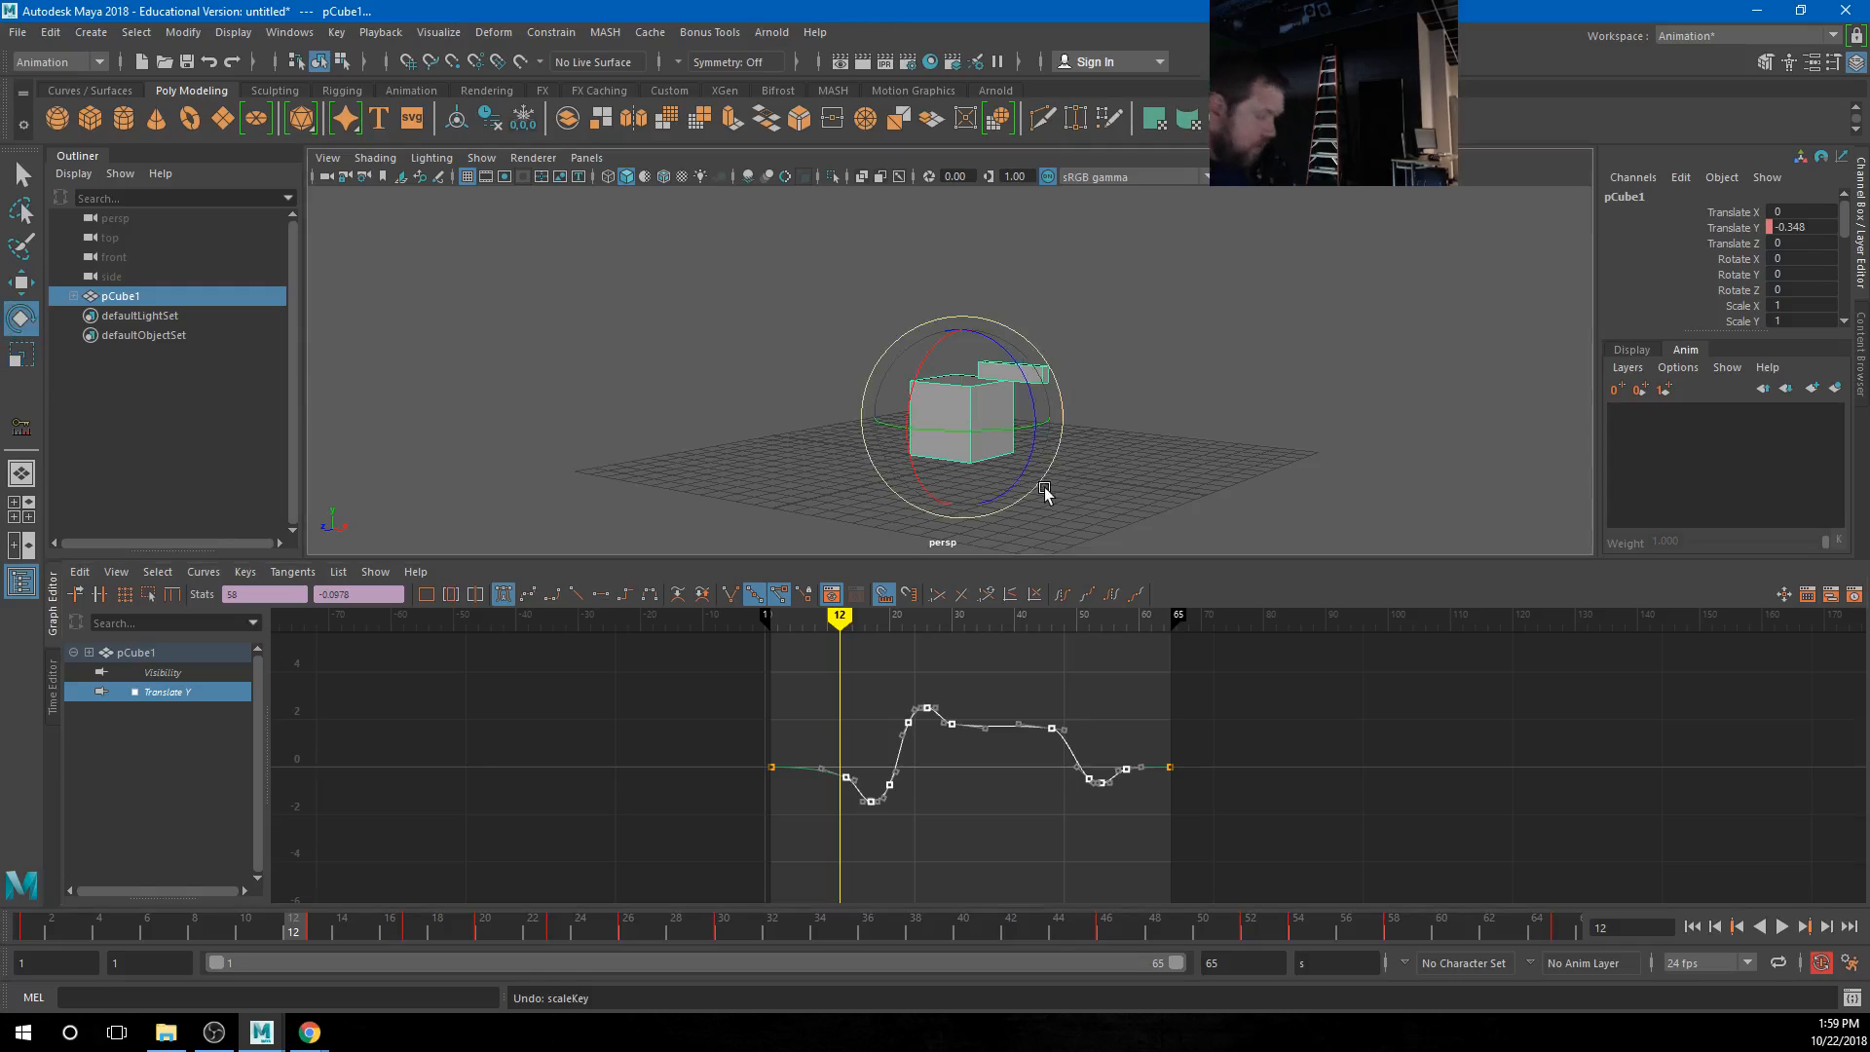
drag(1025, 373, 1049, 474)
key(ctrl+z)
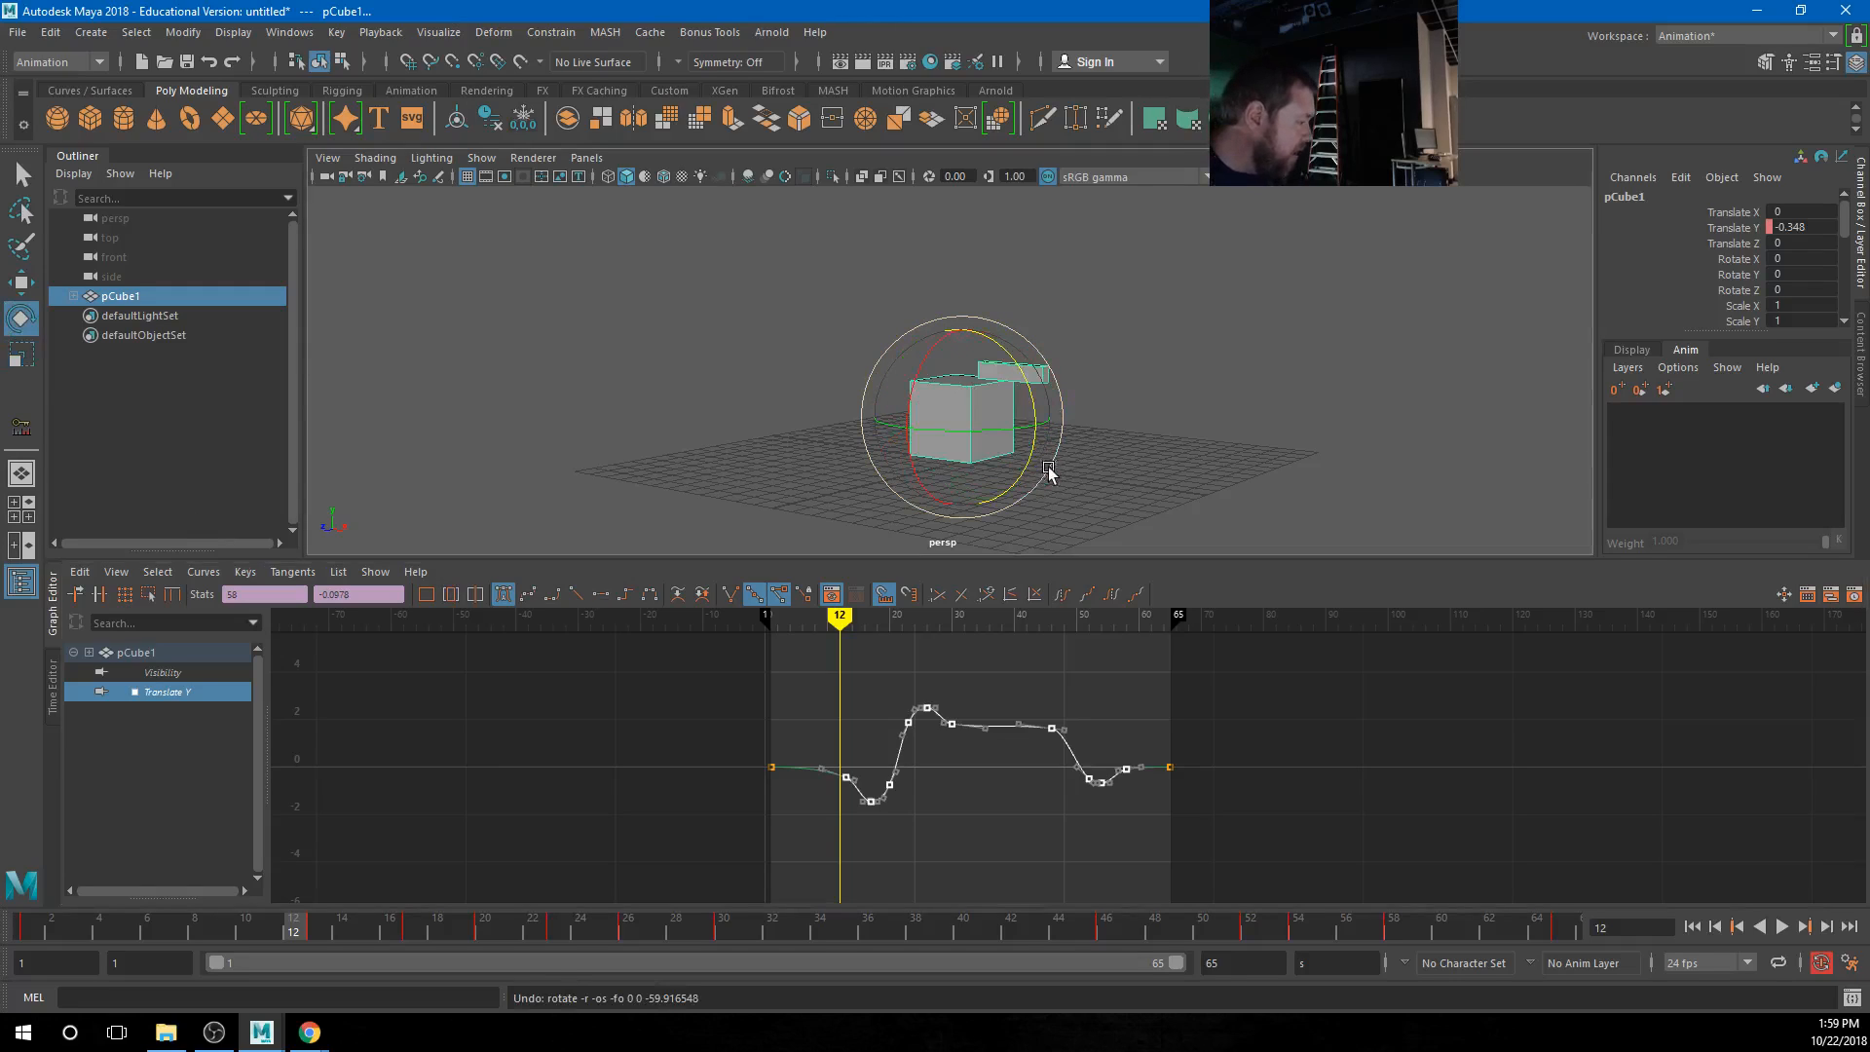
Key all of the cube's channels at frame 1 and reselect the cube to show all its animation curves
drag(785, 619, 770, 623)
key(s)
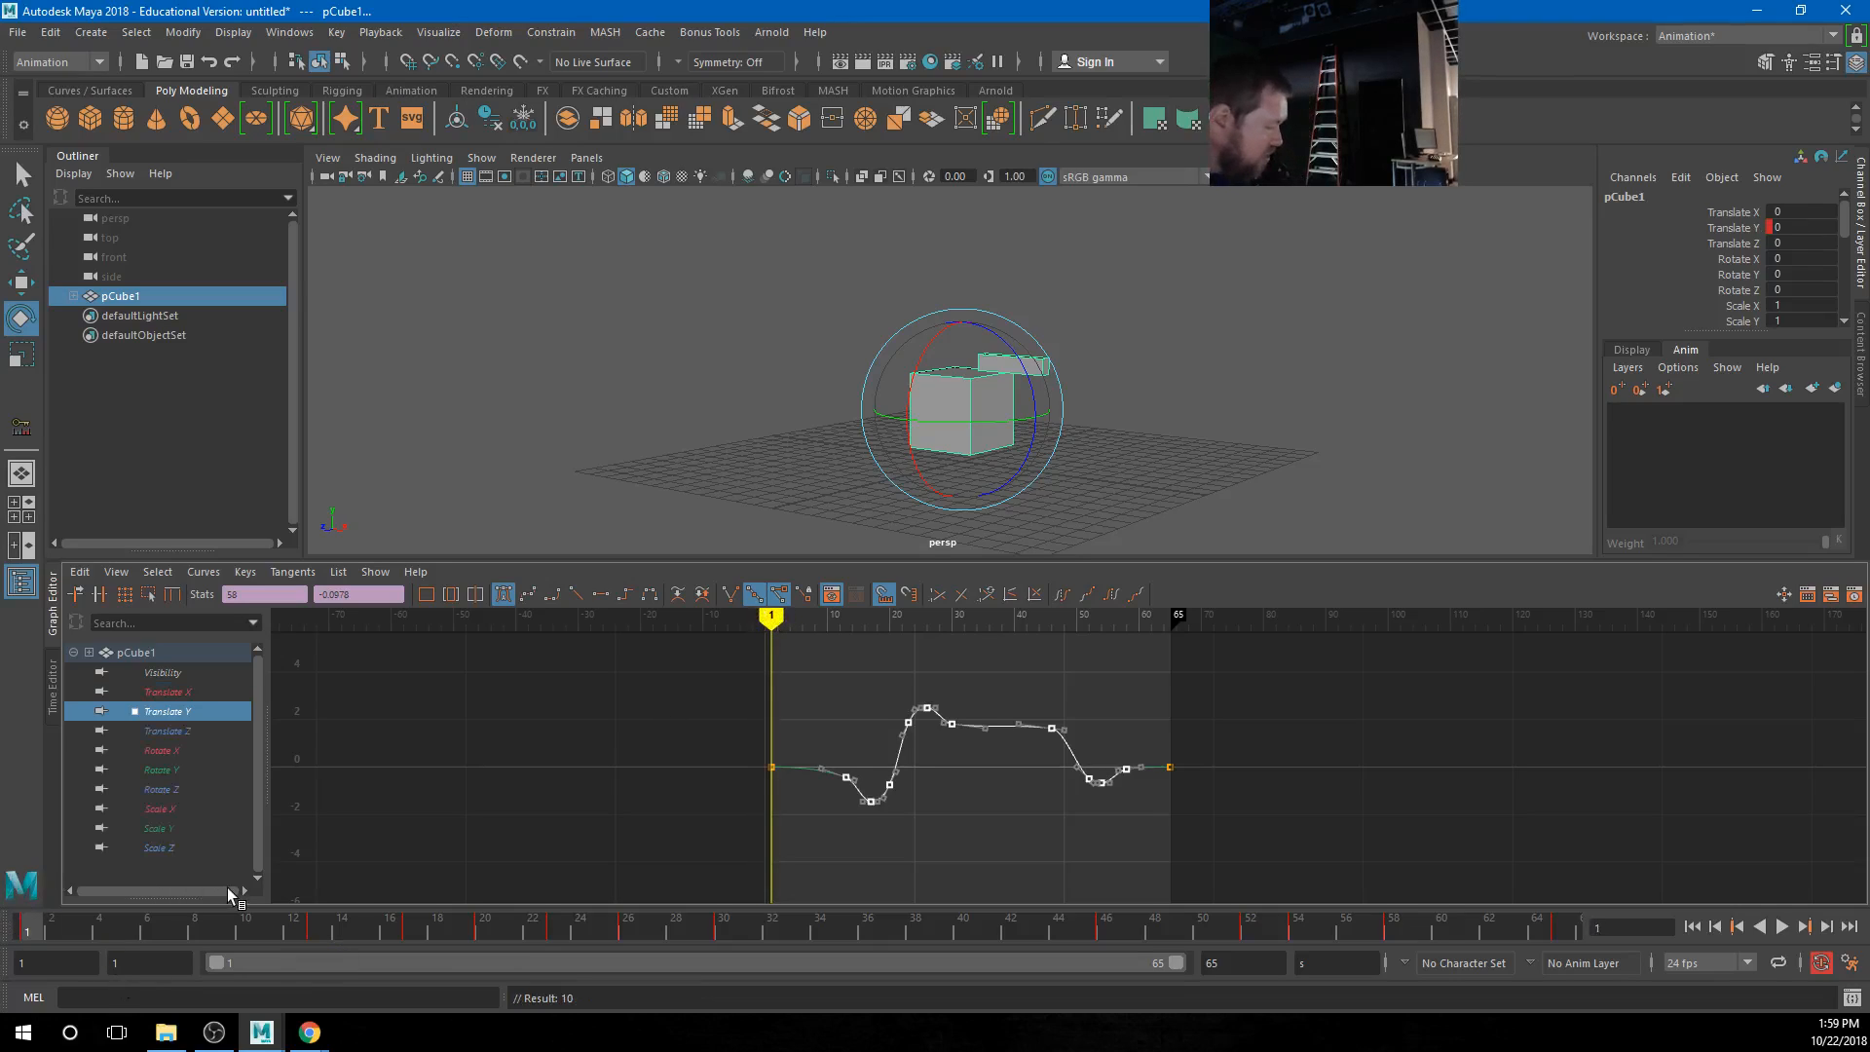
click(1181, 480)
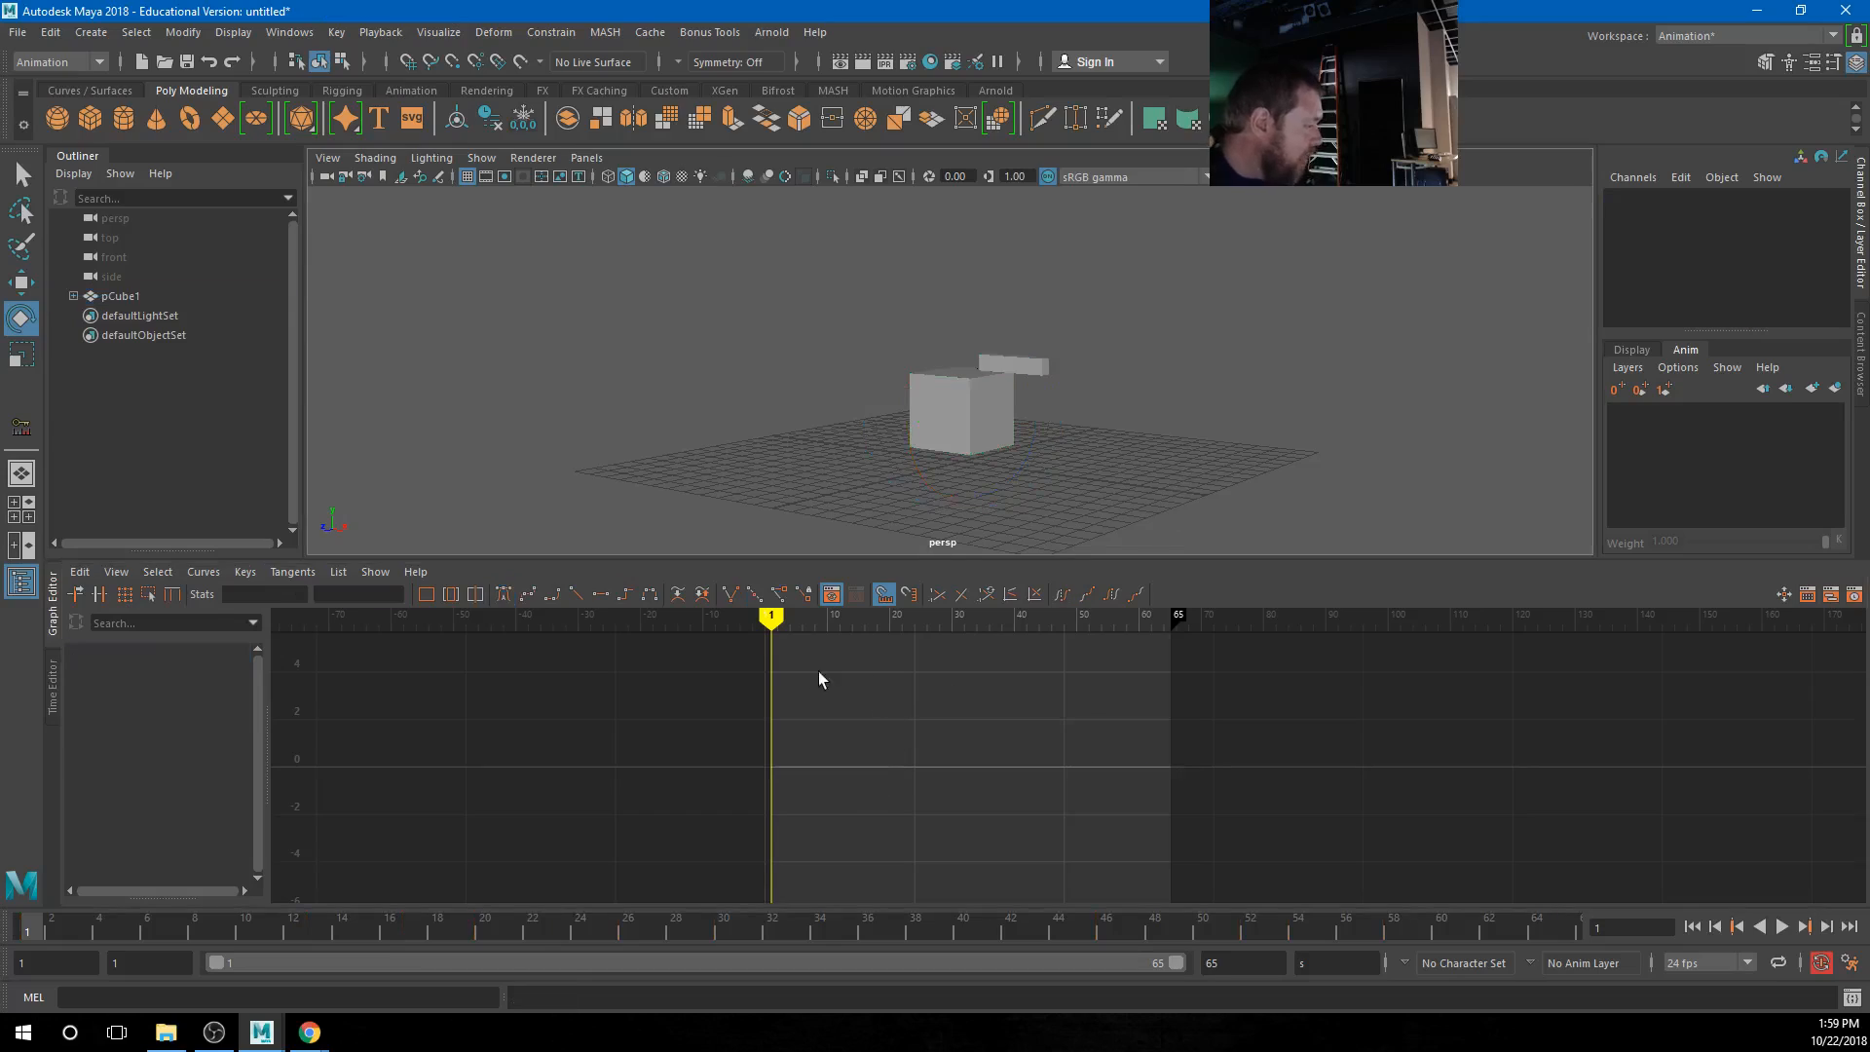
click(952, 438)
scroll(873, 734, down, 2)
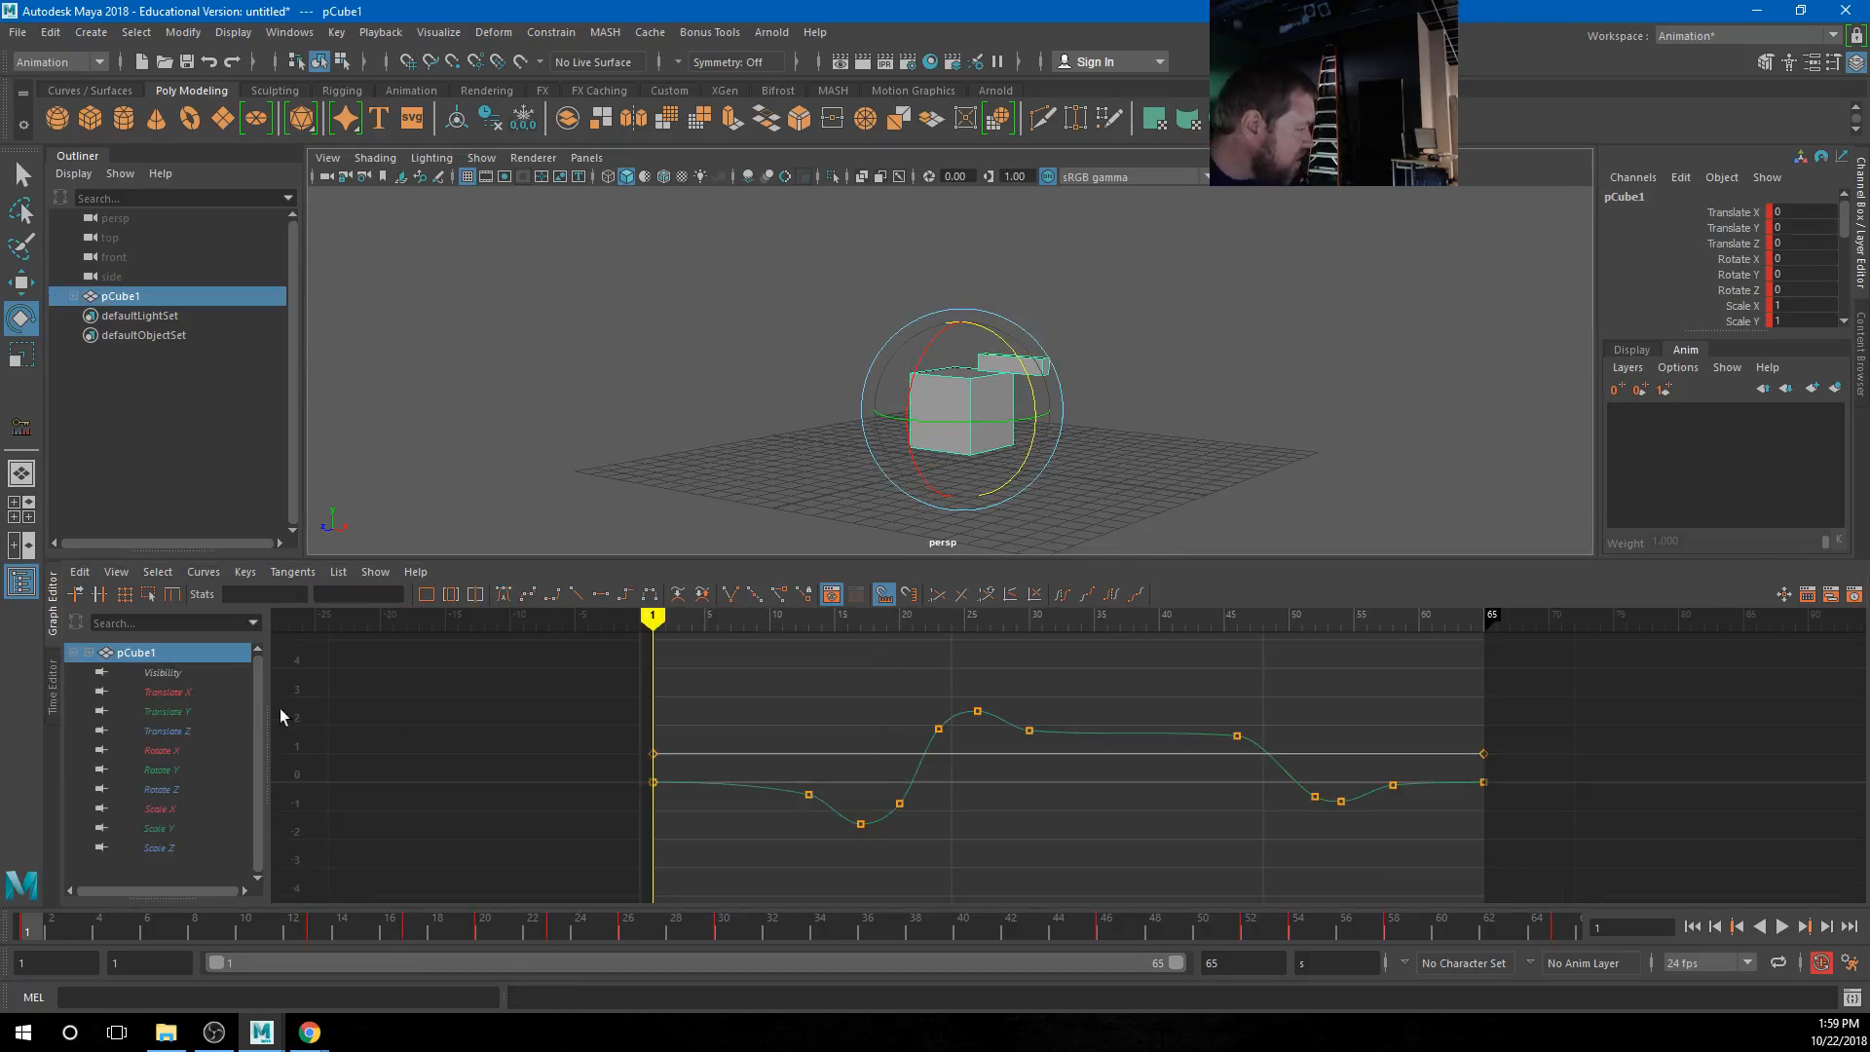
Select every key on the Translate Y curve, including the first and last, and copy them
click(165, 714)
drag(650, 689, 1525, 889)
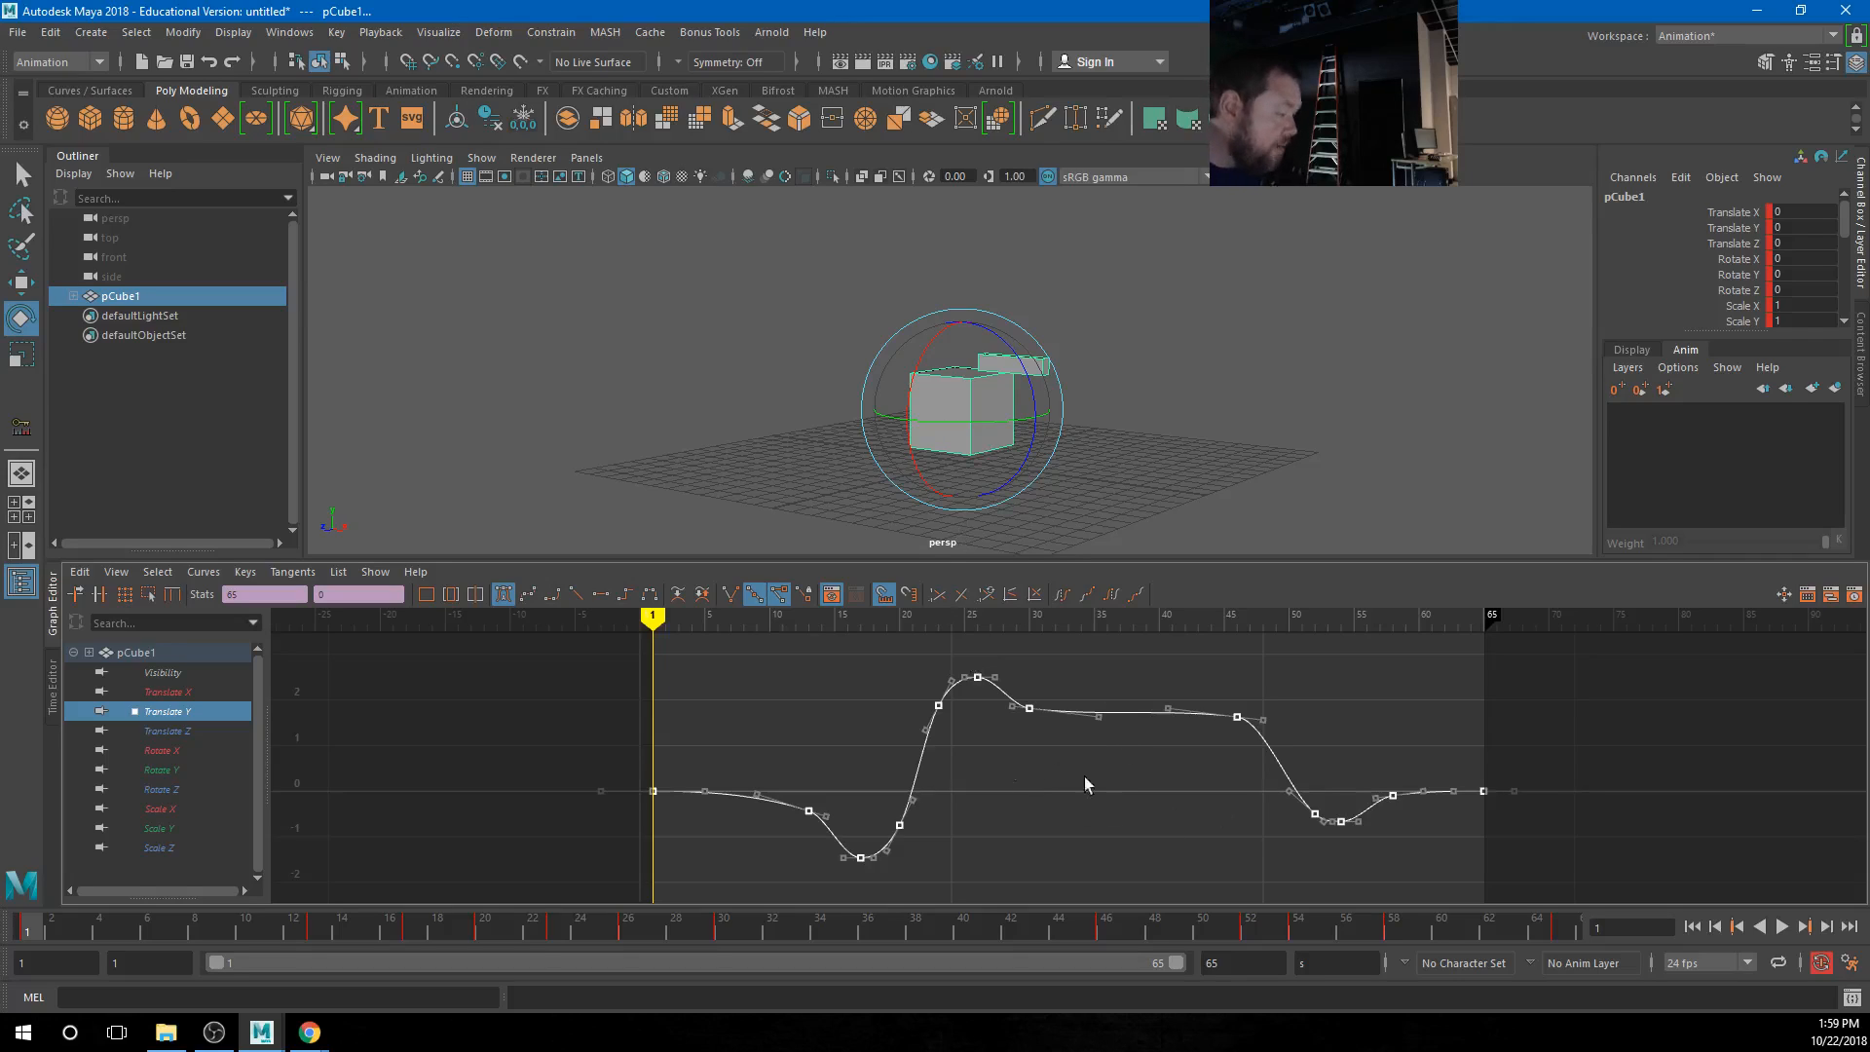
drag(633, 650, 1512, 897)
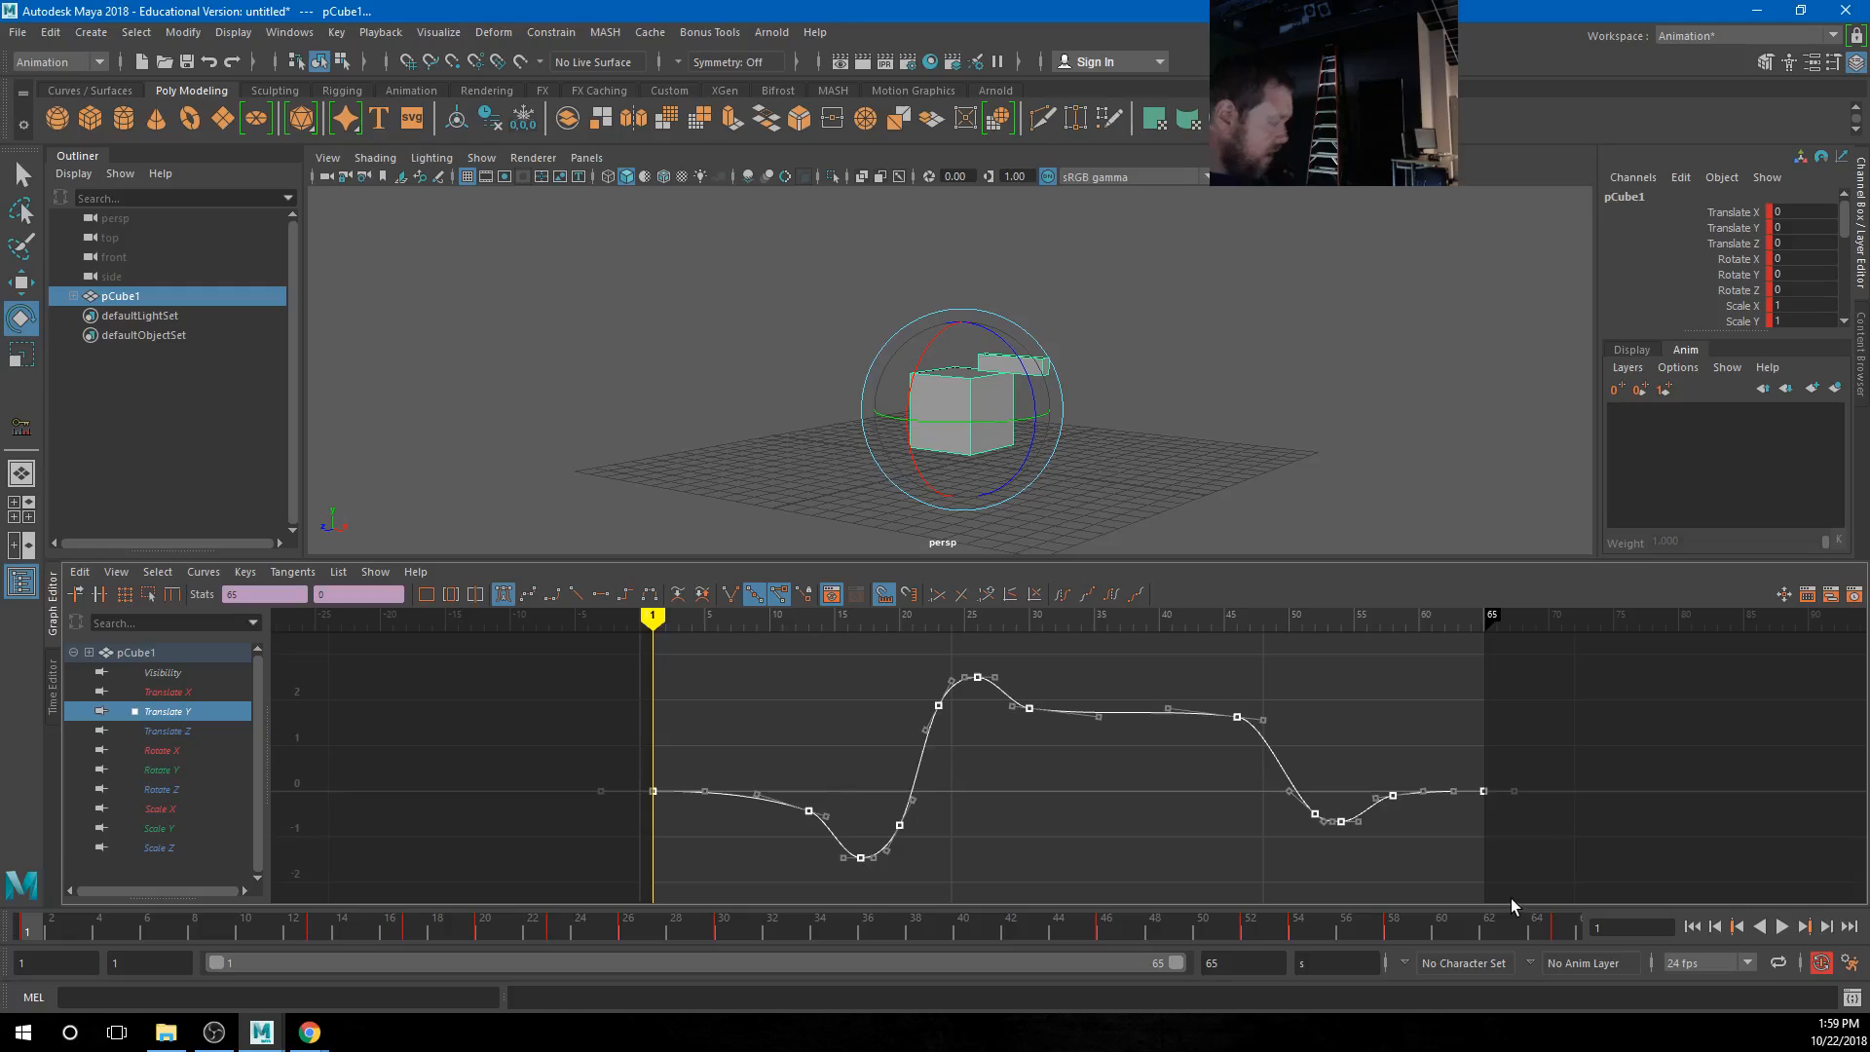
key(ctrl+c)
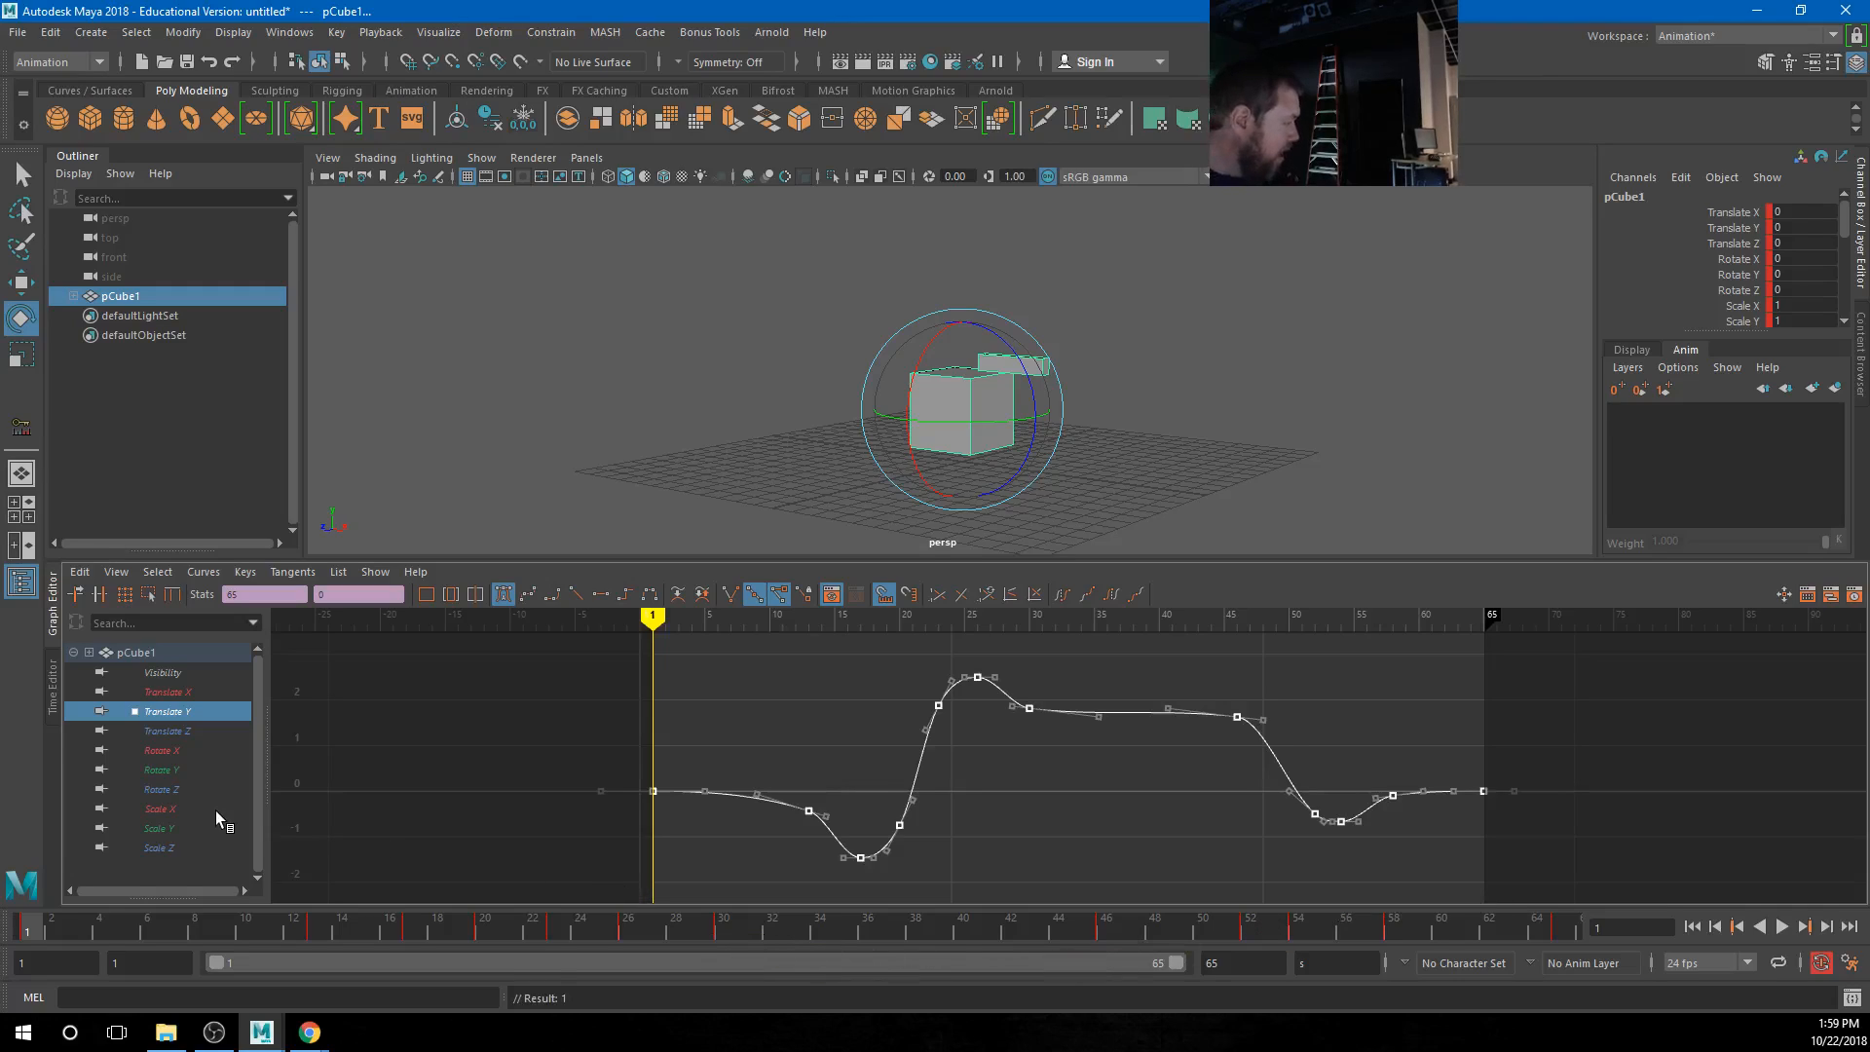
Paste the copied Translate Y keys onto the Rotate Z channel at frame 1 and frame the curve
click(179, 789)
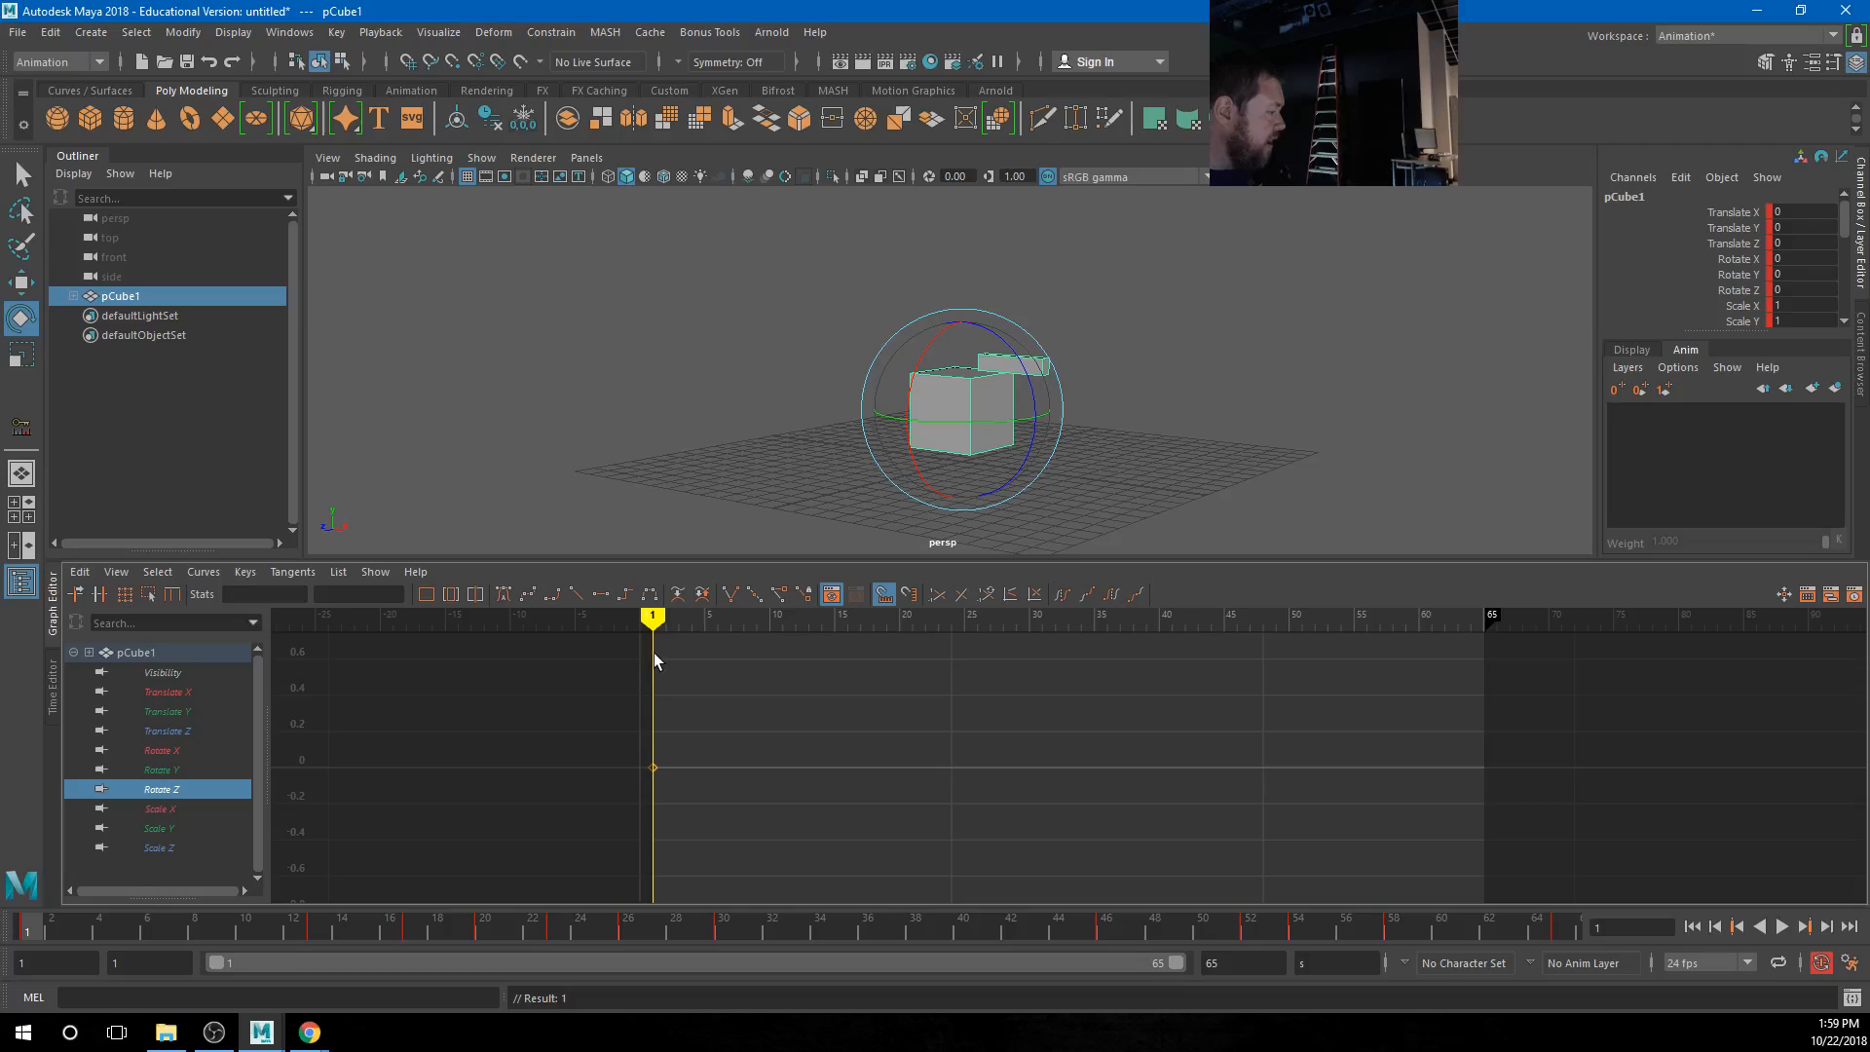
drag(653, 618, 659, 620)
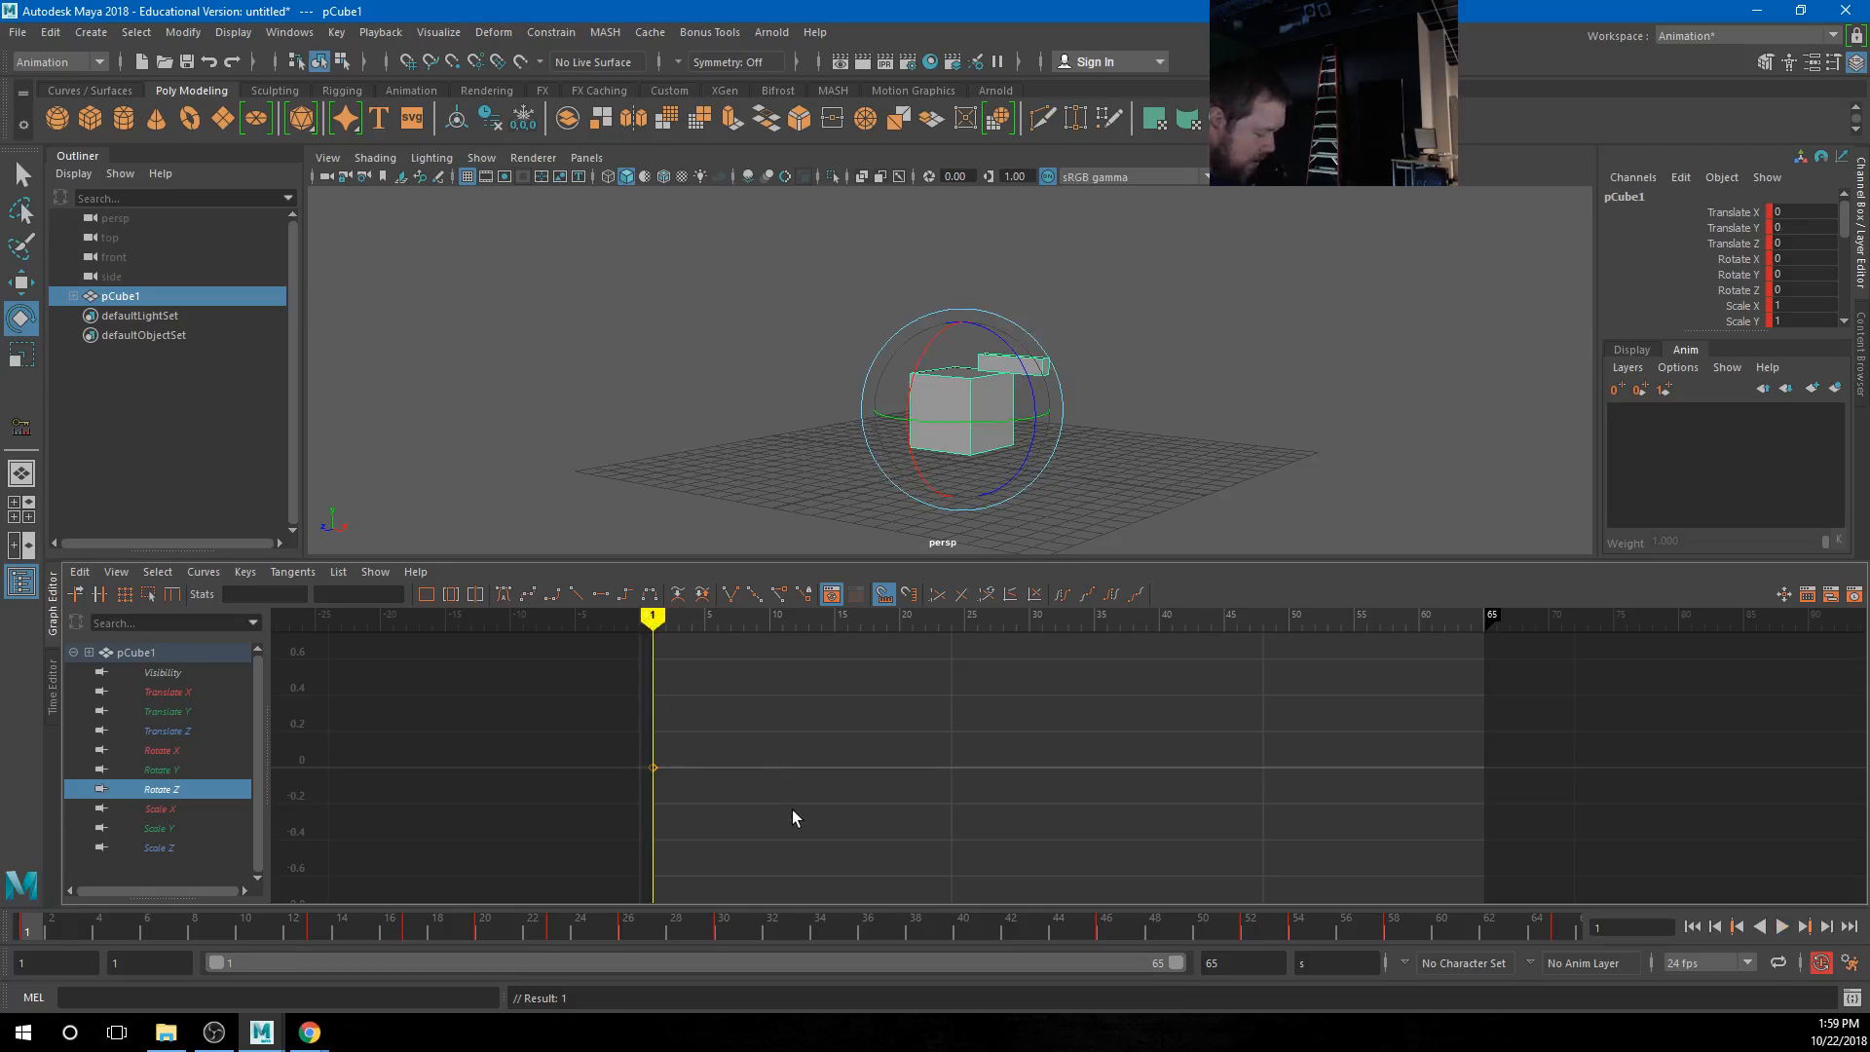
key(ctrl+v)
key(f)
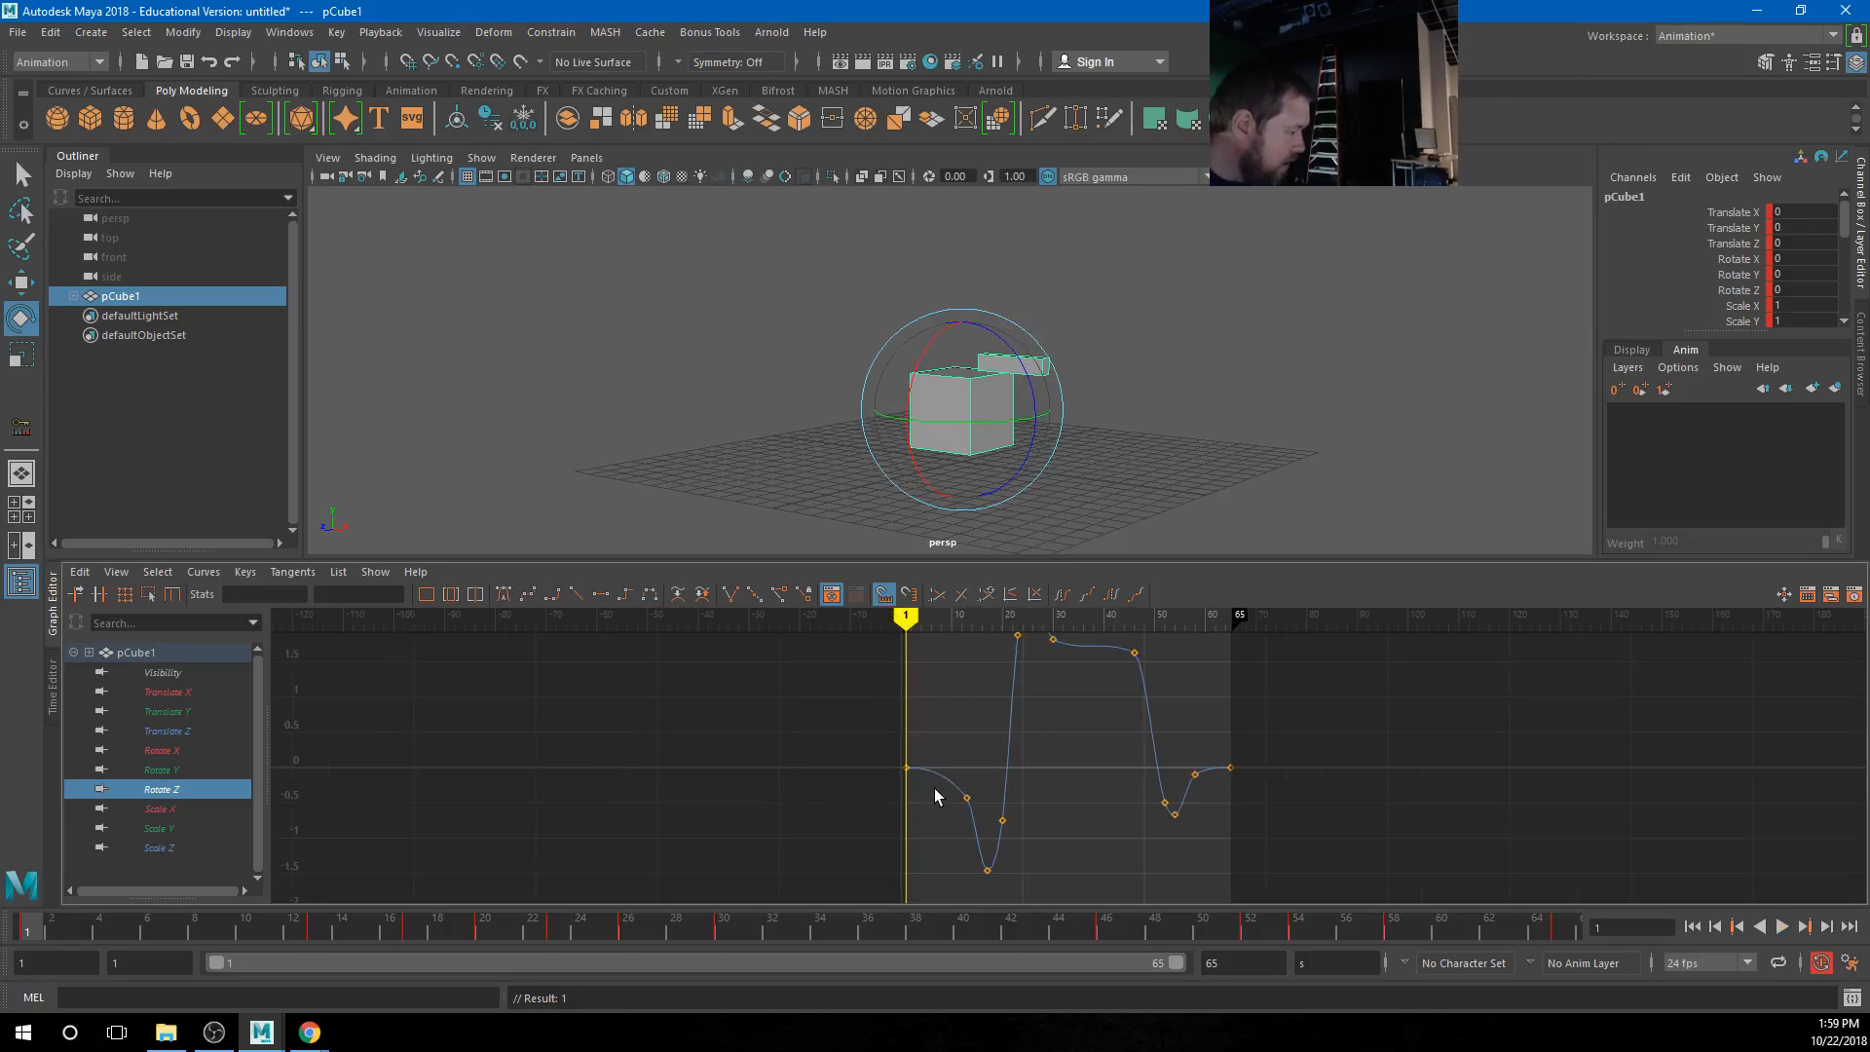
scroll(933, 787, down, 3)
Play the animation to review the cube's motion with the pasted Rotate Z curve
click(1783, 927)
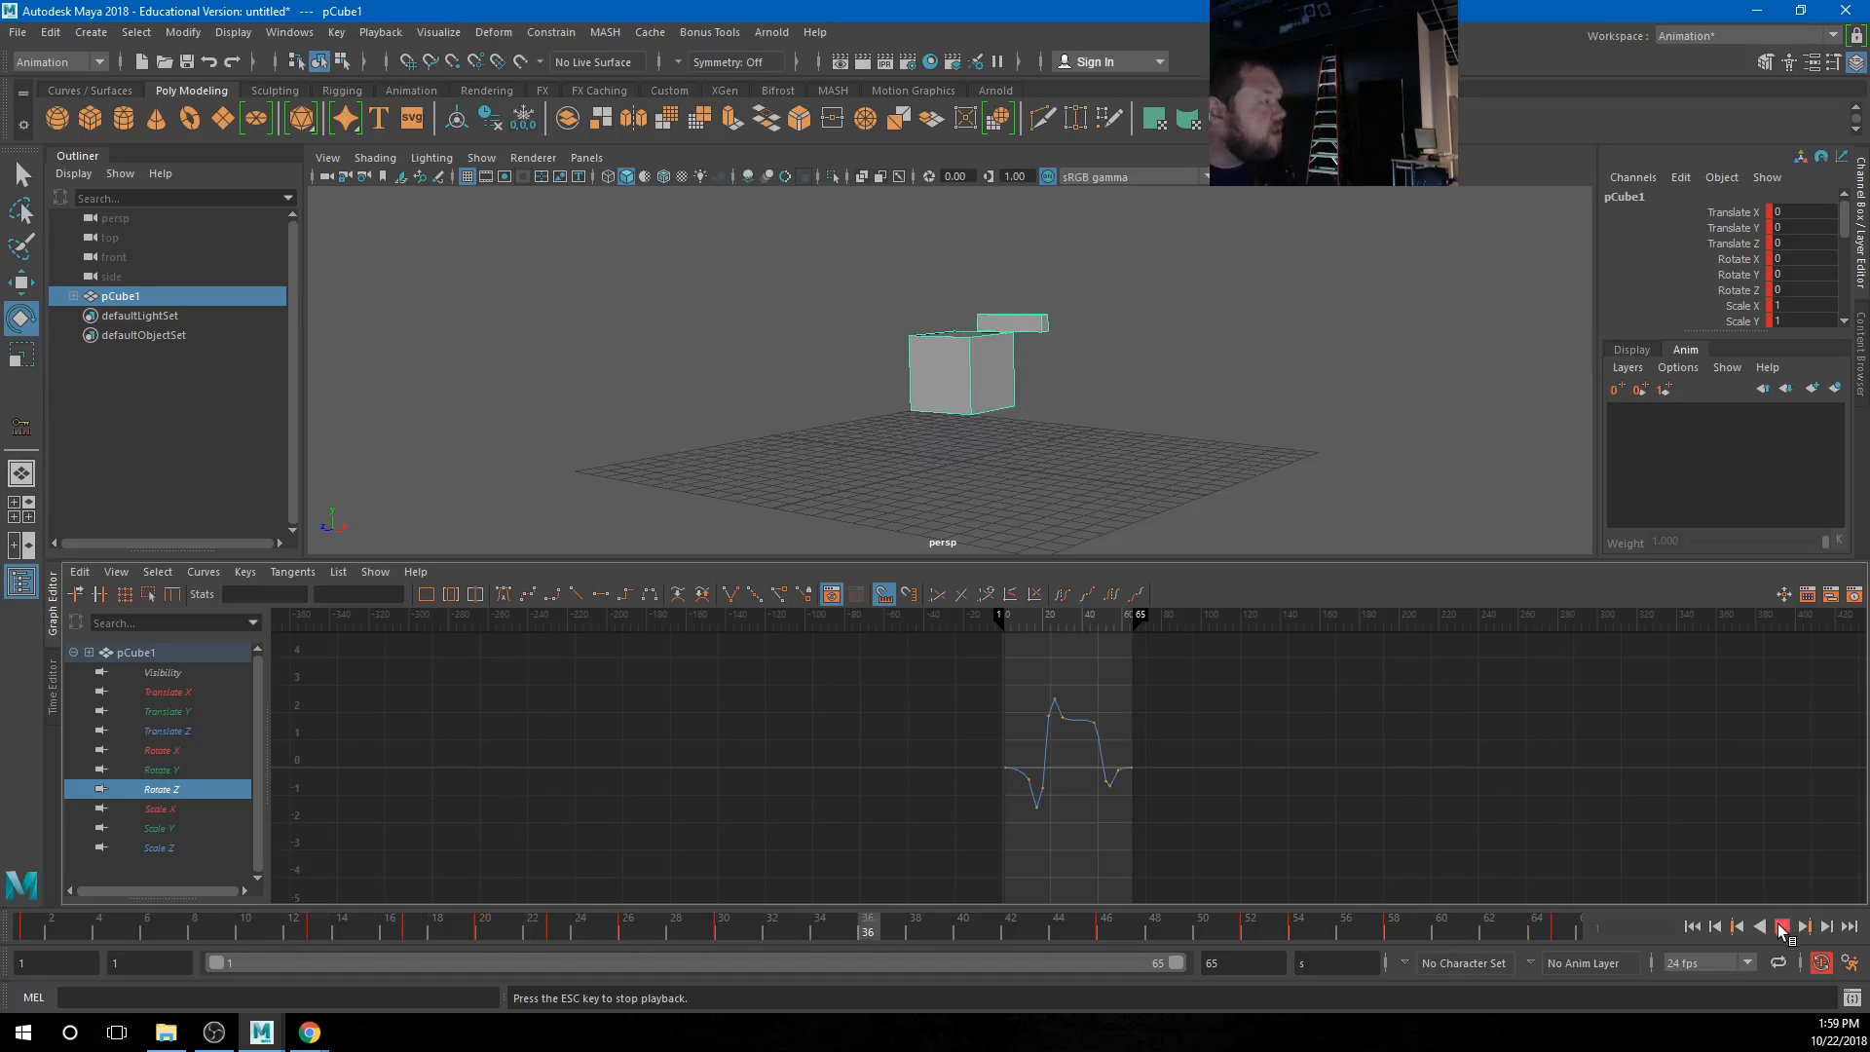
key(f)
scroll(1457, 867, down, 6)
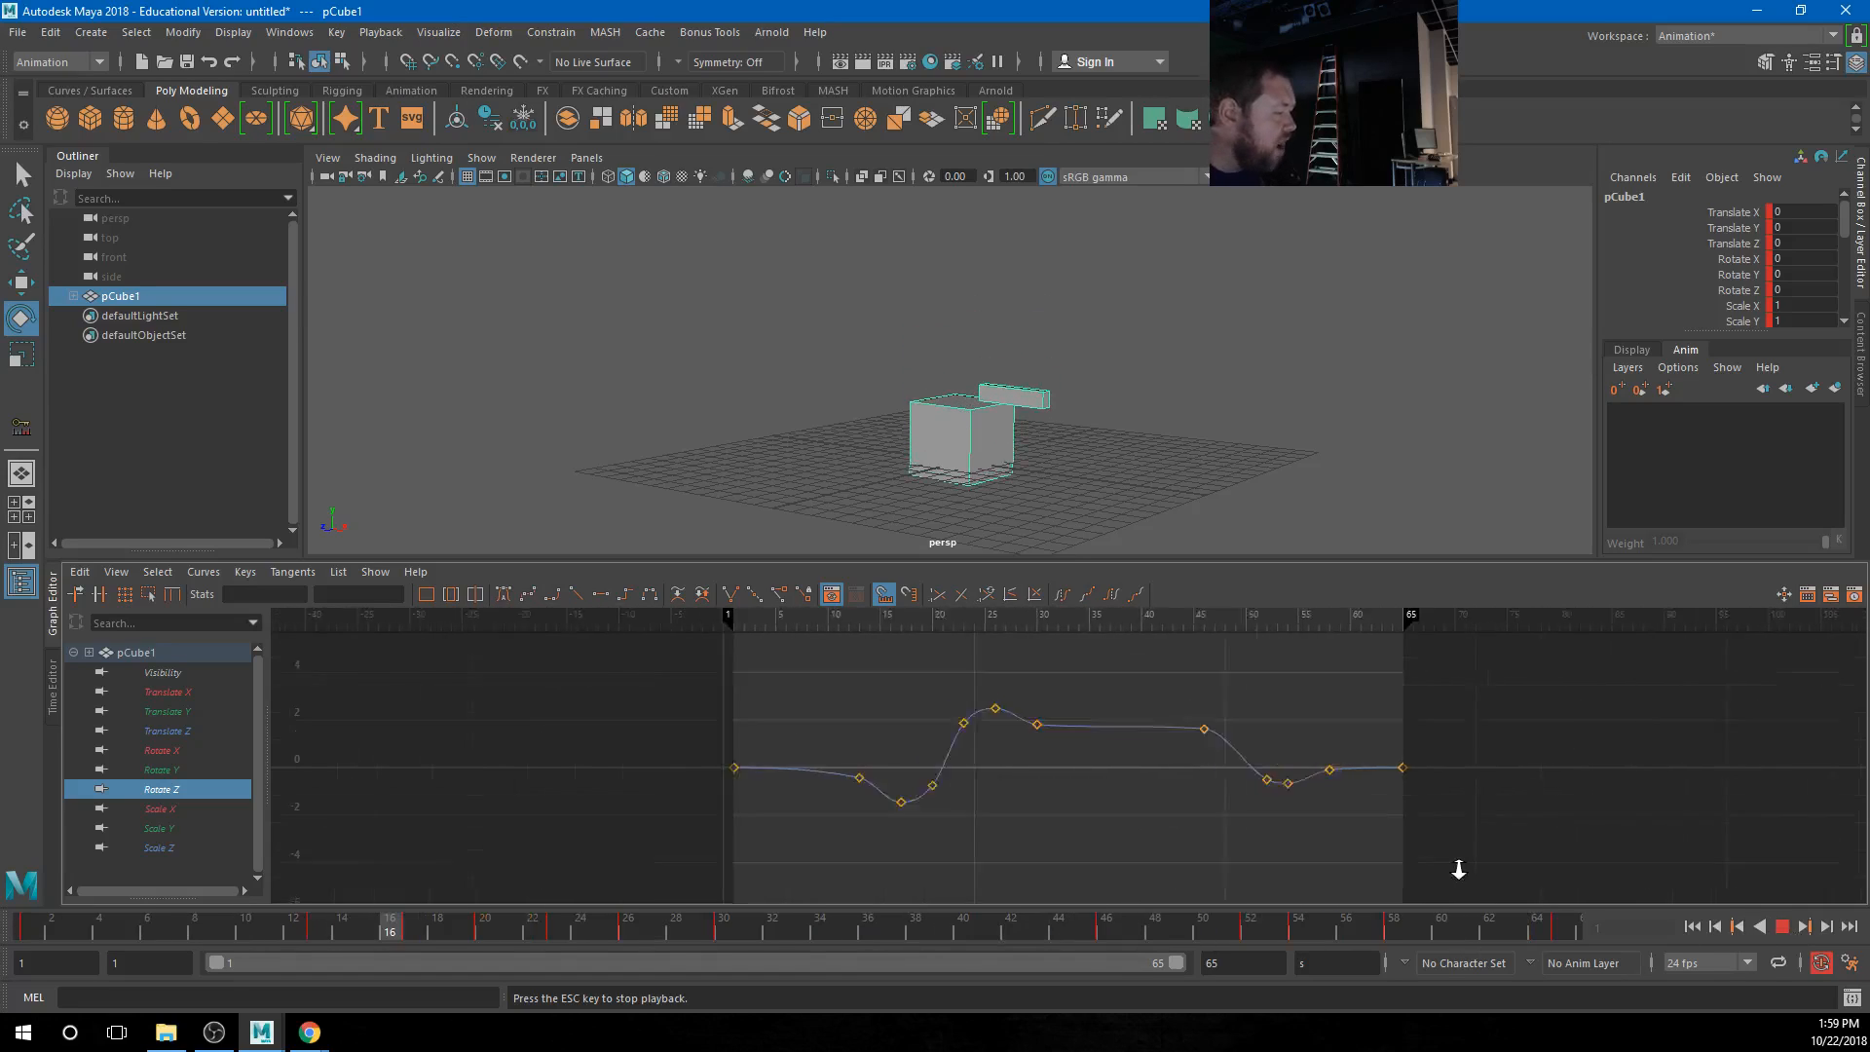
scroll(1444, 868, up, 3)
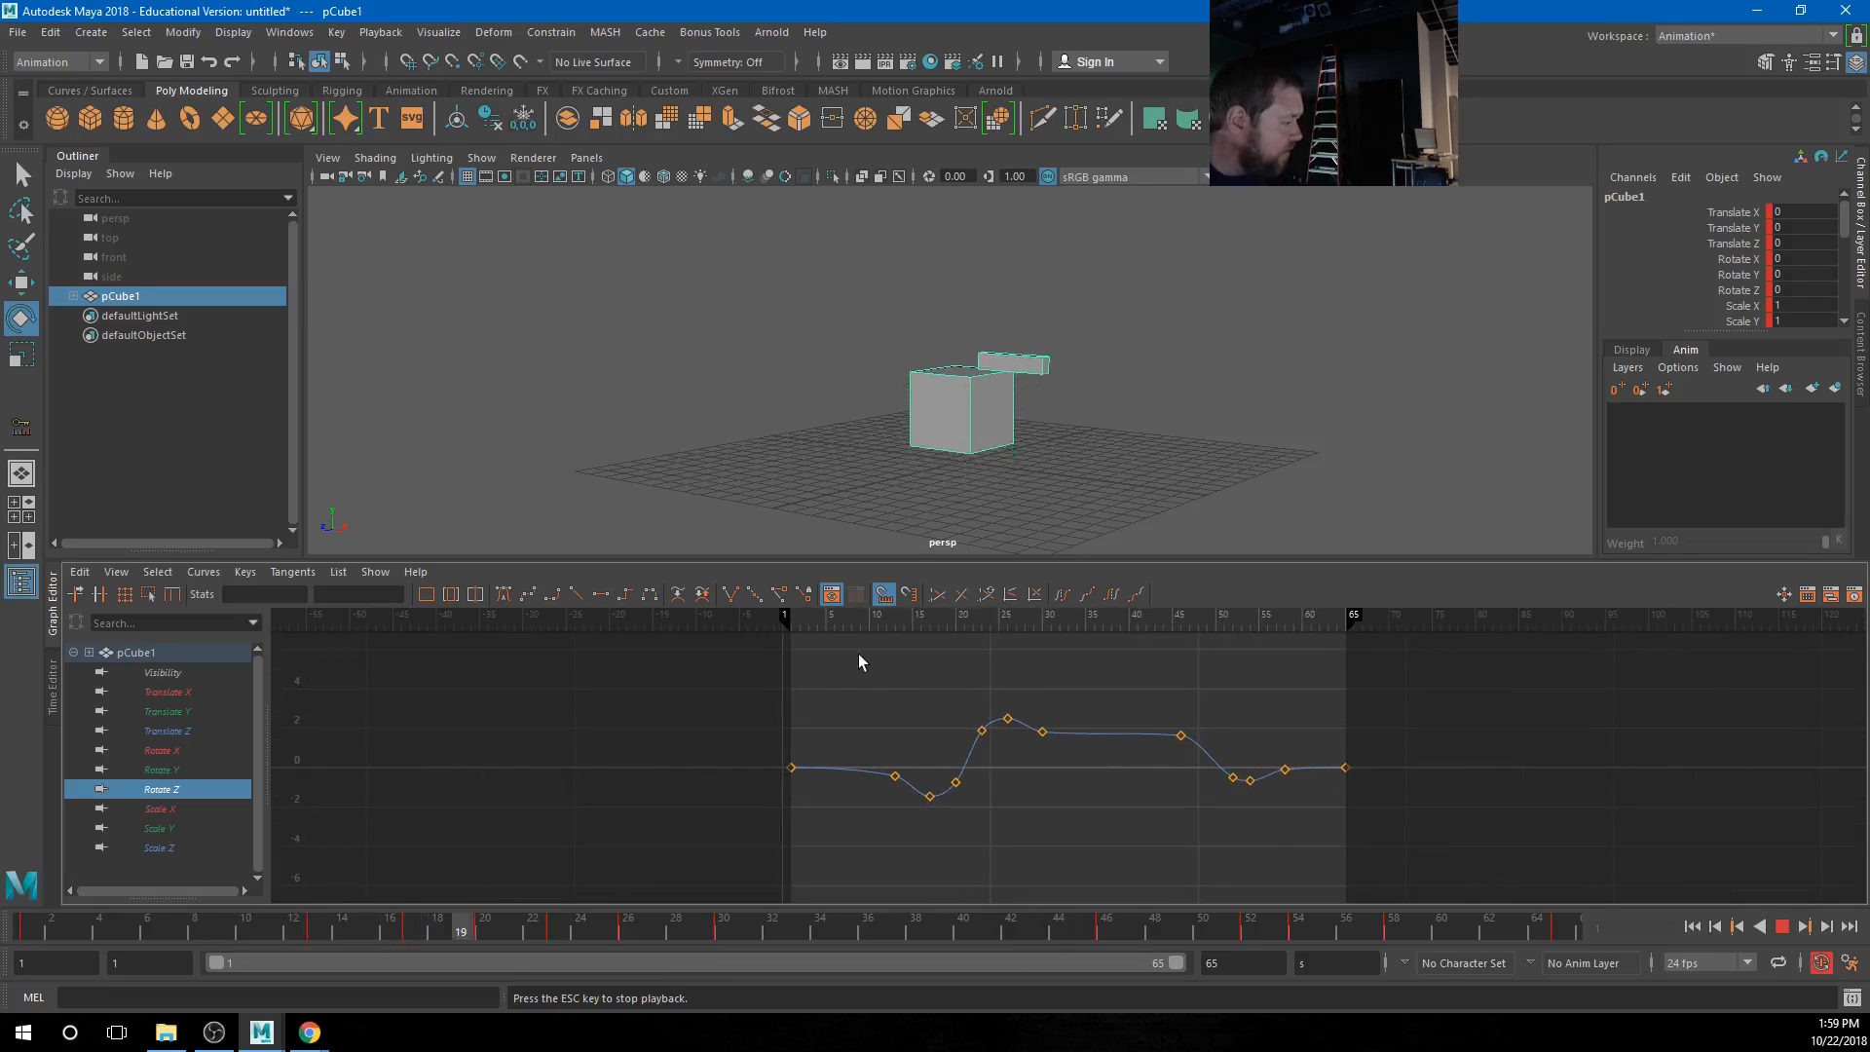
Select the Rotate Z keys between the first and last and scale up their values about zero, bringing the frame 58 key to about -0.518
drag(1291, 884, 1293, 887)
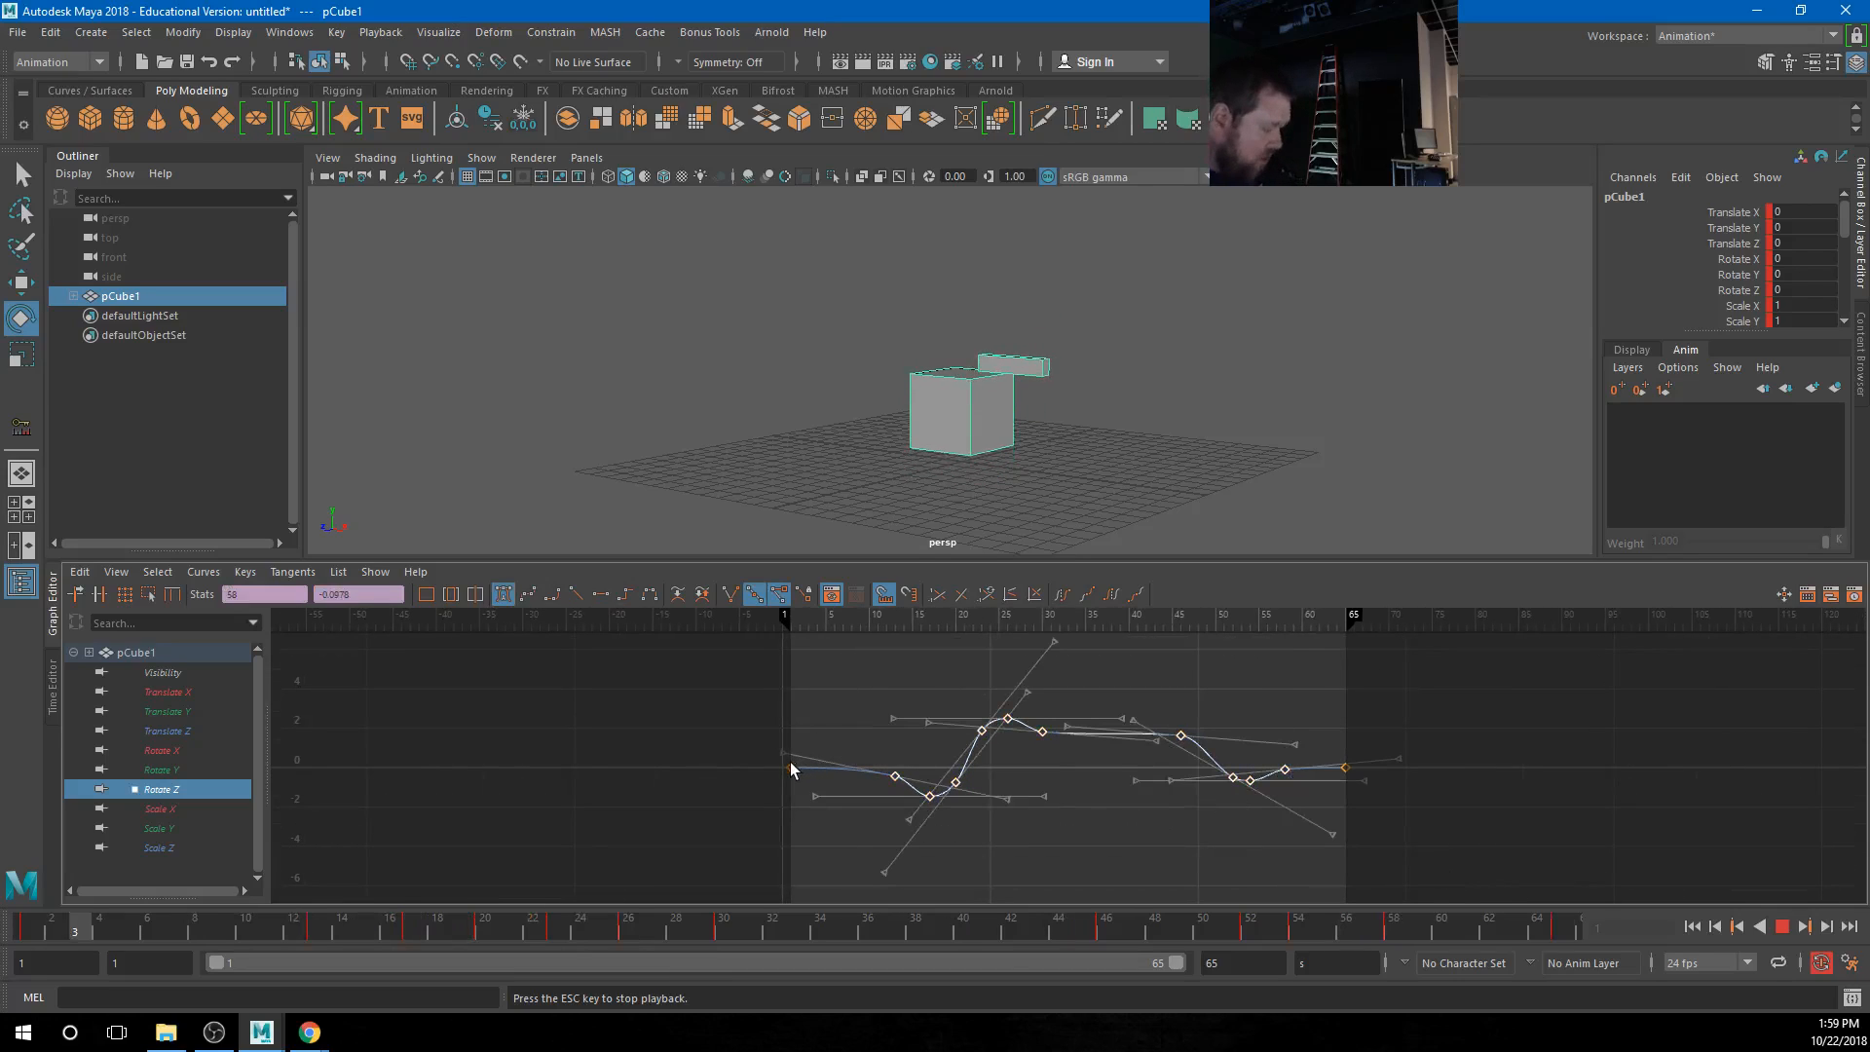
key(r)
drag(791, 769, 781, 556)
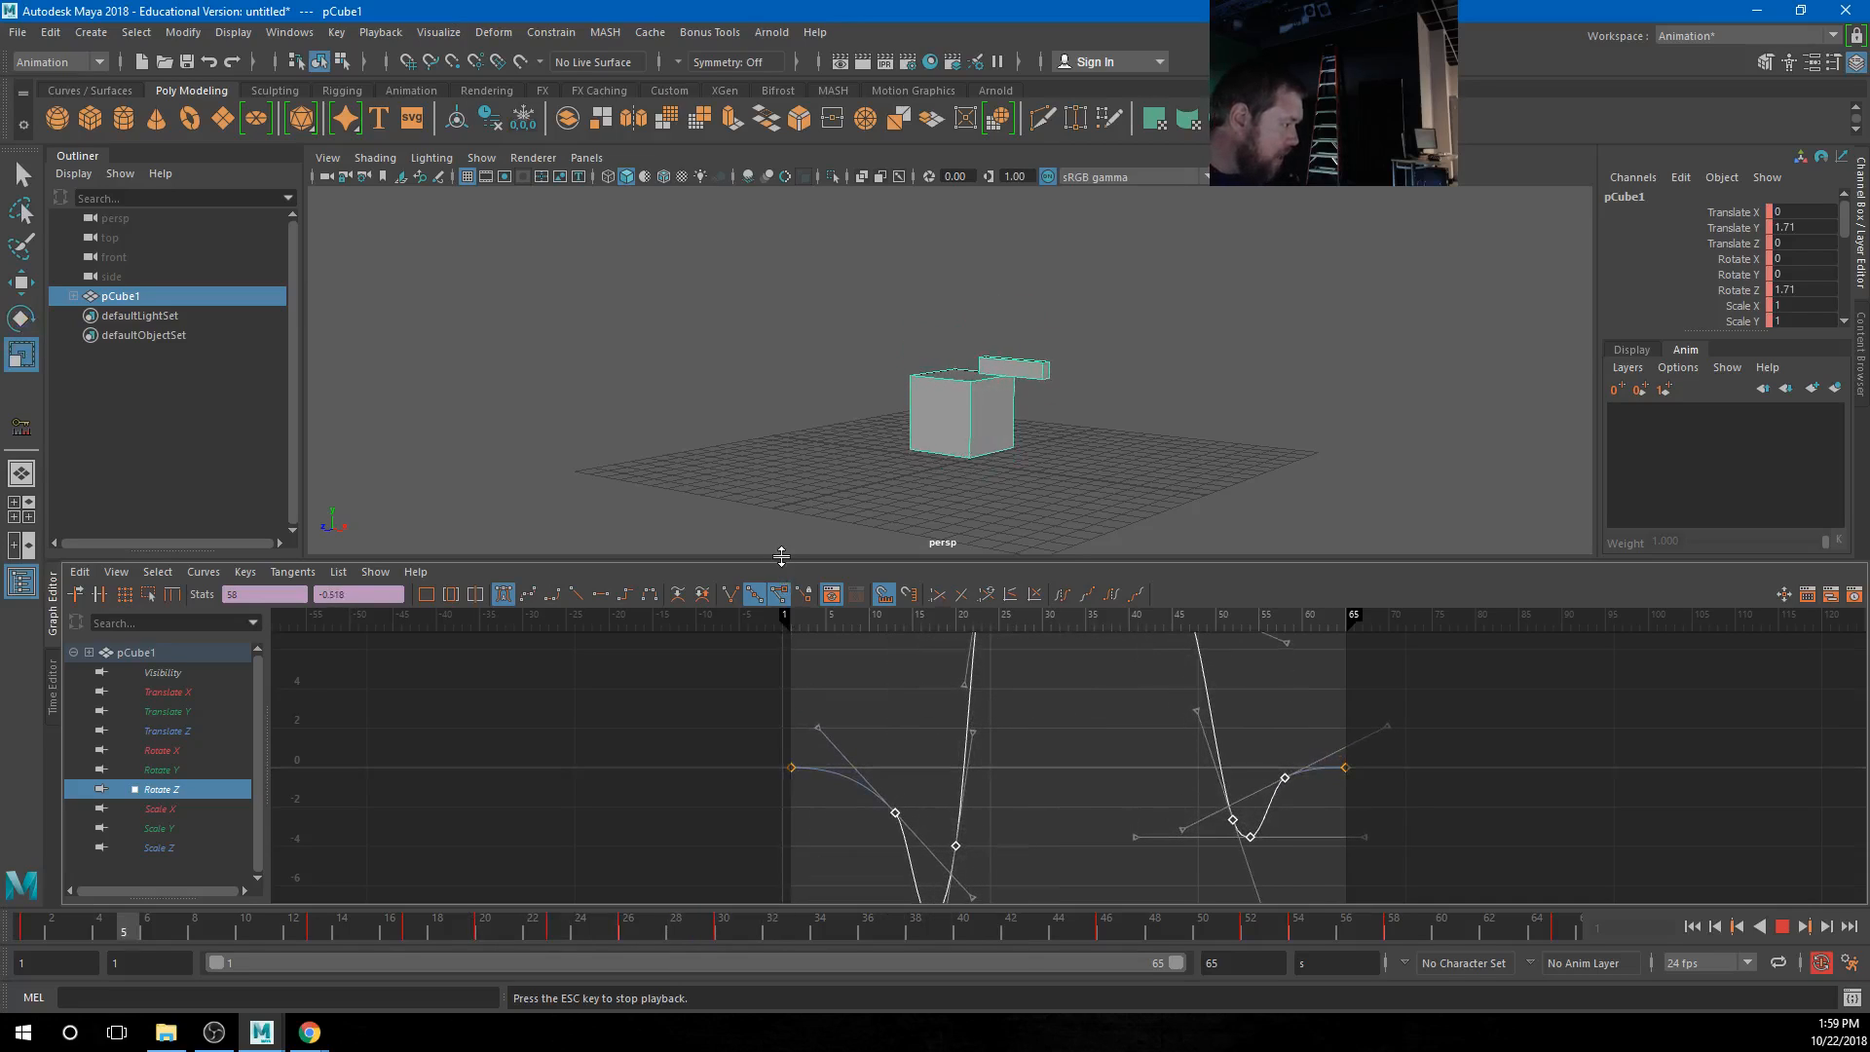
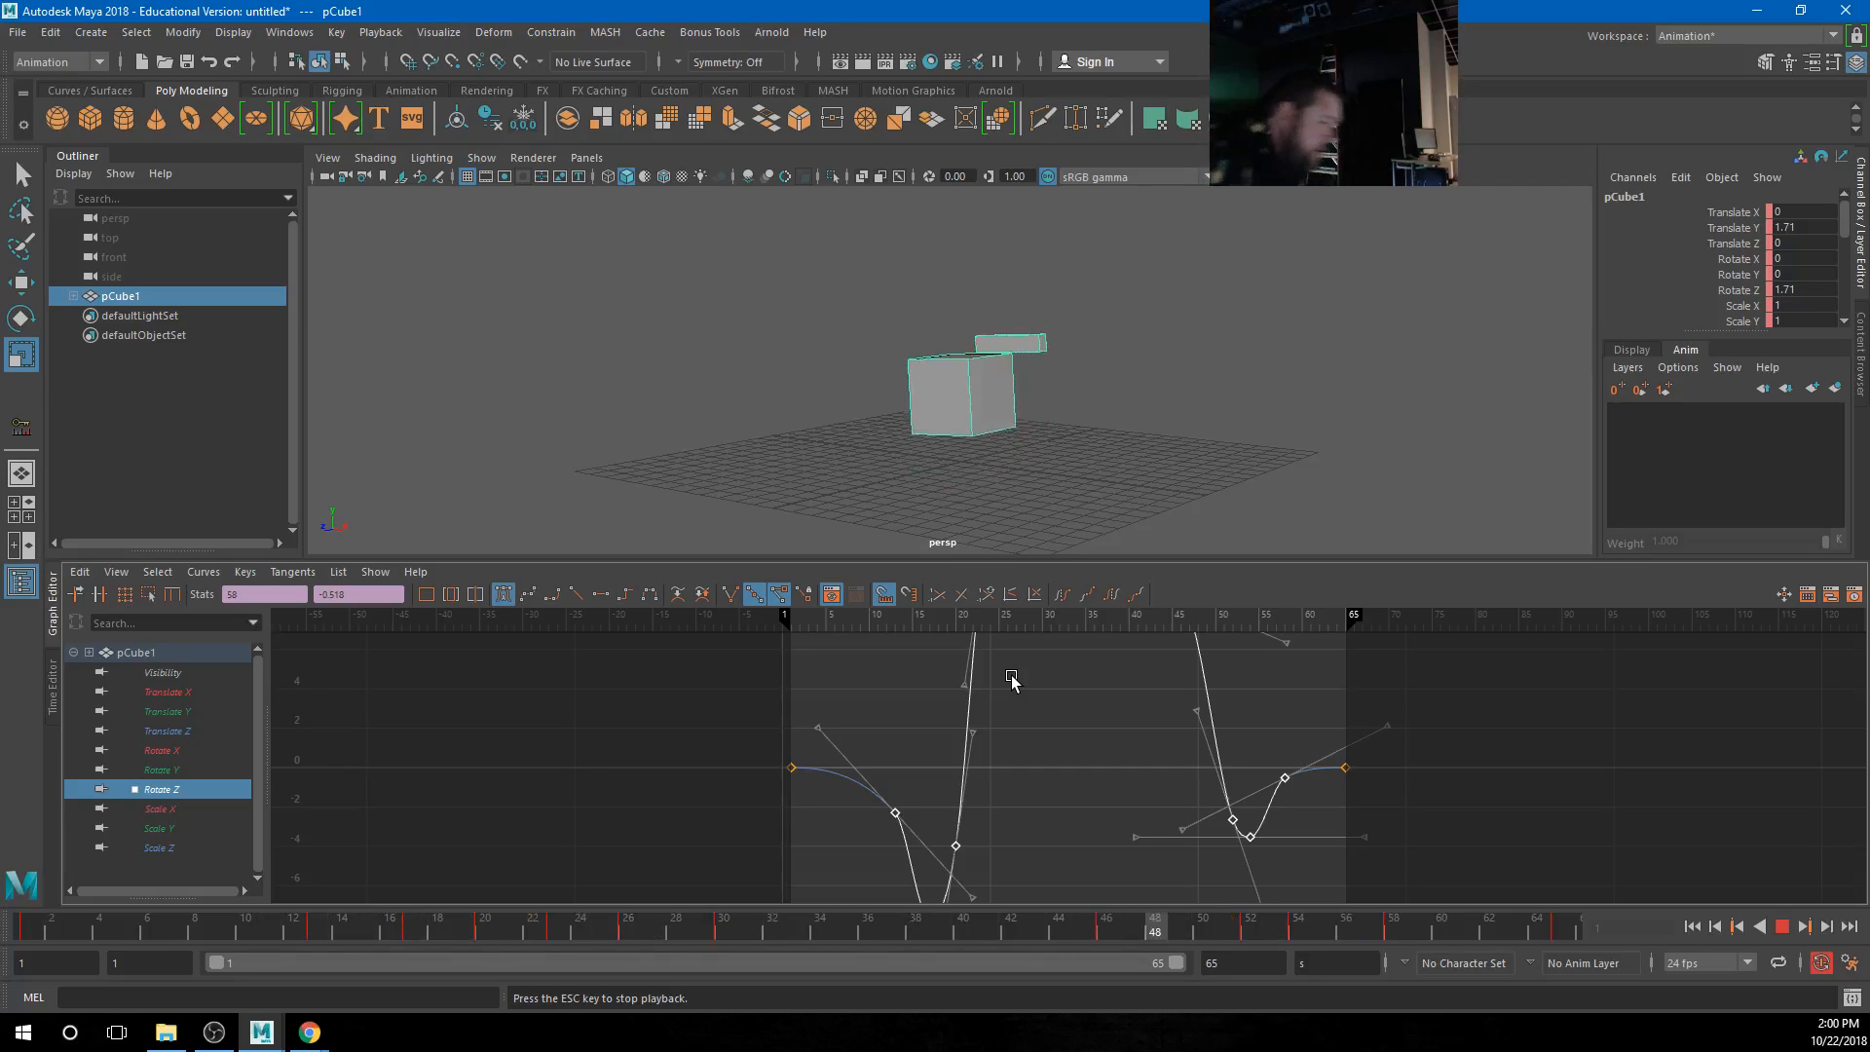
Stop playback, select all Rotate Z keys including the first and last, try scaling them, and undo the scale
click(1782, 926)
alt+shift+right_drag(1129, 758, 1104, 799)
drag(1326, 748, 1405, 881)
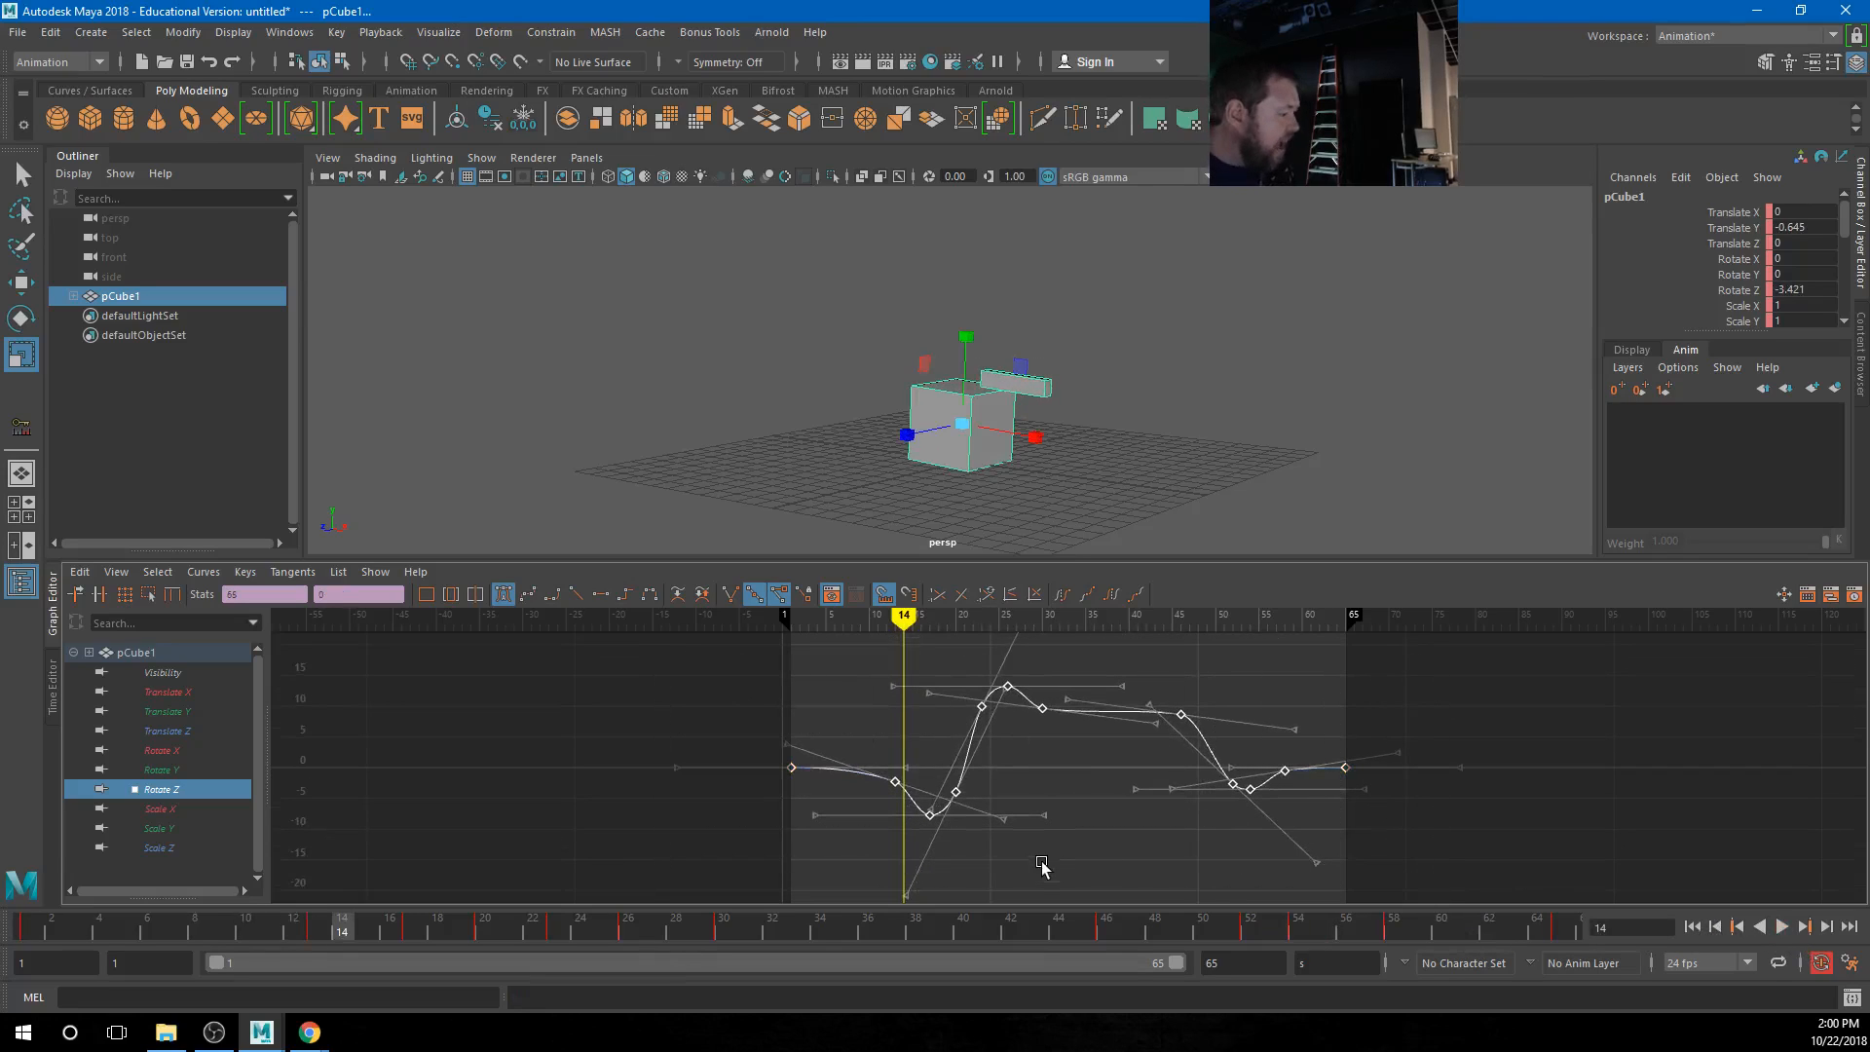
drag(800, 791, 789, 805)
key(ctrl+z)
key(w)
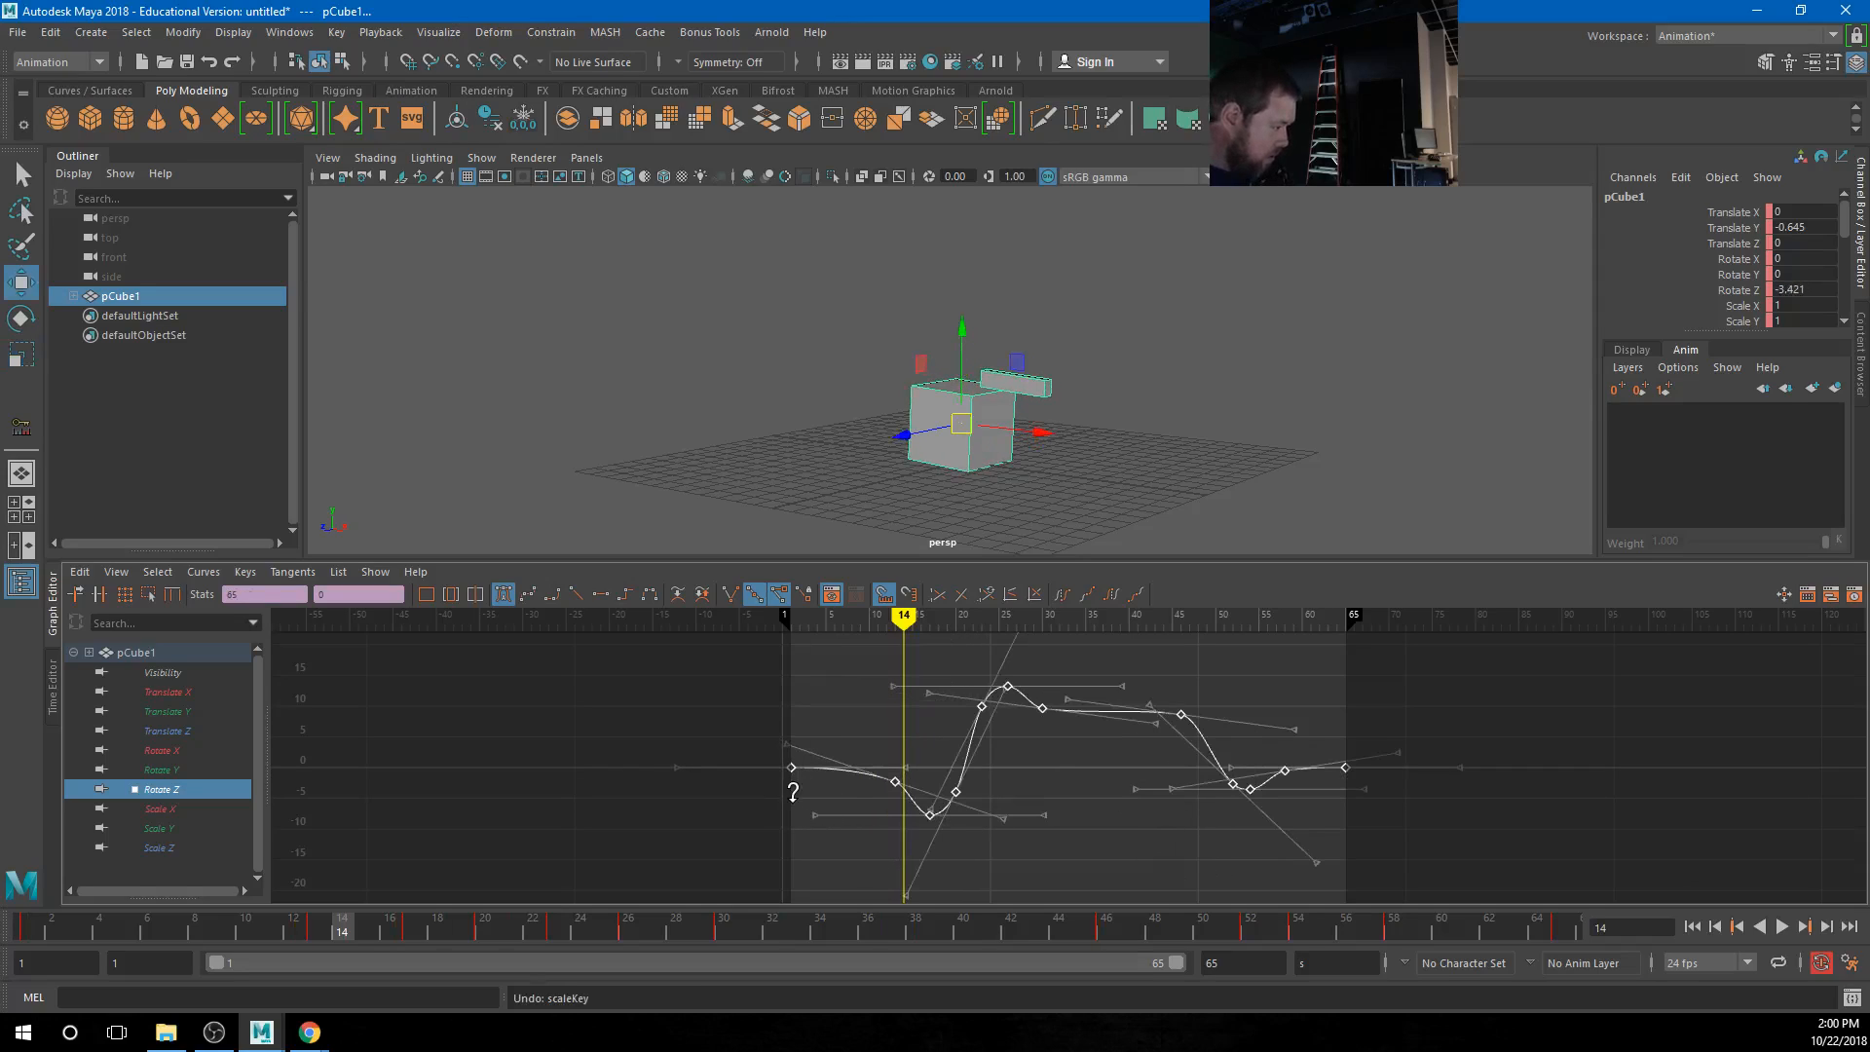
Try shifting all Rotate Z keys two frames earlier, play from frame 1, shift them one more frame earlier, and undo the second shift
shift+middle_drag(792, 792, 769, 803)
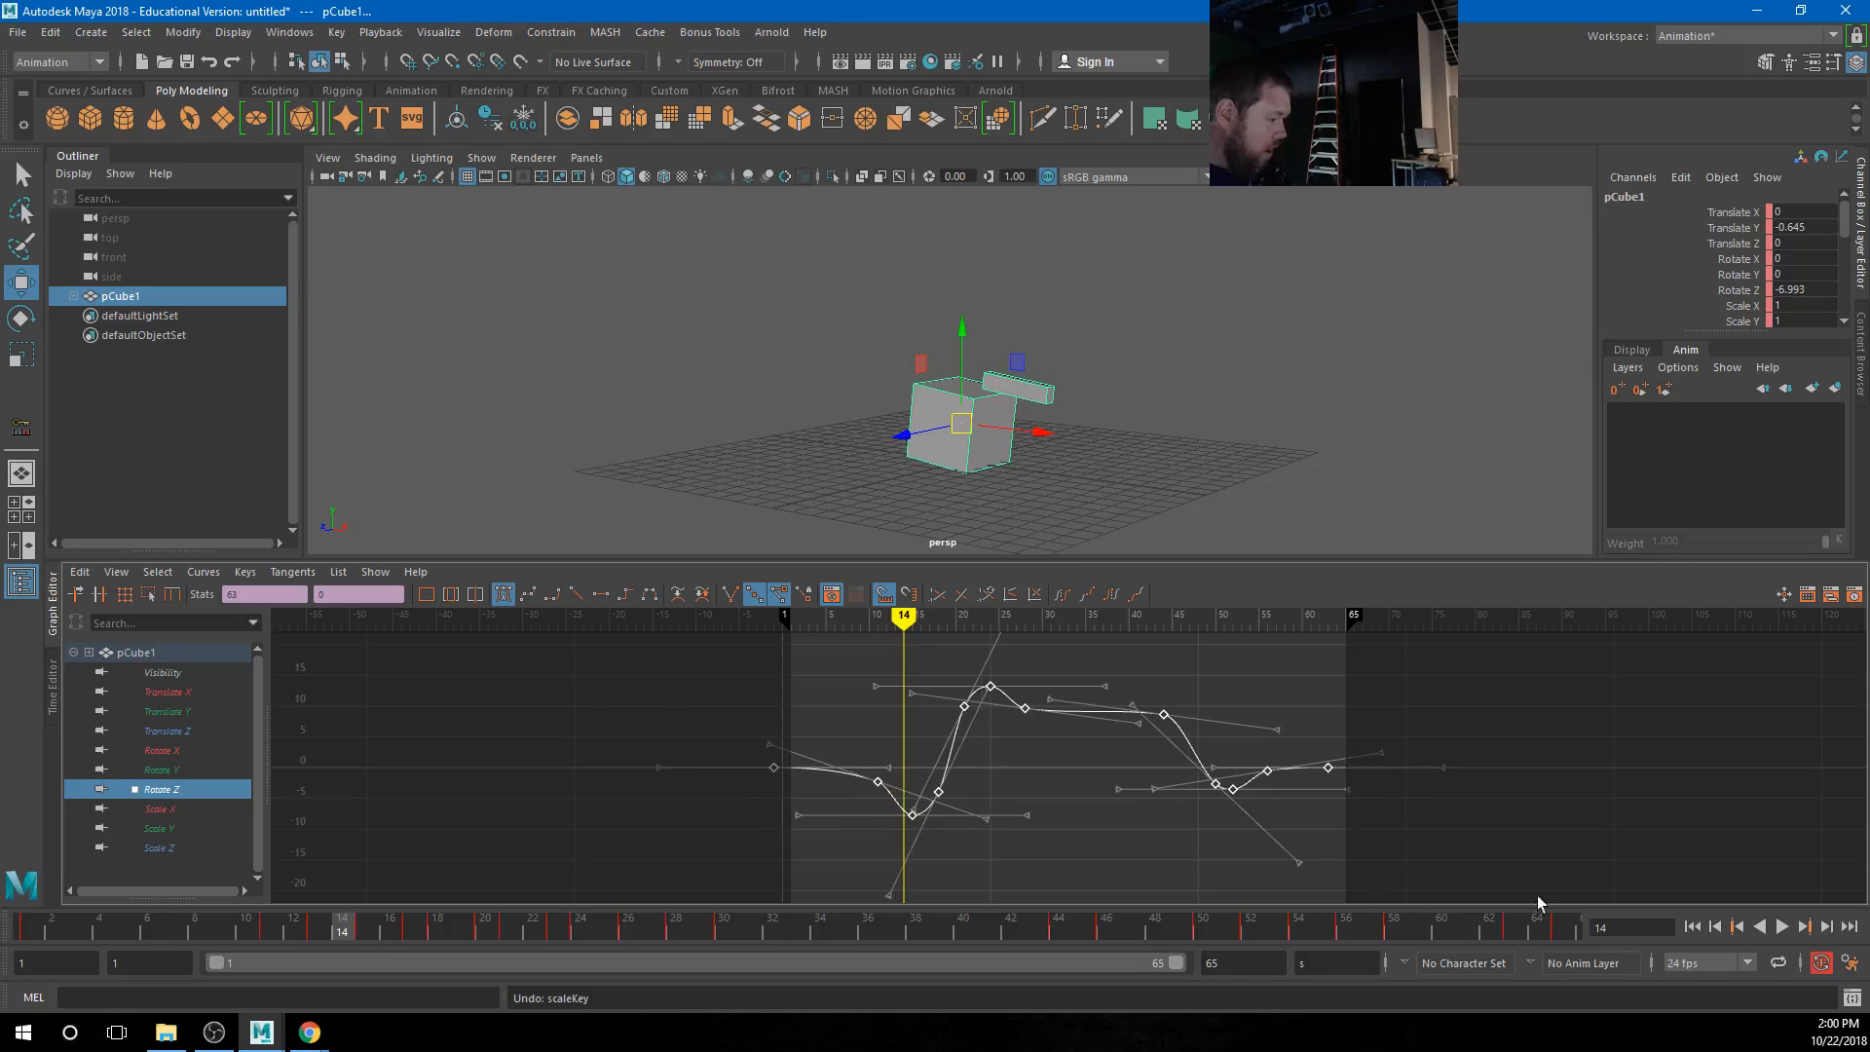
click(1695, 927)
click(1782, 926)
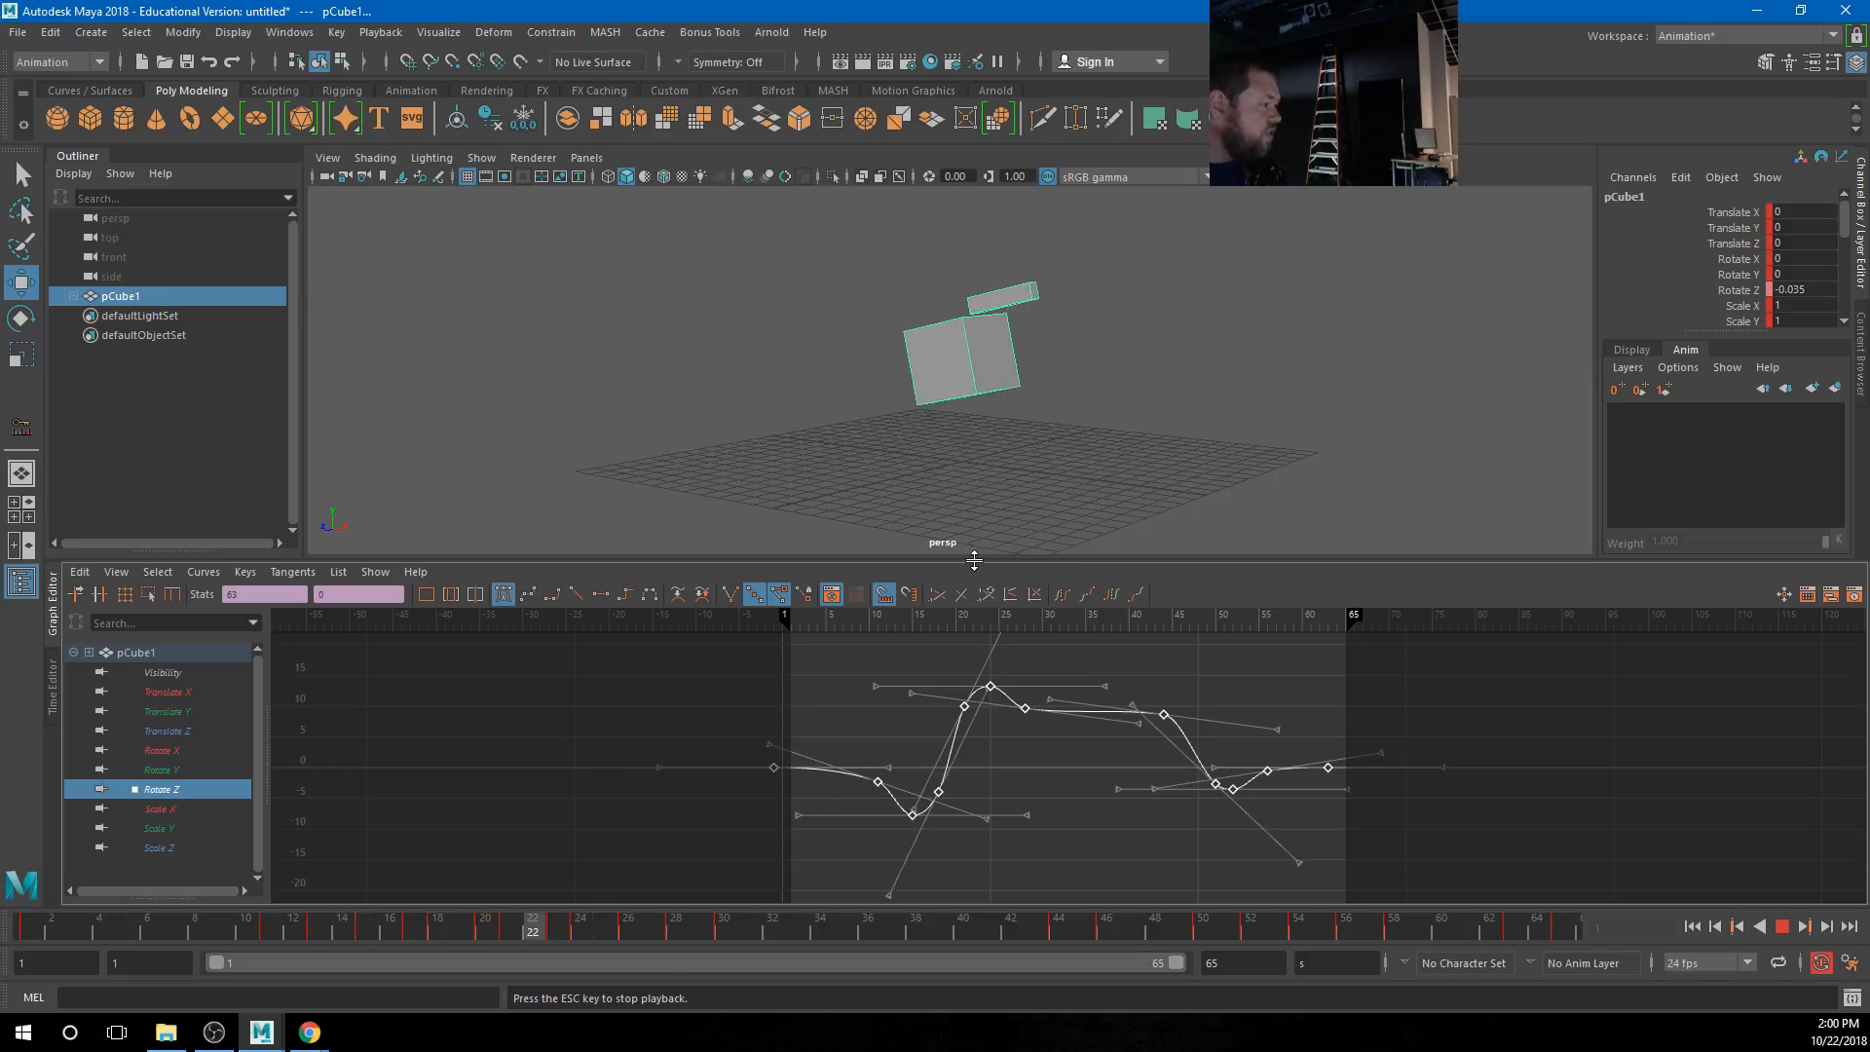
shift+middle_drag(791, 785, 779, 785)
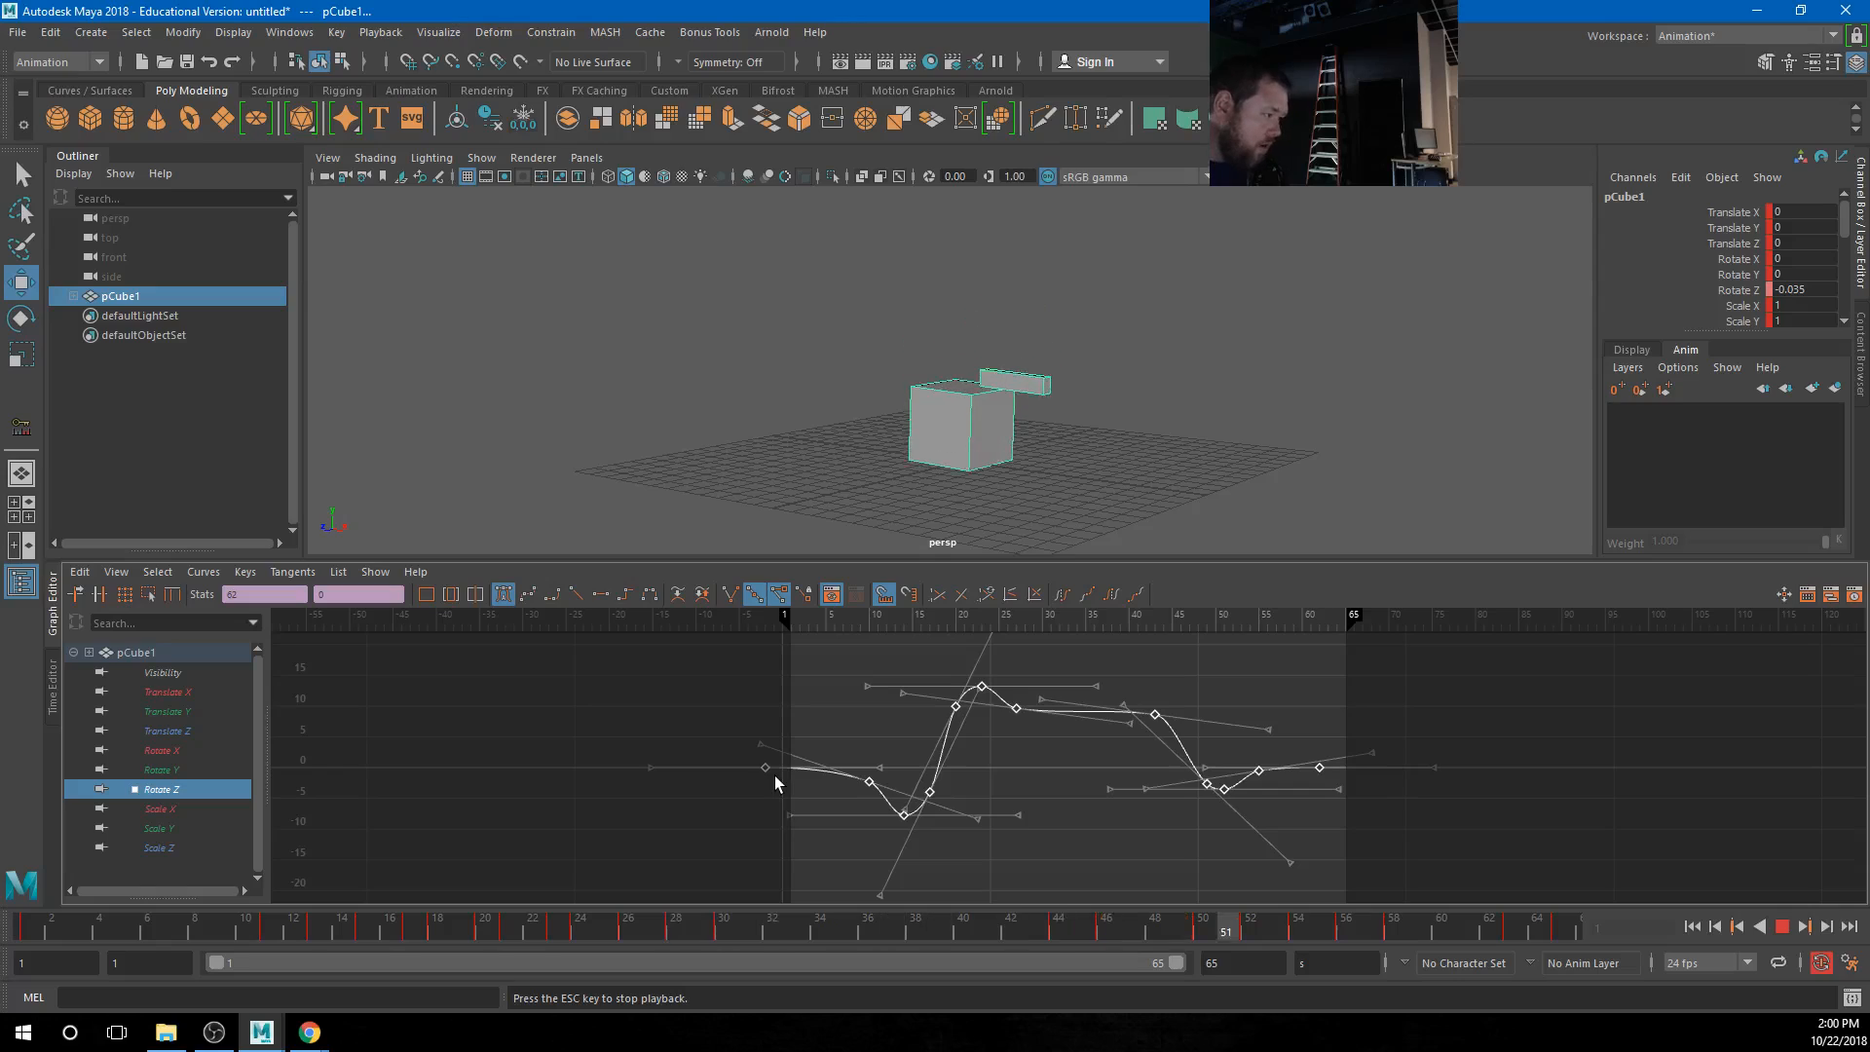
click(1781, 926)
key(ctrl+z)
key(ctrl+z)
key(ctrl+z)
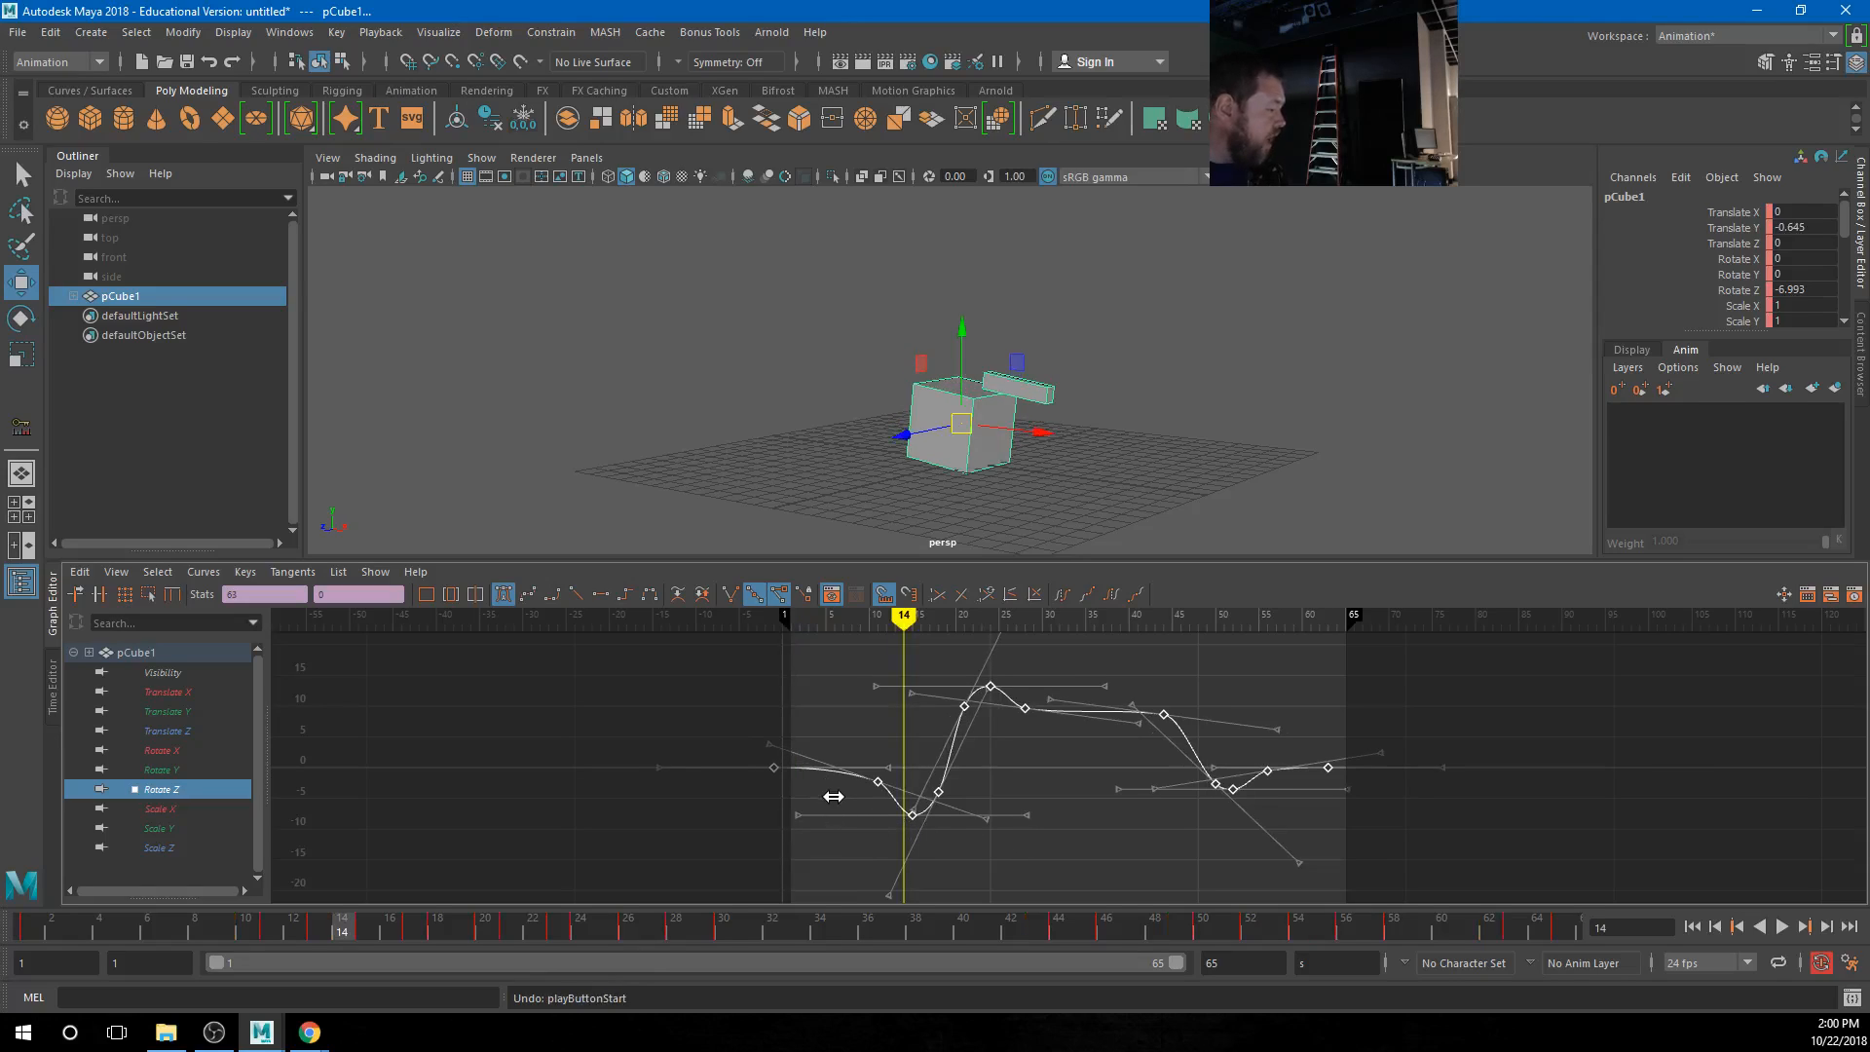
Shift all Rotate Z keys five frames later, play from frame 1, and move them one frame back so they span frames 3 to 67
shift+middle_drag(833, 796, 875, 799)
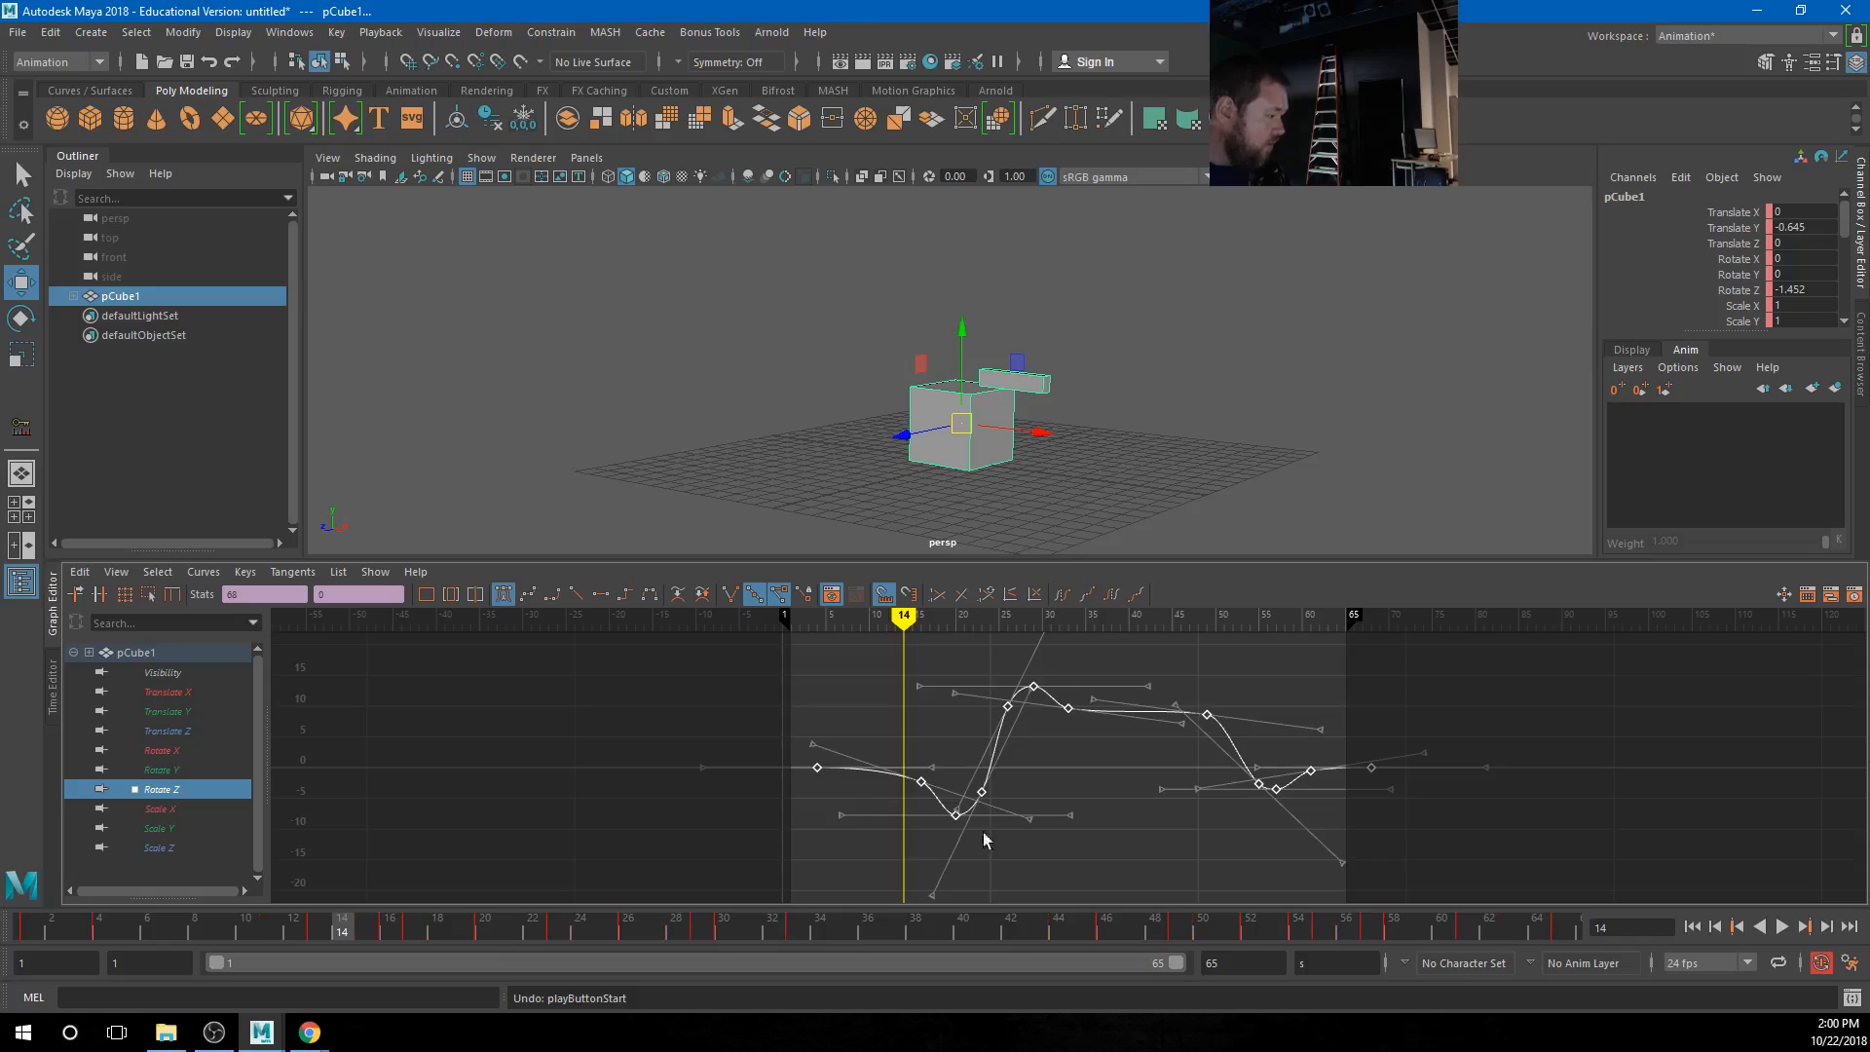
click(1693, 926)
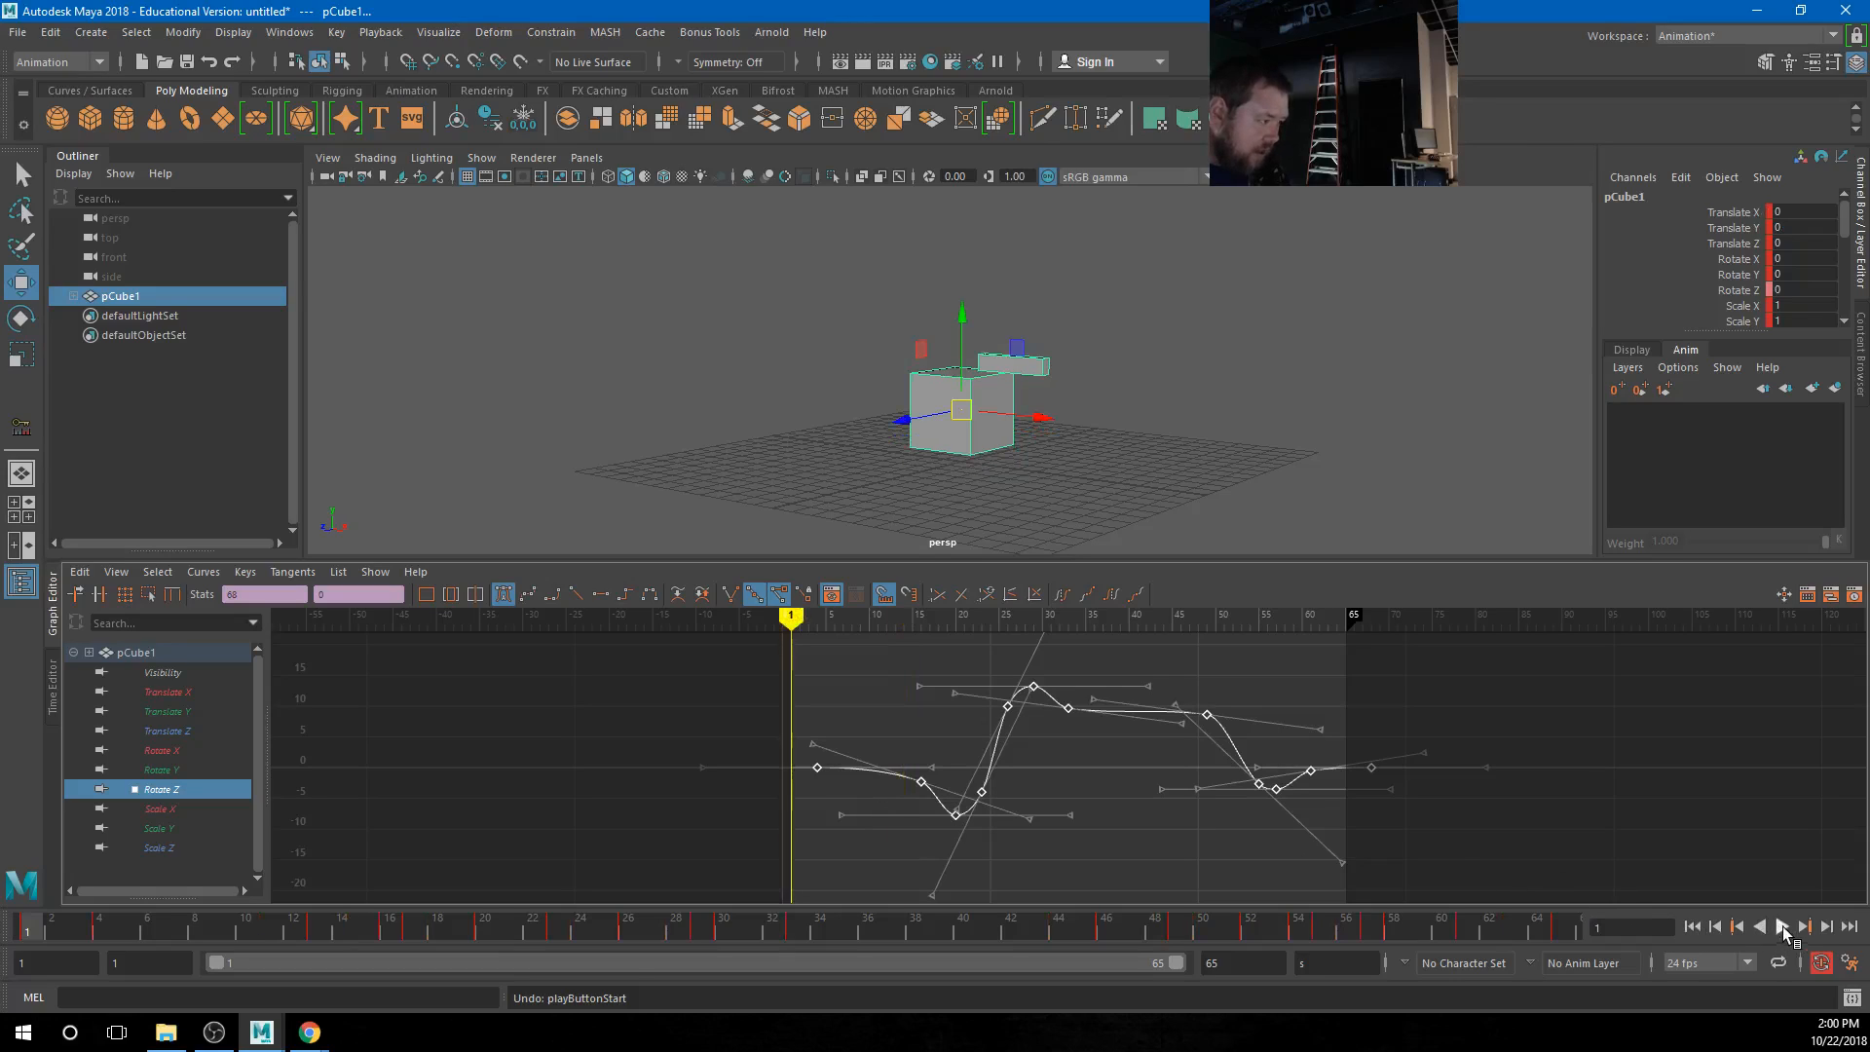
click(1782, 929)
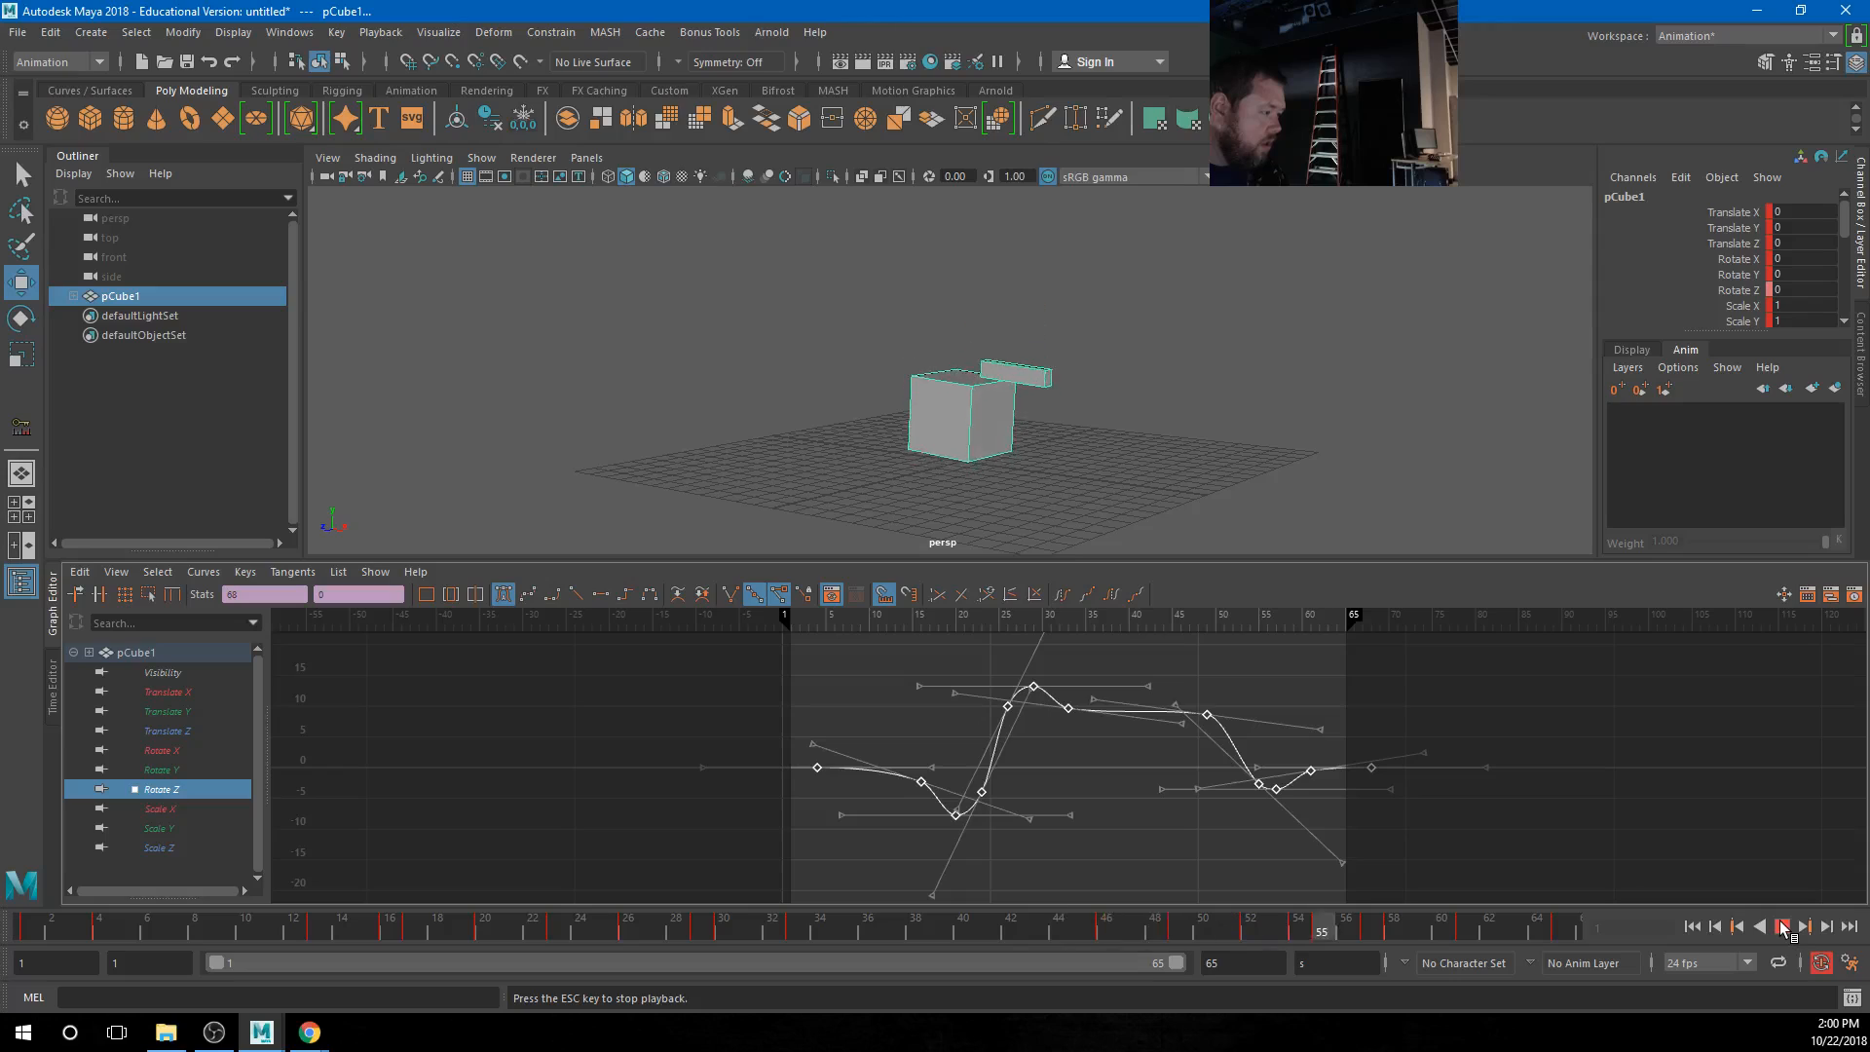
key(f)
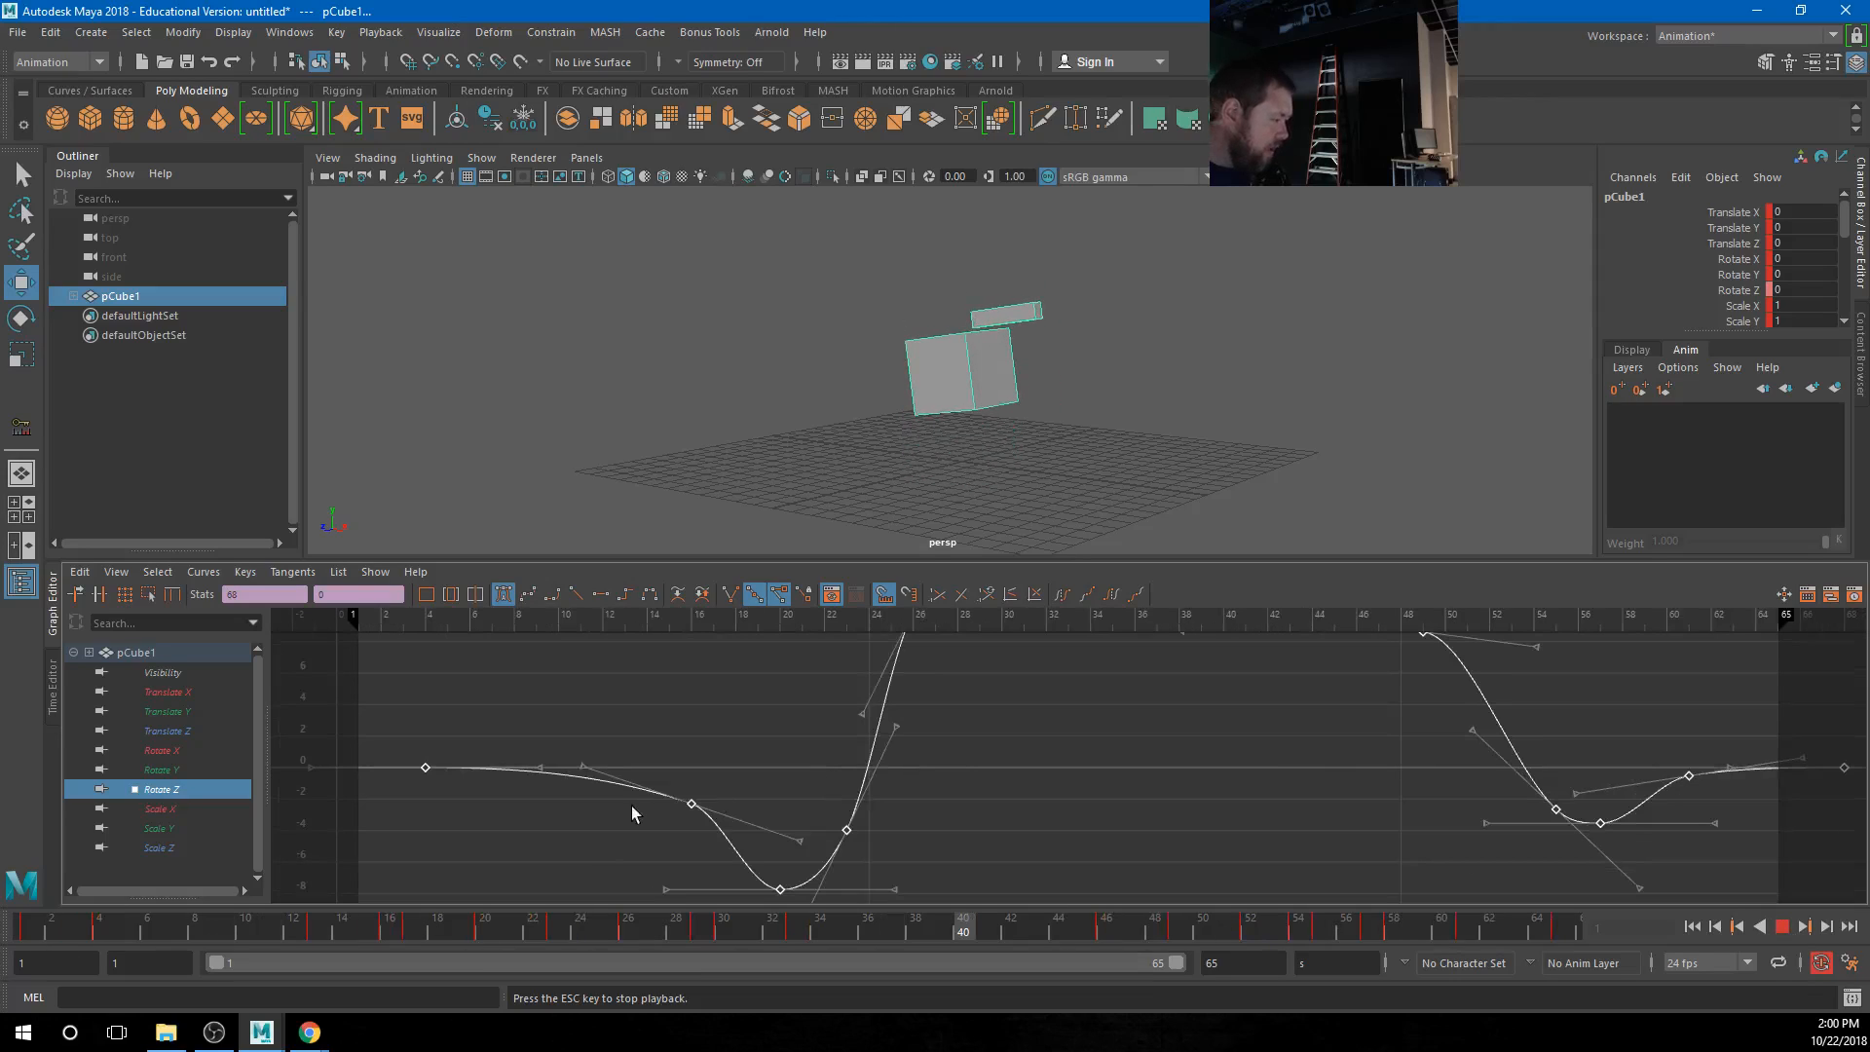
alt+middle_drag(631, 805, 719, 825)
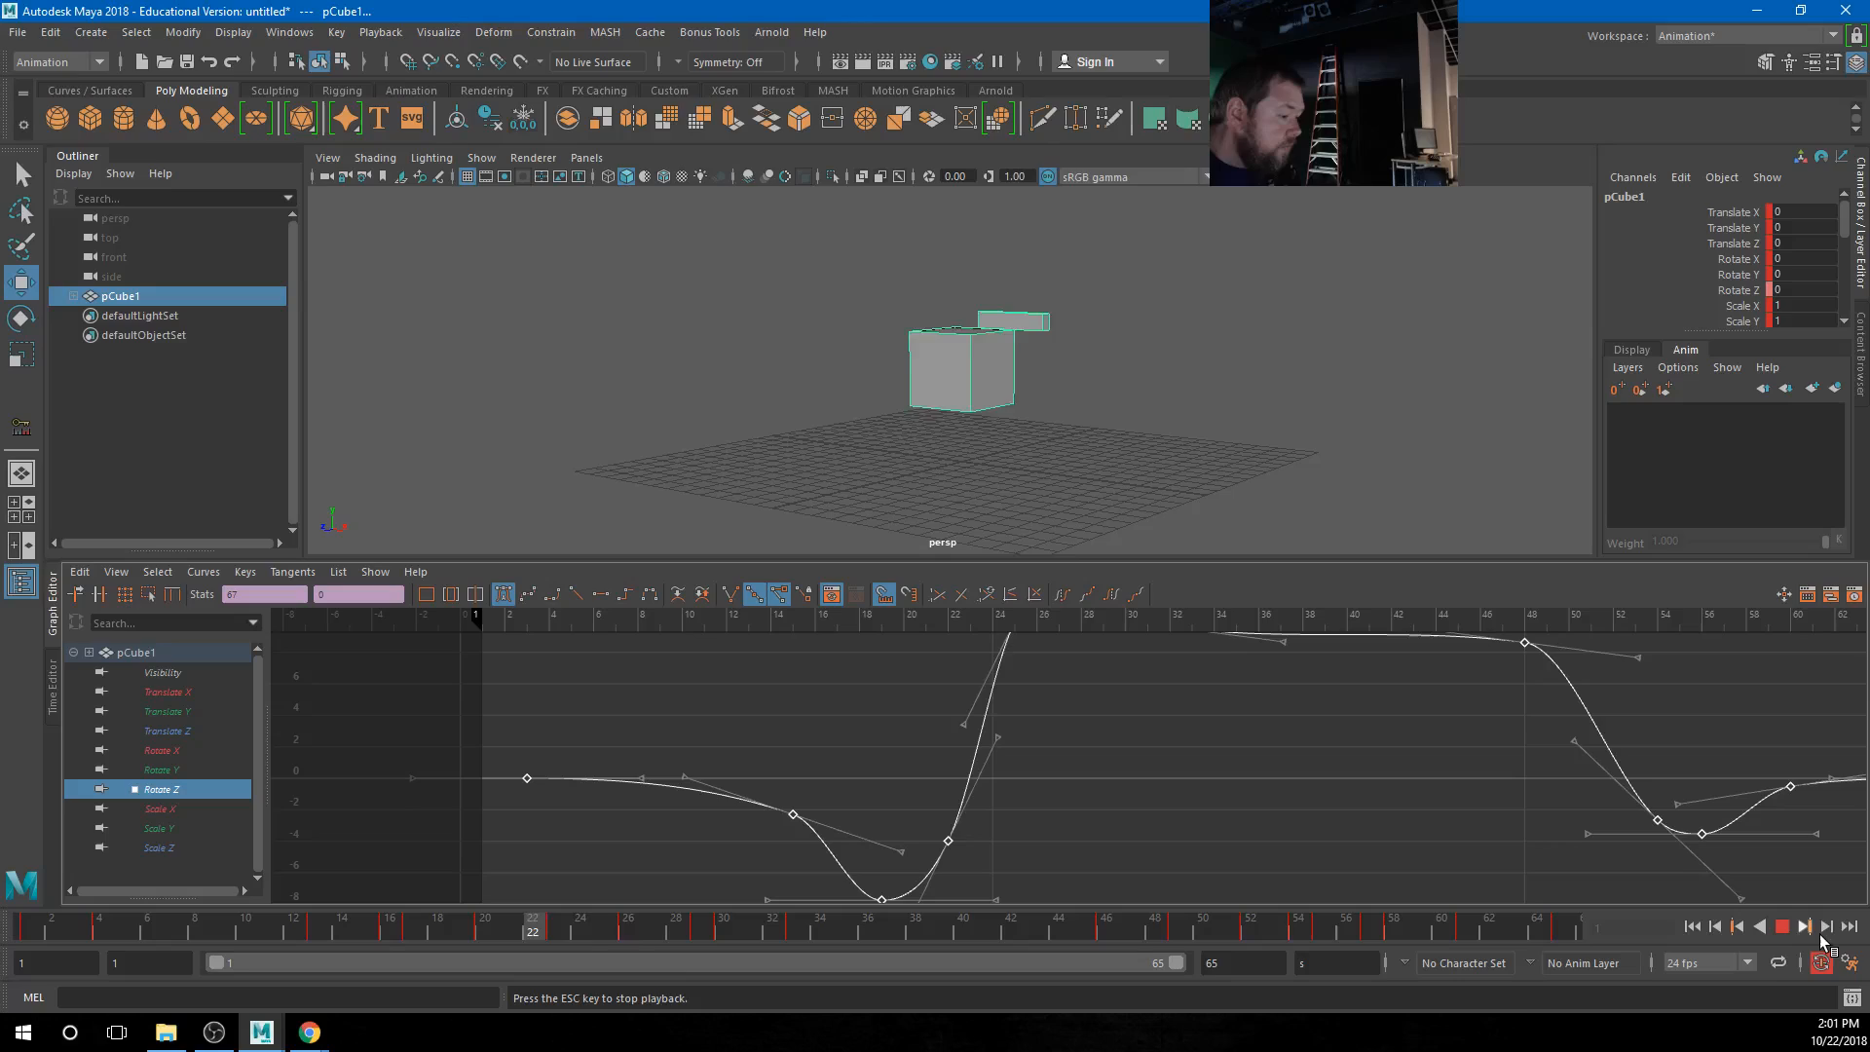
Stop playback, frame the whole Rotate Z curve, and copy all its selected keys
click(1782, 927)
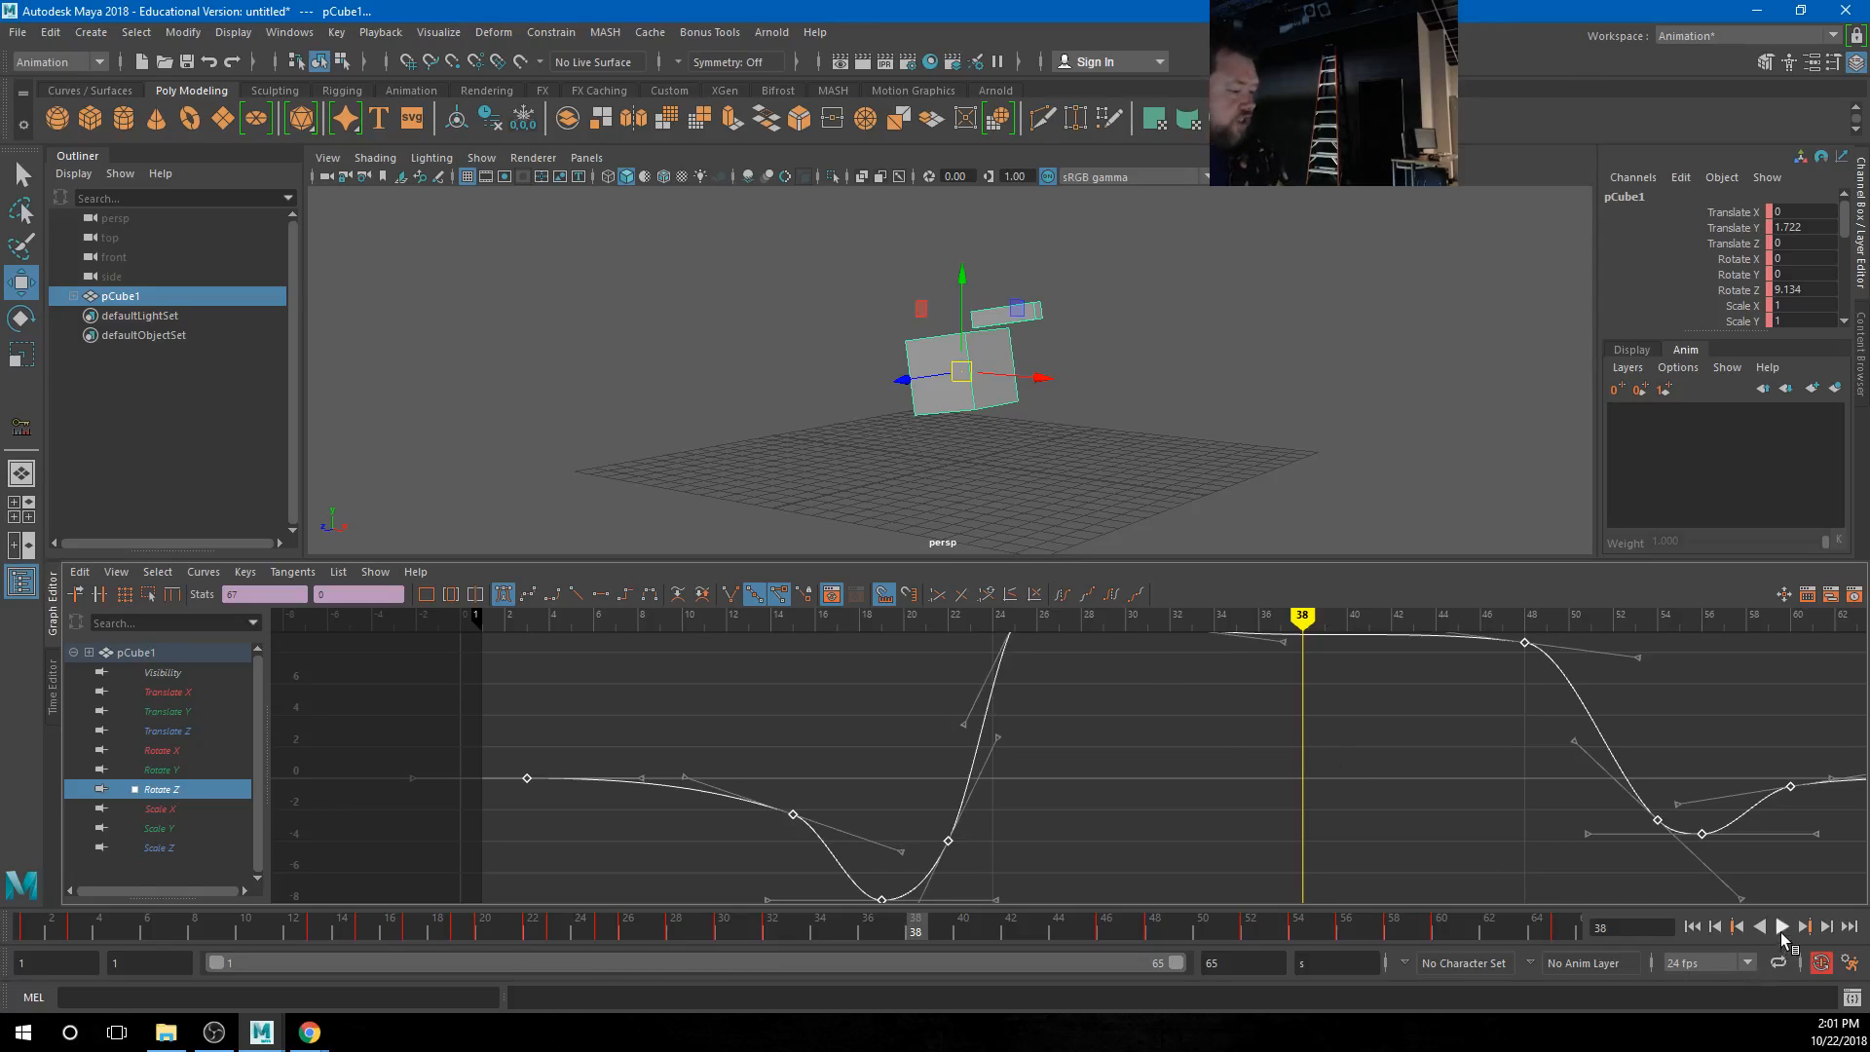
key(a)
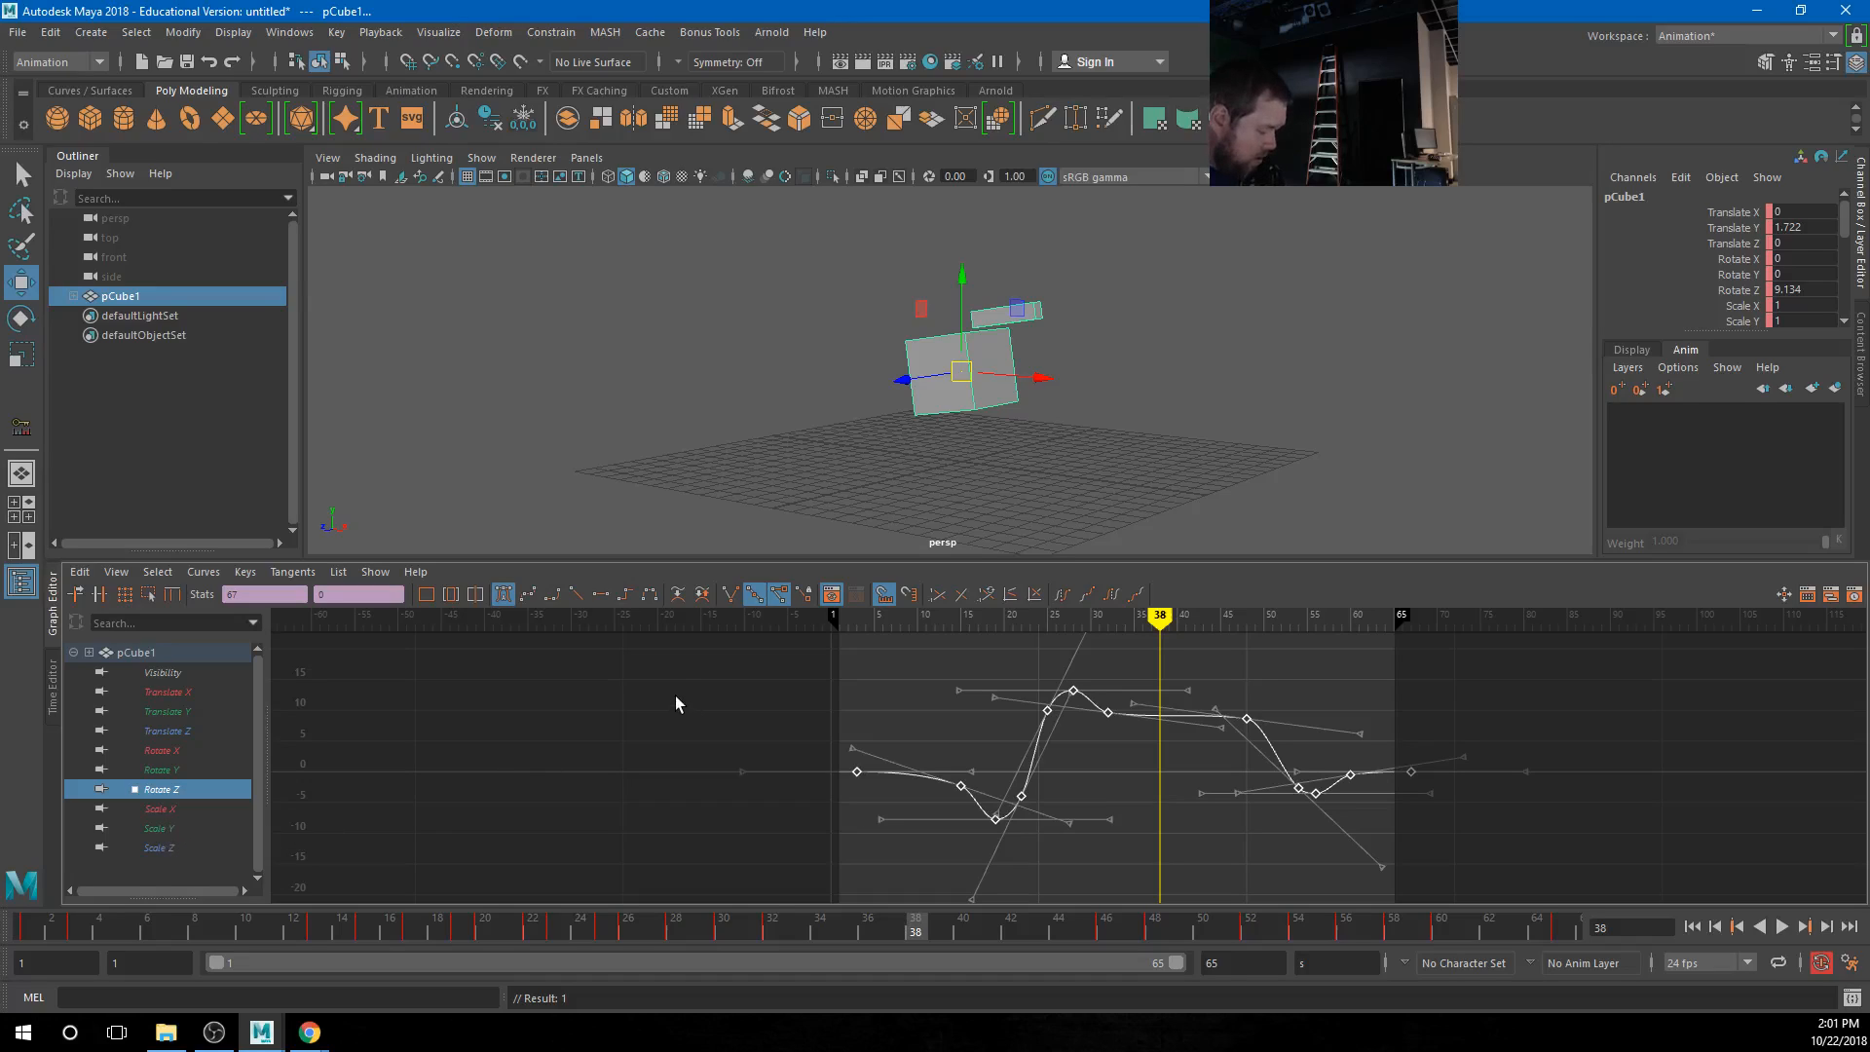
key(r)
Try pasting the copied Rotate Z keys onto the Scale Y channel at frame 1 and undo the paste
click(170, 829)
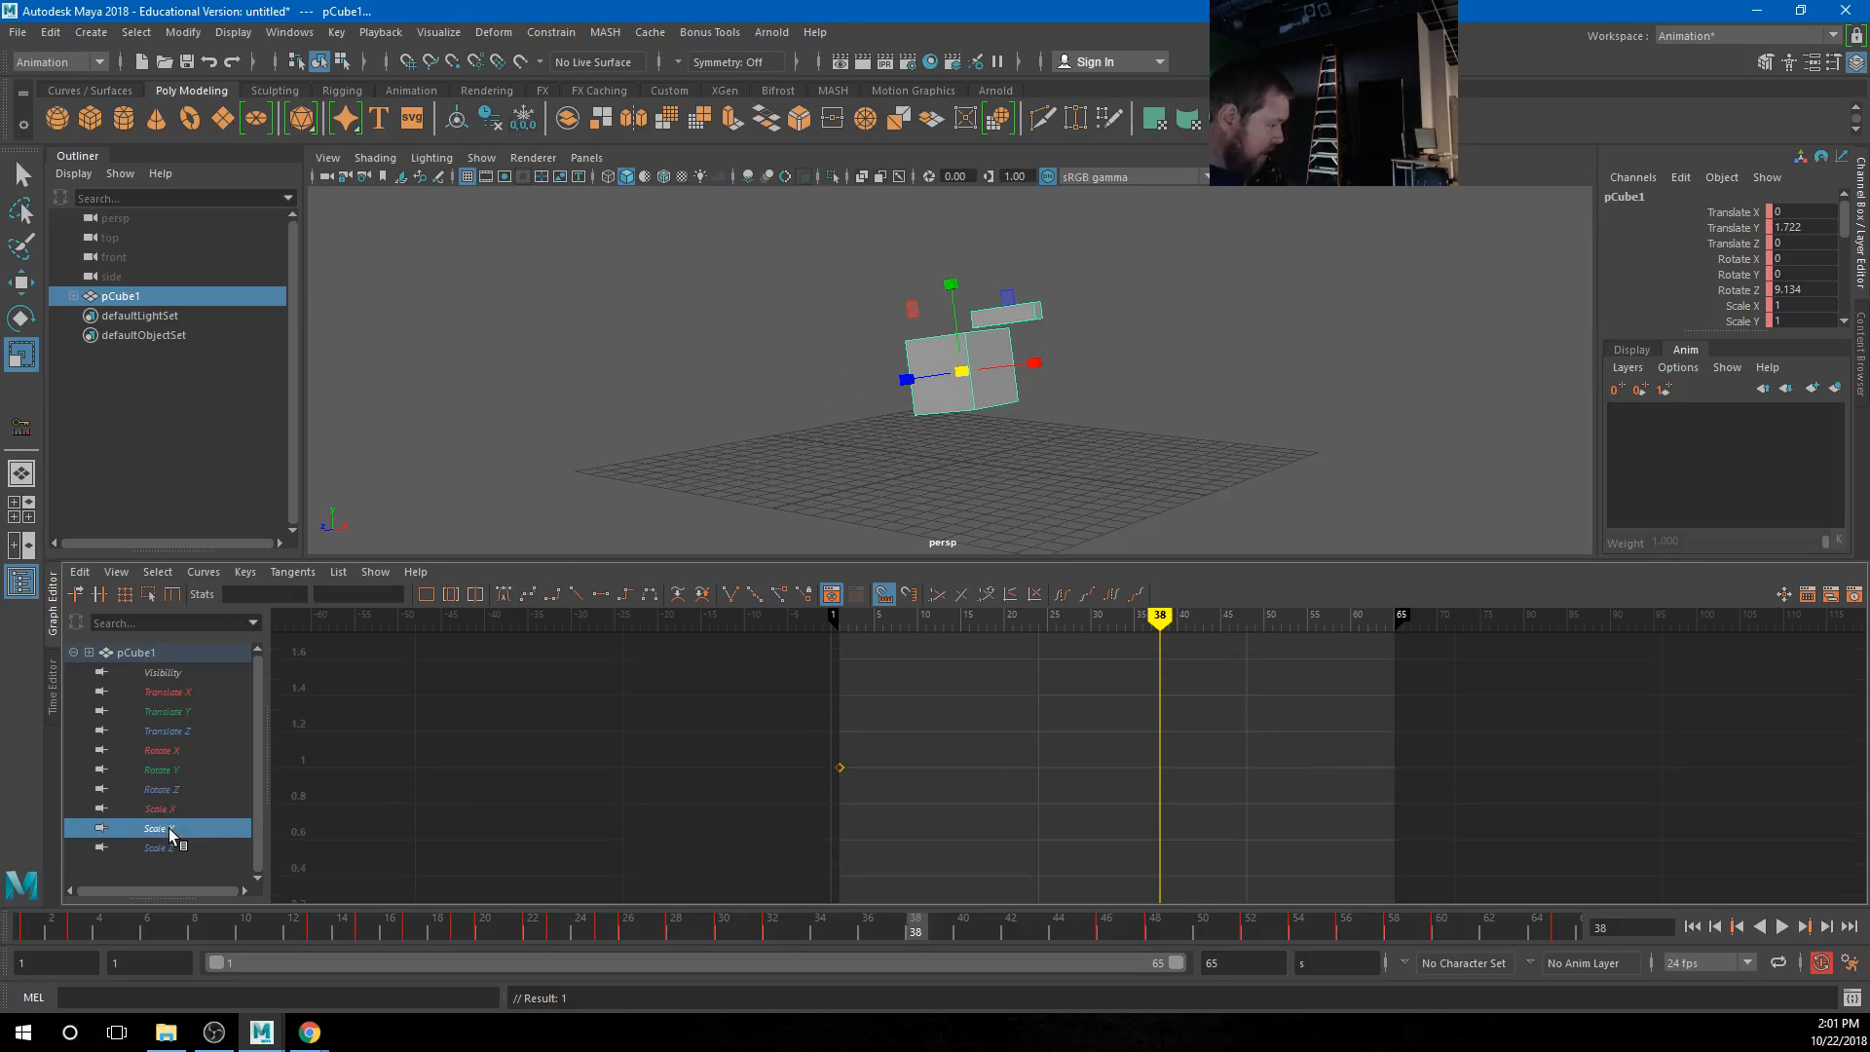
drag(865, 621, 842, 623)
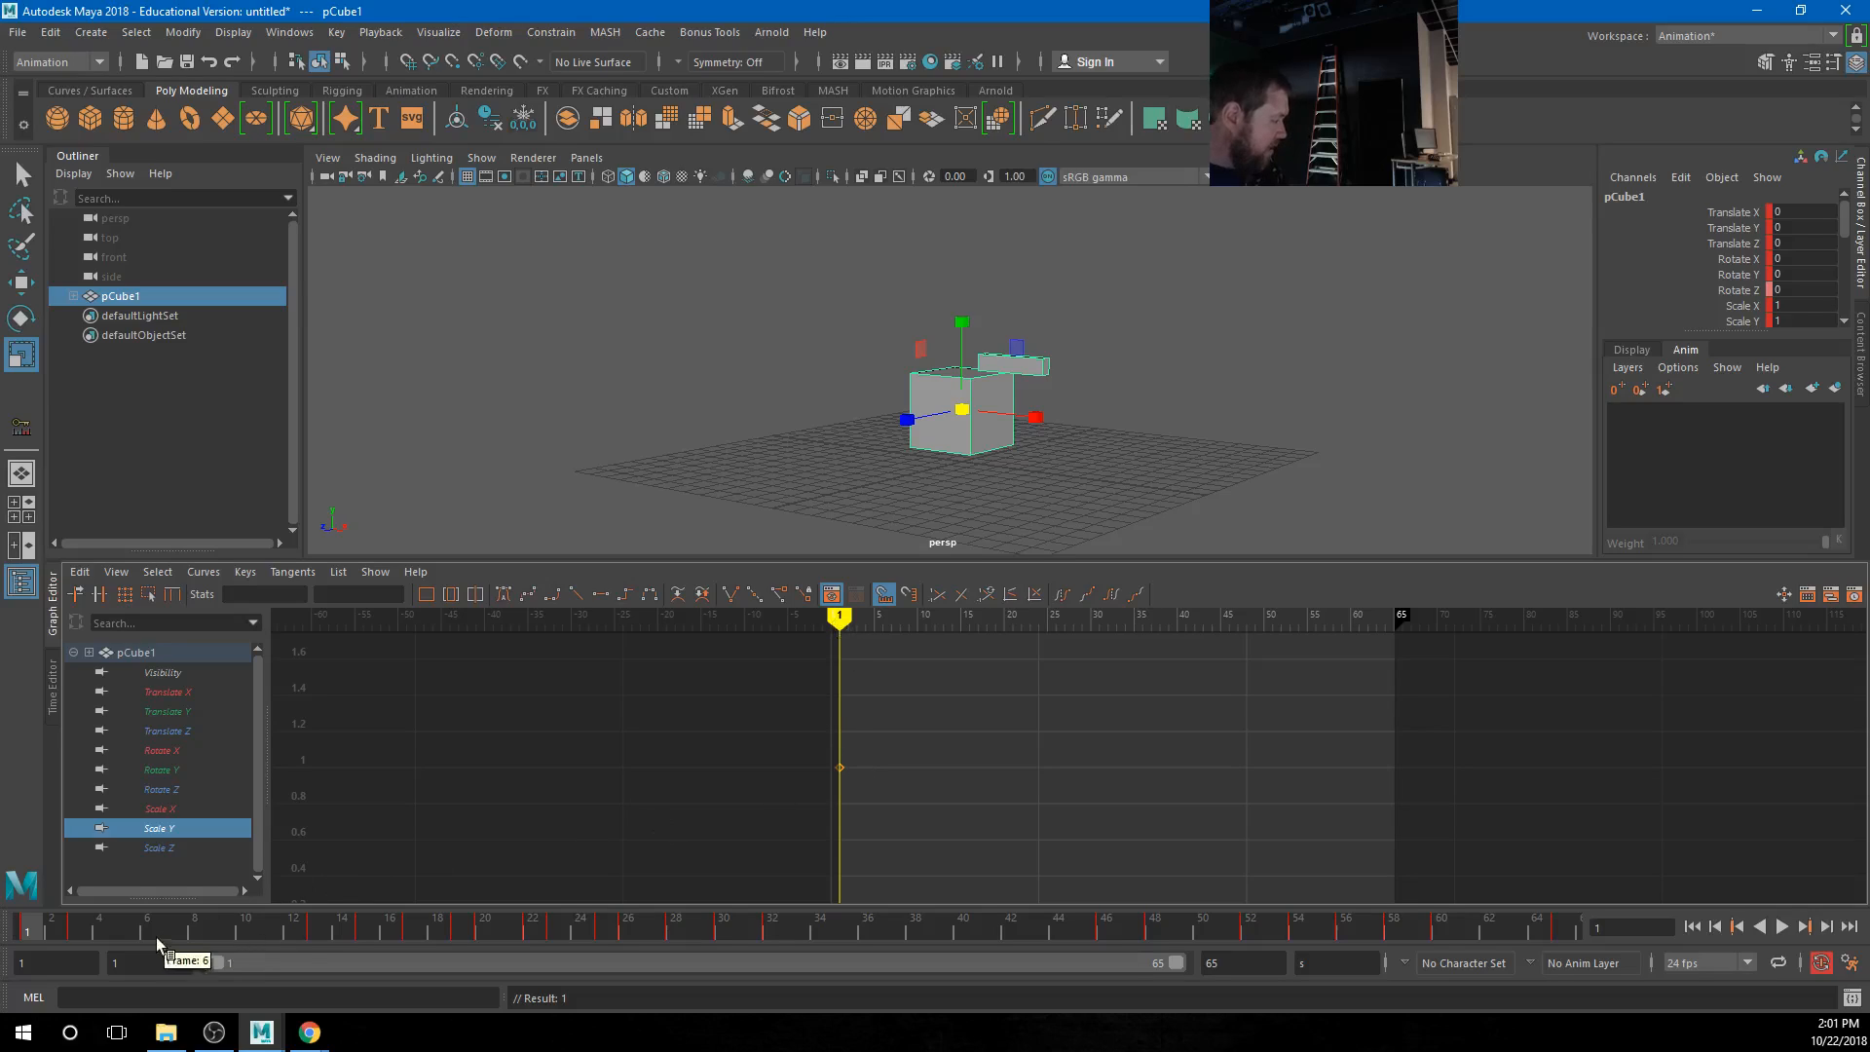
drag(746, 718, 952, 828)
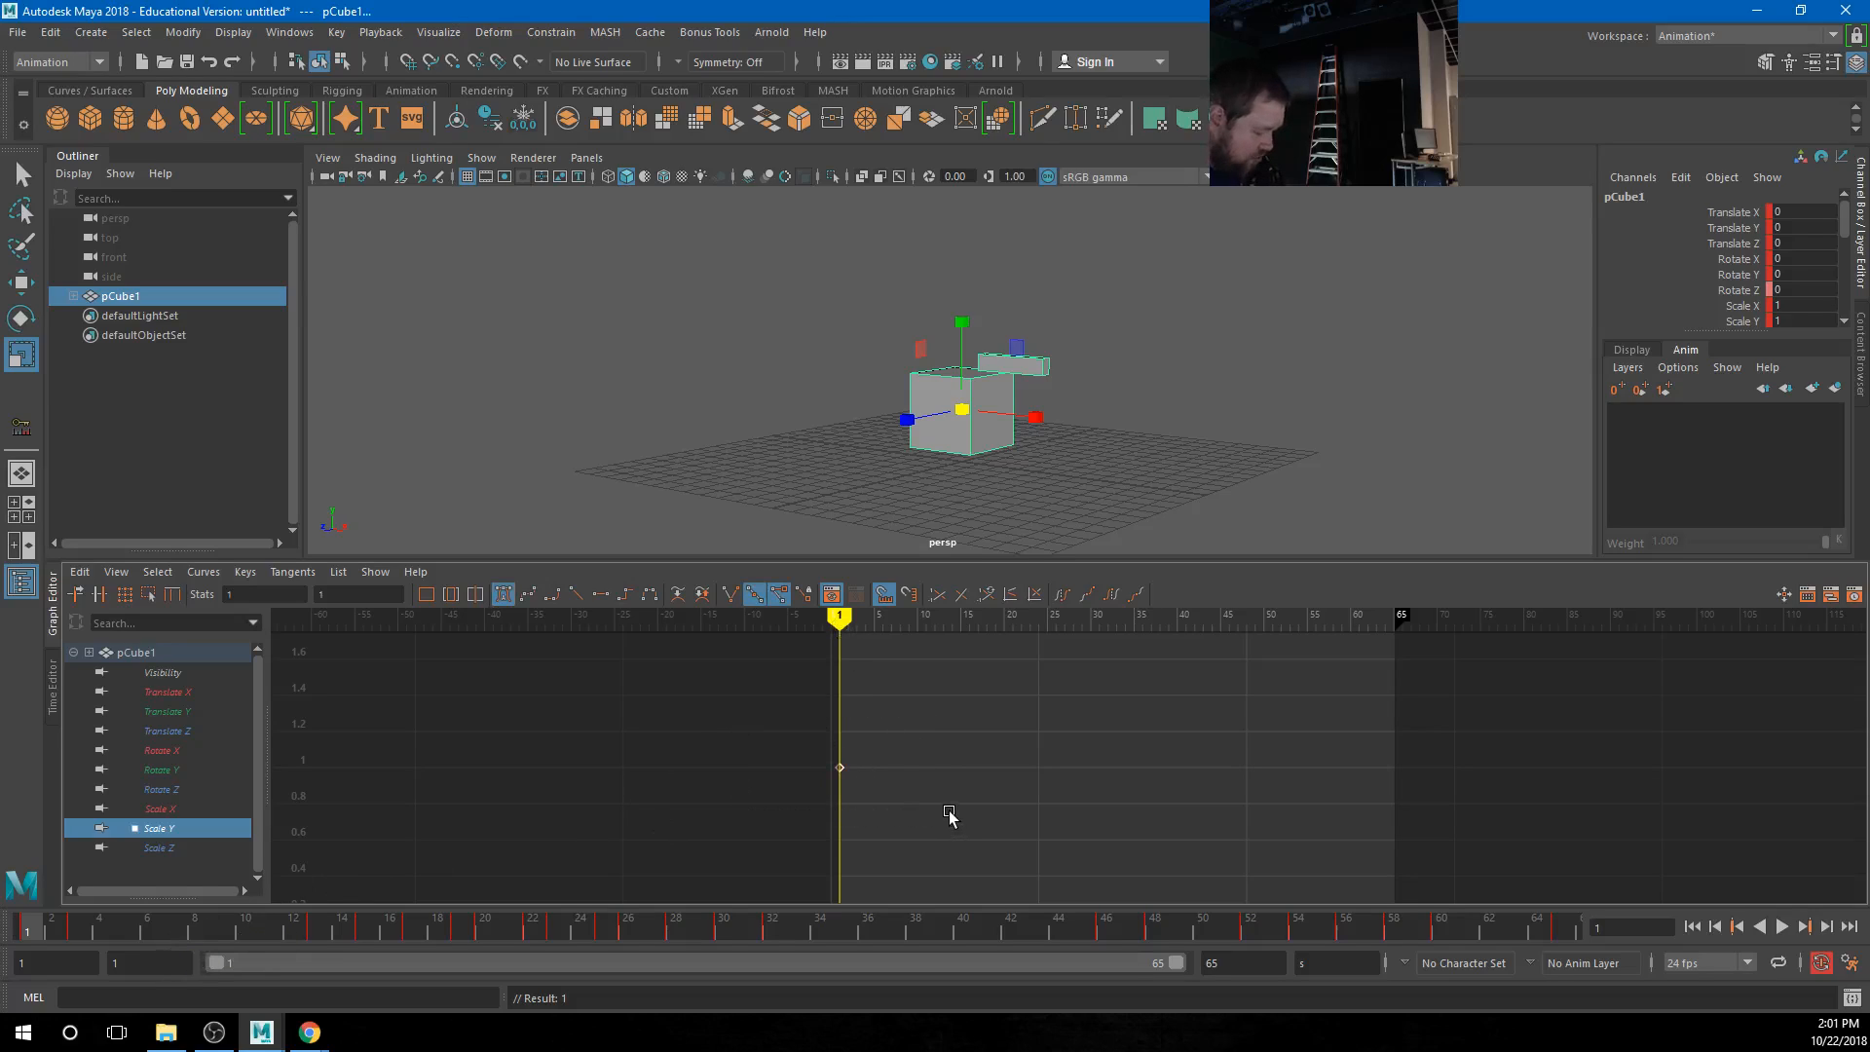
key(ctrl+v)
scroll(958, 798, down, 6)
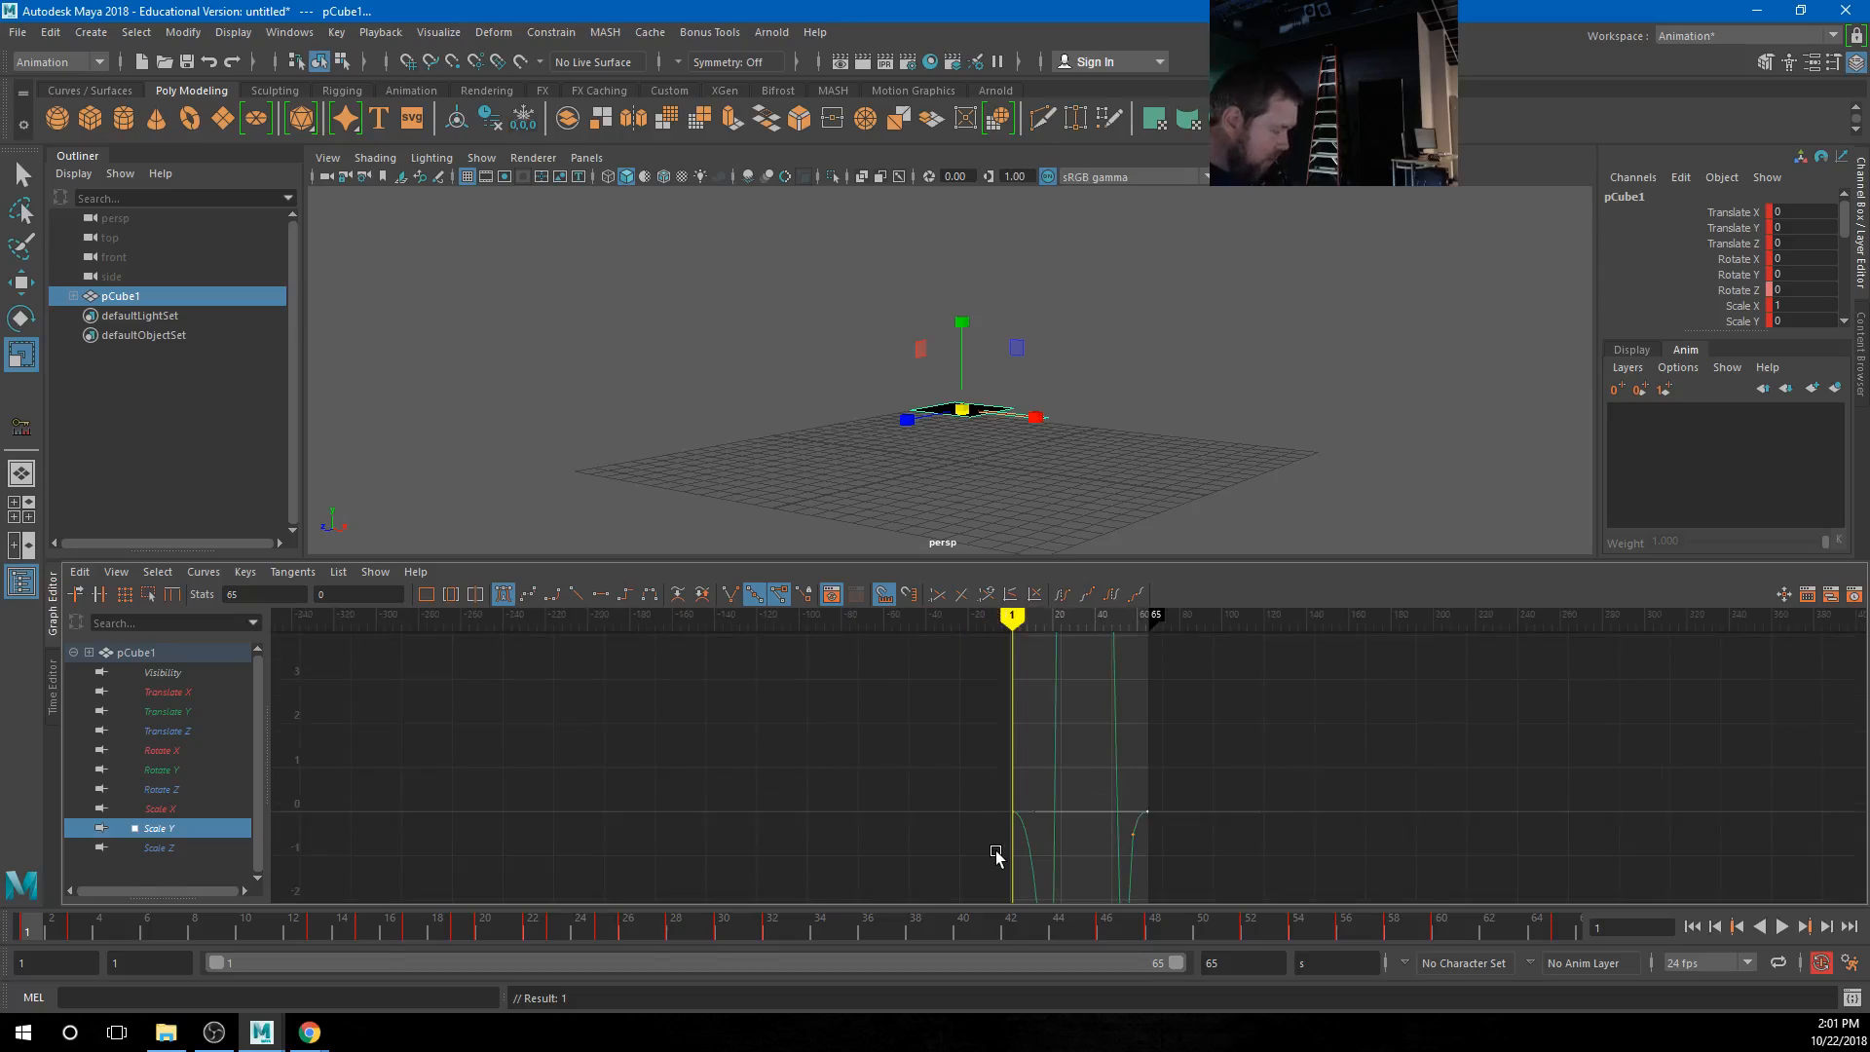
key(ctrl+z)
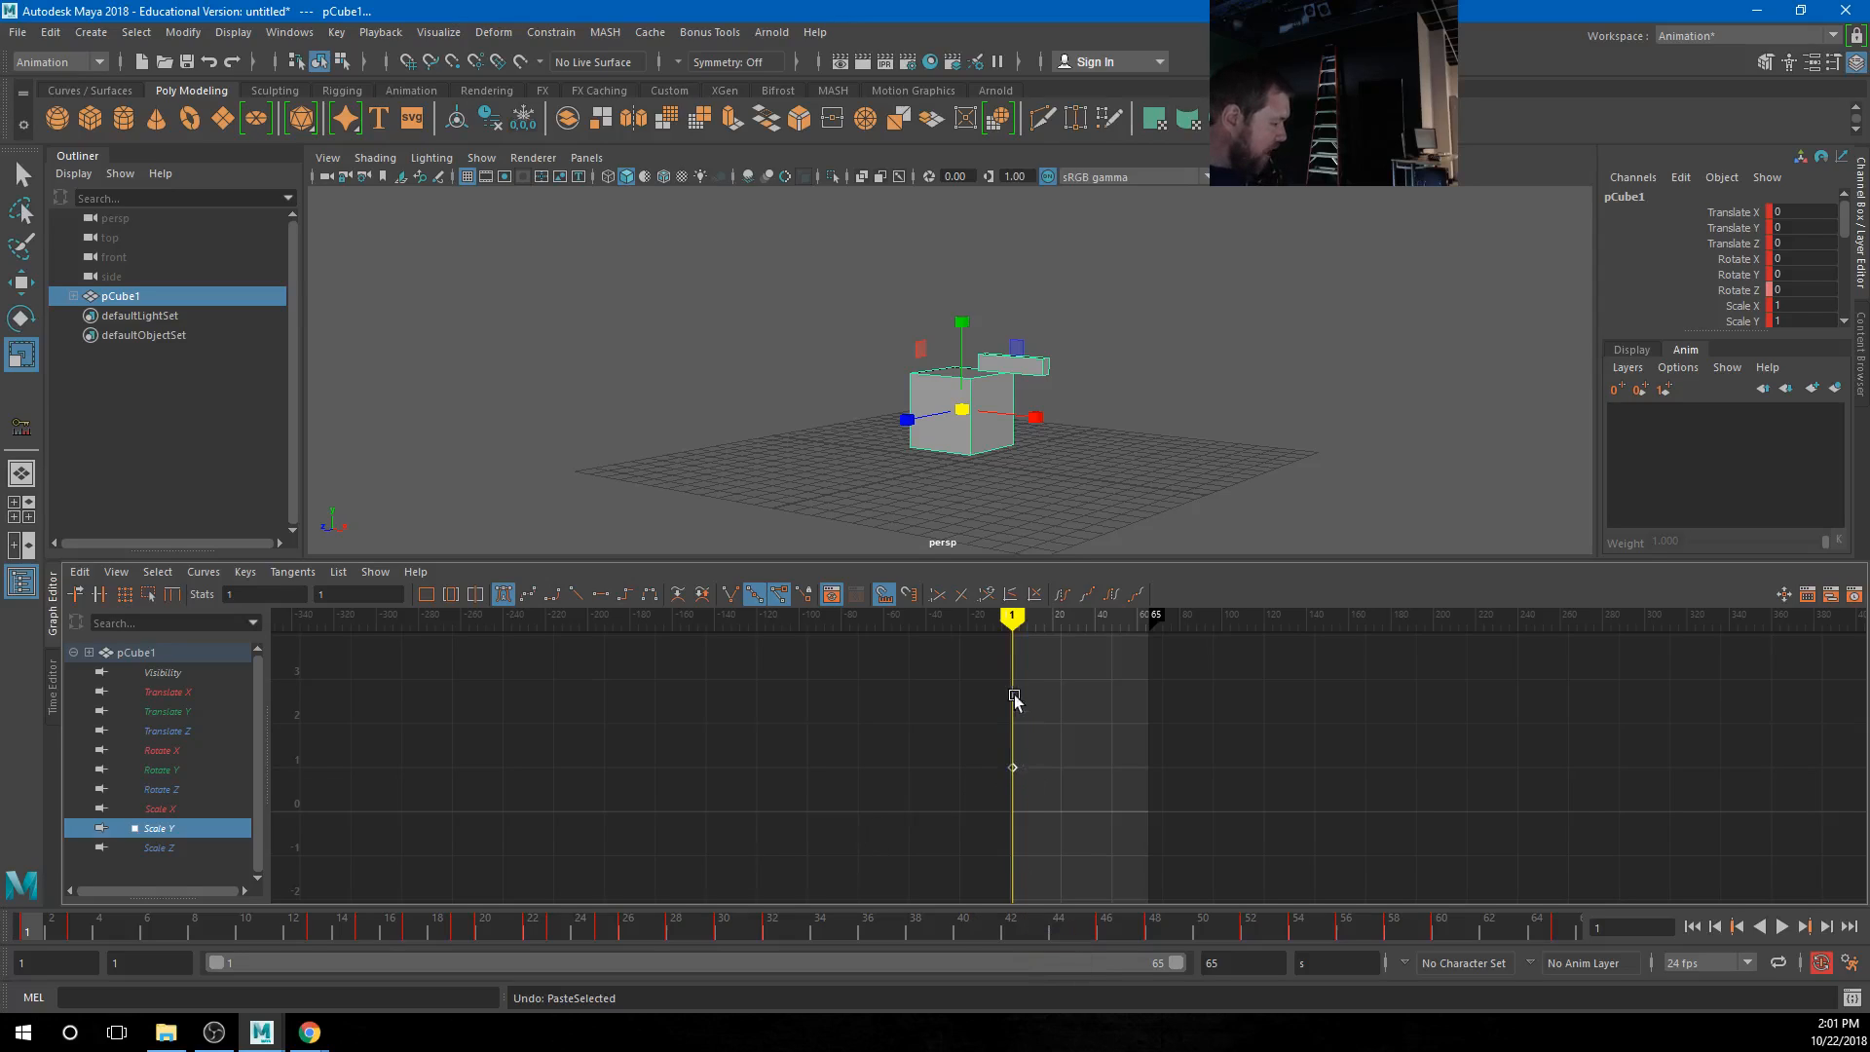
Paste the copied Rotate Z keys onto the Scale Y channel at frame 5
drag(1012, 616, 1021, 621)
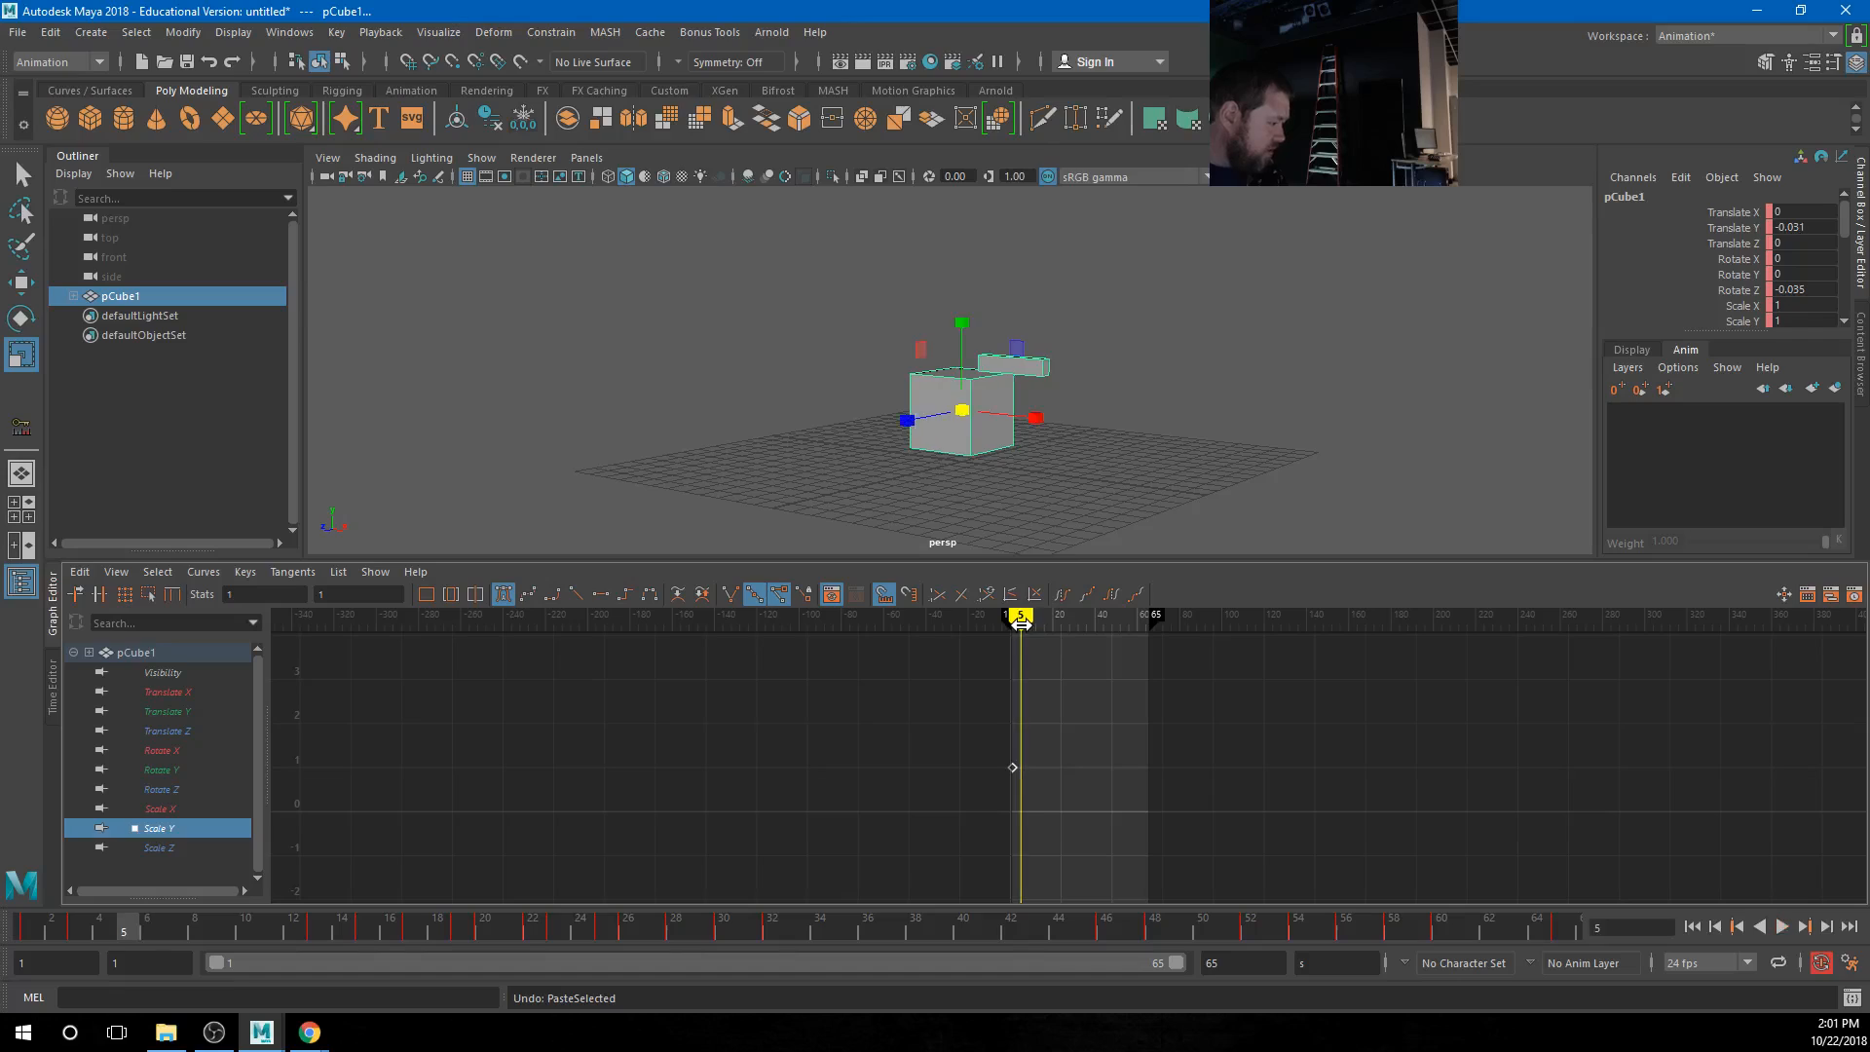
key(ctrl+v)
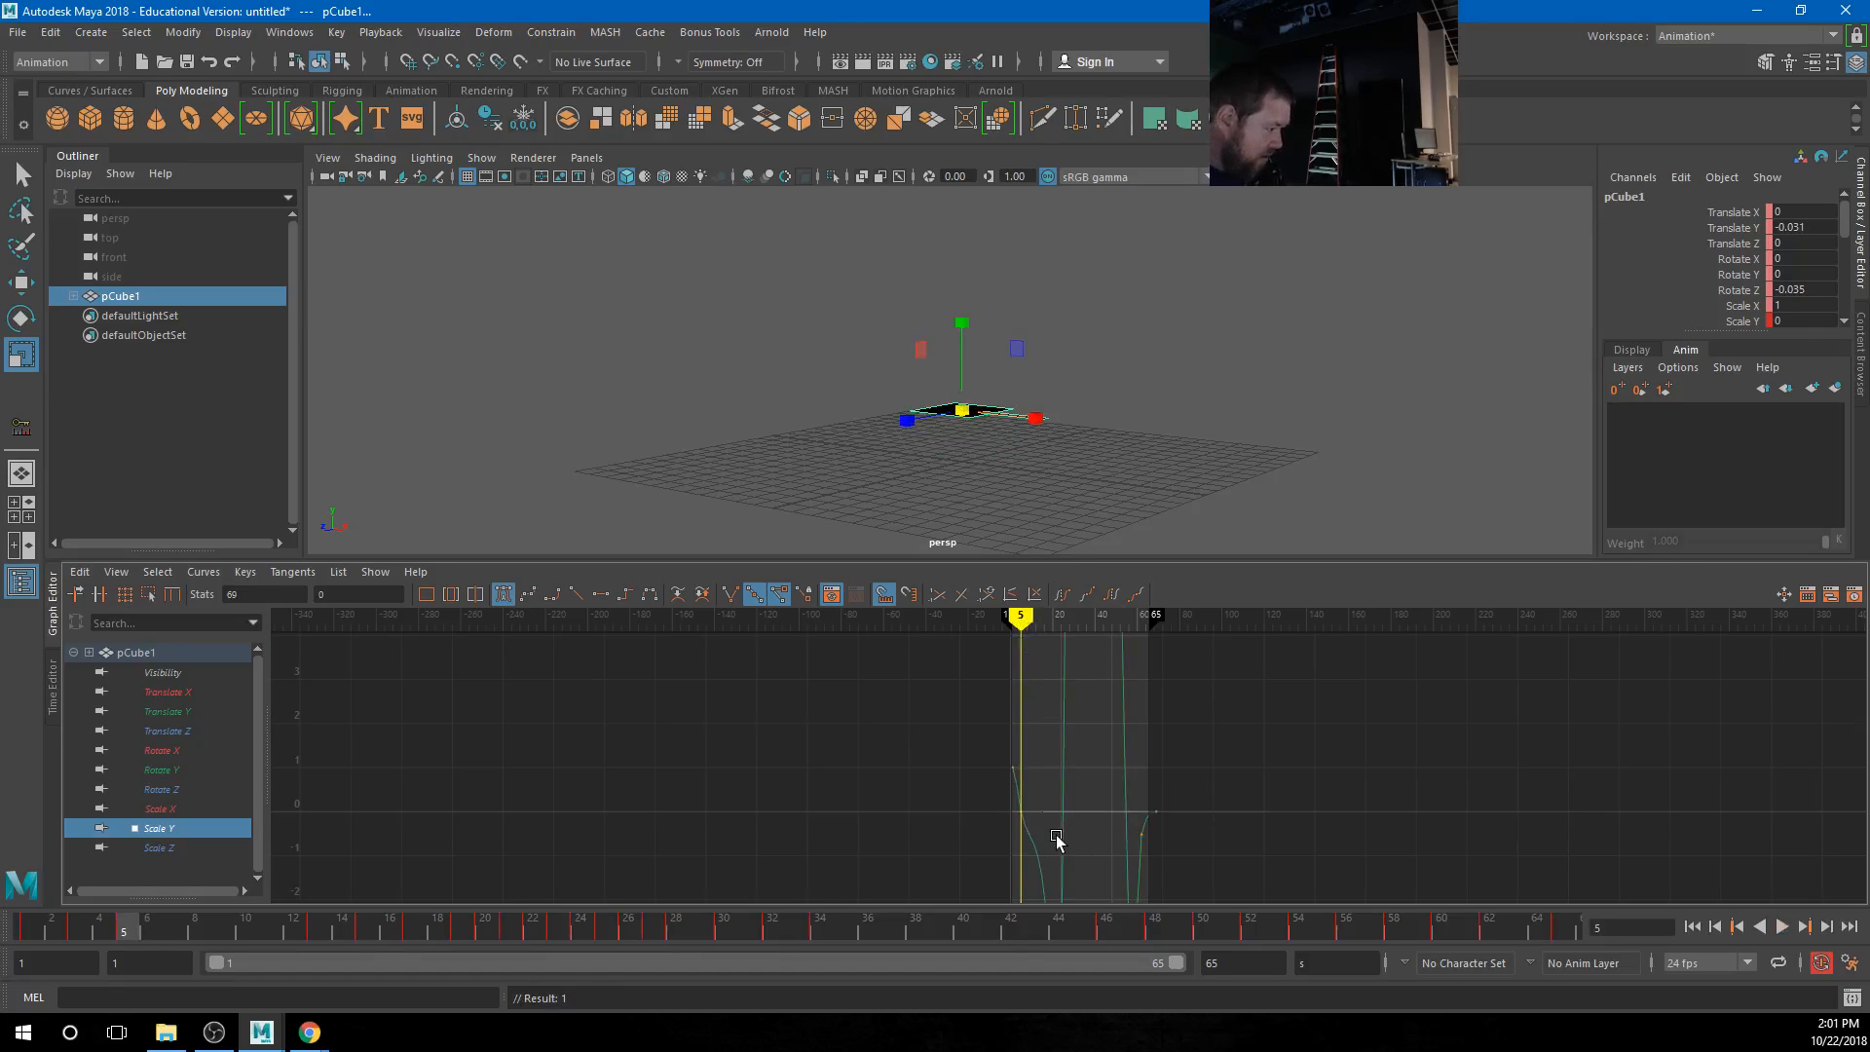
Delete the Scale Y key at frame 5 and move the remaining pasted keys four frames earlier and upward, ending at frame 65
alt+right_drag(1076, 791, 1102, 824)
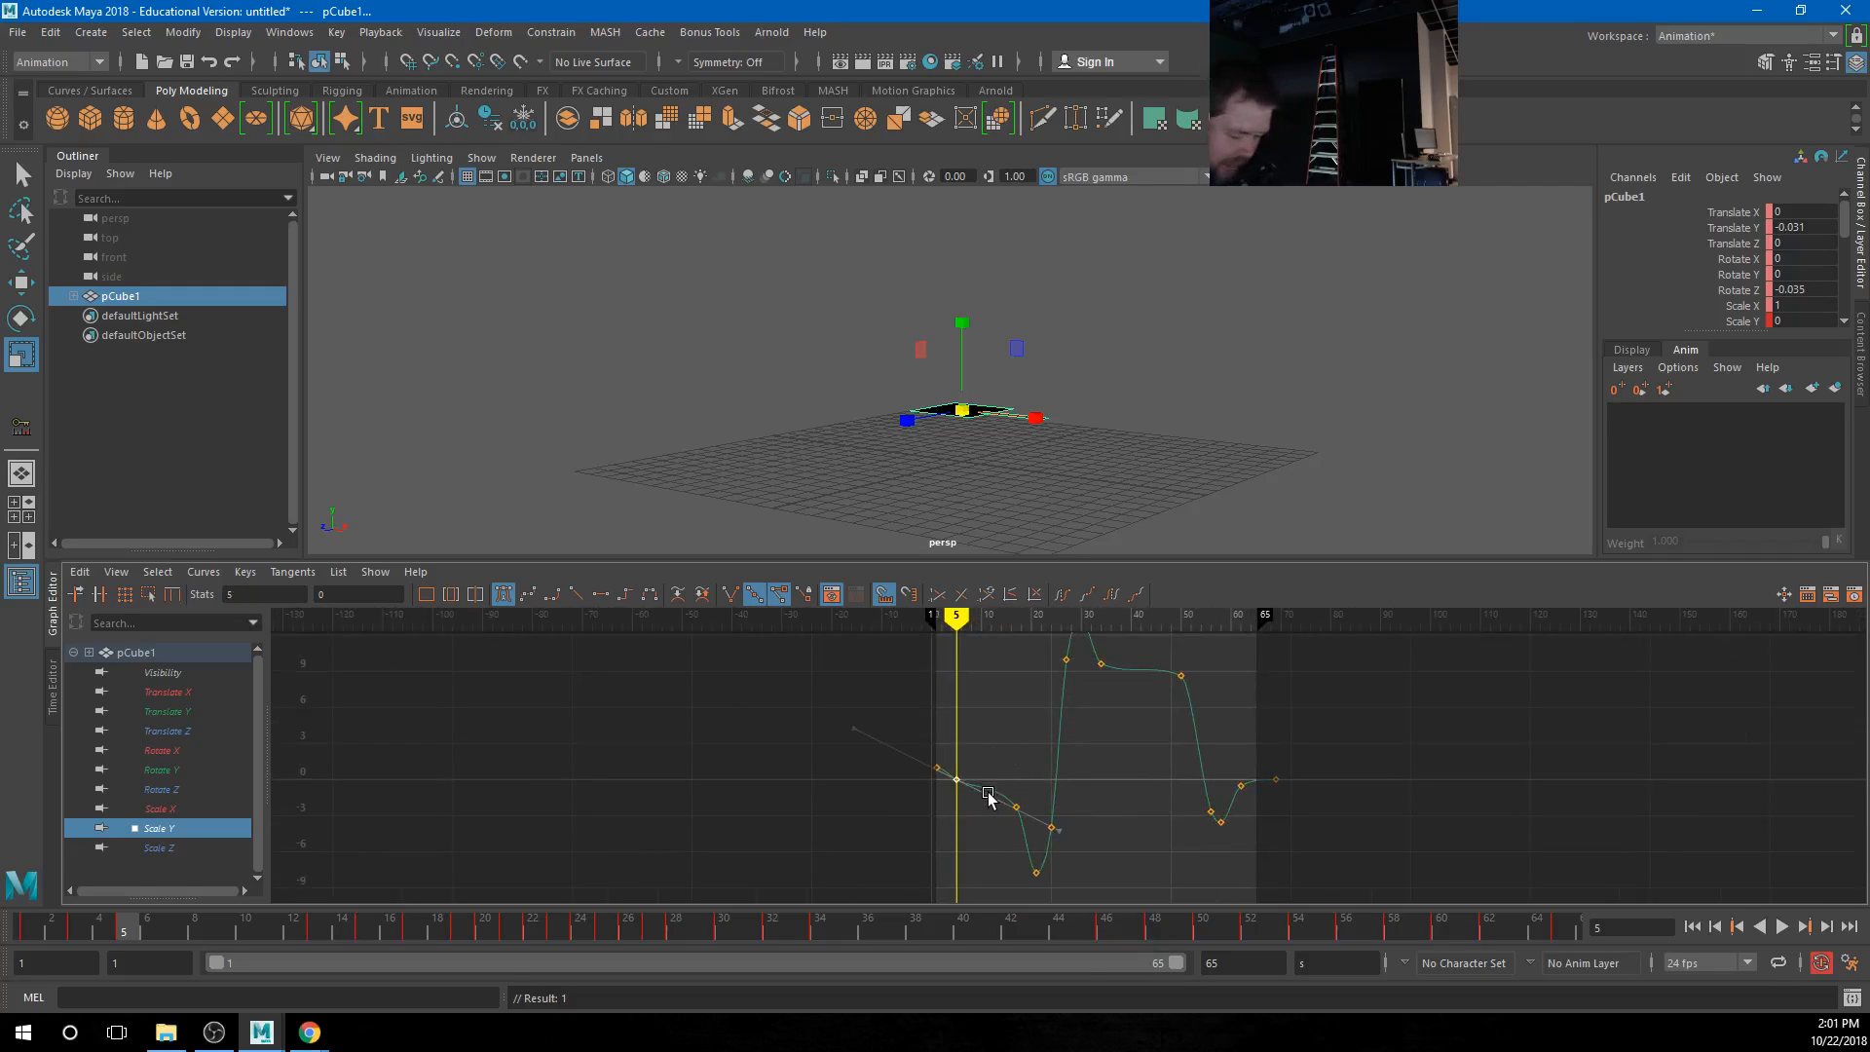
key(Delete)
scroll(1021, 803, down, 5)
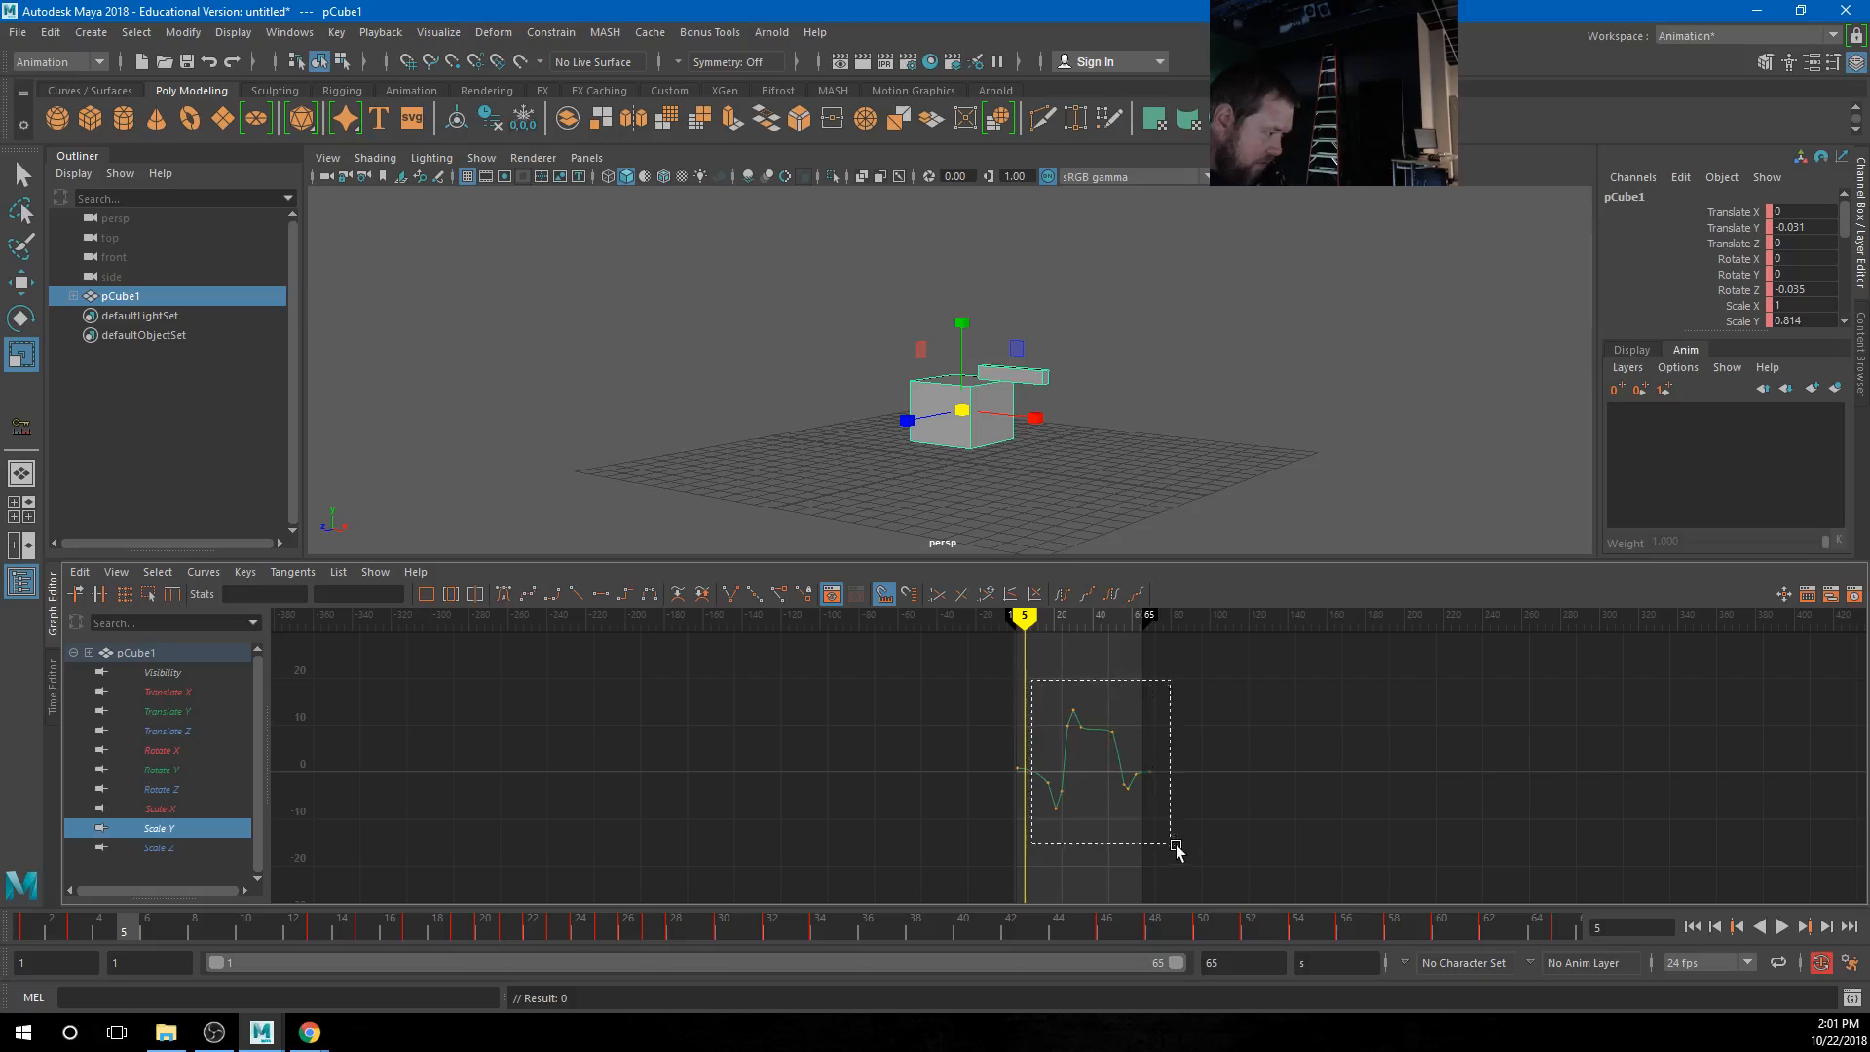
drag(1175, 847, 1091, 829)
key(f)
key(ctrl+z)
key(w)
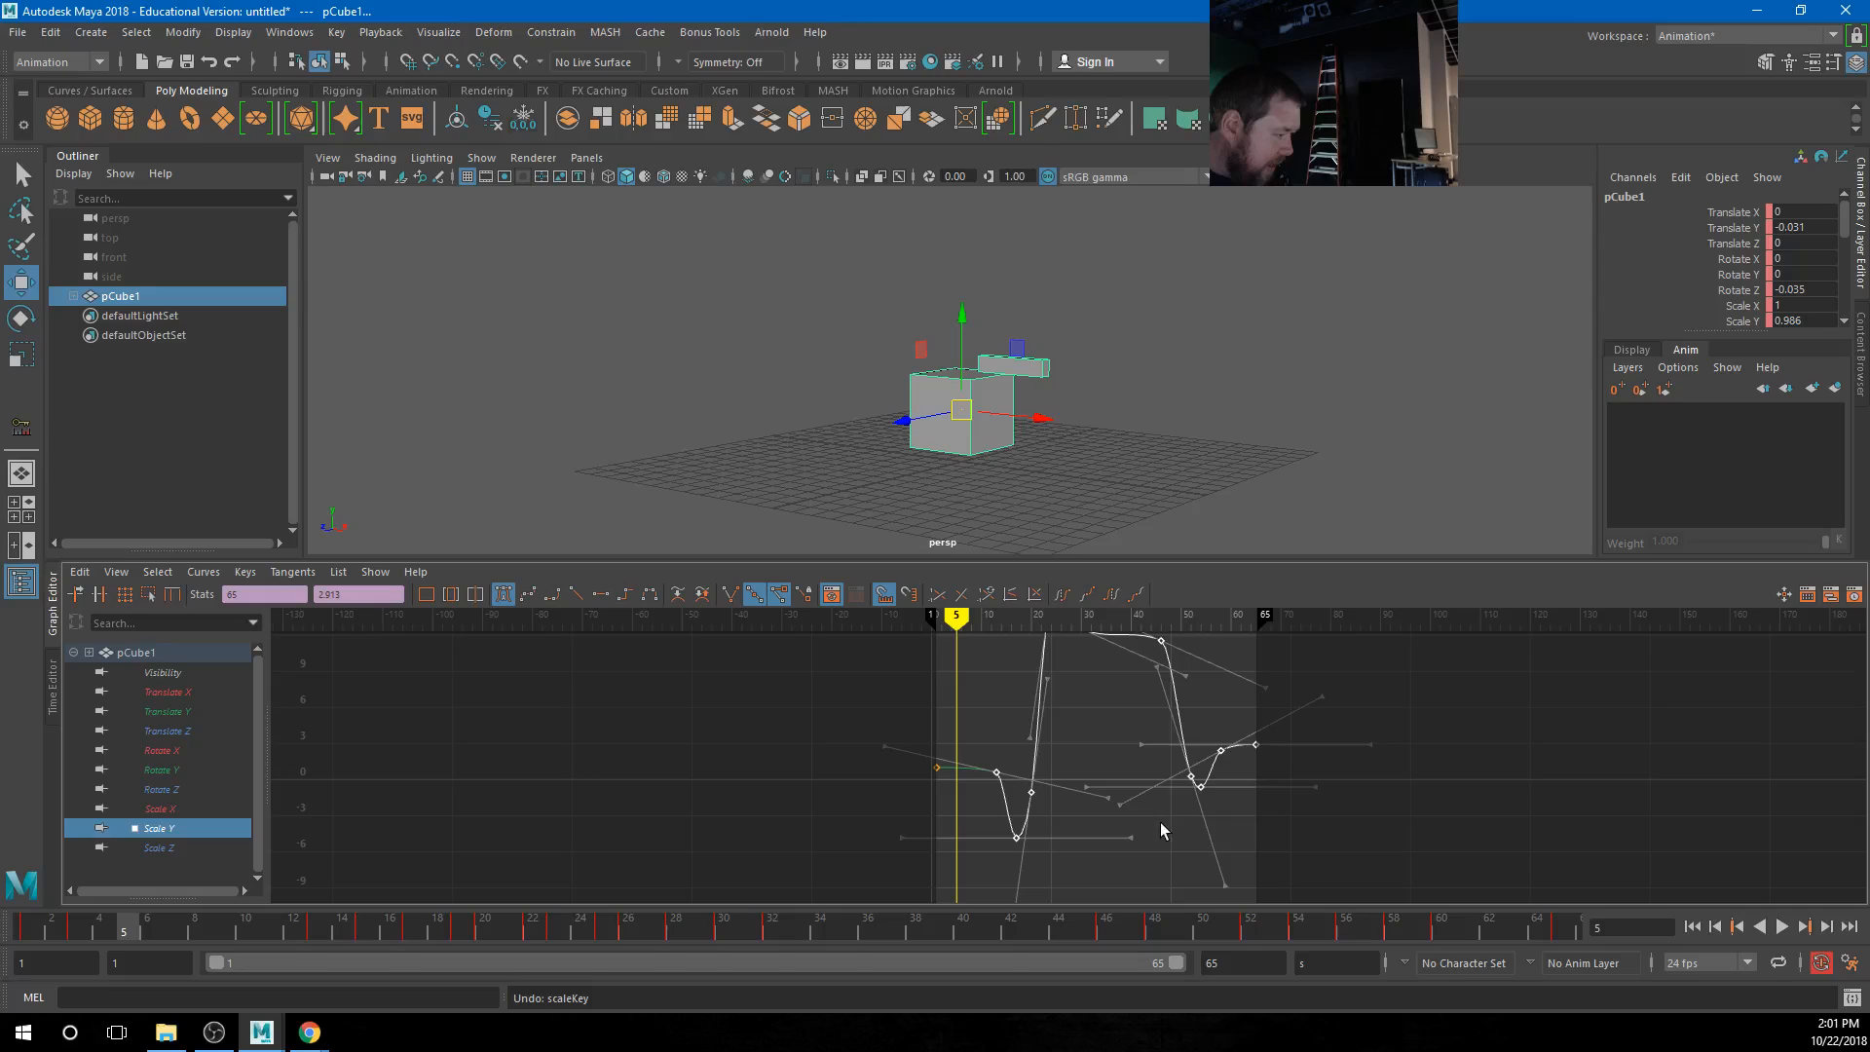
Go to frame 39 and scale the Scale Y keys at frames 13 to 58 down vertically until they peak at about 4
click(1376, 839)
drag(957, 615, 1127, 617)
alt+shift+right_drag(1110, 701, 1118, 770)
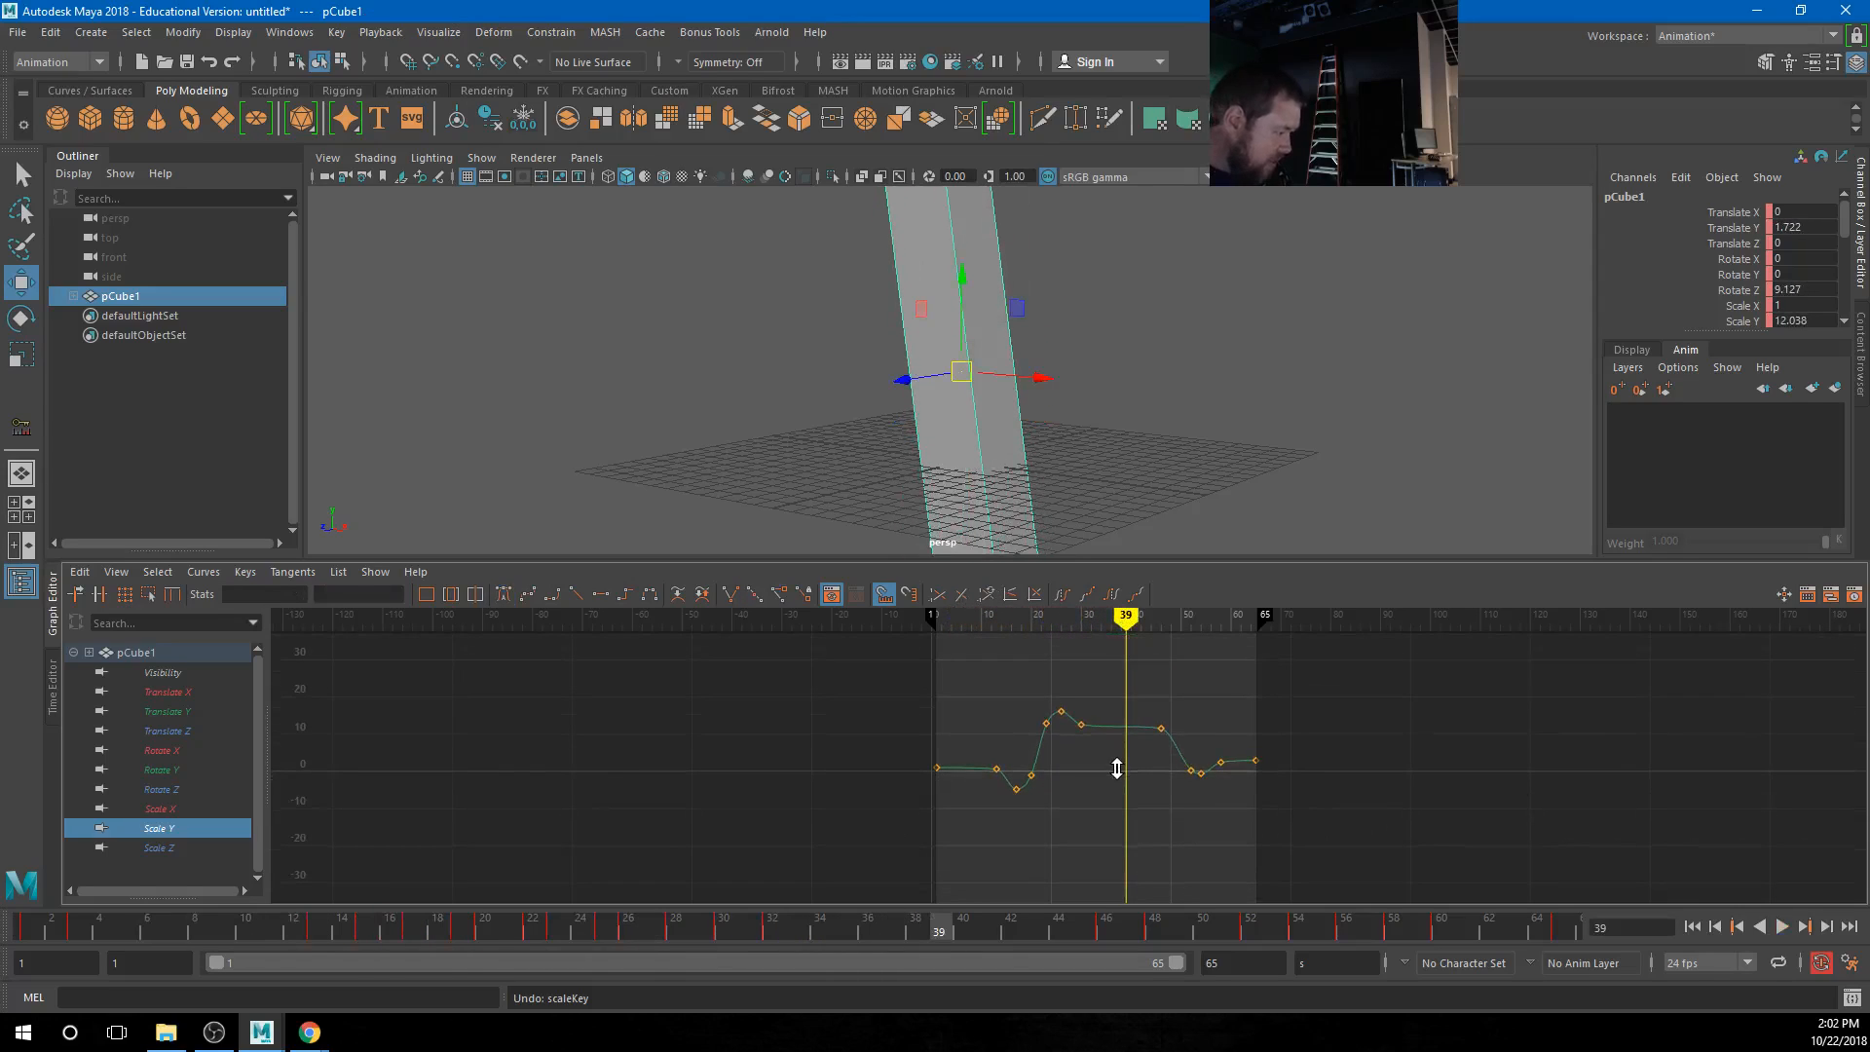
drag(1222, 850, 1221, 846)
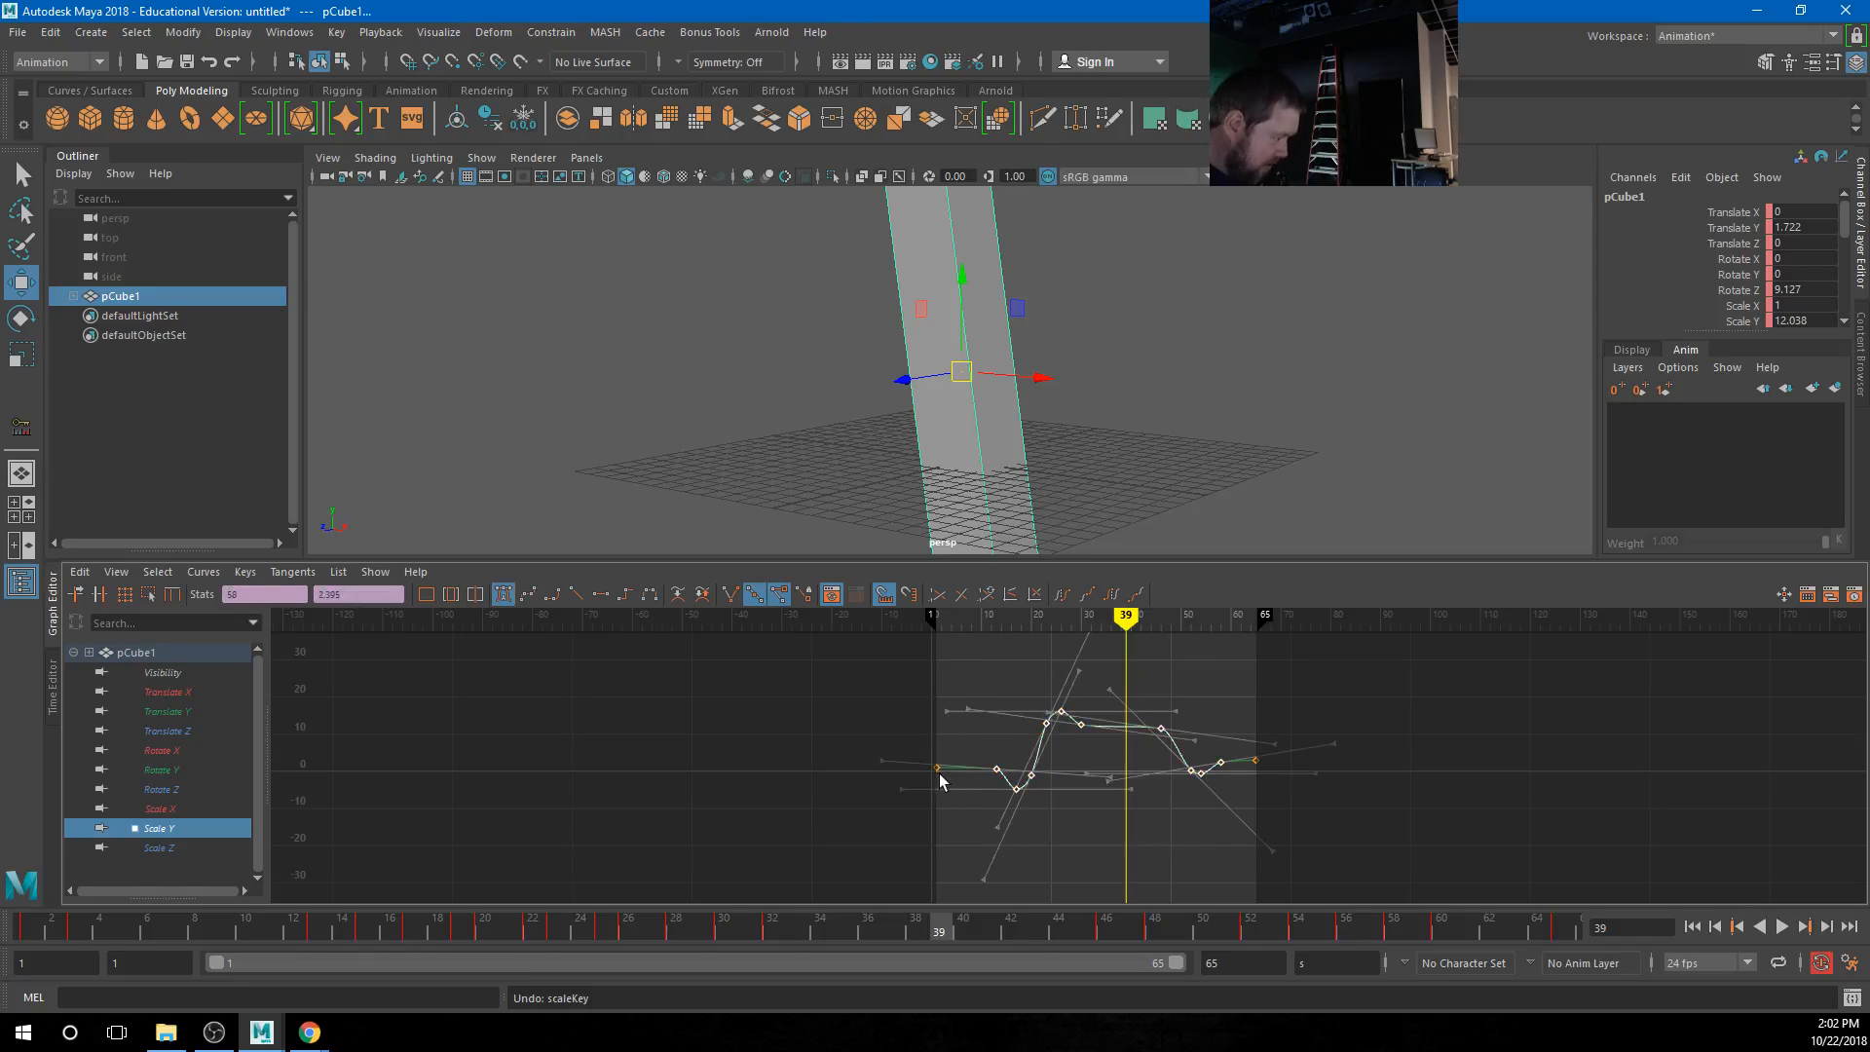
key(r)
drag(940, 777, 938, 809)
alt+shift+right_drag(1072, 845, 916, 711)
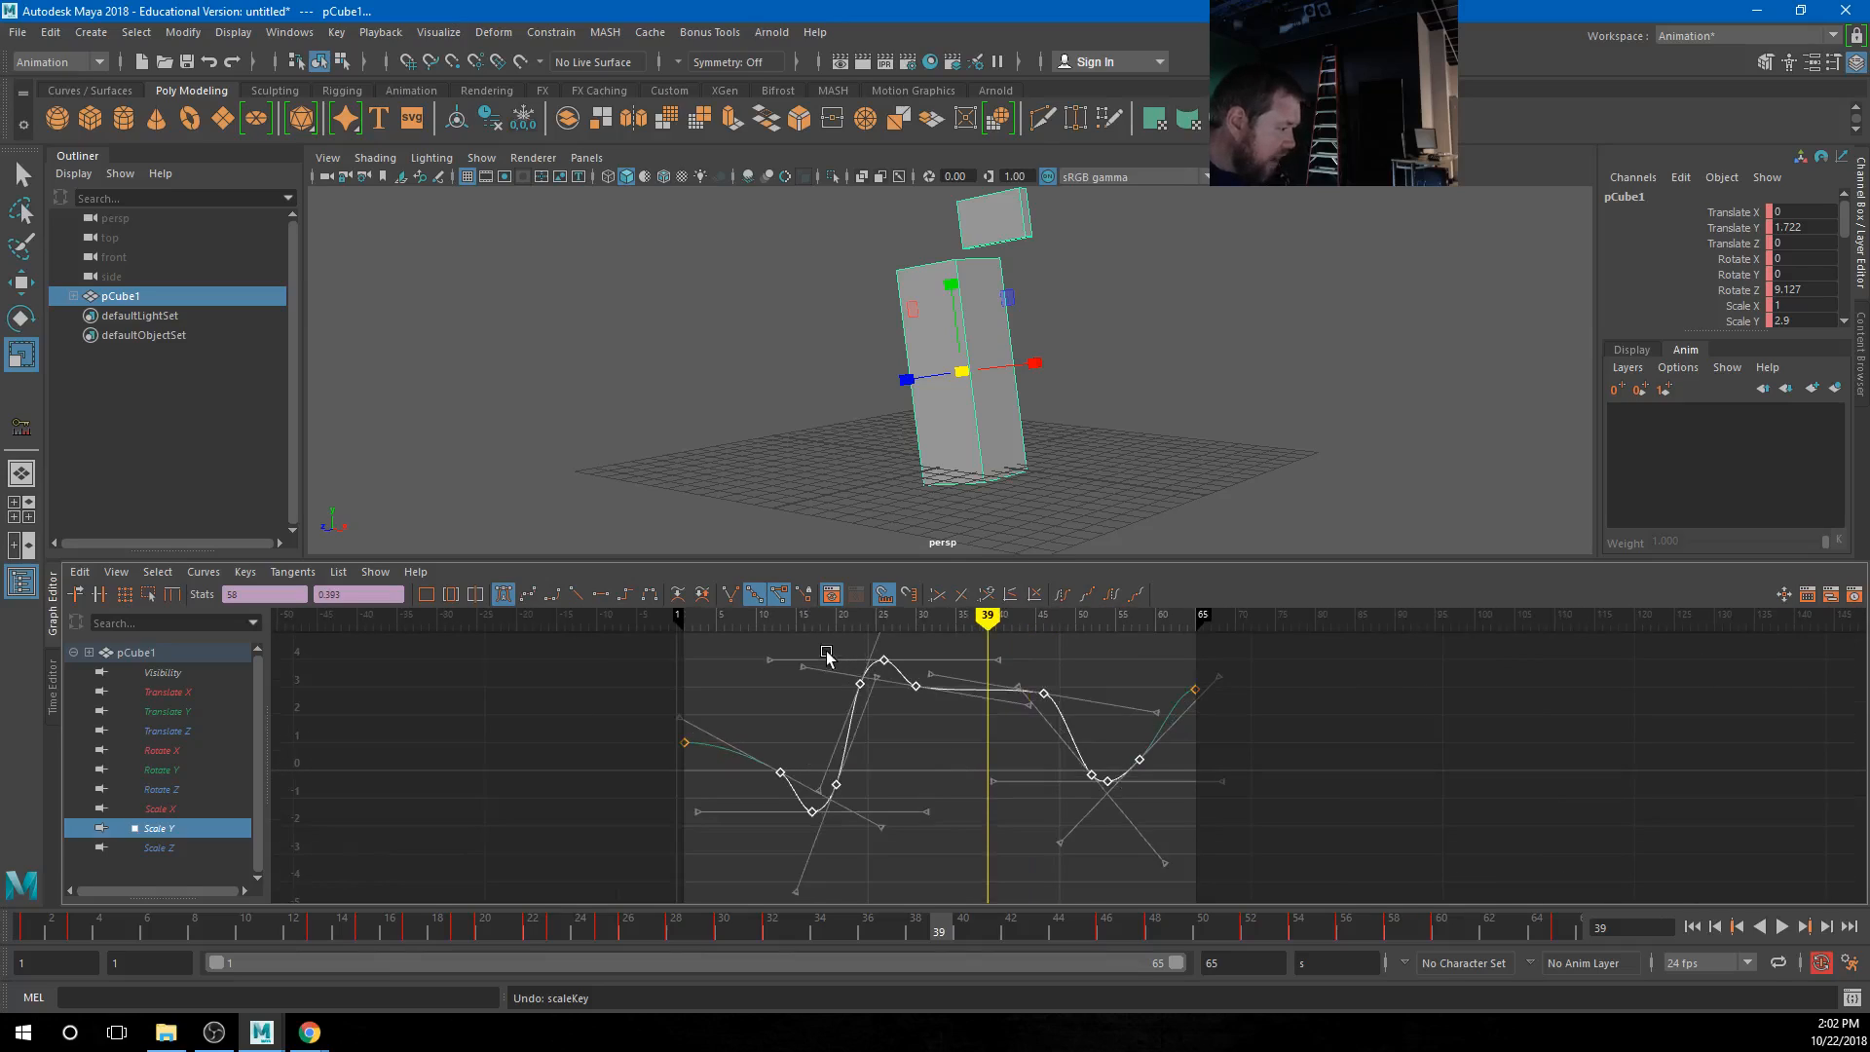
Set the Scale Y key at frame 65 to 1 and lower the keys at frames 23 to 46 until frame 46 is about 1
drag(1143, 671, 1223, 732)
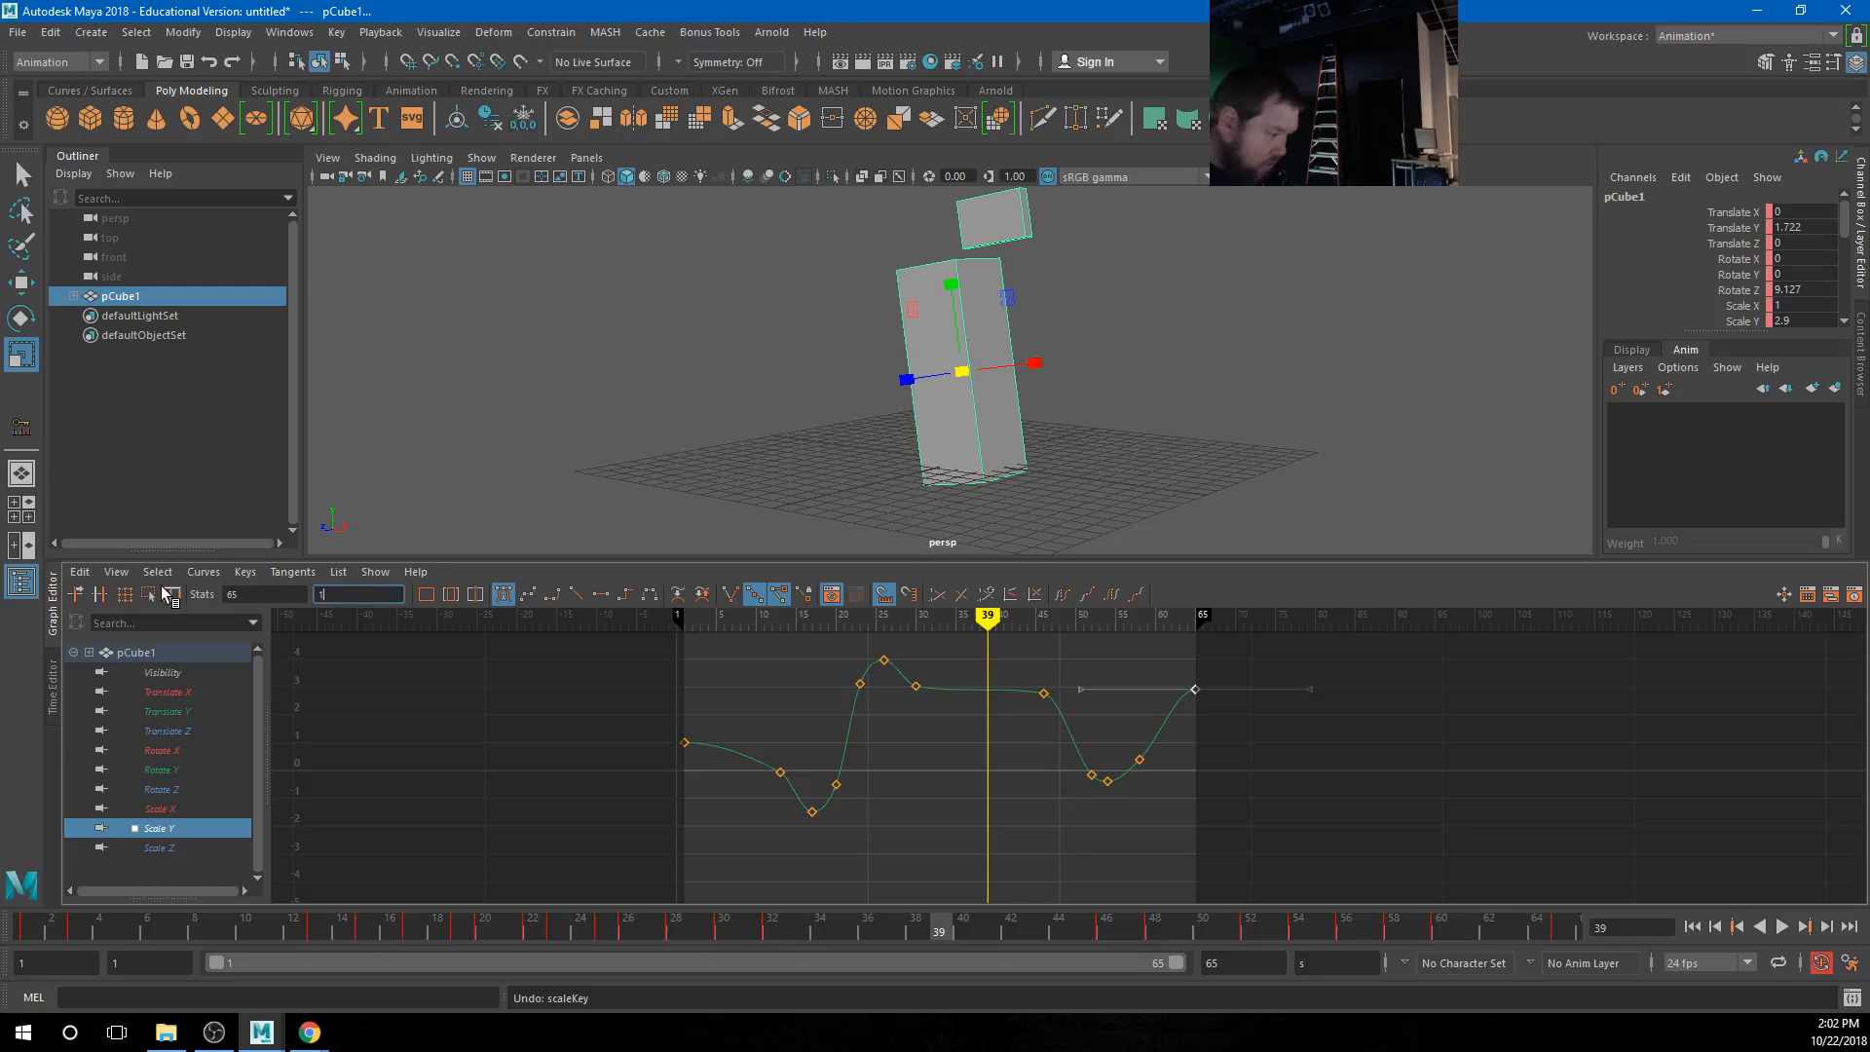
key(Return)
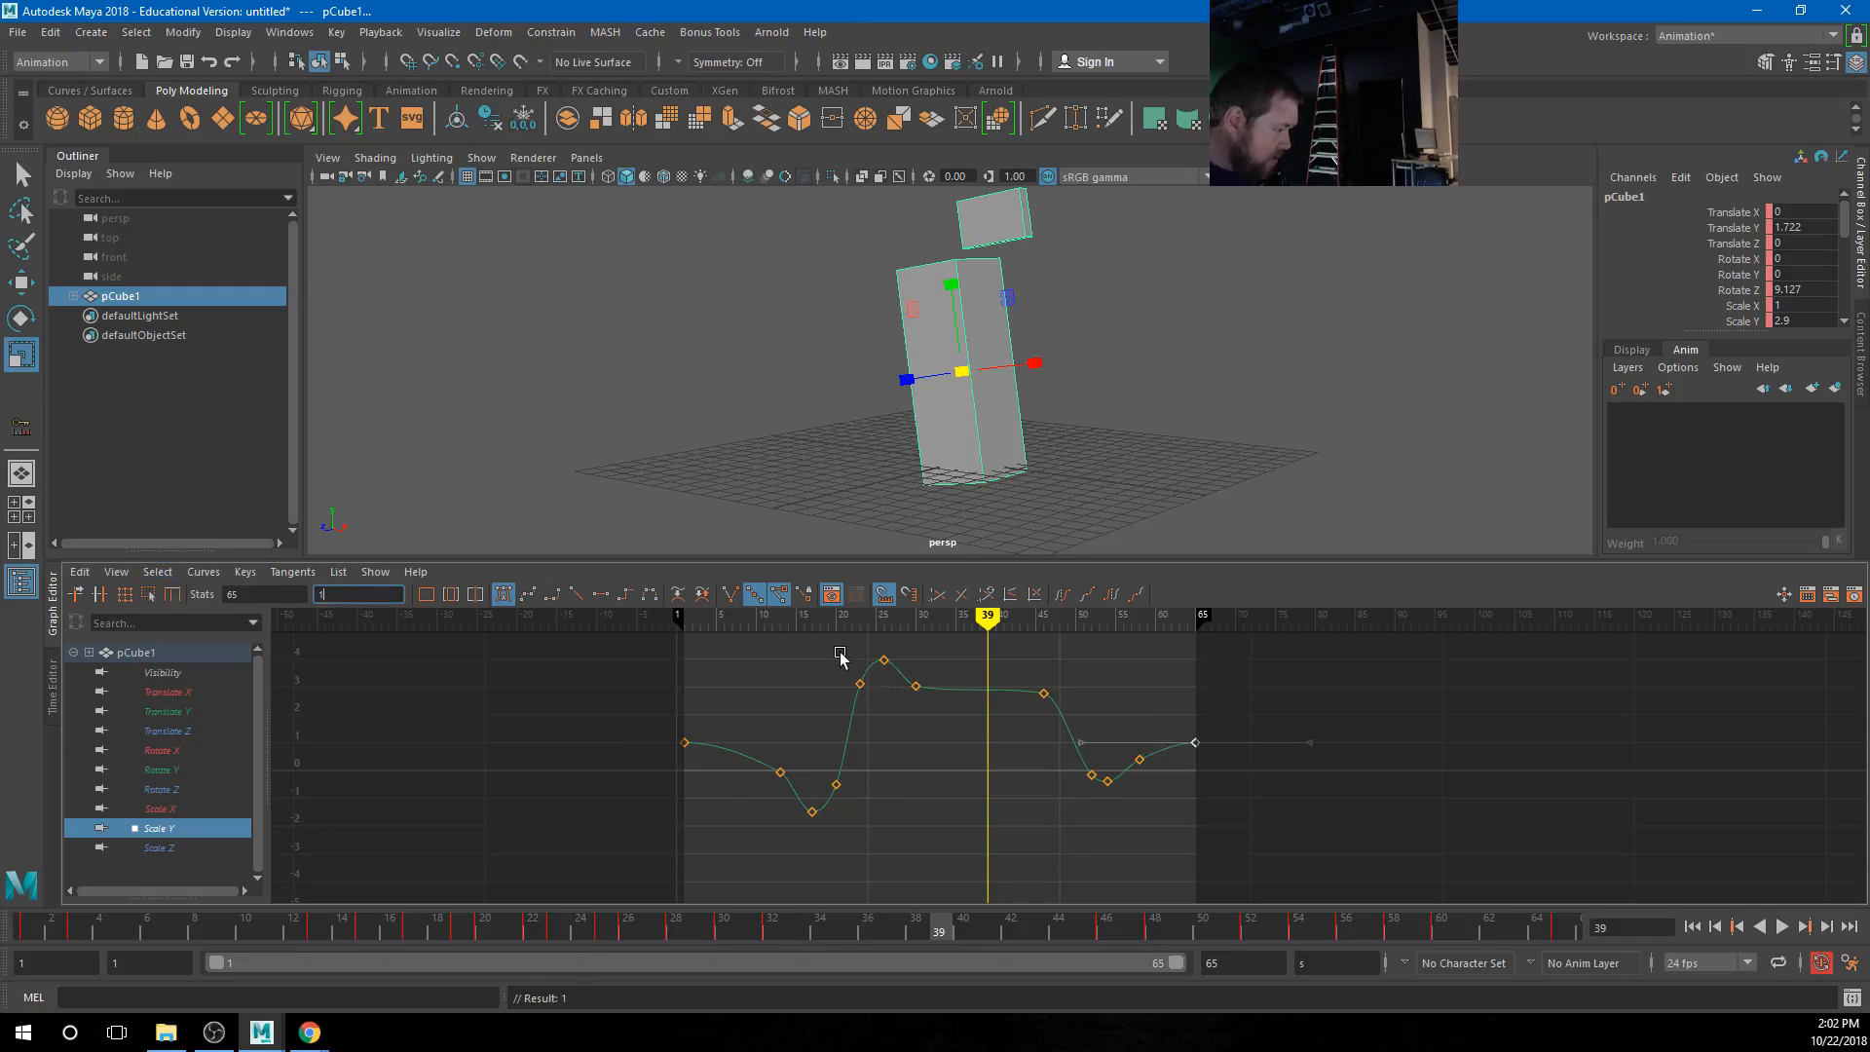
drag(1059, 711, 1058, 712)
shift+middle_drag(977, 734, 959, 791)
key(w)
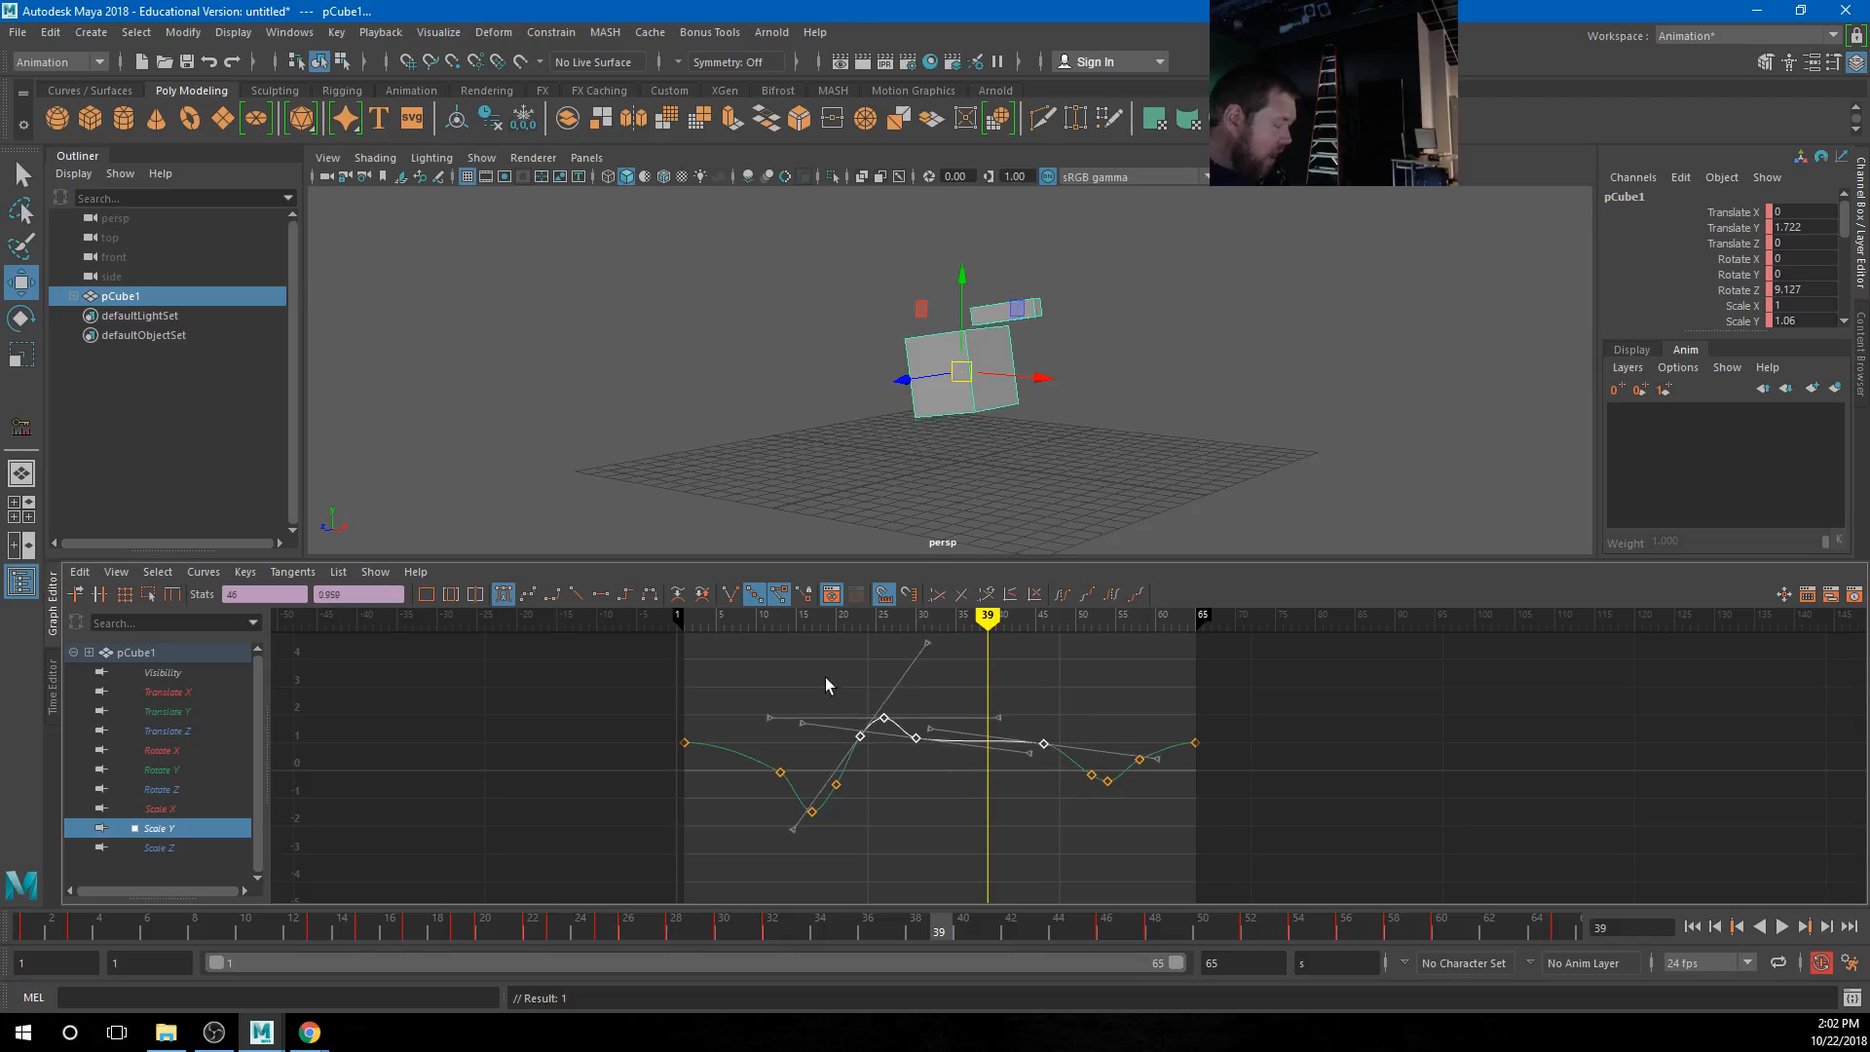
Stretch the Scale Y keys at frames 17 to 26 vertically, to about -2.6 at frame 17 and 3.4 at frame 26
drag(891, 757, 891, 758)
drag(797, 685, 894, 874)
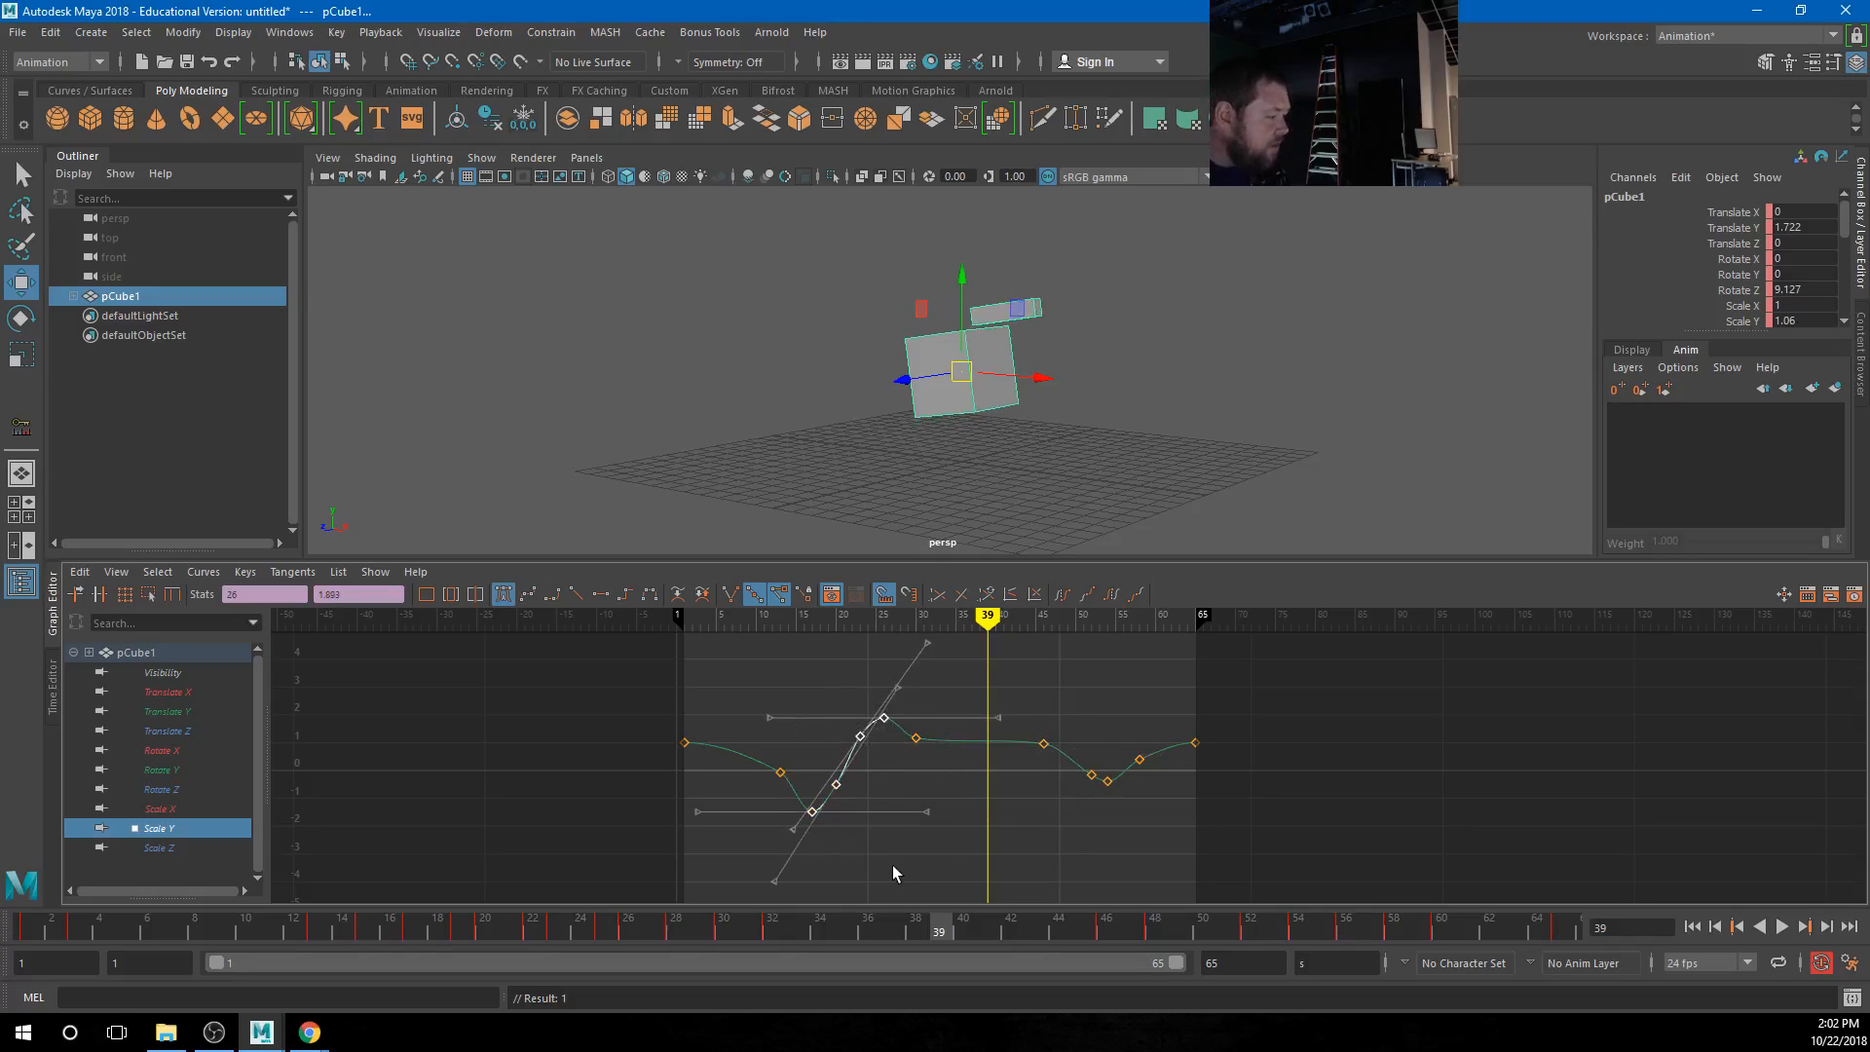
key(r)
shift+middle_drag(856, 772, 854, 729)
Raise the Scale Y key at frame 13 to about 0.39 and lower the frame 20 key to about -1.38
drag(750, 737, 792, 792)
key(w)
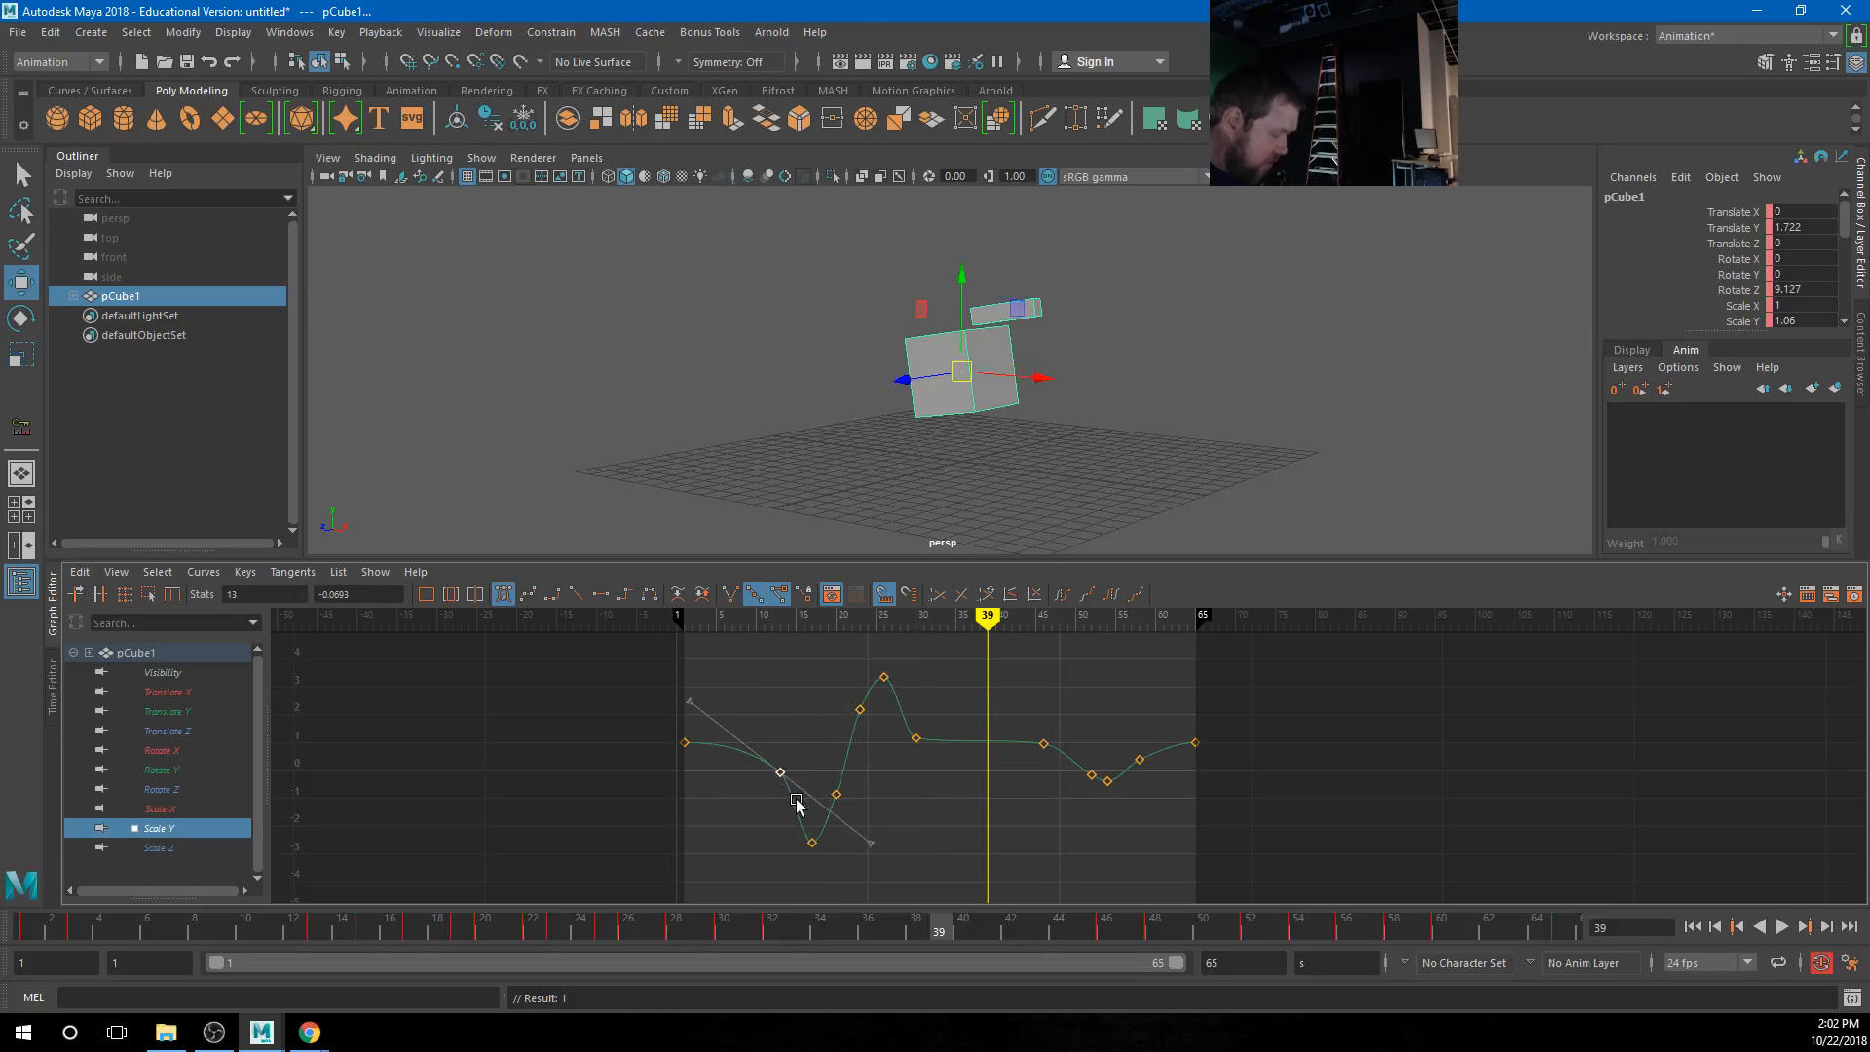
shift+middle_drag(796, 794, 796, 784)
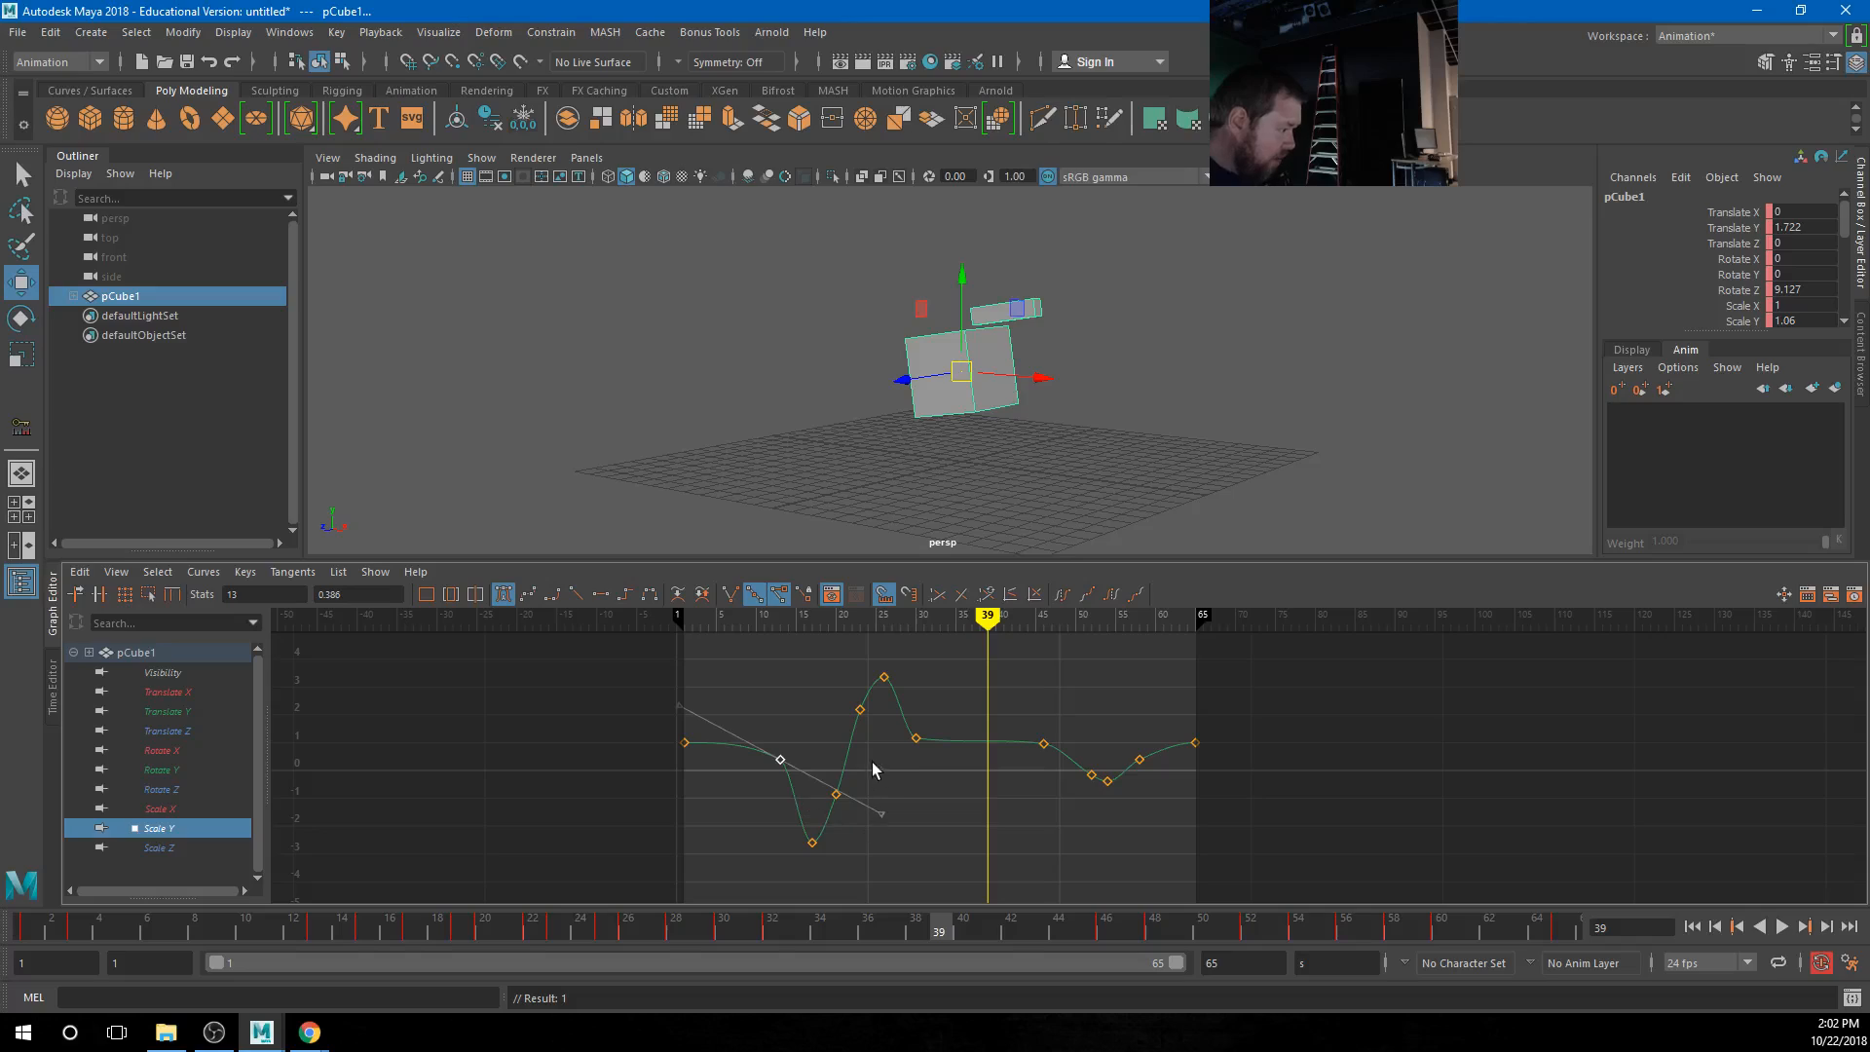
drag(873, 770, 823, 818)
shift+middle_drag(873, 809, 874, 825)
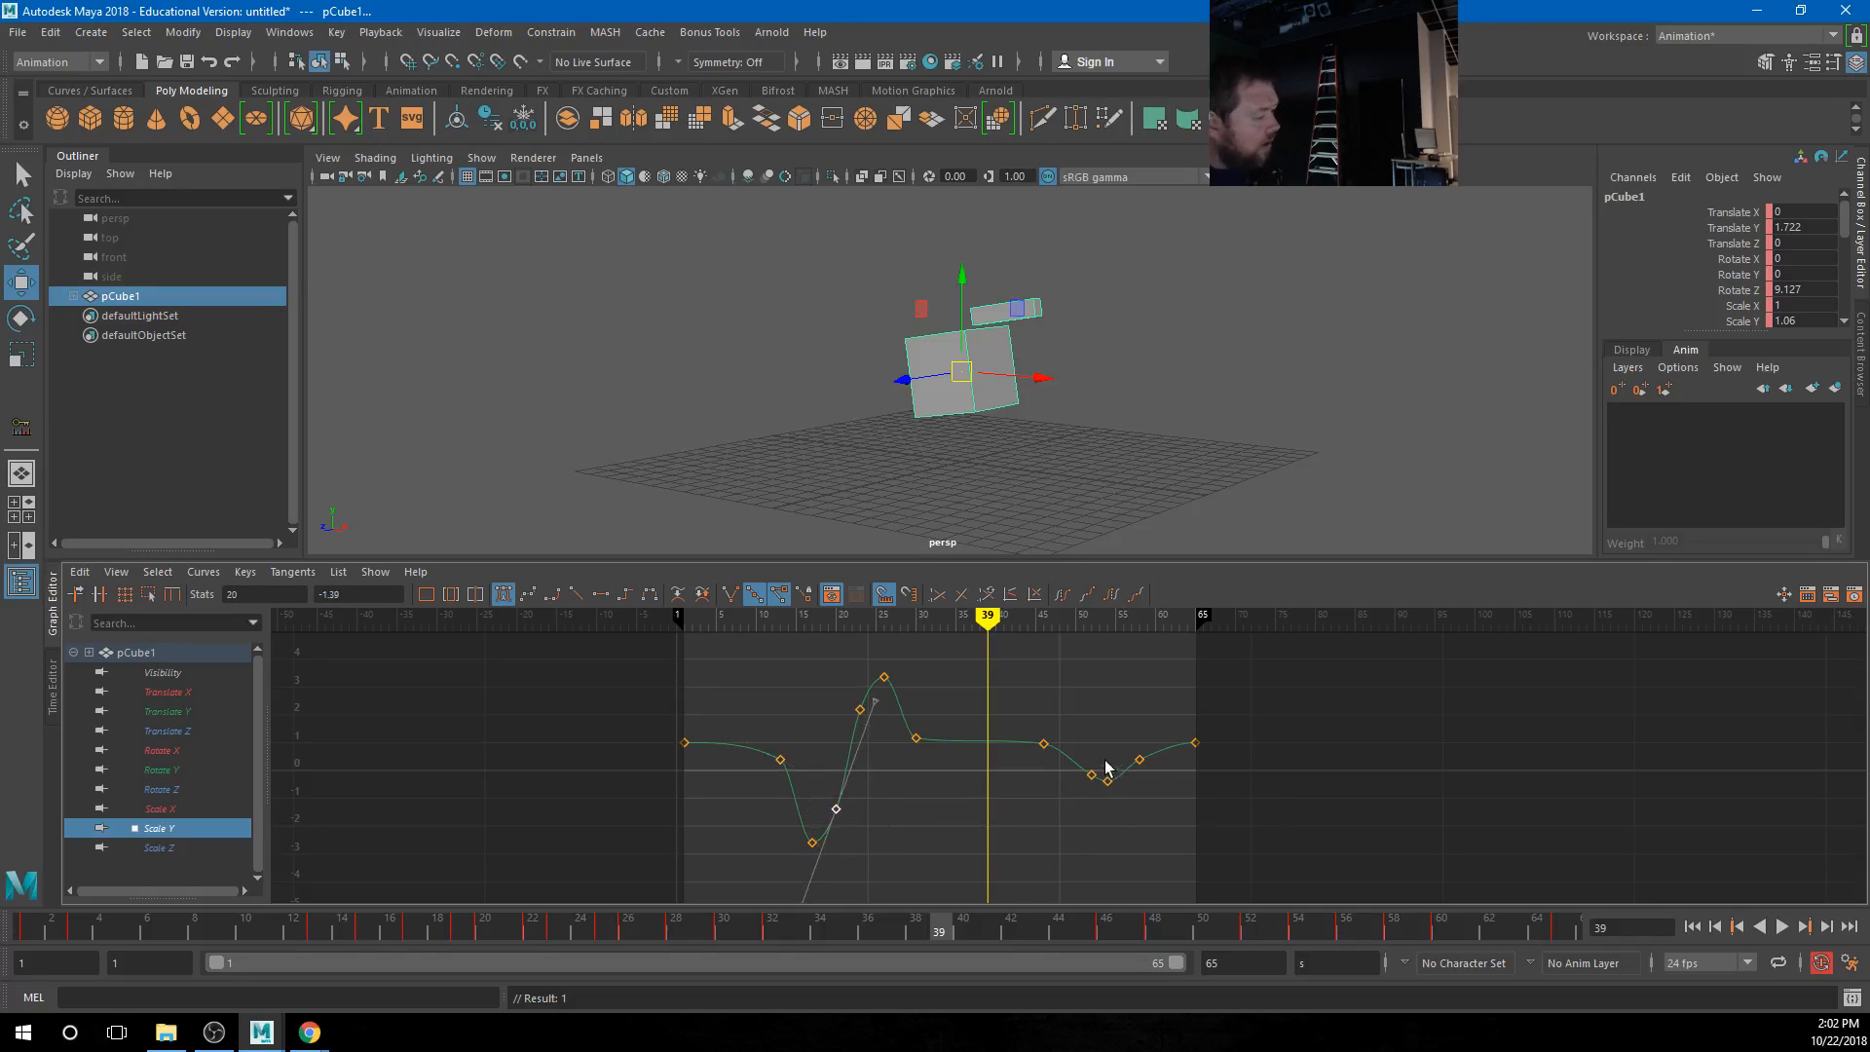
Play the animation from frame 1 and raise the Scale Y keys at frames 17 and 20 together until frame 20 is about 1
click(1694, 927)
click(1778, 926)
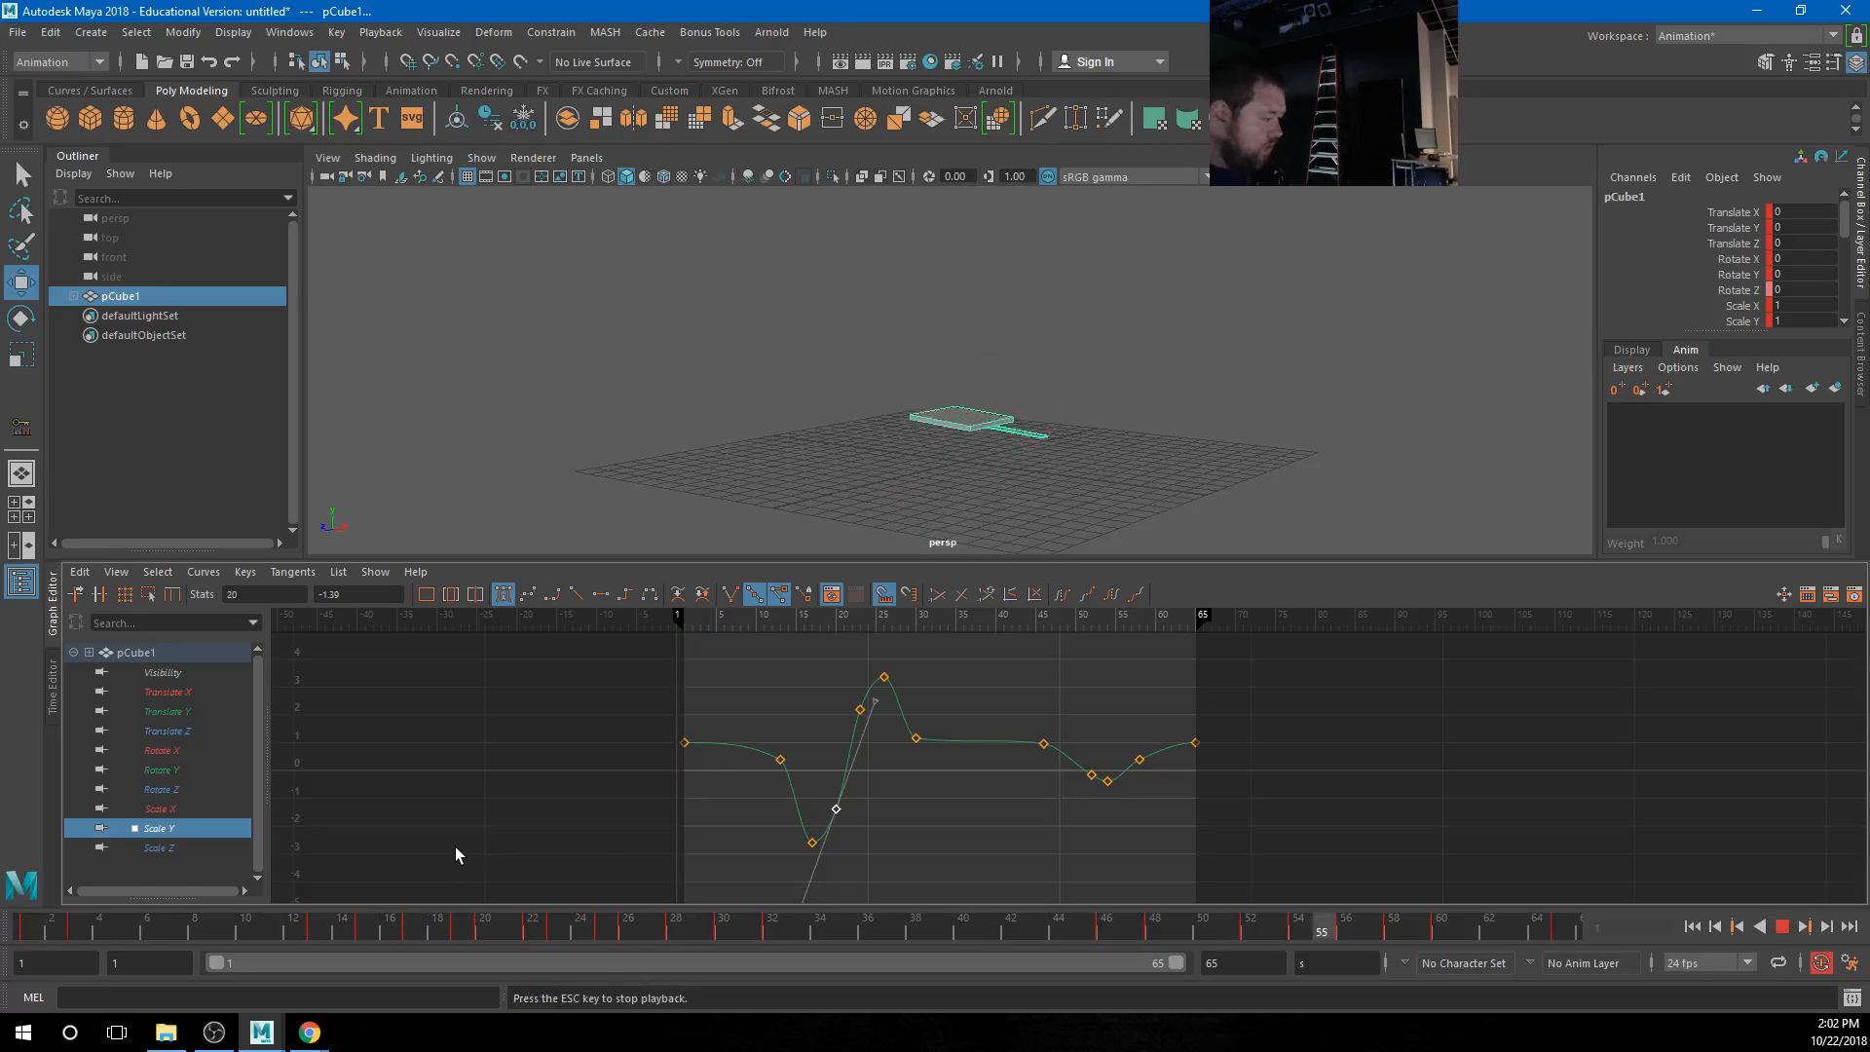
drag(756, 801, 926, 874)
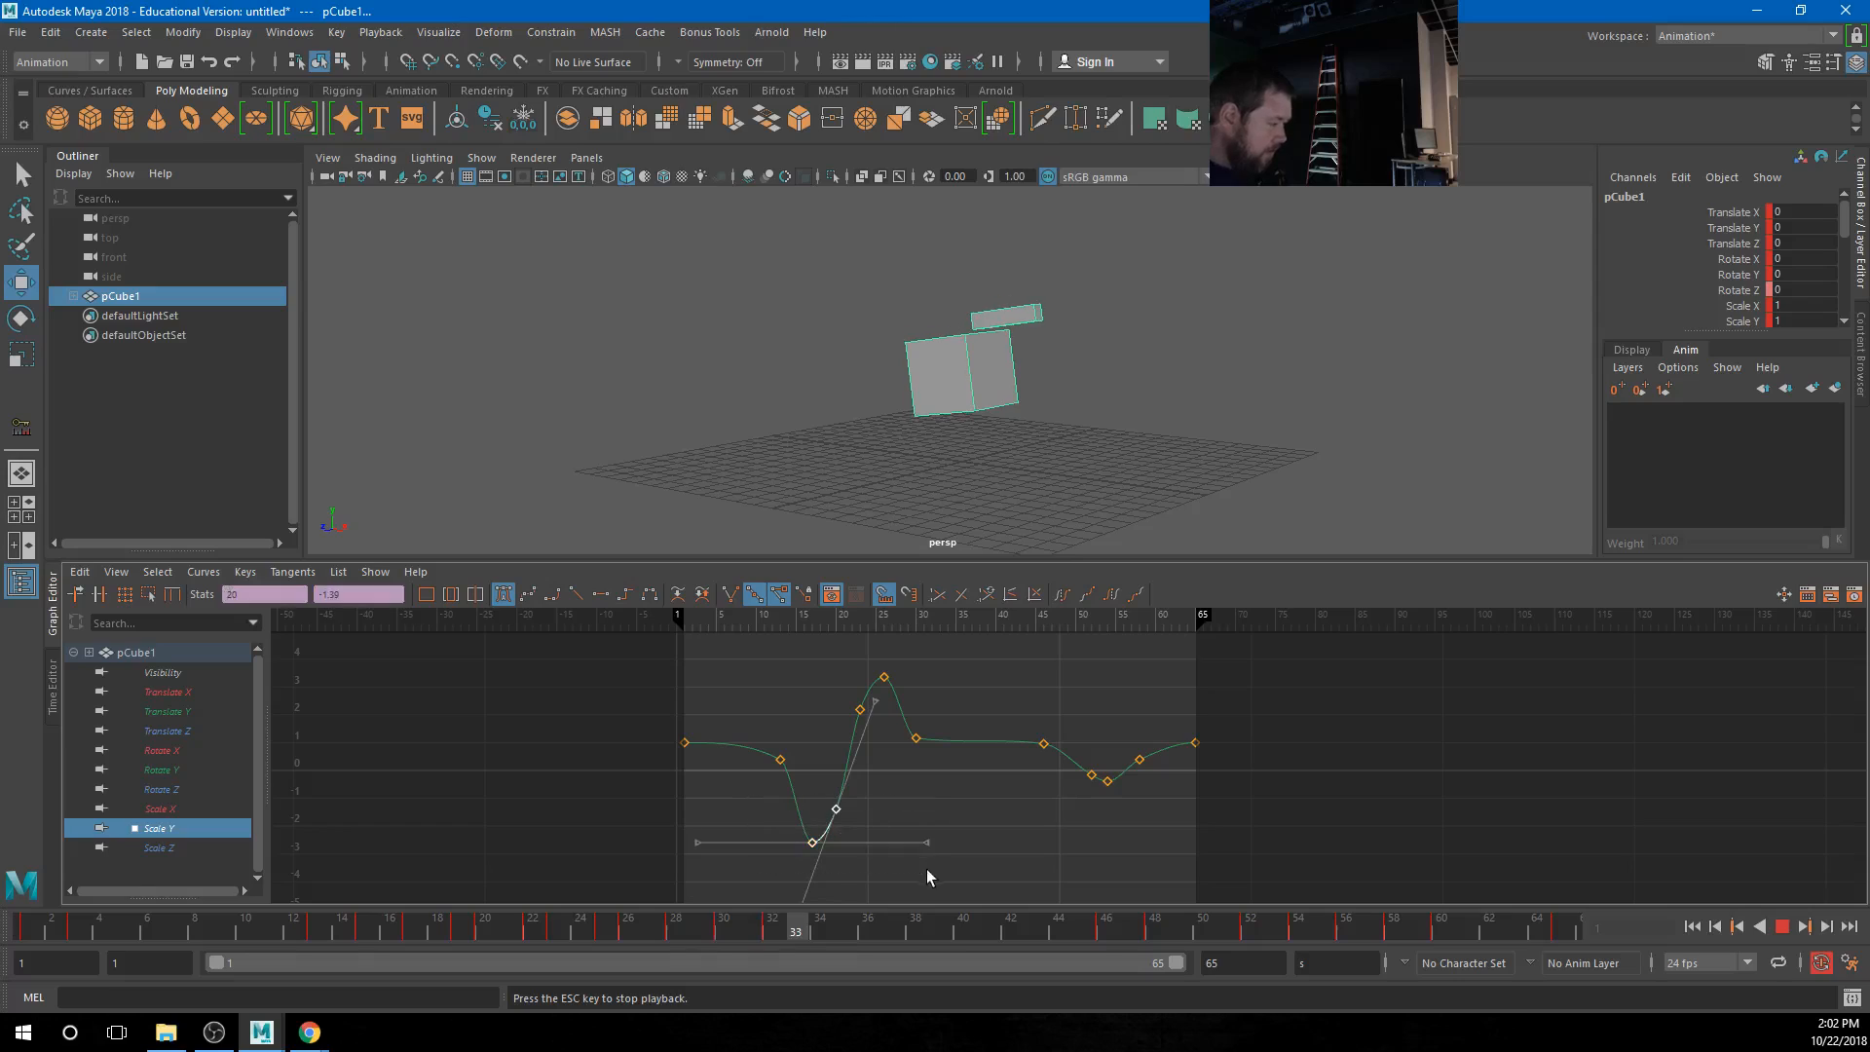
shift+middle_drag(873, 870, 863, 807)
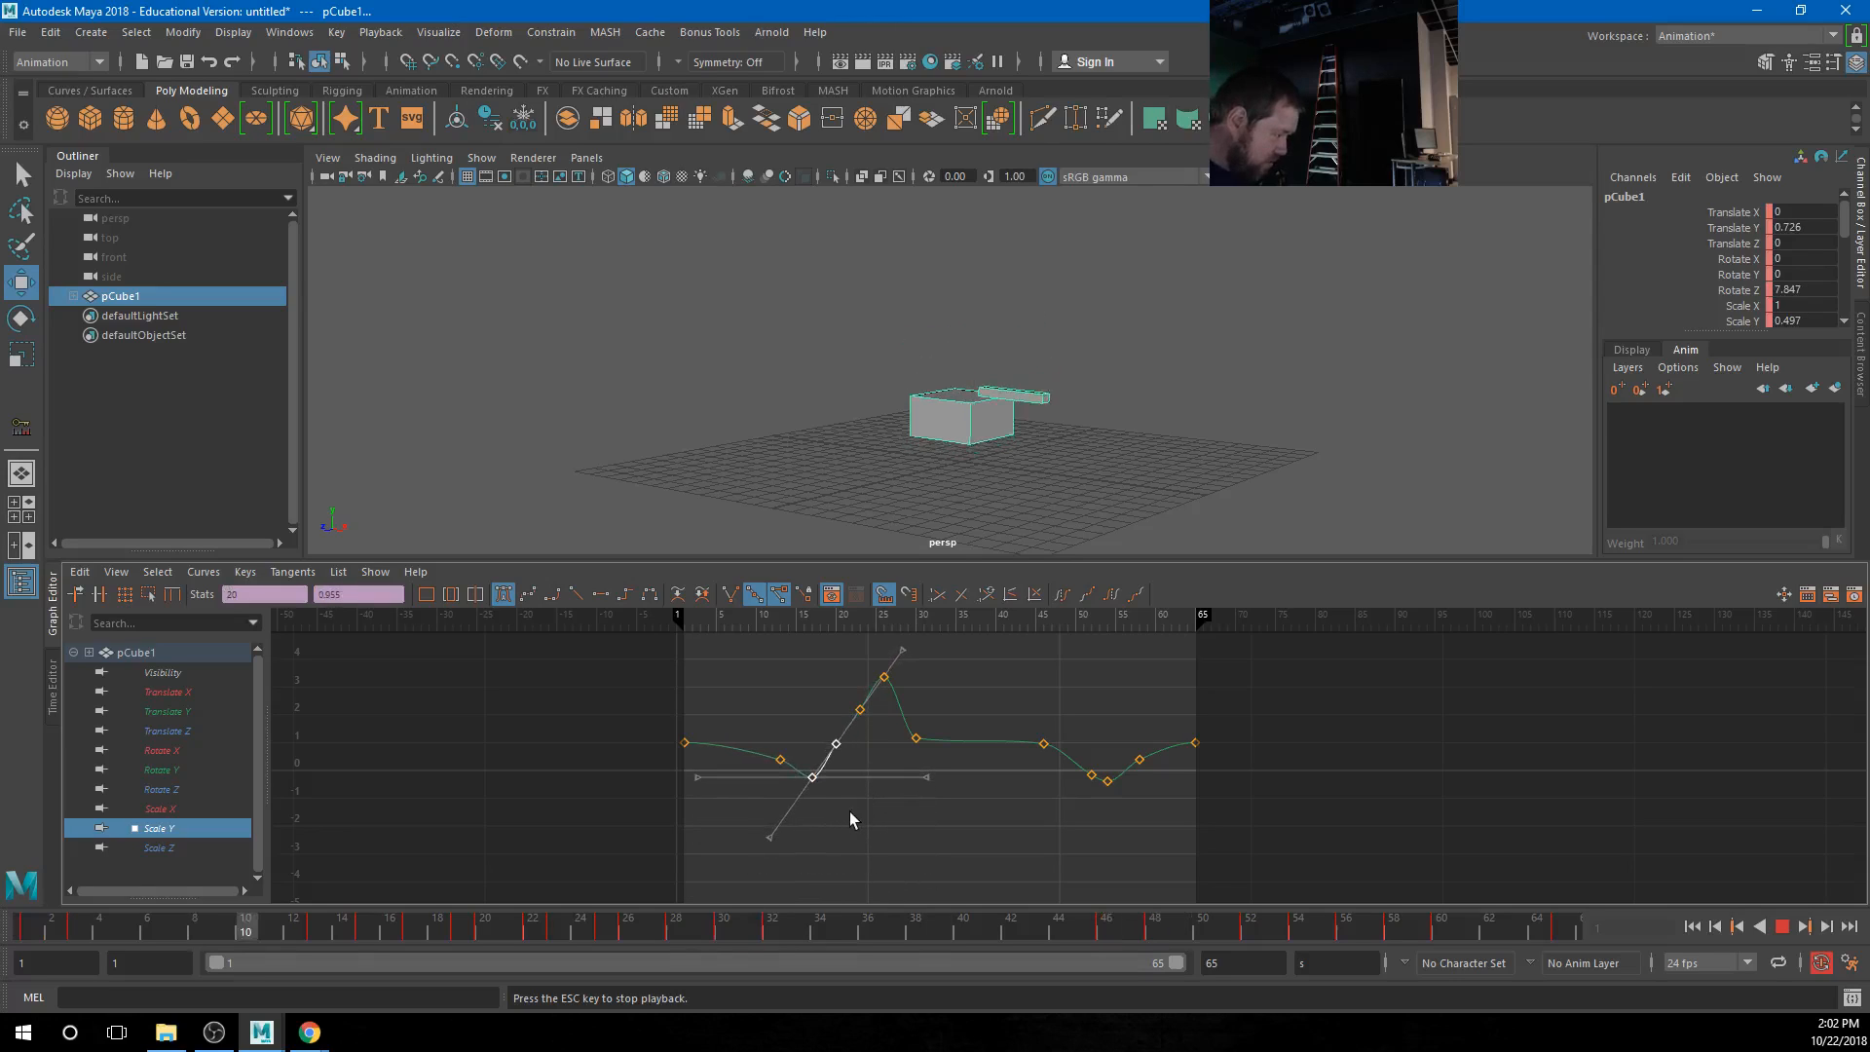
Raise the Scale Y keys at frames 13 and 17 to about 0.83 and 0.46
alt+shift+right_drag(852, 818, 852, 714)
drag(738, 694, 814, 778)
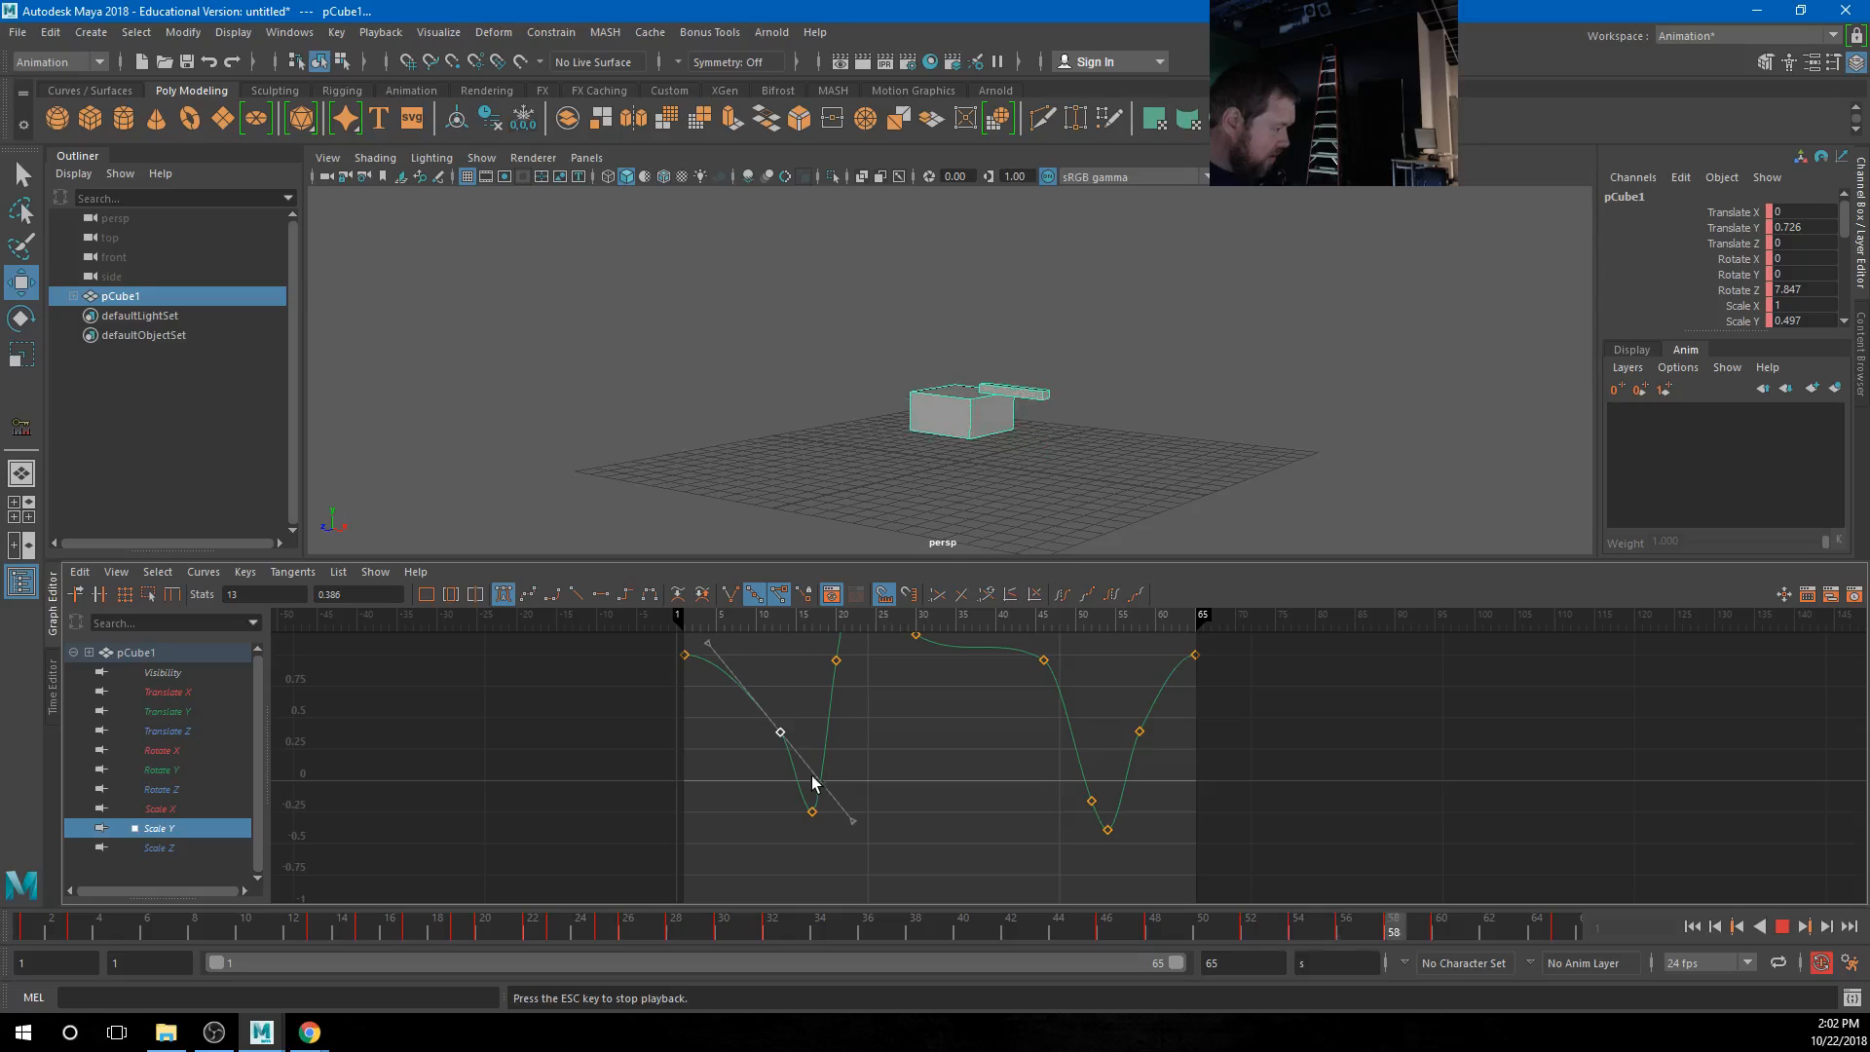
shift+middle_drag(814, 779, 809, 717)
drag(746, 754, 862, 883)
shift+middle_drag(862, 883, 873, 763)
Raise the Scale Y keys at frames 52, 54 and 58 to about 0.46, 0.42 and 0.84
click(1065, 708)
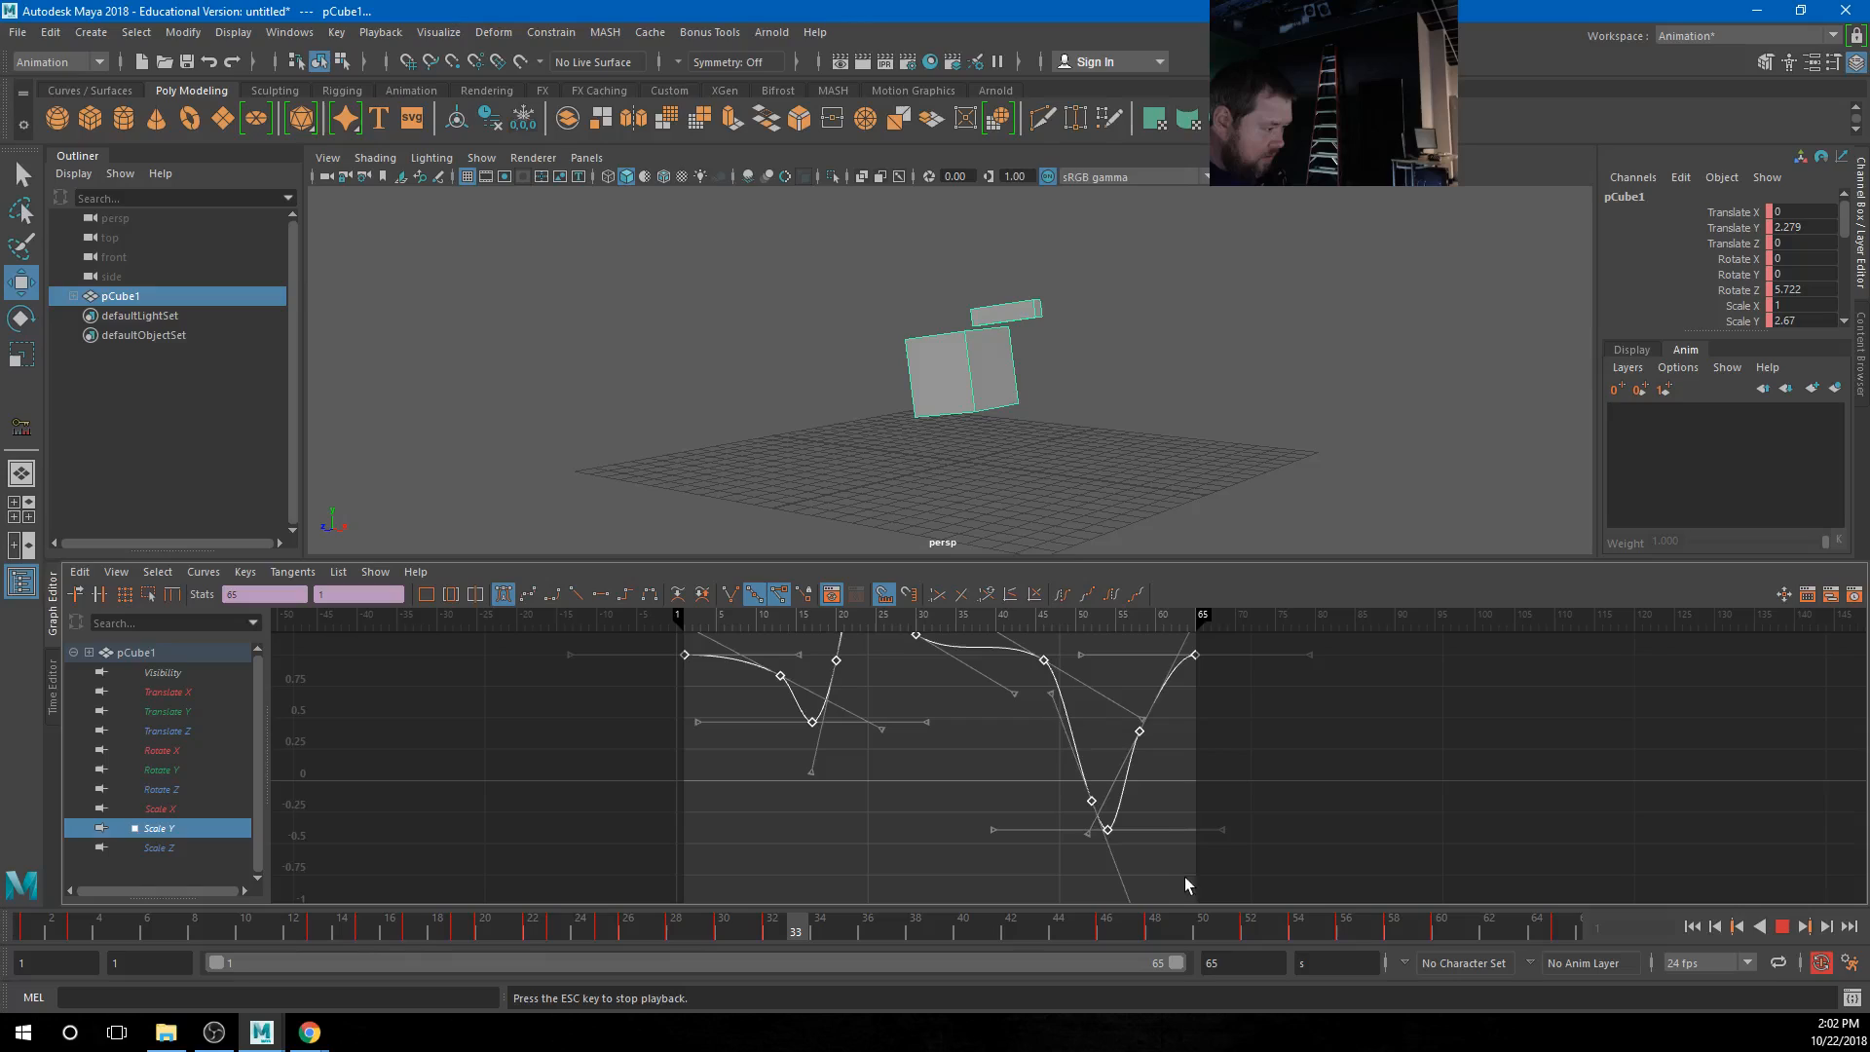
drag(1188, 893, 1105, 708)
shift+middle_drag(1083, 818, 1079, 763)
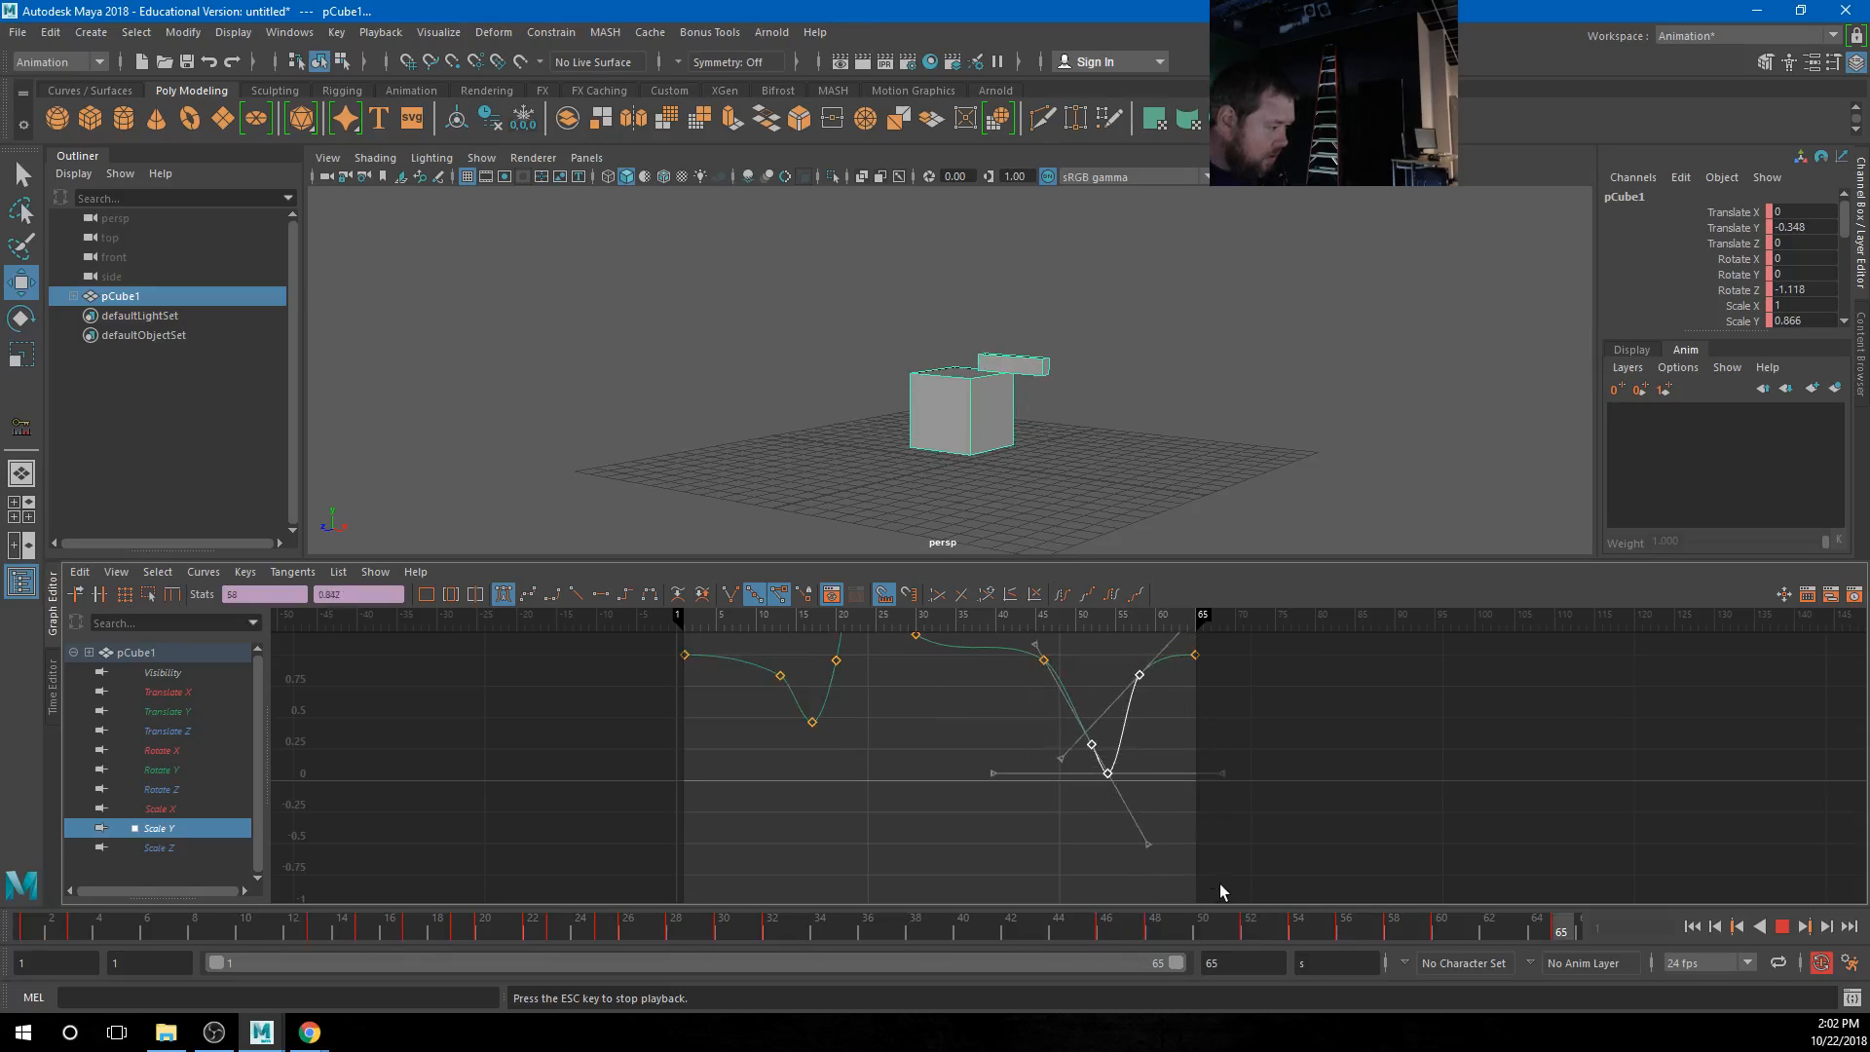
click(1160, 834)
drag(1163, 835, 1055, 728)
shift+middle_drag(1071, 833, 1076, 809)
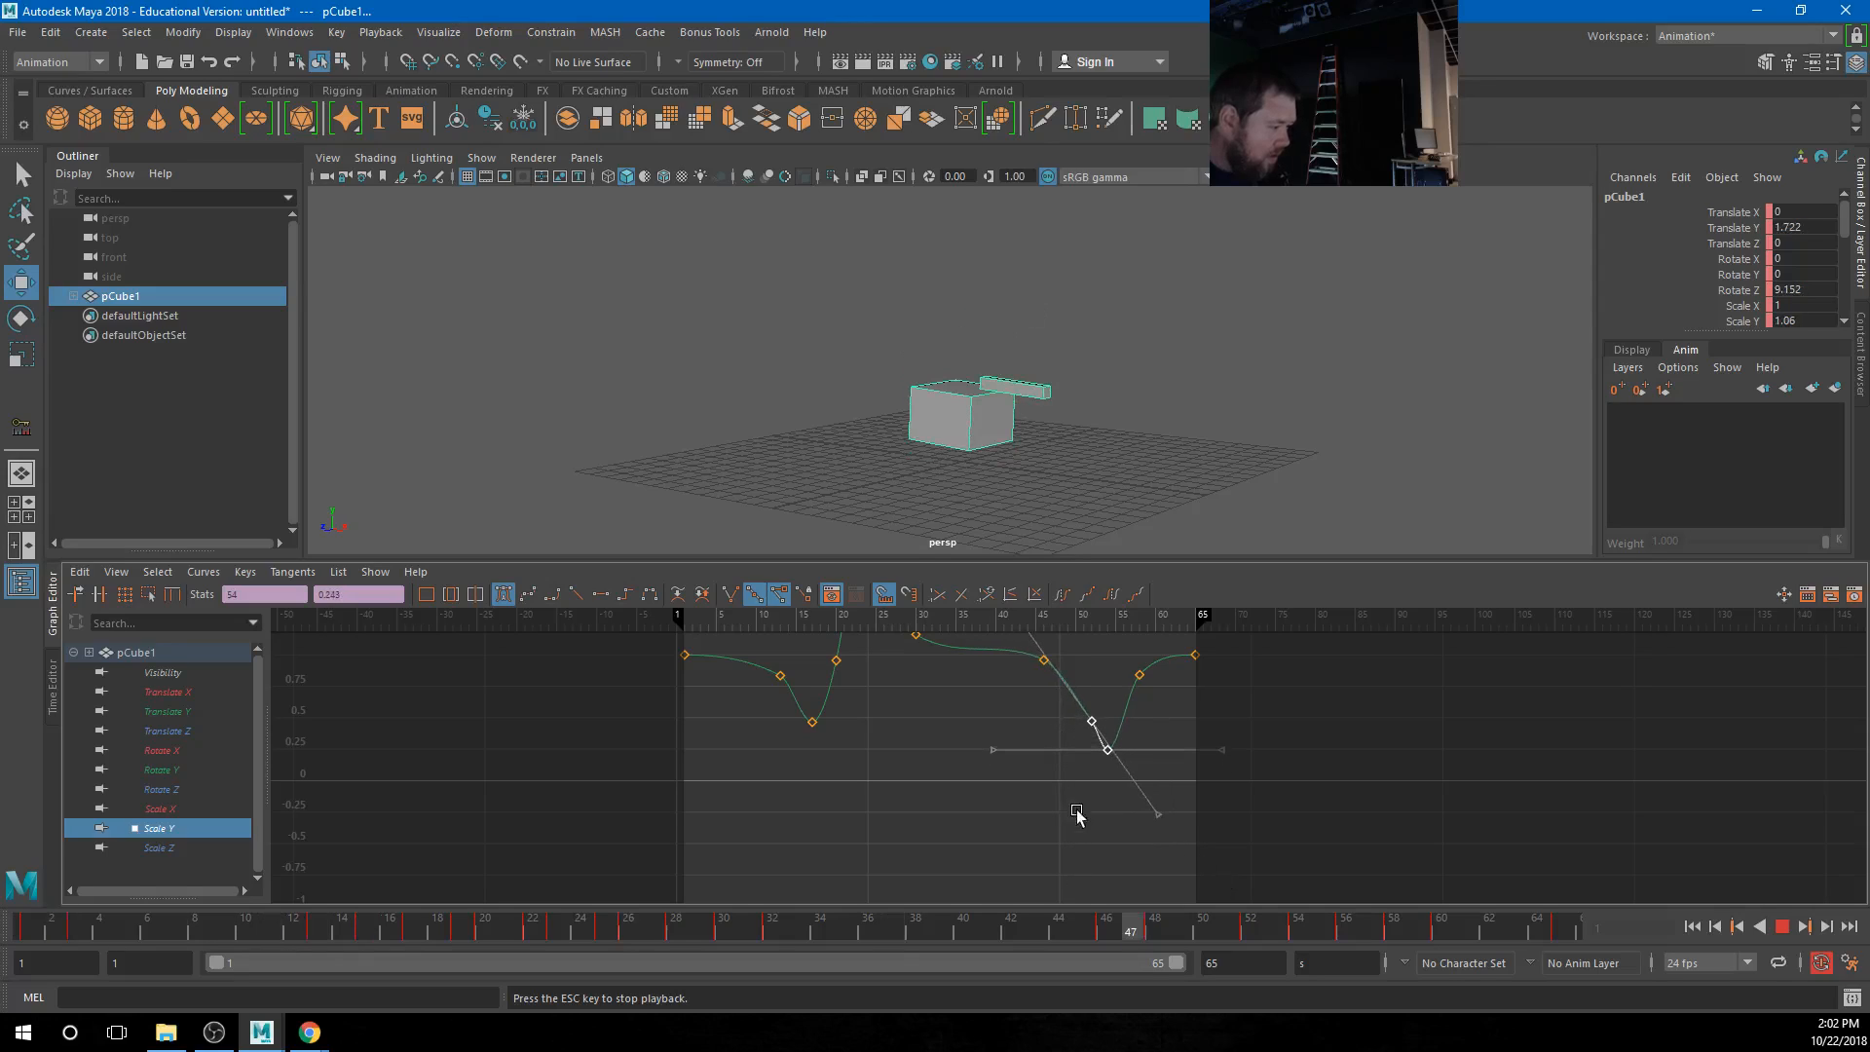
drag(1179, 722, 1101, 773)
shift+middle_drag(1115, 864, 1111, 842)
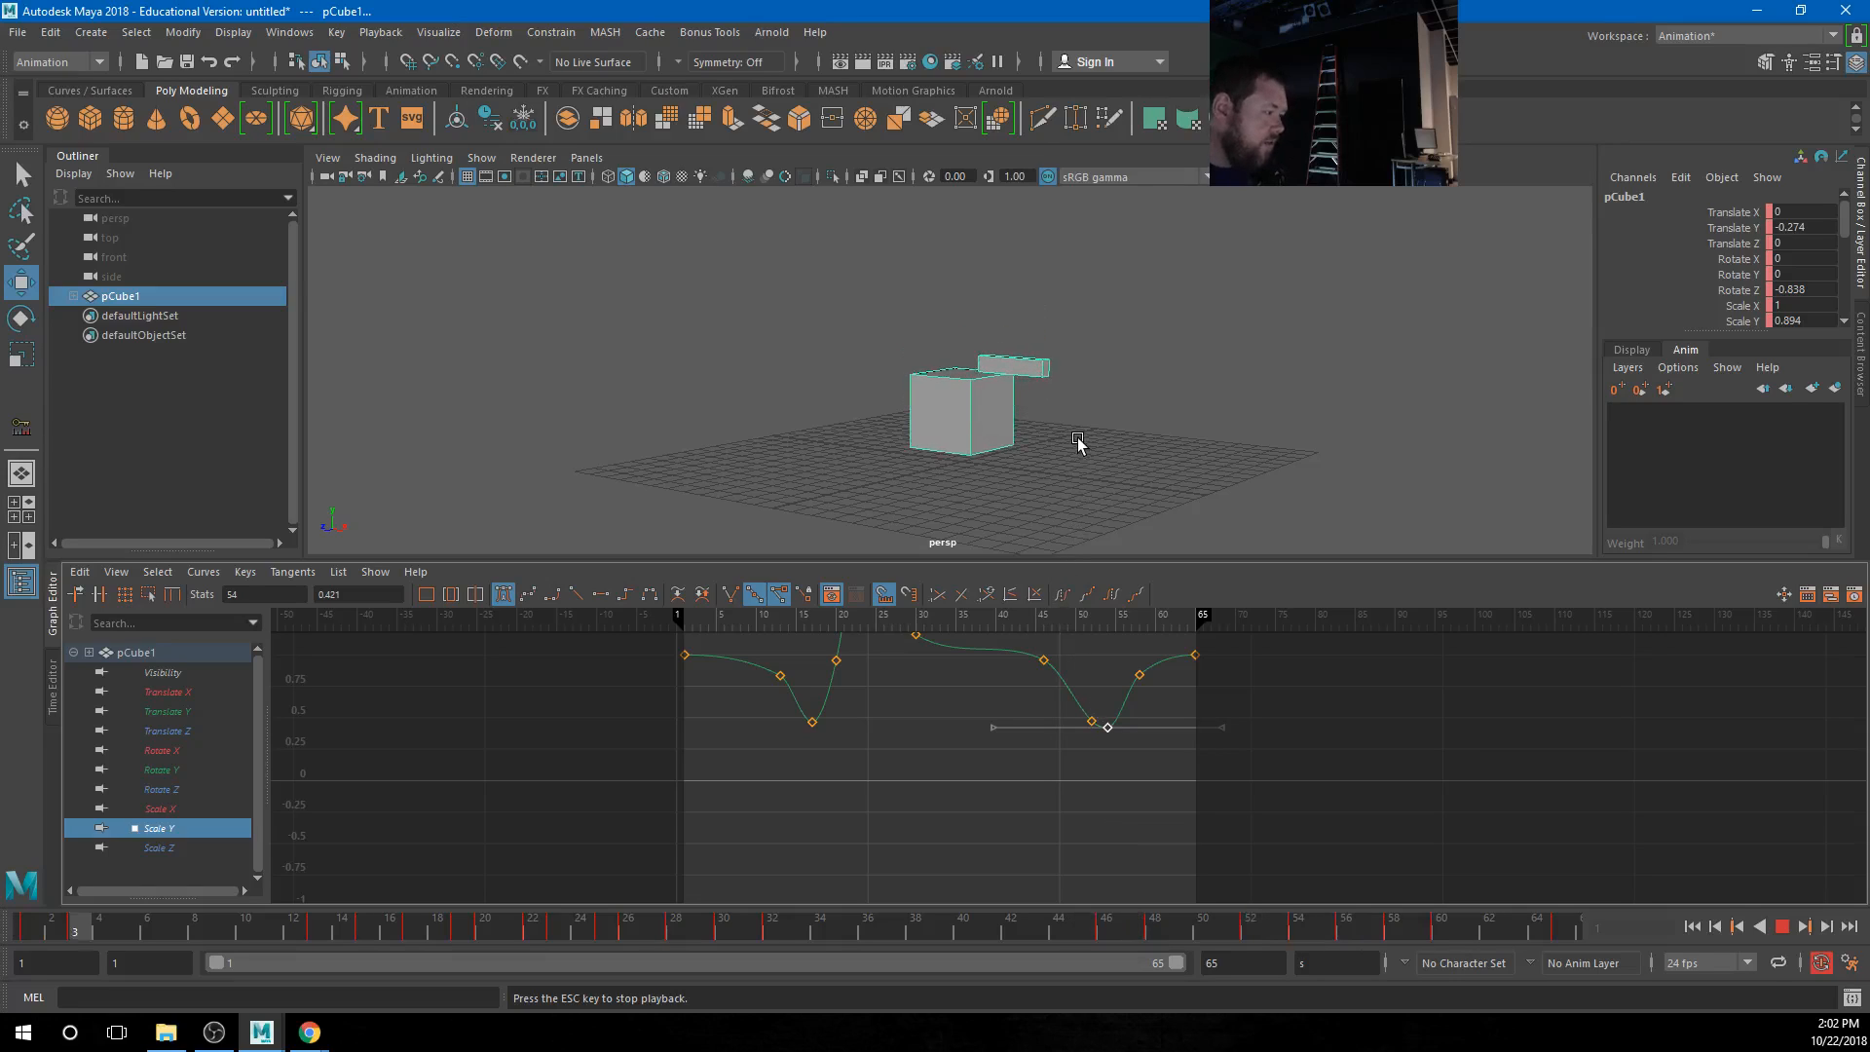
Lower the peak Scale Y key at frame 26 to about 2.7
alt+middle_drag(982, 667, 1022, 718)
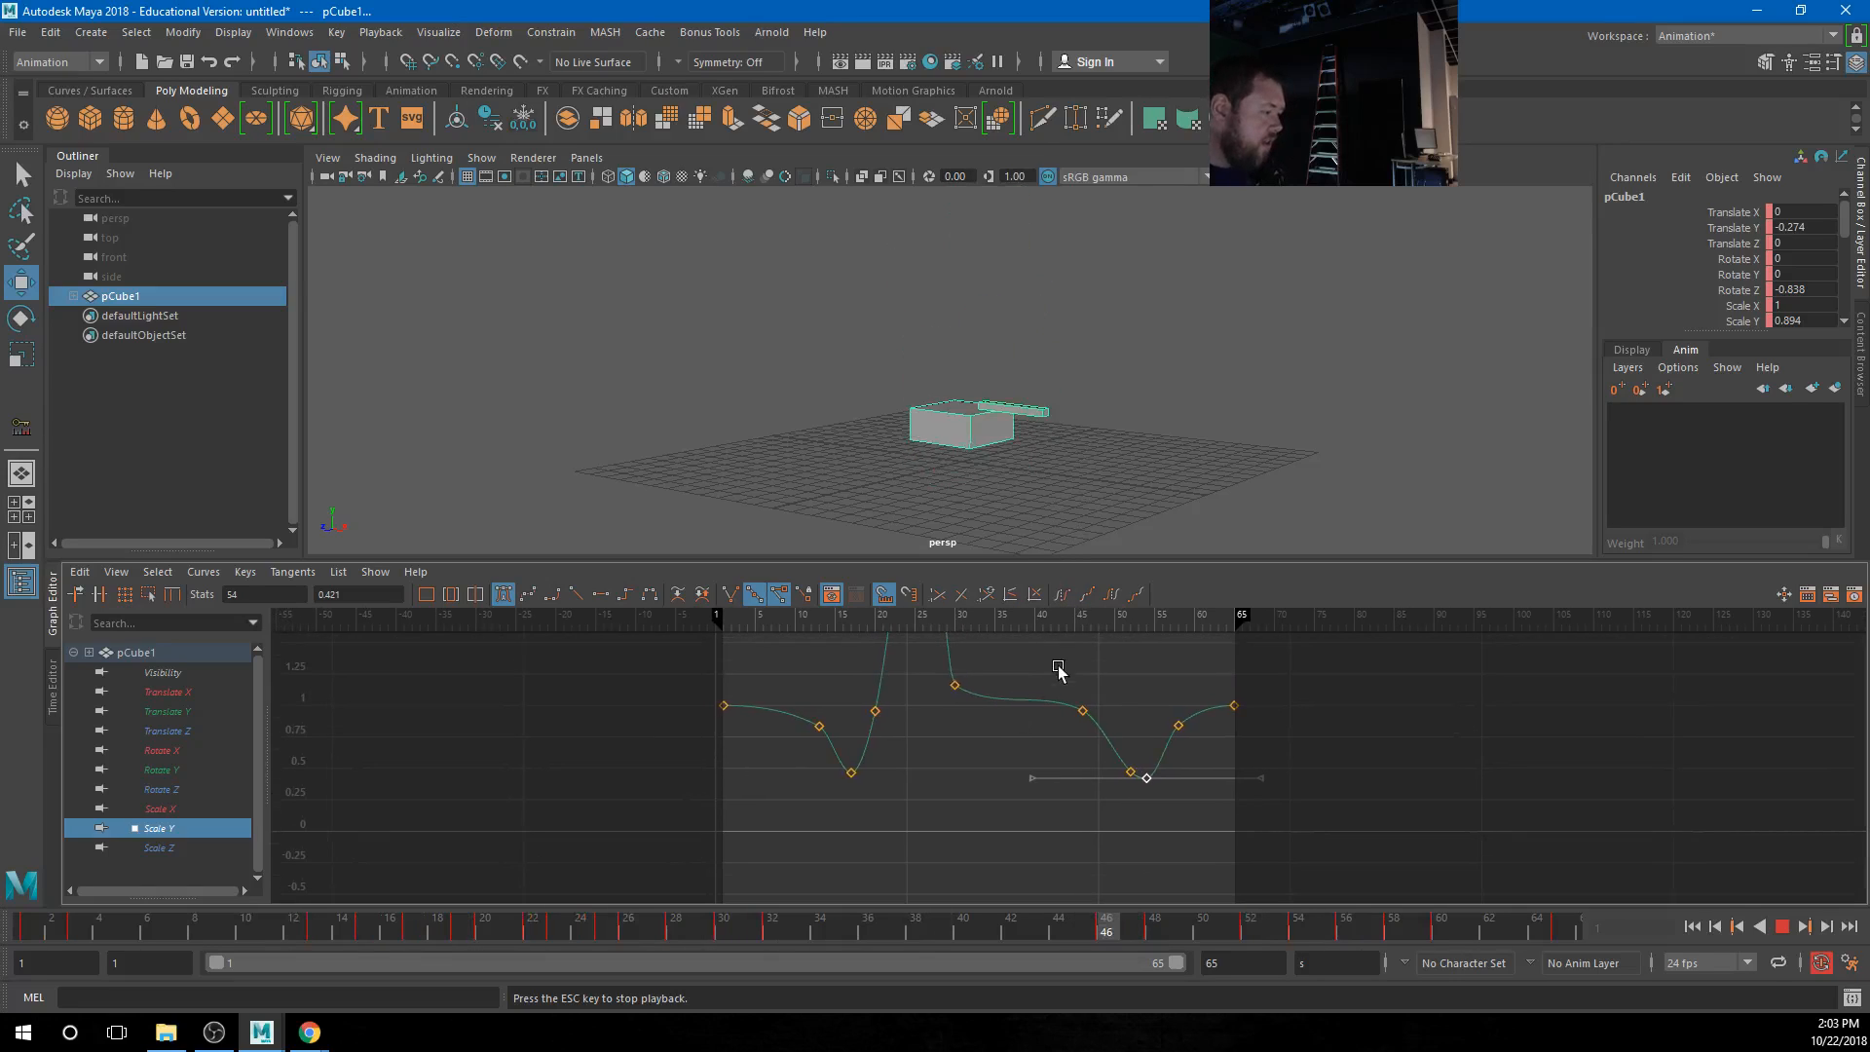
alt+shift+right_drag(1060, 672, 1044, 751)
drag(914, 678, 953, 708)
shift+middle_drag(952, 715, 935, 735)
Scale the Scale Y keys at frames 13 to 58 vertically toward 1 until the frame 26 peak is about 2.1
drag(780, 685, 1206, 801)
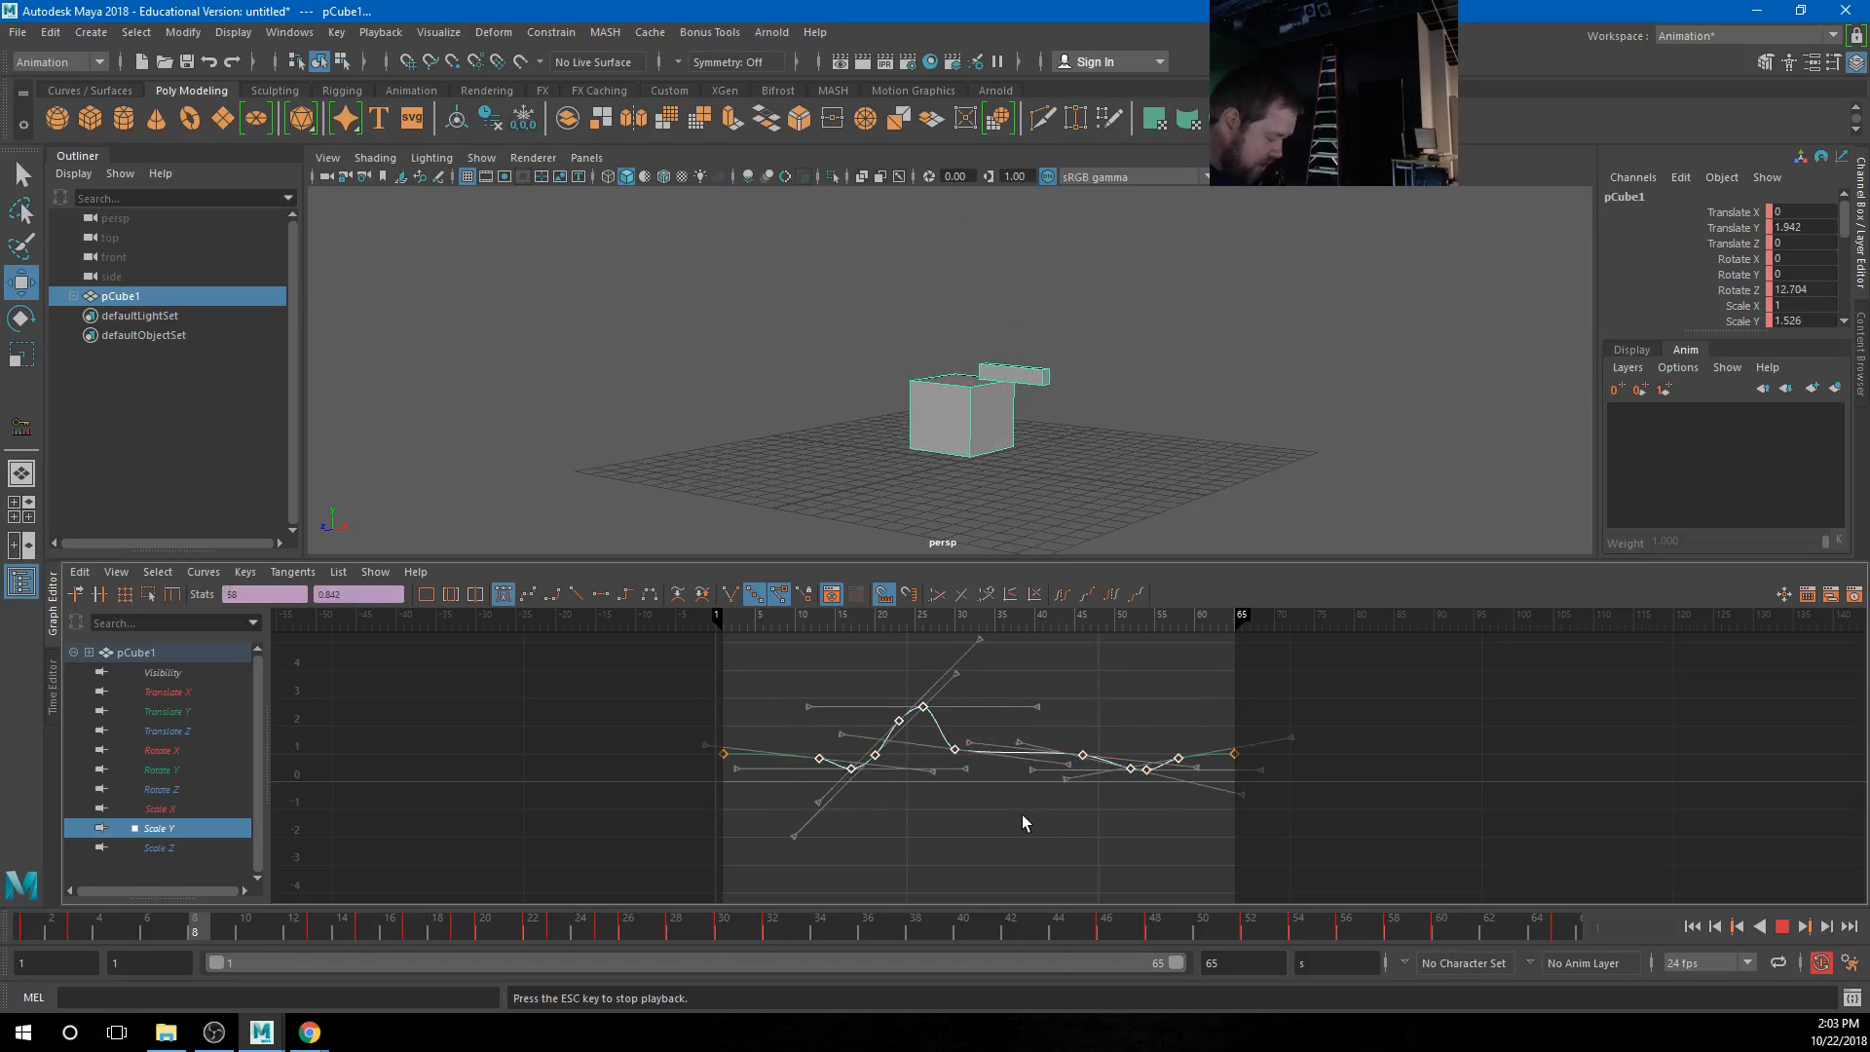
key(f)
key(r)
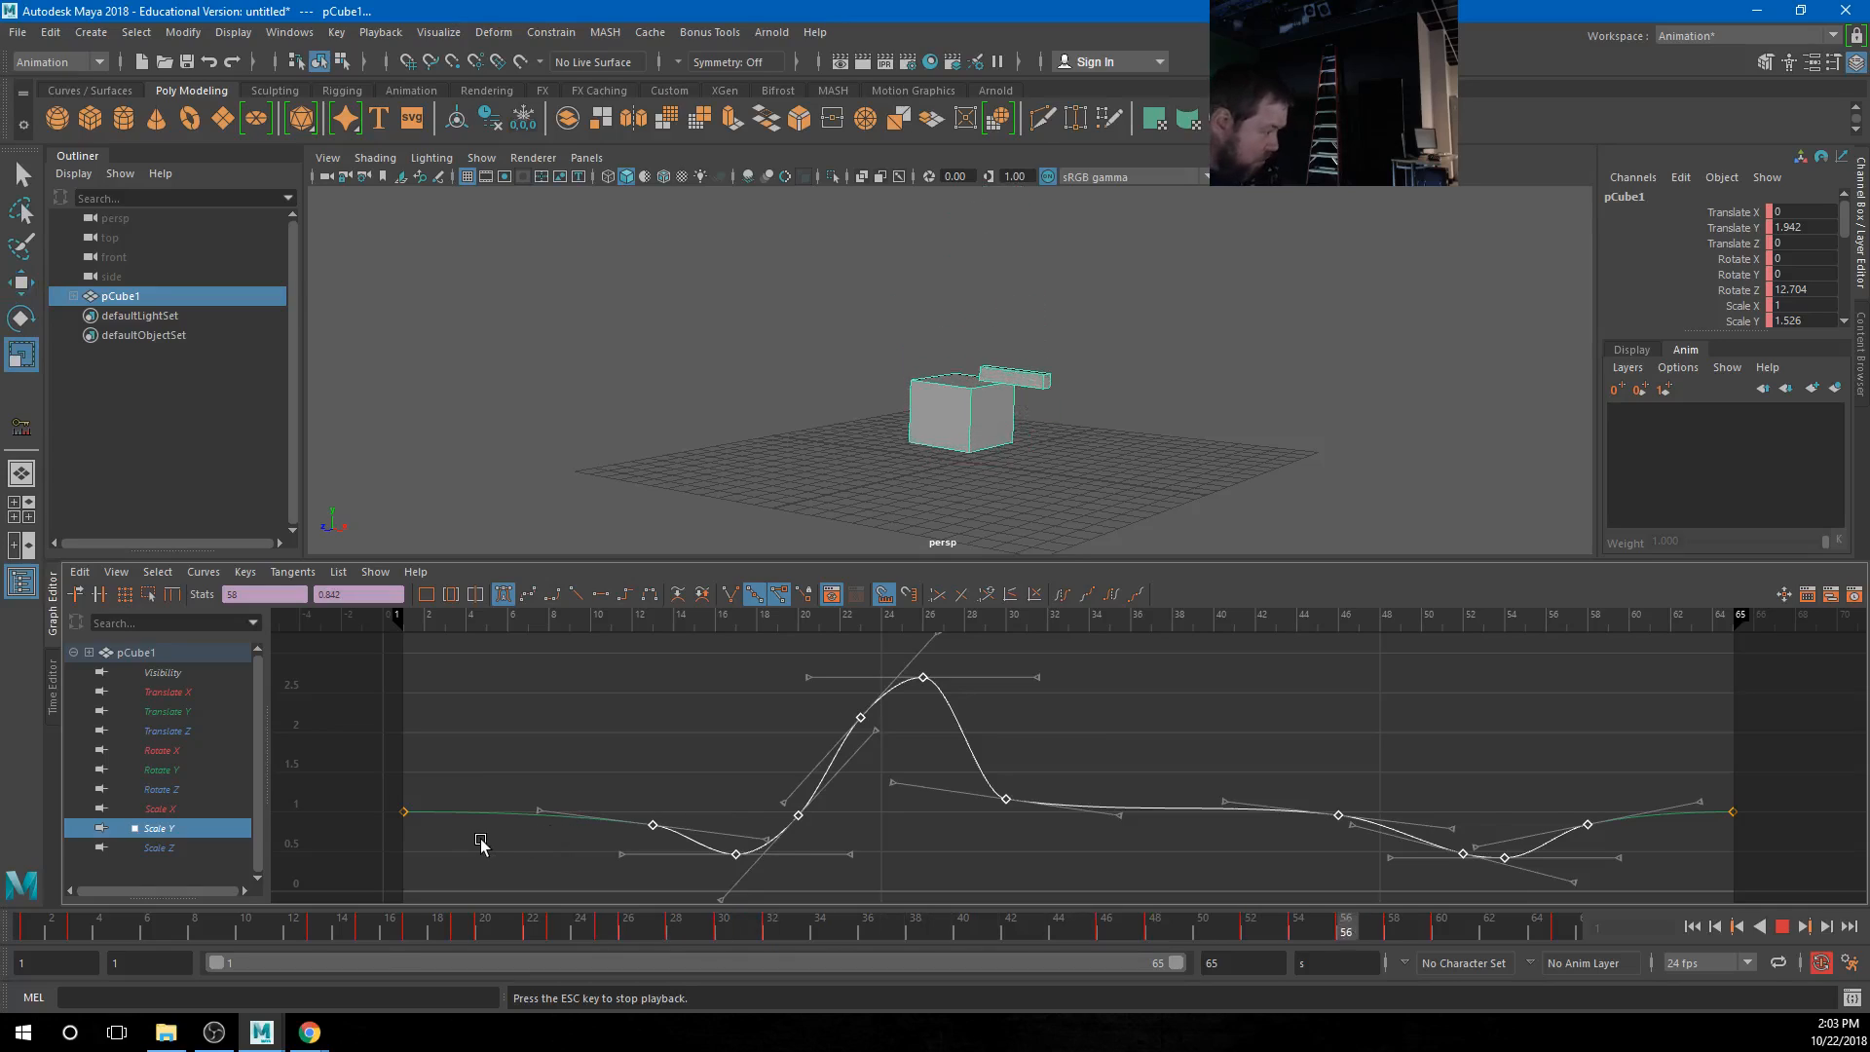
shift+middle_drag(439, 818, 439, 830)
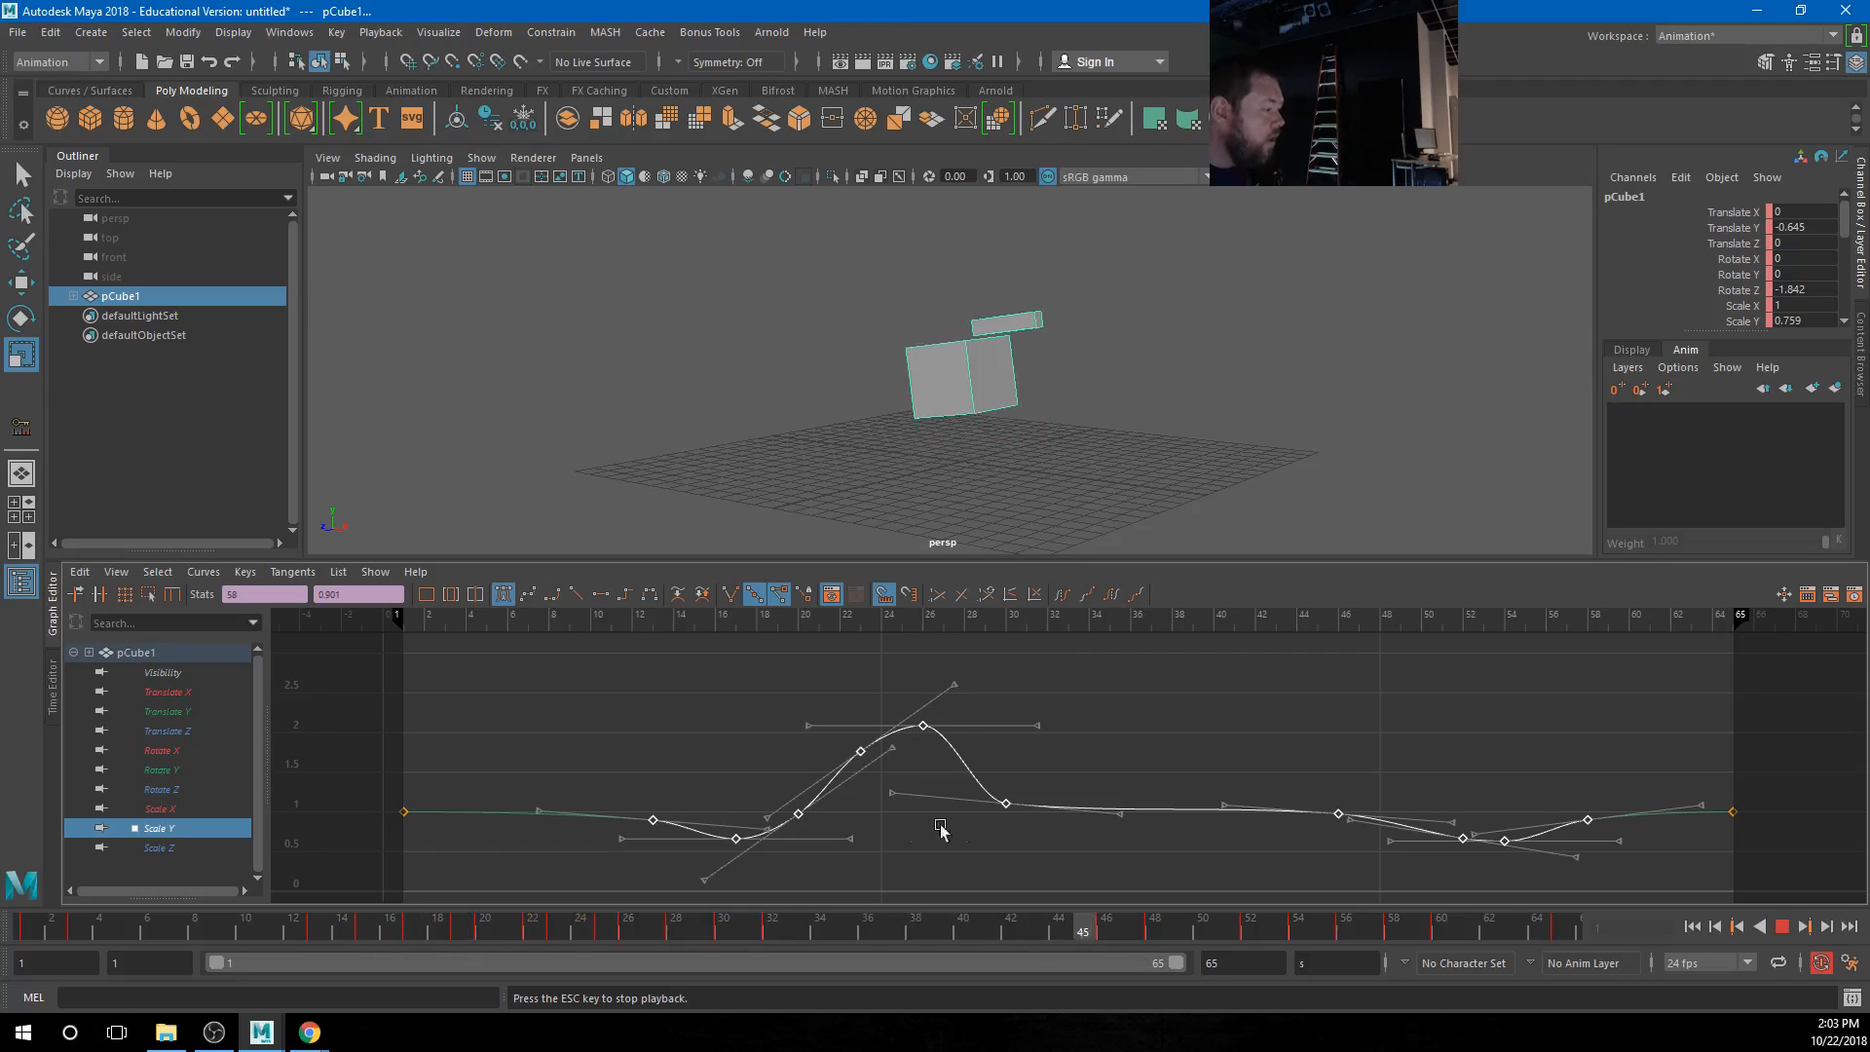
Lower the Scale Y keys at frames 23 and 26 to about 1.4 and 1.6
drag(847, 692, 942, 774)
key(w)
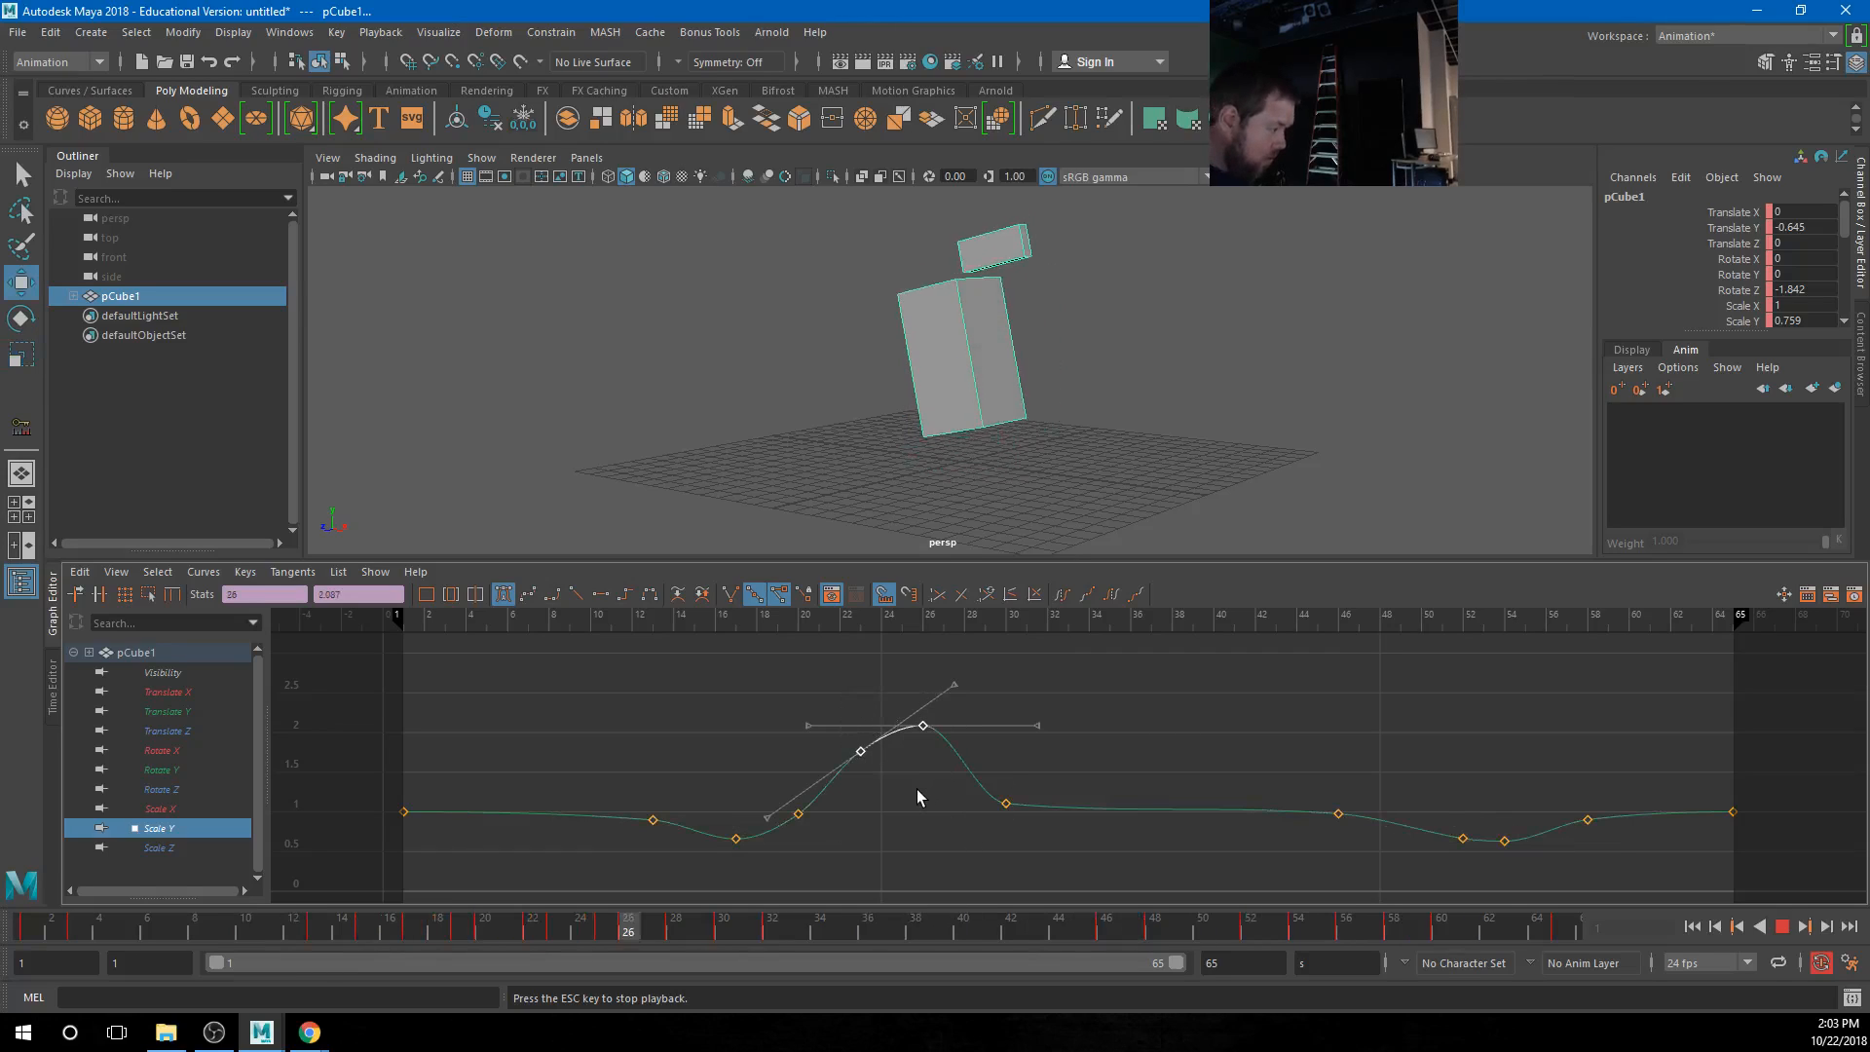
shift+middle_drag(919, 793, 914, 823)
drag(983, 720, 901, 781)
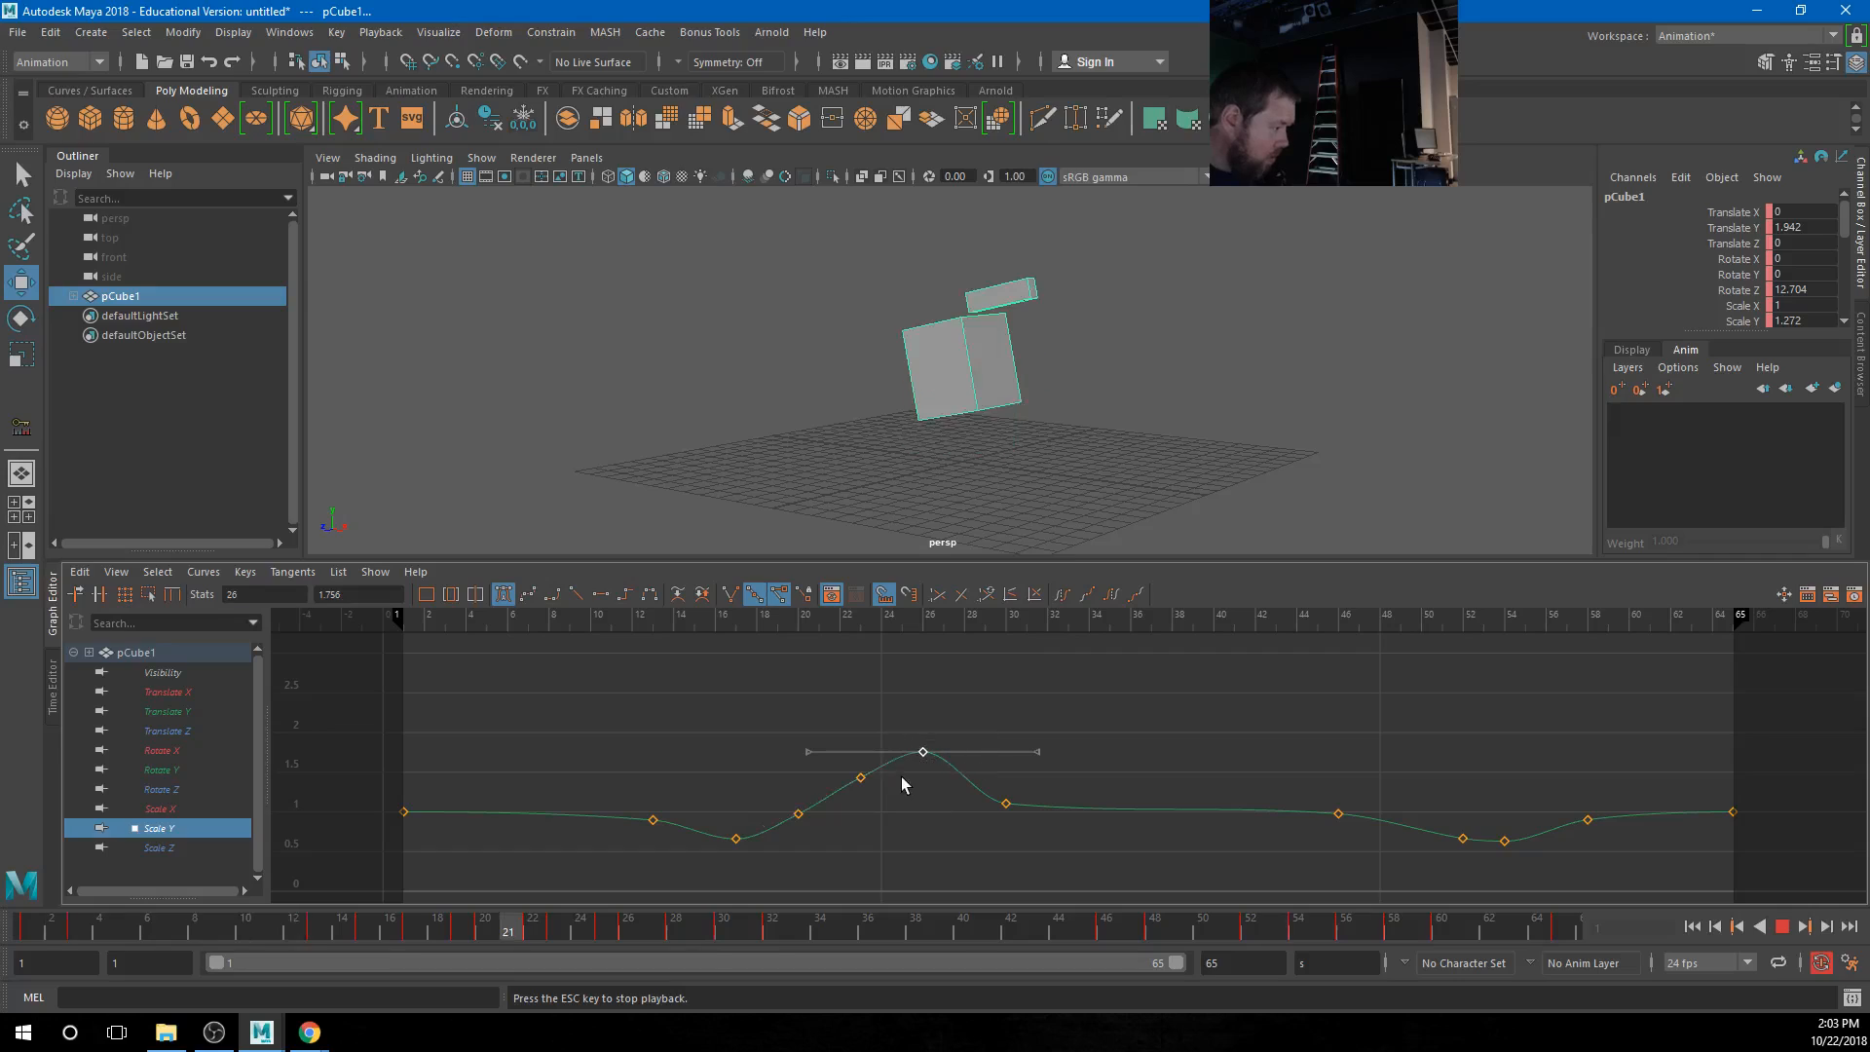
shift+middle_drag(904, 812, 905, 825)
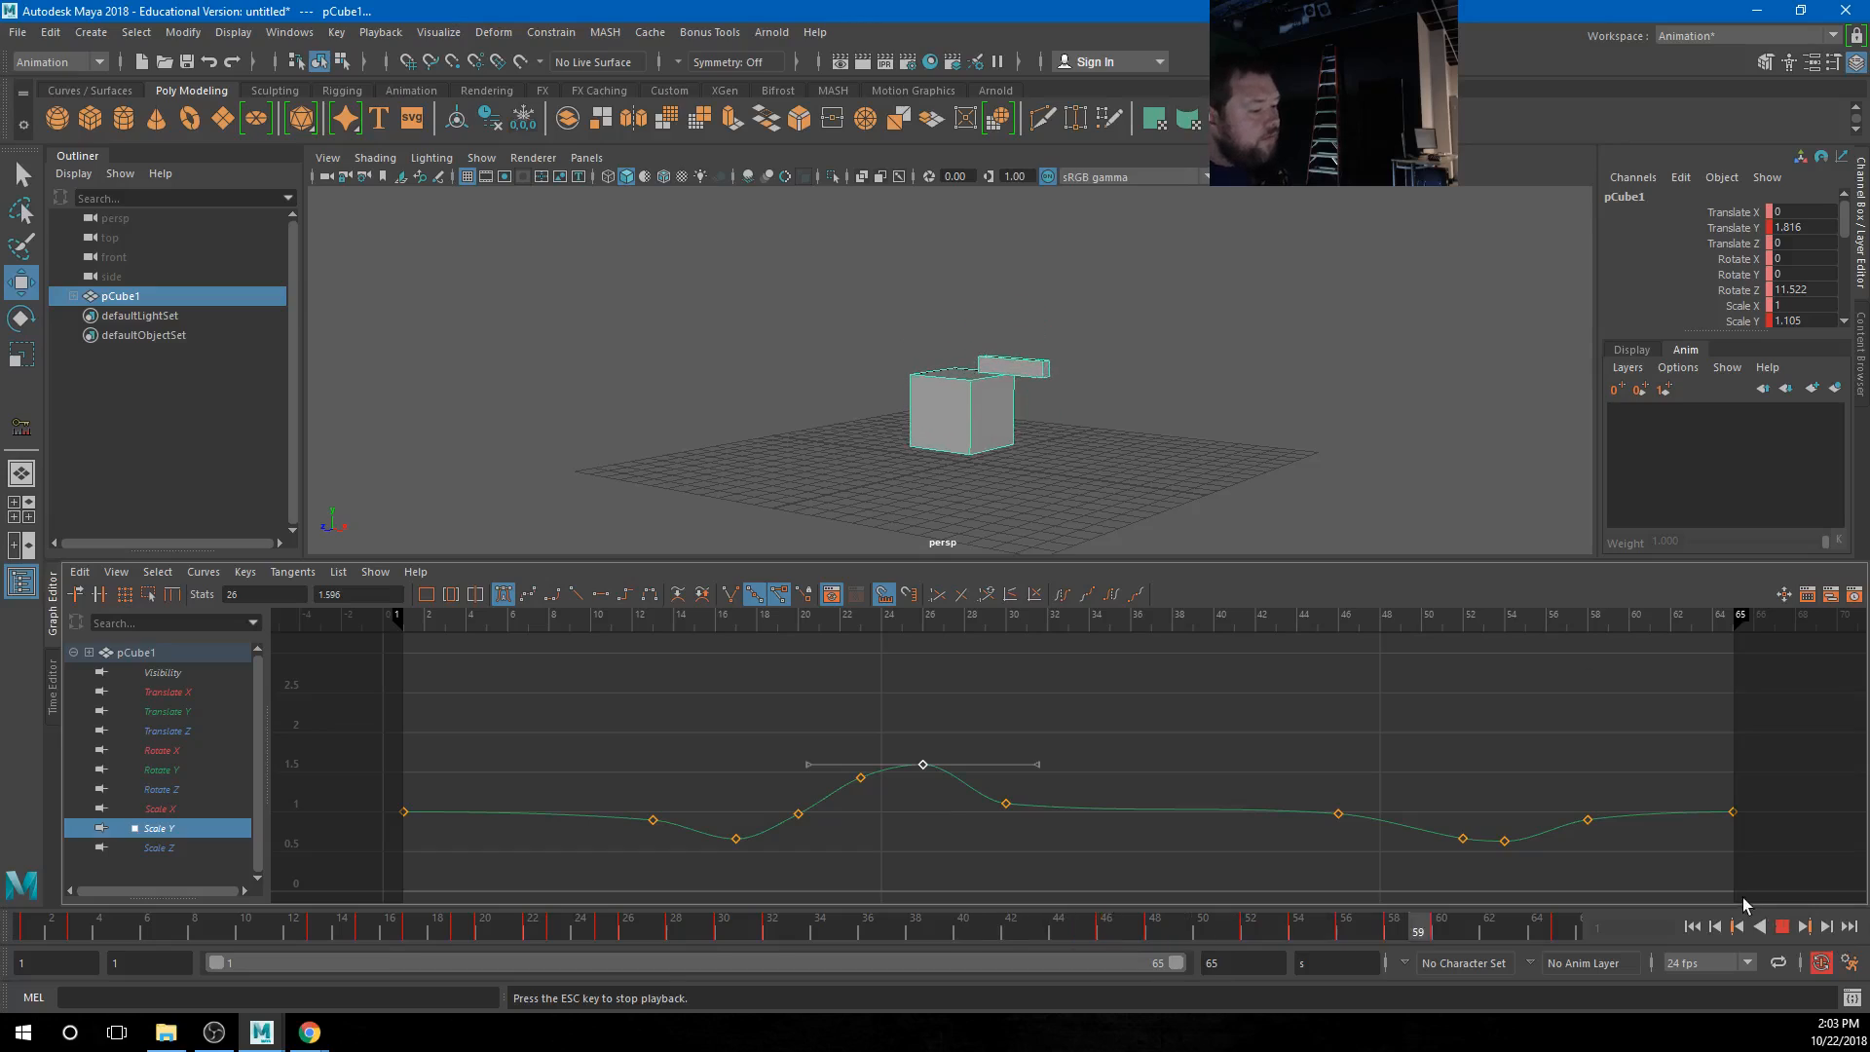
Stop playback, shift all Scale Y keys two frames later to span frames 3 to 67, and play the animation
click(1782, 926)
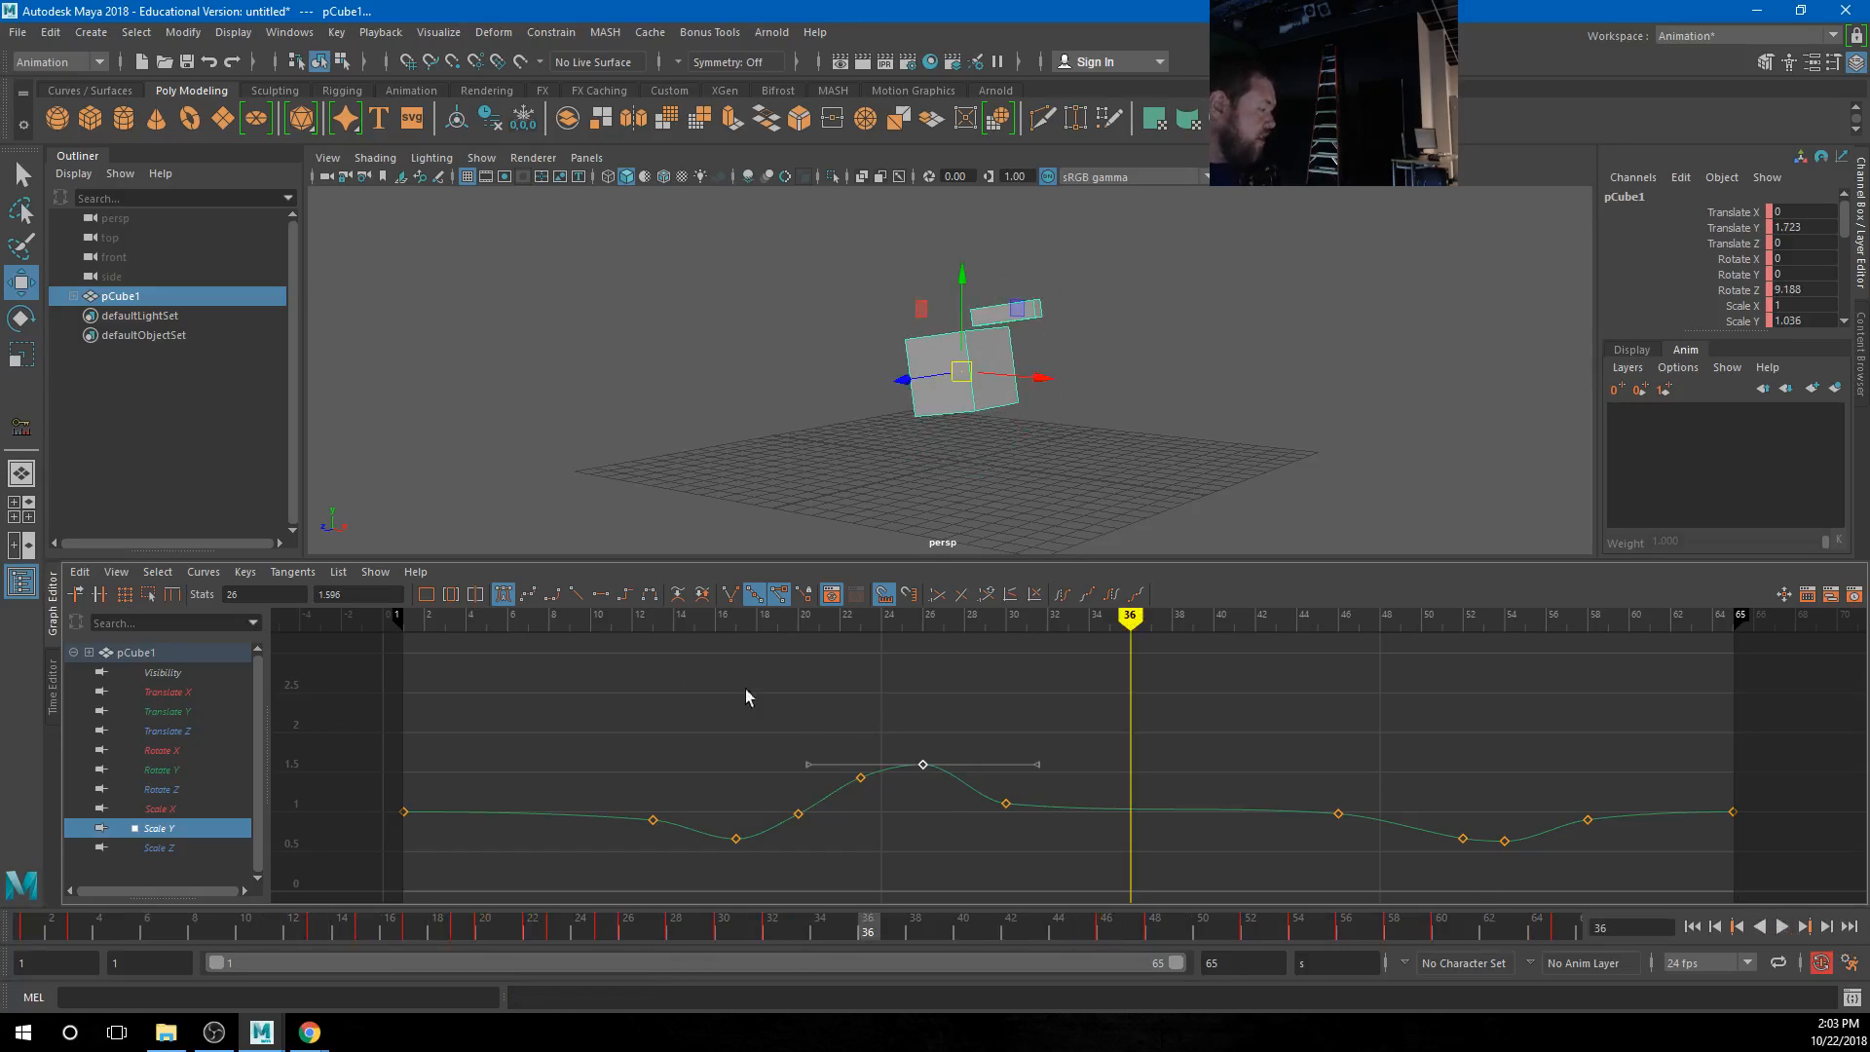
drag(353, 693, 1743, 901)
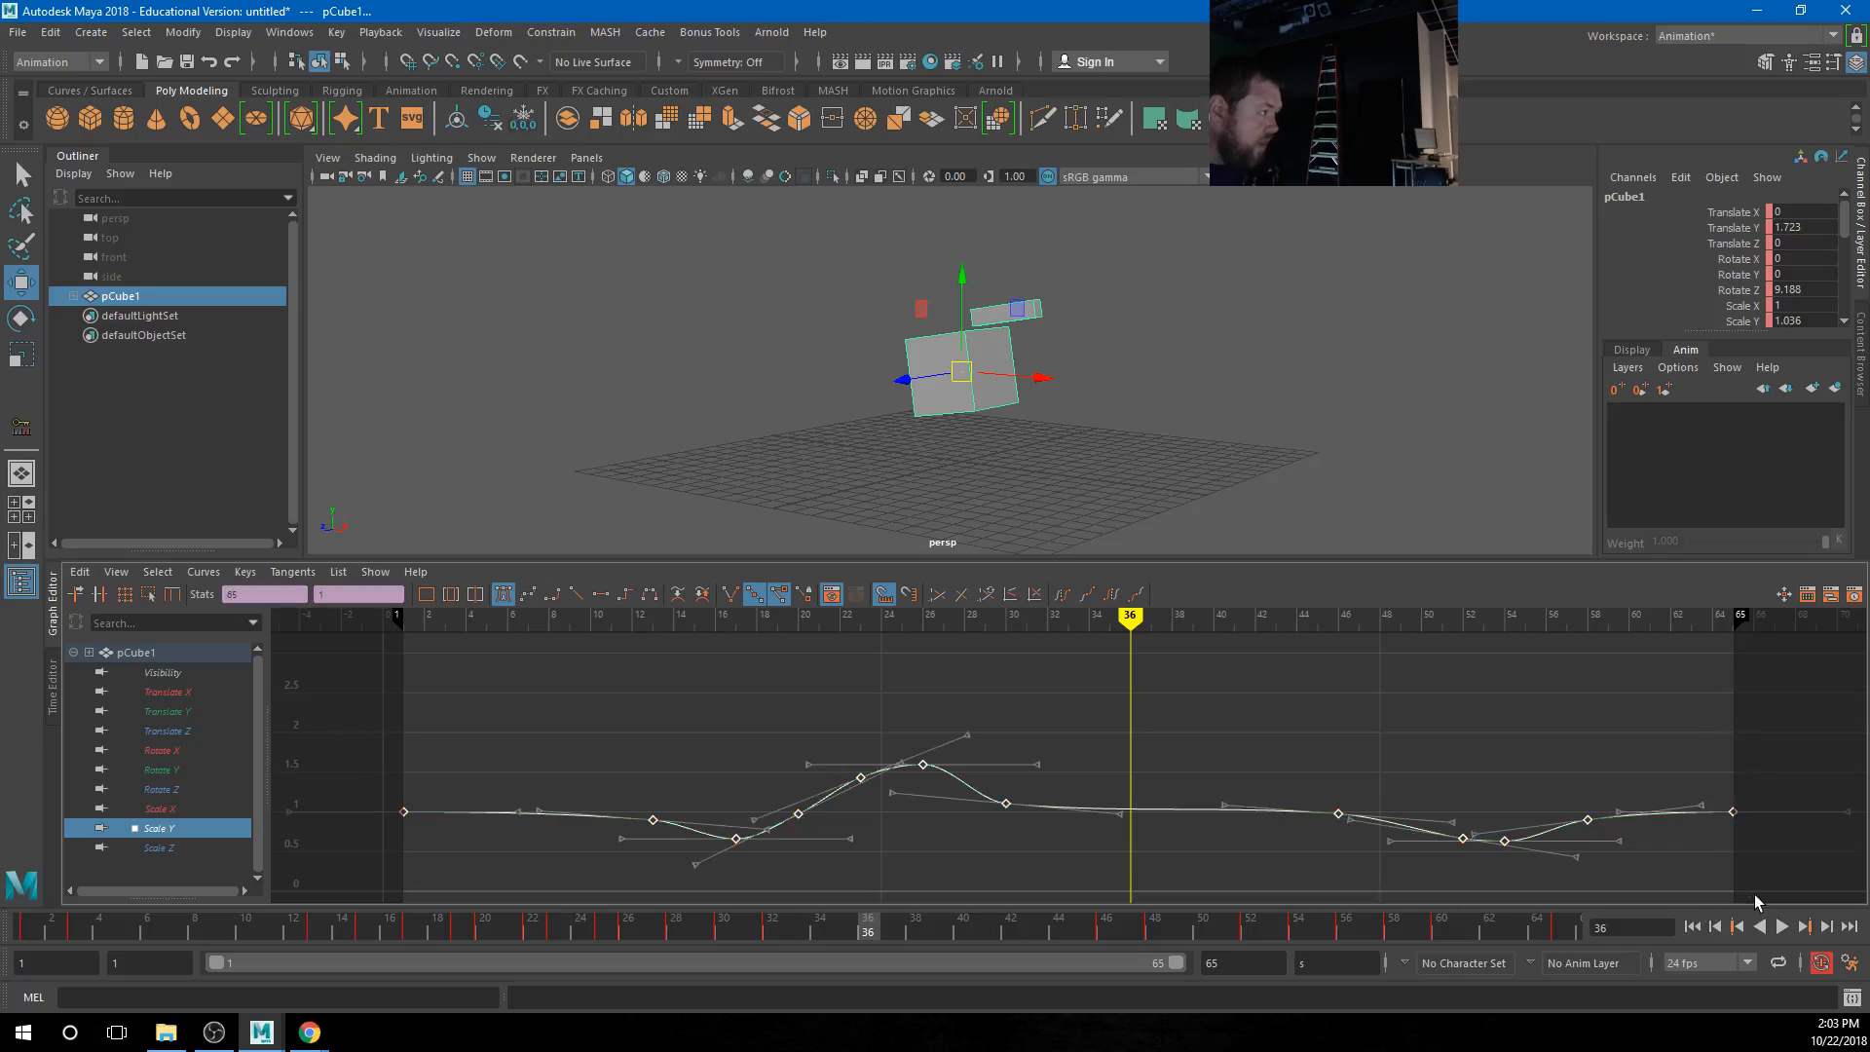
shift+middle_drag(981, 835, 1015, 827)
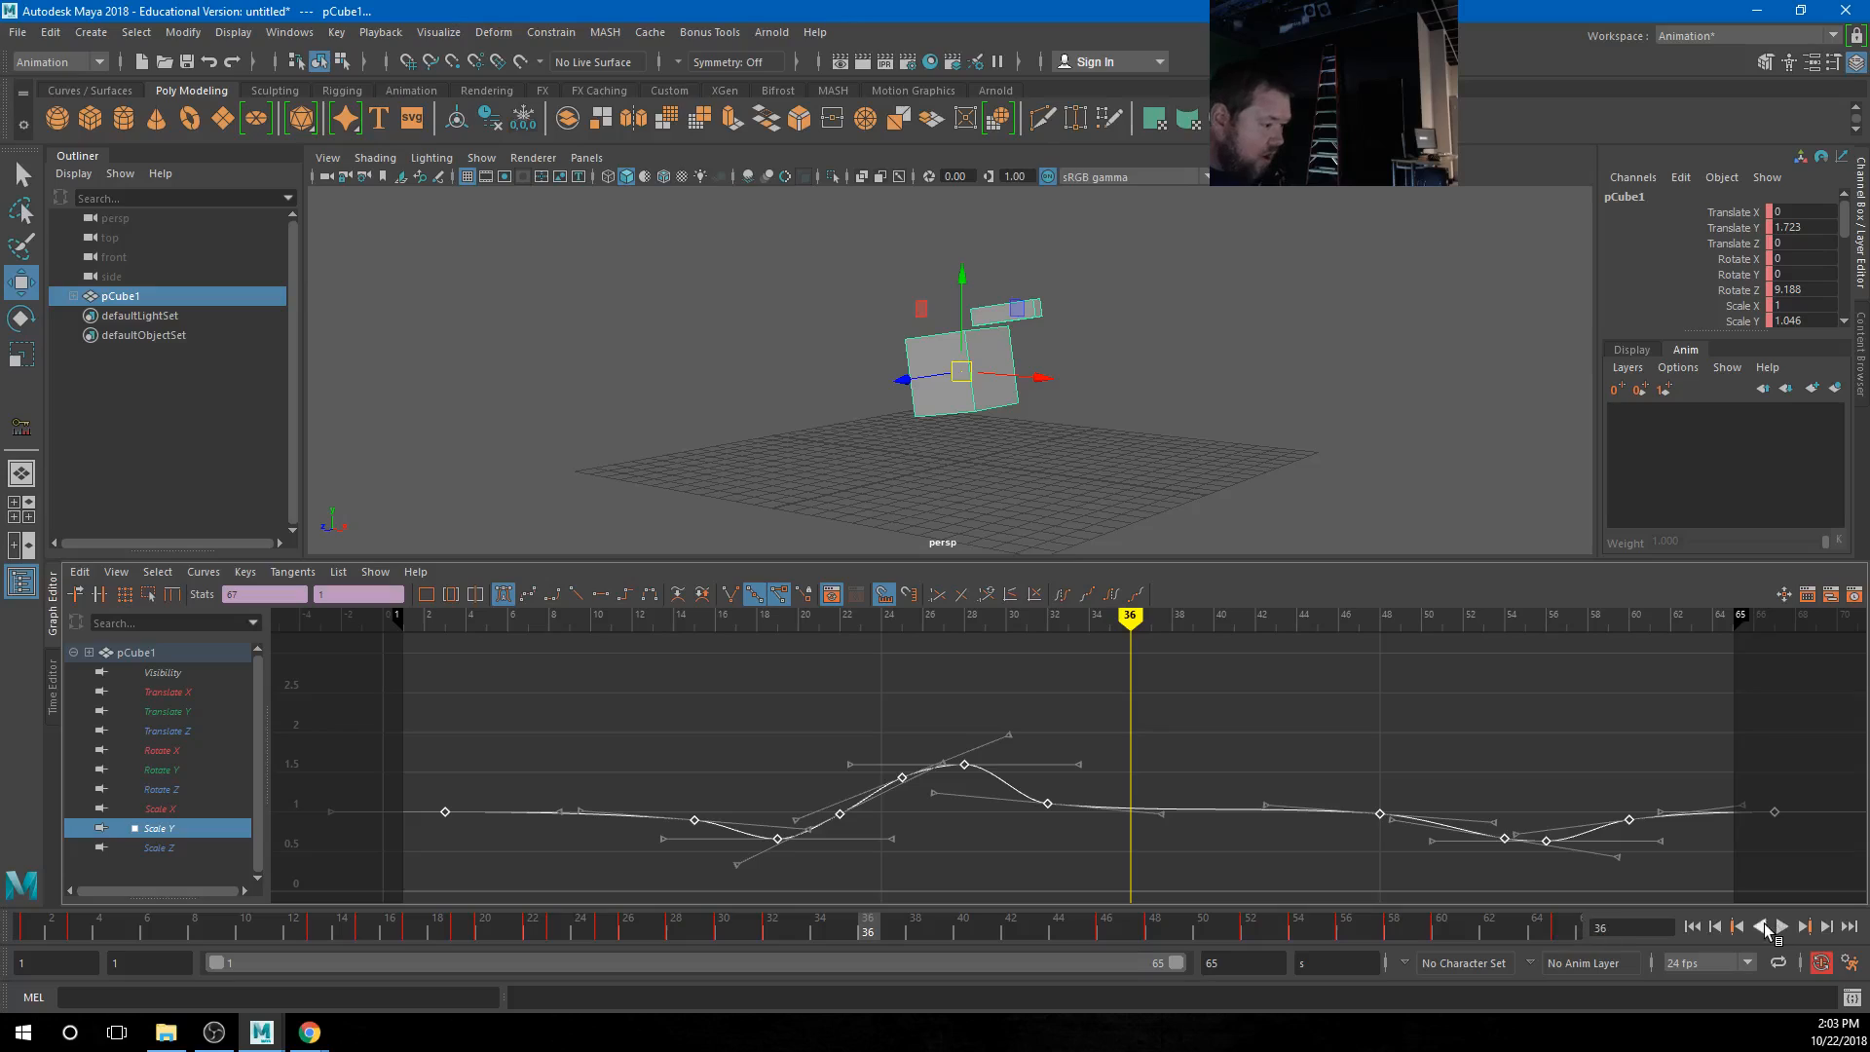
click(1783, 927)
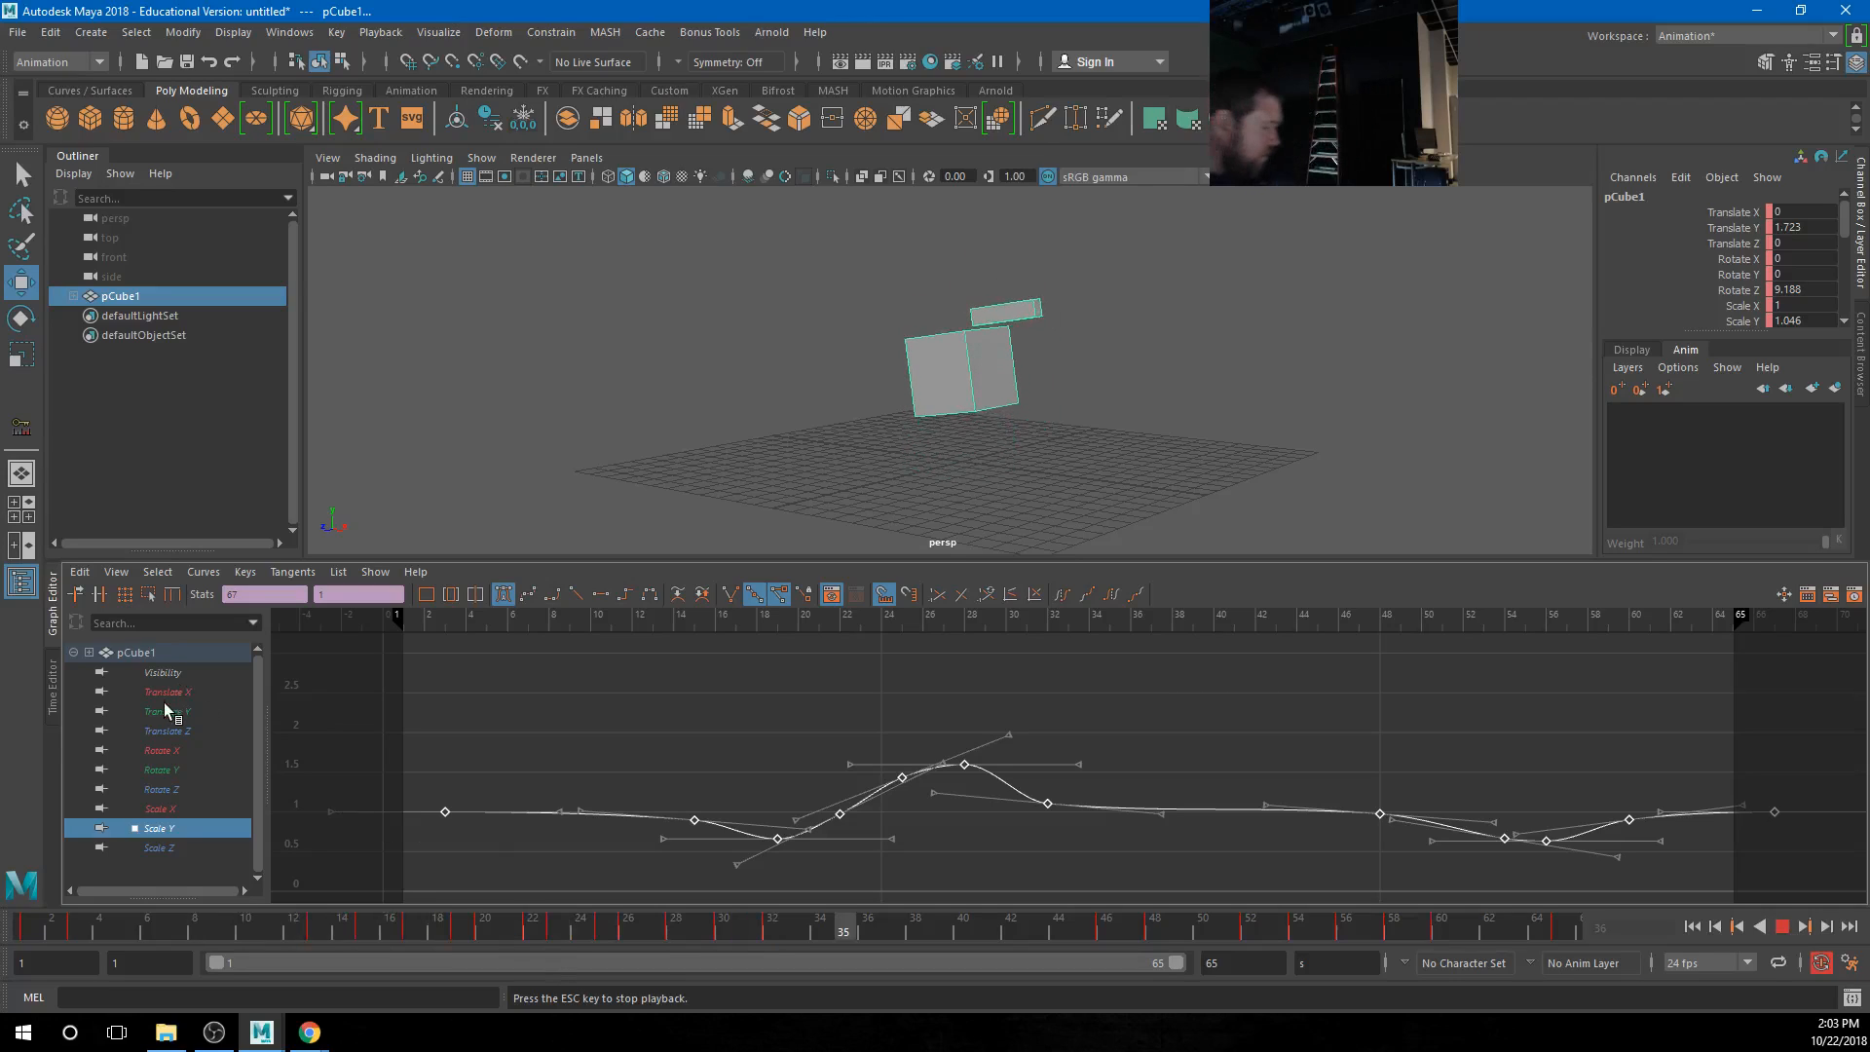
Stop playback and copy all of the cube's Rotate Z keys
click(162, 788)
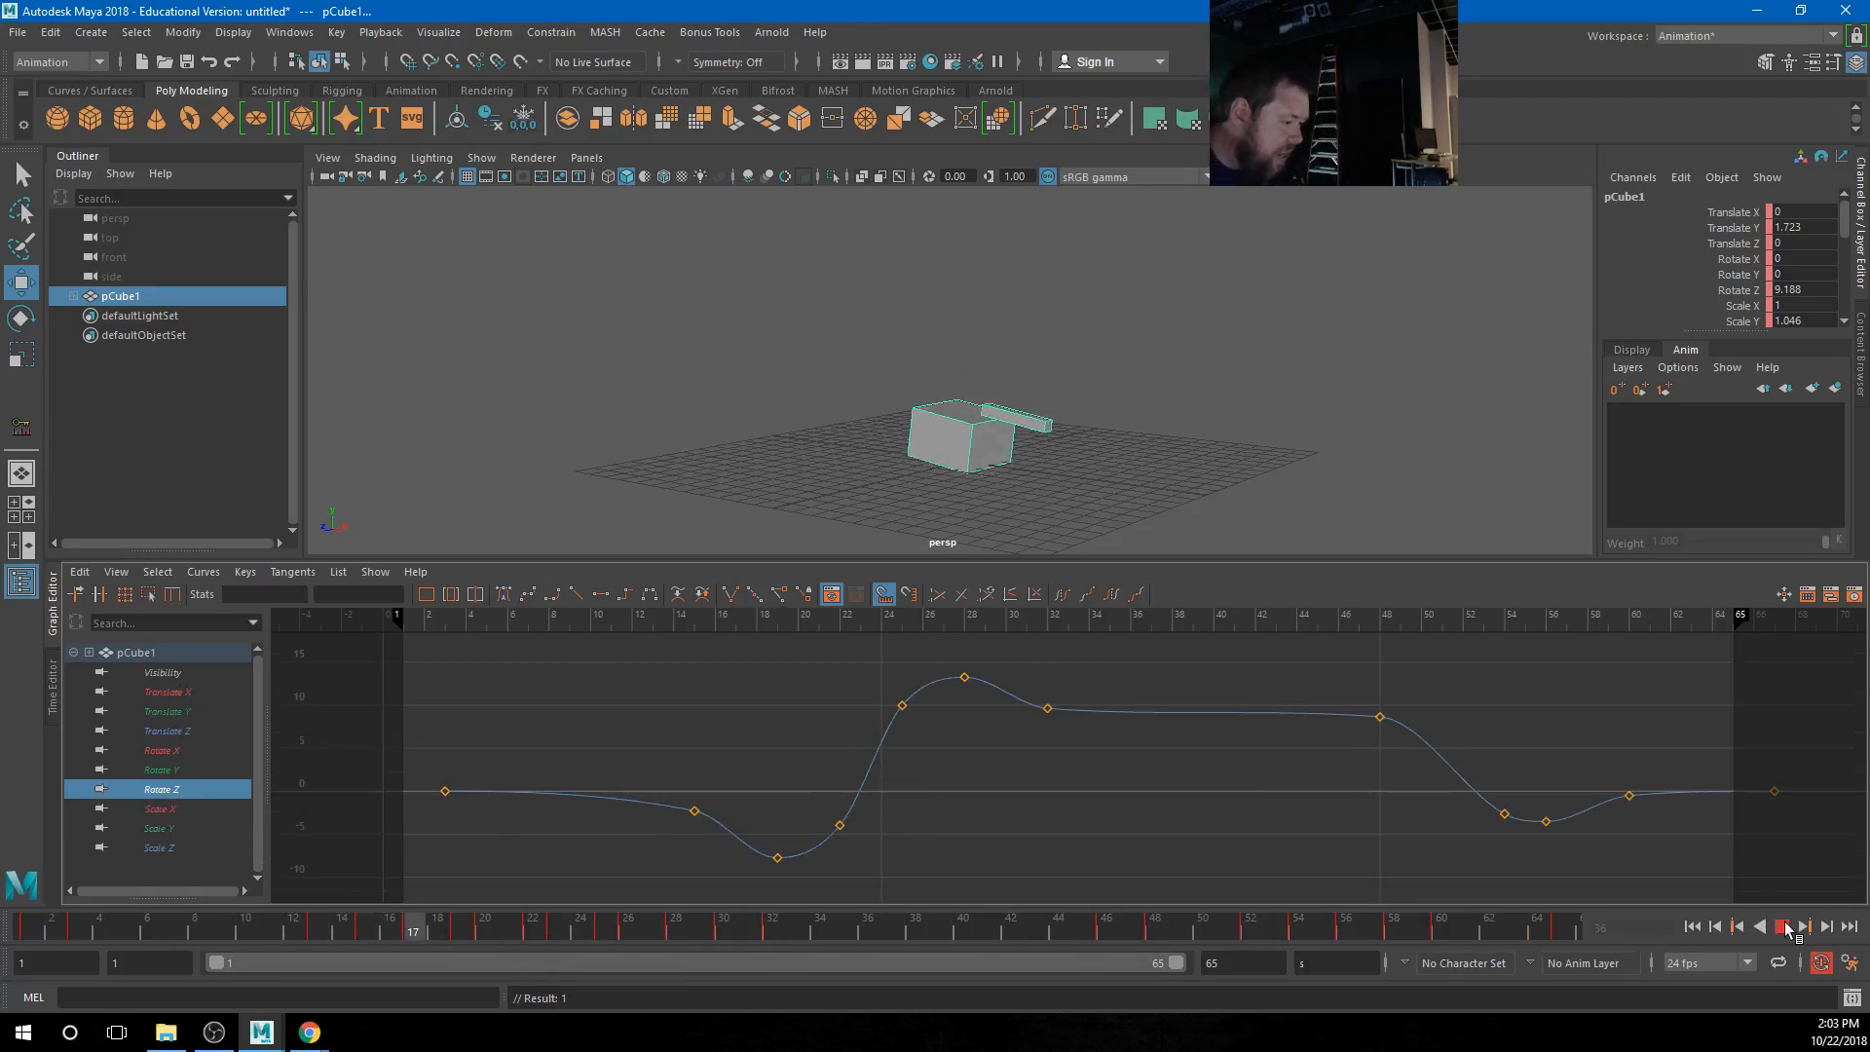
key(Escape)
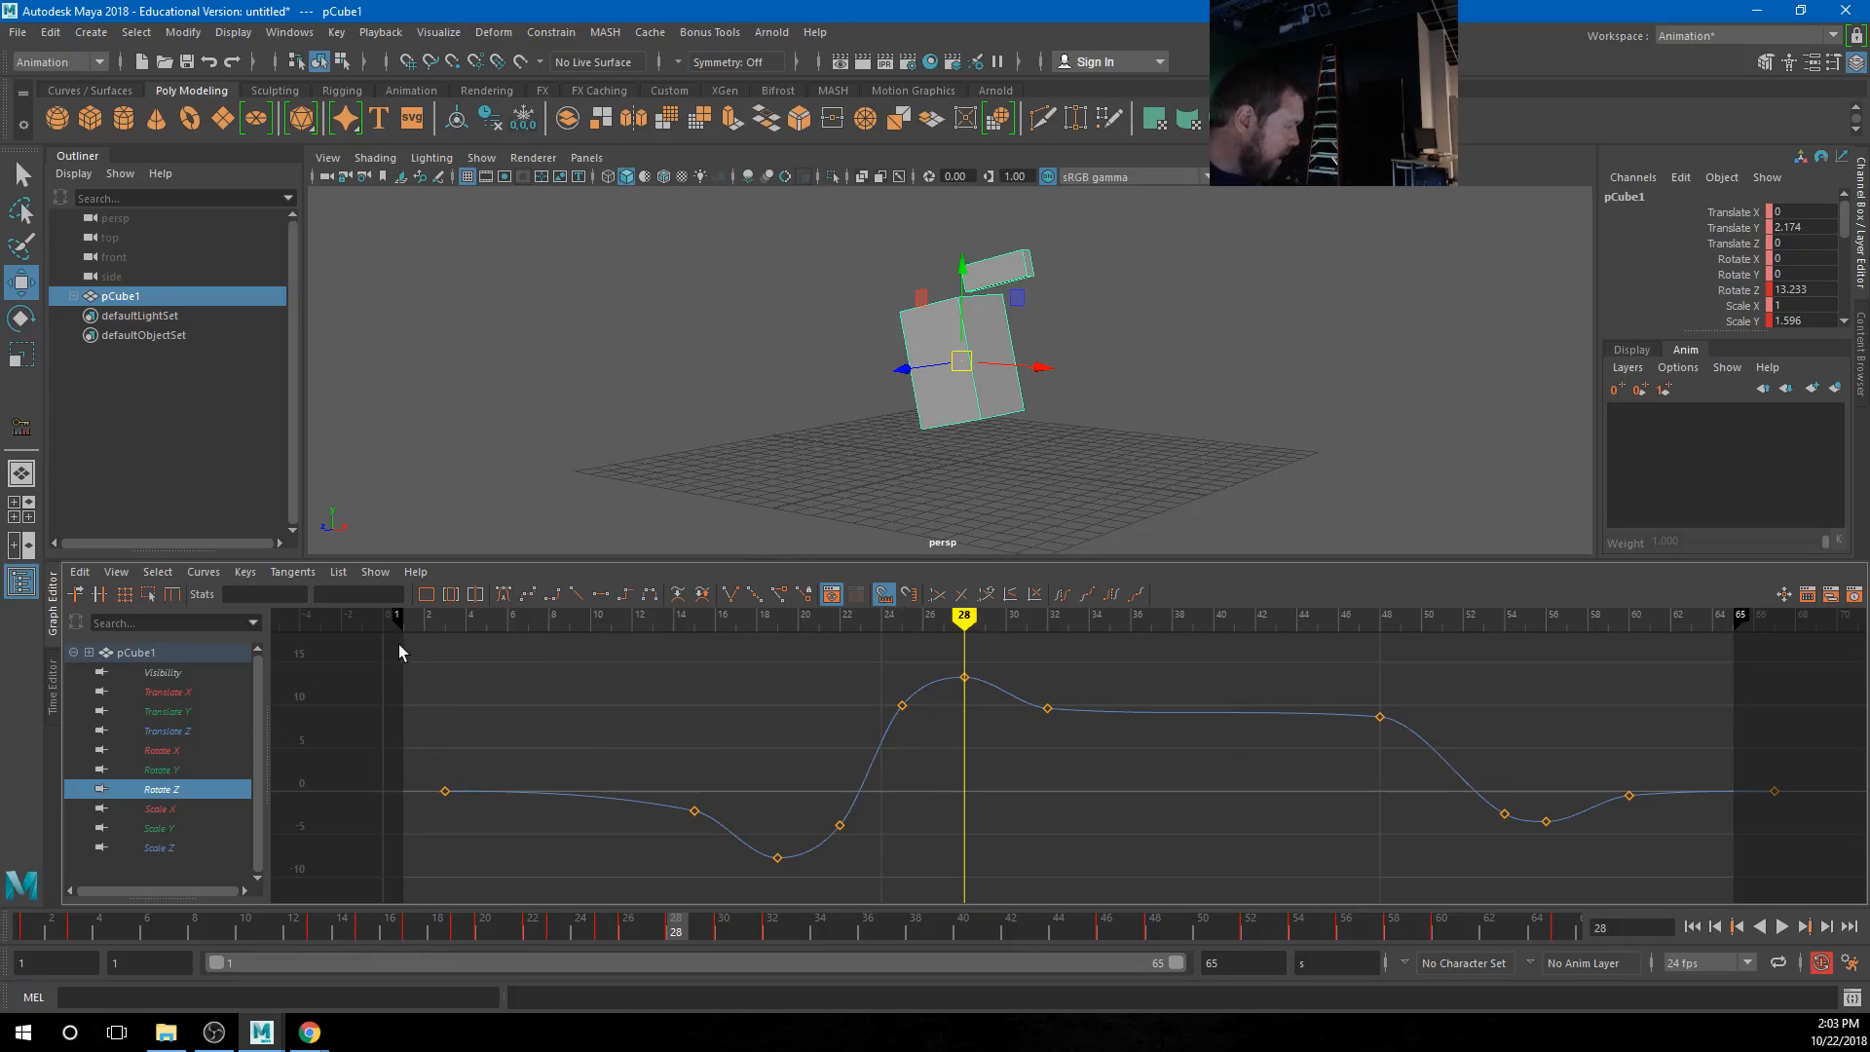
drag(825, 748, 1724, 949)
drag(1835, 913, 1764, 893)
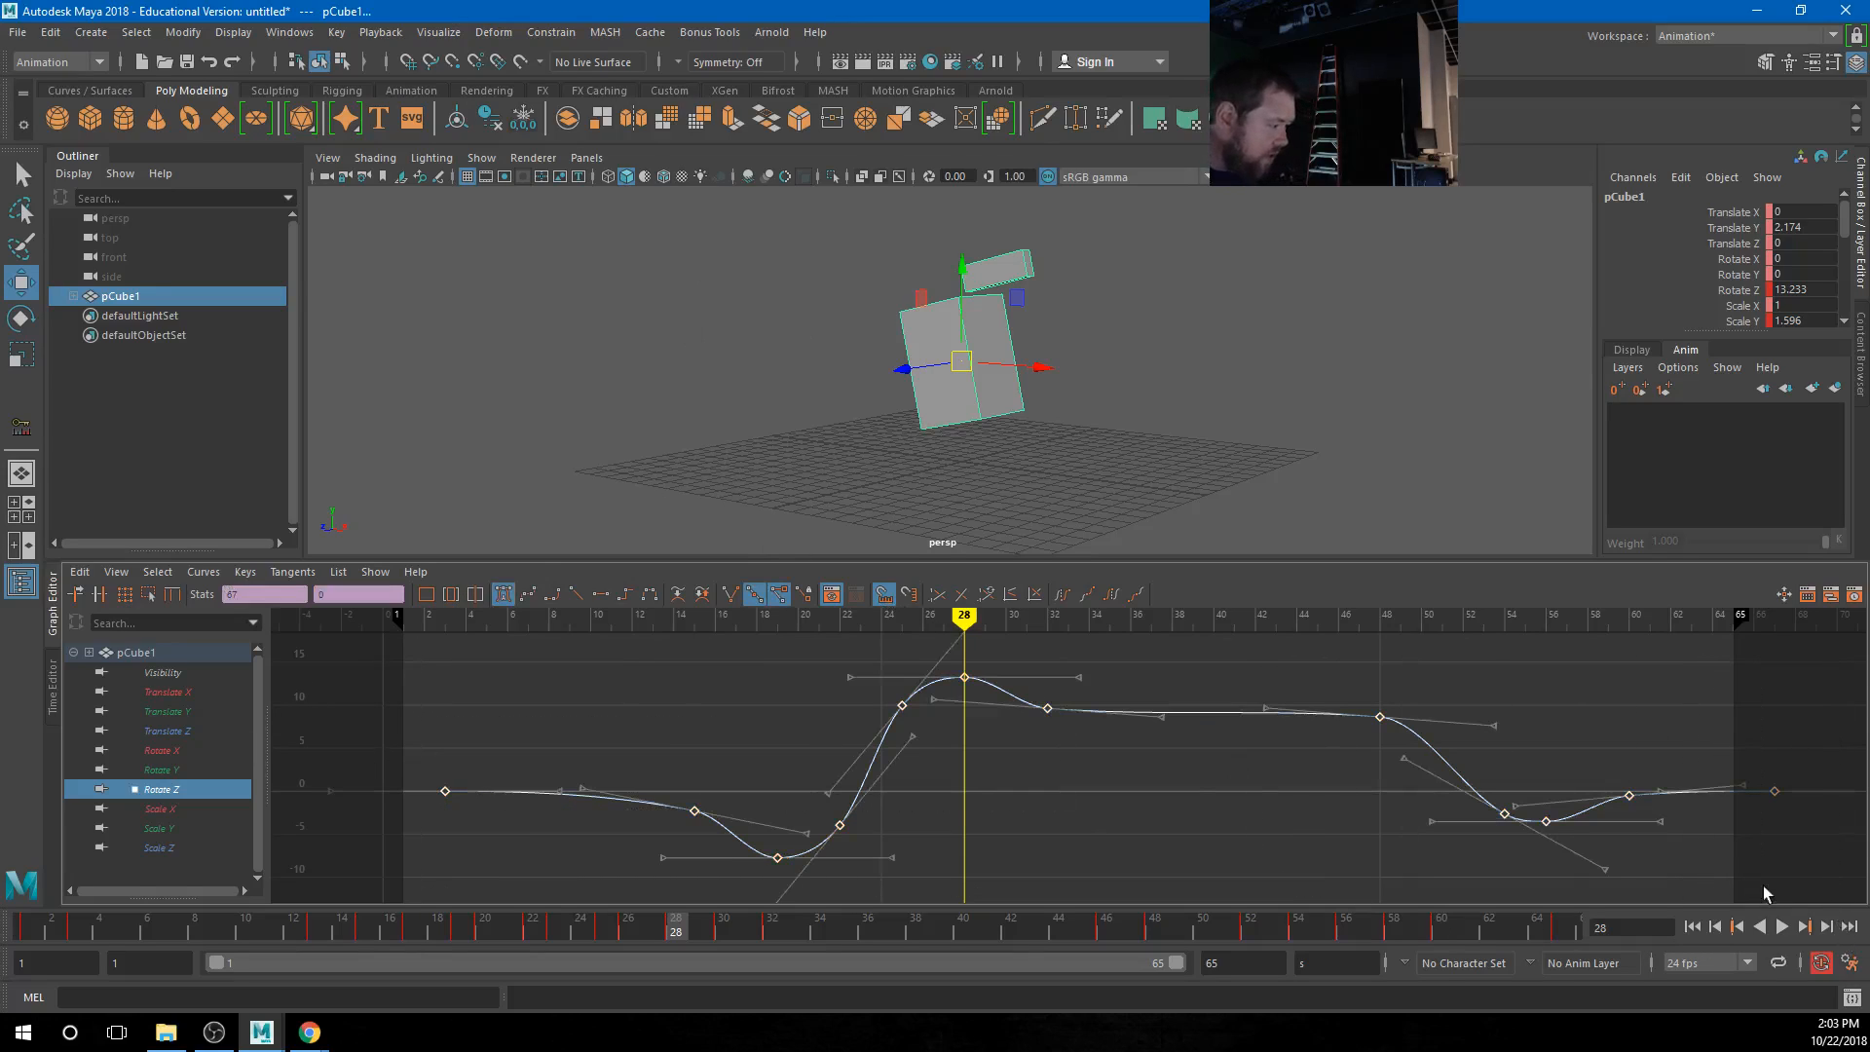
Key the bar at frame 1 and paste the copied curve onto its Rotate Z from that frame
click(1015, 288)
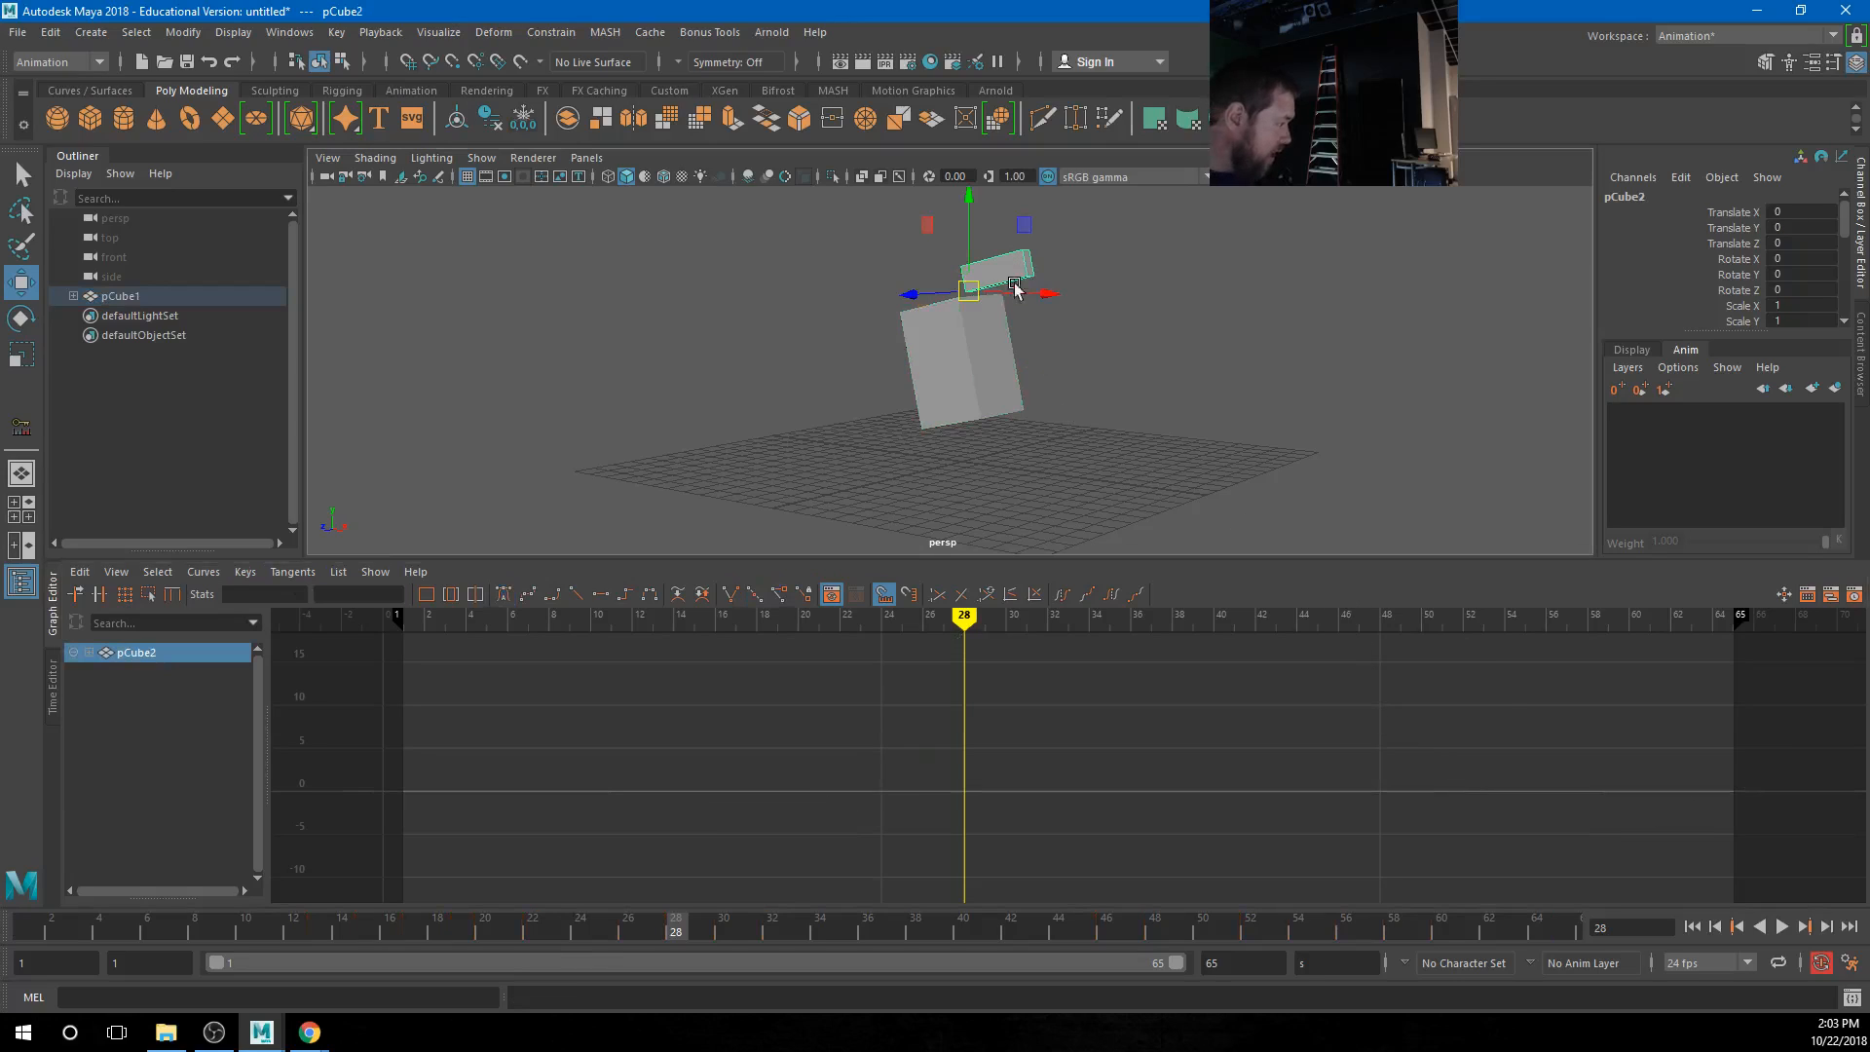
click(403, 618)
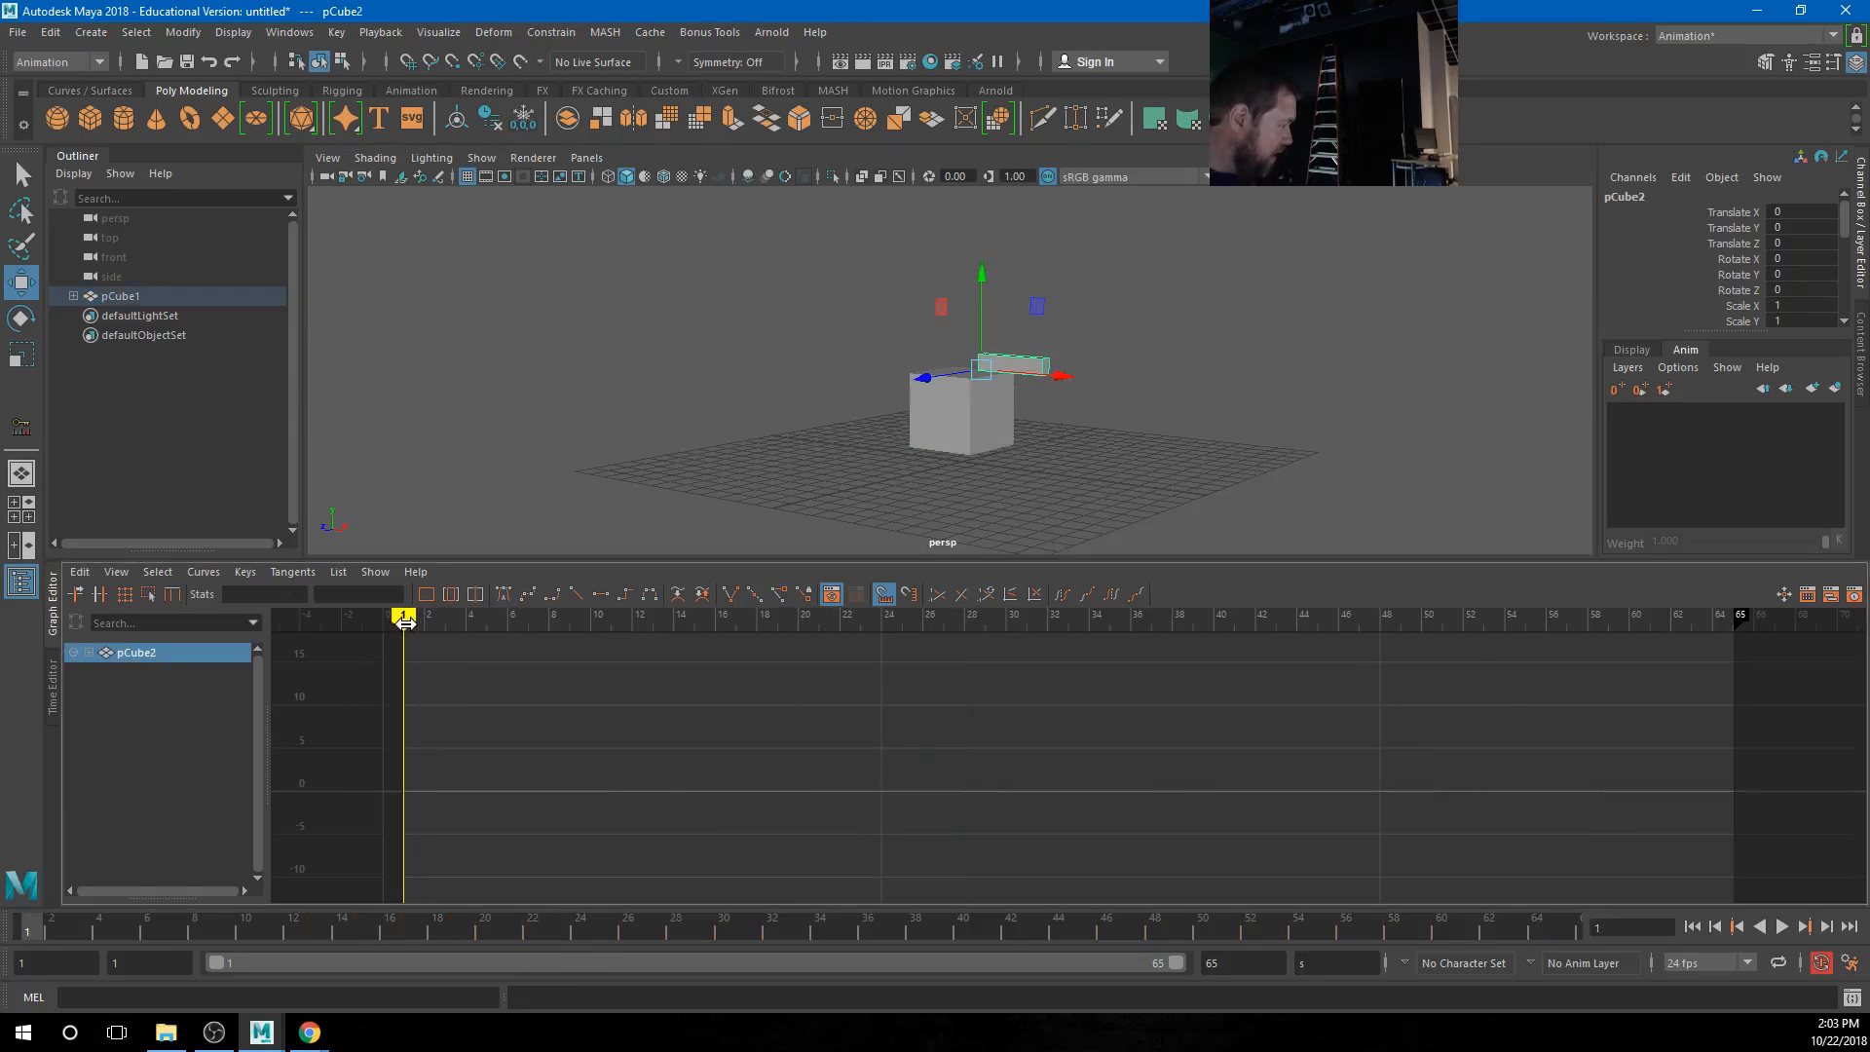
key(s)
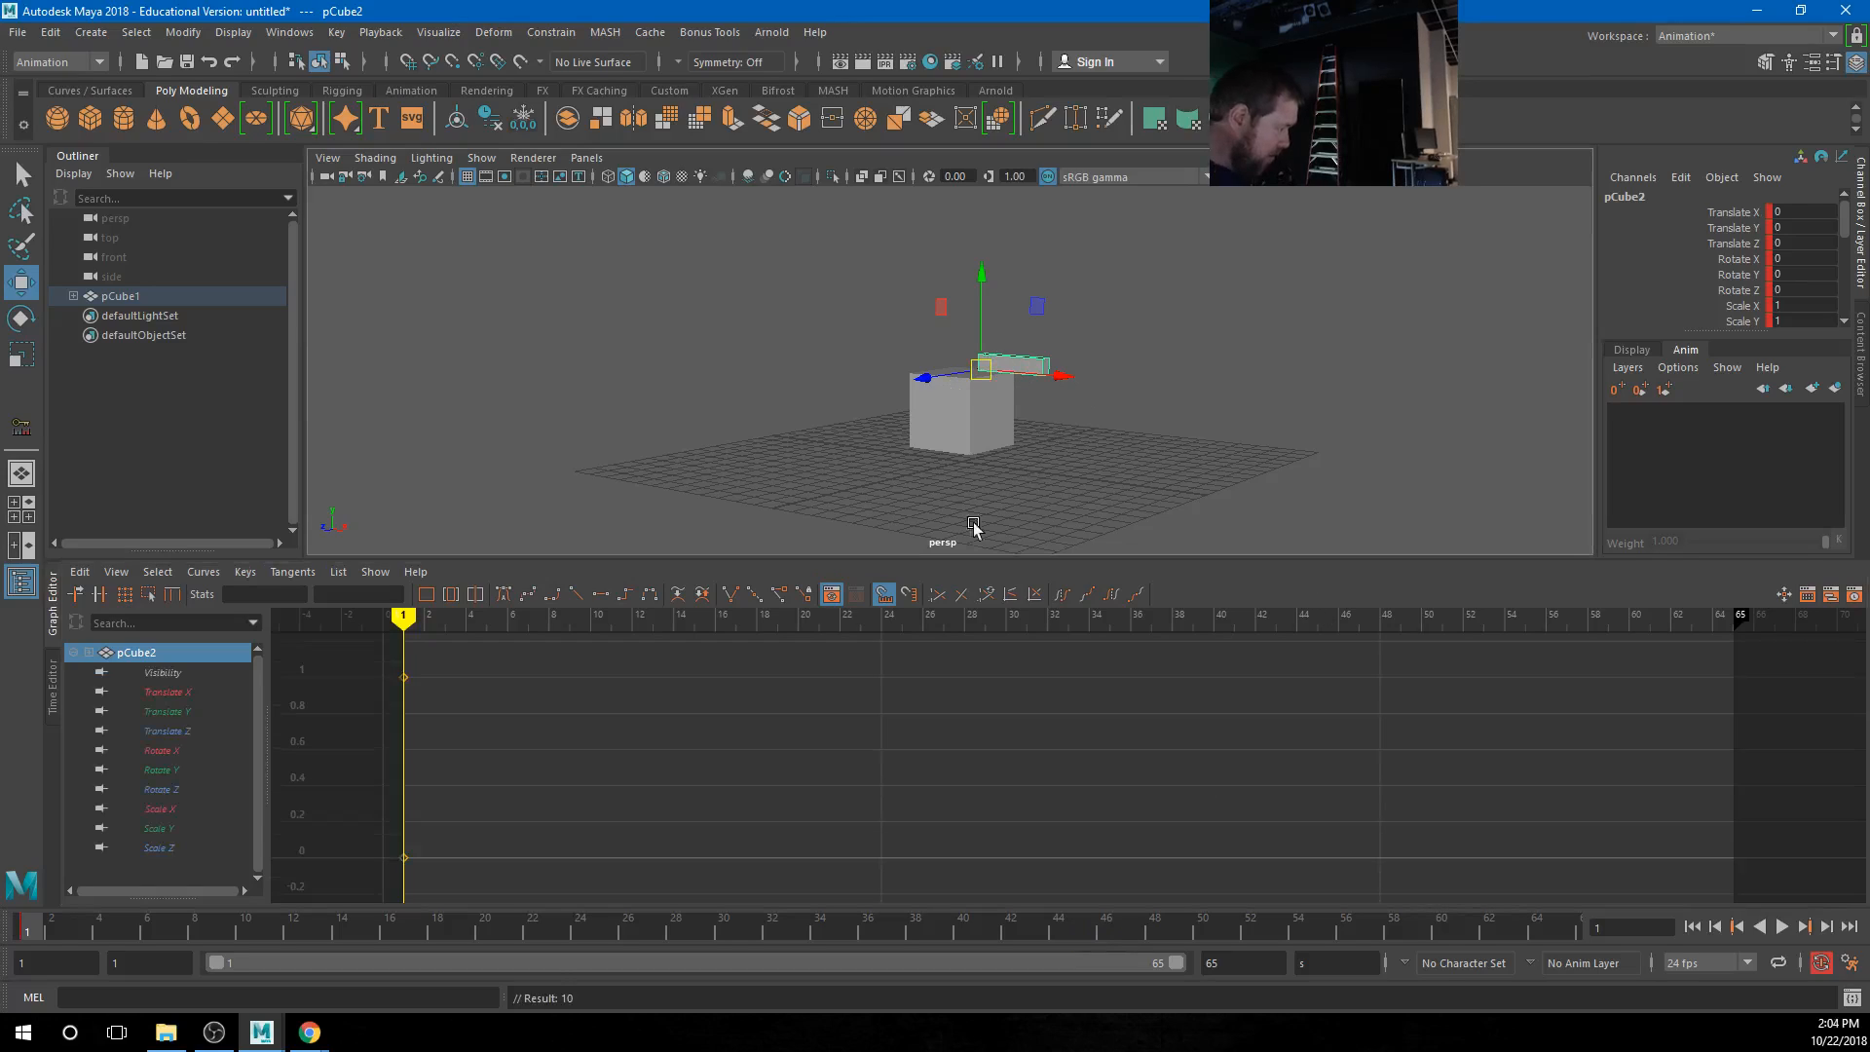
click(166, 795)
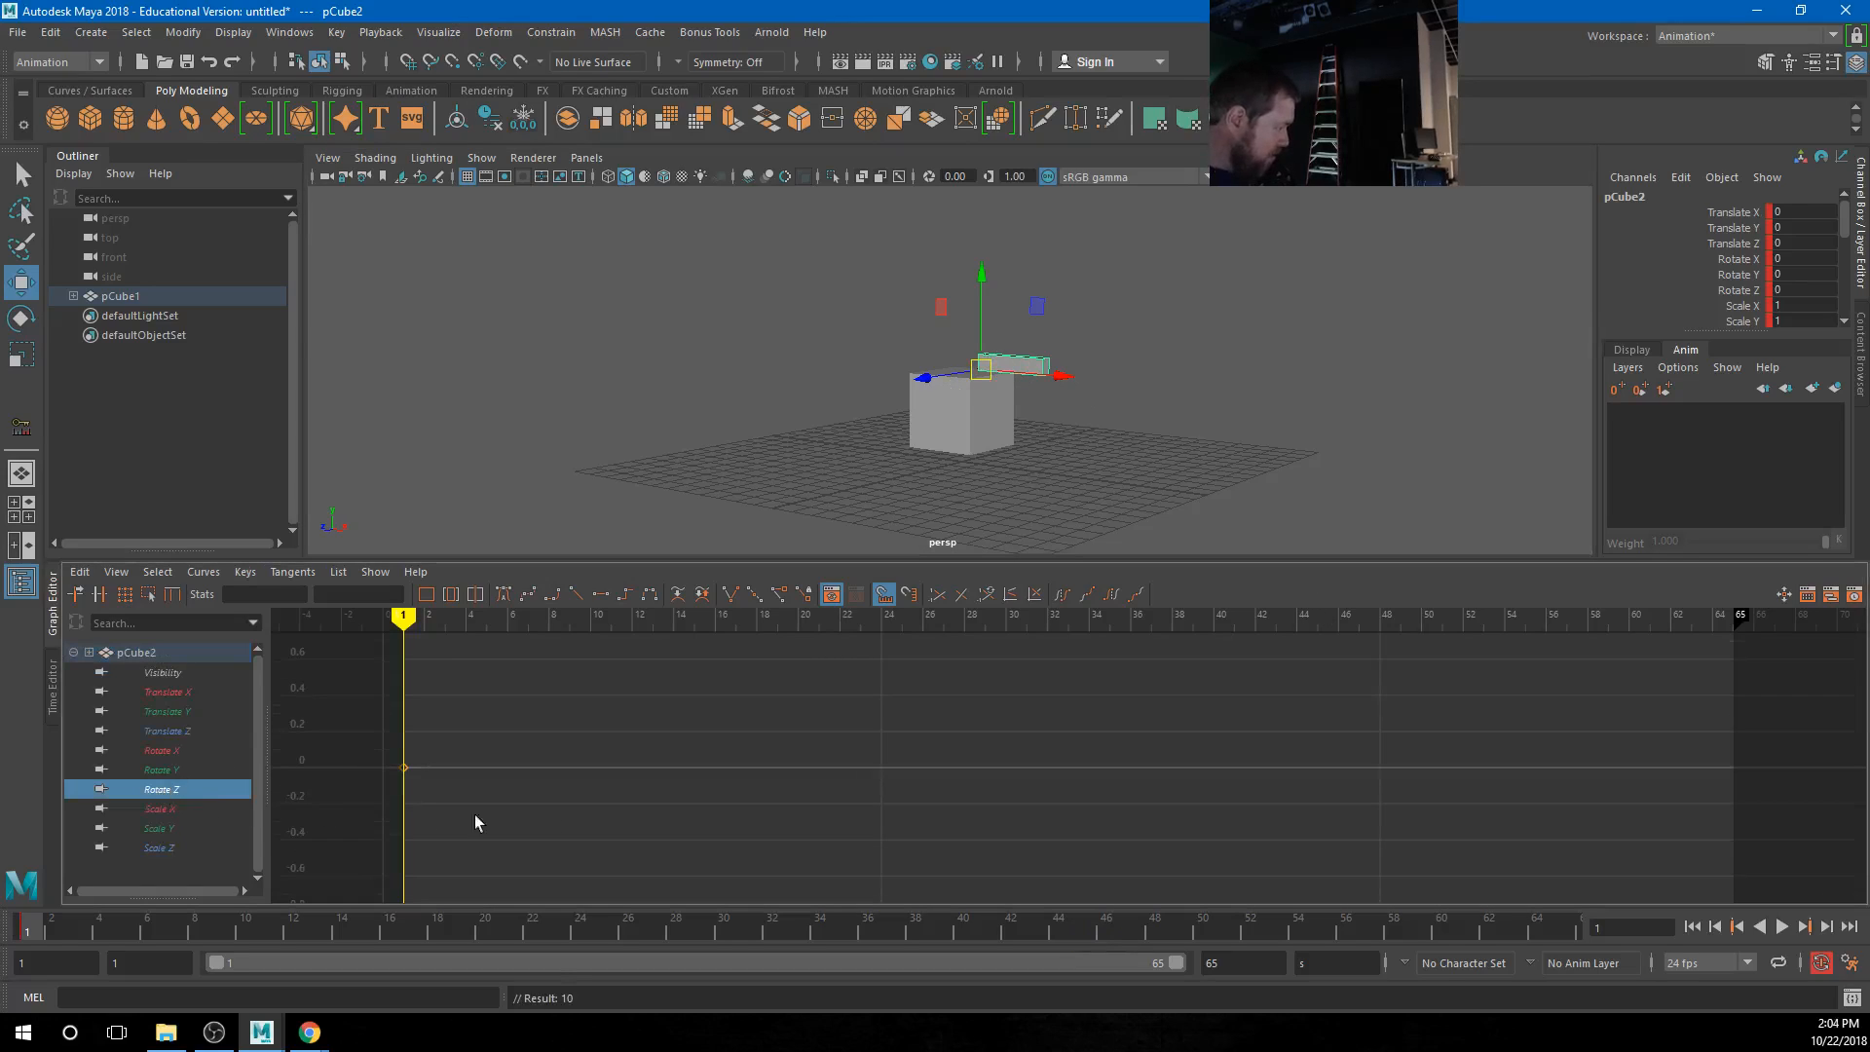
key(ctrl+v)
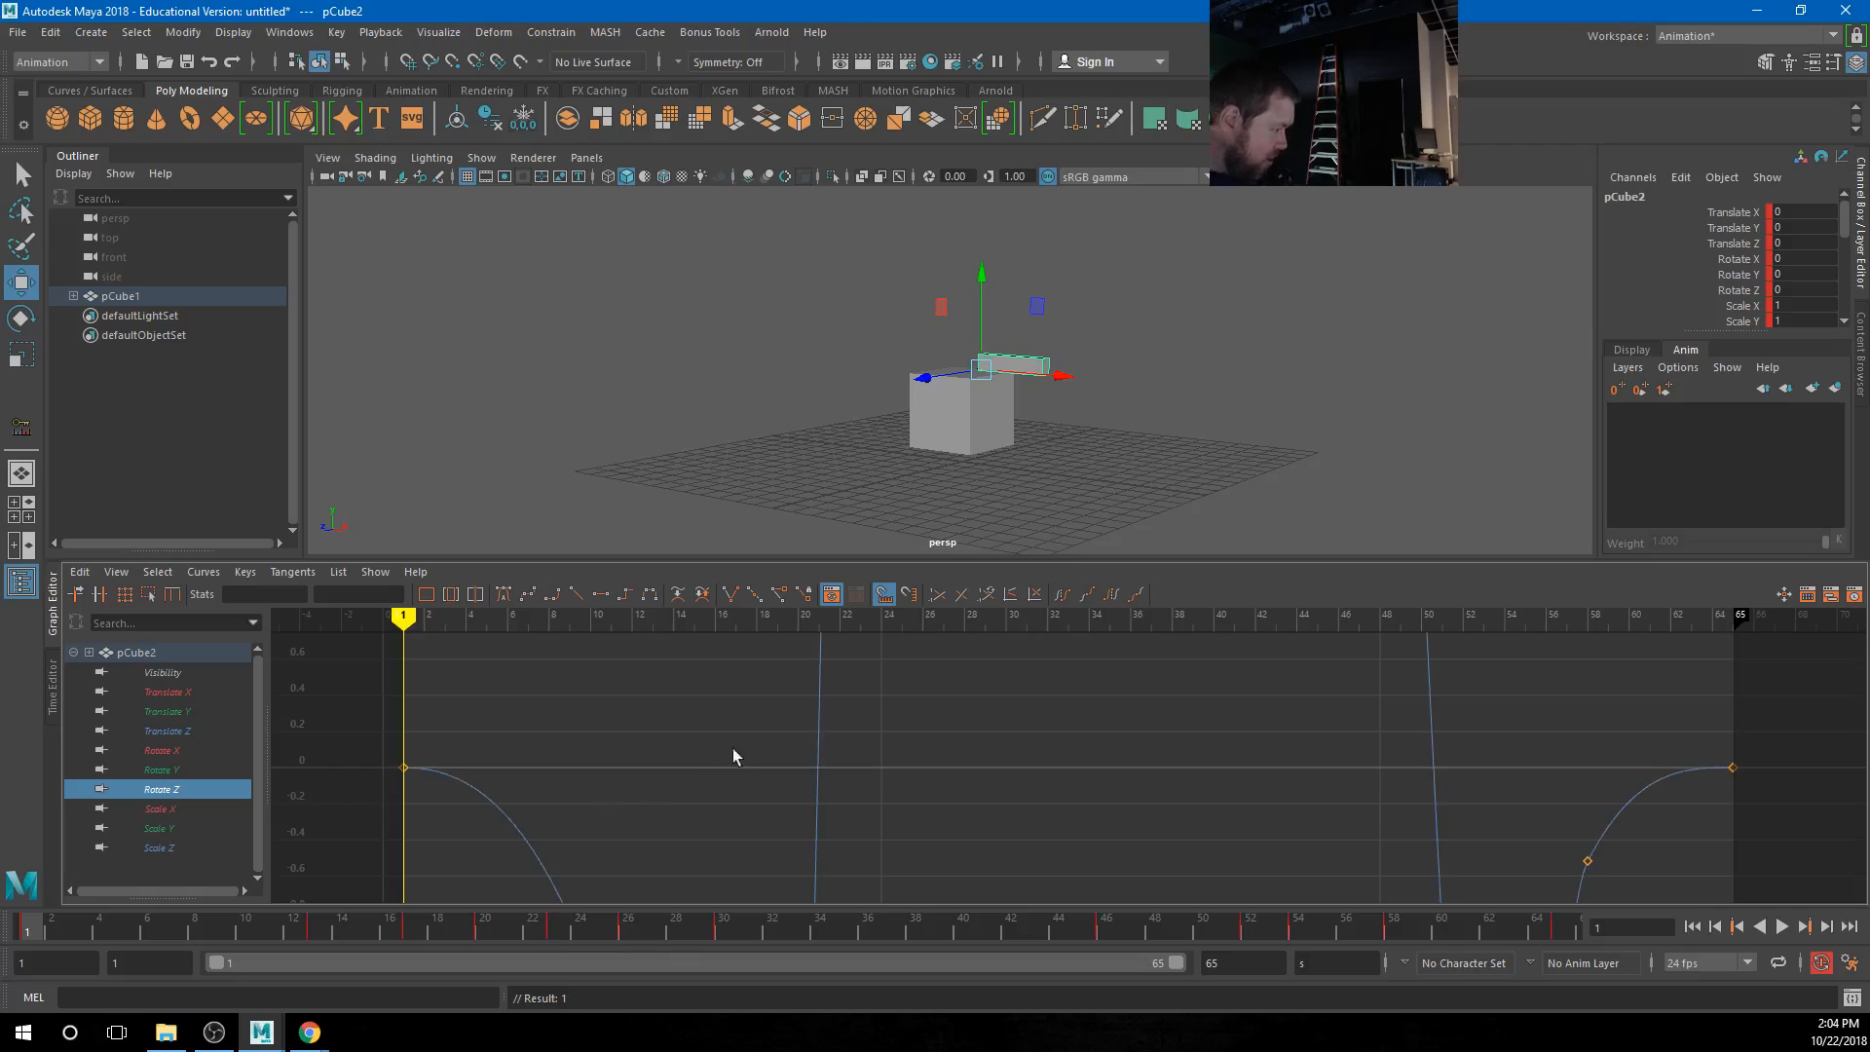
Play the animation and scale the bar's Rotate Z keys at frames 13 to 58 vertically until the frame 26 peak is about 40
click(1783, 927)
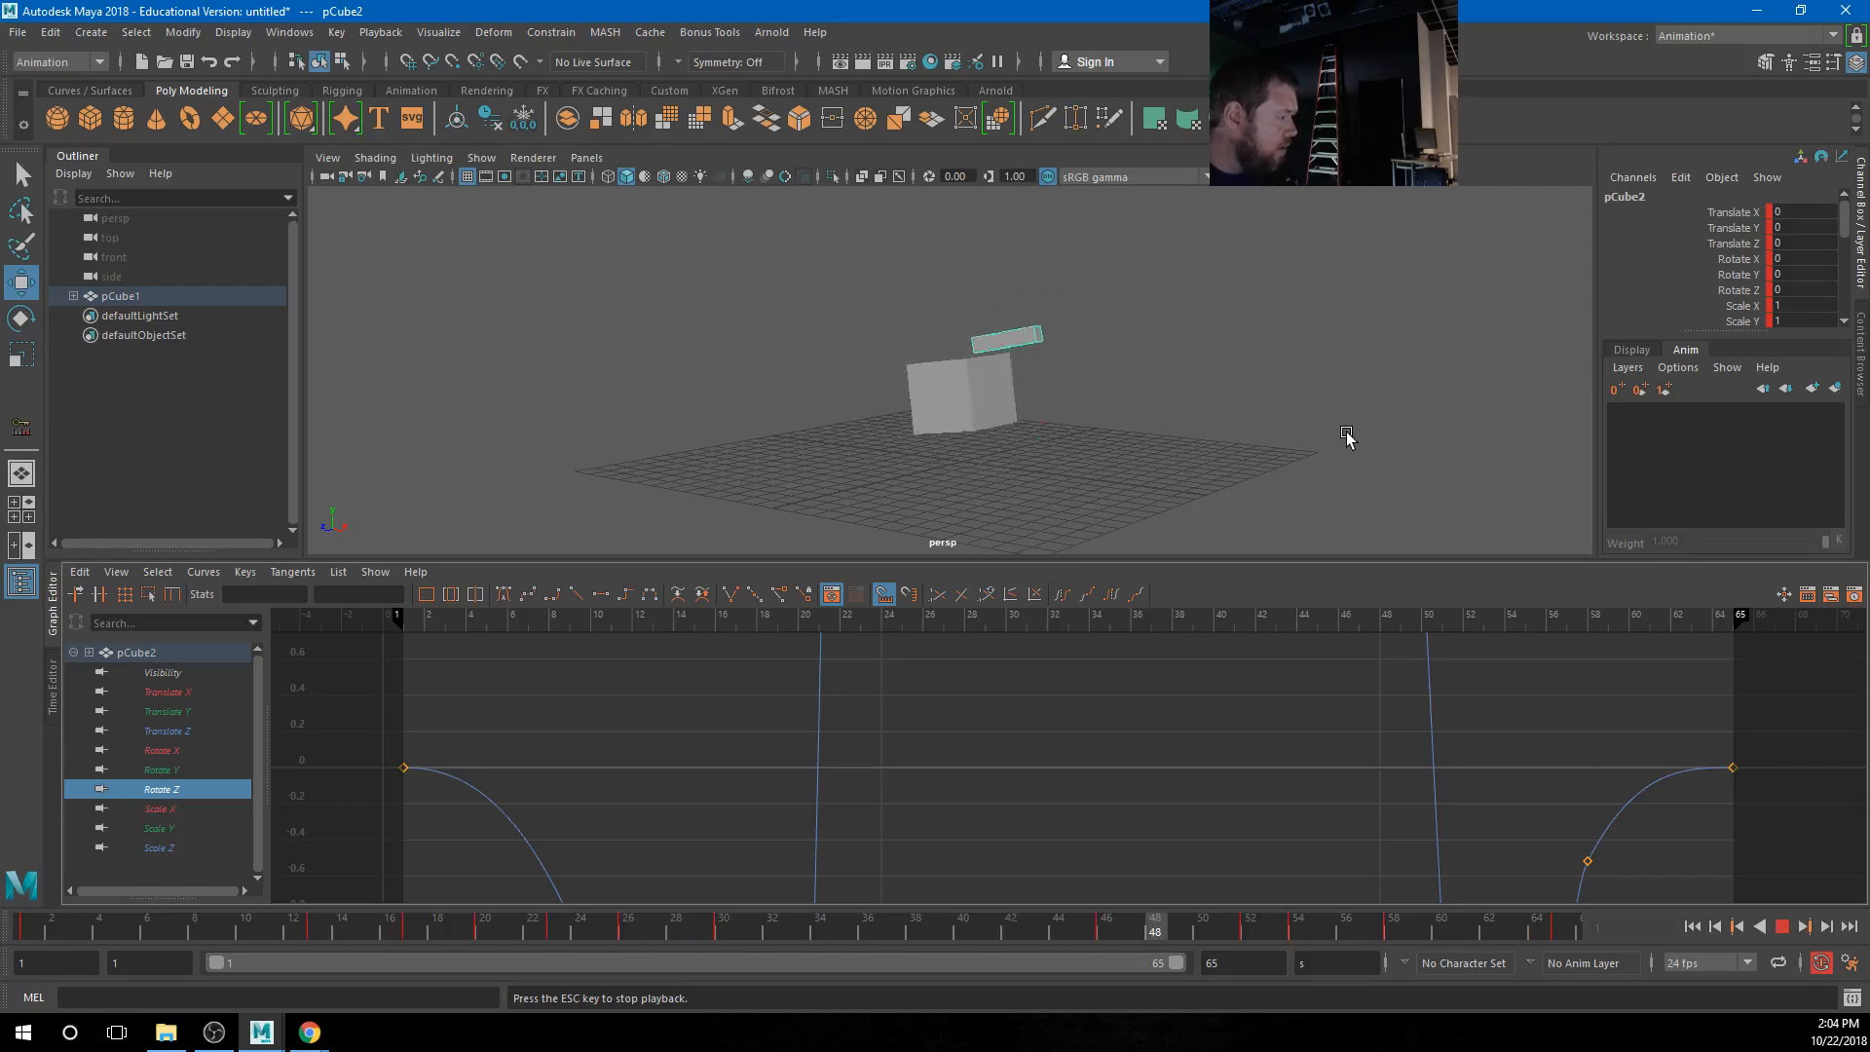
alt+right_drag(1210, 367, 757, 292)
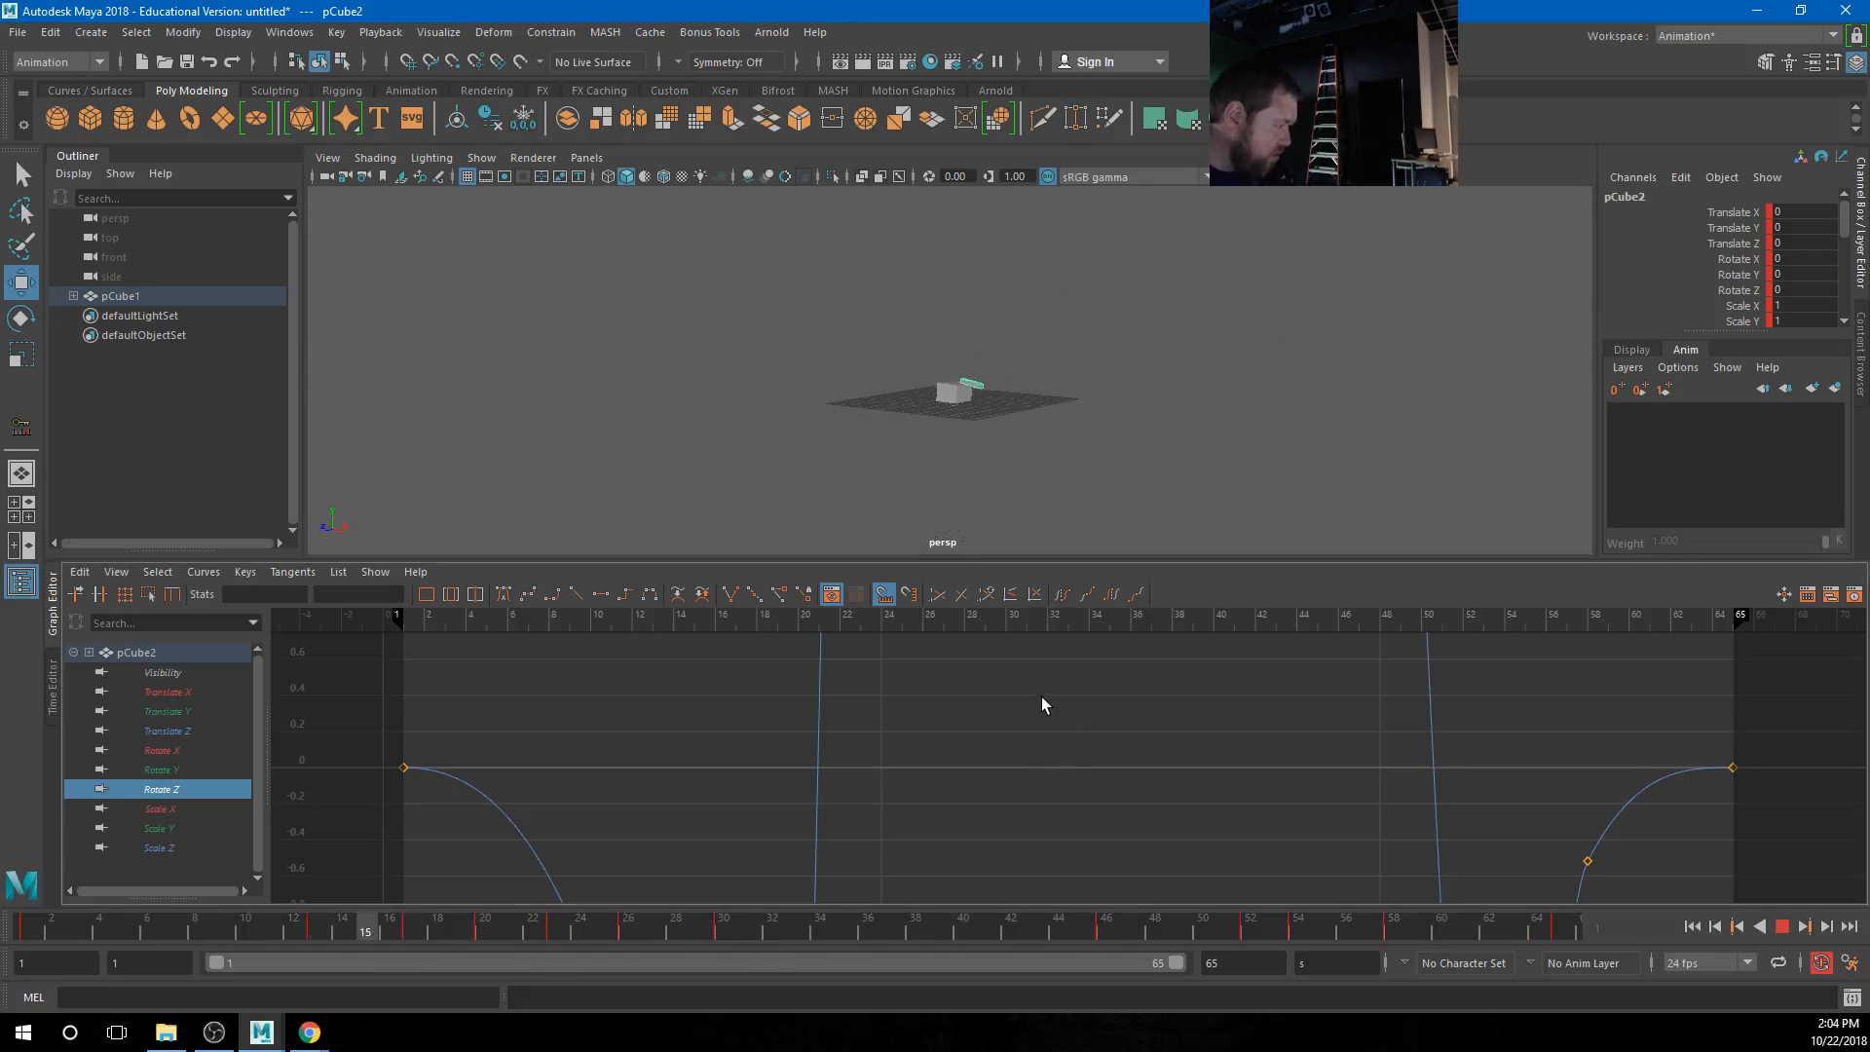
key(f)
alt+shift+right_drag(1009, 750, 1003, 845)
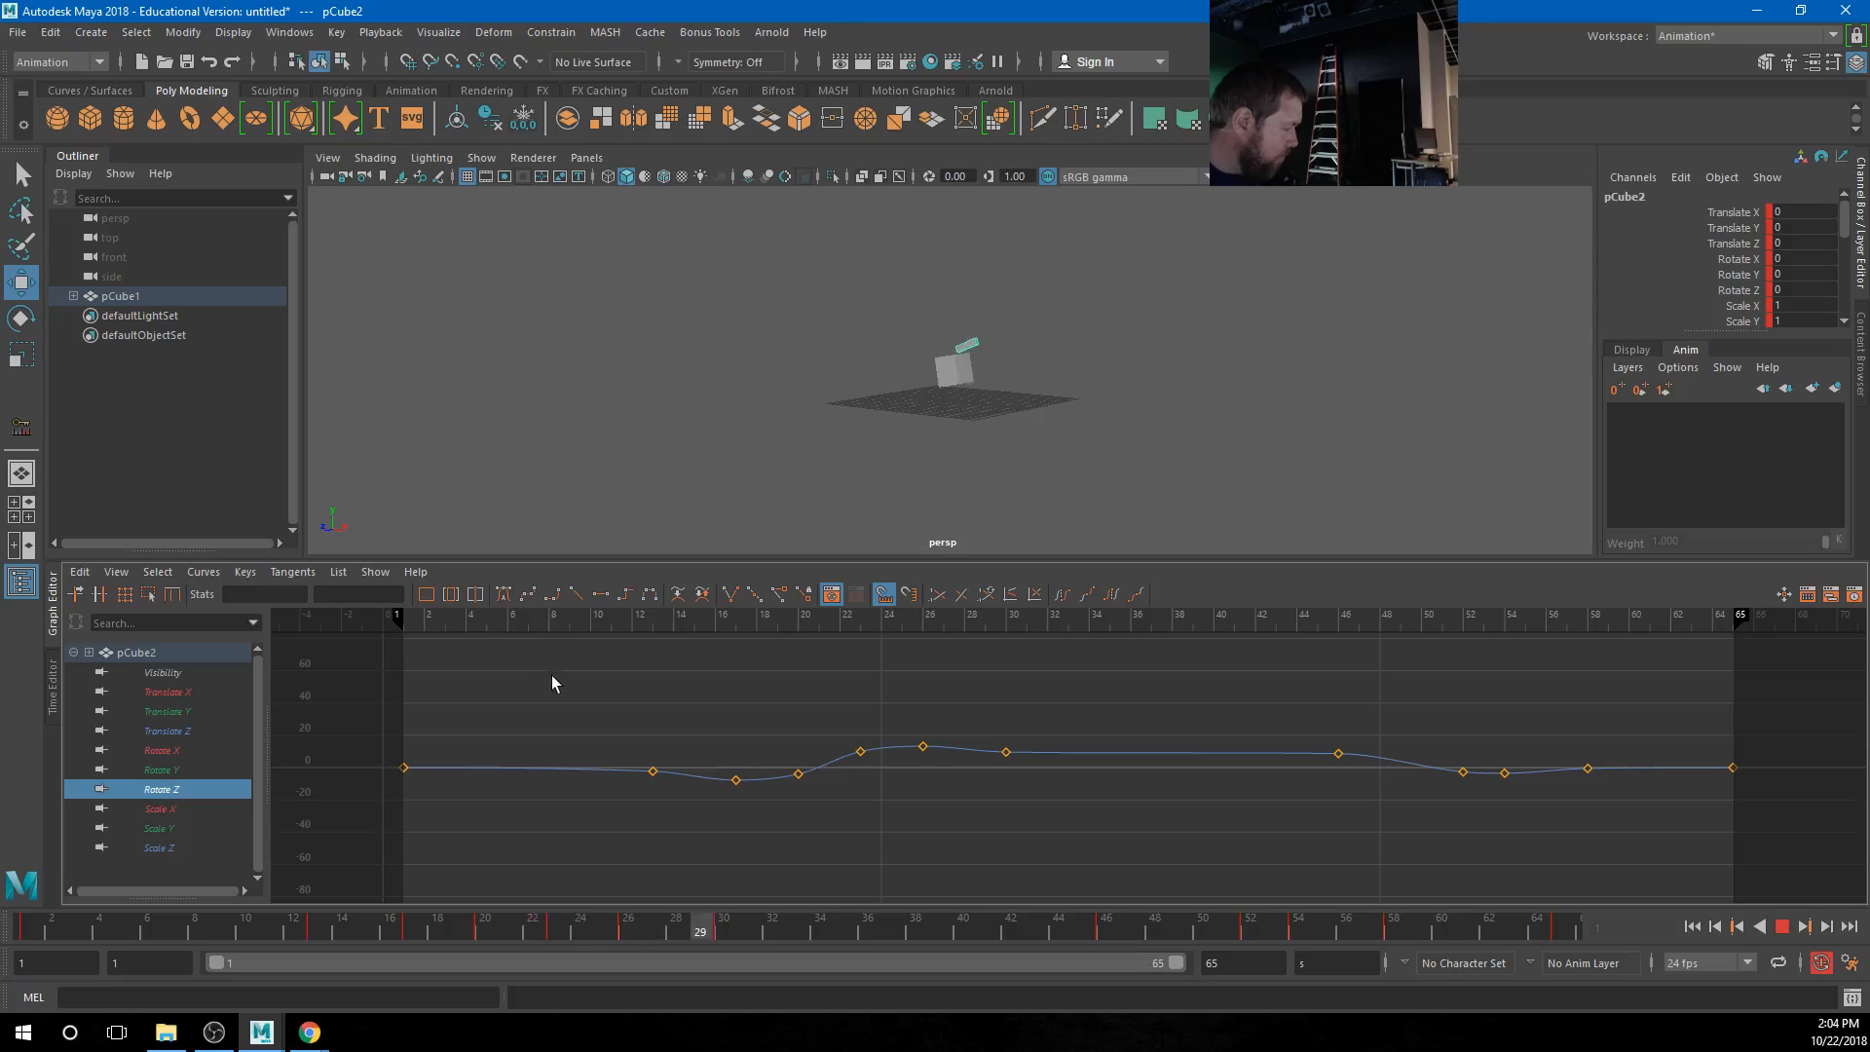
drag(551, 674, 1638, 884)
key(f)
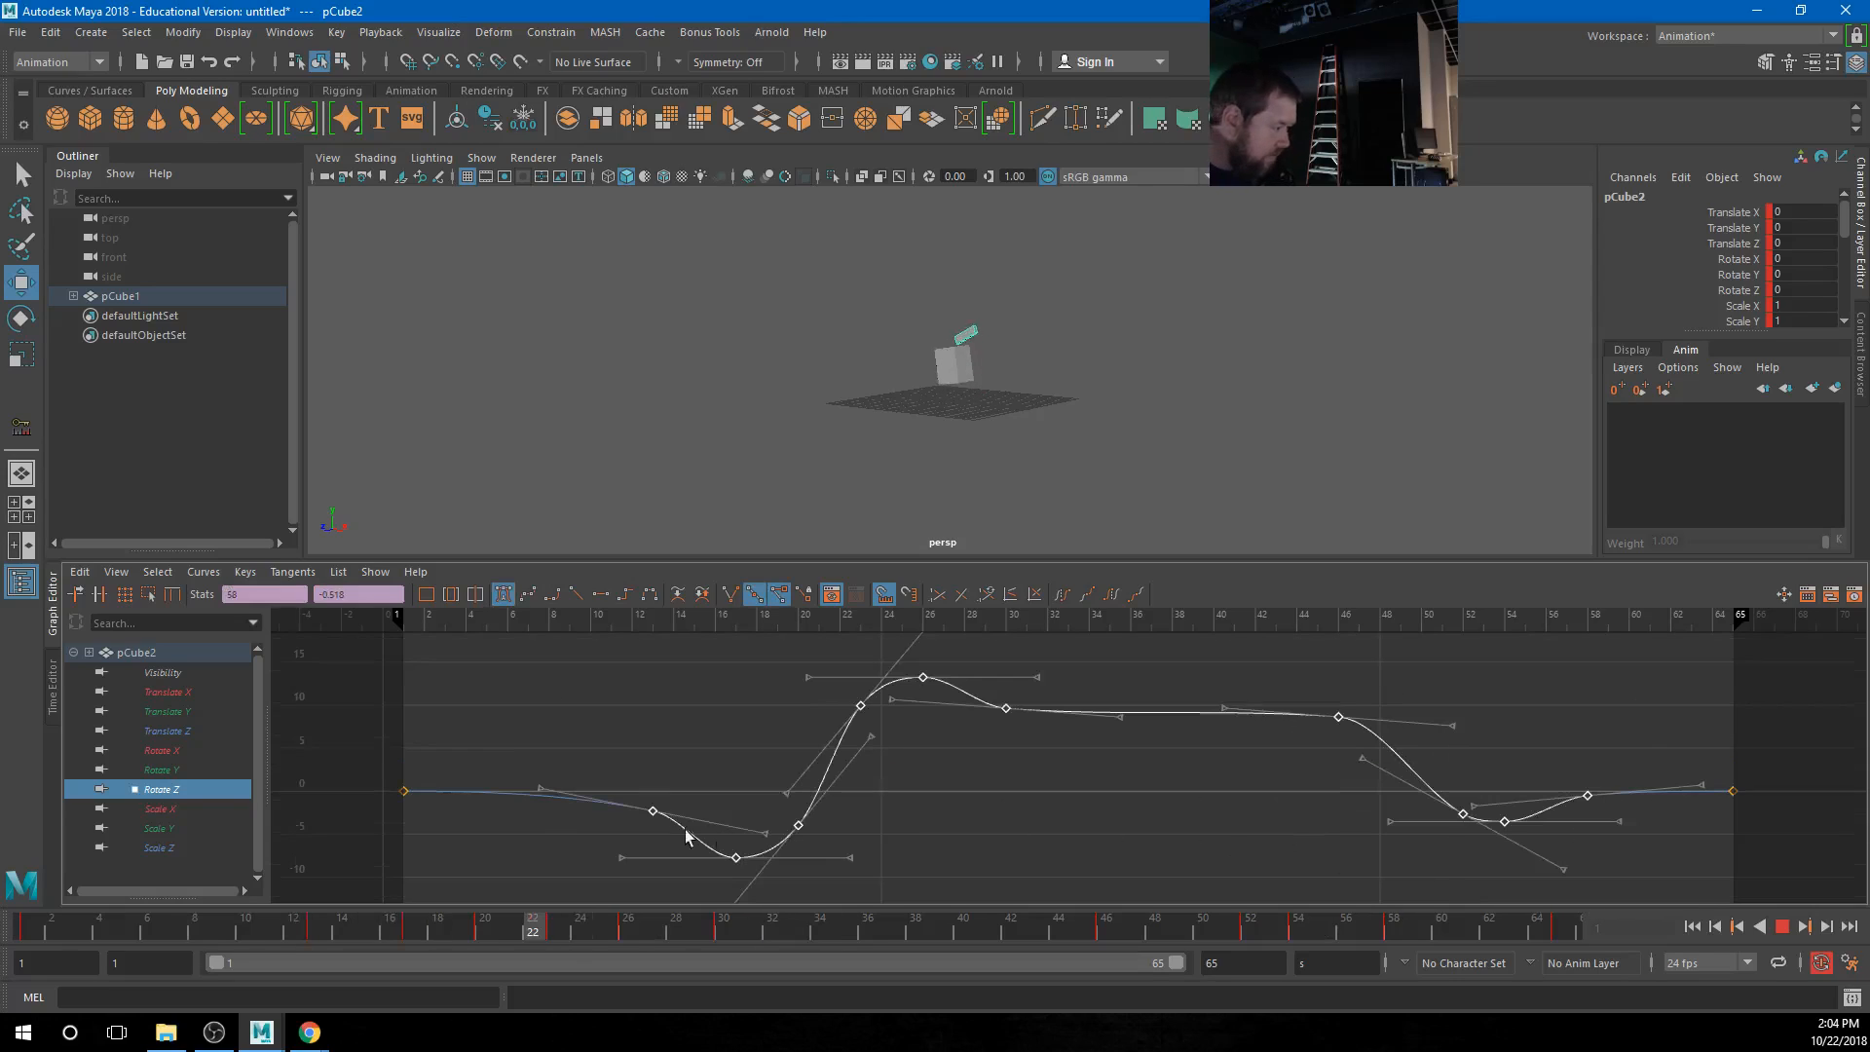
shift+middle_drag(452, 789, 458, 688)
key(ctrl+z)
key(r)
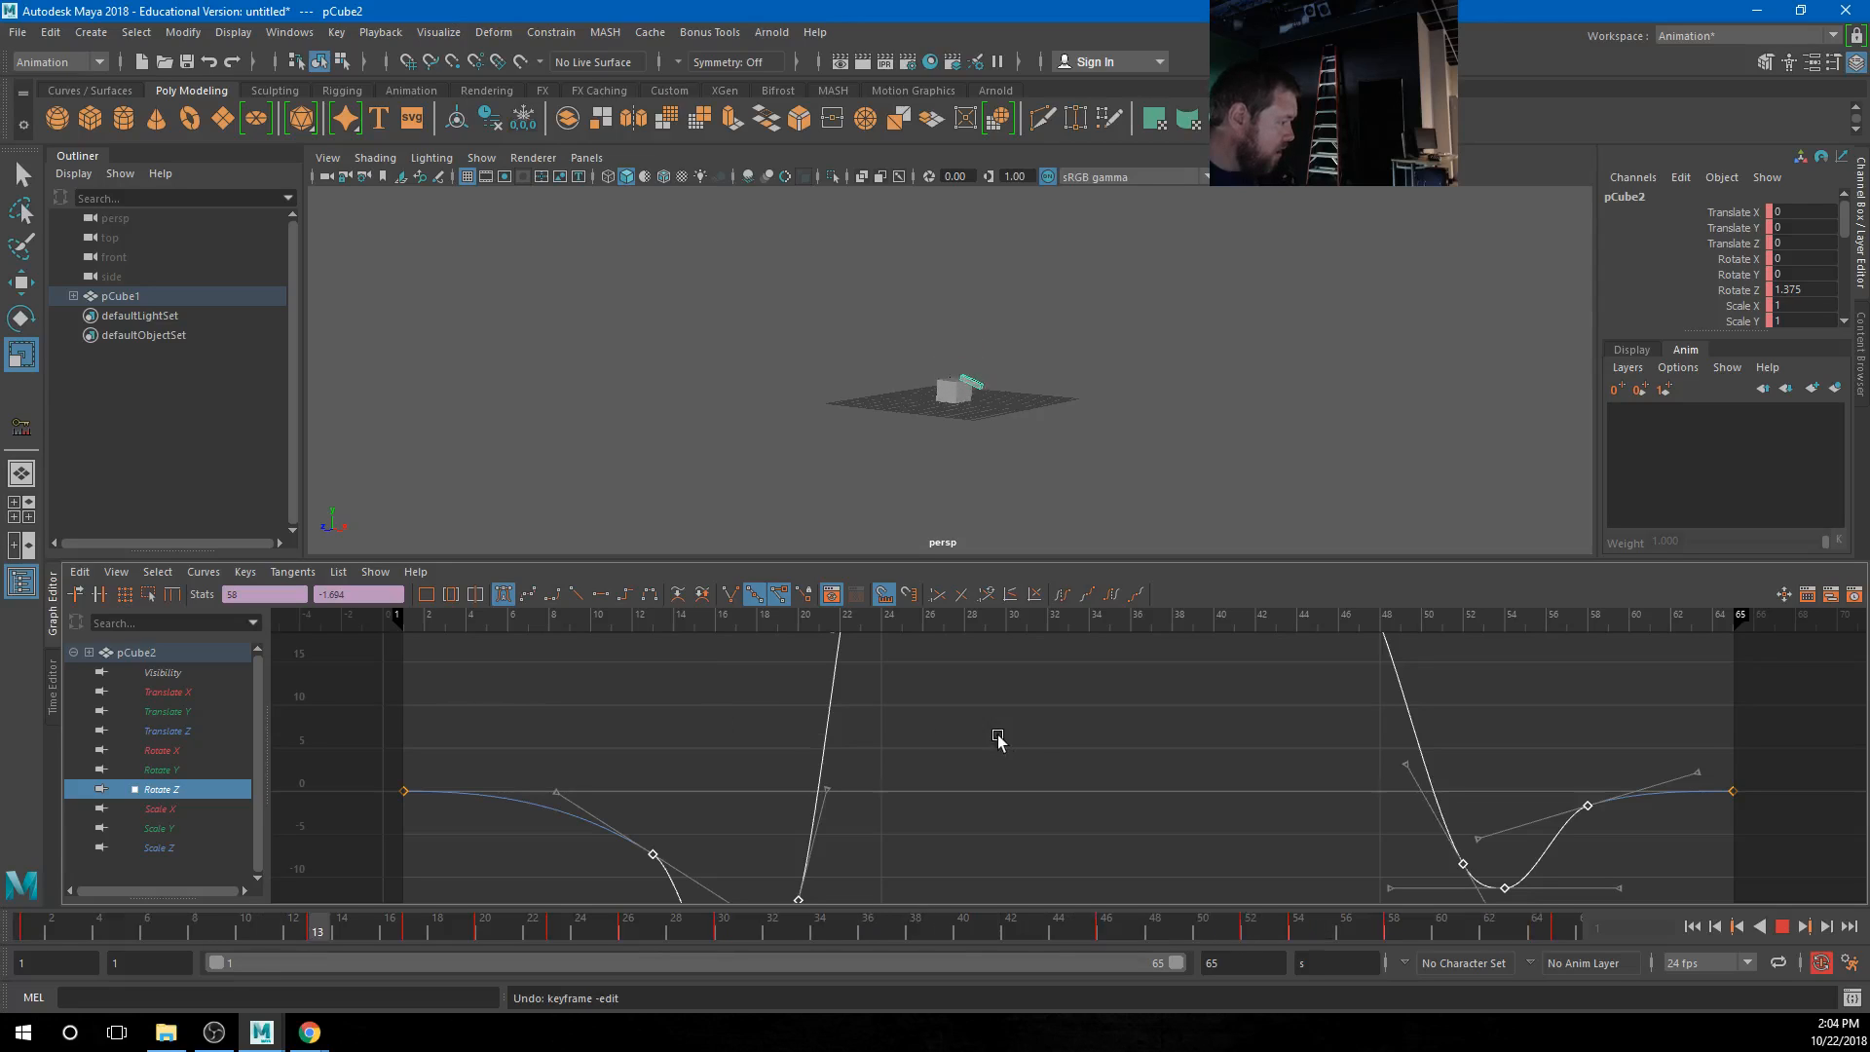
Reduce the vertical range of the bar's whole Rotate Z curve and lower it until its first and last keys are about -21.7
scroll(1034, 779, down, 10)
alt+right_drag(1034, 780, 1081, 763)
drag(923, 681, 1346, 884)
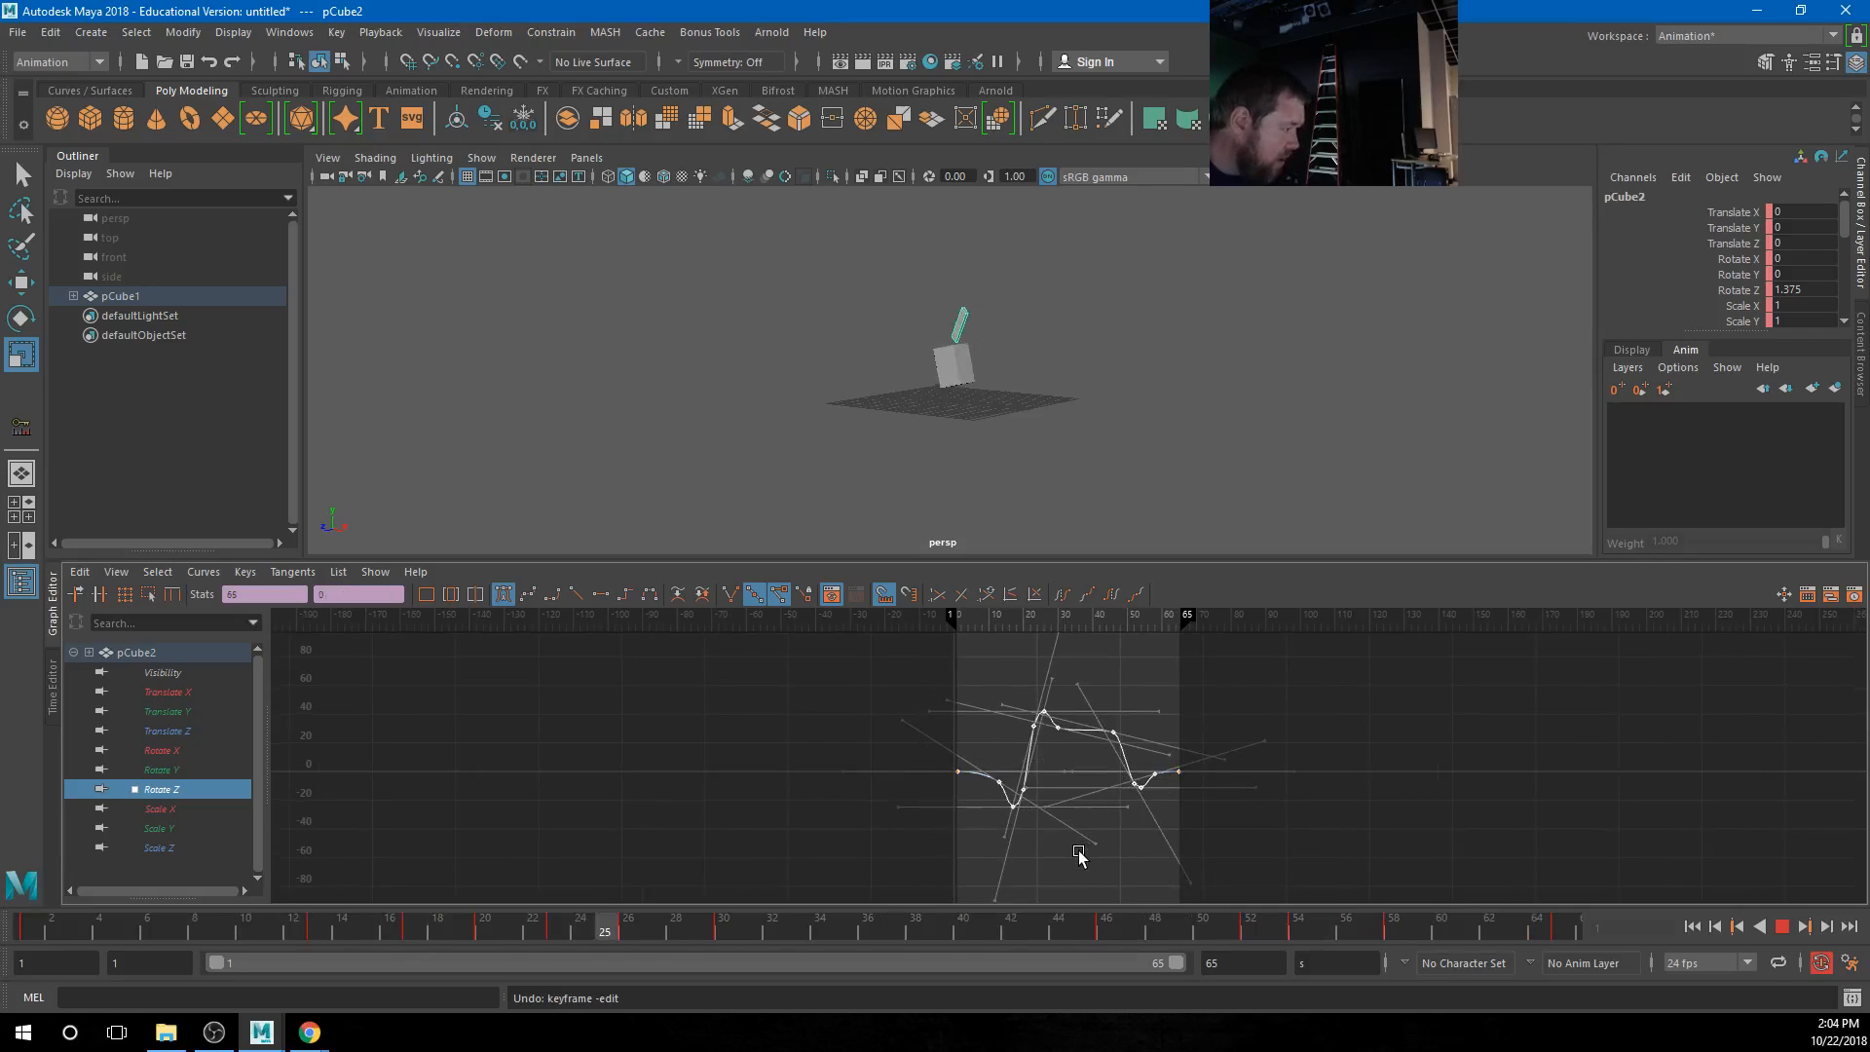
mouse_move(1078, 852)
shift+middle_down()
mouse_move(1078, 828)
mouse_move(1073, 868)
shift+middle_up()
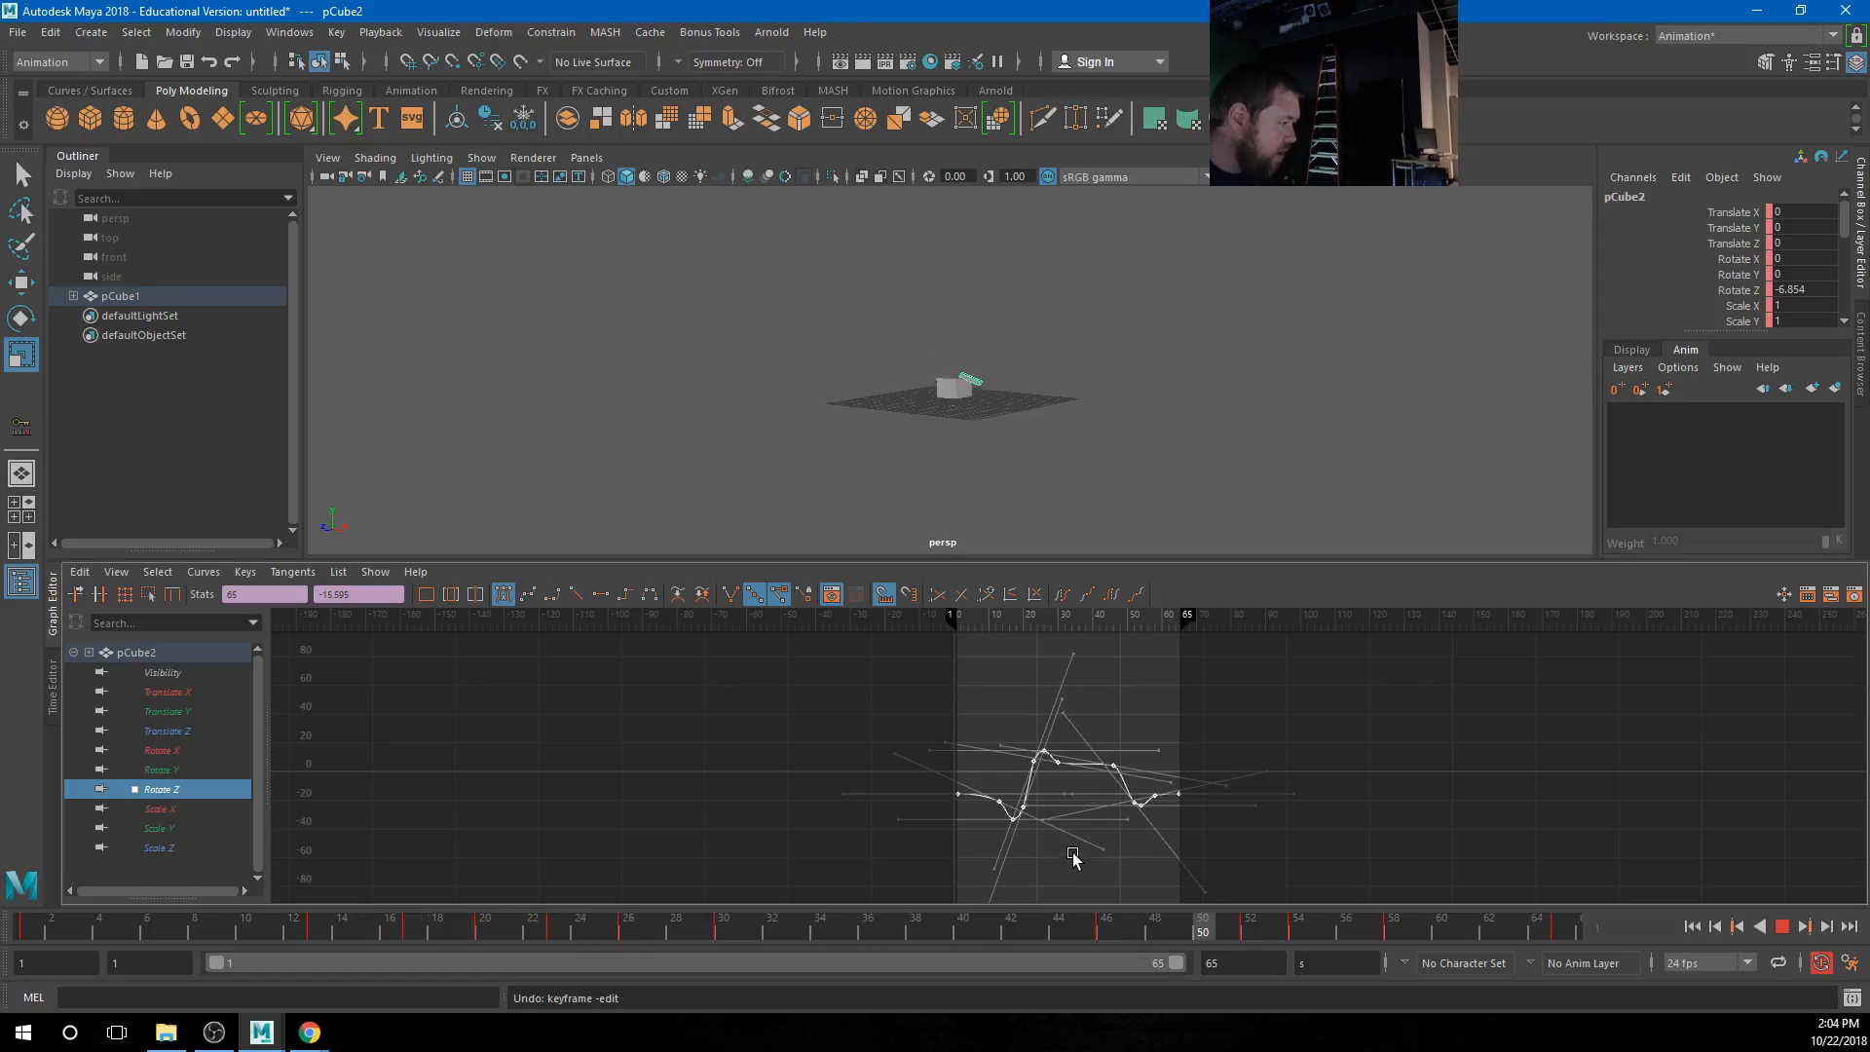
key(w)
mouse_move(1067, 846)
shift+middle_down()
mouse_move(1066, 815)
mouse_move(1068, 885)
mouse_move(1070, 859)
shift+middle_up()
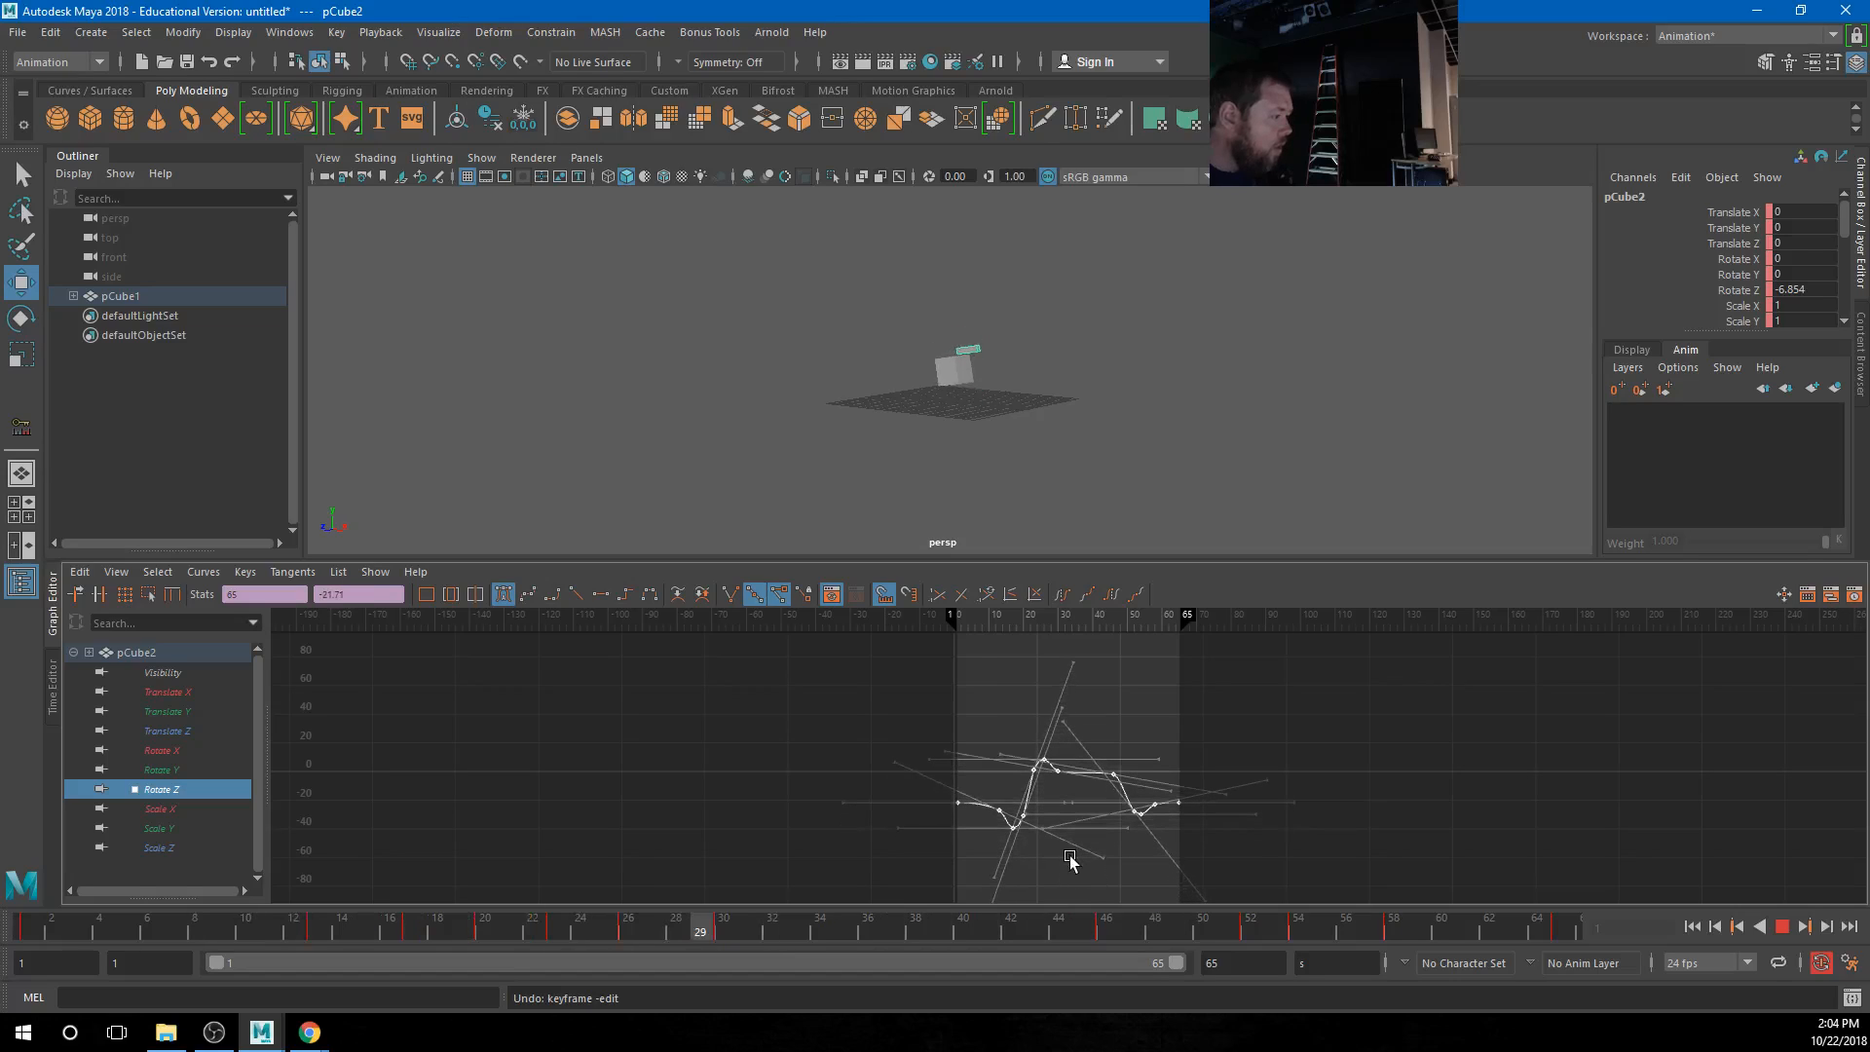
Raise the bar's Rotate Z keys at frames 23, 26, 30 and 46 together, bringing the frame 46 key to about 17
scroll(989, 429, up, 5)
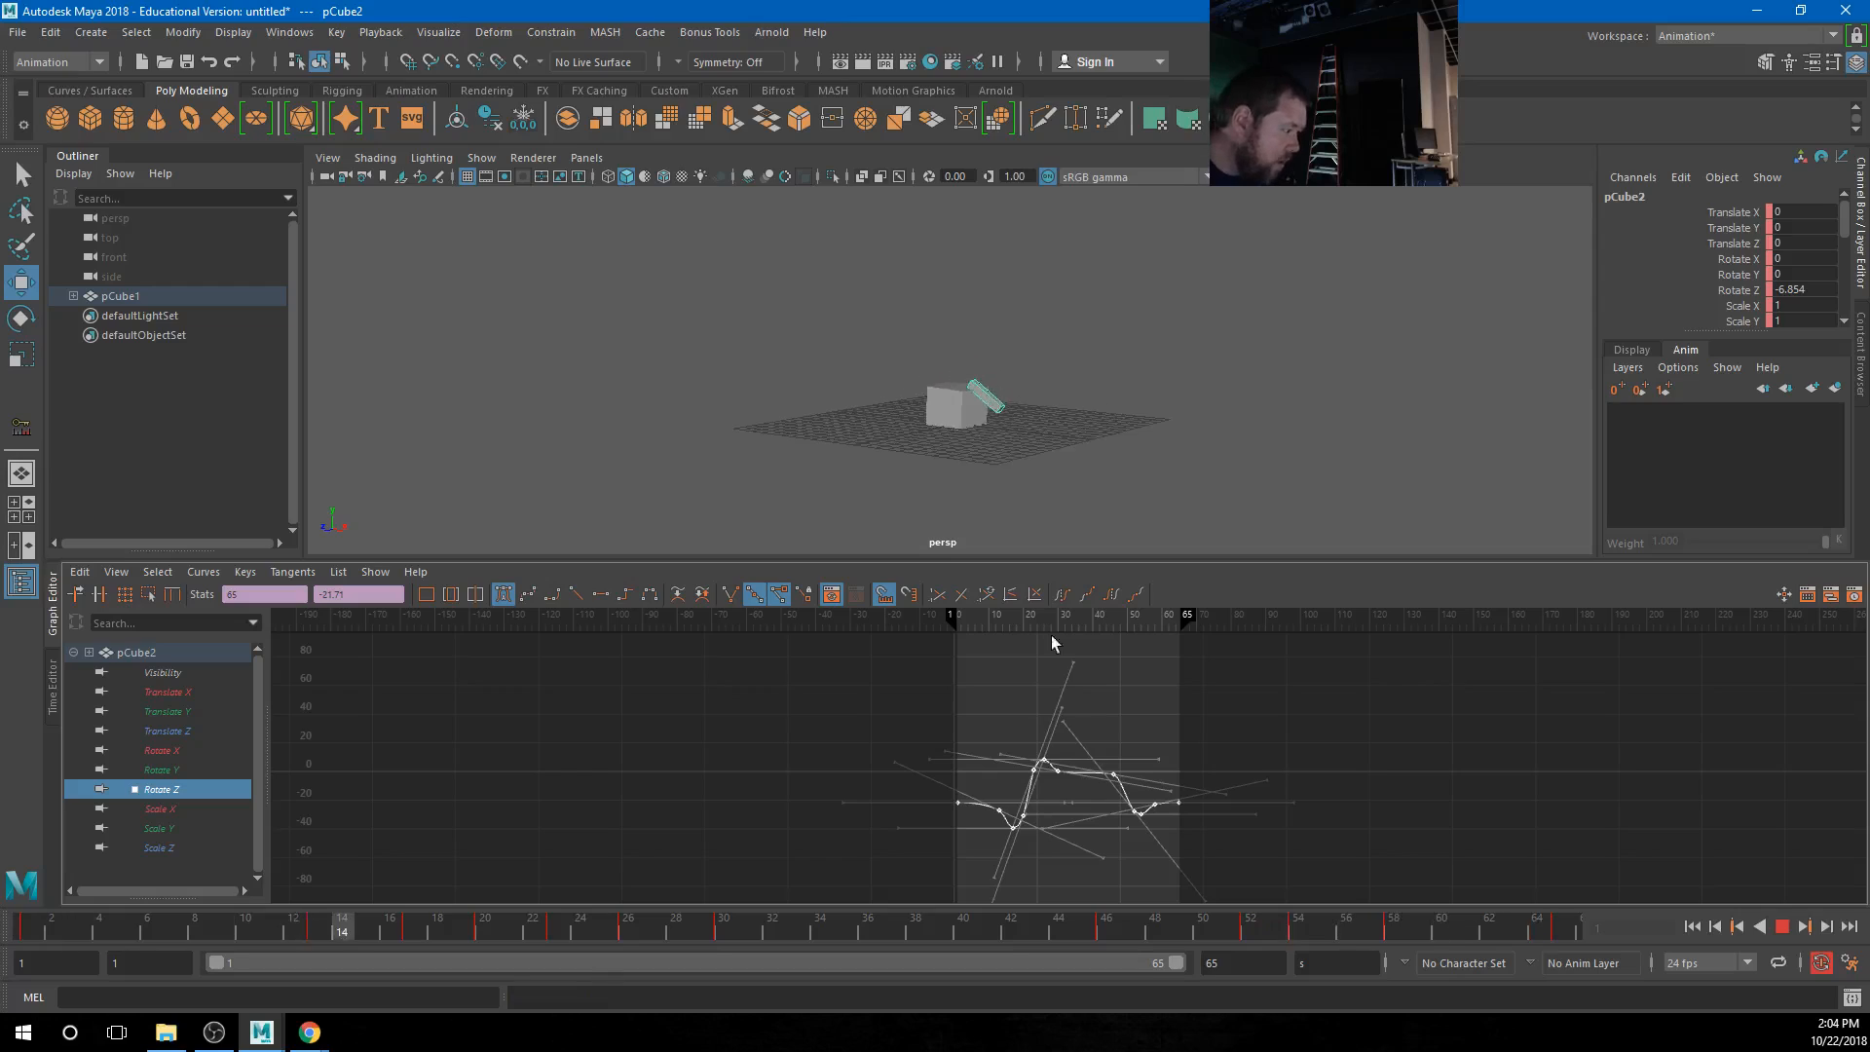
click(999, 699)
drag(1003, 711, 1136, 784)
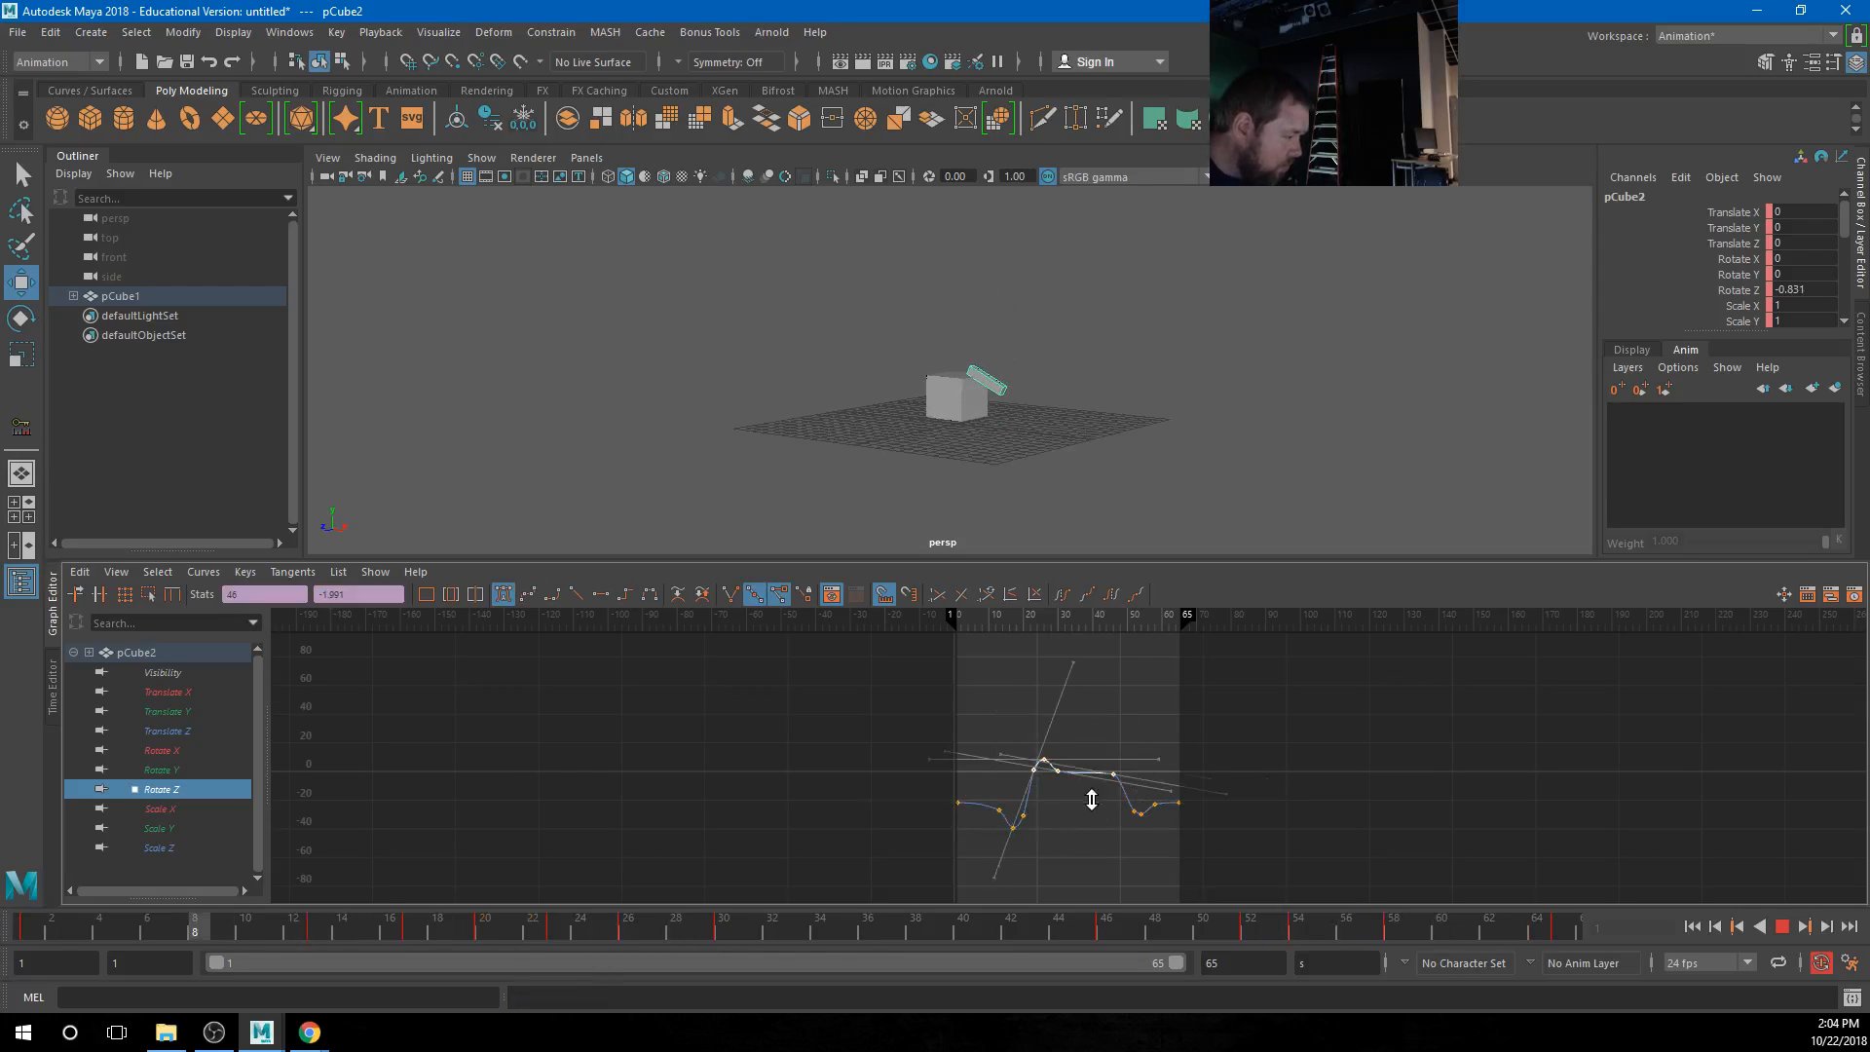
shift+middle_drag(1090, 800, 1090, 775)
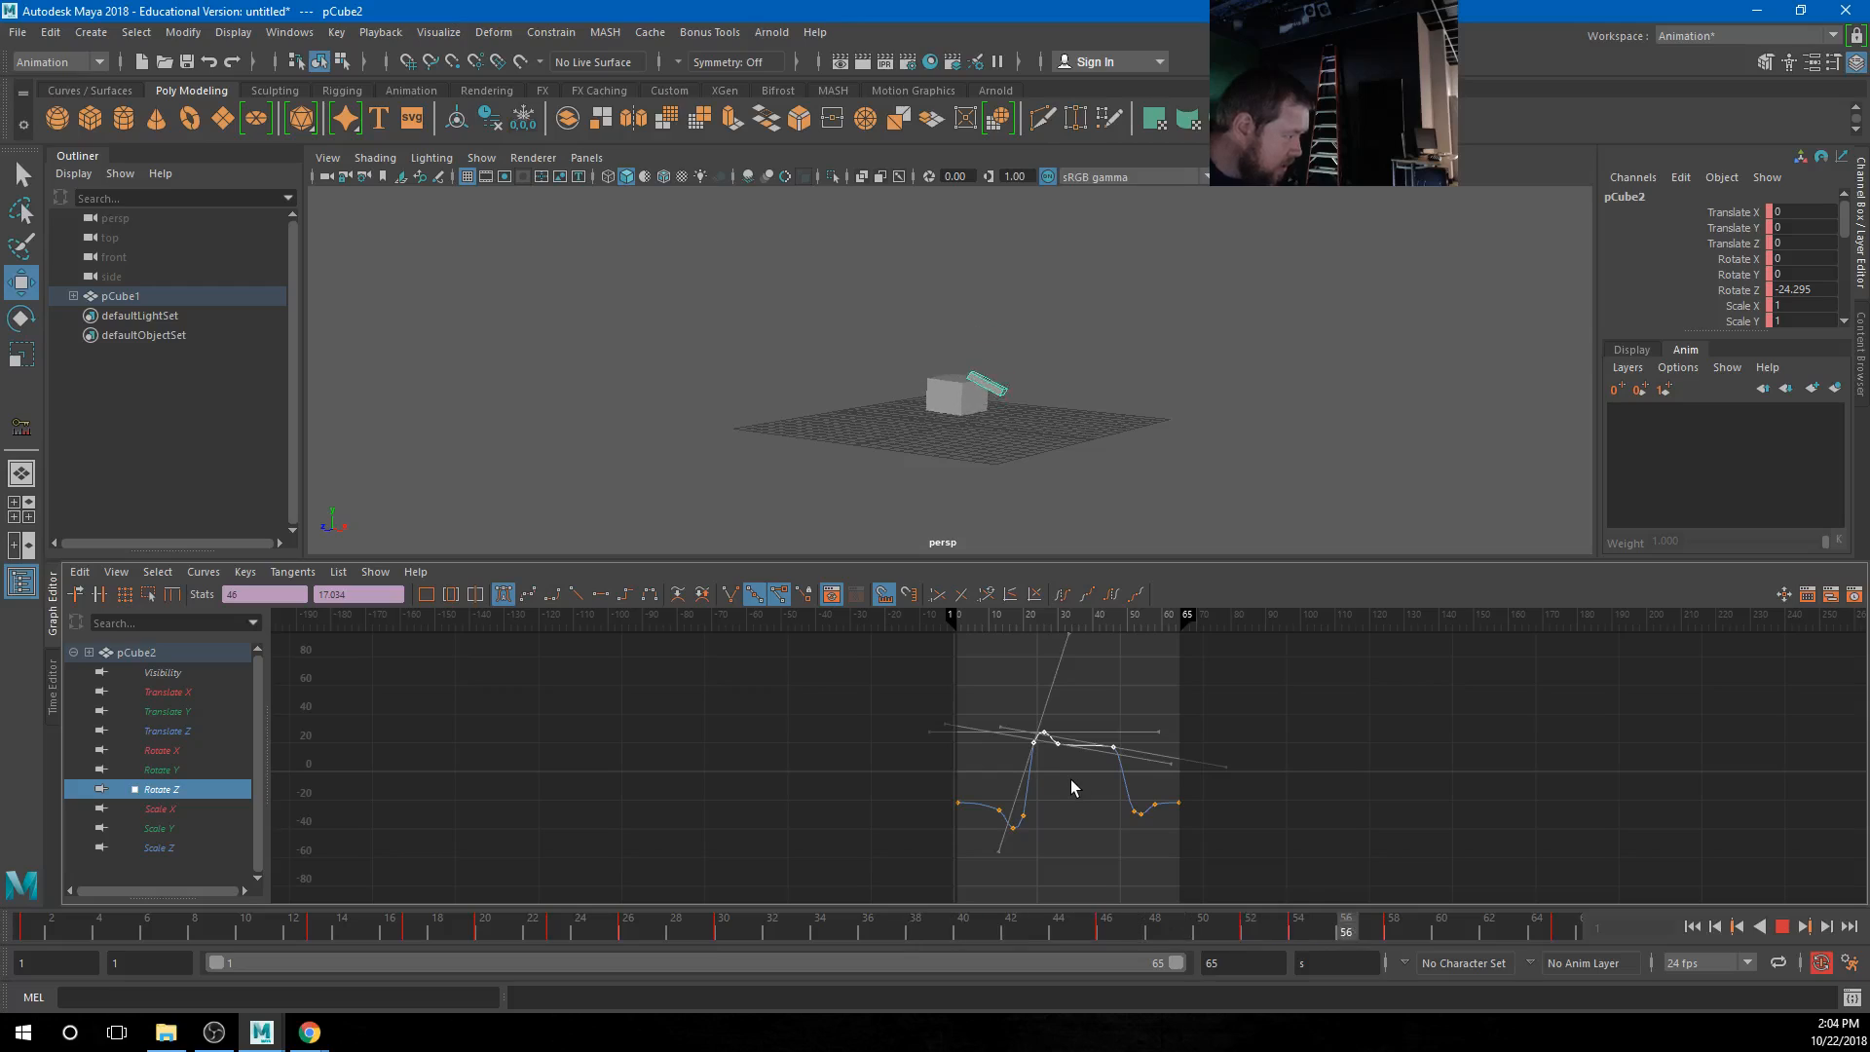
scroll(1003, 497, up, 5)
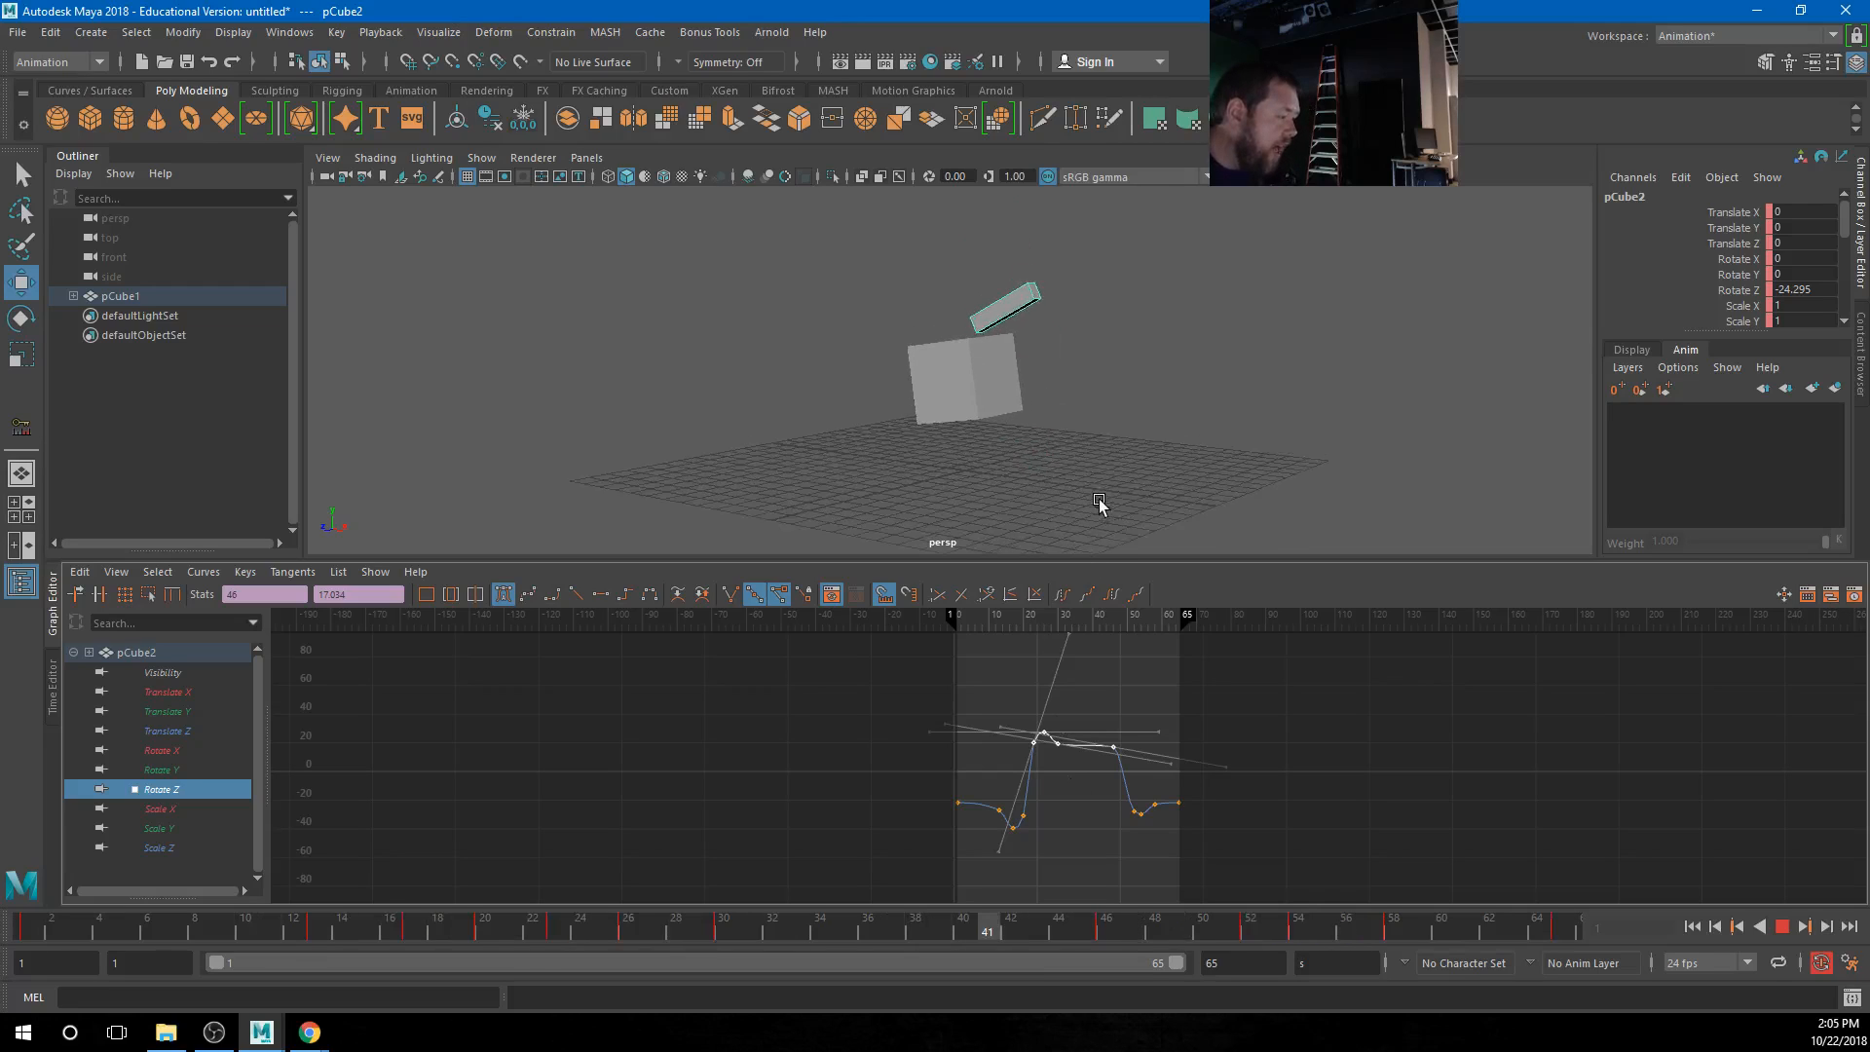
alt+drag(1102, 509, 1168, 421)
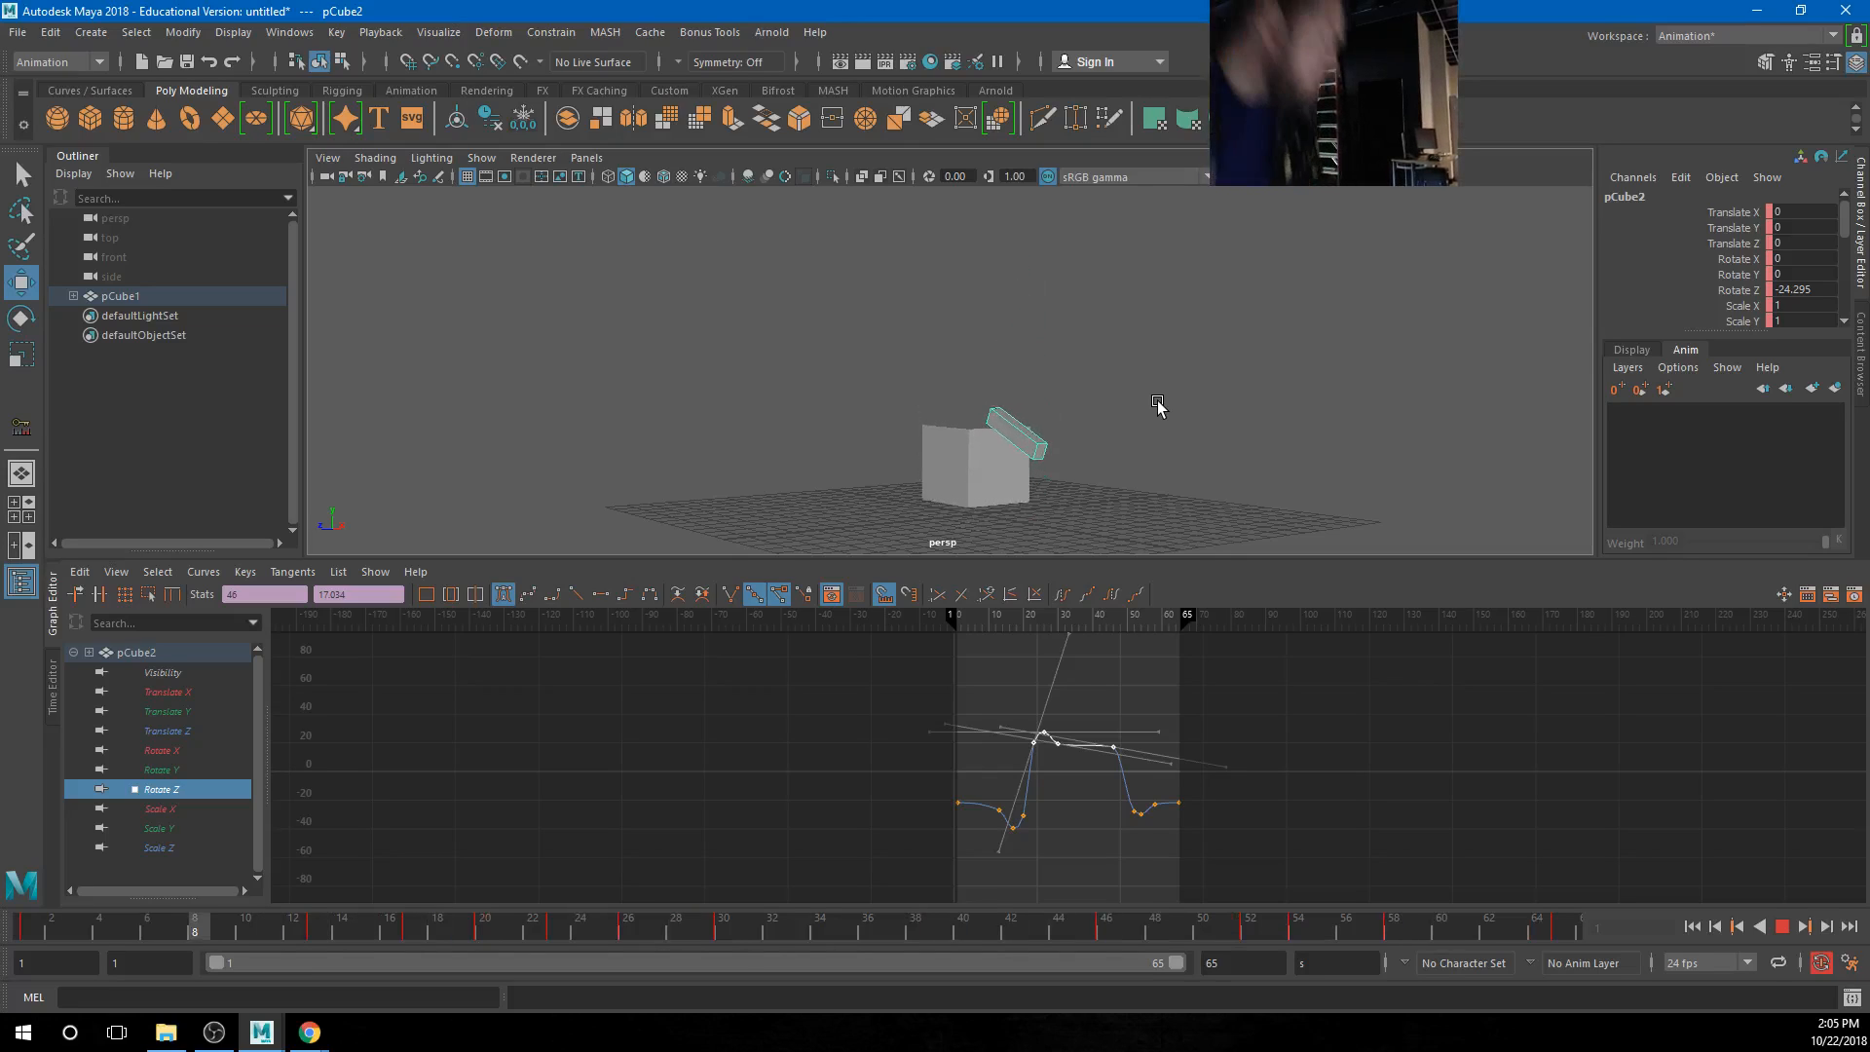
Shift all of the bar's Rotate Z keys five frames later to span frames 6 to 70, and stop playback
drag(918, 681, 1230, 866)
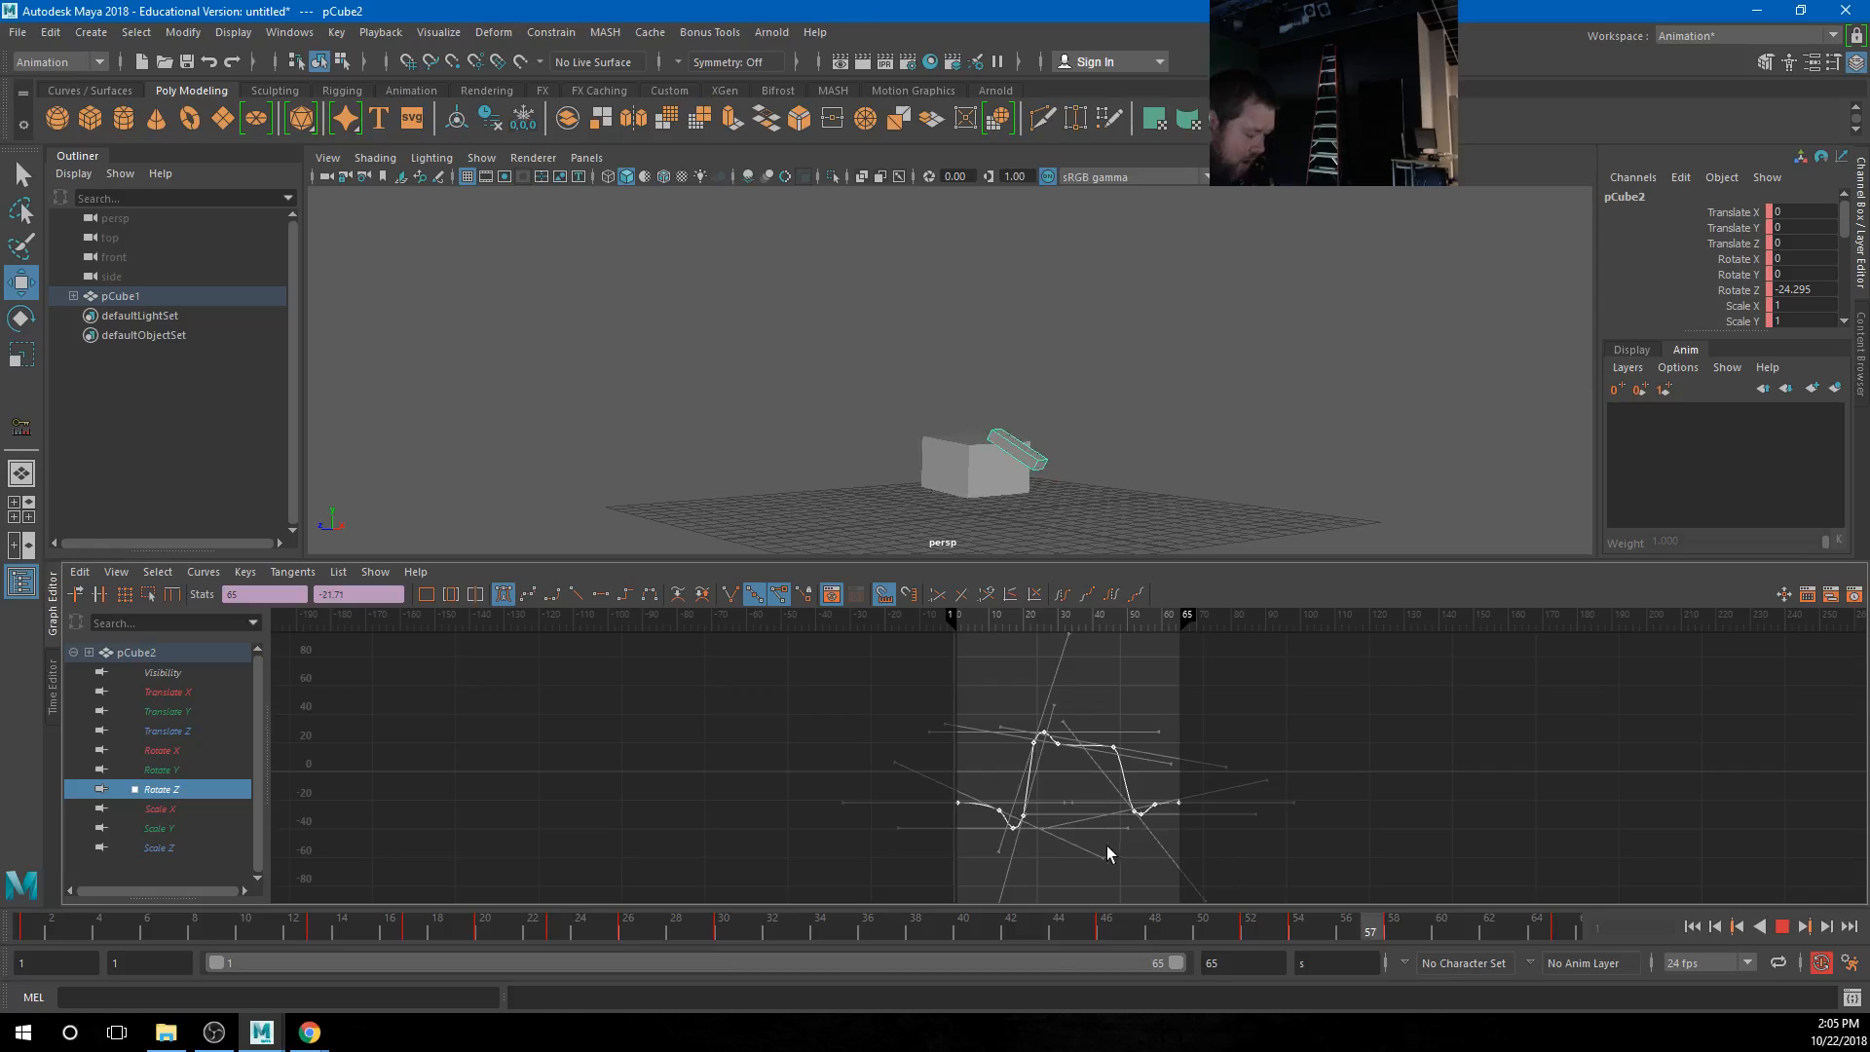
shift+middle_drag(1086, 842, 1110, 838)
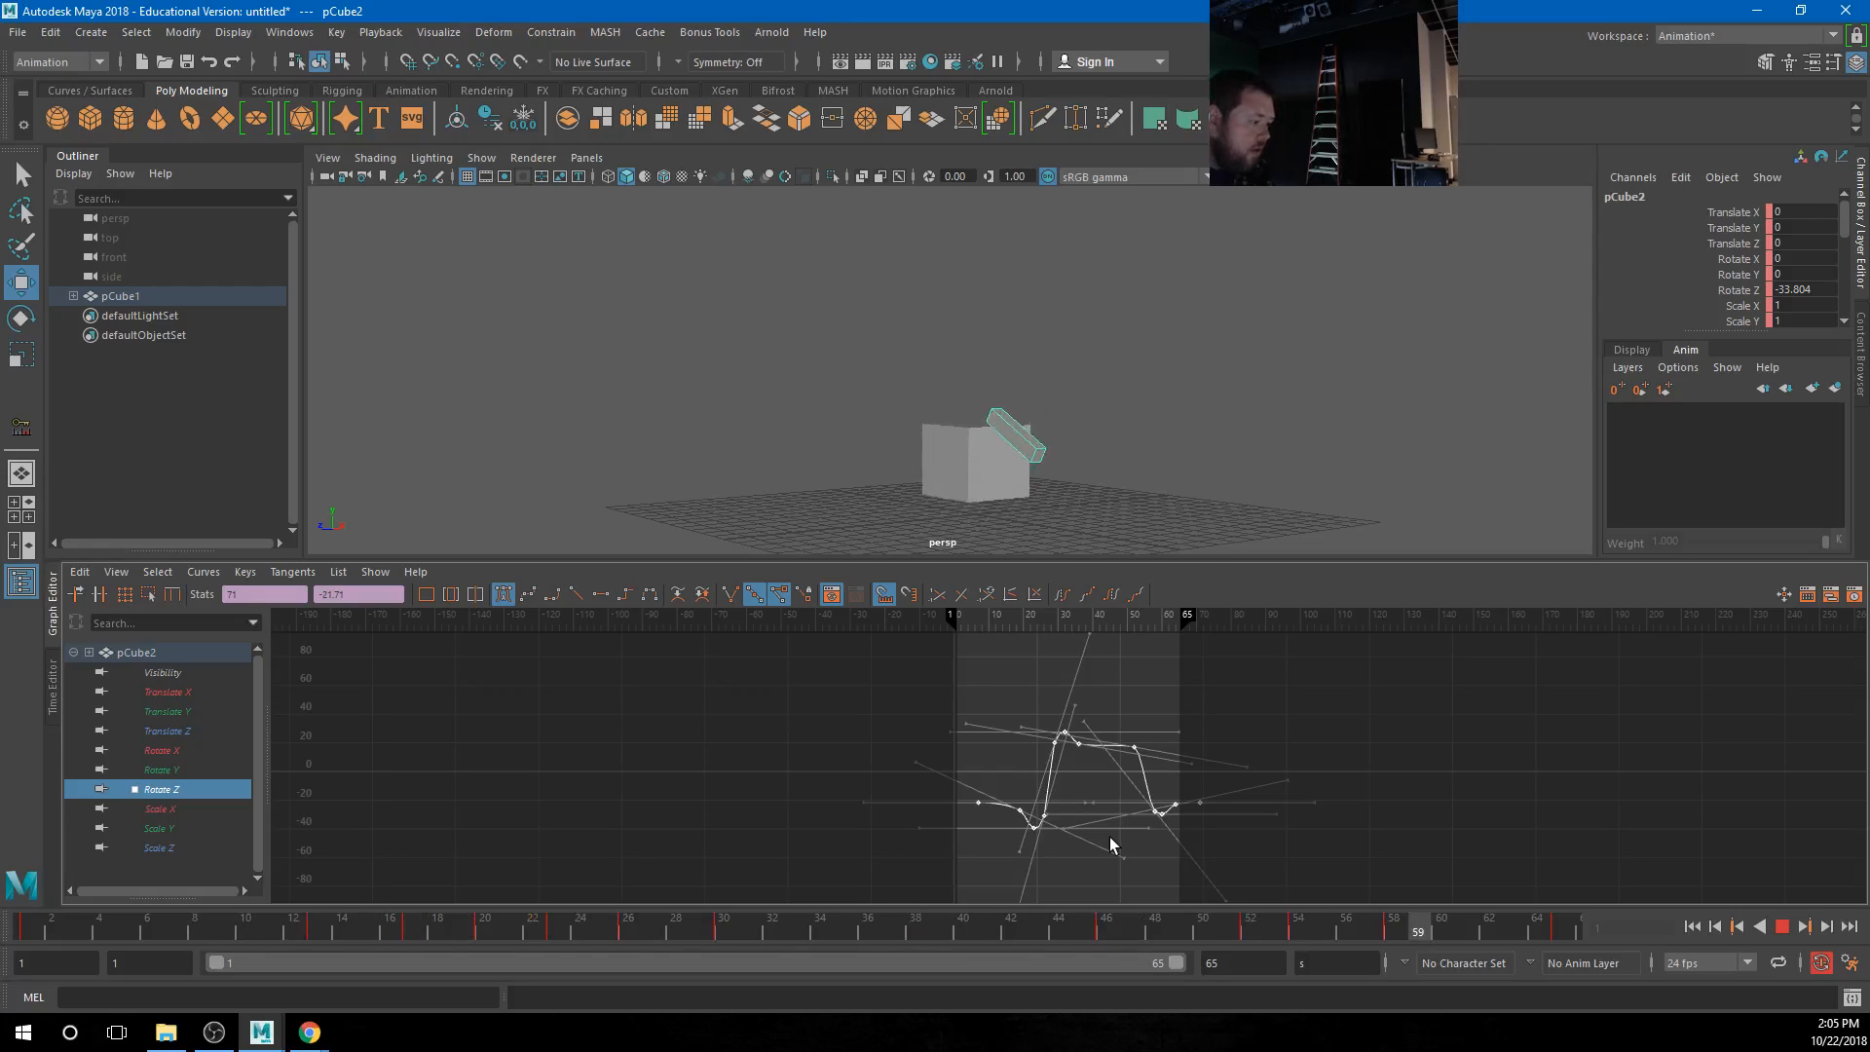
key(ctrl+z)
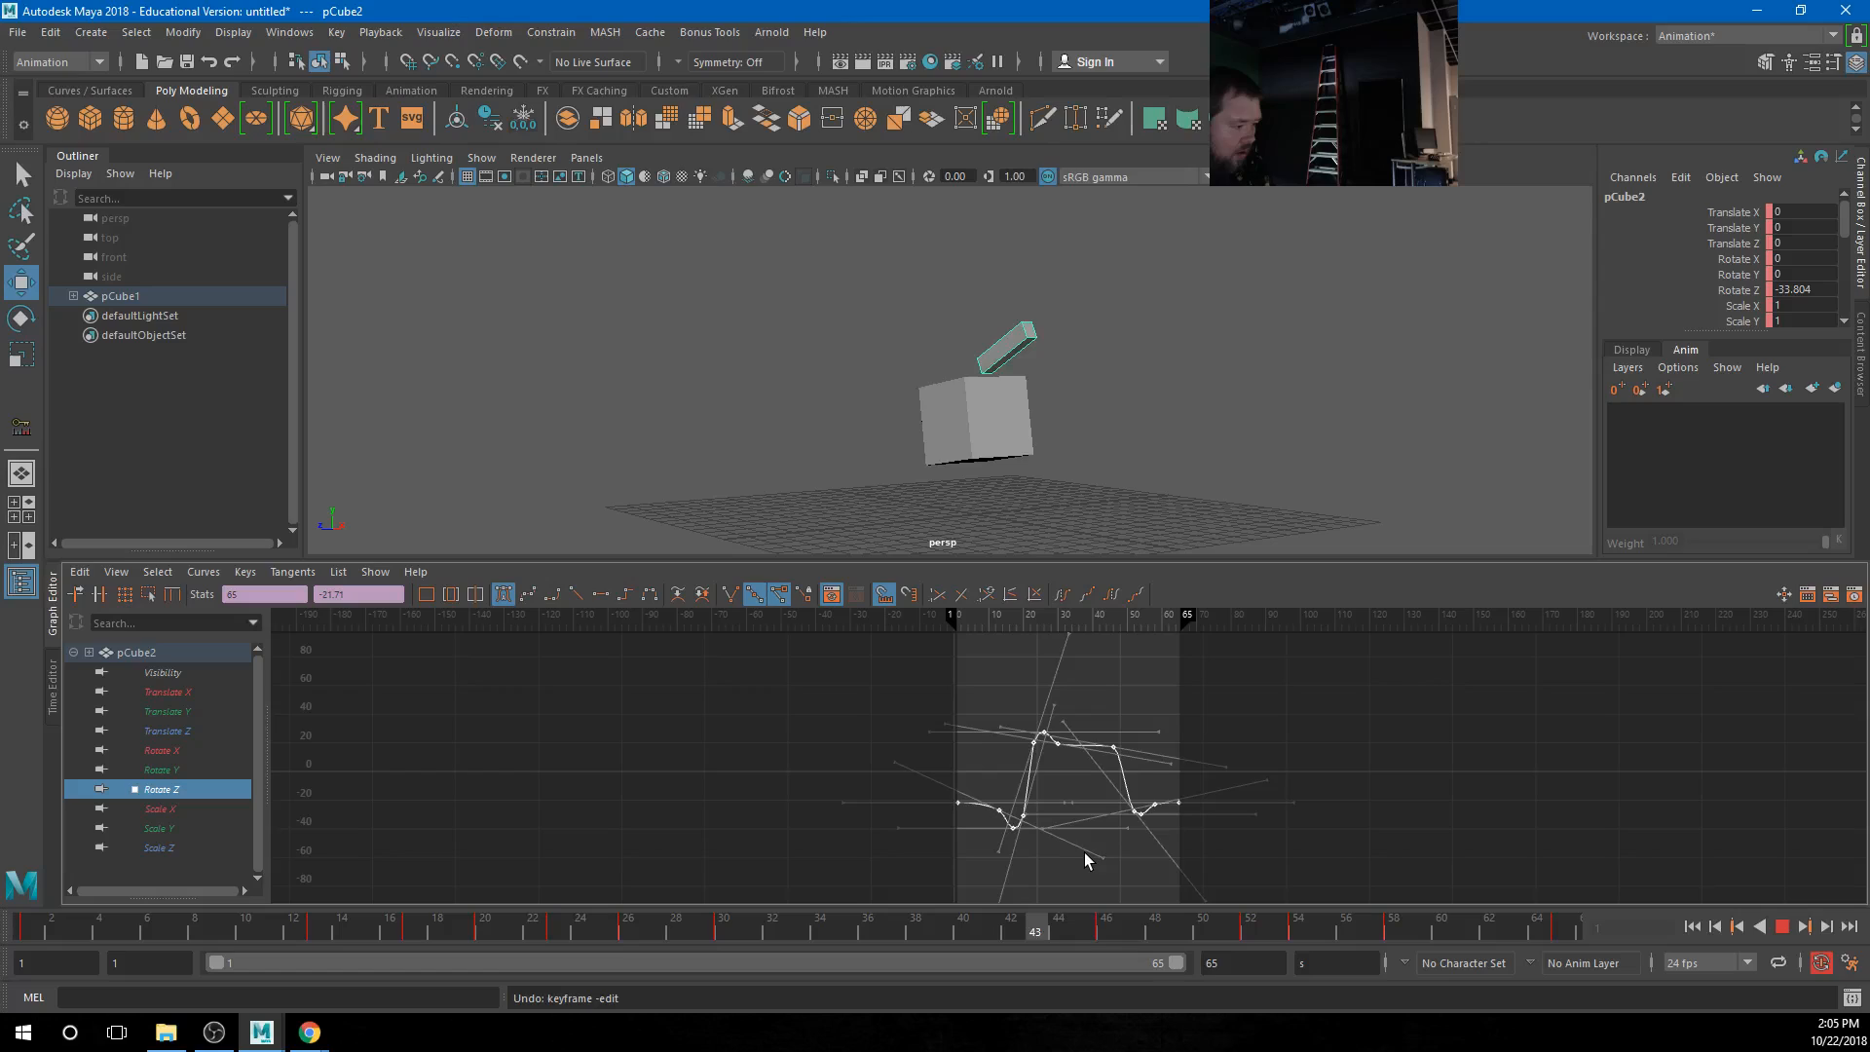
shift+middle_drag(1084, 852, 1112, 855)
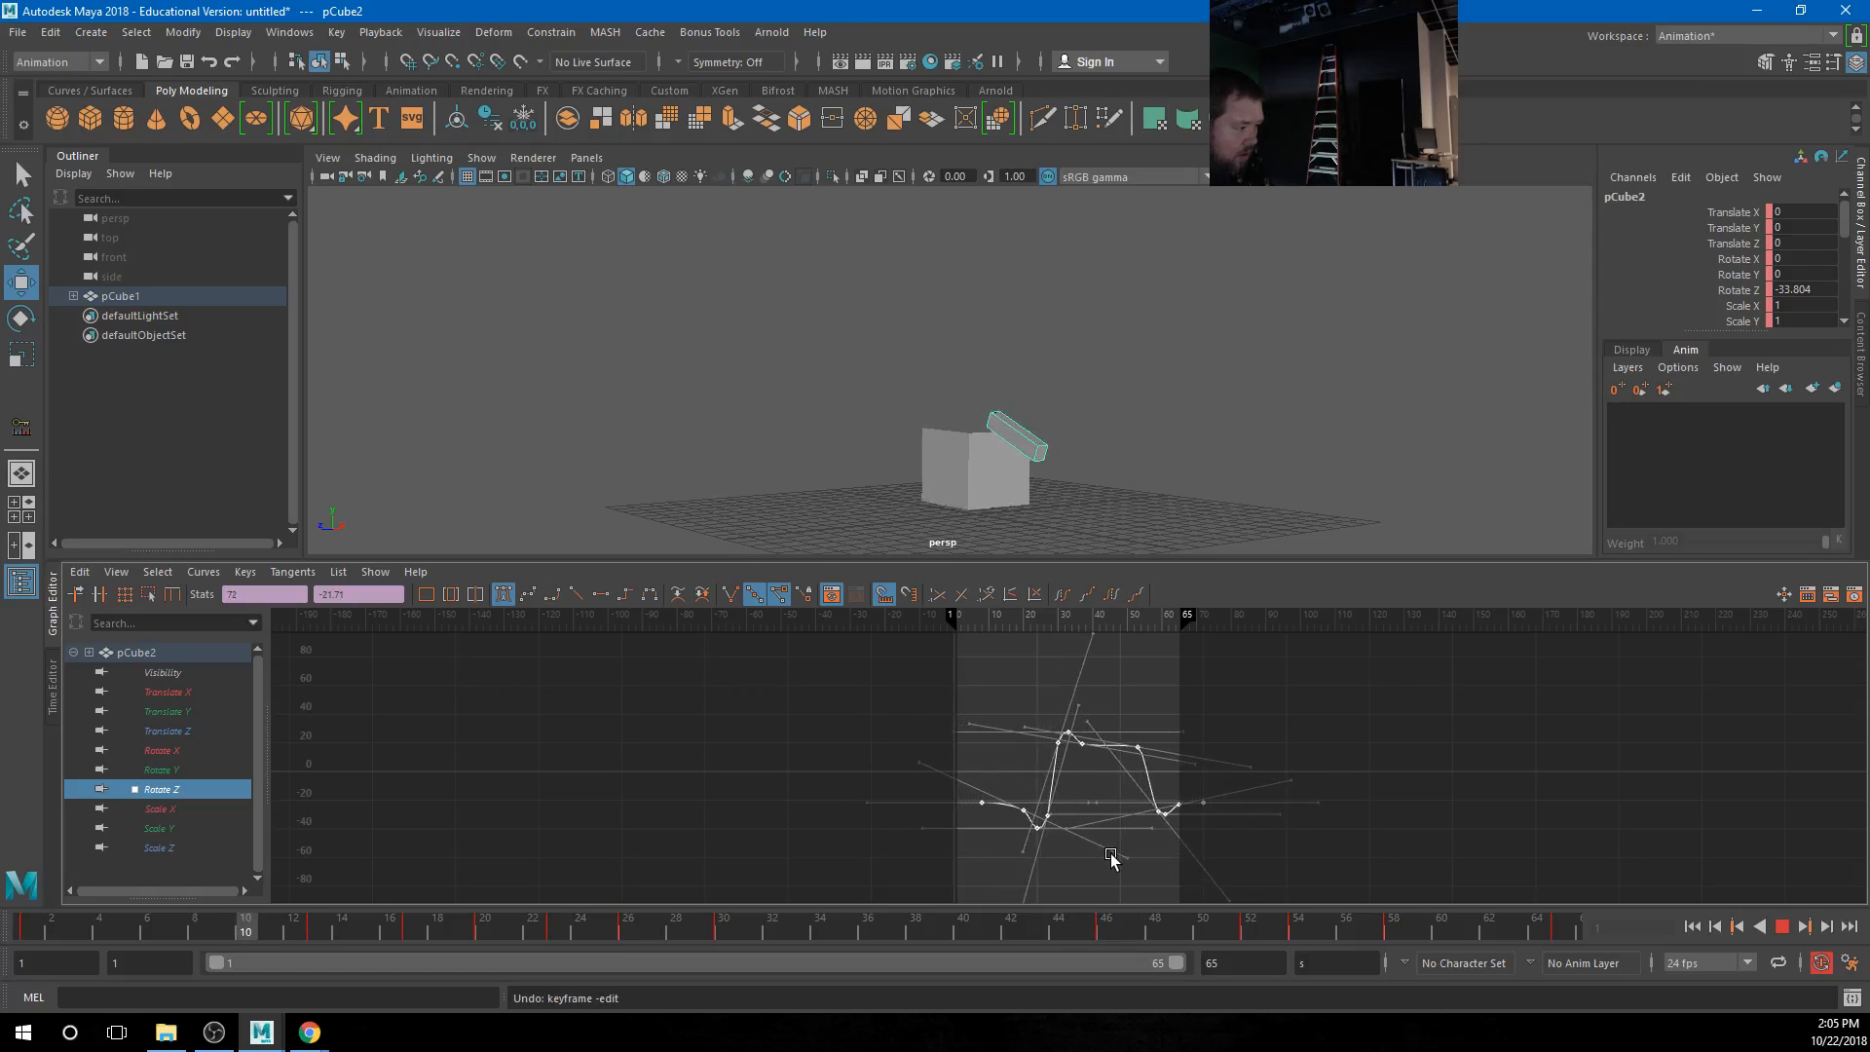
shift+middle_drag(1111, 858, 1101, 855)
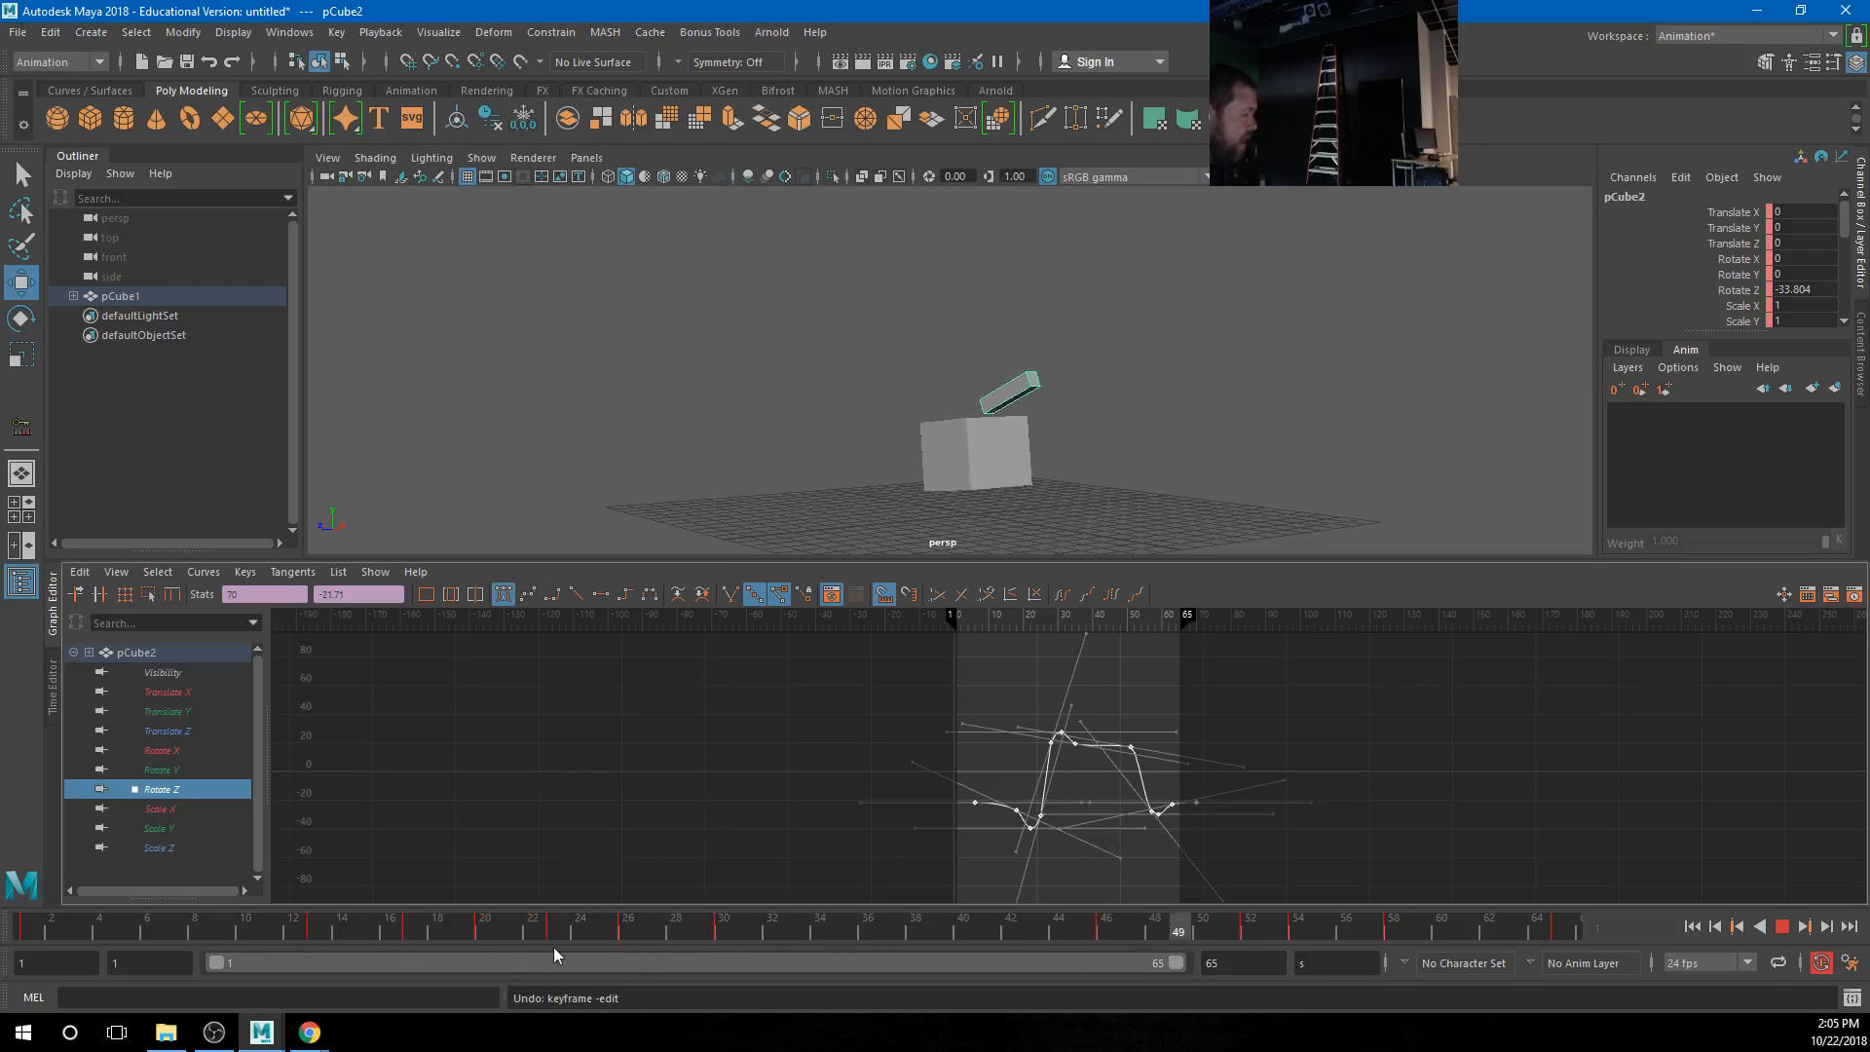
key(Escape)
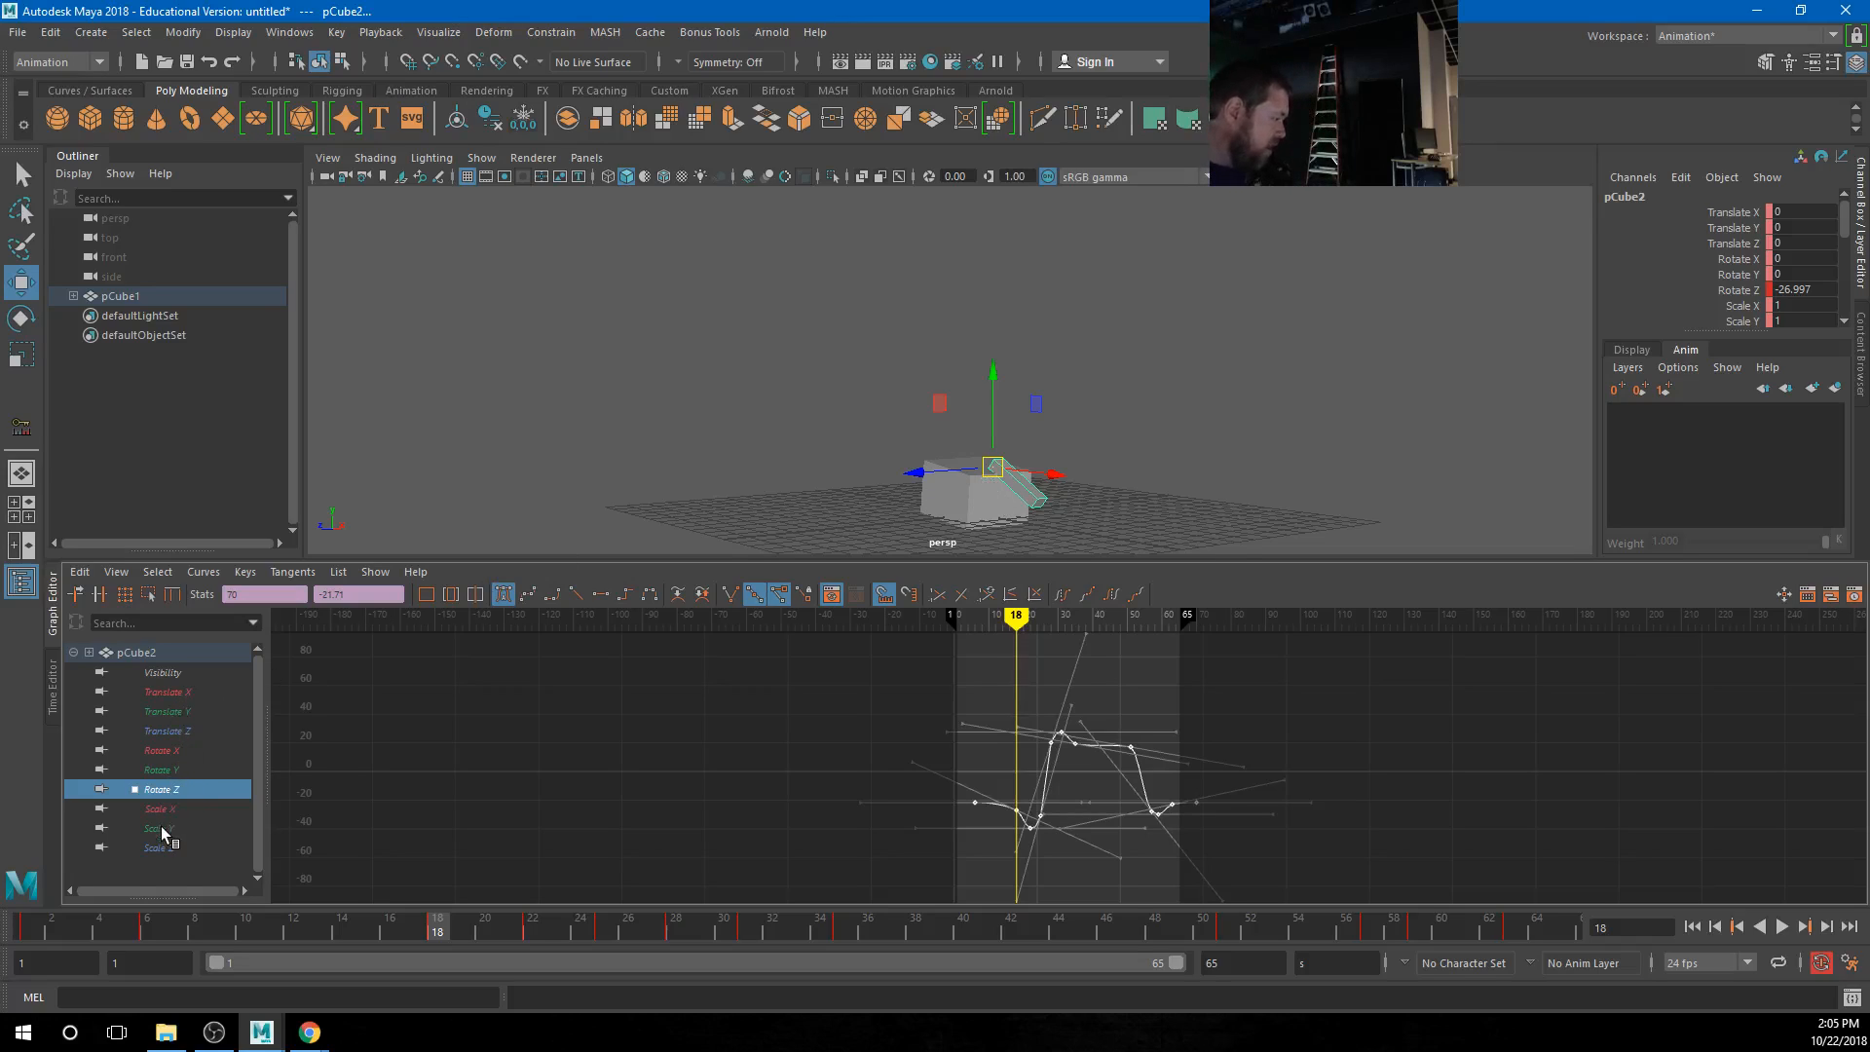
Copy all of the cube's Rotate Z keys onto its Rotate Y starting at frame 1, and play the animation
click(981, 482)
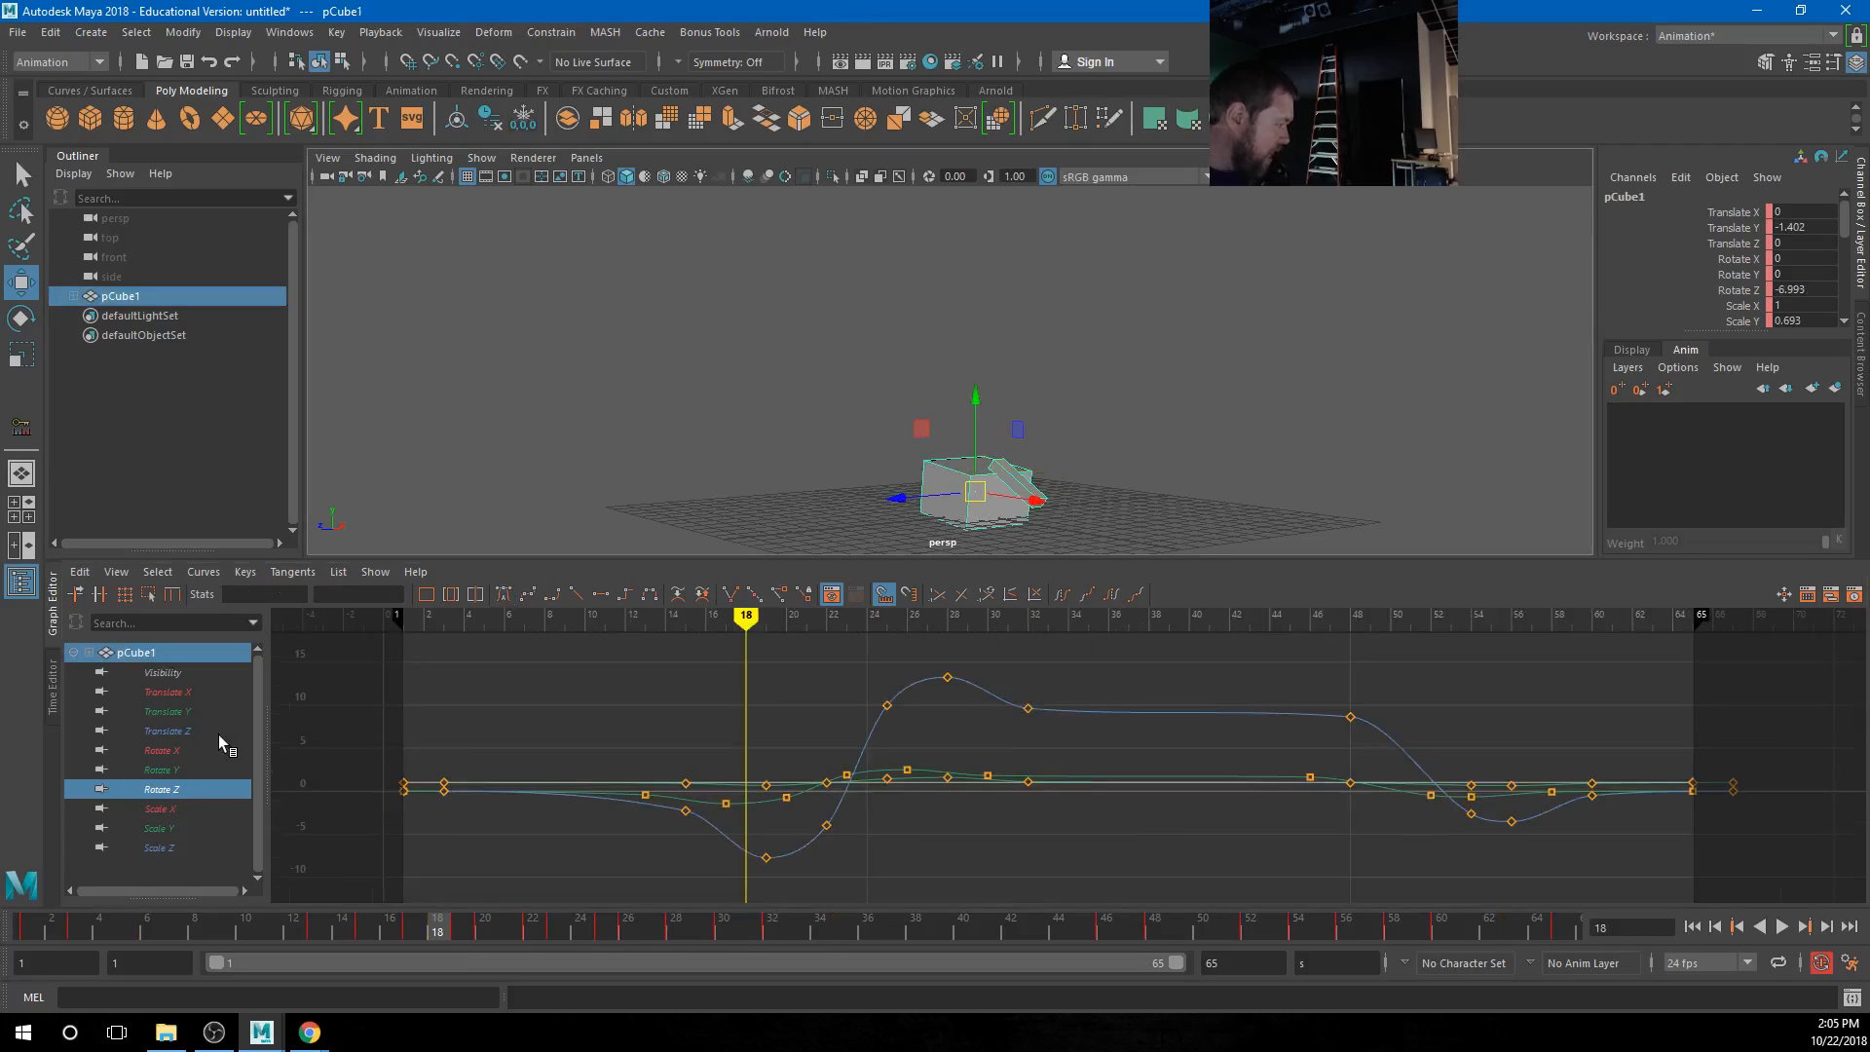
click(160, 788)
drag(409, 645, 1774, 906)
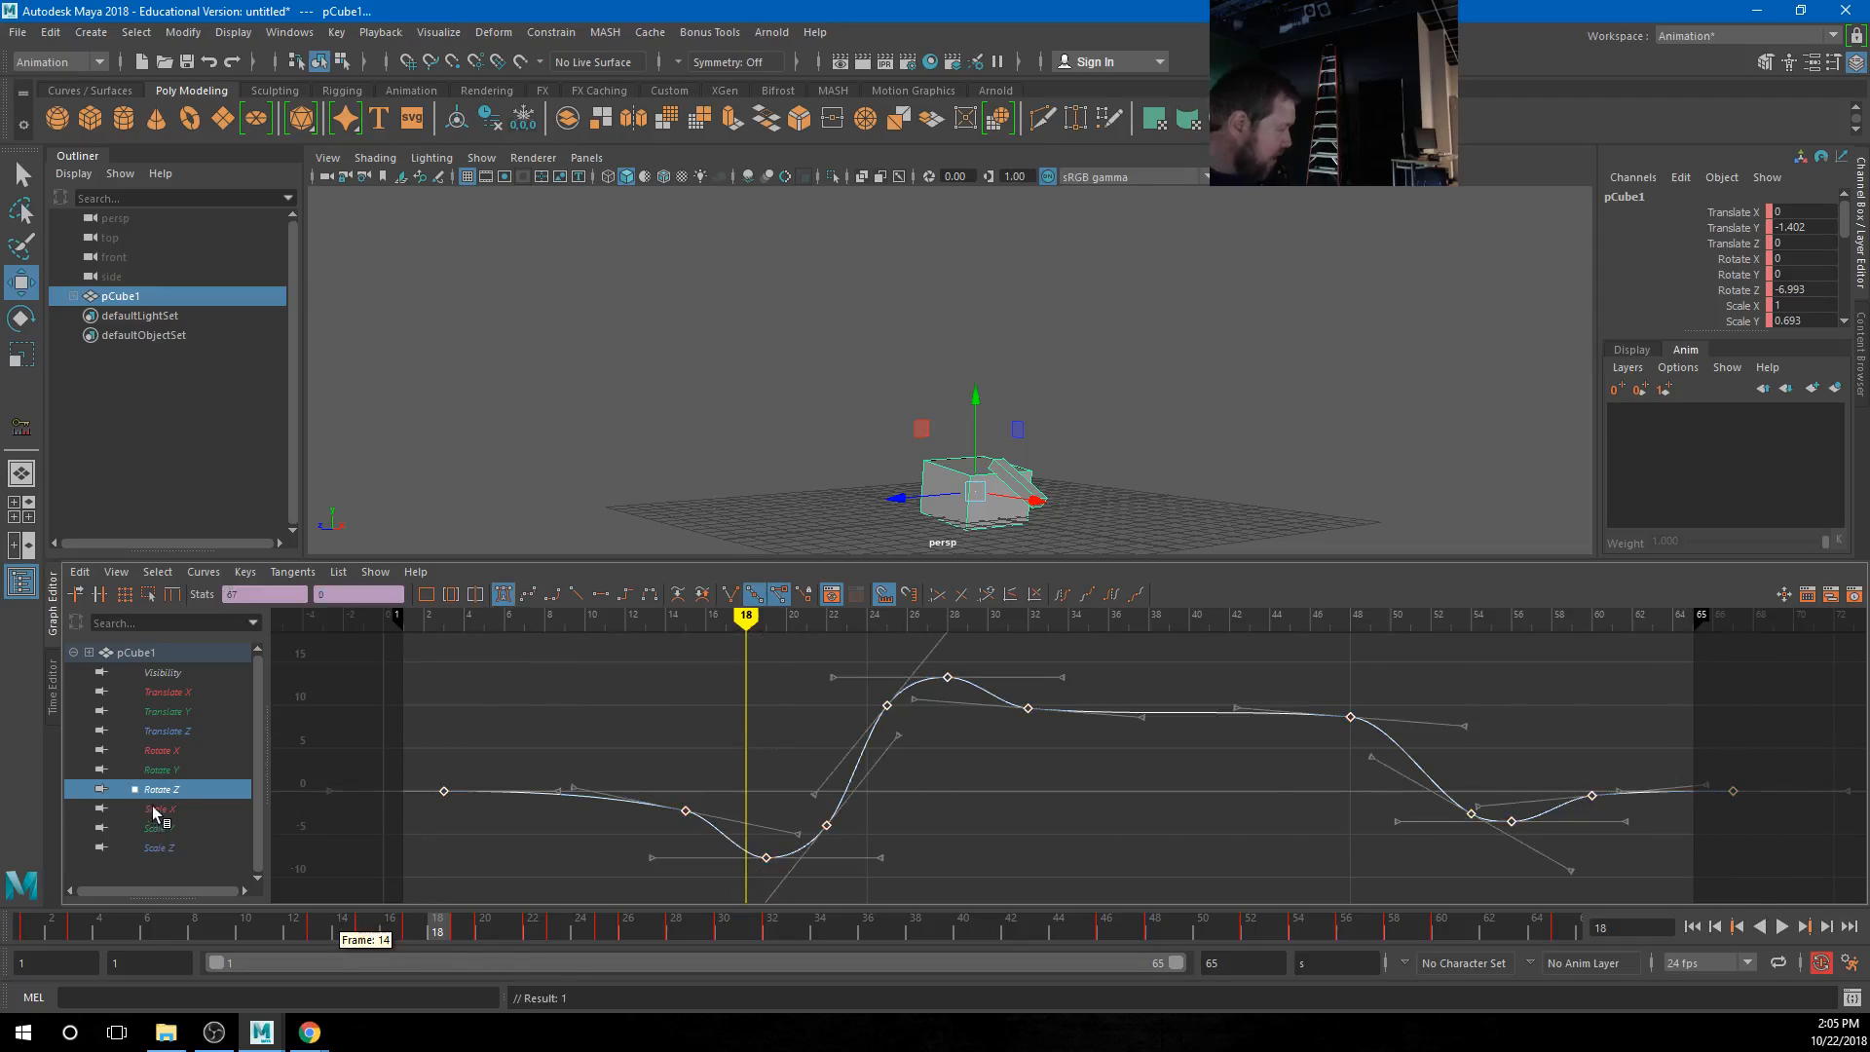
click(158, 770)
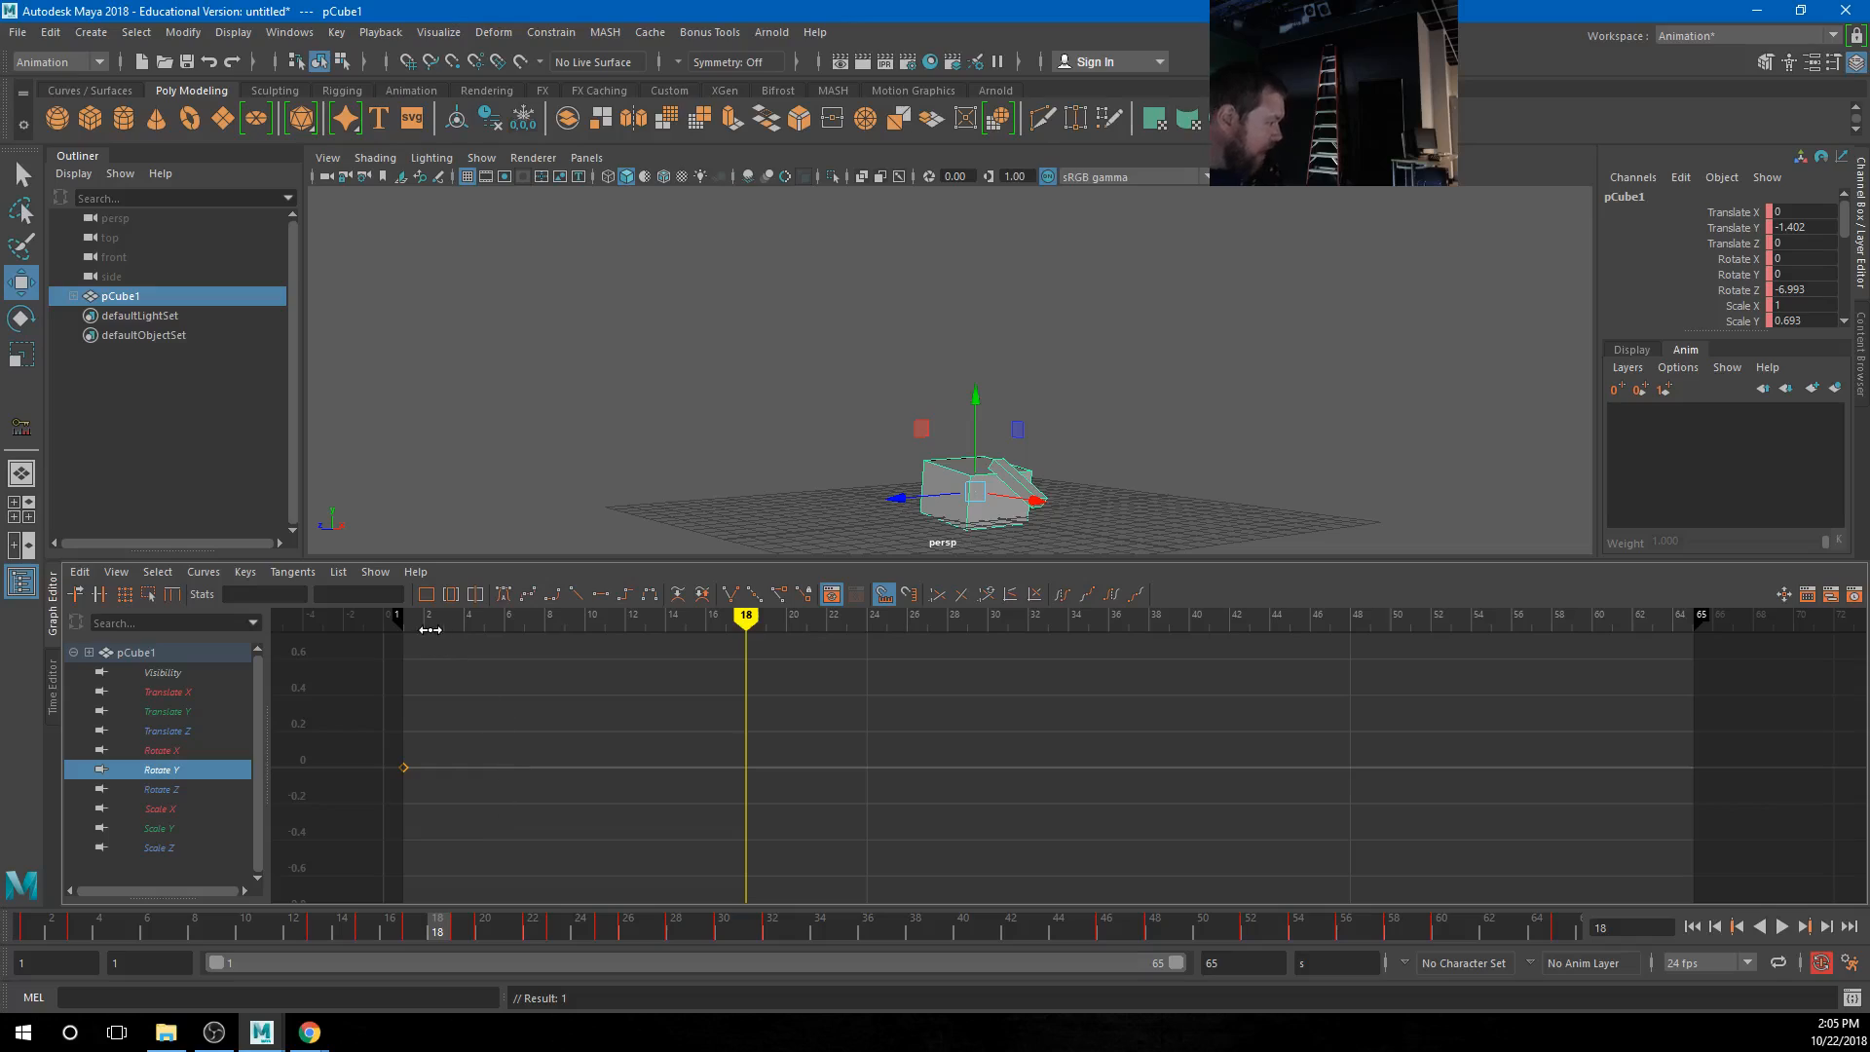
drag(429, 630, 405, 629)
key(ctrl+z)
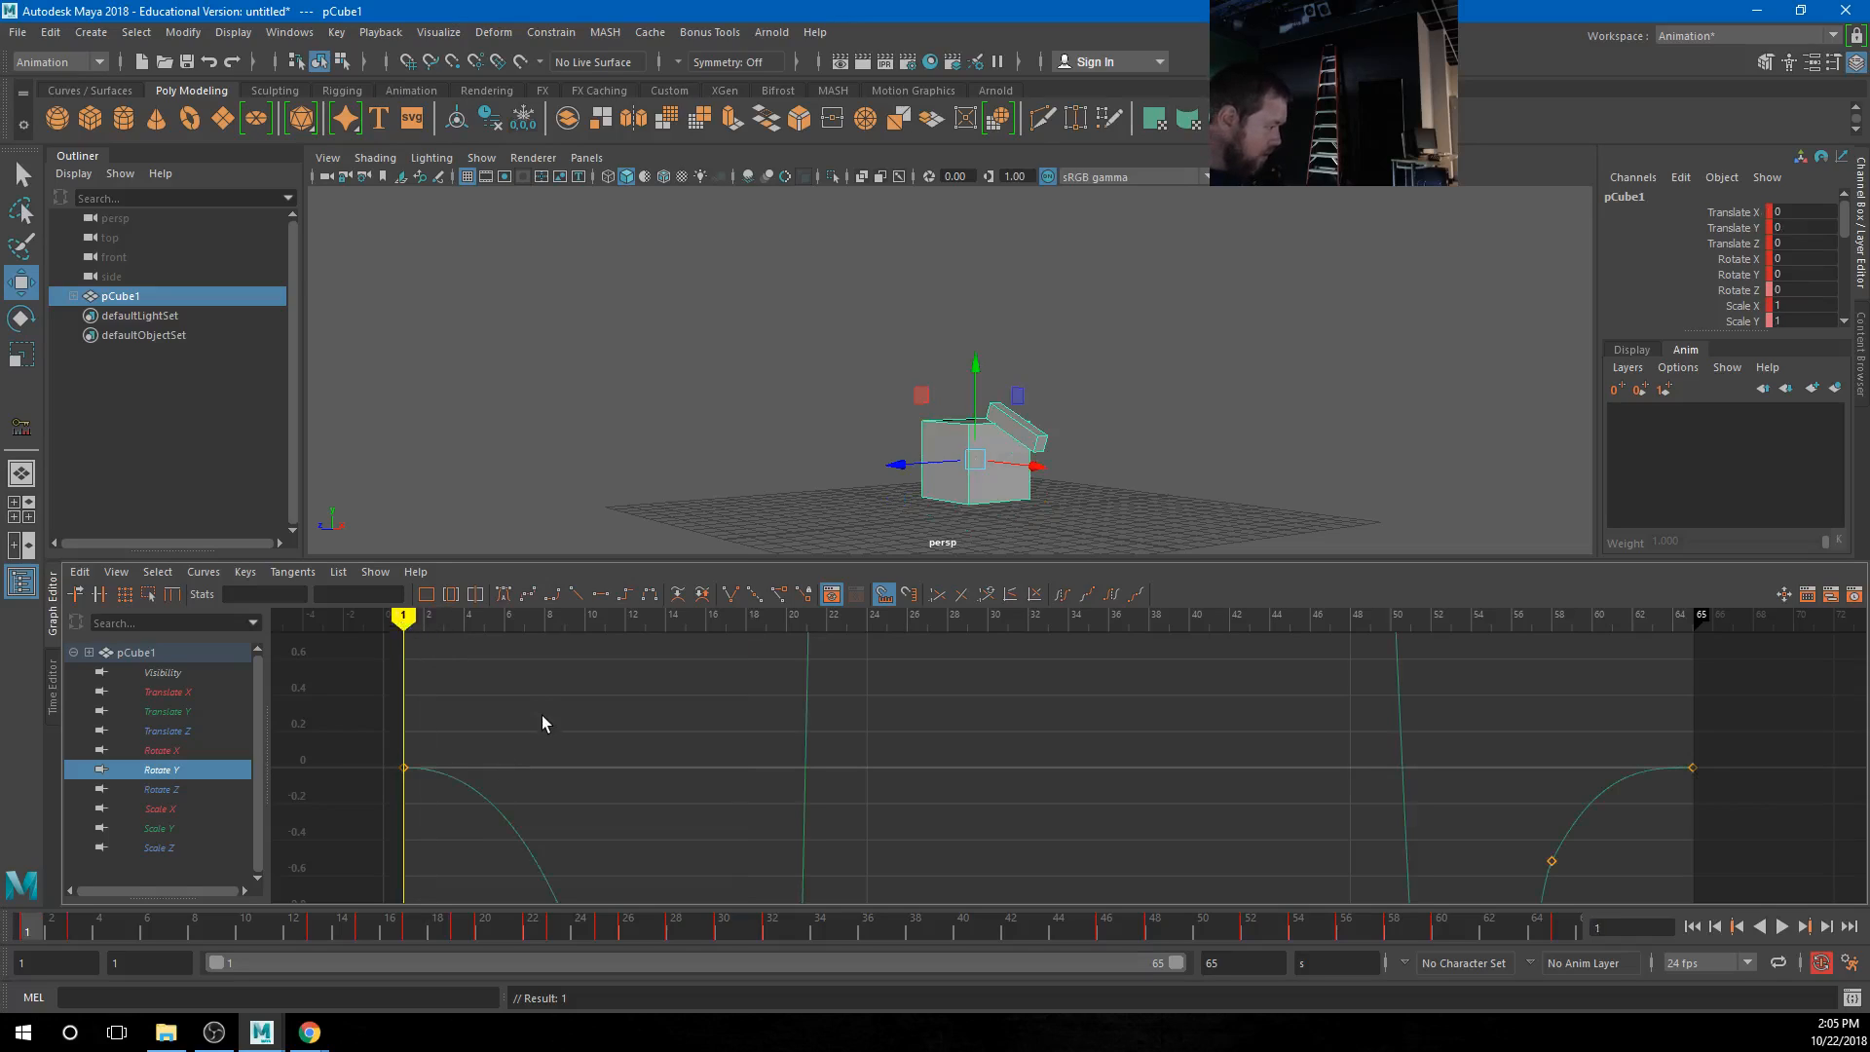
click(1781, 926)
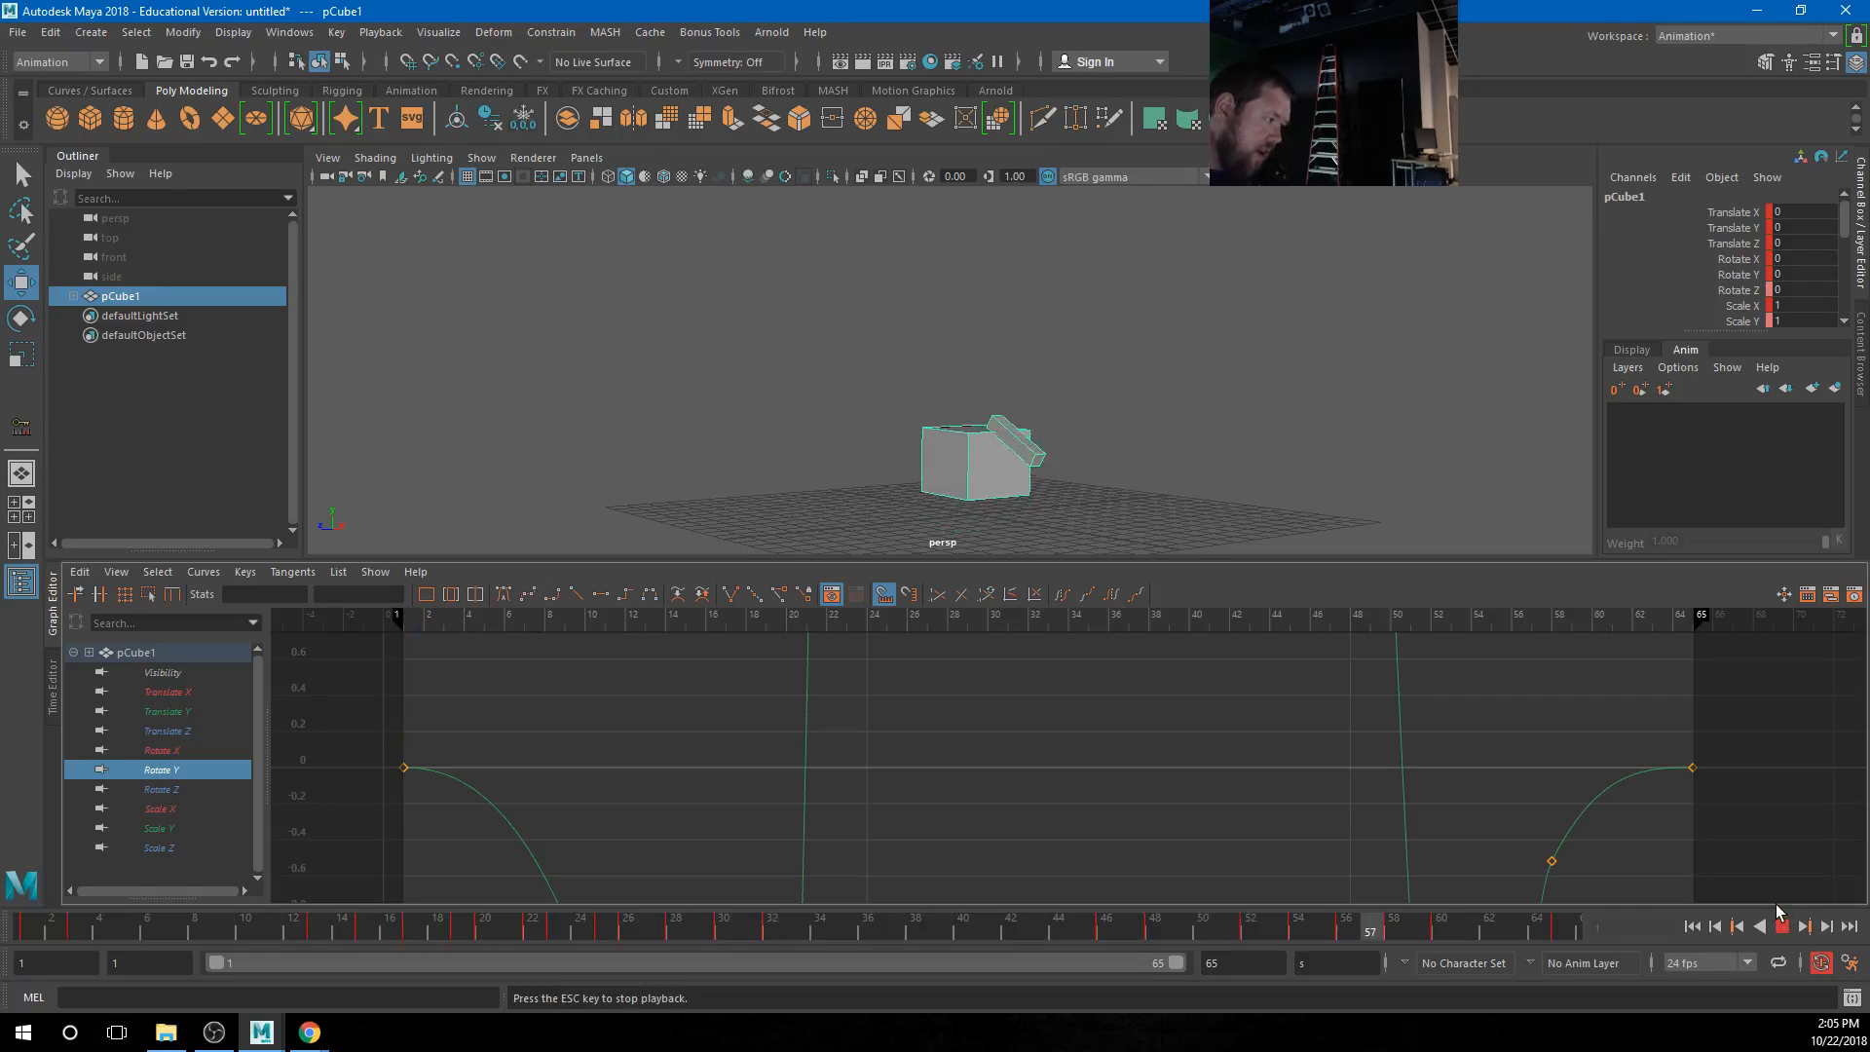
Stop playback, paste the copied keys onto the cube's Rotate X at frame 1, and play the animation
click(162, 749)
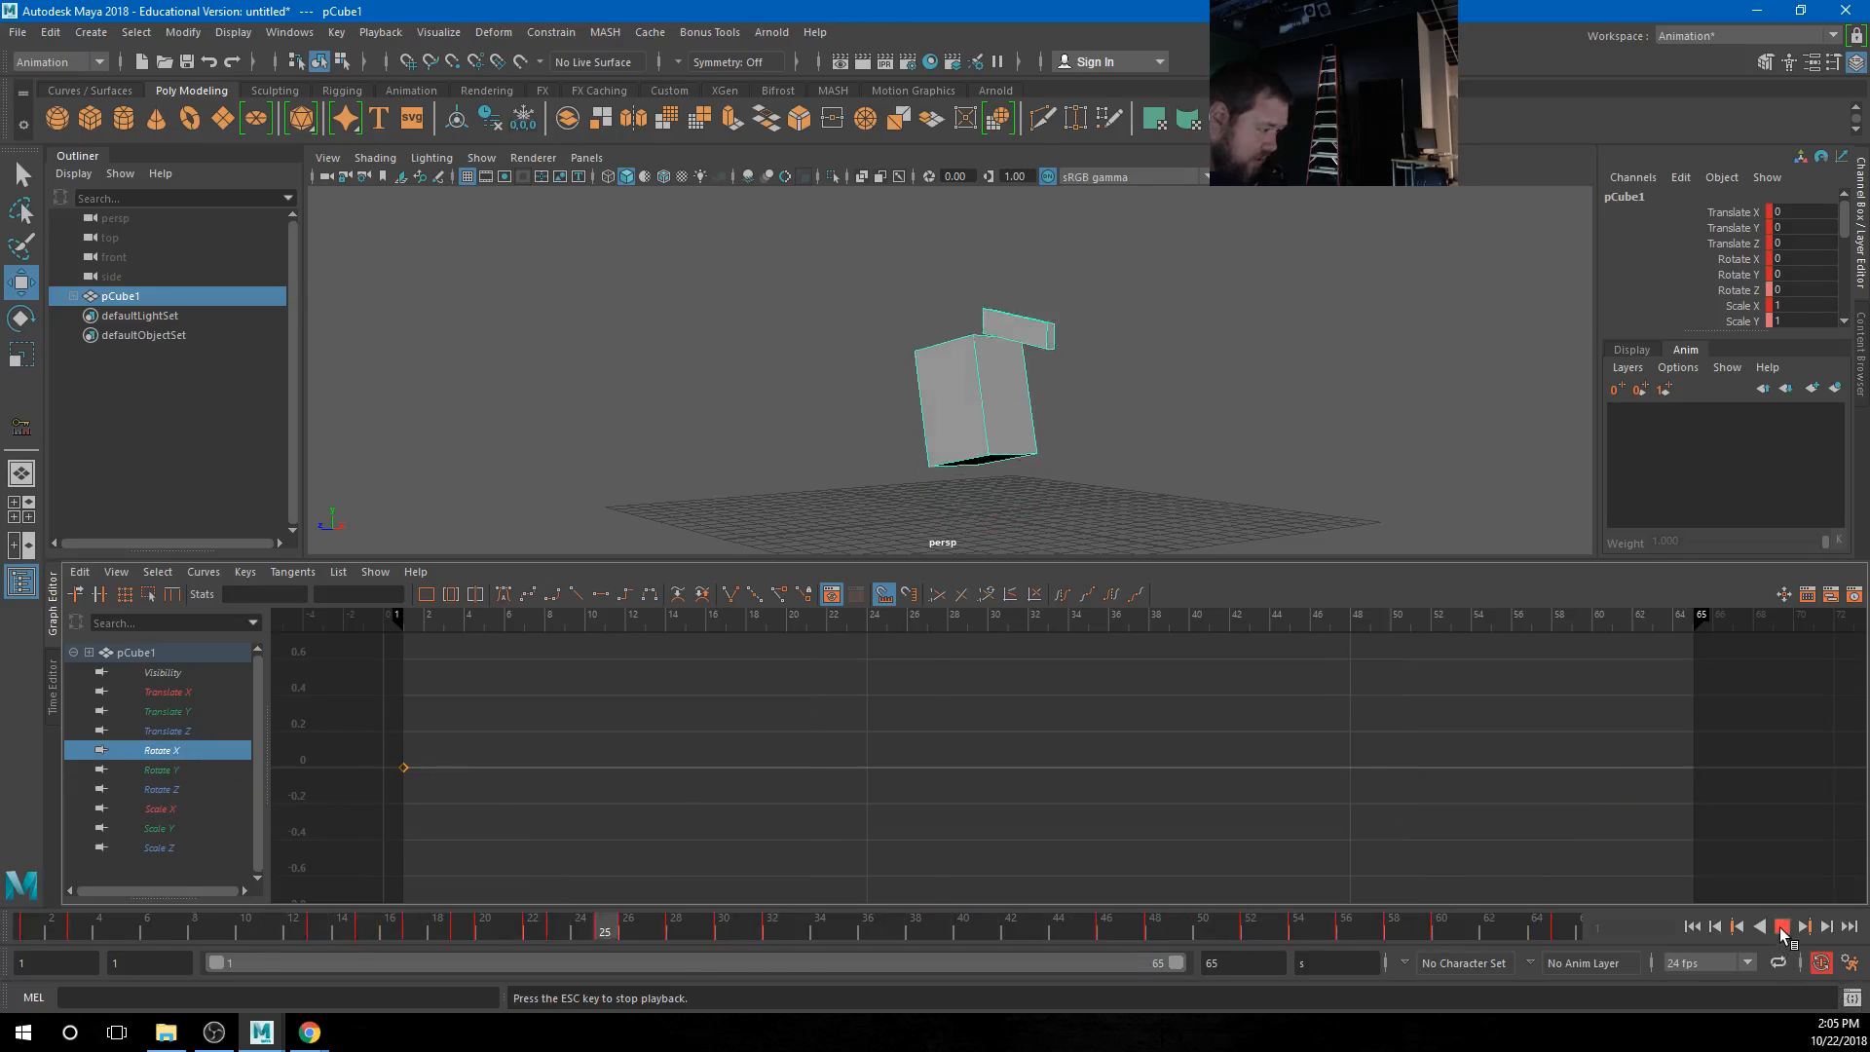
key(Escape)
click(407, 618)
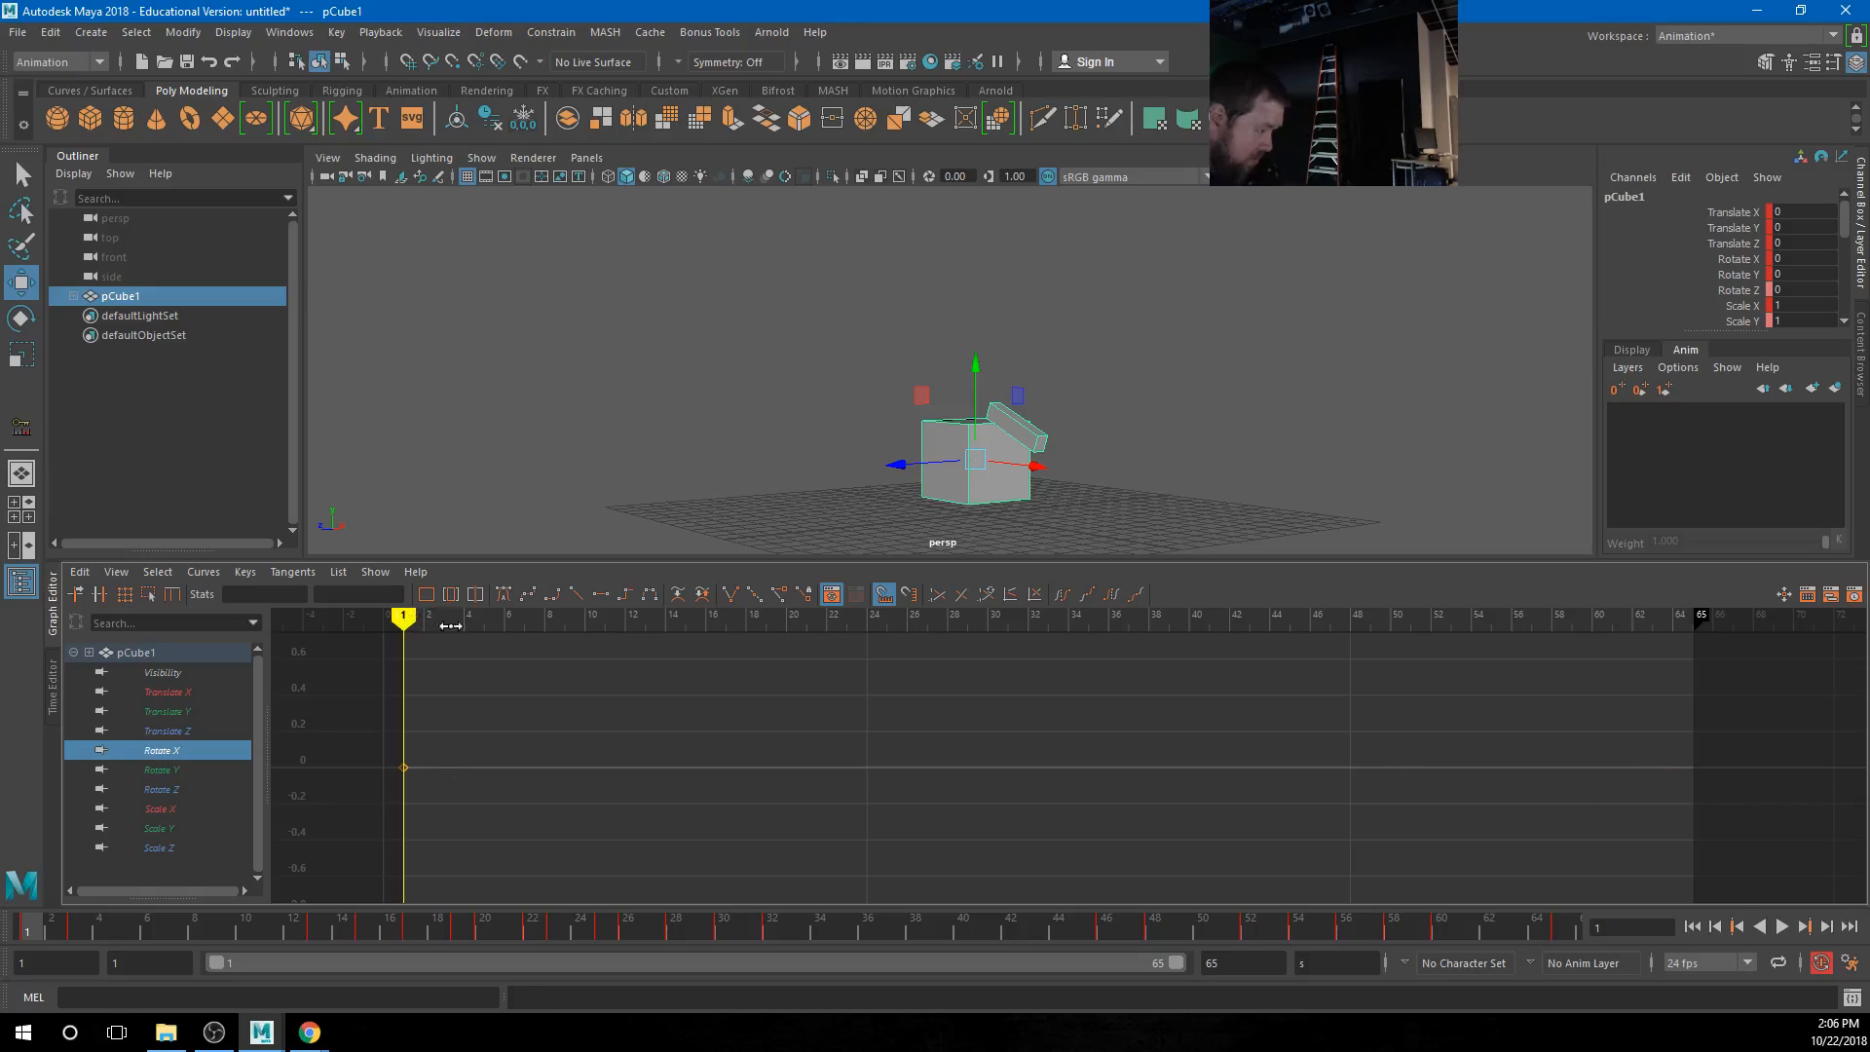
click(1784, 926)
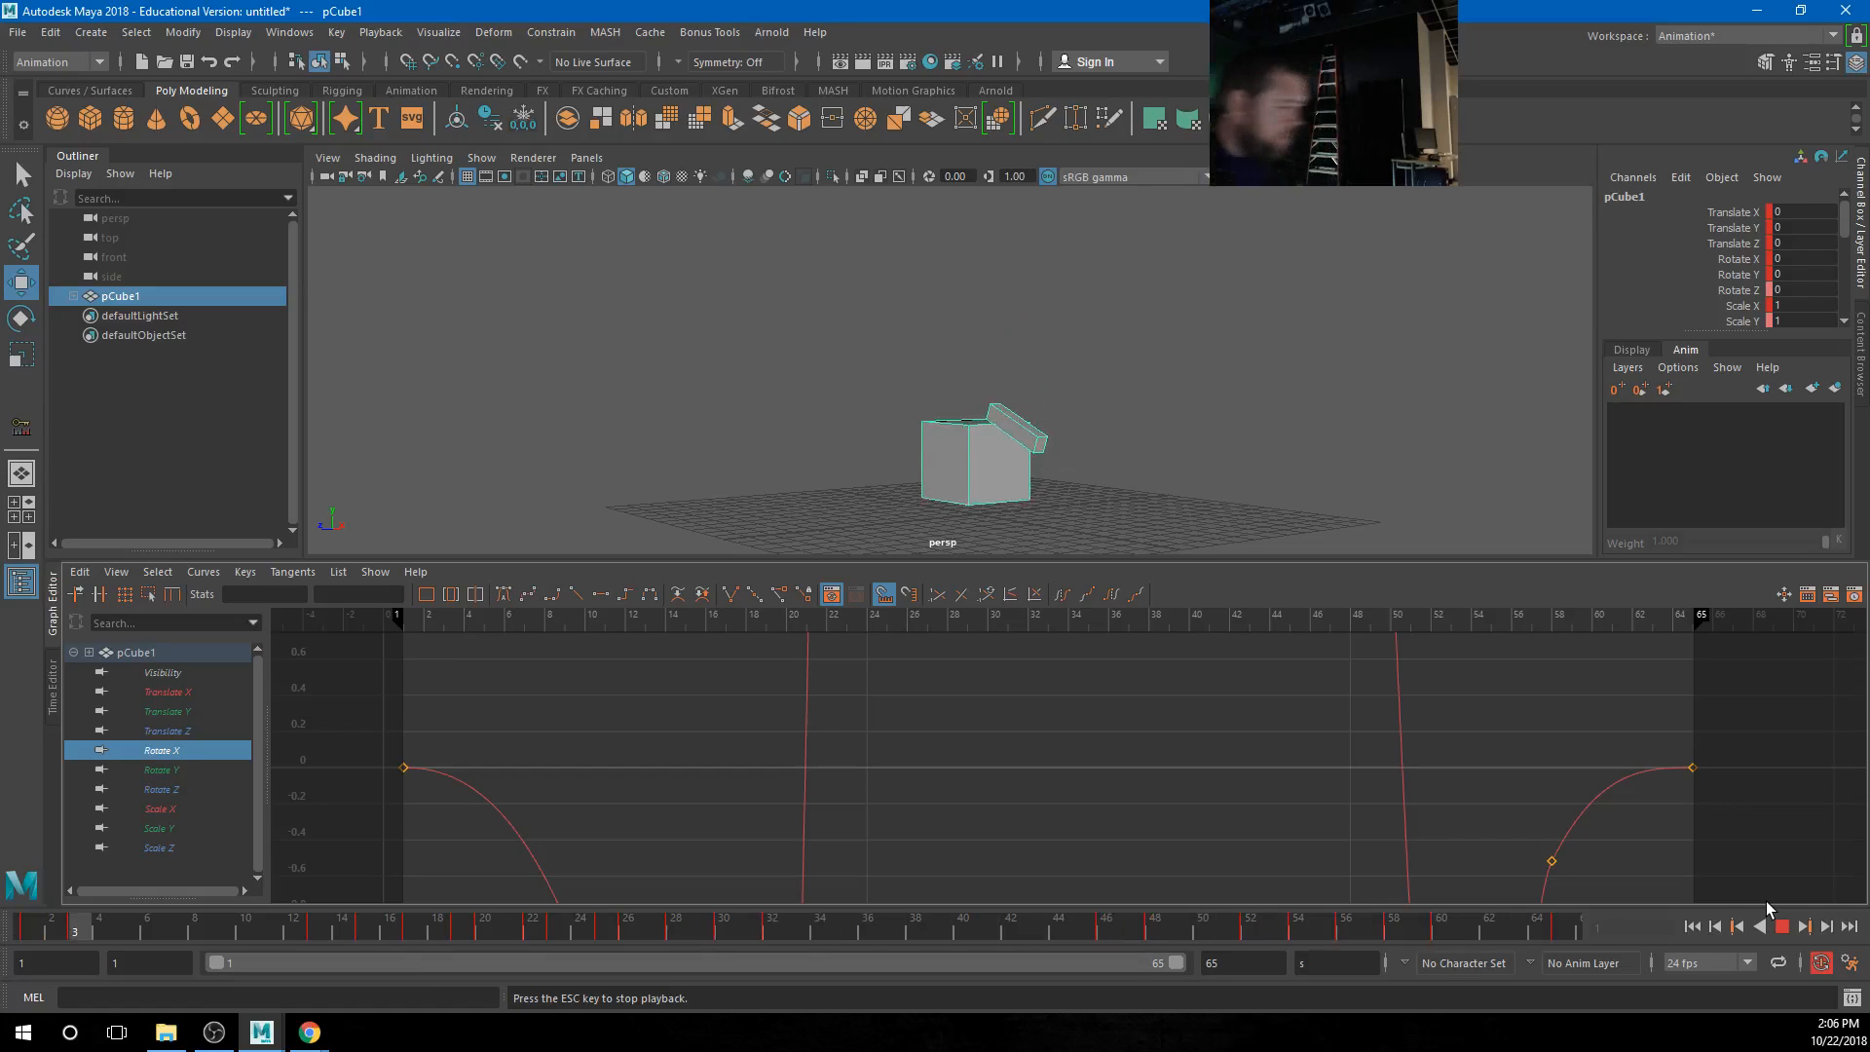
Stop playback, shift all of the cube's Rotate X keys two frames later, and play the animation from the start
click(1784, 927)
scroll(1009, 736, down, 6)
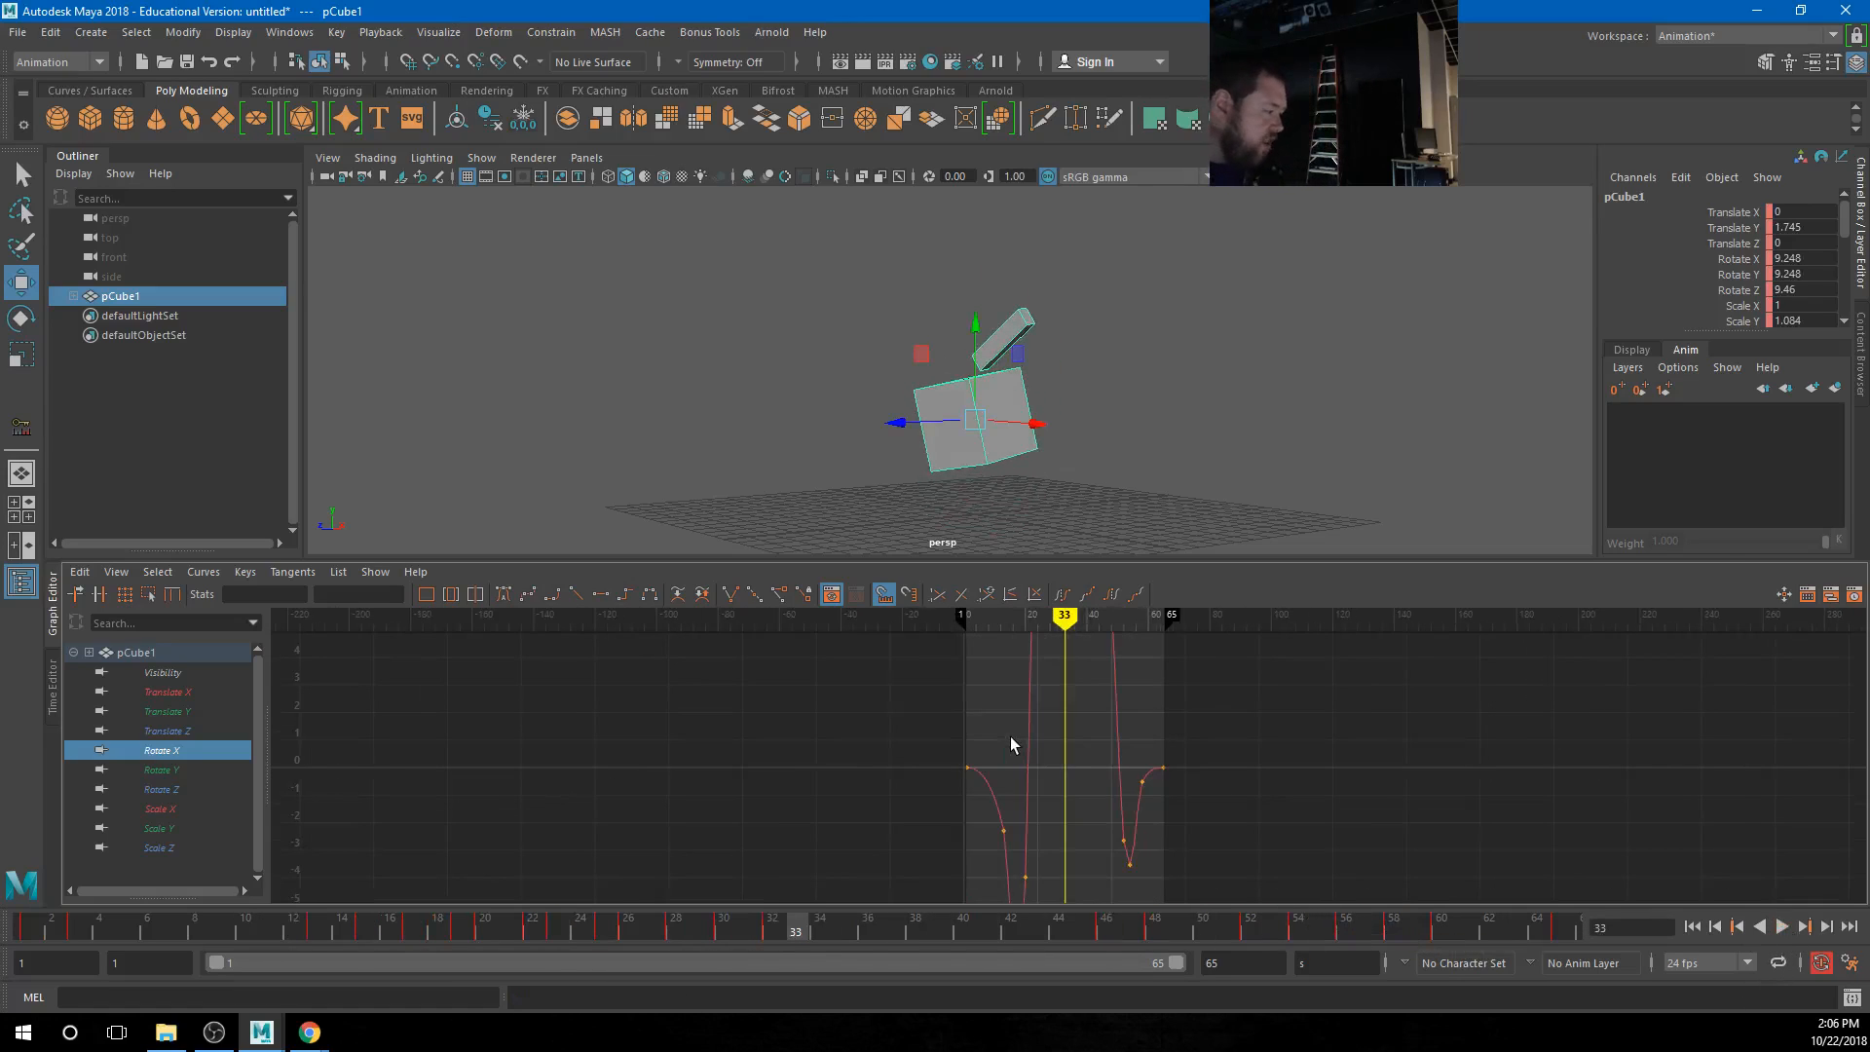
alt+shift+right_drag(1066, 726, 1074, 843)
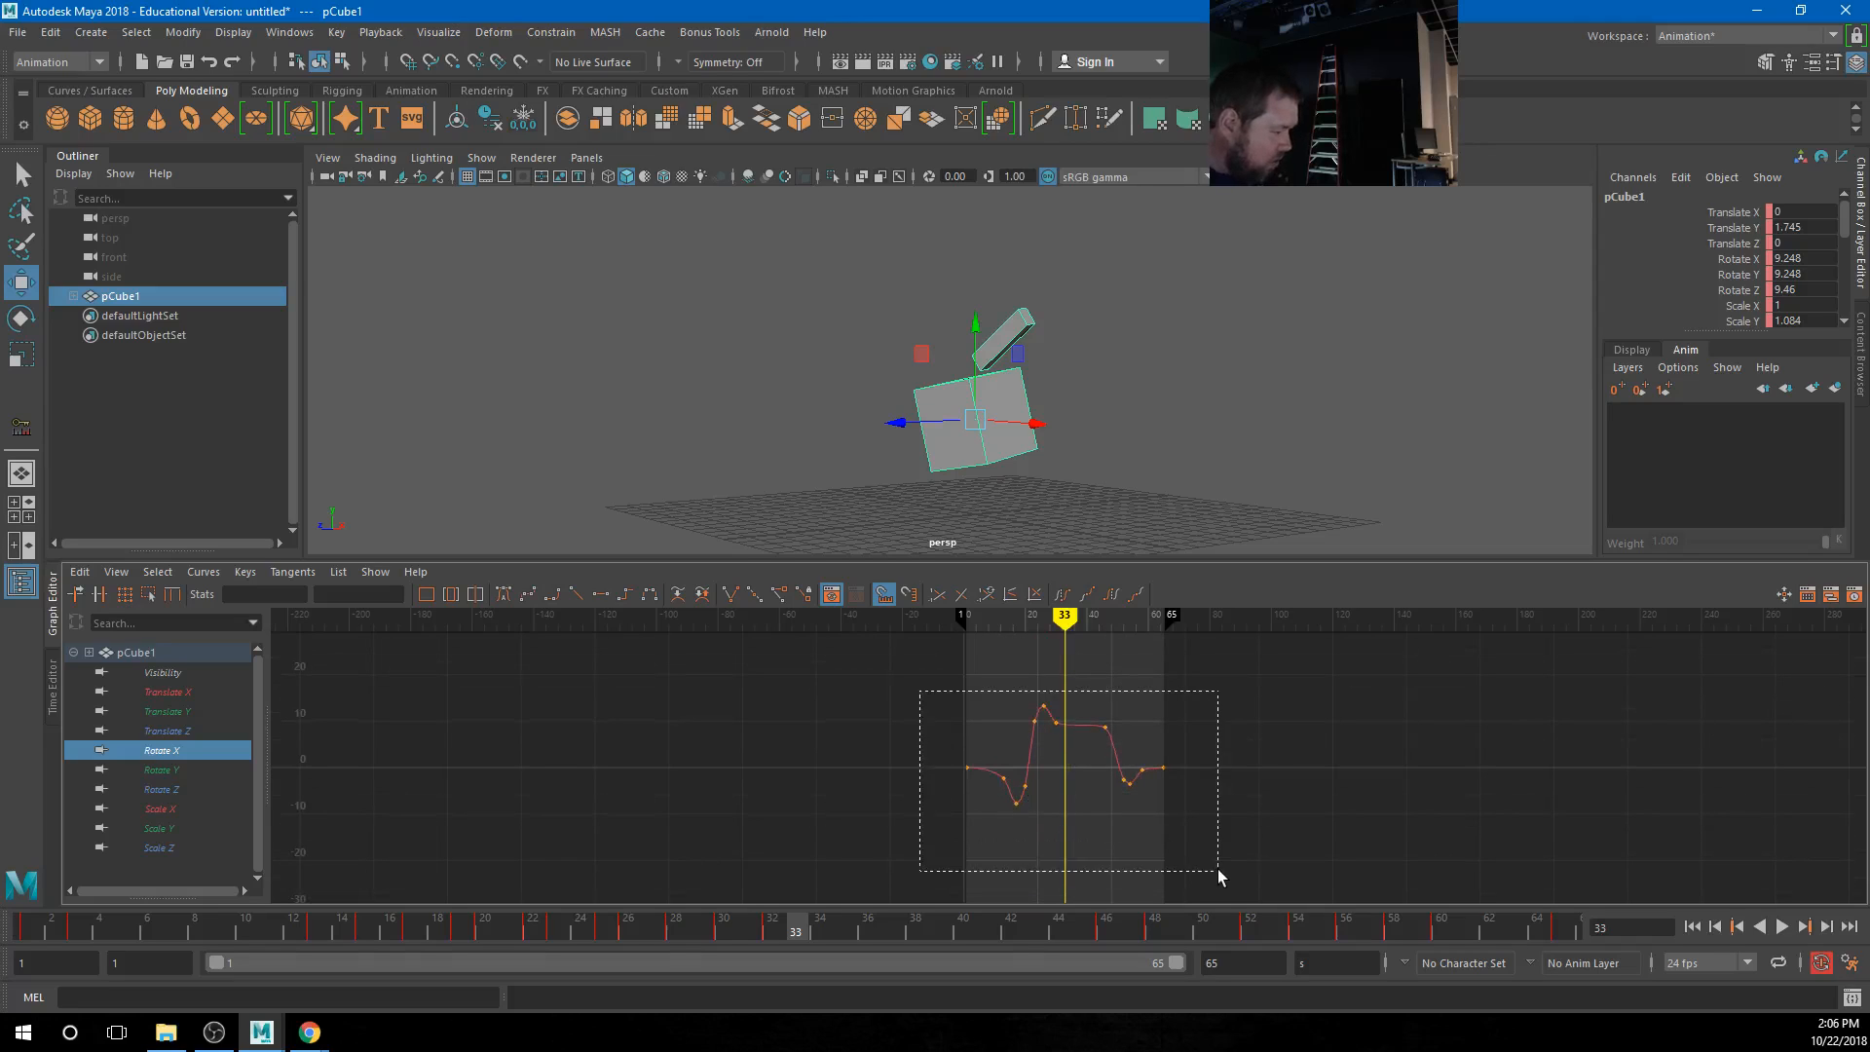
drag(1217, 877, 1217, 877)
key(f)
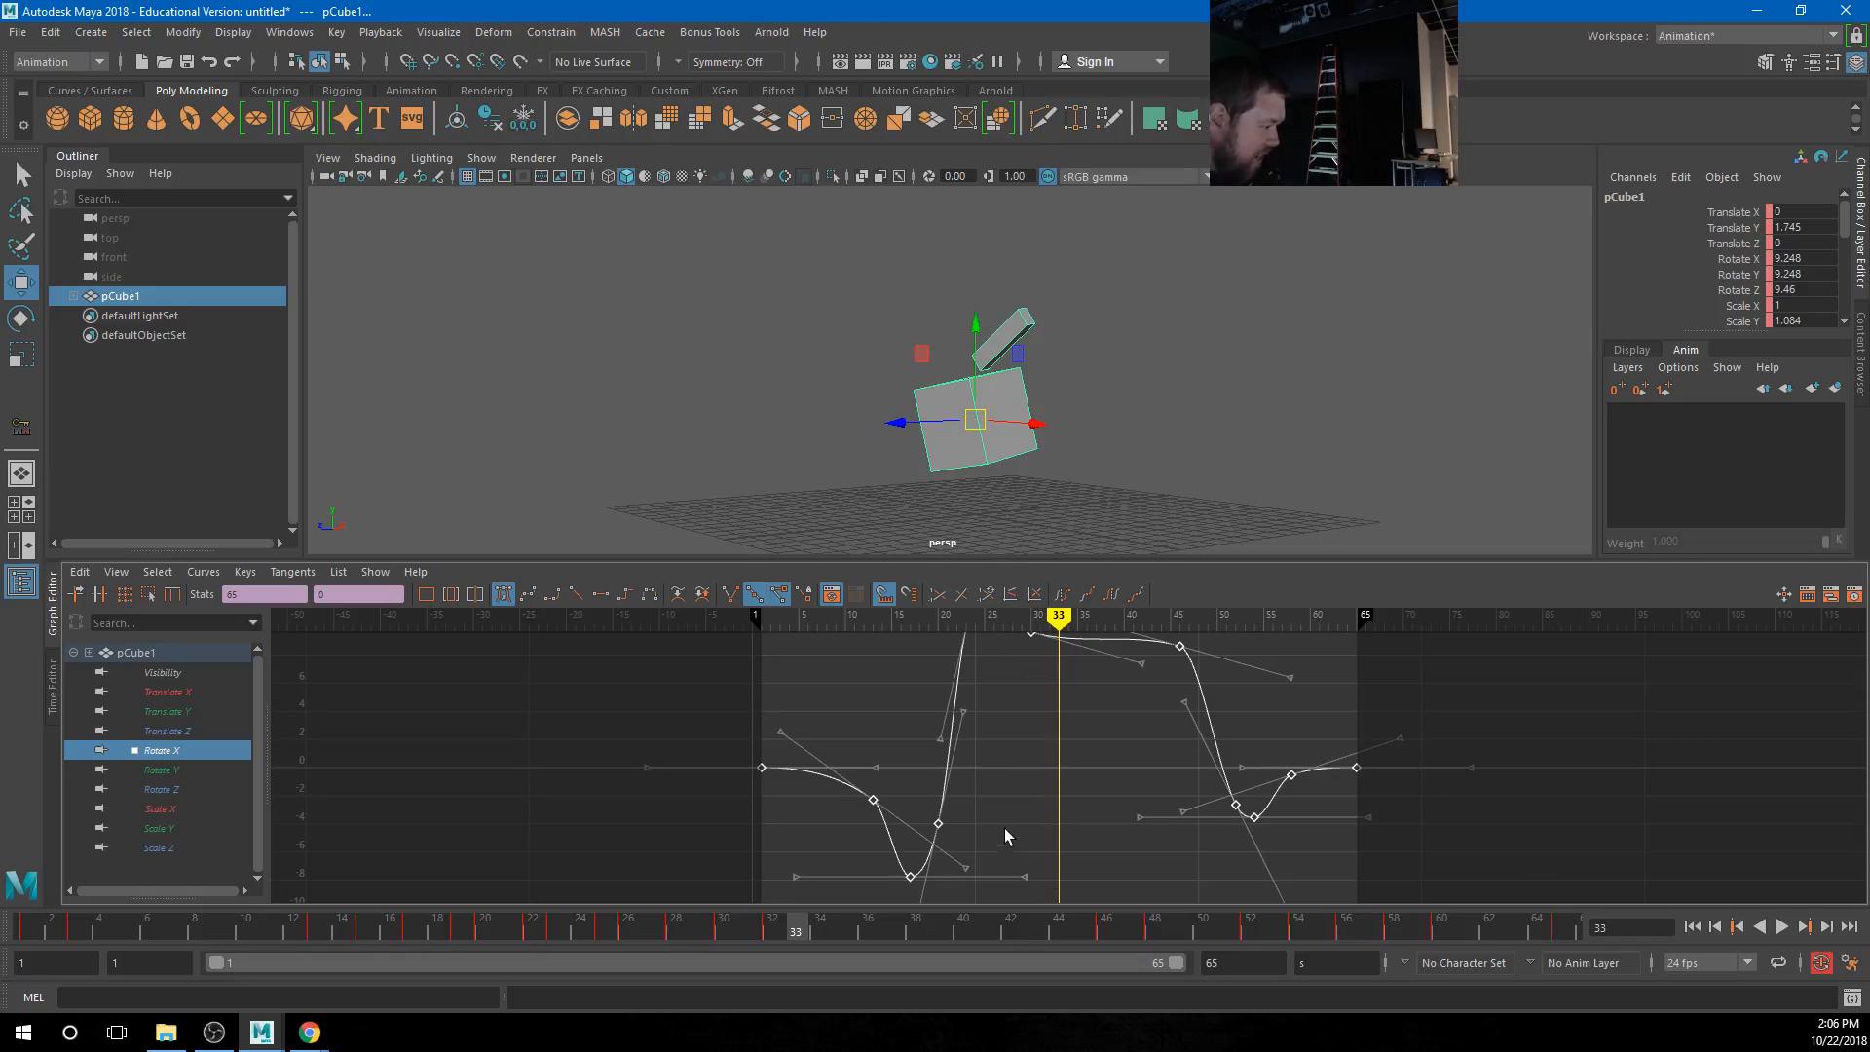
shift+middle_drag(1006, 836, 1036, 816)
scroll(1036, 817, up, 3)
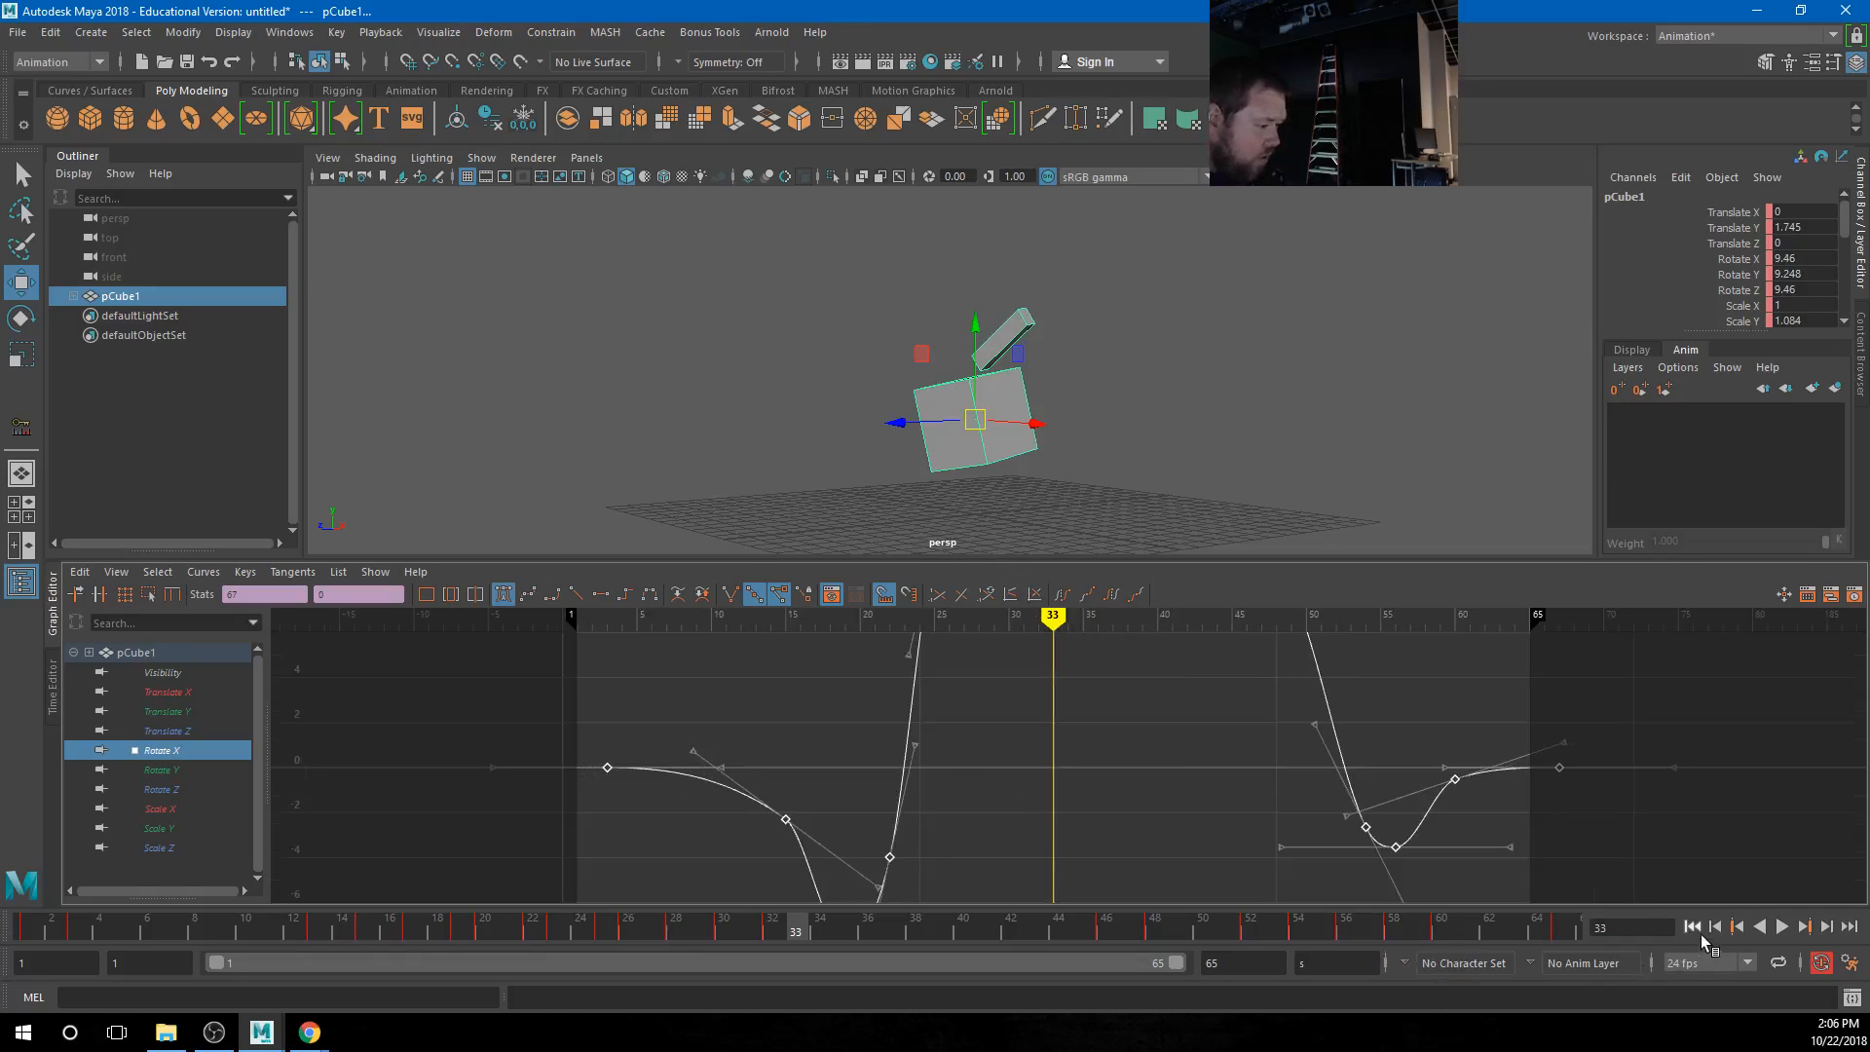
click(1691, 926)
click(1781, 927)
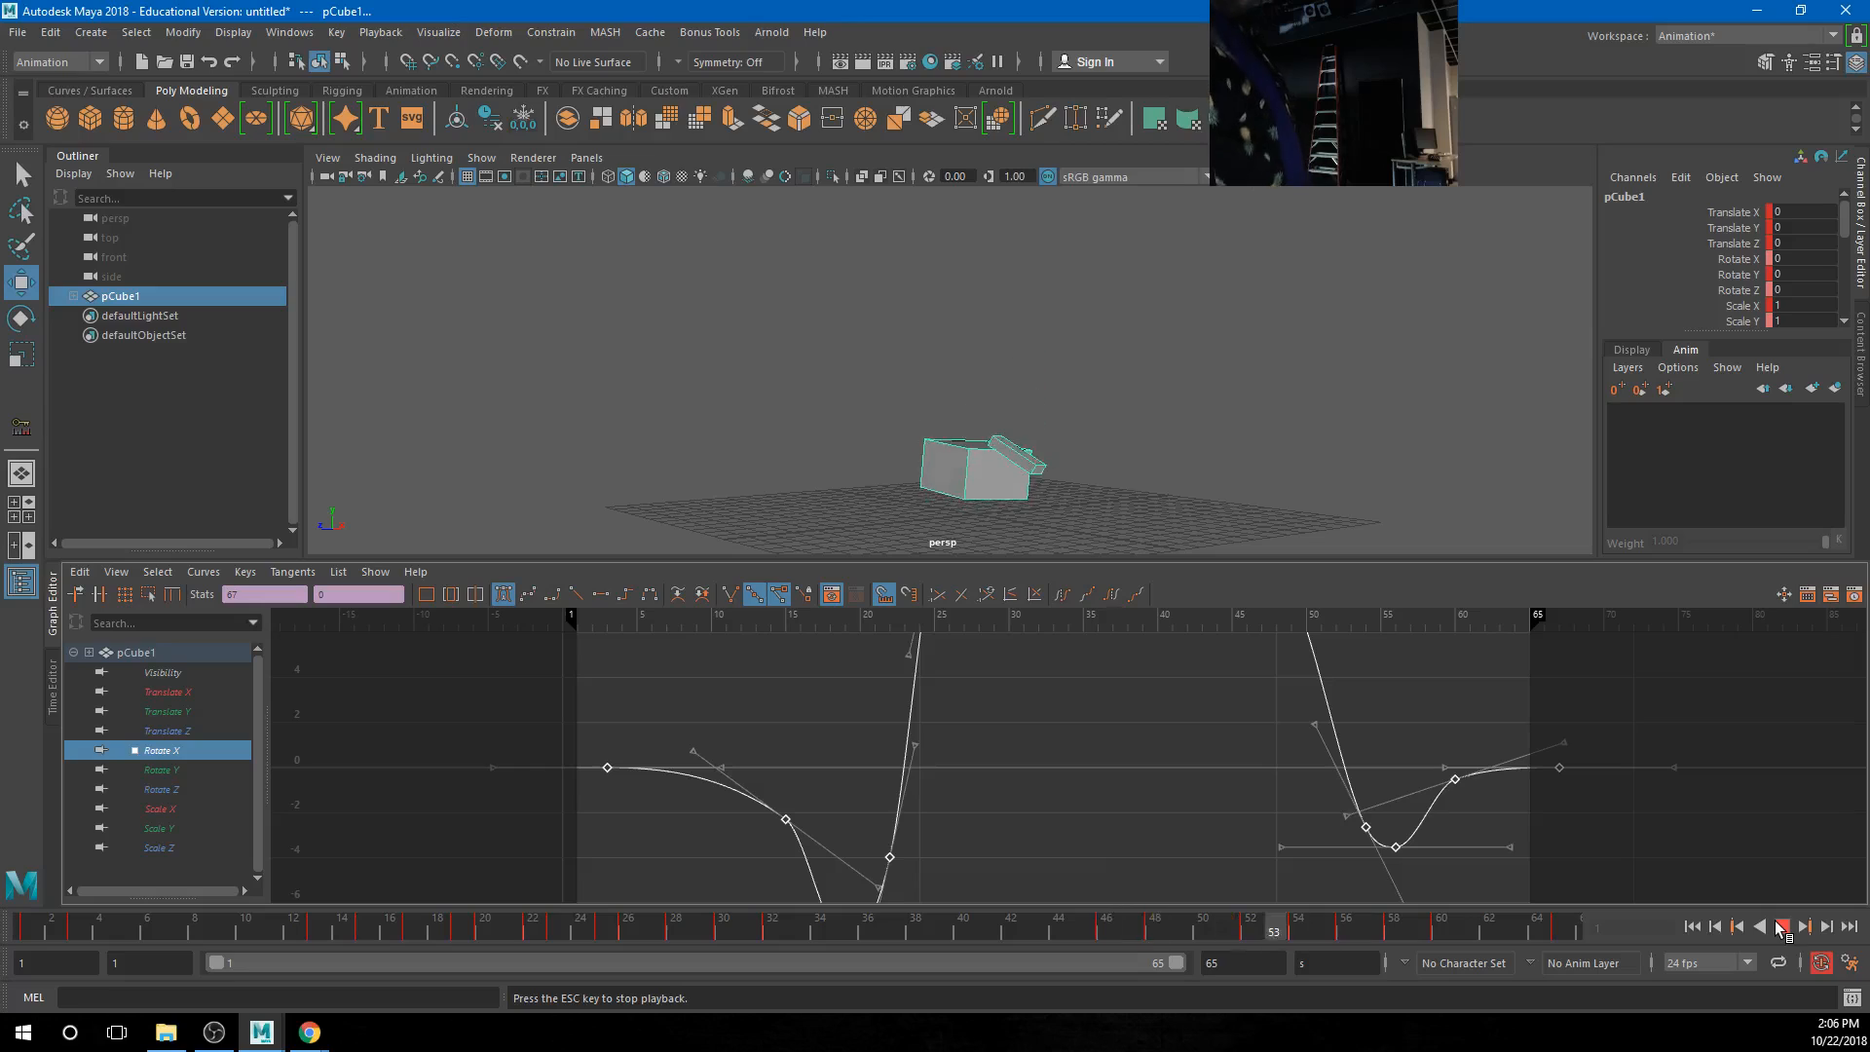
Start a new empty scene without saving the cube animation
click(17, 32)
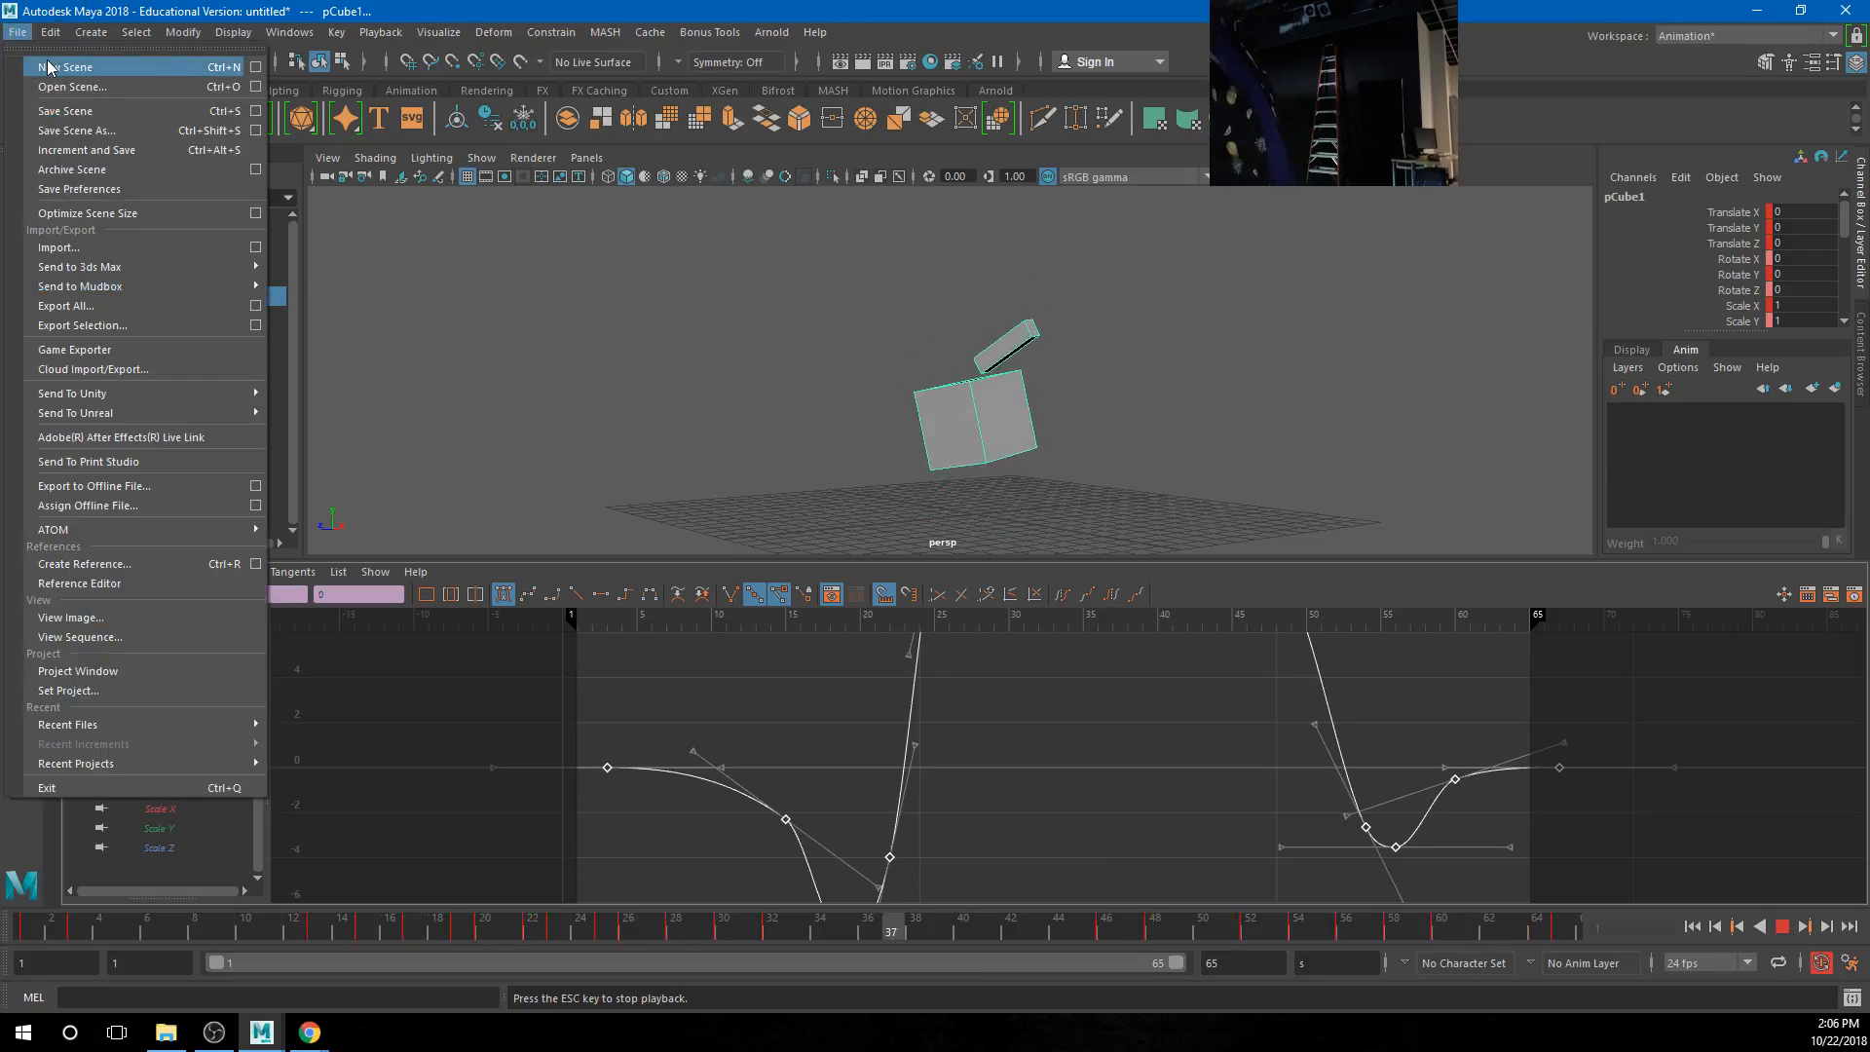
click(47, 66)
click(934, 521)
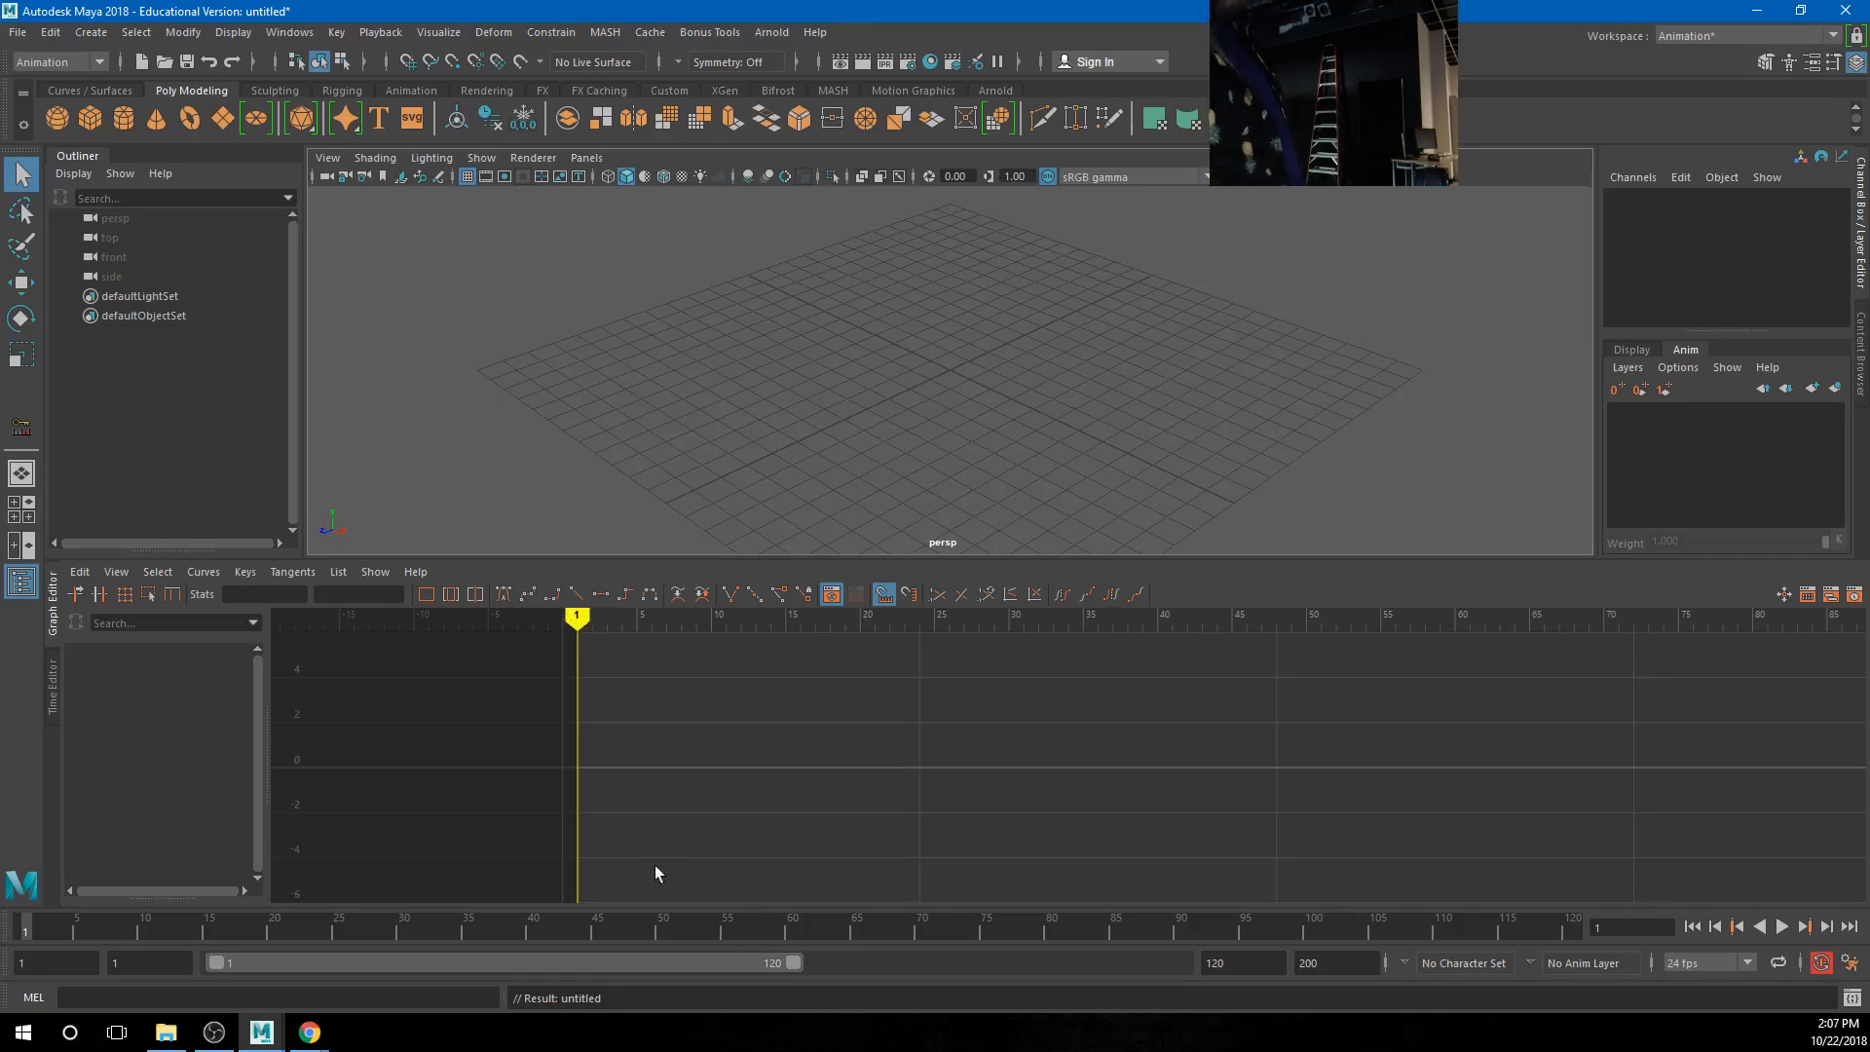
Switch to the browser, view the animBot page with its 0.15.0 download link, and minimize the window
key(alt+Tab)
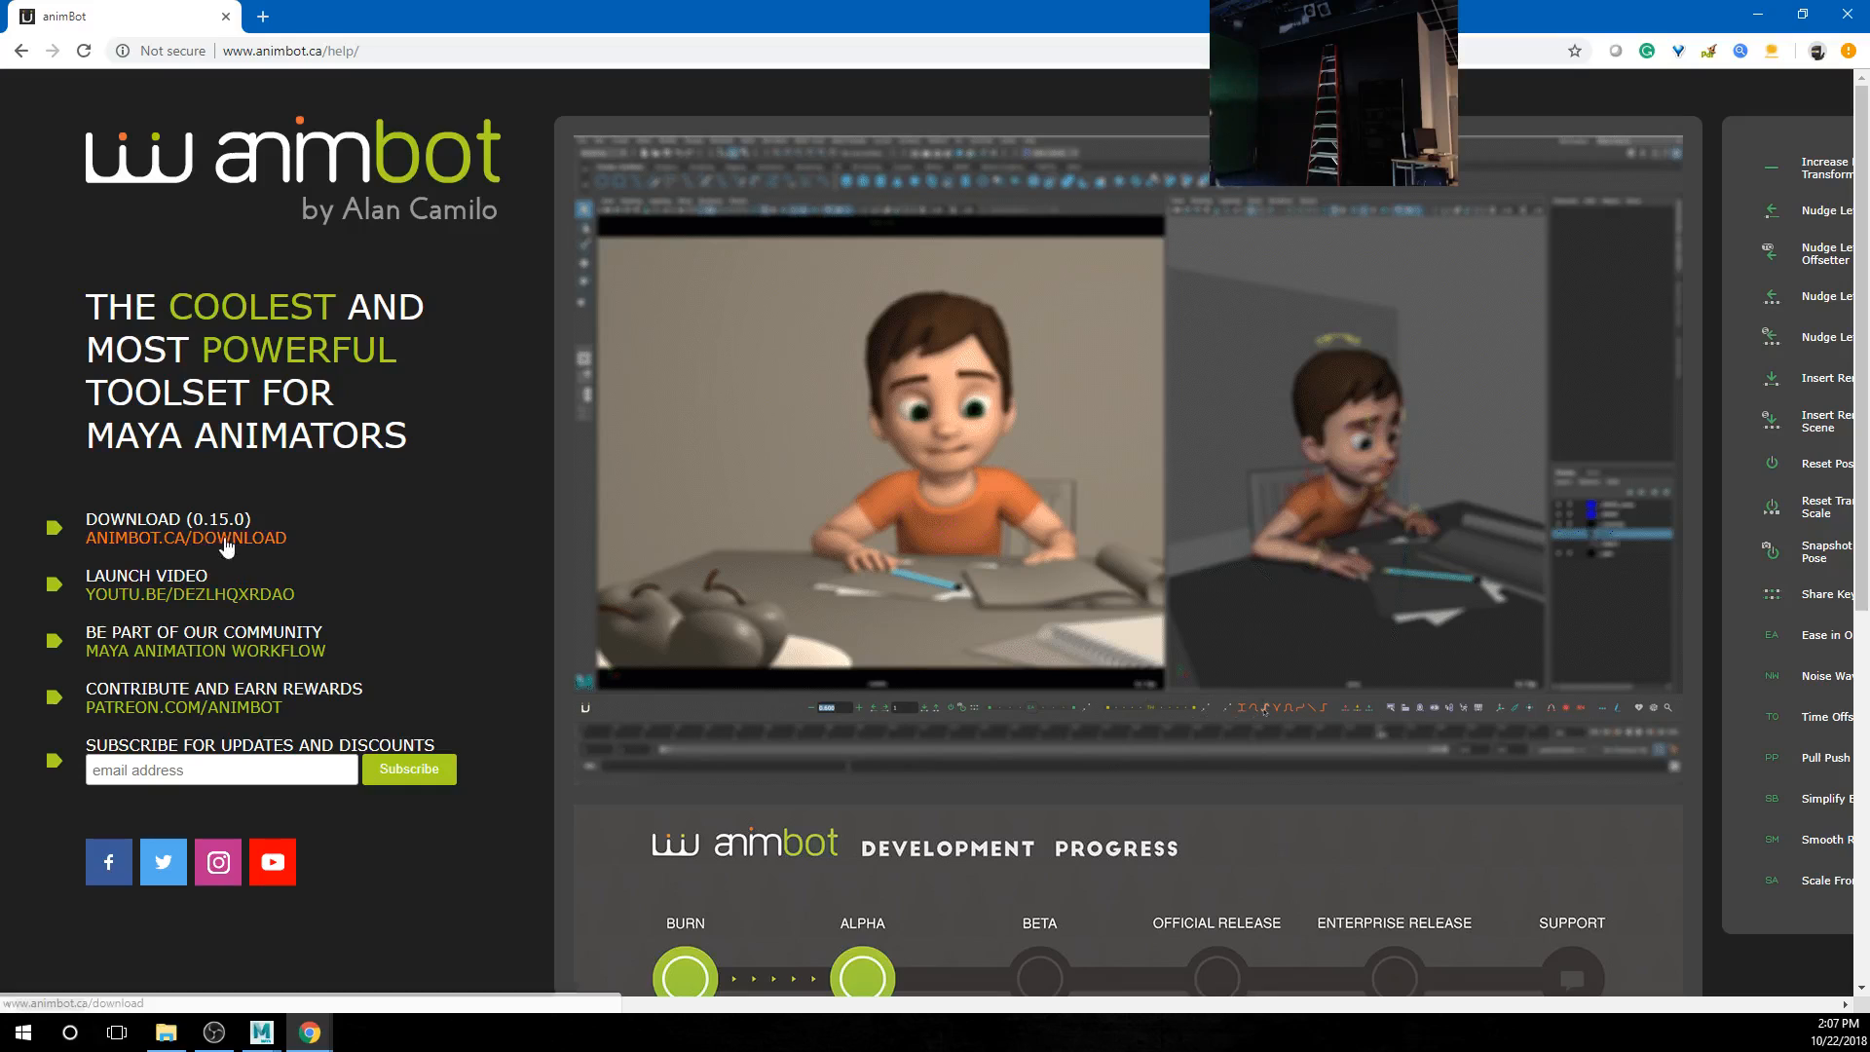
click(1758, 14)
In File Explorer, find animBot_0_15_0.zip in the DIGMClasses "- 3d Anim" resources folder and copy it to the desktop
click(169, 1036)
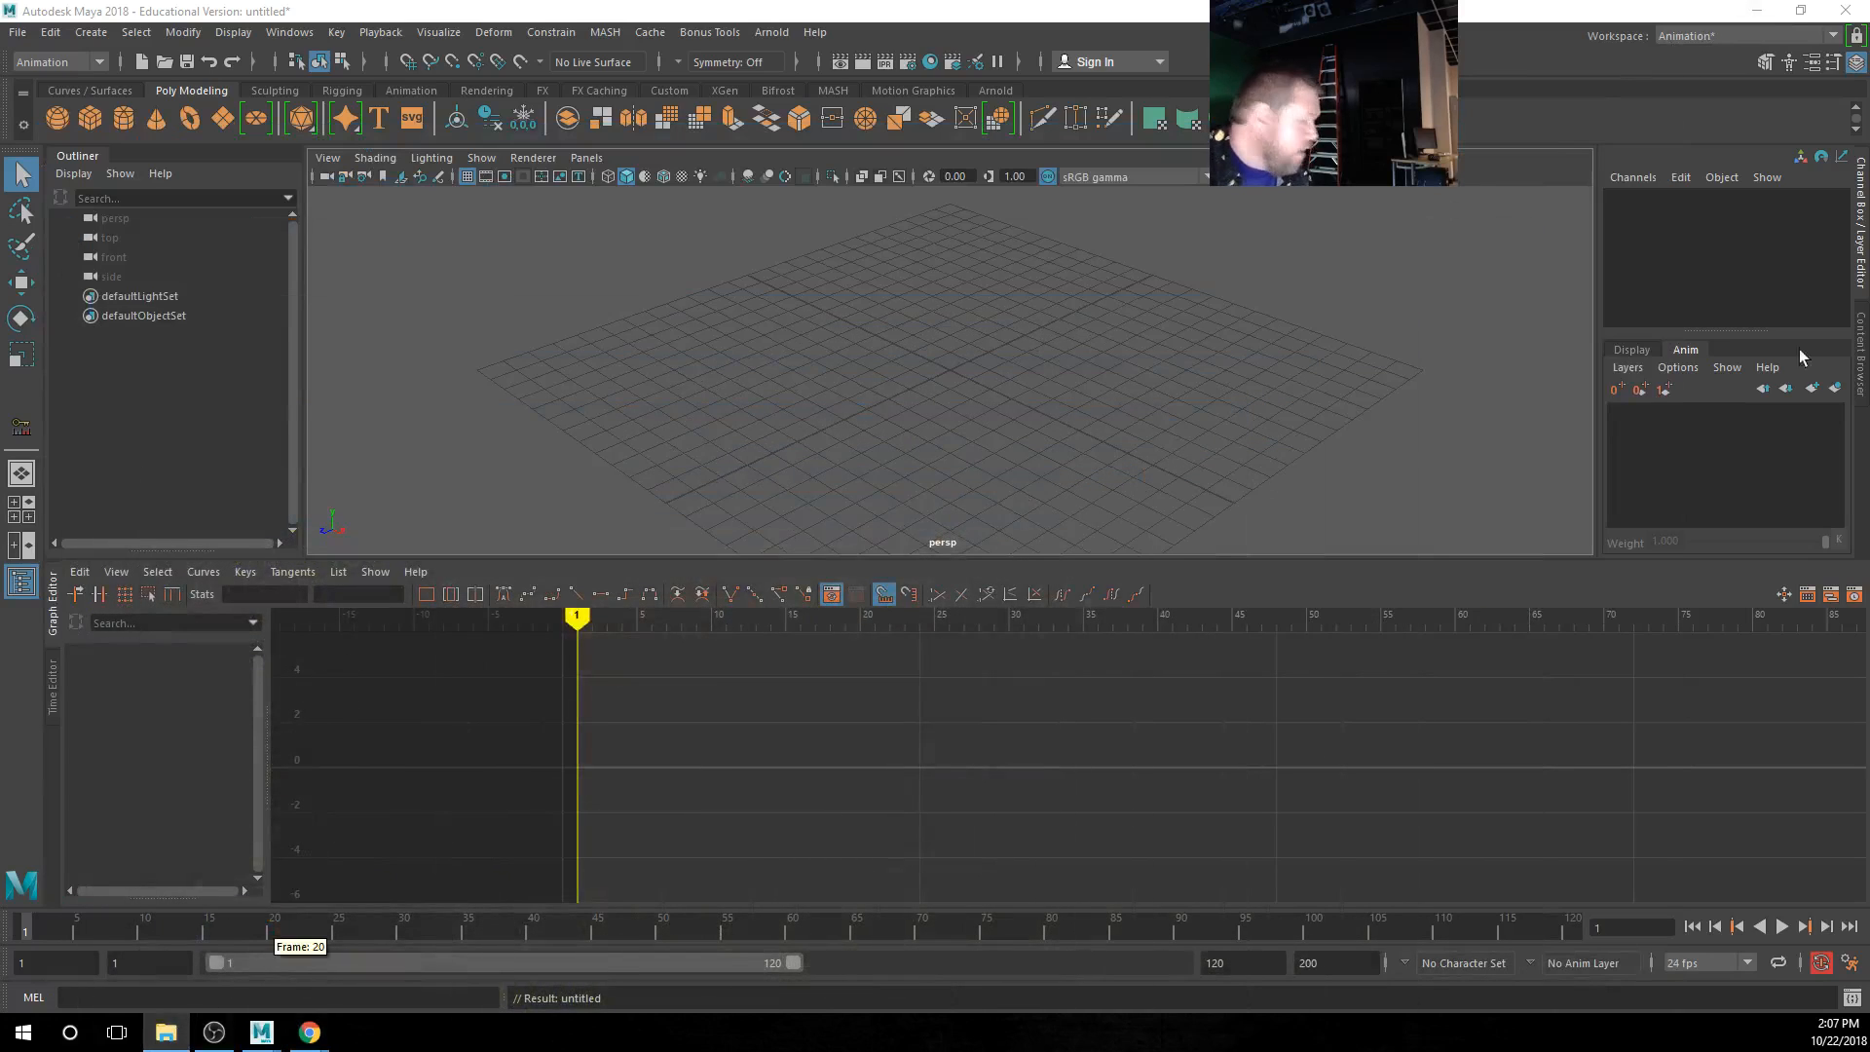
drag(1868, 244, 912, 189)
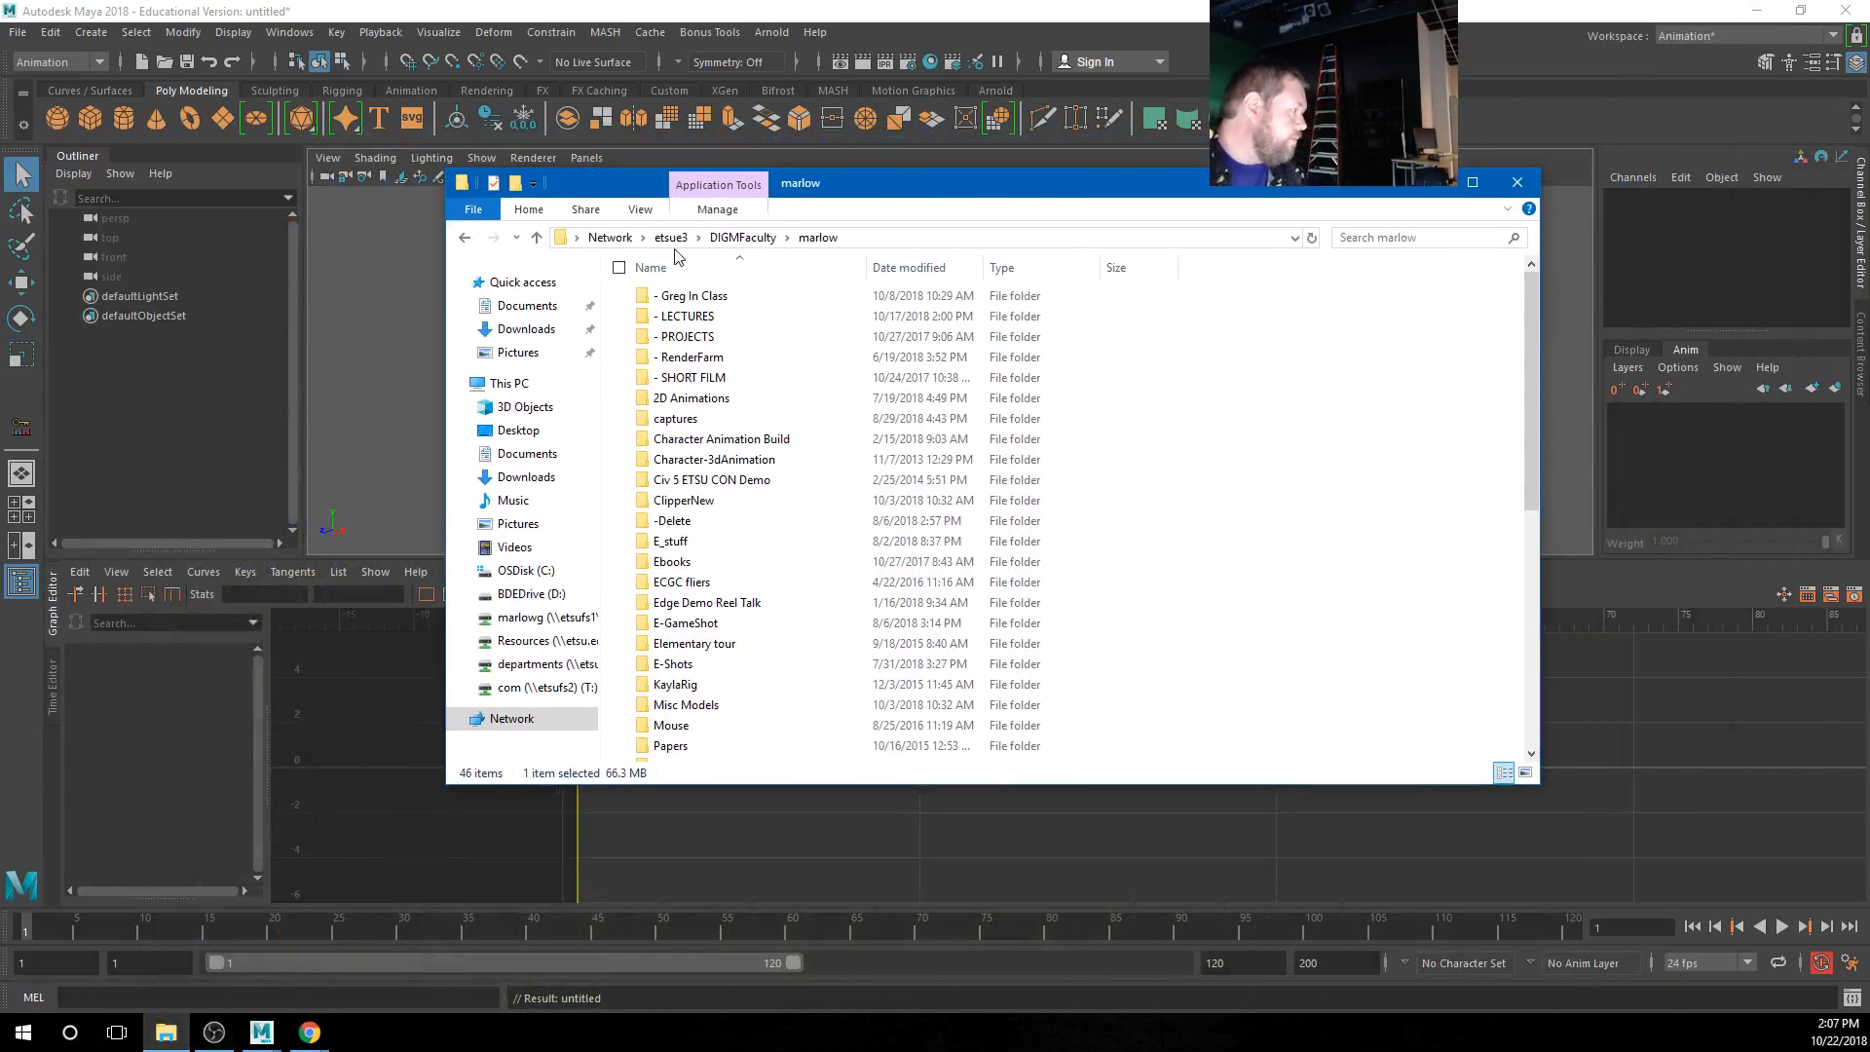
click(670, 238)
double_click(710, 331)
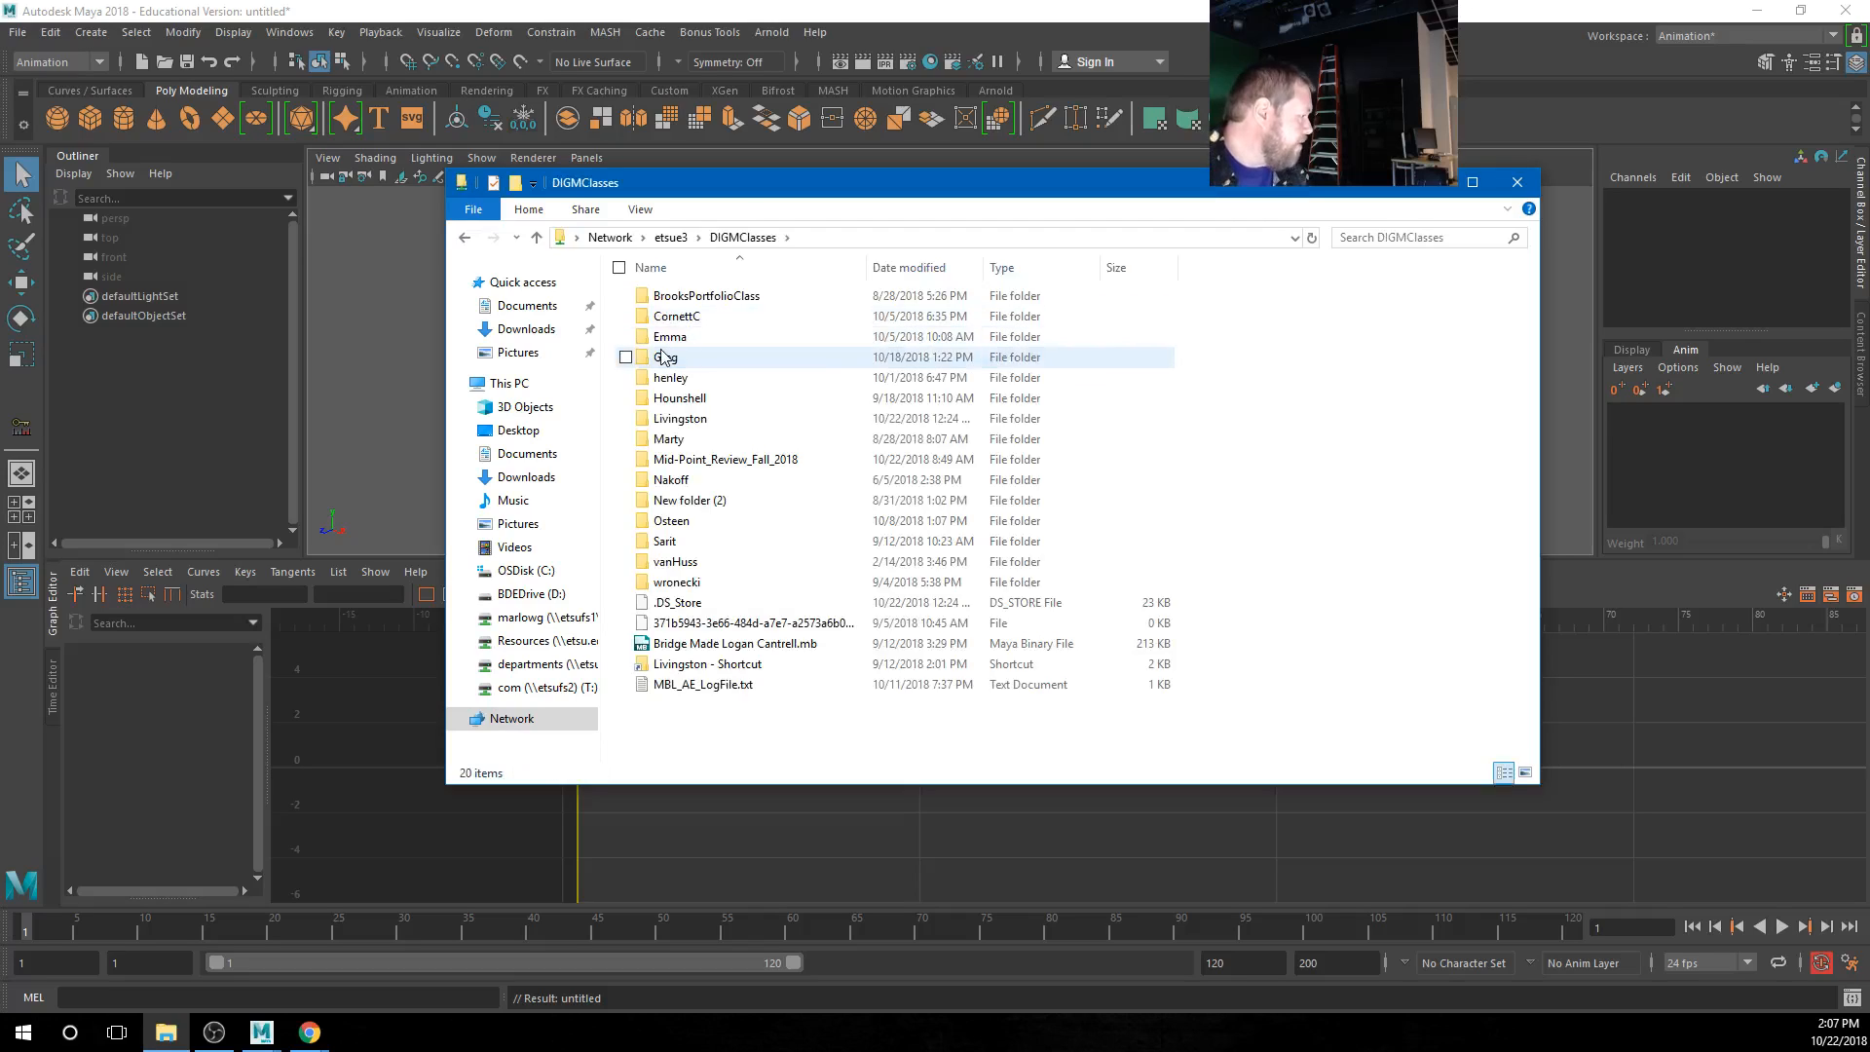
double_click(682, 365)
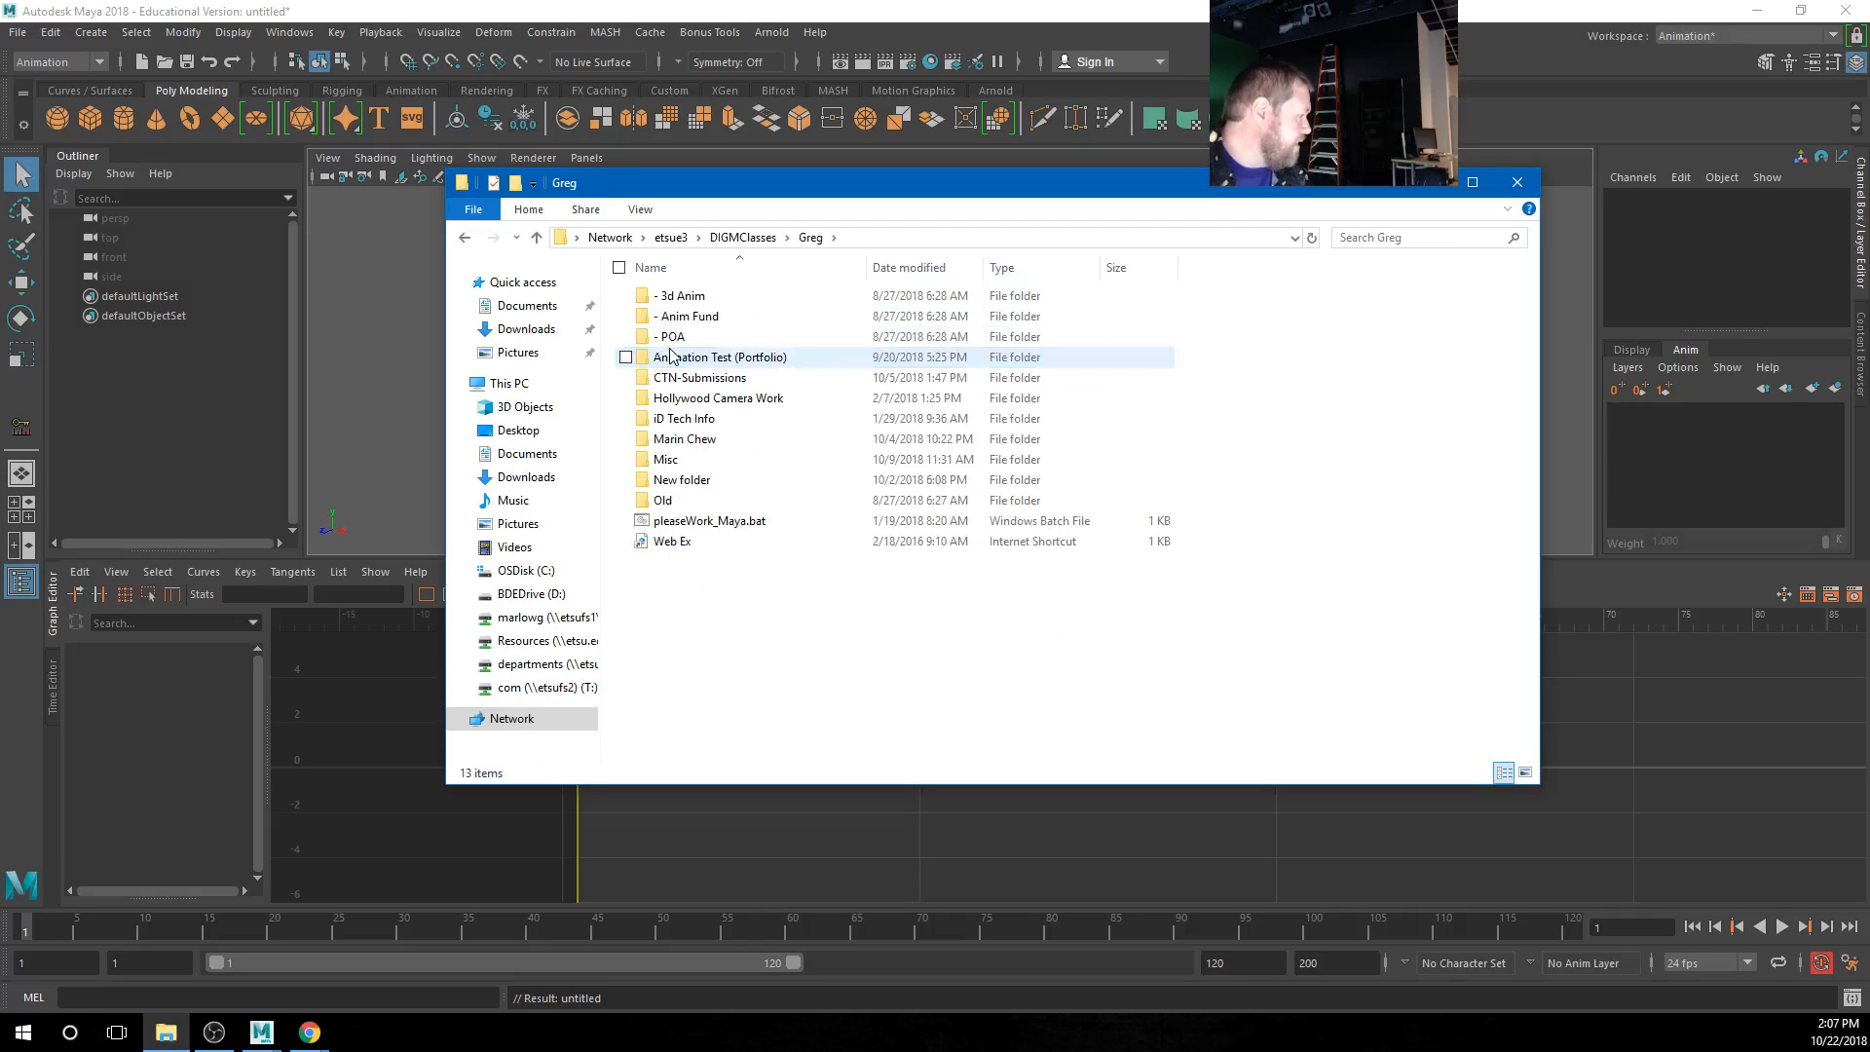
double_click(716, 296)
double_click(672, 296)
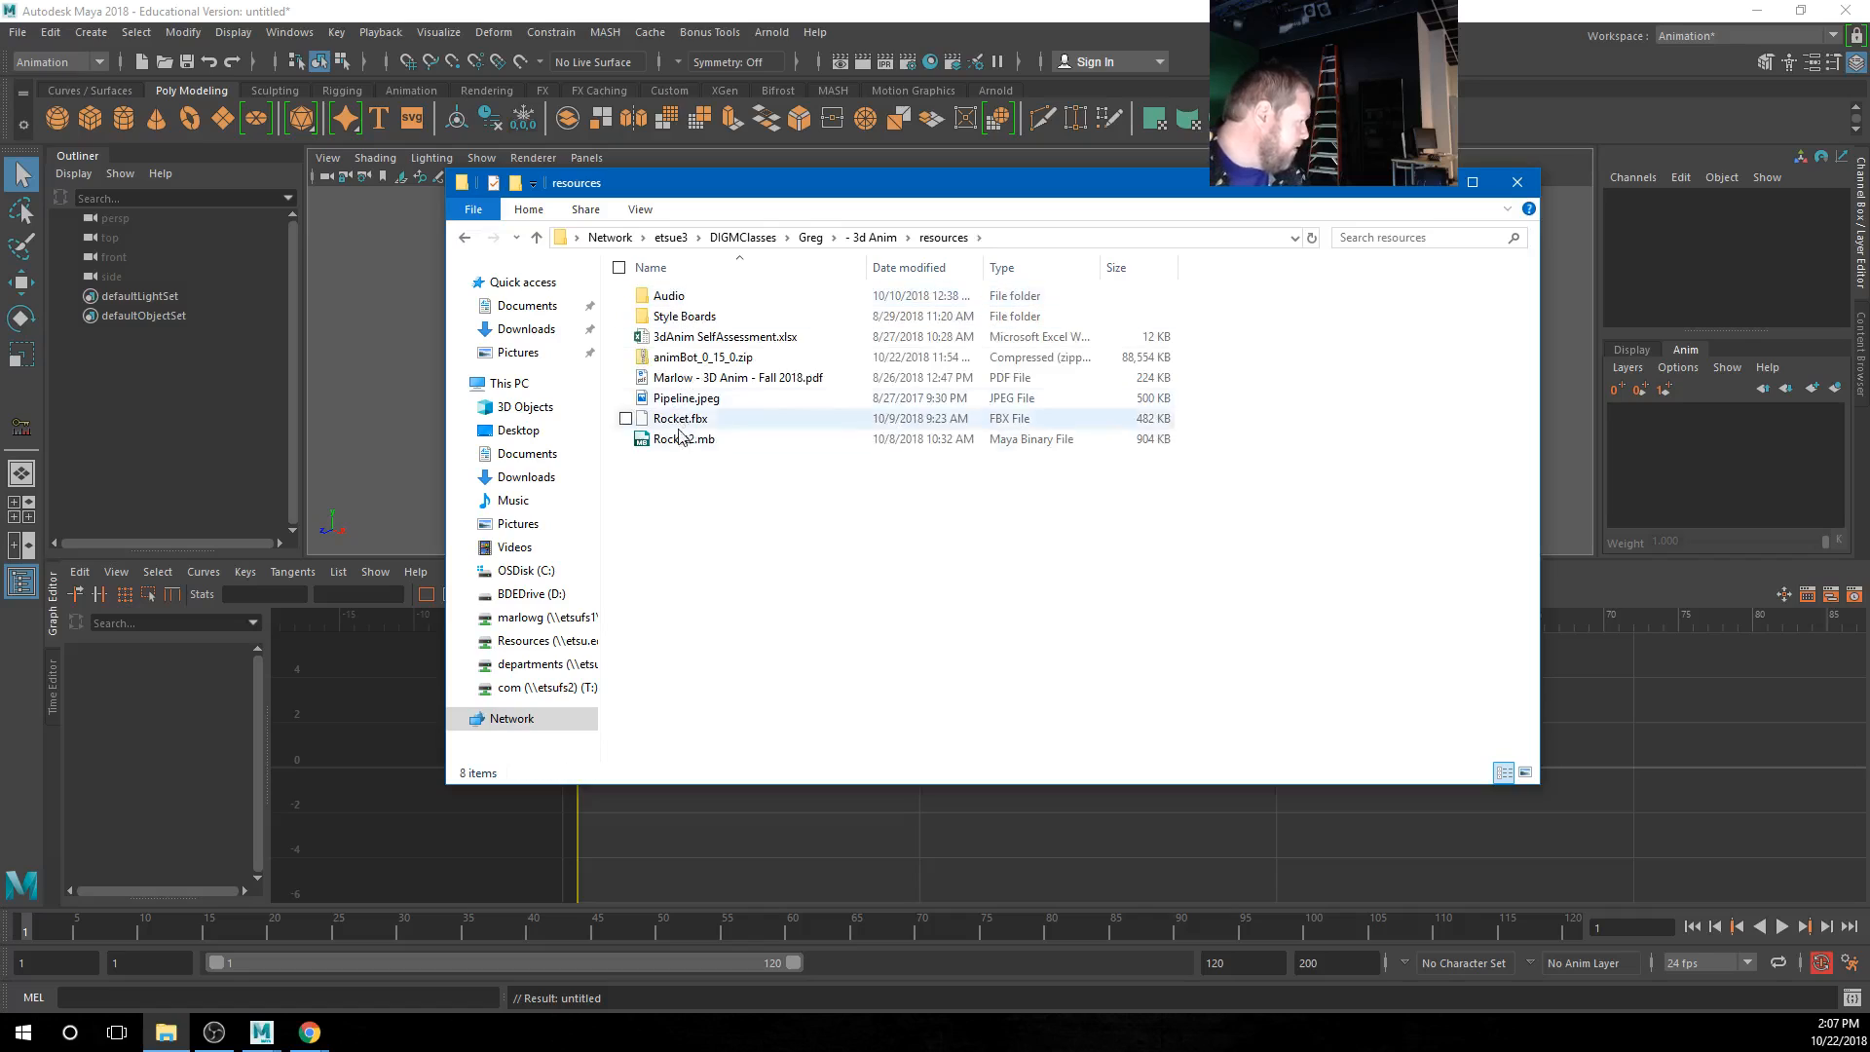
click(672, 362)
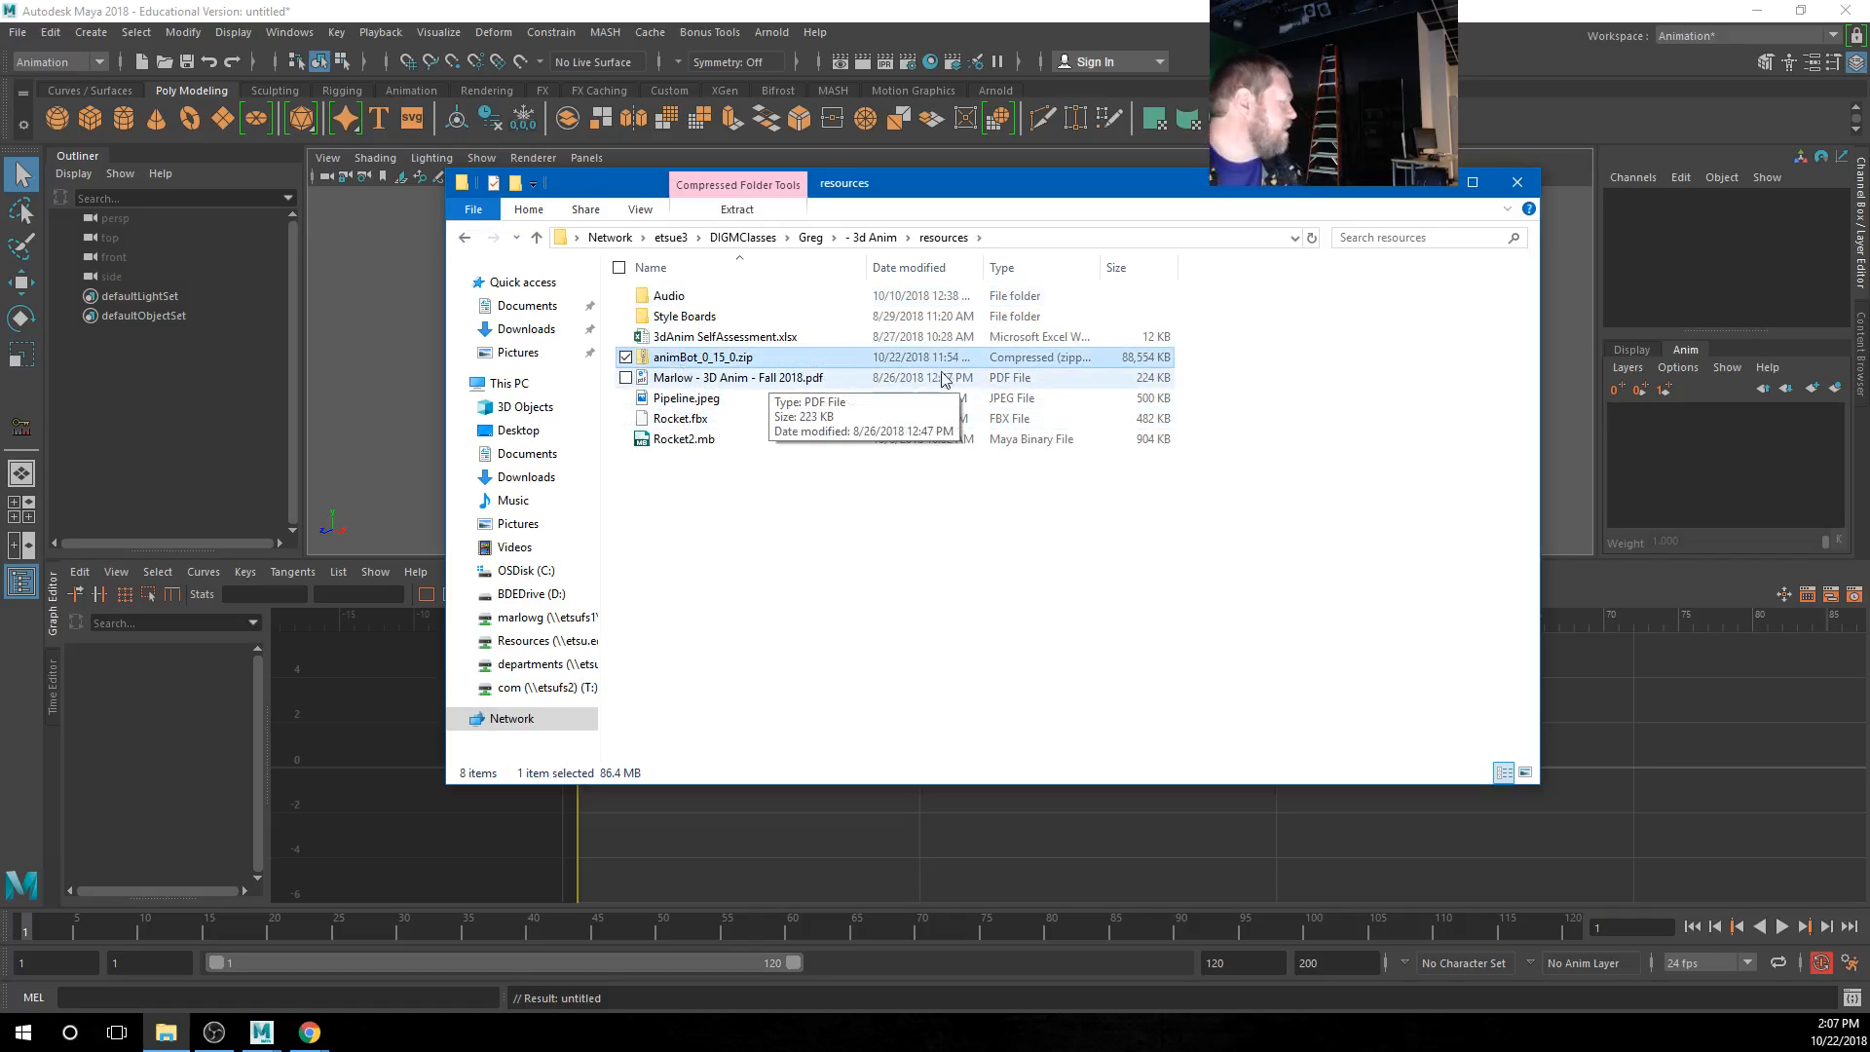
click(1759, 14)
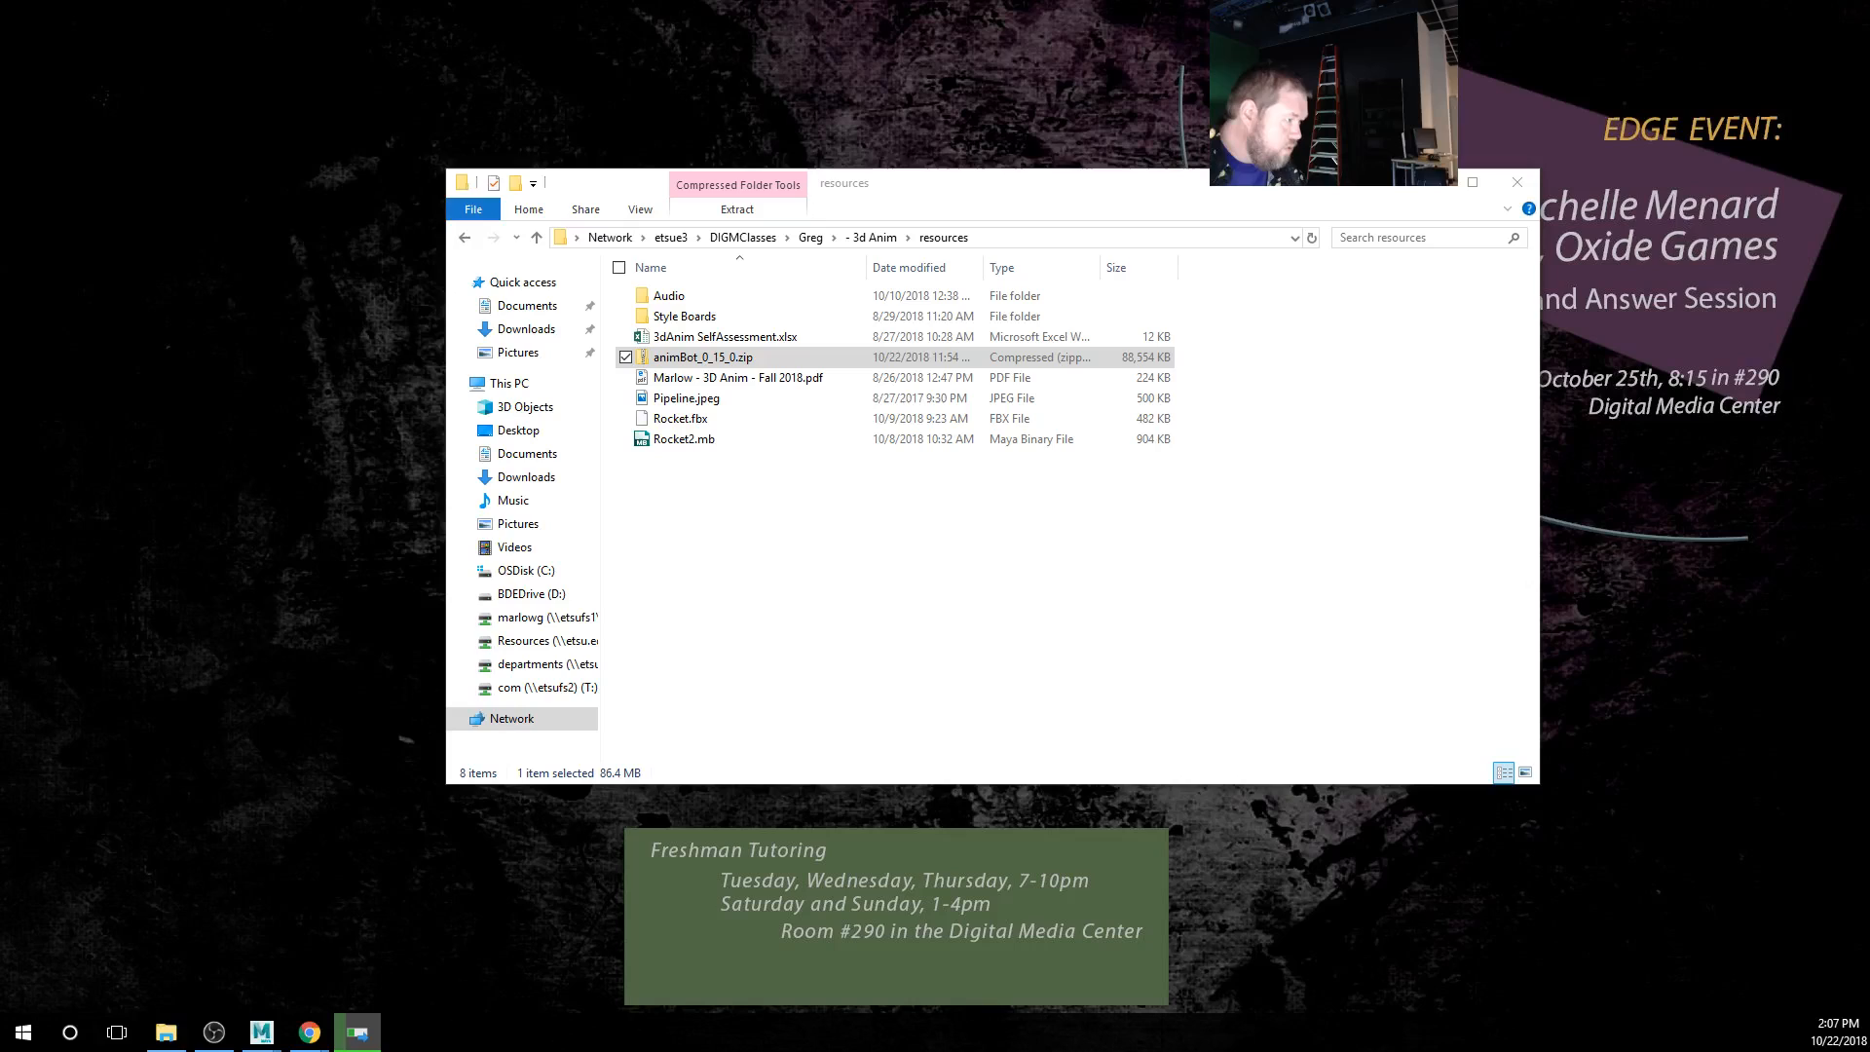
click(1428, 190)
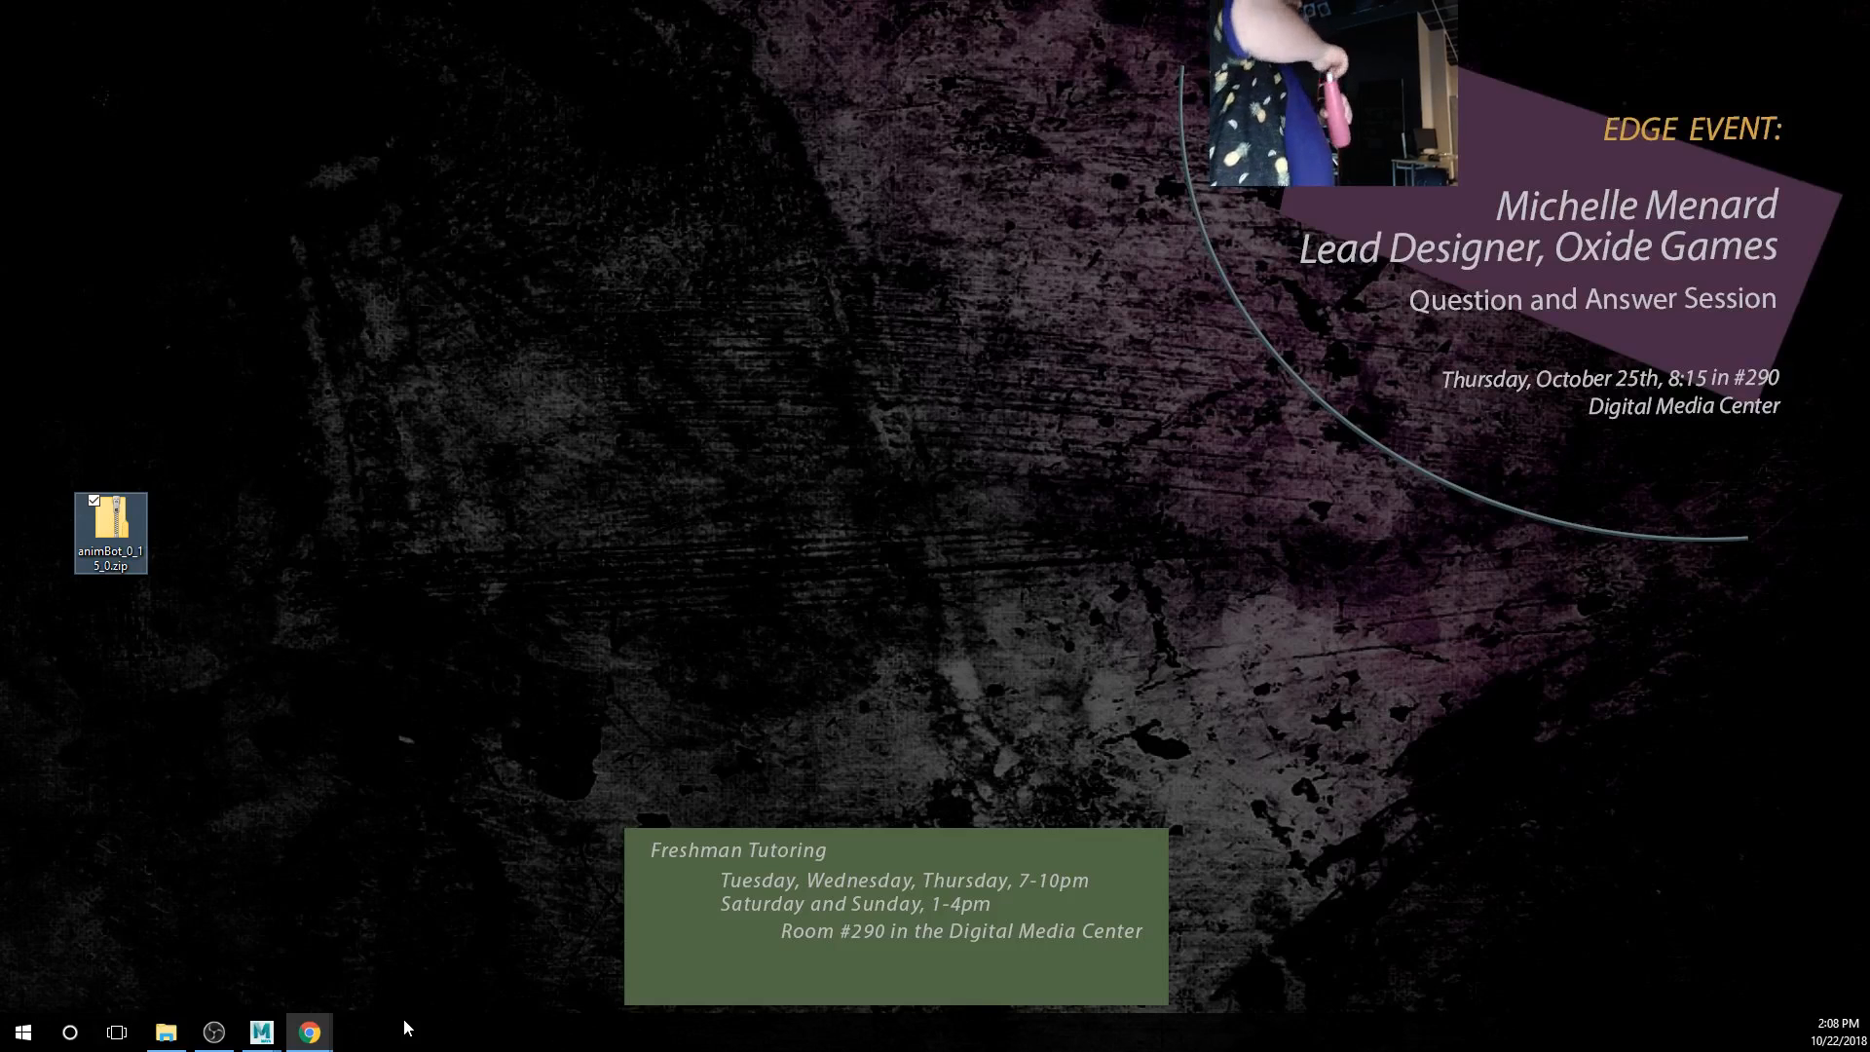
Extract animBot_0_15_0.zip on the desktop with 7-Zip into its own animBot_0_15_0 folder
right_click(126, 524)
mouse_move(263, 591)
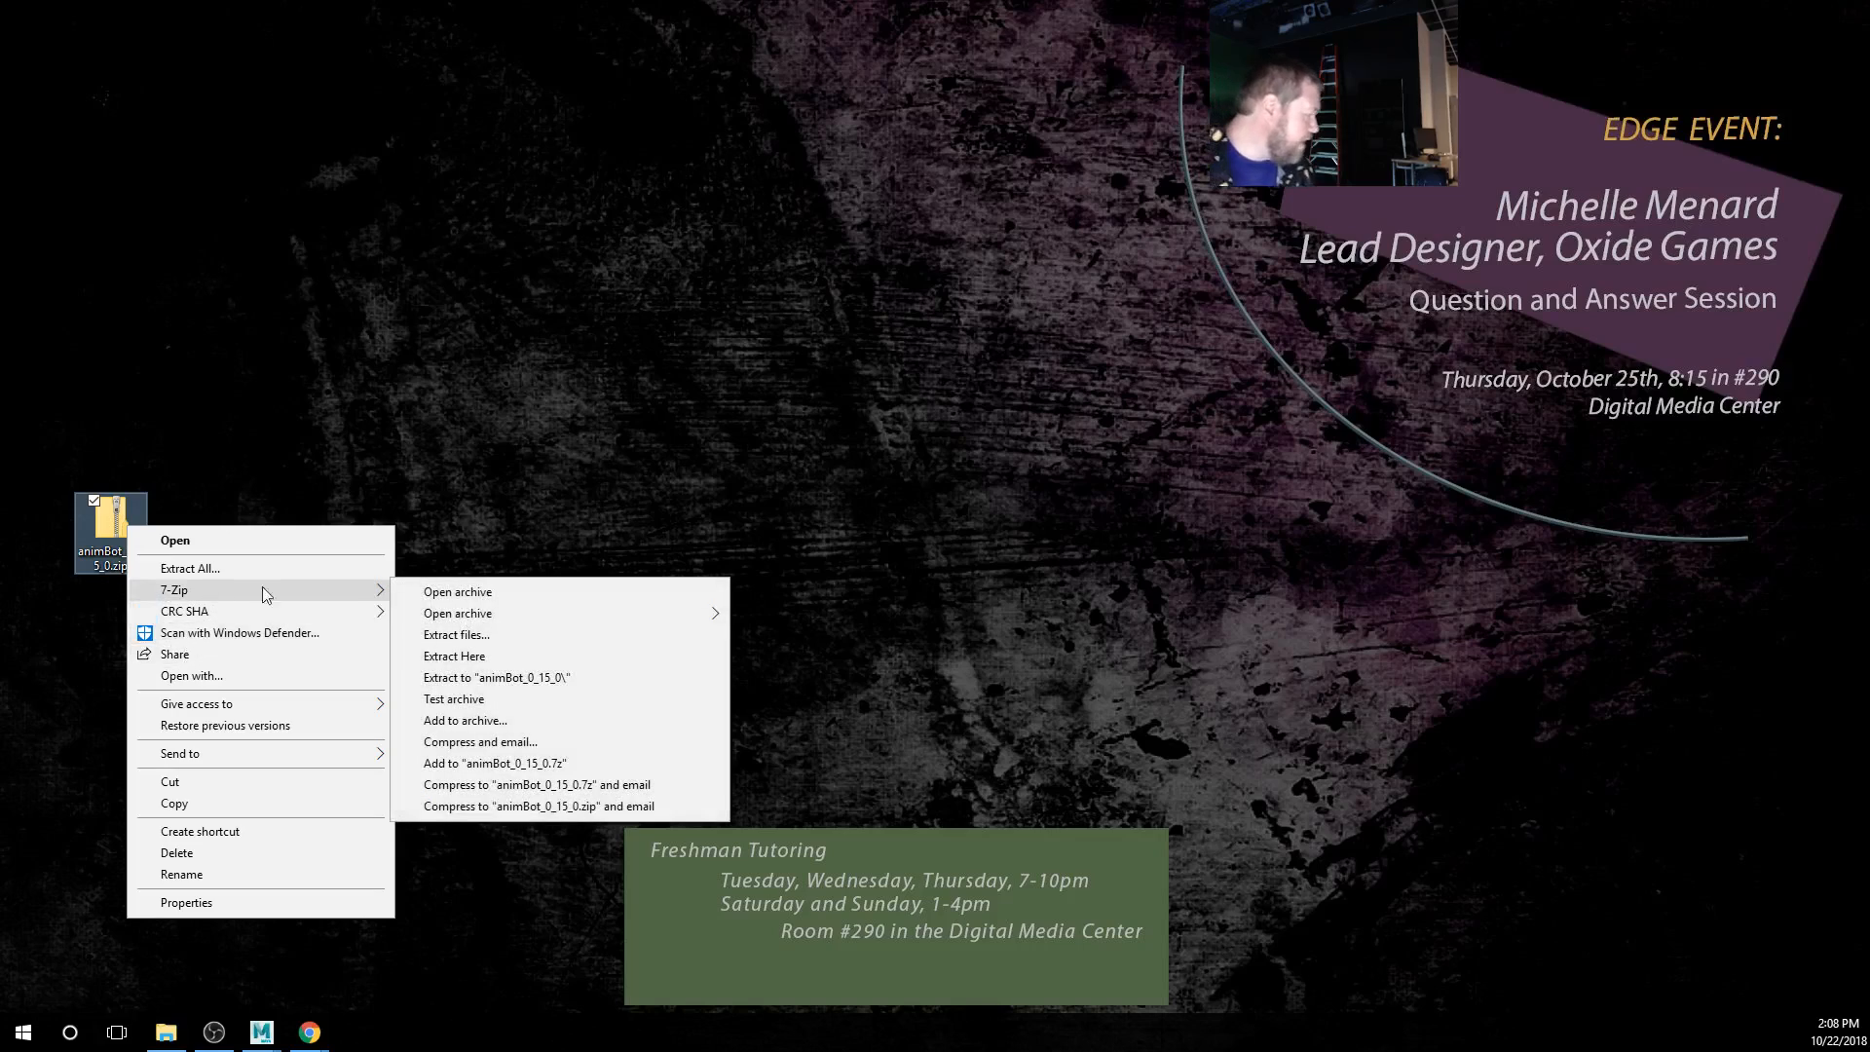
click(499, 674)
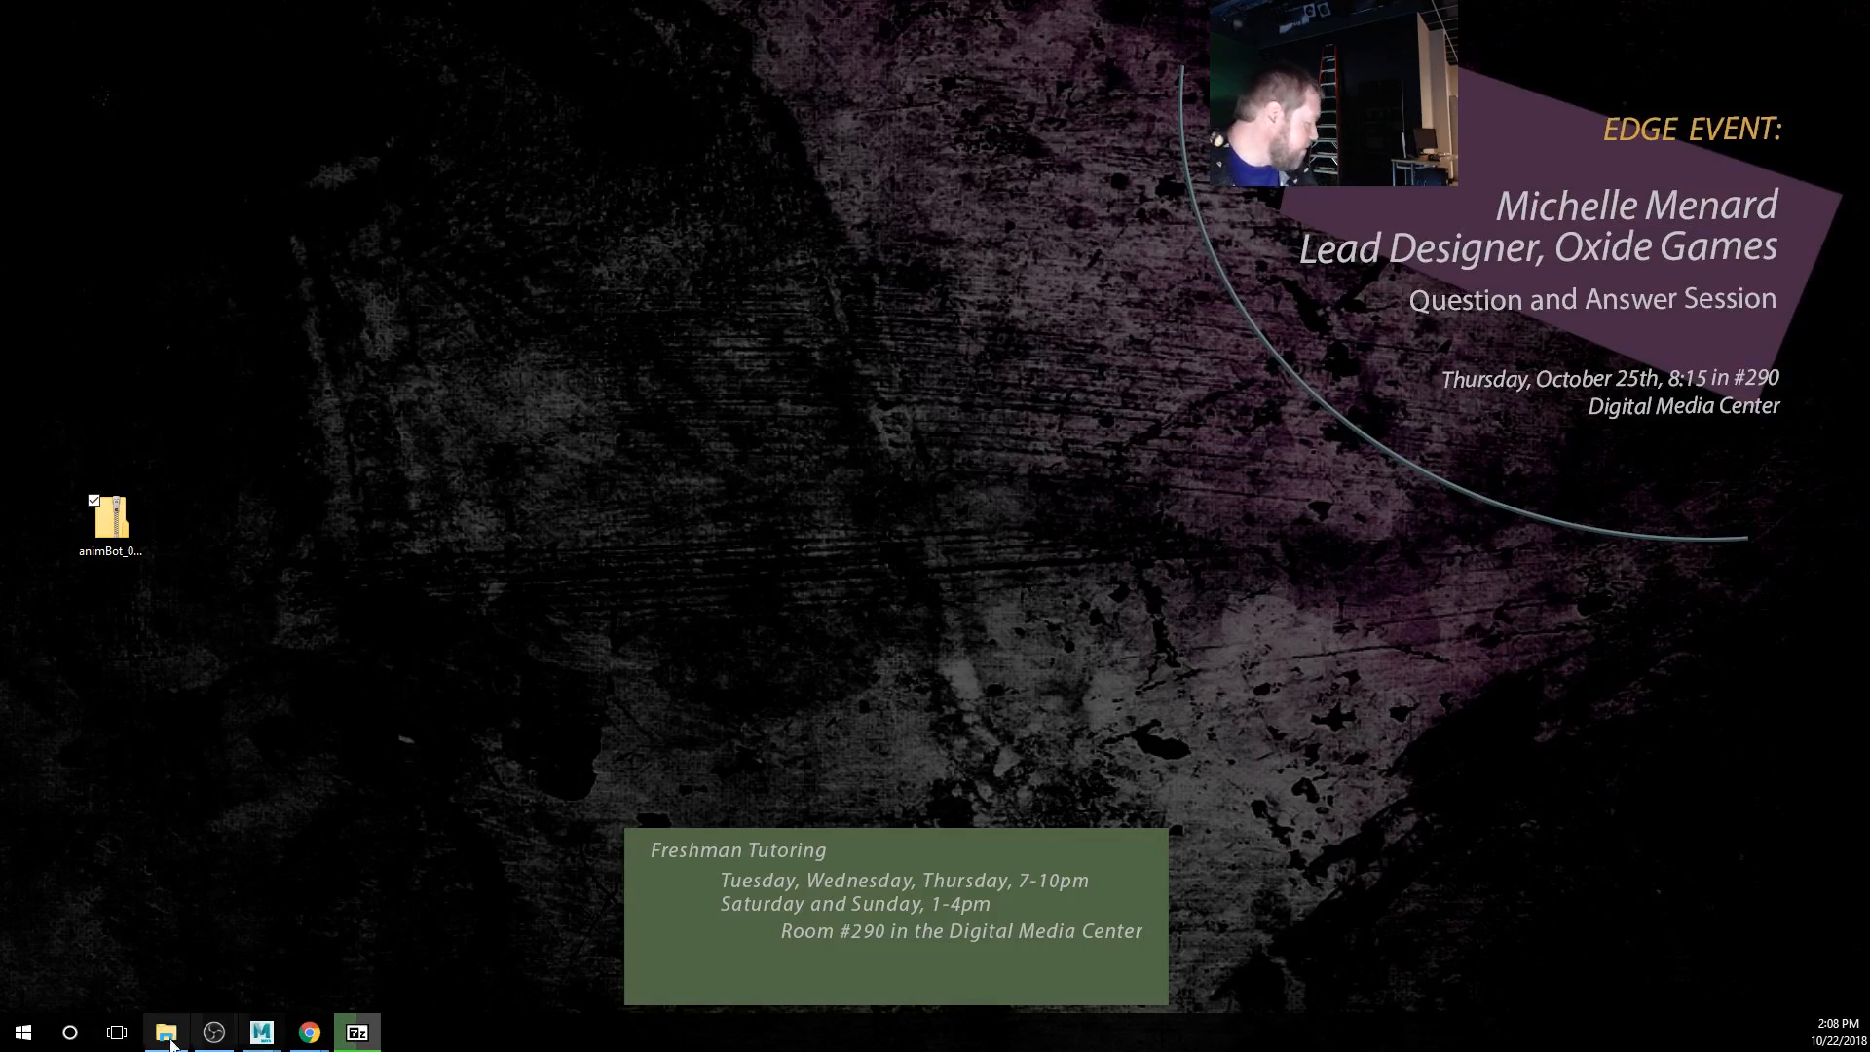
mouse_move(306, 1030)
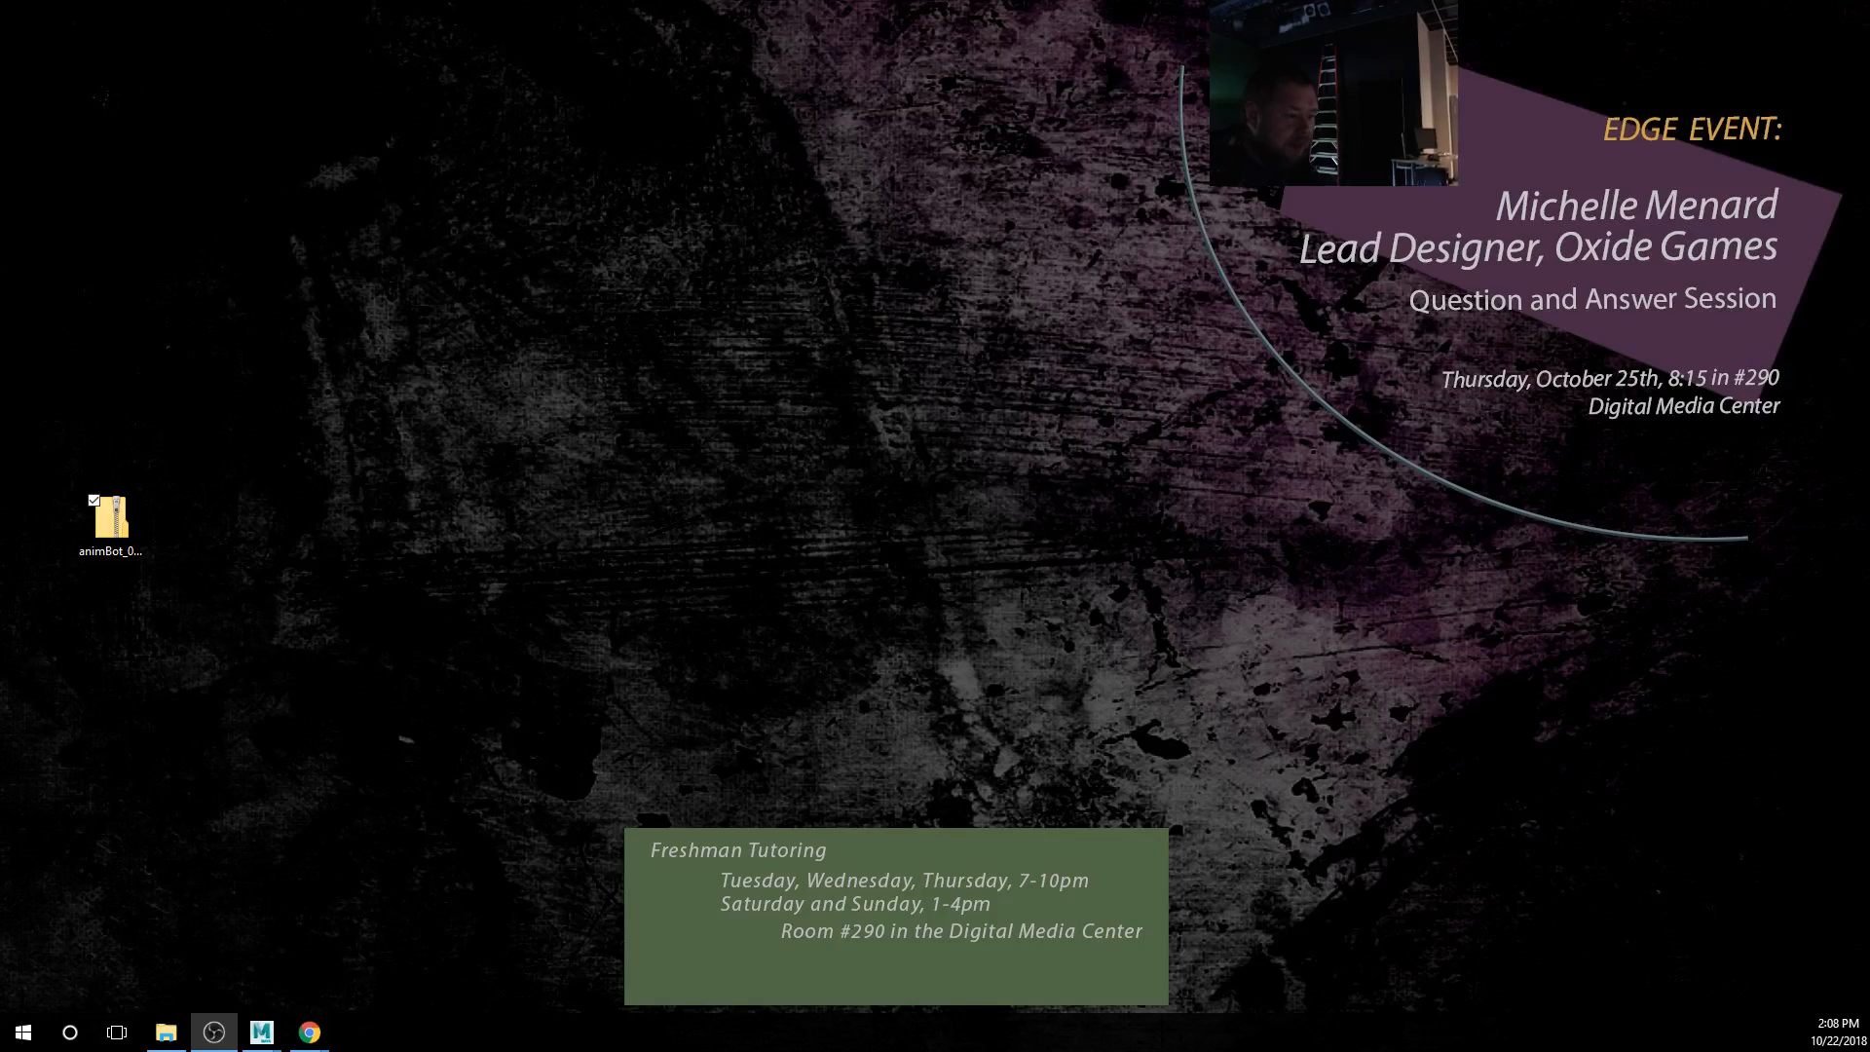
drag(257, 915, 149, 214)
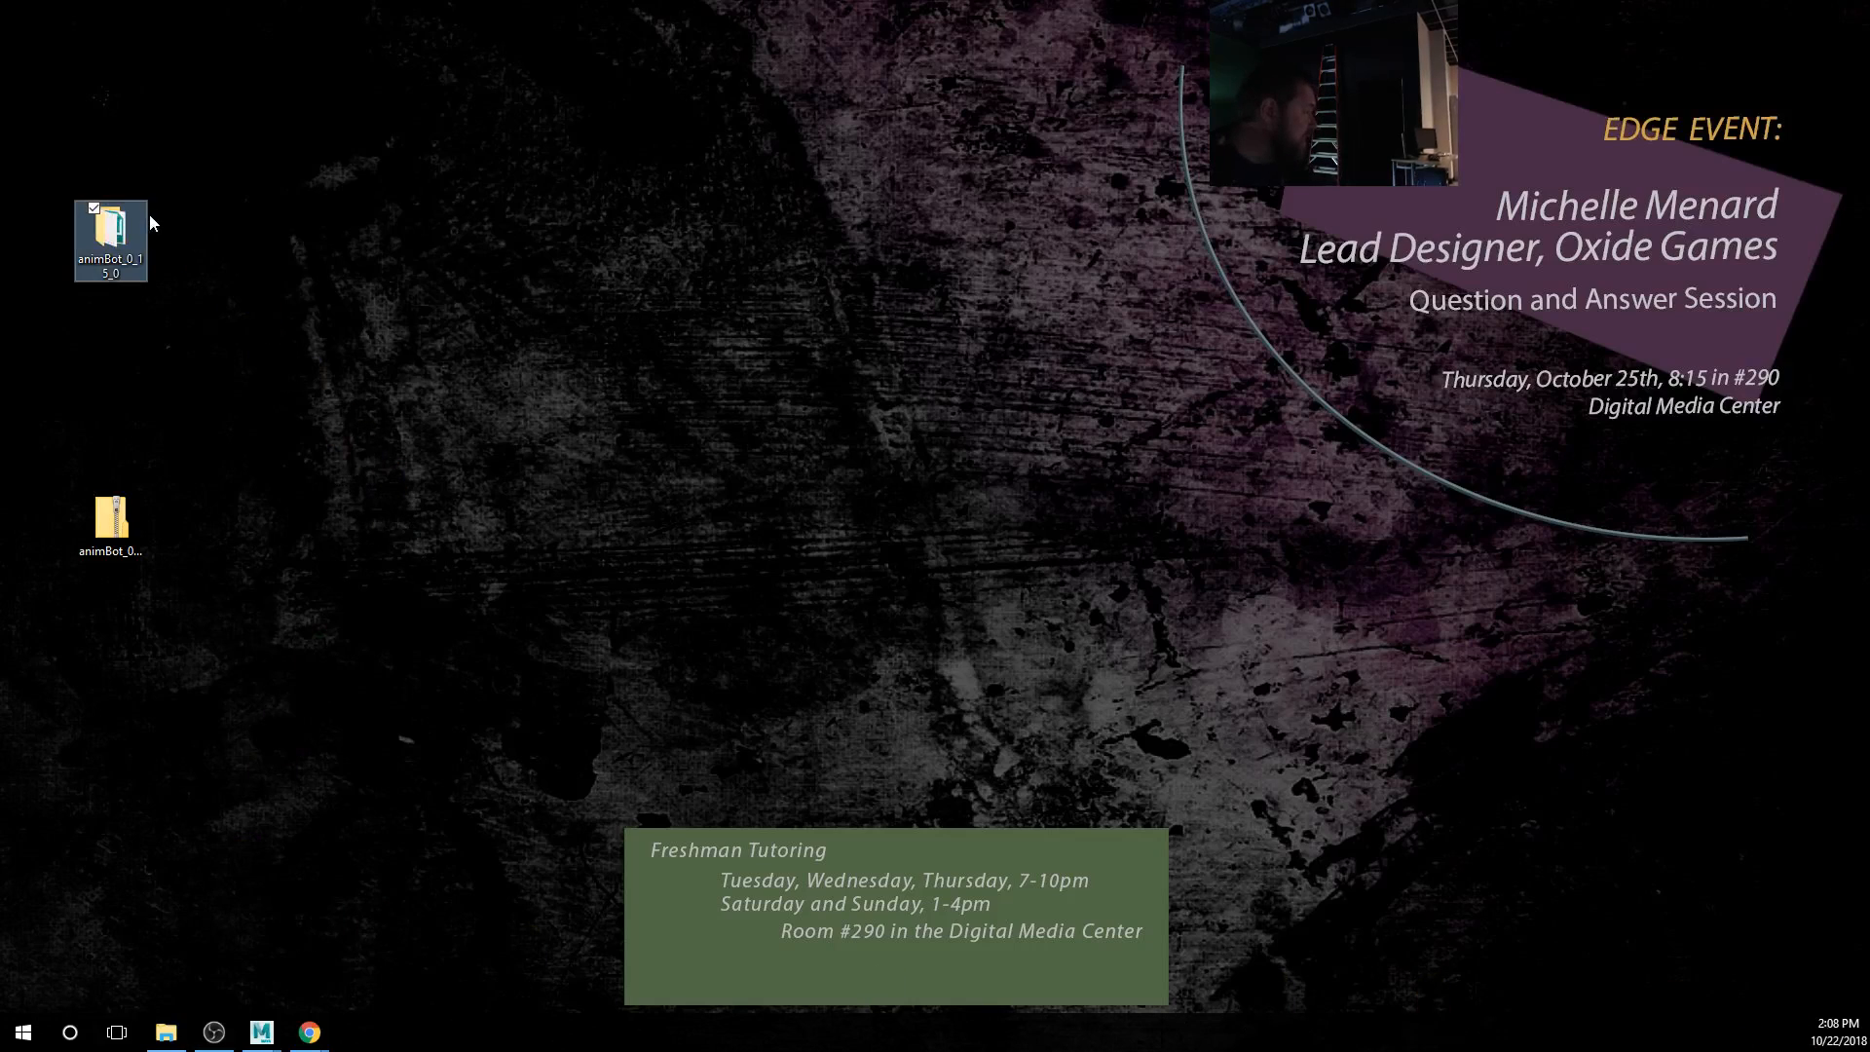
Load animBot Drag'n Drop Install.mel from the extracted animBot_0_15_0 folder into Maya and install animBot
double_click(98, 226)
click(779, 344)
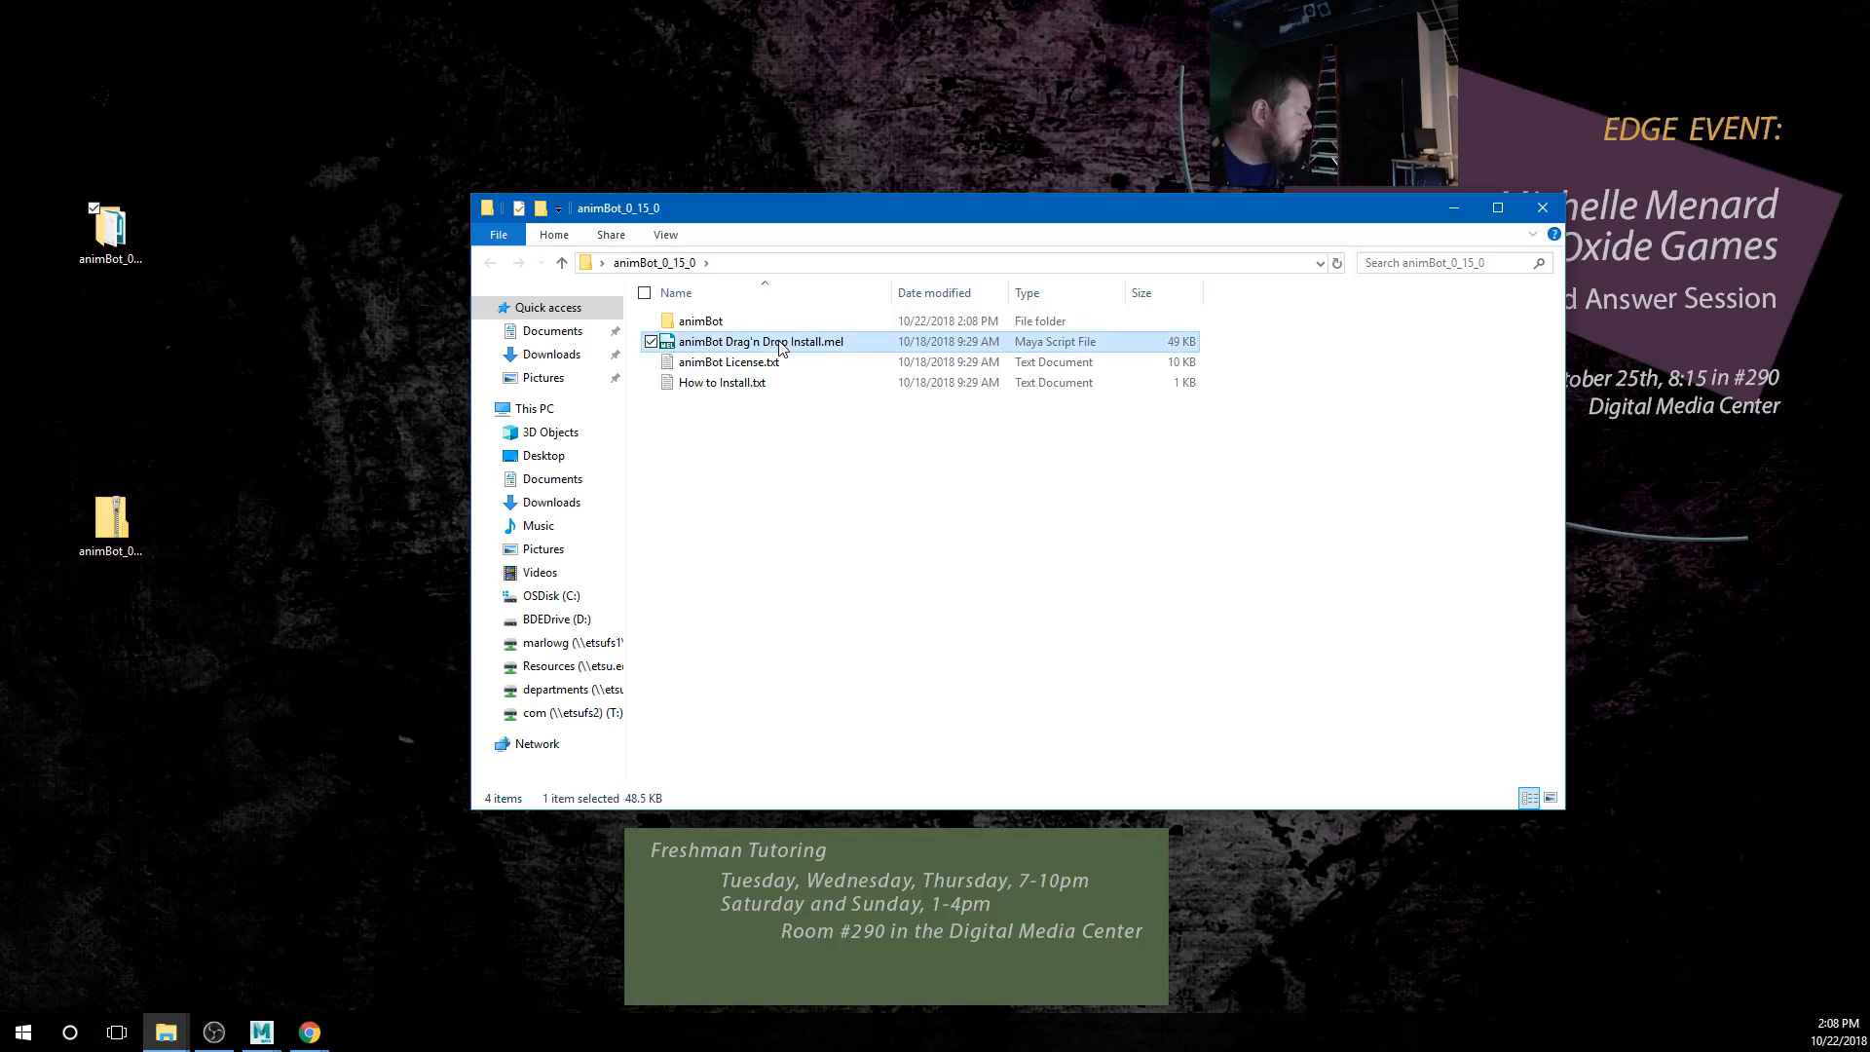
click(261, 1031)
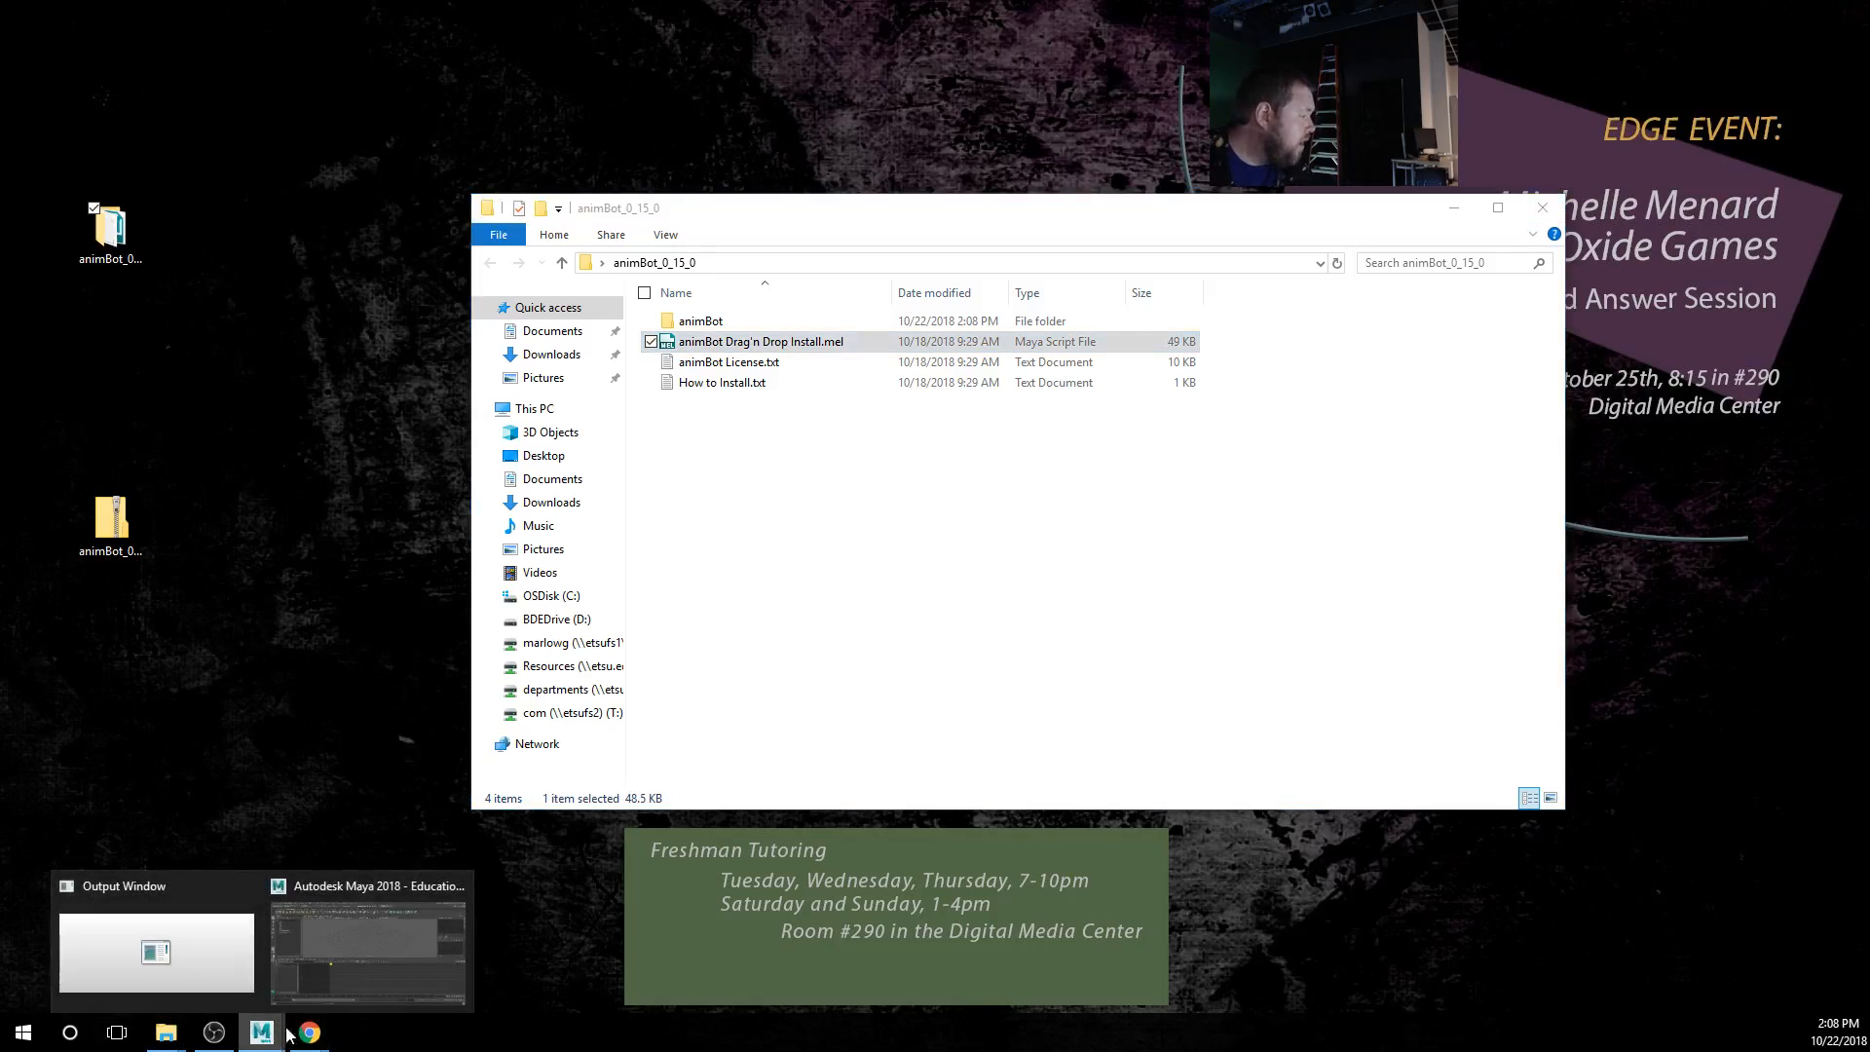
click(352, 979)
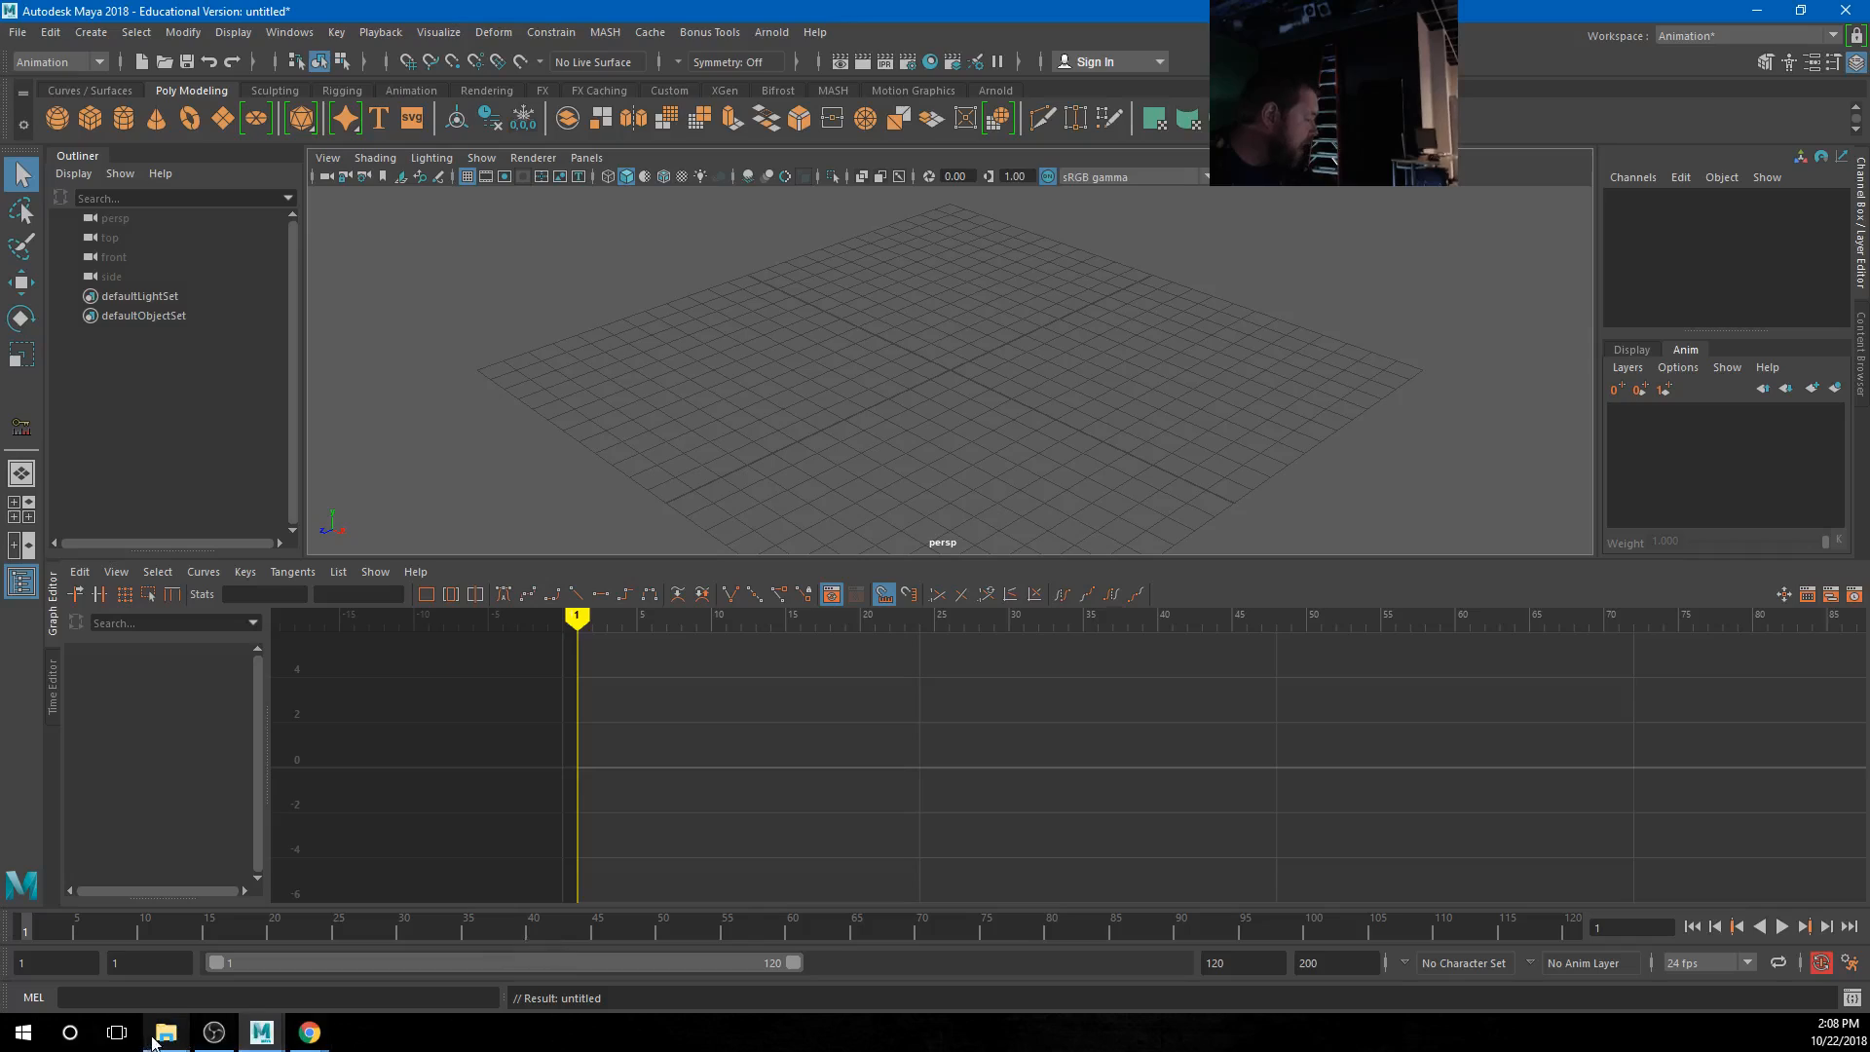
click(298, 988)
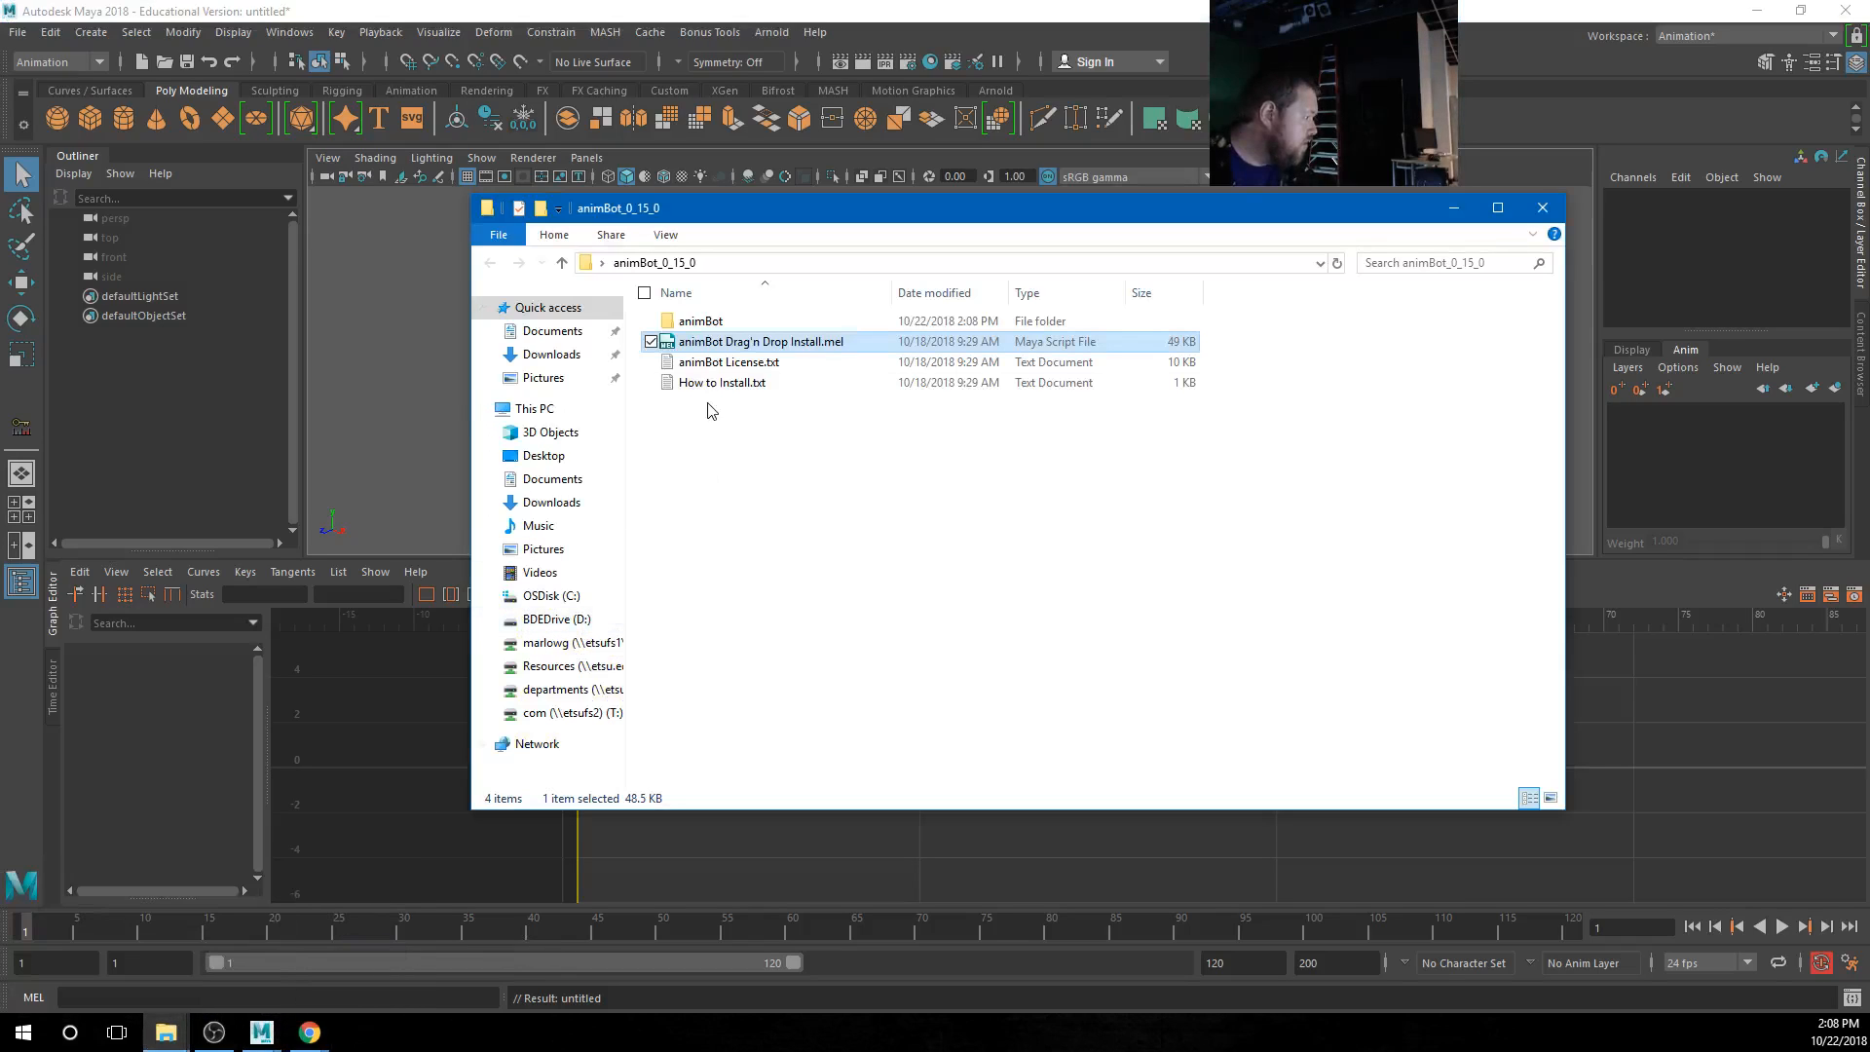
drag(749, 351, 390, 379)
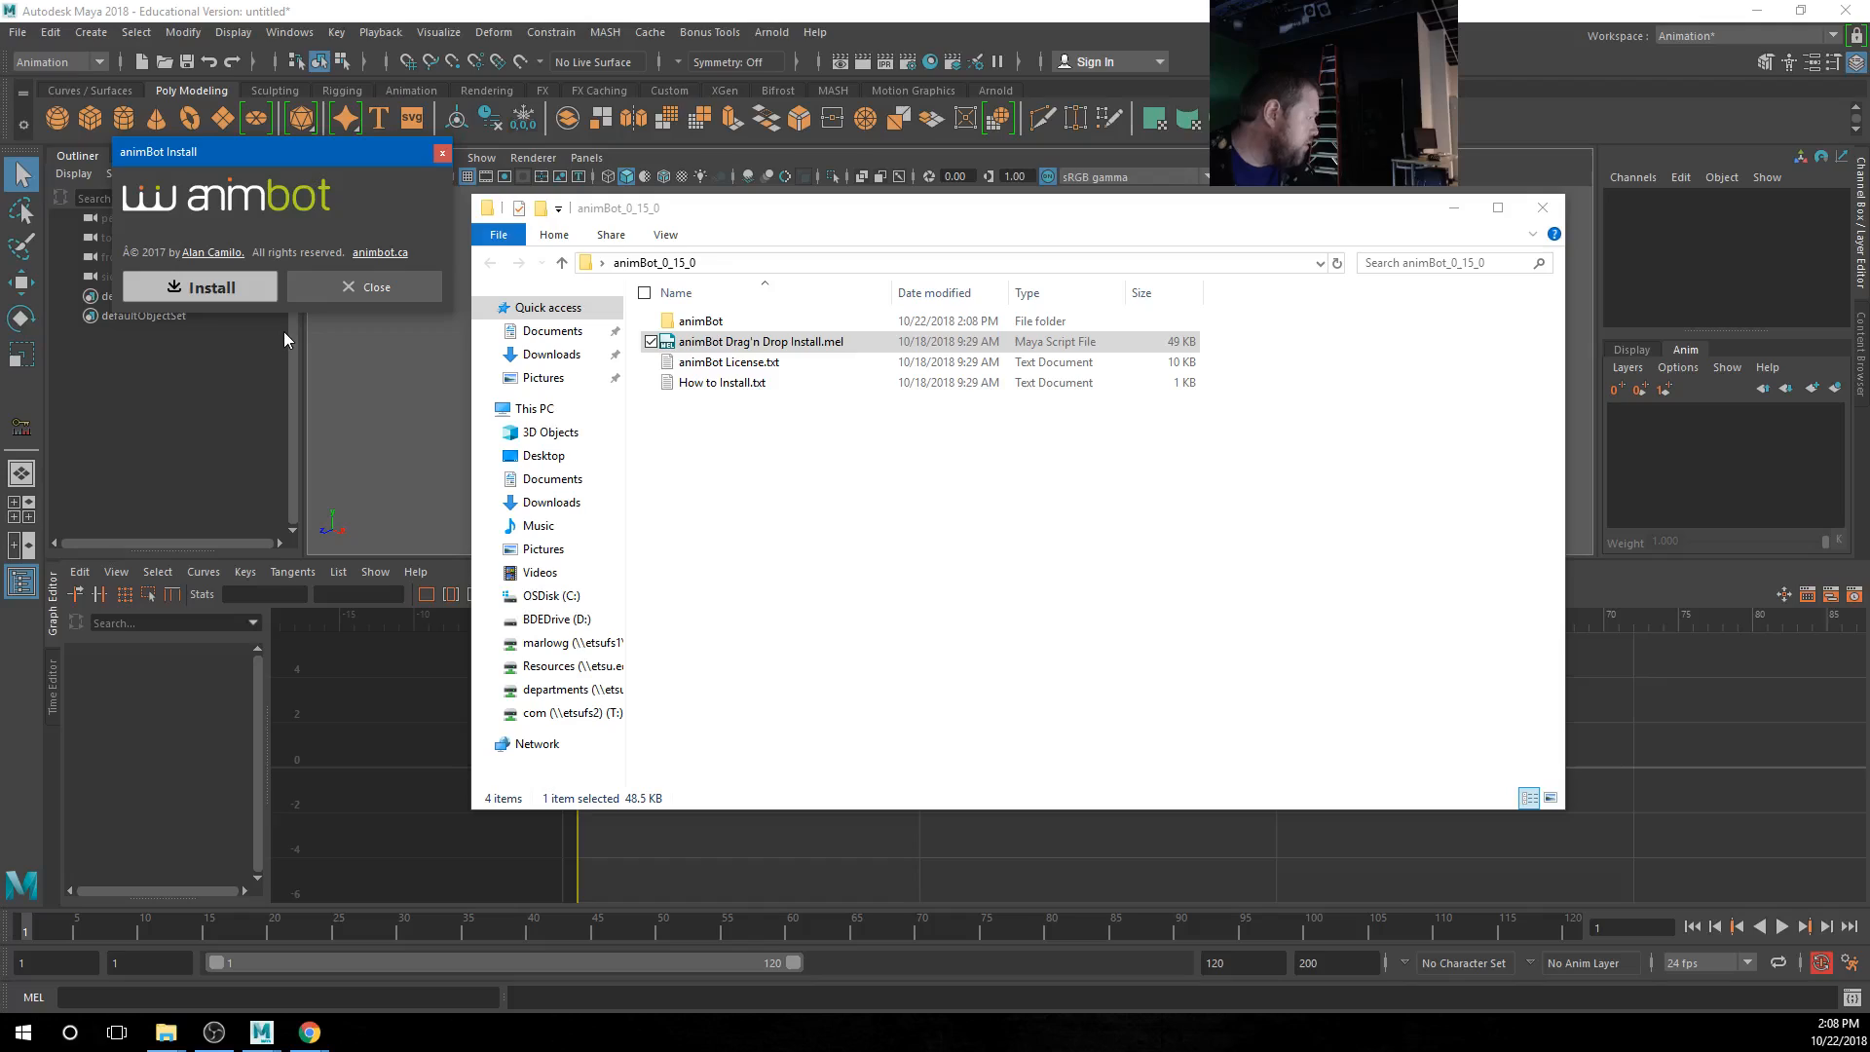
click(206, 292)
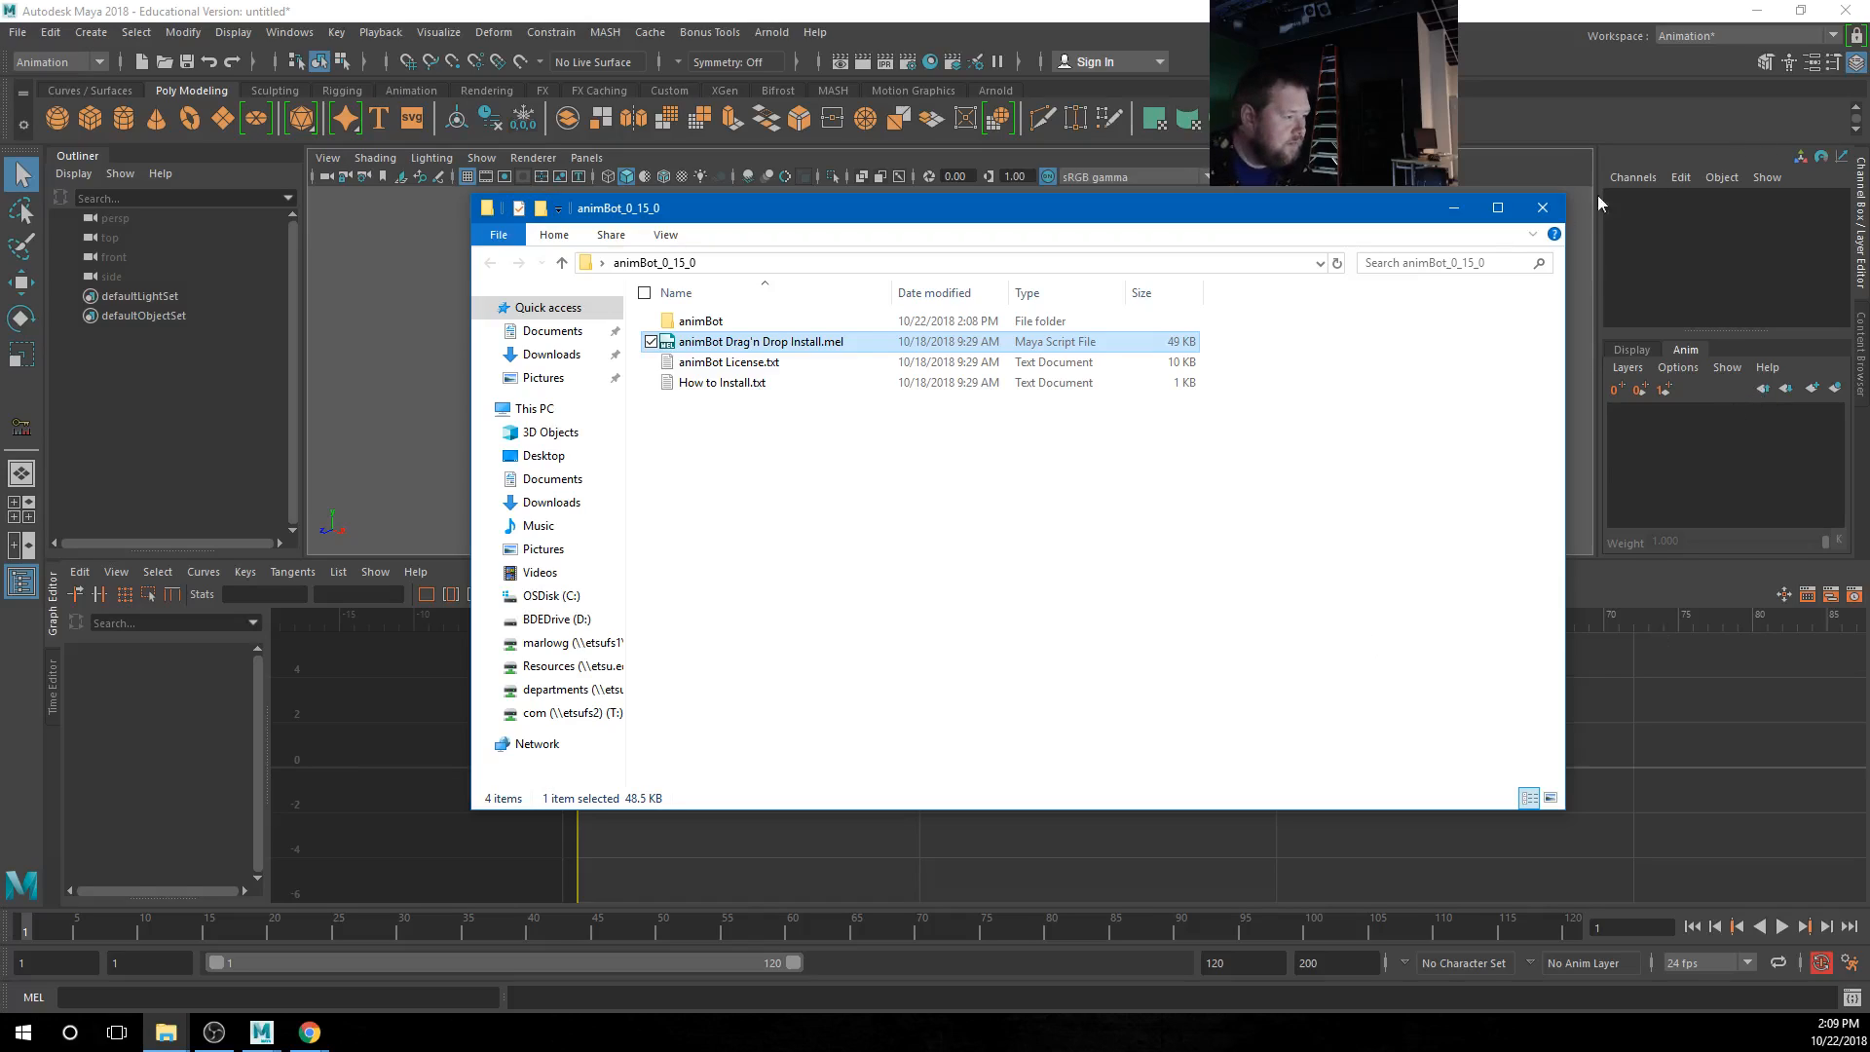
Minimize the folder window, agree to turn off cycle check evaluation, and close the animBot welcome dialog
click(1453, 207)
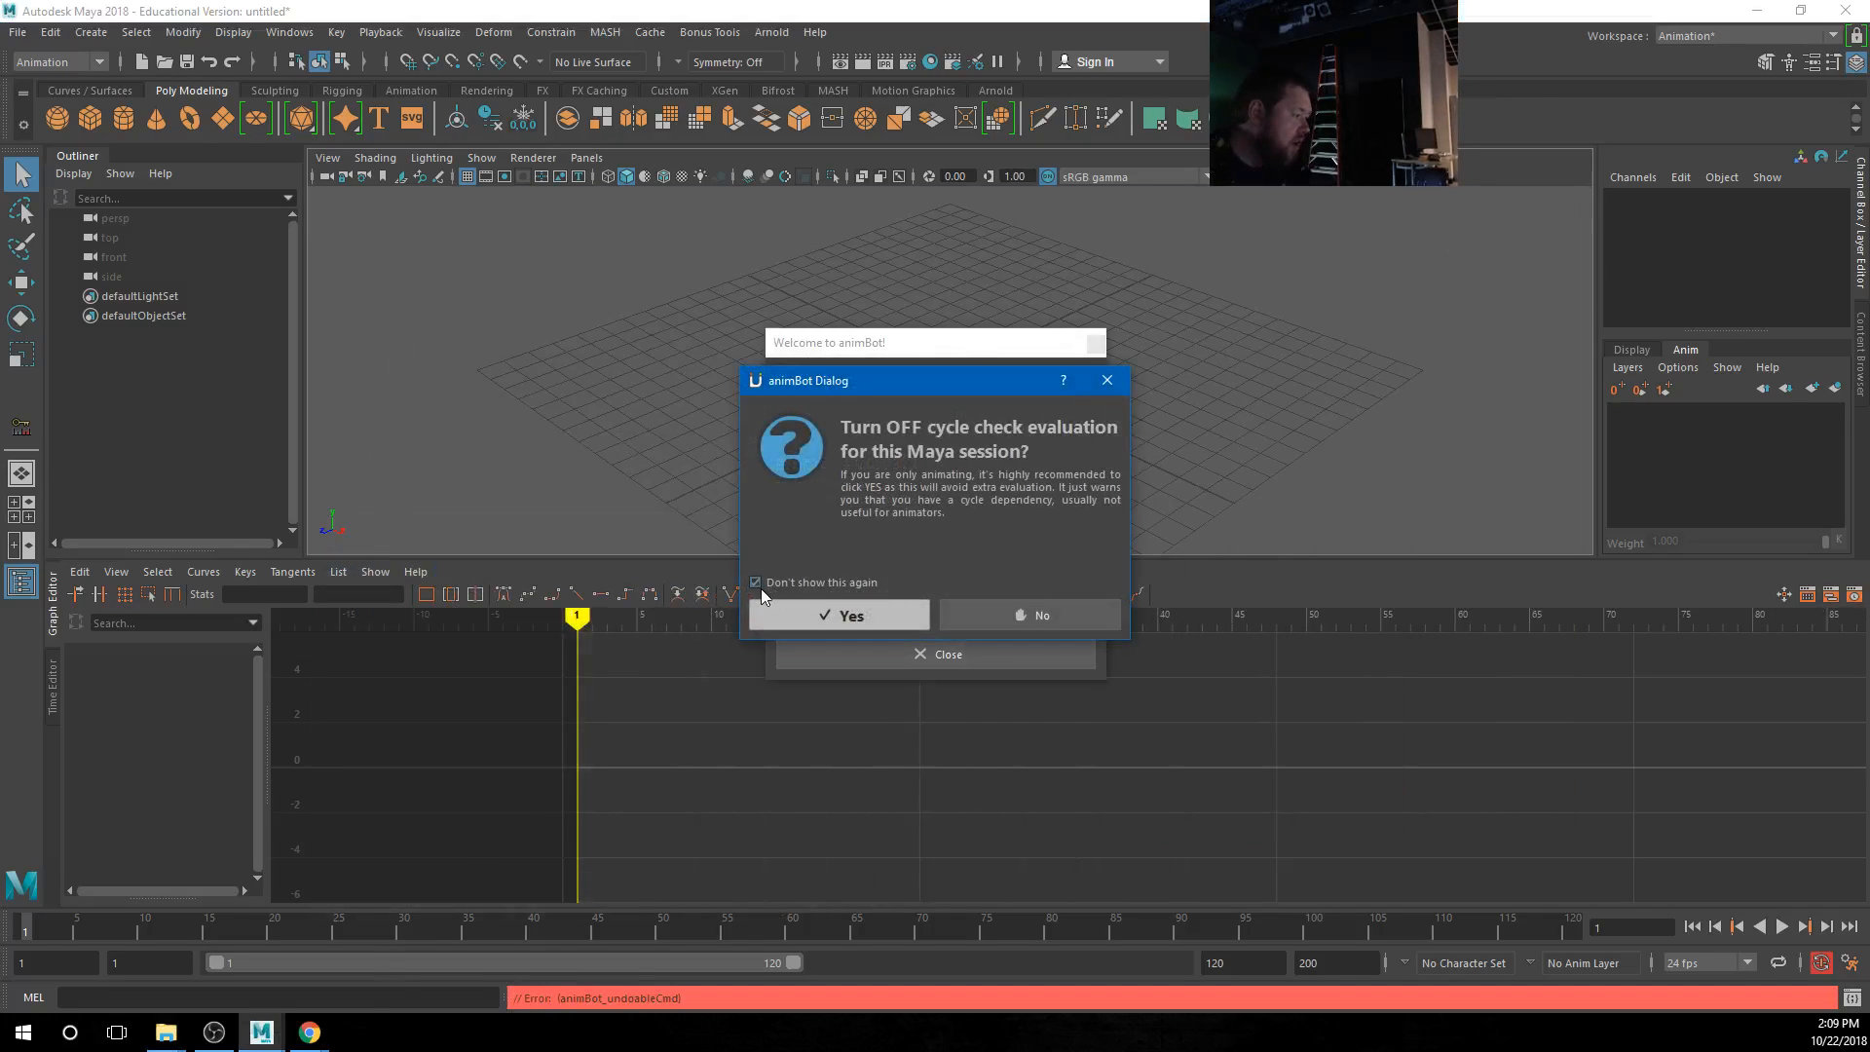
click(793, 615)
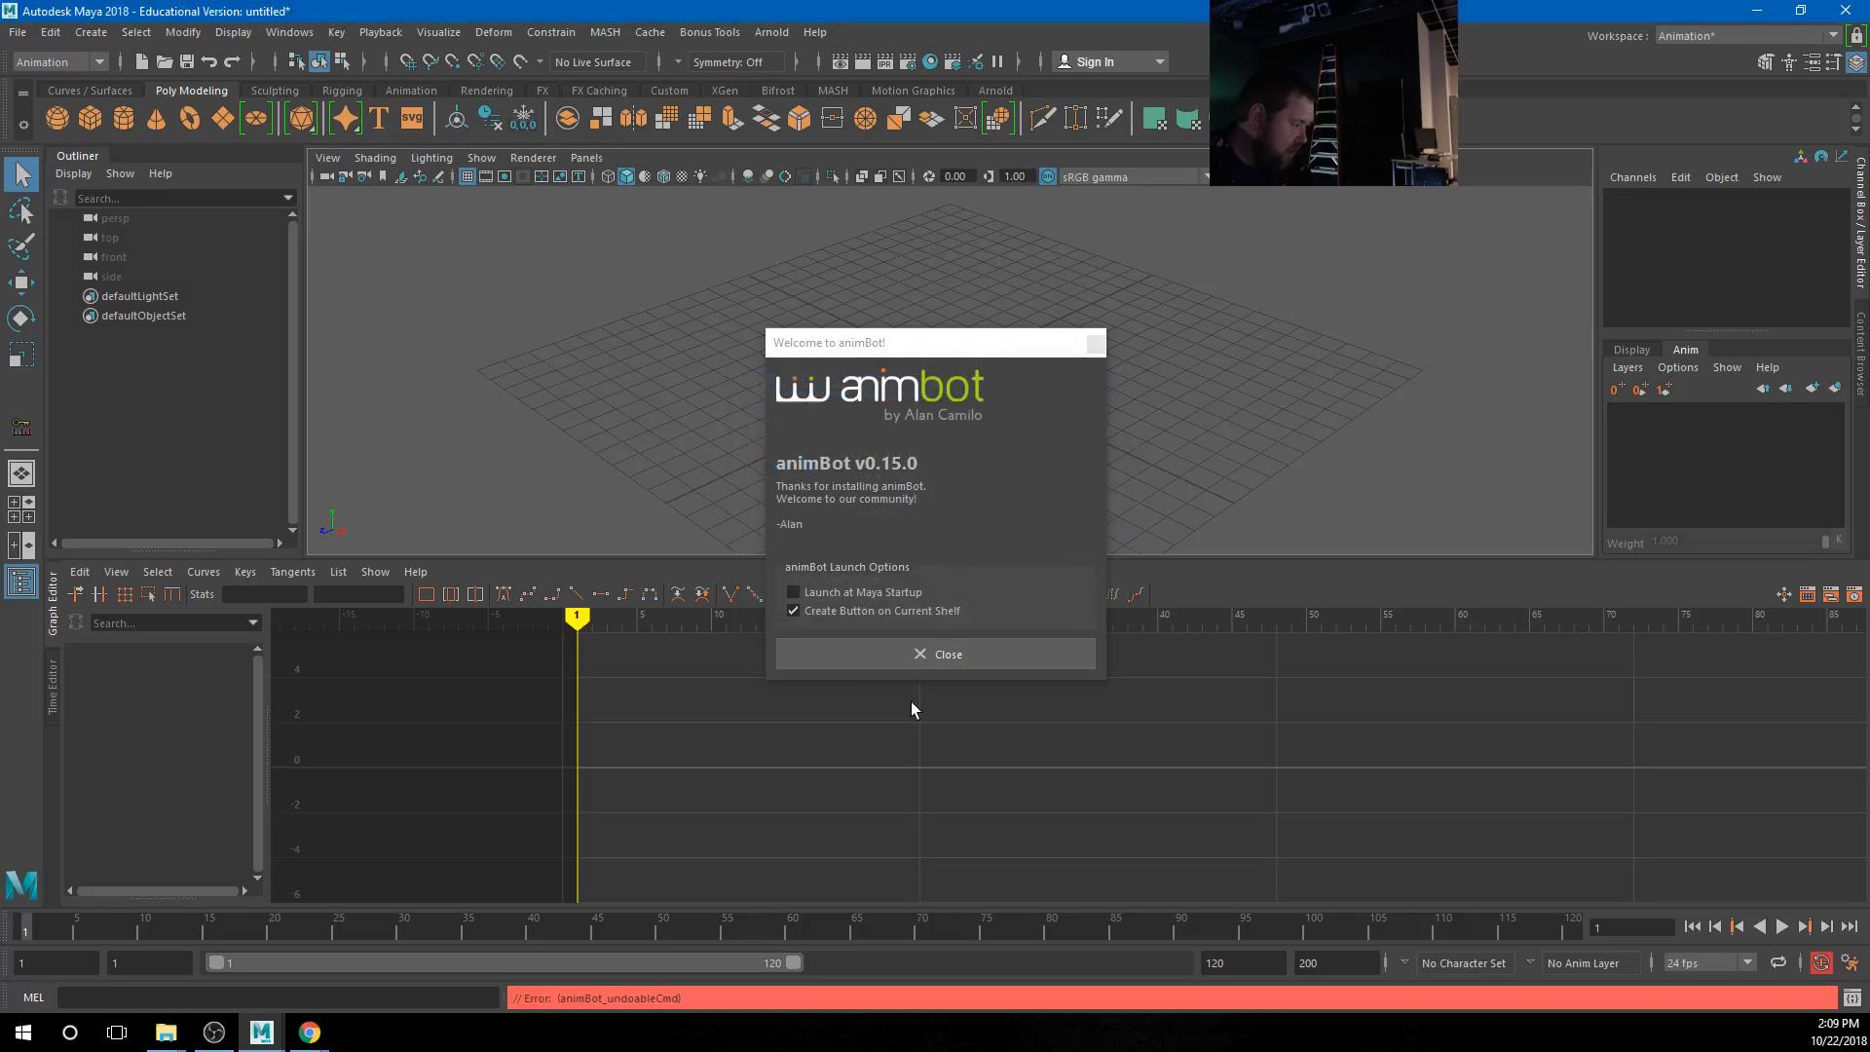
click(956, 655)
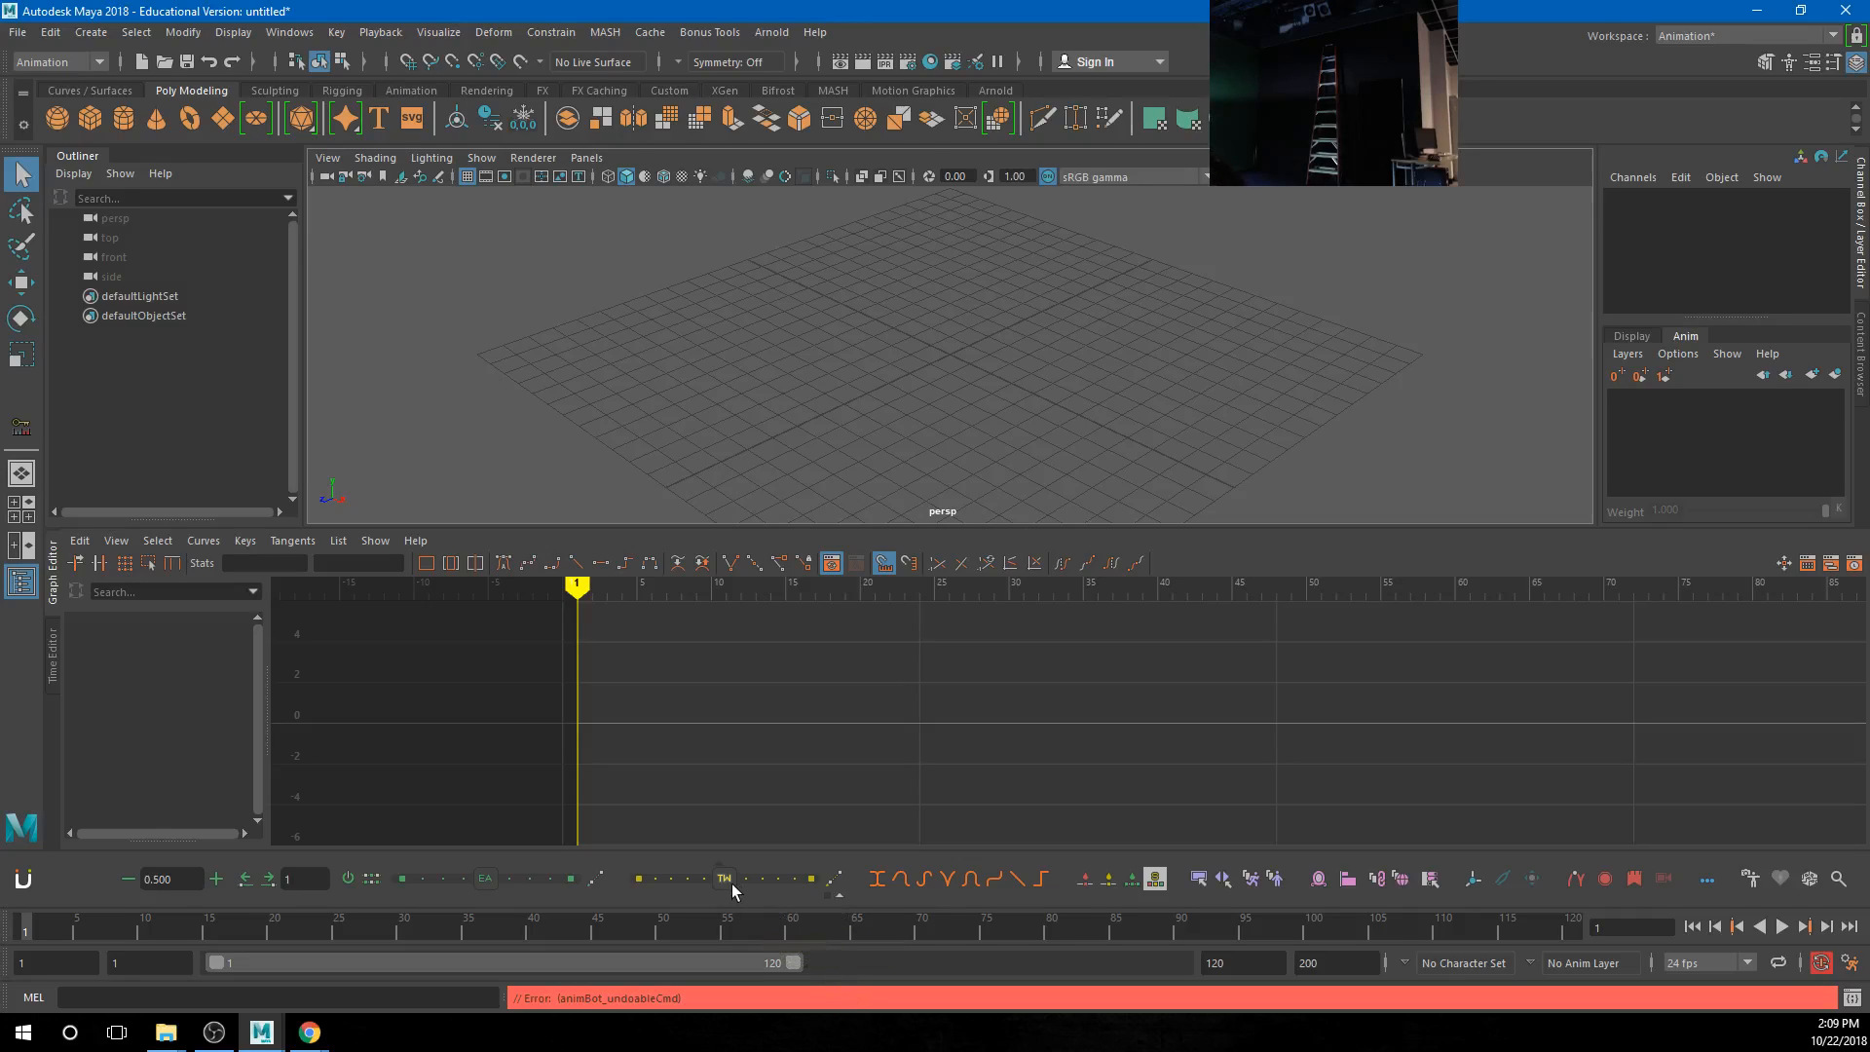
Read the help for animBot's Tweener tool, and dismiss it
mouse_move(732, 891)
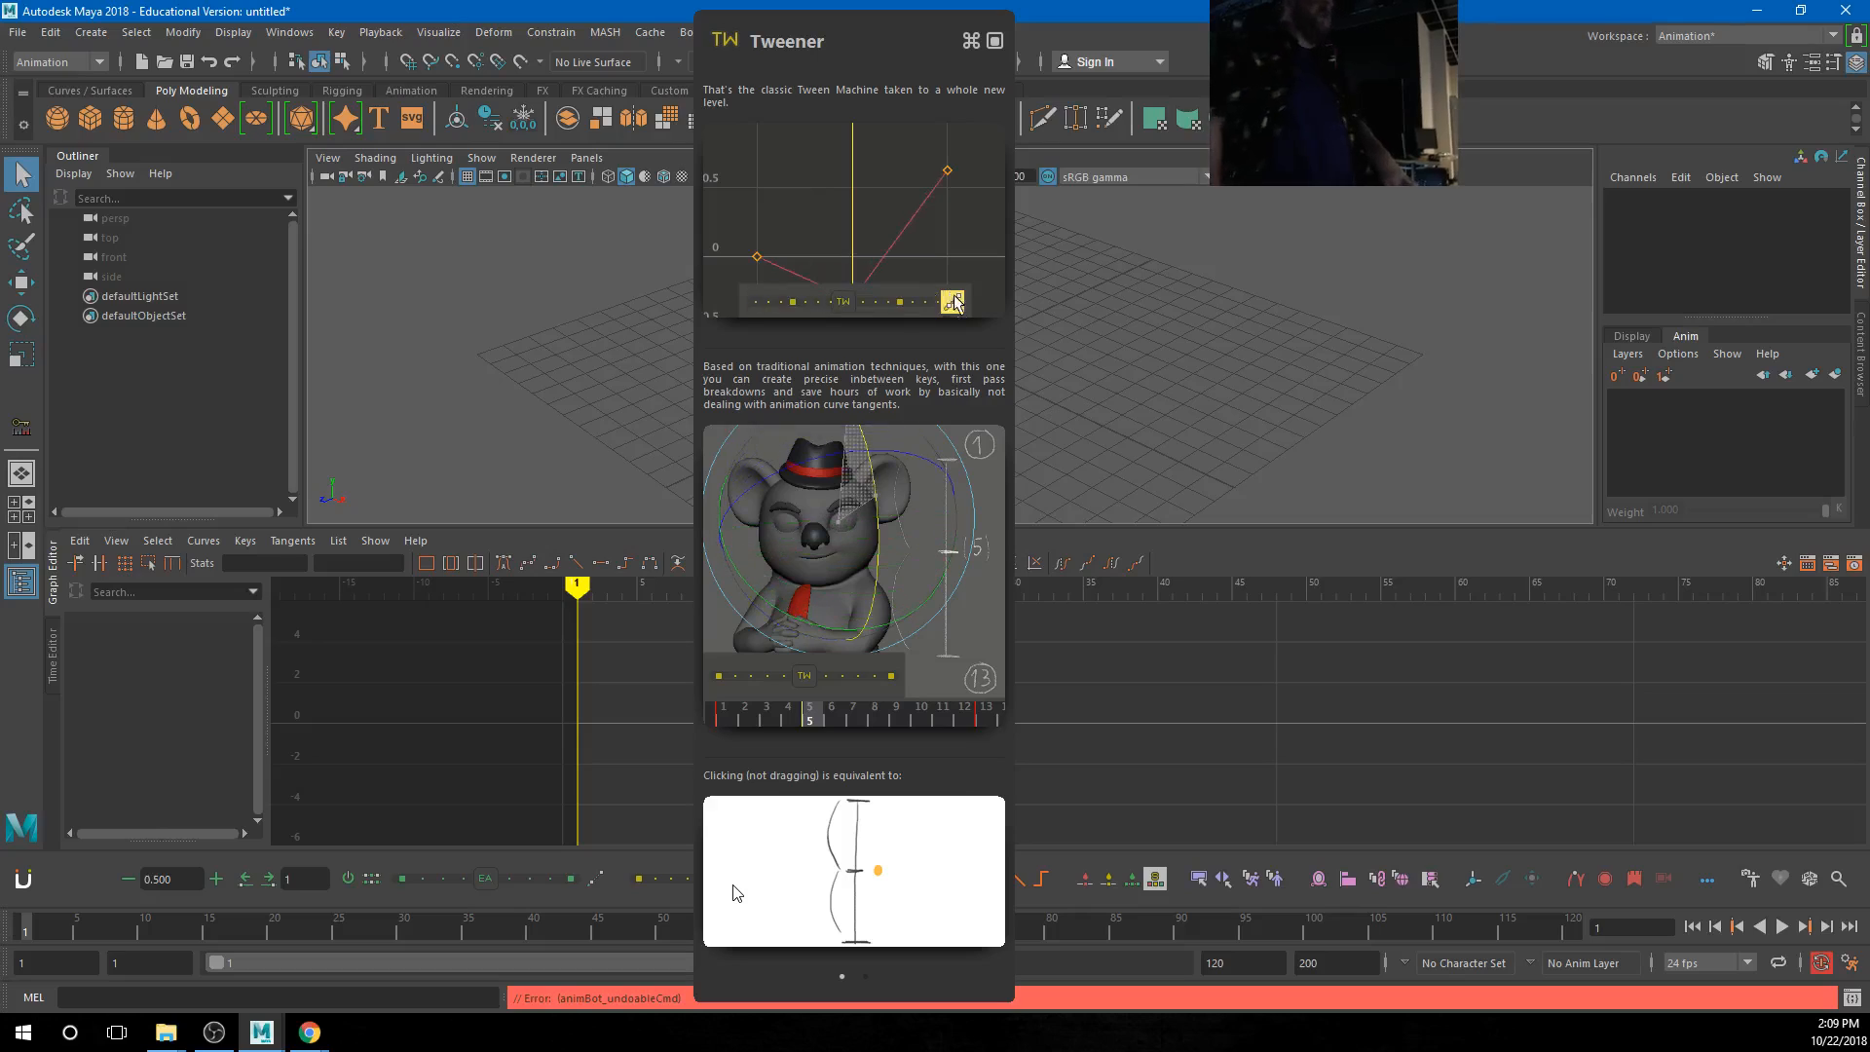
click(1310, 664)
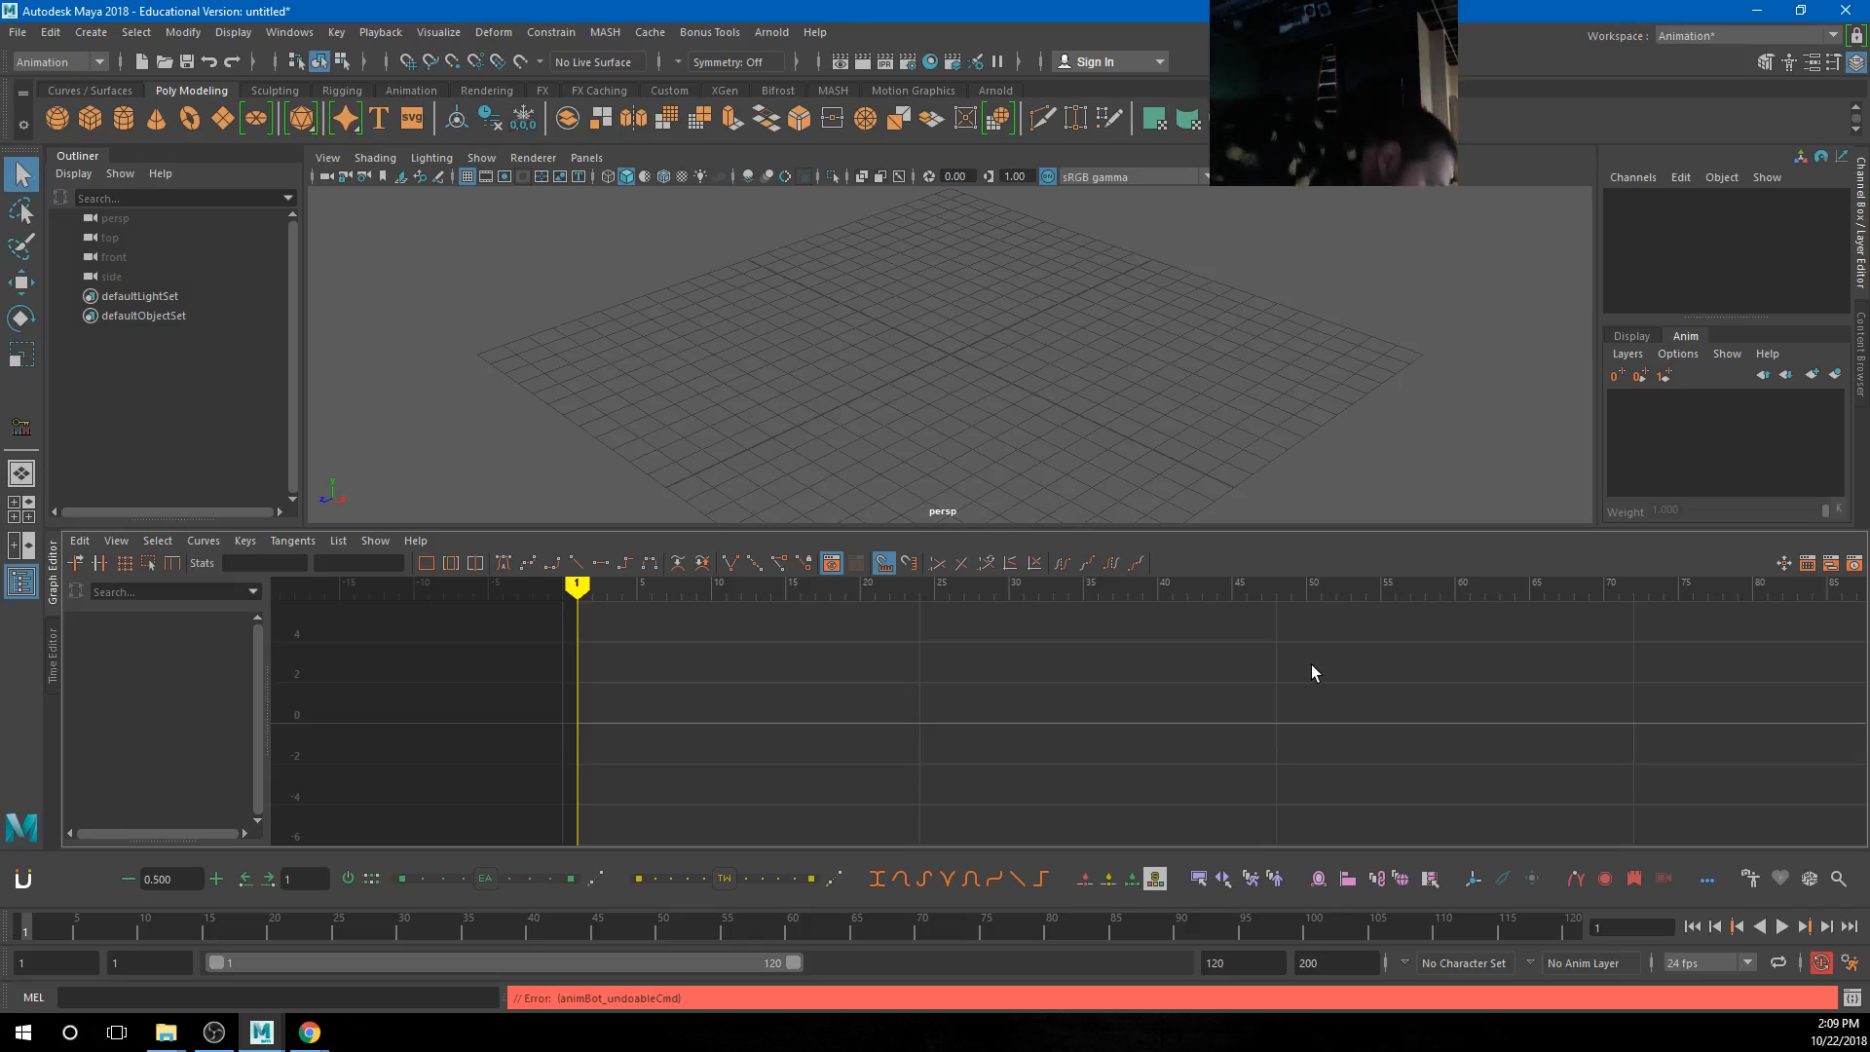
Open the scene Punch_ANIM.0001.mb from the Game Characters Scenes folder
click(18, 33)
click(71, 87)
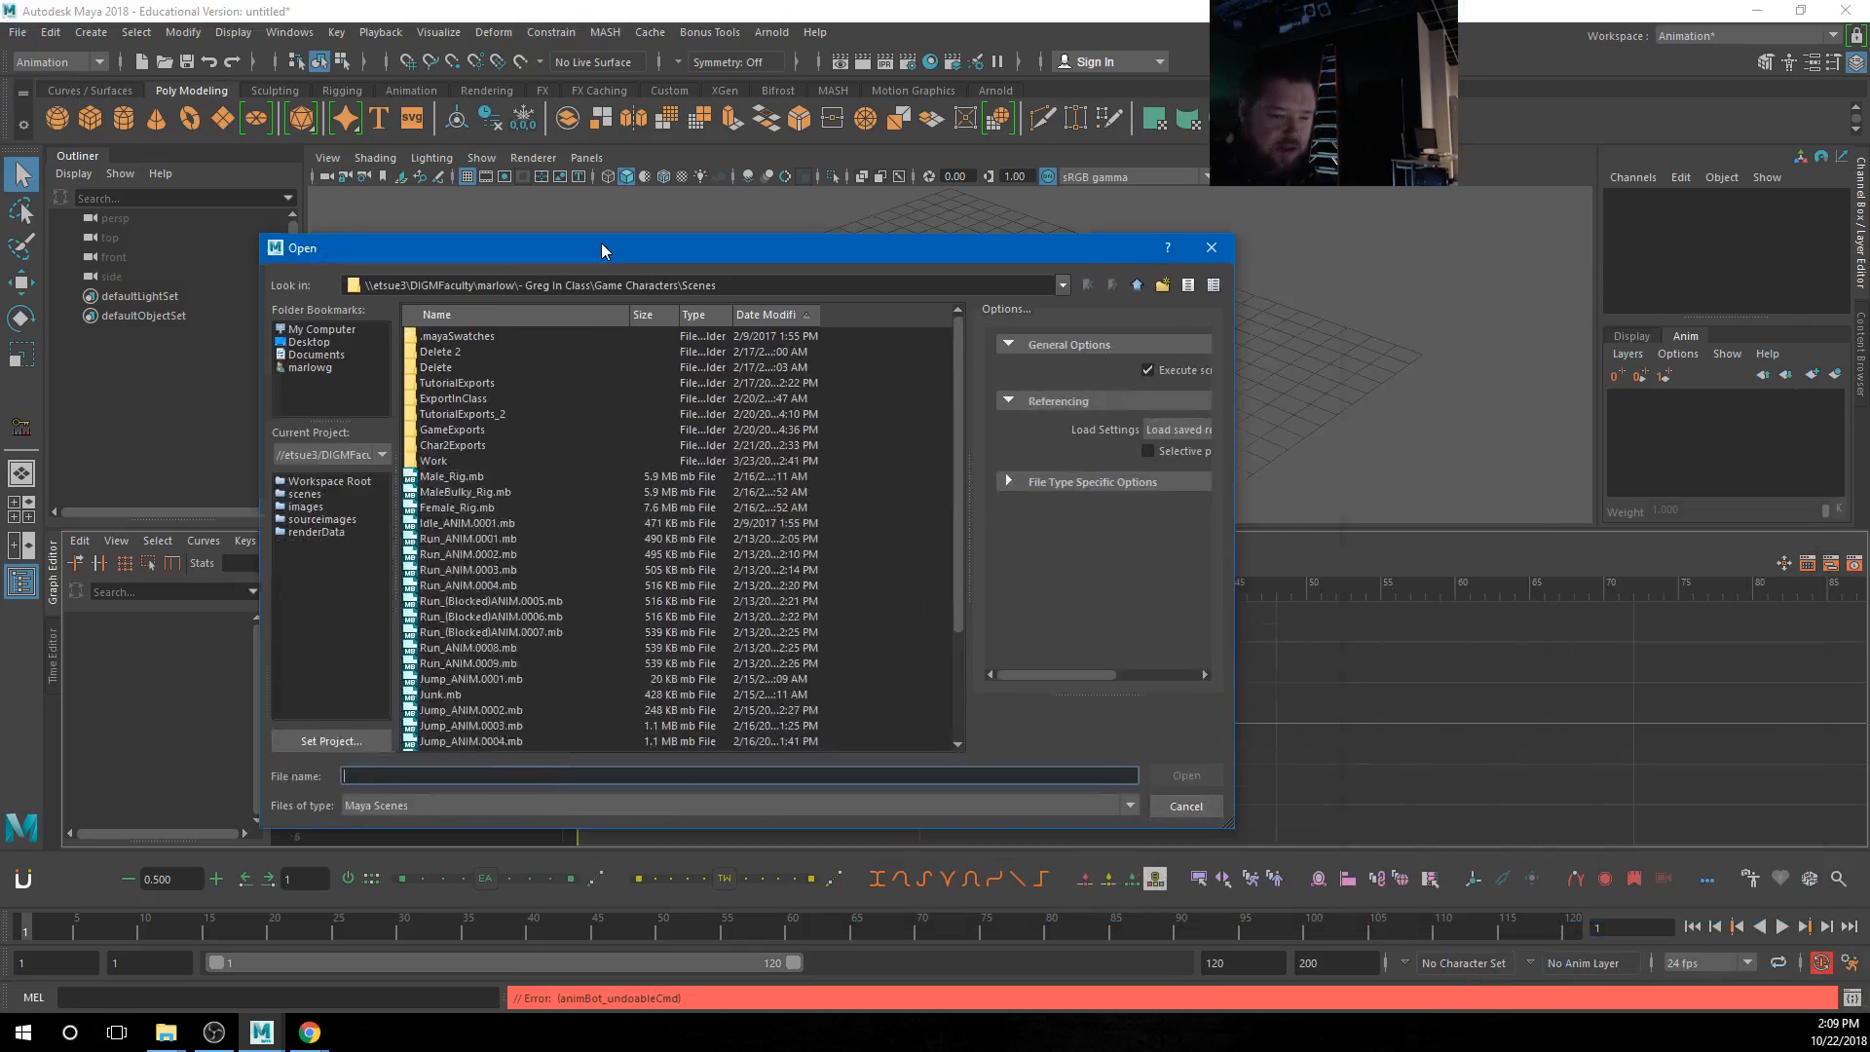
scroll(495, 601, down, 3)
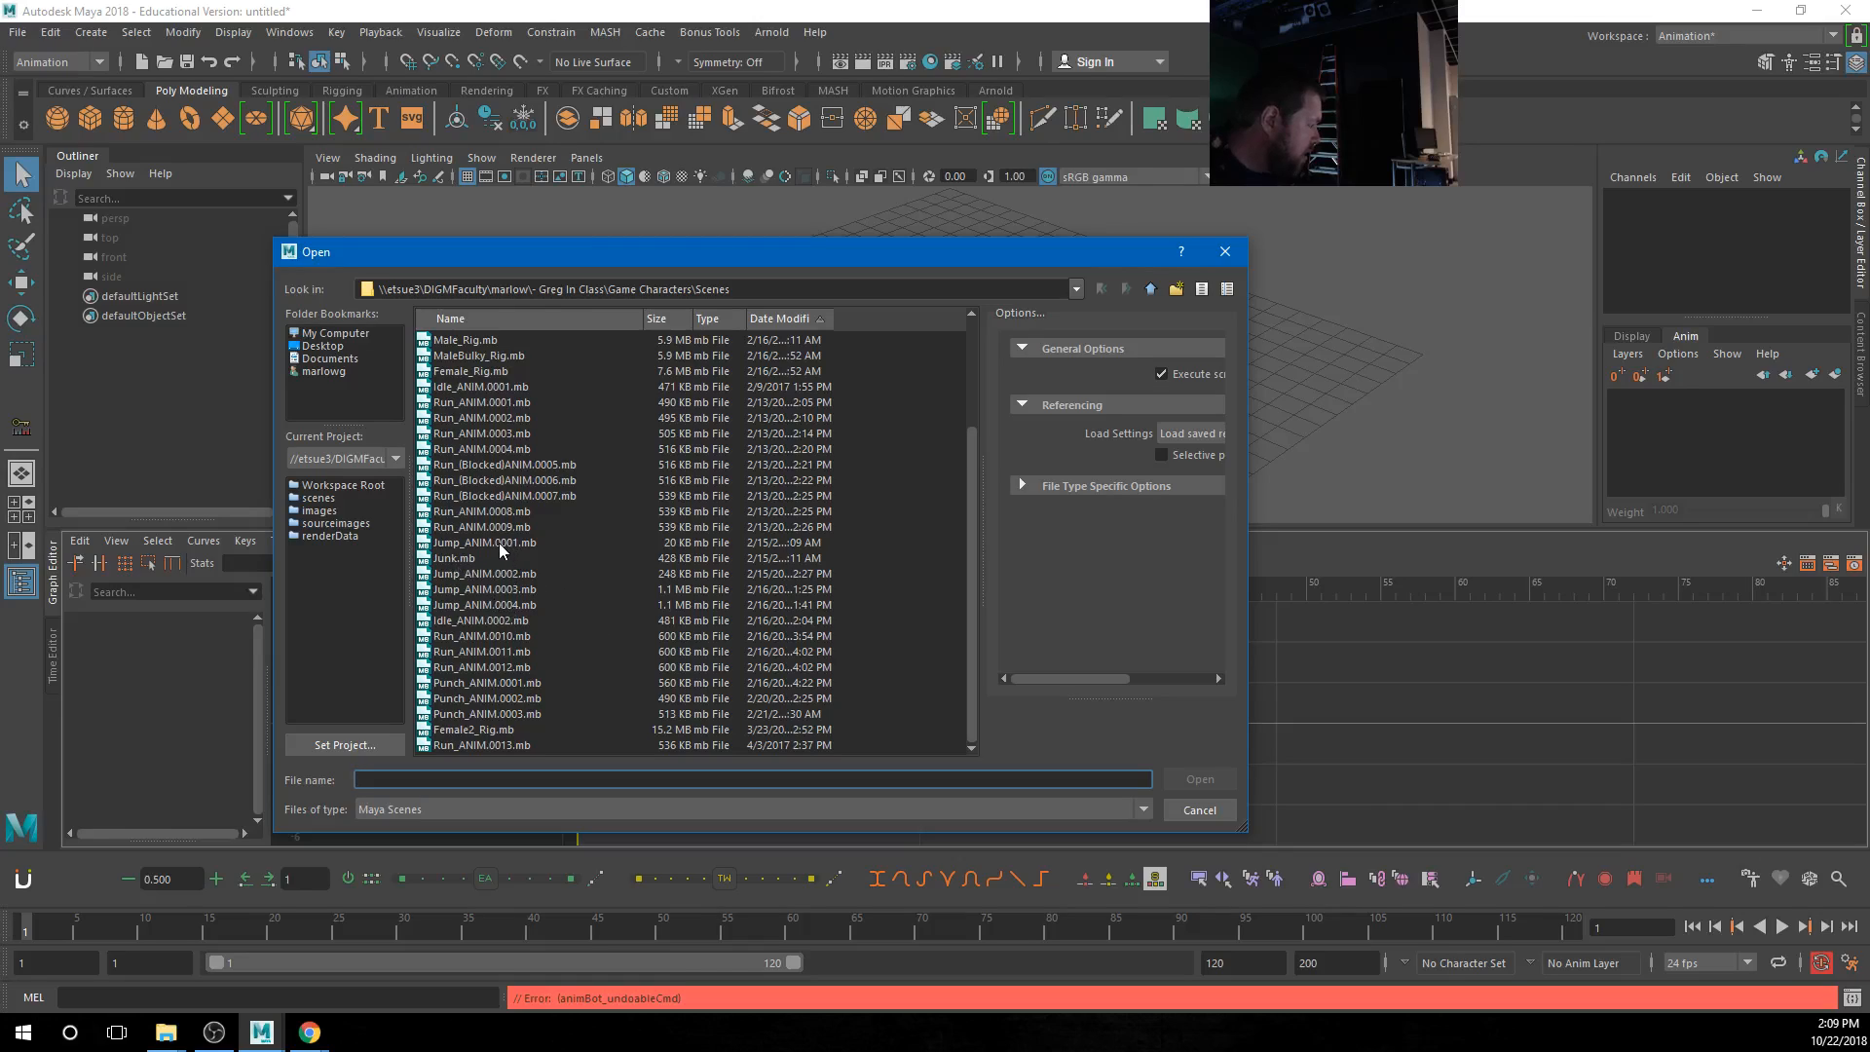
click(516, 684)
click(1204, 781)
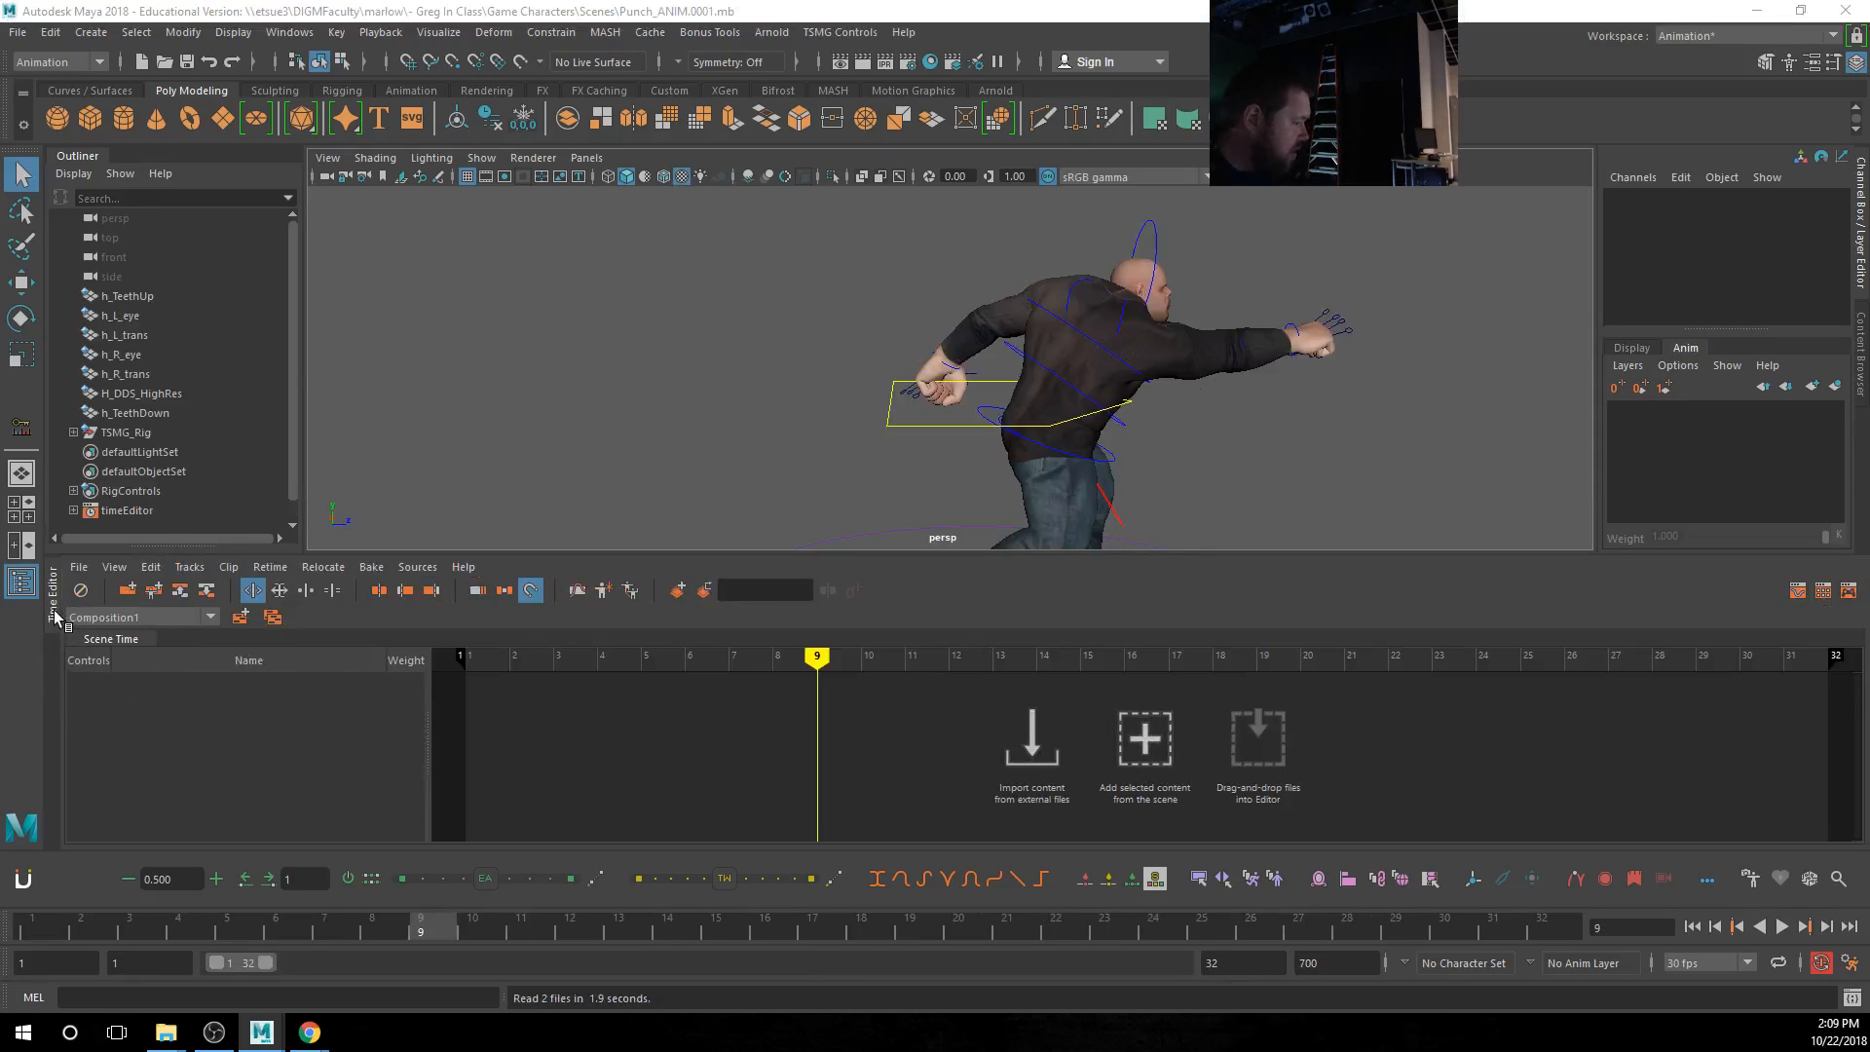
Undock and close the Time Editor, then dock the Graph Editor below the viewport and reduce its height
drag(54, 616, 216, 716)
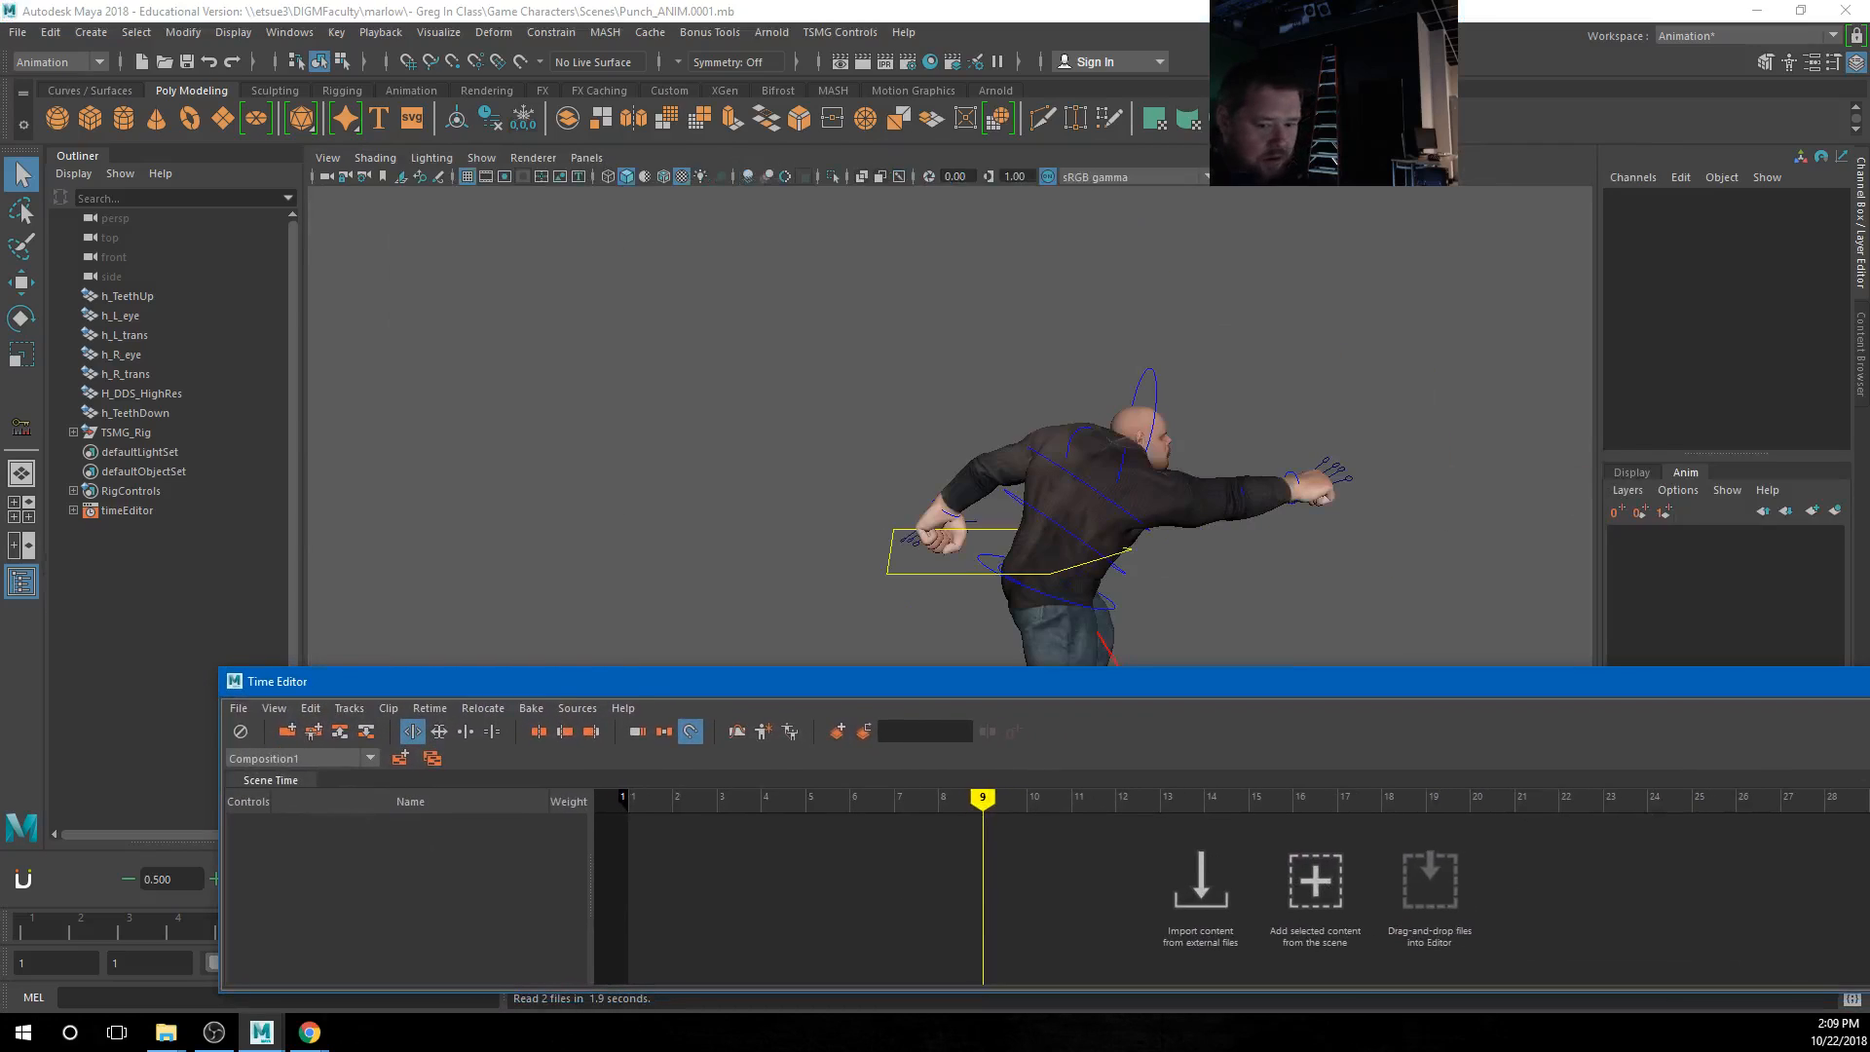
drag(1740, 687, 1182, 703)
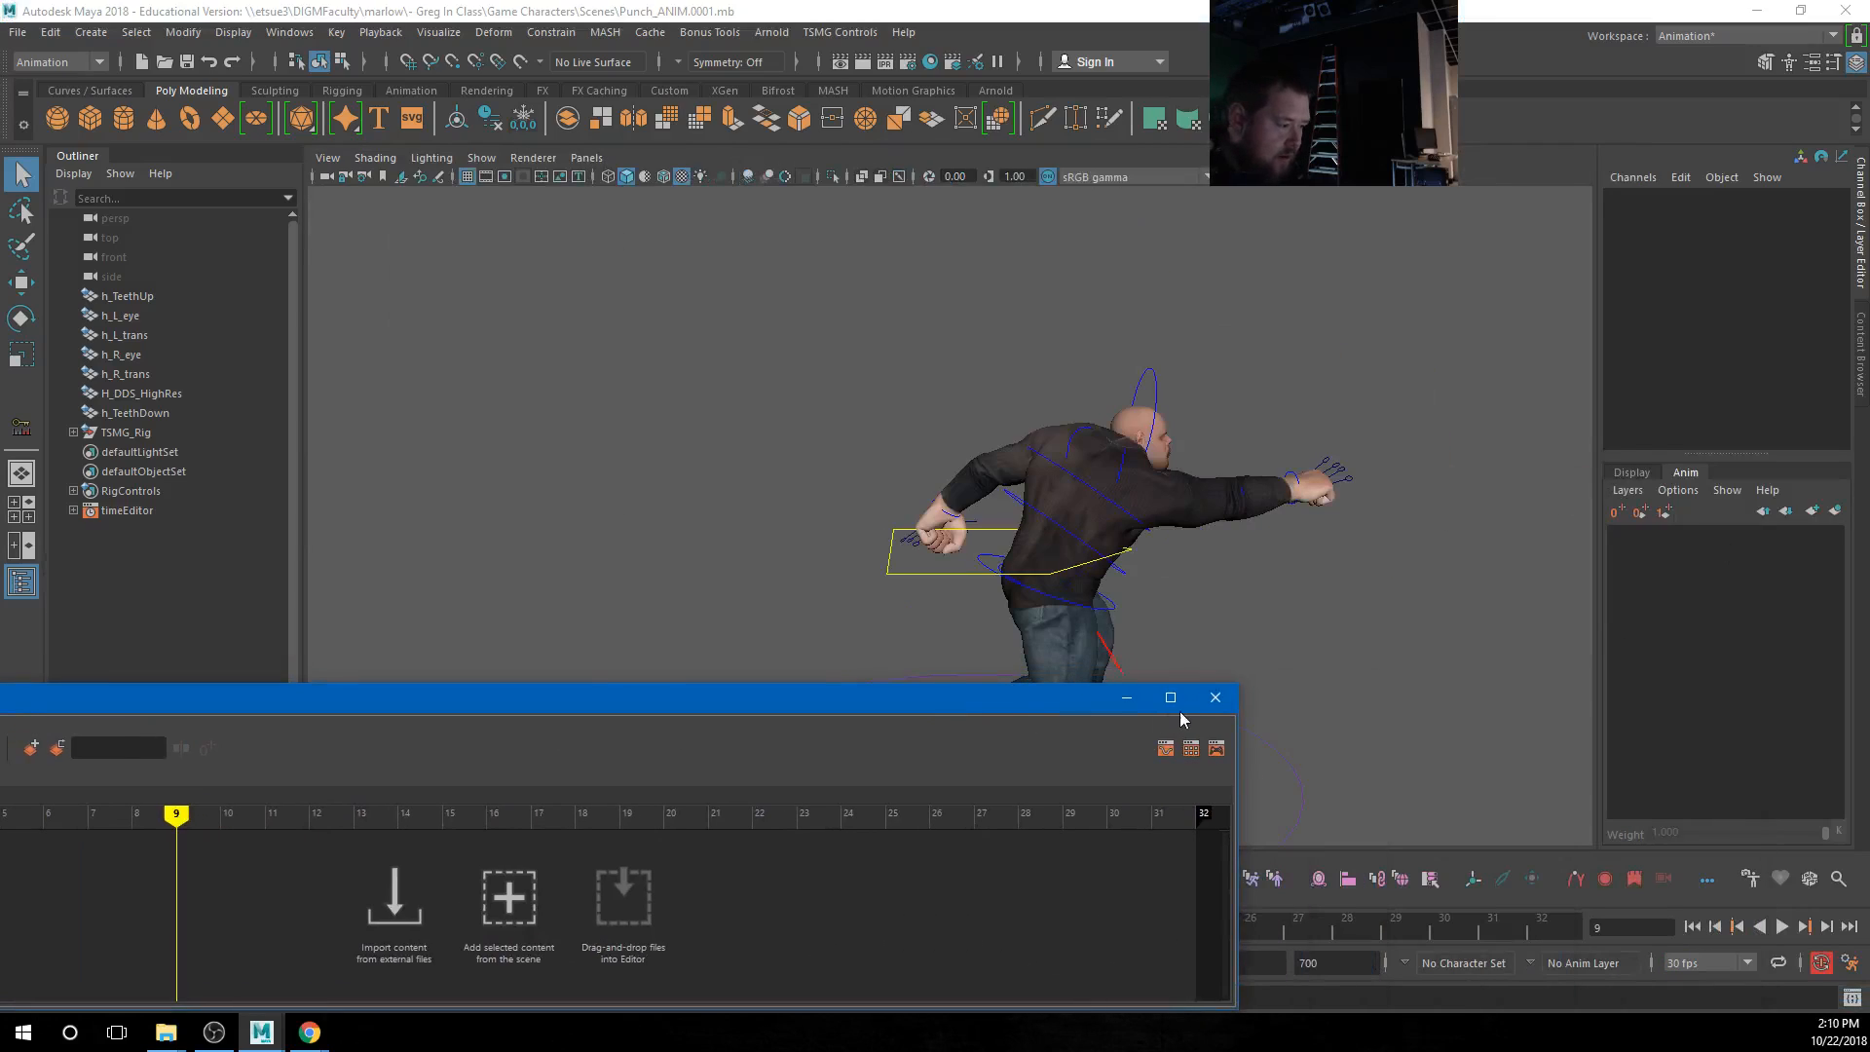
click(1217, 697)
drag(1869, 322, 319, 850)
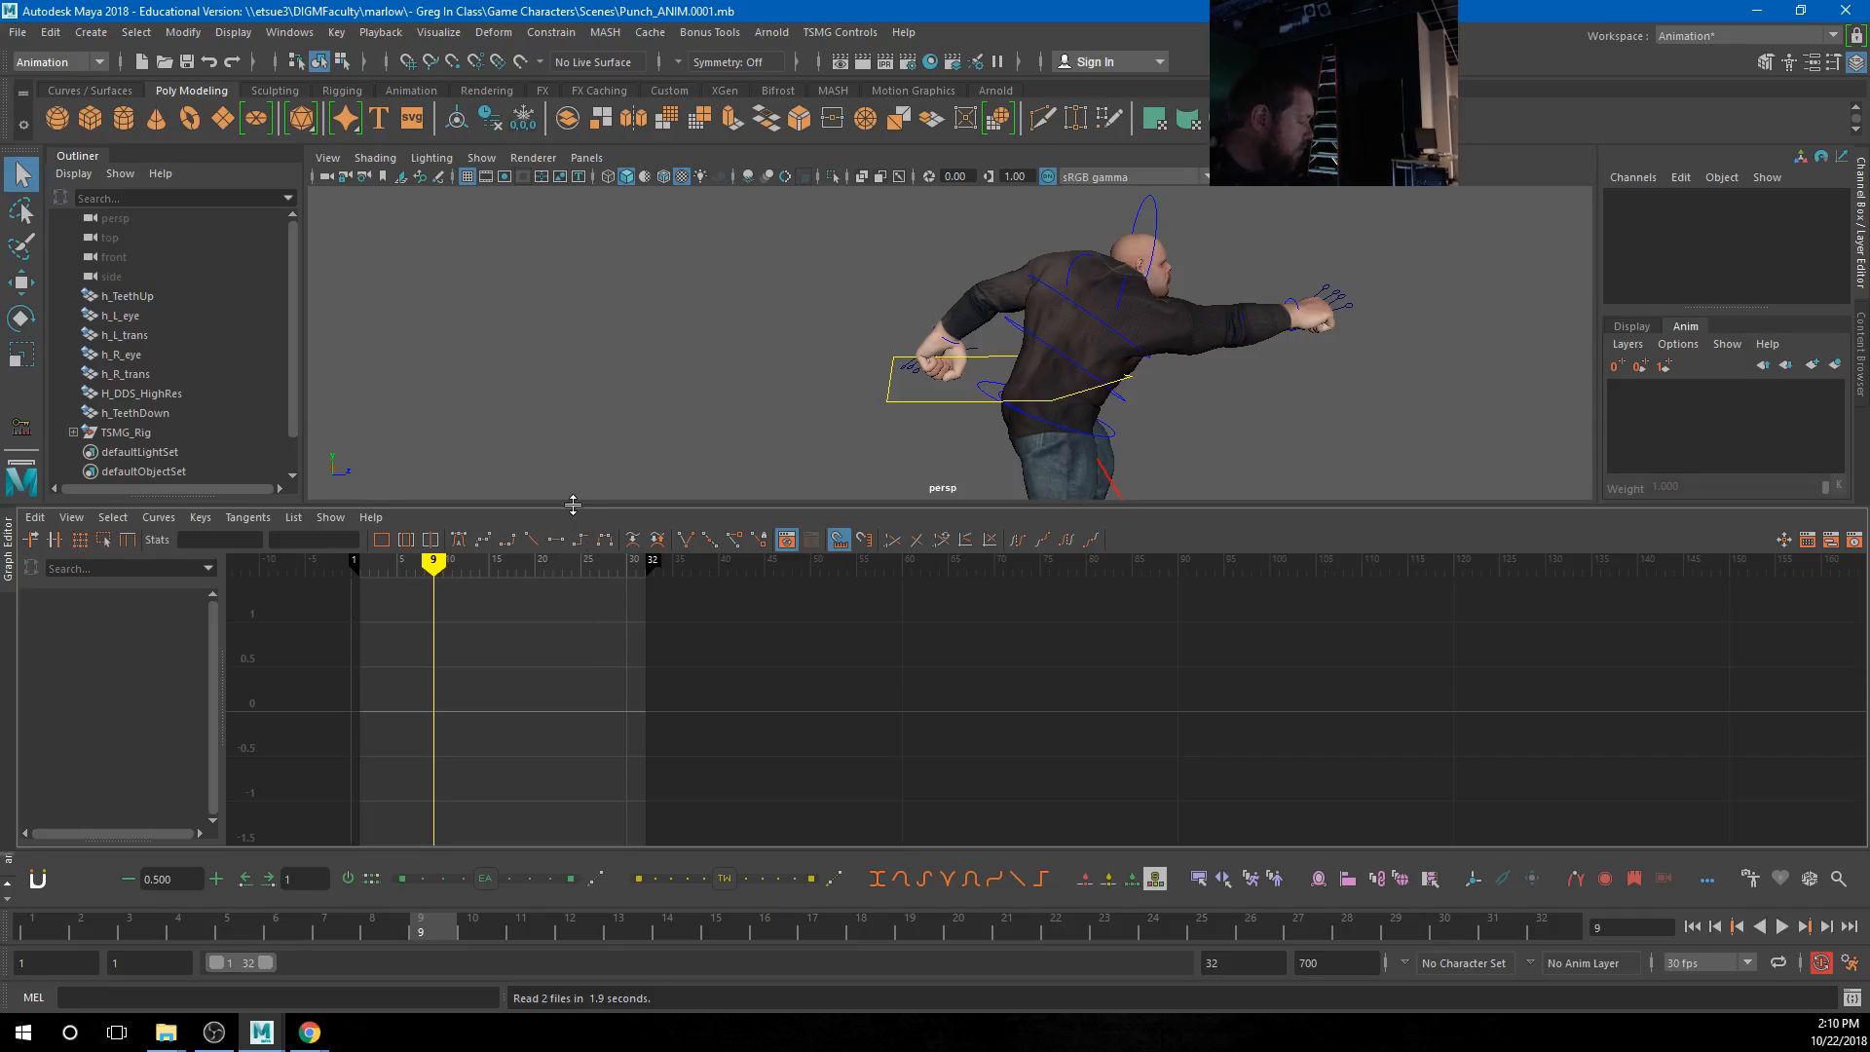
drag(573, 507, 580, 583)
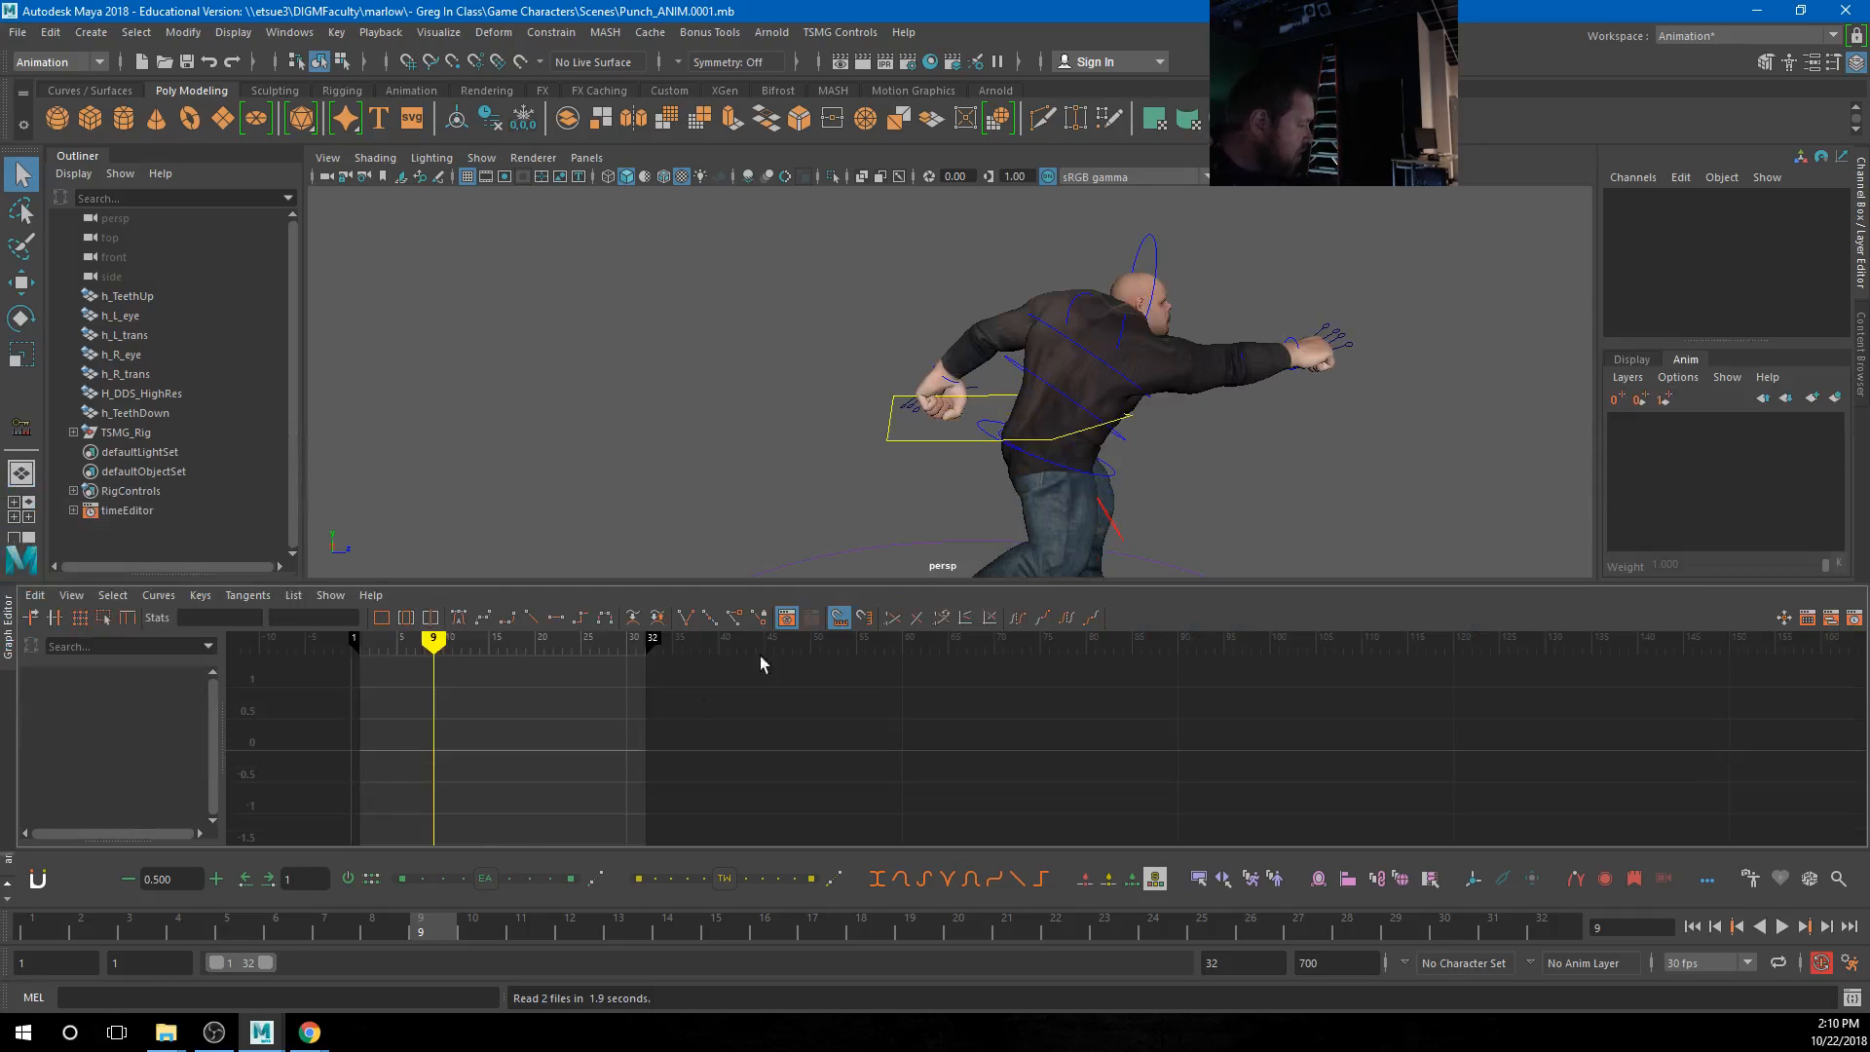
Select all the controls inside the RigControls set and review the punch animation up to frame 19
click(74, 490)
click(143, 511)
scroll(149, 526, down, 12)
shift+click(156, 528)
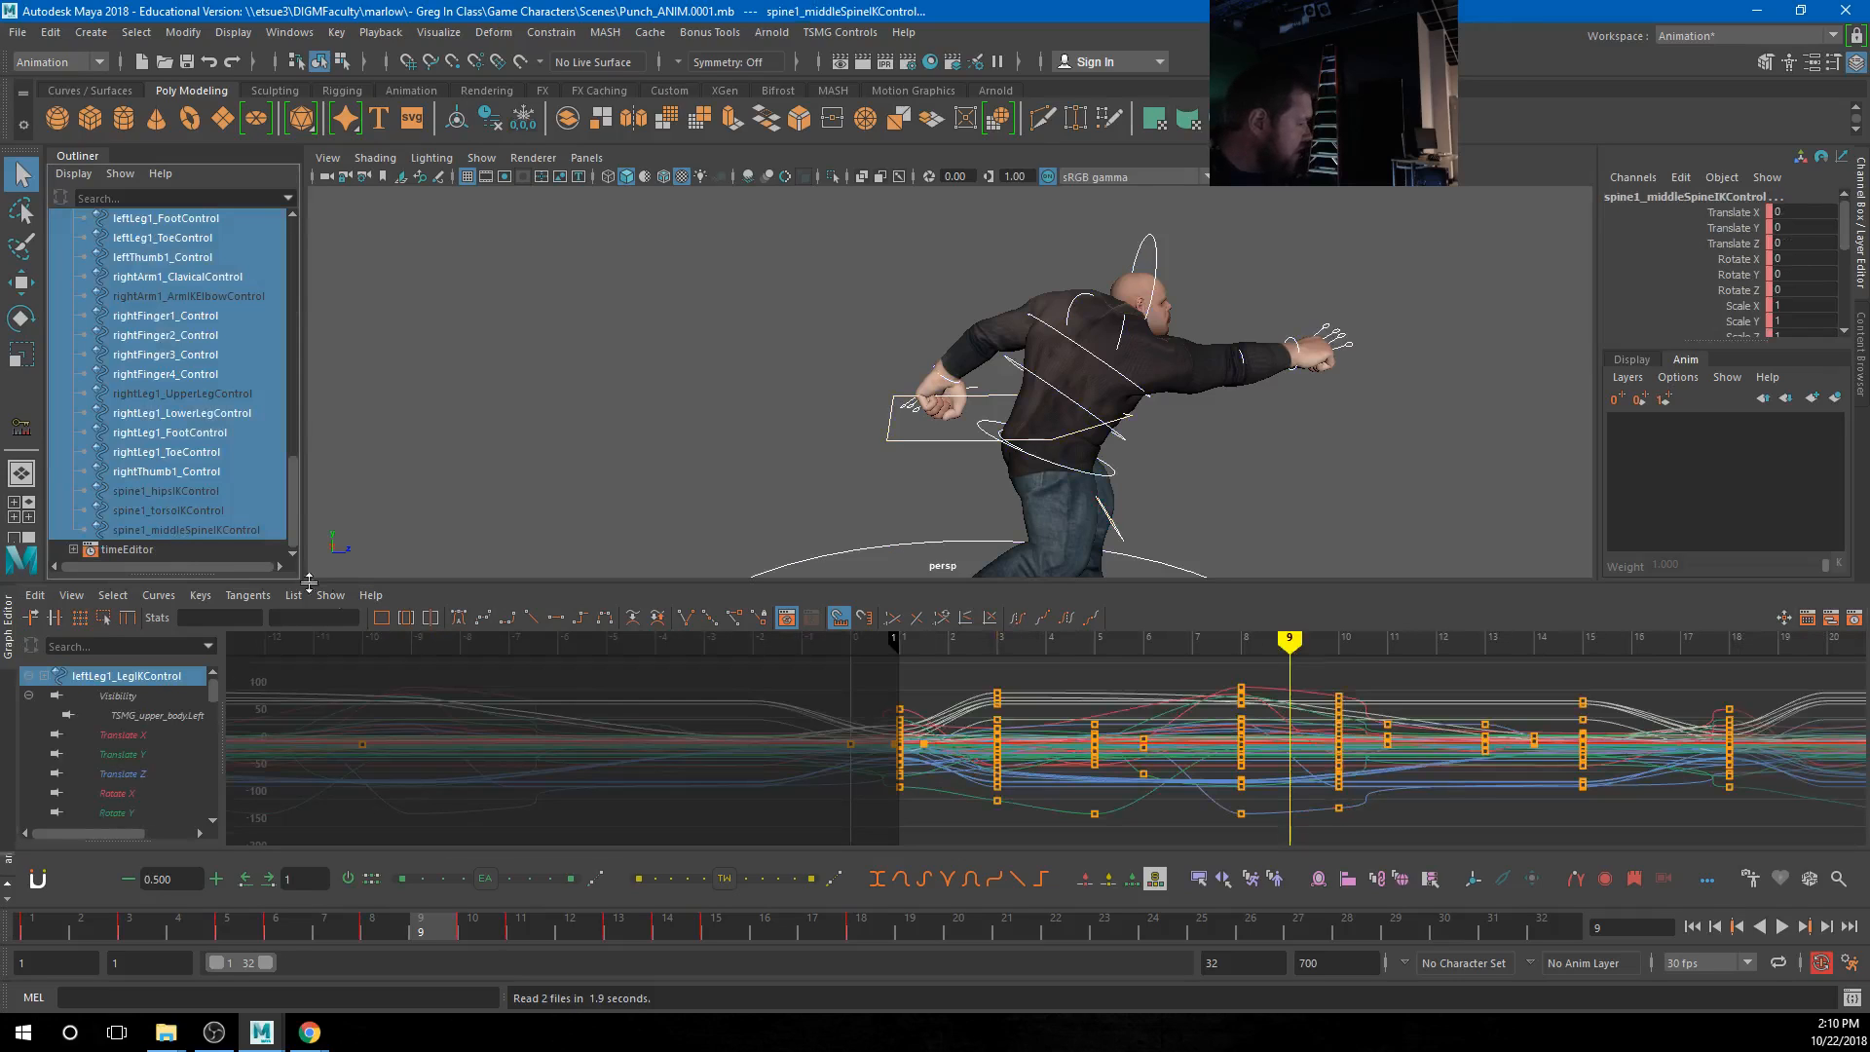
key(alt+v)
drag(56, 890, 937, 927)
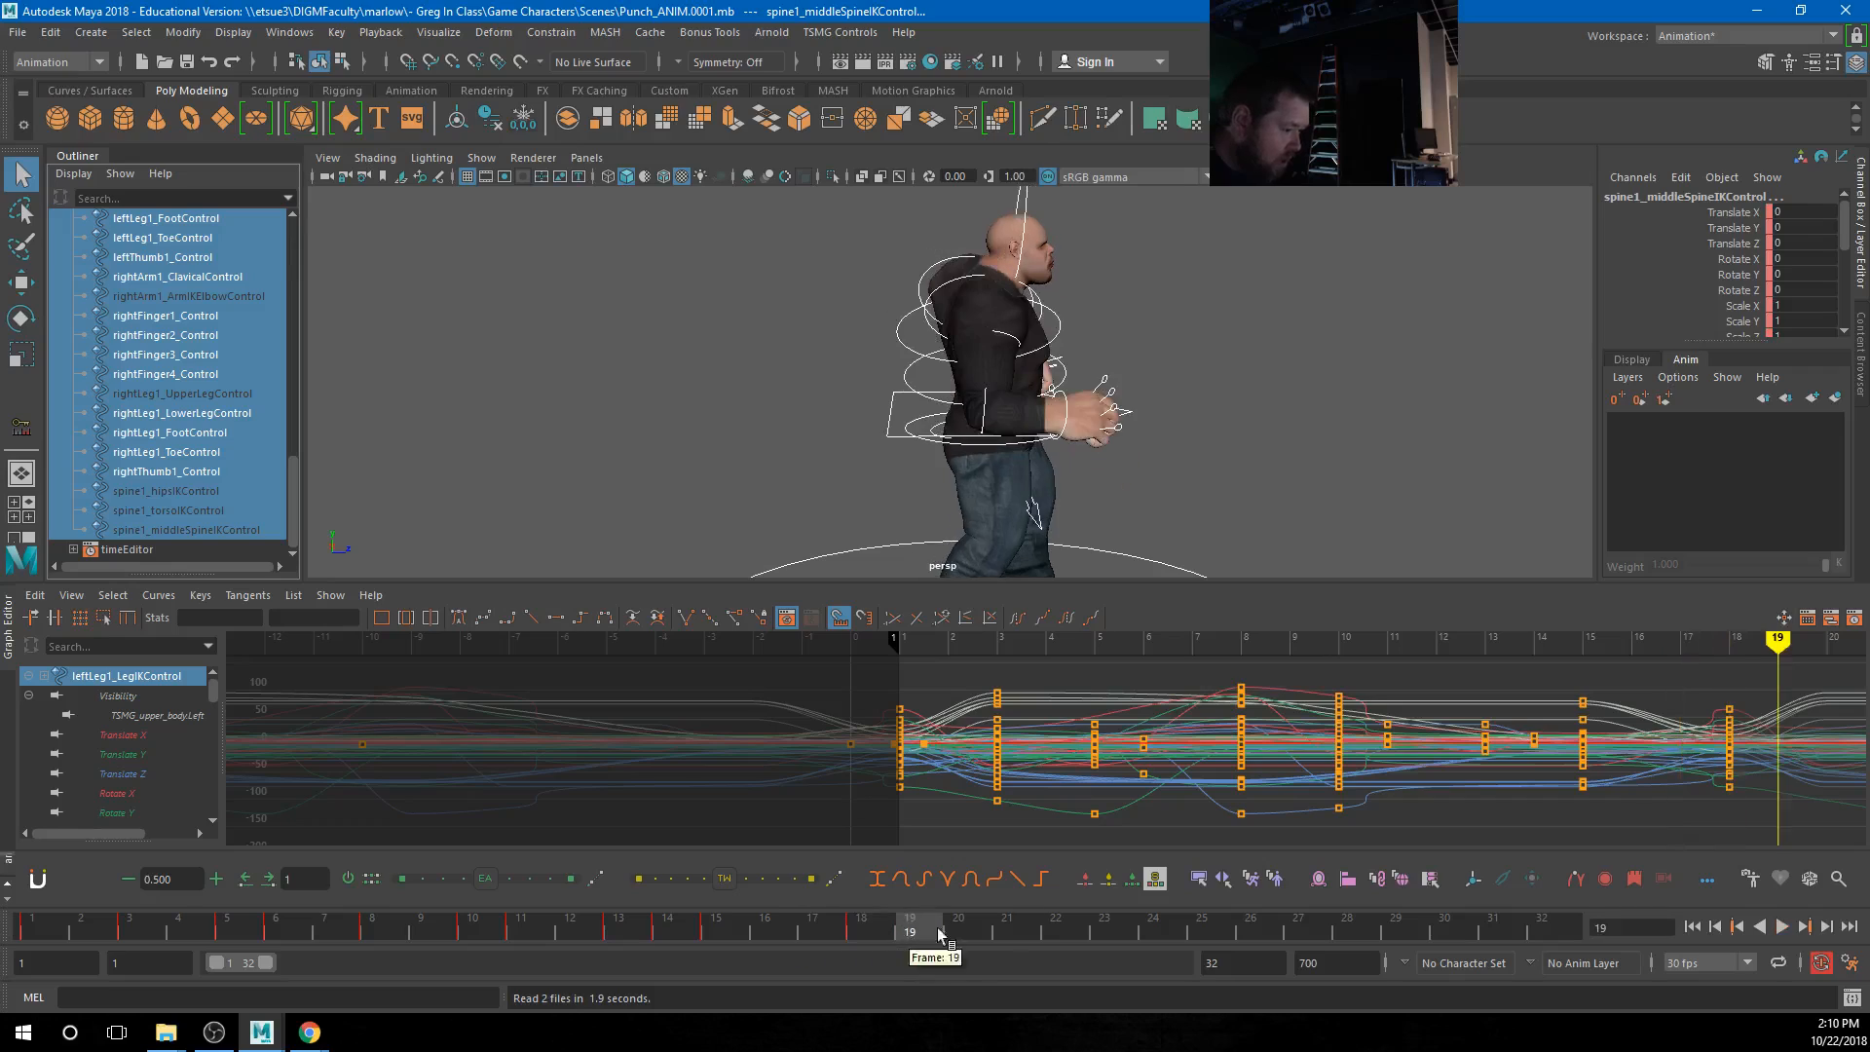
Set the tangents of all the selected controls' animation keys to Auto in the Graph Editor
alt+right_drag(1804, 737, 1691, 732)
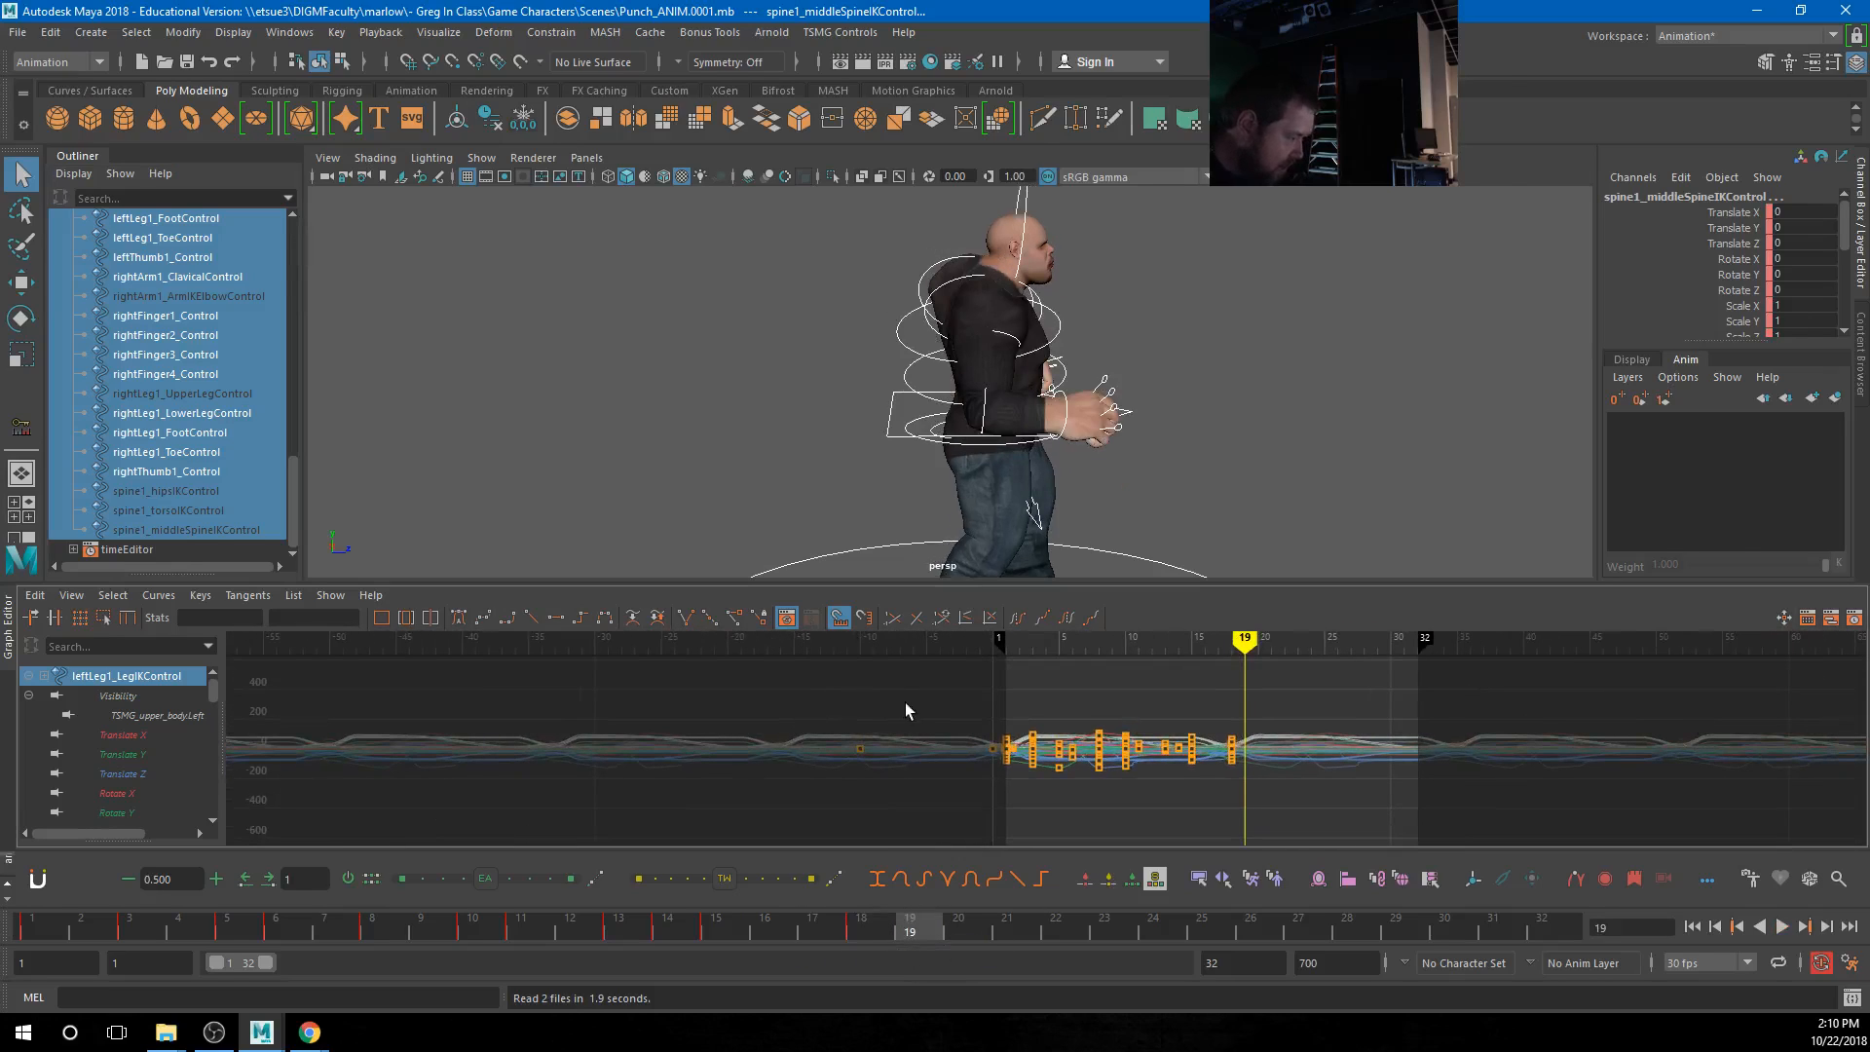
drag(905, 710, 1329, 835)
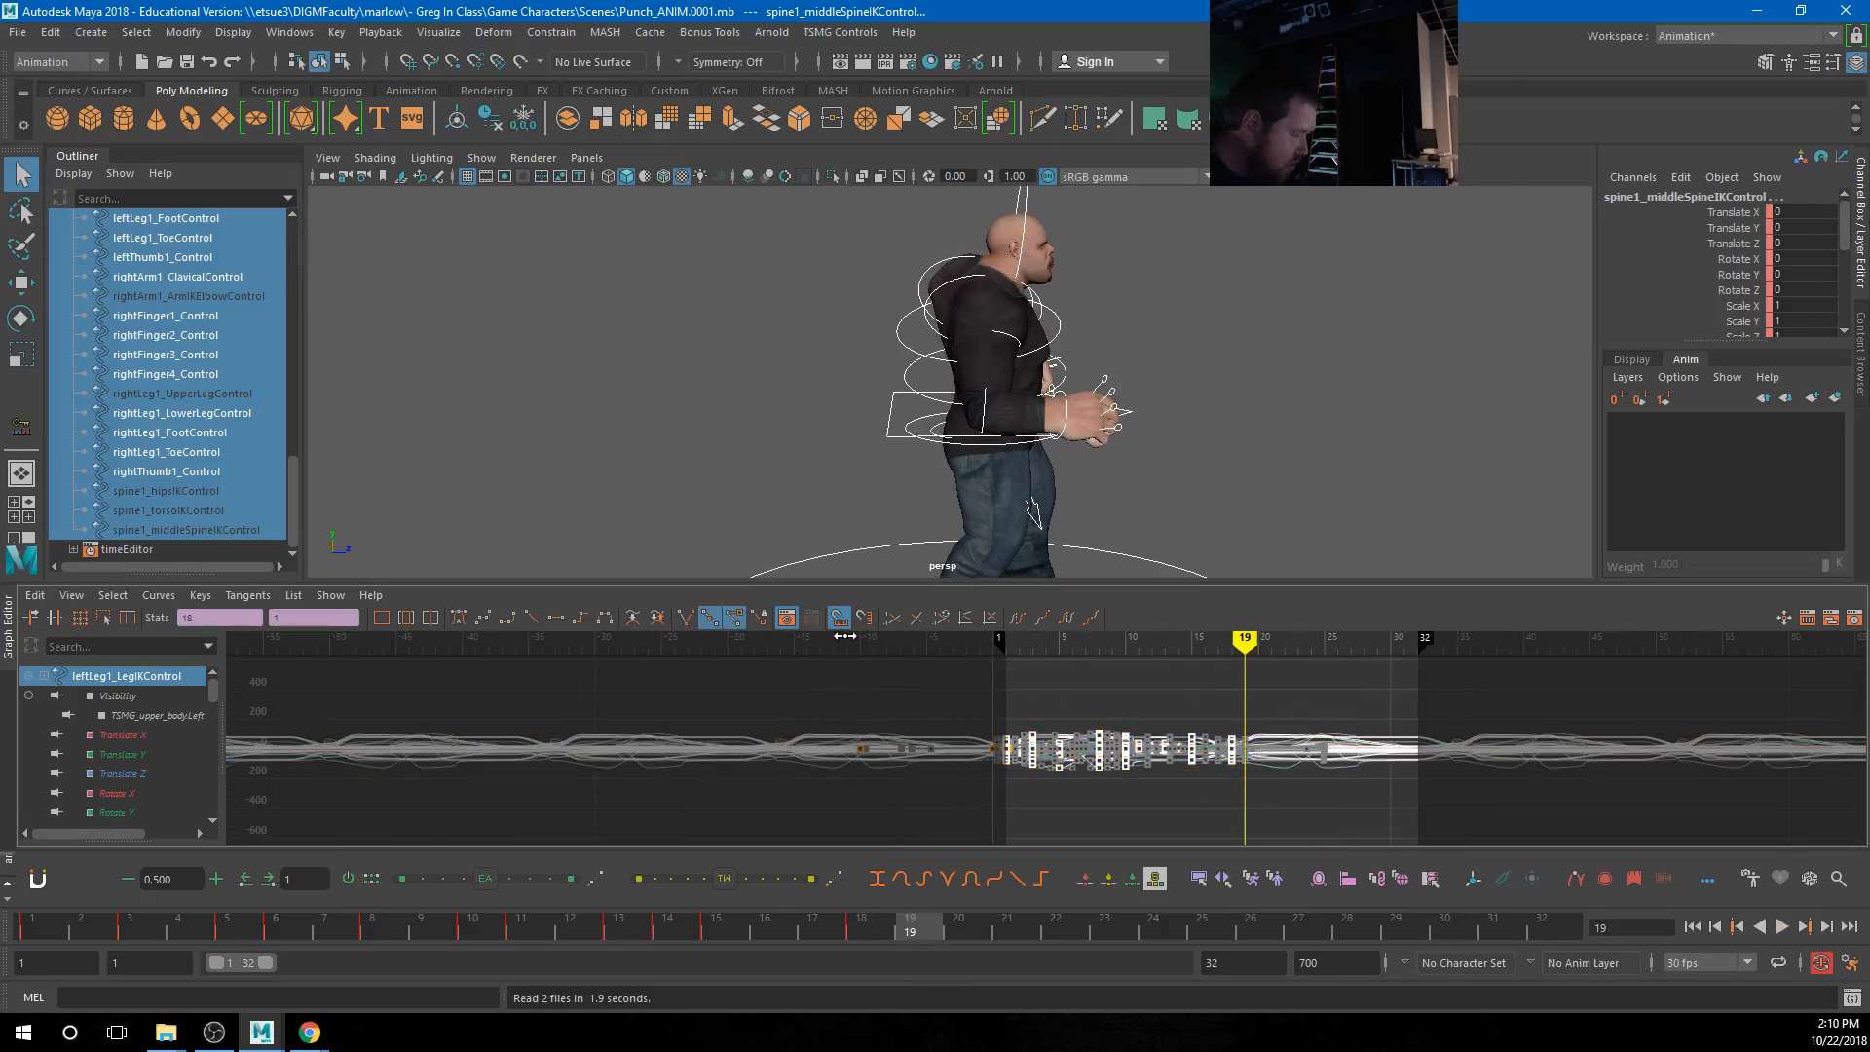
click(460, 620)
Scrub through the punch and delete the selected controls' keys on frames 4 to 6
drag(117, 927, 122, 856)
drag(122, 853, 378, 884)
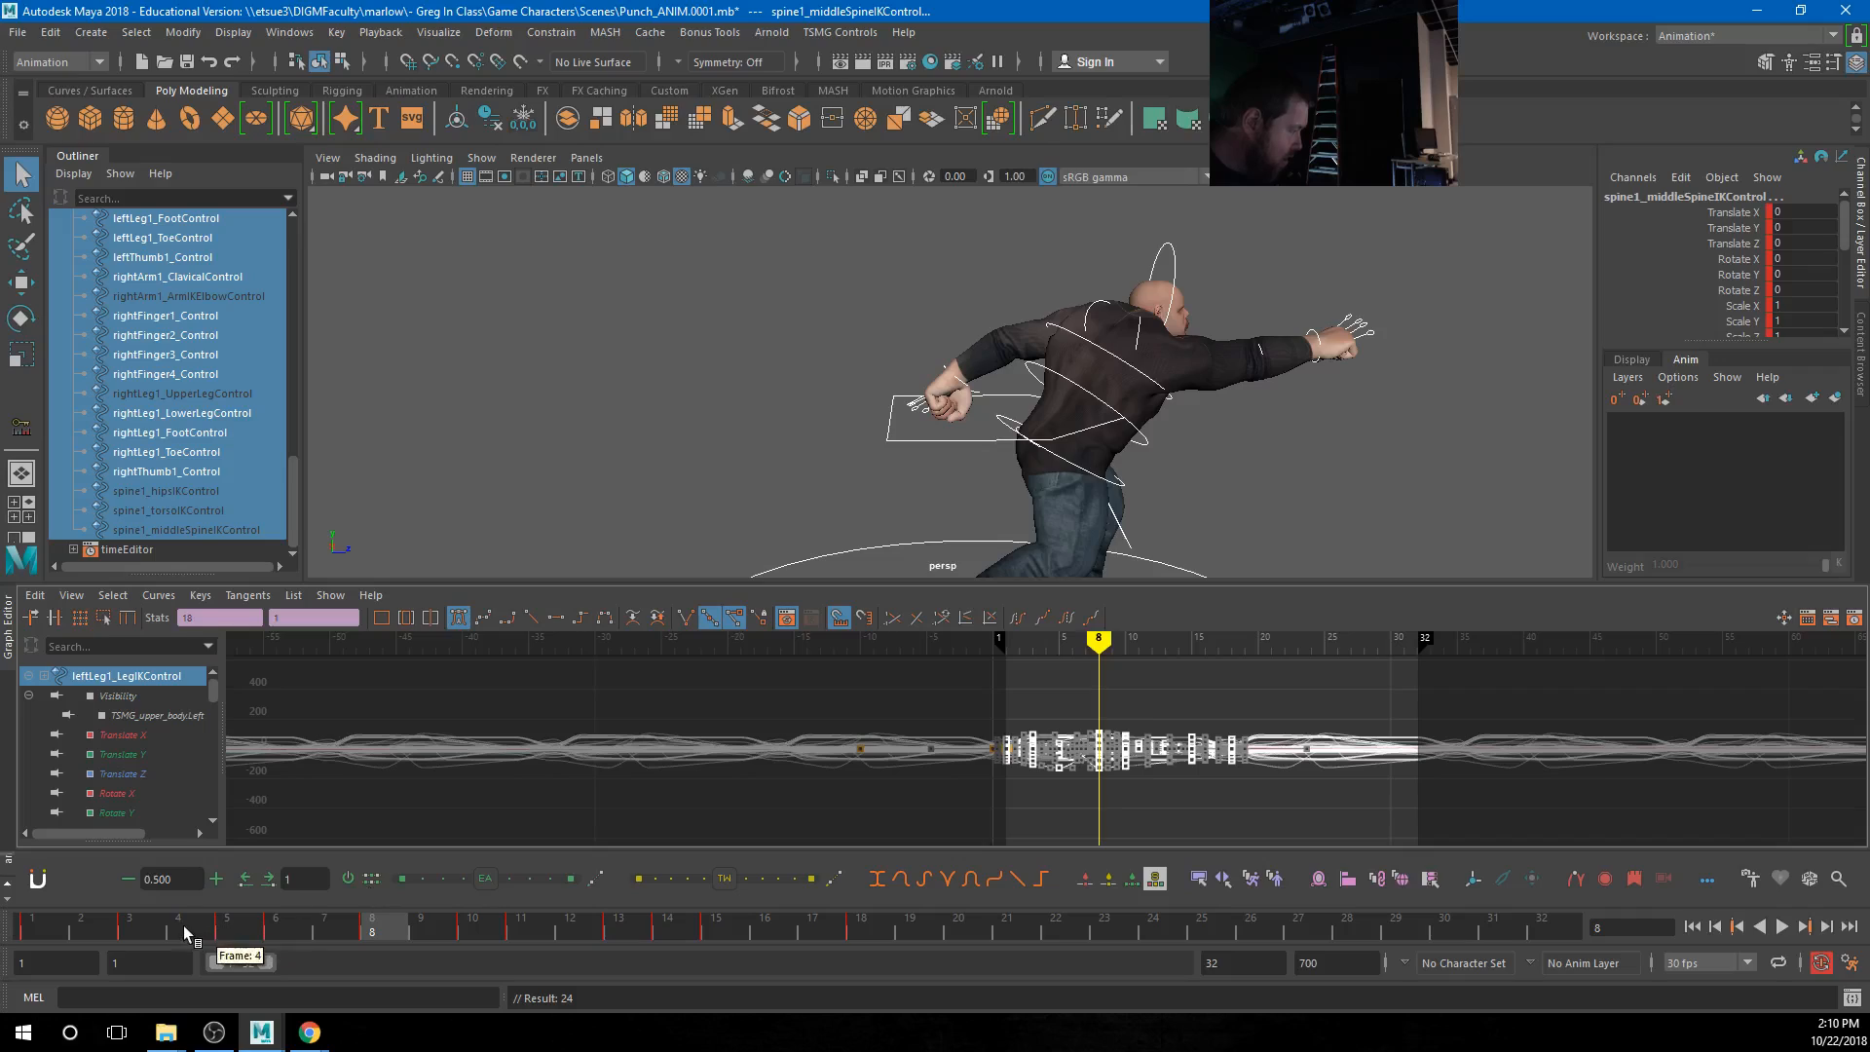
shift+drag(177, 930, 273, 930)
right_click(273, 930)
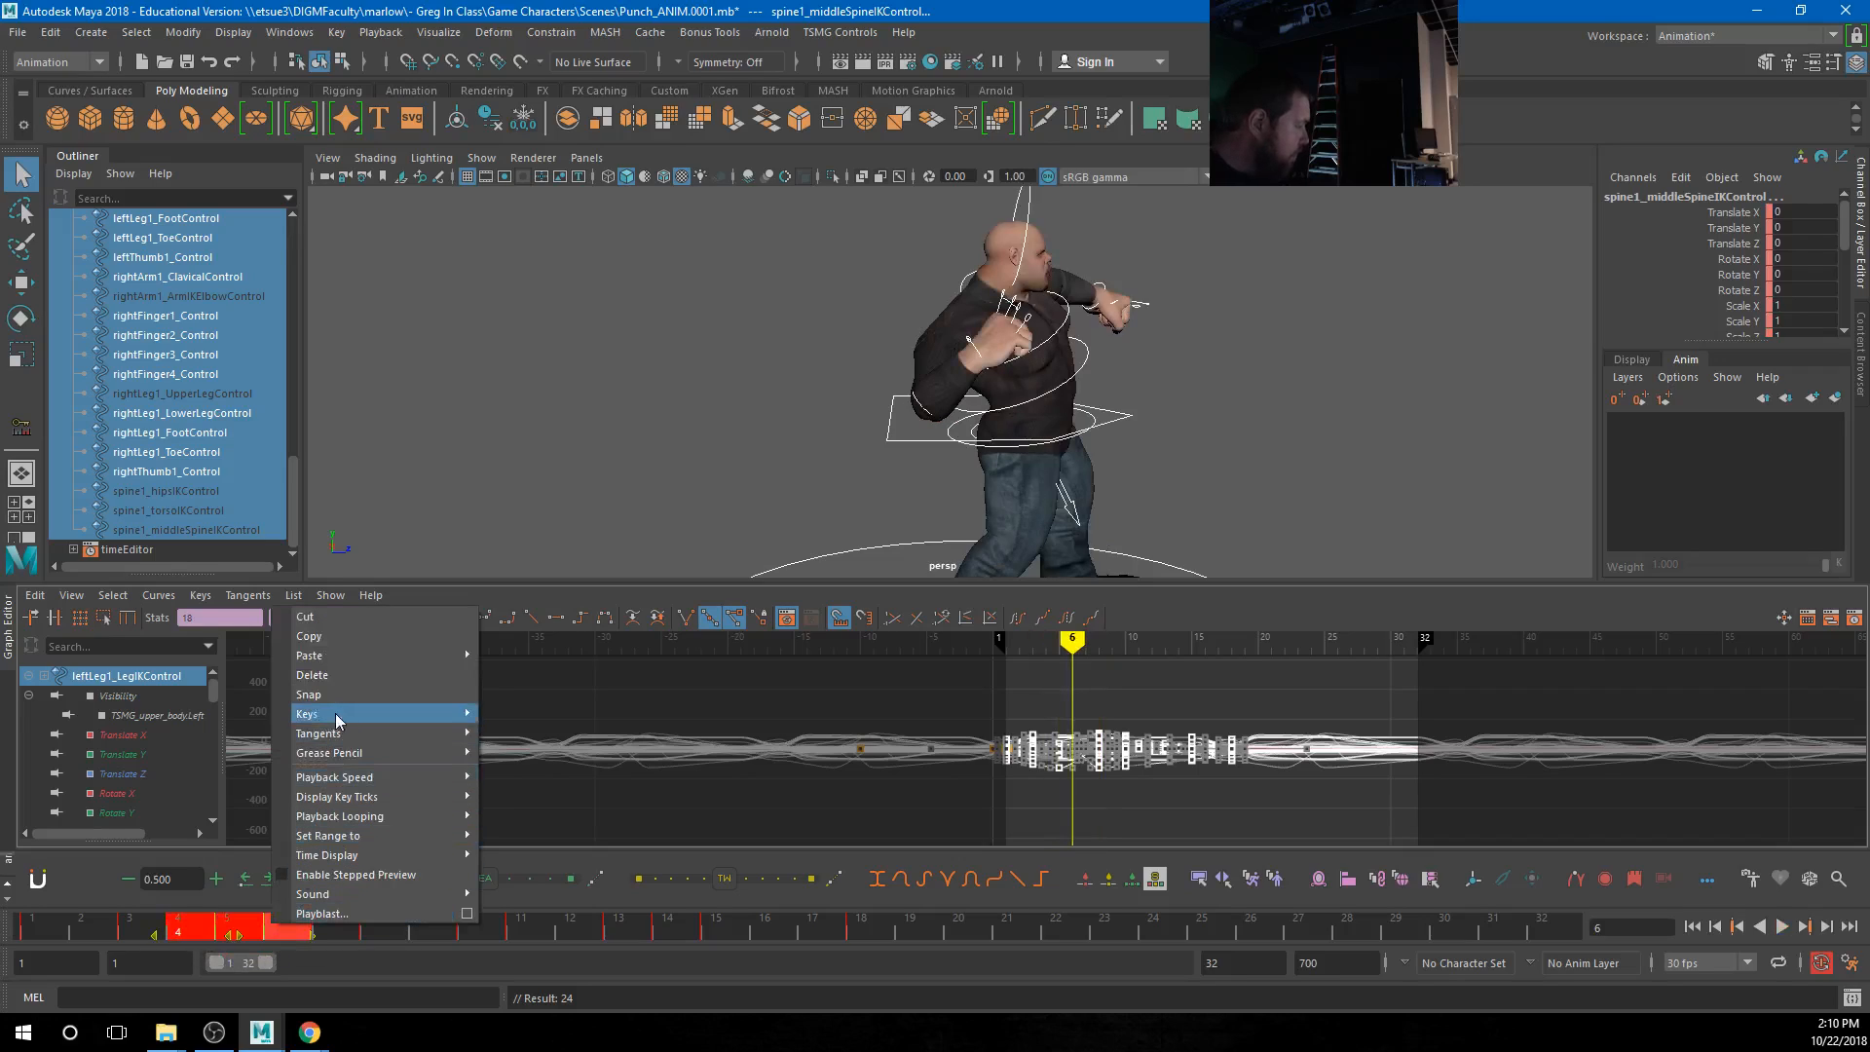
click(316, 675)
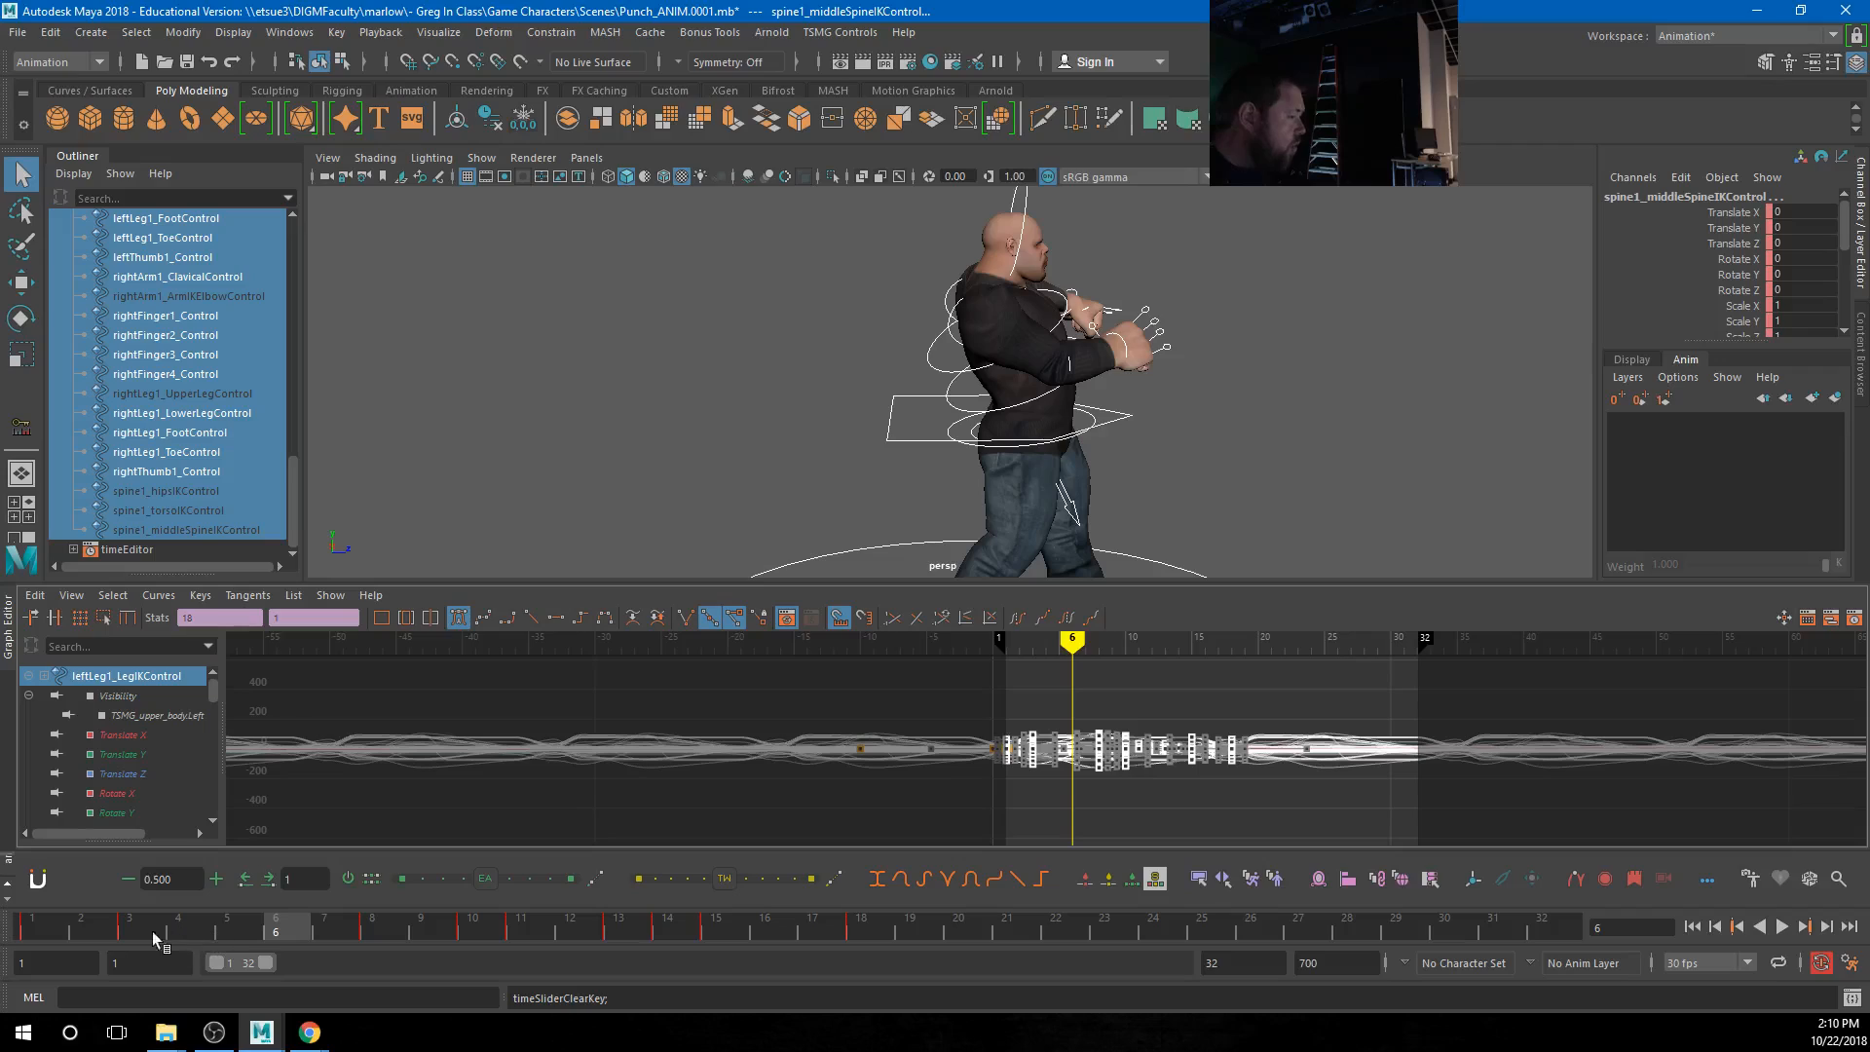
Compare the poses around frames 3 and 8, and set the current time to frame 5 with the character seen from the front
drag(248, 925, 132, 925)
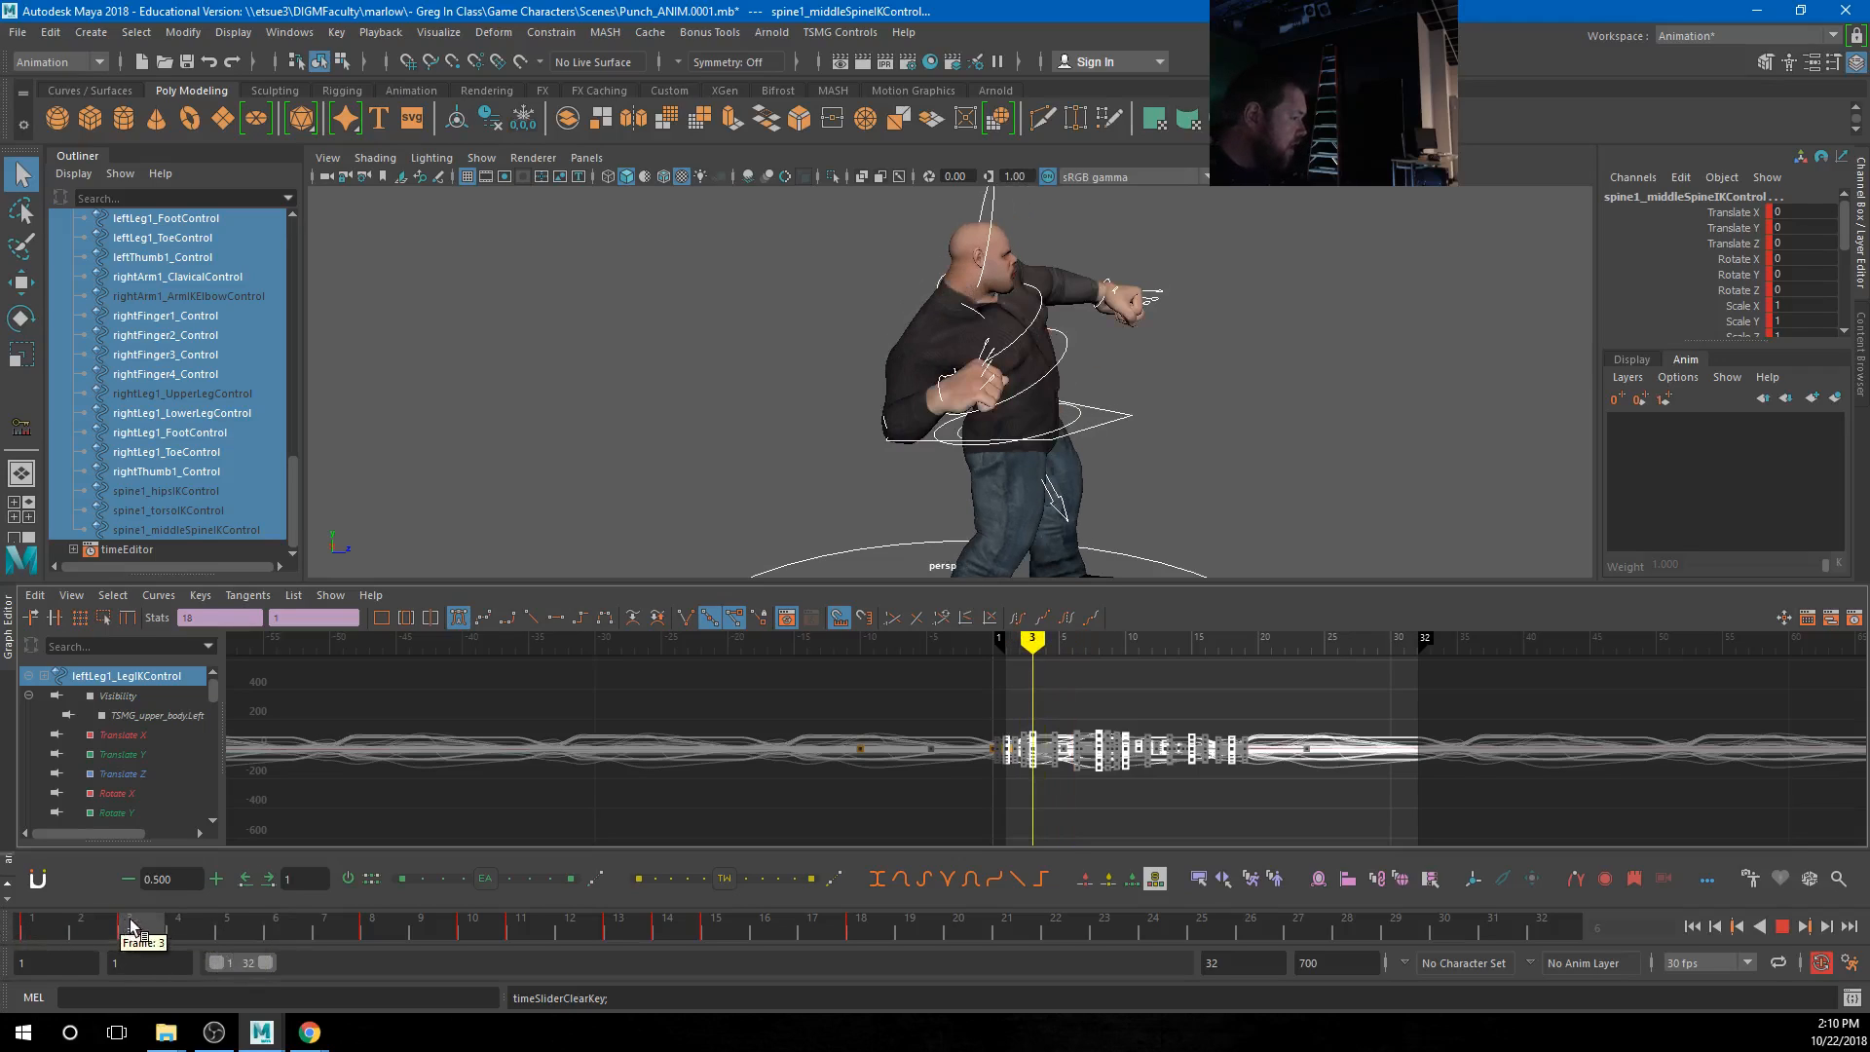
click(371, 930)
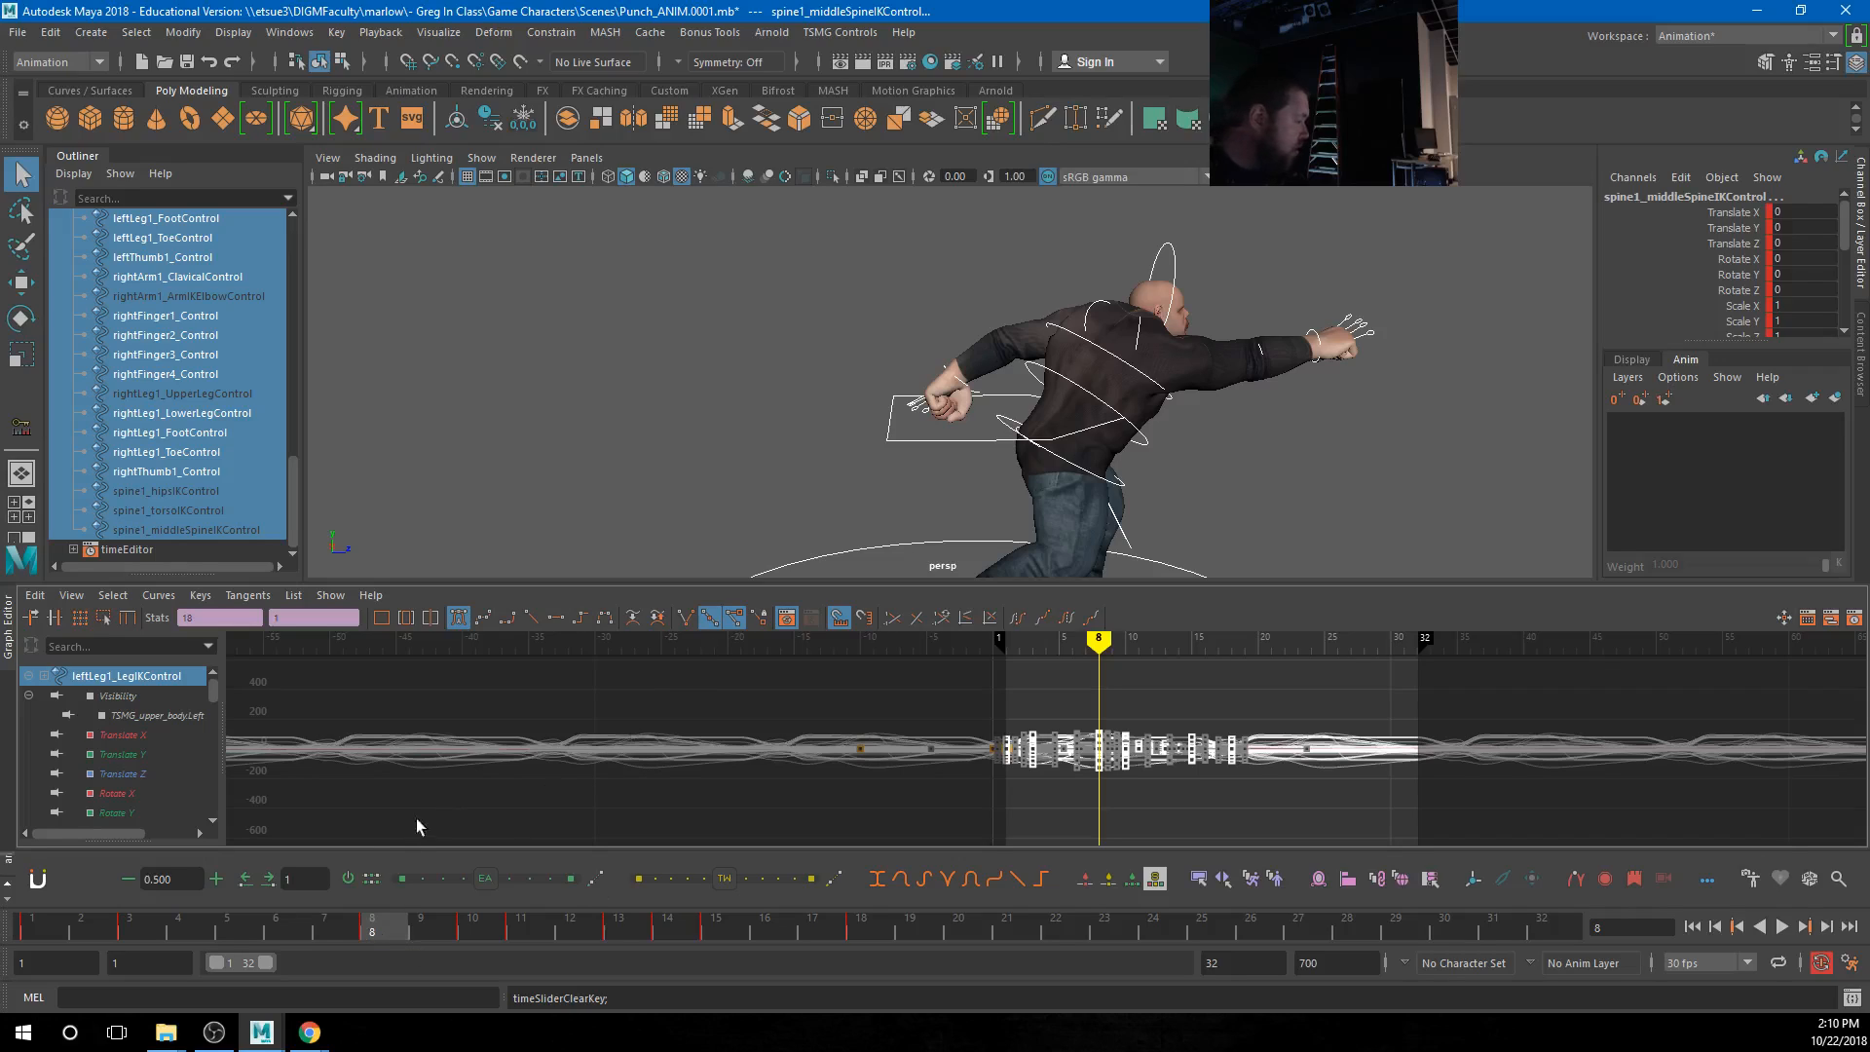
click(248, 927)
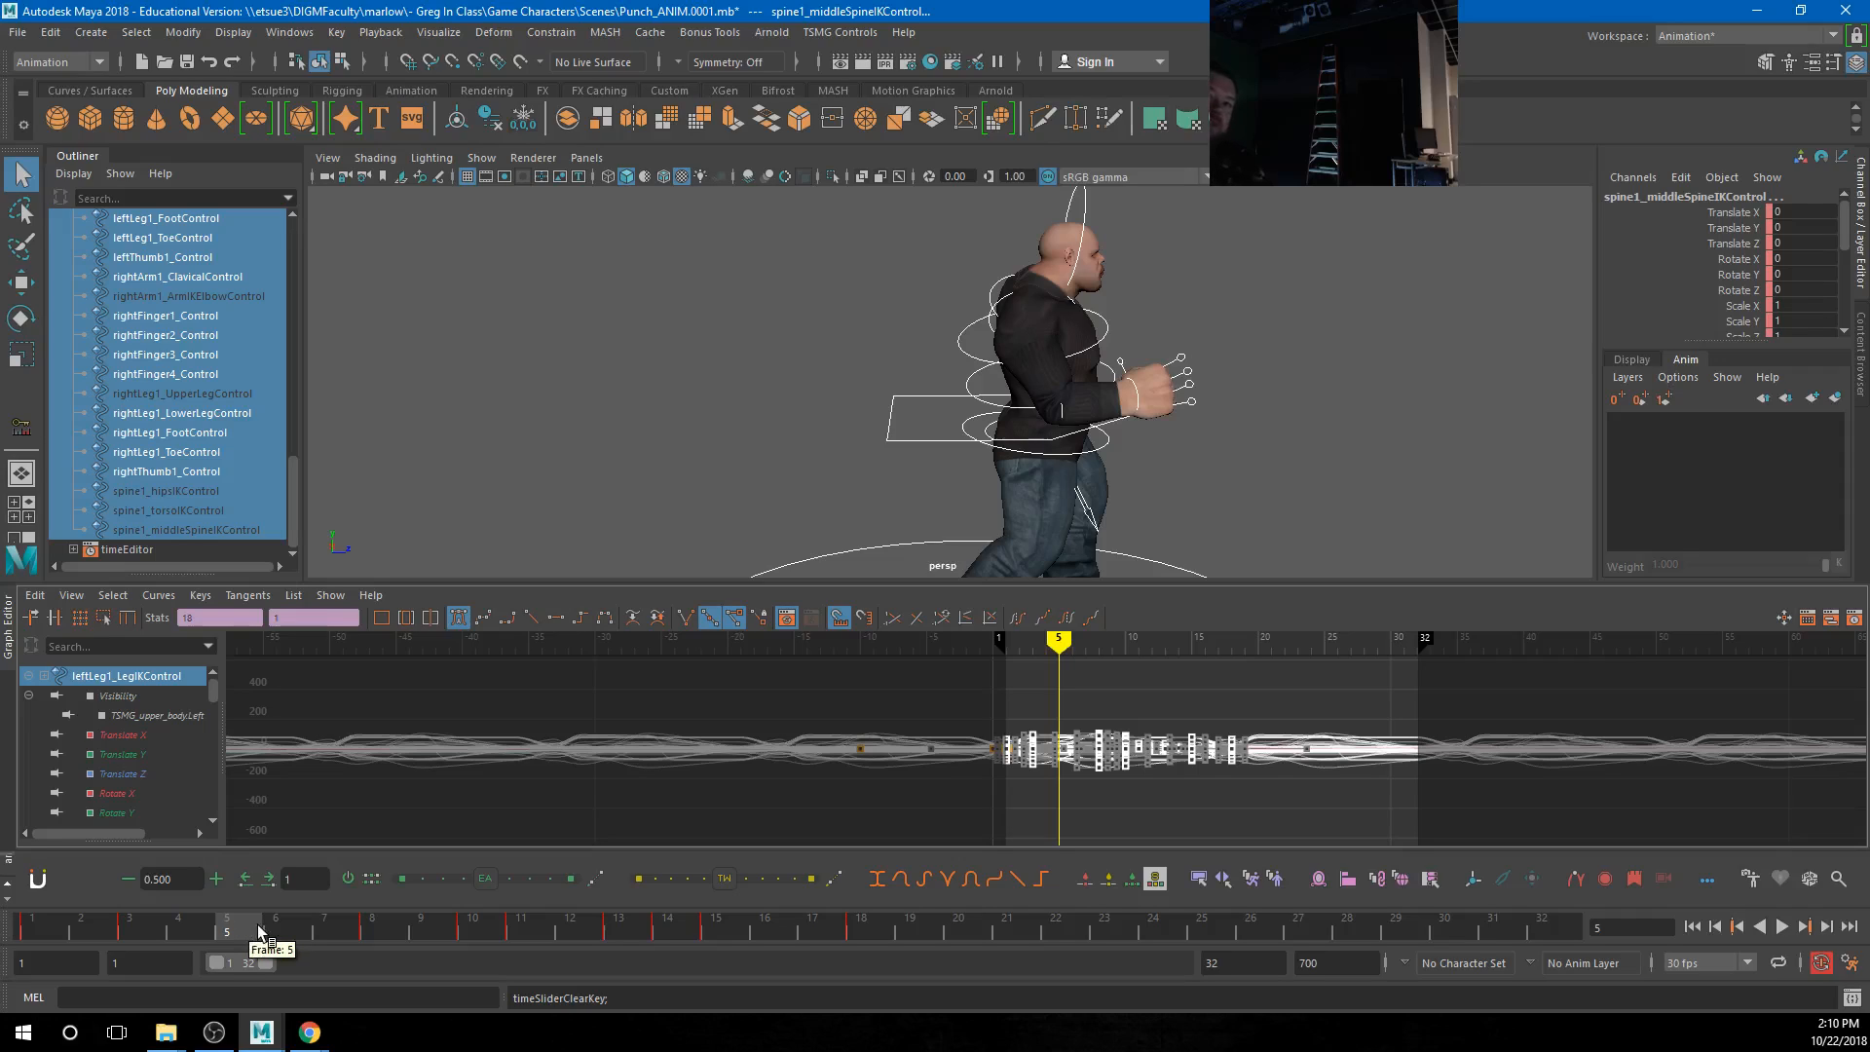
mouse_move(230, 926)
mouse_down()
mouse_move(282, 925)
mouse_move(233, 925)
mouse_up()
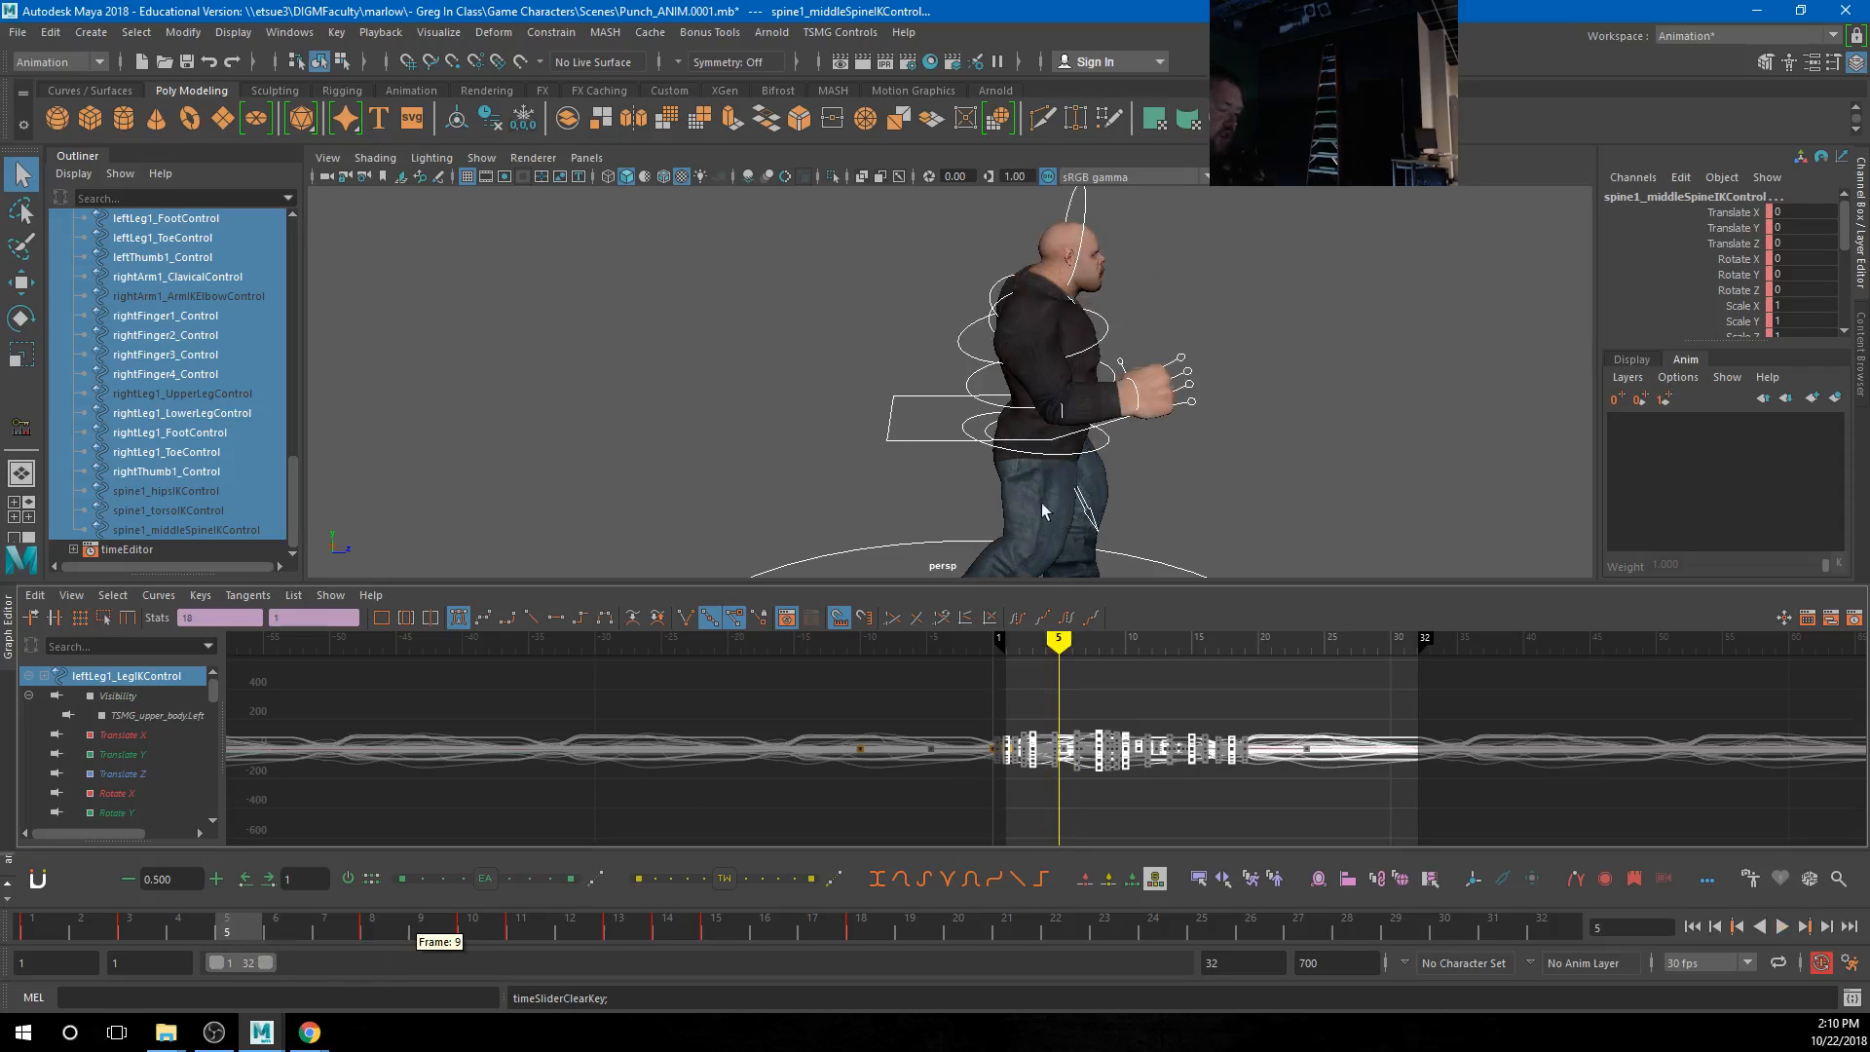
alt+drag(1260, 452, 964, 409)
alt+middle_drag(964, 409, 987, 348)
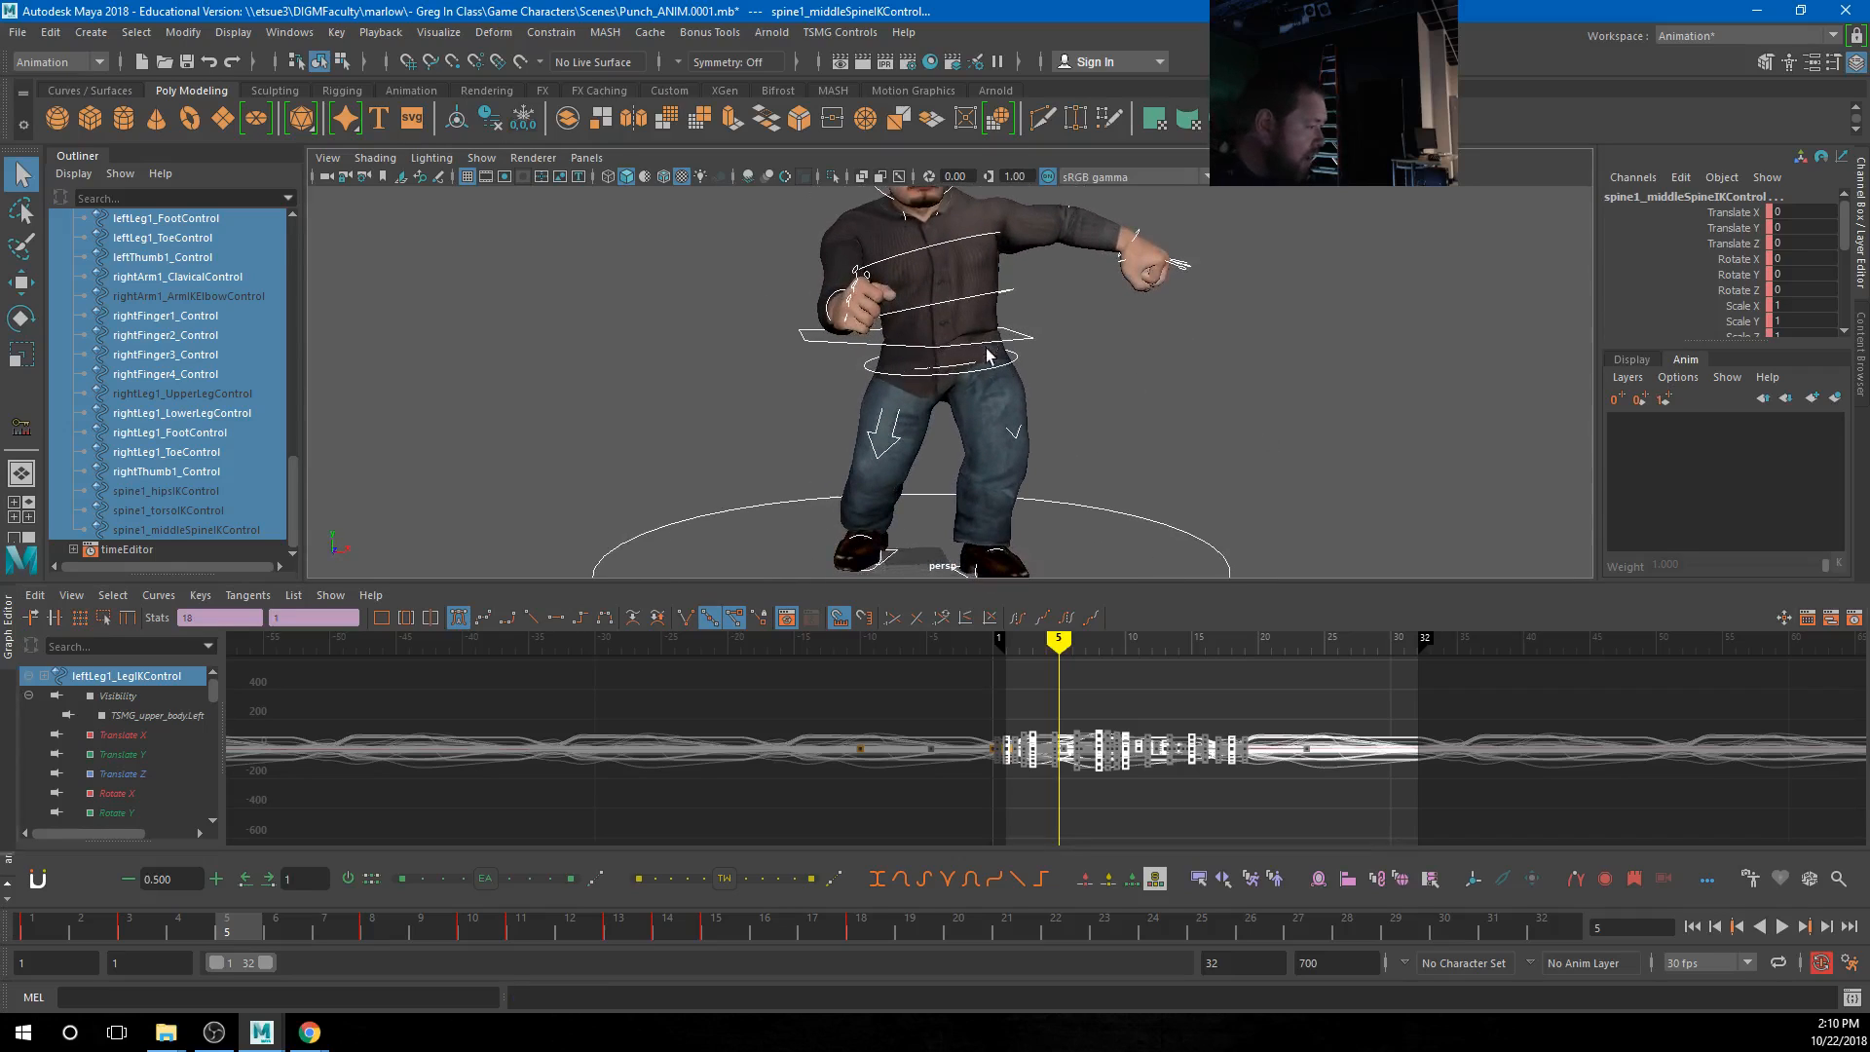
alt+drag(867, 341, 1022, 394)
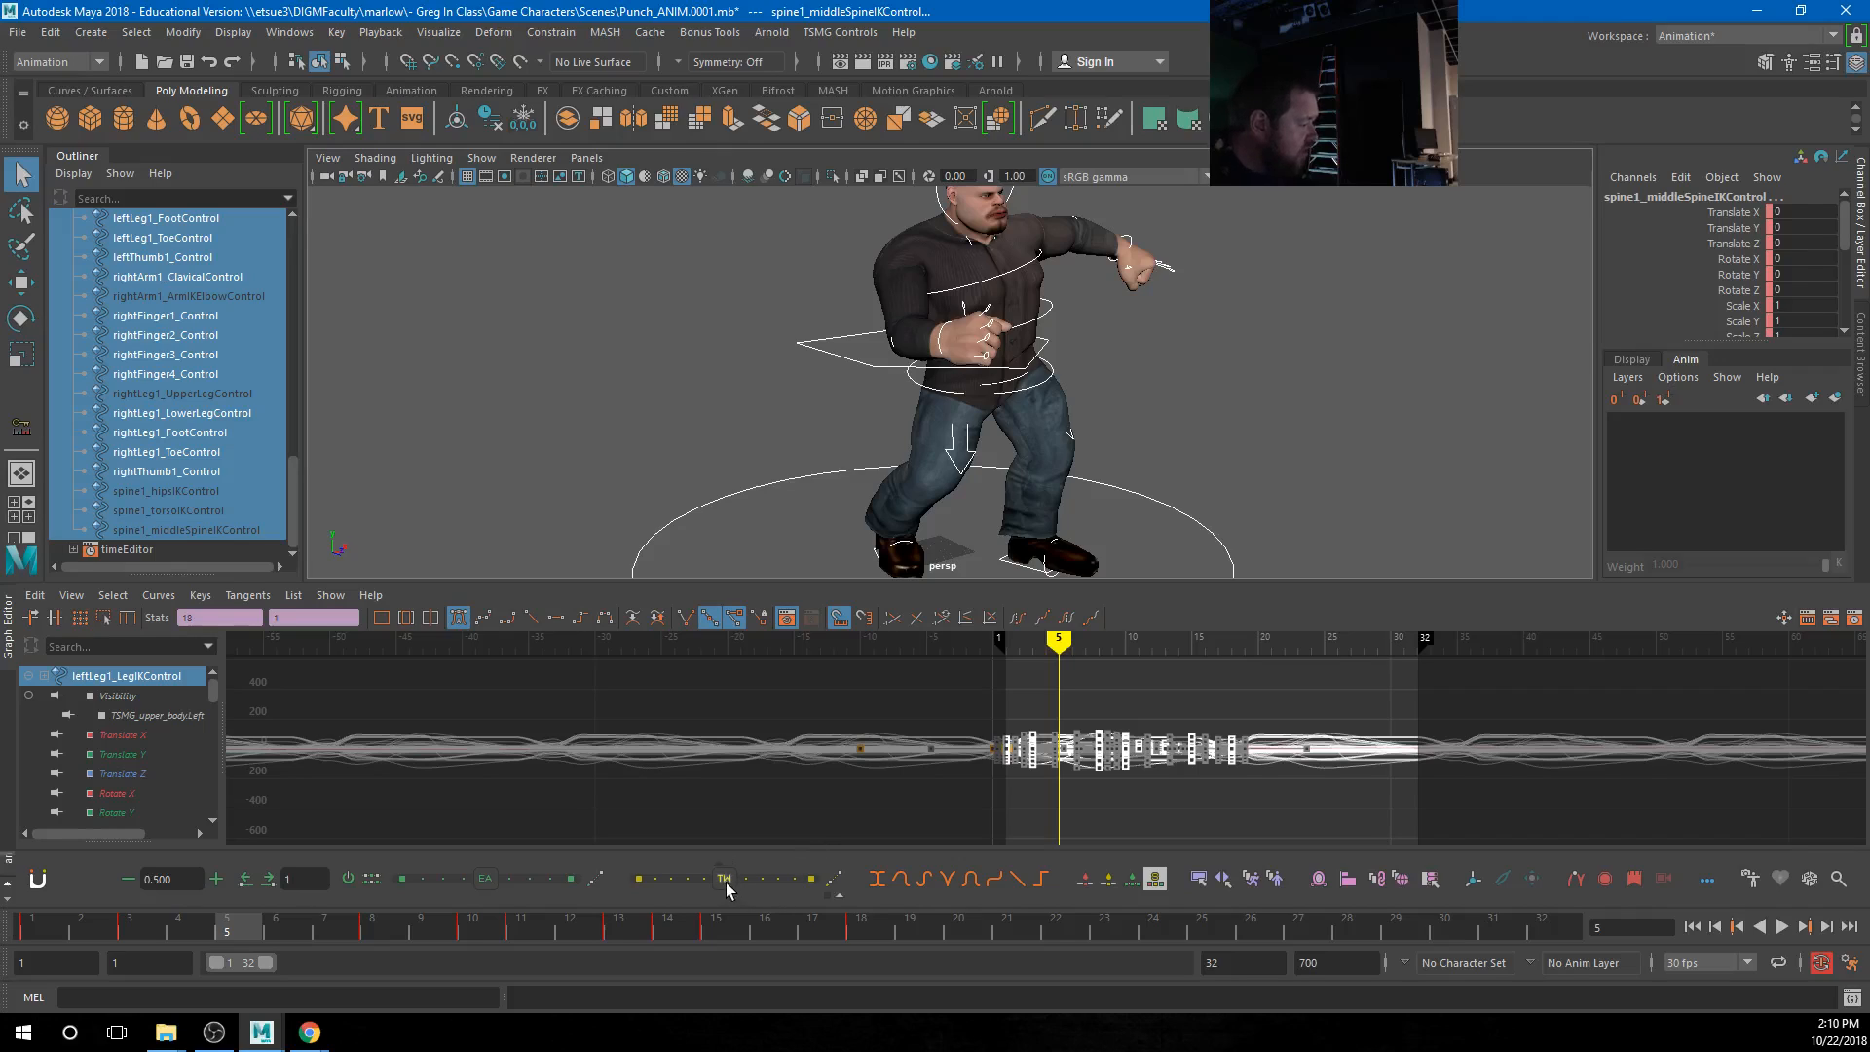
Try tweening to -100 at frame 5 with all curve keys selected, dismiss the animBot beta dialog, and undo the tween
drag(725, 886, 596, 882)
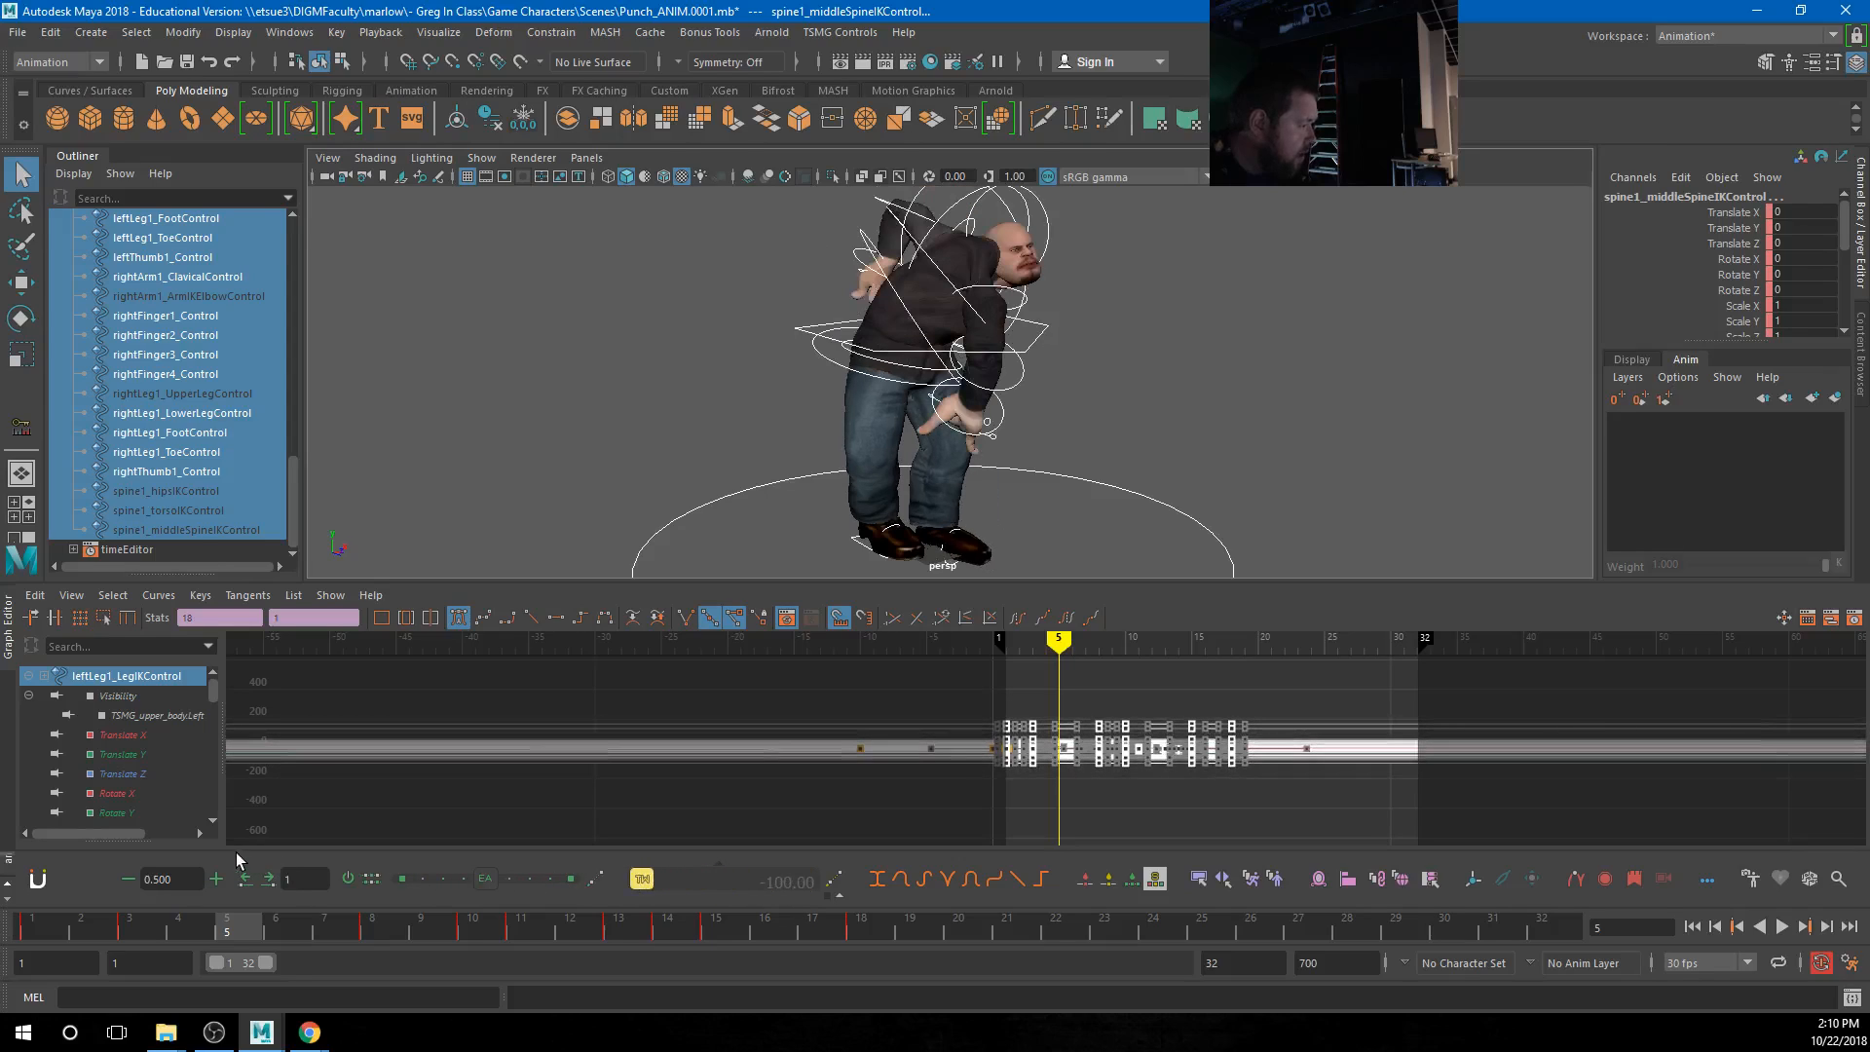
drag(231, 859, 489, 854)
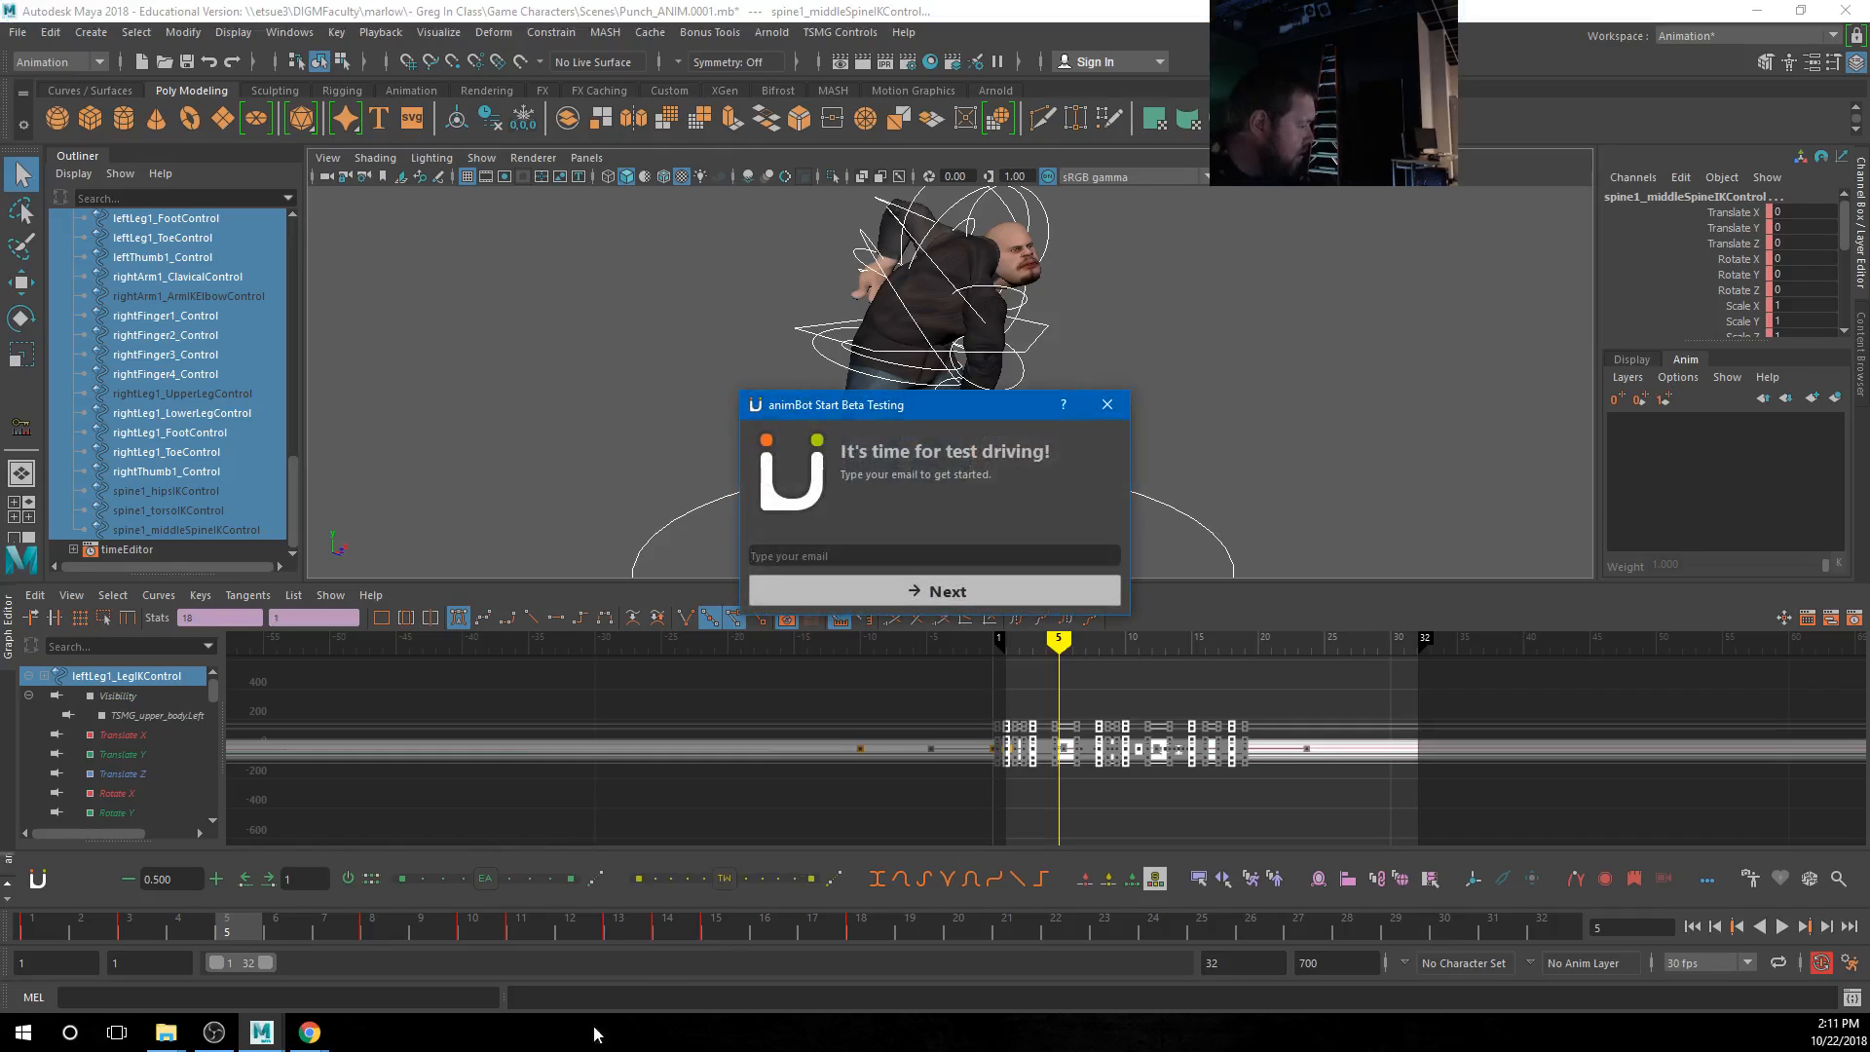
click(1108, 404)
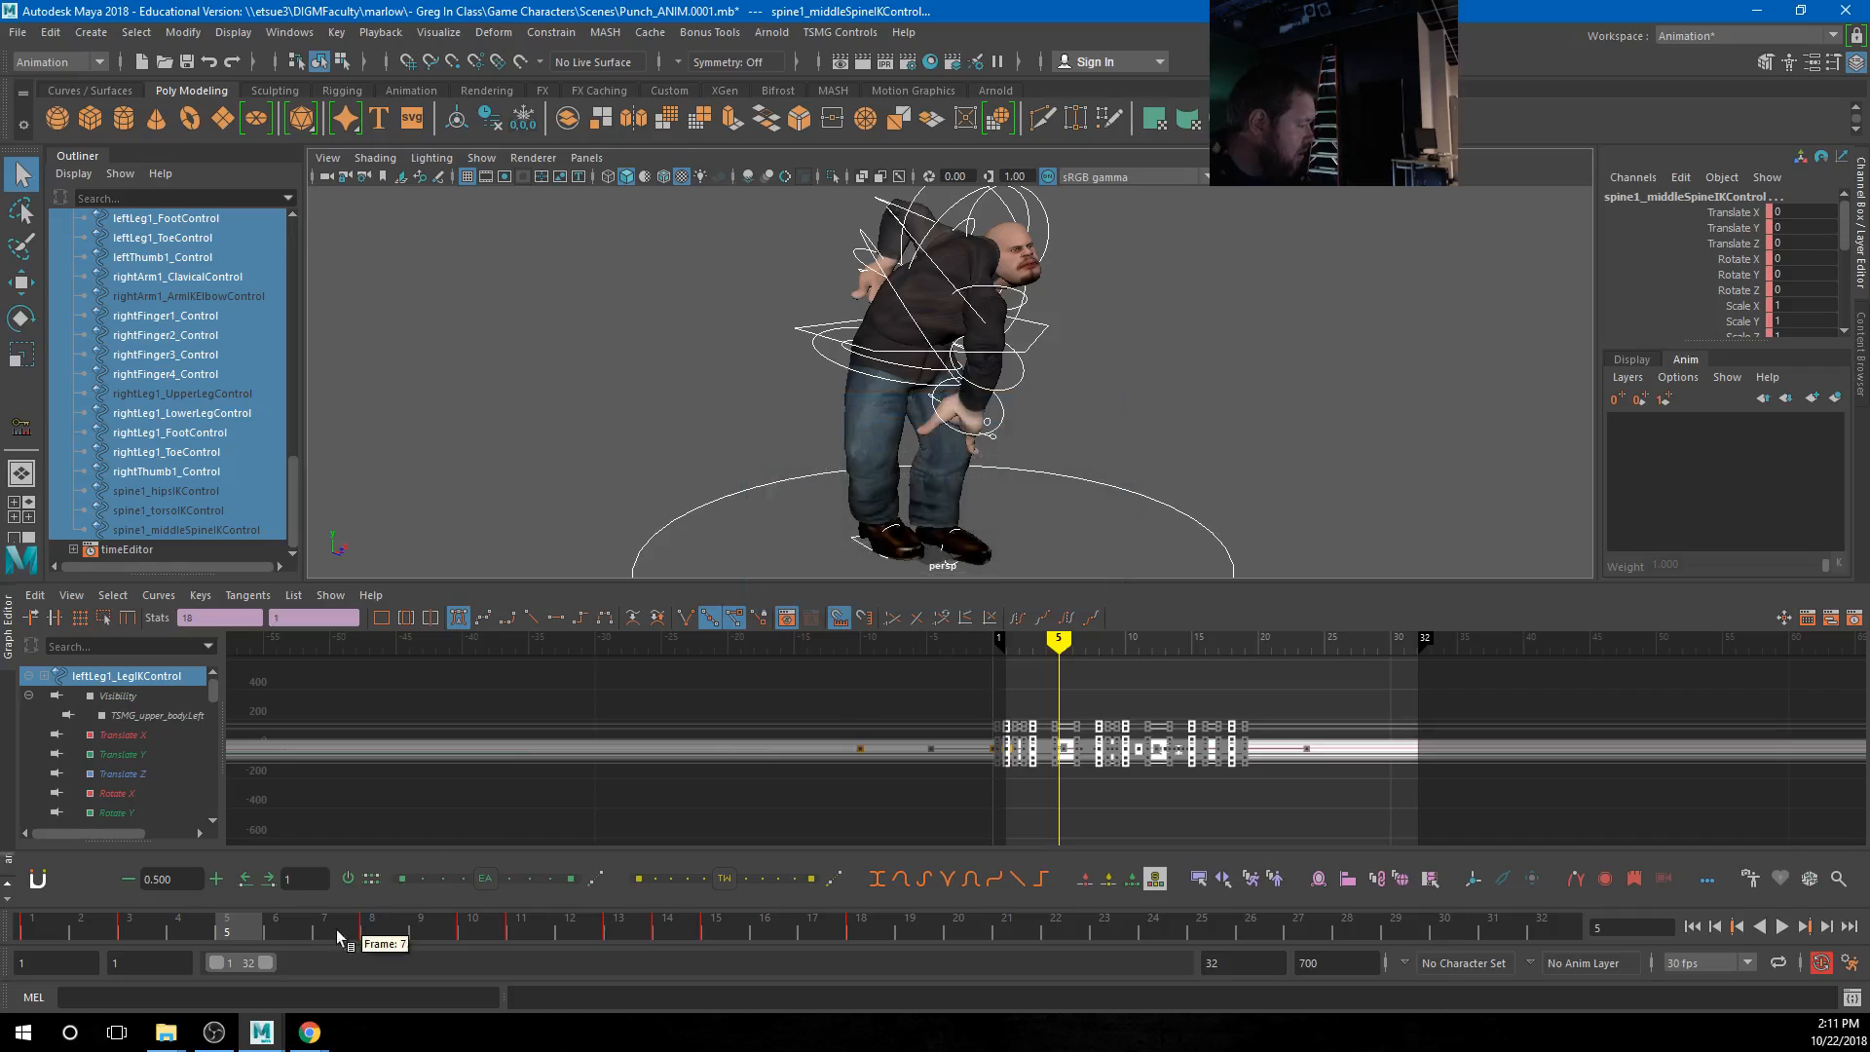
click(278, 935)
key(ctrl+z)
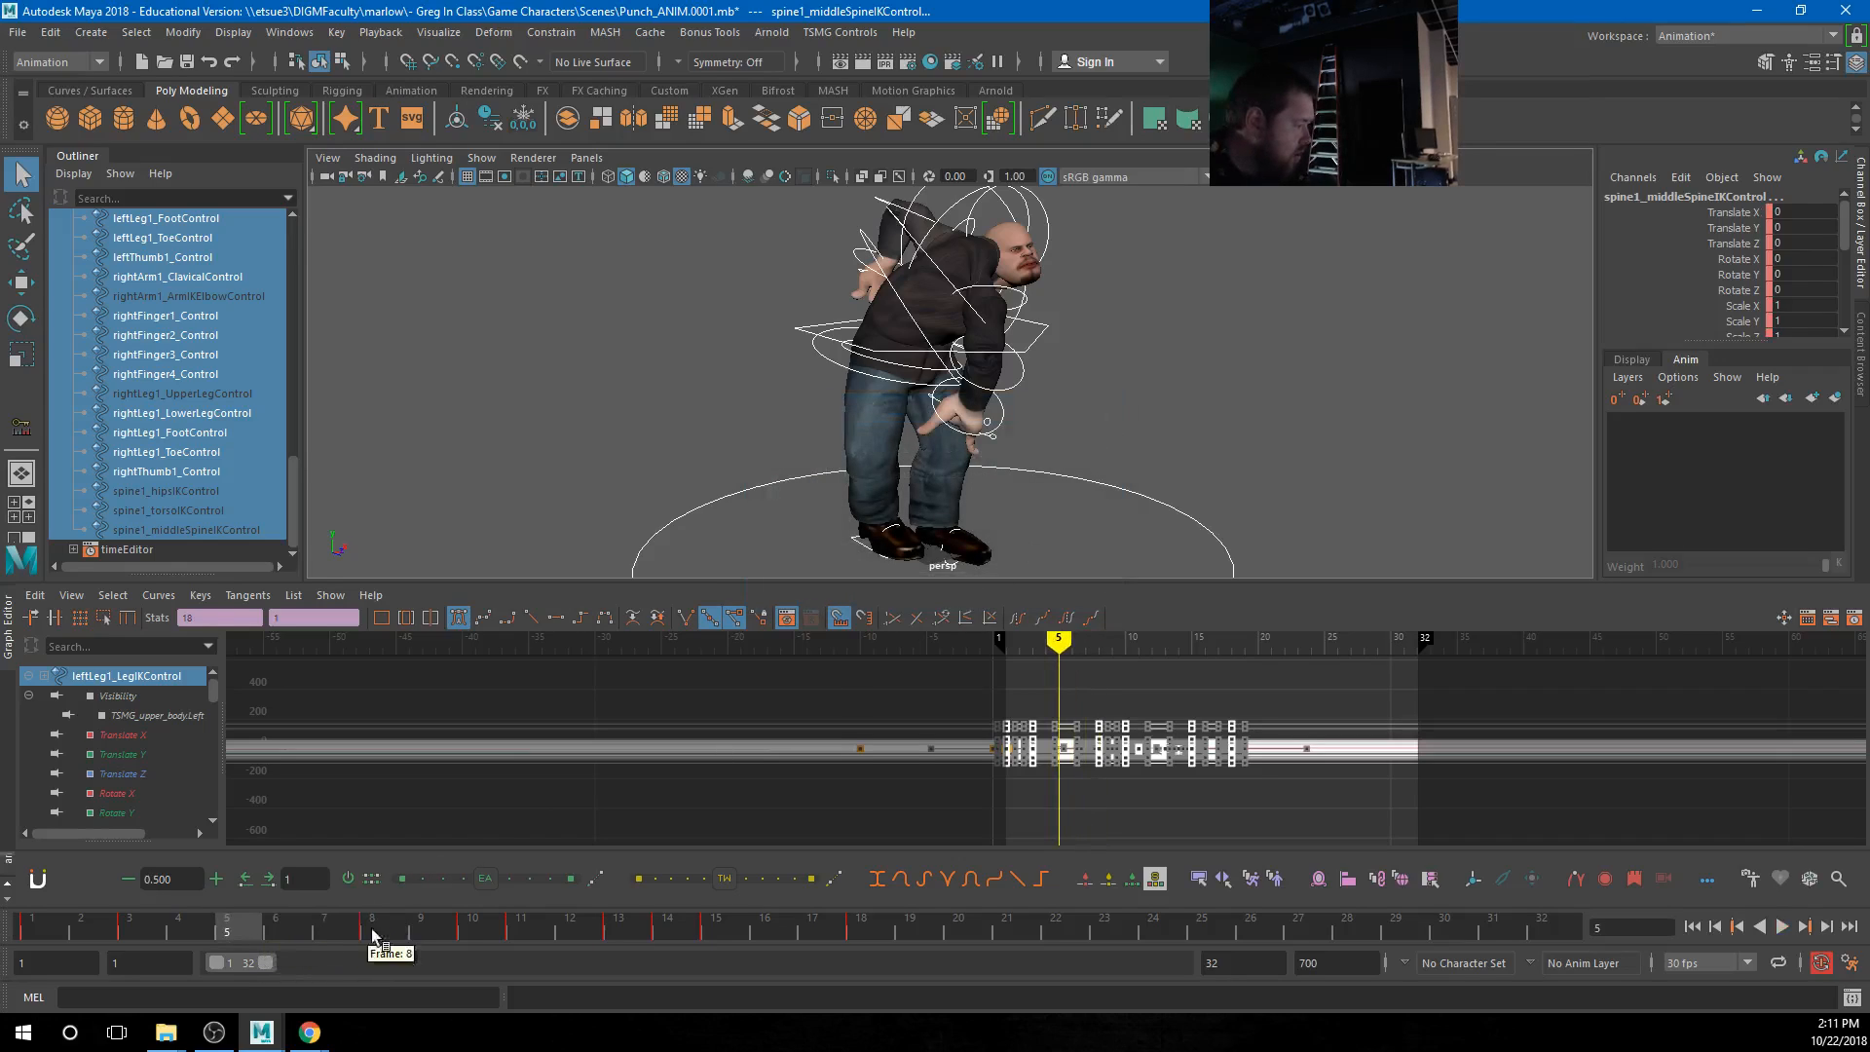
key(ctrl+z)
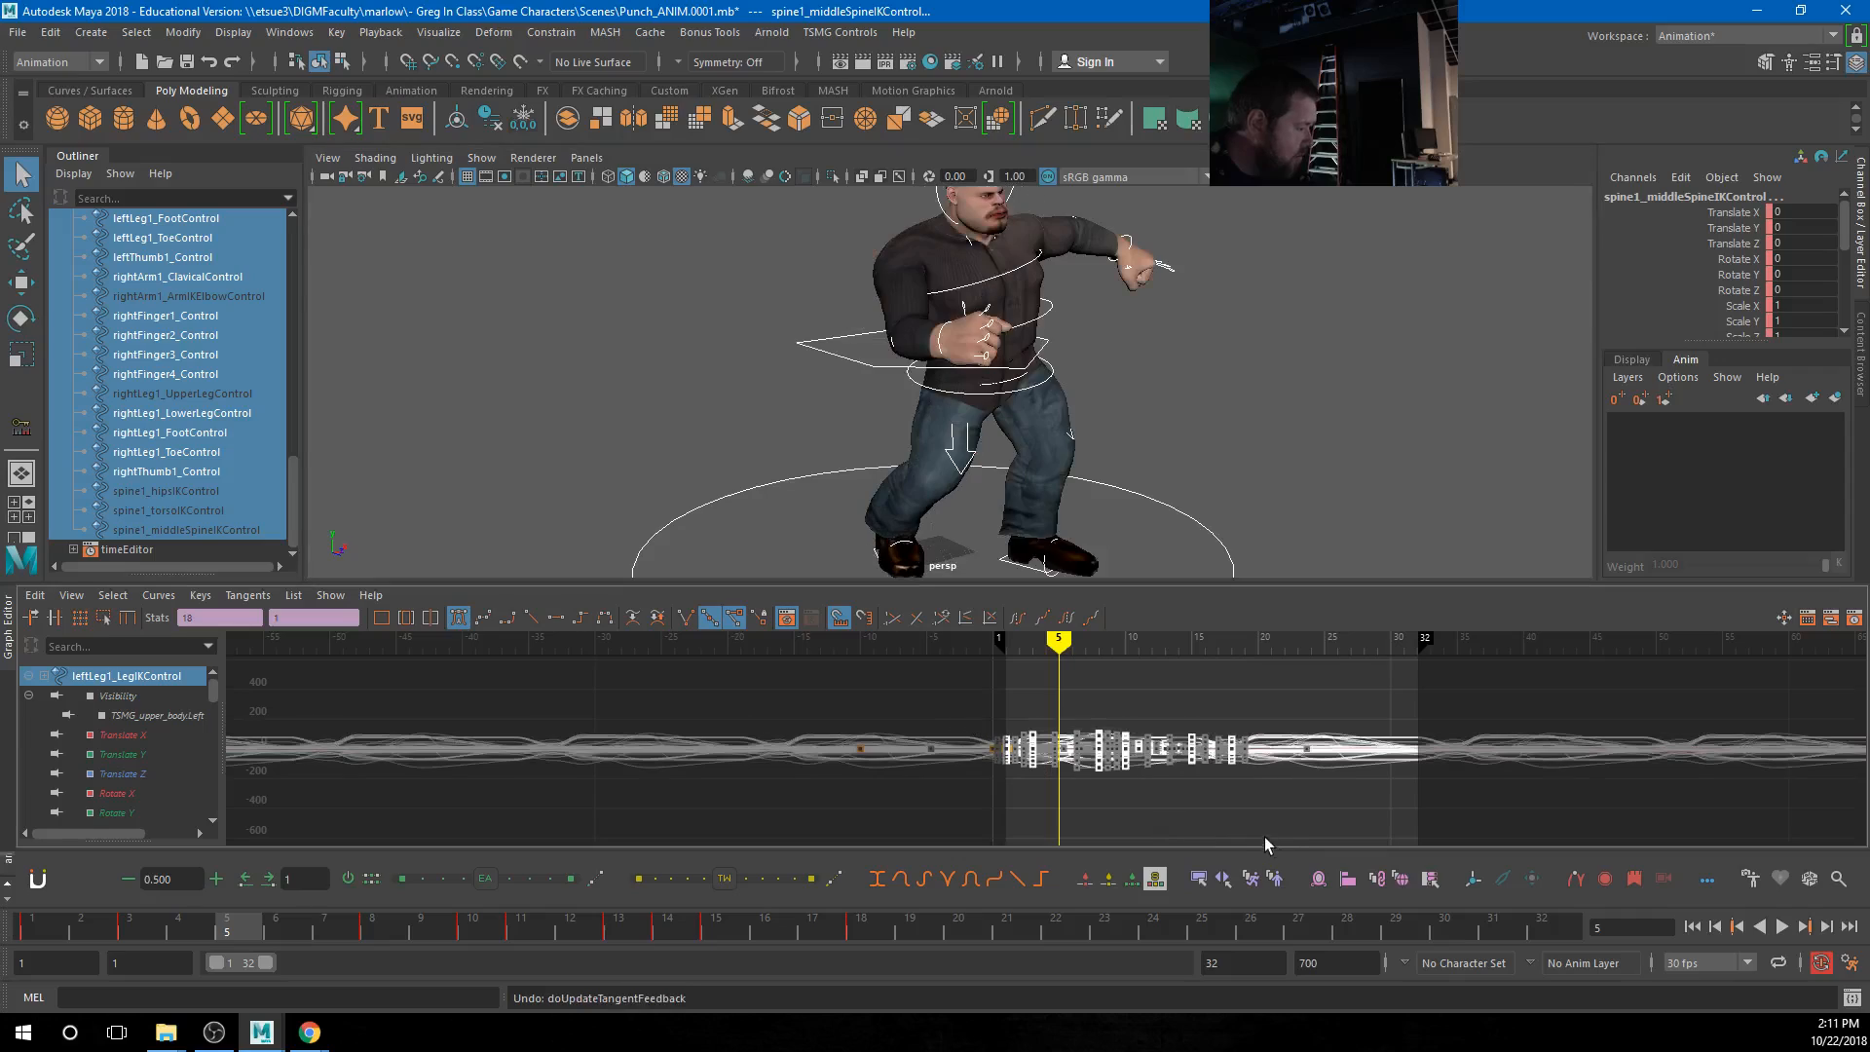
Deselect the curve keys, create an in-between pose at frame 5 with animBot's Tweener, and dismiss the beta dialog
click(1141, 804)
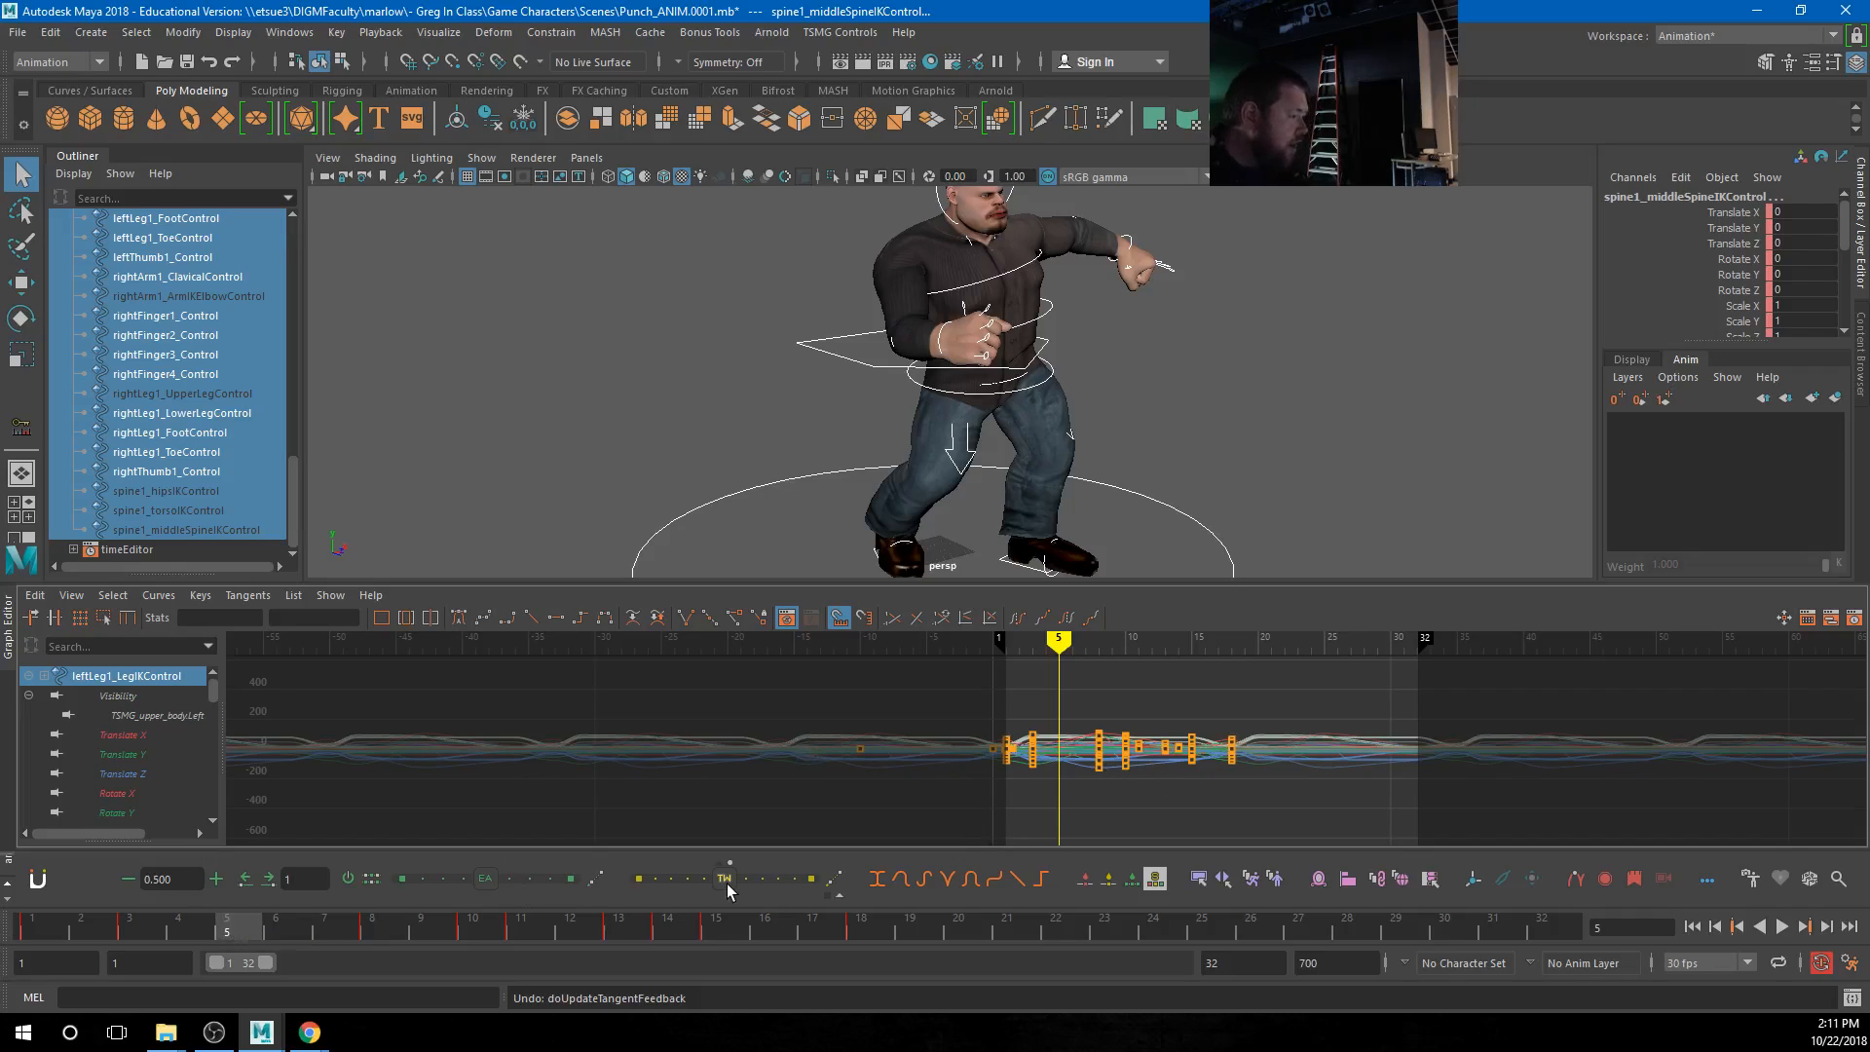
drag(727, 889, 542, 890)
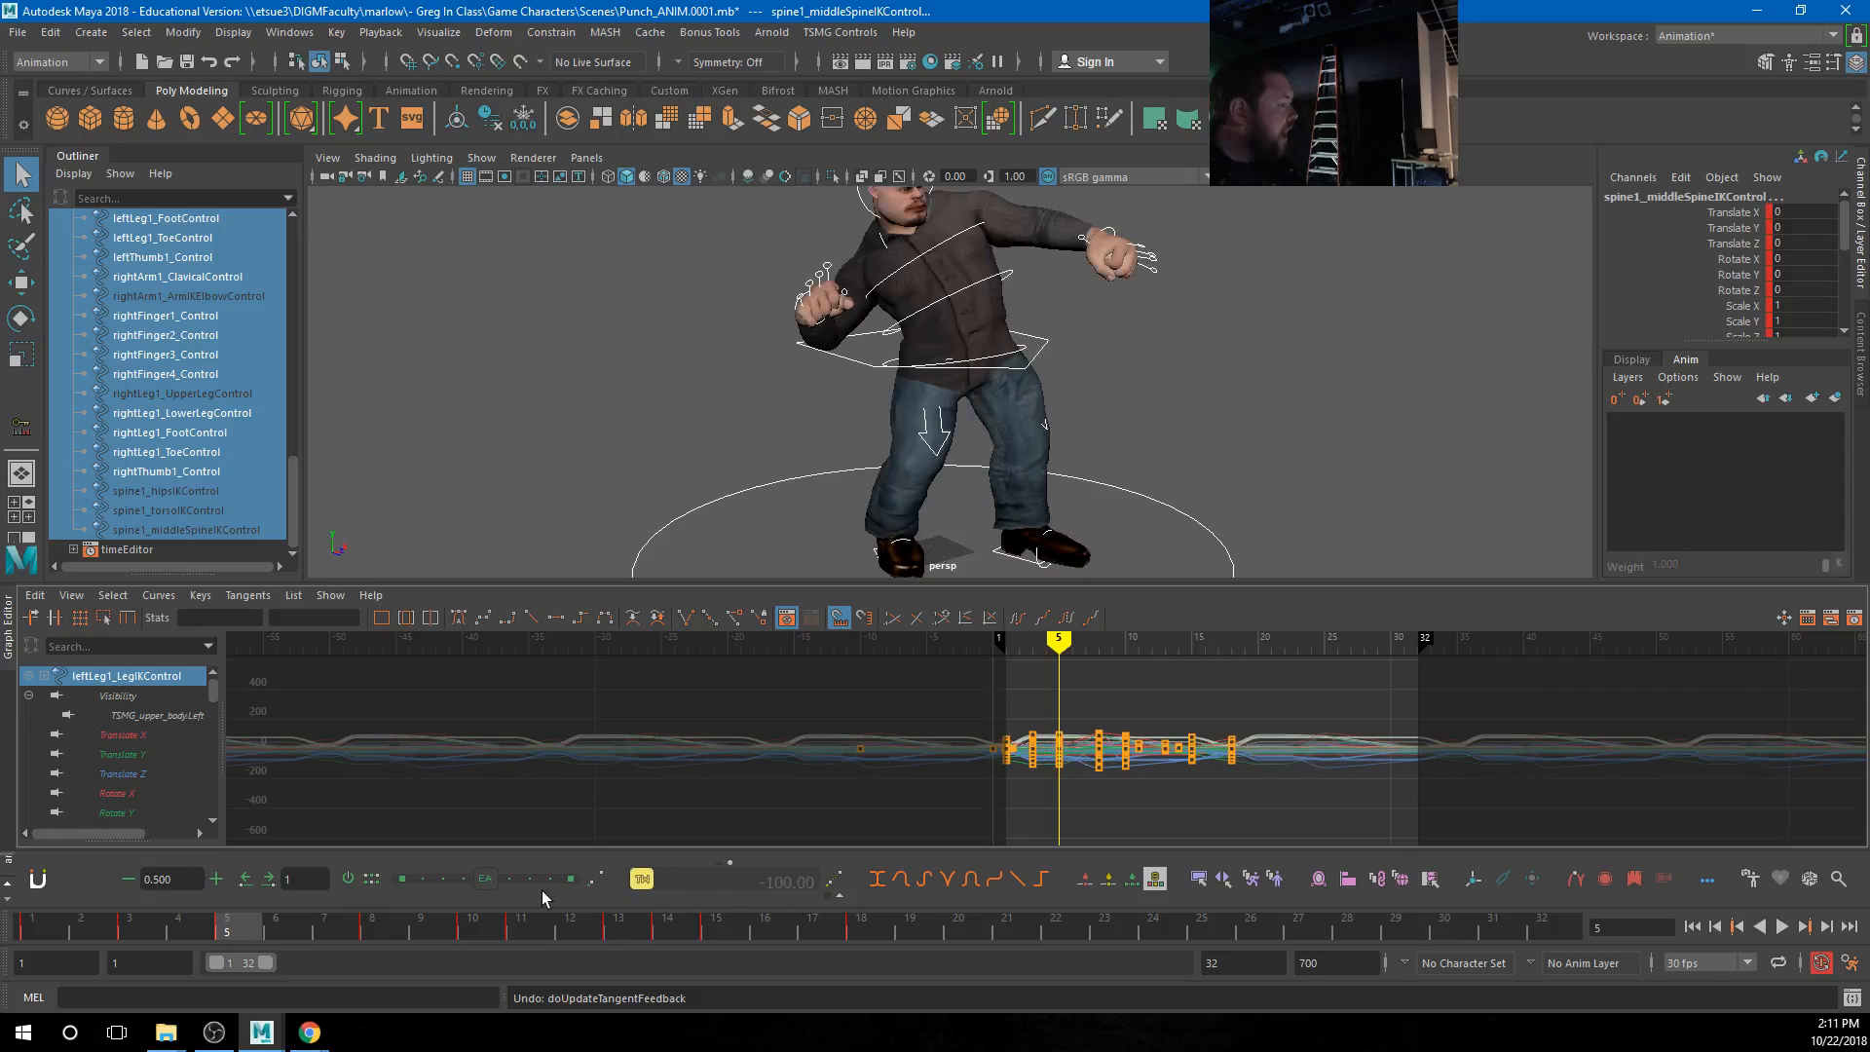
drag(541, 890, 763, 898)
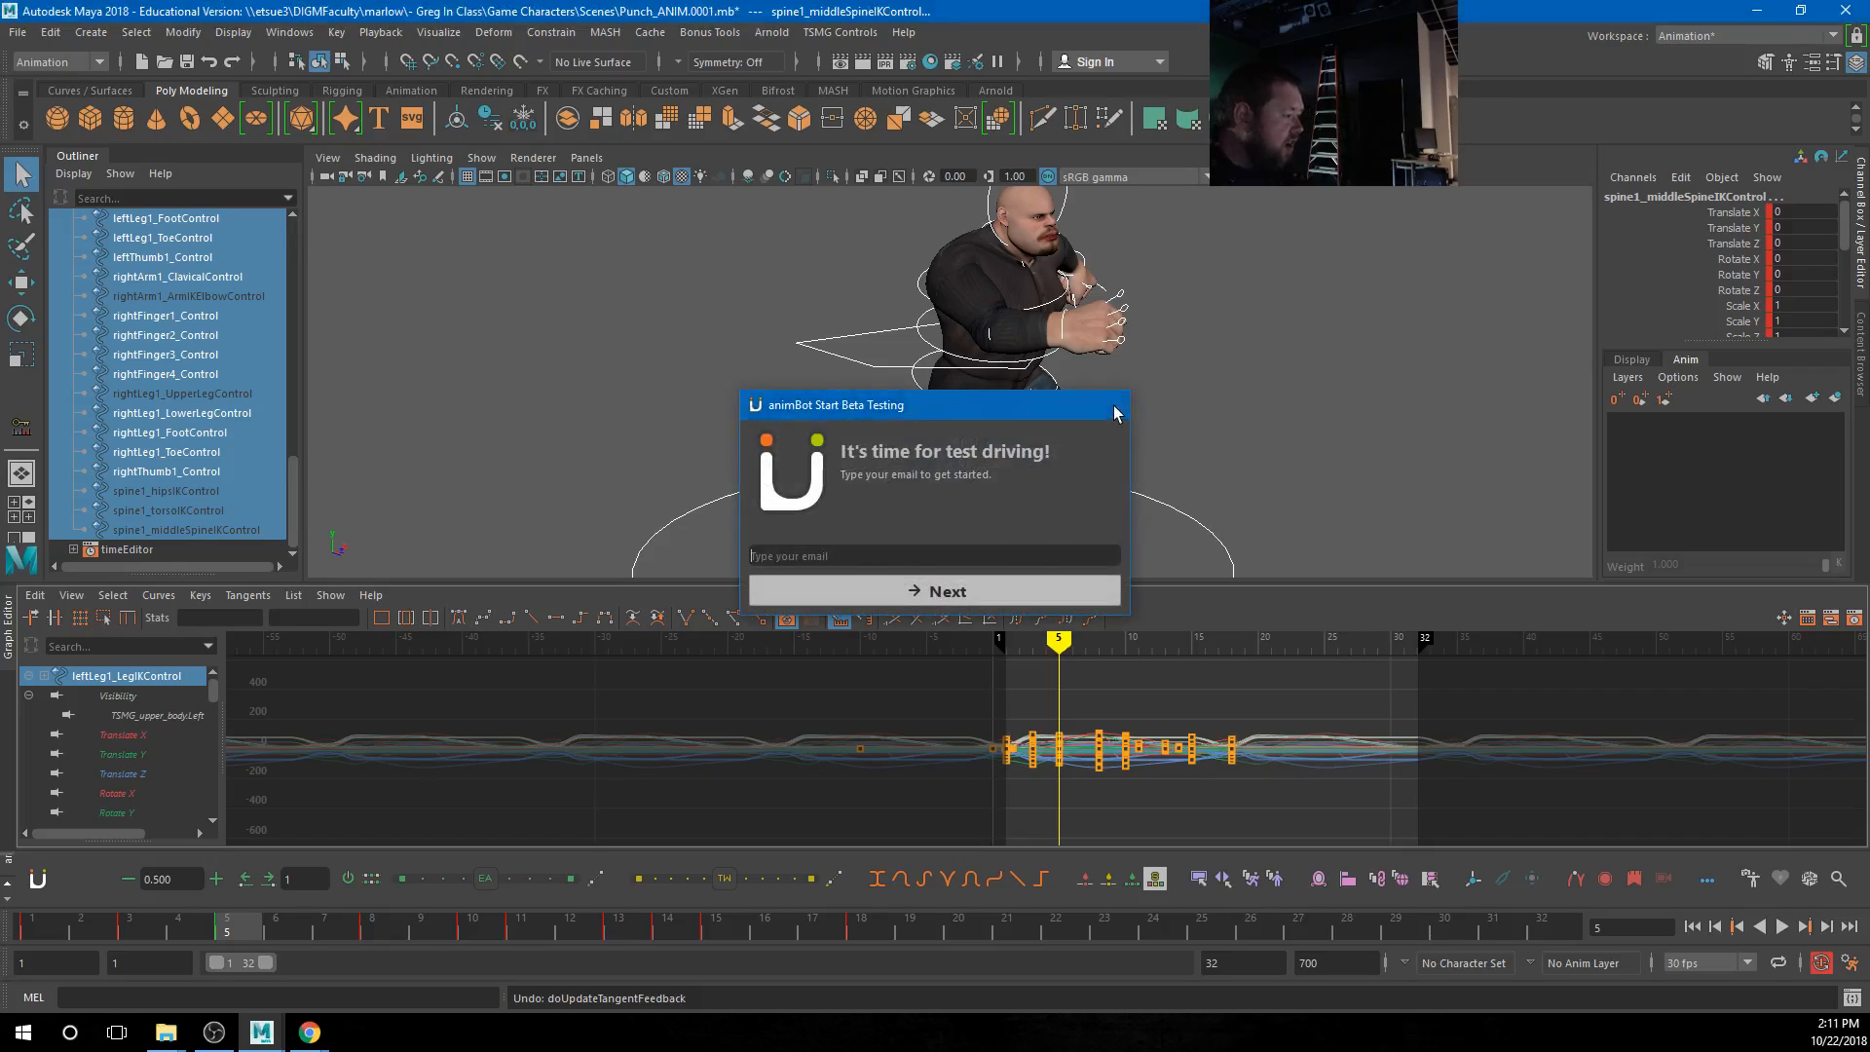
click(1107, 405)
Rotate the lower spine control at frame 5 to turn the torso into the punch's wind-up
click(1055, 410)
key(e)
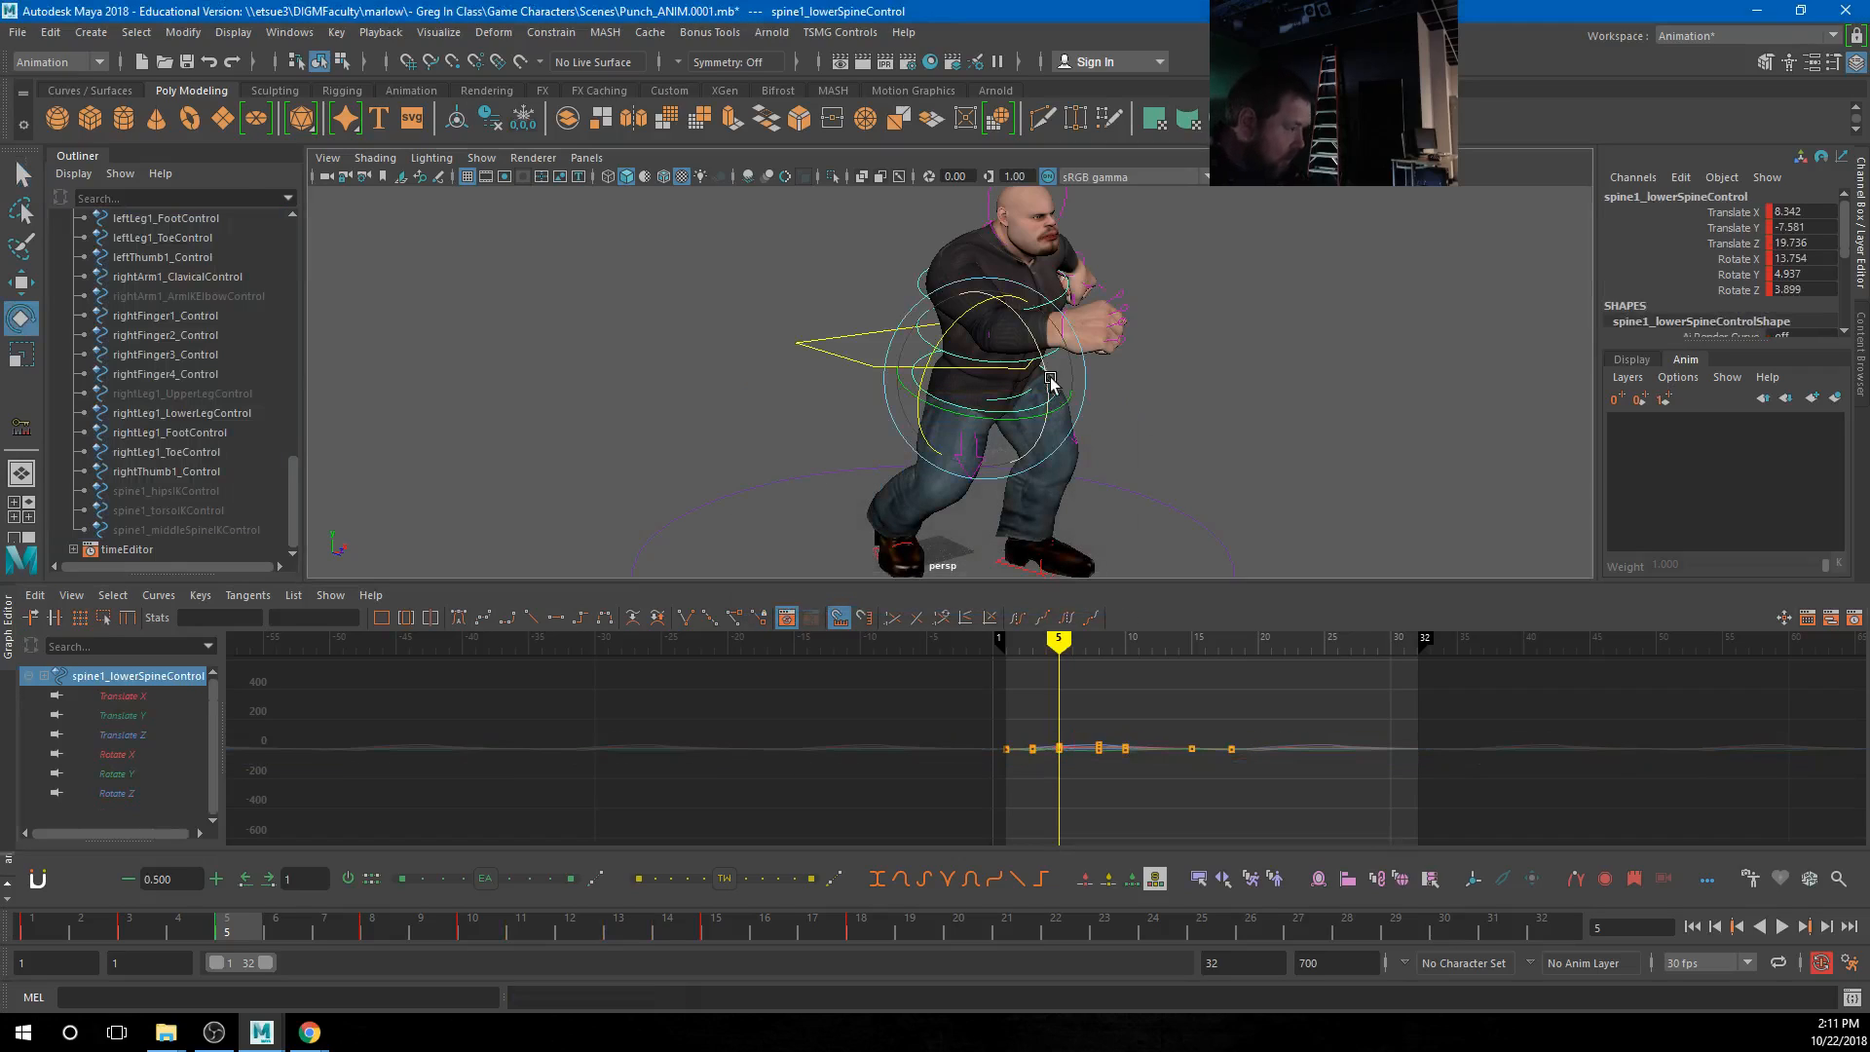
drag(1054, 359, 913, 318)
Adjust the right upper and lower arm controls at frame 5 to draw the right arm back
click(1235, 388)
click(932, 351)
click(1094, 292)
click(909, 266)
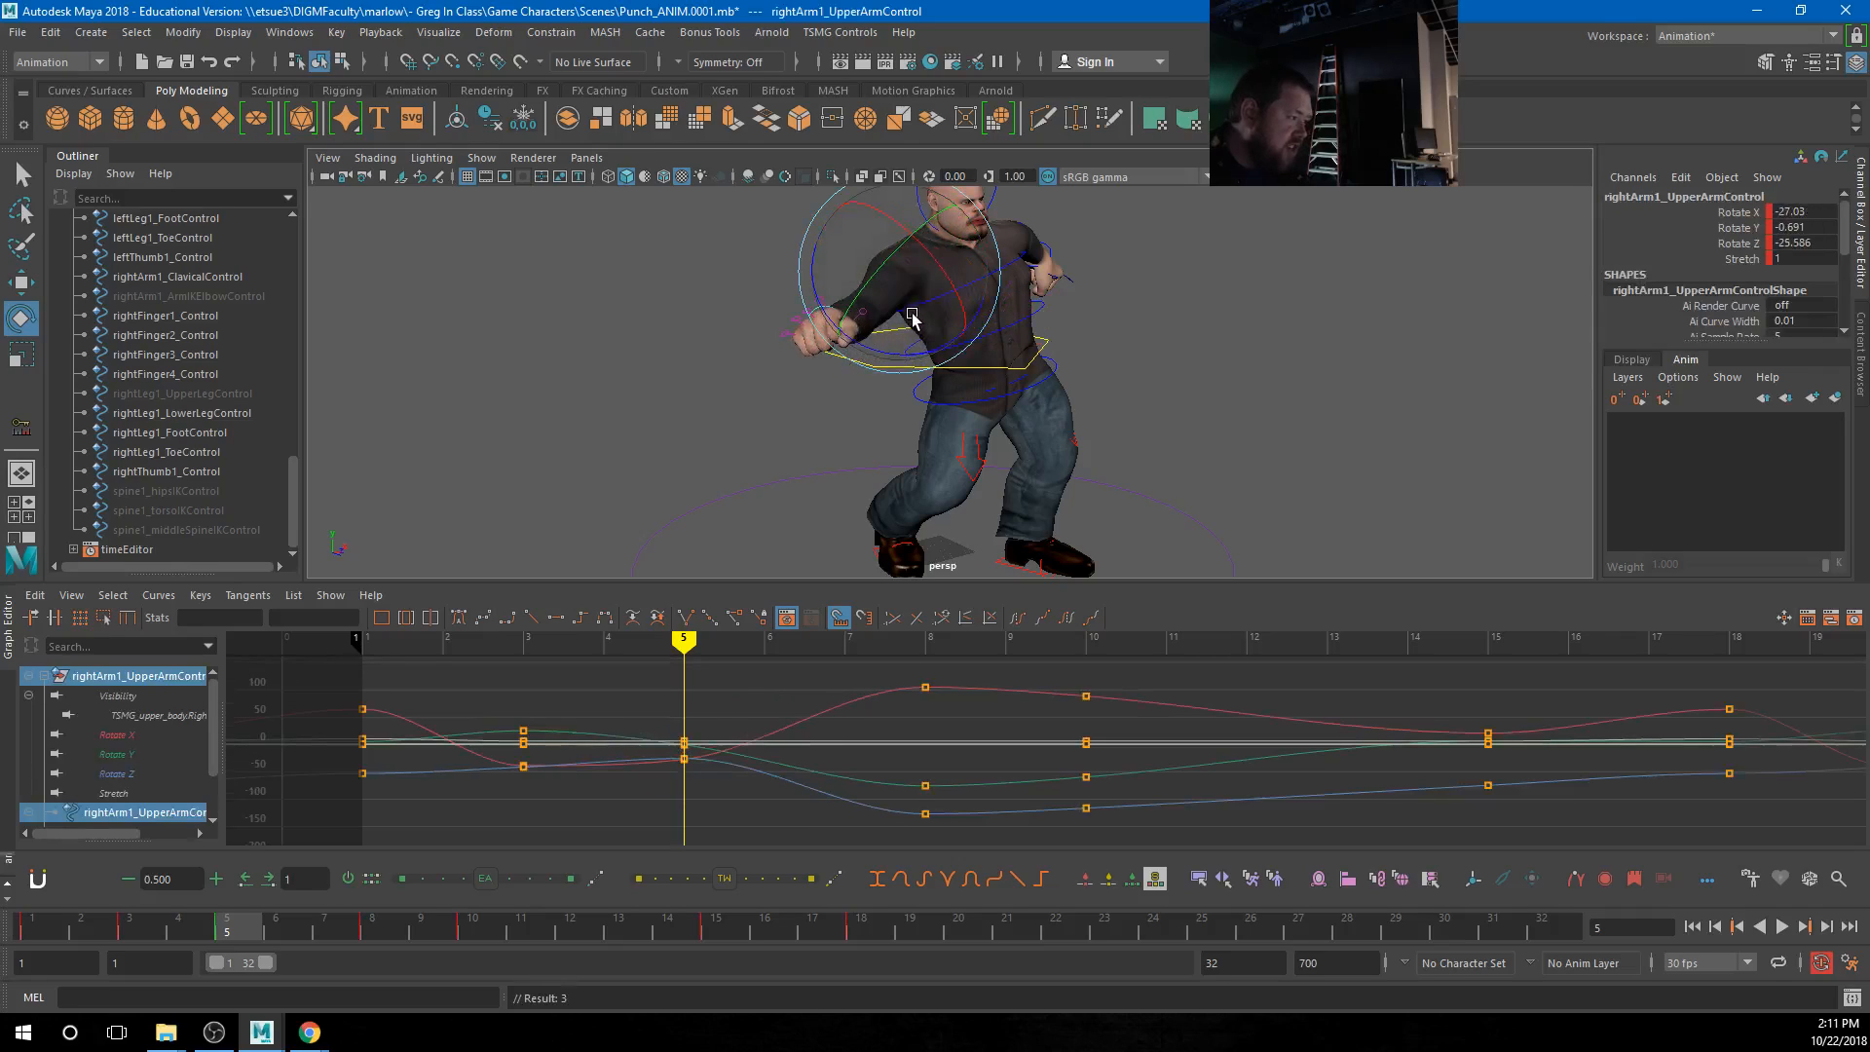
click(1231, 289)
alt+drag(1231, 289, 1077, 368)
click(986, 364)
alt+drag(1077, 382, 856, 375)
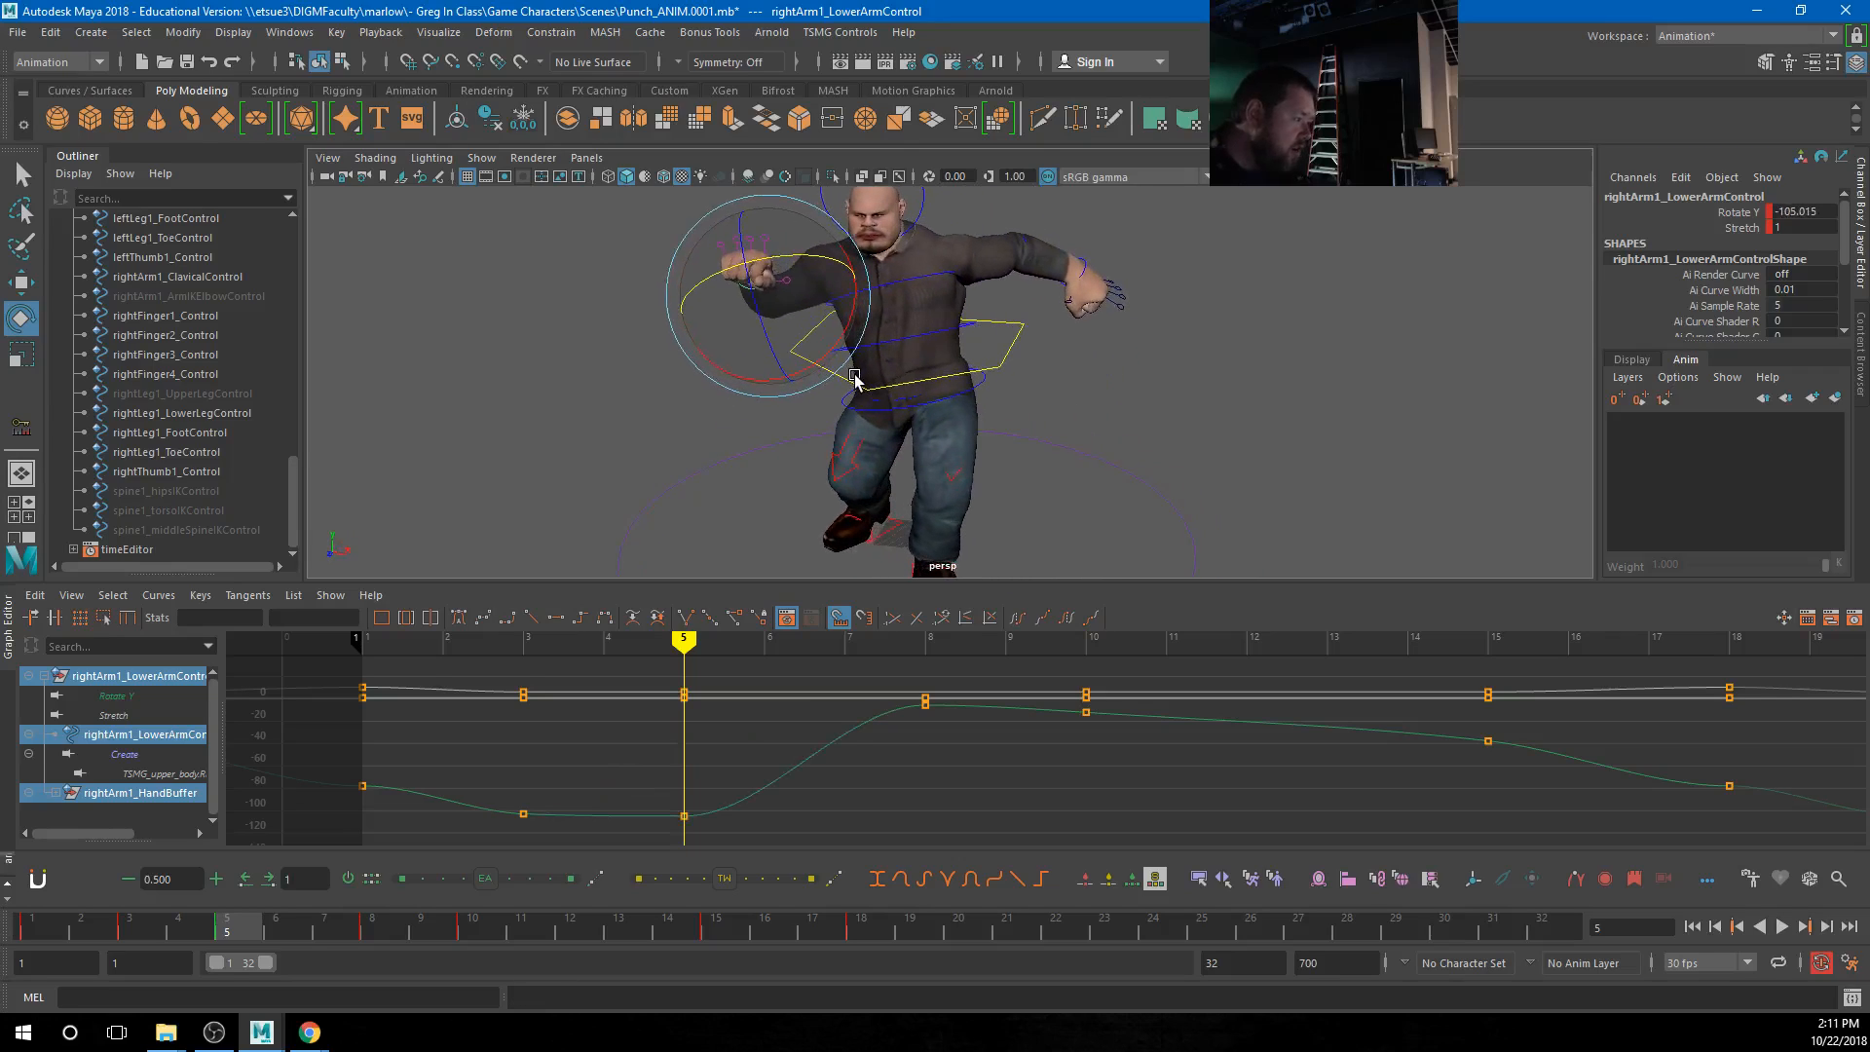
Tween the left upper arm control at frame 5 toward its previous key, and dismiss the animBot beta dialog
click(947, 255)
click(969, 394)
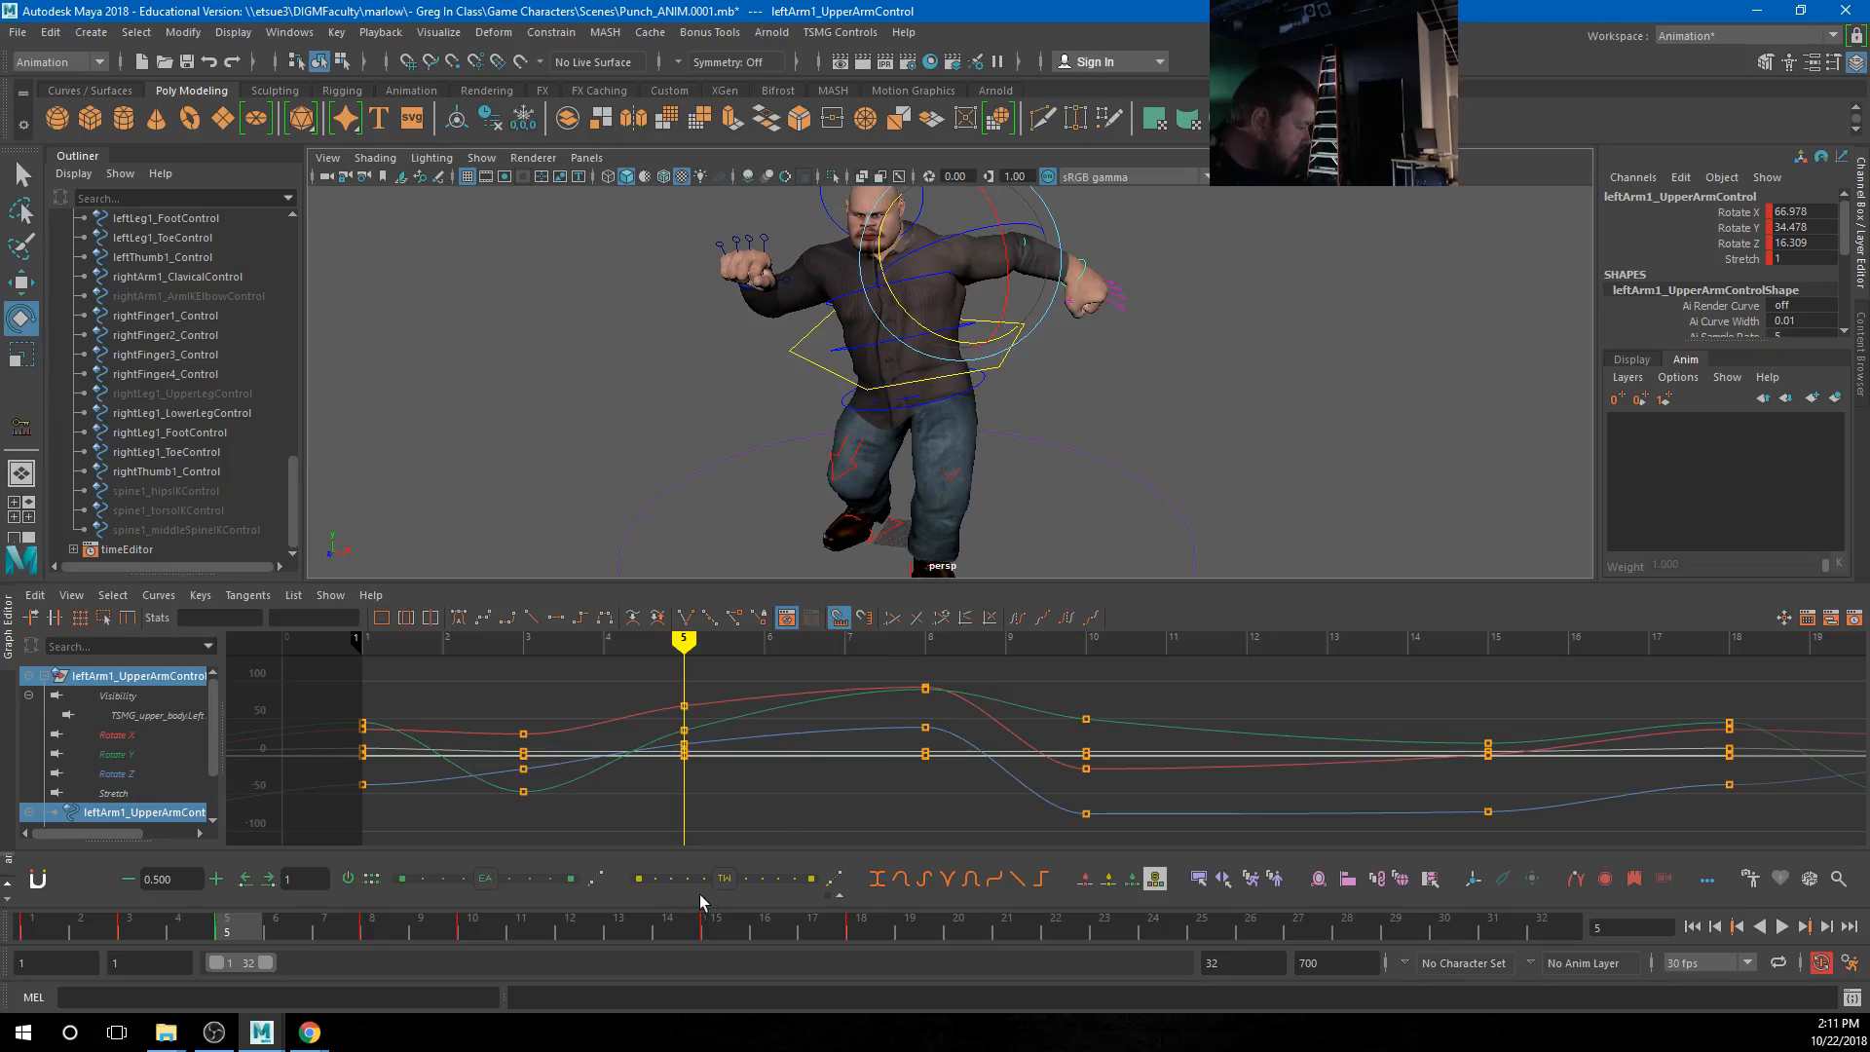
drag(722, 879, 659, 873)
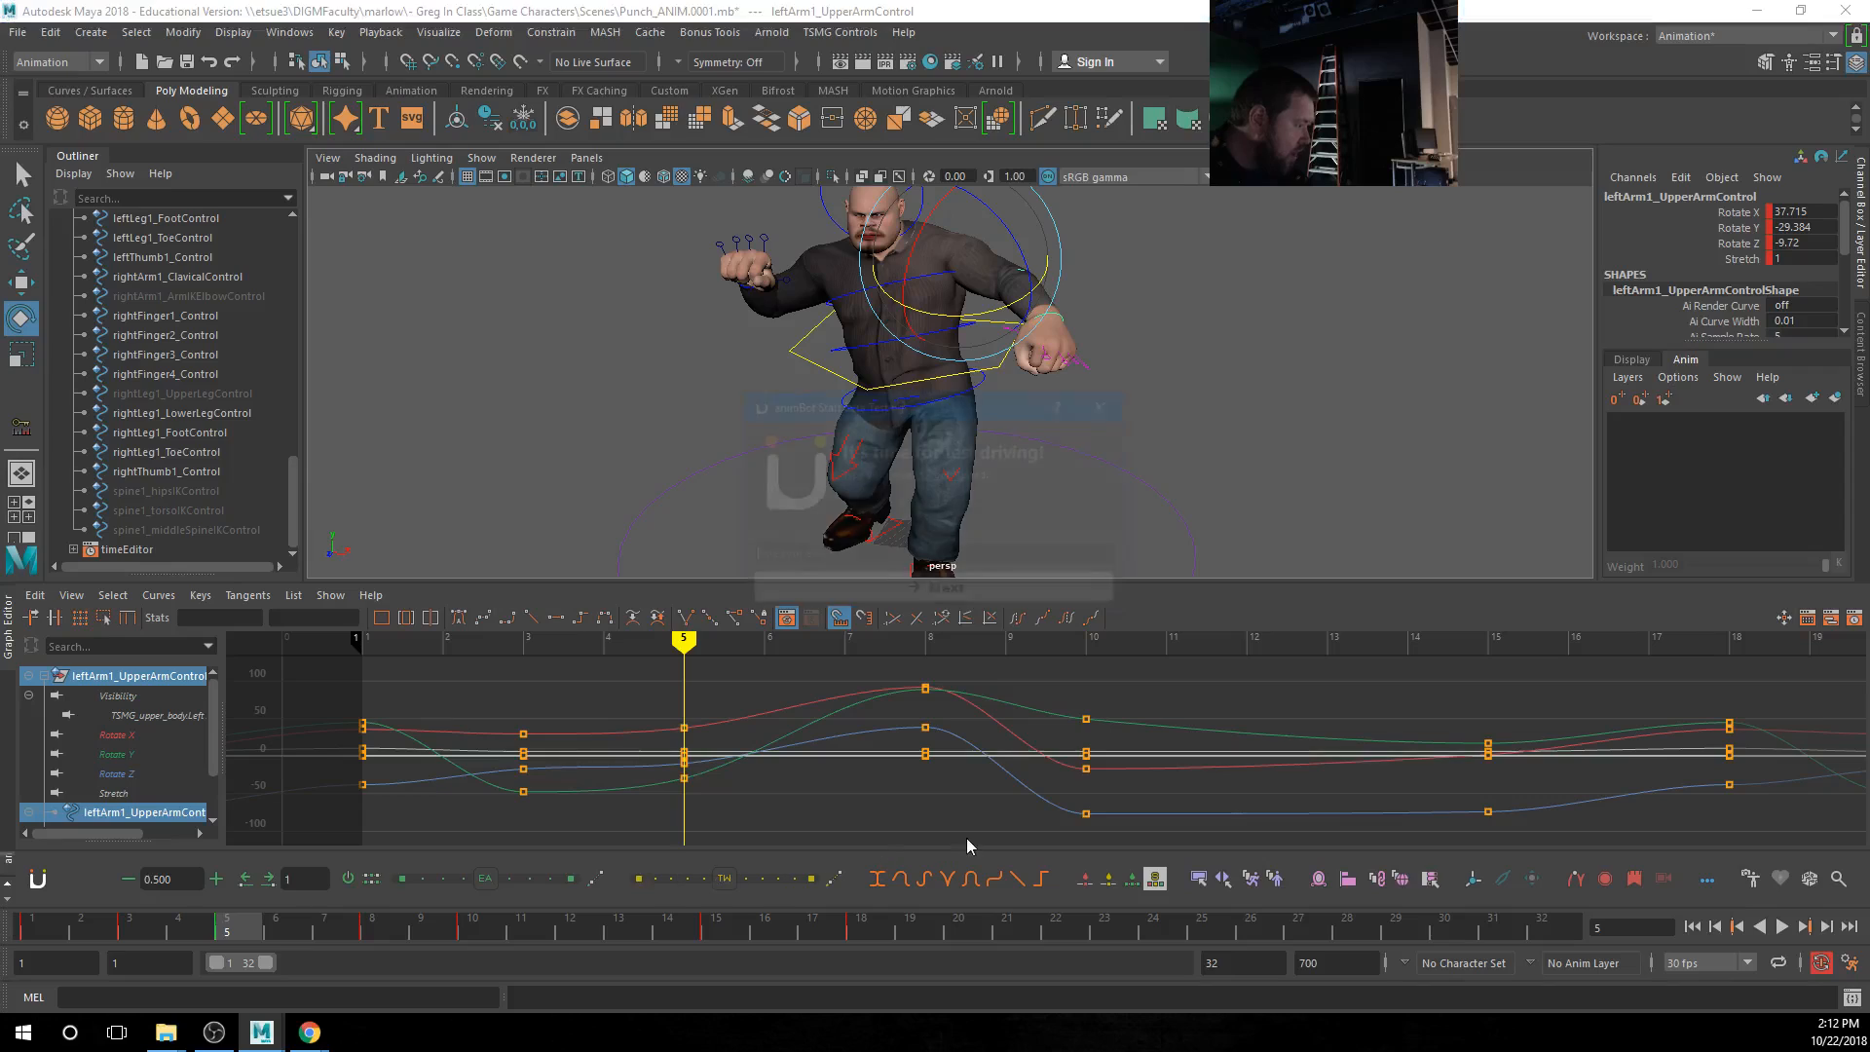
click(1106, 405)
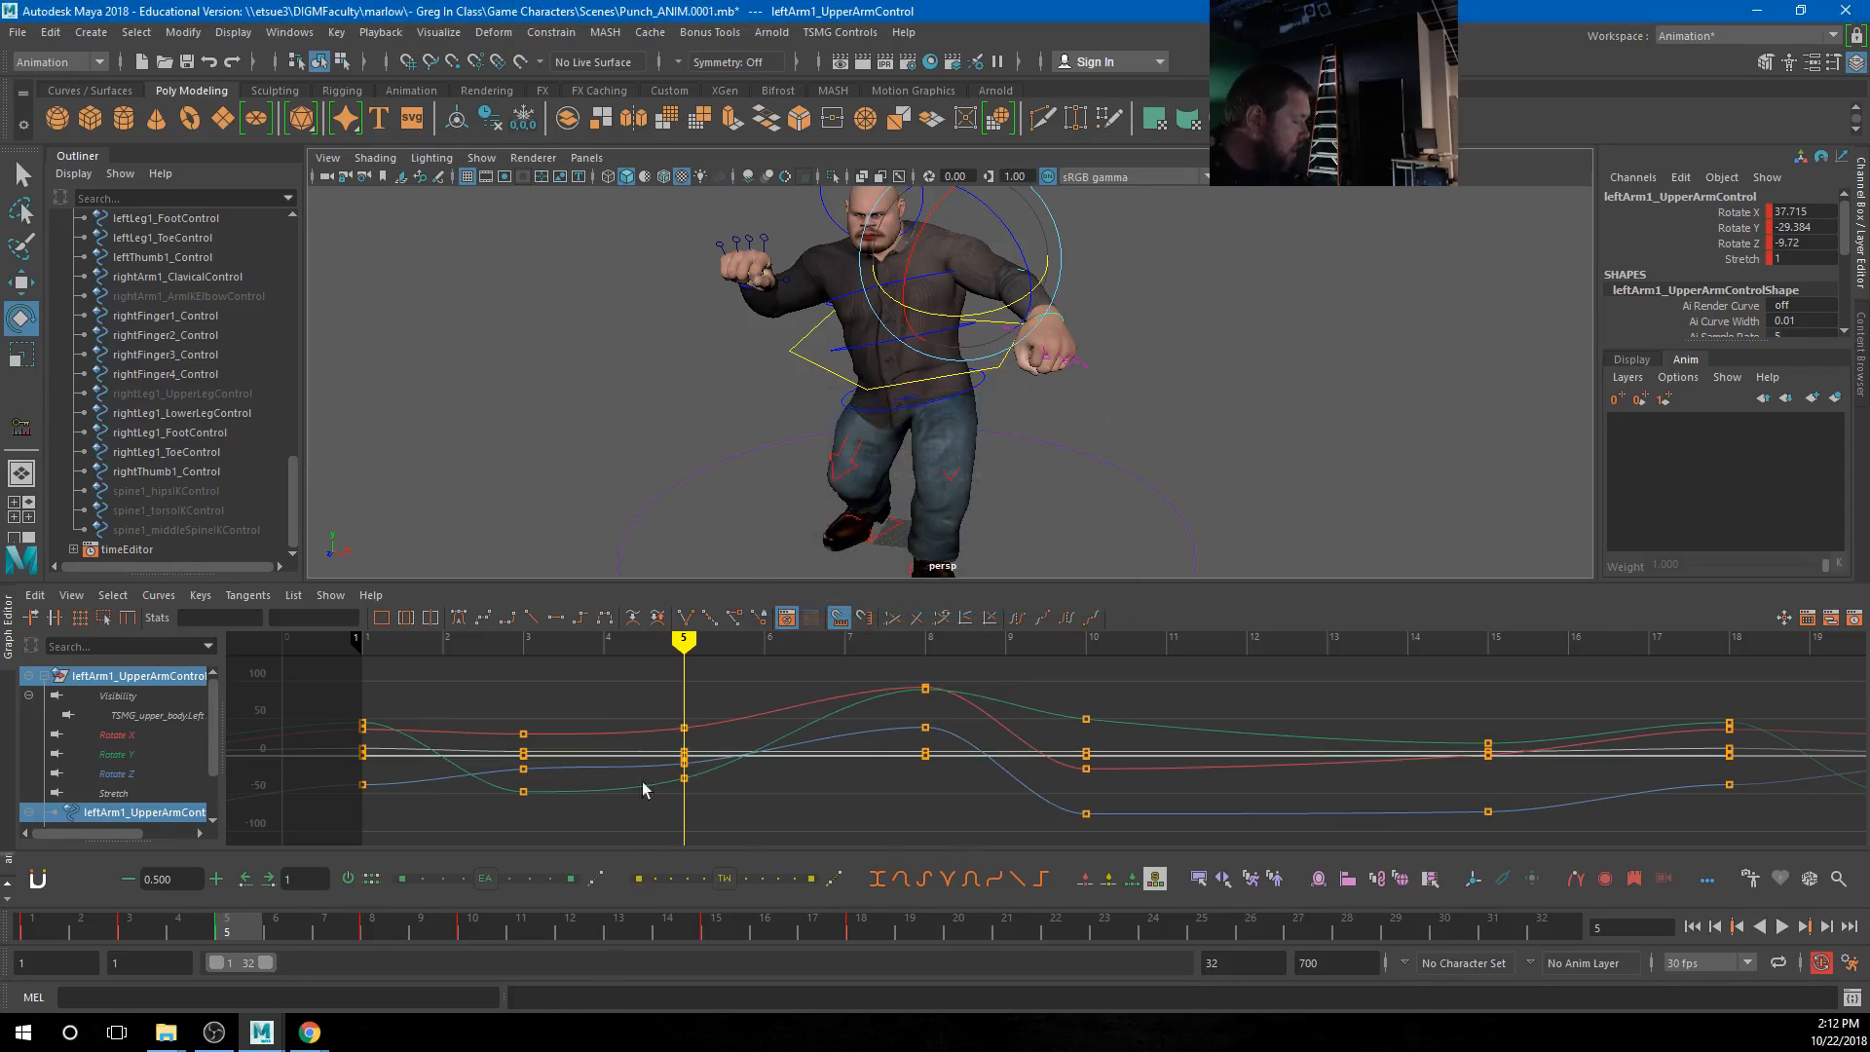
mouse_move(246, 933)
mouse_down()
mouse_move(58, 920)
mouse_move(243, 923)
mouse_up()
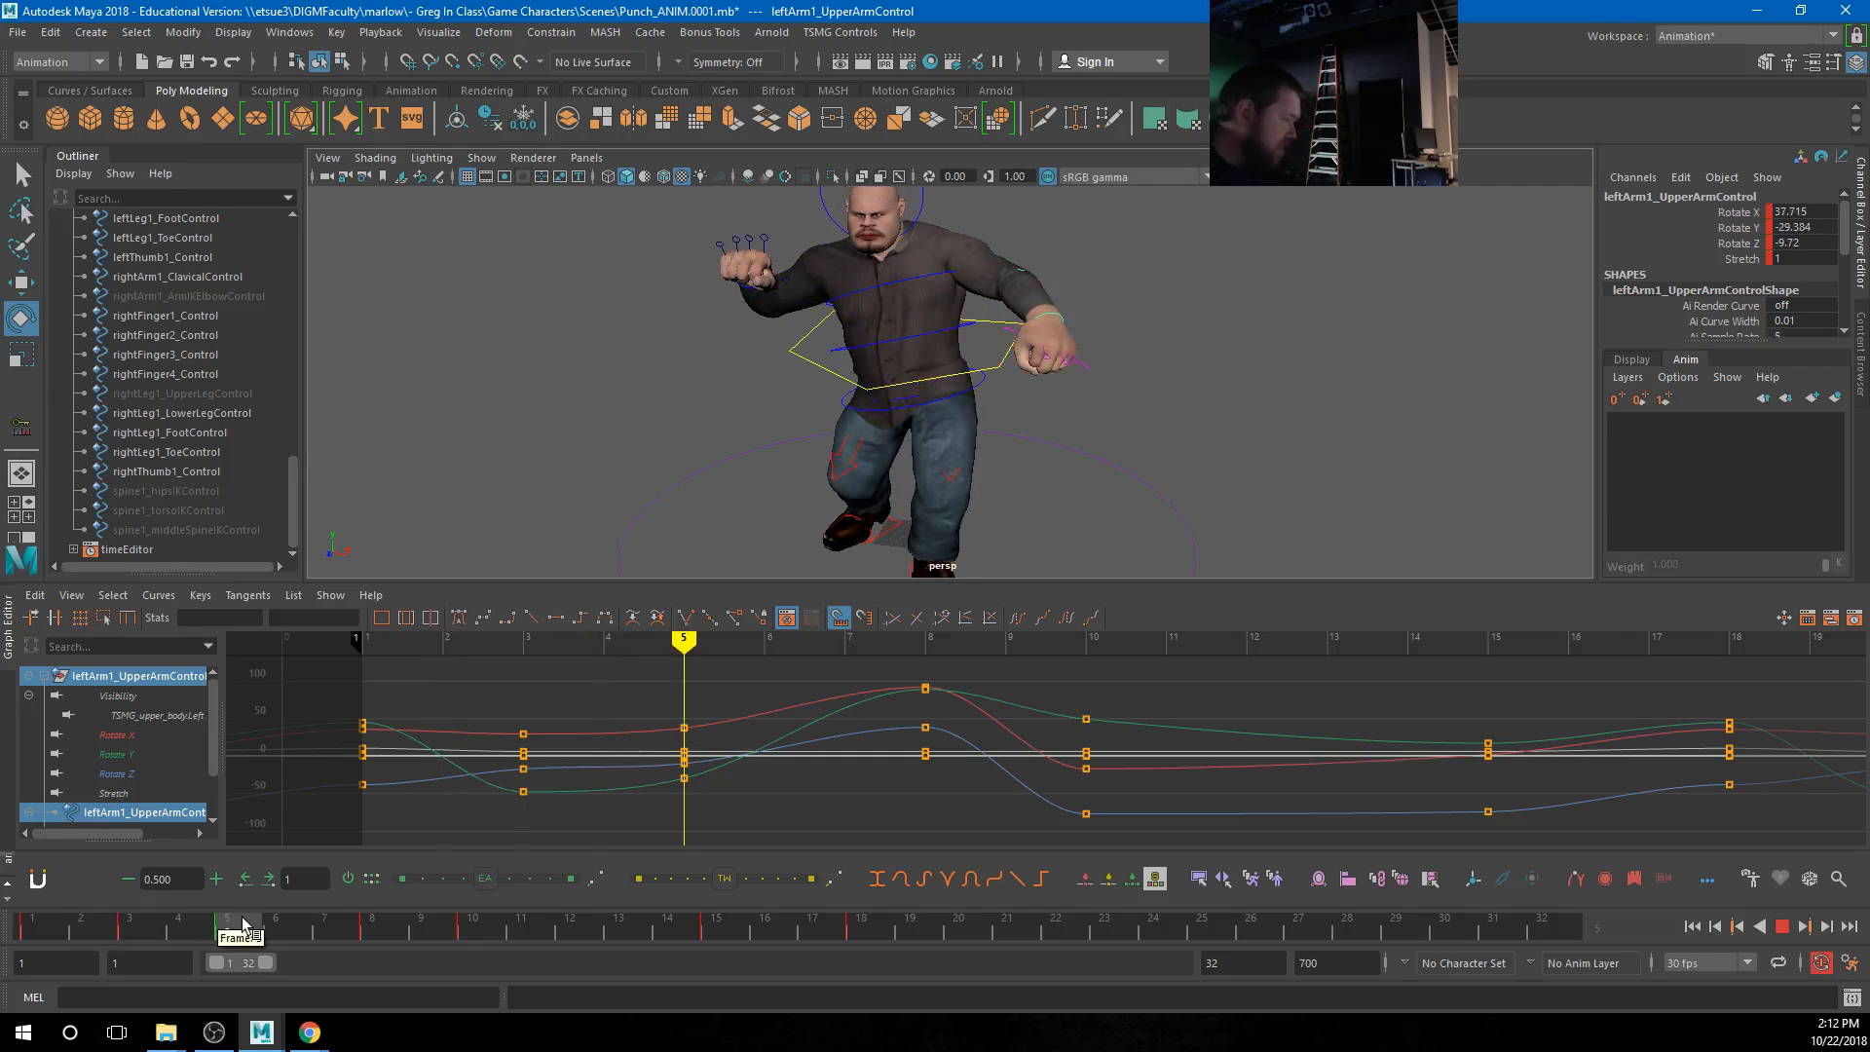
Adjust the torso pose at frame 5, rotating the lower spine control to about X -3.7, Y -2.8 and Z -2
alt+drag(755, 445, 1253, 387)
click(1218, 349)
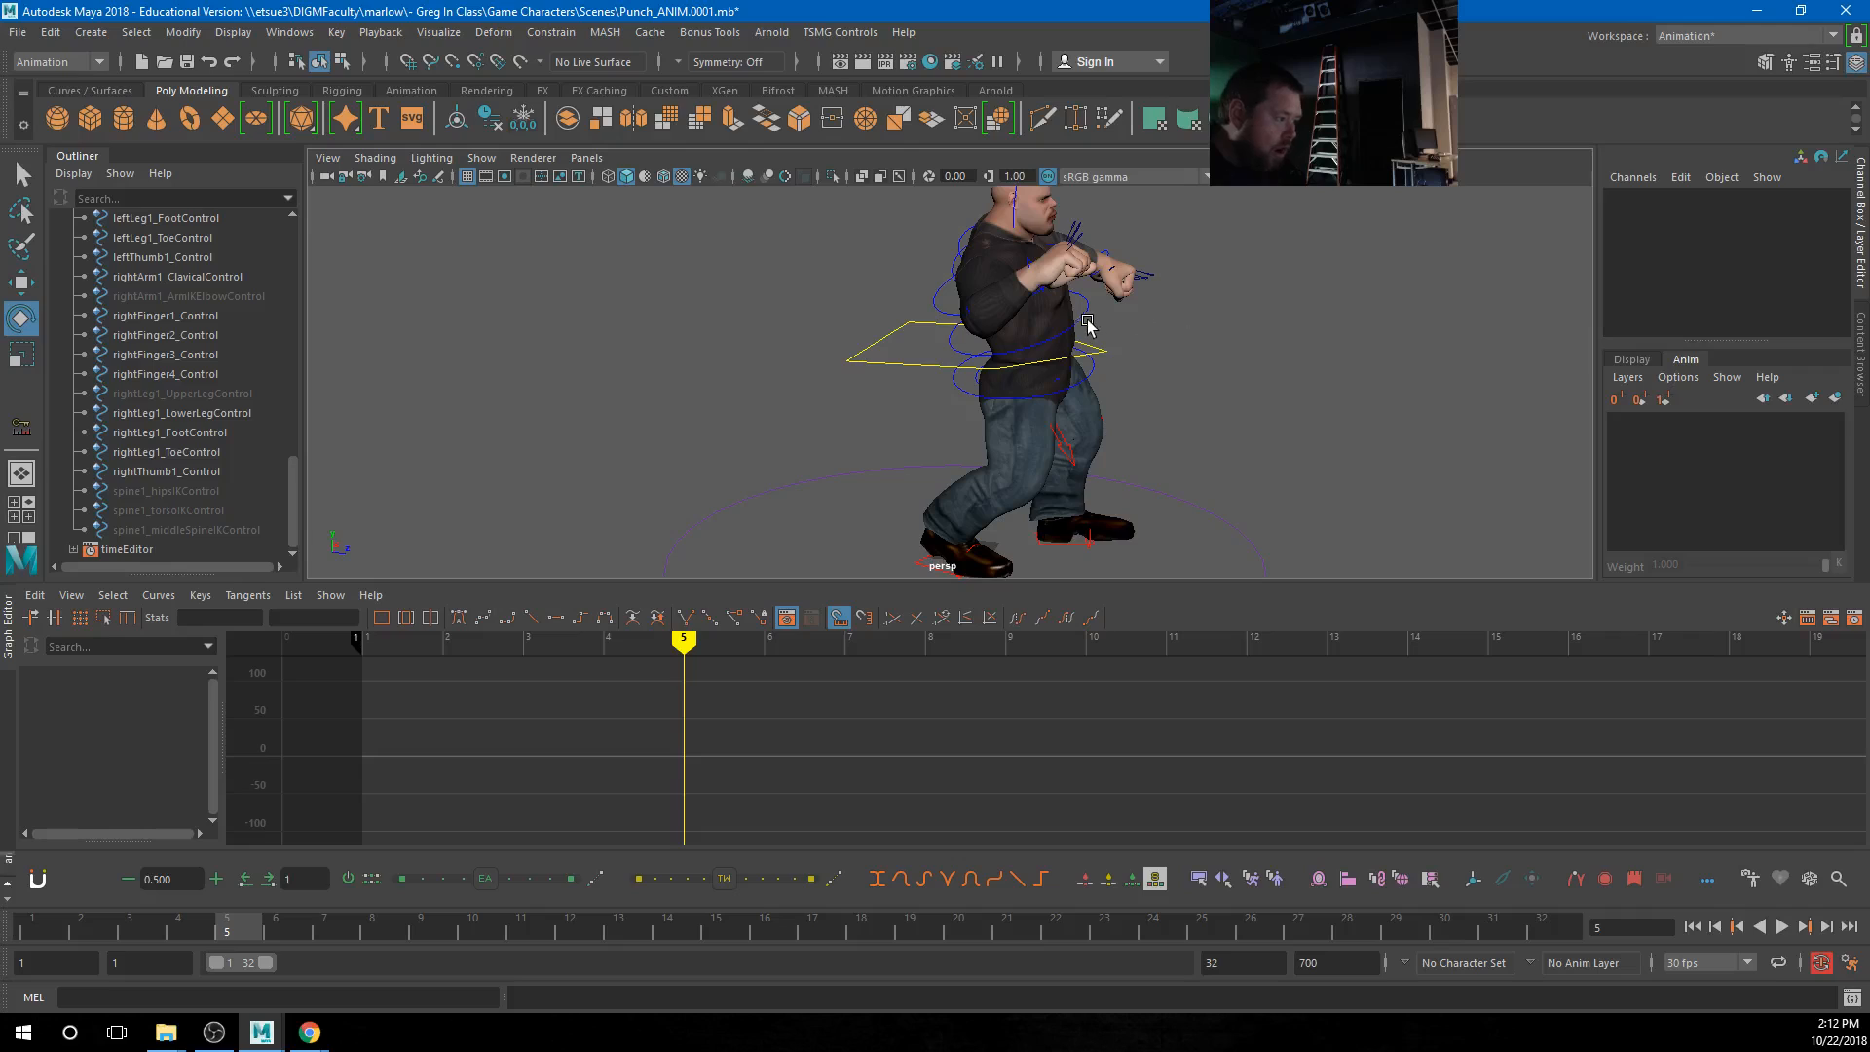
click(1088, 325)
drag(1076, 329, 1073, 412)
click(1159, 419)
click(1025, 352)
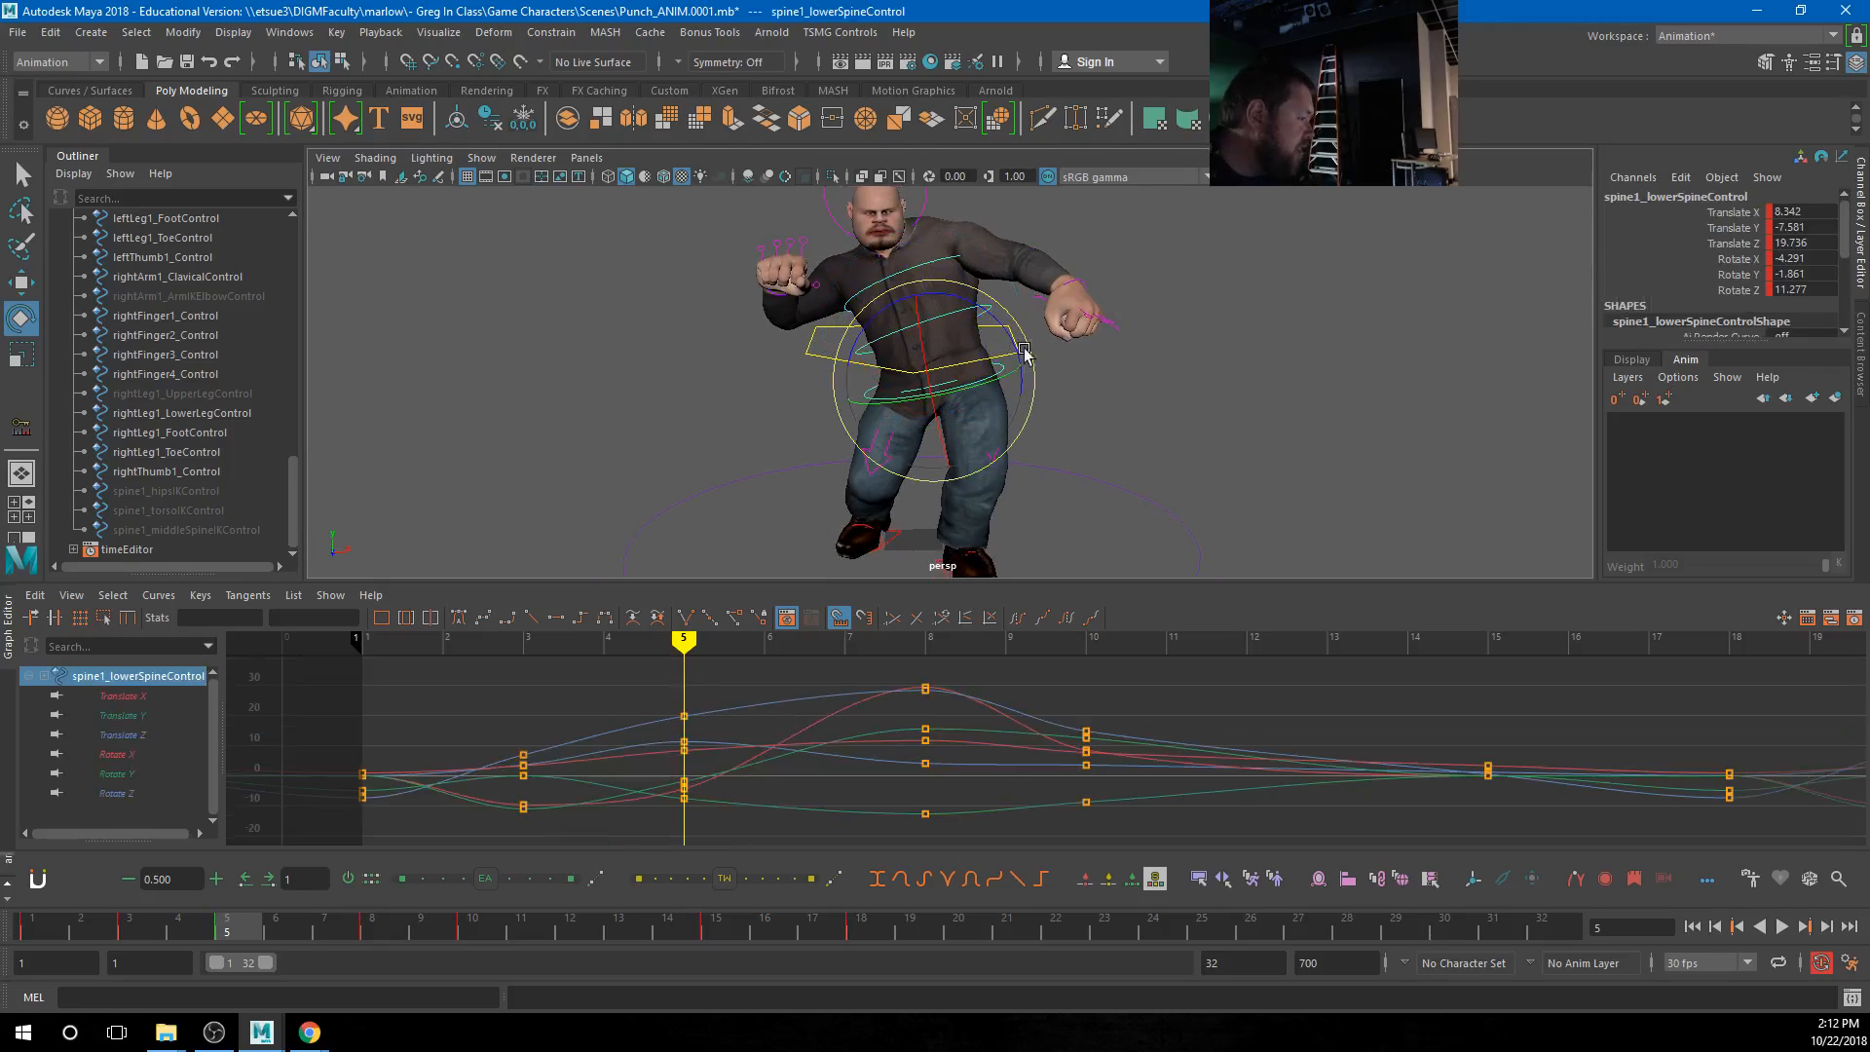
drag(1025, 353, 950, 392)
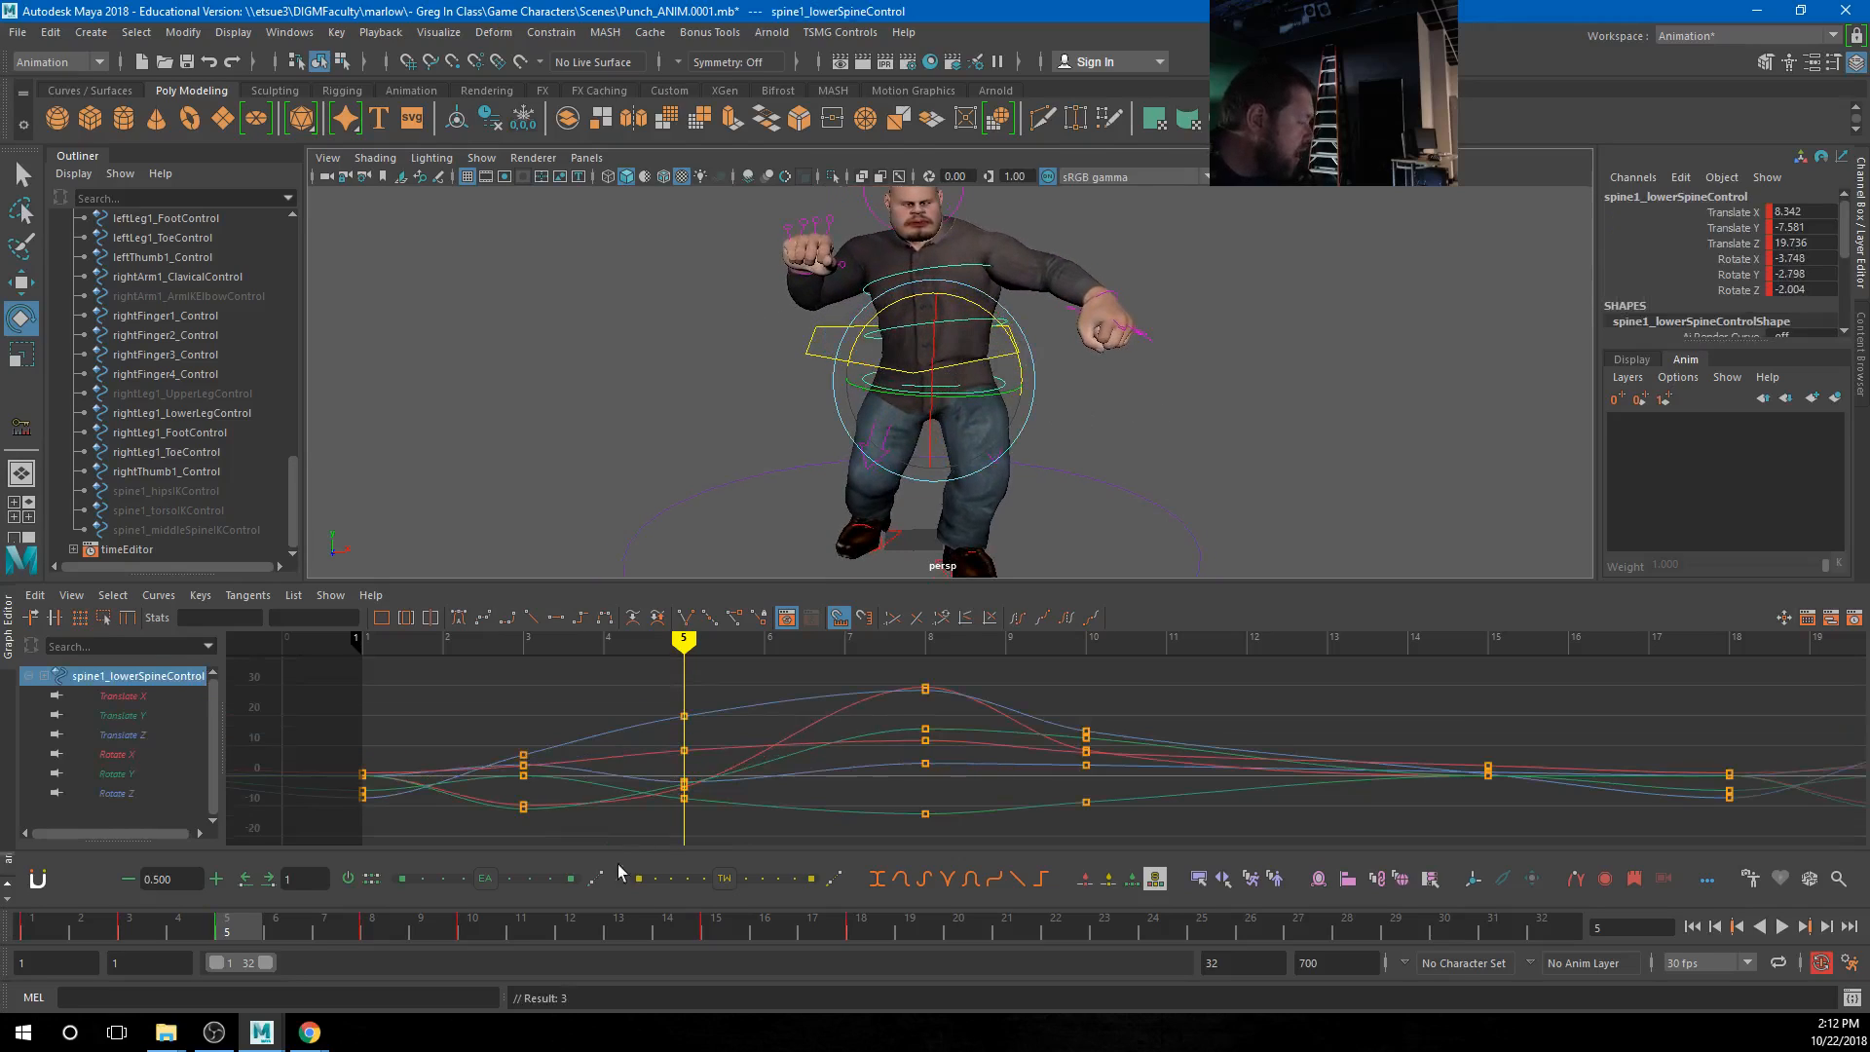
Rotate the left upper arm control at frame 5 to about X 50.7, Y -28.1 and Z -42.3, and isolate its Rotate Z curve
click(1224, 387)
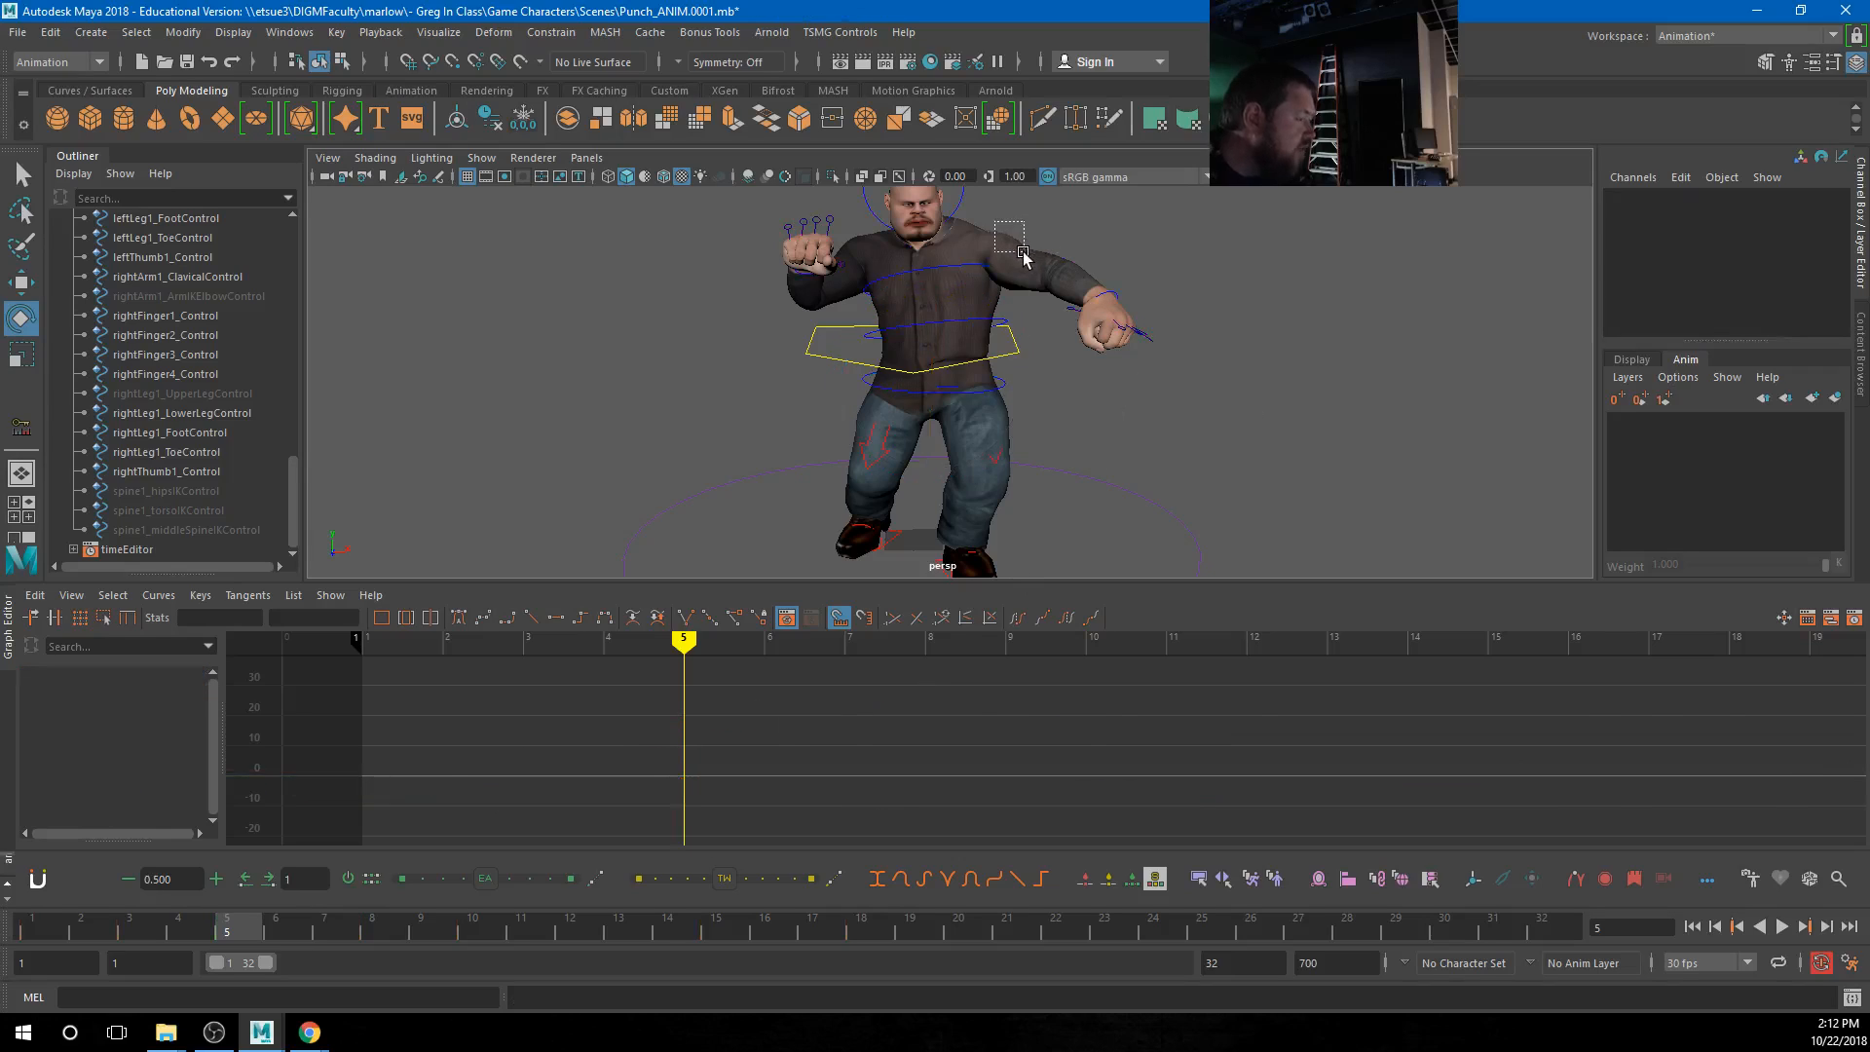
drag(1023, 252, 1013, 290)
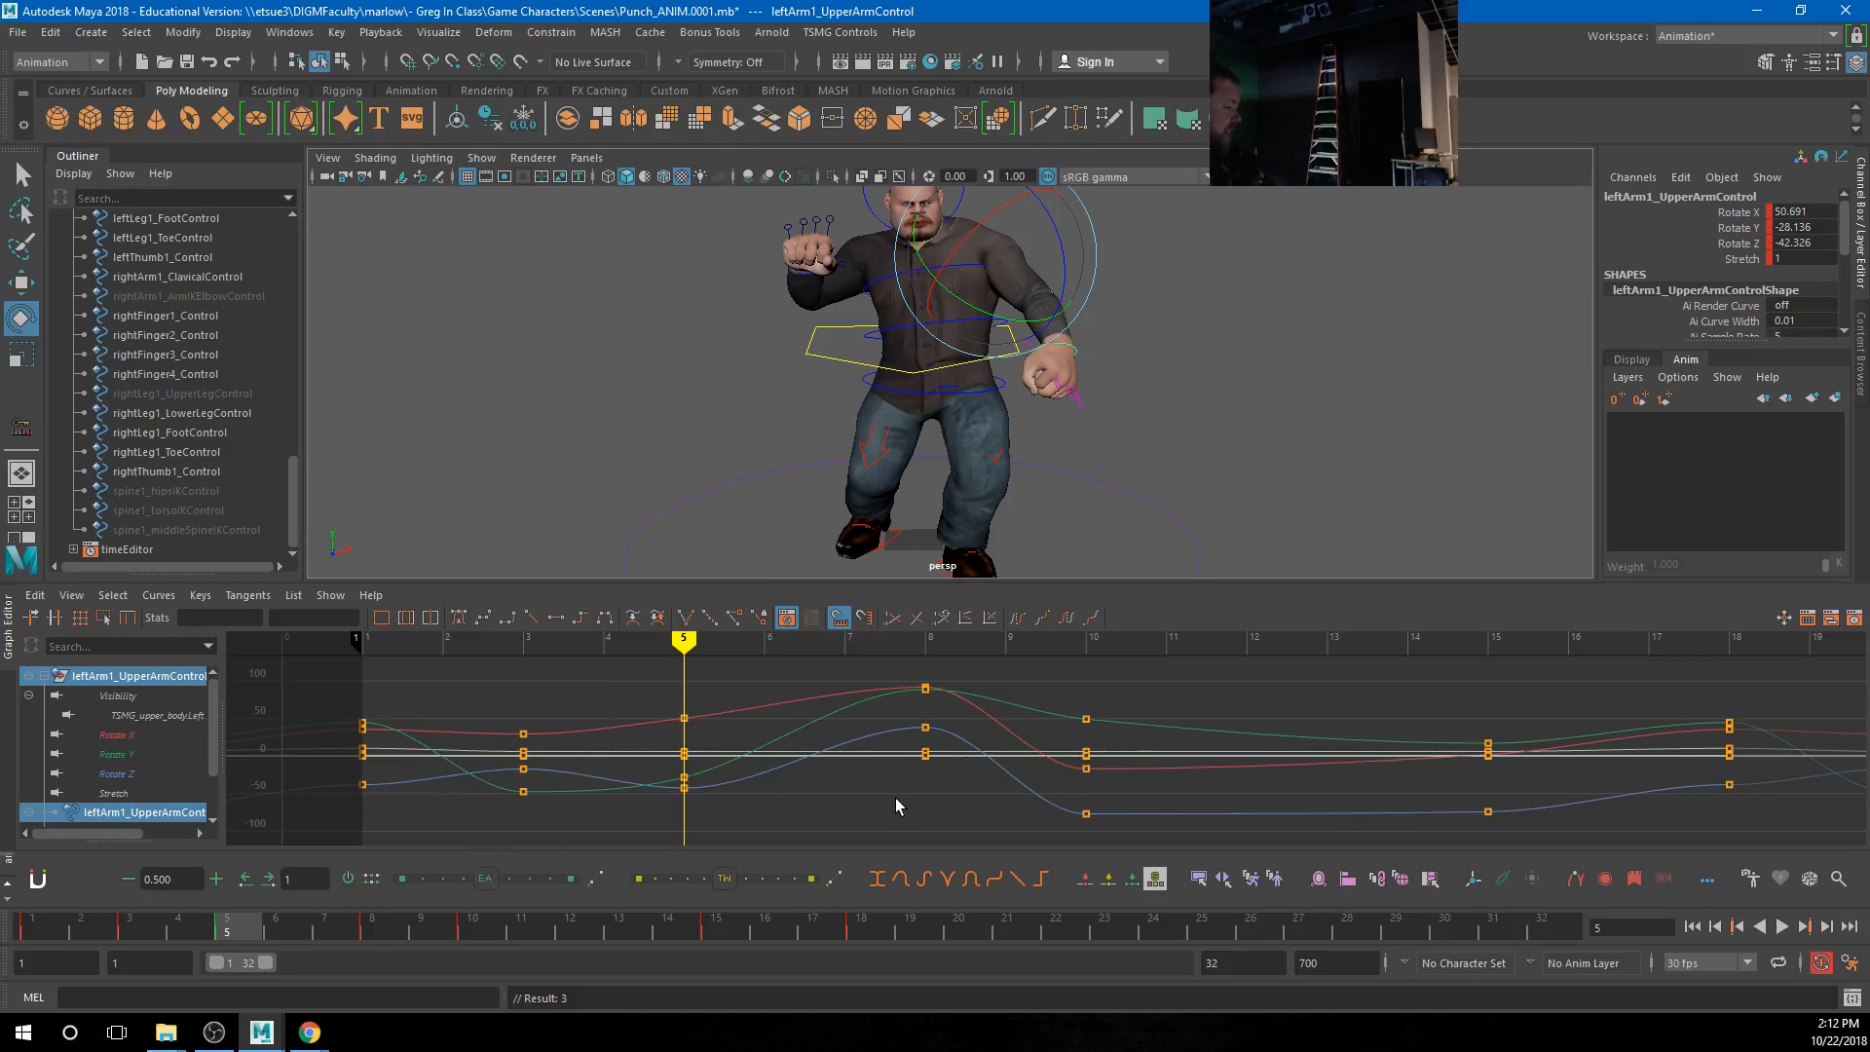
click(116, 773)
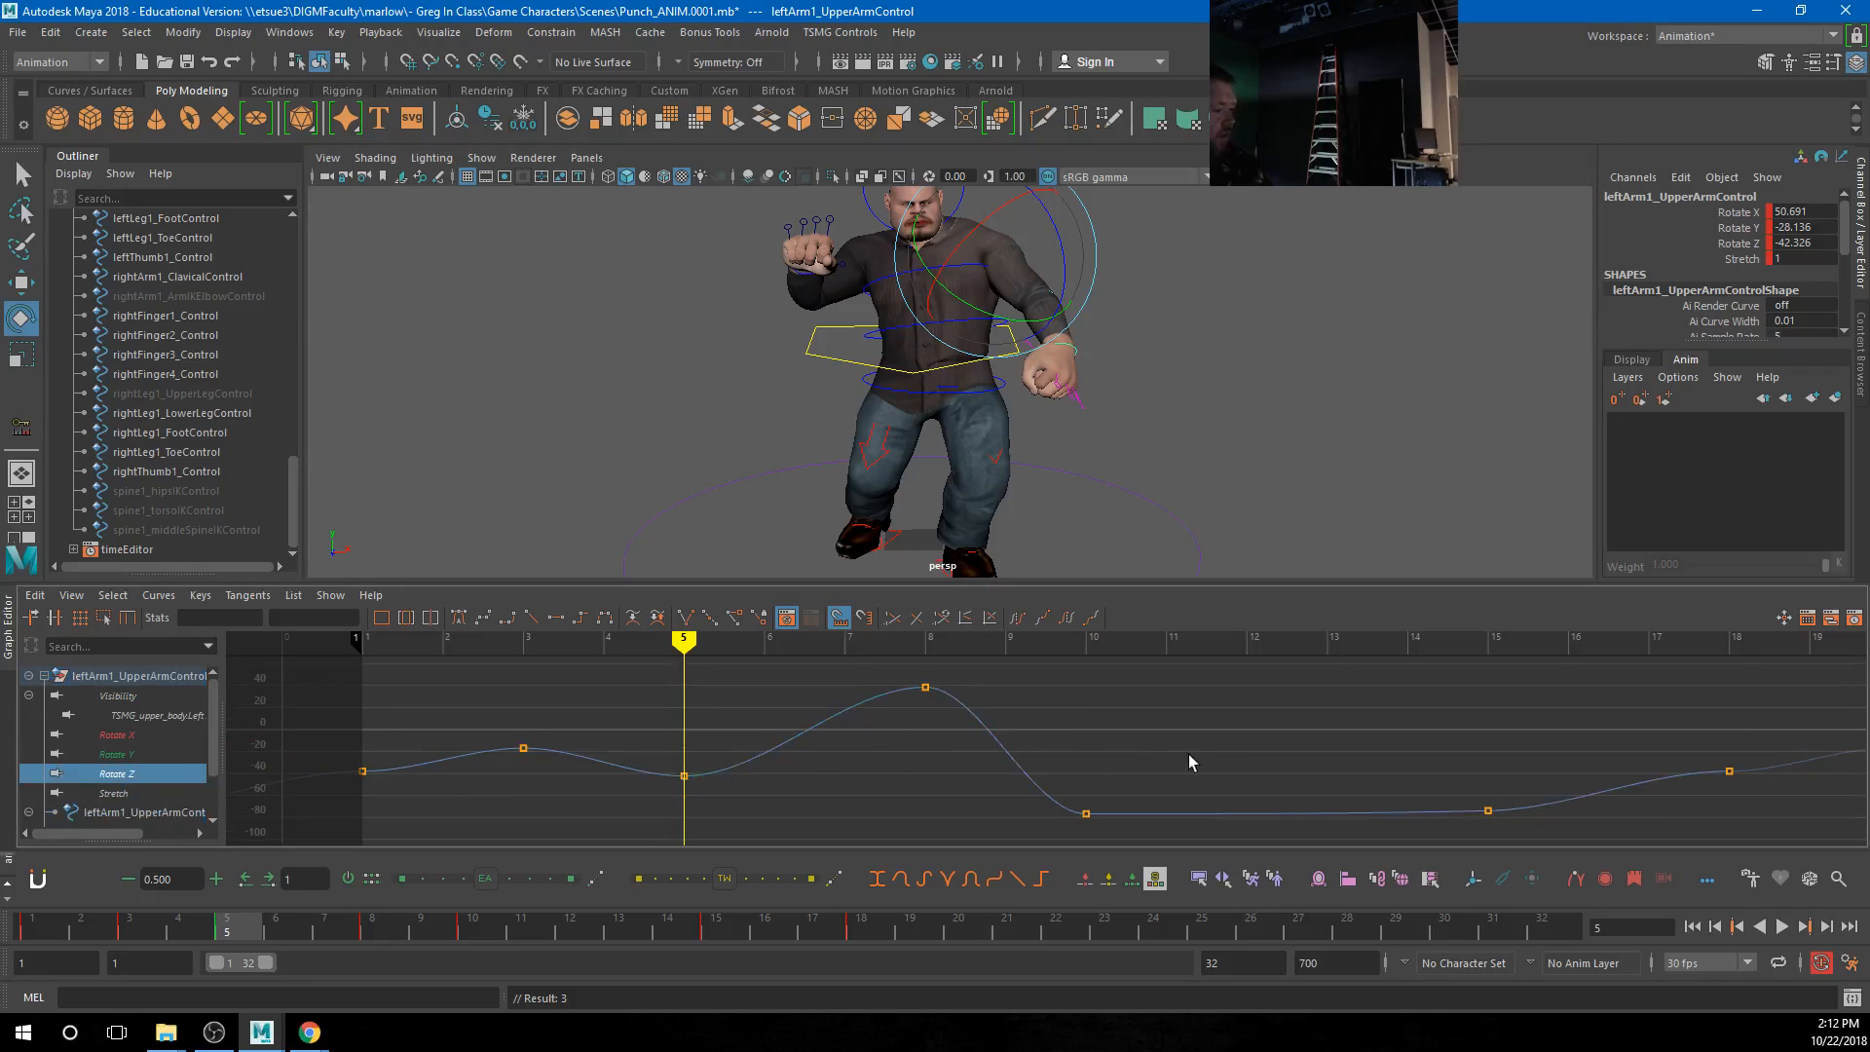
Add in-between keys on every frame of the left upper arm's Rotate Z curve with an animBot slider, and dismiss the beta dialog
alt+right_drag(1358, 763, 1331, 764)
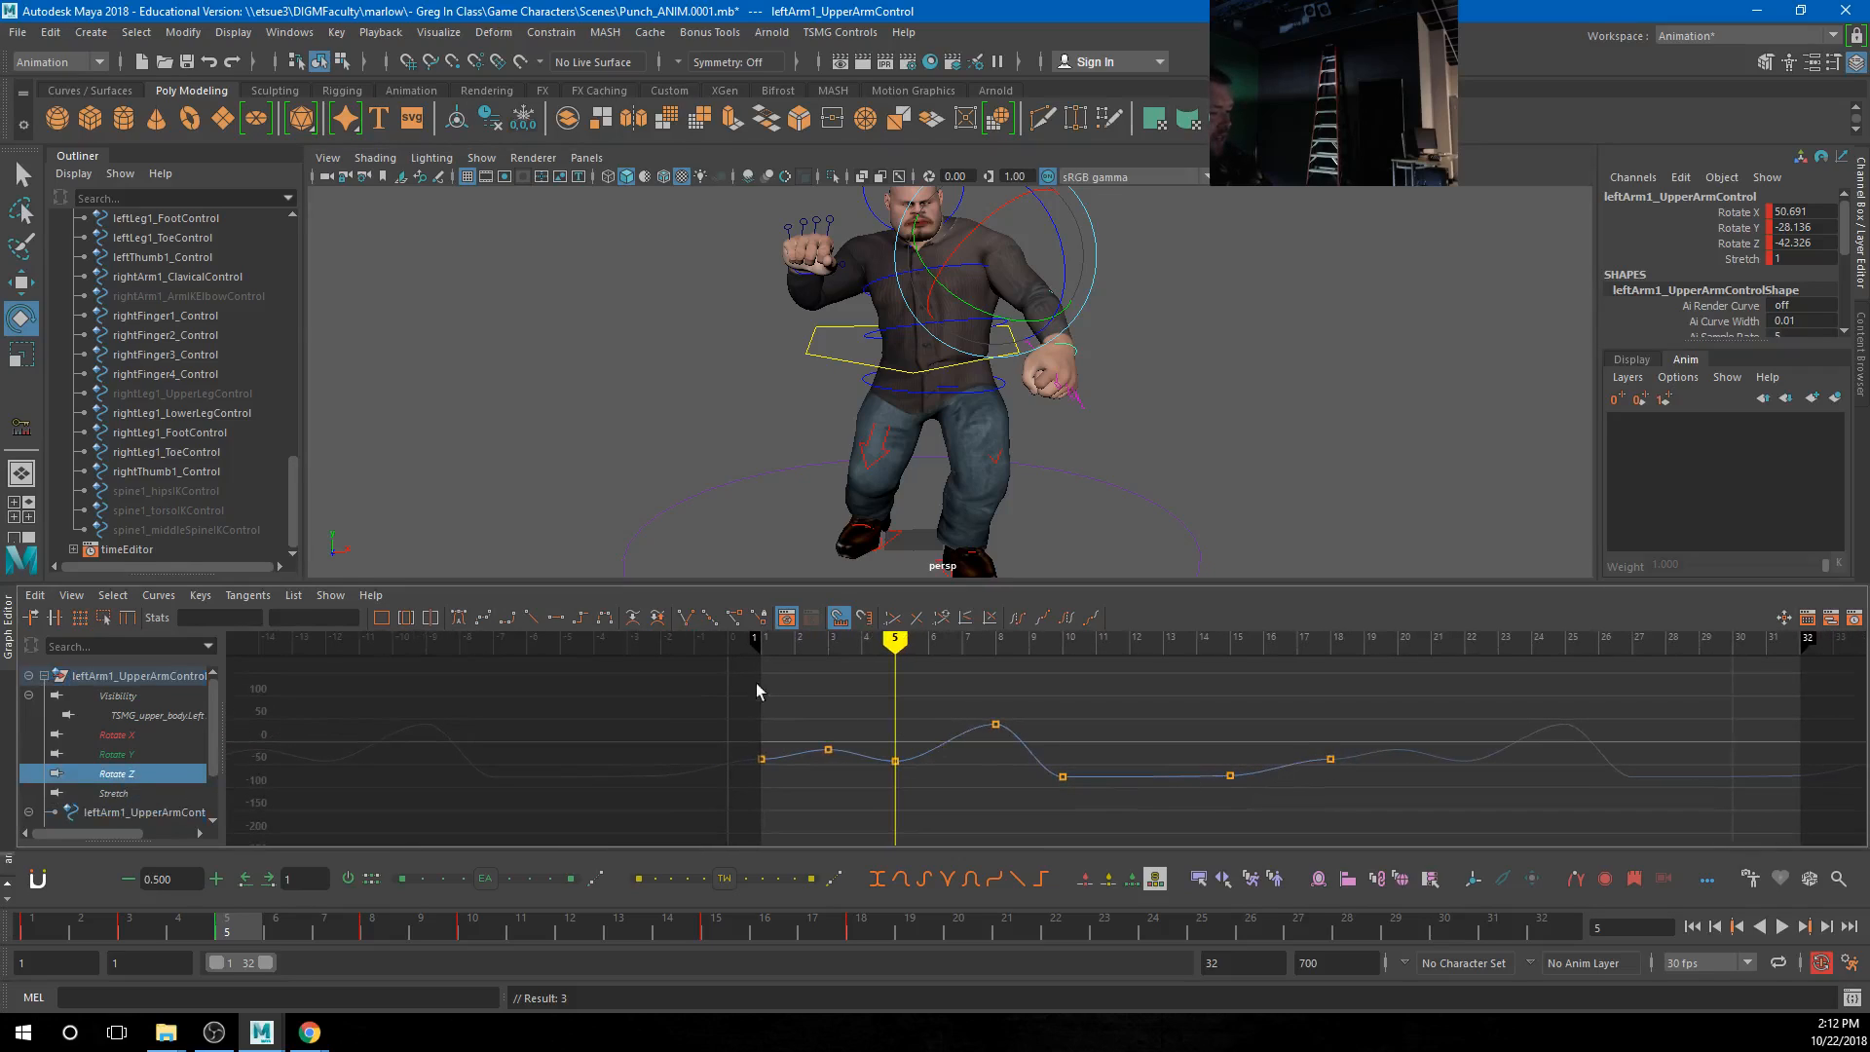
drag(697, 685, 1500, 859)
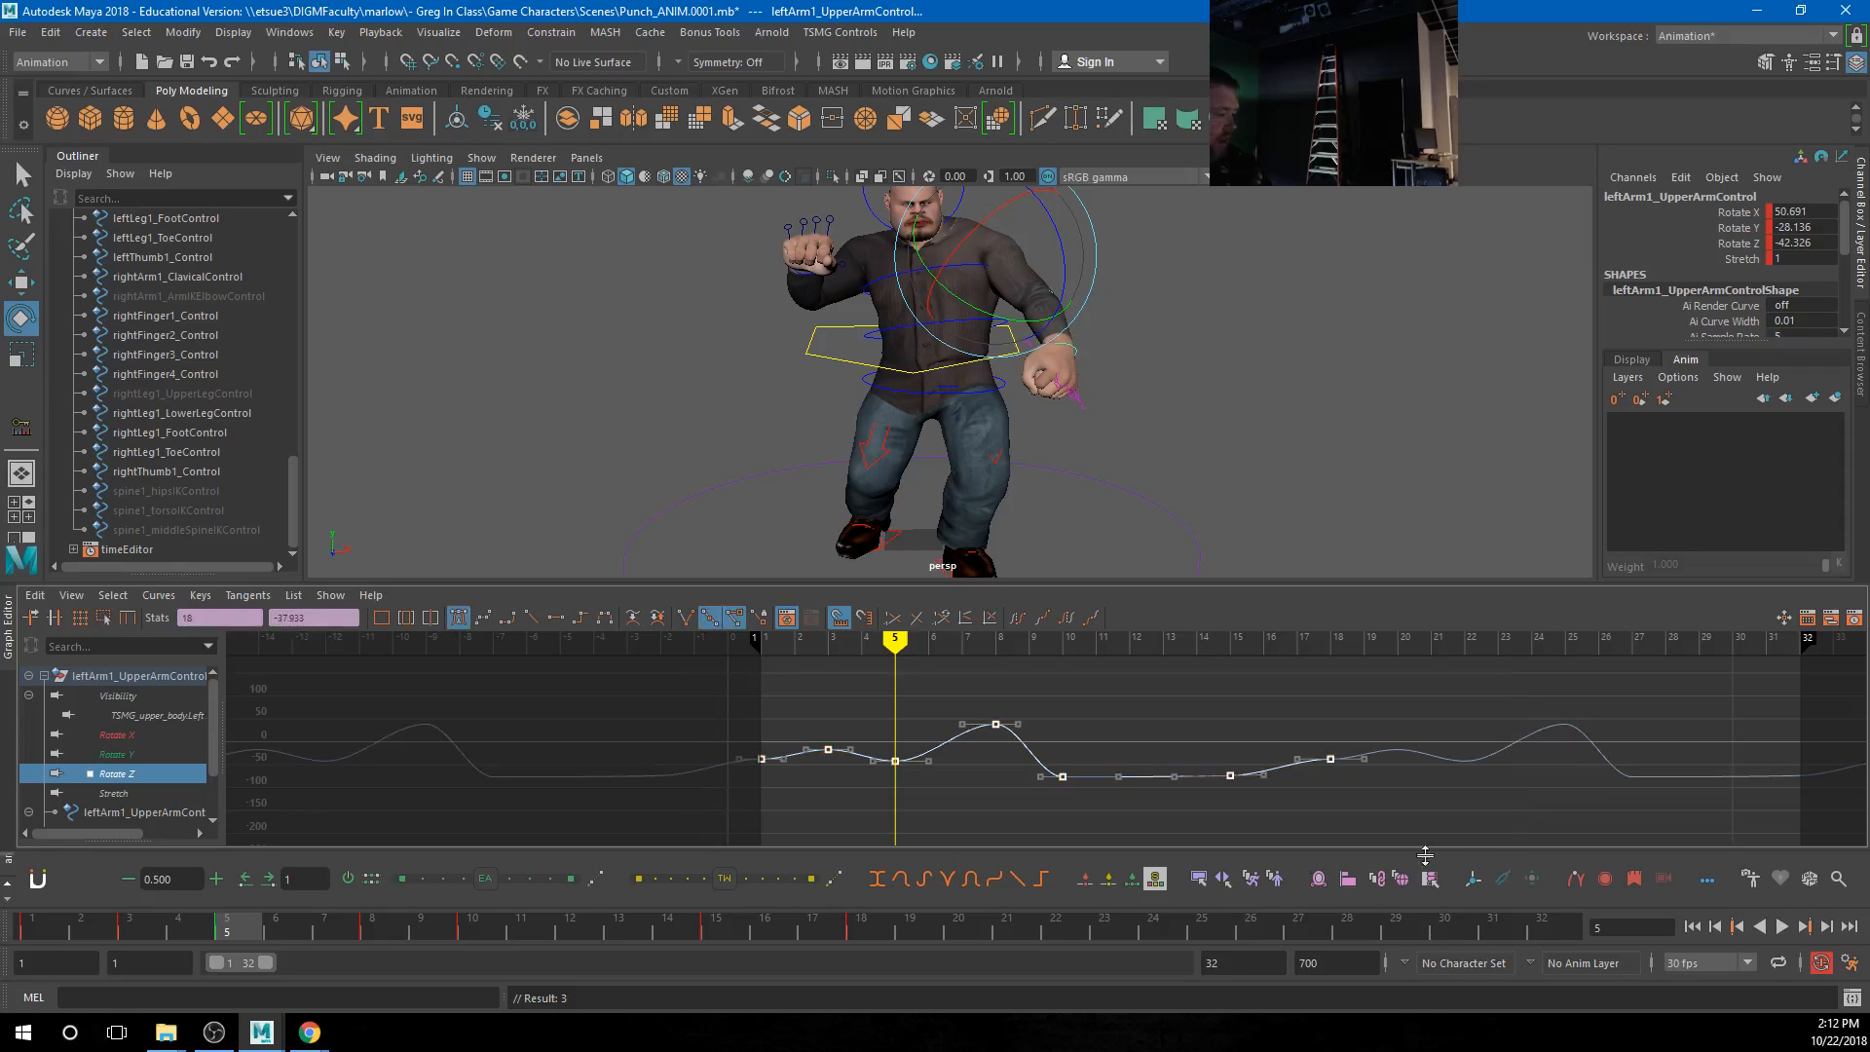
click(597, 880)
click(600, 898)
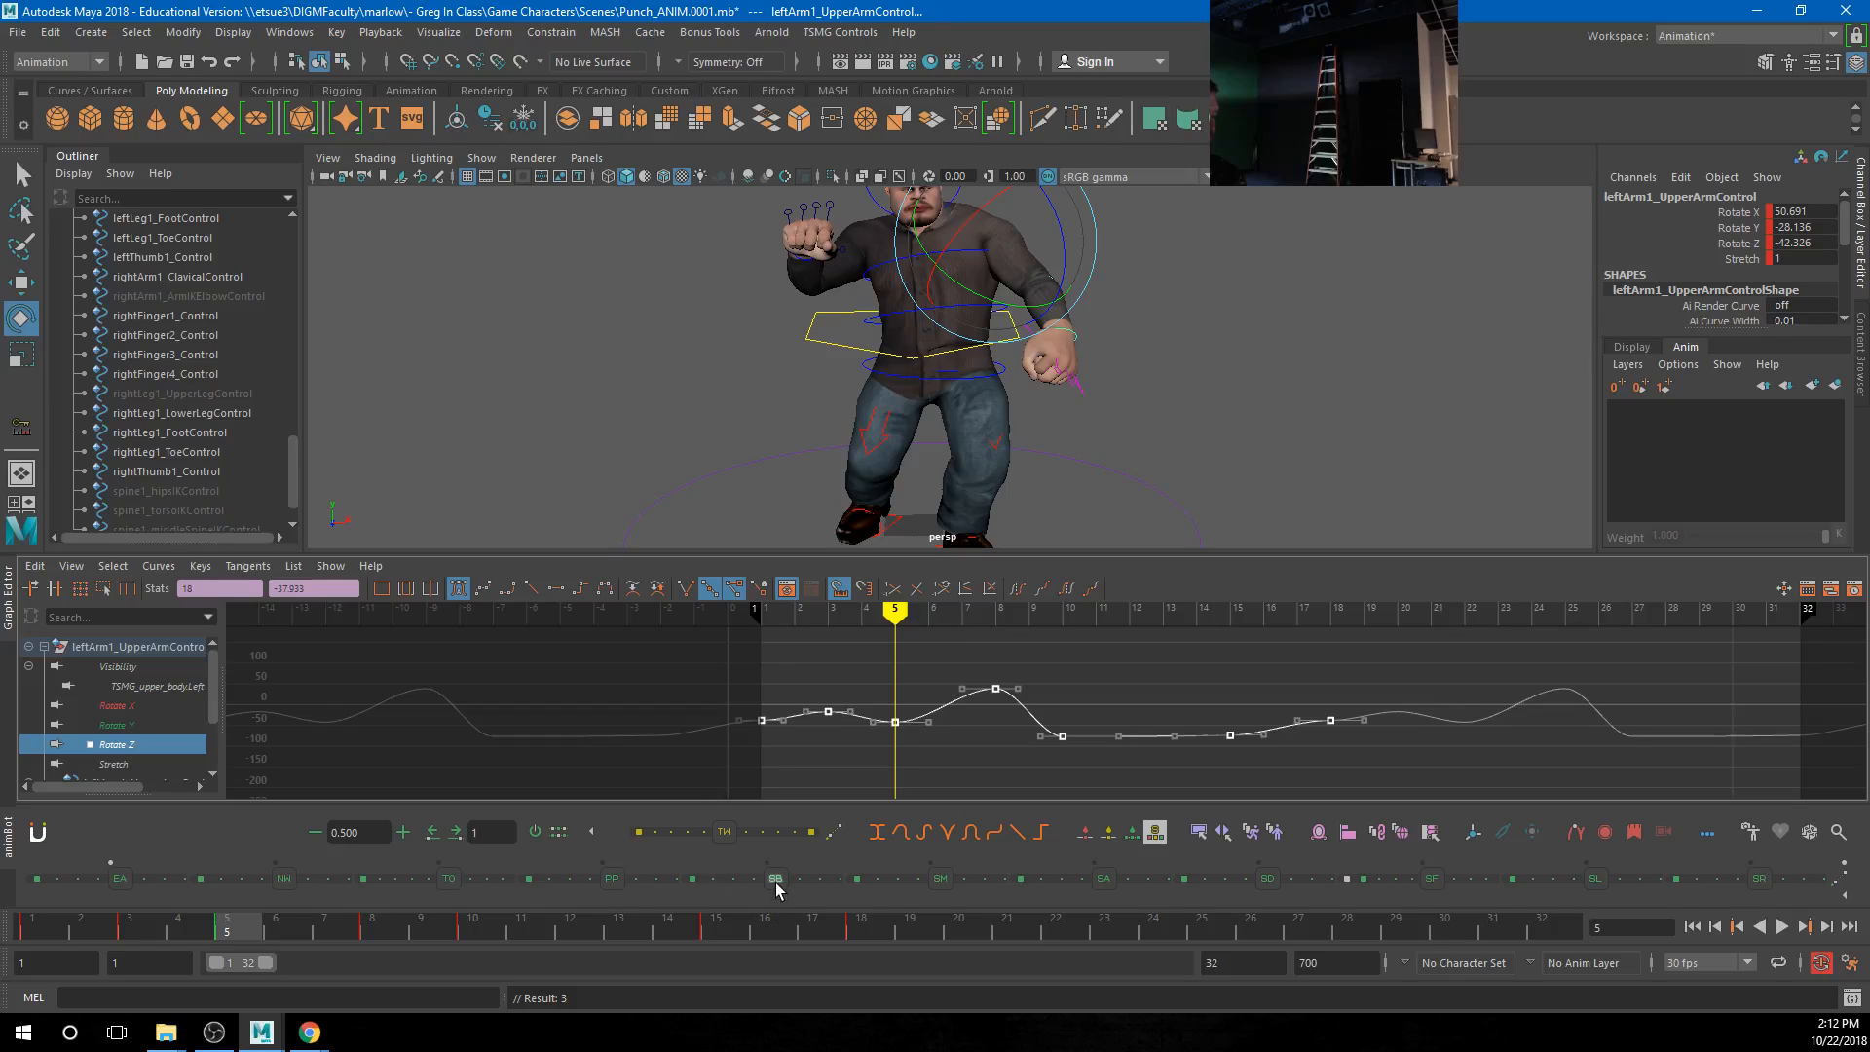
mouse_move(777, 884)
drag(777, 881, 962, 908)
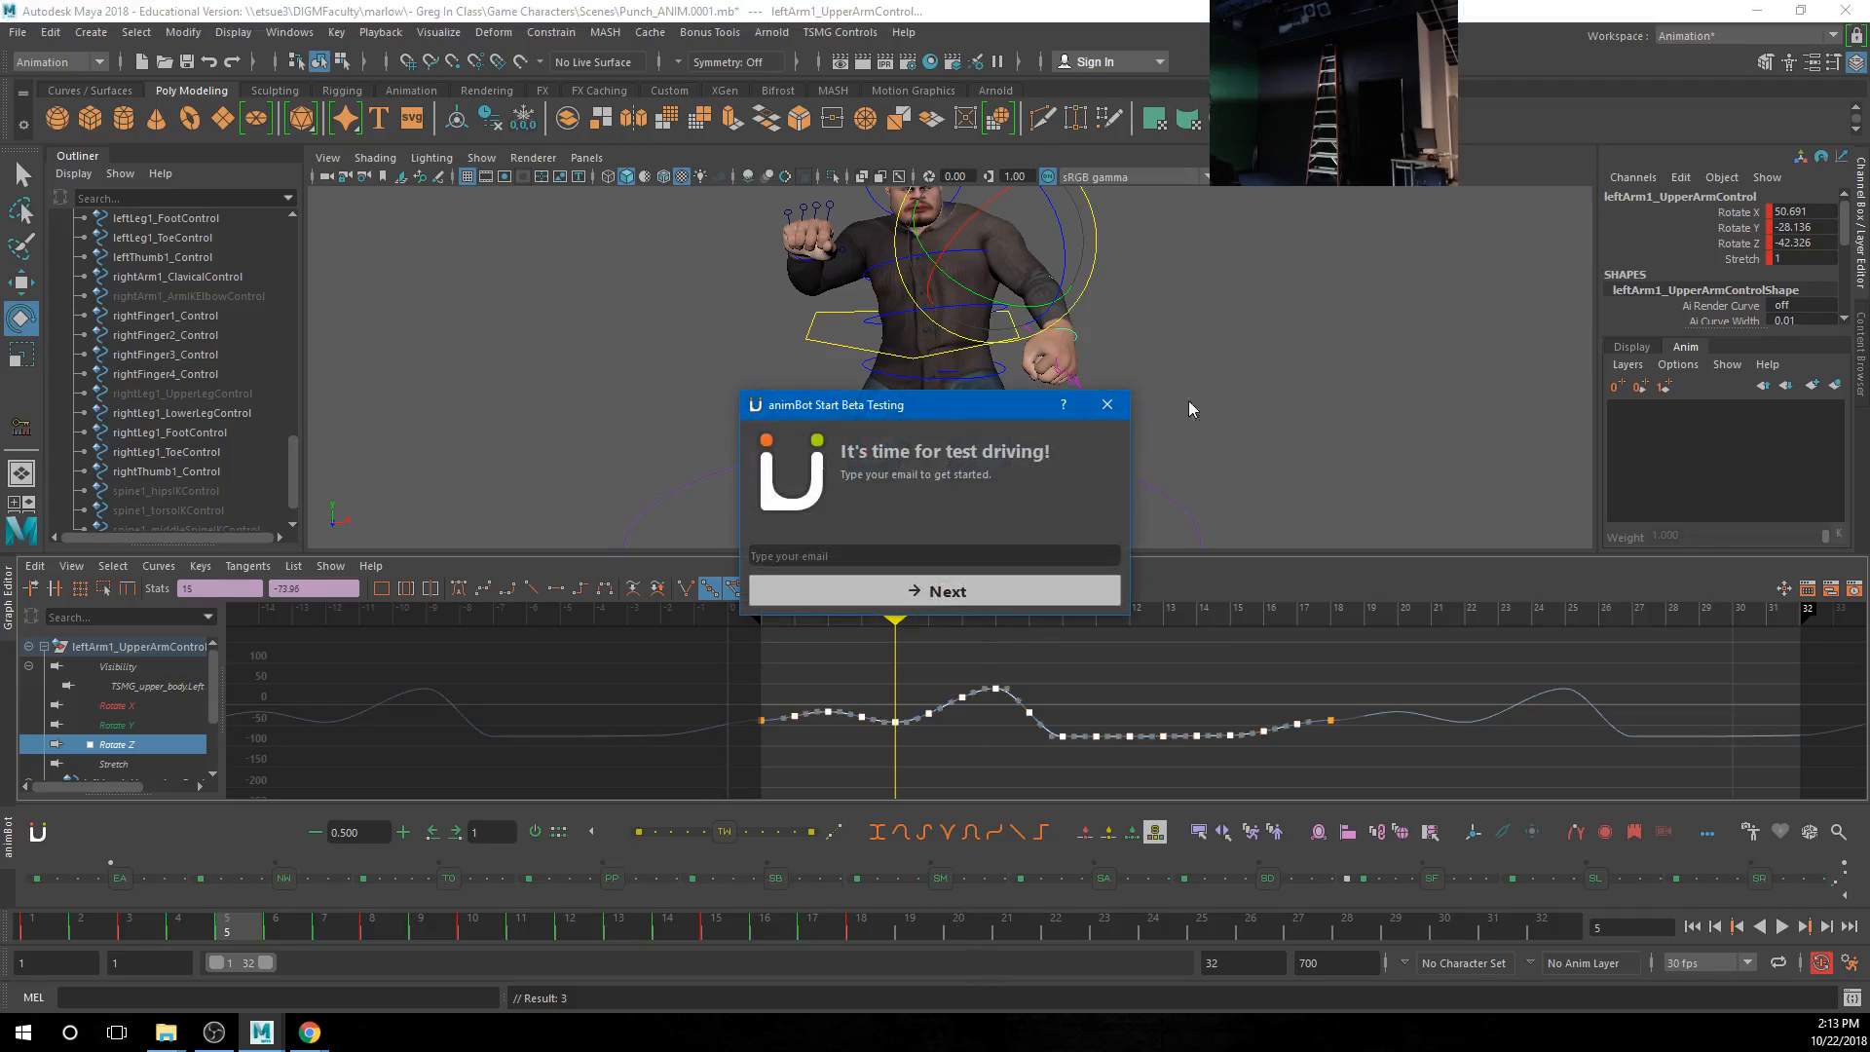
click(1107, 405)
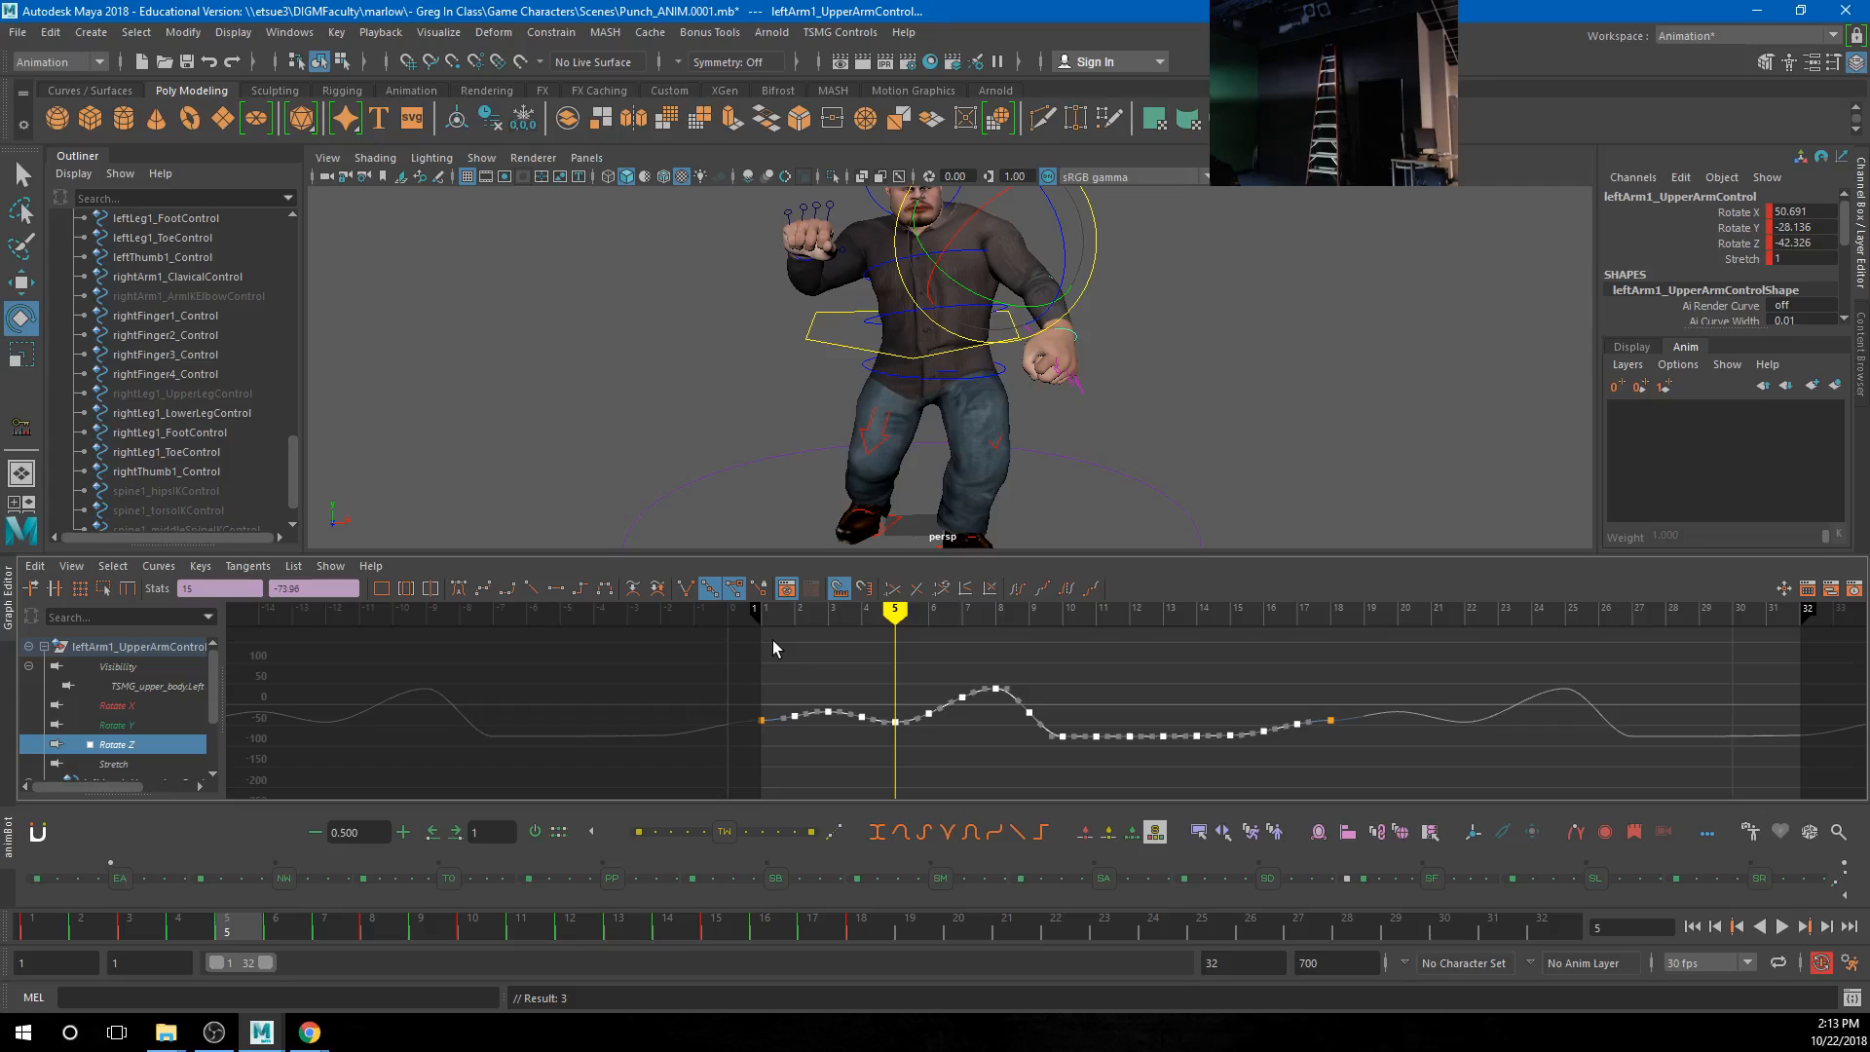
Add noise to the Rotate Z keys at frames 2 to 17 with animBot, dismiss the beta dialog, and collapse the expanded sliders
drag(774, 642, 1312, 788)
mouse_move(285, 880)
drag(292, 879, 242, 882)
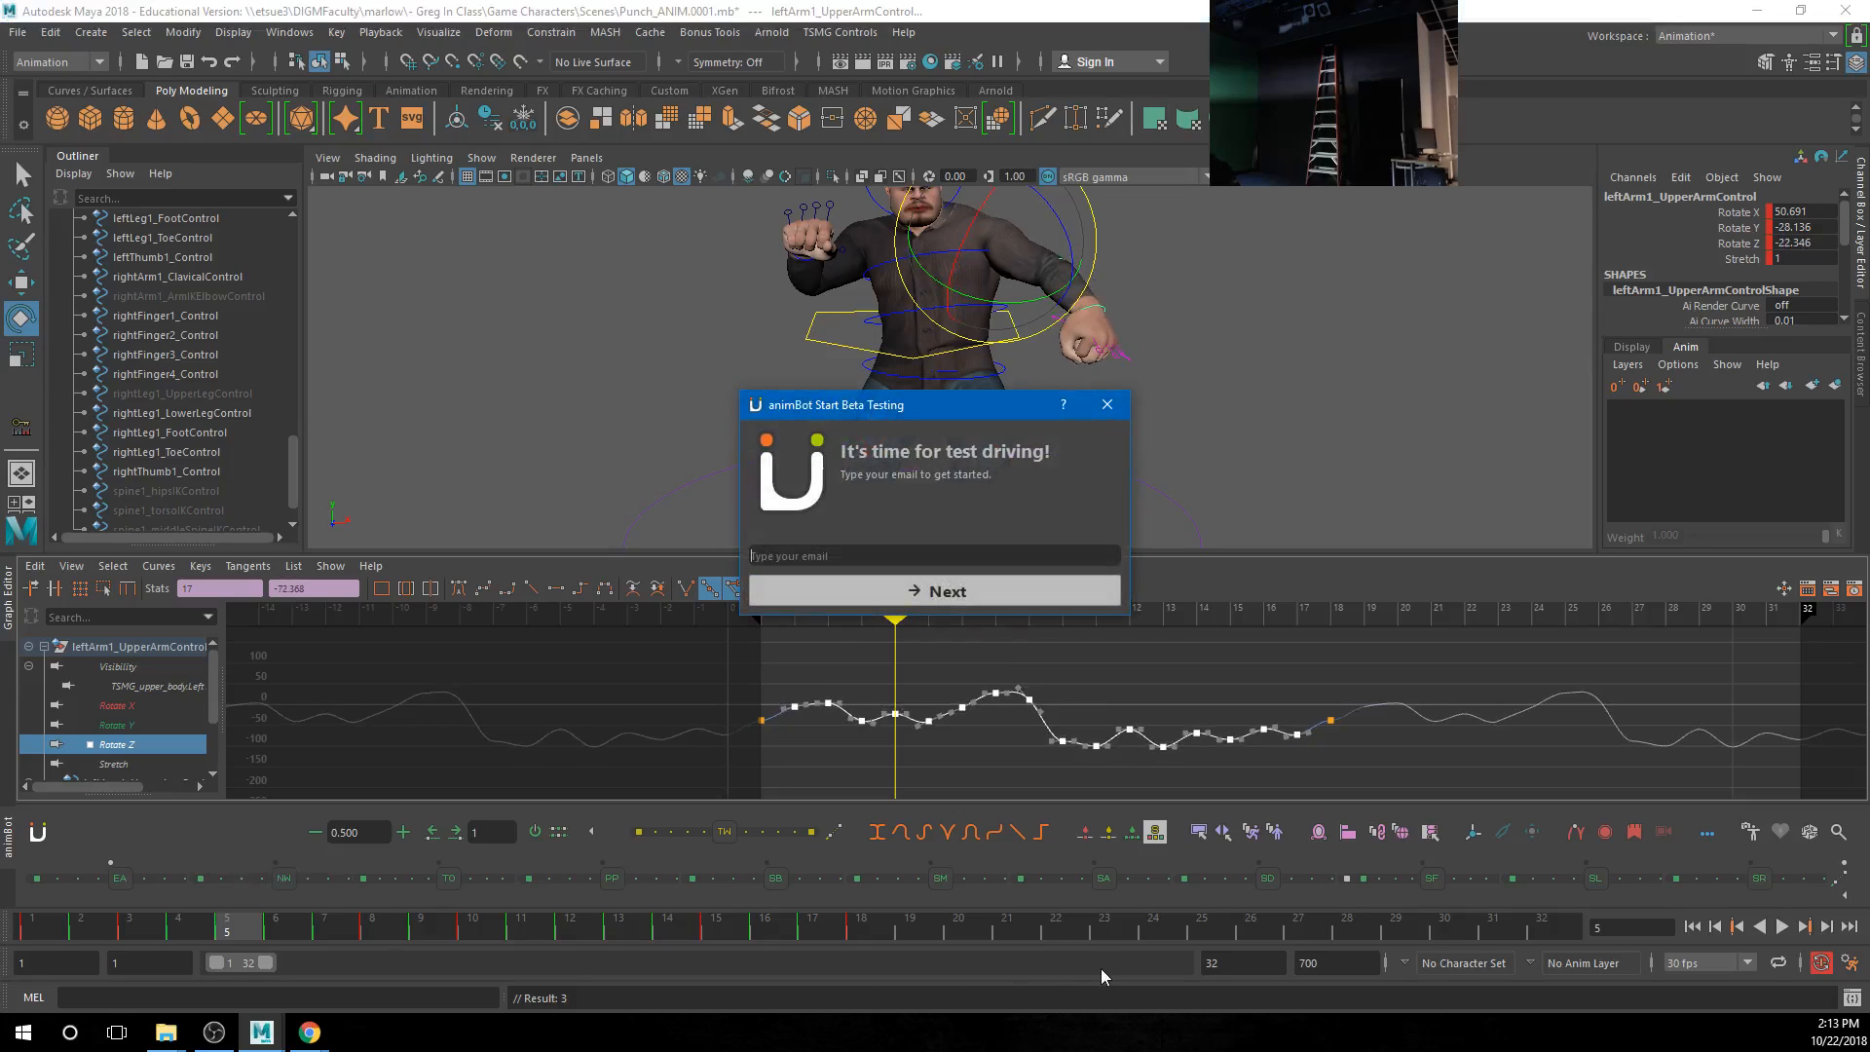
click(1108, 405)
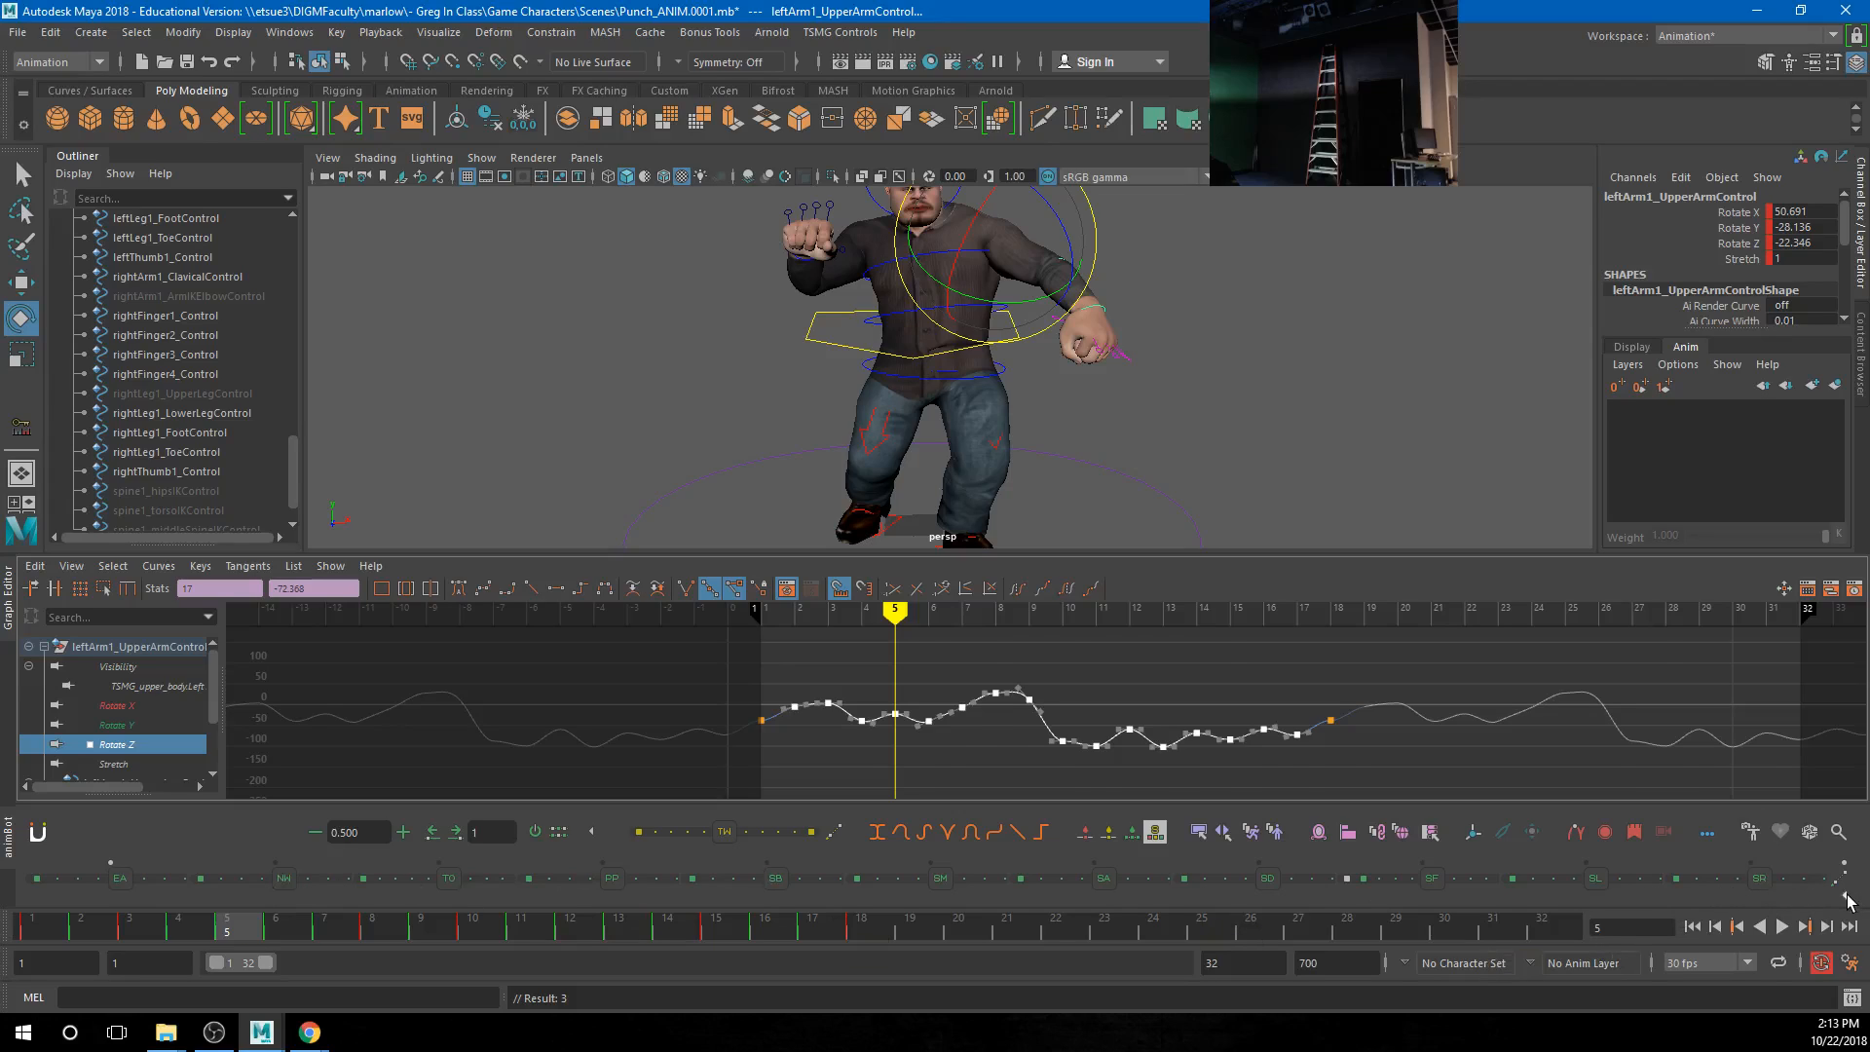
click(1847, 897)
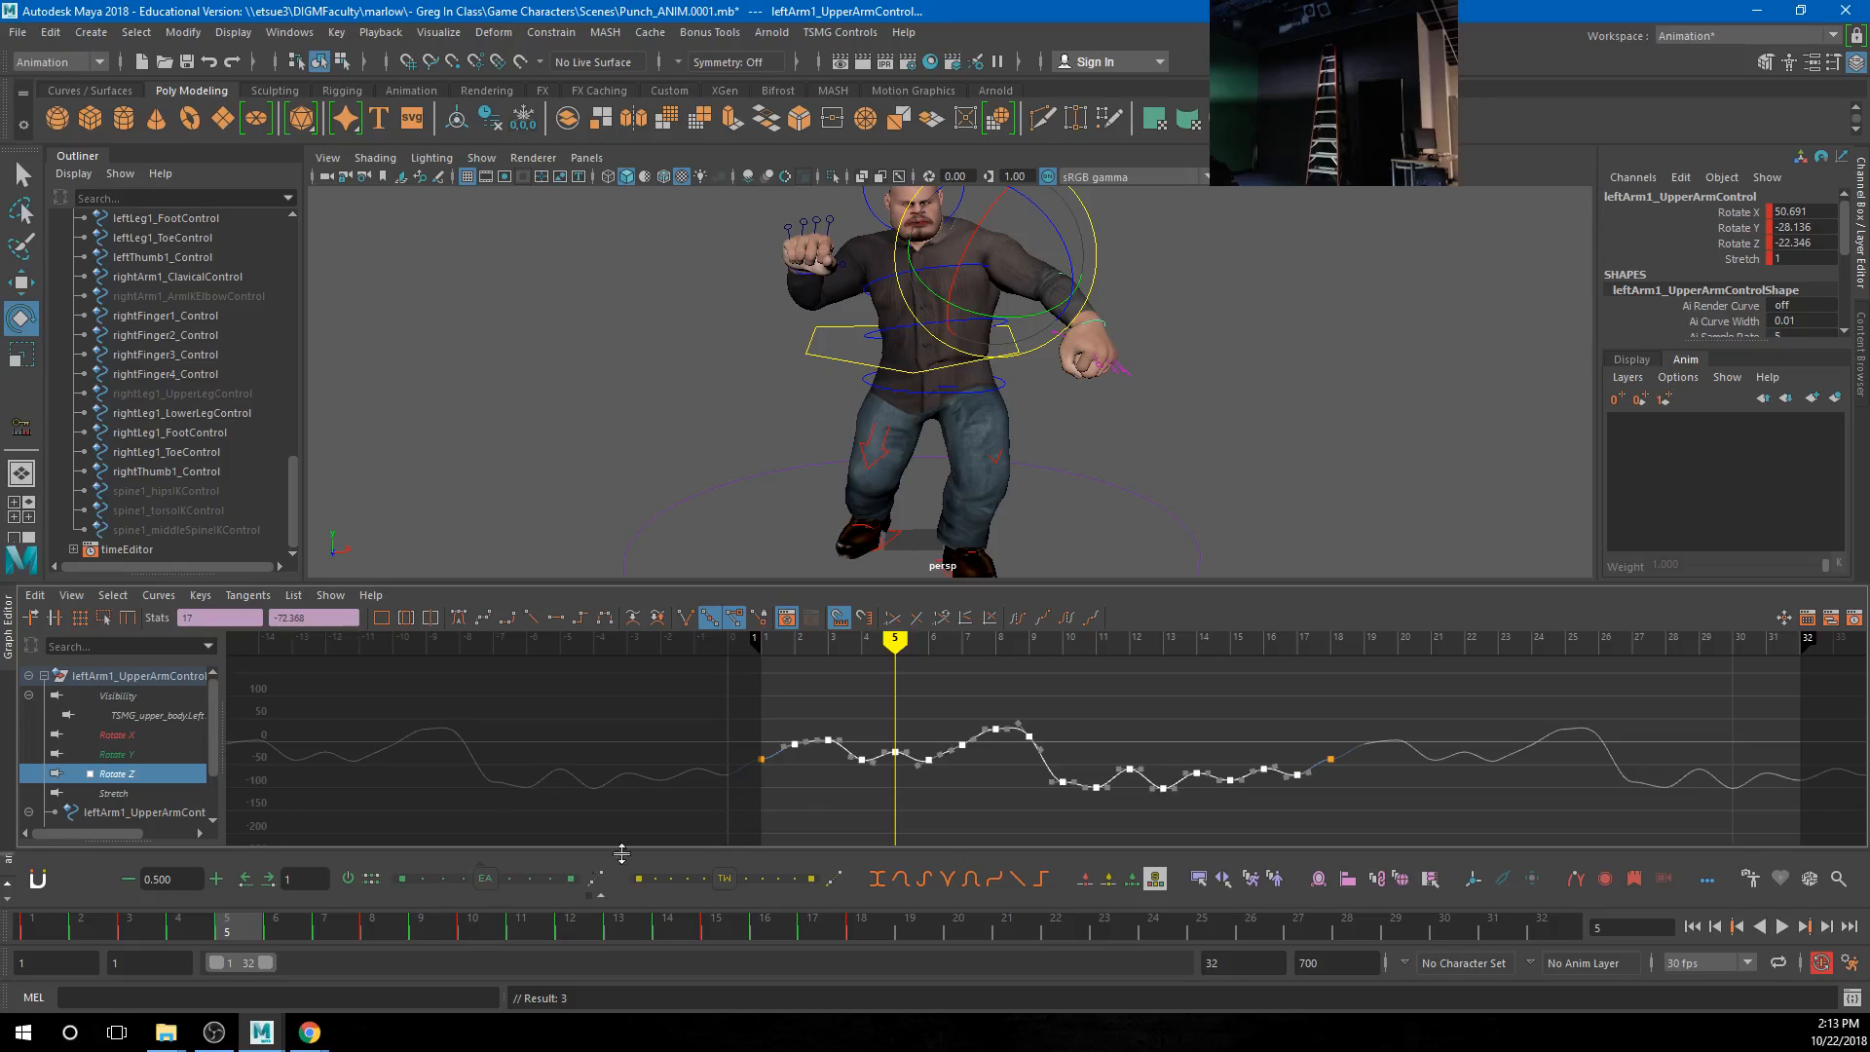
Set all keys on the left upper arm's Rotate Z curve to auto tangents
click(879, 701)
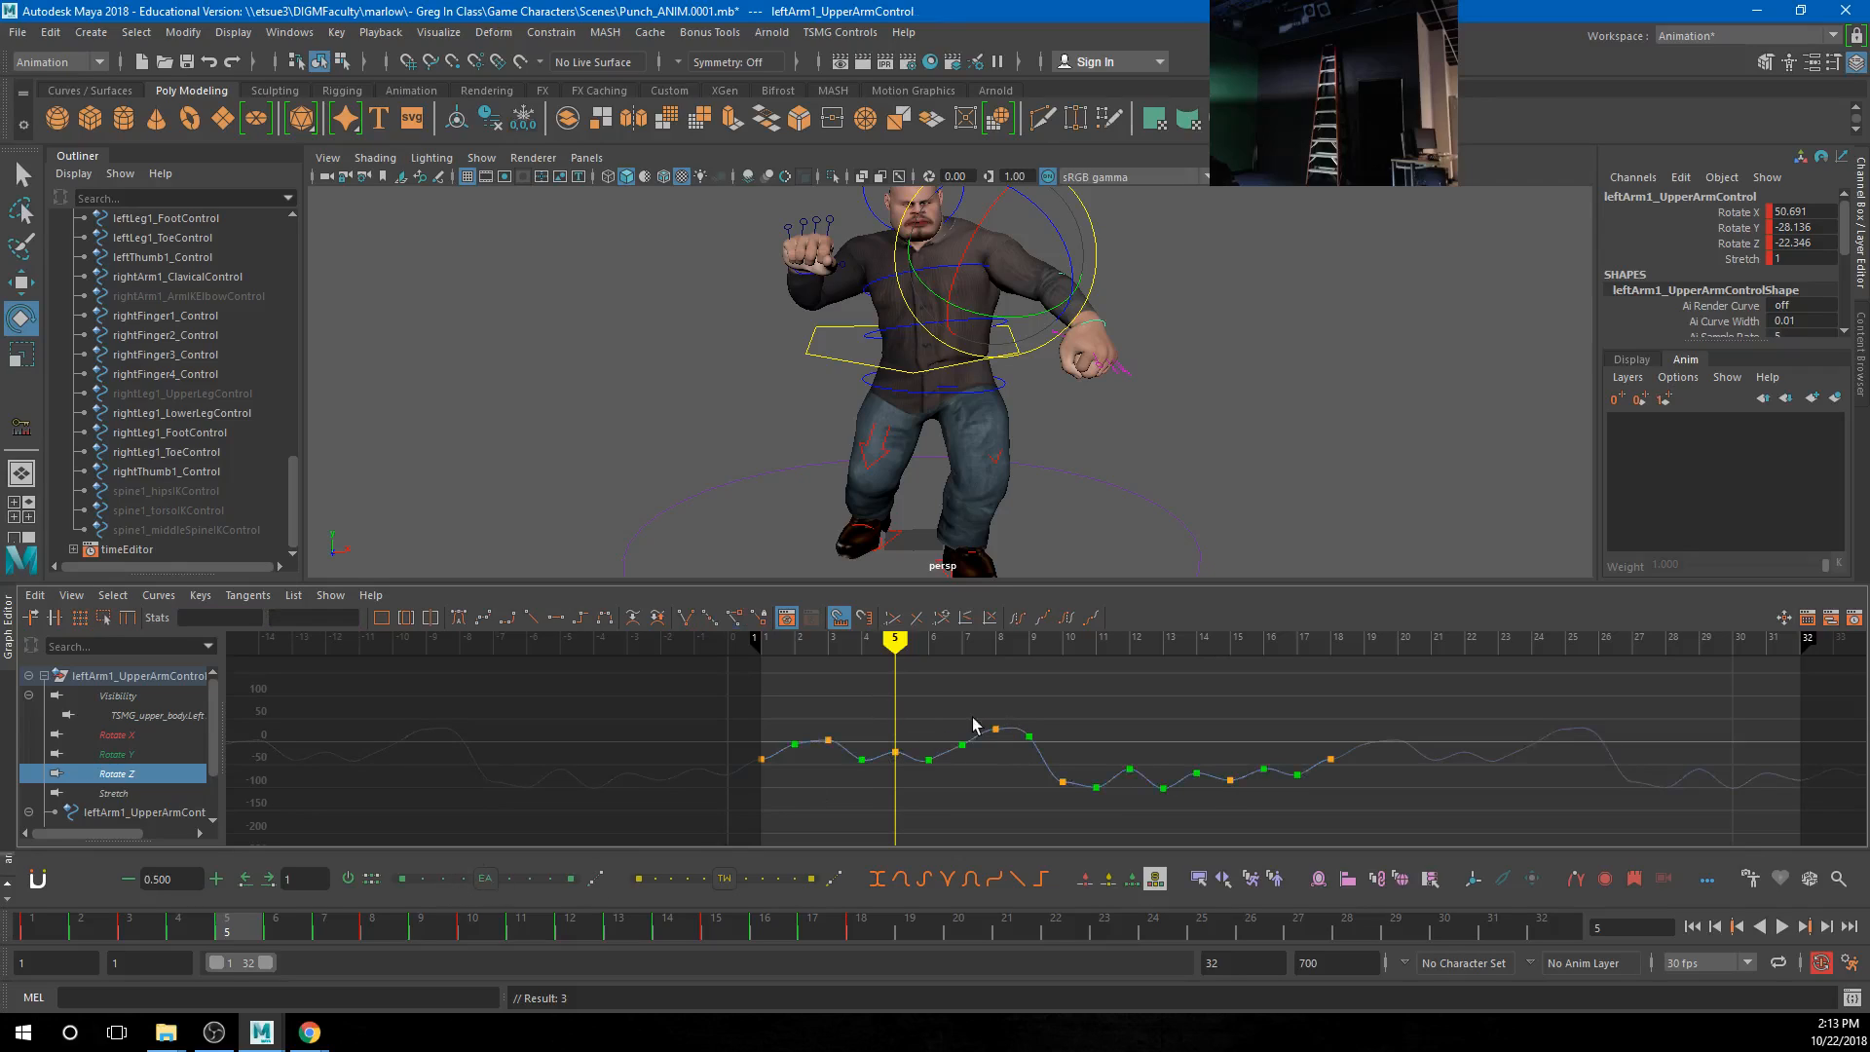
drag(783, 706, 1052, 797)
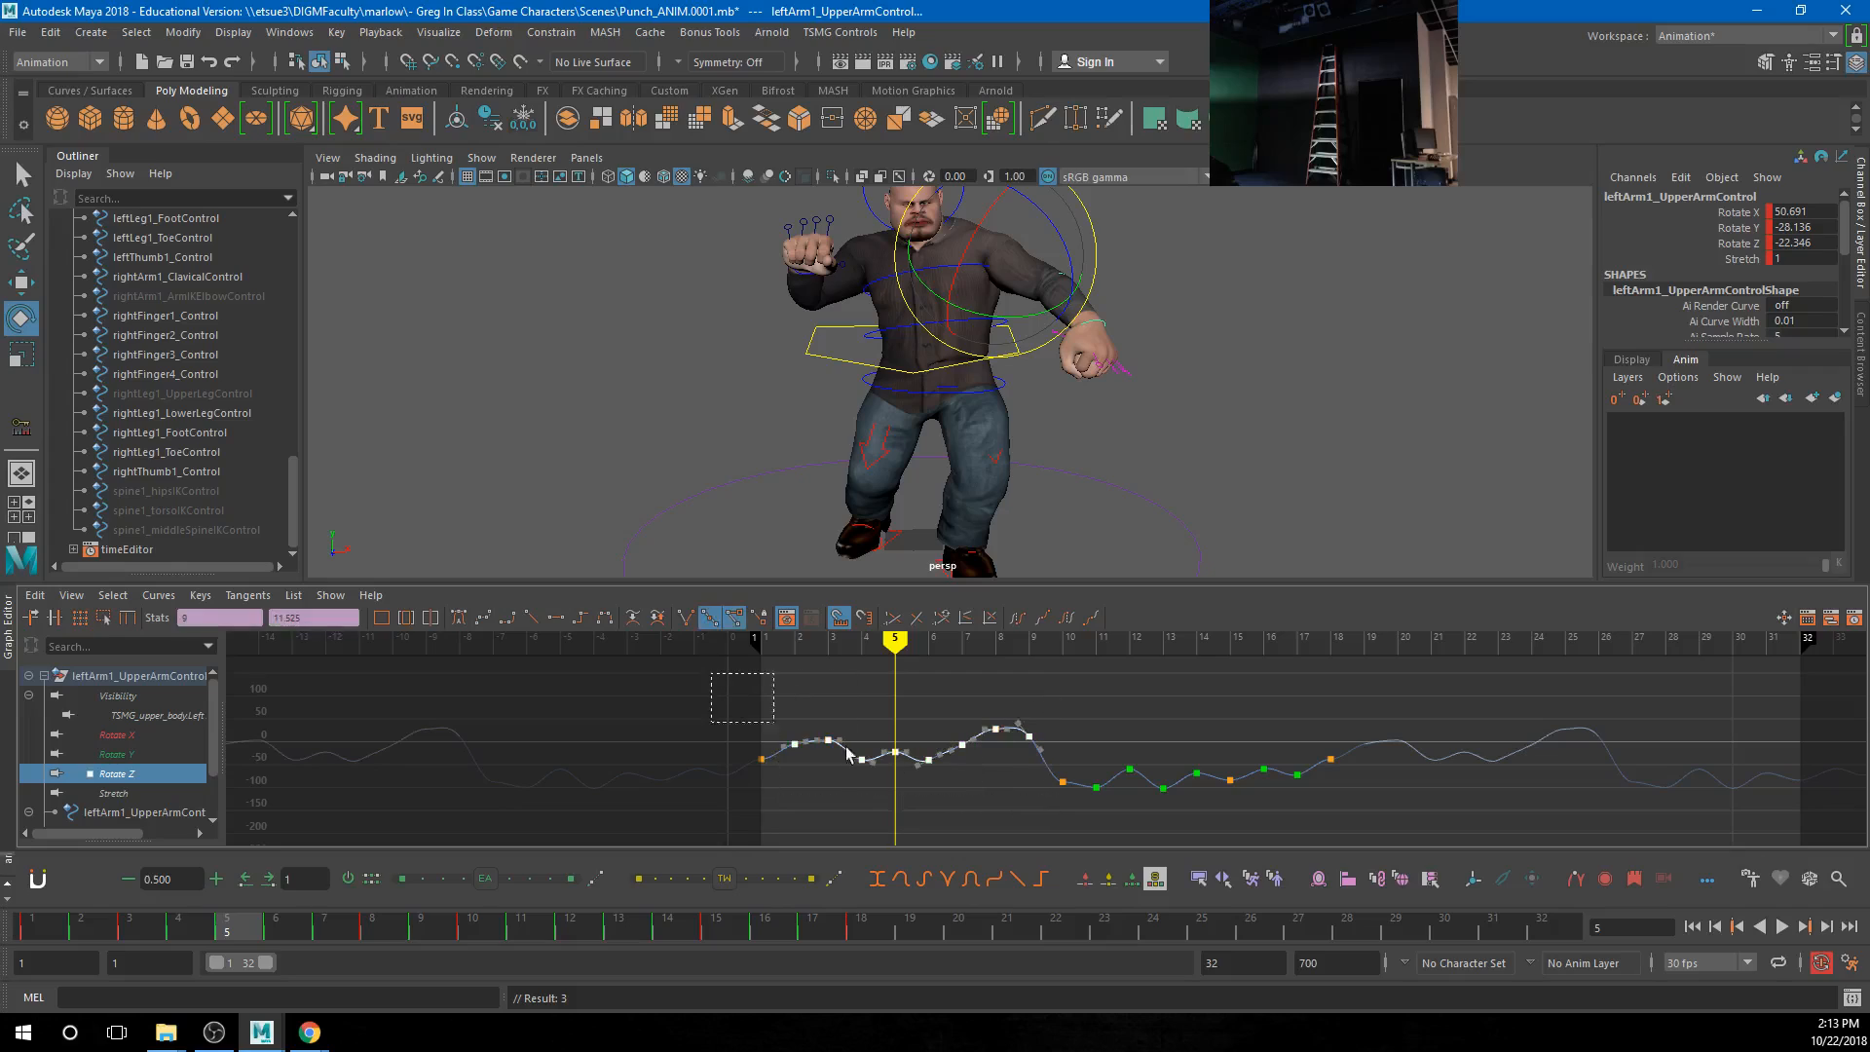
drag(846, 754, 1394, 867)
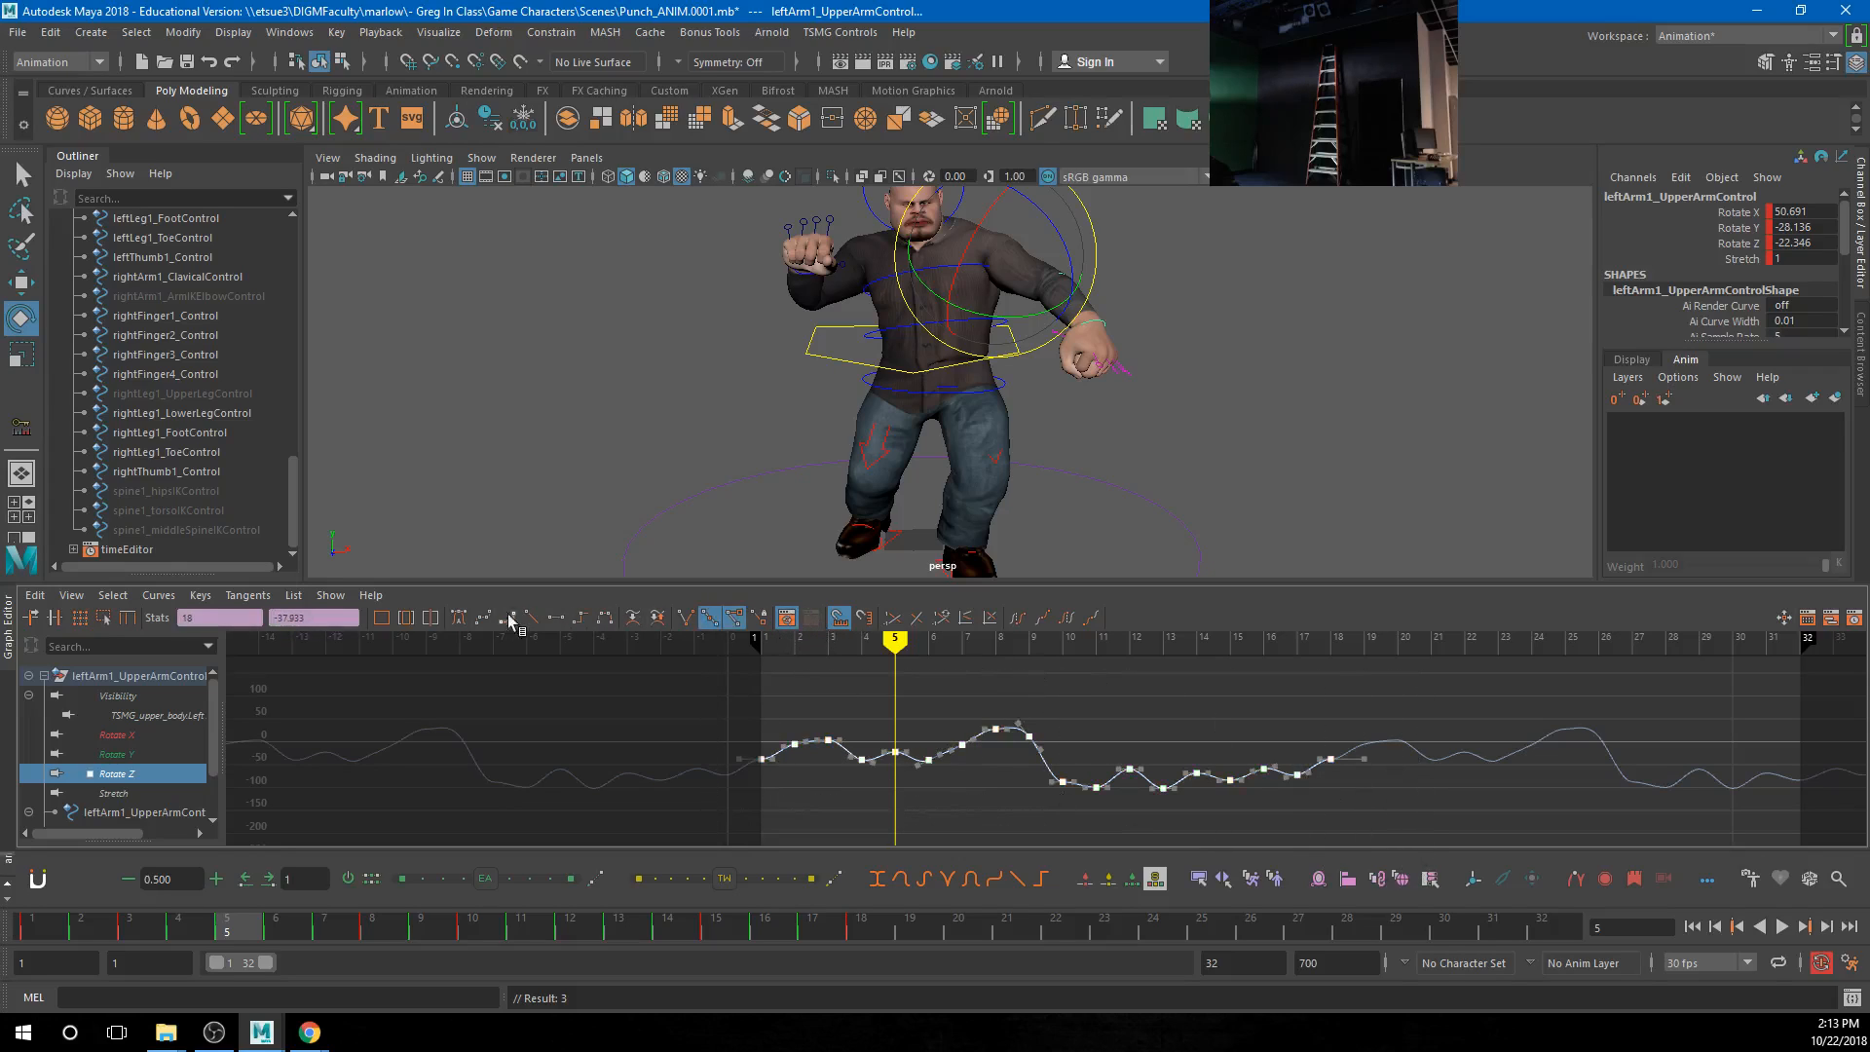
click(459, 618)
click(967, 800)
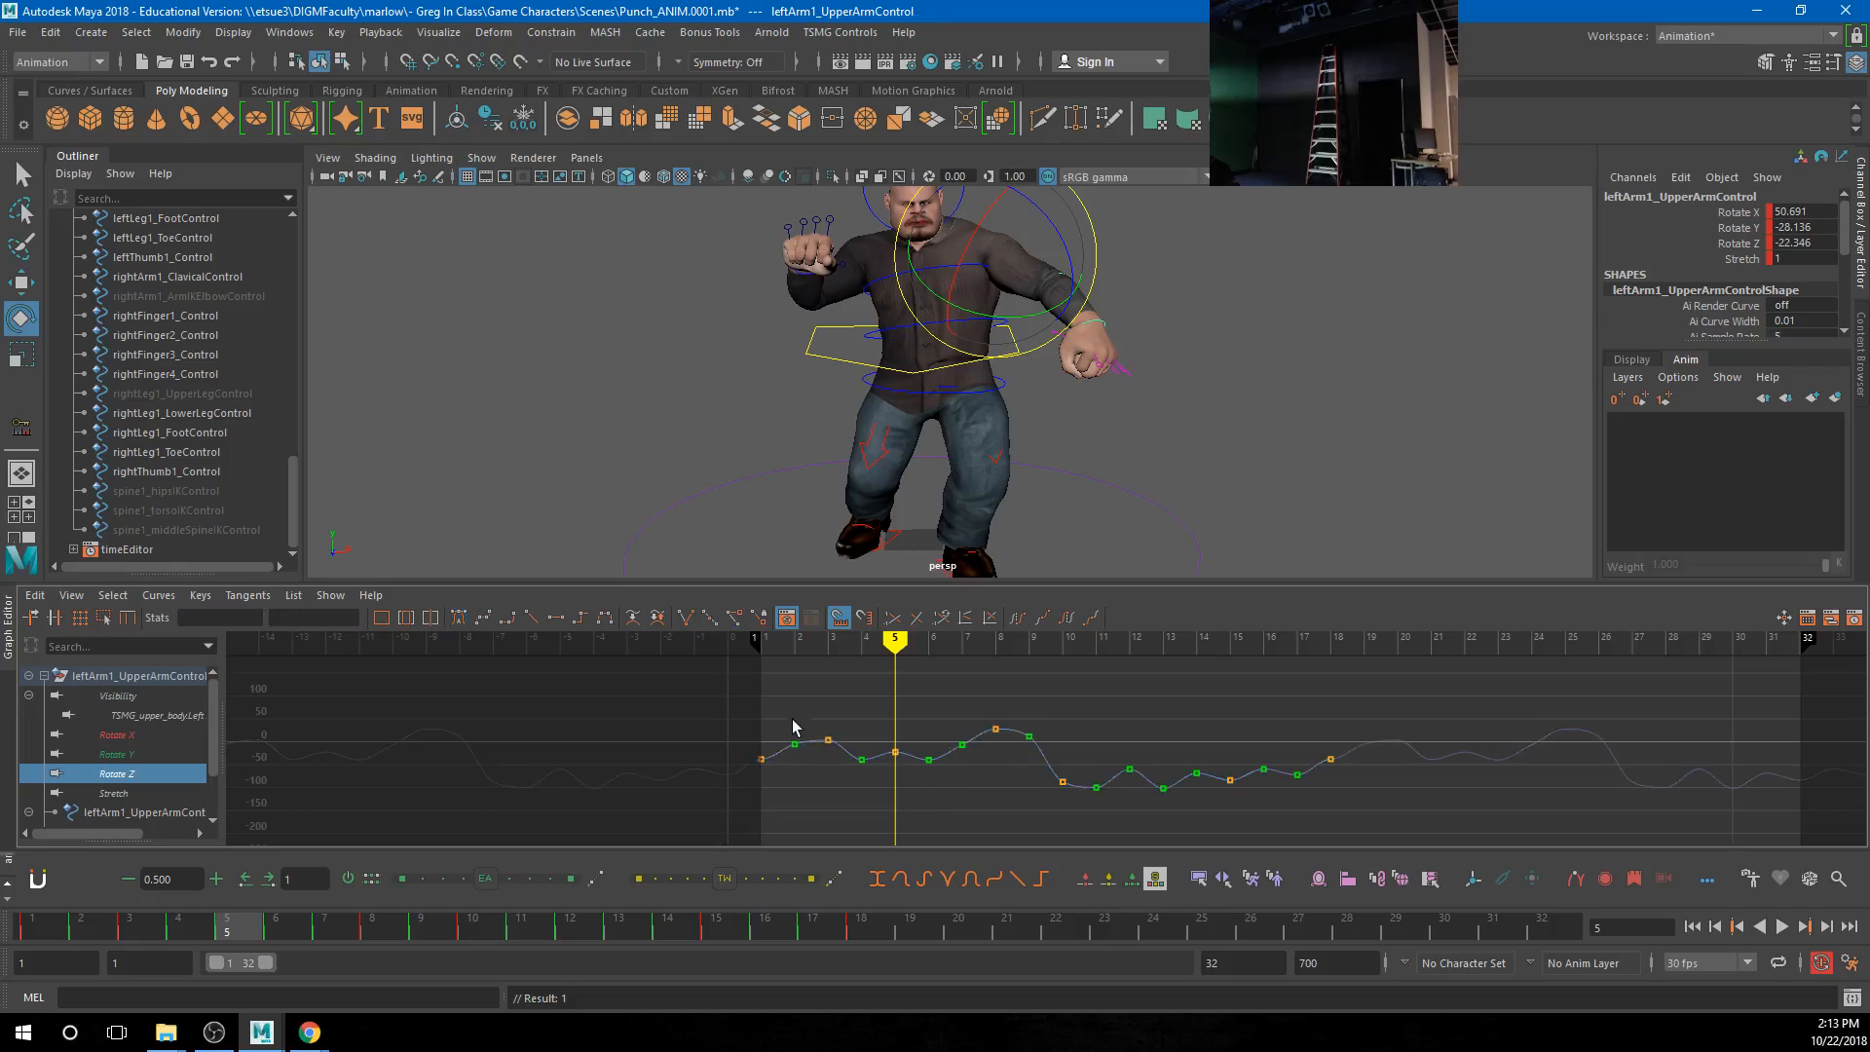
Ease the Rotate Z keys at frames 2–7, 10–12 and 14–17 with animBot's EA slider, dismissing the beta dialog each time
drag(973, 780, 973, 778)
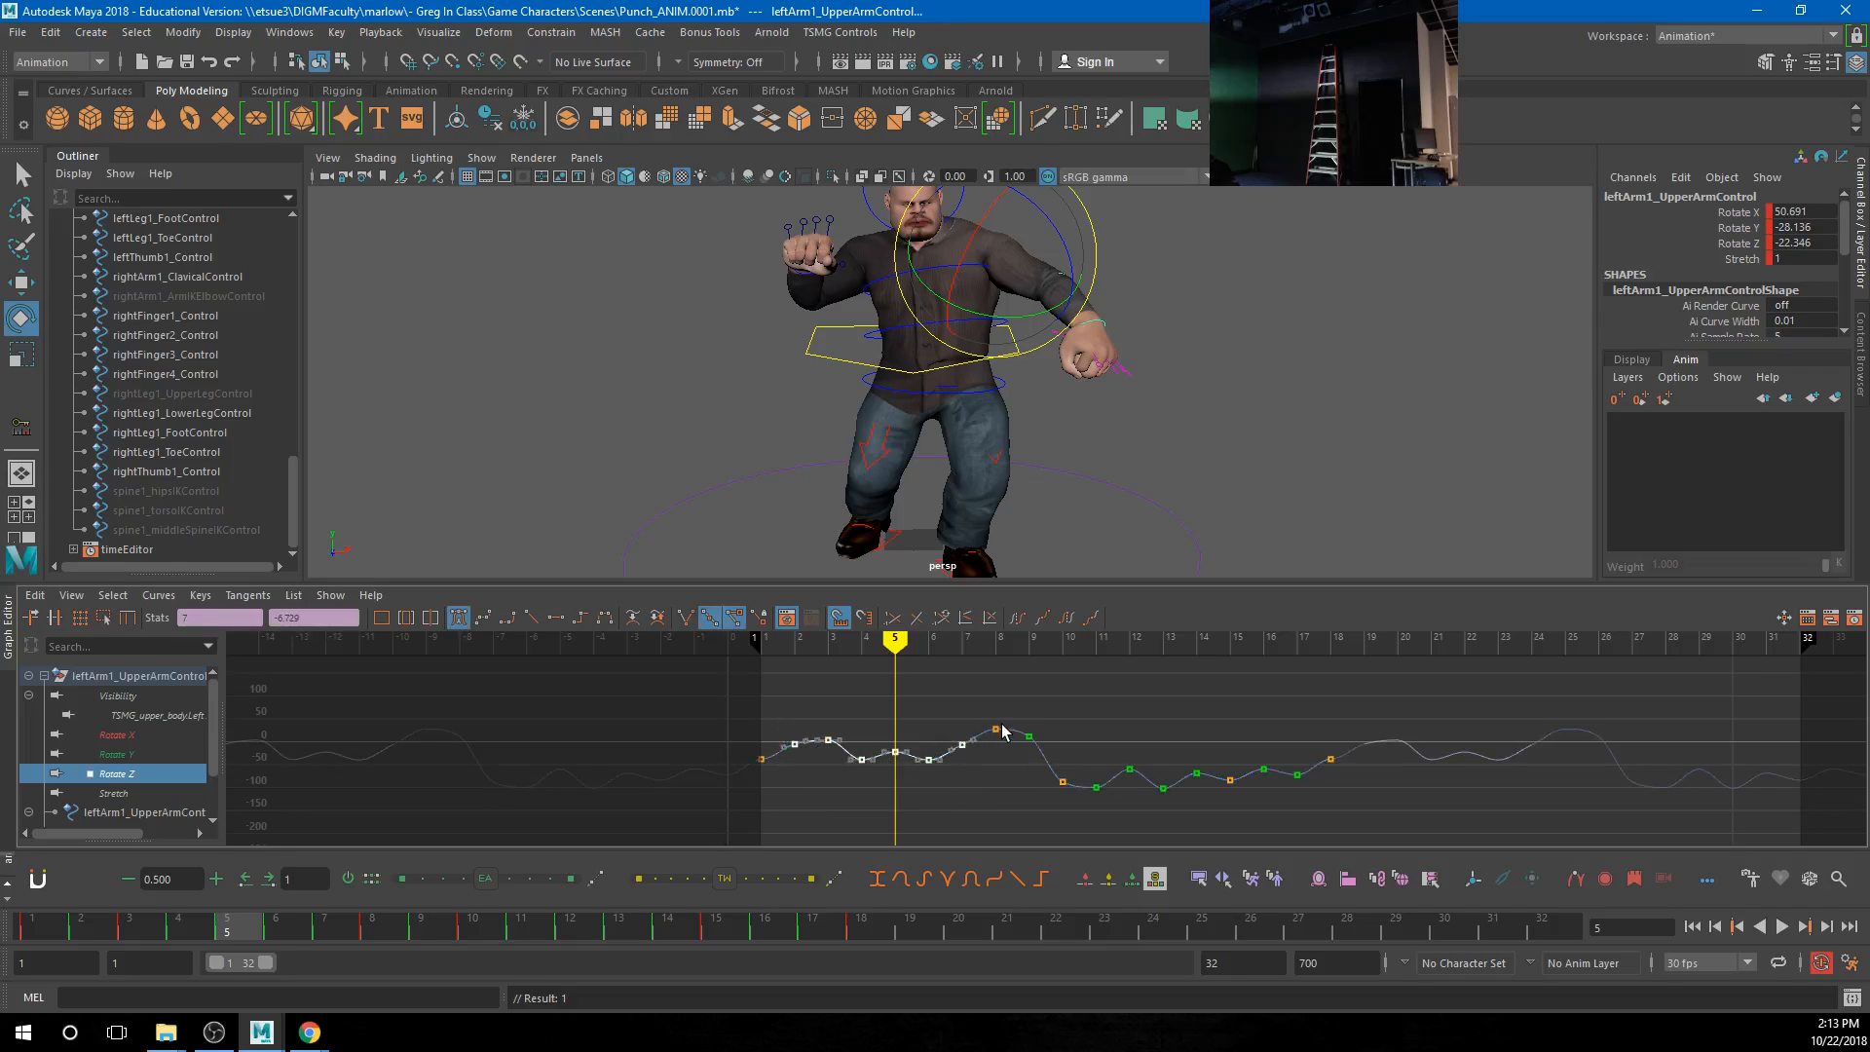
drag(518, 880, 455, 879)
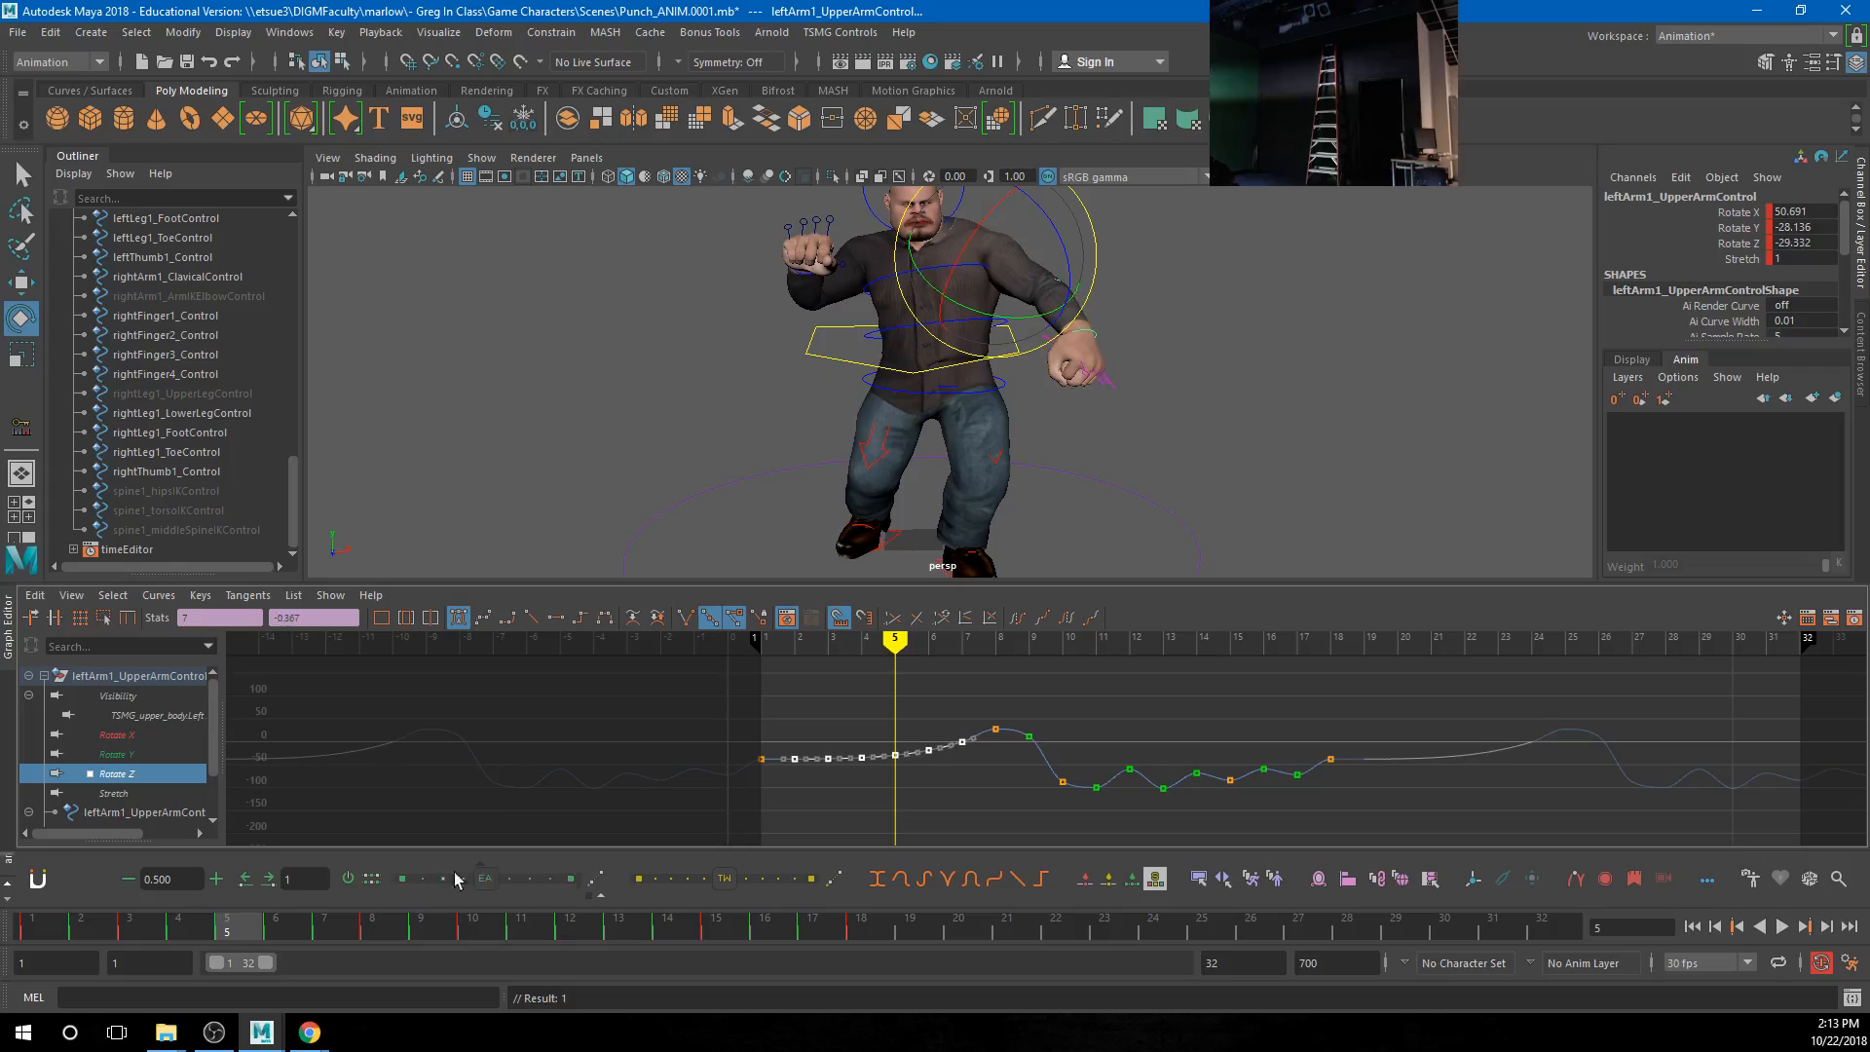
click(1108, 404)
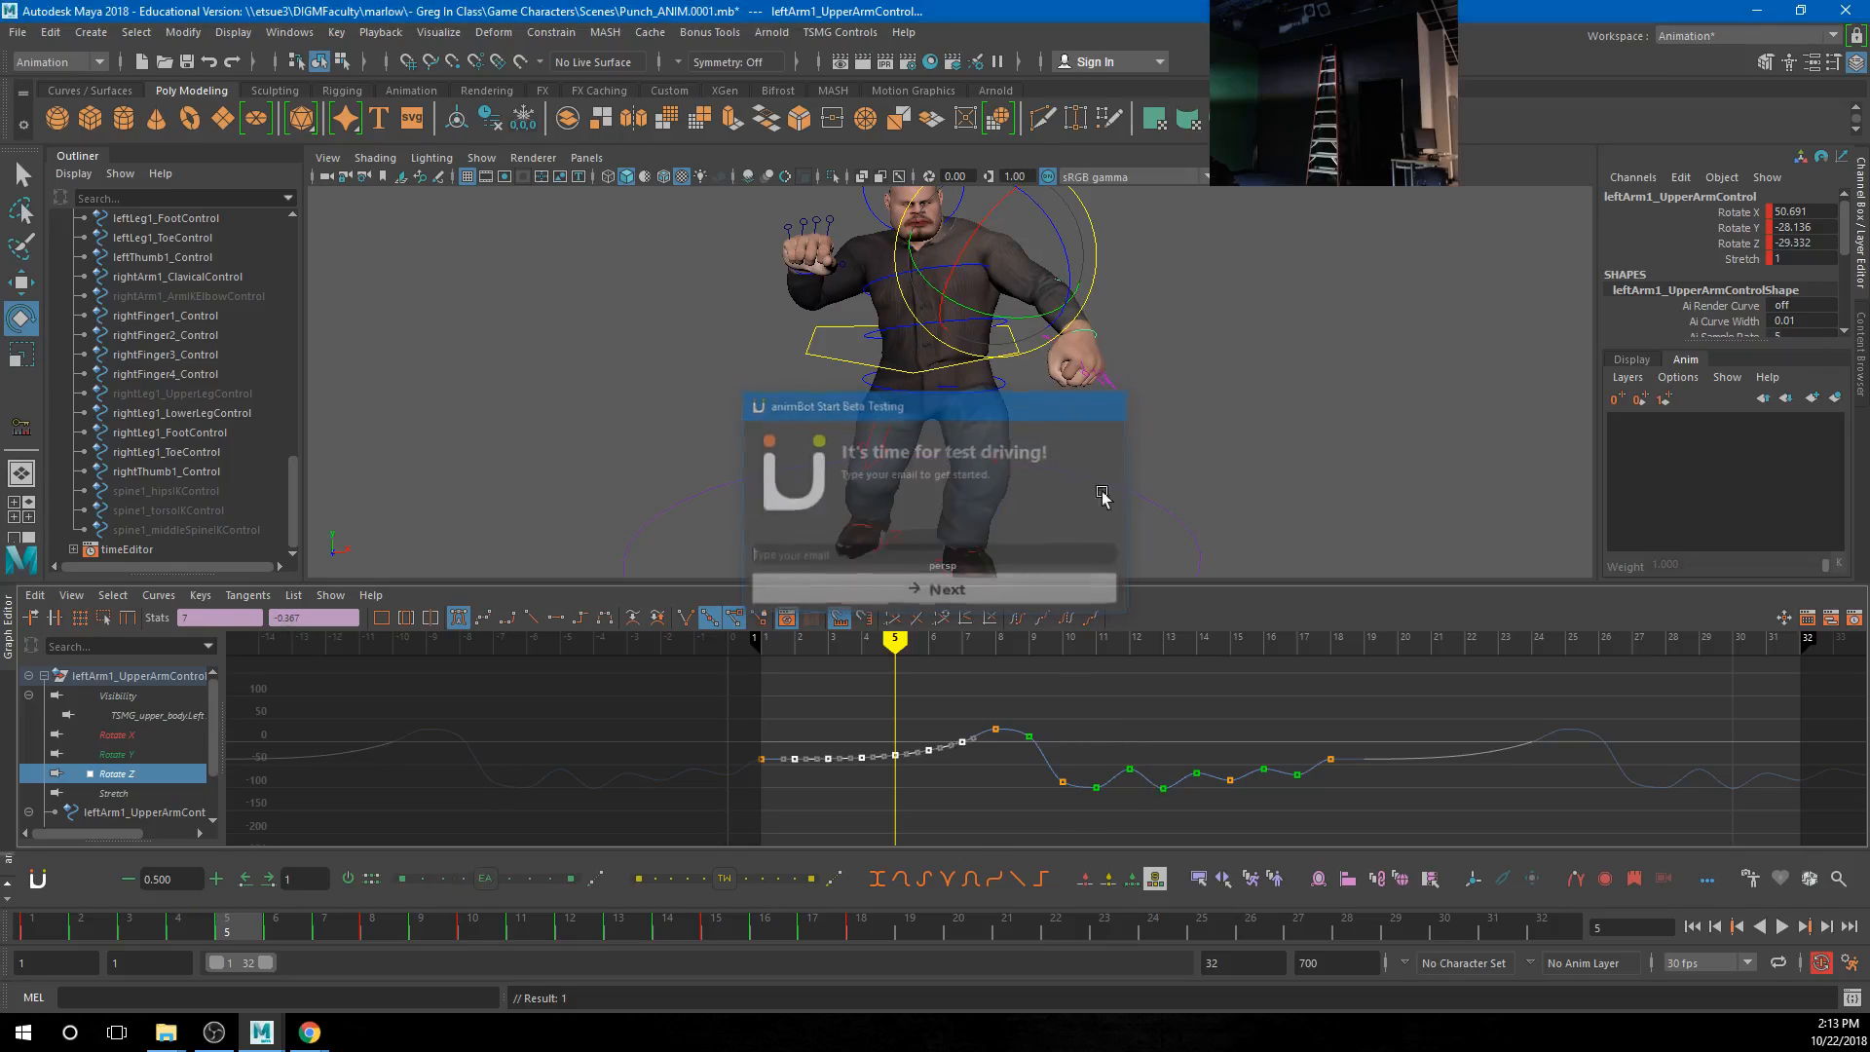
drag(1042, 712, 1137, 826)
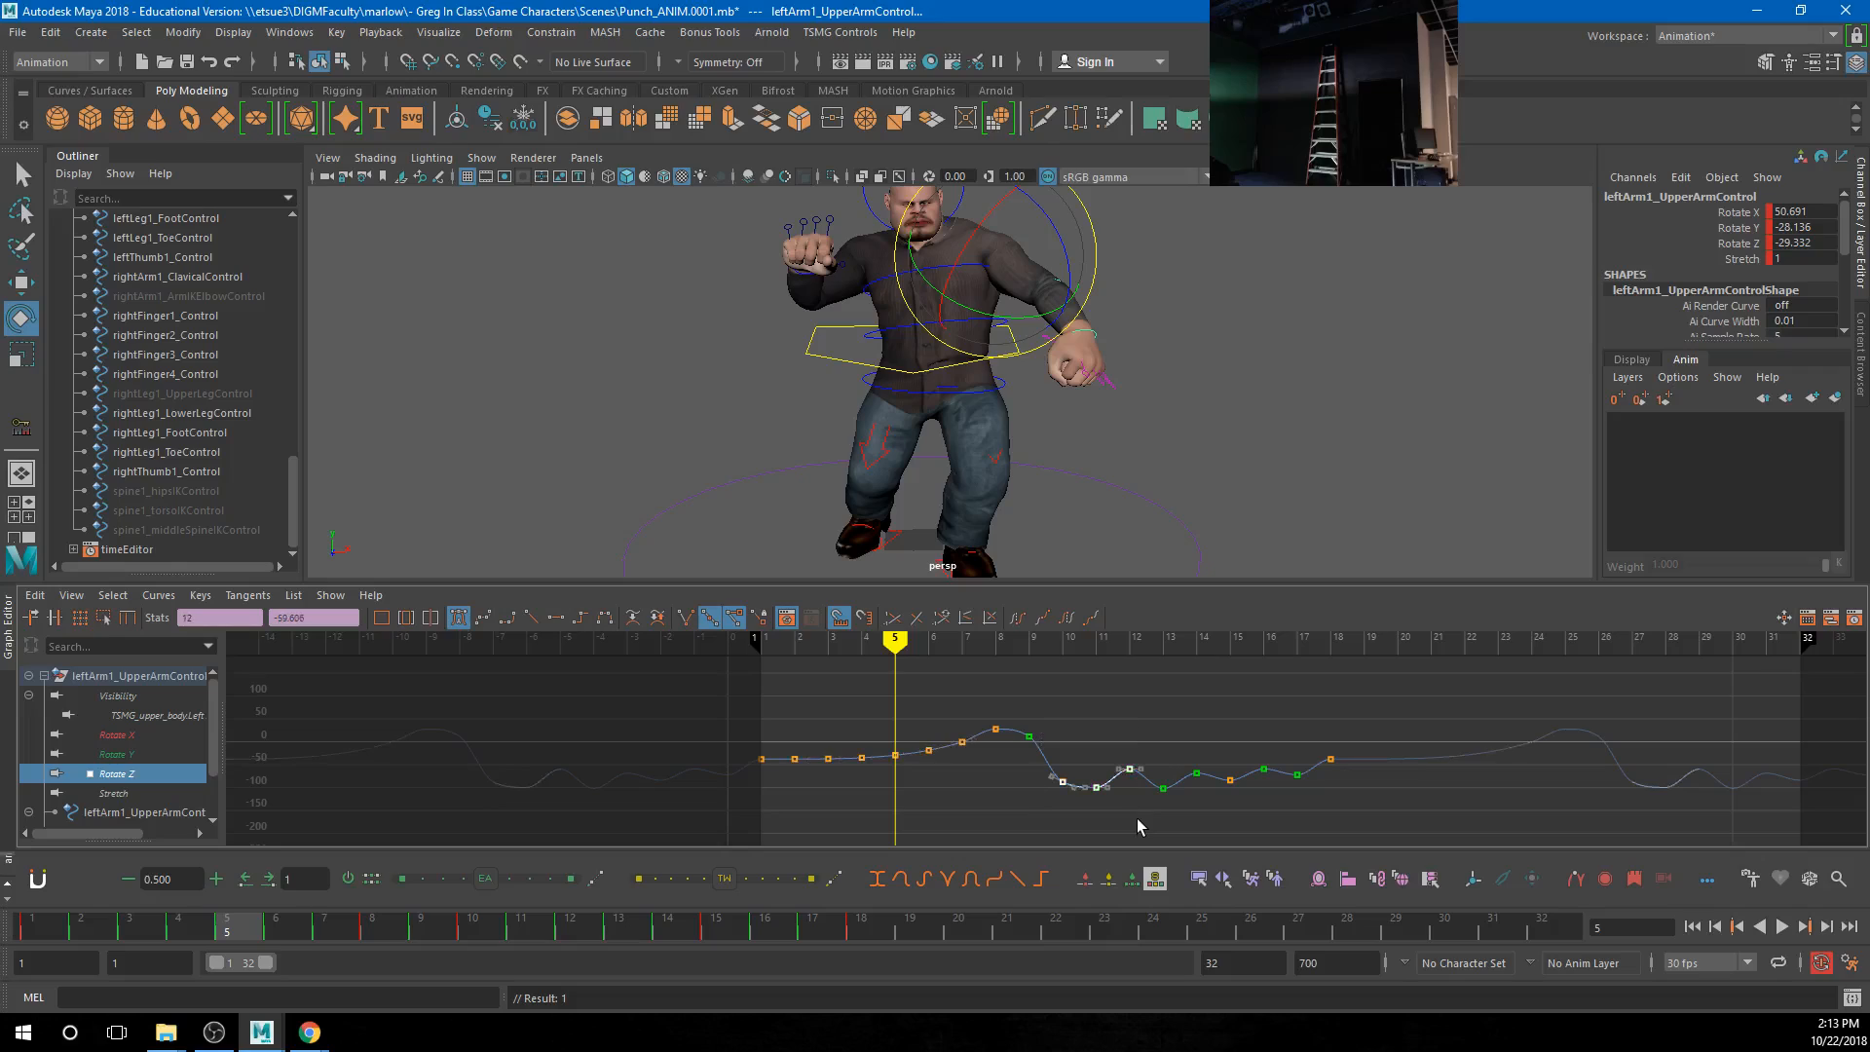
drag(501, 887, 525, 878)
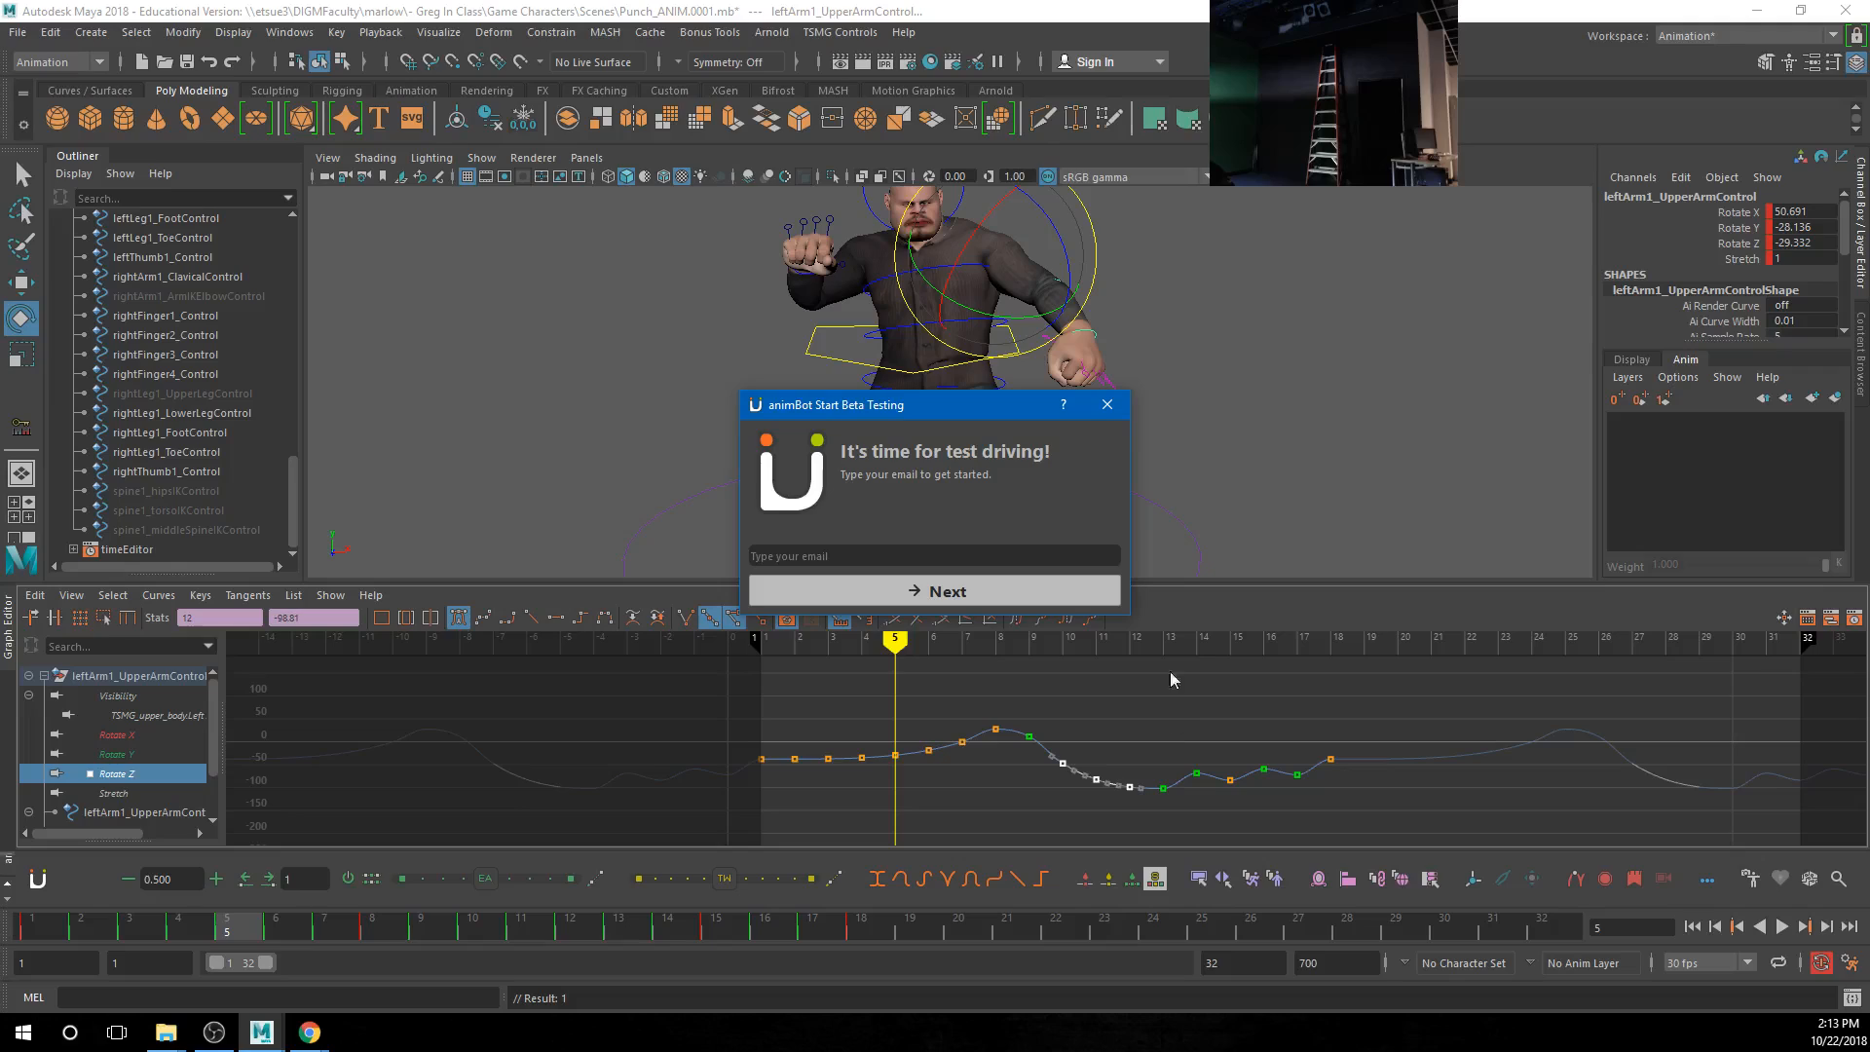
click(1107, 405)
drag(1186, 738, 1317, 795)
mouse_move(484, 879)
mouse_down()
mouse_move(456, 878)
mouse_move(516, 865)
mouse_up()
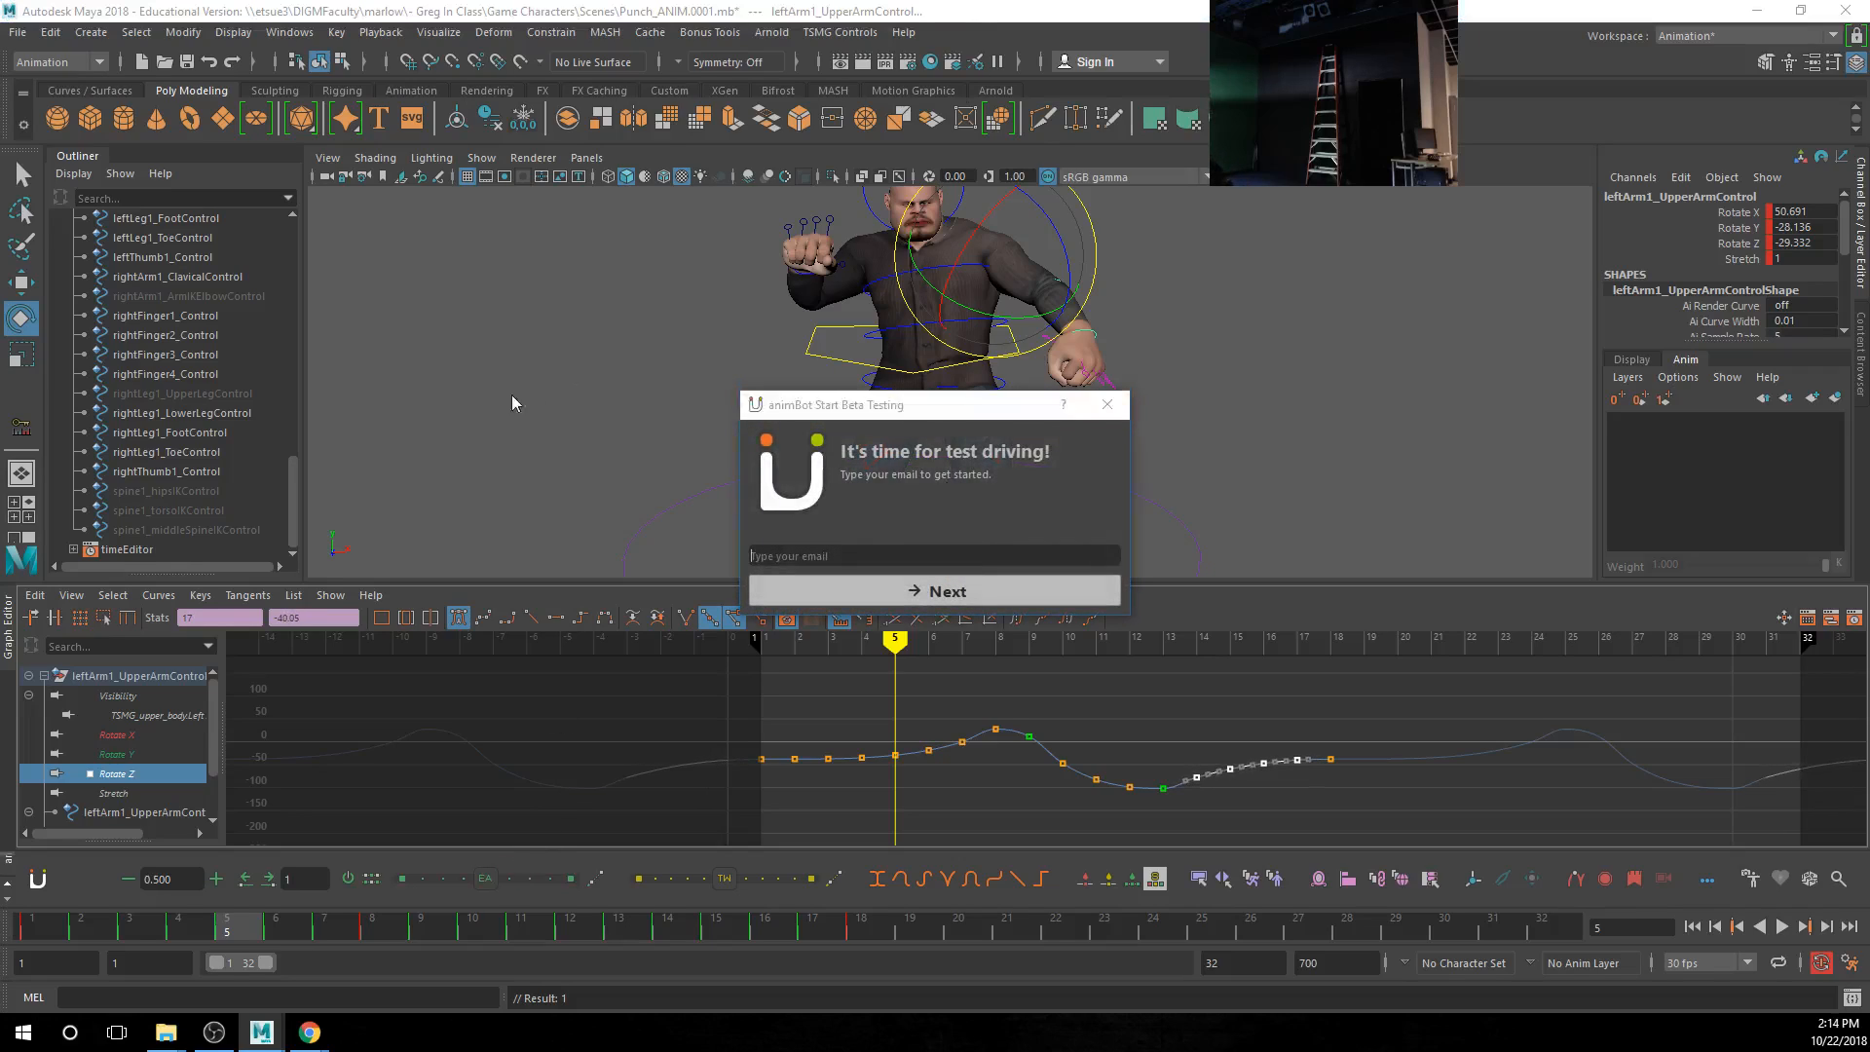
click(1111, 407)
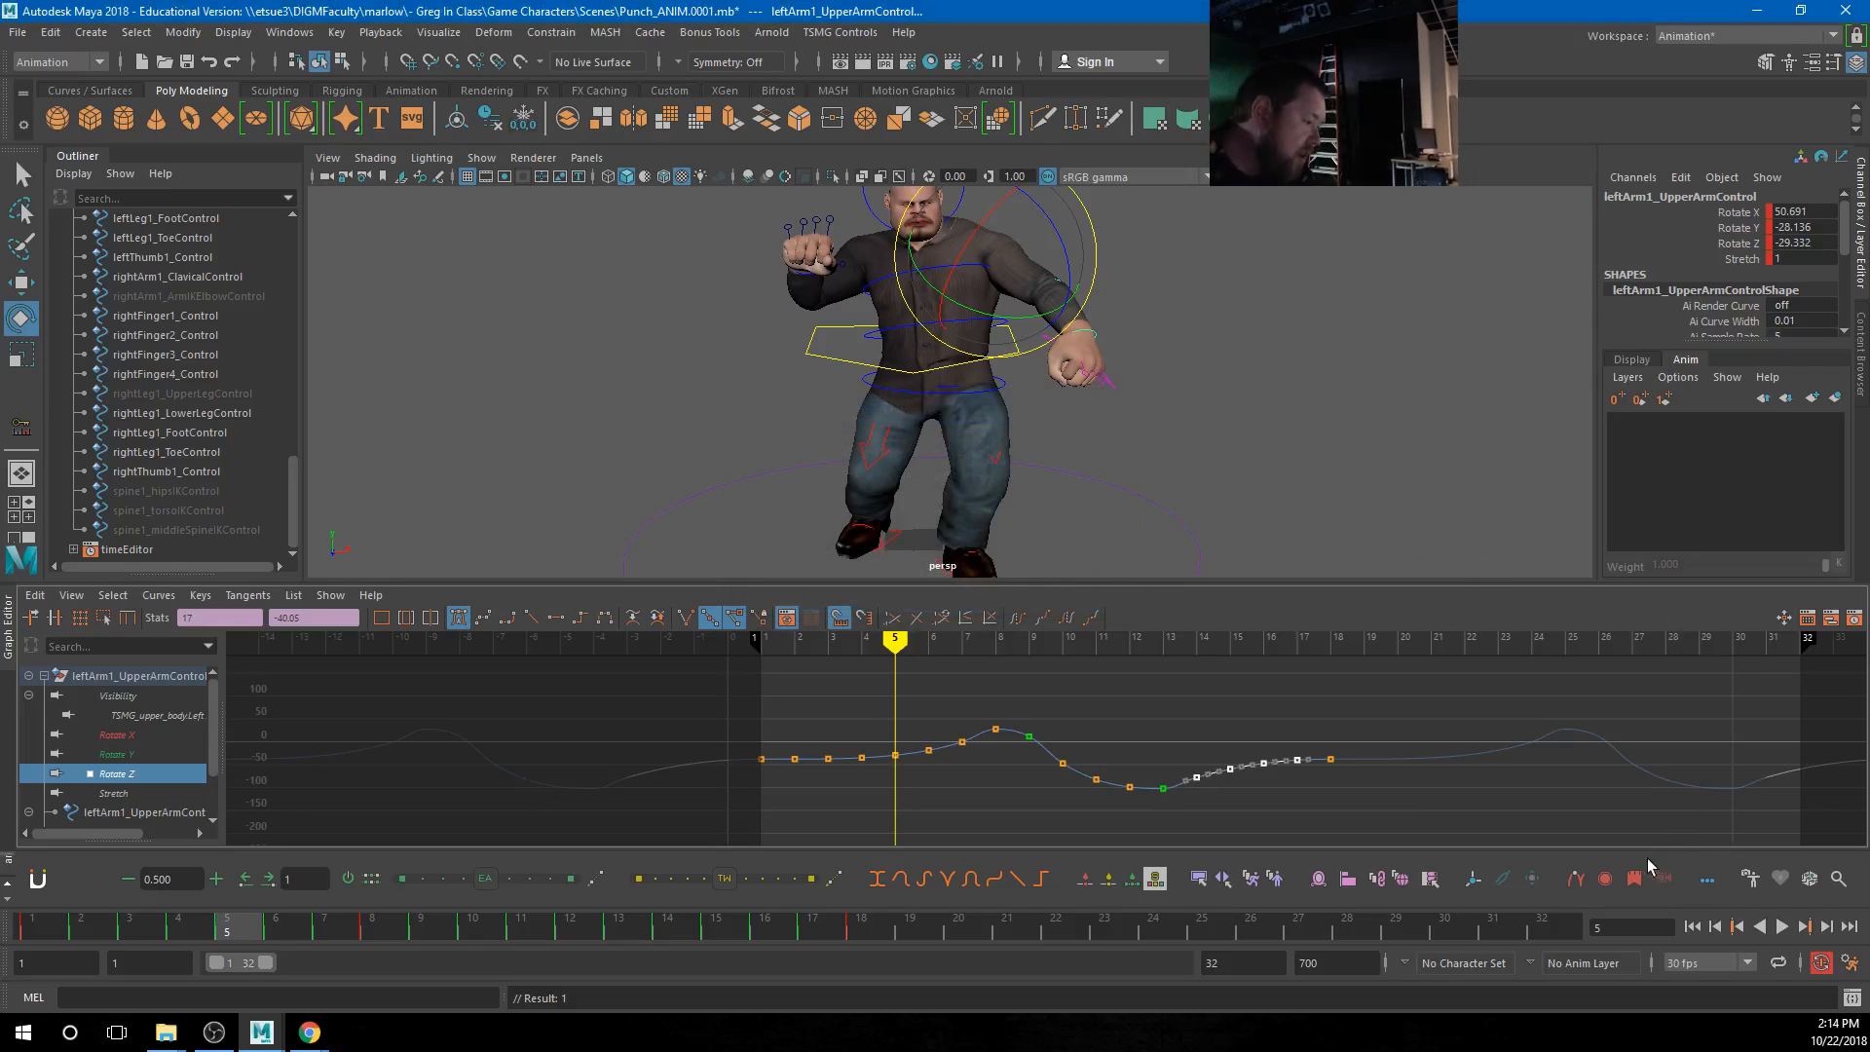
Try to create an animBot select set named A from all the rig controls, and close the license dialog
click(1198, 879)
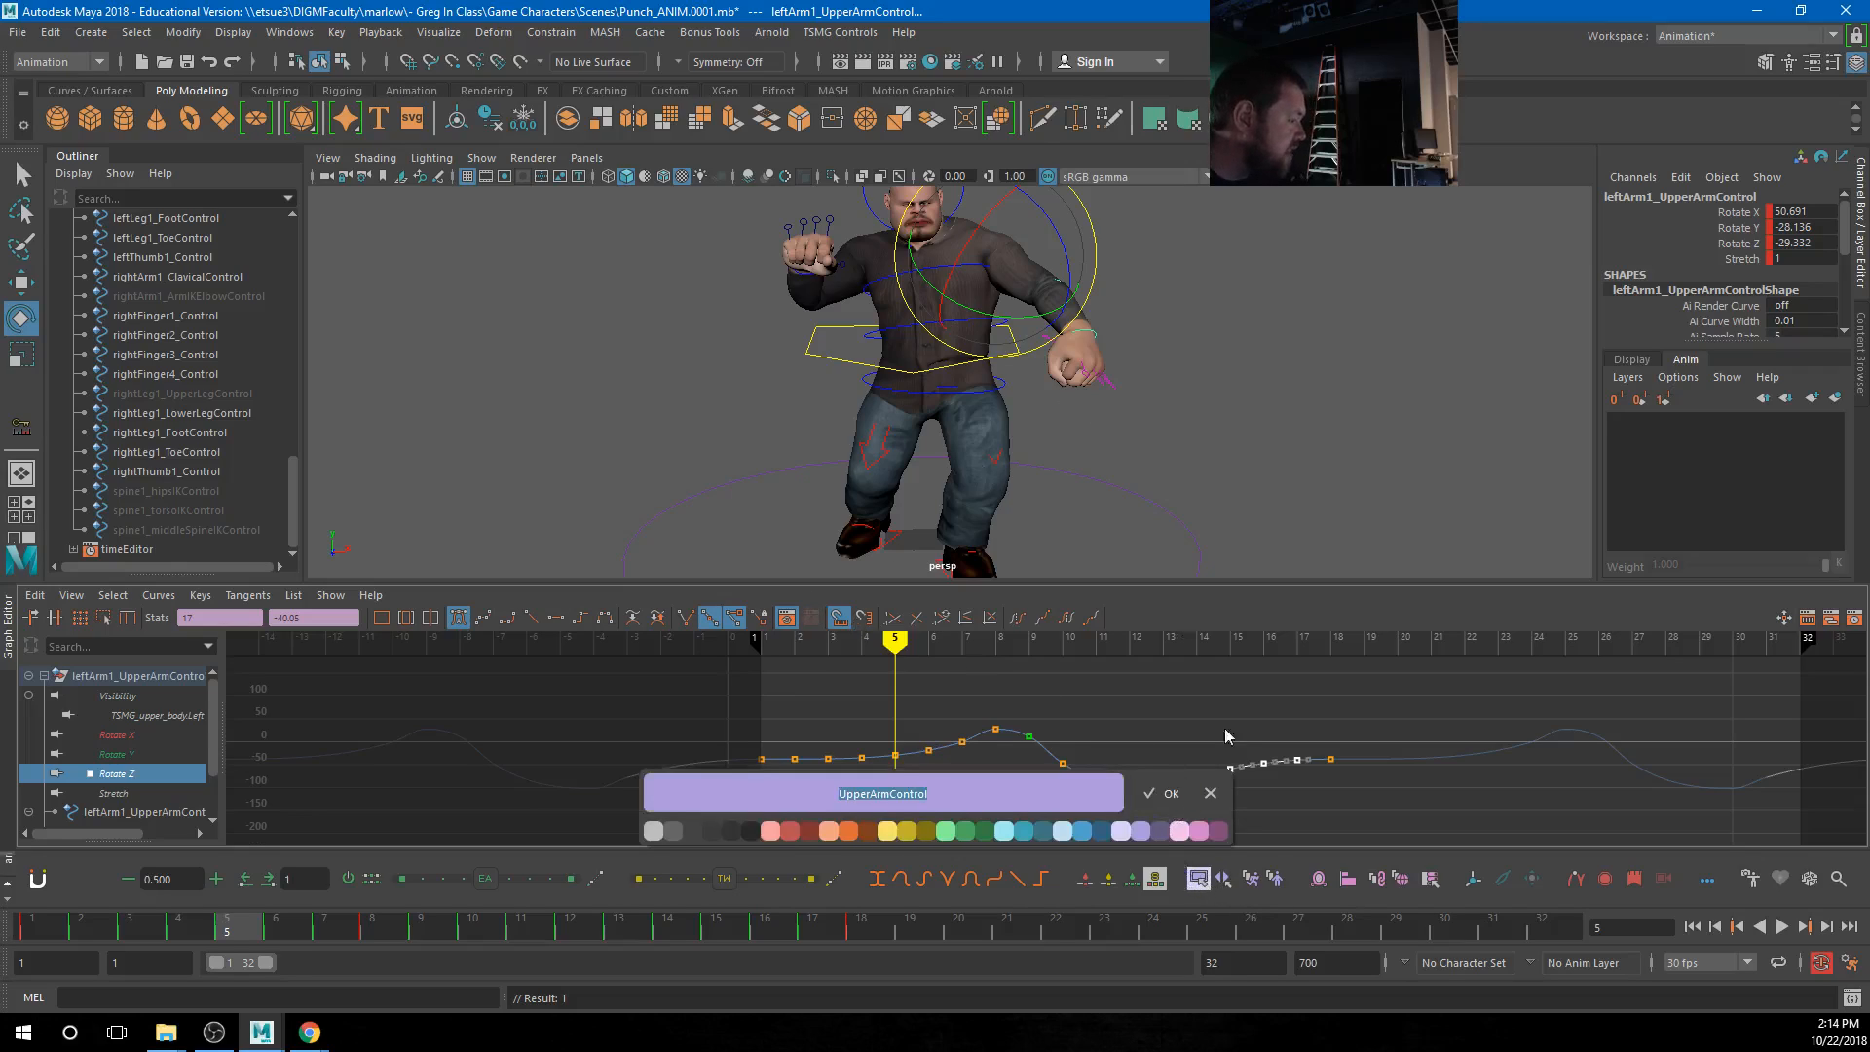
click(1248, 315)
click(1088, 329)
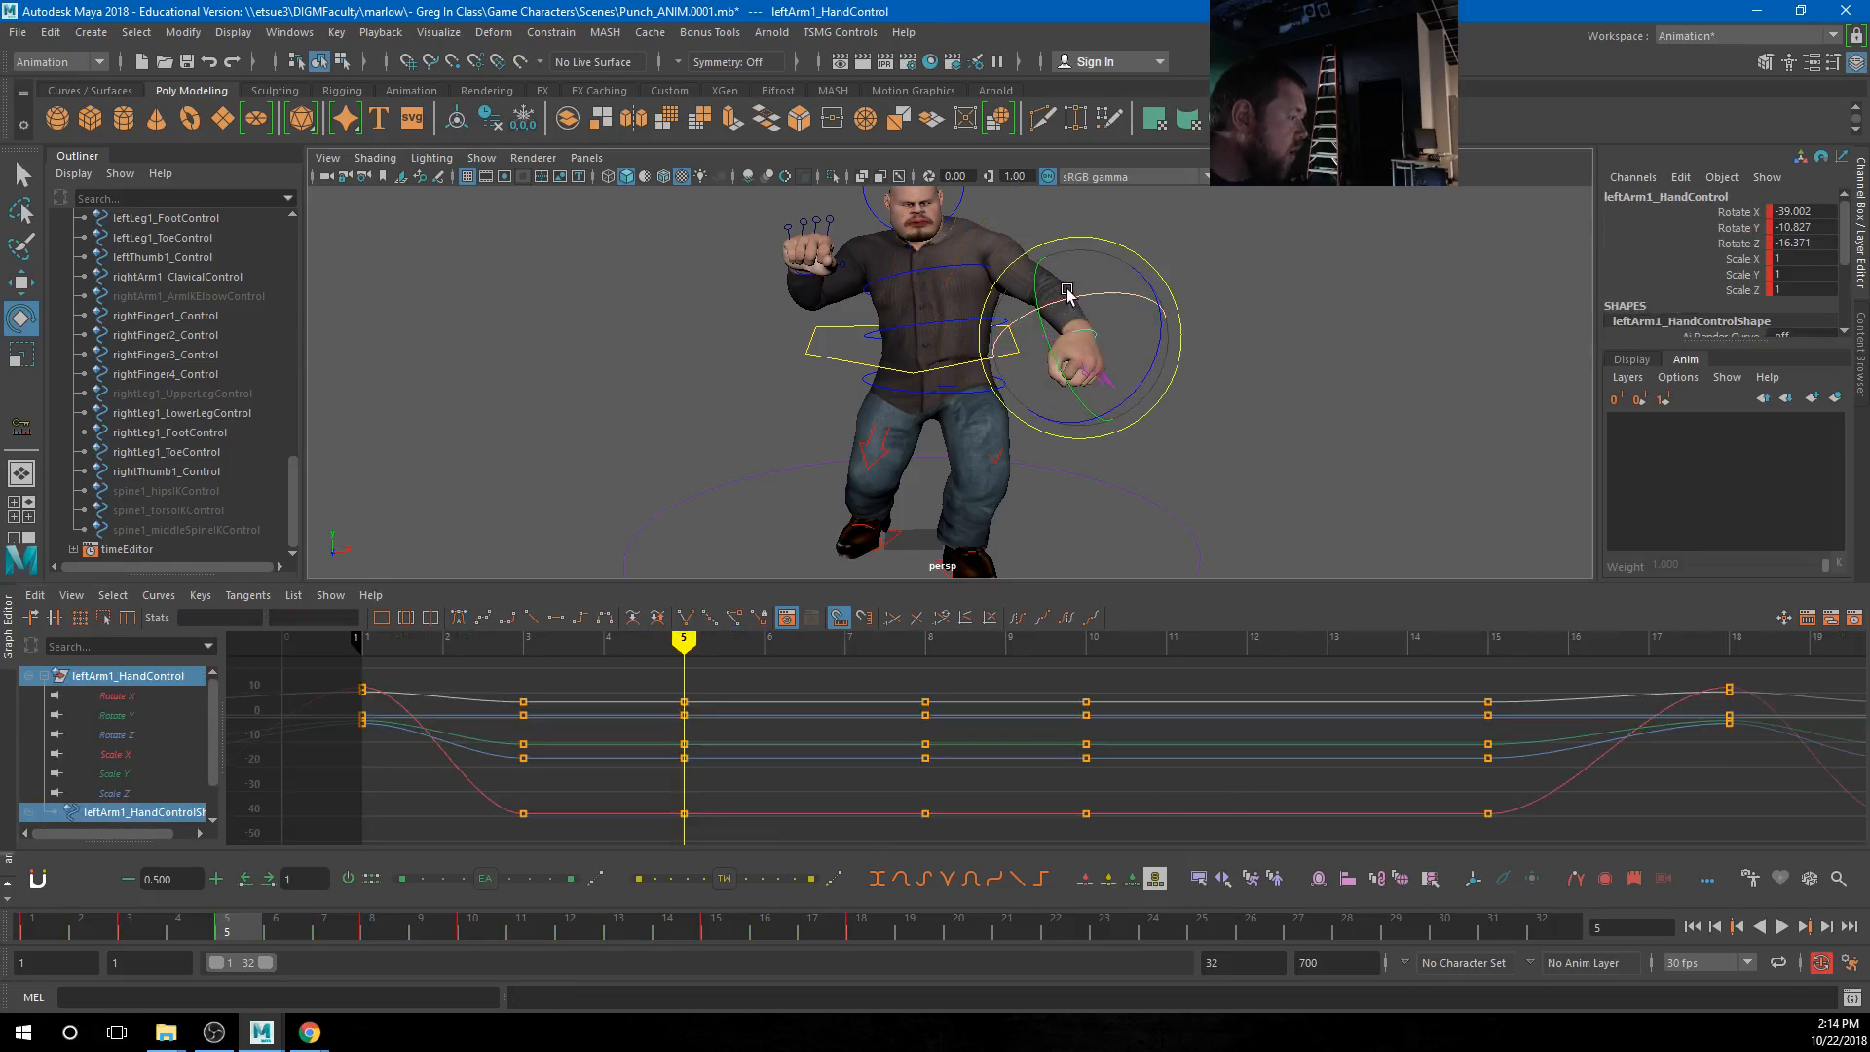
click(146, 530)
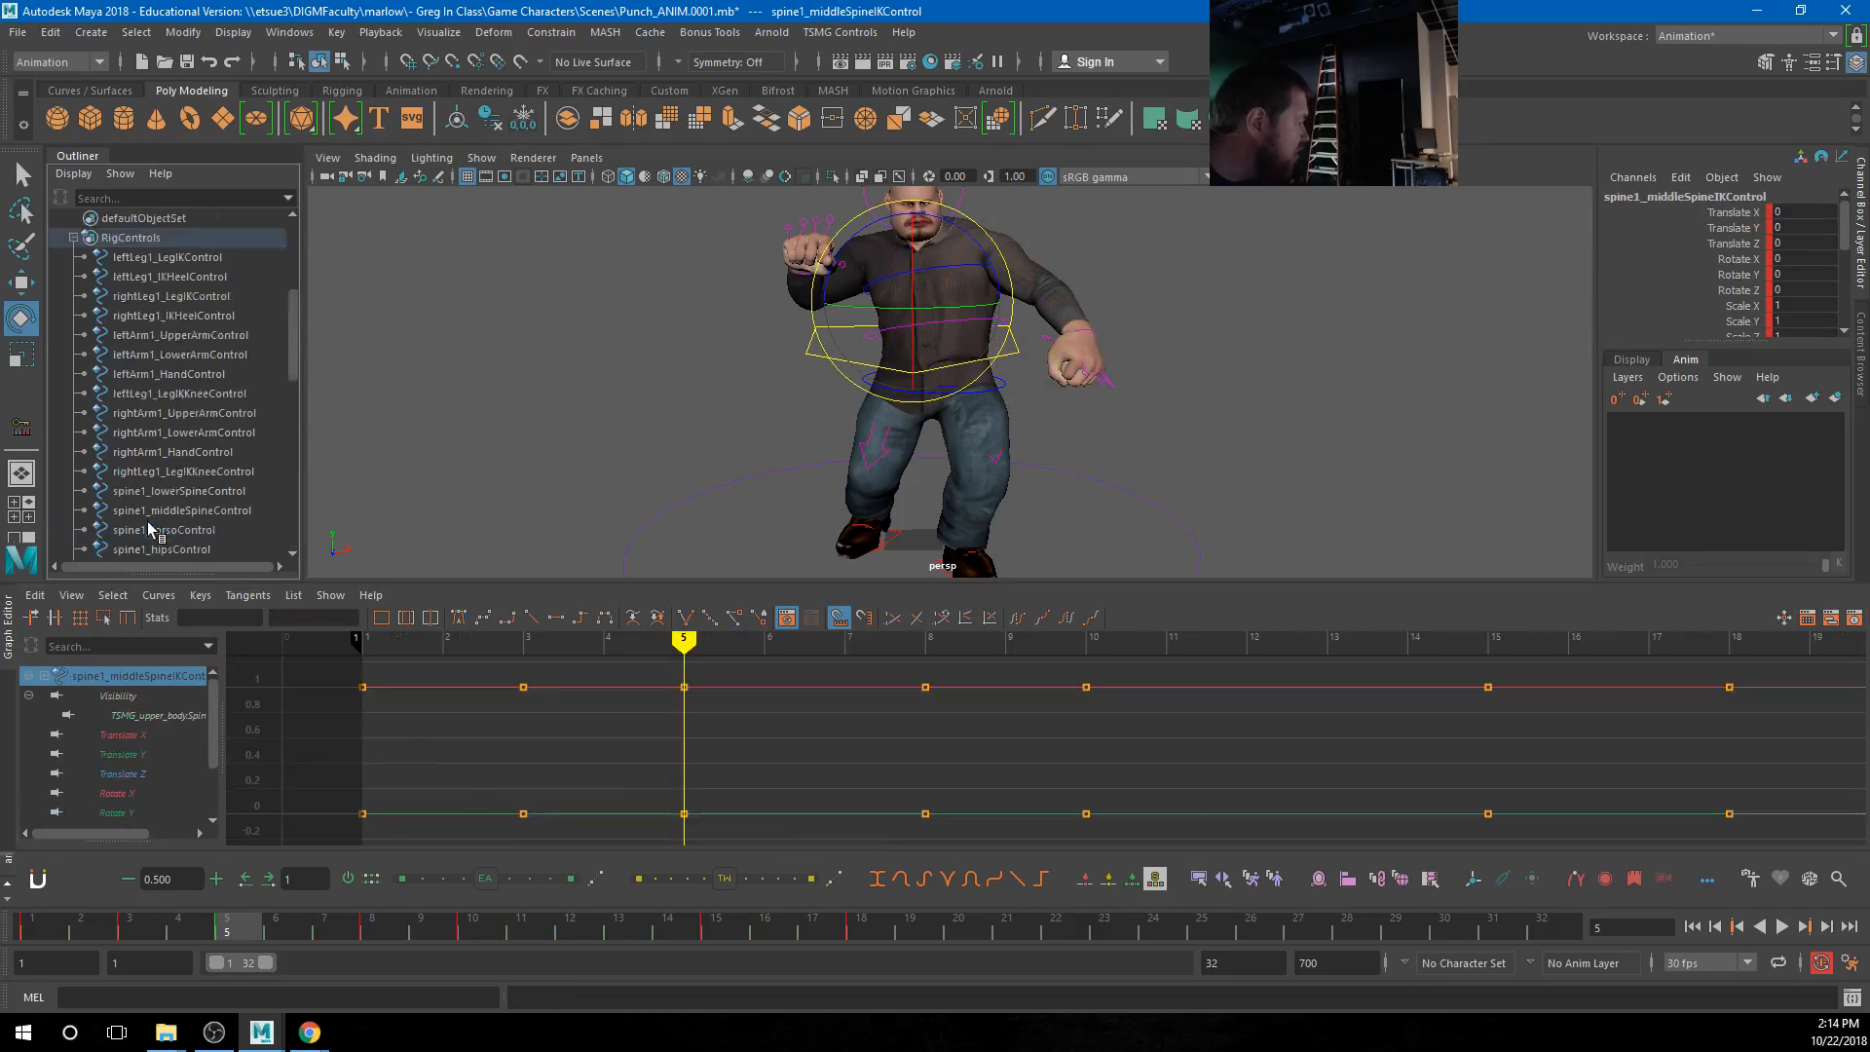
scroll(164, 467, up, 3)
shift+click(147, 412)
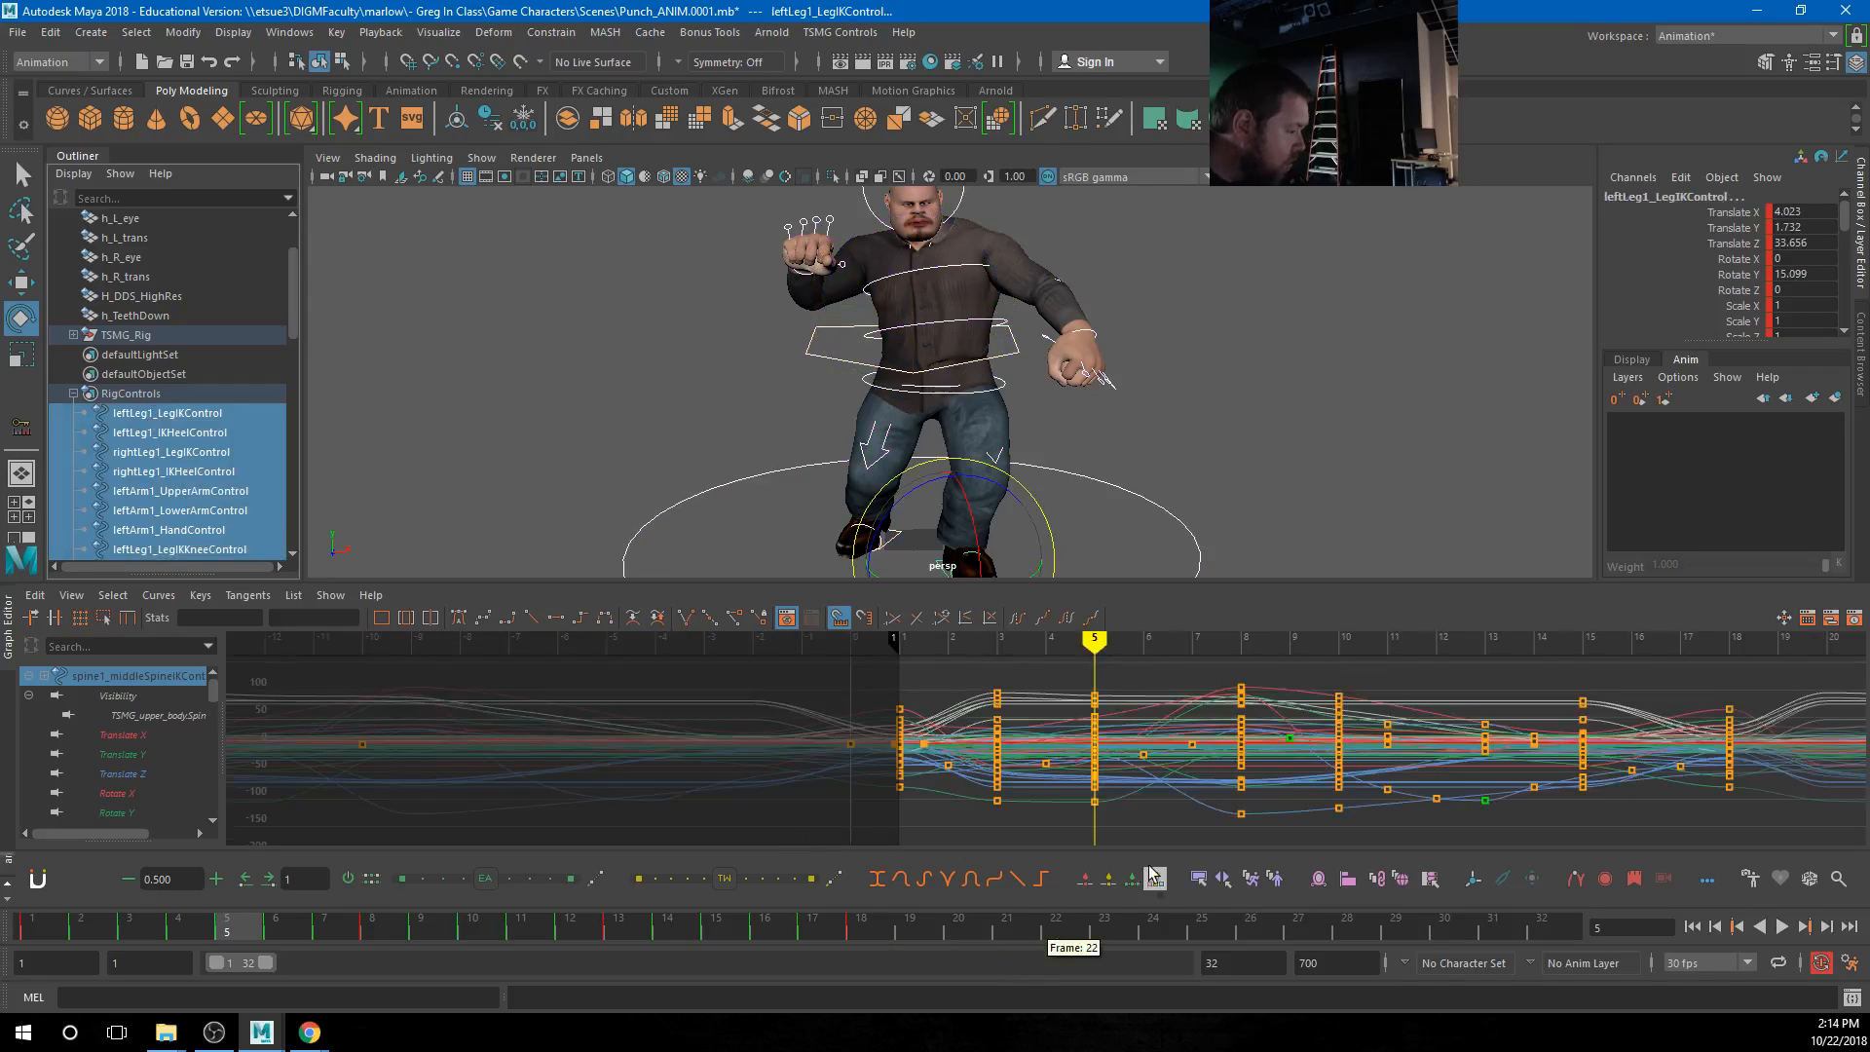
click(1197, 879)
text(a)
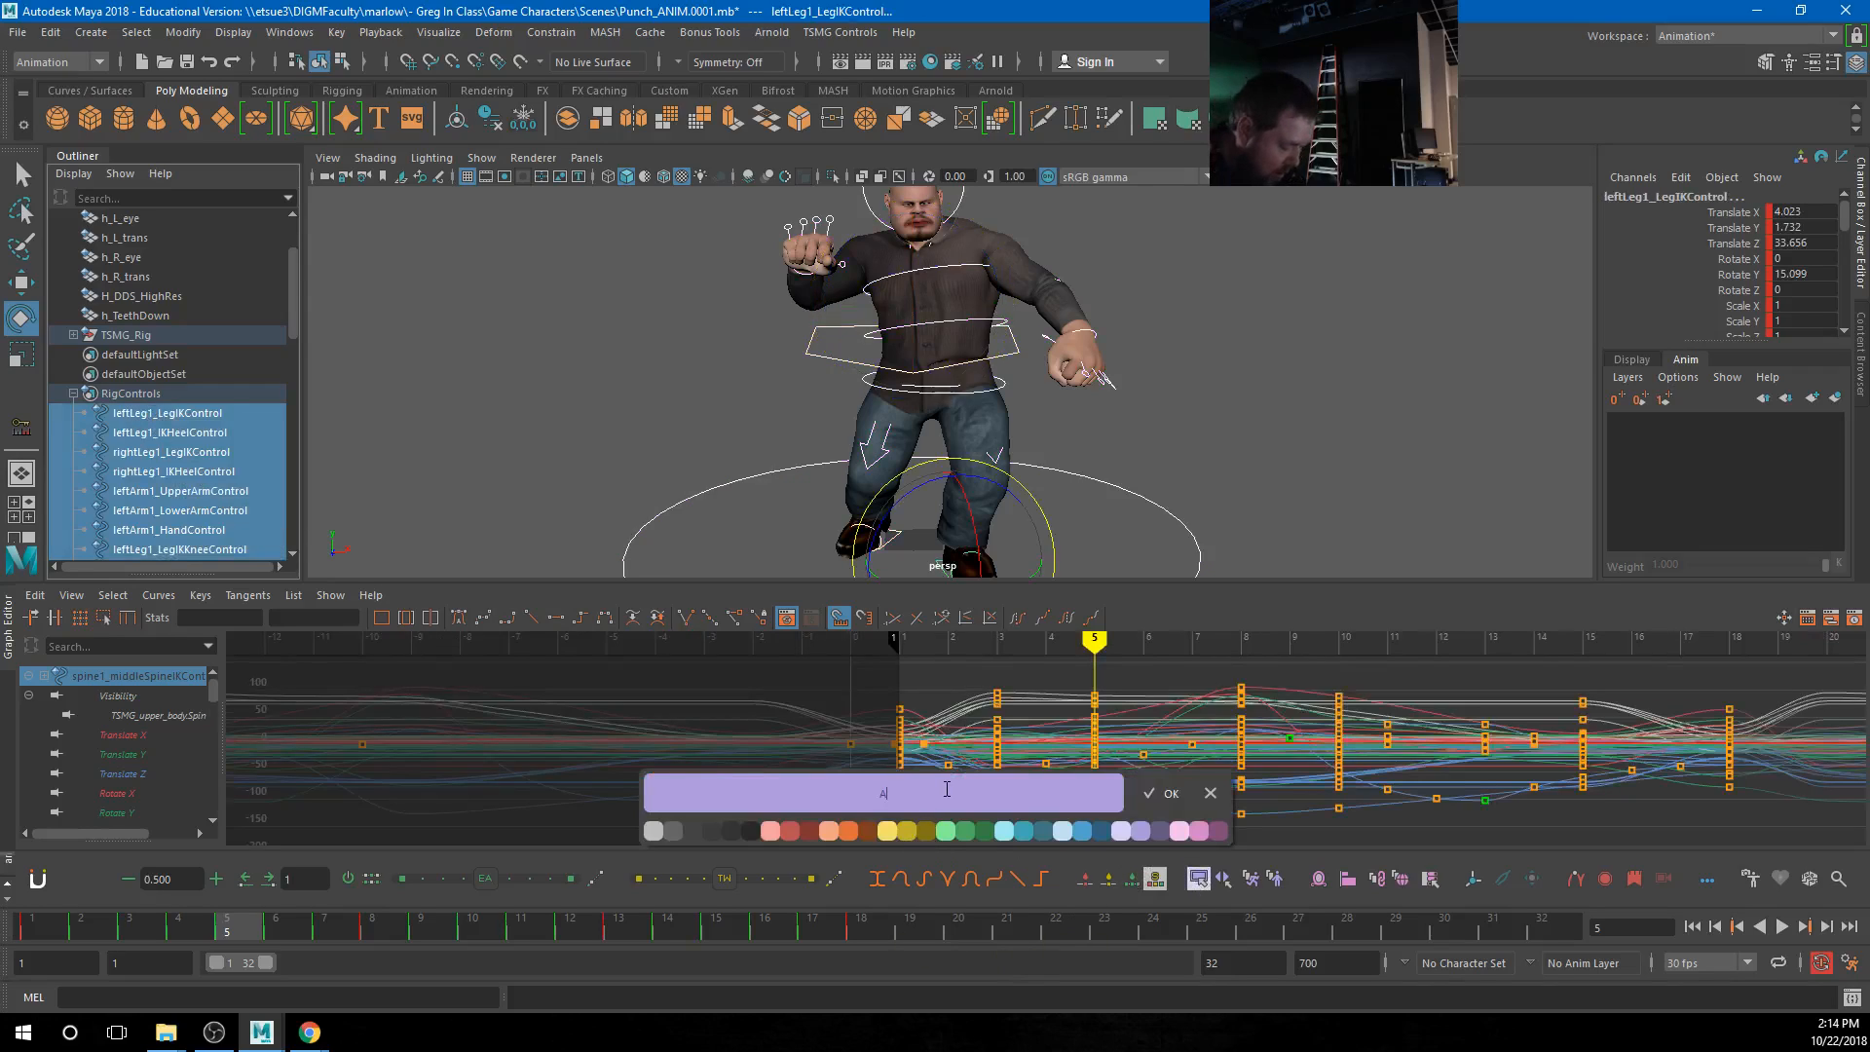
key(Return)
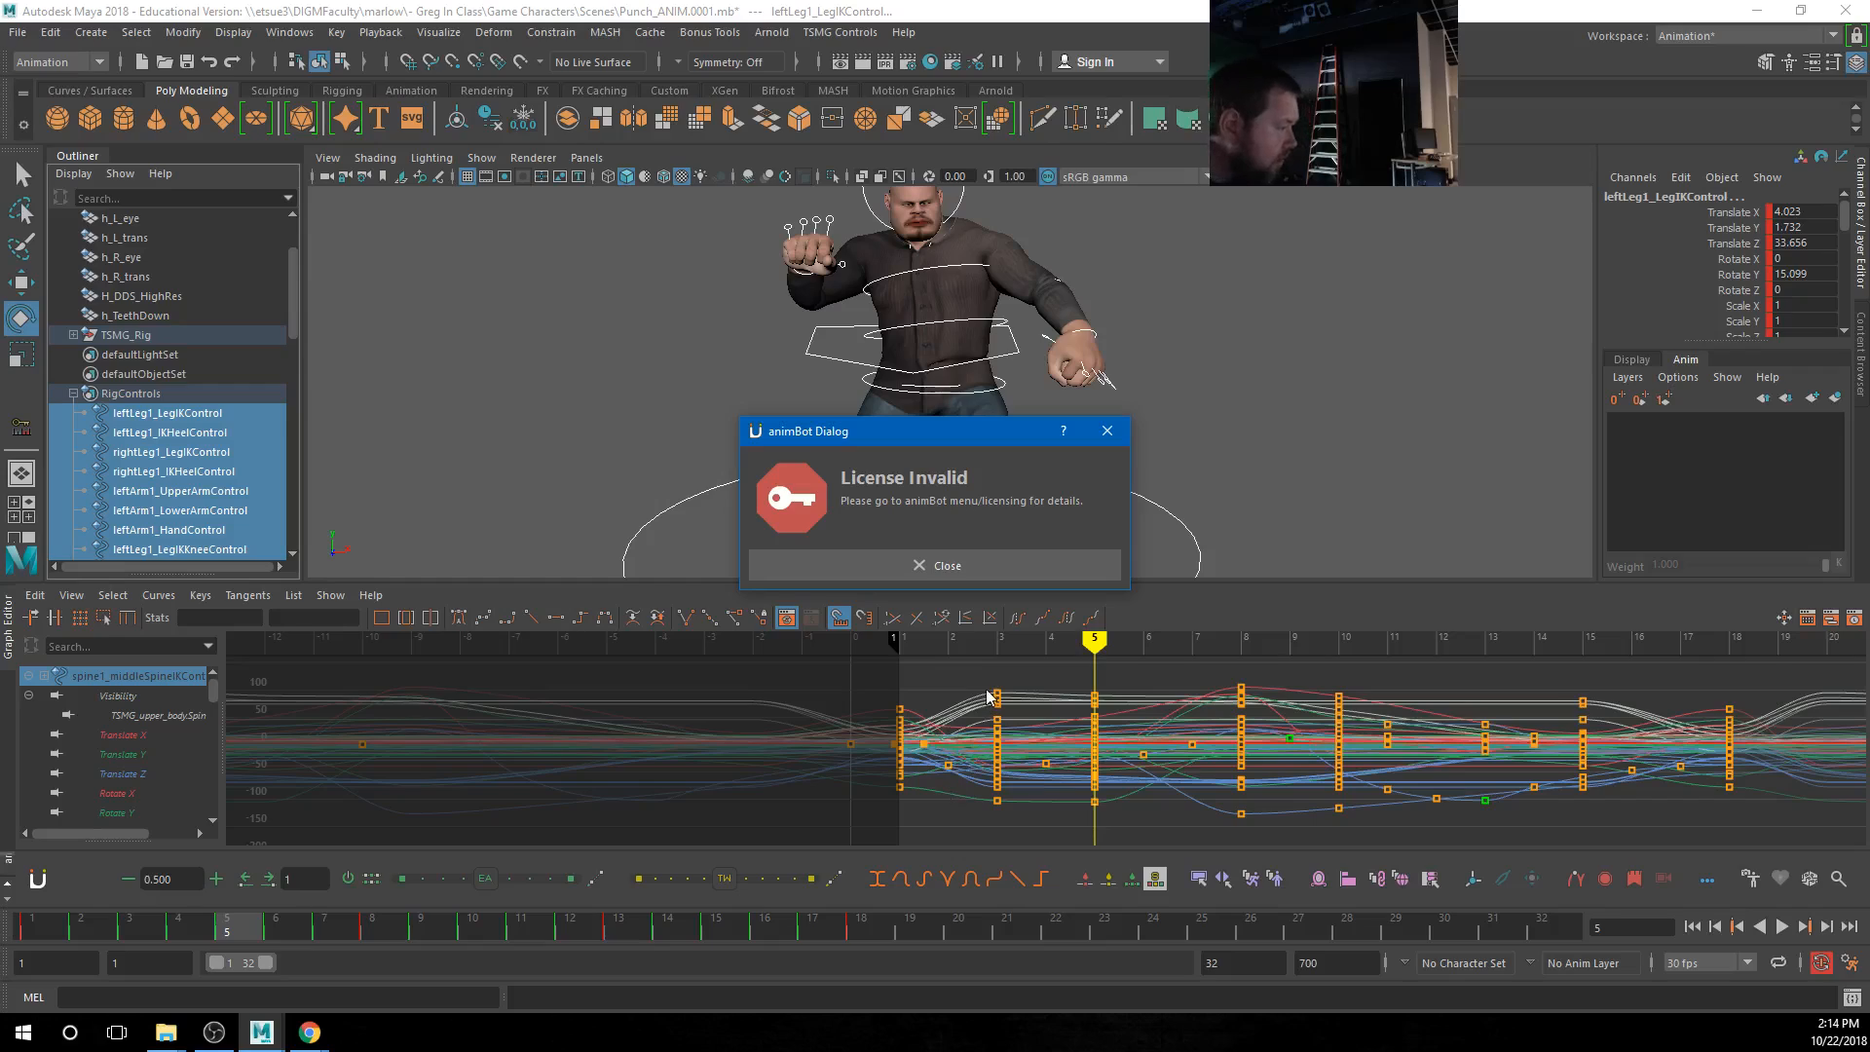
click(996, 567)
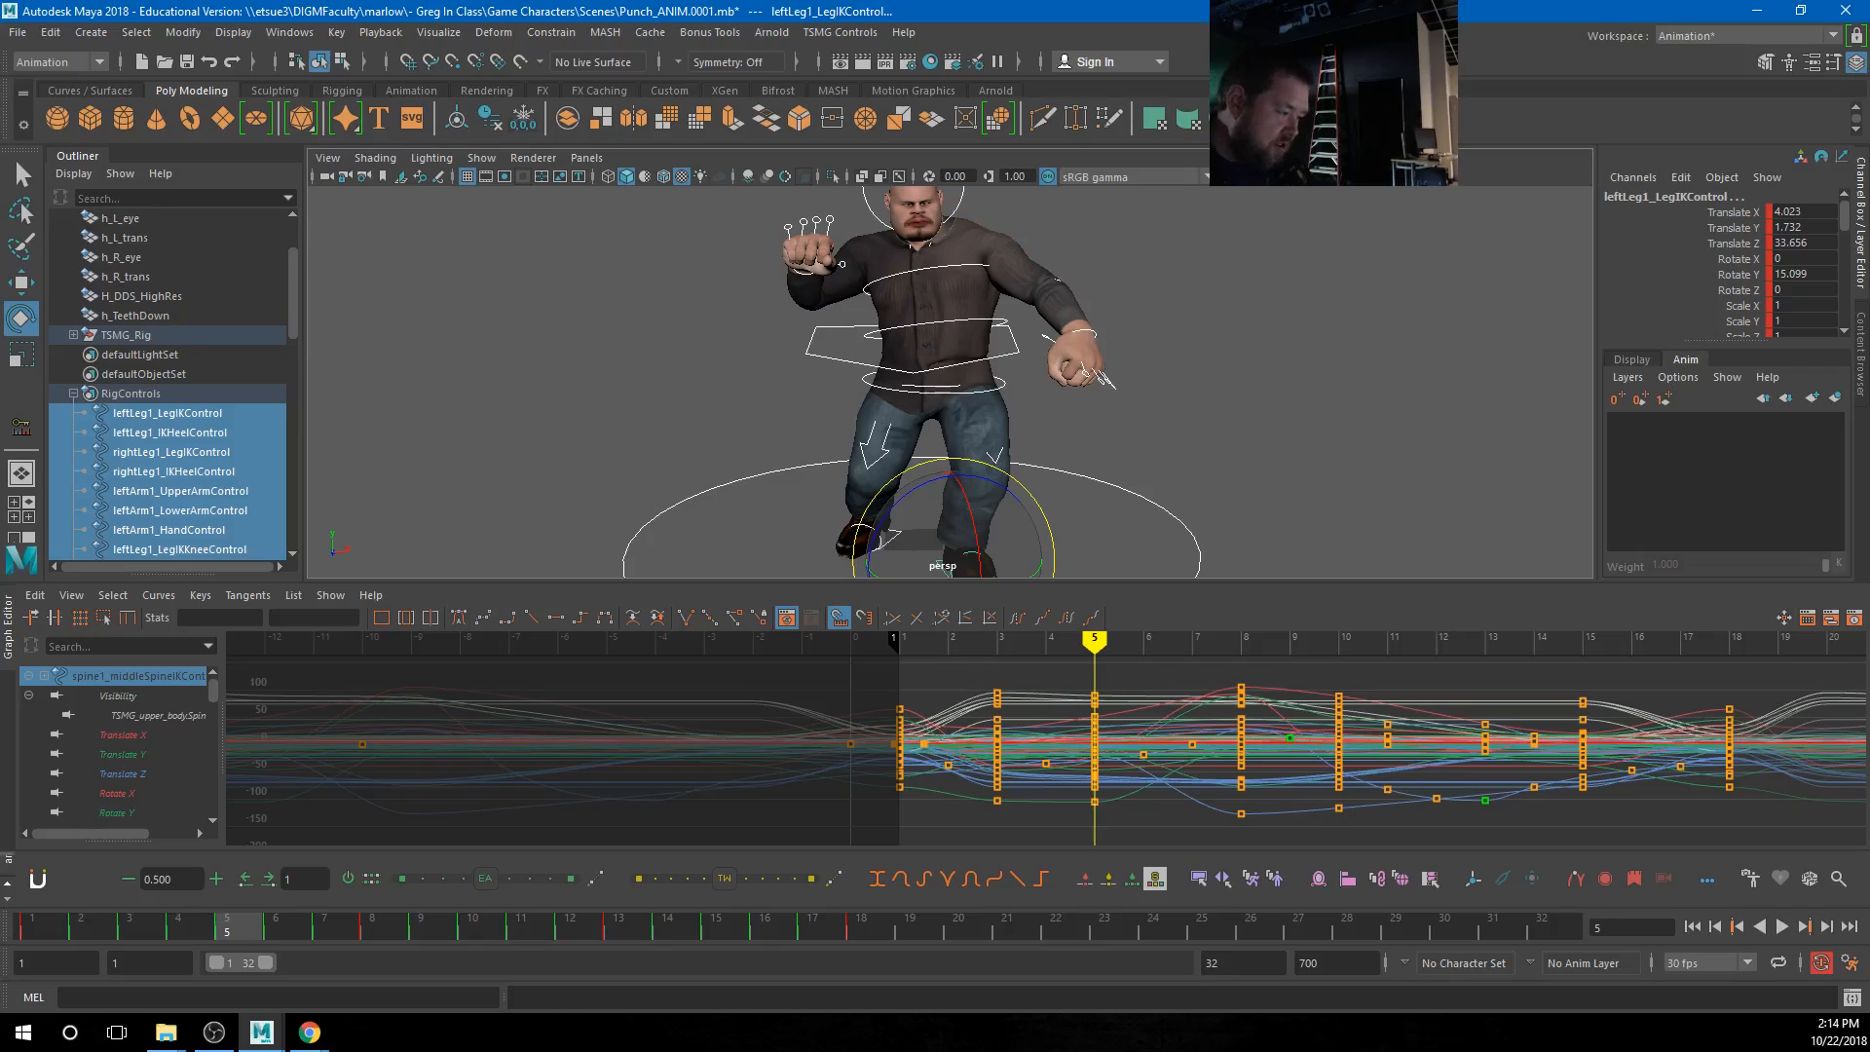
Display an animBot motion trail for the left hand's fourth finger control and inspect it around the fist, dismissing the beta dialogs
click(1089, 380)
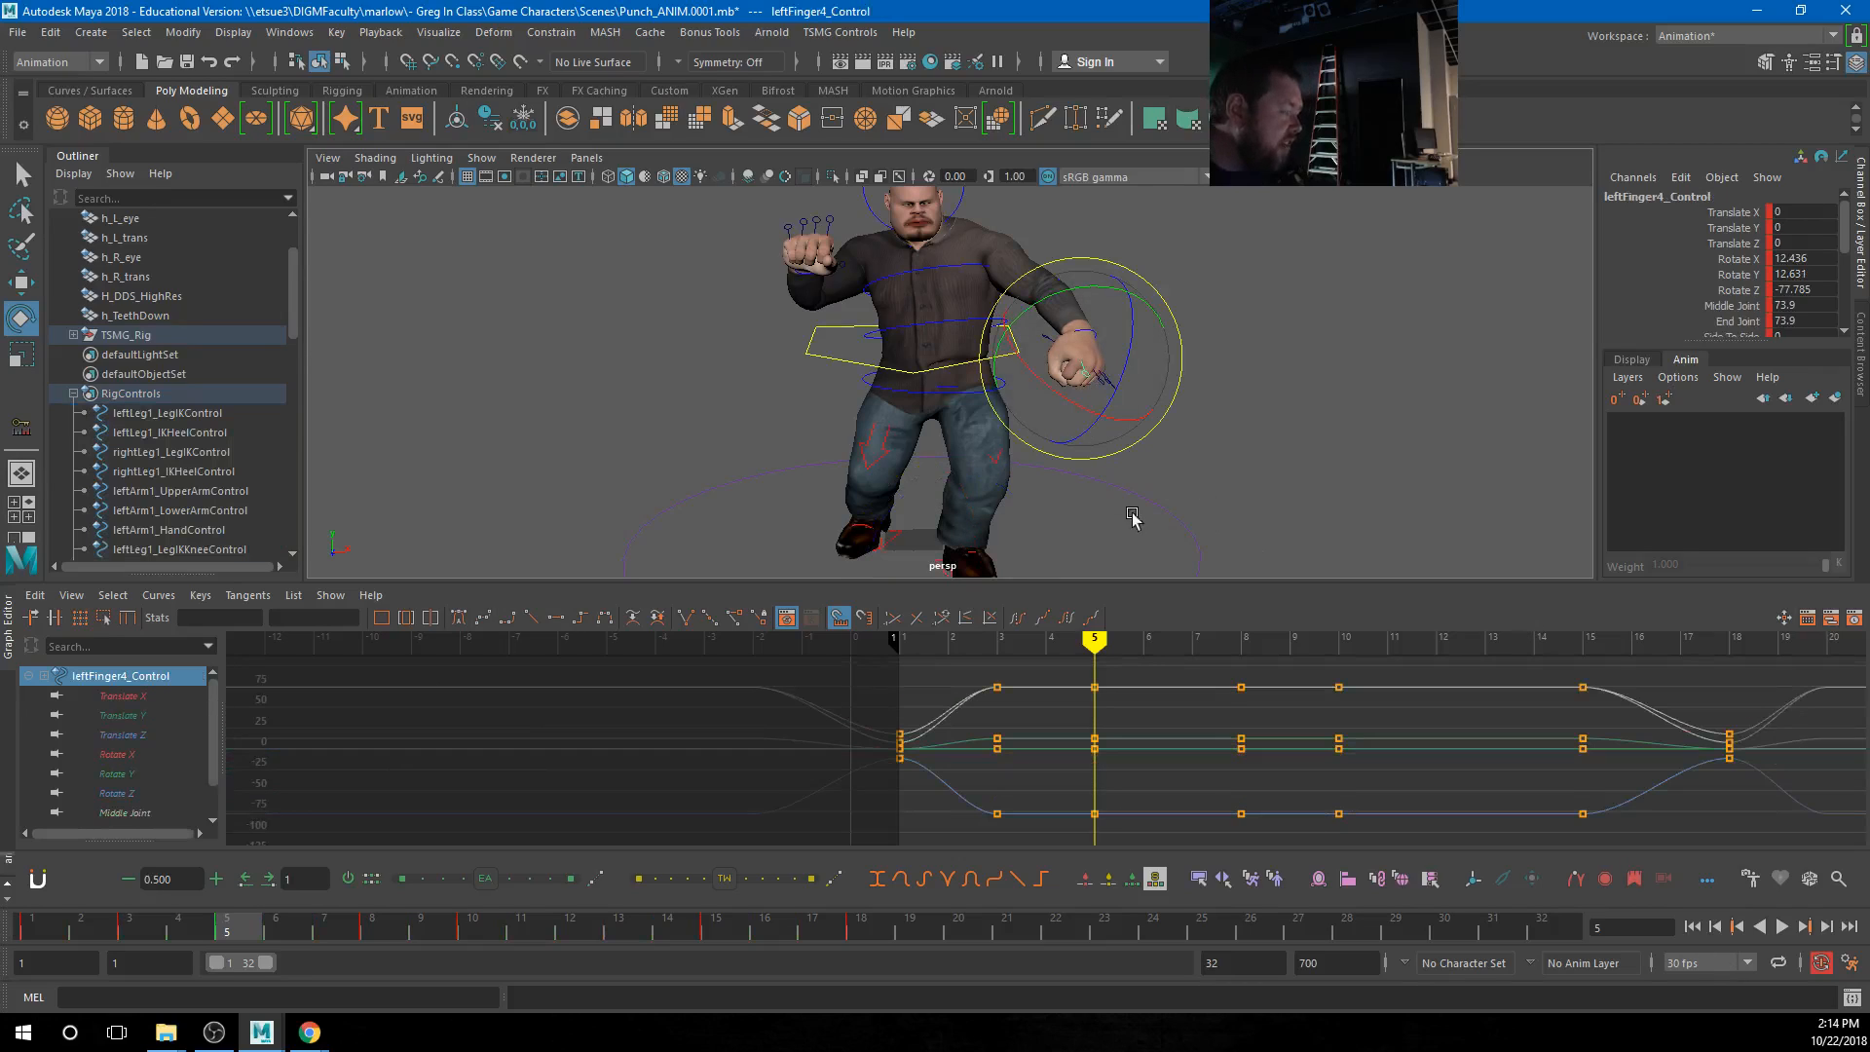
alt+drag(1062, 506, 1179, 526)
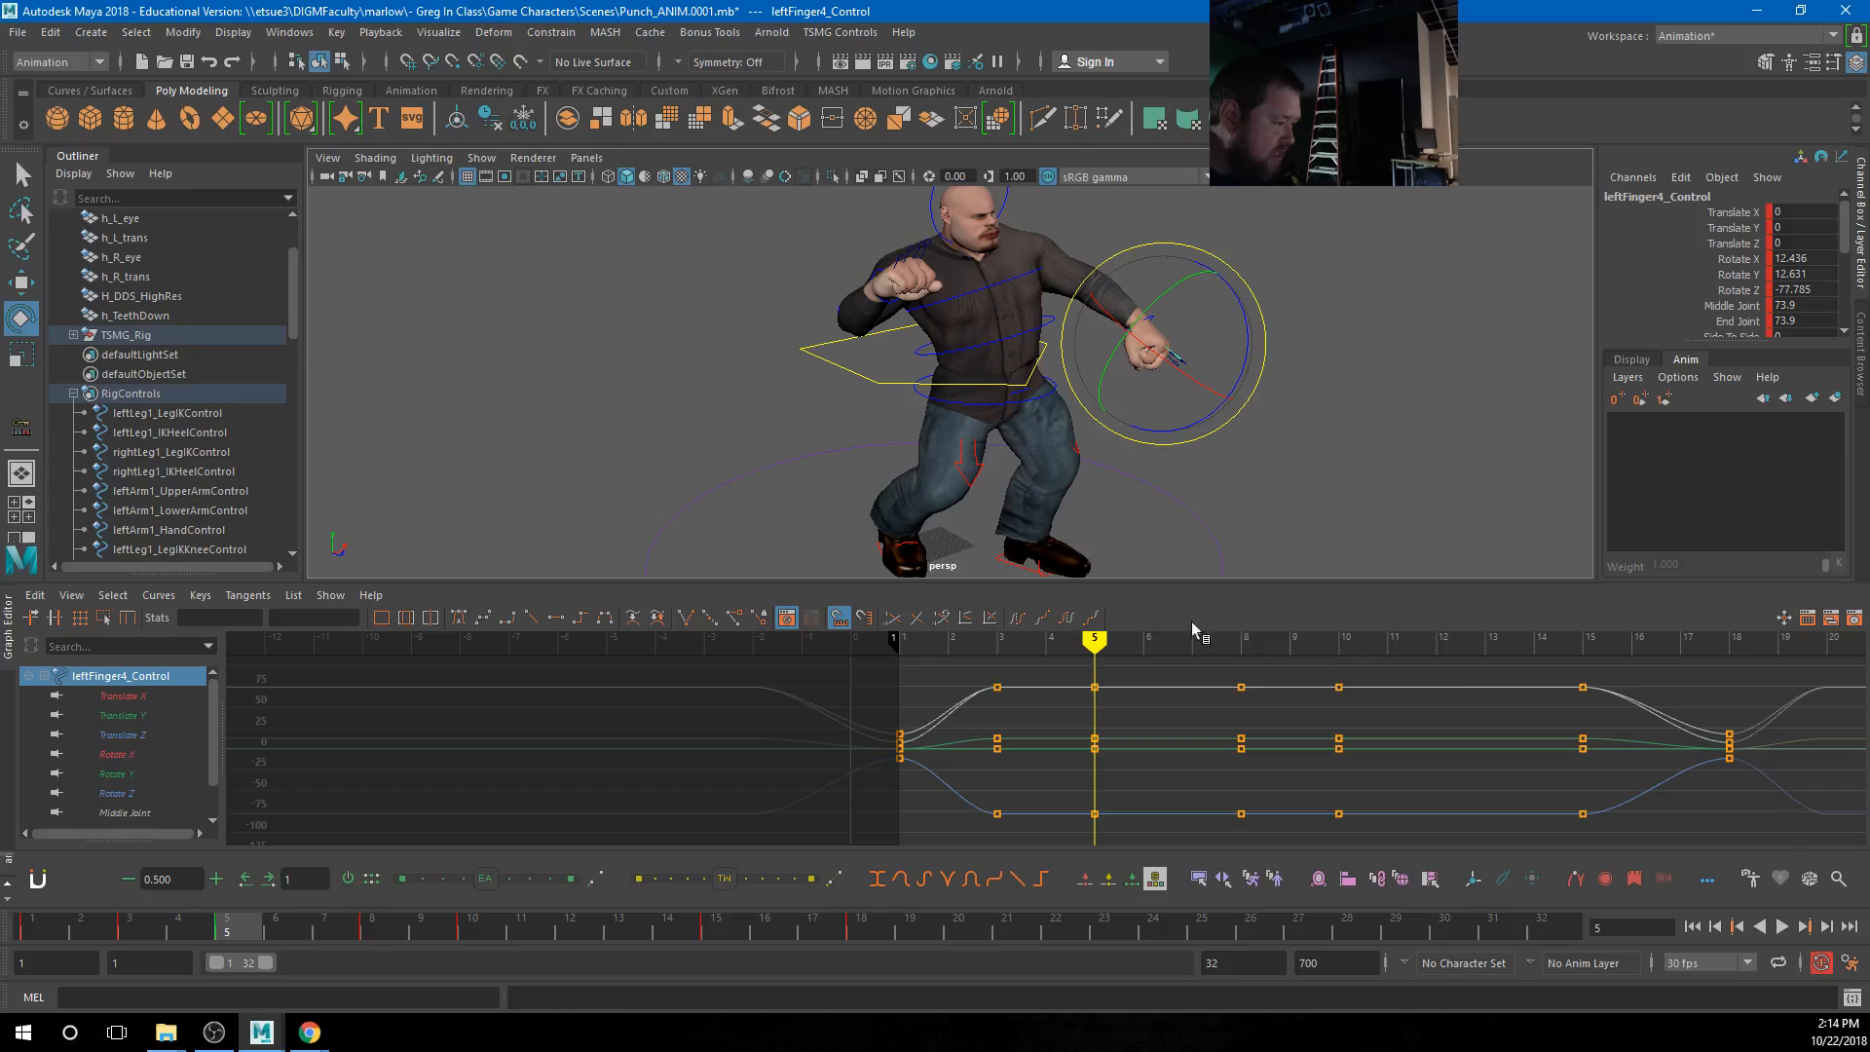
click(1576, 880)
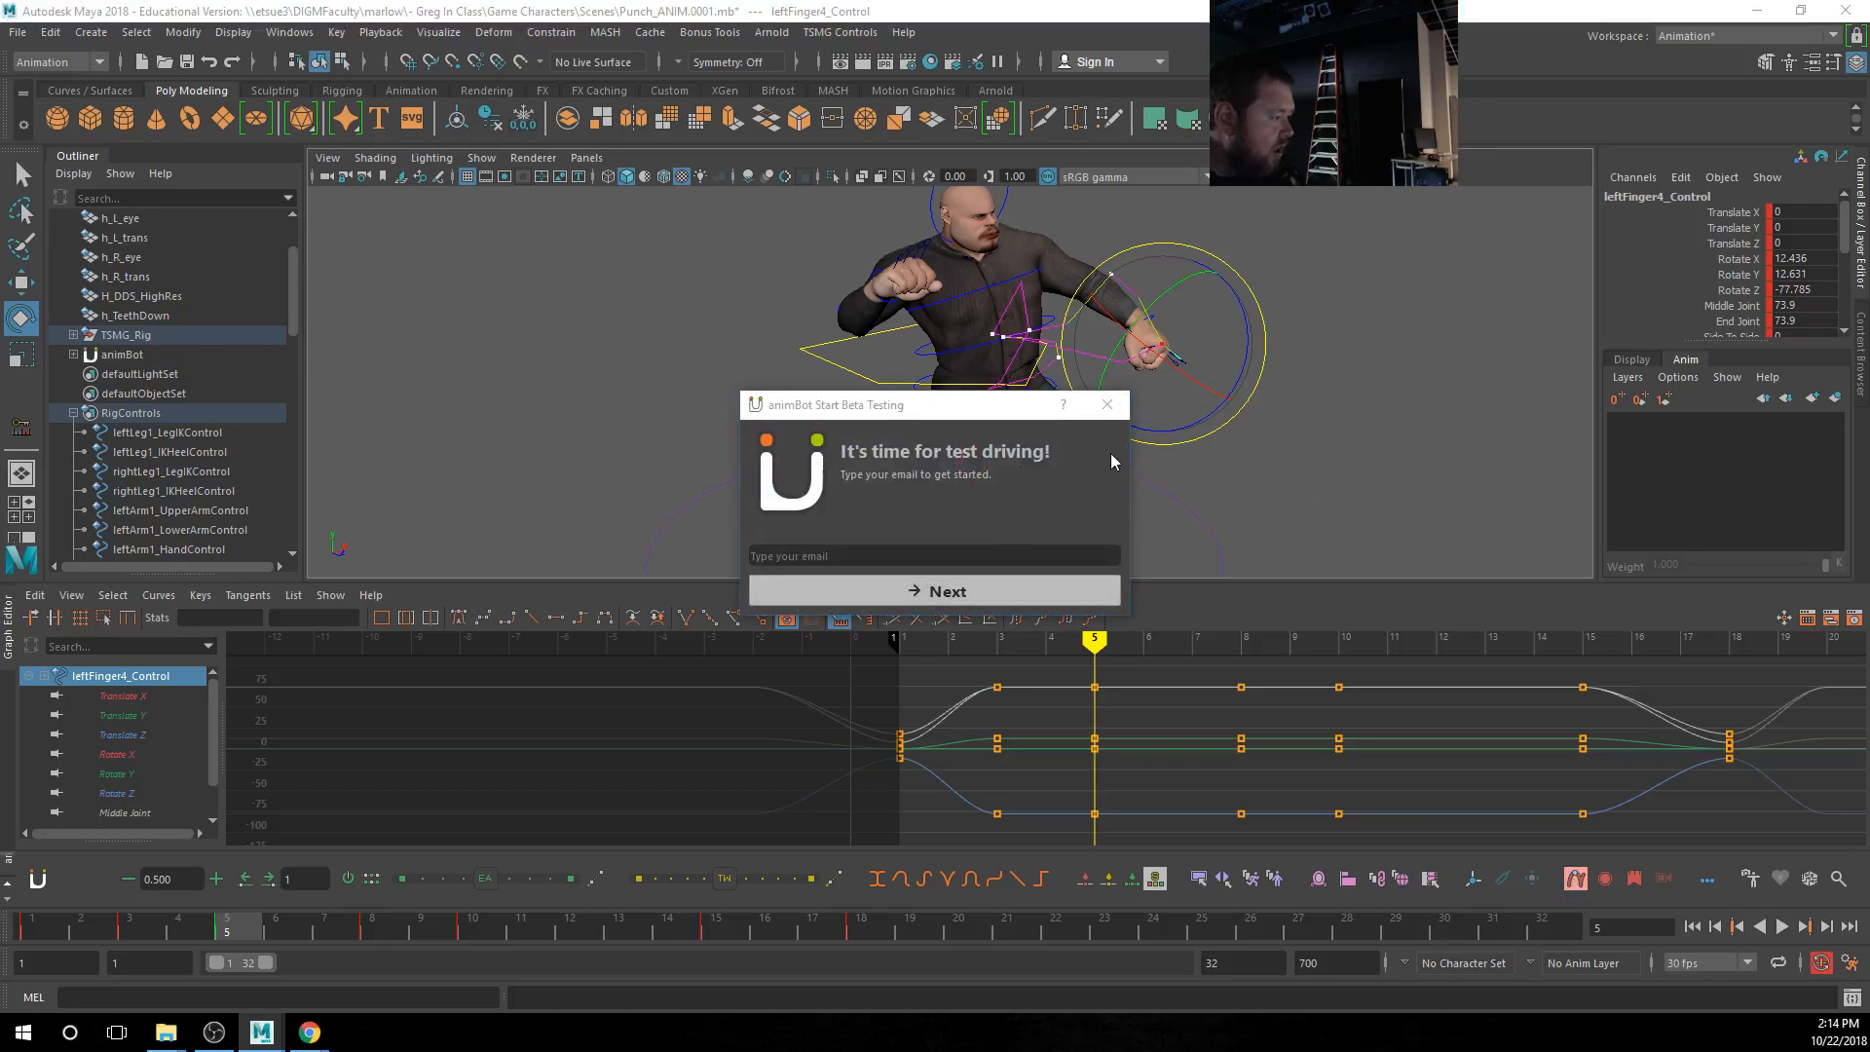
click(1110, 400)
alt+drag(1461, 438, 1237, 439)
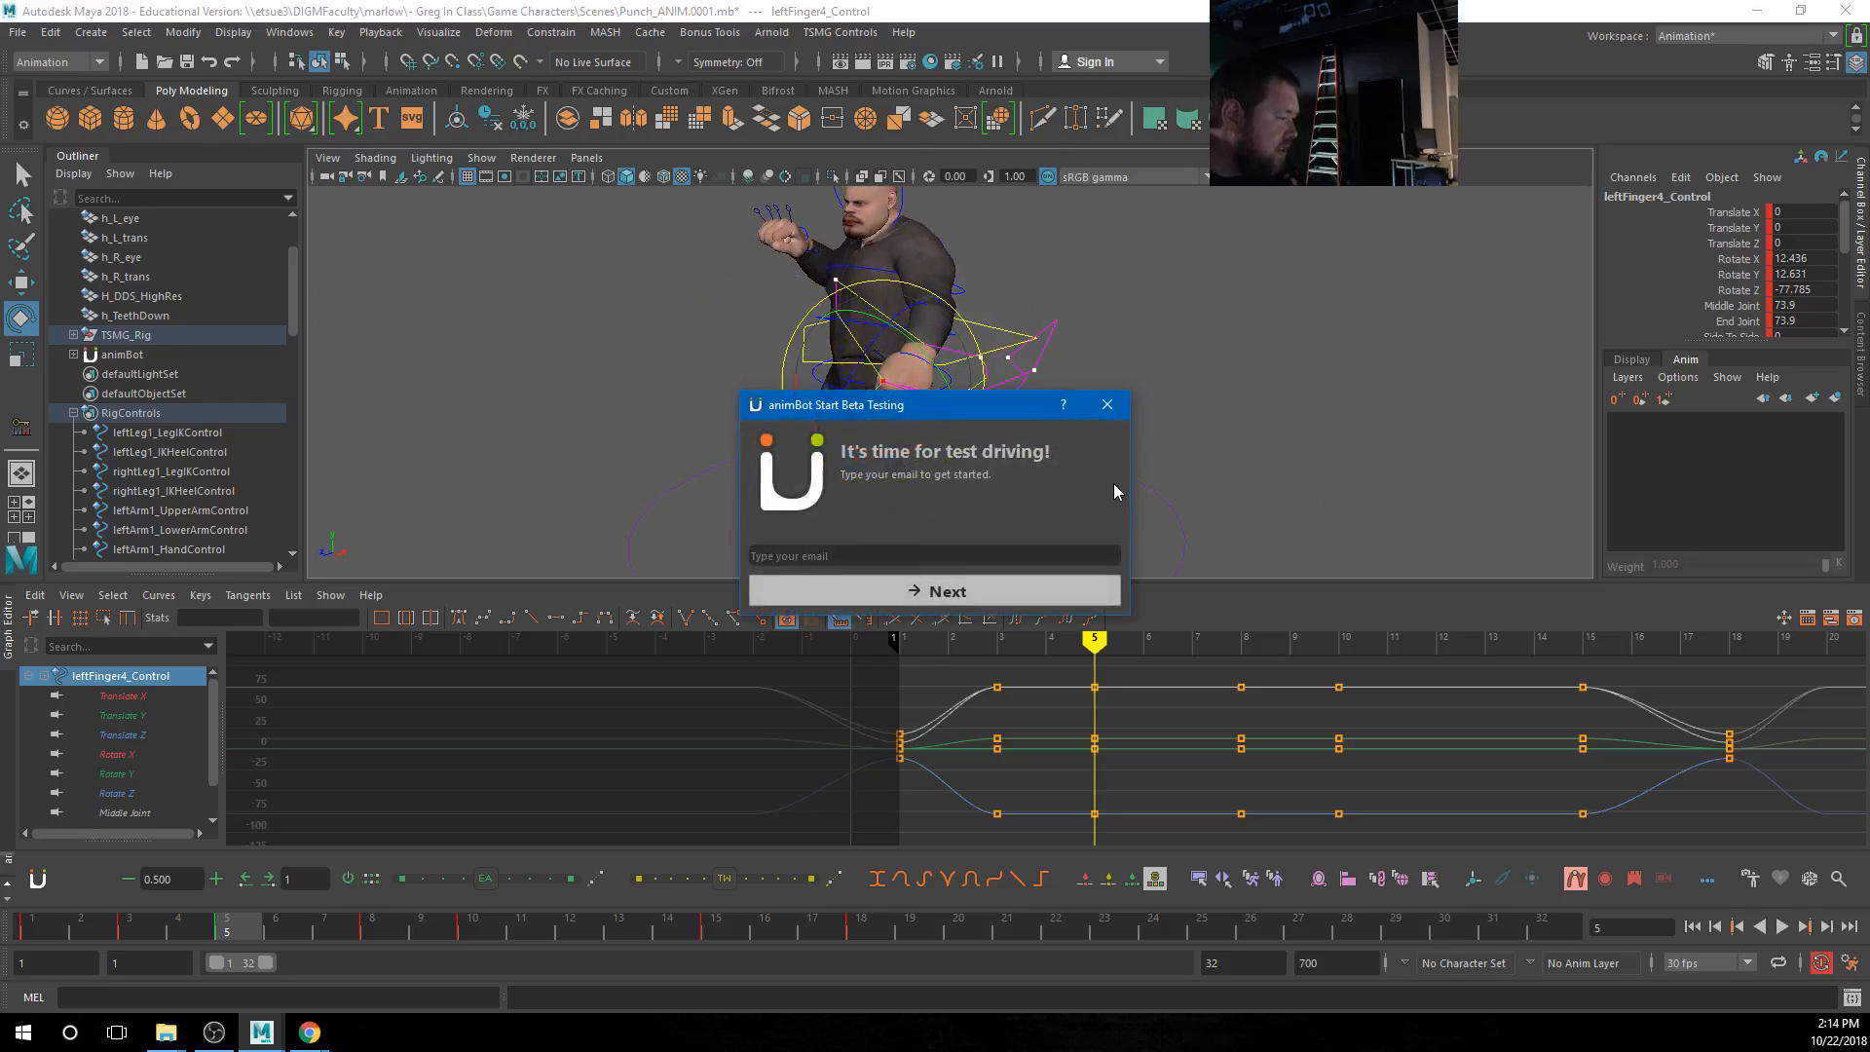
click(1110, 405)
alt+right_drag(1013, 450, 1443, 489)
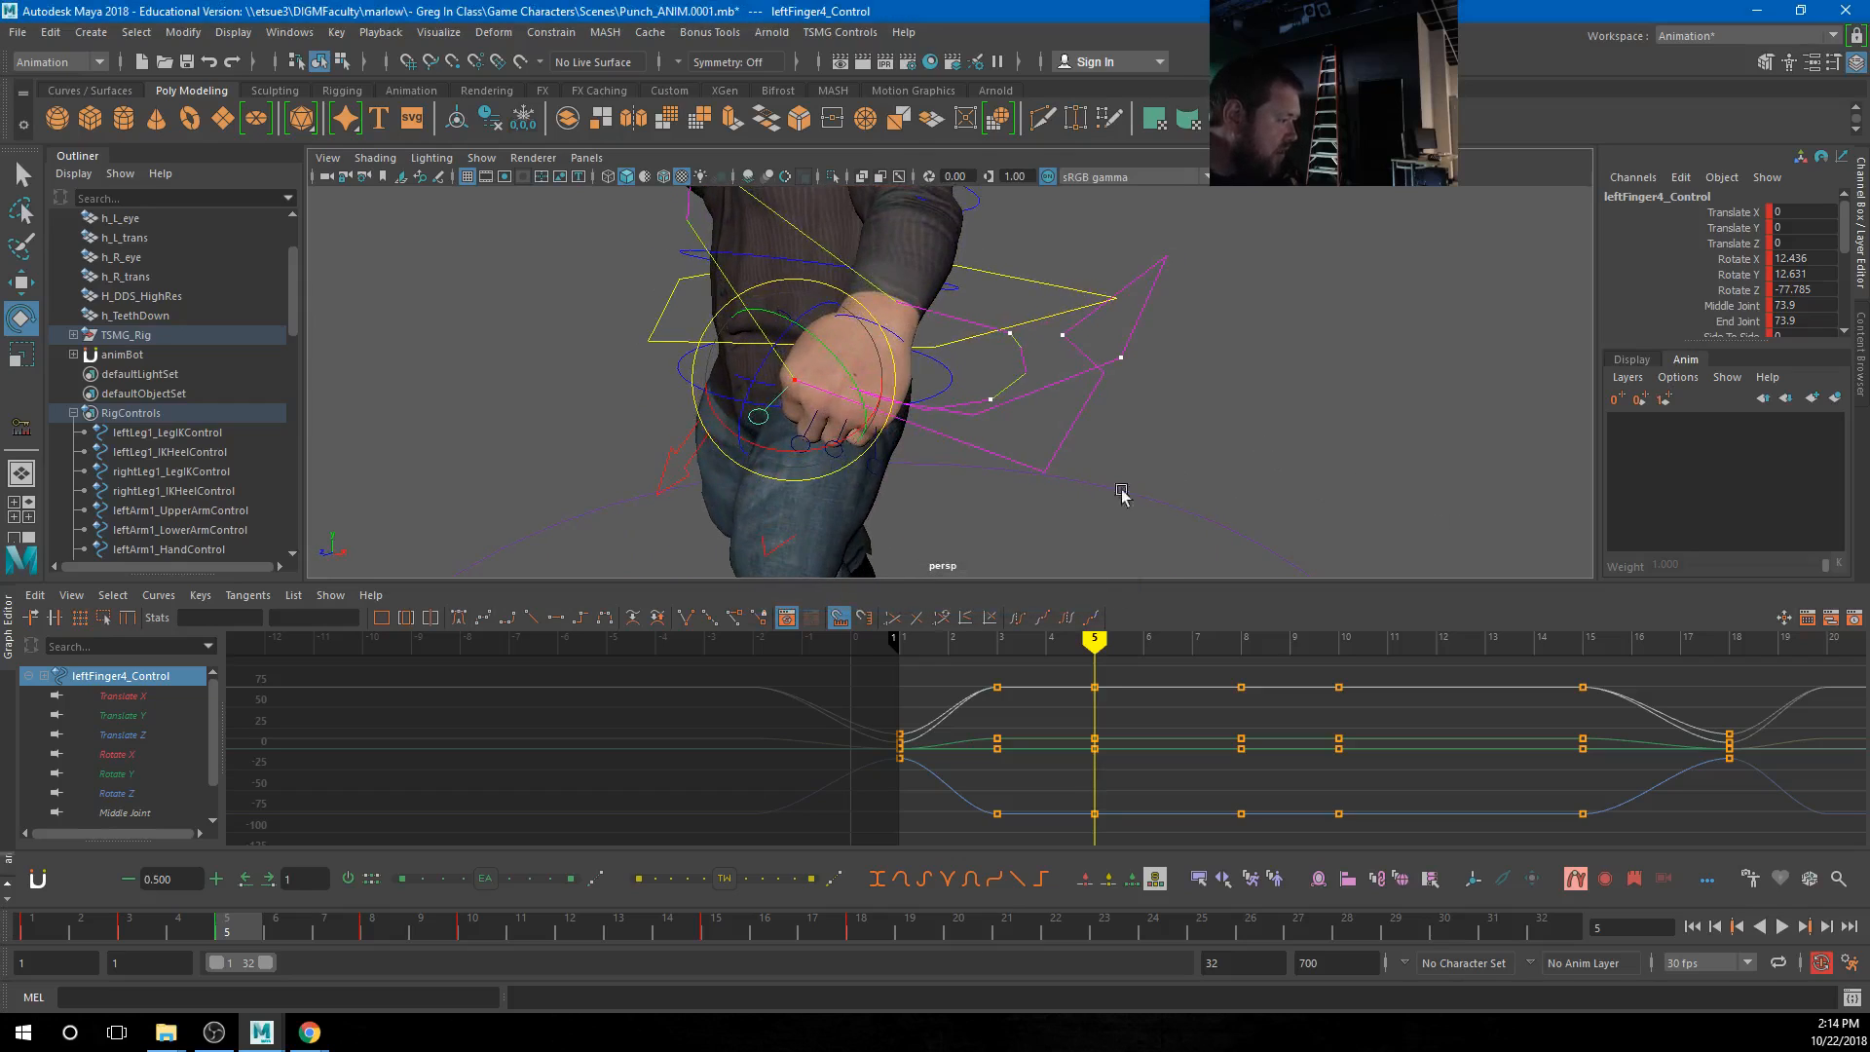
click(1118, 407)
alt+drag(1023, 468, 1069, 471)
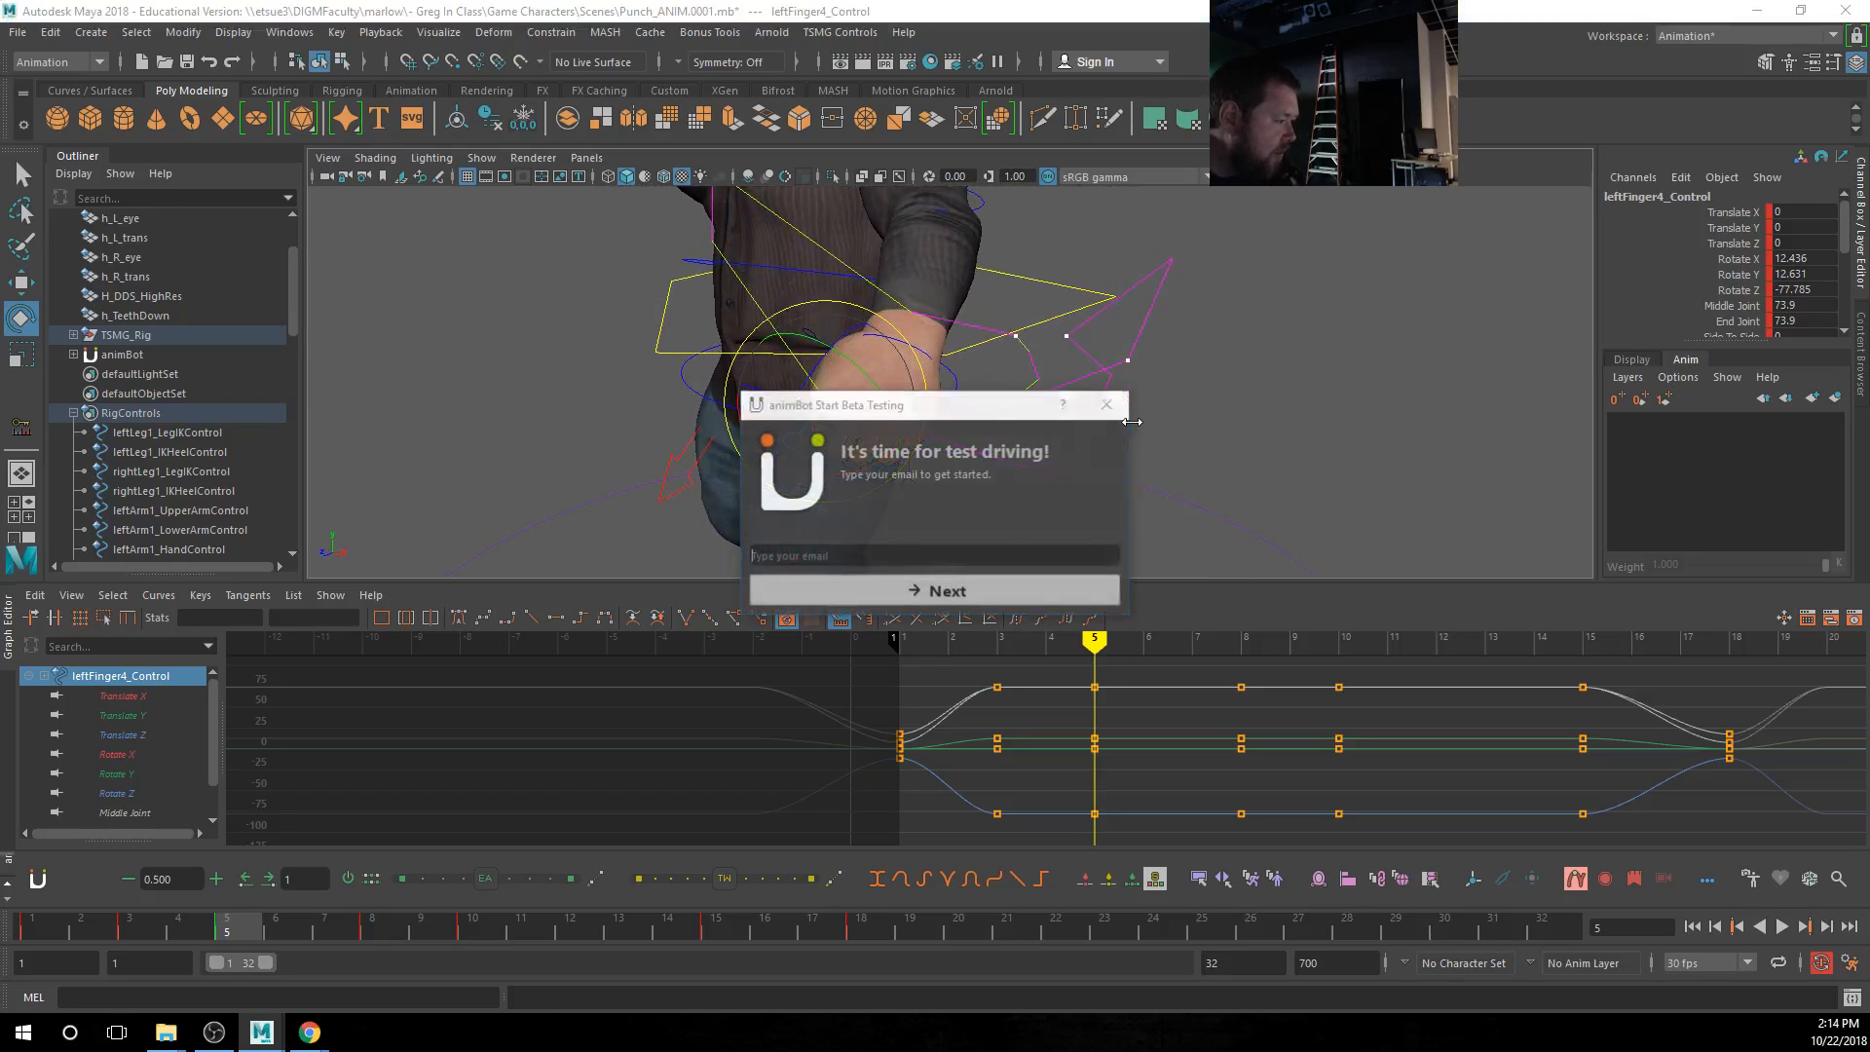
Clear the selection and turn off the finger control's animBot motion trail, dismissing the beta dialogs
click(1106, 407)
click(1161, 450)
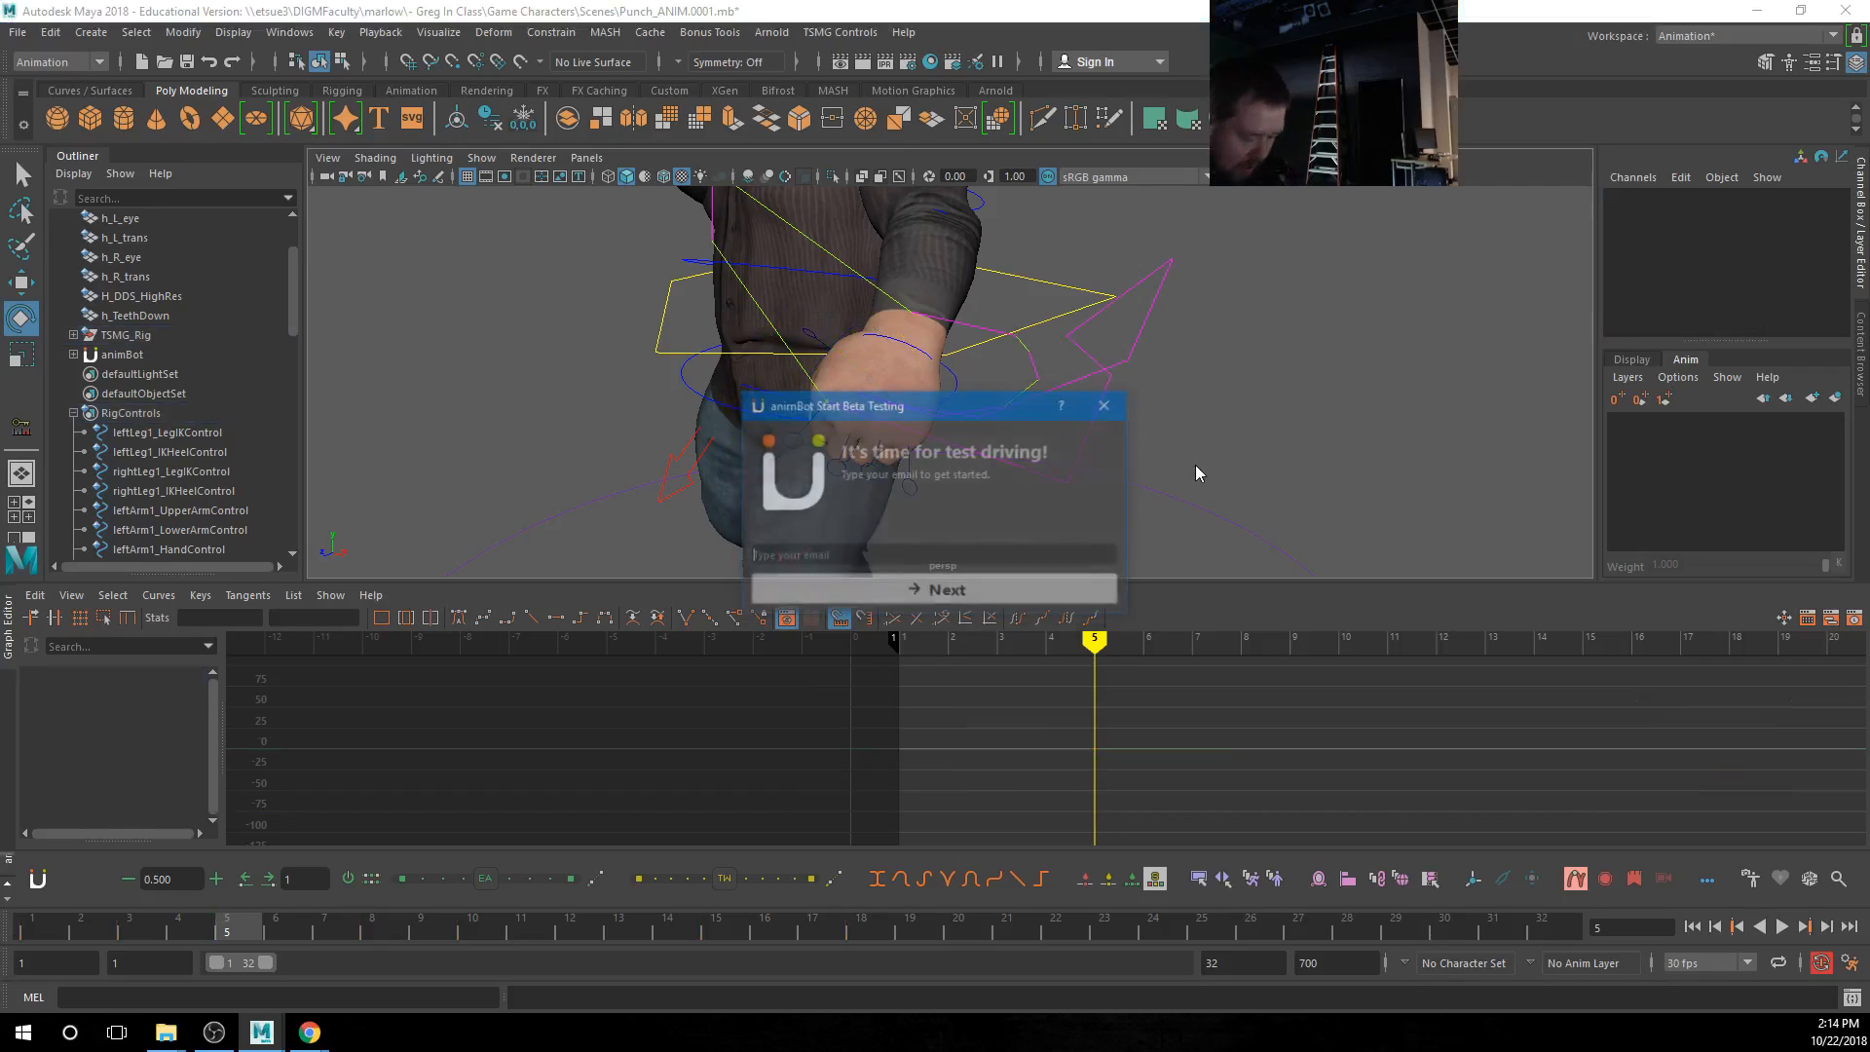
click(1574, 879)
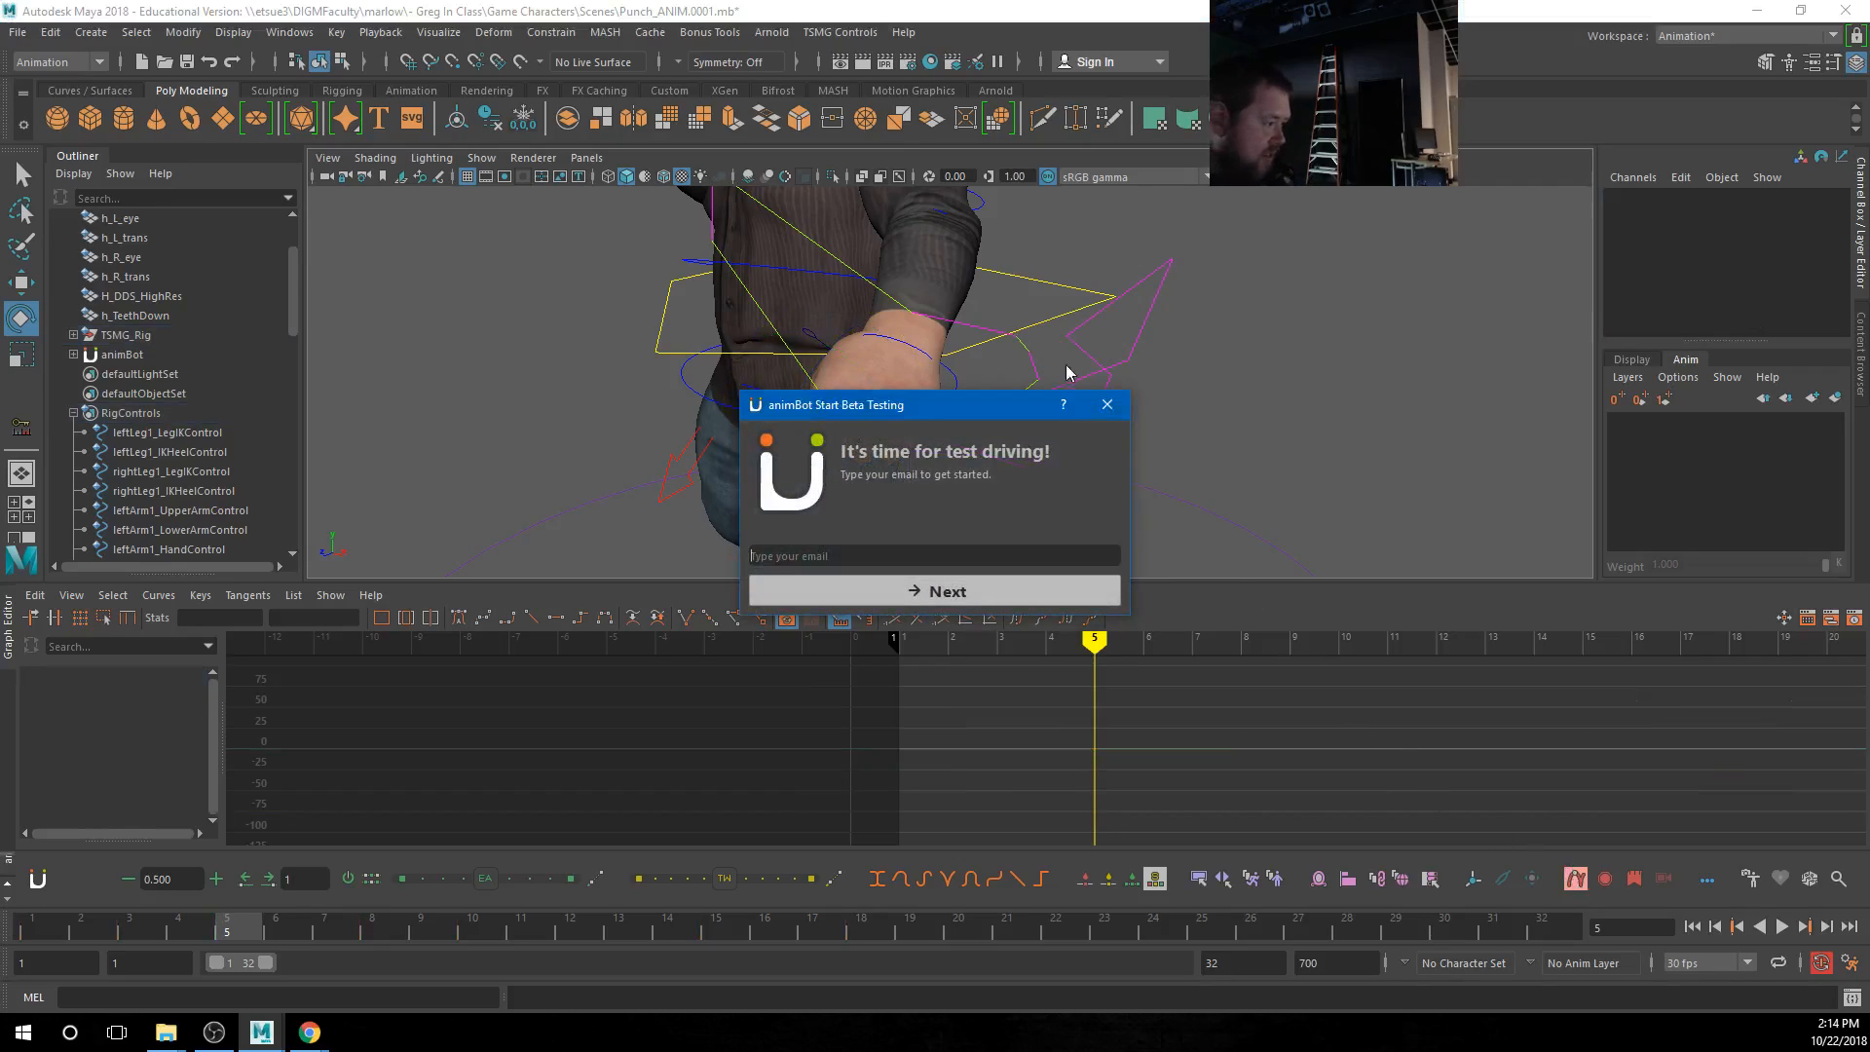
click(1107, 405)
click(1573, 878)
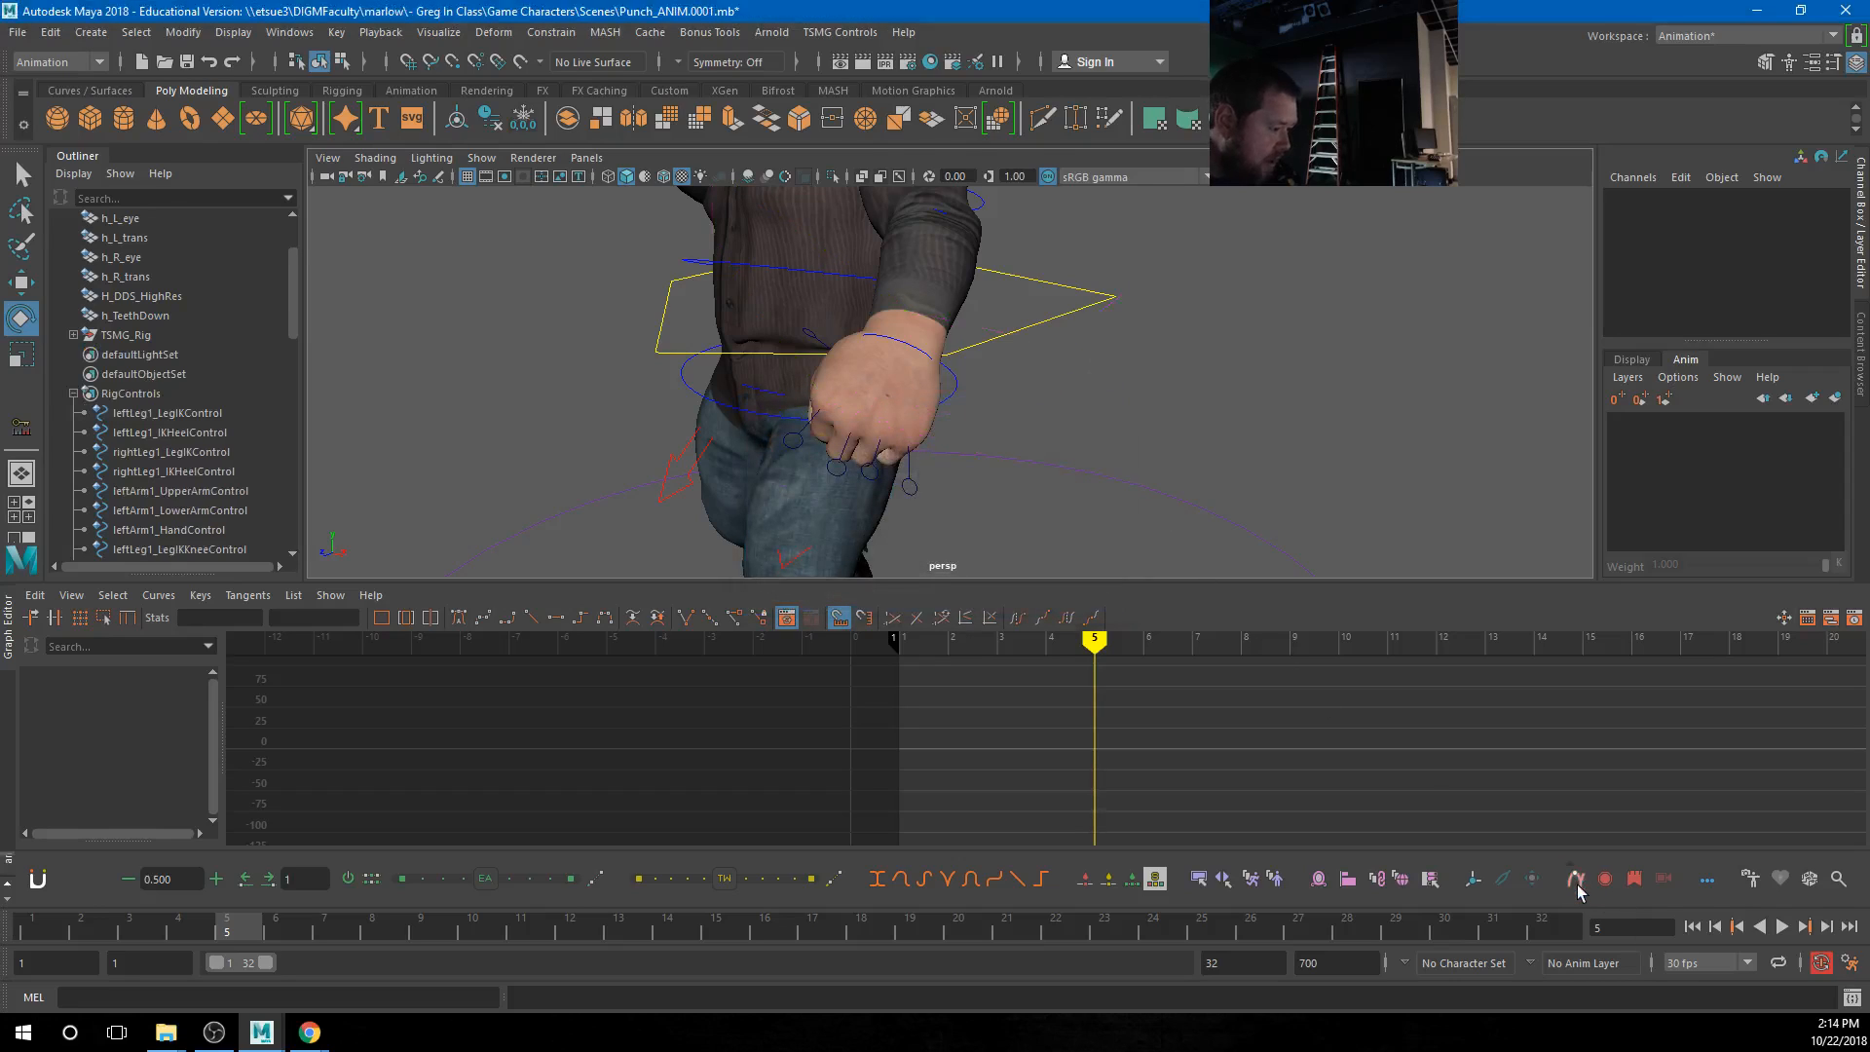
Take the MESH display layer out of reference mode so the character's mesh can be selected
alt+drag(840, 413, 1013, 429)
alt+middle_drag(914, 261, 955, 555)
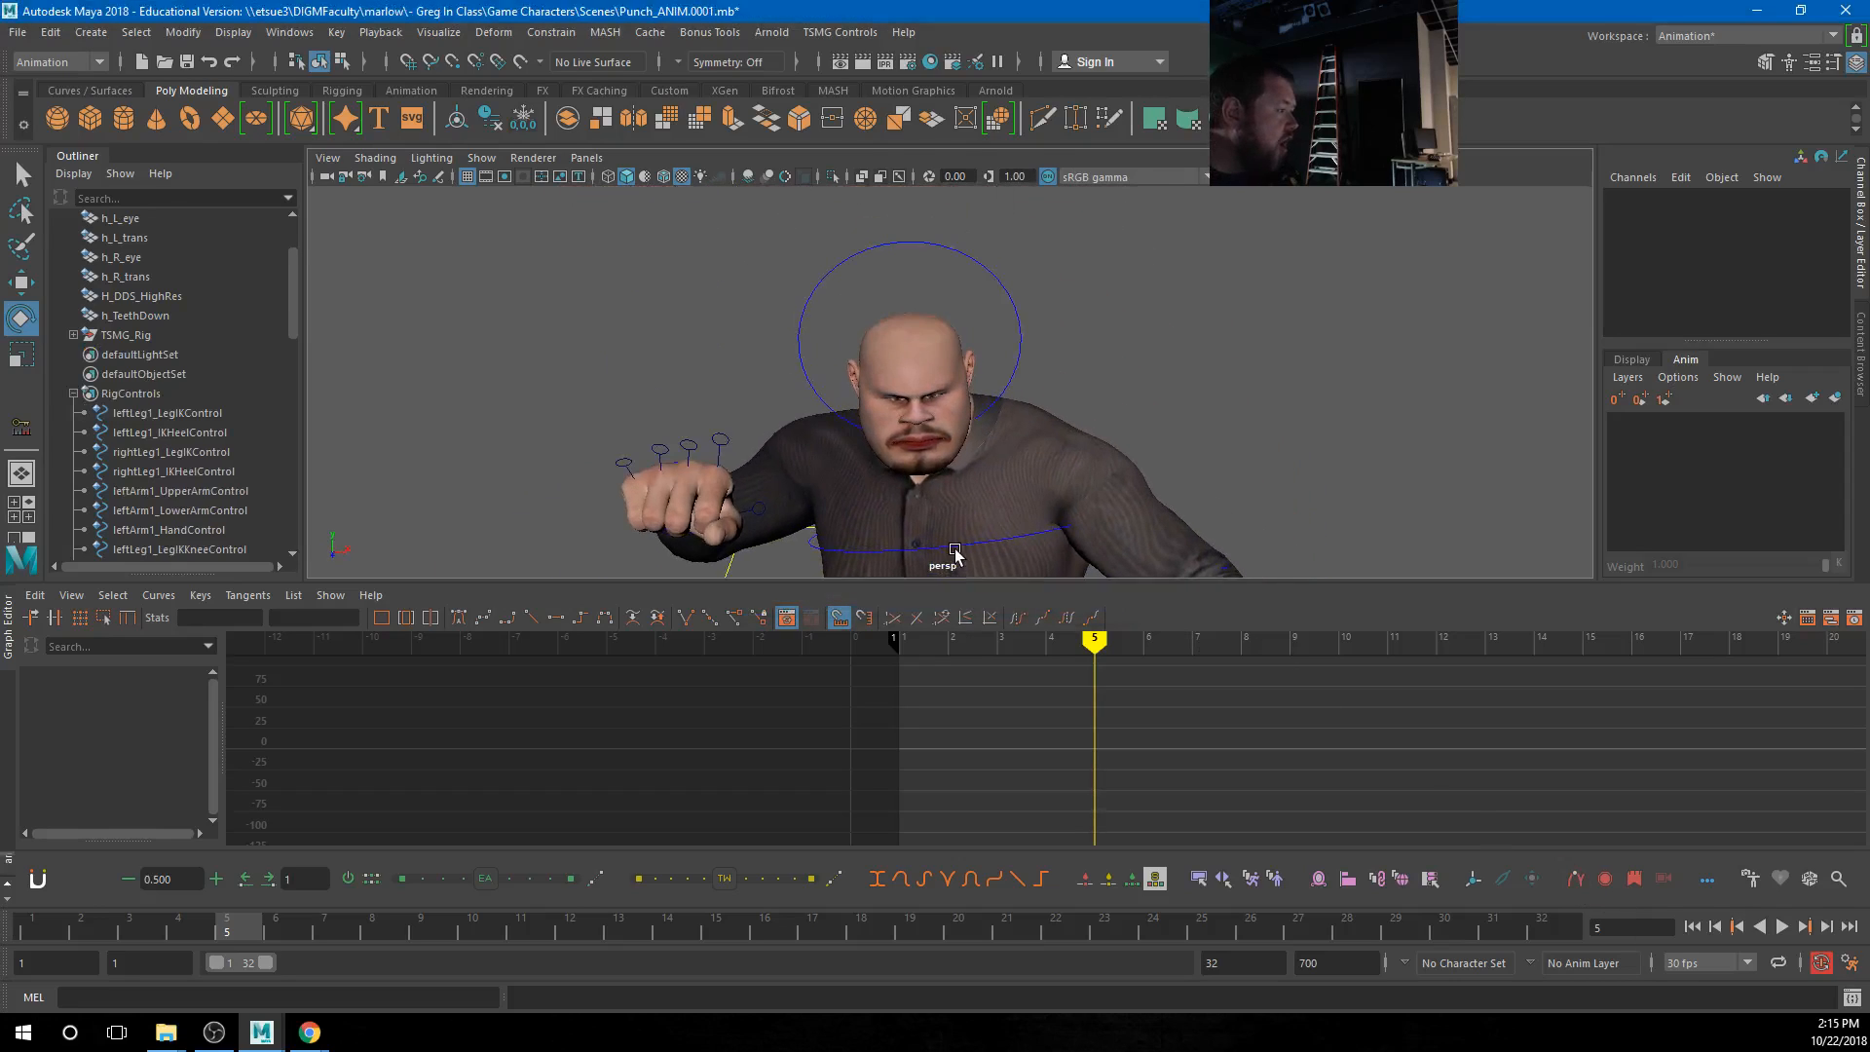
alt+right_drag(840, 448, 1040, 497)
alt+middle_drag(933, 508, 1018, 473)
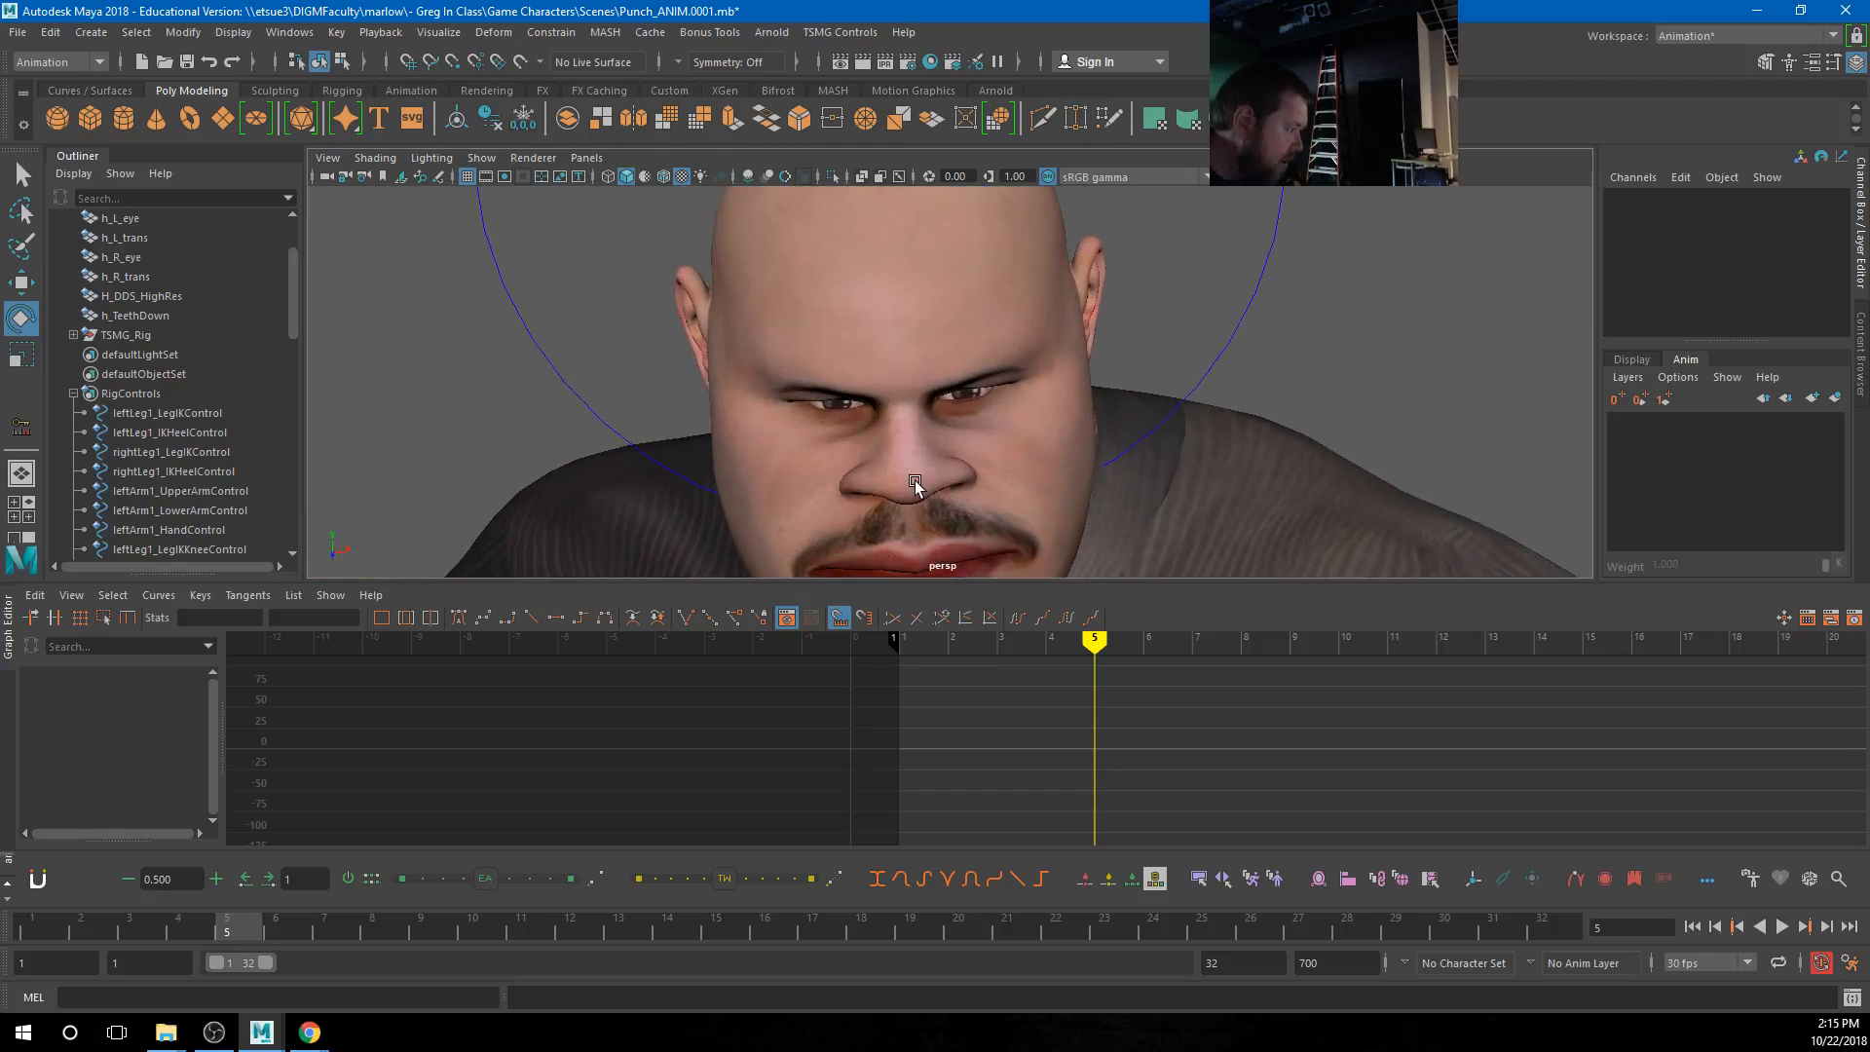
click(1632, 359)
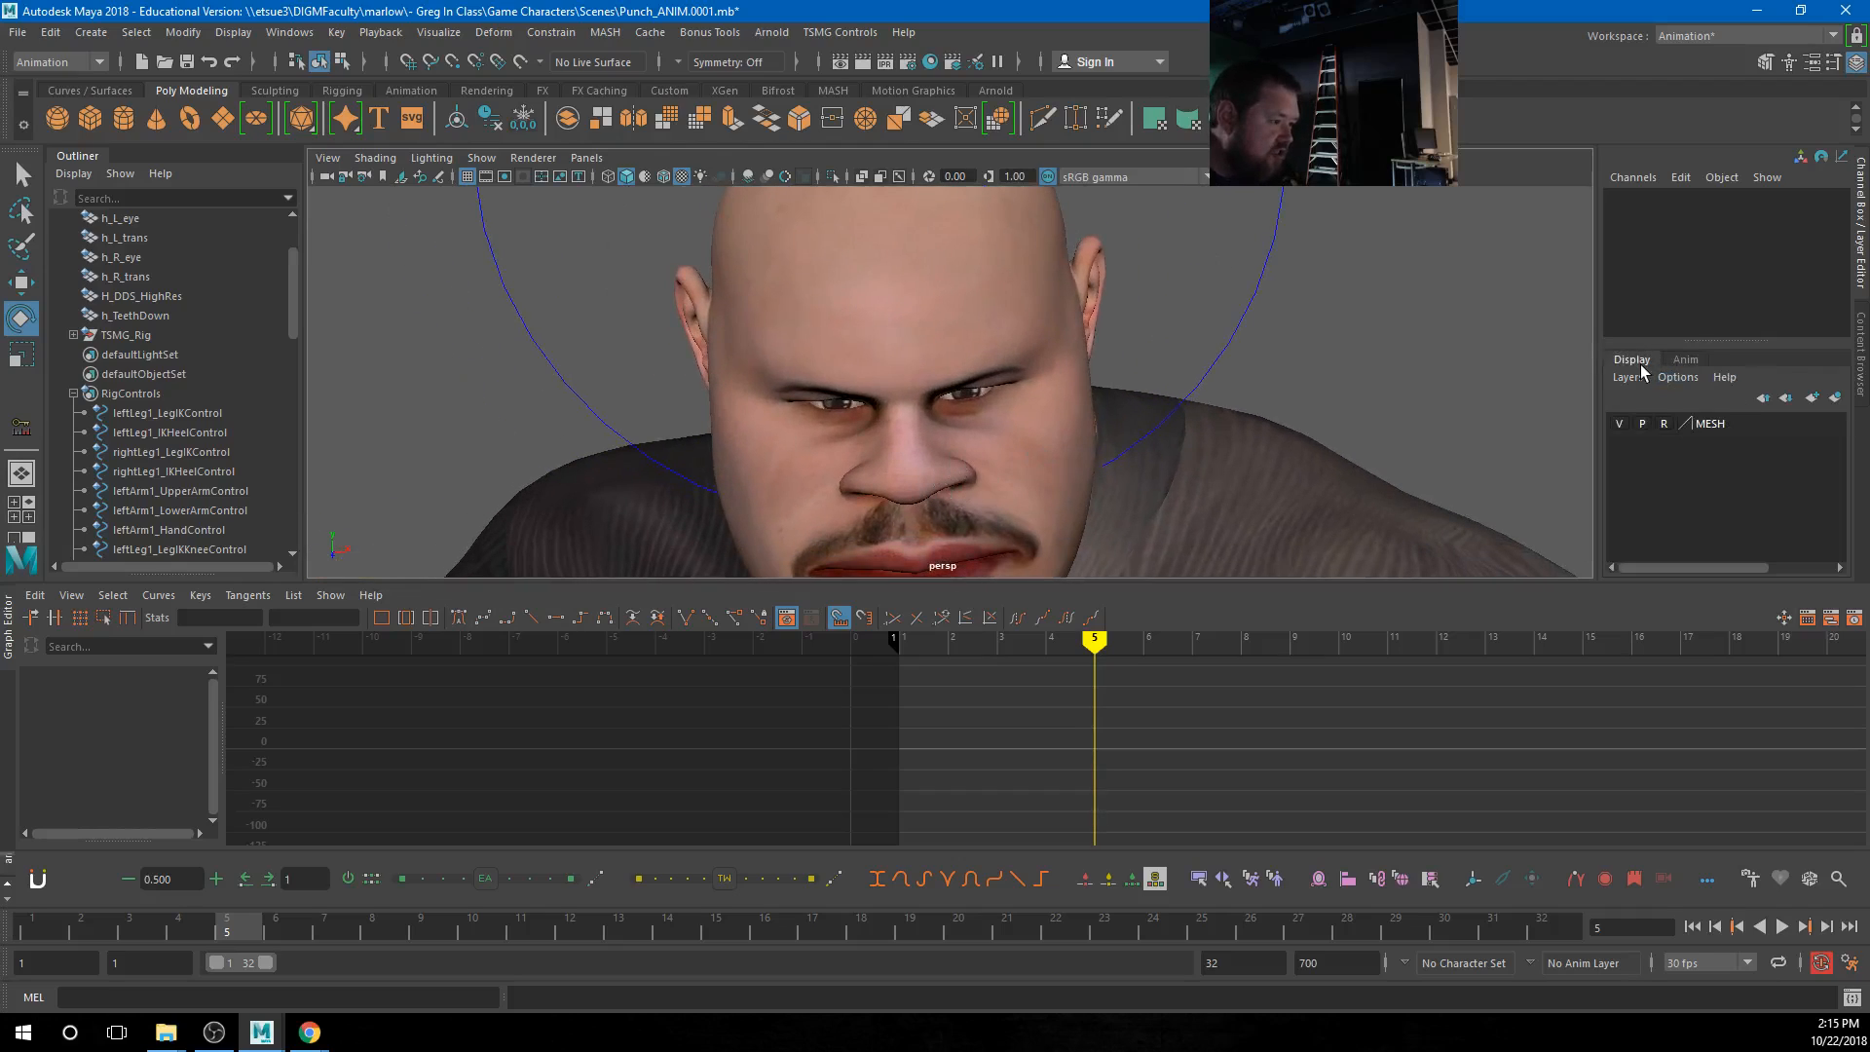
Switch the character's mesh to vertex mode and select the single vertex at the nose tip with soft selection off
right_click(904, 427)
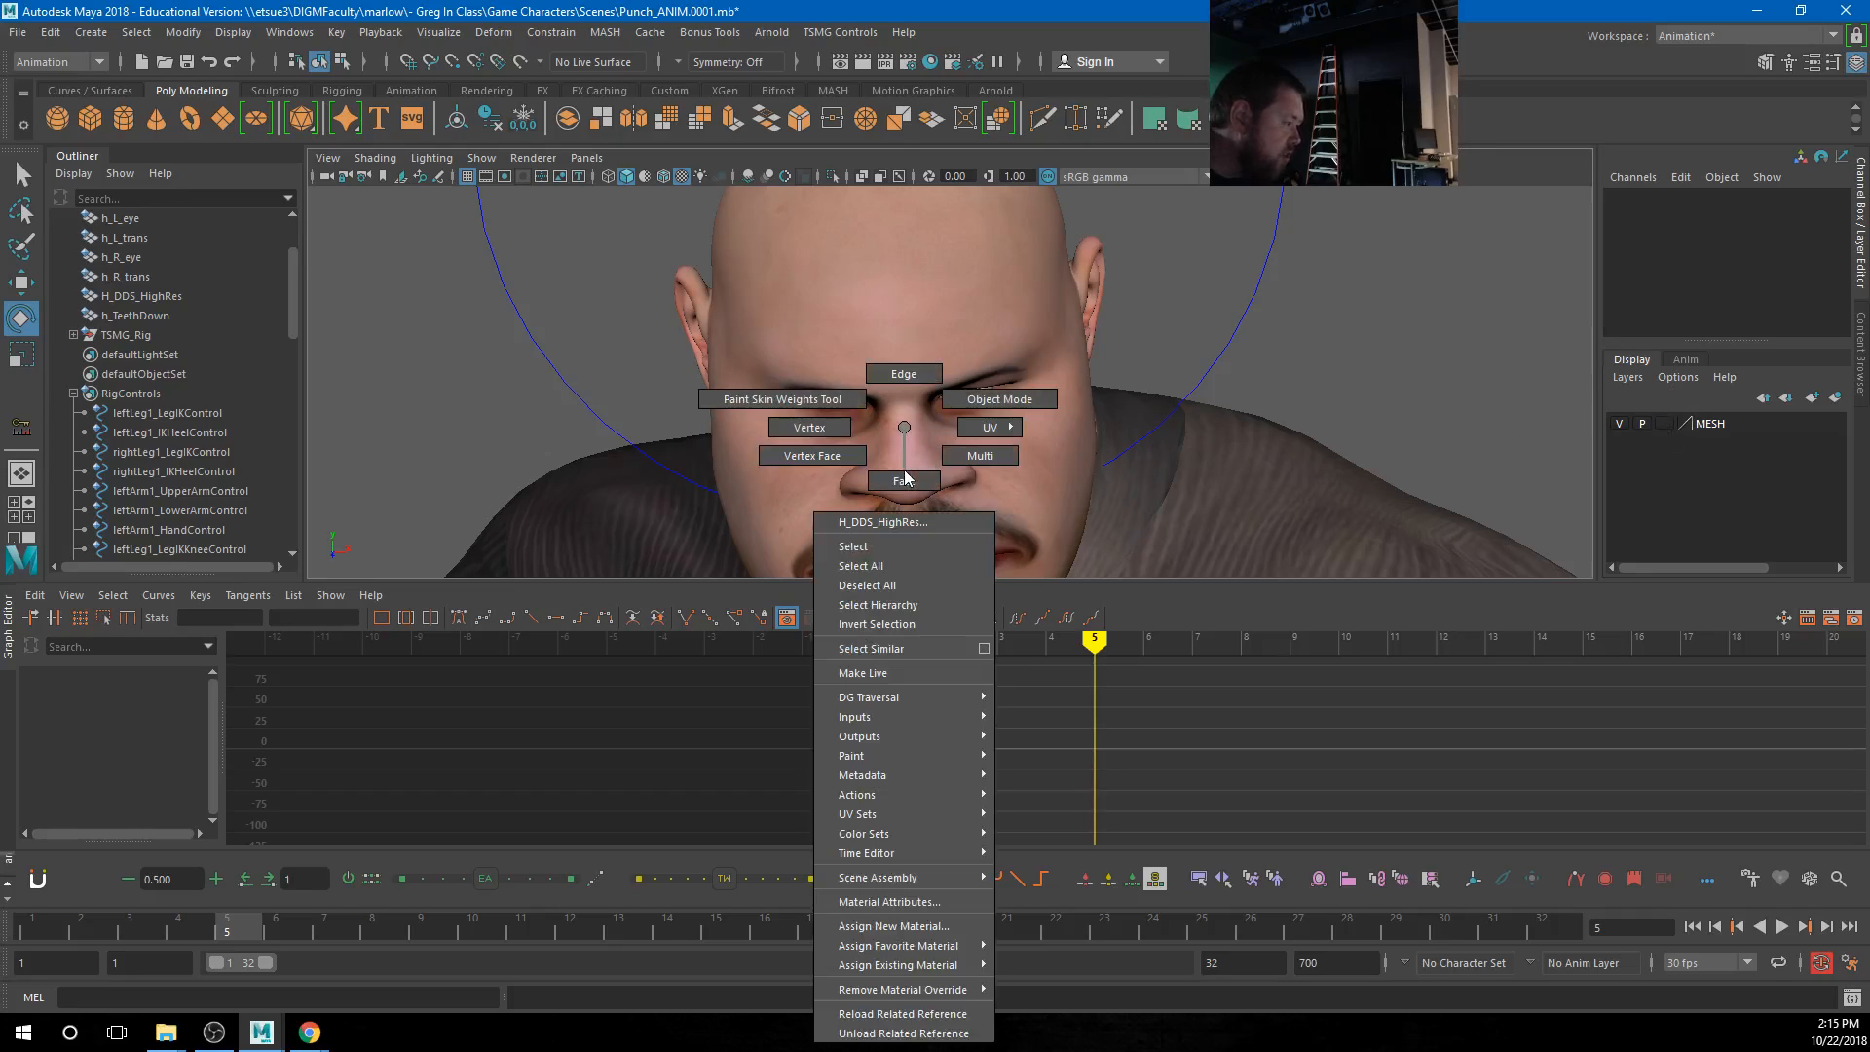
click(856, 434)
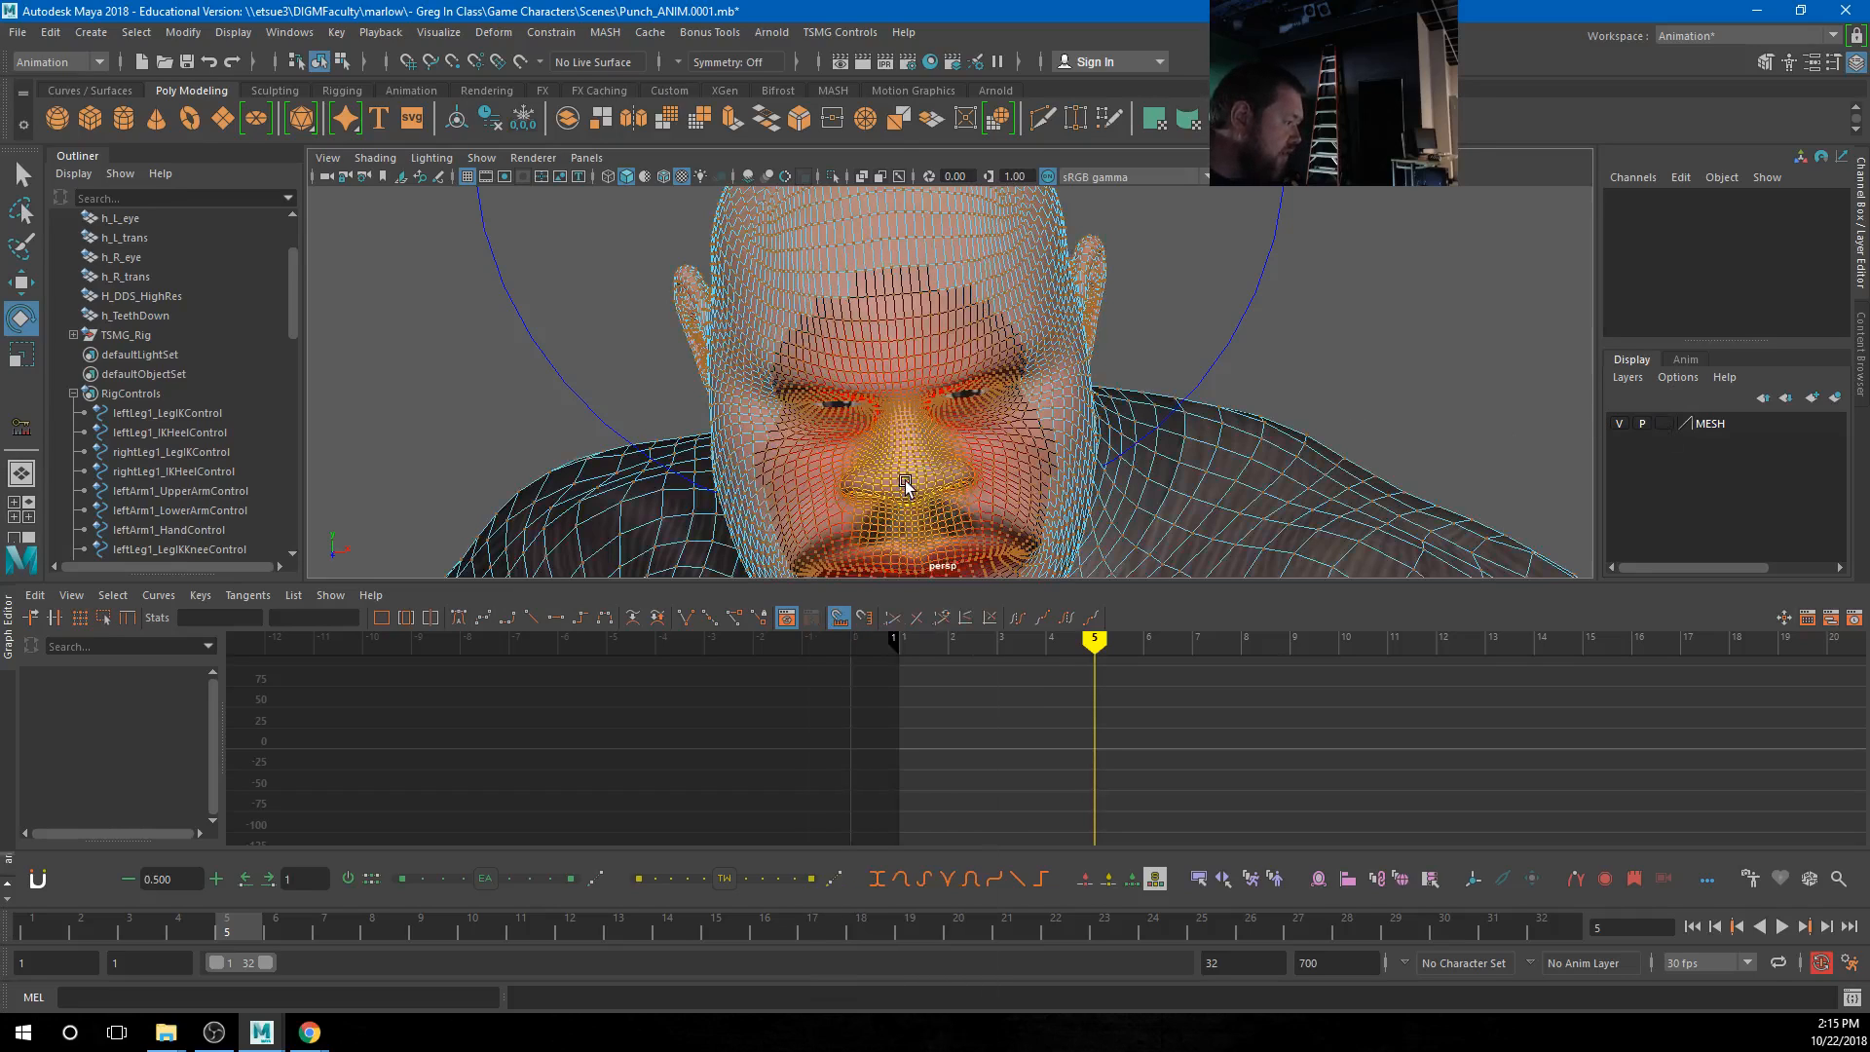
click(908, 487)
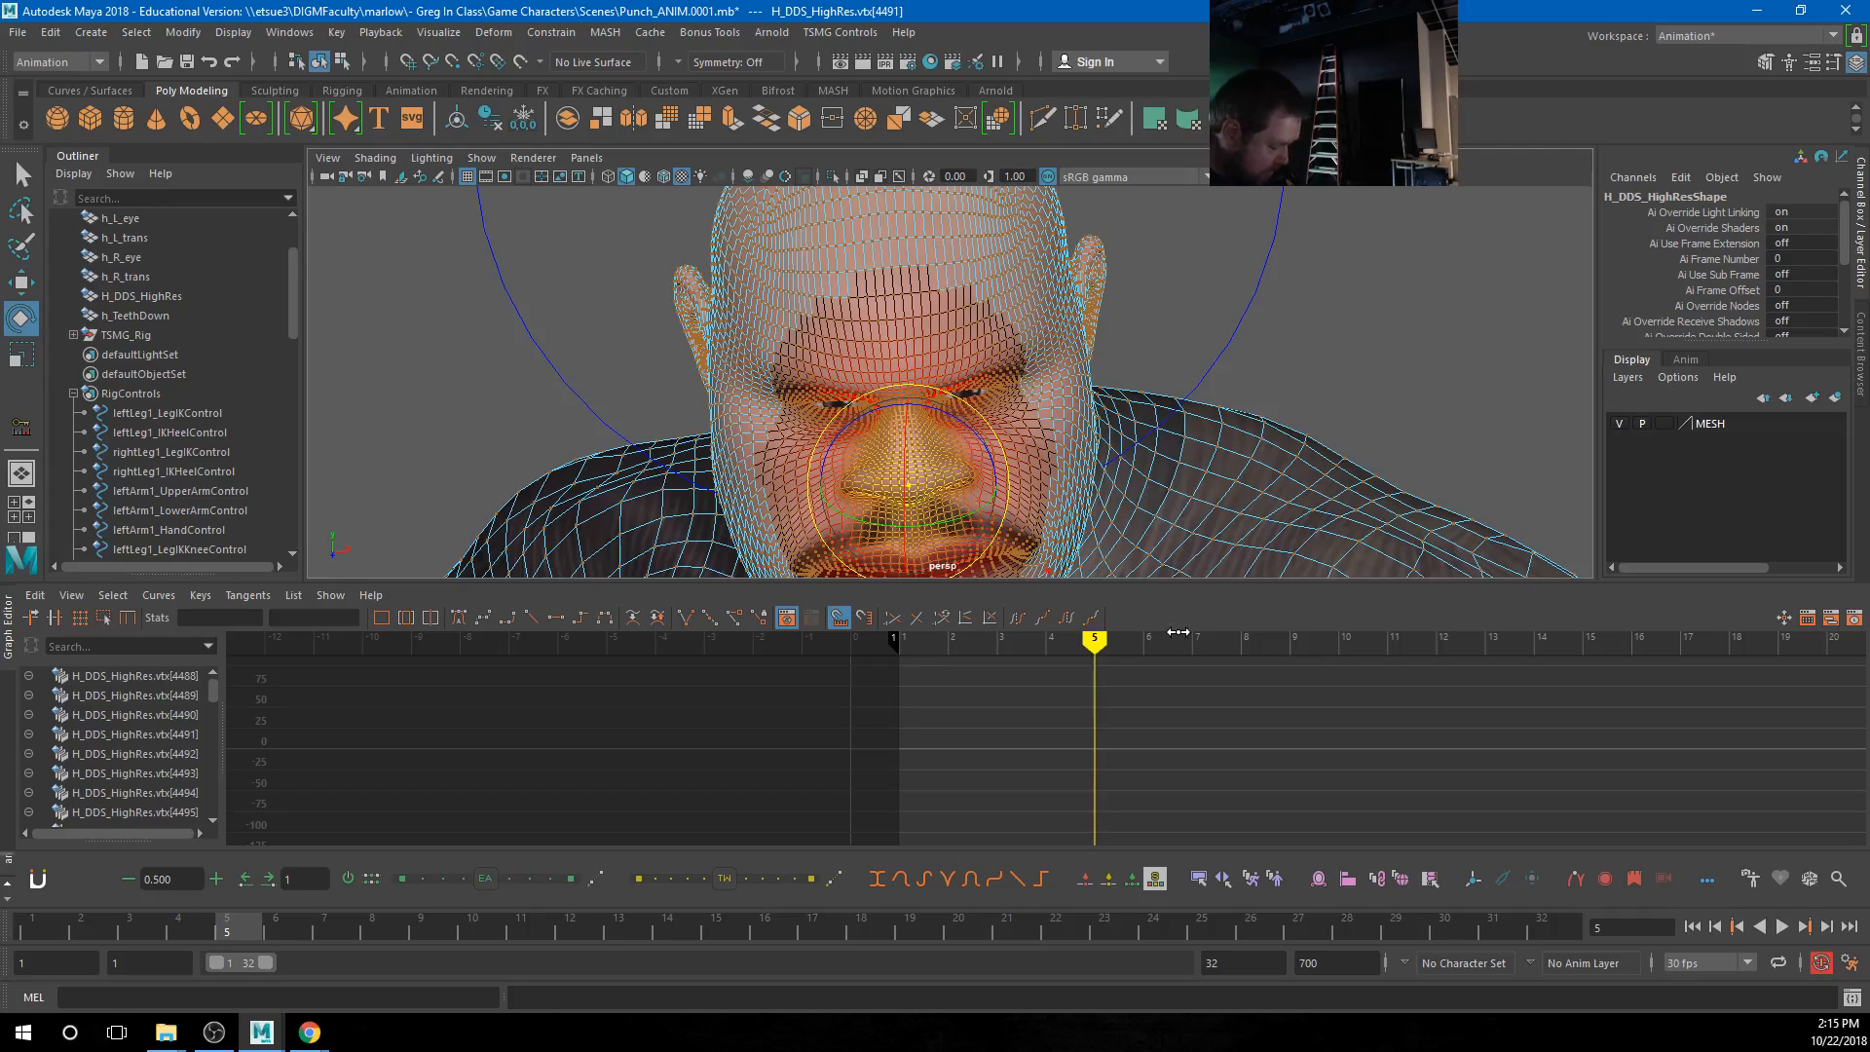
key(b)
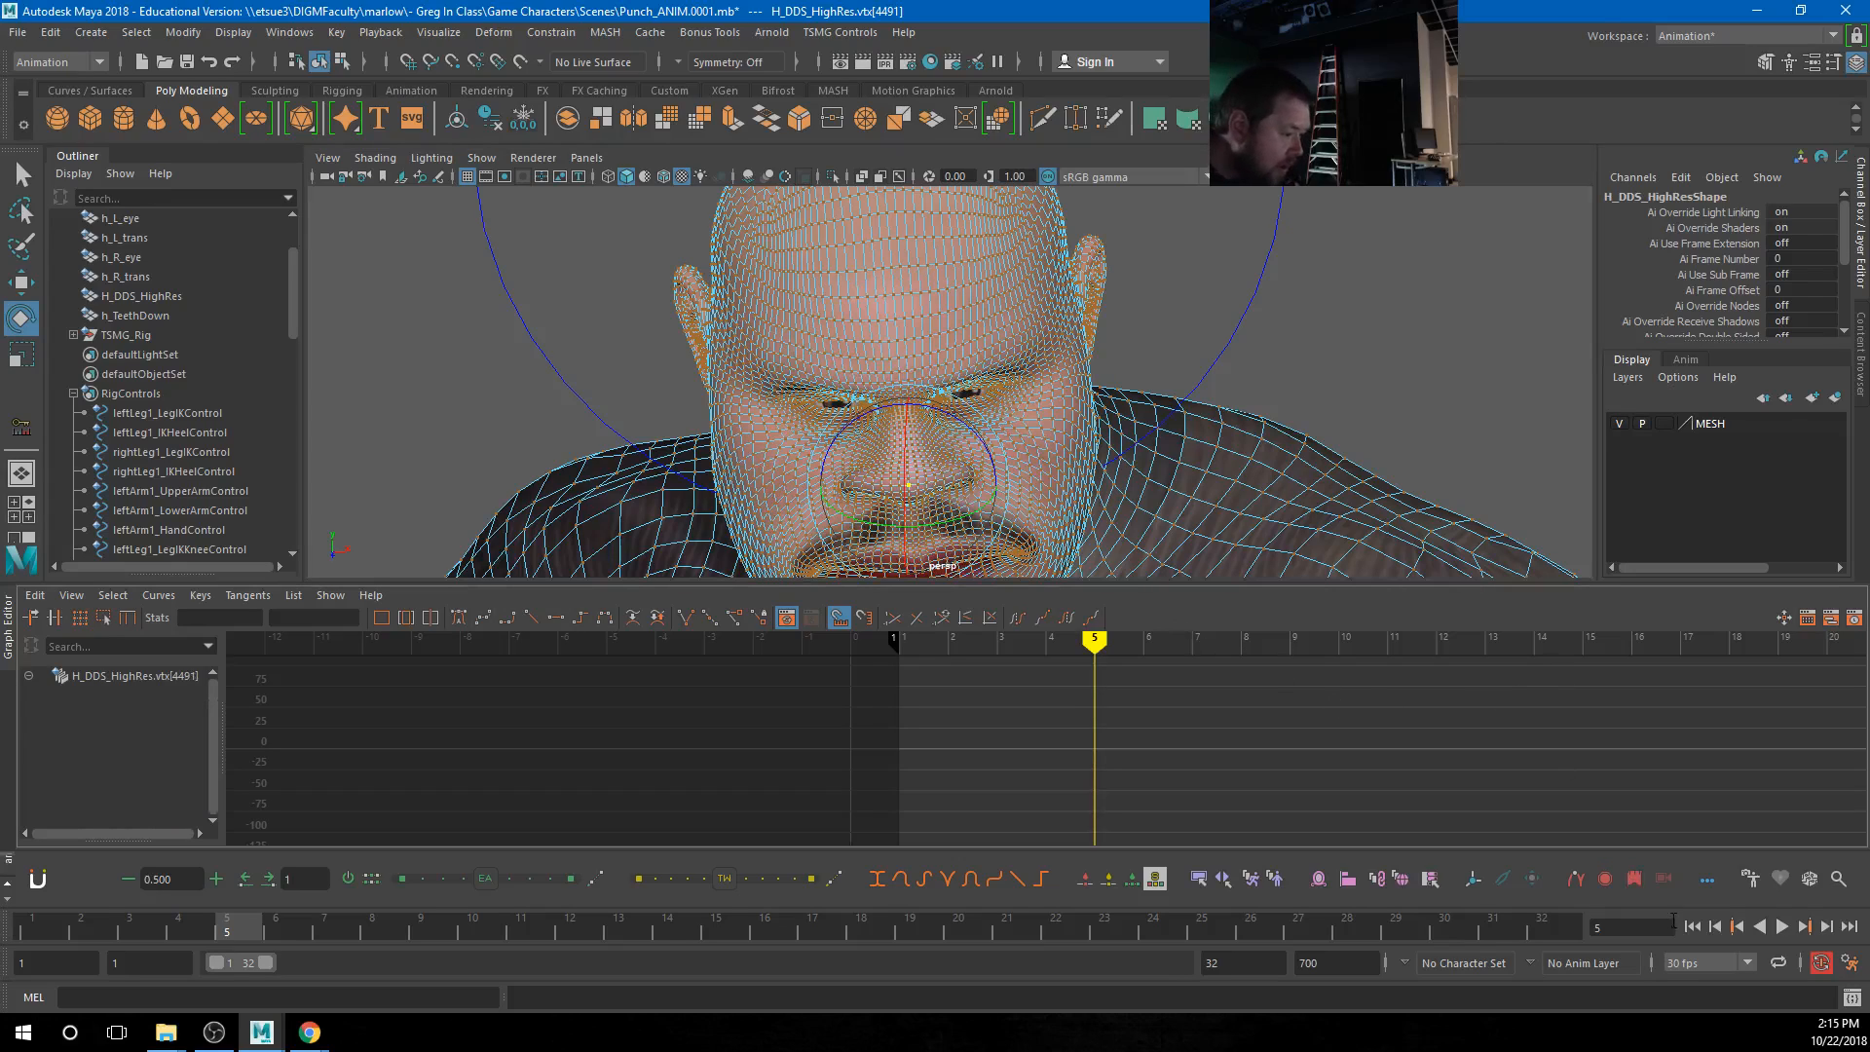
Display an animBot motion trail for the nose vertex and inspect it from the character's side, dismissing the beta dialogs
click(1575, 879)
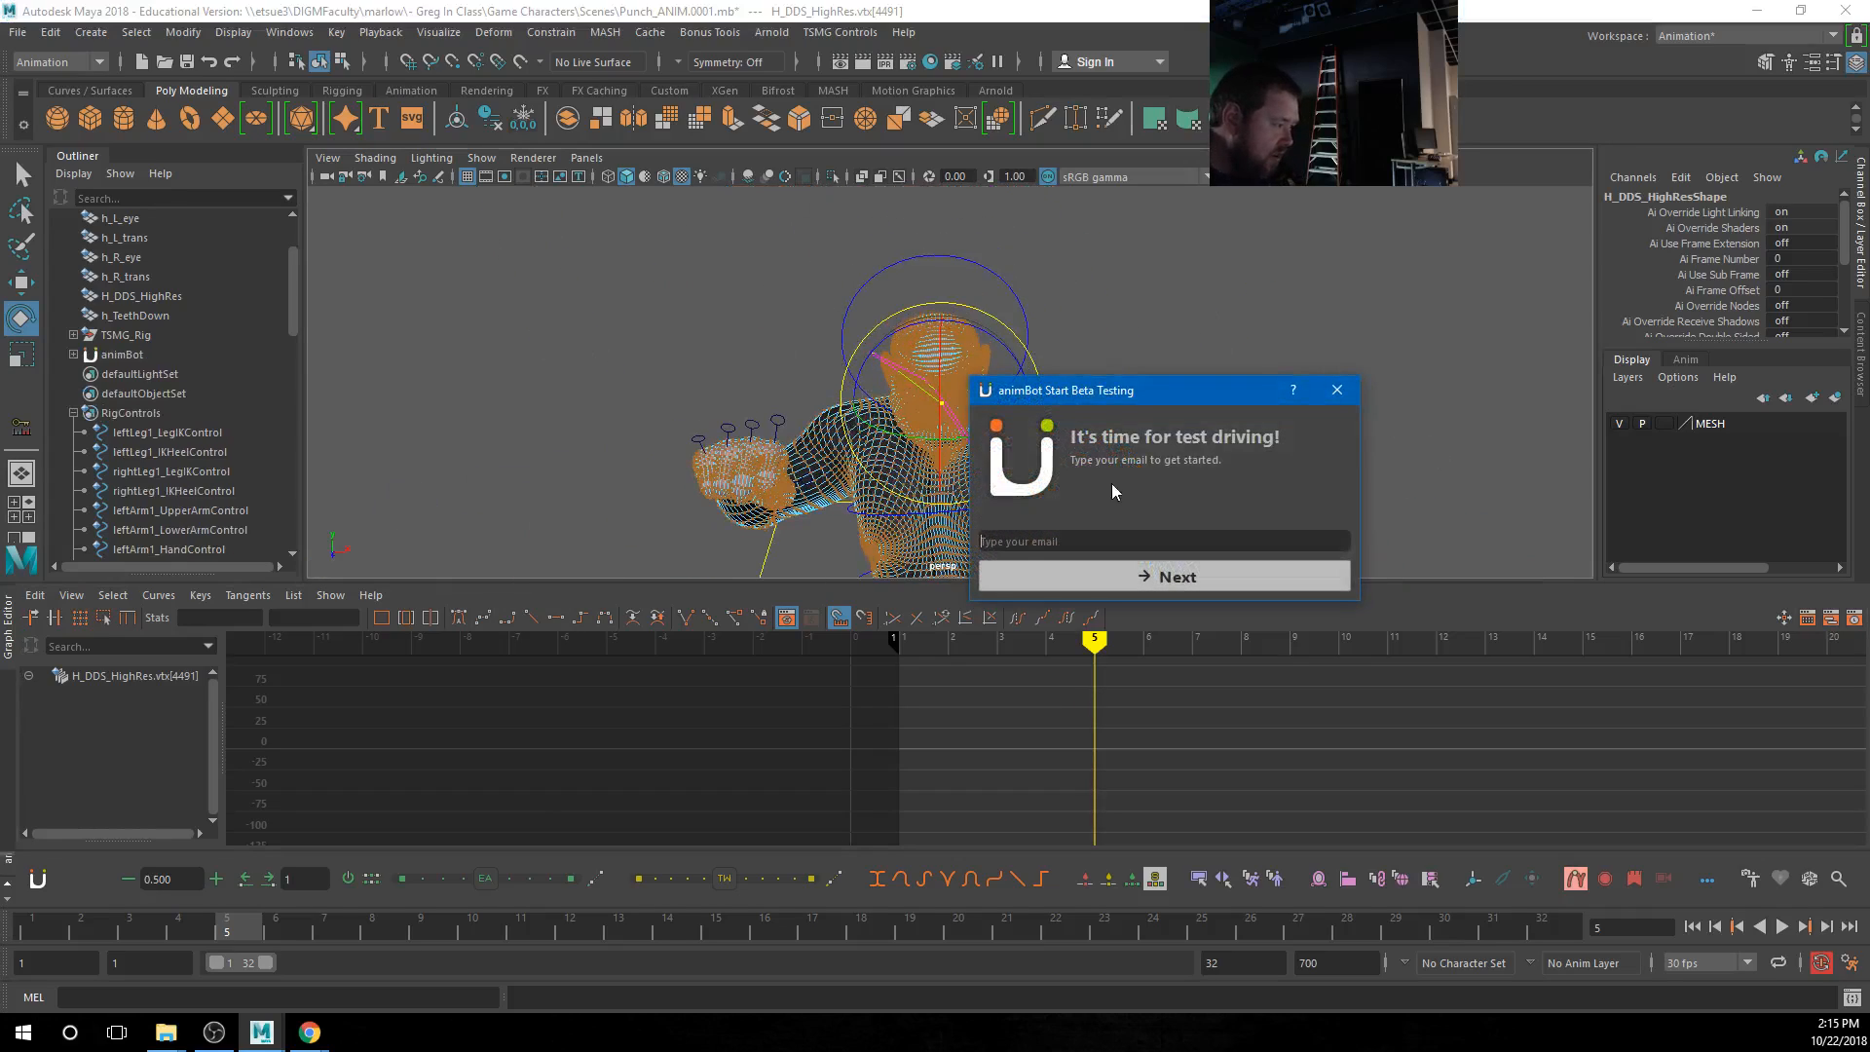
click(1337, 389)
alt+drag(877, 419, 1031, 407)
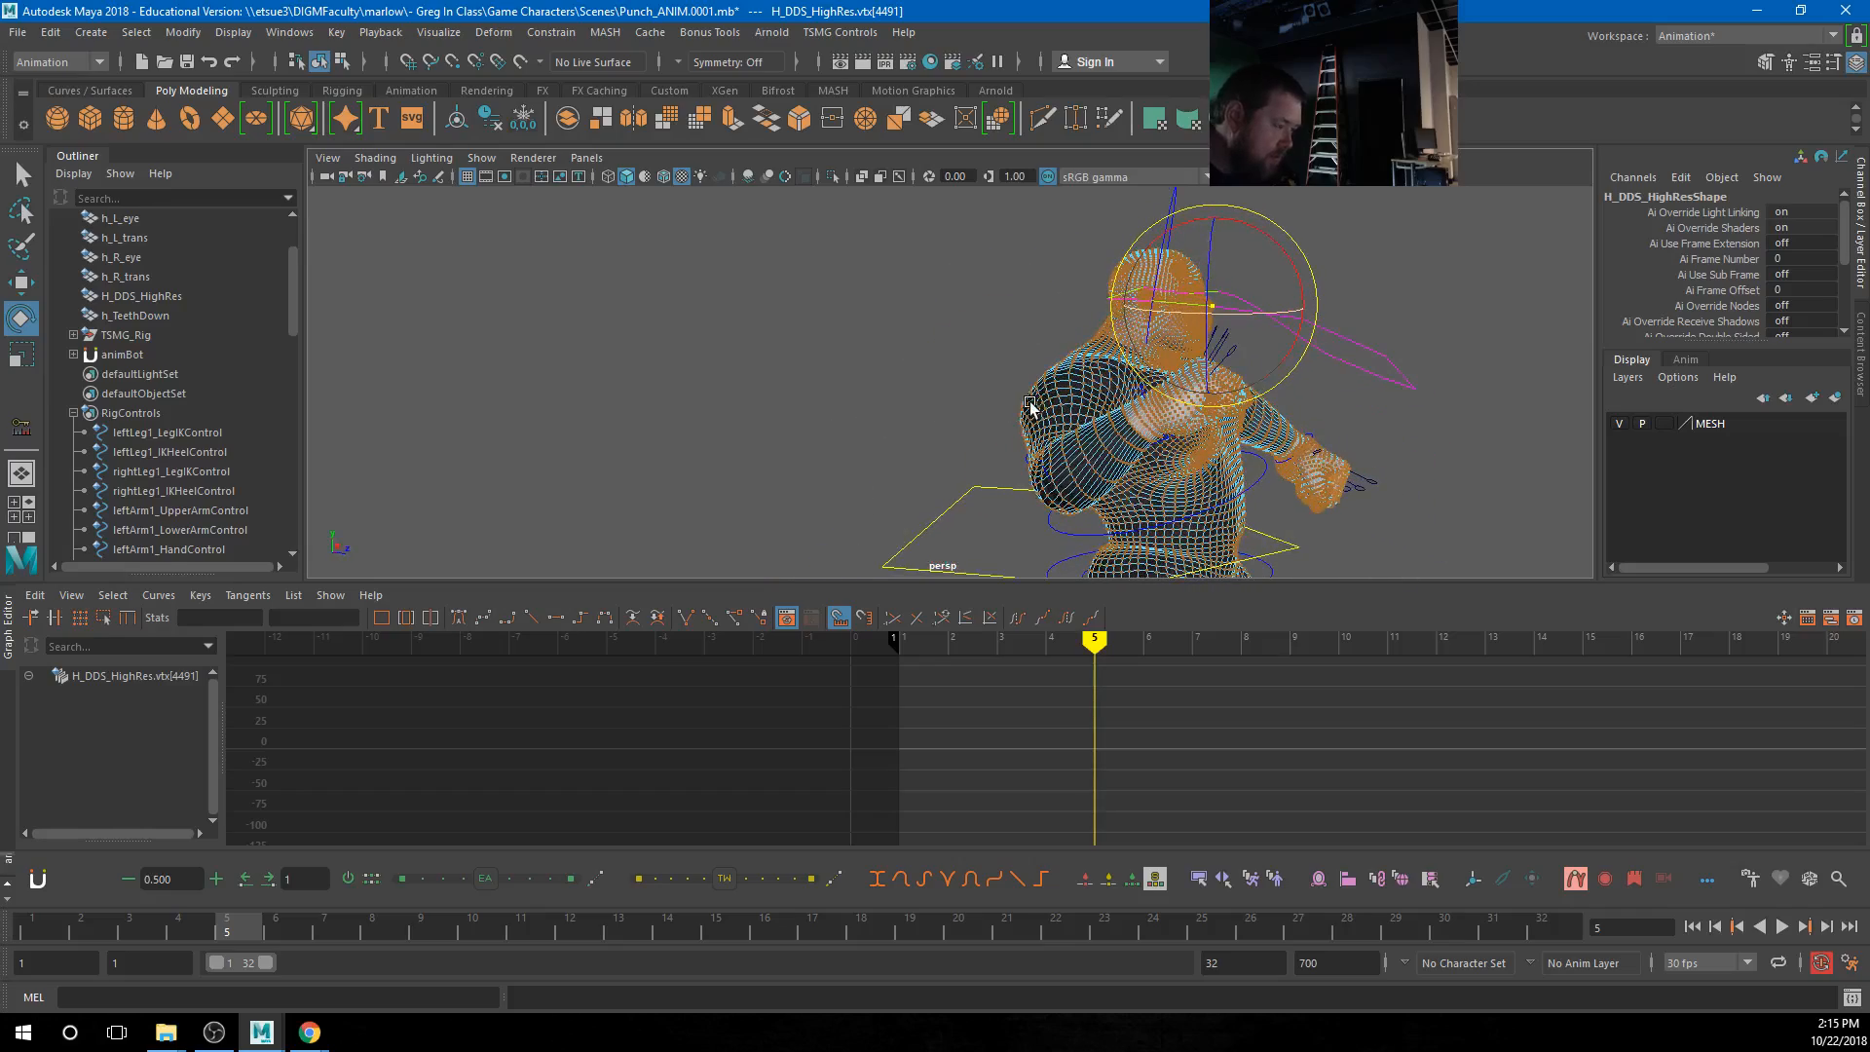
click(1112, 407)
alt+drag(1278, 478, 1239, 501)
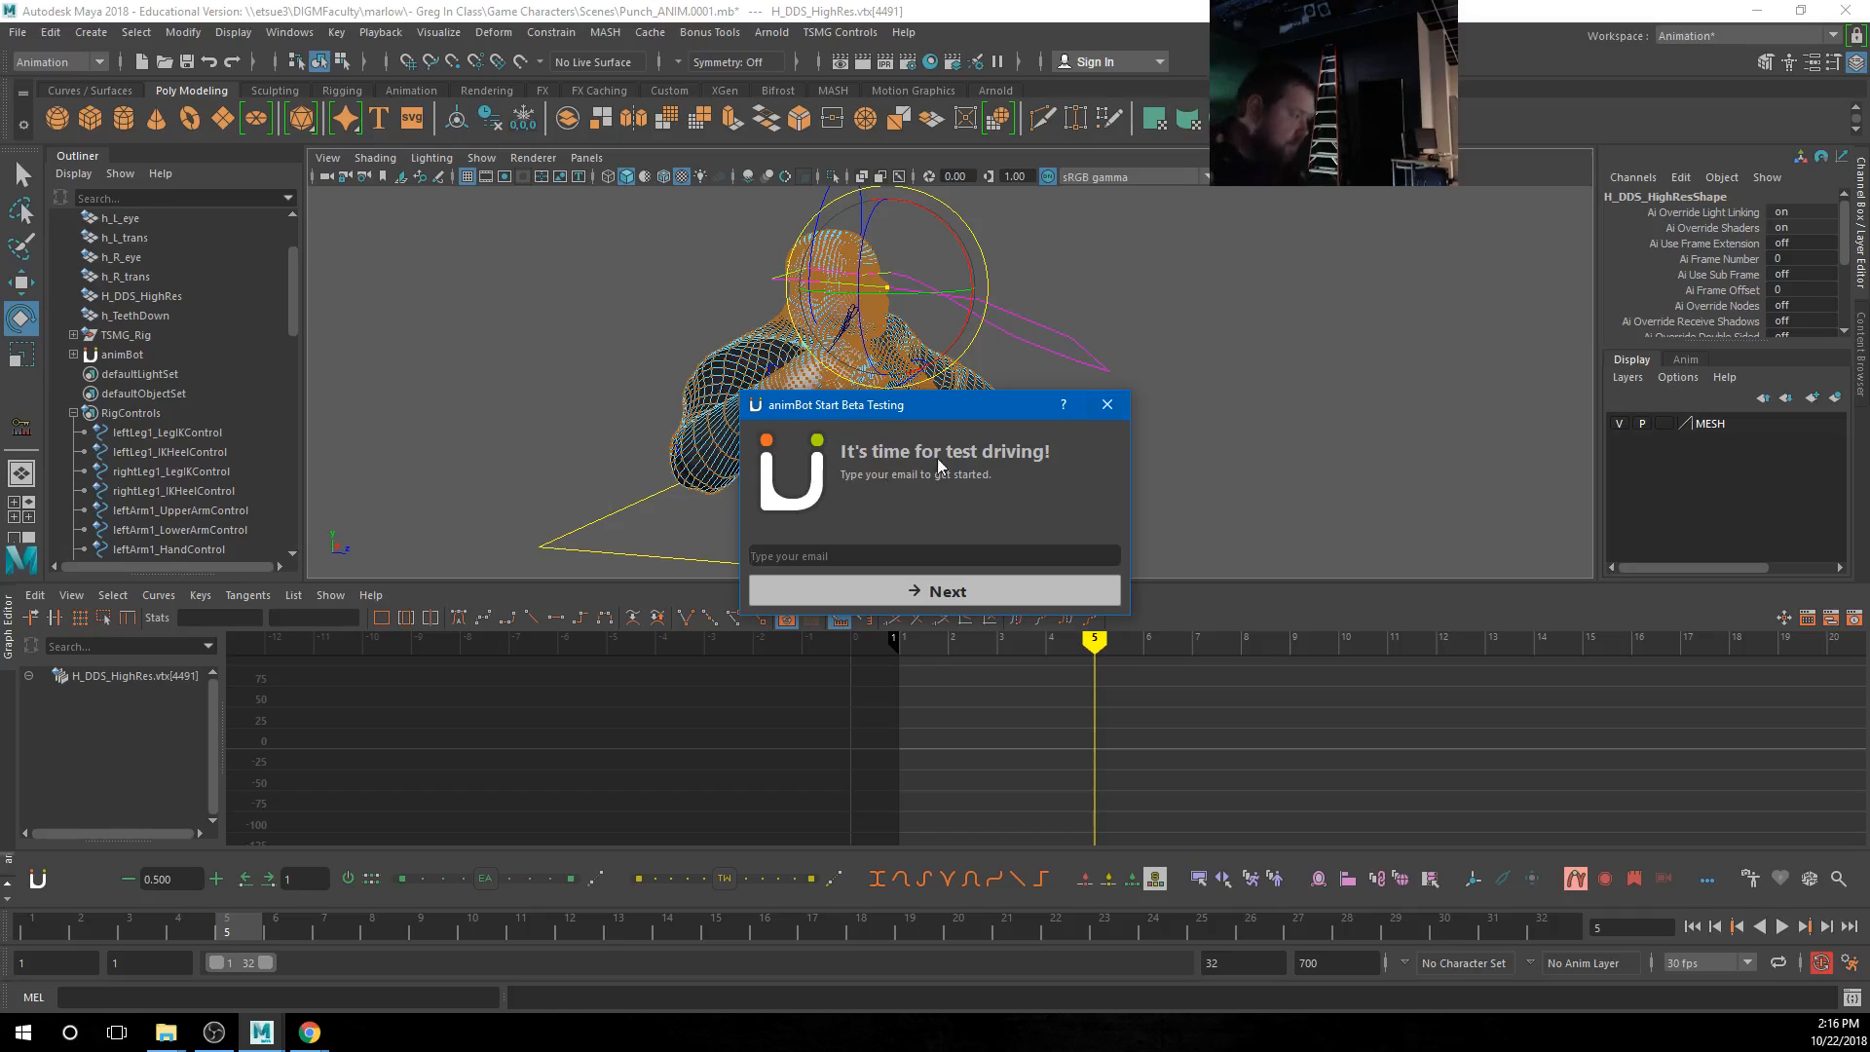
Dismiss the animBot beta dialog and exit the program
click(1113, 404)
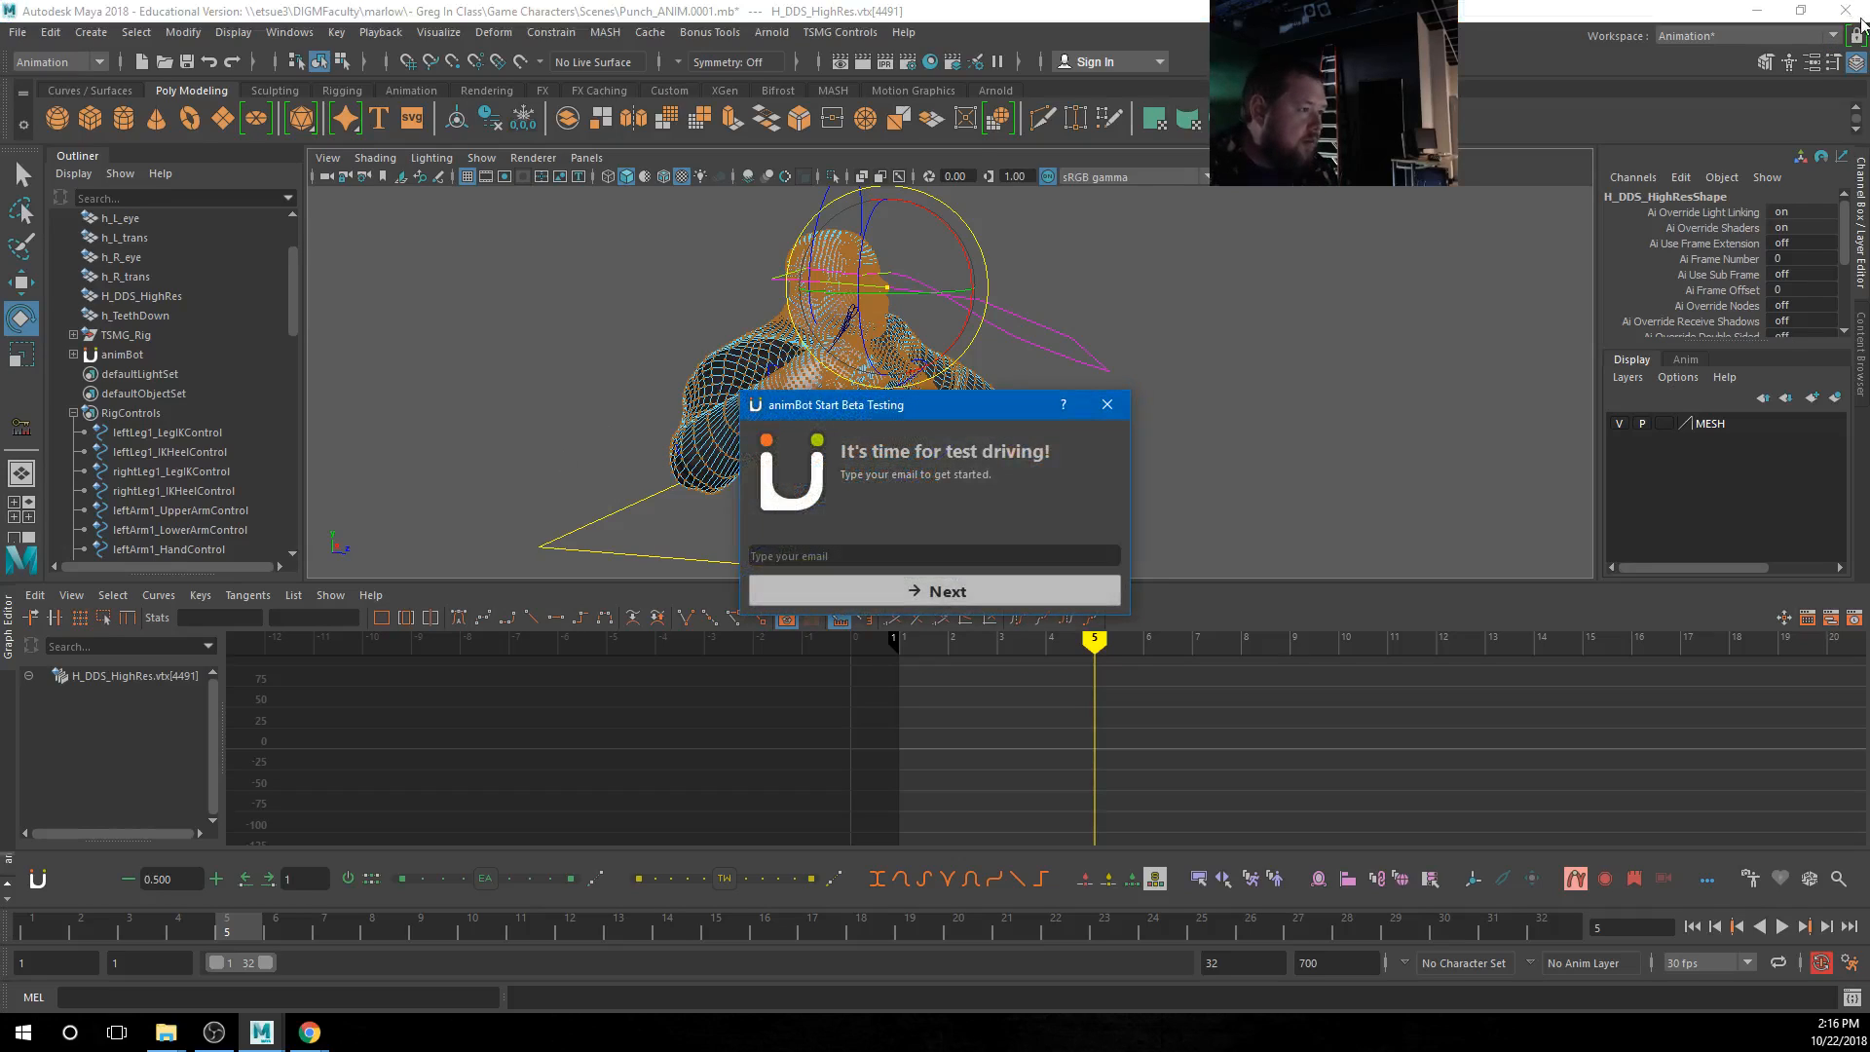
click(1104, 405)
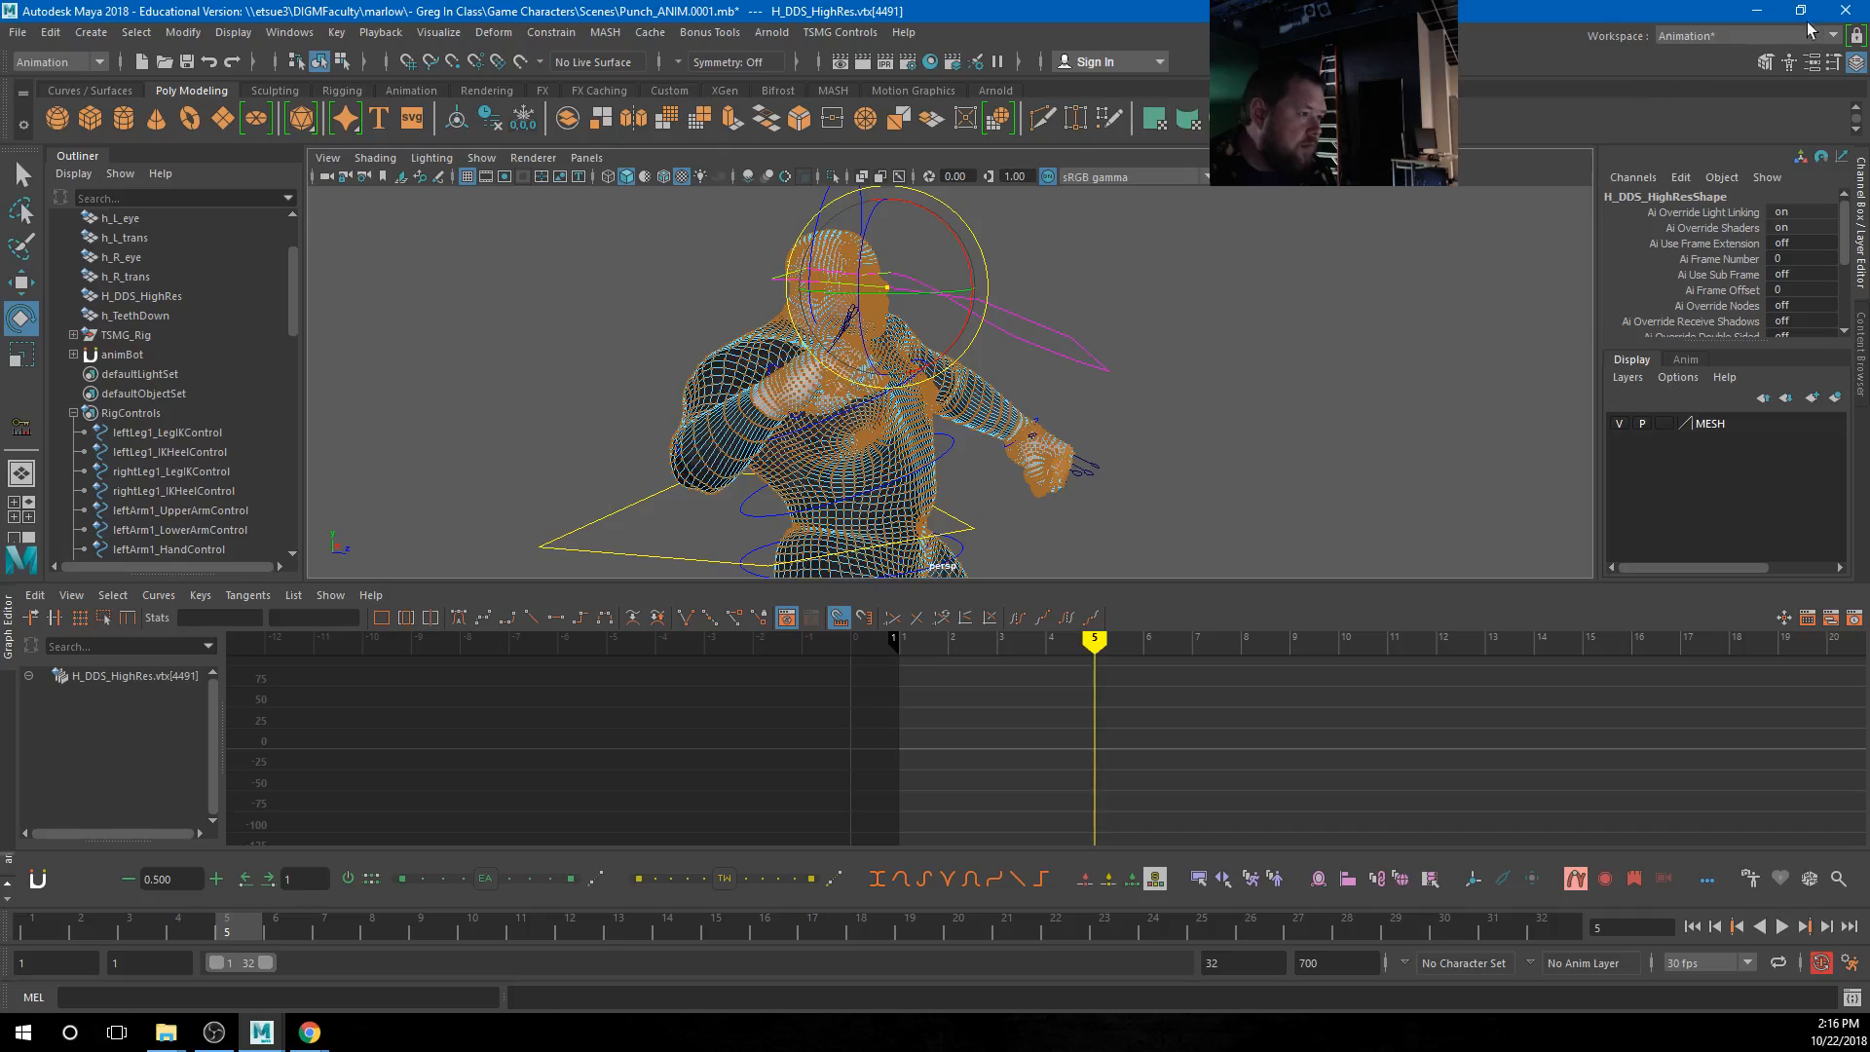
click(1843, 11)
click(910, 532)
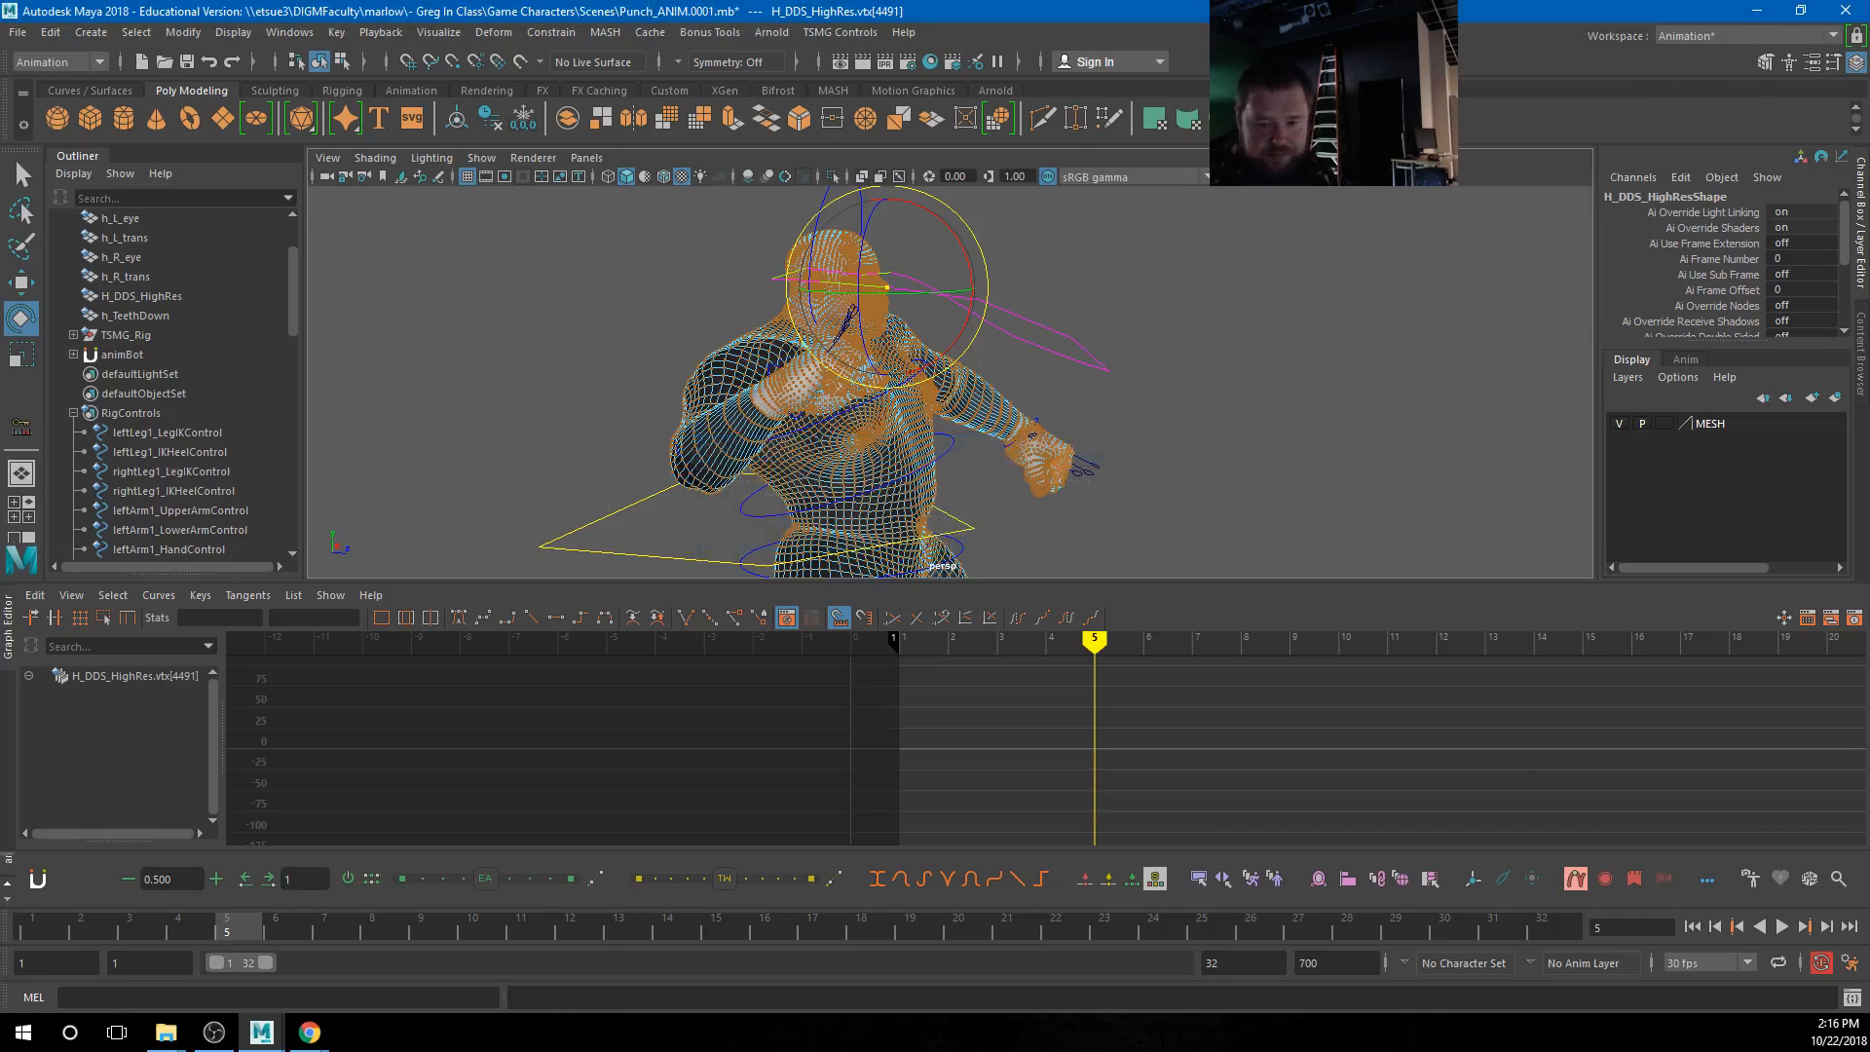